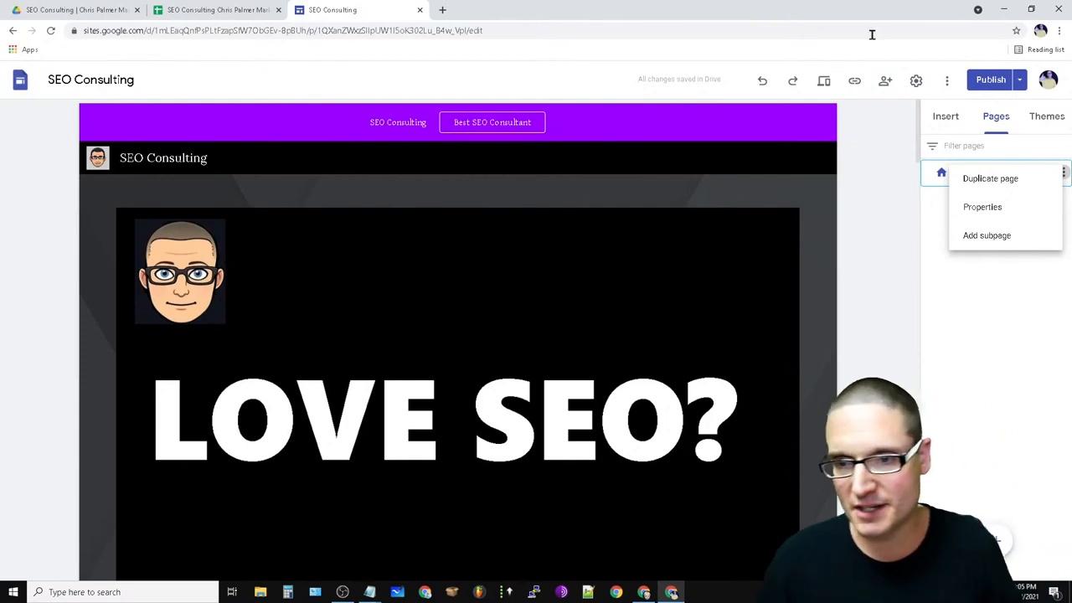
click(854, 82)
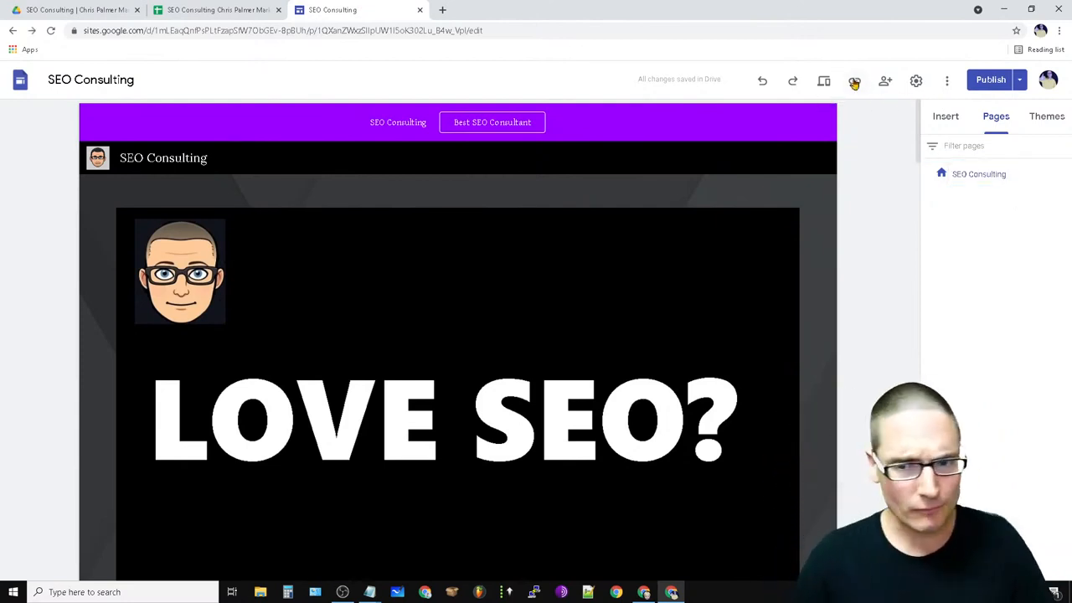
click(444, 9)
right_click(152, 30)
click(363, 7)
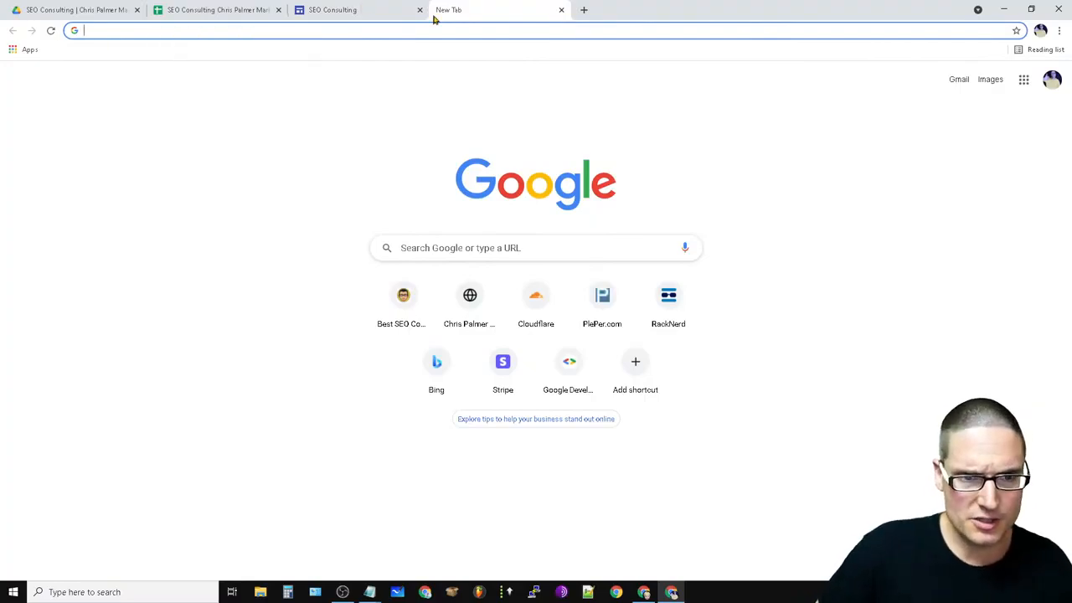
click(379, 6)
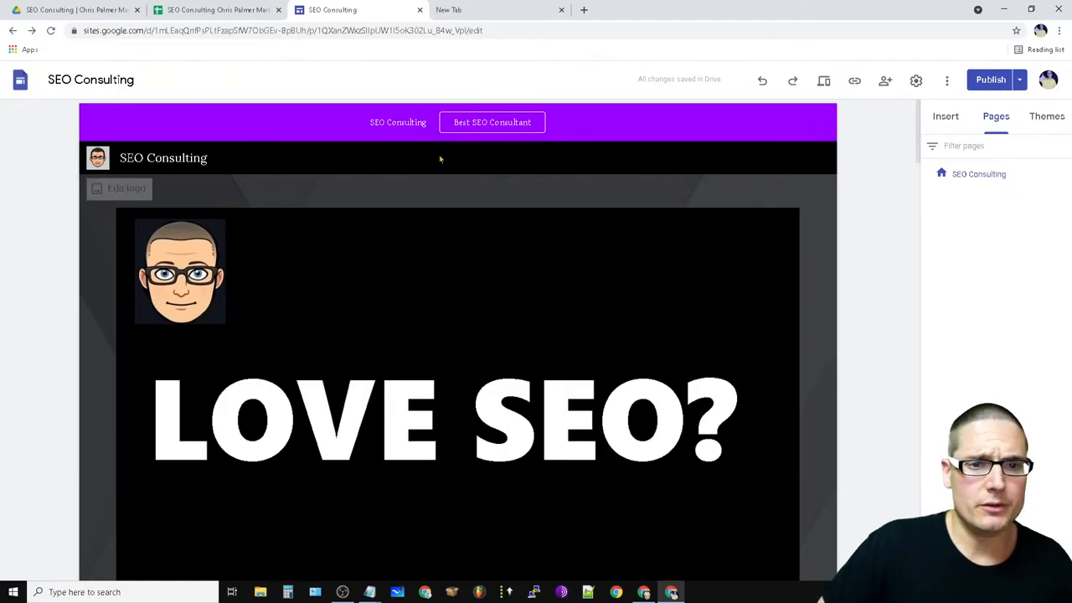
click(997, 174)
click(1060, 174)
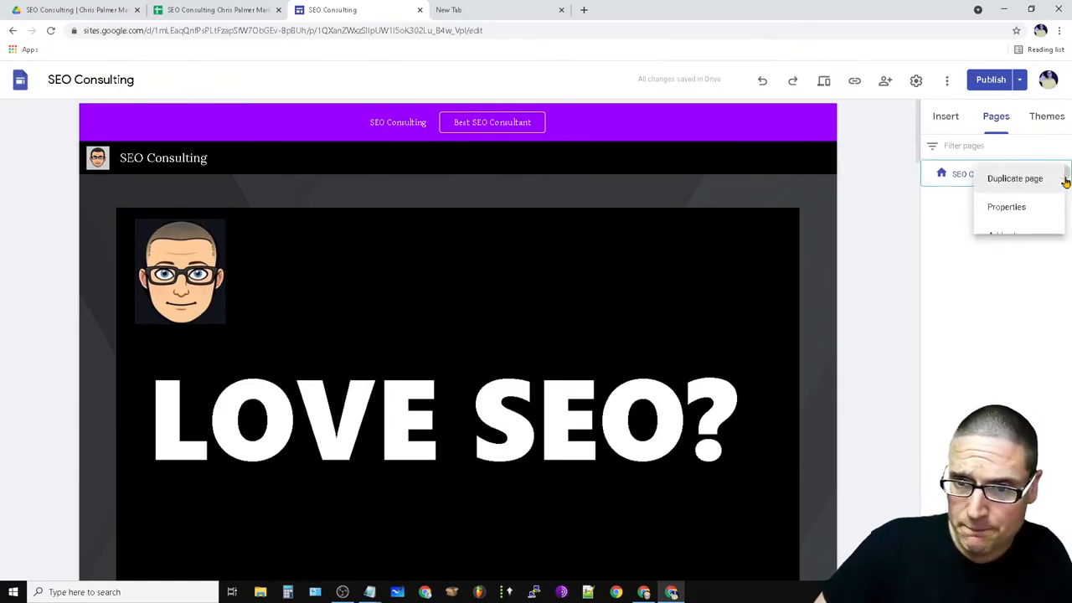
click(867, 229)
Examine the SEO Consulting page from its header through the service sections to the footer links.
scroll(796, 294, down, 15)
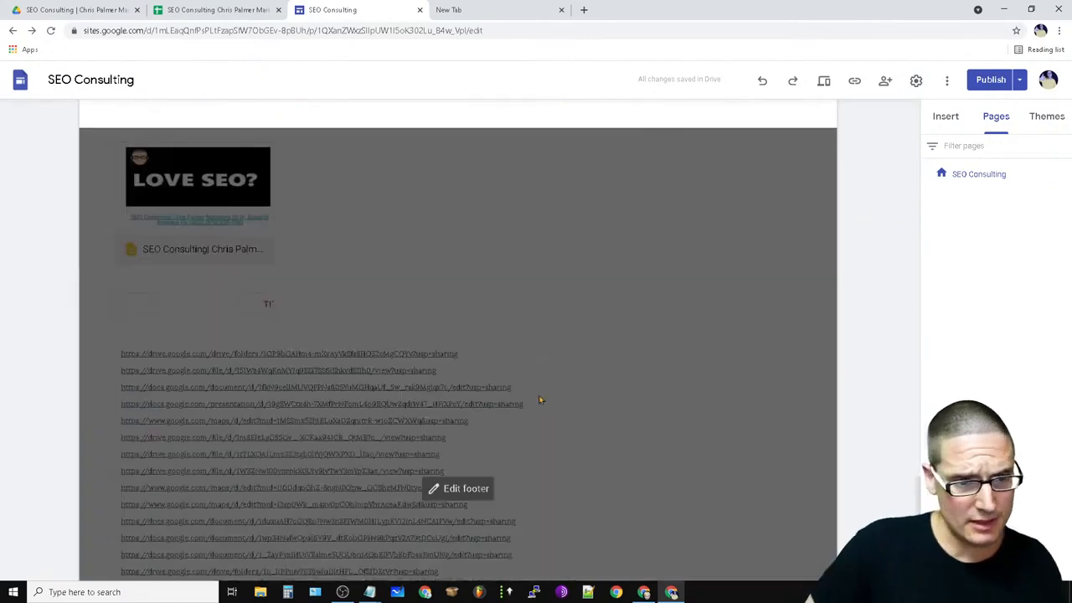
scroll(622, 459, up, 15)
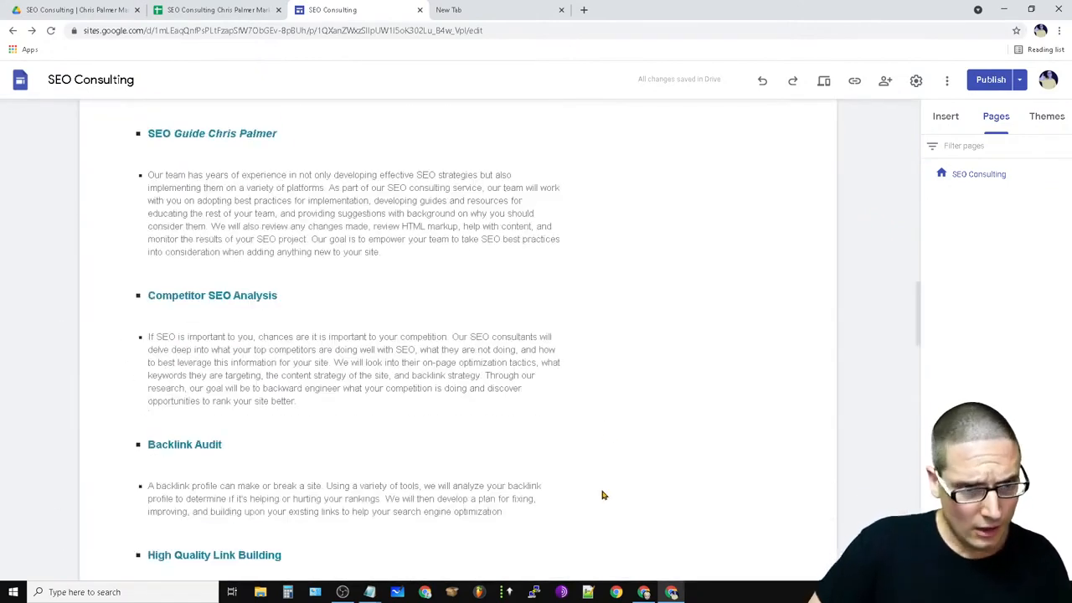
scroll(598, 425, up, 11)
scroll(612, 424, down, 15)
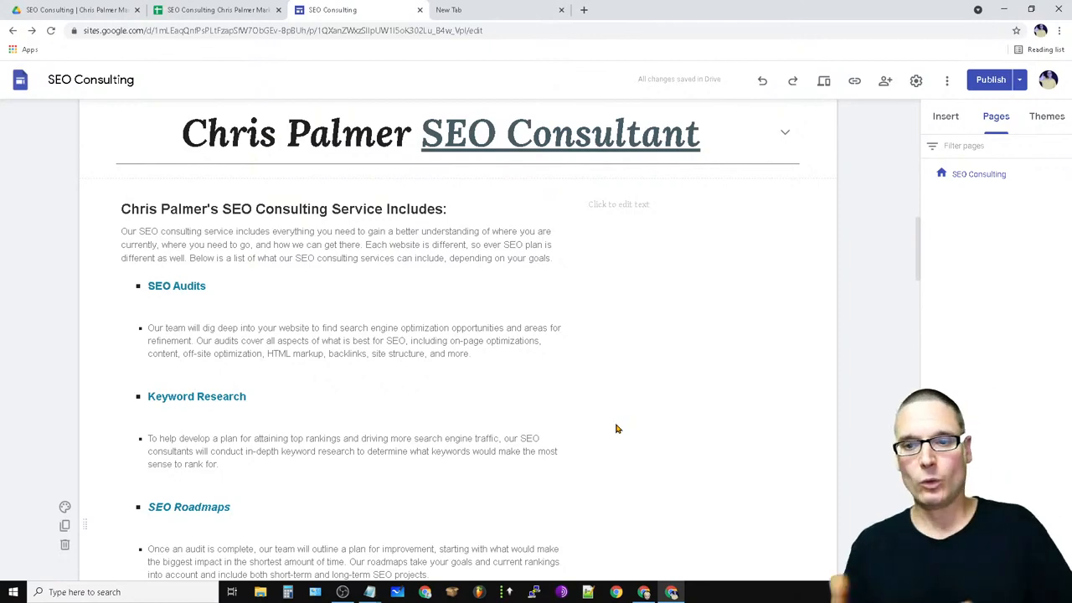
scroll(529, 408, up, 10)
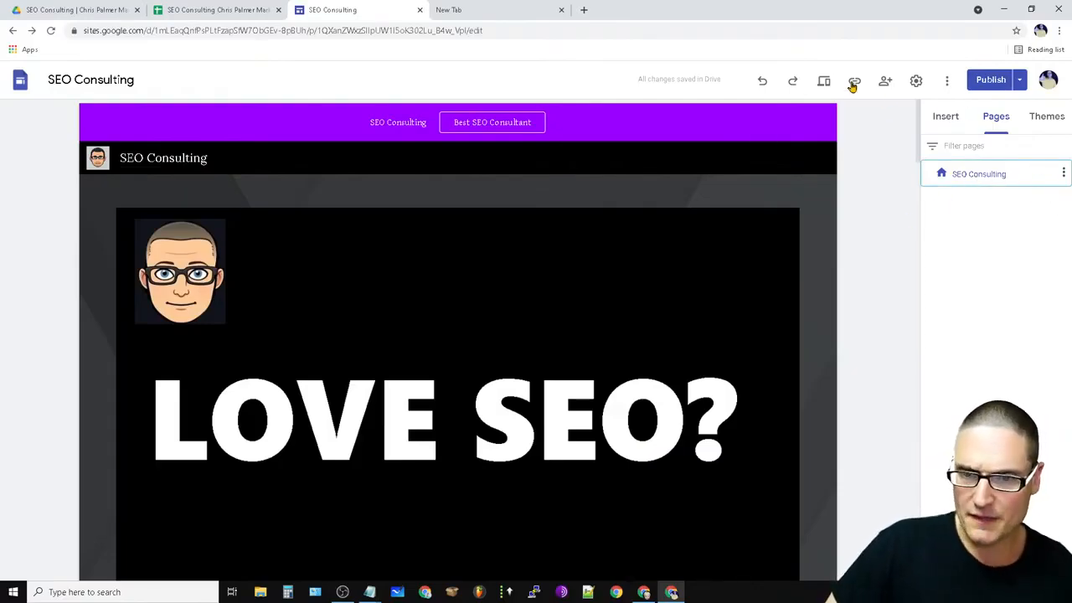
scroll(646, 375, down, 20)
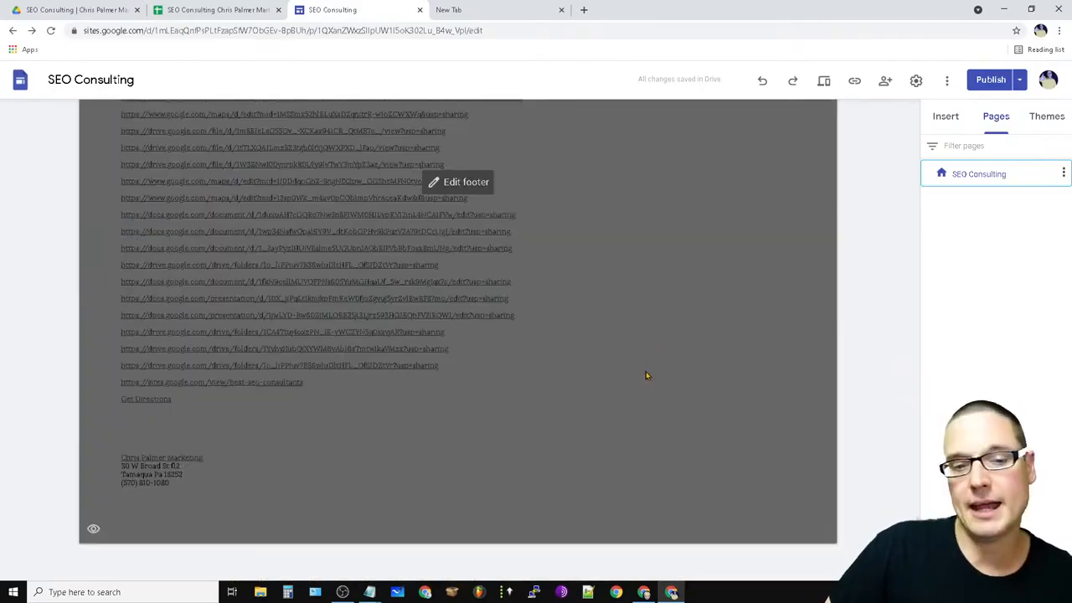
scroll(571, 313, up, 20)
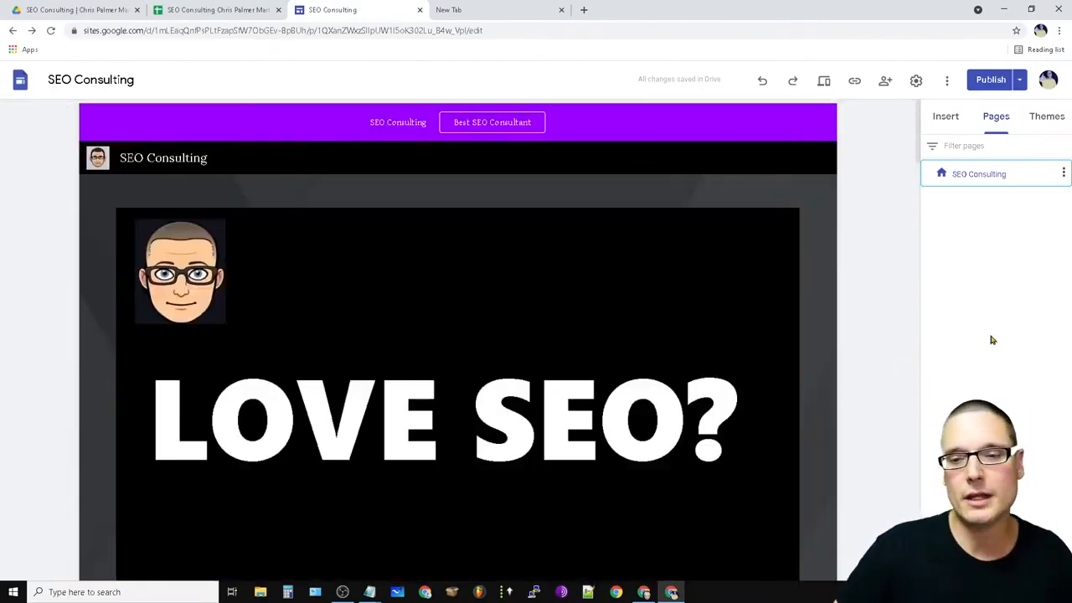
Duplicate the SEO Consulting page as "Consulting SEO" with the custom path "consulting-seo".
click(1063, 175)
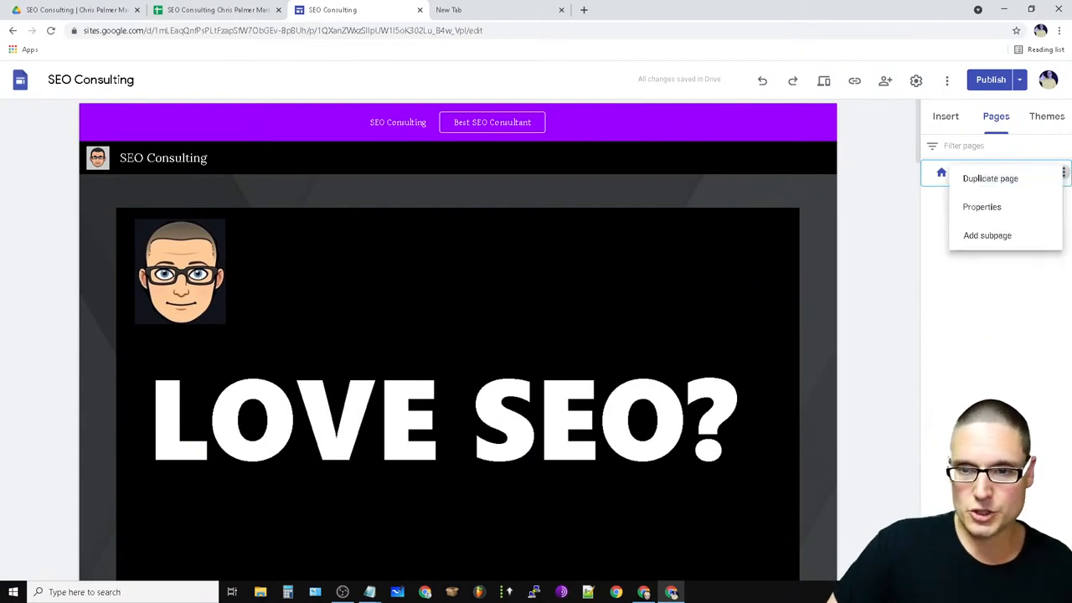
click(1011, 186)
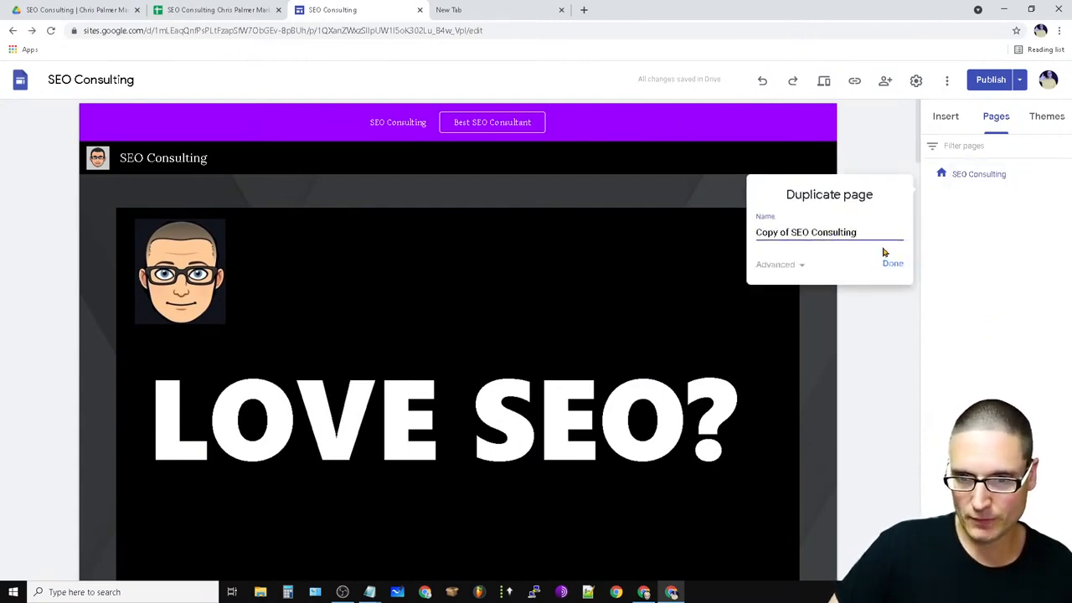
drag(872, 235, 606, 283)
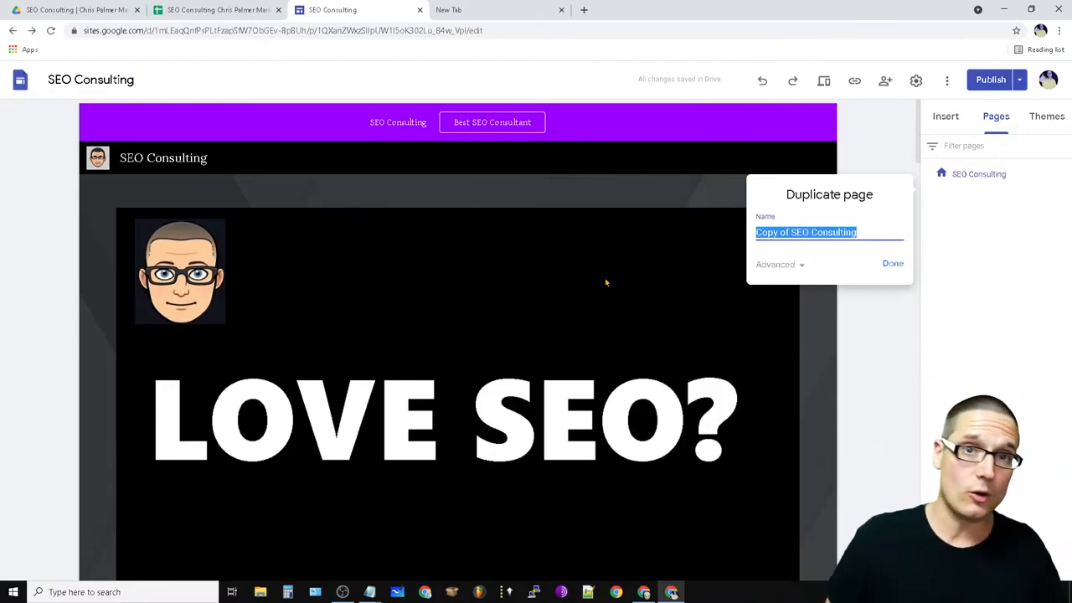
key(BackSpace)
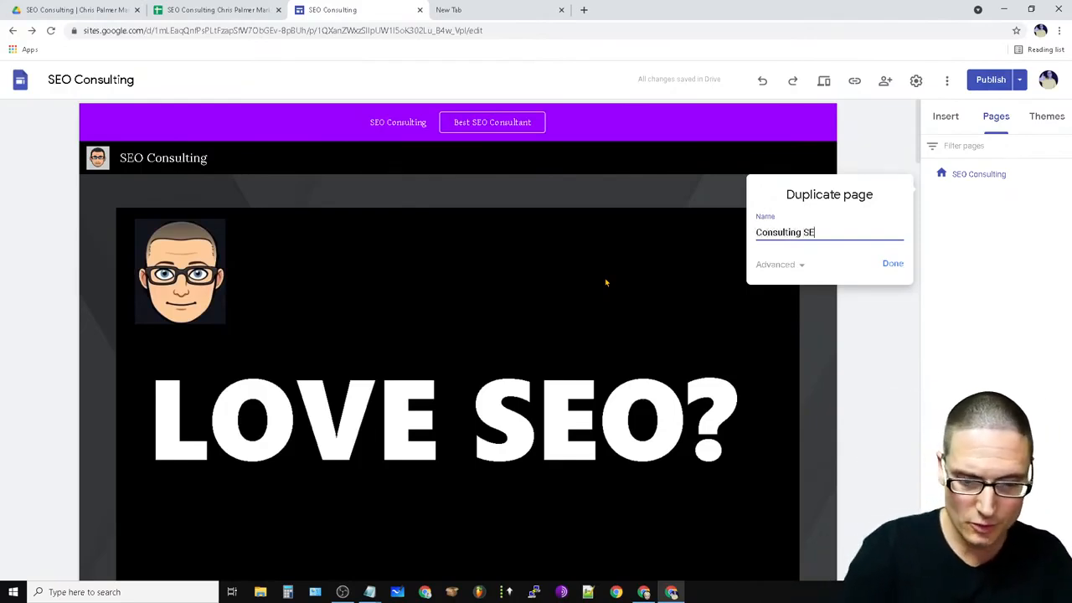
click(792, 266)
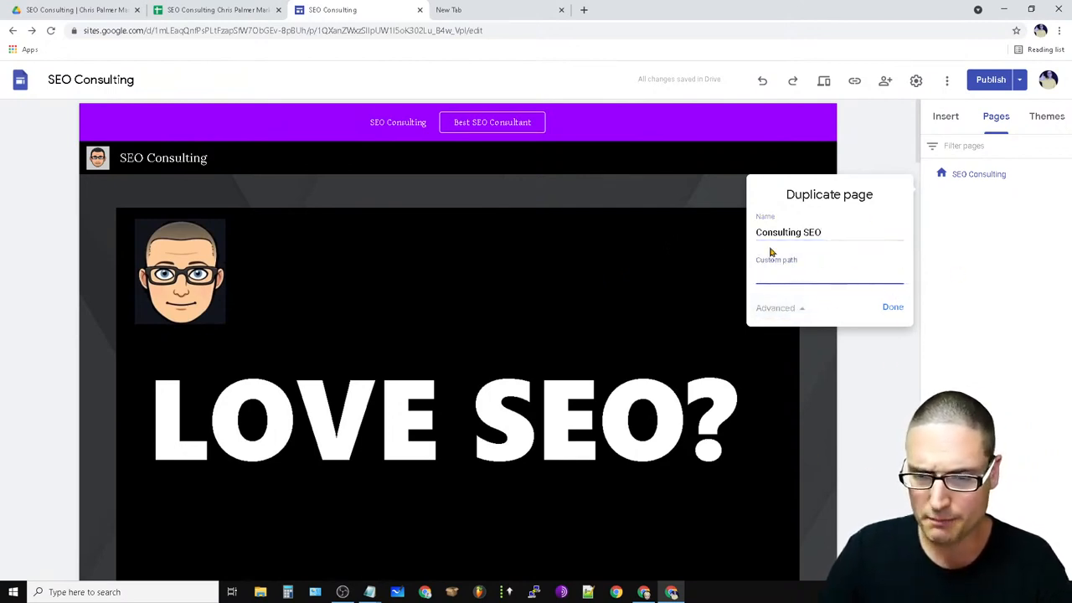
text(consulting-seo)
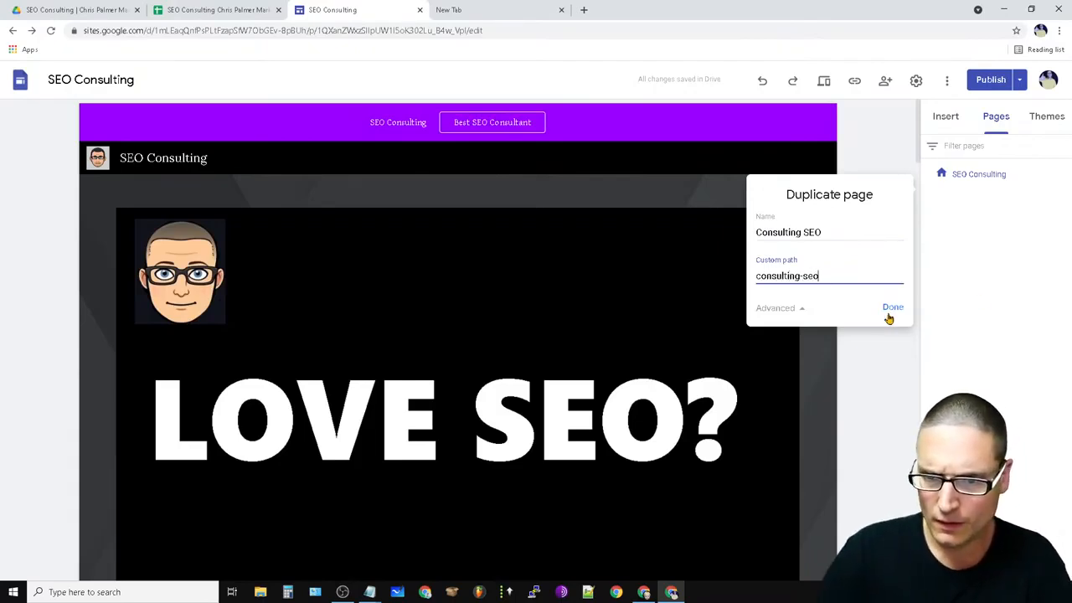
click(890, 316)
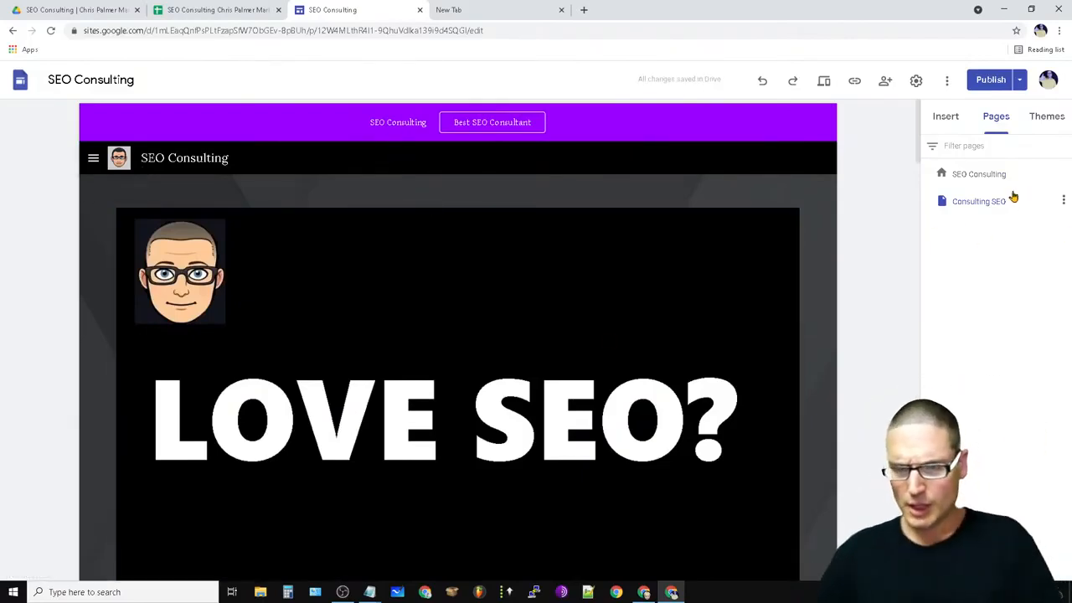
With the duplicated page open, change the site document name and the header's site name to "Consulting SEO", and check the home page.
click(979, 174)
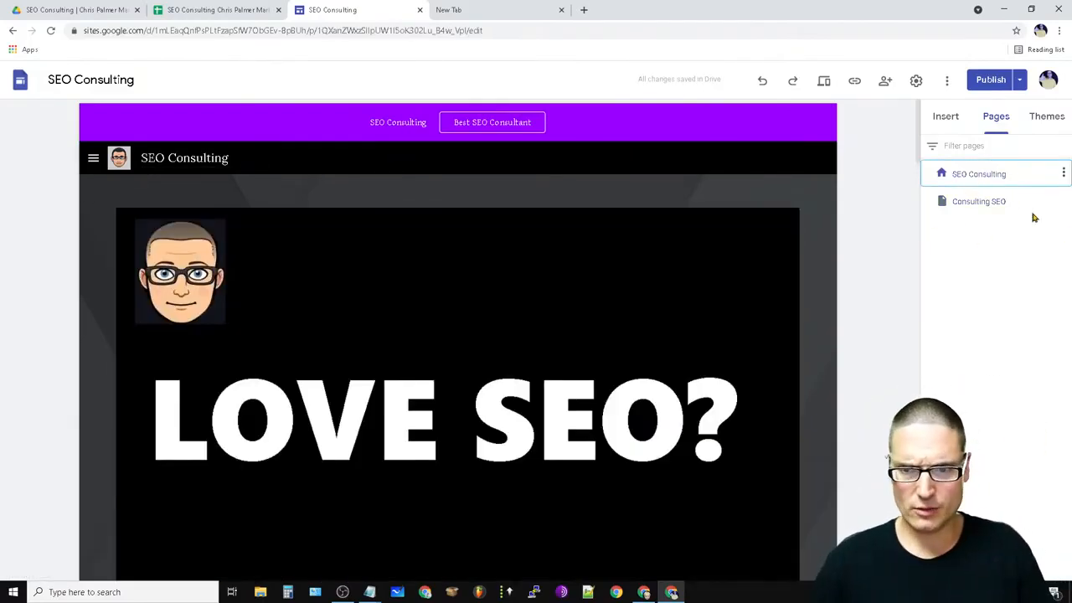
click(985, 213)
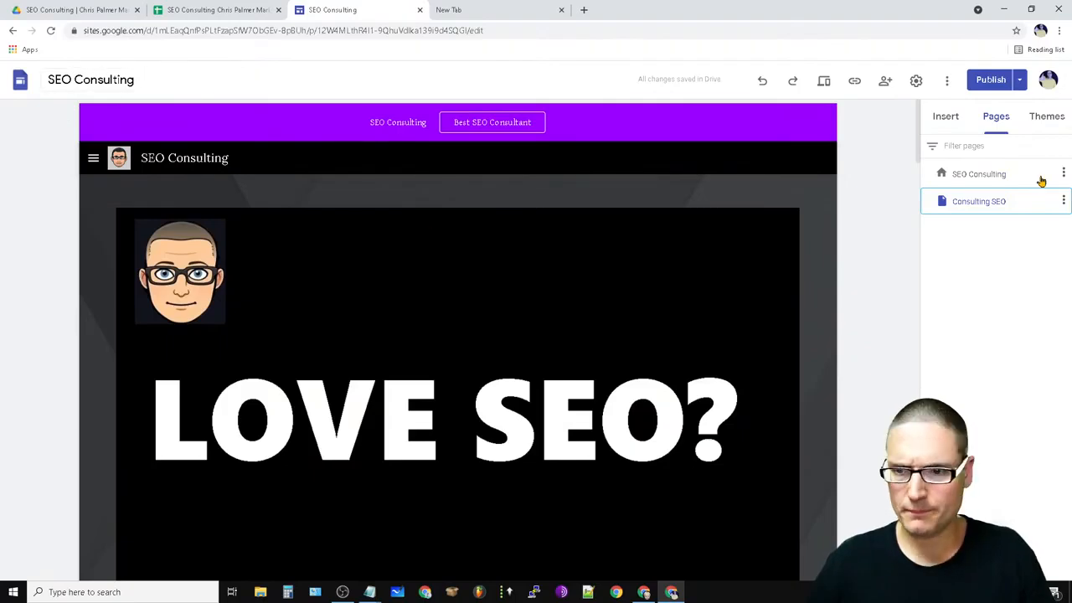
click(97, 81)
text(Co)
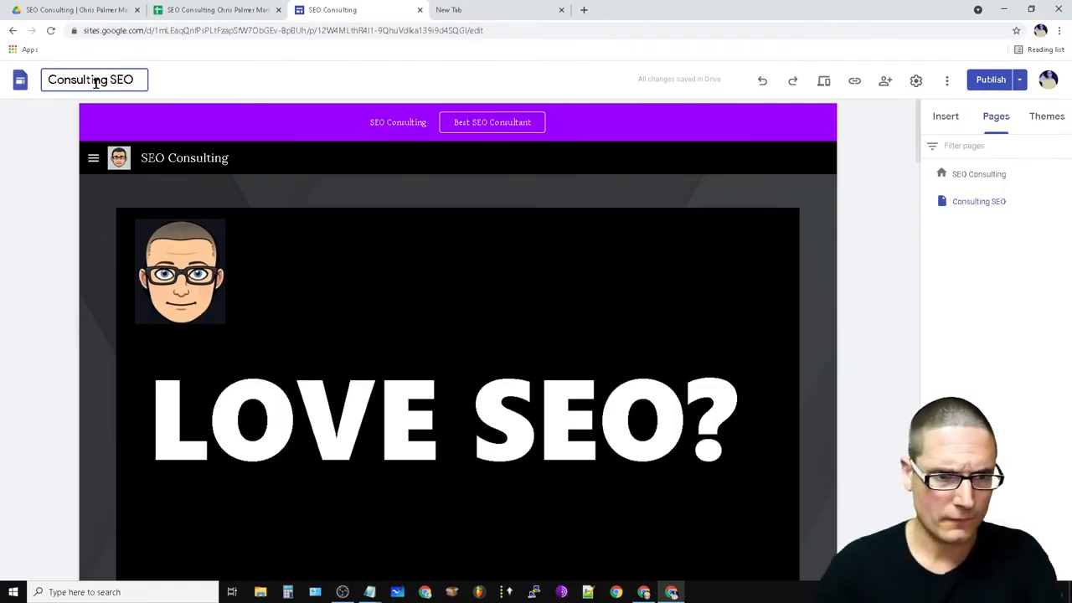
click(184, 157)
text(Consulting)
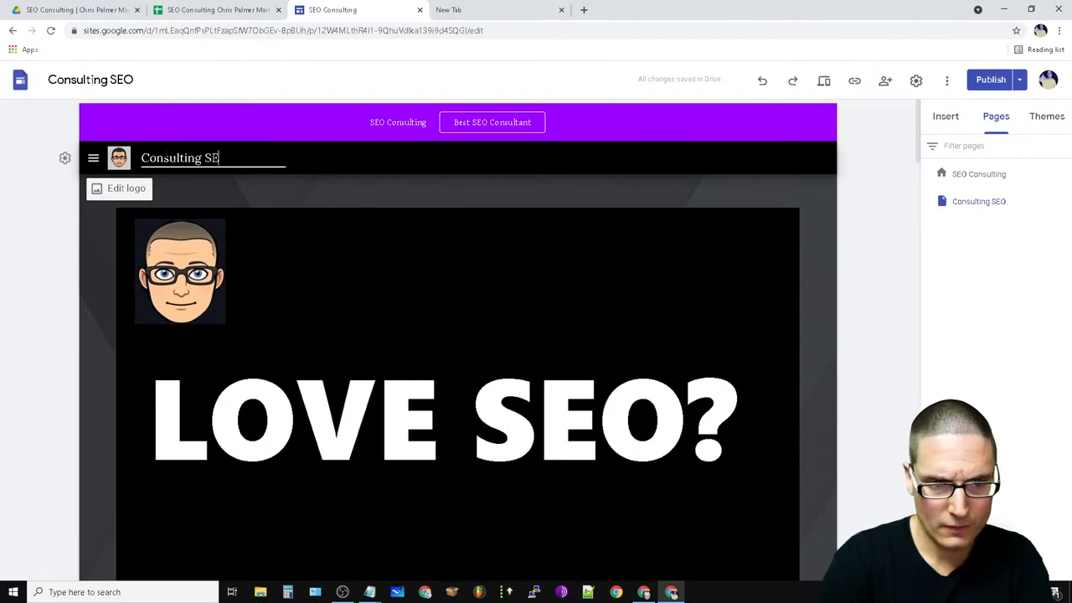
click(470, 82)
click(993, 185)
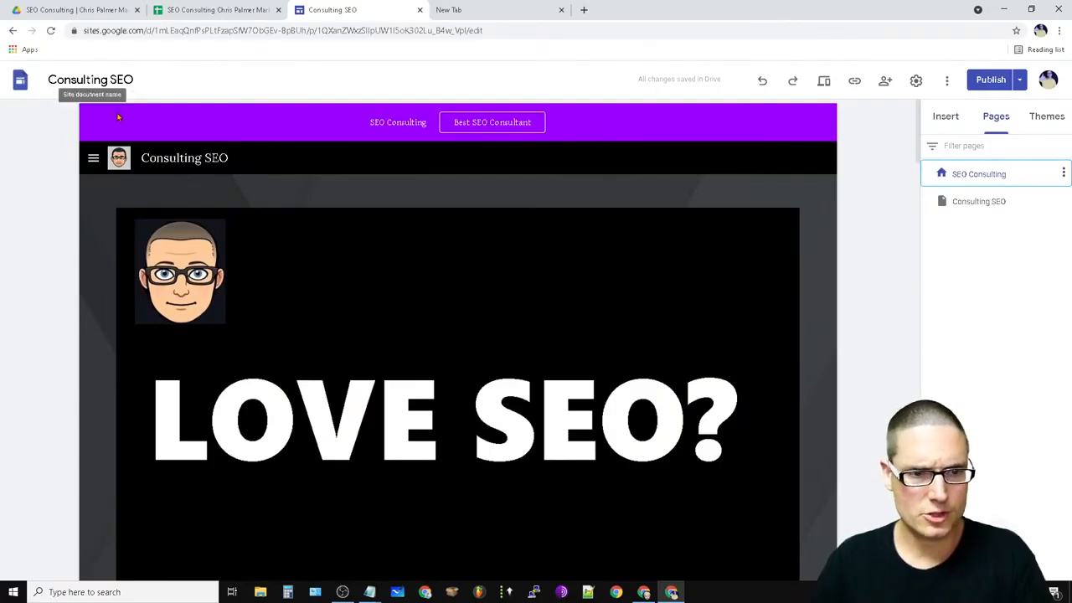
Rename the site document as "SEO Consulting | Chris Palmer Marketing".
click(971, 203)
click(120, 81)
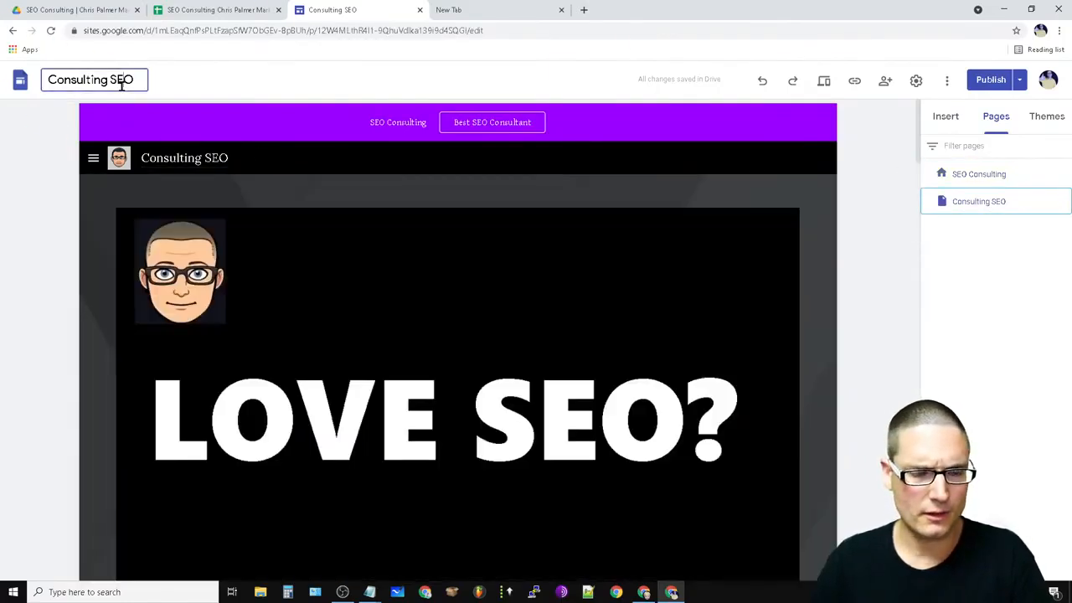
text(SEO C)
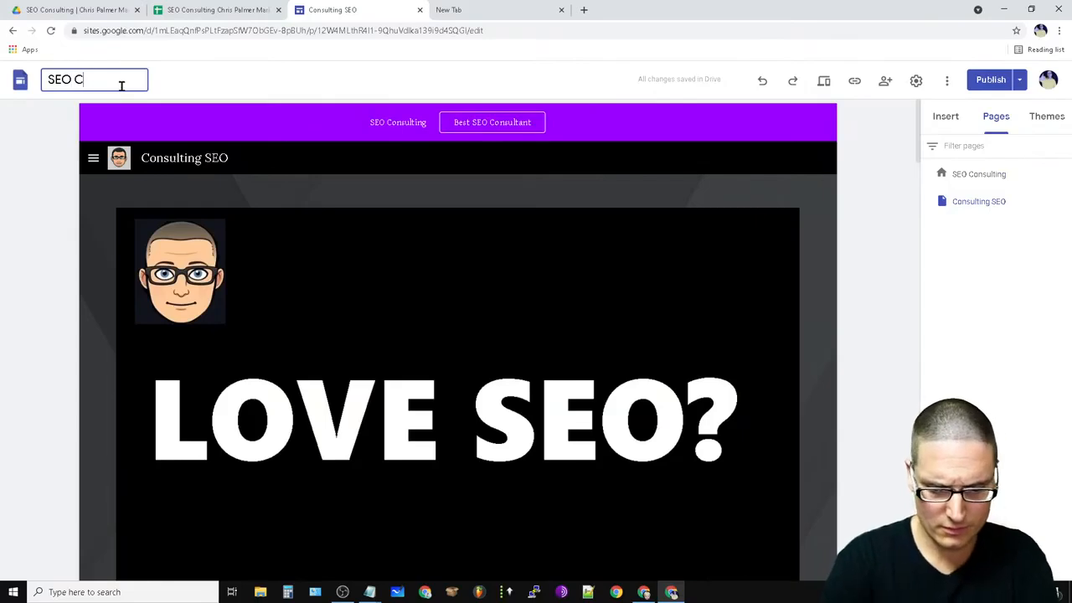
text(onsulting | Chrius)
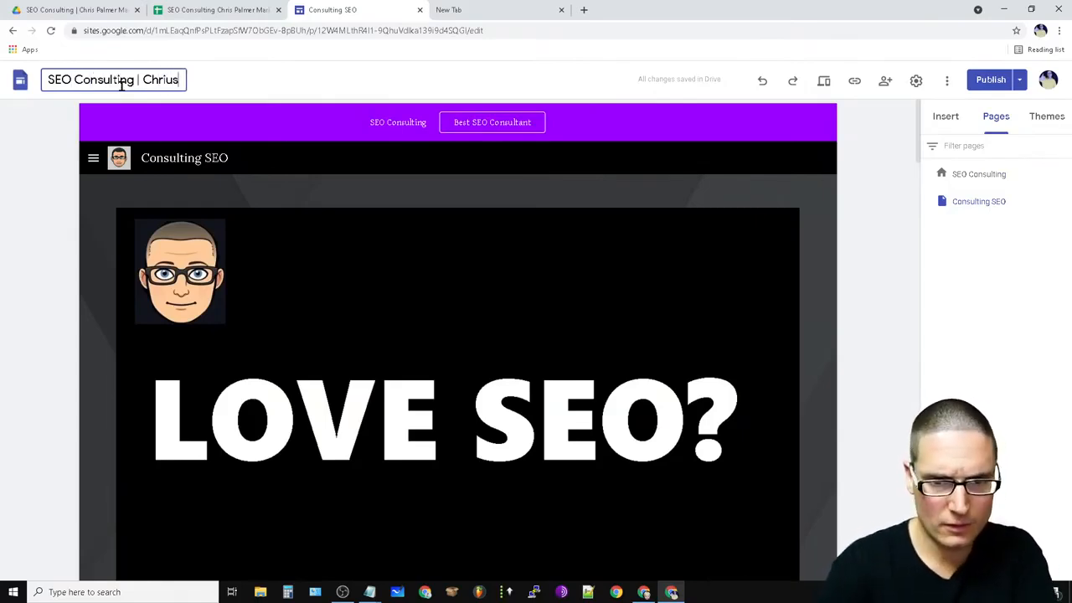
key(BackSpace)
key(BackSpace)
key(BackSpace)
text(is )
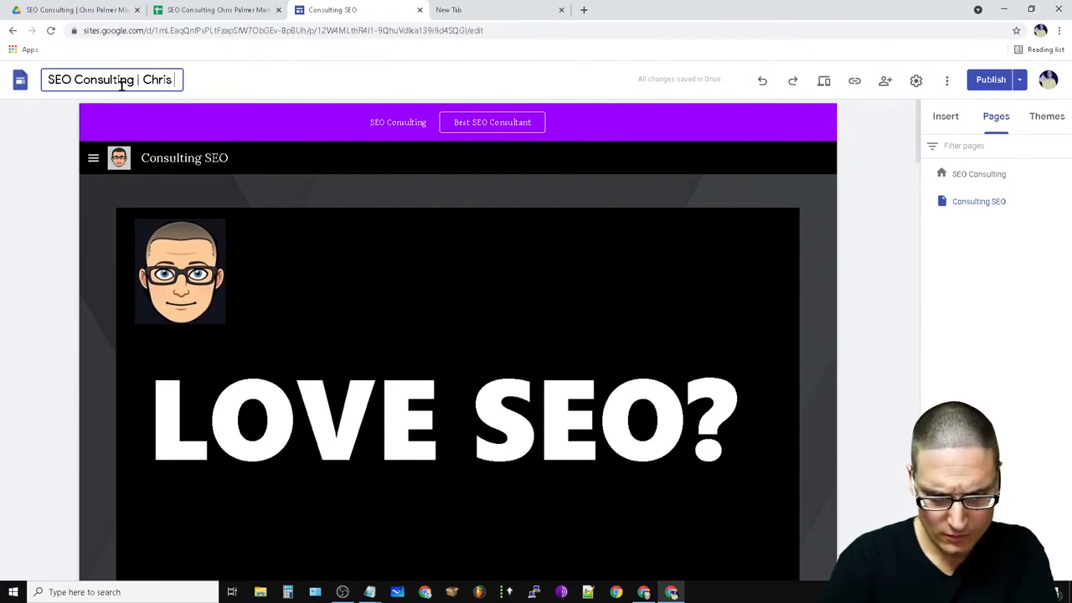
text(Palmer MArkeitng)
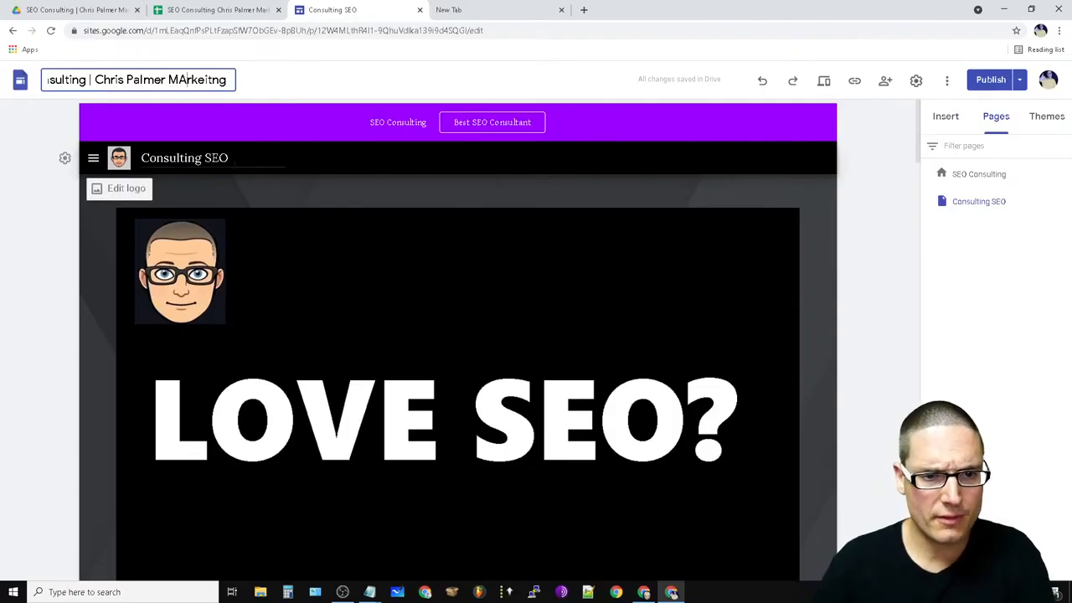
key(BackSpace)
text(a)
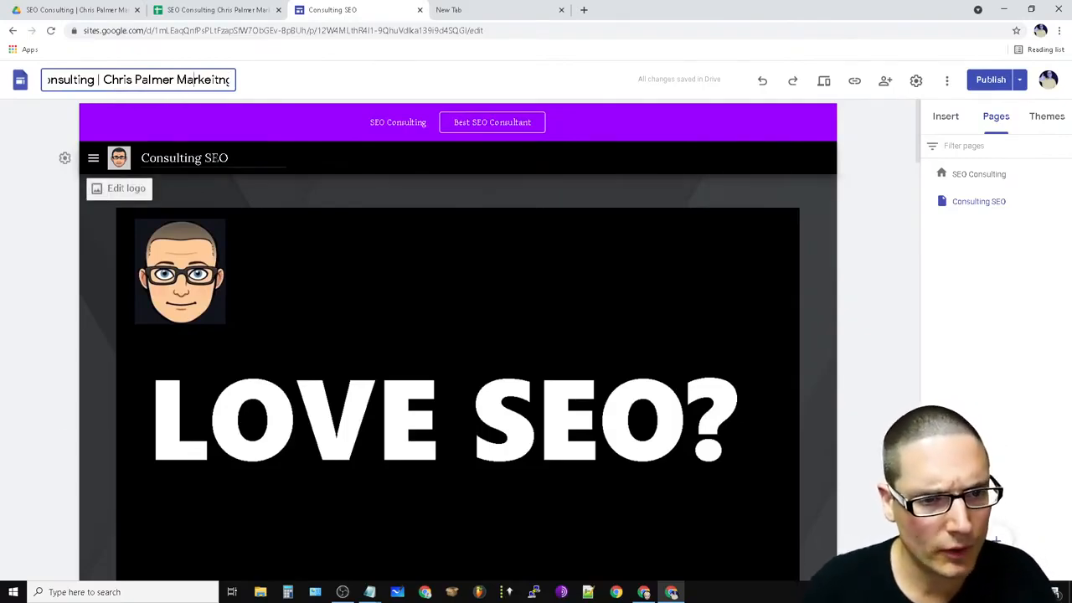
double_click(195, 80)
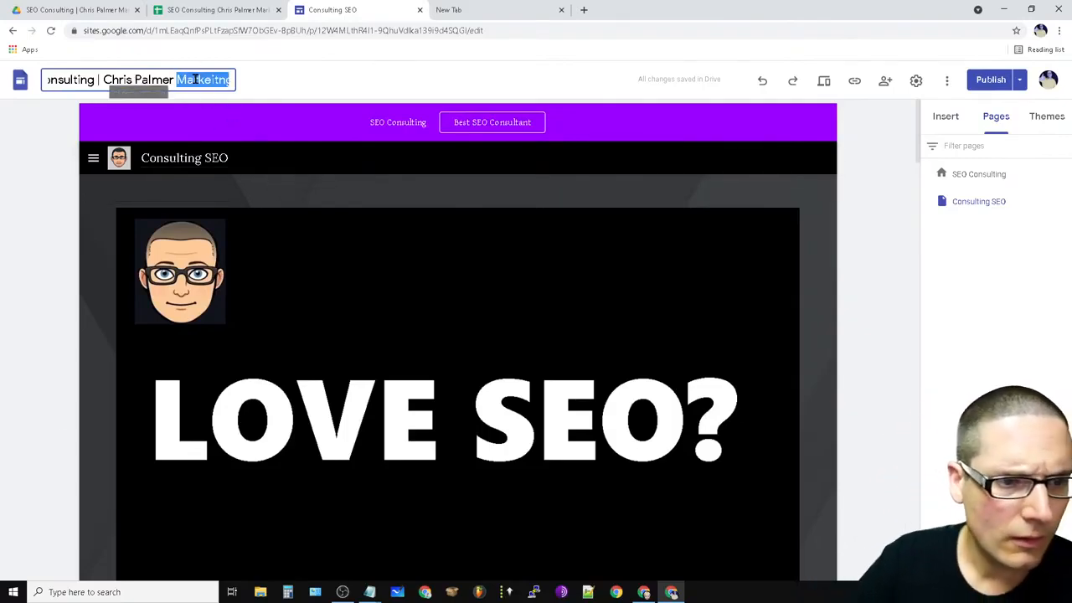
text(Marketing)
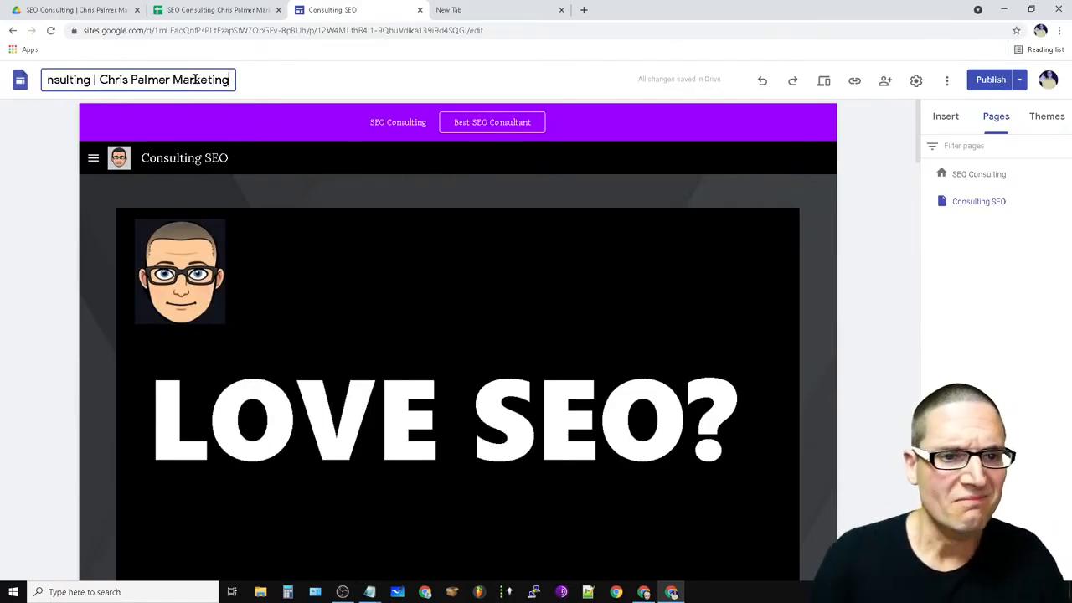
click(401, 78)
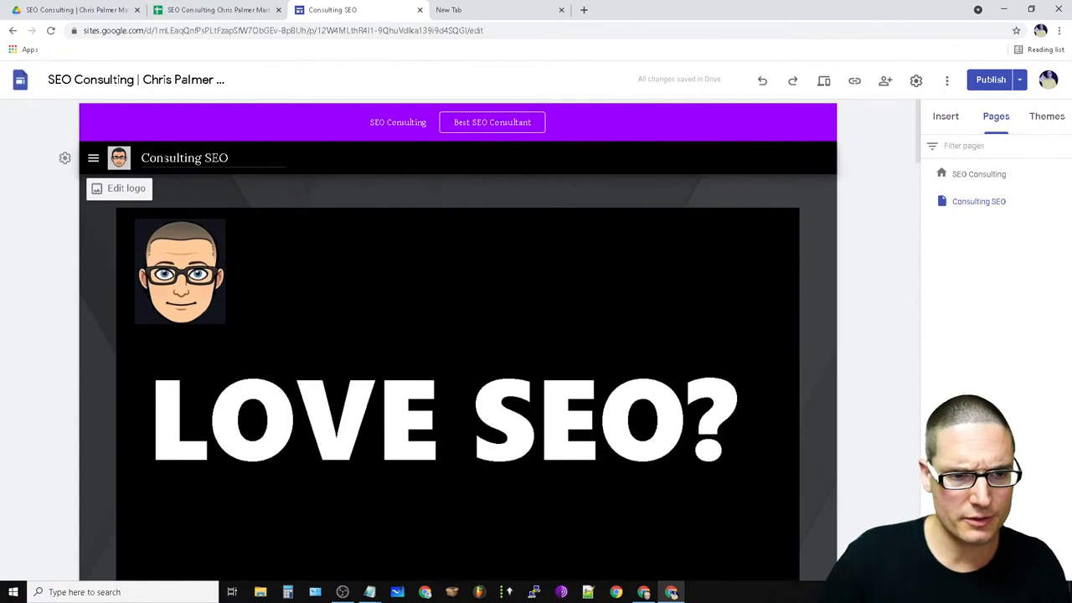
Set the site name in the page header to "SEO Consulting" and check it on both the home page and the duplicate.
triple_click(167, 159)
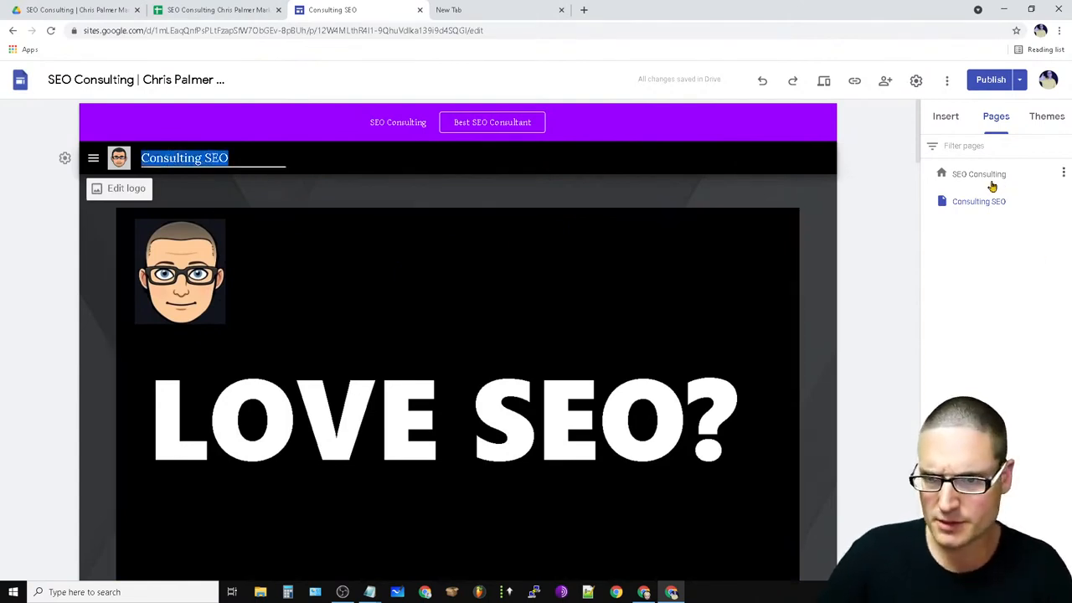
text(SEO)
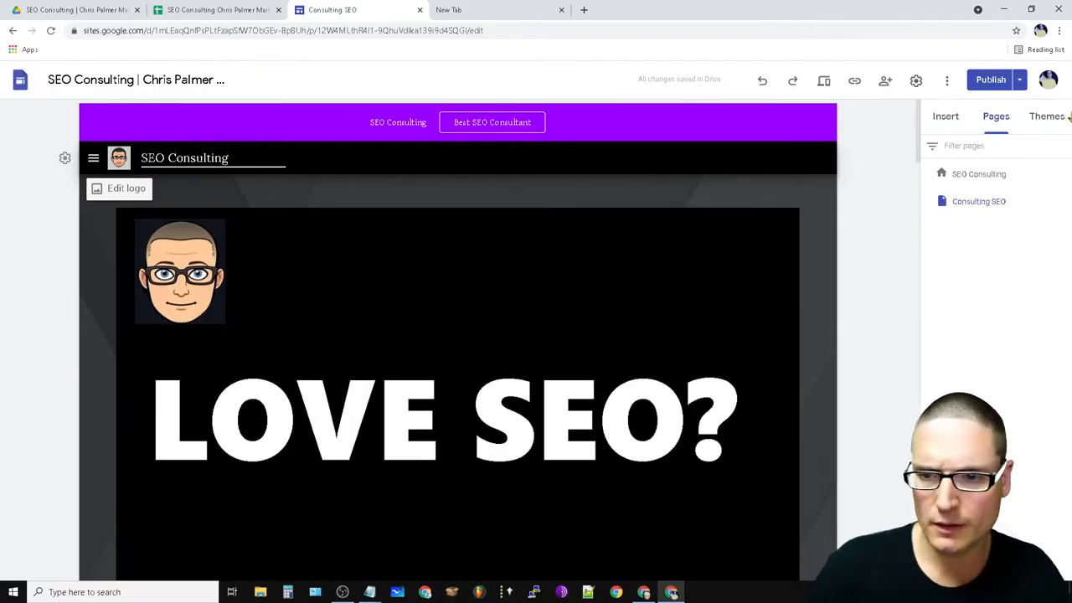
click(876, 397)
click(994, 206)
click(979, 176)
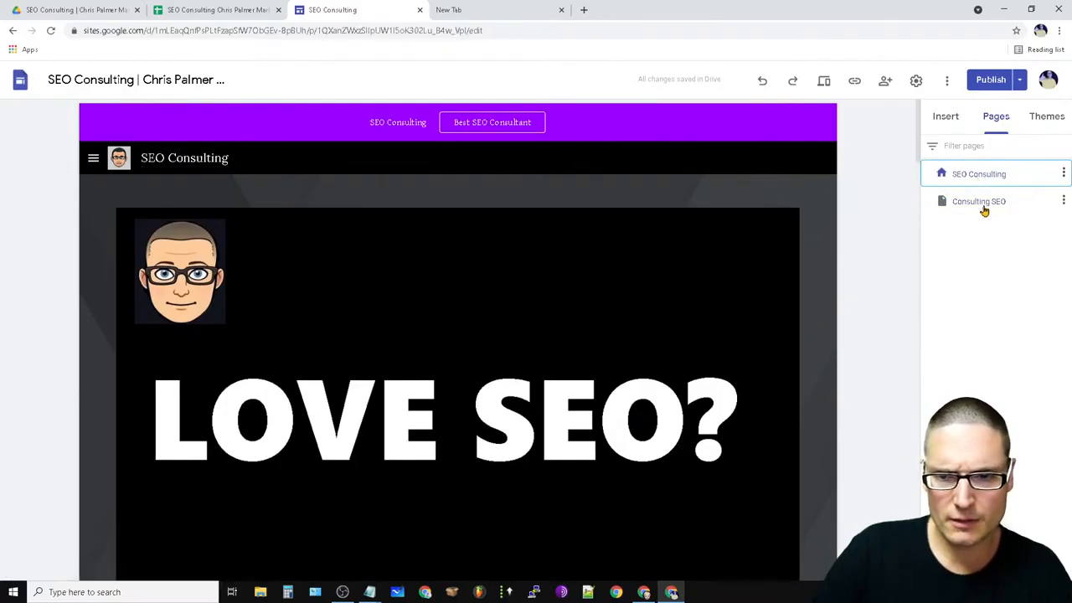
click(982, 203)
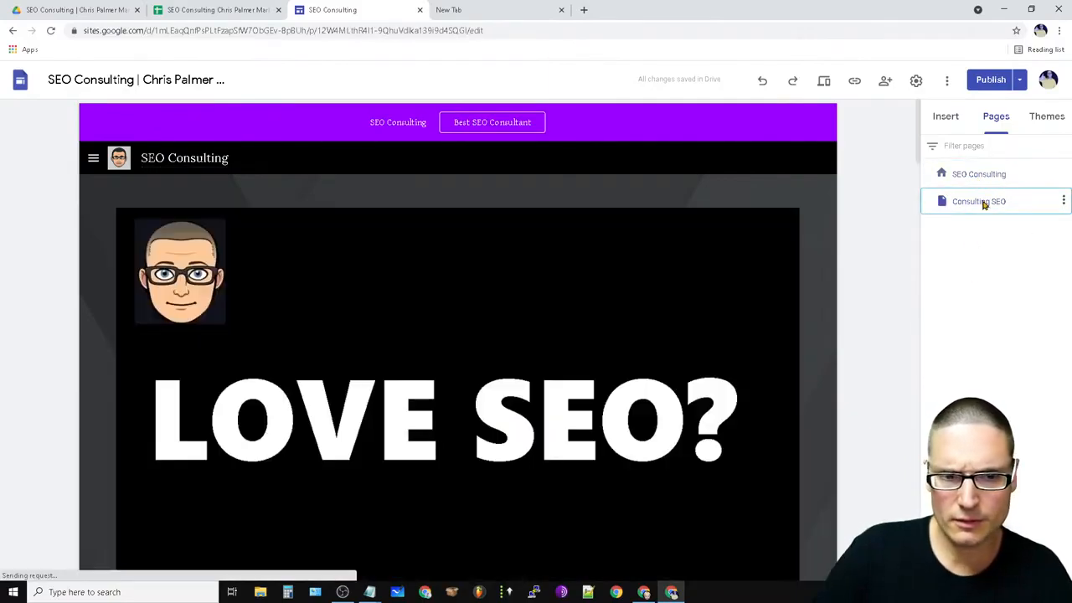
Set the header's site name to "Consulting SEO" on the duplicated page and check it on the home page and the duplicate.
click(202, 161)
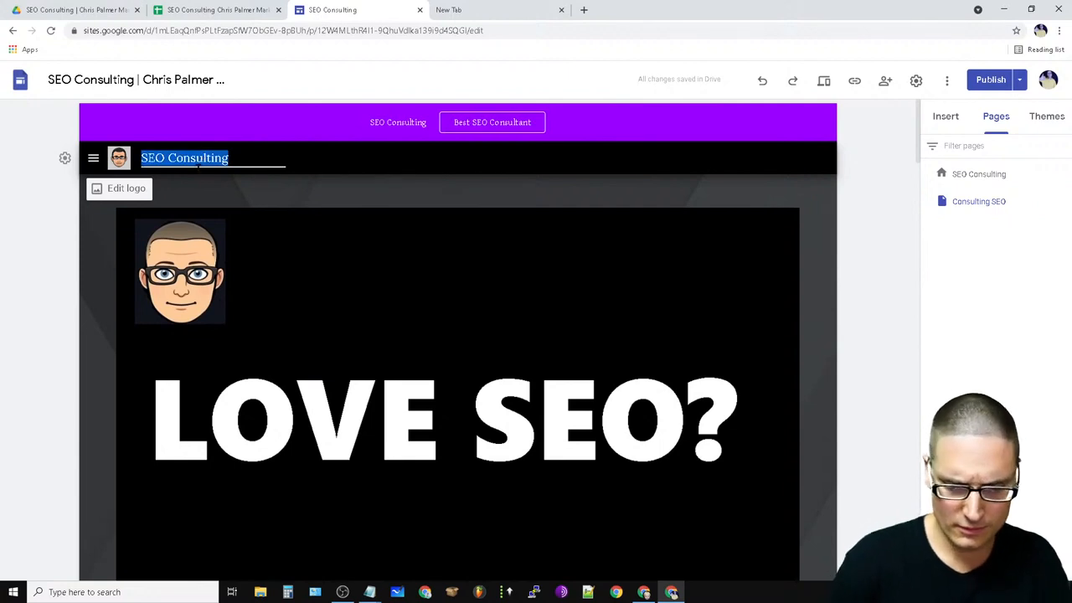
text(Consulting SEO)
click(1014, 376)
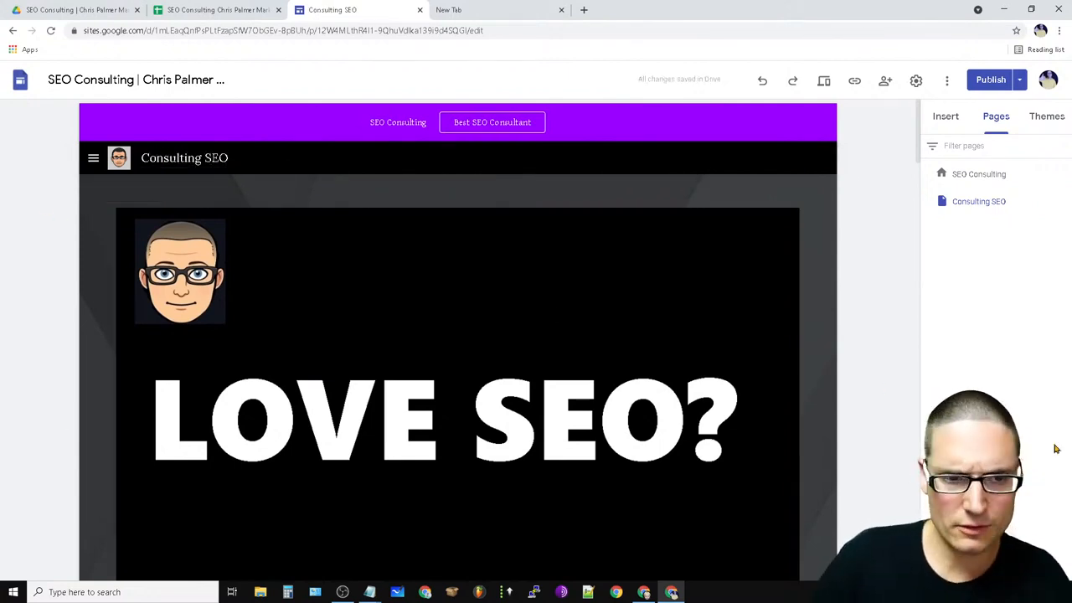
click(989, 180)
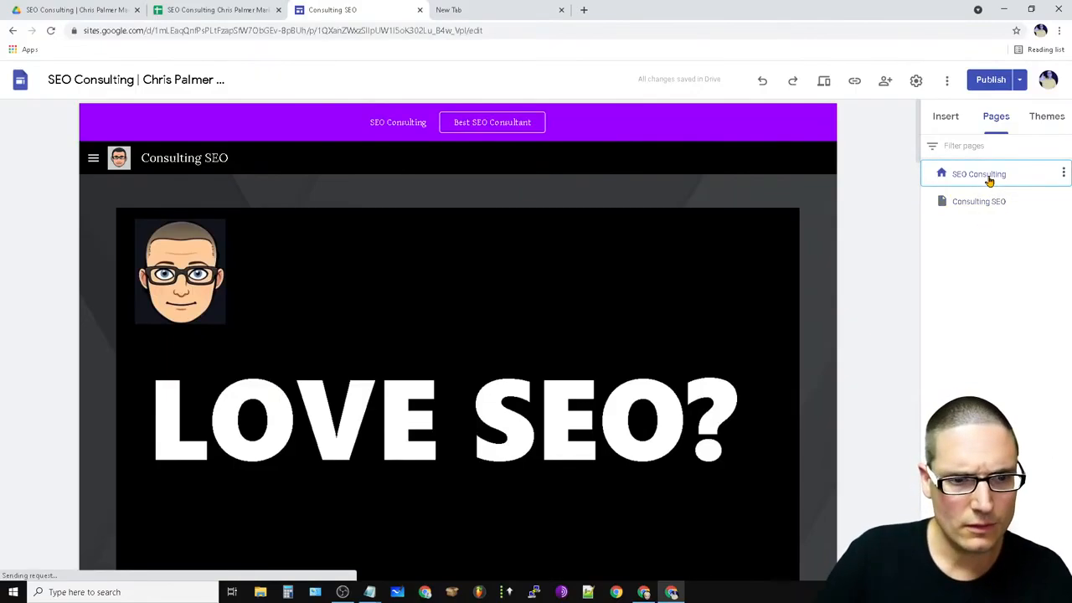
click(987, 212)
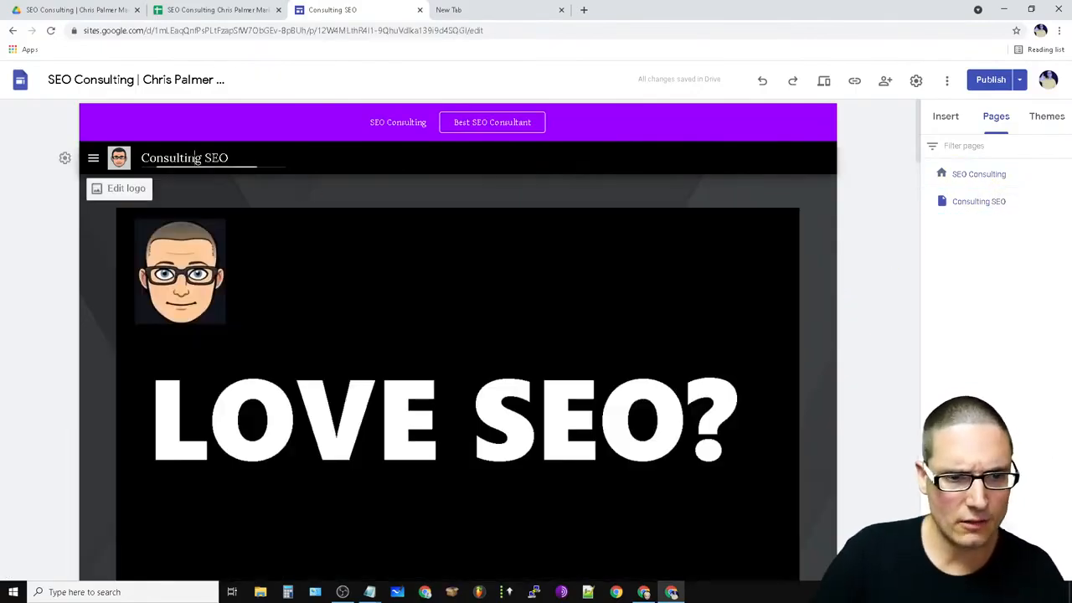
Restore the header's site name to "SEO Consulting" and check it on the home page and the Consulting SEO page.
triple_click(194, 158)
text(SEO)
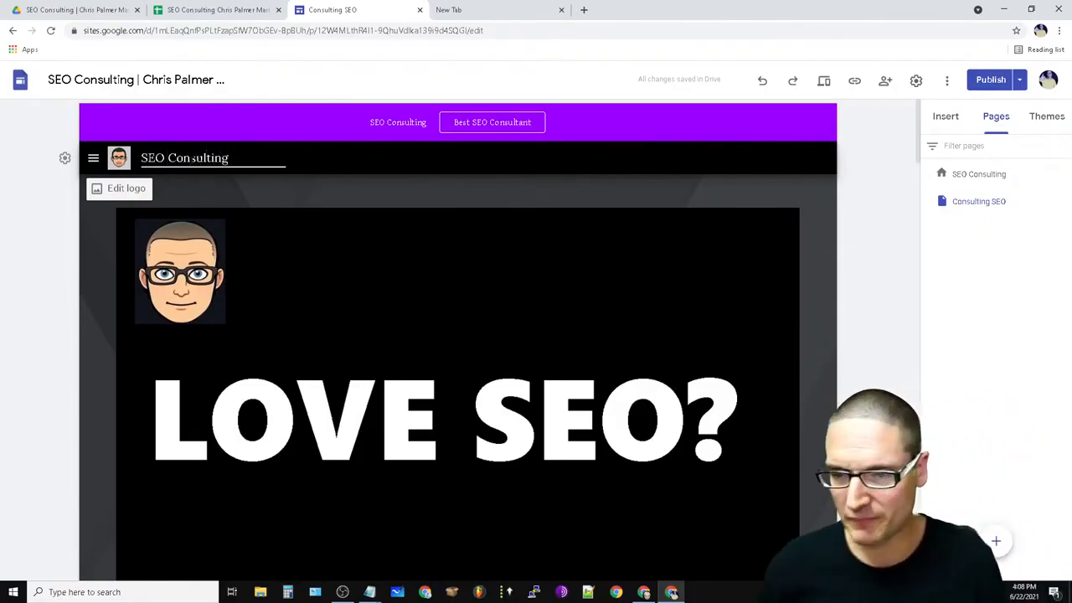
click(892, 339)
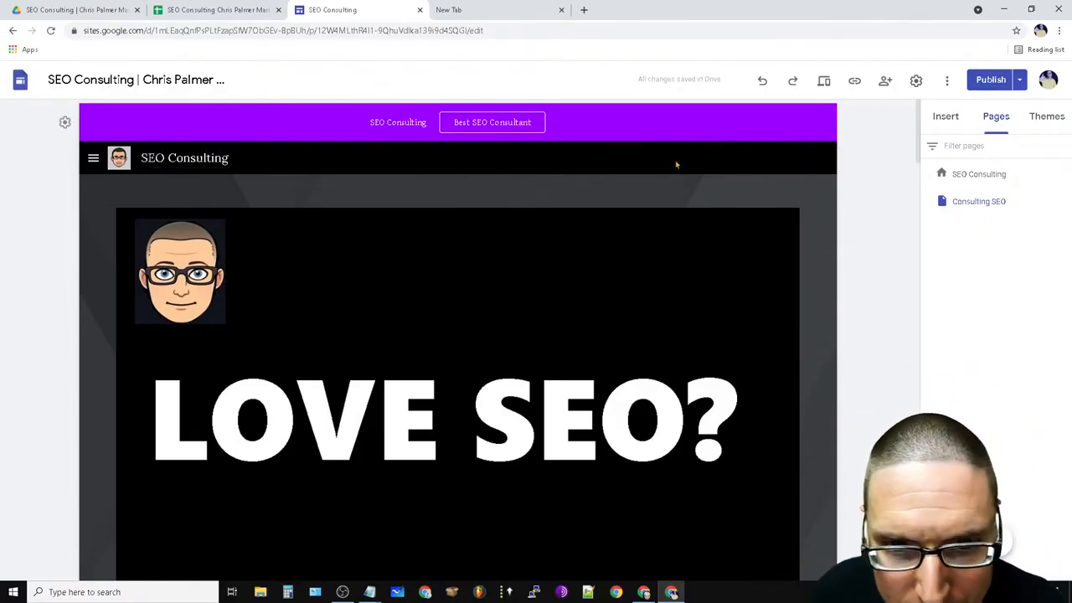
click(1053, 176)
click(1056, 206)
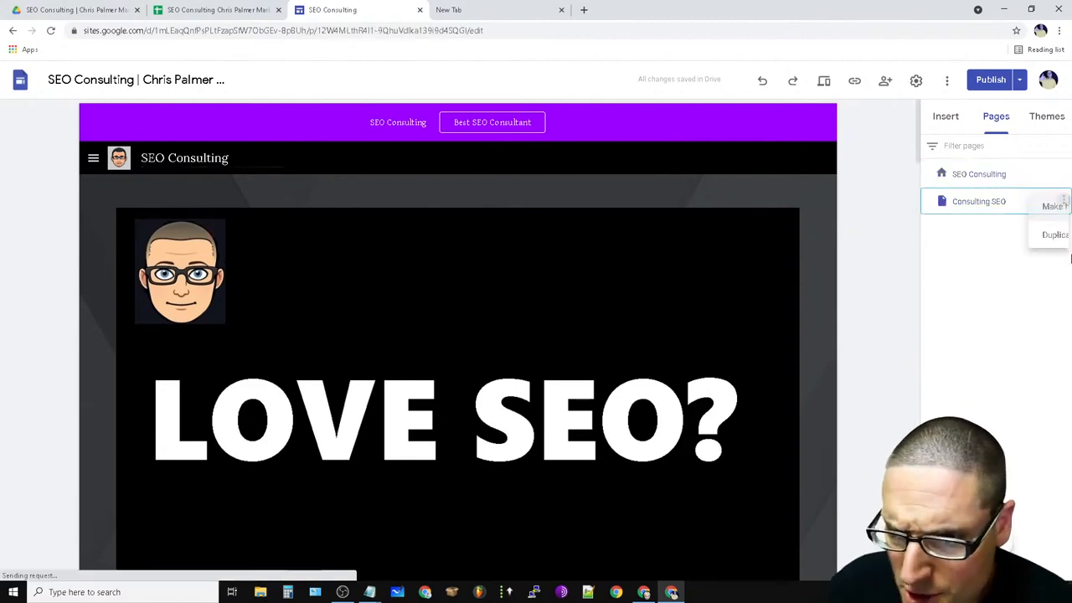
Review the Consulting SEO page's properties, including the advanced settings, and return to that page.
click(1063, 201)
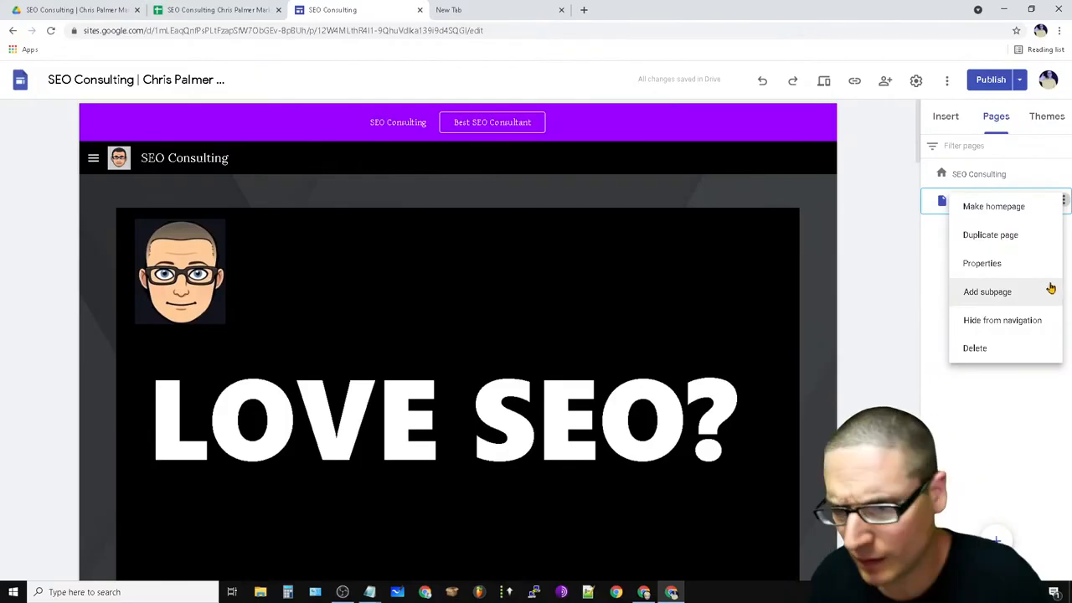
click(1002, 267)
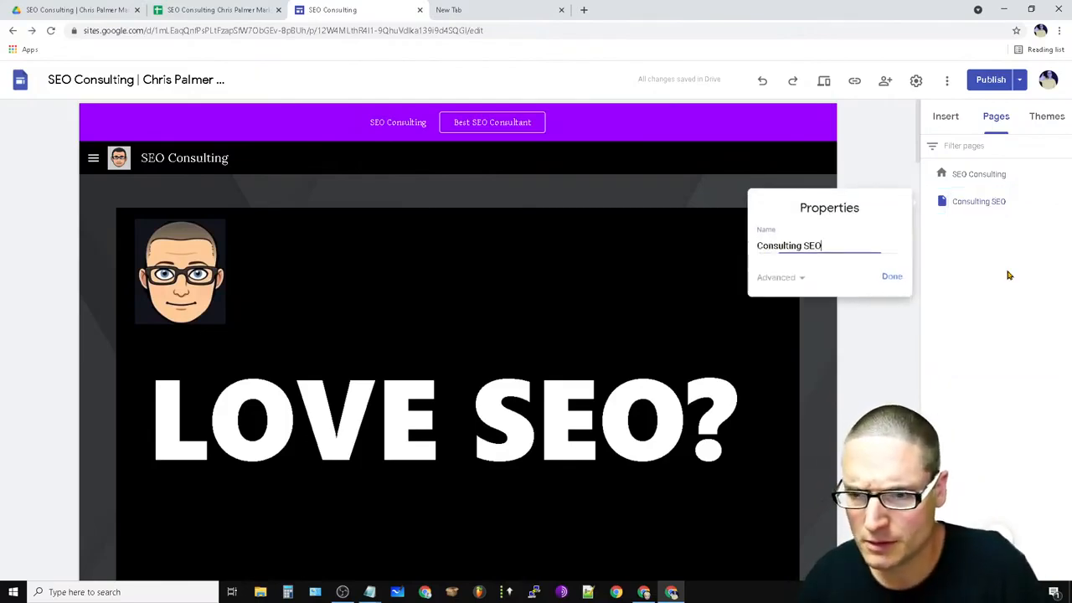
click(799, 279)
click(891, 321)
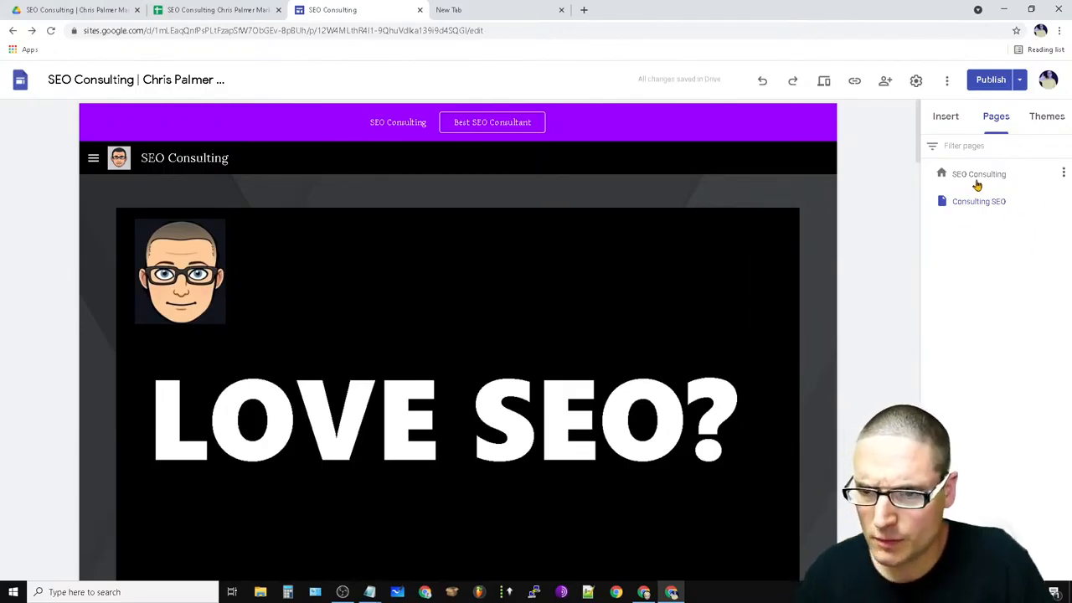
click(960, 200)
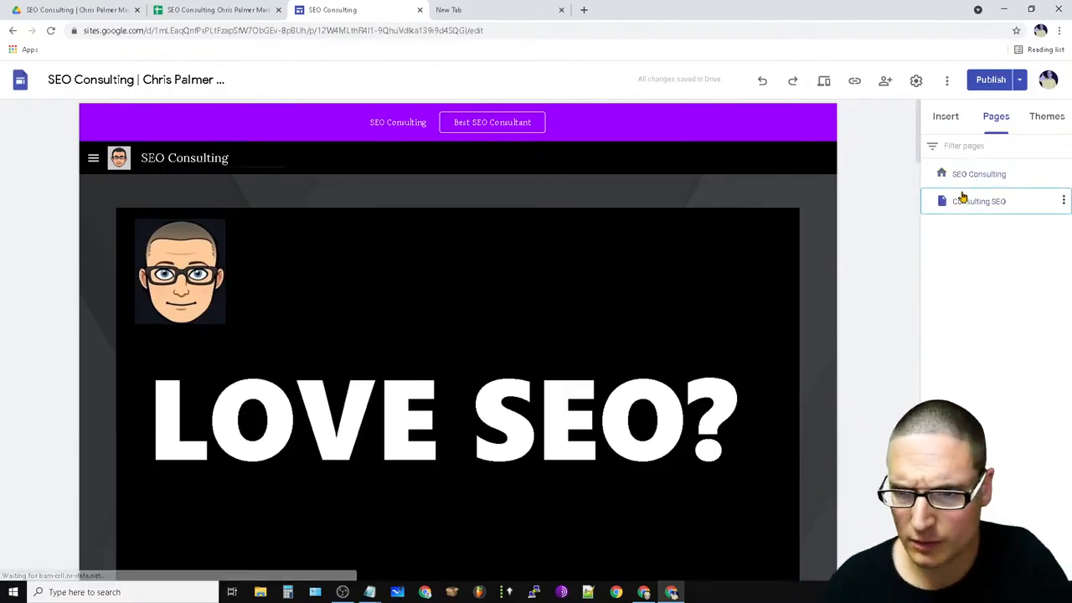
Start duplicating the Consulting SEO page under the name "Consultant Connect" and reveal the custom path setting.
click(1063, 202)
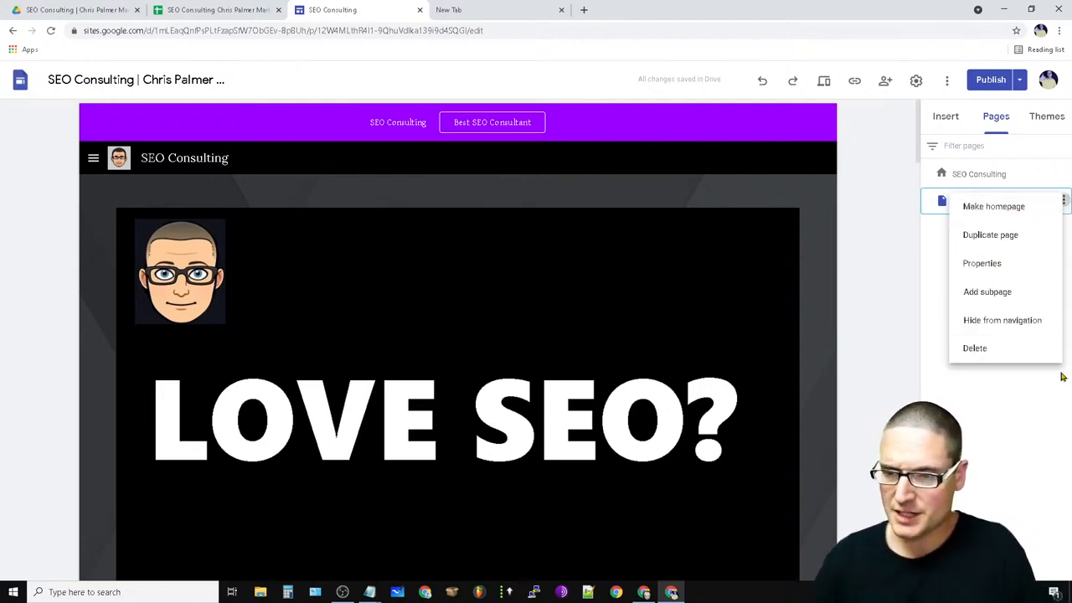
click(1013, 234)
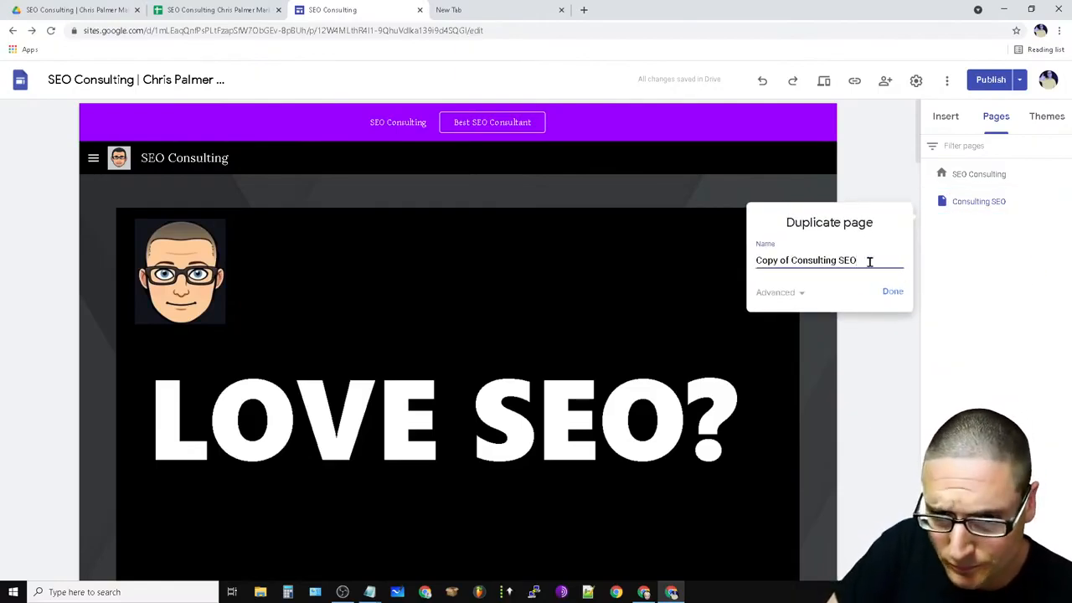
key(ctrl+a)
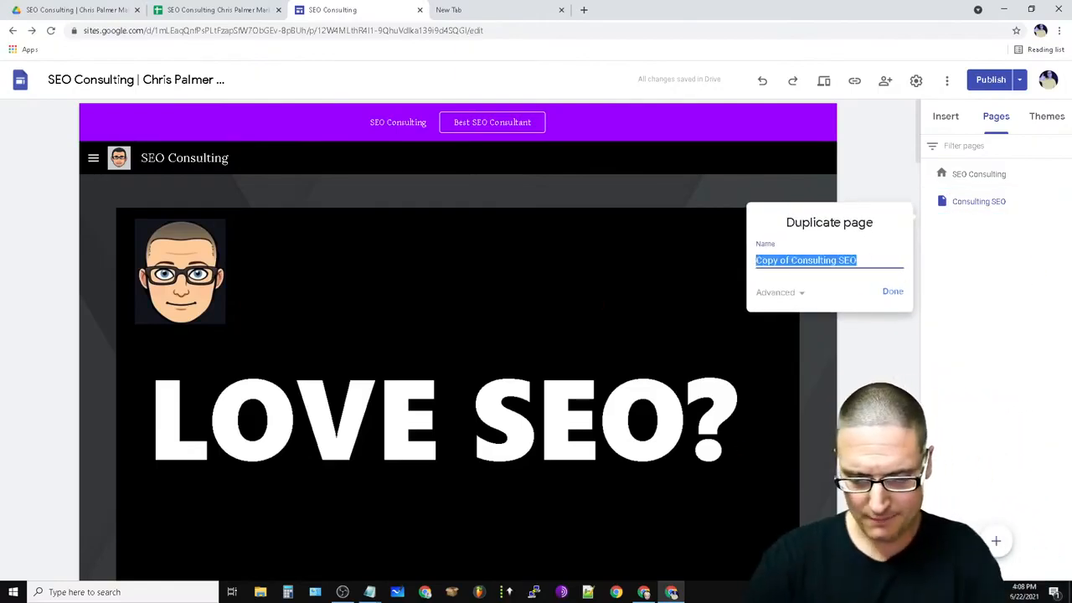
key(BackSpace)
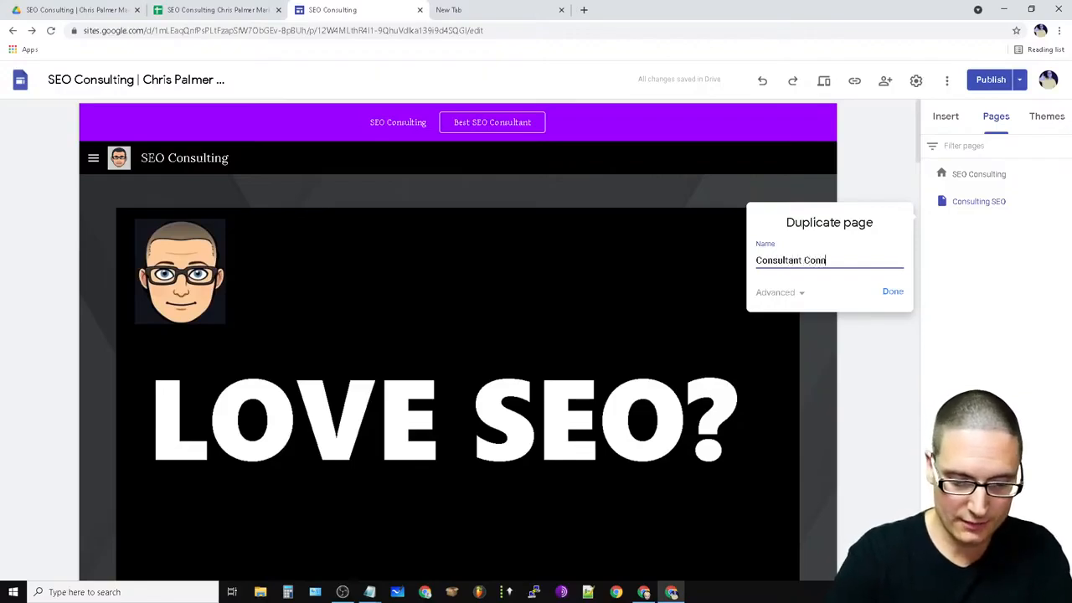
click(802, 297)
click(773, 307)
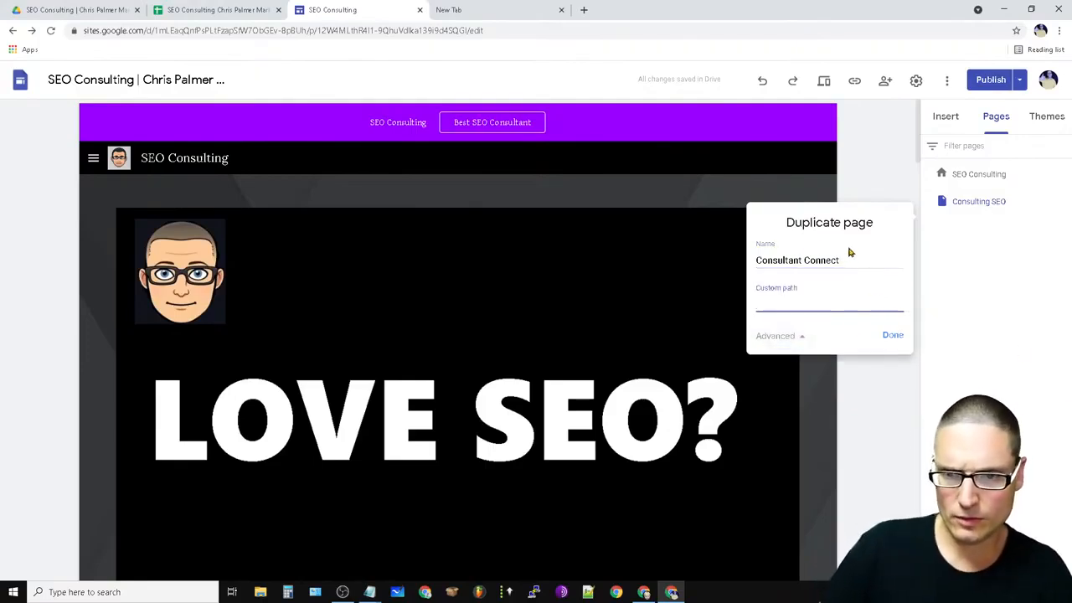
Replace the duplicate page's name with "Consultation Contact".
drag(855, 262, 743, 278)
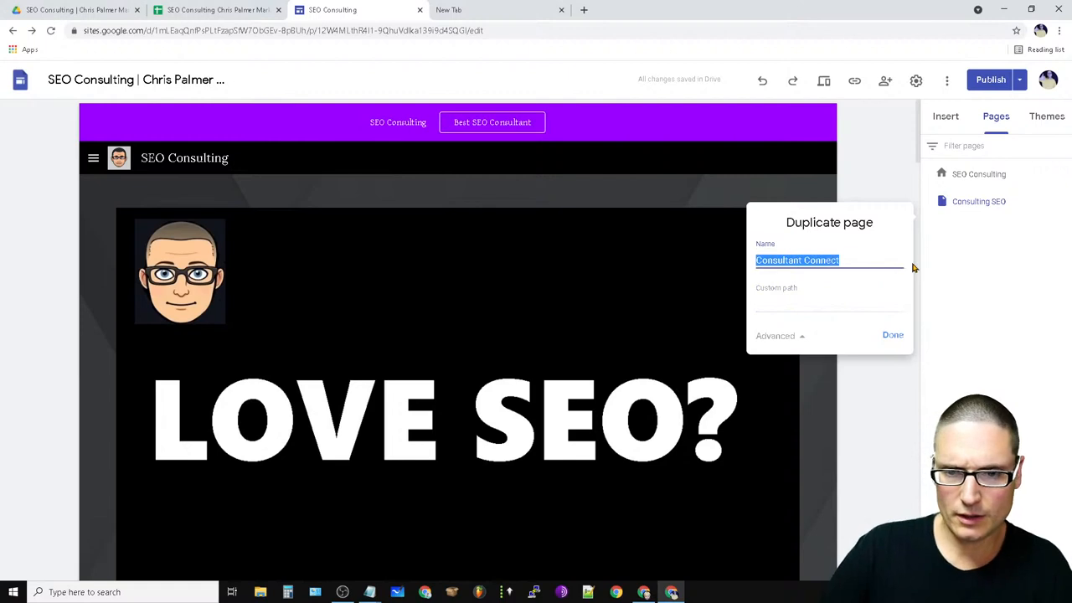
click(816, 262)
double_click(819, 259)
drag(851, 259, 729, 266)
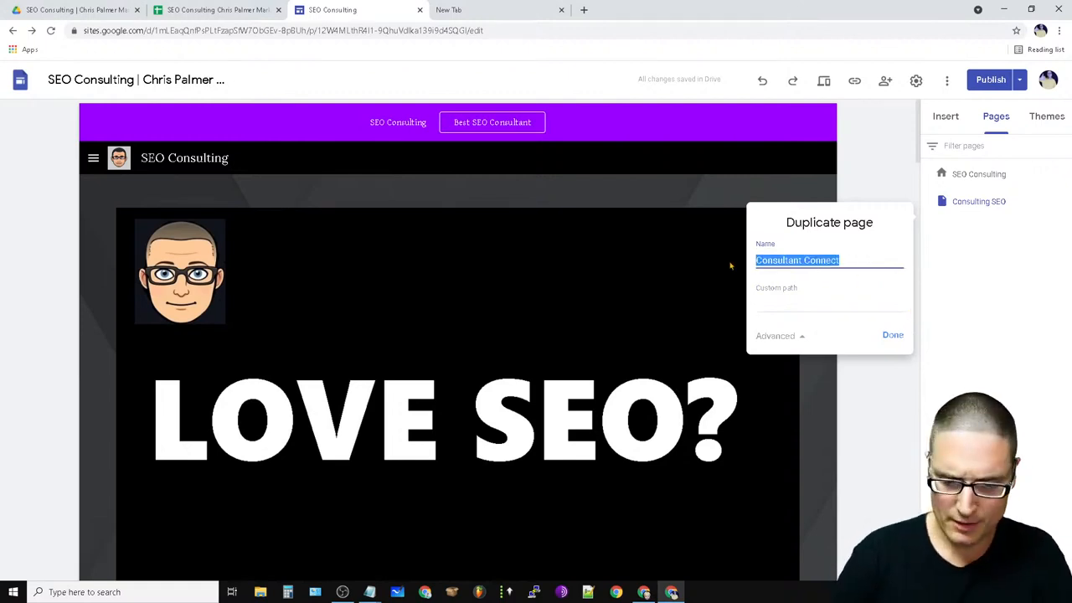
text(C)
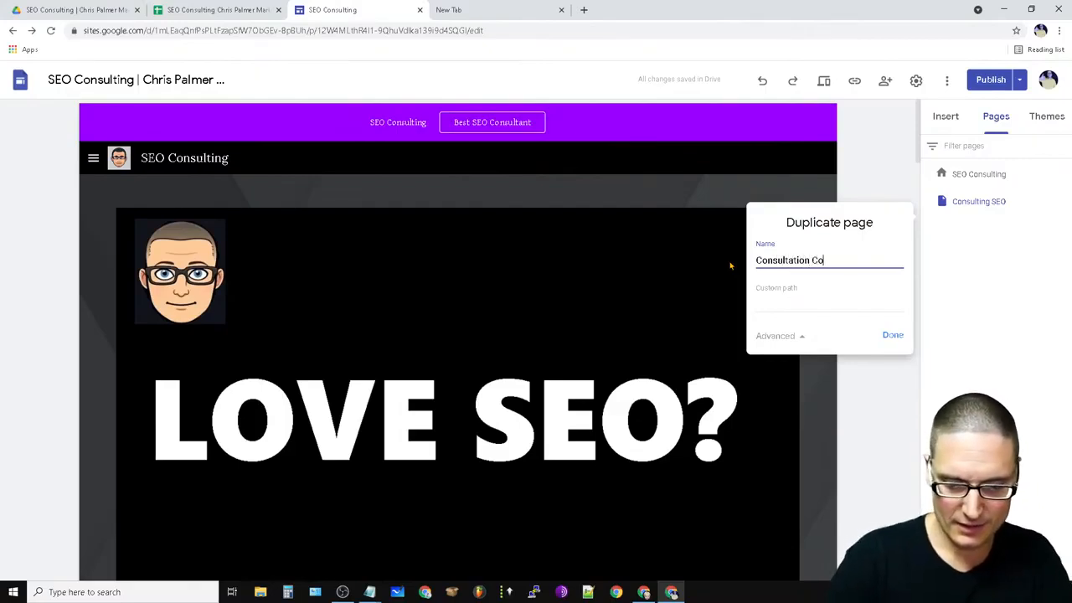
Set the duplicate's custom path to "Consultation-Contact" and create the page.
click(792, 305)
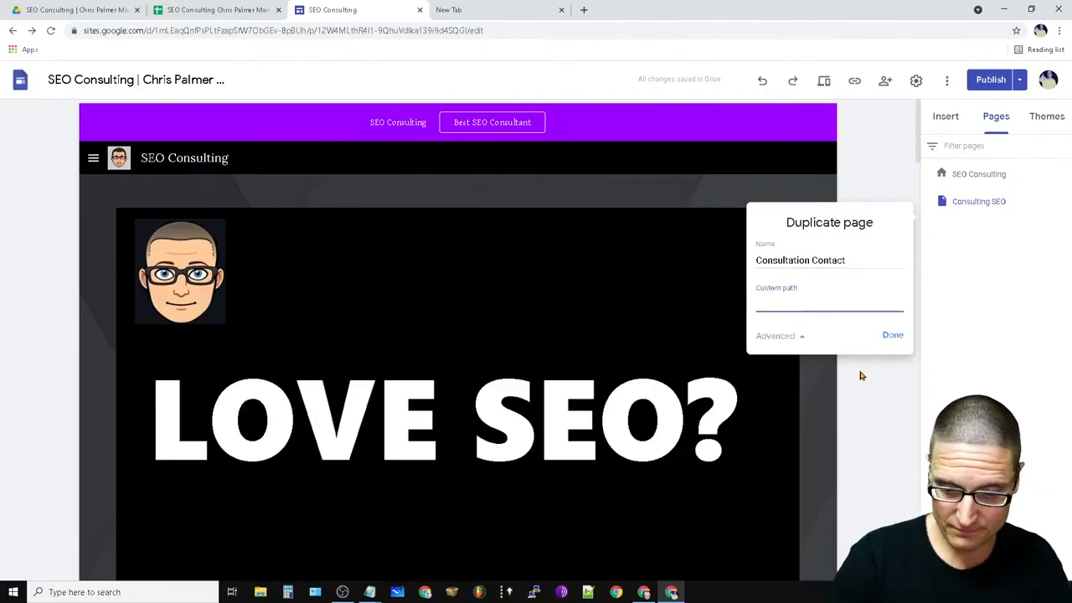
text(Con)
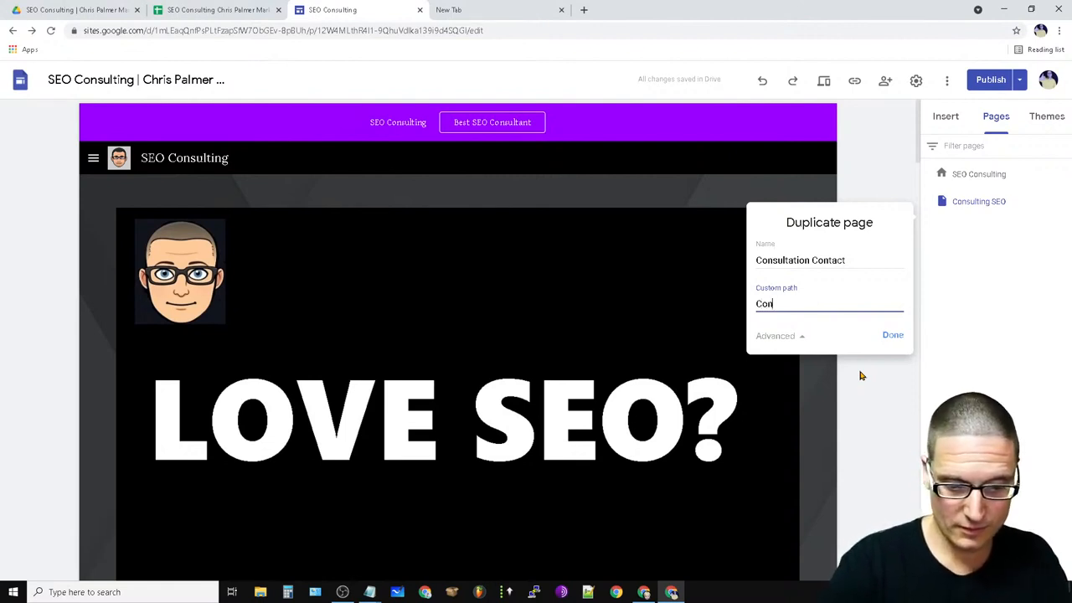
text(Contact)
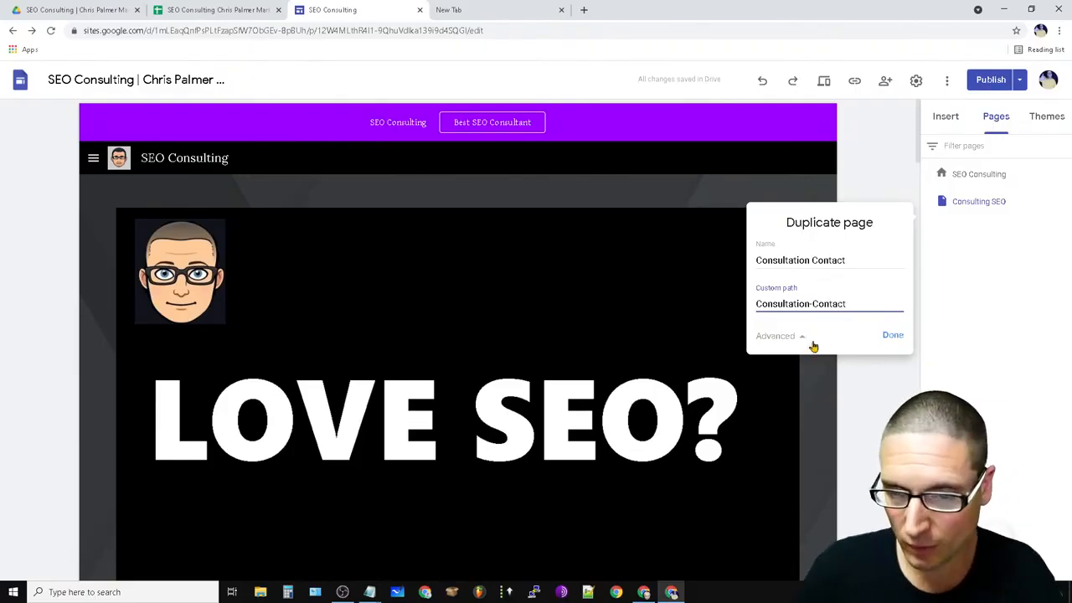
click(893, 335)
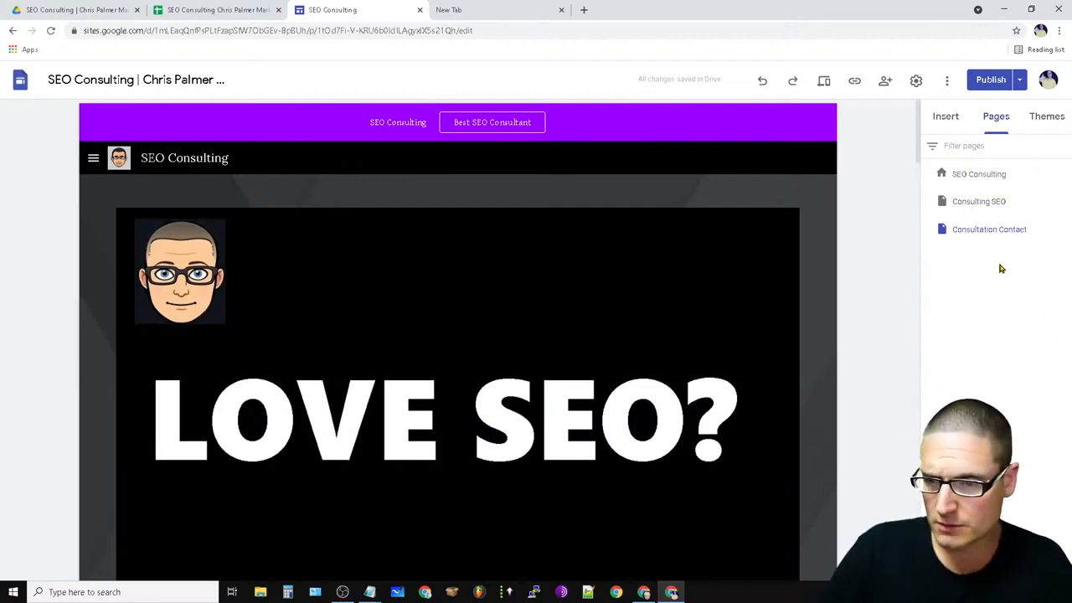
click(1064, 230)
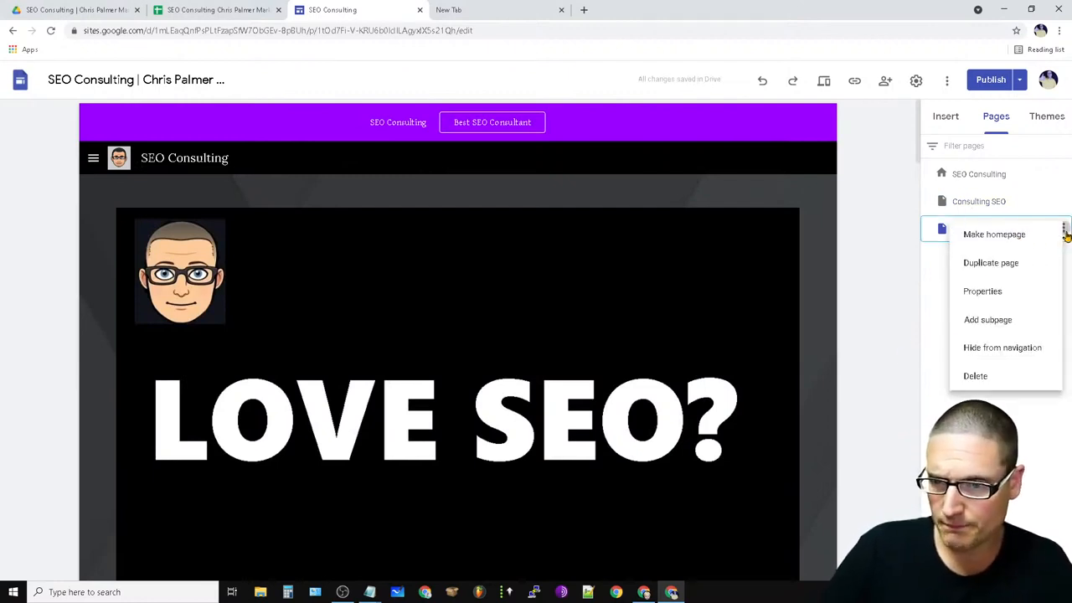
click(978, 264)
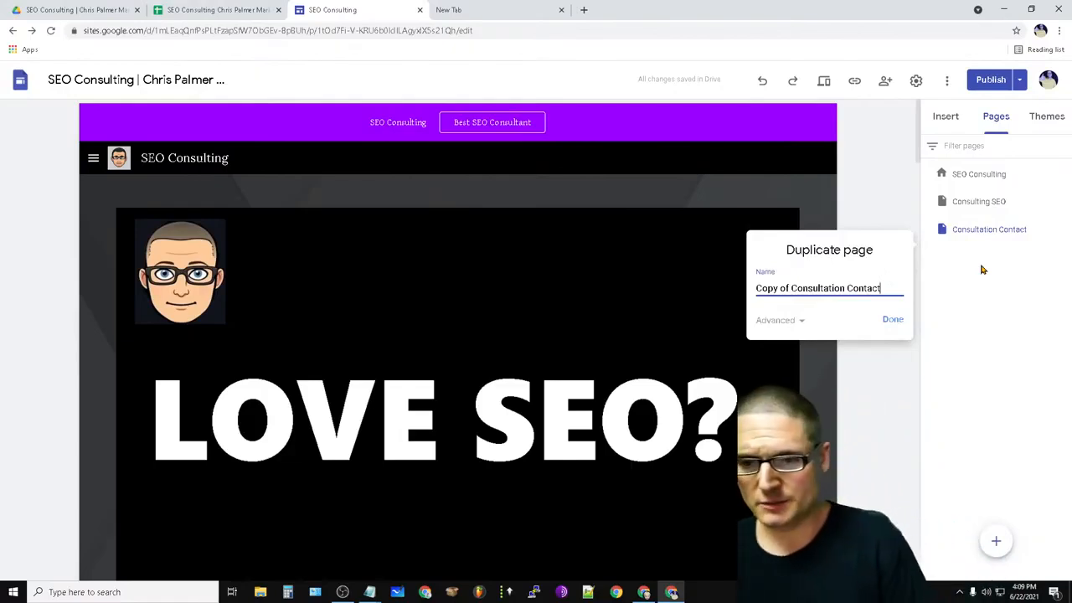
click(800, 321)
drag(884, 287, 703, 279)
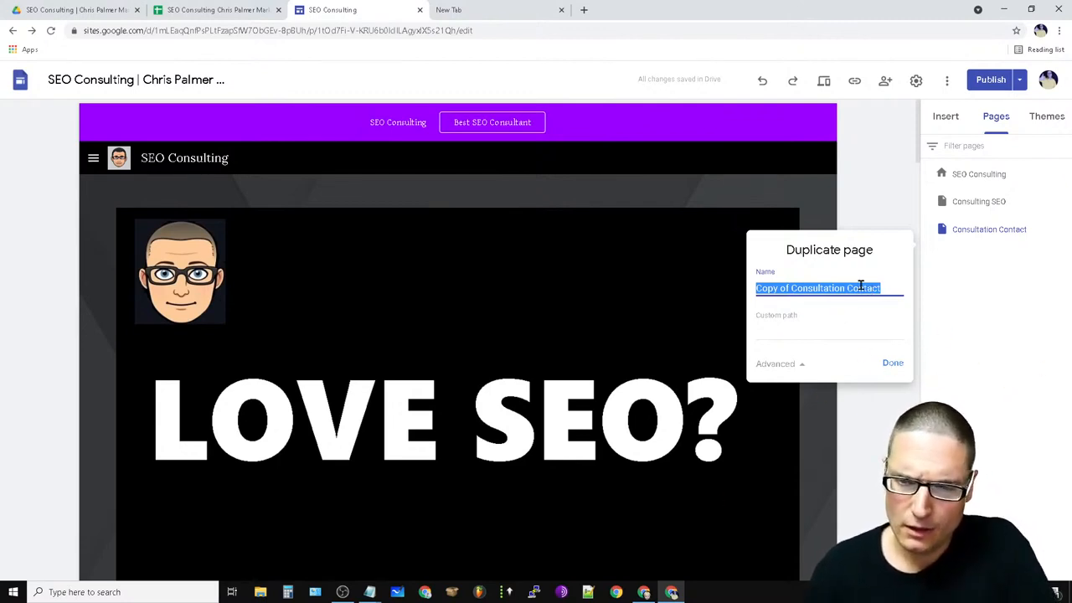
key(BackSpace)
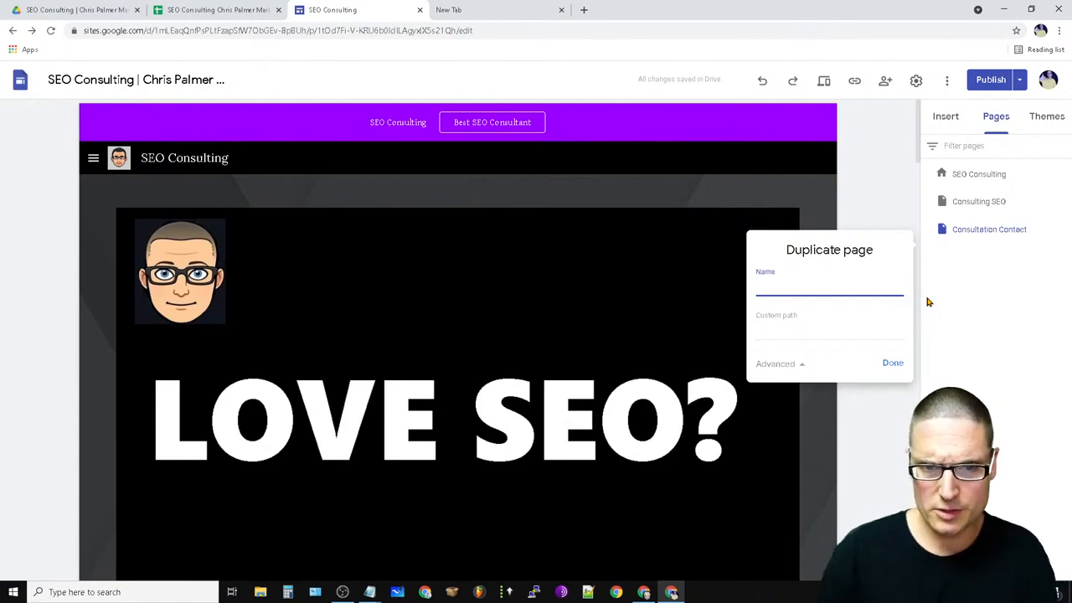
text(EO)
key(Escape)
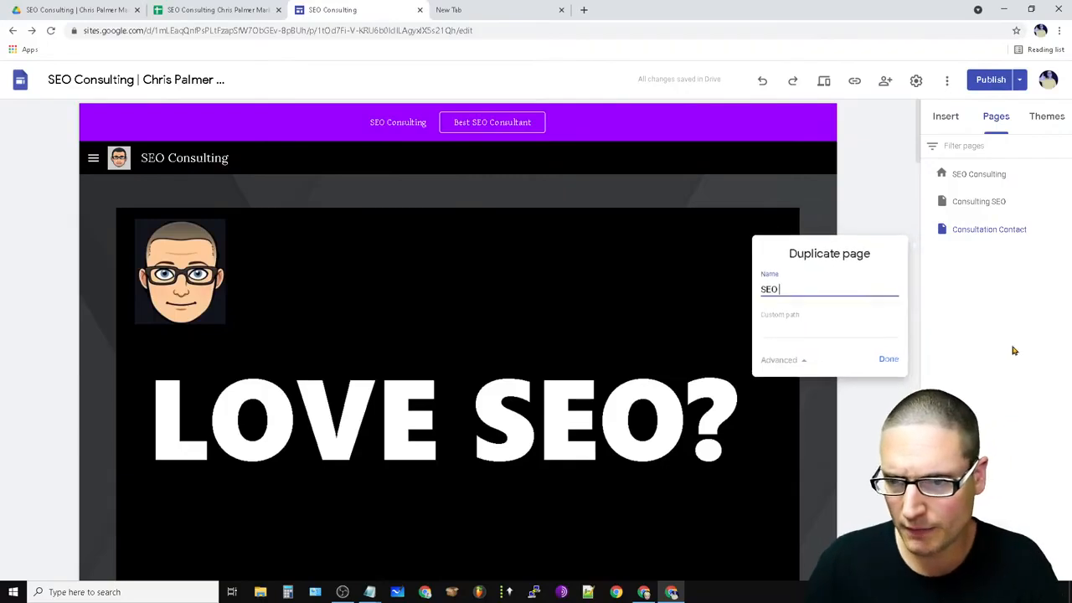
Try to rename the Consultation Contact page to "SEO Consulting Form" in its properties.
click(969, 233)
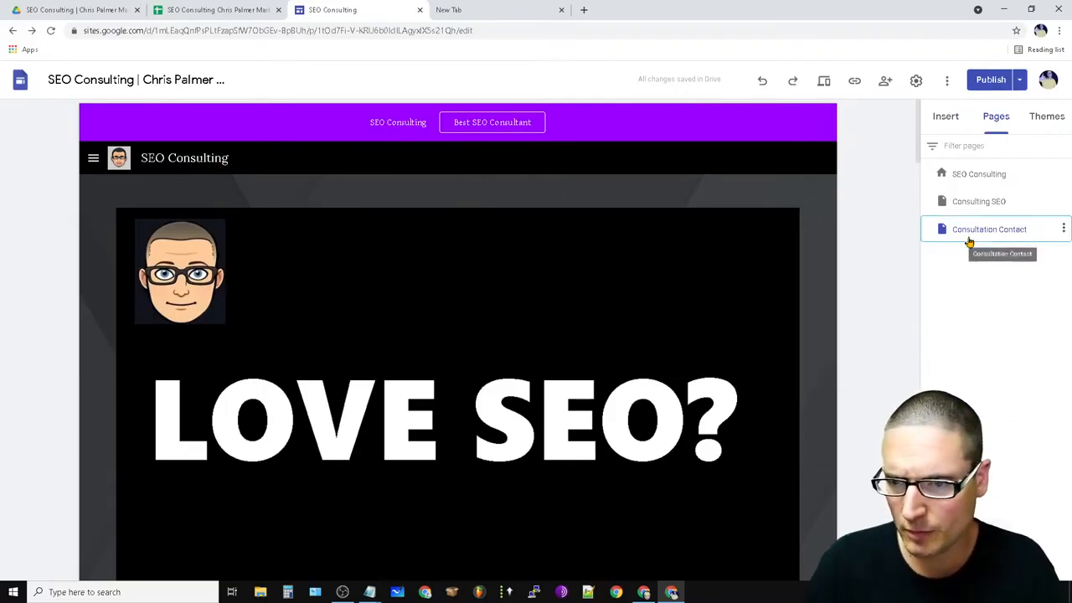
click(1063, 229)
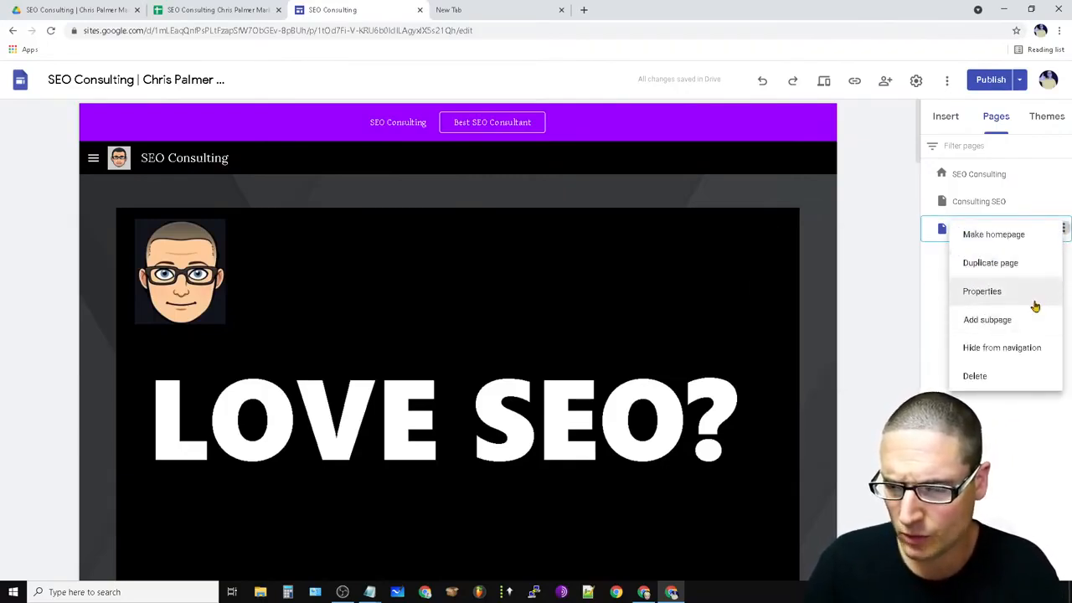
click(984, 292)
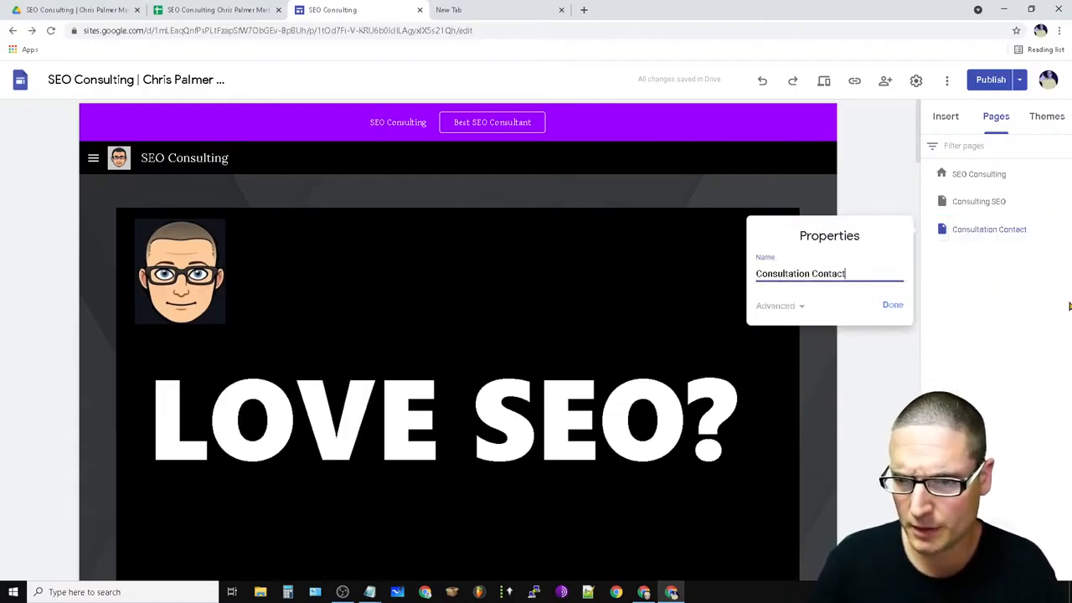
drag(812, 276, 598, 285)
text(SEO Consuk)
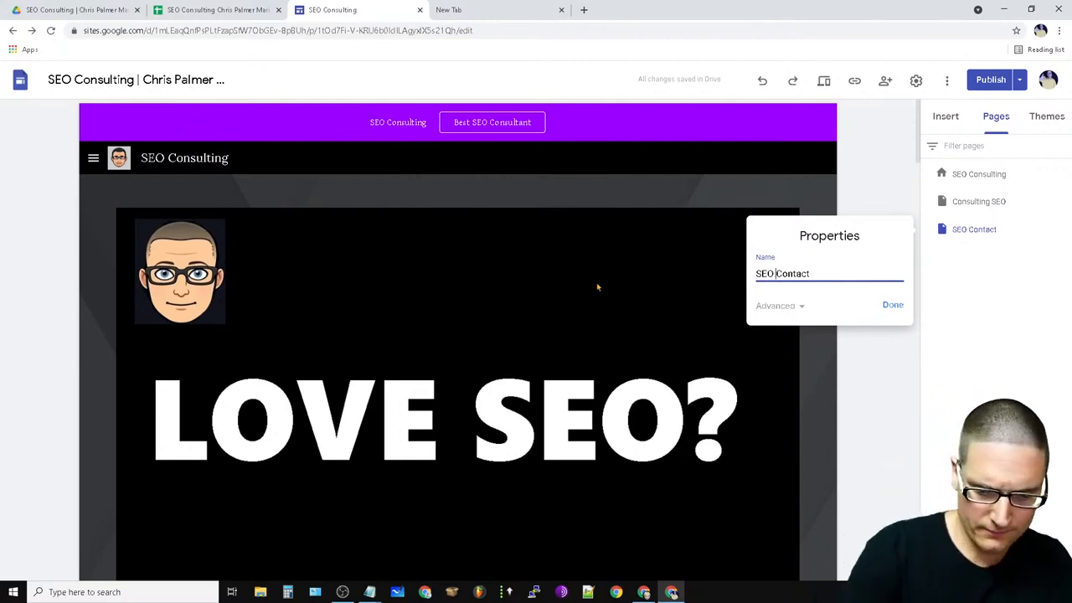
text(lting)
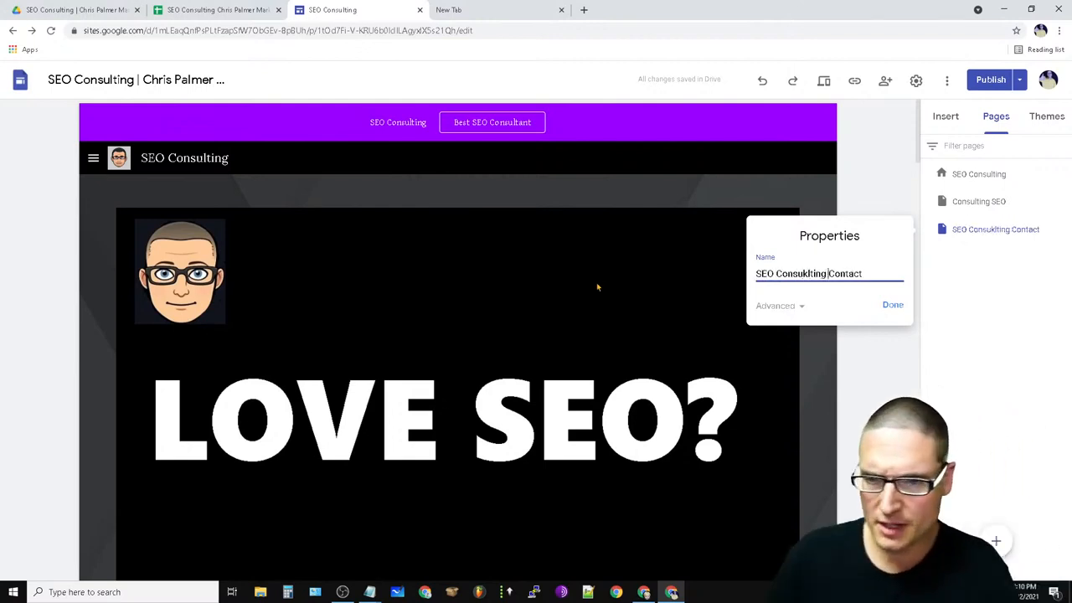
double_click(798, 273)
text(Consulting)
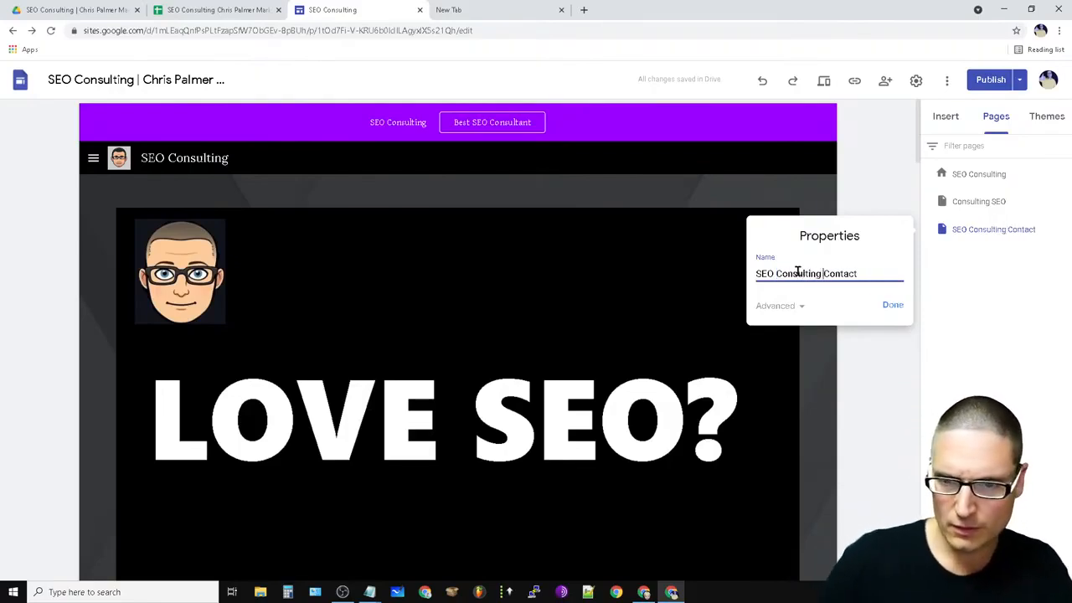
double_click(844, 275)
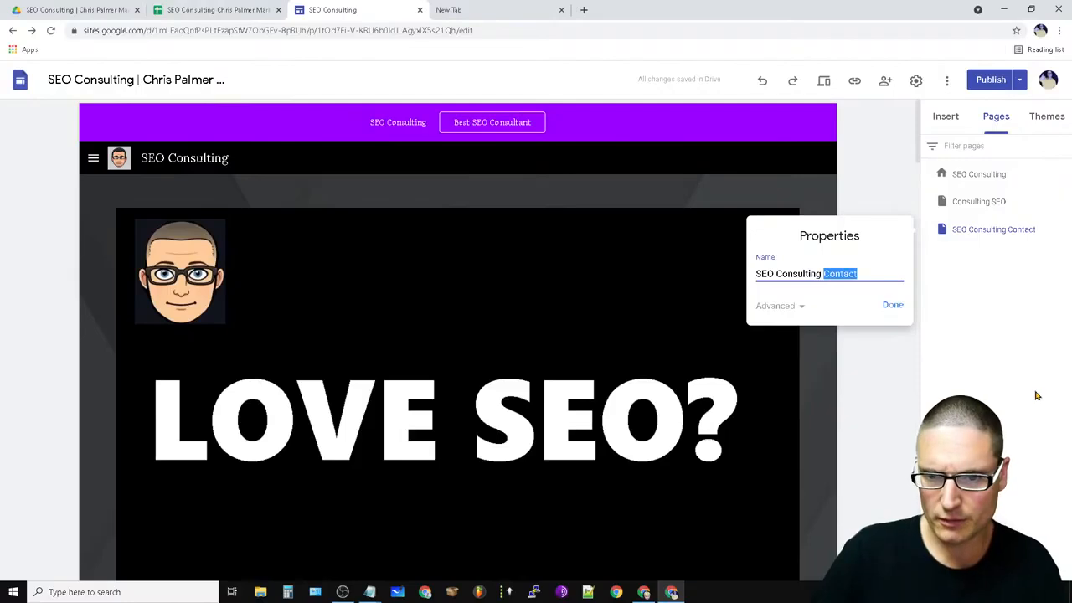
text(Form)
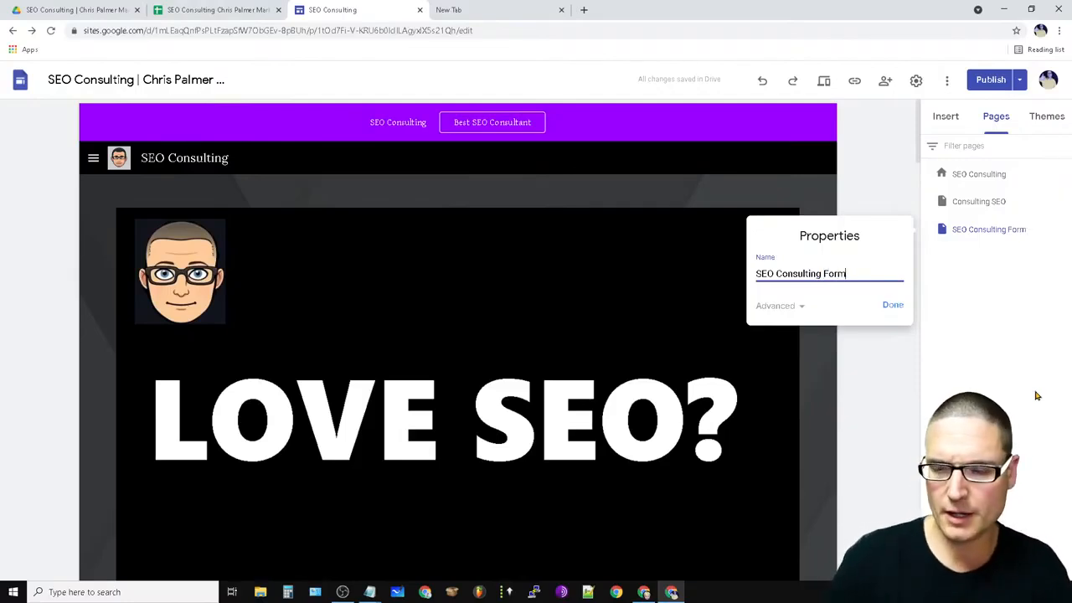
click(982, 211)
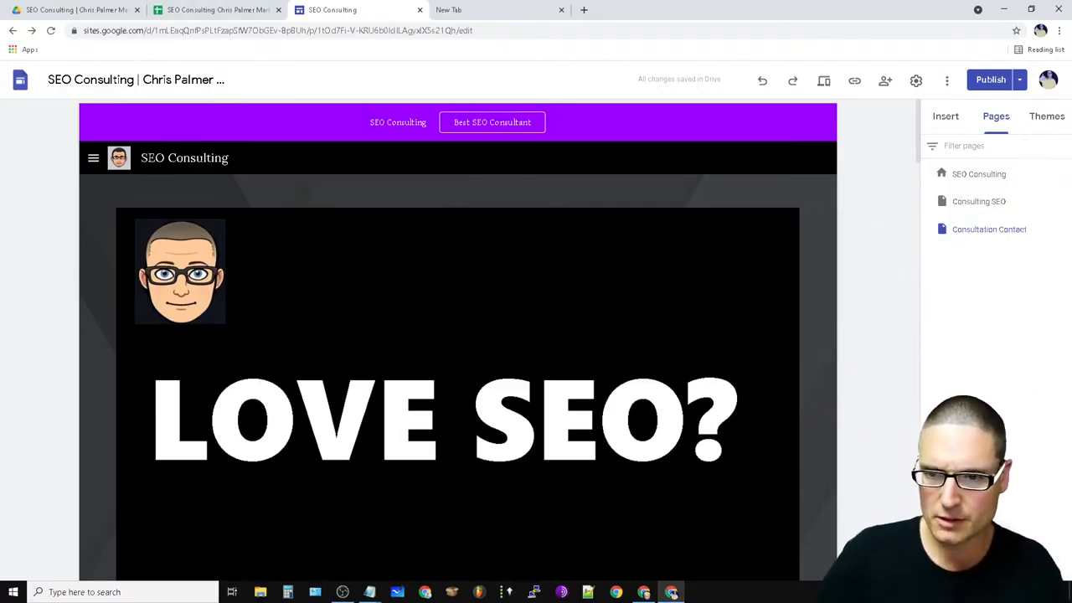
Change the Consultation Contact page's name to "SEO Consulting Forms" in its properties.
click(991, 208)
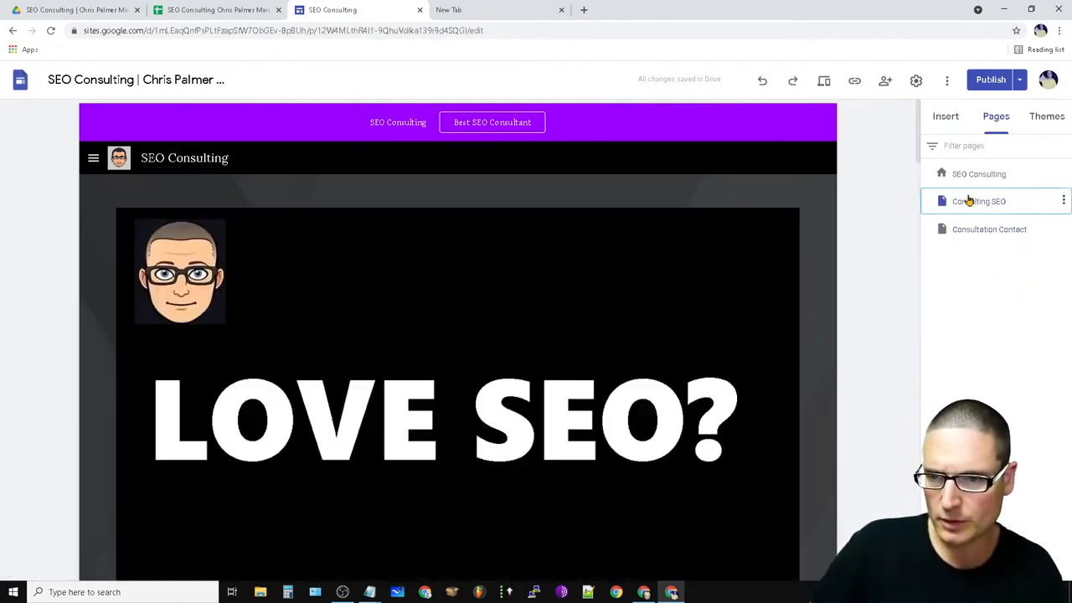
click(976, 230)
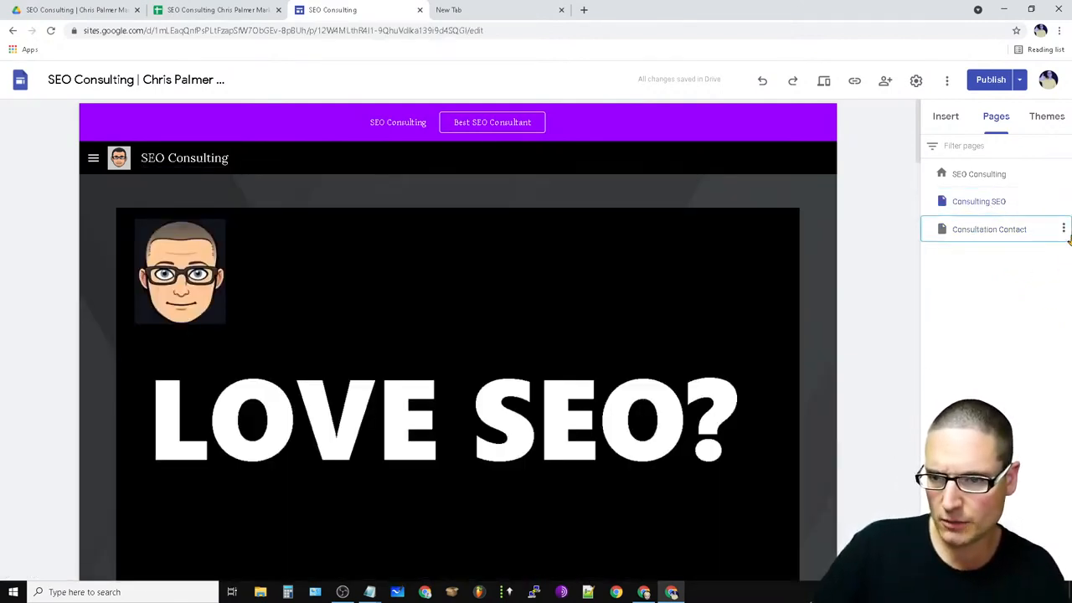
click(1063, 229)
click(911, 314)
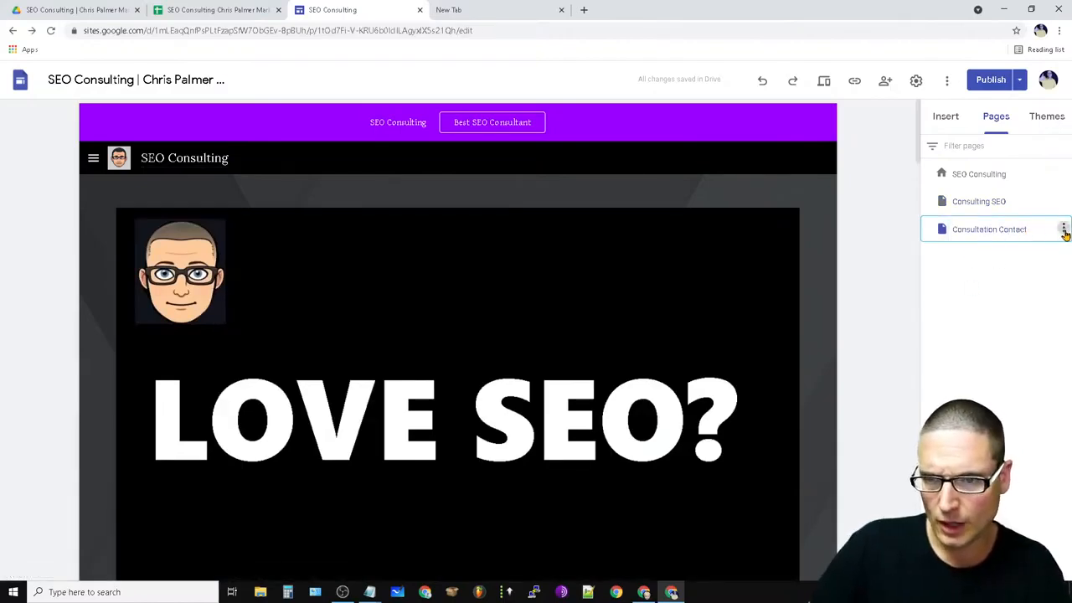
click(1063, 228)
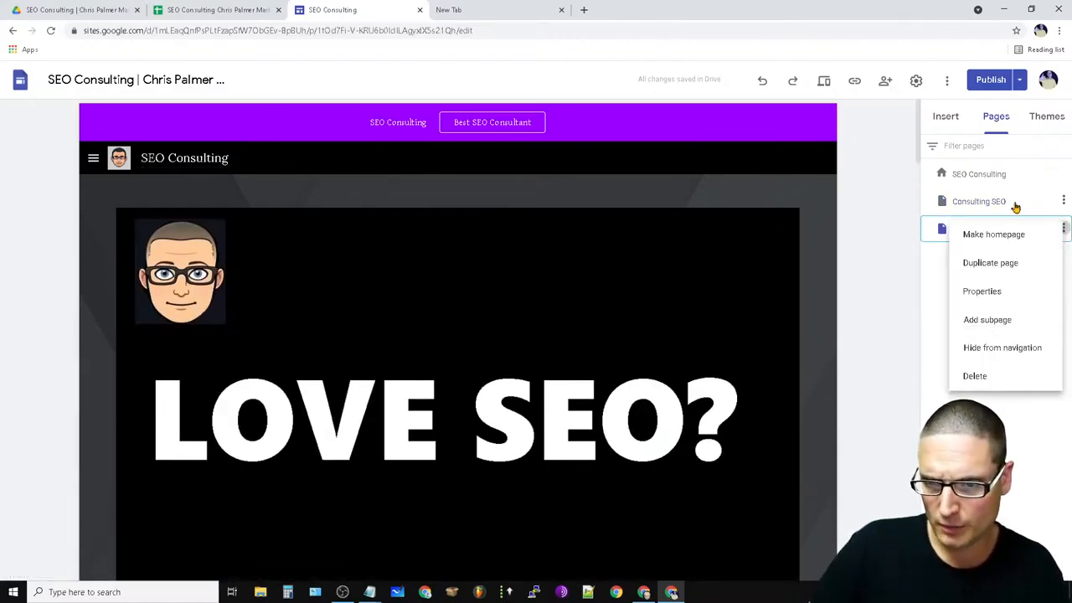
click(1037, 293)
drag(859, 273, 671, 295)
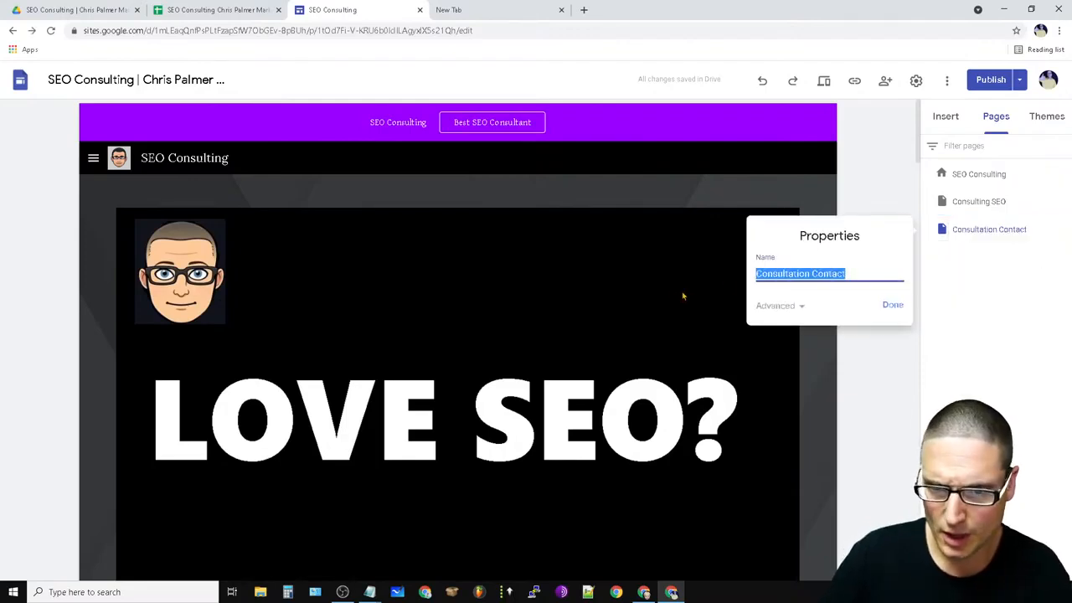
key(BackSpace)
text(SEO Consulting Forms)
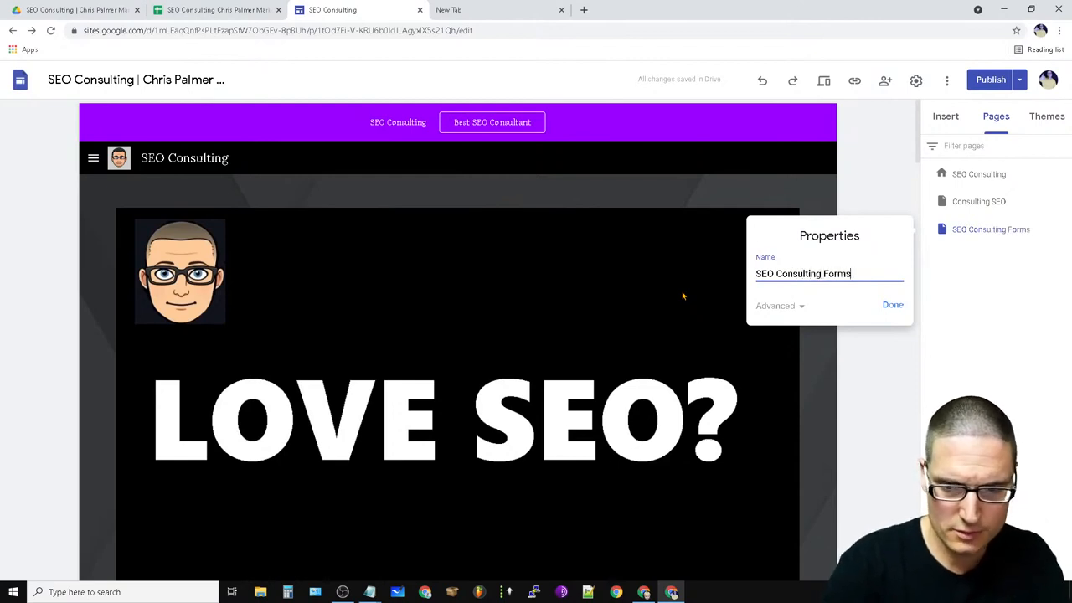
Reveal the renamed page's custom path in its properties and save the properties.
click(797, 308)
drag(874, 318, 671, 333)
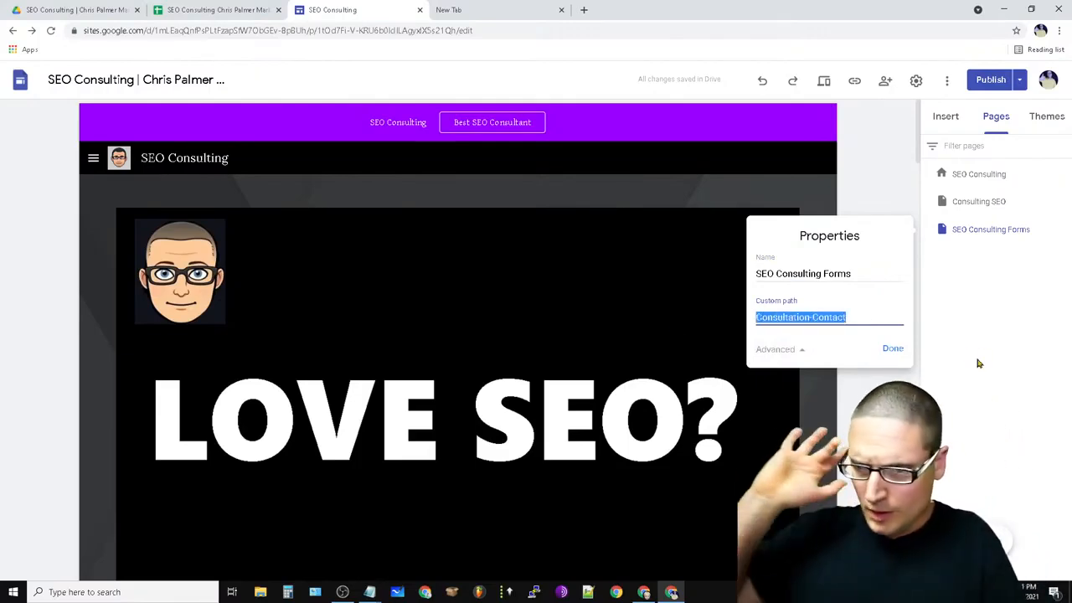
click(893, 349)
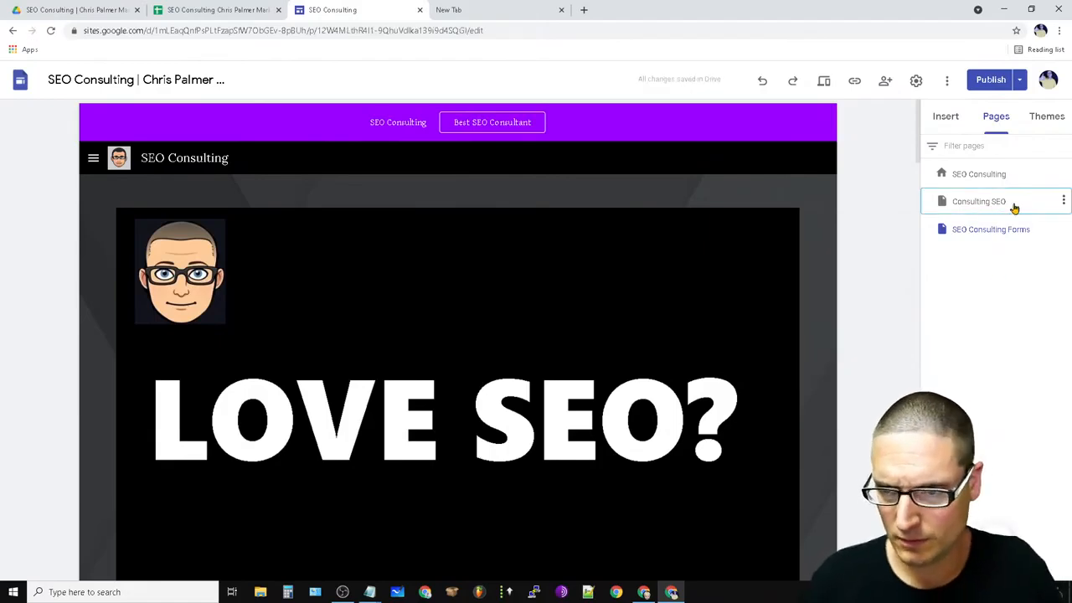
Review the custom path in the Consulting SEO page's properties and close them.
click(1063, 201)
click(1010, 267)
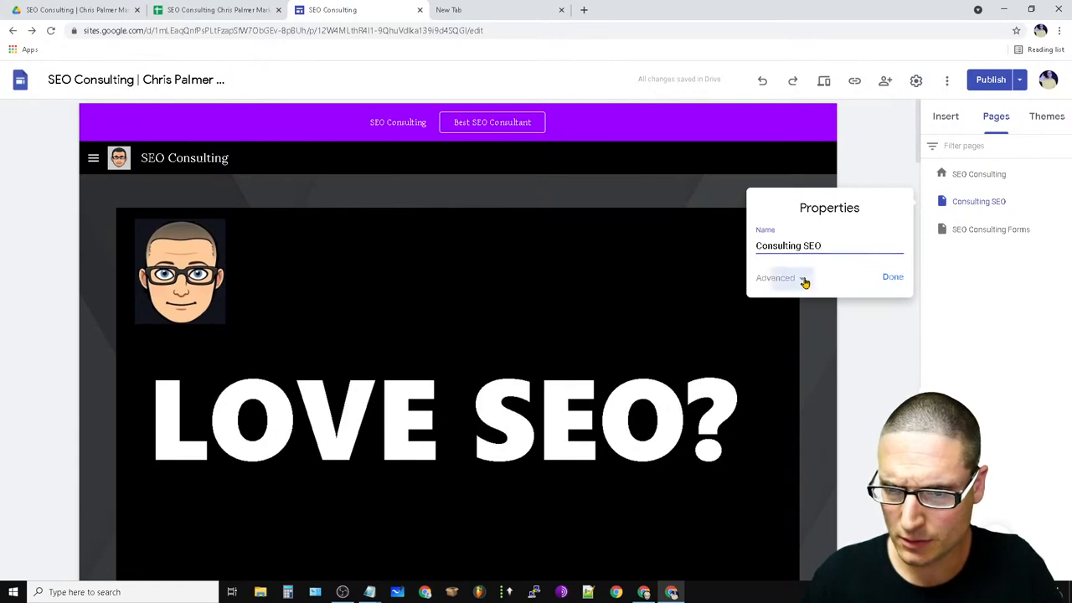
click(804, 282)
click(892, 321)
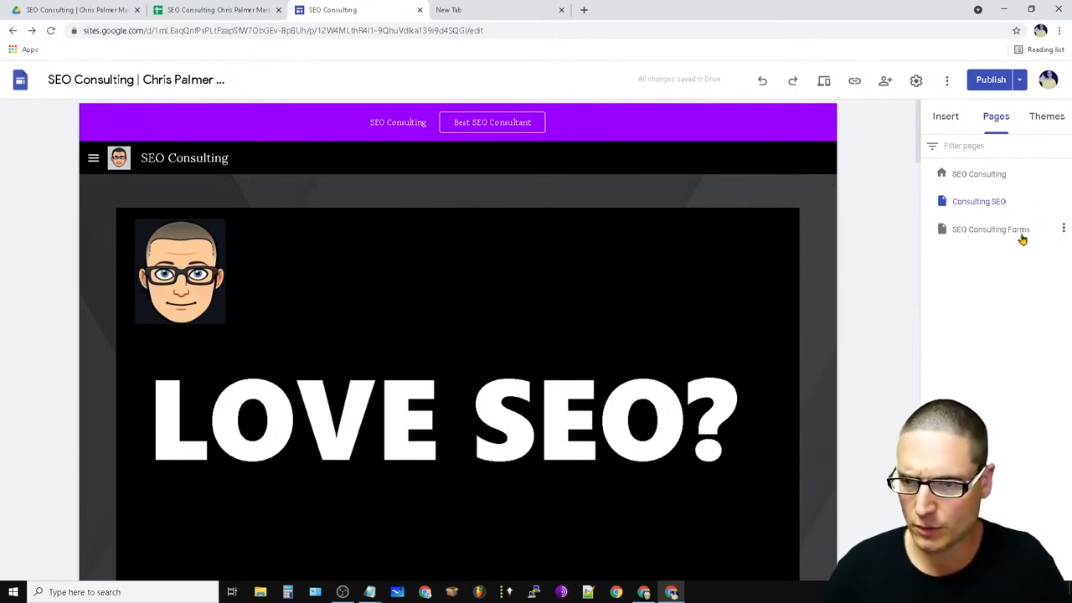
Start duplicating the SEO Consulting Forms page under the name "SEO Consulting Slides".
click(992, 232)
click(1063, 230)
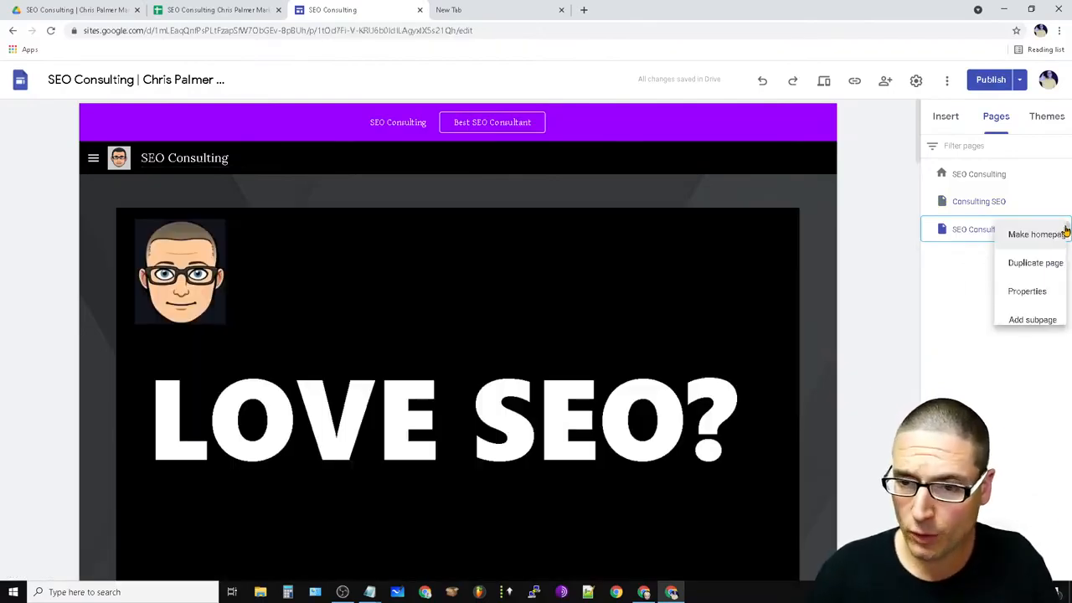
click(1005, 265)
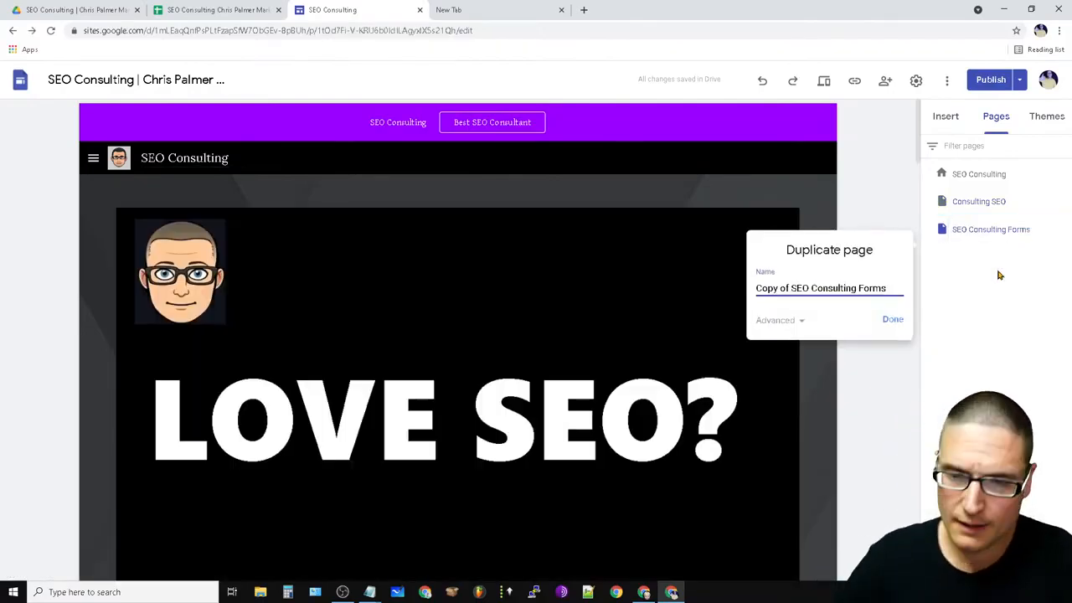
drag(888, 289, 698, 318)
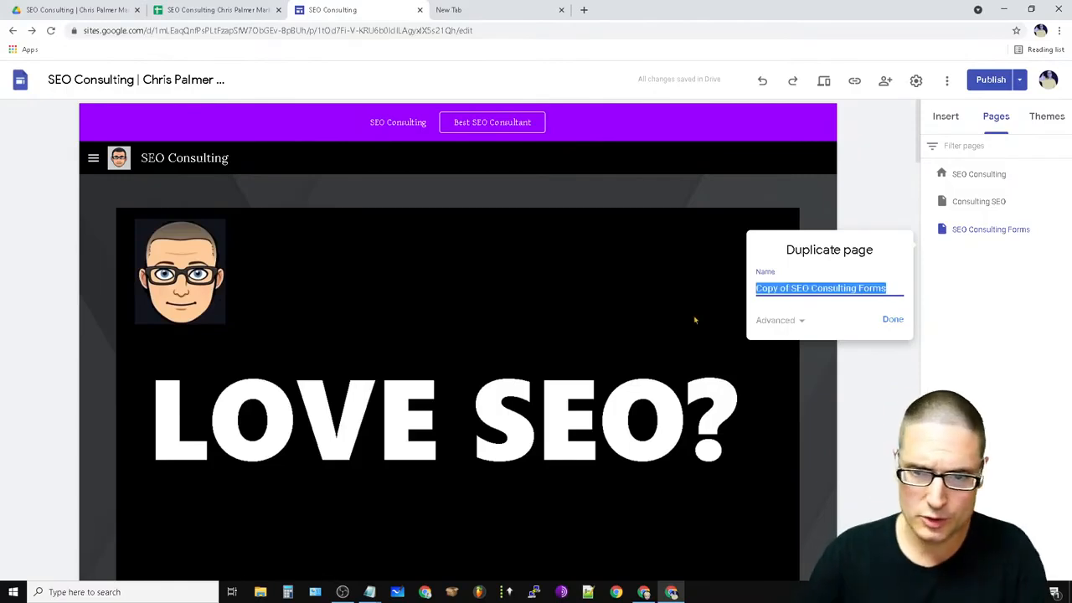
key(BackSpace)
text(SEO Co)
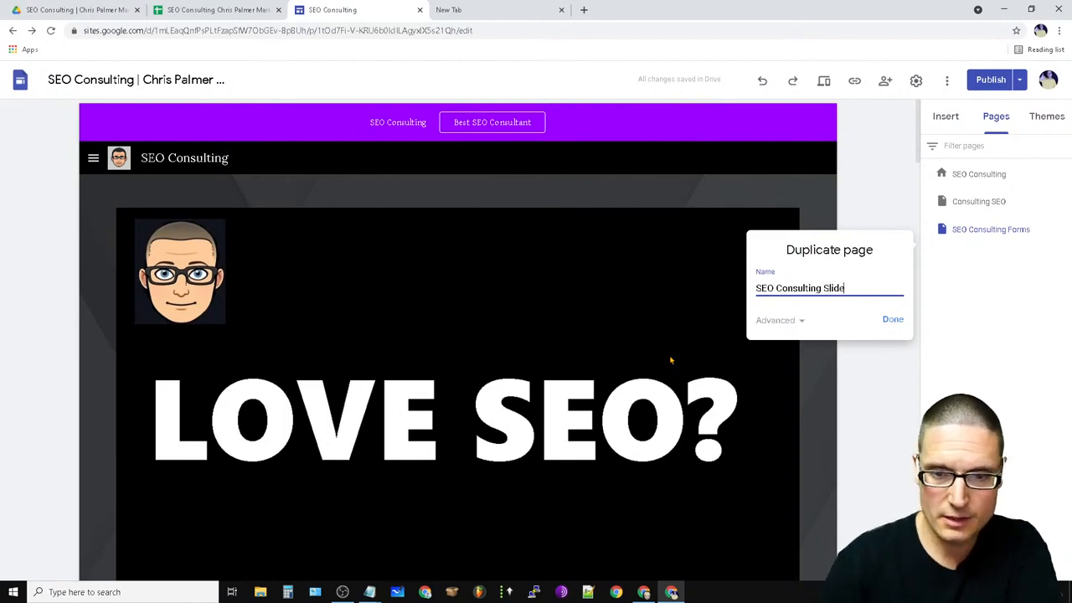
Set the duplicate's custom path to "SEO-Consulting-Resources" and create the page.
click(801, 321)
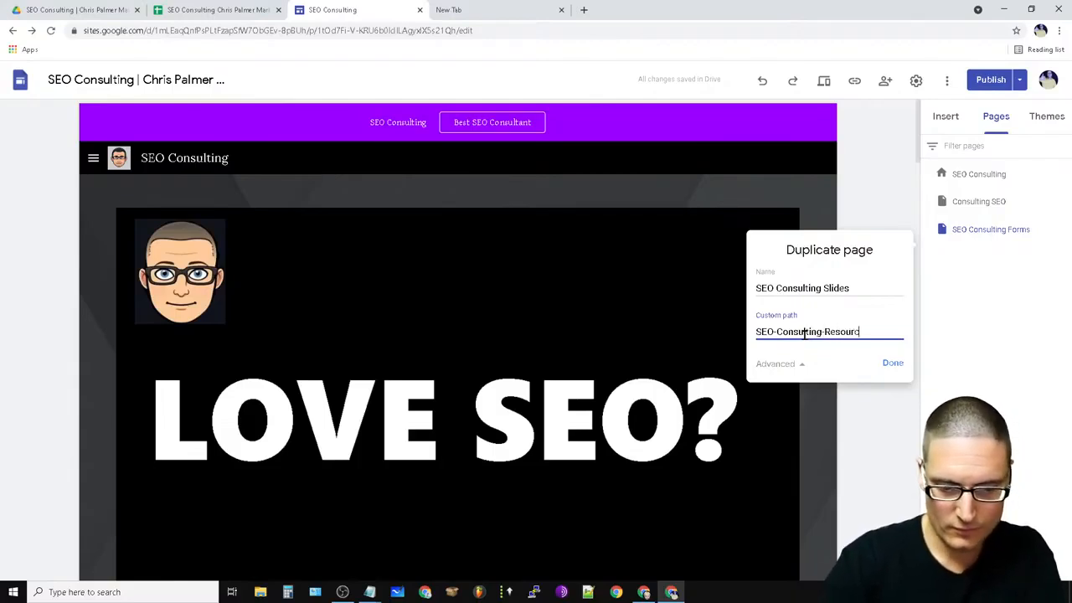
click(807, 365)
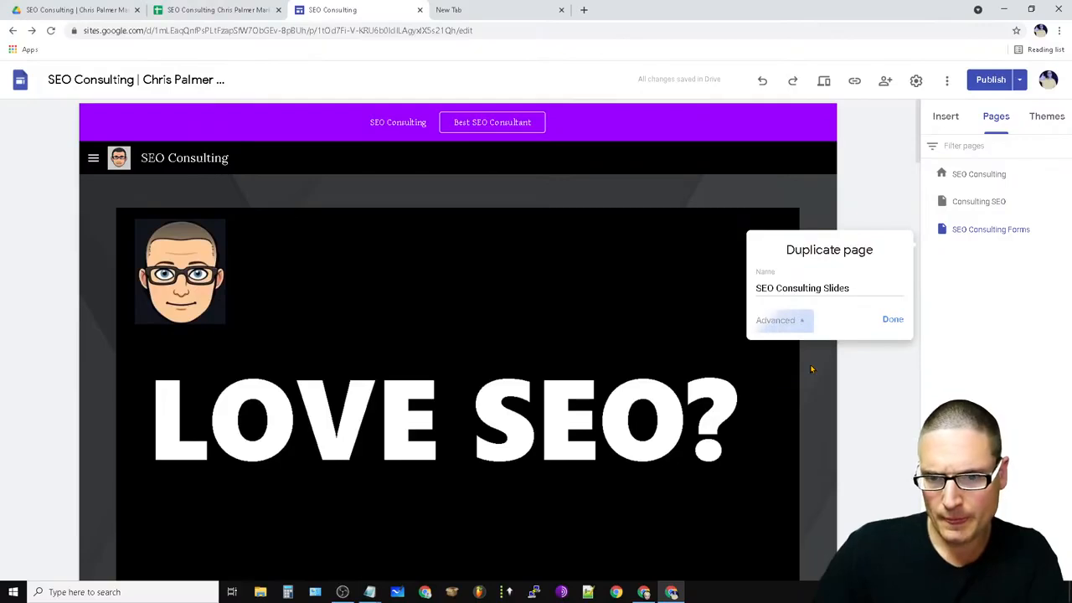
click(795, 322)
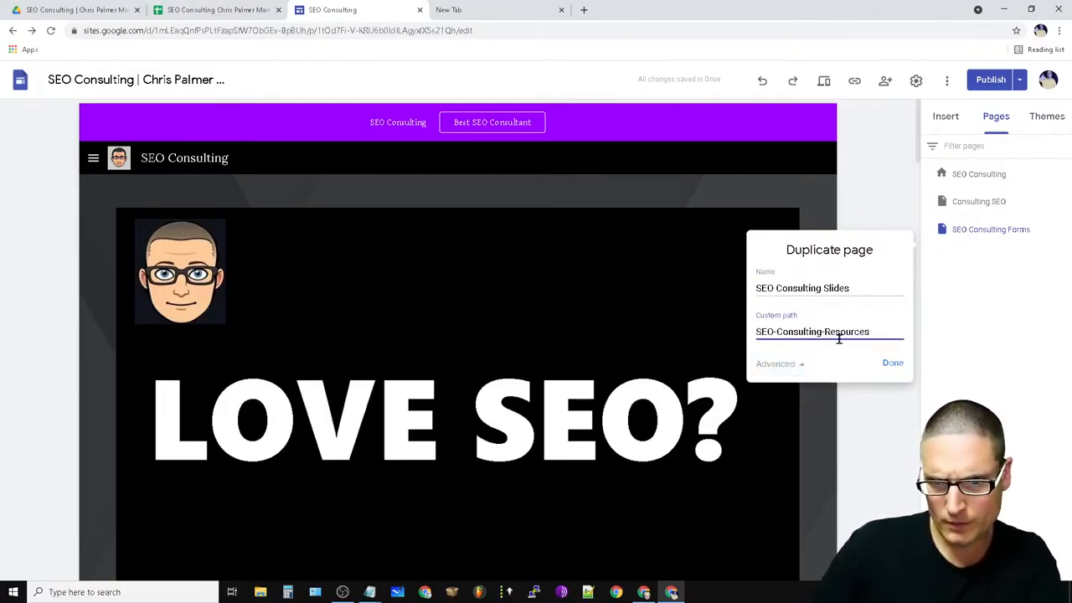
click(893, 363)
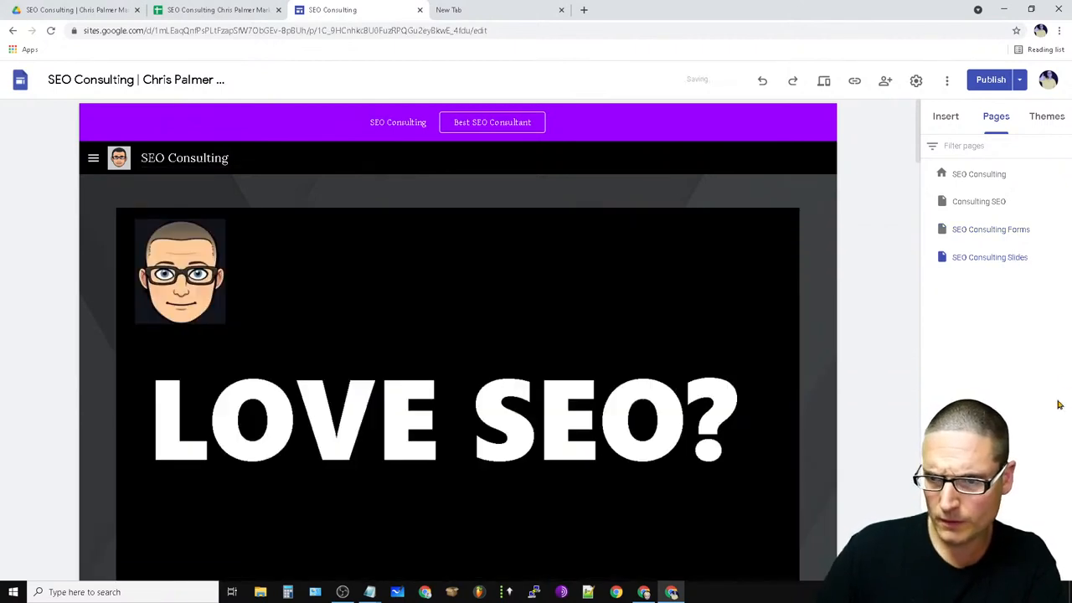
Start duplicating the SEO Consulting Slides page under the name "SEO Consulting Video".
click(1064, 257)
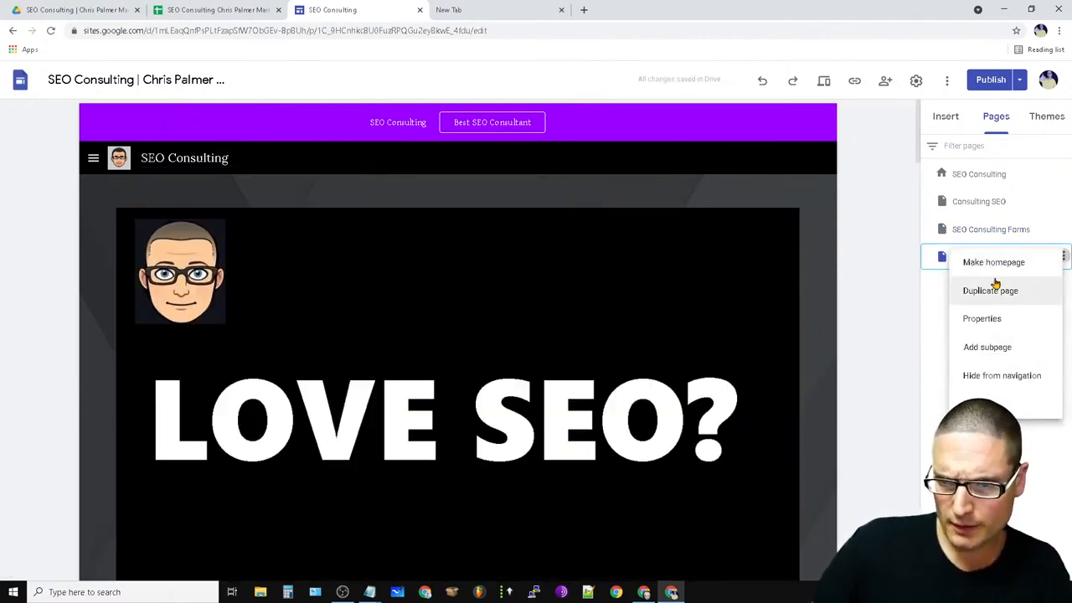
click(998, 293)
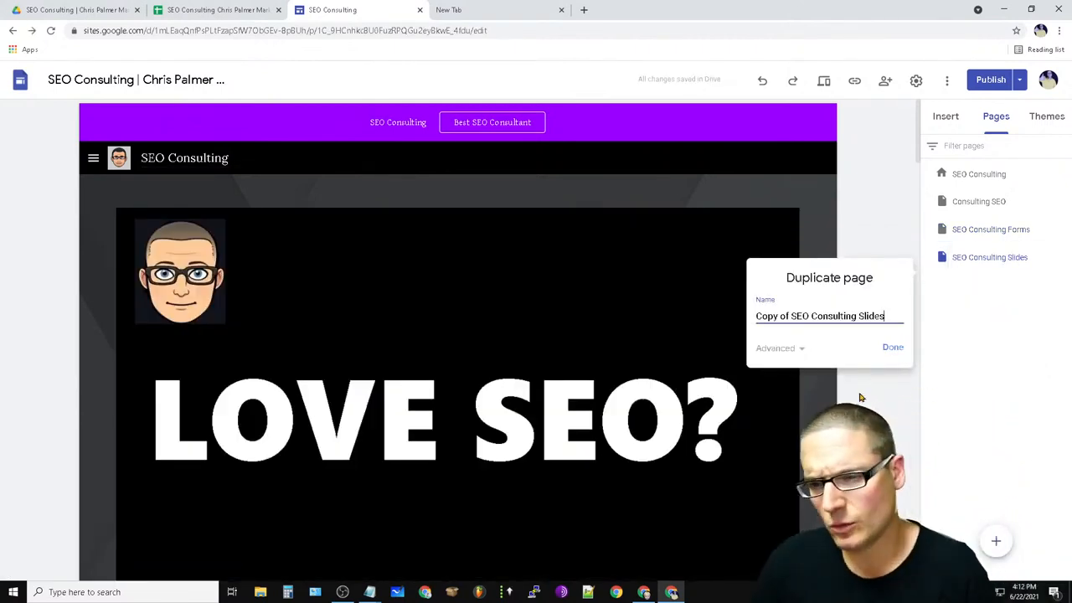
drag(892, 317, 744, 317)
click(798, 326)
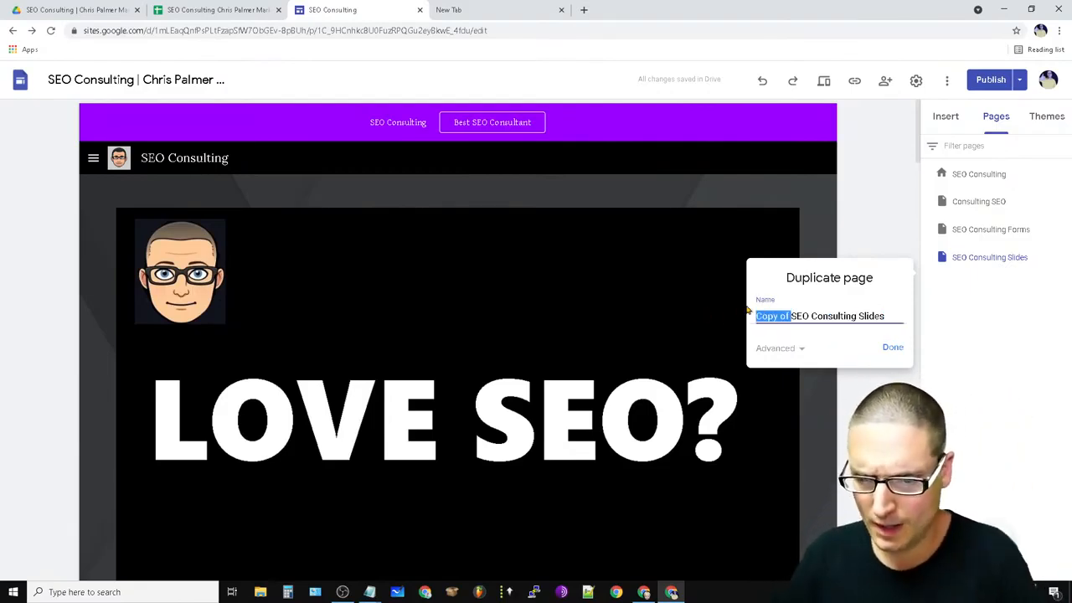
key(BackSpace)
double_click(828, 312)
key(BackSpace)
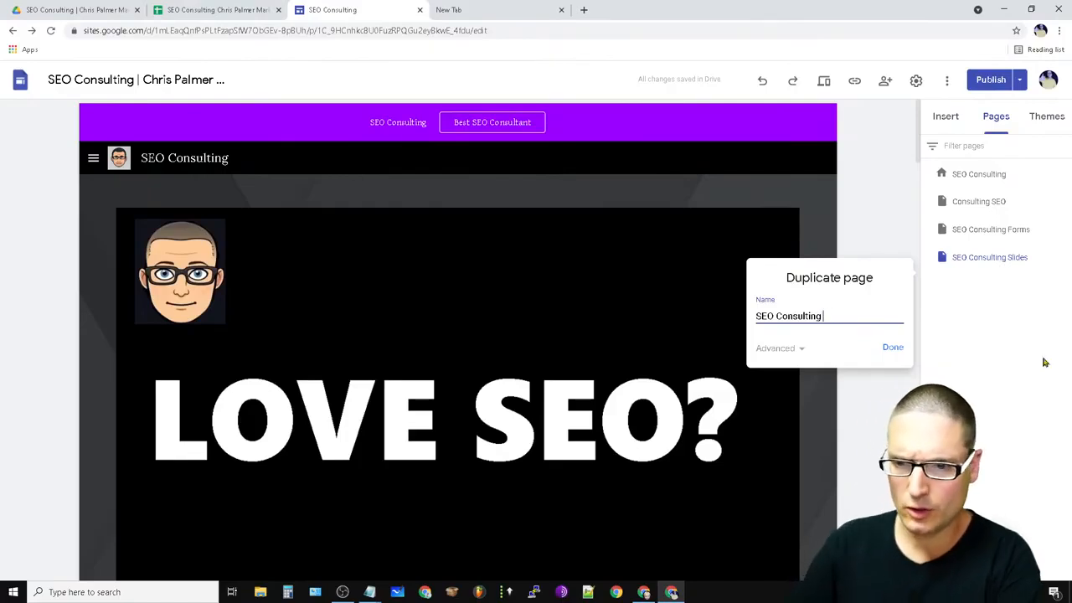
text(Video)
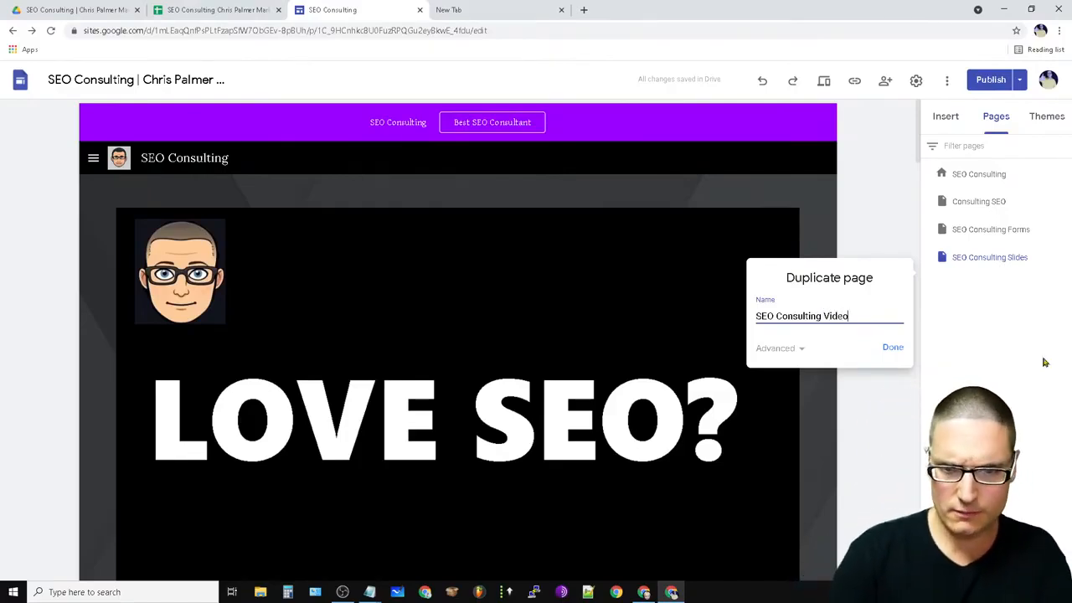
Set the duplicate's custom path to "seo-consulting-video" and create the SEO Consulting Video page.
click(791, 348)
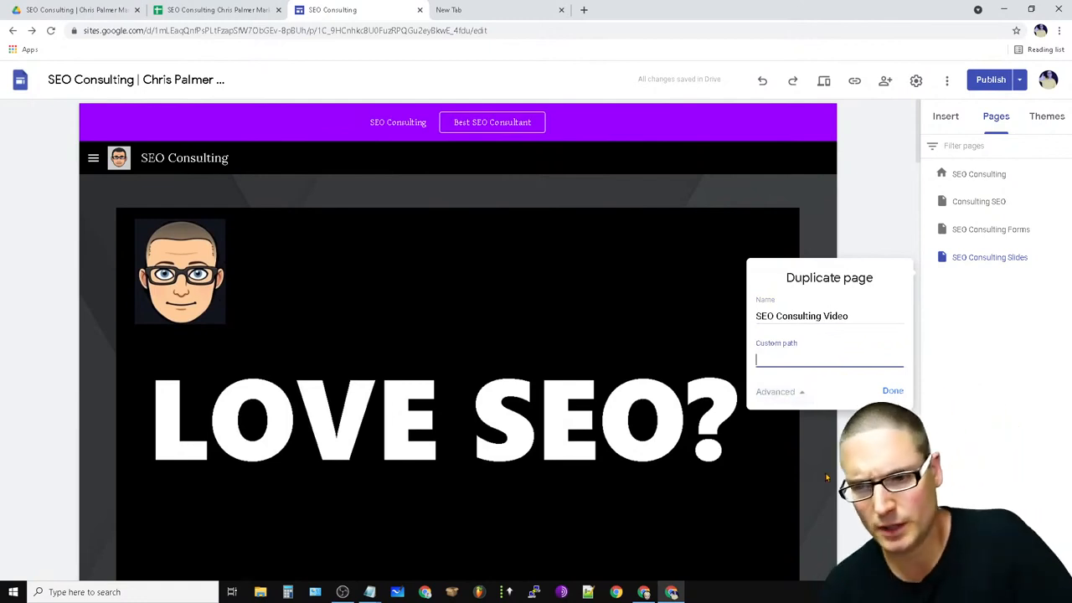
text(s)
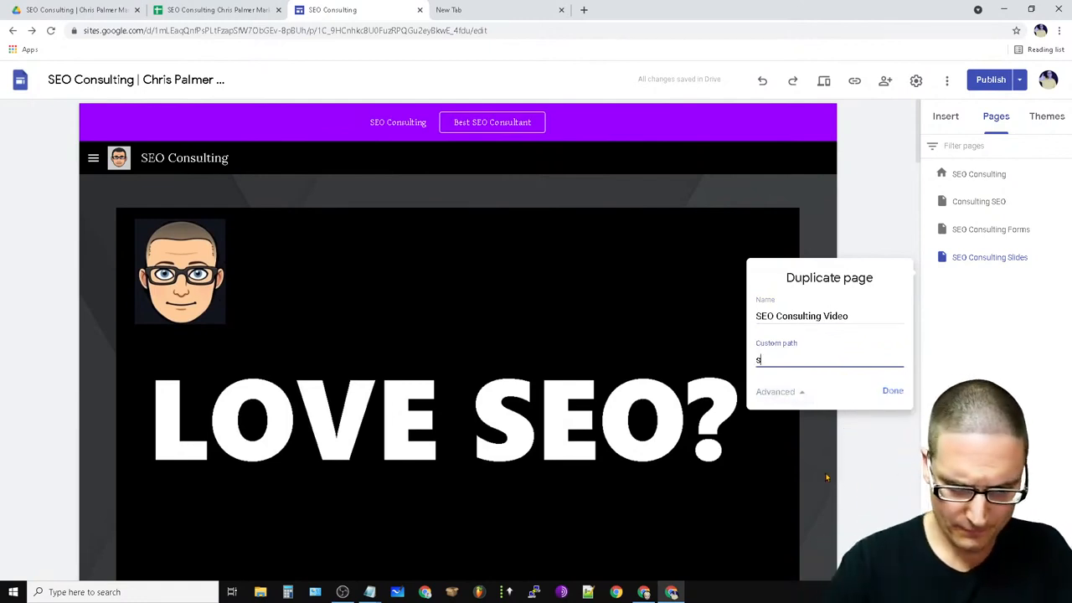
text(eo-consultin)
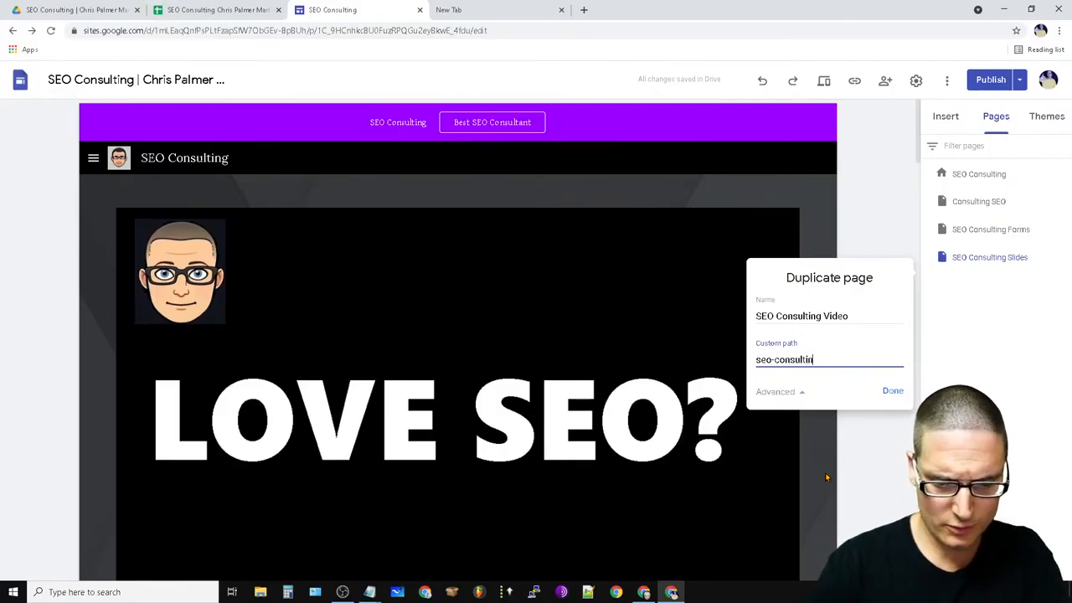
text(g-media)
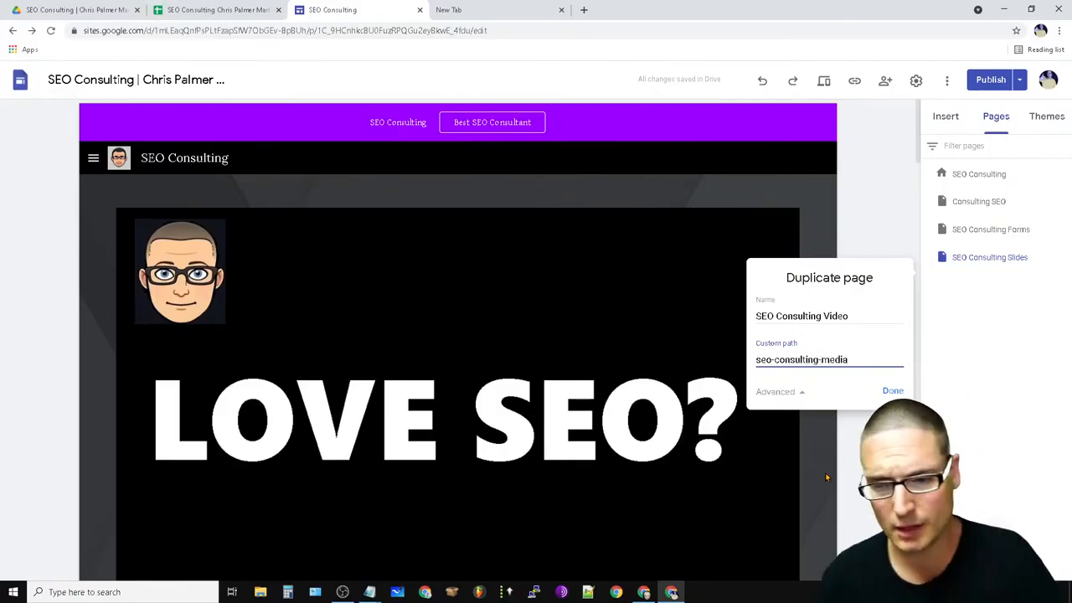
double_click(837, 359)
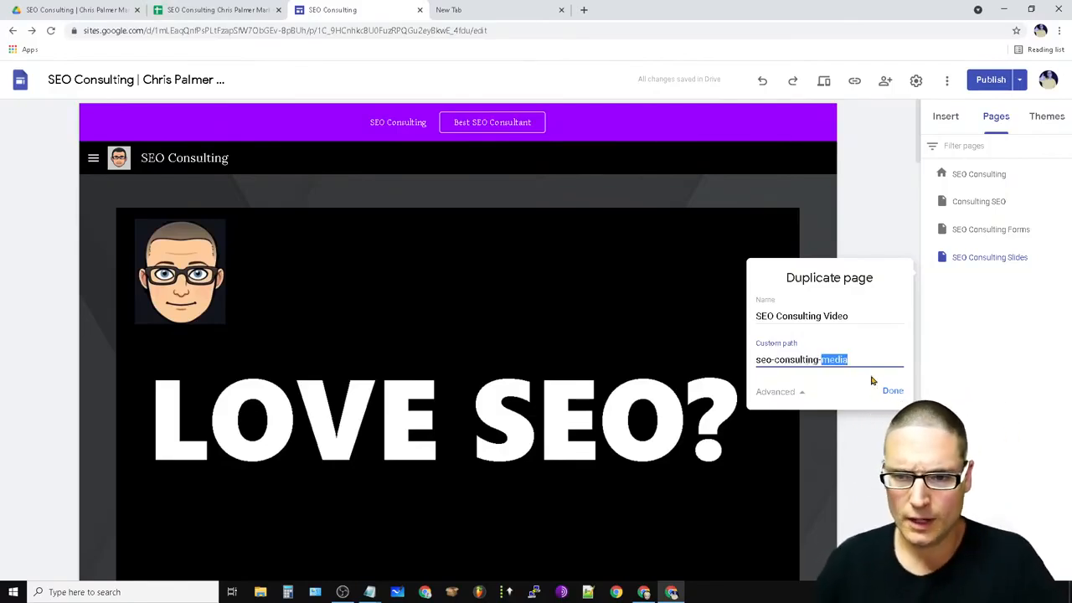
text(video)
click(894, 392)
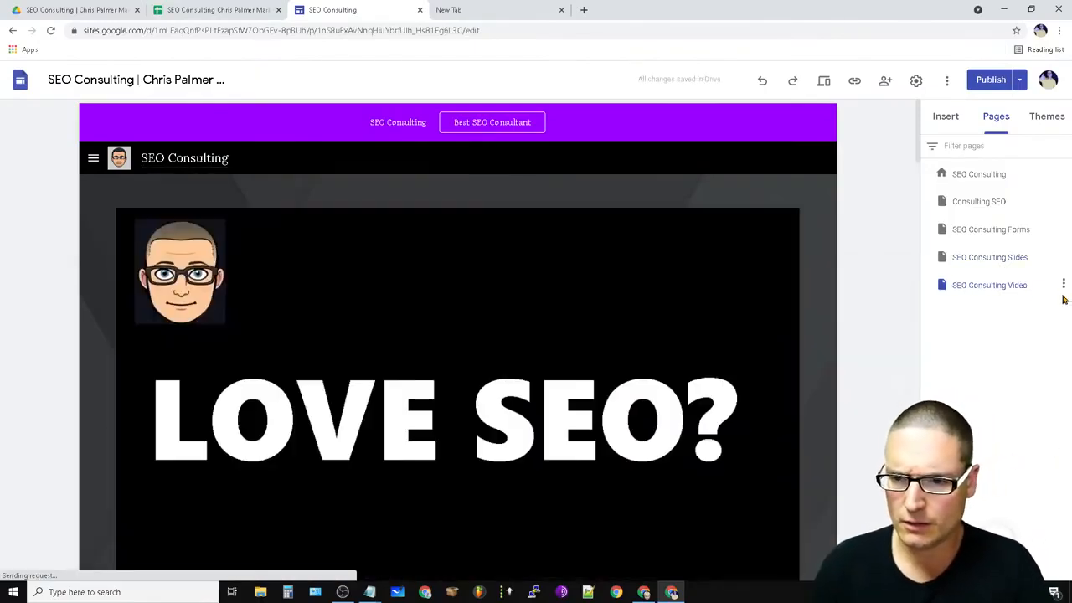
Review the custom path in the SEO Consulting Video page's properties and close them.
click(1064, 285)
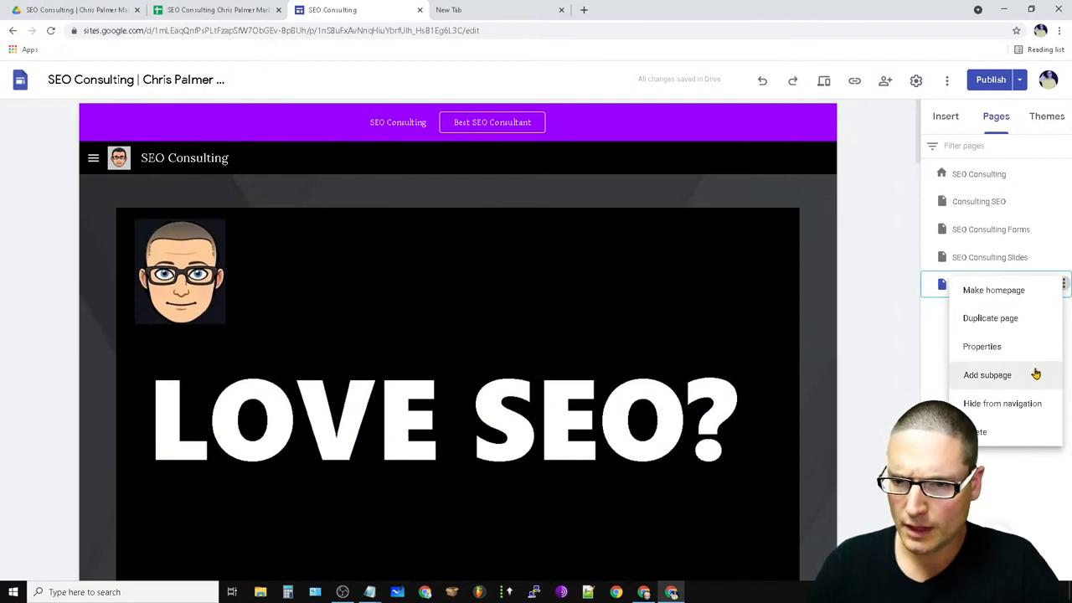
click(988, 346)
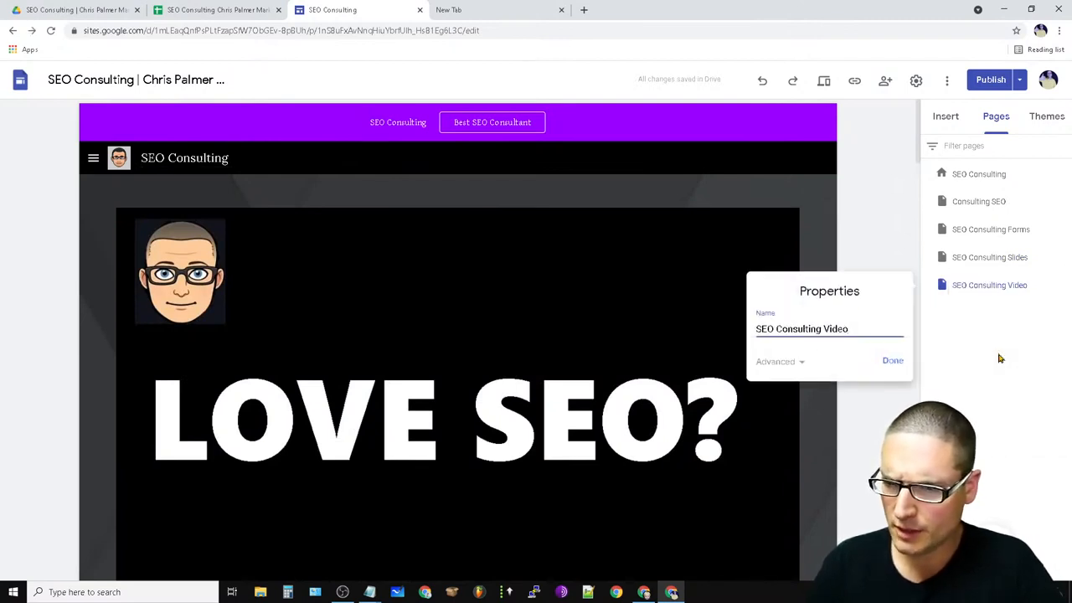
click(783, 361)
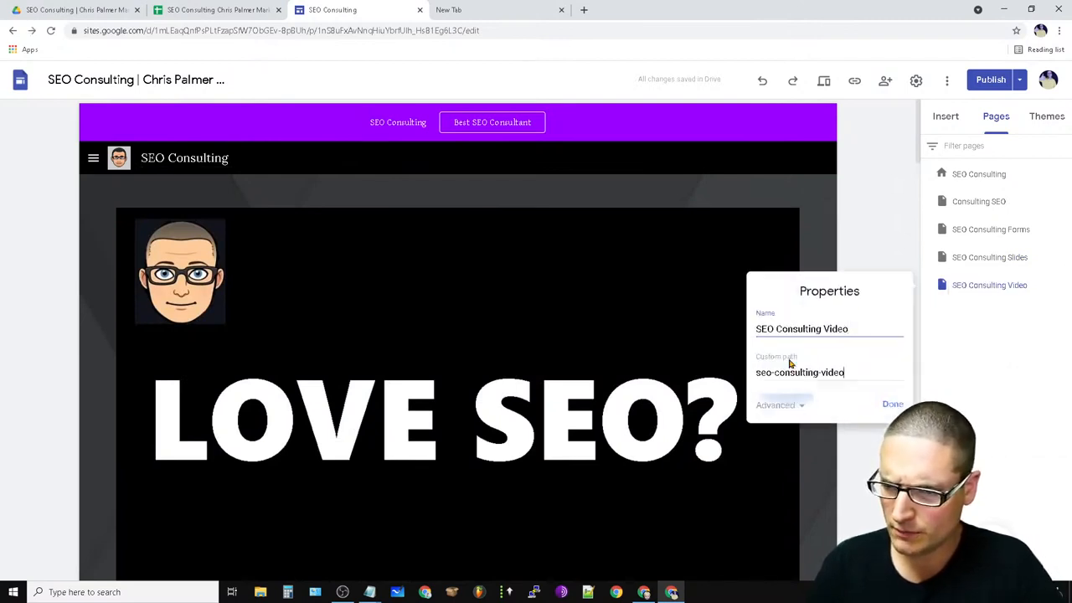
click(892, 403)
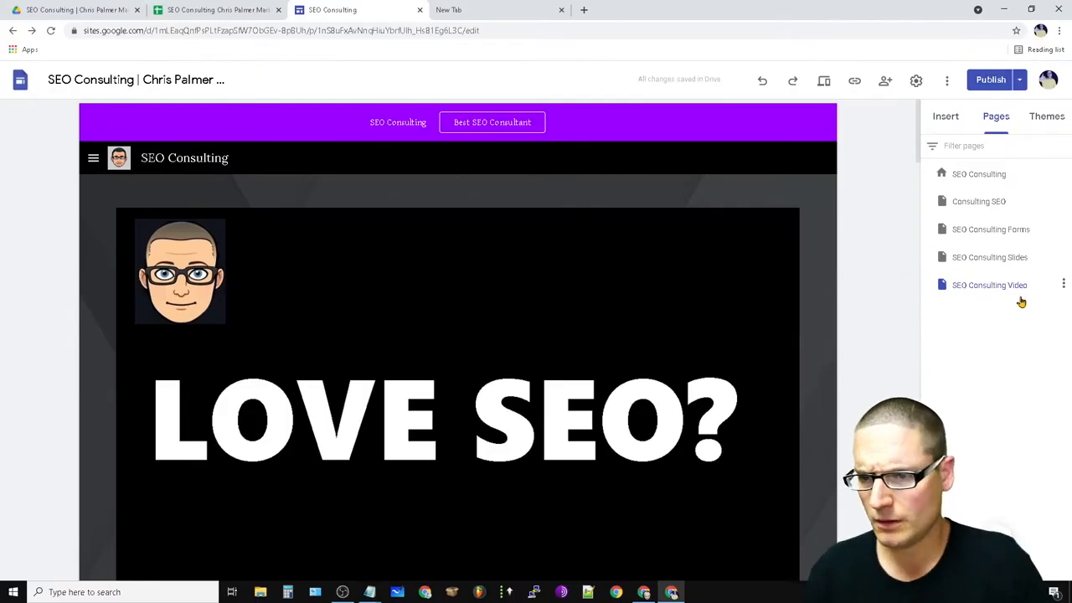
Rename the SEO Consulting Video page "SEO Consulting Videos" and set its custom path to "seo-consulting-videos".
click(1064, 284)
click(1038, 350)
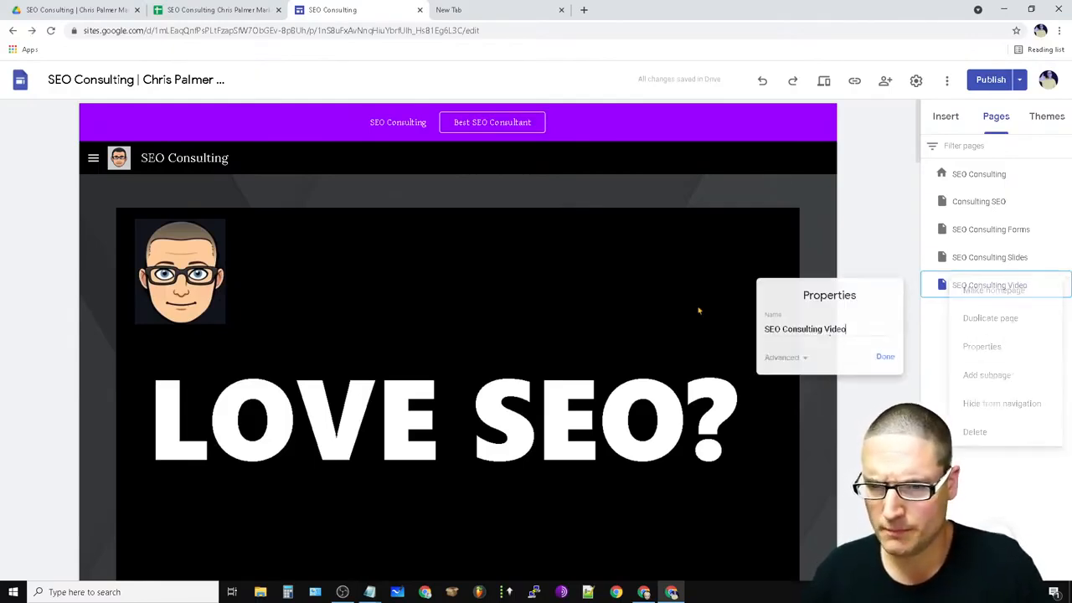
text(s)
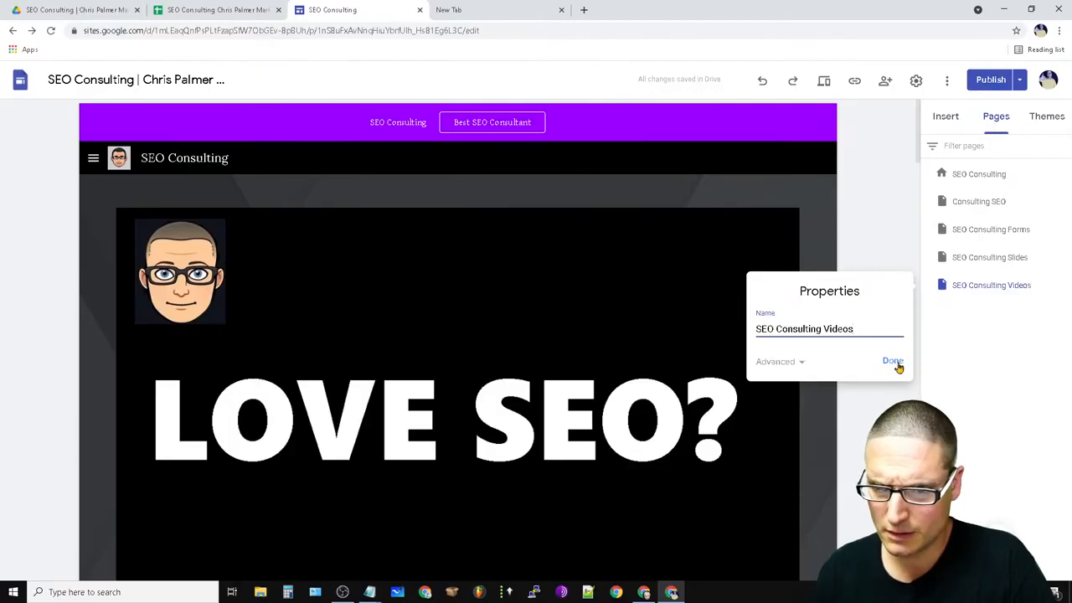
click(795, 362)
click(856, 373)
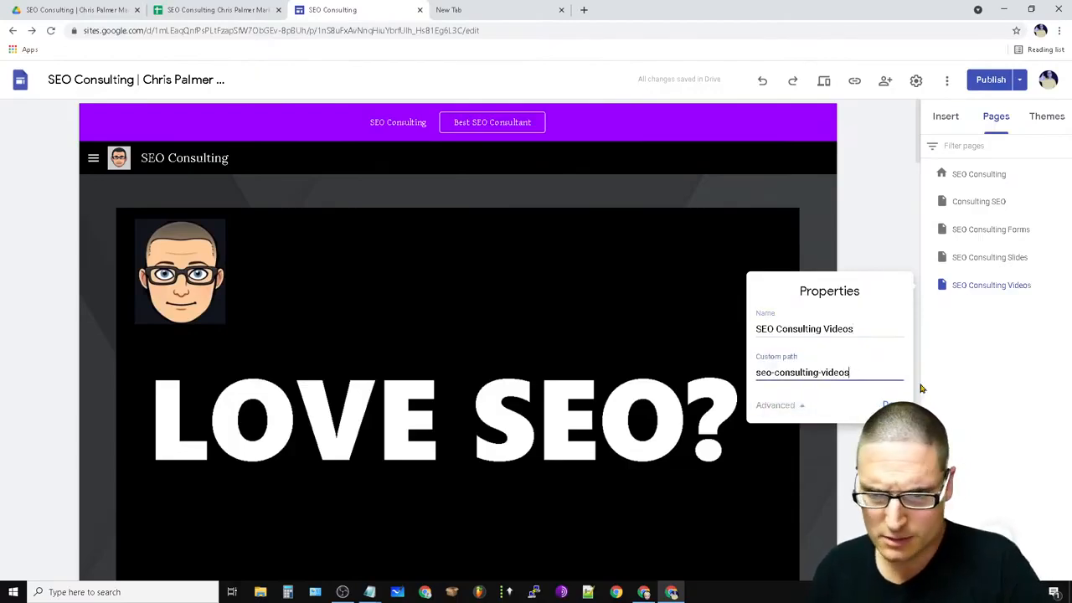
click(891, 404)
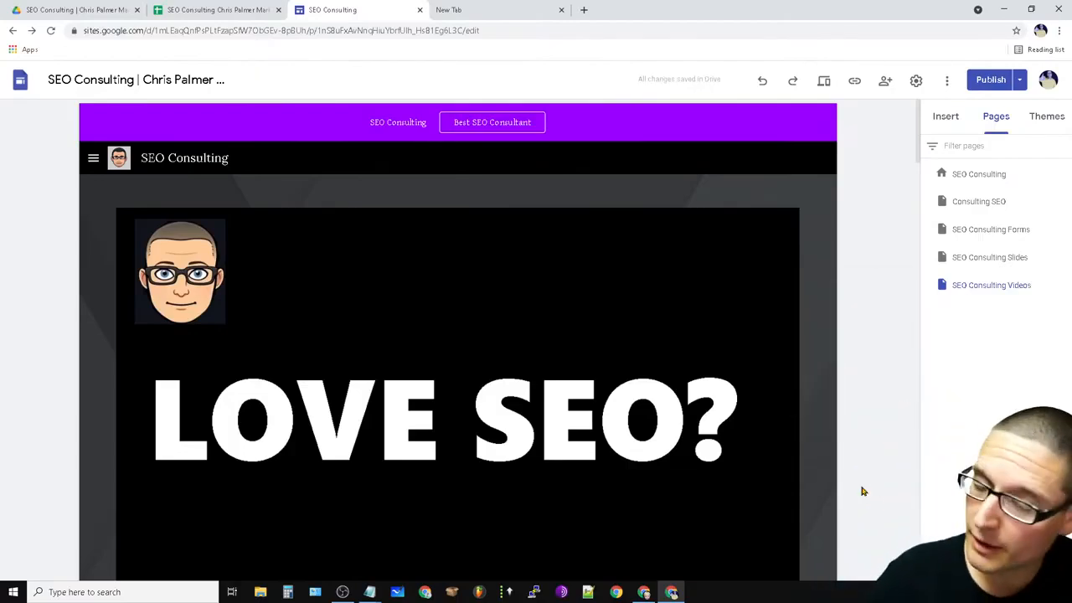
Duplicate the SEO Consulting Videos page as "SEO Consulting Maps" with a matching lowercase, hyphenated custom path.
click(1062, 285)
click(1026, 322)
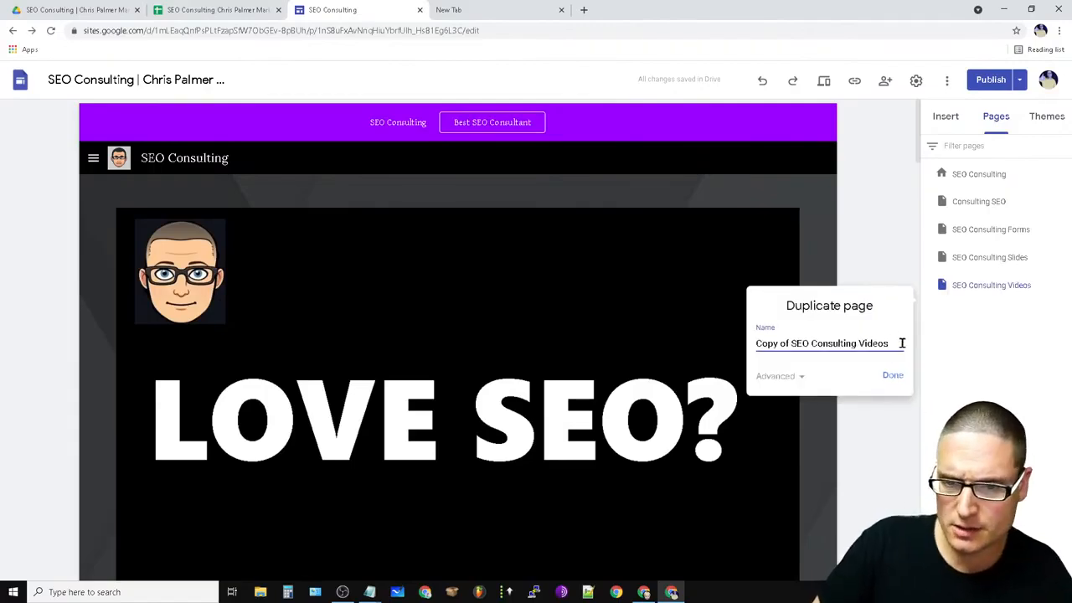
drag(902, 343, 742, 356)
text(SE)
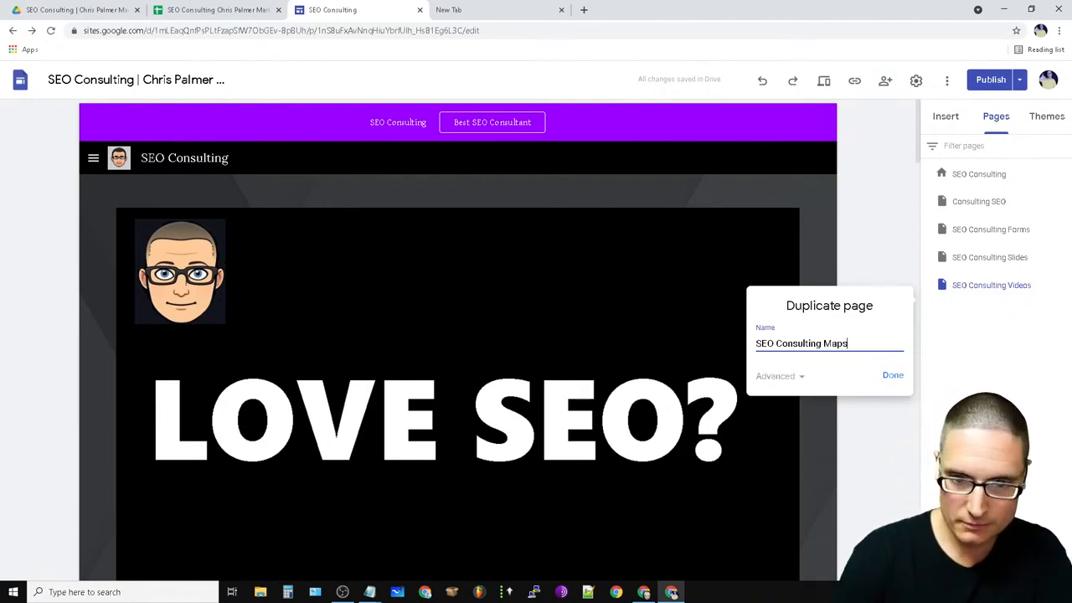
click(804, 377)
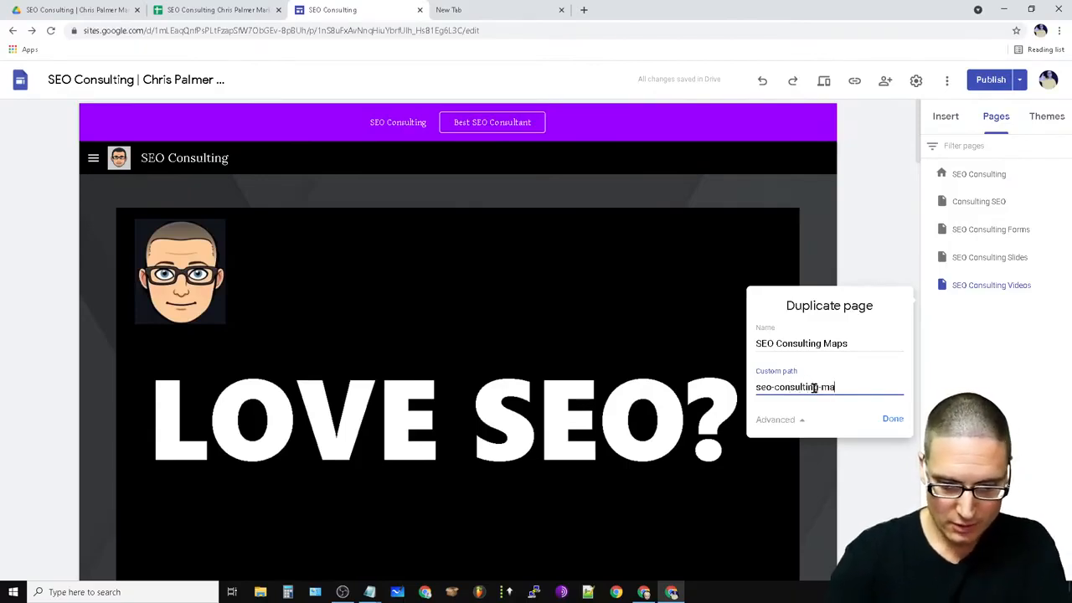
click(892, 420)
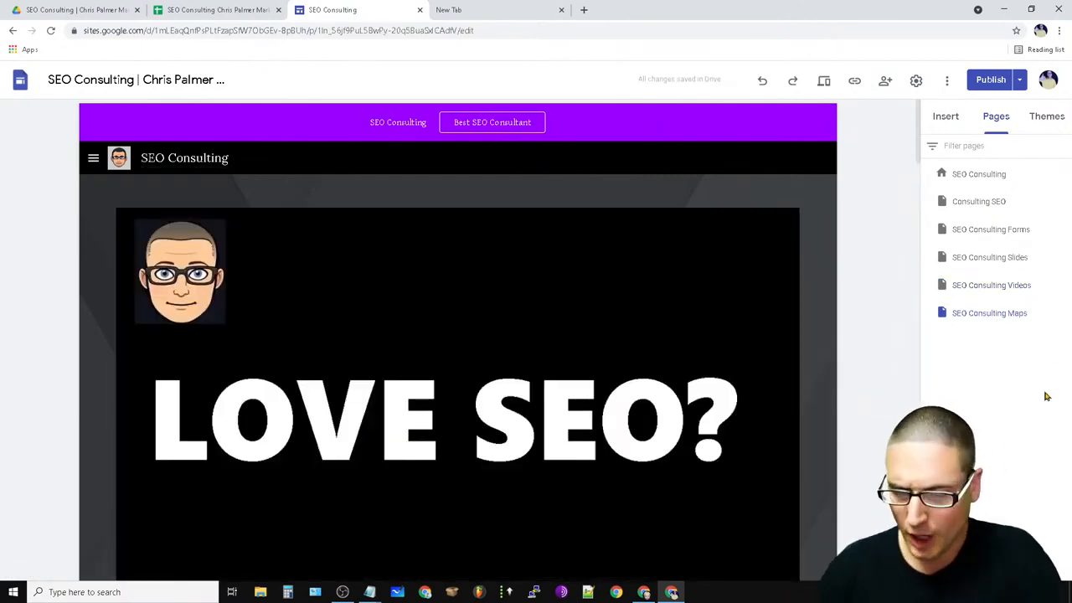
Start duplicating the SEO Consulting Maps page under the name "SEO Consulting Tips".
click(1063, 311)
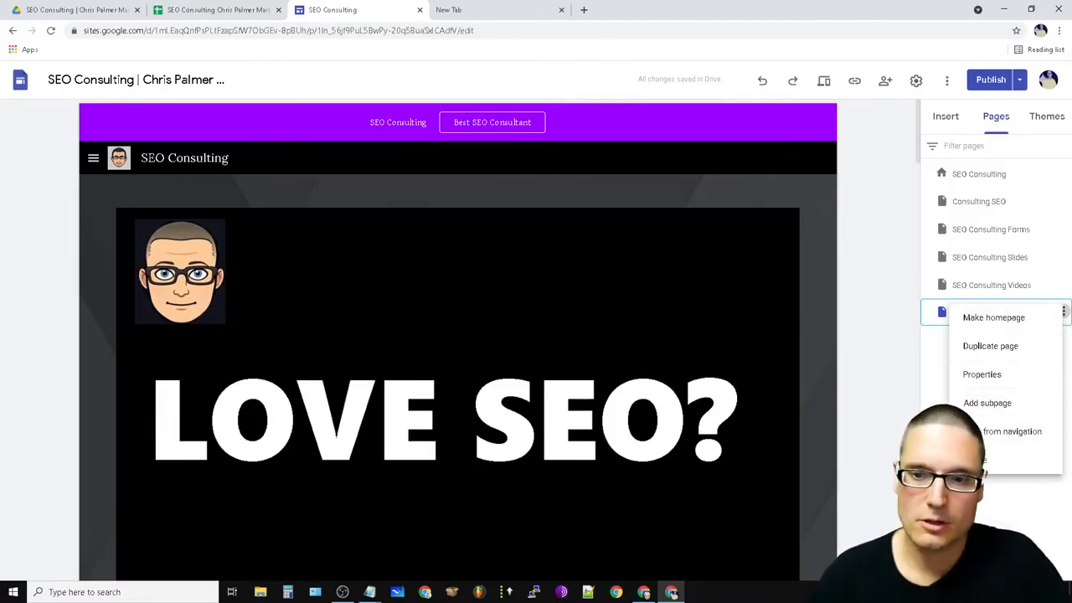
click(989, 357)
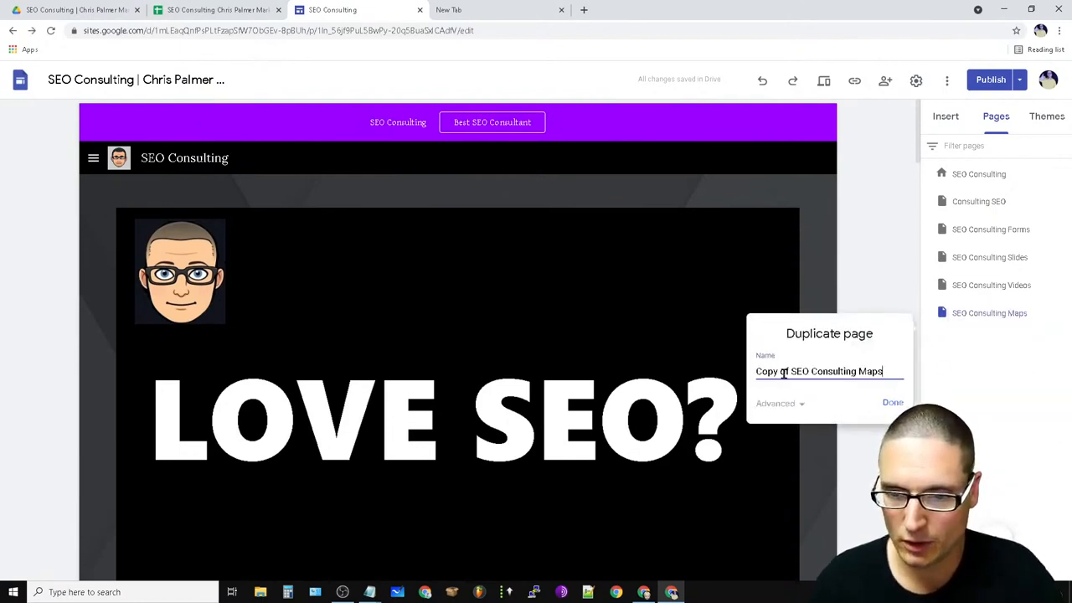
drag(791, 371, 755, 372)
key(BackSpace)
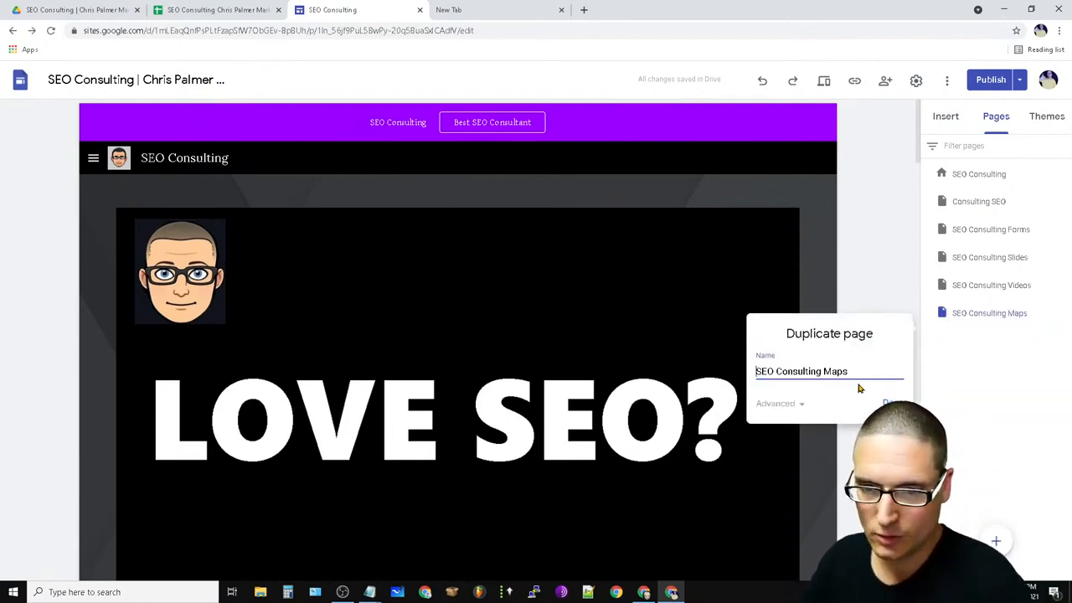
double_click(835, 371)
key(BackSpace)
text(Tips)
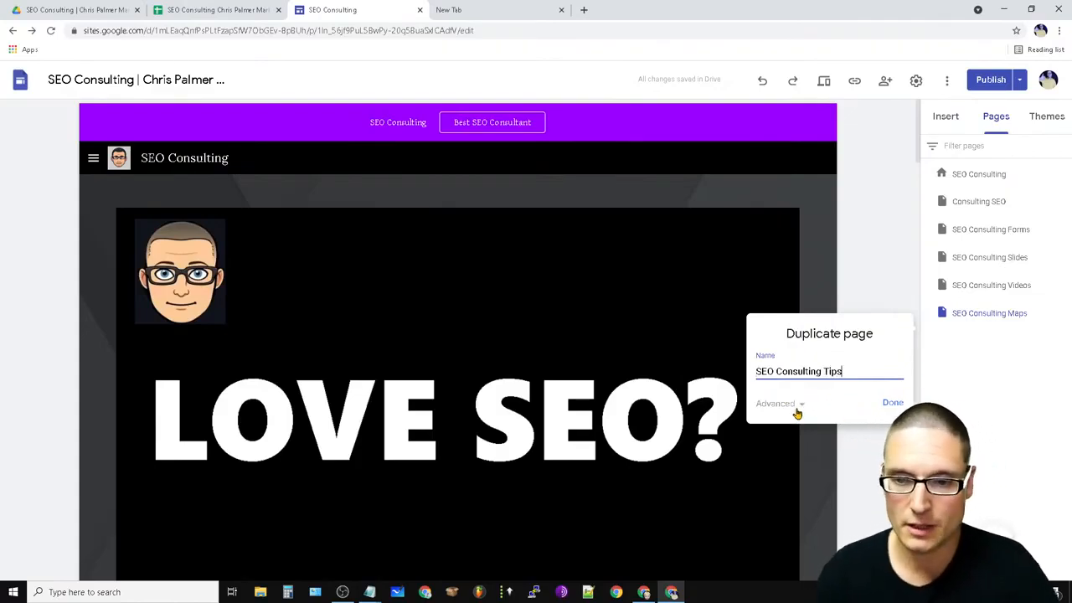
Try to create the duplicate as "SEO Consultation Tips" with the custom path "SEO-consultation".
click(796, 408)
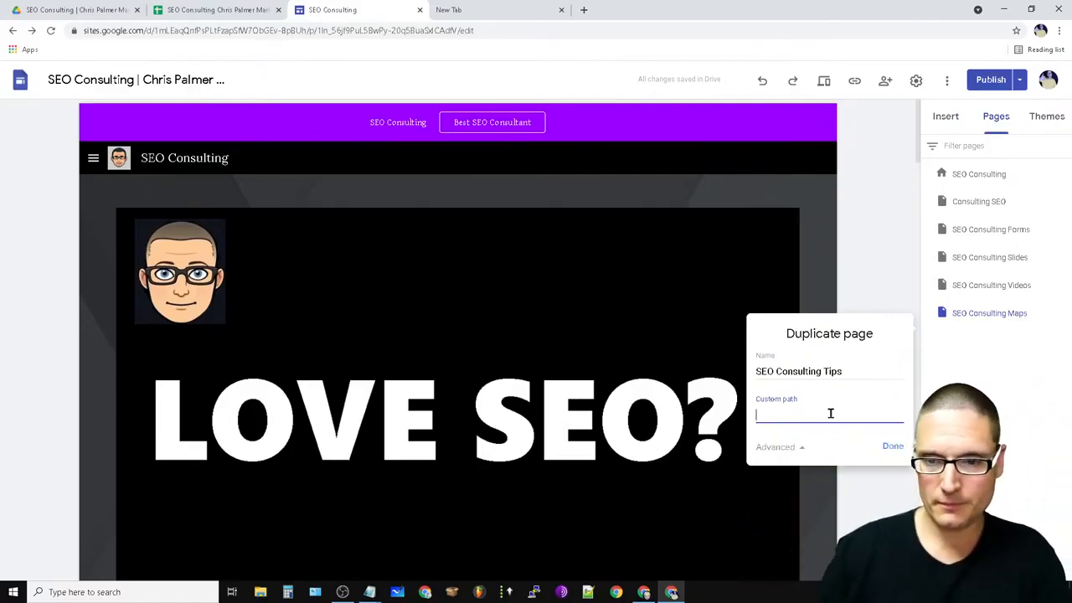
double_click(800, 371)
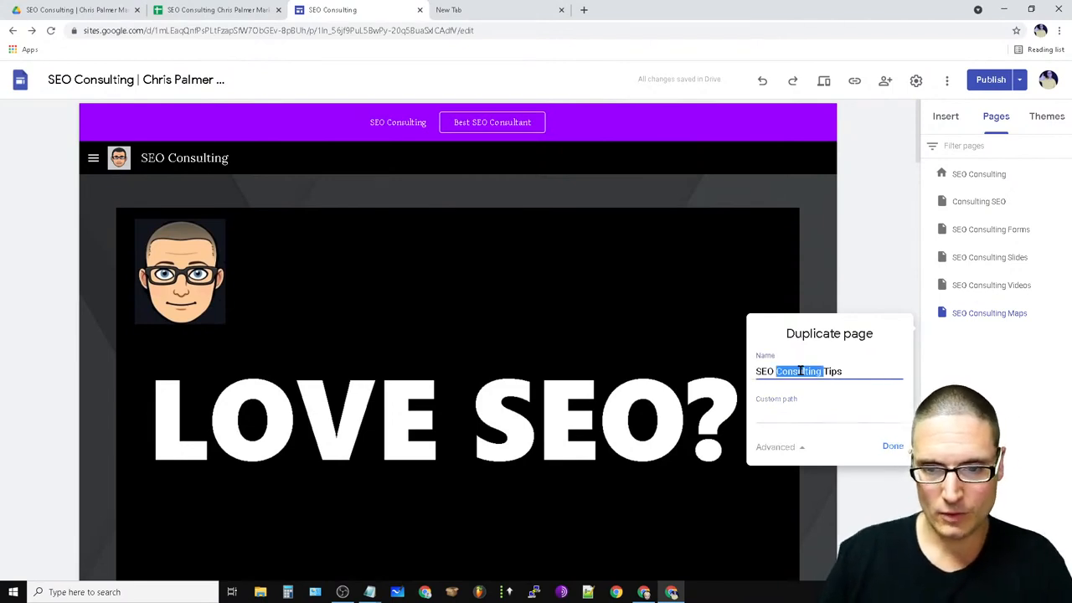
text(C)
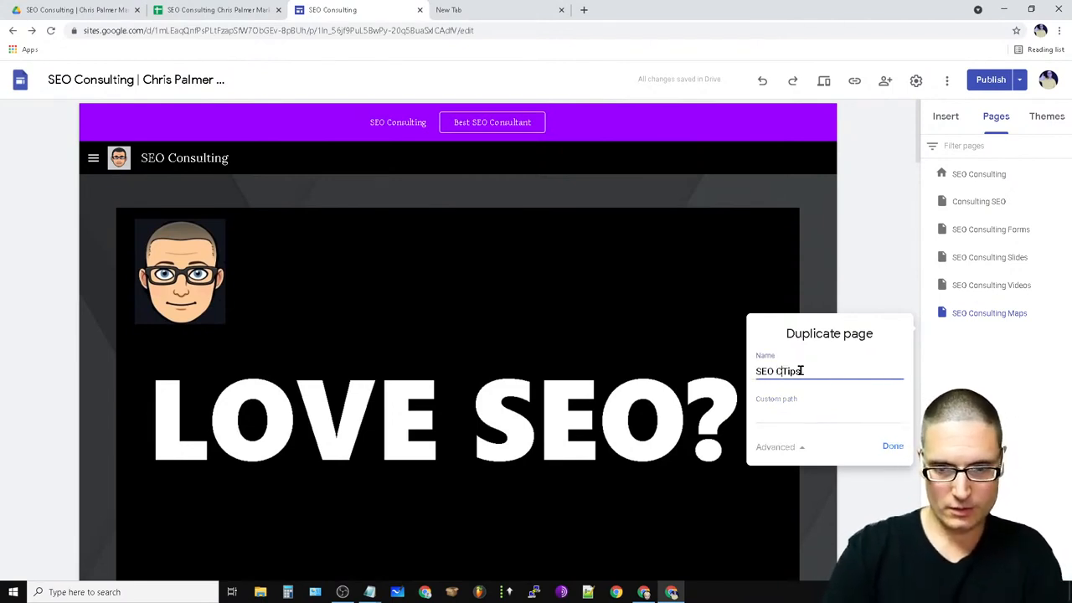
text(onsultation)
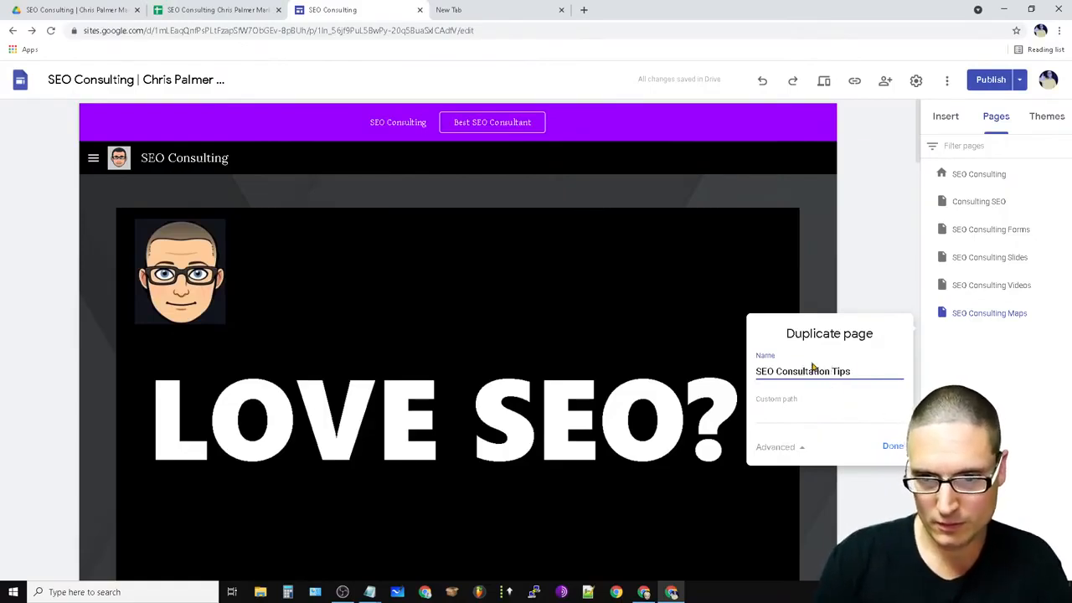
click(830, 417)
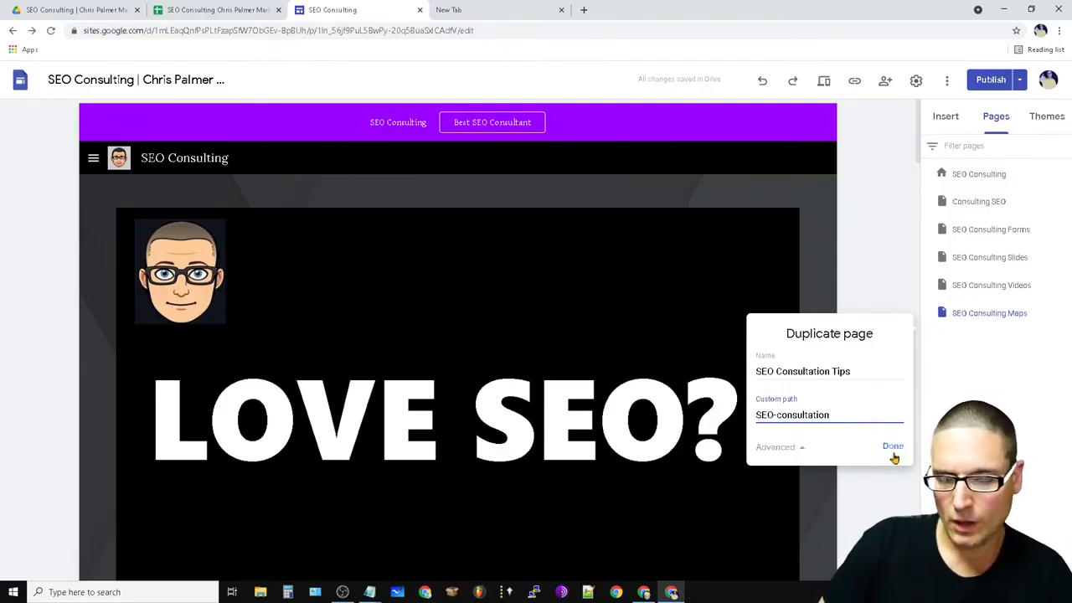
key(Return)
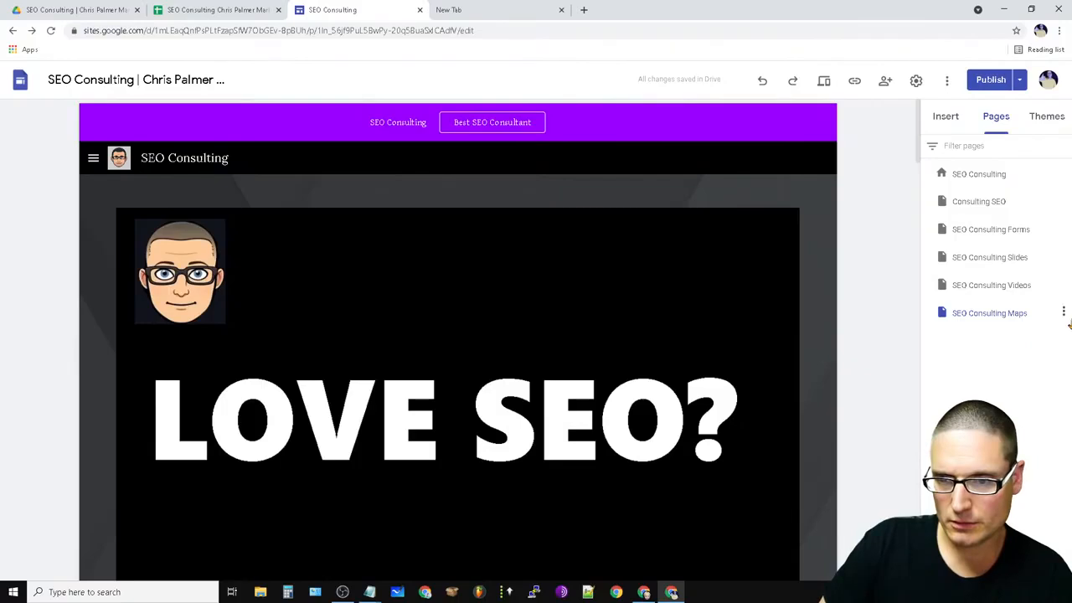
click(1063, 315)
click(901, 380)
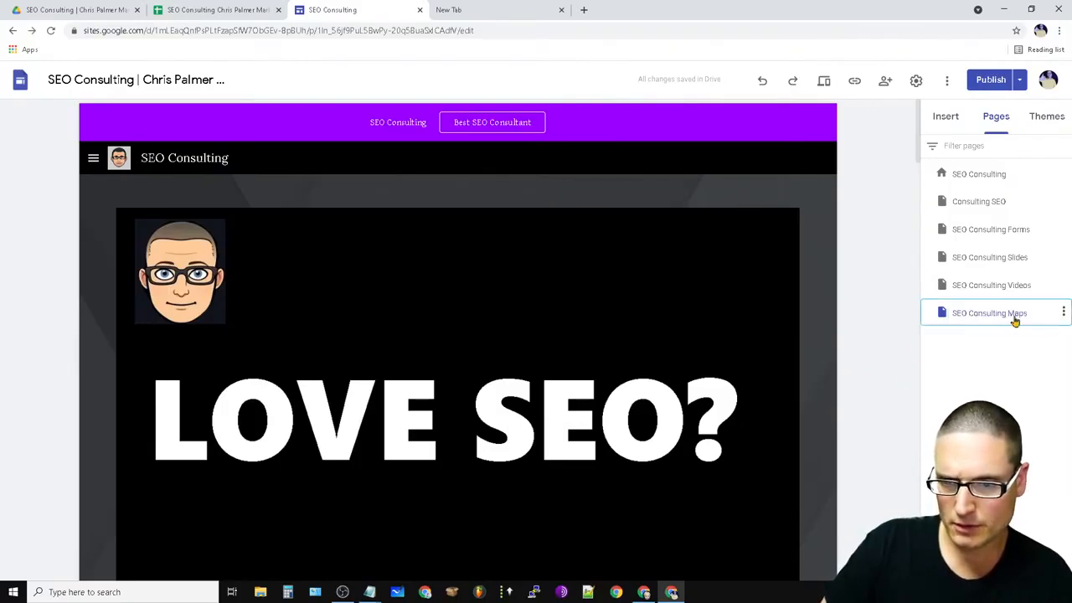
Duplicate the SEO Consulting Maps page as "SEO Consultation Tips" with the custom path "SEO-Consultation".
click(1064, 311)
click(1012, 353)
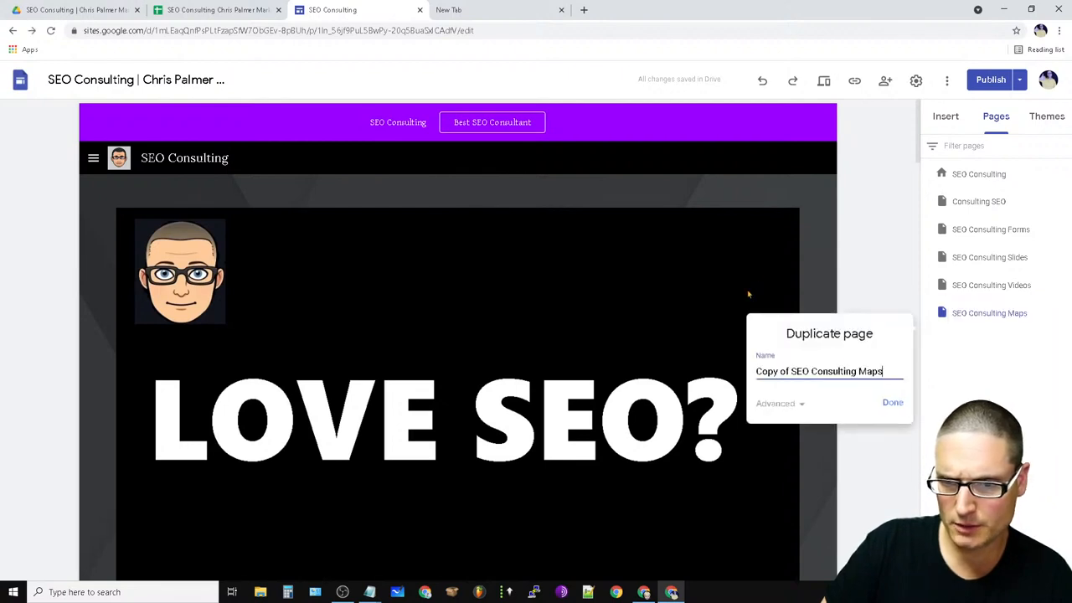
drag(895, 372, 582, 376)
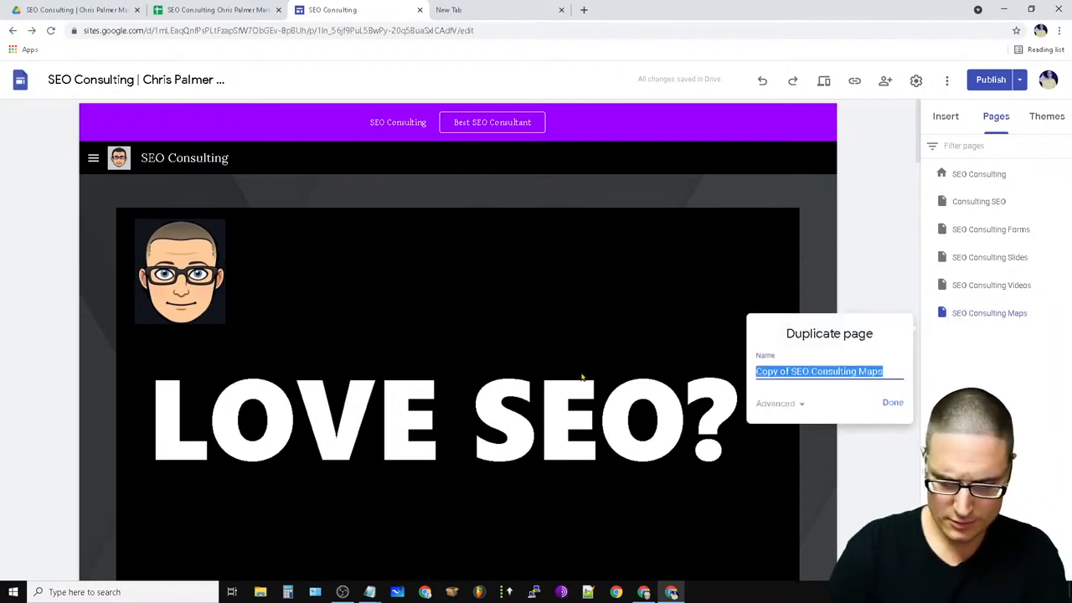
text(SEO Co)
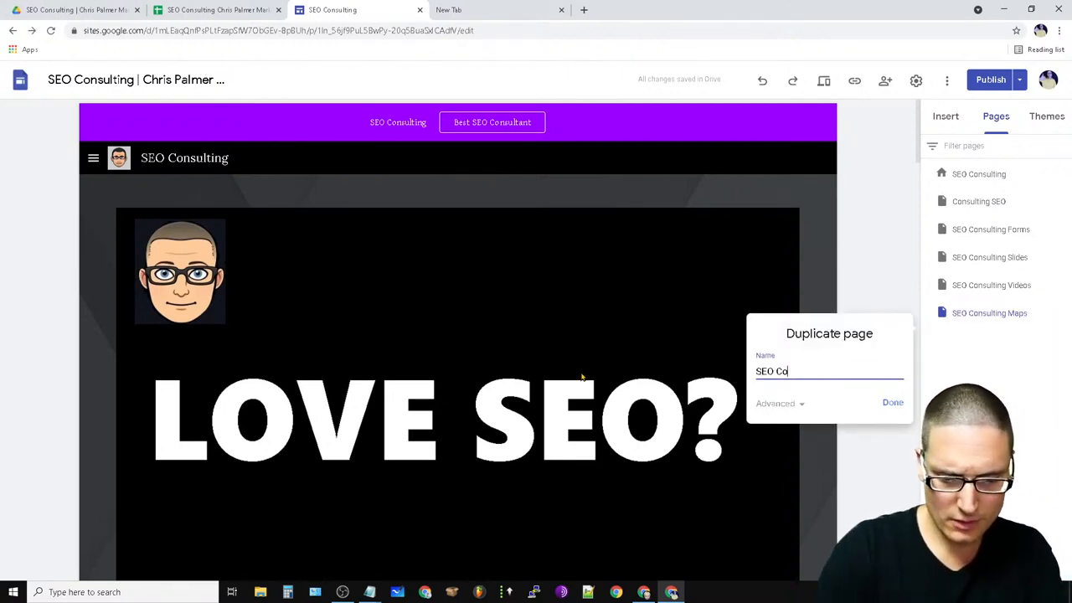
click(796, 406)
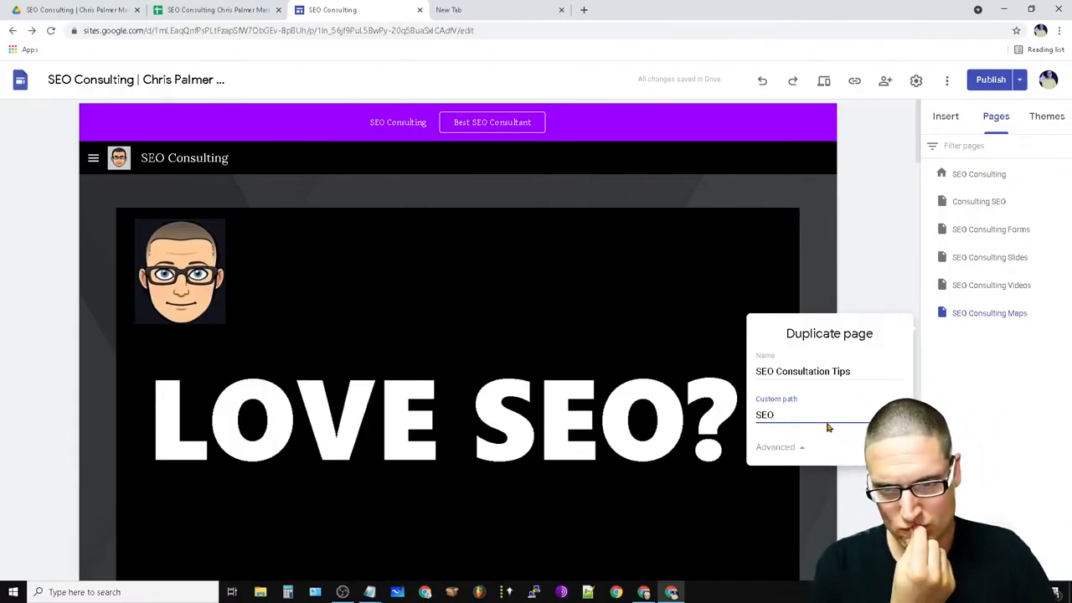
text(nsultation)
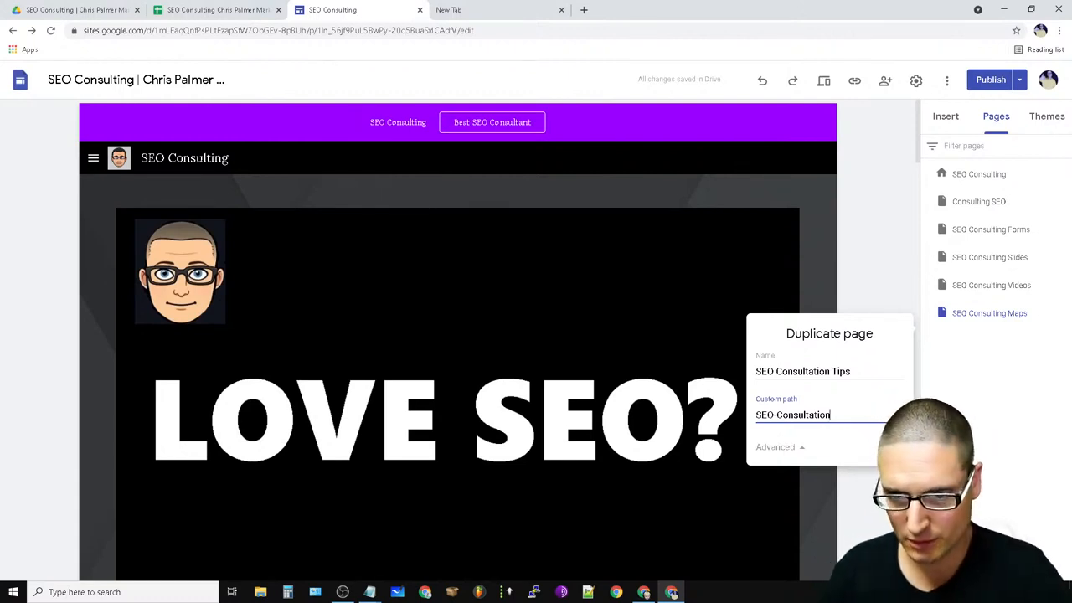
key(Return)
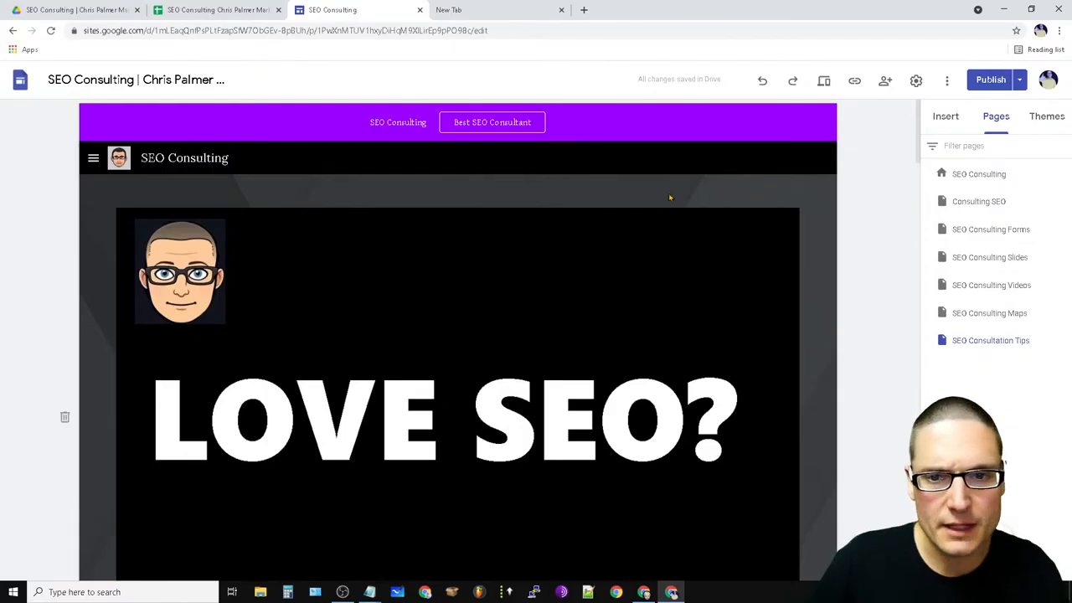
Set the site navigation mode to Top and the navigation colour to Transparent in the site settings.
click(64, 122)
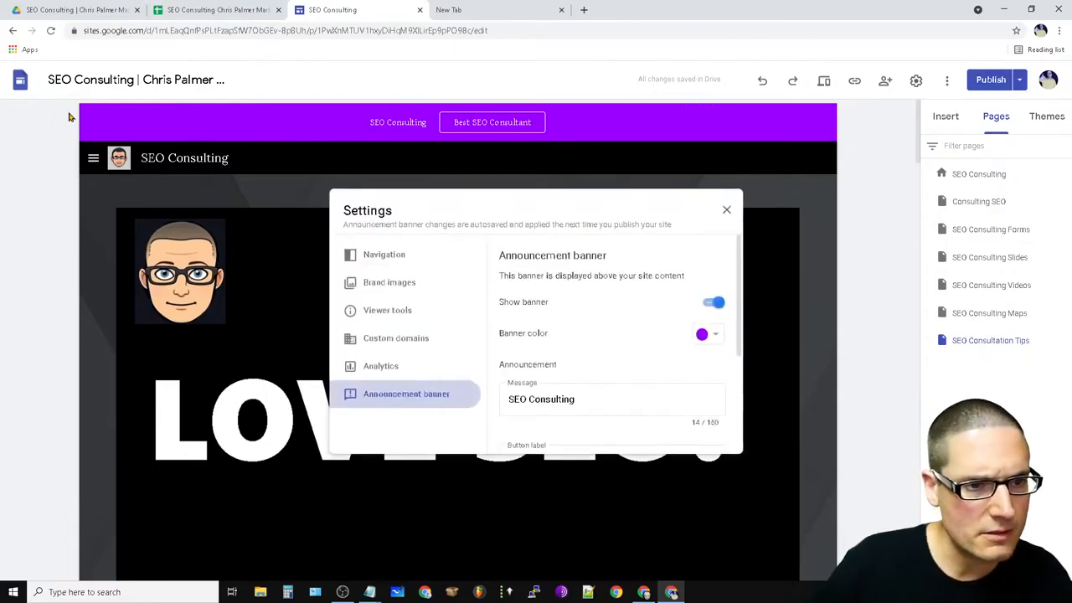
click(388, 255)
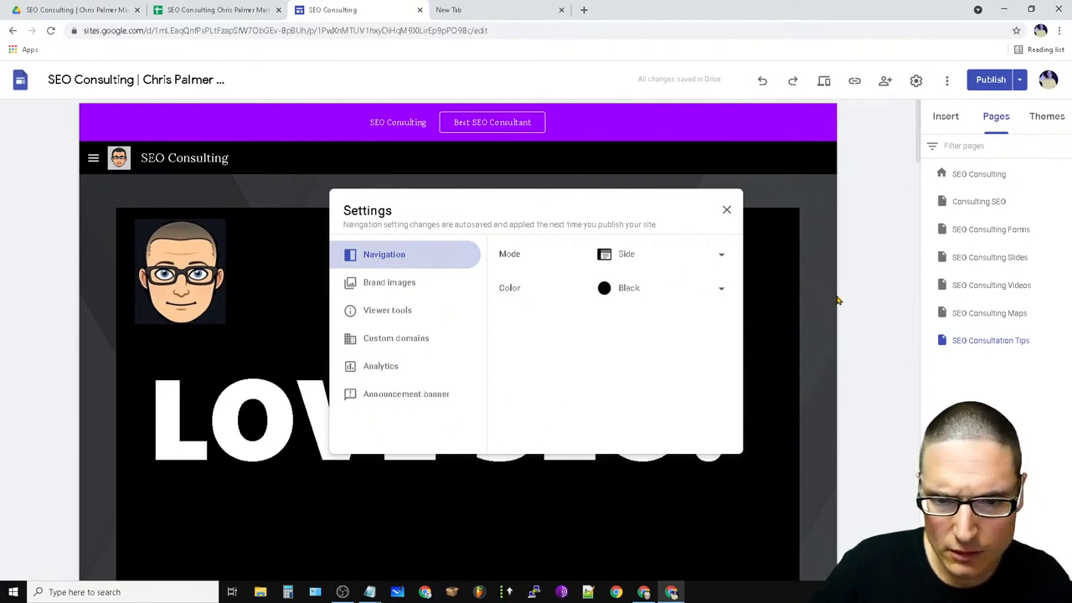
click(724, 255)
click(614, 225)
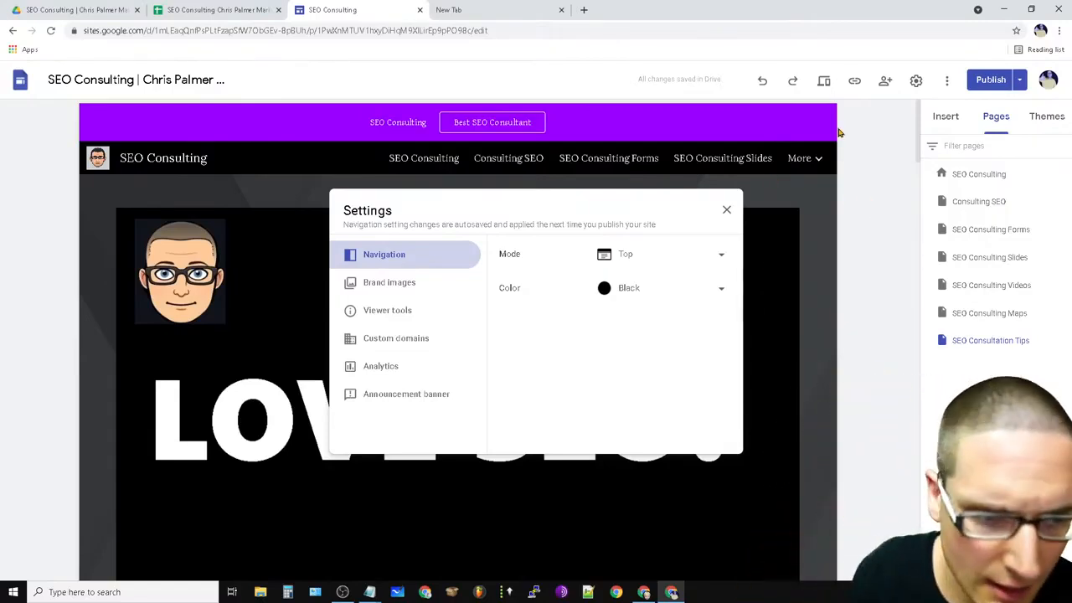
click(714, 297)
click(632, 240)
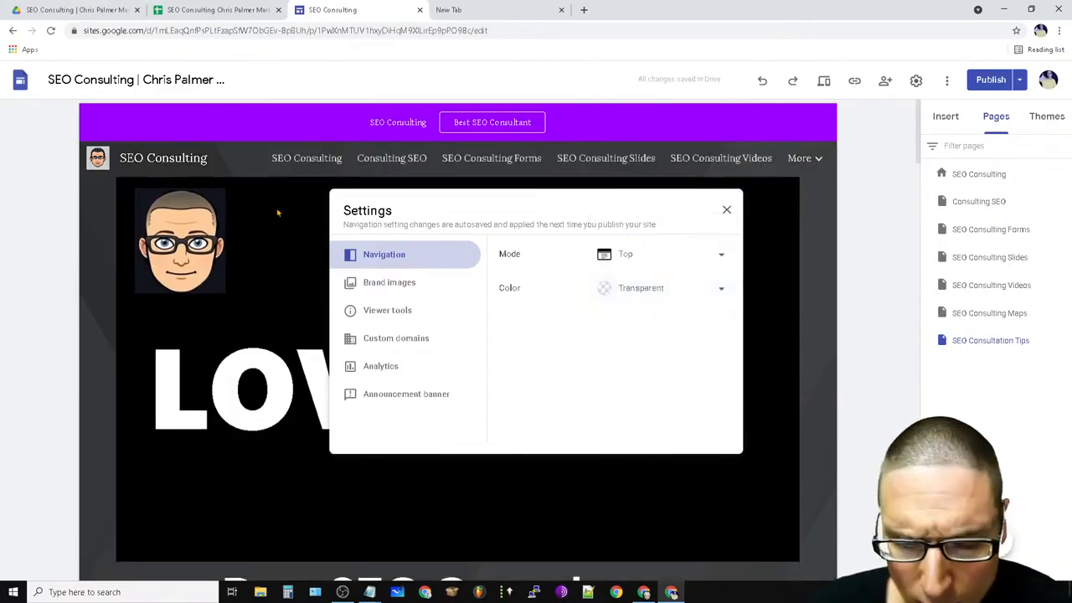
Change the logo's alt text in the brand images settings to "SEO Consulting Chris Palmer Marketing".
click(393, 282)
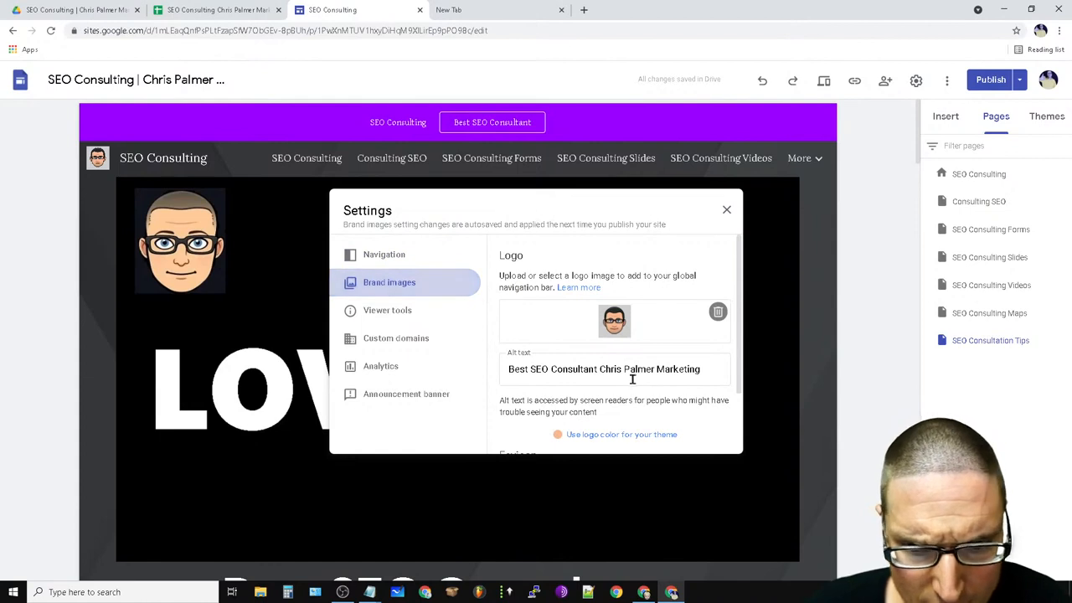
drag(718, 371, 299, 426)
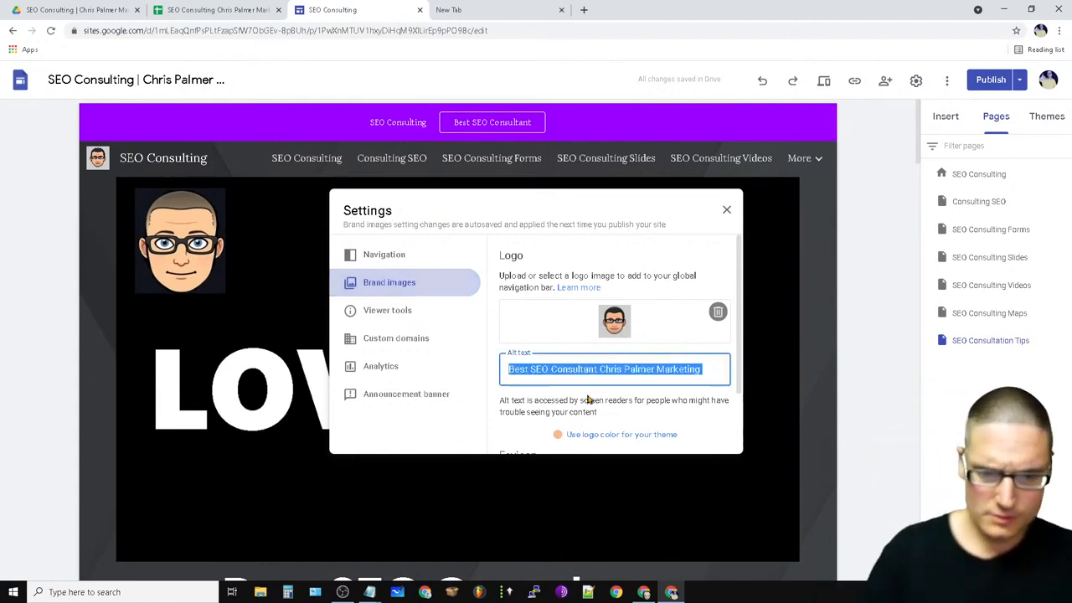
text(SEO Consulting)
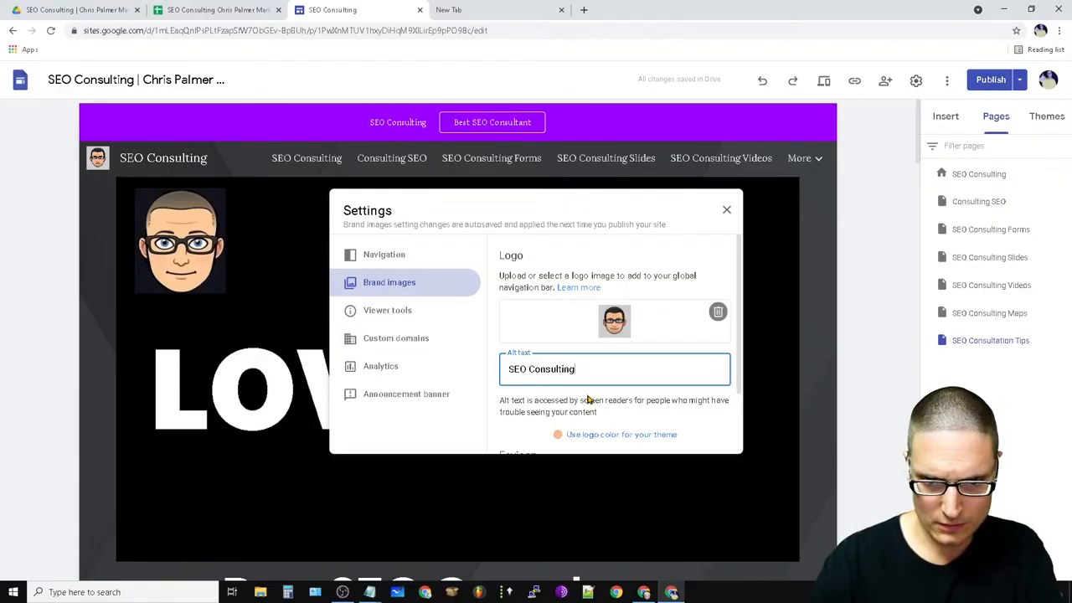
text(Palm)
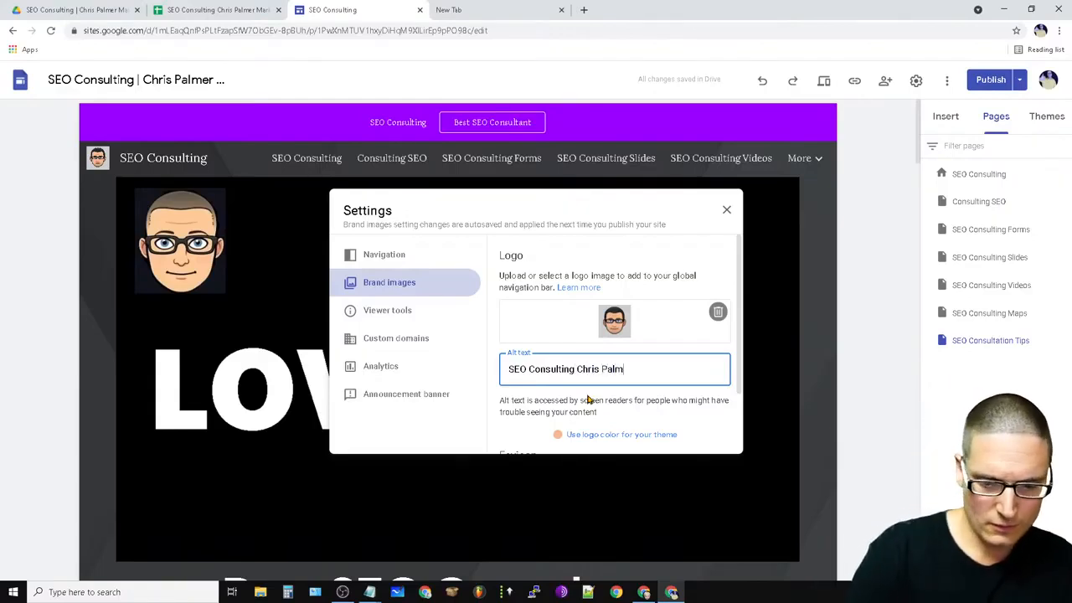
text(er Marketing)
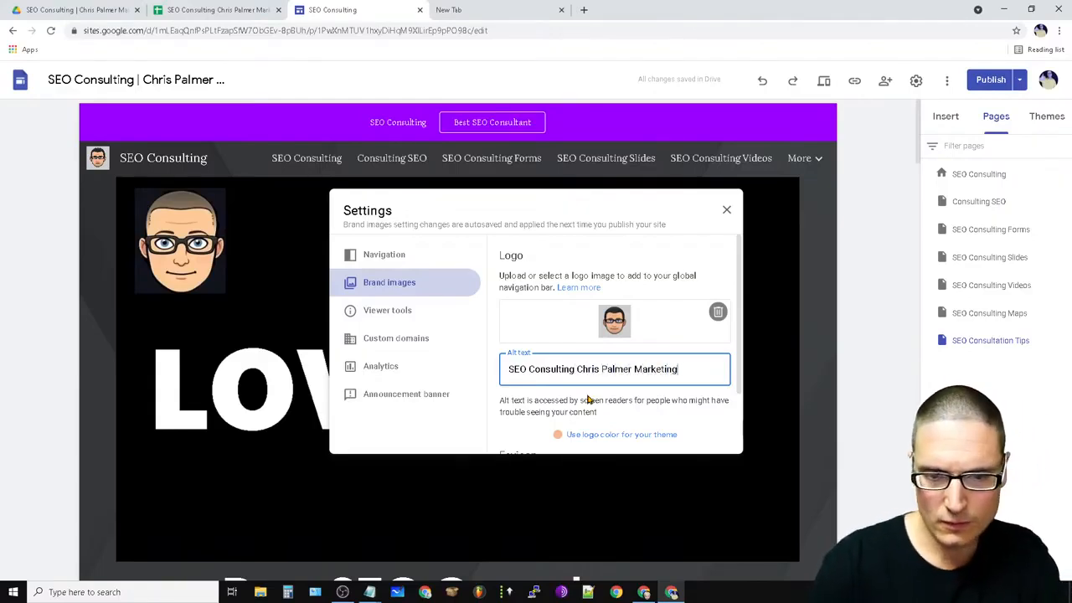
scroll(577, 393, down, 1)
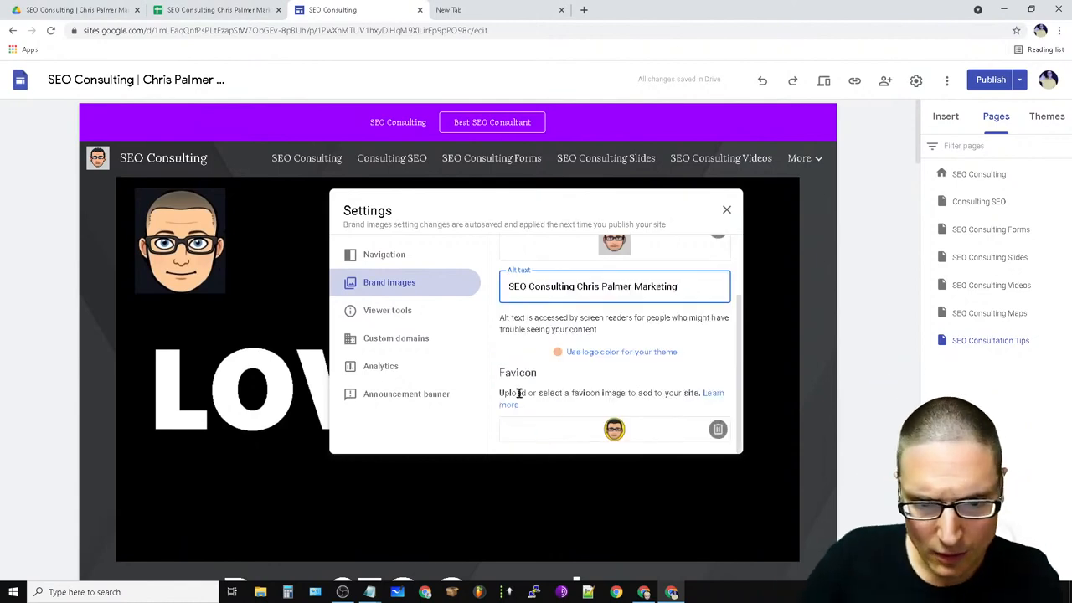
scroll(638, 357, up, 1)
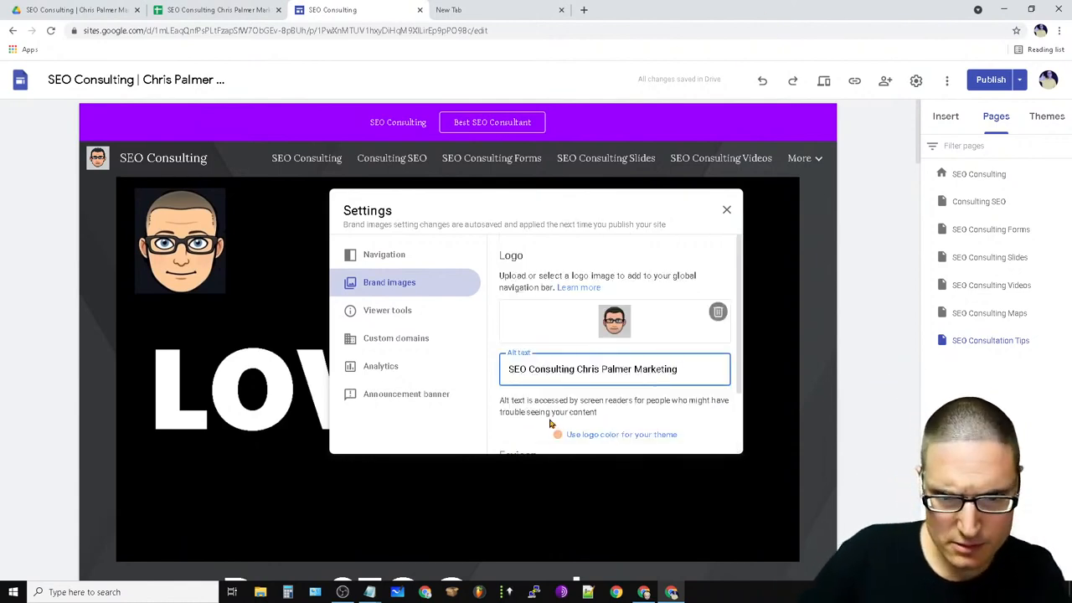
Review the viewer tools, custom domains, analytics and announcement banner settings.
click(391, 316)
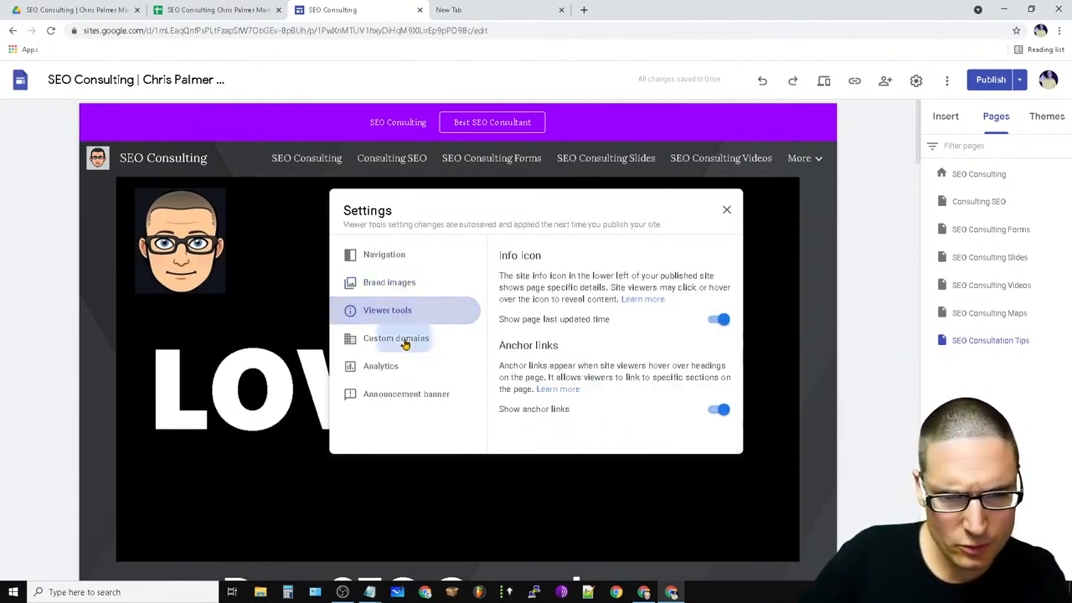
click(404, 342)
click(390, 367)
click(395, 393)
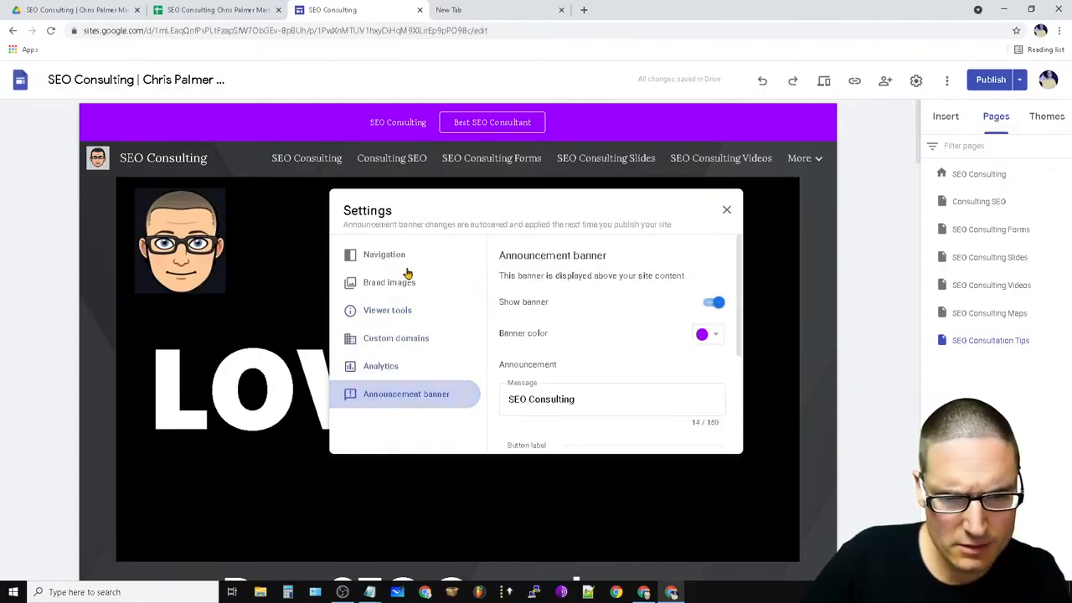
Try the Side navigation mode, return it to Top and close the site settings.
click(381, 258)
click(659, 257)
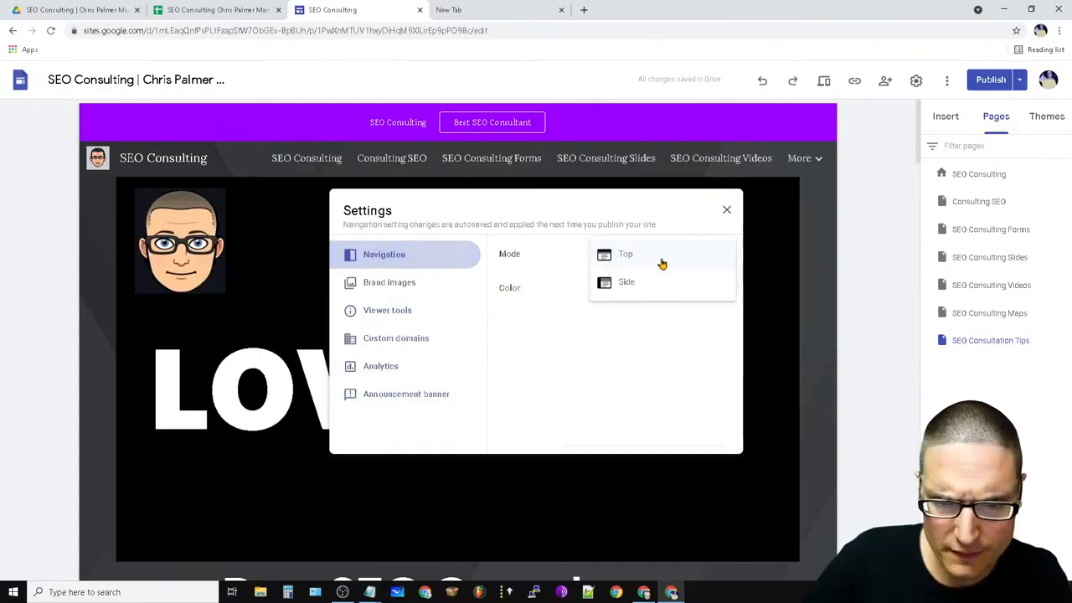
click(651, 292)
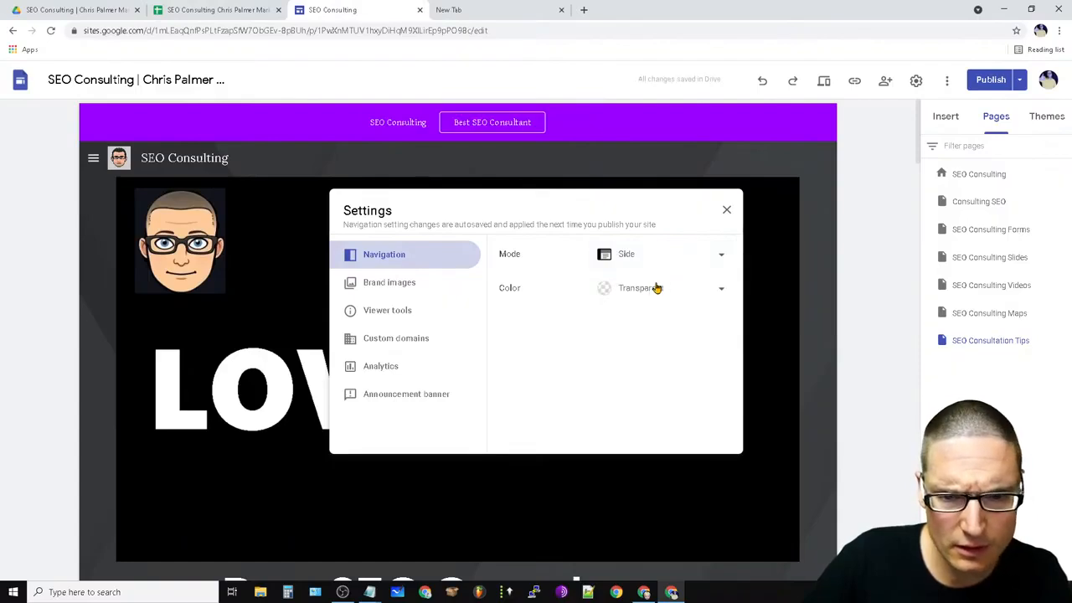
click(670, 256)
click(721, 223)
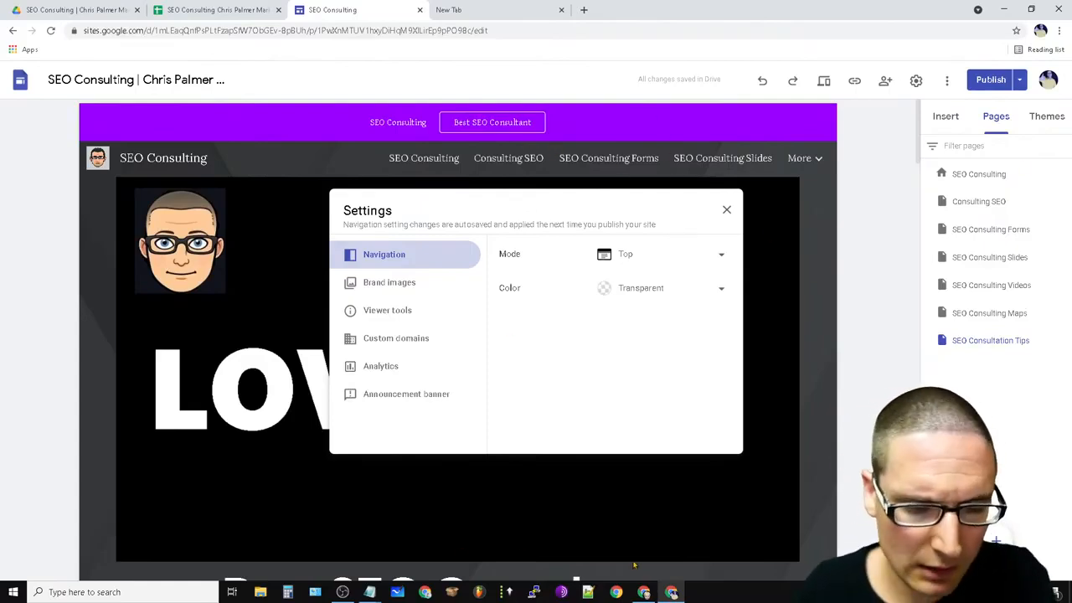
click(727, 212)
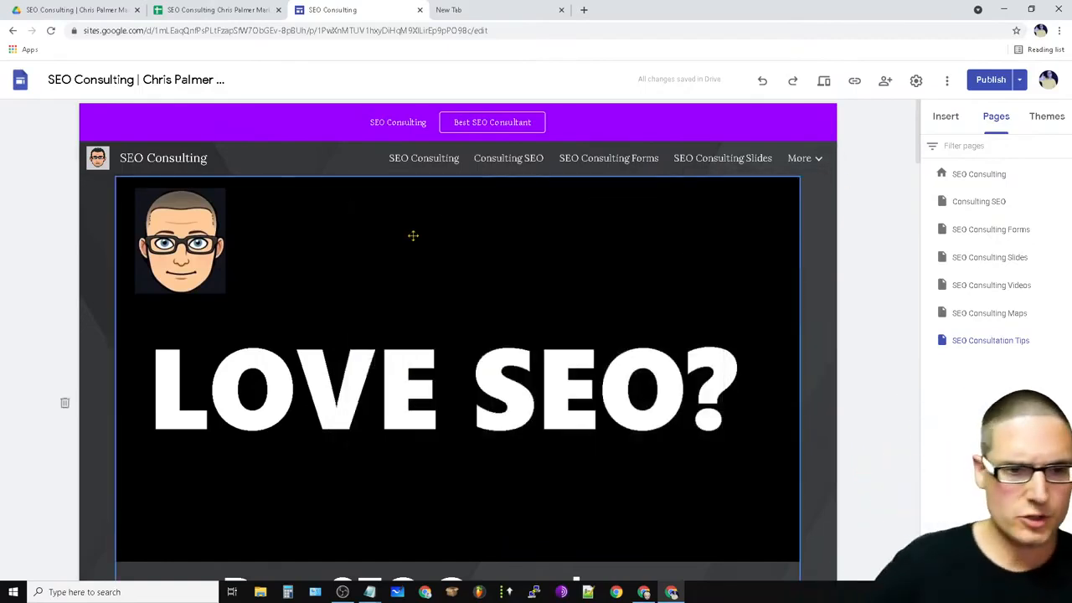
Replace the large header title on the SEO Consultation Tips page with "SEO Consulting" and check its text style options.
click(413, 235)
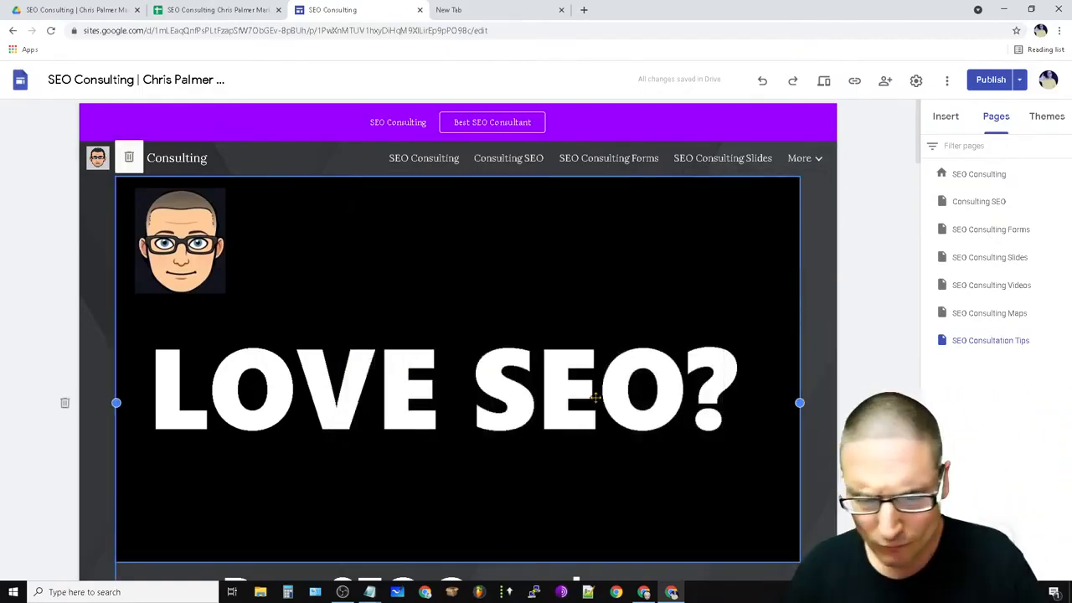
scroll(596, 397, down, 4)
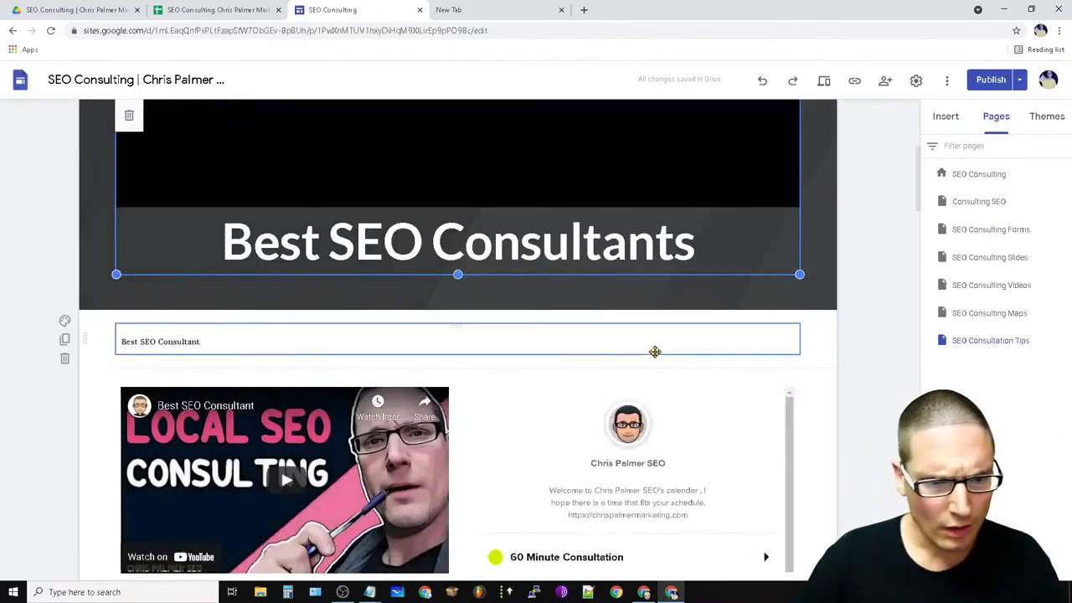
triple_click(545, 247)
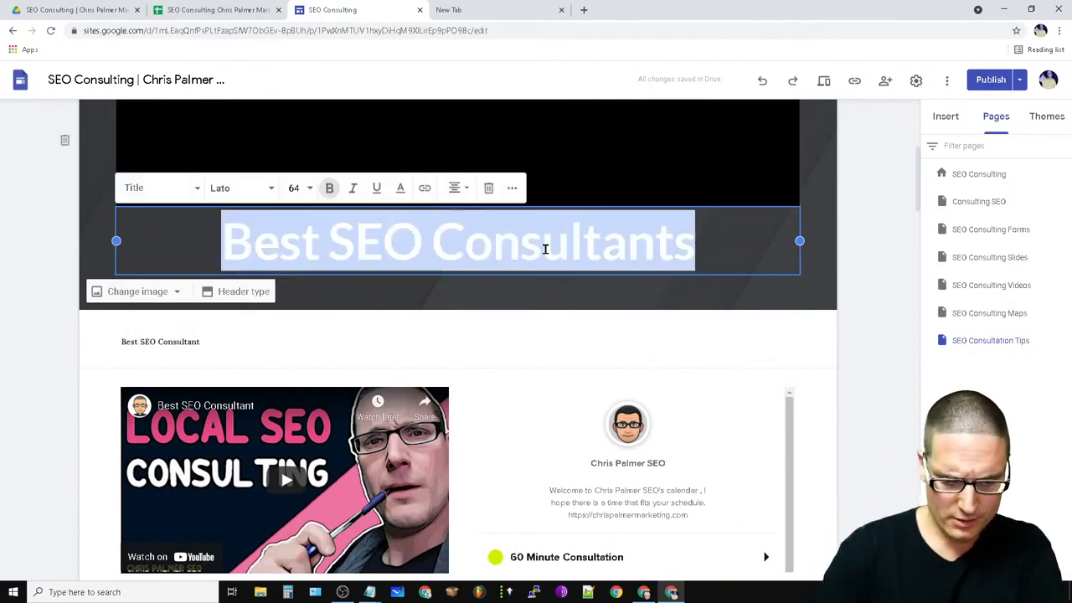
text(SEO)
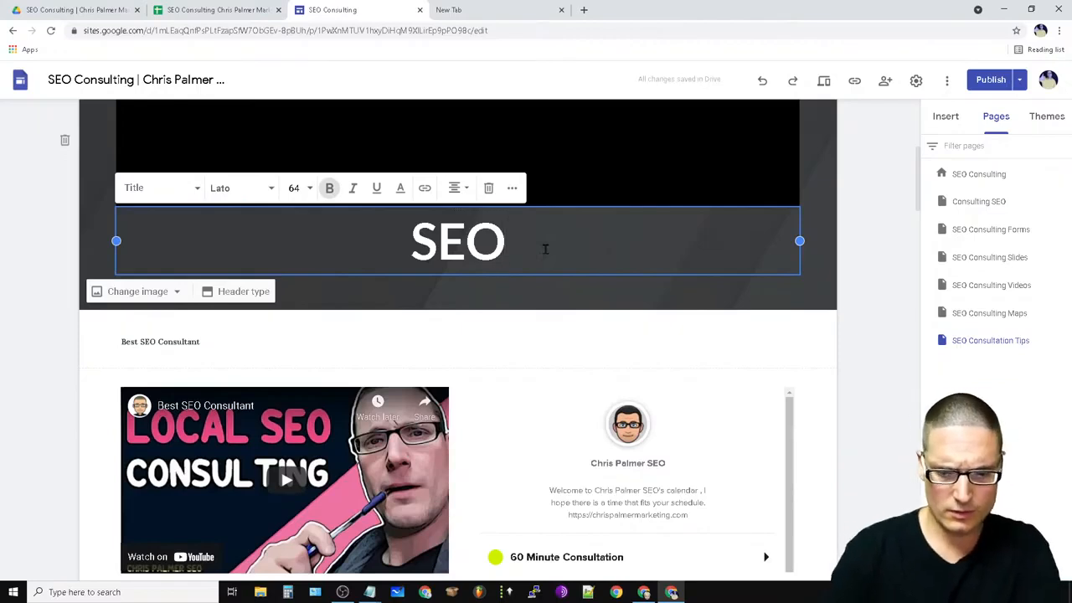
text( Consulting)
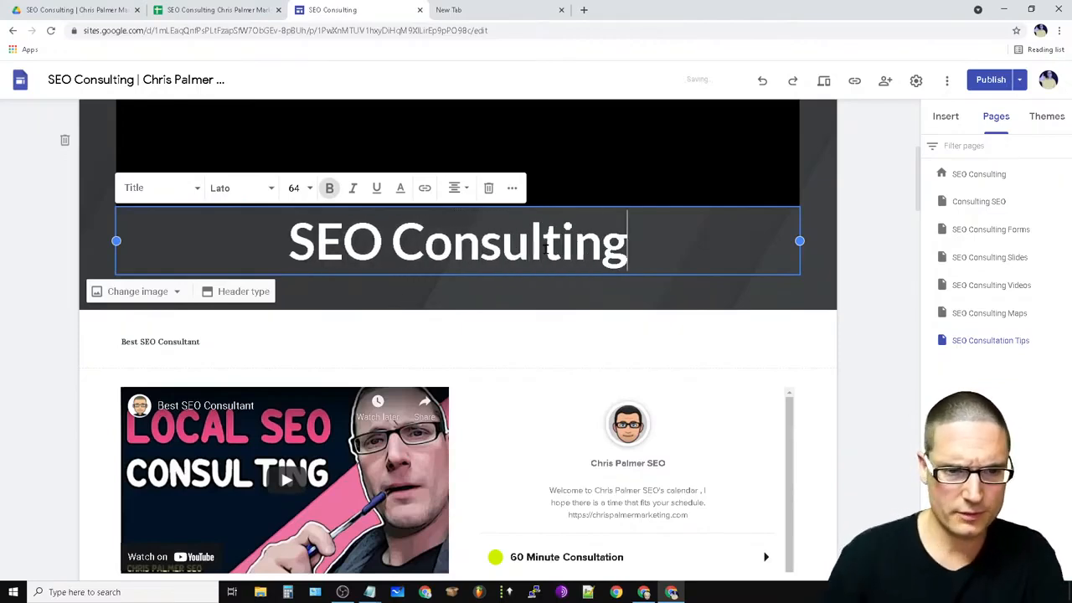
triple_click(545, 247)
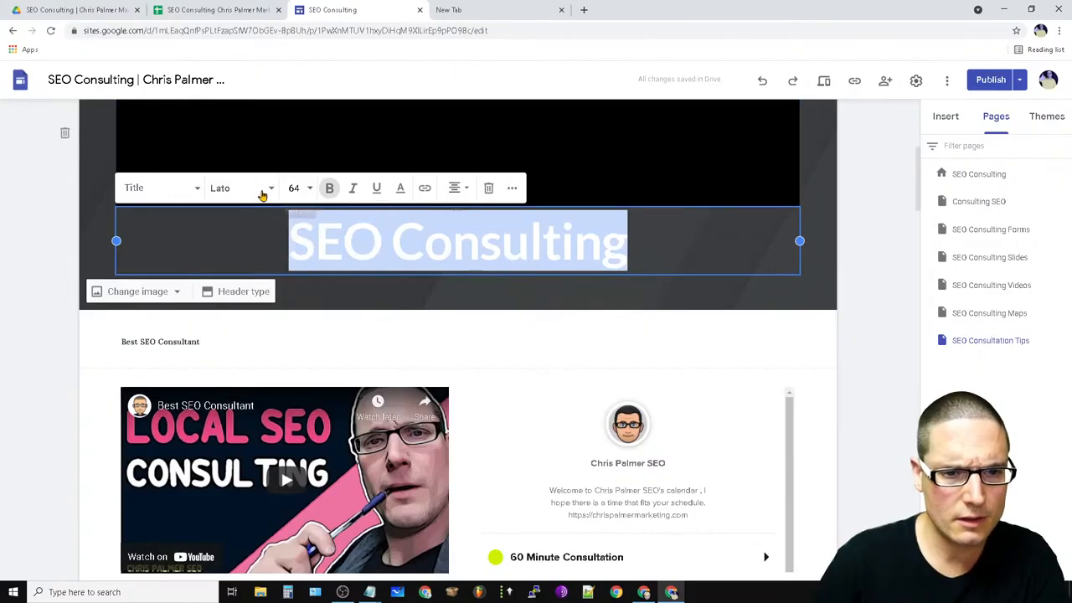
click(151, 190)
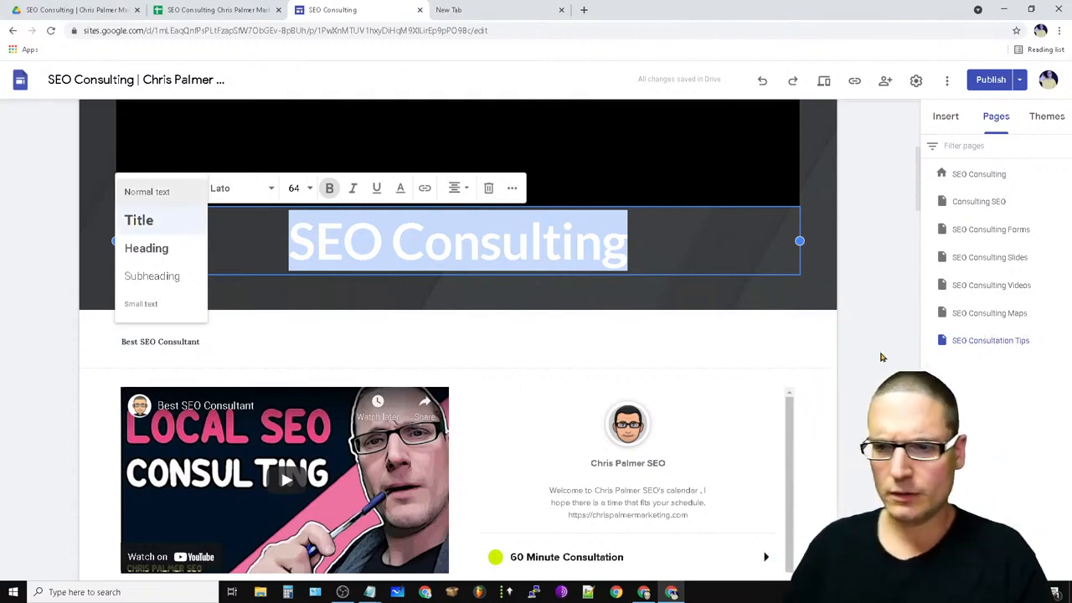
On the SEO Consulting home page, change the word "Consultant" in the large collapsible heading to "Consulting".
click(988, 174)
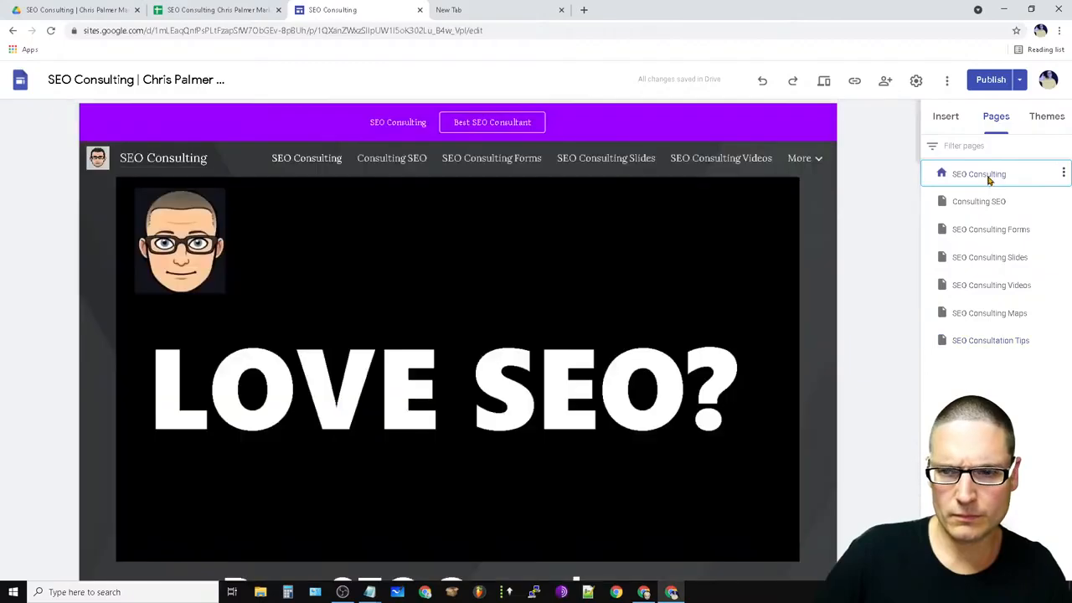
scroll(643, 323, down, 6)
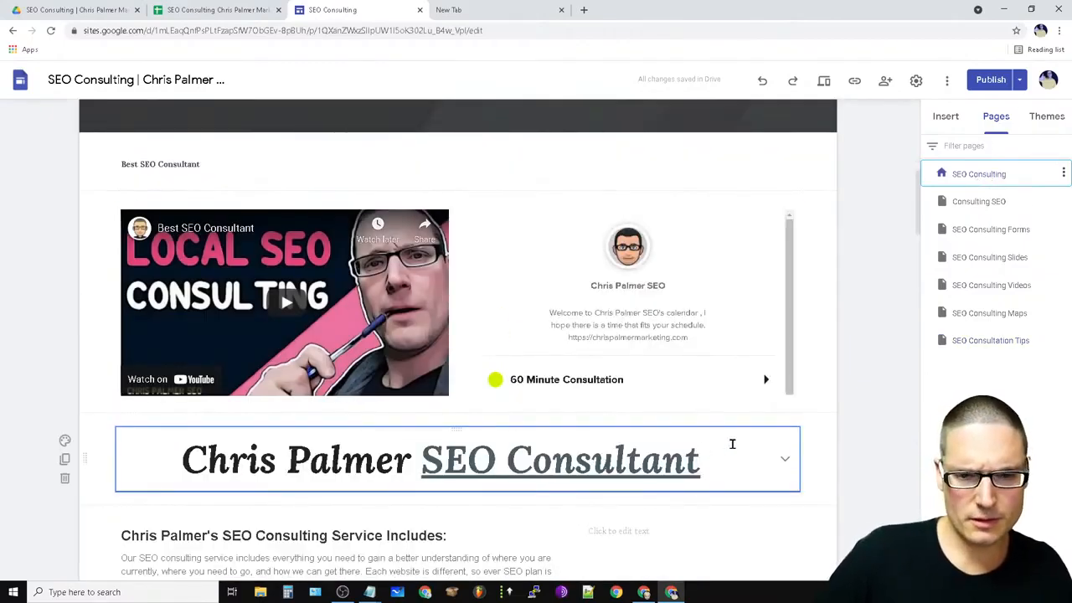
click(703, 464)
double_click(699, 462)
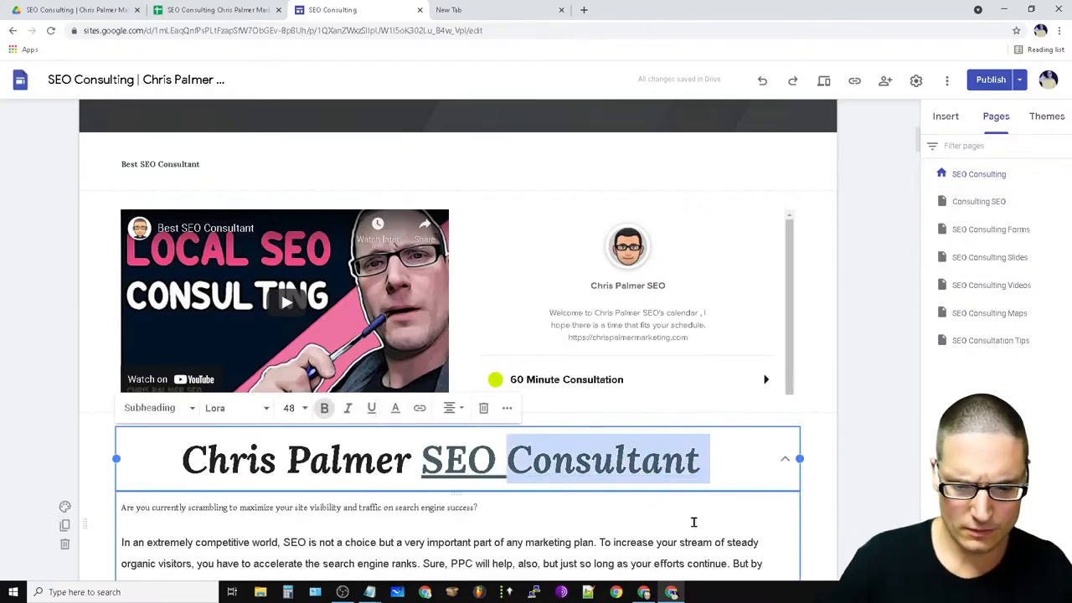
text(Consuklting)
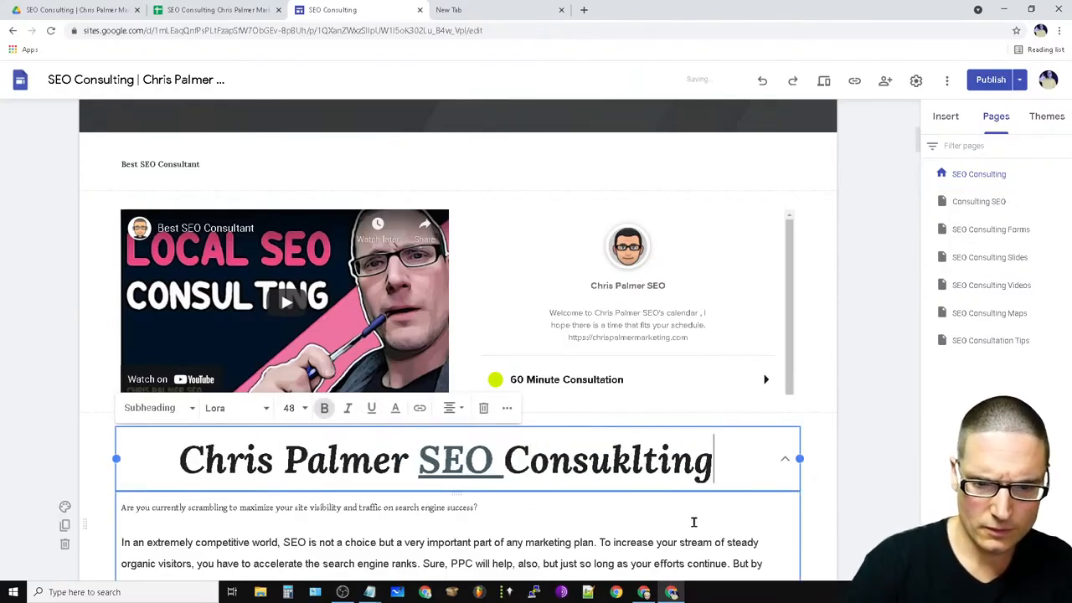
double_click(646, 460)
text(C)
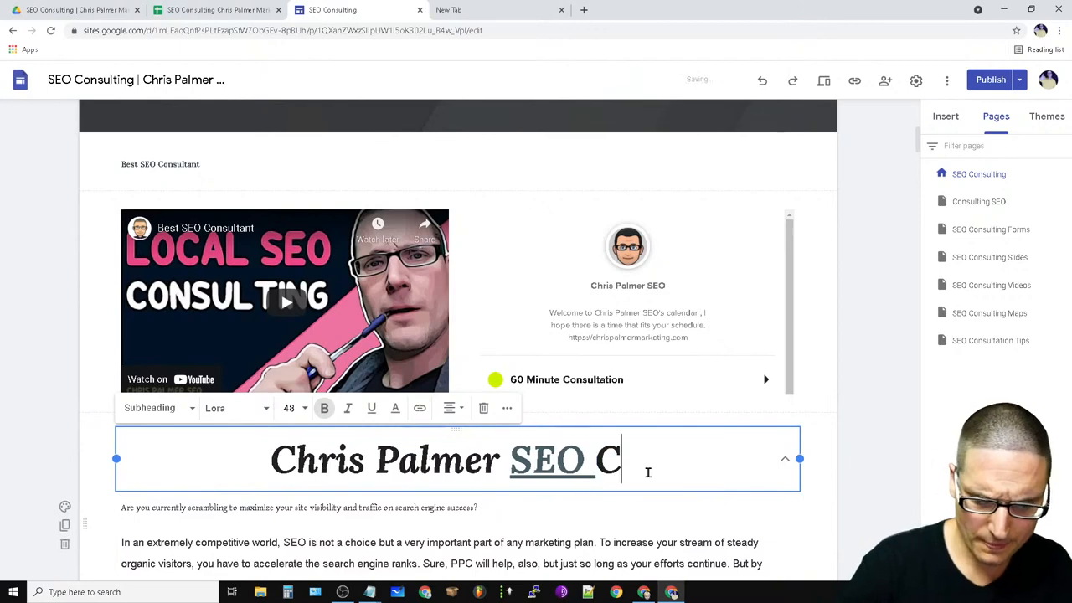
text(onsulting)
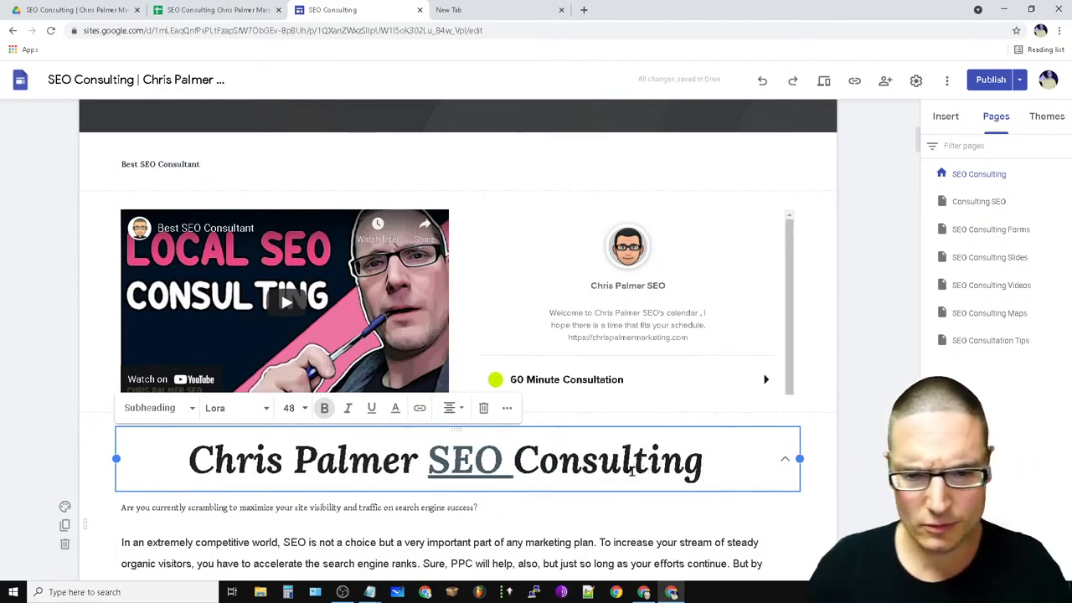
click(473, 461)
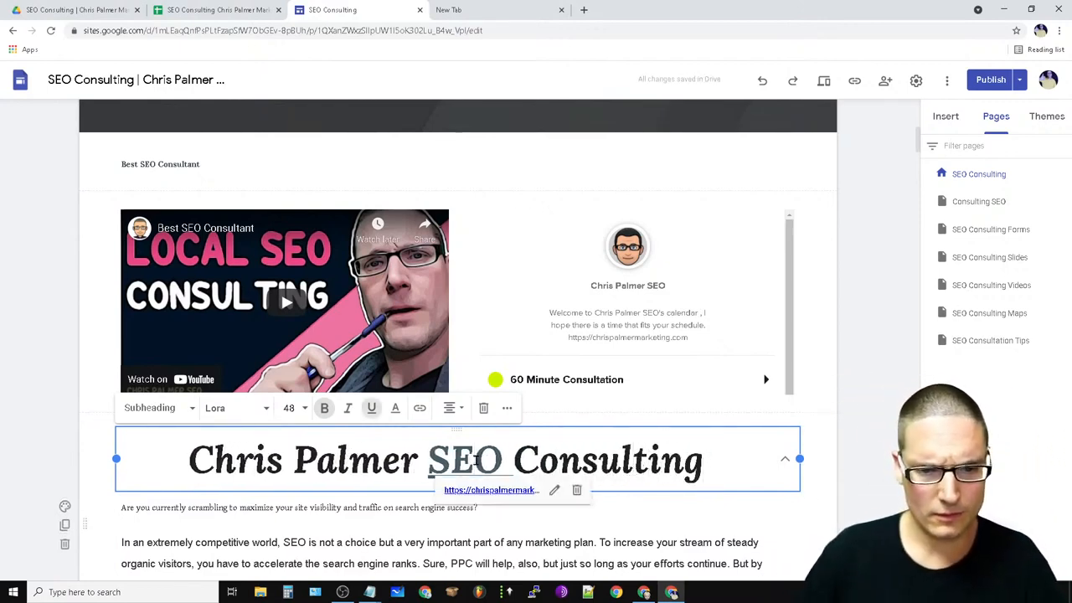
drag(729, 465, 426, 454)
click(577, 491)
drag(713, 462, 209, 450)
click(547, 495)
drag(710, 466, 427, 459)
click(420, 409)
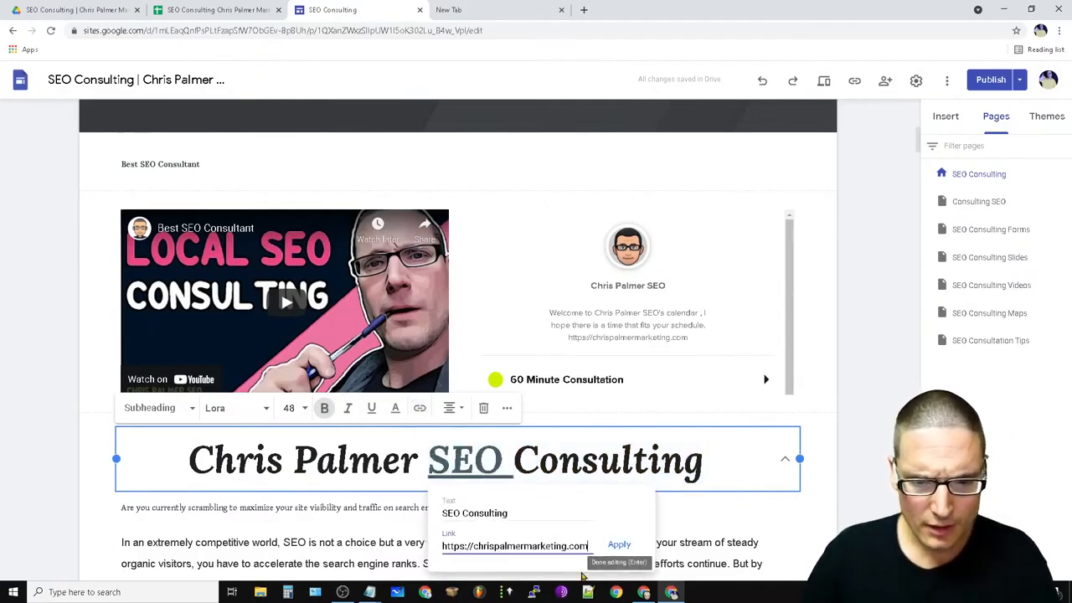
click(619, 544)
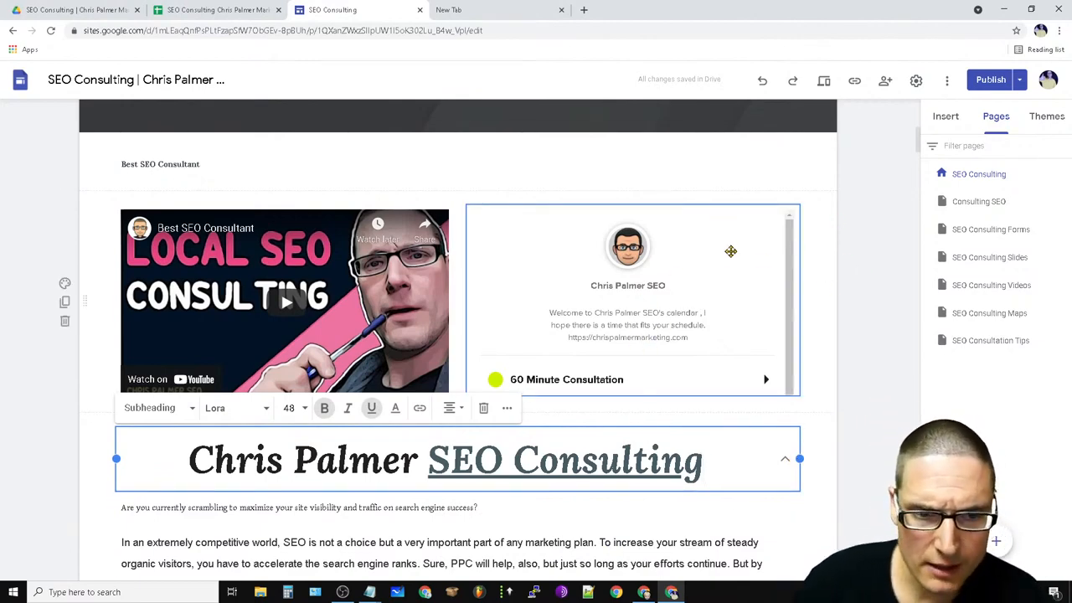
Shrink the embedded consultation calendar beside the video in both width and height.
click(688, 277)
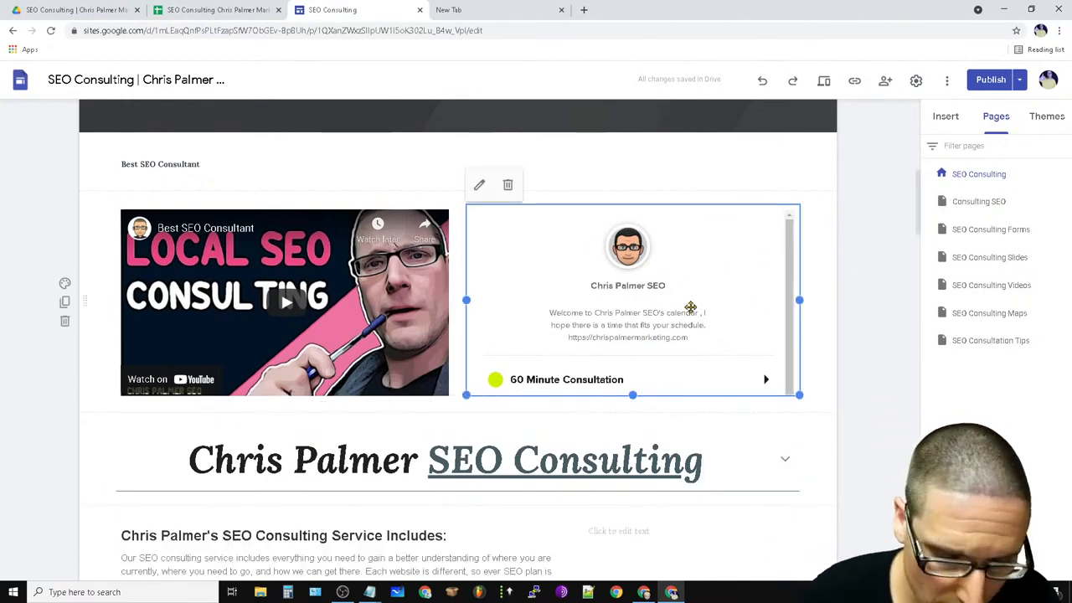
drag(799, 396, 741, 361)
click(403, 291)
Replace the small "Best SEO Consultant" heading above the video with "SEO Consulting Chris Palmer Marketing".
click(186, 162)
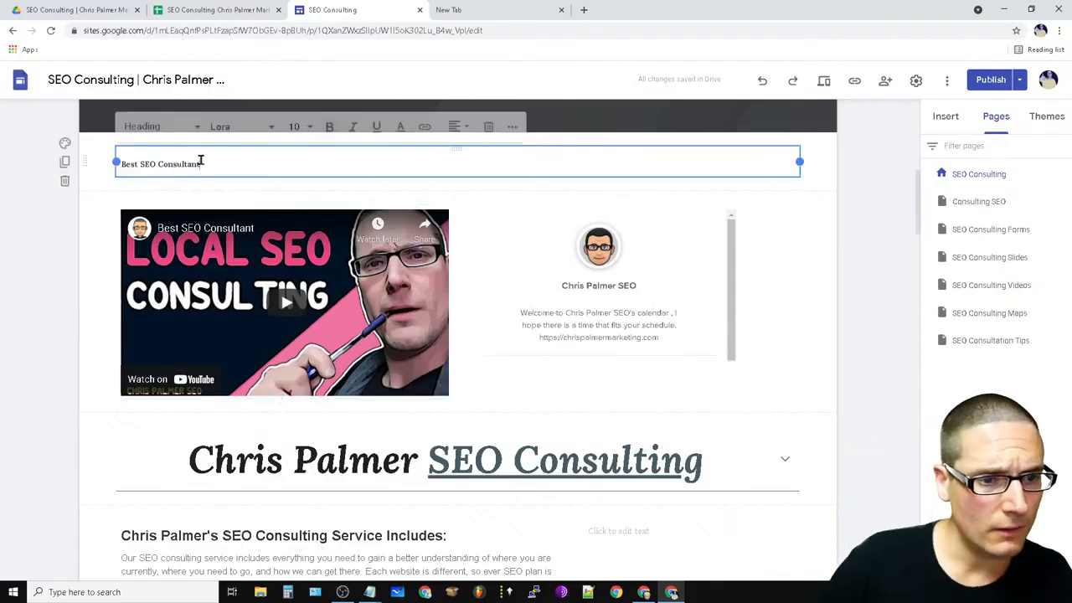
triple_click(201, 162)
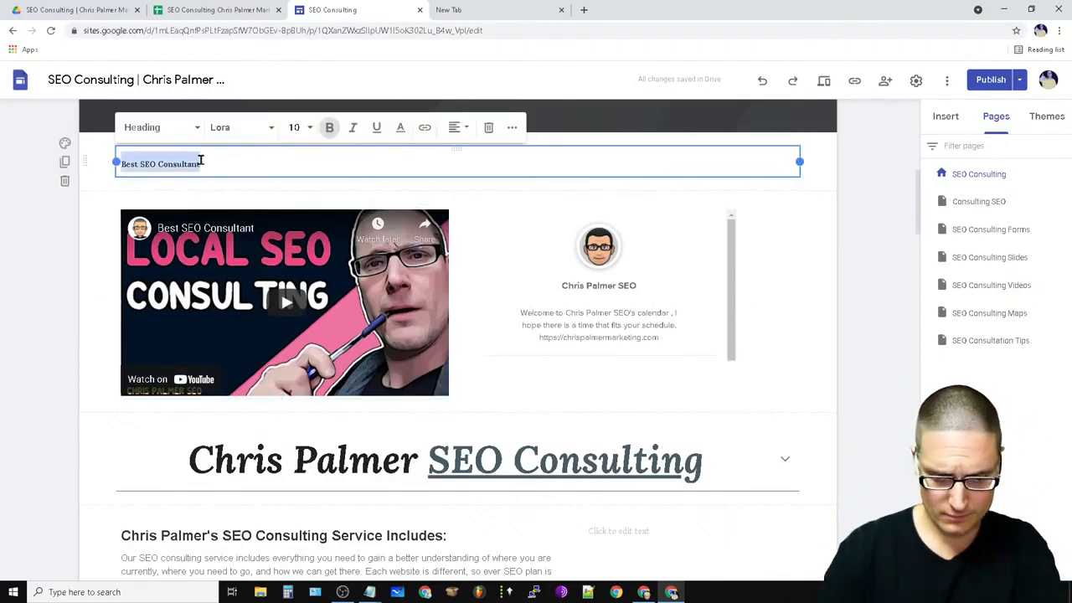
text(S)
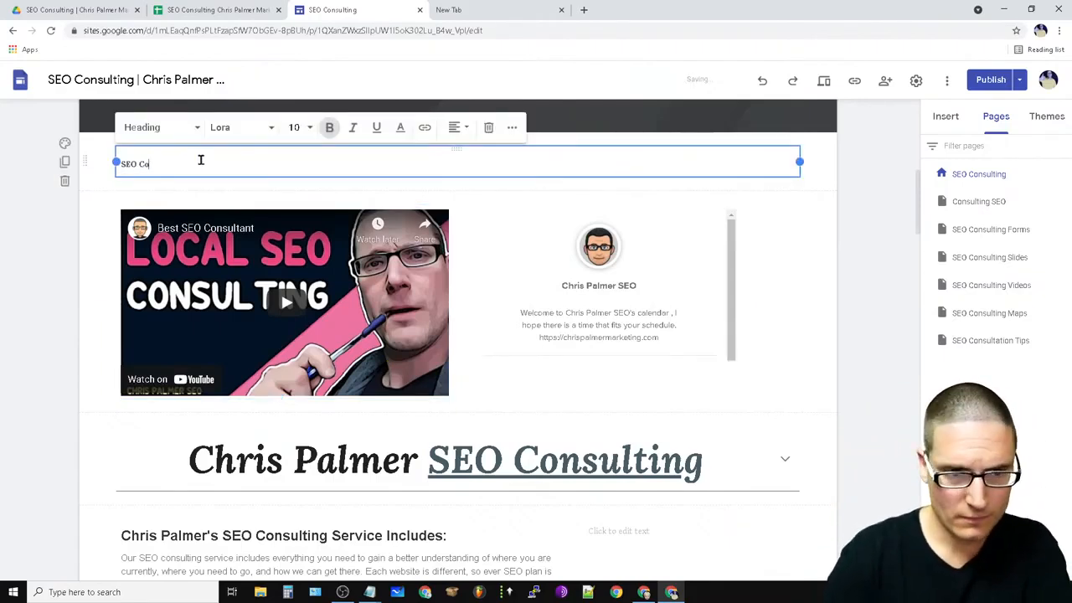
text(EO Co)
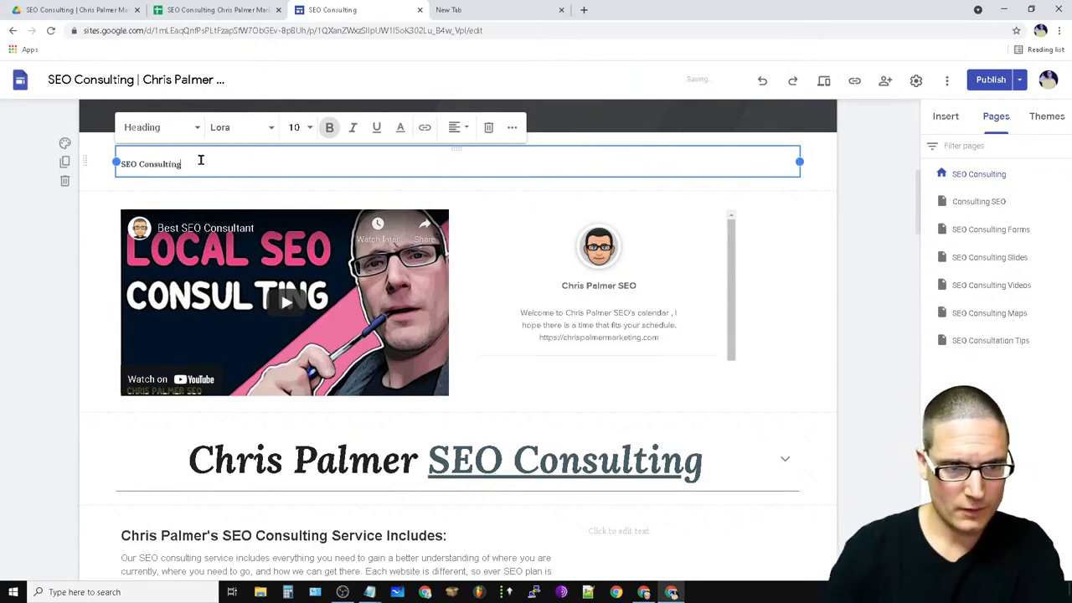
text(nsulting )
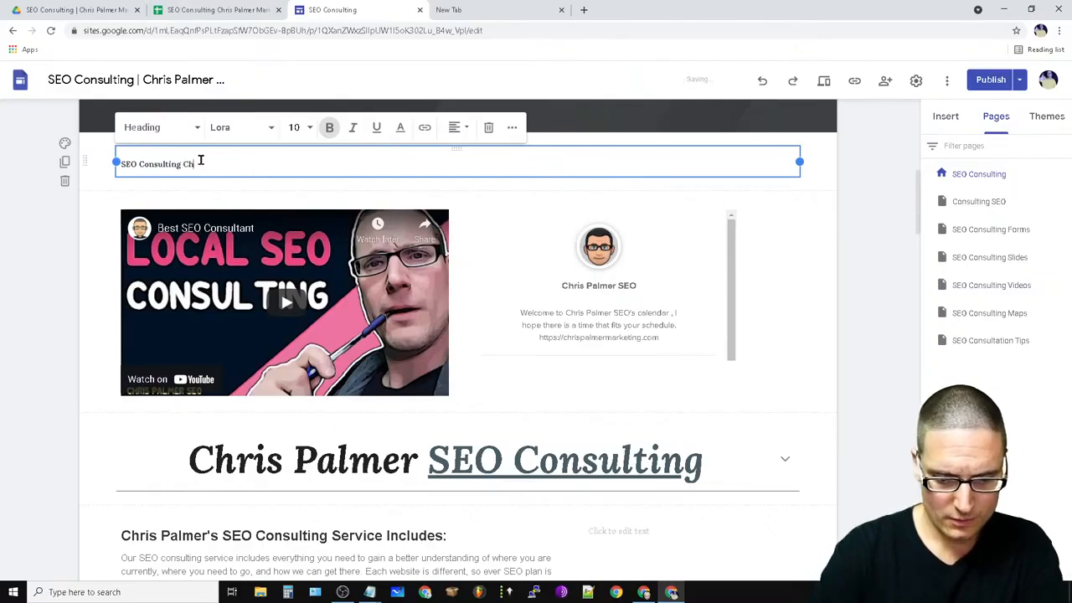
text(Chris Palmer Marketing)
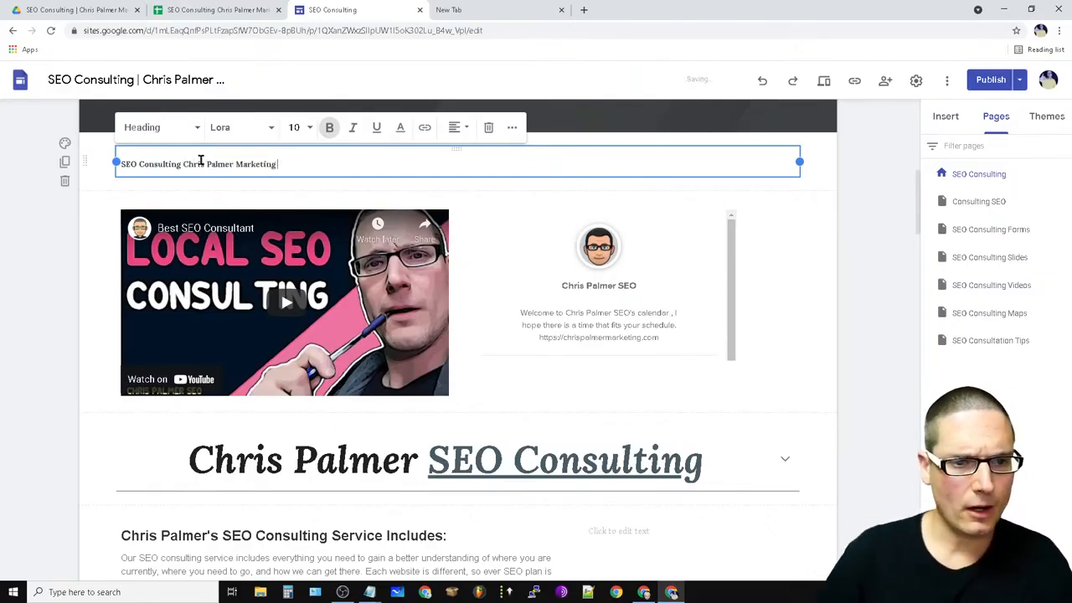
triple_click(189, 161)
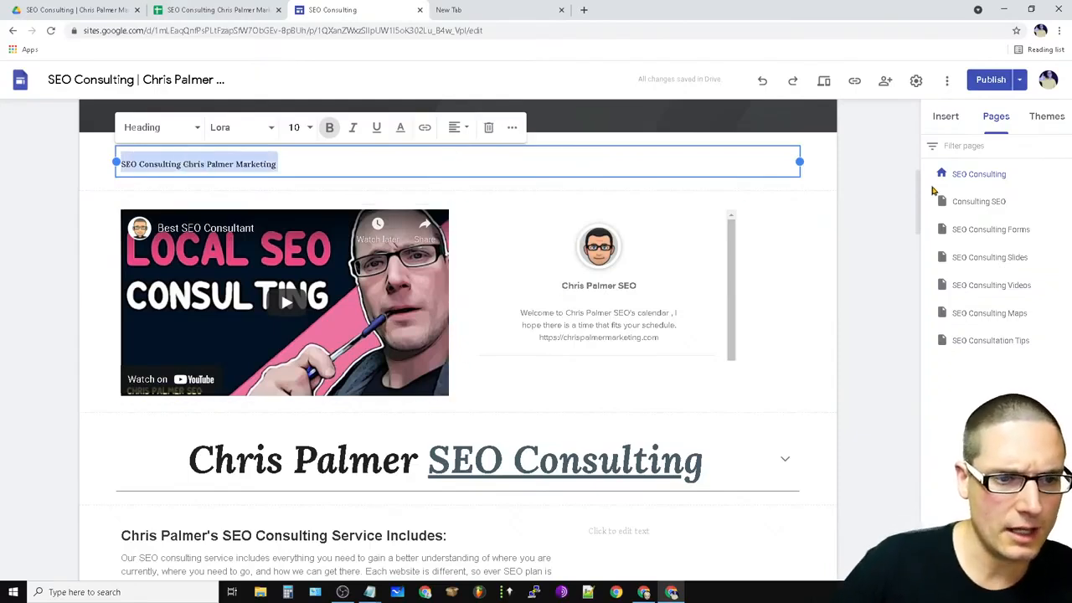
click(313, 171)
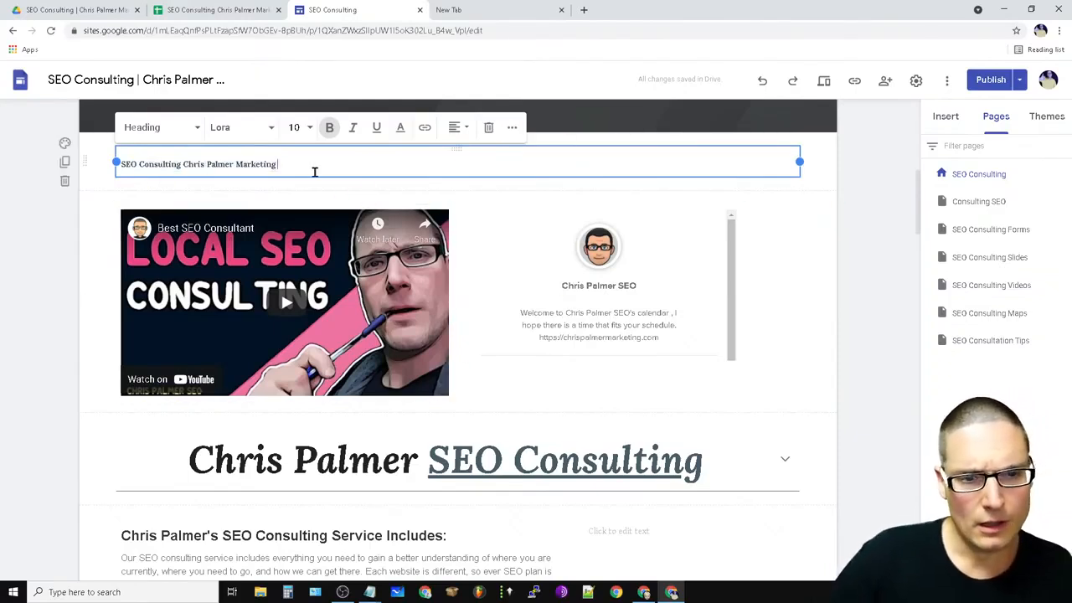
Replace the home page's large header title "Best SEO Consultants" with "SEO Consulting".
scroll(524, 449, up, 6)
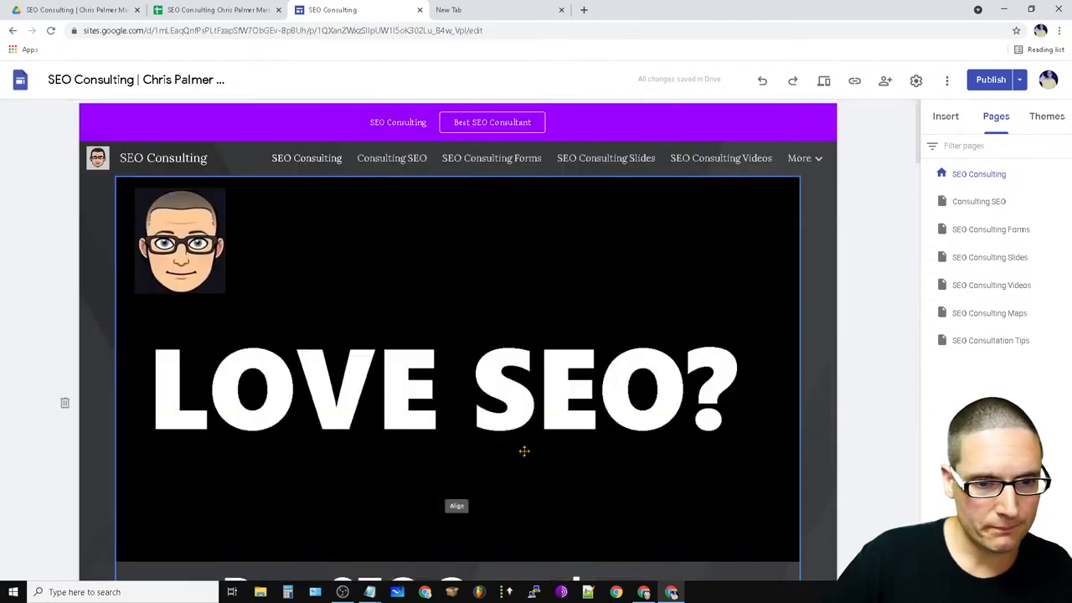
scroll(518, 501, down, 4)
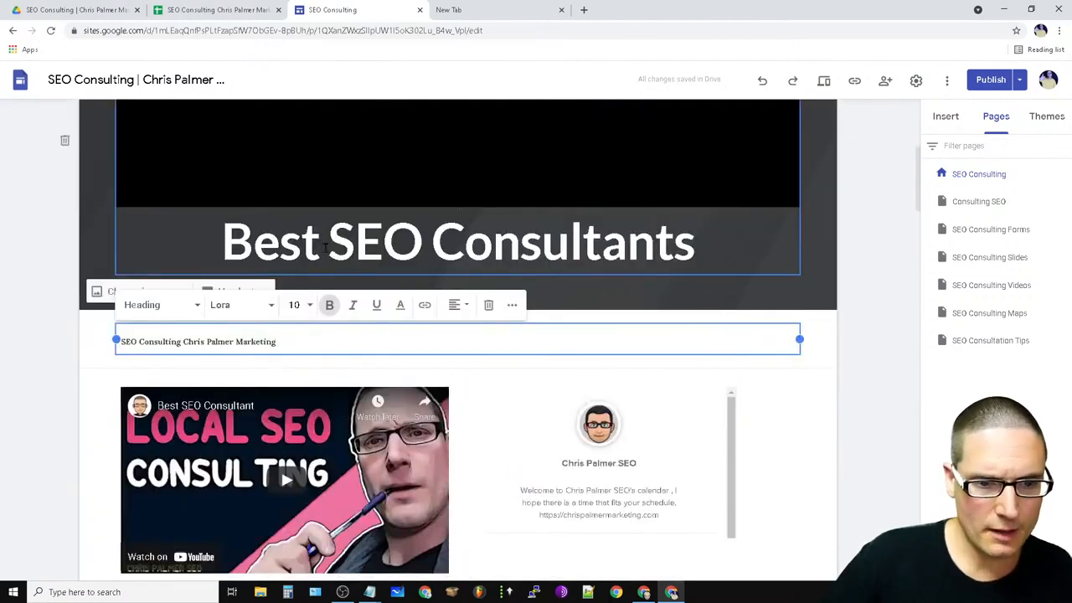
drag(723, 219, 599, 243)
click(71, 265)
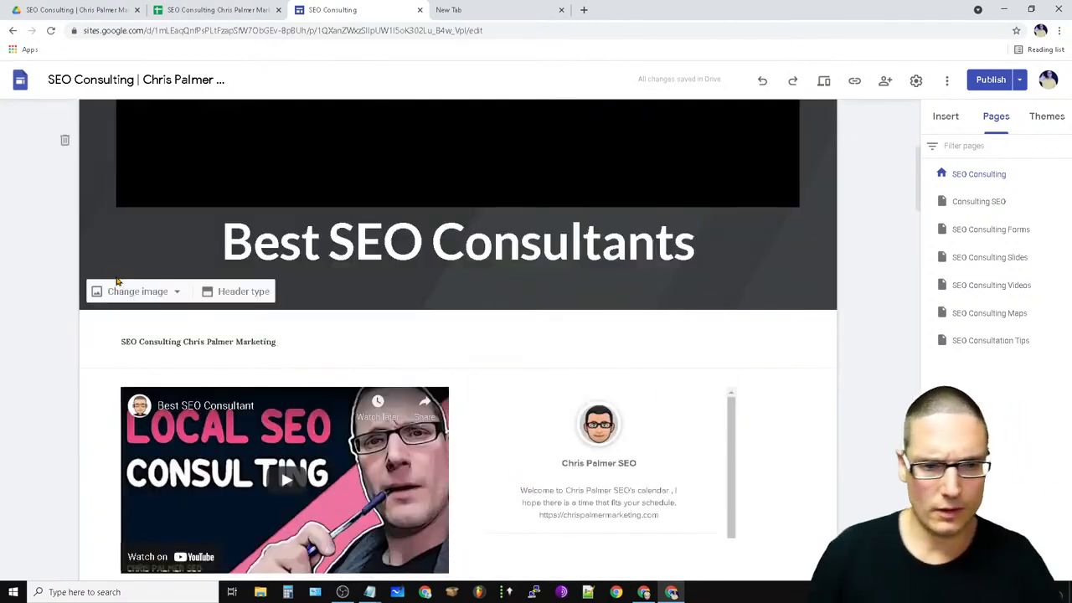
click(409, 238)
triple_click(408, 237)
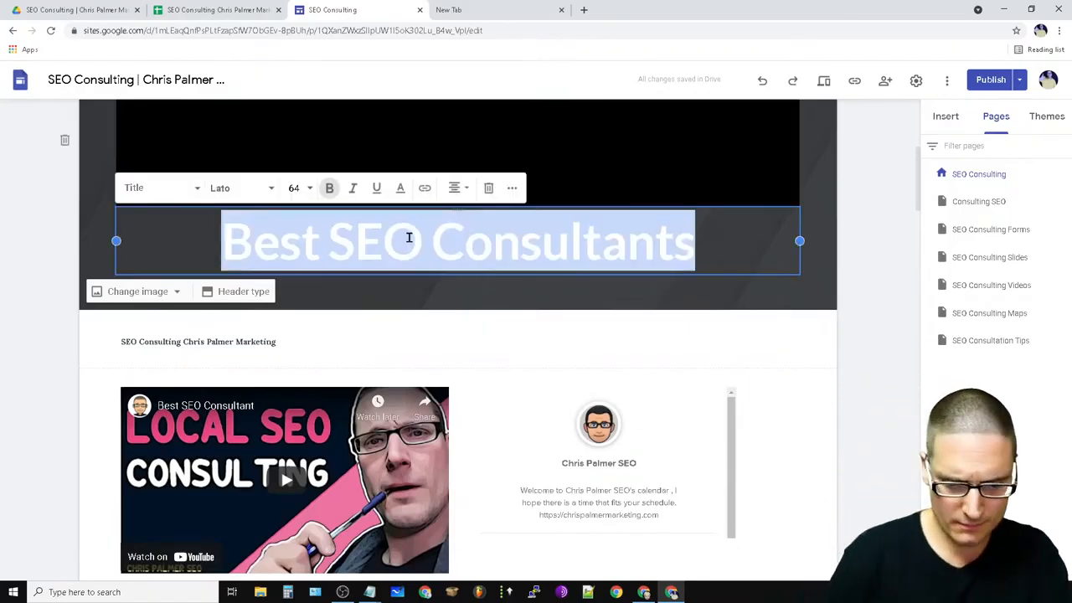
text(SEO Consultin)
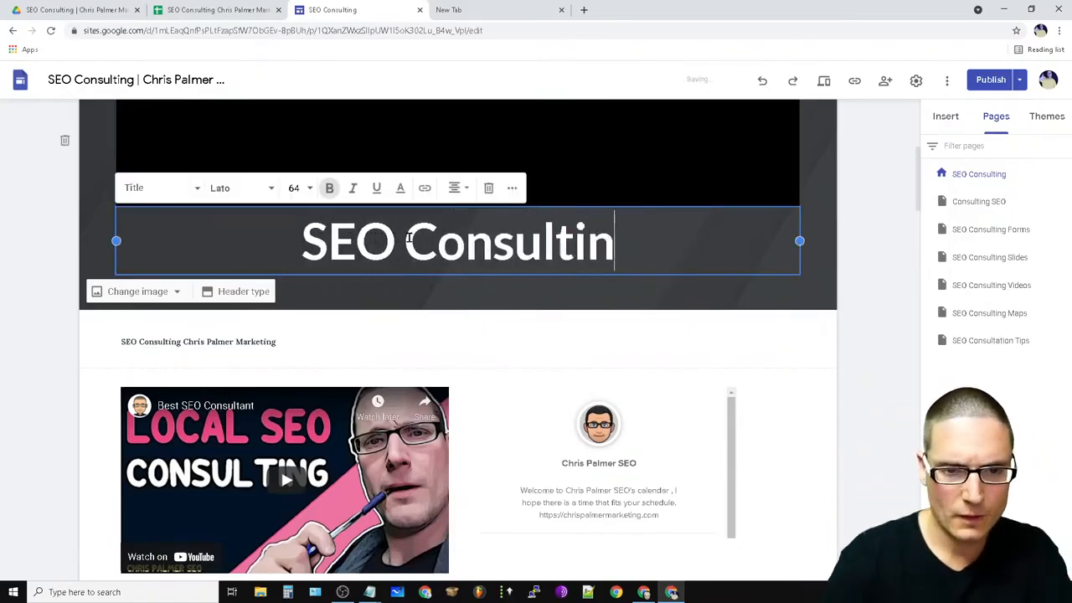
text(g)
double_click(419, 234)
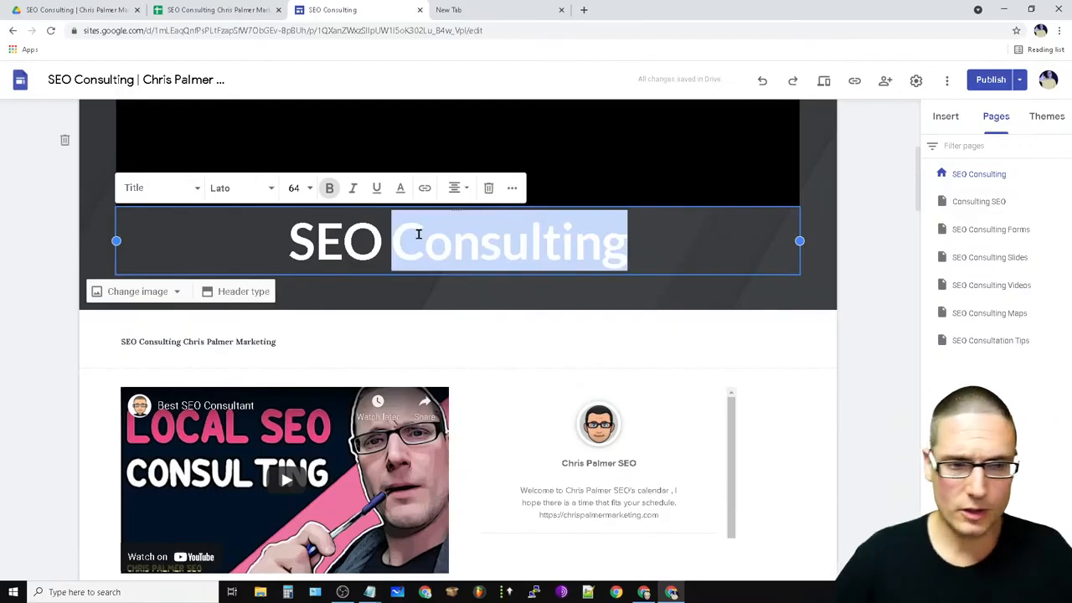
click(691, 260)
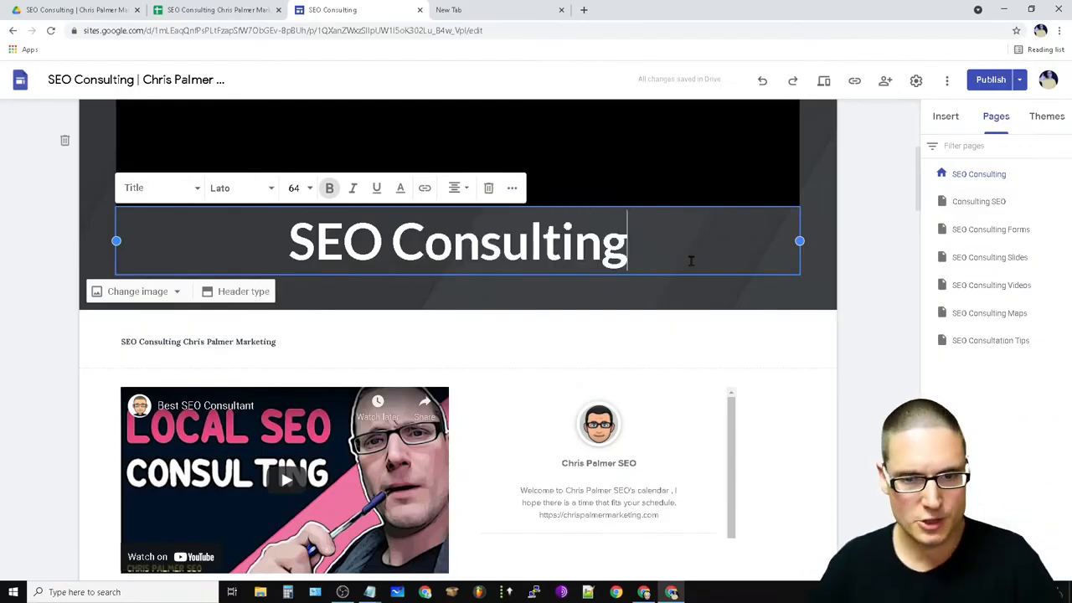
text(-Chris)
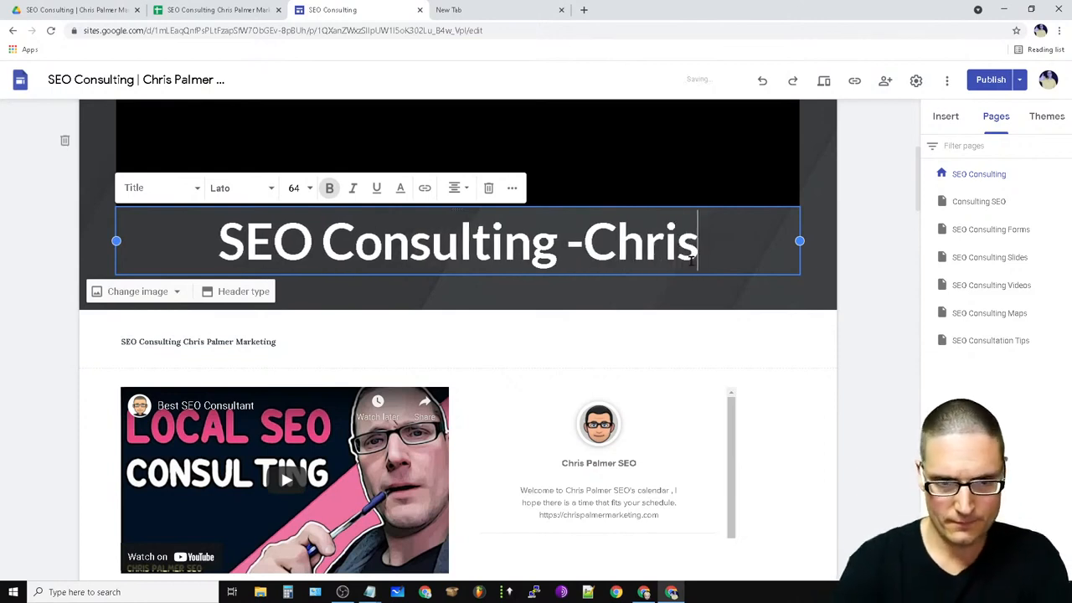
key(BackSpace)
key(BackSpace)
key(BackSpace)
key(BackSpace)
key(BackSpace)
key(BackSpace)
key(BackSpace)
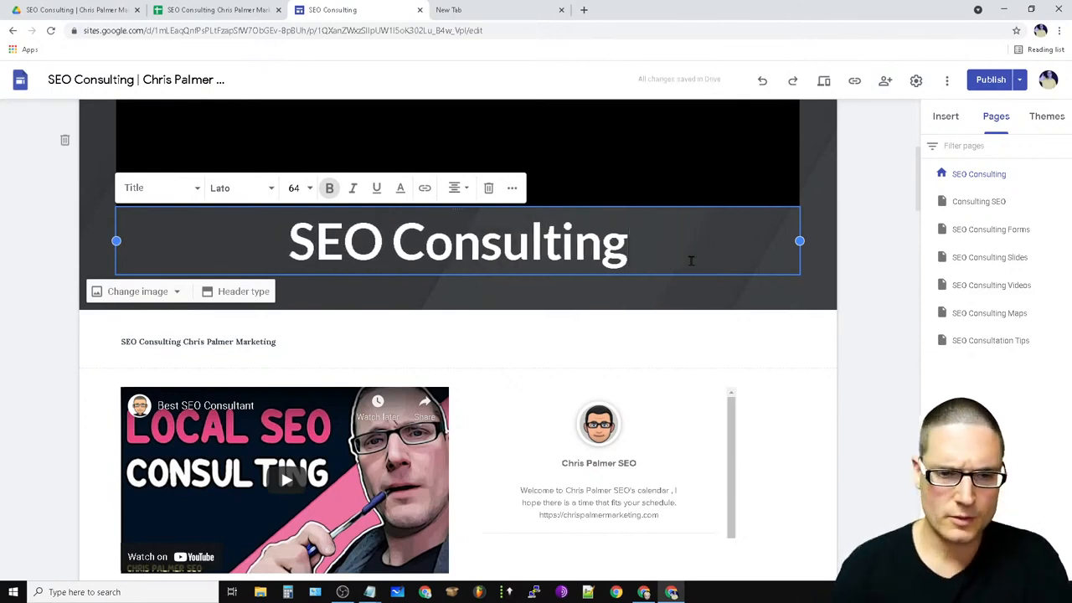
Set the "SEO Consulting Chris Palmer Marketing" heading to font size 24 and centre it.
triple_click(276, 342)
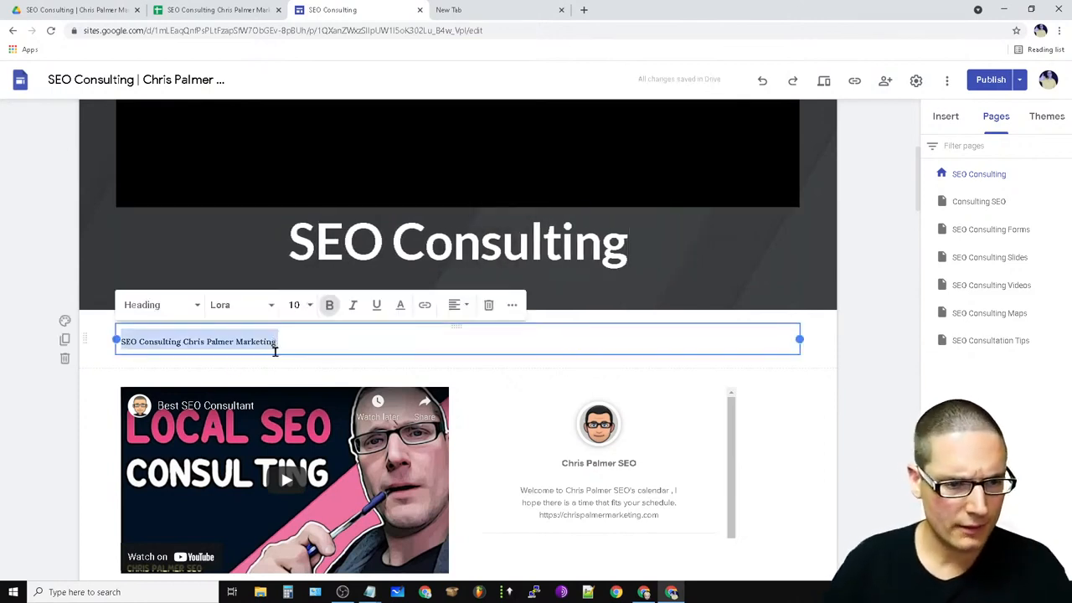
click(308, 312)
click(293, 531)
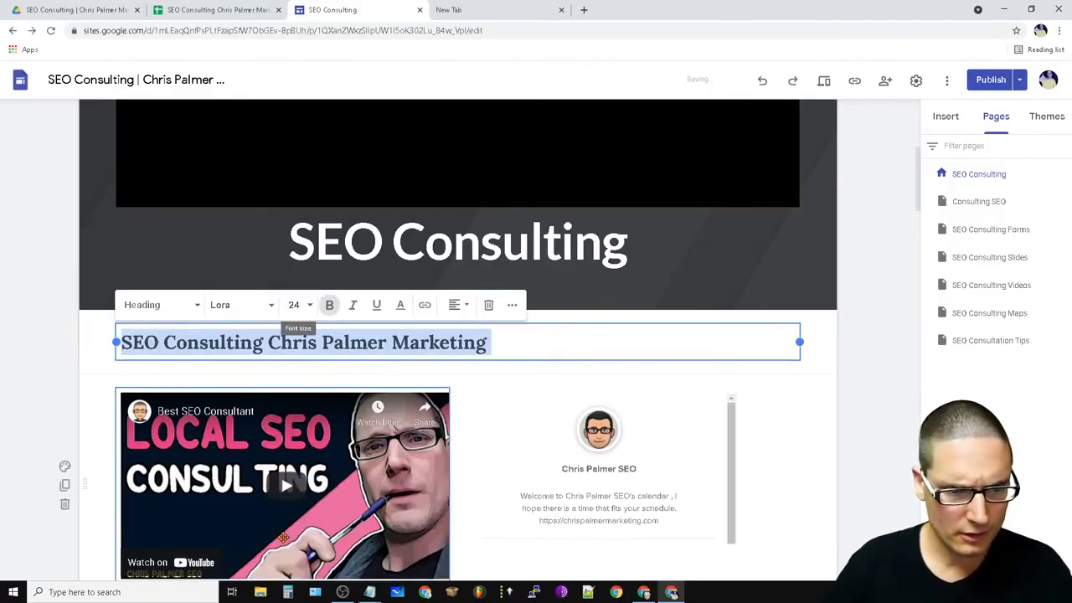
click(455, 307)
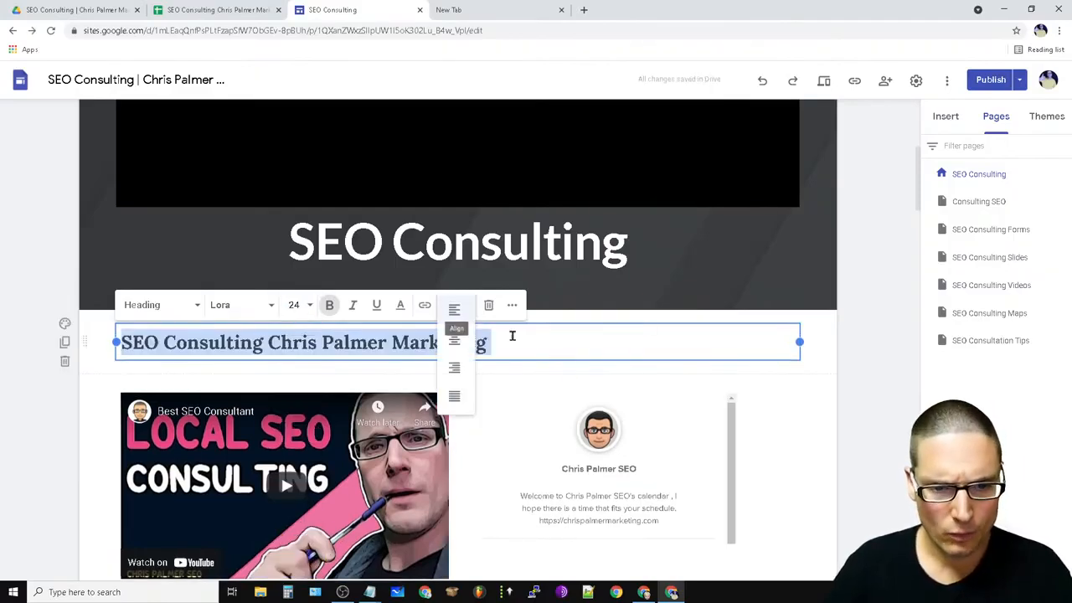
click(457, 340)
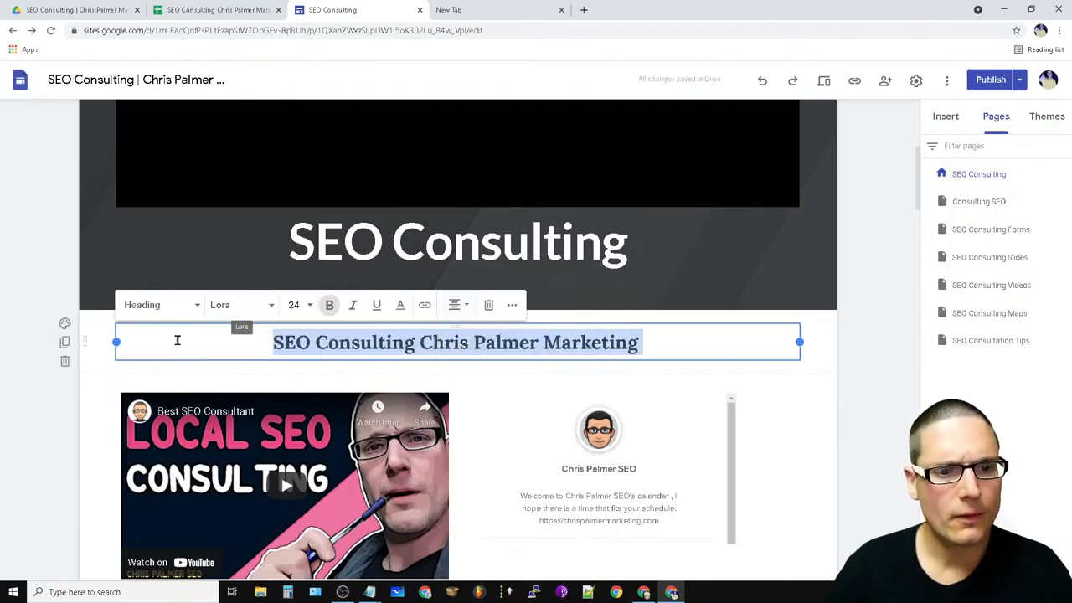
click(210, 348)
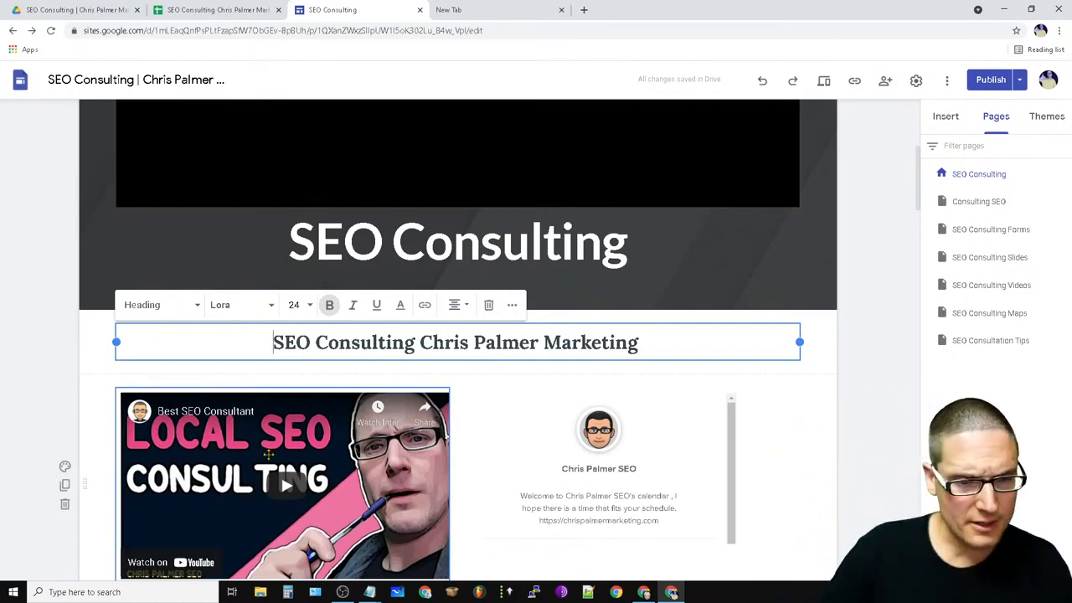
Review the home page's layout, from the header title and video row down through the list of SEO consulting services.
click(268, 453)
scroll(352, 545, down, 4)
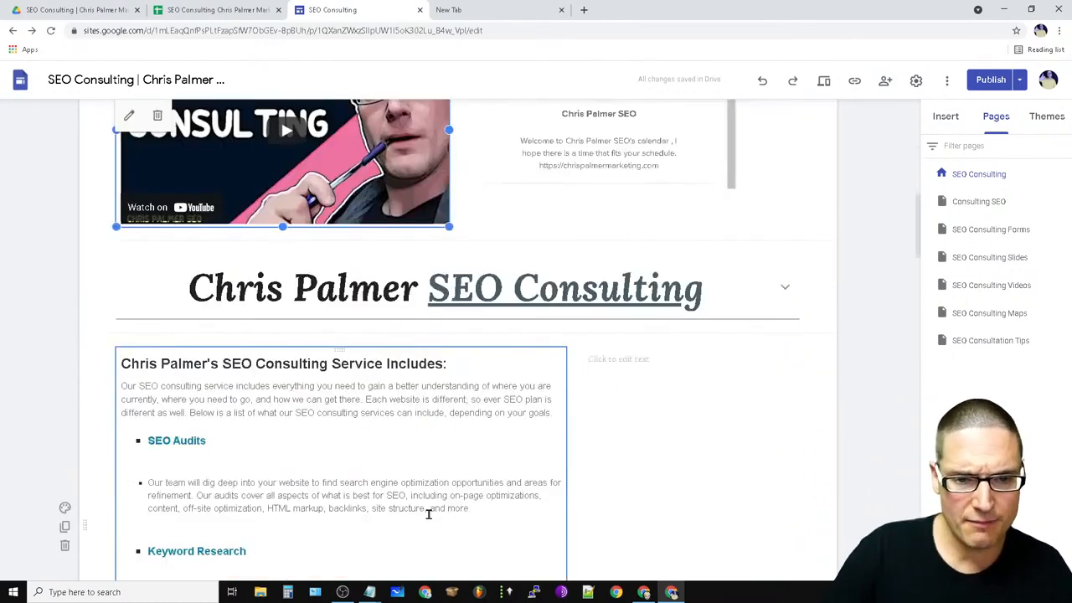
scroll(544, 254, up, 2)
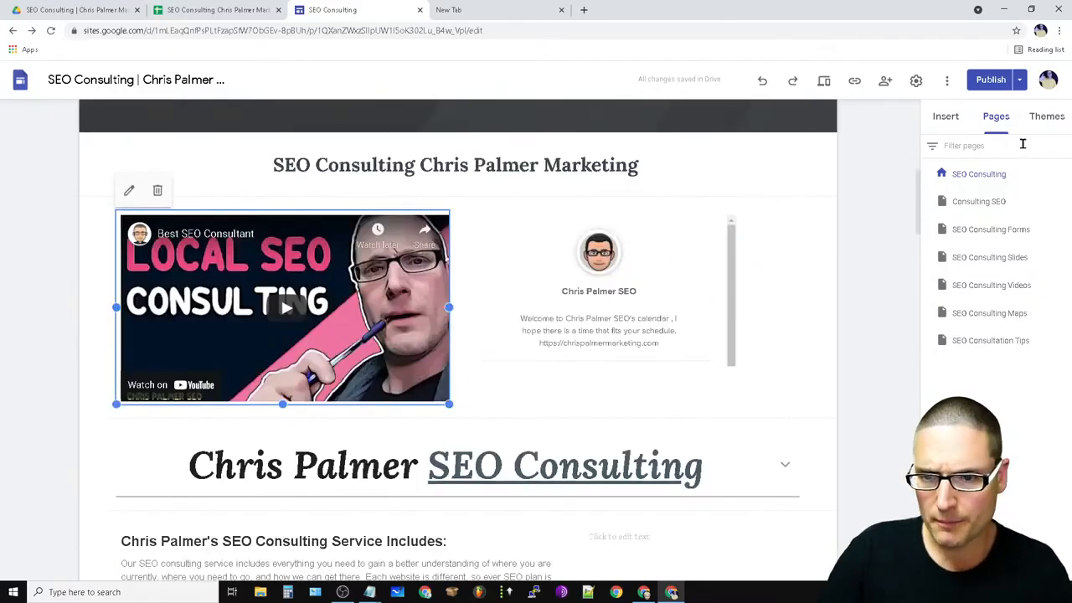
click(39, 171)
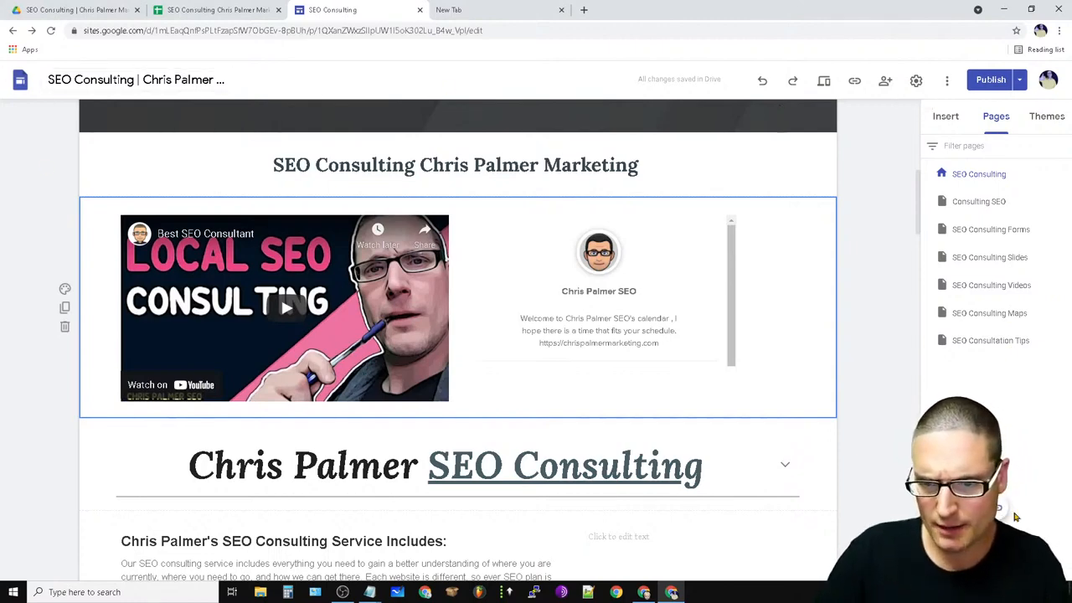
scroll(862, 501, down, 2)
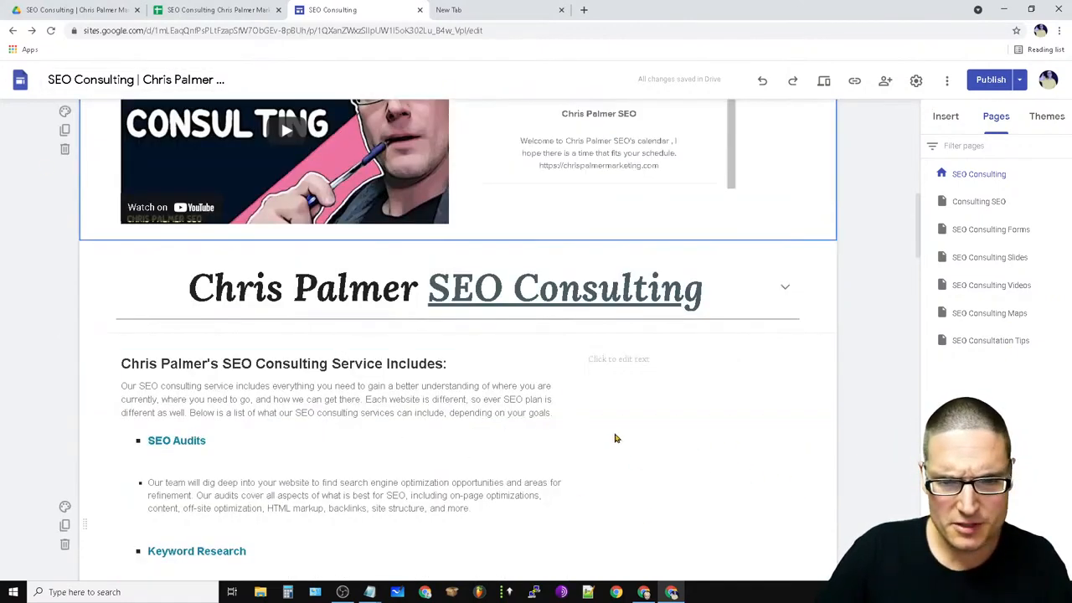
scroll(103, 494, down, 5)
scroll(344, 464, down, 5)
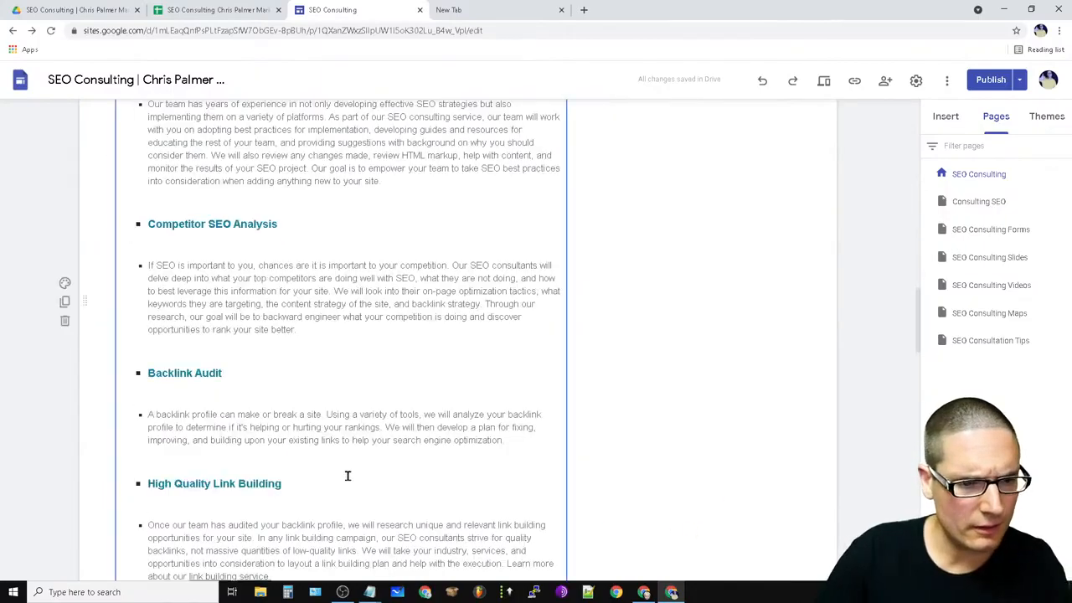
scroll(275, 491, up, 15)
scroll(289, 495, down, 6)
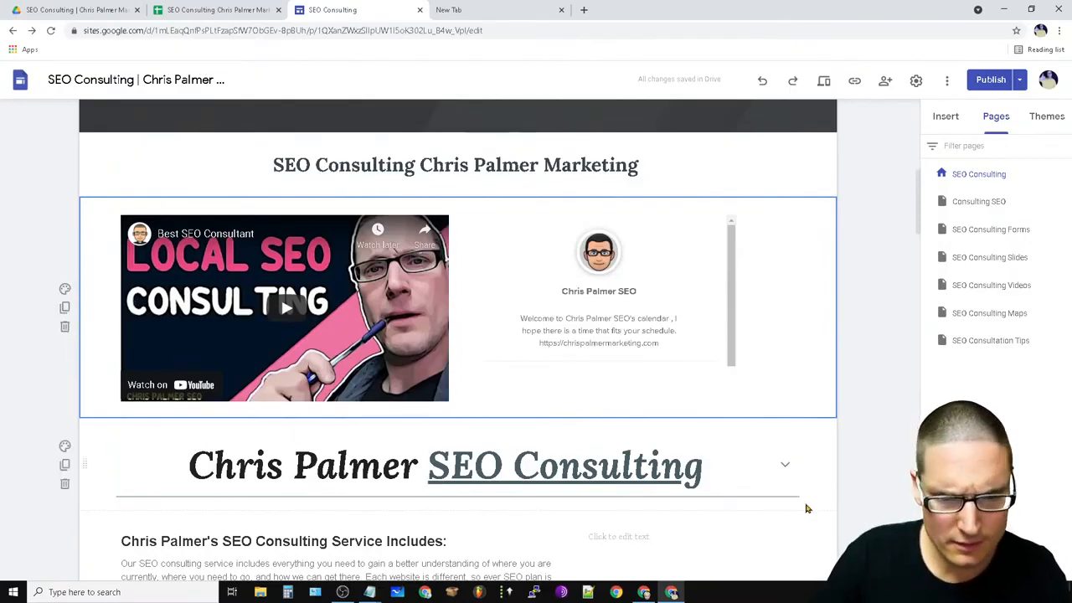
click(687, 162)
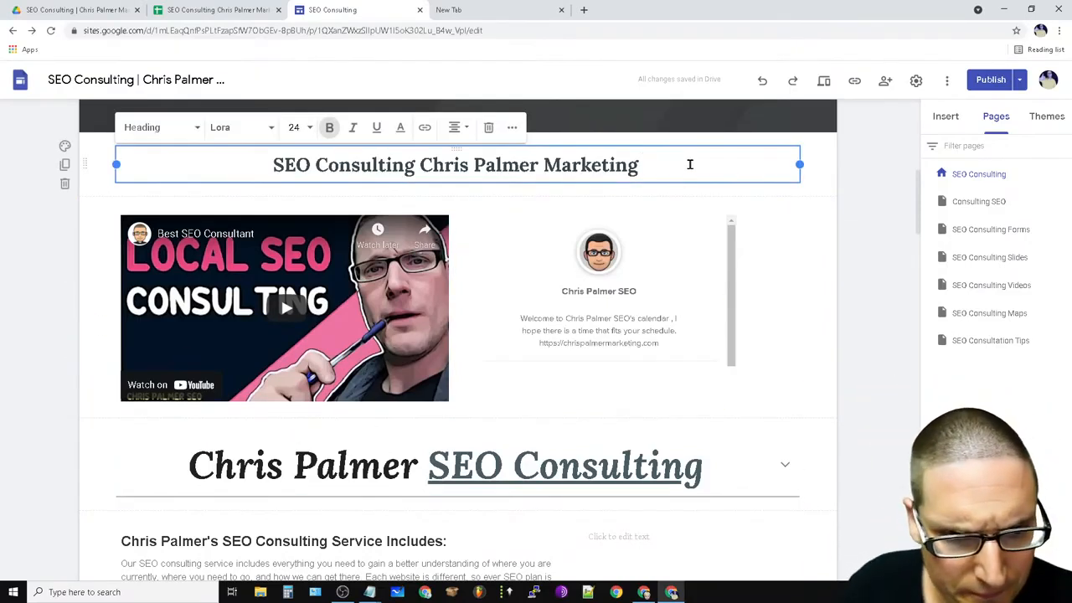
scroll(735, 383, down, 4)
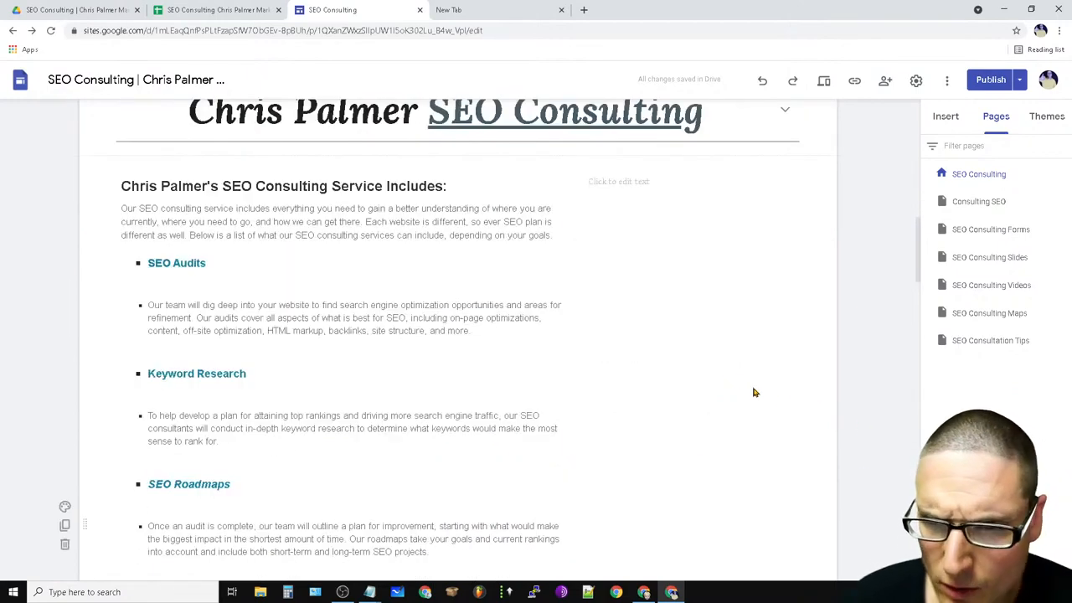
scroll(740, 385, up, 8)
scroll(664, 401, down, 2)
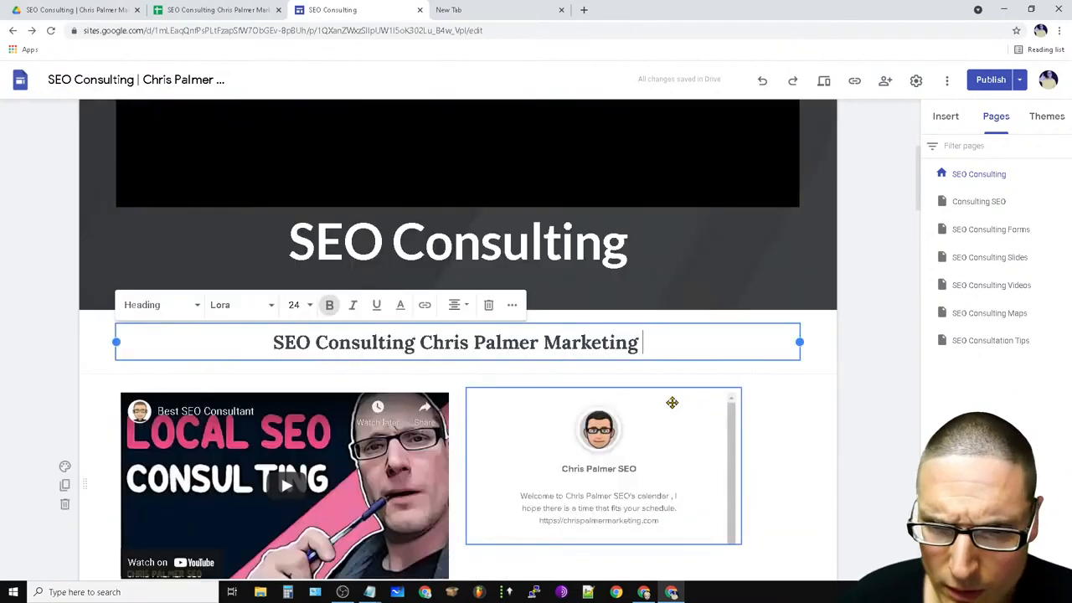
Insert a three-column image and text layout below the video row and try to move the YouTube video into one of its placeholders.
click(947, 117)
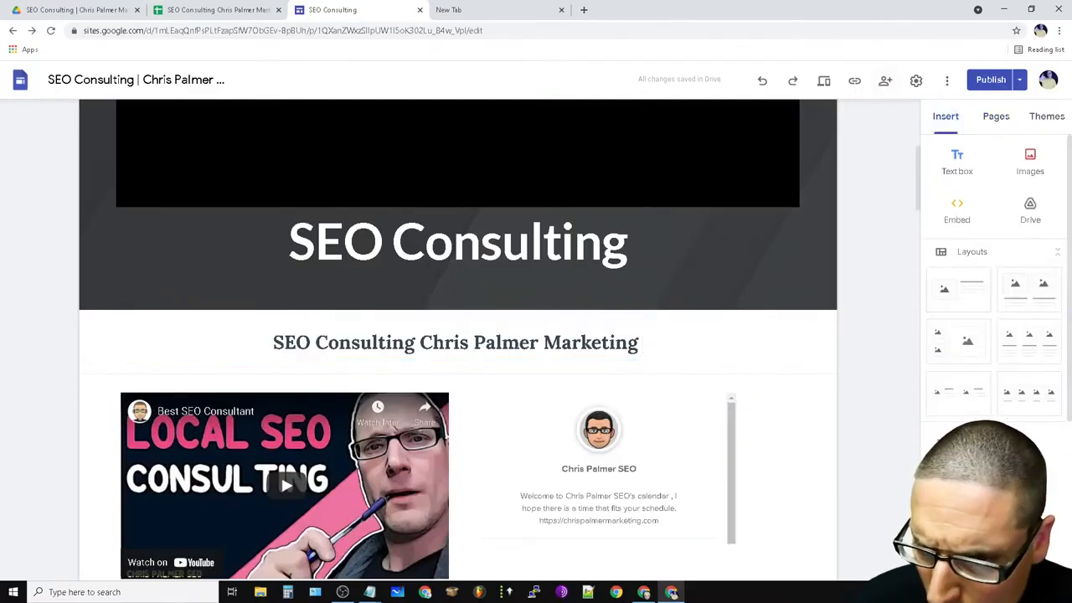
scroll(846, 510, down, 2)
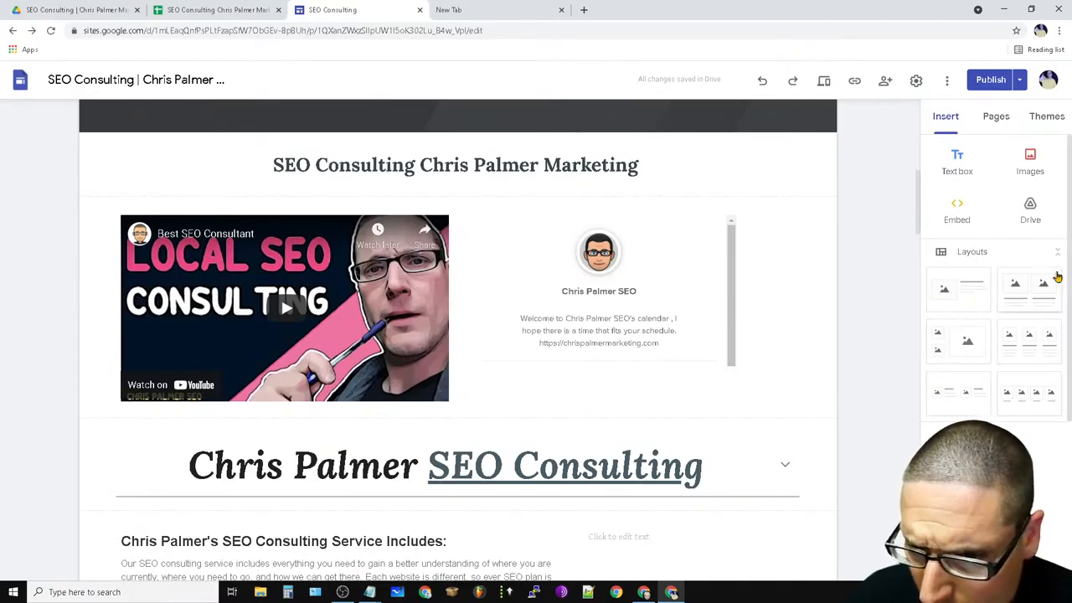
drag(1043, 343, 382, 416)
scroll(418, 421, up, 4)
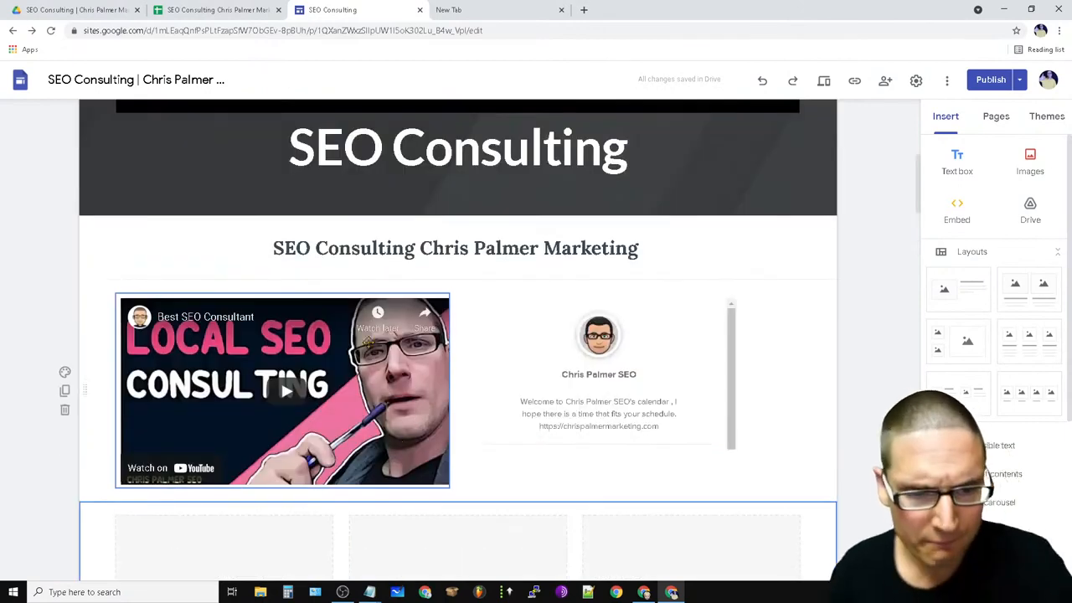
drag(306, 385, 193, 347)
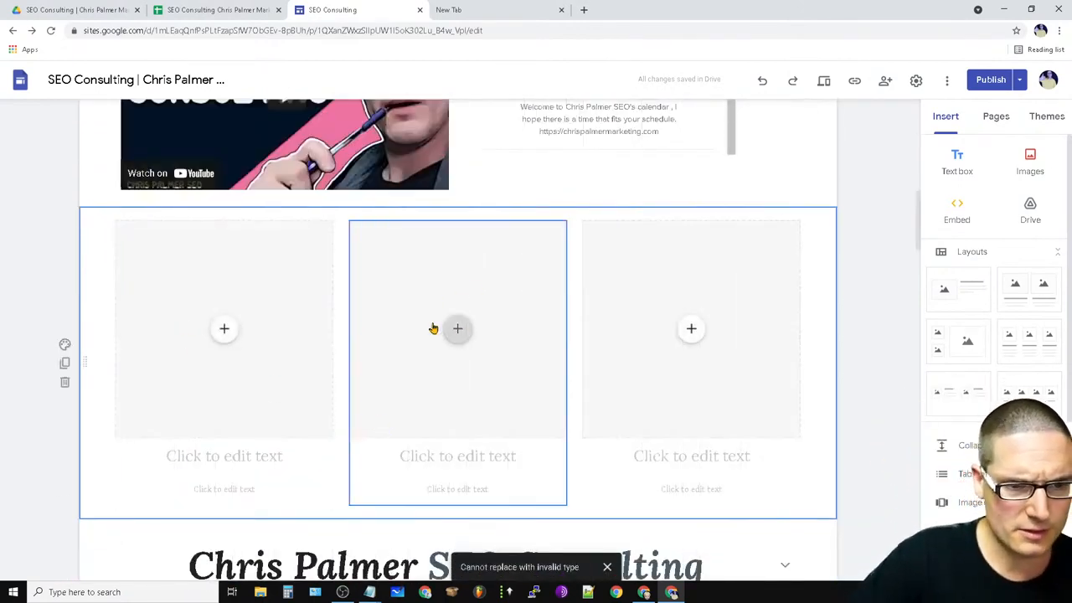
Try to move the YouTube video into the first placeholder of the three-column layout, and copy the video's embed code.
drag(303, 178, 186, 311)
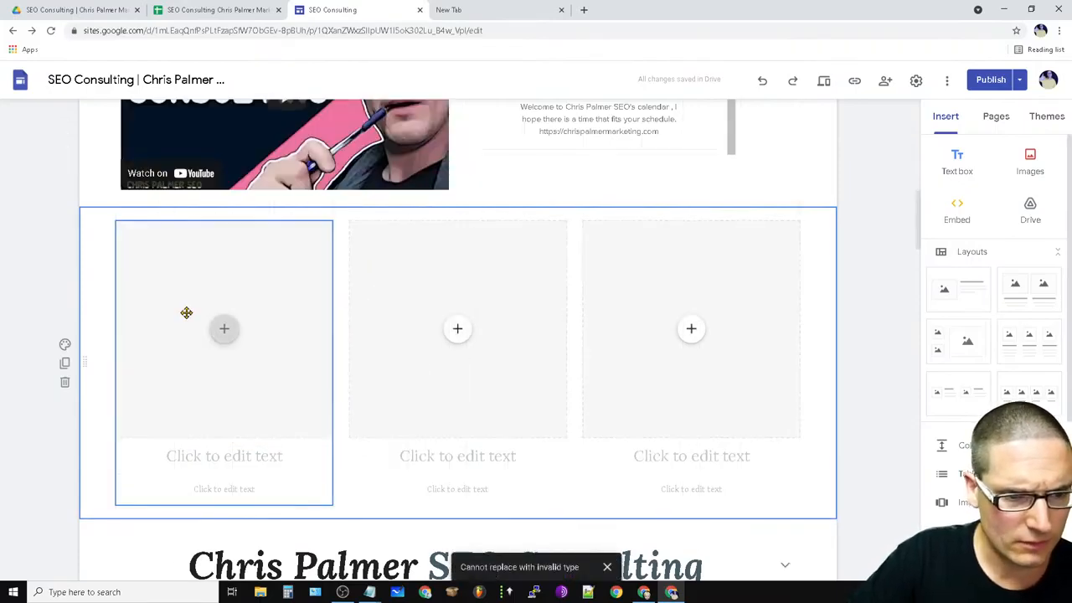
scroll(186, 310, up, 4)
click(321, 421)
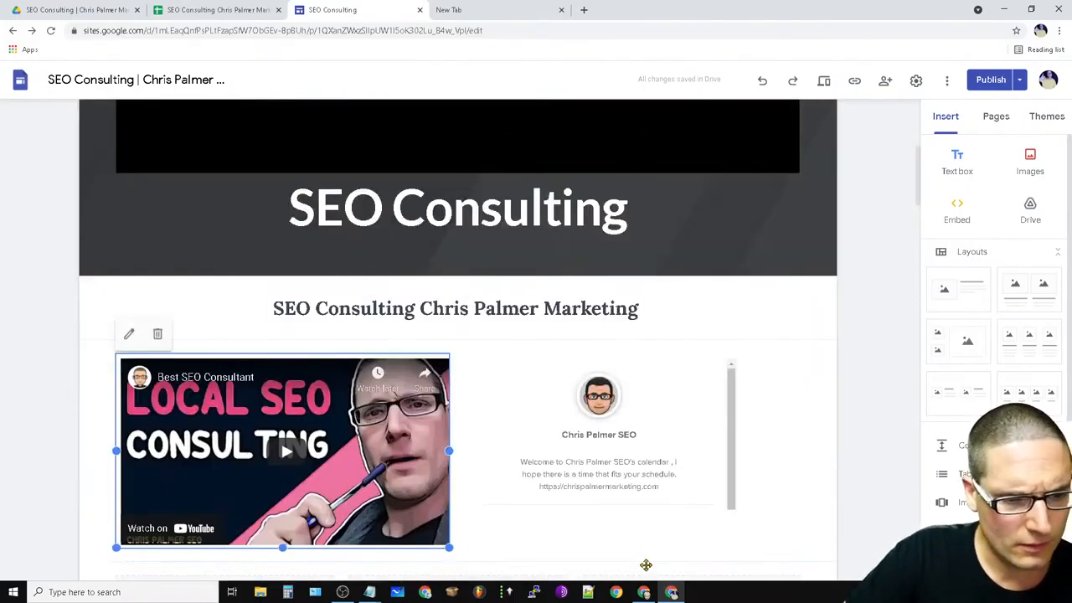
click(129, 335)
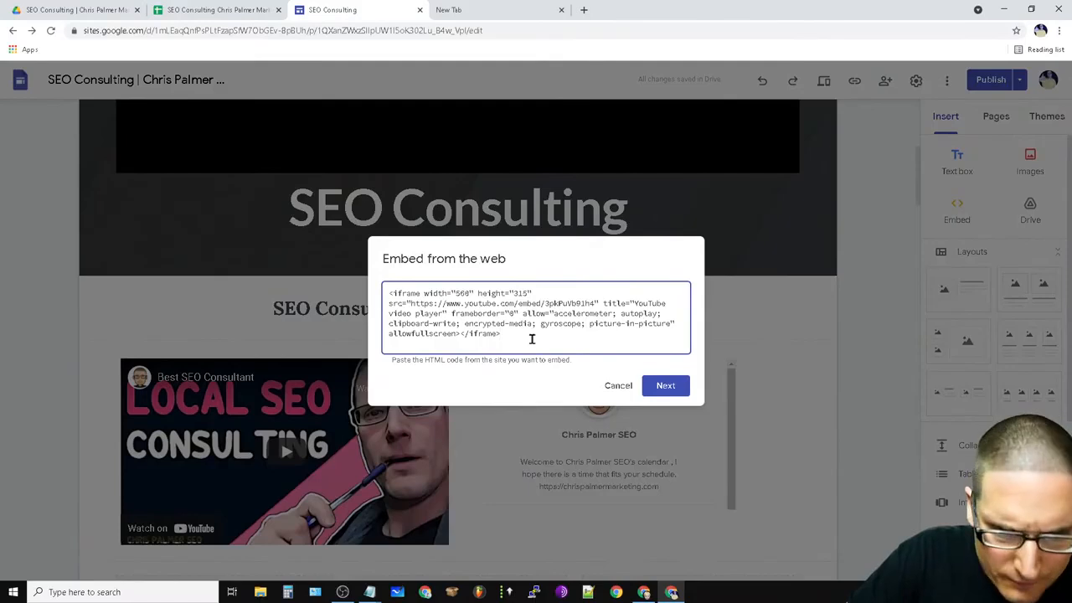
drag(533, 337, 361, 288)
right_click(452, 299)
click(480, 339)
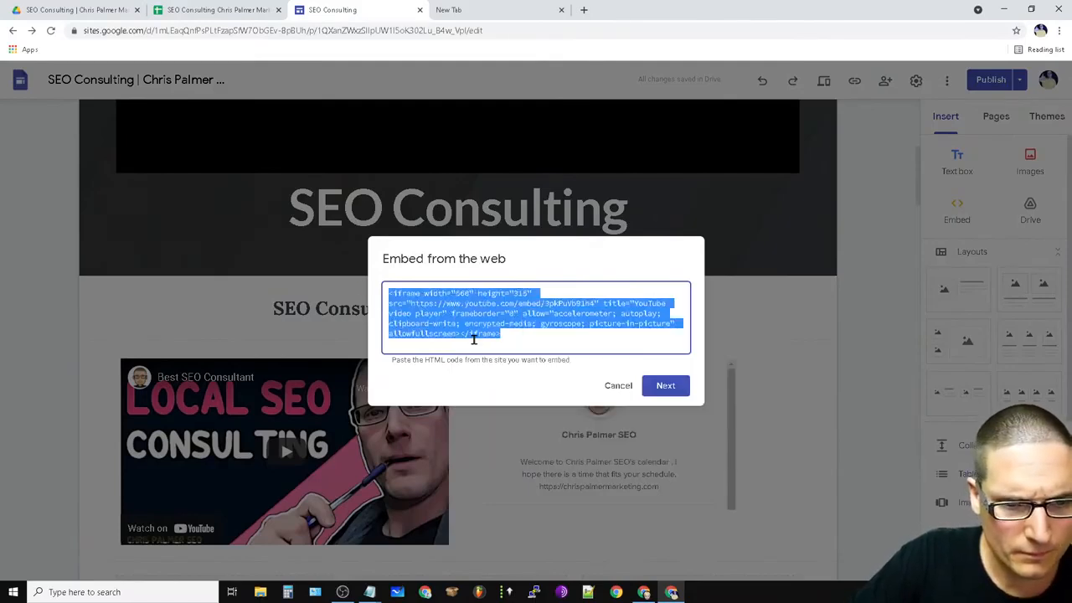
right_click(467, 310)
click(490, 352)
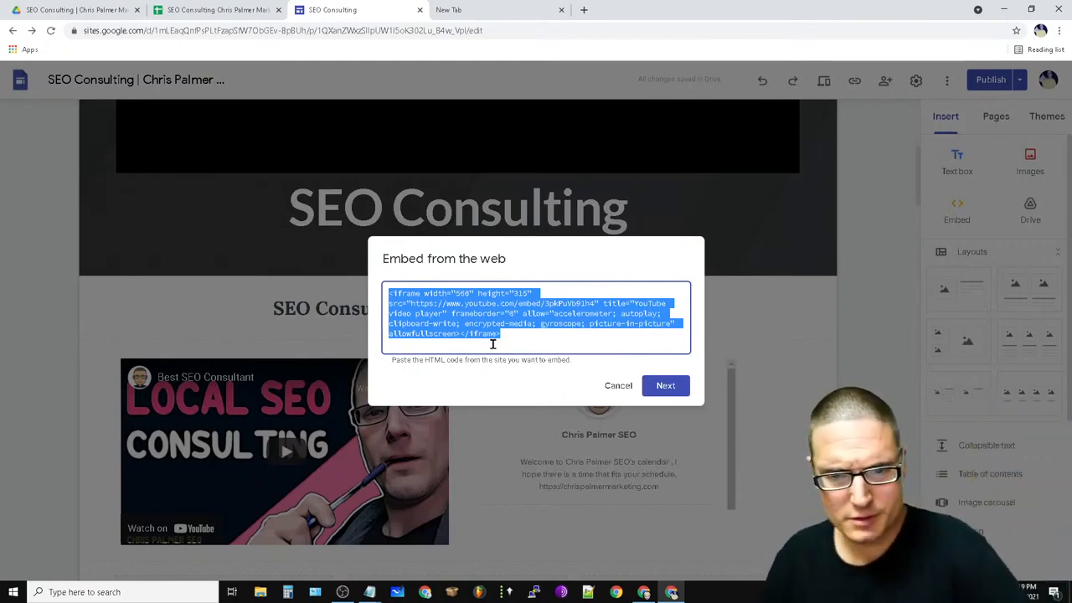
click(618, 386)
scroll(318, 394, down, 4)
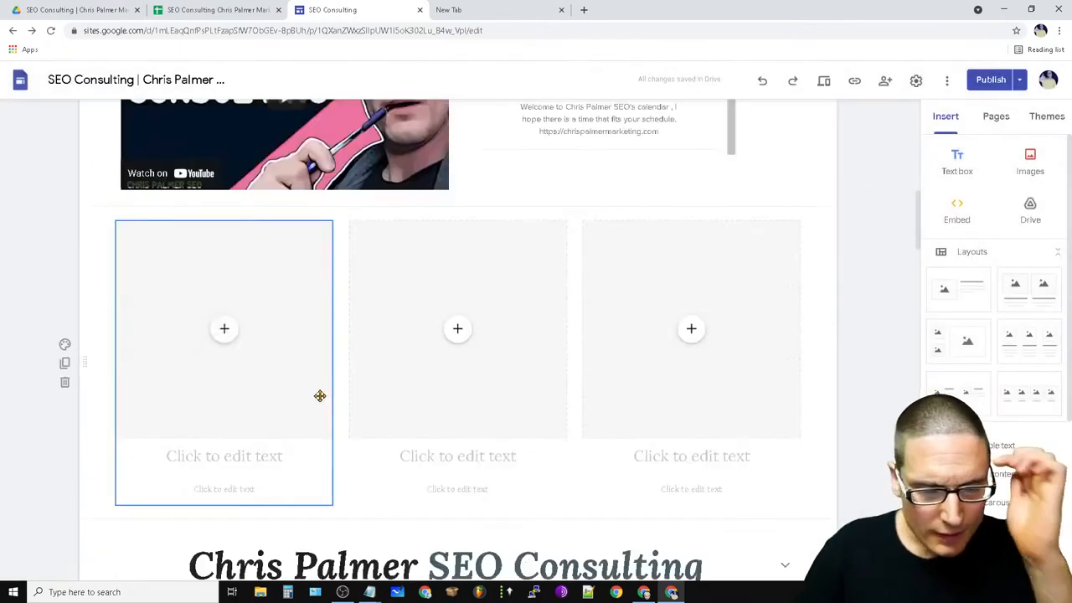
click(224, 333)
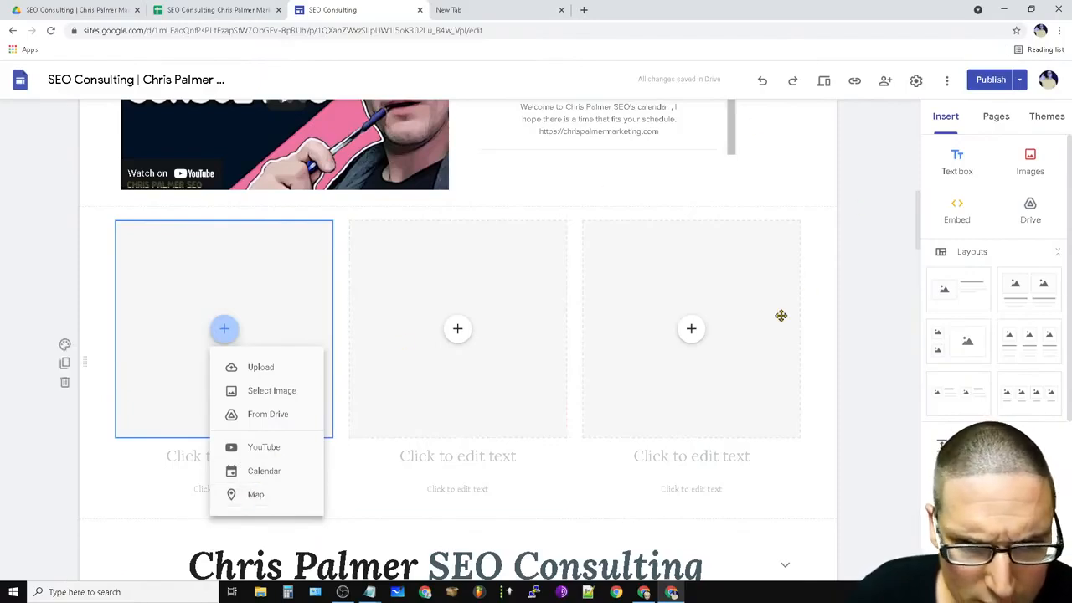
scroll(805, 290, up, 2)
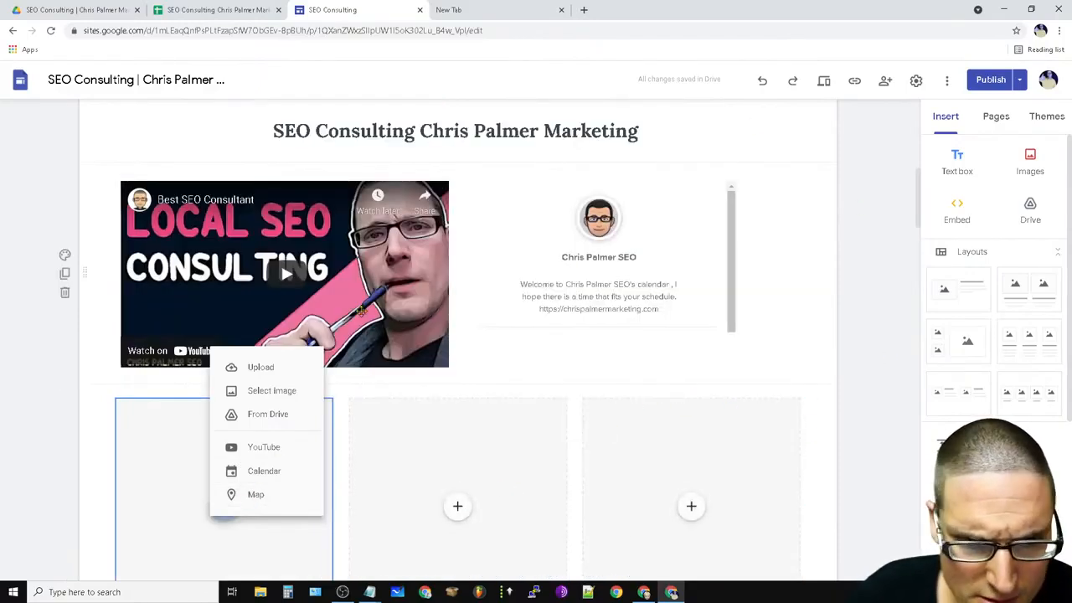
click(826, 324)
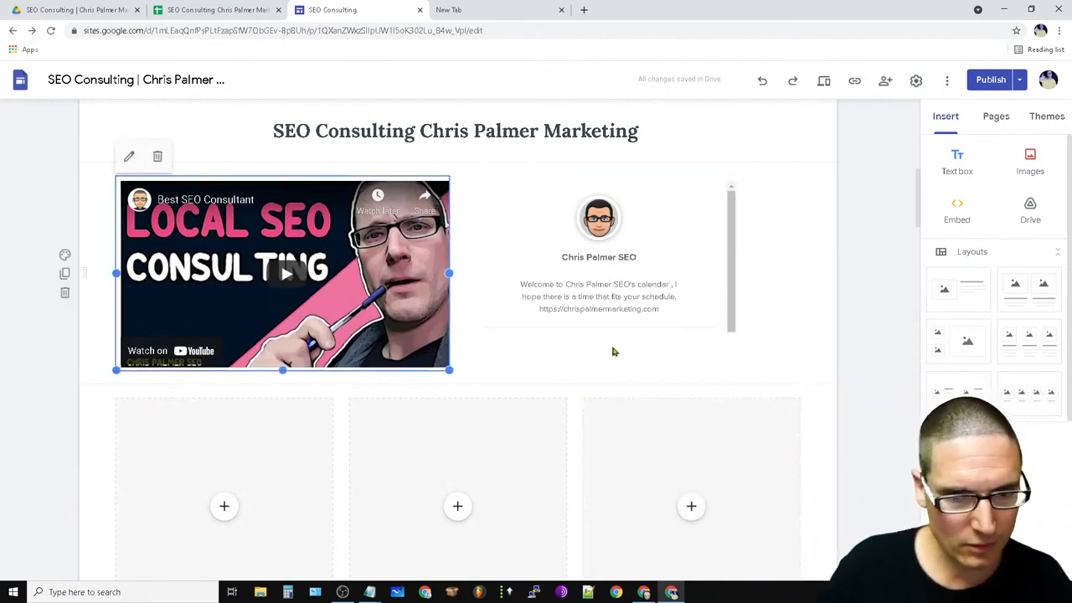
scroll(996, 335, down, 2)
scroll(996, 335, up, 2)
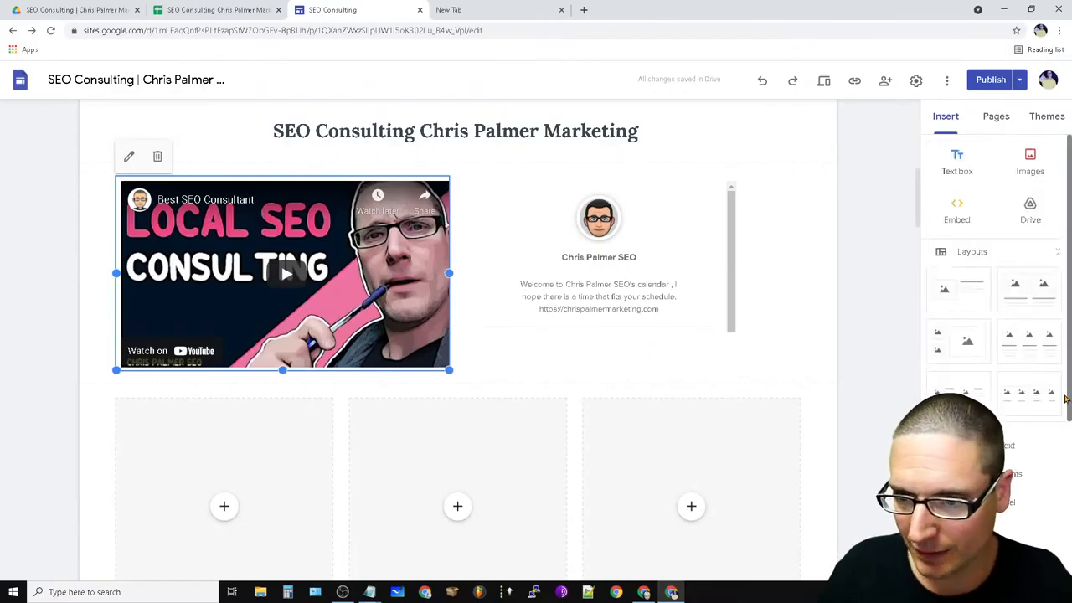
Insert a second copy of the YouTube video on the home page by embedding the copied iframe code.
click(946, 213)
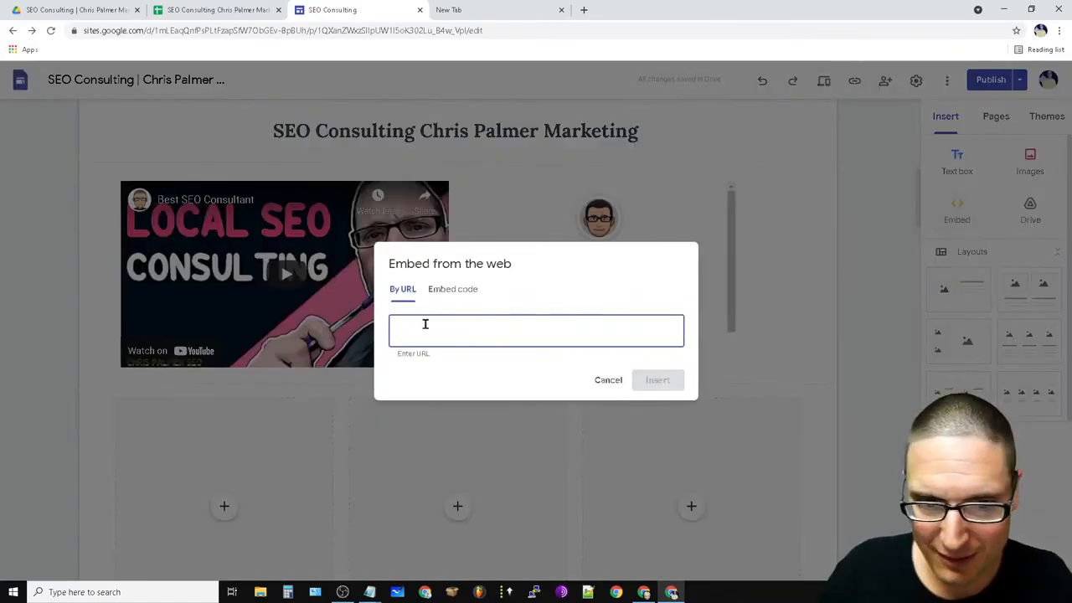
click(453, 288)
right_click(401, 307)
click(449, 392)
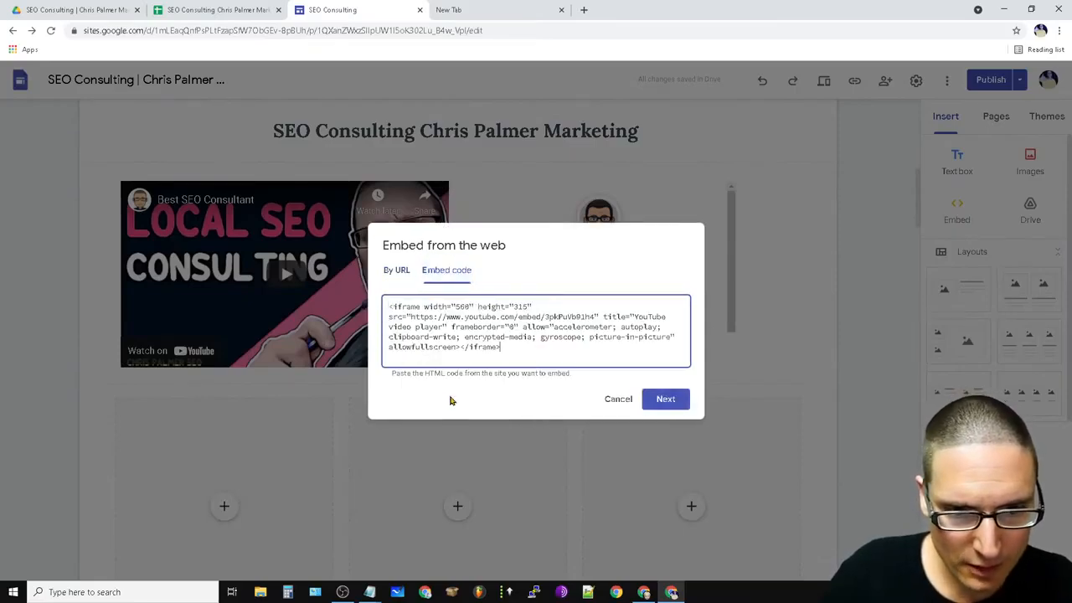
click(676, 401)
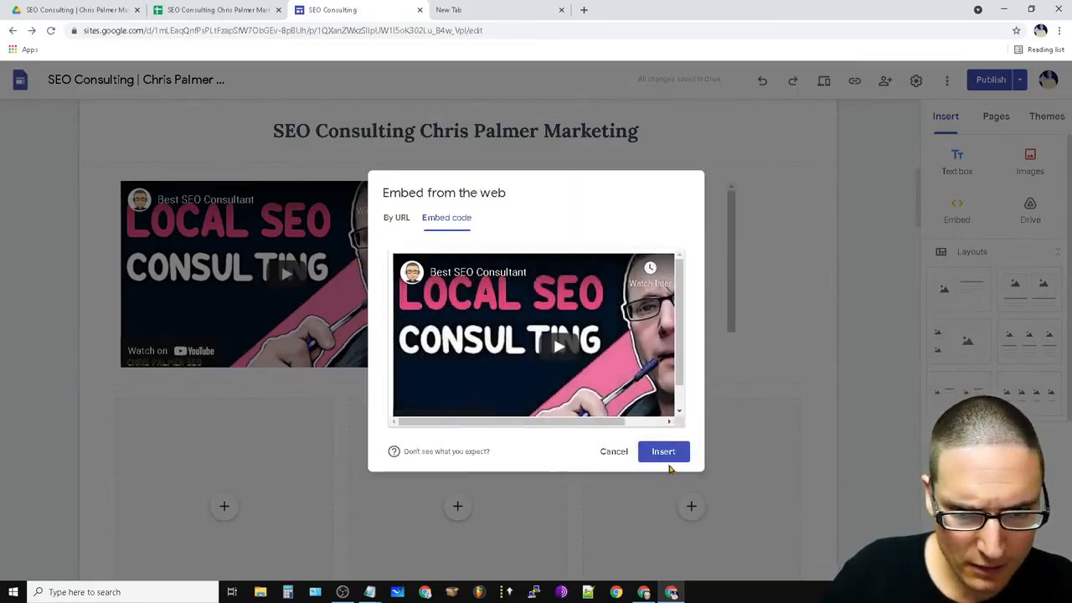
click(665, 455)
scroll(555, 425, up, 4)
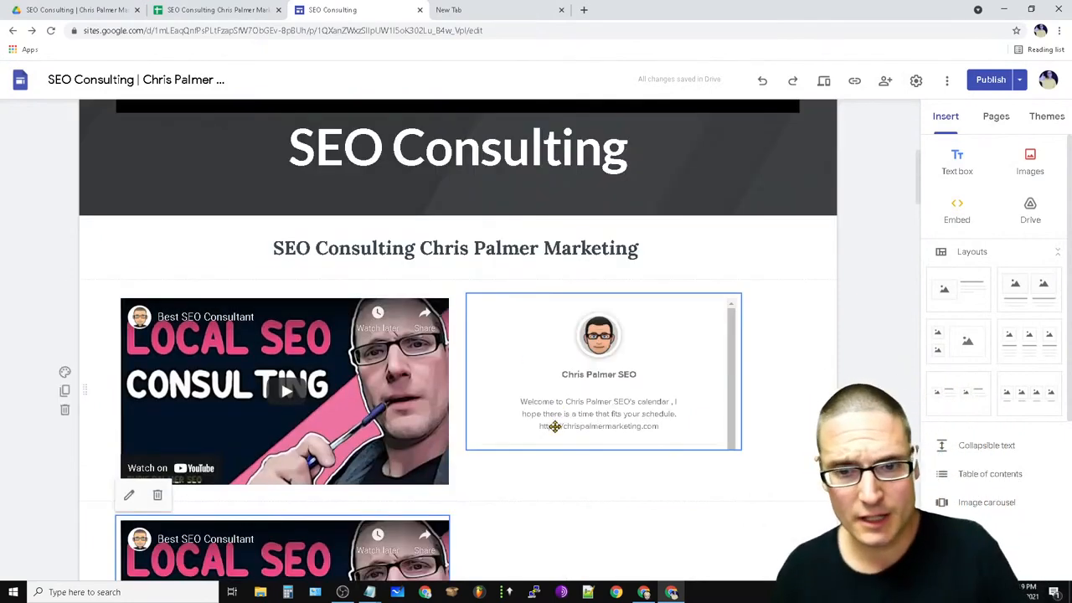
Copy the complete Calendly inline widget code from the booking calendar embed beside the original video.
click(691, 371)
click(482, 275)
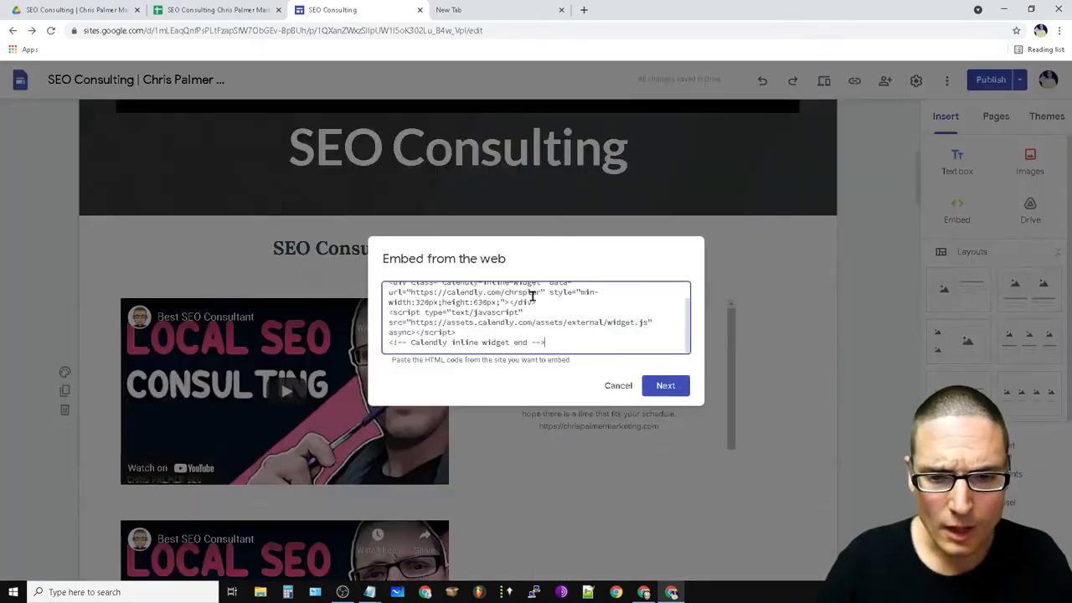
drag(581, 342, 392, 287)
right_click(400, 299)
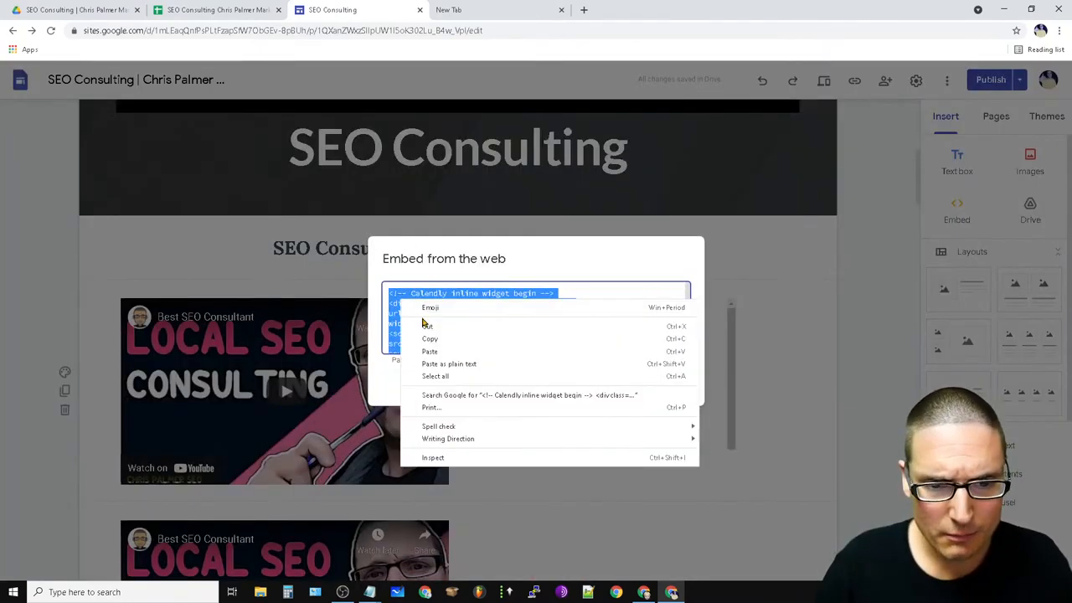
click(458, 339)
click(619, 385)
Insert a second Calendly booking calendar on the home page by embedding the copied widget code.
scroll(521, 512, down, 6)
scroll(523, 514, up, 4)
scroll(523, 514, down, 2)
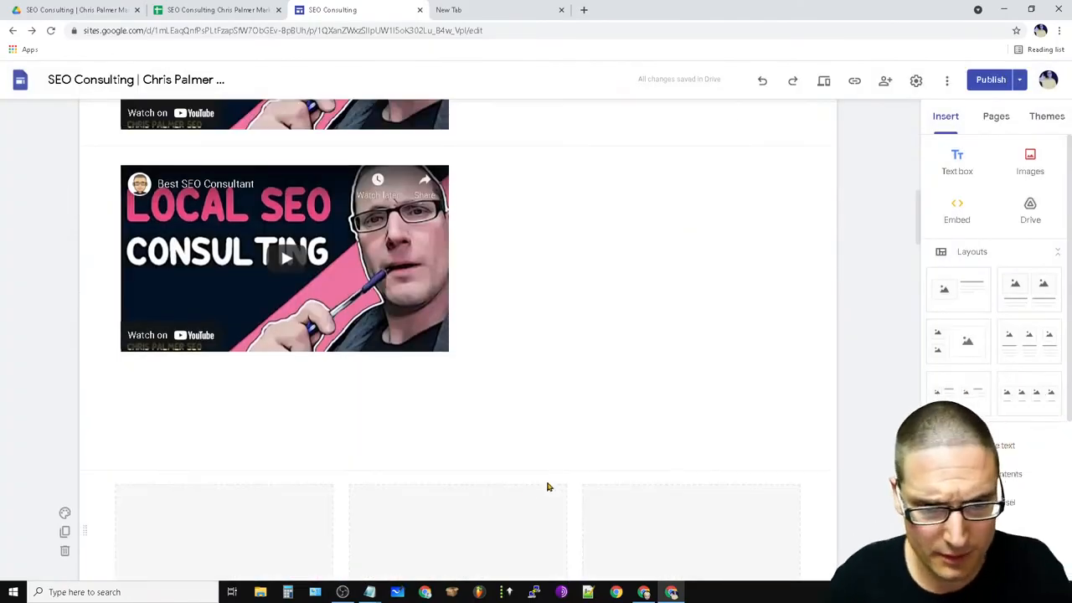
scroll(503, 263, down, 2)
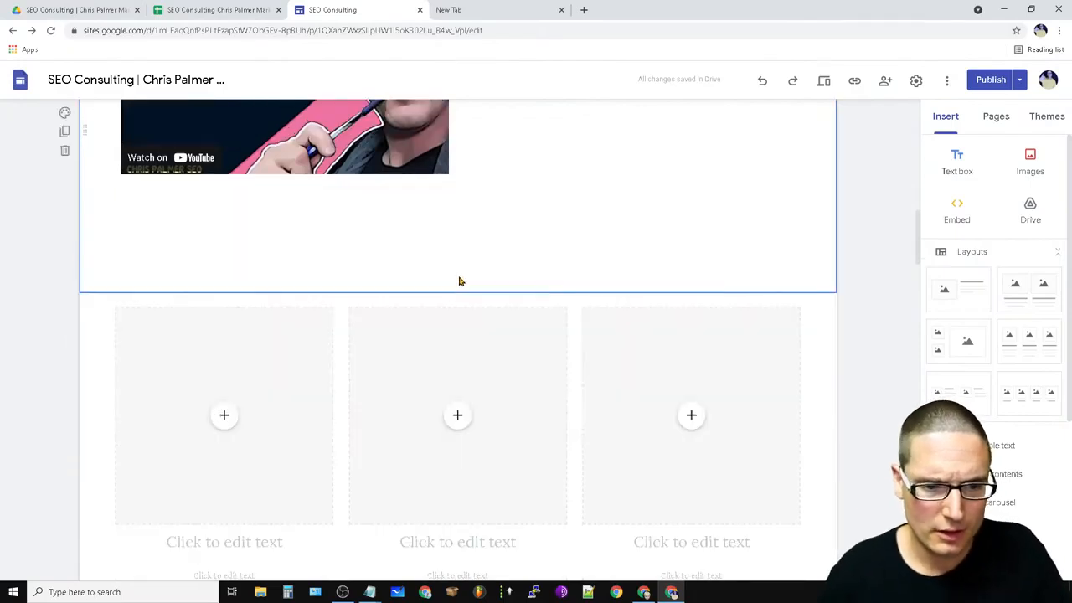
click(459, 413)
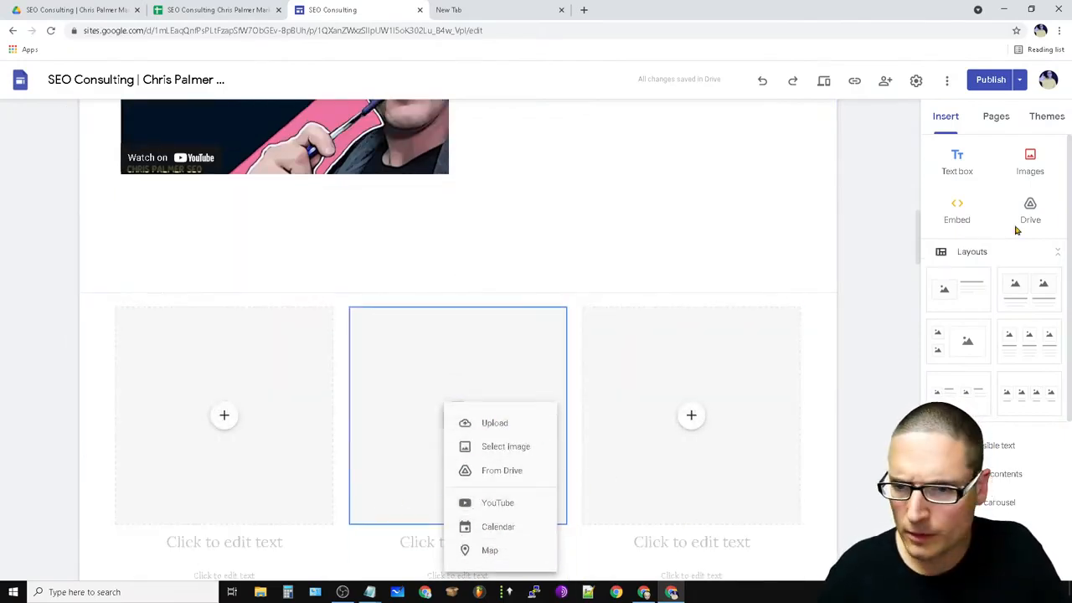
click(946, 219)
click(966, 221)
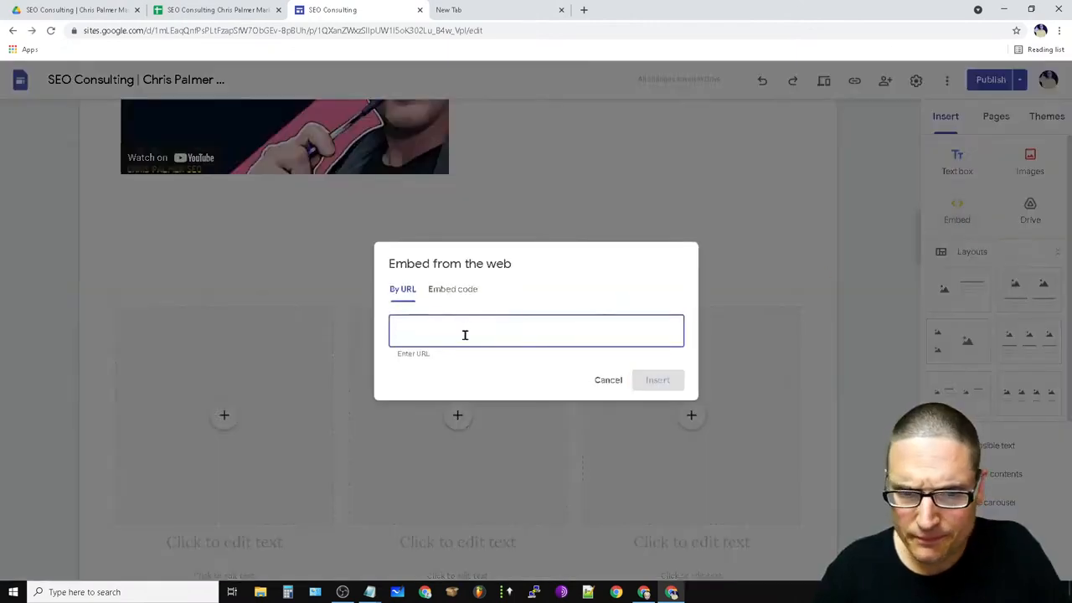
click(465, 293)
right_click(409, 310)
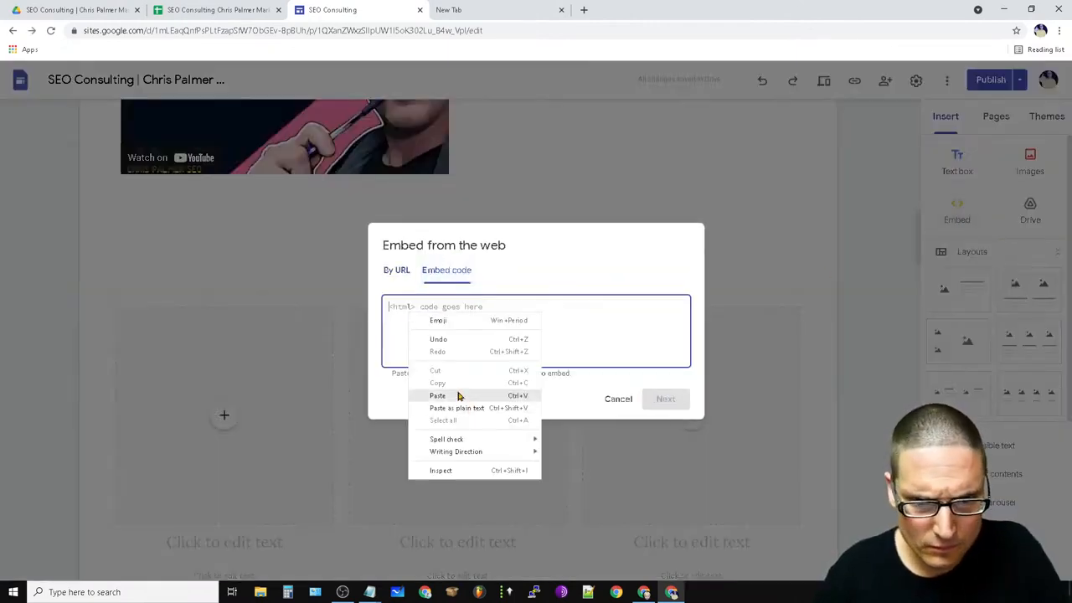
click(459, 394)
click(672, 403)
click(659, 455)
Enlarge the original Calendly calendar beside the video so it fills the row's remaining width and matches the video's height.
scroll(526, 389, up, 12)
scroll(560, 482, down, 4)
scroll(590, 425, up, 4)
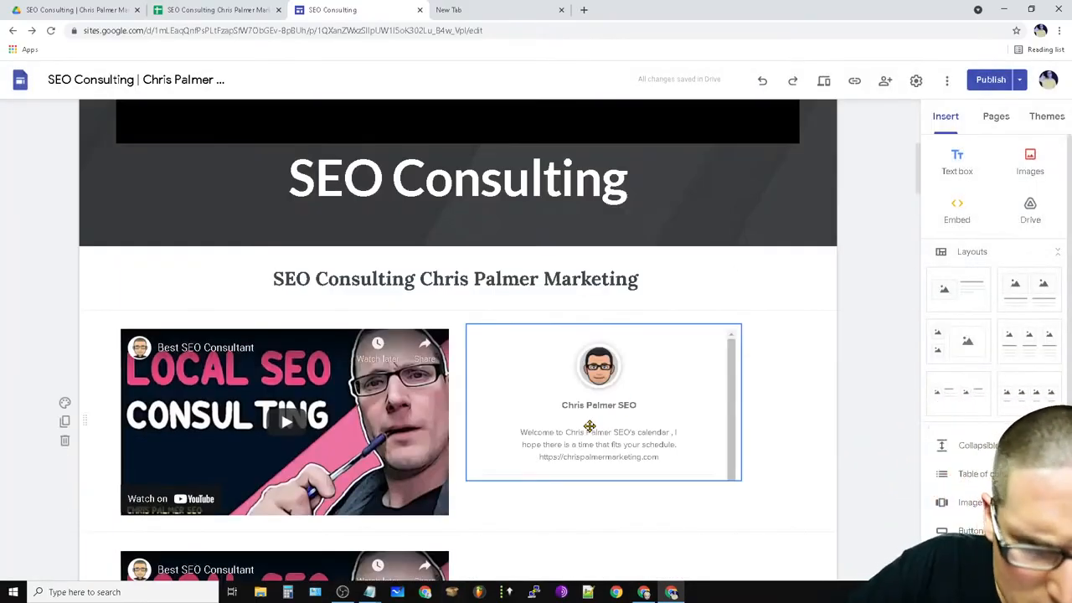
mouse_move(447, 518)
mouse_down()
mouse_move(422, 479)
mouse_move(343, 450)
mouse_move(335, 473)
mouse_move(471, 510)
mouse_move(459, 530)
mouse_up()
click(658, 484)
drag(740, 478, 800, 519)
Delete the duplicate video and calendar embeds and the empty three-column layout section below the original video row.
scroll(581, 528, down, 4)
click(167, 205)
click(162, 178)
click(399, 426)
click(157, 321)
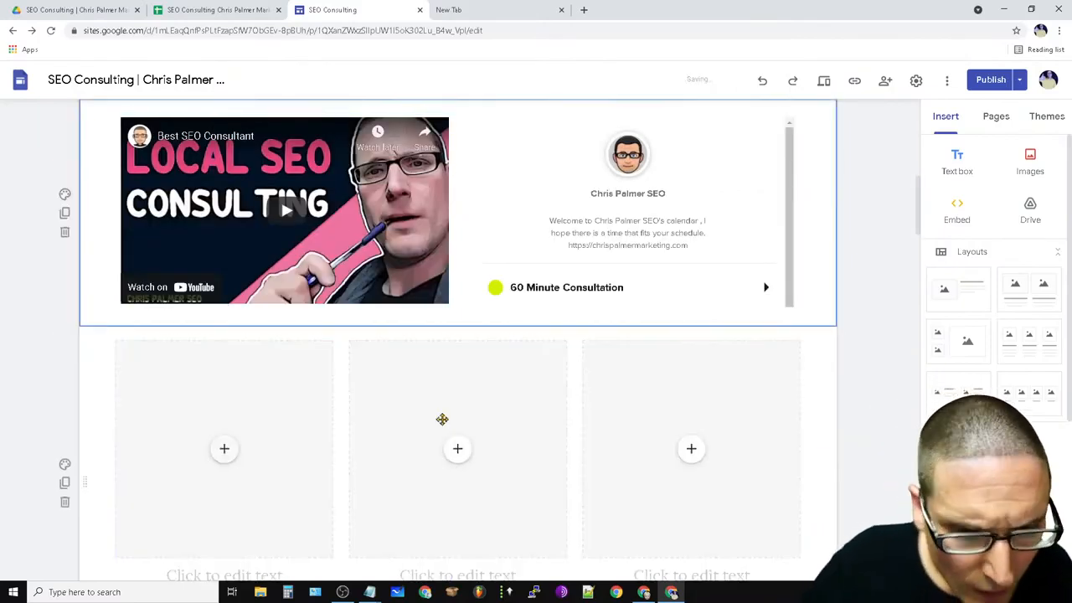
scroll(648, 493, down, 2)
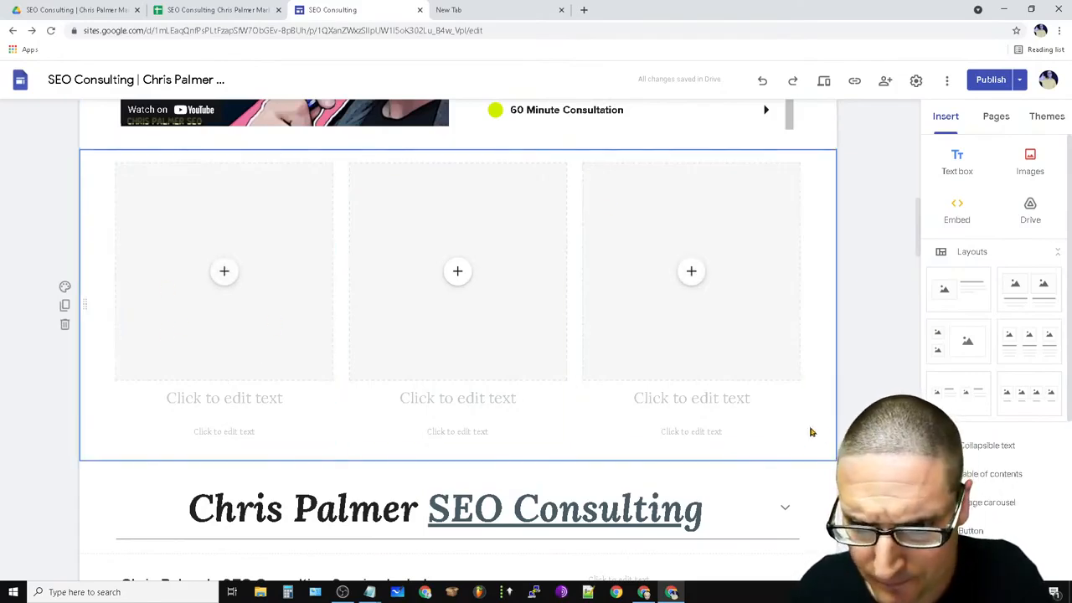
click(65, 324)
Open the web embed dialog for the page, switch to the empty browser tab and search Google for "chris palmer marketing".
click(957, 214)
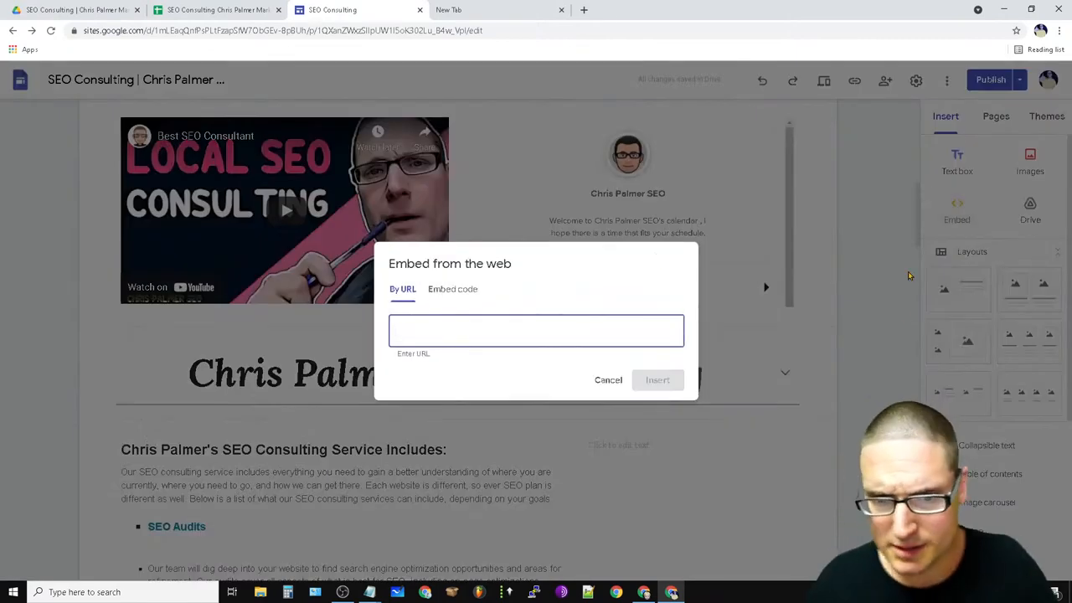
click(502, 7)
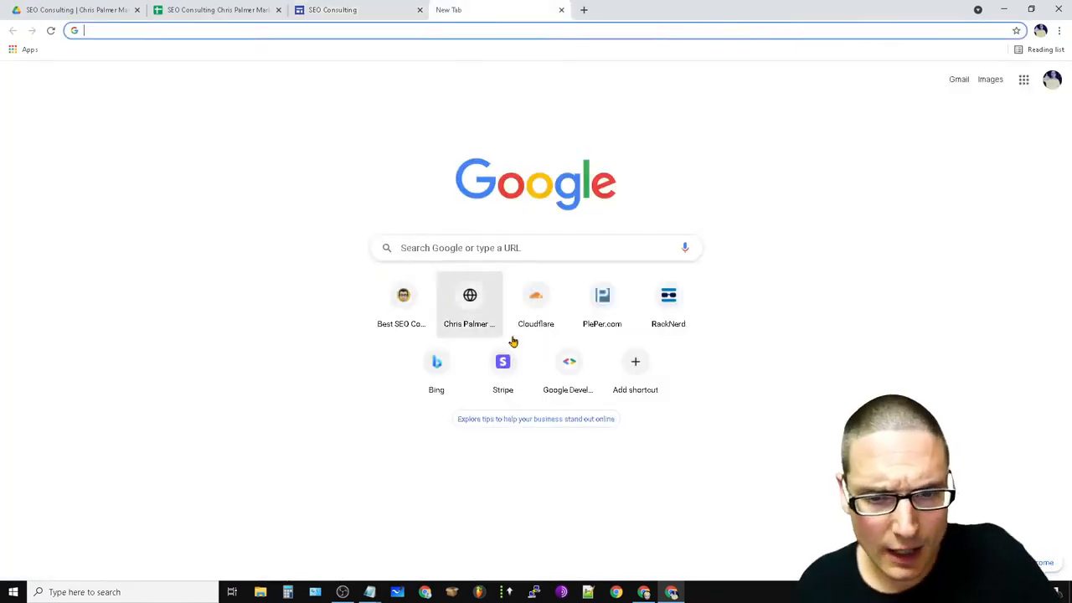
click(530, 253)
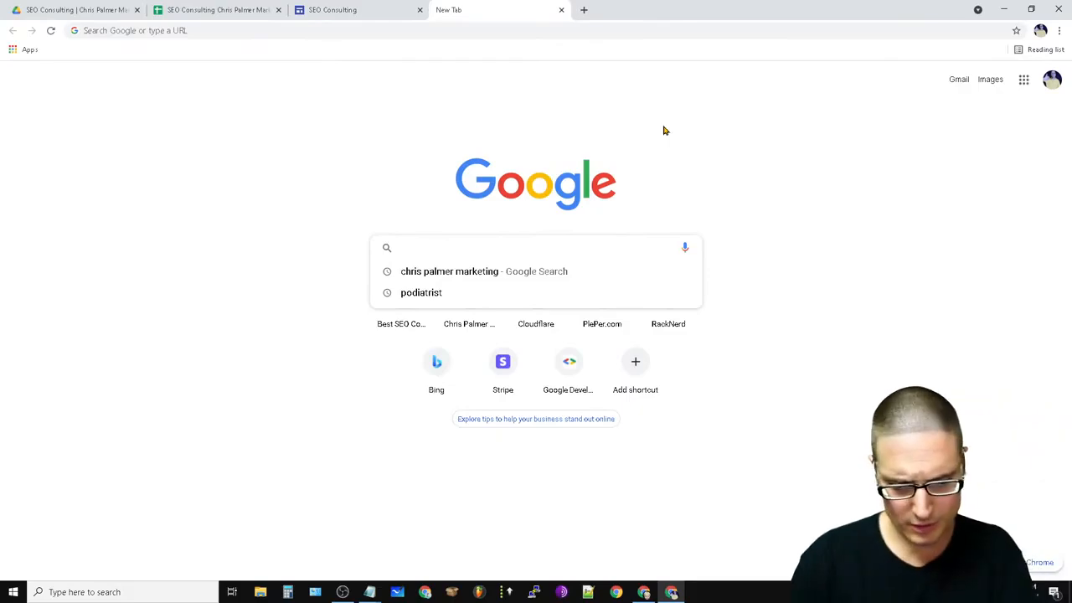
text(c)
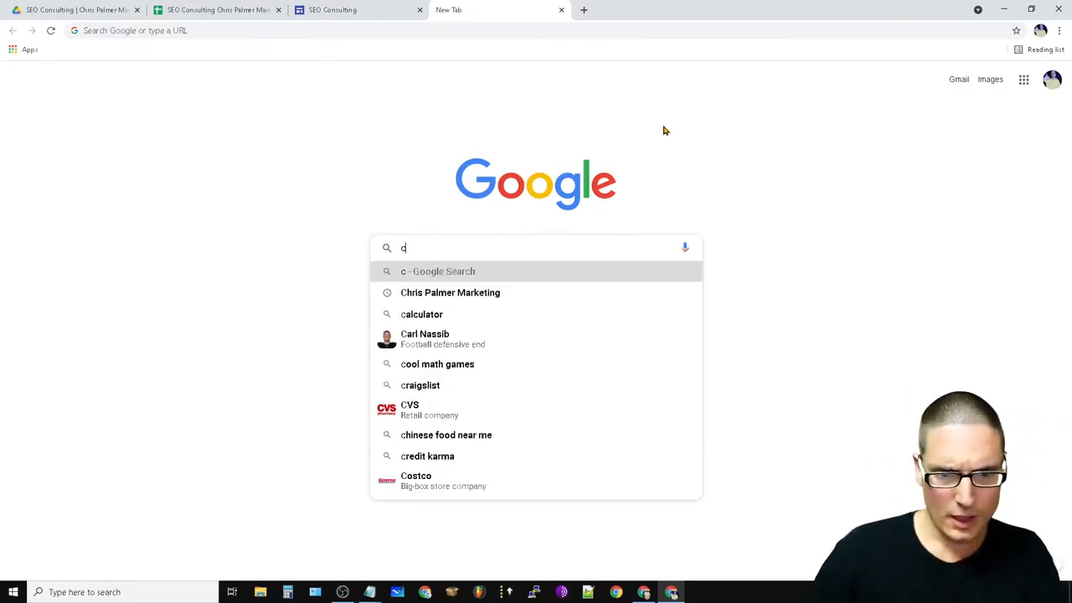
text(hris palm)
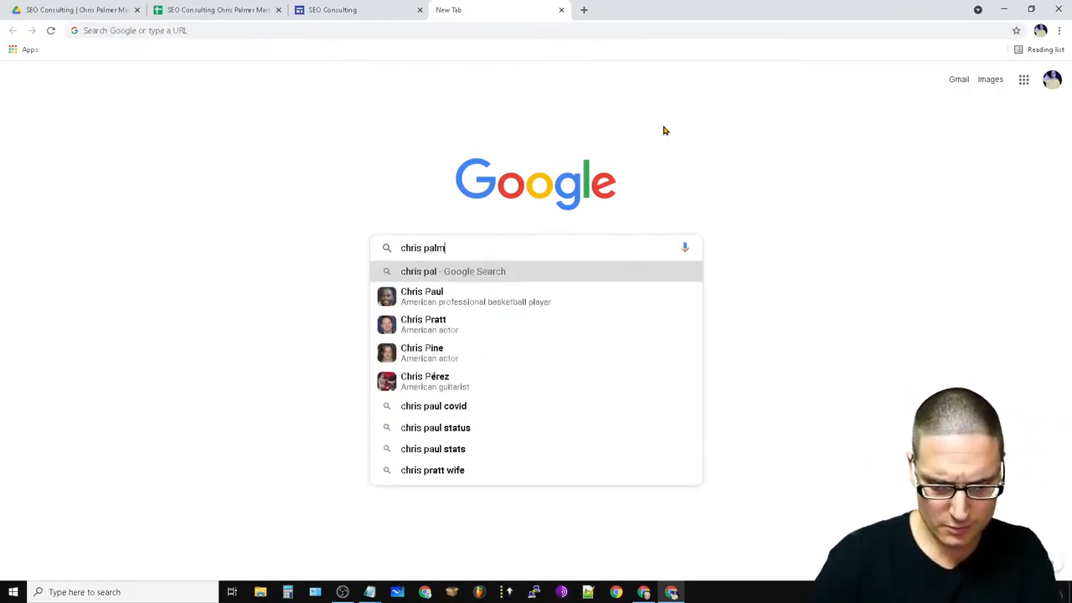
text(er markeitng)
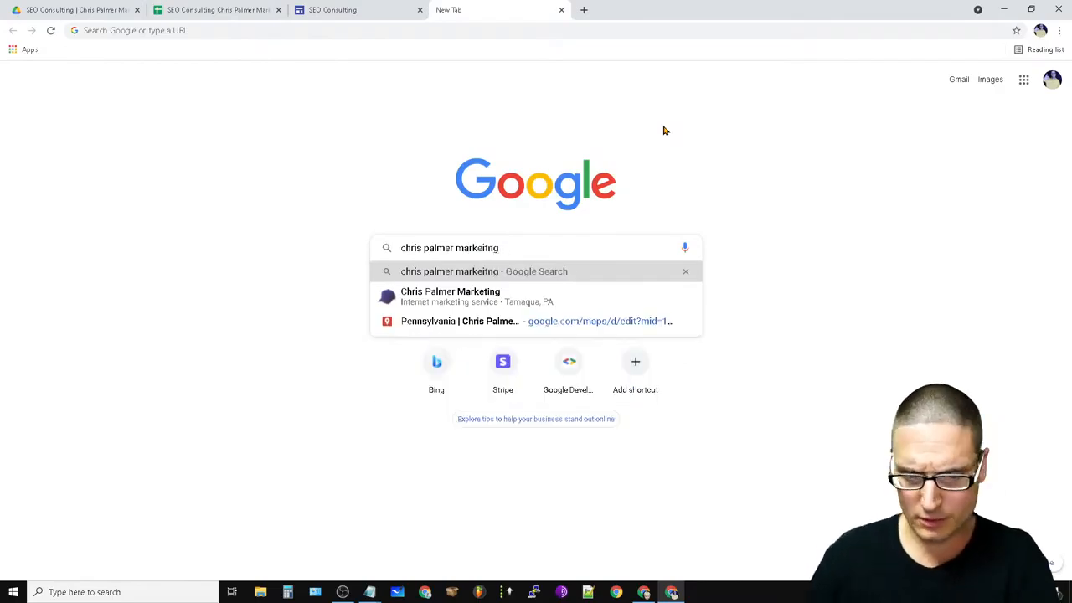
key(Return)
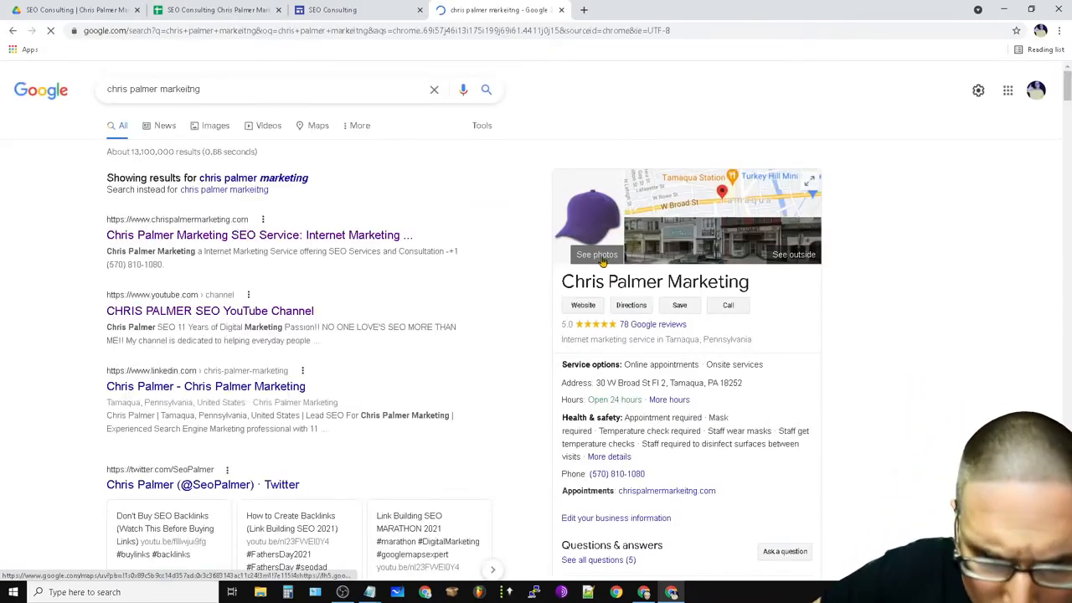
Open the Chris Palmer Marketing listing in Google Maps and copy the HTML code for embedding its medium-size map.
scroll(958, 452, down, 2)
scroll(454, 406, up, 2)
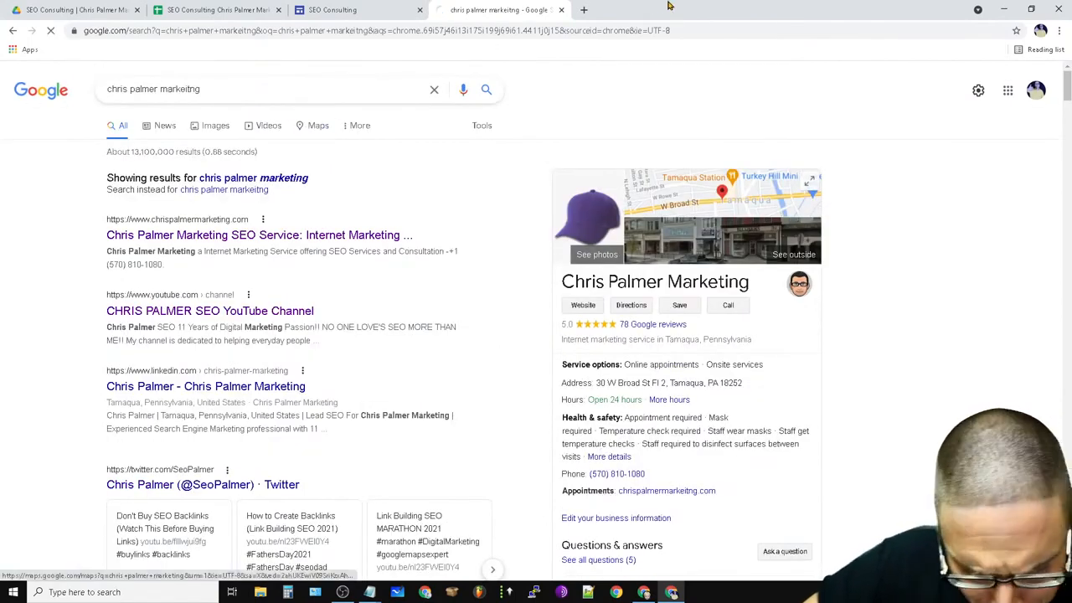
click(318, 125)
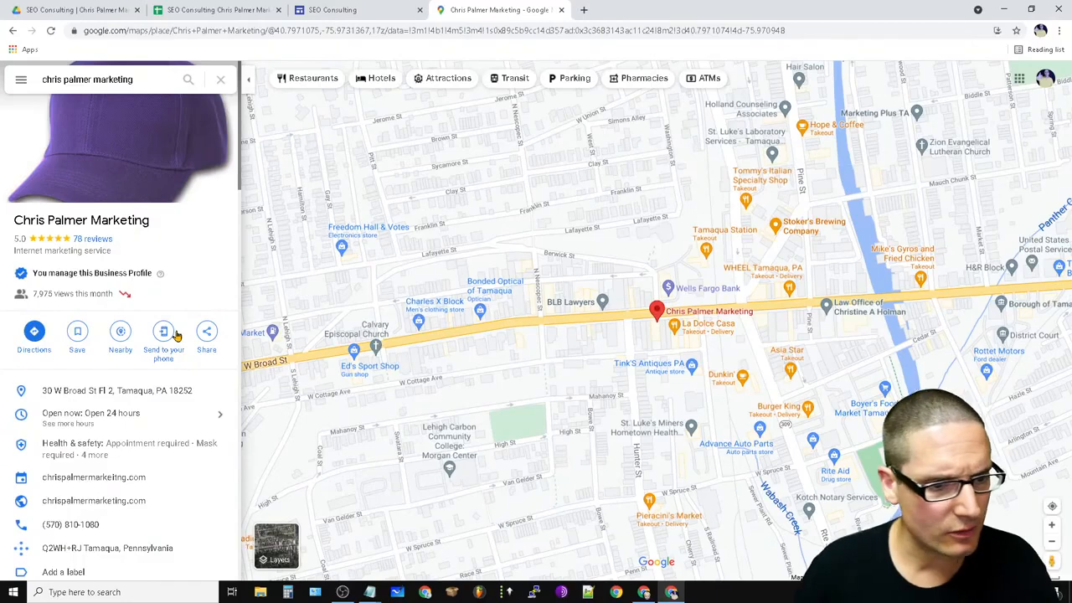
scroll(58, 387, down, 4)
scroll(43, 383, up, 4)
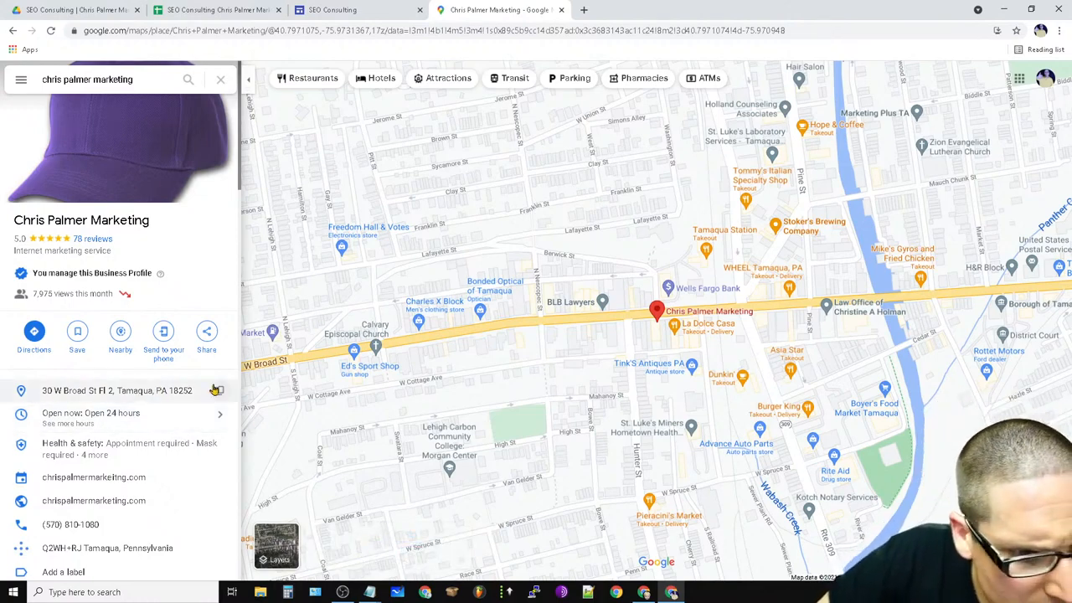
click(207, 335)
click(513, 247)
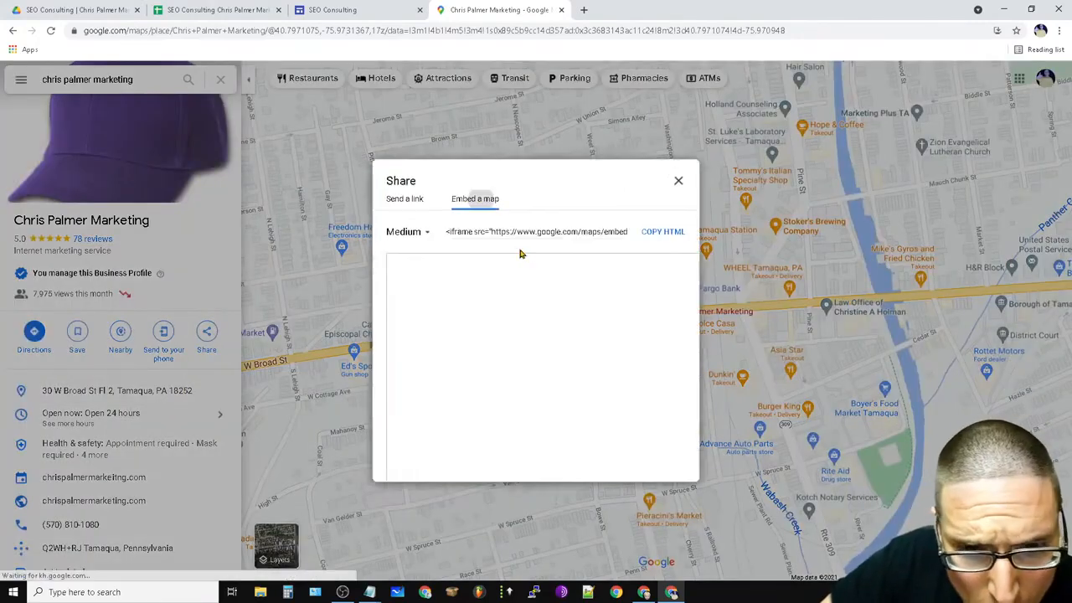
click(445, 196)
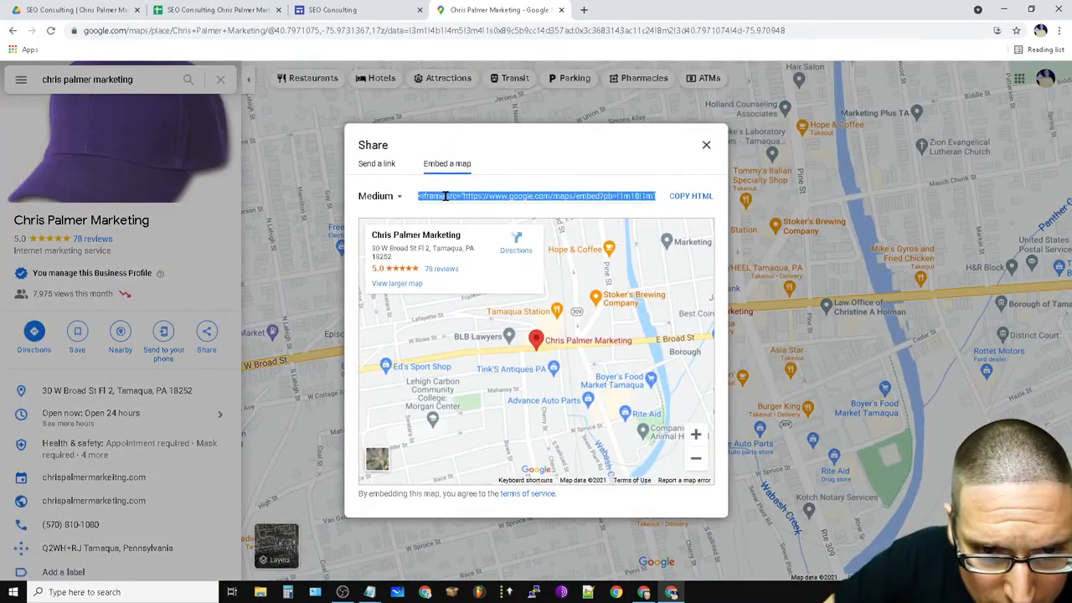
click(701, 201)
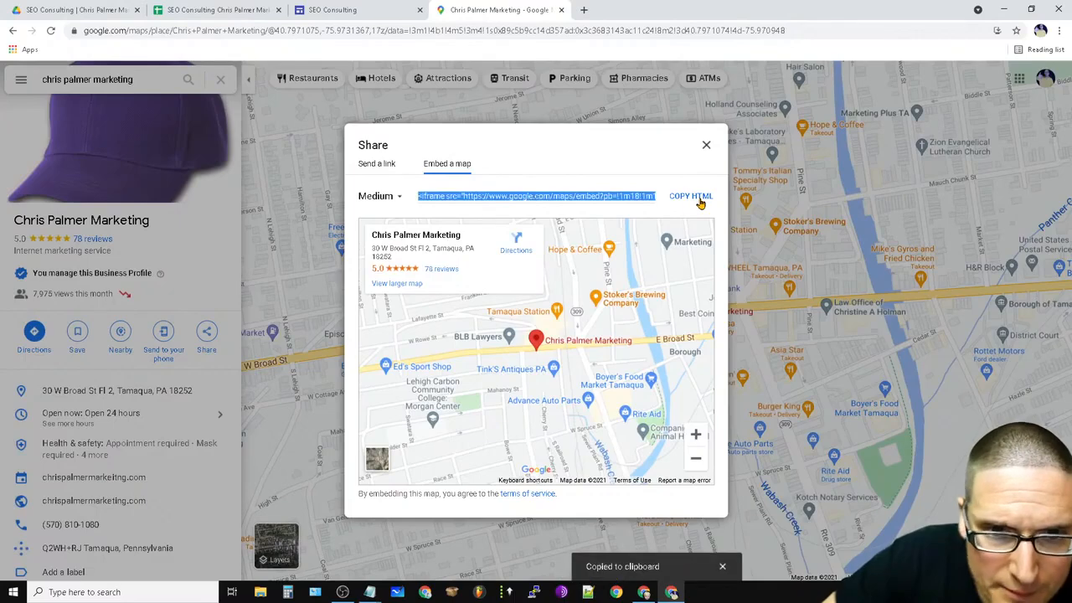
Return to the site editor and embed the copied map code, with "SEO Consulting Chris Palmer Marketing" added before the closing iframe tag.
click(375, 7)
click(457, 289)
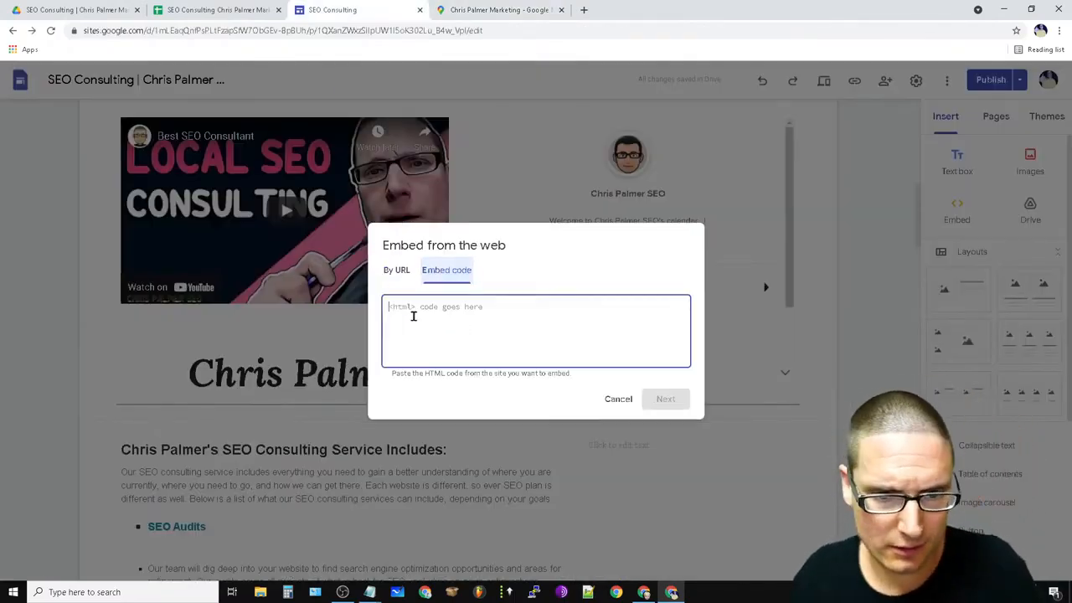
right_click(413, 314)
click(495, 397)
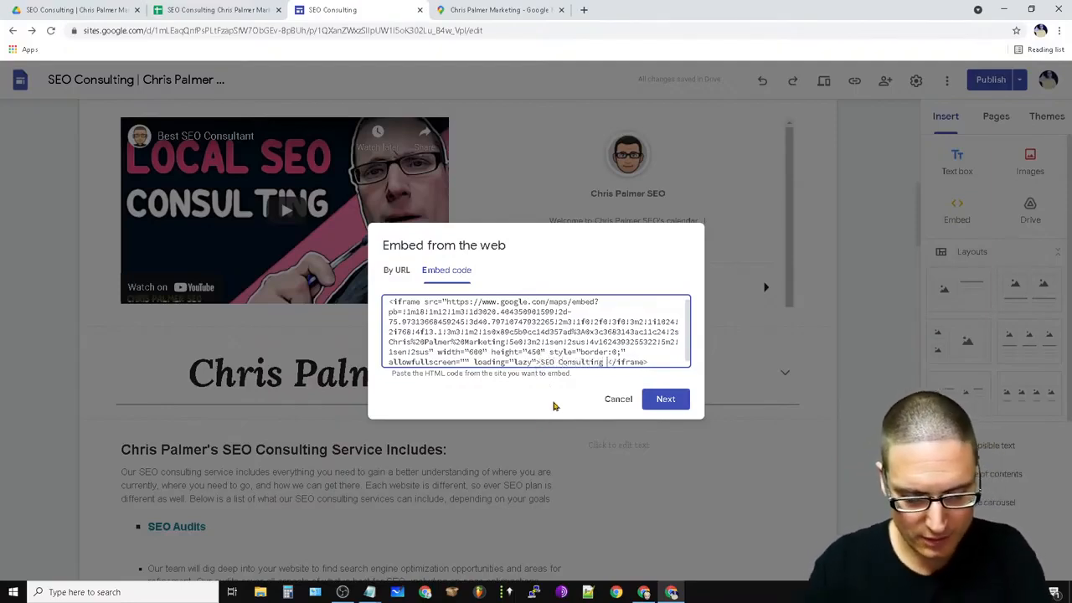
text(is Palmer Ma)
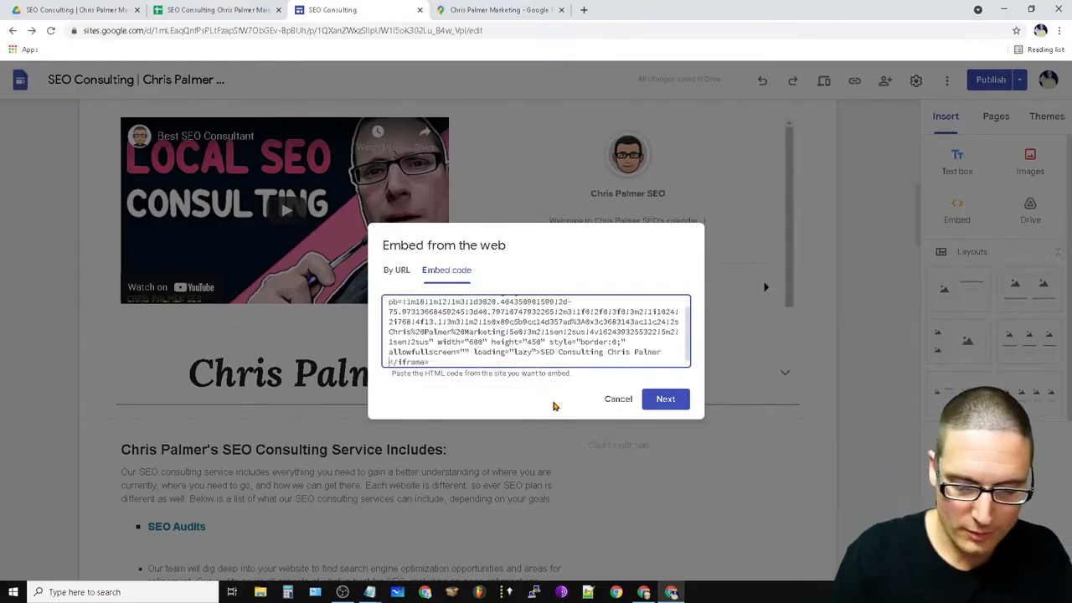
text(rketing)
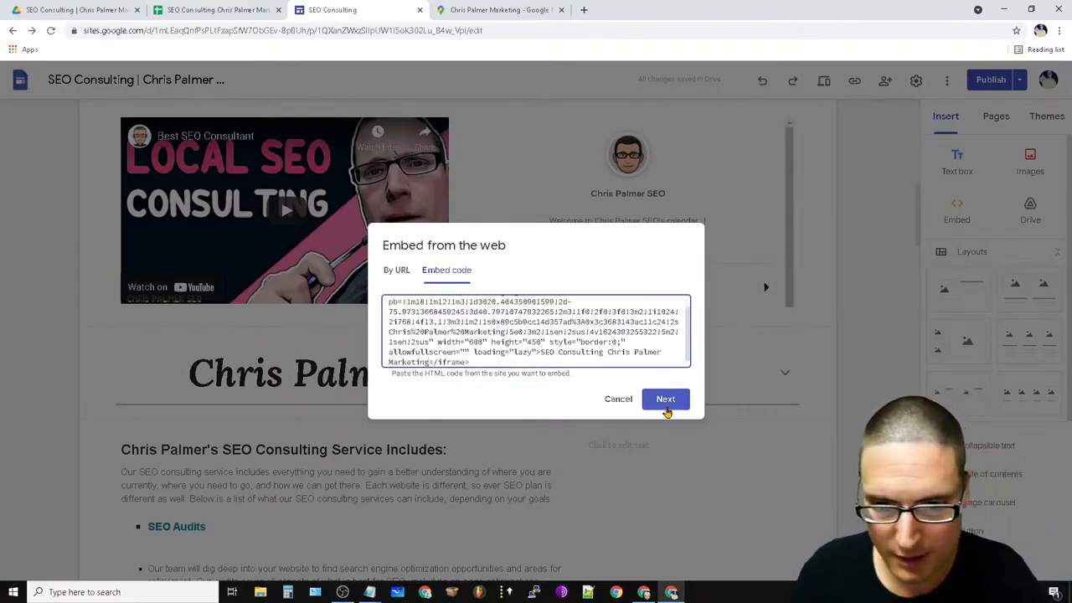
click(666, 402)
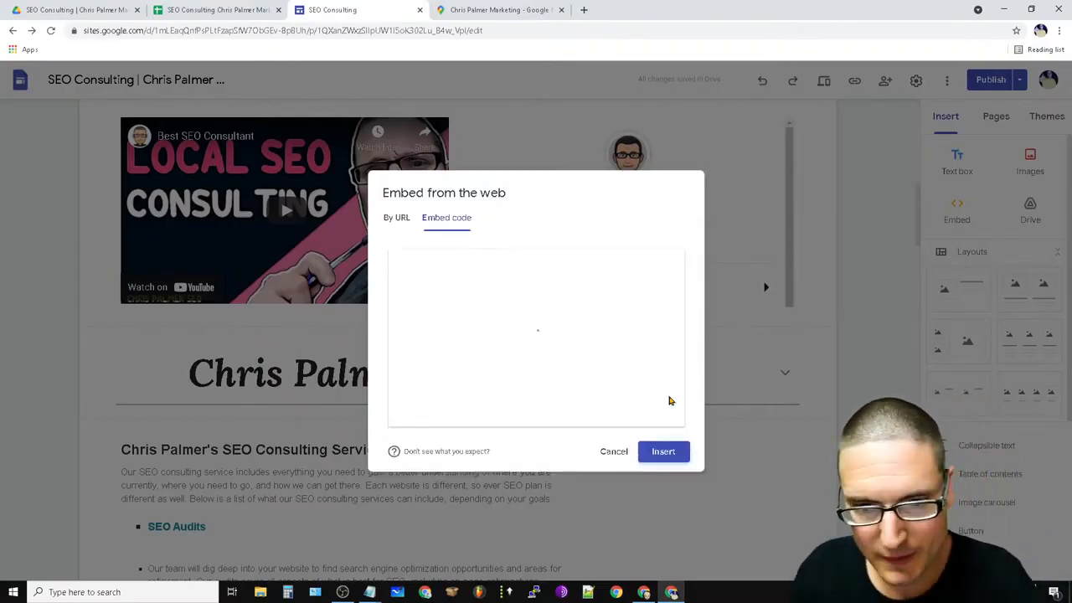
click(663, 453)
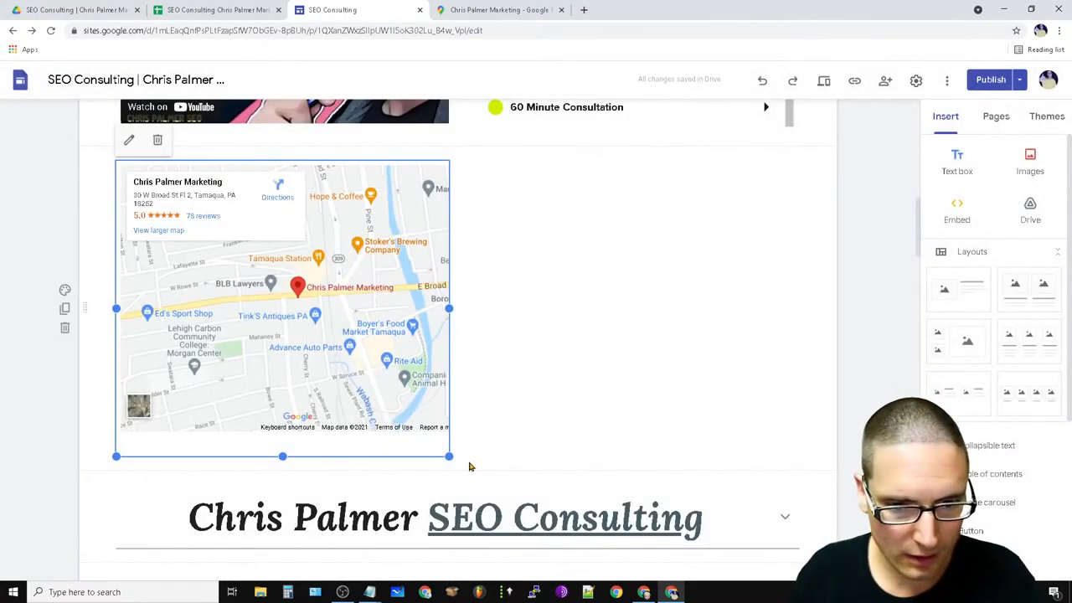
Shorten the embedded map, keeping it as wide as the video, and set the iframe width to 1000 in its embed code.
drag(450, 456, 778, 405)
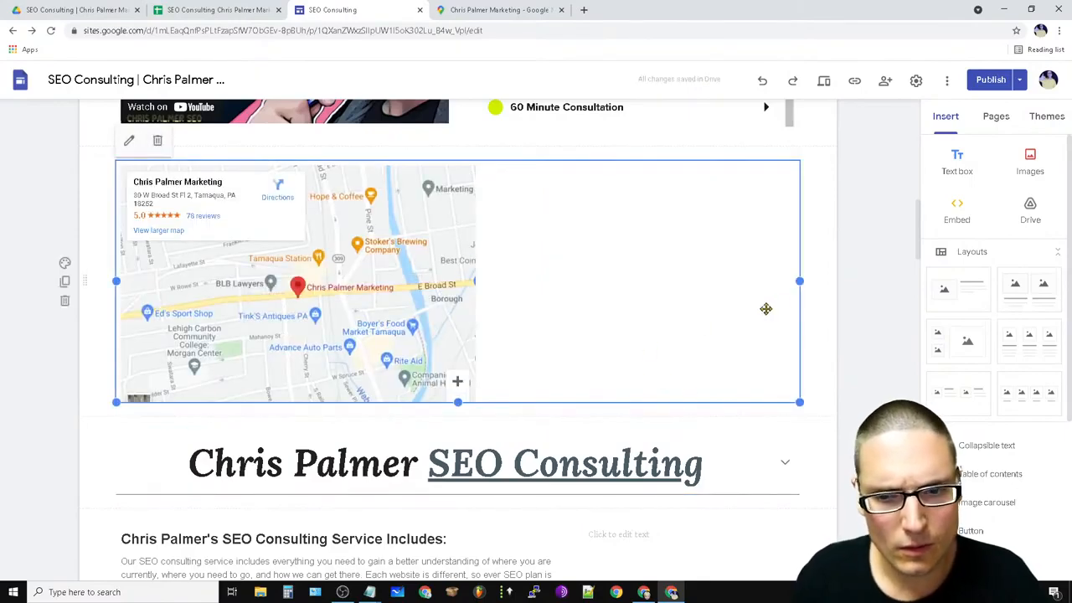
drag(799, 281, 452, 288)
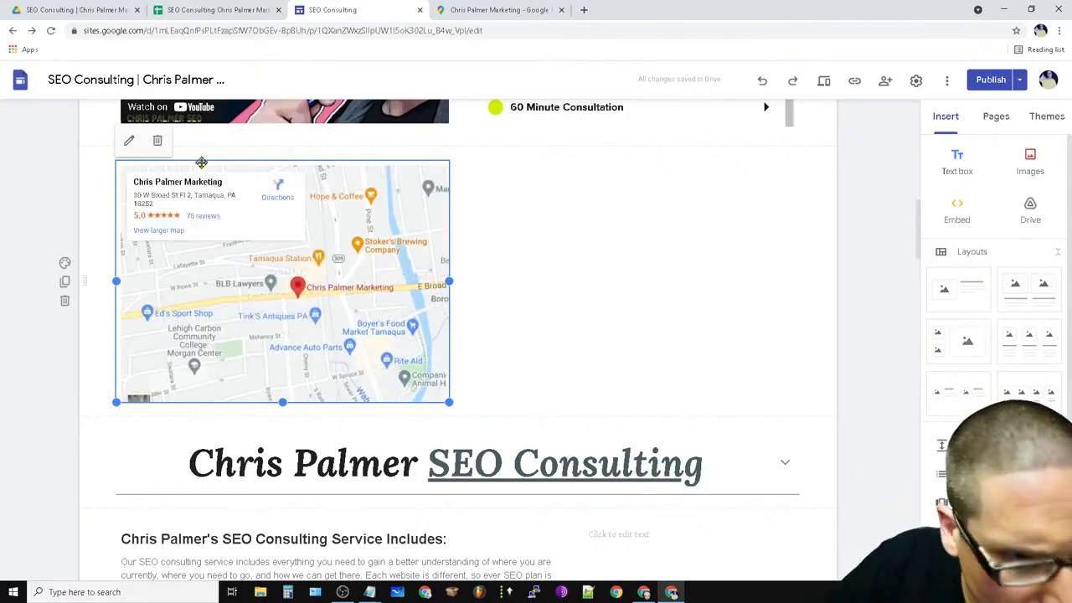
click(130, 140)
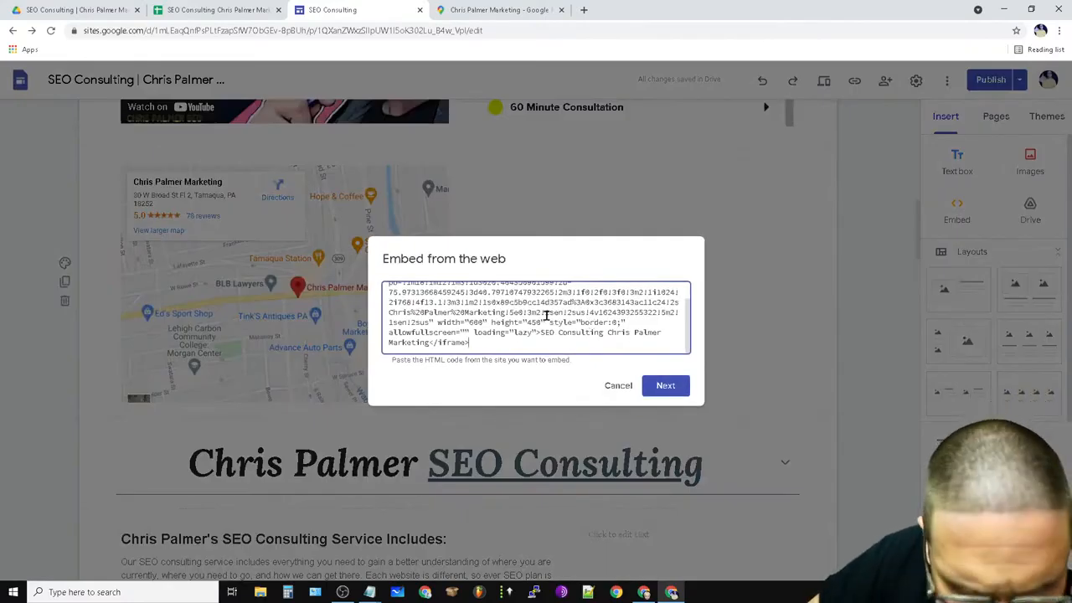
double_click(479, 323)
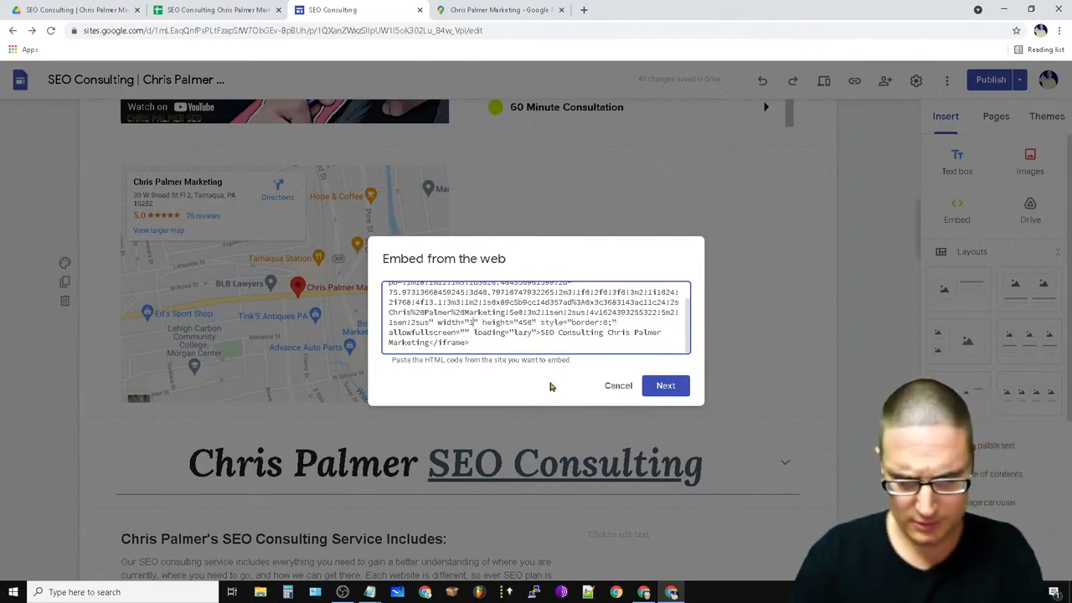
click(666, 385)
click(661, 436)
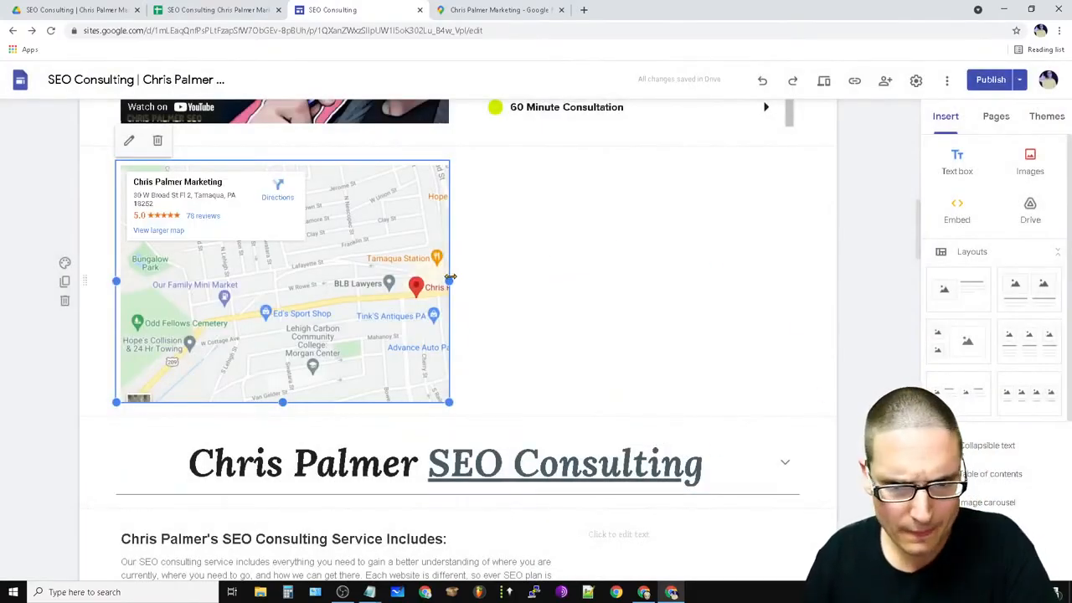
Widen the map embed so it spans most of the row.
click(454, 289)
click(411, 279)
drag(448, 281, 720, 335)
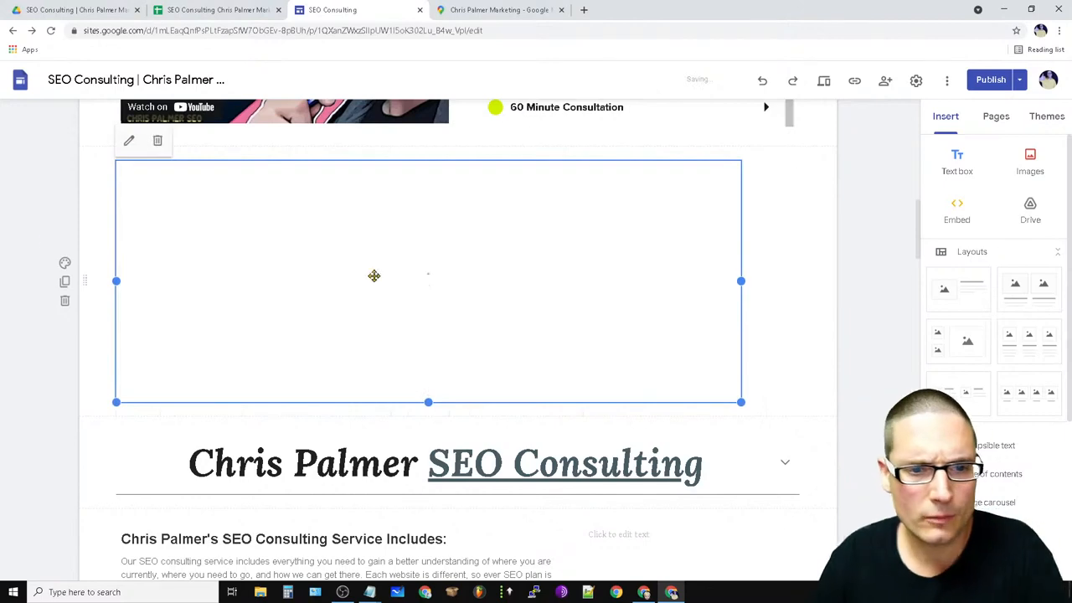
Set the iframe width to 1200 in the map's embed code and stretch the embed across the full row.
click(128, 140)
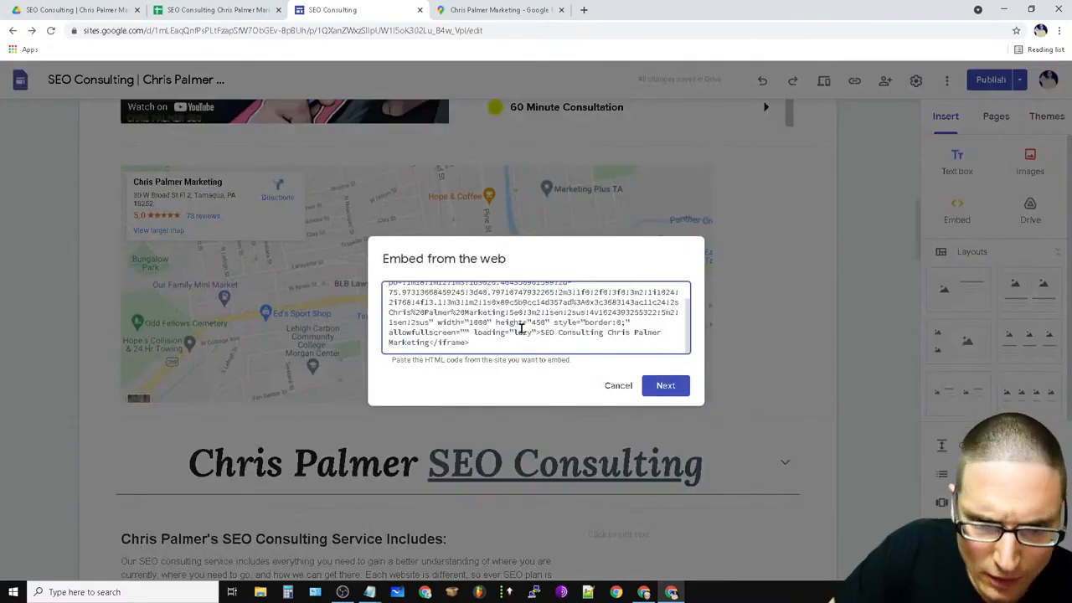
click(478, 322)
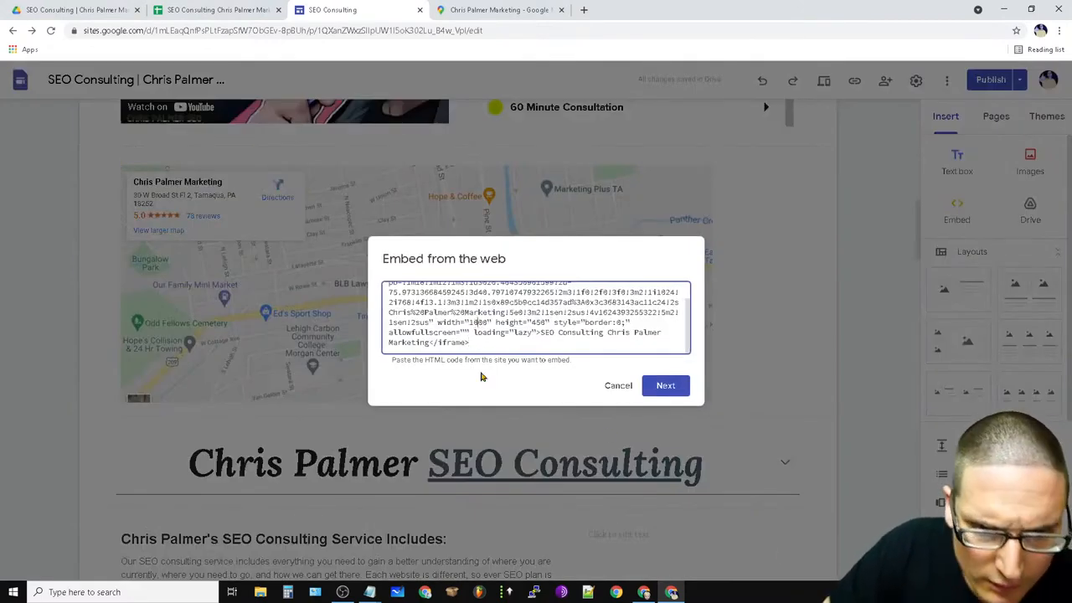
key(BackSpace)
text(2)
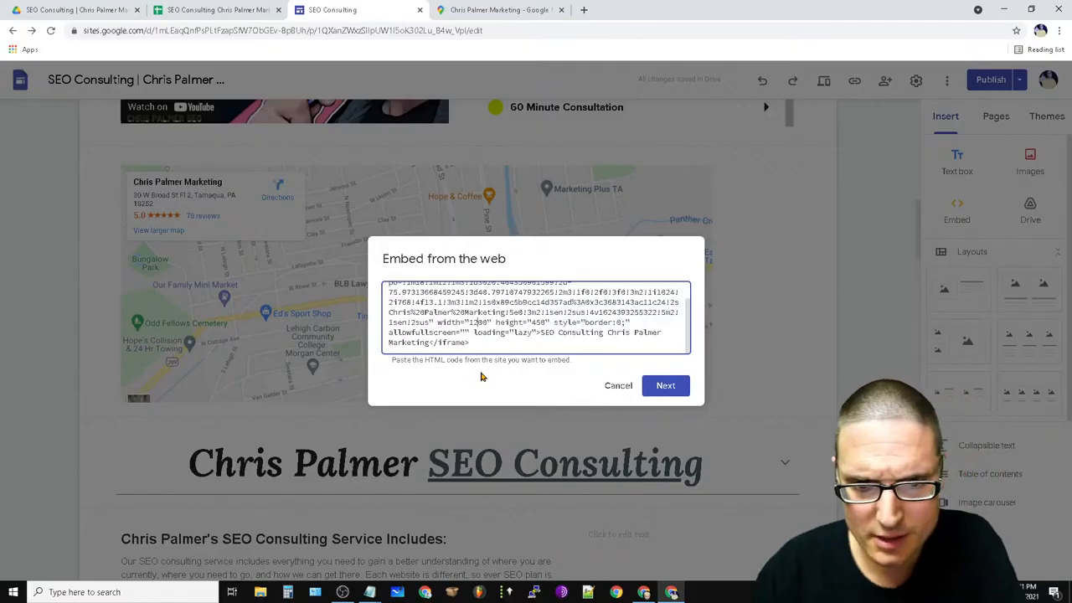
click(664, 386)
click(654, 436)
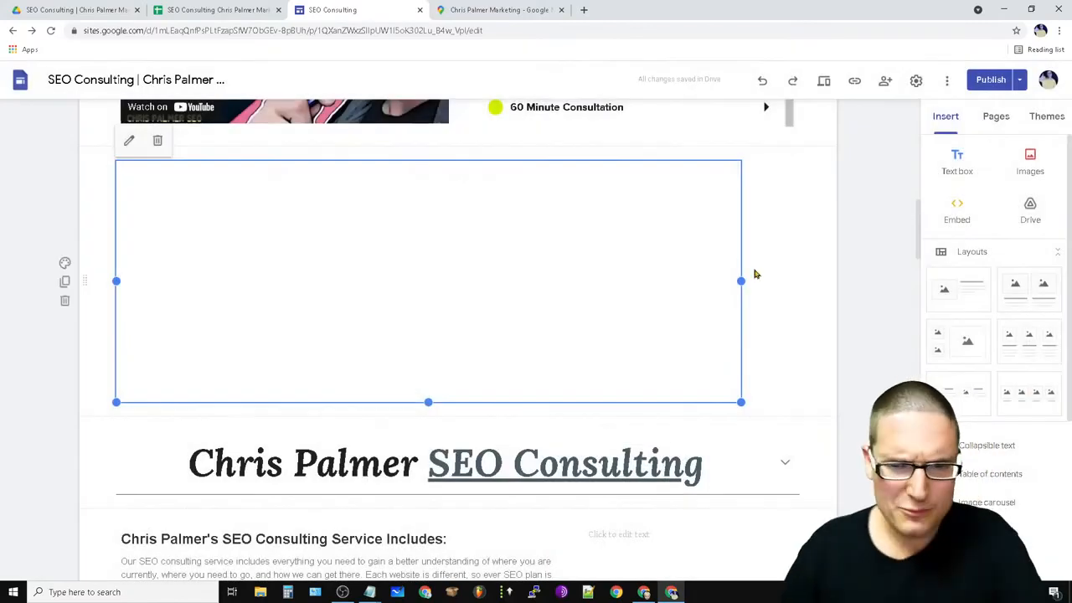
drag(744, 283, 824, 318)
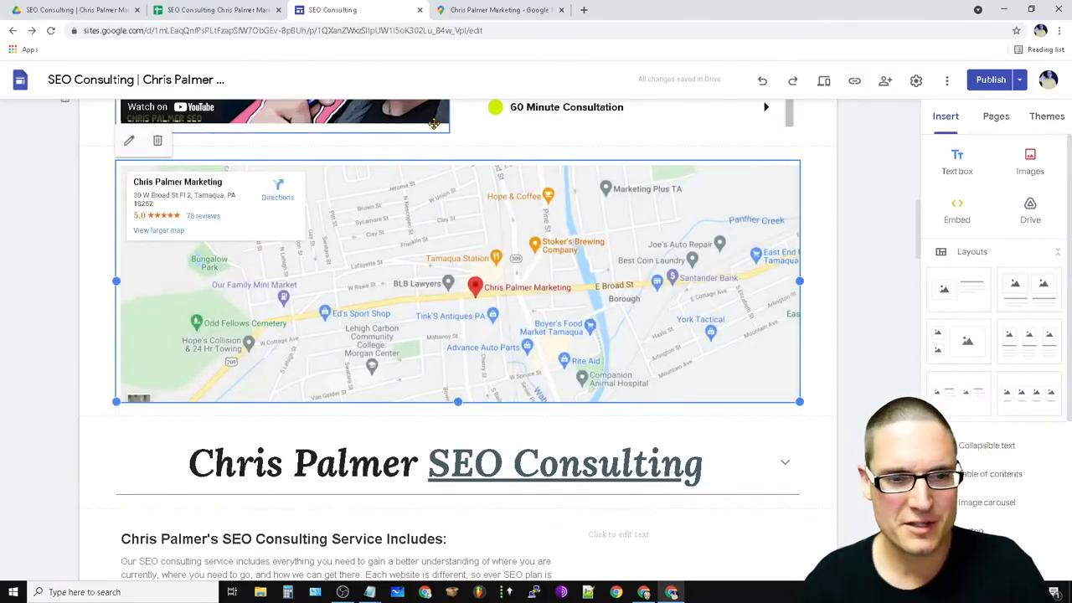
Move the "SEO Consulting Chris Palmer Marketing" heading from above the video row to directly below the map.
scroll(787, 351, up, 6)
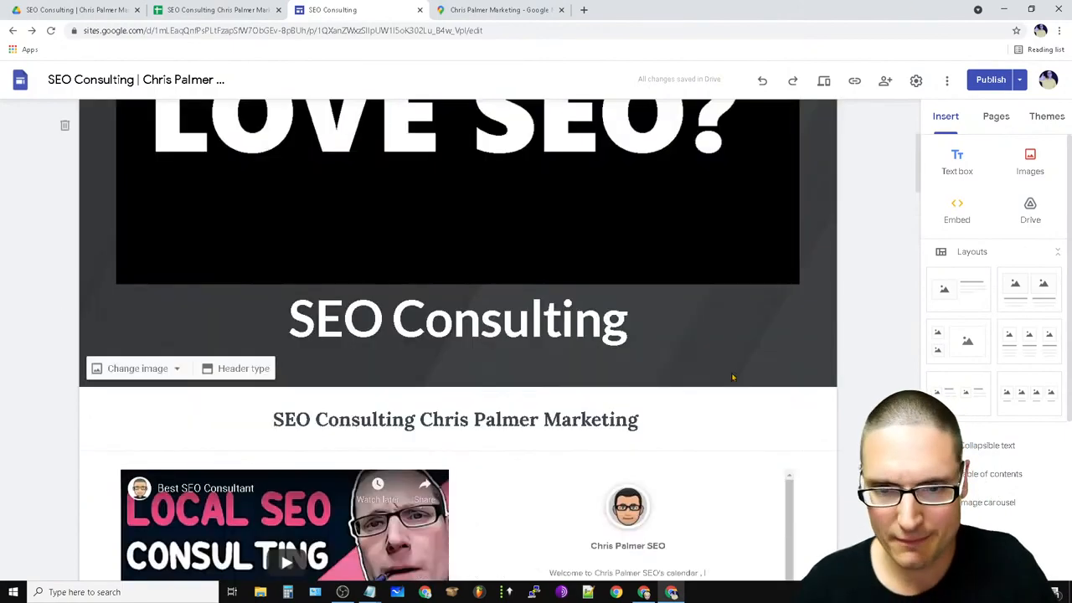
scroll(733, 373, down, 4)
click(747, 272)
click(411, 209)
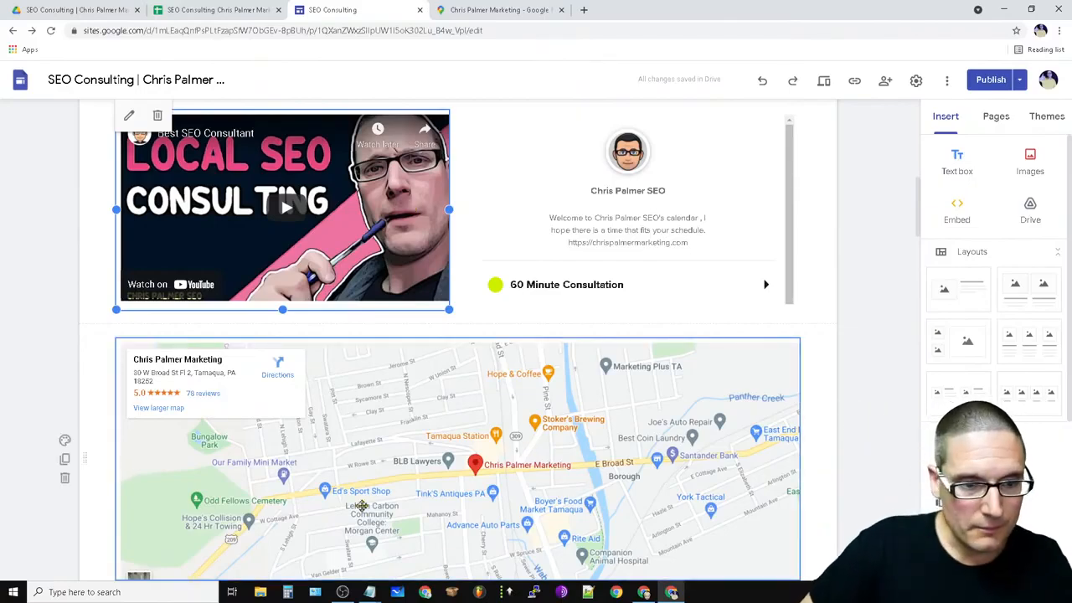
scroll(463, 450, up, 10)
scroll(538, 352, down, 6)
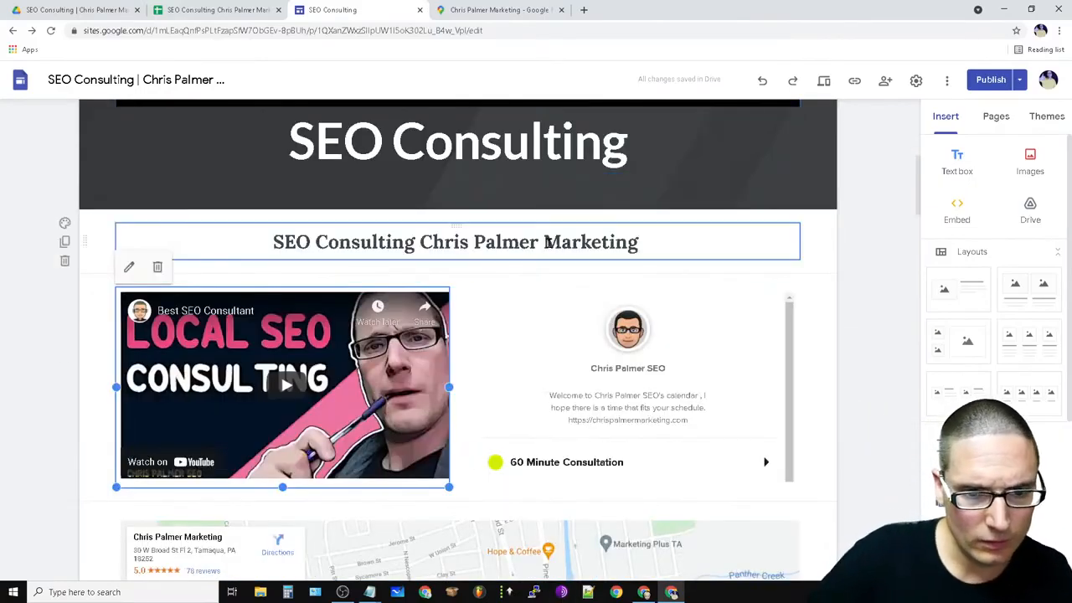
click(202, 243)
drag(119, 229, 234, 455)
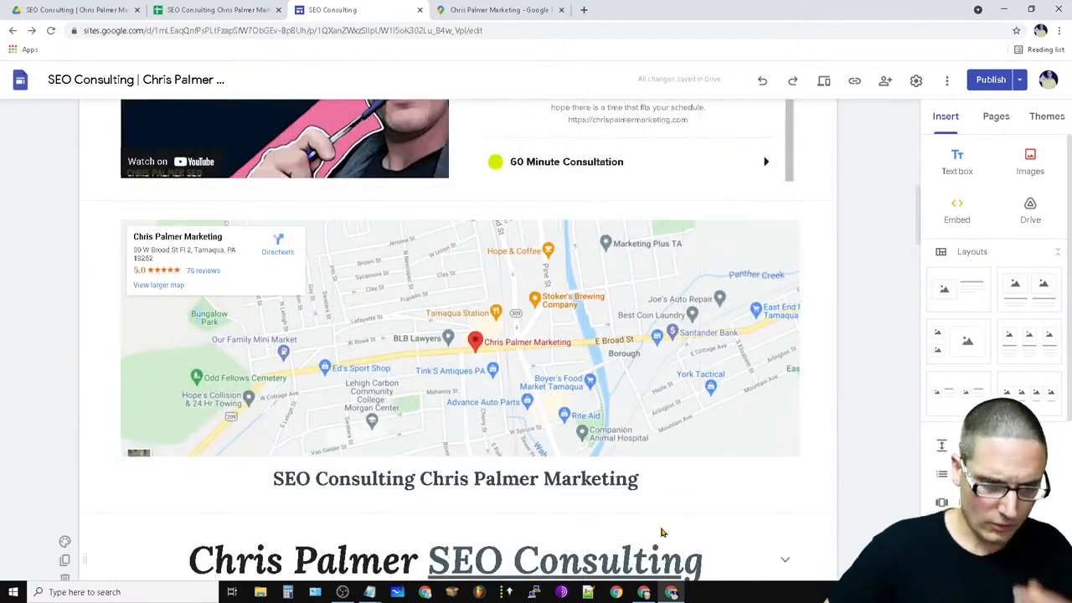
Review the heading below the map, the collapsible SEO Consulting heading, and the consulting services list with its empty side text box.
click(671, 479)
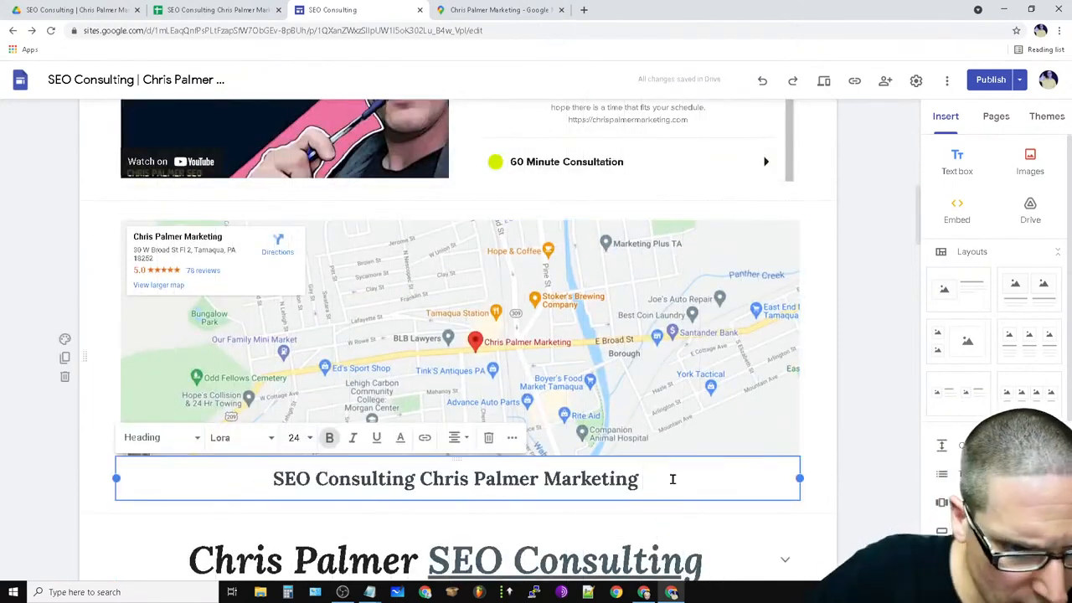
scroll(657, 488, down, 2)
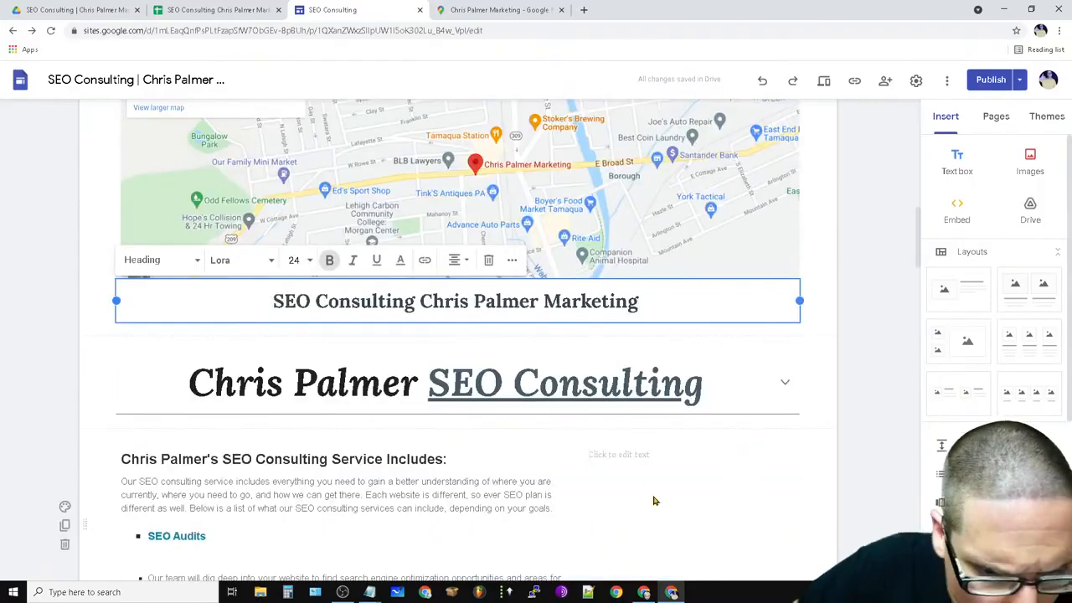
click(514, 386)
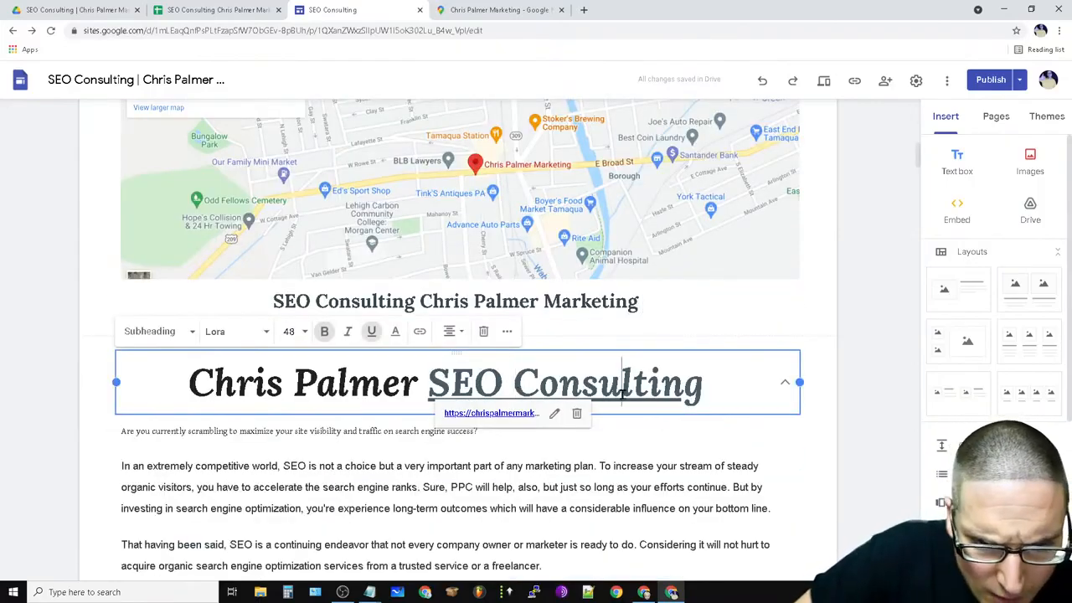
triple_click(622, 392)
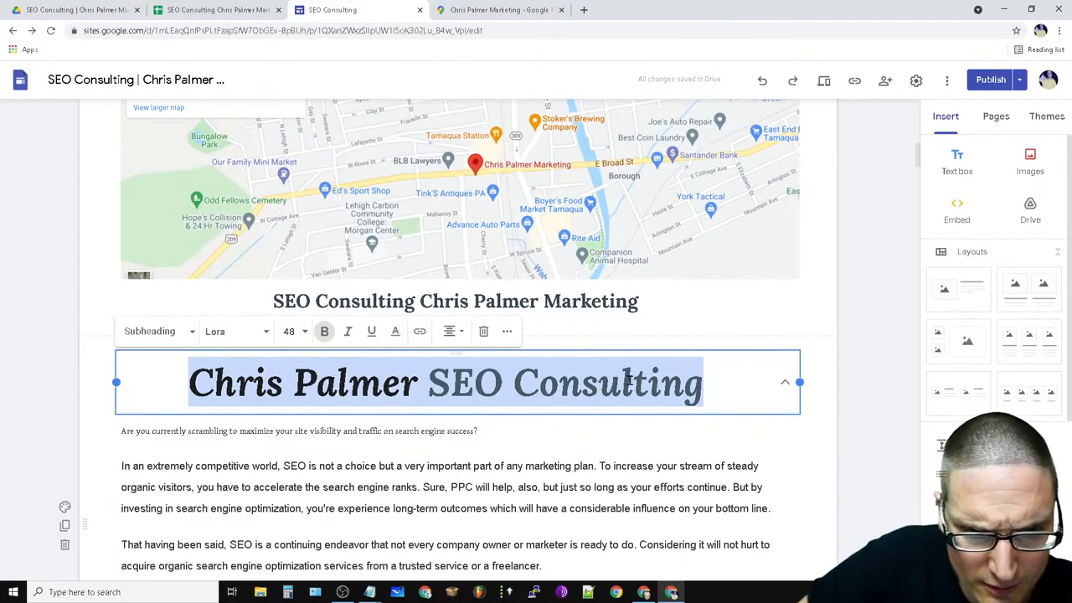
click(718, 374)
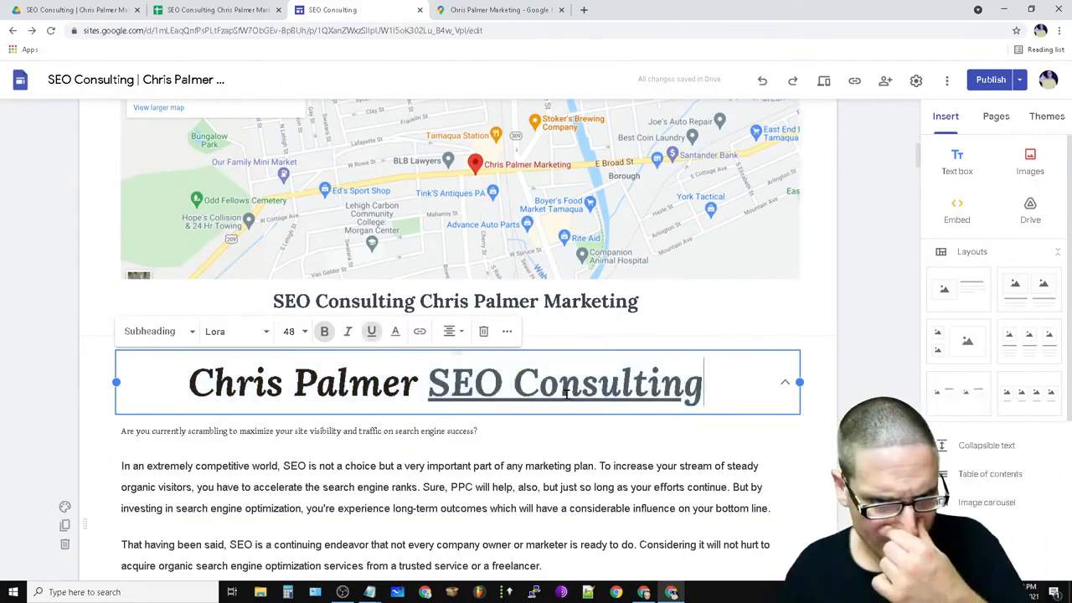
triple_click(539, 386)
click(519, 303)
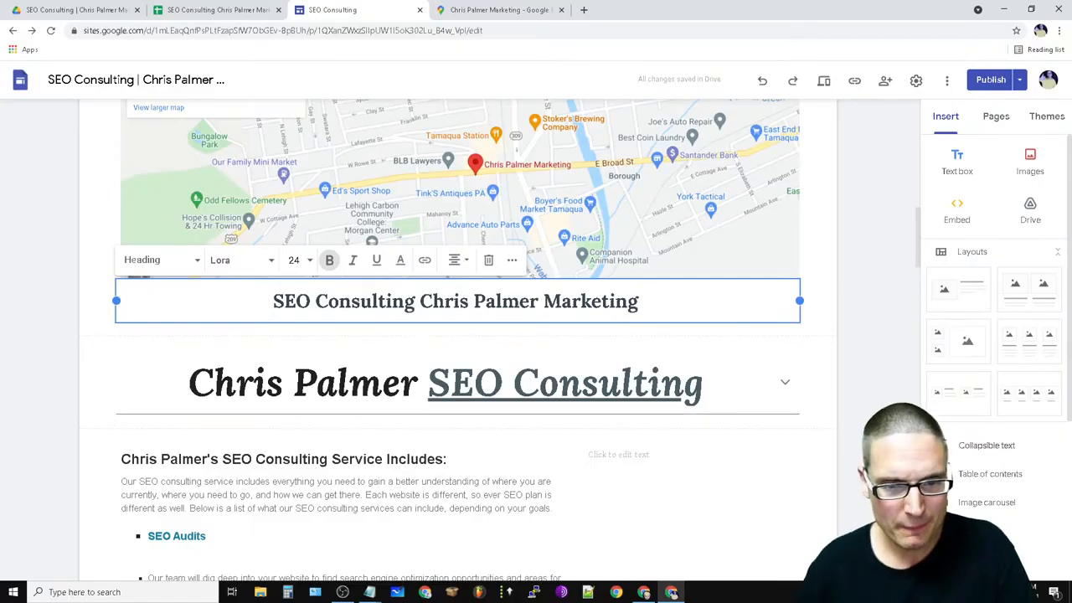
scroll(544, 387, down, 2)
click(636, 280)
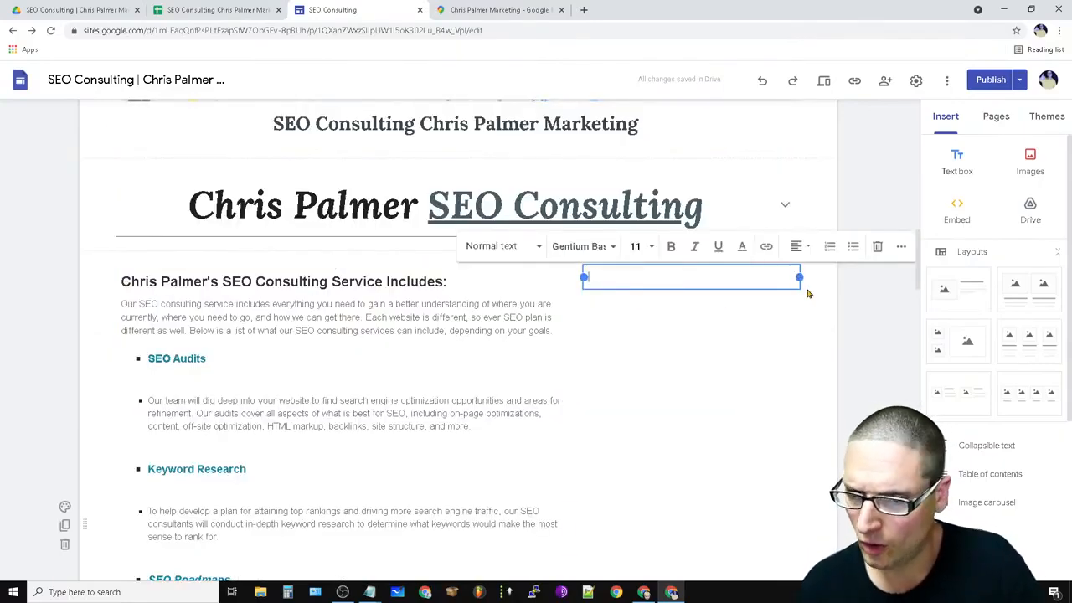
click(364, 331)
scroll(335, 344, down, 2)
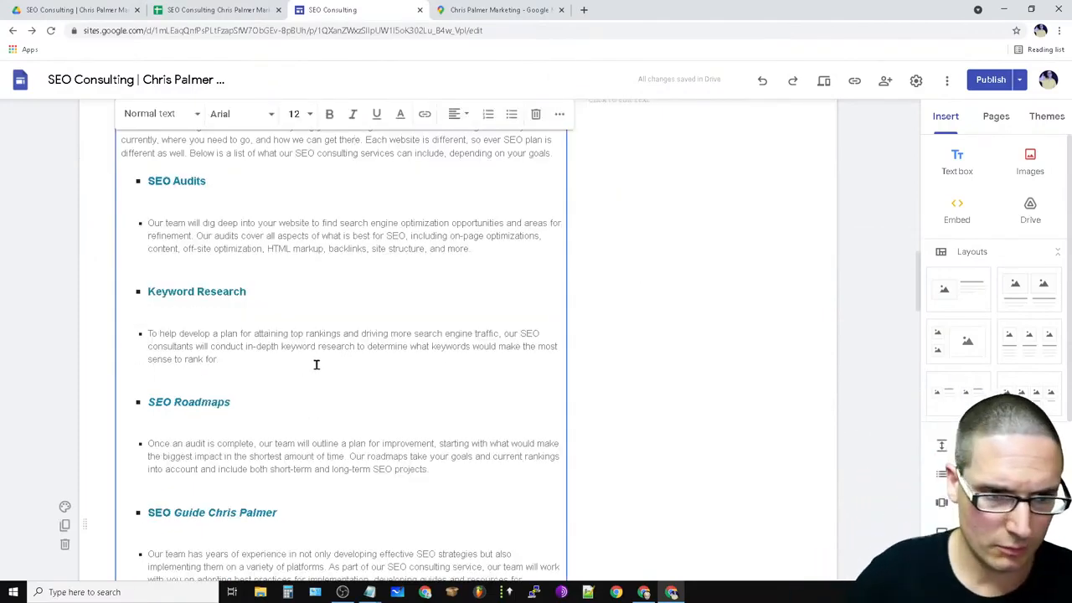
Check the text styles of the "Chris Palmer's SEO Consulting Service Includes:" heading and the SEO Audits subheading.
scroll(285, 385, up, 4)
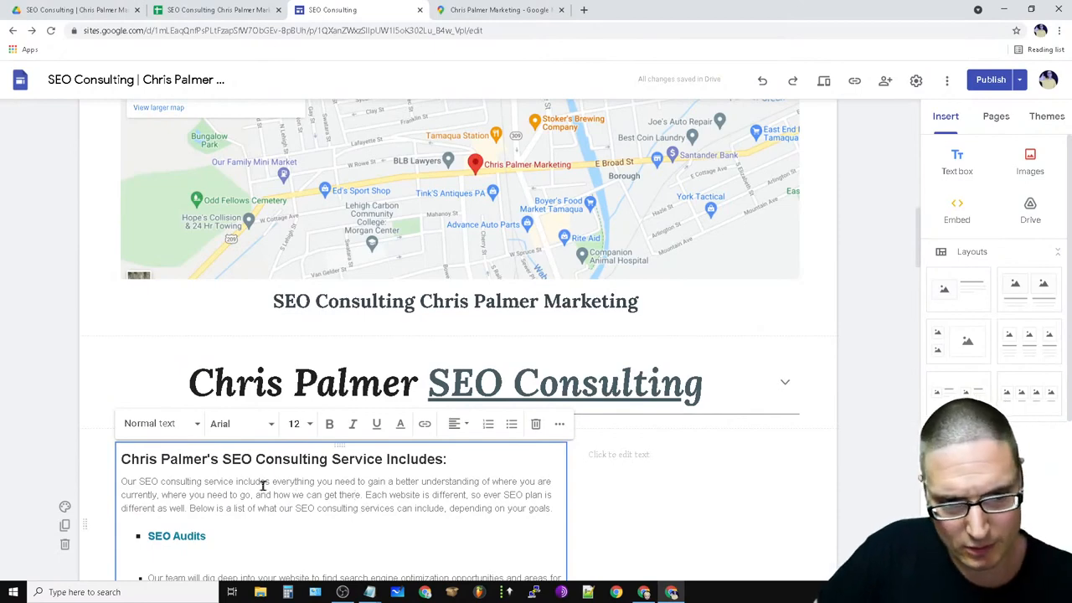
click(222, 461)
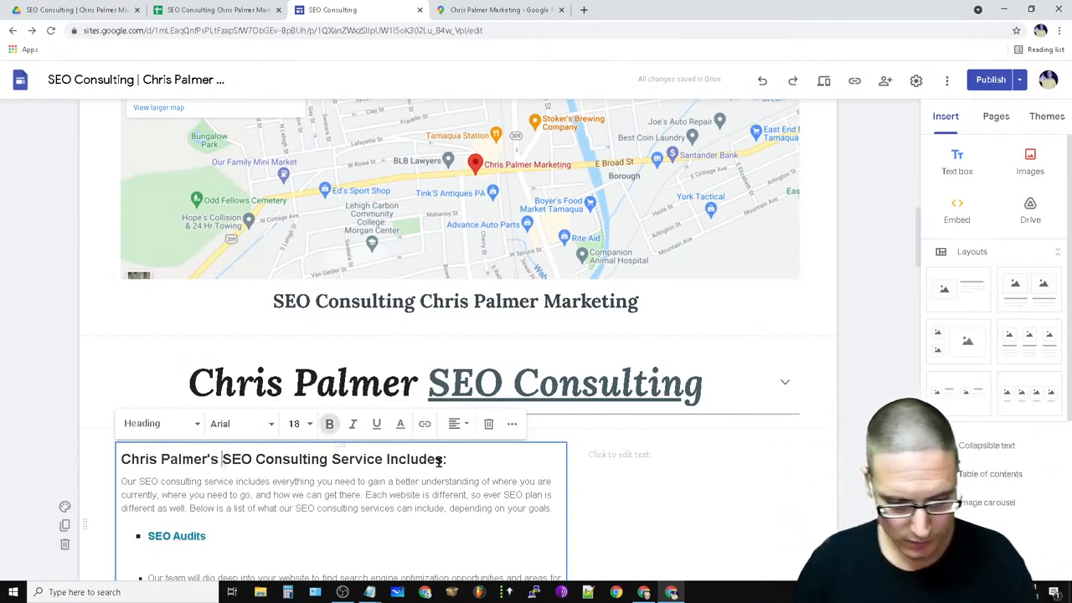
scroll(412, 538, down, 4)
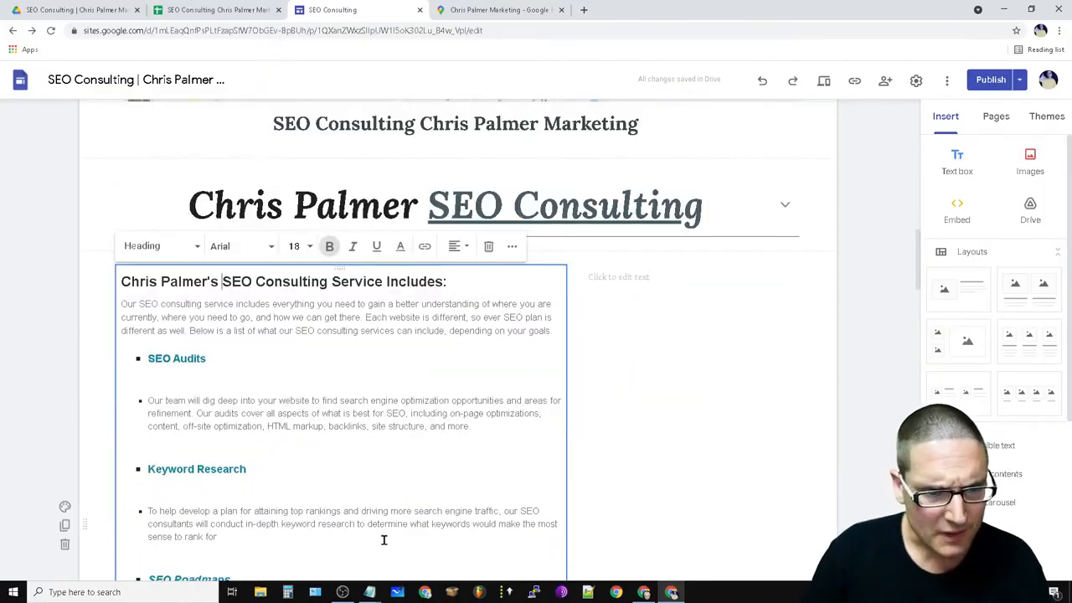
click(202, 188)
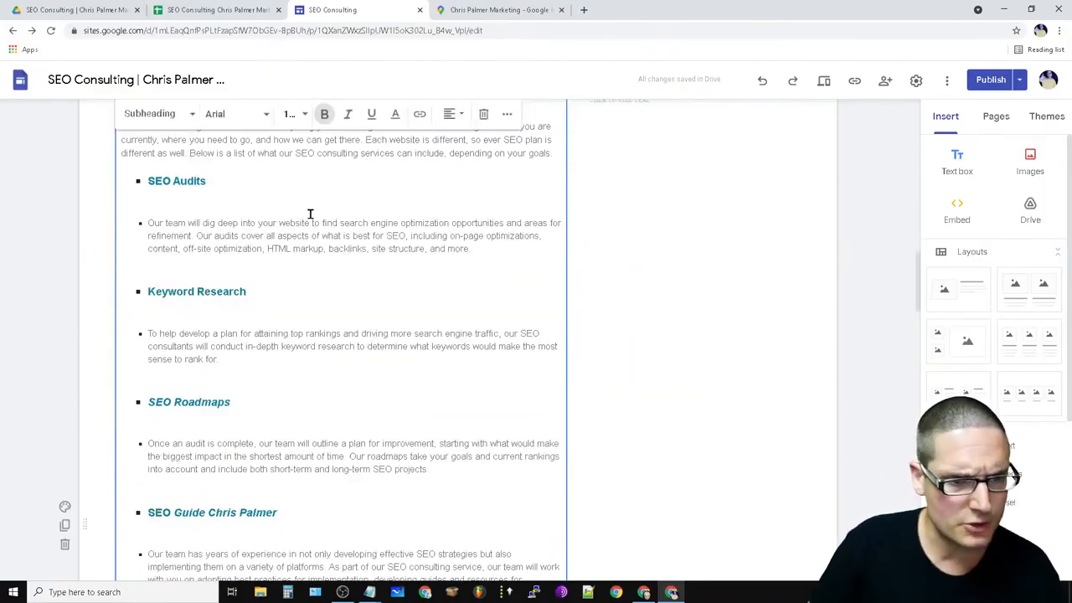
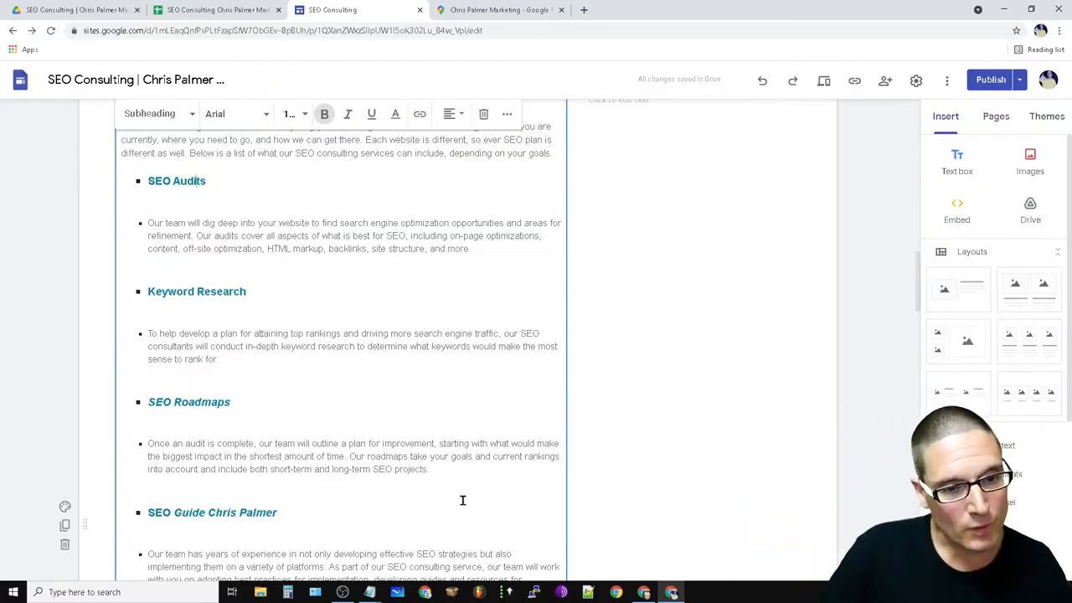
scroll(457, 496, up, 8)
scroll(404, 506, down, 8)
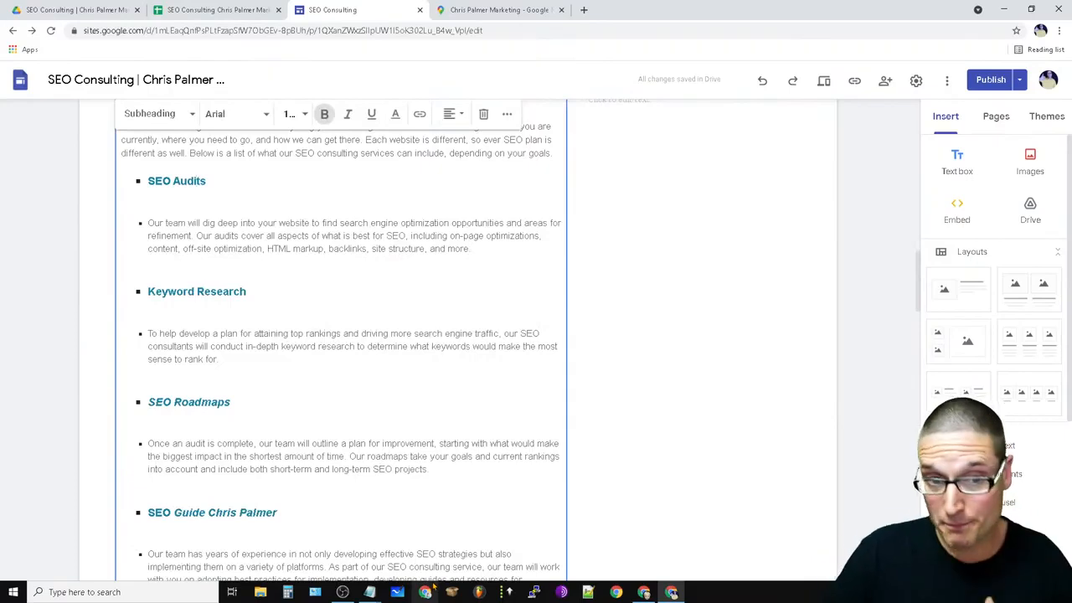
drag(210, 181, 150, 183)
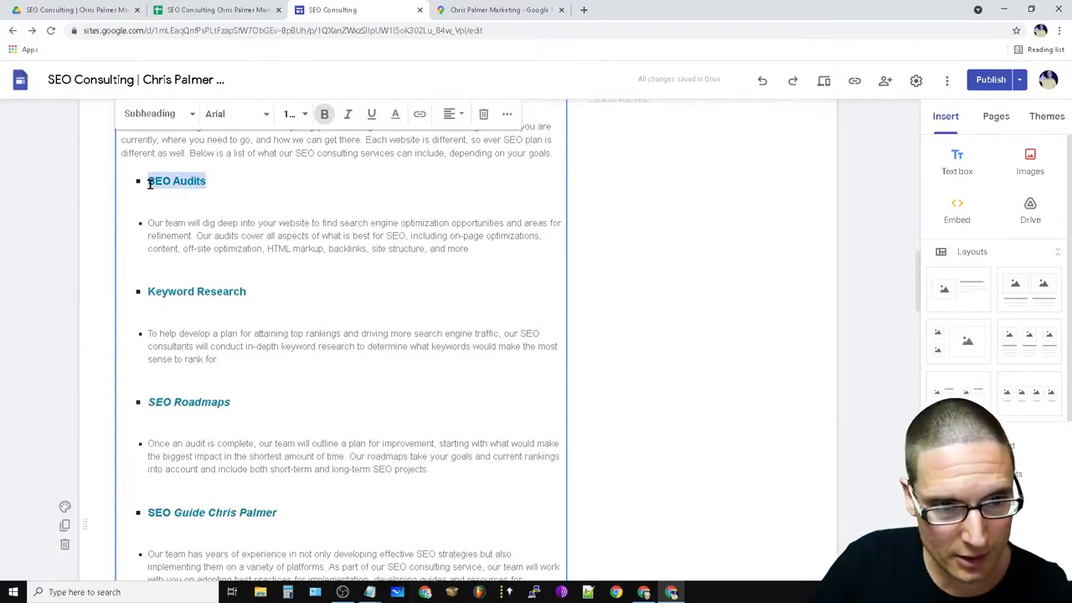
click(420, 114)
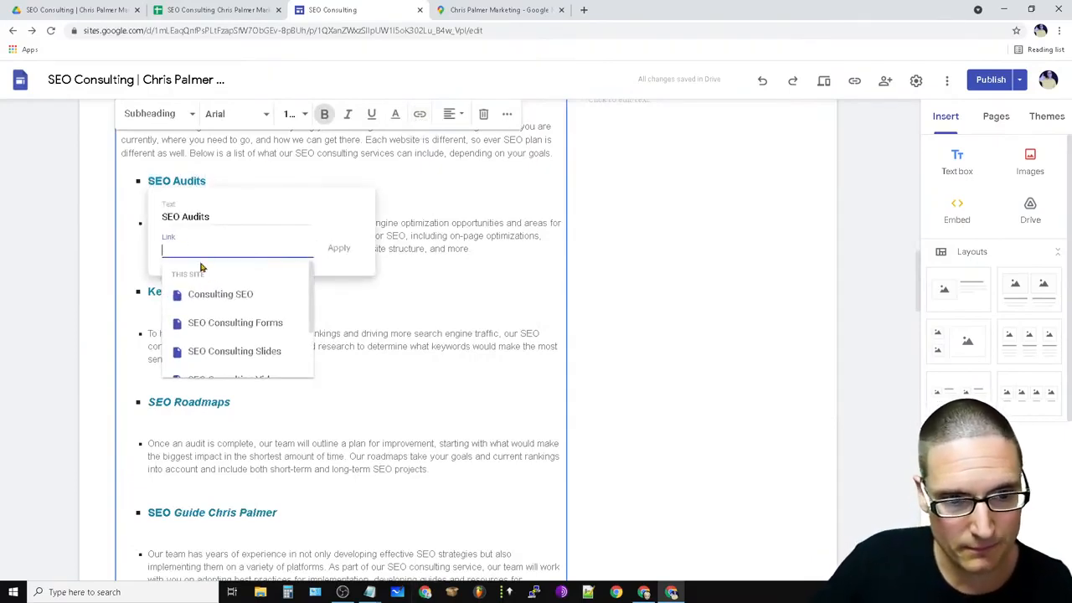
text(https://chrispalmermarketing.com)
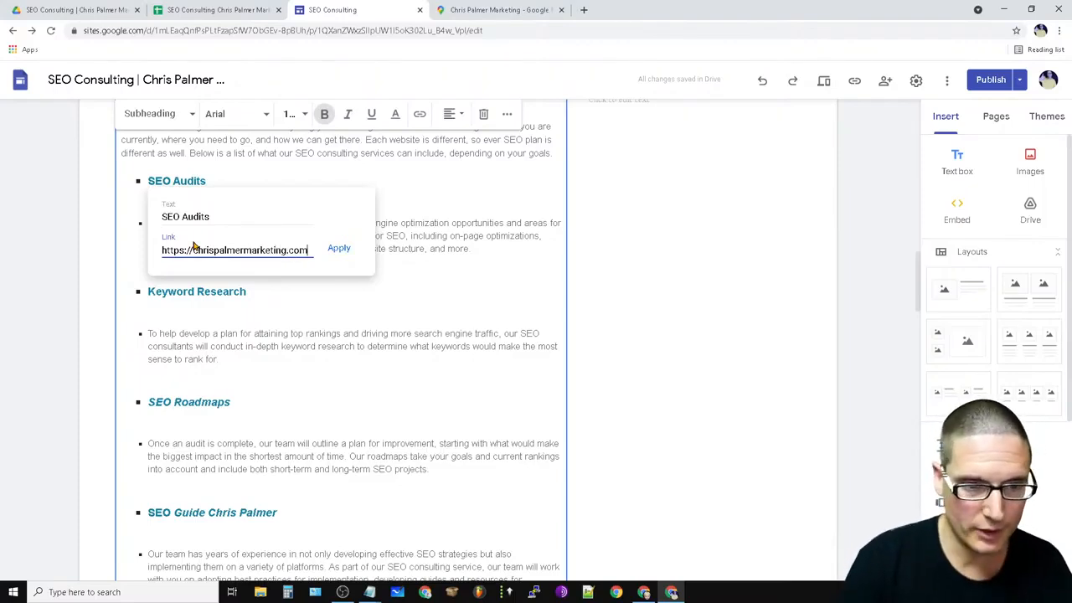
click(339, 249)
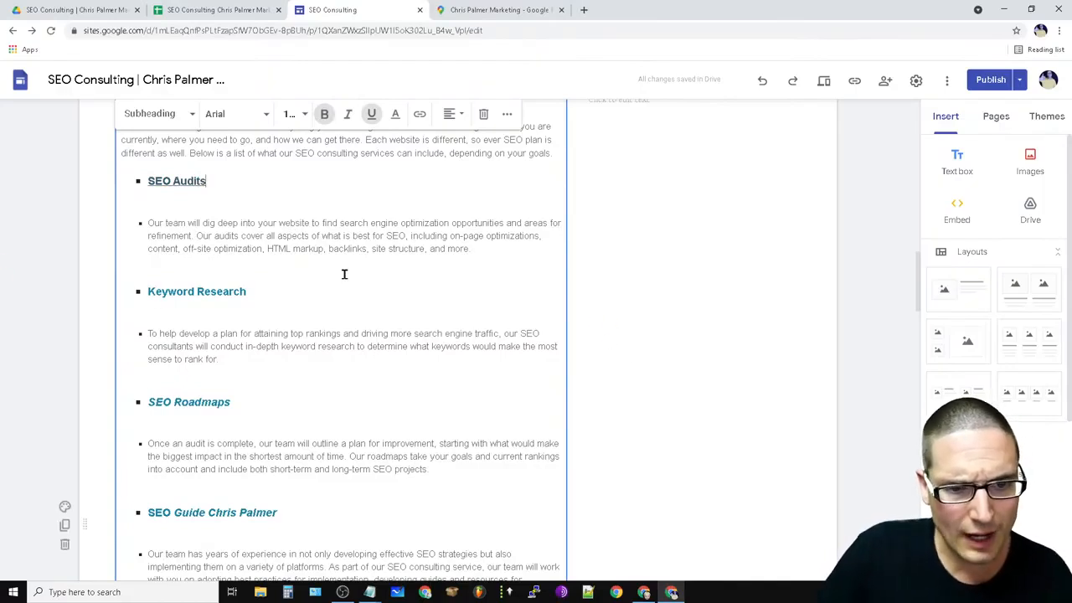
double_click(188, 181)
click(274, 204)
drag(287, 251, 162, 250)
right_click(279, 251)
click(316, 293)
click(339, 248)
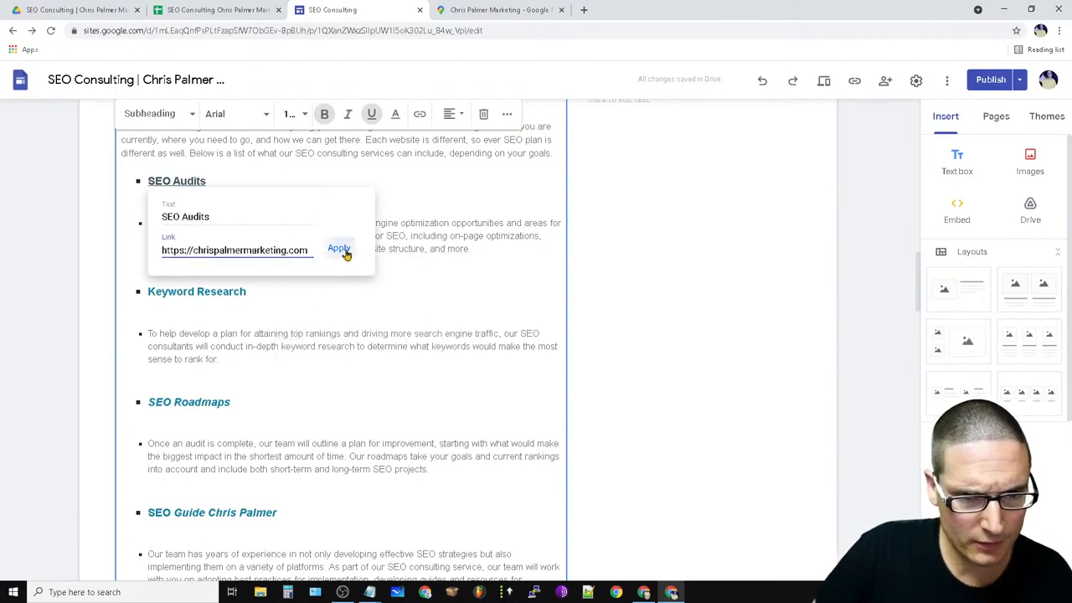
Check the existing links on "link building service" and "SEO company" in the lower service descriptions.
scroll(466, 318, down, 2)
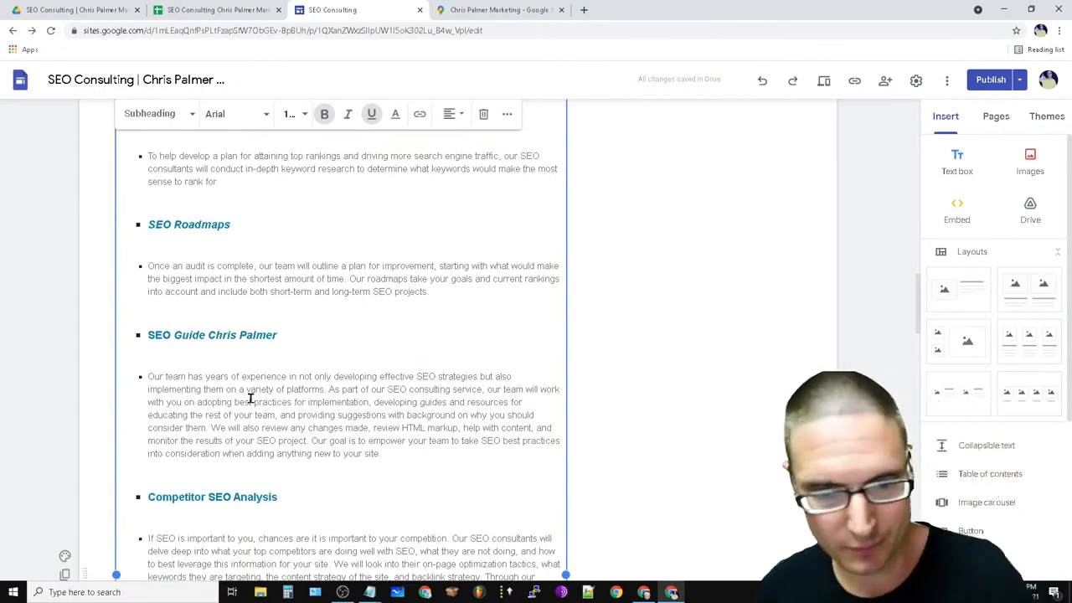
scroll(382, 353, down, 6)
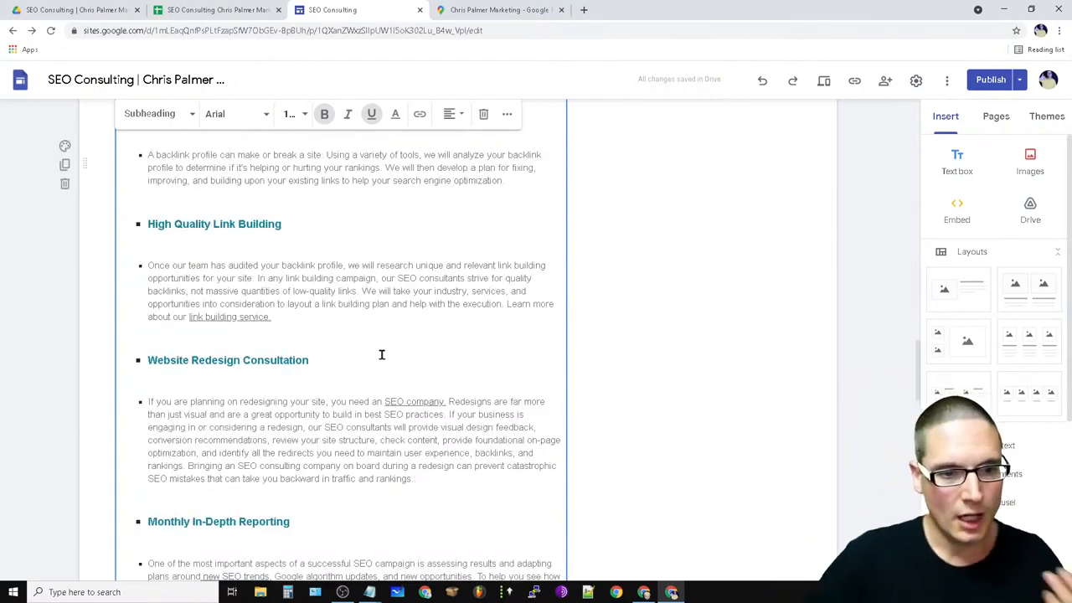
click(252, 316)
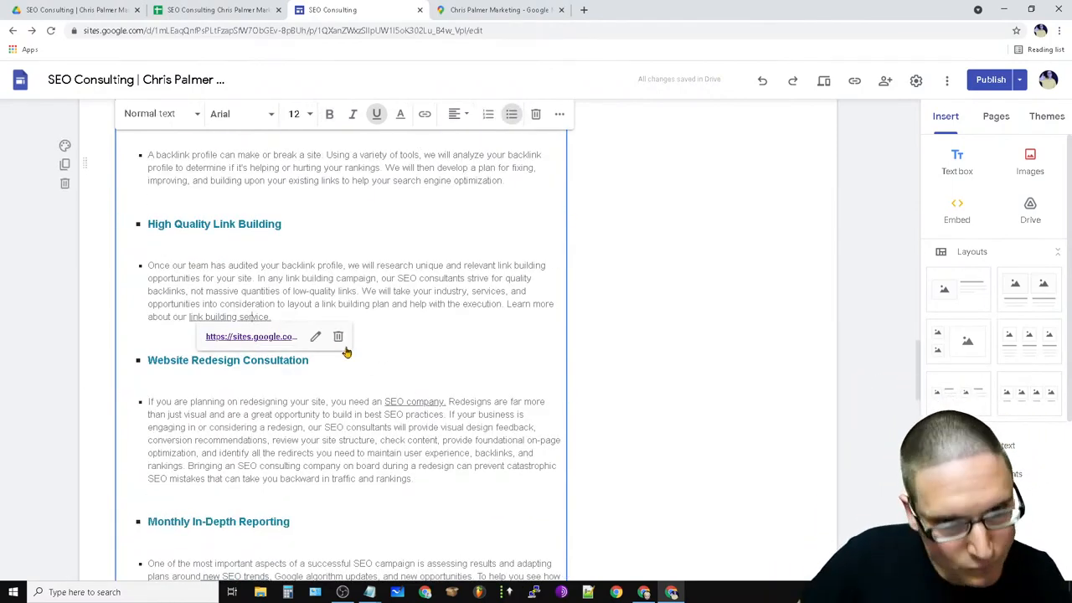
click(425, 402)
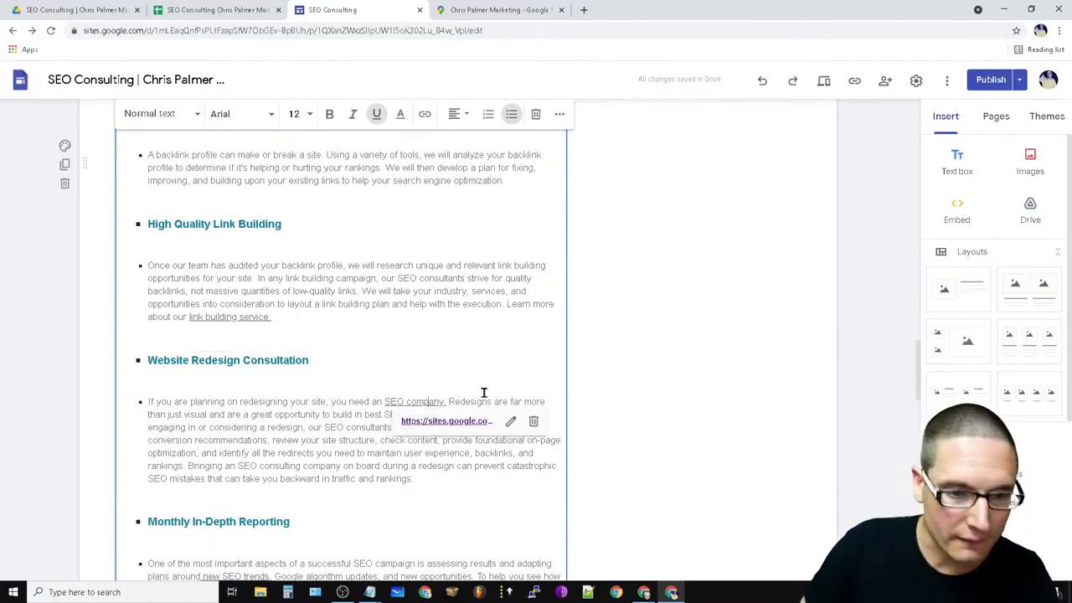
click(418, 405)
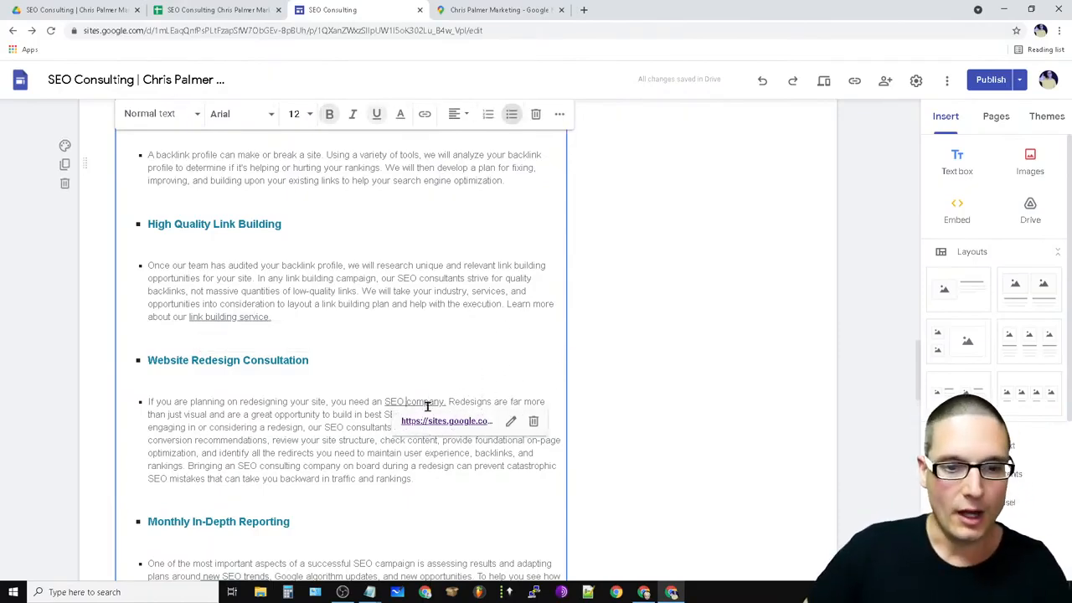
click(488, 359)
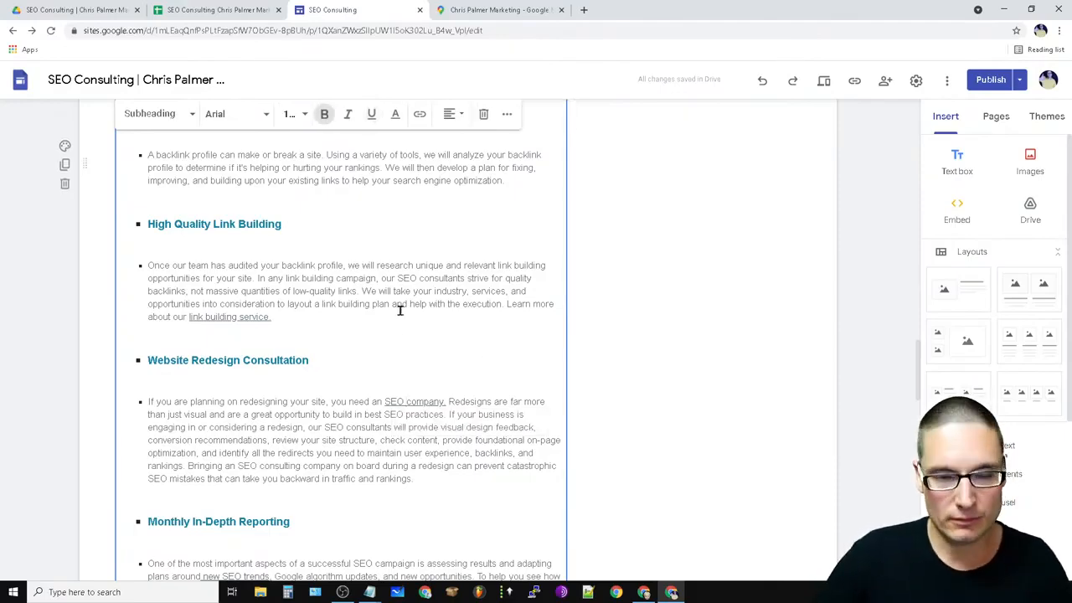
Shrink the map embed below the SEO Consultants heading to about half its width, leaving free space beside it.
scroll(397, 317, down, 10)
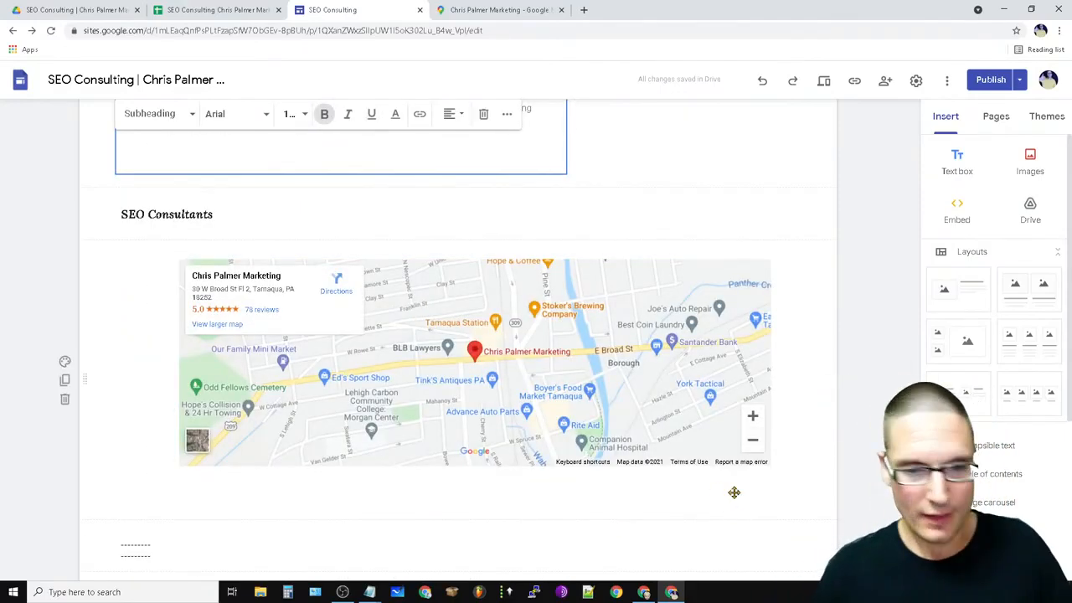
click(636, 502)
drag(798, 505, 764, 465)
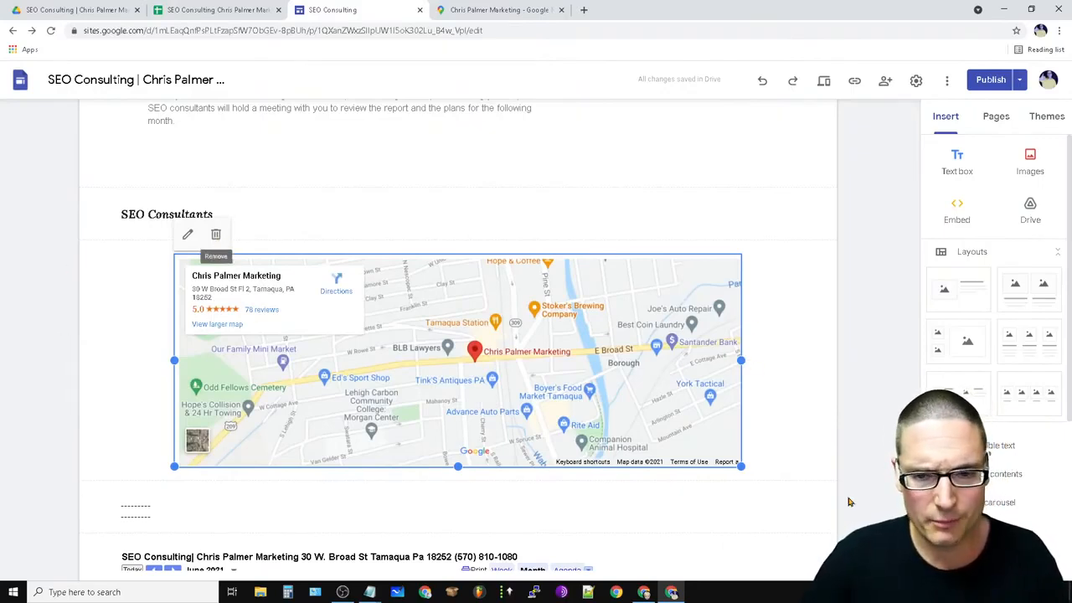
drag(740, 360, 461, 378)
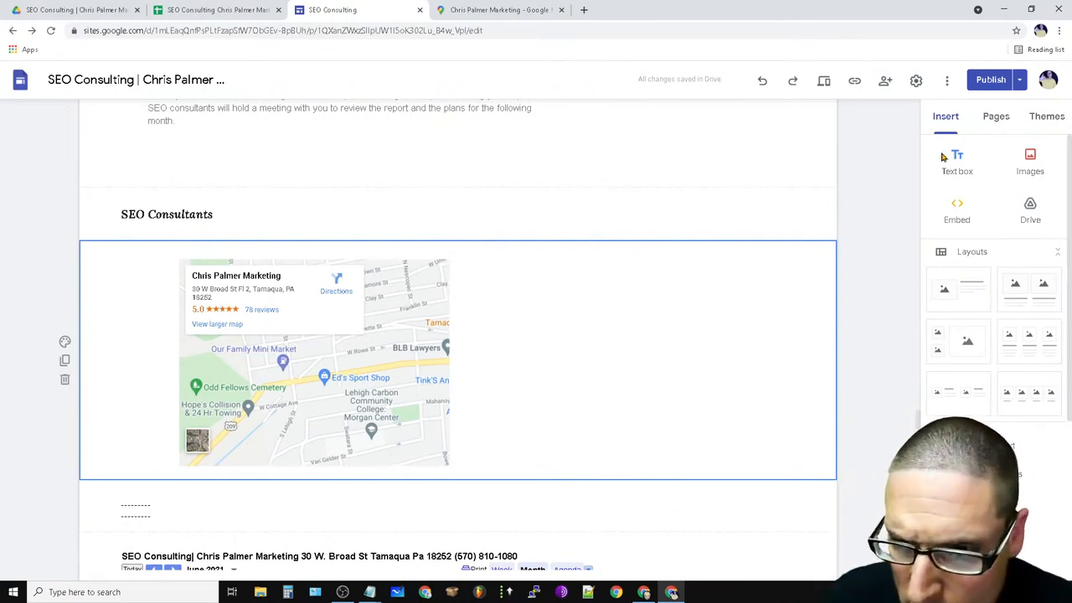
Switch to Google Drive, expand the SEO Consulting folder and open its "Best SEO Consultant - Slide" subfolder.
click(92, 6)
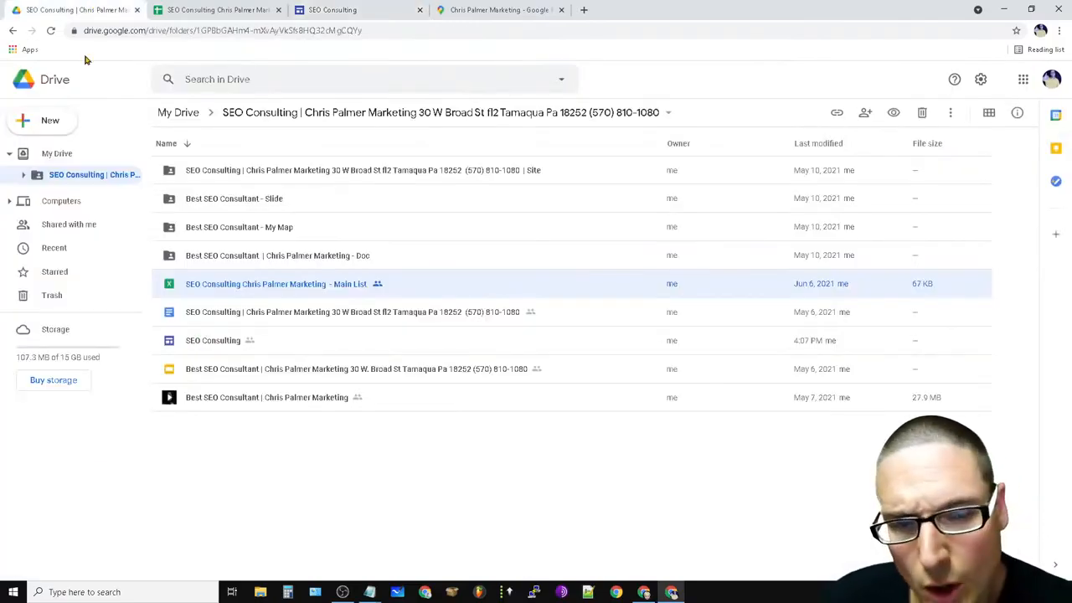
click(24, 175)
click(102, 212)
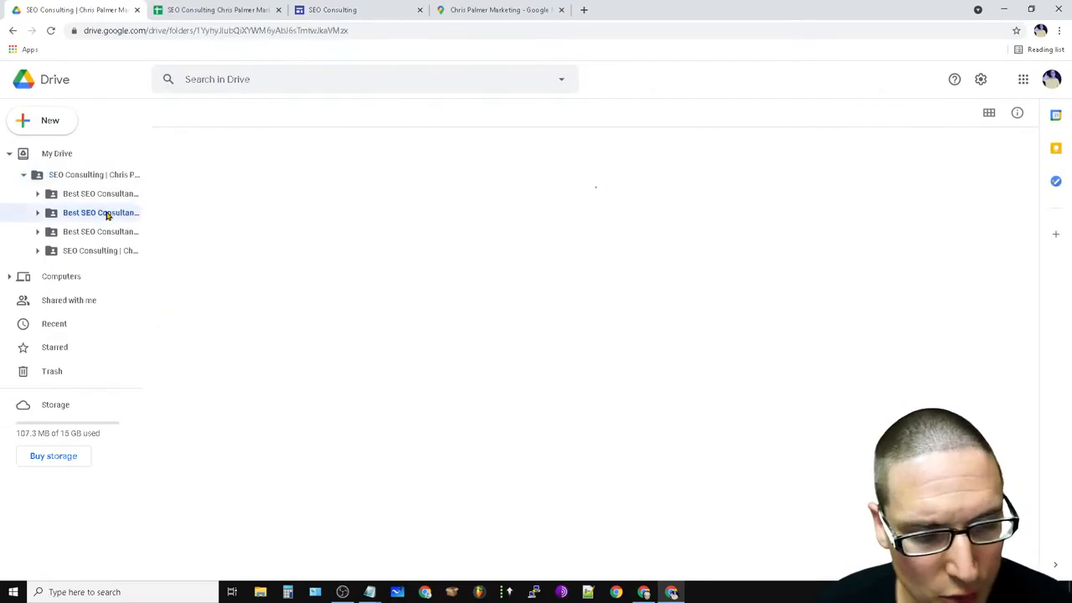
click(83, 231)
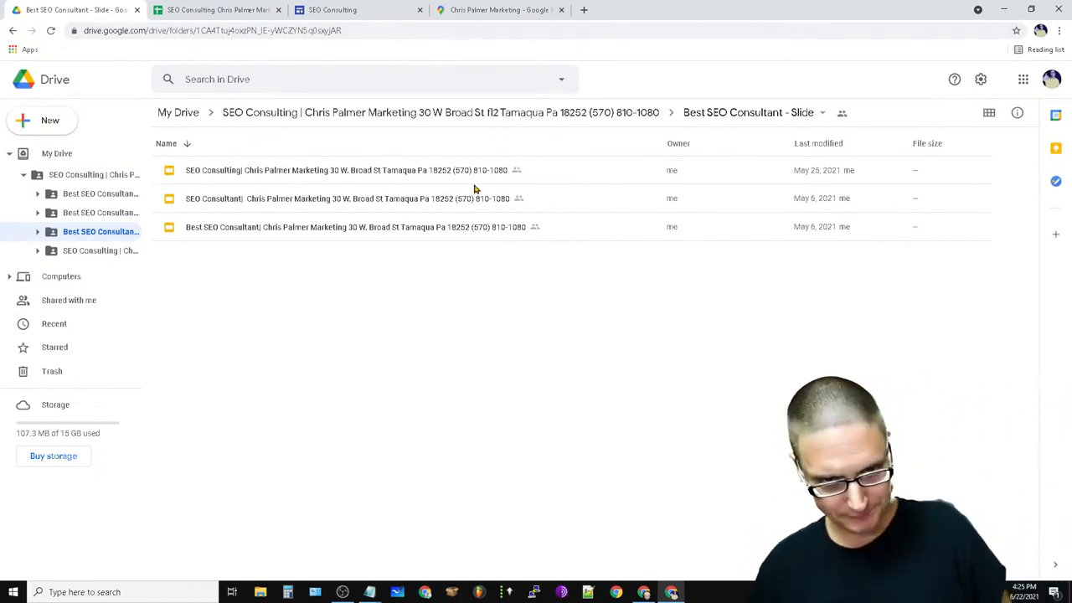
Bring up the shareable link of the first SEO Consulting presentation in the slide folder.
click(312, 175)
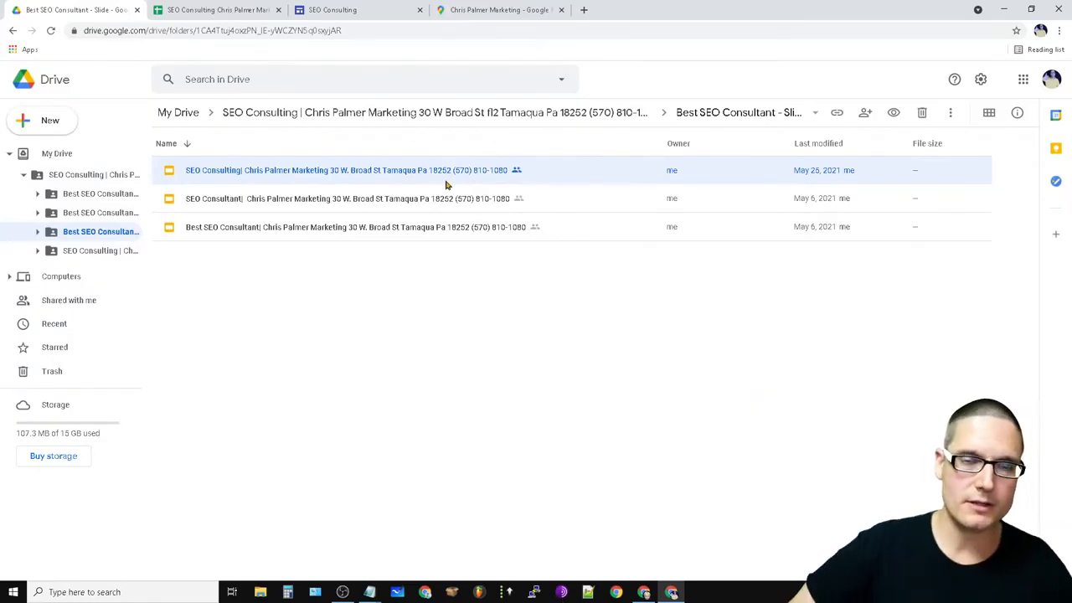
right_click(369, 171)
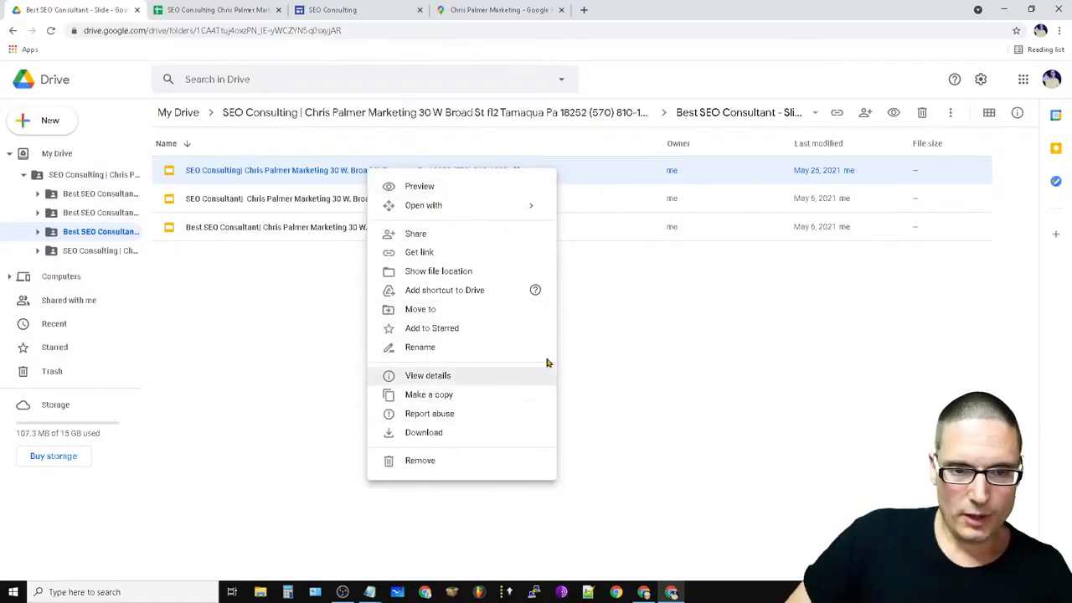
click(450, 260)
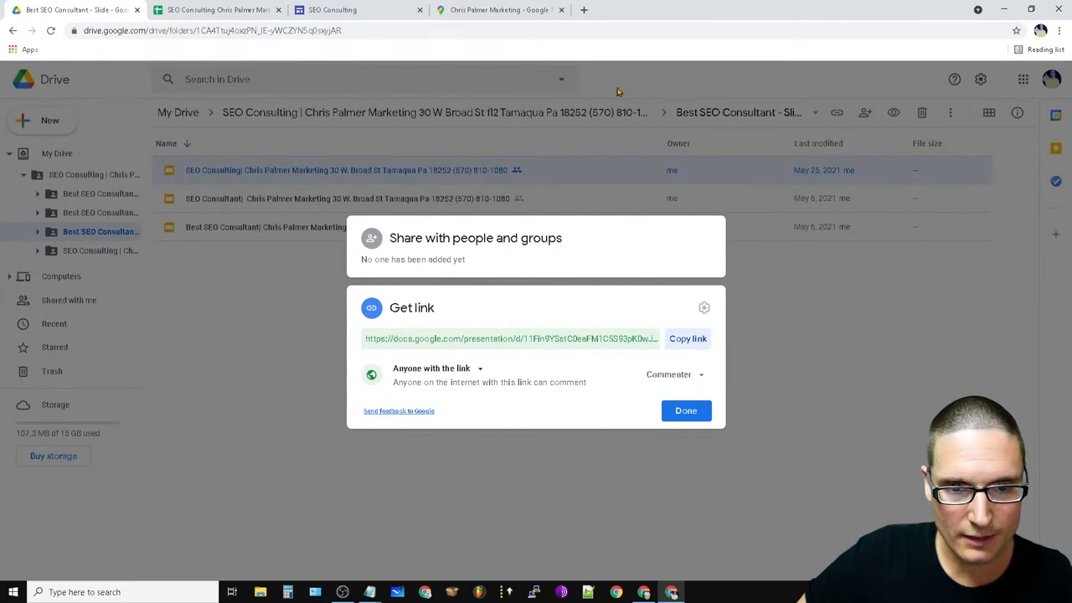
Search Google in a new browser tab for "w3 school embed code".
click(582, 10)
click(560, 247)
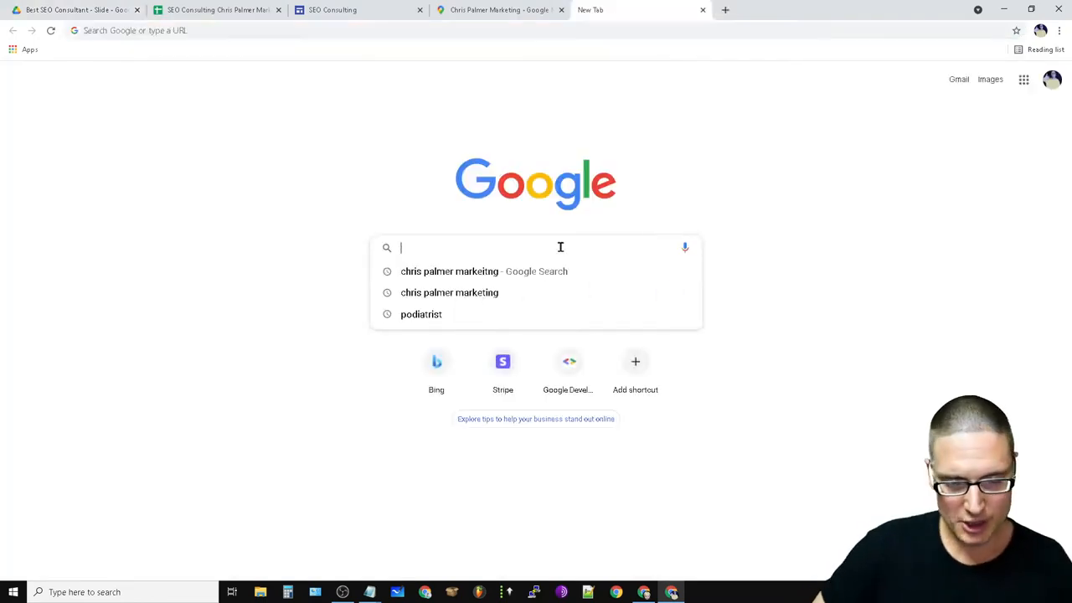
click(729, 234)
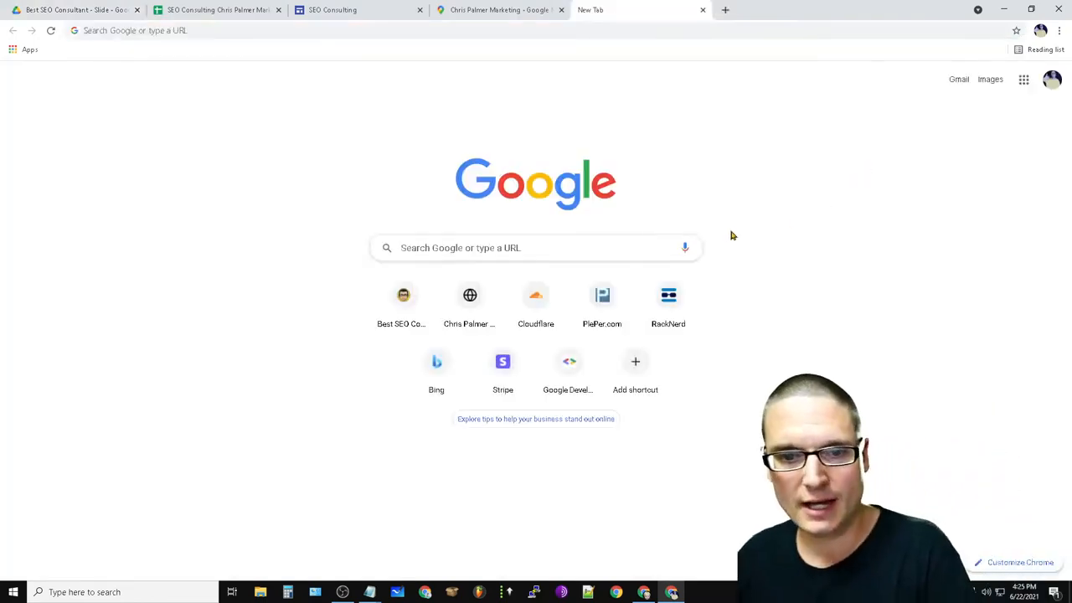
click(591, 249)
click(555, 225)
click(528, 241)
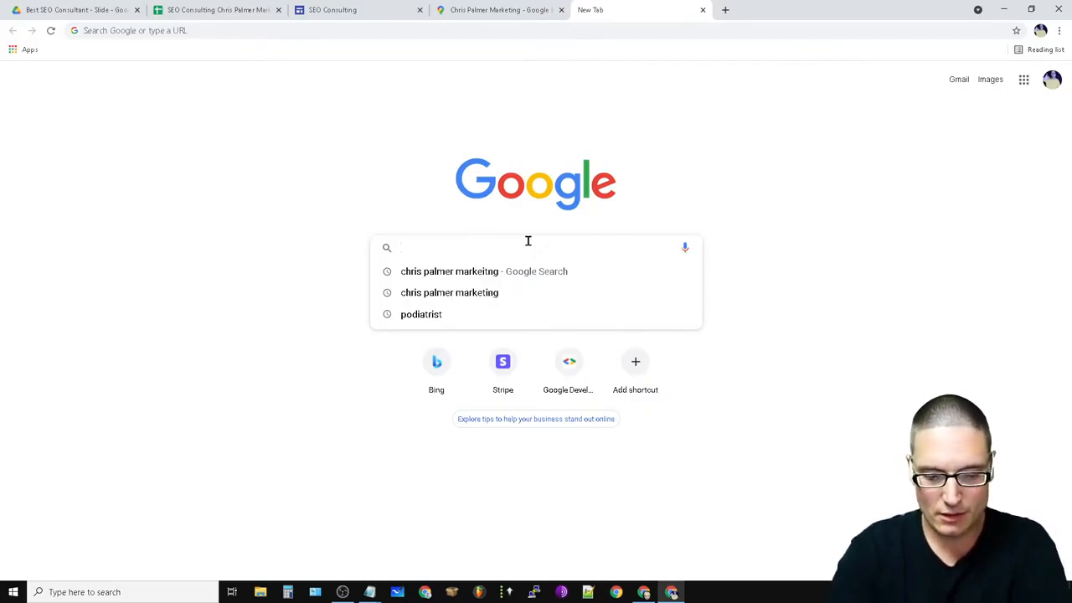
text(w3 school embed code)
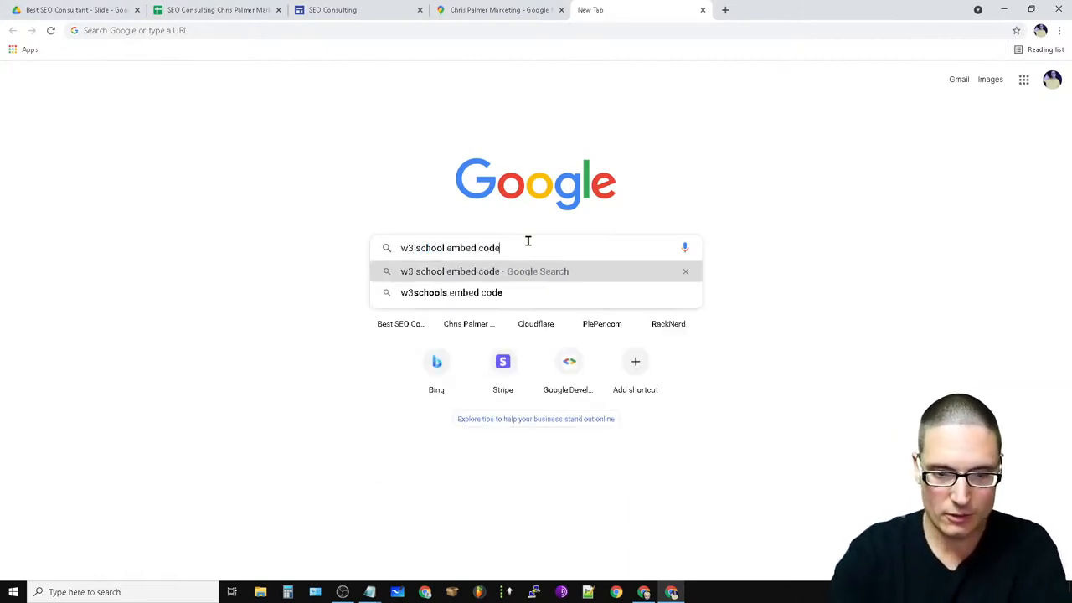
key(Return)
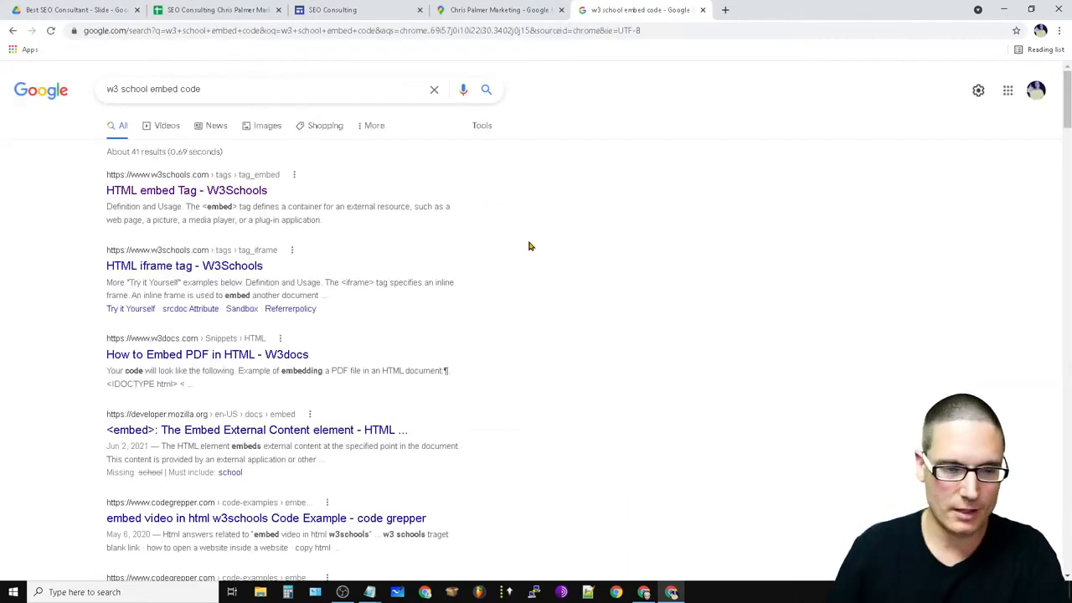
Open the W3Schools "HTML embed Tag" page and examine its embed code examples, suggestions and attributes.
click(191, 190)
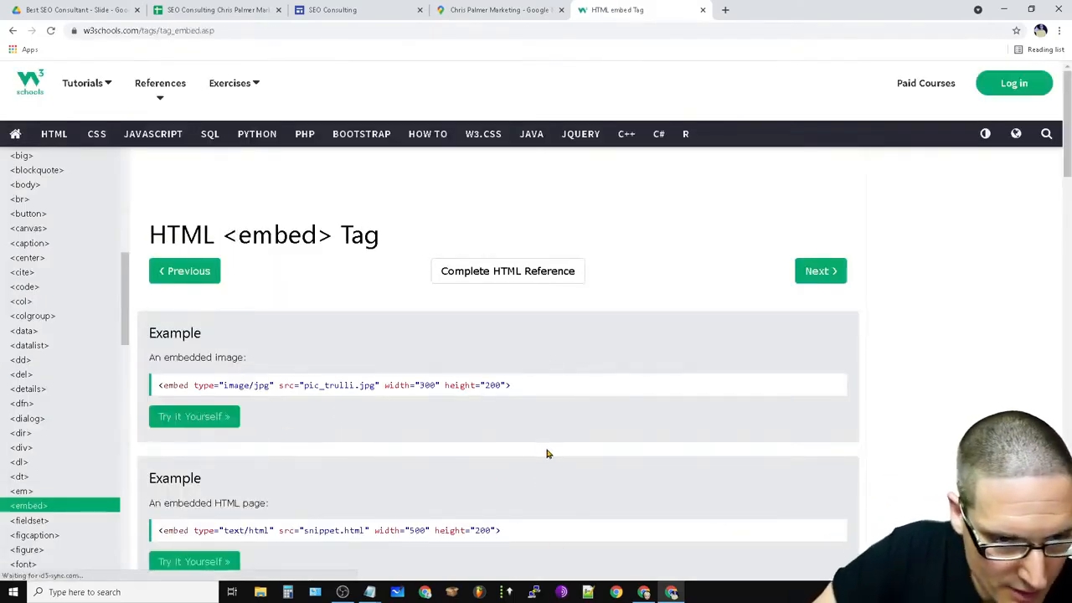
scroll(546, 453, down, 2)
scroll(371, 490, down, 2)
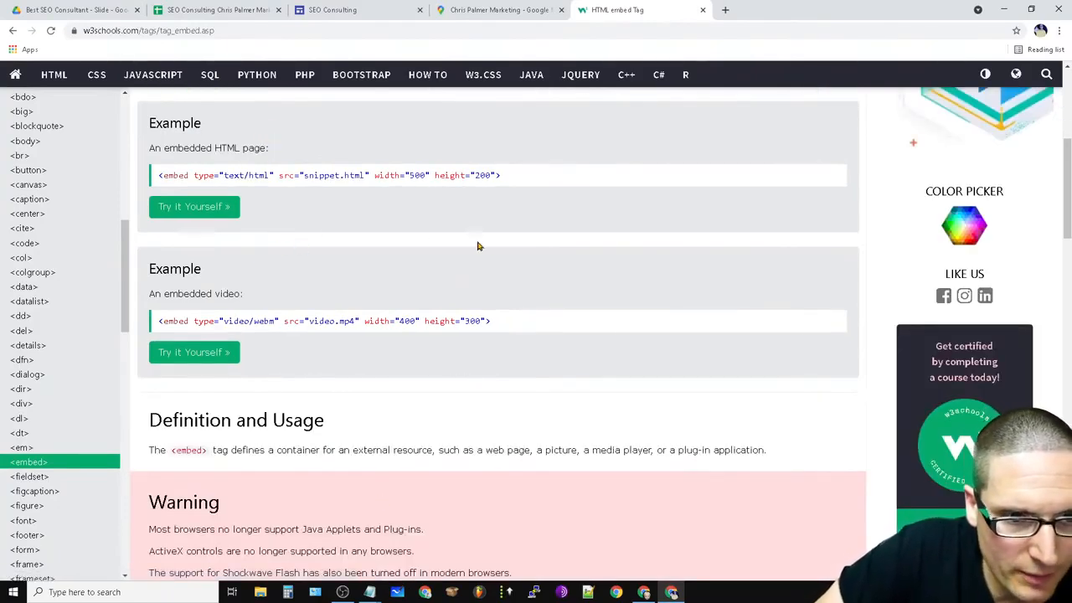
scroll(550, 310, up, 6)
scroll(547, 325, down, 14)
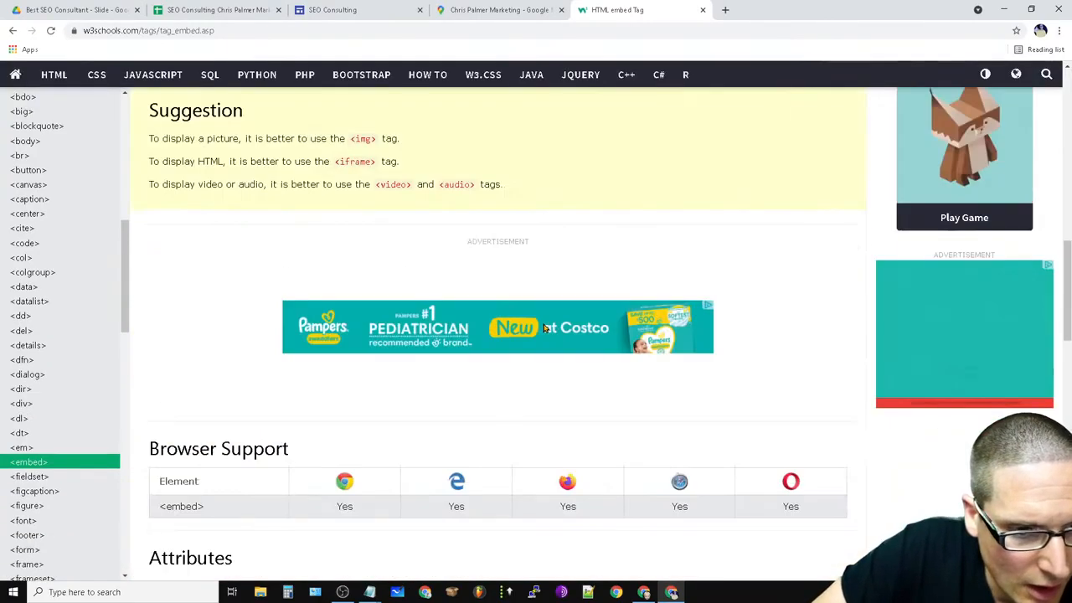
scroll(502, 486, down, 6)
scroll(507, 491, down, 4)
scroll(507, 490, up, 15)
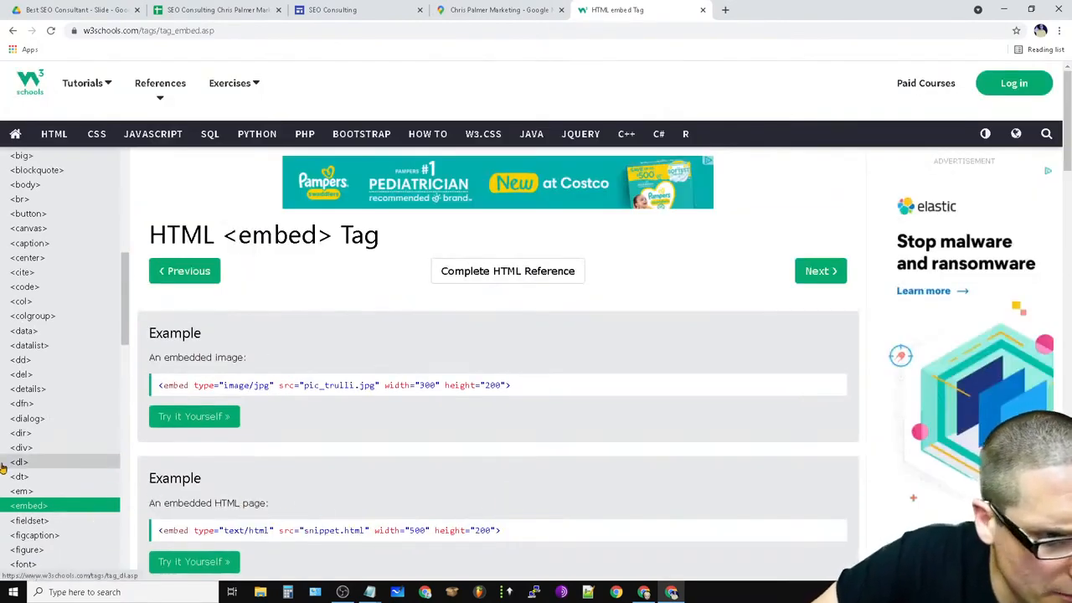
Open the W3Schools HTML Tutorial page and scan it for embed code.
click(55, 133)
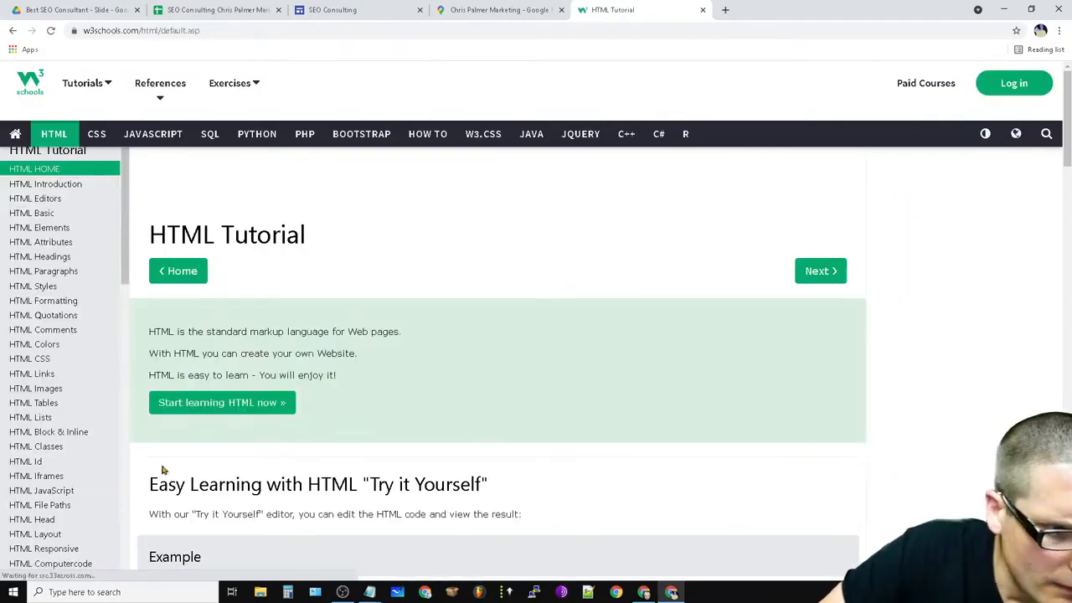
scroll(92, 418, down, 5)
scroll(83, 466, down, 5)
scroll(83, 467, up, 15)
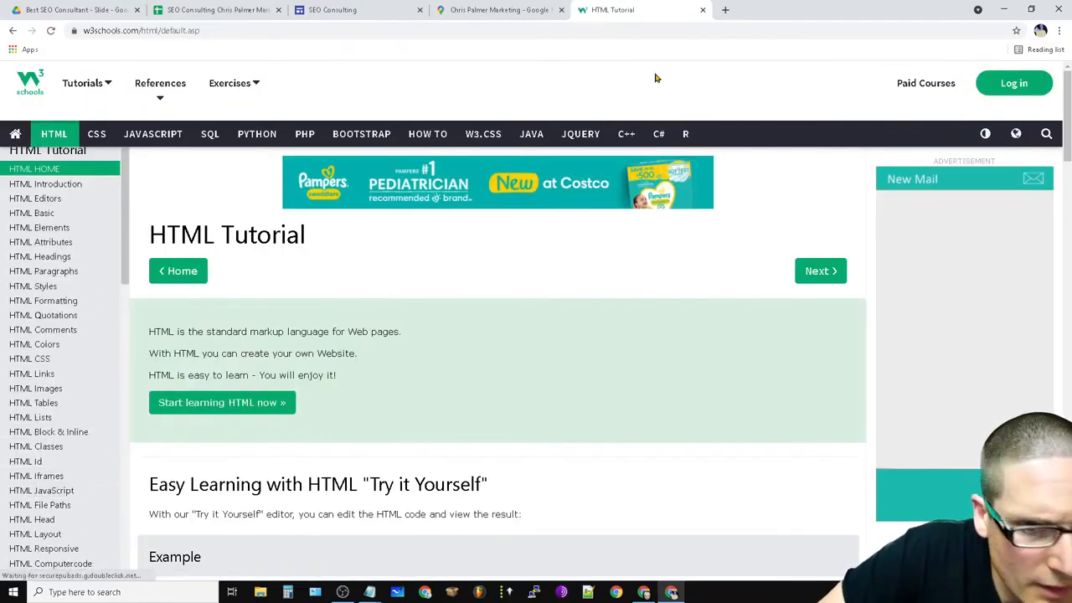
Go to Google and search for "src= embed code".
click(363, 31)
text(google)
key(Return)
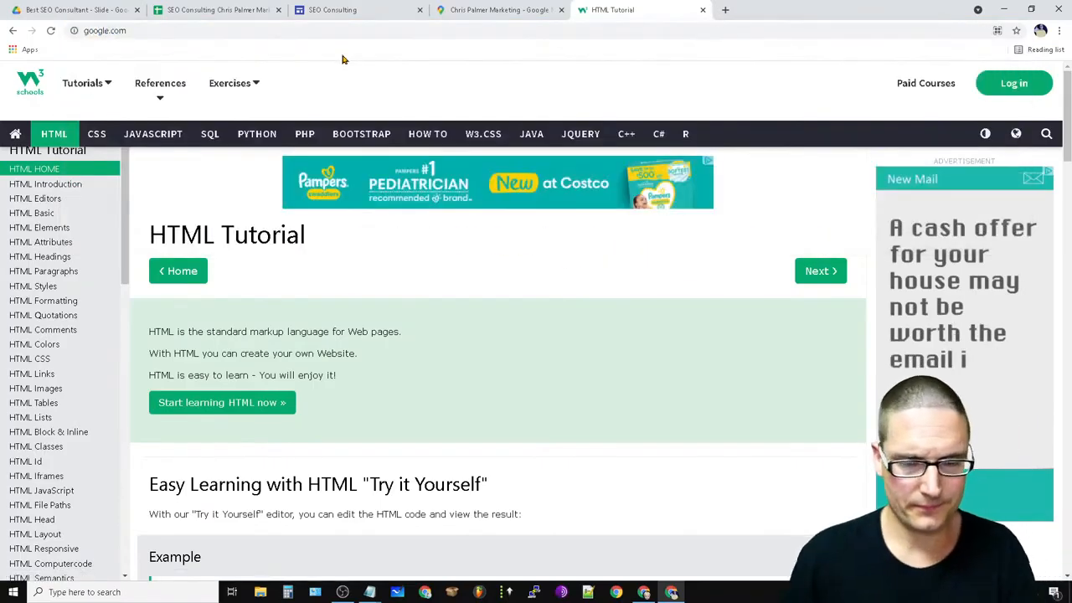
click(451, 297)
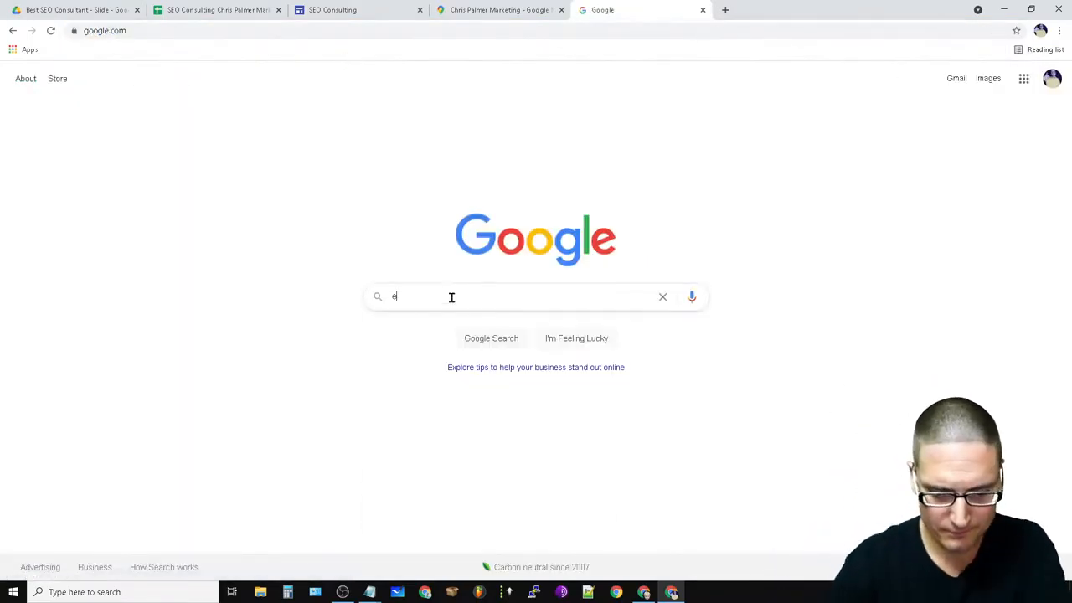
key(BackSpace)
text(sr)
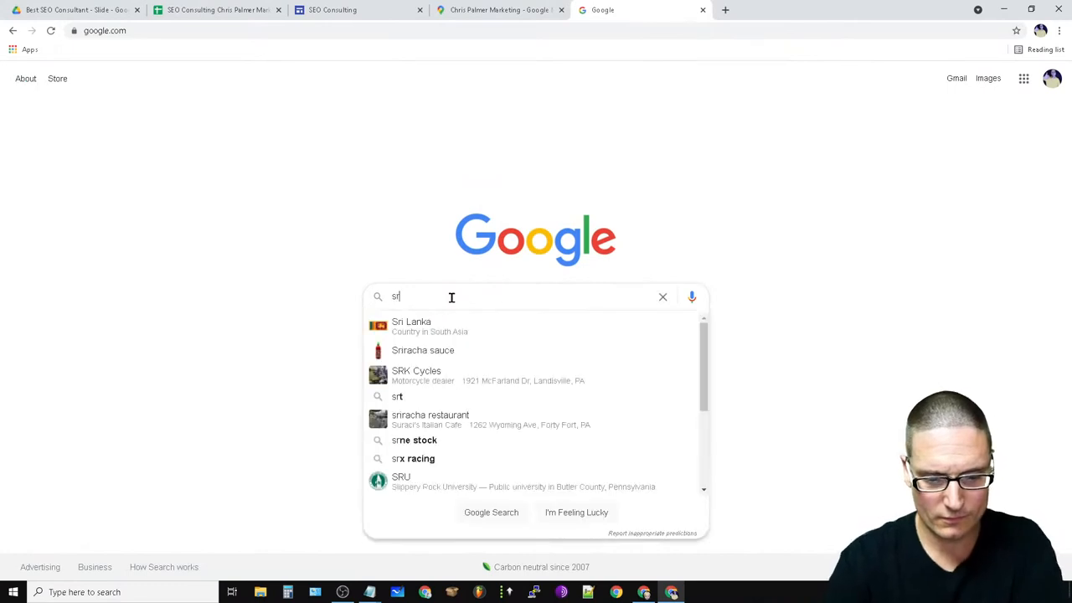
text(c= em)
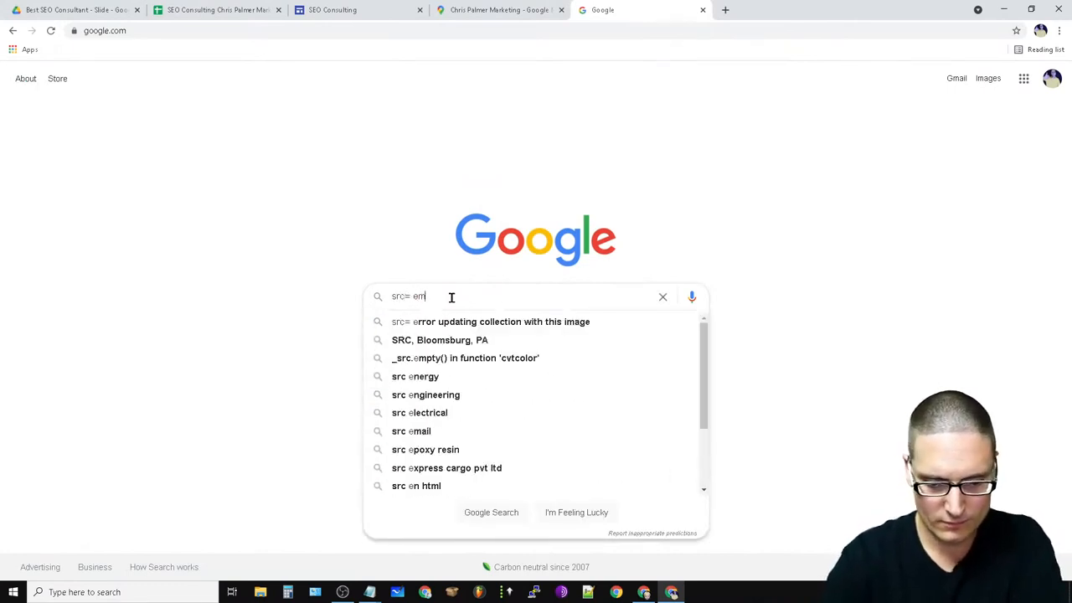
text(bed code)
key(Return)
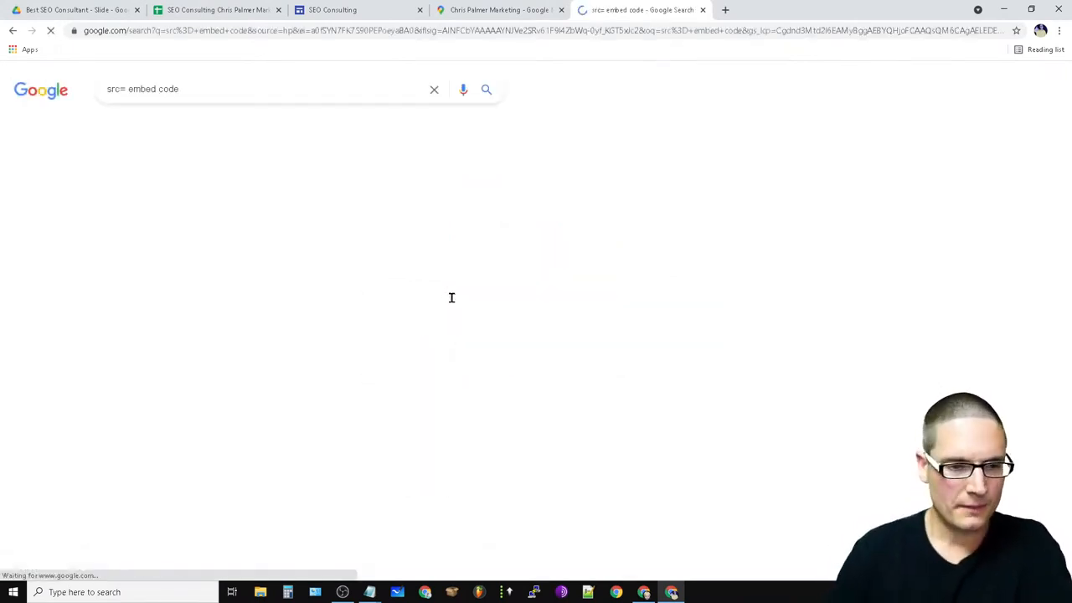
Open the GeeksforGeeks page on the HTML embed src attribute, check its example and copy the syntax line <embed src="URL">.
click(265, 250)
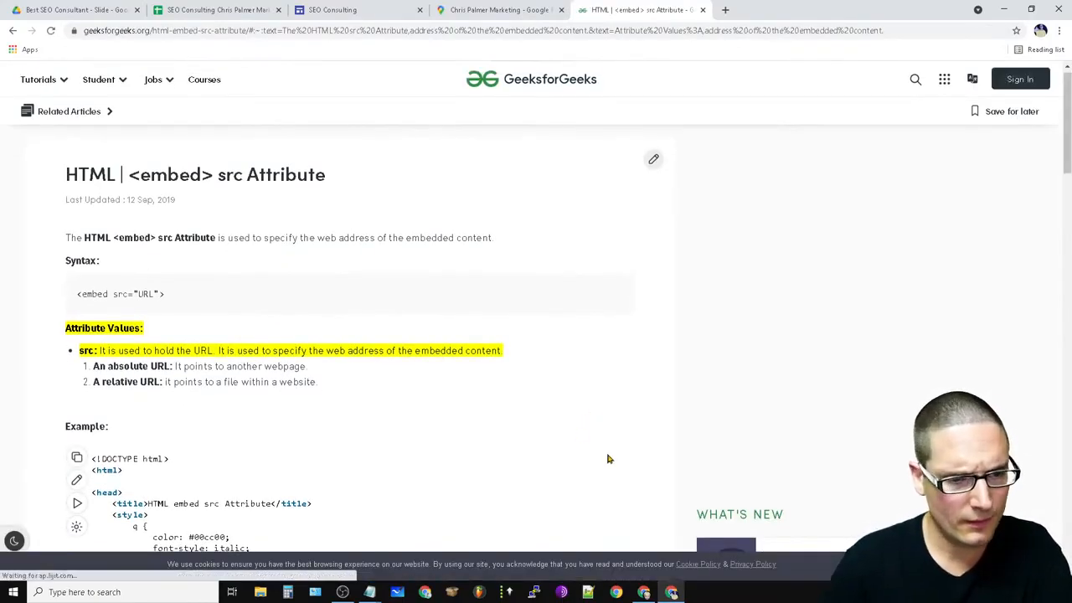
scroll(609, 459, down, 4)
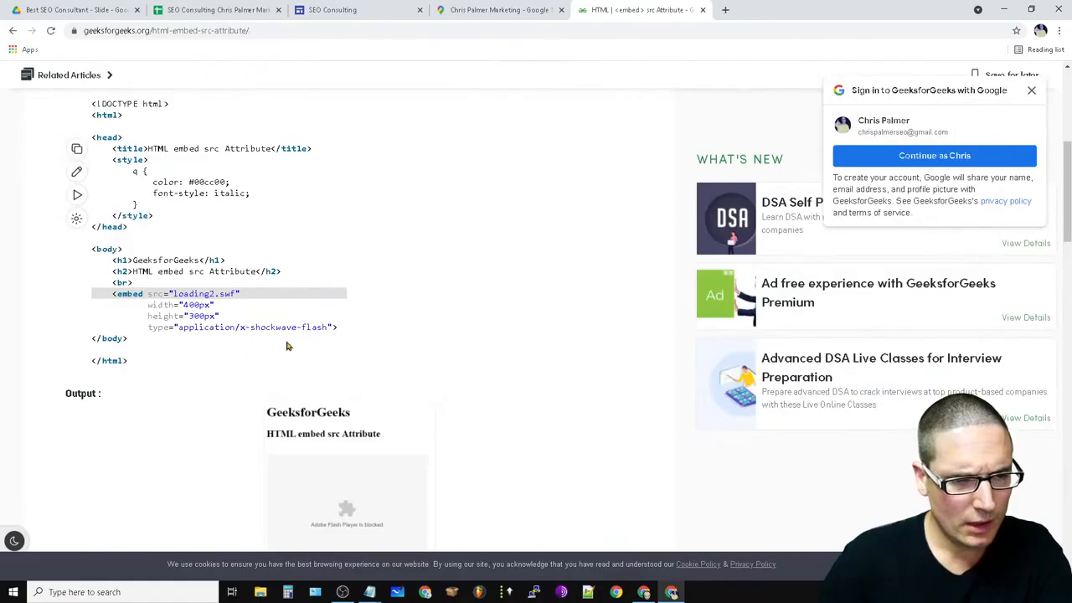
scroll(269, 347, down, 8)
scroll(355, 466, up, 12)
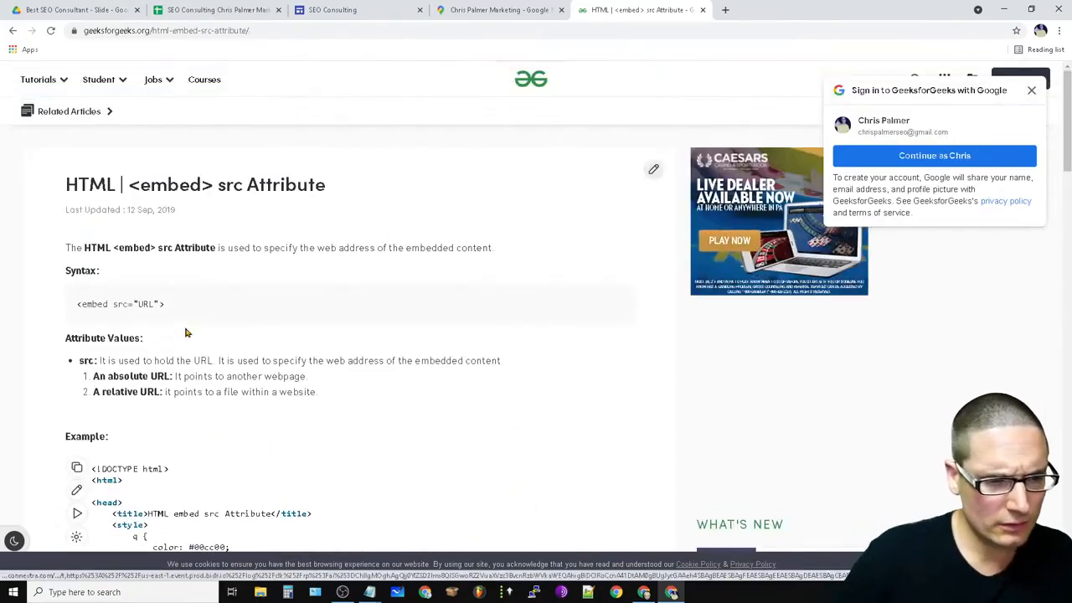
drag(165, 304, 58, 323)
right_click(79, 307)
click(109, 318)
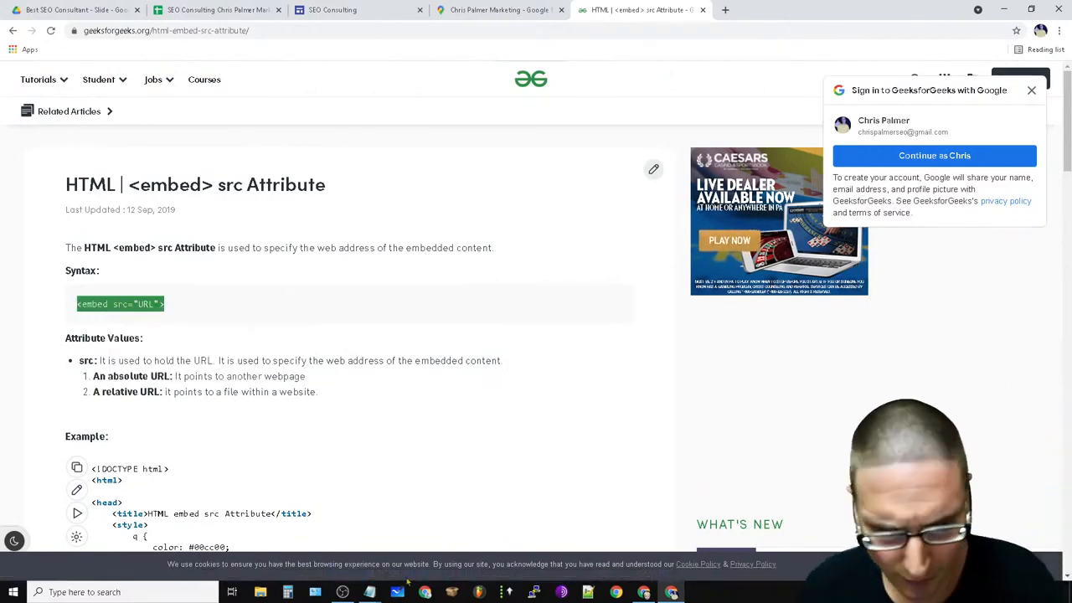
Paste the copied embed syntax into a new Notepad document.
right_click(369, 592)
click(335, 528)
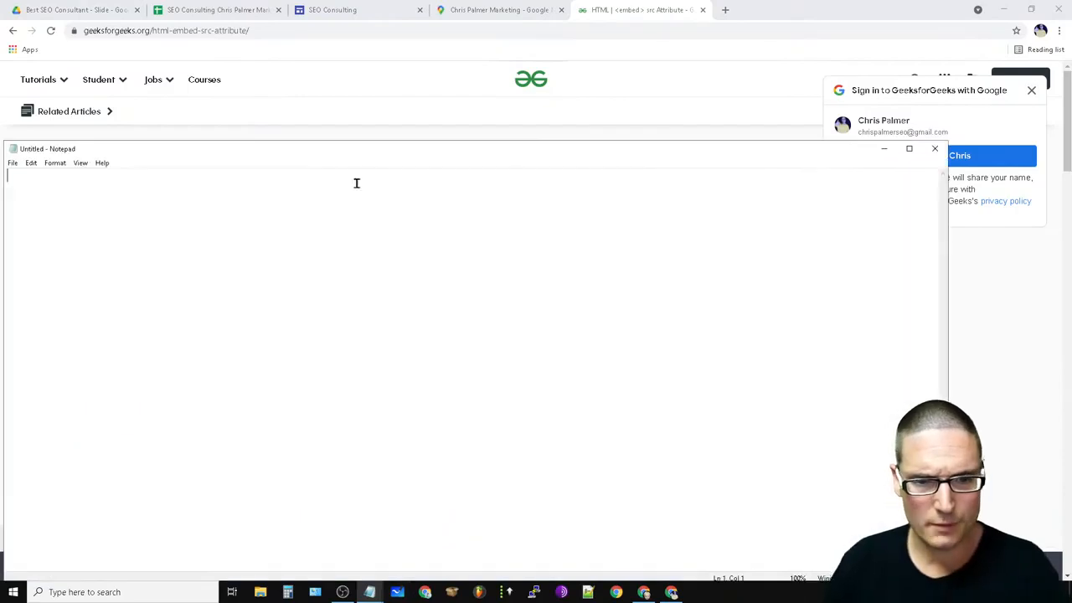
right_click(148, 191)
click(196, 242)
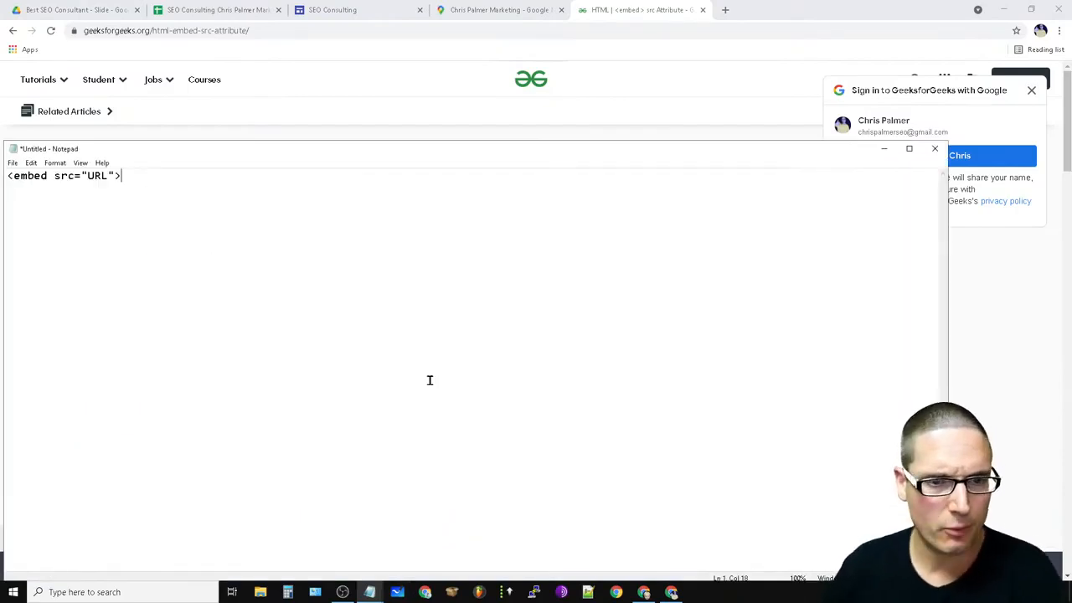
Close the presentation's sharing dialog in Google Drive and return to the SEO Consulting site in Google Sites.
click(63, 11)
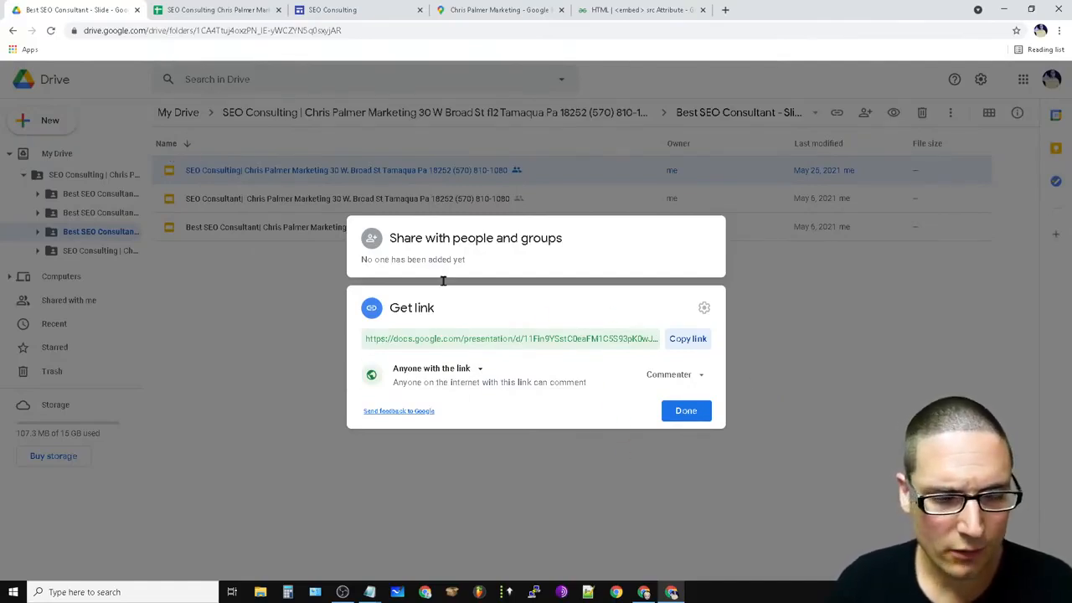
click(889, 381)
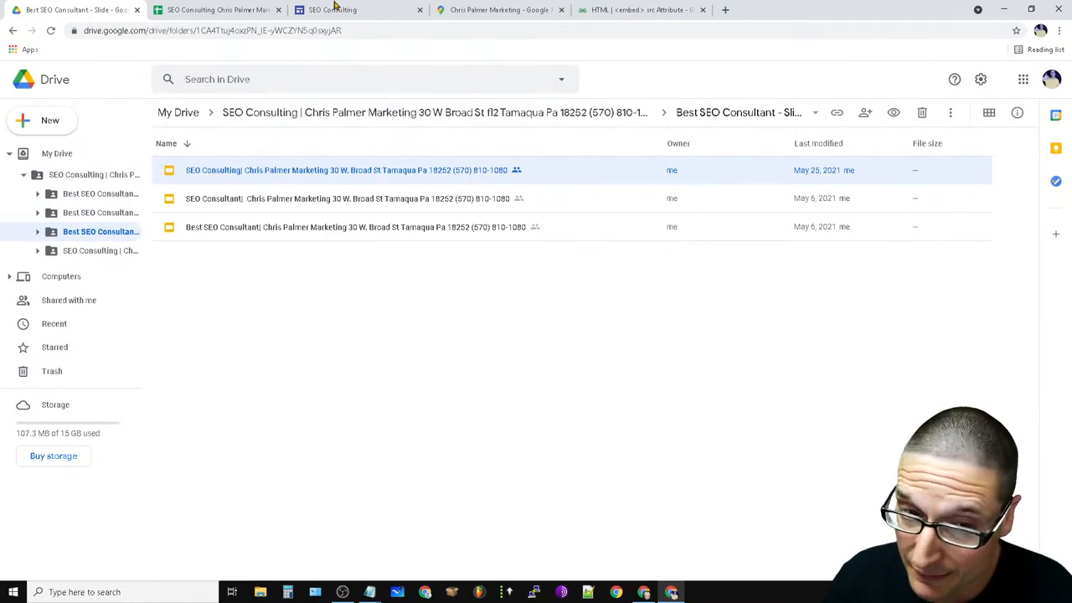
click(346, 9)
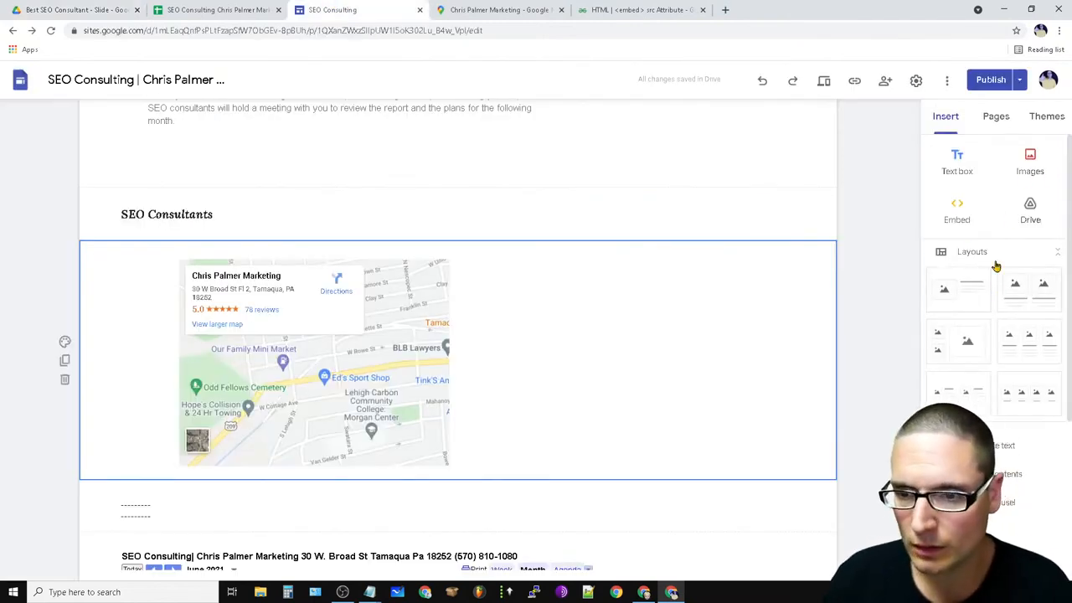
Insert the "LOVE SEO?" SEO Consulting presentation from Google Slides below the map and stretch it to the full content width.
scroll(1034, 452, down, 2)
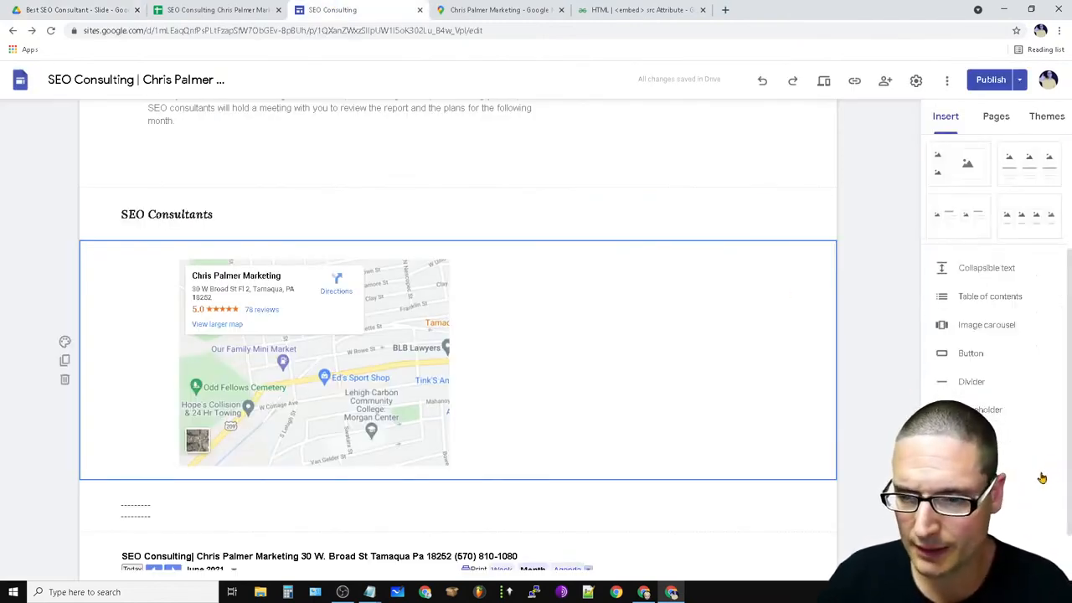
scroll(1000, 242, down, 1)
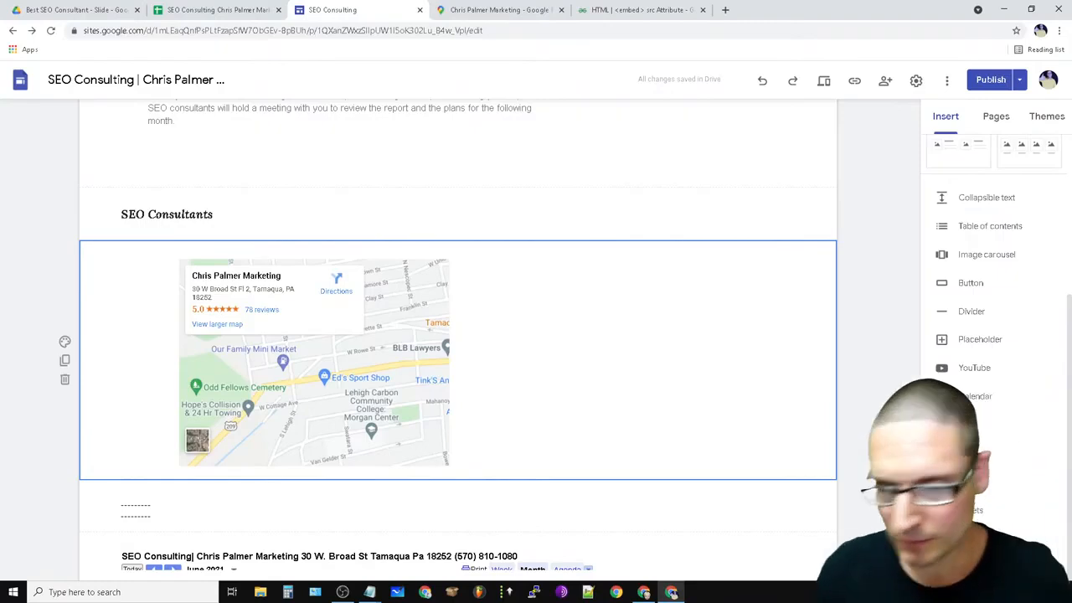
click(970, 481)
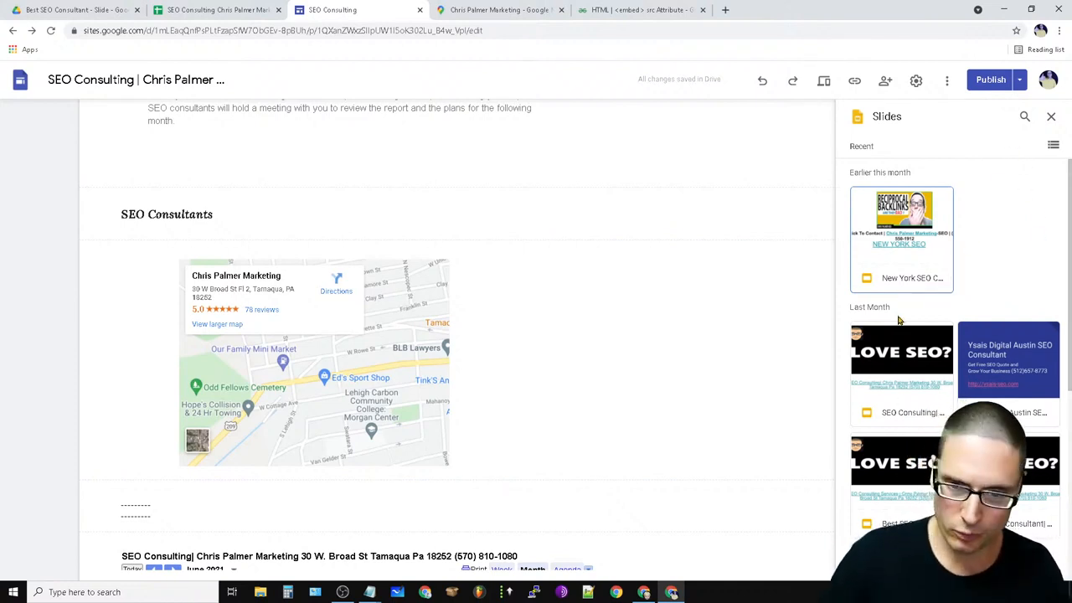
click(891, 348)
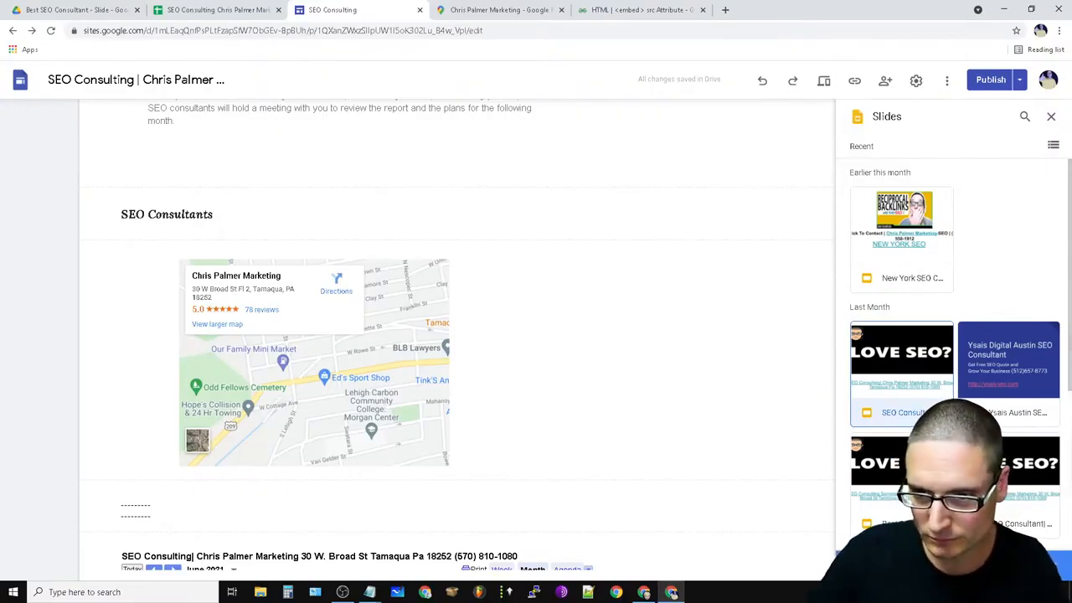
click(1038, 564)
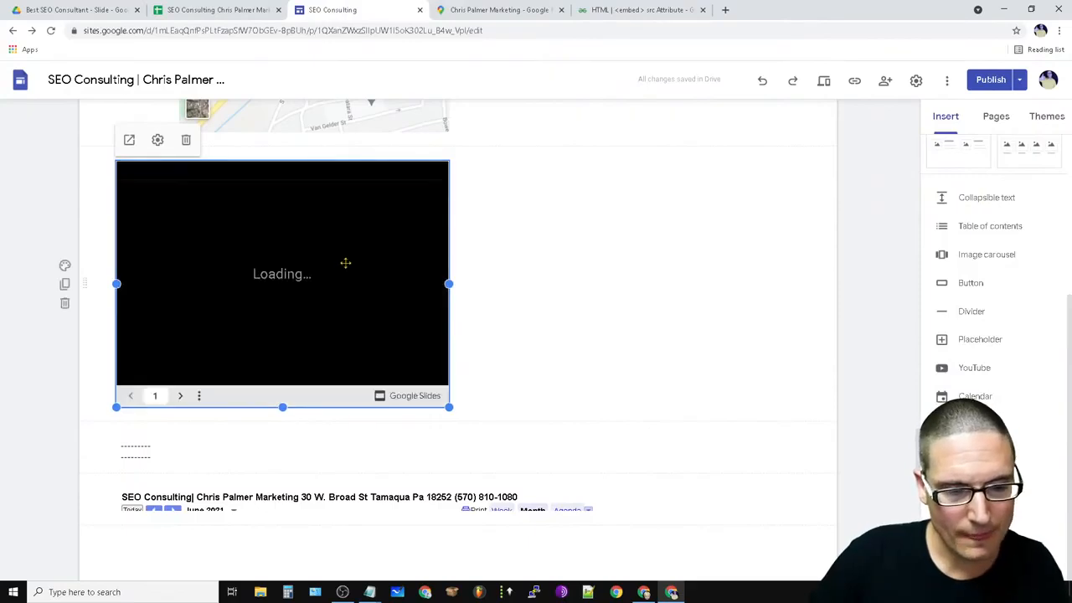
drag(447, 285, 826, 338)
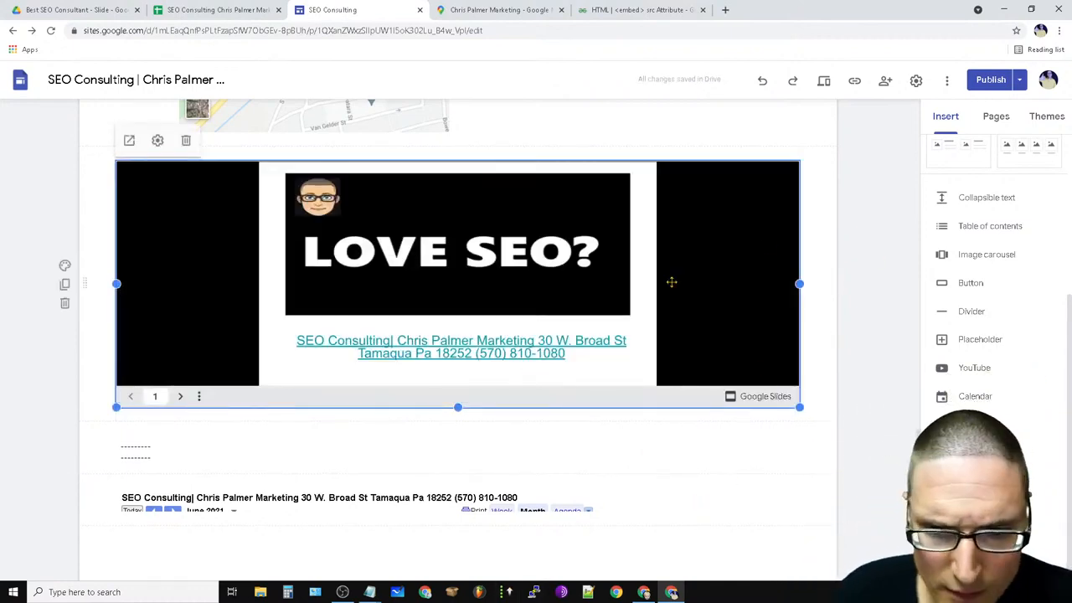
Check the embedded presentation's playback settings without changing them, and review the map, slide and calendar sections of the page.
click(157, 140)
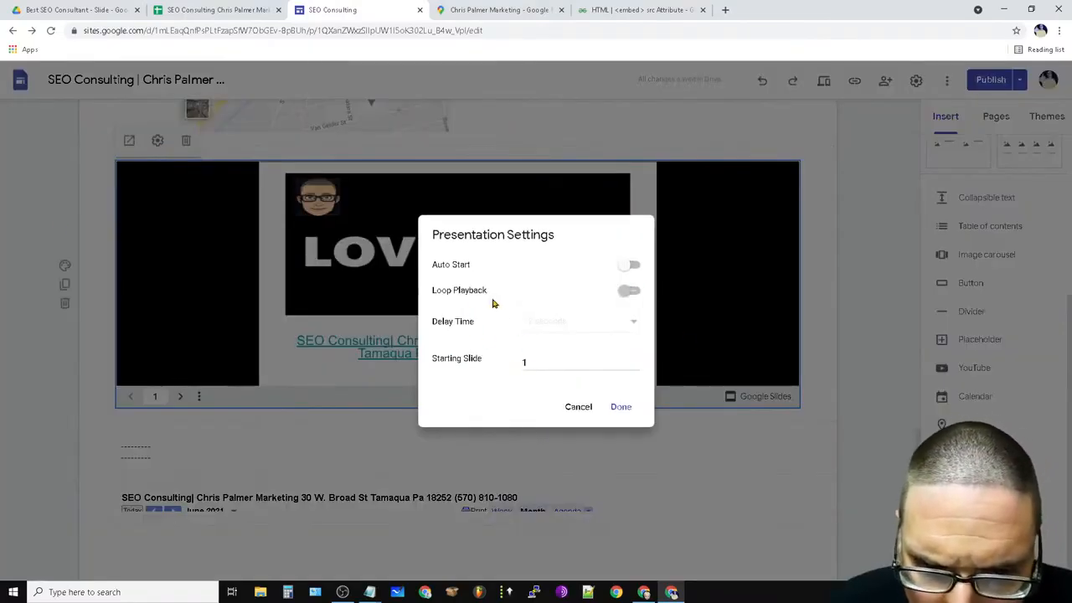
click(577, 407)
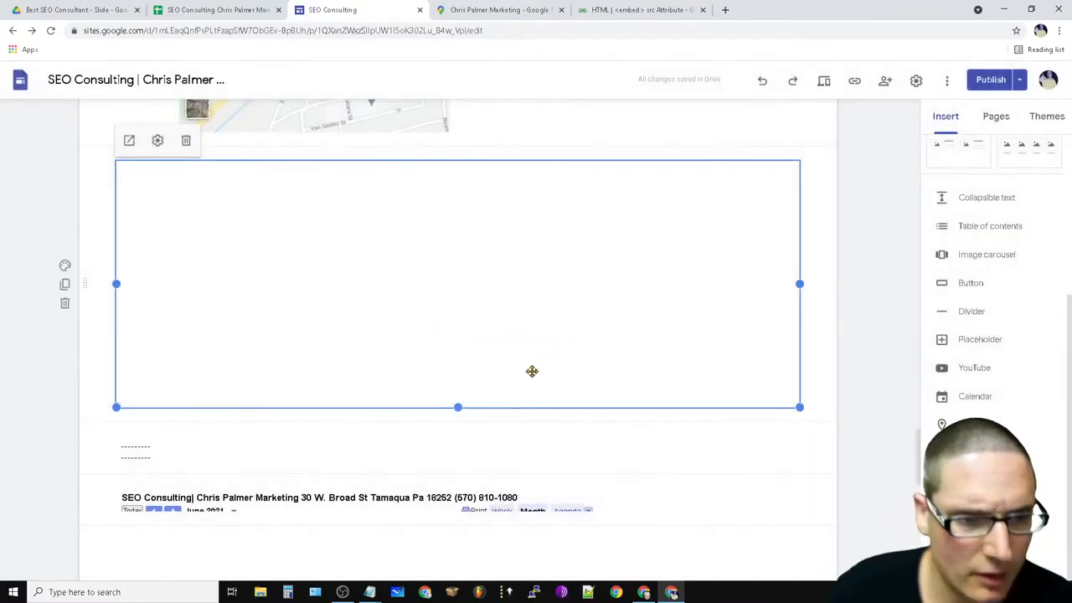
scroll(373, 368, up, 4)
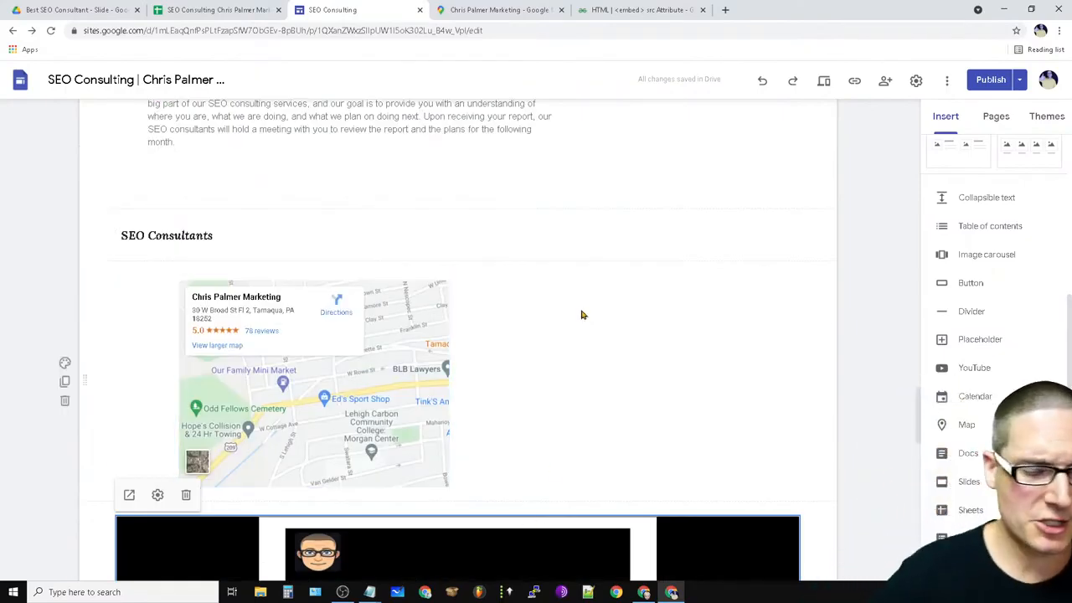
click(654, 448)
scroll(578, 468, down, 6)
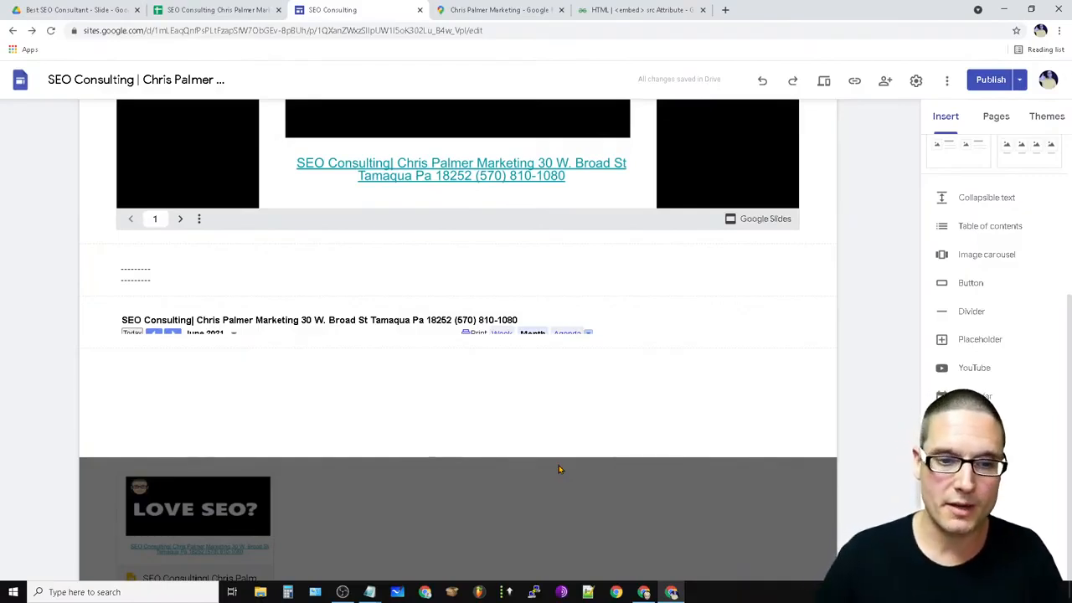
click(633, 341)
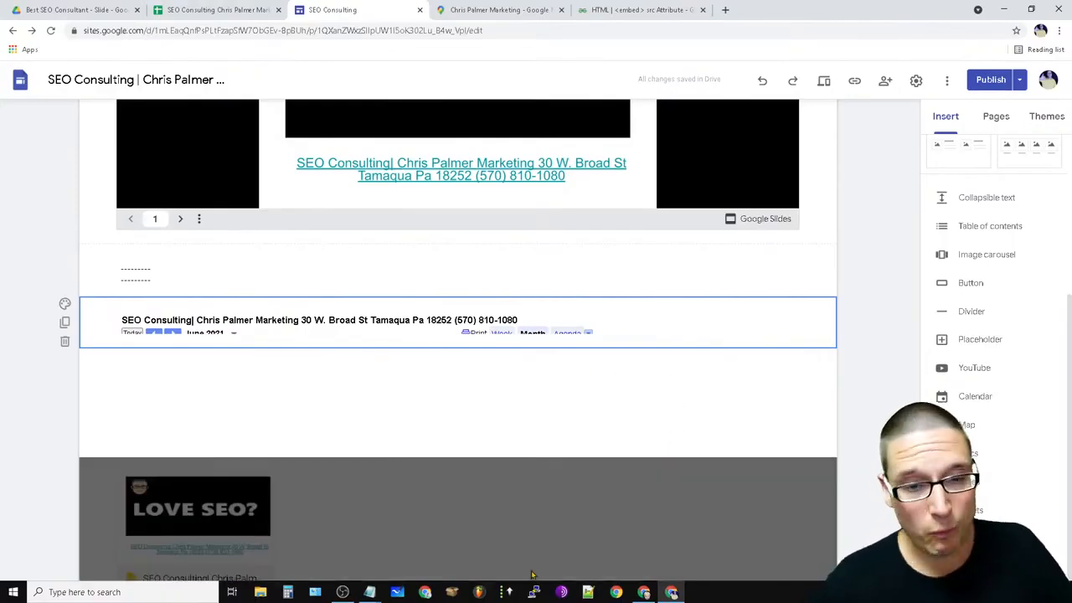
Close the GeeksforGeeks page and return to the SEO Consulting site editor.
click(650, 8)
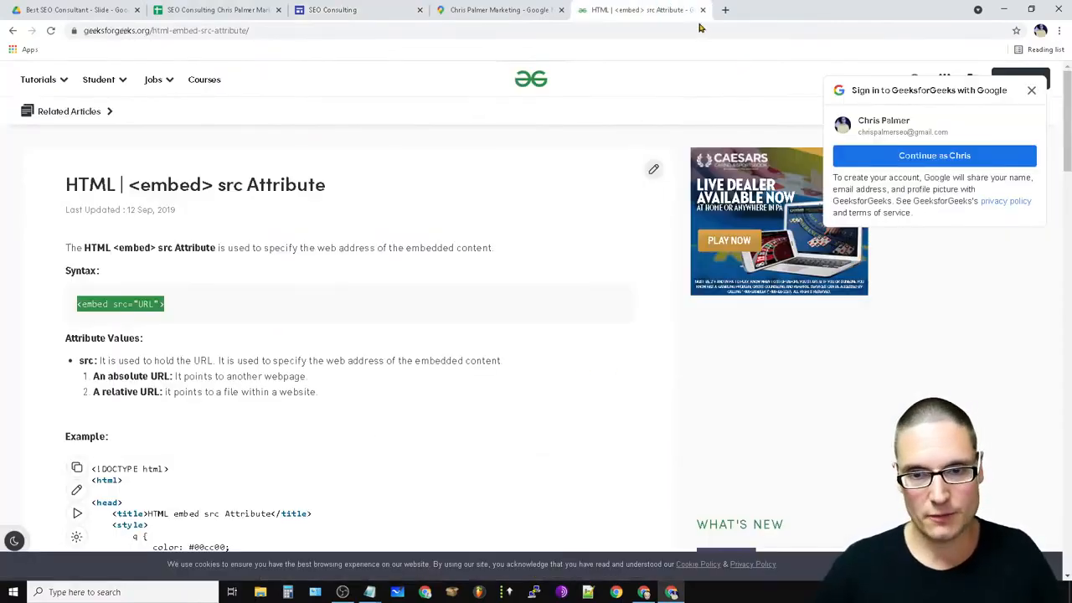
click(703, 10)
click(343, 9)
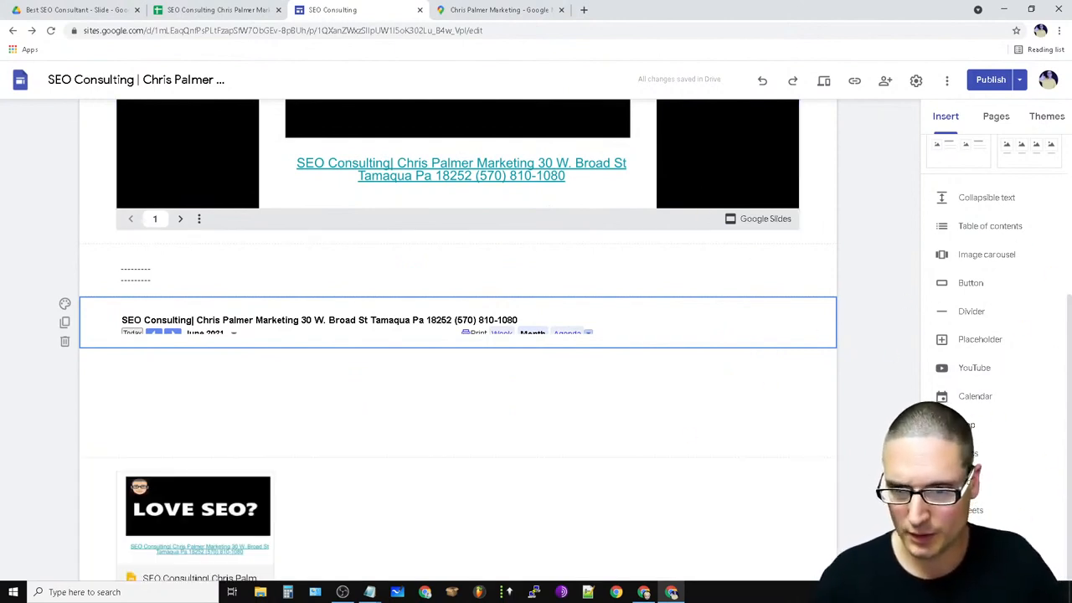
Insert the "Internet Marketing Service" map from My Maps below the calendar and stretch it to the full content width.
click(984, 427)
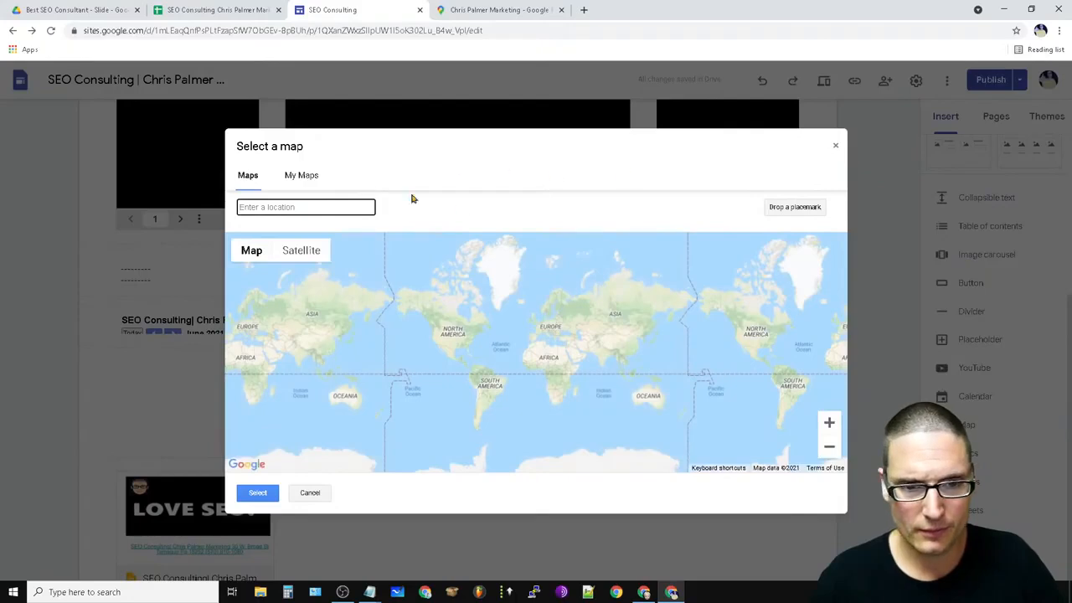
click(291, 175)
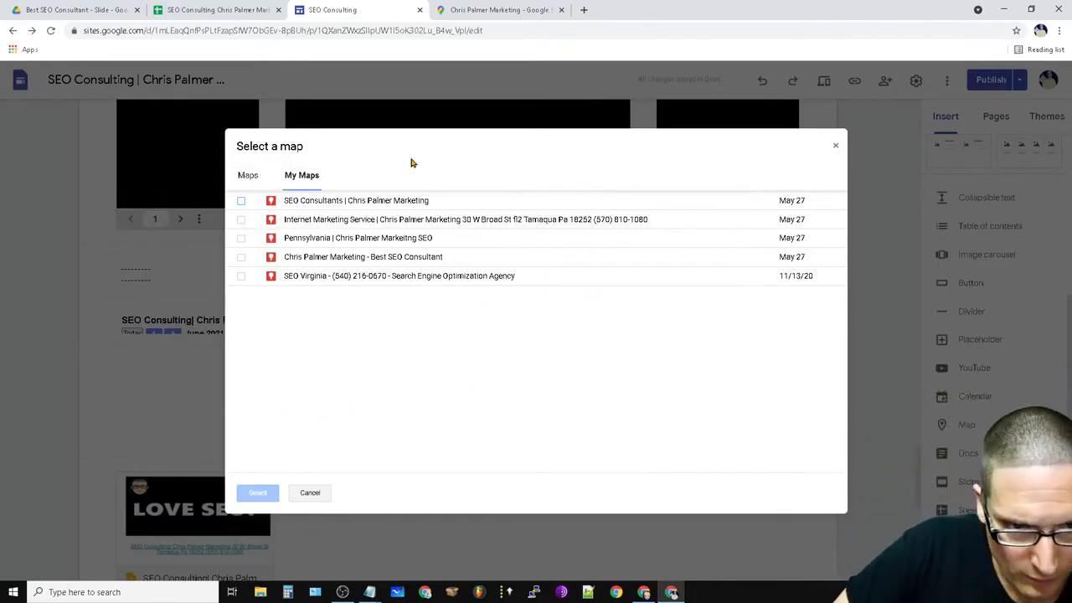
click(242, 220)
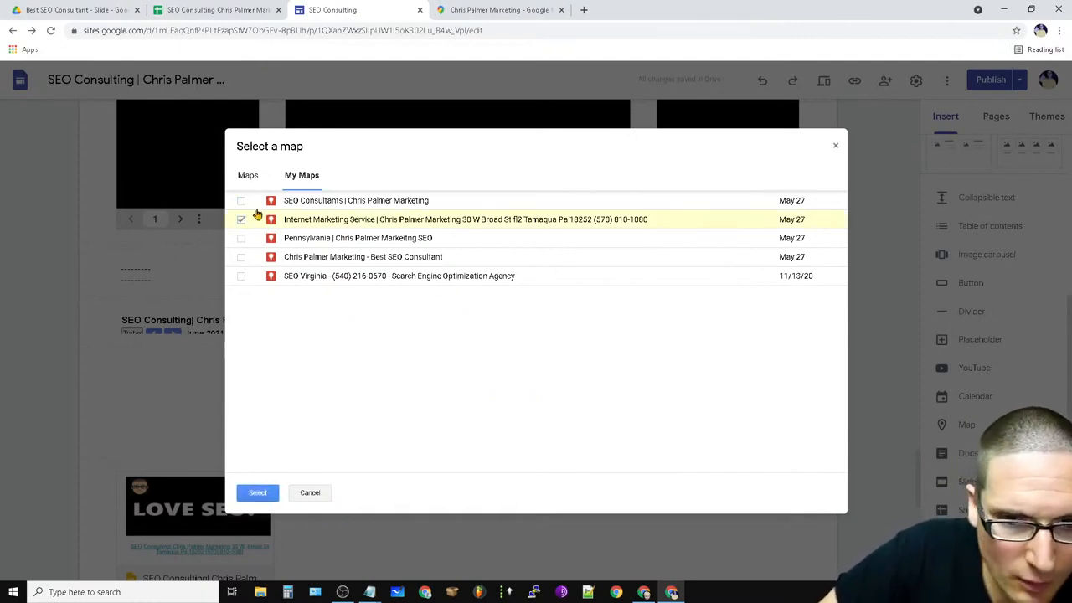
click(257, 492)
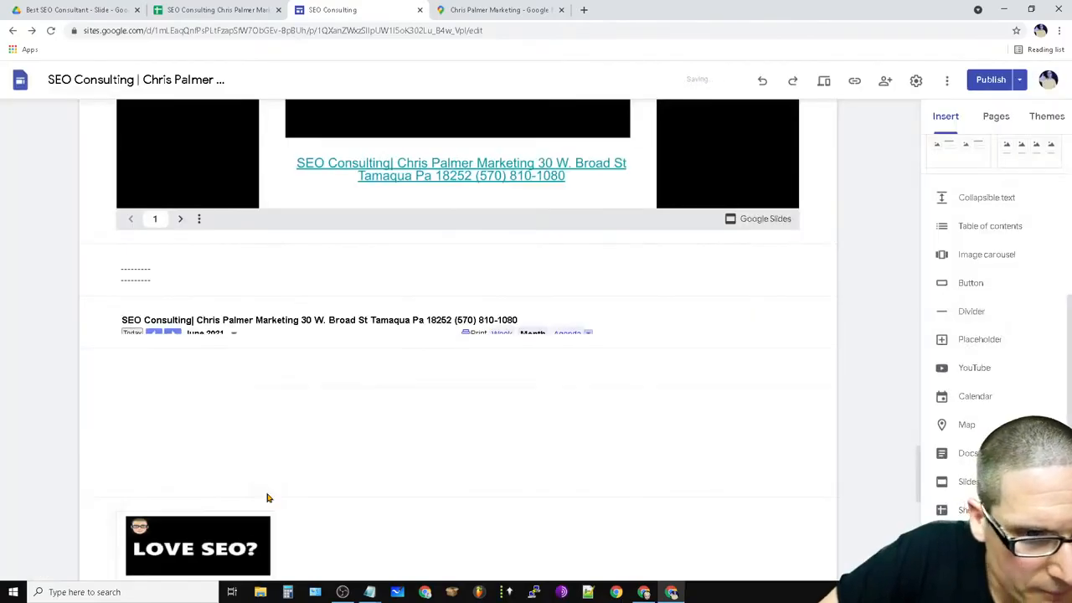
drag(450, 407, 800, 317)
drag(803, 316, 805, 317)
Delete the "SEO Consultants" My Maps embed between the calendar and the Internet Marketing Service map.
scroll(502, 452, up, 7)
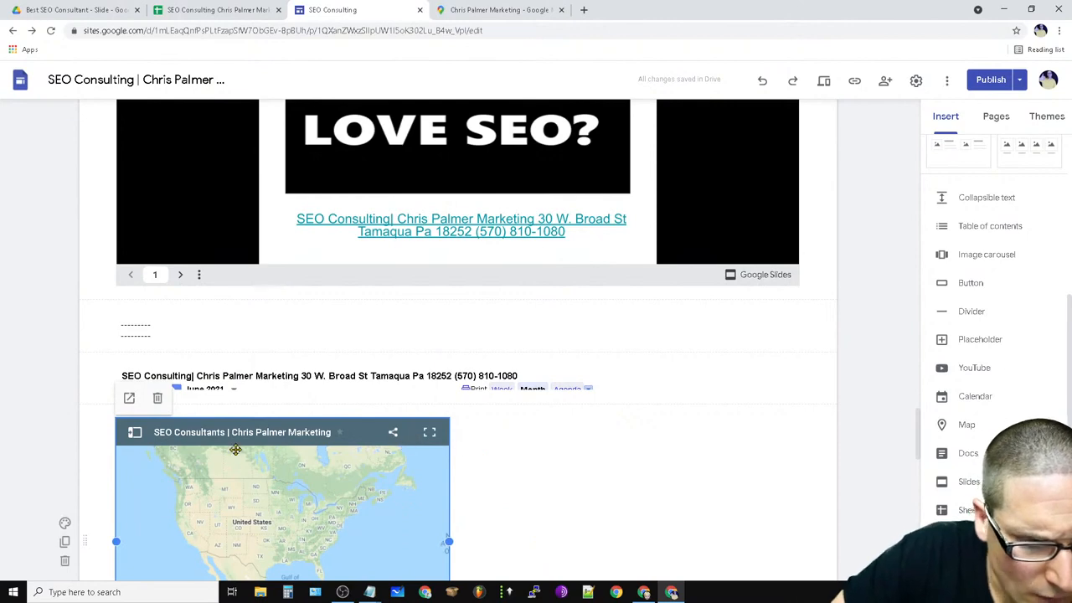
click(157, 400)
scroll(447, 486, down, 2)
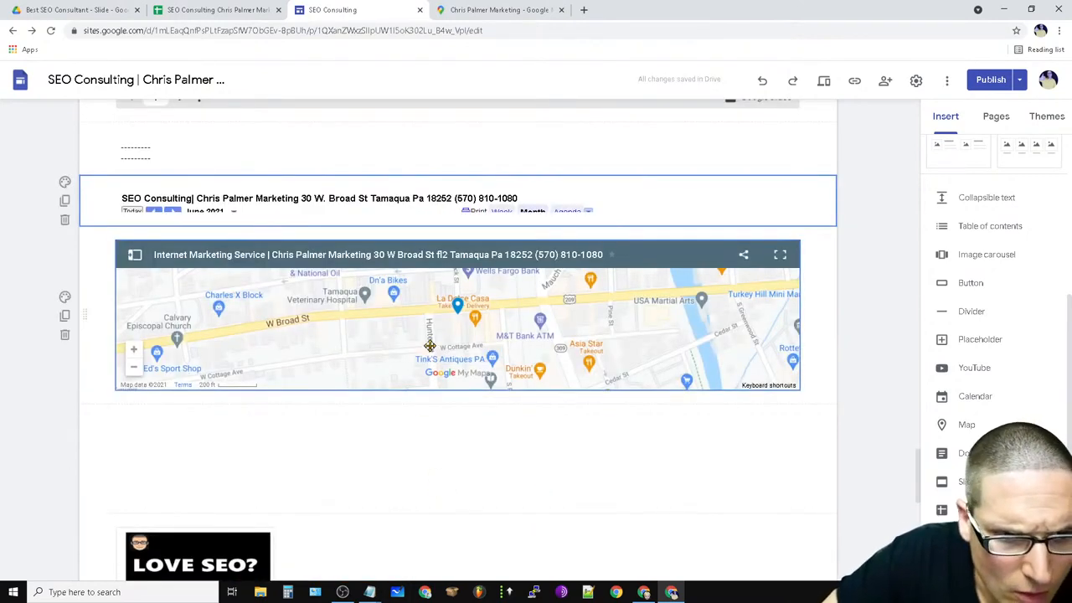
Enlarge the embedded Internet Marketing Service map slightly in height, keeping its full content width.
click(754, 368)
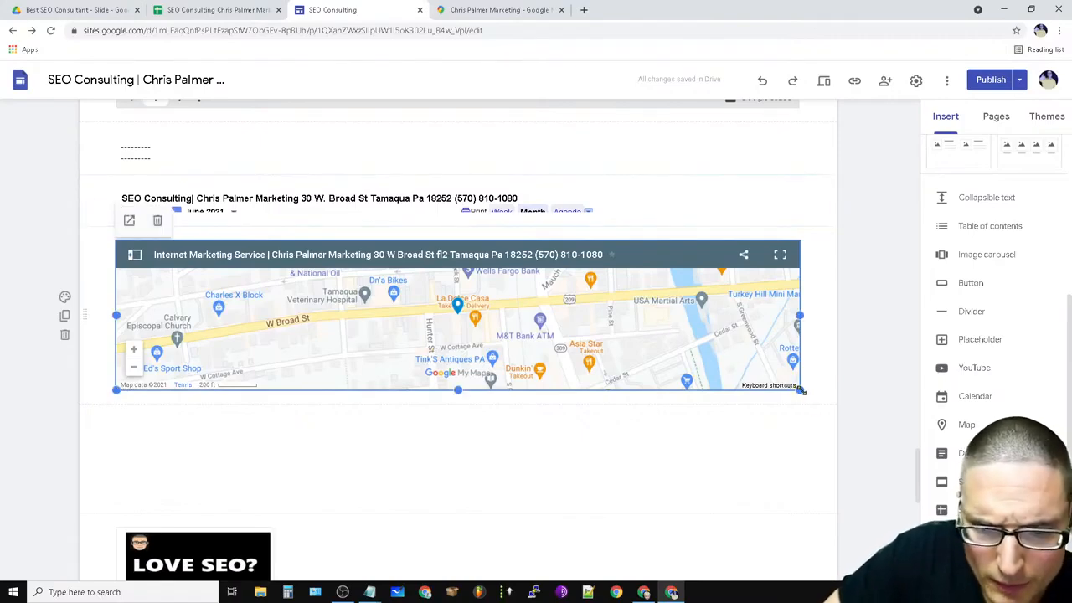
drag(812, 401, 825, 411)
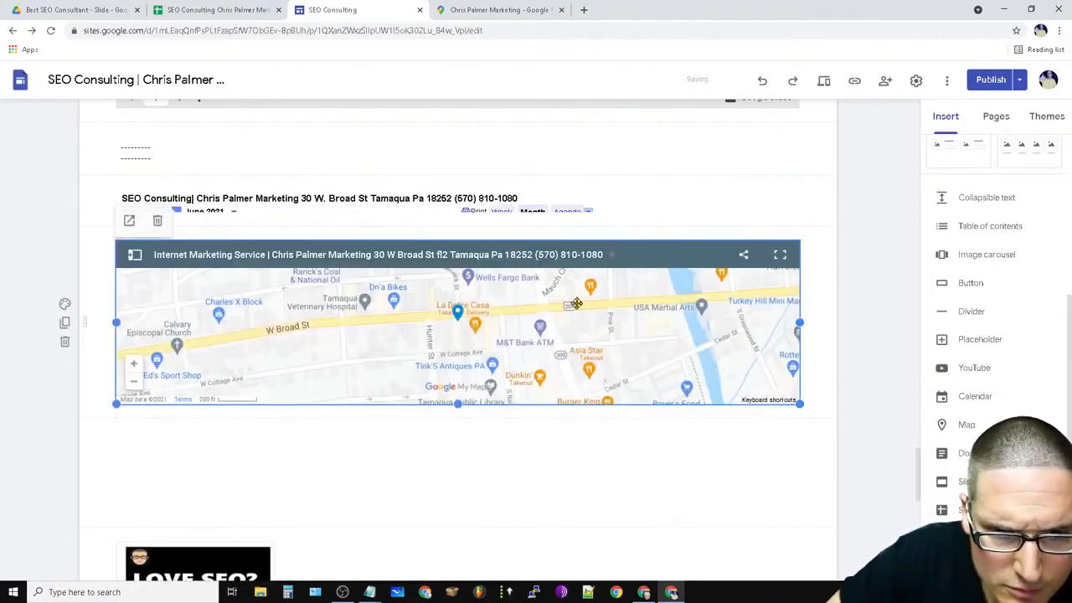
Insert the SEO Consulting form from Google Forms below the page's SEO Consulting heading, above the list of included services.
scroll(844, 371, up, 7)
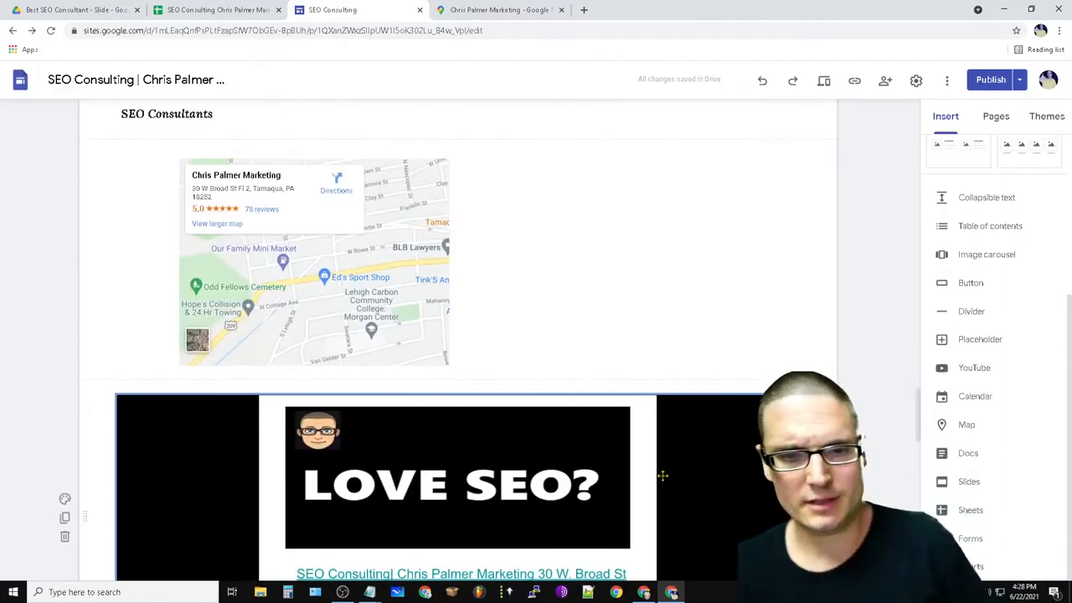
click(254, 173)
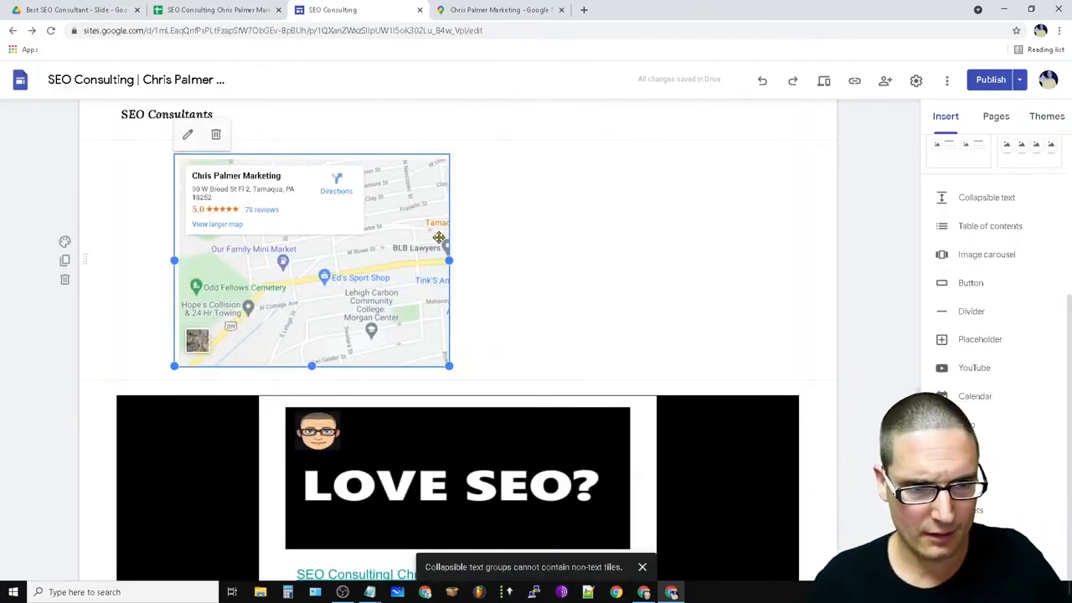
scroll(335, 222, up, 20)
scroll(425, 321, down, 15)
scroll(327, 443, down, 4)
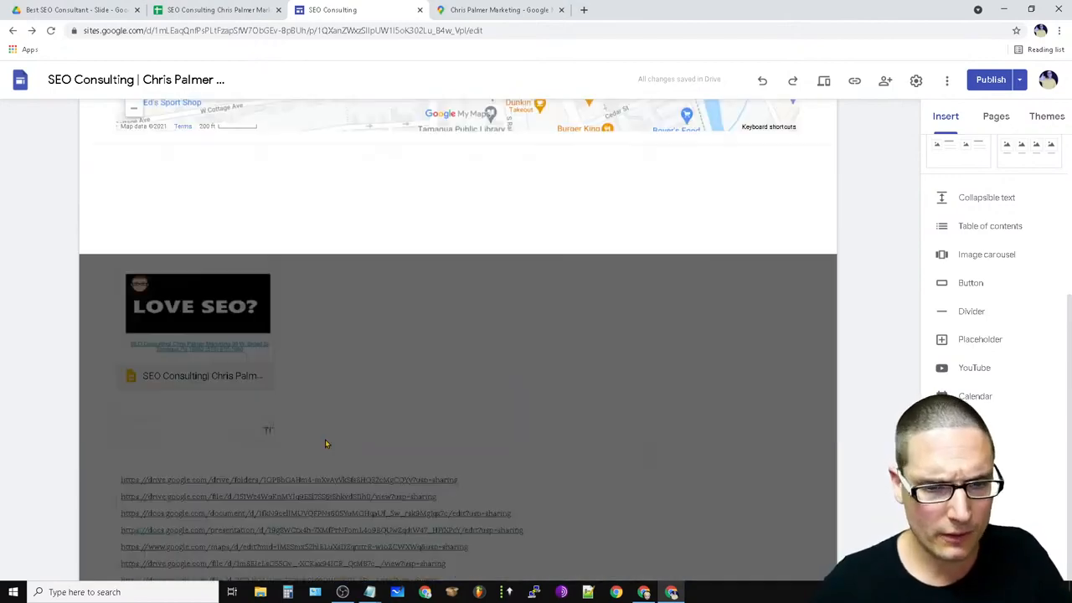
scroll(526, 425, up, 15)
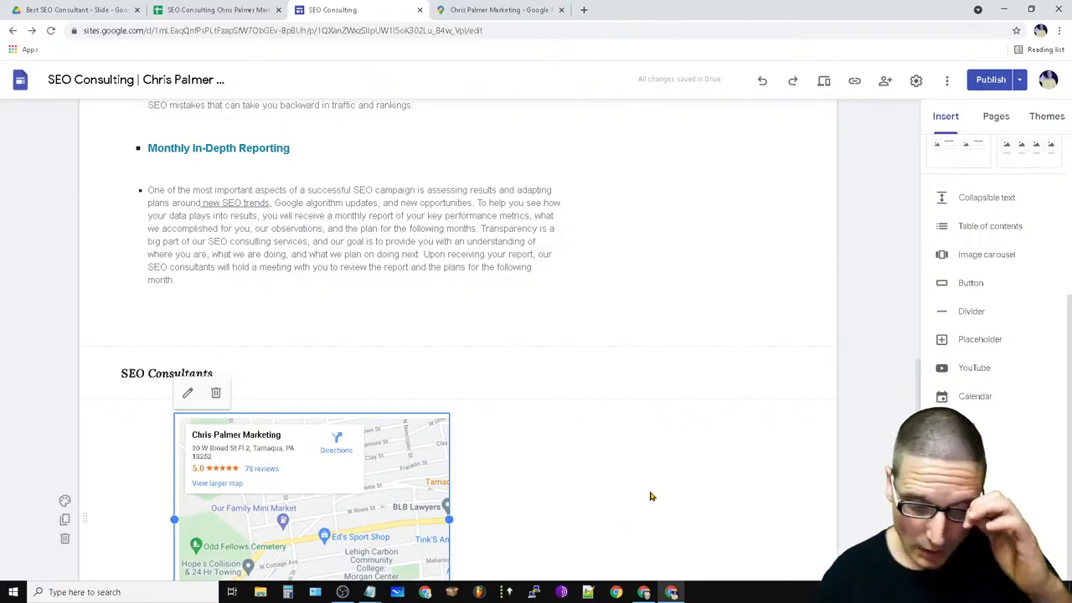
scroll(620, 460, up, 15)
scroll(647, 430, down, 5)
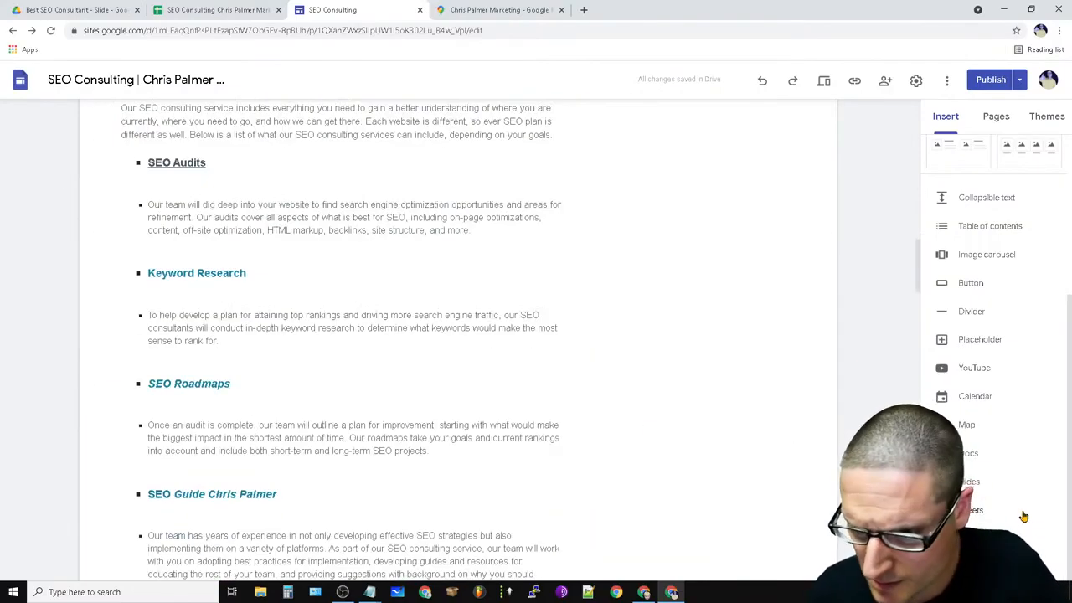
click(971, 538)
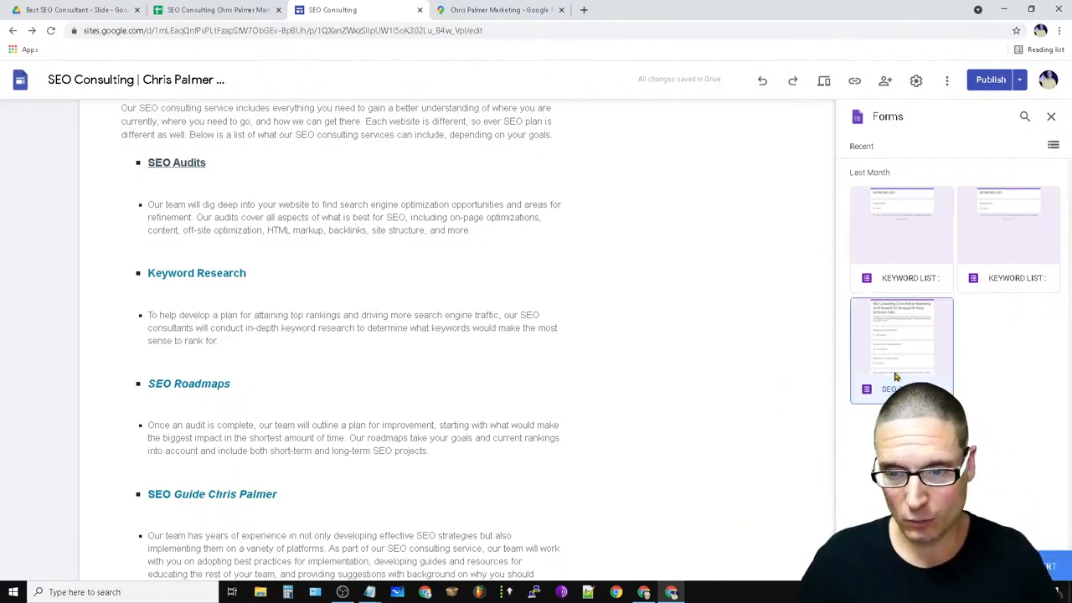
click(1057, 560)
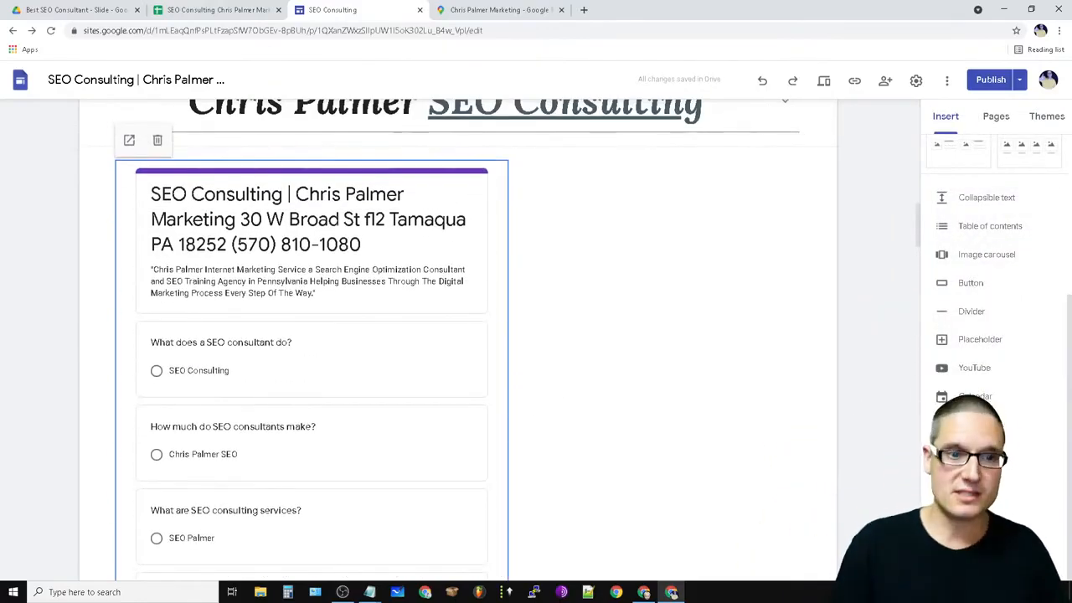
Stretch the embedded SEO Consulting form to the full content width and review its questions, video and image.
scroll(414, 350, down, 4)
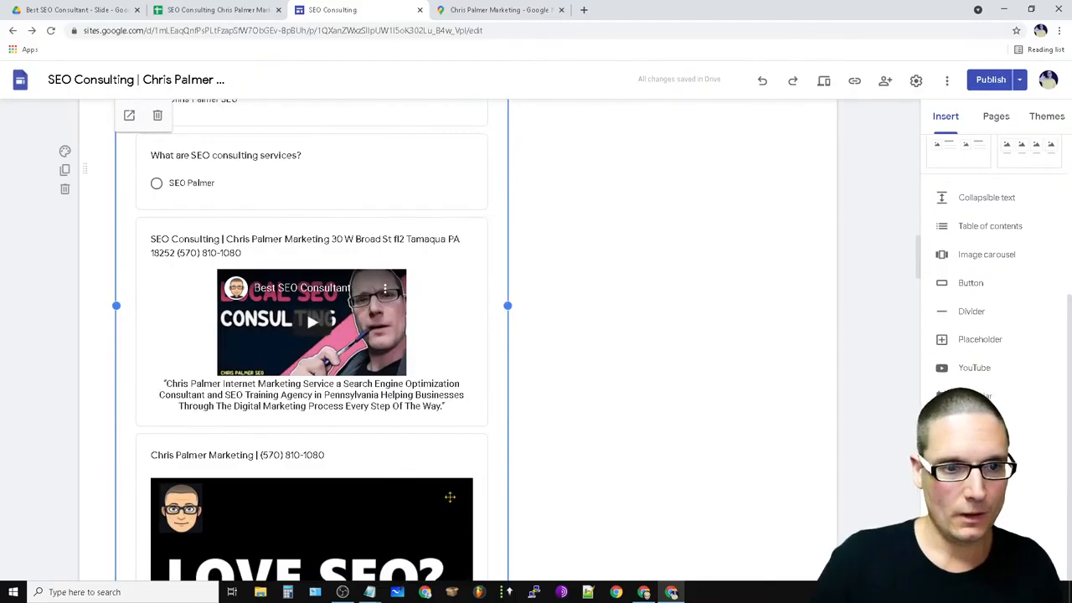
scroll(451, 498, up, 2)
scroll(382, 488, down, 4)
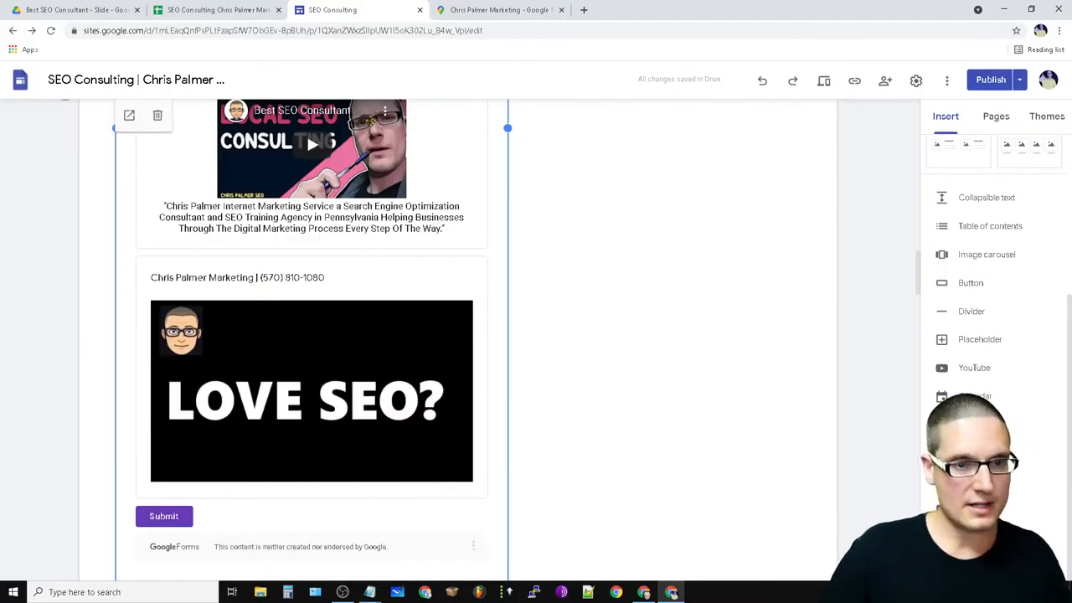
scroll(322, 418, down, 15)
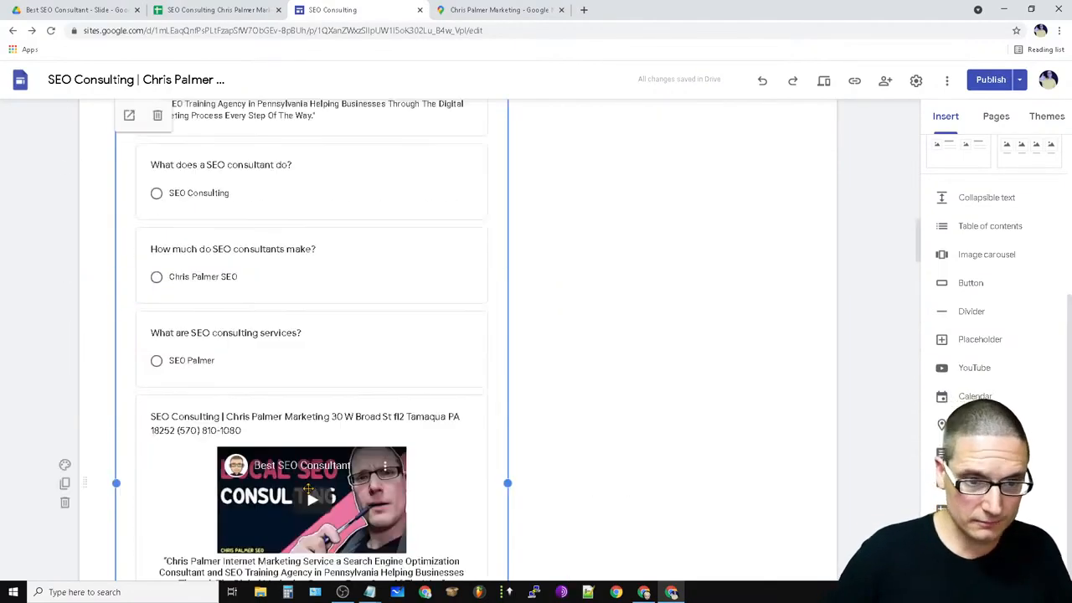
scroll(436, 490, down, 4)
scroll(407, 453, down, 4)
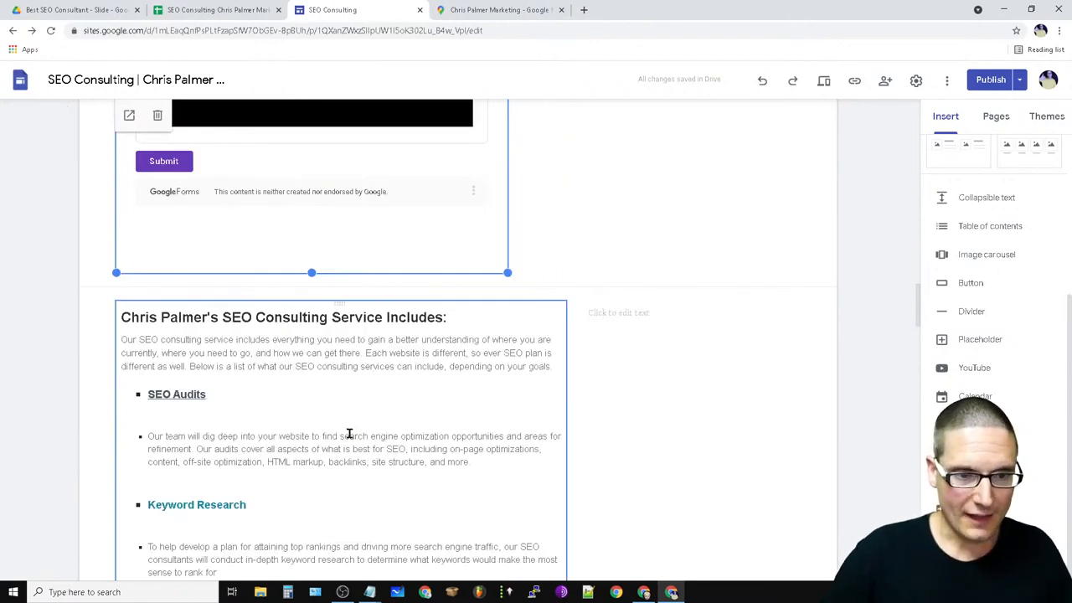
drag(507, 272, 791, 284)
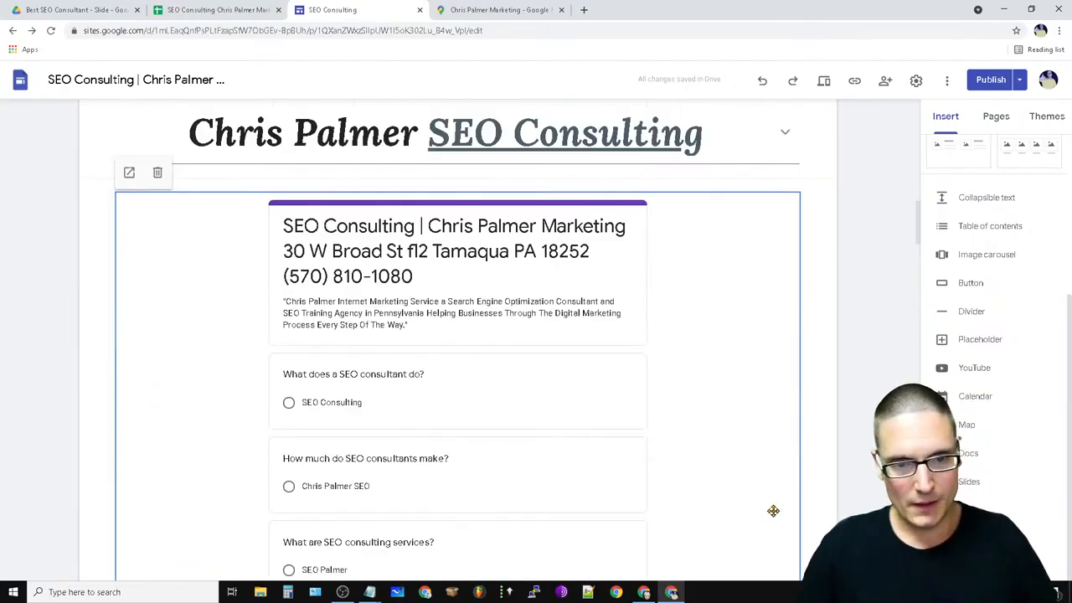
scroll(692, 228, down, 4)
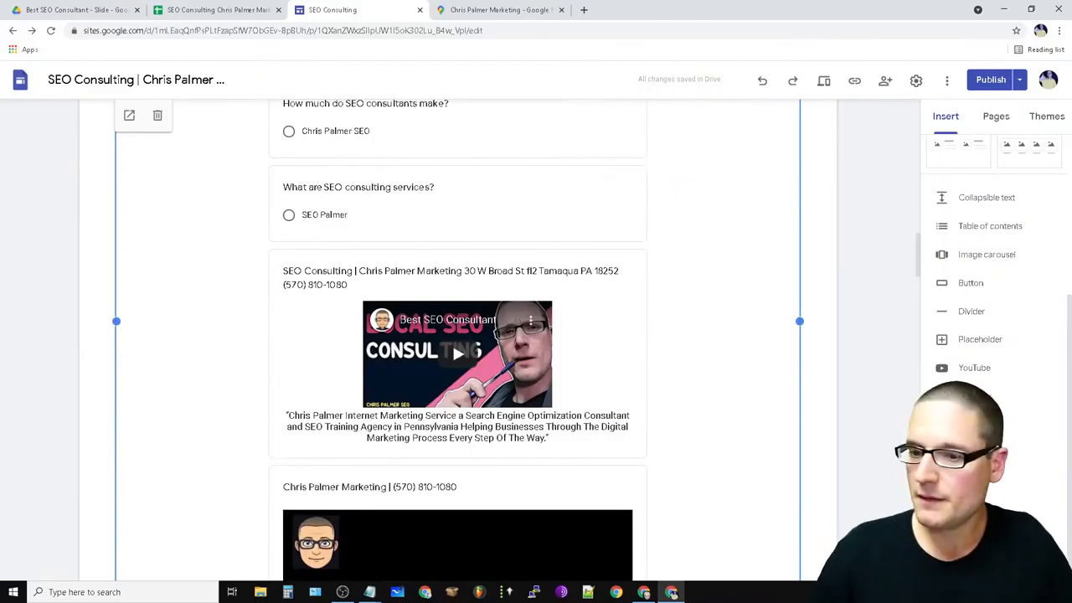
scroll(457, 335, down, 2)
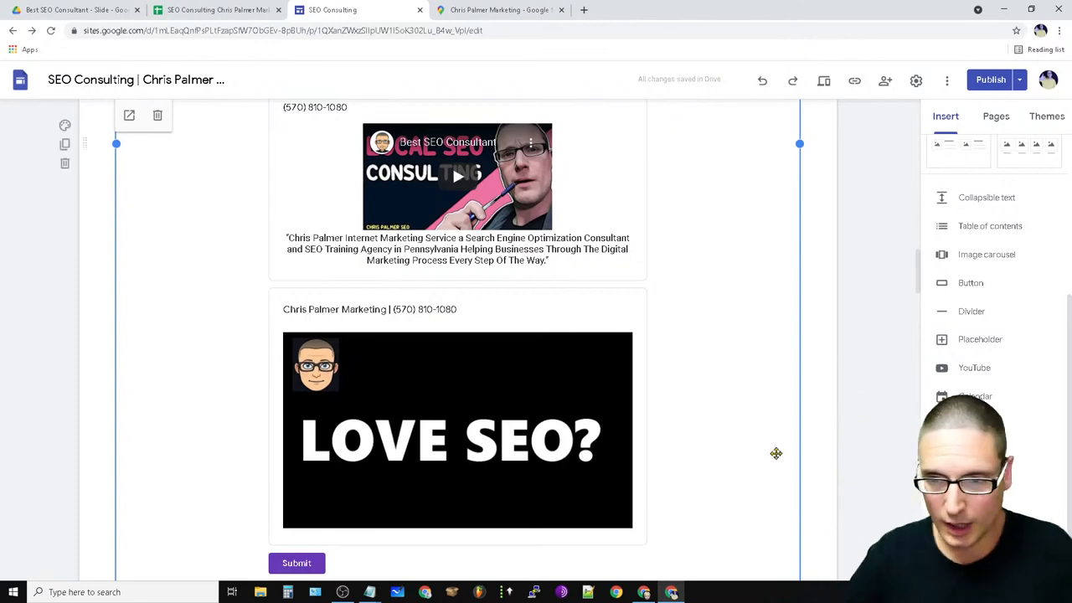
Review the link list in the Main List spreadsheet and open that spreadsheet again from the main SEO Consulting folder in Google Drive.
click(212, 9)
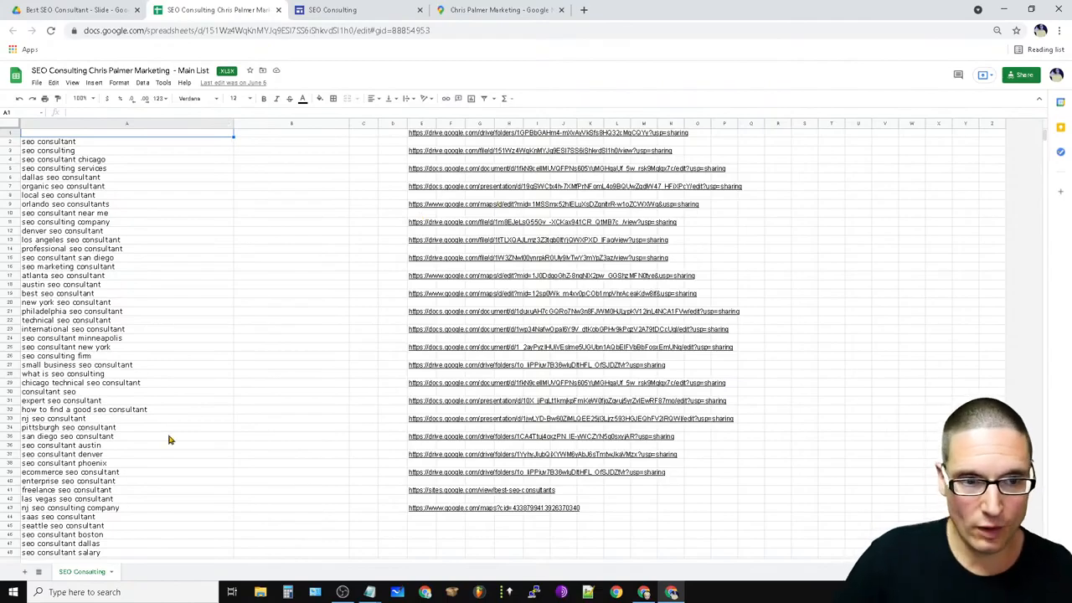
click(481, 368)
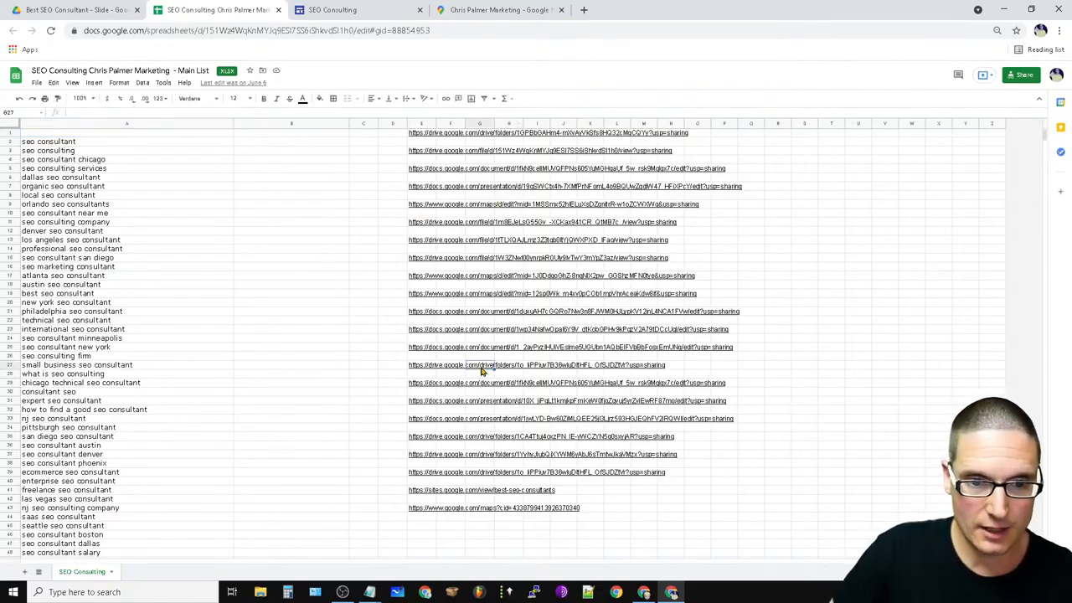
click(58, 6)
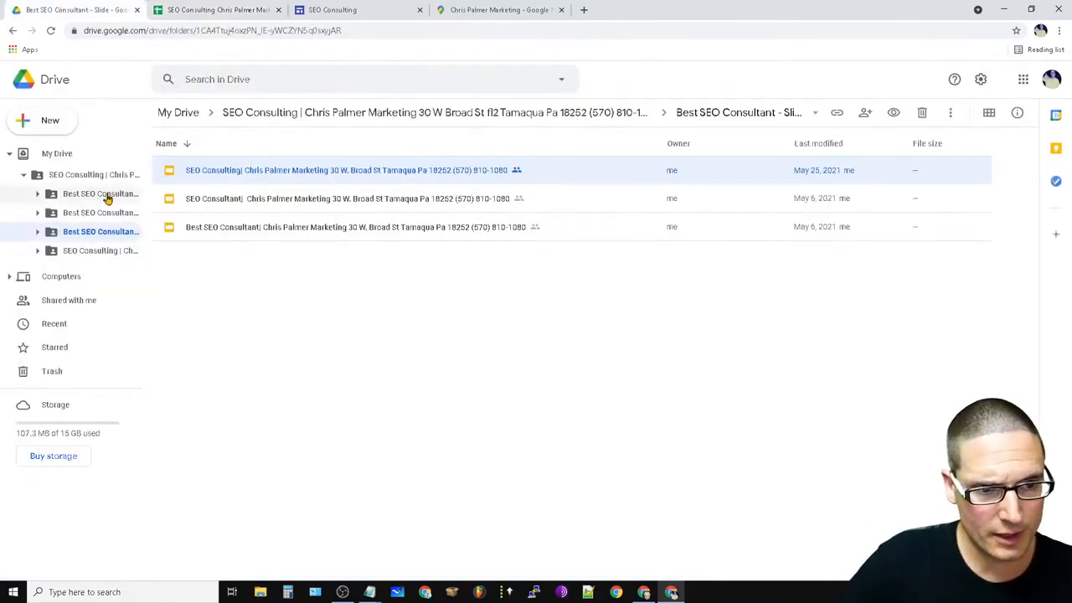
click(80, 194)
click(74, 175)
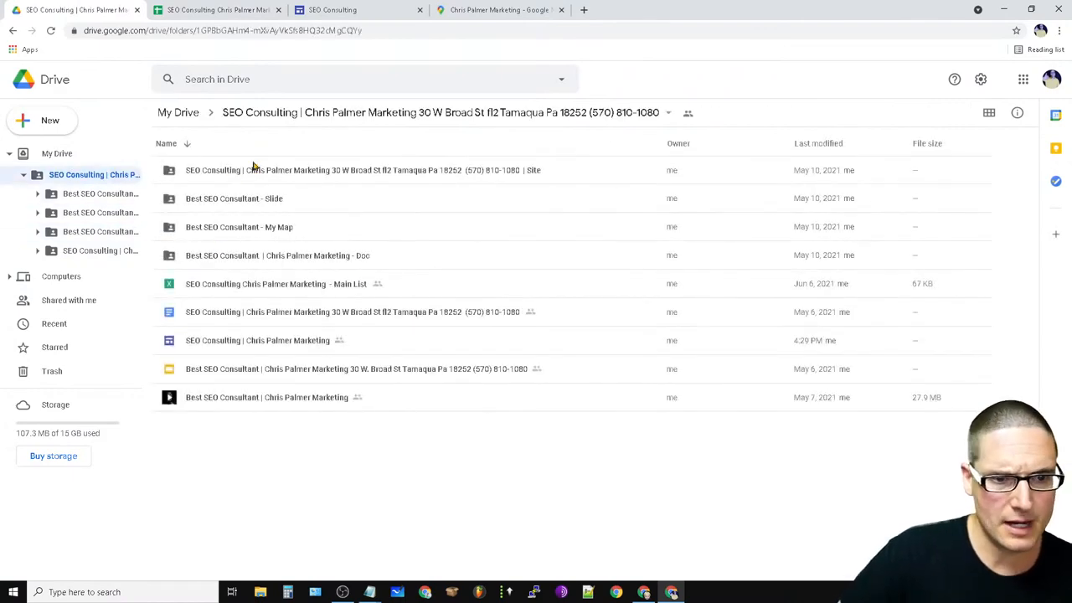
double_click(241, 287)
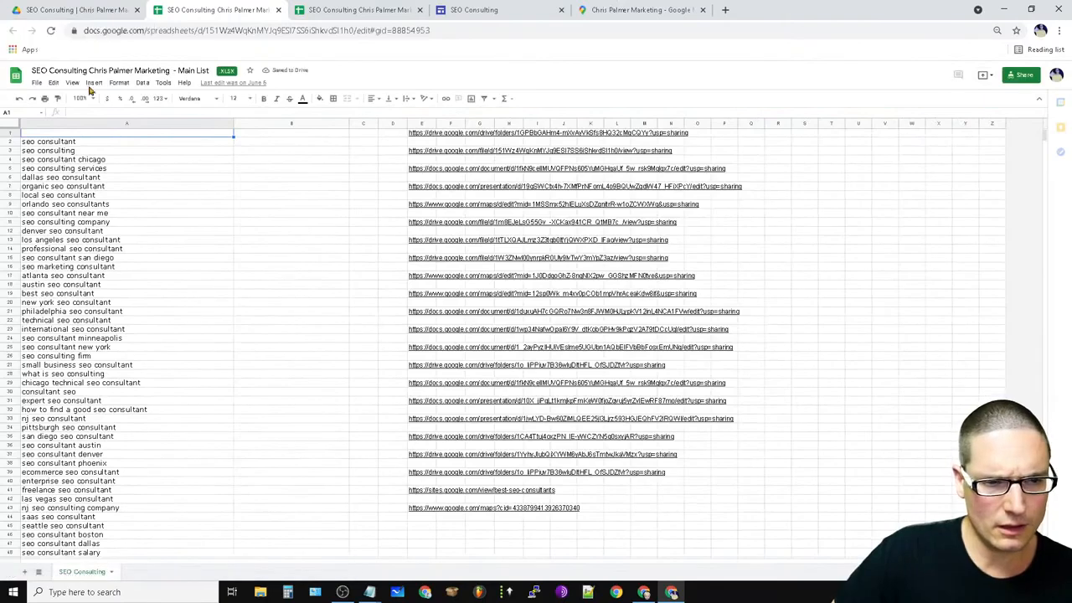
Return to Google Drive and look through the Doc, My Map, Site and Slide subfolders of the SEO Consulting folder.
click(107, 8)
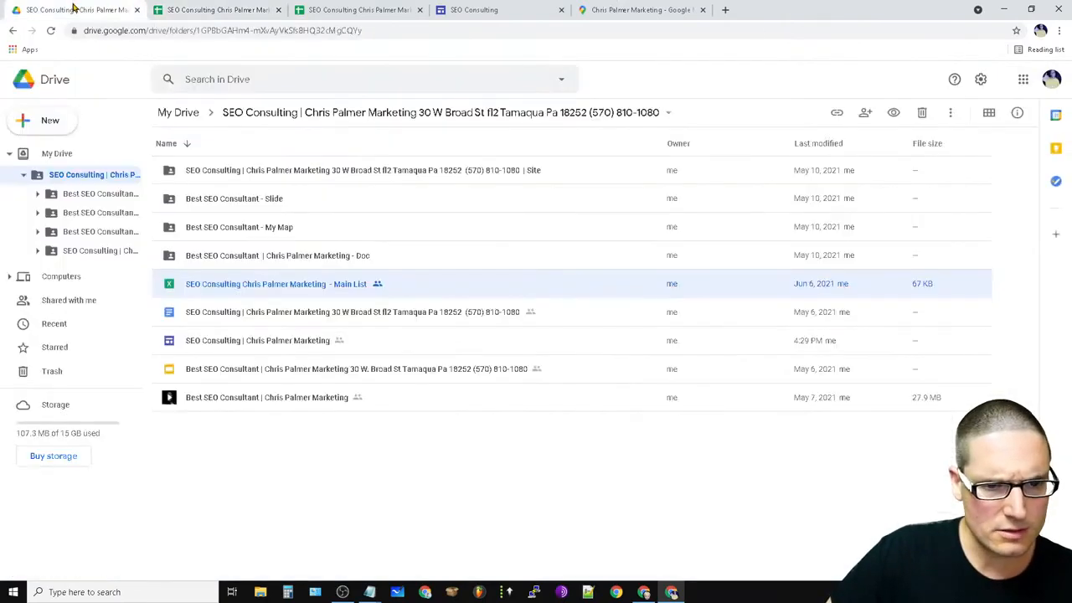
click(247, 318)
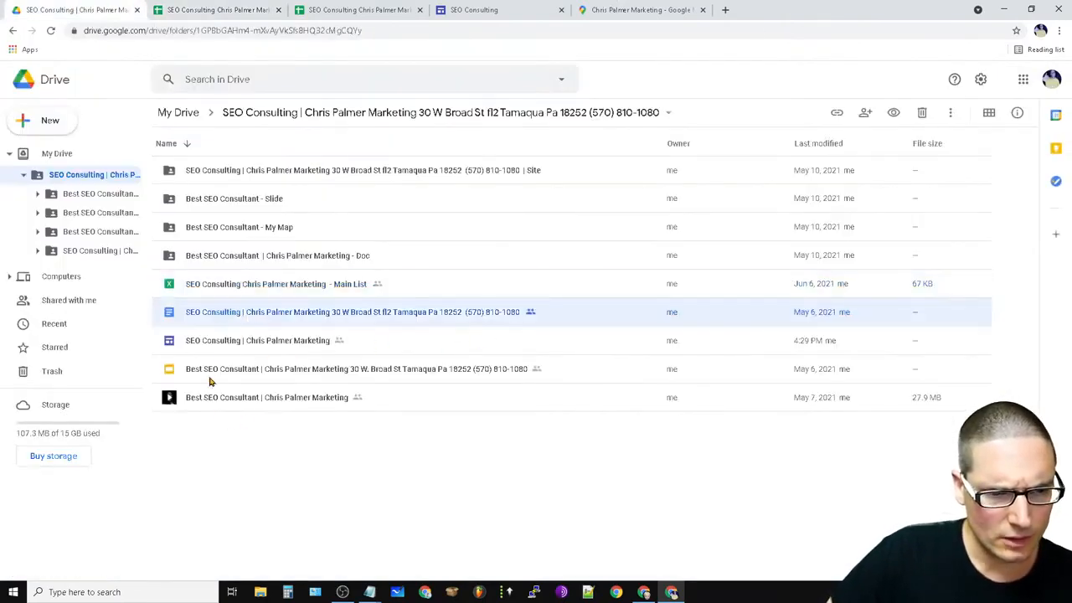
click(83, 200)
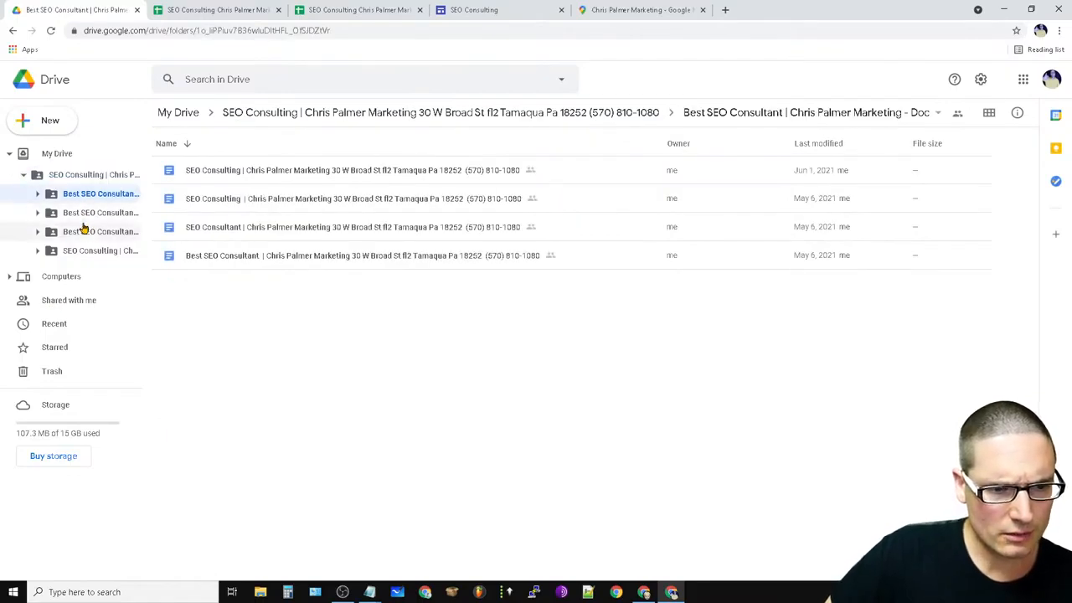
click(82, 213)
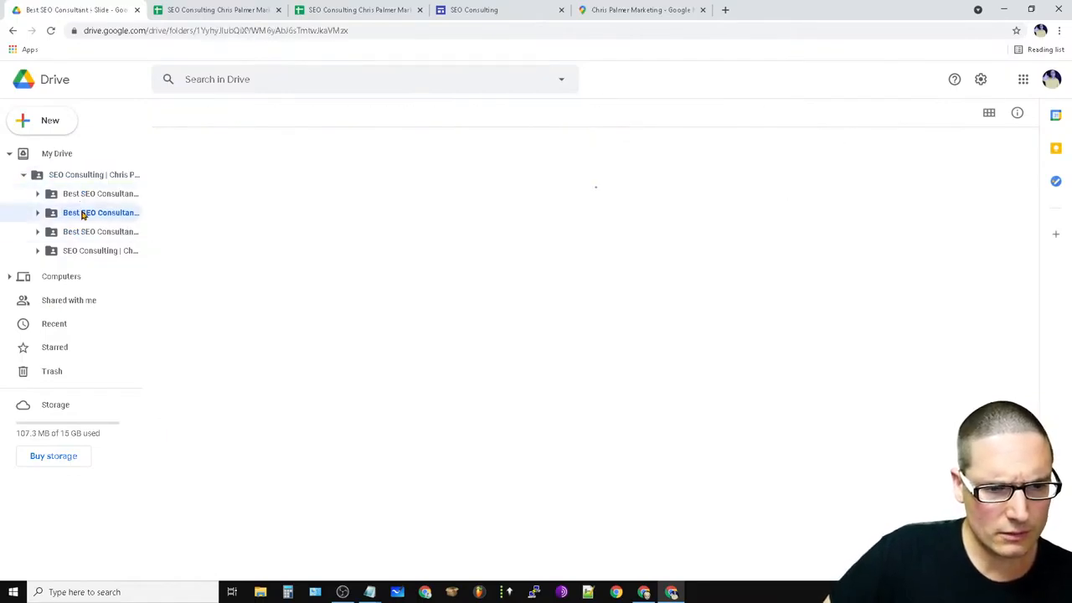
click(82, 252)
click(108, 233)
click(74, 214)
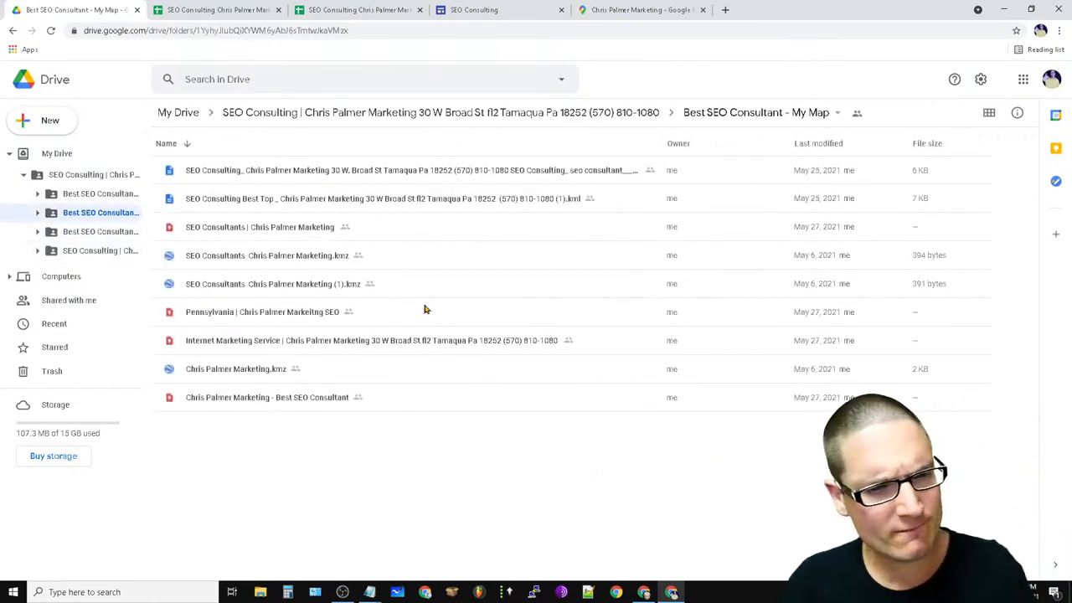
click(90, 196)
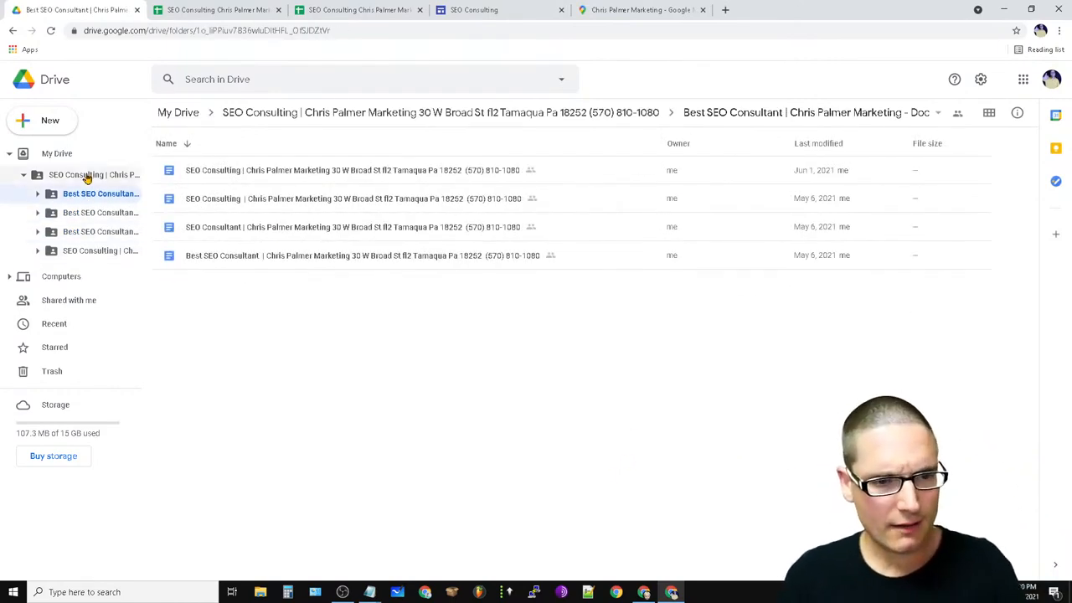
Look through the Site and Best SEO Consultant - Slide subfolders of the SEO Consulting folder, returning to the parent folder.
click(87, 176)
click(281, 180)
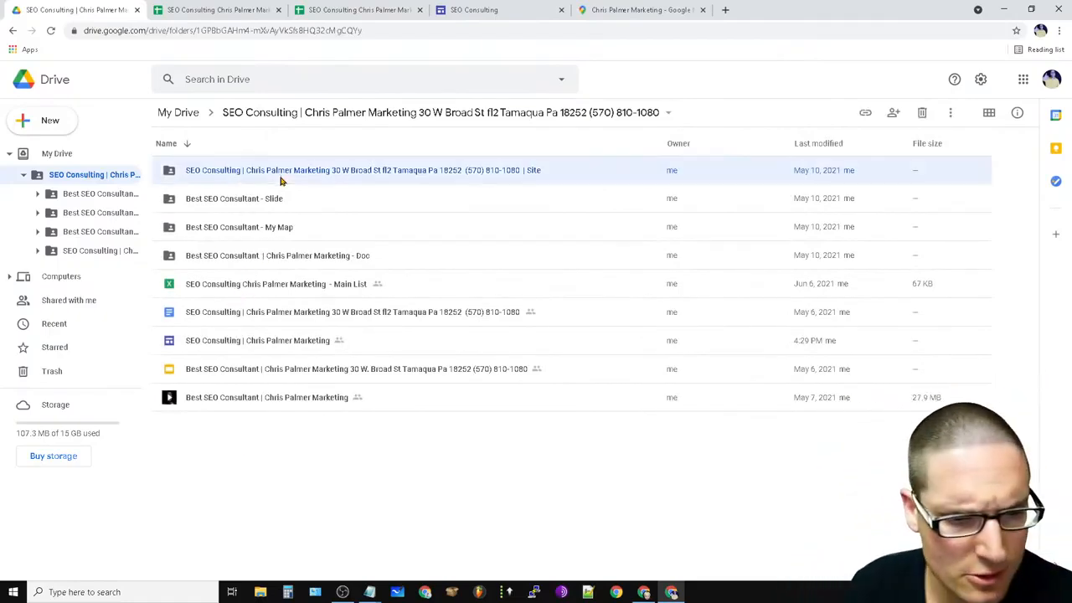
double_click(280, 180)
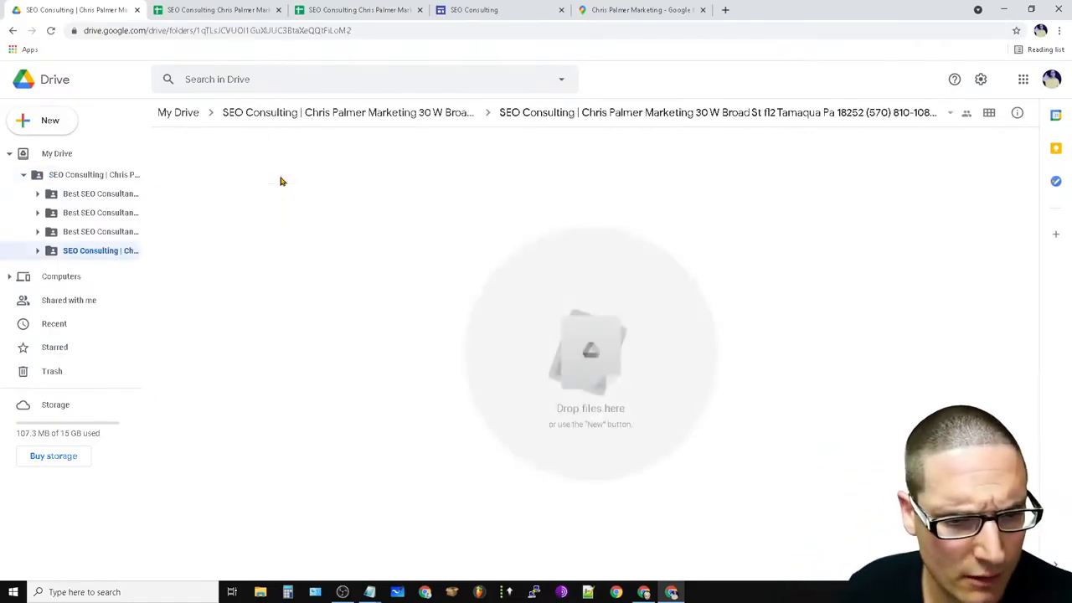
click(13, 30)
double_click(251, 198)
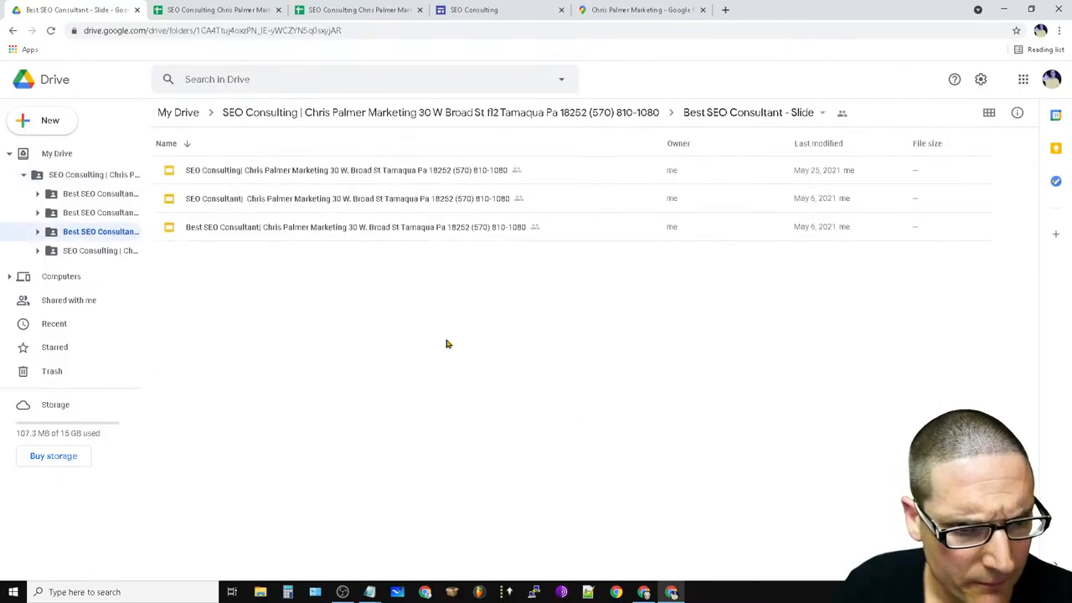
click(12, 31)
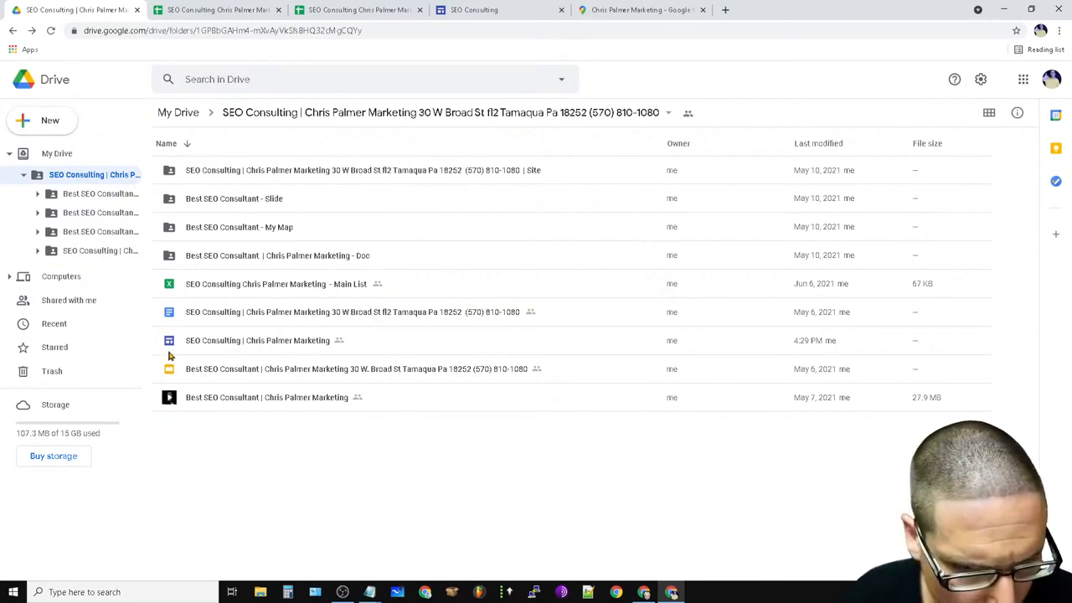
Open the Main List spreadsheet from the SEO Consulting folder and close the two older spreadsheet tabs.
click(277, 292)
double_click(283, 287)
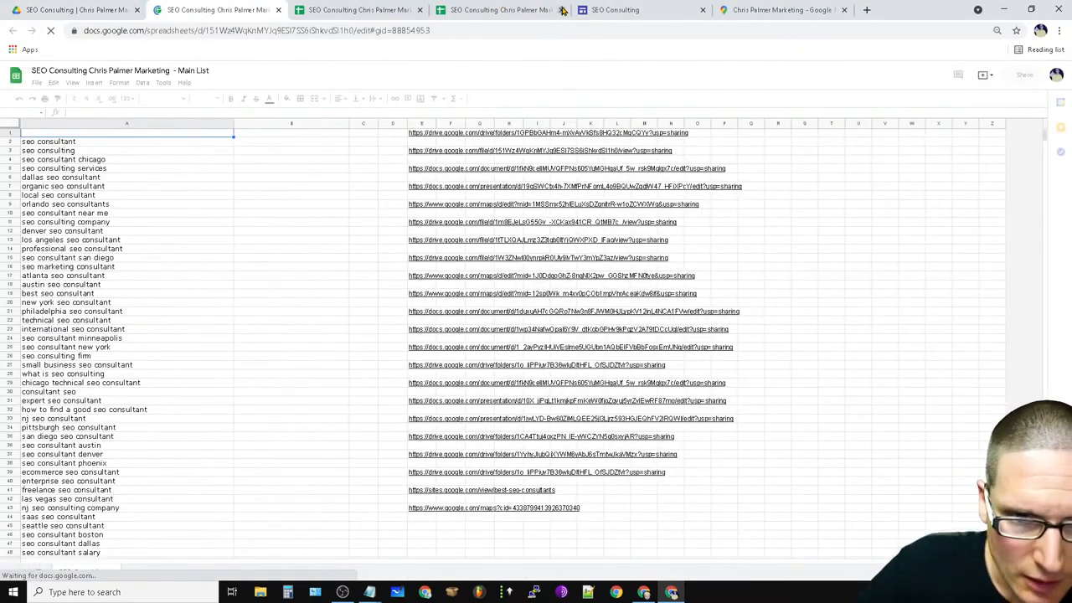
click(562, 10)
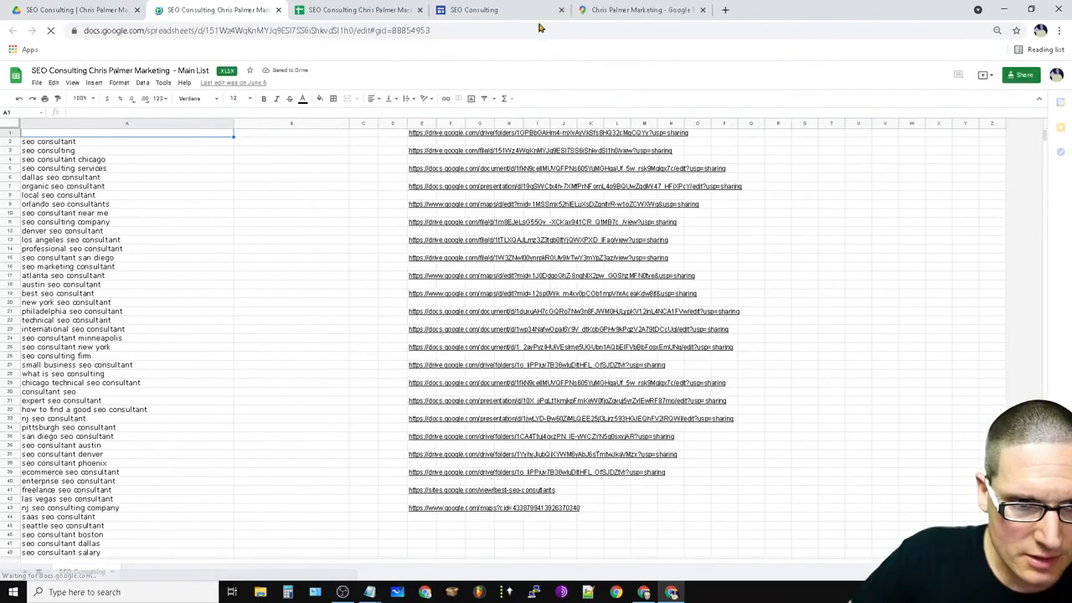
click(420, 10)
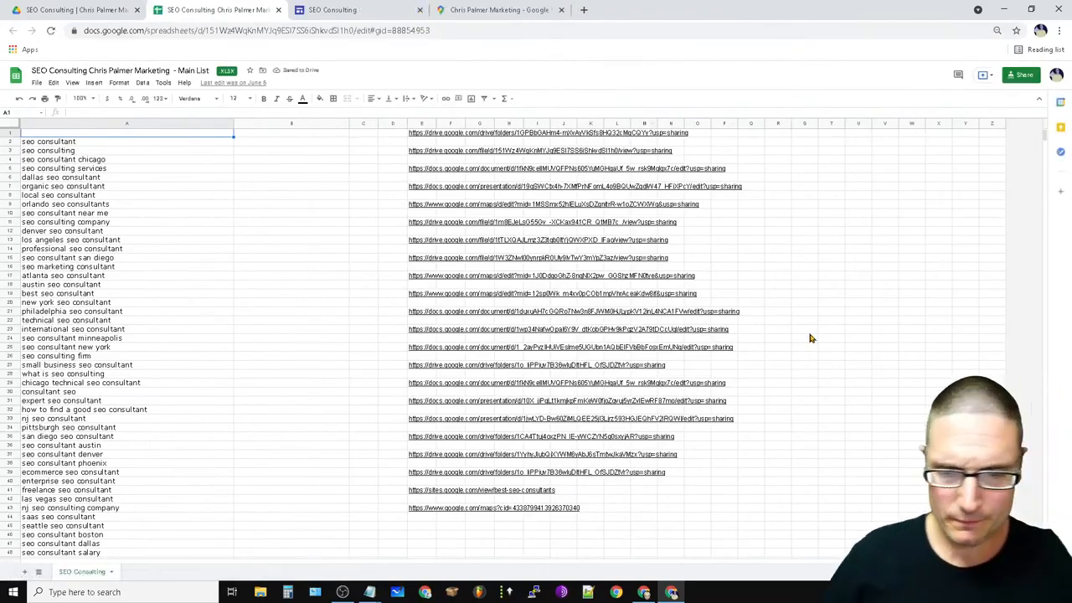
click(428, 134)
click(454, 136)
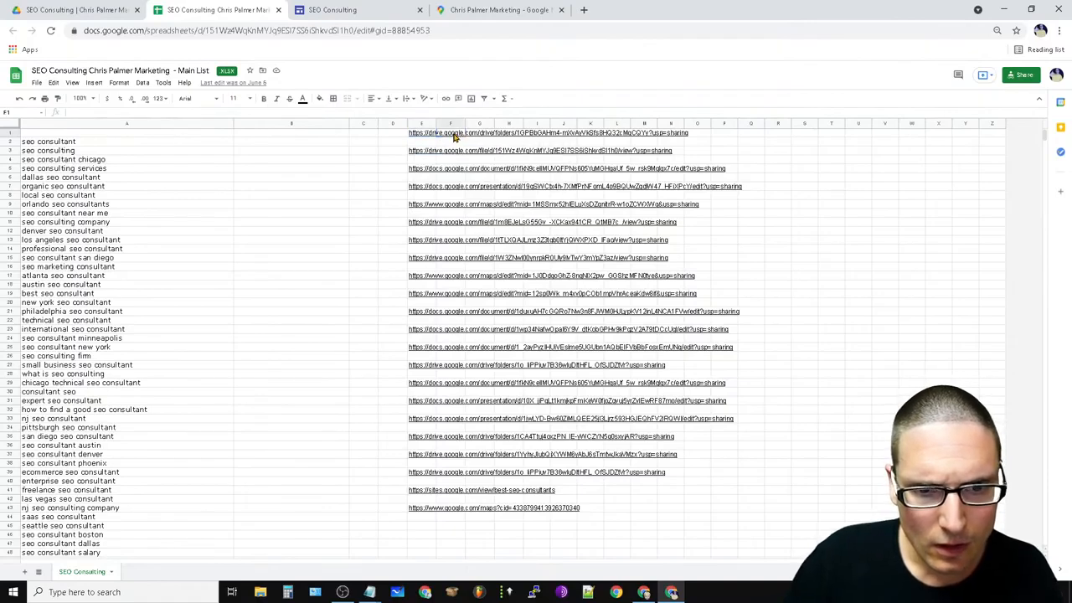
click(421, 135)
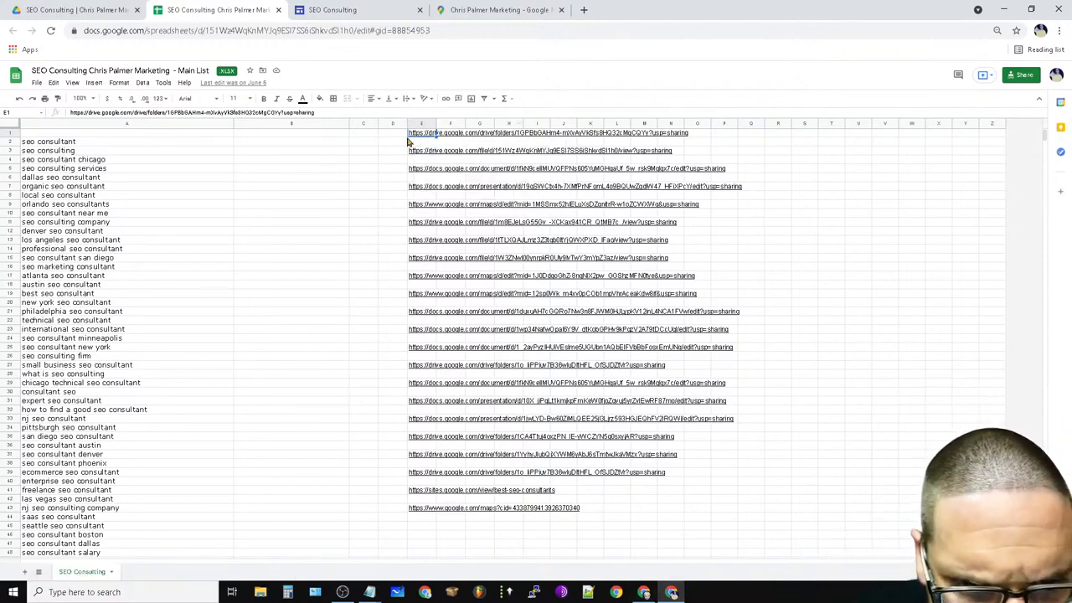
click(419, 151)
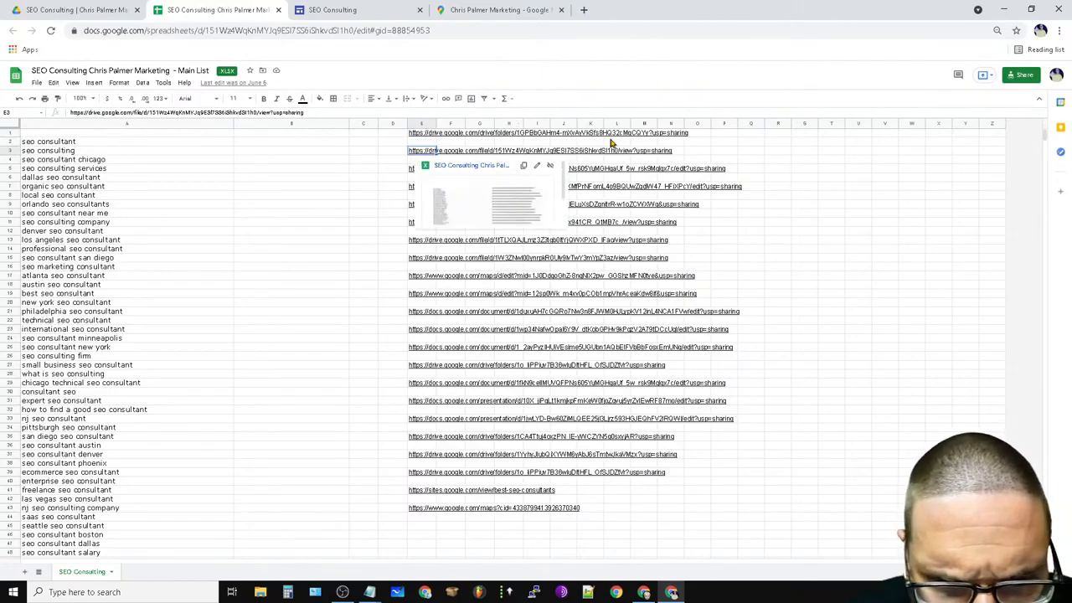
click(838, 475)
click(718, 345)
click(417, 340)
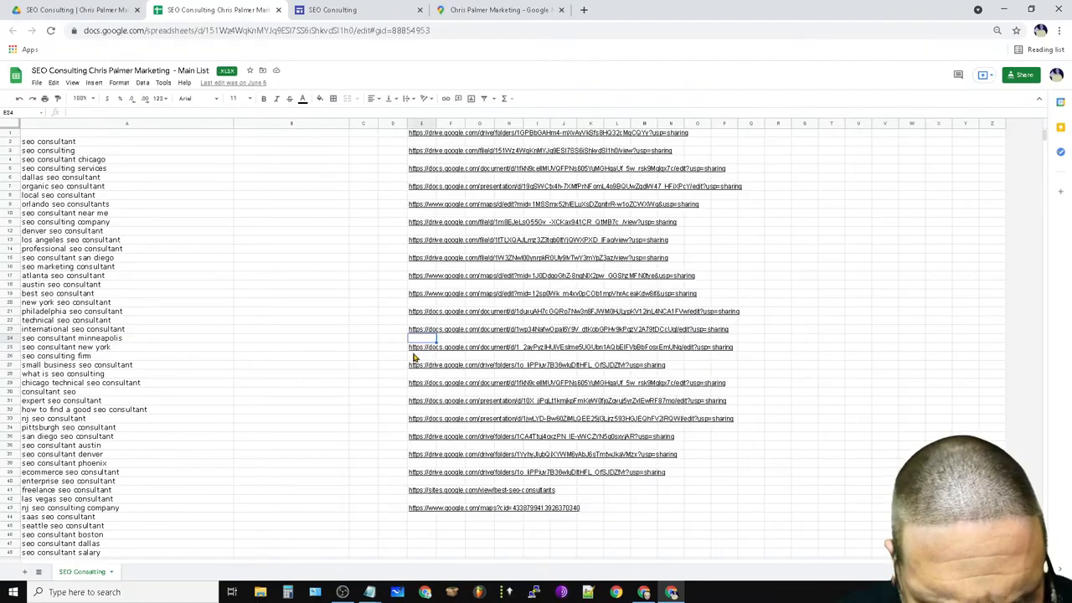
Edit the Drive folder link in cell E1 and reapply its existing URL as the hyperlink.
triple_click(417, 134)
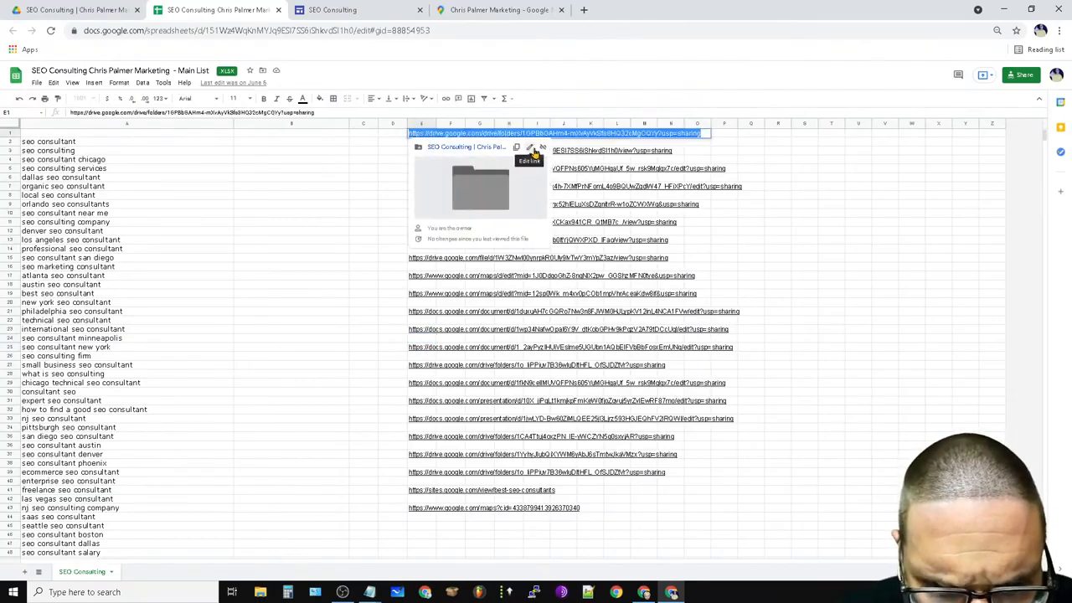
click(534, 152)
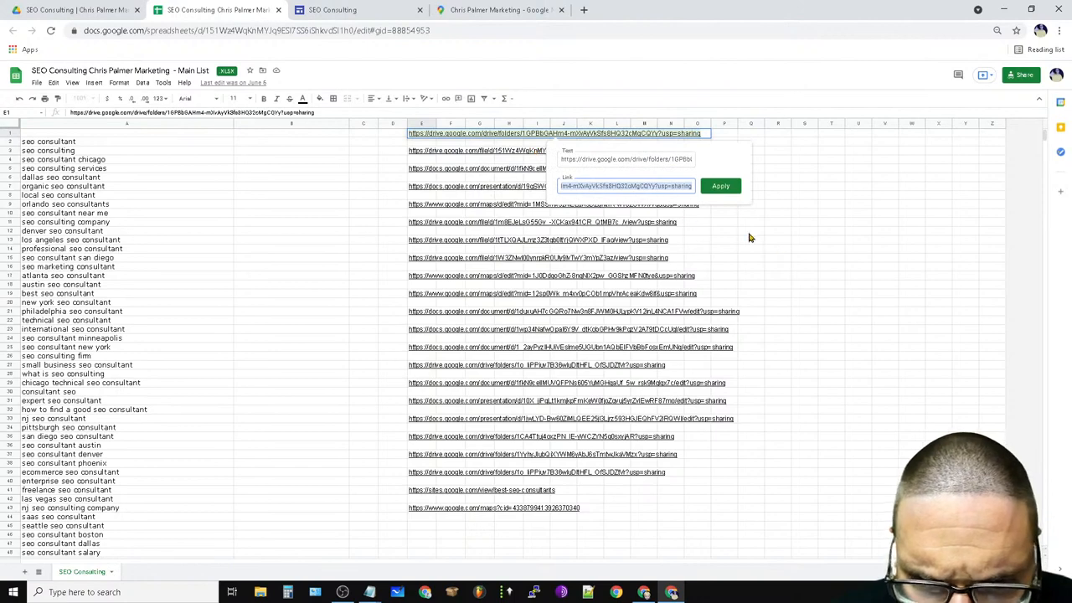
click(721, 187)
click(861, 193)
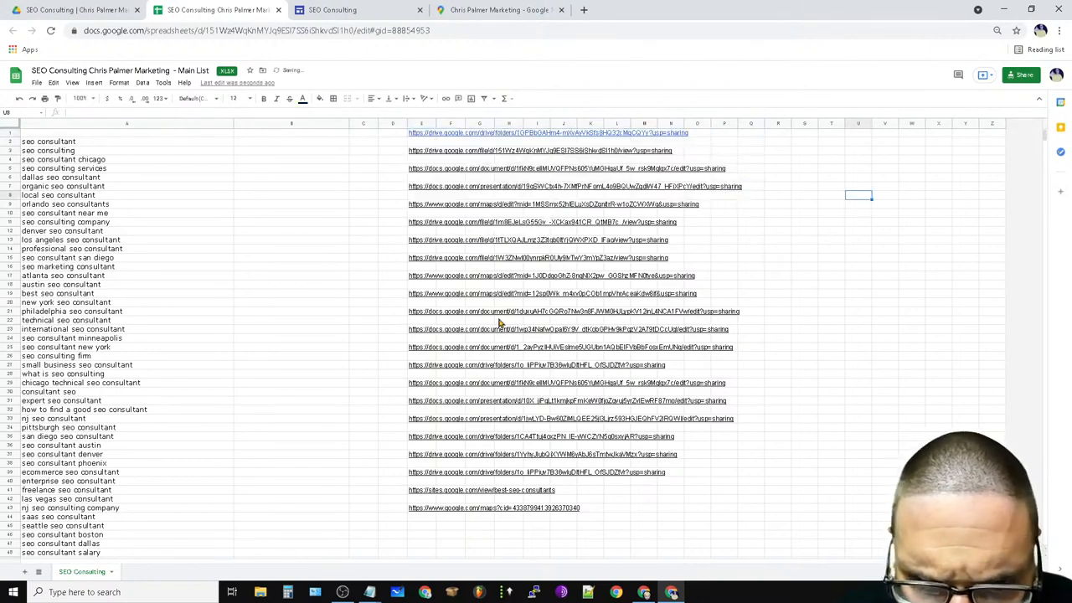
Reapply the existing URLs as hyperlinks for the Drive file in E3 and the document in E5.
click(425, 151)
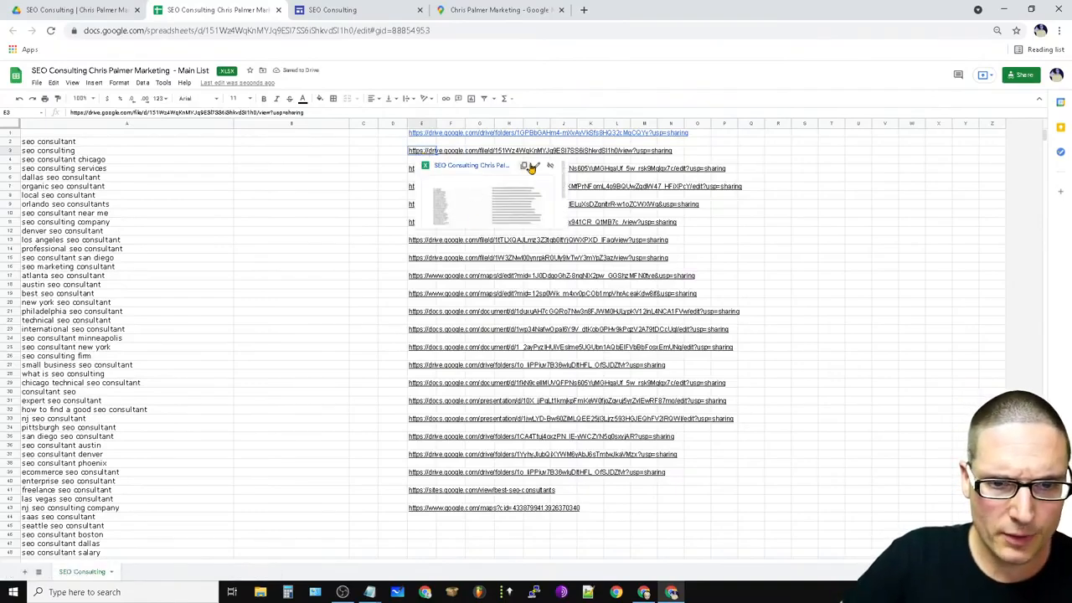
click(534, 166)
click(713, 205)
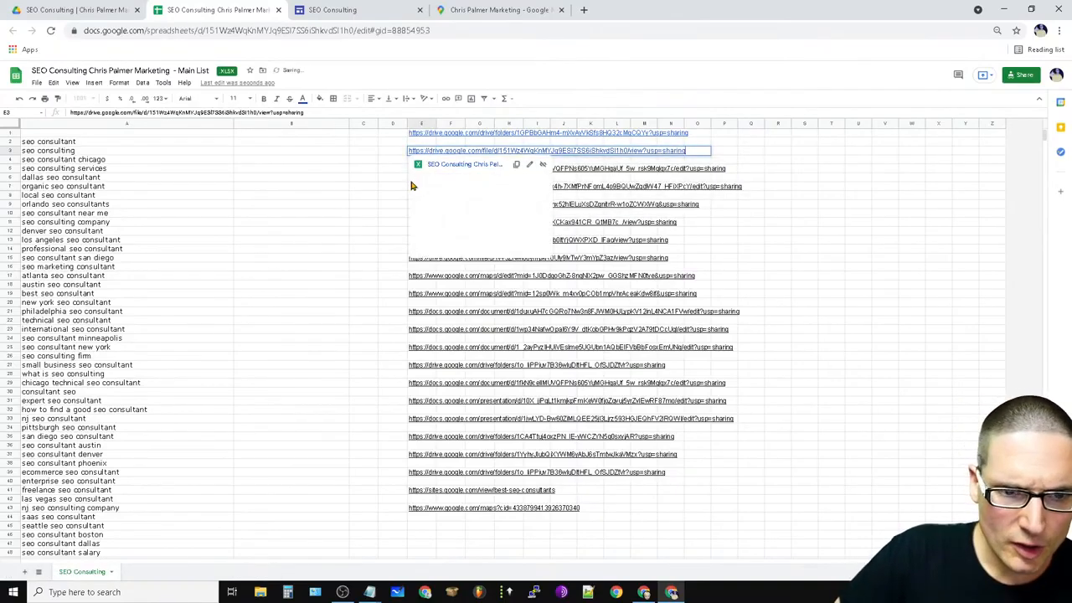
click(412, 169)
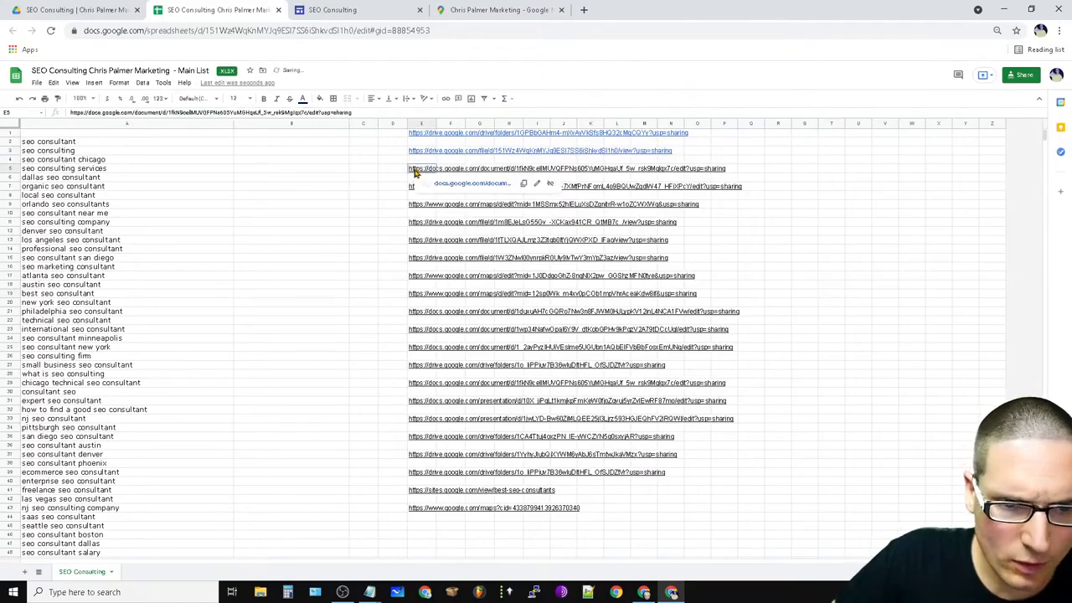
click(536, 183)
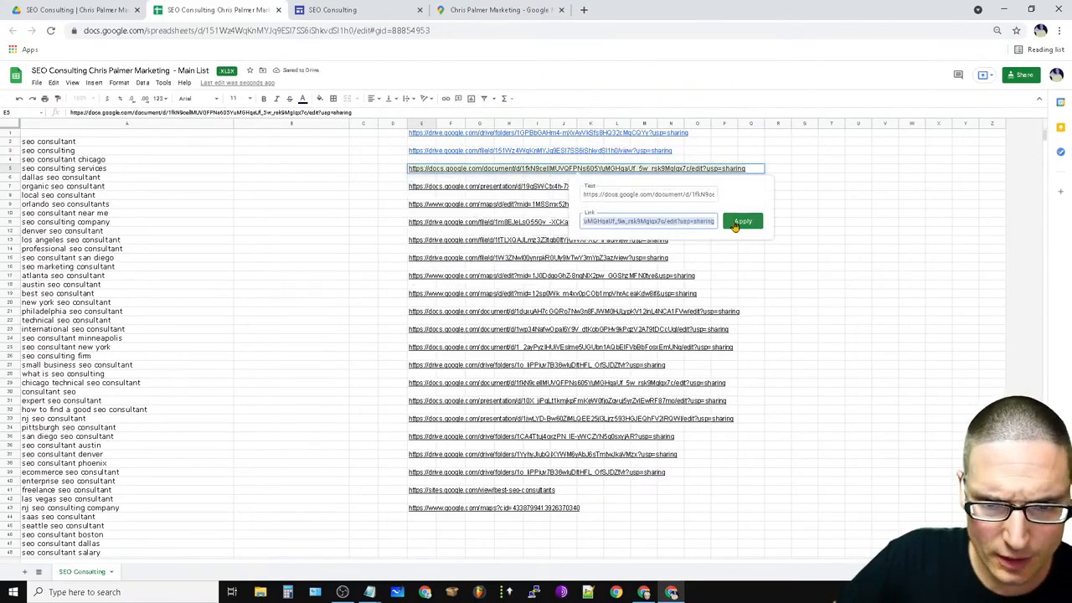
click(732, 221)
click(330, 233)
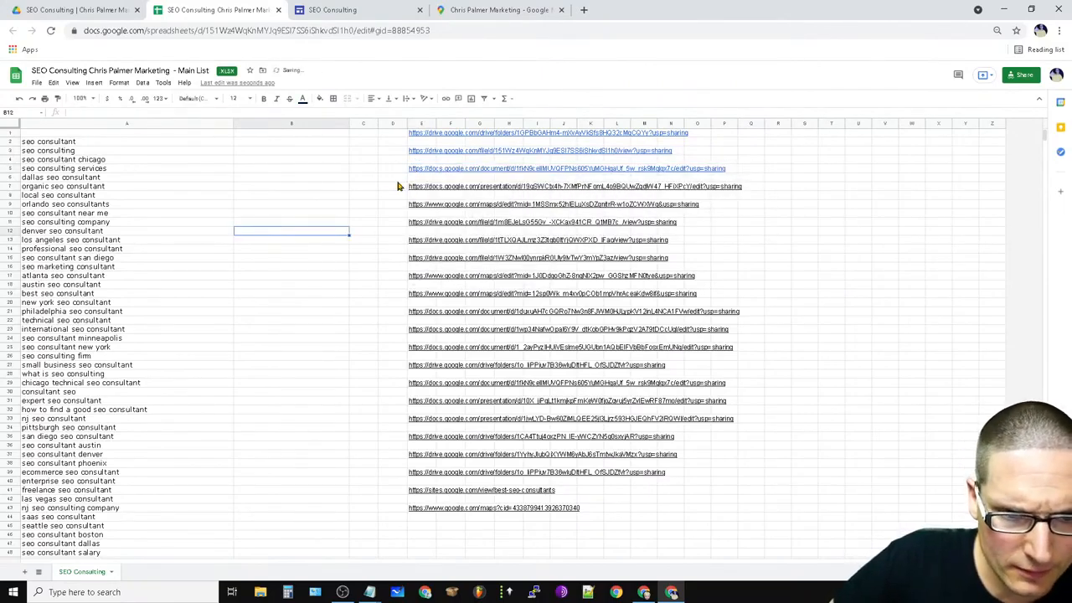
Reapply the existing URLs as hyperlinks for the presentation in E7 and the map in E9.
drag(399, 186, 494, 265)
click(568, 463)
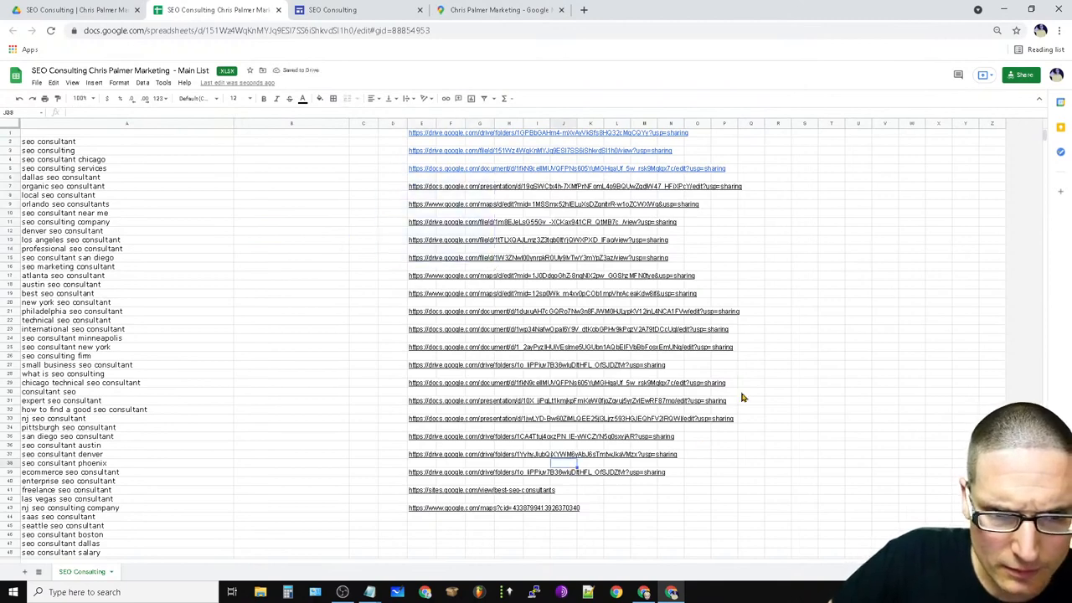
click(423, 189)
click(539, 203)
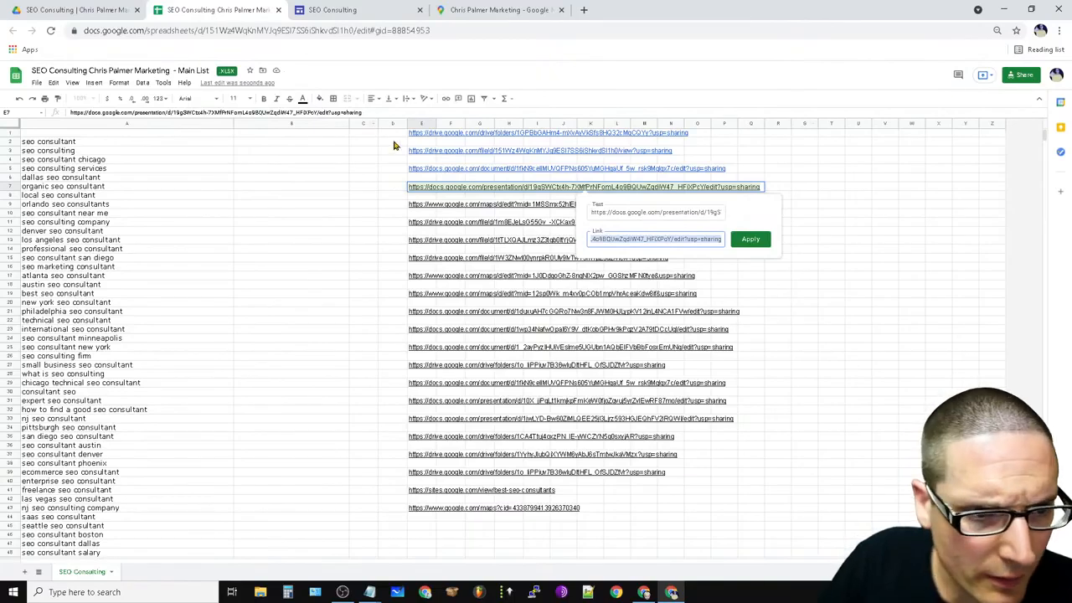
click(750, 239)
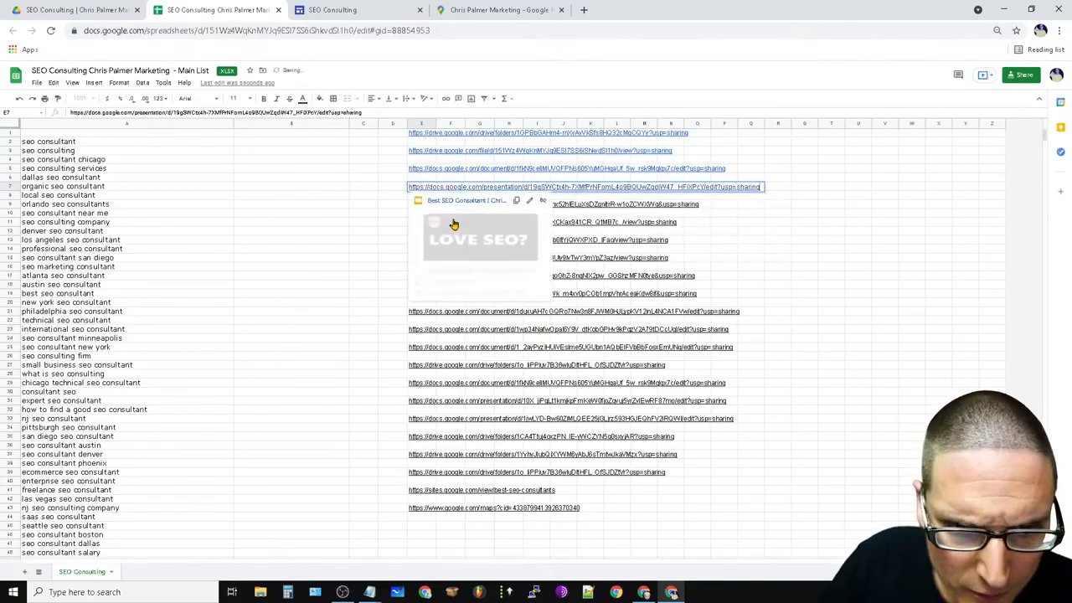
click(418, 206)
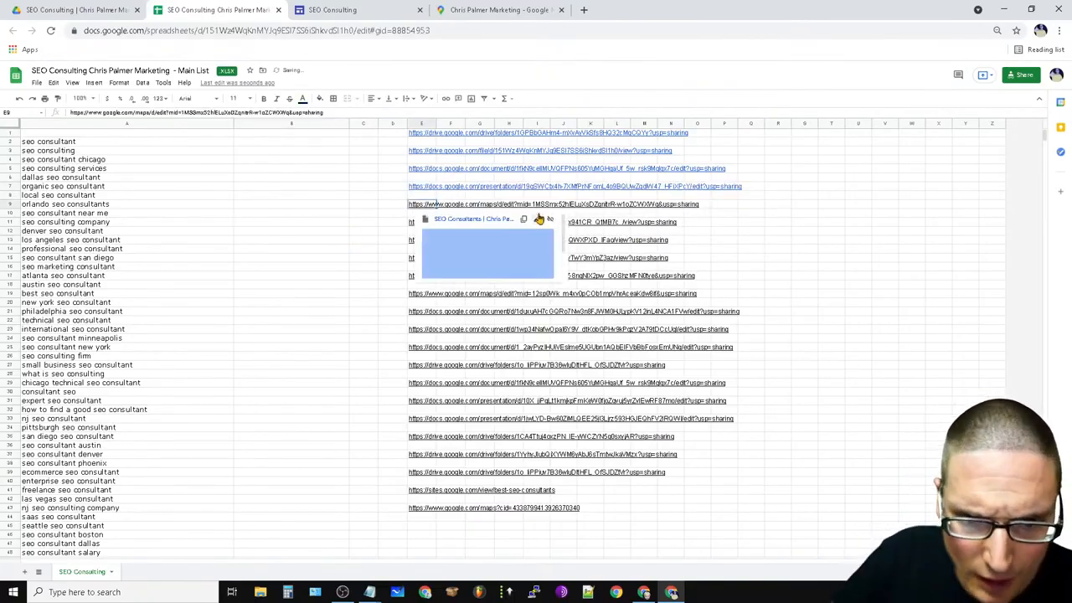
click(536, 219)
click(728, 257)
click(368, 240)
Reapply the existing URLs as hyperlinks for the Drive files in cells E11 and E13.
click(416, 222)
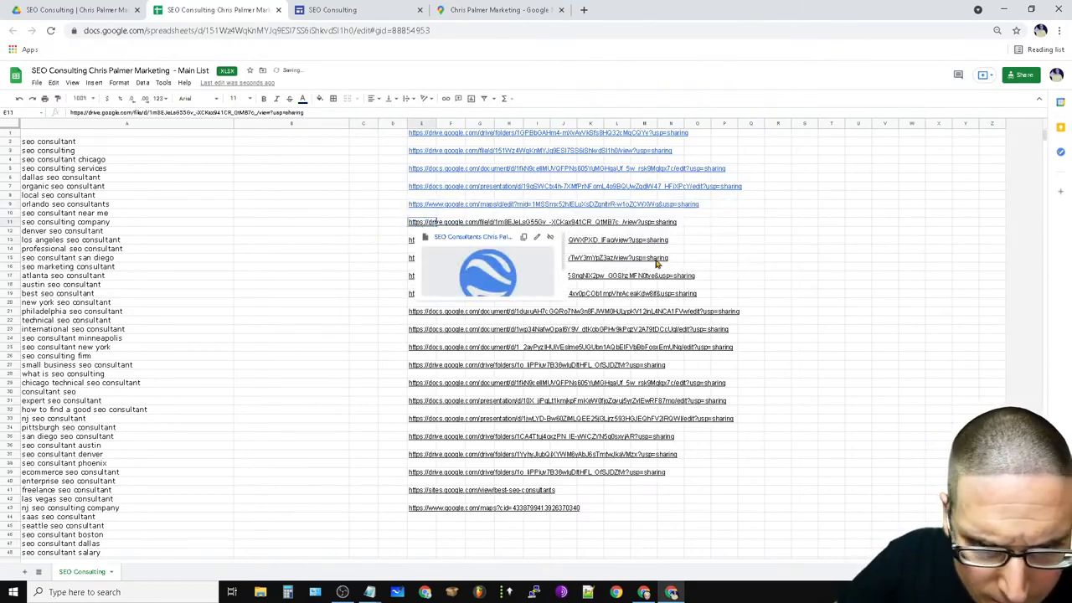
click(537, 239)
click(718, 274)
click(365, 258)
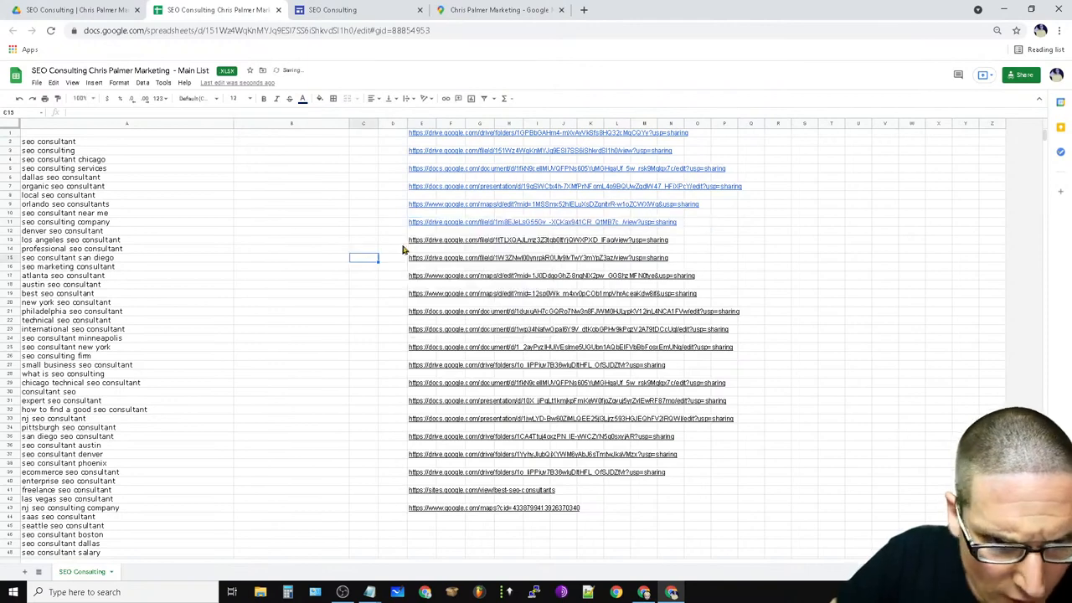
click(419, 241)
click(536, 257)
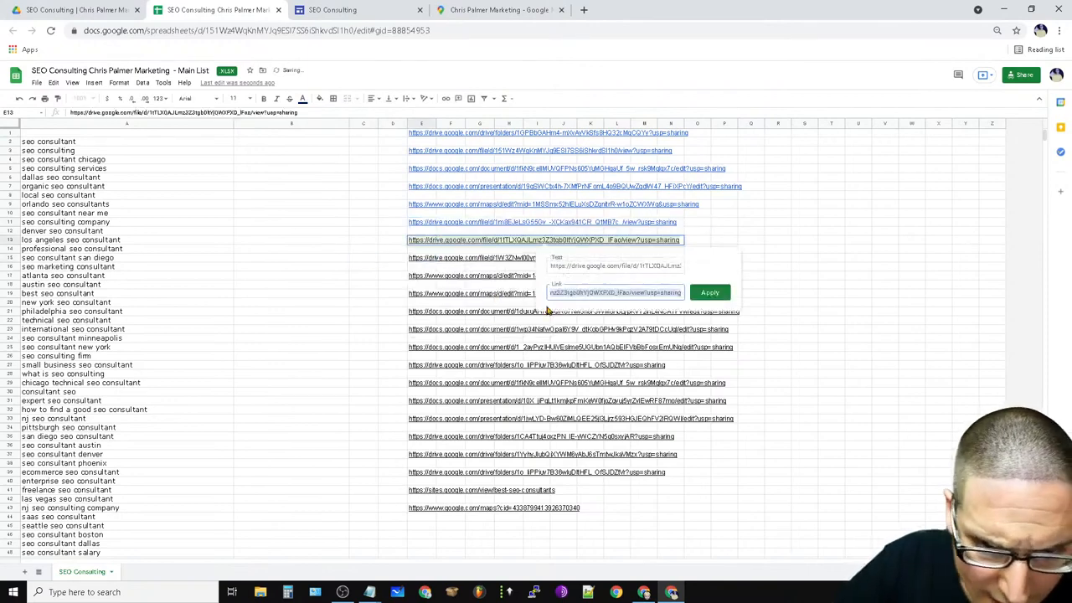
click(708, 293)
click(376, 346)
Reapply the existing URLs as hyperlinks for the Drive file in E15 and the map in E17.
click(414, 260)
click(529, 272)
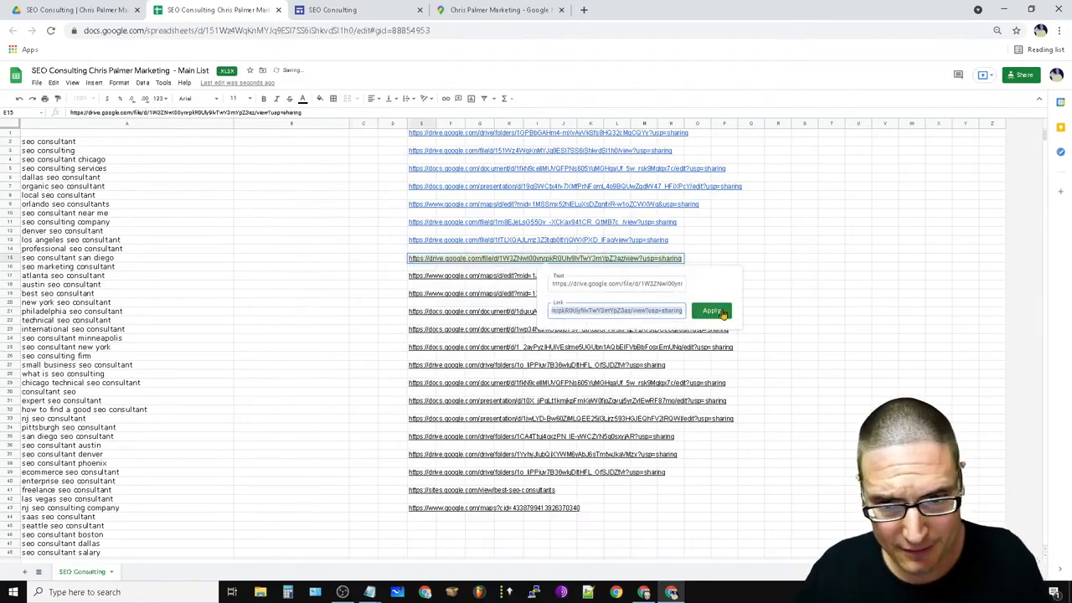
click(710, 306)
click(338, 310)
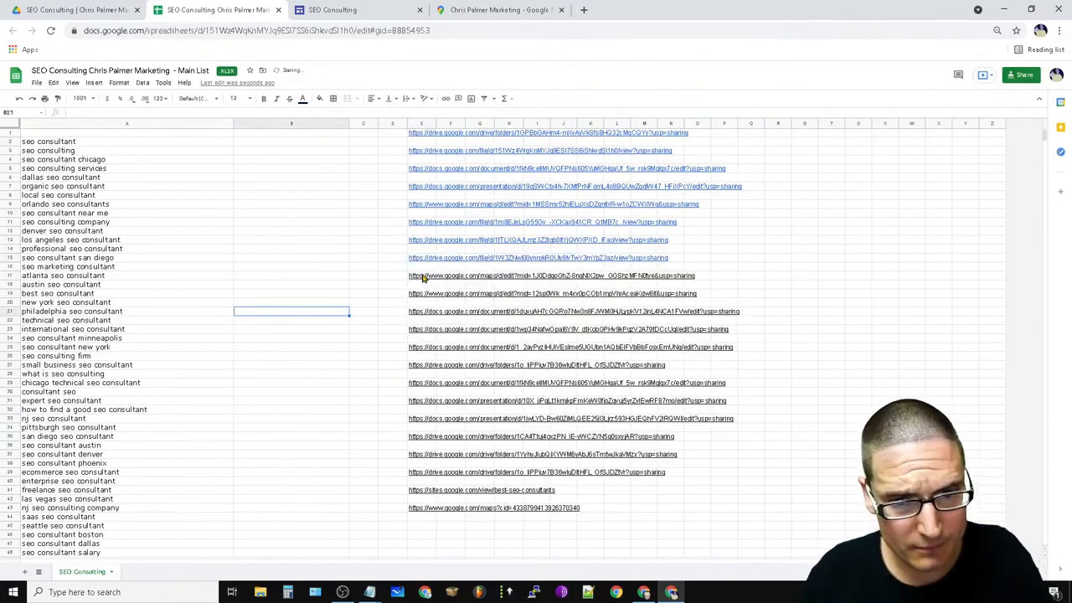
click(425, 277)
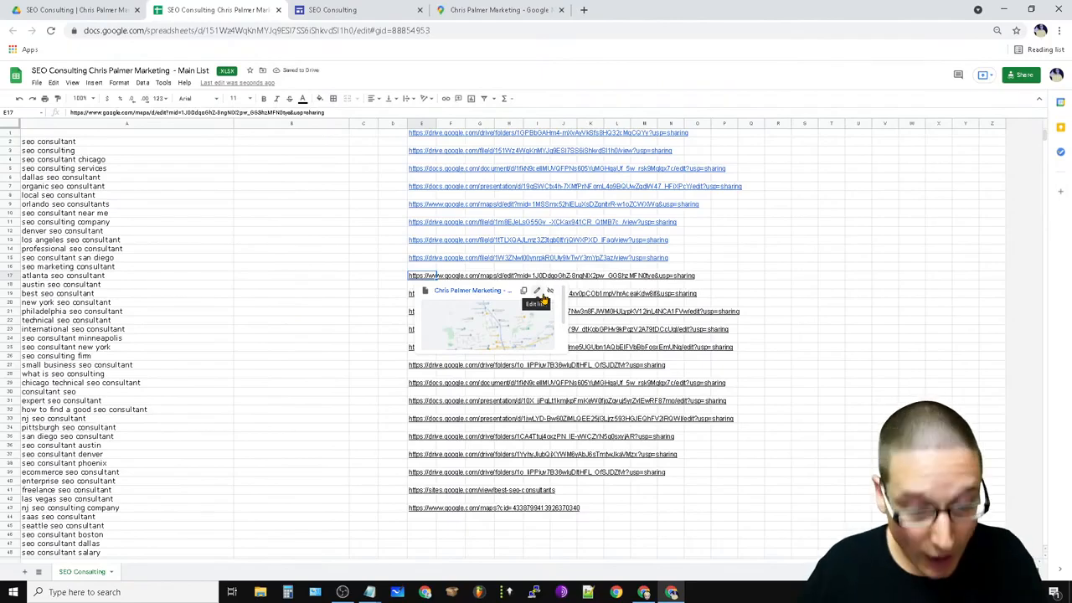
click(536, 291)
click(725, 329)
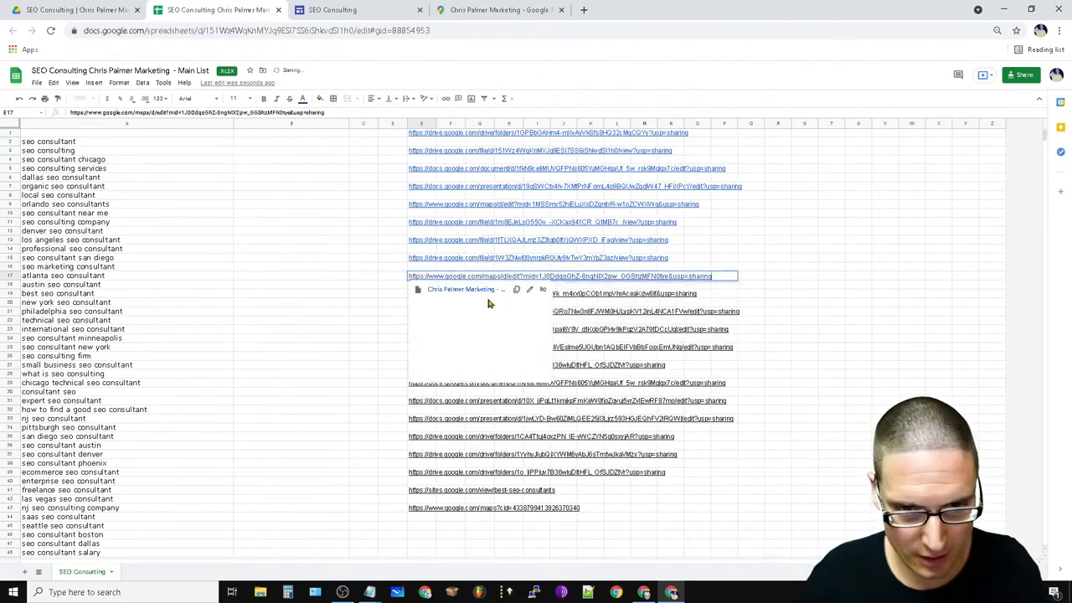
click(329, 324)
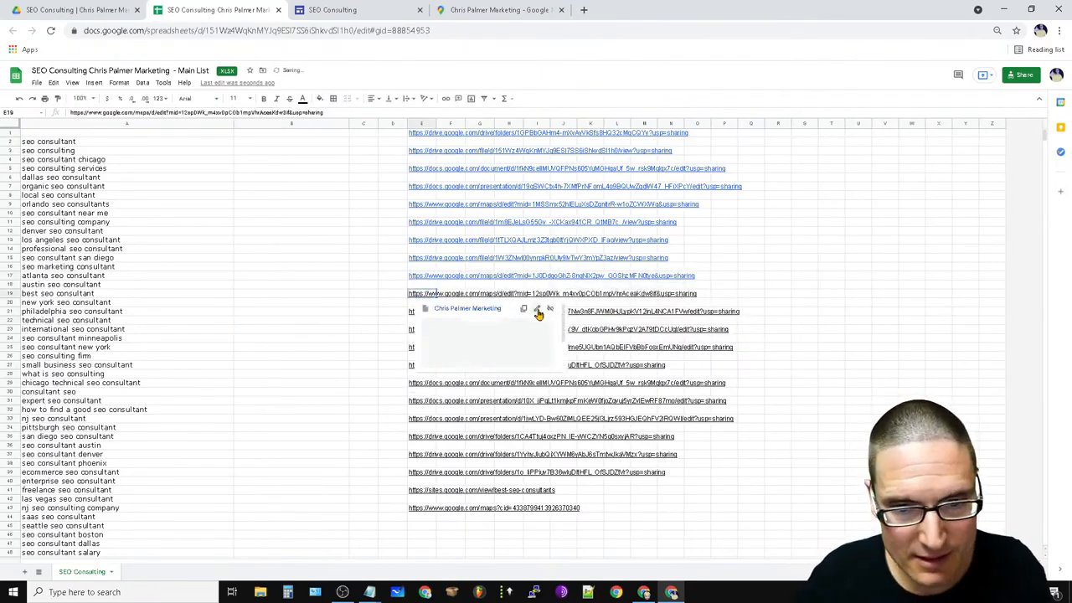
Reapply the existing URLs as hyperlinks for the map in E19 and the document in E21.
click(537, 309)
click(726, 346)
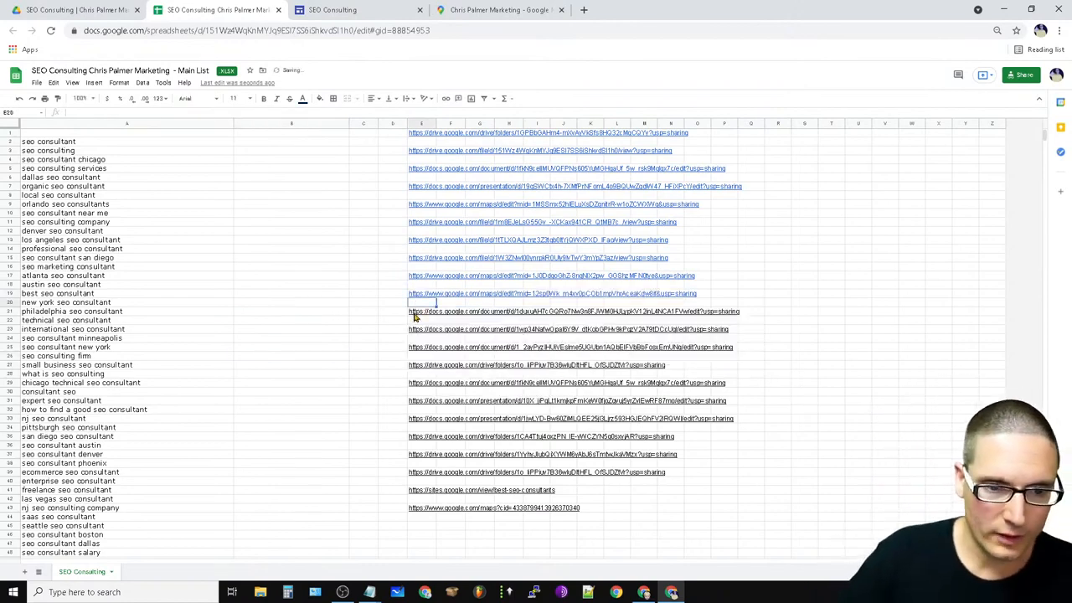
click(416, 312)
click(536, 325)
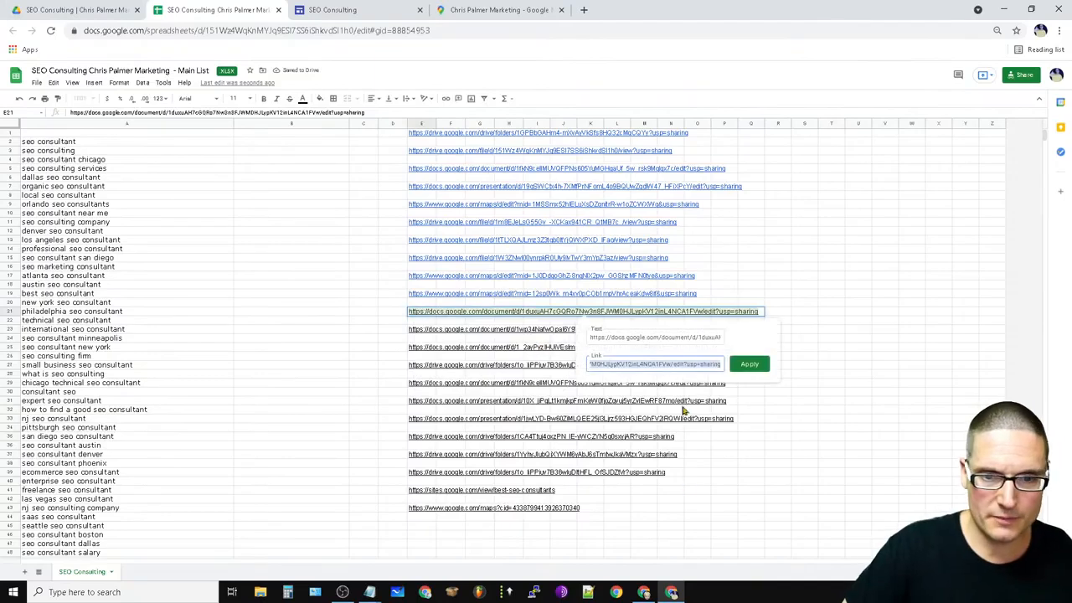
click(739, 369)
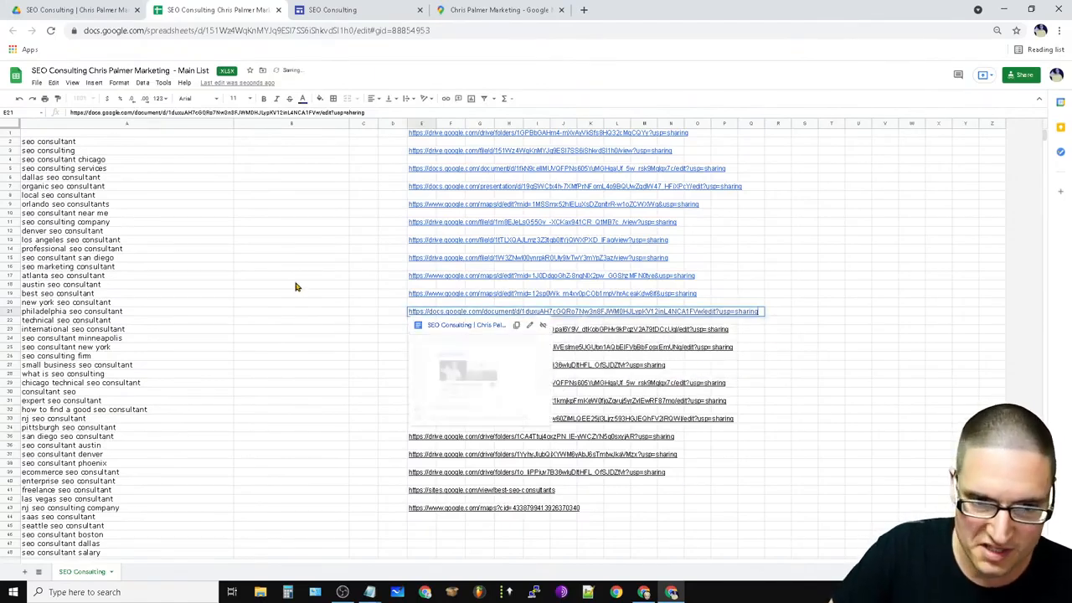
click(335, 391)
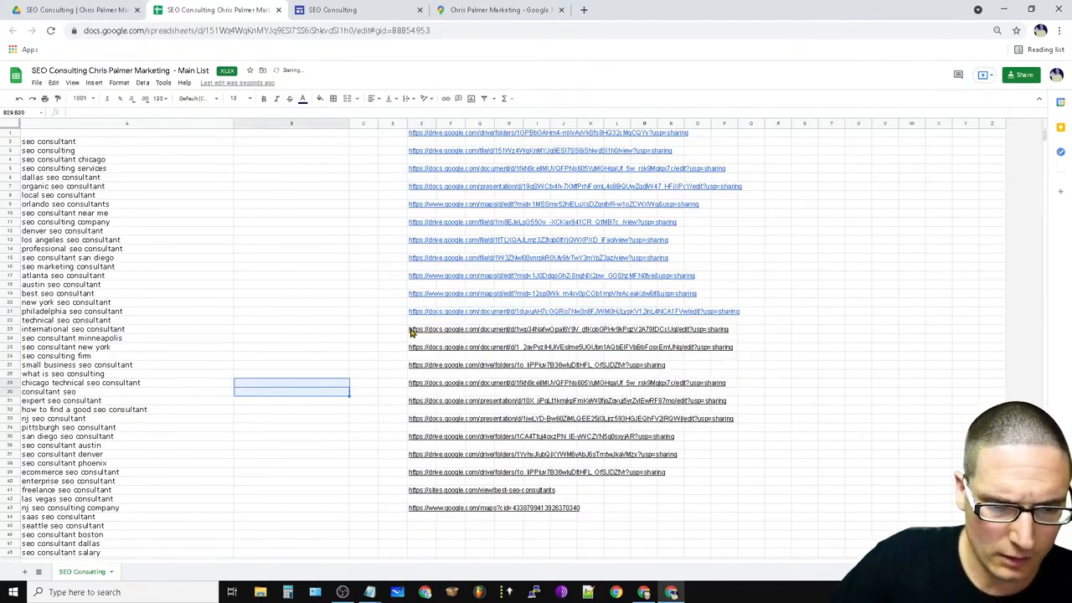
Turn the document URL in E23 into a hyperlink by using its own text as the link address.
click(417, 331)
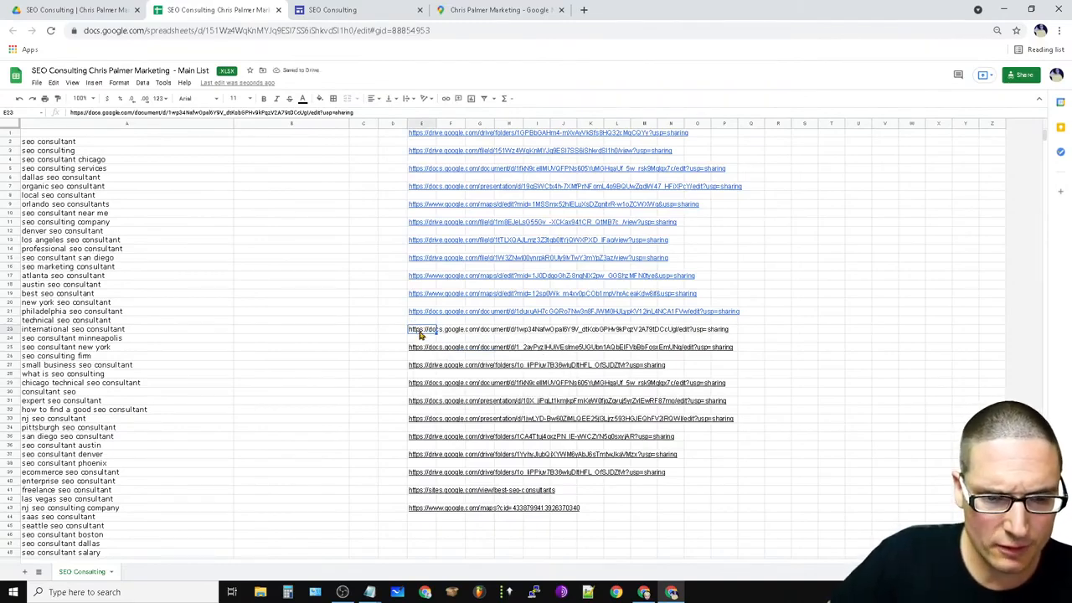
double_click(419, 331)
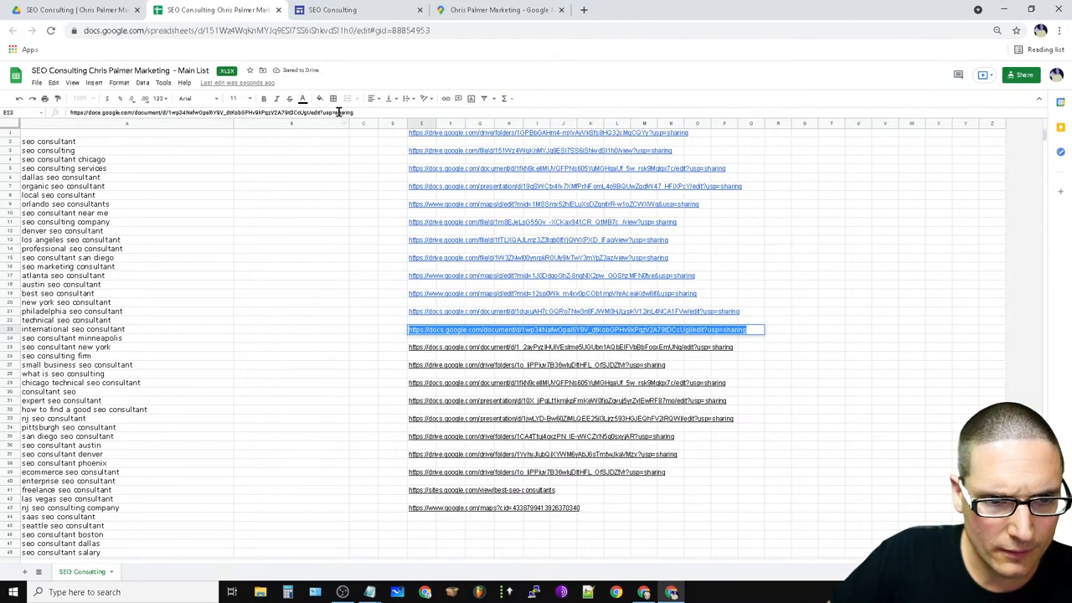
key(ctrl+k)
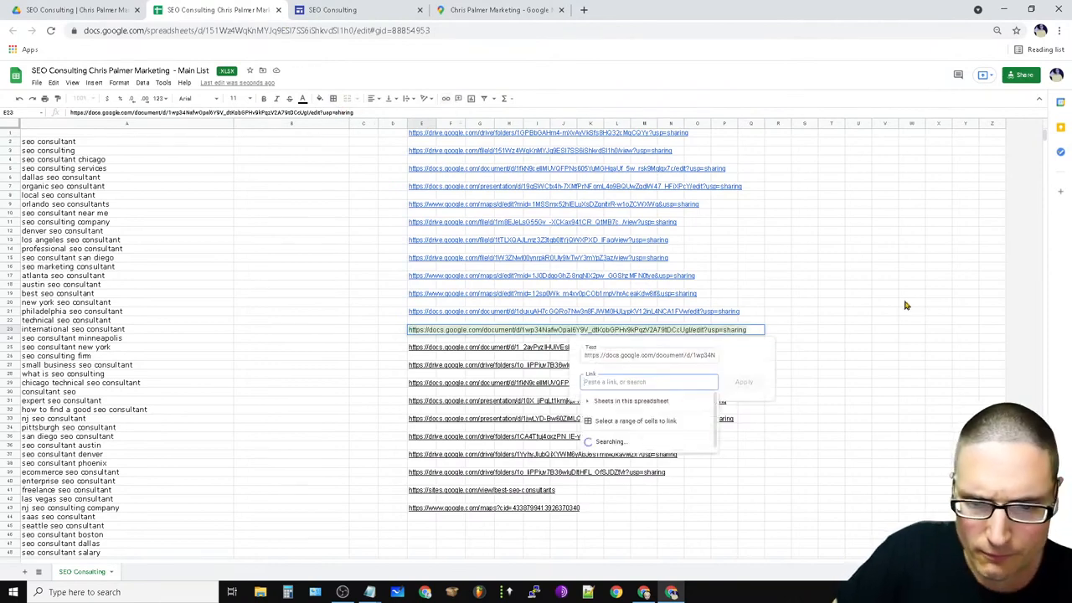
triple_click(643, 358)
right_click(643, 358)
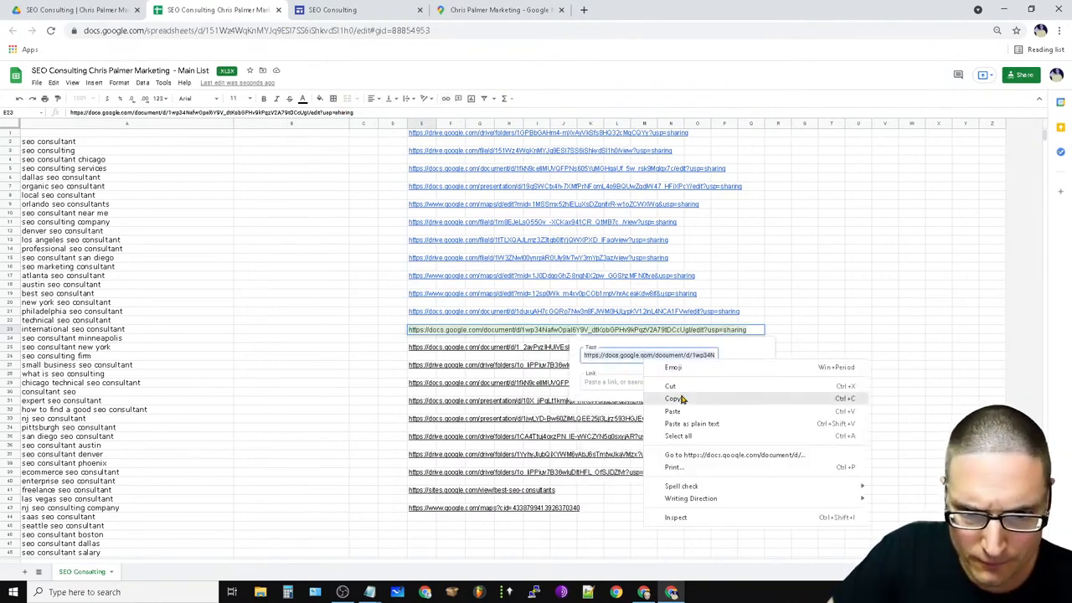
click(676, 399)
right_click(619, 384)
click(648, 466)
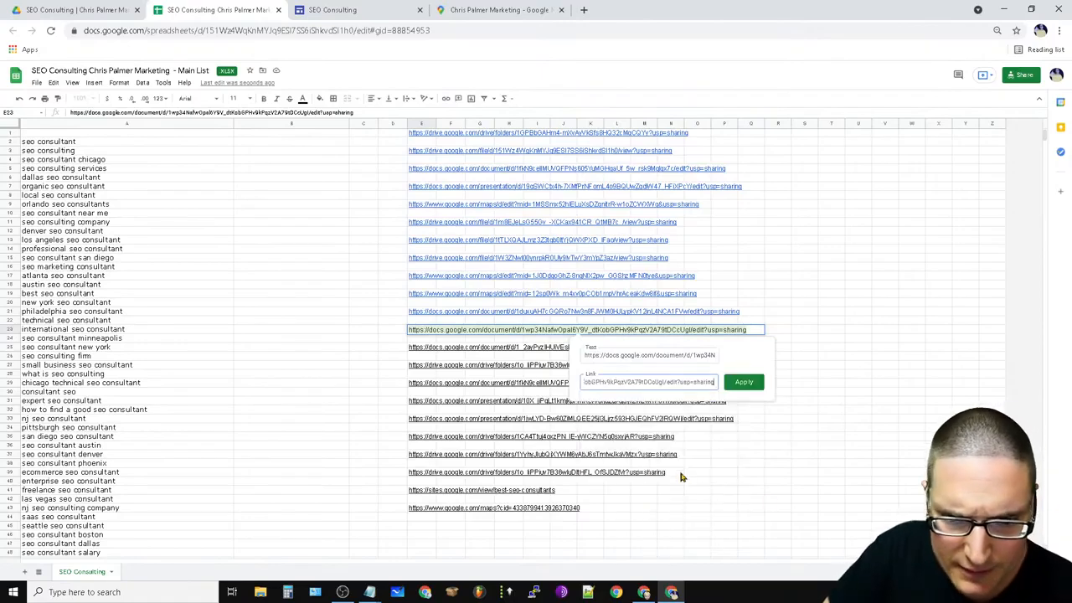
click(744, 383)
click(340, 358)
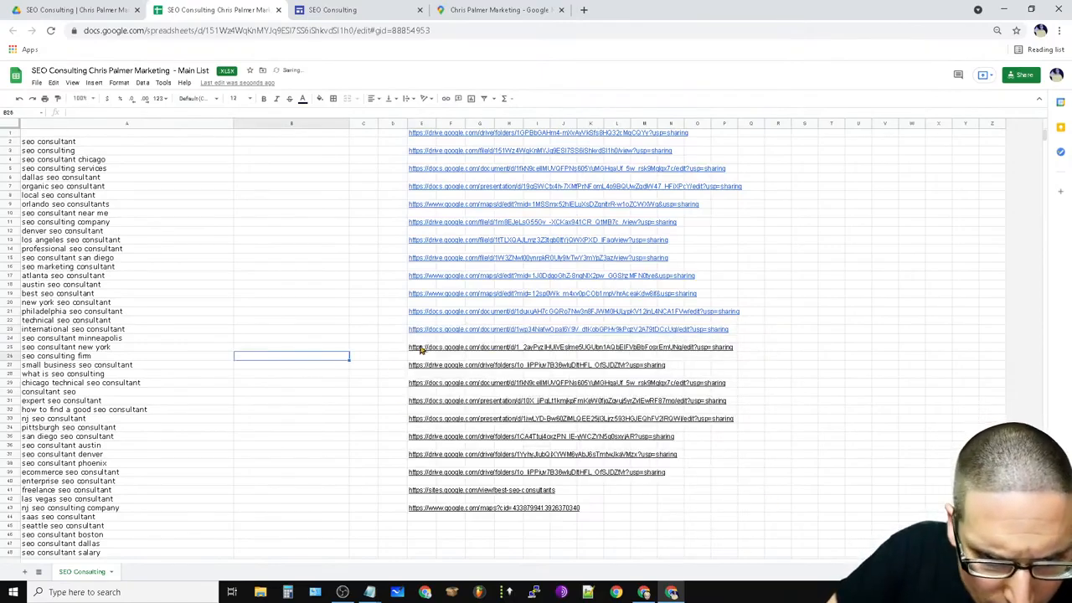
Reapply the existing URLs as hyperlinks for the document in E25 and the Drive folder in E27.
click(423, 348)
click(538, 363)
click(741, 402)
click(388, 403)
click(420, 366)
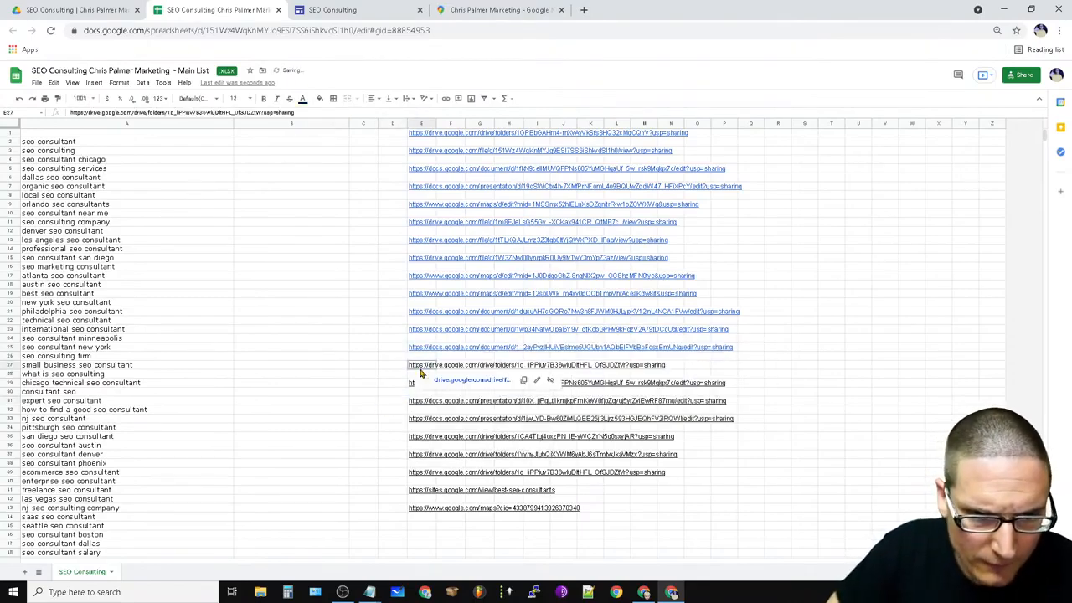
click(538, 382)
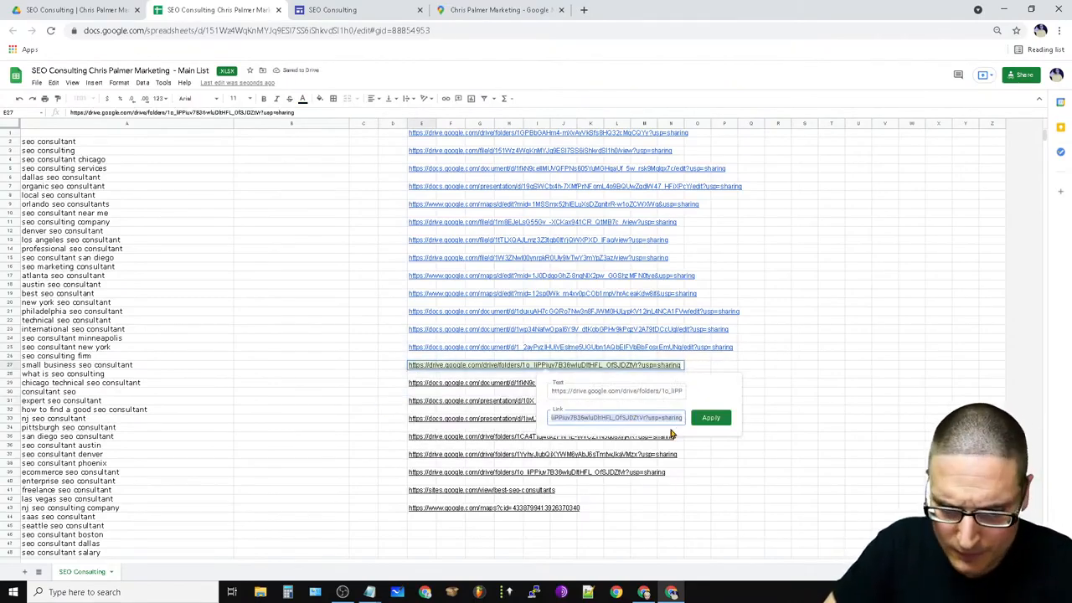
click(710, 417)
click(328, 393)
Reapply the existing URLs as hyperlinks for the document in E29 and the presentation in E31.
click(416, 385)
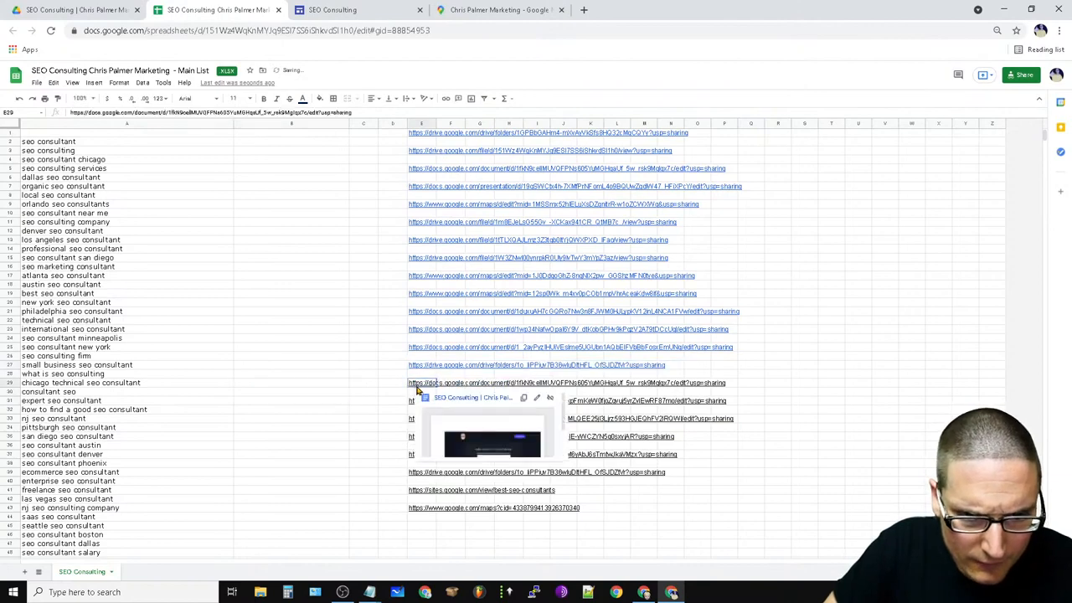
click(536, 397)
click(742, 433)
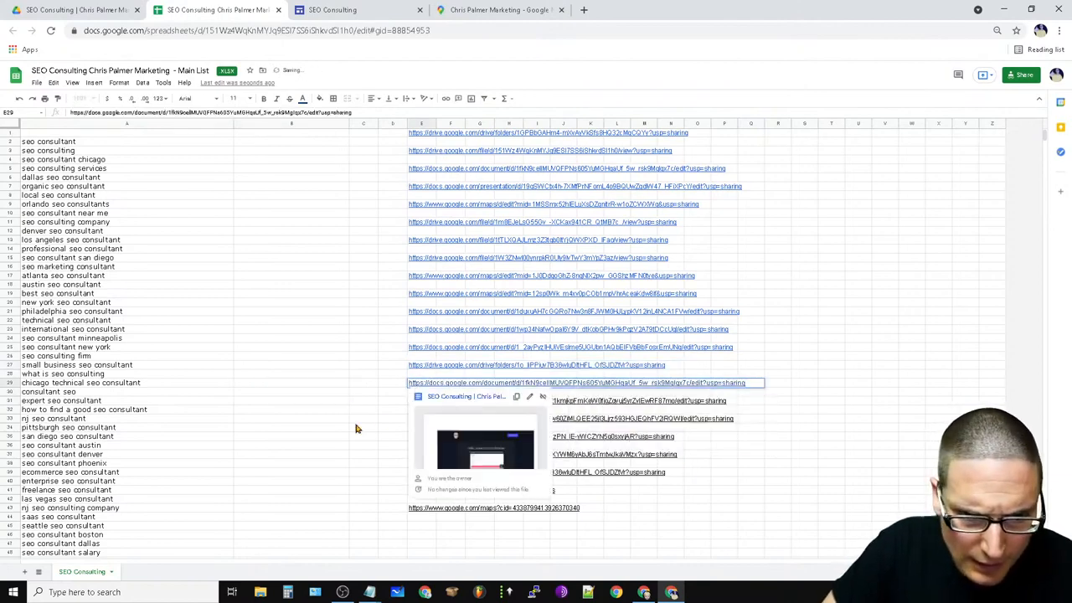
click(417, 402)
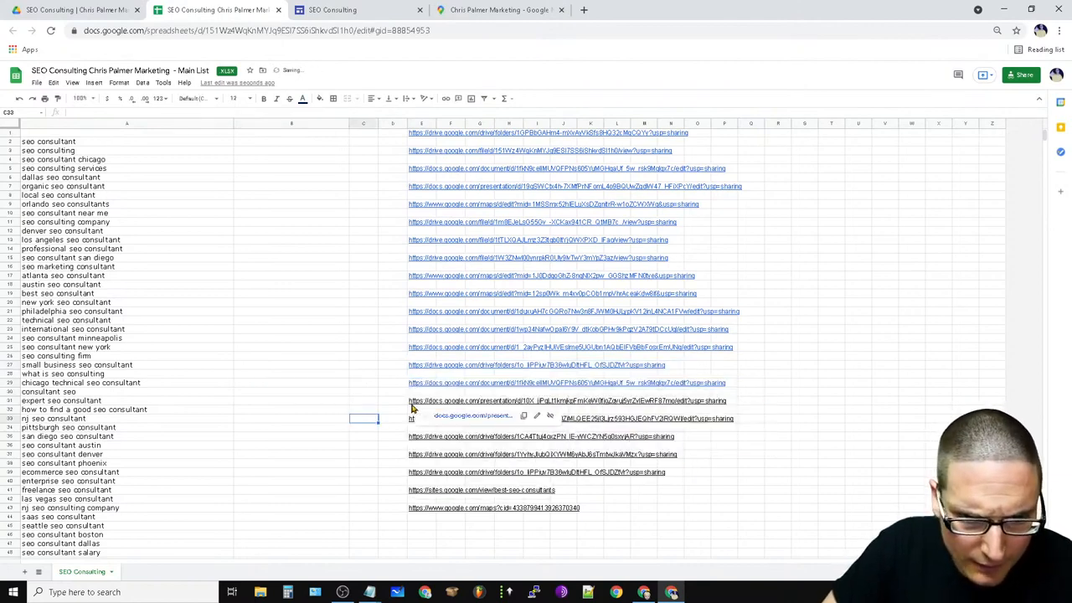
click(537, 415)
click(742, 451)
click(343, 427)
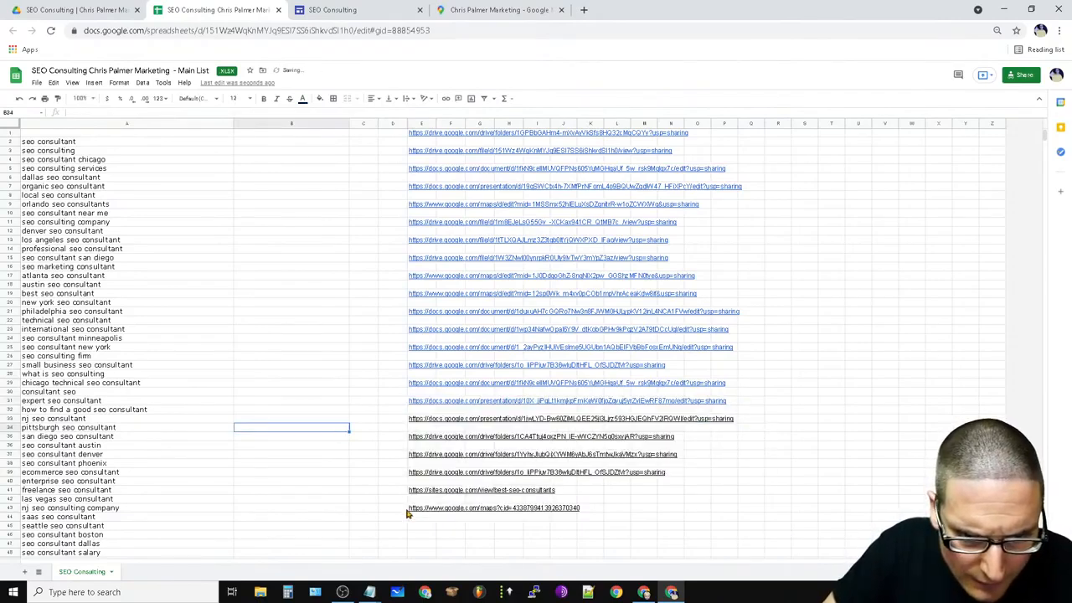
Reapply the existing URLs as hyperlinks for the map in E43 and the Google Site in E41.
click(415, 510)
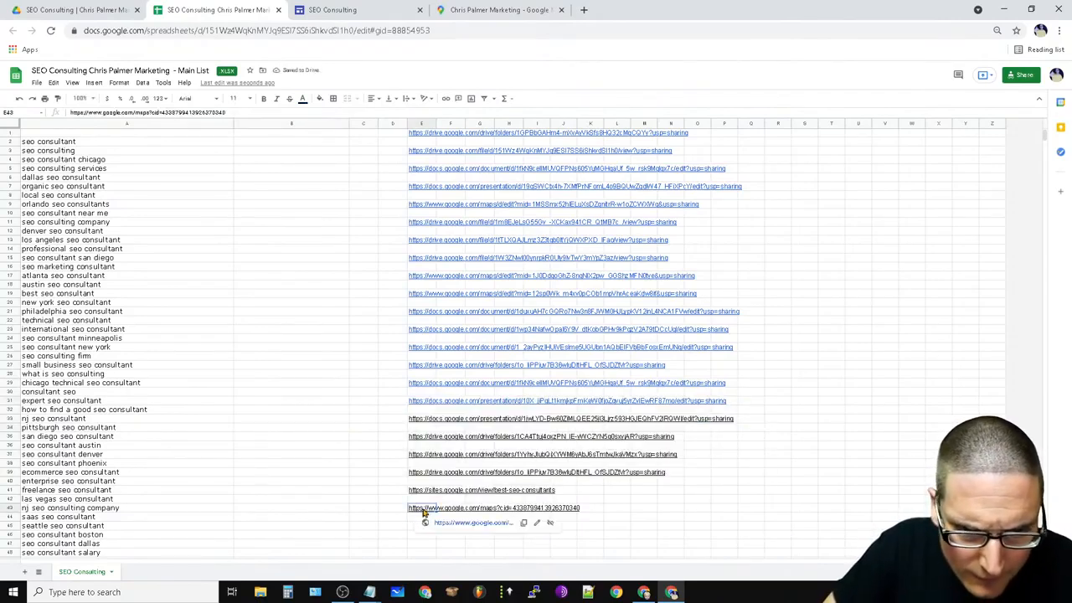
double_click(421, 508)
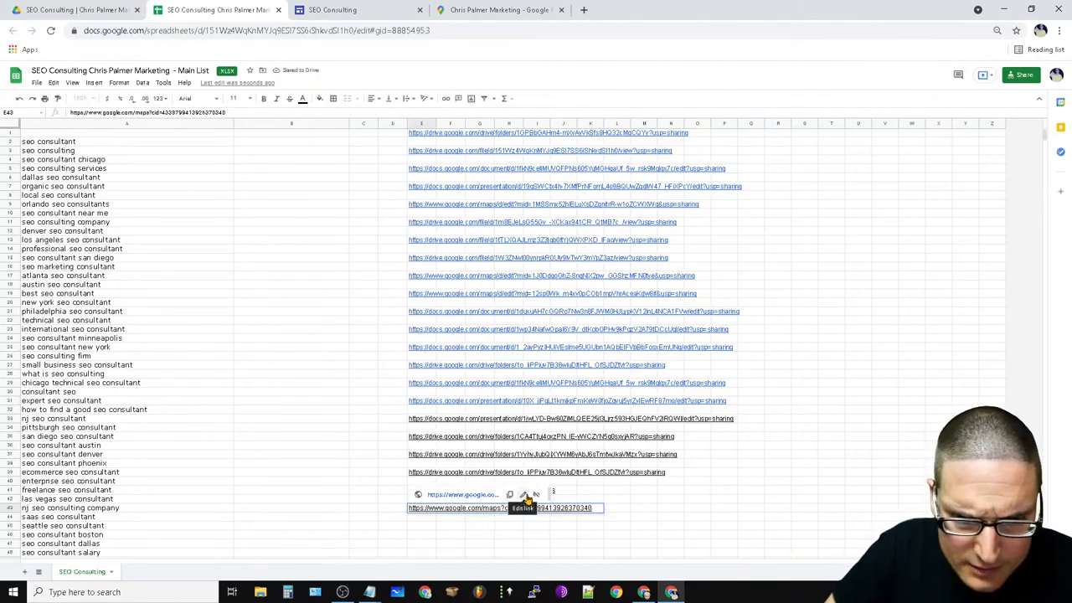
click(522, 494)
key(Return)
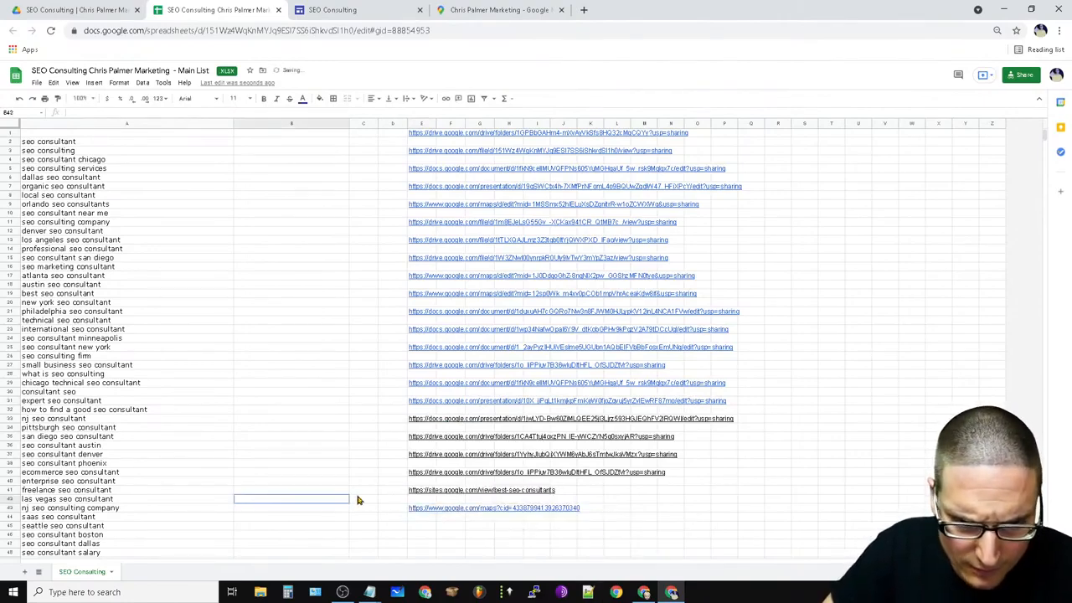
click(419, 490)
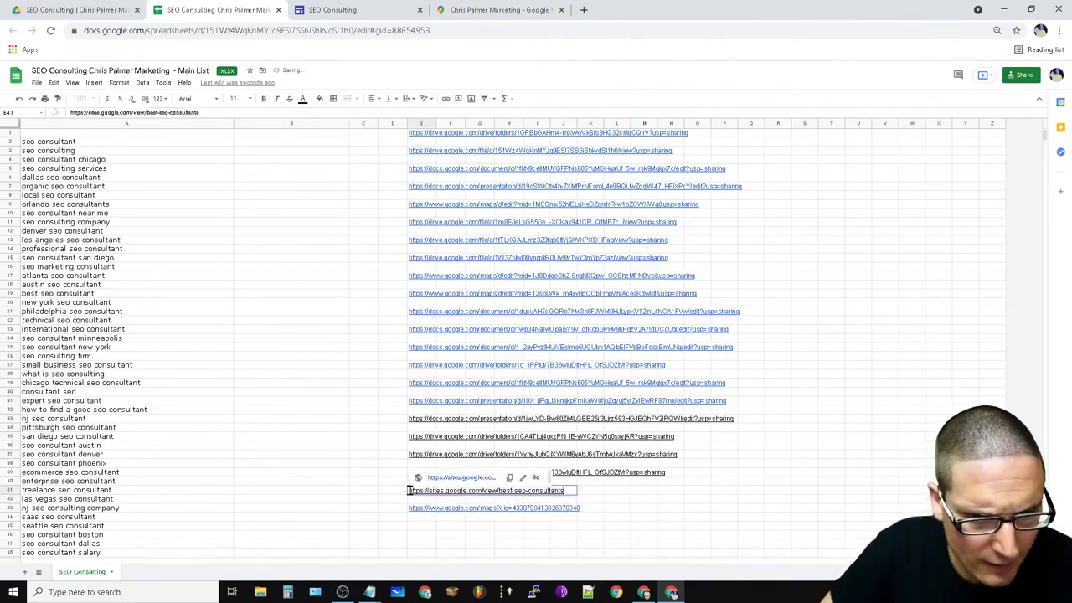
click(531, 479)
key(Return)
click(346, 474)
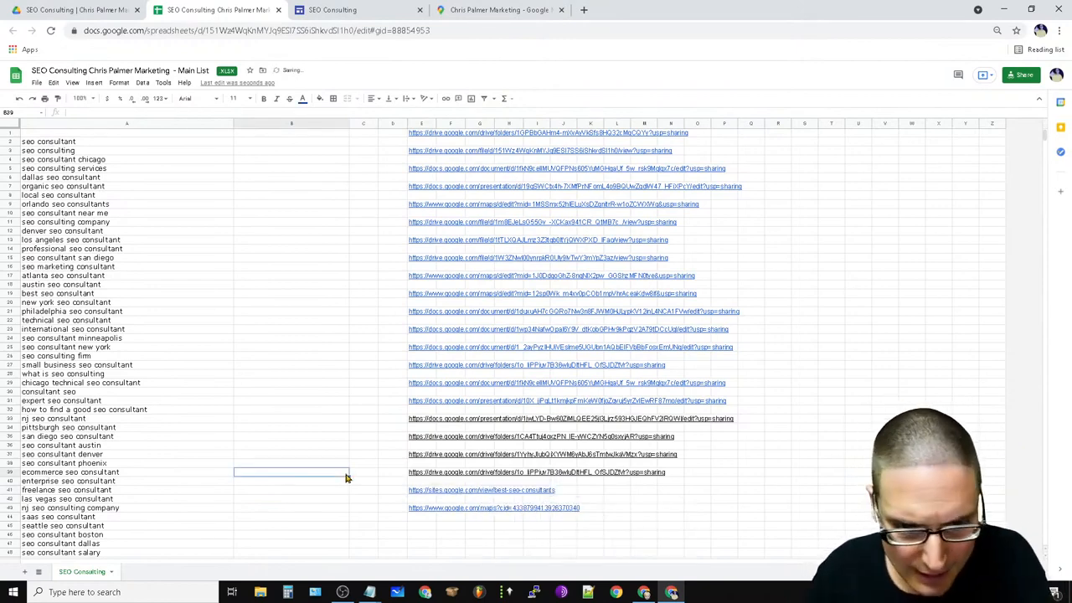
Reapply the existing URLs as hyperlinks for the Drive folders in E39 and E37.
click(419, 473)
click(539, 489)
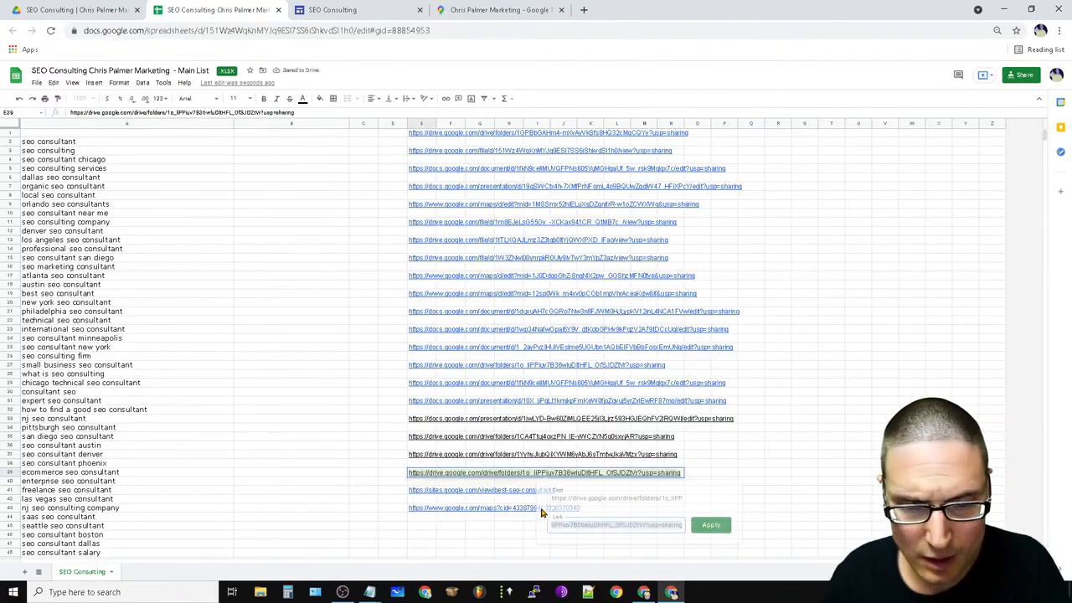
click(710, 524)
click(415, 454)
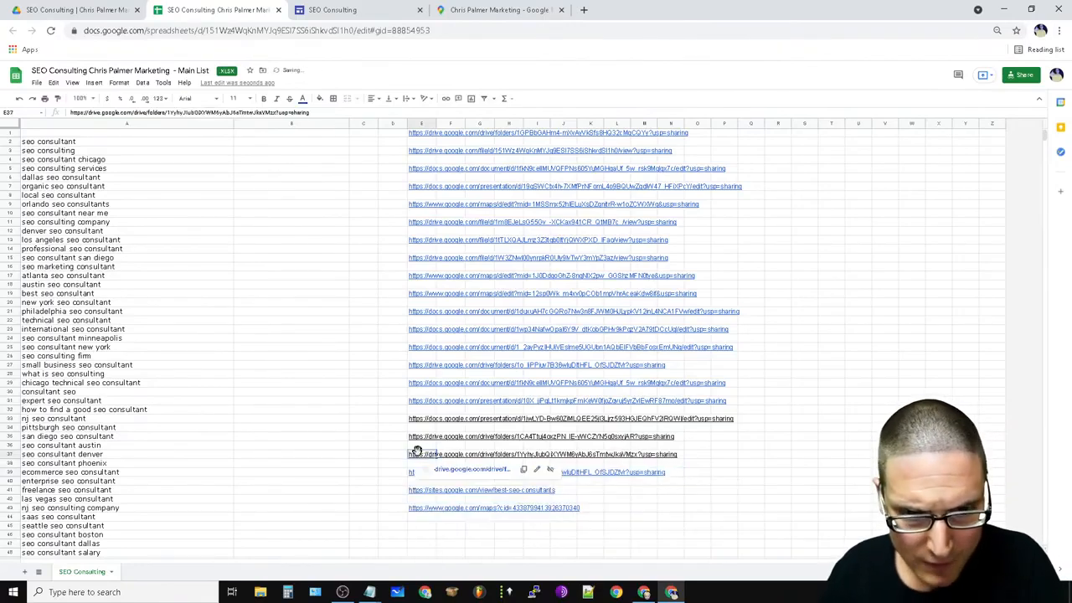
click(538, 471)
key(Return)
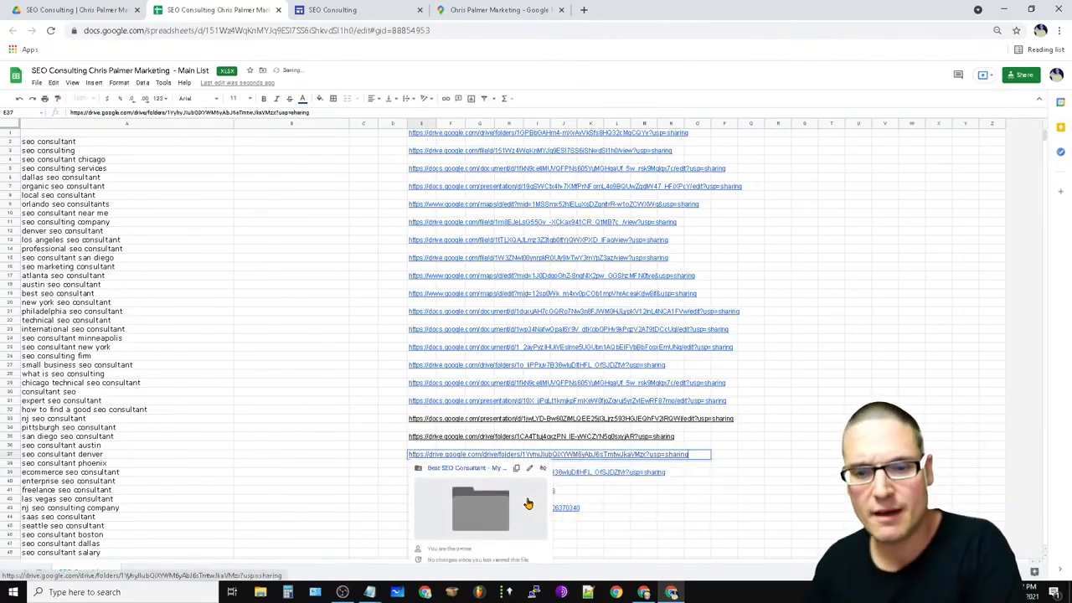
Reapply the existing URLs as hyperlinks for the Drive folder in E35 and the presentation in E33.
click(415, 439)
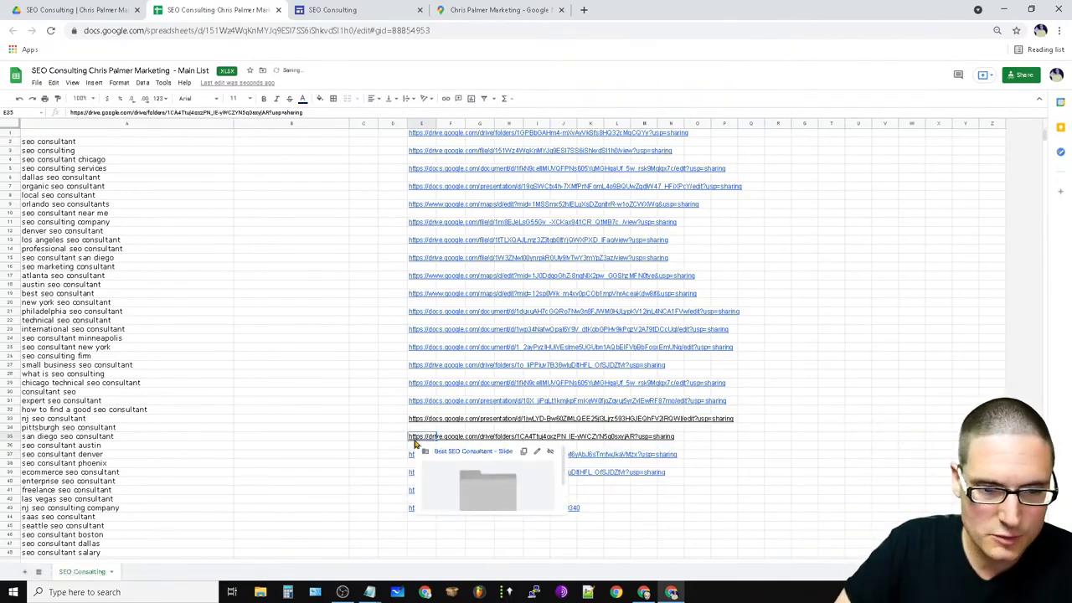
click(537, 452)
click(725, 491)
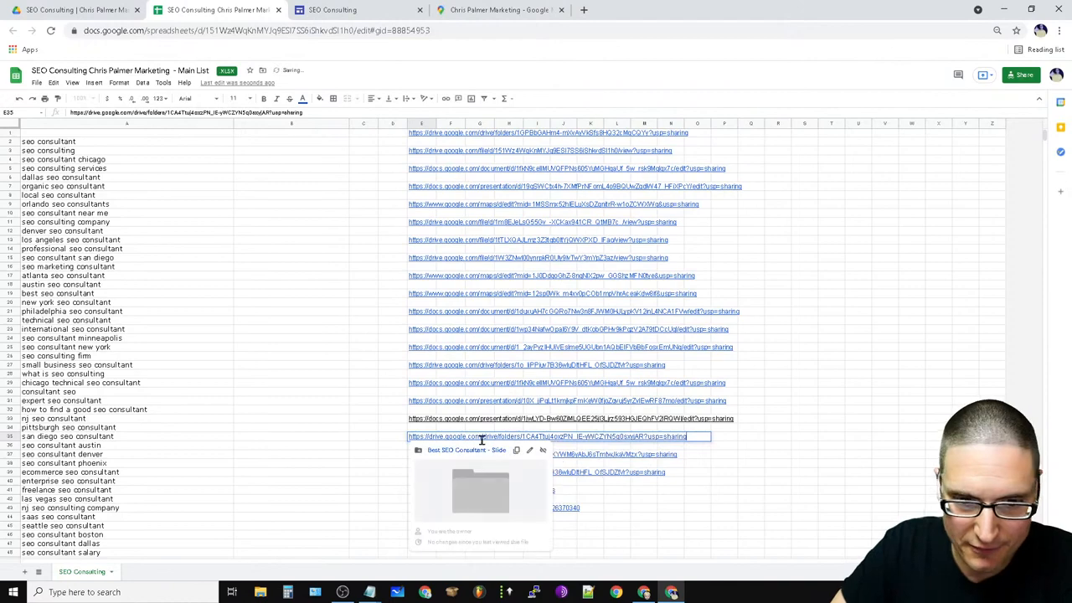
click(412, 415)
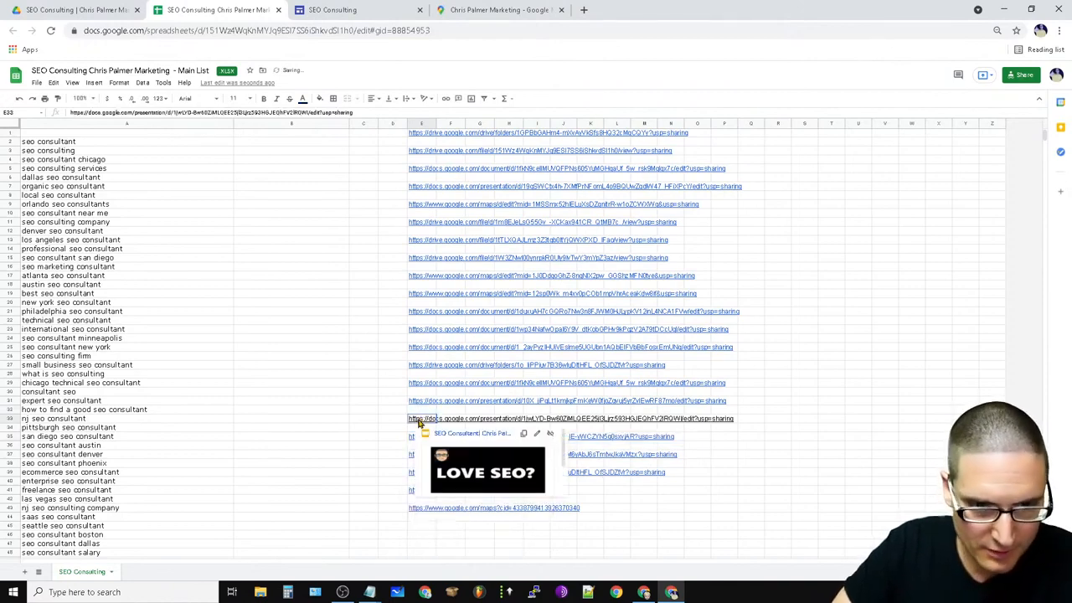
click(538, 434)
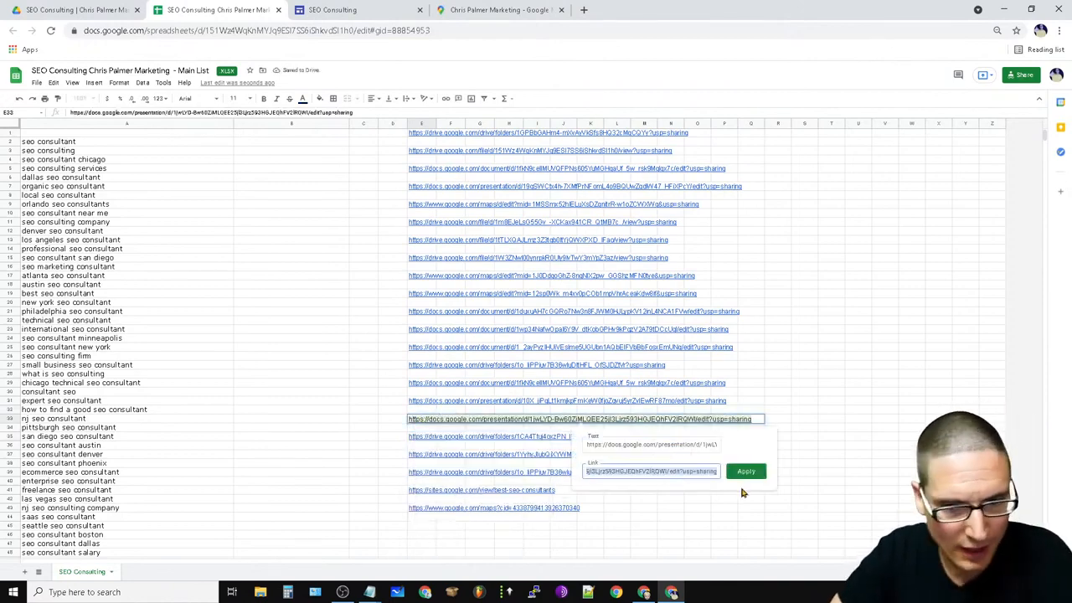
click(741, 492)
click(778, 445)
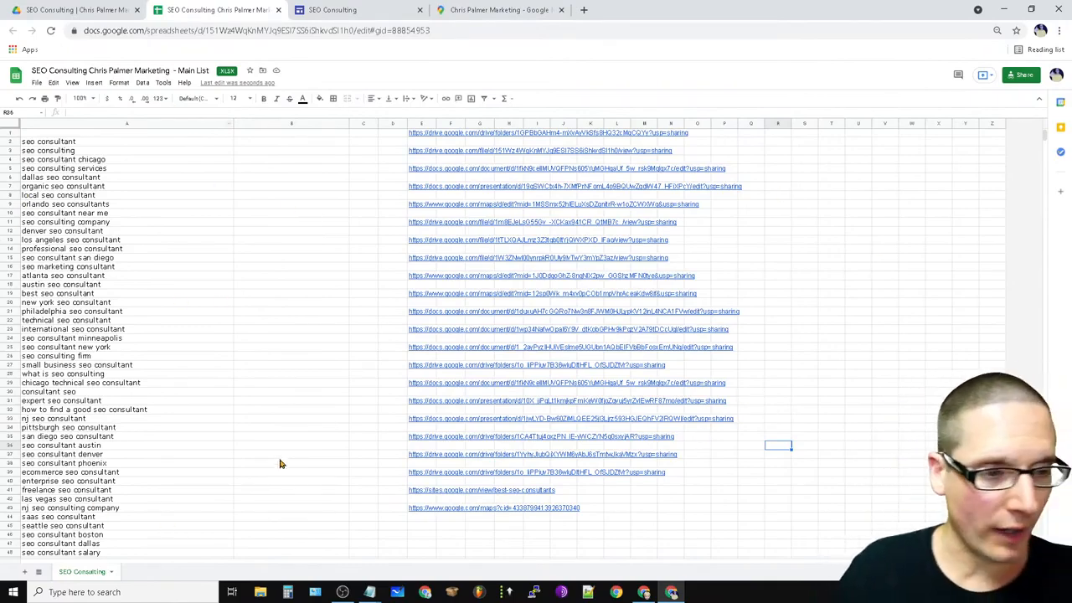
scroll(261, 366, down, 18)
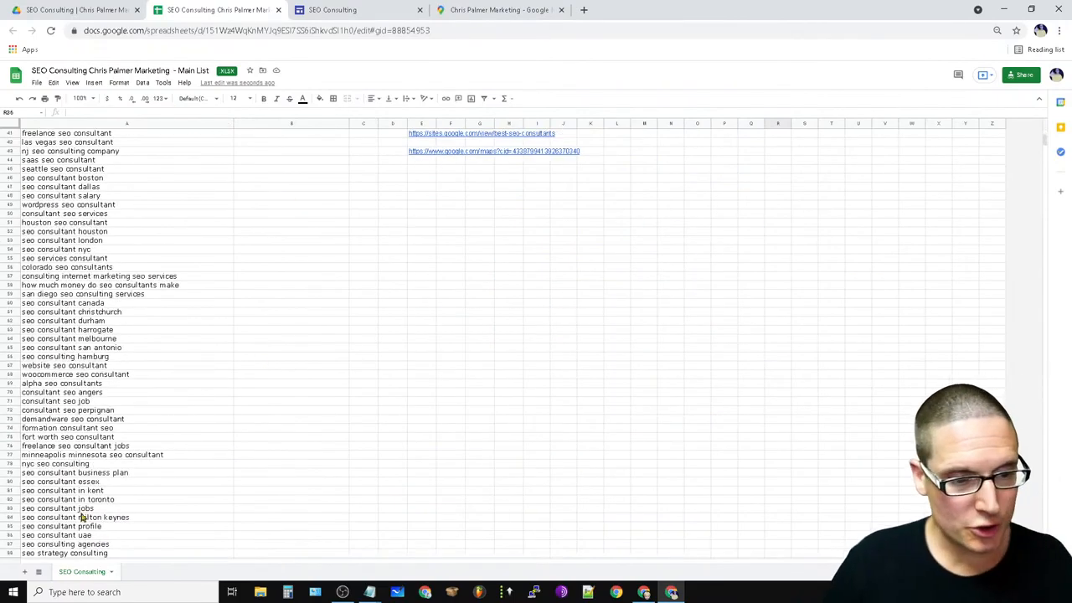
scroll(126, 469, up, 18)
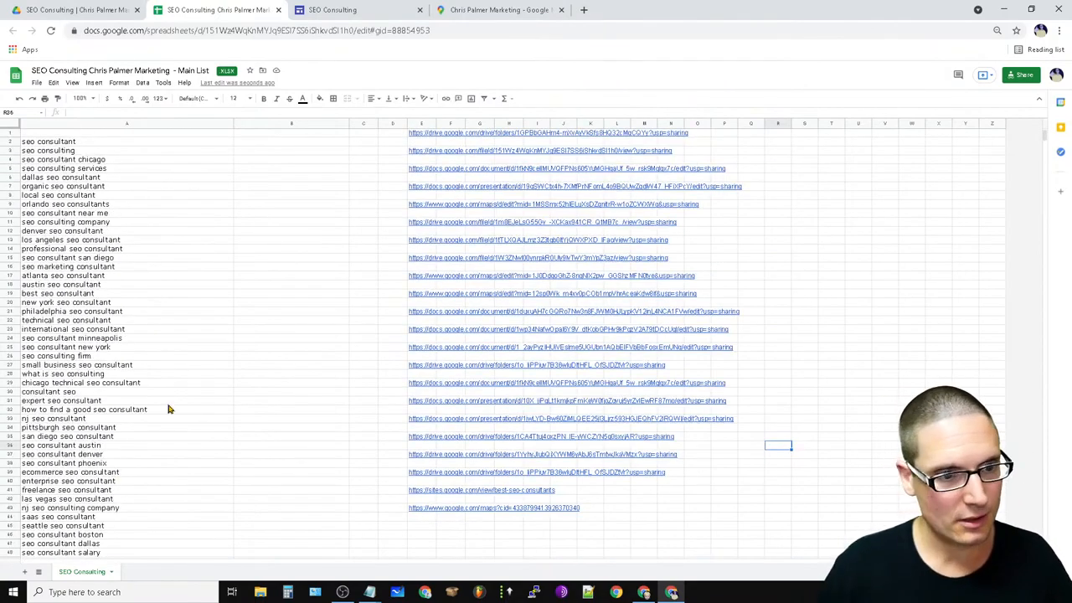
drag(37, 144, 119, 234)
click(111, 332)
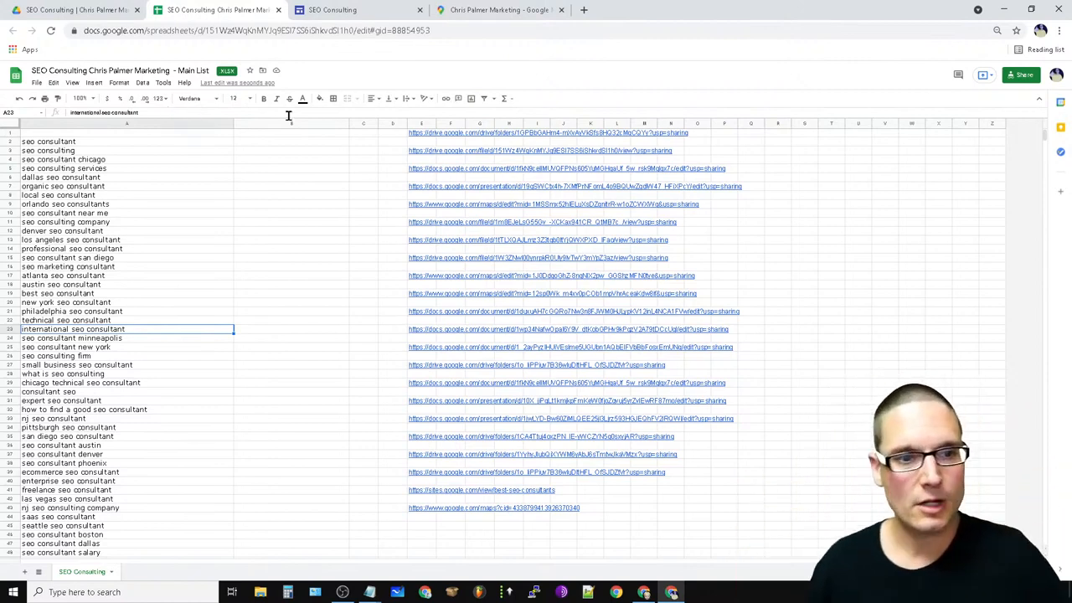
click(27, 143)
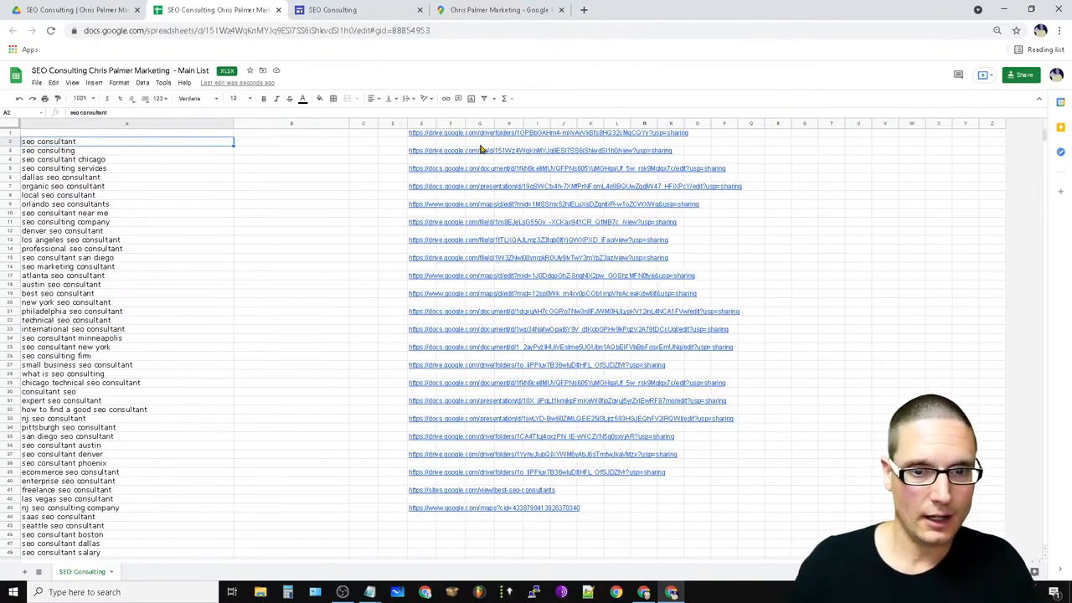
click(445, 99)
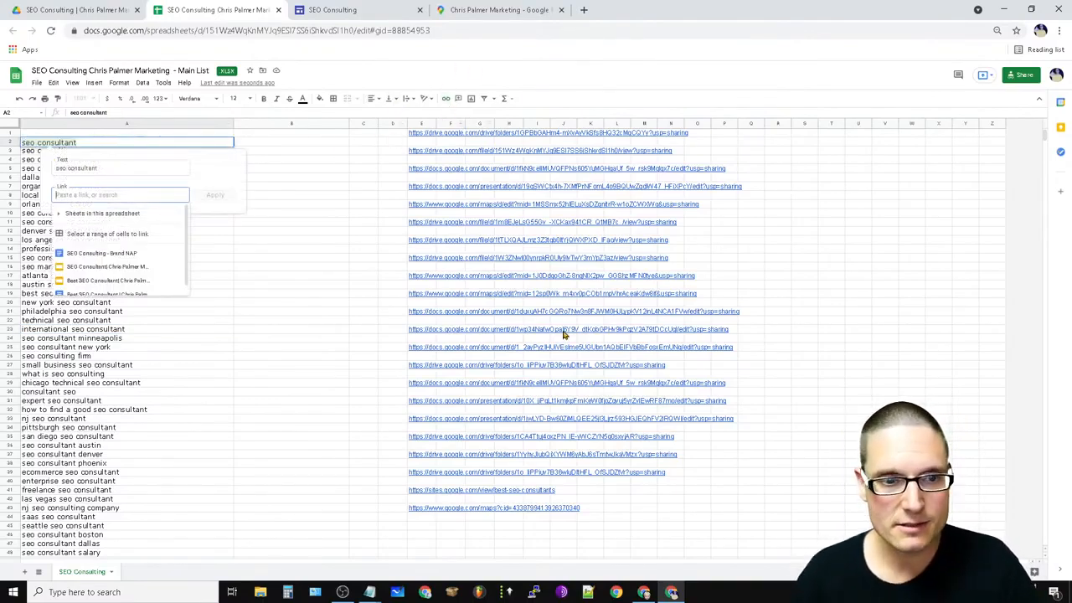
click(117, 195)
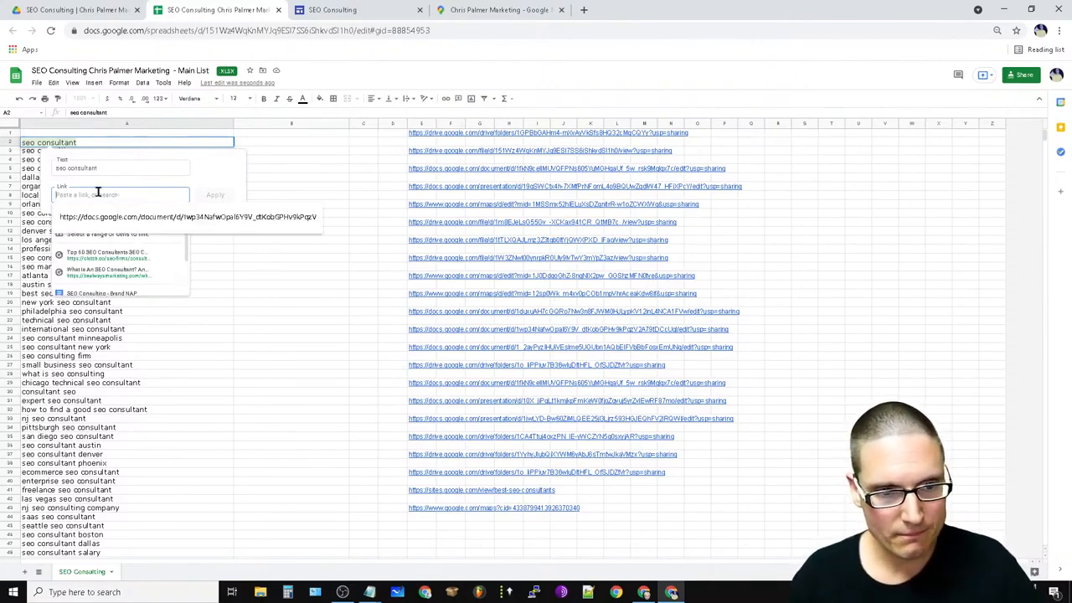
text(https:/)
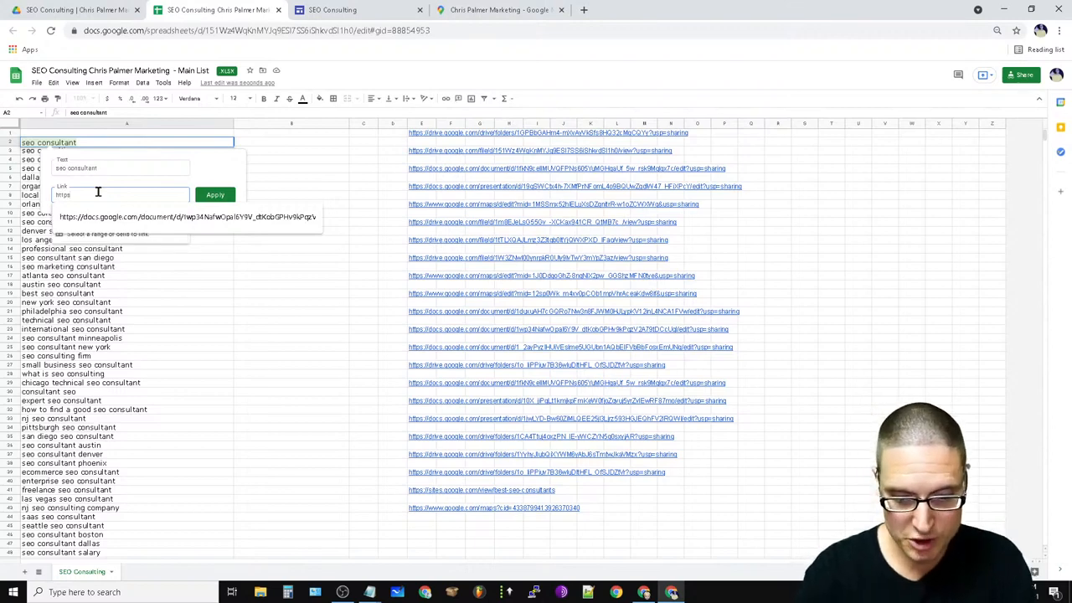
text(/)
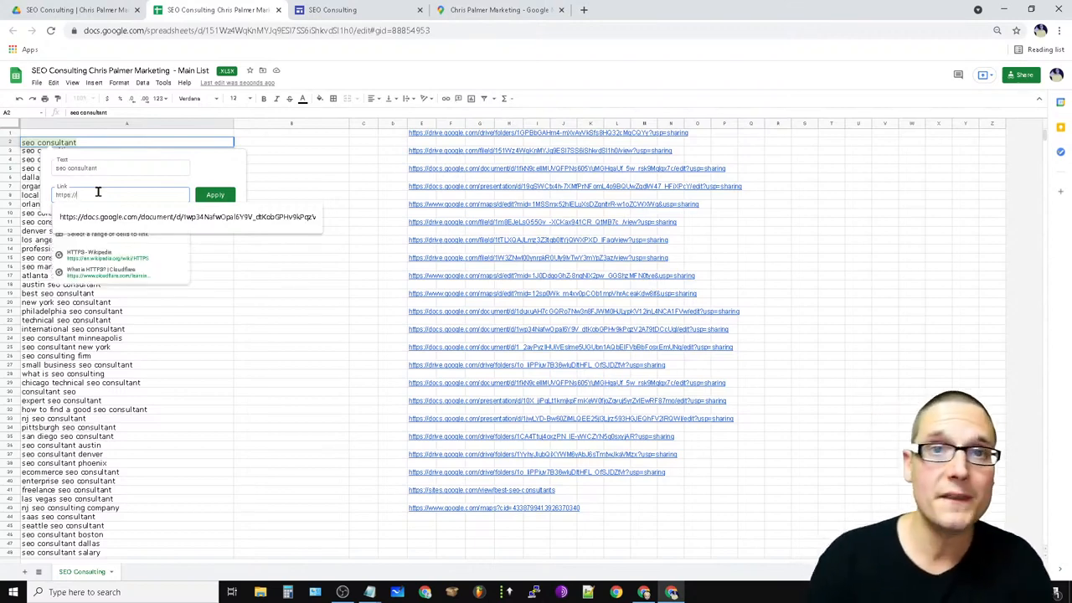
text(chrispalmermarketing.com)
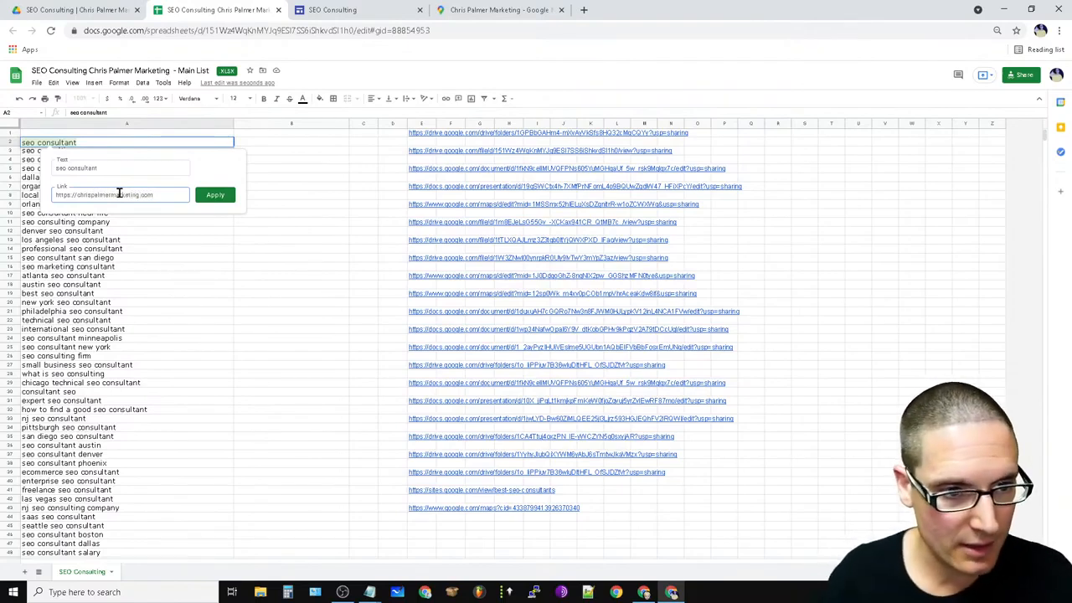
double_click(119, 193)
right_click(120, 193)
click(159, 233)
click(223, 202)
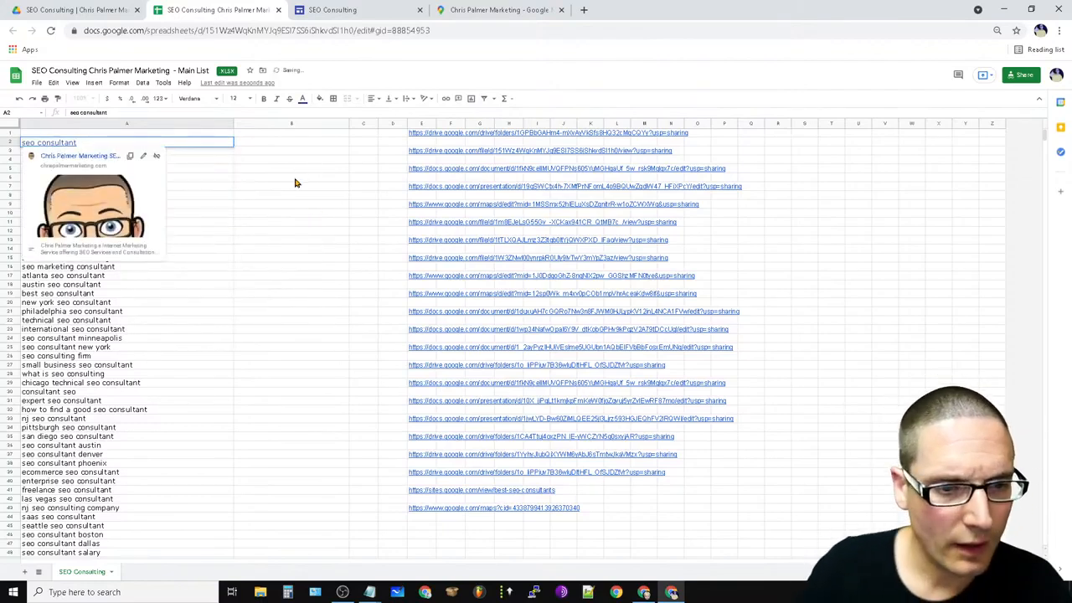
click(212, 153)
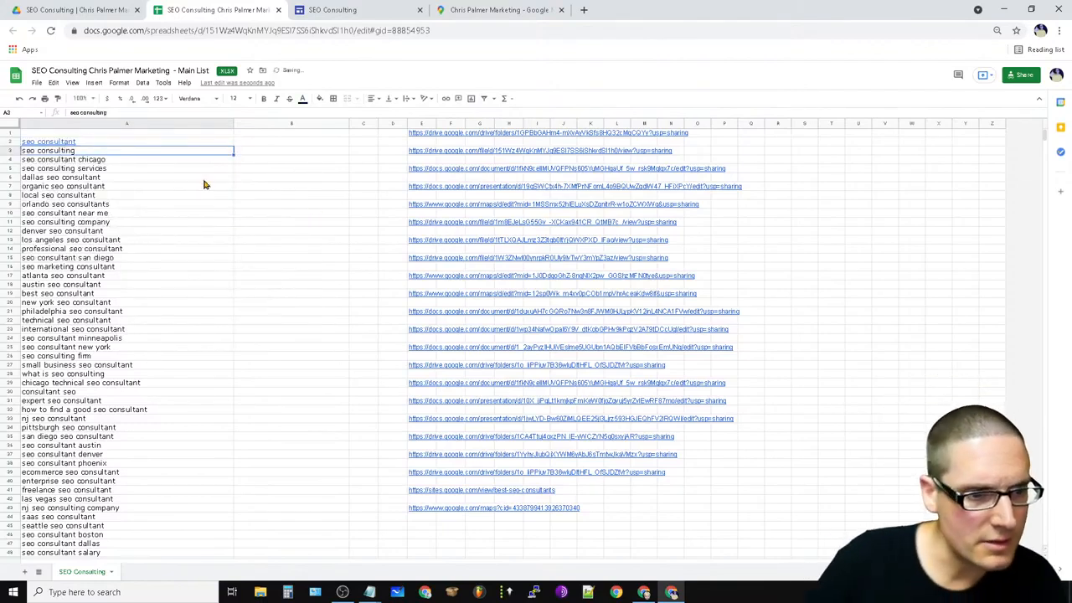
triple_click(63, 153)
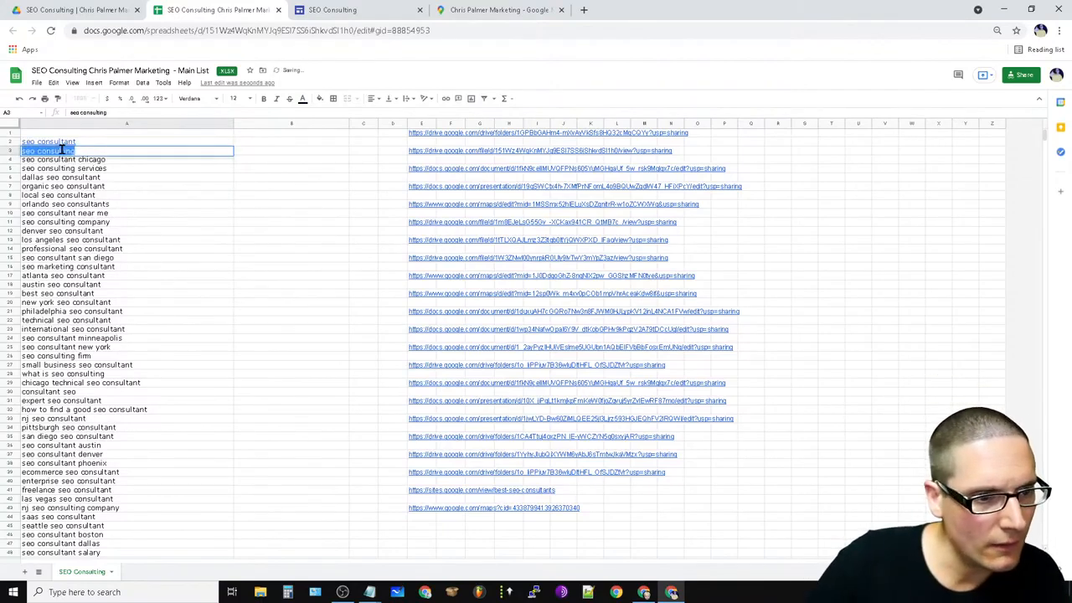
click(447, 99)
right_click(123, 203)
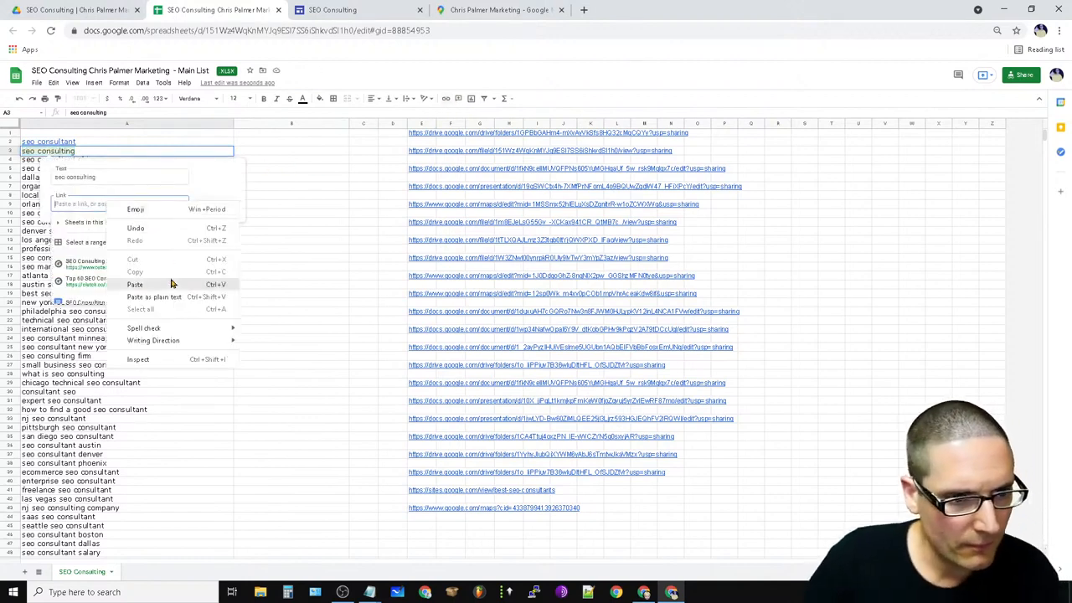
click(167, 297)
click(213, 205)
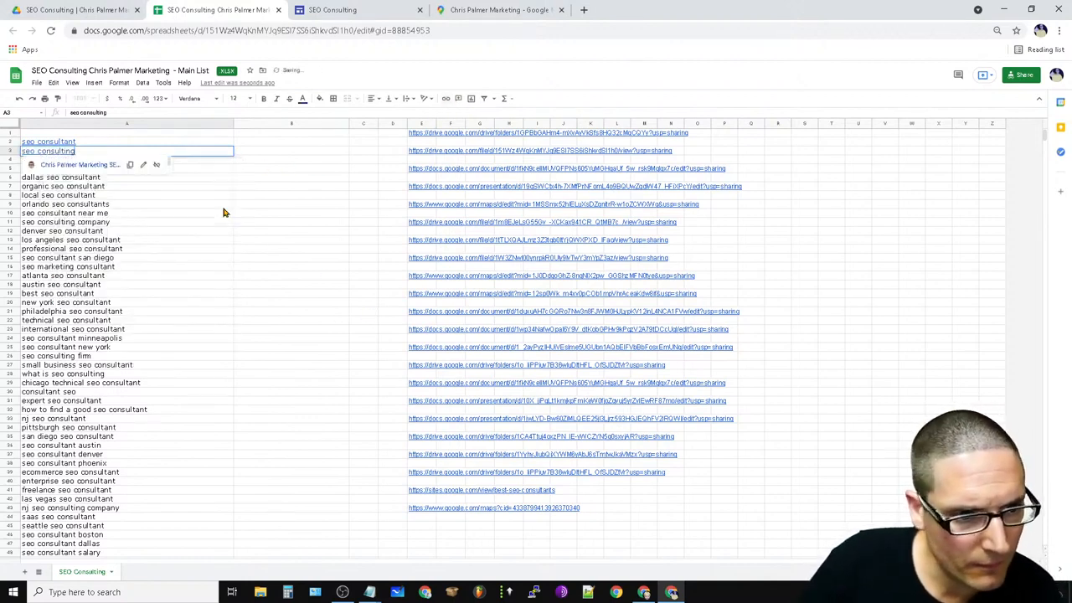
click(311, 240)
click(61, 160)
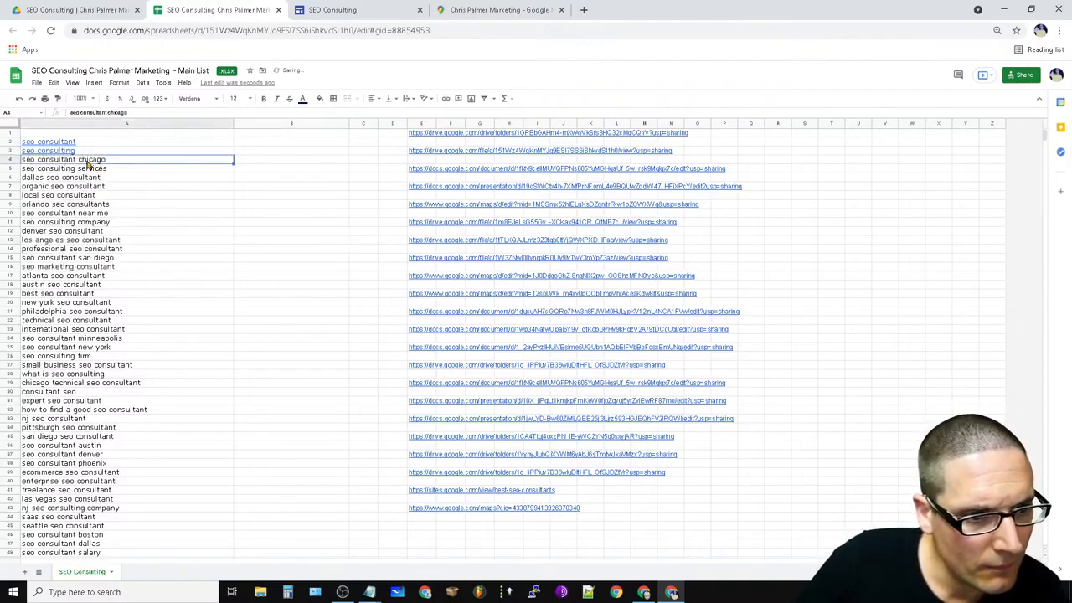
click(91, 170)
double_click(87, 168)
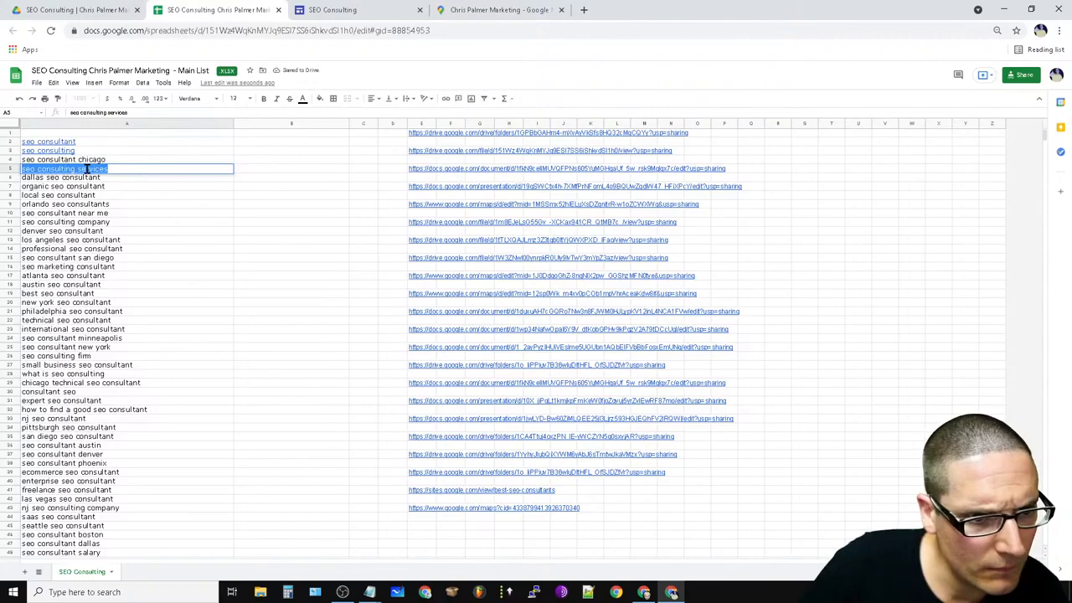
click(446, 98)
right_click(161, 227)
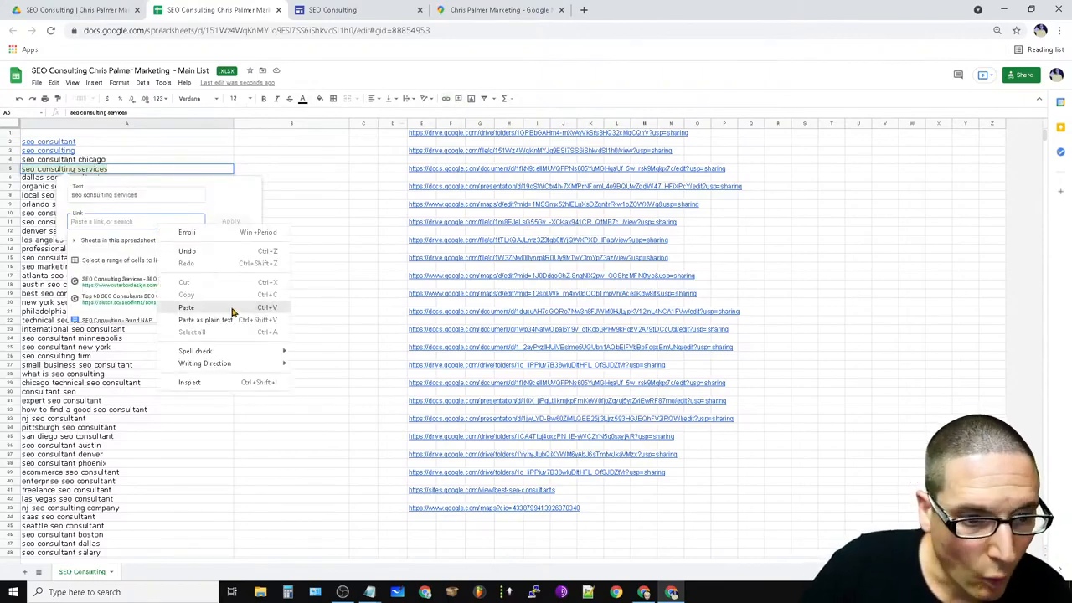
click(189, 307)
click(231, 221)
click(233, 223)
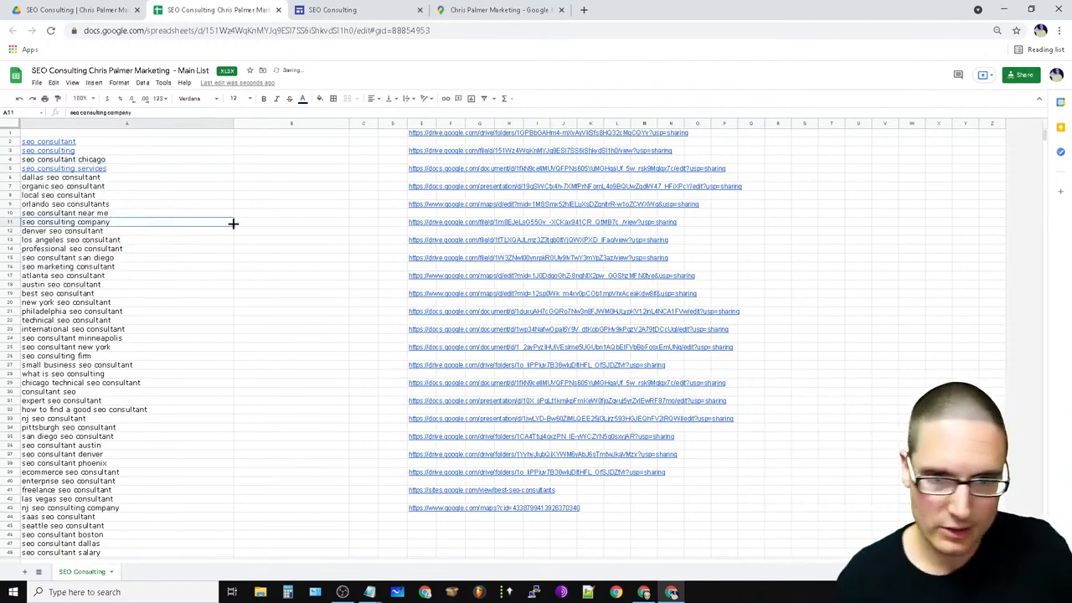
click(319, 409)
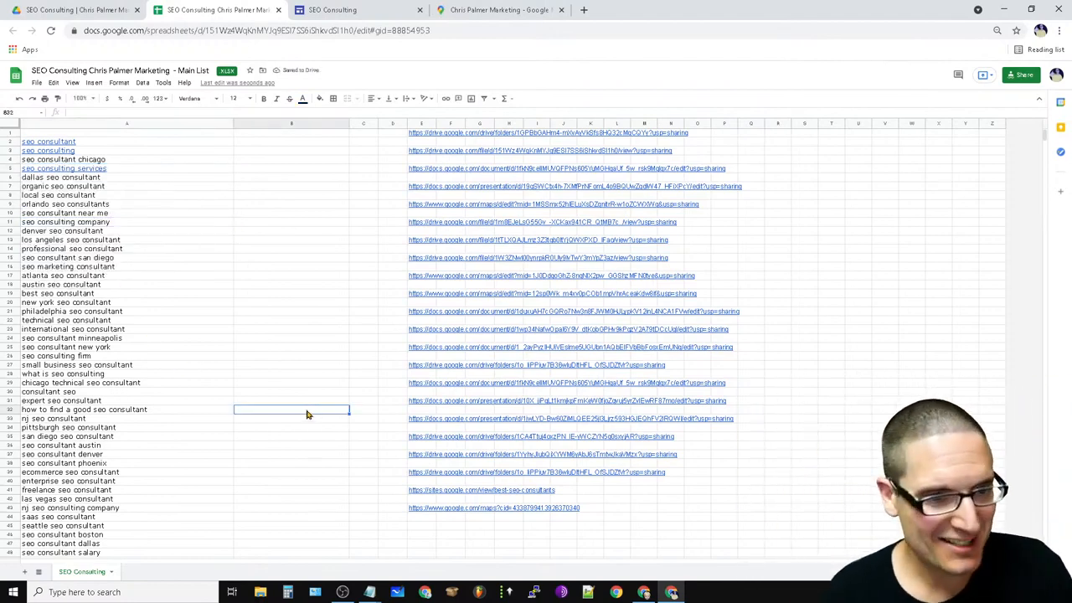
click(60, 191)
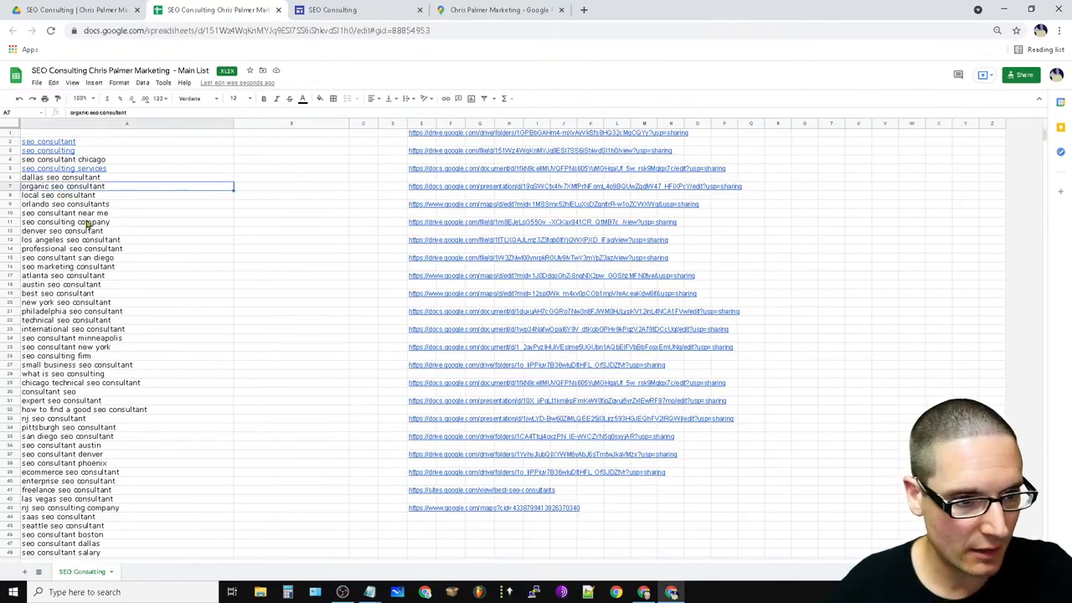
triple_click(88, 222)
triple_click(90, 212)
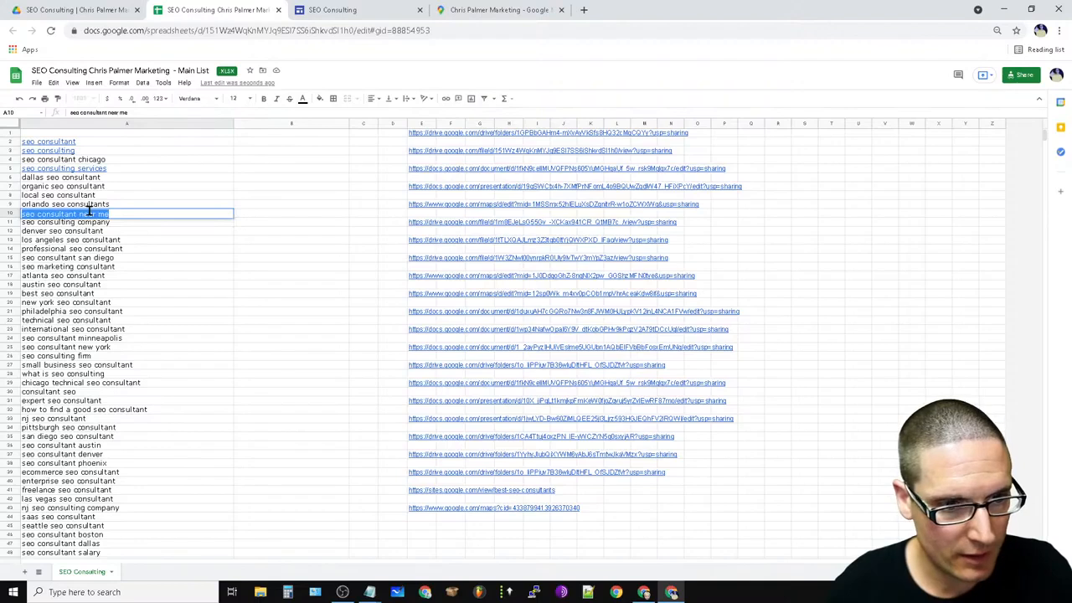
click(446, 99)
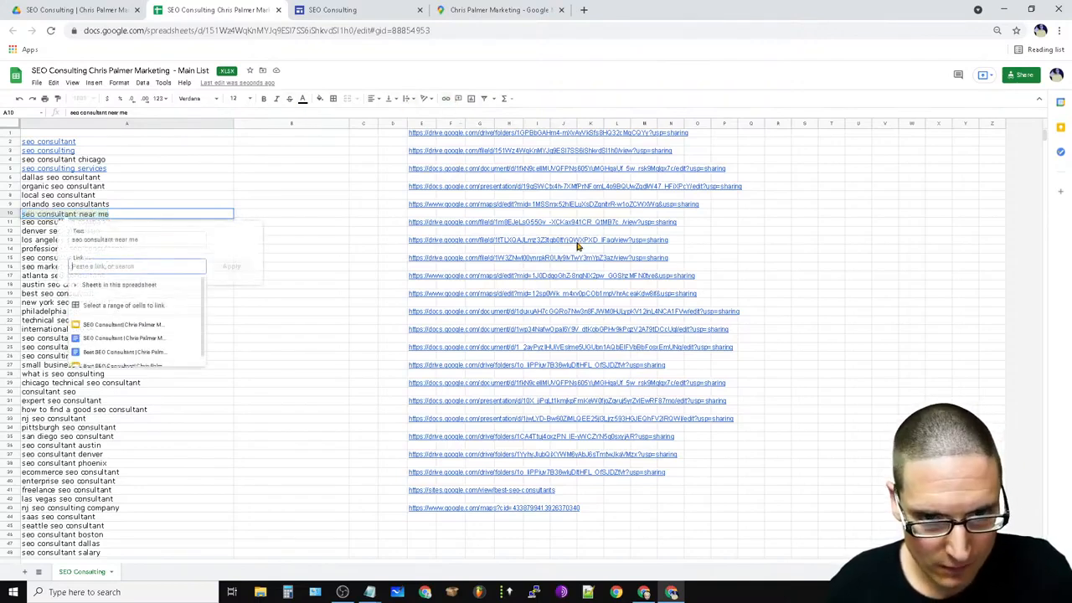
right_click(134, 261)
click(196, 354)
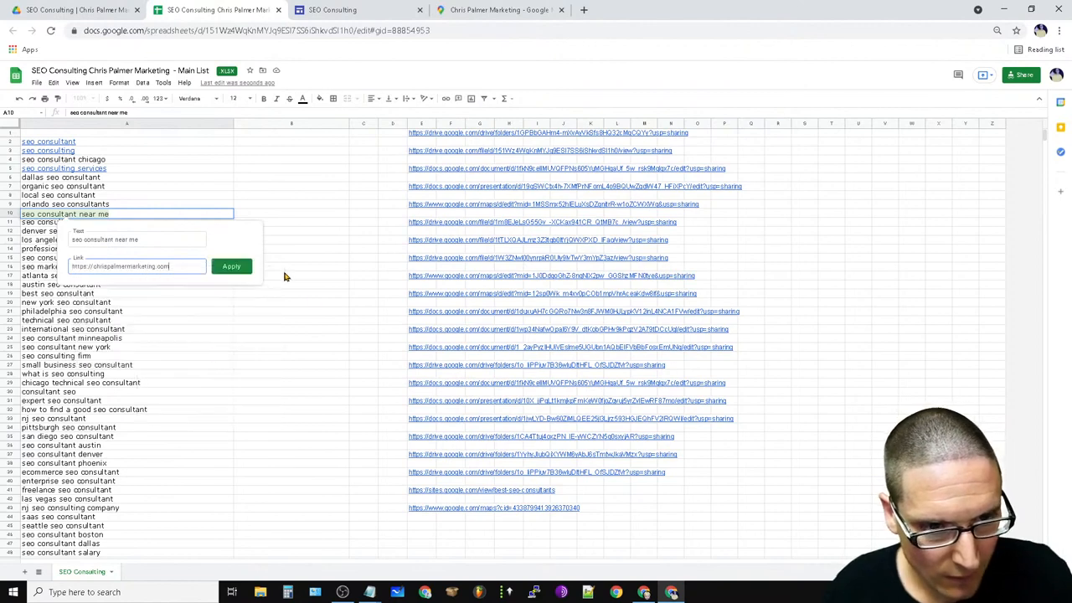
click(238, 267)
click(266, 374)
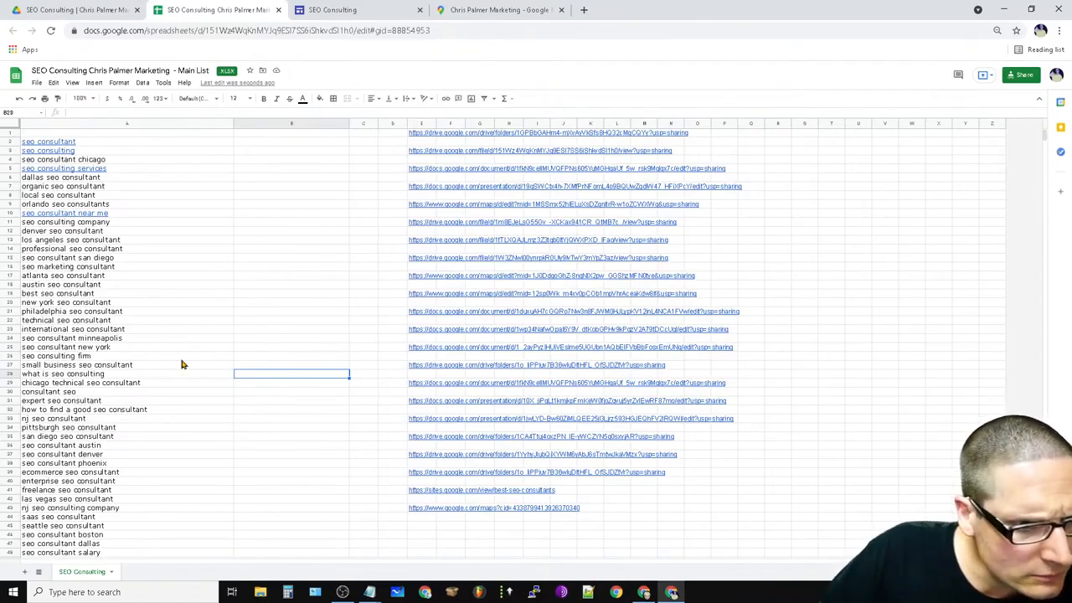
click(71, 221)
double_click(71, 220)
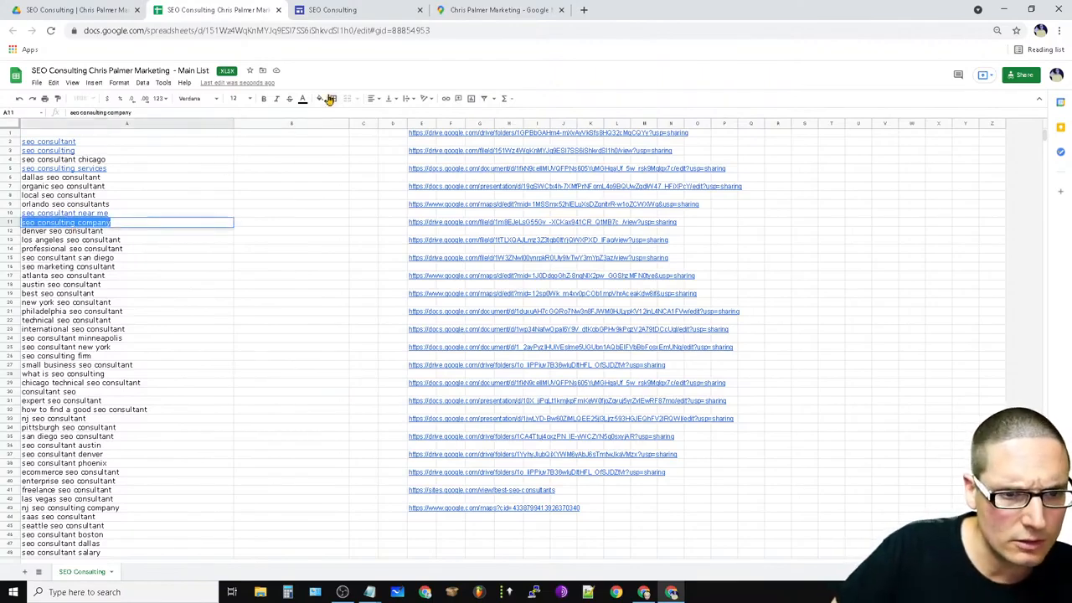
click(446, 98)
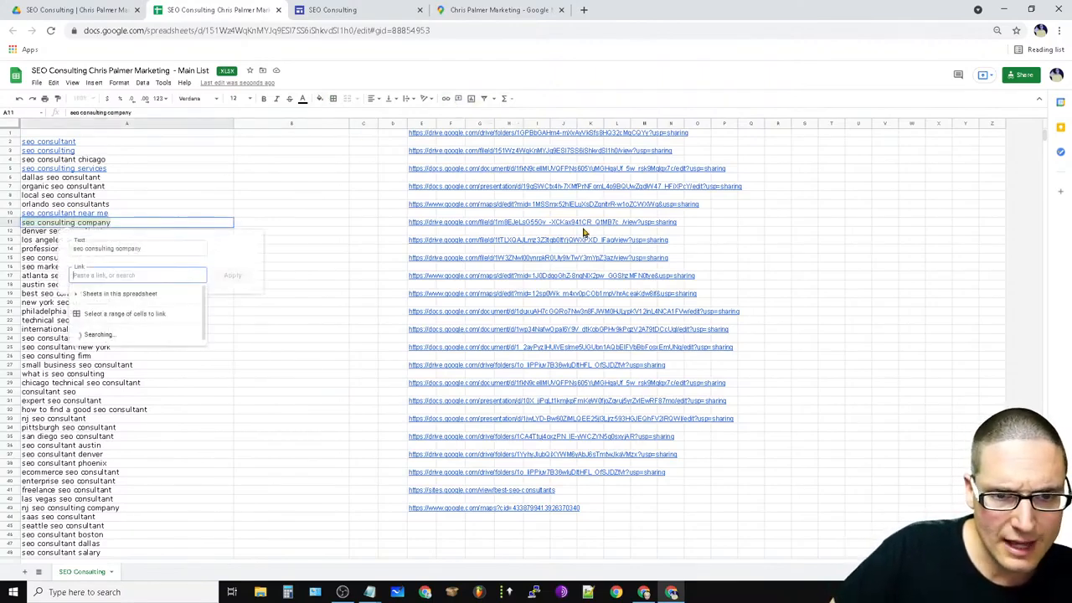
click(220, 358)
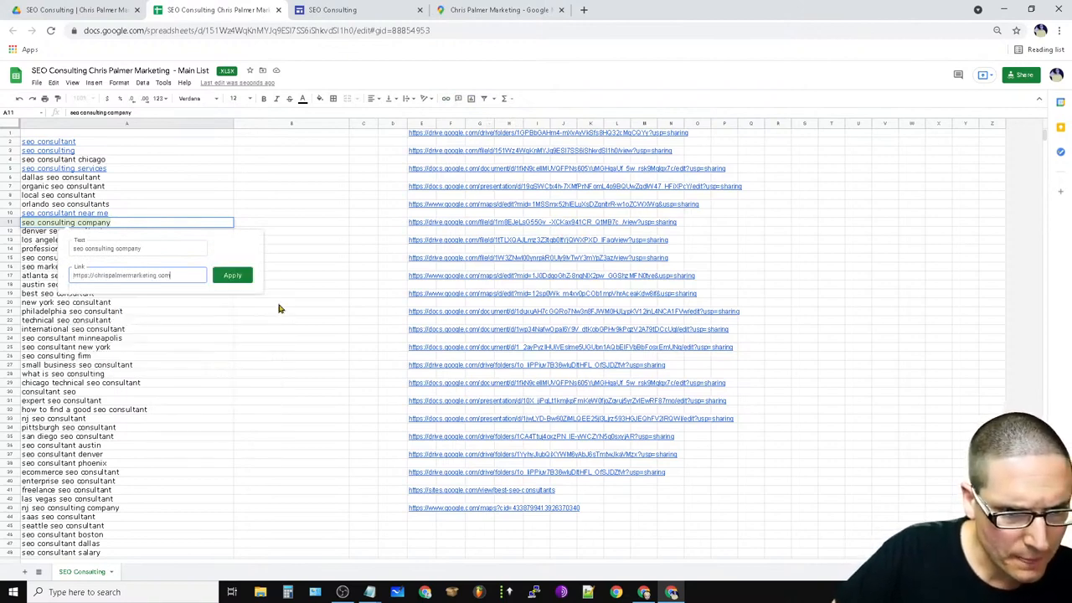
click(233, 275)
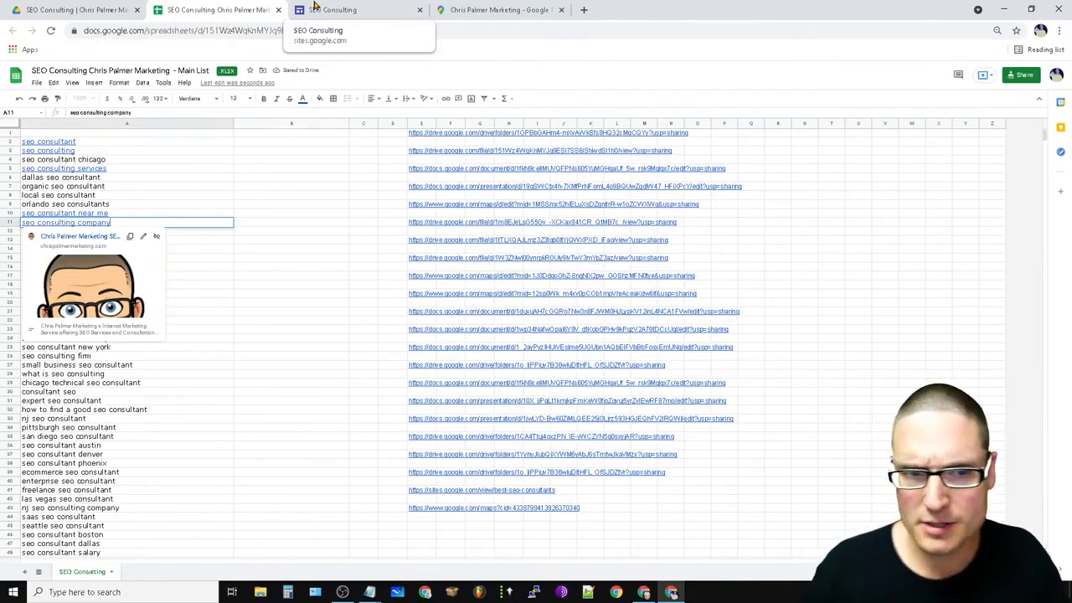
Switch to the SEO Consulting page in Google Sites and embed today's SEO Consulting spreadsheet below the Google Form.
click(337, 7)
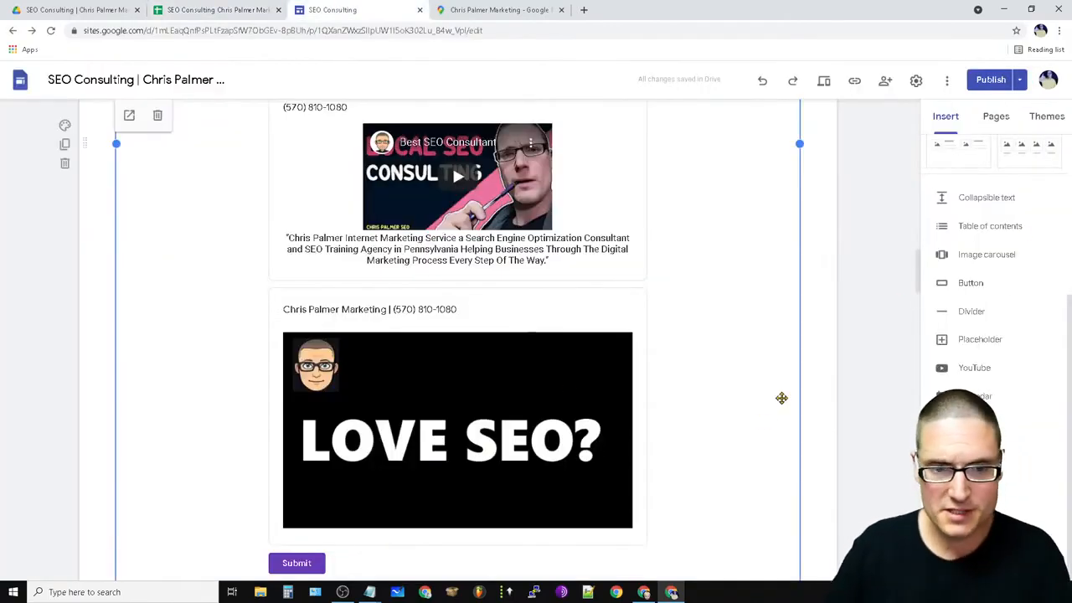
scroll(705, 483, down, 4)
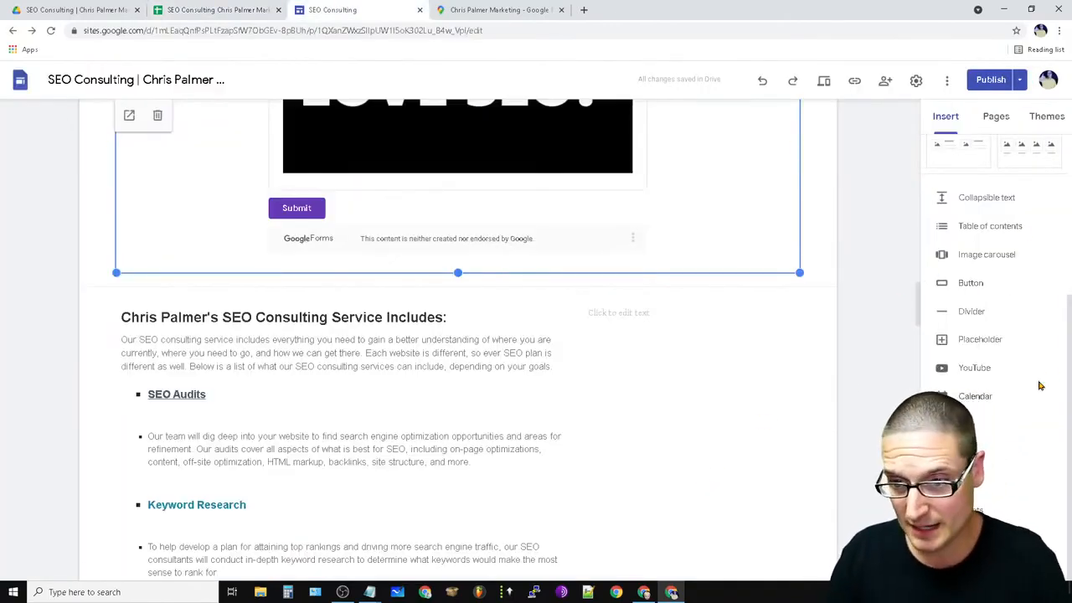
click(975, 509)
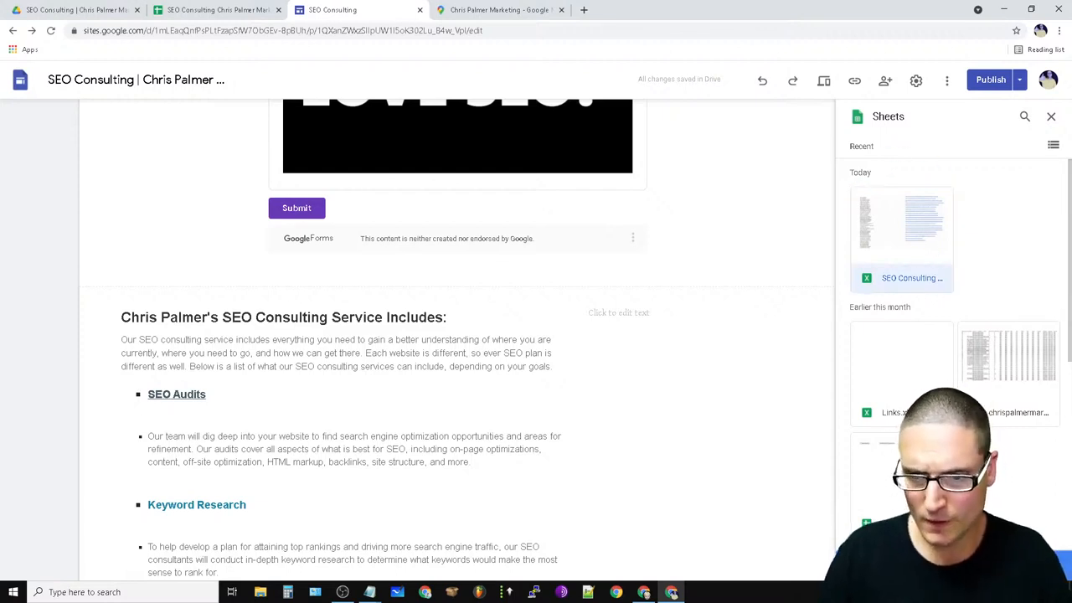
click(901, 234)
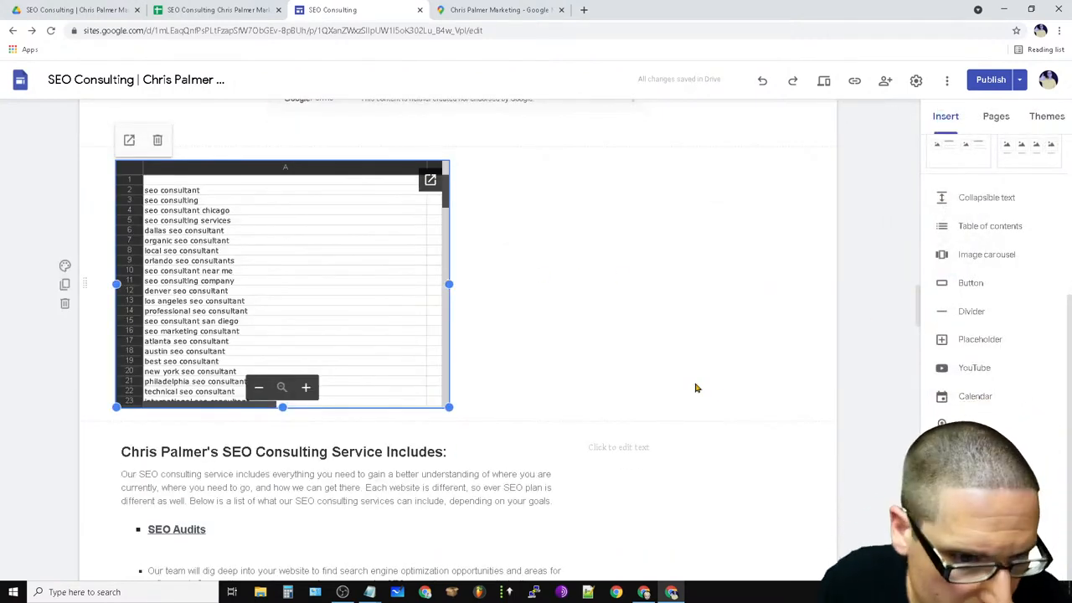
Widen the embedded spreadsheet to the full content width of the page and reduce its height, checking the source sheet first.
click(199, 8)
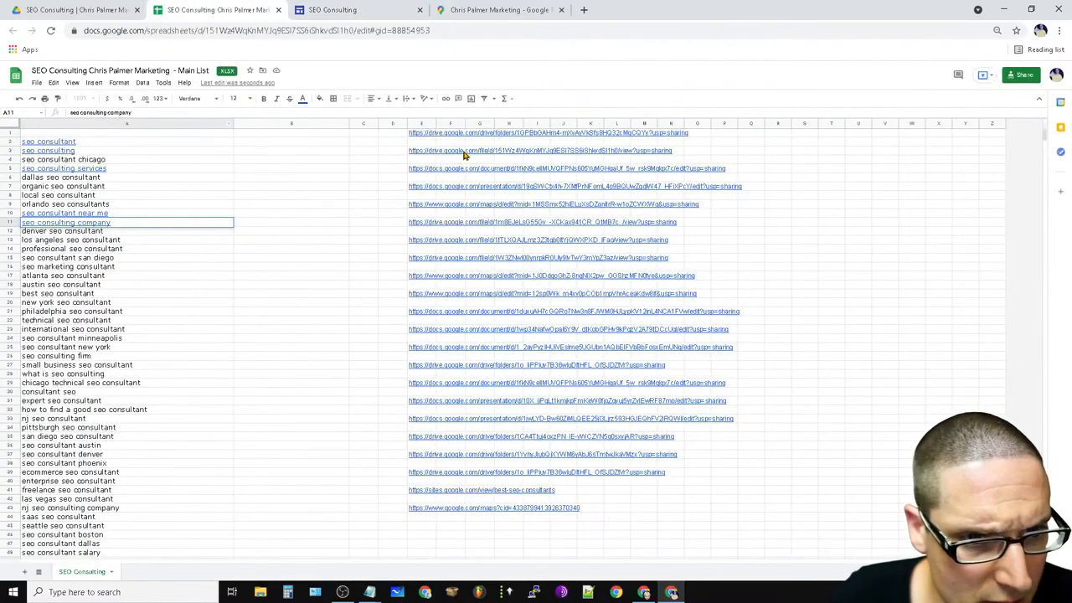
click(331, 10)
drag(446, 285, 797, 338)
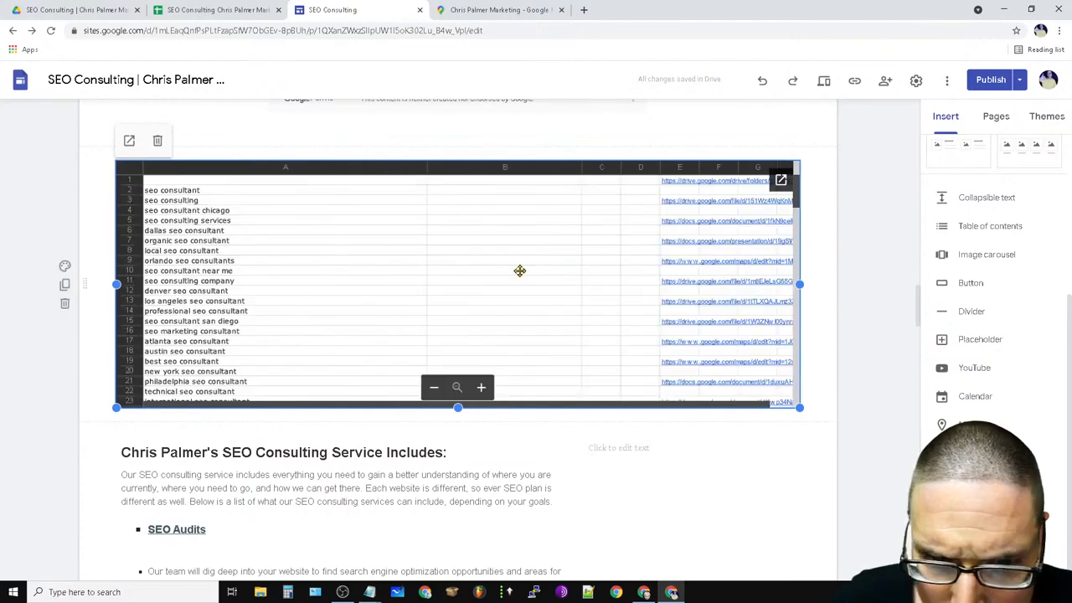
drag(457, 406, 474, 295)
Switch back to the Main List spreadsheet and insert an empty row above row 1.
click(218, 9)
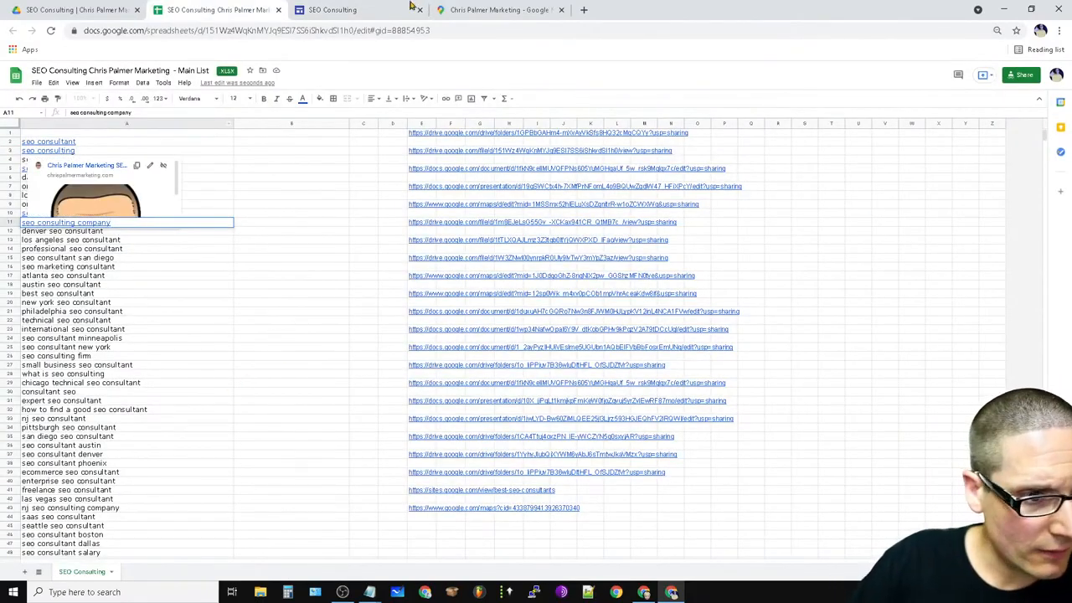
click(5, 132)
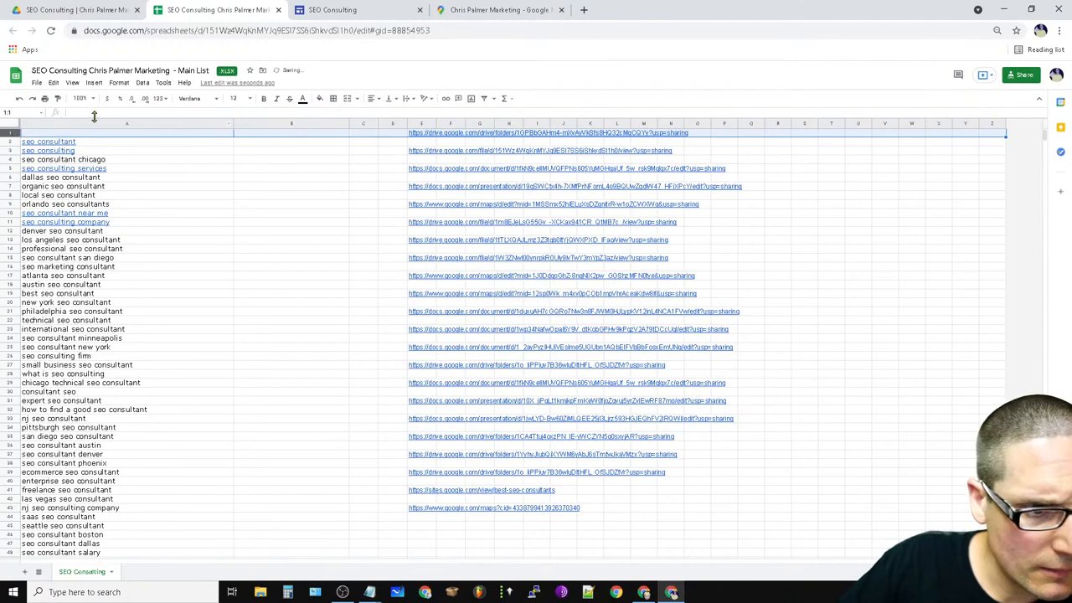
click(94, 83)
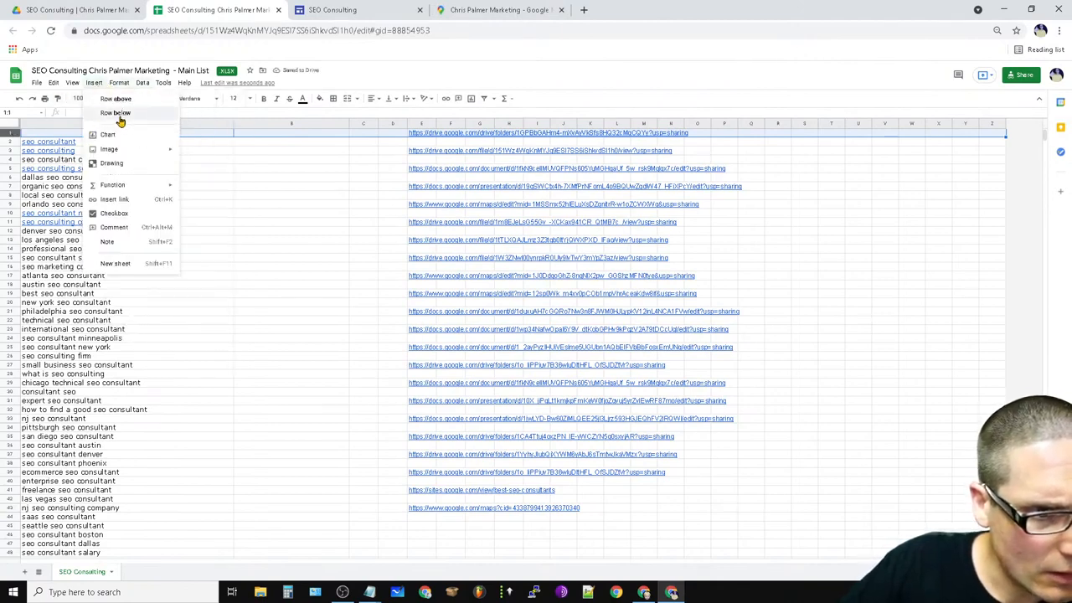
click(116, 99)
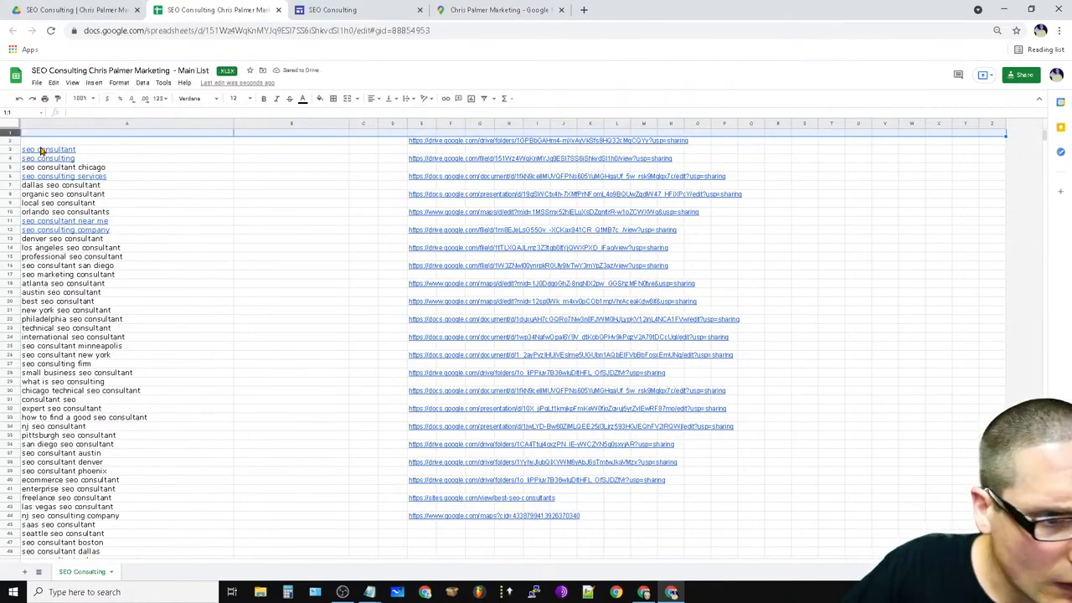
Make the empty row 1 tall enough for a large image and widen column A to about twice its width.
drag(13, 133, 4, 465)
click(106, 357)
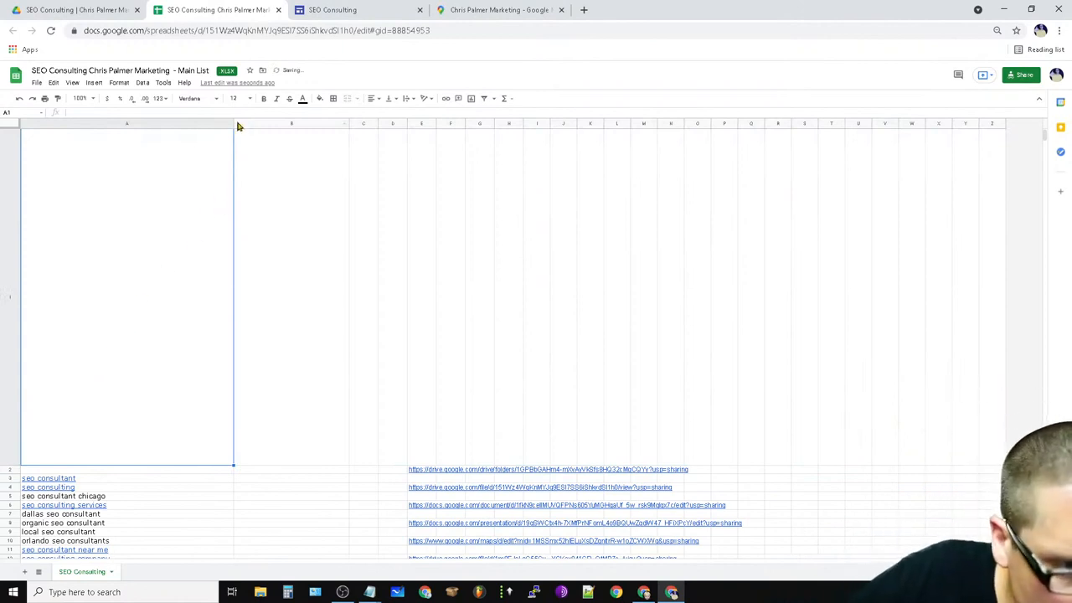
drag(232, 123, 455, 153)
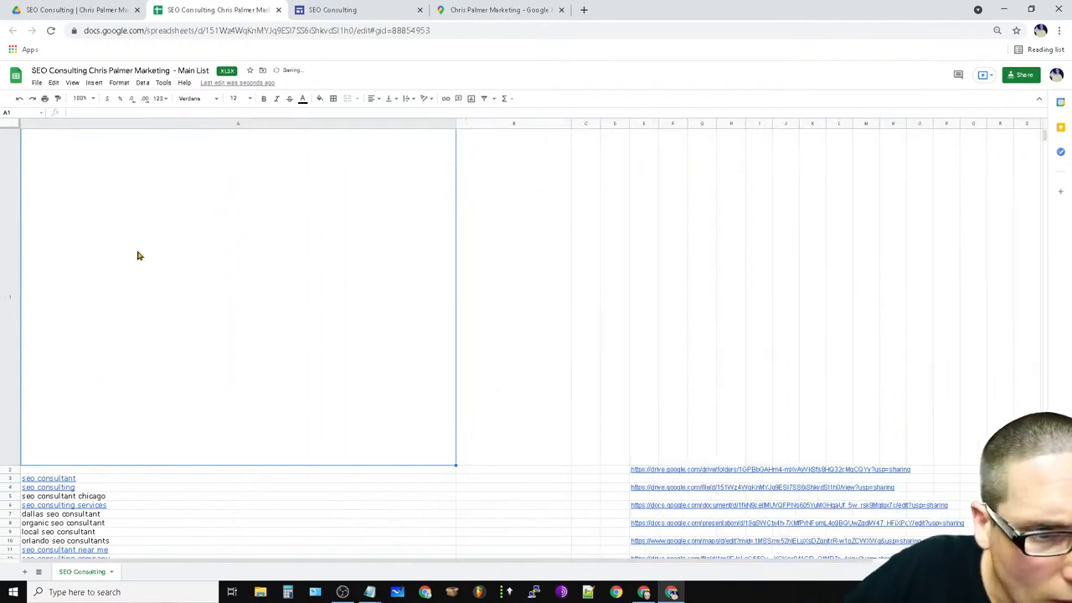
Insert the first orange company logo from Google Photos into the tall first row of column A.
click(94, 83)
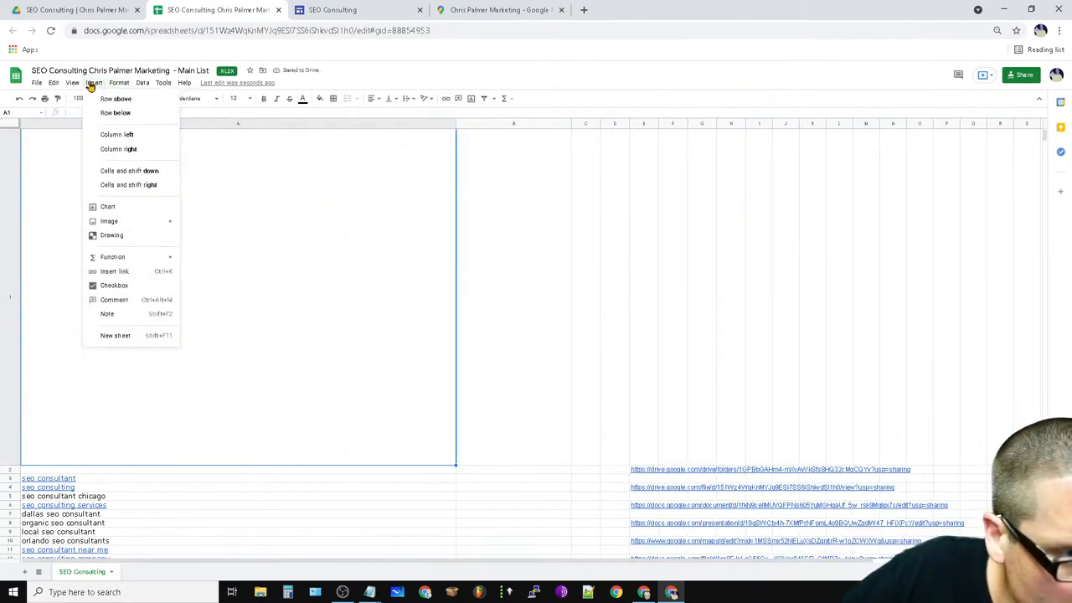
mouse_move(110, 227)
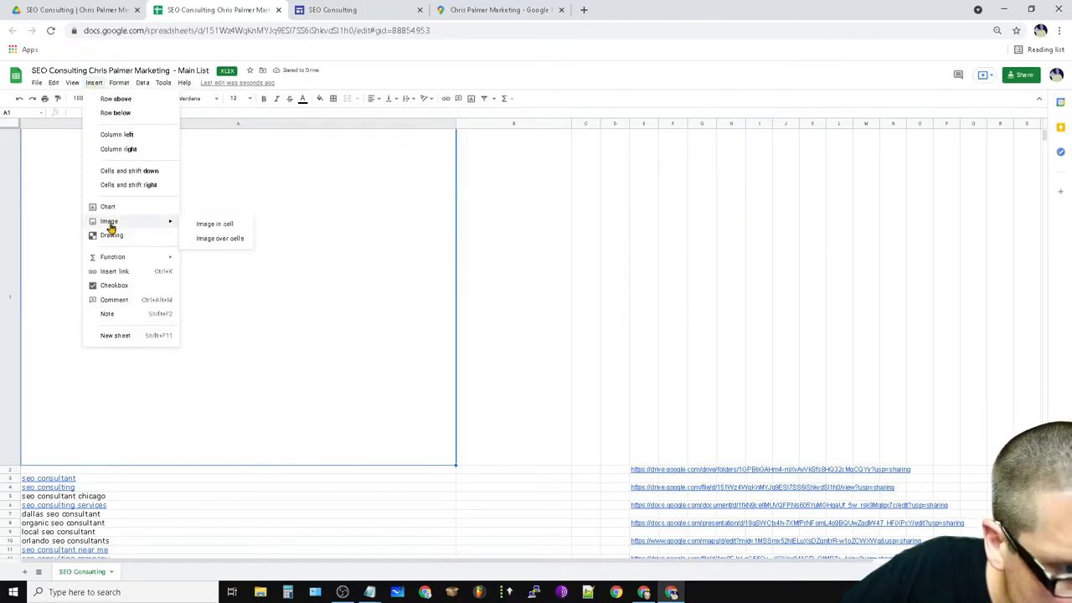
click(226, 238)
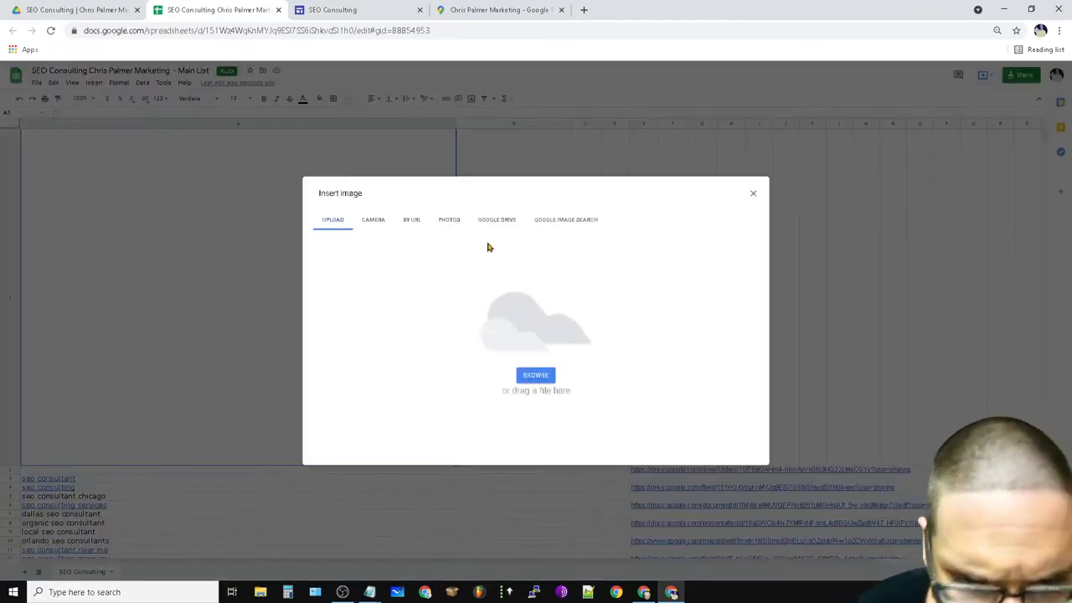
click(449, 220)
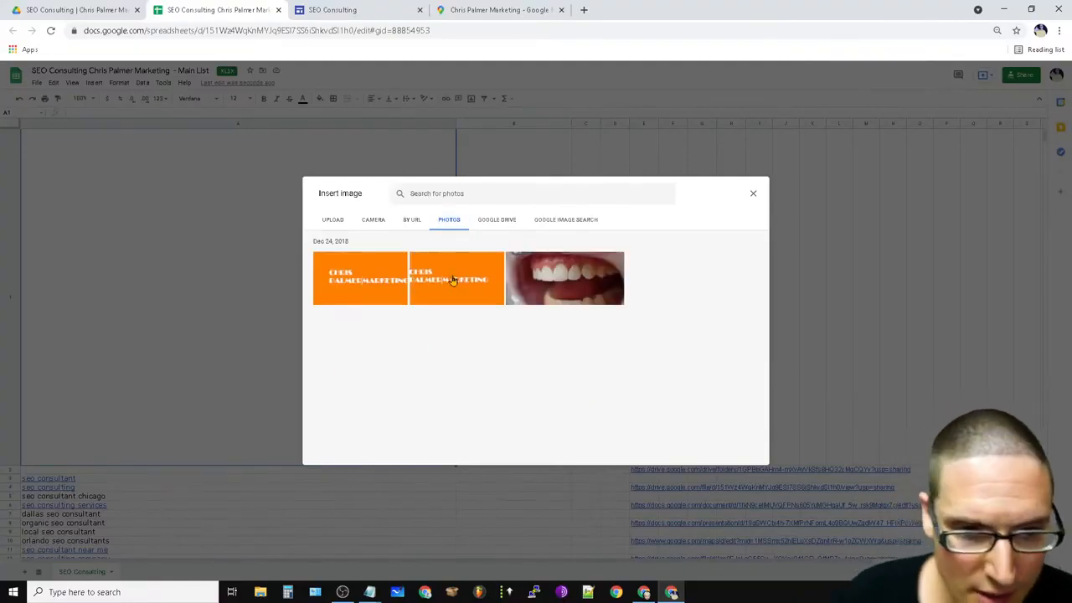
click(397, 281)
click(394, 281)
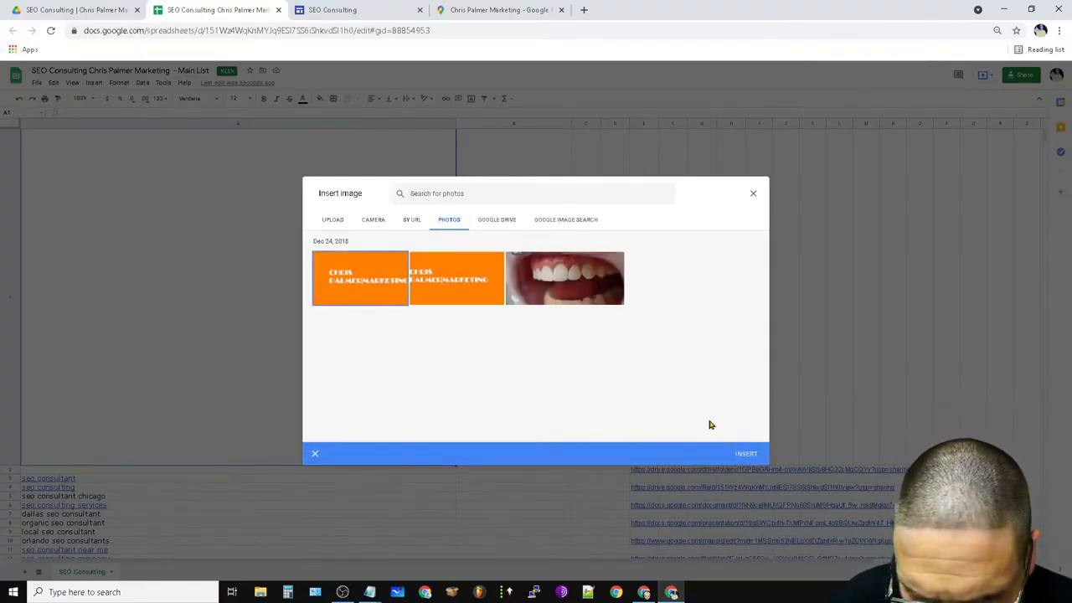
click(745, 454)
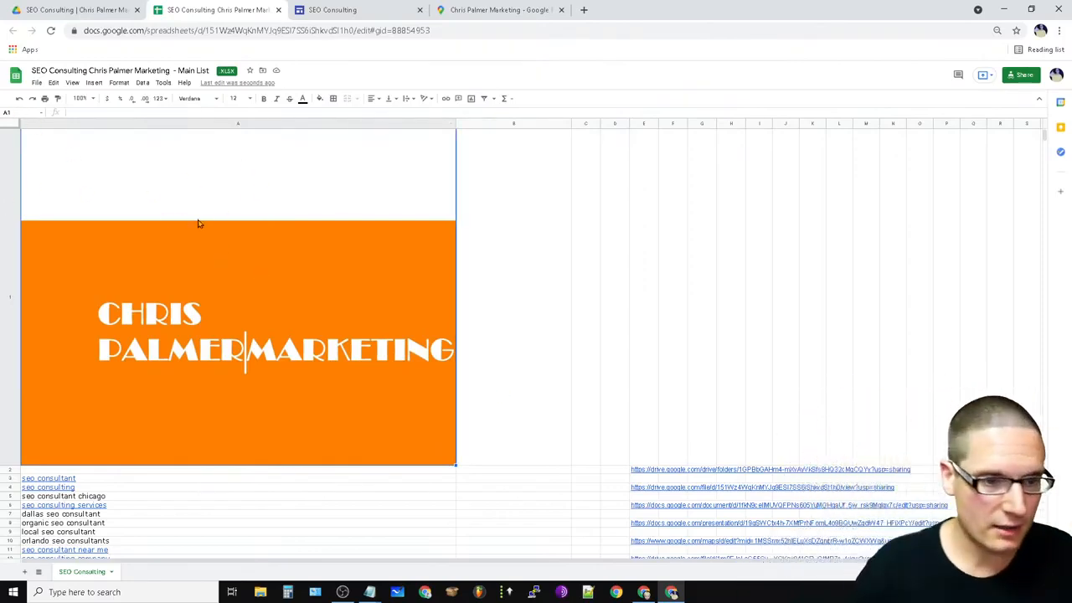
Switch to the SEO Consulting page in Google Sites, try resizing the embedded spreadsheet below the Google Form, and delete it.
click(500, 10)
click(360, 9)
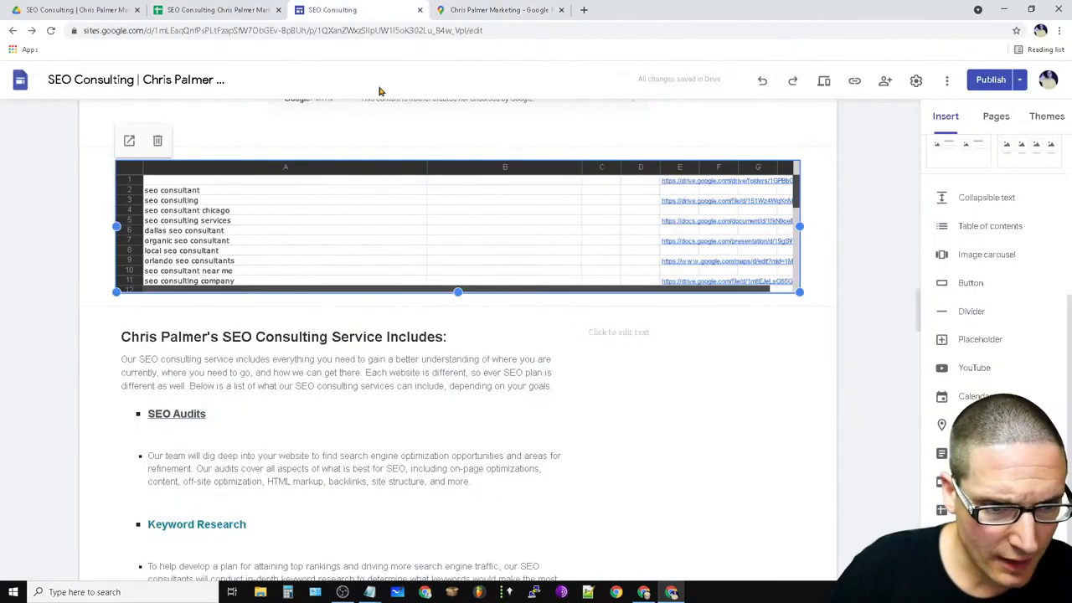
drag(800, 292, 832, 488)
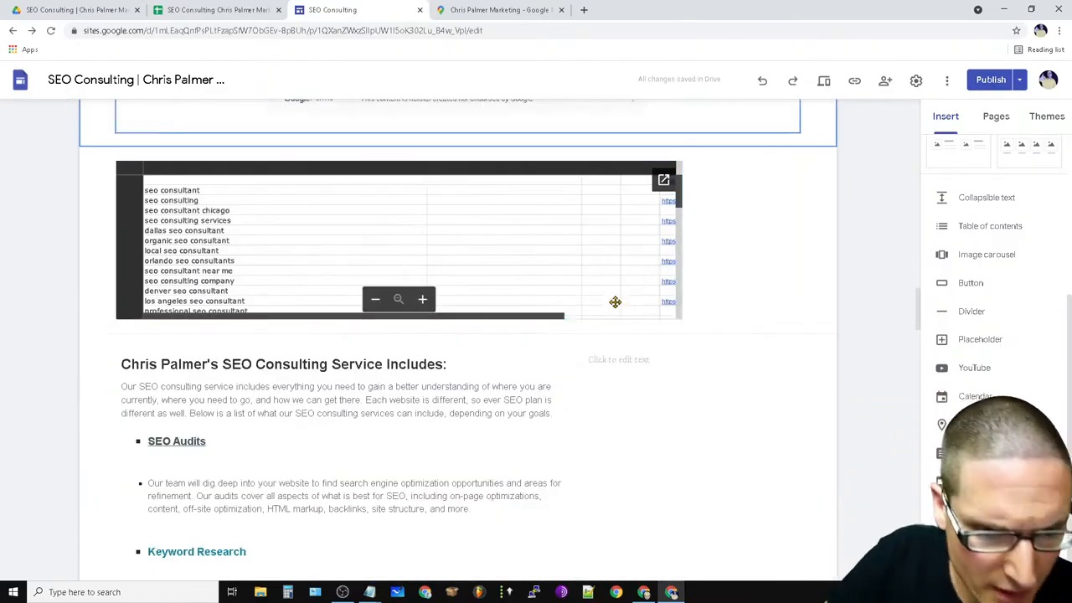
scroll(357, 242, up, 2)
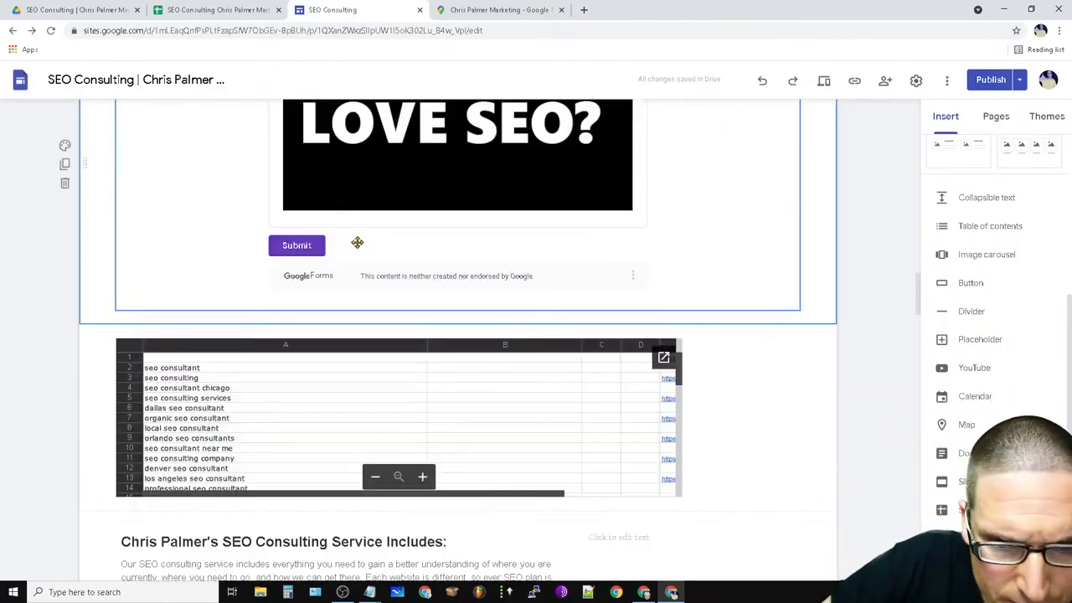
click(437, 441)
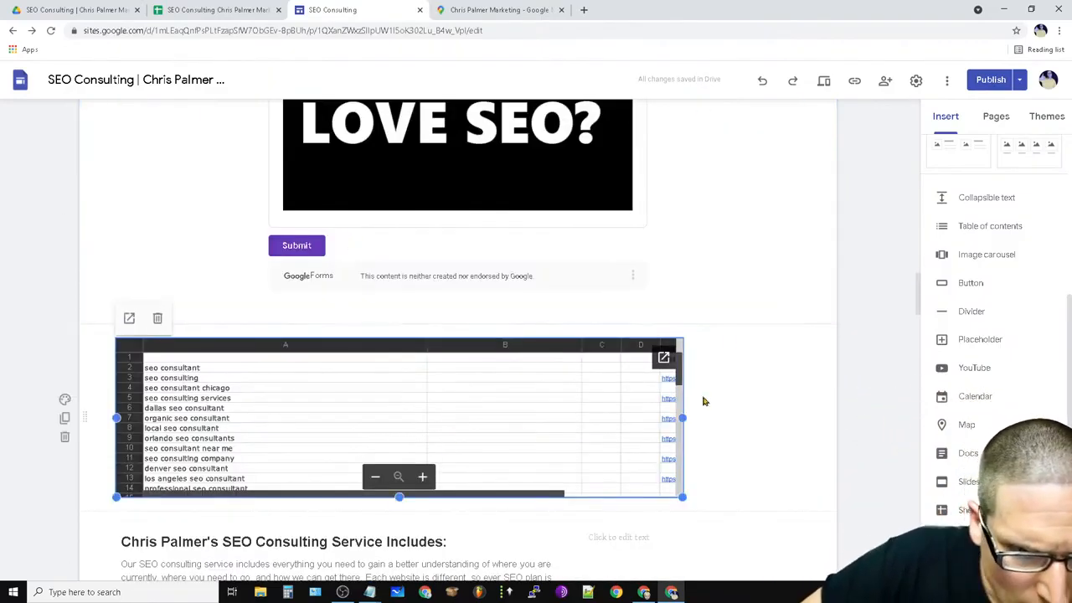
click(158, 319)
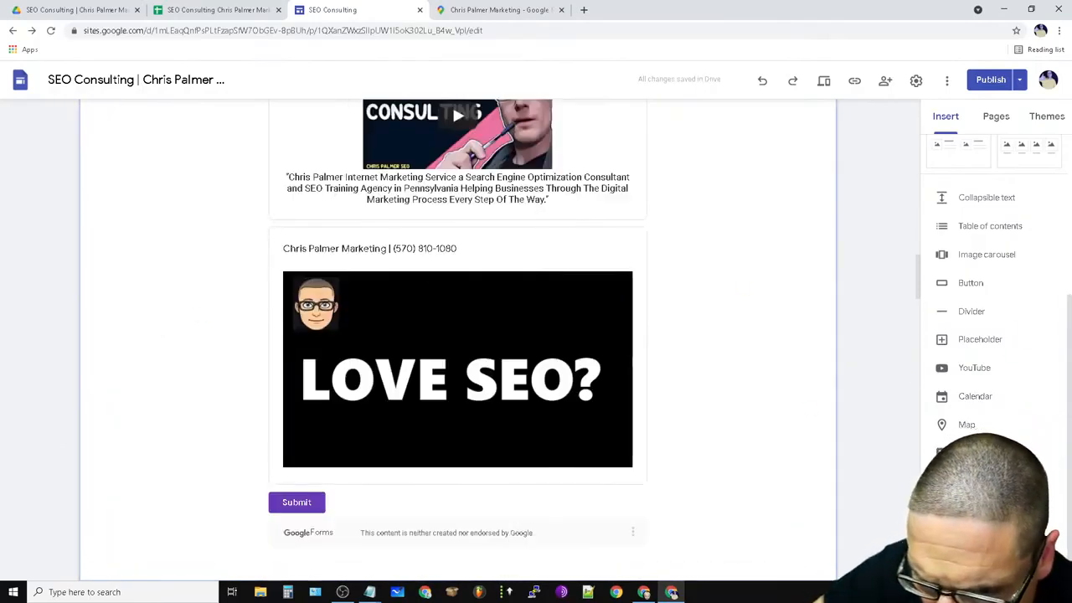
Embed today's SEO Consulting spreadsheet again and shrink it to about a third of the content width and two thirds of its height.
click(970, 509)
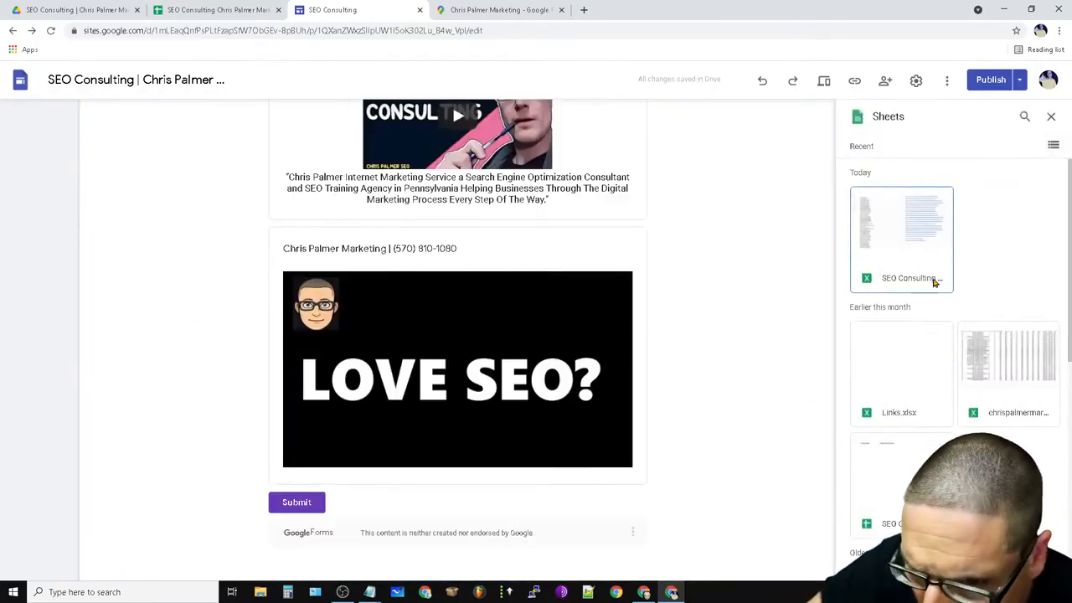
scroll(954, 352, down, 3)
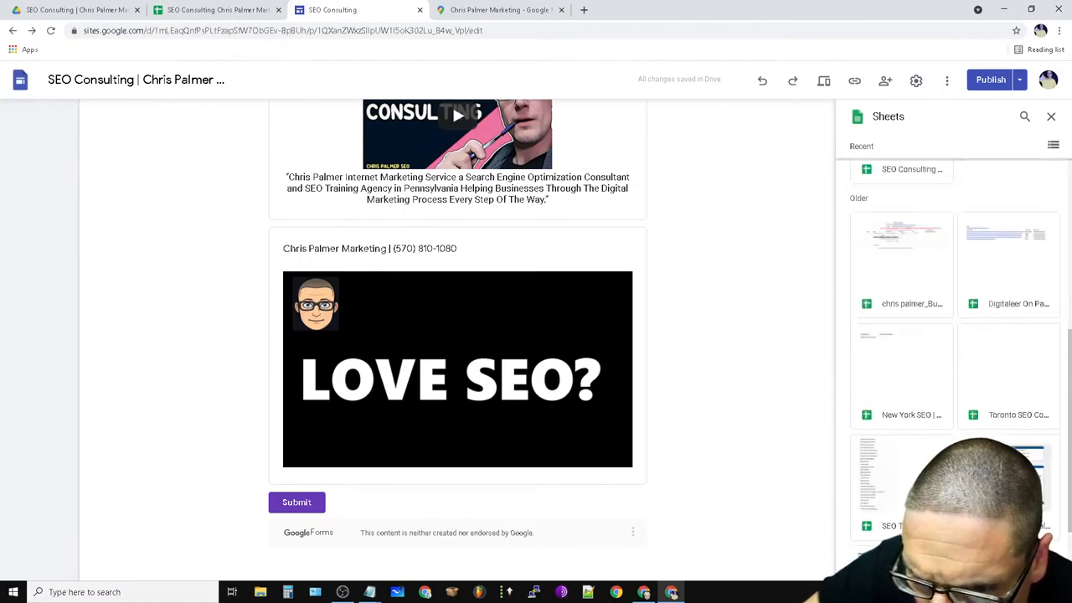
scroll(954, 352, down, 2)
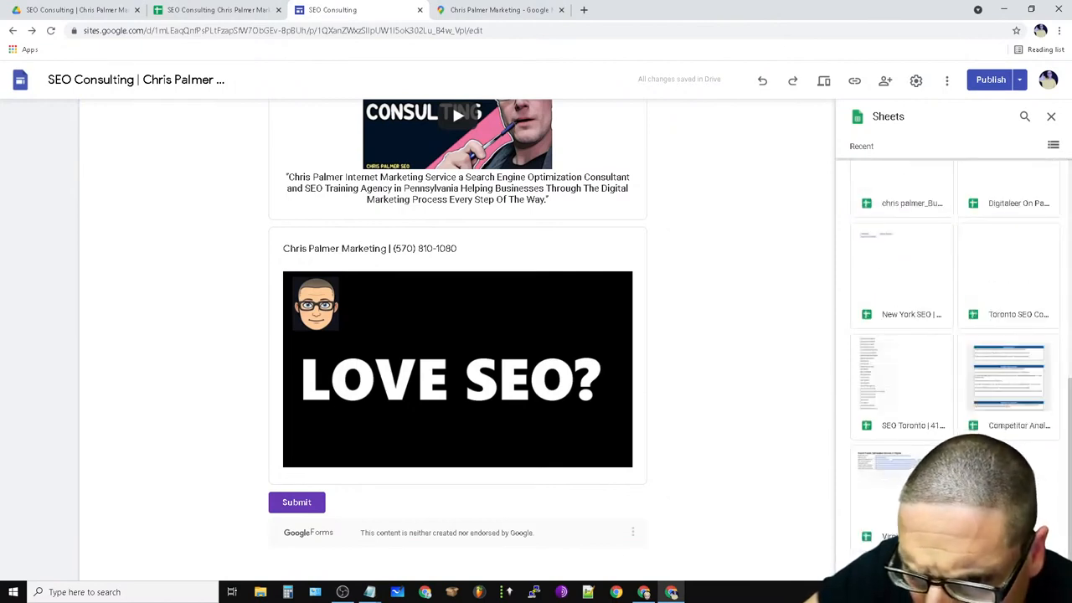
scroll(954, 352, up, 4)
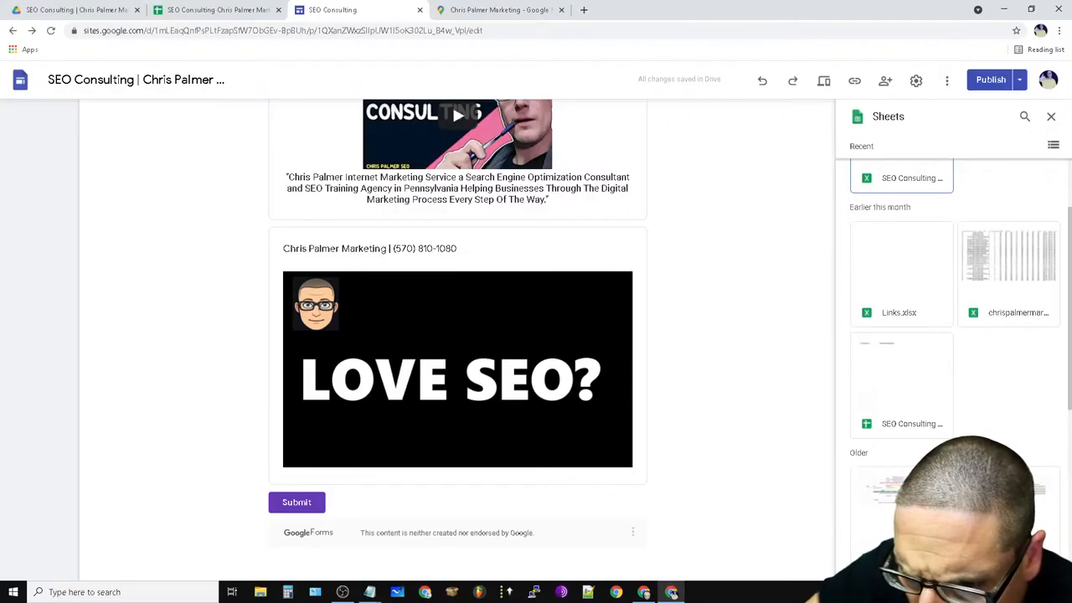
scroll(1047, 455, up, 2)
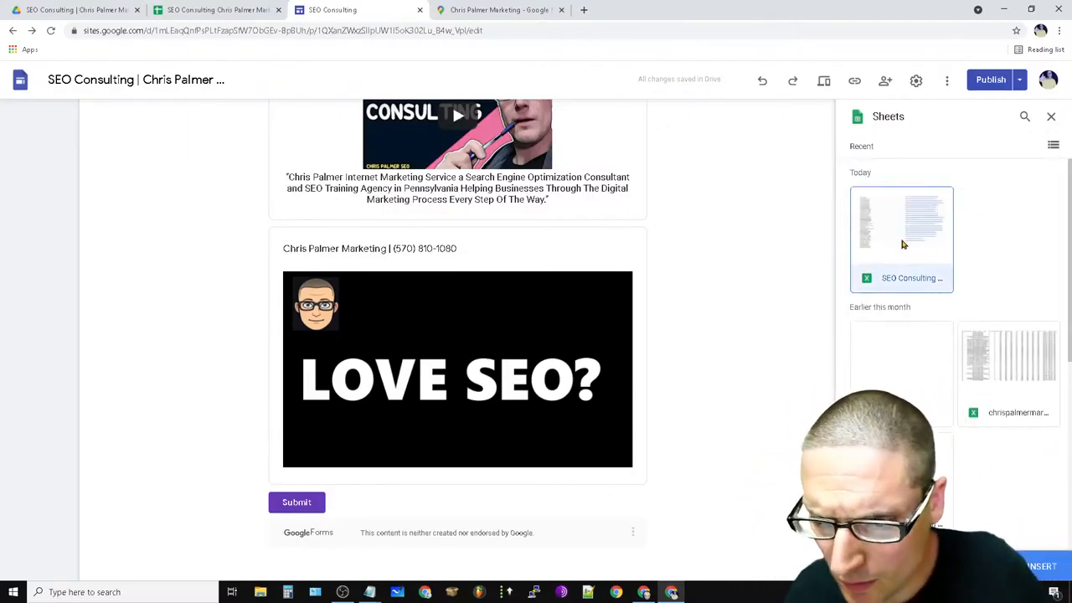
click(1043, 566)
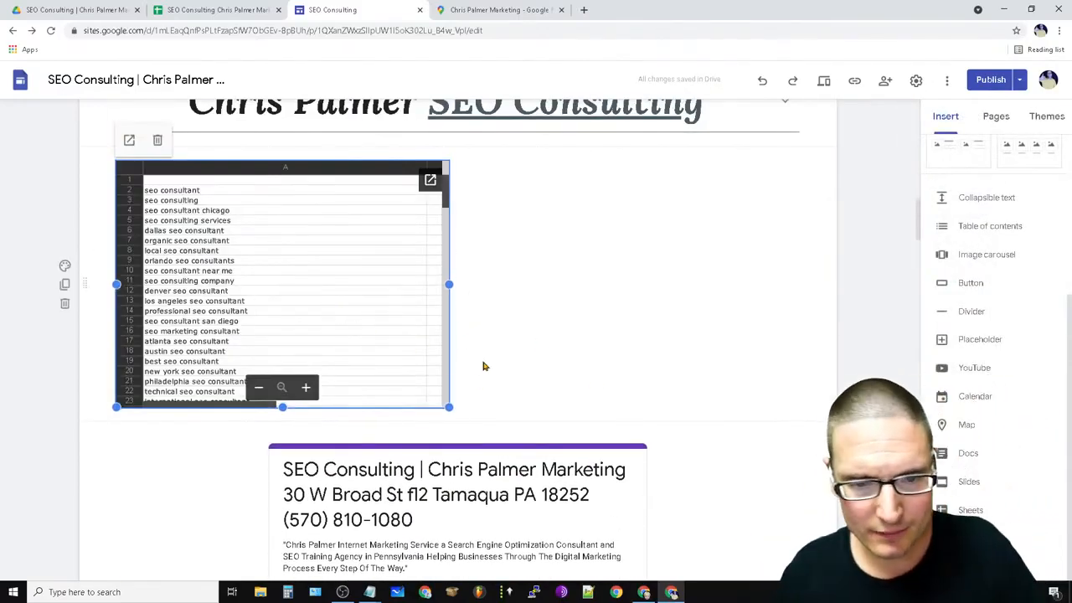
drag(450, 285, 331, 314)
drag(226, 407, 233, 326)
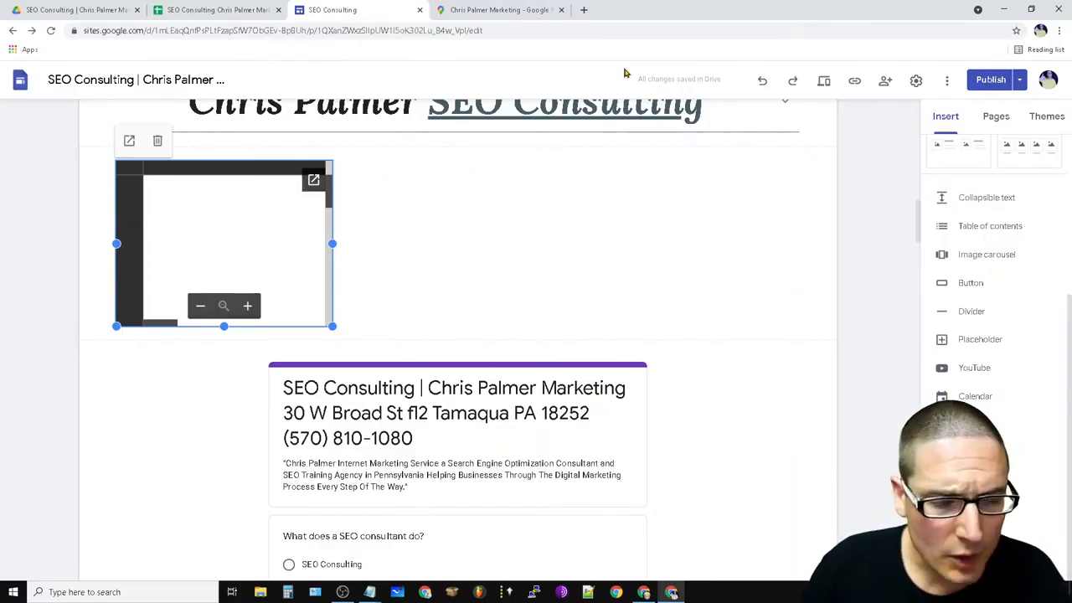
Switch to Drive, open the SEO Consulting document modified Jun 1, 2021 from the Doc folder, and examine its outline.
click(67, 9)
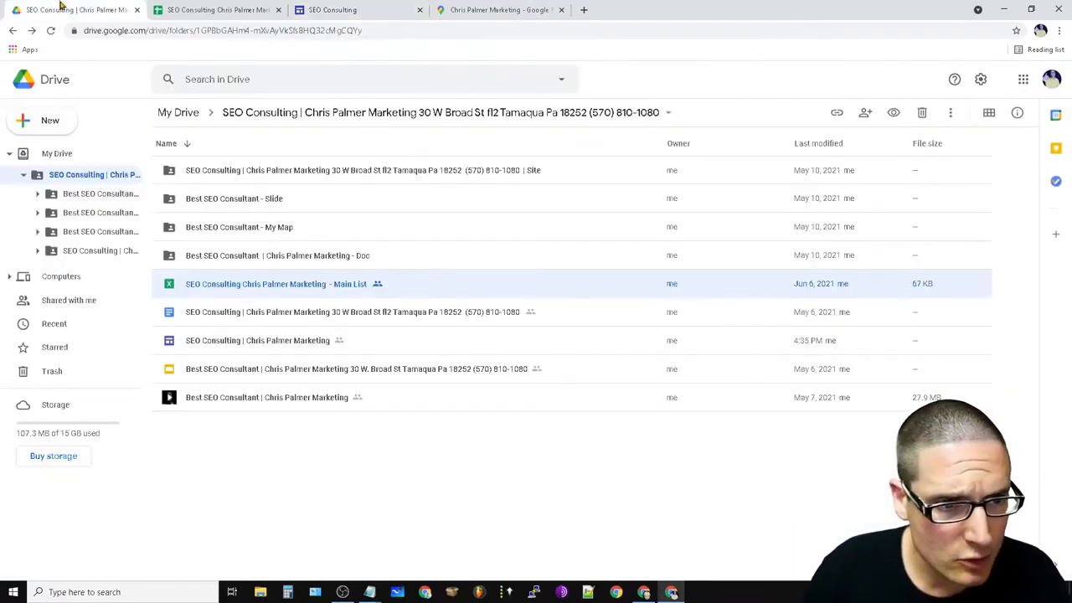
click(84, 195)
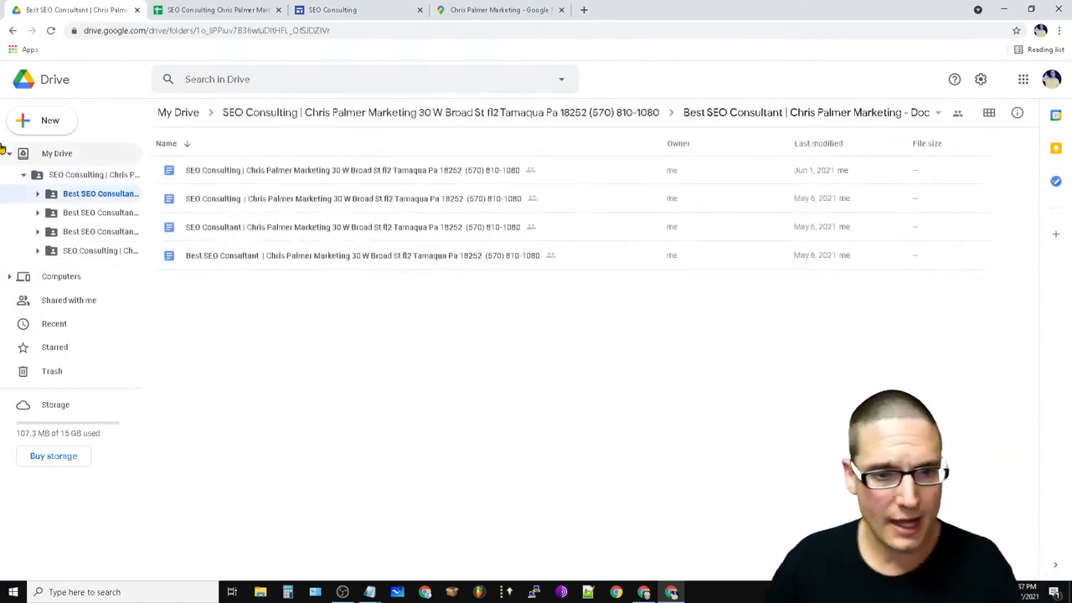
double_click(309, 172)
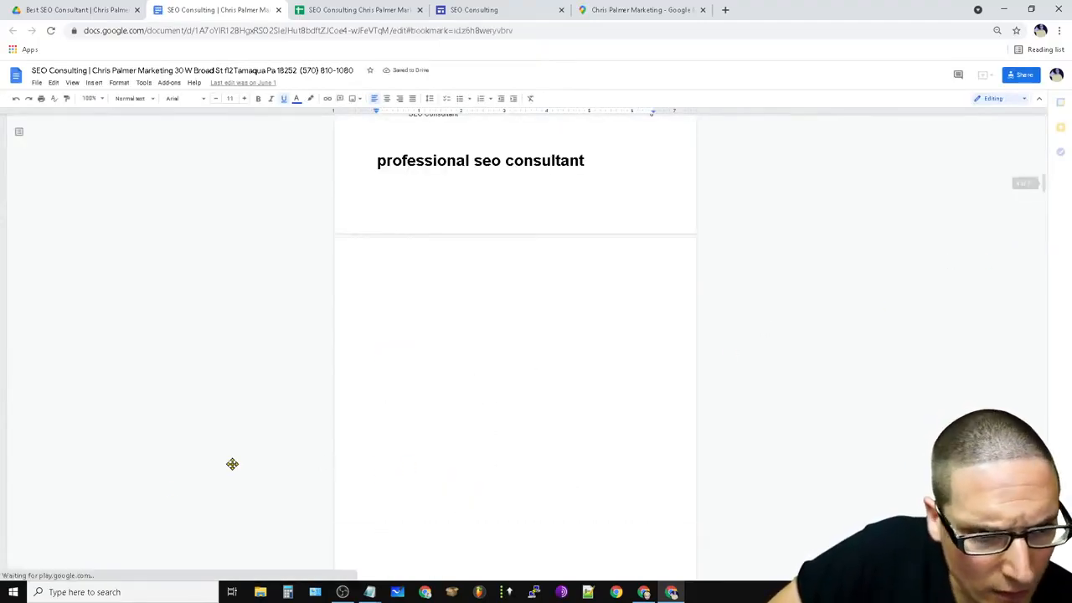
click(19, 134)
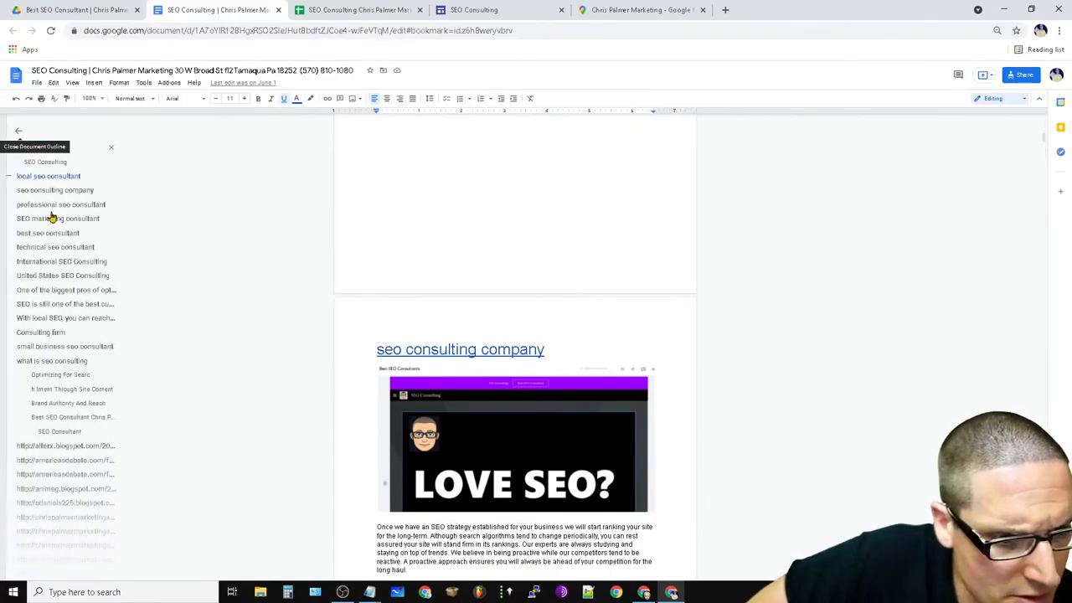
click(18, 134)
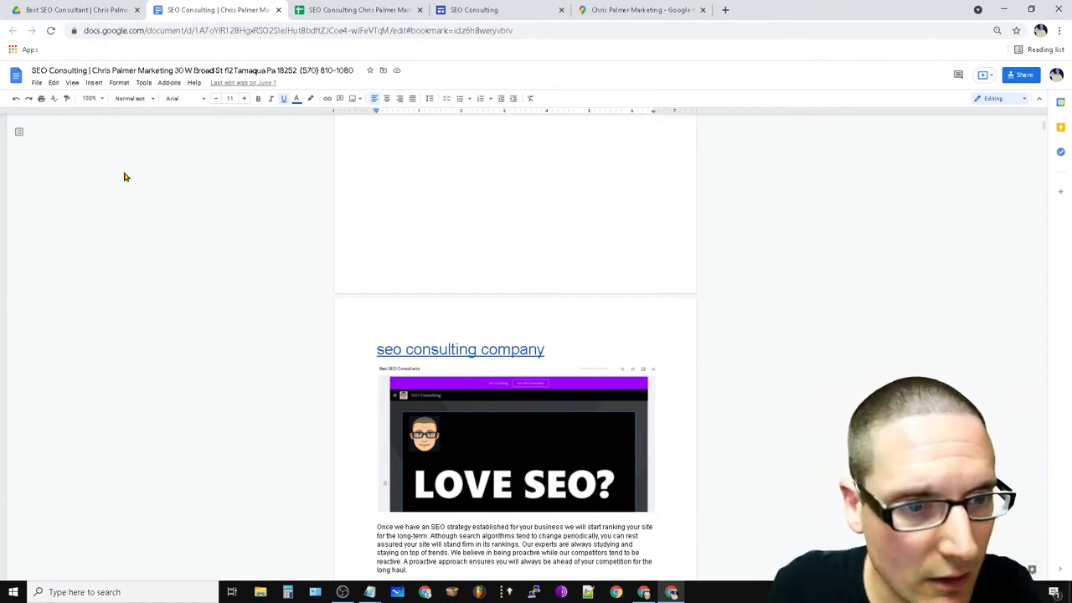
click(67, 10)
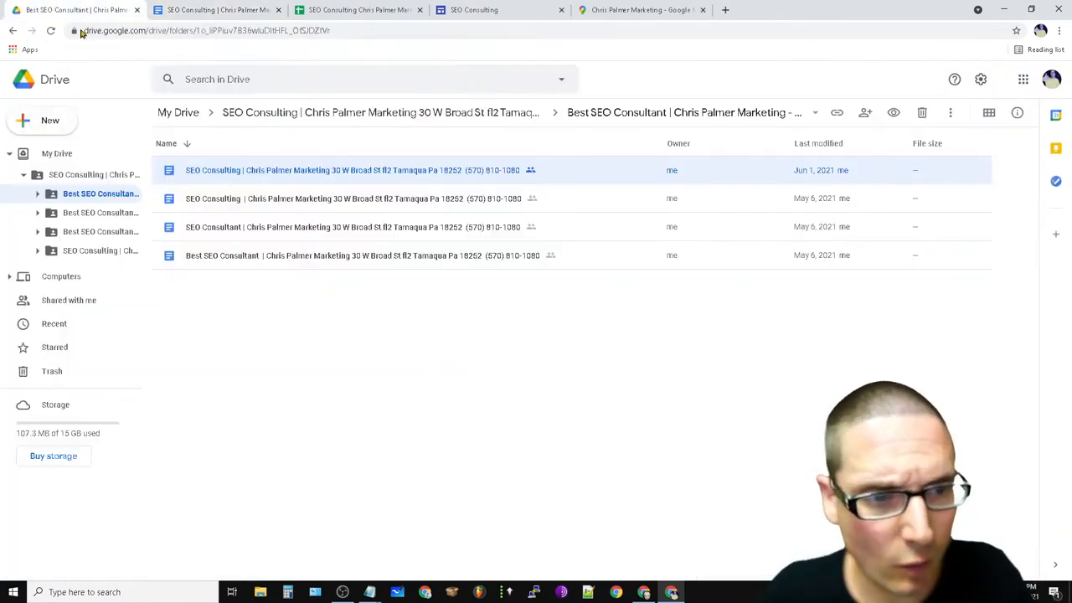
Switch back to Google Sites and look through the Docs files available for embedding.
click(512, 12)
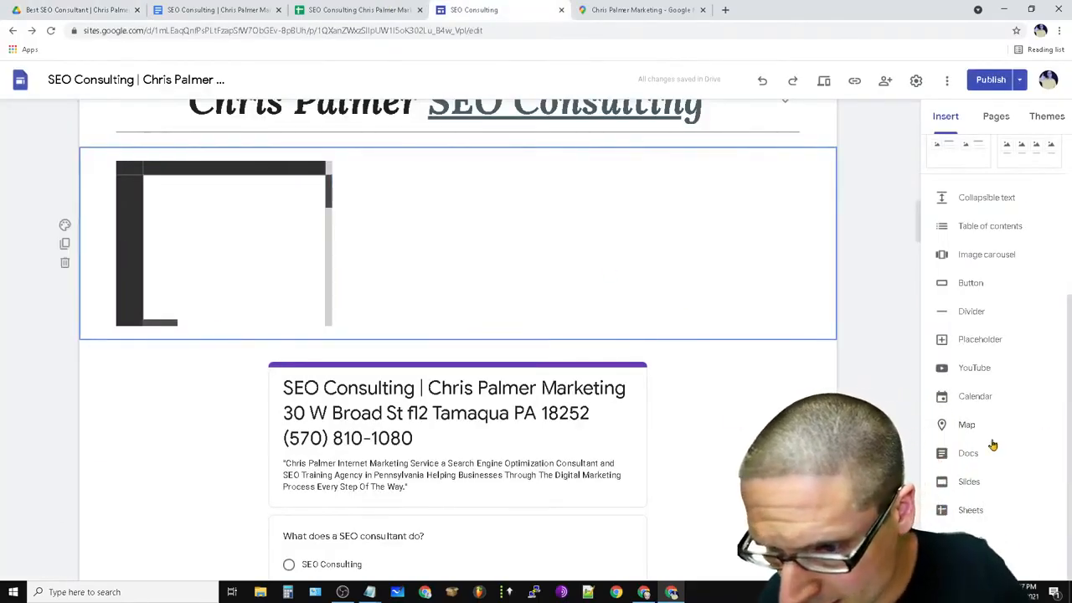
click(963, 453)
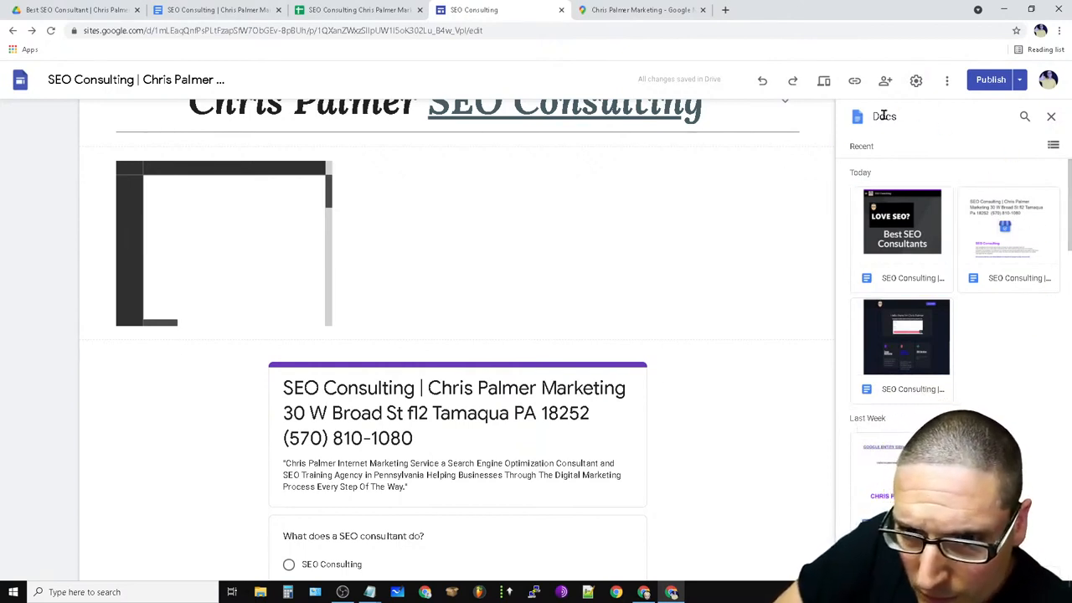
click(1051, 117)
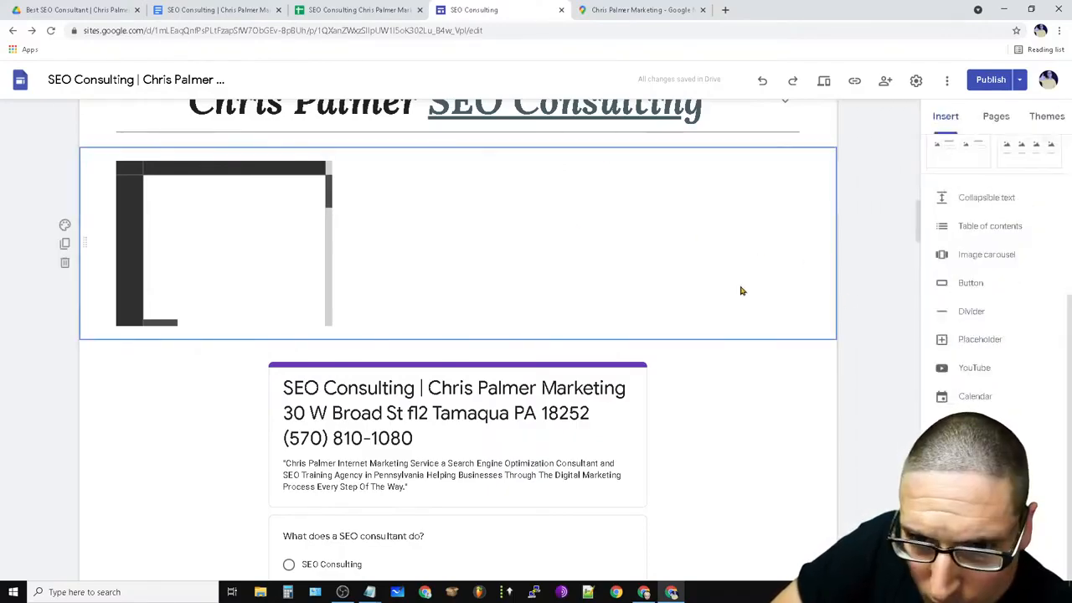
Try to move the embedded spreadsheet into the collapsible SEO Consulting text group above it.
click(259, 290)
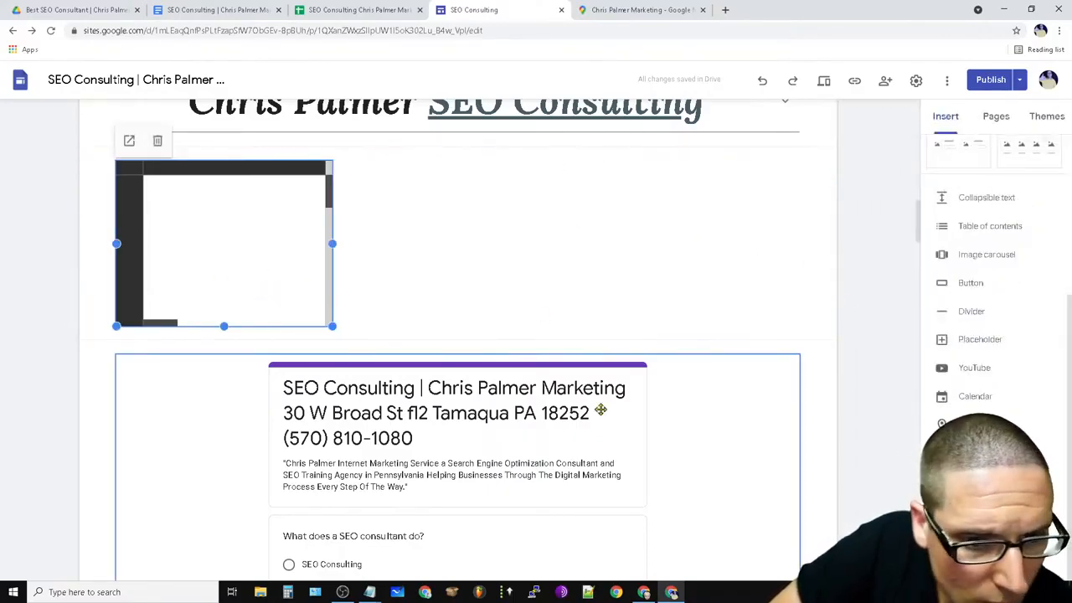
scroll(574, 468, down, 10)
scroll(574, 469, up, 8)
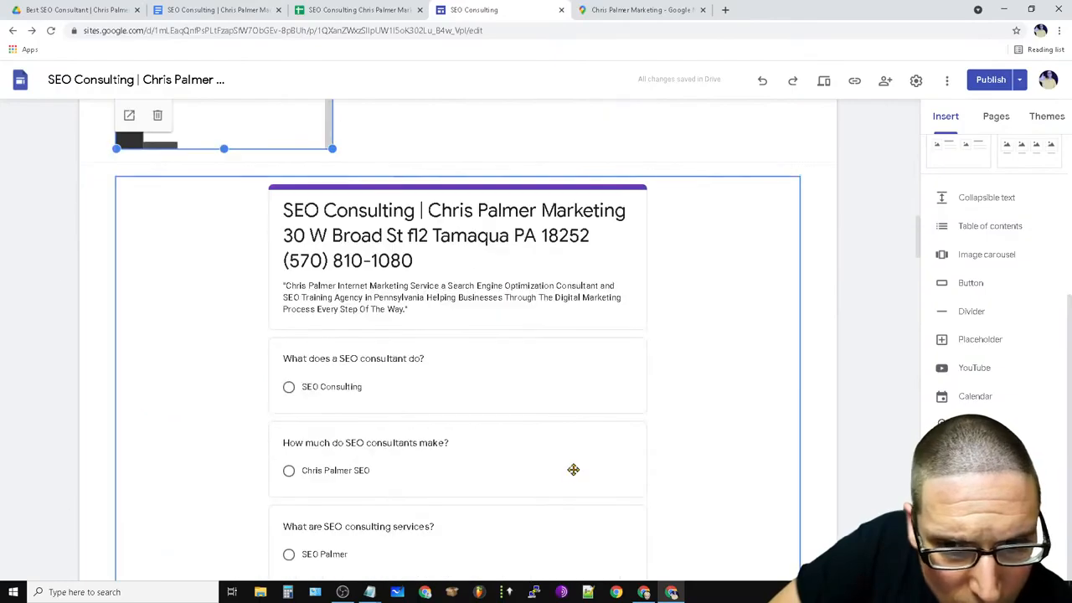
scroll(572, 469, up, 6)
scroll(558, 486, down, 2)
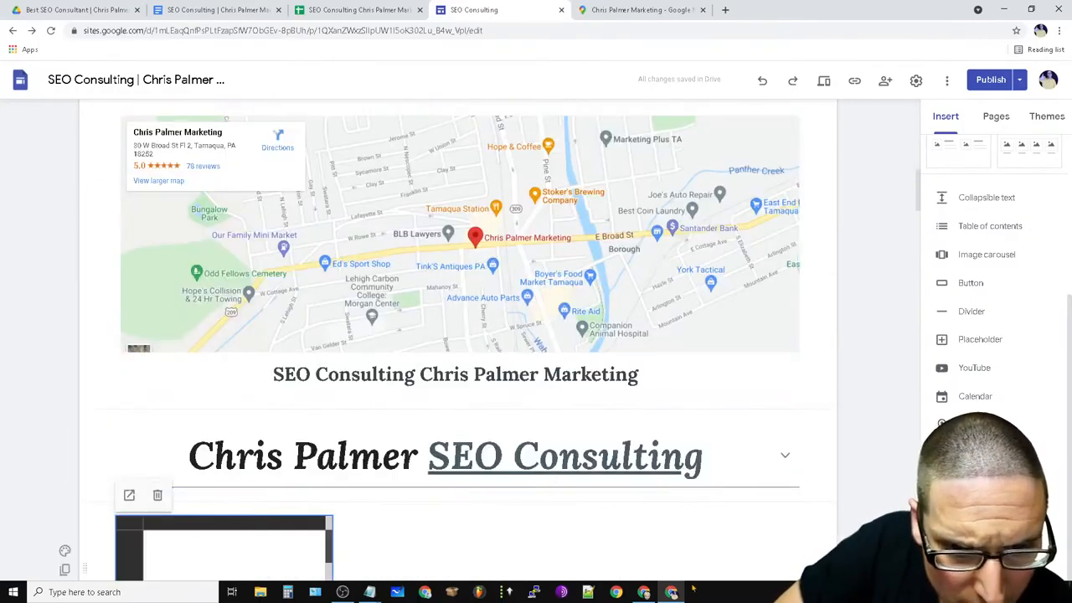
scroll(600, 525, down, 2)
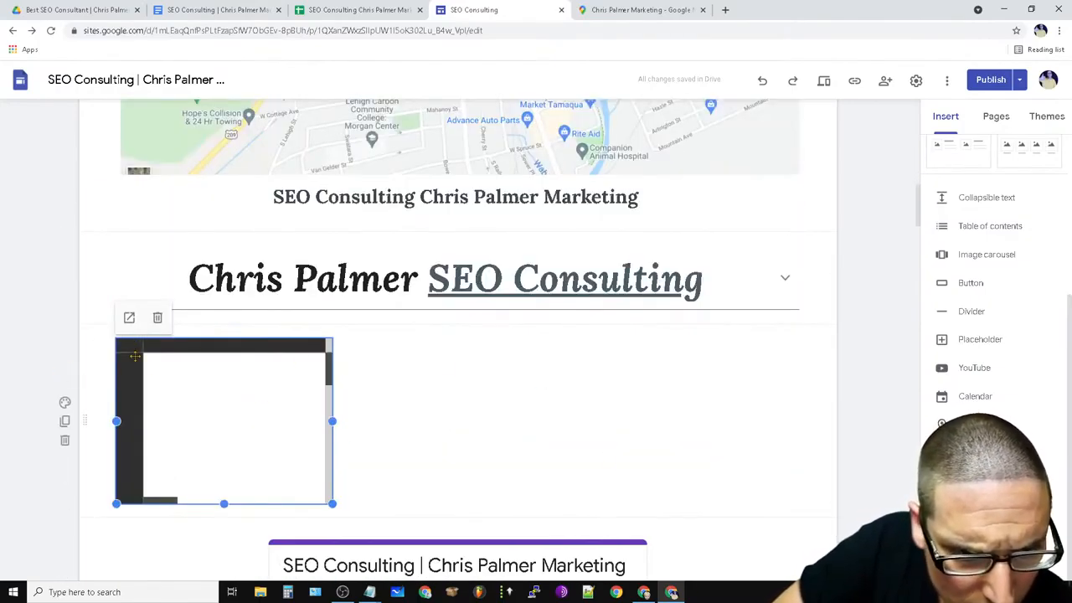
drag(167, 410, 381, 453)
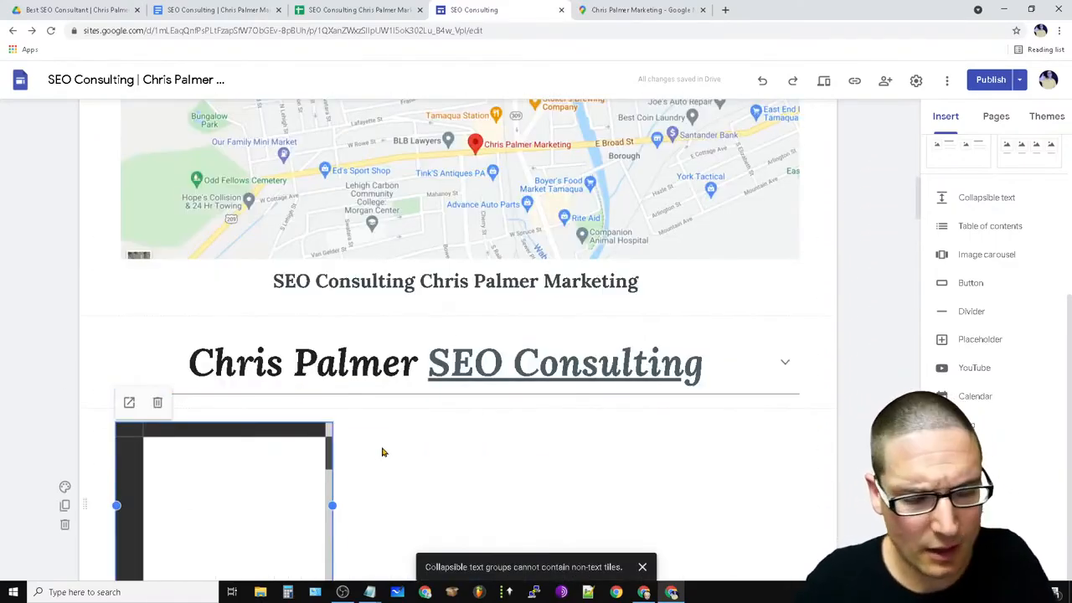
scroll(737, 494, up, 10)
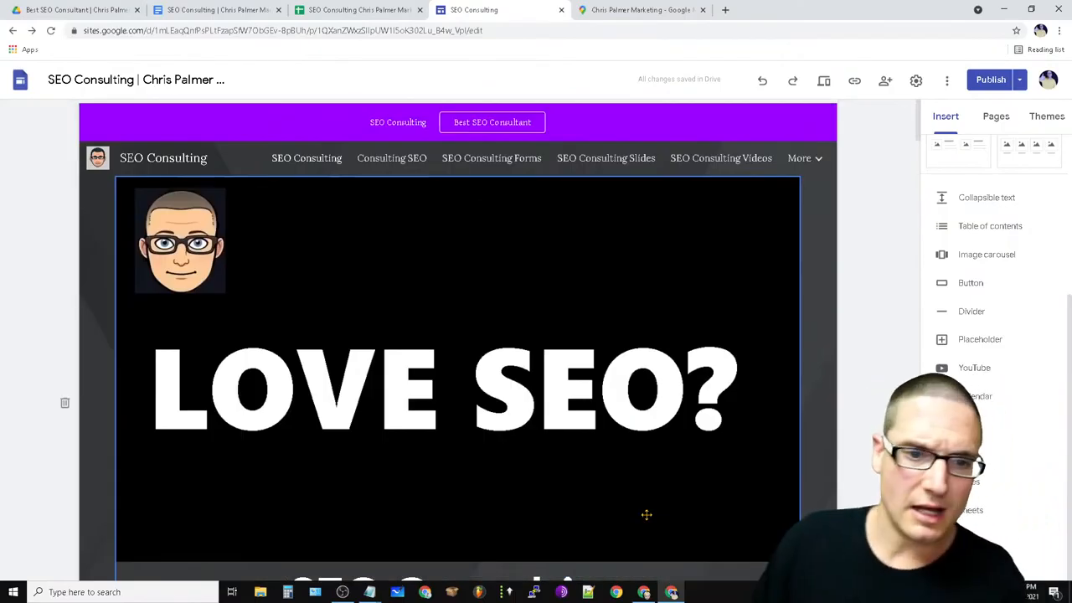
scroll(679, 506, down, 10)
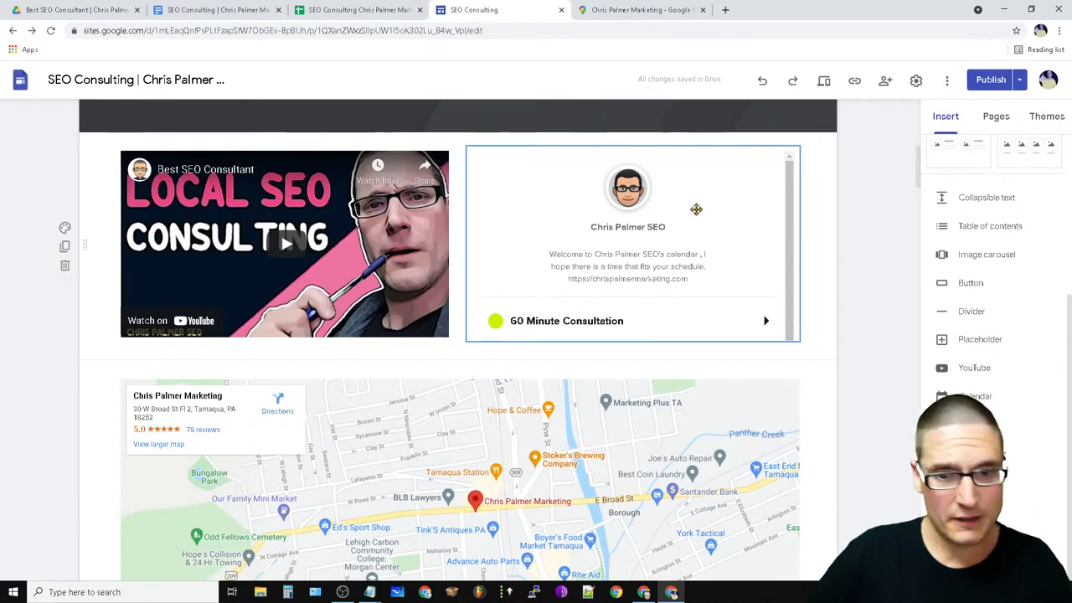
scroll(556, 541, up, 10)
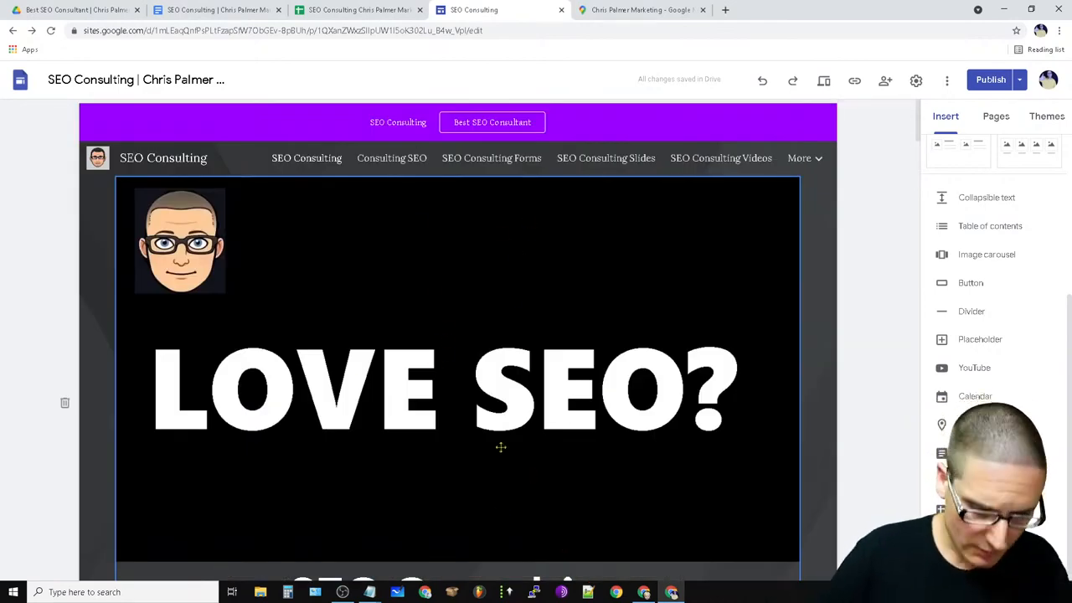
Look through the SEO Consulting page's embeds and text sections from the header down to the Internet Marketing Service map.
scroll(545, 468, down, 10)
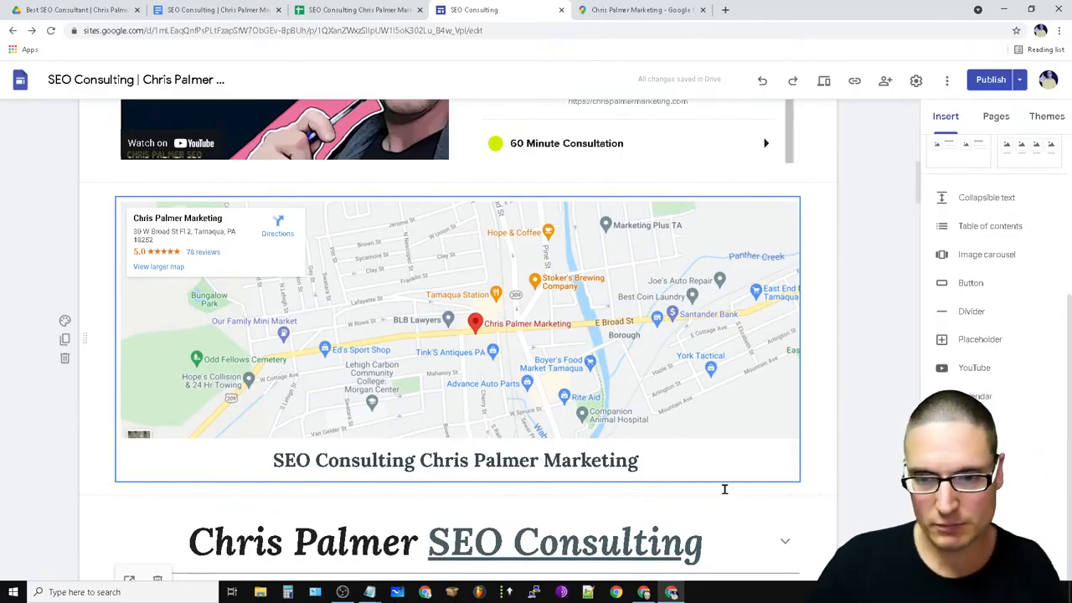
scroll(835, 402, down, 6)
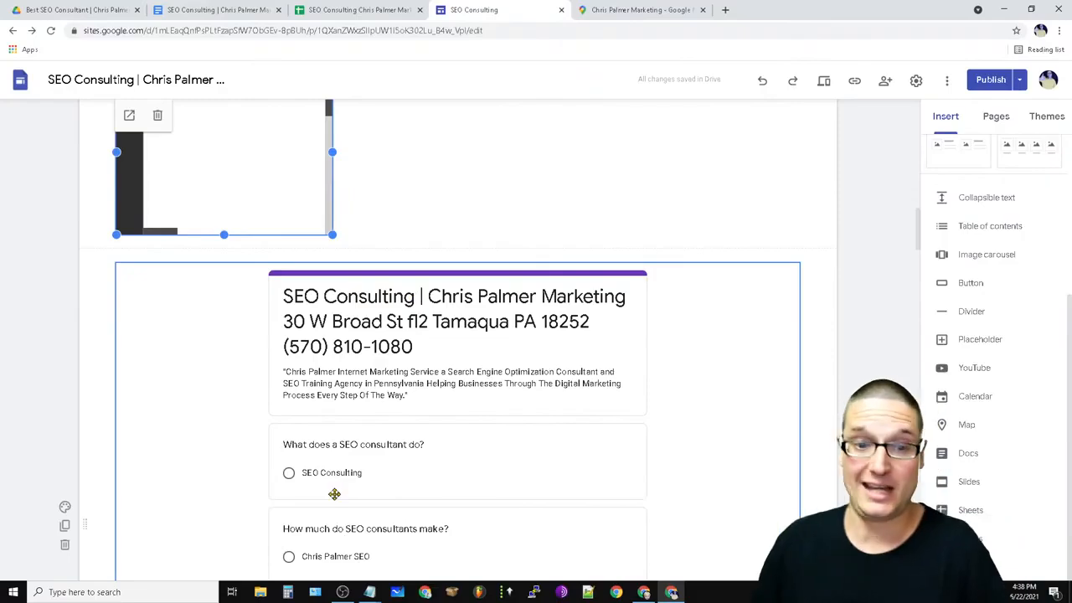
click(725, 524)
scroll(678, 471, down, 5)
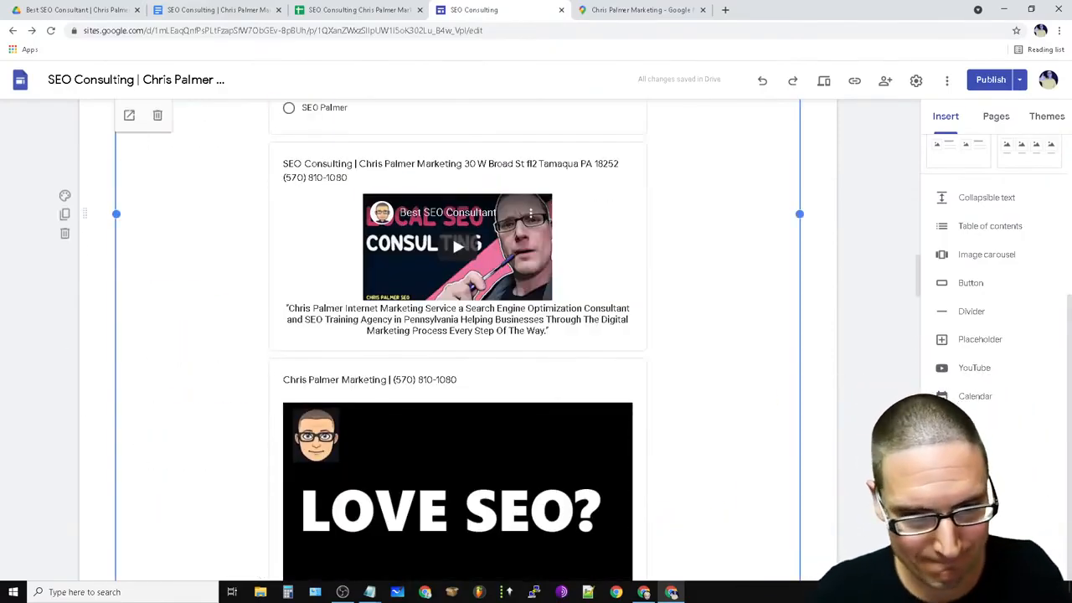
scroll(685, 359, down, 2)
scroll(685, 358, down, 2)
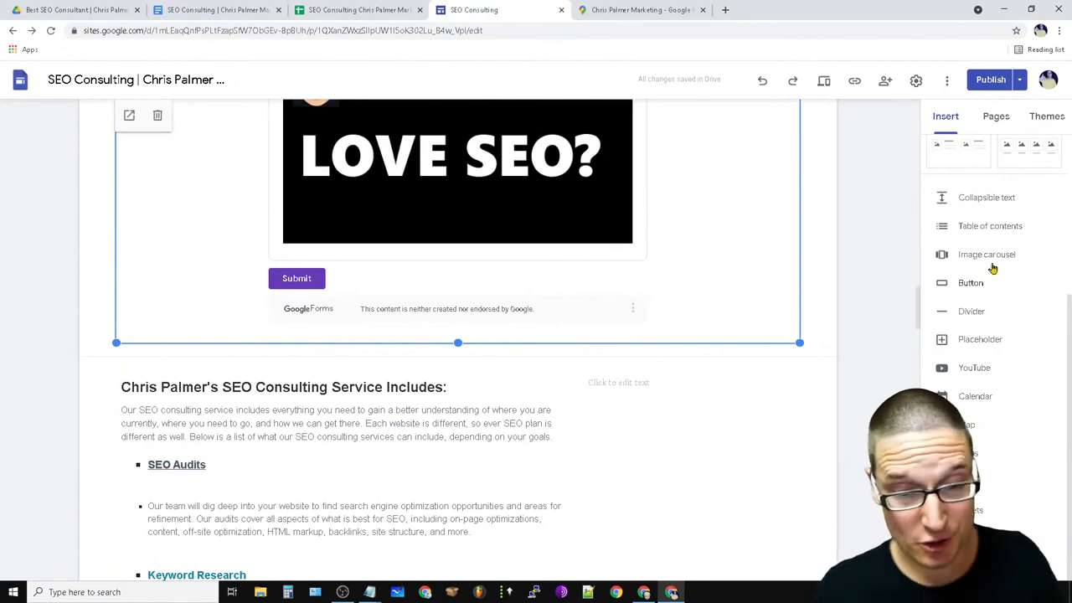
scroll(586, 468, down, 2)
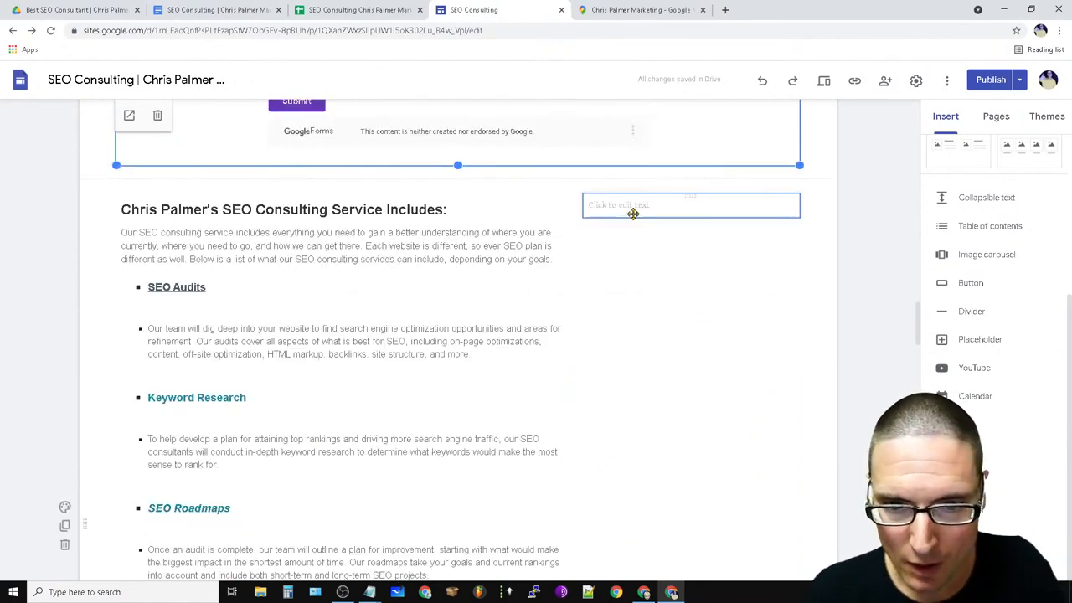
click(658, 202)
click(697, 274)
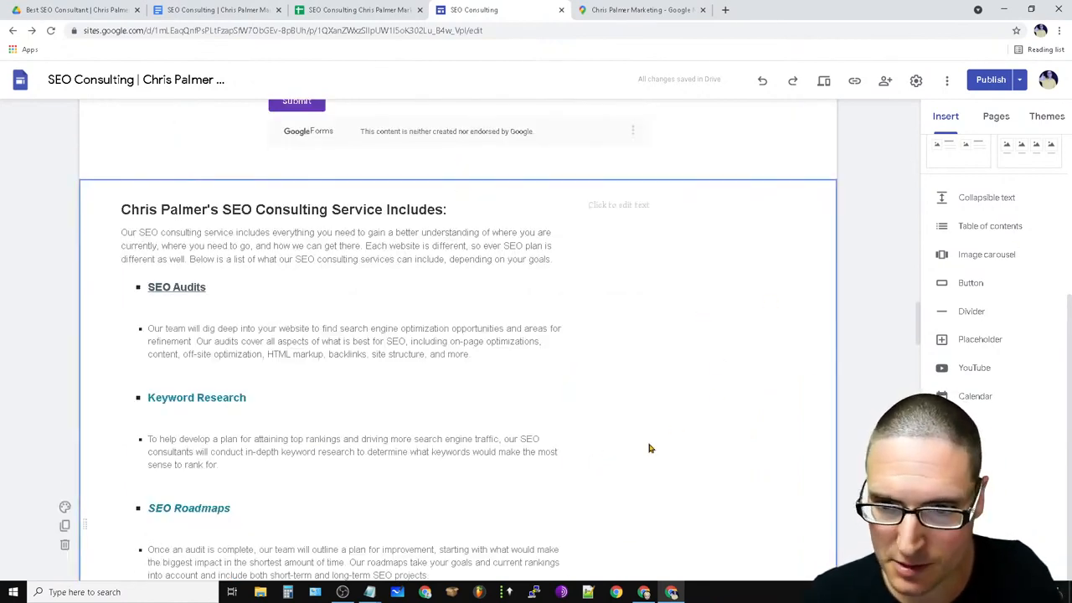
scroll(591, 473, down, 10)
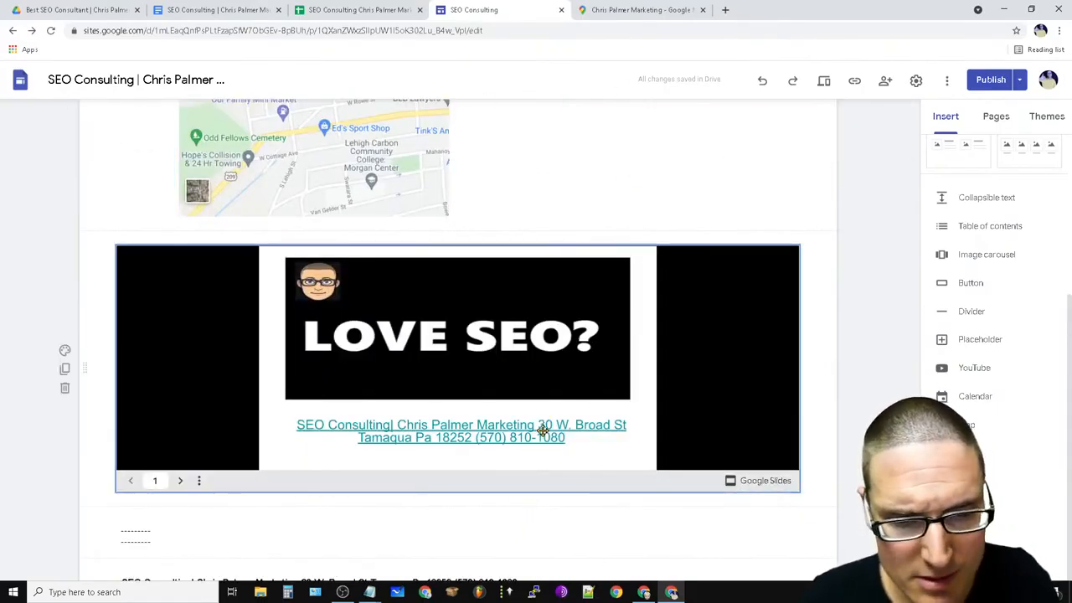
scroll(543, 416, down, 8)
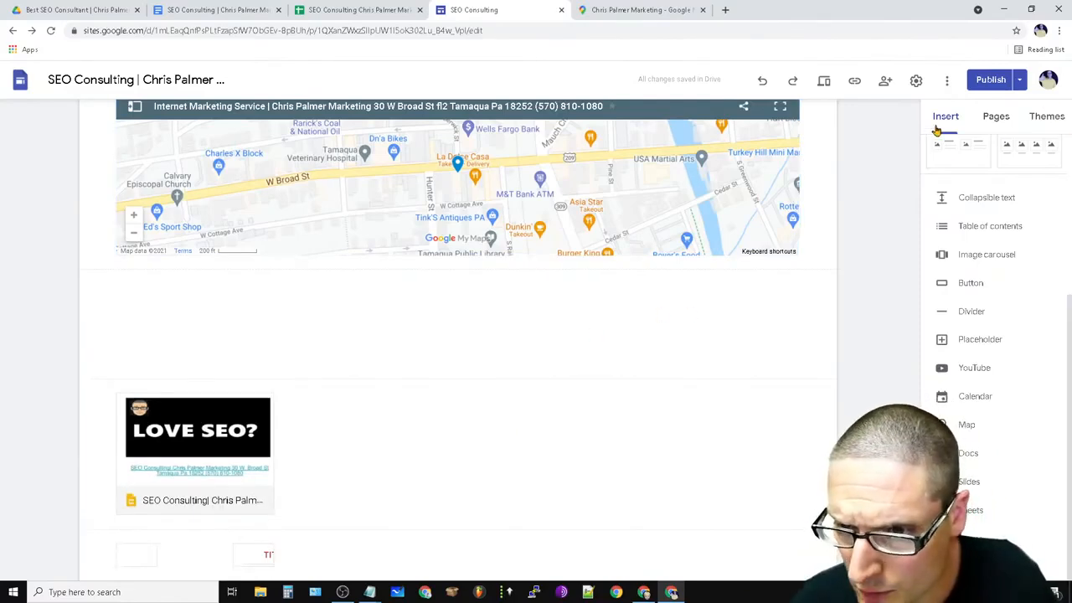
Embed today's SEO Consulting document with the Best SEO Consultants cover below the map and shrink it to about a third of the content width.
click(973, 453)
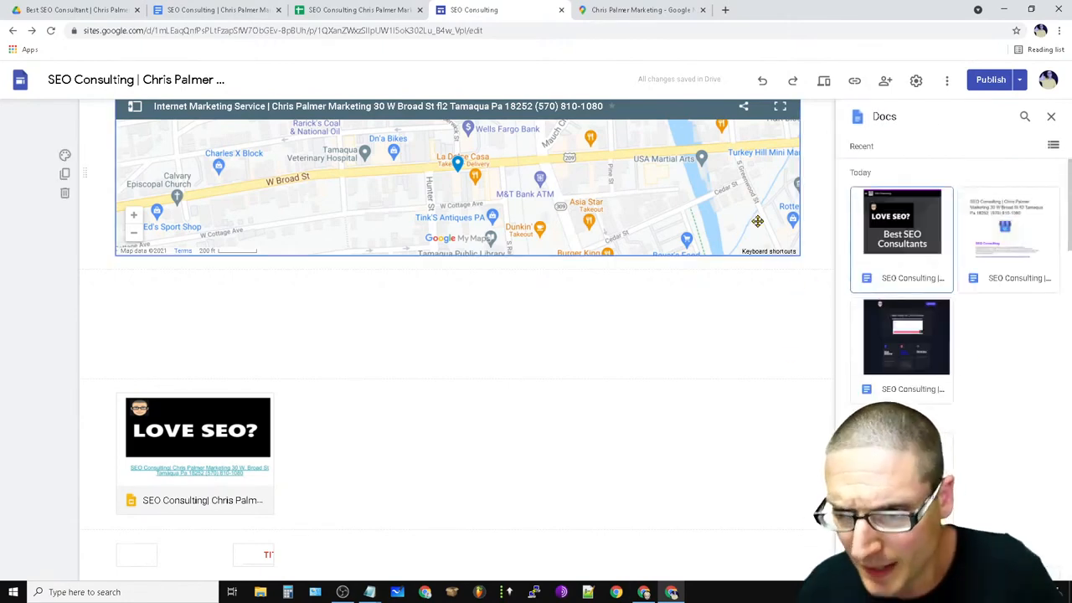
click(916, 244)
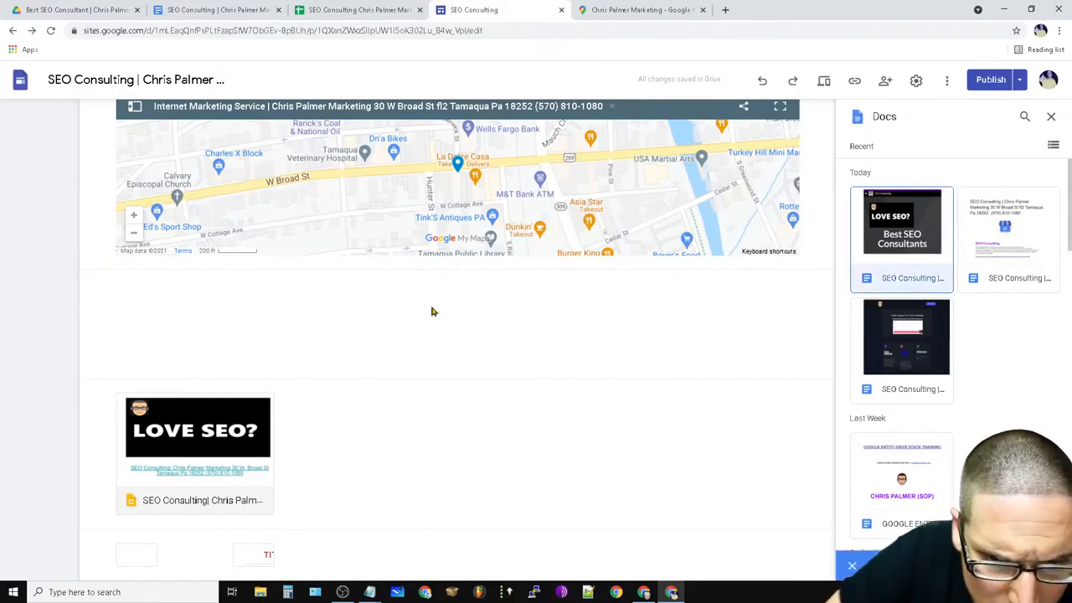
click(1041, 565)
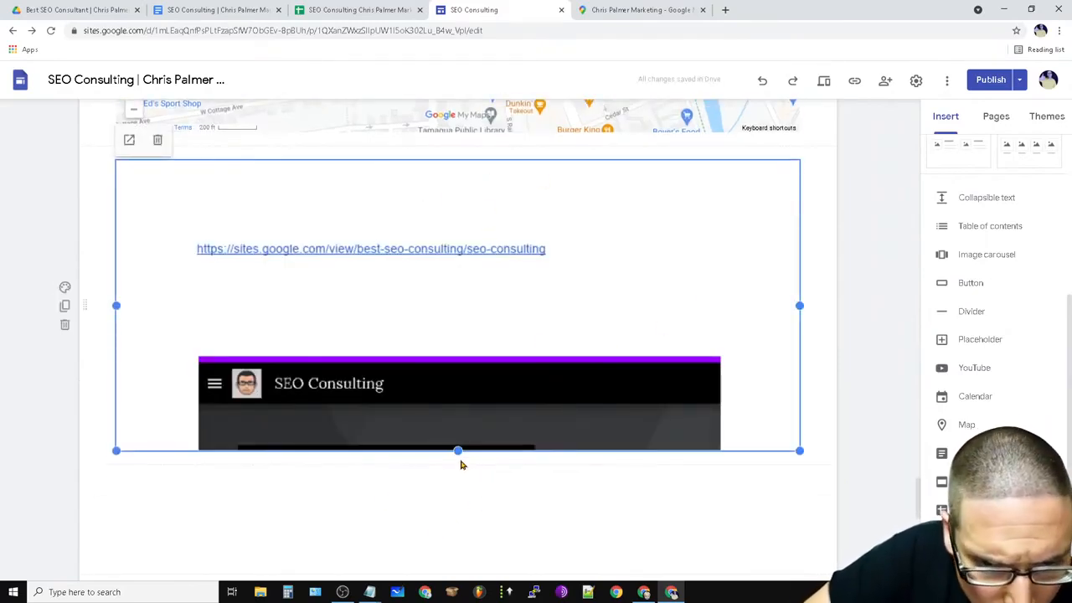
drag(457, 452, 457, 578)
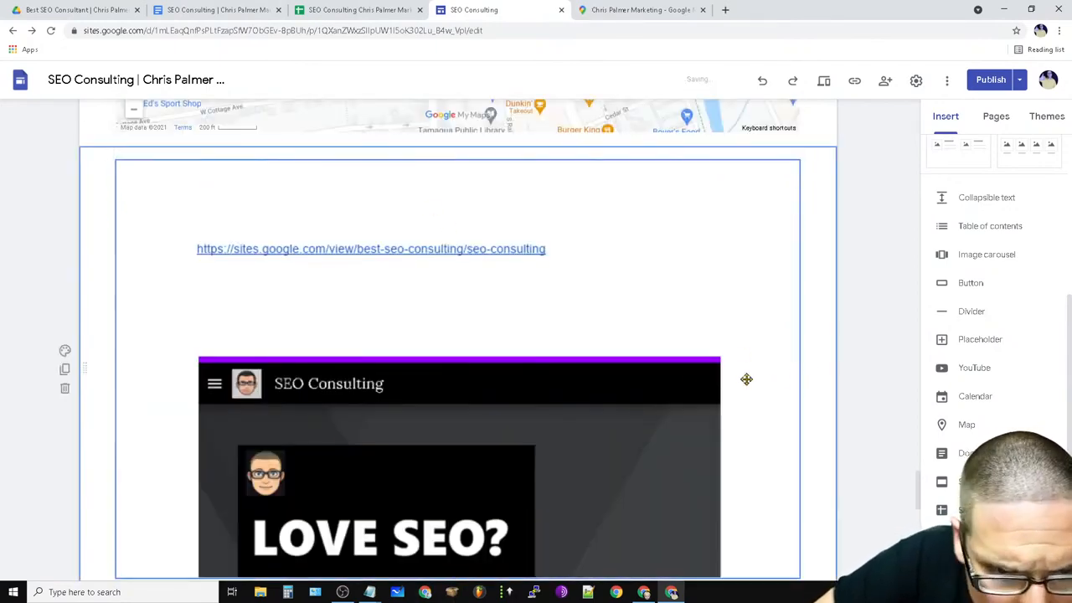
scroll(623, 496, down, 2)
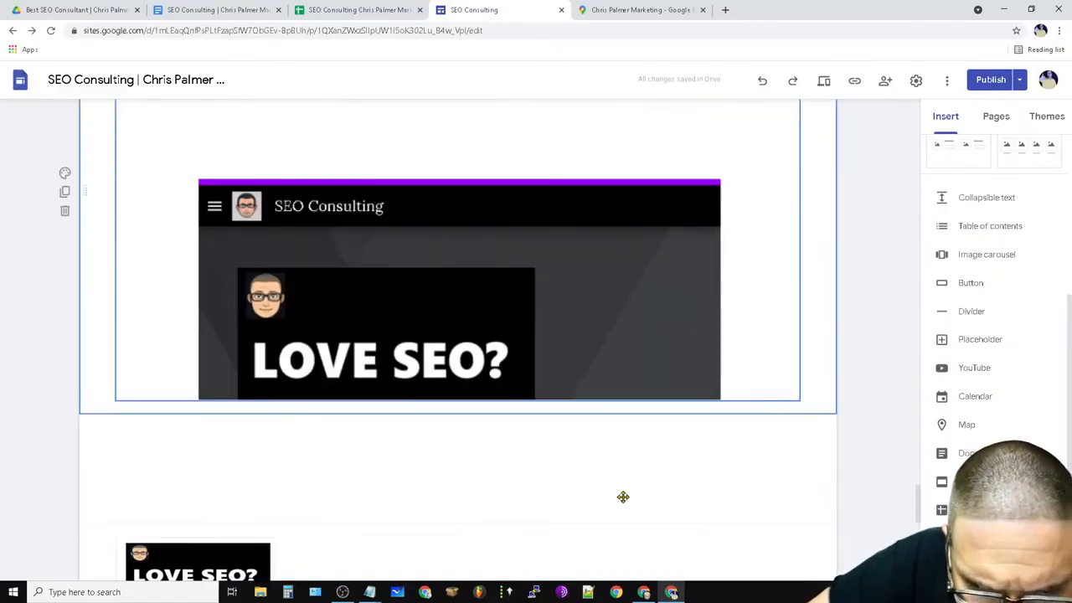
click(707, 353)
drag(798, 400, 331, 346)
scroll(217, 377, up, 3)
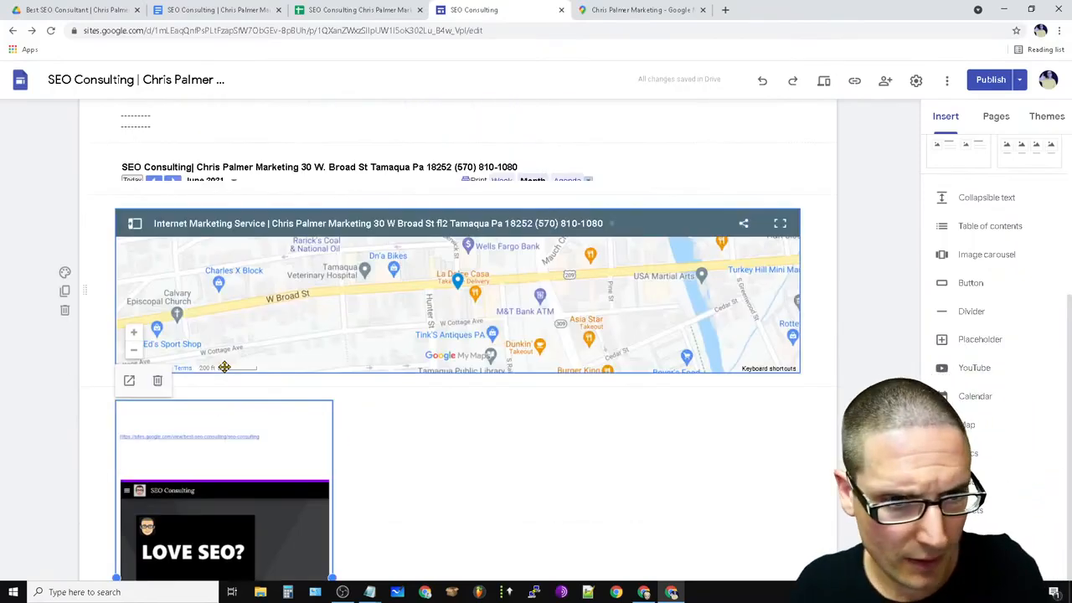
Switch to the SEO Consulting document in Google Docs, close its outline, and return to Google Sites.
click(217, 10)
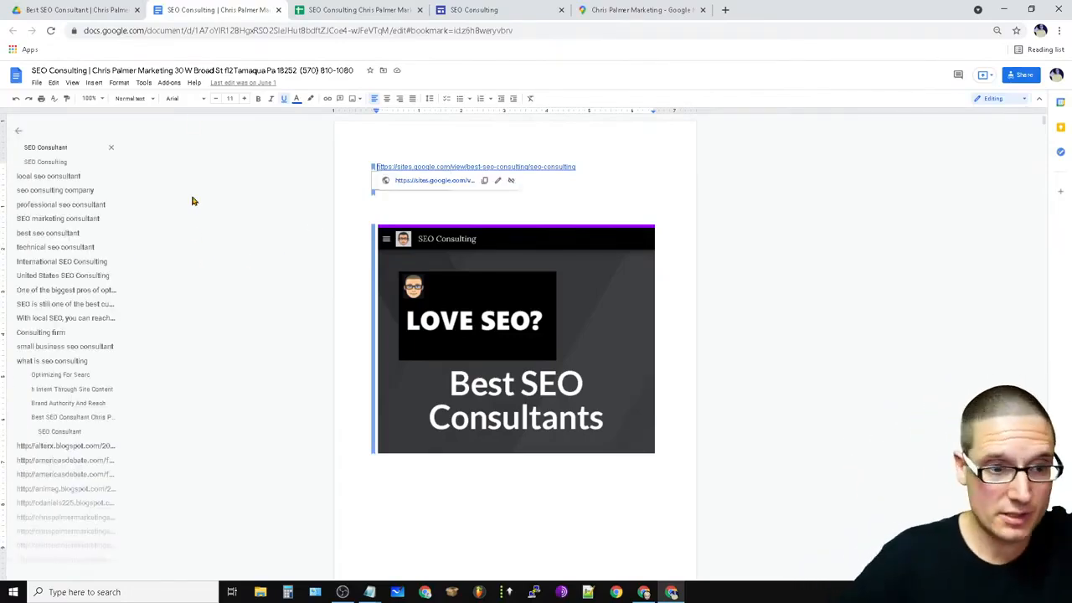
click(18, 135)
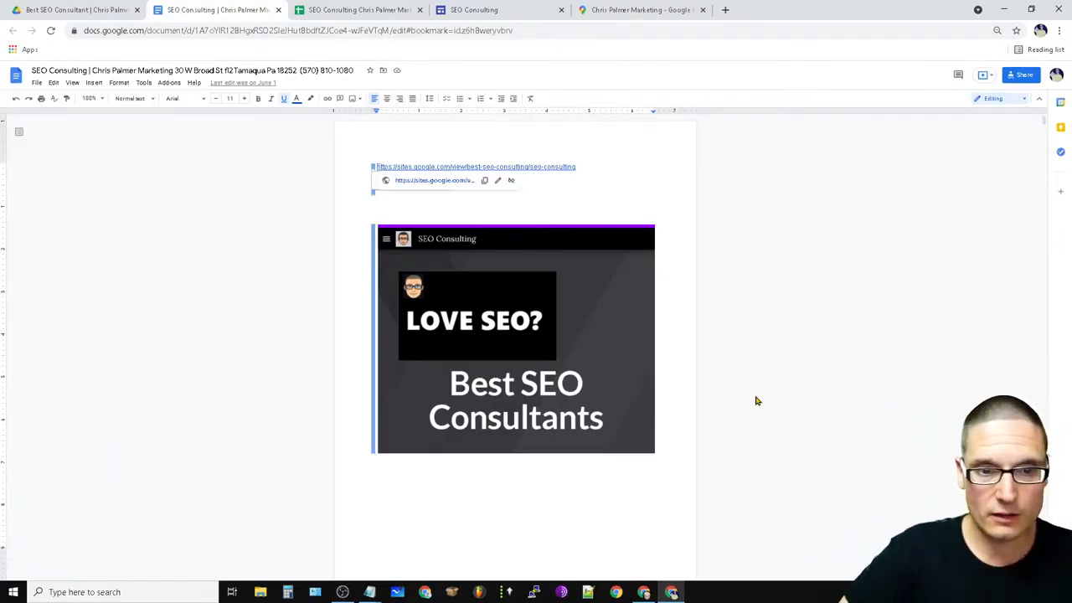
click(497, 9)
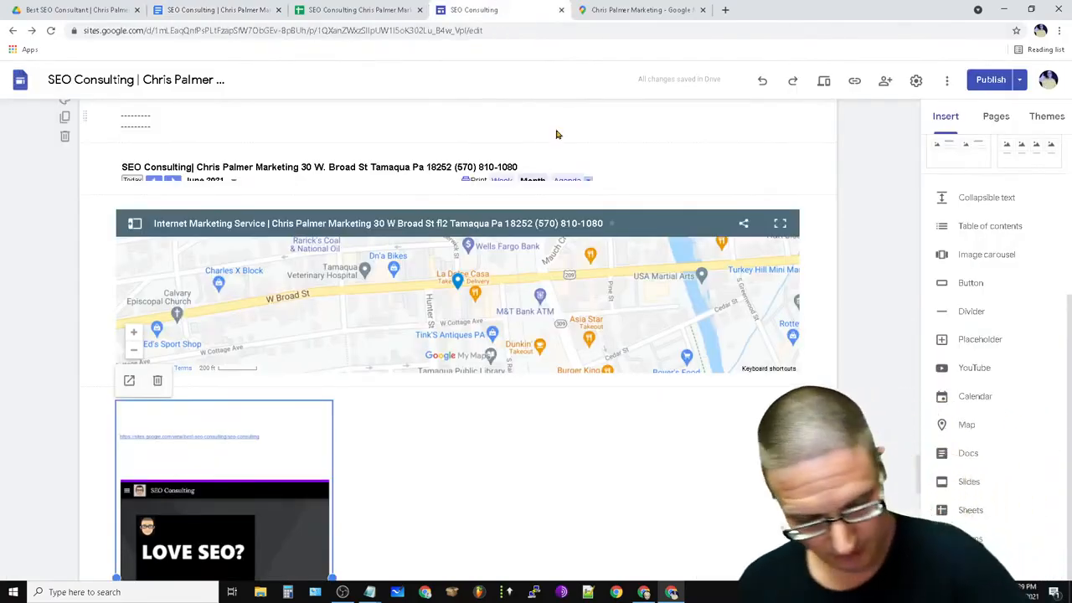
Open the site footer for editing and cut the business name, address and phone block from below the Drive links.
scroll(602, 397, down, 10)
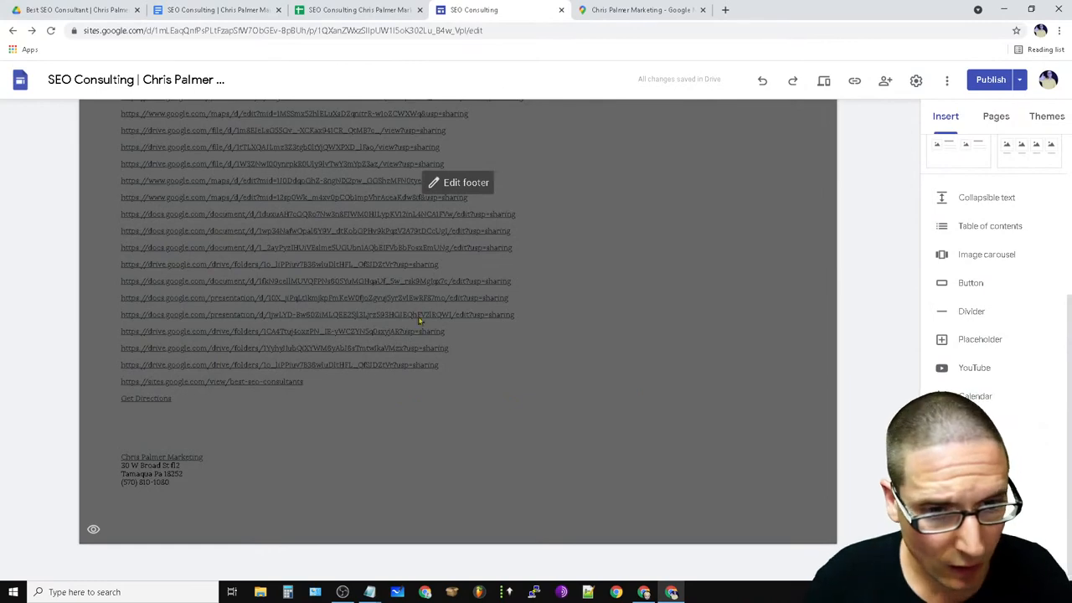
scroll(404, 334, up, 4)
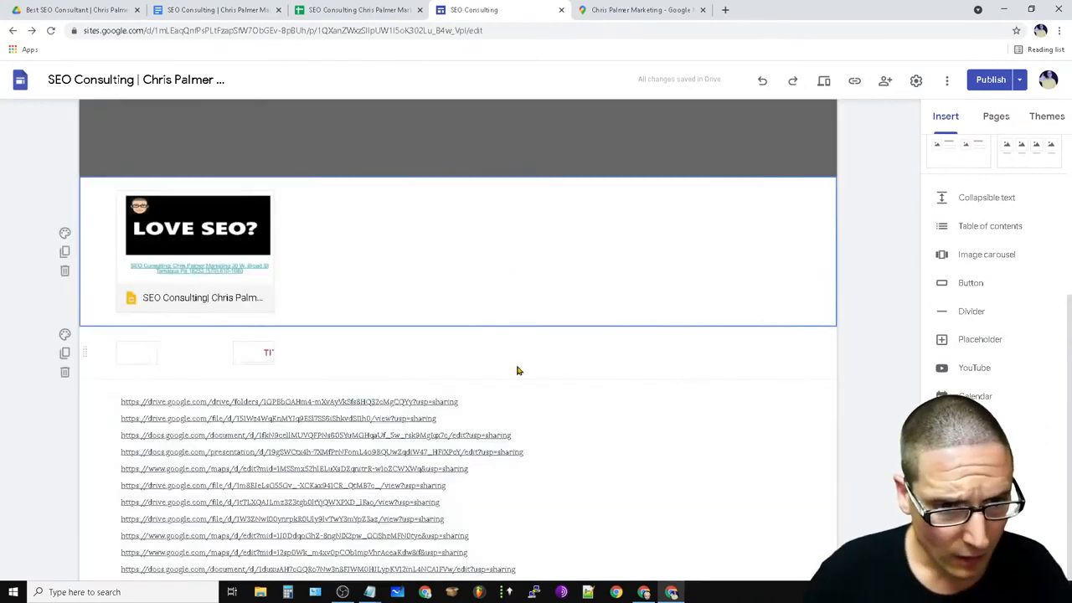
click(670, 518)
scroll(316, 520, down, 2)
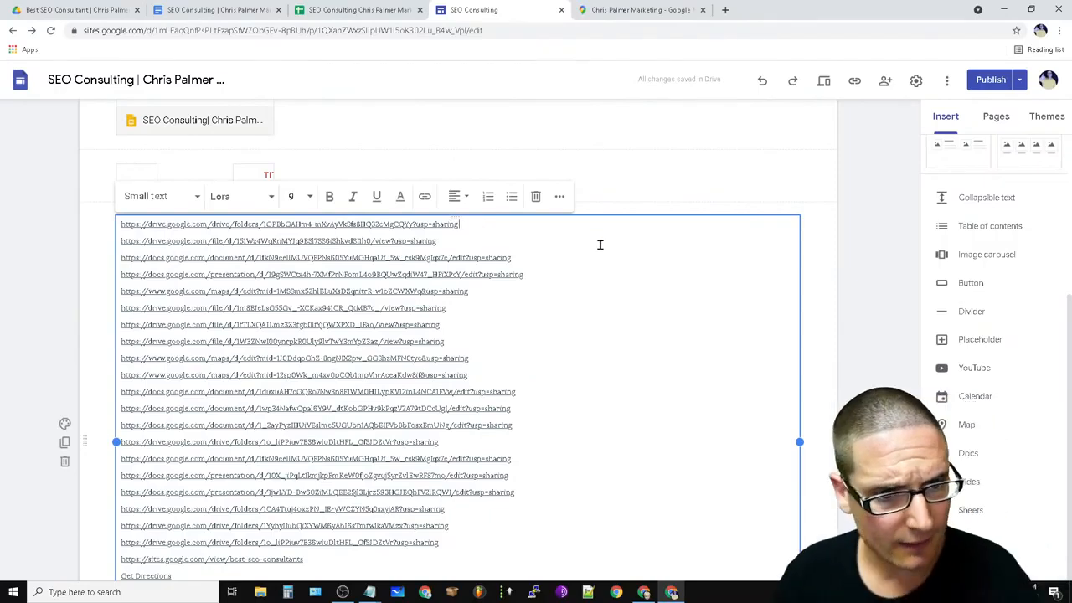
scroll(551, 483, down, 2)
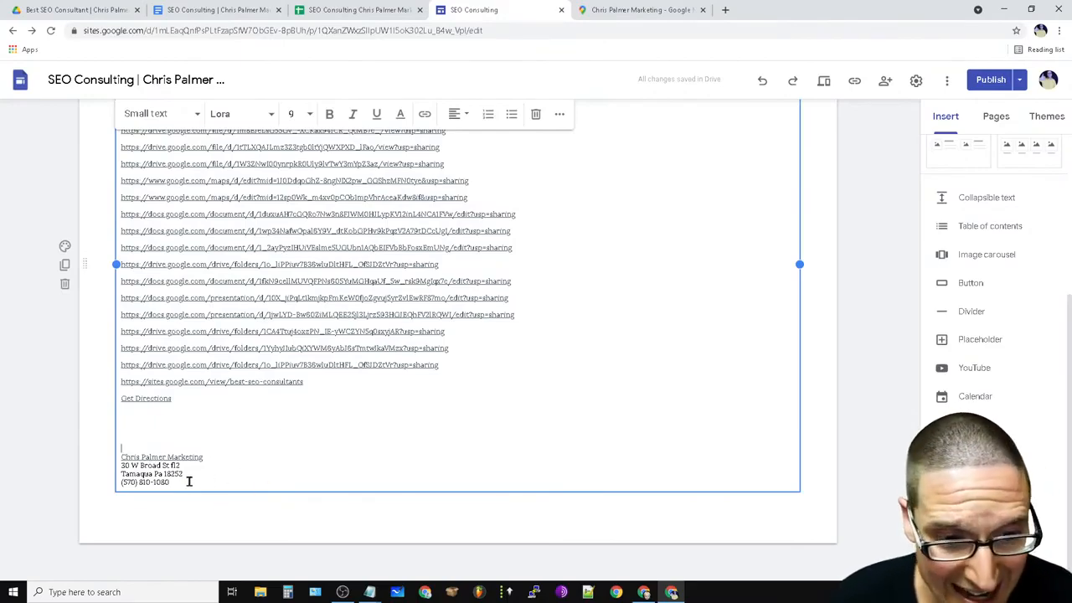
scroll(384, 319, up, 3)
scroll(311, 411, down, 3)
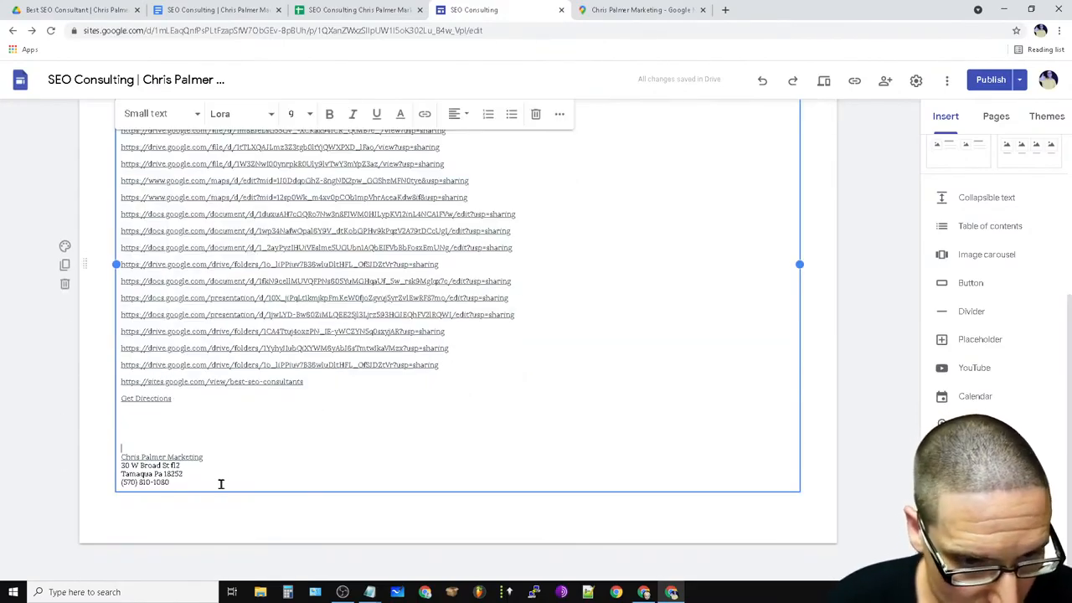
drag(221, 483, 112, 462)
key(ctrl+c)
right_click(139, 465)
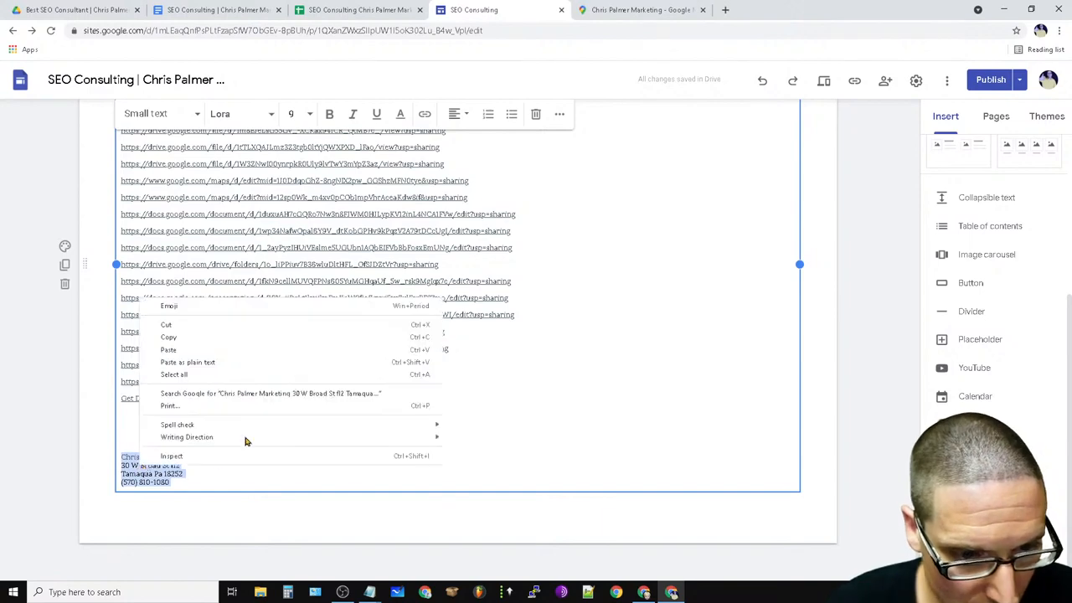
click(203, 327)
Paste the business contact block at the start of the footer text, separated from the first Drive link by blank lines.
scroll(260, 367, up, 4)
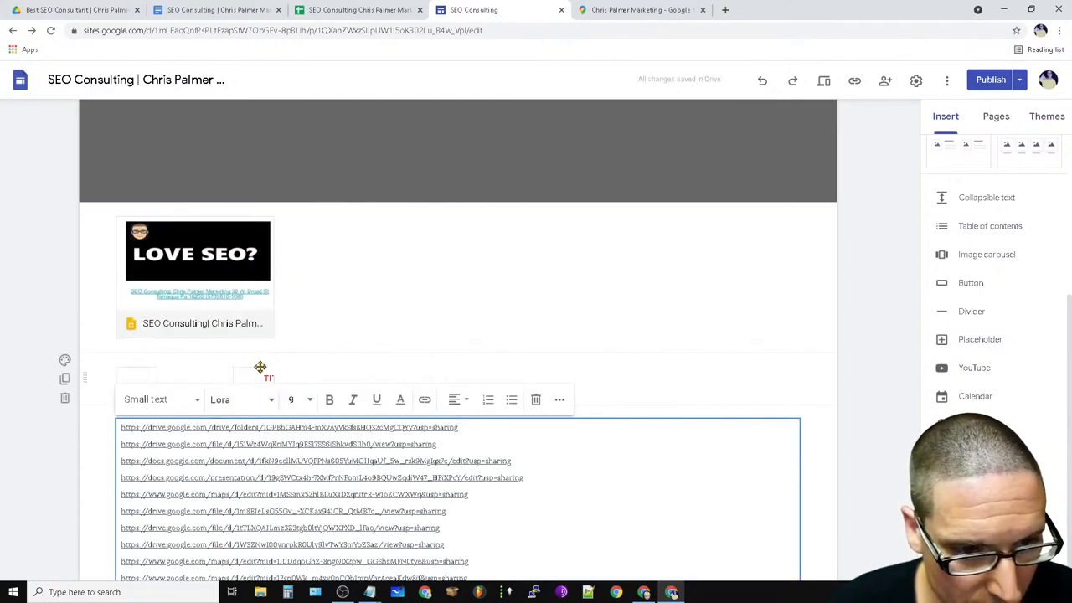
click(122, 427)
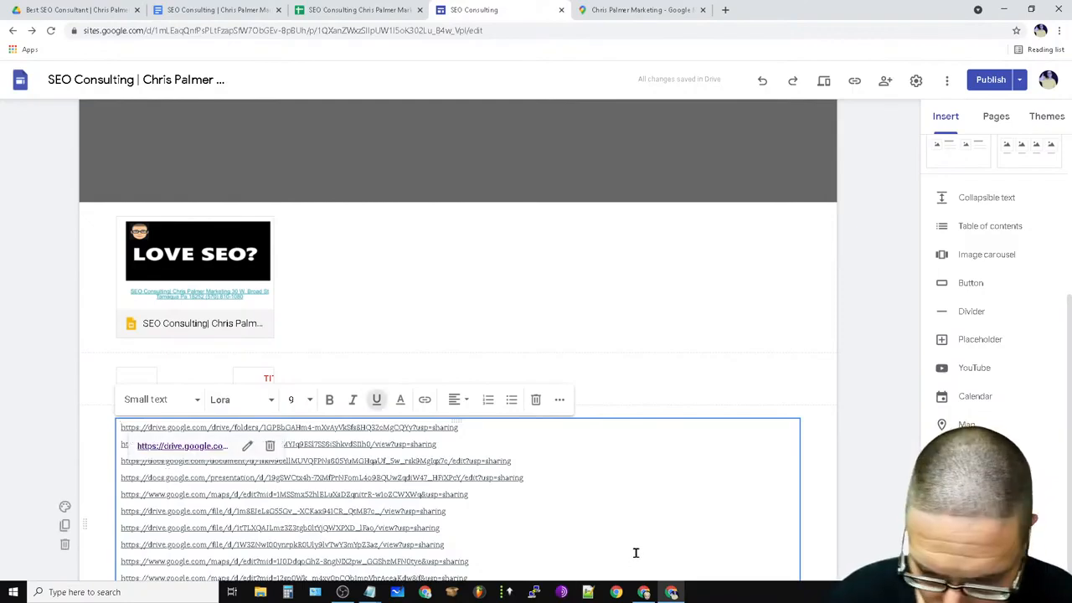
key(Return)
key(Return)
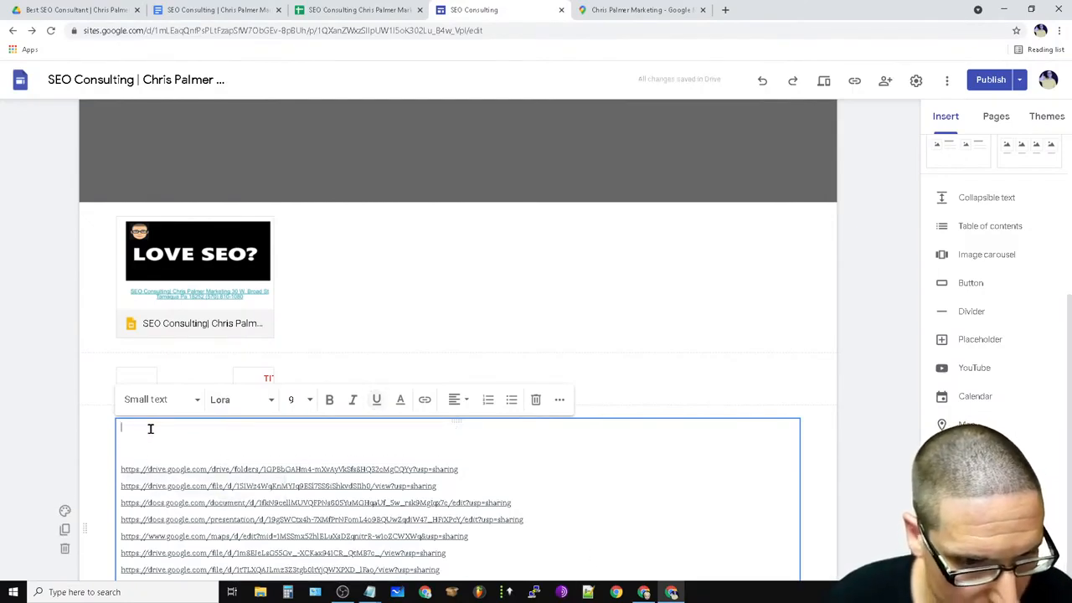
right_click(151, 428)
click(214, 348)
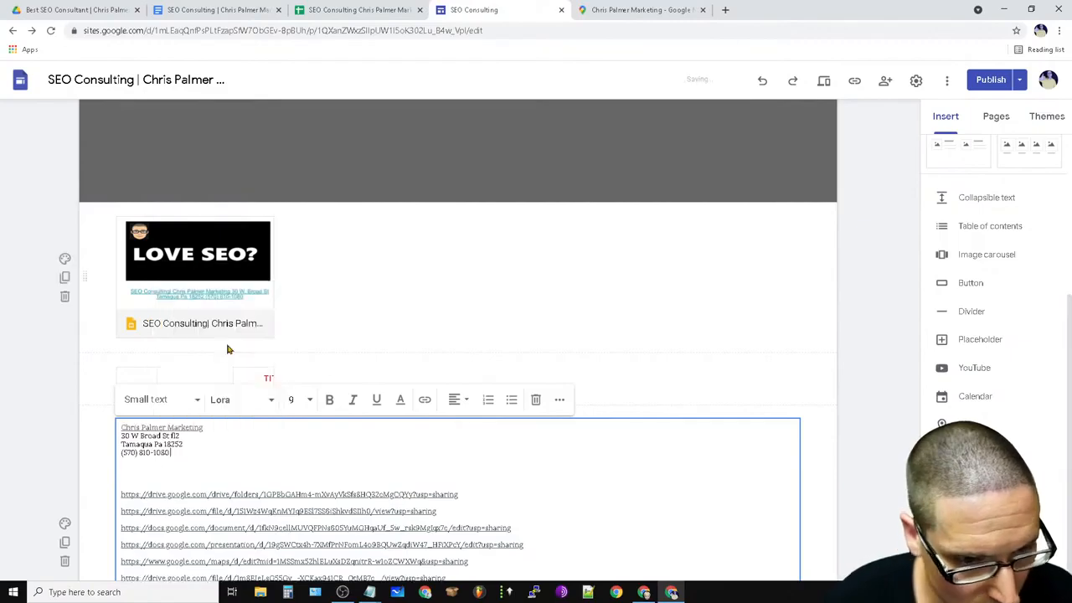
Set the font size of the business contact block at the start of the footer to 60.
drag(197, 453, 122, 426)
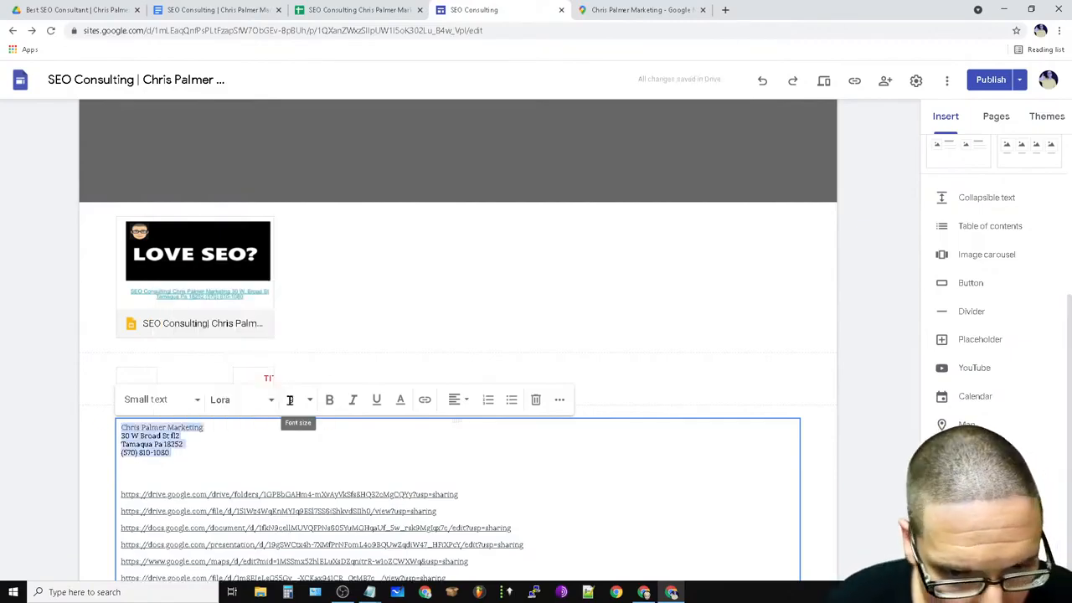
click(310, 400)
scroll(341, 528, down, 3)
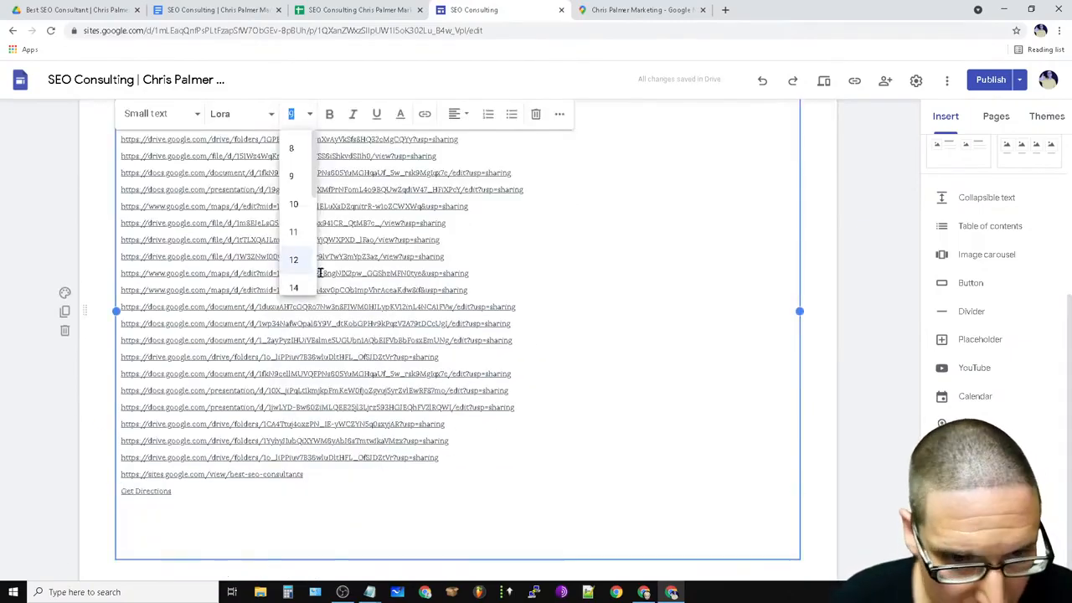
drag(310, 204, 313, 288)
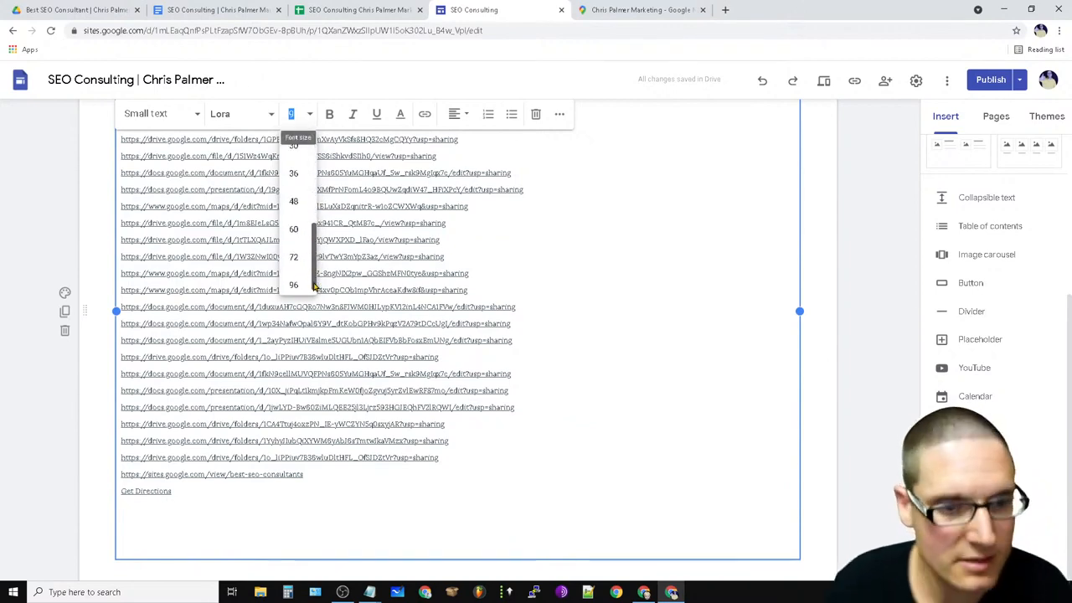
click(294, 229)
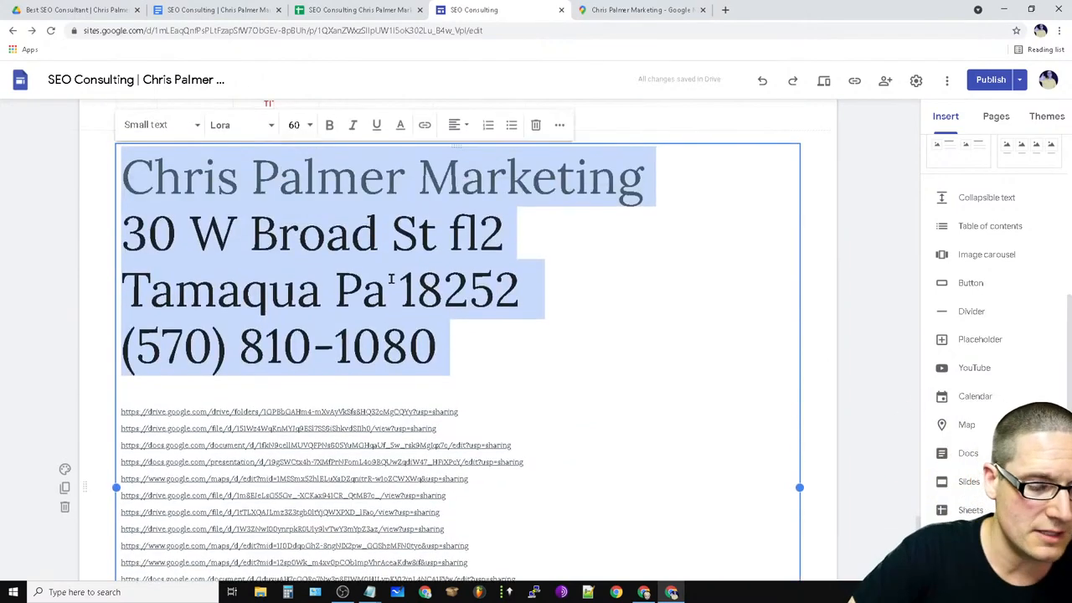
Add five more blank lines between the enlarged contact block and the list of Drive links.
click(566, 383)
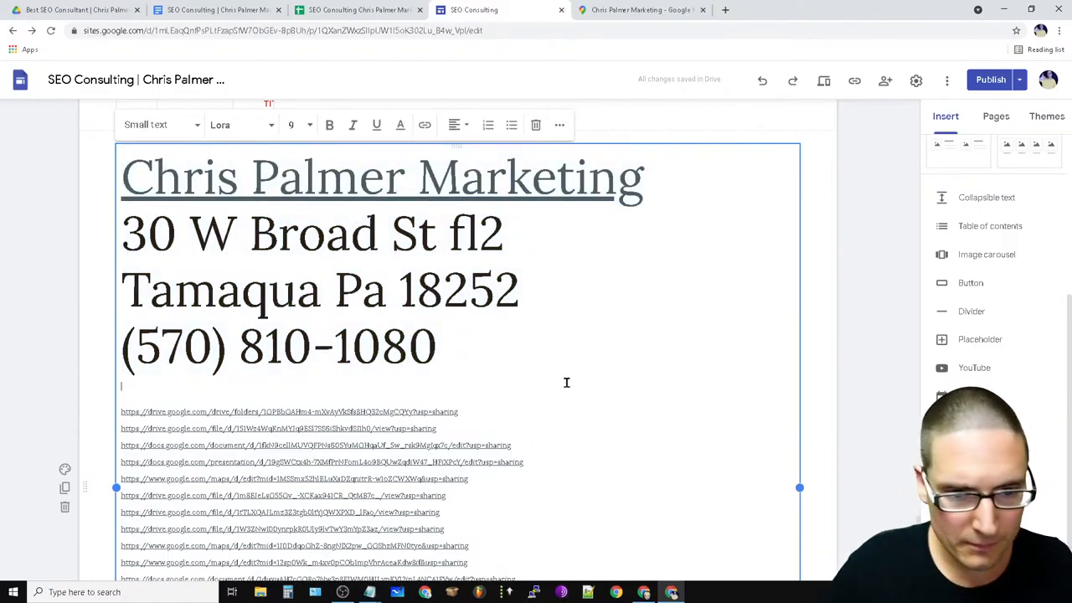
key(Return)
key(Return)
key(Return)
key(Return)
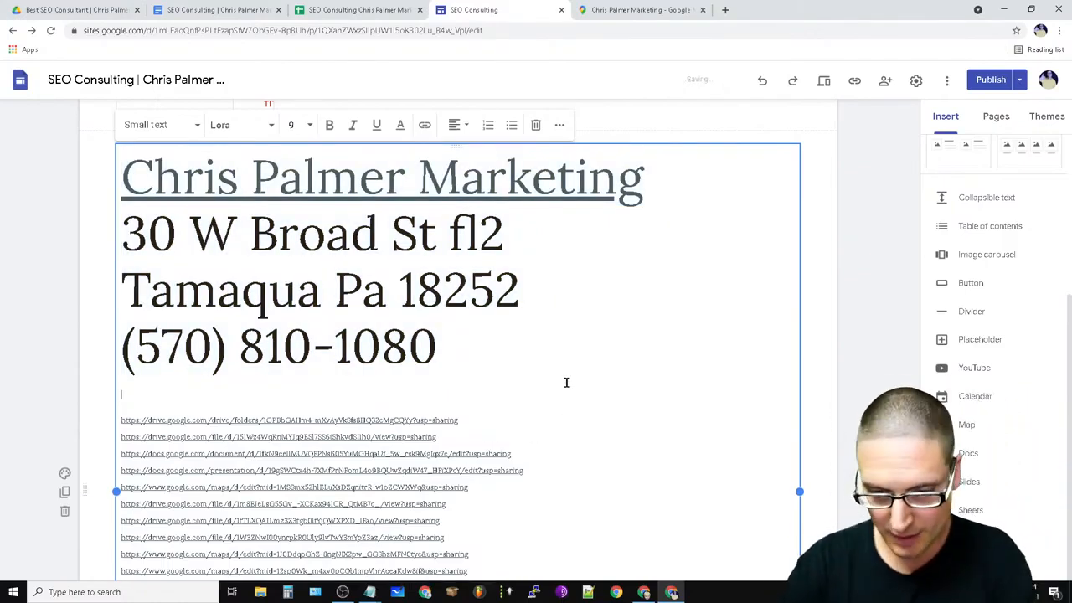
key(Return)
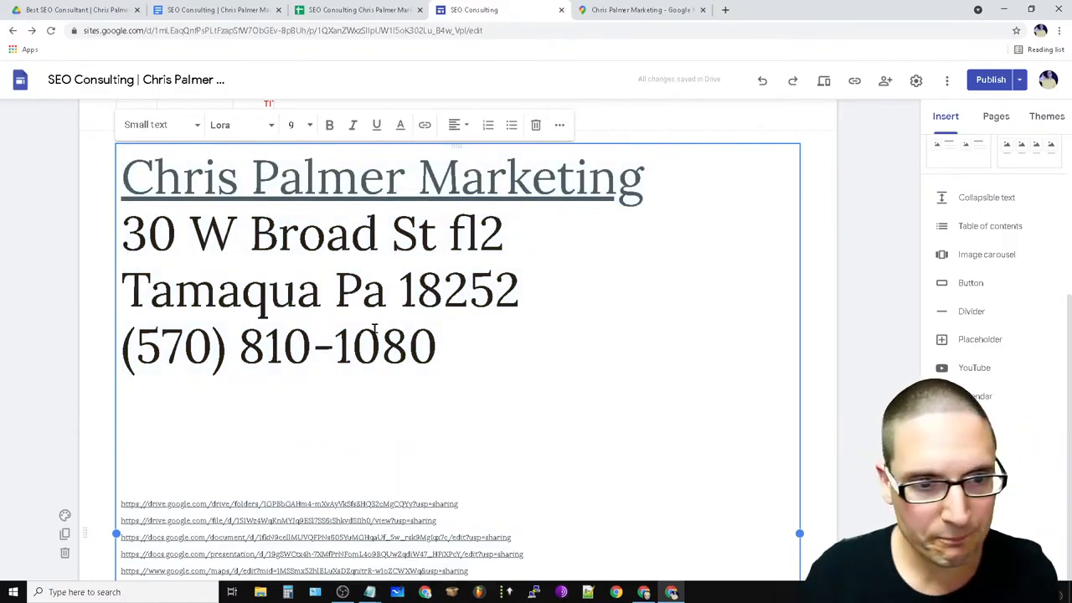
scroll(349, 414, down, 2)
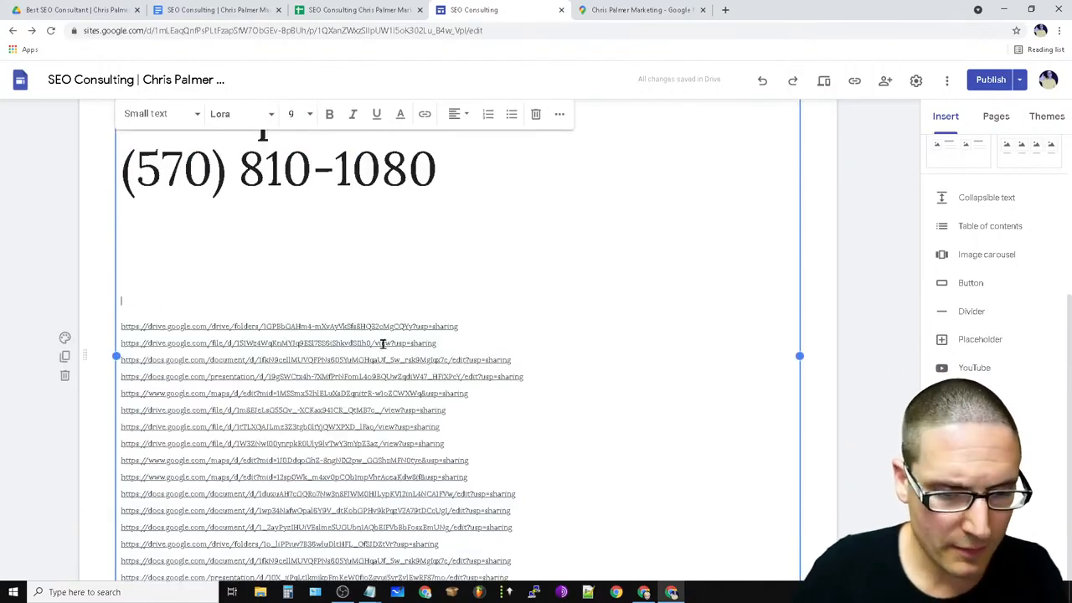
Insert a blank line between the first and second Drive links in the footer.
key(Return)
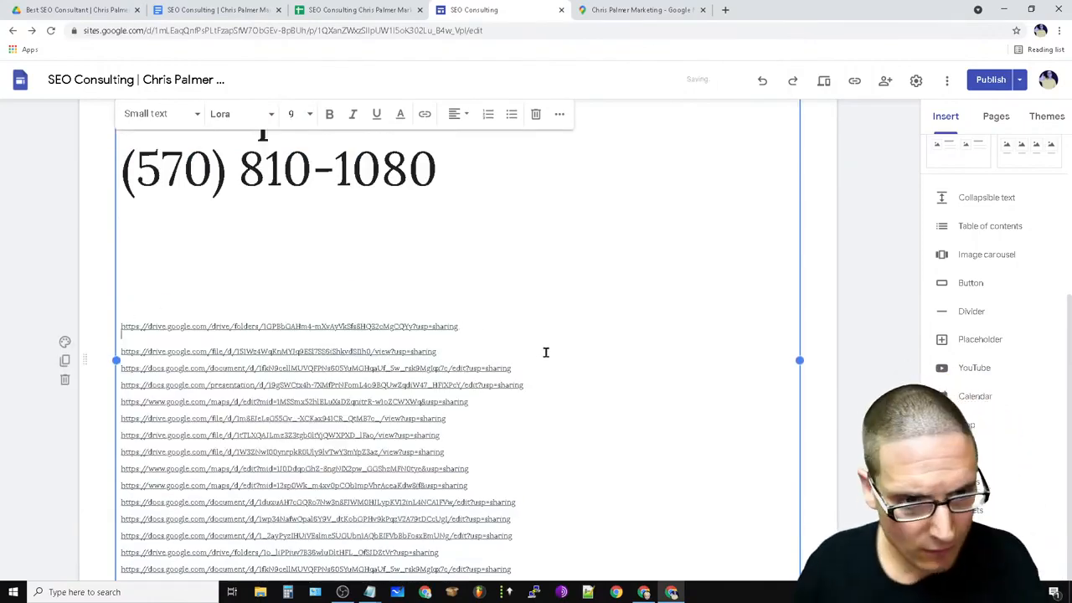
click(430, 327)
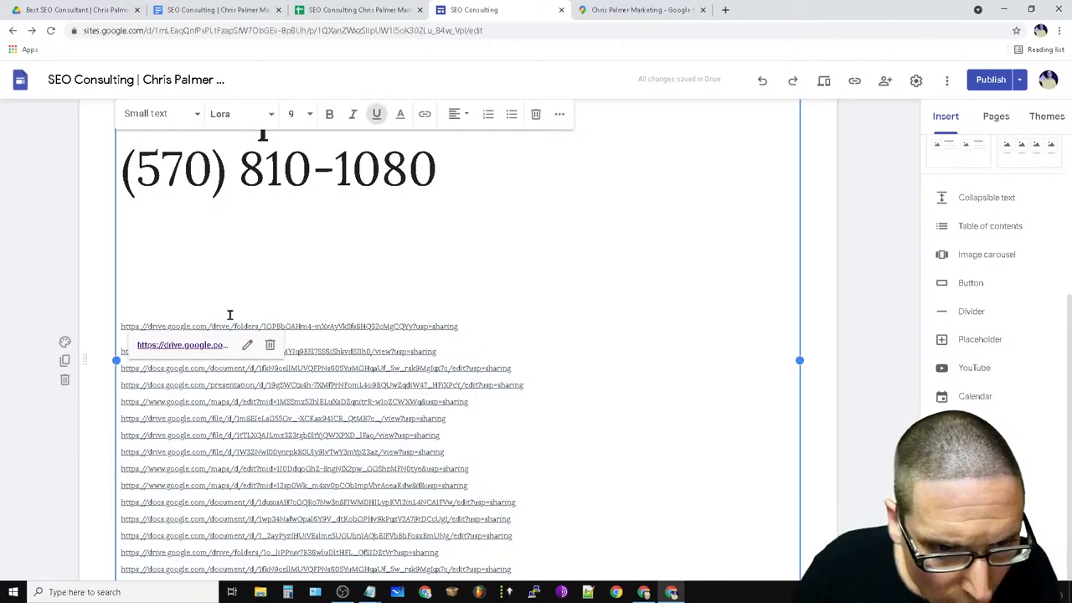
click(606, 314)
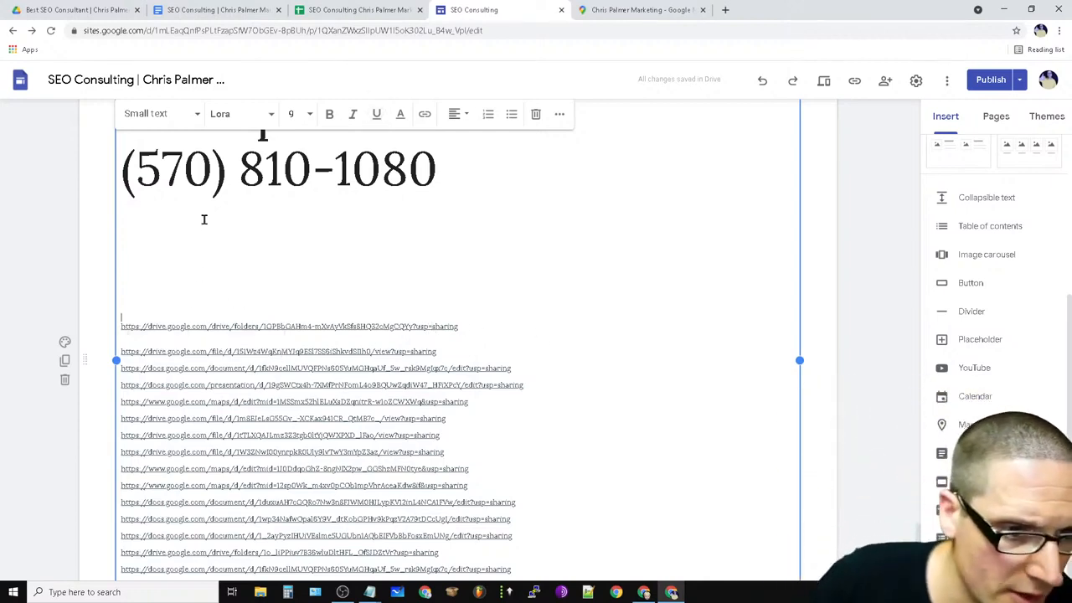
scroll(389, 303, up, 2)
drag(449, 350, 100, 175)
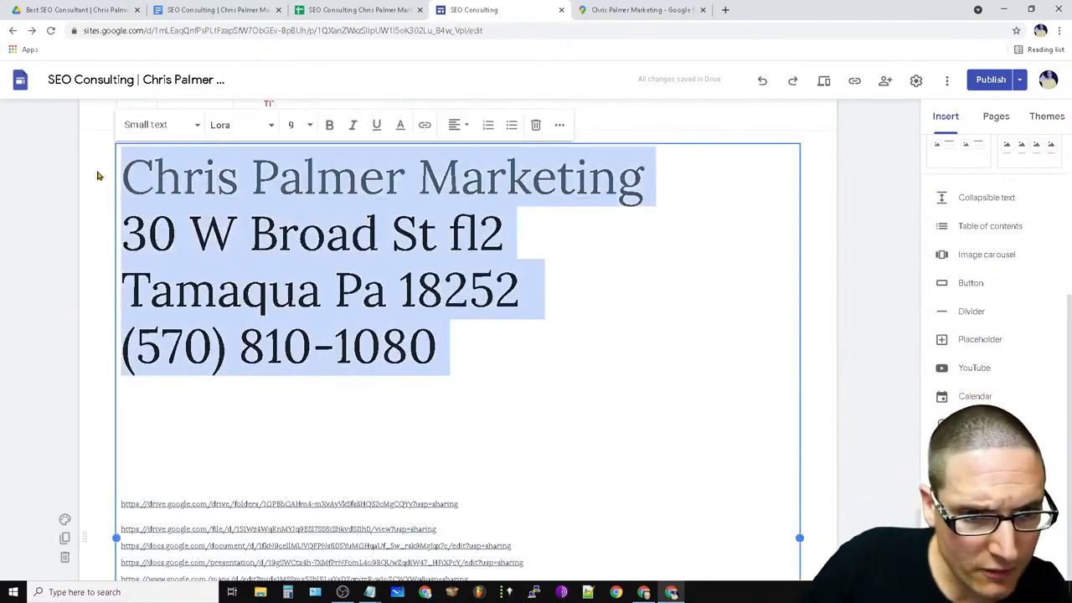
click(534, 186)
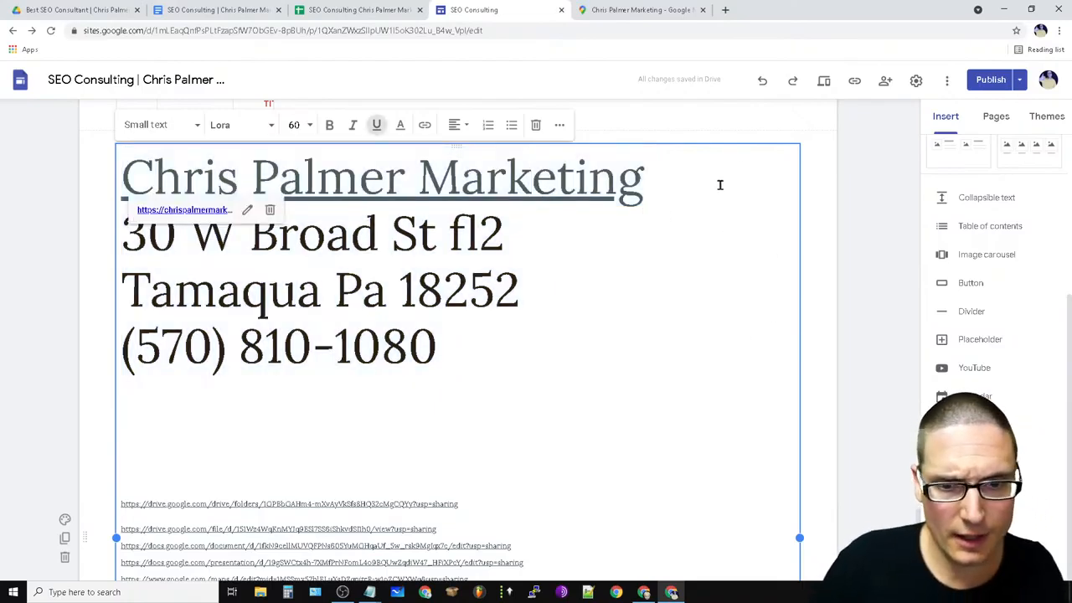
triple_click(549, 177)
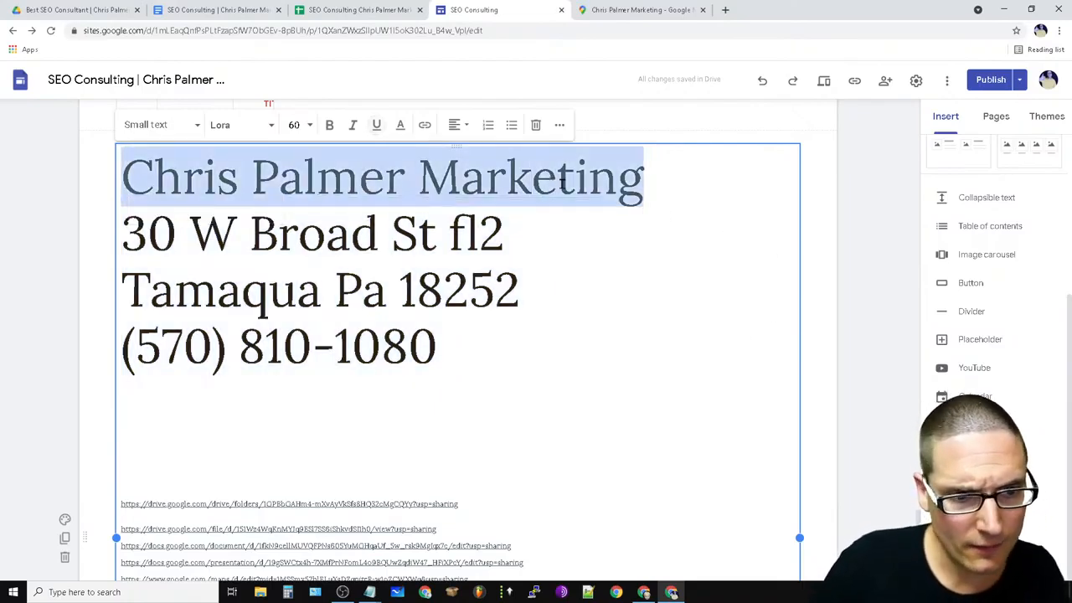
click(424, 126)
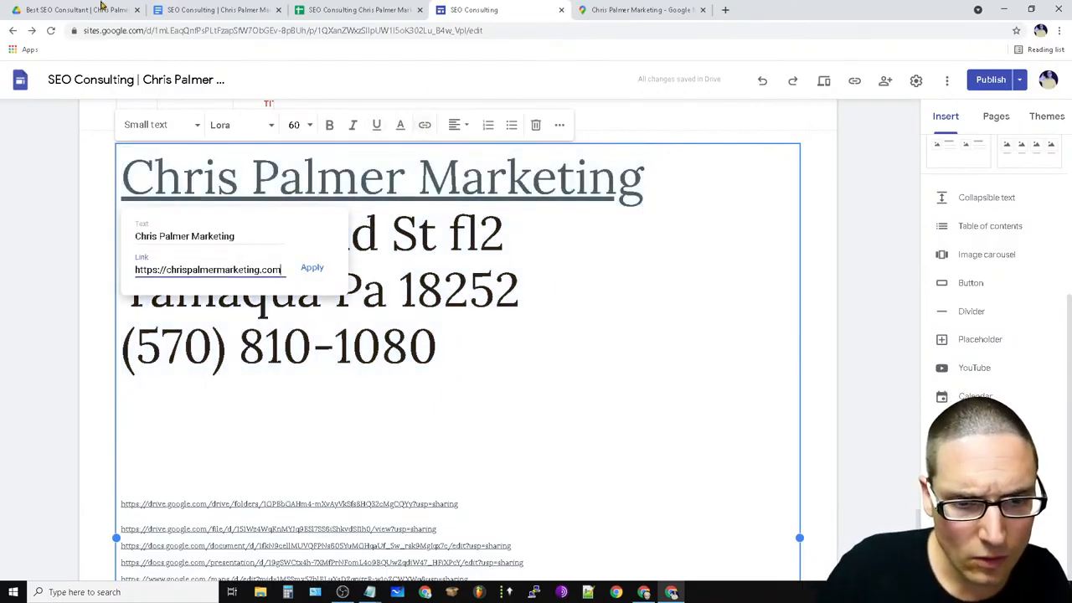
triple_click(237, 273)
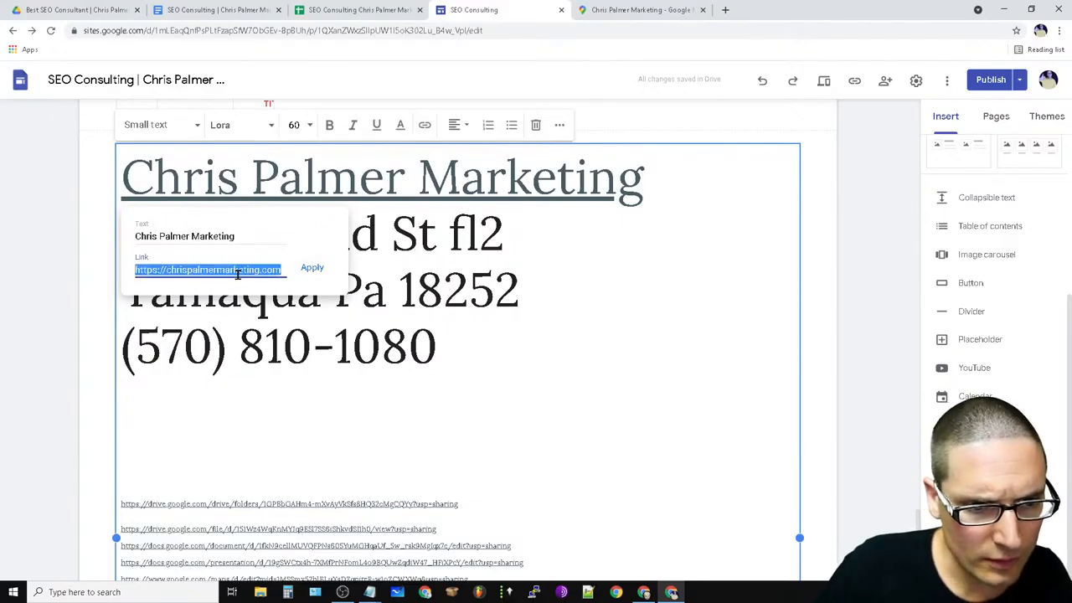
click(282, 269)
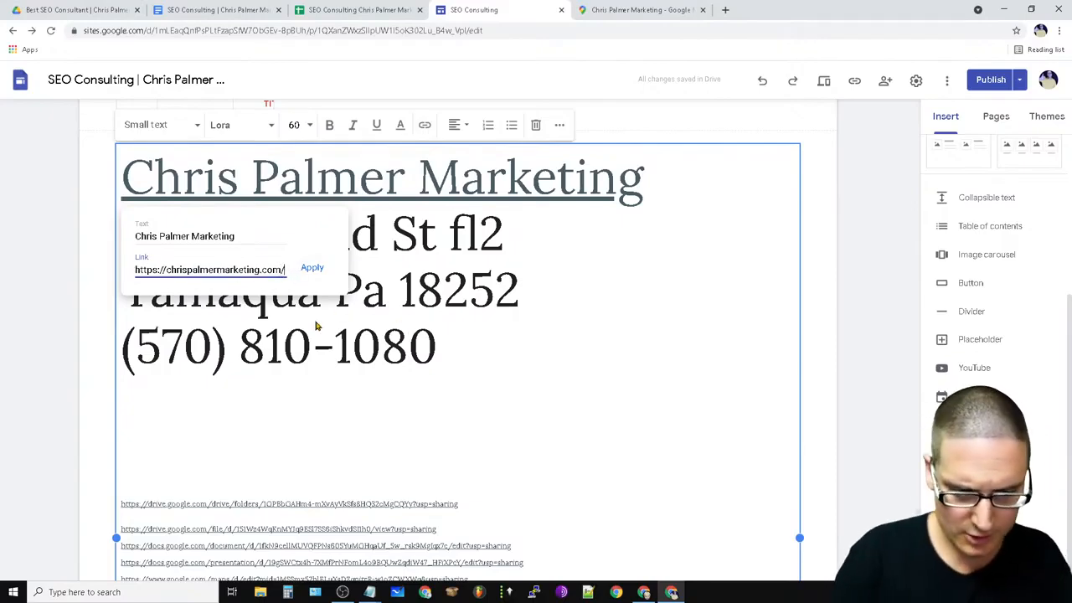
text(seo-)
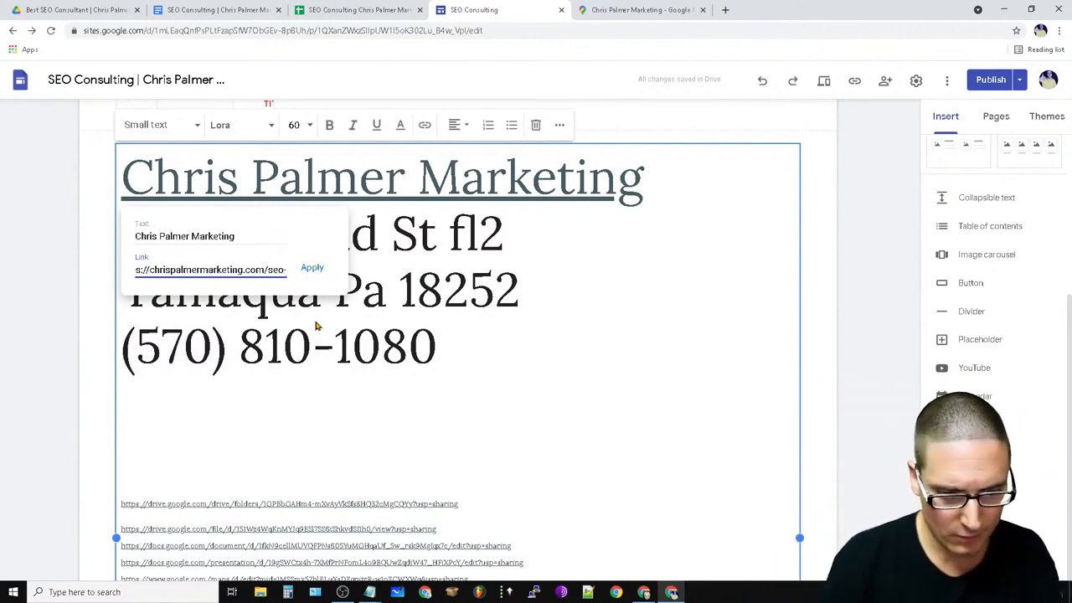
text(services)
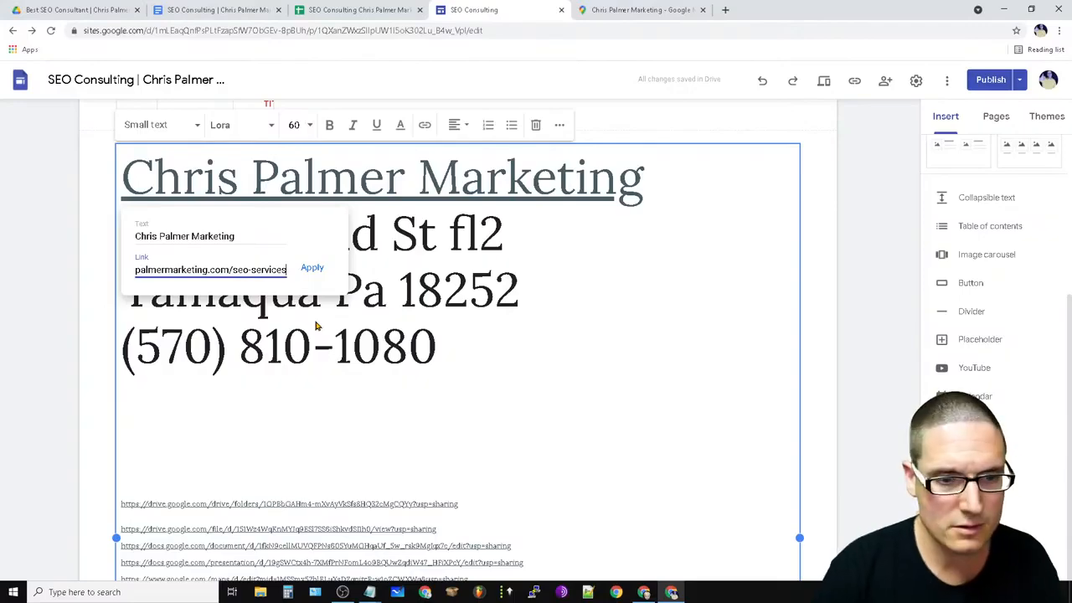
click(323, 270)
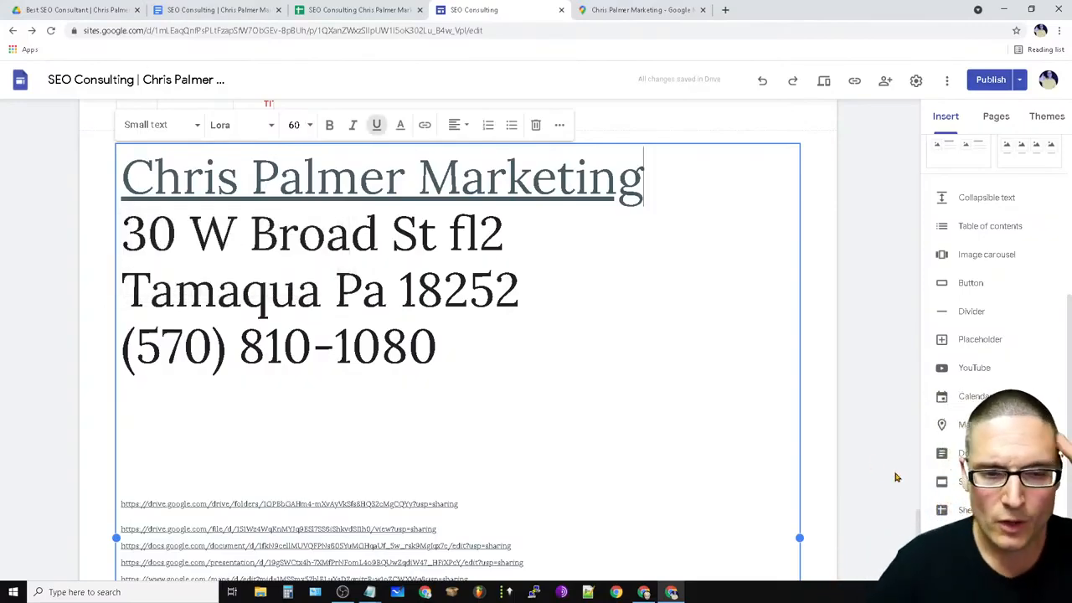
Review the site's list of pages and the home page's embedded video, calendar, map and business details.
scroll(567, 373, up, 20)
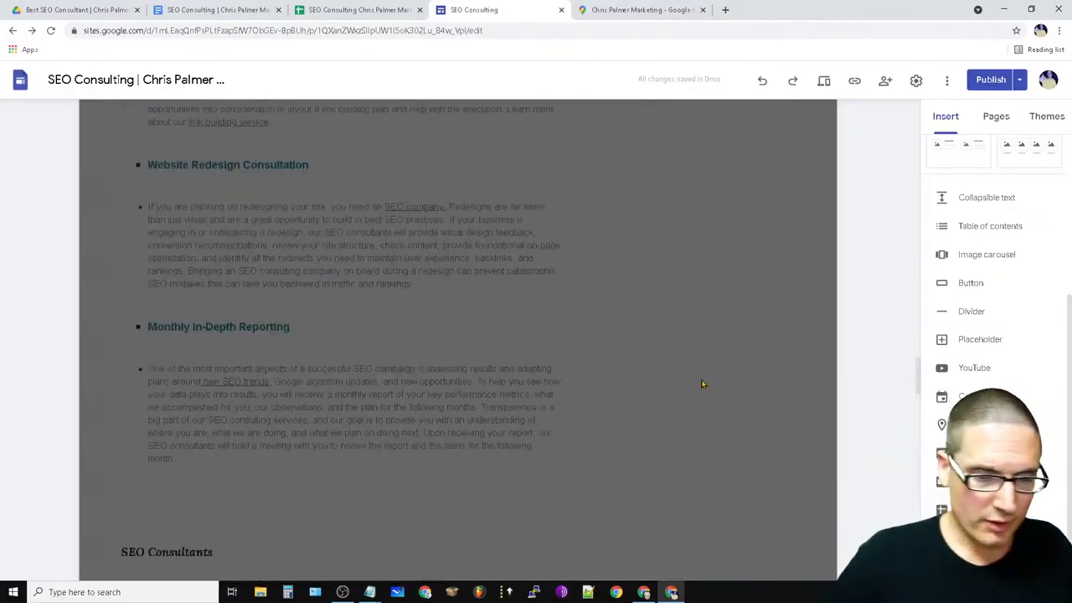
scroll(623, 498, up, 10)
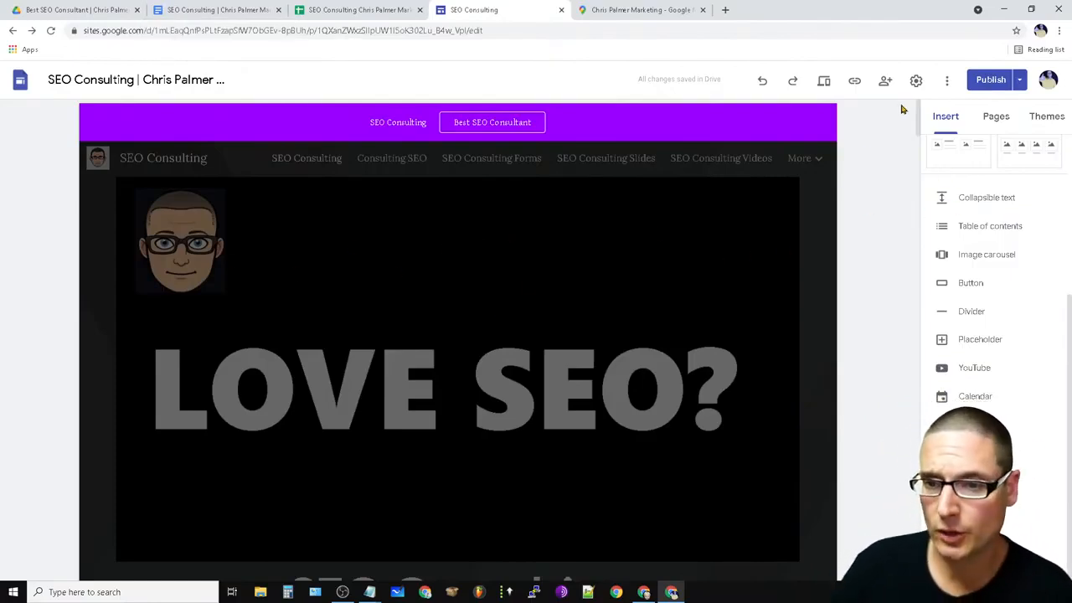
click(996, 118)
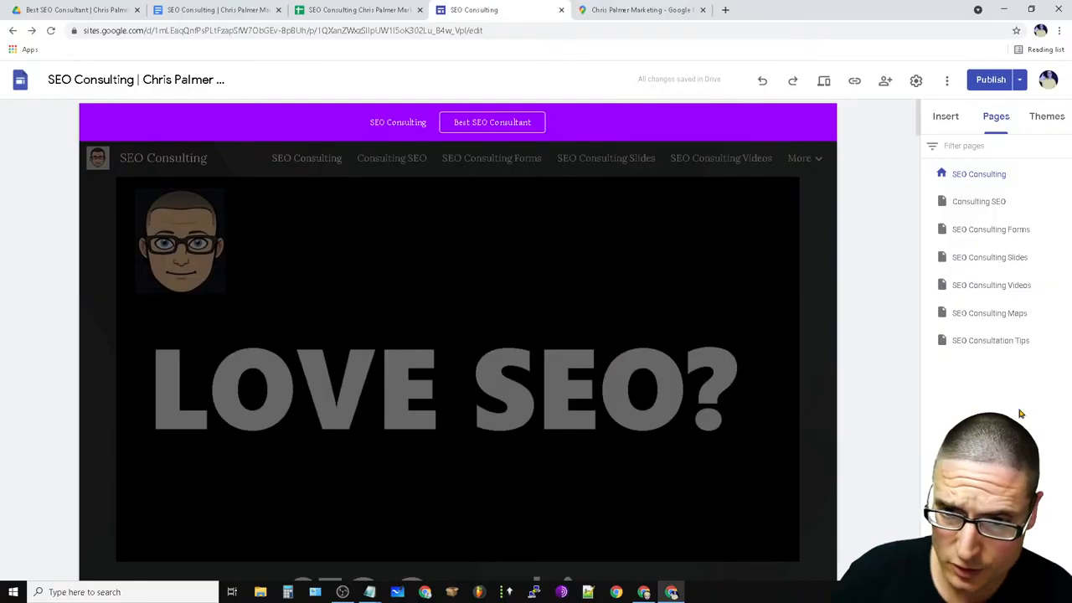
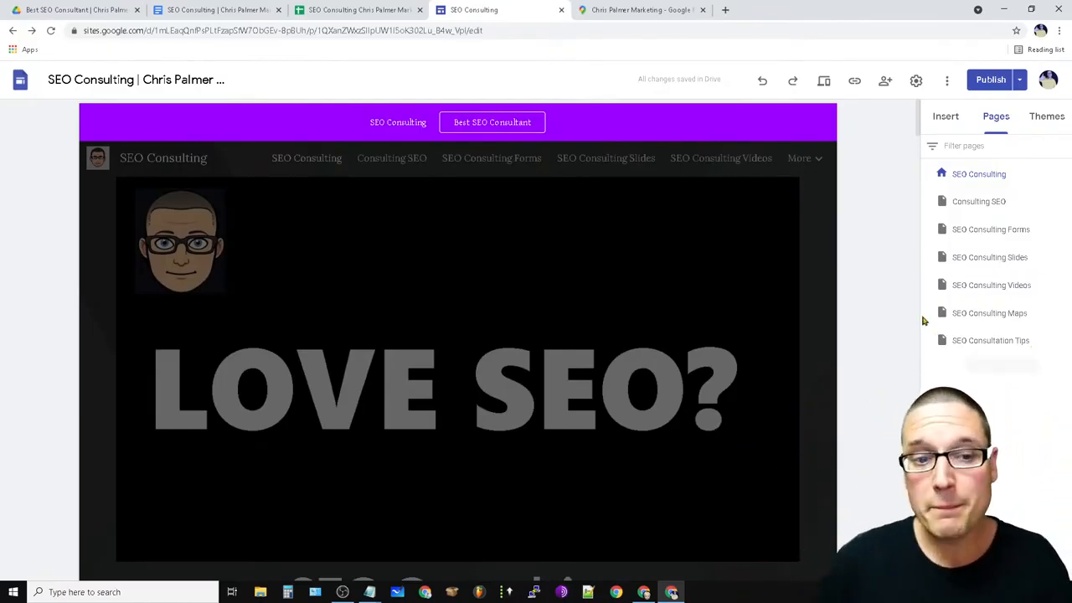
scroll(711, 261, down, 2)
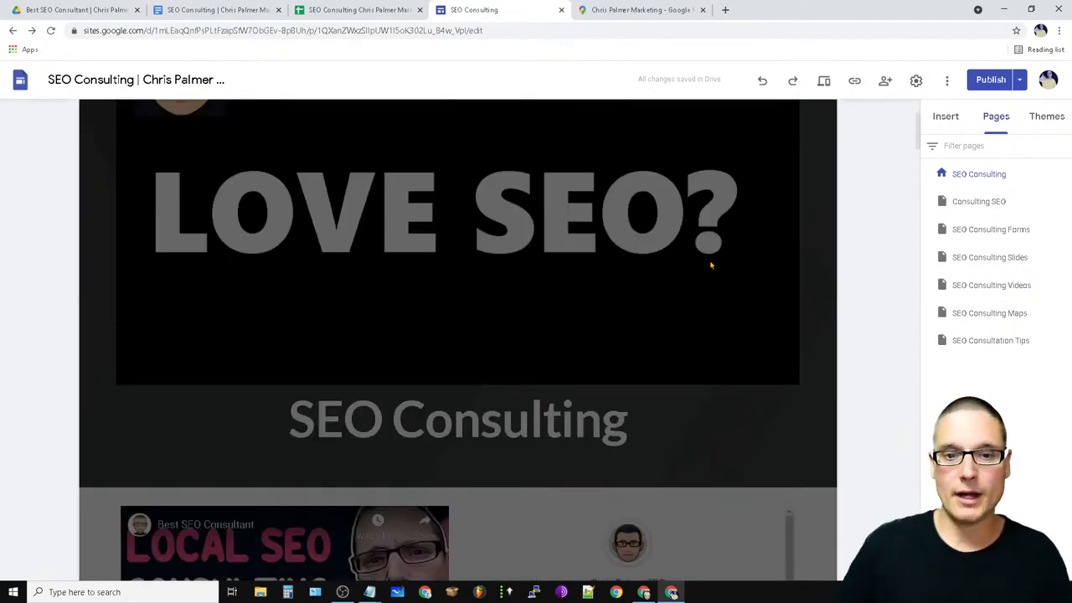
scroll(587, 358, down, 10)
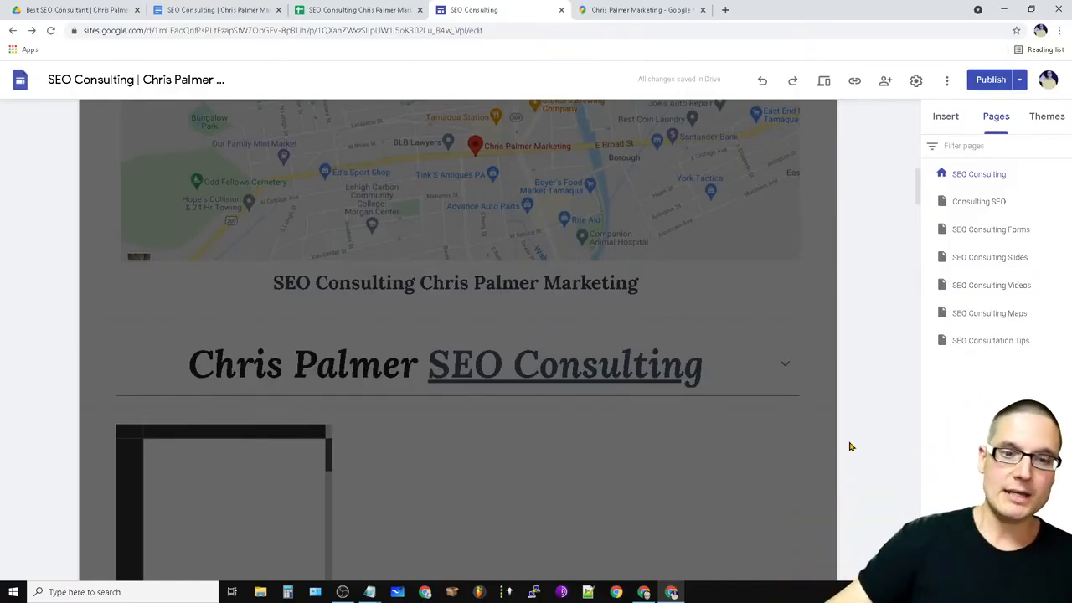
scroll(749, 433, up, 12)
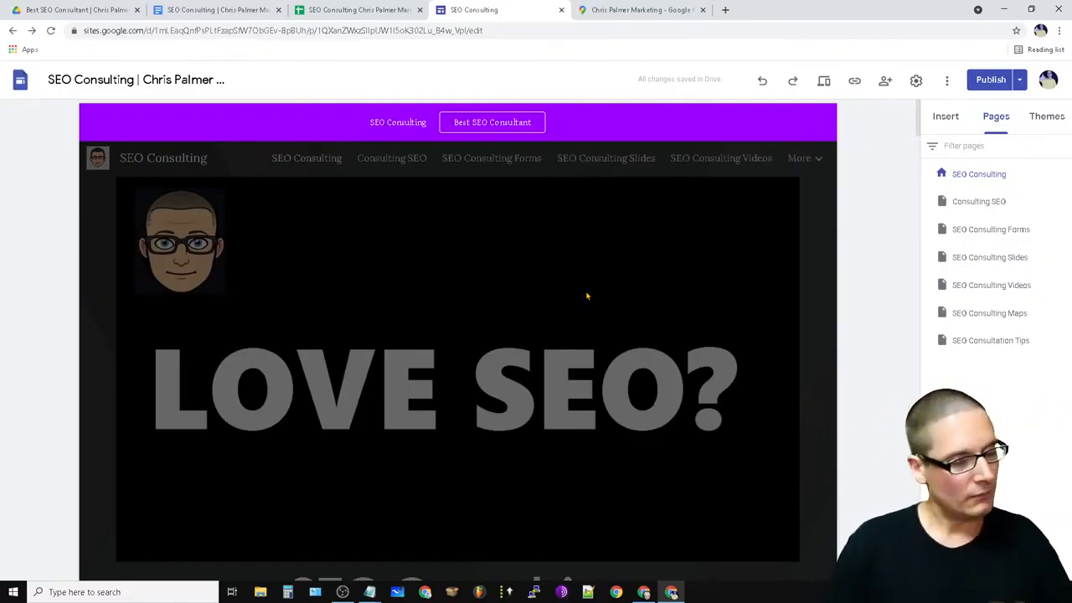
scroll(586, 295, down, 4)
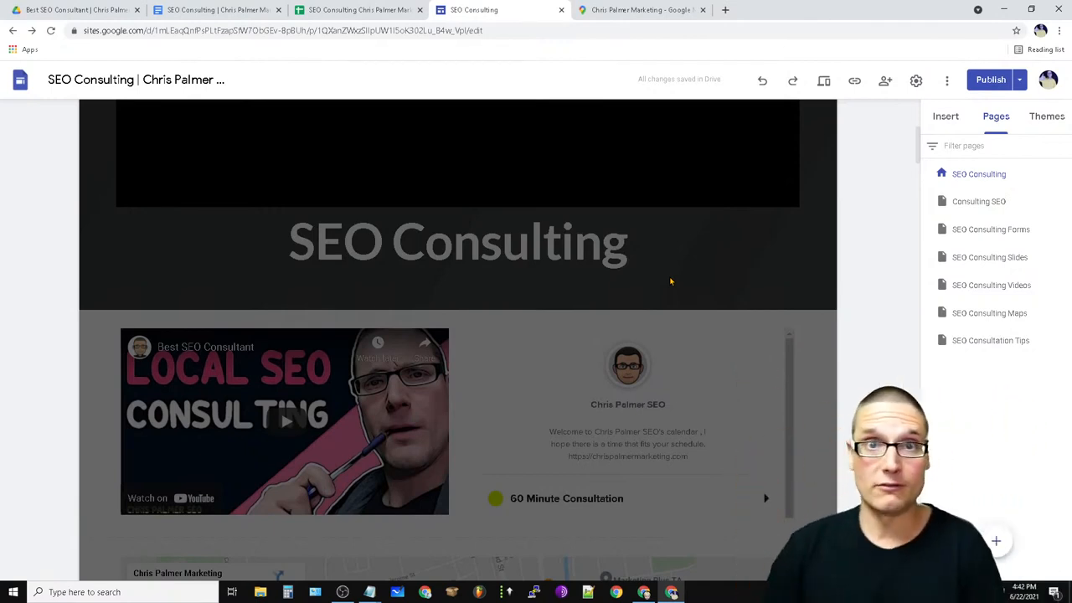
scroll(787, 334, down, 15)
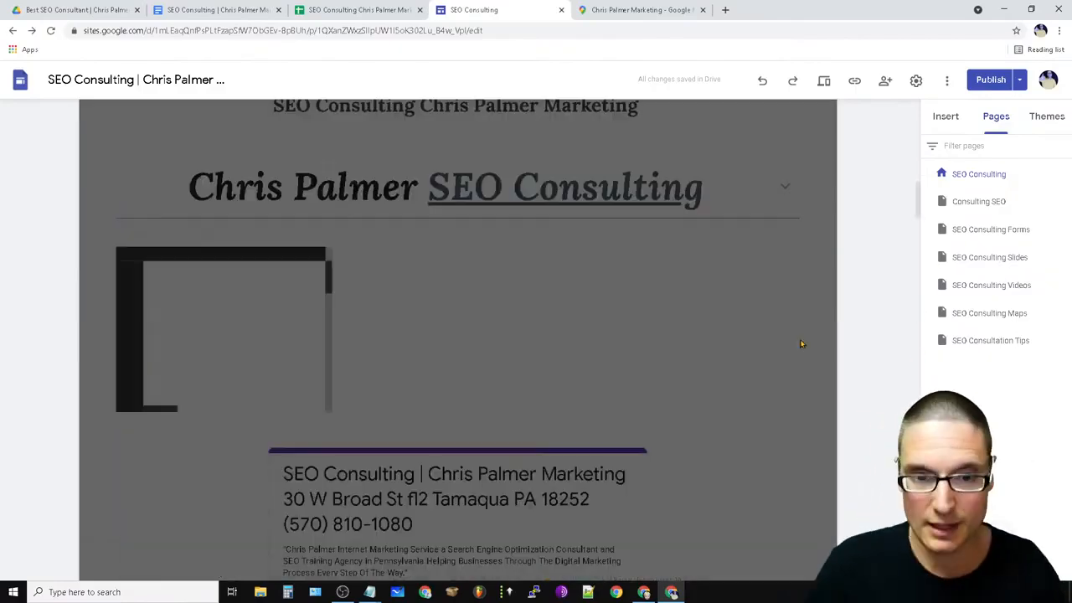
Switch to the SEO Consulting Main List spreadsheet and examine its keyword column and the column of Drive links.
click(360, 6)
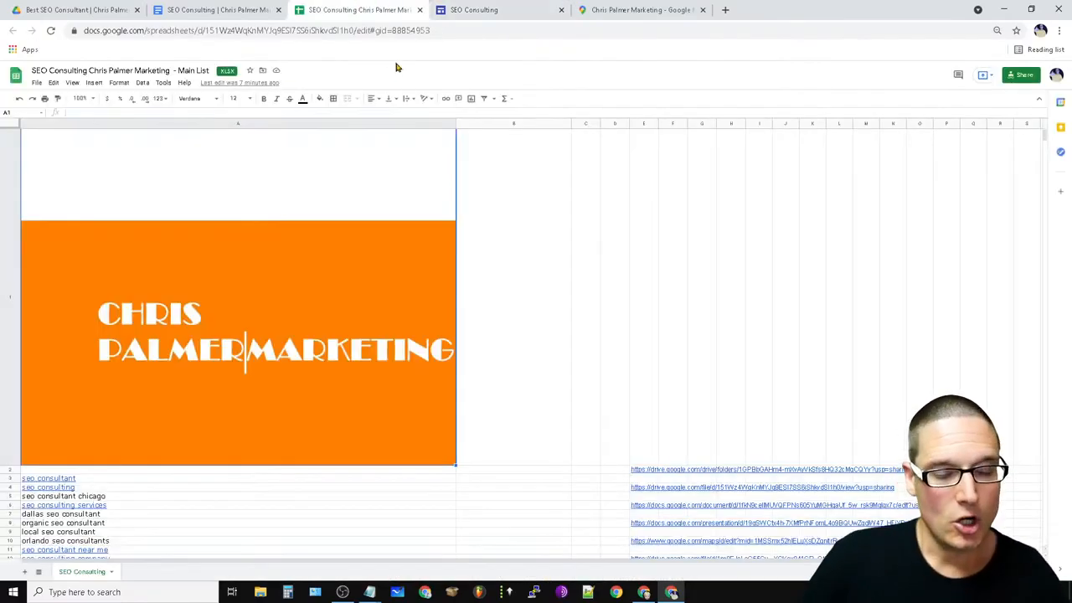
scroll(488, 395, down, 5)
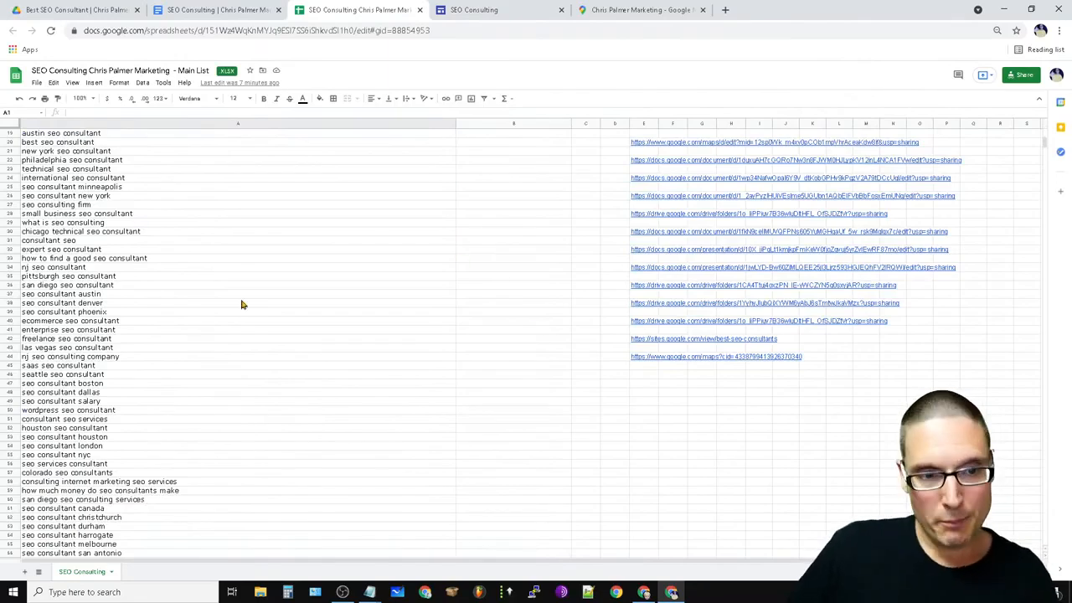
scroll(305, 408, up, 5)
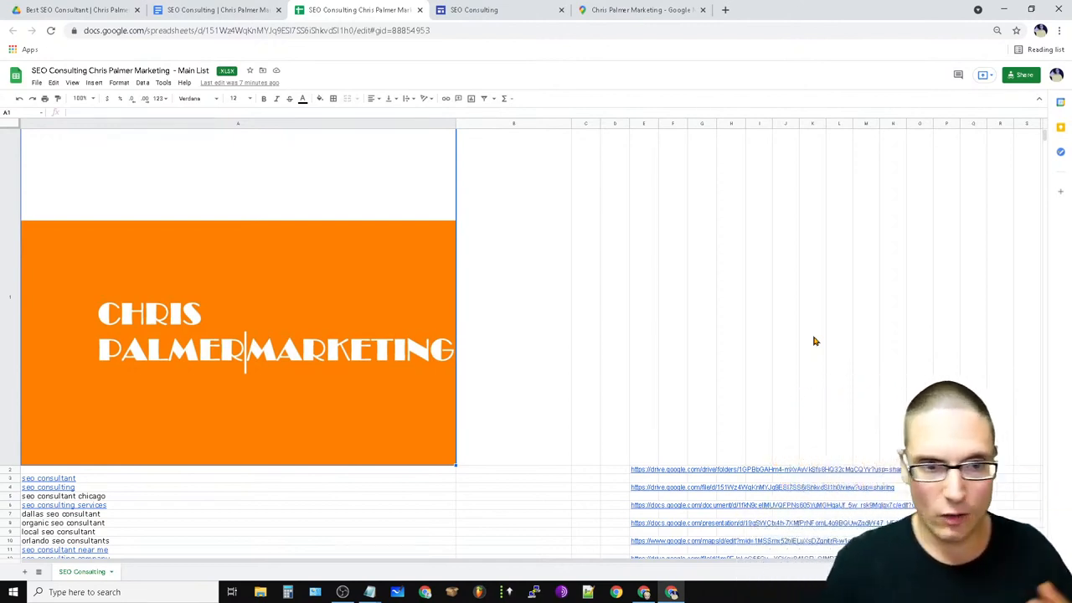
scroll(310, 310, down, 3)
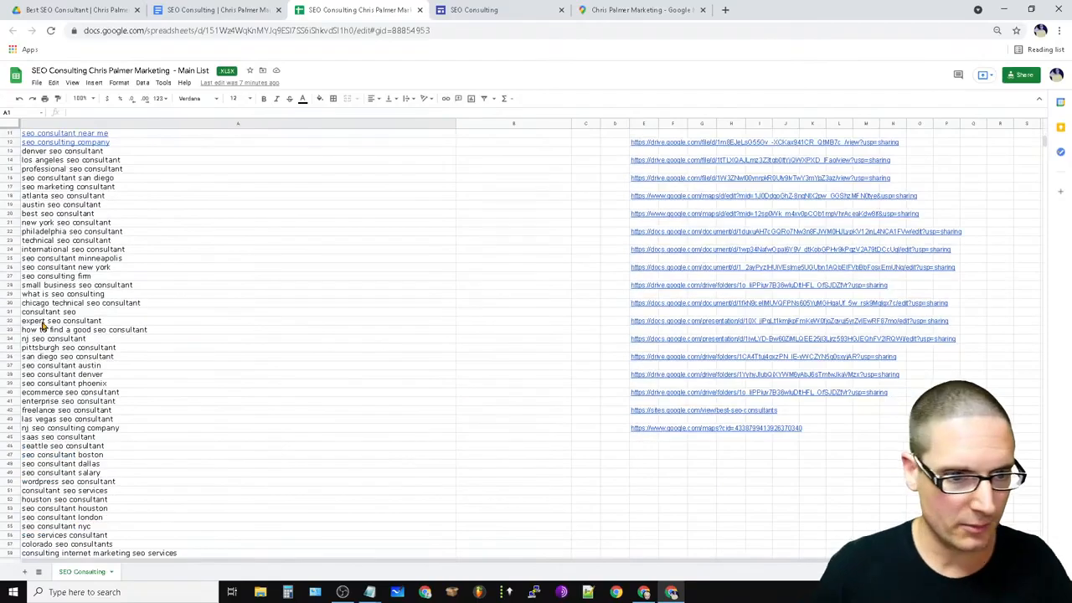
scroll(155, 533, up, 3)
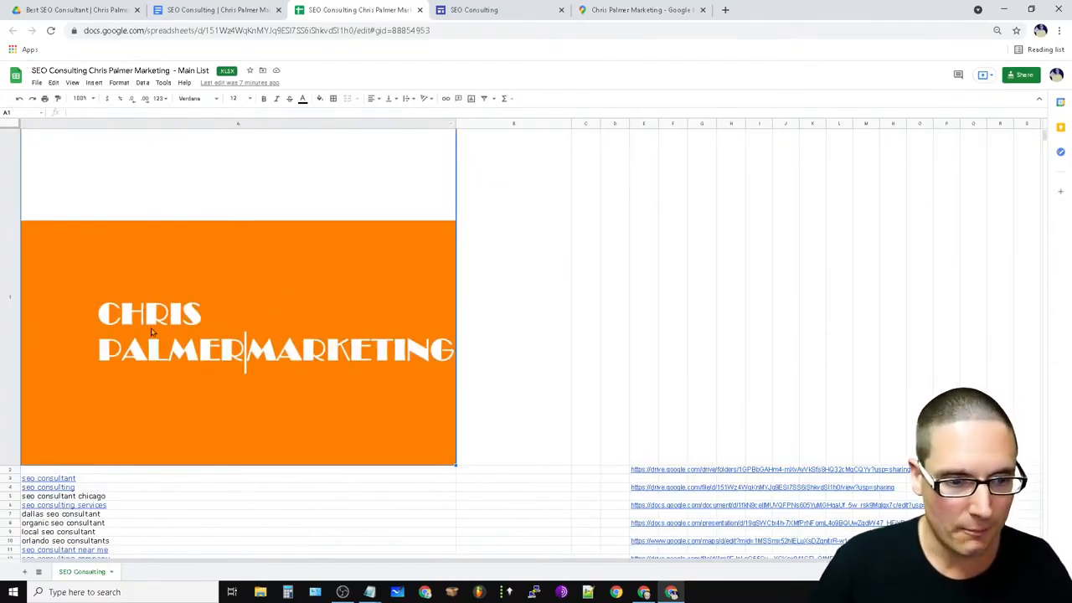
scroll(127, 534, down, 5)
scroll(127, 534, up, 2)
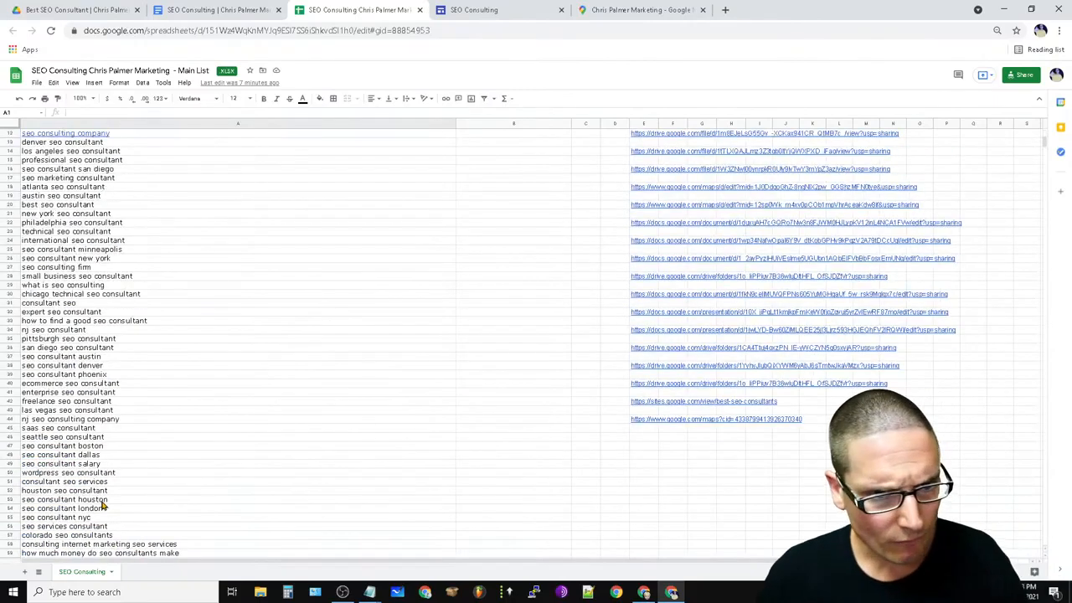
scroll(102, 500, up, 3)
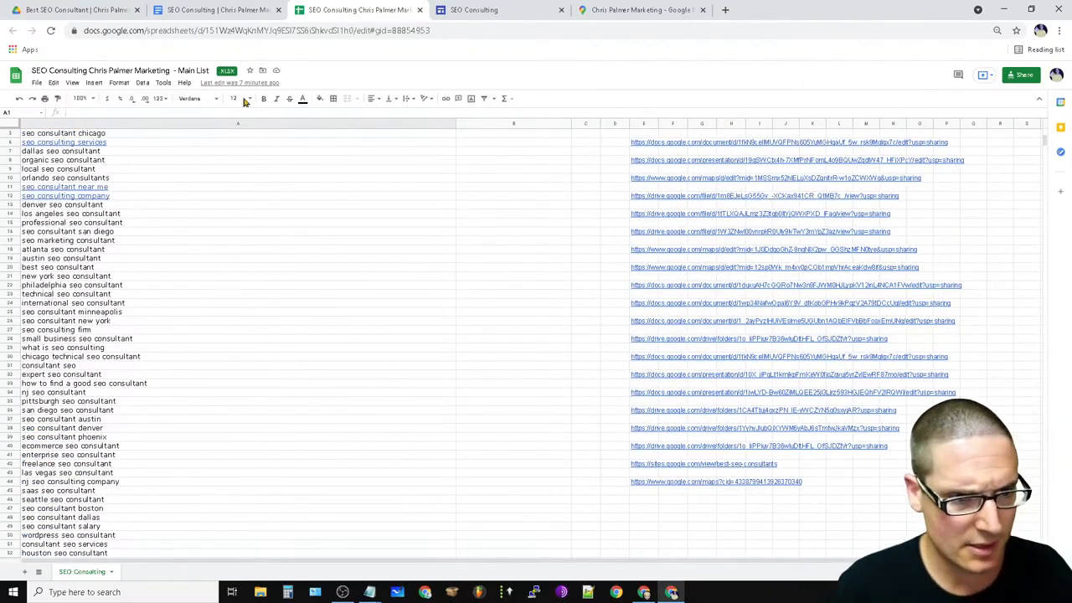
scroll(225, 397, up, 3)
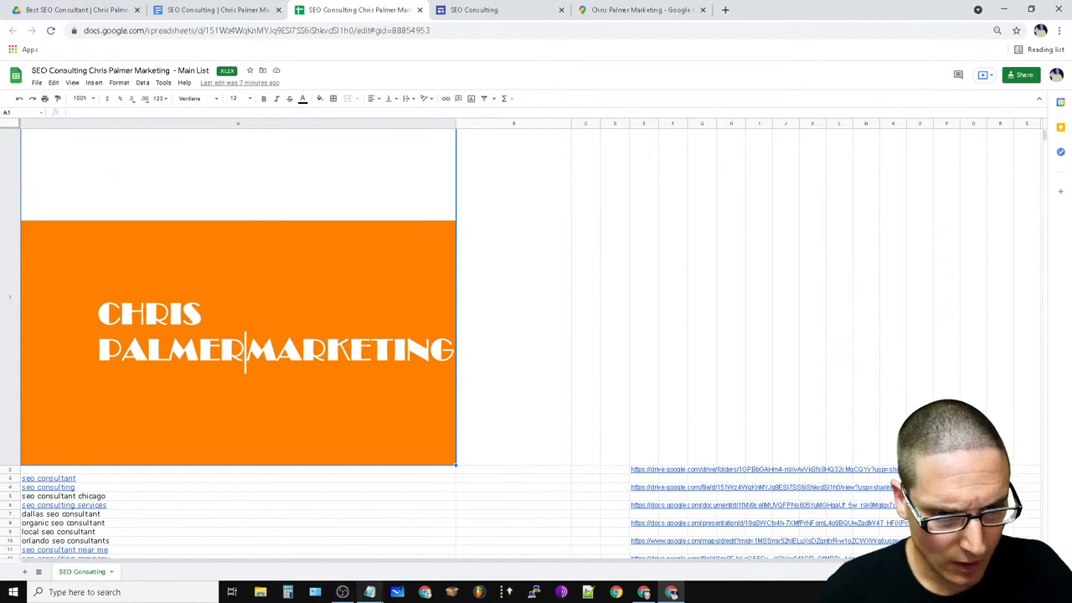
Close the untitled Notepad note containing the embed code without saving it.
mouse_move(369, 591)
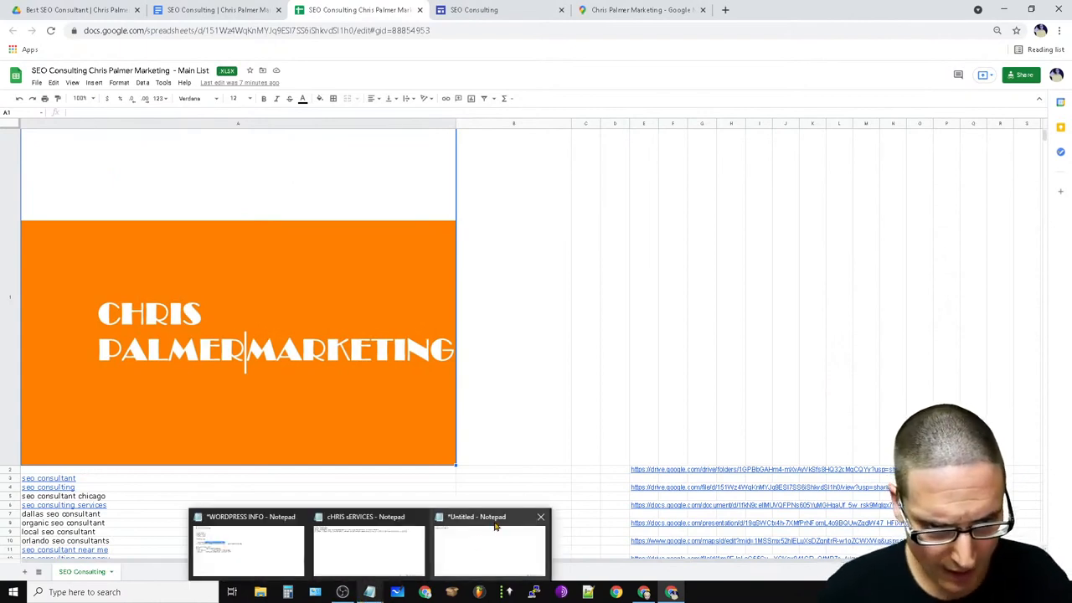
click(541, 515)
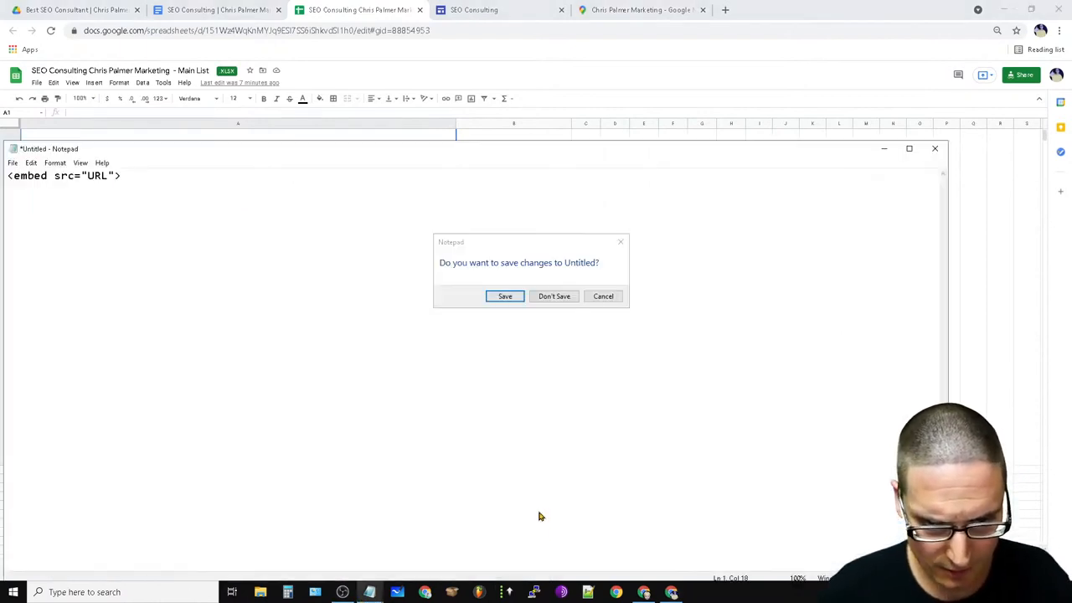
click(556, 297)
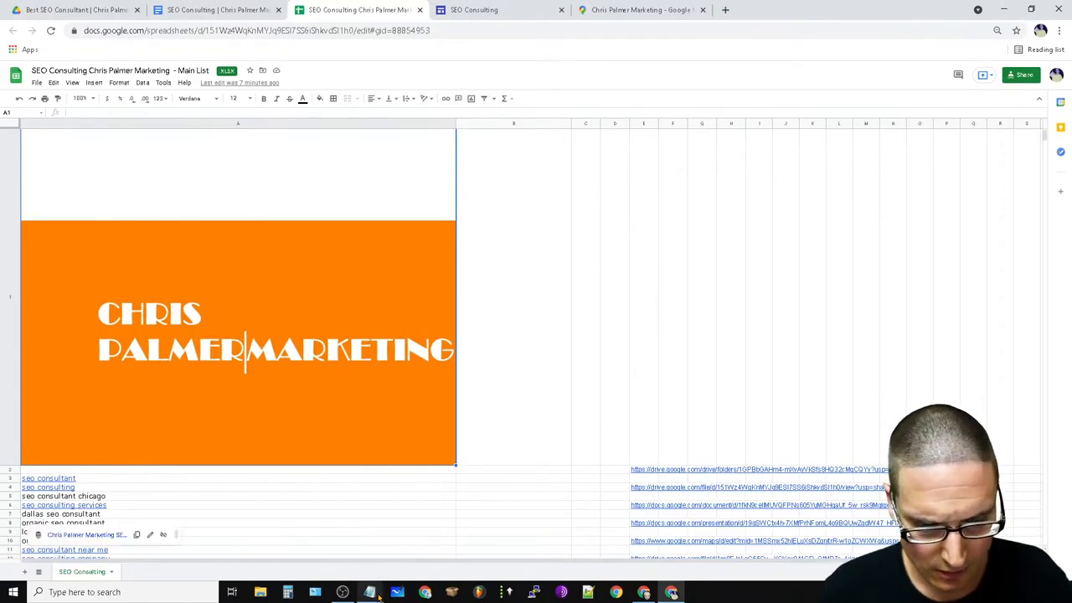
Search the computer for "drive" and open the Drive Stack Links For Training text document.
mouse_move(369, 592)
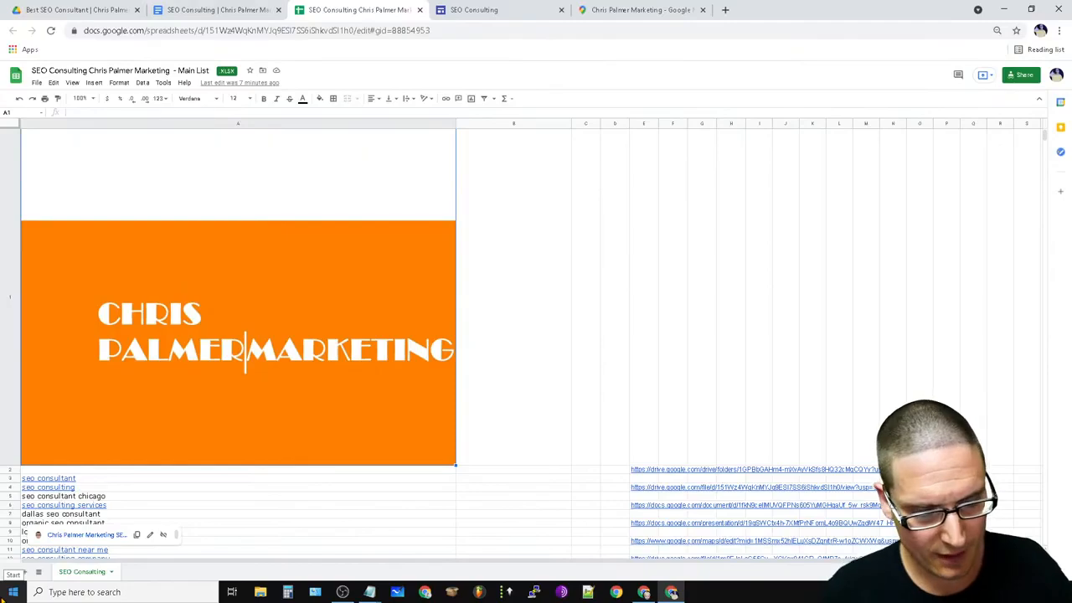
click(13, 586)
text(drive)
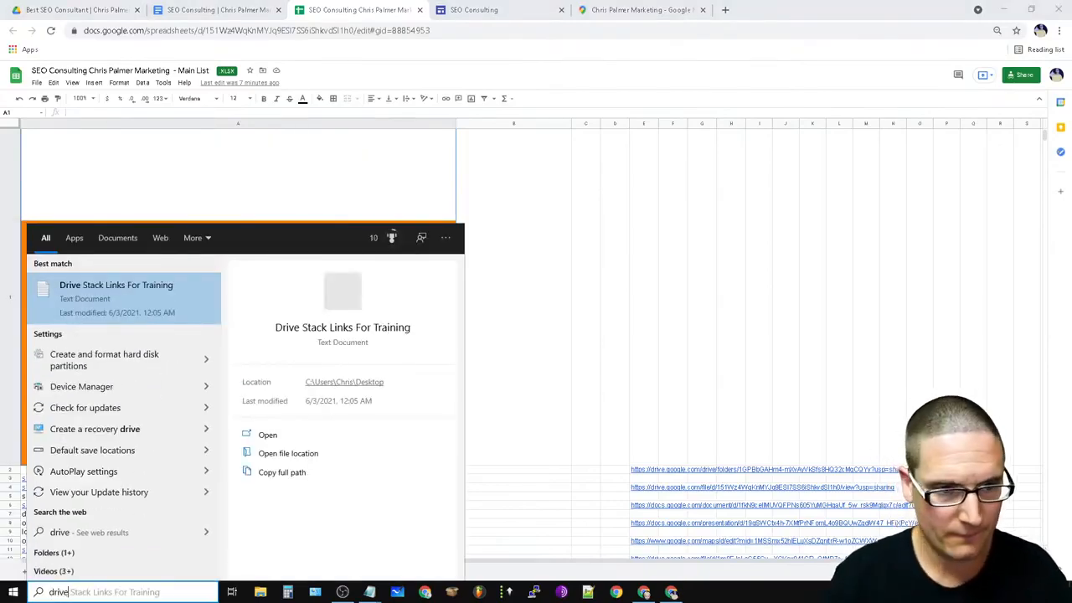
click(104, 295)
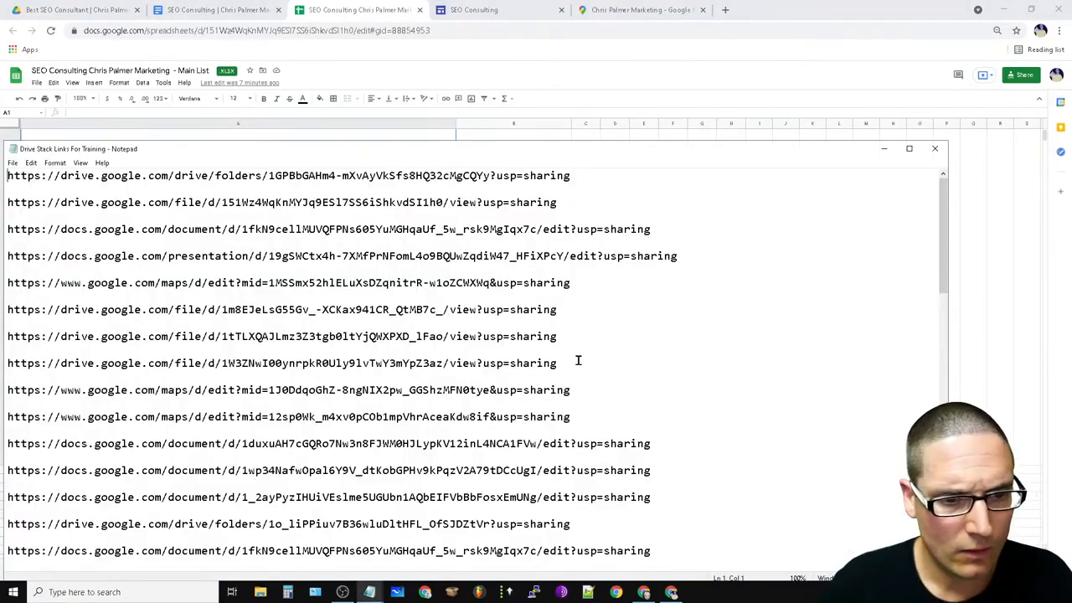
Below the business phone number in the note, start a keyword list with seo consulting, seo consultant, consultant seo and marketing consultant.
drag(943, 206, 917, 168)
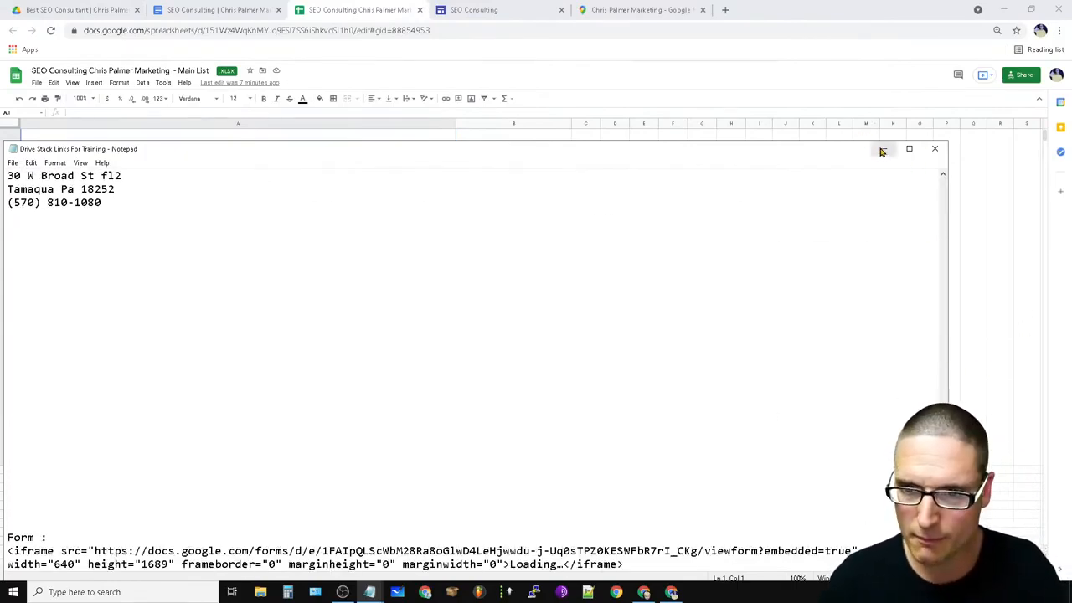
click(209, 203)
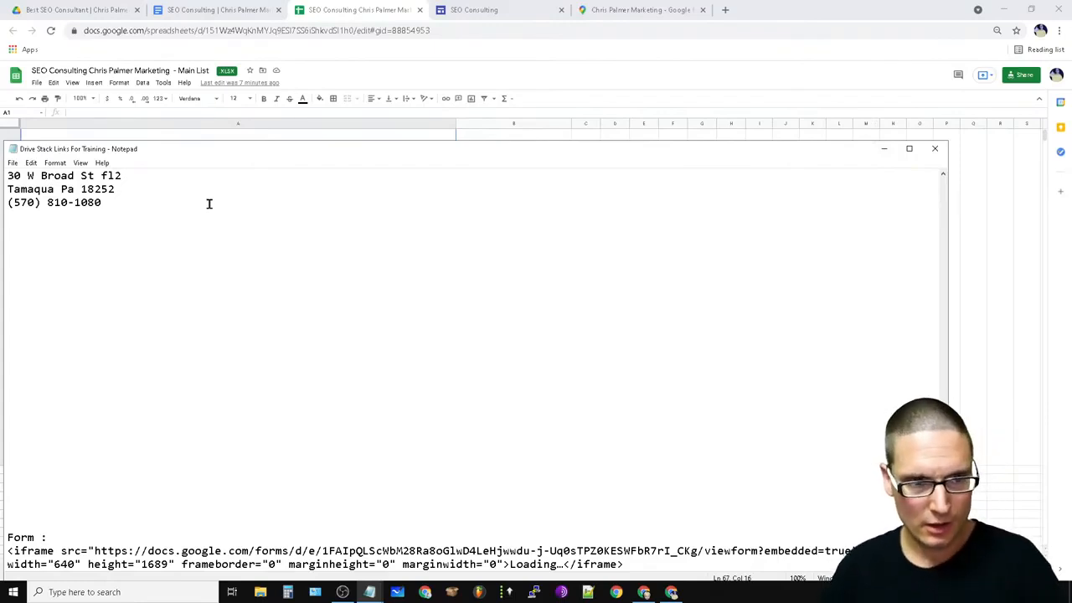
key(Return)
key(Return)
key(Return)
key(Return)
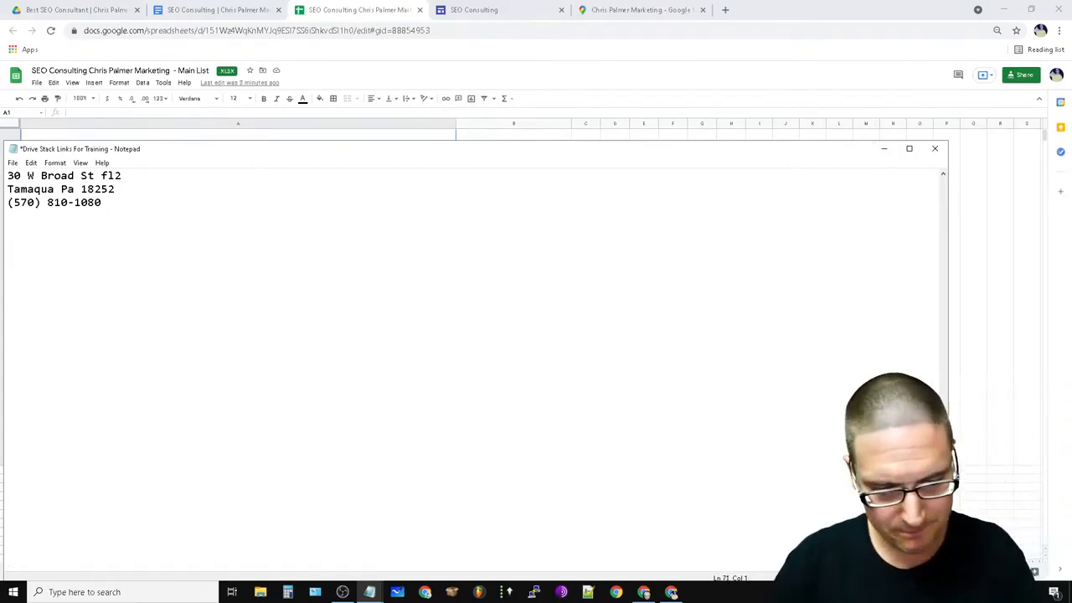
text(seo co)
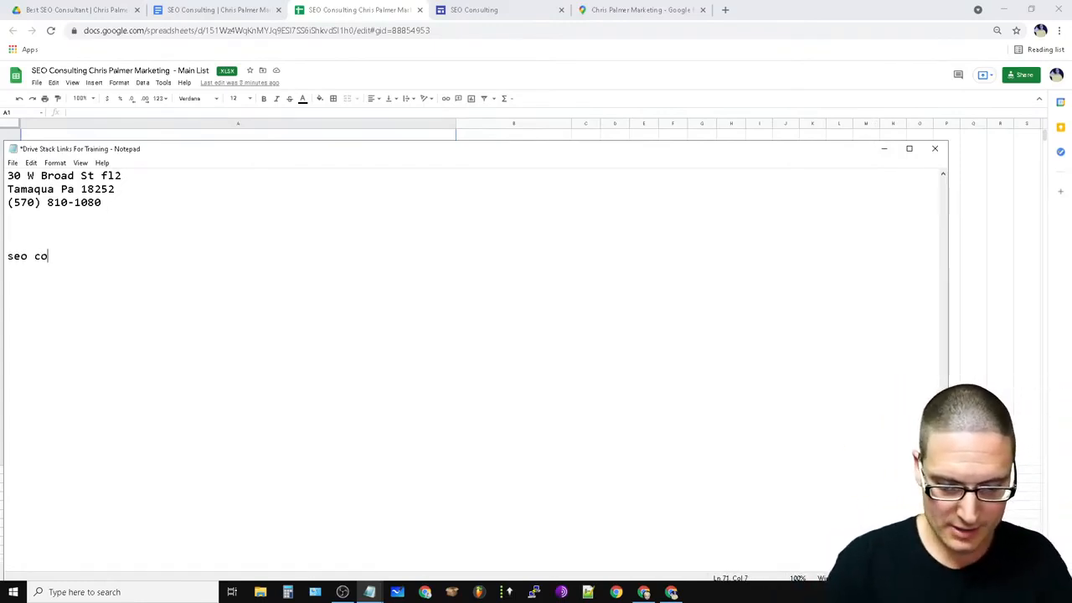
text(nsulting seo consultant )
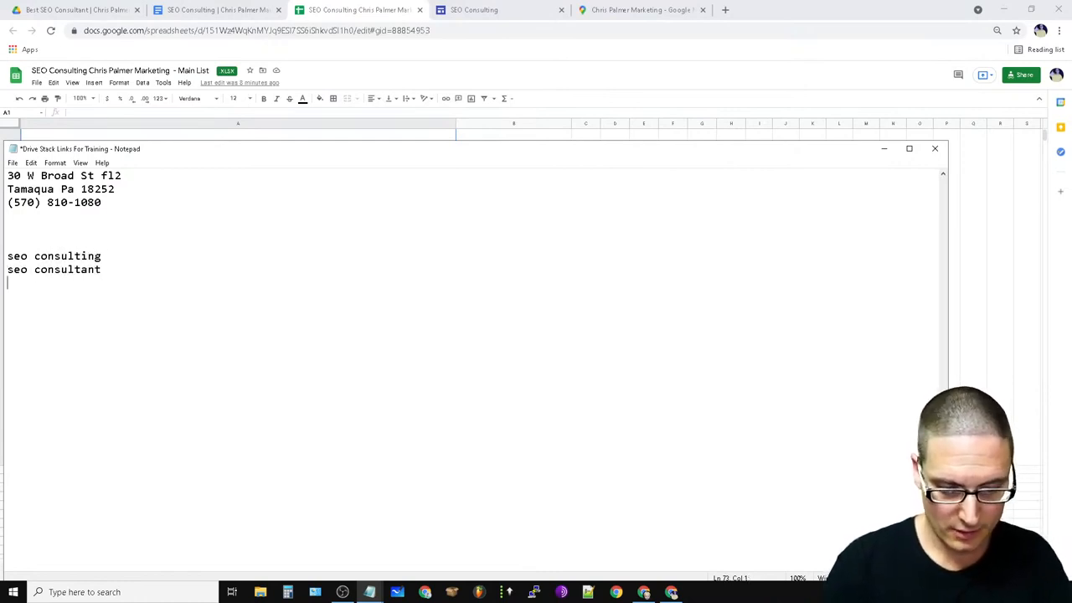
text(consultant seo)
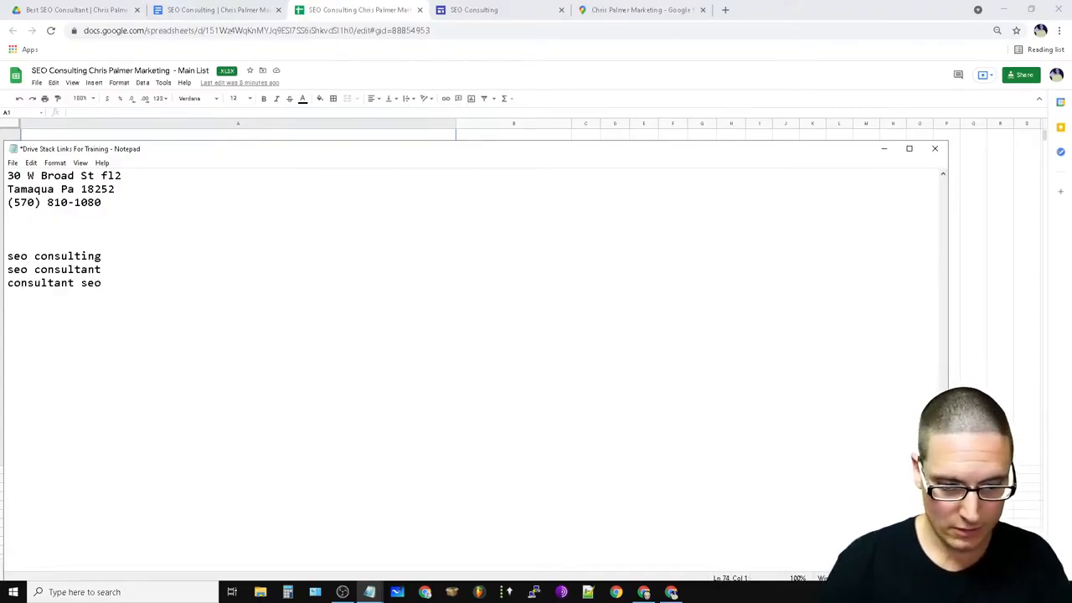
text( marketing consul)
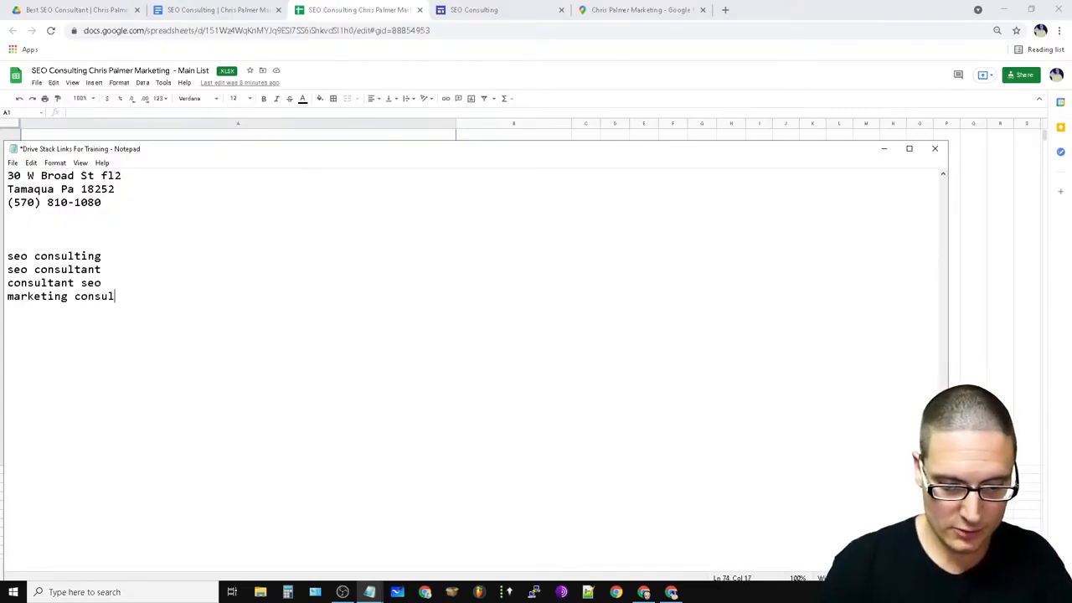
text(tant seo ser)
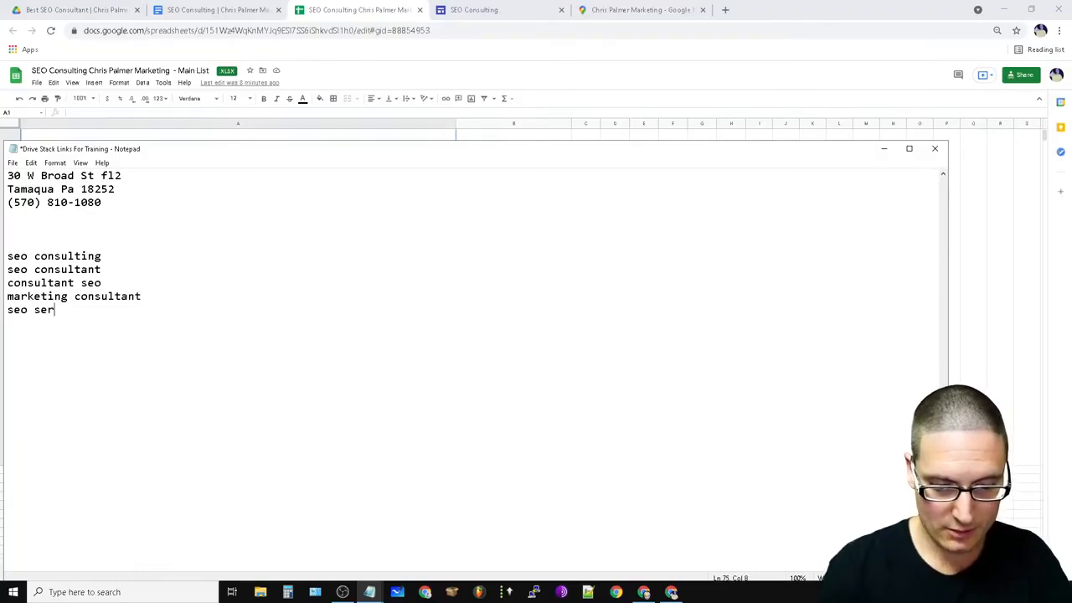
Extend the keyword list with seo services, internet marketing services, digital marketing services, seo near me and organic seo consulting, one per line.
text(vices)
key(Return)
text(inte)
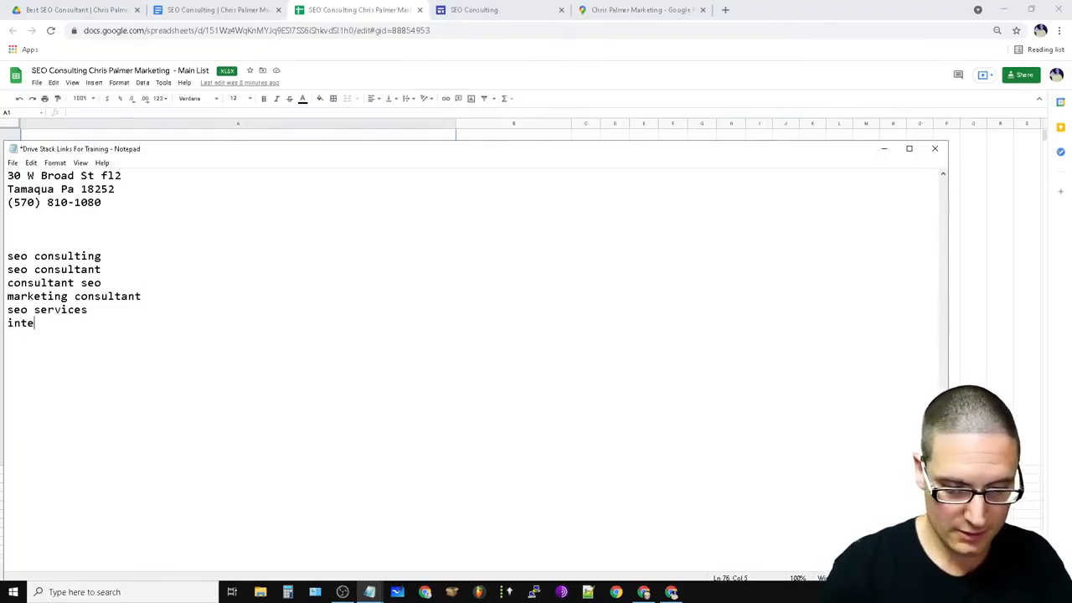
text(rnet marketing se)
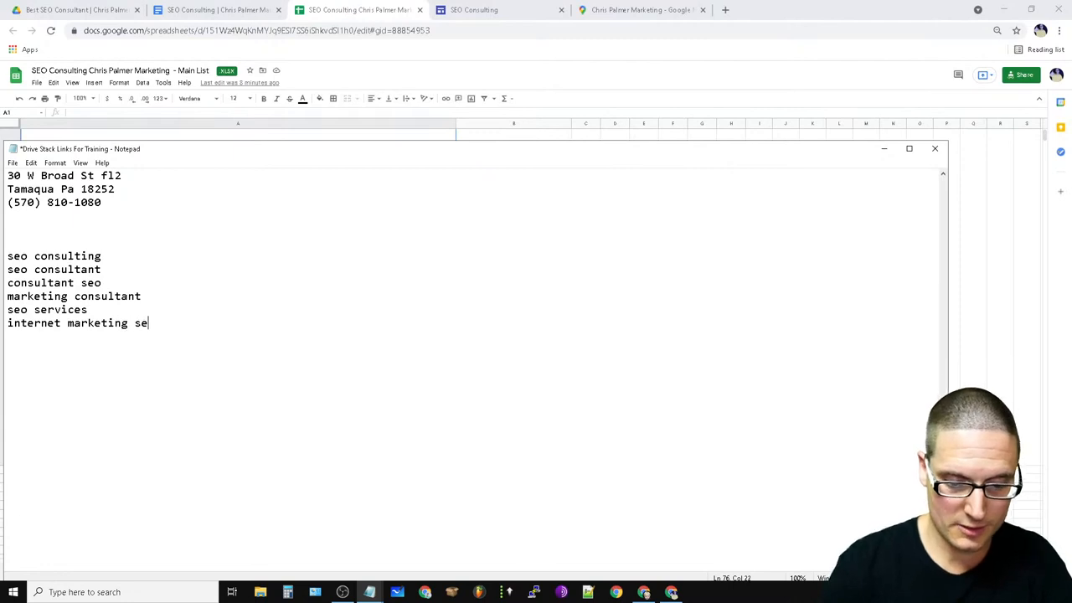
text(rvices)
key(Return)
text(digital marketing serv)
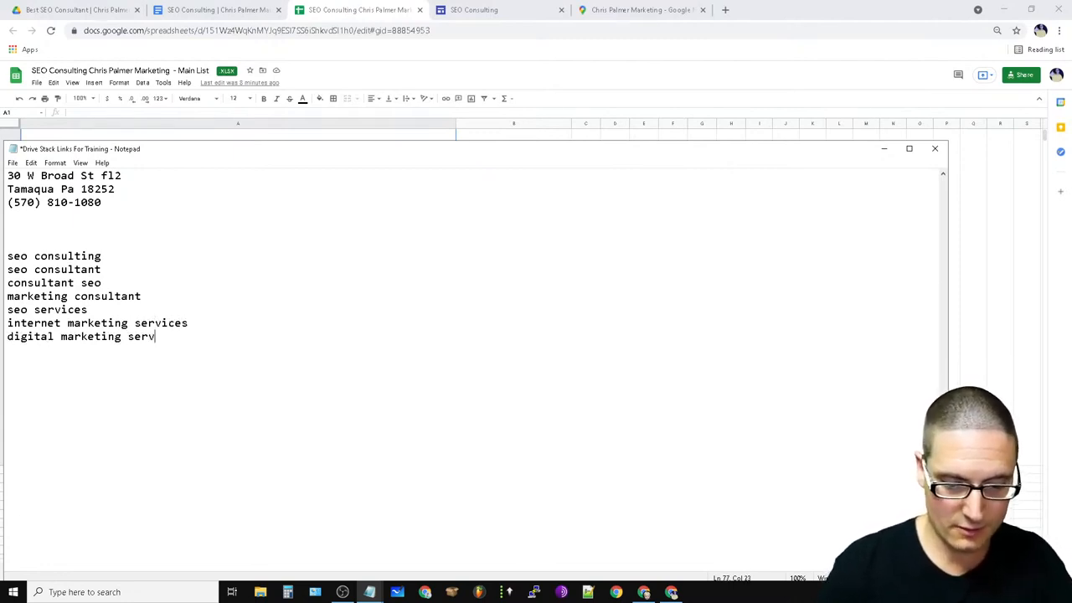
text(ices)
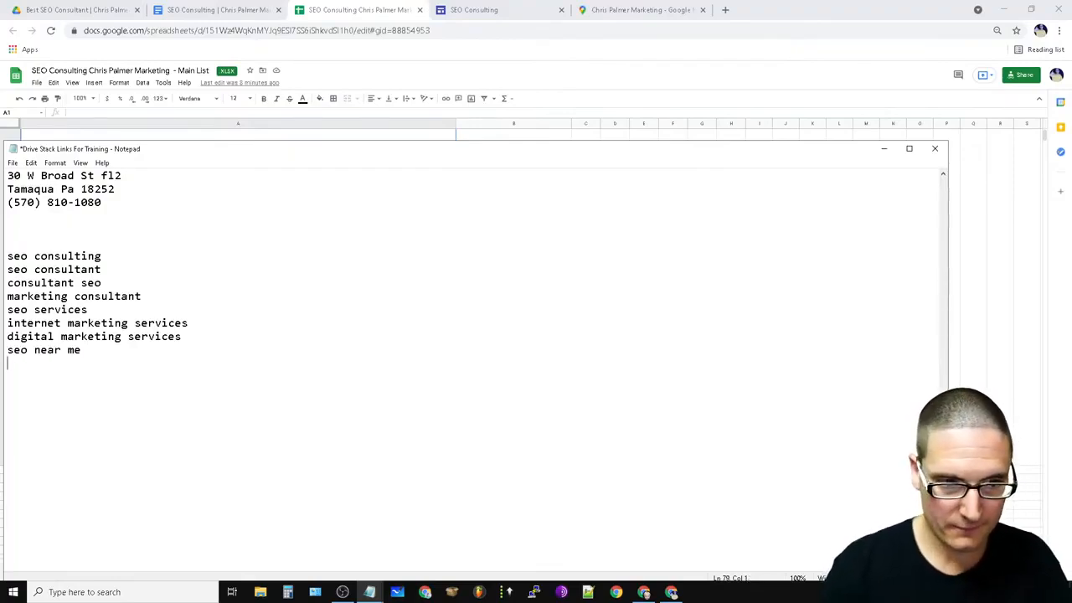
text( seo near me organic seo consulting)
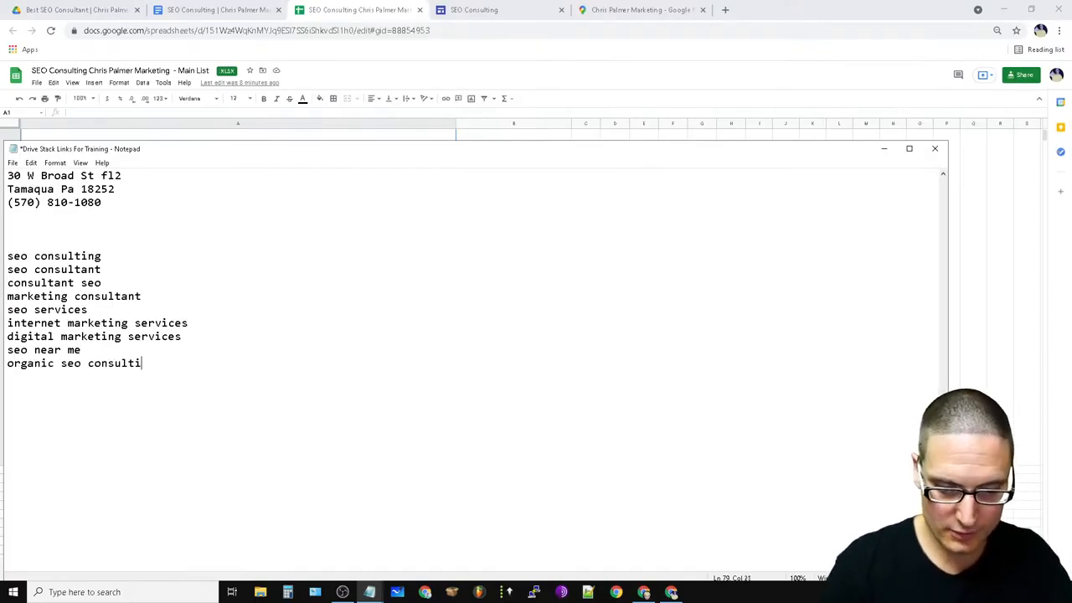
Add the keywords local seo consulting and local seo consultant on separate lines of the list.
key(Return)
text(local se)
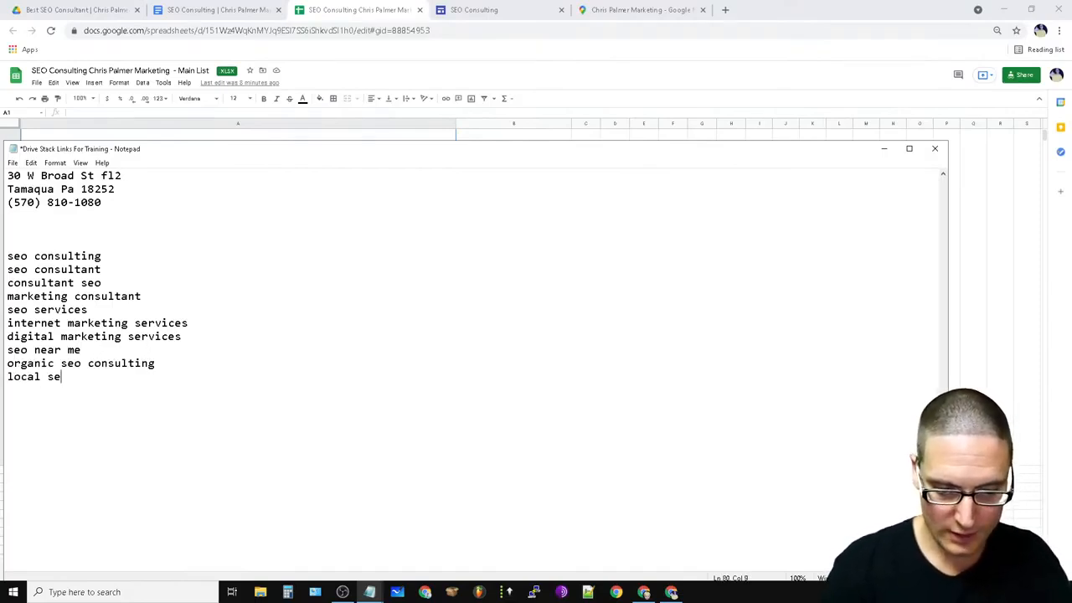
text(o consulting local seo cons)
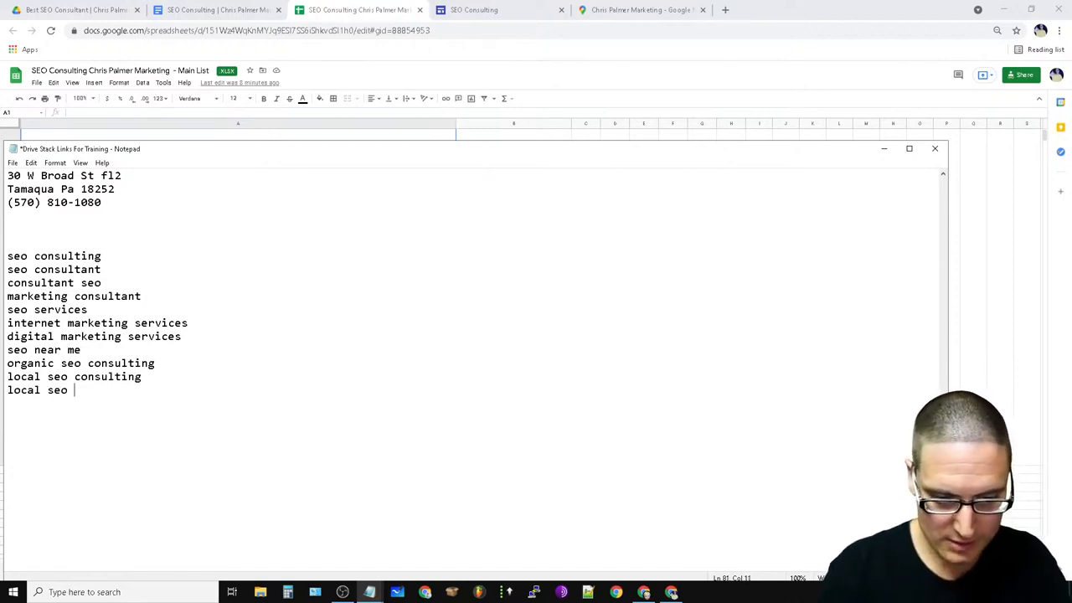
text(ultant)
key(Return)
text(goog)
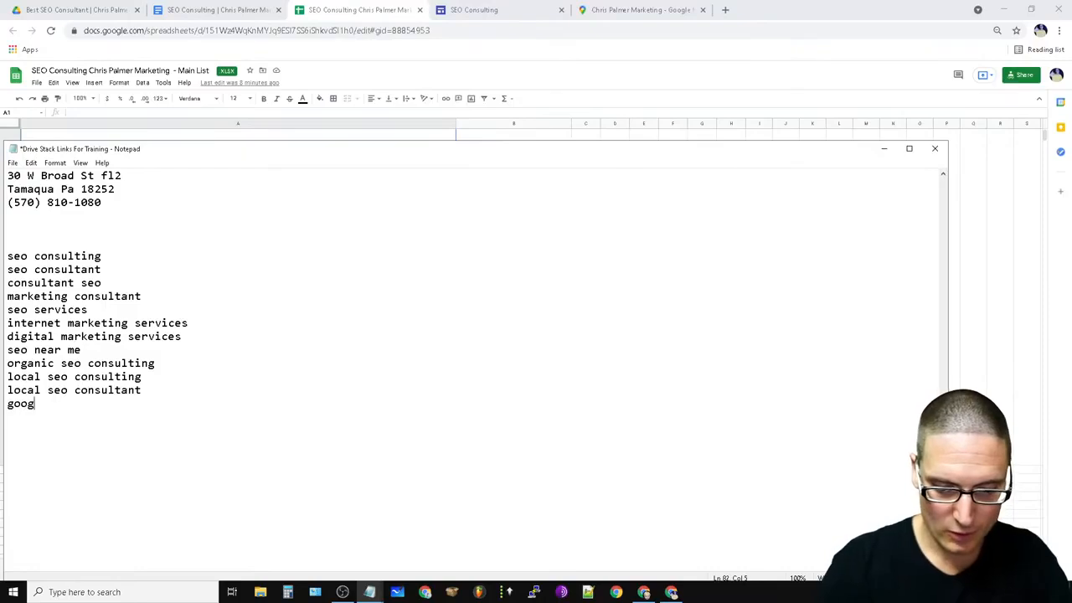
Add the keywords google my business mangement, google my business seo and google my business consulting to the list.
text(le my business mangement)
key(Return)
text(google my business )
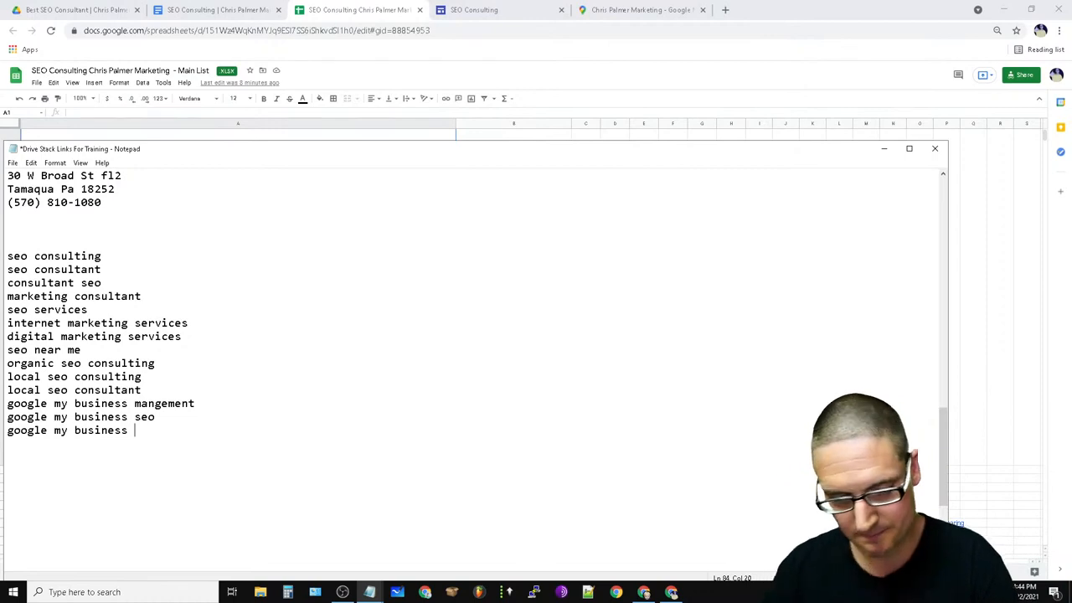
text(seo google my business consulting)
key(Return)
text(google m)
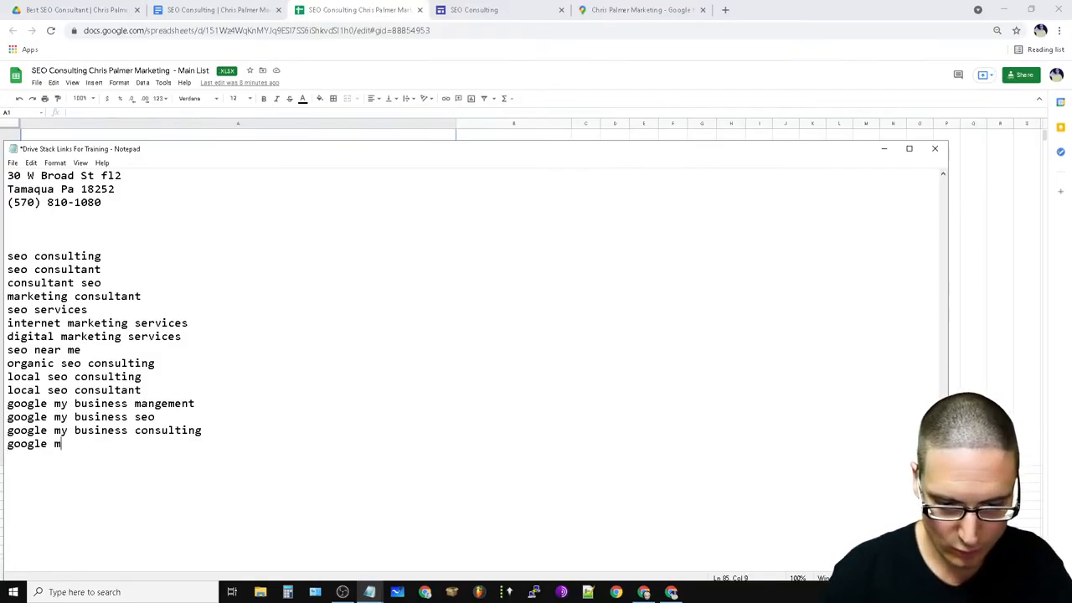
Add the keywords google maps consulting, google maps seo and google maps consultation, each on its own line.
text(aps consulting)
key(Return)
text(google maps seo)
key(Return)
text(google maps)
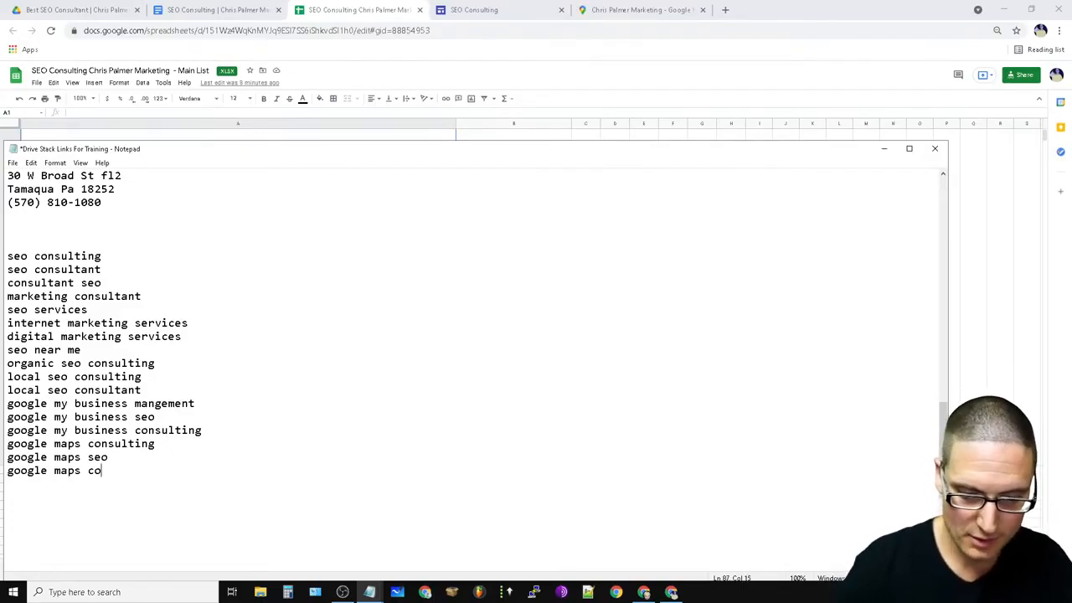
text( consultation)
key(Return)
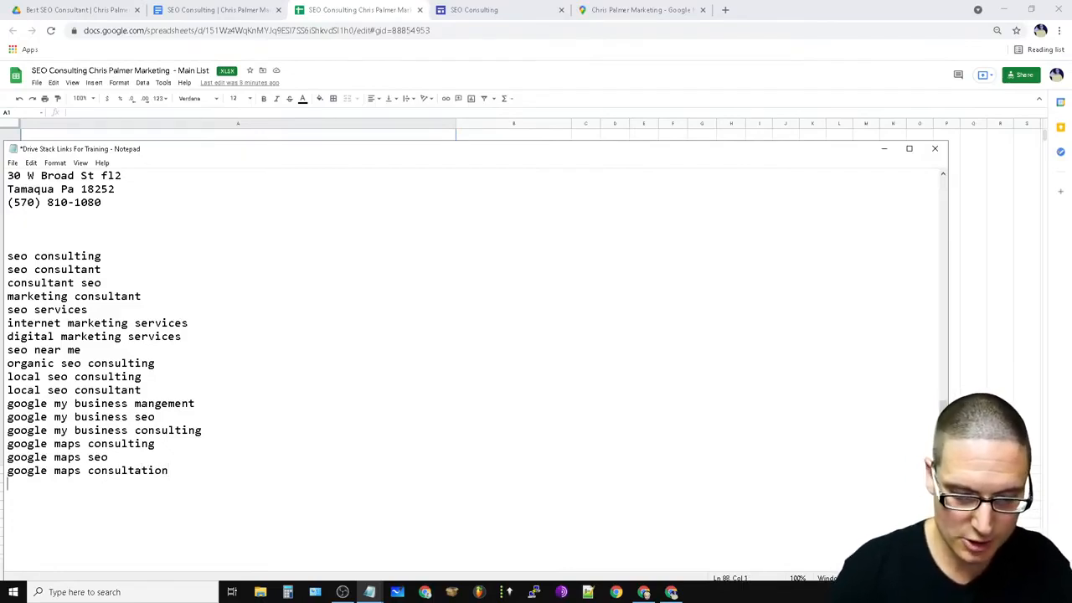
Add the keyword google my business expert at the end of the list.
text(google)
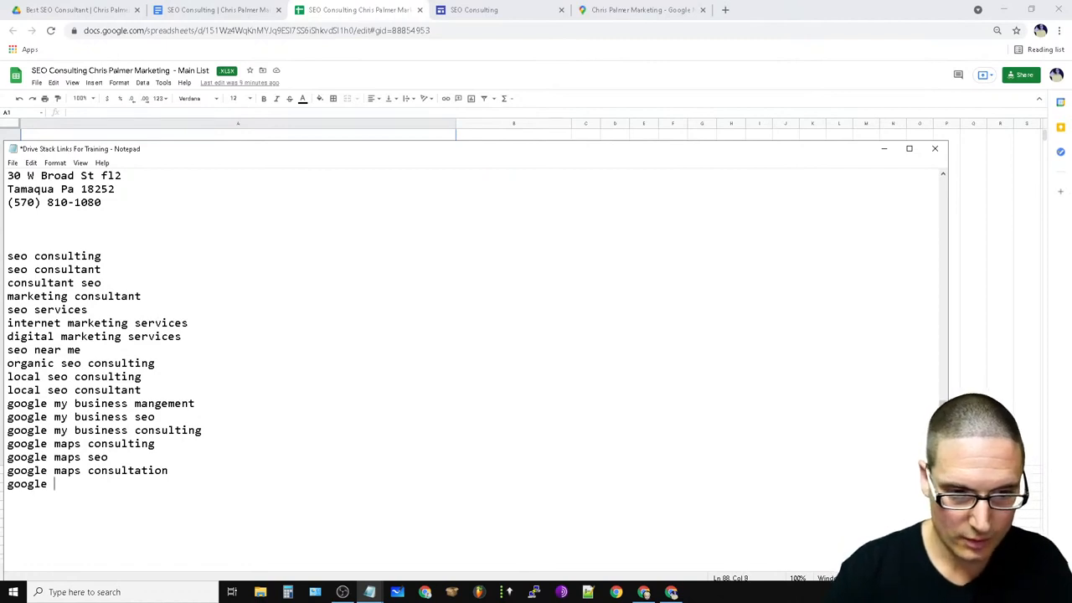
text( my business)
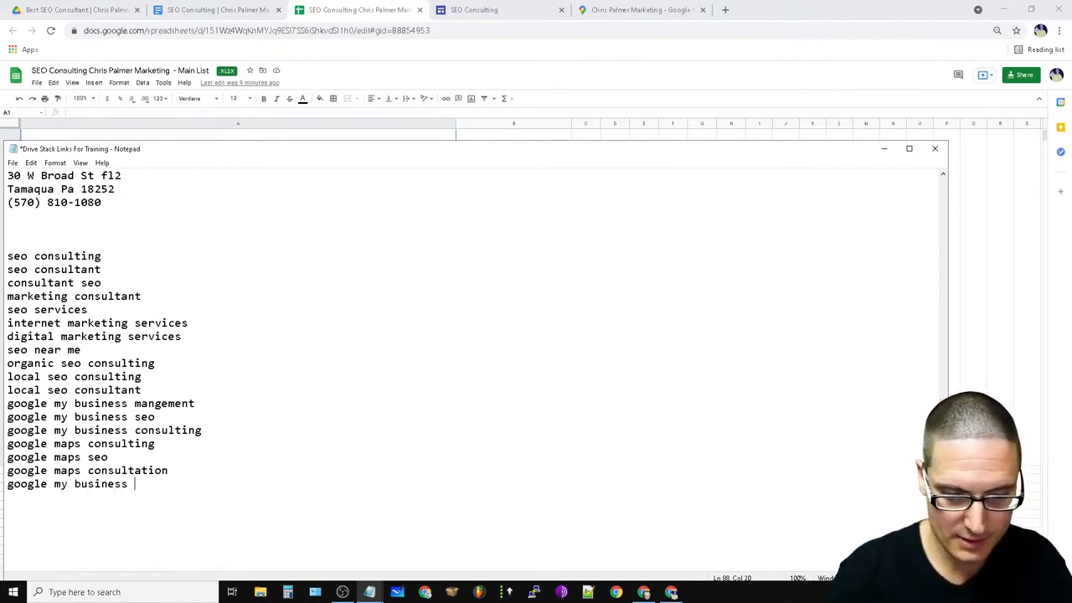
text( expert g)
text(oogle)
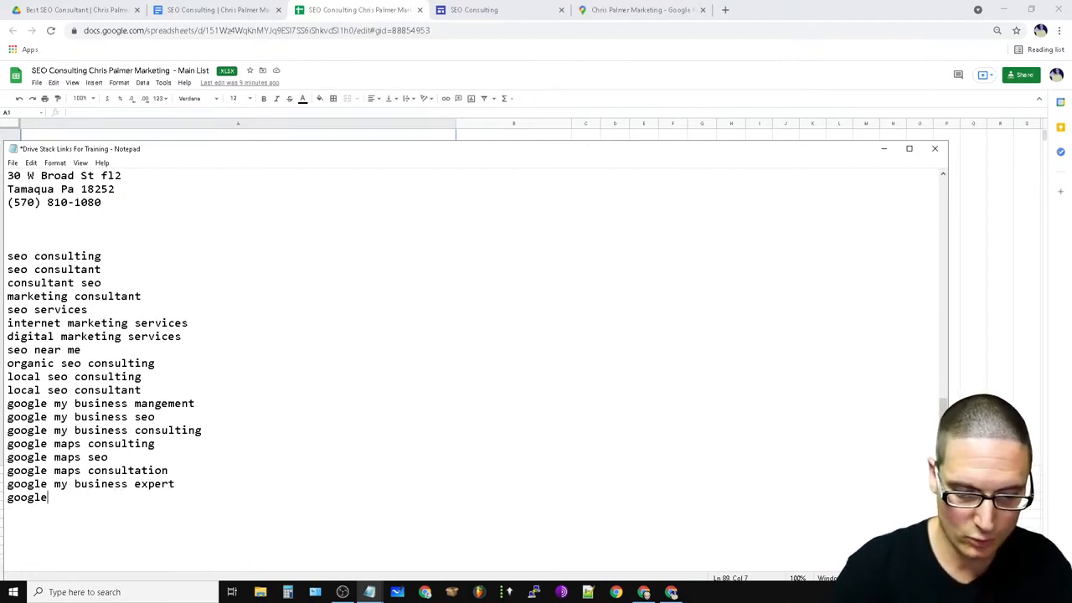
text( my busines)
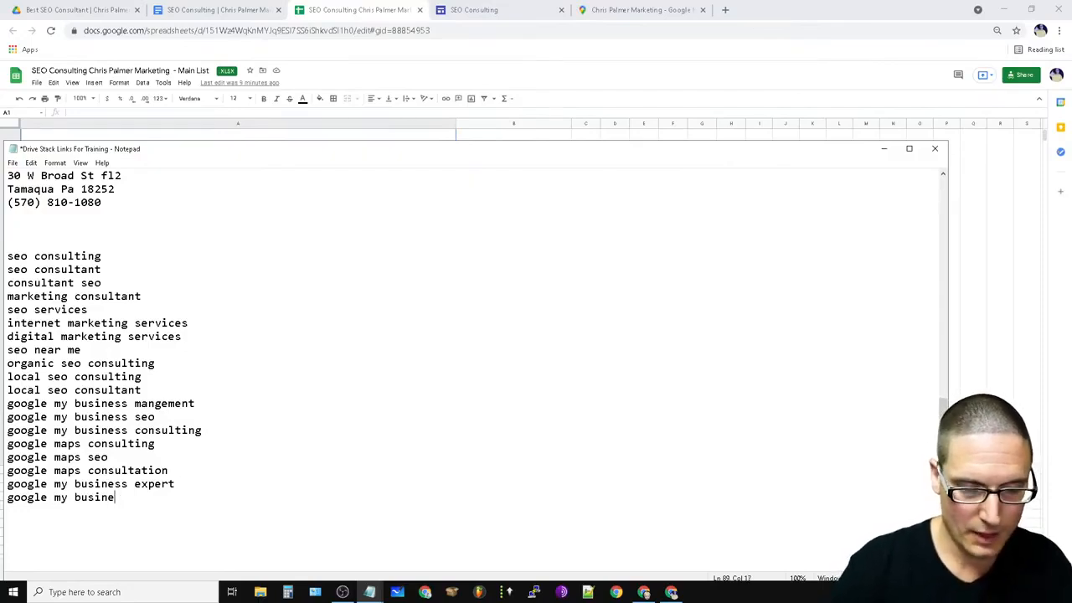
key(BackSpace)
key(BackSpace)
key(BackSpace)
key(BackSpace)
key(BackSpace)
key(BackSpace)
key(BackSpace)
key(BackSpace)
key(BackSpace)
key(BackSpace)
key(BackSpace)
key(BackSpace)
key(BackSpace)
key(BackSpace)
key(BackSpace)
key(BackSpace)
key(BackSpace)
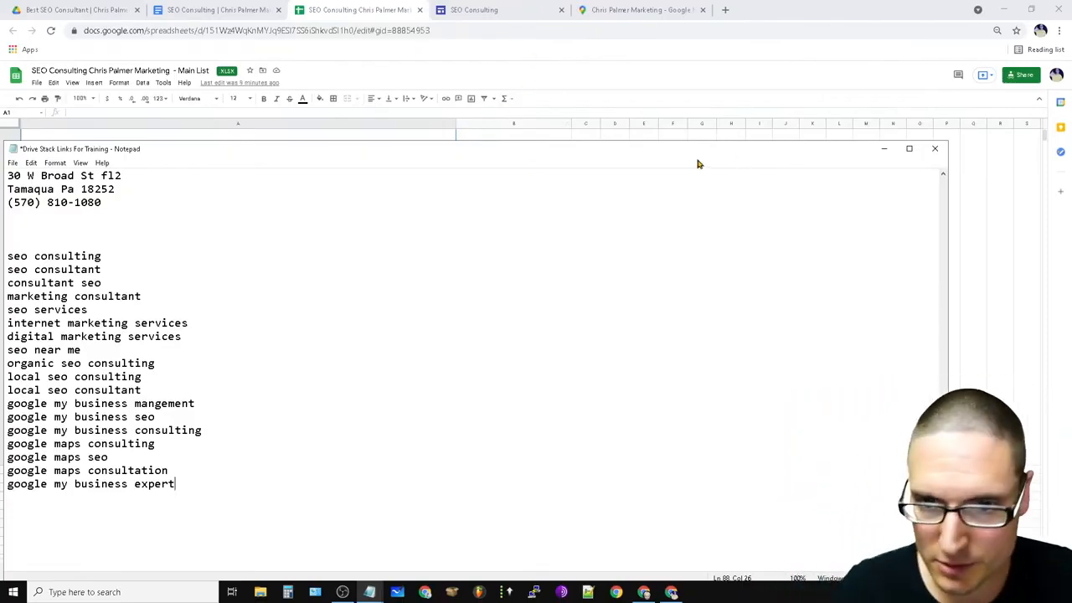
Move the note window aside and examine the keyword column in the Main List spreadsheet for more keyword ideas.
drag(687, 142, 722, 163)
drag(658, 180, 1035, 196)
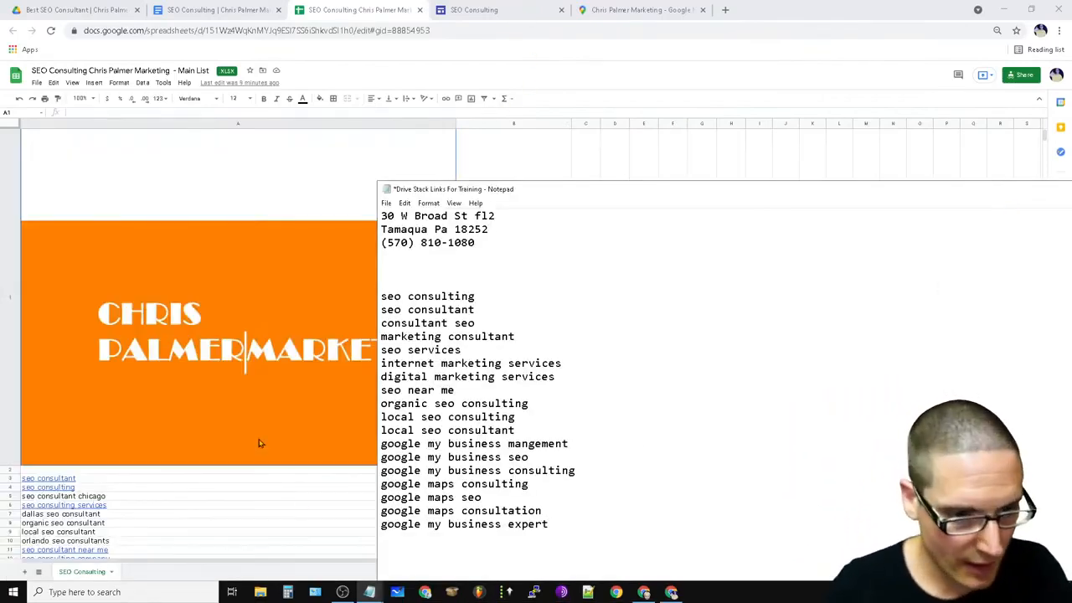
click(154, 165)
scroll(273, 245, down, 5)
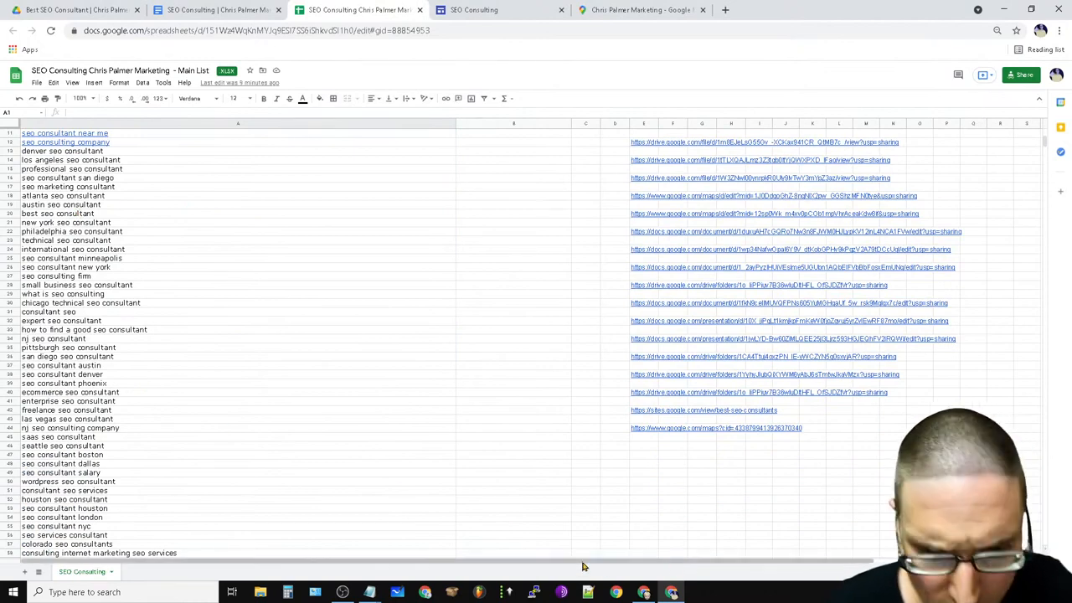
Return to the Drive Stack Links For Training note and add the keywords seo agency and seo company below google my business expert.
mouse_move(373, 593)
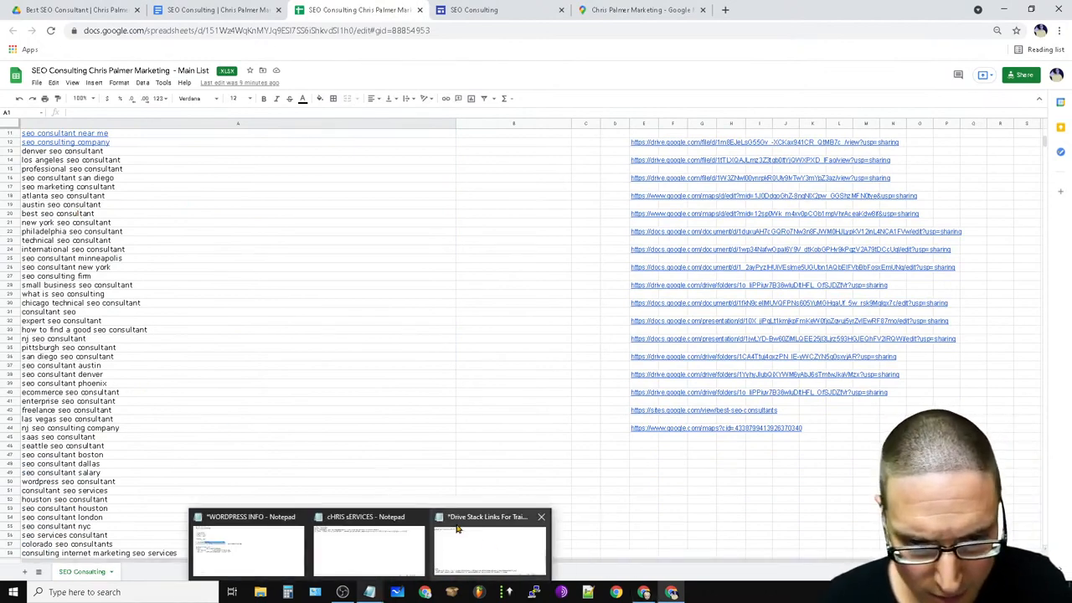
click(490, 544)
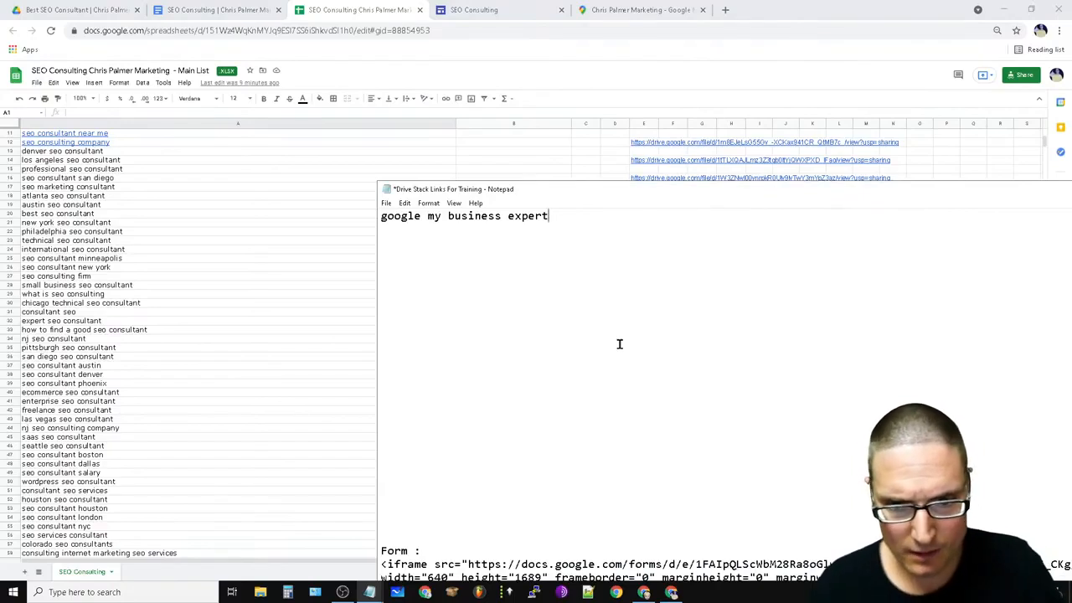
key(Return)
text(seo consu)
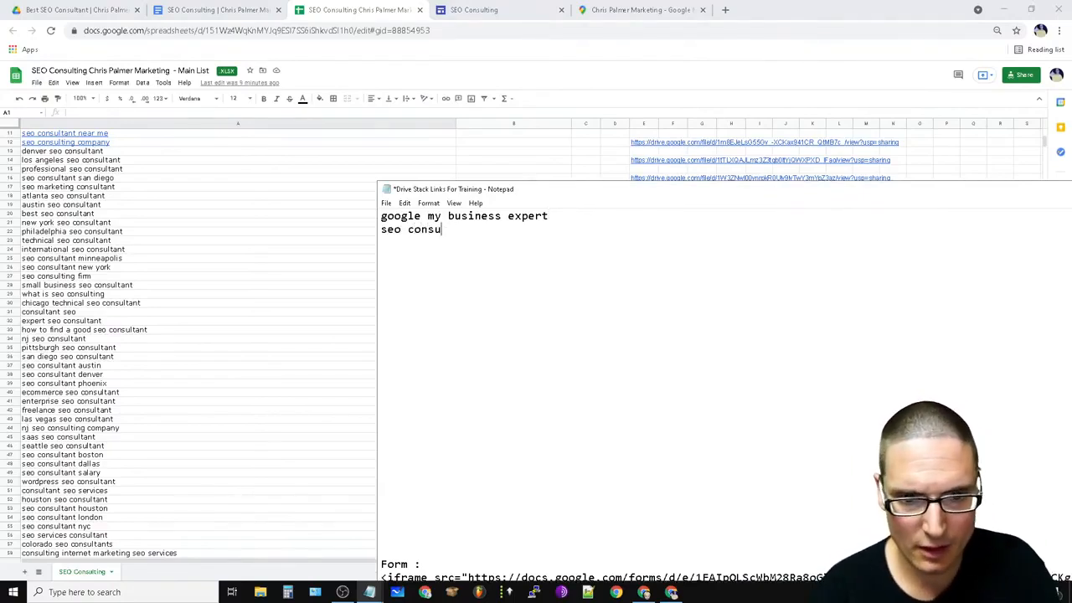
key(BackSpace)
key(BackSpace)
key(BackSpace)
key(BackSpace)
key(BackSpace)
text(agency)
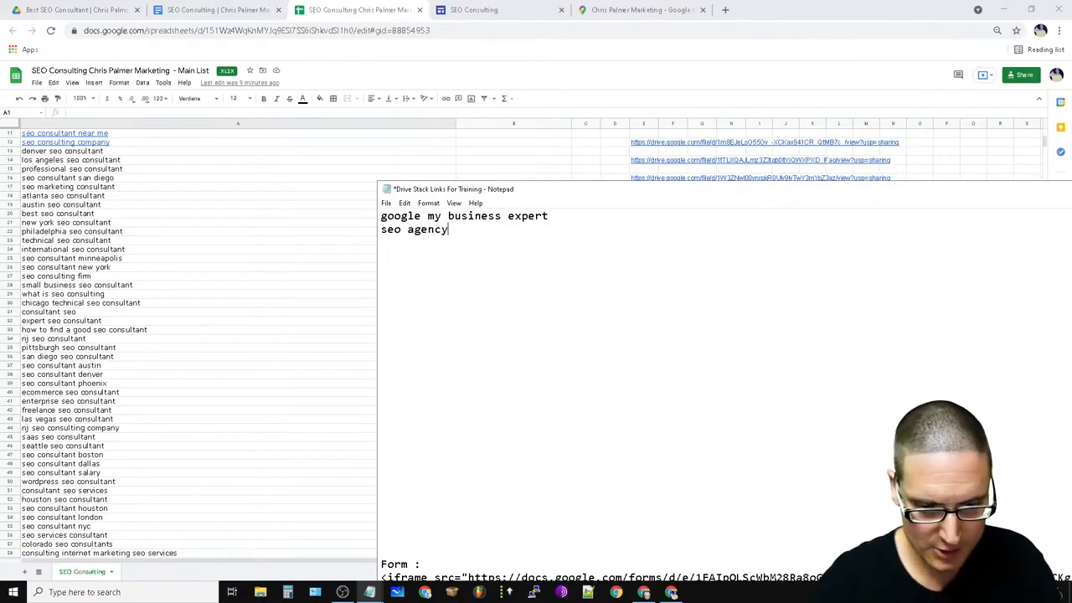
key(Return)
text(seo company)
key(Return)
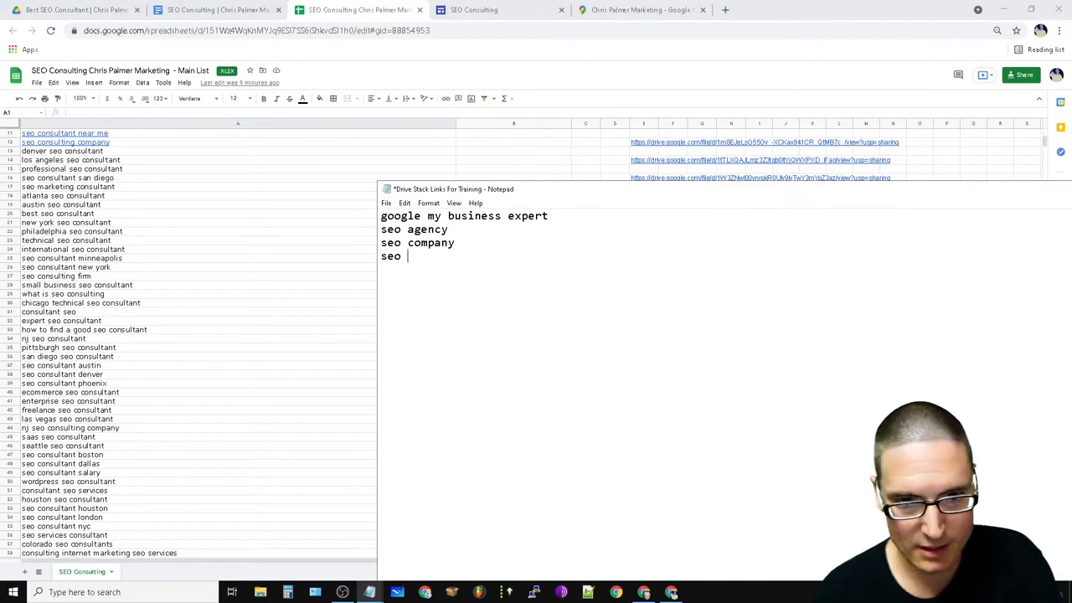
Add the keywords seo consulting agency, seo consulting company, best seo consultant, top seo consultant and cool seo consultant, each on its own line.
text(seo )
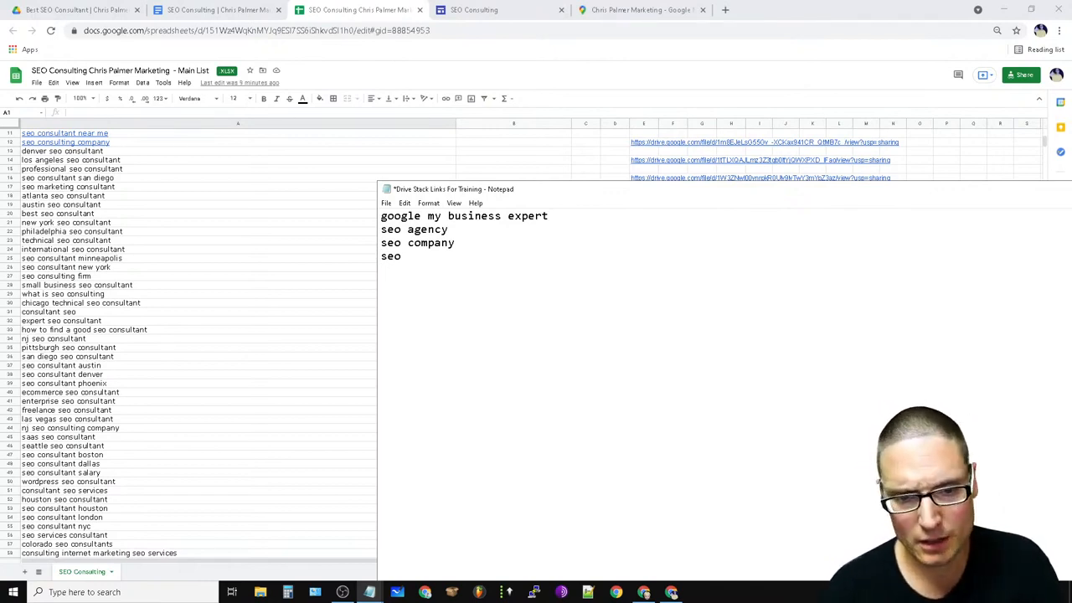
text(consulting agency)
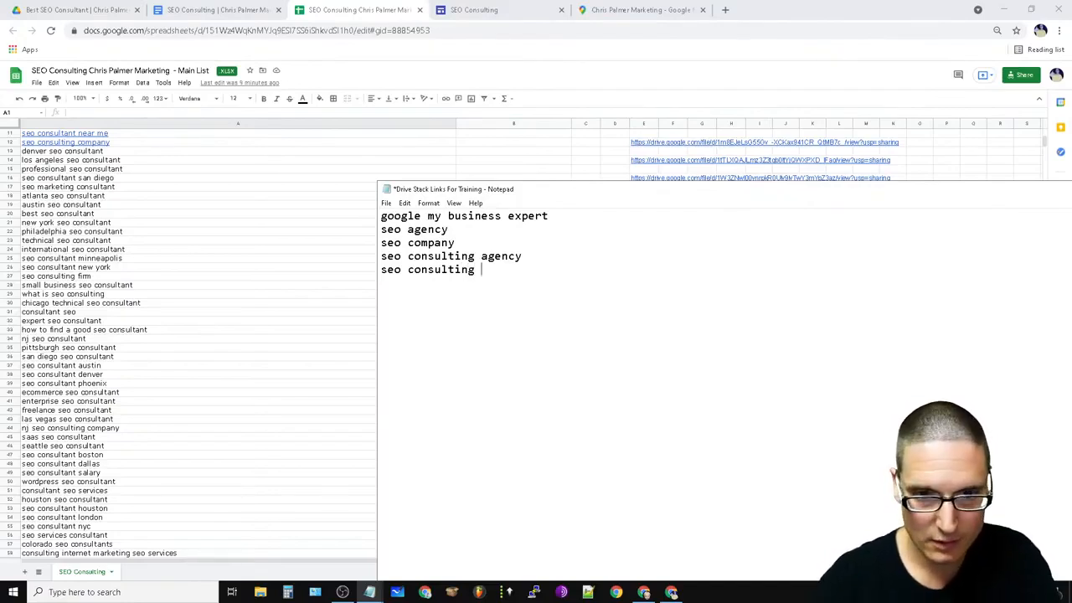
text(mpany)
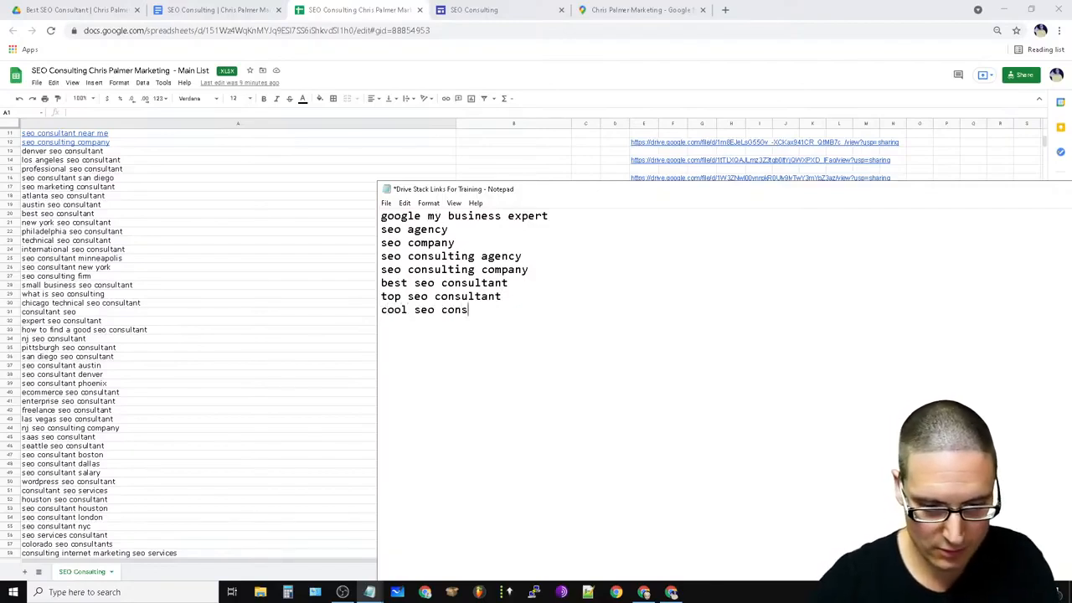
text(ant)
drag(880, 196, 643, 96)
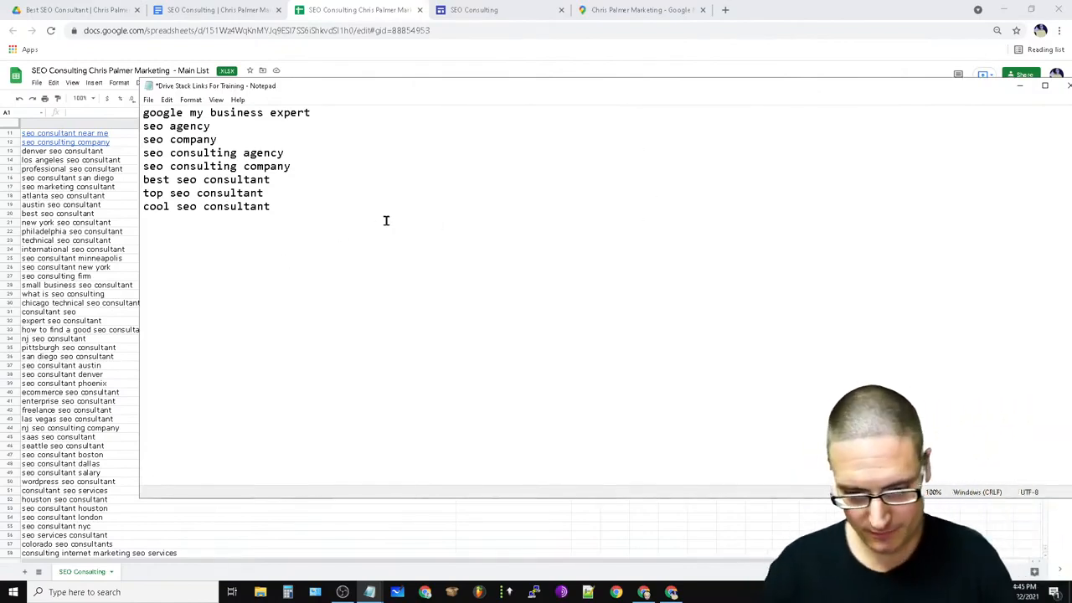
Add the keyword seo expert on a new line below cool seo consultant.
key(Return)
text(seo exoert)
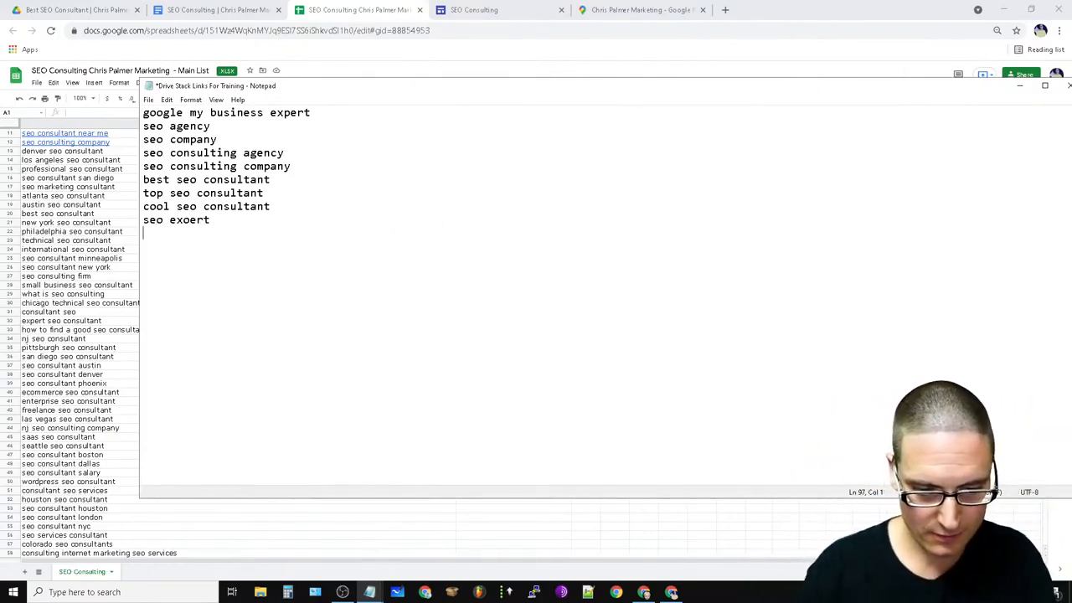
double_click(208, 219)
text(exper)
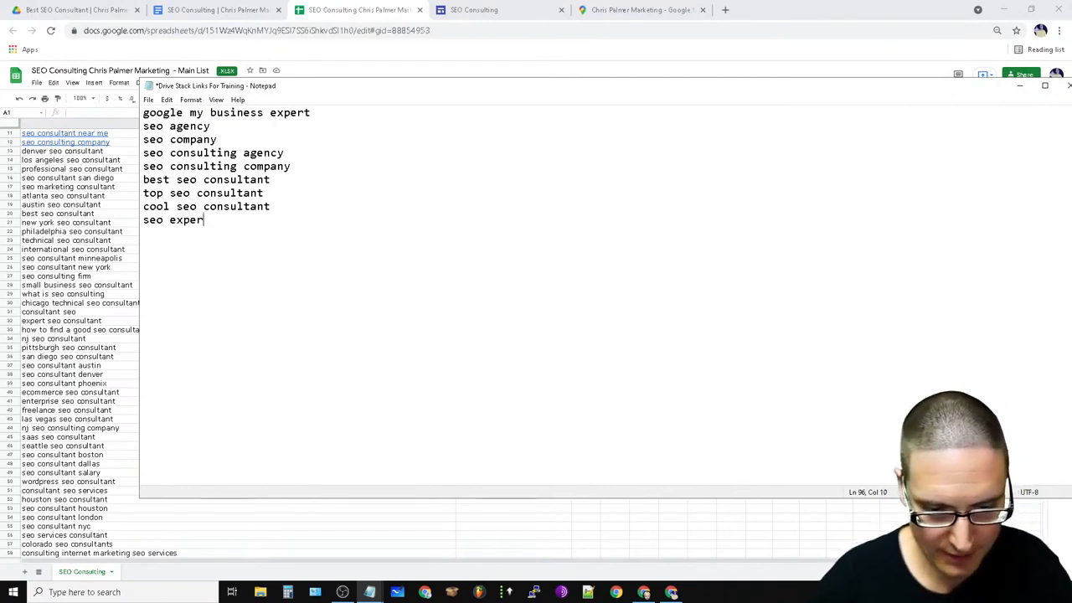
Review the note's keyword list and compare it with the keyword column in the Main List spreadsheet.
scroll(209, 219, up, 12)
scroll(376, 309, down, 3)
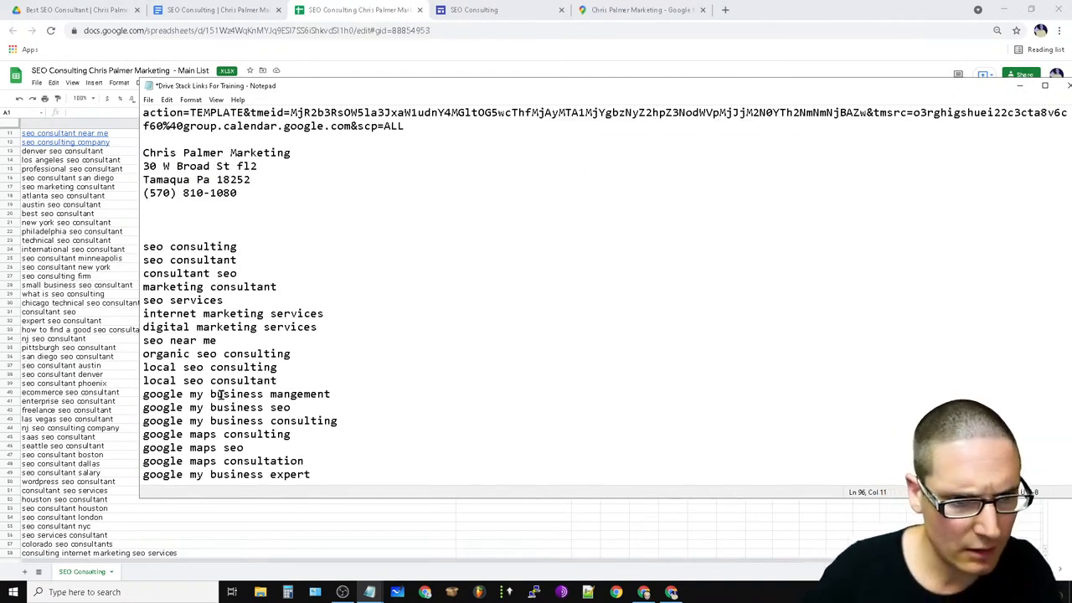
click(95, 288)
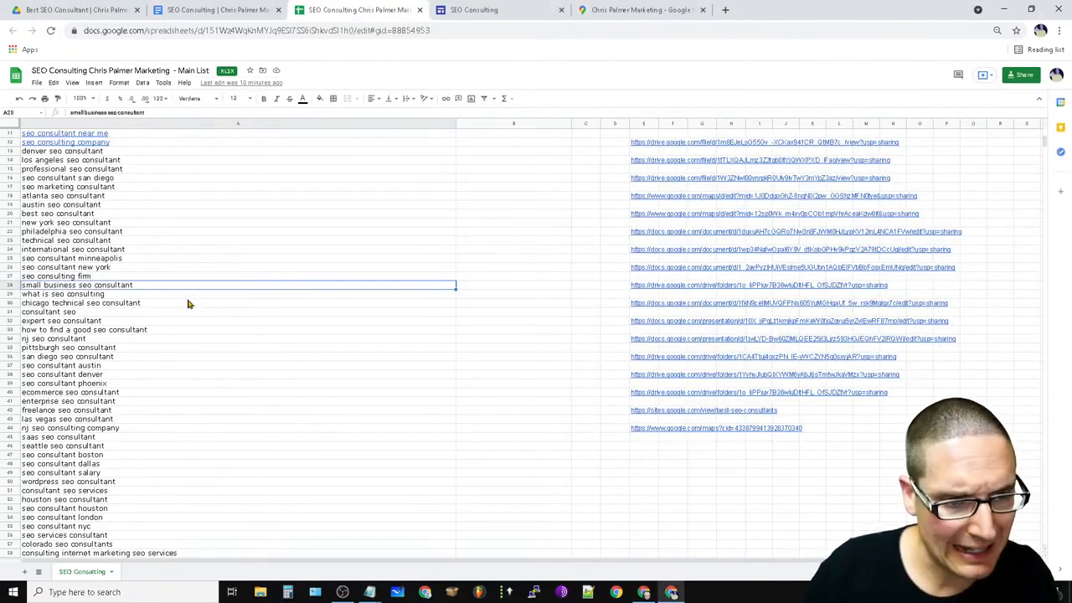
click(369, 592)
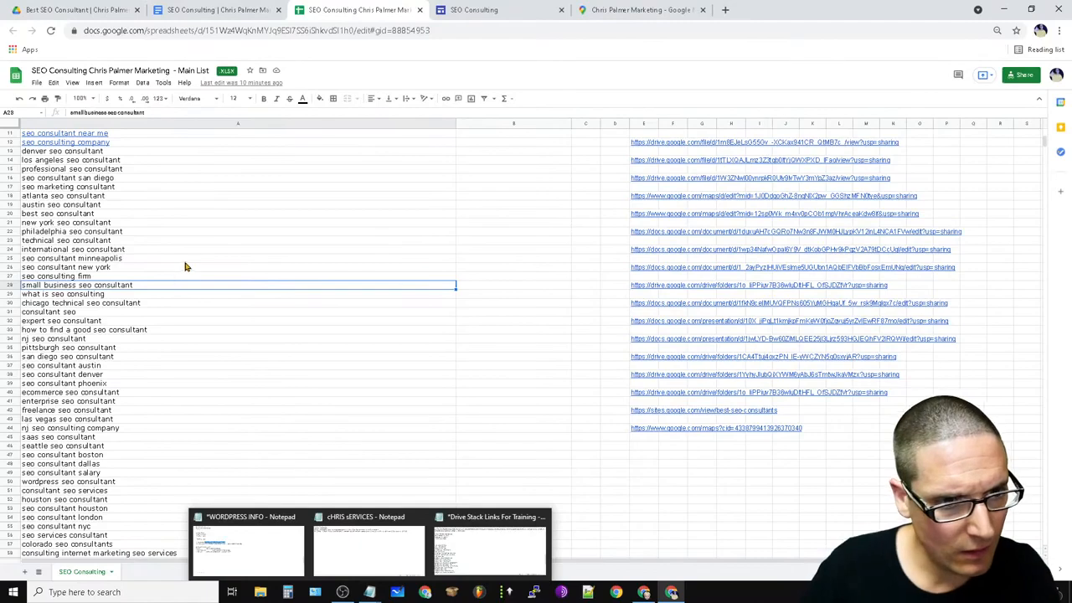
scroll(201, 445, up, 3)
scroll(197, 456, down, 1)
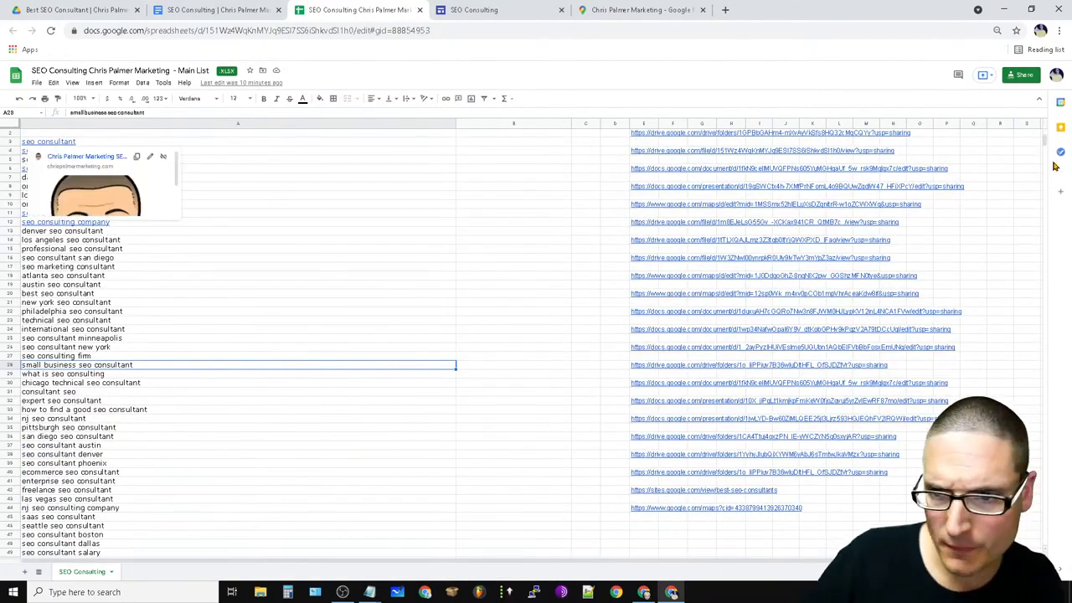
mouse_move(1045, 144)
mouse_down()
mouse_move(1045, 308)
mouse_move(1045, 144)
mouse_up()
scroll(603, 376, up, 5)
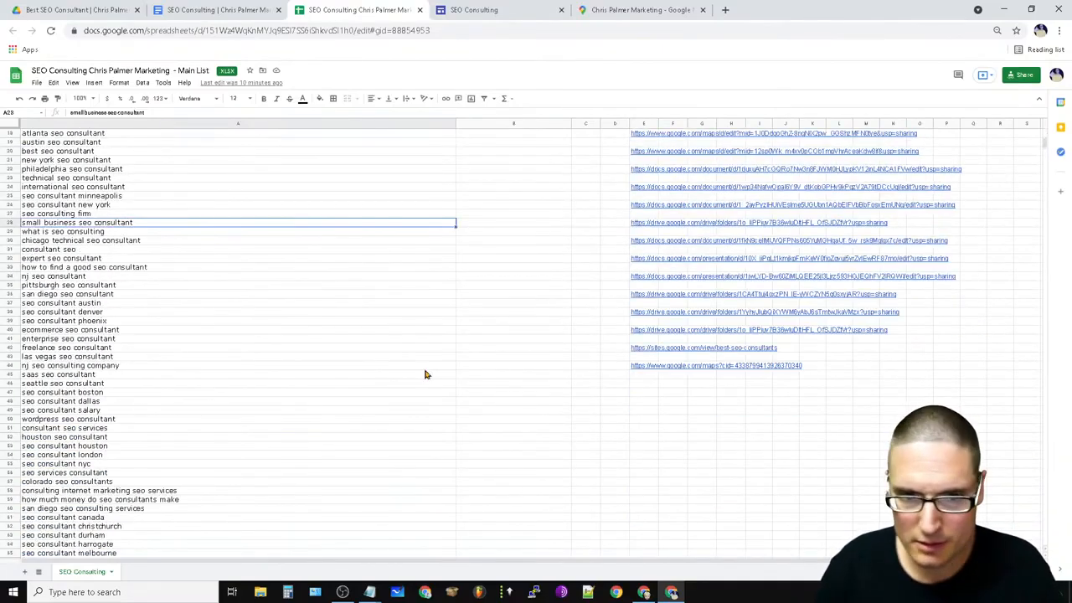
scroll(129, 299, up, 6)
scroll(203, 443, down, 1)
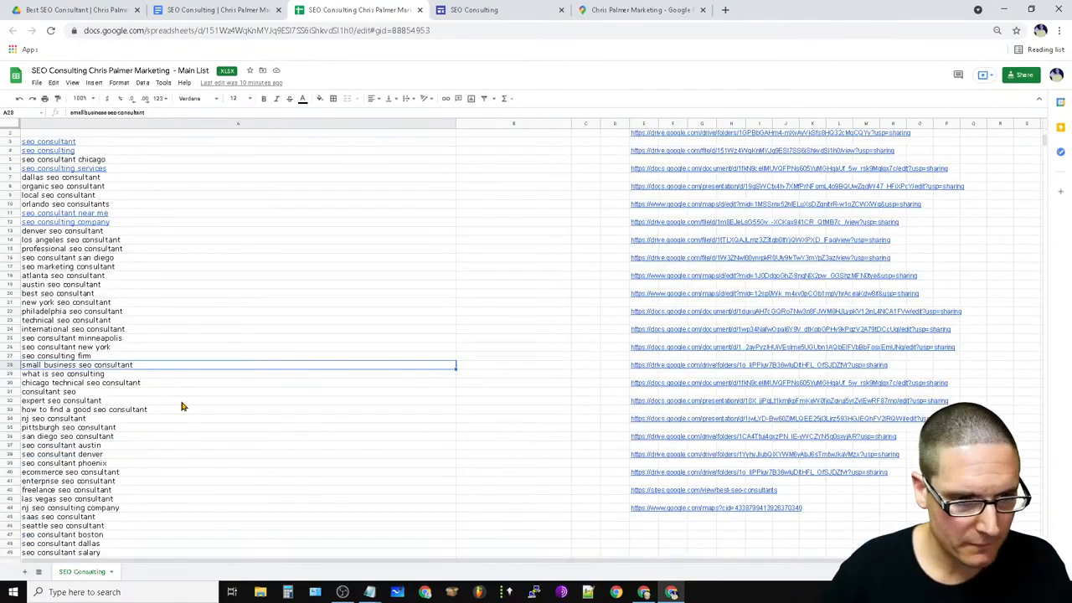
click(72, 161)
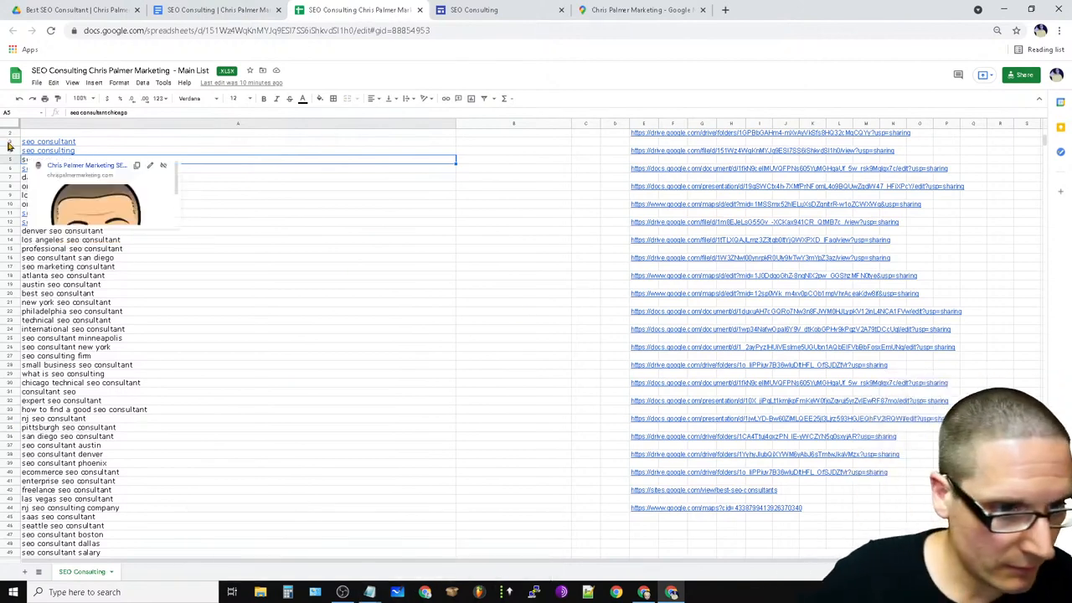
Select the entire keyword column A in the Main List spreadsheet and copy it.
drag(10, 144, 48, 404)
click(173, 525)
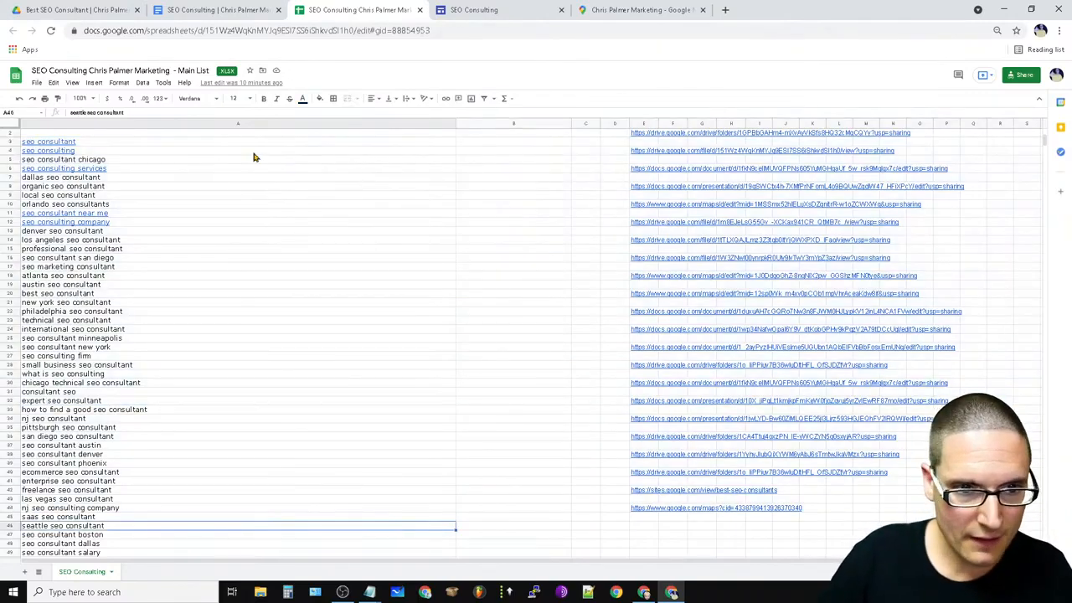
click(237, 125)
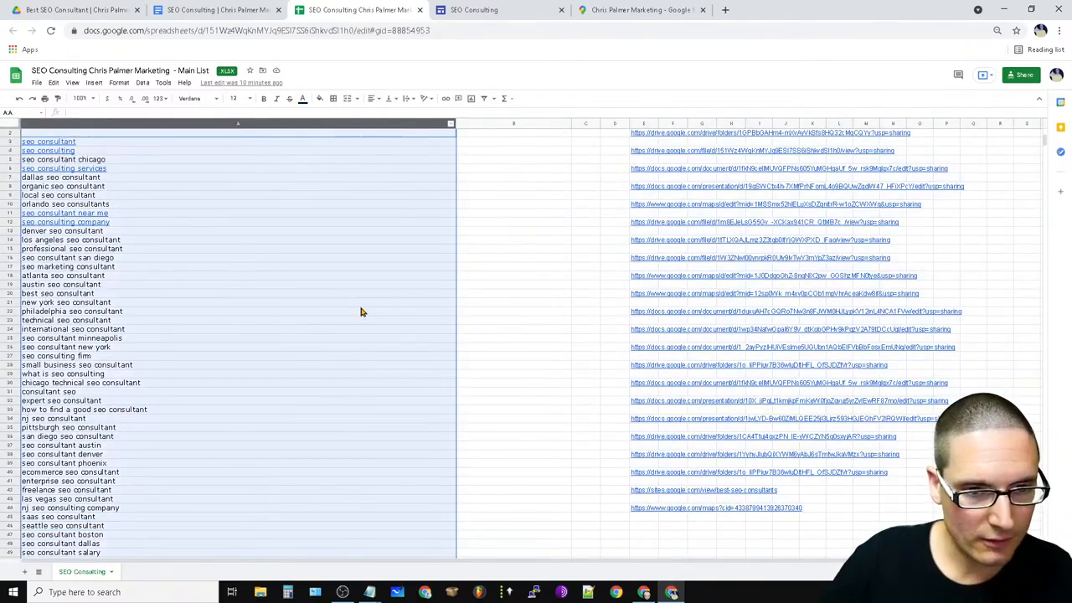
scroll(362, 352, up, 3)
right_click(159, 507)
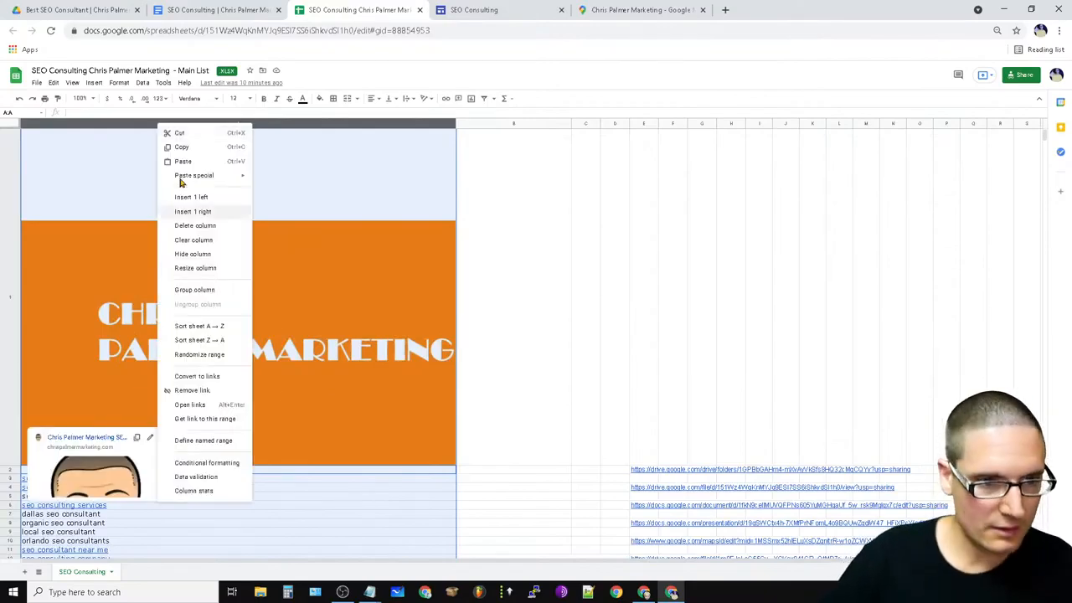
click(179, 148)
Switch to the SEO Consulting site editor and insert a divider below the Drive links list at the end of the page.
click(478, 8)
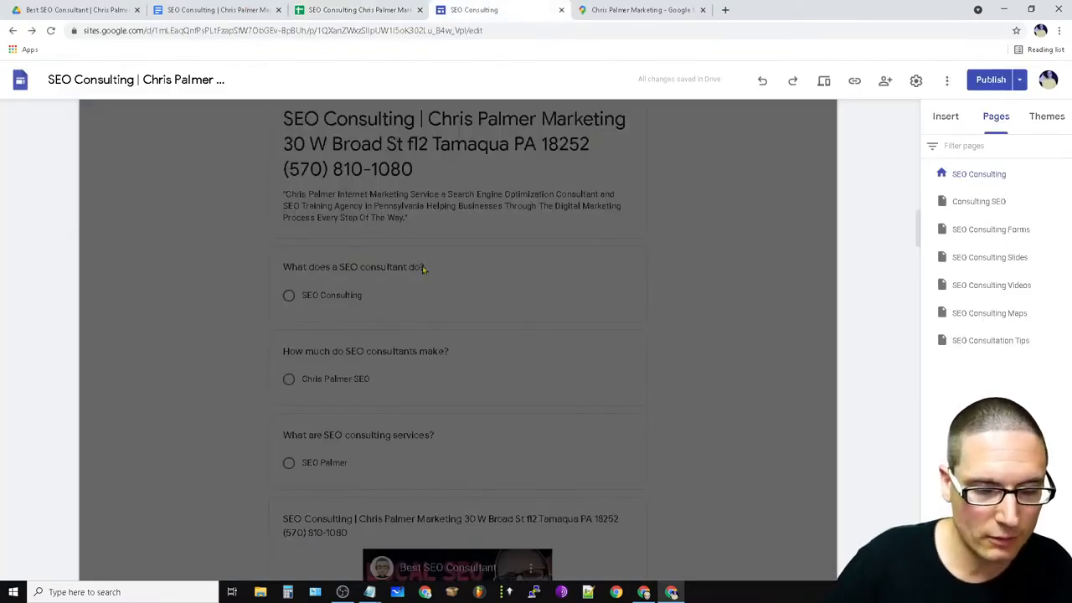
scroll(830, 381, down, 15)
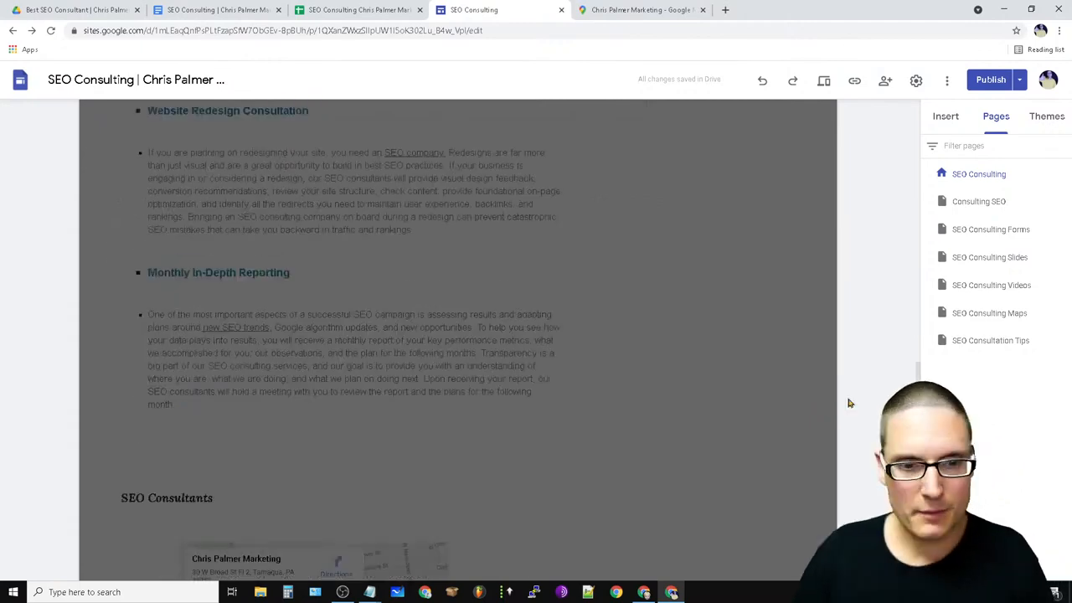
scroll(653, 493, down, 5)
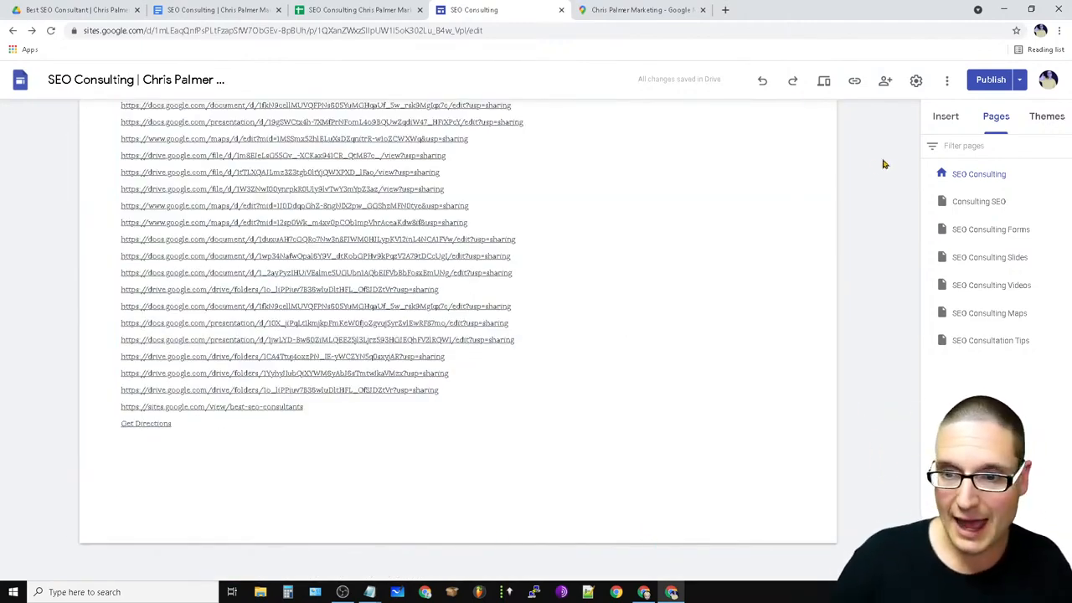
click(943, 117)
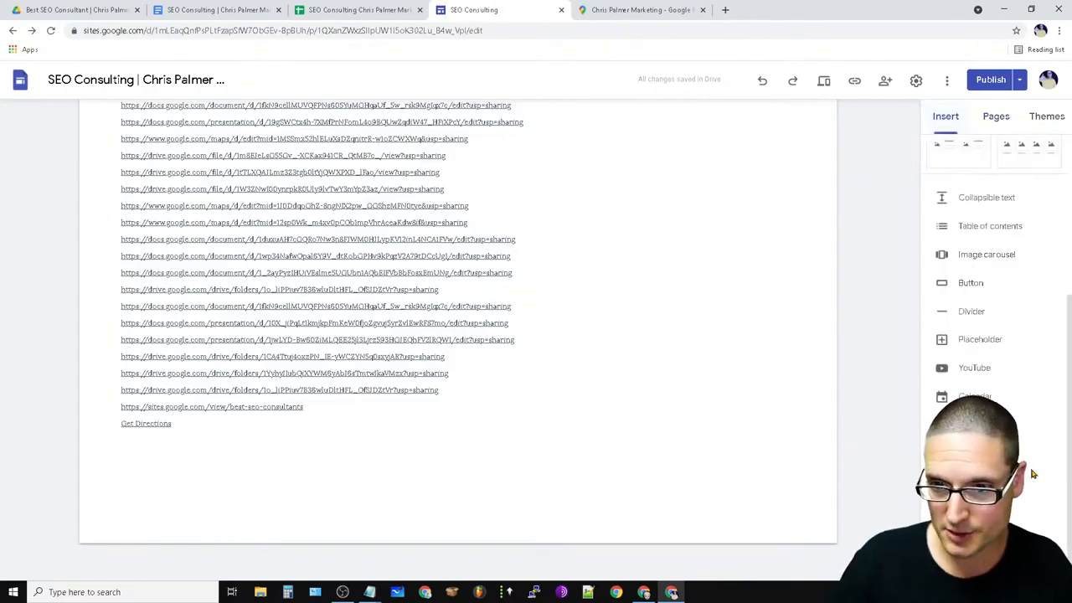
click(971, 310)
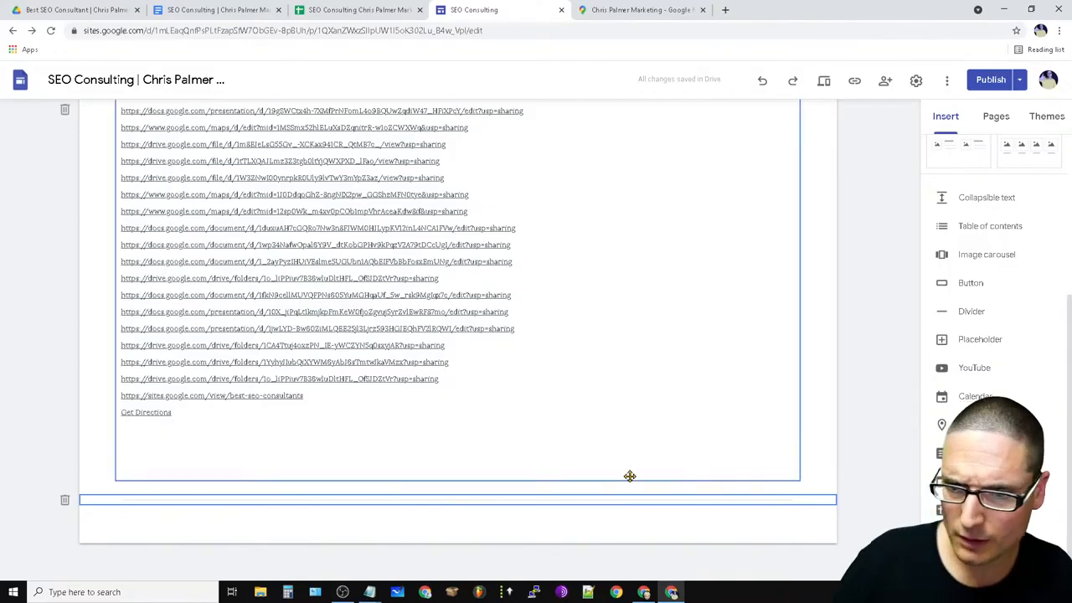
Insert another divider above the text block holding the business name, address and phone number.
scroll(533, 488, up, 15)
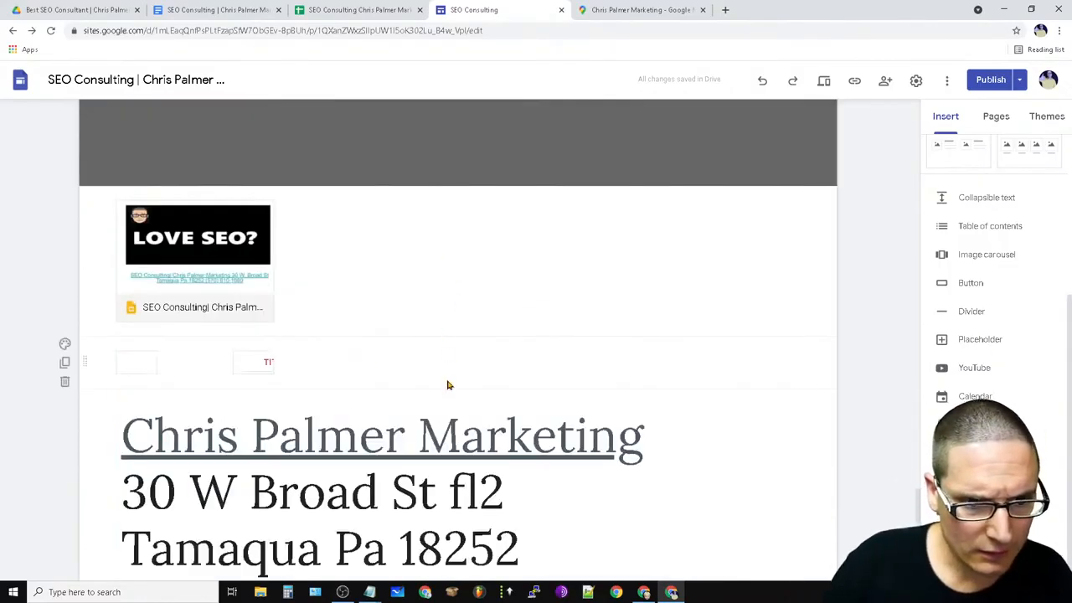
scroll(444, 386, down, 4)
click(325, 334)
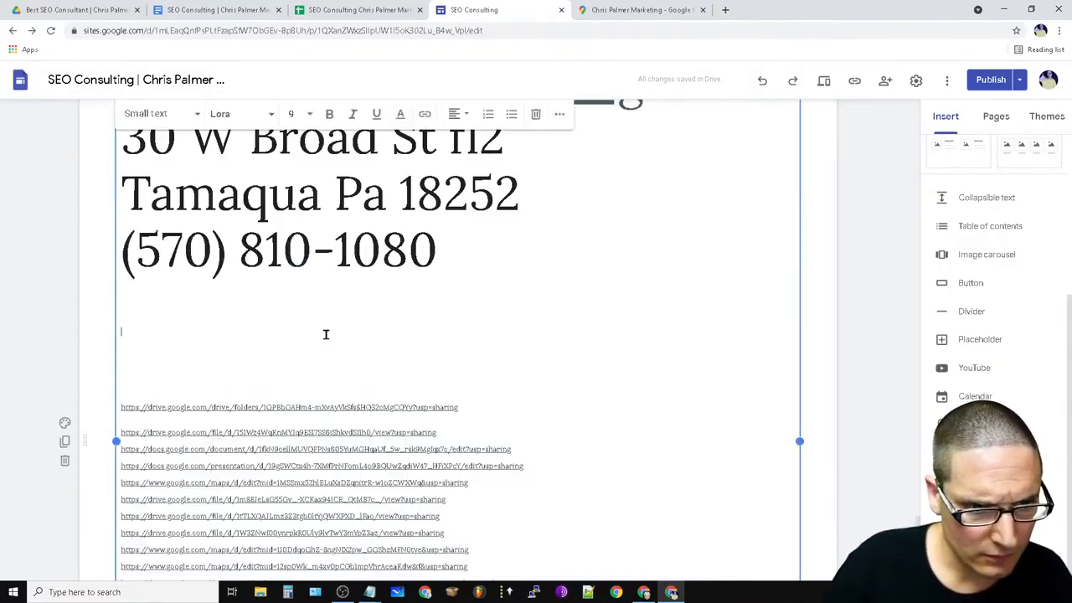
click(981, 312)
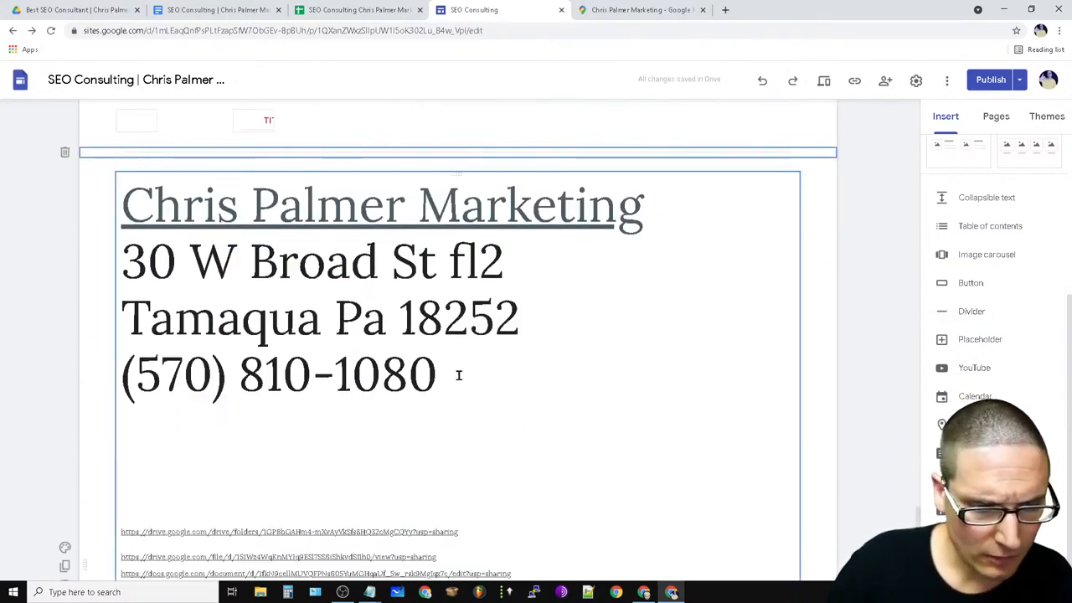
Add a text box between the Drive links list and the end divider, and paste the spreadsheet's keyword column into it.
drag(478, 392, 212, 306)
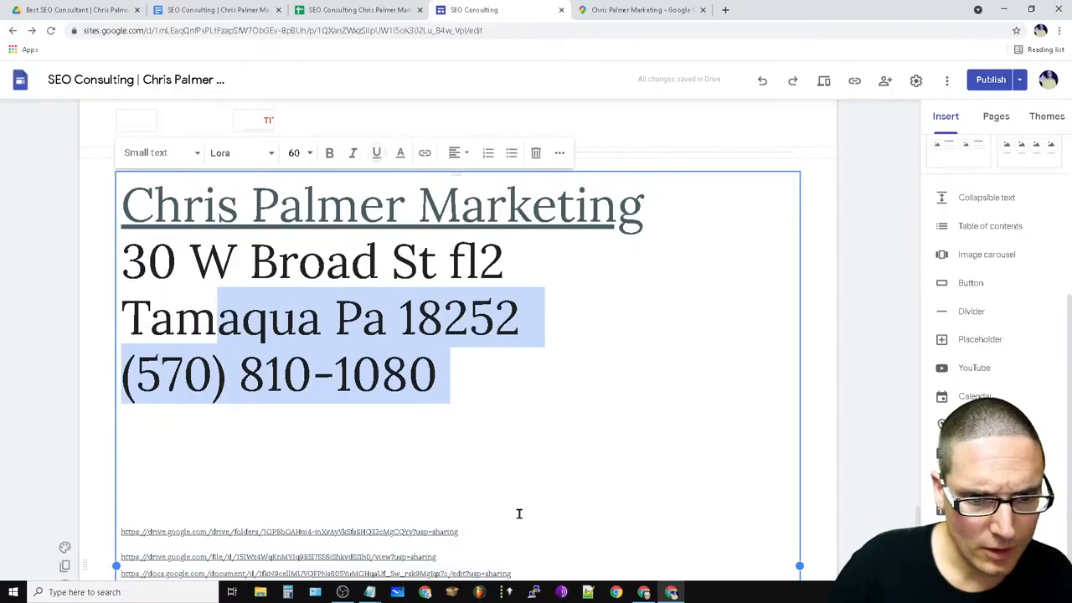
scroll(316, 528, down, 5)
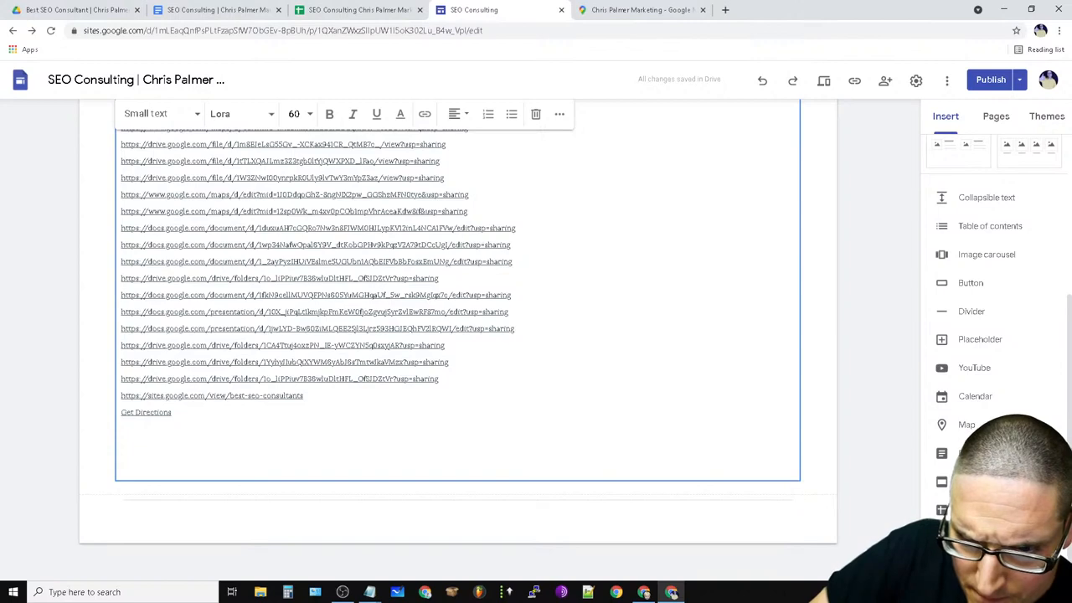
scroll(997, 334, up, 3)
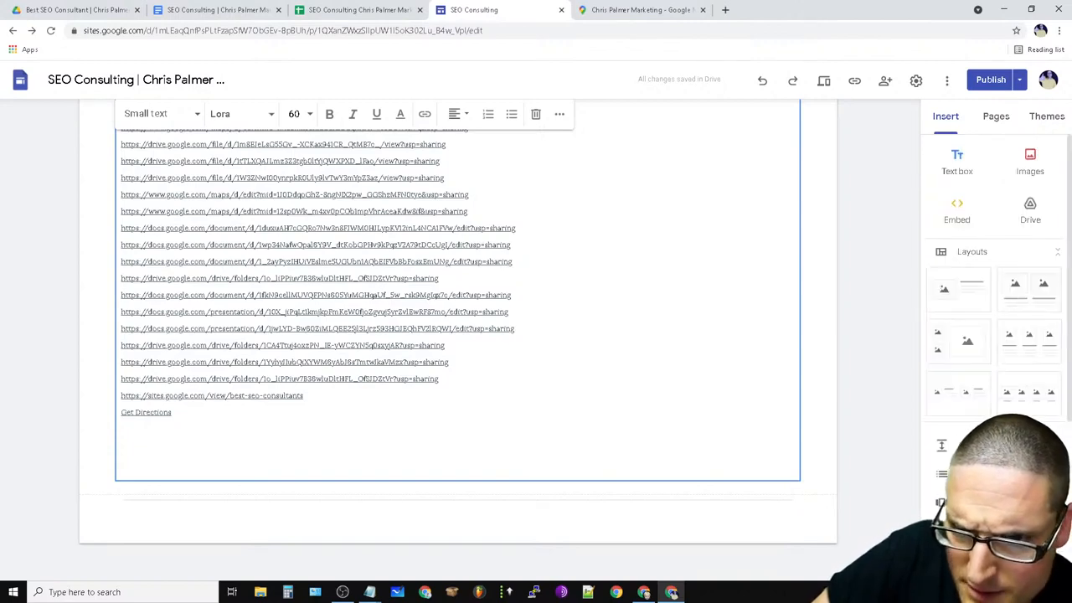
click(957, 163)
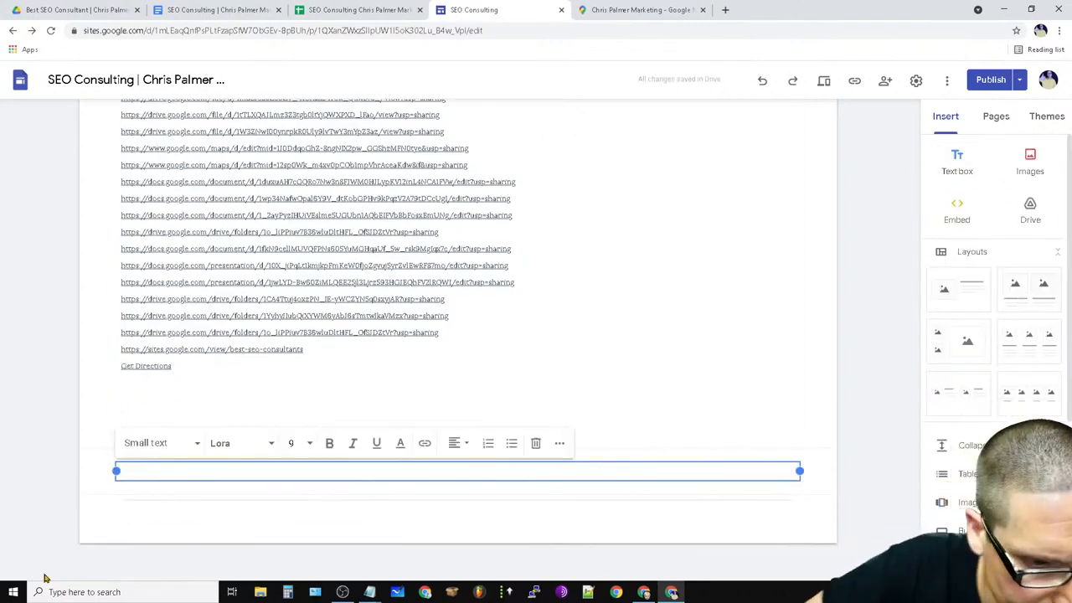
right_click(144, 470)
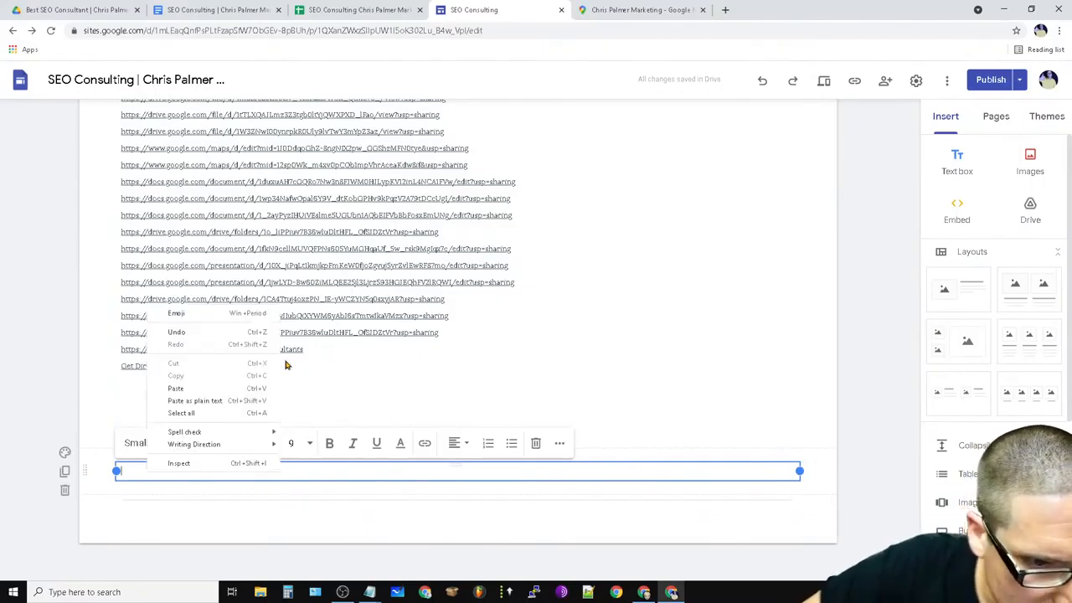
click(201, 391)
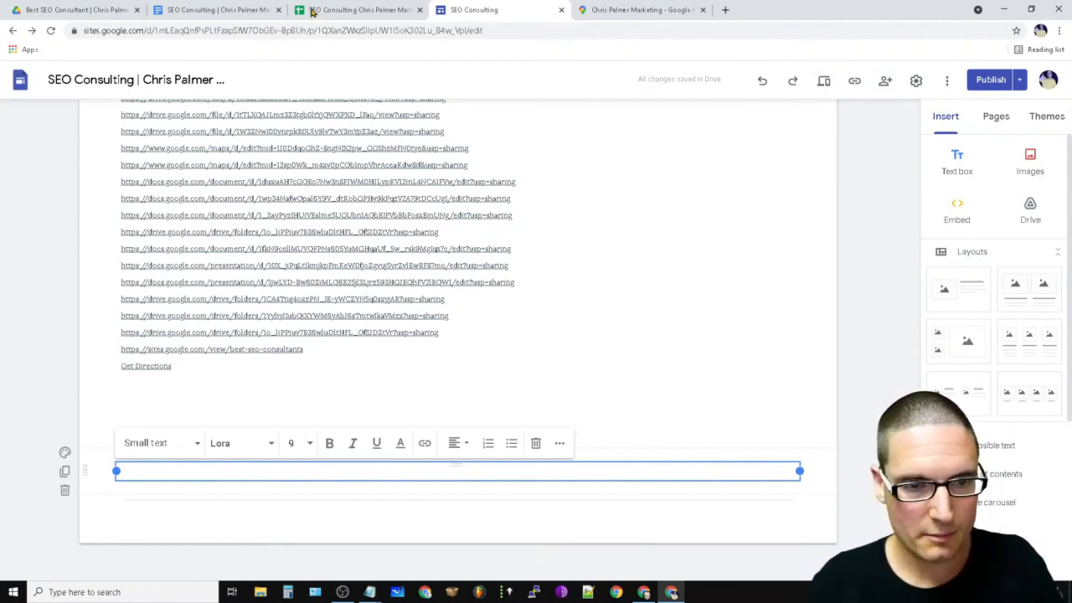
click(376, 7)
click(472, 6)
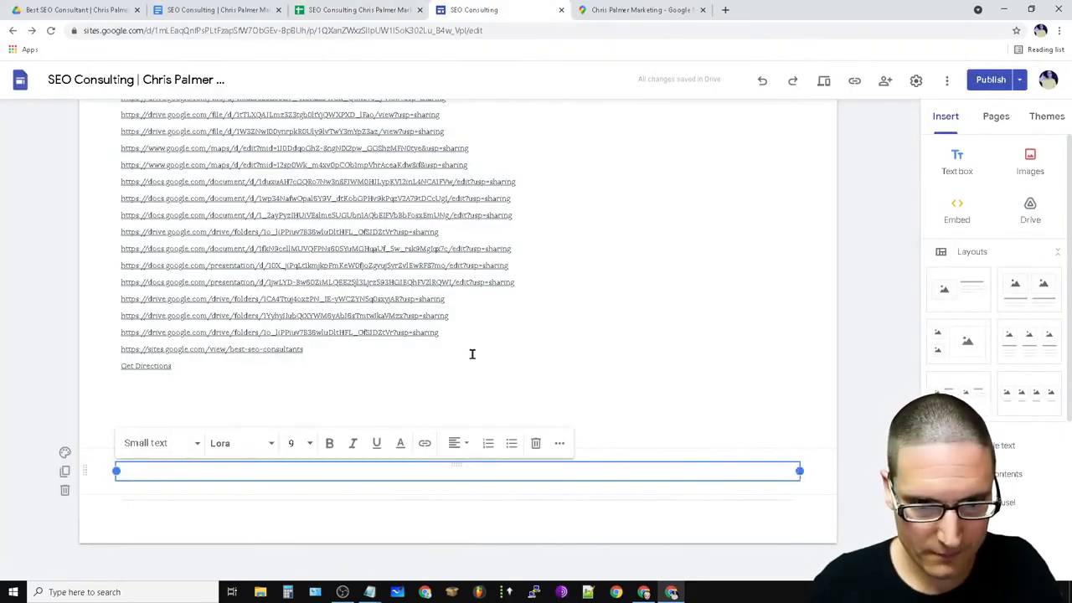
key(ctrl+v)
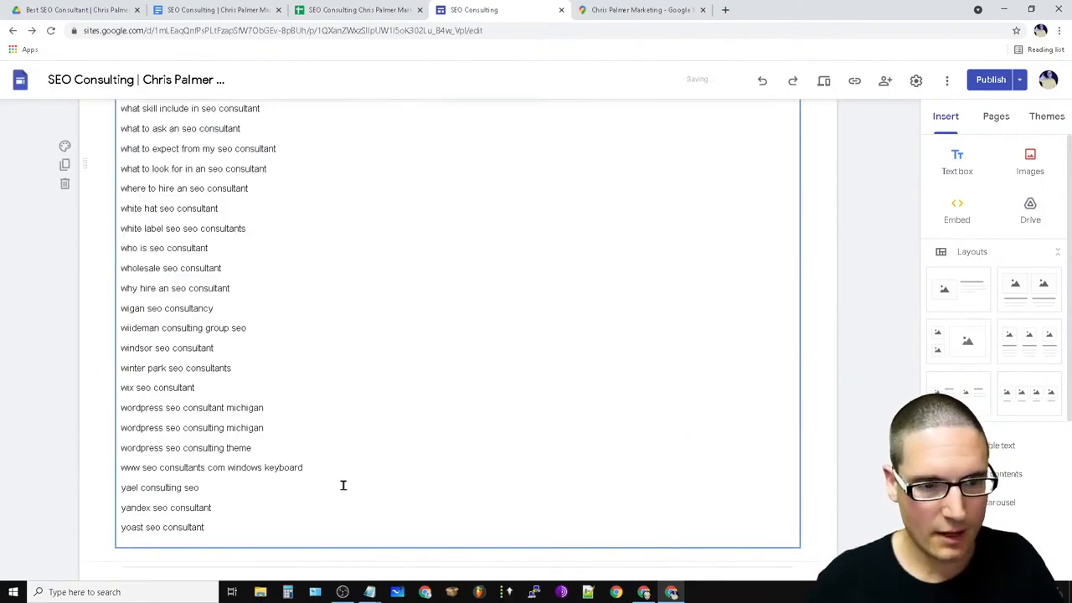
Look through the long pasted keyword list in the site's text box.
scroll(323, 503, down, 1)
scroll(318, 455, up, 10)
scroll(443, 469, up, 10)
scroll(416, 454, down, 10)
scroll(365, 485, up, 10)
scroll(294, 497, up, 15)
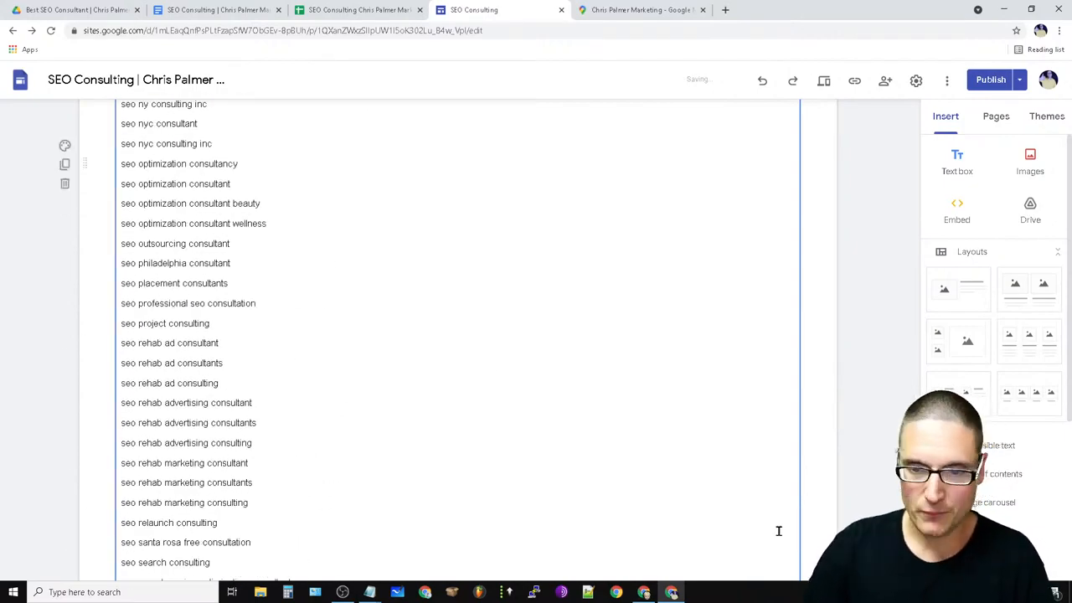
drag(919, 529, 925, 176)
Try to insert a link on the entire pasted keyword list at once.
click(326, 346)
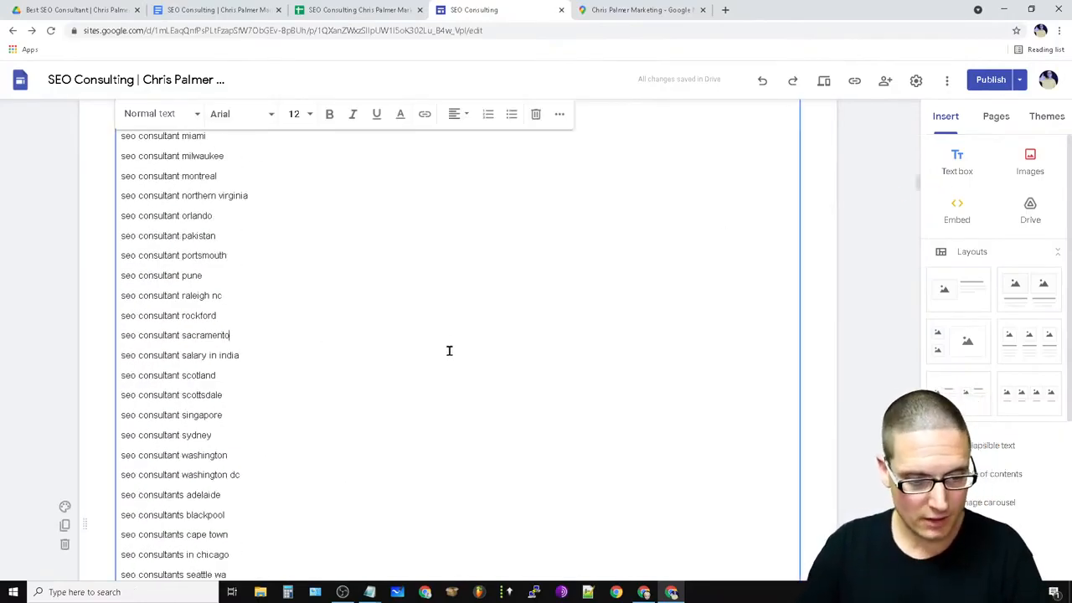
key(ctrl+a)
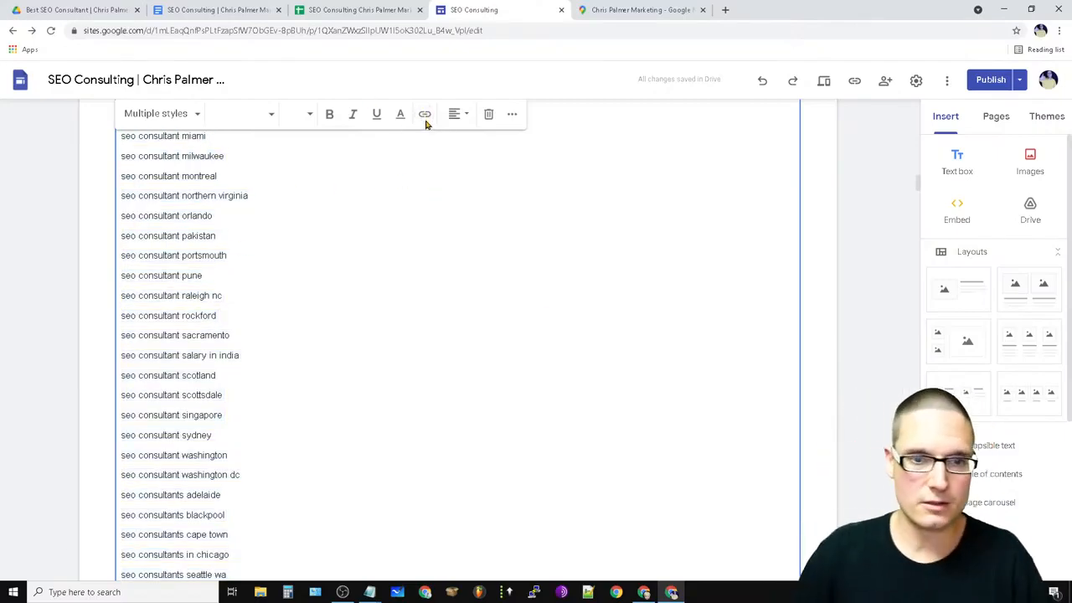
scroll(256, 503, down, 15)
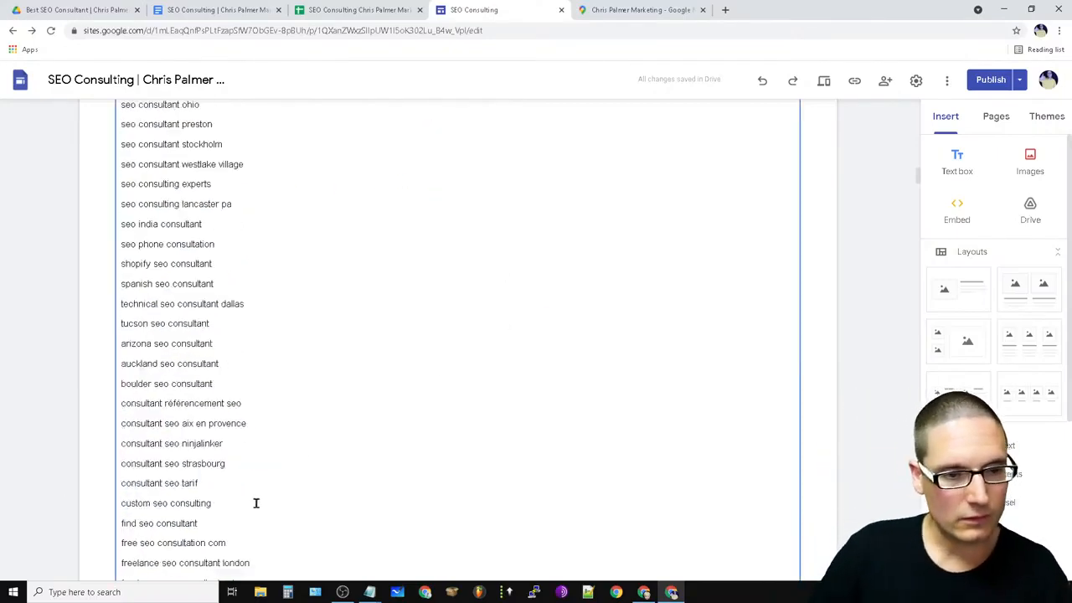
click(471, 418)
key(ctrl+a)
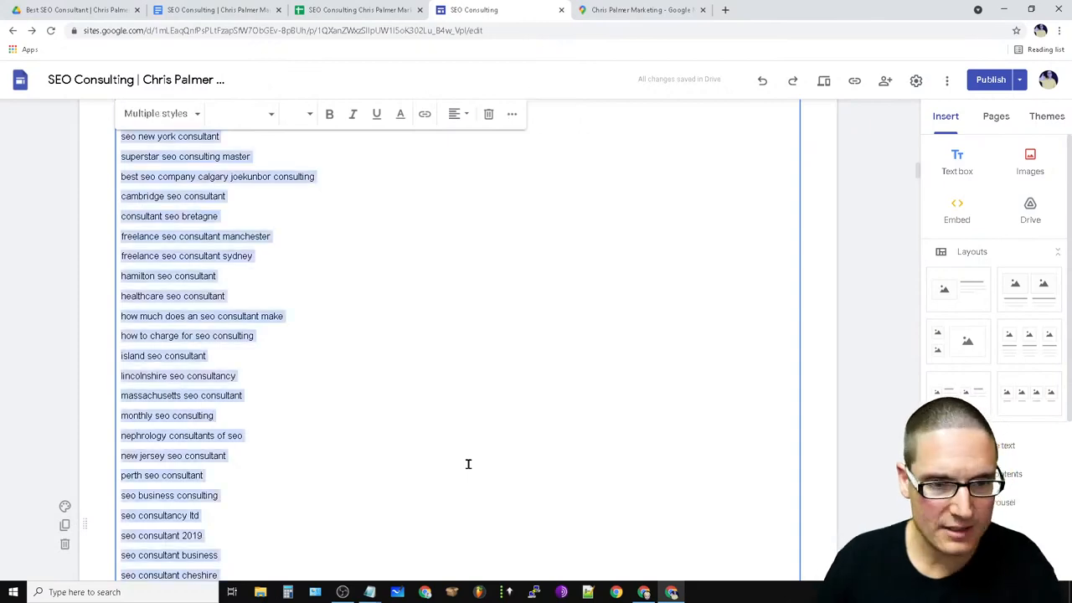
click(425, 118)
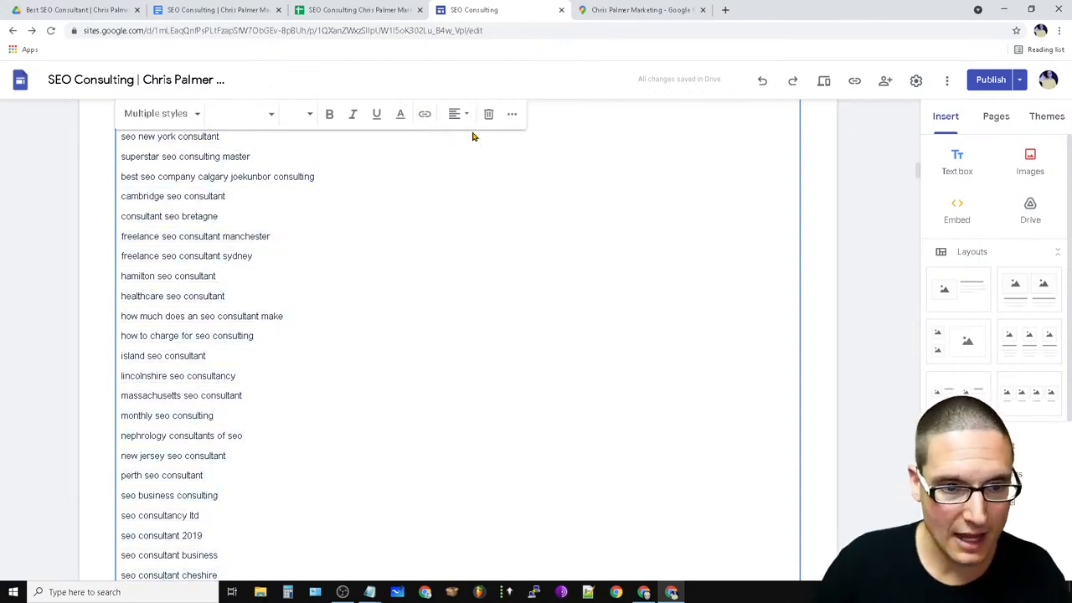
click(713, 392)
Check which keywords in the first part of the pasted list already carry links, from "seo consultant" to "seo consulting company".
scroll(604, 491, down, 7)
scroll(604, 491, down, 20)
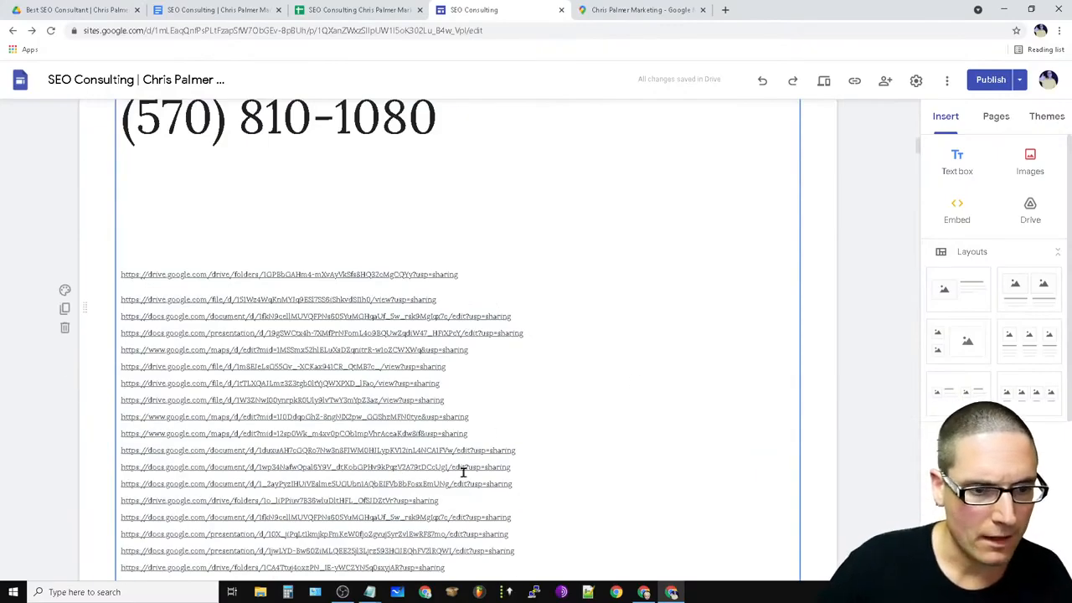
scroll(467, 454, up, 15)
click(243, 283)
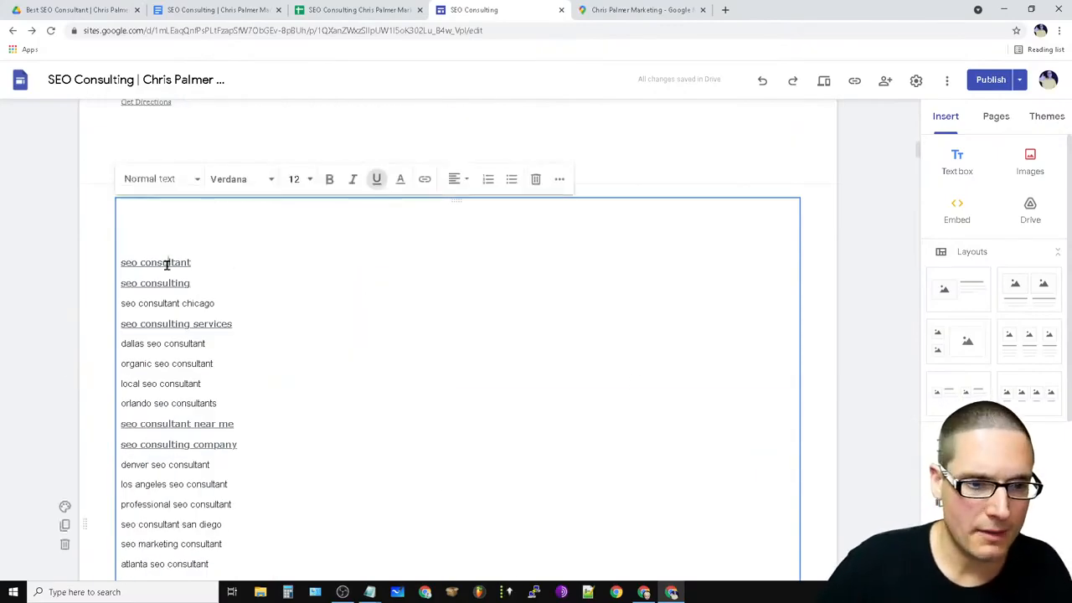
click(168, 262)
click(310, 422)
click(222, 320)
click(248, 394)
scroll(250, 416, down, 2)
scroll(282, 273, down, 2)
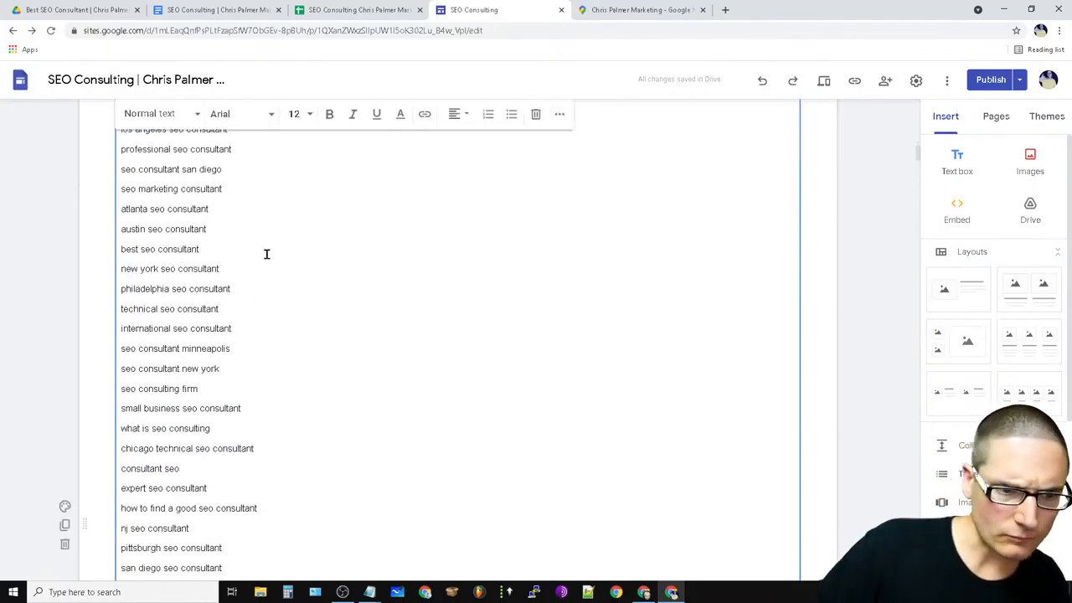
scroll(247, 354, up, 2)
click(175, 270)
click(182, 246)
click(358, 403)
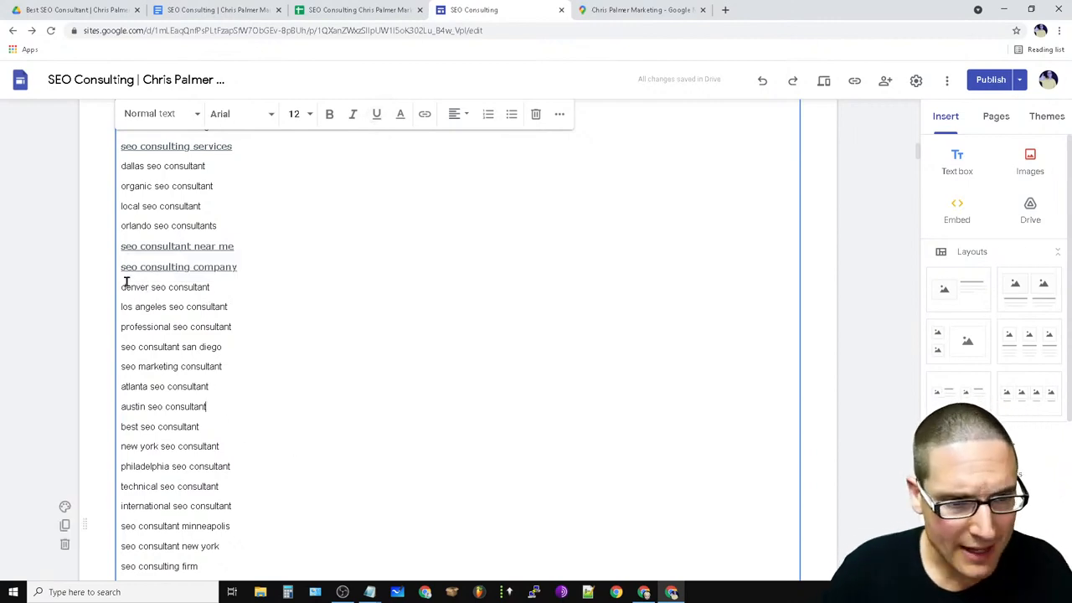
drag(121, 287, 251, 487)
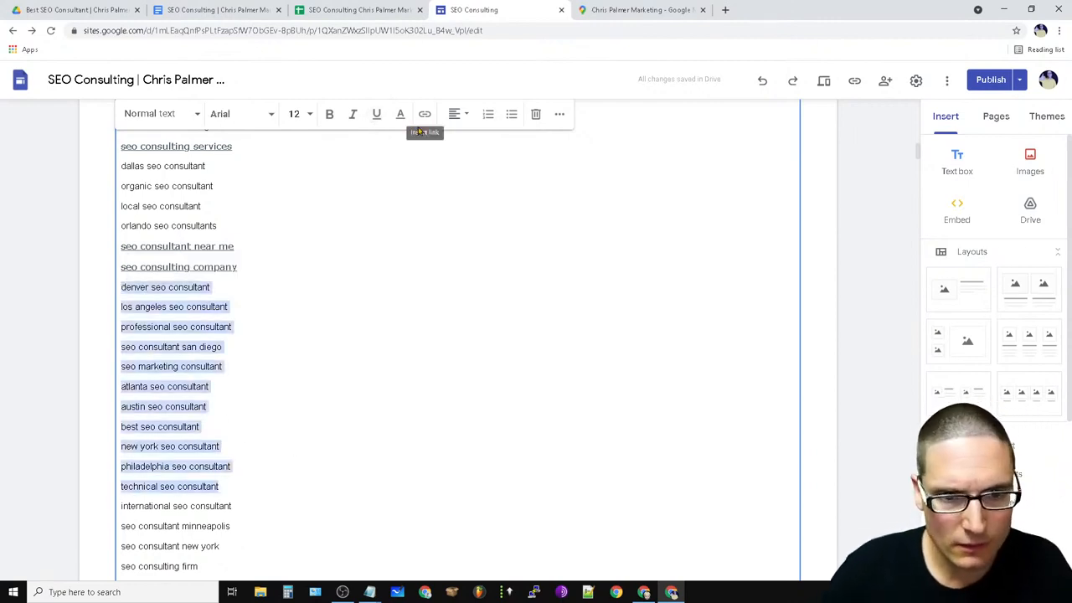
click(424, 114)
scroll(283, 443, down, 2)
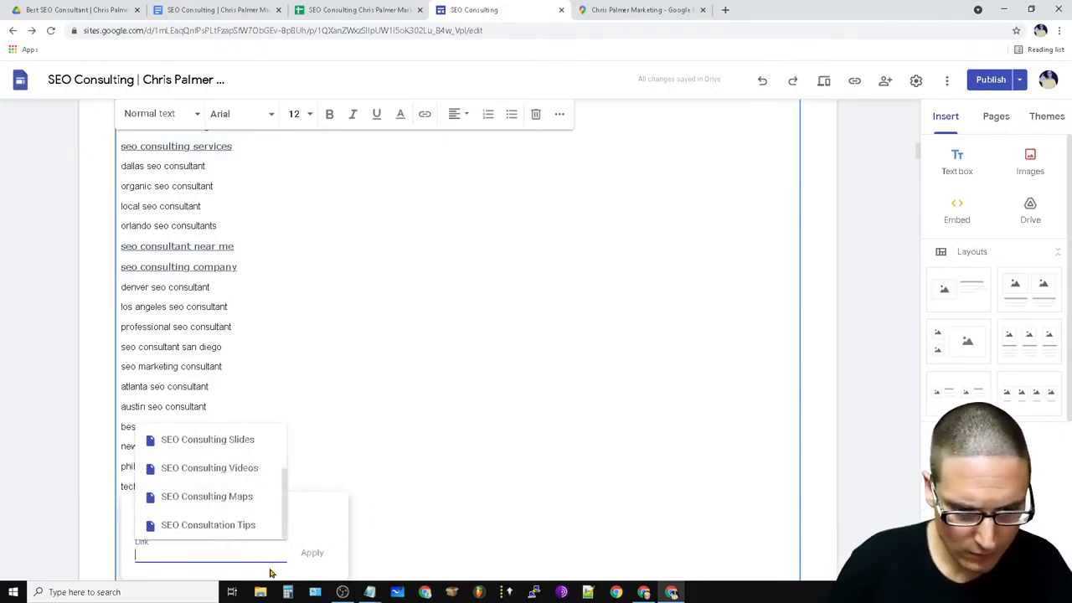
text(https://chrispalmermarkeitng.com)
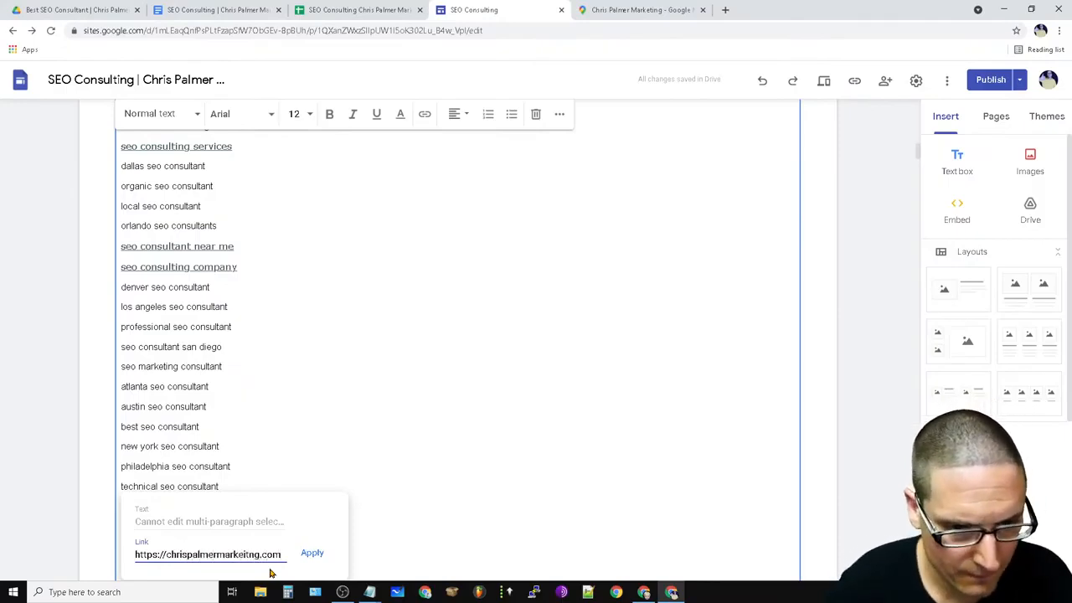
click(308, 556)
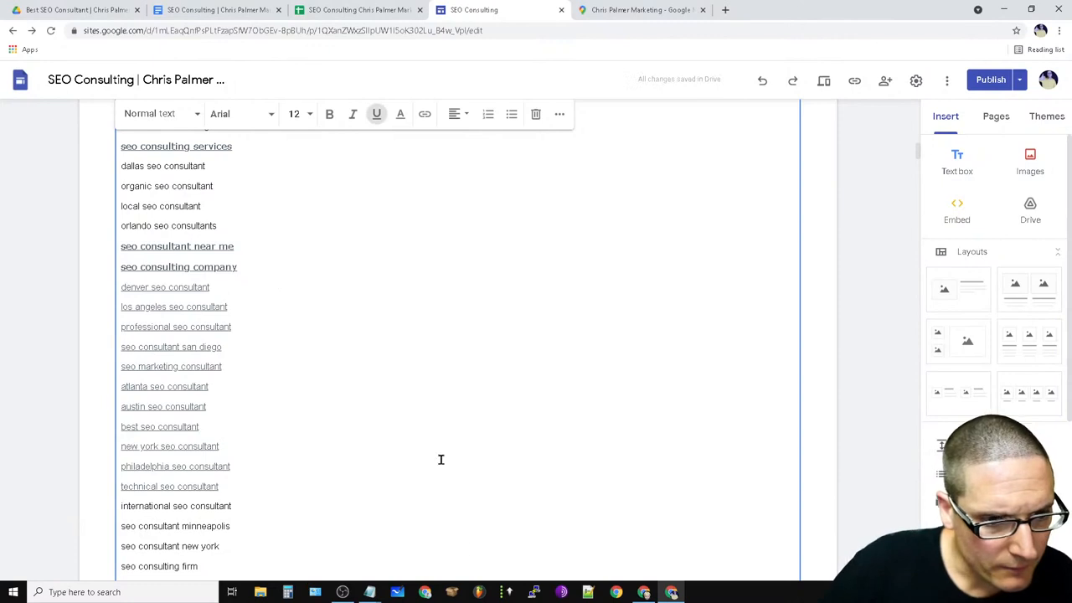
Copy the link address from the linked keyword "technical seo consultant".
scroll(358, 517, down, 4)
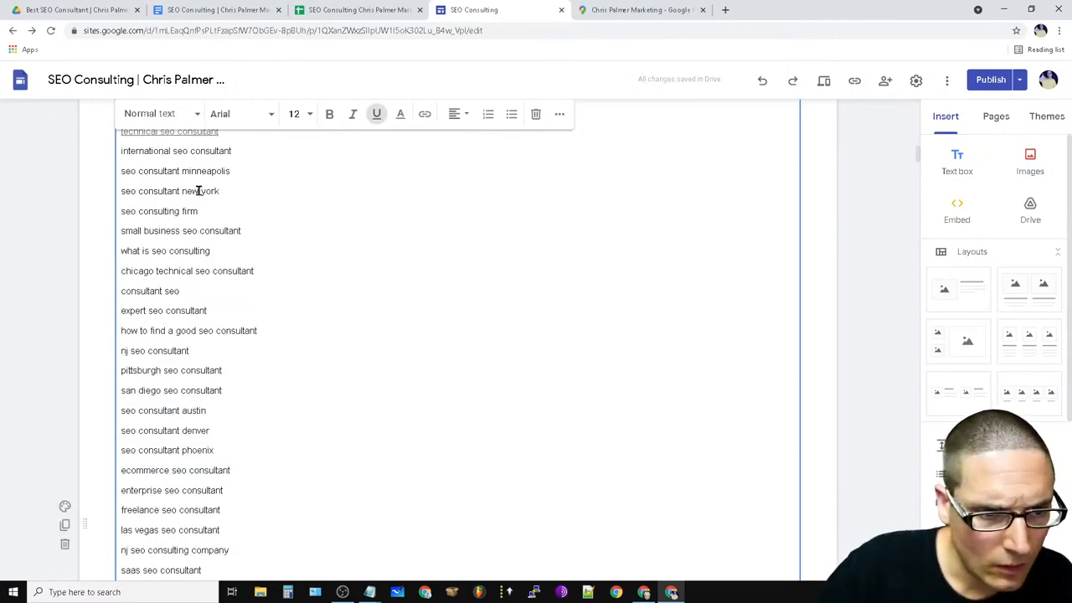
click(213, 135)
click(247, 153)
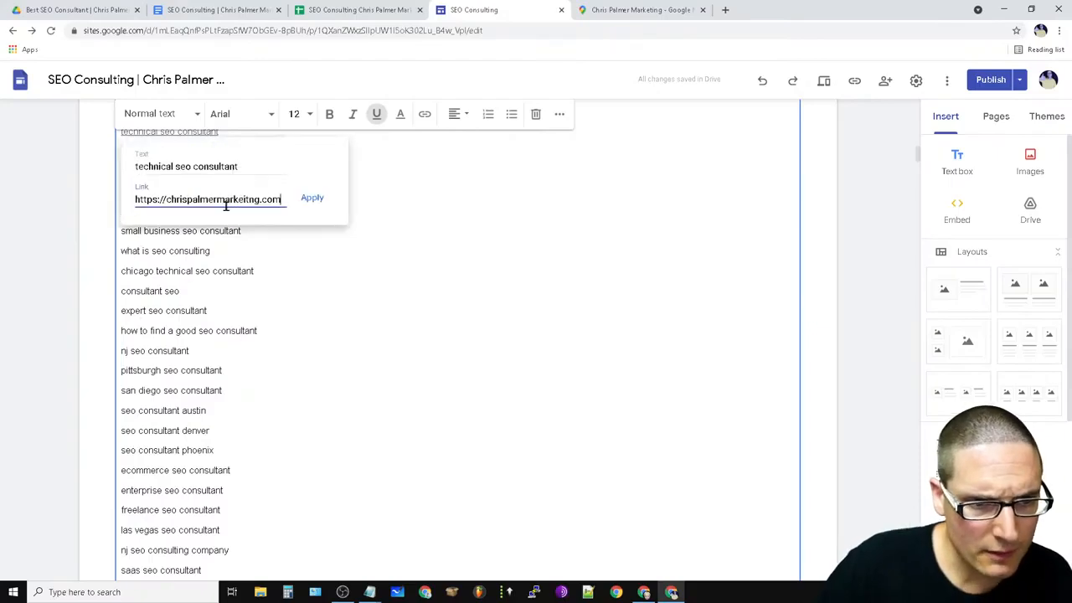
triple_click(238, 201)
right_click(238, 203)
click(326, 244)
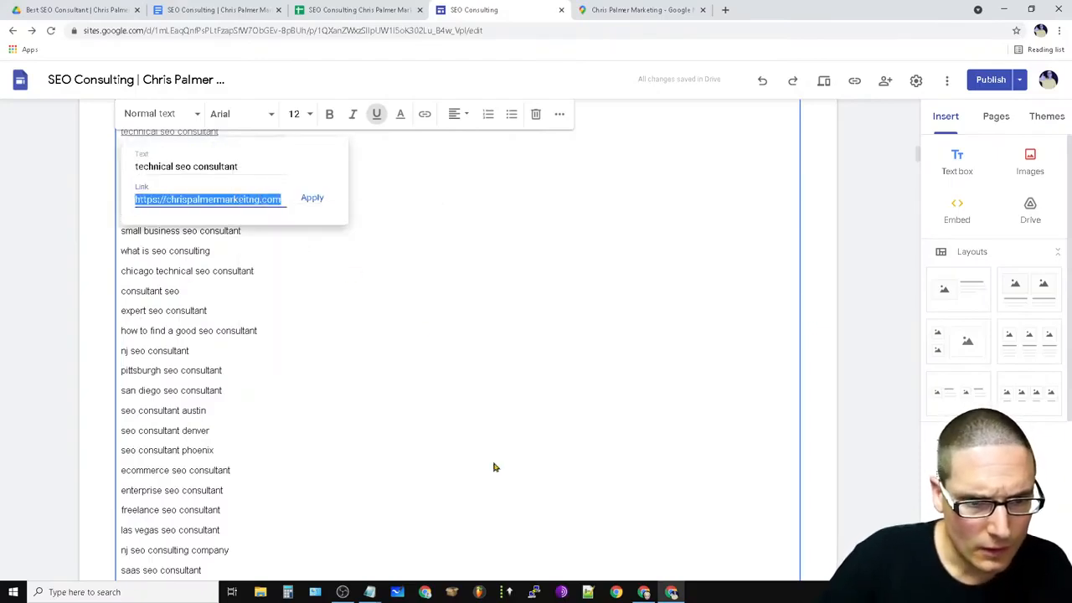
Link the keywords from "international seo consultant" through "colorado seo consultants" to the copied address.
scroll(242, 450, up, 7)
scroll(261, 474, down, 6)
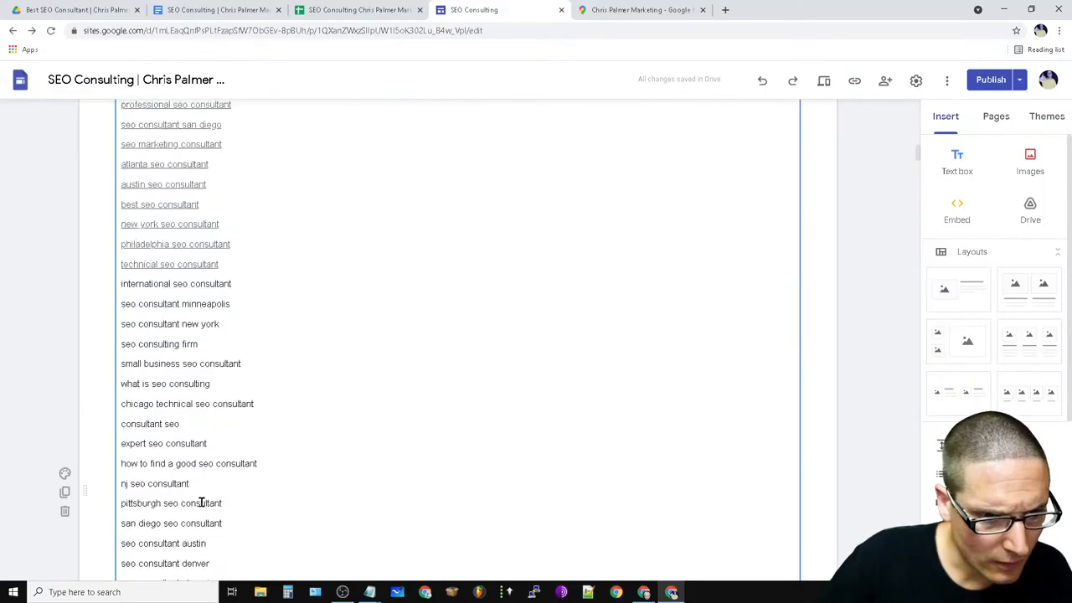
drag(120, 286, 508, 129)
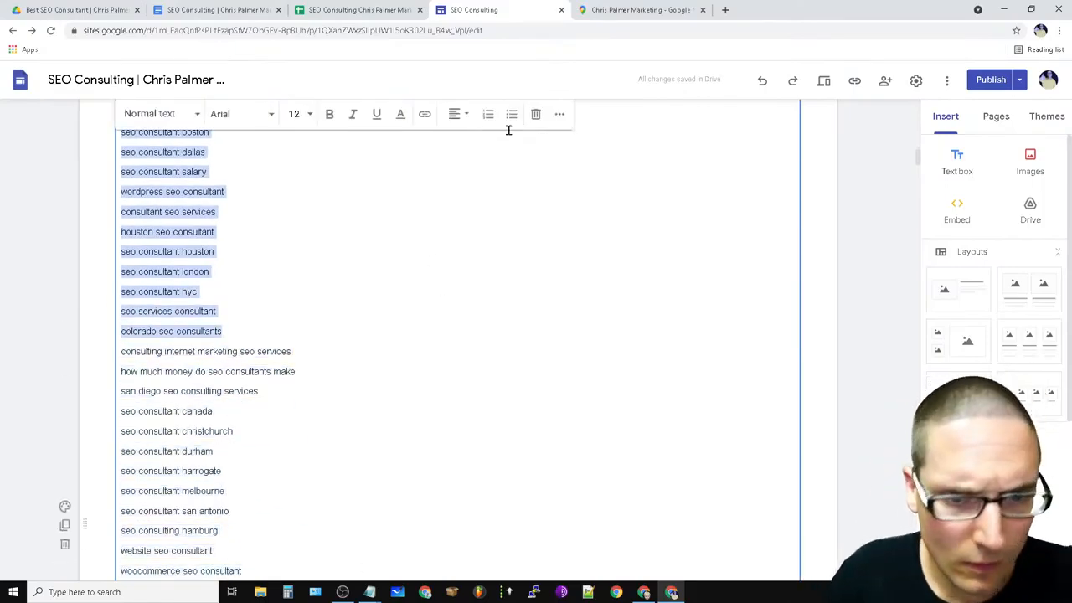
click(425, 114)
right_click(180, 399)
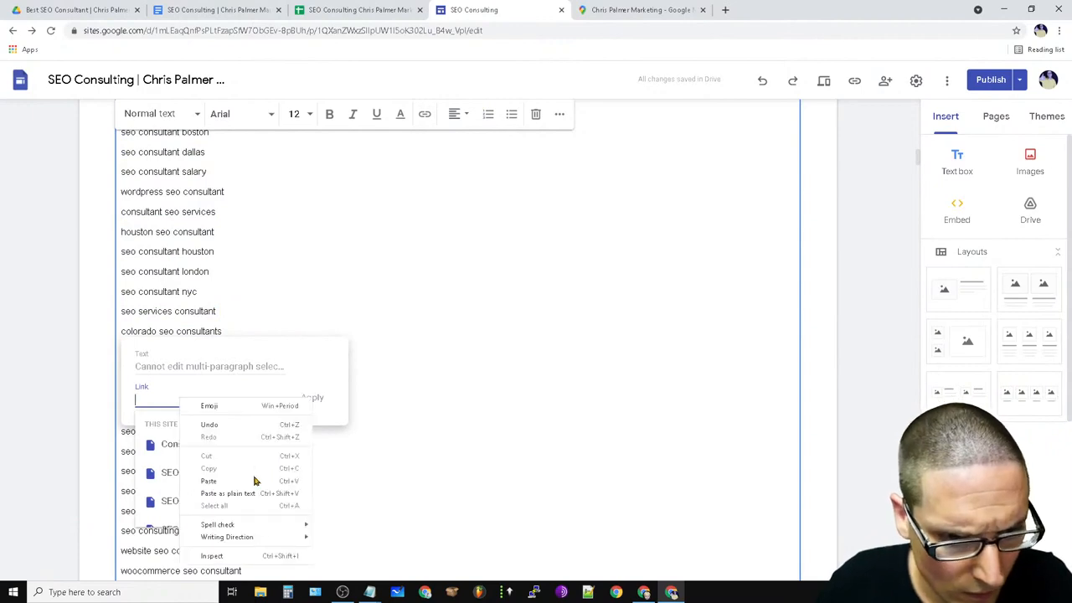
click(256, 471)
click(312, 398)
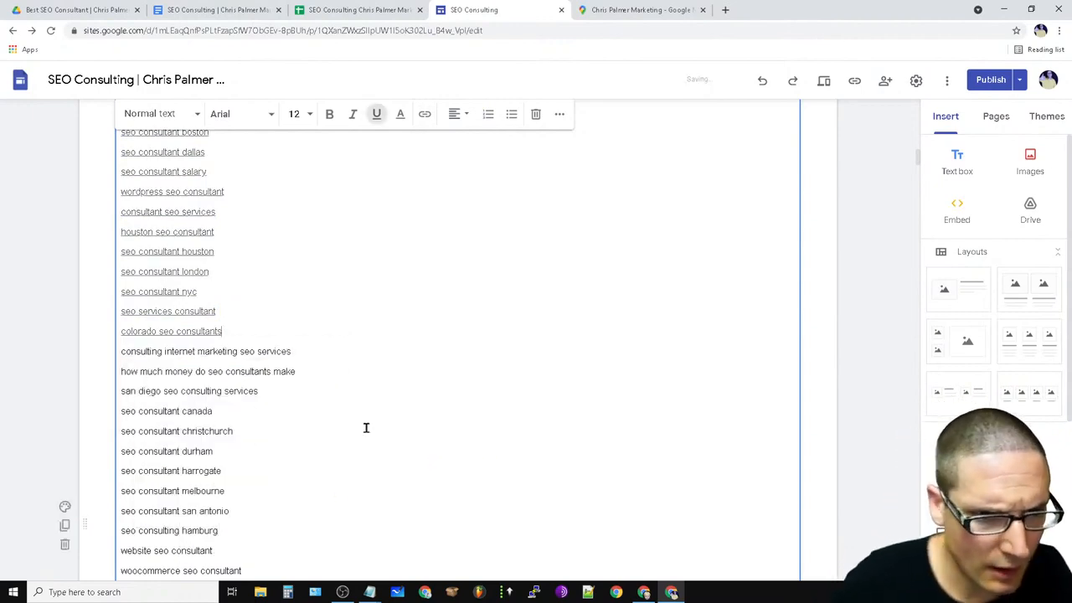
Link the keywords from "consulting internet marketing seo services" through "seo consultant uae" to the copied address.
drag(120, 354, 301, 340)
click(424, 114)
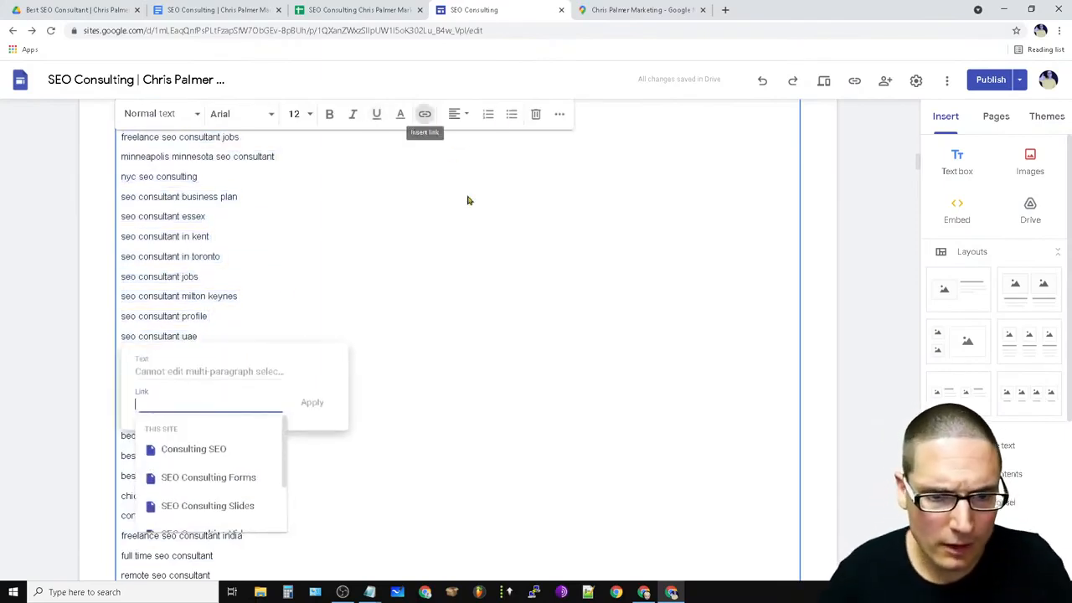
right_click(174, 405)
click(248, 493)
click(314, 404)
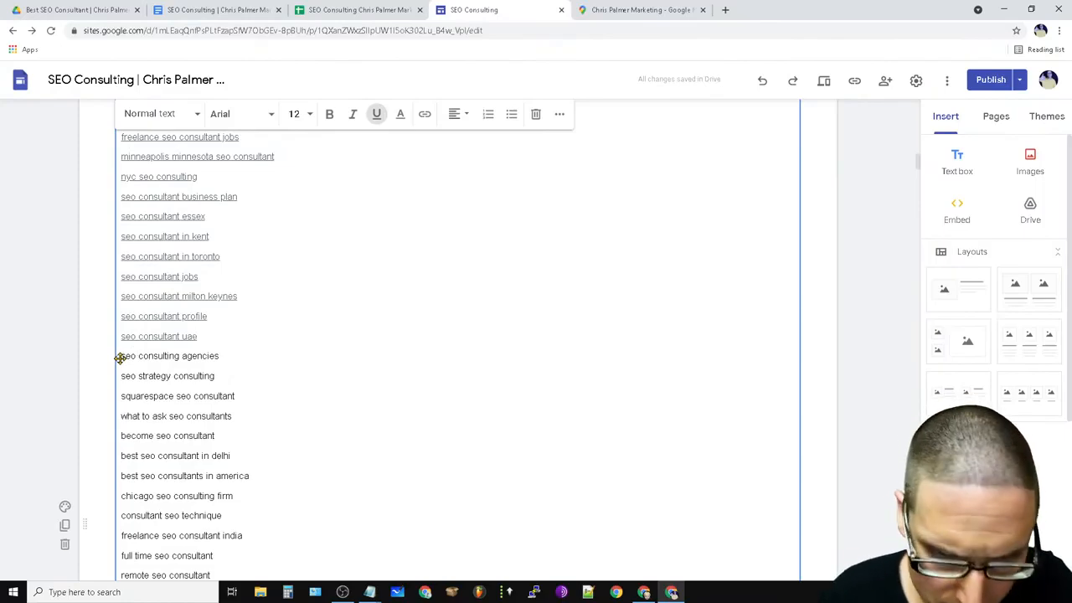
Link the keywords from "seo consulting agencies" through "hire dedicated seo consultant" to the copied address.
drag(121, 360, 328, 373)
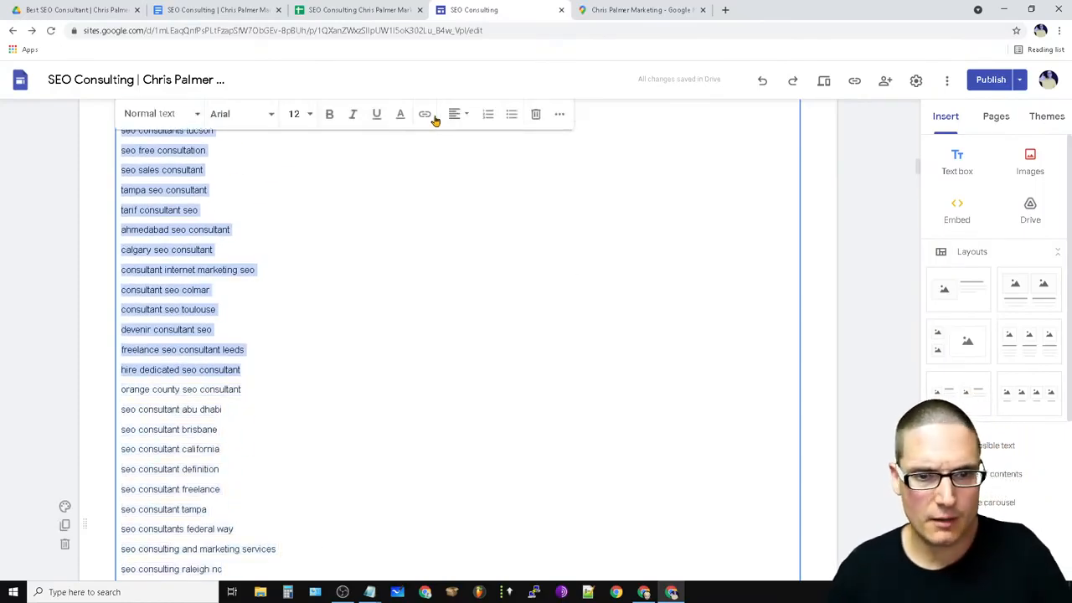
click(424, 115)
right_click(176, 439)
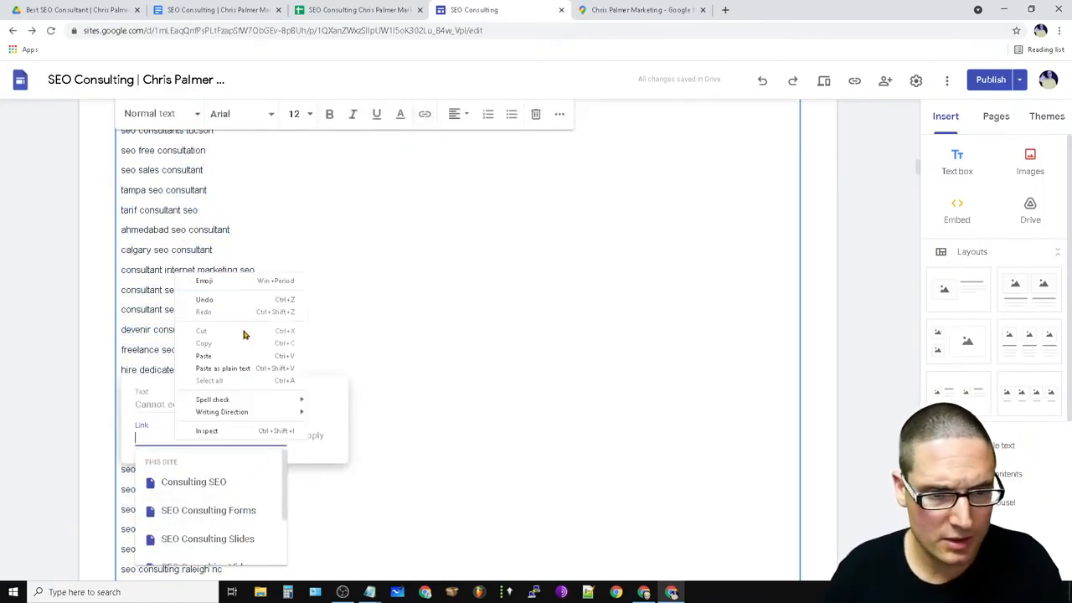
click(229, 358)
key(Return)
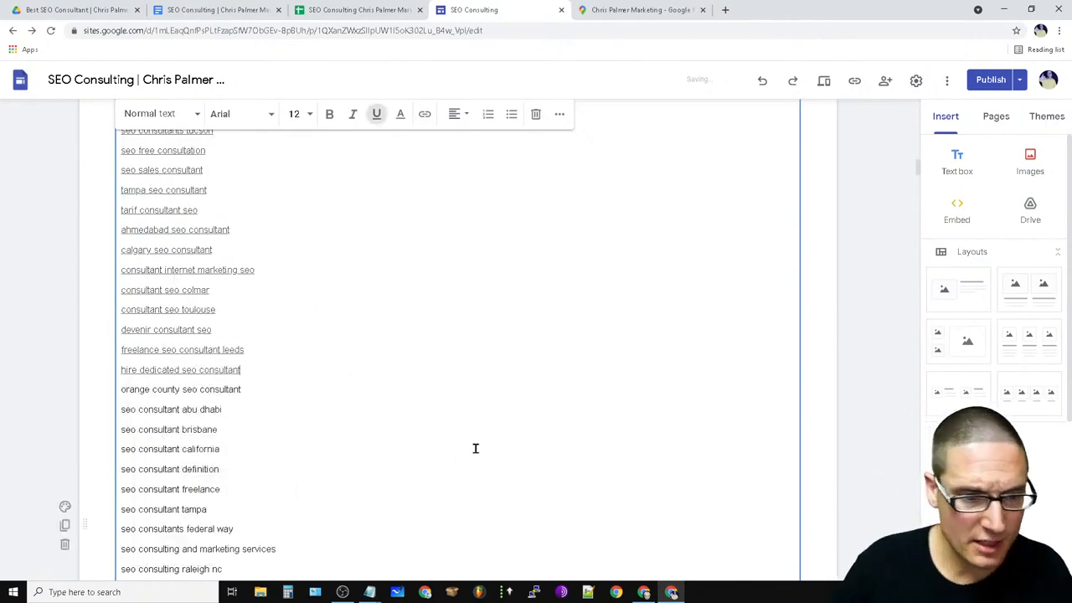
Link the keywords from "orange county seo consultant" through "seo consultant idaho" to the copied address.
drag(120, 391, 394, 438)
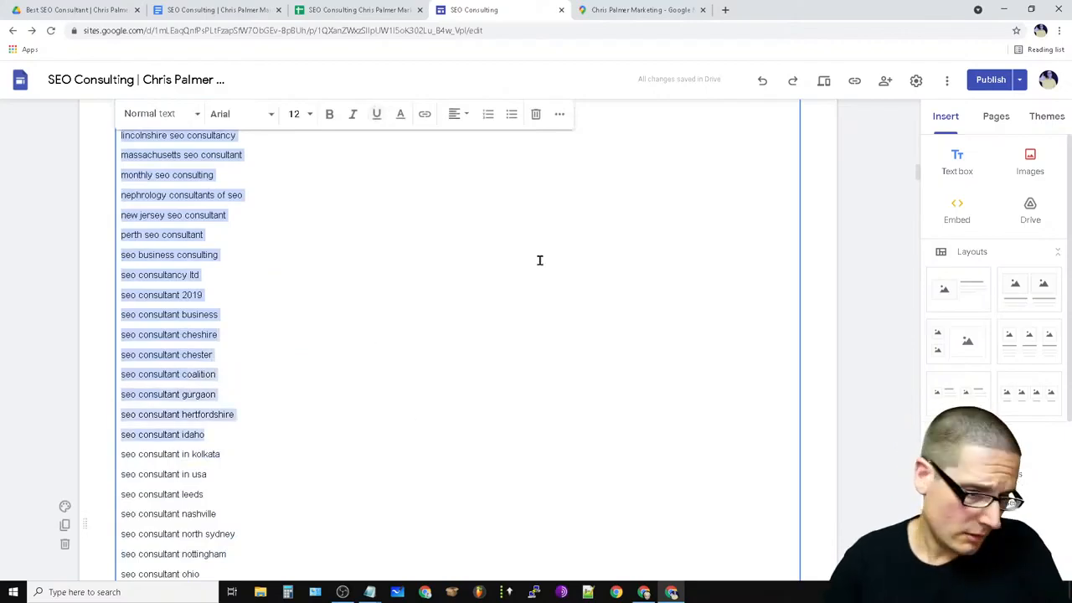
click(424, 116)
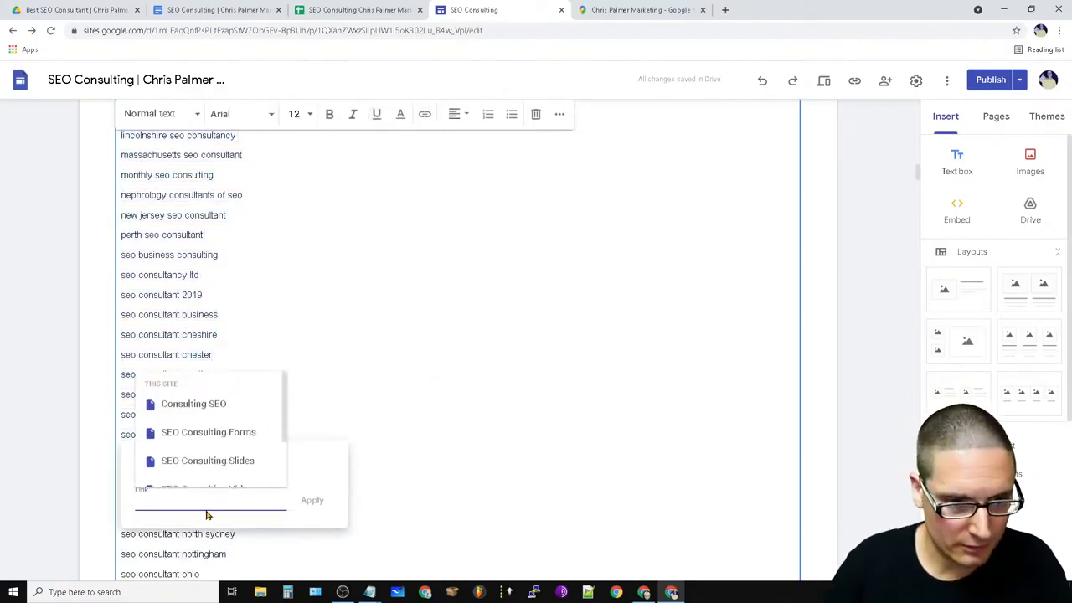
right_click(201, 504)
click(249, 419)
click(317, 509)
Link the block of keywords below "seo consultant idaho", down to "seo consultant pune", to the copied address.
scroll(196, 287, down, 4)
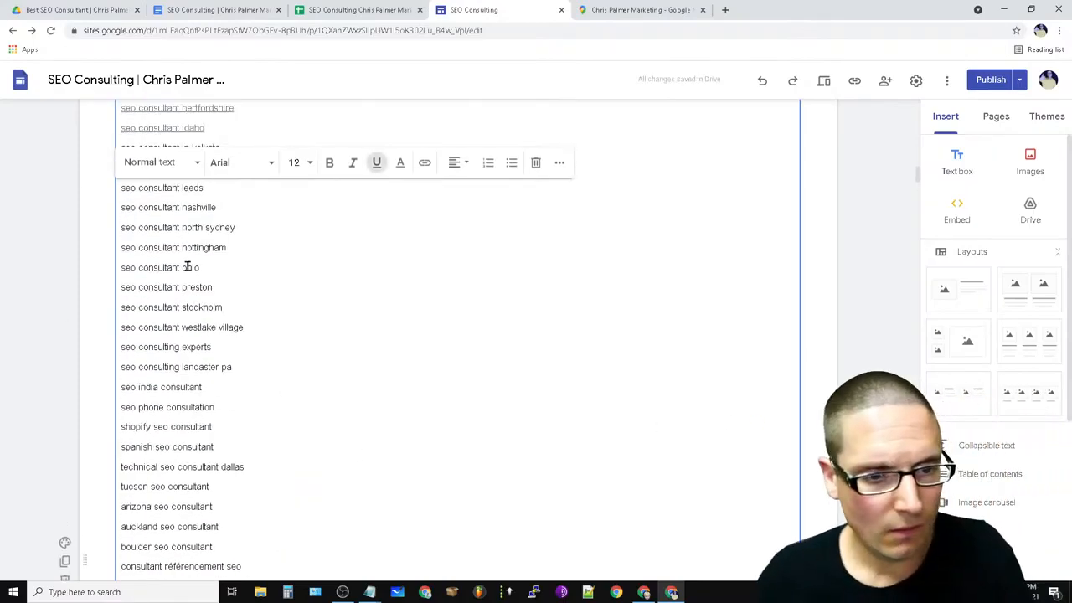
drag(120, 160, 555, 514)
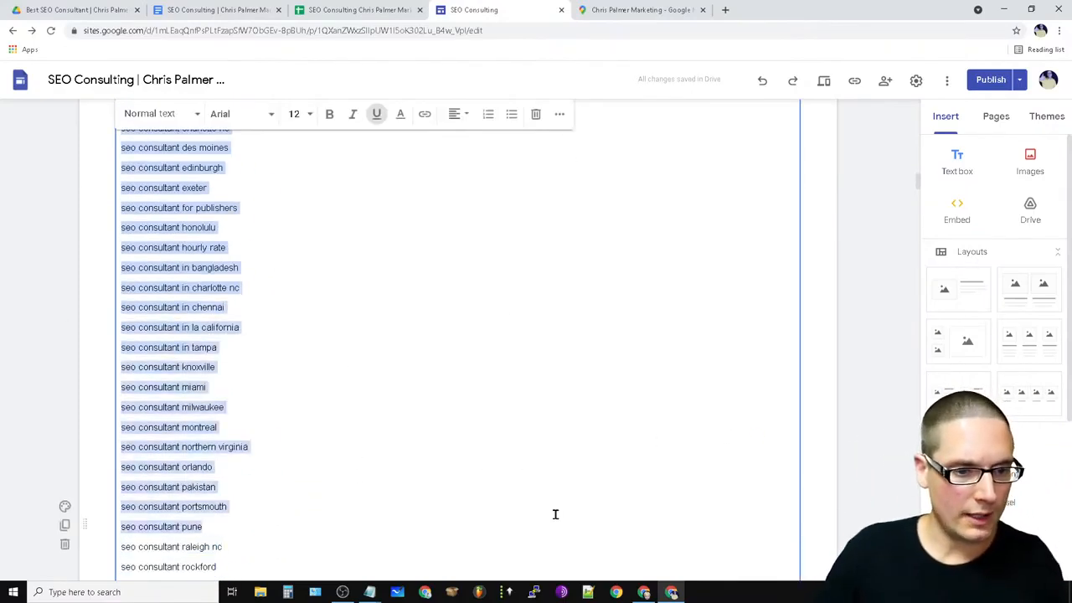
click(424, 114)
right_click(224, 492)
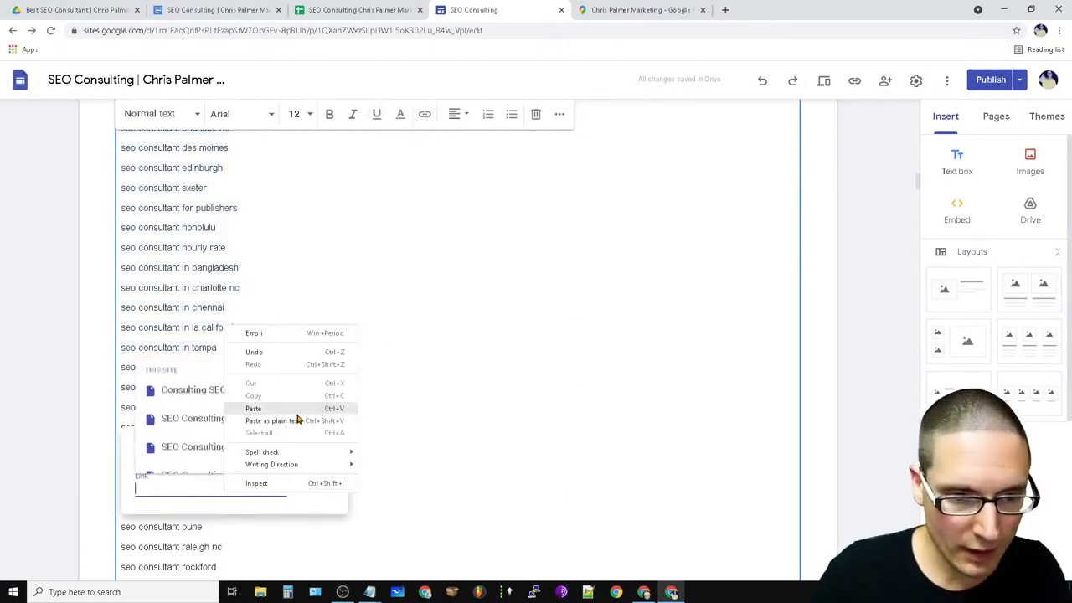
click(255, 412)
click(311, 488)
scroll(402, 316, down, 10)
drag(120, 157, 394, 485)
click(424, 113)
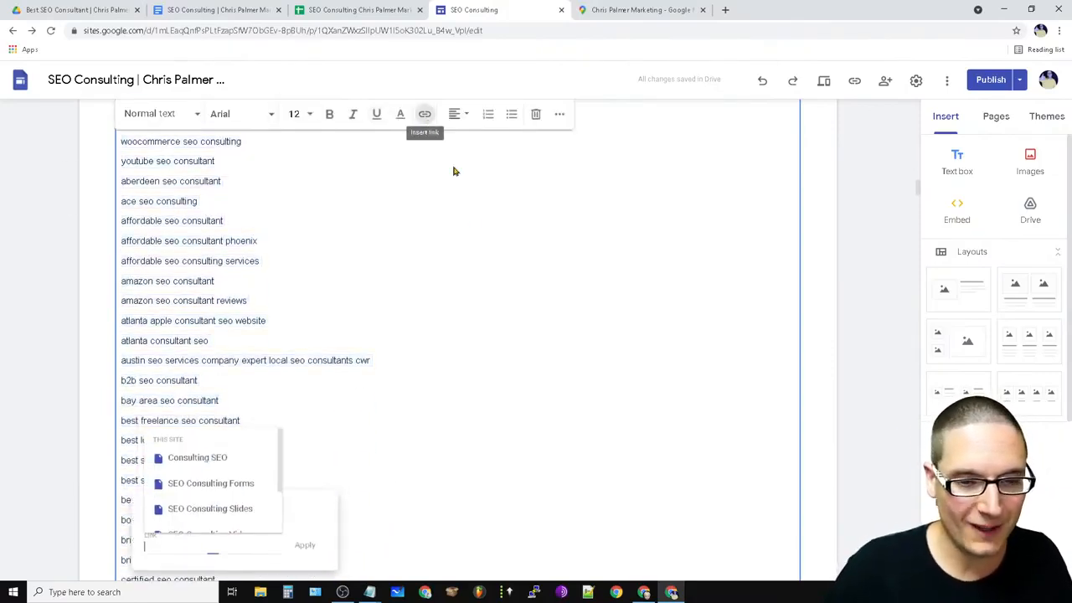
right_click(185, 548)
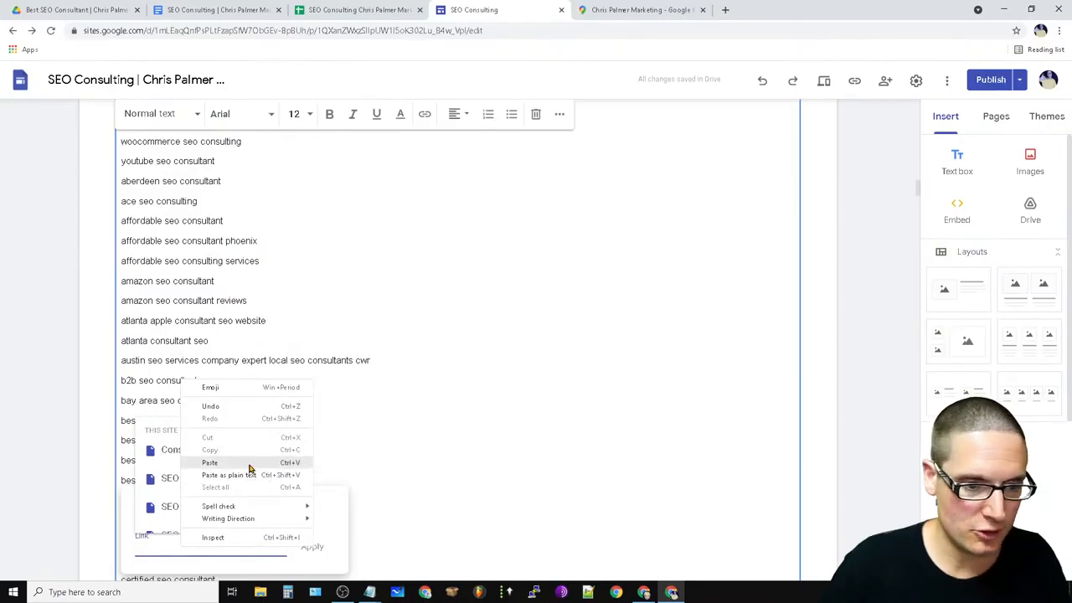
click(209, 462)
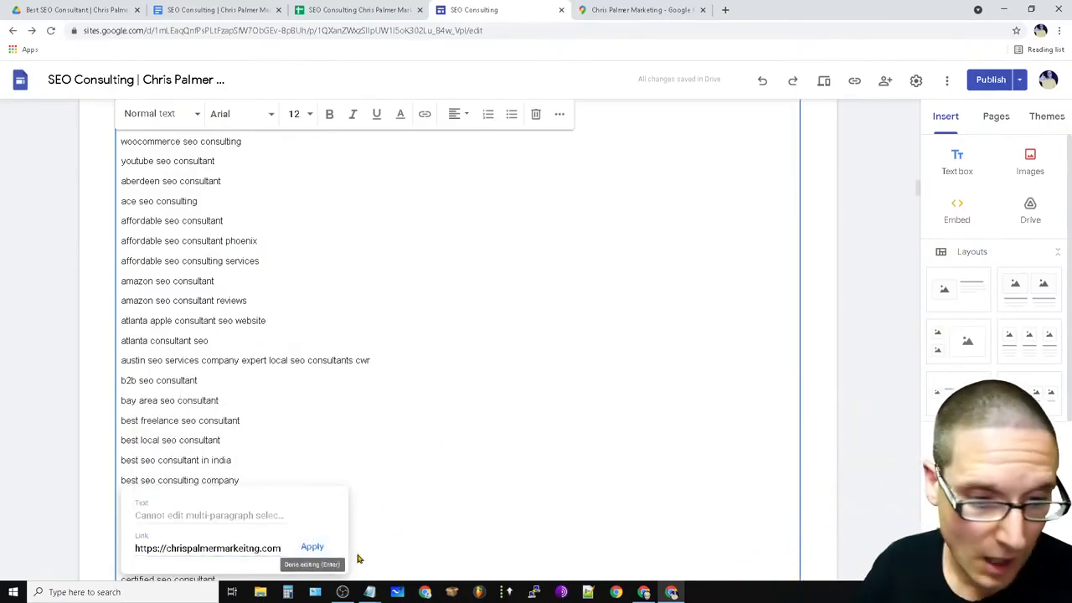
click(311, 547)
scroll(450, 468, down, 2)
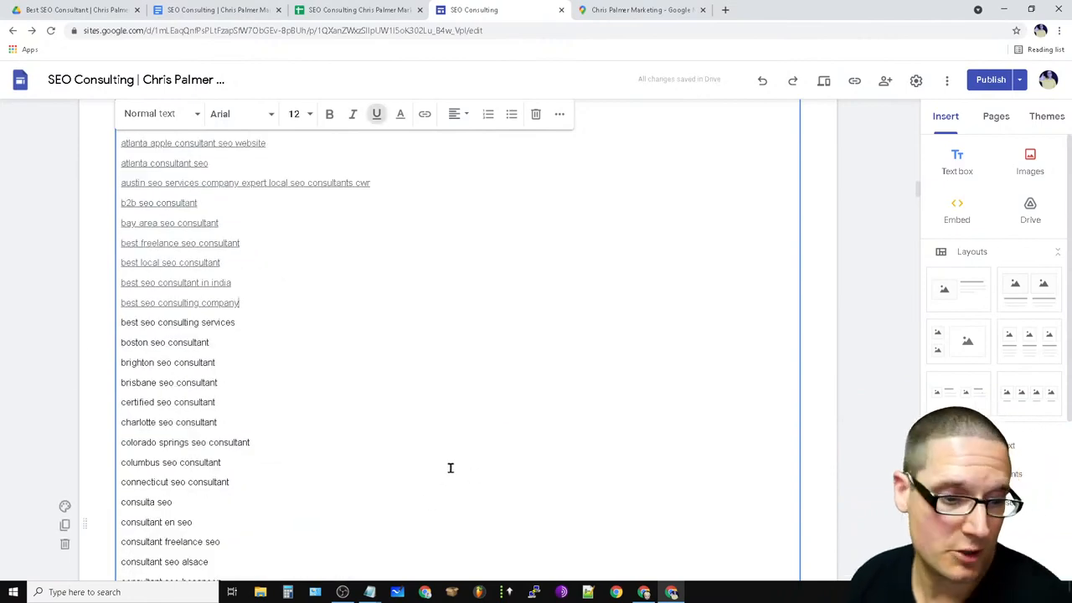
drag(120, 324, 443, 438)
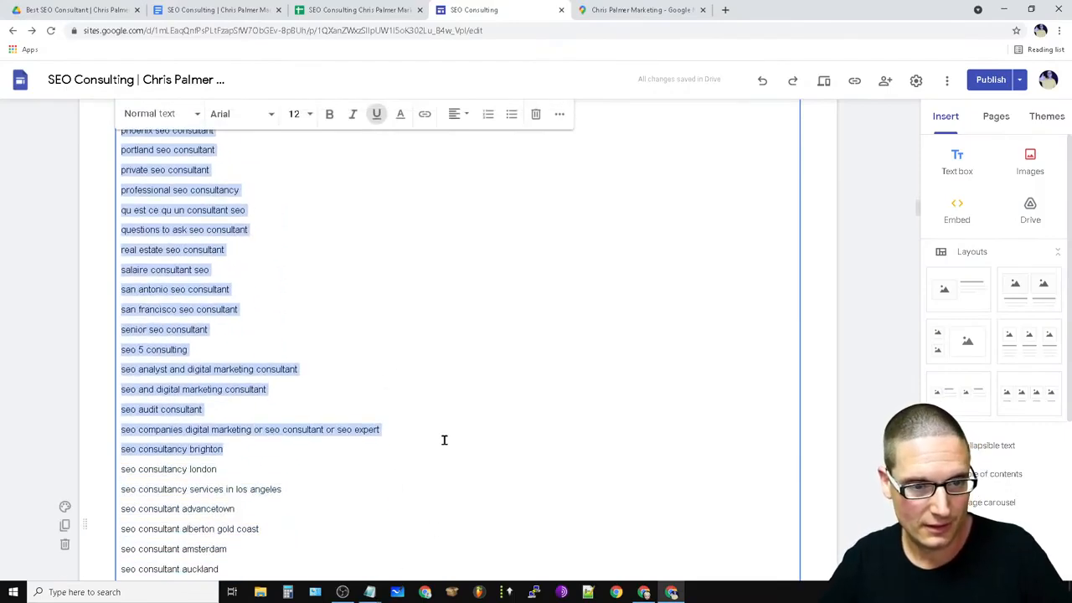
click(425, 118)
right_click(212, 520)
click(350, 431)
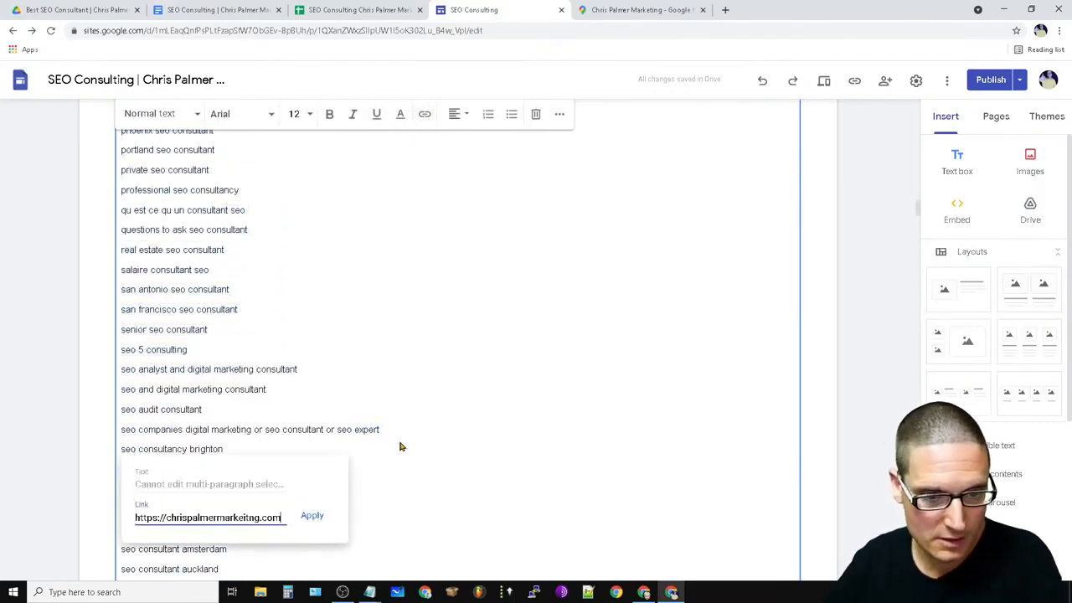
click(312, 518)
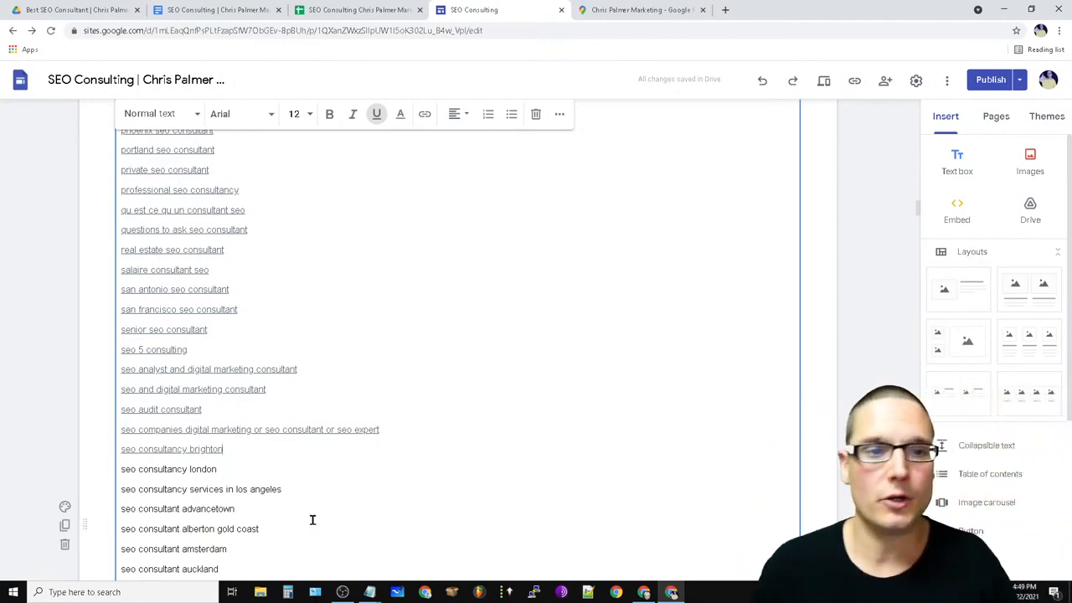
Widen the small embedded slide presentation below the grey section so it spans most of the page width.
scroll(522, 472, up, 12)
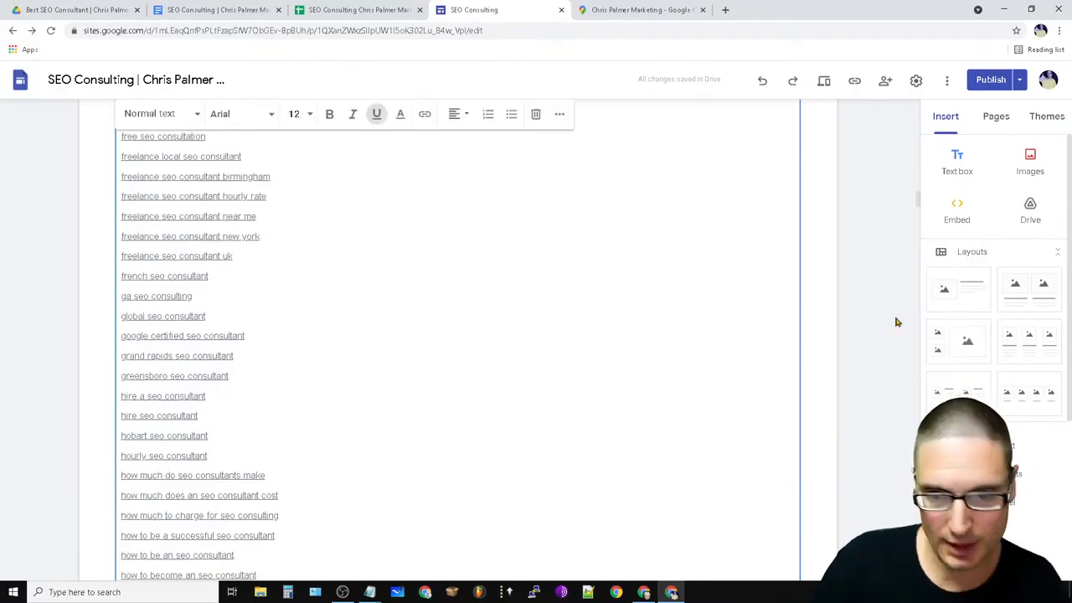
scroll(617, 380, up, 15)
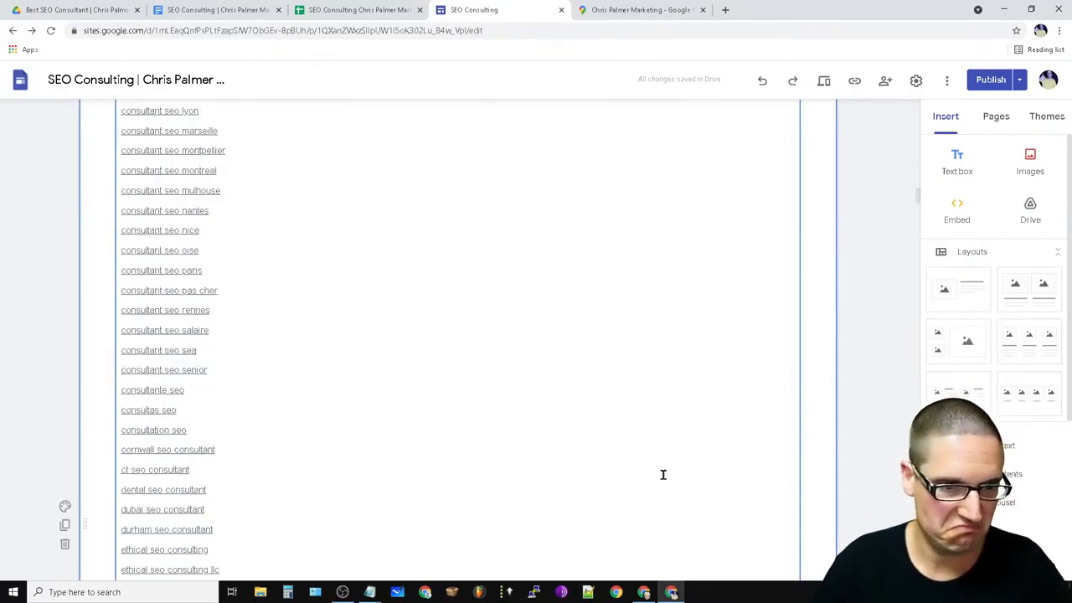
scroll(642, 469, down, 20)
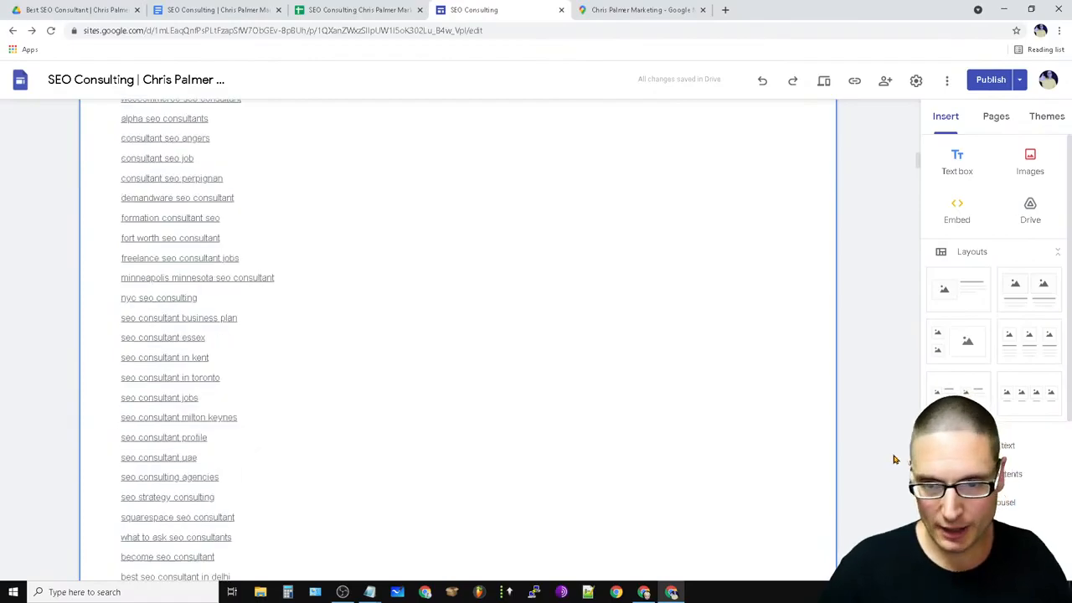
scroll(875, 505, down, 6)
scroll(731, 469, up, 10)
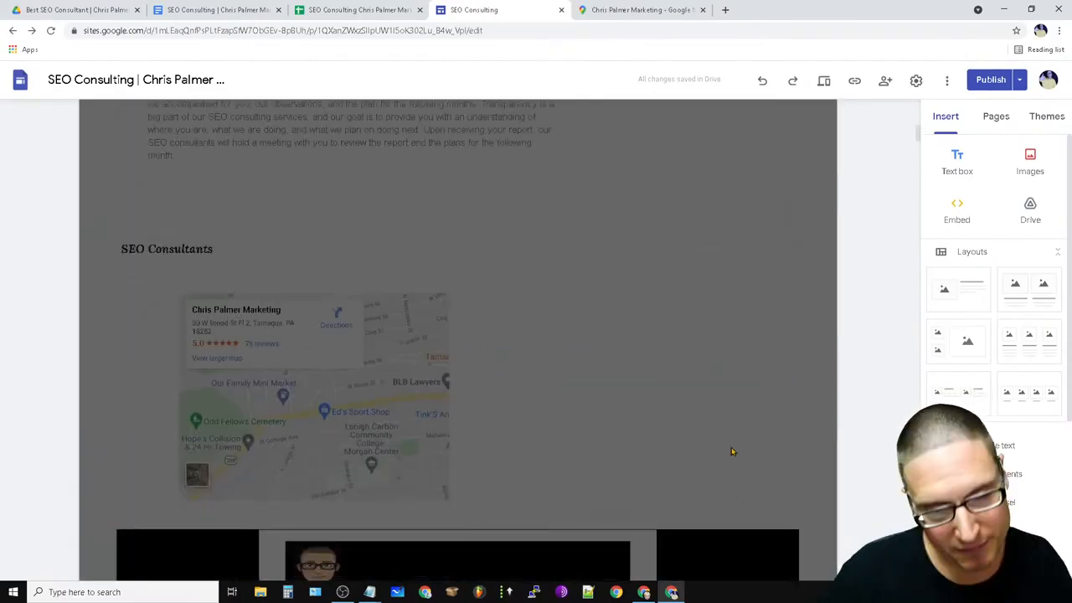
scroll(511, 408, down, 8)
scroll(505, 411, down, 5)
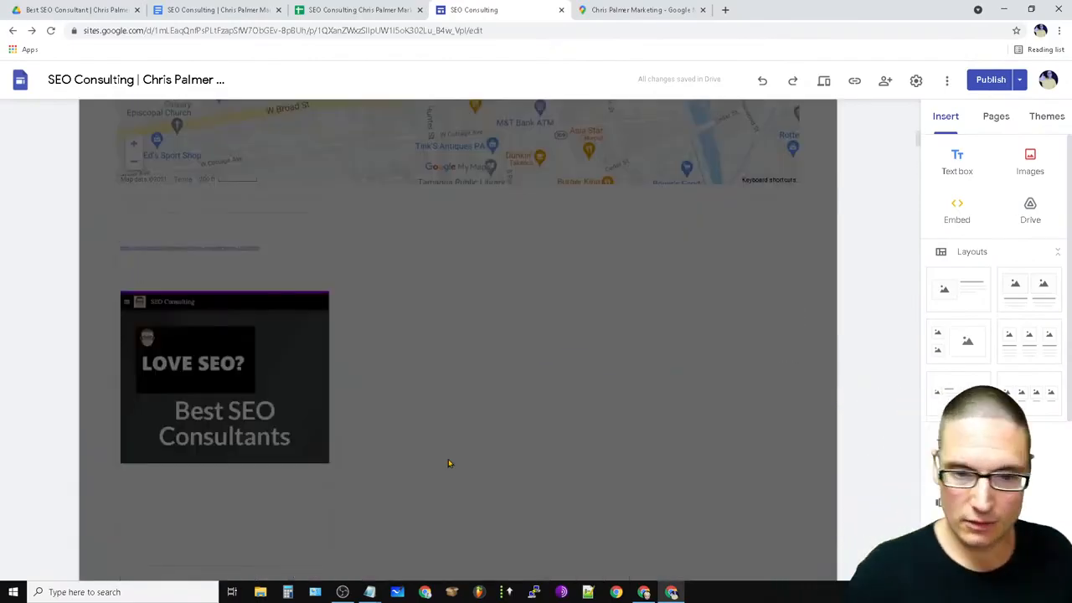
click(219, 416)
click(242, 381)
drag(276, 411, 651, 410)
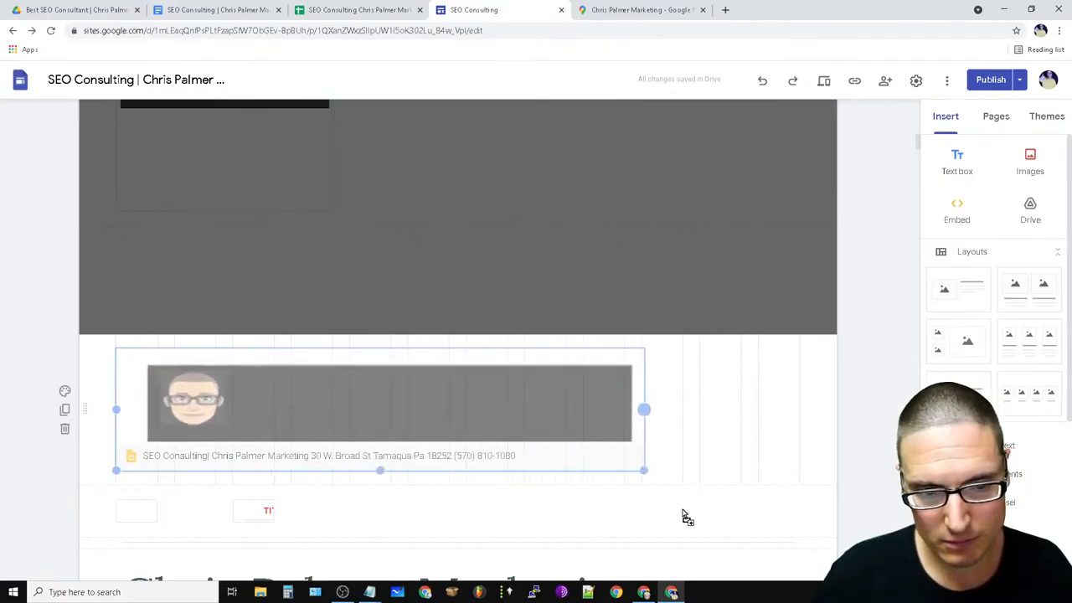
click(878, 410)
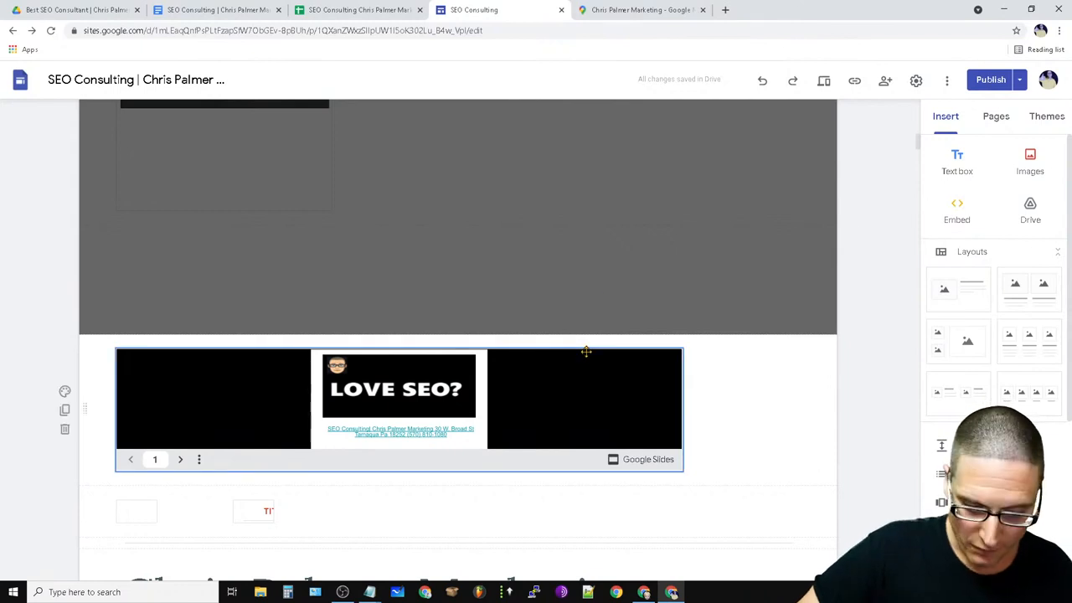
click(986, 87)
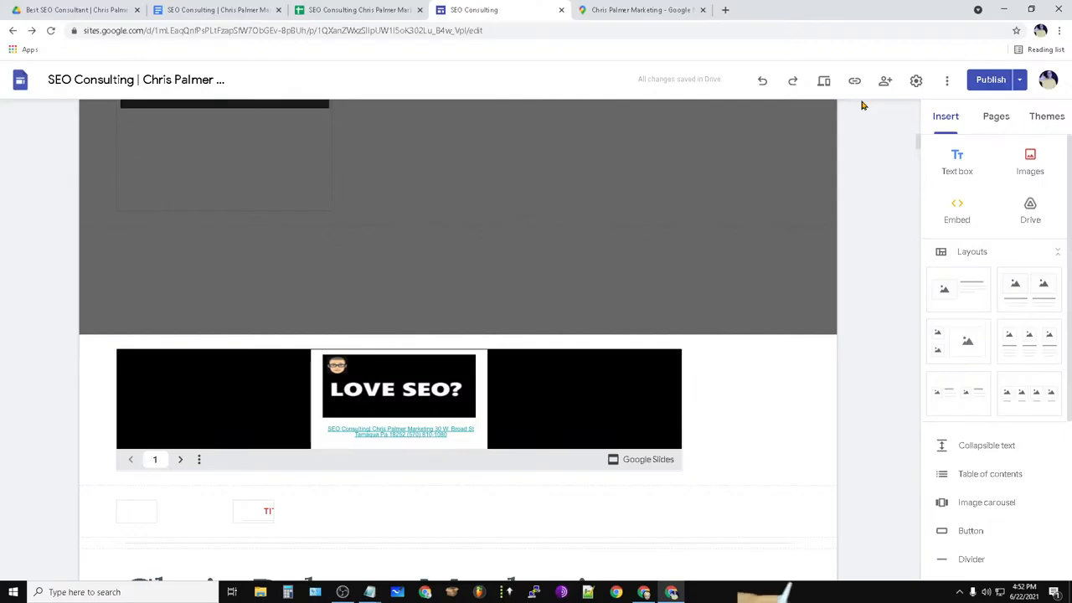
Stretch the slide presentation below the grey section further, out to the full content width.
scroll(659, 310, down, 20)
scroll(666, 319, up, 10)
scroll(658, 335, down, 5)
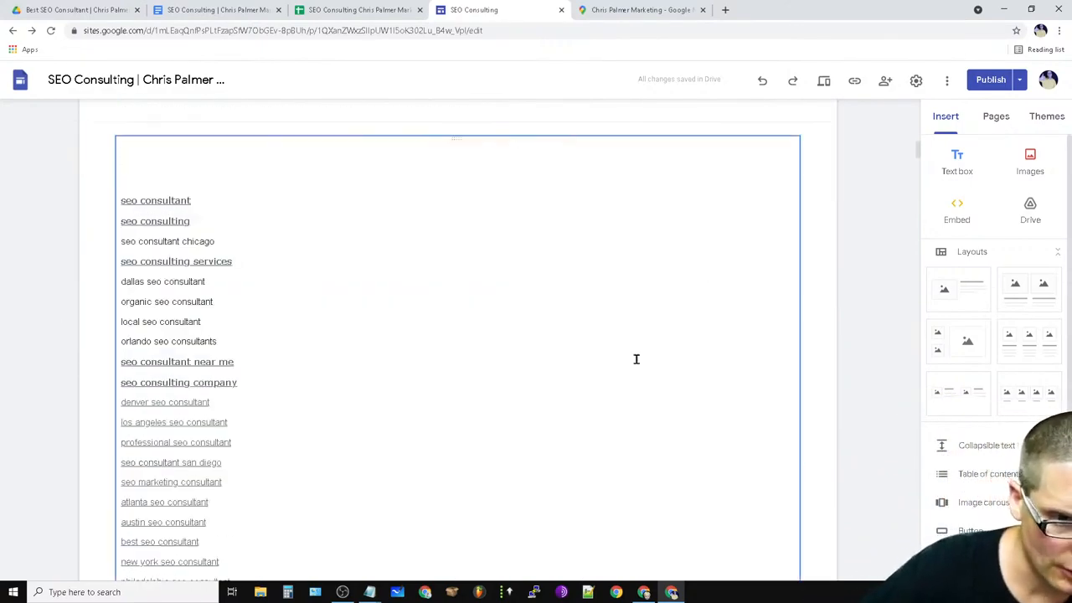
scroll(639, 376, up, 15)
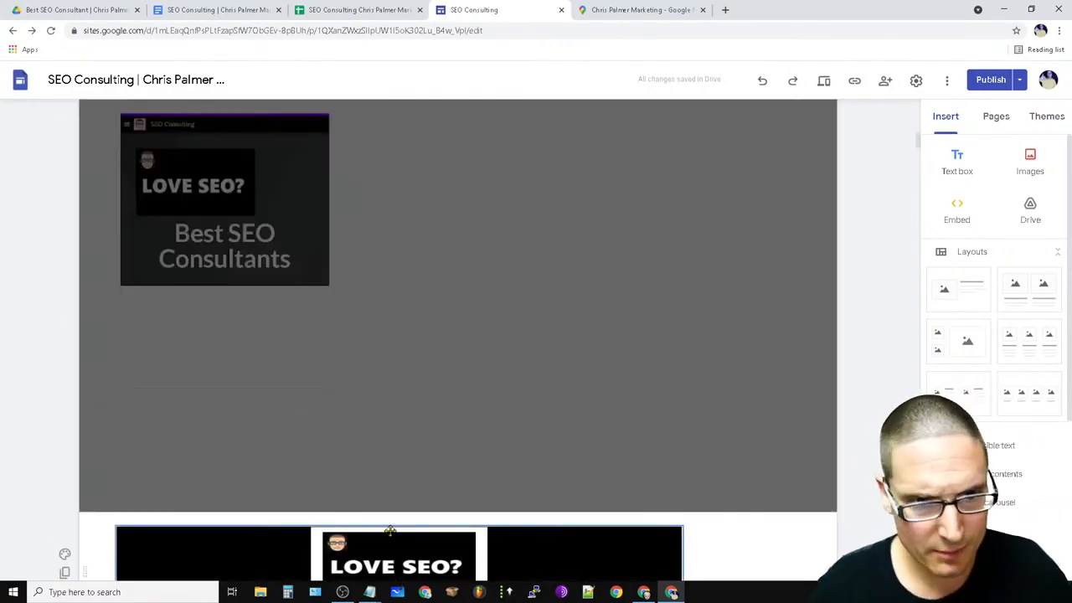
scroll(606, 555, down, 2)
click(624, 417)
drag(683, 472, 829, 482)
Widen the embedded map under the "SEO Consultants" heading.
scroll(742, 351, up, 8)
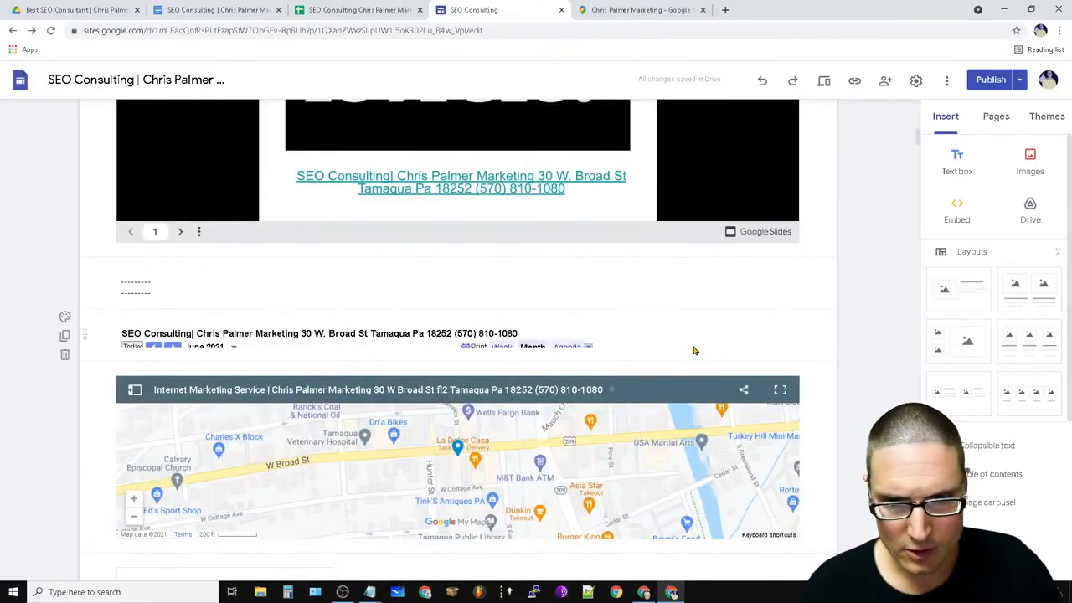
scroll(782, 354, up, 7)
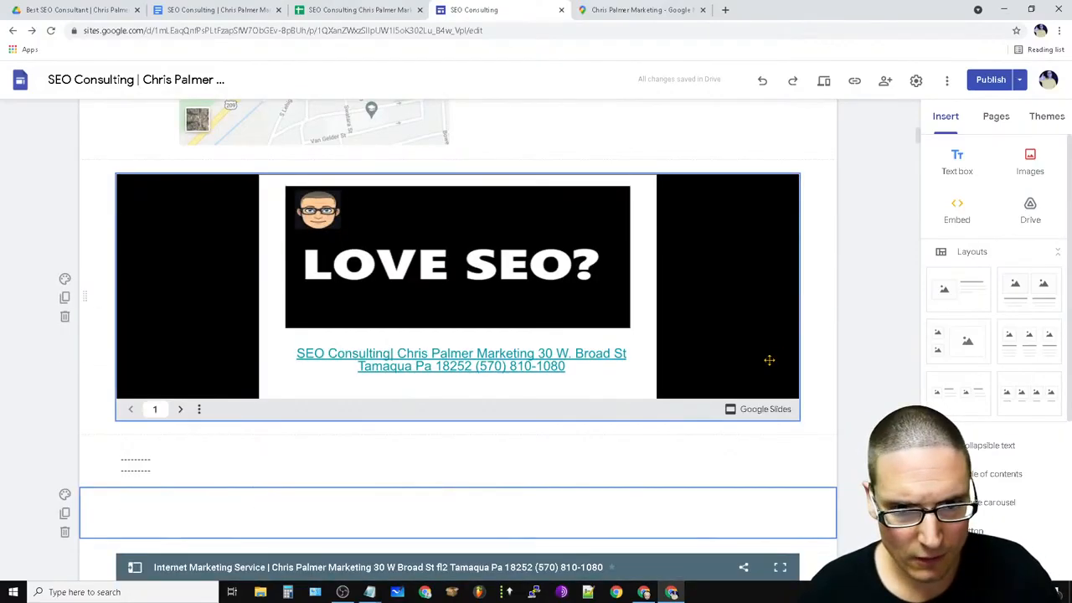
click(435, 428)
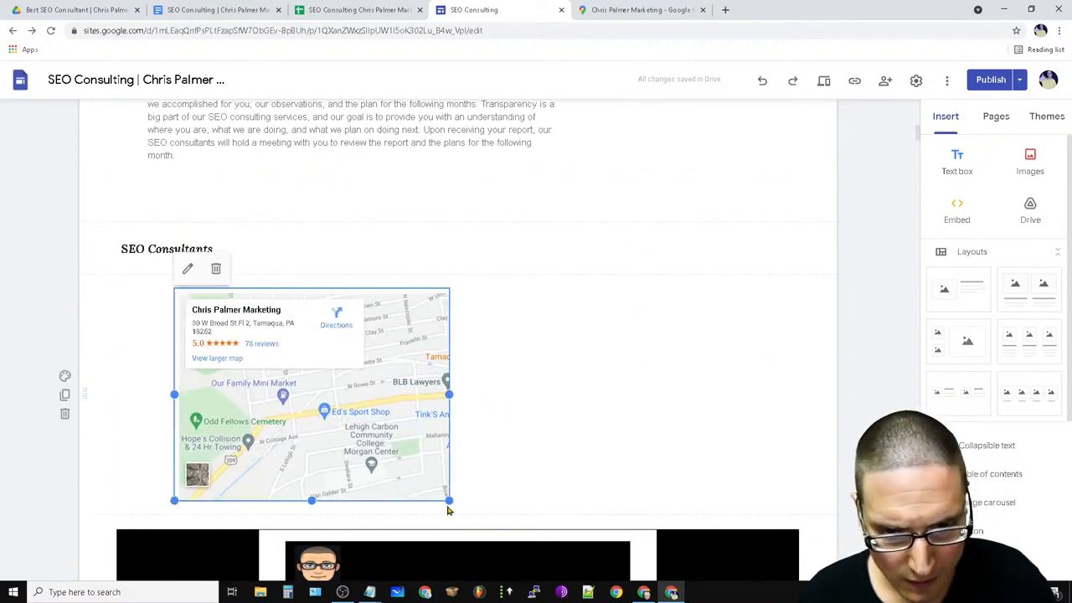
drag(447, 500, 881, 406)
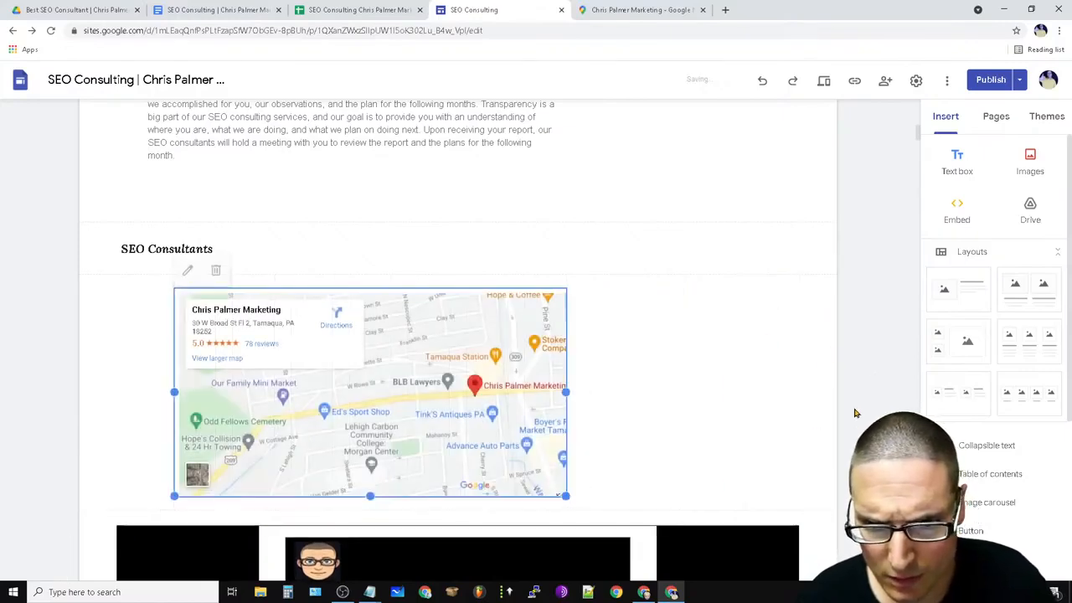
click(812, 426)
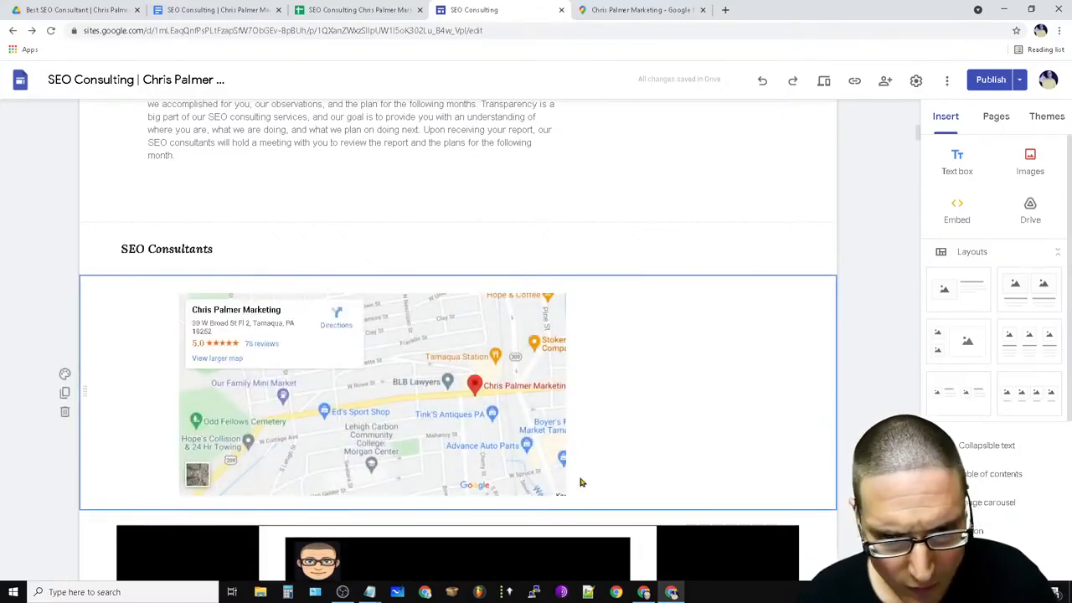
click(546, 466)
click(665, 503)
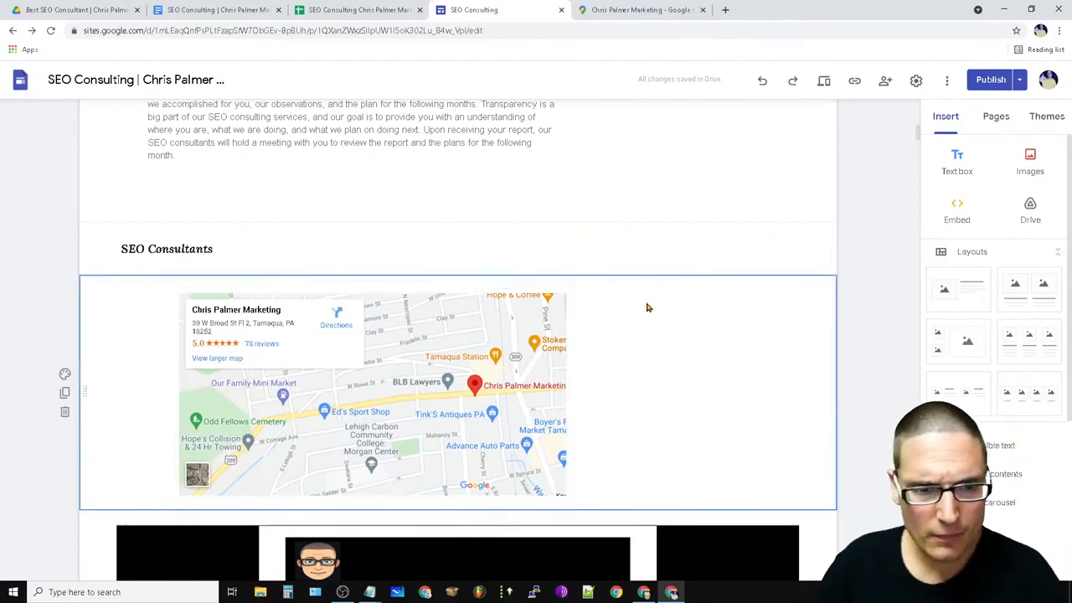
Examine the "SEO Consultants" heading, the list of consulting services and the embedded form above them.
scroll(525, 280, up, 2)
click(175, 430)
triple_click(175, 430)
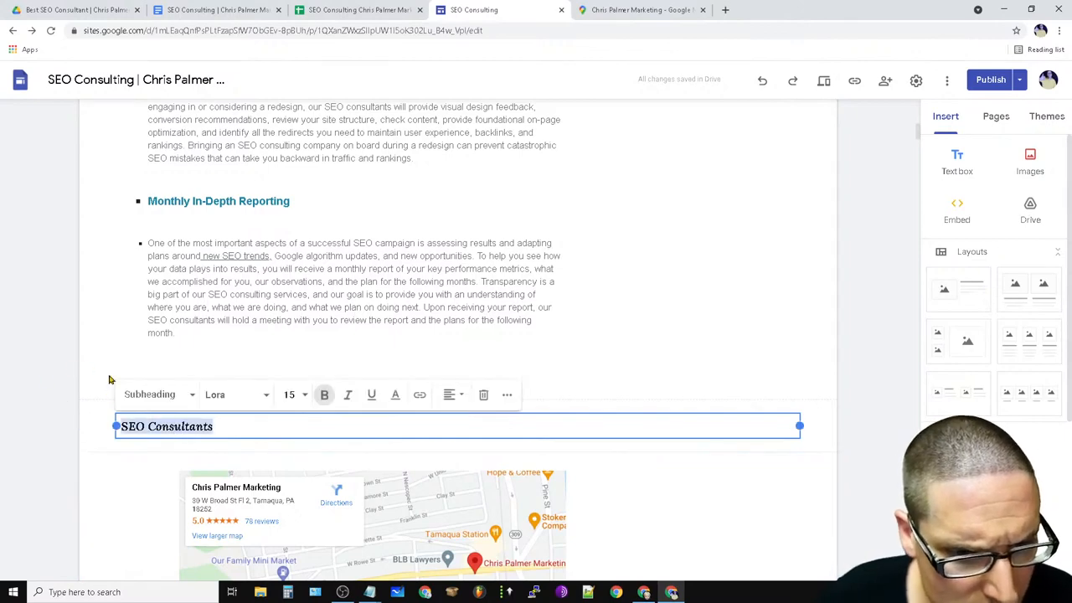
click(220, 428)
scroll(402, 373, up, 4)
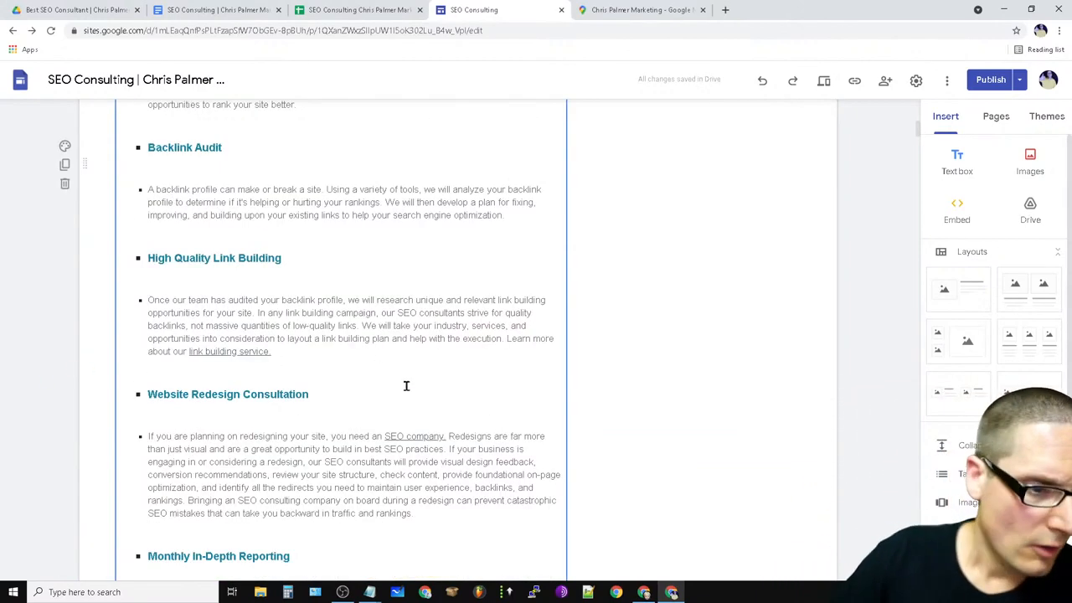
scroll(410, 410, up, 20)
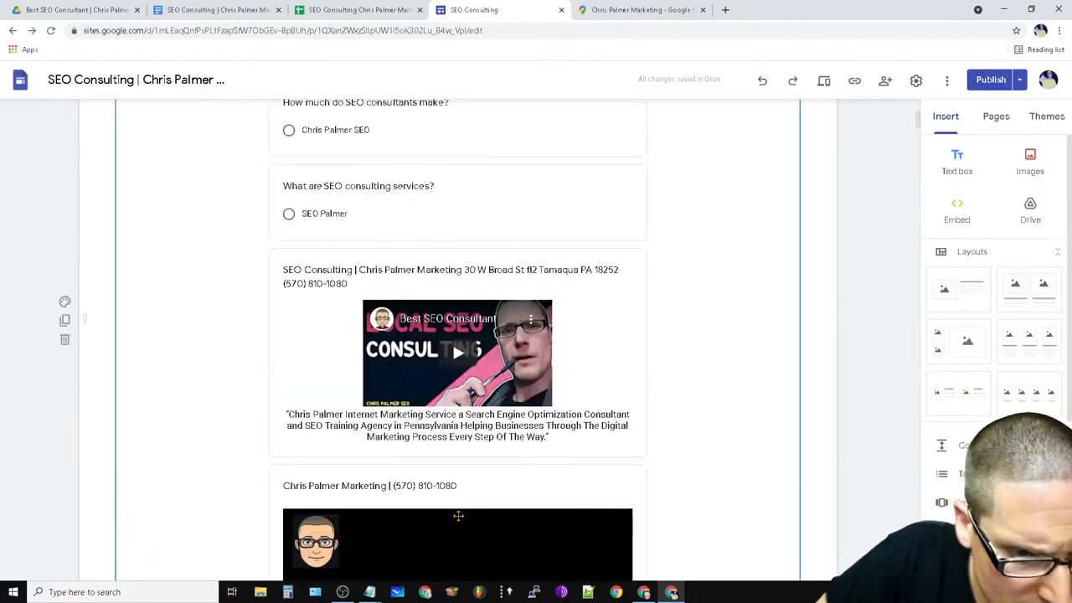
scroll(398, 480, down, 4)
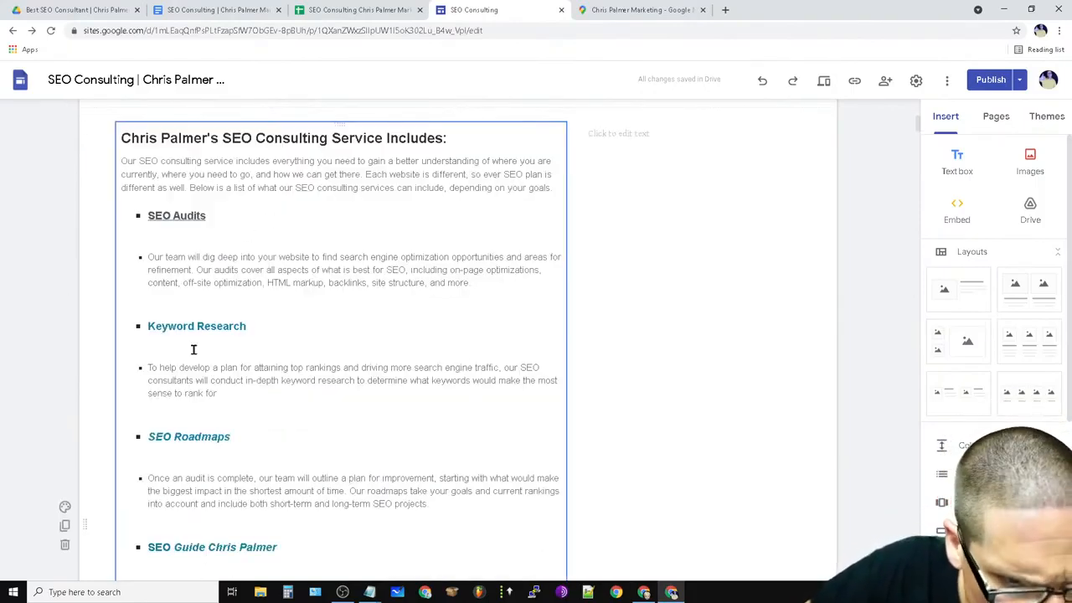
scroll(340, 328, down, 2)
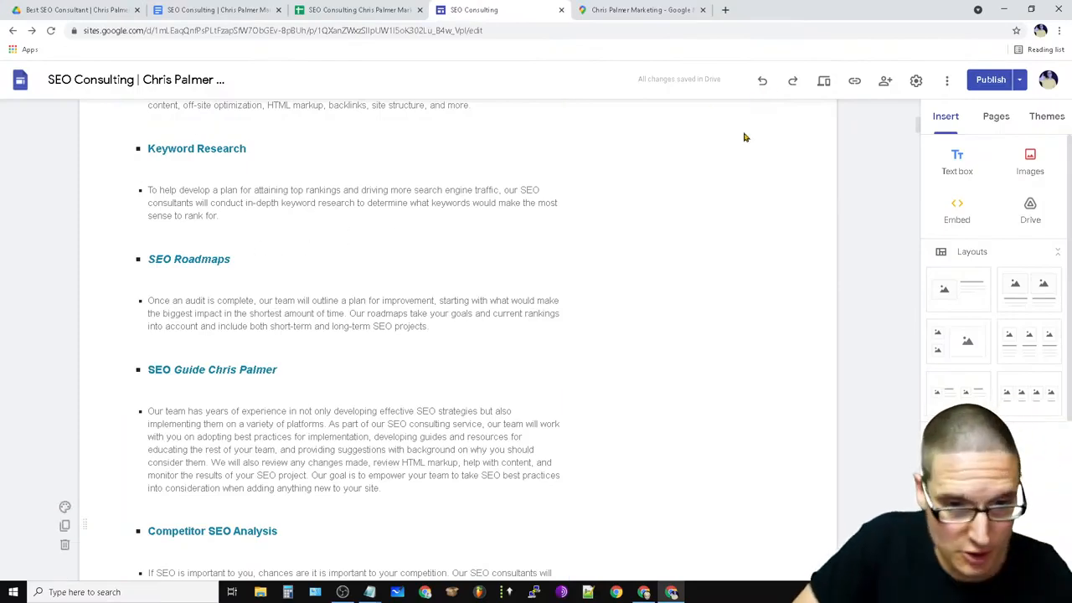
scroll(414, 435, up, 8)
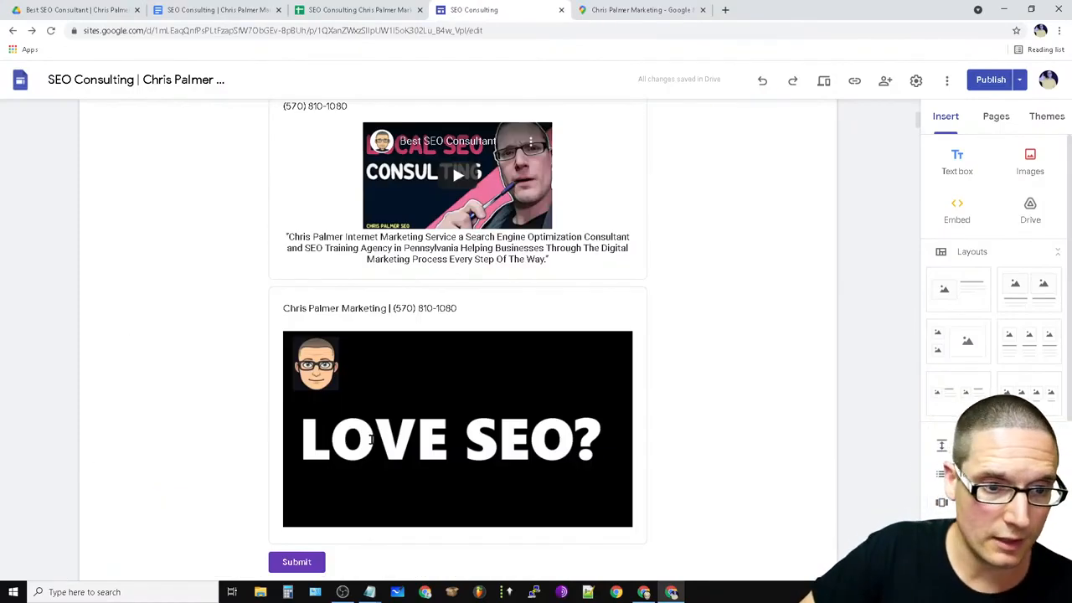
Widen the embedded spreadsheet above the form to nearly the full content width.
scroll(402, 429, up, 10)
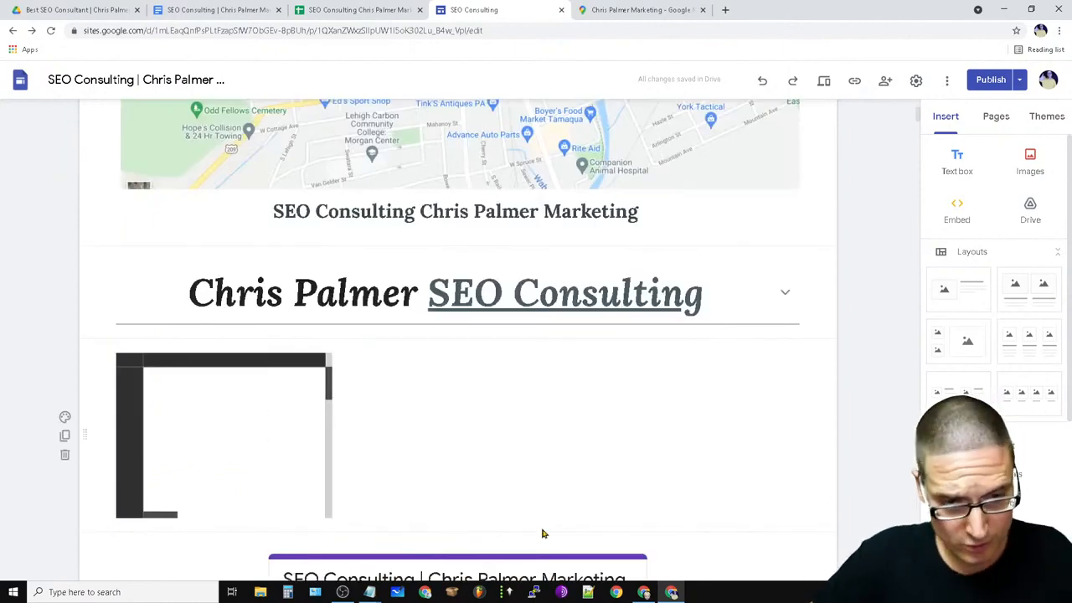
click(265, 451)
drag(331, 436, 746, 488)
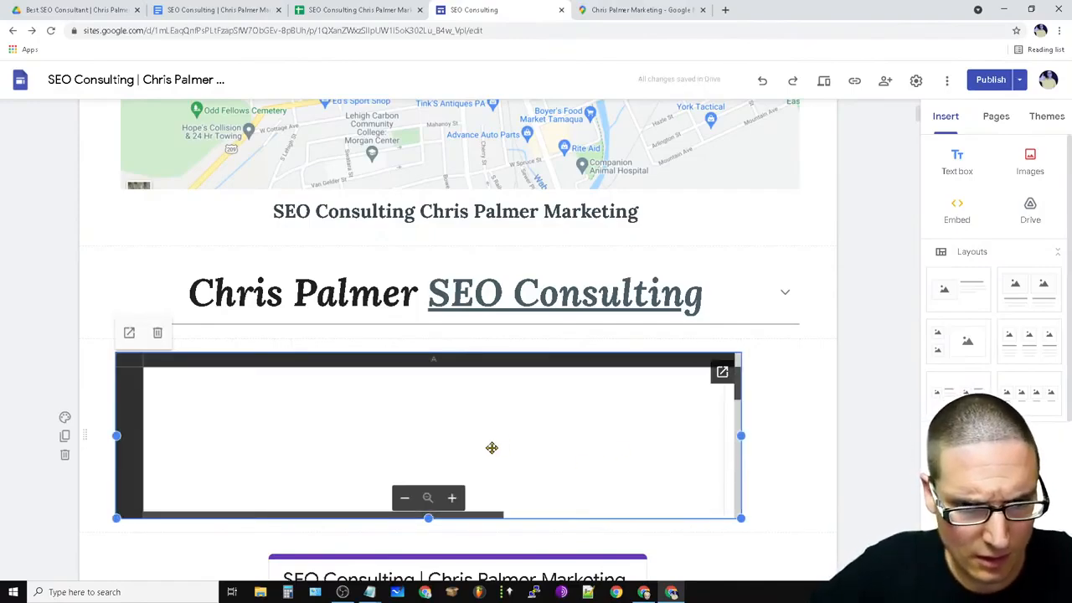
Try to move the embedded spreadsheet down the page, past the collapsible article text.
scroll(478, 412, down, 10)
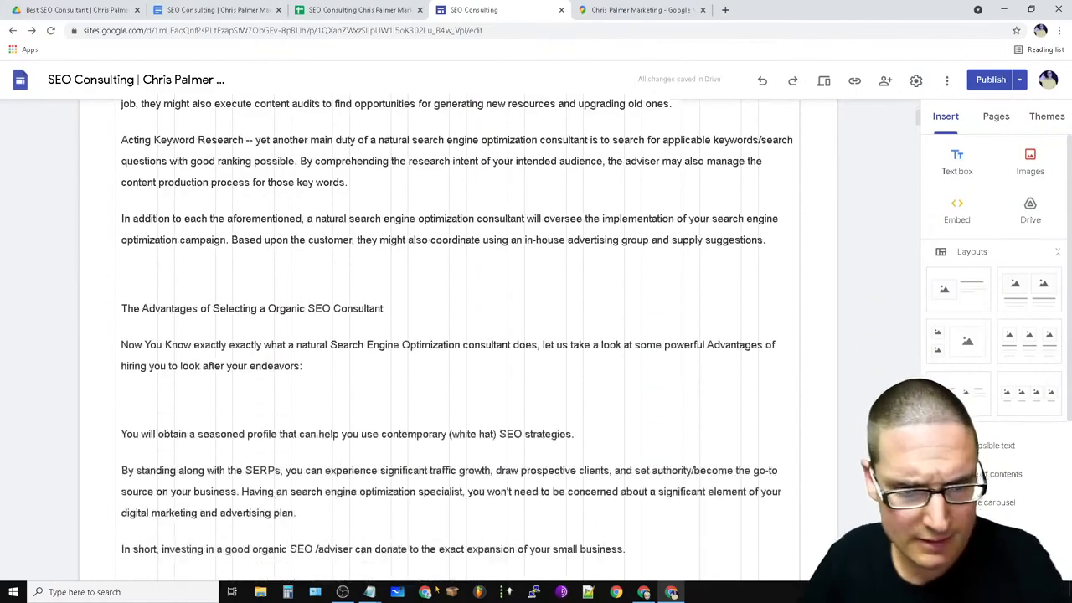
scroll(477, 412, down, 15)
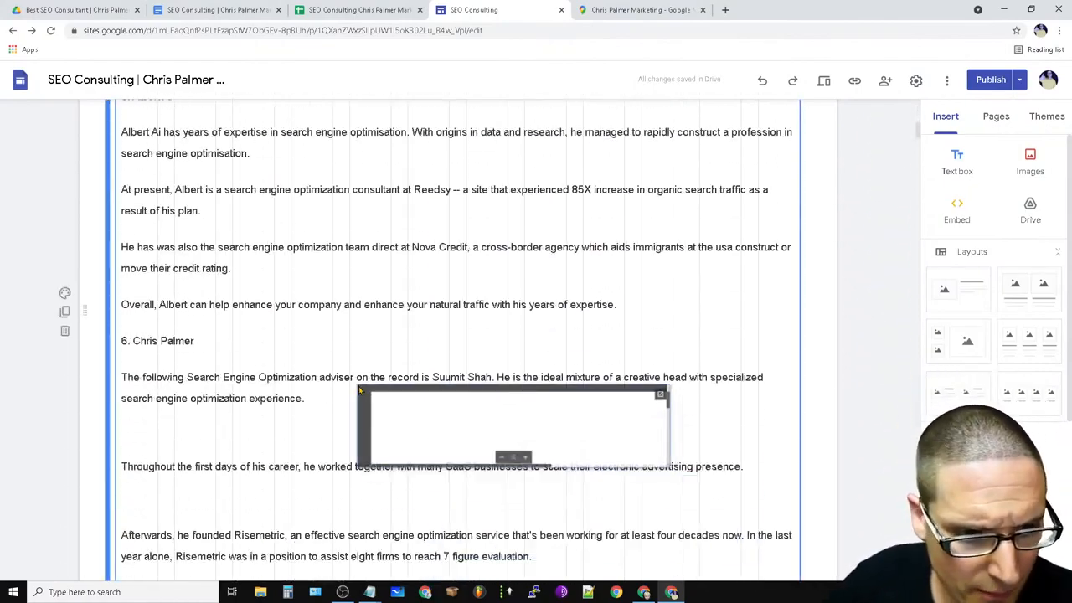
scroll(458, 339, down, 15)
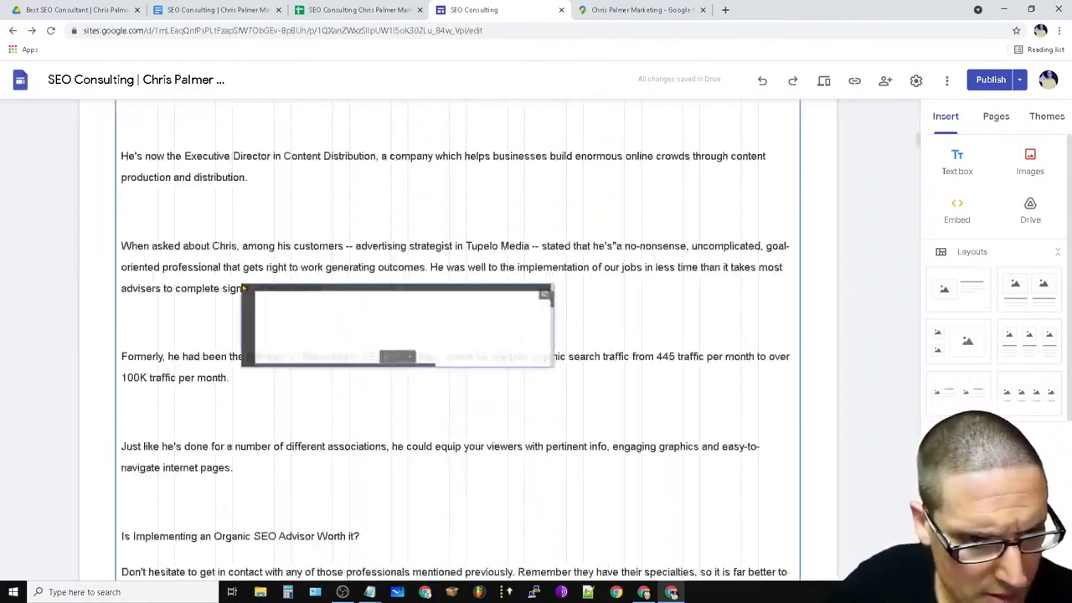
scroll(279, 444, down, 15)
drag(251, 505, 309, 366)
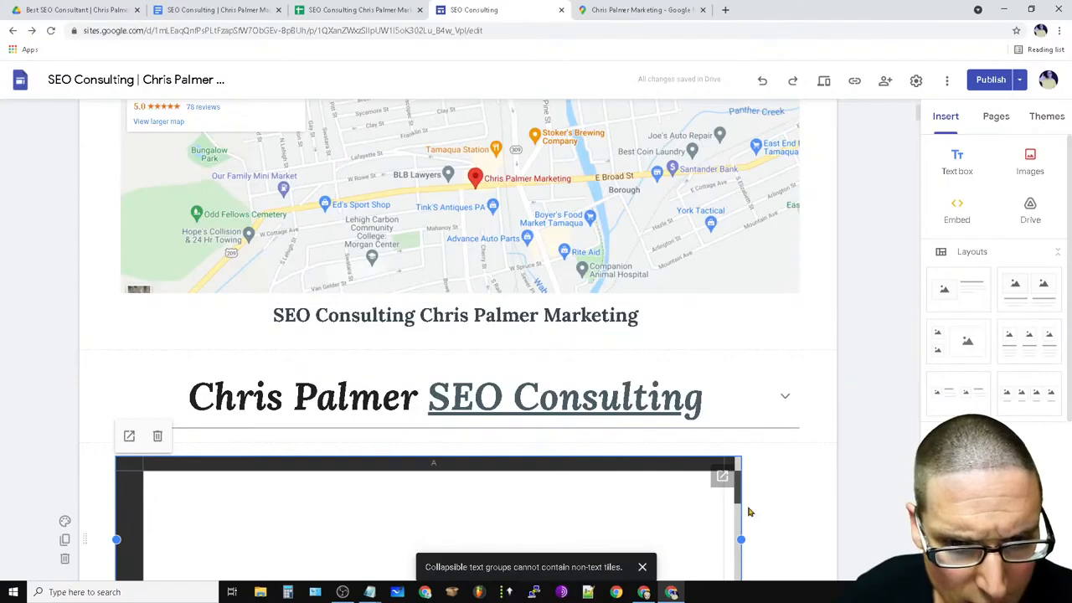
scroll(629, 376, down, 10)
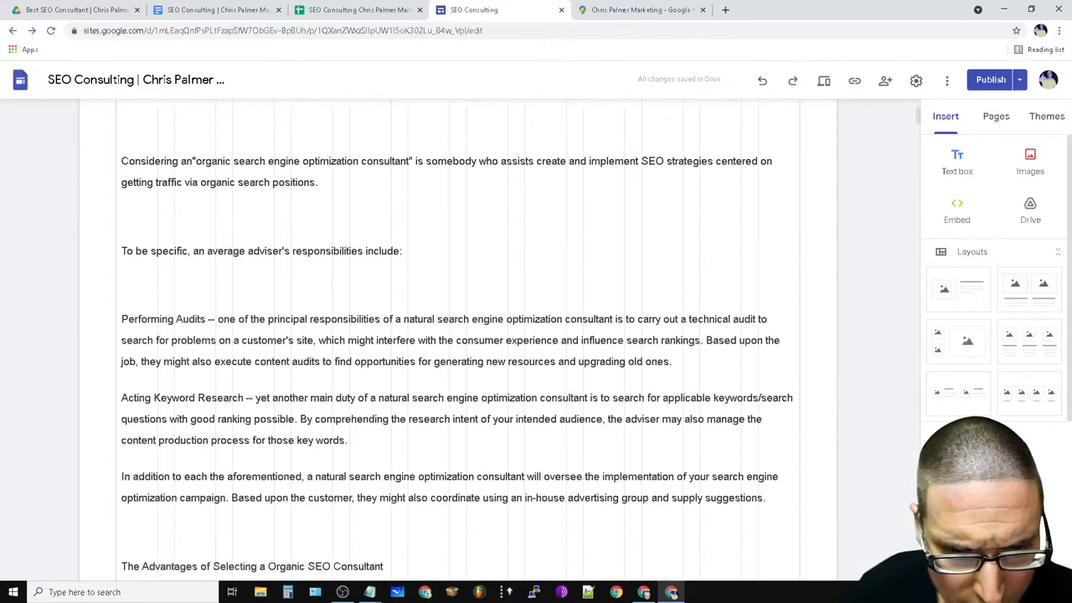
drag(151, 579, 144, 222)
scroll(719, 502, up, 15)
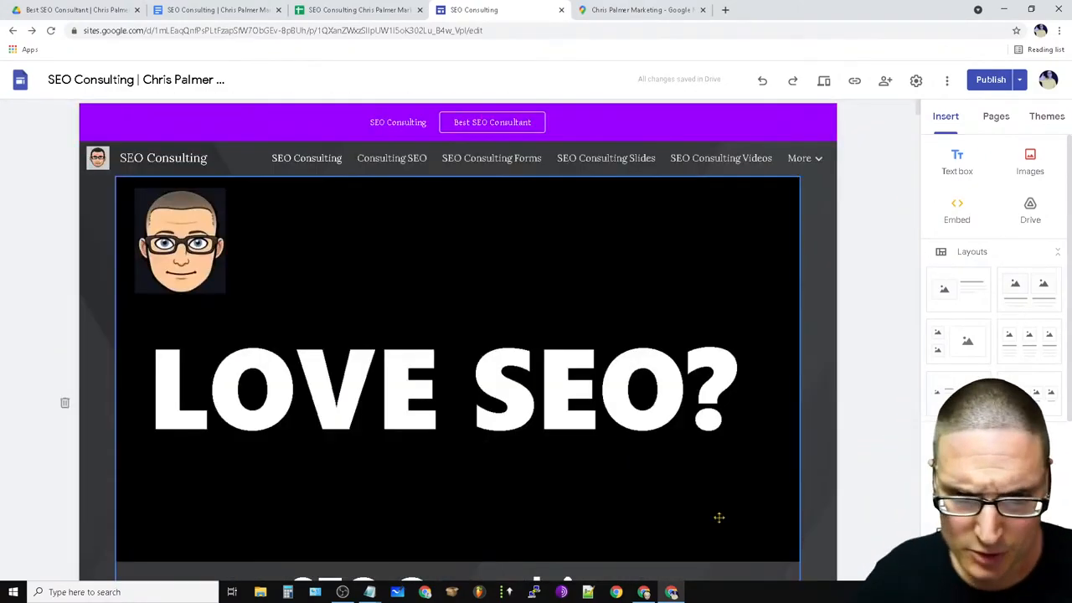
scroll(680, 384, up, 12)
scroll(670, 428, down, 9)
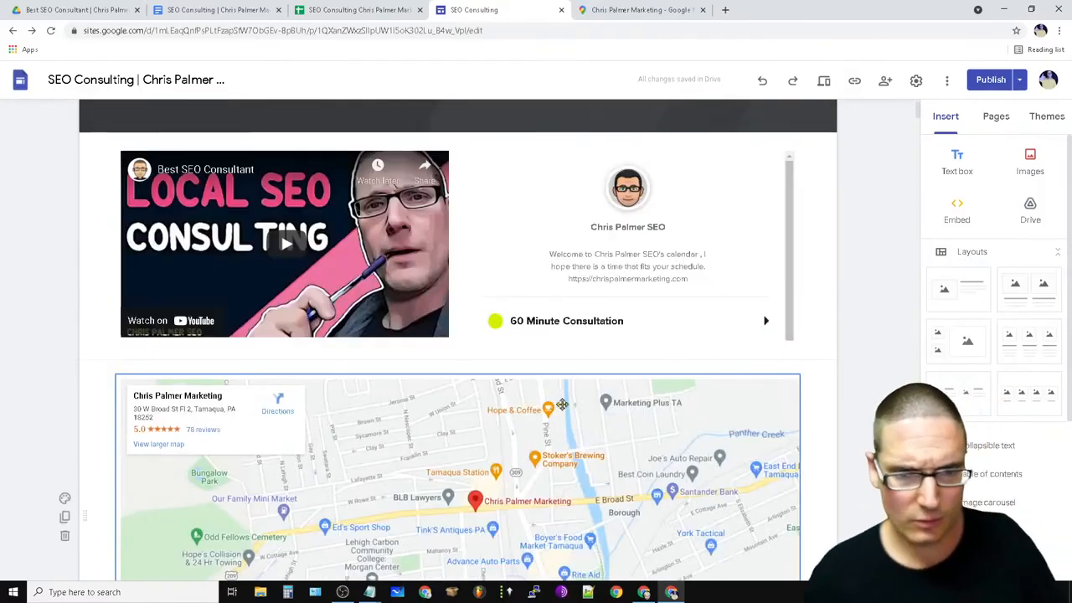
scroll(586, 302, down, 2)
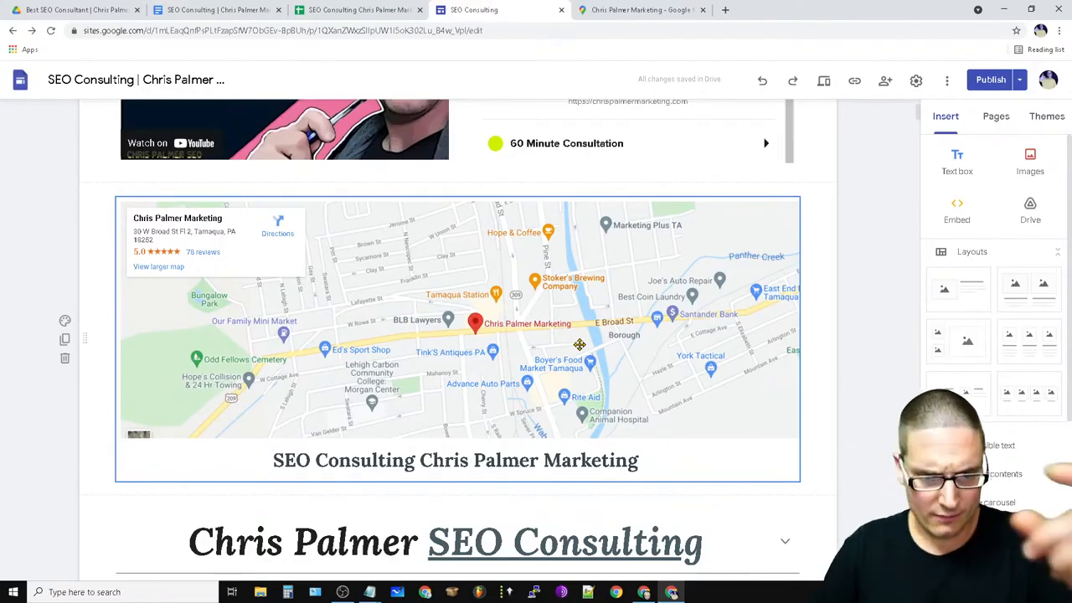
Examine the embedded spreadsheet between the collapsible "SEO Consulting" heading and the form, trying to scroll within its preview.
scroll(578, 344, down, 2)
scroll(474, 445, down, 2)
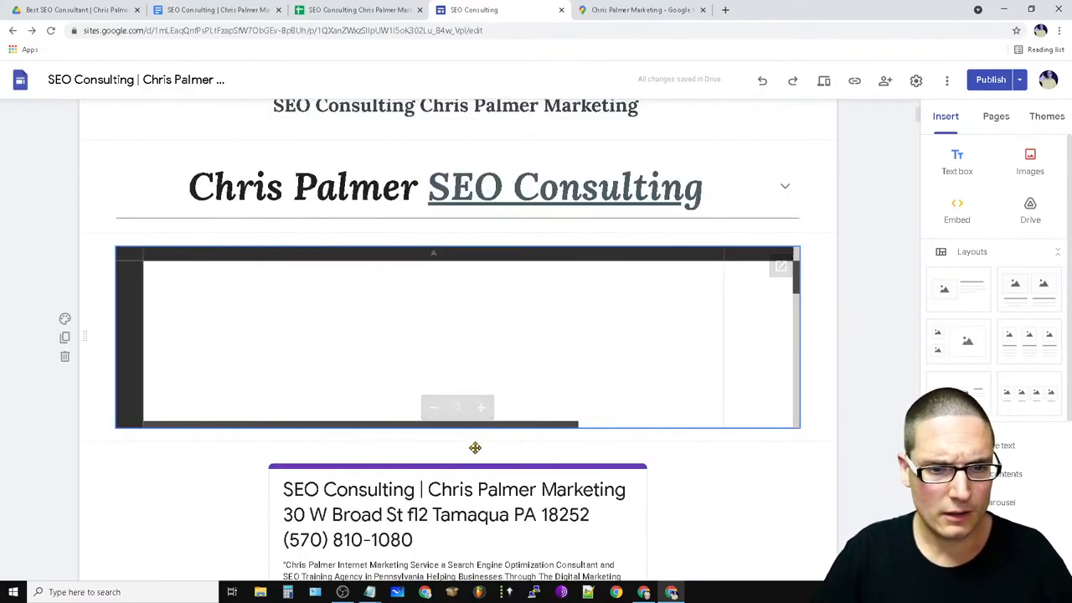
click(591, 361)
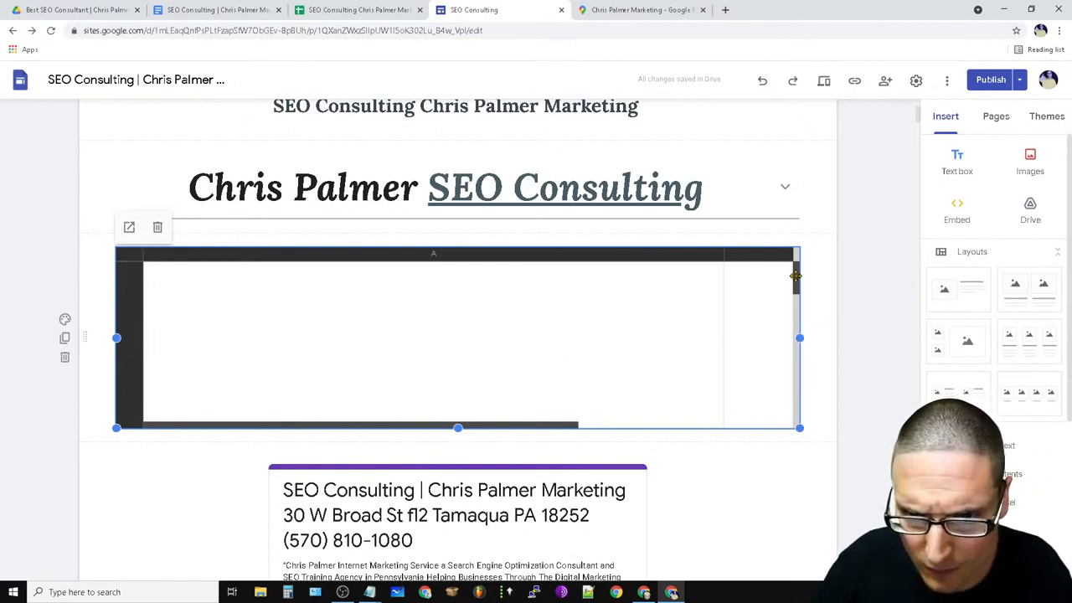
drag(793, 279, 790, 300)
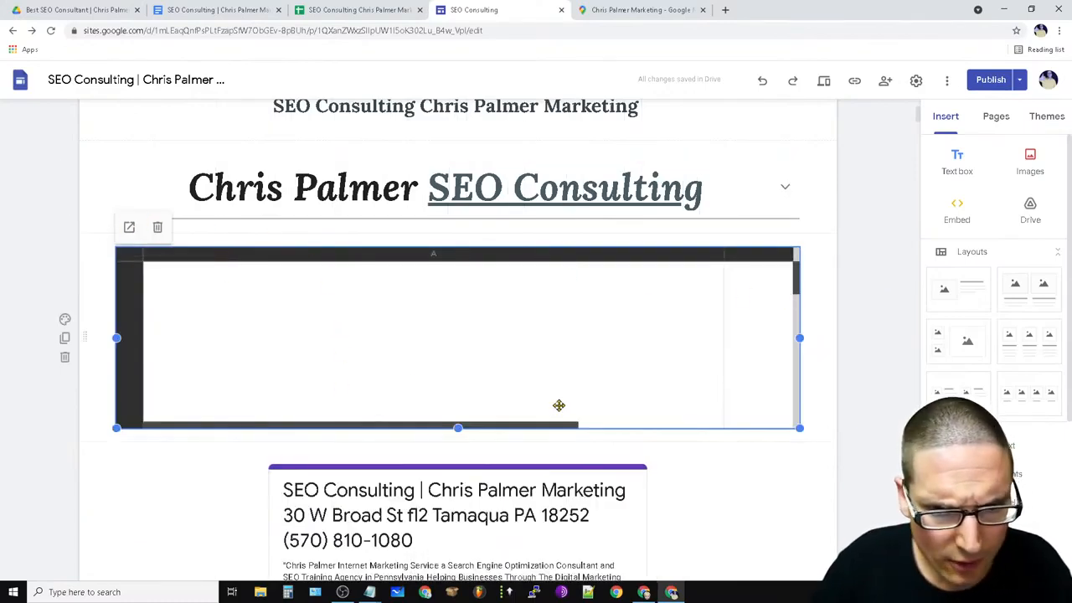
scroll(564, 396, down, 7)
scroll(538, 346, up, 5)
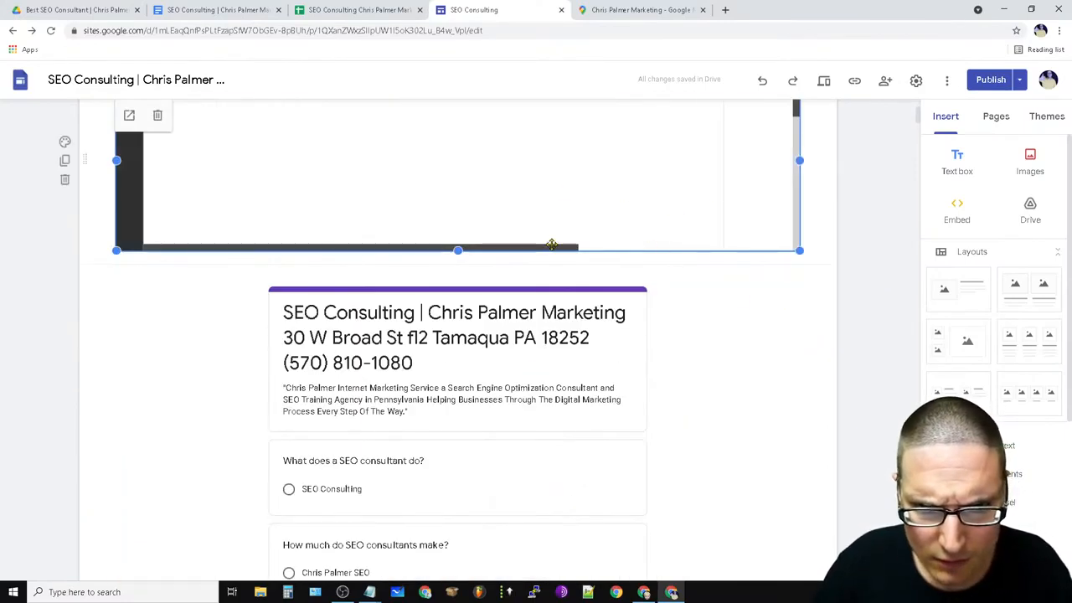
scroll(530, 223, up, 2)
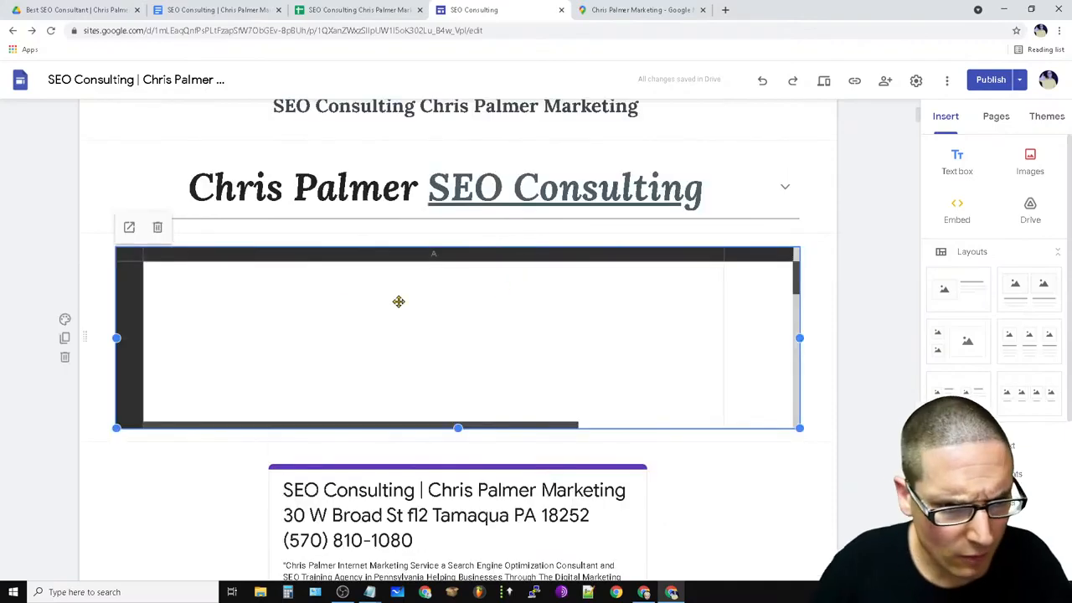
Open the embedded spreadsheet in its own browser tab, look through its keyword list and close it.
click(129, 227)
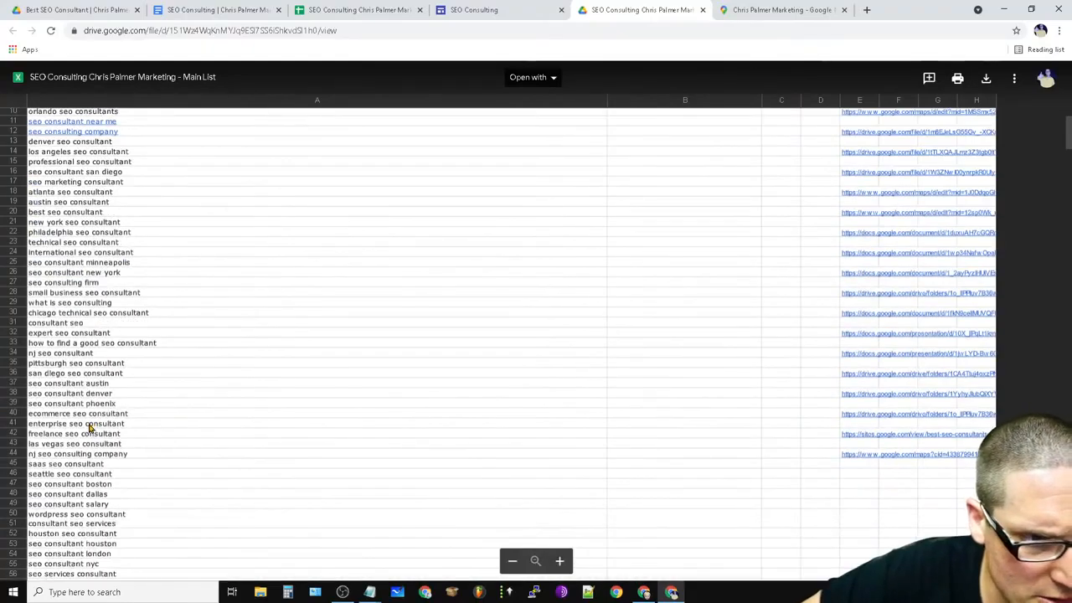
scroll(125, 427, up, 5)
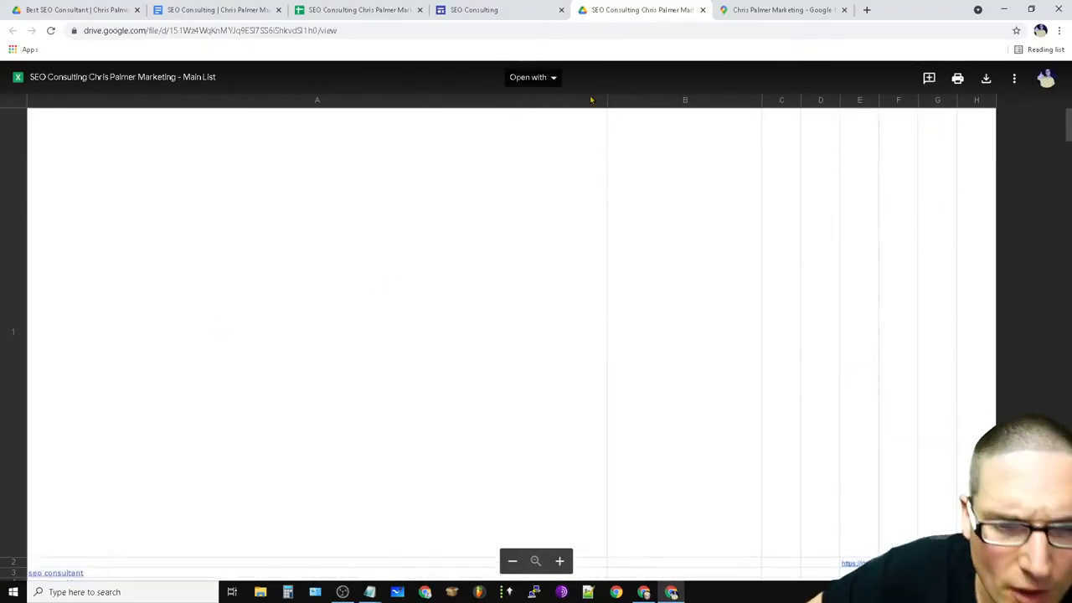
click(703, 10)
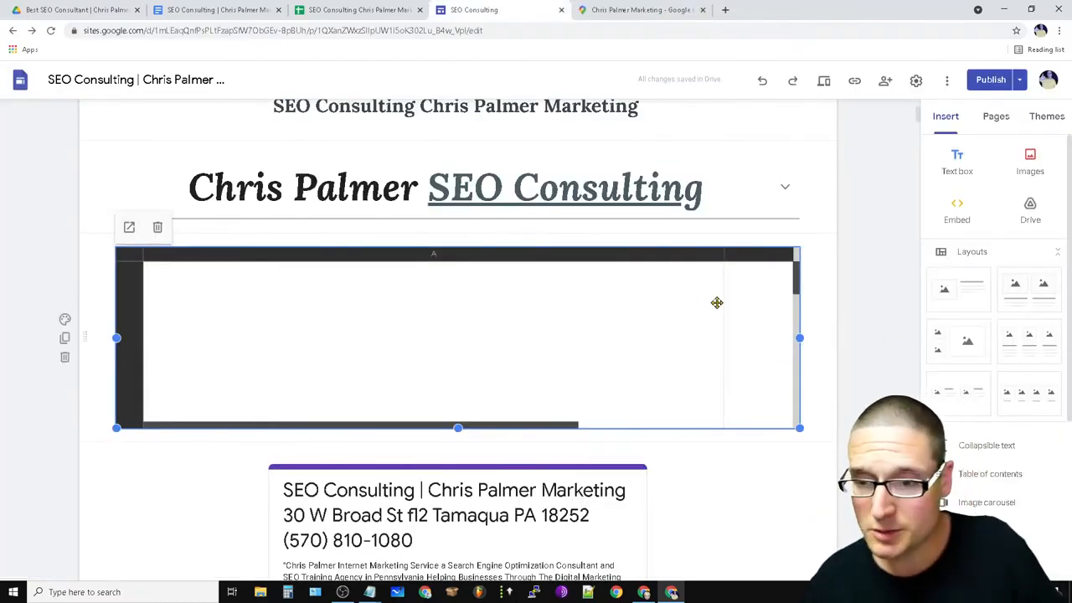
Check the live stream's analytics and chat in YouTube Studio, and return to the Google Sites editor.
click(653, 592)
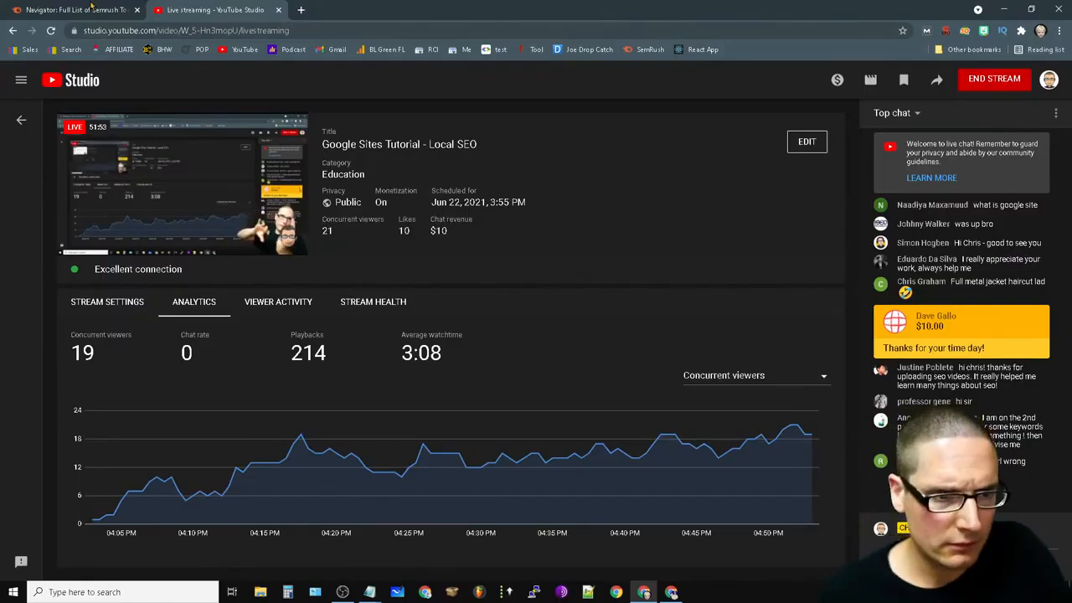
click(91, 7)
click(204, 9)
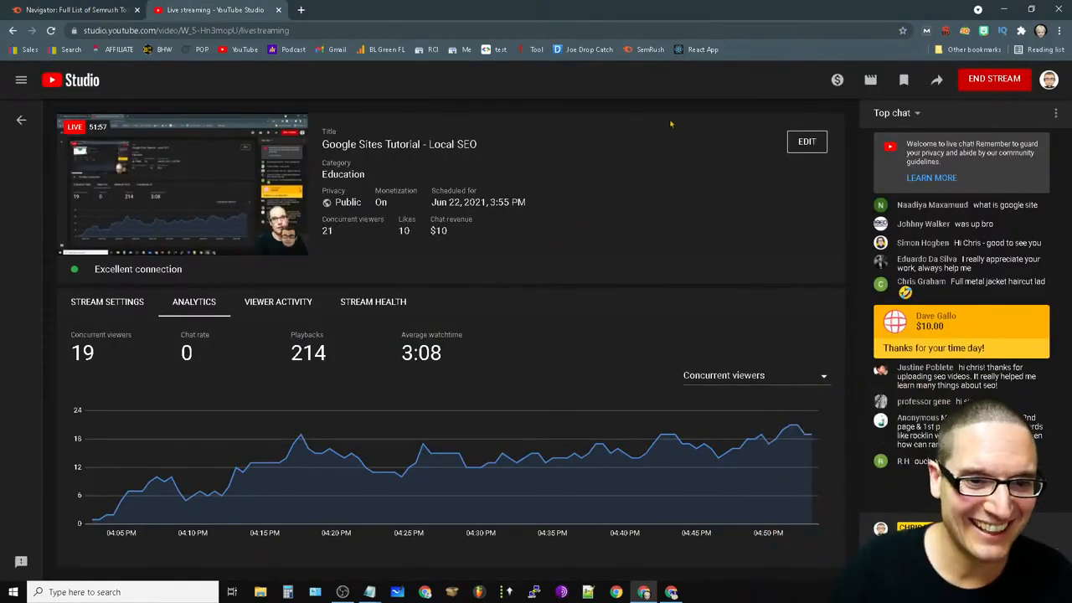
click(673, 591)
Review the SEO Consulting home page's embedded form, slides, calendar, maps and business address, ending at the page header.
scroll(648, 460, down, 8)
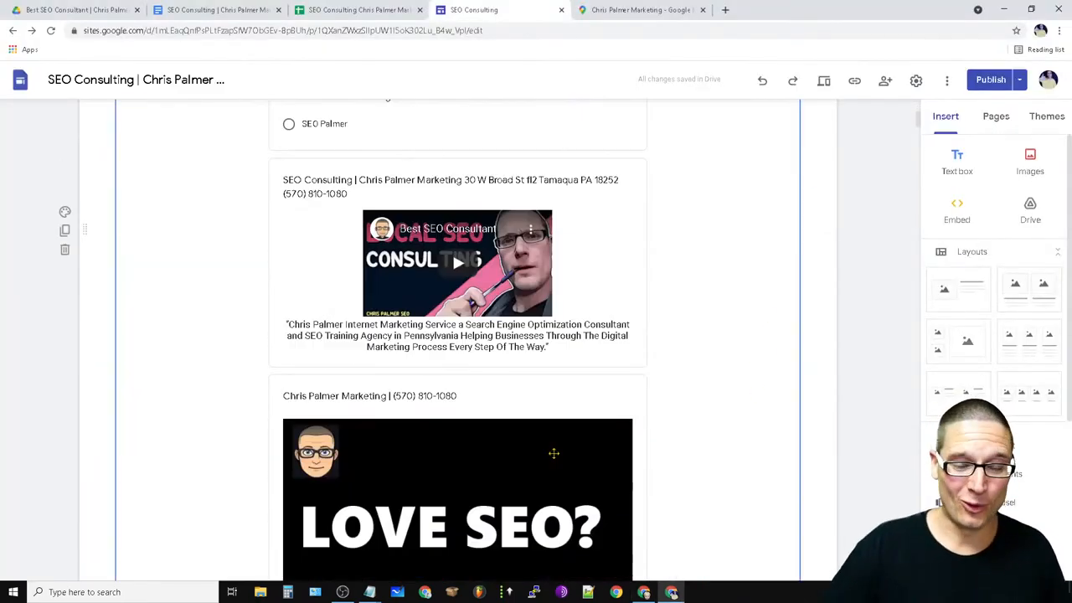
scroll(554, 453, down, 10)
scroll(577, 432, down, 10)
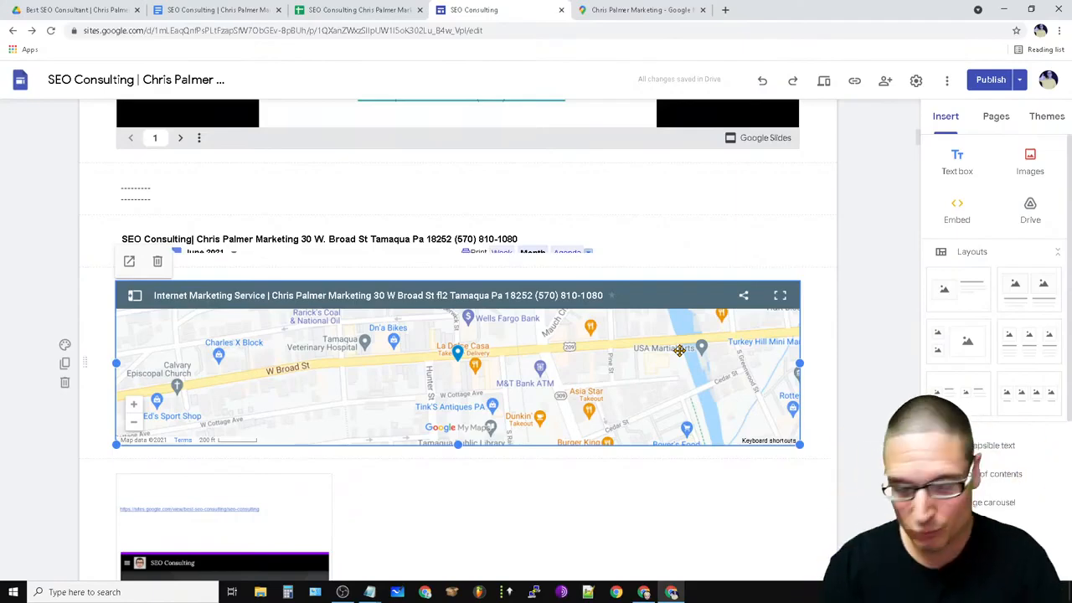
scroll(715, 237, up, 5)
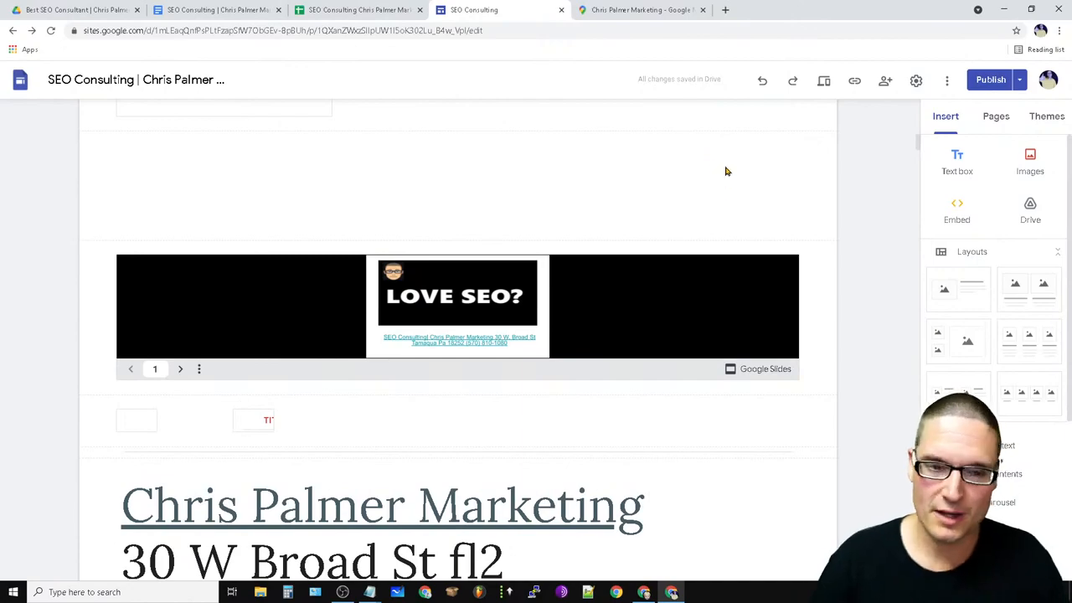
scroll(723, 184, up, 5)
scroll(754, 239, down, 15)
scroll(721, 301, up, 5)
scroll(728, 327, up, 15)
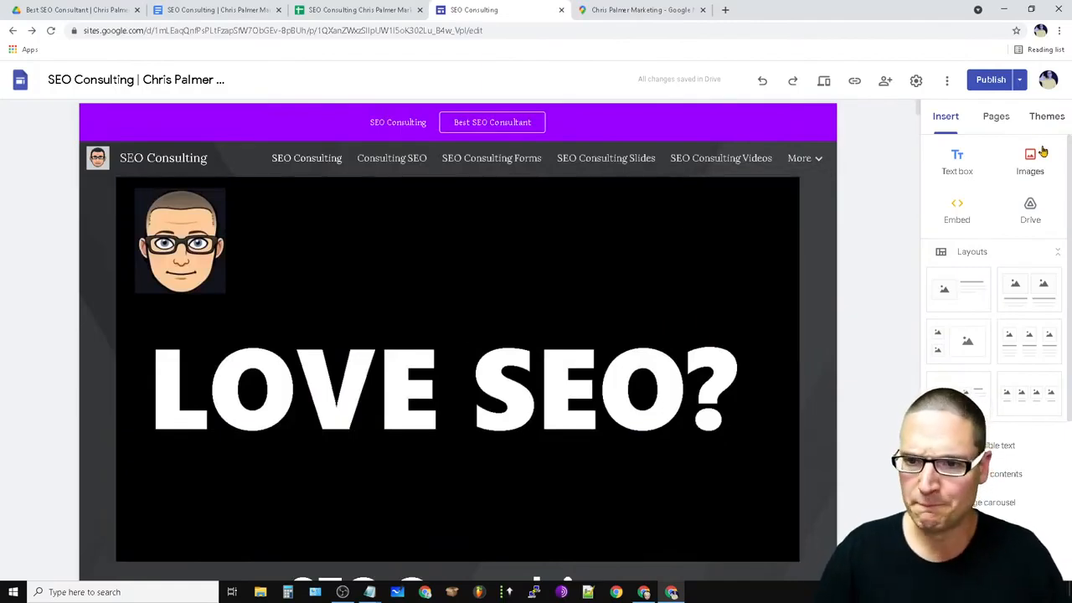
Open the Consulting SEO page for editing and review its header, video, booking calendar and consulting services text.
click(994, 122)
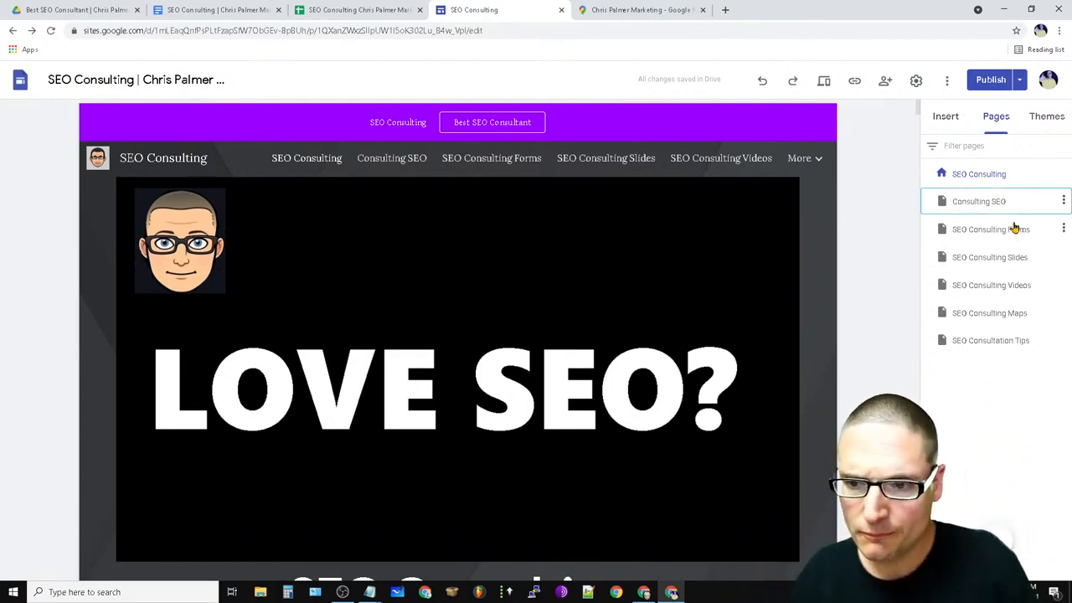
click(1058, 198)
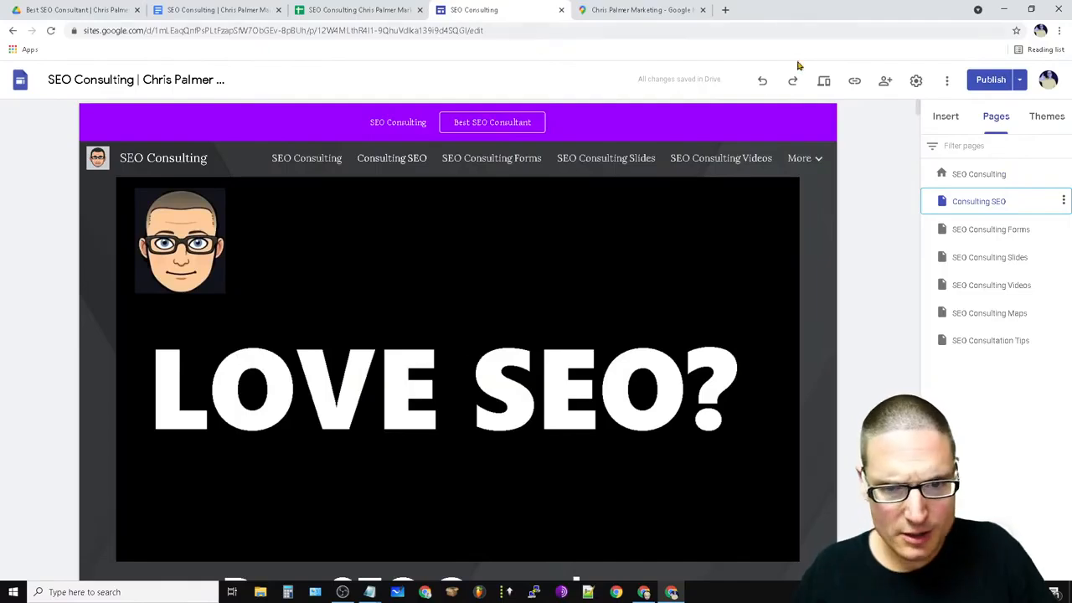
mouse_move(804, 159)
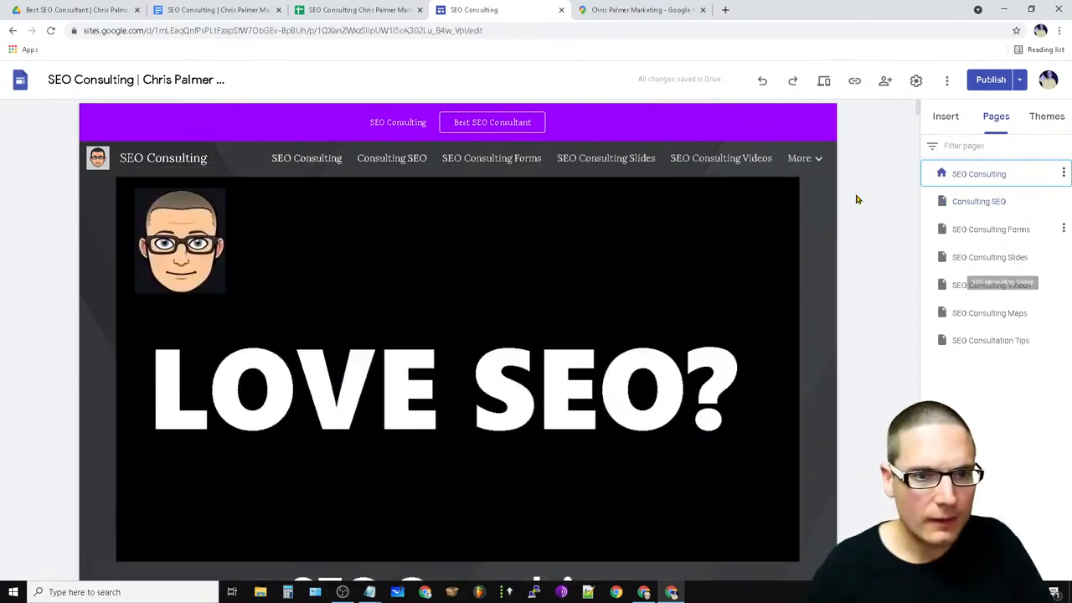
click(976, 203)
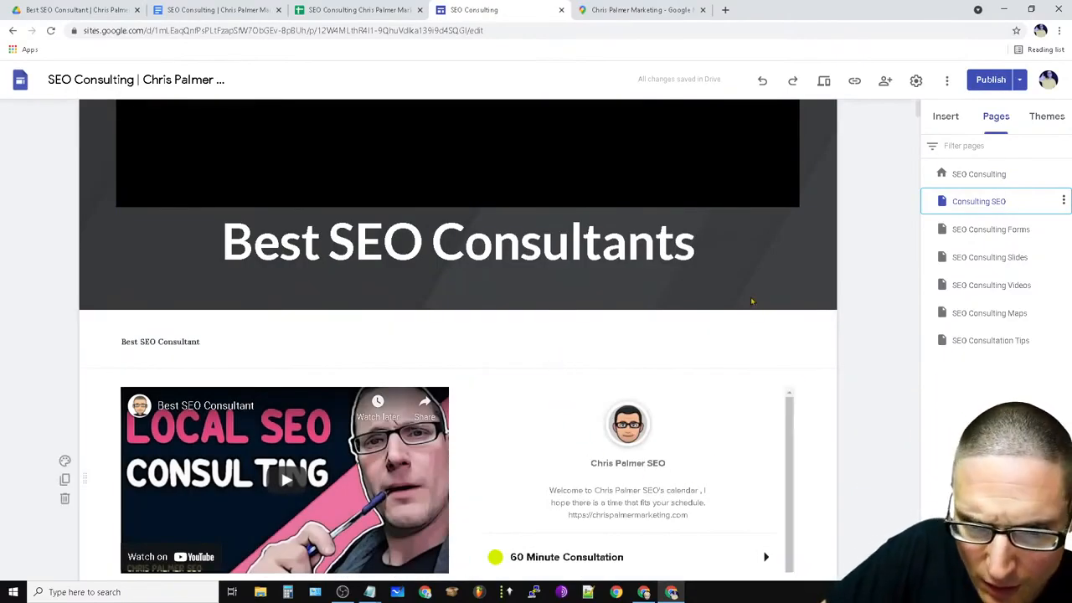
scroll(382, 419, down, 5)
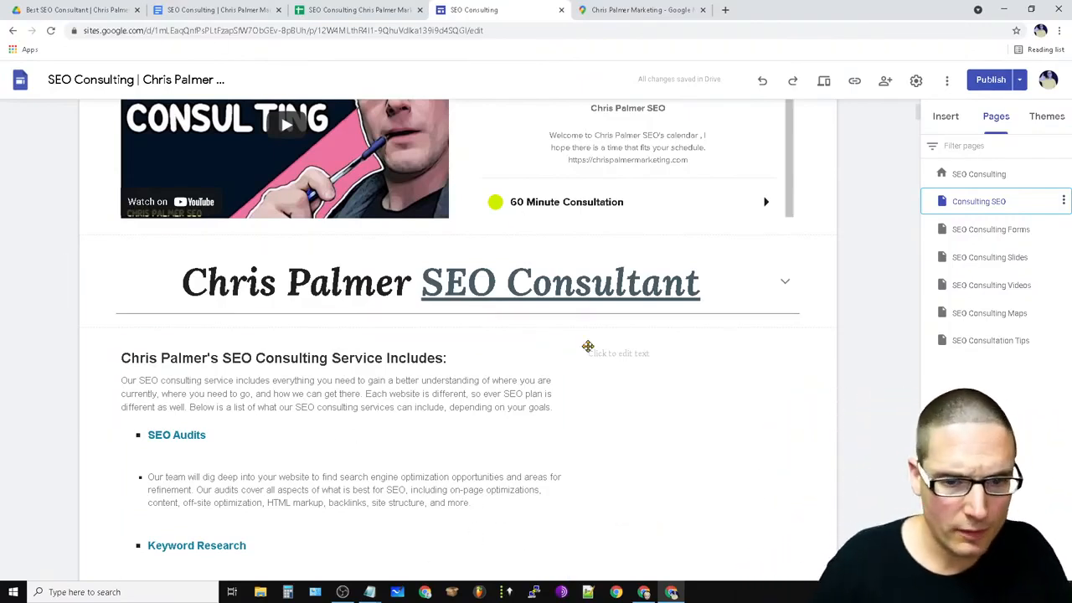
scroll(443, 421, up, 5)
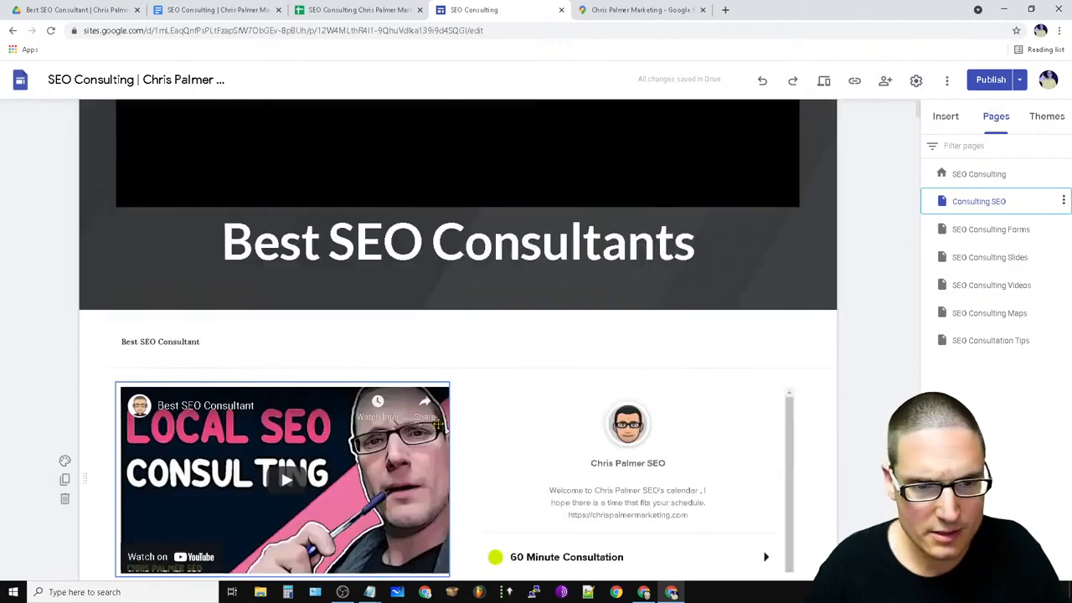
Bring up the insertable elements beyond the layouts, such as YouTube, Calendar and Map, for the Consulting SEO page.
click(945, 116)
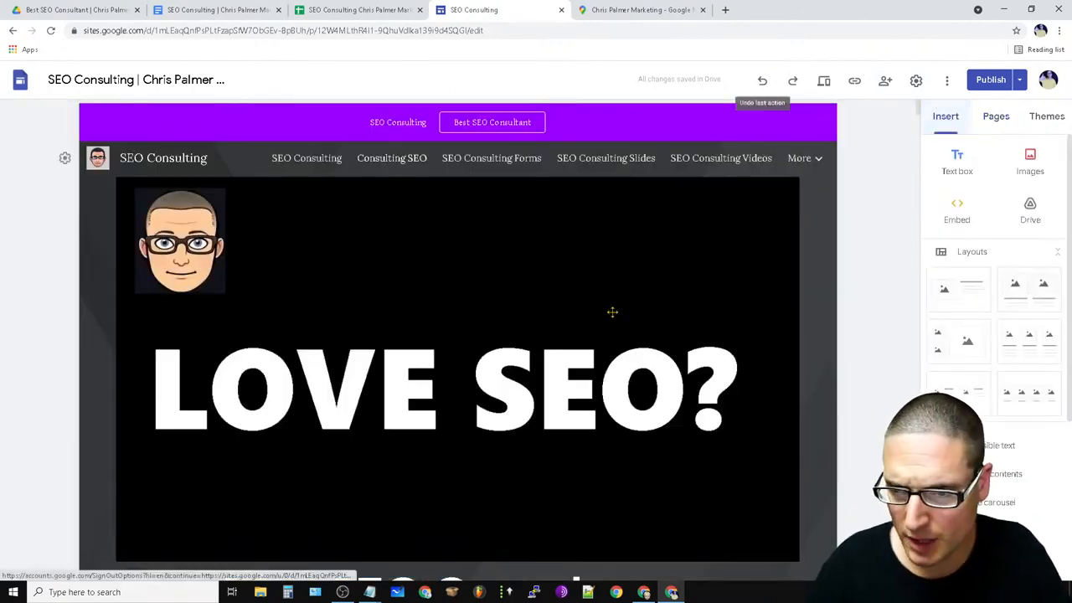
scroll(988, 293, down, 5)
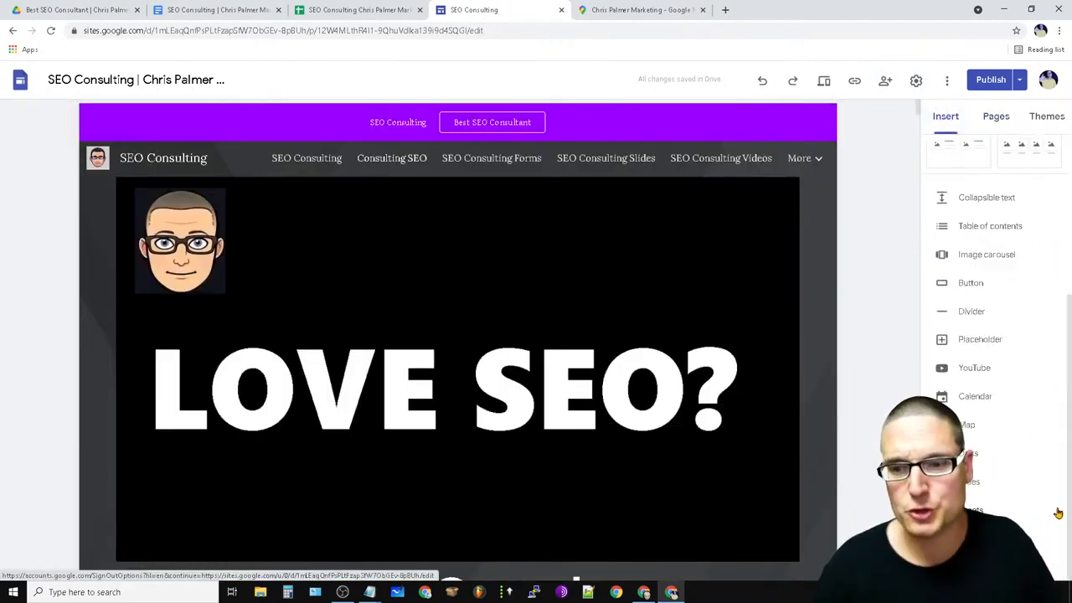
Embed today's SEO Consulting spreadsheet below the calendar section and resize it to a narrow, tall frame.
click(971, 510)
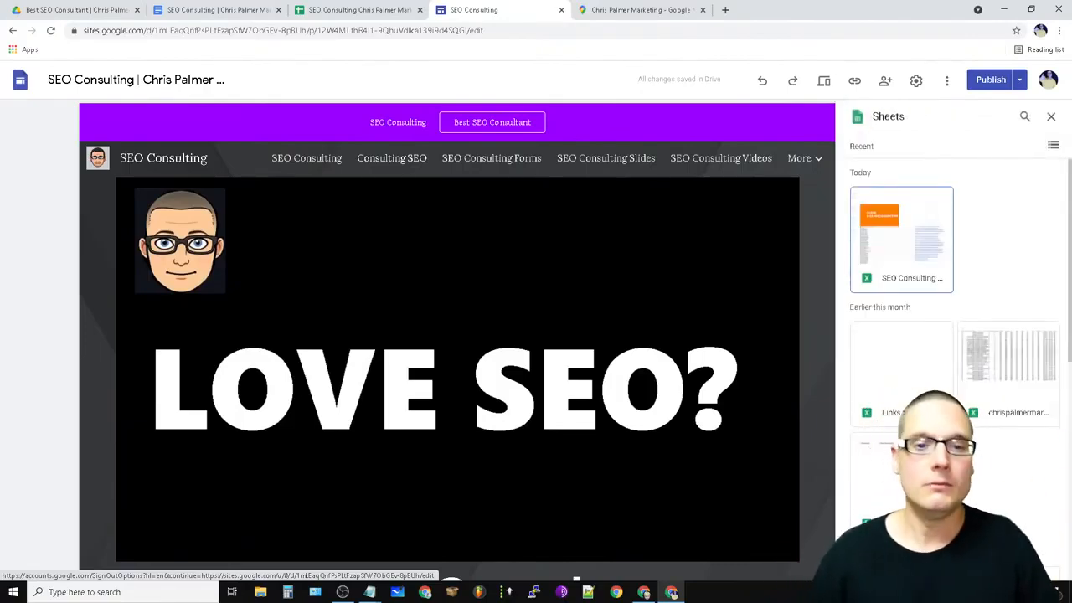
click(893, 238)
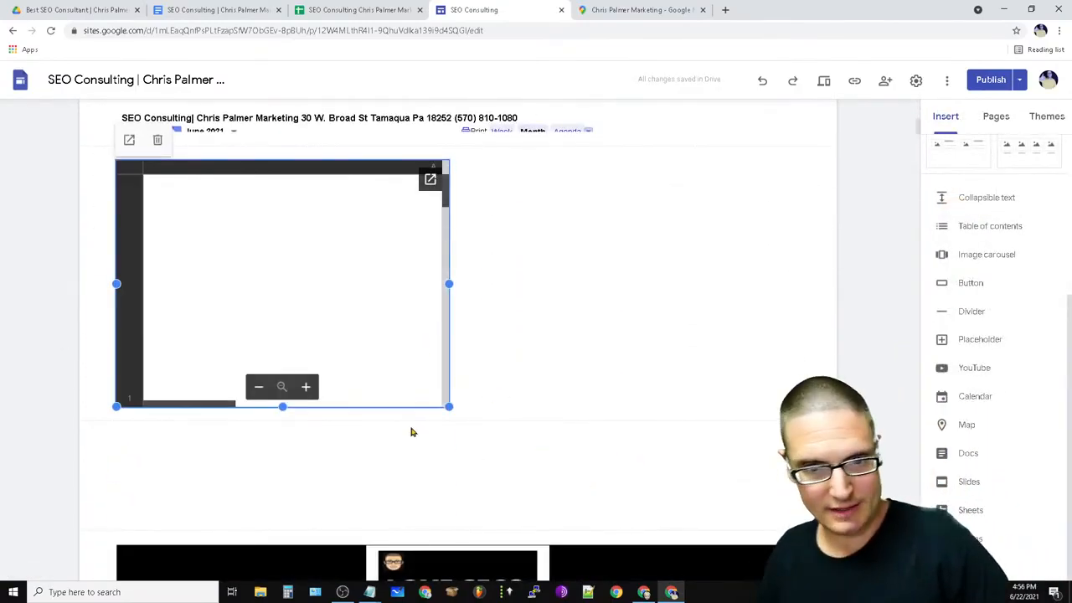
drag(449, 406, 670, 224)
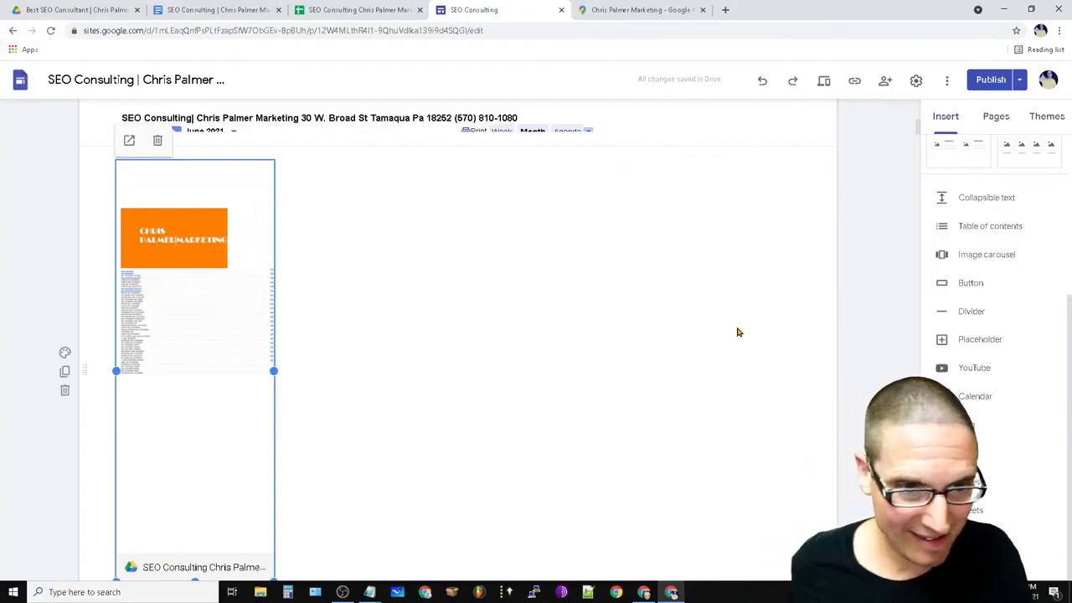
click(513, 343)
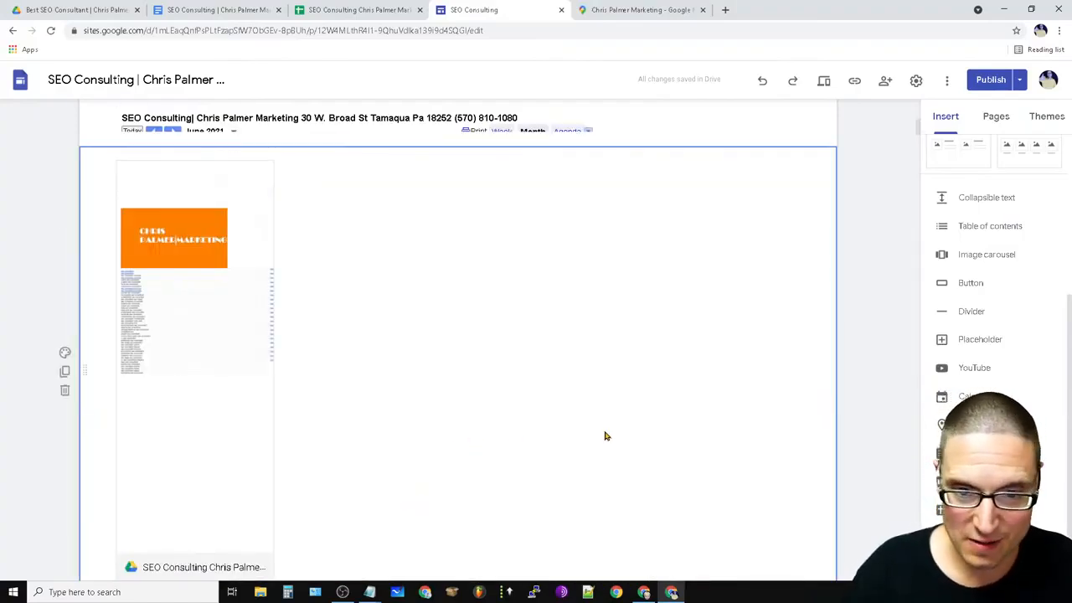
scroll(492, 416, down, 4)
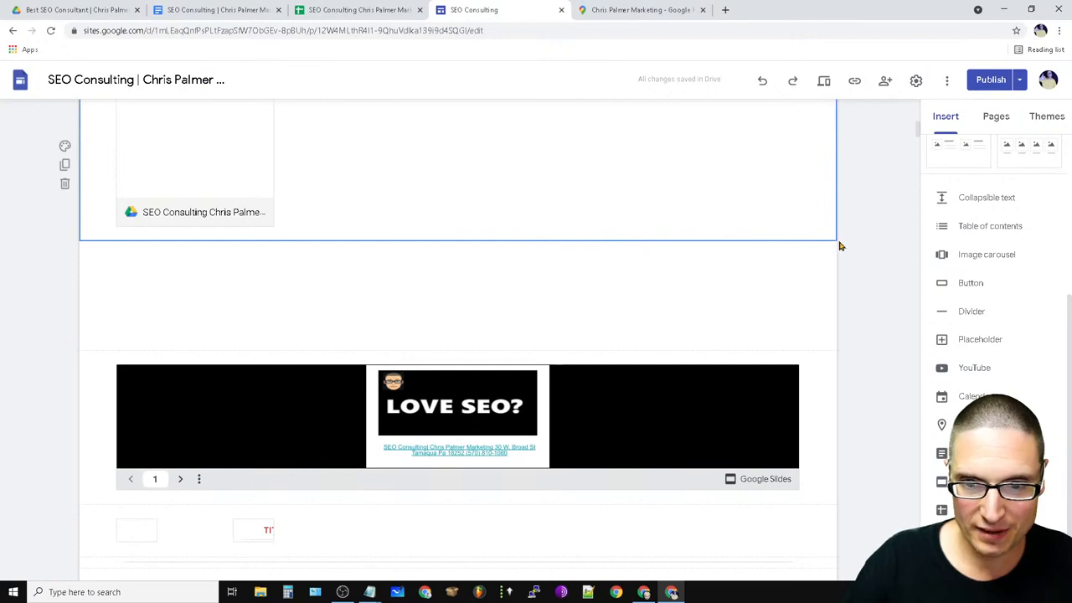
scroll(634, 311, up, 2)
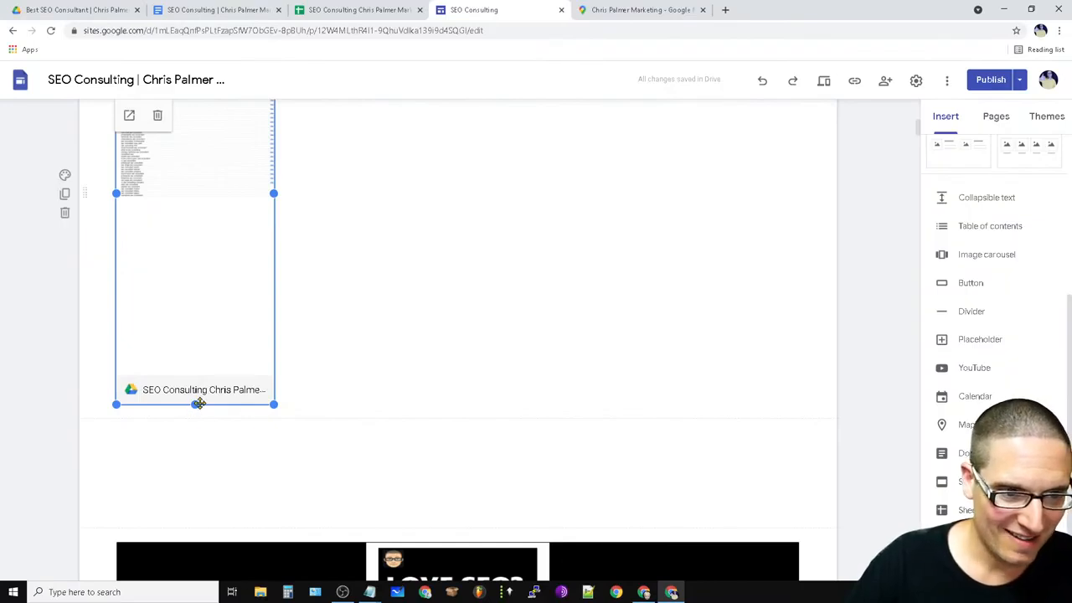
drag(191, 406, 191, 307)
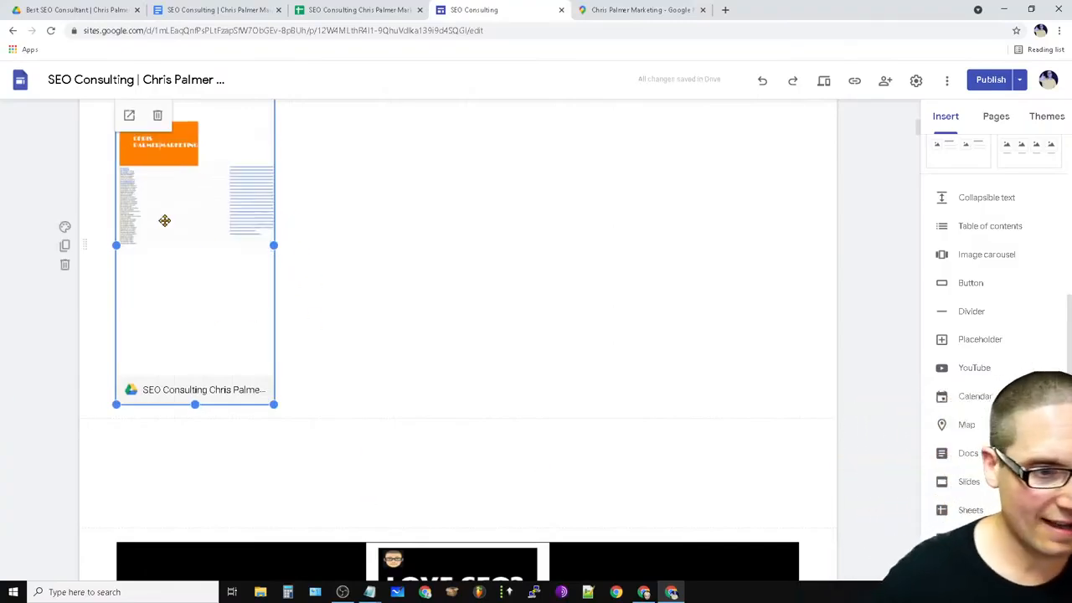
scroll(400, 459, up, 4)
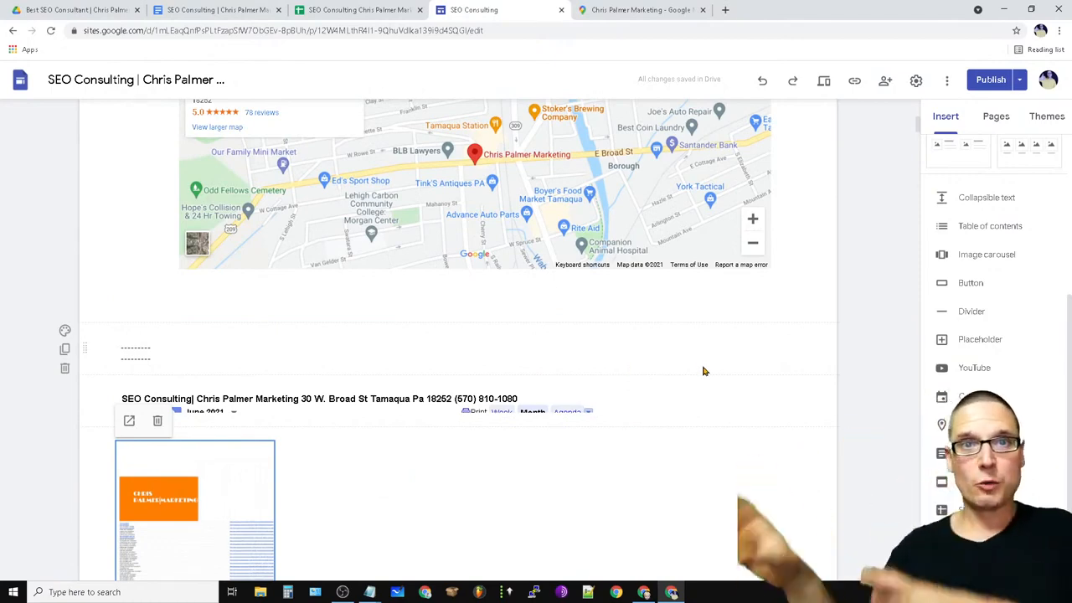
scroll(658, 138, up, 10)
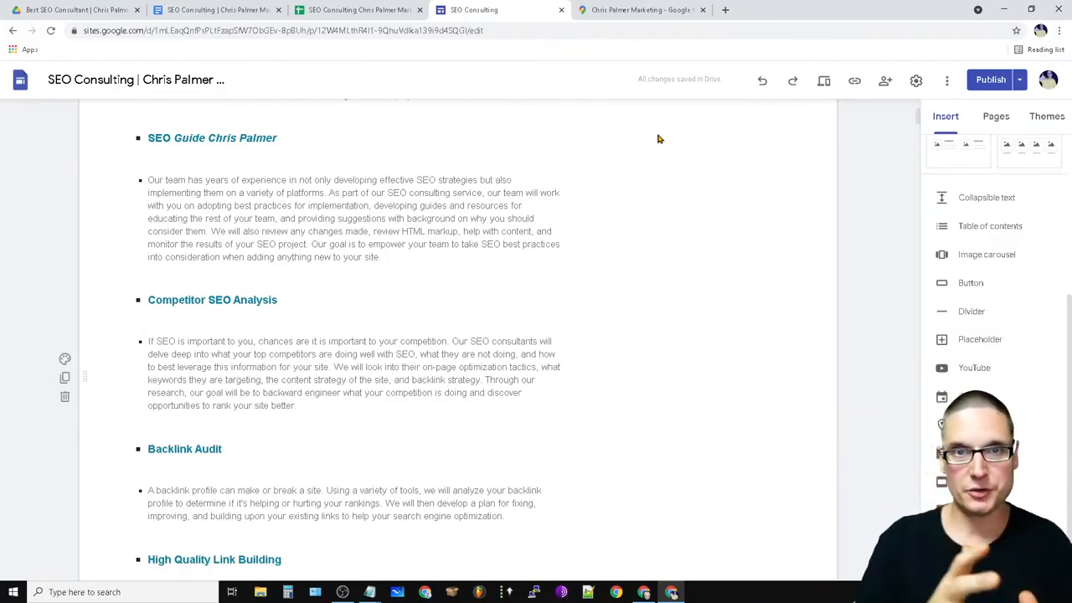
scroll(662, 151, up, 15)
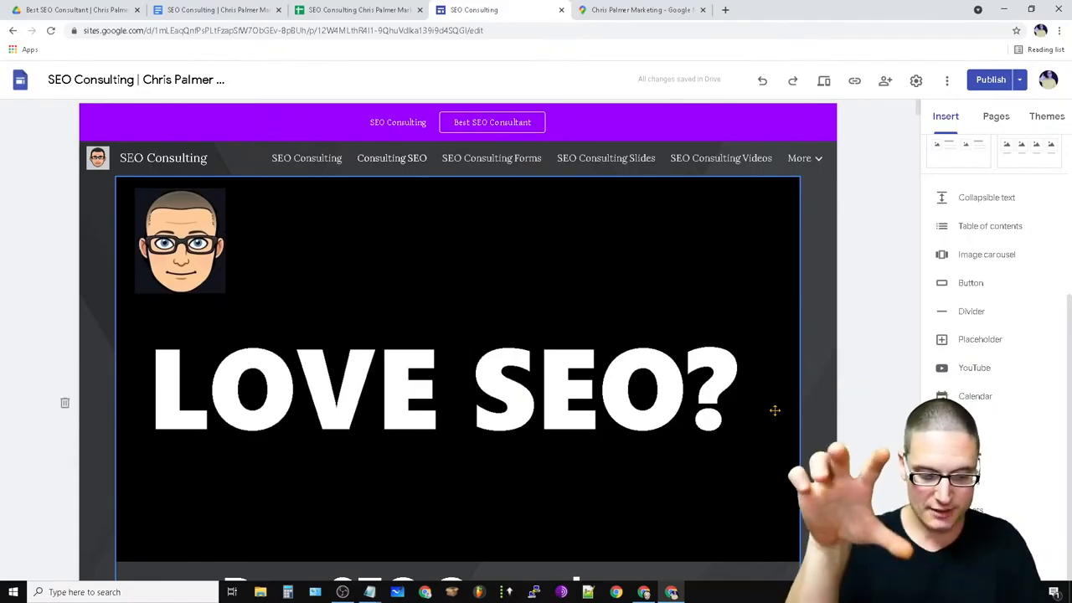
scroll(784, 360, down, 5)
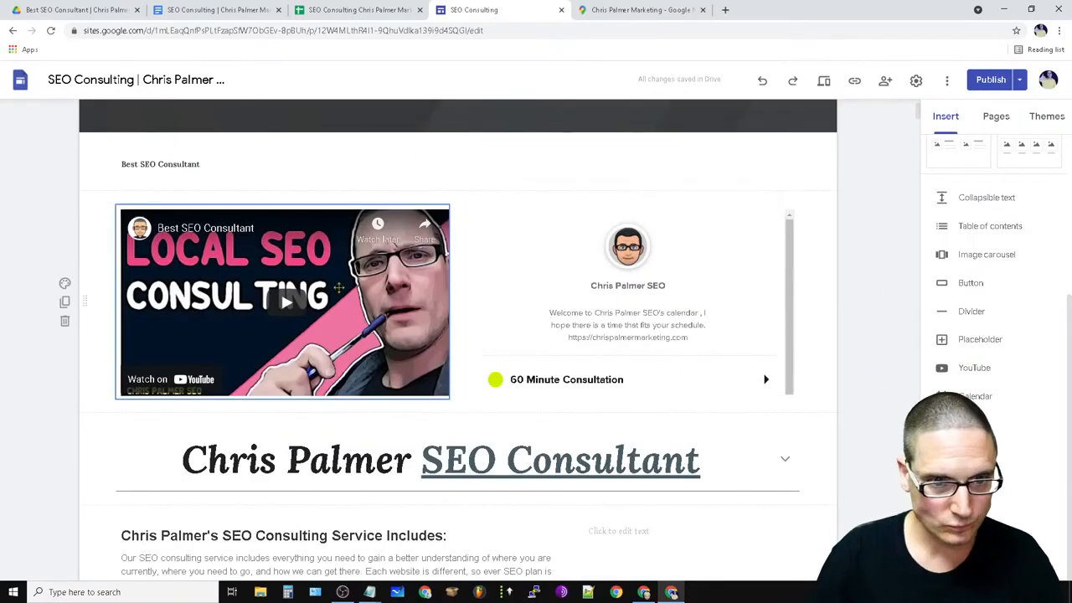
right_click(287, 264)
click(285, 247)
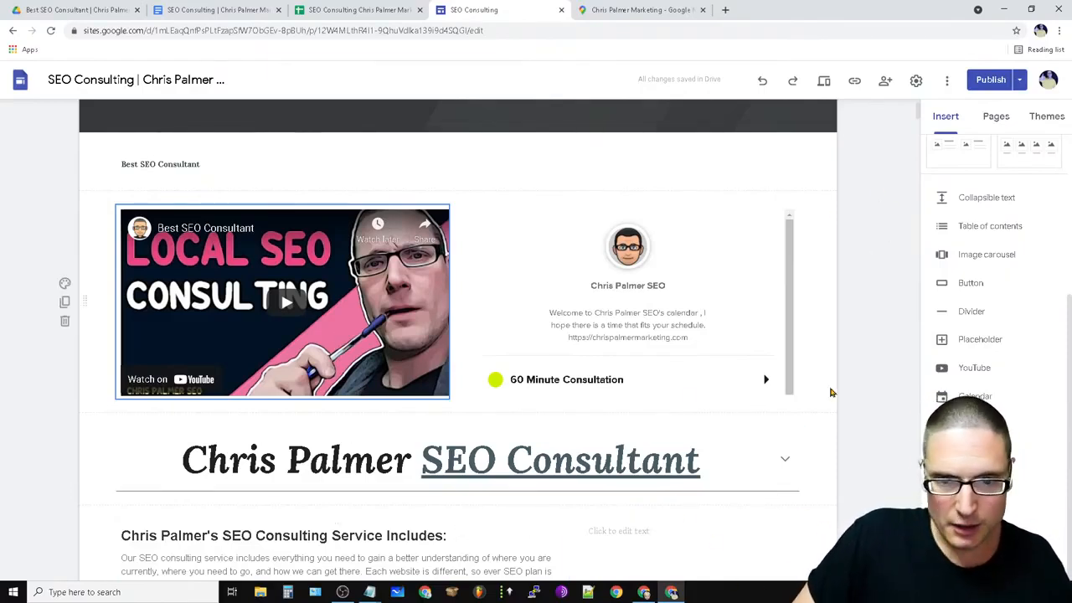
Replace "SEO Consultant" with "Consultant SEO" in the large collapsible heading below the video.
scroll(703, 376, down, 2)
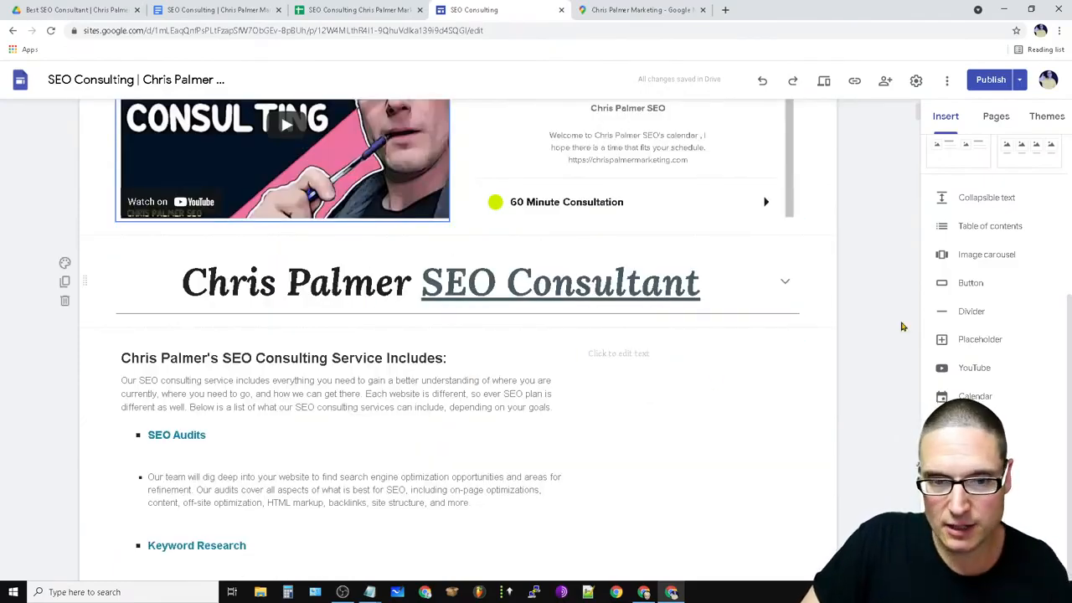
drag(745, 289, 421, 290)
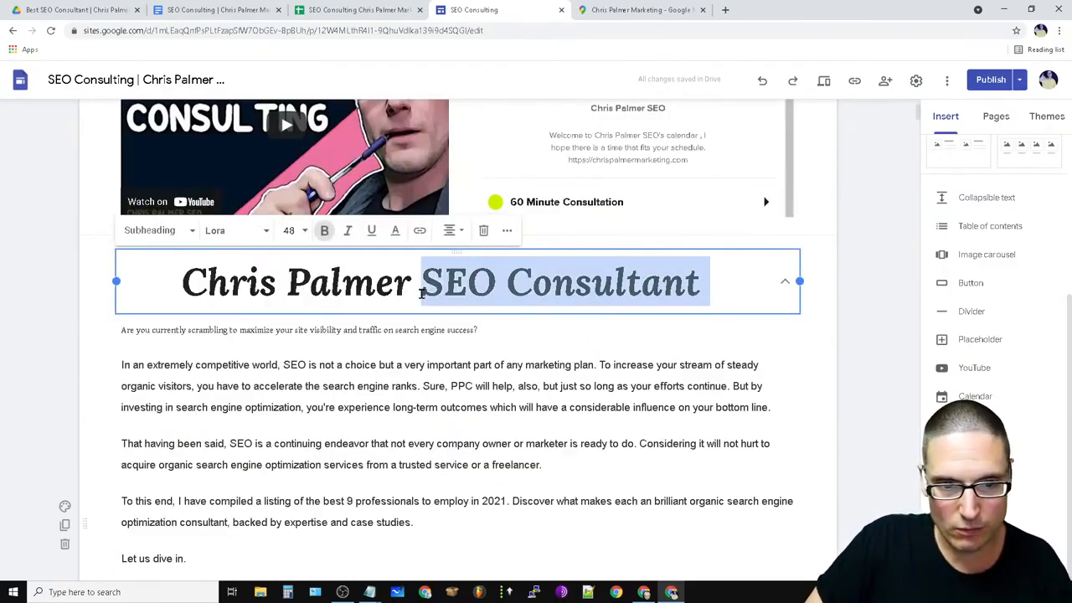
key(BackSpace)
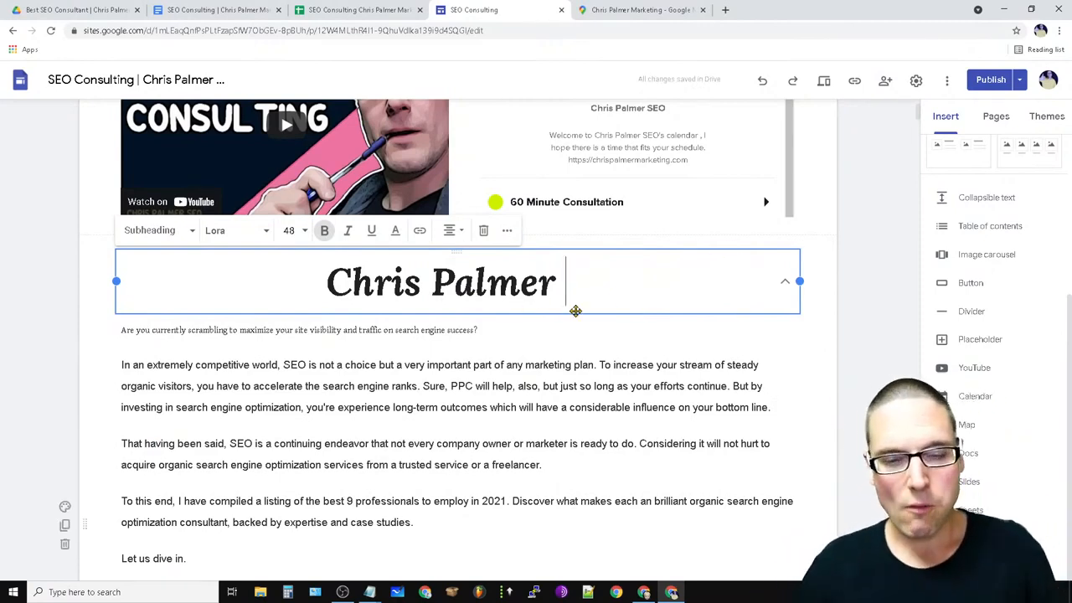
text(Consultant )
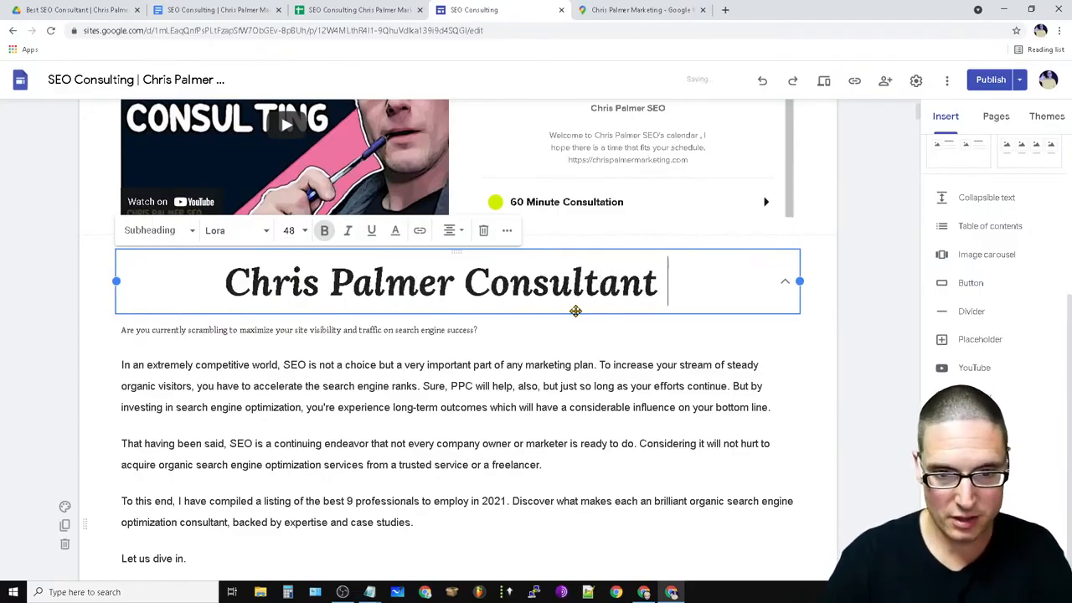
text(SEO)
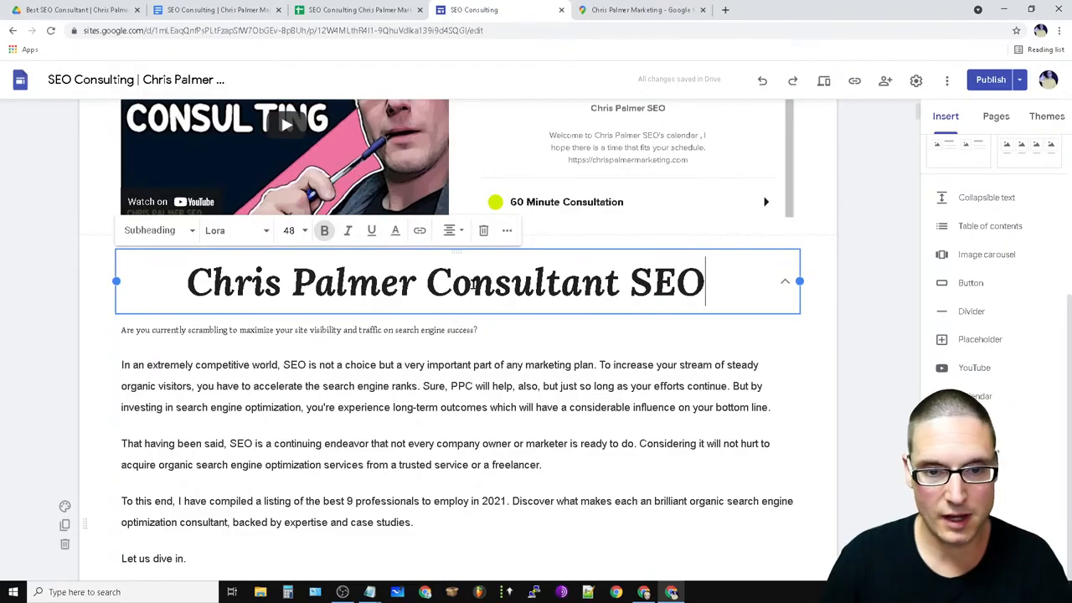
Link the entire collapsible heading text to the site's SEO Consulting page.
double_click(473, 285)
triple_click(473, 285)
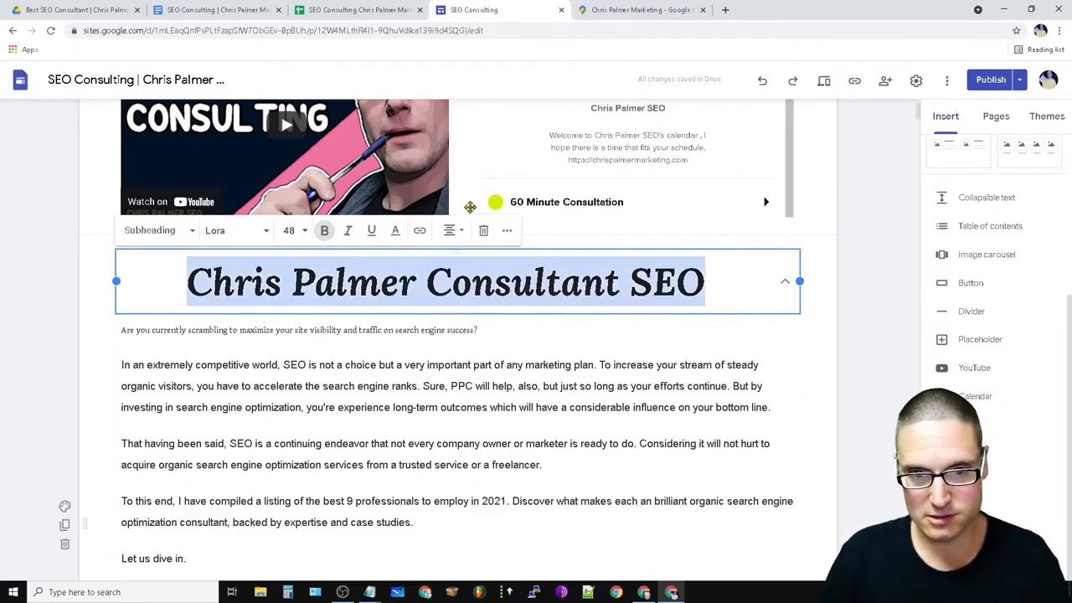
click(419, 237)
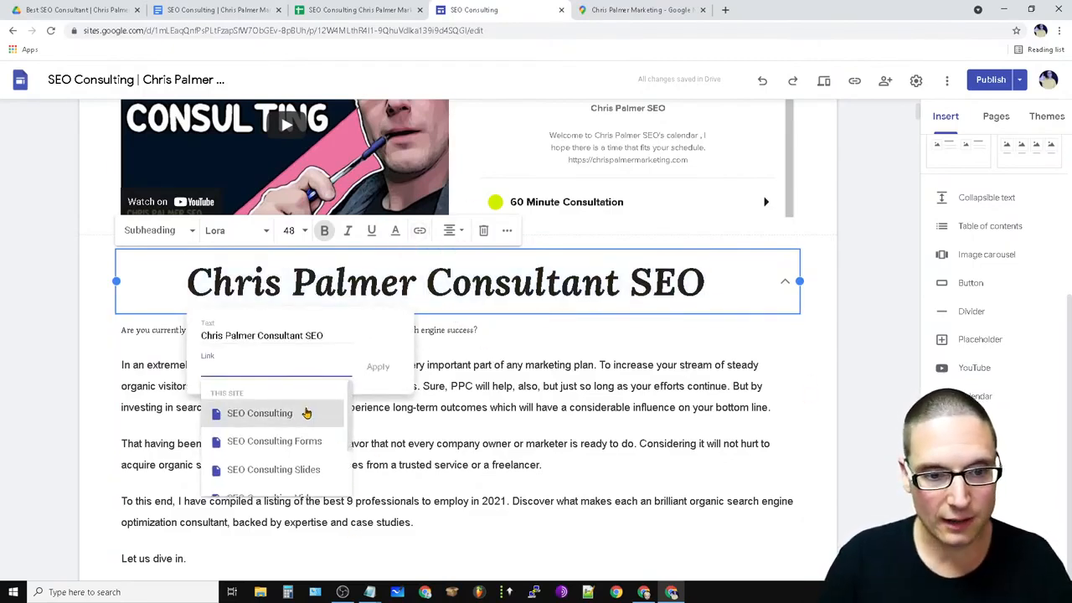
click(289, 417)
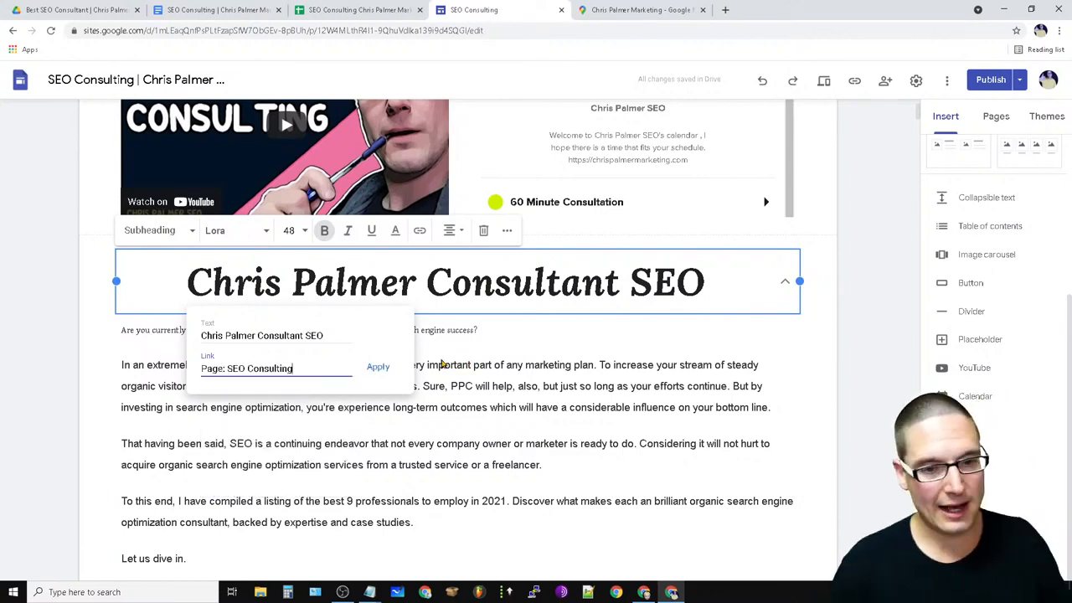
click(377, 367)
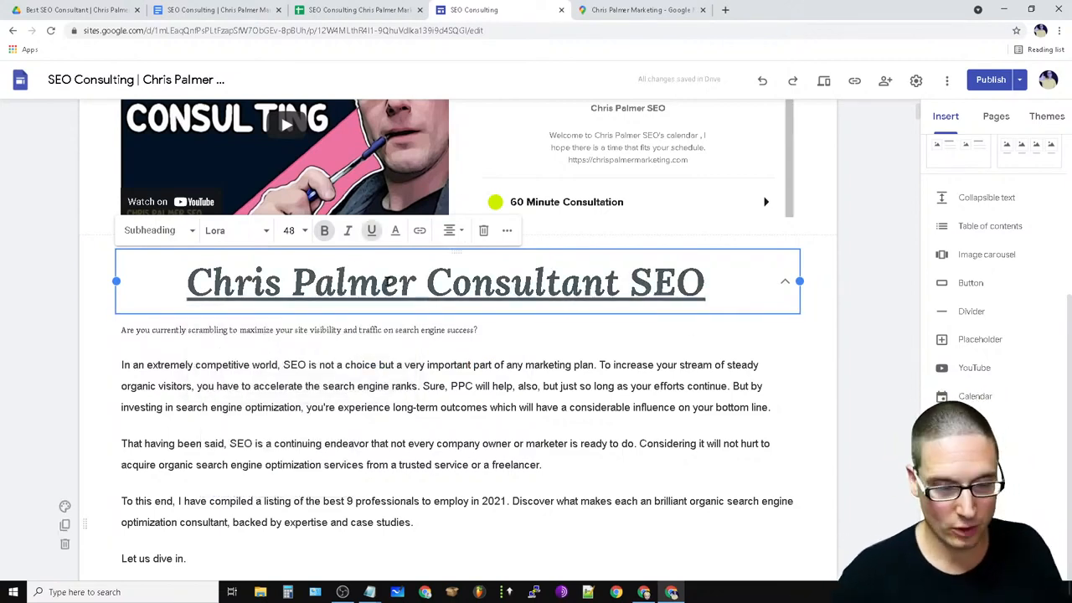
Change the page title under the LOVE SEO? header image to "Consultant SEO".
scroll(333, 301, up, 10)
scroll(334, 301, up, 3)
scroll(490, 390, down, 5)
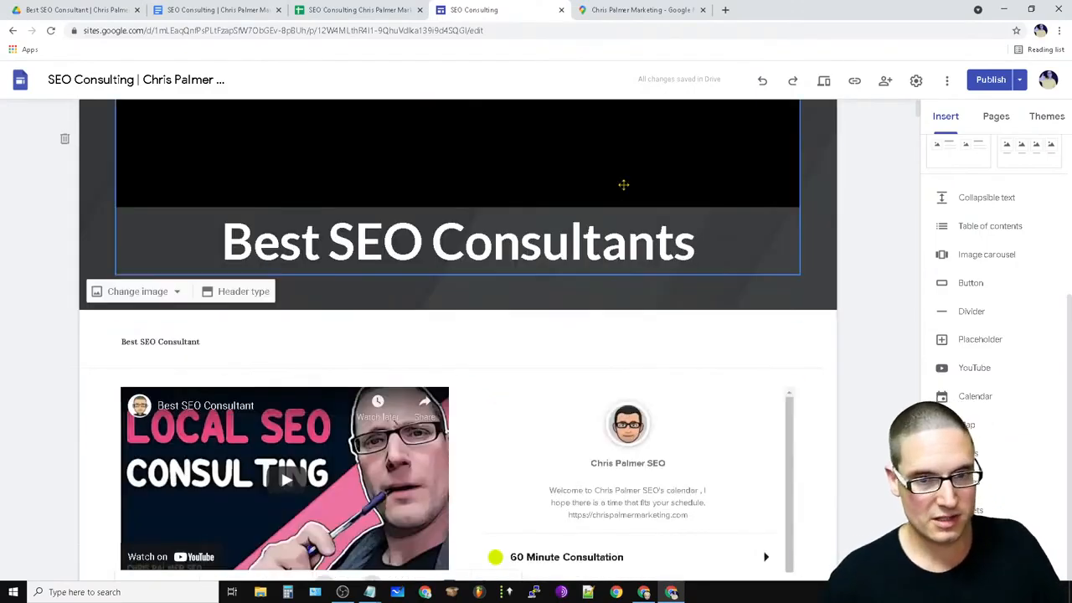
click(649, 158)
triple_click(461, 243)
text(C)
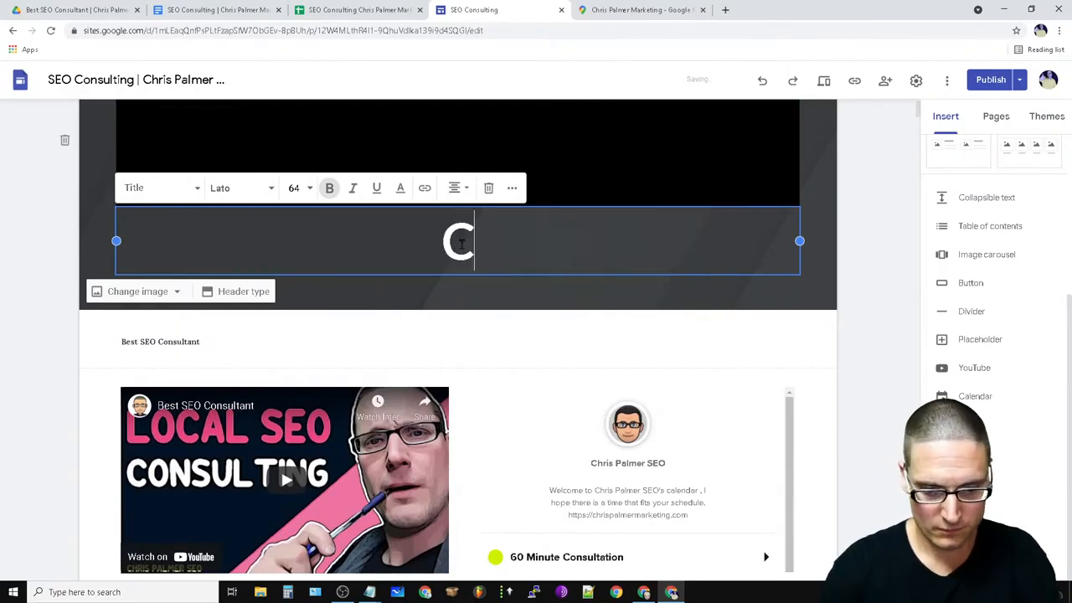
text(onsultant SEO)
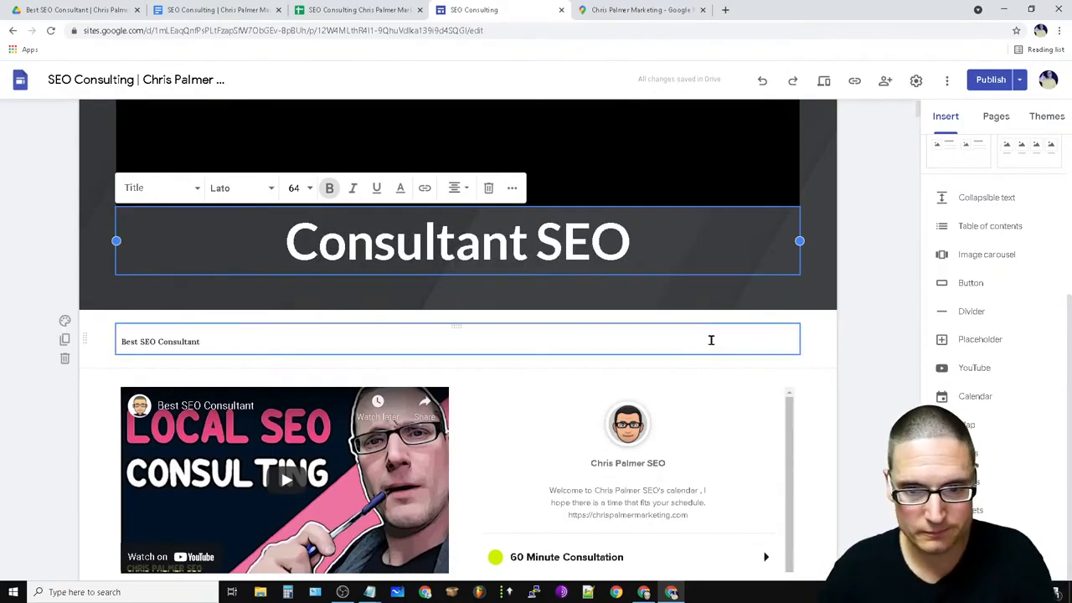
Narrow the header image and title block, and restore it to the full content width.
click(756, 165)
drag(799, 274, 770, 274)
drag(180, 255, 452, 313)
scroll(728, 325, up, 2)
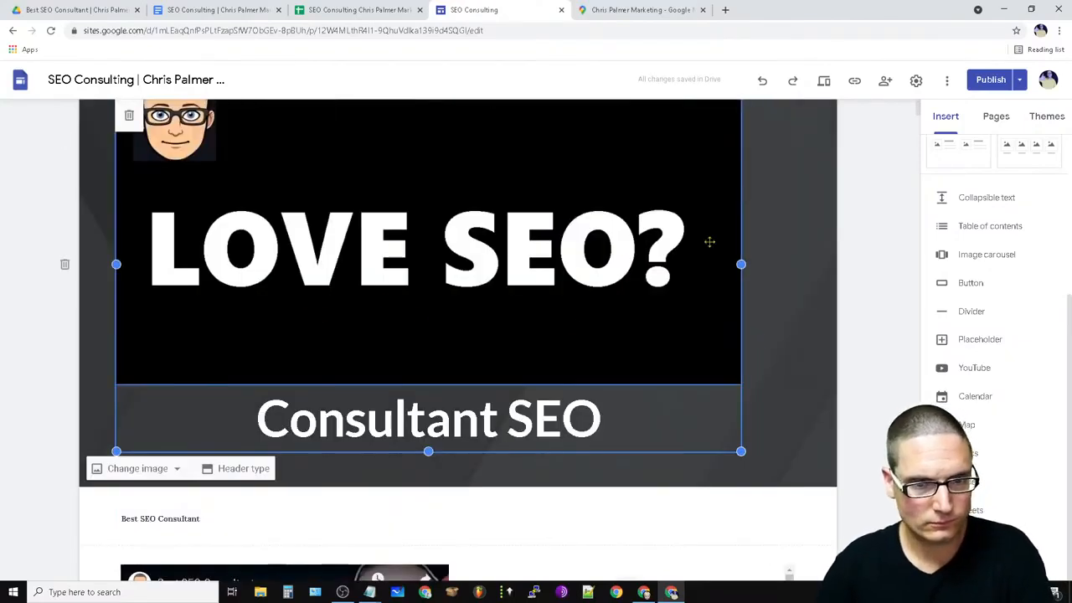
drag(740, 263, 821, 299)
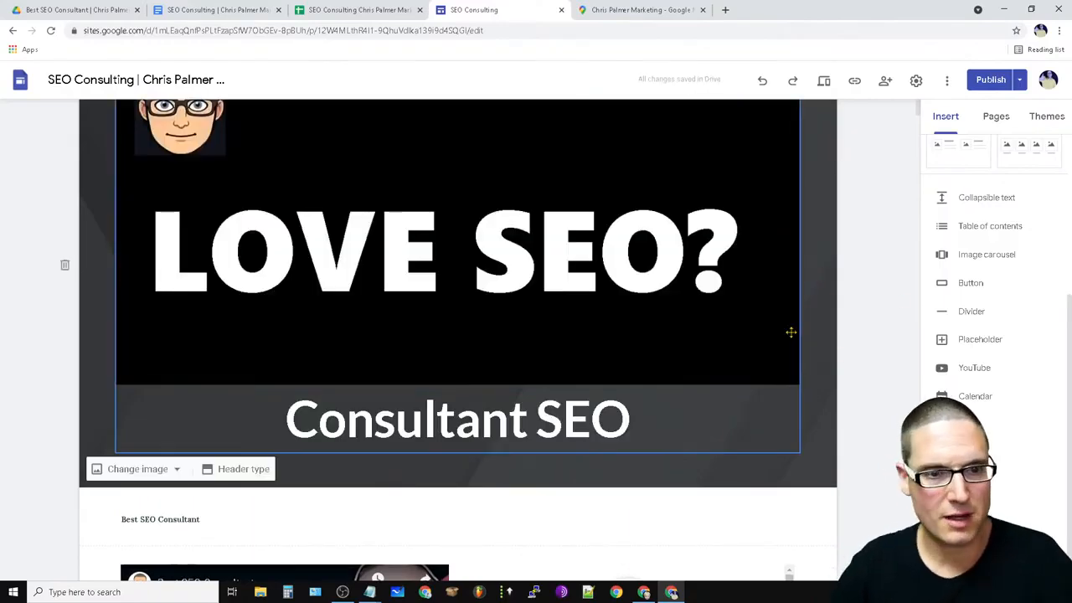
Delete the text block listing the SEO consulting services below the collapsible heading.
scroll(763, 324, down, 5)
click(735, 276)
click(517, 395)
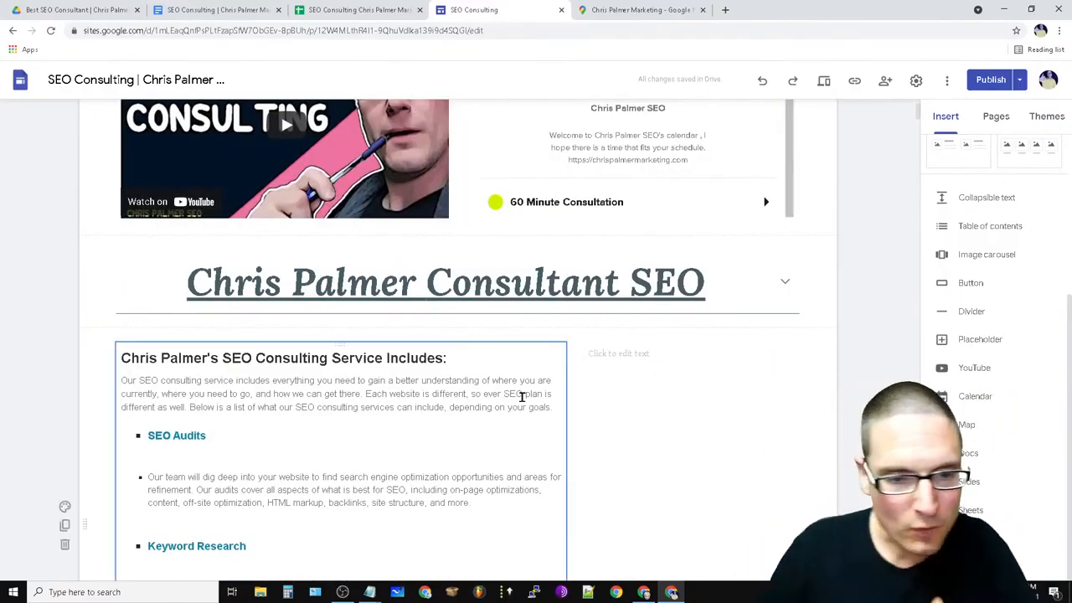
scroll(502, 398, down, 4)
scroll(423, 435, up, 6)
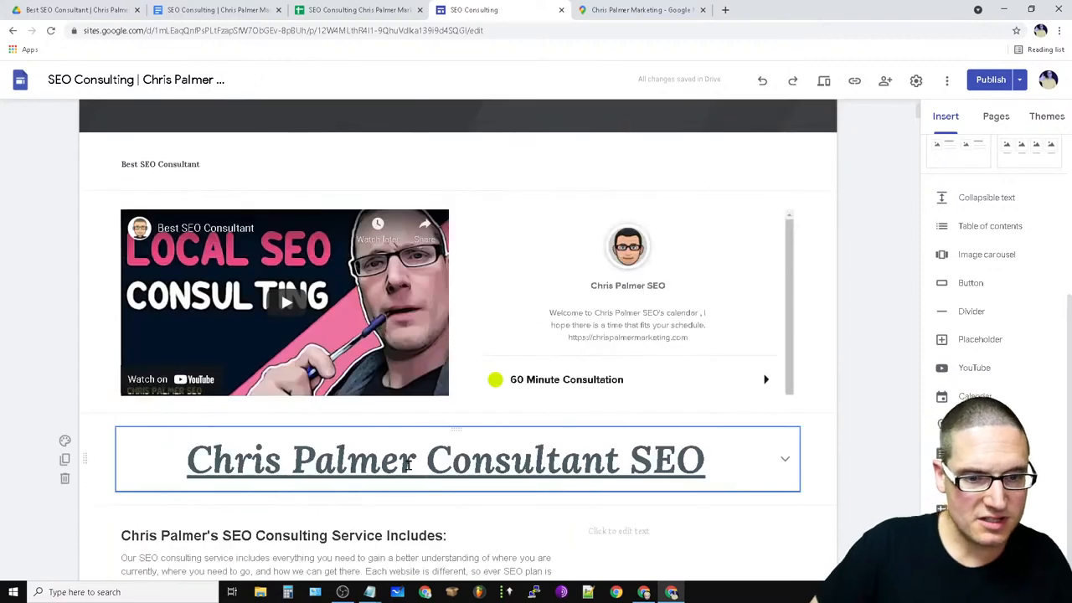
scroll(301, 477, down, 2)
click(399, 470)
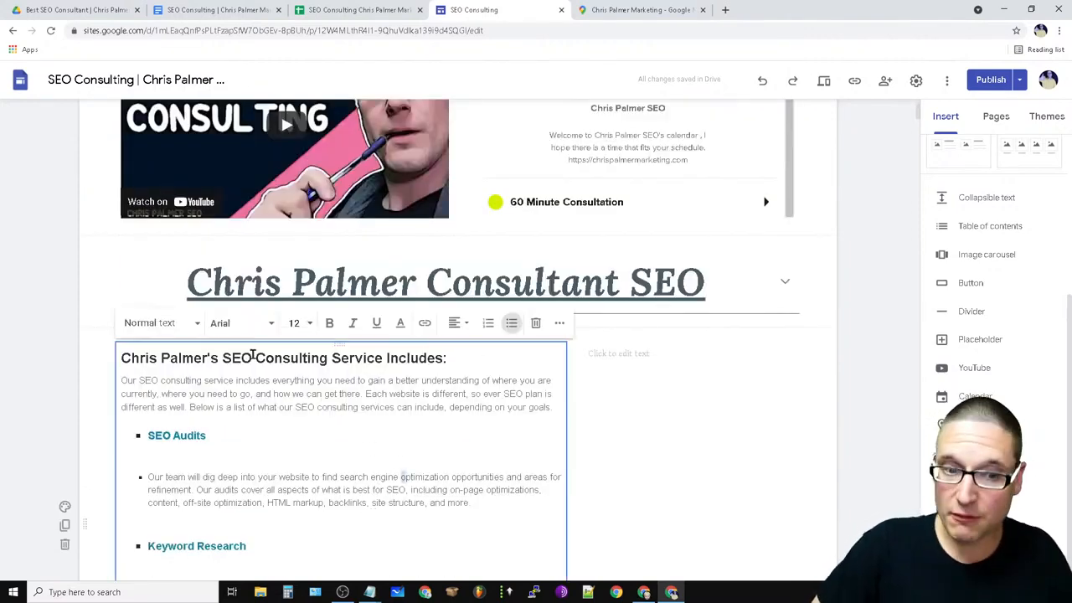
drag(463, 360, 126, 360)
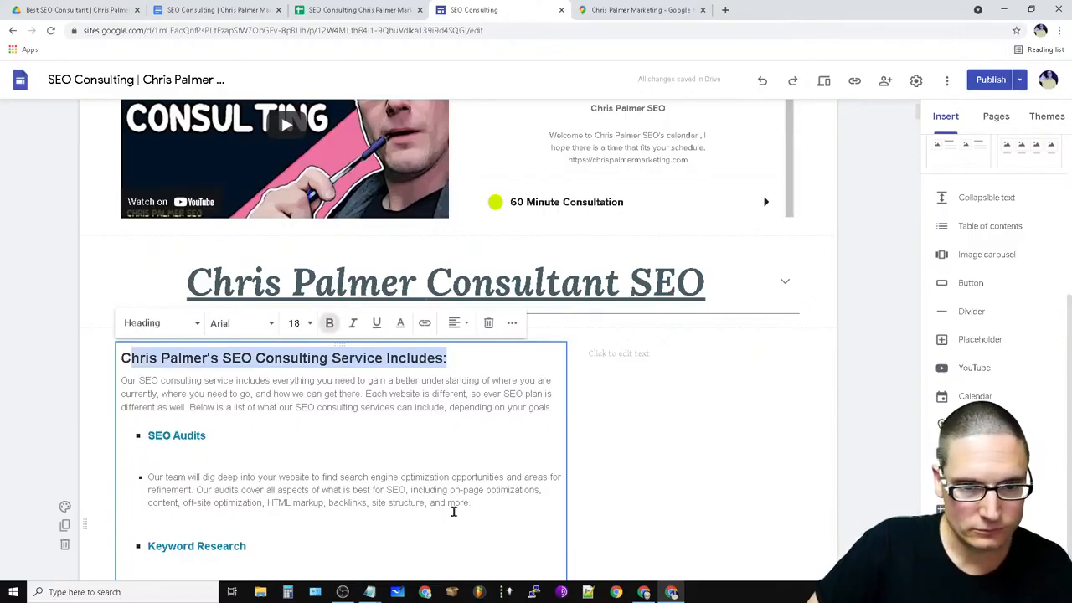
click(467, 537)
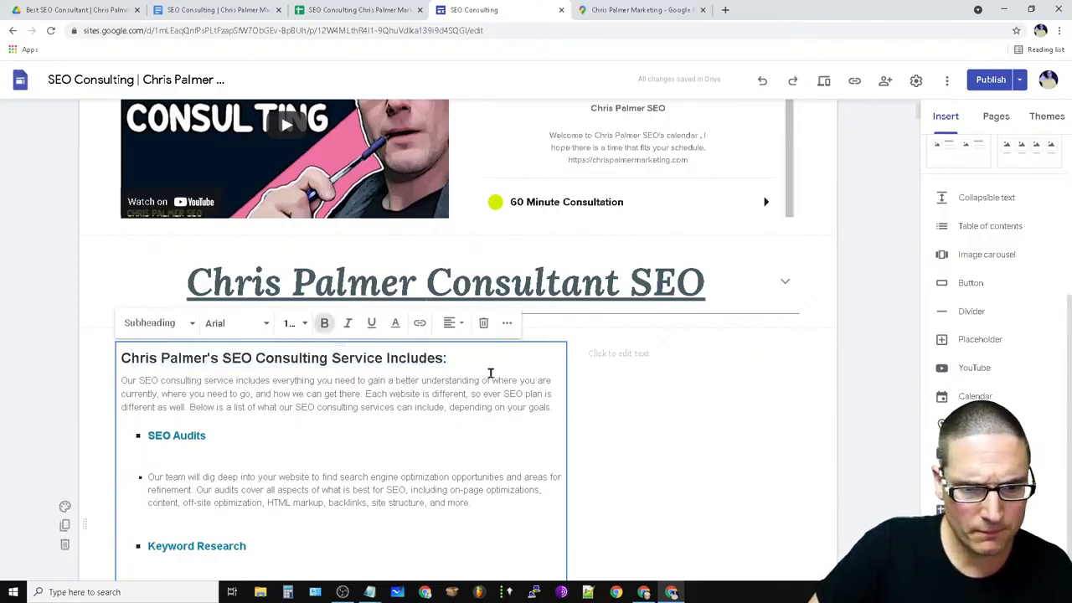
click(483, 329)
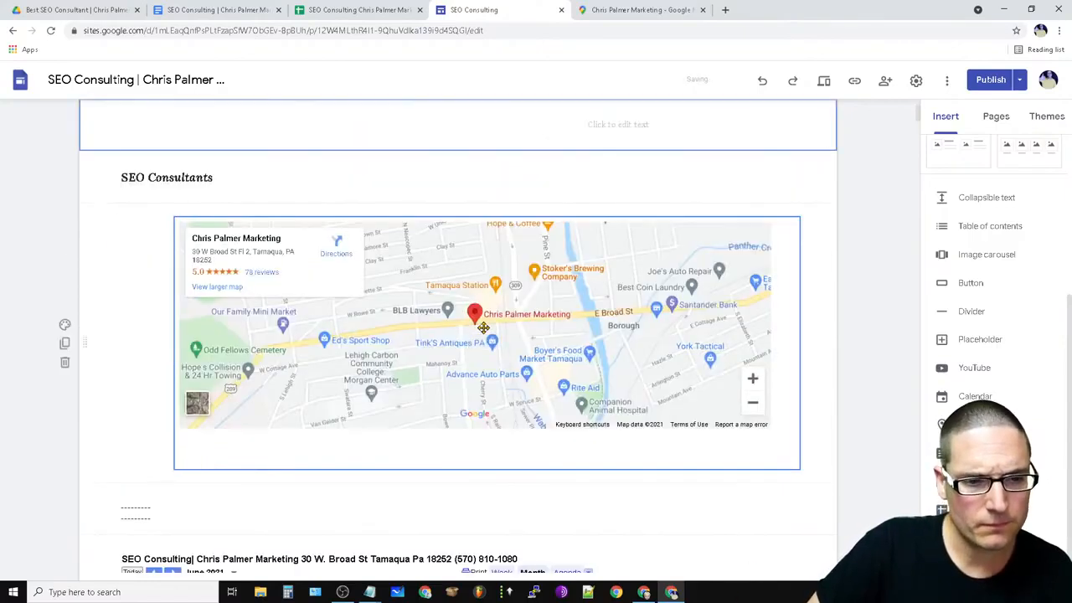
Search Google for "seo consultant" in a new browser tab and look over the results.
click(725, 9)
click(544, 247)
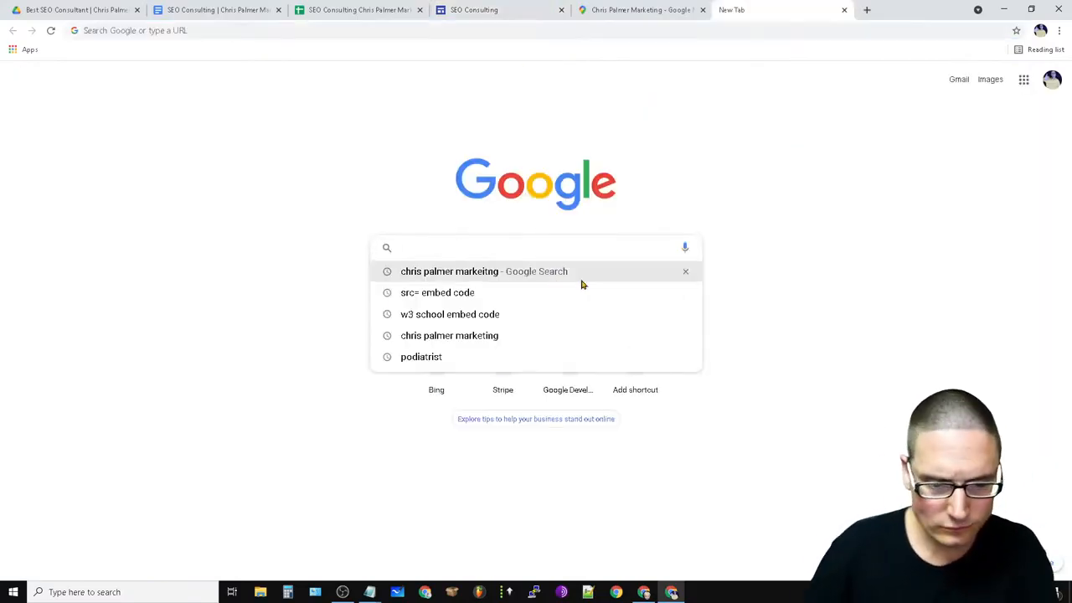
text(seo c)
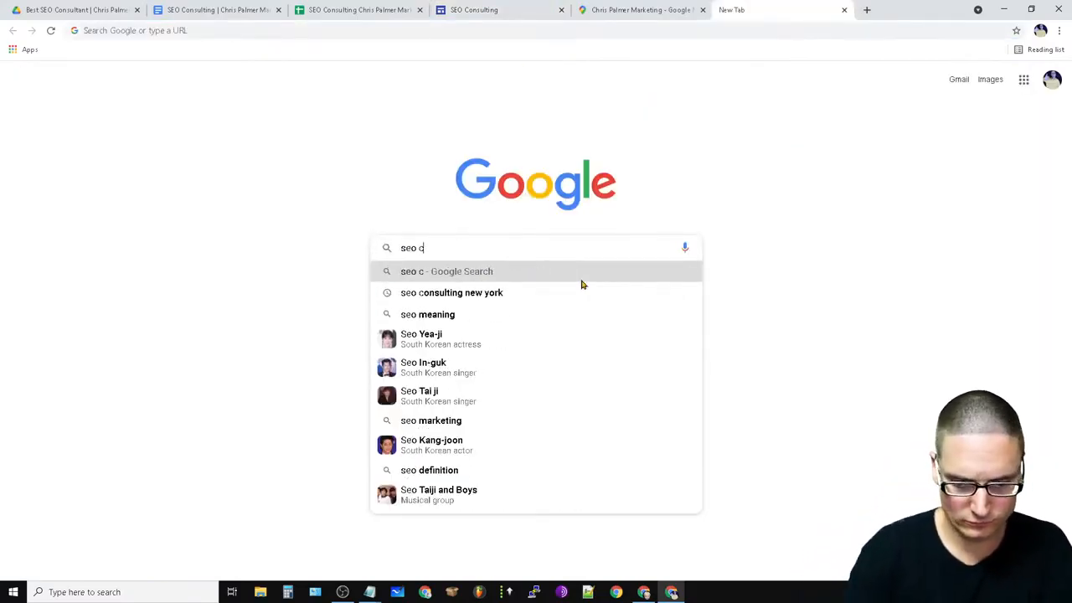
text(o)
key(BackSpace)
key(BackSpace)
text(consultant)
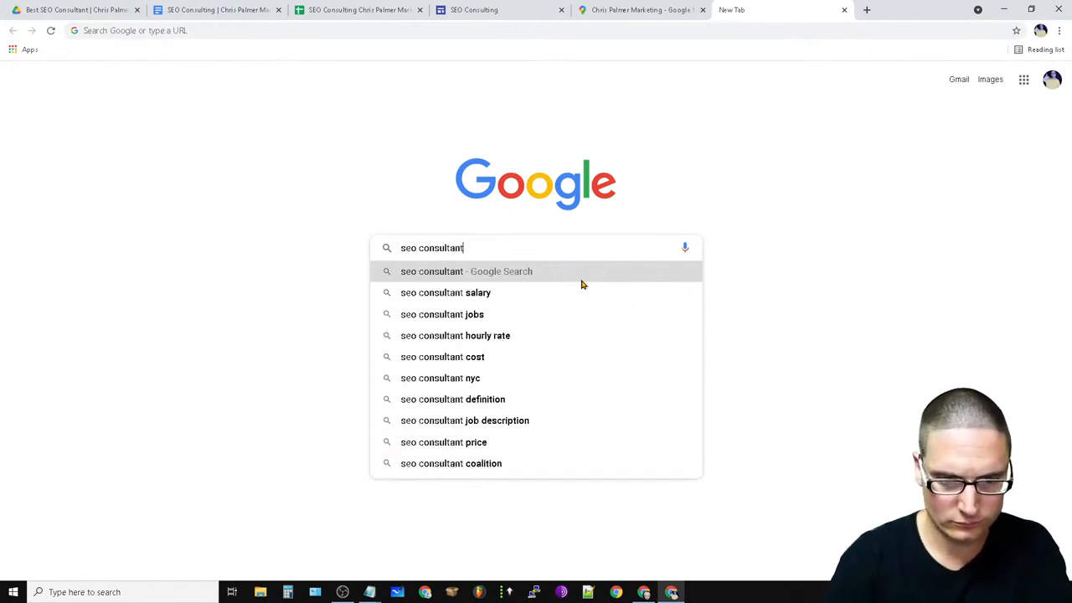
key(Return)
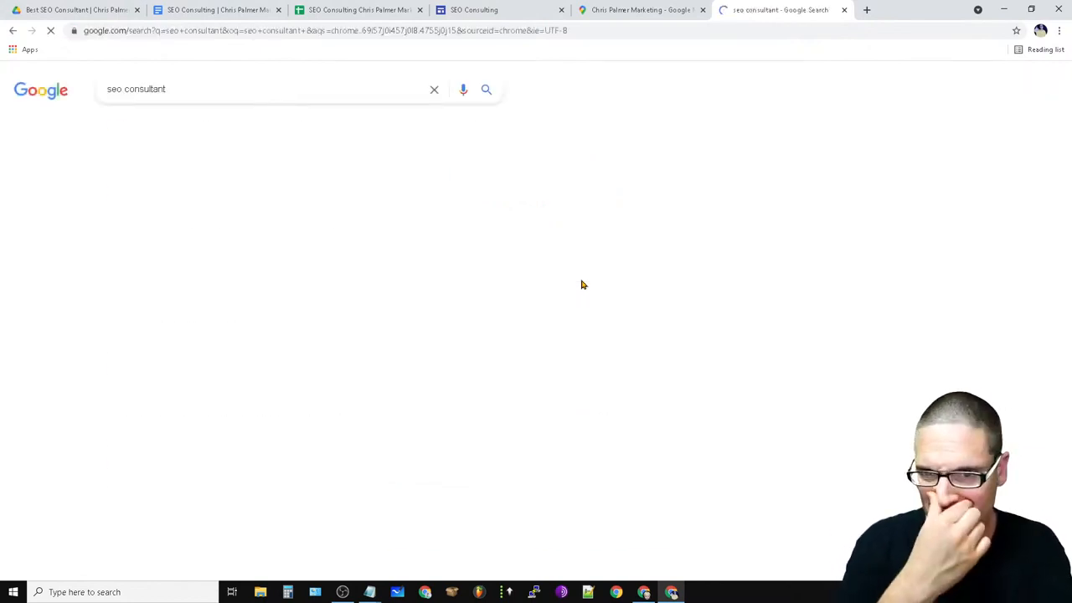
scroll(438, 411, down, 4)
scroll(371, 507, up, 4)
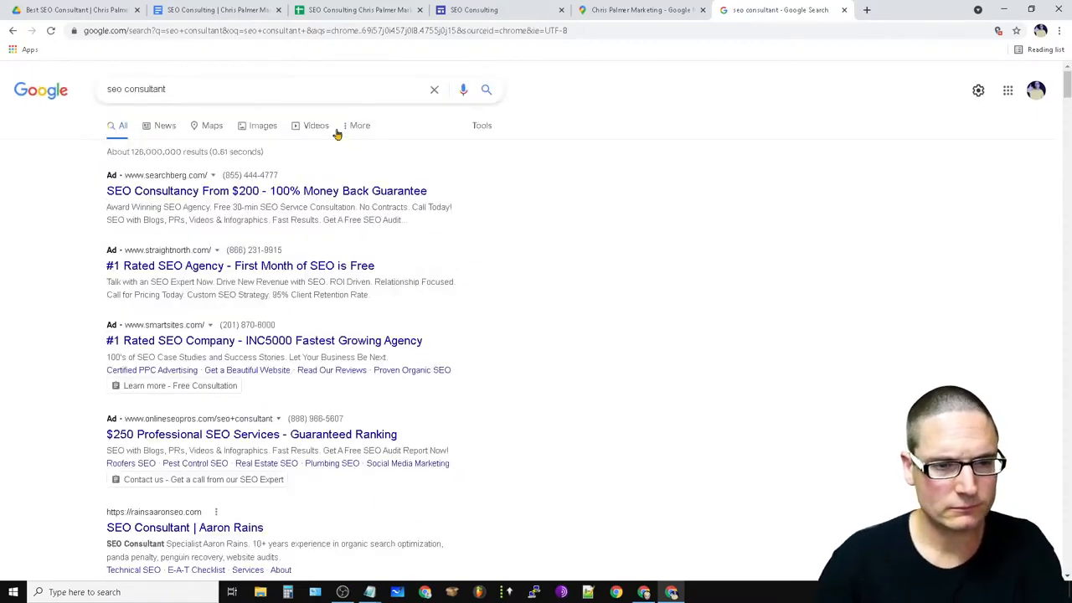
click(206, 99)
click(661, 9)
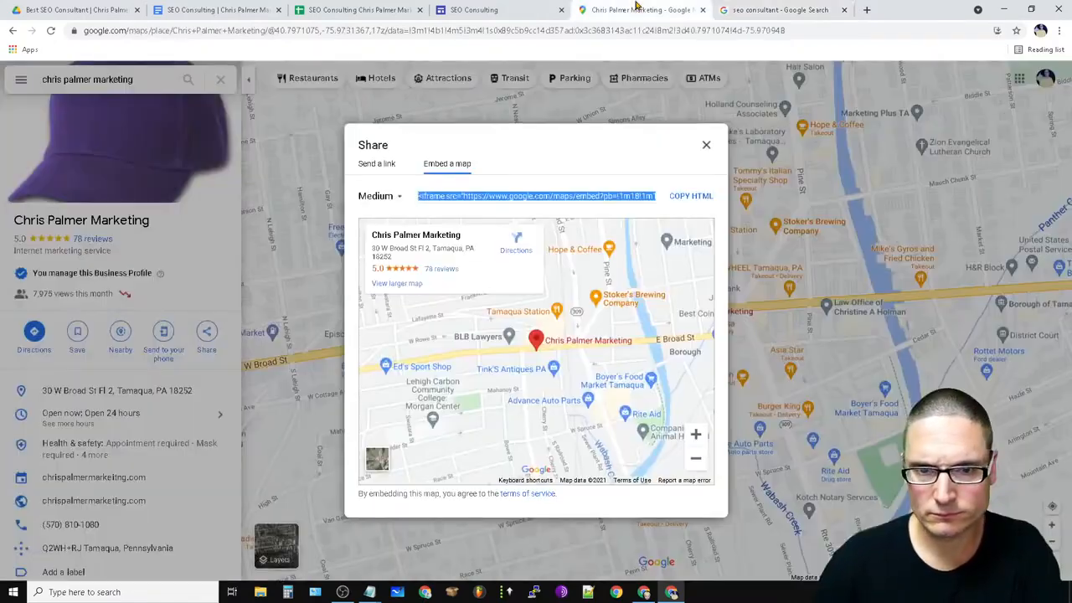
click(801, 9)
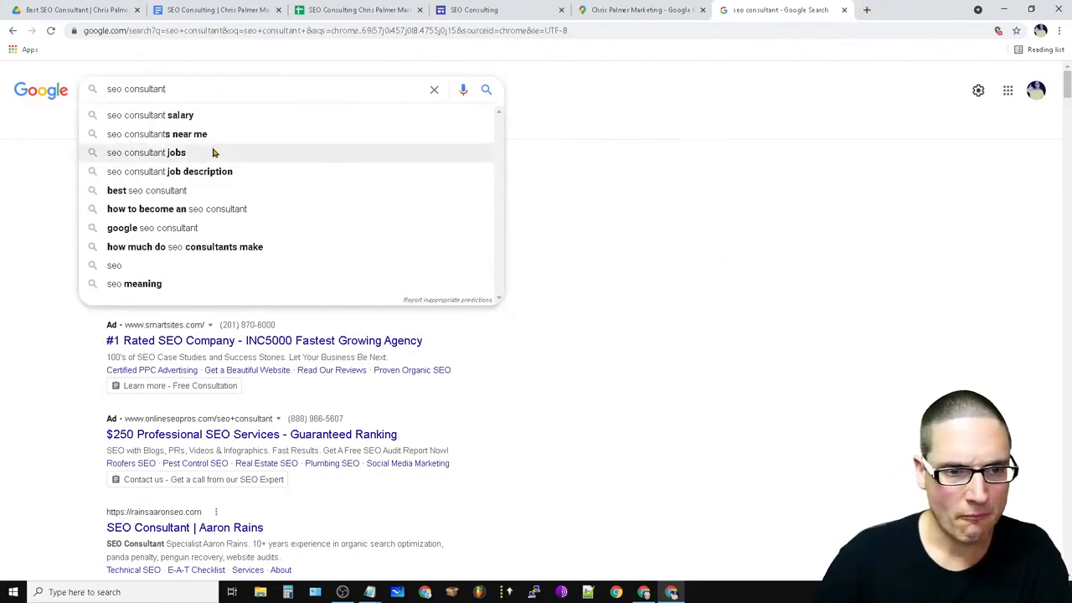
click(722, 301)
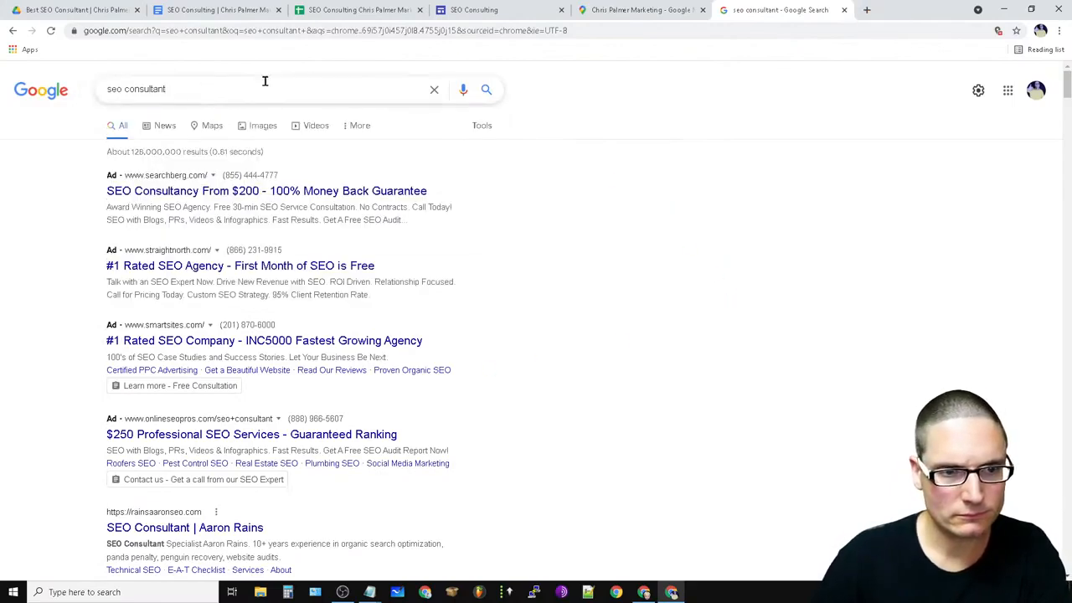
drag(222, 98, 73, 102)
click(653, 8)
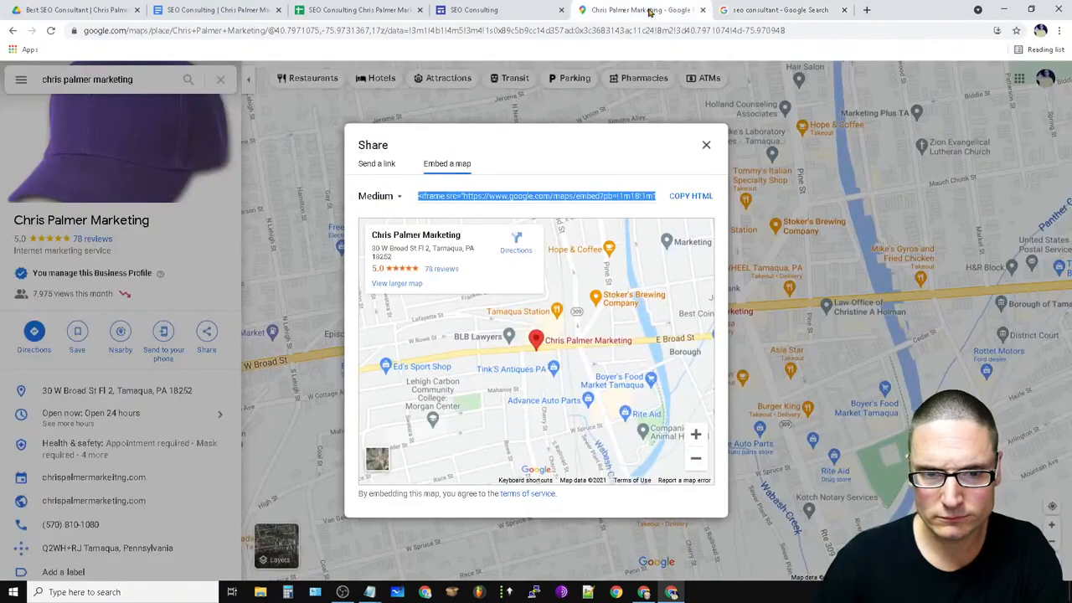
click(540, 8)
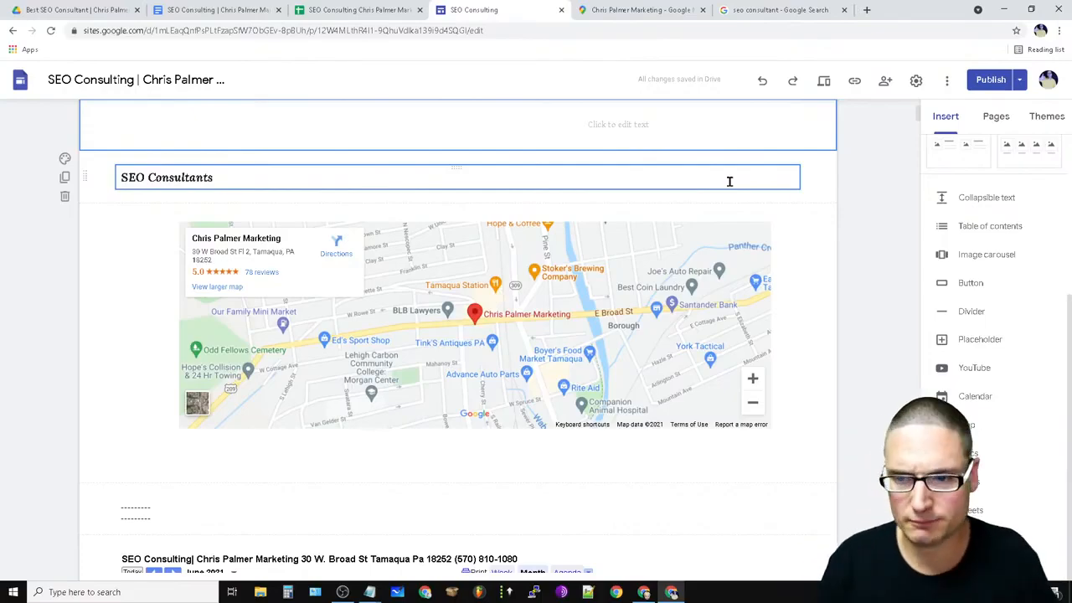
scroll(304, 248, up, 12)
scroll(476, 503, down, 6)
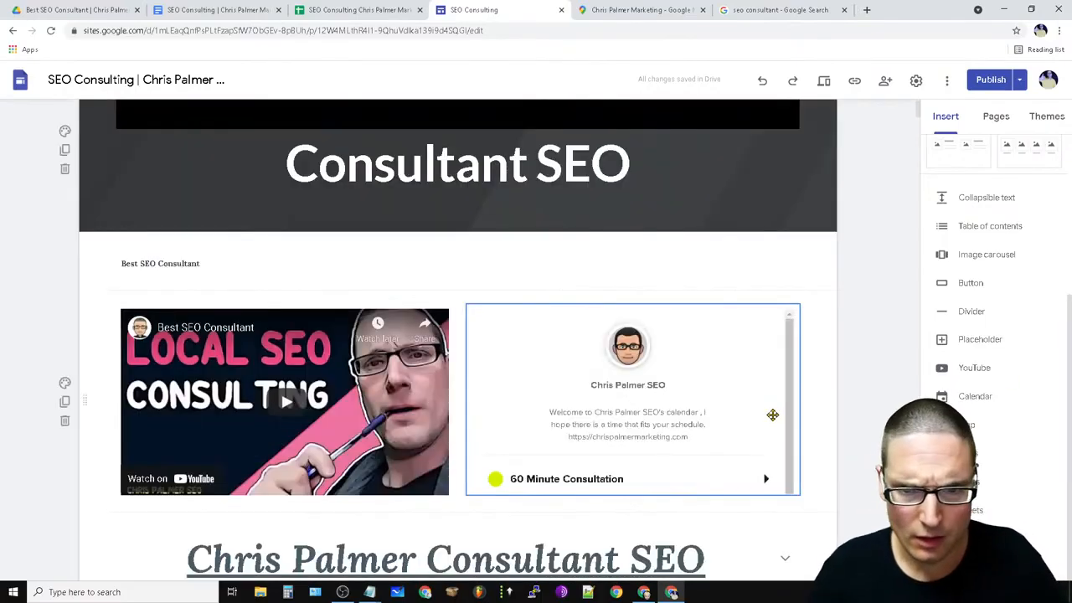
click(808, 10)
triple_click(249, 89)
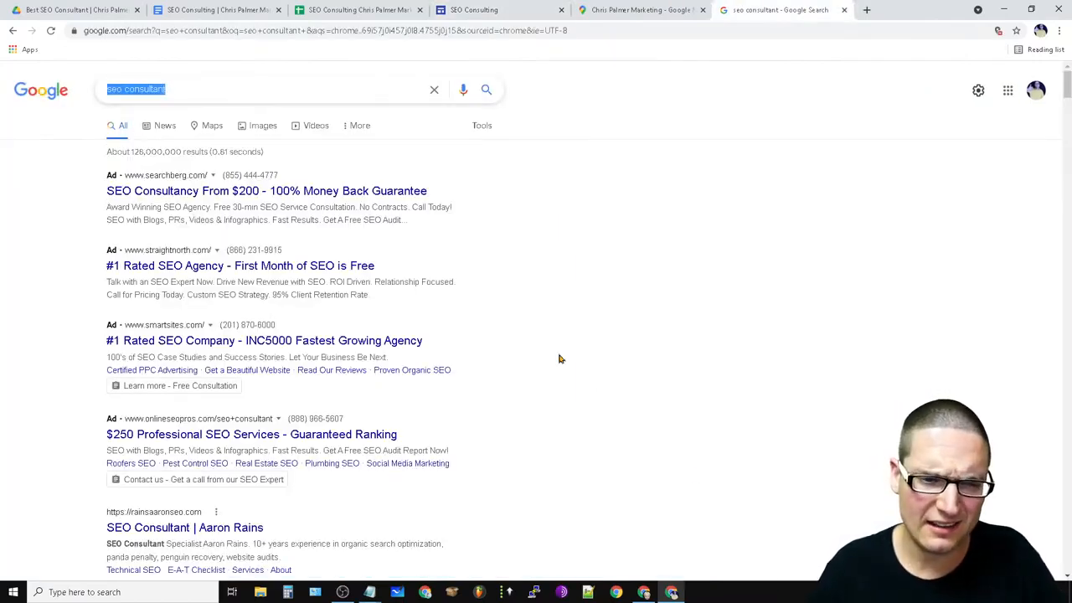
click(720, 303)
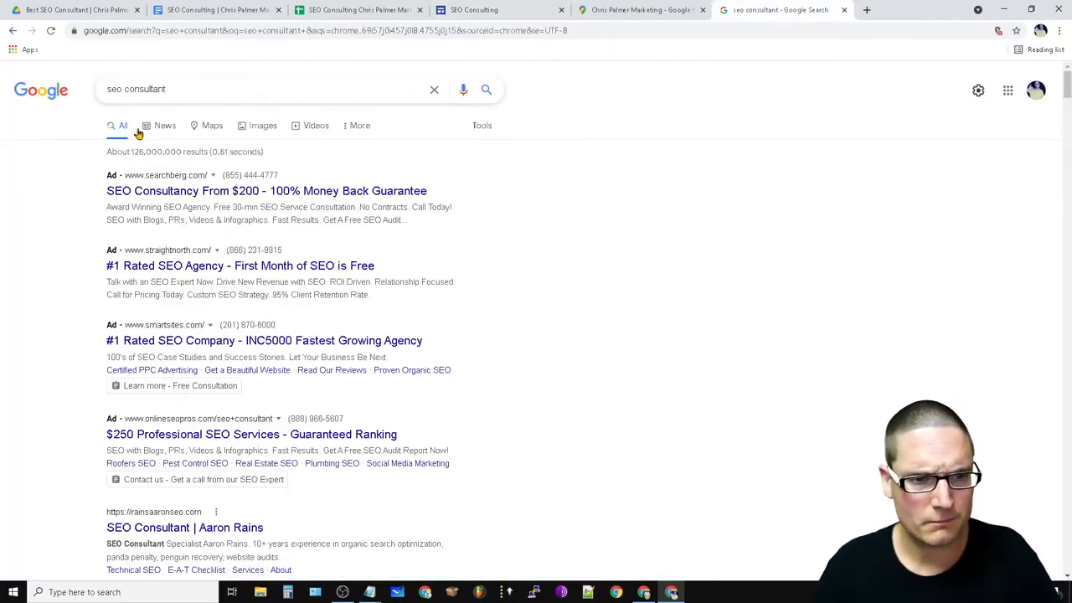
double_click(155, 90)
click(644, 383)
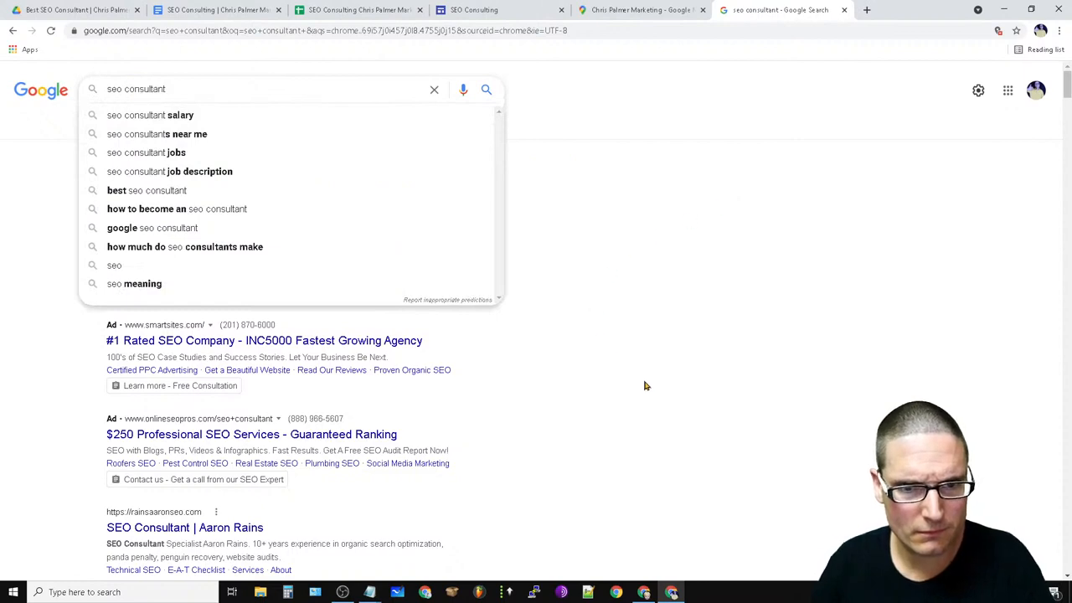
Search Google for "seo marketing" and open the Tutorialspoint article "Digital Marketing - SEO" from the results.
triple_click(199, 90)
text(seo marketing)
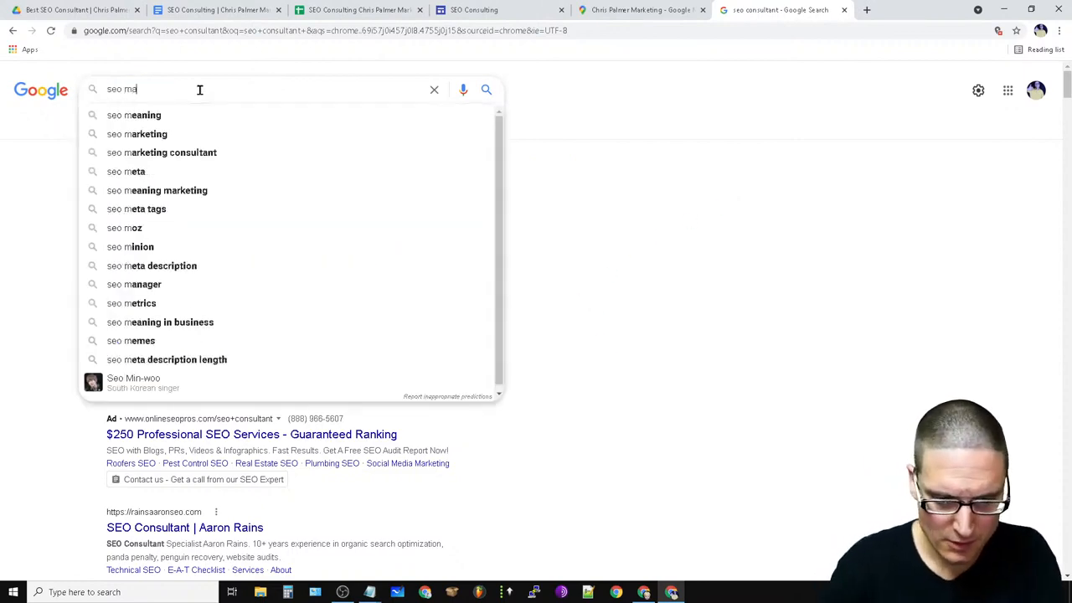
key(Return)
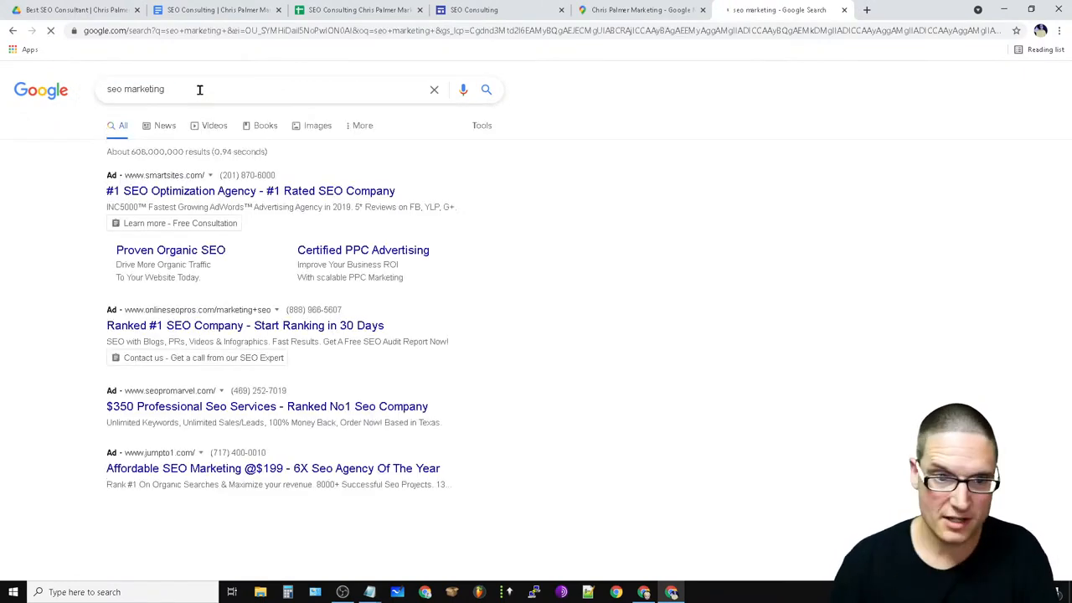
scroll(390, 427, down, 10)
scroll(390, 427, down, 15)
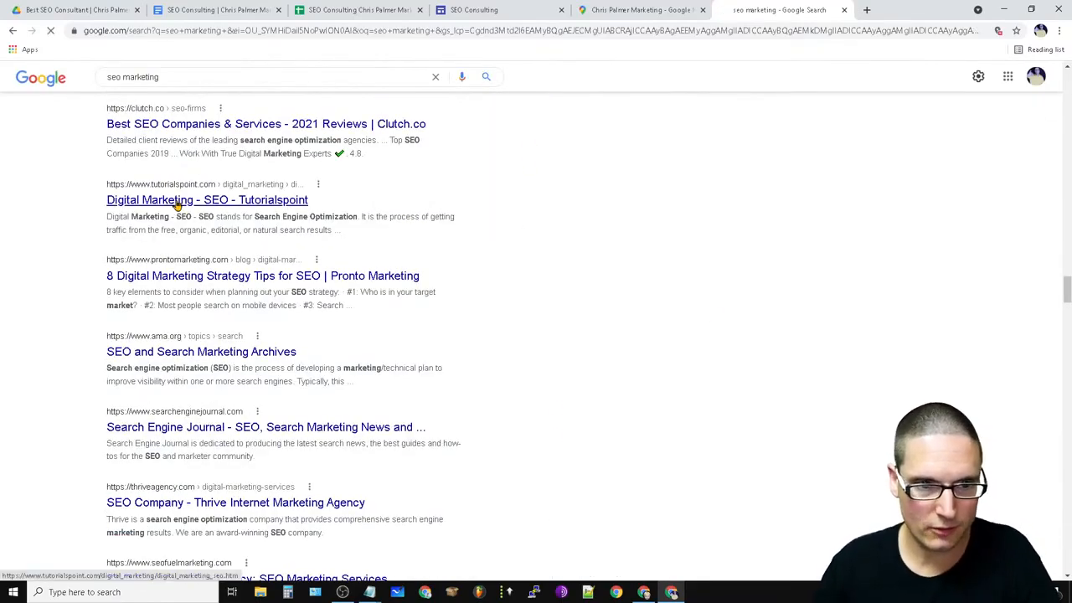
scroll(535, 335, down, 2)
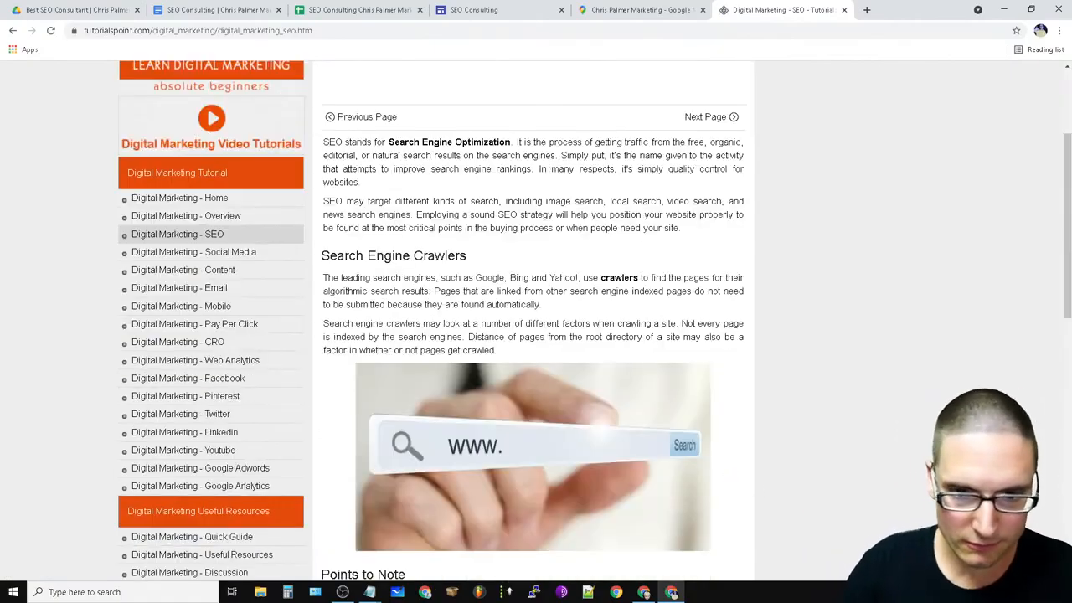
scroll(617, 521, down, 8)
scroll(617, 522, up, 10)
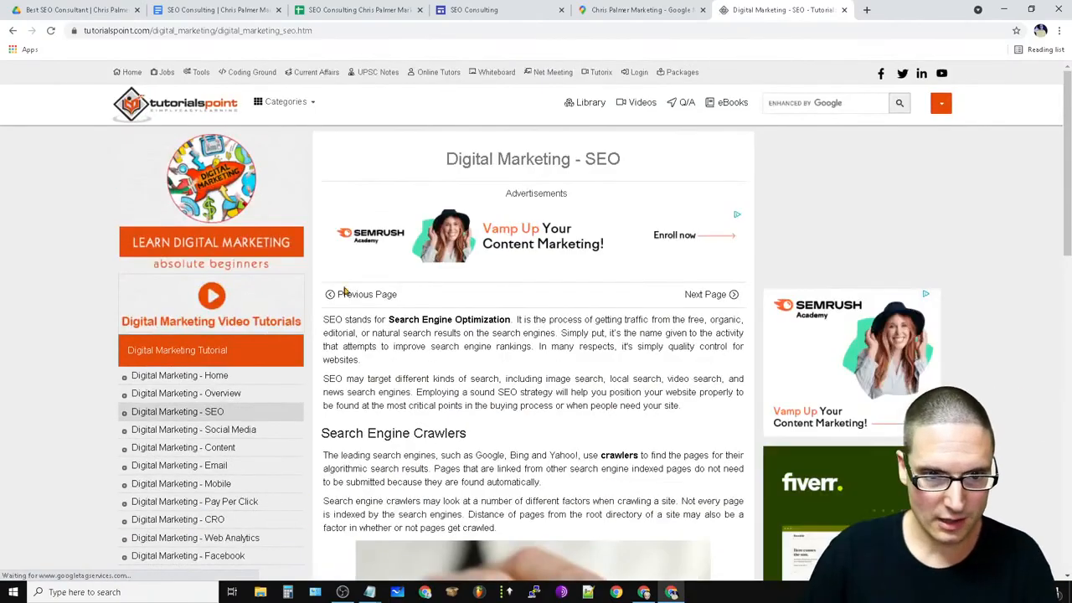
Copy the article text from the SEO introduction through the Points to Note list into a new Notepad document.
drag(324, 319, 702, 497)
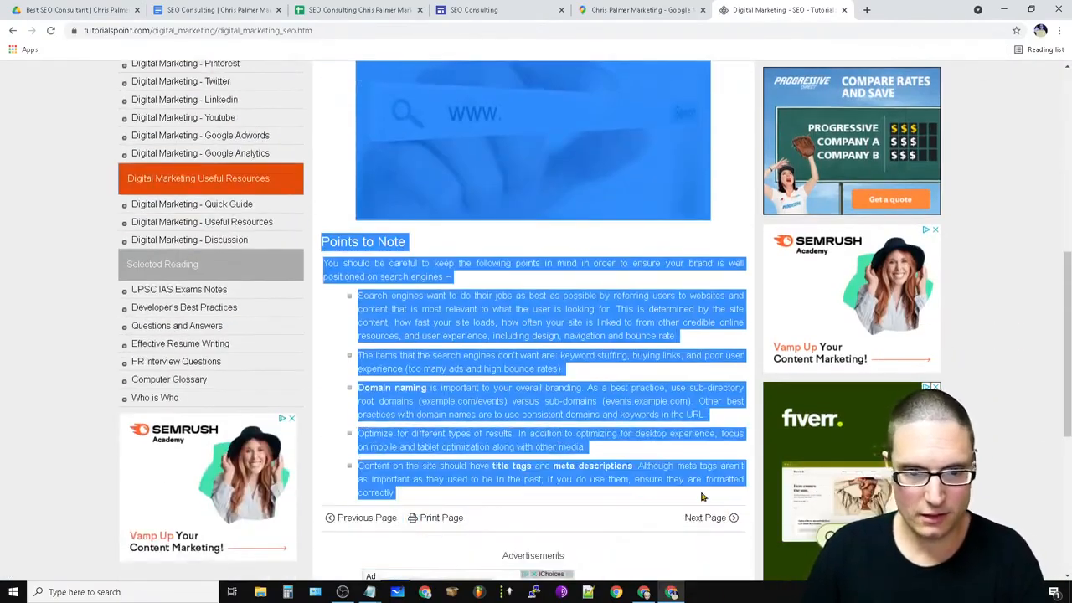
right_click(558, 399)
click(582, 411)
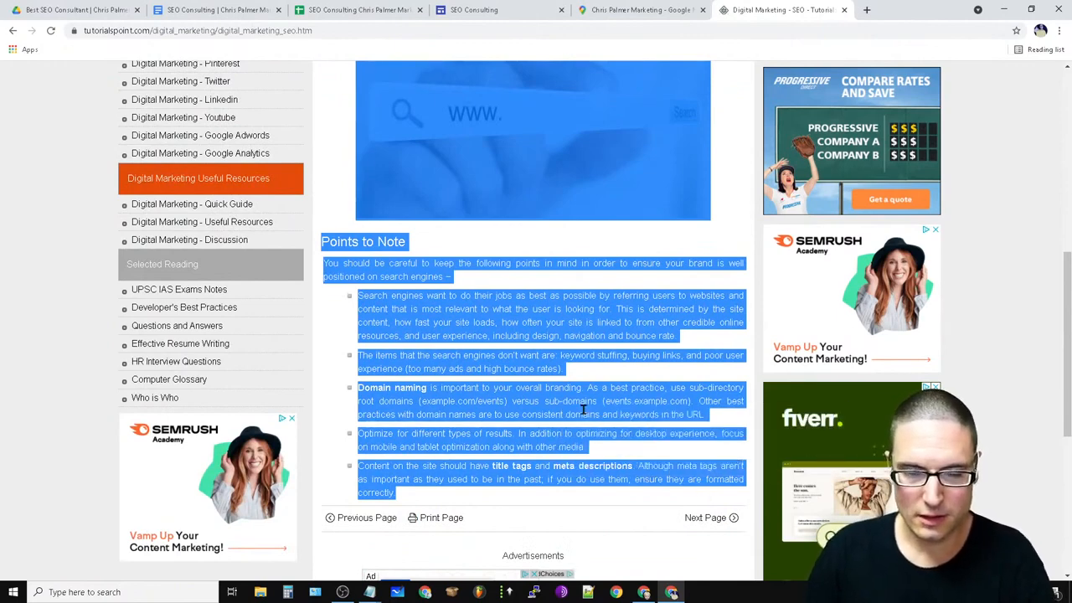
right_click(369, 592)
click(335, 533)
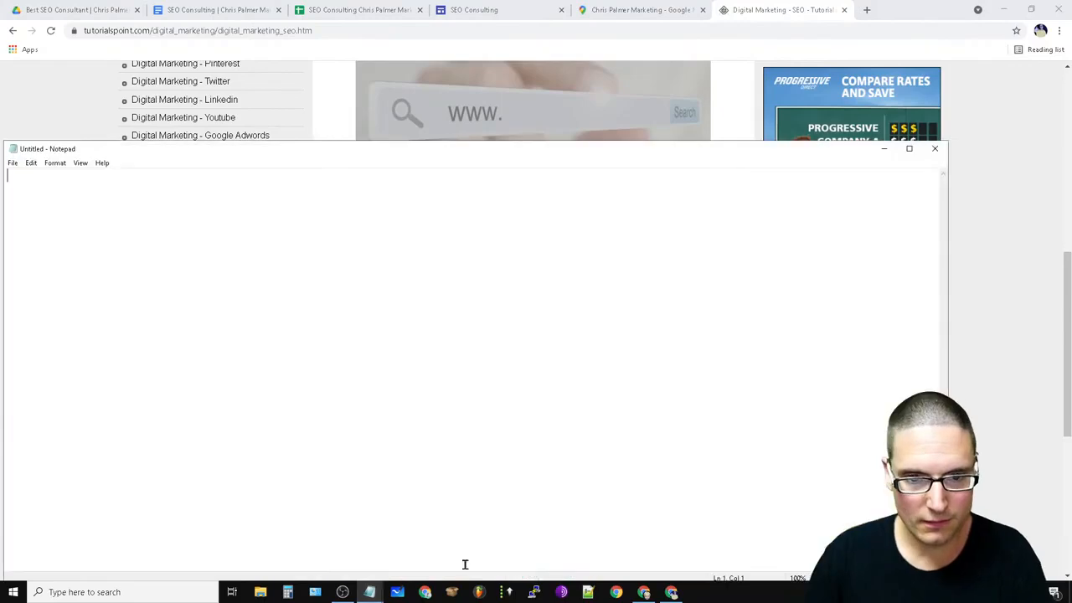
right_click(57, 215)
click(95, 268)
Replace all occurrences of "marketing" with "consultant seo" in the pasted text, and close the Replace dialog.
click(31, 163)
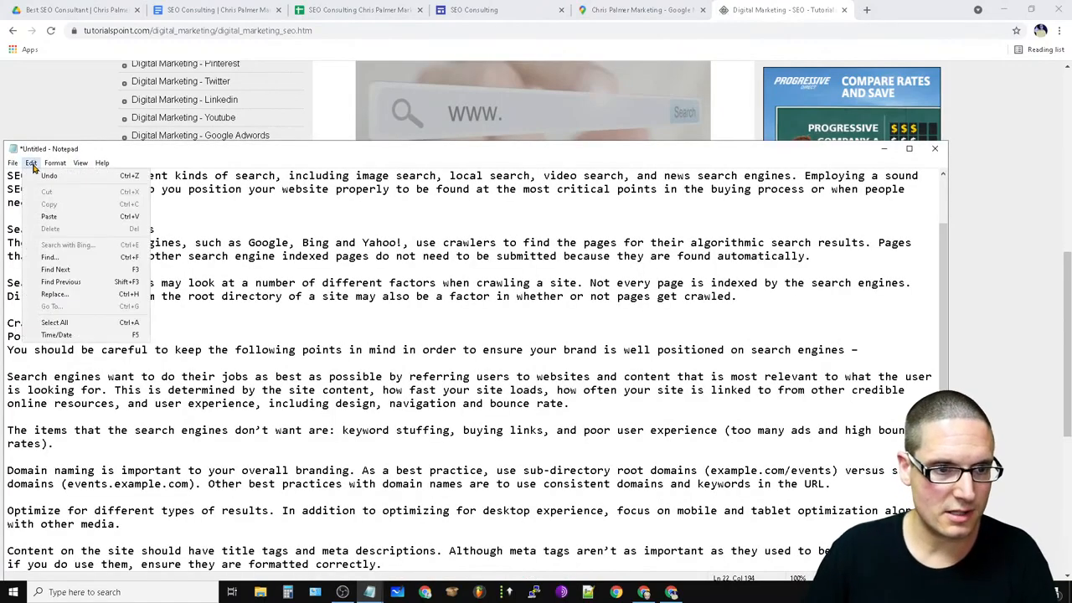
click(239, 209)
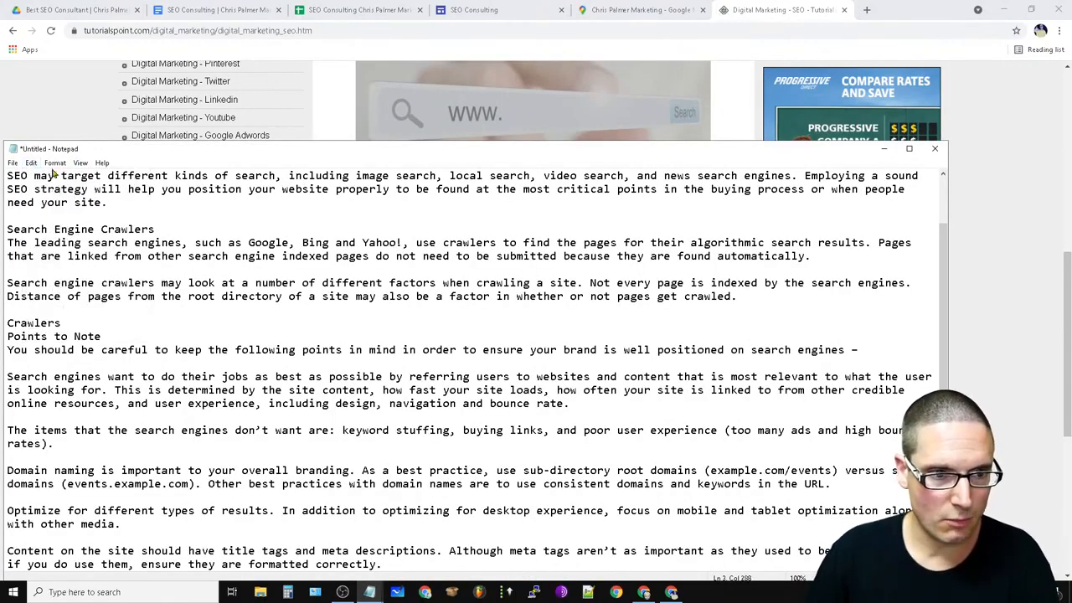
click(55, 163)
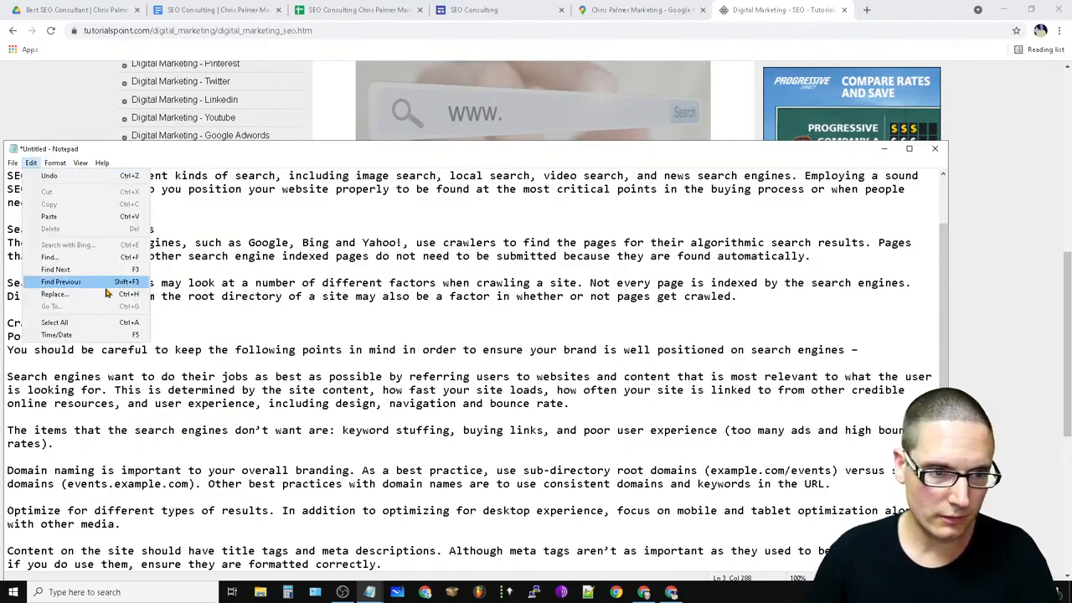
click(59, 308)
text(marketing)
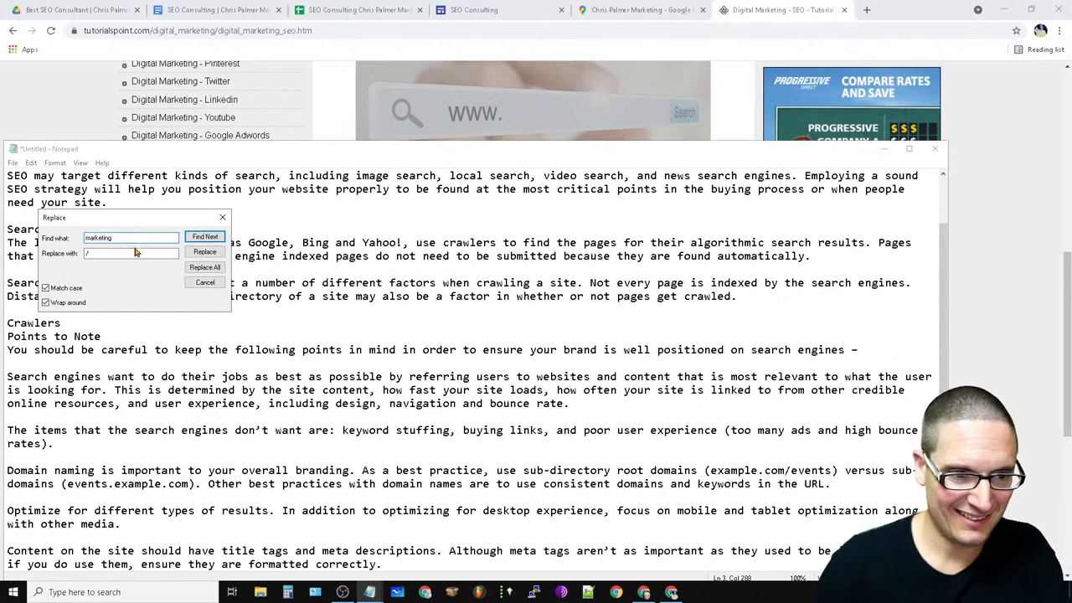
double_click(118, 254)
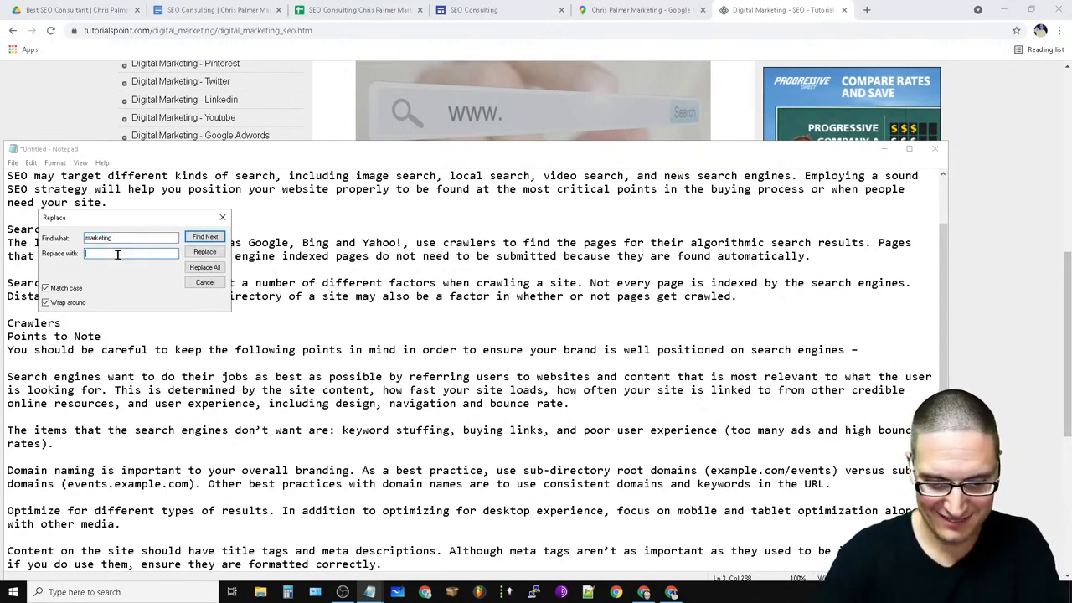
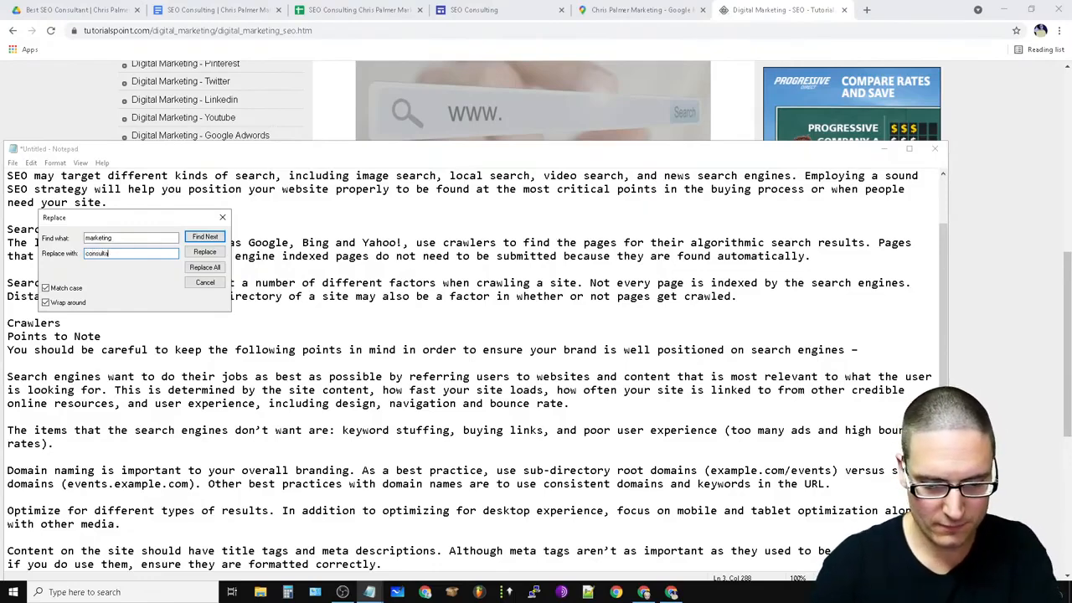
click(204, 267)
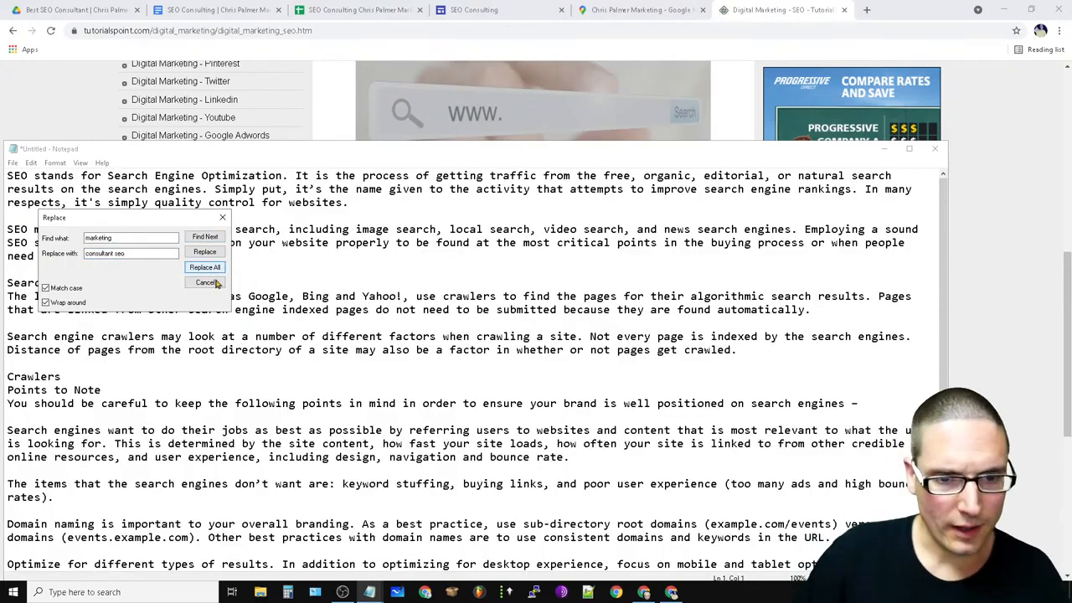
click(223, 219)
Extend the "Crawlers" line above Points to Note to read "Crawlers for Consultant SEO".
scroll(478, 445, down, 1)
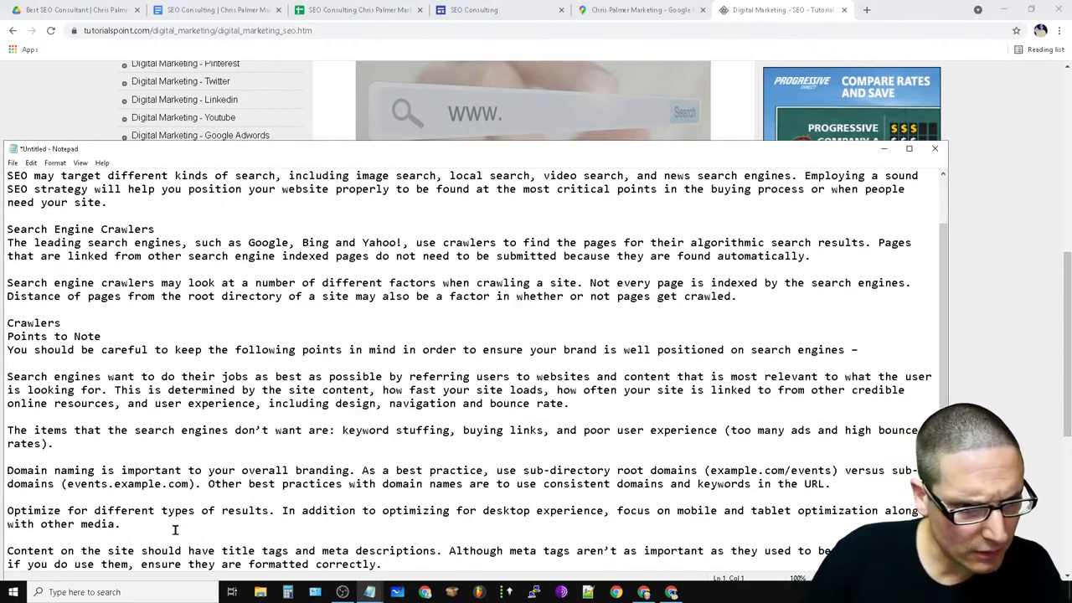
double_click(20, 325)
click(67, 324)
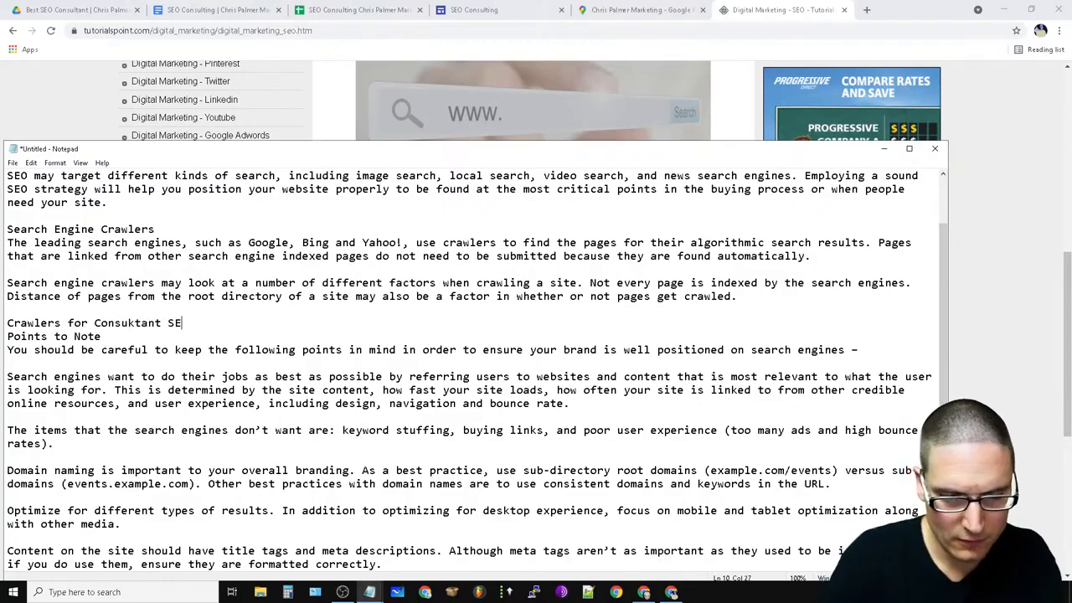
double_click(132, 322)
text(C)
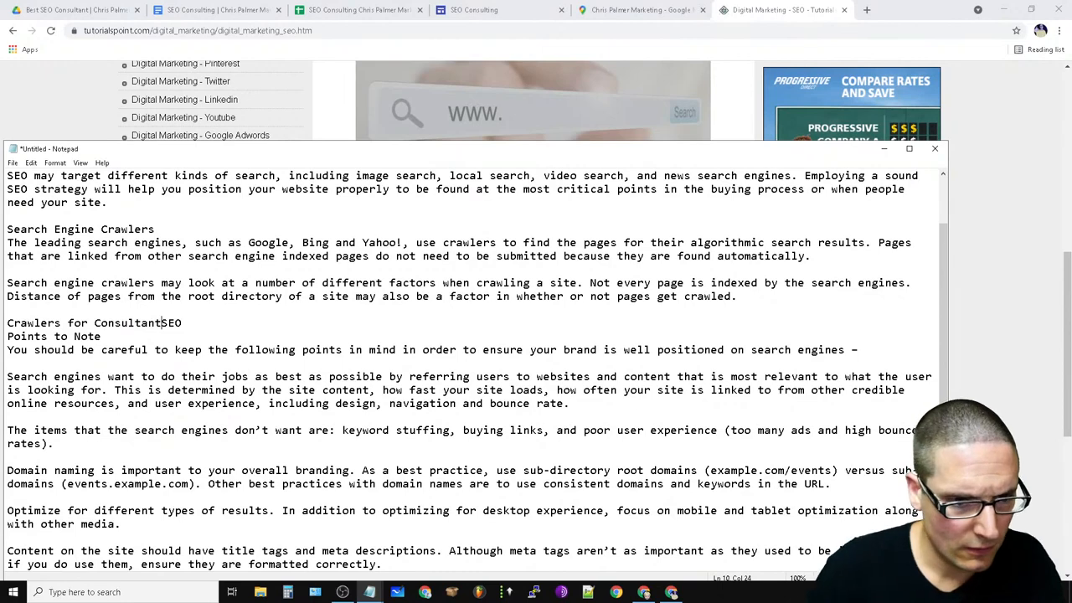
Copy "Consultant SEO" from the crawlers line and paste it after "Domain naming" and before "use crawlers" in the Notepad text.
drag(231, 318, 94, 324)
right_click(95, 324)
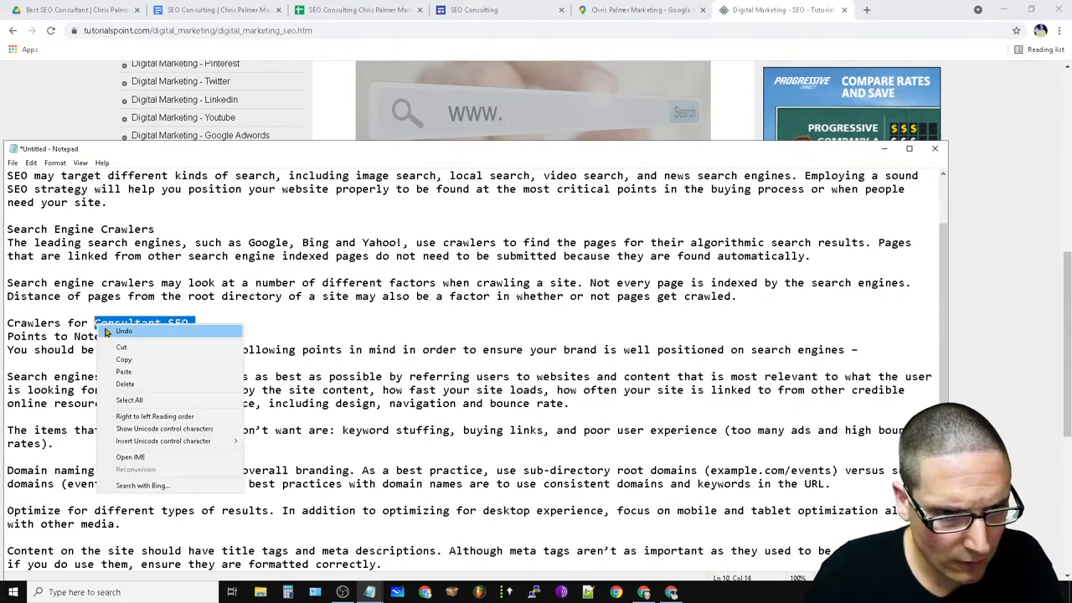
click(164, 359)
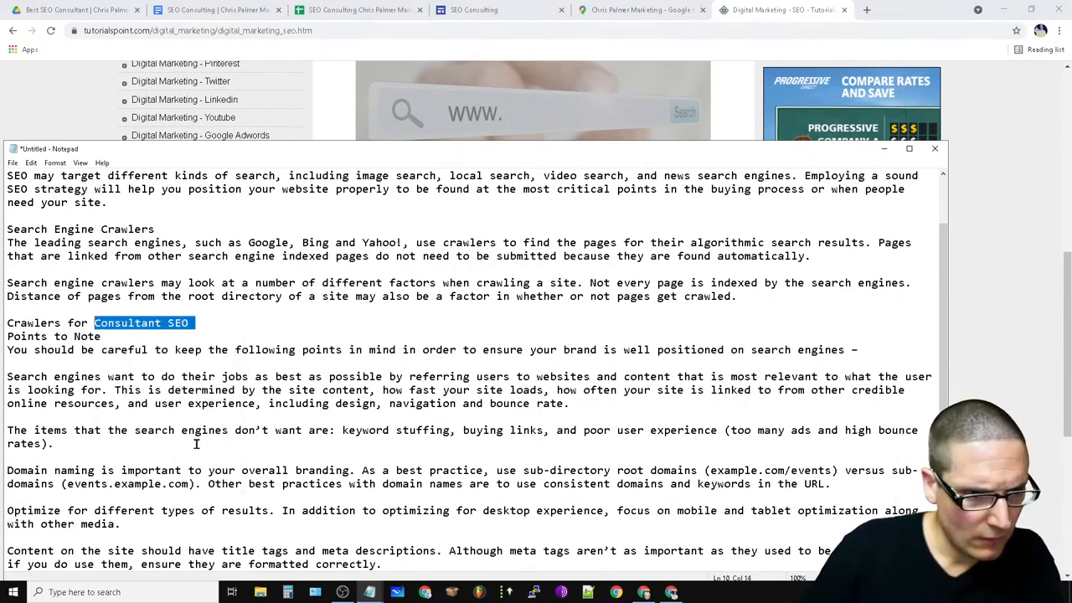
click(95, 470)
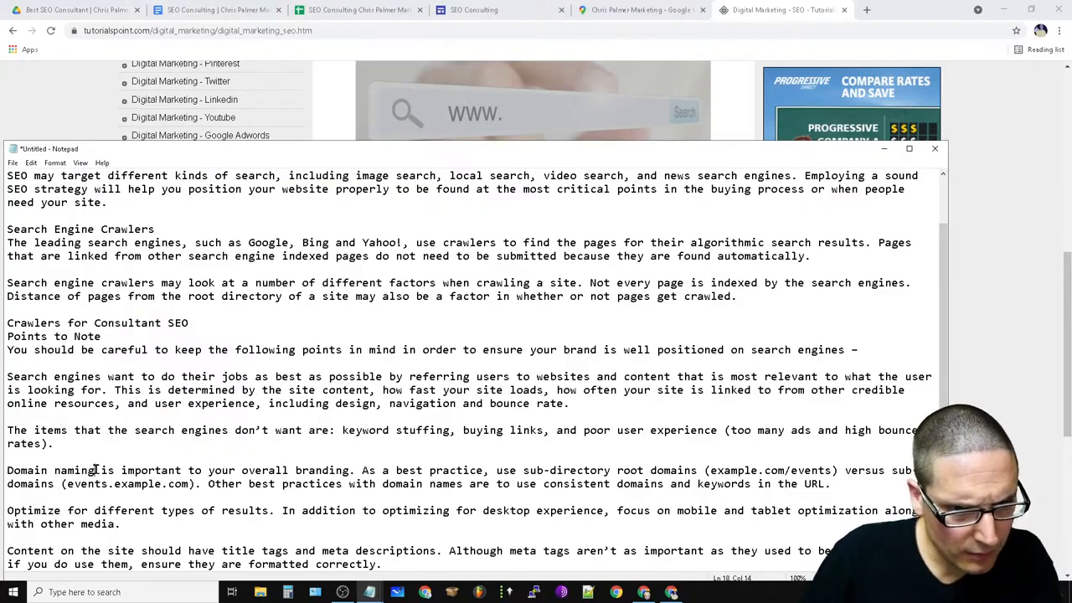
right_click(103, 475)
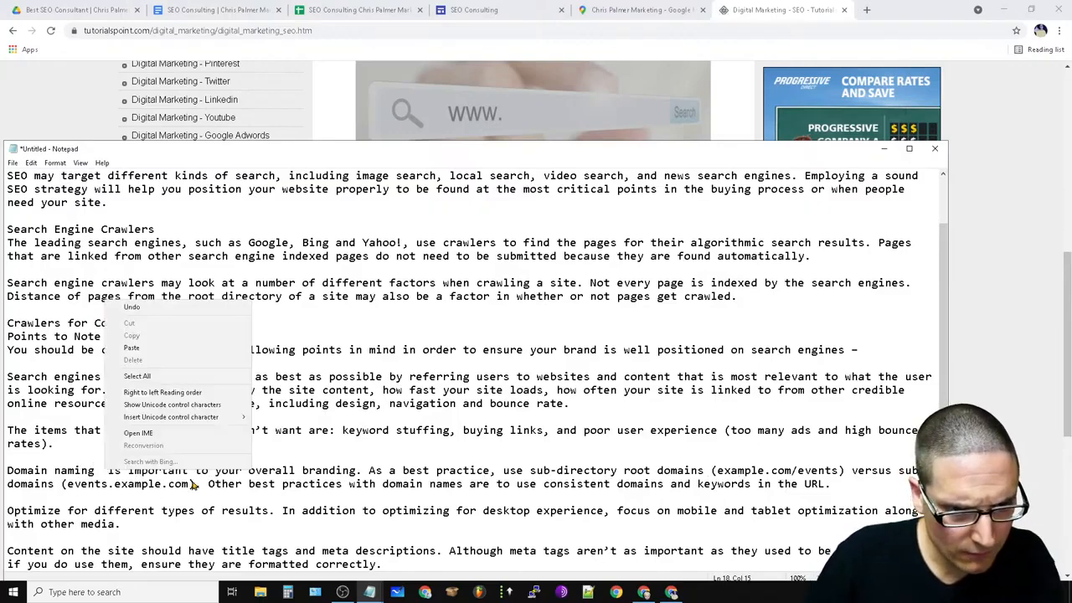
click(159, 356)
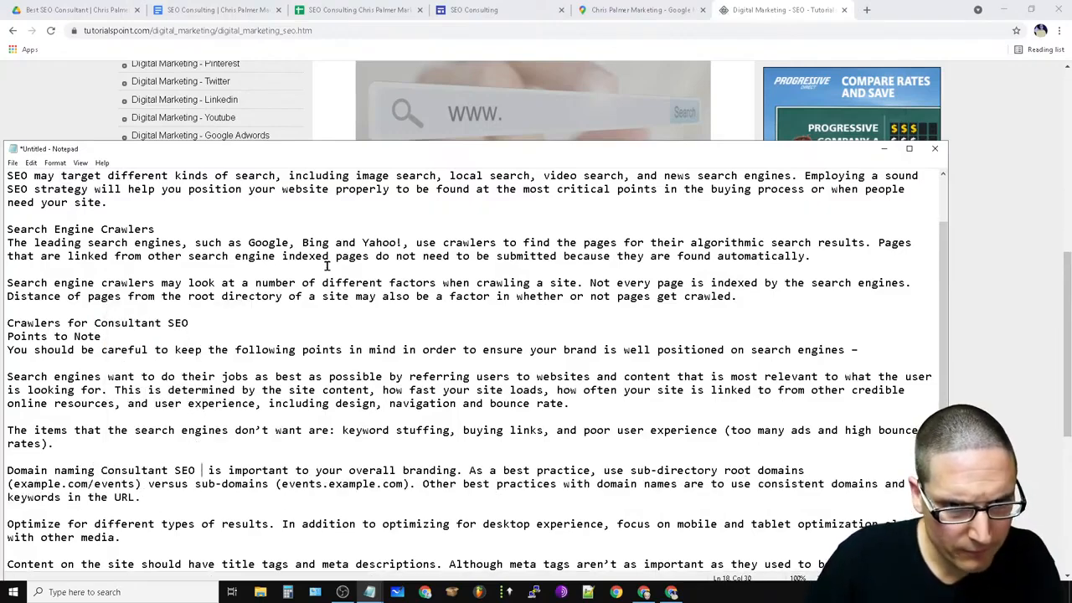
right_click(408, 243)
click(448, 300)
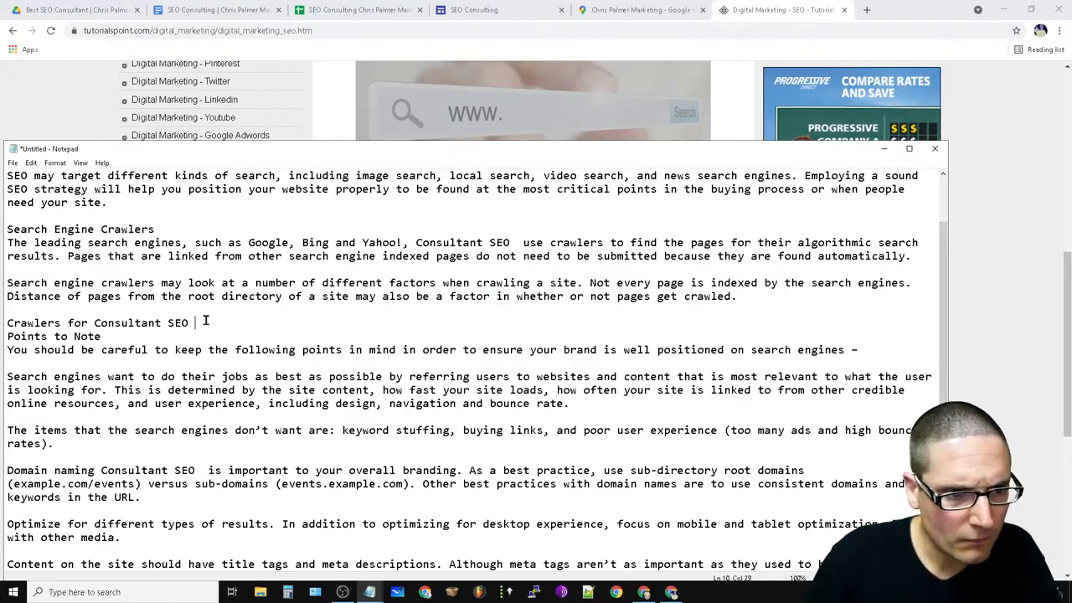
Copy the entire Notepad text and paste it into the empty text box below the large "Consultant SEO" heading in Google Sites.
key(ctrl+a)
right_click(207, 323)
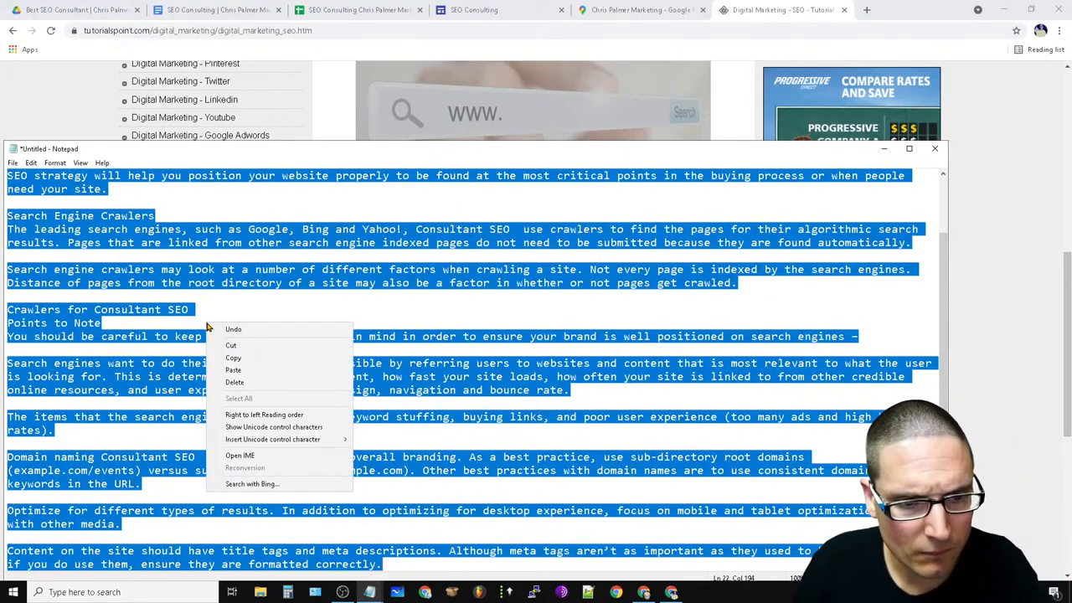
click(264, 358)
click(473, 9)
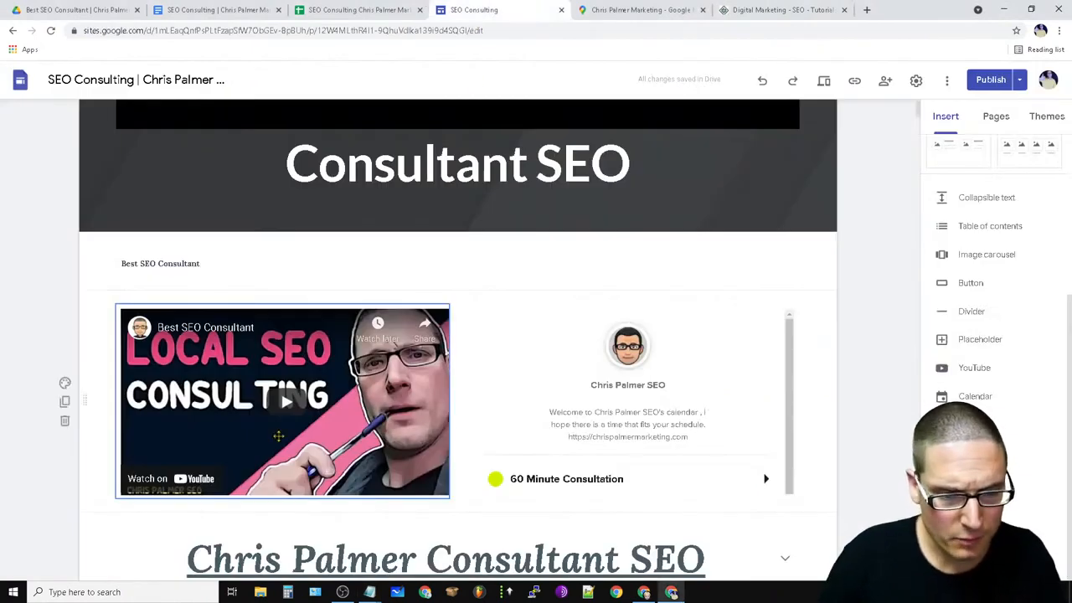
scroll(196, 282, down, 5)
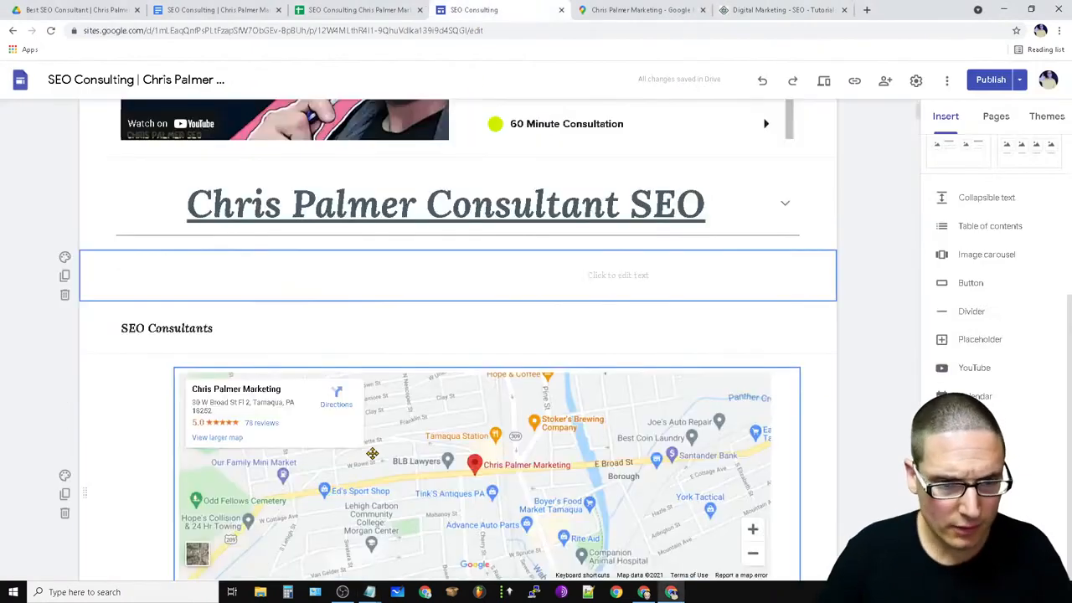
click(627, 277)
right_click(628, 277)
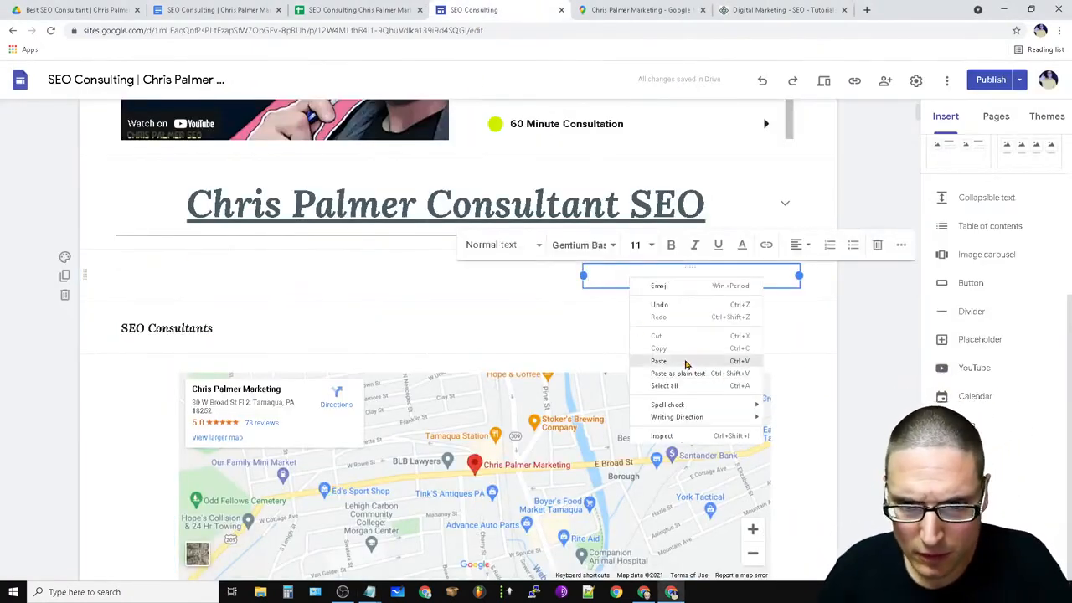
click(684, 359)
Widen the pasted article's text box to span the full width of the page content.
scroll(737, 368, up, 4)
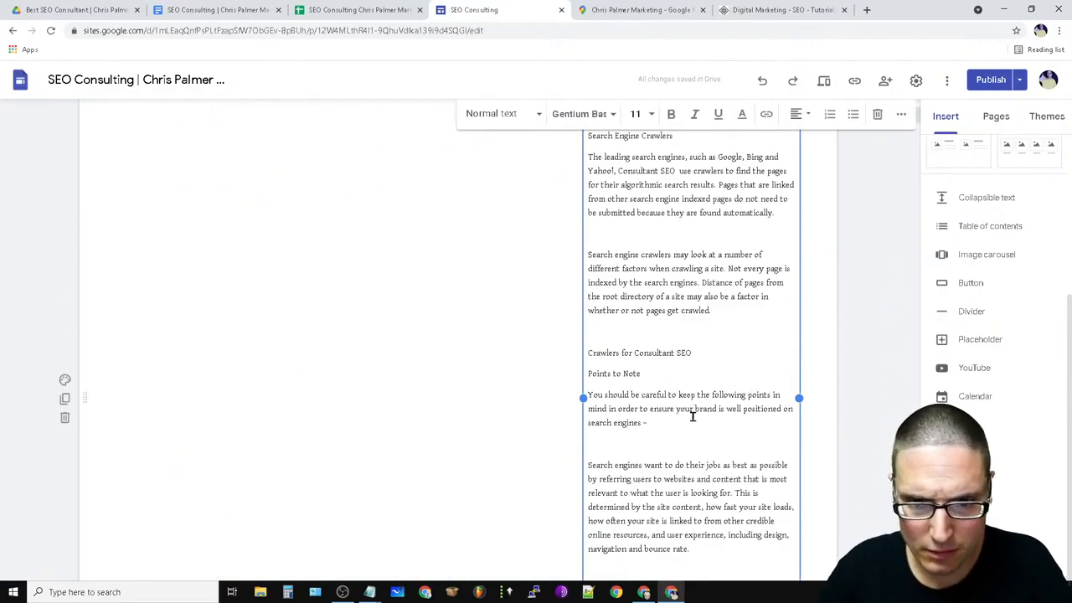
drag(581, 398, 4, 402)
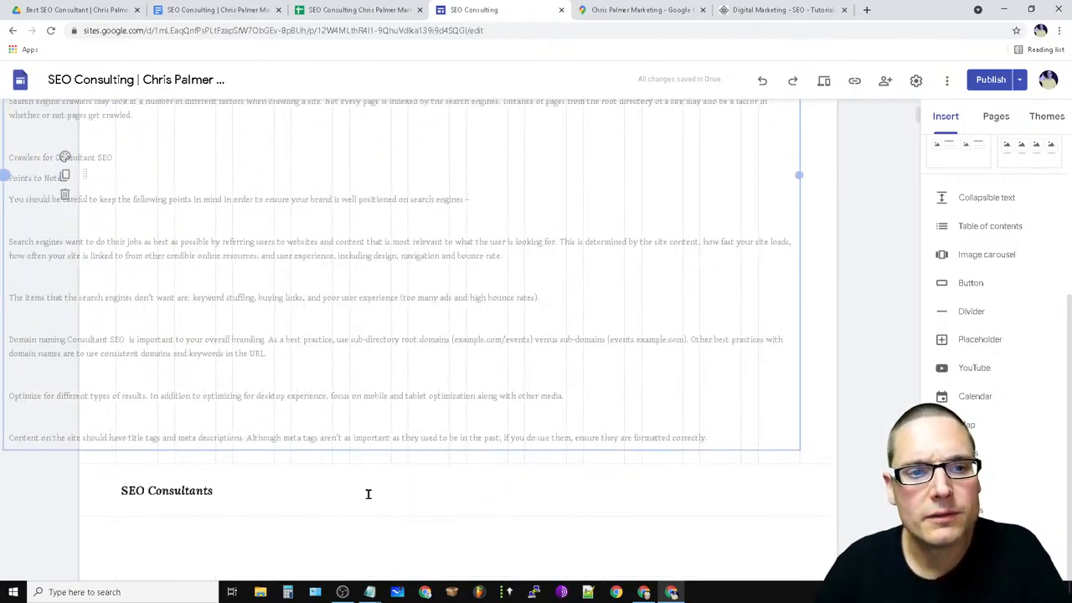
scroll(377, 356, up, 6)
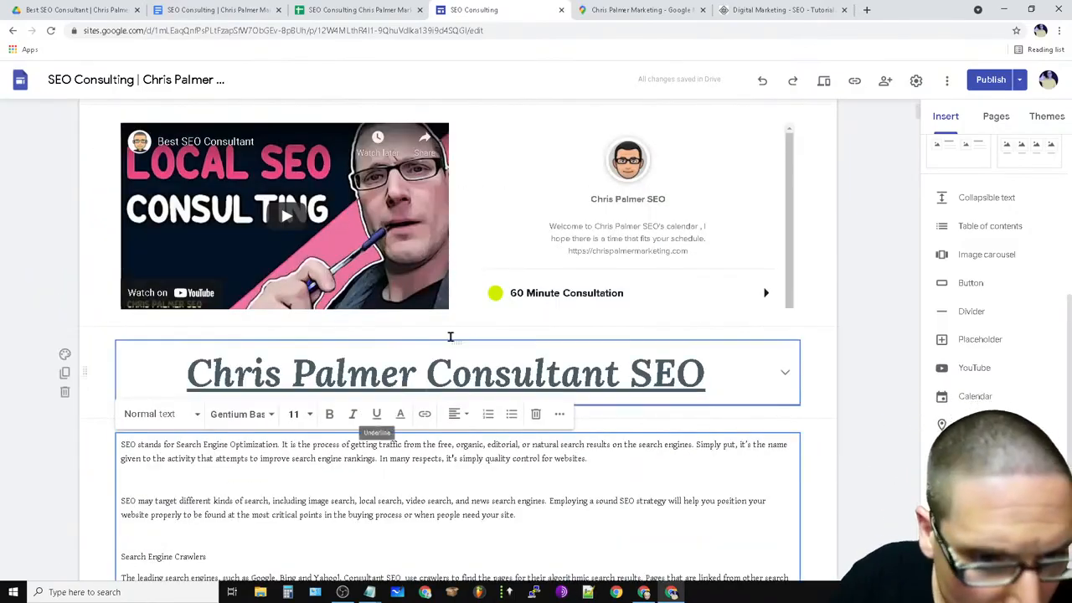
scroll(376, 356, down, 2)
Paste the article text again after the "Search Engine Crawlers" heading and remove the blank line above "Crawlers for Consultant SEO".
click(356, 360)
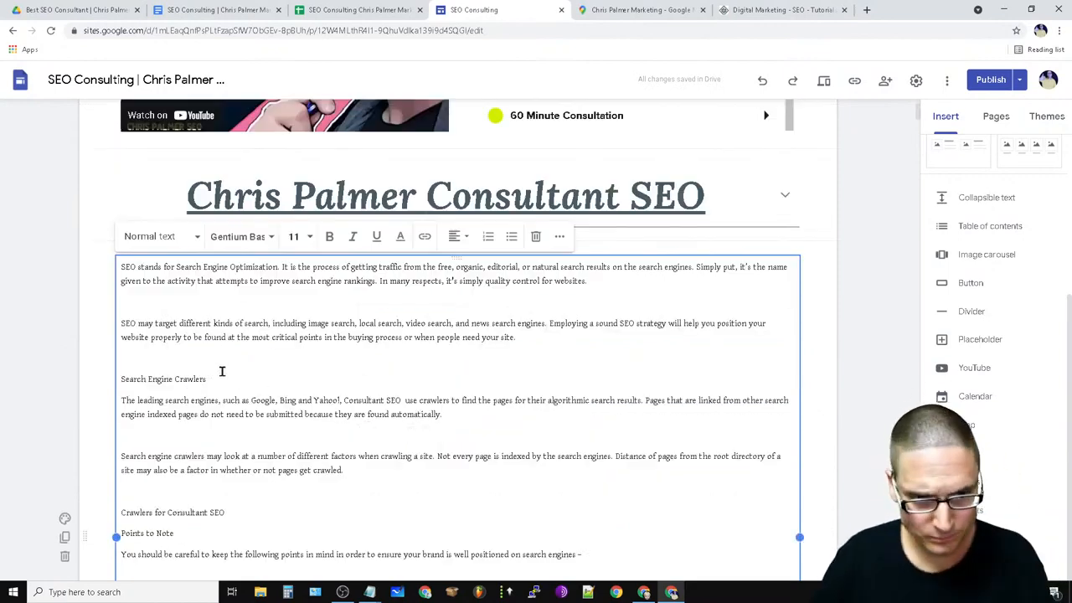
drag(207, 379, 120, 379)
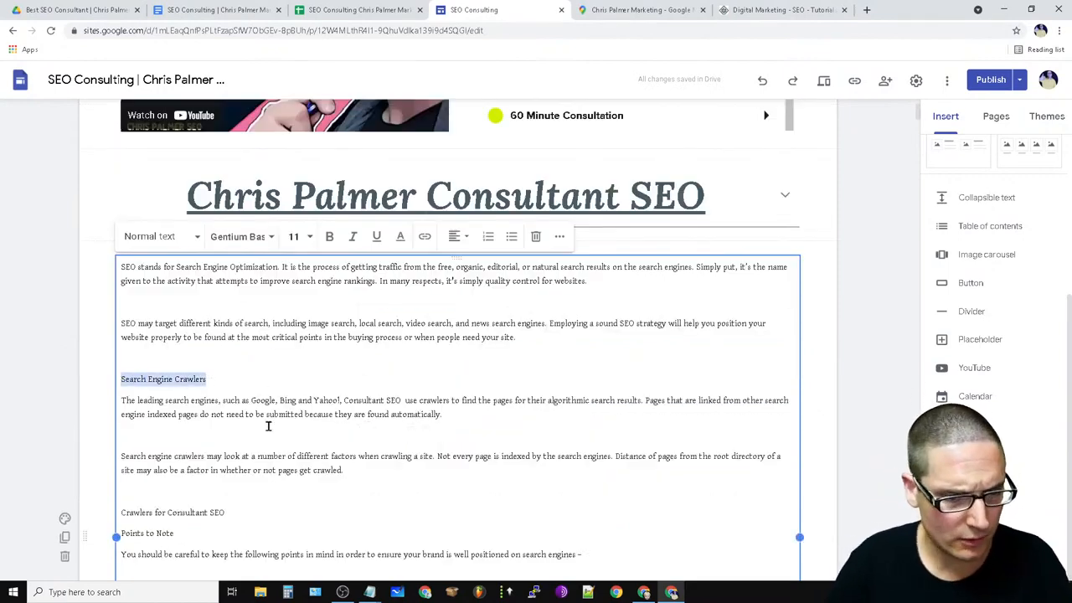
click(221, 380)
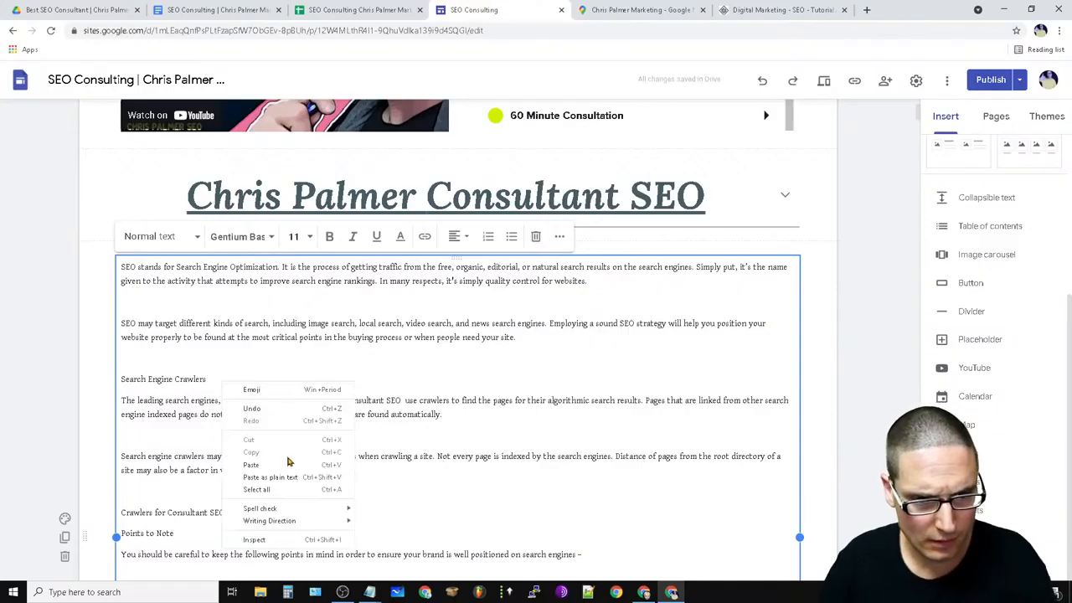
click(281, 465)
scroll(383, 364, down, 5)
scroll(379, 467, up, 10)
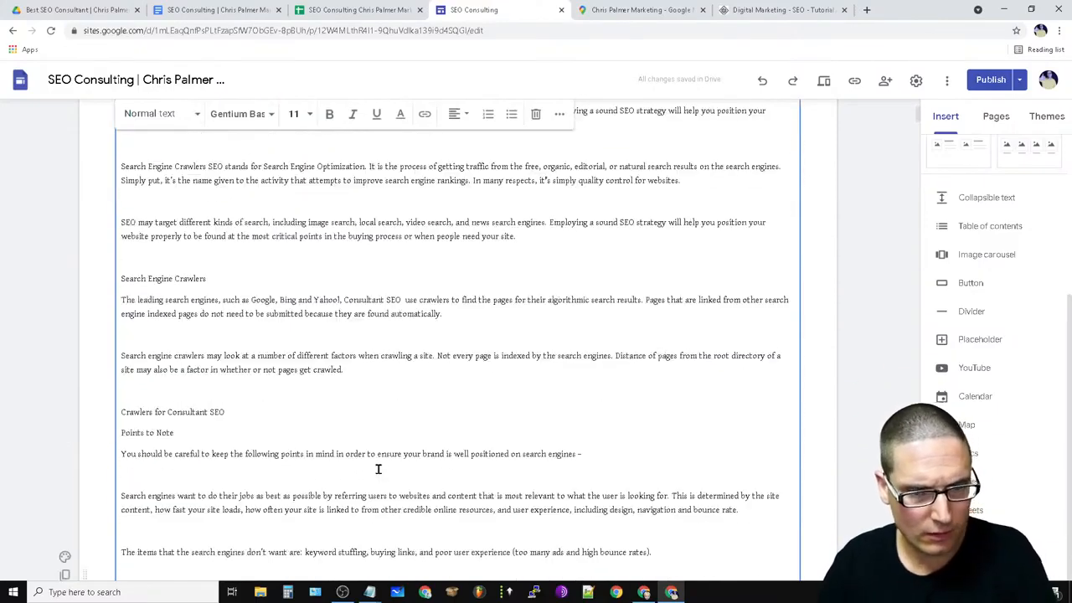
scroll(382, 486, down, 7)
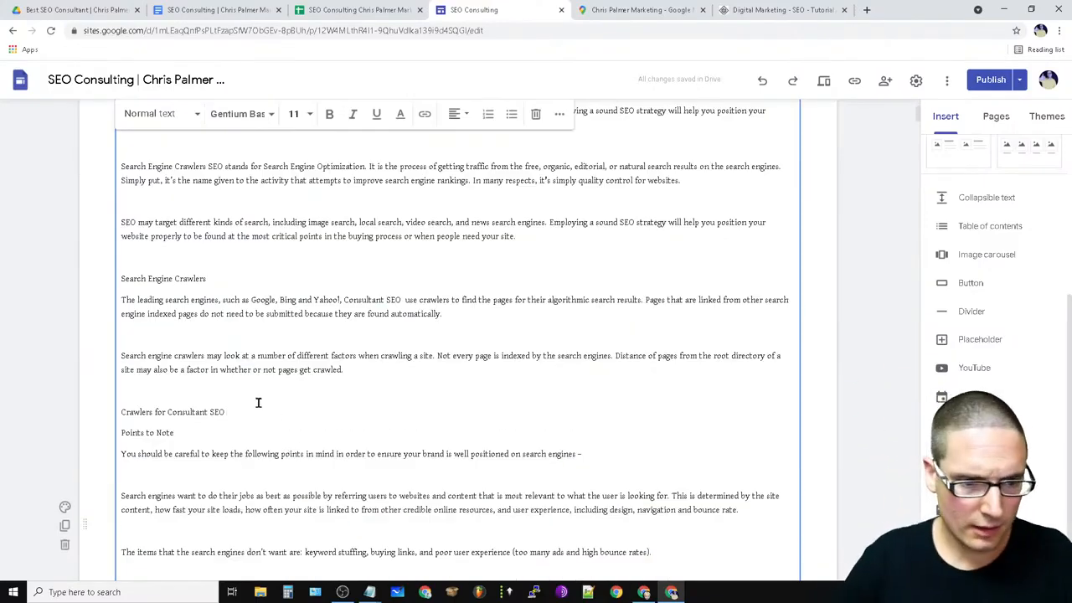
key(BackSpace)
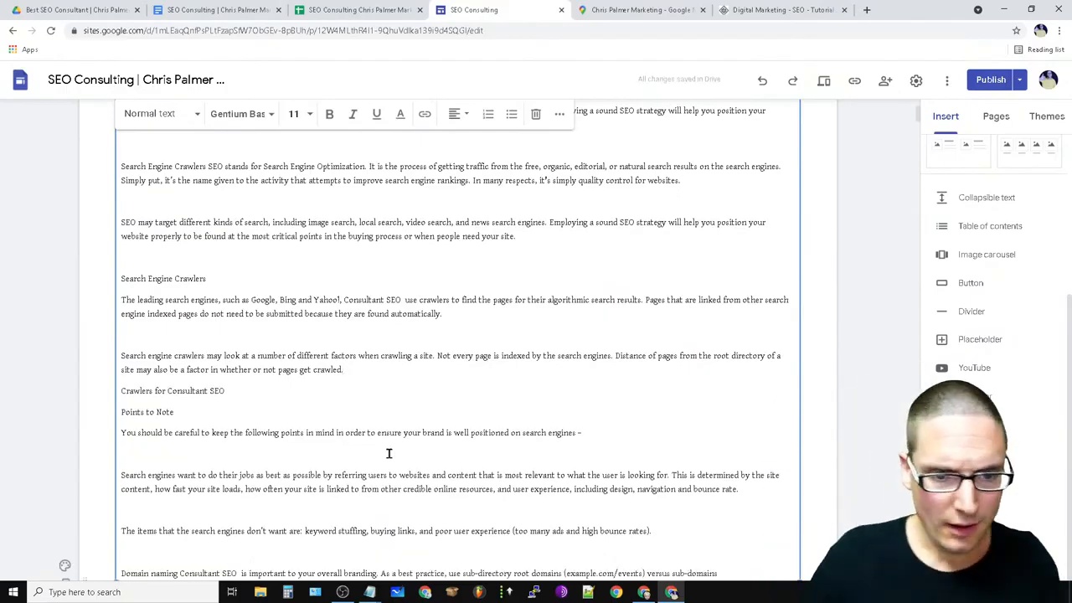
Link "Consultant SEO" in the article's "Crawlers for Consultant SEO" line to the site's SEO Consulting page.
scroll(377, 473, up, 10)
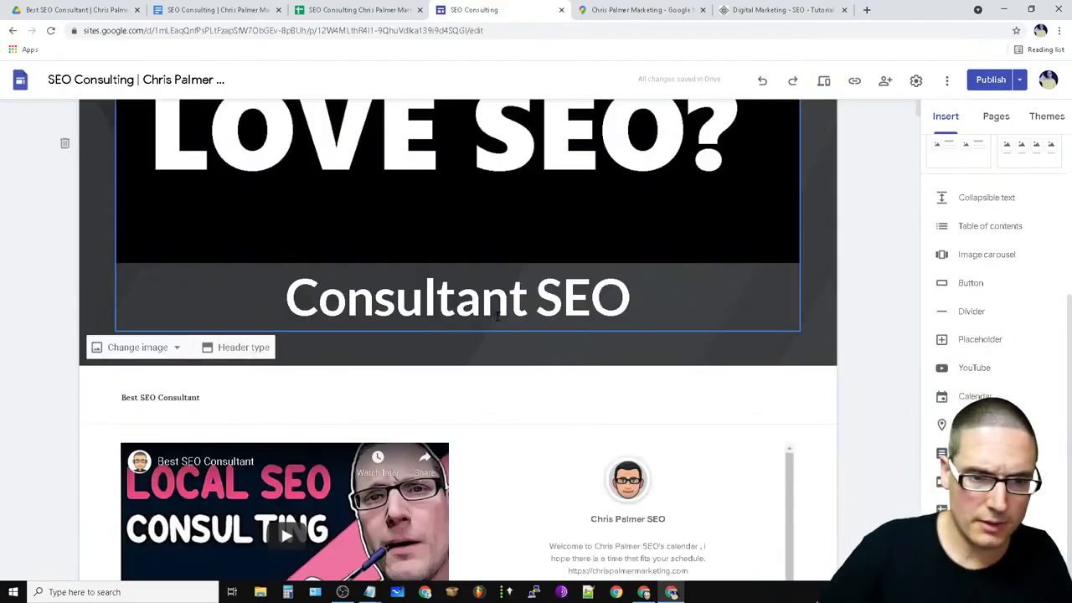
scroll(494, 335, down, 10)
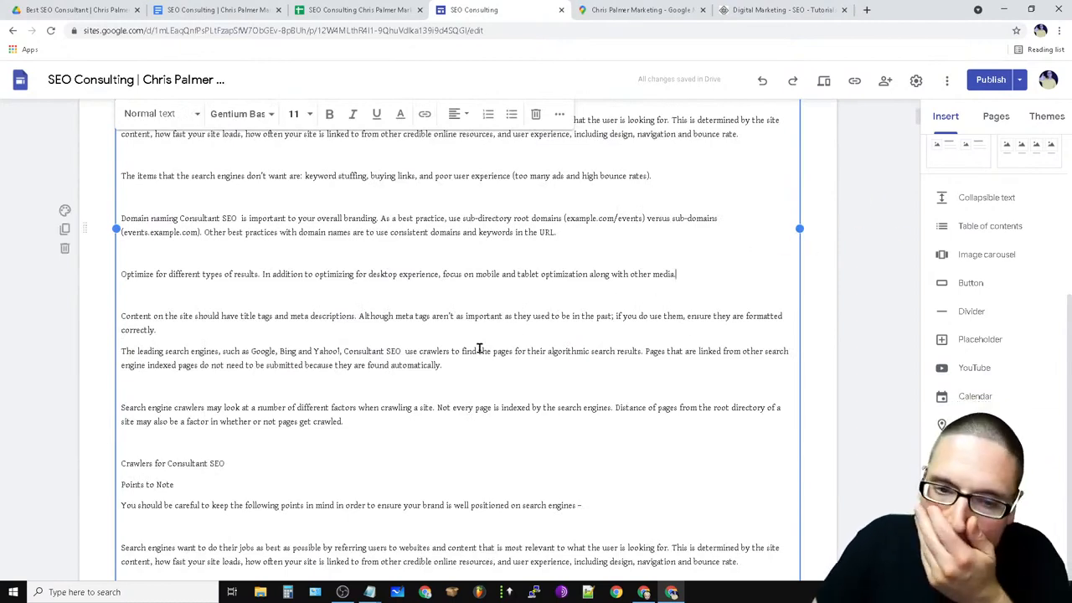
scroll(324, 382, up, 2)
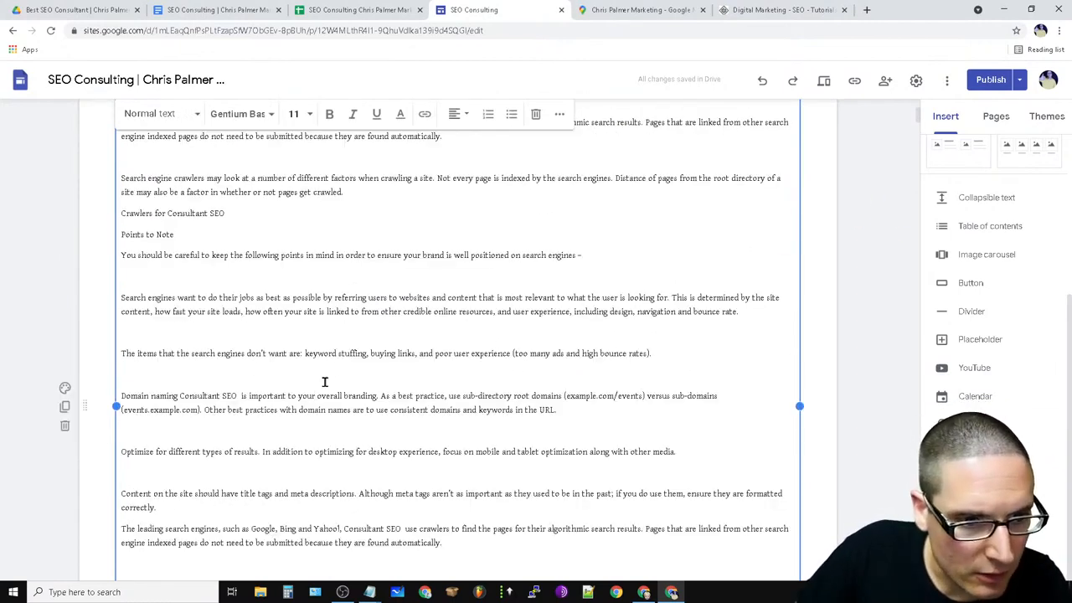
drag(231, 213, 170, 214)
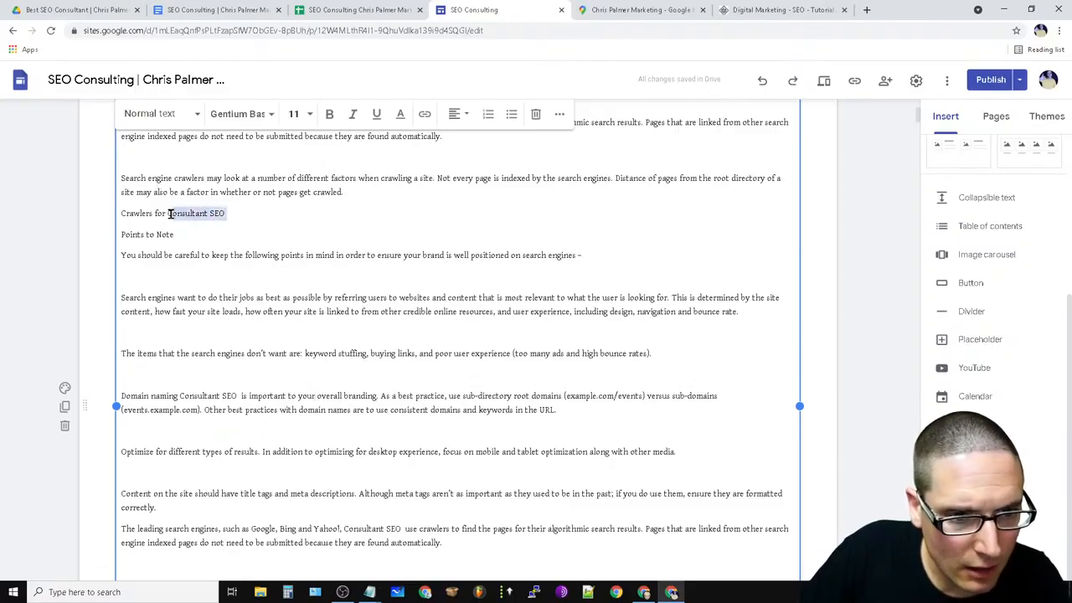
click(425, 114)
click(285, 333)
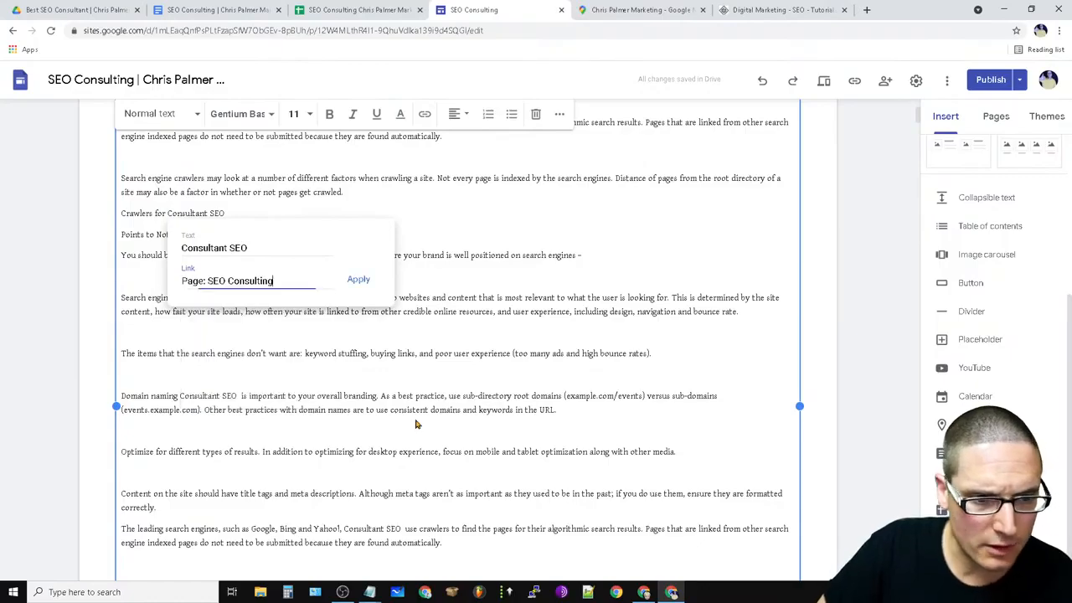
click(374, 277)
Examine the rest of the page below the map, including the URL list, the linked keyword list and the site's pages.
scroll(803, 428, down, 20)
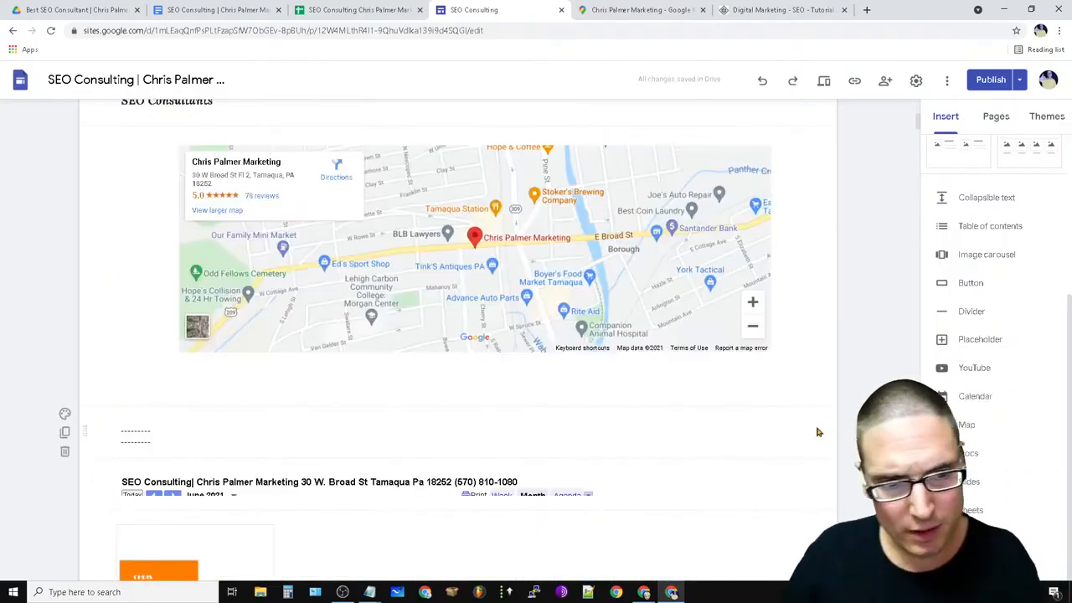
scroll(630, 459, down, 6)
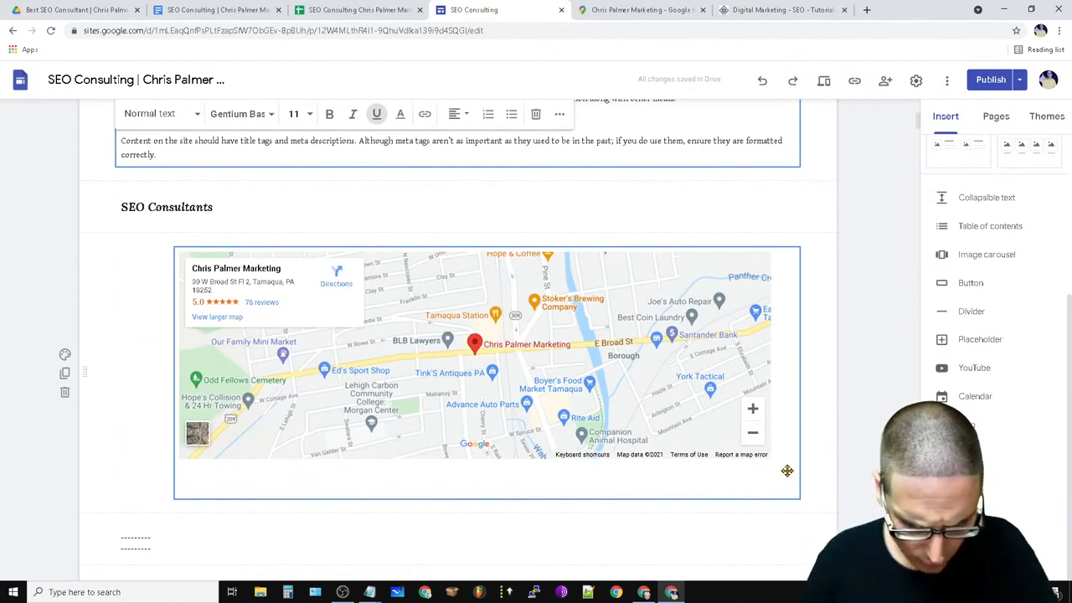
scroll(788, 475, down, 20)
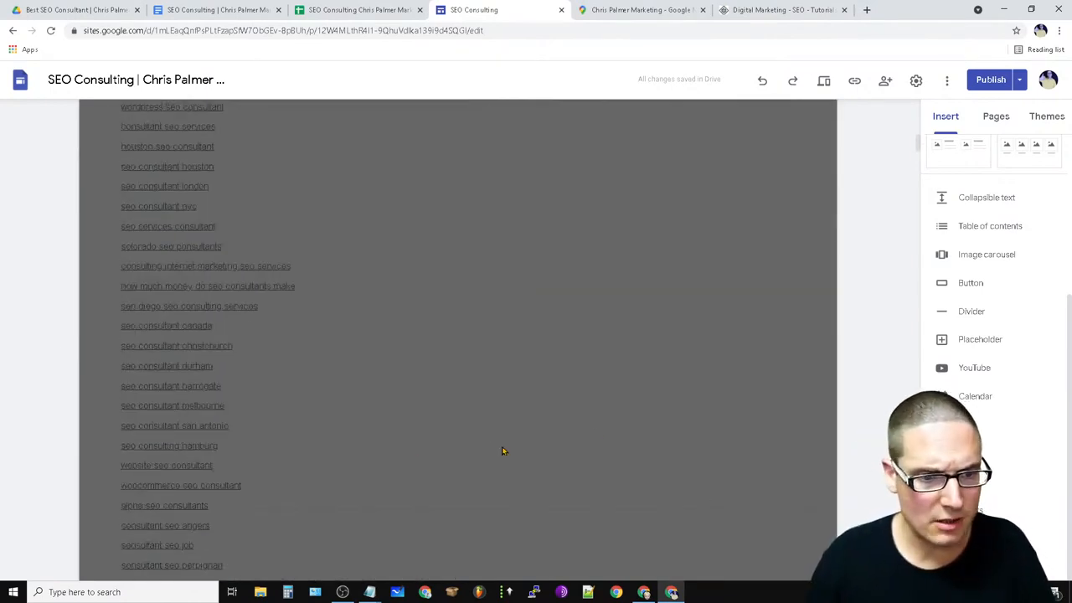
scroll(828, 444, up, 5)
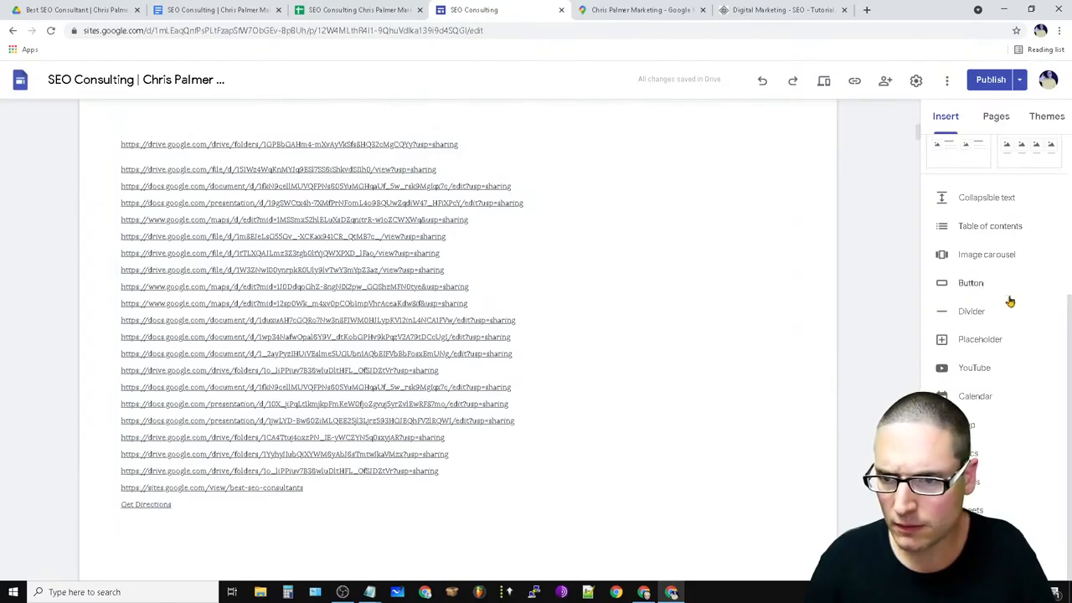
click(995, 126)
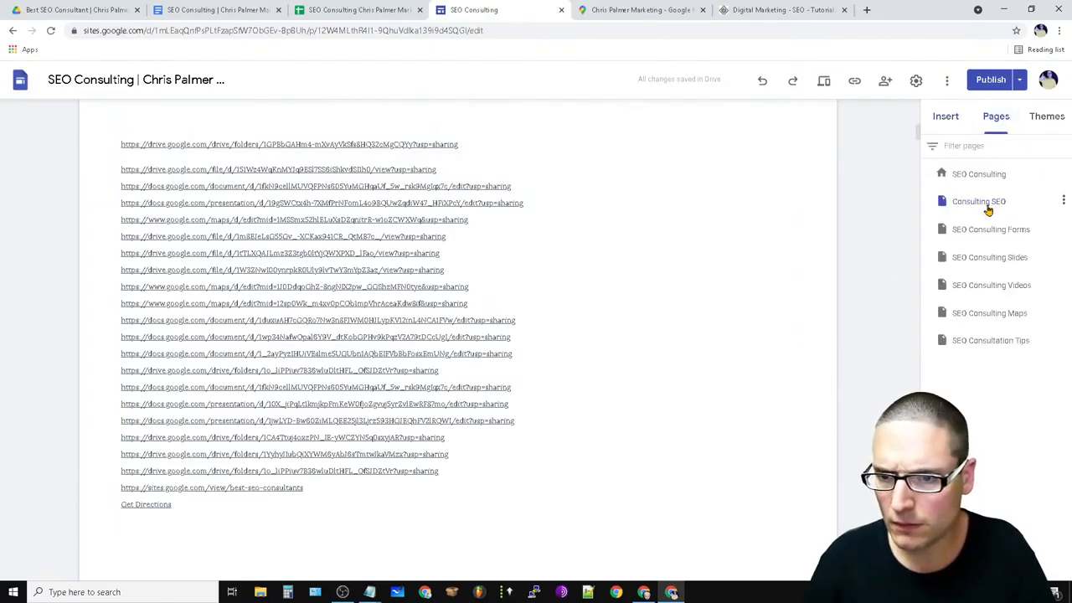
scroll(489, 375, down, 8)
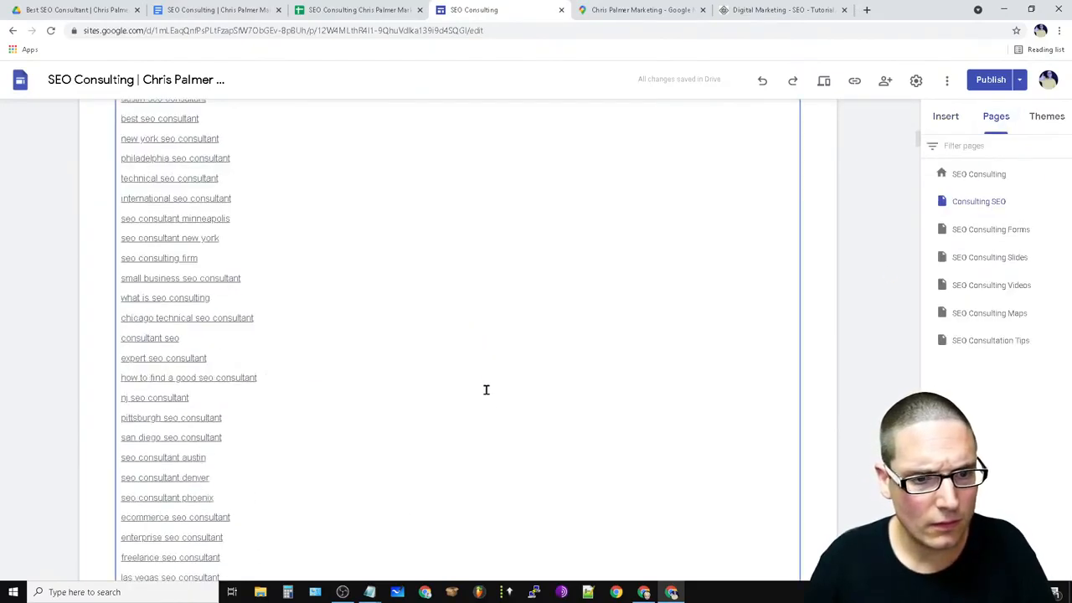
scroll(329, 411, down, 5)
scroll(784, 369, up, 10)
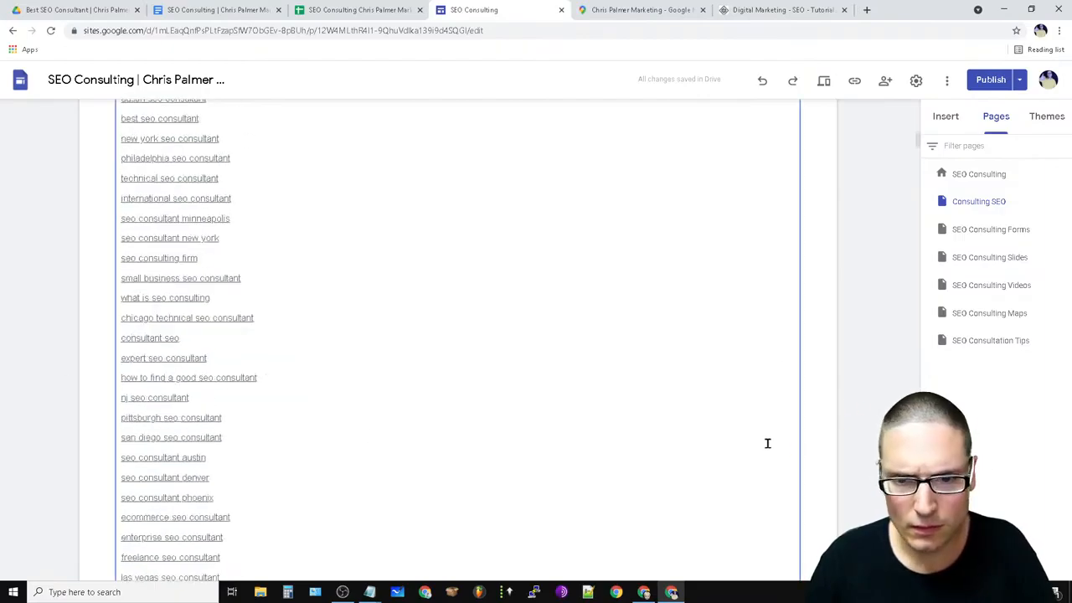
click(198, 453)
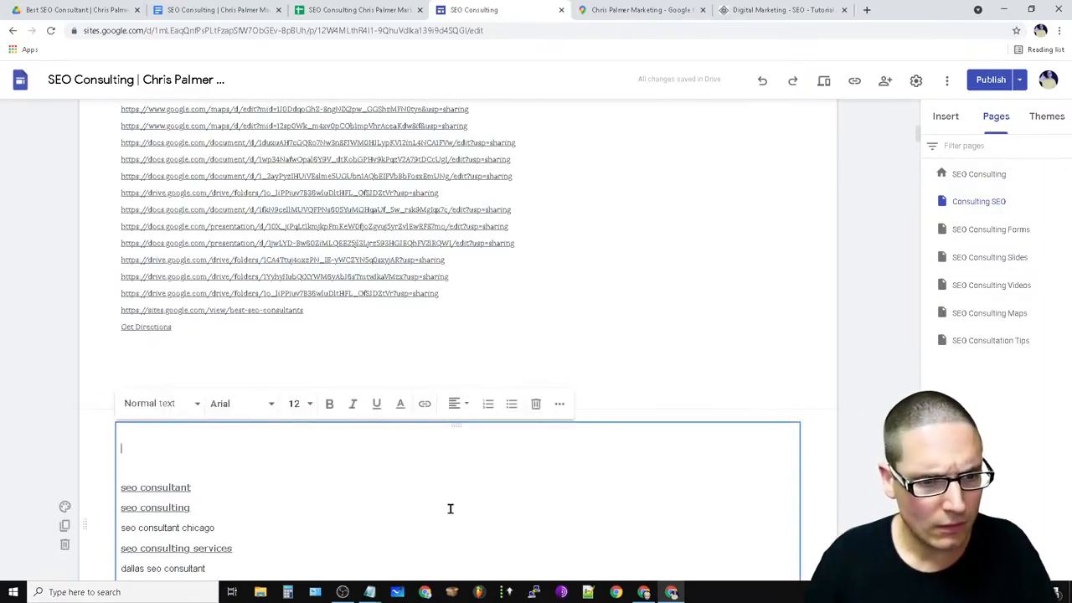
scroll(432, 507, down, 10)
scroll(351, 485, down, 10)
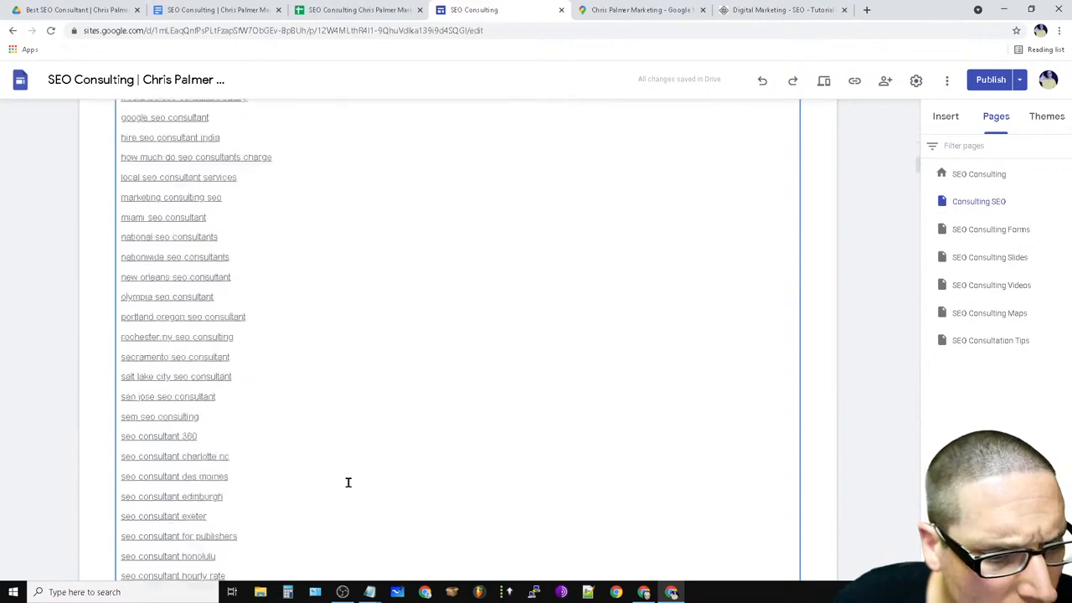
click(163, 392)
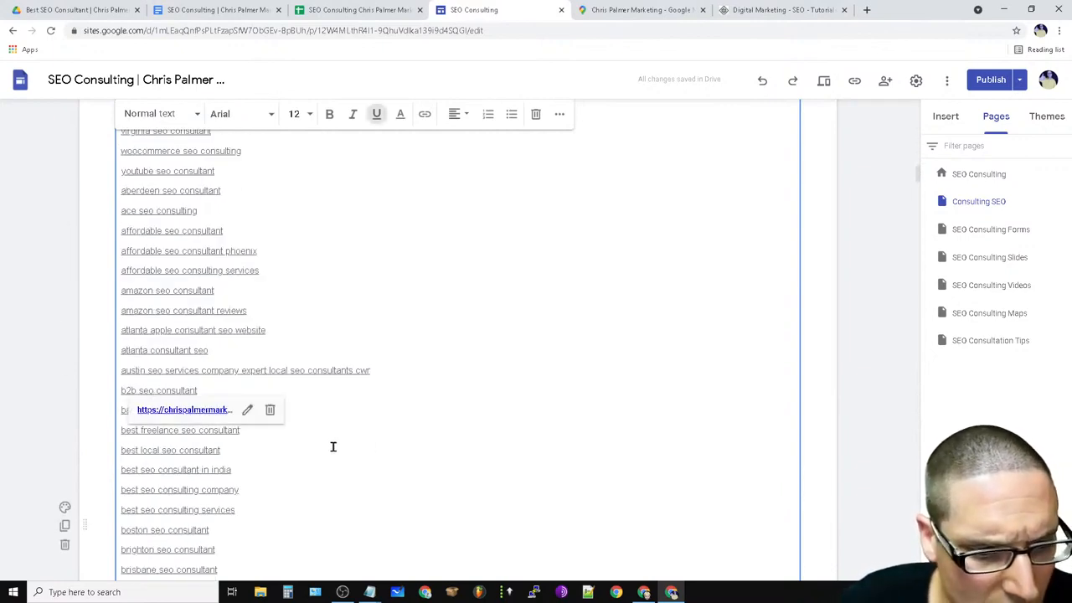
scroll(392, 502, down, 10)
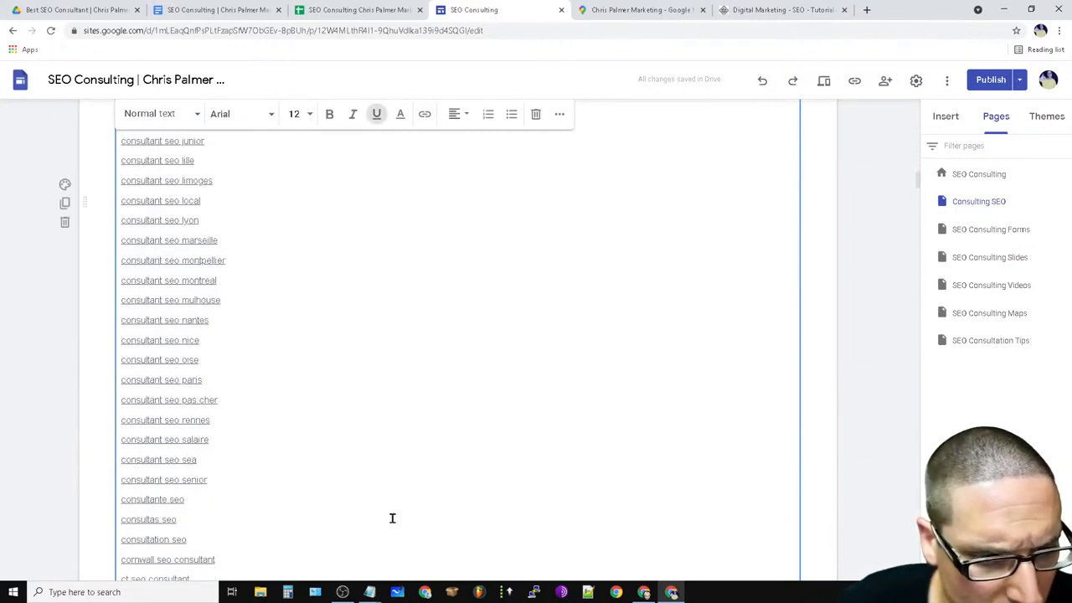
Examine the URL and linked keyword lists on the SEO Consulting home page and the Consulting SEO page.
click(990, 175)
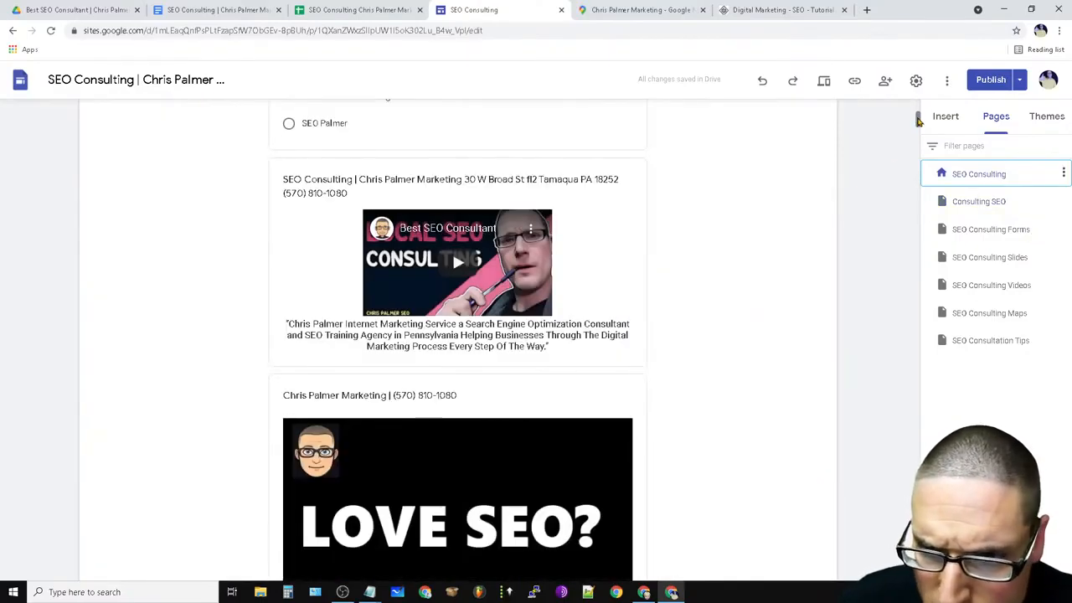
drag(918, 122, 922, 452)
click(128, 260)
scroll(502, 439, down, 15)
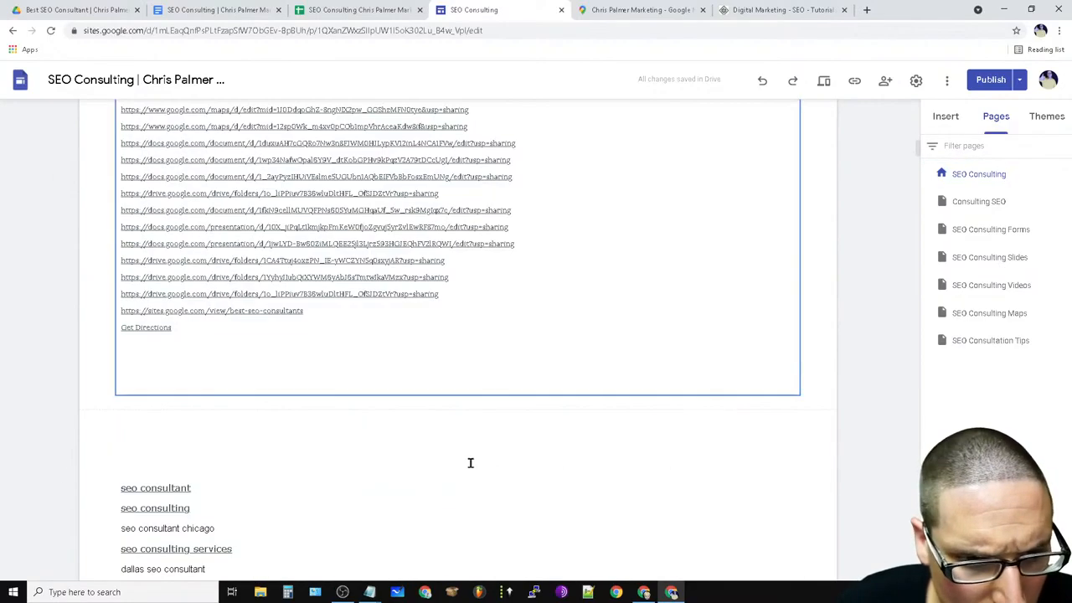
scroll(470, 462, down, 5)
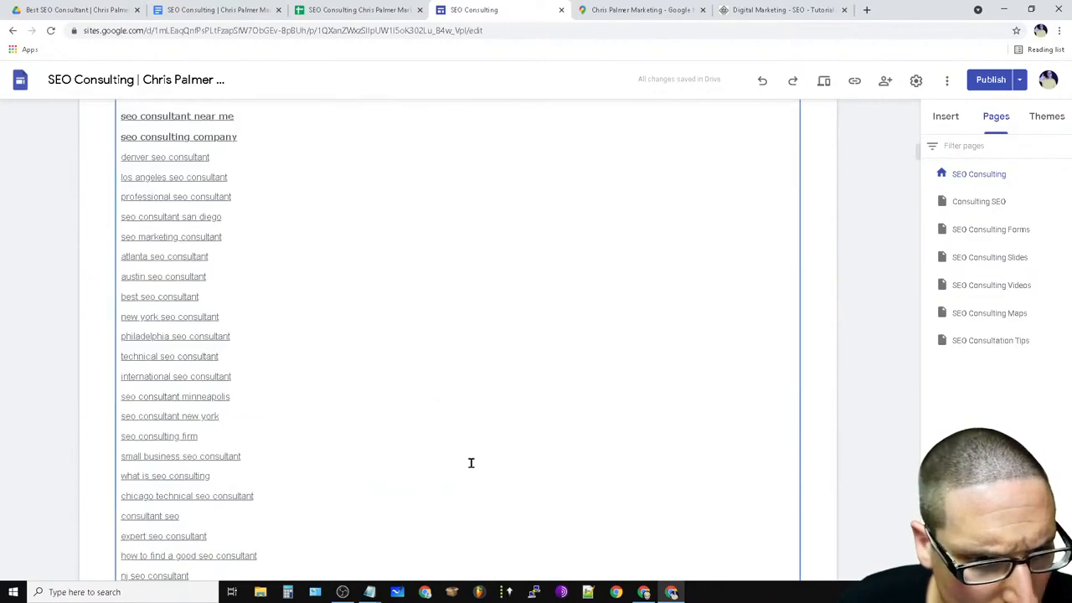
click(981, 203)
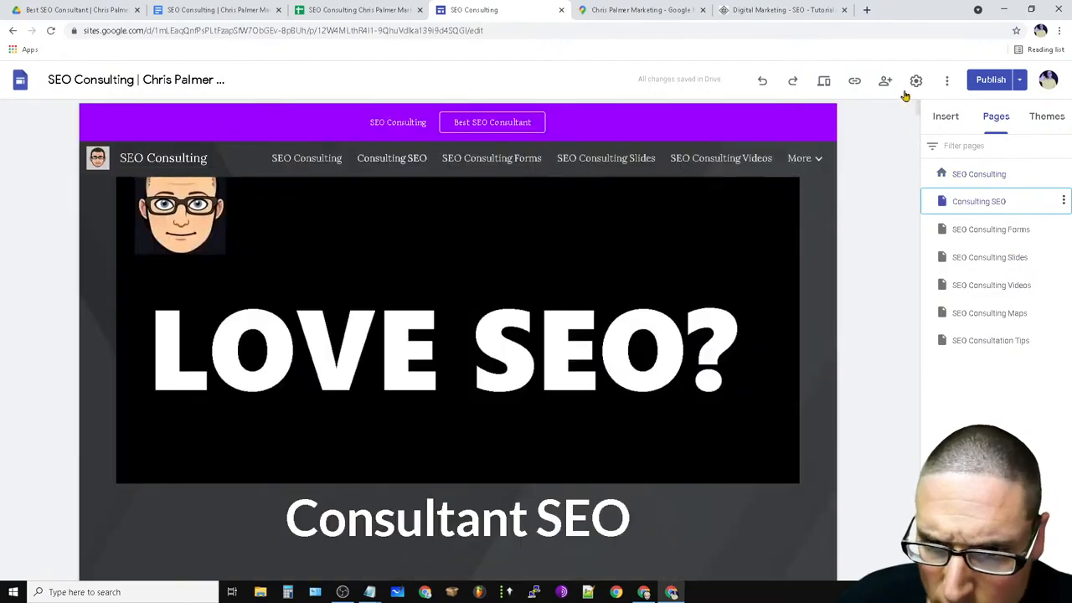
drag(919, 113, 921, 176)
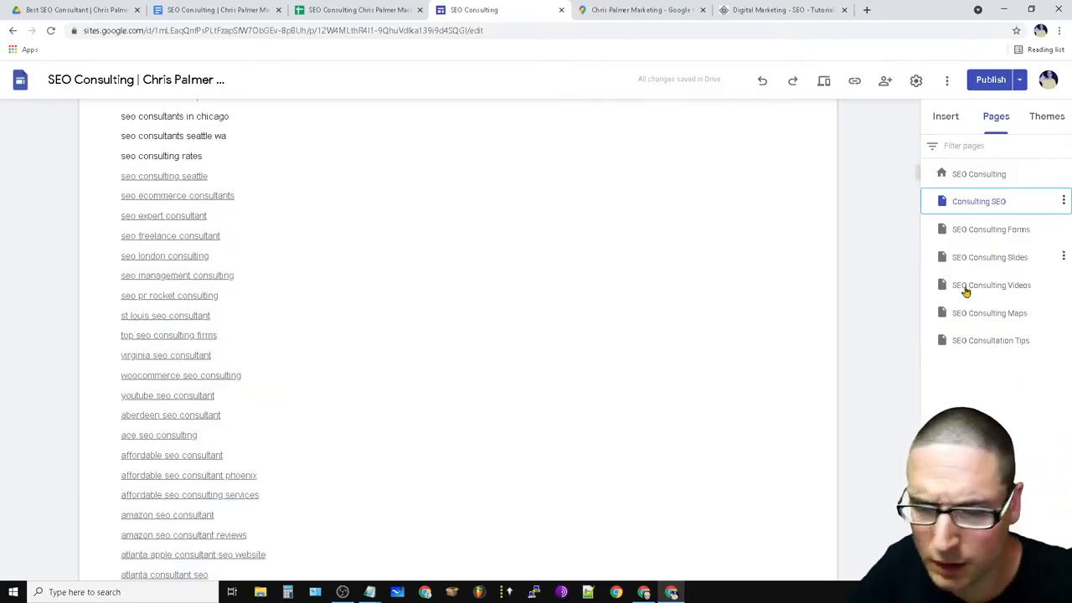
scroll(541, 452, down, 15)
scroll(574, 447, up, 2)
scroll(469, 289, down, 4)
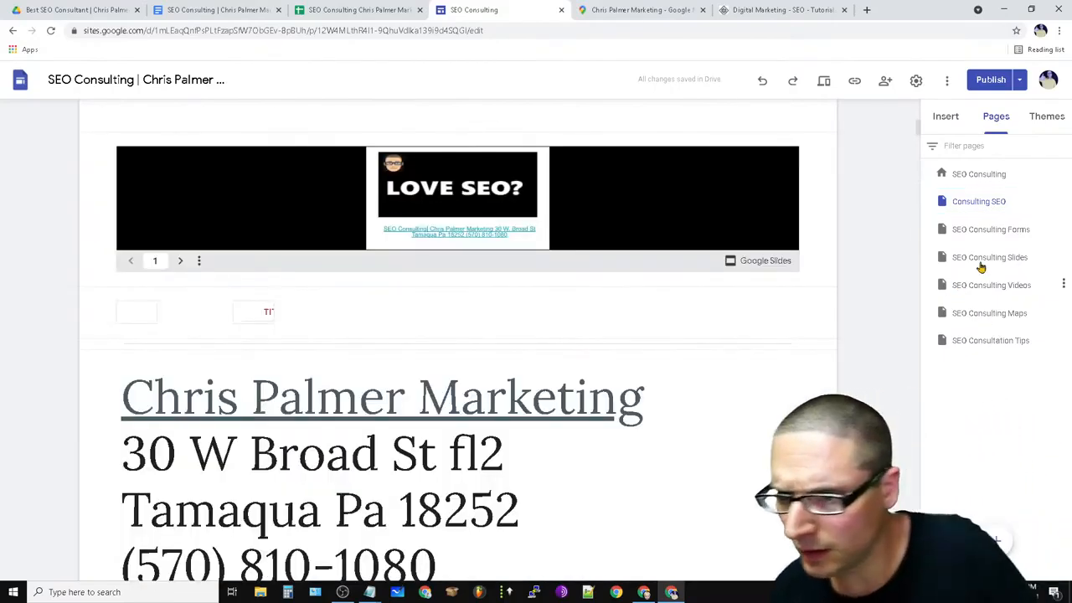
Examine the SEO Consulting Forms page's content, URL list and keyword list, including the link on "consulting internet marketing services".
click(1009, 240)
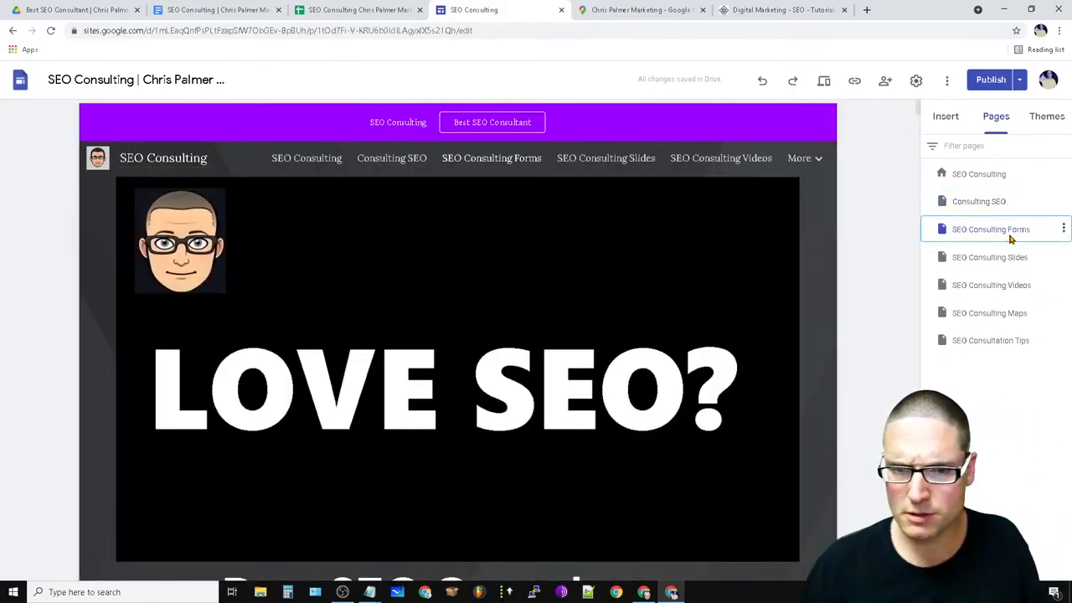
scroll(662, 352, down, 10)
scroll(643, 419, down, 20)
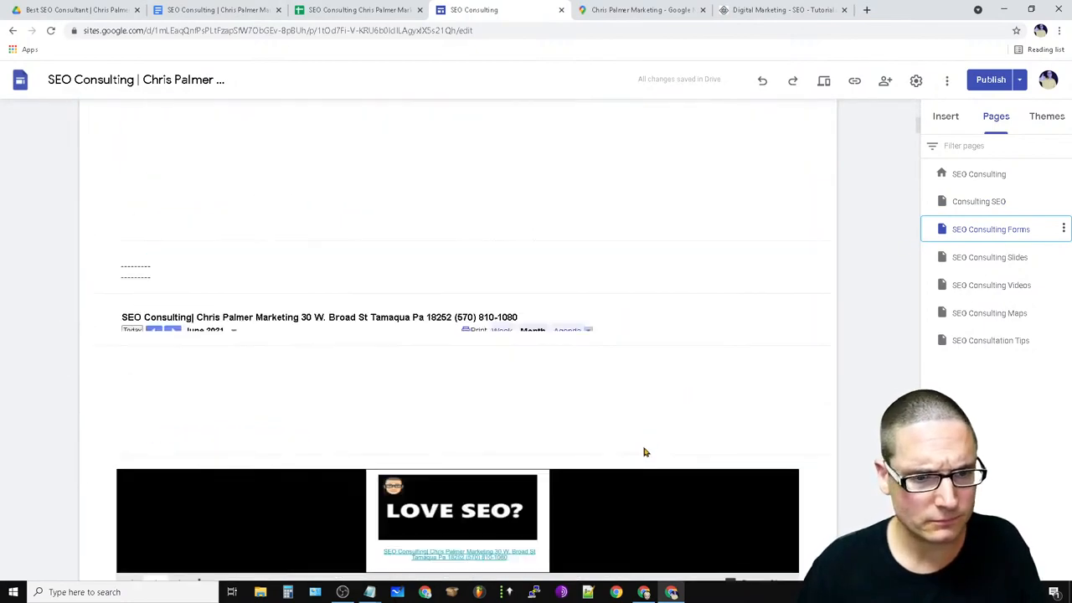
scroll(642, 452, up, 20)
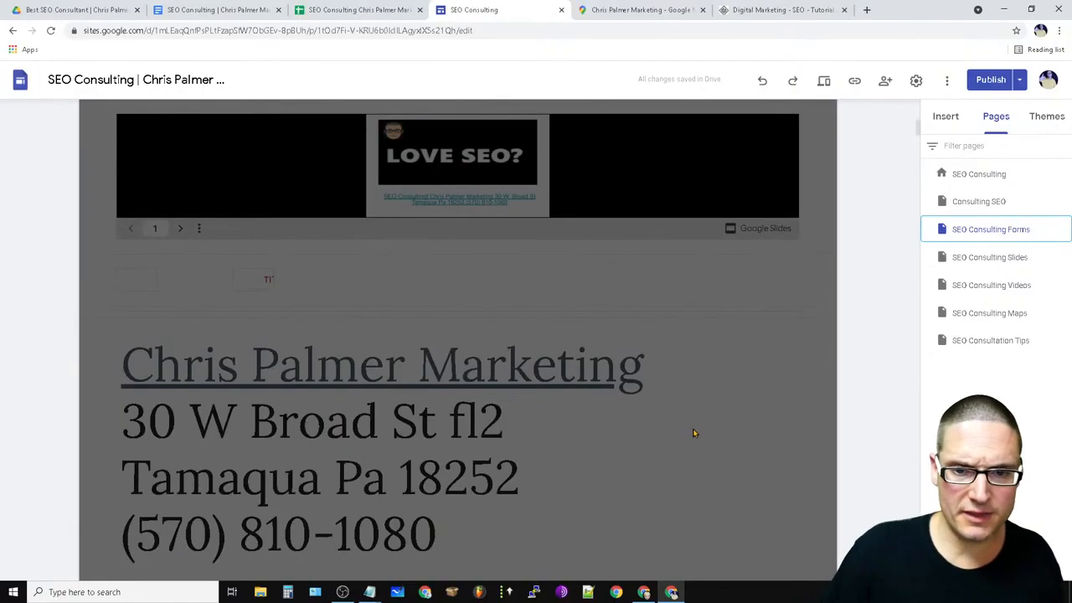
scroll(611, 480, down, 4)
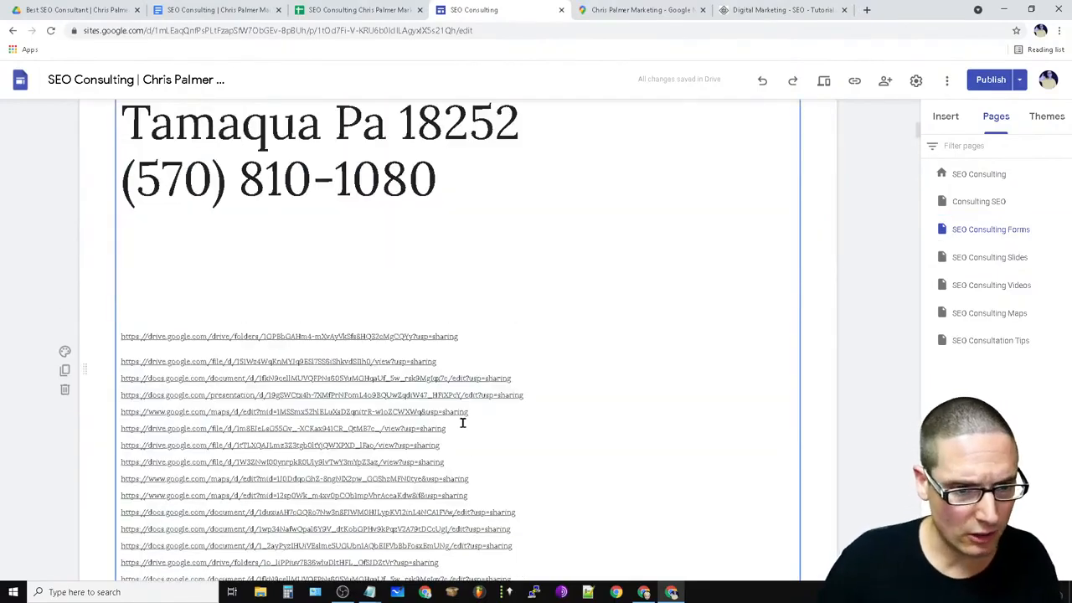
scroll(553, 503, down, 4)
click(216, 499)
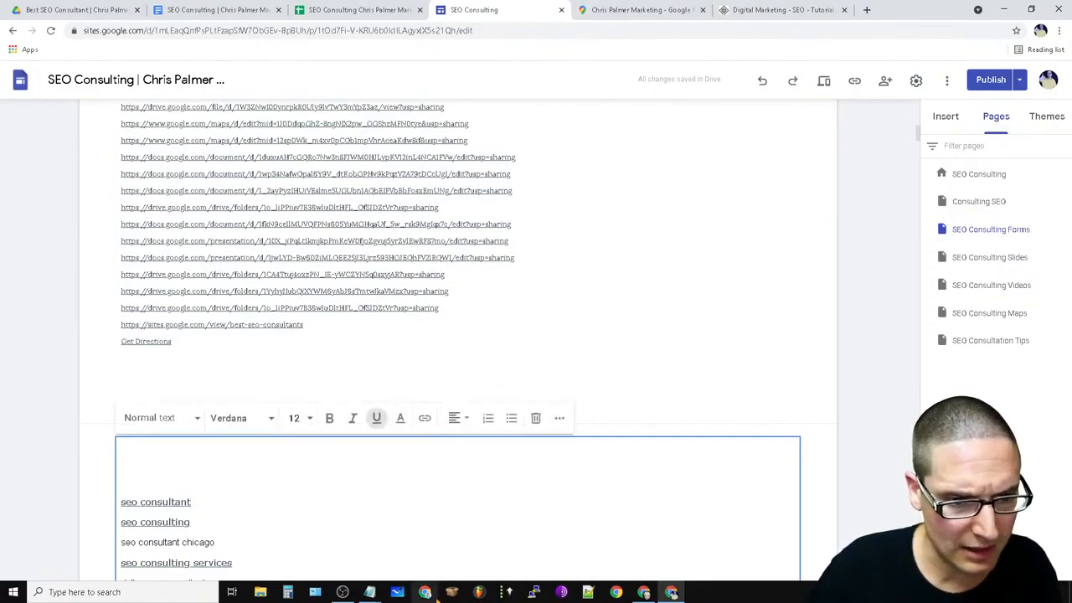
scroll(421, 512, down, 2)
scroll(266, 445, down, 10)
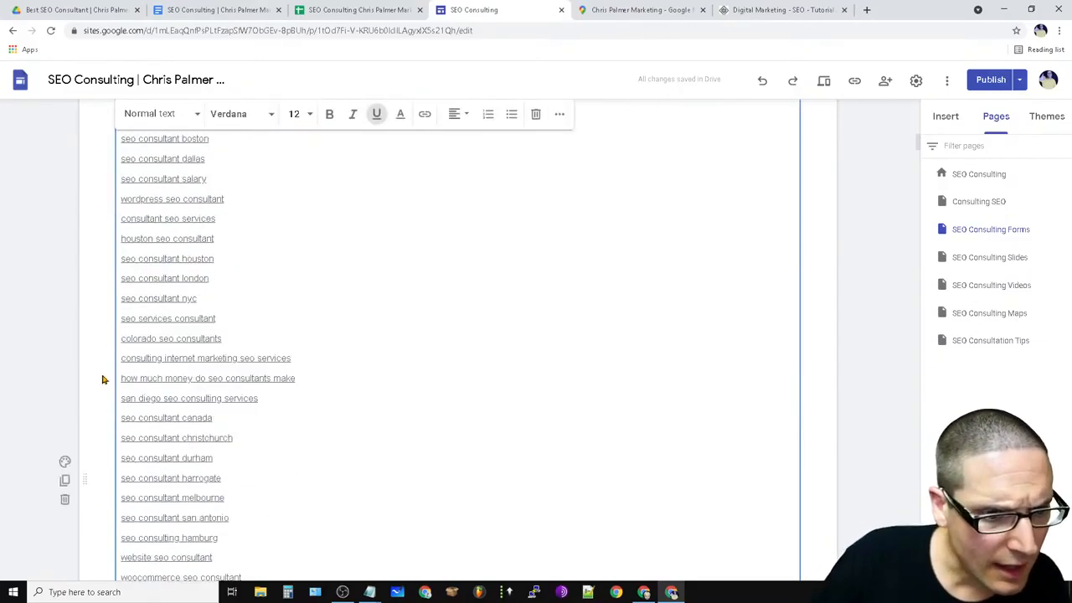
click(160, 353)
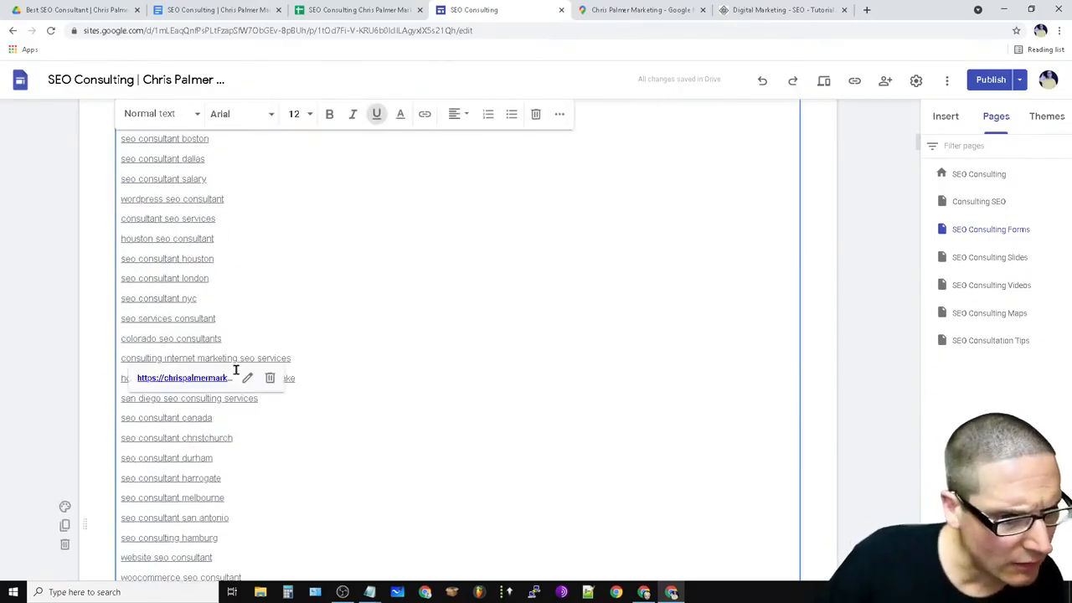
click(875, 233)
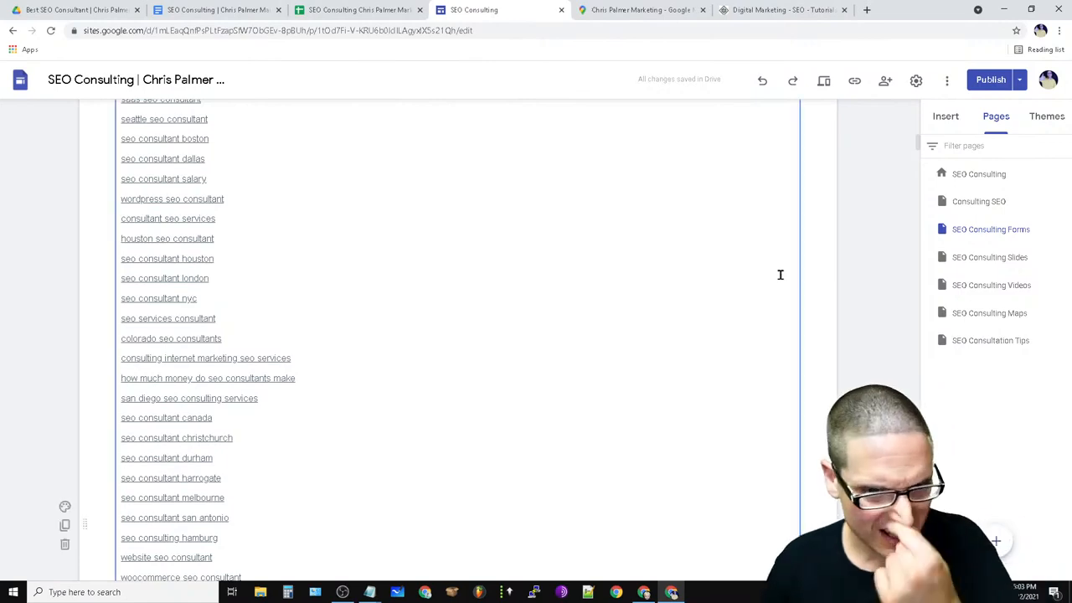
scroll(329, 354, up, 2)
scroll(583, 402, up, 15)
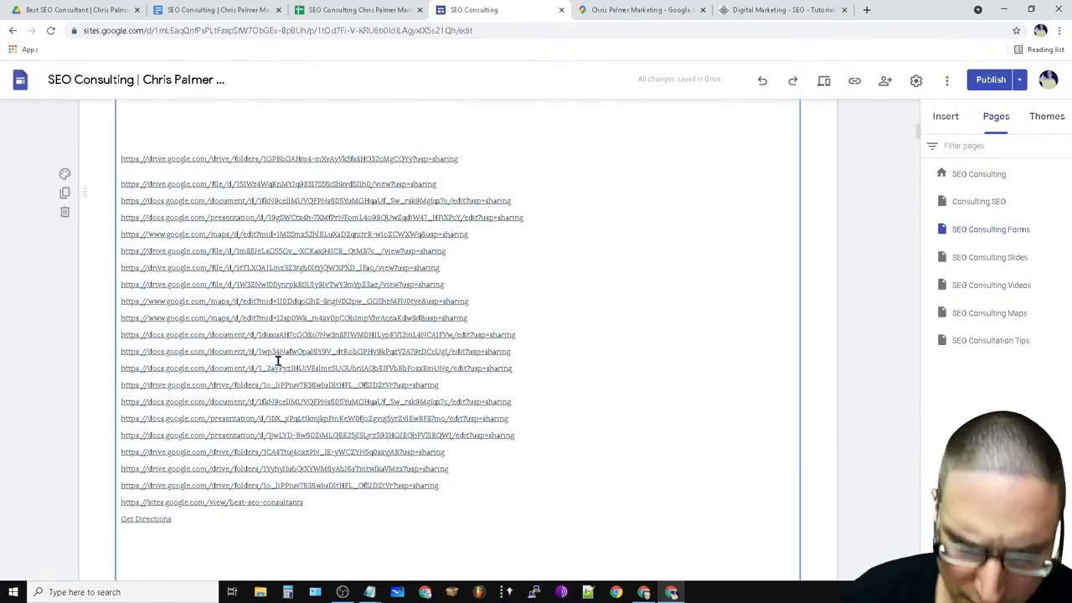
scroll(630, 523, up, 5)
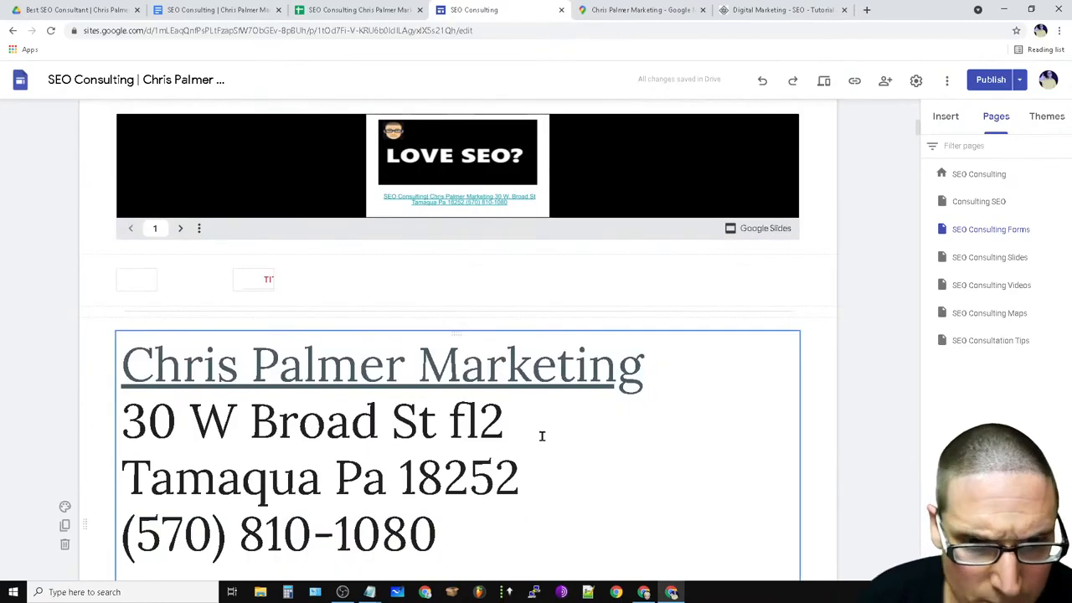
Remove the embedded Google Slides presentation above the business address block on the SEO Consulting Forms page.
scroll(541, 433, up, 2)
click(740, 353)
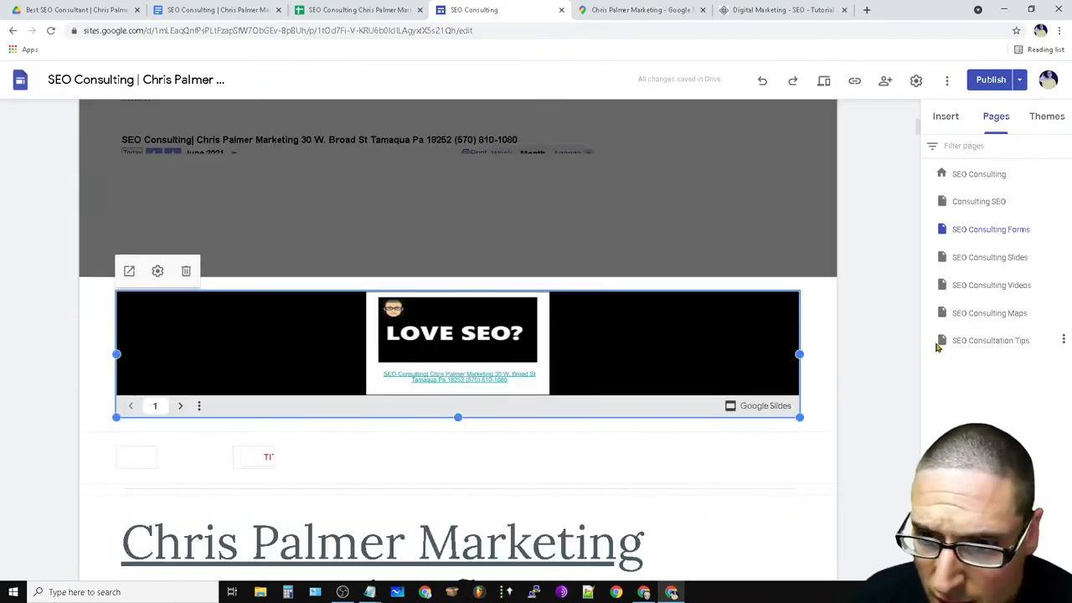
click(186, 271)
Delete the "SEO Consulting Service Includes" text box below the collapsible heading.
scroll(414, 344, up, 5)
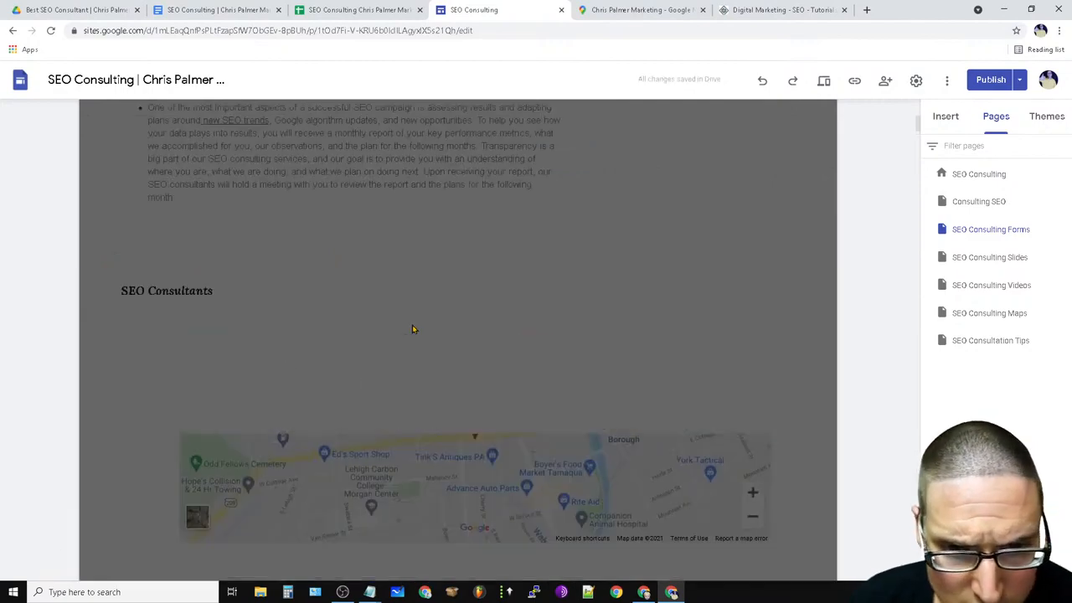
scroll(464, 486, up, 4)
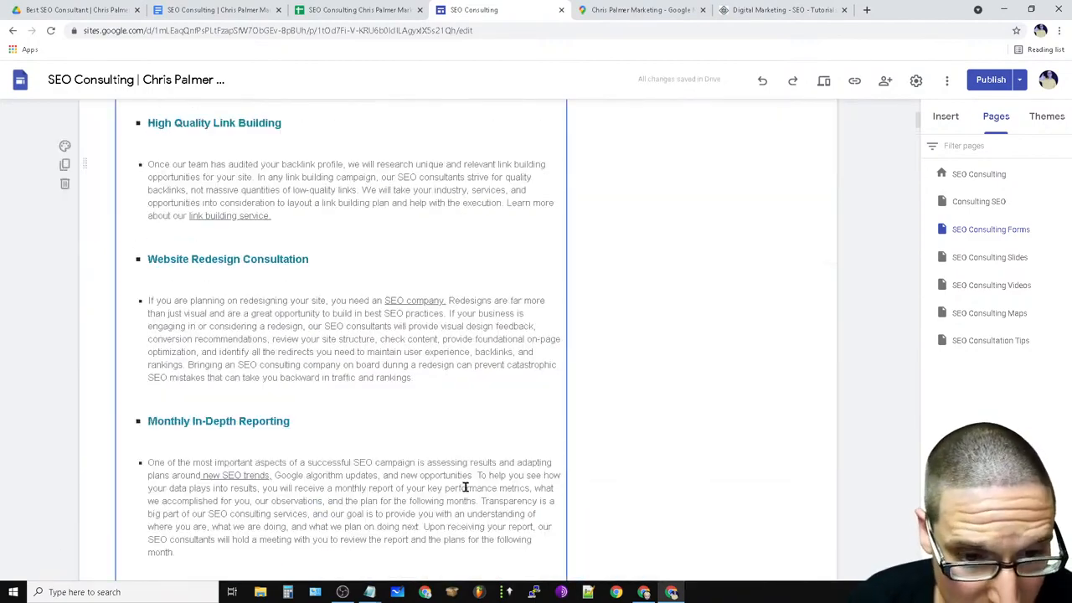
scroll(447, 424, up, 15)
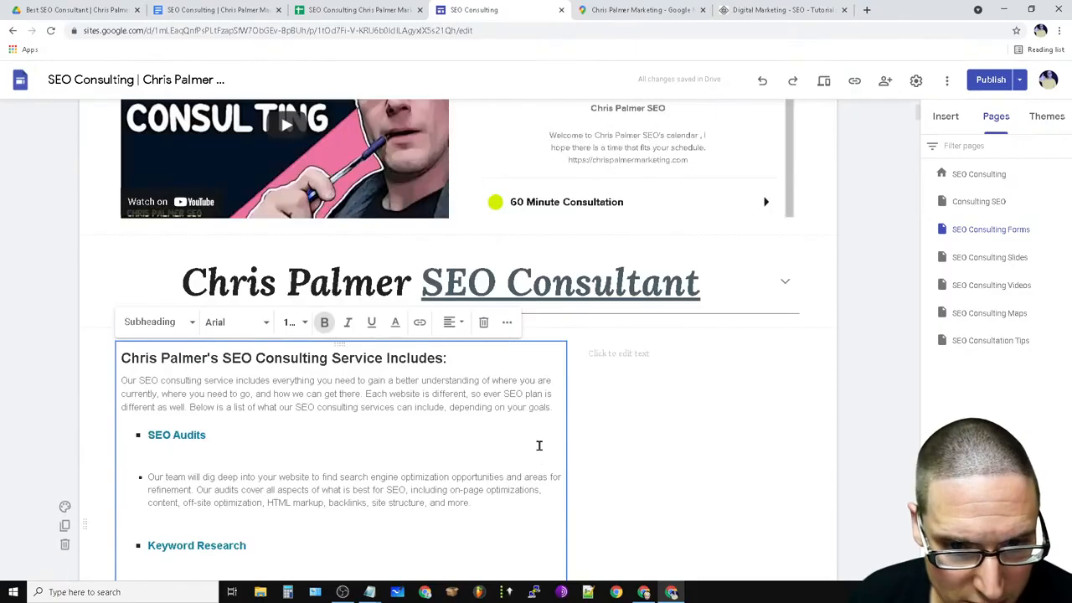
click(482, 330)
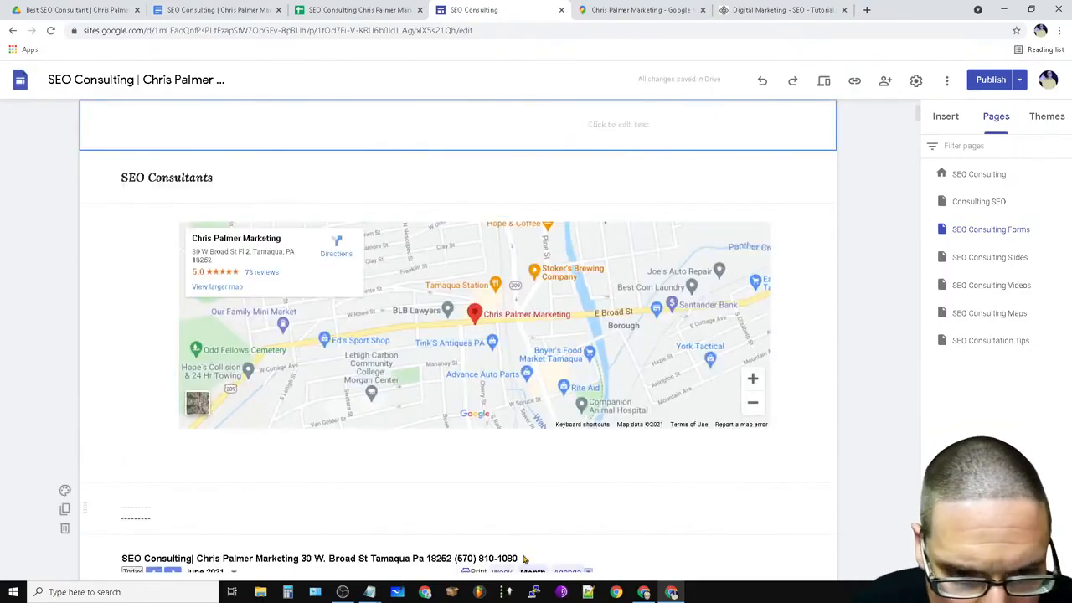
Change the "SEO Consultants" subheading above the map to "SEO Consulting Forms".
scroll(493, 514, up, 4)
double_click(203, 533)
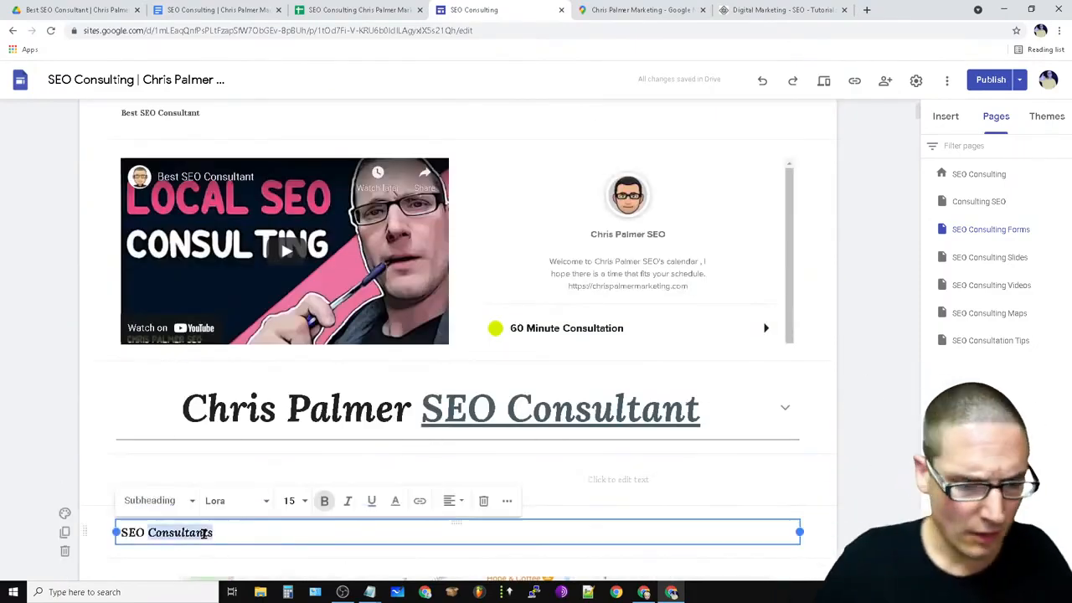
text(SEO)
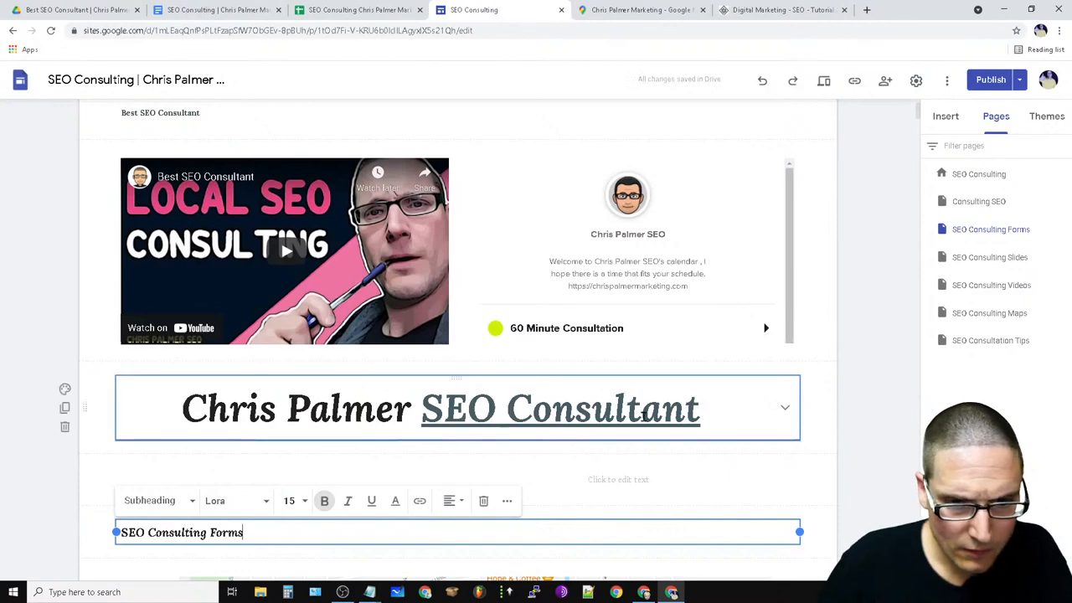
Replace the large collapsible heading below the video with "SEO Consulting Forms".
click(496, 409)
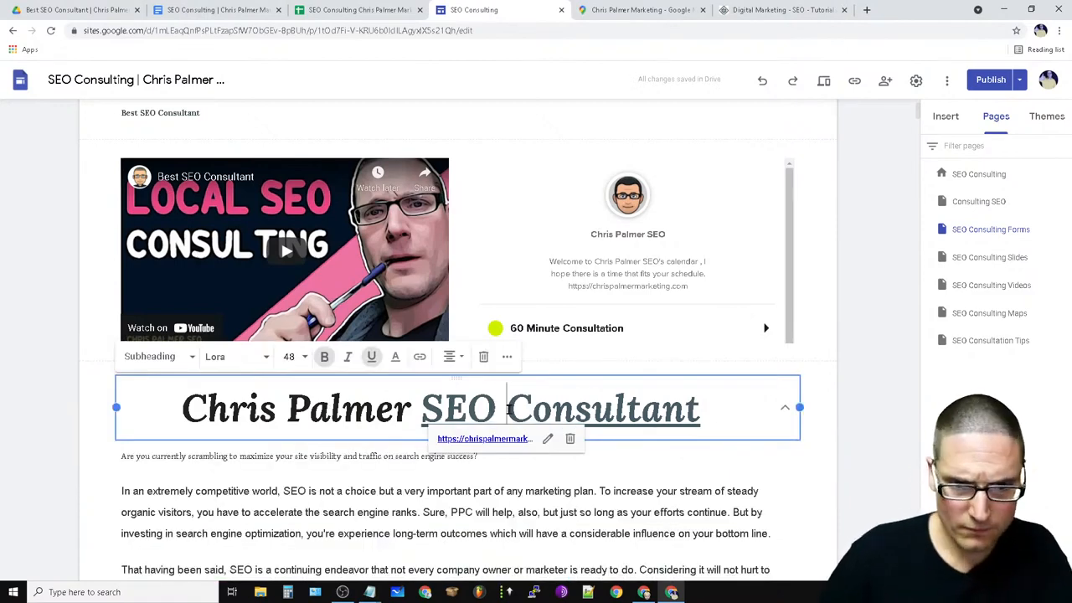
triple_click(508, 409)
text(SEO Co)
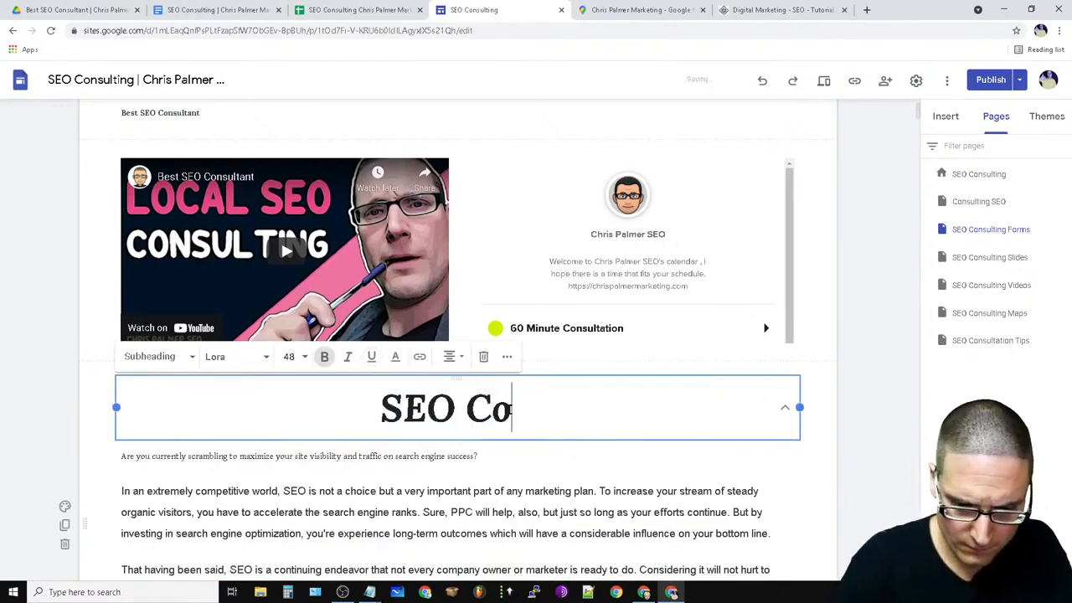
text(nsulting Forms)
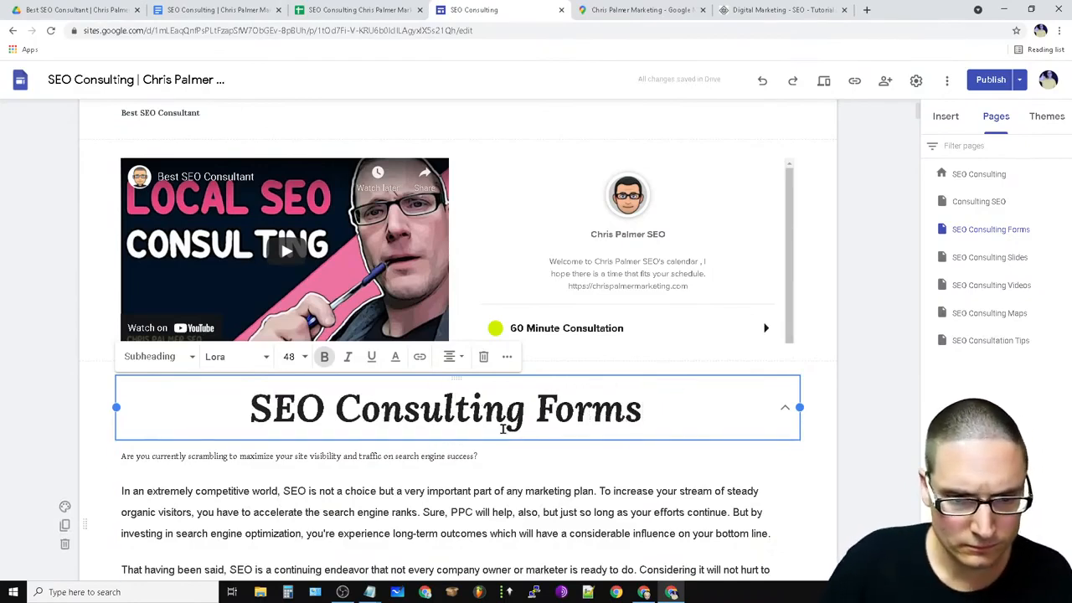
Replace the small "Best SEO Consultant" heading above the video with "SEO Cosnulting Forms".
scroll(550, 469, down, 2)
scroll(443, 339, up, 4)
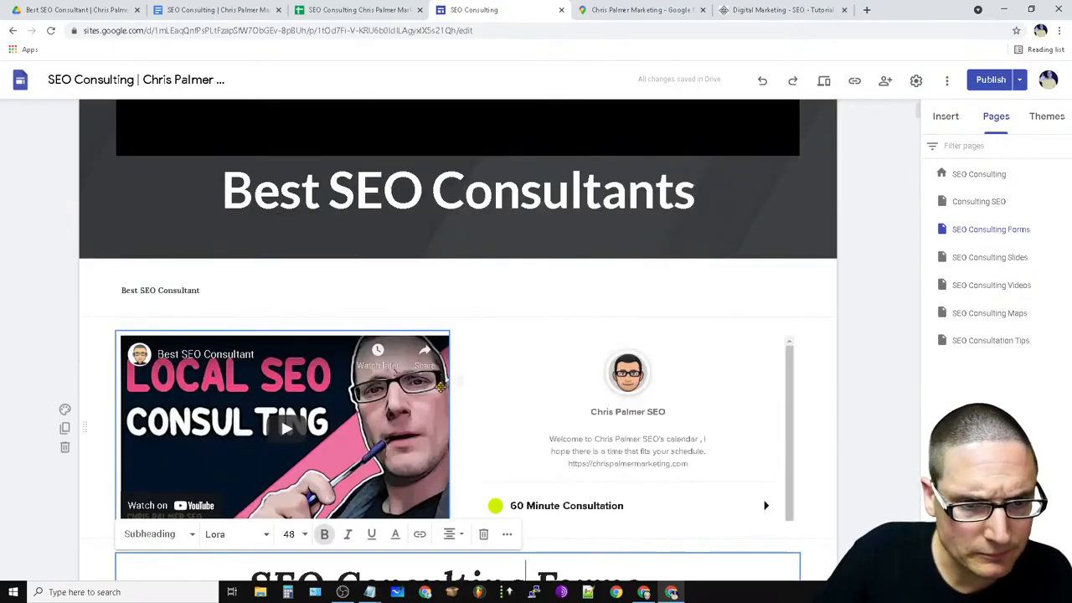
triple_click(208, 290)
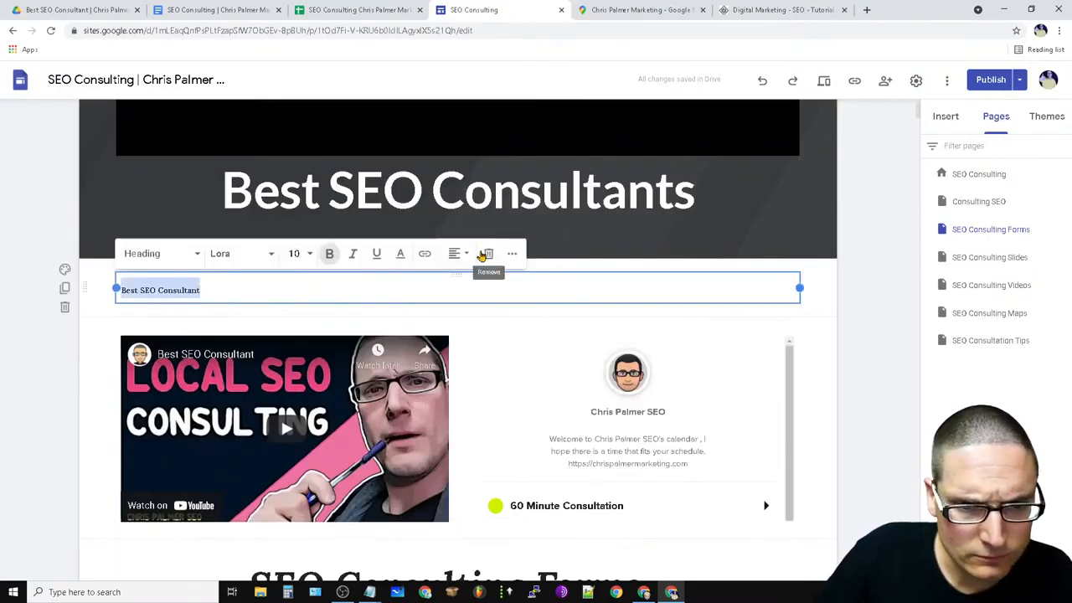
scroll(490, 254, down, 2)
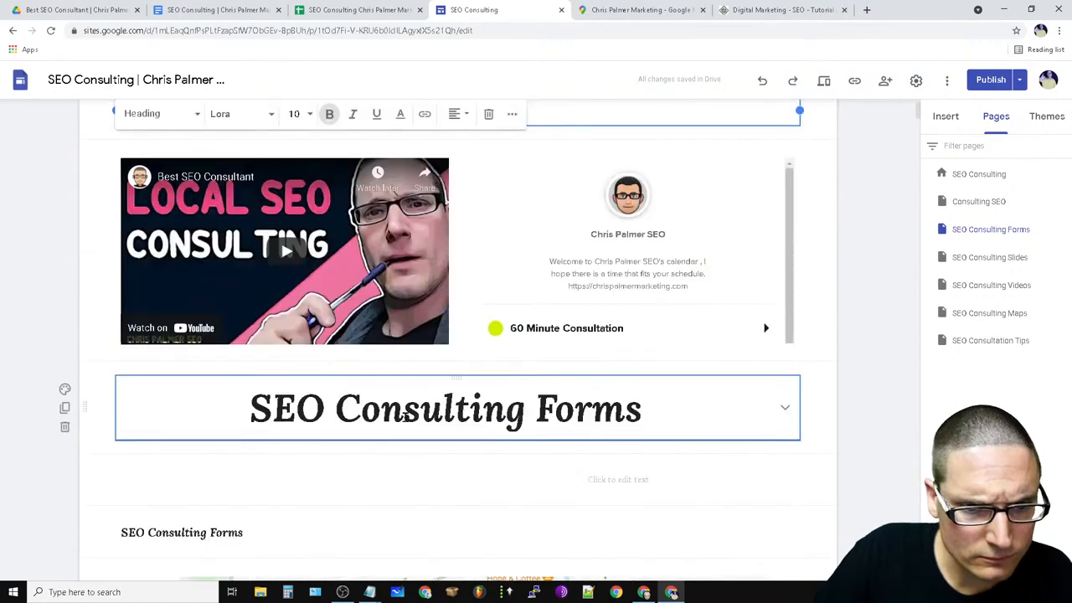
click(405, 416)
scroll(398, 425, down, 4)
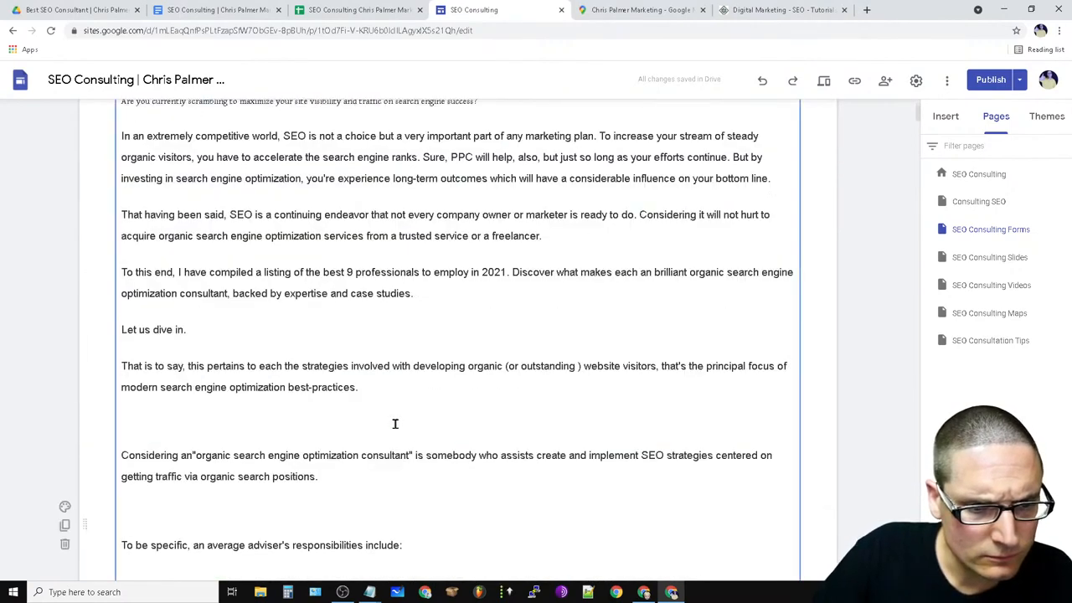
scroll(394, 423, up, 6)
click(163, 293)
triple_click(164, 293)
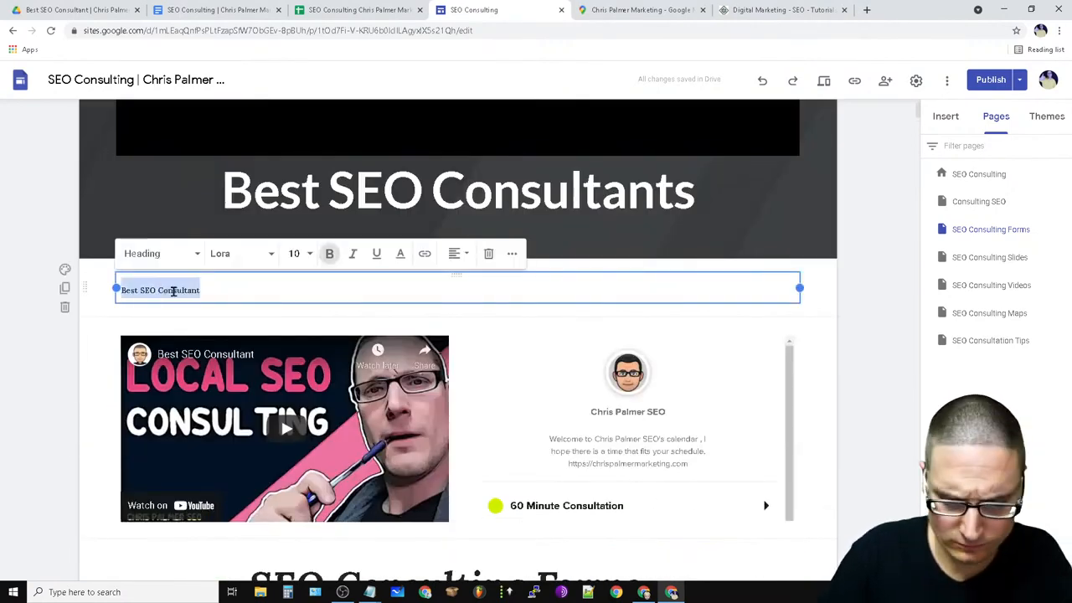
text(s)
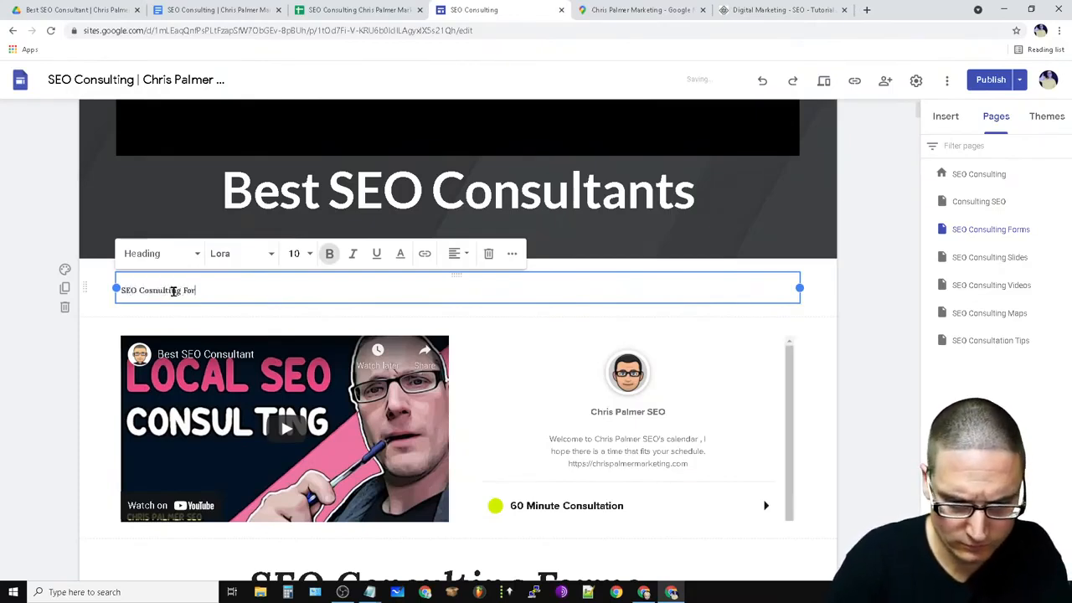
Copy the custom path "Consultation-Contact" from the properties of the SEO Consulting Forms page.
click(1063, 229)
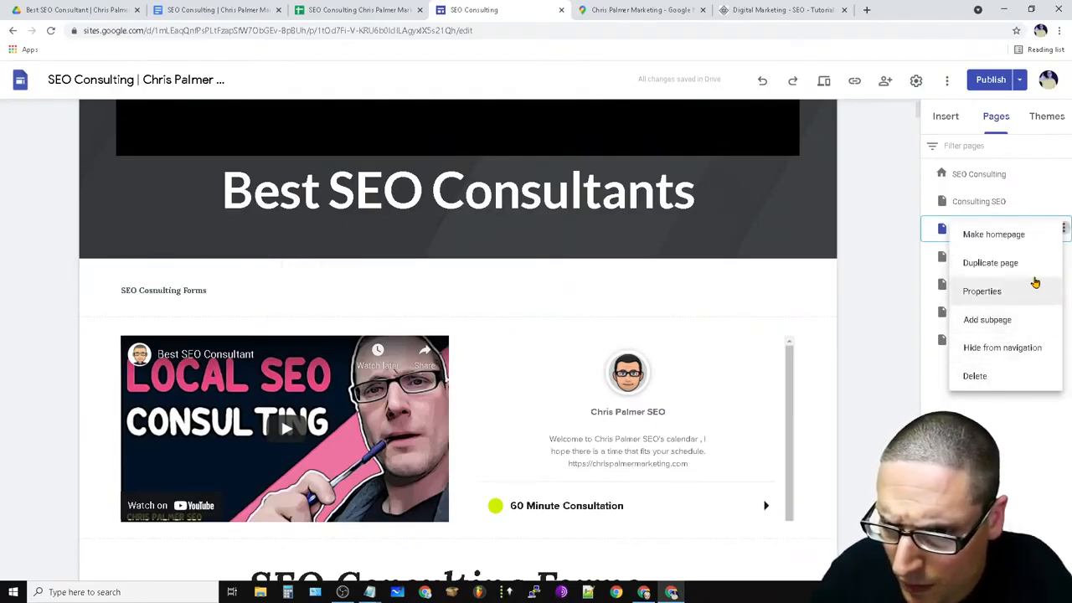
click(1007, 290)
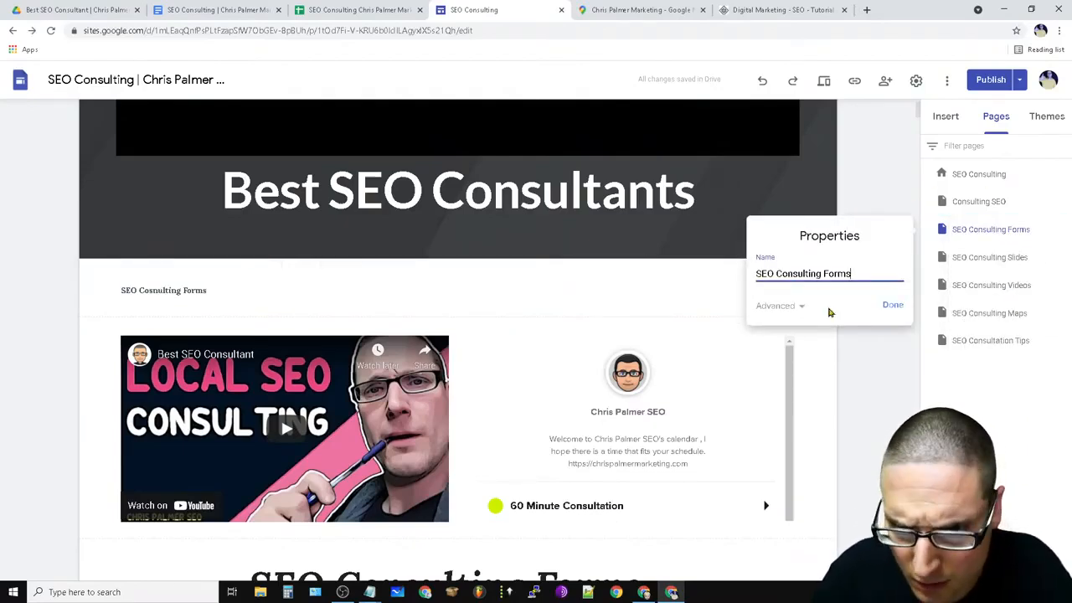
click(778, 305)
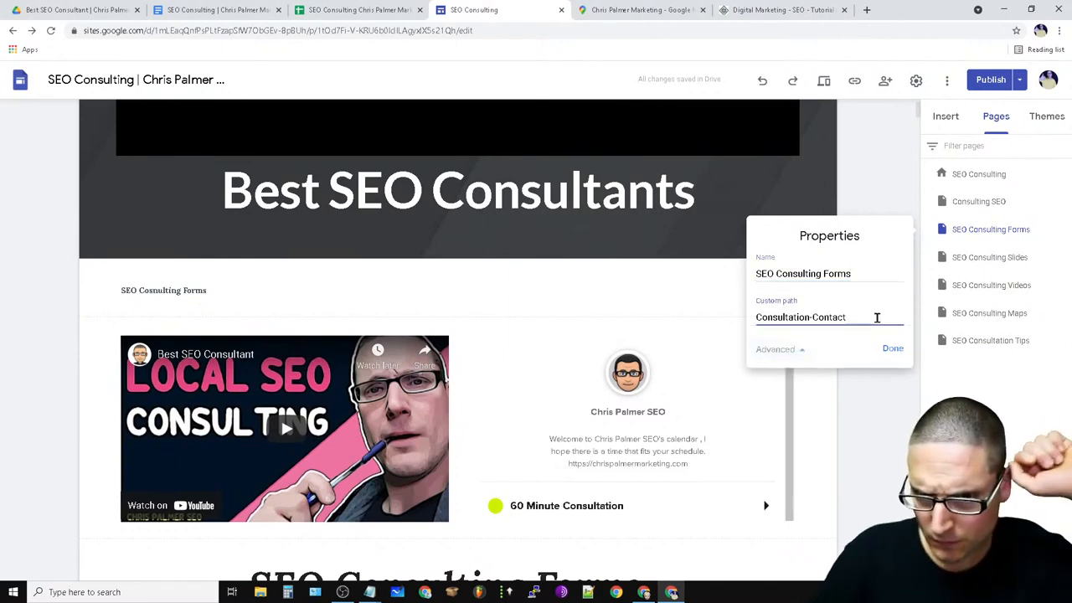
drag(860, 313, 789, 311)
right_click(791, 309)
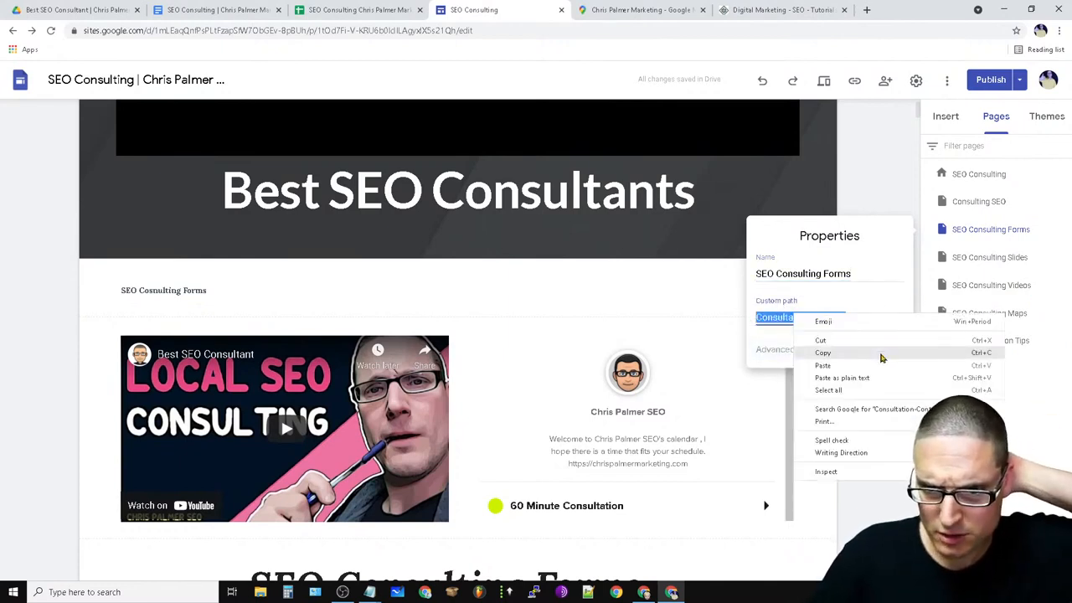
click(878, 355)
click(330, 288)
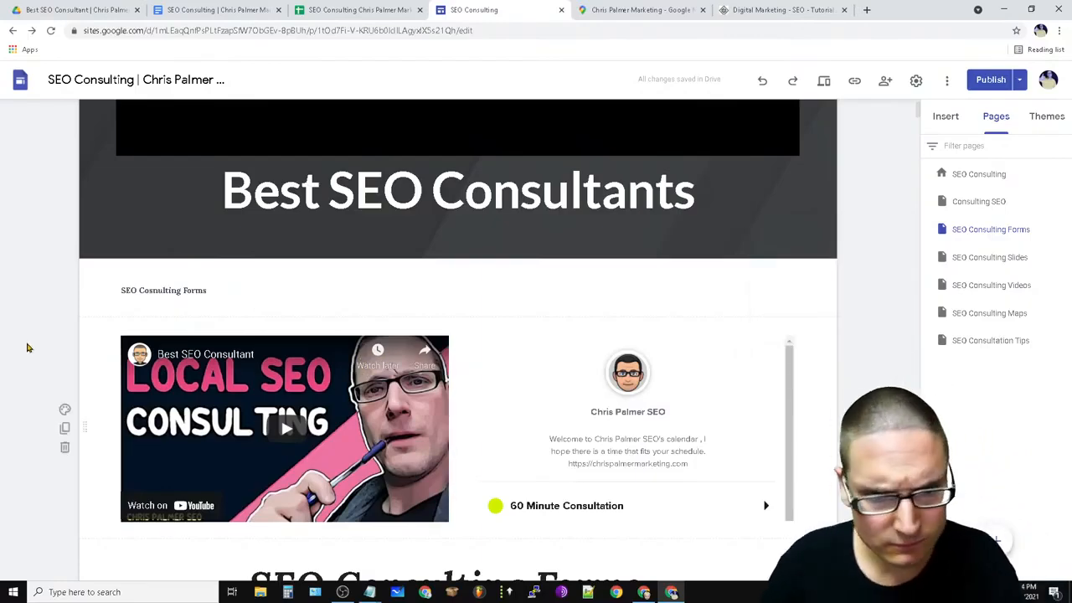
Replace the "SEO Consulting Forms" subheading above the map with "SEO Consultation Contact", using the copied path text.
scroll(309, 423, down, 2)
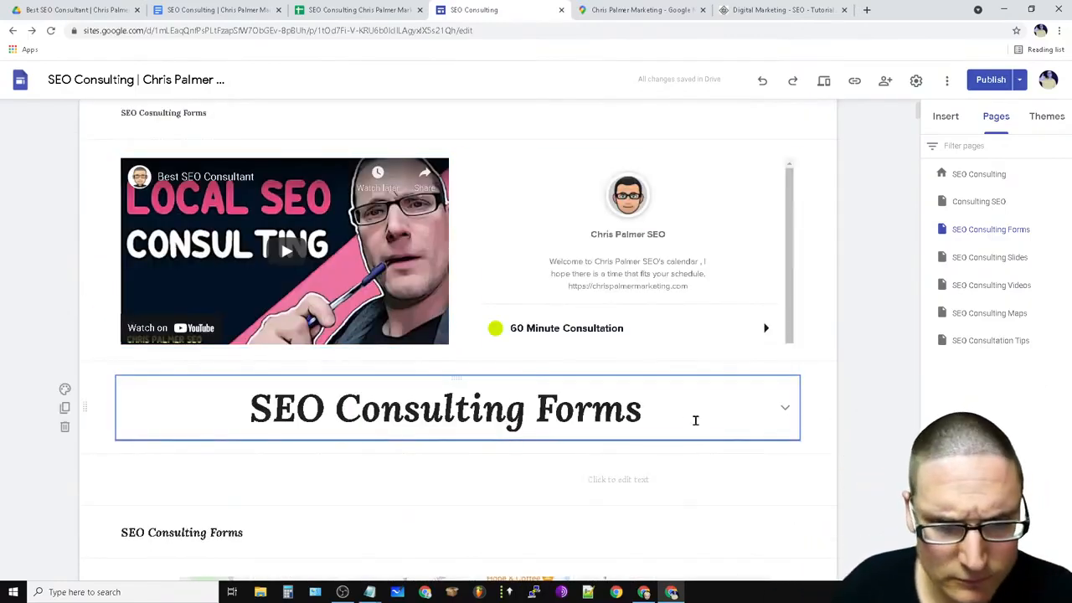
scroll(450, 520, down, 2)
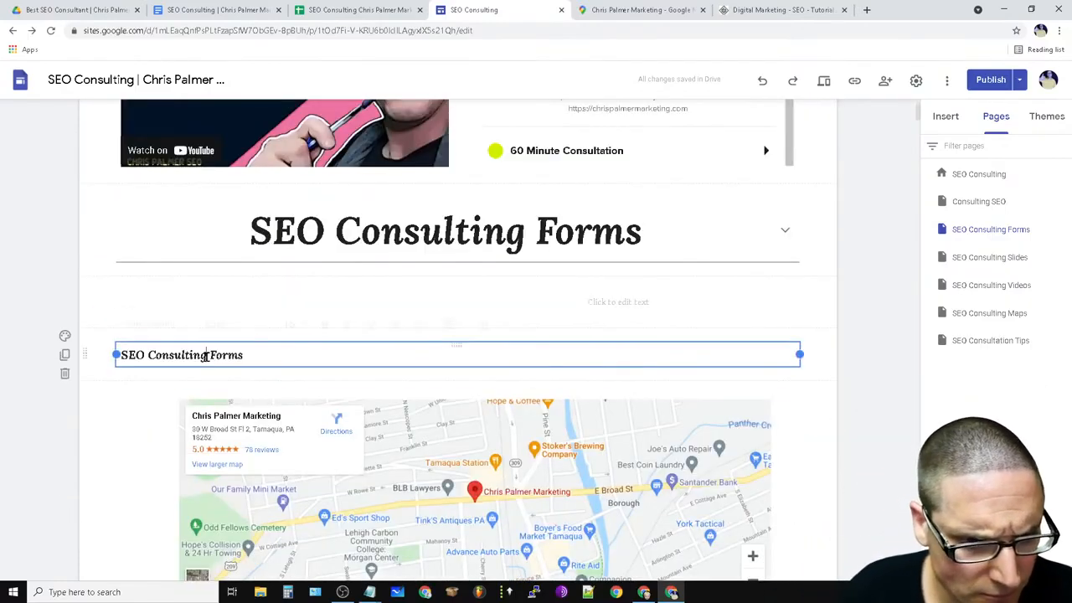
click(205, 356)
triple_click(205, 356)
right_click(206, 355)
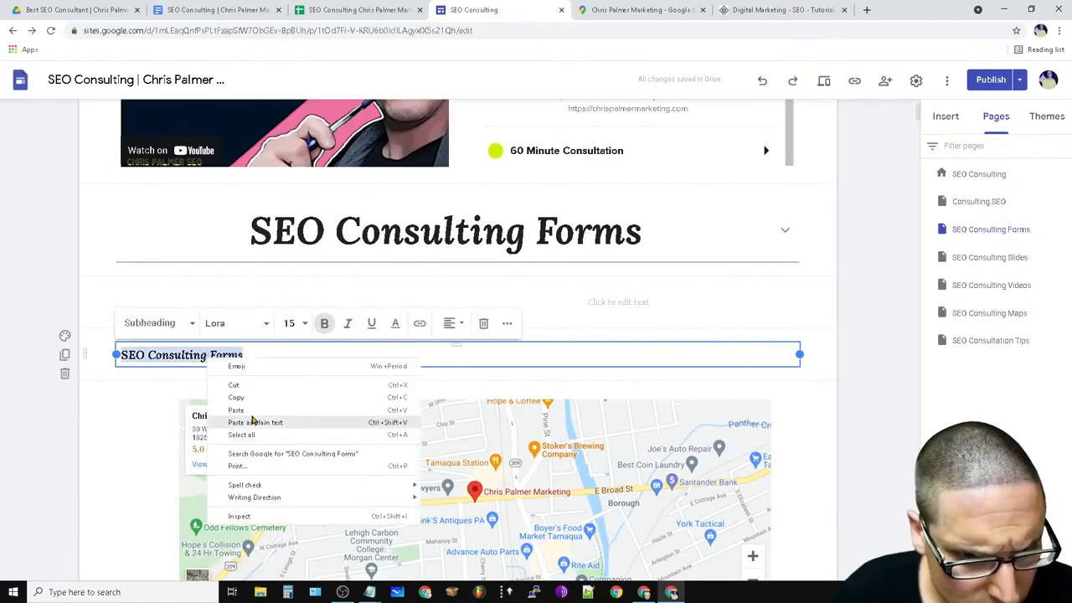
click(251, 408)
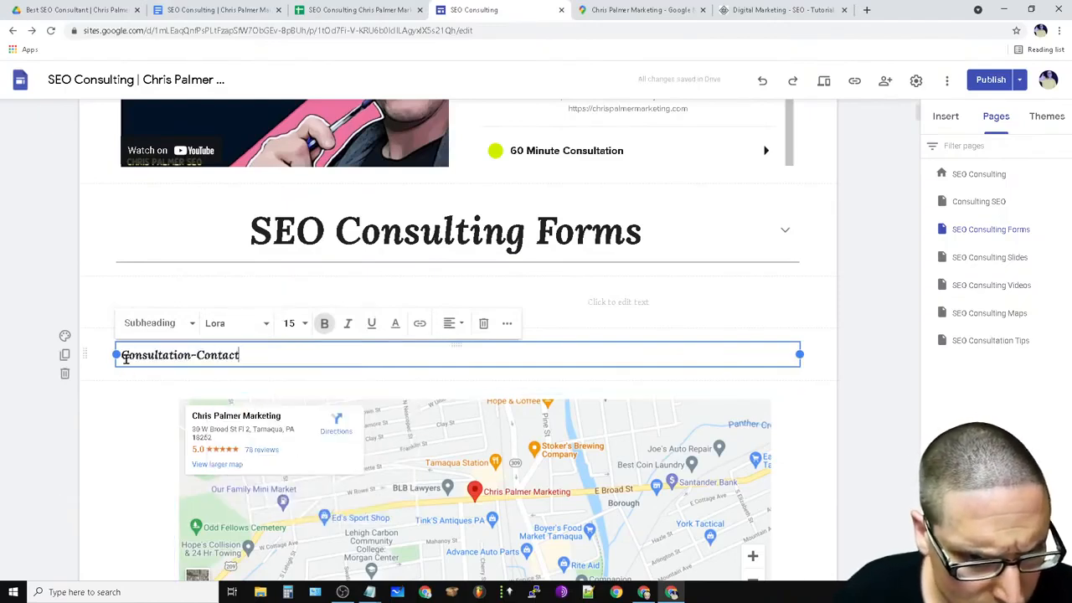
text(SEO)
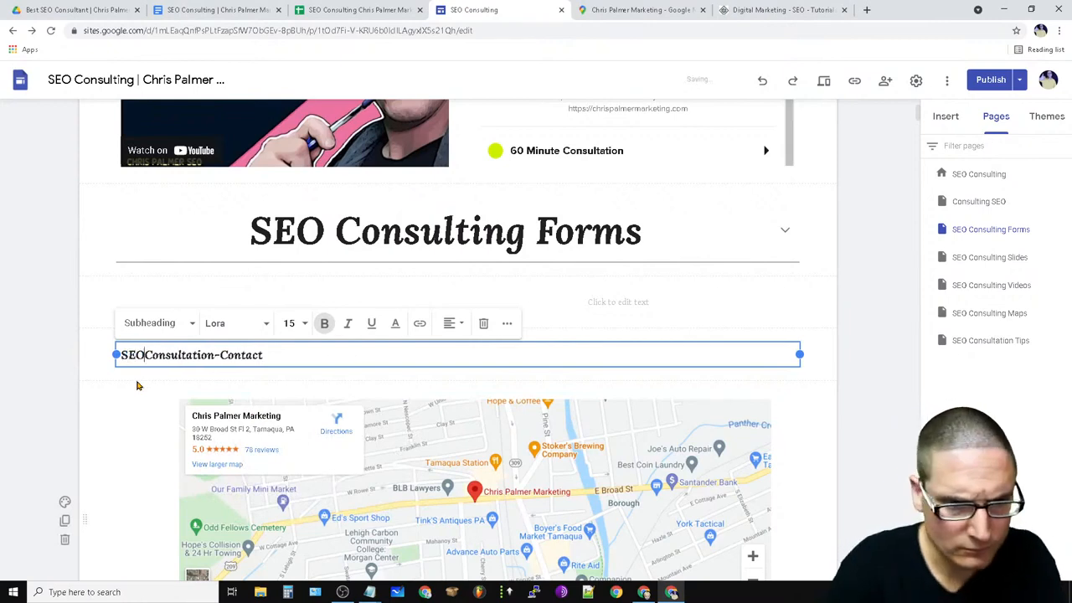
click(221, 355)
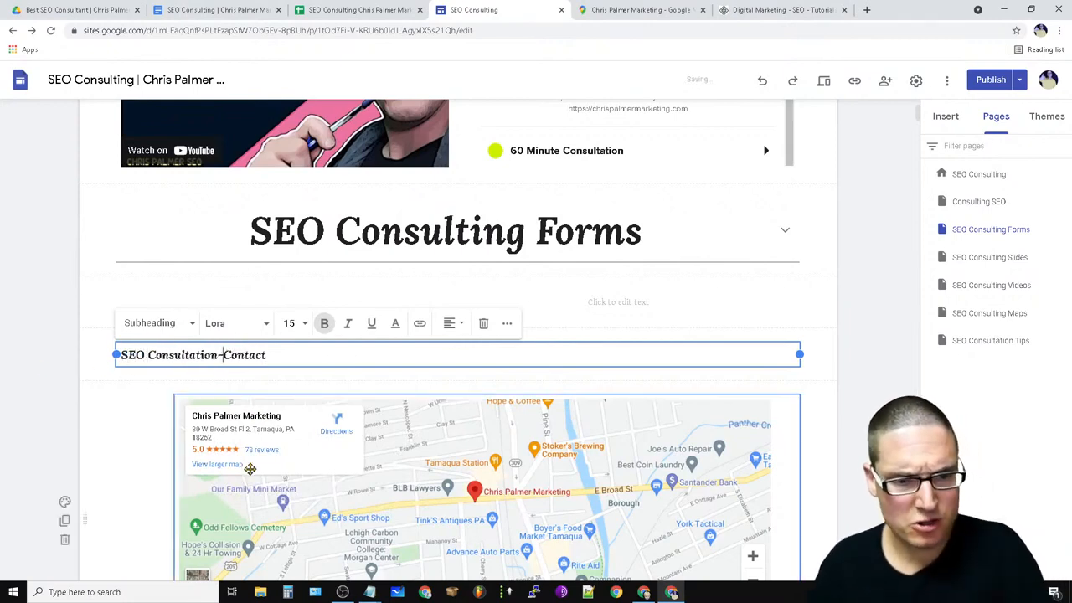
key(BackSpace)
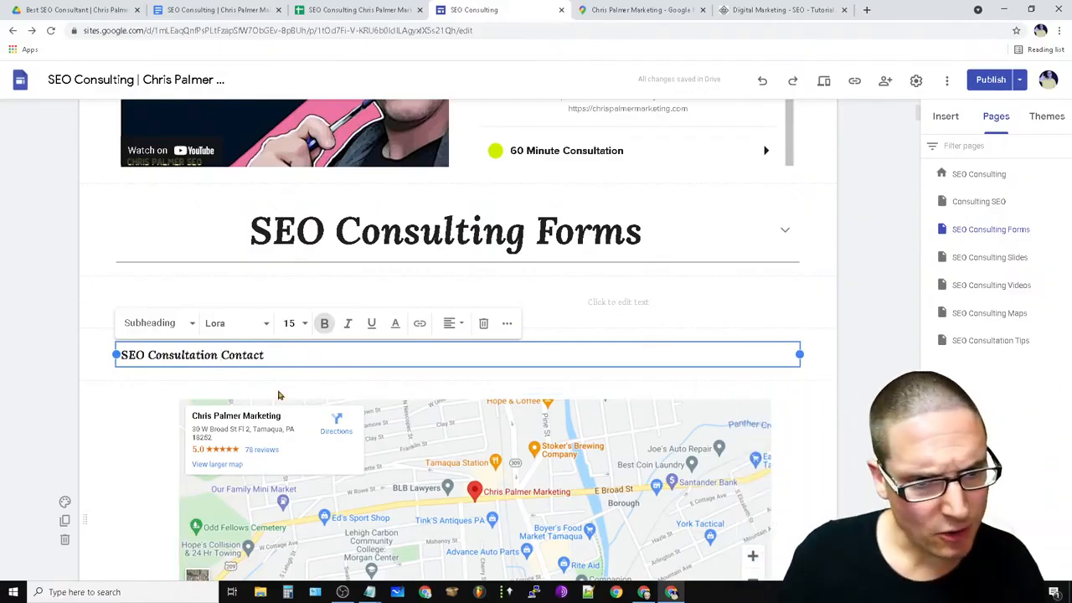
Delete the embedded calendar below the map and the section containing the dashed lines.
scroll(550, 521, down, 5)
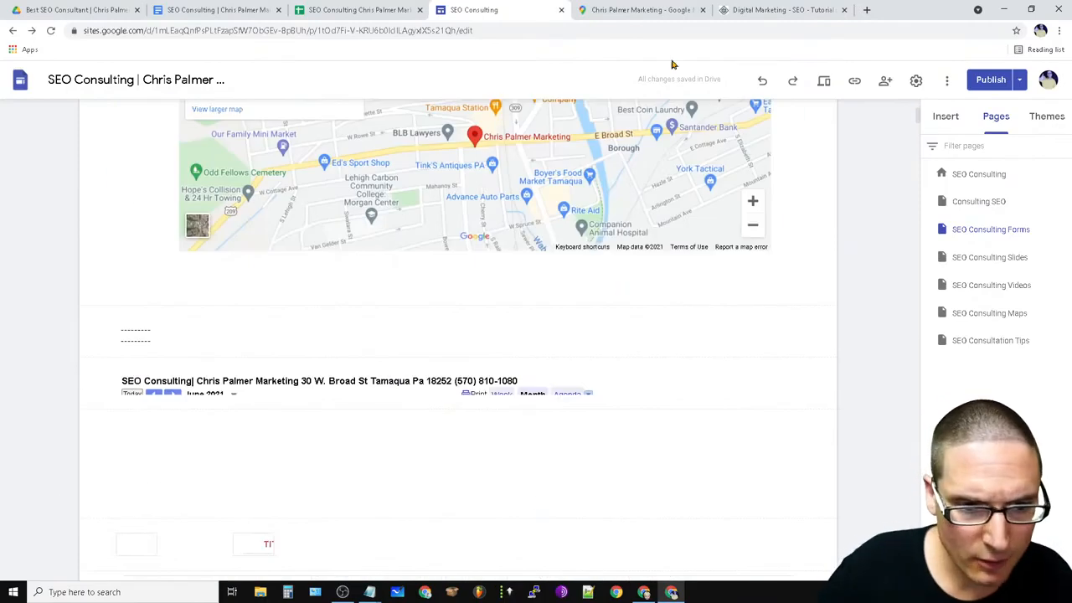
click(606, 382)
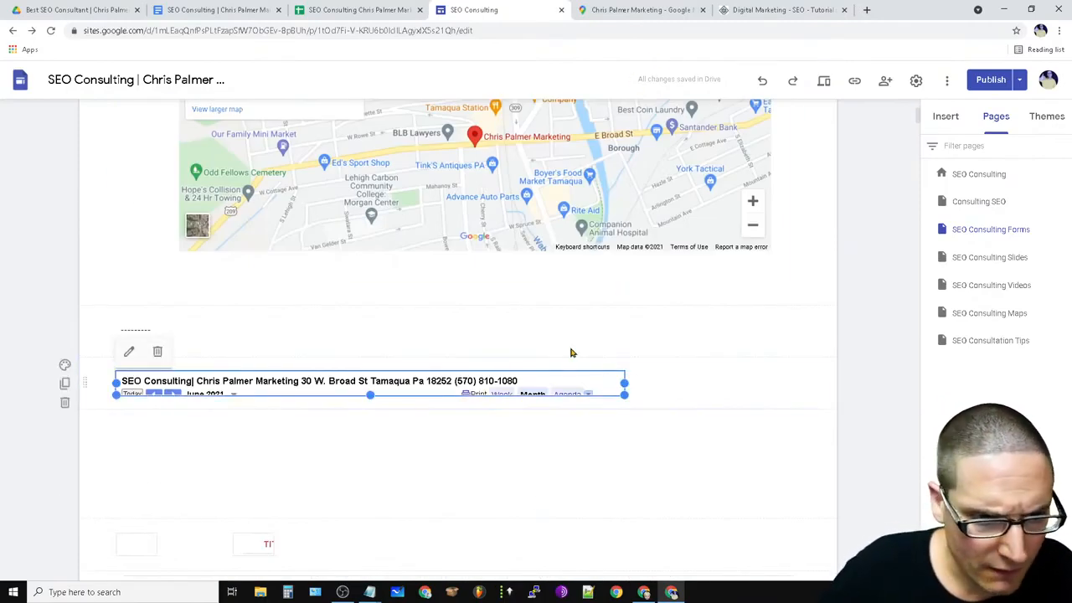
click(157, 355)
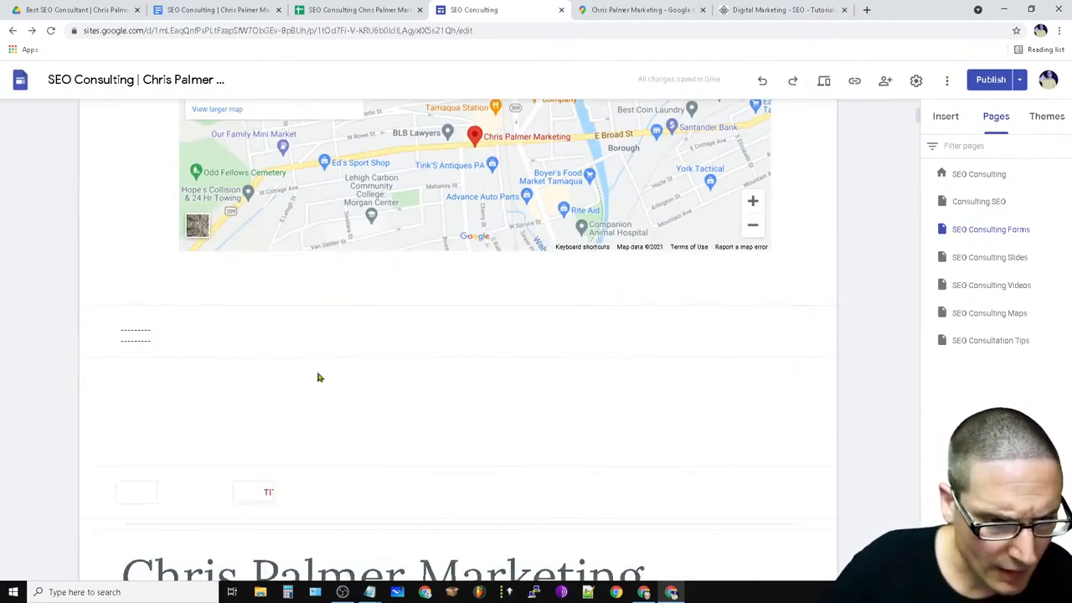
click(65, 351)
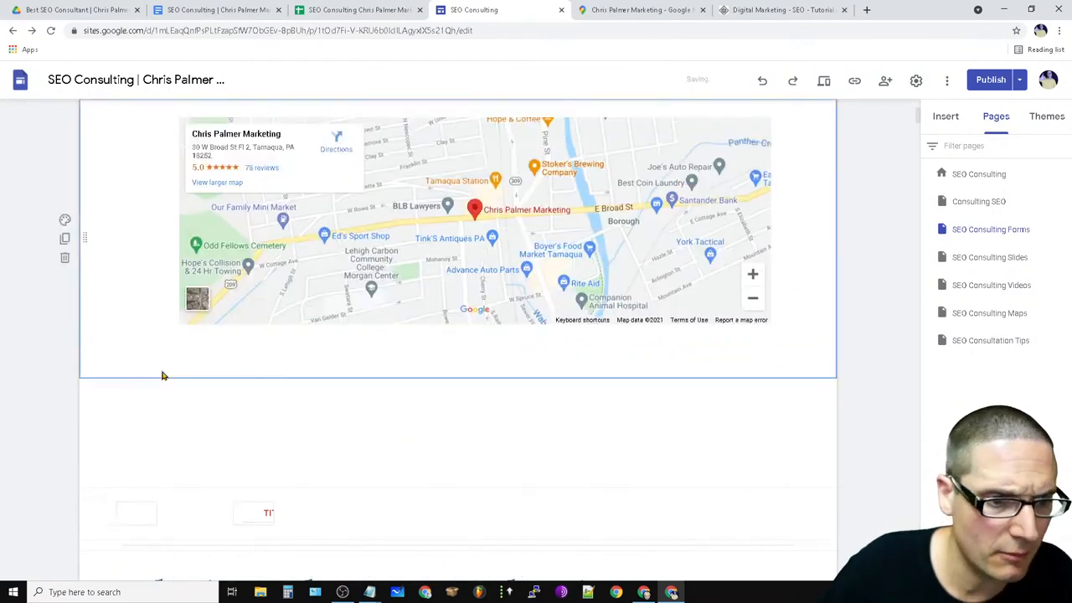
Delete the two small embedded items above the business name and address block.
scroll(340, 528, down, 2)
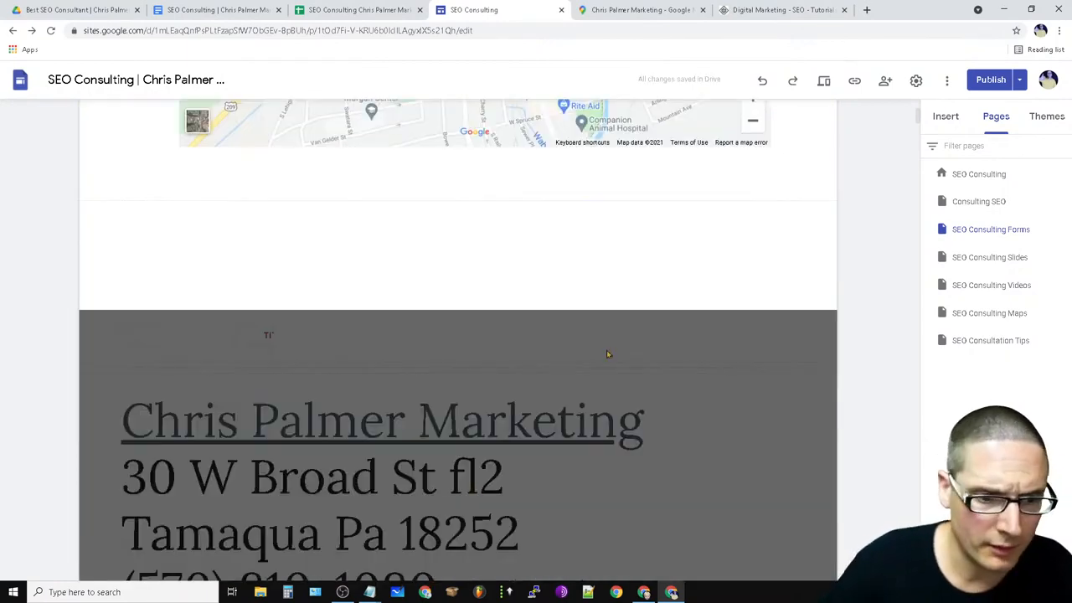
click(256, 335)
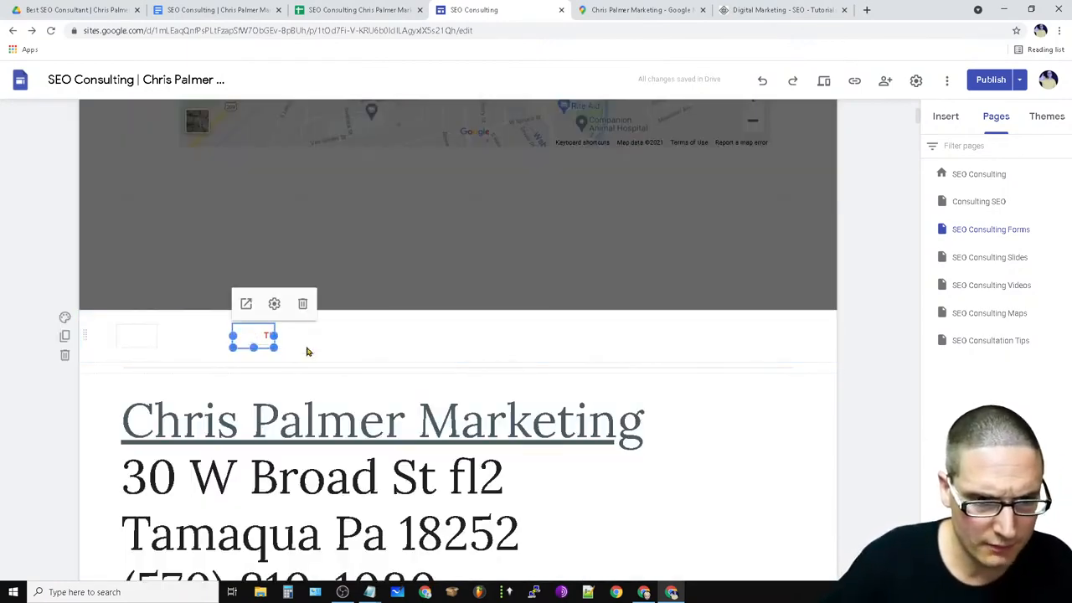
click(301, 306)
click(147, 336)
click(184, 307)
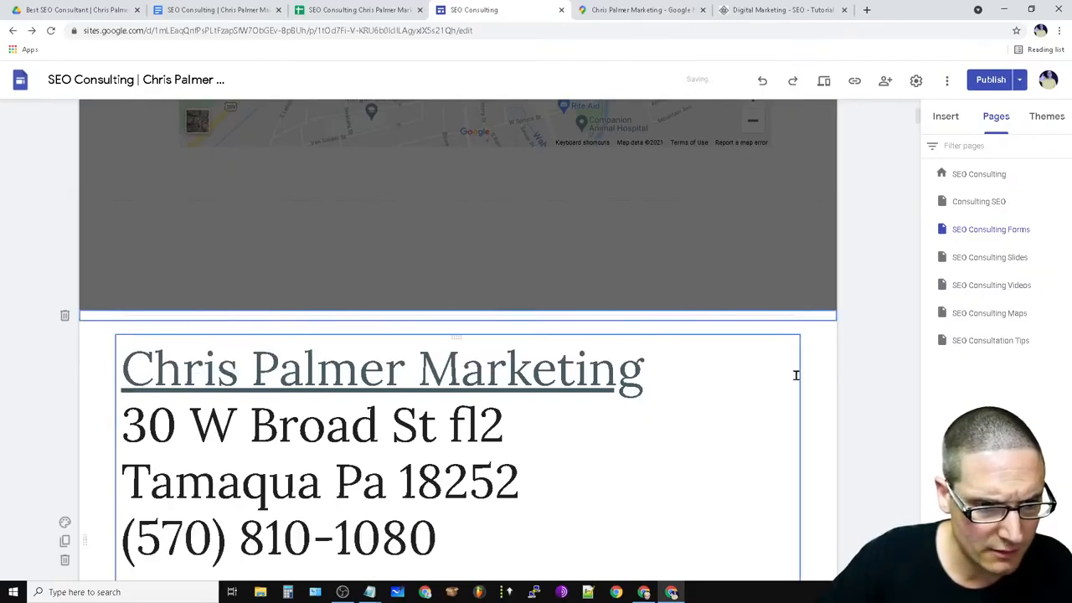
Cut the business name, address and phone lines out of the text box containing the Google Drive links.
scroll(678, 436, down, 4)
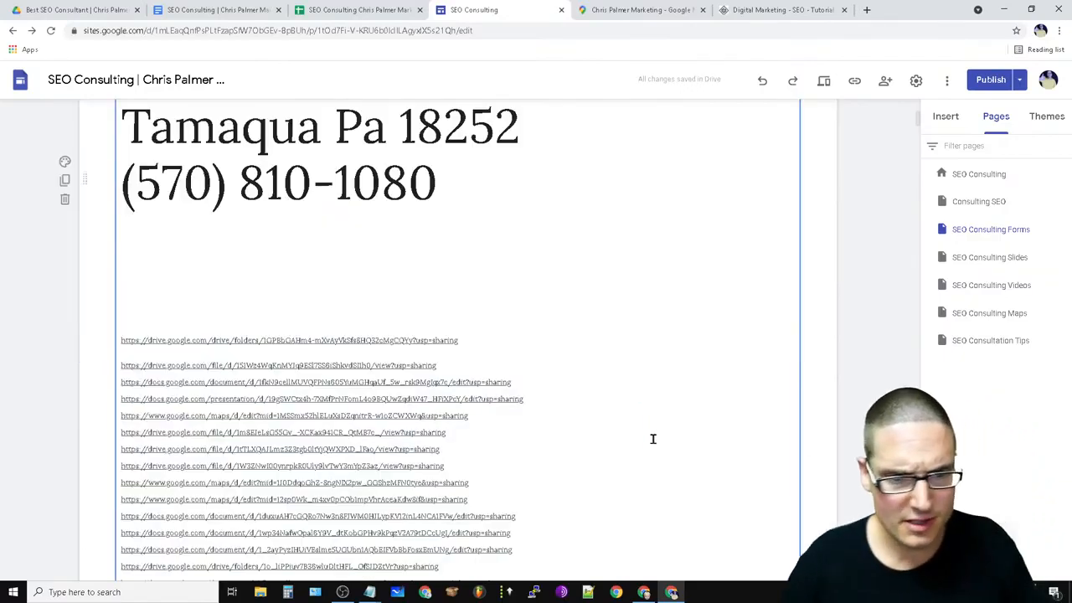
drag(508, 196, 150, 142)
scroll(564, 416, up, 6)
scroll(520, 431, down, 6)
click(553, 267)
scroll(497, 383, up, 4)
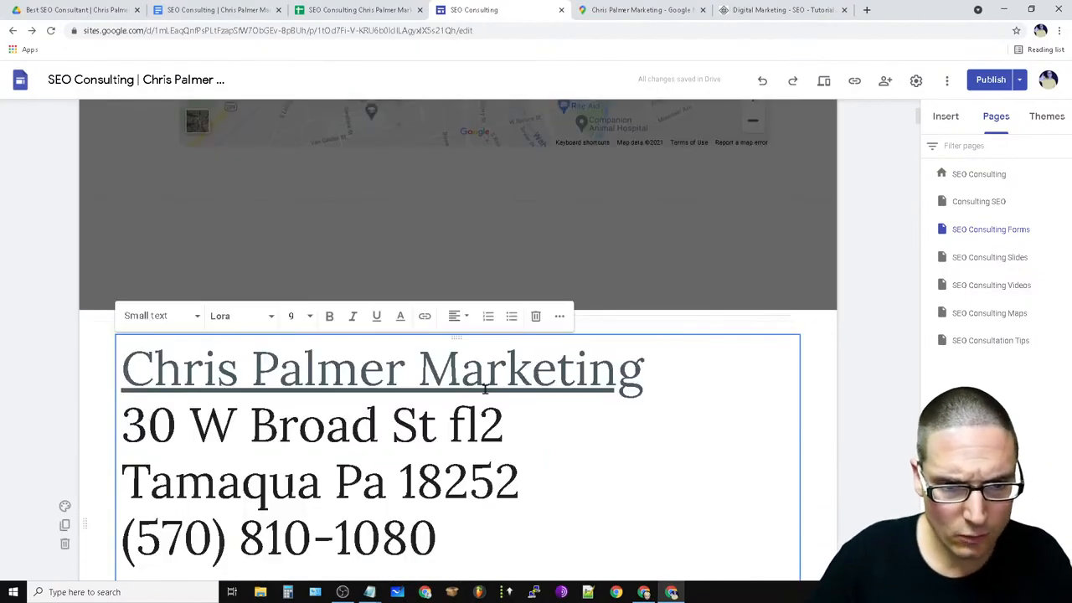
drag(126, 364, 545, 535)
key(ctrl+c)
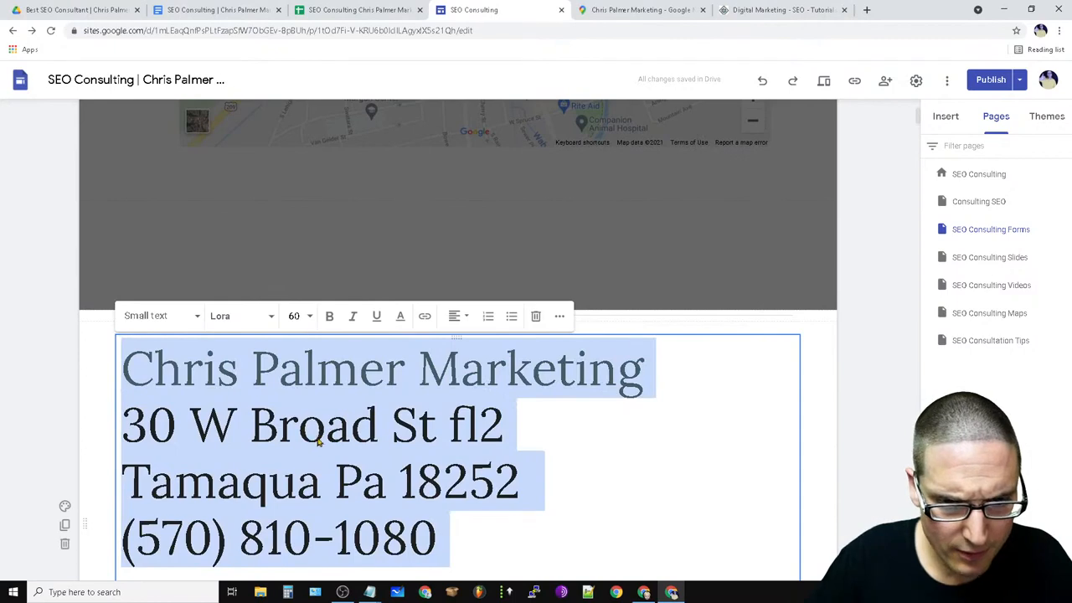
right_click(316, 432)
click(383, 297)
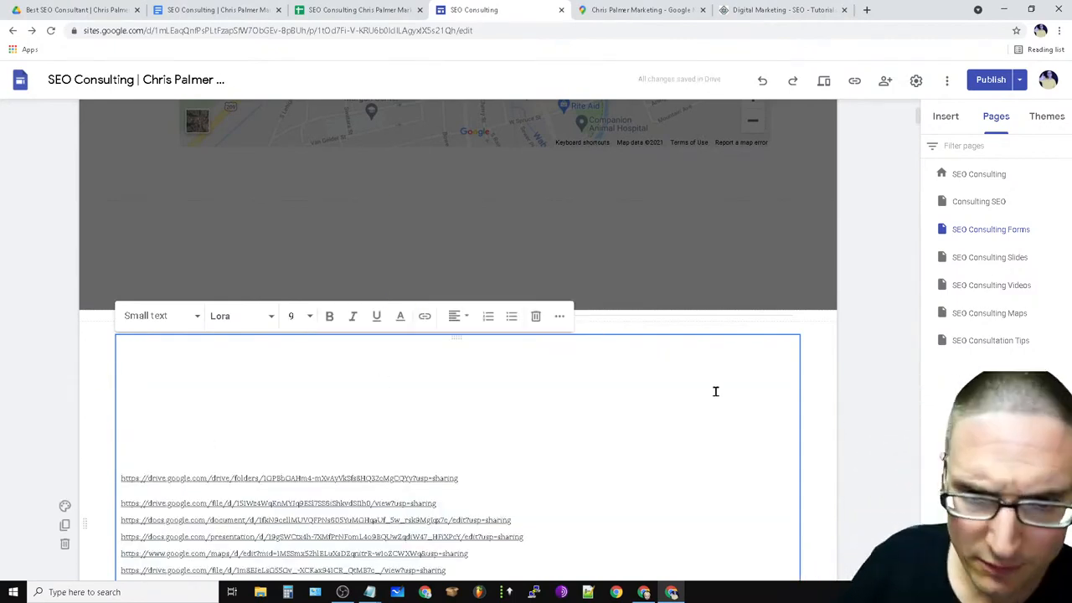
Insert a new text box above the list of links and paste the business contact details into it.
click(944, 118)
scroll(1008, 459, up, 3)
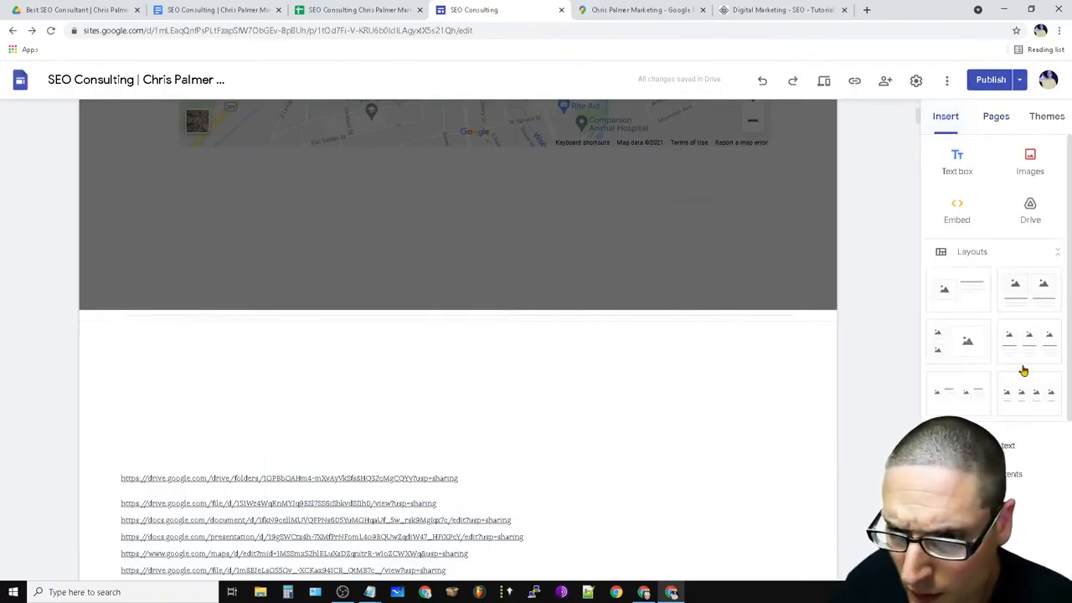
click(957, 161)
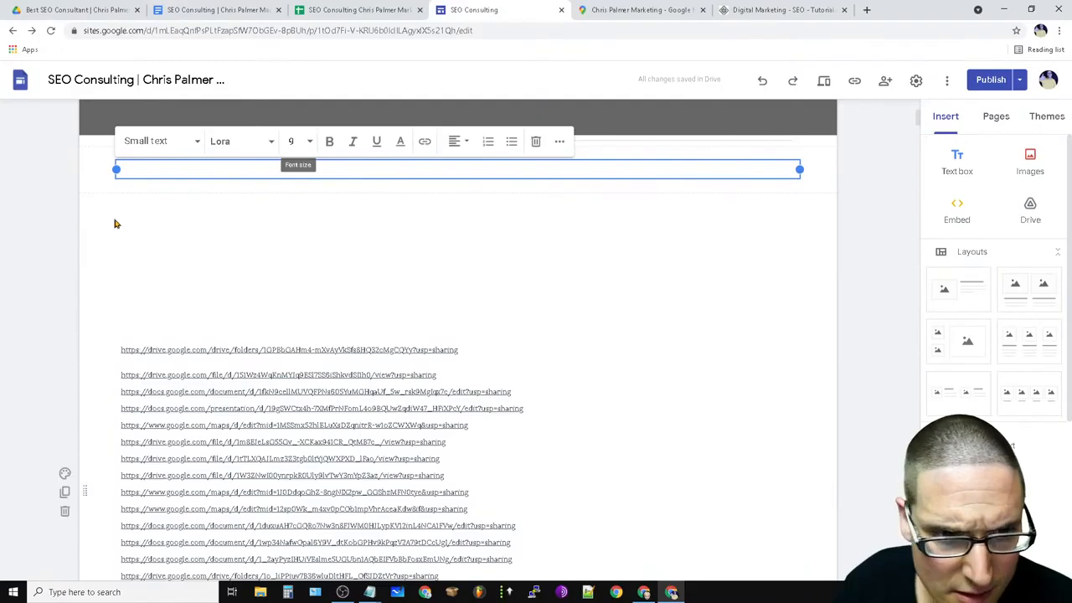
right_click(145, 168)
click(209, 250)
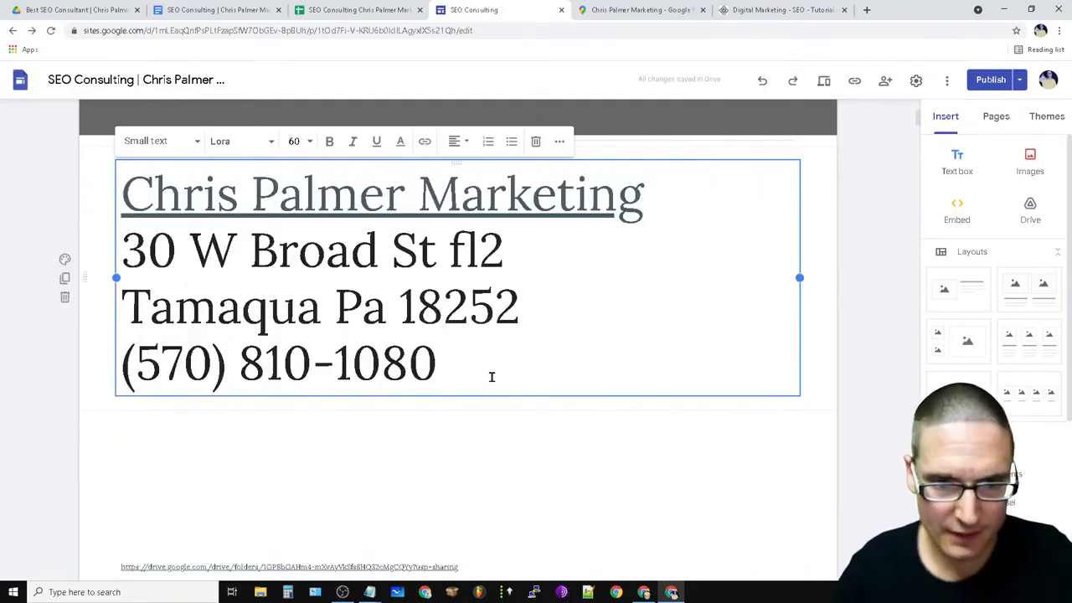
Make all lines of the pasted business contact details bold.
drag(490, 376, 108, 172)
click(330, 141)
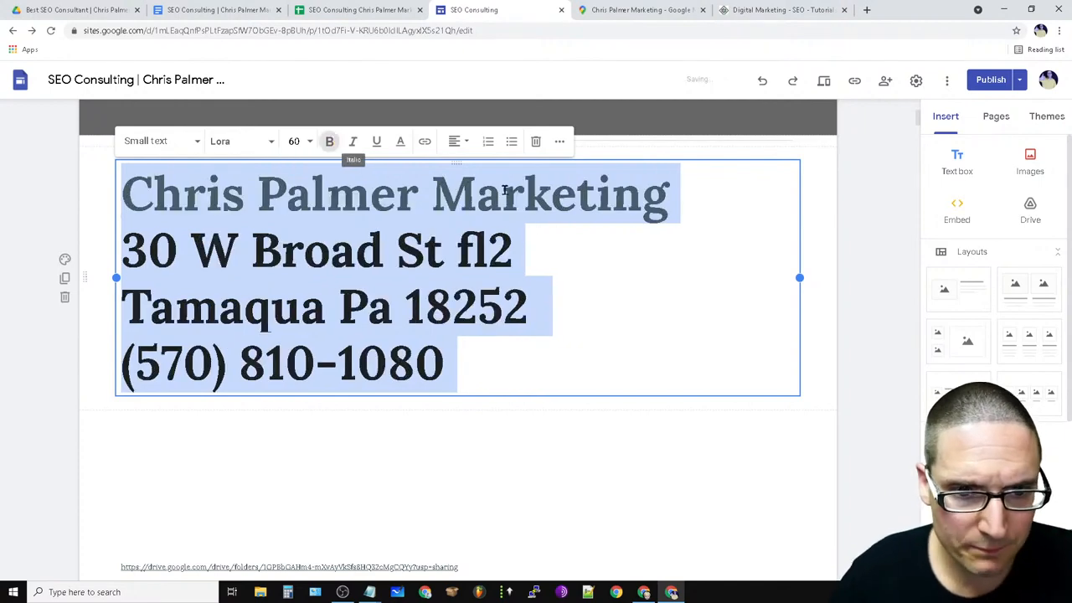
click(685, 340)
Change the link on the business name to the site's SEO Consulting page.
drag(689, 209, 33, 192)
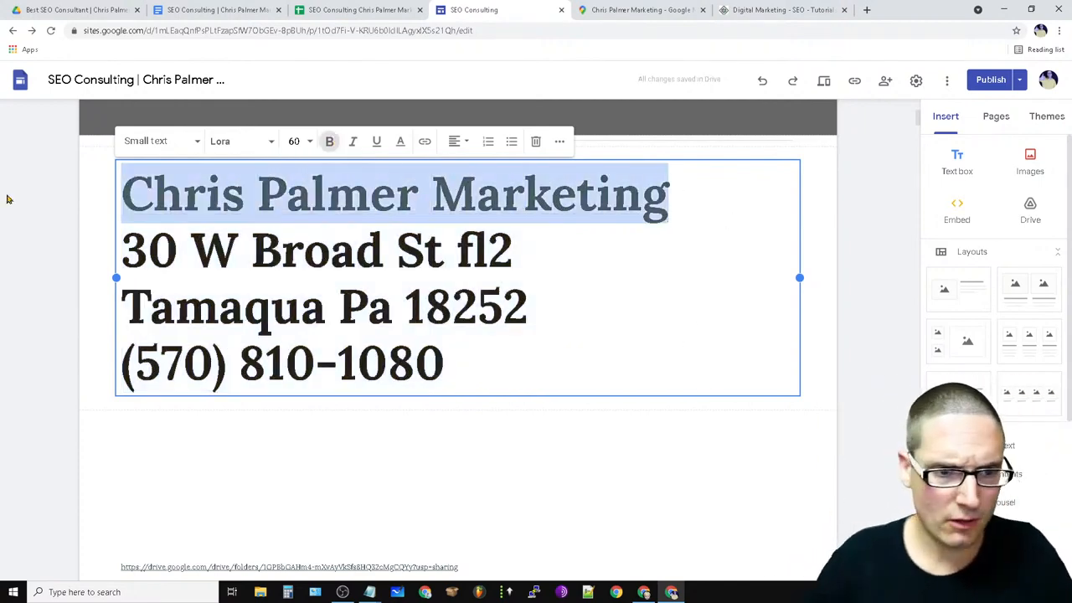
click(424, 140)
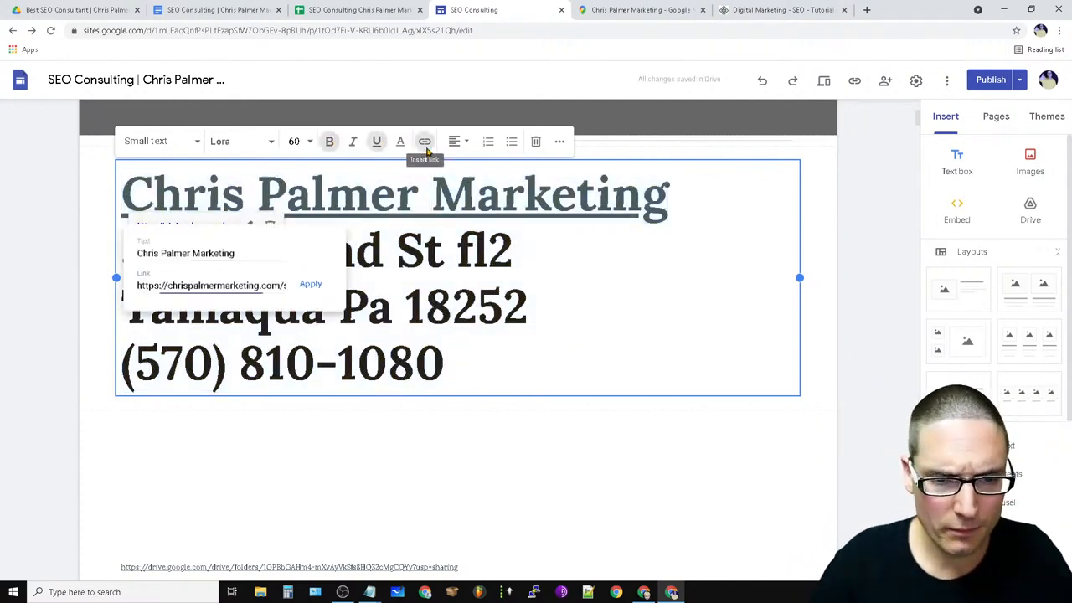
double_click(242, 286)
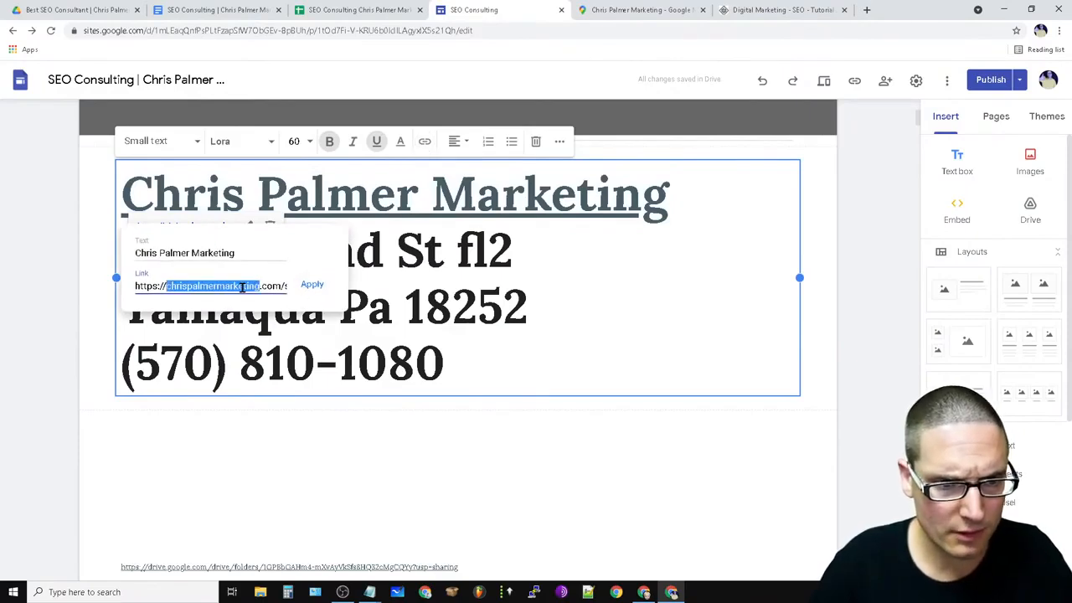
key(BackSpace)
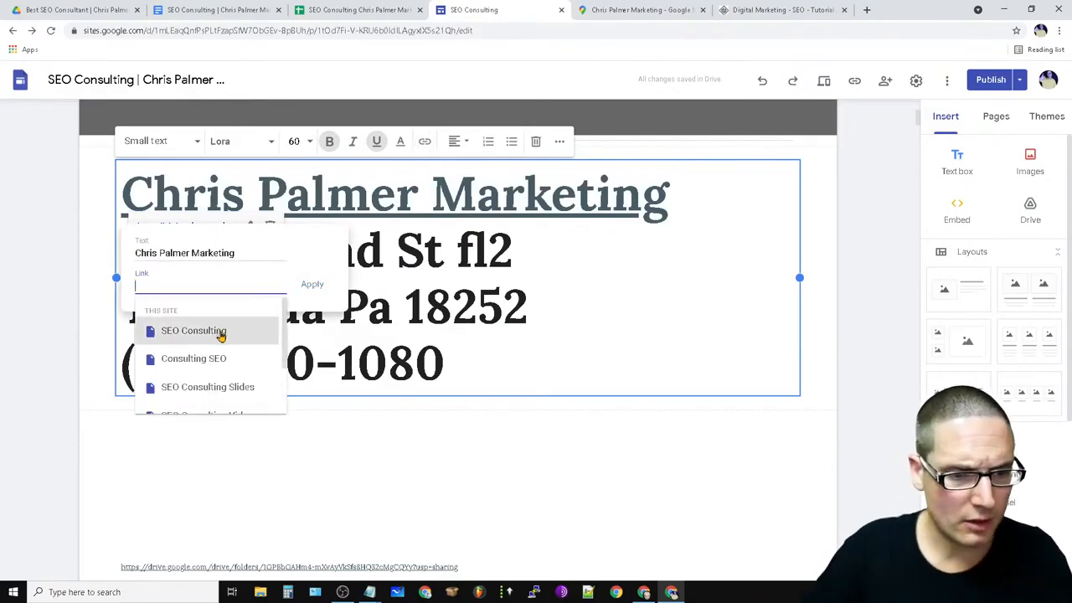
click(194, 331)
click(324, 286)
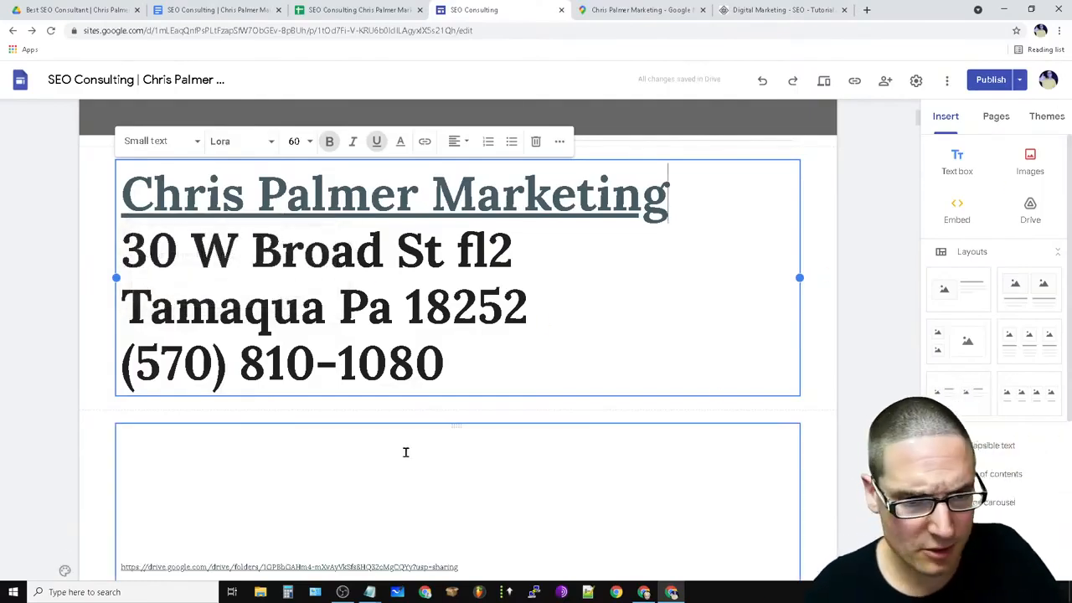
Delete the Best SEO Consultant video and widen the booking calendar embed to the full content width.
scroll(644, 443, up, 15)
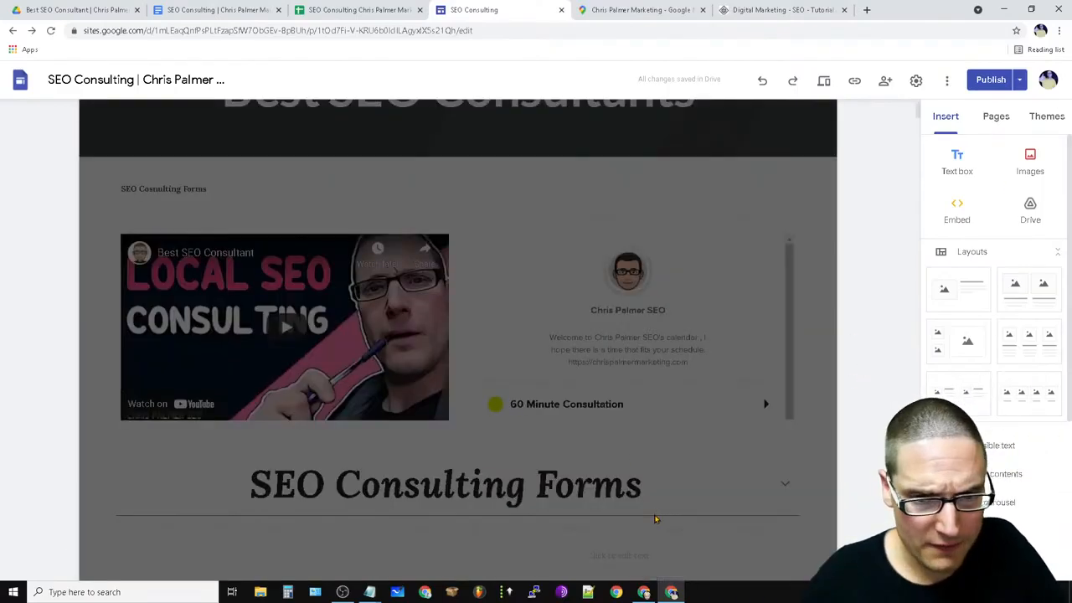
scroll(645, 514, down, 5)
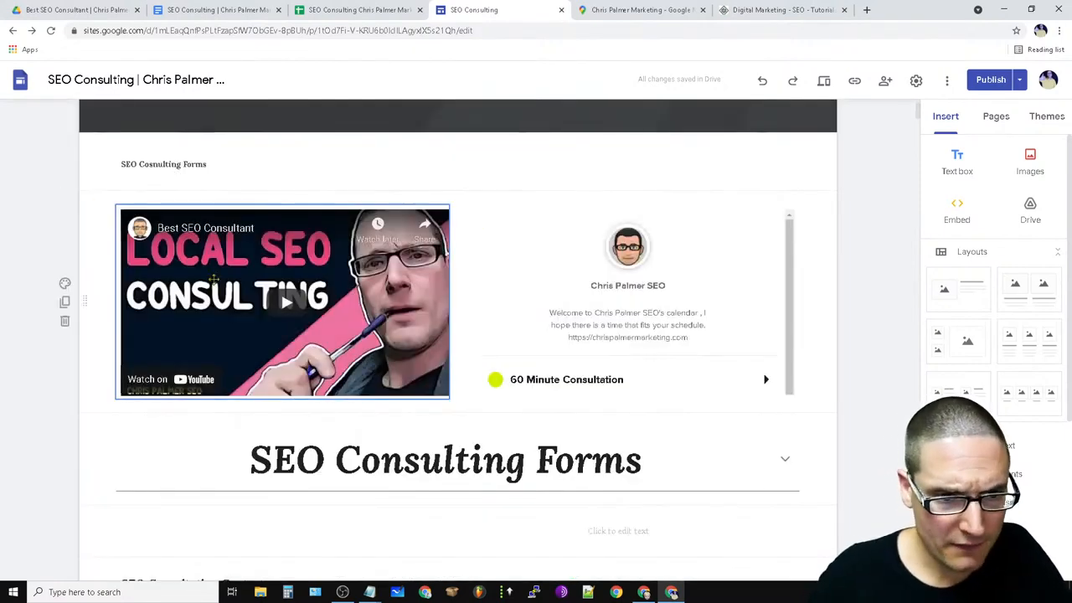
click(291, 298)
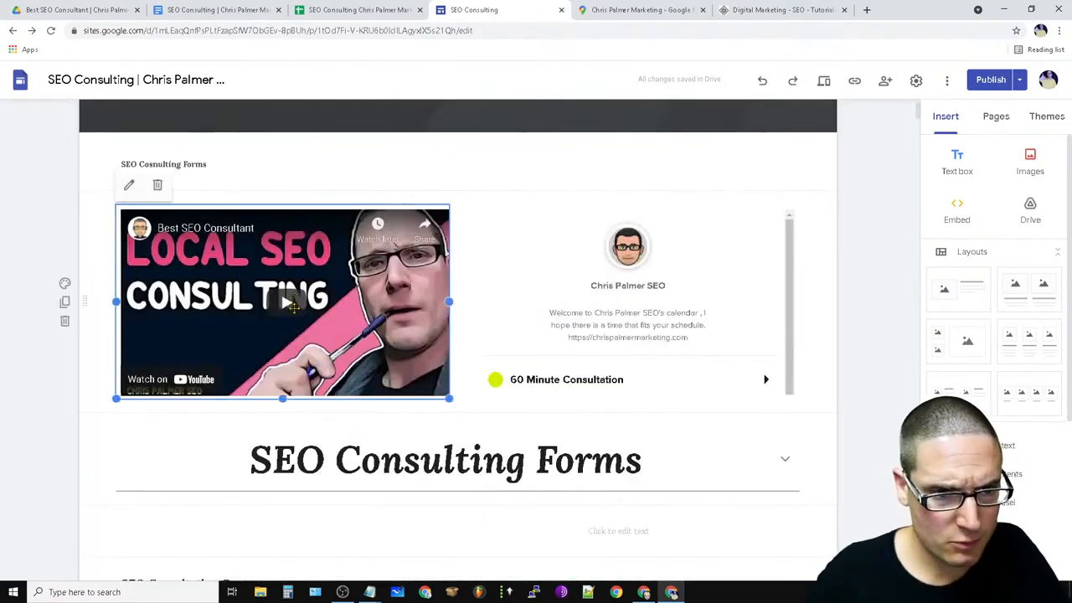
click(157, 184)
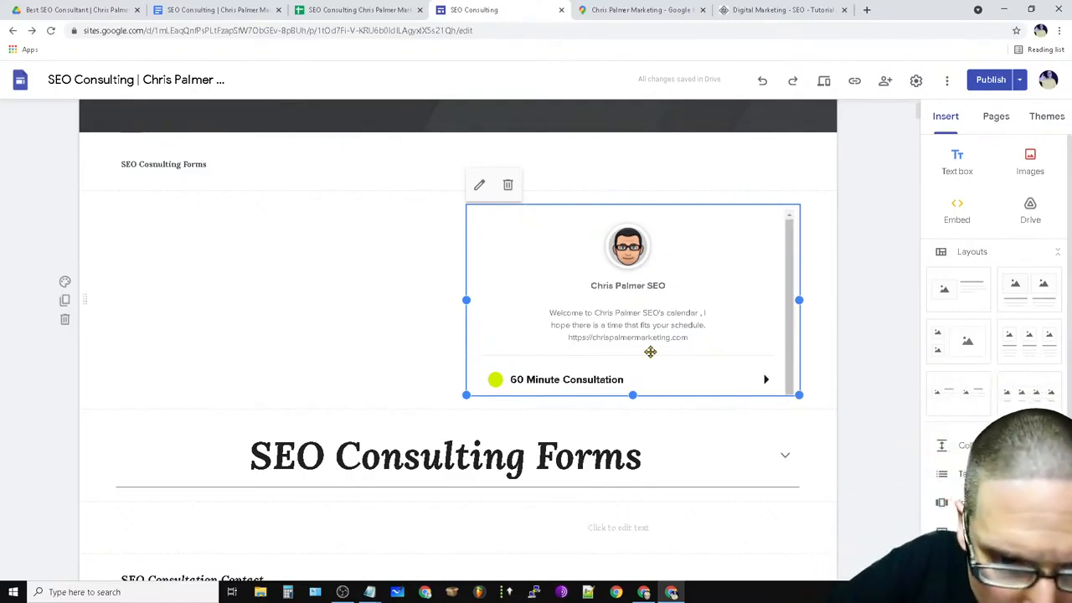
drag(466, 300, 42, 318)
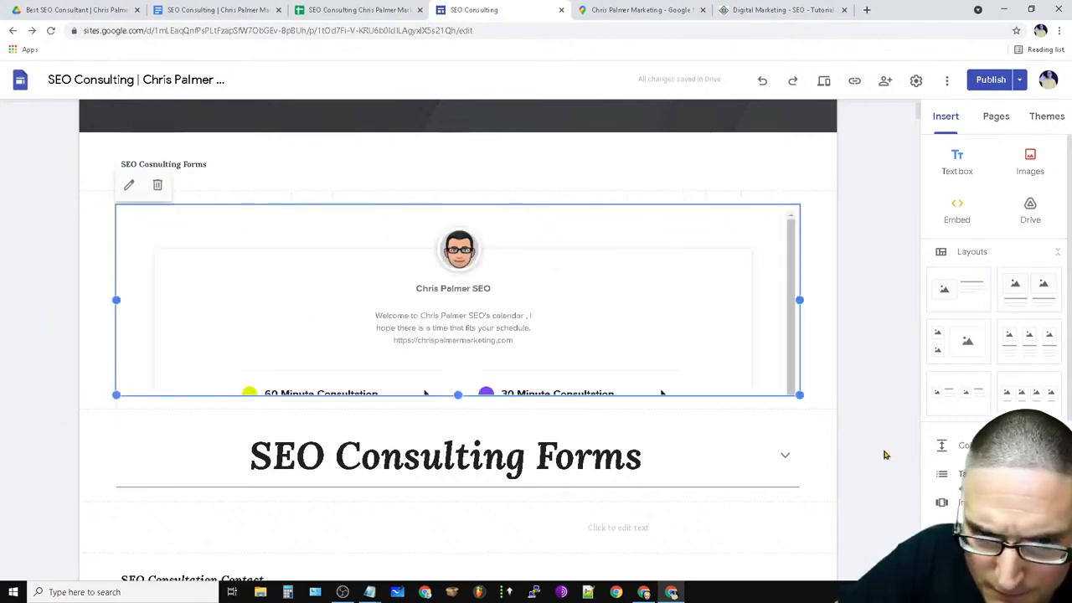
Insert the SEO Consulting Google Form between the SEO Cosnulting Forms heading and the booking calendar.
click(443, 163)
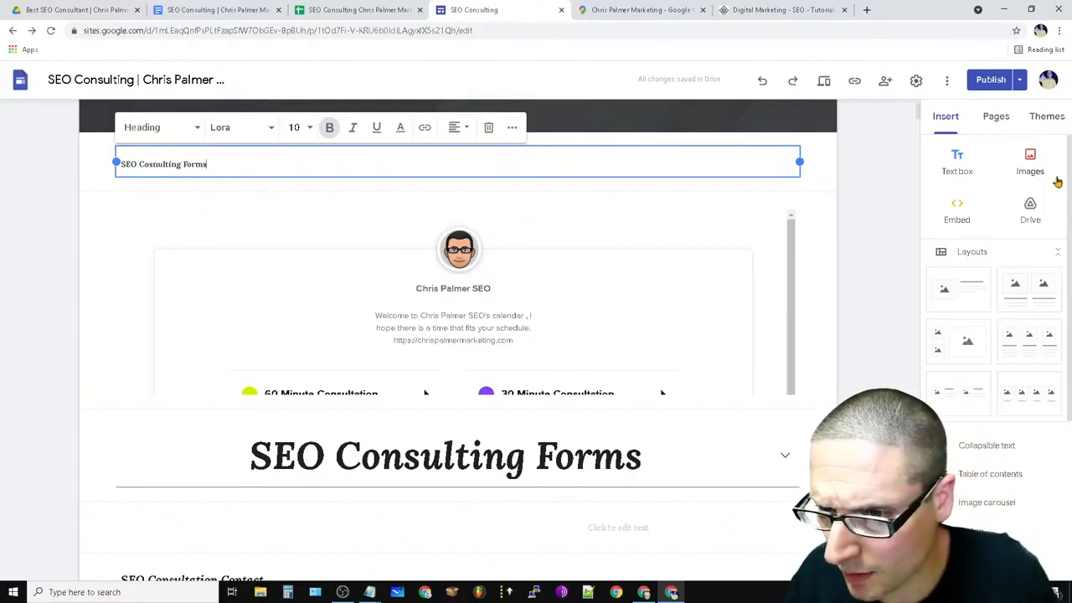
scroll(1030, 352, down, 3)
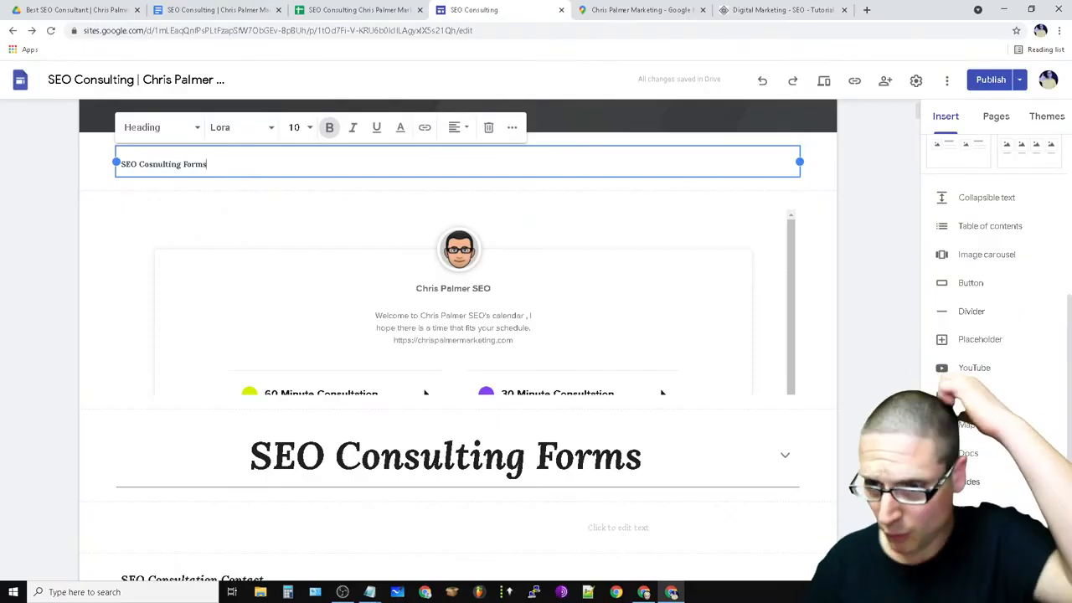
click(971, 538)
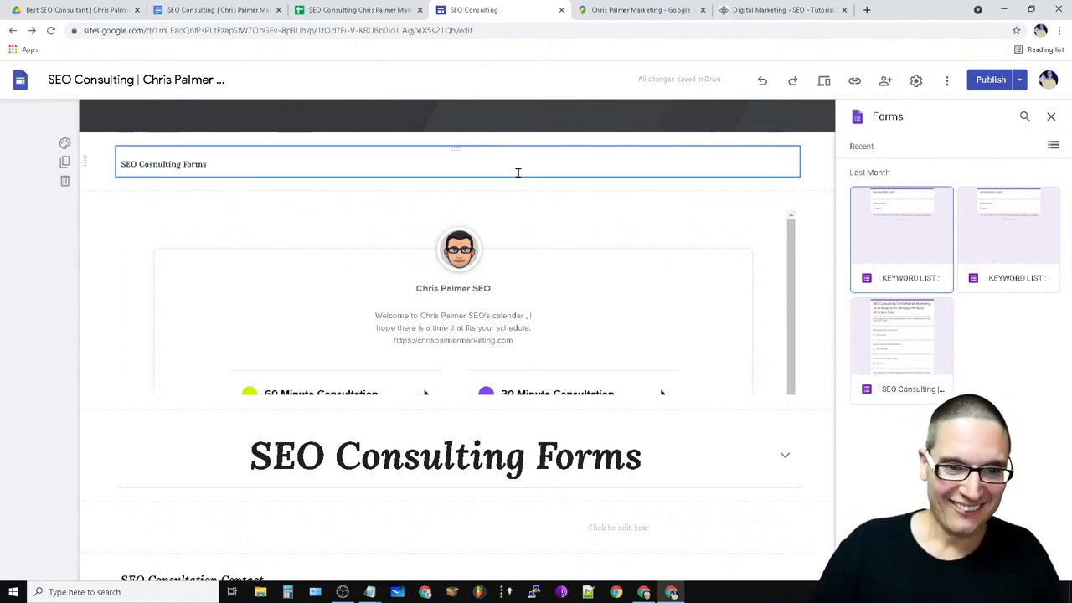
click(918, 362)
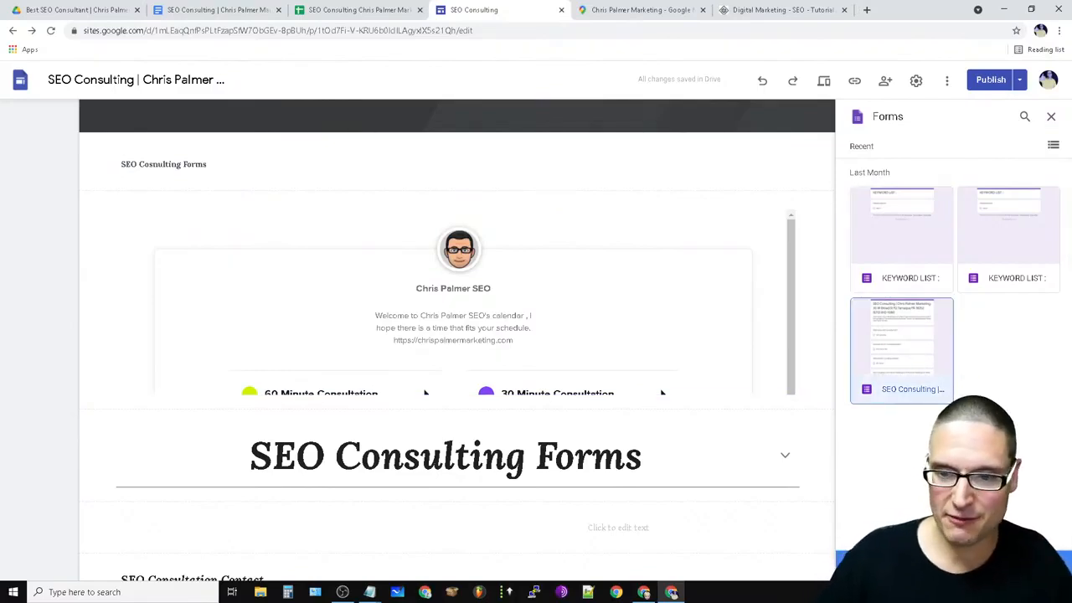
click(538, 183)
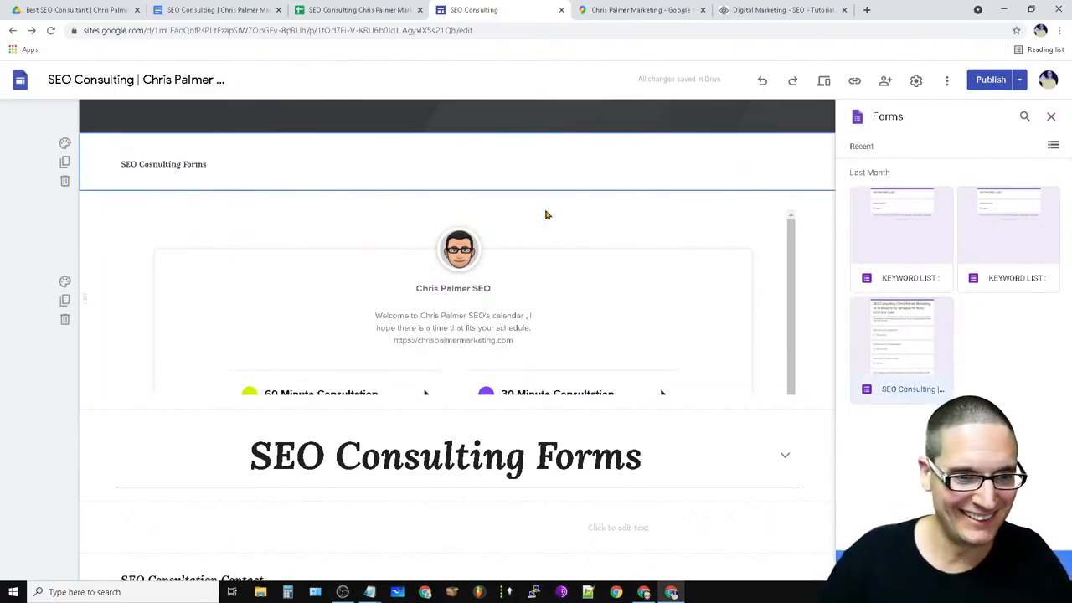
click(1019, 566)
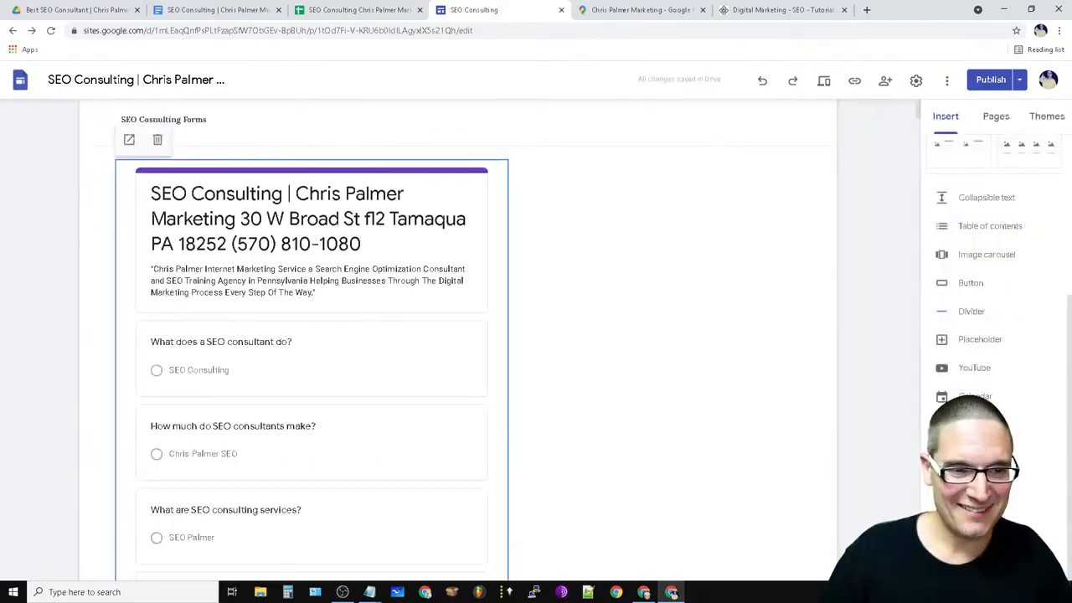
Widen the embedded SEO Consulting form to the full content width and look over its questions and media.
scroll(443, 512, down, 10)
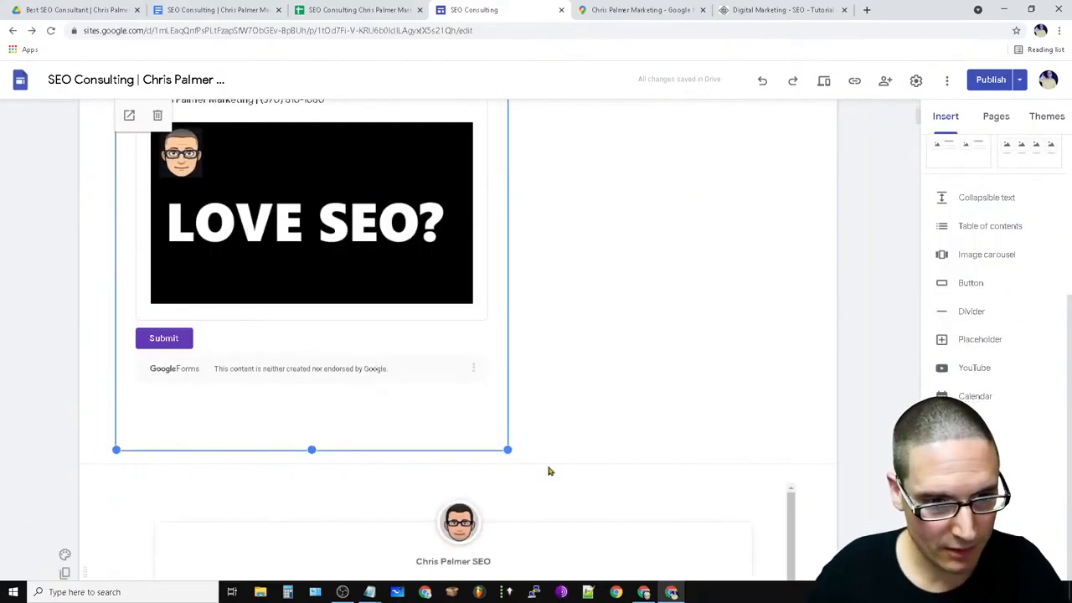
drag(507, 450, 866, 444)
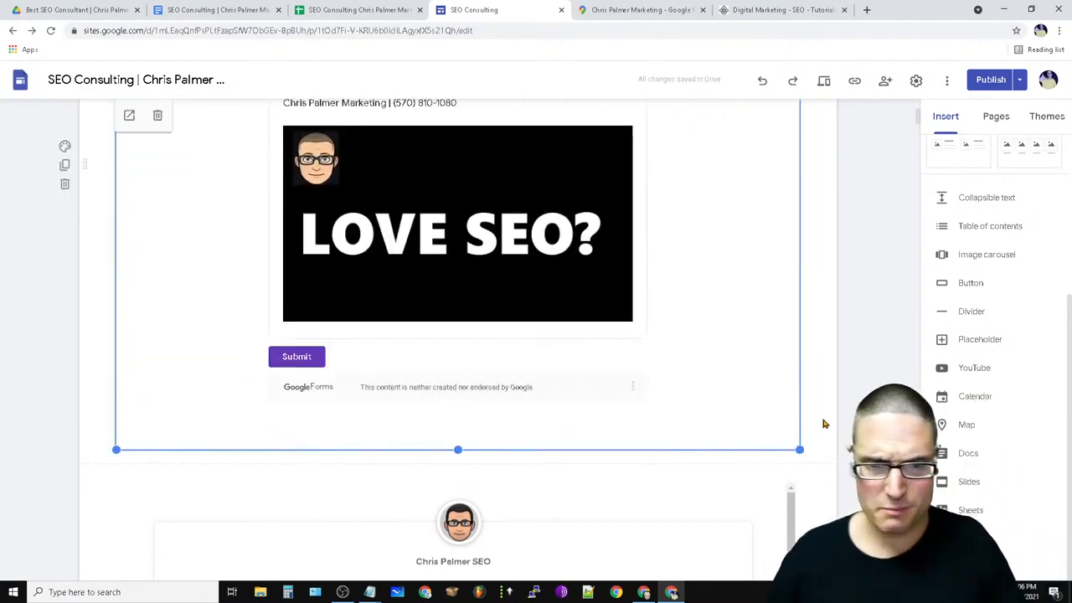
scroll(823, 424, up, 10)
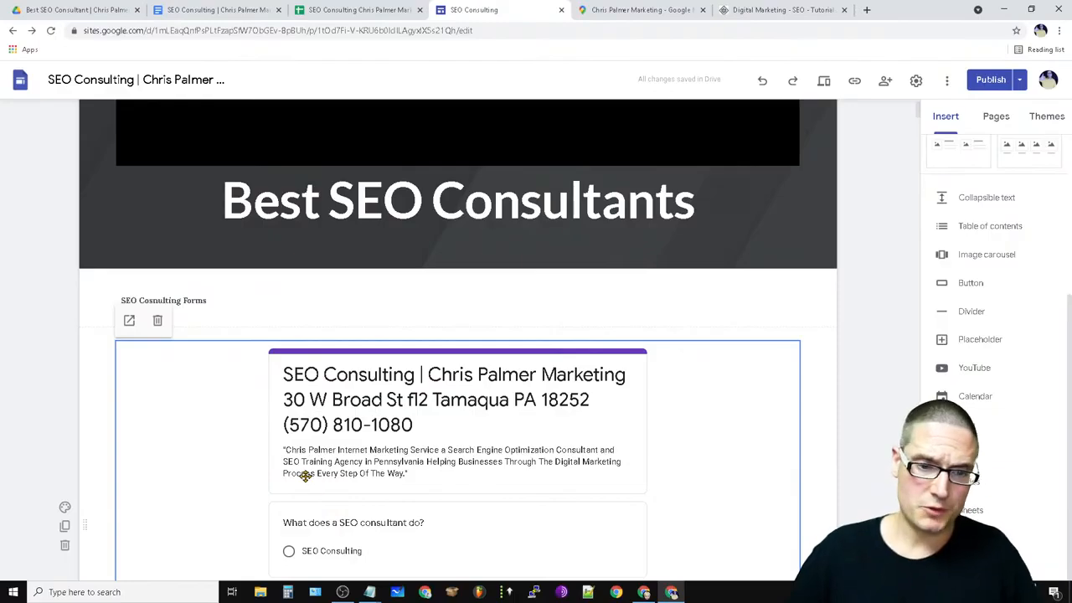
scroll(327, 487, down, 5)
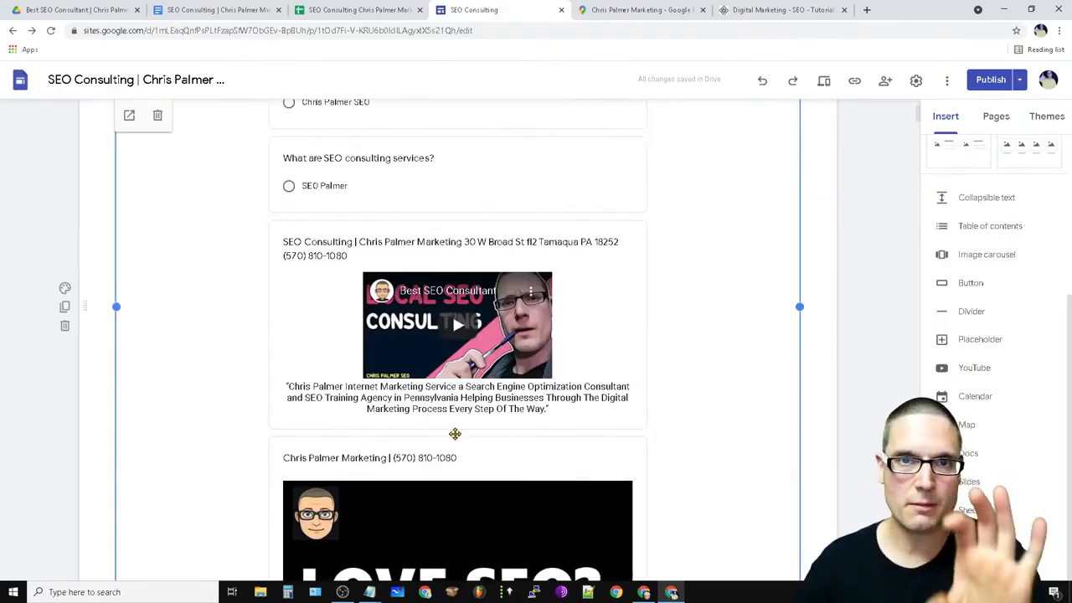
scroll(433, 415, down, 4)
scroll(572, 200, up, 4)
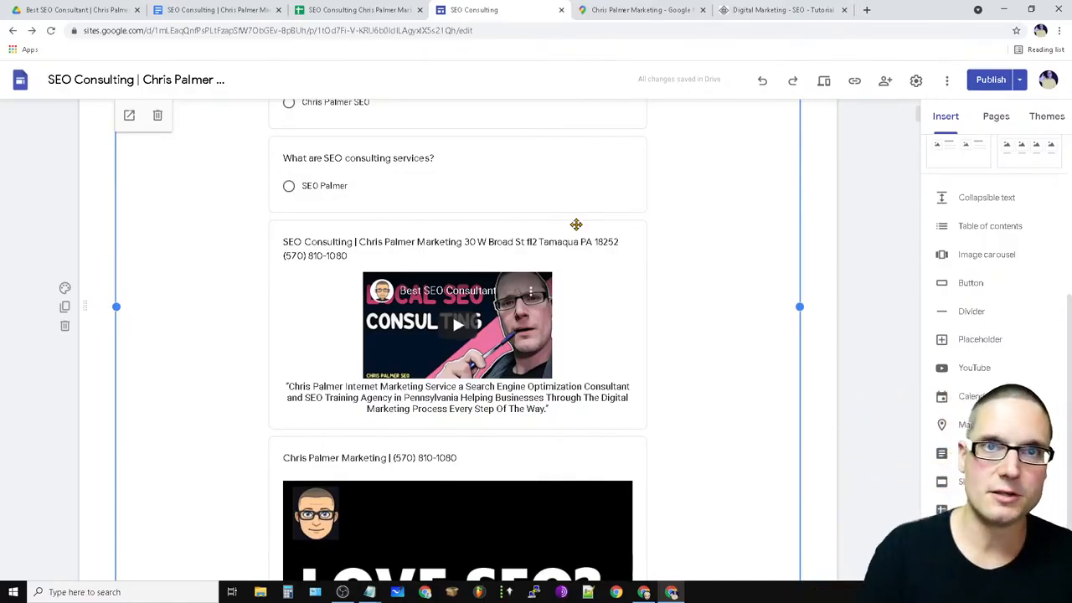
Set the SEO Cosnulting Forms heading above the embedded form to font size 24 and centre it.
scroll(568, 452, up, 10)
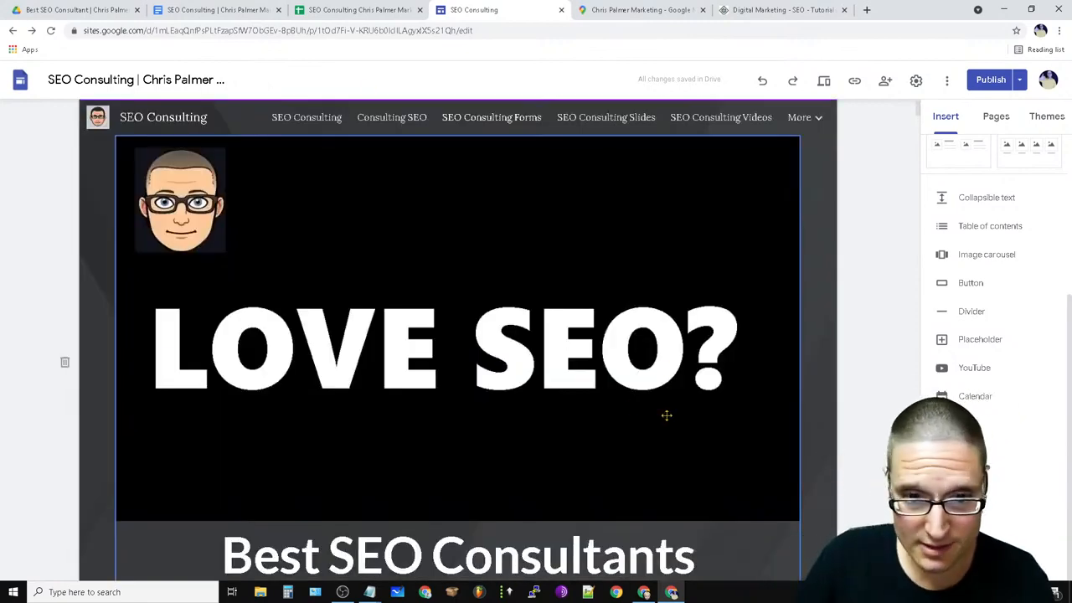
scroll(665, 414, down, 4)
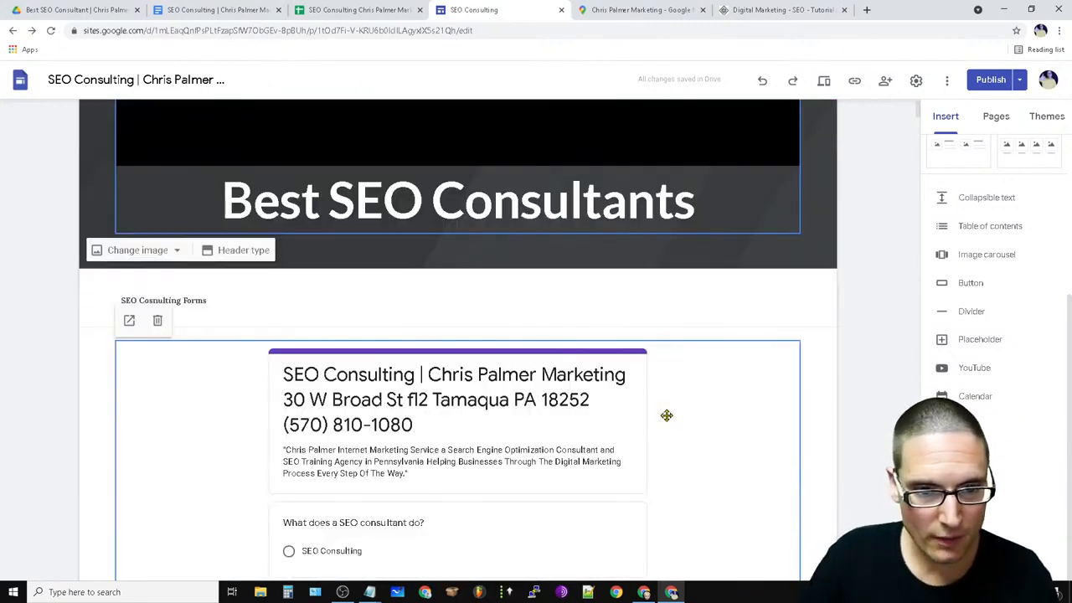
triple_click(198, 299)
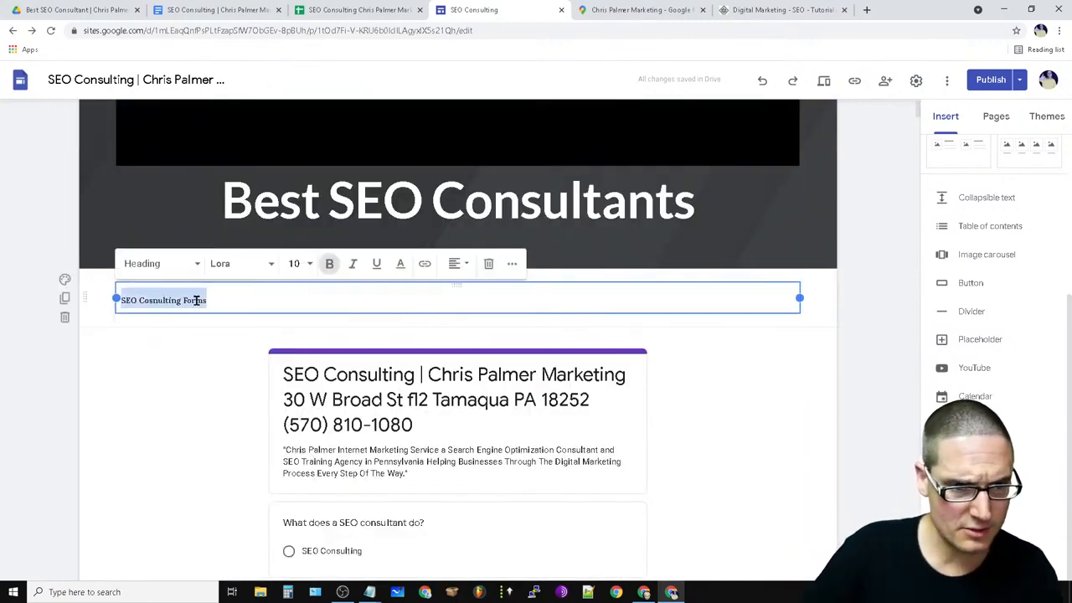
click(307, 264)
click(297, 494)
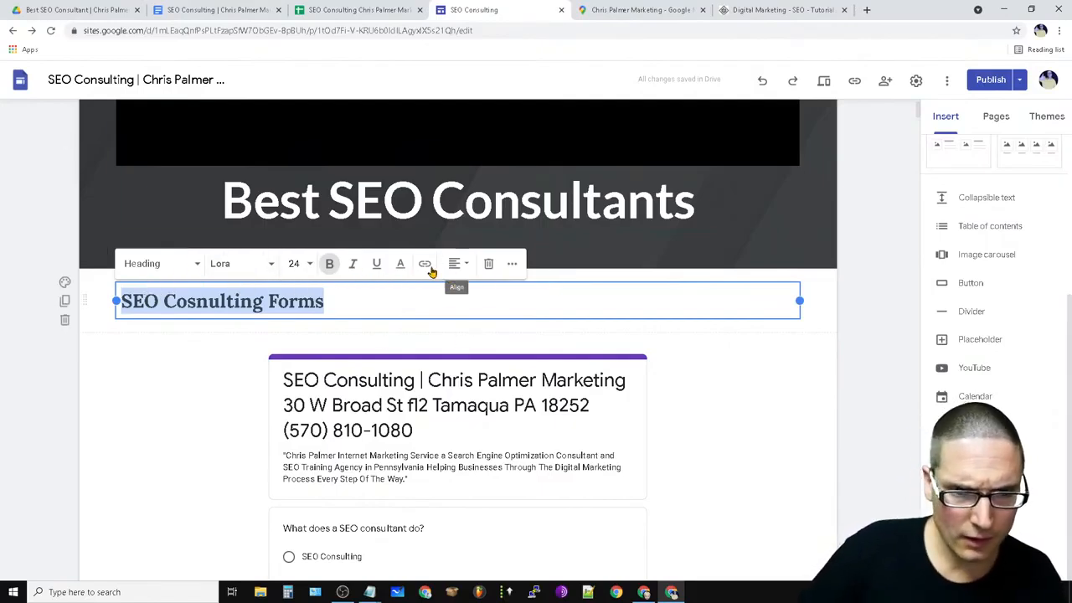
click(459, 265)
click(455, 297)
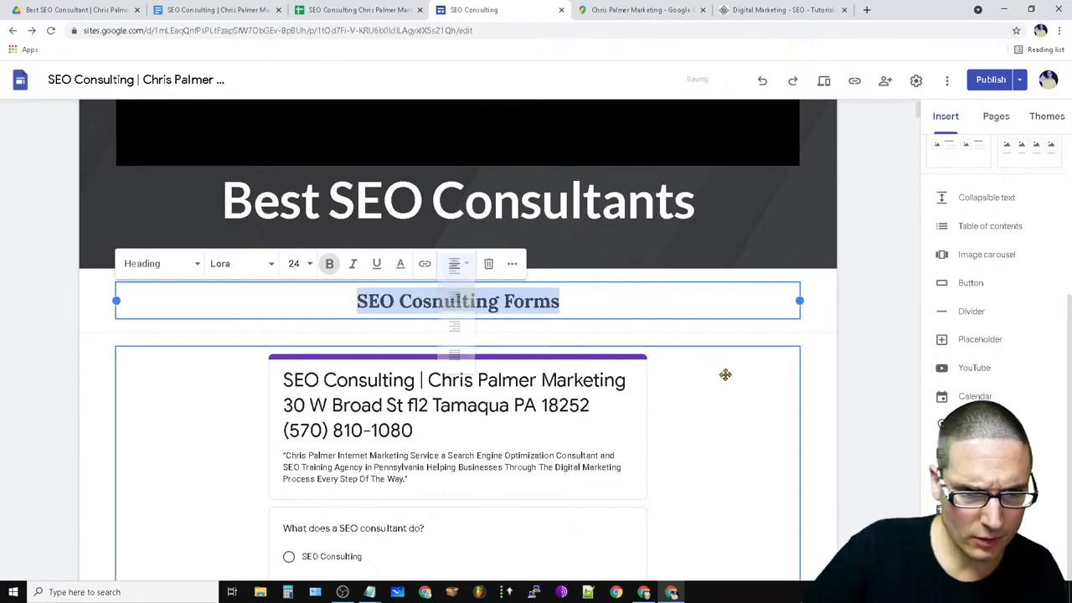
click(721, 460)
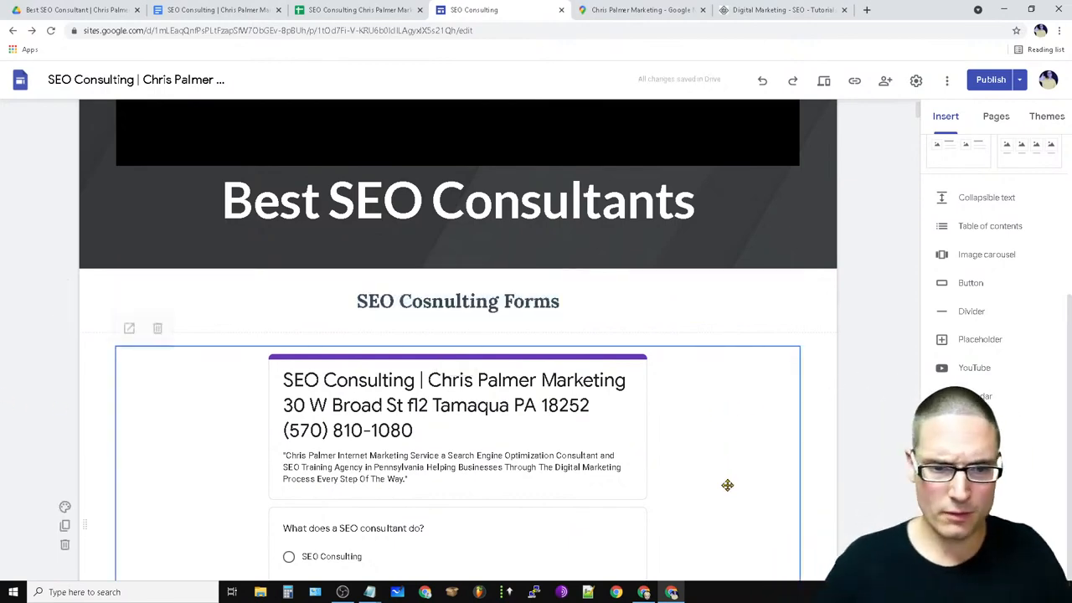
Extend the booking calendar embed downward to fit the 60 and 30 Minute Consultation options with their descriptions.
scroll(737, 519, down, 2)
scroll(745, 567, down, 10)
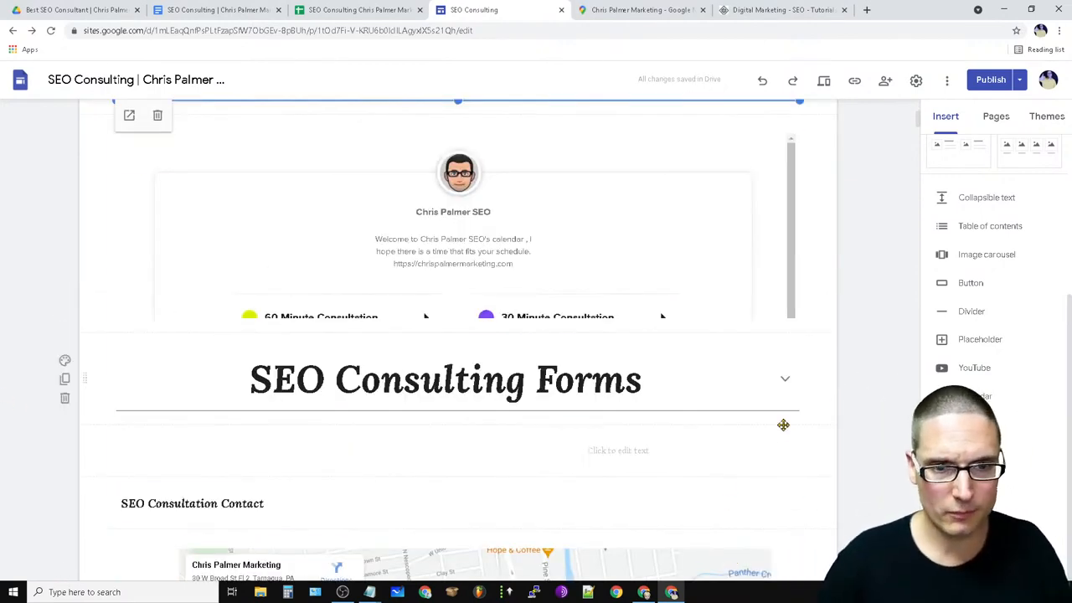
scroll(784, 425, up, 2)
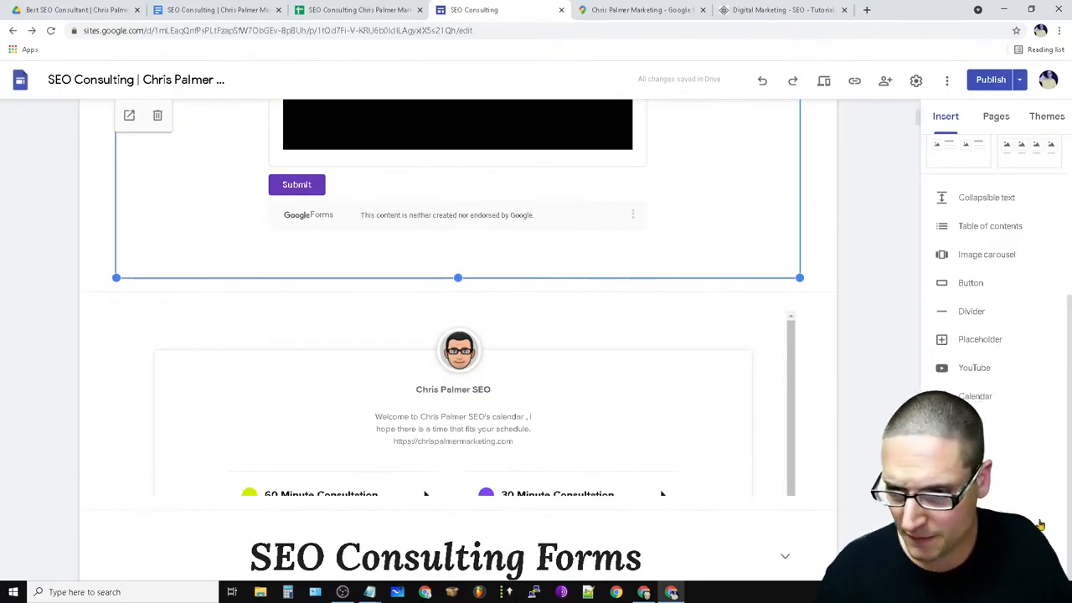
click(434, 442)
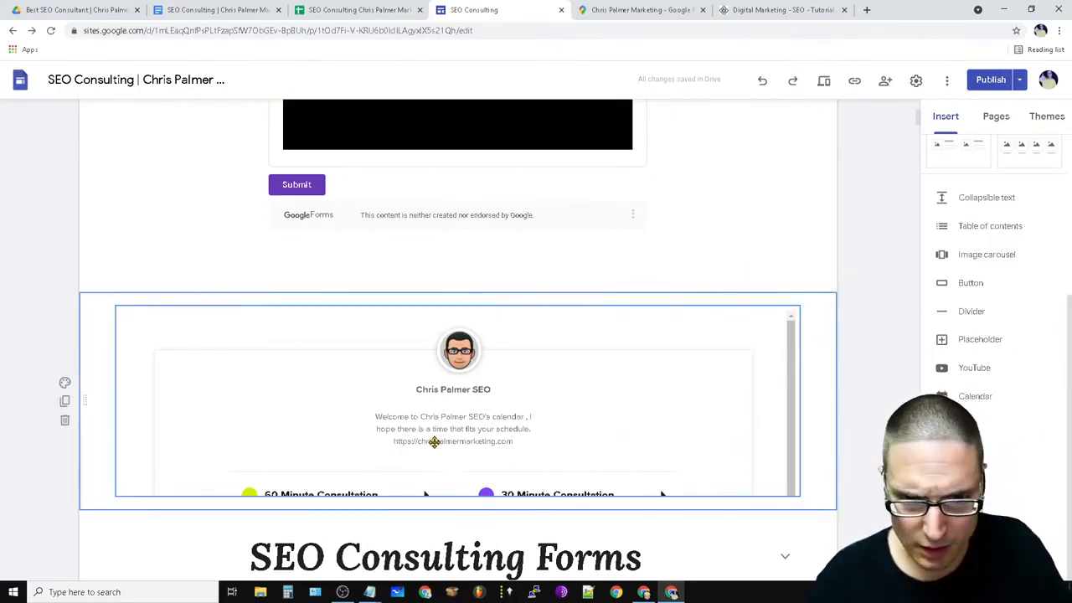
click(630, 438)
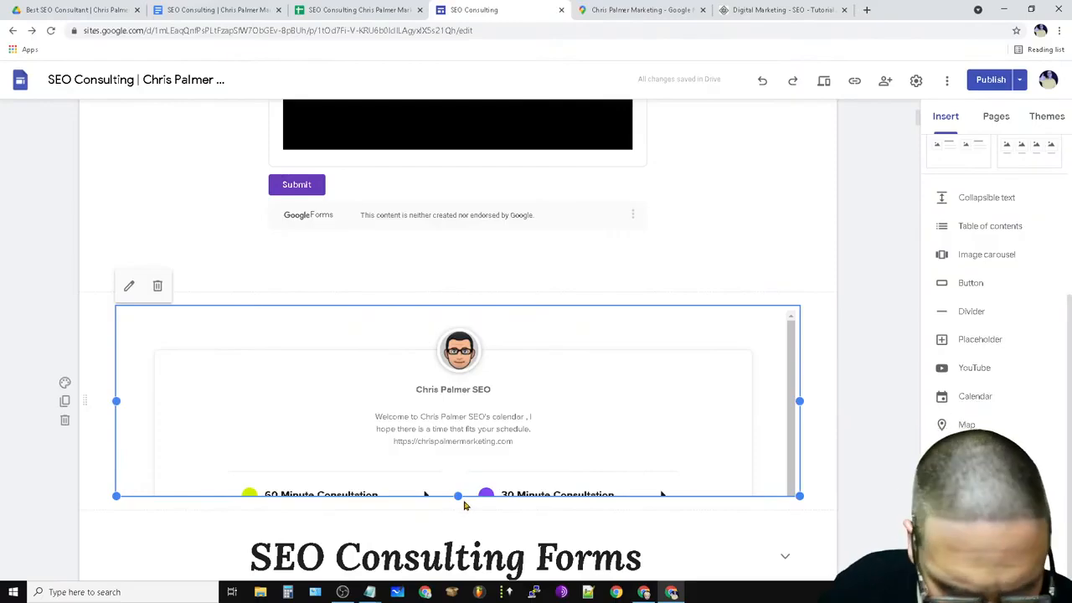
drag(458, 498, 458, 543)
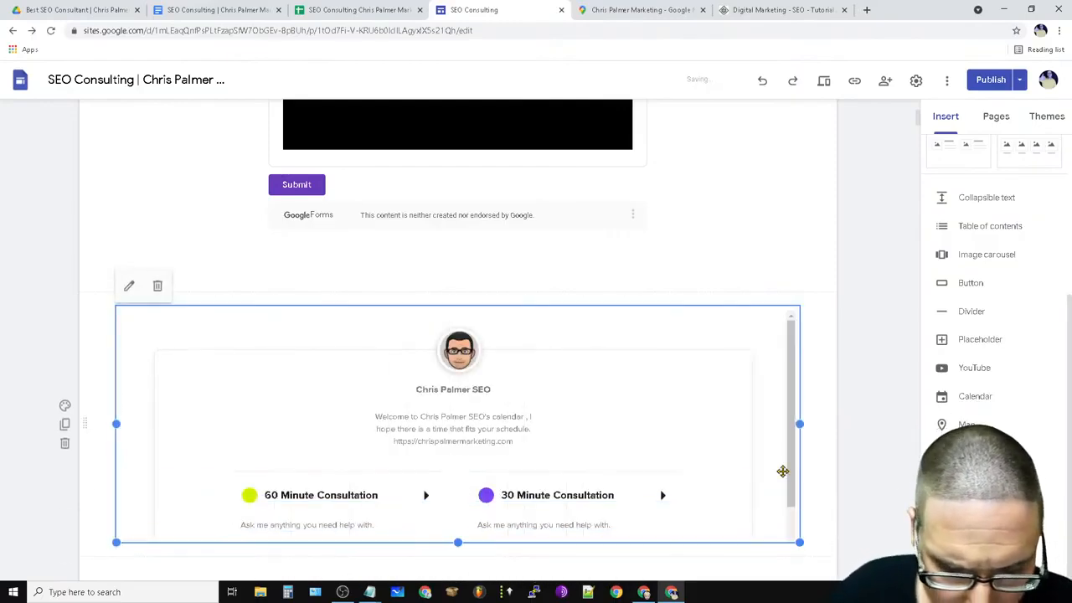
Expand the collapsible SEO Consulting Forms section and delete all of its body text.
scroll(808, 431, down, 2)
scroll(808, 430, down, 2)
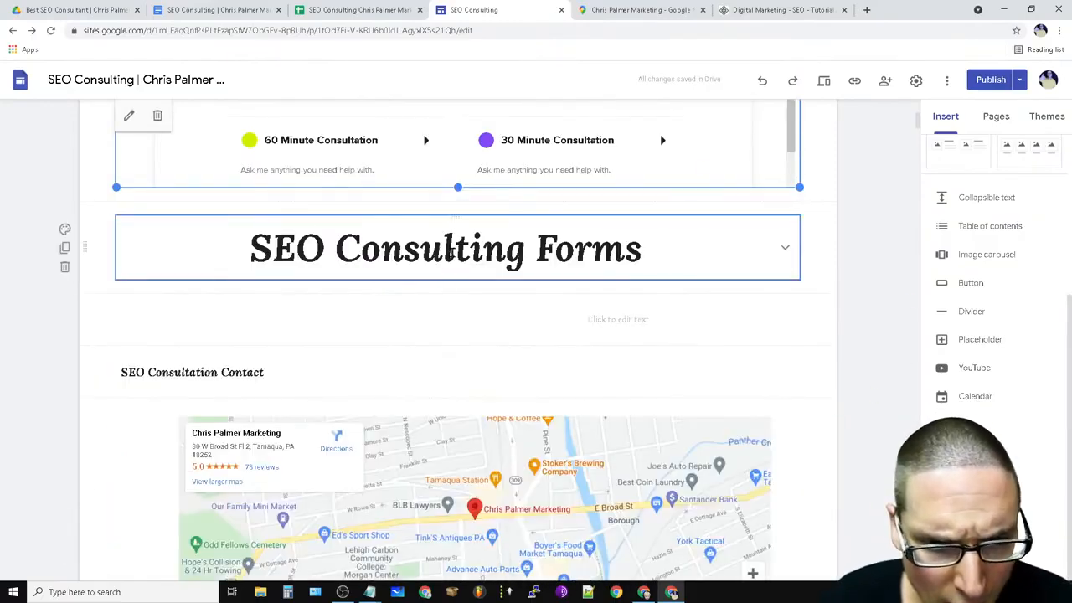
triple_click(450, 251)
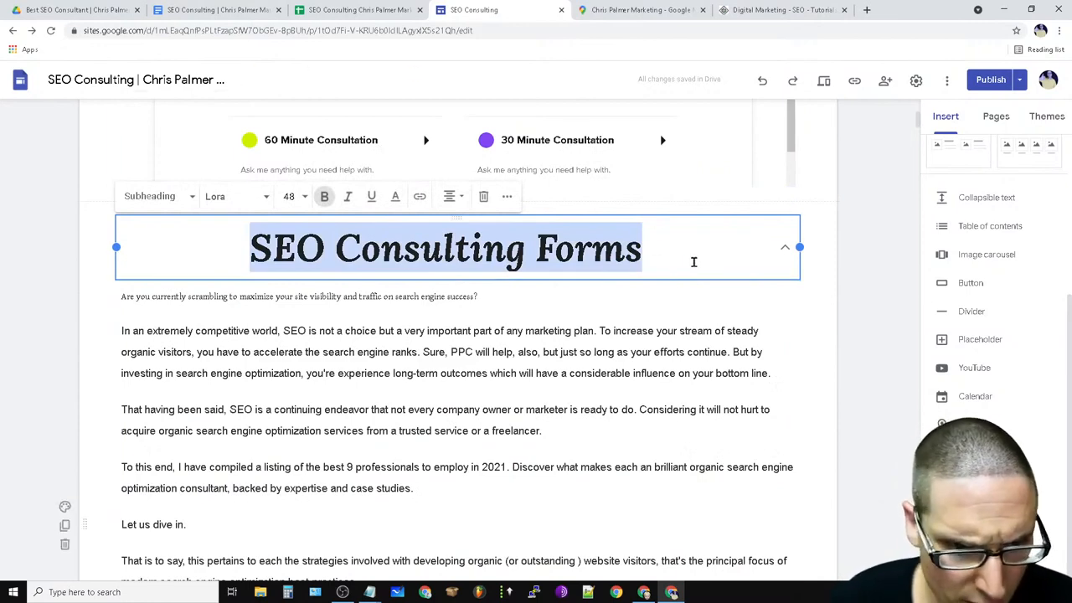
click(694, 262)
click(276, 354)
scroll(519, 386, down, 2)
scroll(723, 406, up, 4)
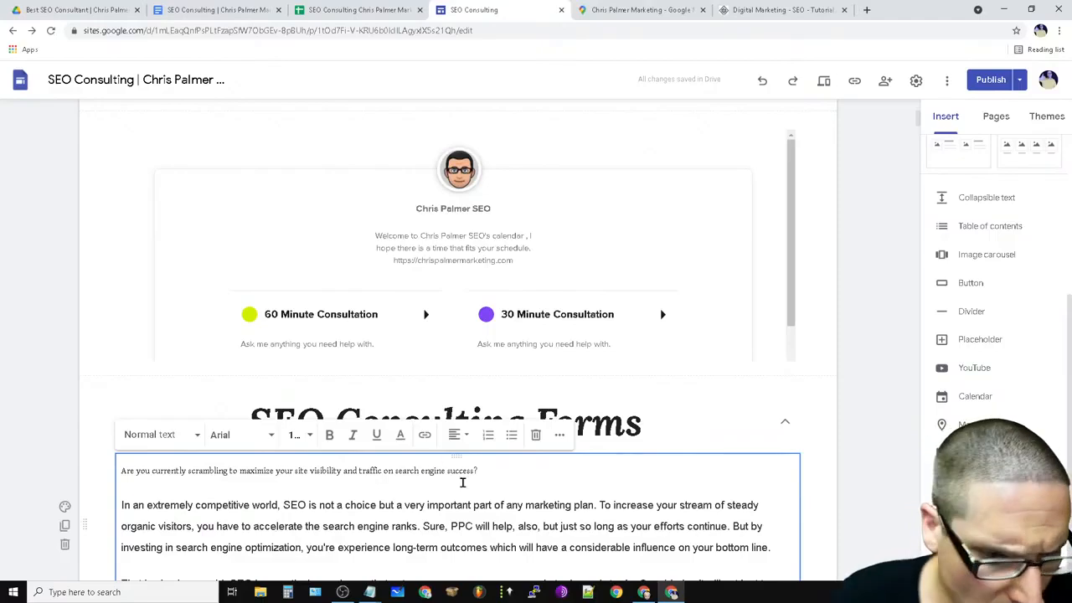
triple_click(433, 502)
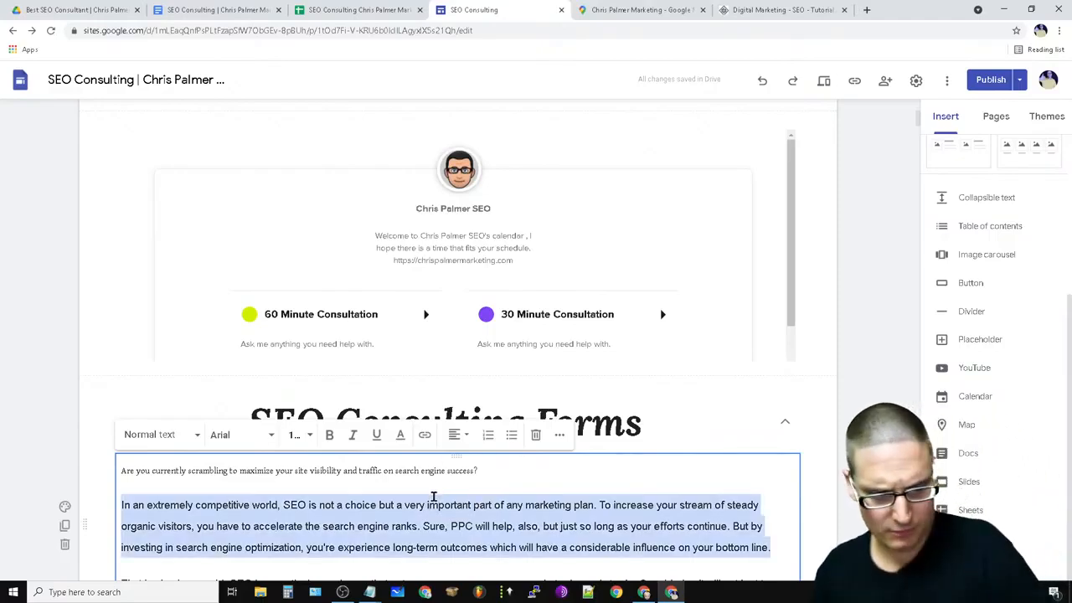
click(608, 493)
key(ctrl+a)
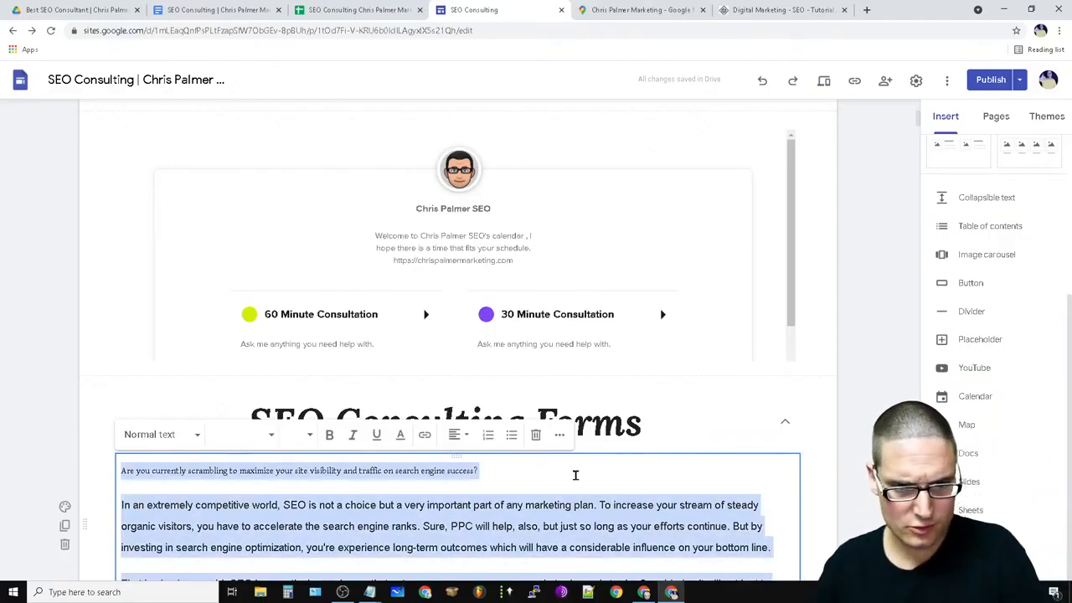
click(540, 436)
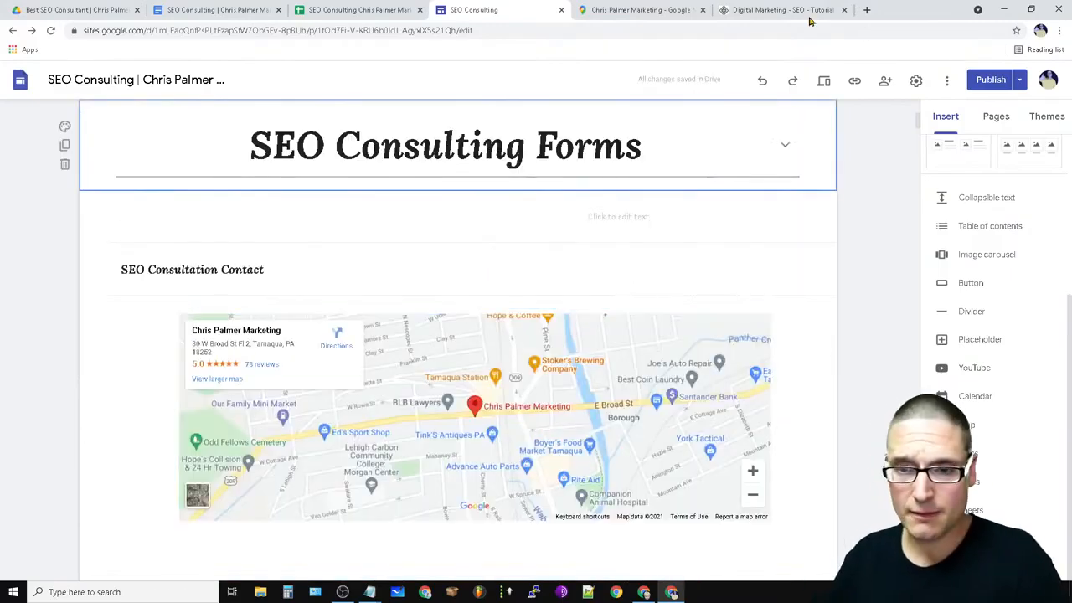
Replace the Digital Marketing SEO tutorial page with a Google search for "contact health care".
click(775, 9)
key(Home)
click(358, 30)
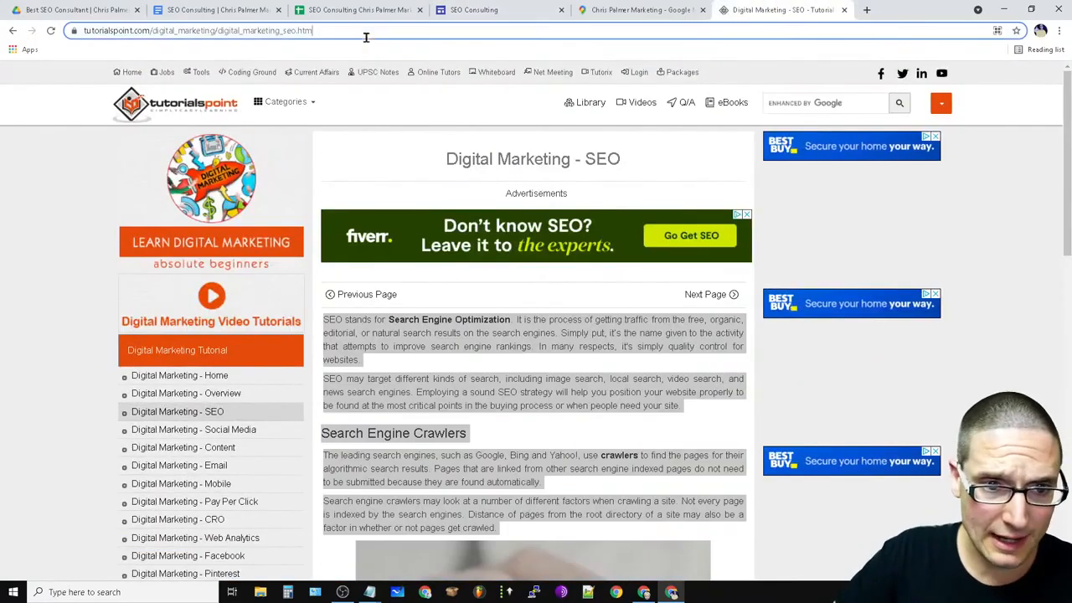
text(gogle)
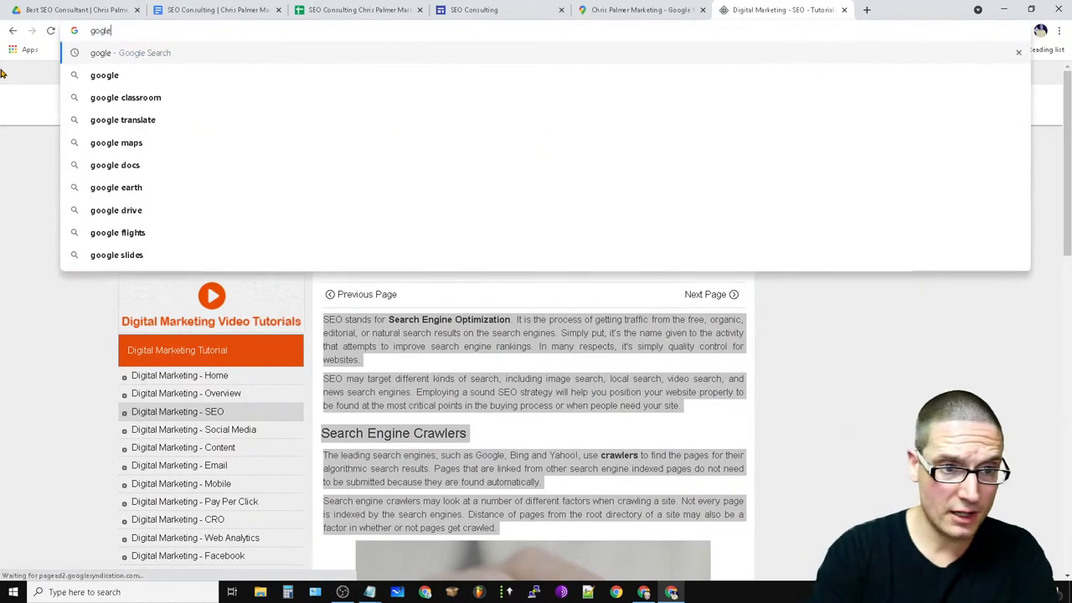
key(Return)
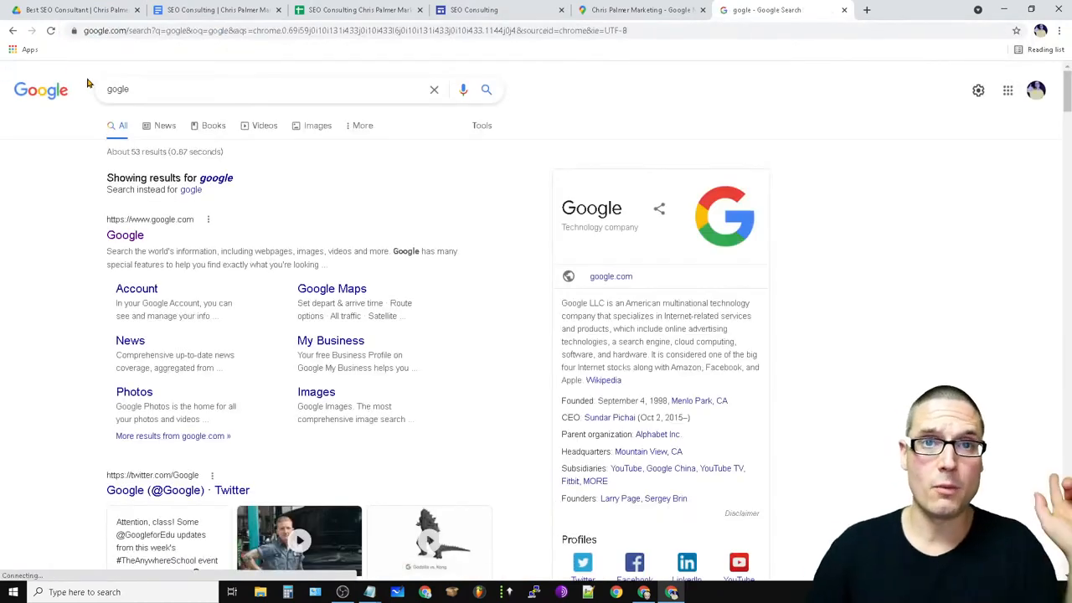
click(199, 83)
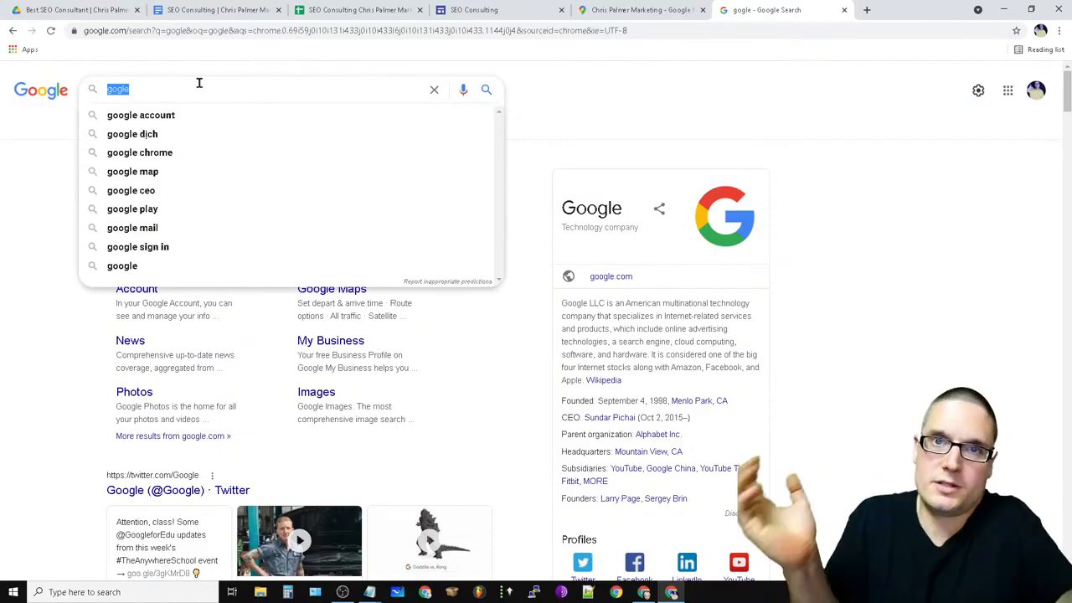
key(BackSpace)
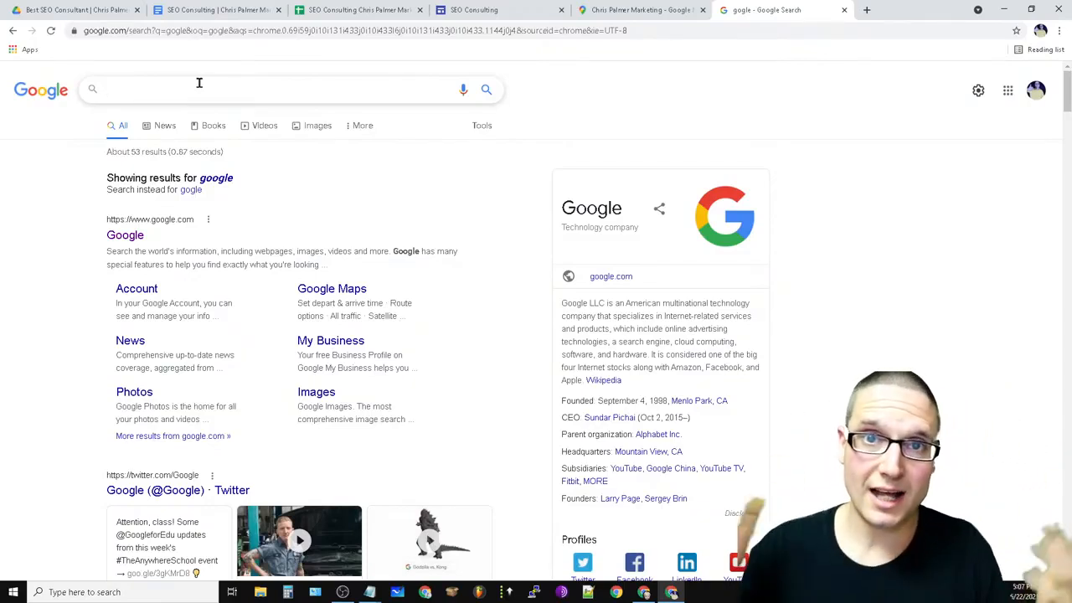
text(contact )
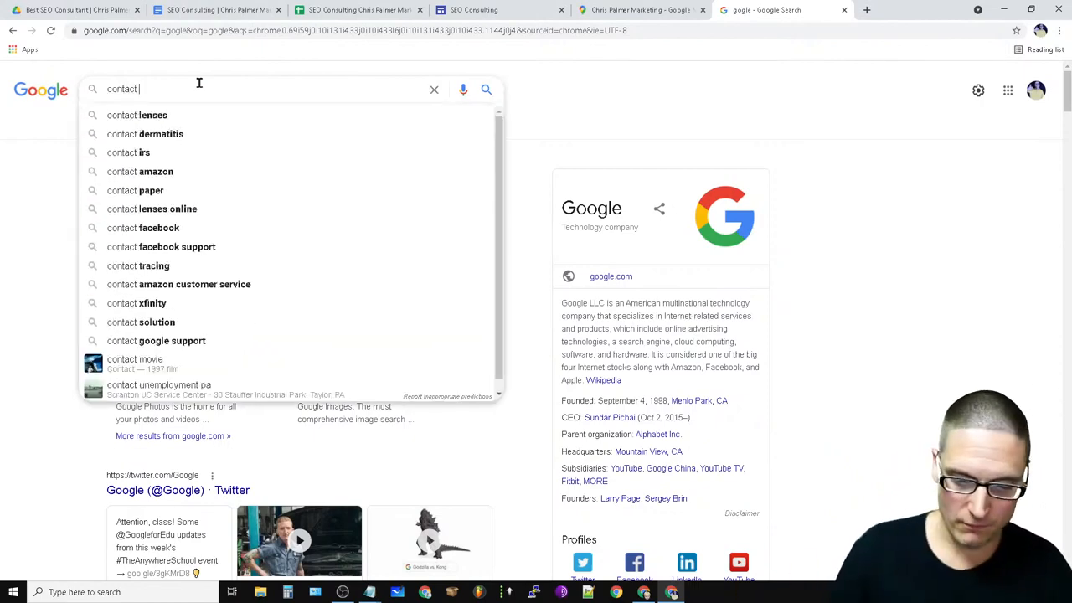
text(health care)
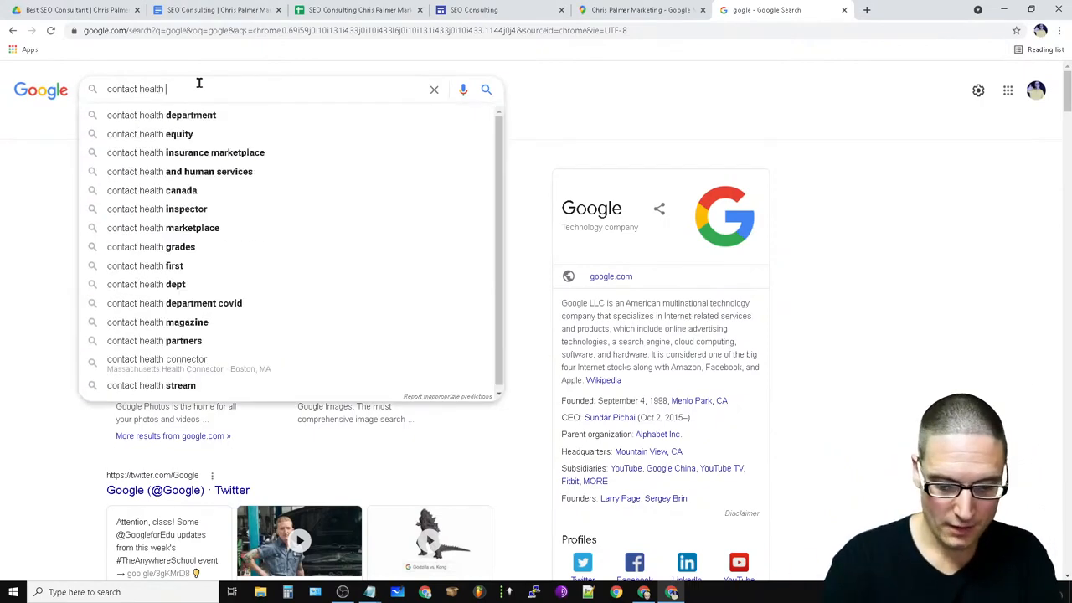
key(Return)
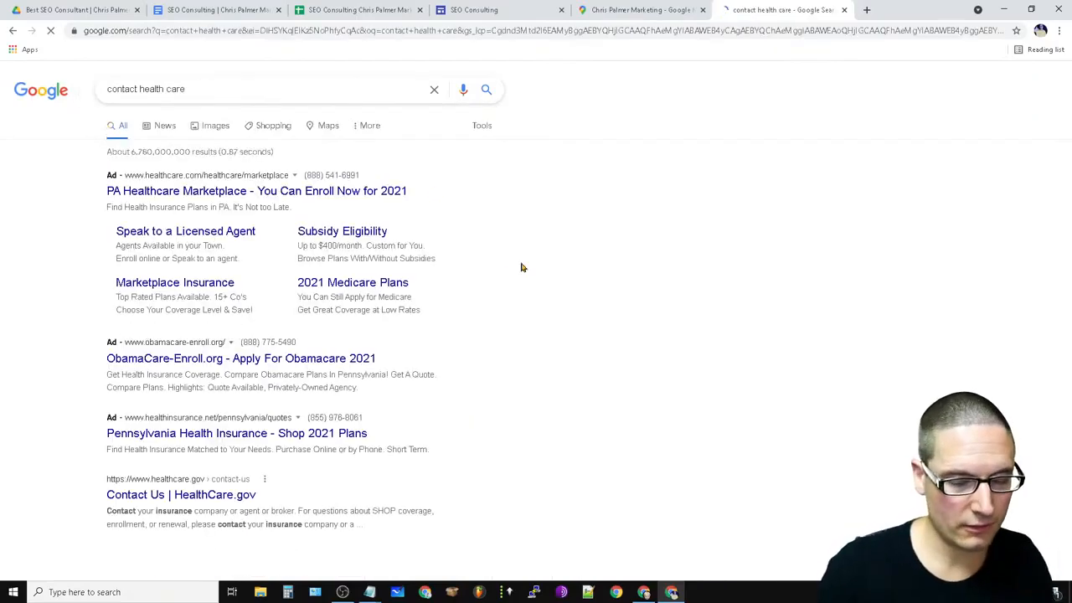
Open the Health Care Solutions Corporation contact page from the search results and look over its content.
scroll(476, 405, down, 7)
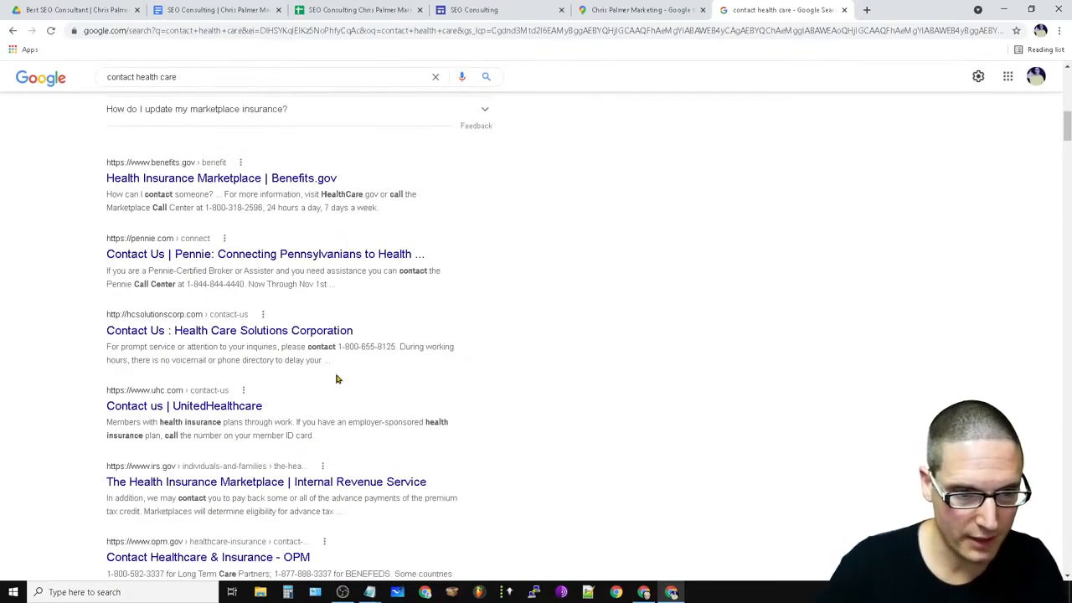
click(308, 332)
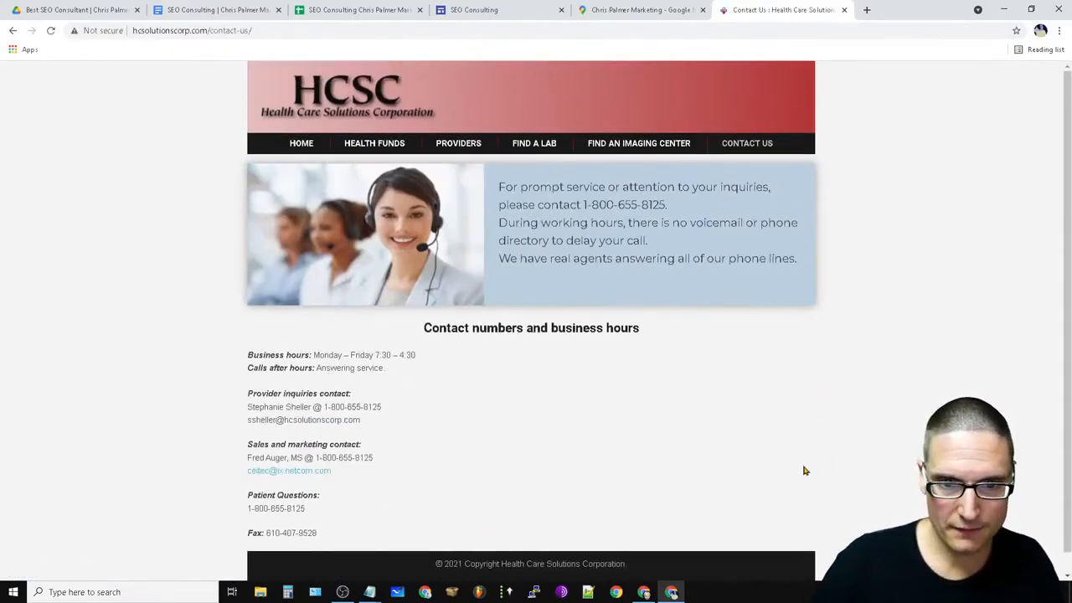
scroll(686, 360, down, 1)
scroll(728, 284, up, 1)
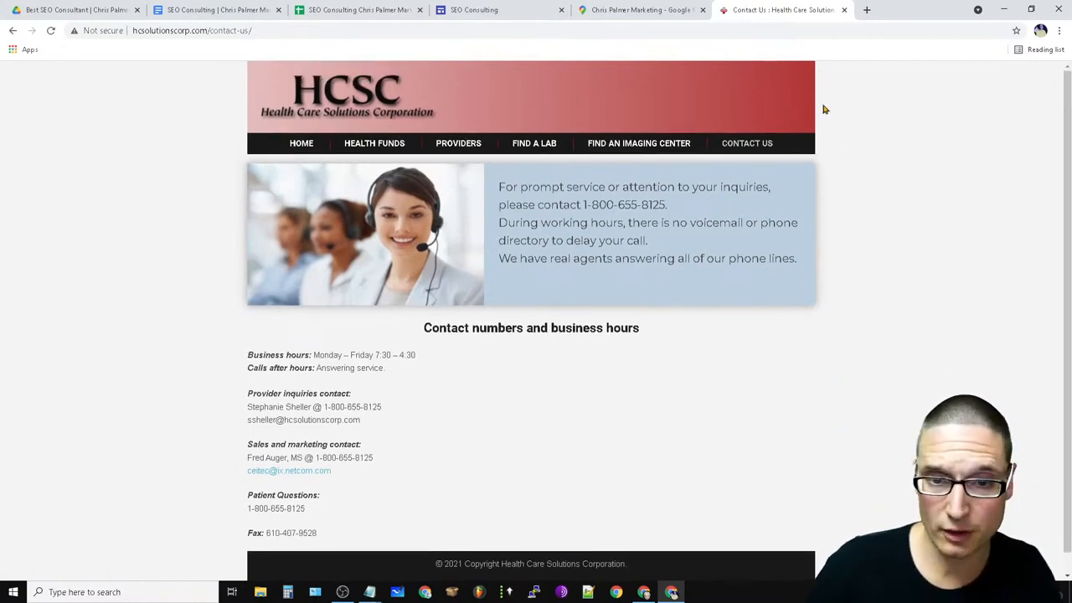
Return to the Google results and search for "contact us page" instead.
click(12, 35)
scroll(251, 126, up, 10)
triple_click(245, 92)
text(contact )
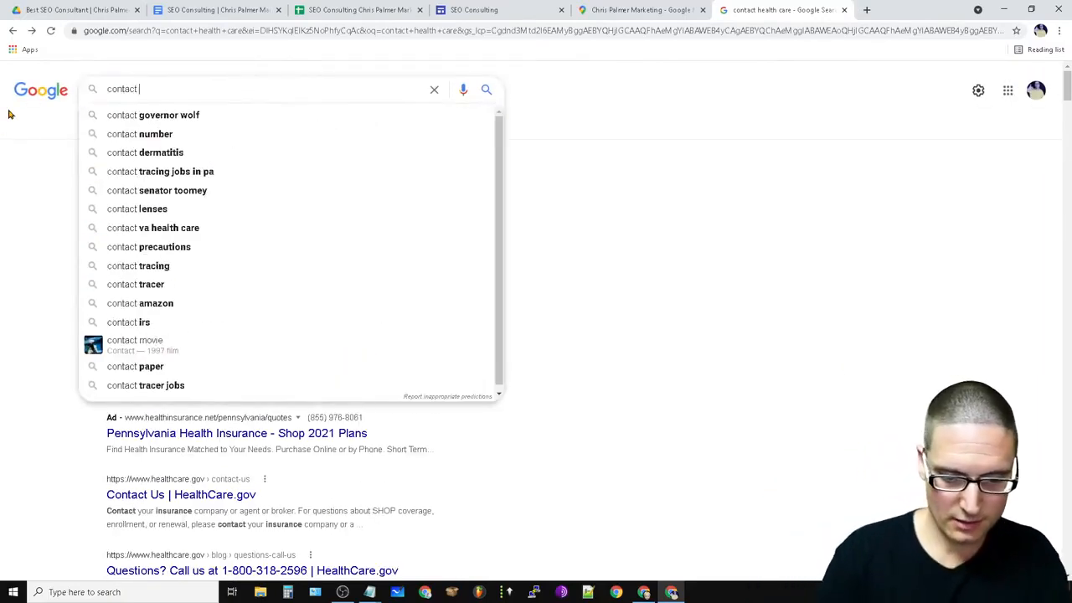
text(us page)
key(Return)
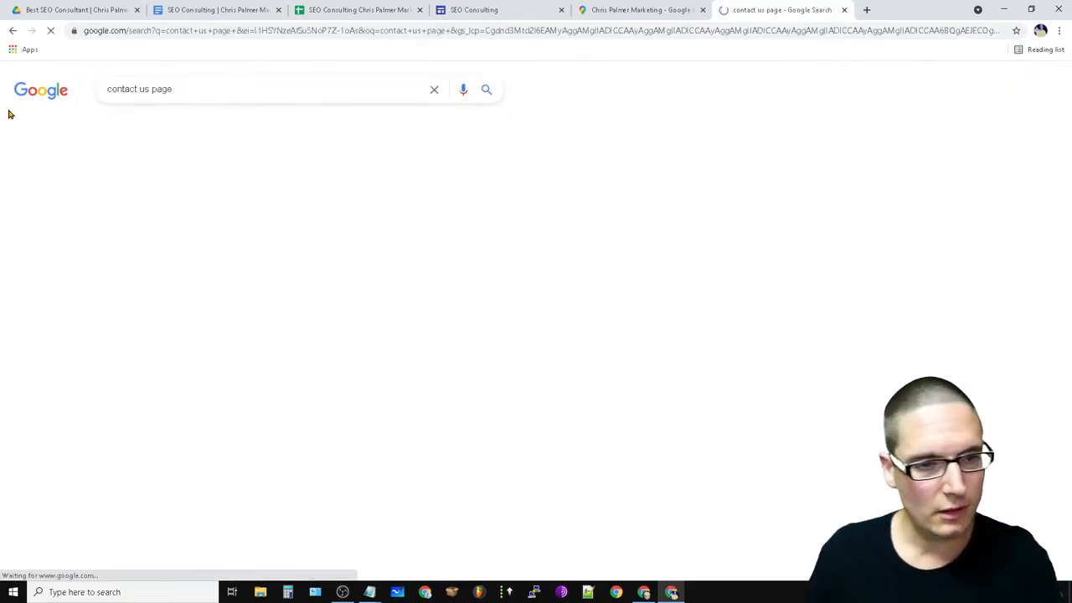
Look through the contact page results and open the White House Contact Us page.
scroll(612, 272, down, 8)
scroll(611, 272, down, 10)
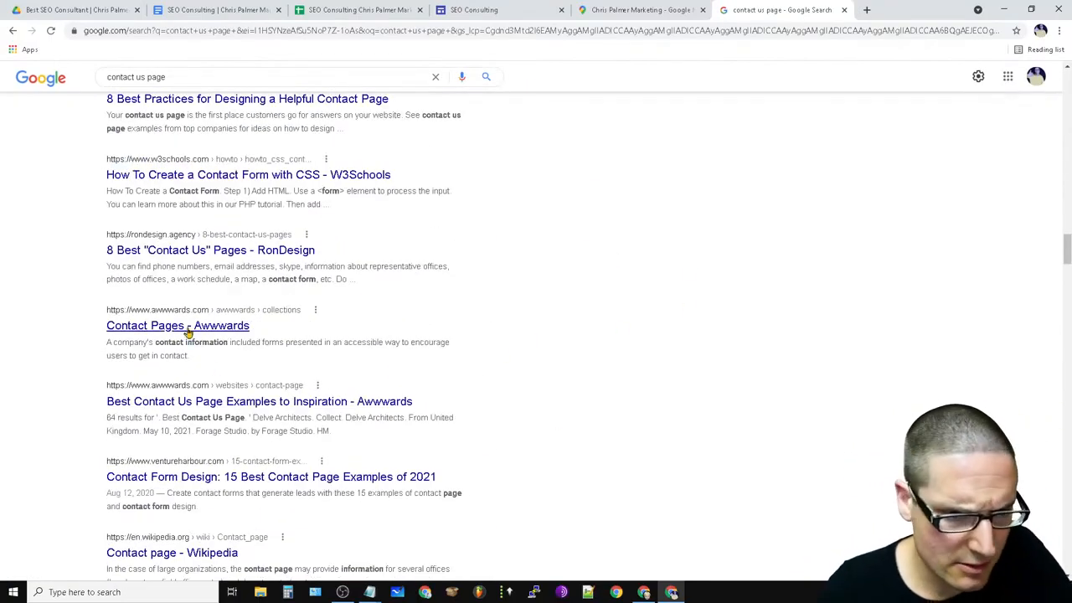
scroll(550, 364, down, 4)
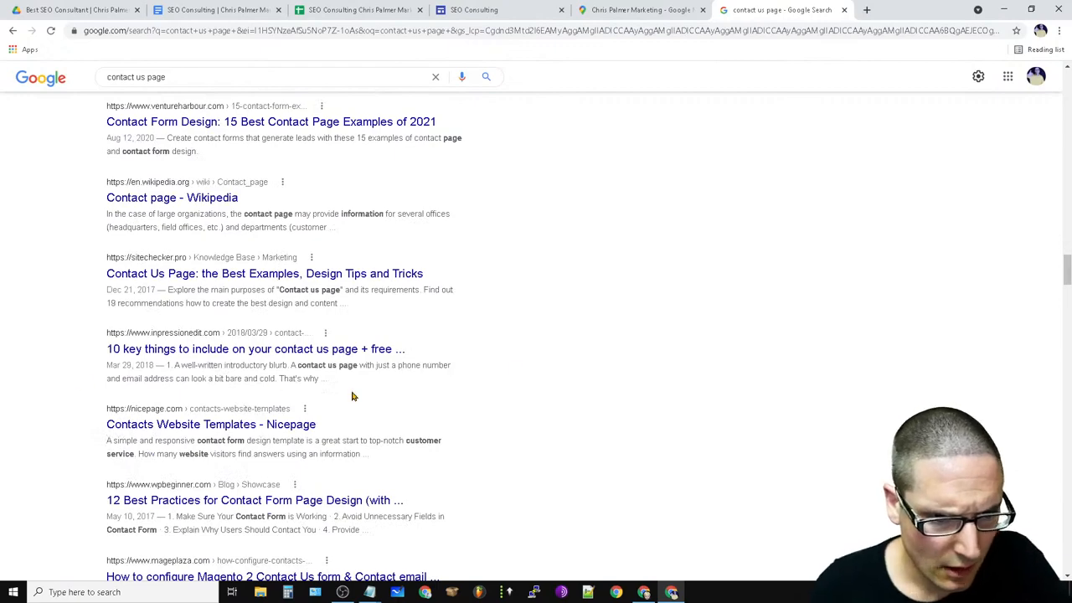
scroll(439, 430, down, 6)
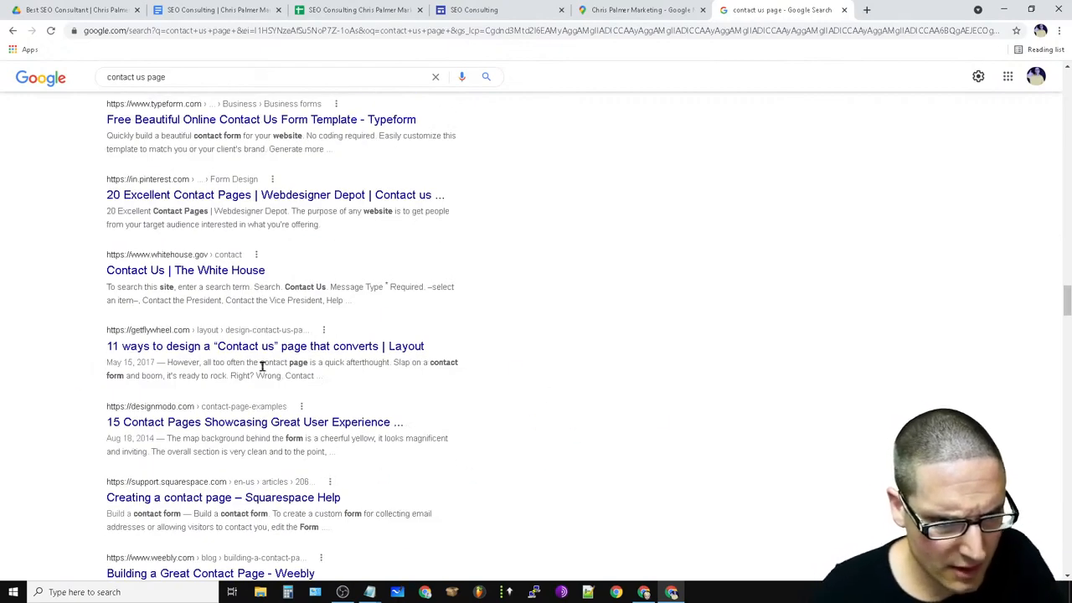
click(210, 271)
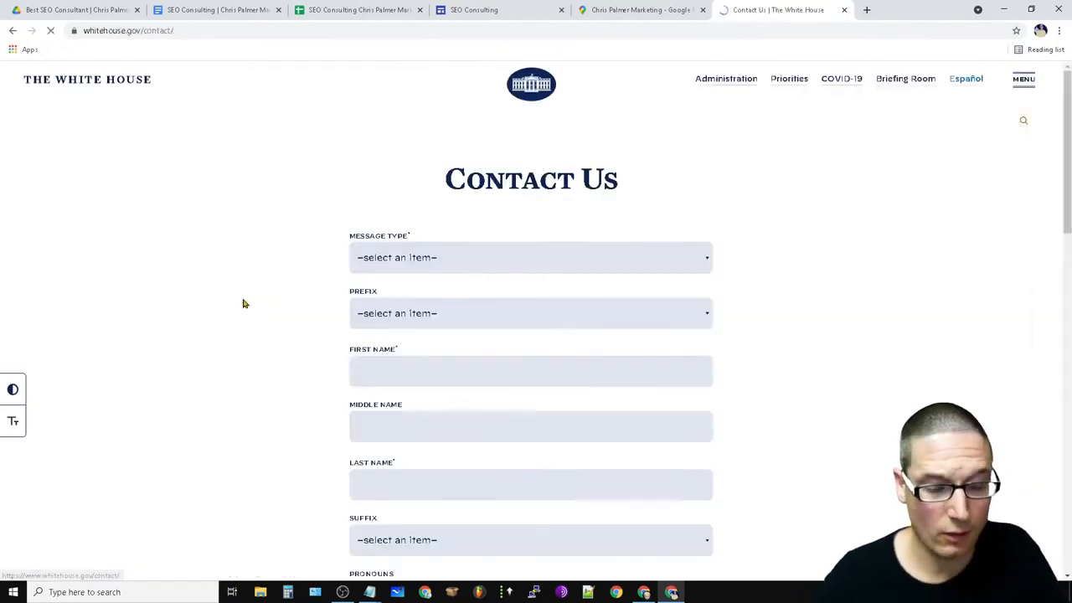
Copy the White House contact form from the Contact Us heading down to the regular updates checkbox label.
scroll(368, 385, down, 15)
scroll(375, 437, up, 11)
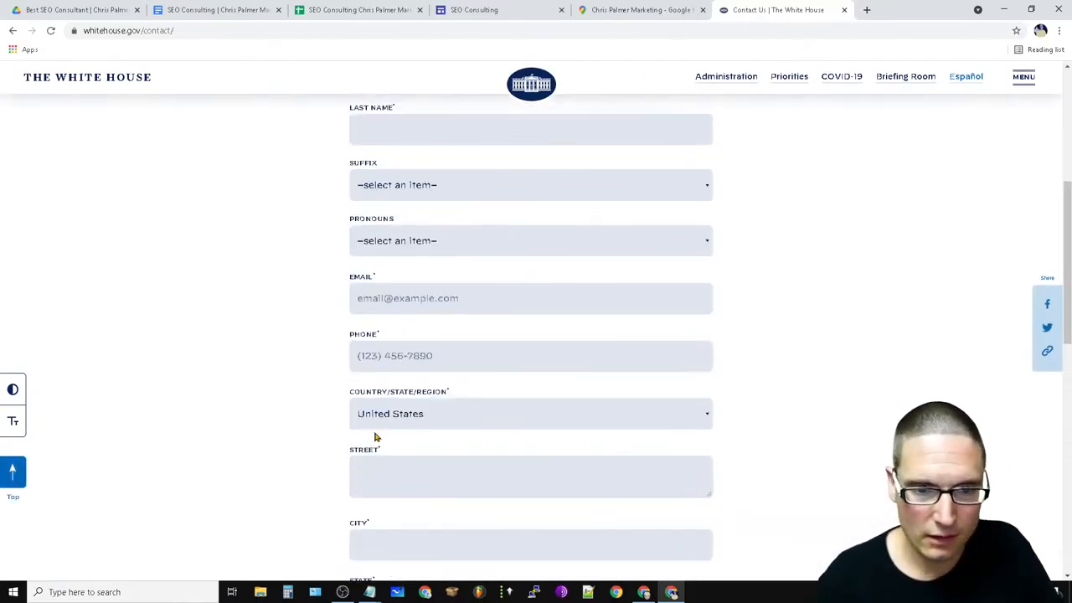
scroll(695, 578, up, 5)
drag(332, 182, 526, 406)
scroll(601, 521, down, 15)
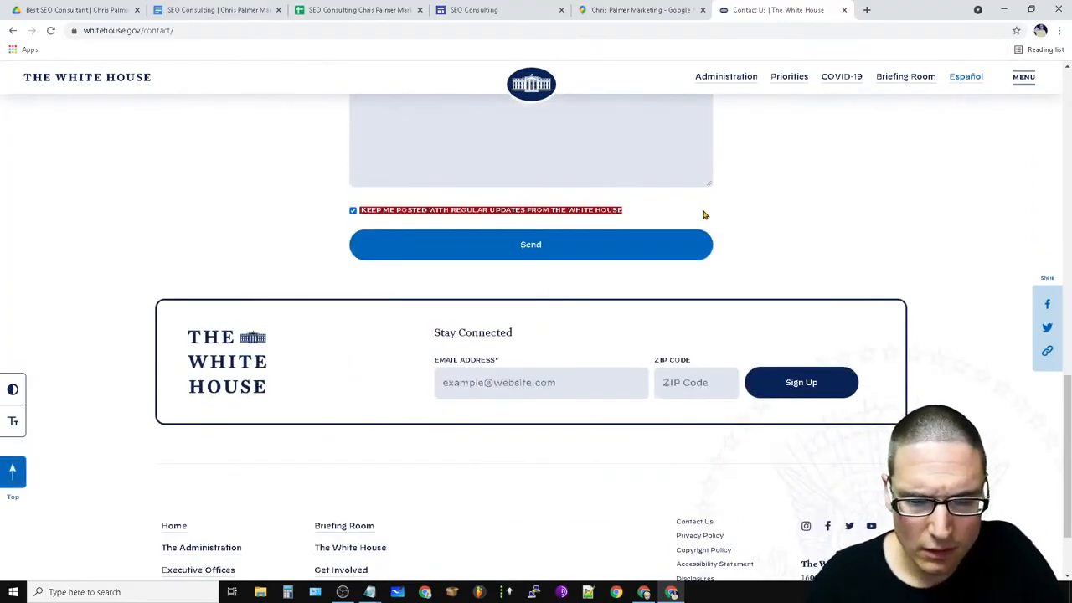
right_click(594, 214)
click(619, 217)
Switch back to the Google Sites editor and paste the copied contact form into the empty text box under SEO Consulting Forms.
click(617, 9)
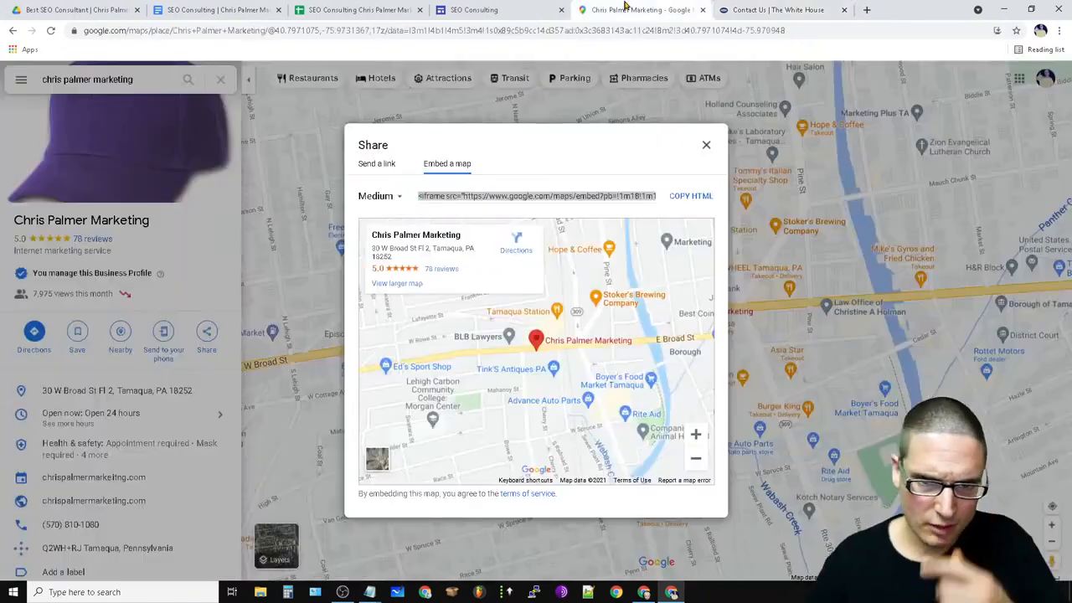
click(500, 6)
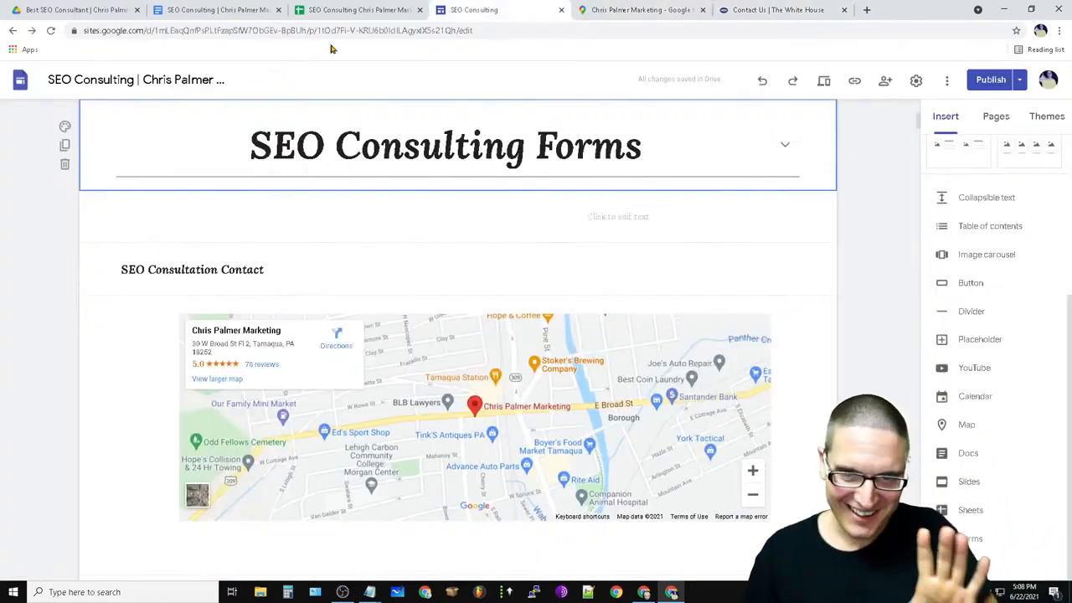
click(632, 218)
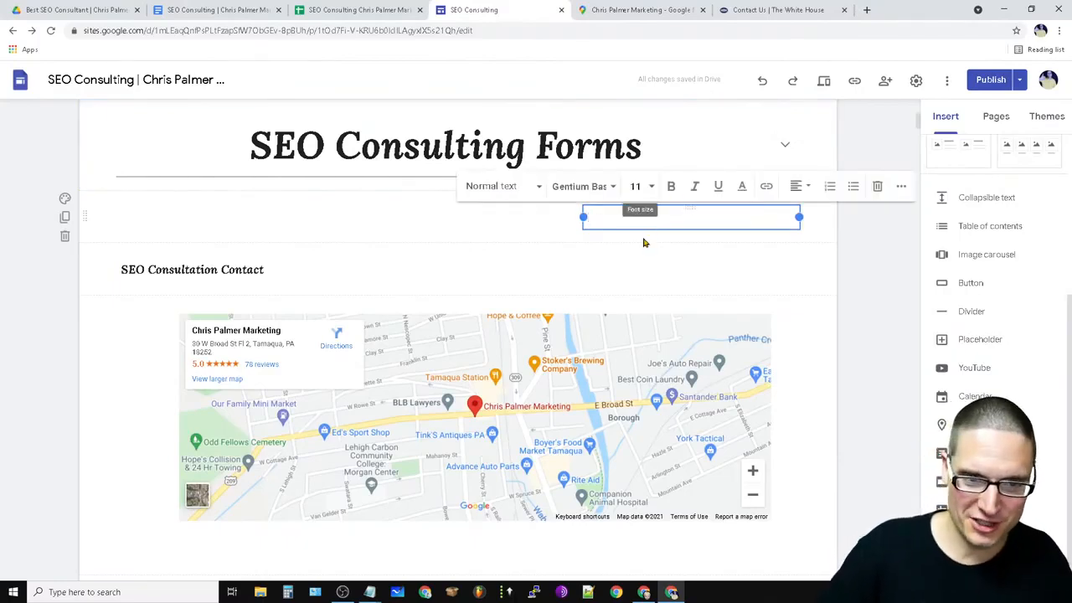
right_click(600, 221)
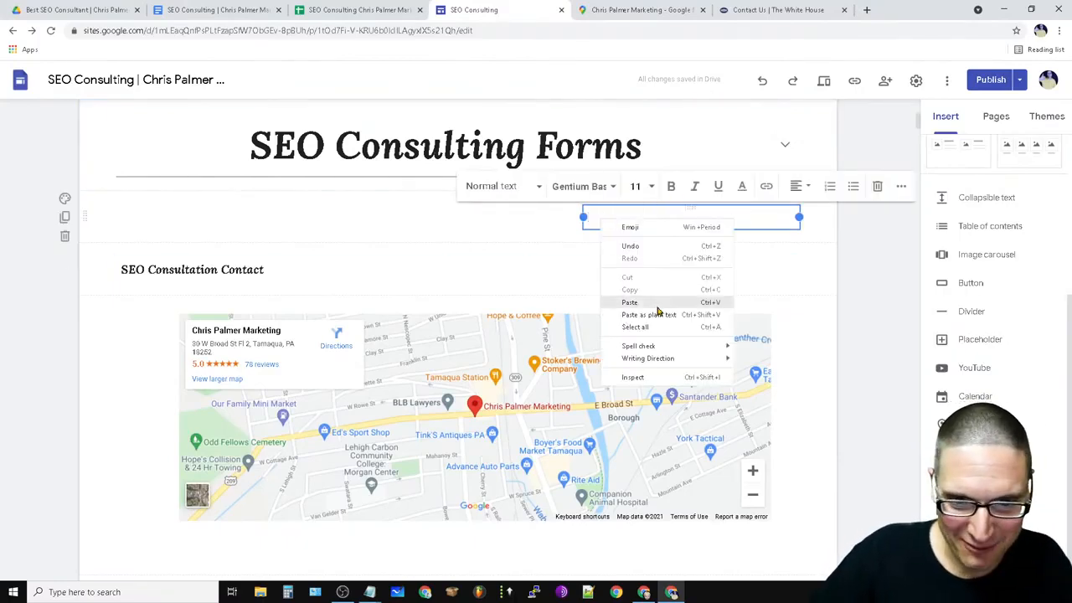
click(655, 302)
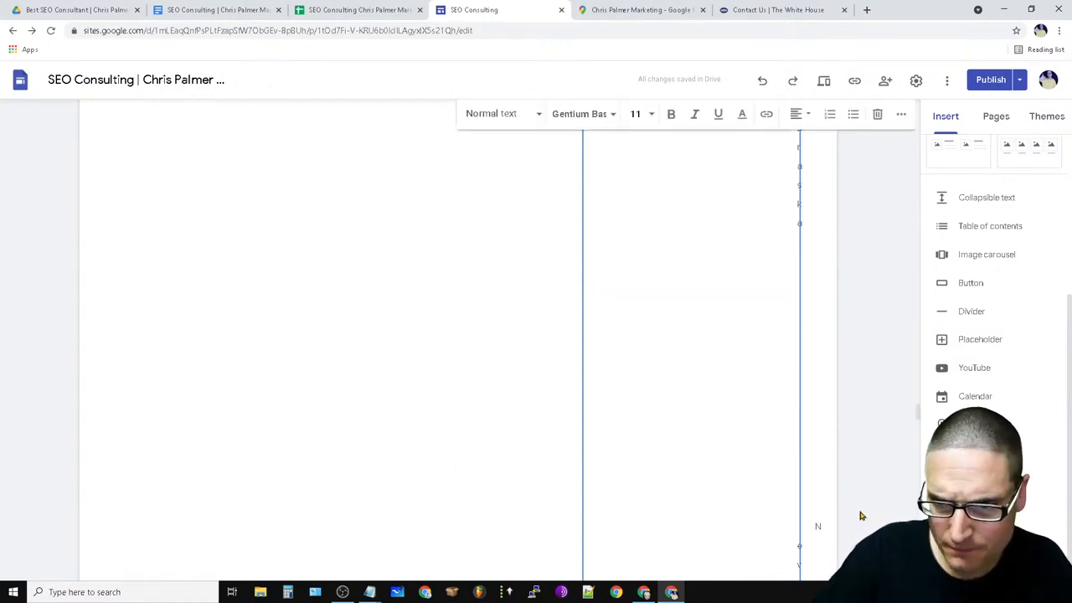
Try centring and justifying the pasted contact form text, and delete its text box.
drag(1071, 347, 1070, 261)
click(577, 268)
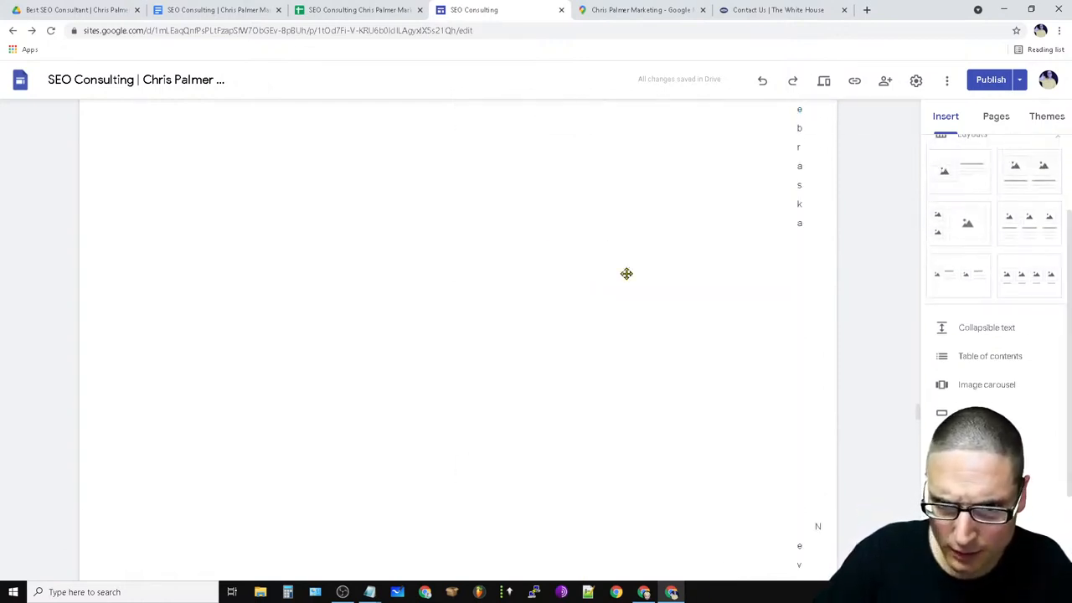
click(732, 233)
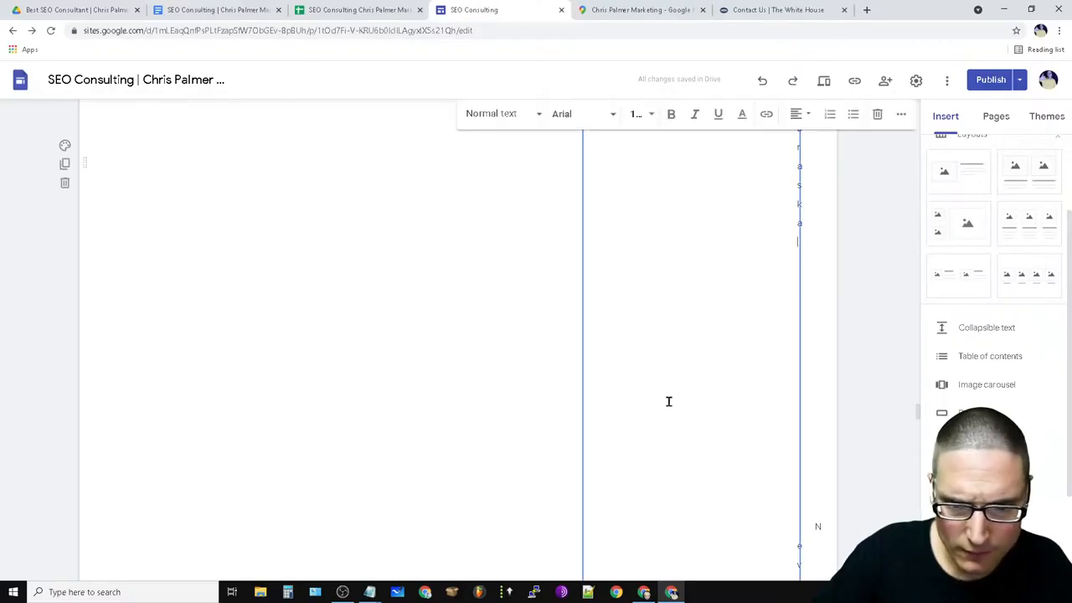
click(803, 123)
click(794, 154)
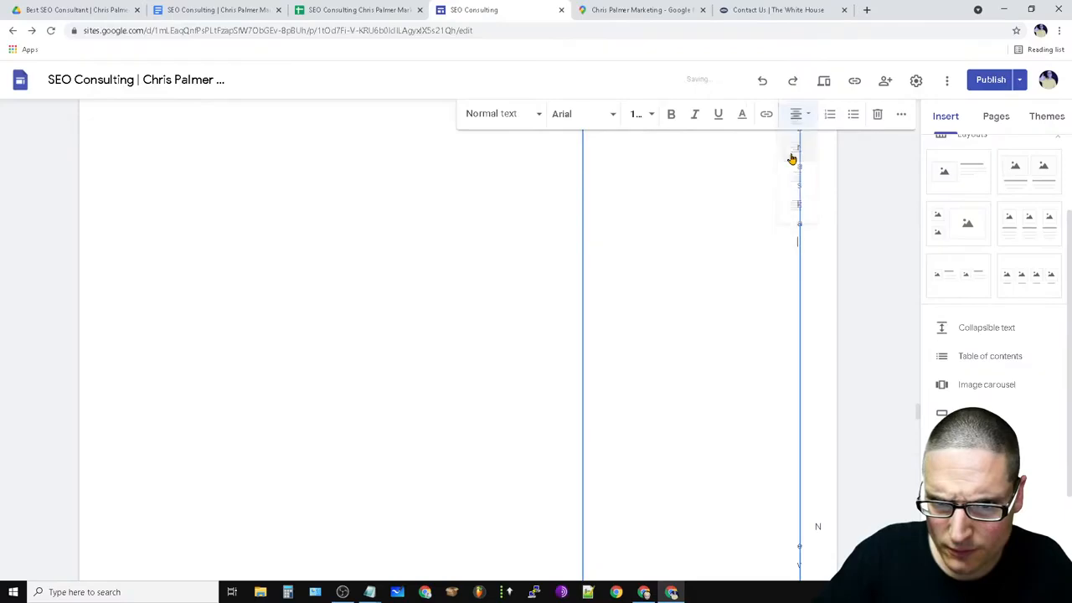
click(799, 118)
click(797, 206)
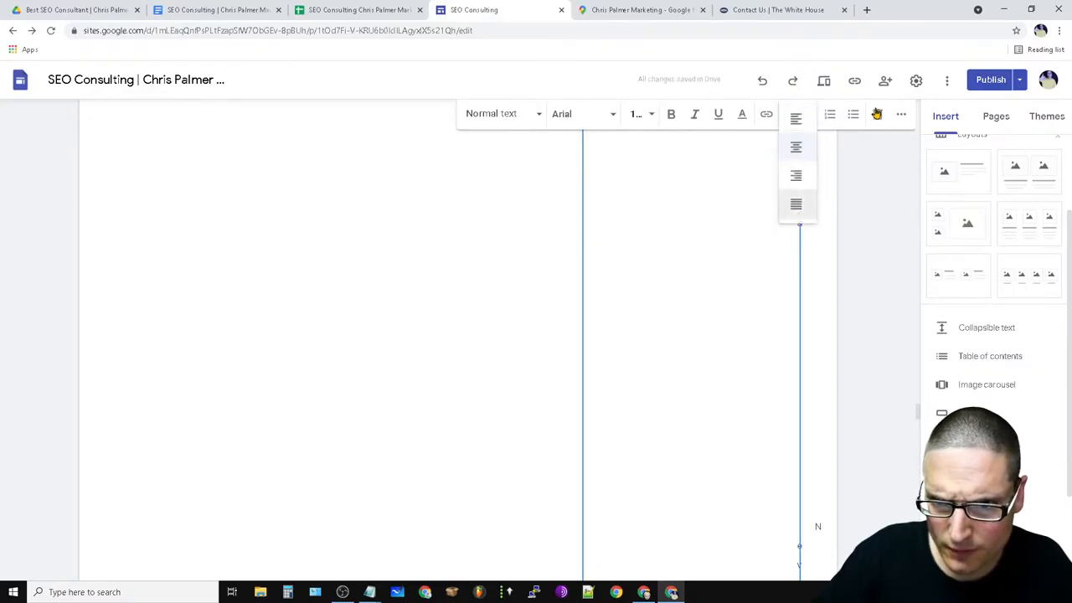
click(879, 115)
Go back from the White House page to the contact page search results and open Wendy's Contact Us page.
click(785, 8)
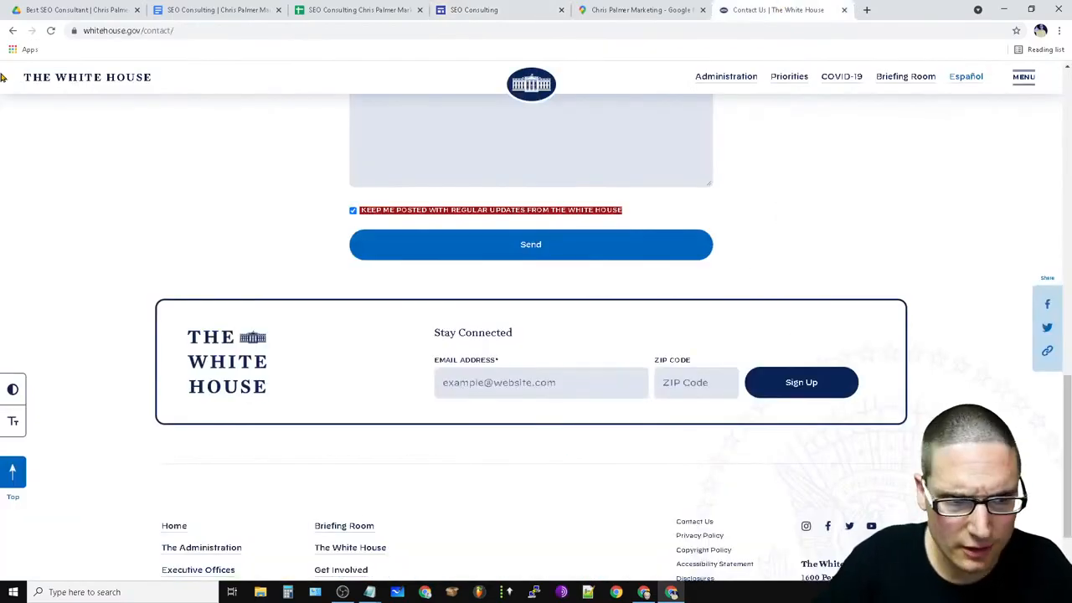
click(13, 31)
scroll(168, 398, down, 4)
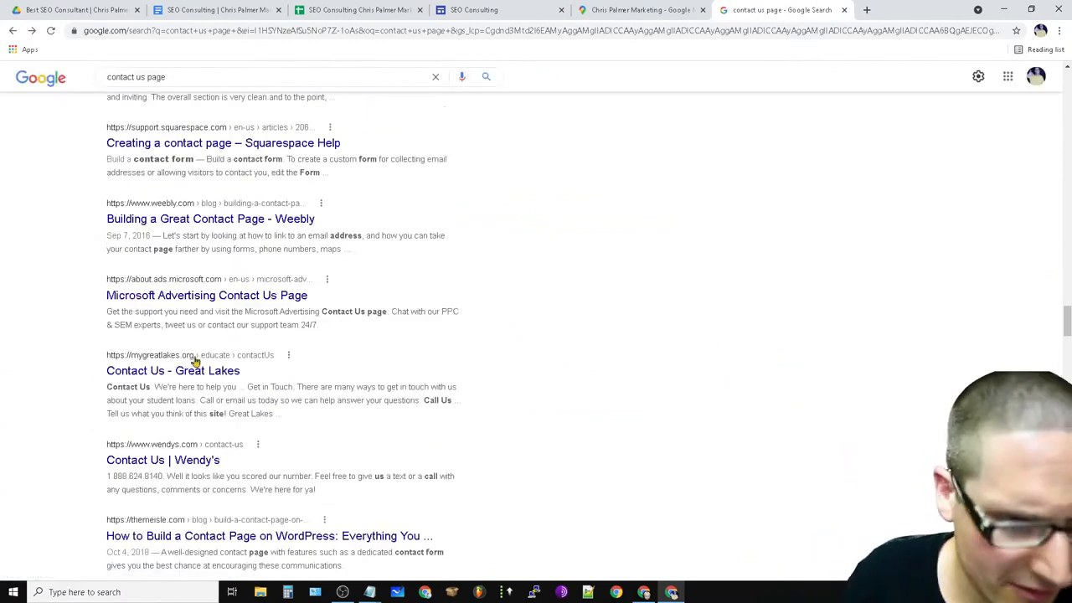
scroll(446, 437, down, 2)
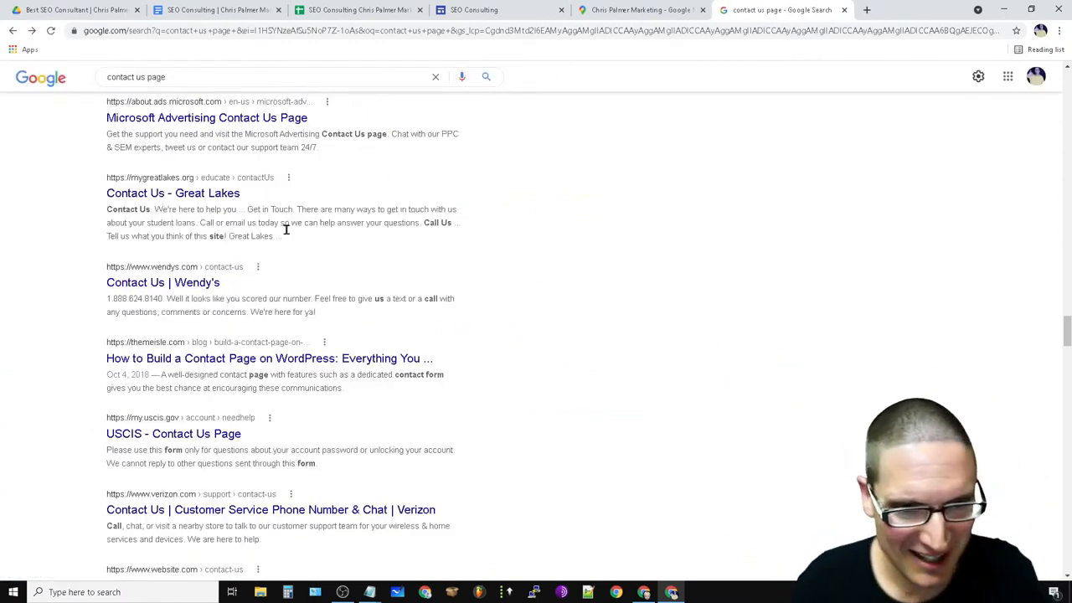
click(192, 282)
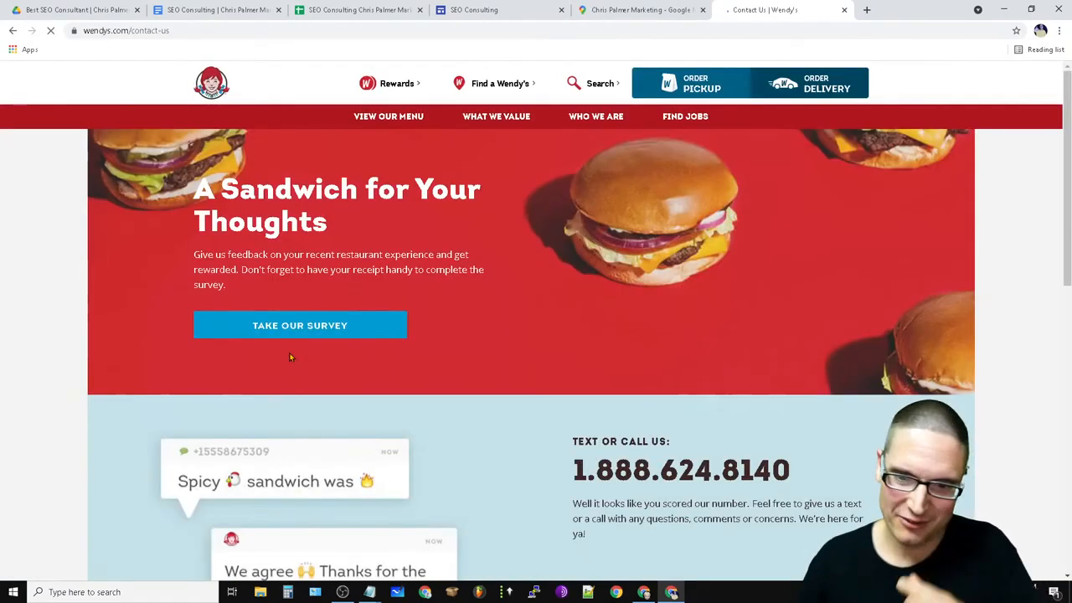
Examine the layout and contact content of Wendy's Contact Us page from start to end.
scroll(661, 378, down, 2)
scroll(663, 401, down, 6)
scroll(679, 462, up, 6)
scroll(672, 457, down, 2)
scroll(672, 457, down, 2)
scroll(651, 491, up, 6)
scroll(670, 499, down, 1)
scroll(751, 493, up, 1)
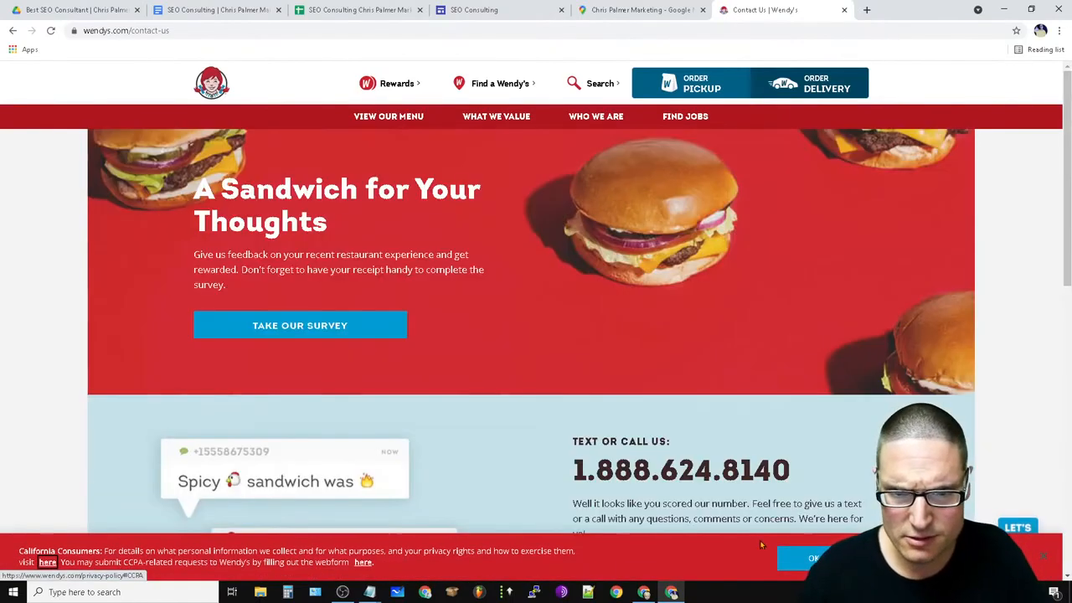
Close Wendy's contact page and return to the consultation booking calendar on the SEO Consulting page in Google Sites.
click(844, 10)
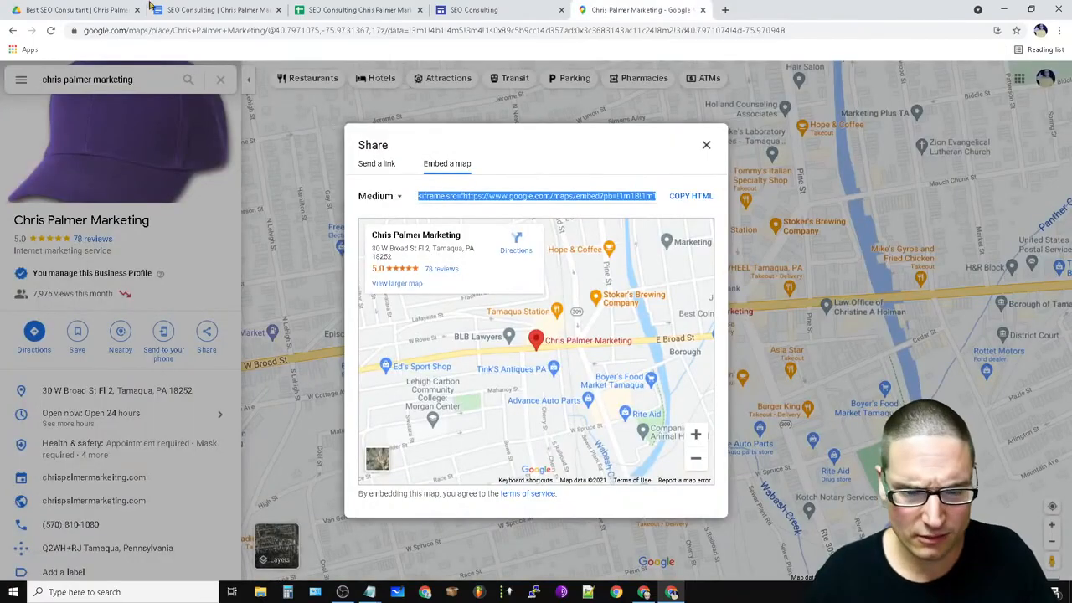
click(490, 7)
scroll(670, 435, up, 2)
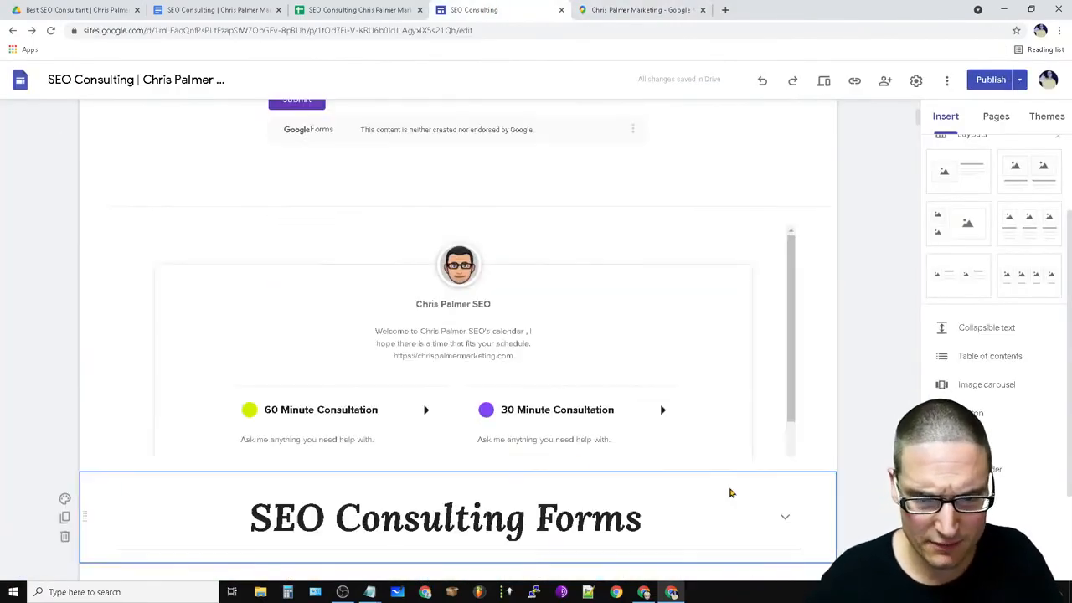
Add a text box between the "SEO Consultation Contact" subheading and the embedded map.
scroll(644, 473, up, 5)
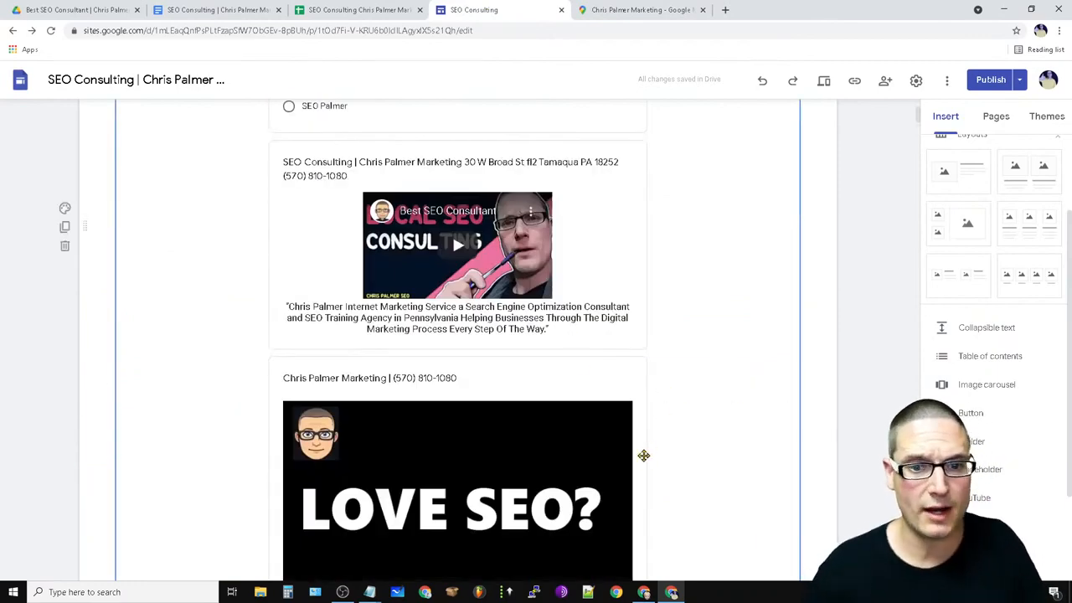
scroll(644, 453, down, 8)
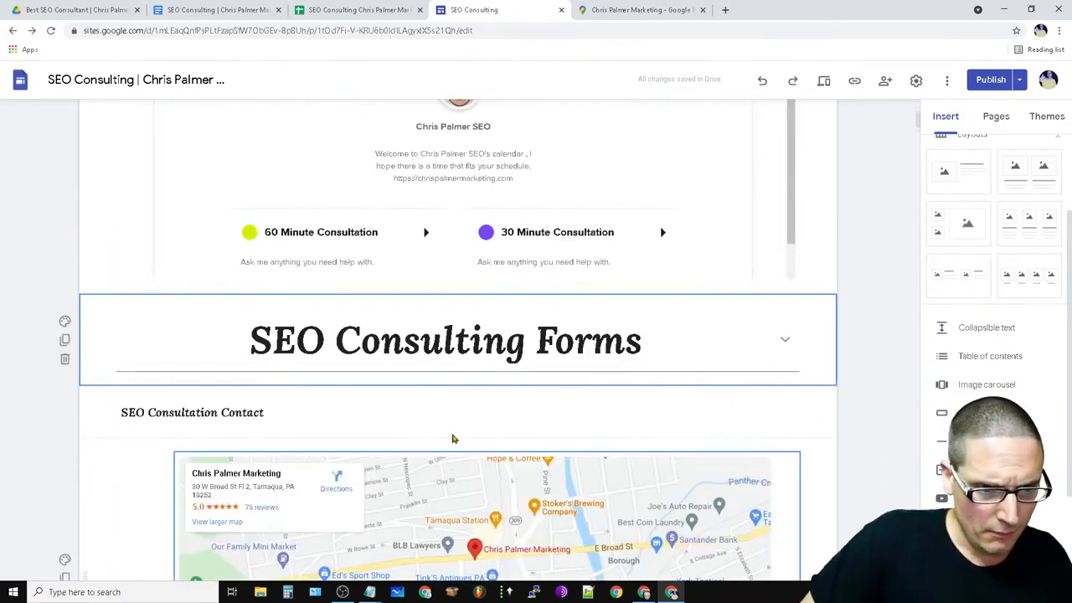
click(342, 412)
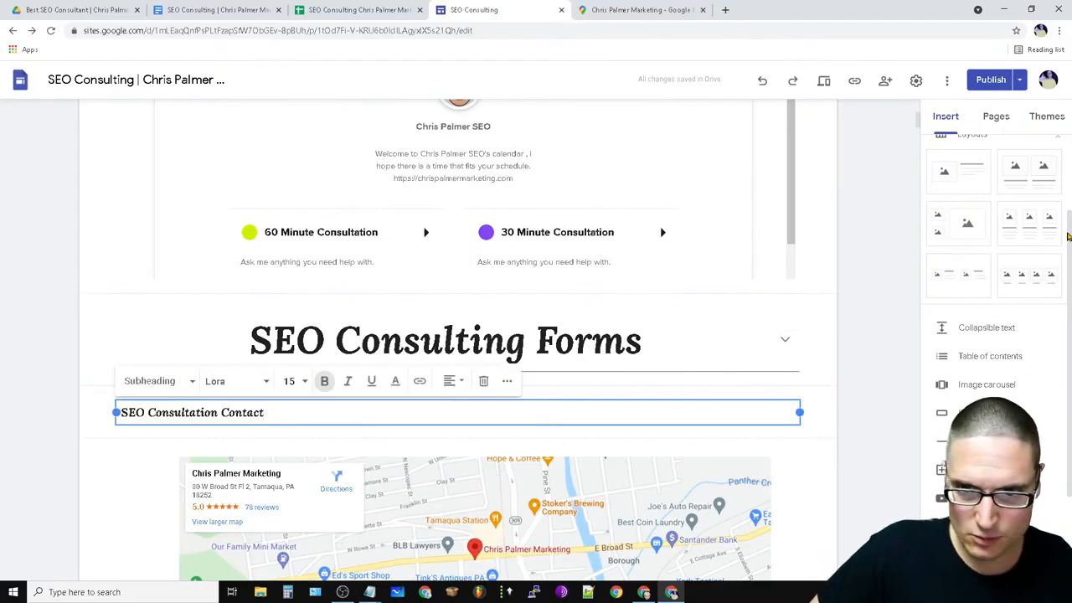
click(946, 116)
scroll(971, 293, up, 3)
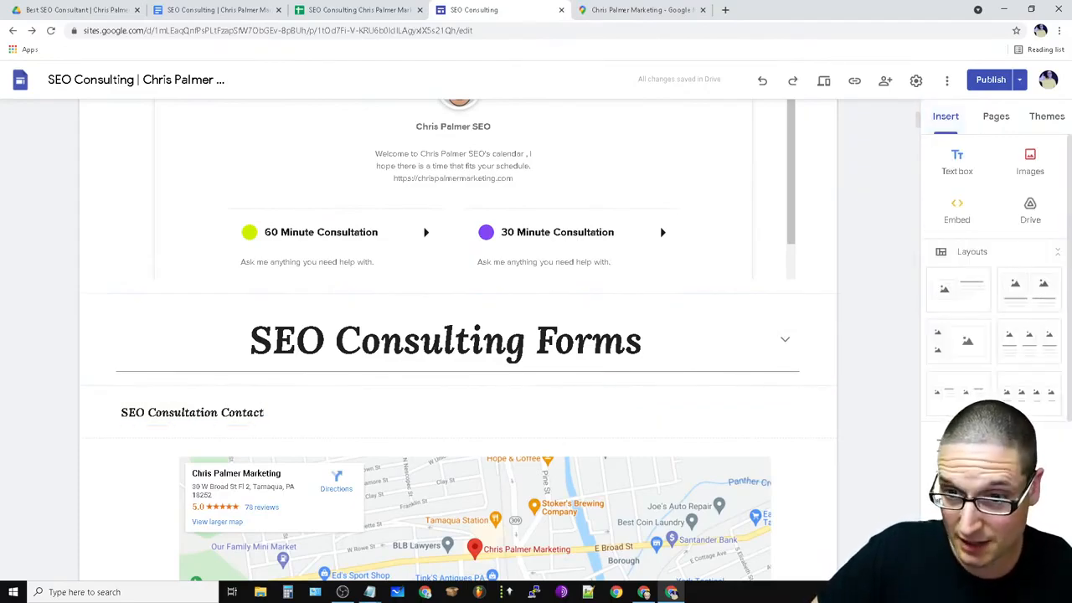
click(957, 163)
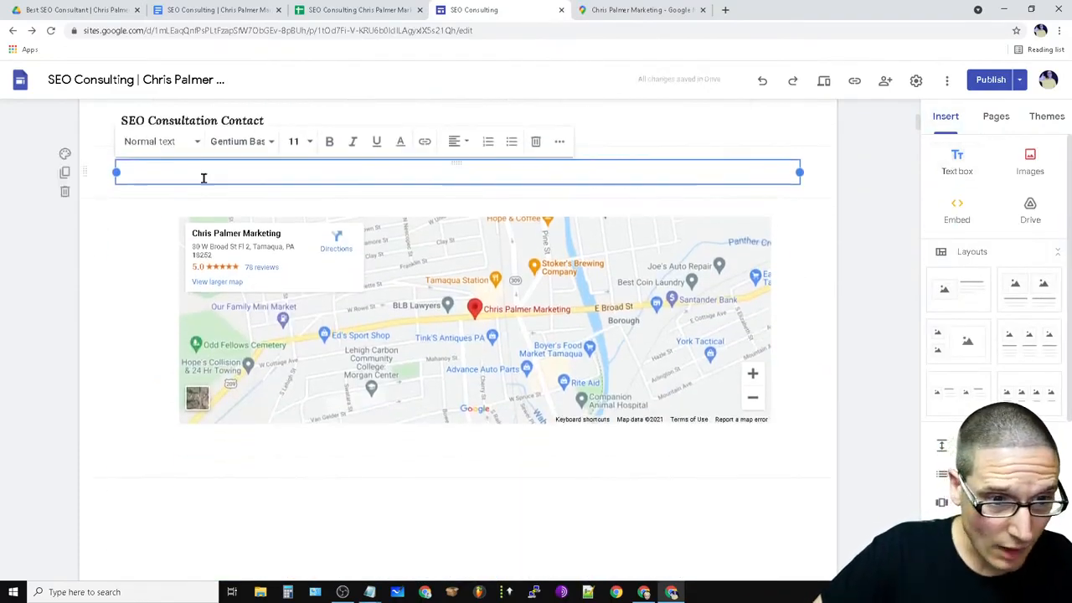
Write "Contact Chris Palmer Marketing" in the new text box, correcting the misspelled first name and the capital A in "Marketing".
text(contact C)
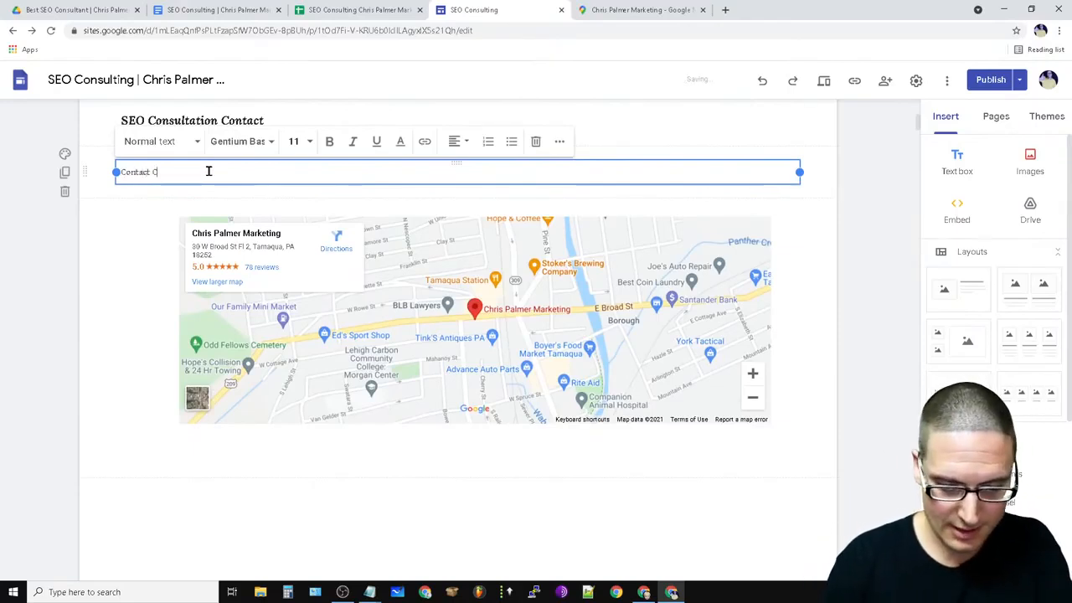
text(hrus Palmer MArketing)
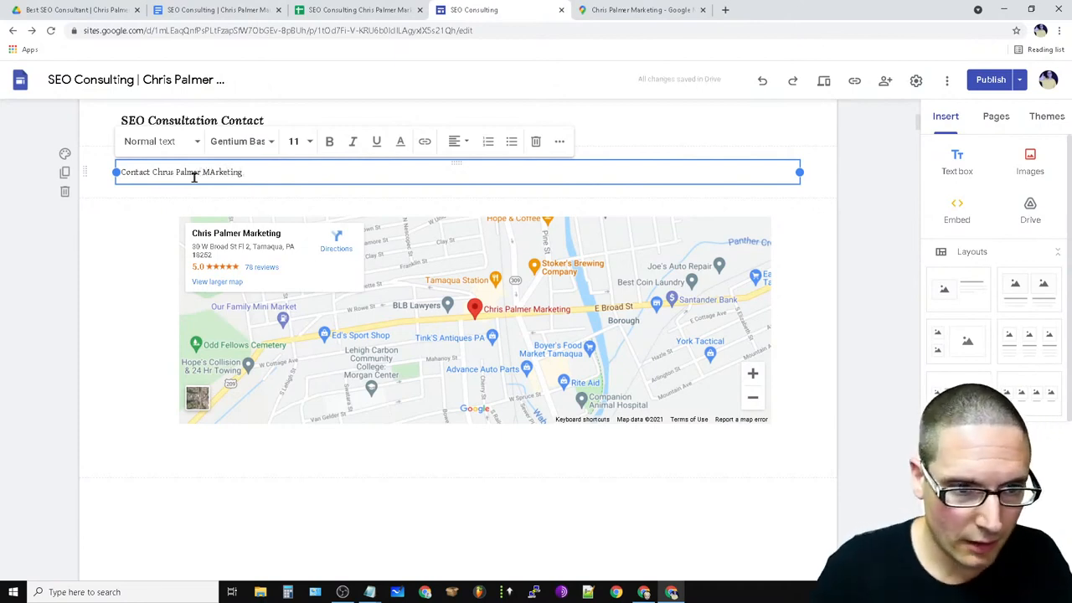
text(Chris)
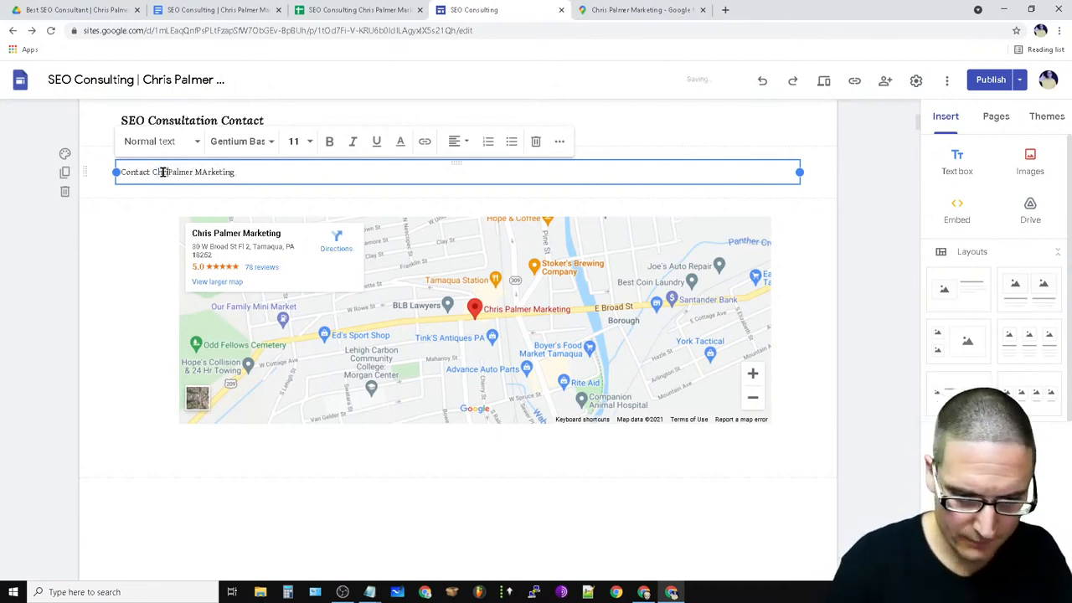
double_click(221, 174)
click(211, 172)
key(BackSpace)
text(arketing)
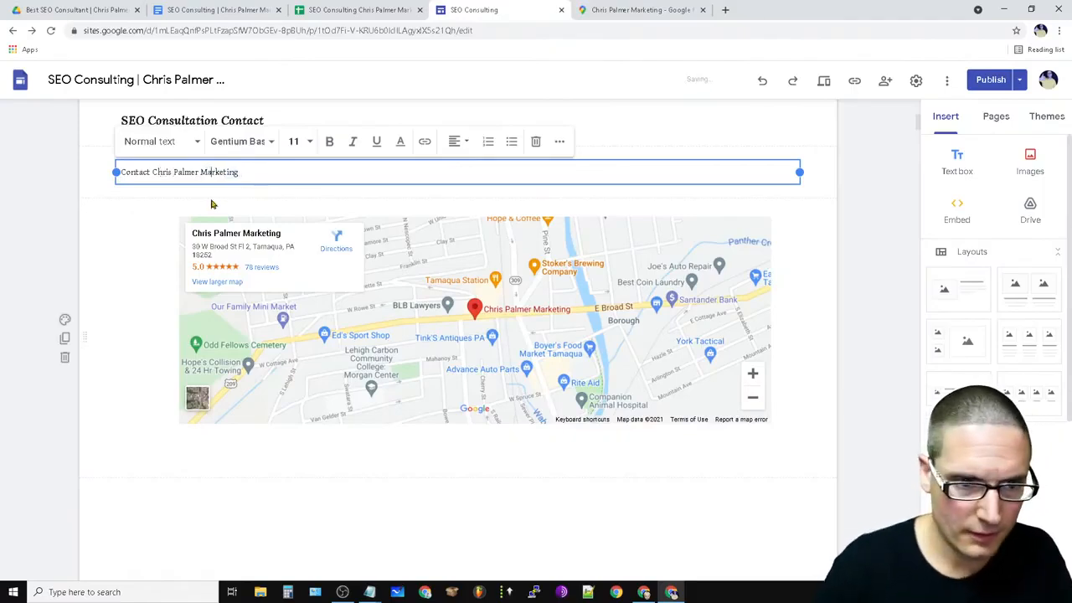
Continue the sentence with SEO consultation information and learning all about the consultant "by contacting Chris Palmer Marketing for consultation.", and start a new line.
text(  for SEO consu)
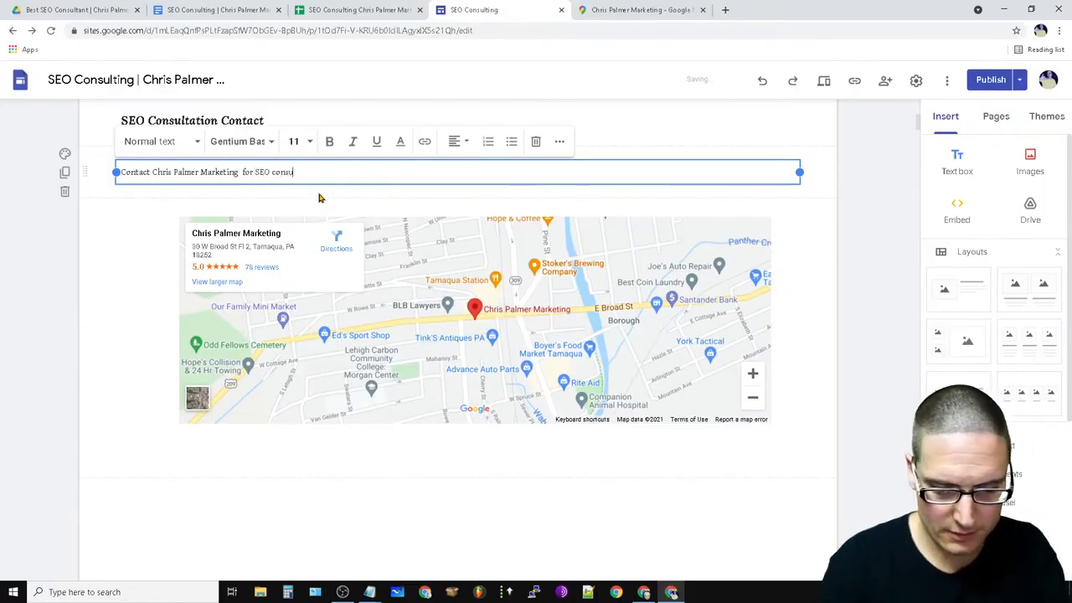
text(ltation information)
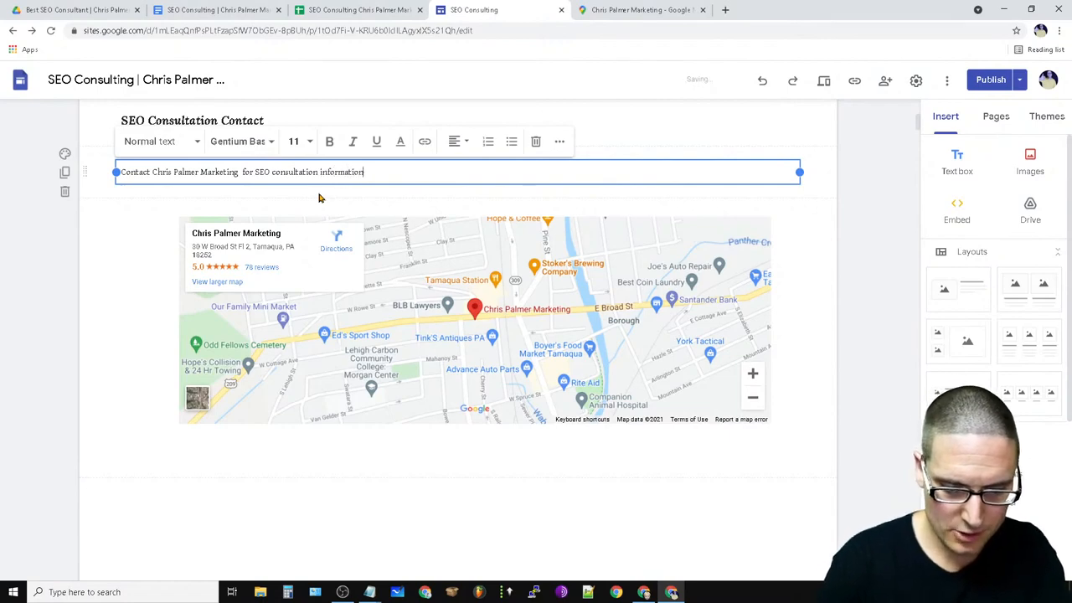
text( , learn)
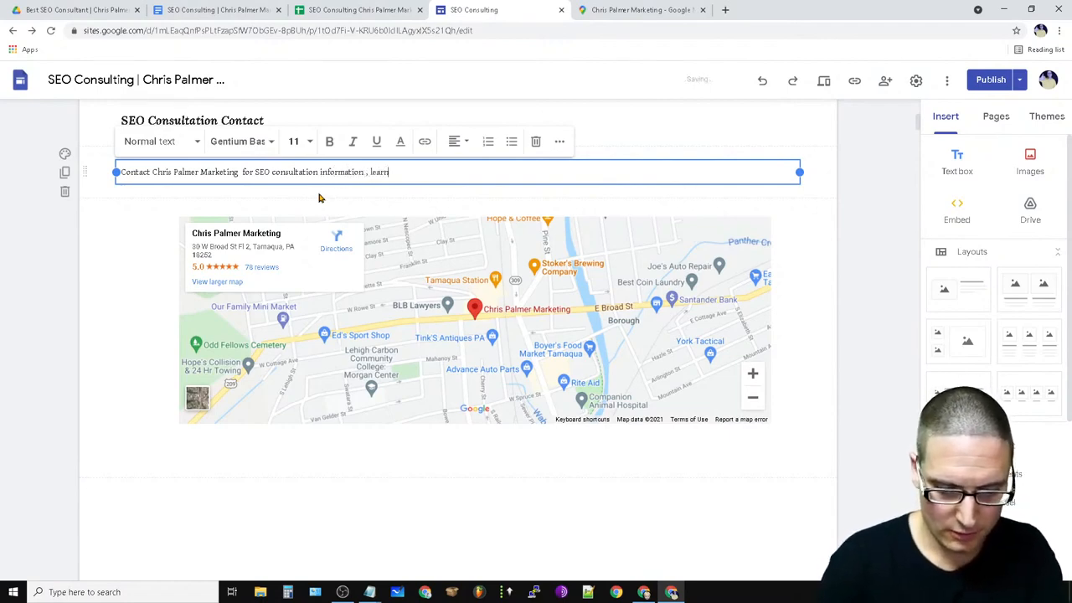
text( all about chris palmer by contacting C)
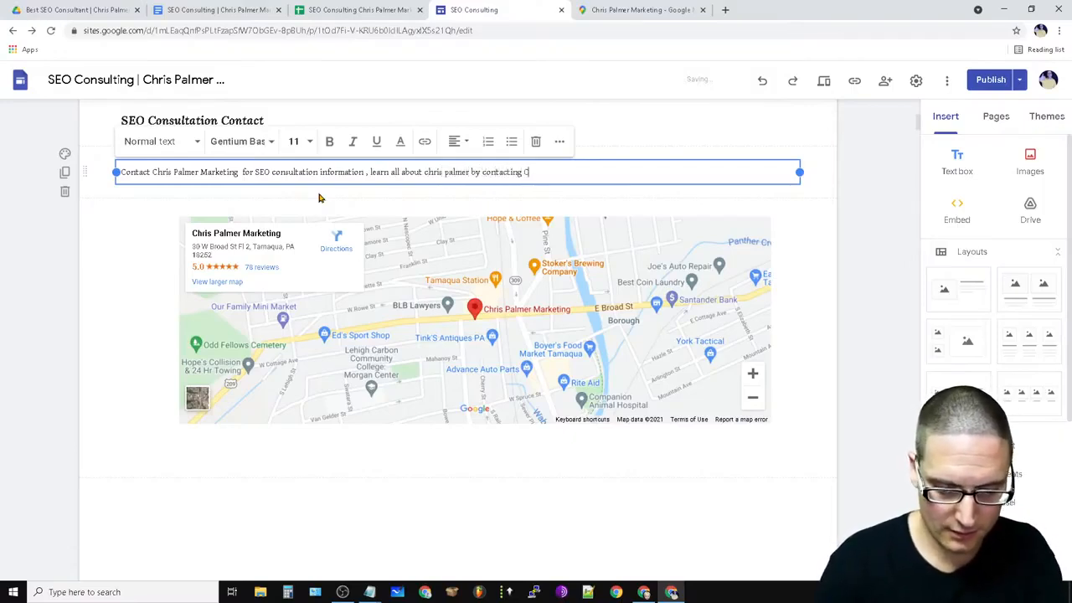
text(hris Palmer Marketing for )
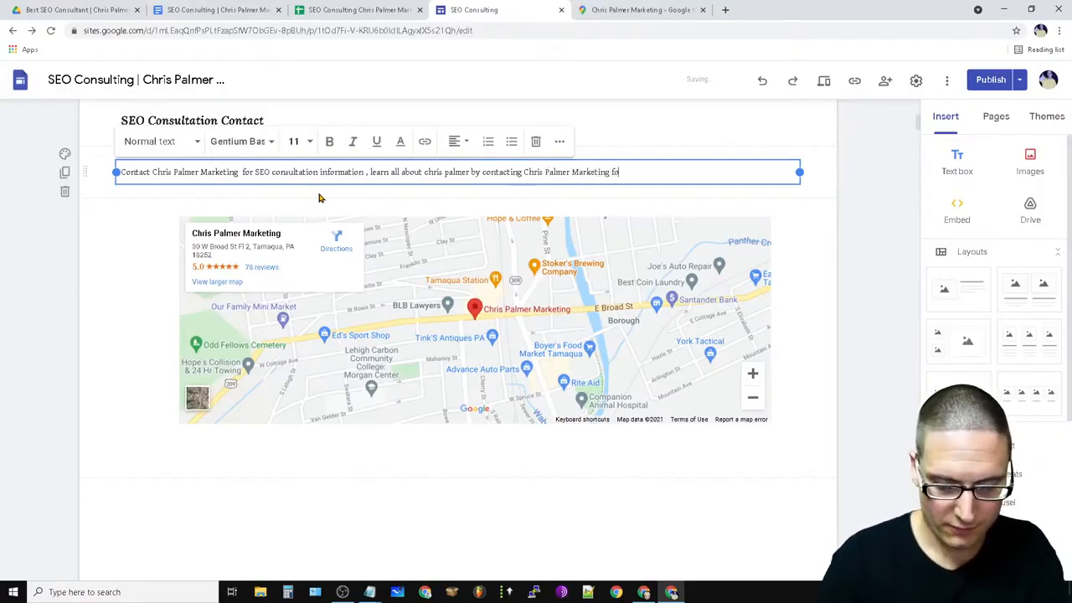
text(cons)
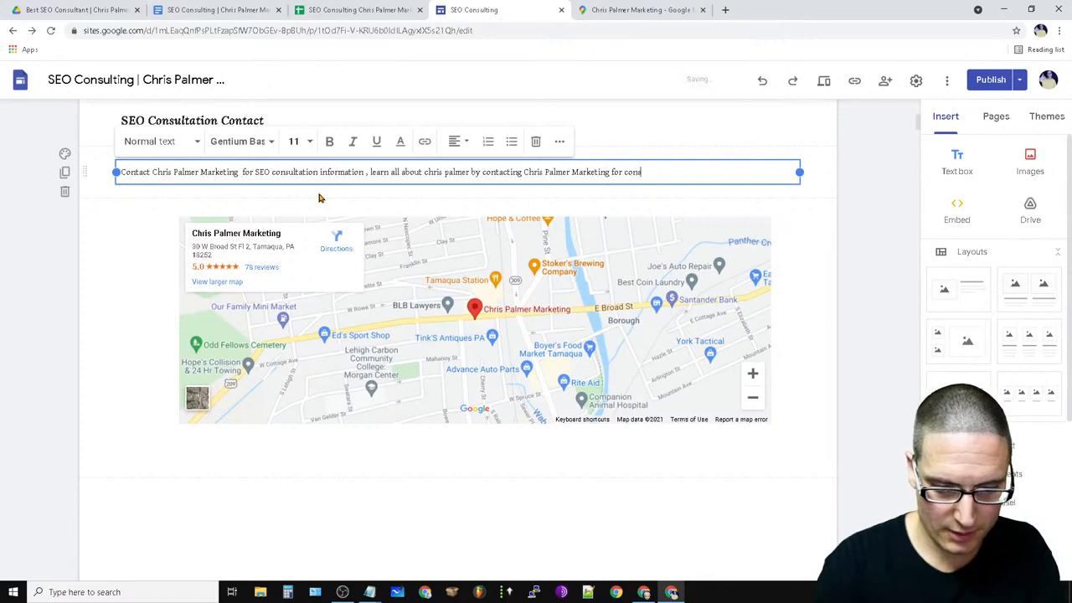
text(ultation)
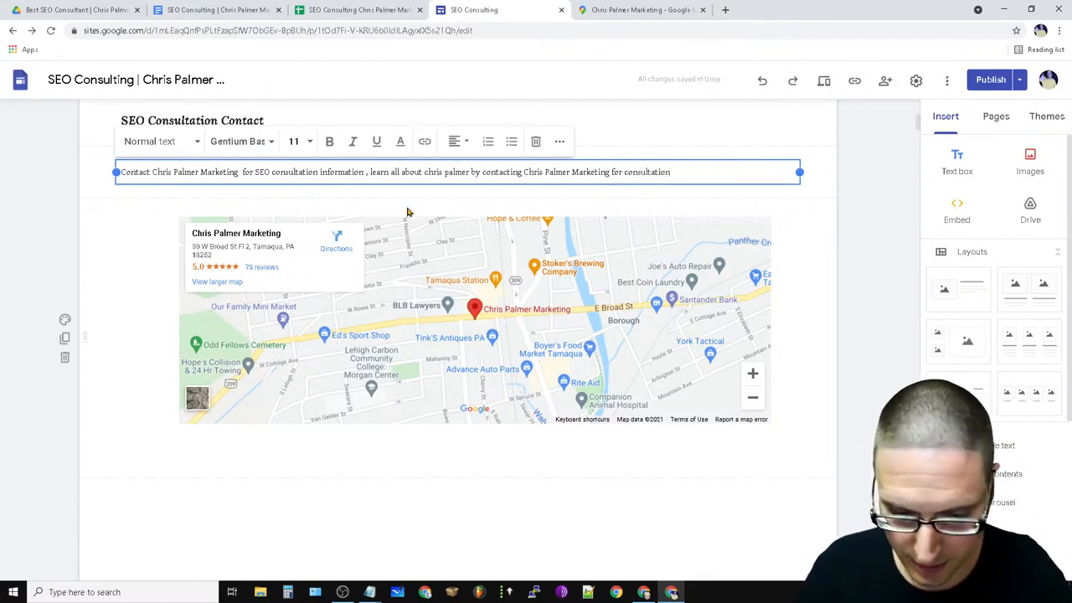
text(.)
key(Return)
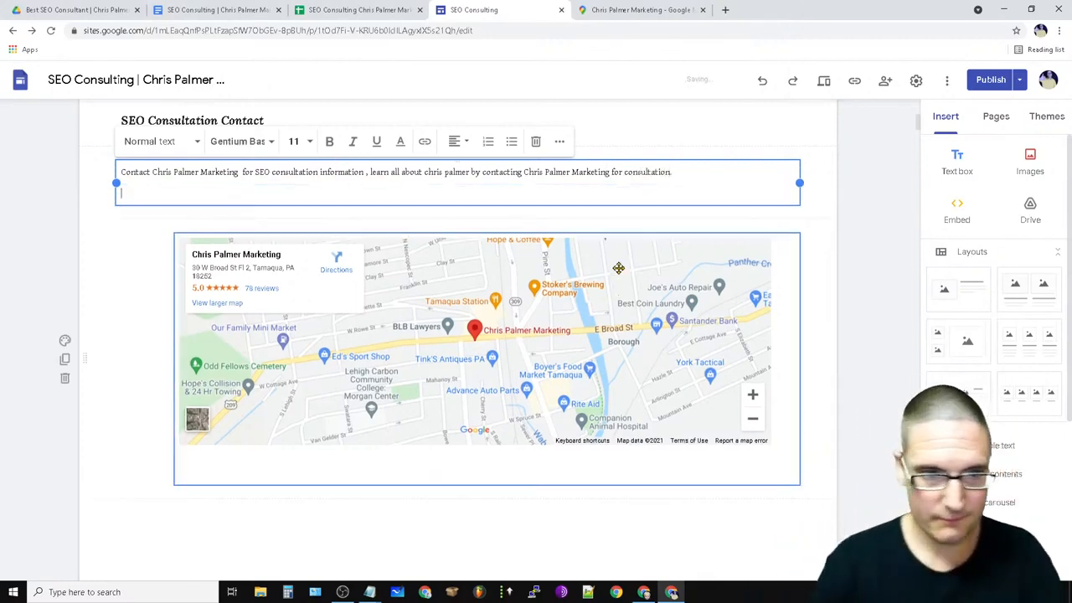
Add a second line asking people making contact to have their name, address, phone and best time to speak ready.
text(Whe)
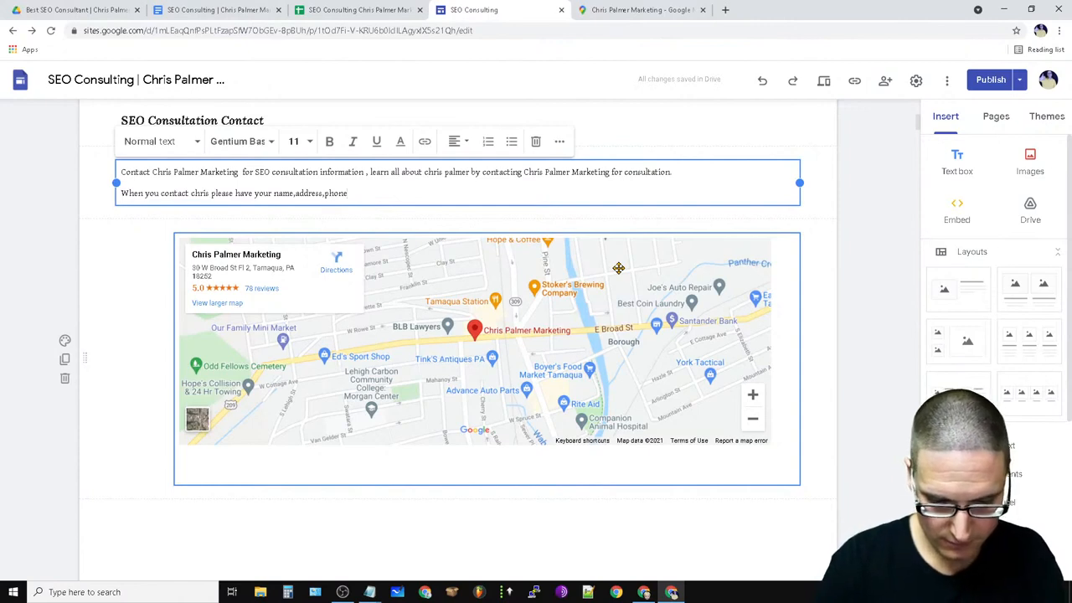
text(,)
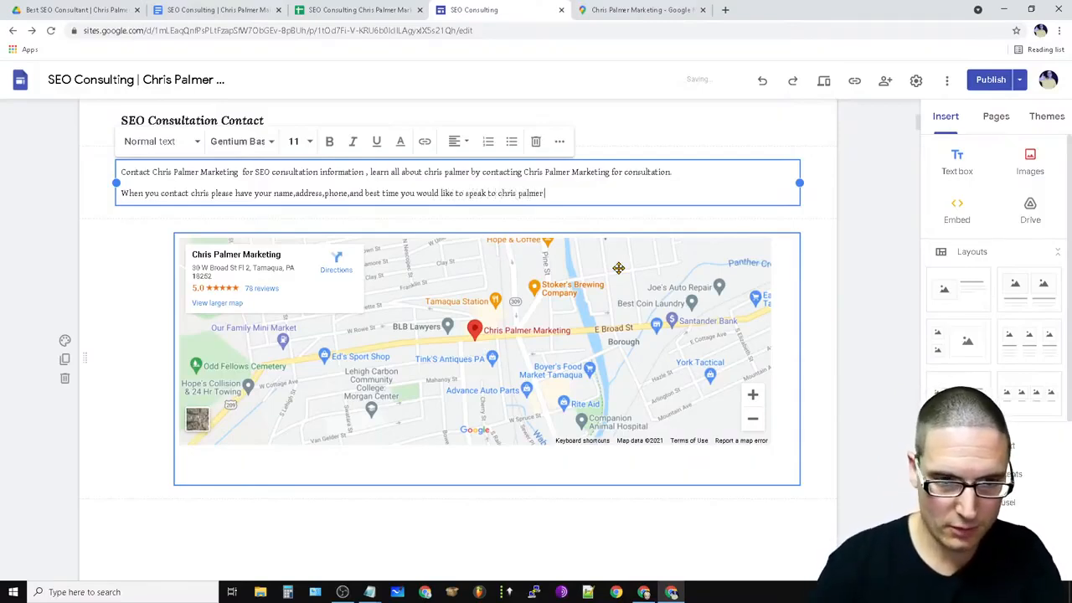
text(.)
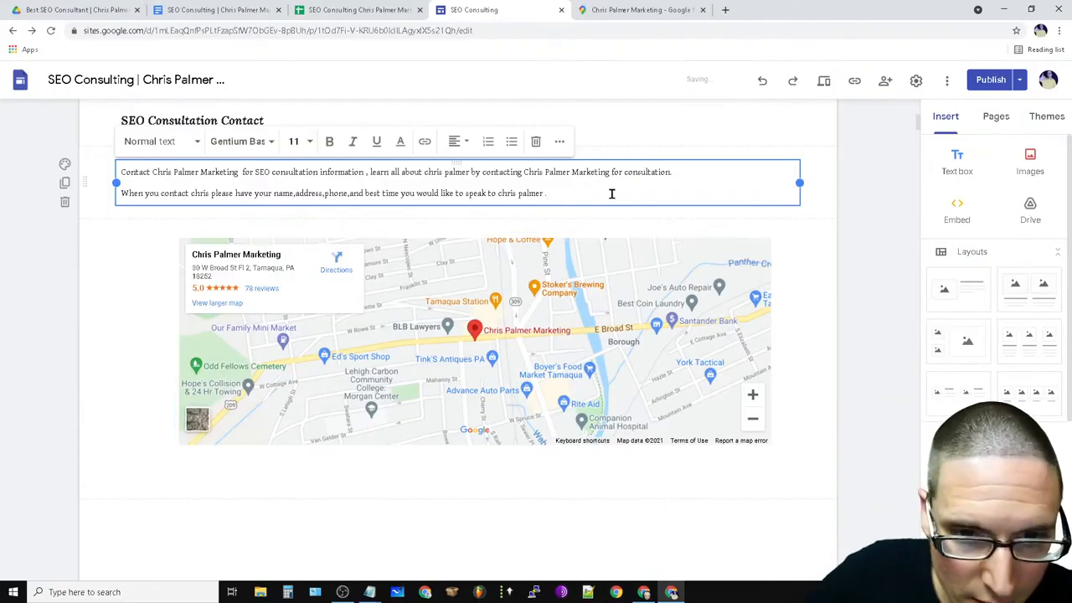
Set both lines of the contact text to font size 24 and italicize them.
key(ctrl+a)
click(303, 141)
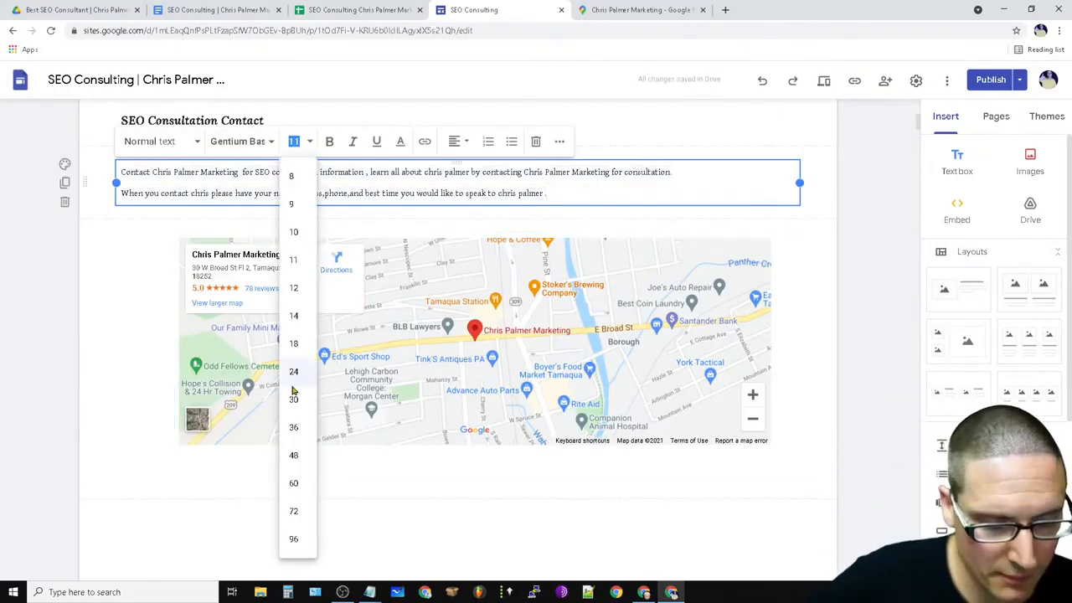
click(299, 371)
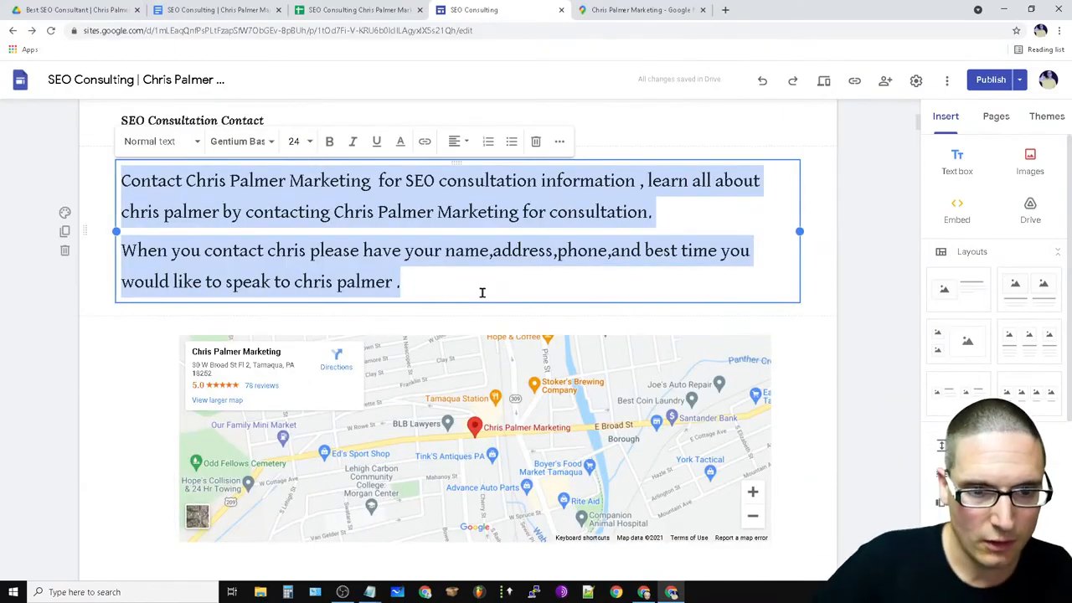
click(481, 292)
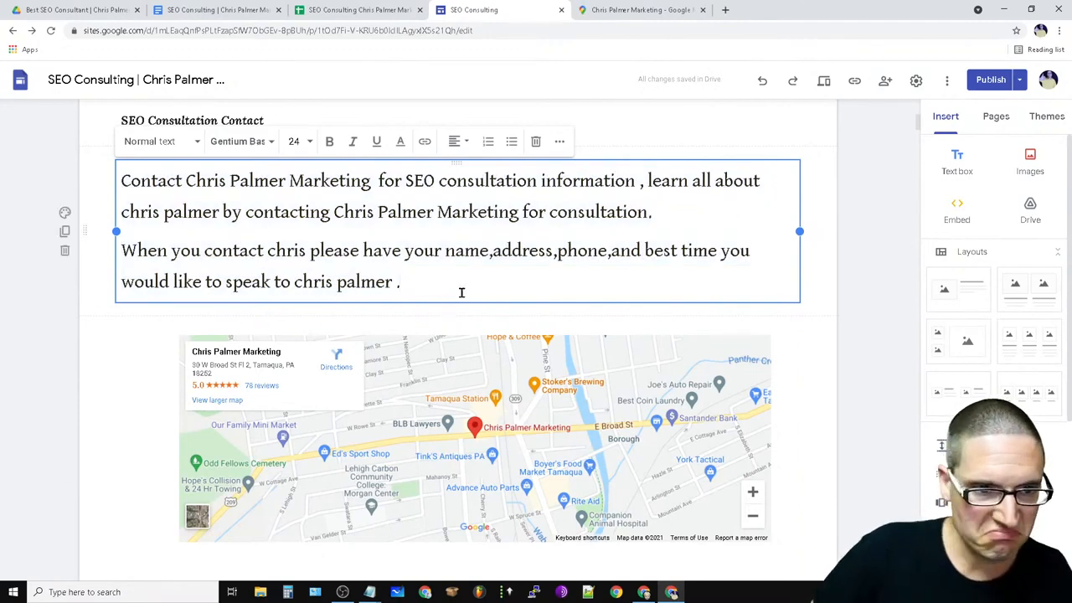
key(ctrl+a)
click(353, 141)
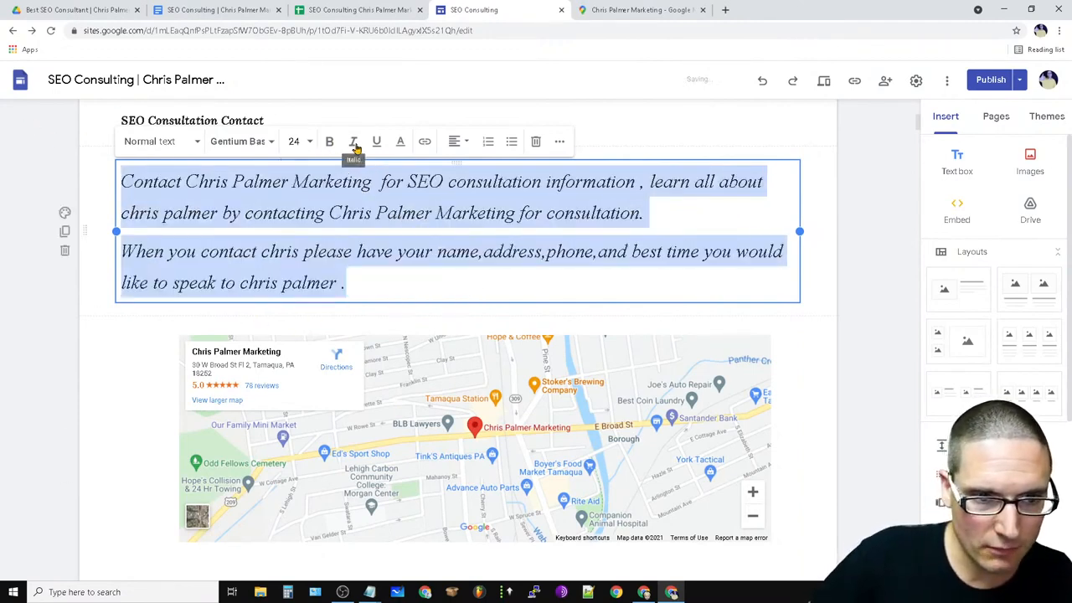
click(310, 283)
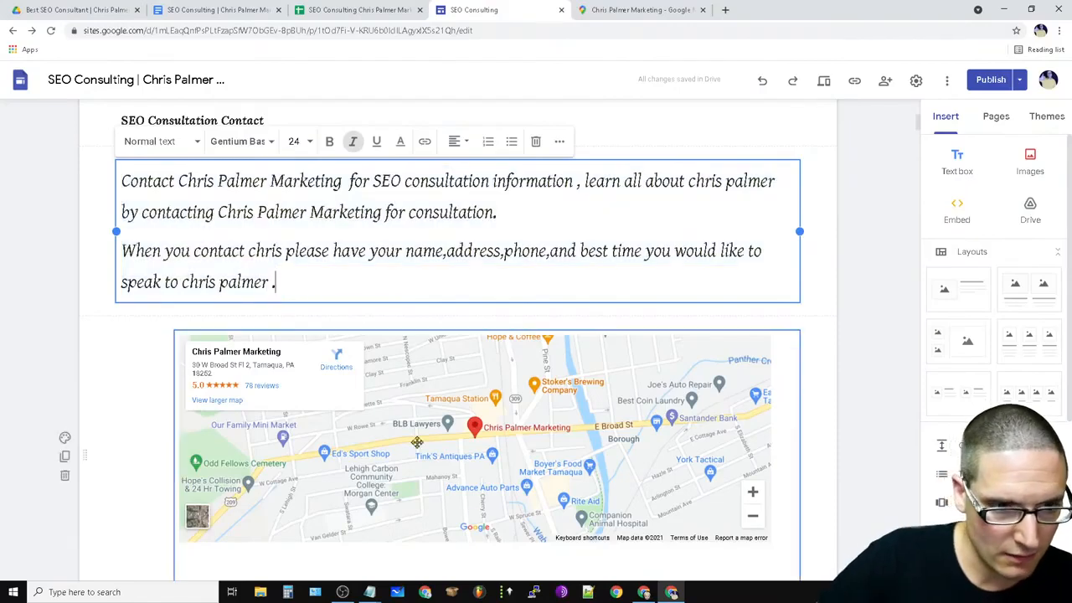
Leave the SEO Consulting Forms page and open the SEO Consulting Slides page for editing.
scroll(174, 516, down, 10)
scroll(175, 515, up, 15)
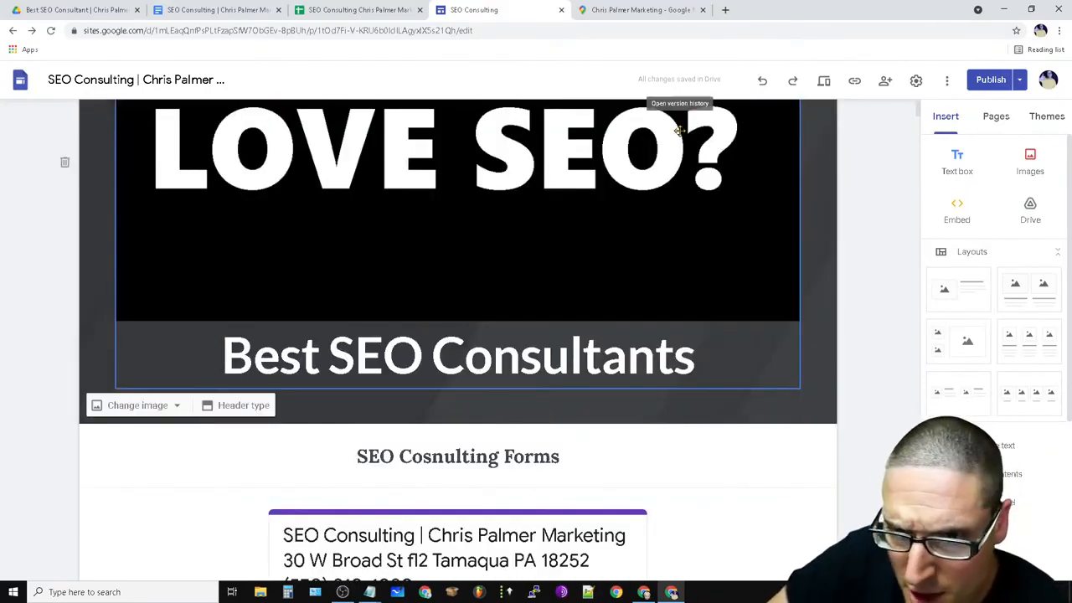
click(997, 122)
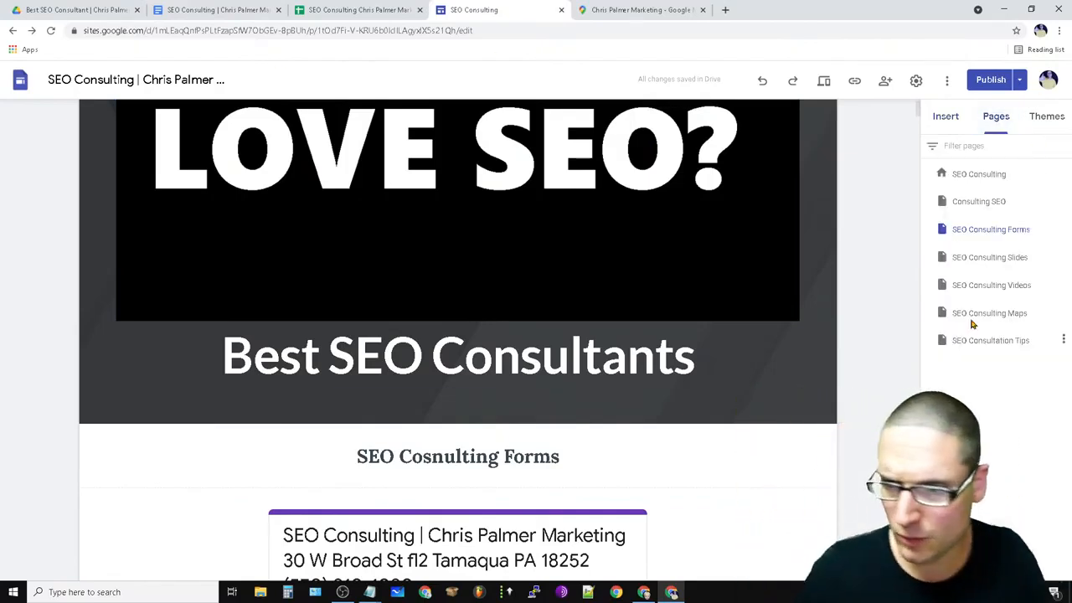
click(972, 261)
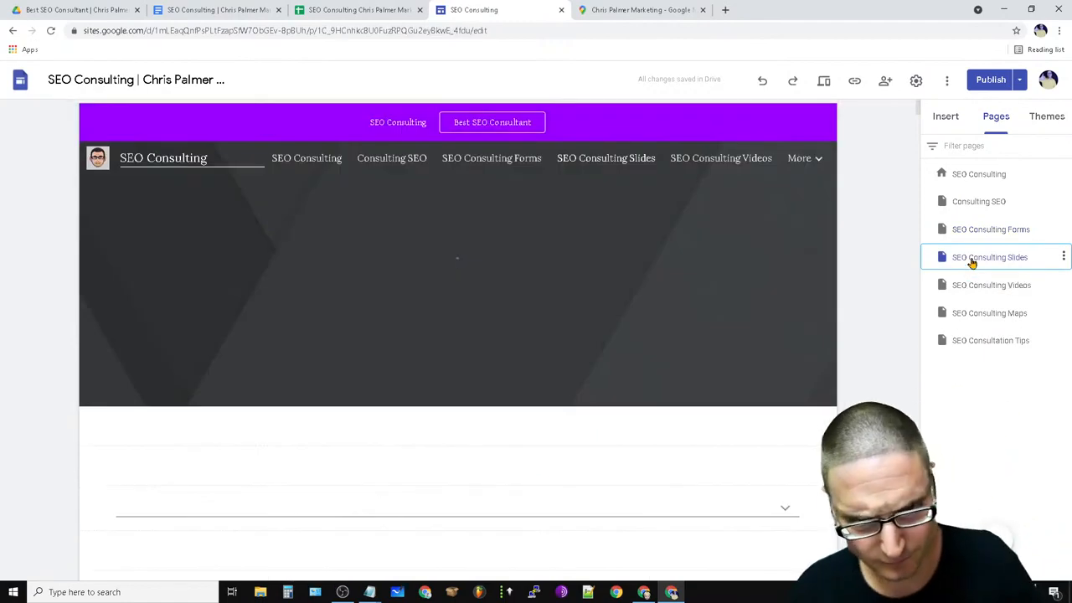
Examine the SEO Consulting Slides page down to the end of its keyword list for keywords without links.
scroll(434, 207, down, 20)
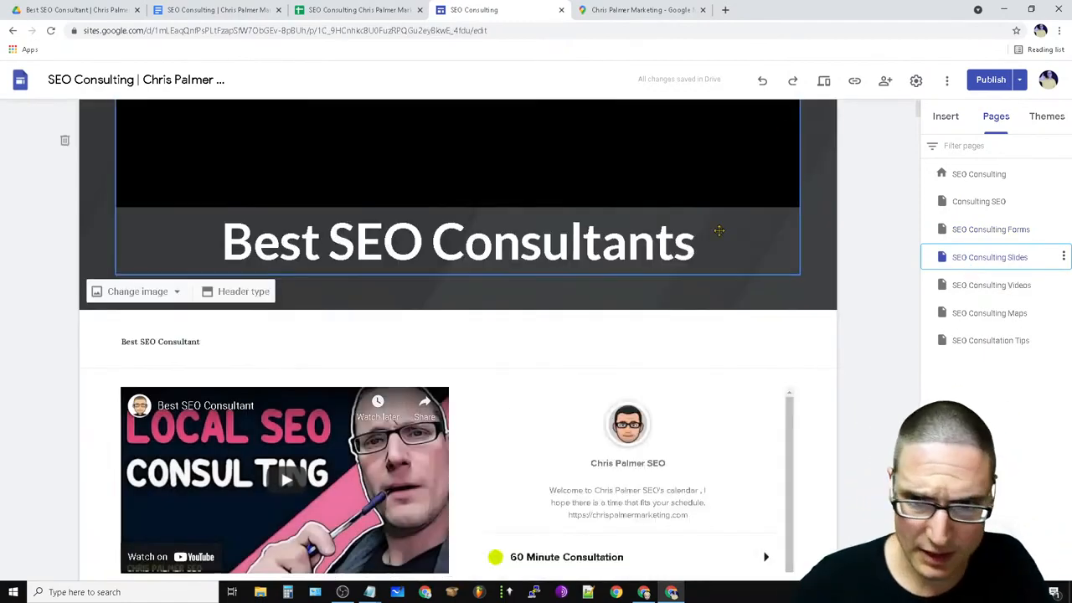
drag(919, 127, 932, 186)
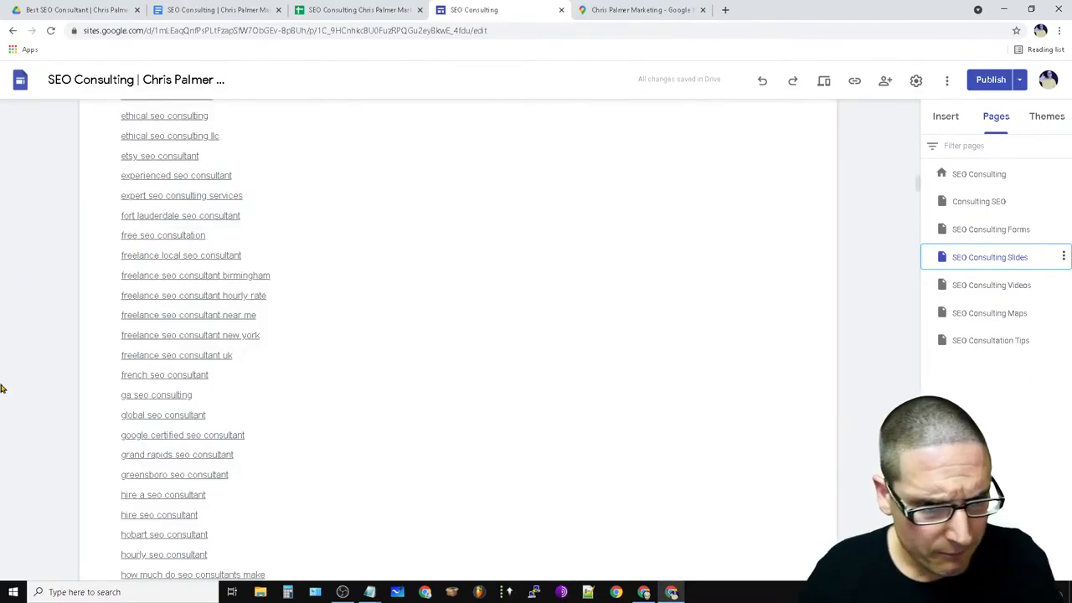
scroll(431, 455, down, 8)
click(384, 451)
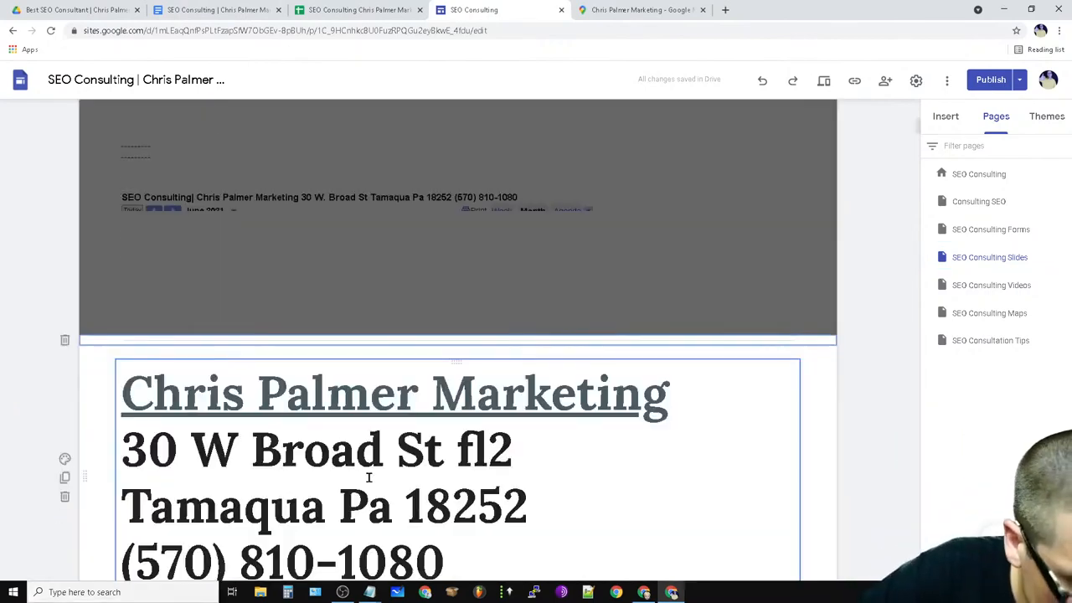
scroll(345, 381, down, 8)
scroll(335, 360, up, 8)
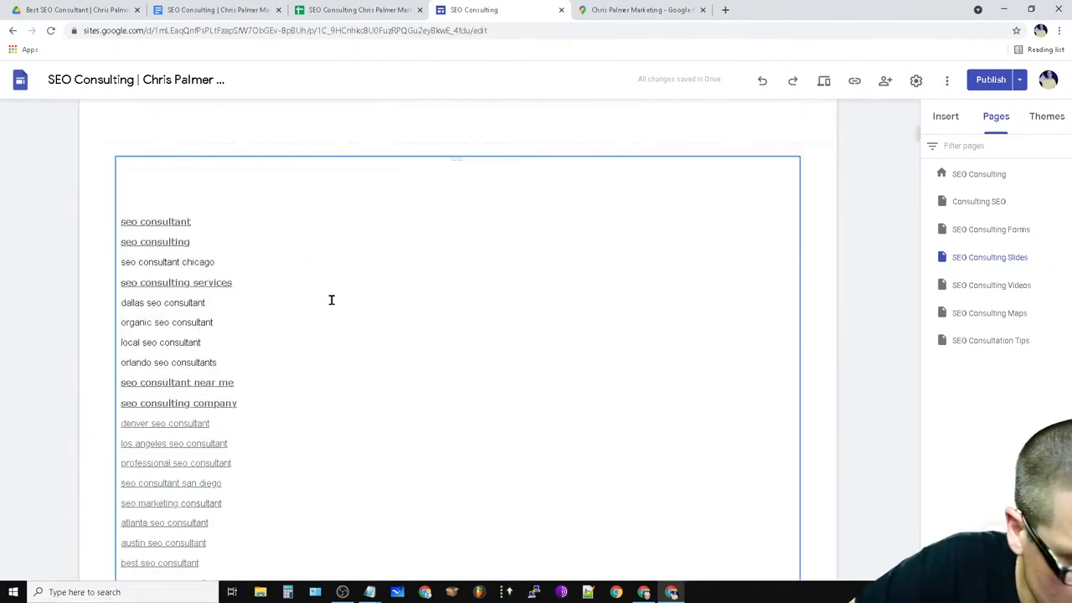
scroll(419, 407, down, 15)
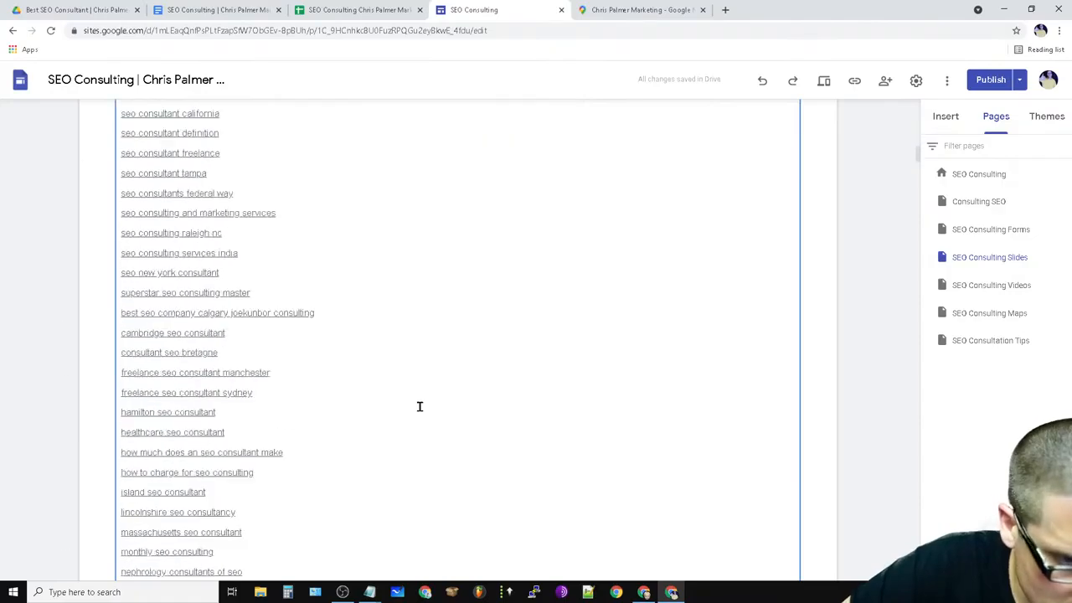
scroll(399, 484, up, 12)
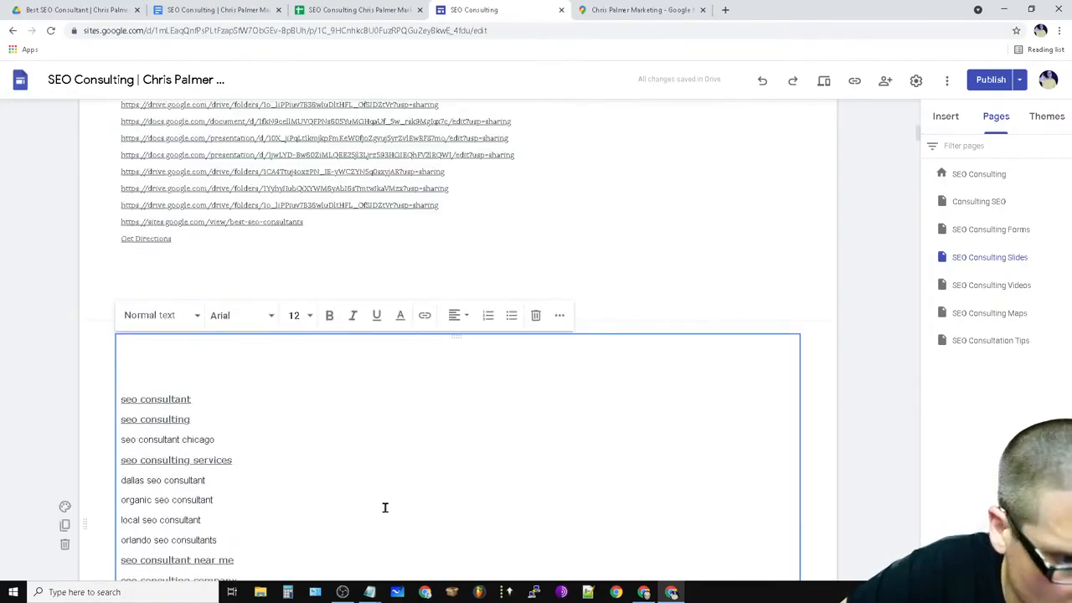
scroll(452, 475, down, 20)
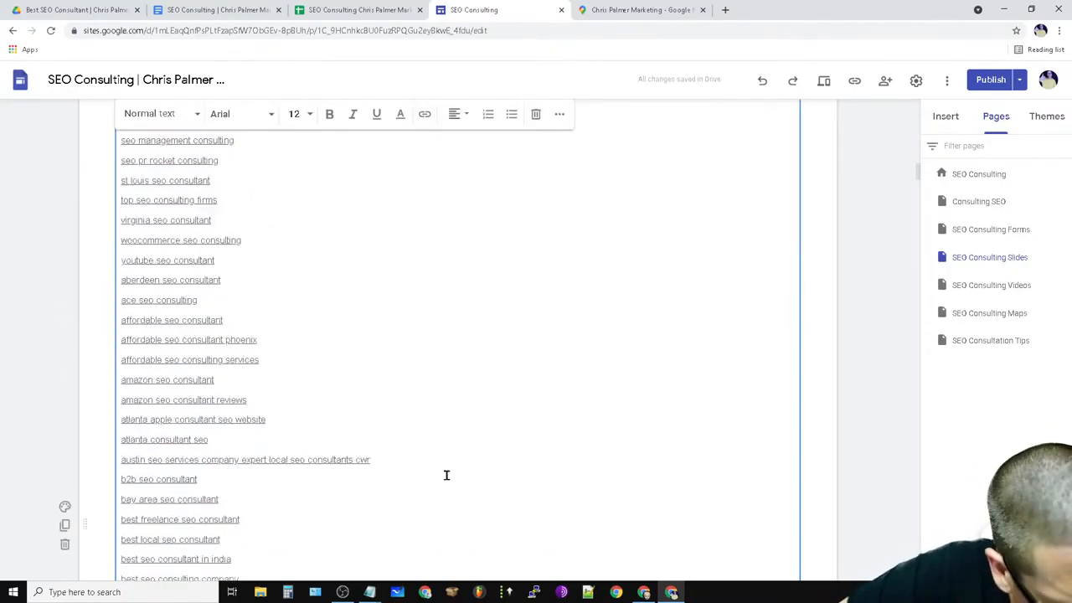
scroll(445, 475, down, 15)
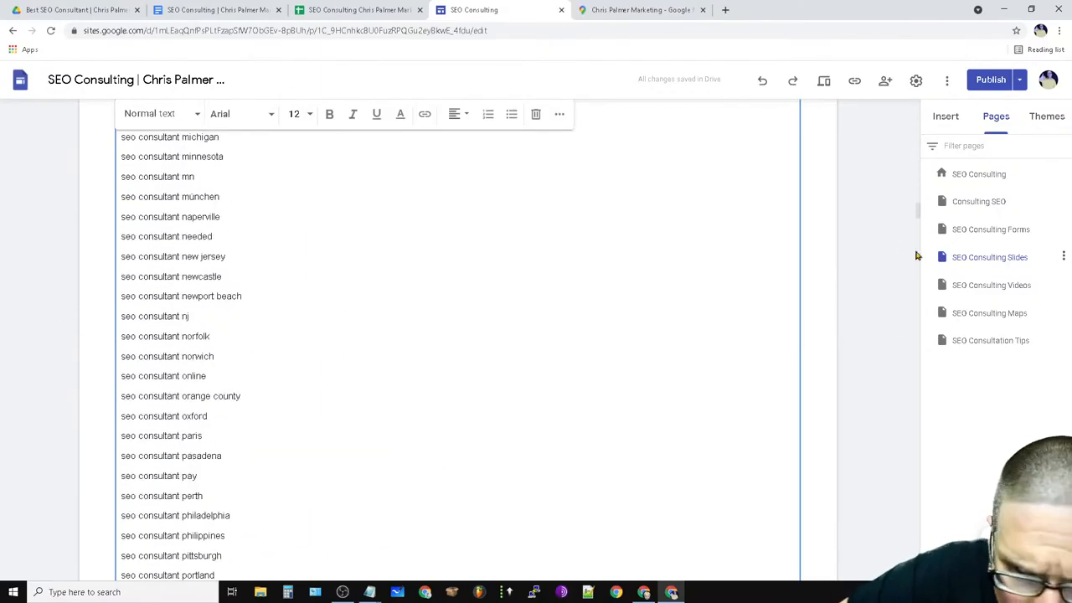
drag(919, 211, 919, 530)
scroll(355, 496, down, 12)
scroll(355, 496, down, 15)
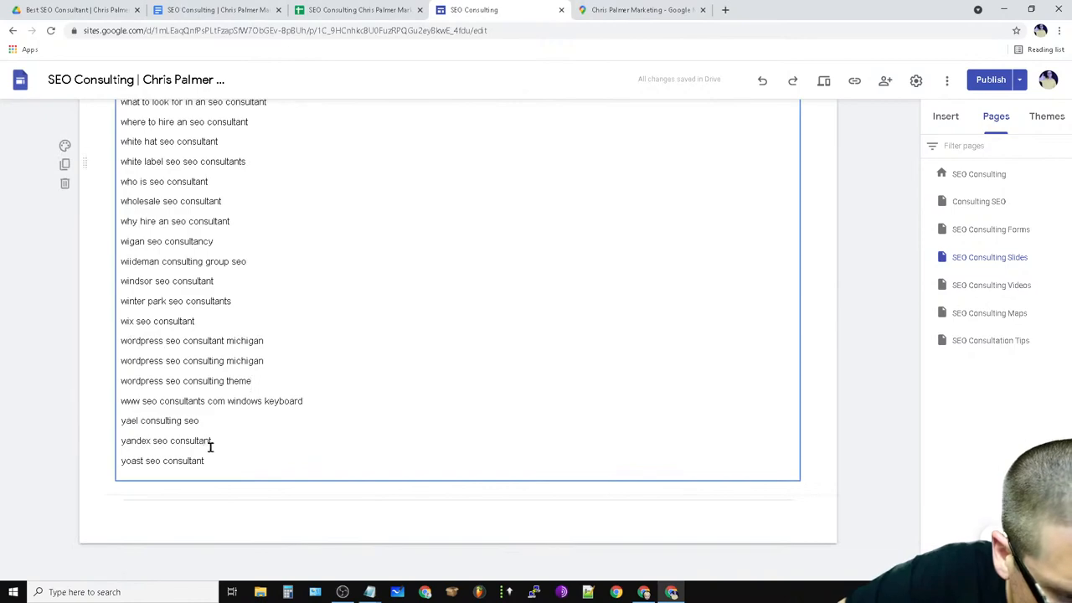
Link the remaining unlinked keywords, up from "yoast seo consultant" at the list's end, to the infintechdesigns.com service page.
drag(204, 463, 141, 358)
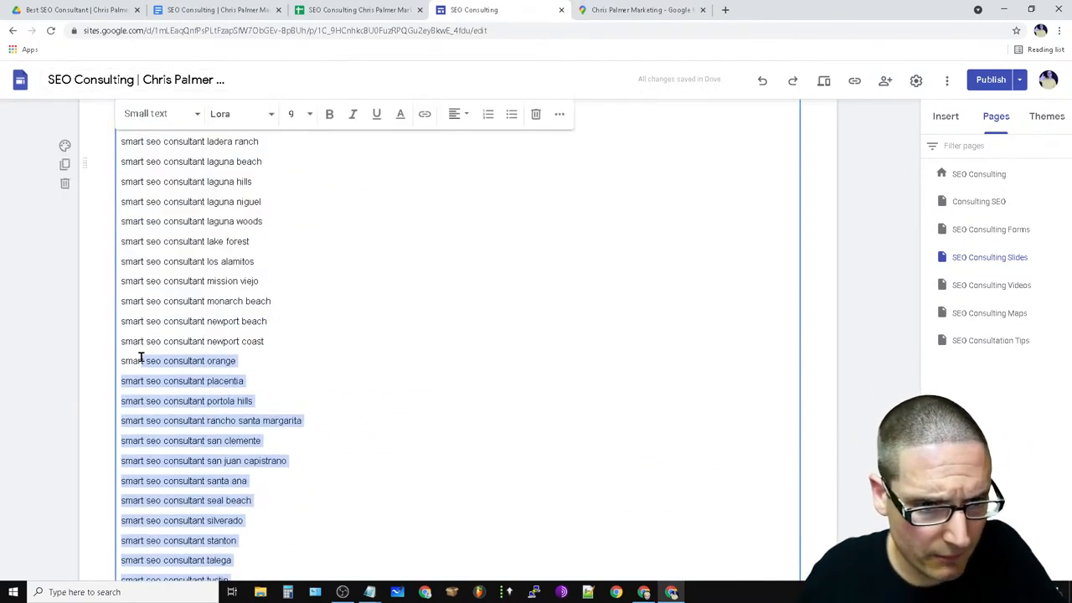
drag(126, 80, 109, 494)
mouse_move(88, 111)
mouse_down()
mouse_move(84, 296)
mouse_move(67, 382)
mouse_move(61, 122)
mouse_move(103, 184)
mouse_move(75, 75)
mouse_move(84, 373)
mouse_move(23, 192)
mouse_move(52, 300)
mouse_move(117, 428)
mouse_up()
drag(97, 260, 162, 333)
drag(109, 228, 4, 32)
drag(27, 327, 36, 270)
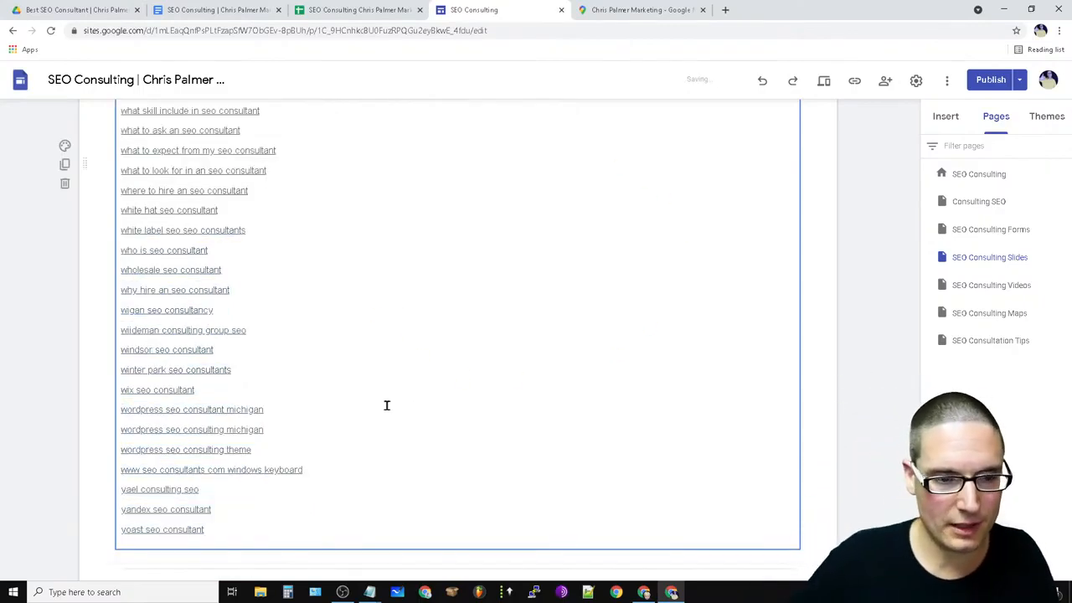
Check the link targets of the last three keywords, "yoast seo consultant", "yandex seo consultant" and "yael consulting seo".
click(156, 529)
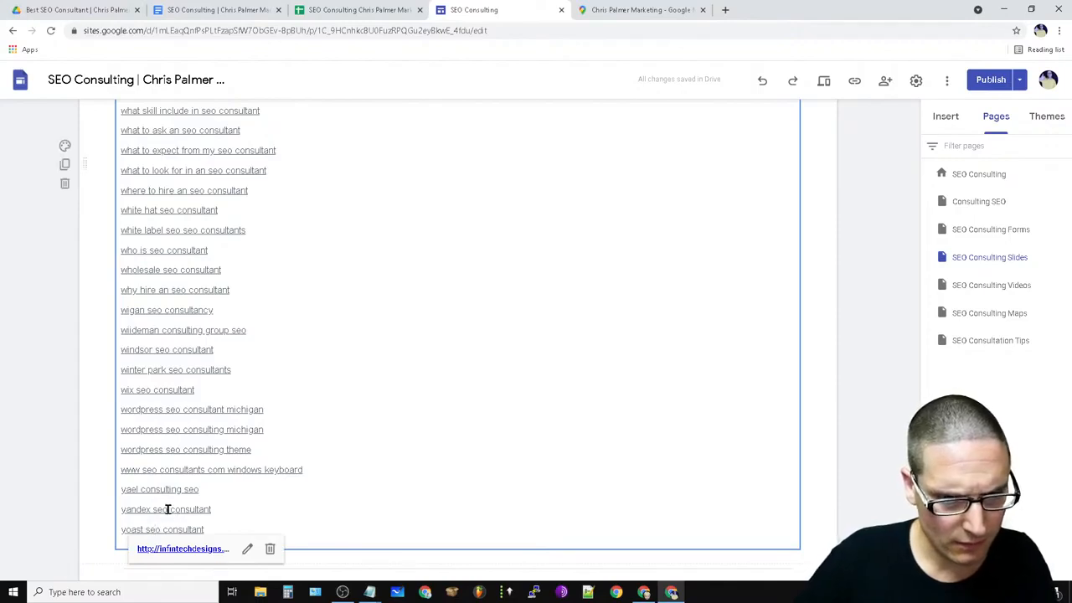
click(167, 509)
click(155, 487)
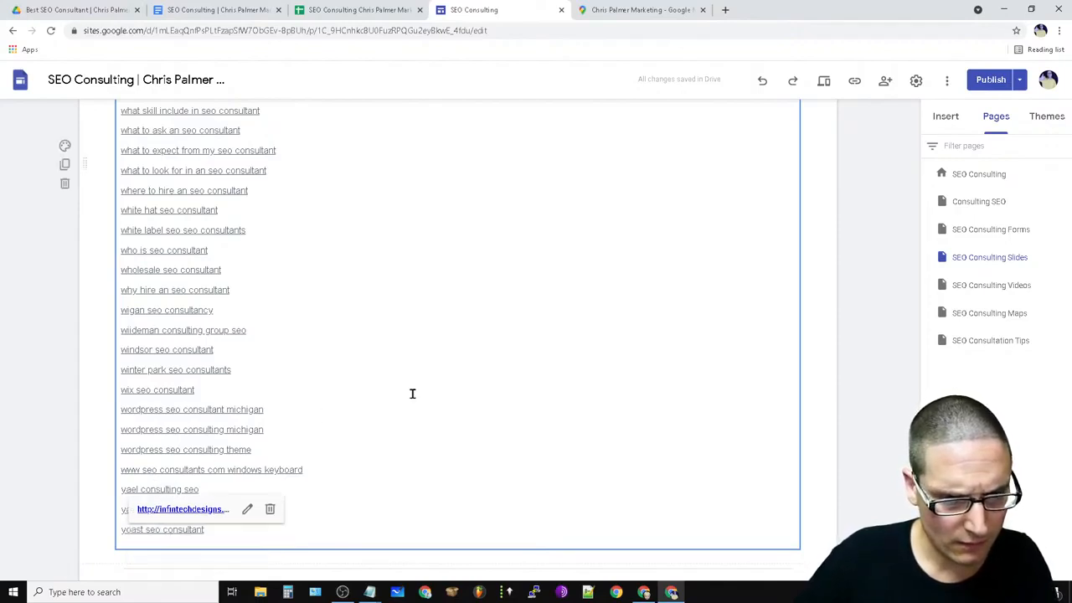
click(450, 383)
key(ctrl+a)
scroll(457, 452, up, 5)
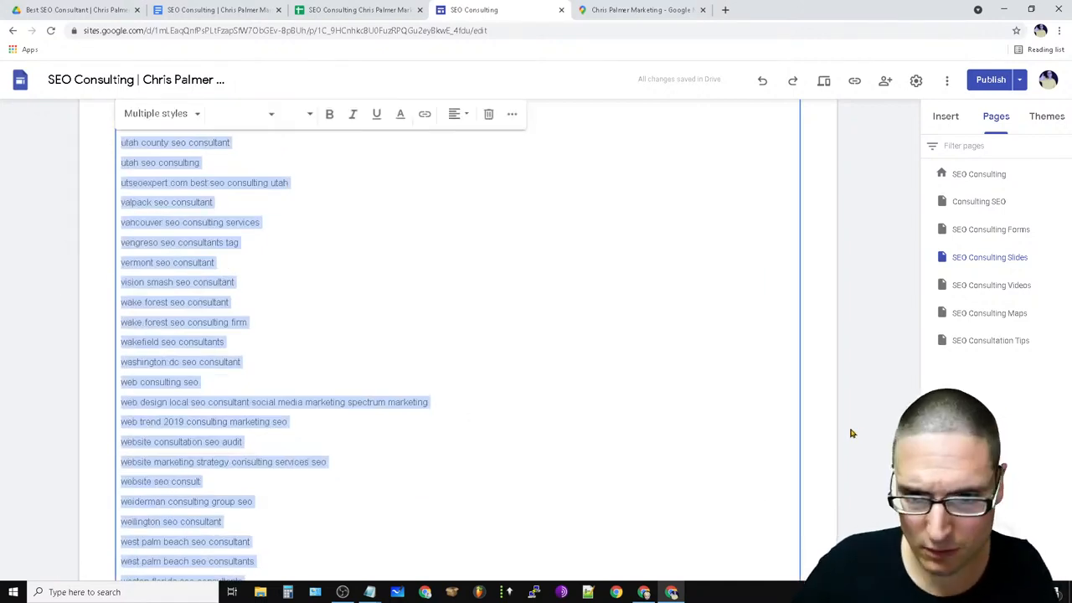
click(426, 117)
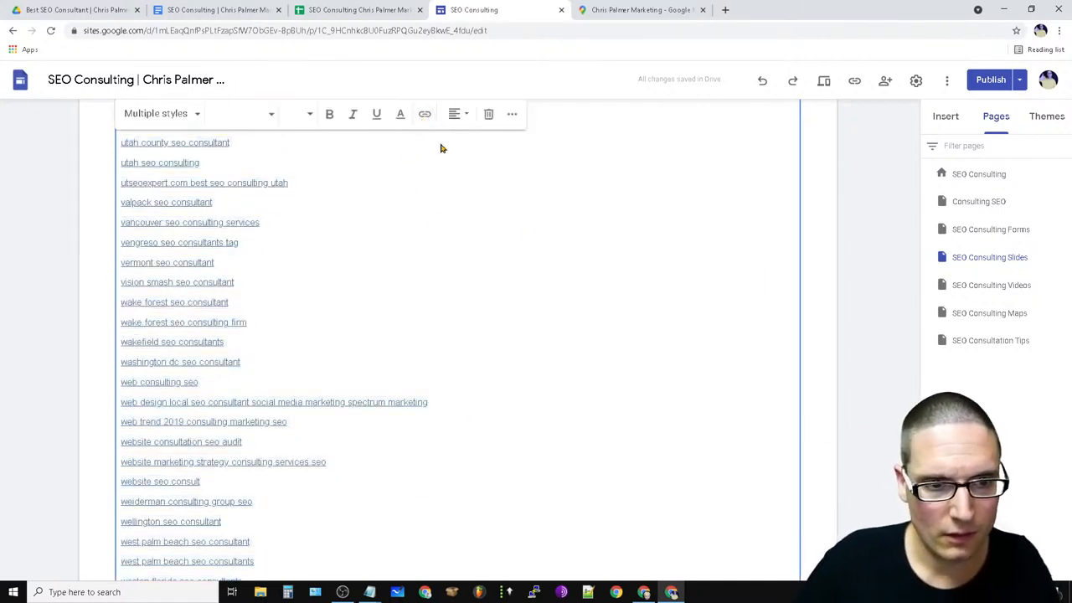
click(588, 398)
click(397, 557)
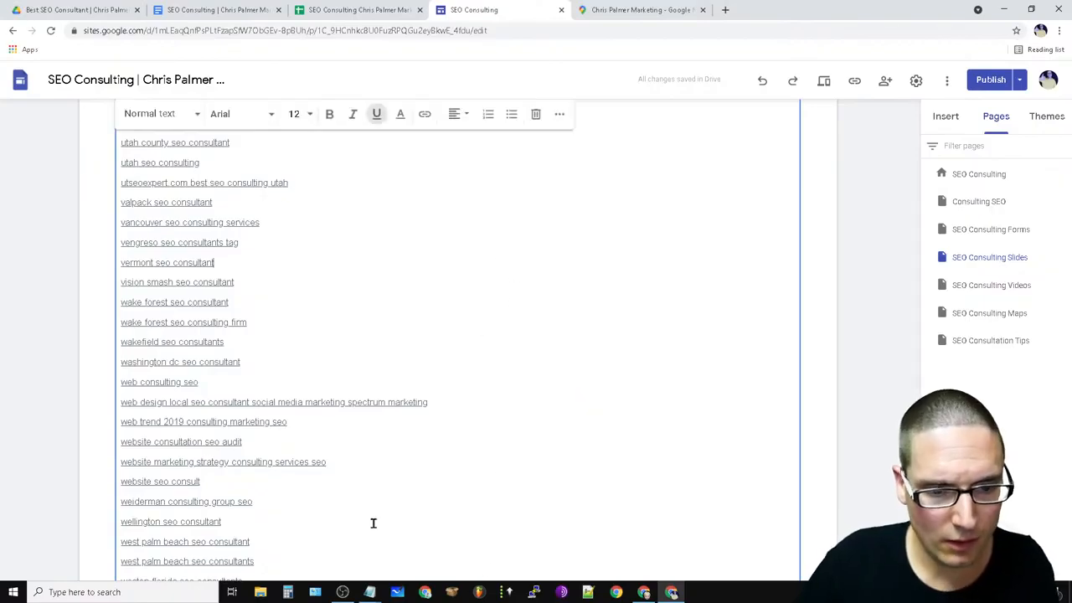
scroll(389, 502, down, 5)
scroll(416, 426, up, 20)
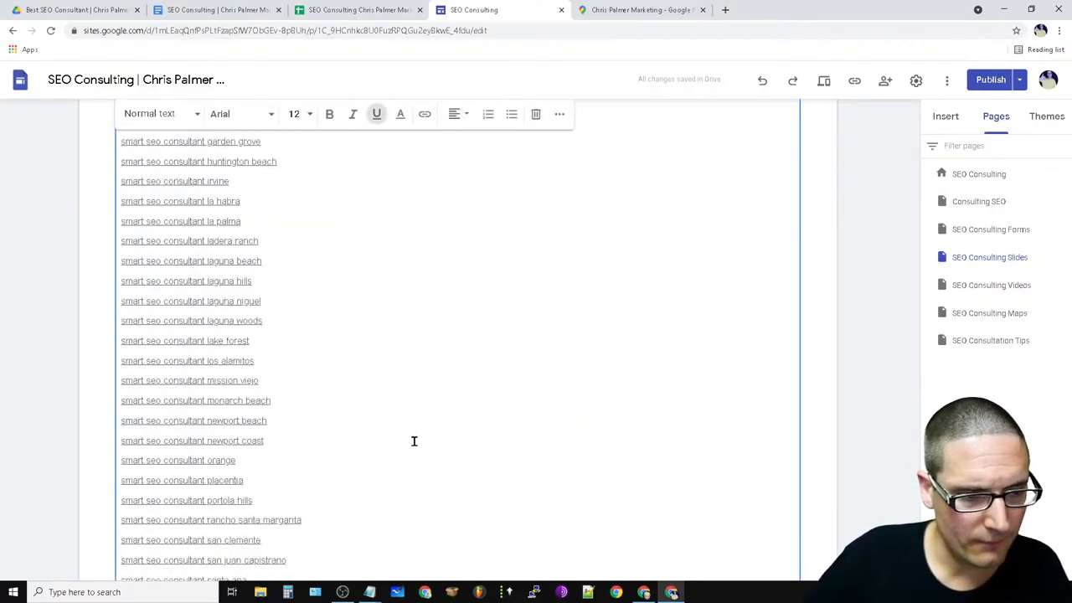
drag(917, 265, 925, 561)
click(313, 461)
drag(235, 462, 116, 201)
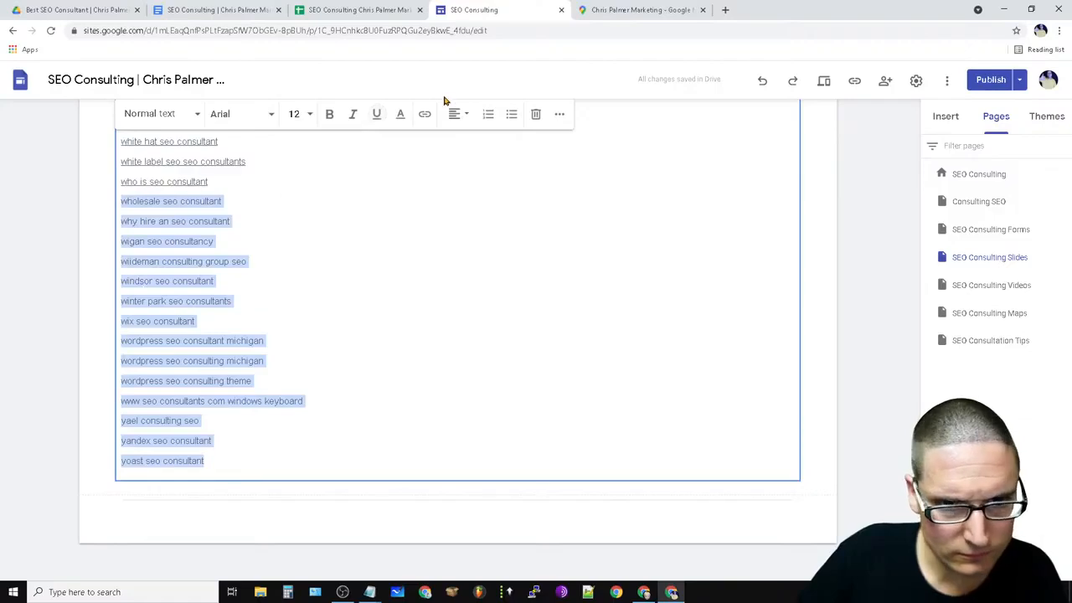
click(426, 115)
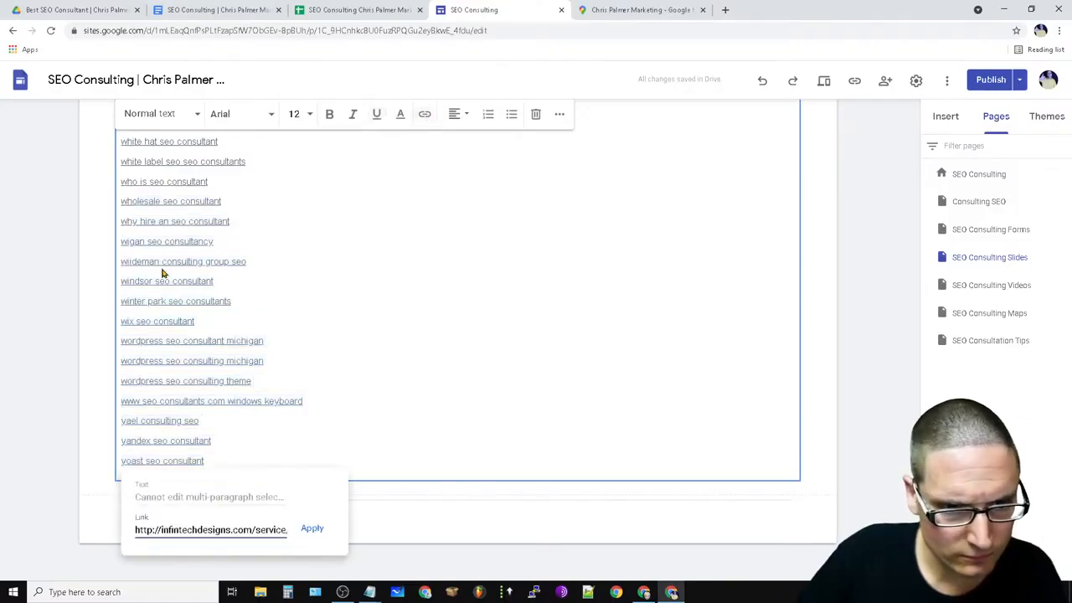
triple_click(271, 529)
text(https://chrispalmermarketing.com)
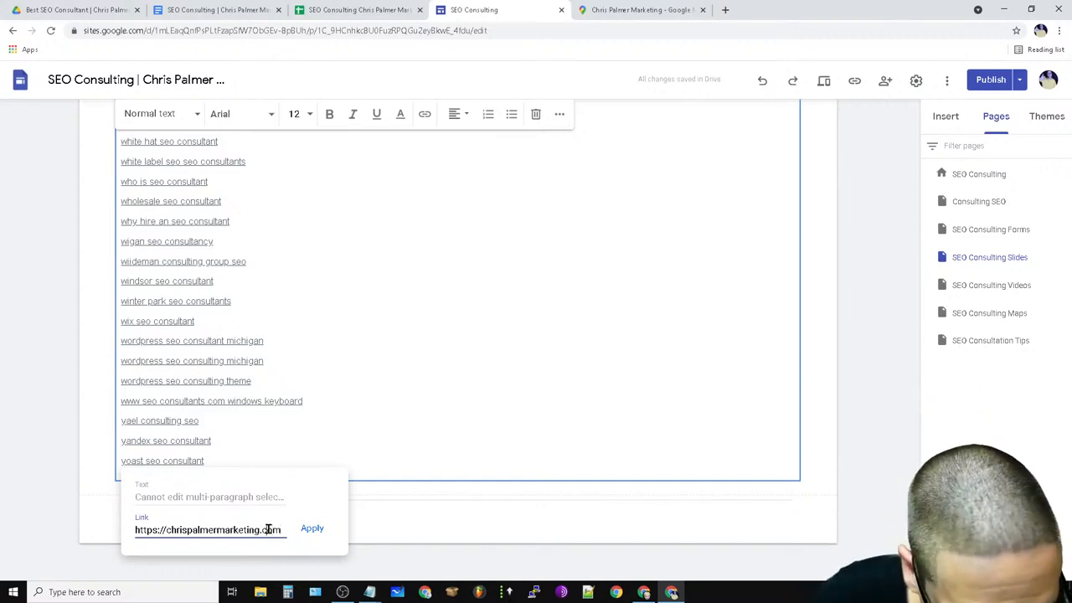
triple_click(267, 529)
right_click(269, 529)
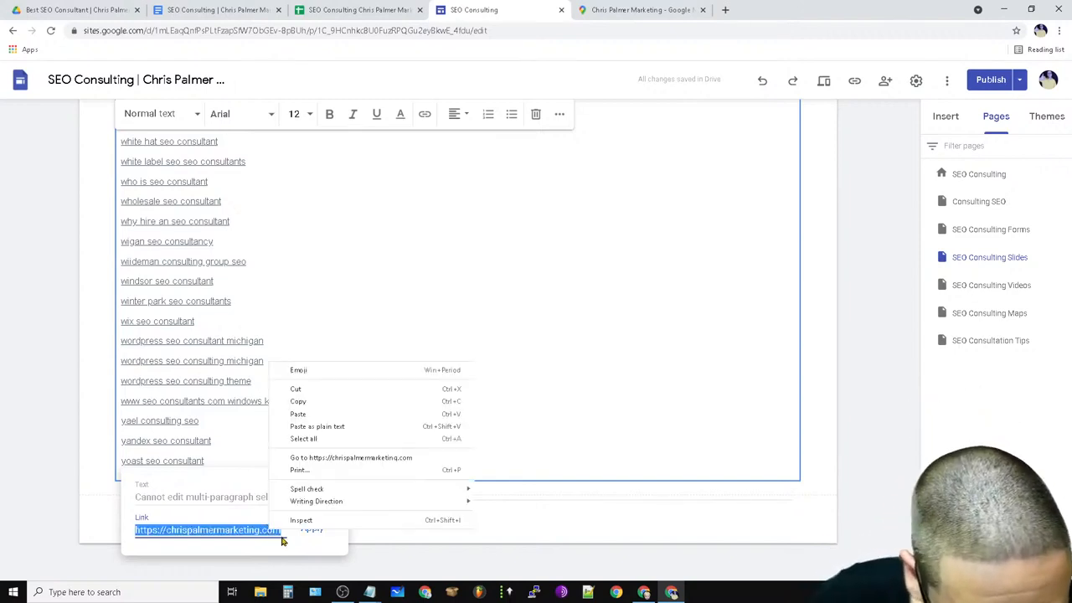
click(327, 402)
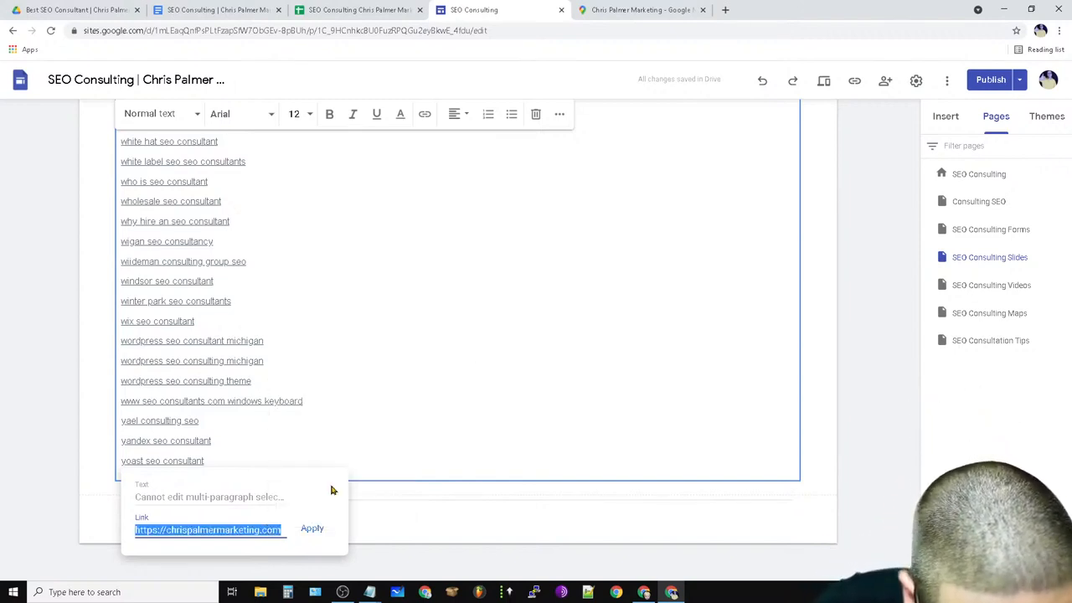
click(319, 530)
Open the SEO Consulting home page and examine its long keyword list for entries with and without links.
scroll(382, 366, up, 5)
drag(443, 464, 165, 311)
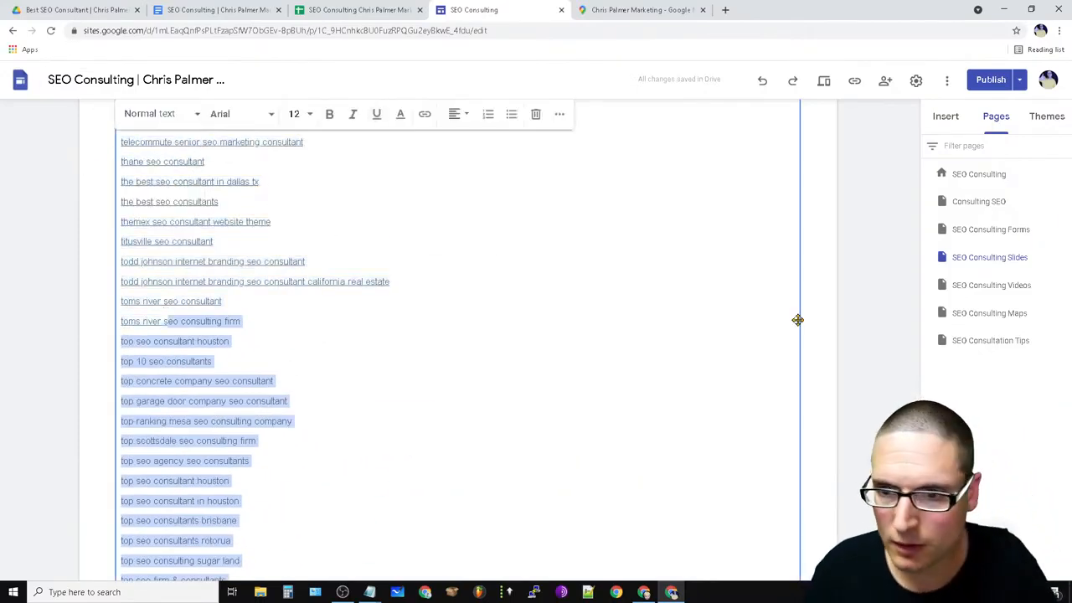
click(997, 177)
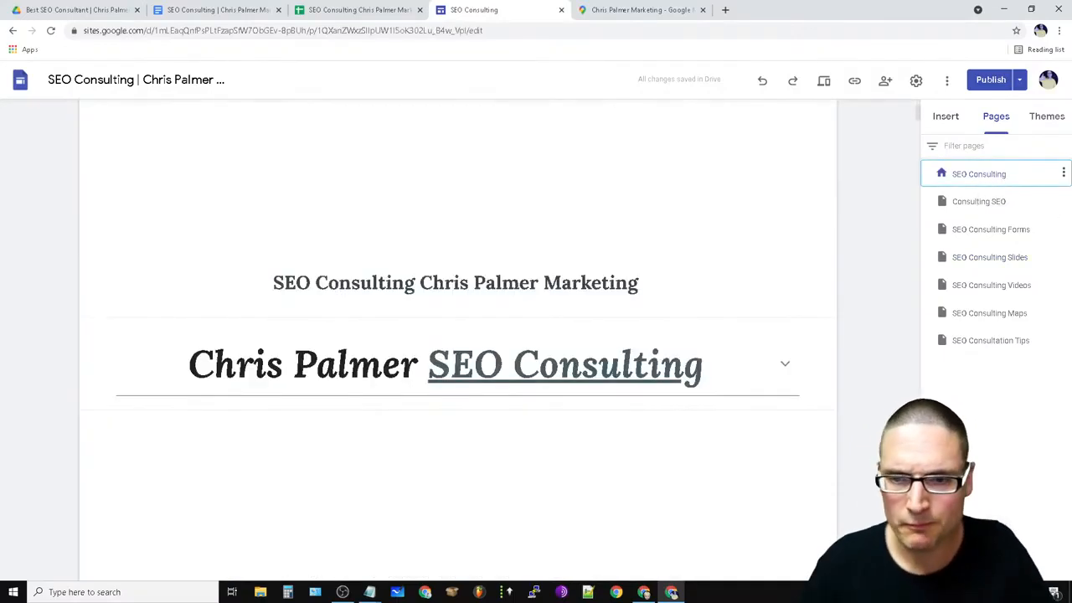
scroll(879, 179, down, 10)
drag(917, 126, 907, 527)
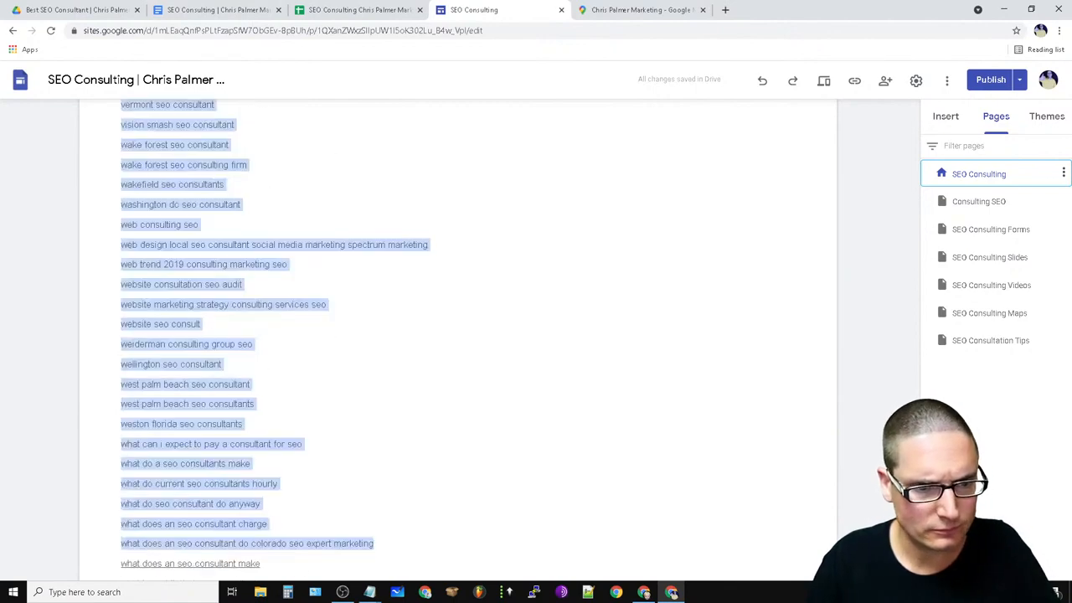
double_click(731, 458)
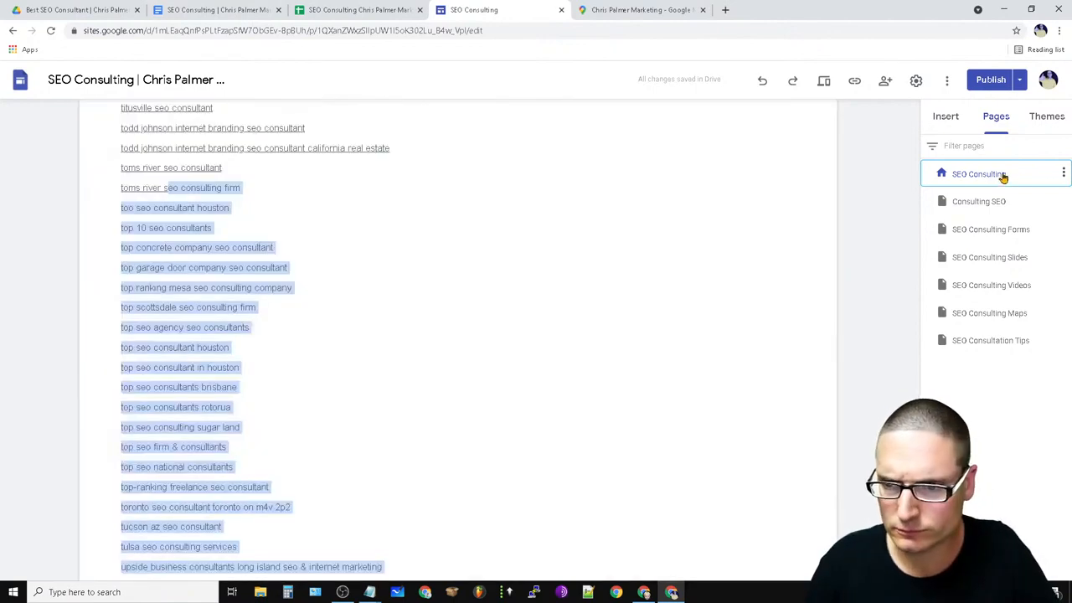
scroll(418, 352, down, 10)
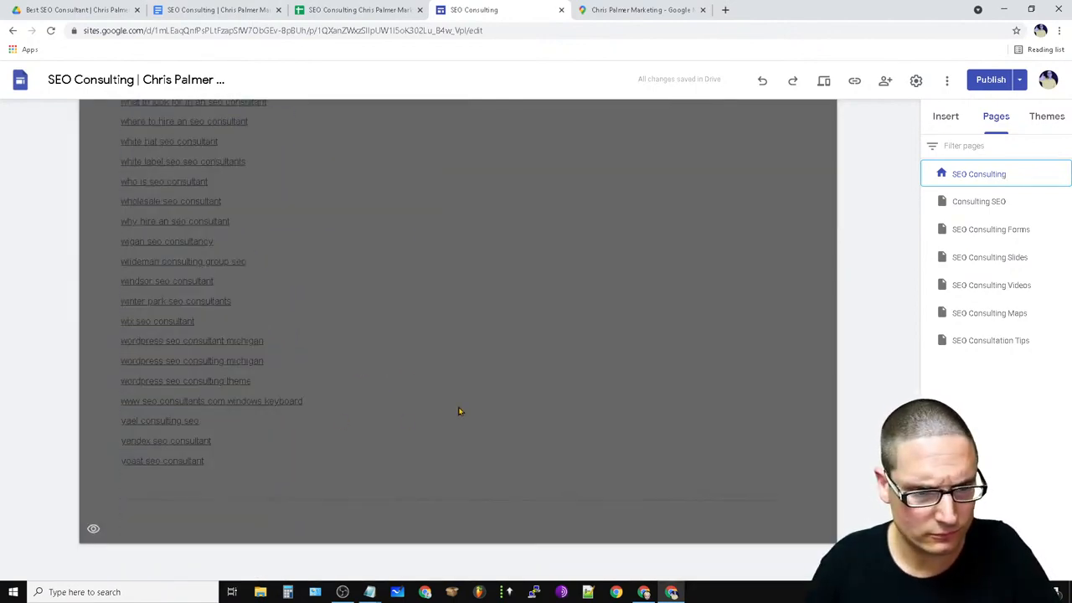
scroll(459, 410, down, 15)
scroll(410, 348, down, 10)
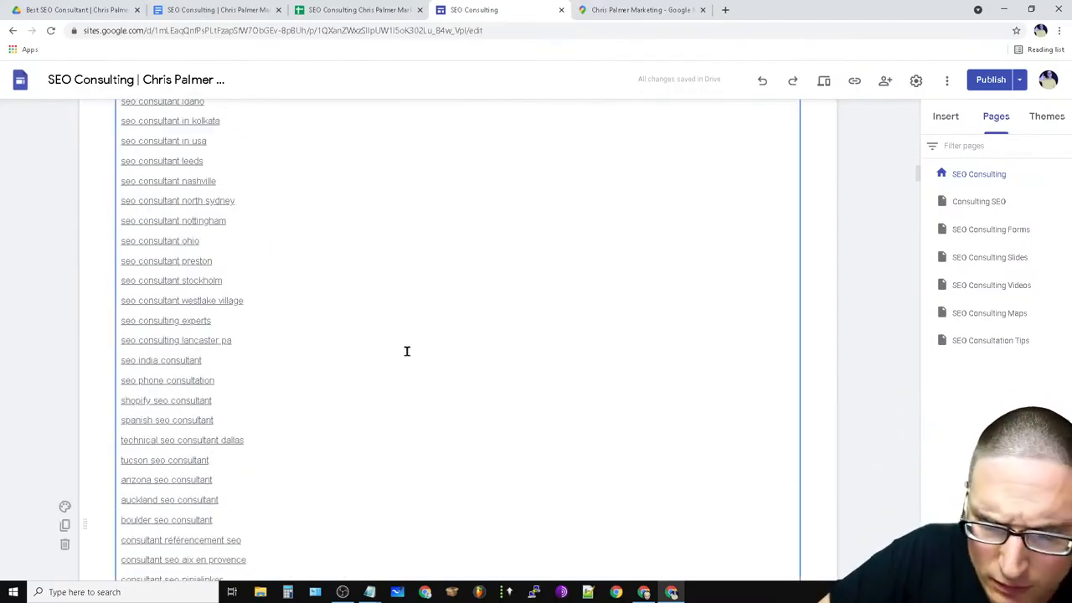
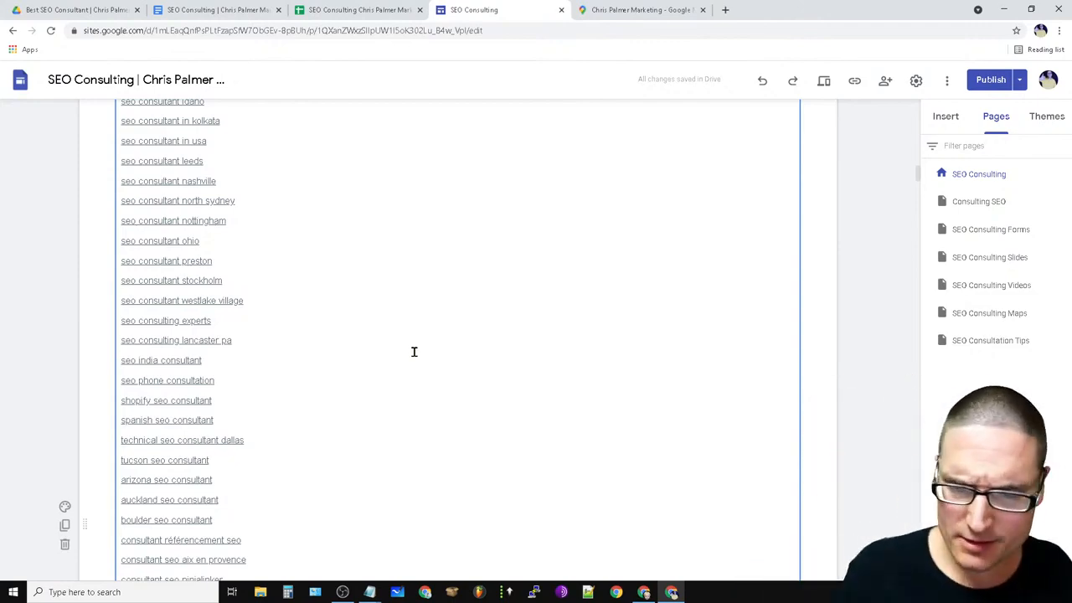
scroll(227, 376, down, 10)
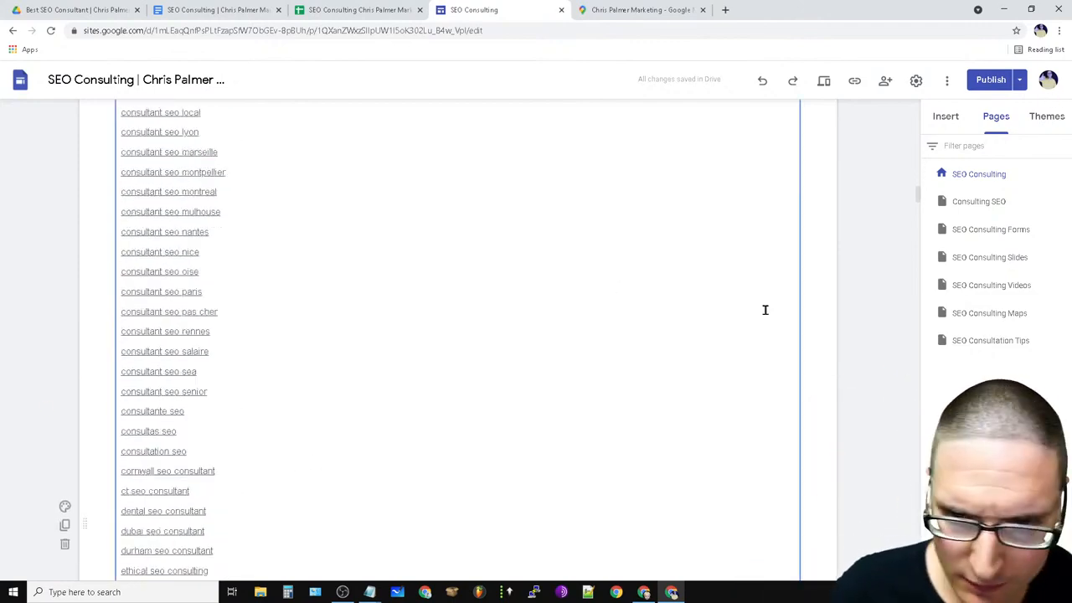
scroll(644, 486, down, 15)
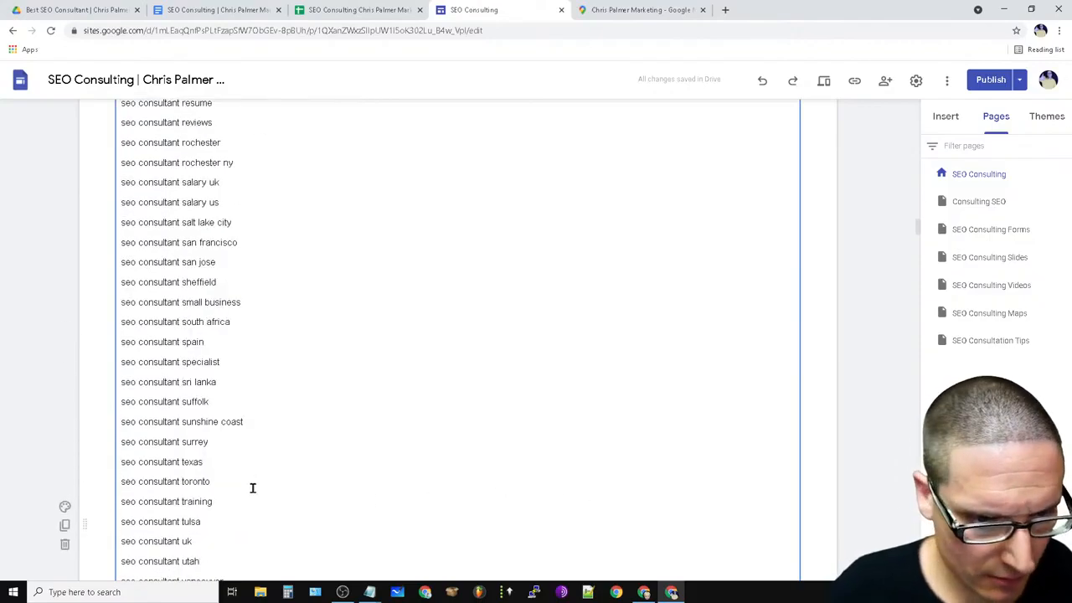
scroll(390, 526, down, 15)
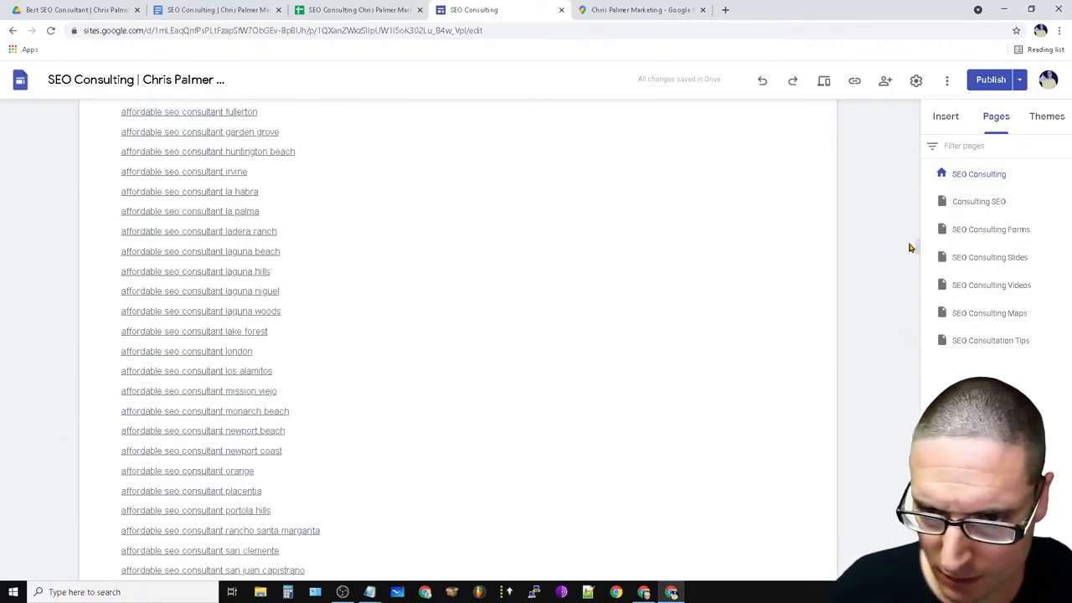
scroll(922, 297, down, 10)
scroll(922, 297, down, 15)
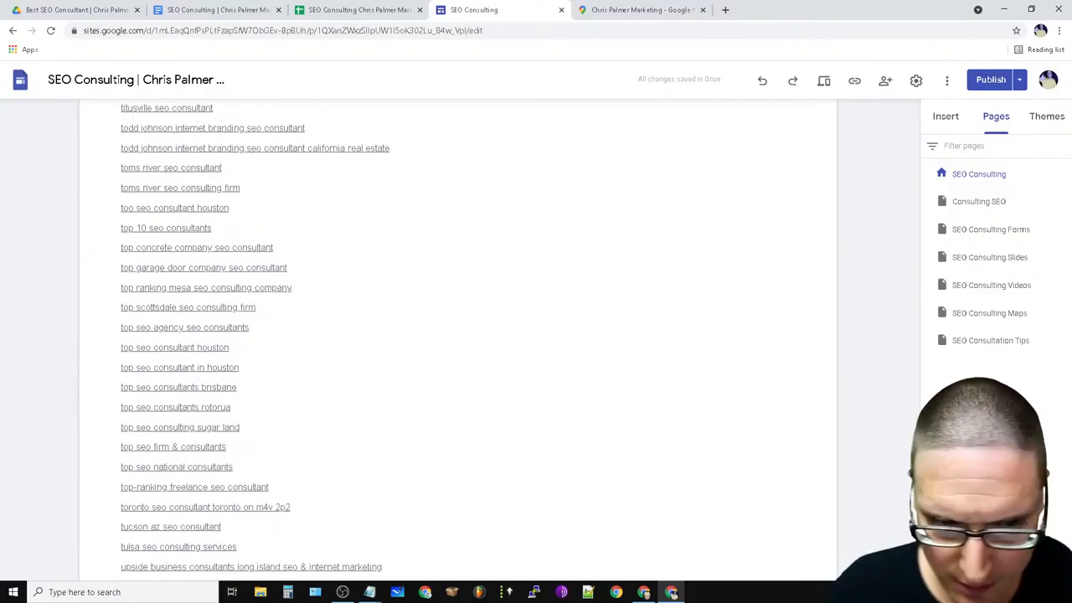
Check the link targets of "top seo consultants brisbane" and "top seo consultant houston", and view the end of the keyword list.
click(185, 390)
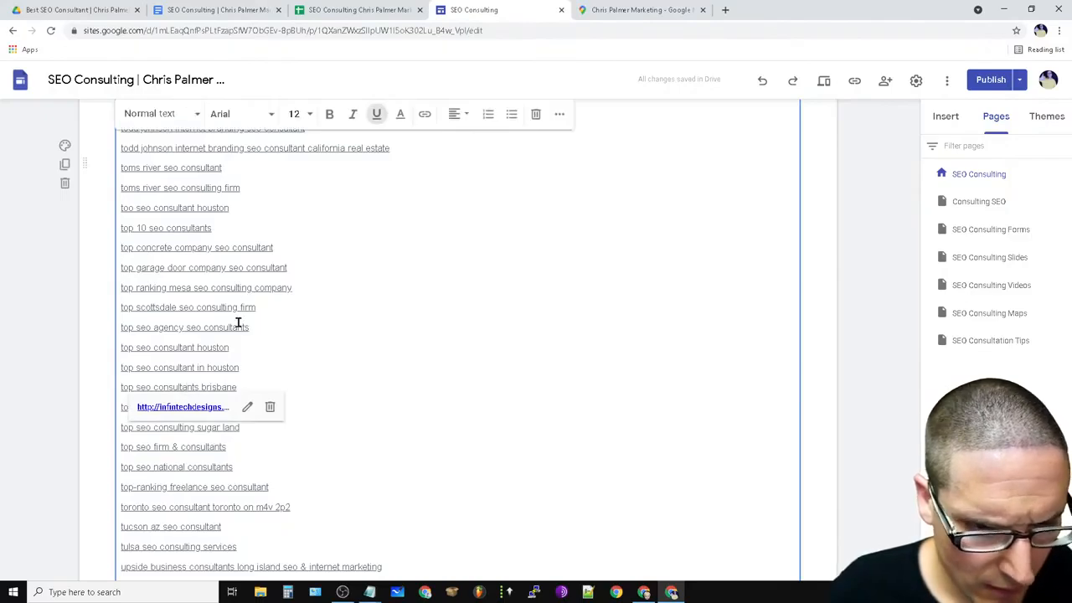
click(215, 351)
scroll(507, 470, down, 5)
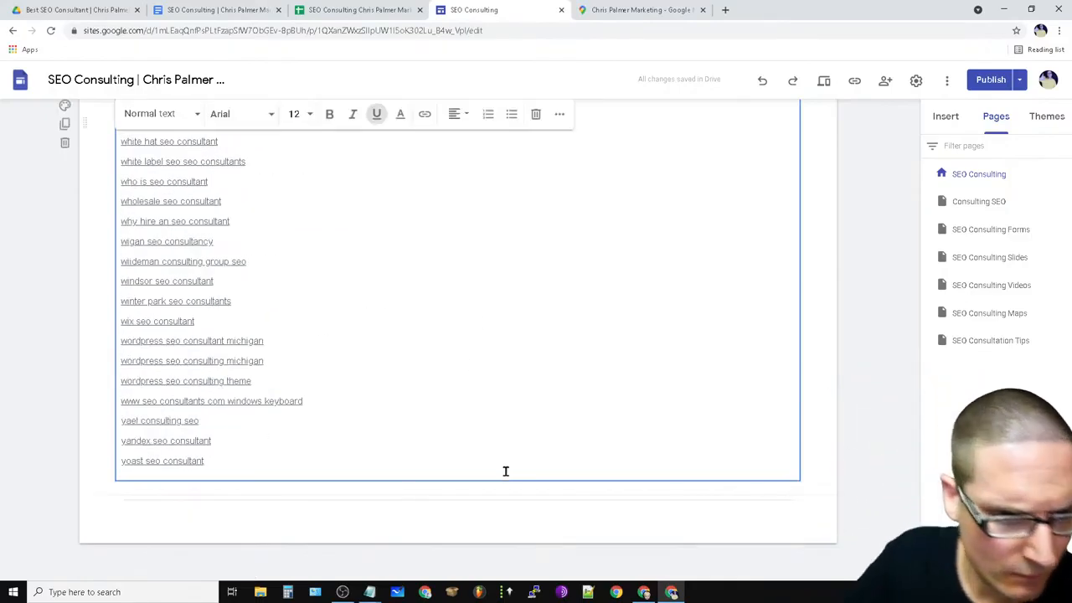
Delete all keywords that follow "seo web development consultant anaheim" at the end of the home page's keyword list.
drag(226, 436, 187, 92)
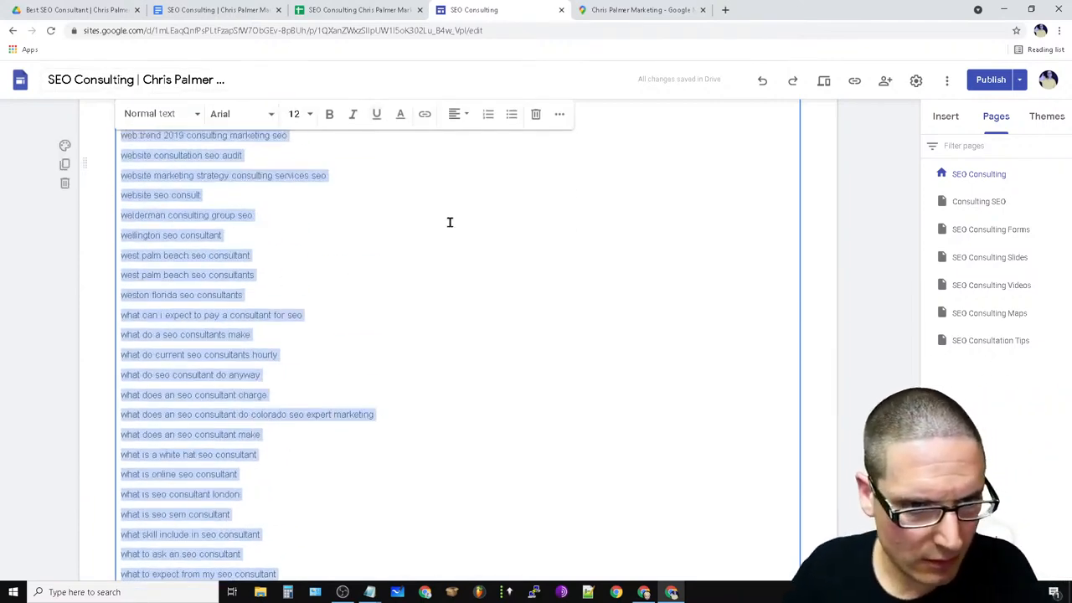
key(BackSpace)
drag(319, 450, 102, 246)
key(BackSpace)
drag(313, 444, 168, 333)
key(BackSpace)
drag(357, 436, 102, 236)
key(BackSpace)
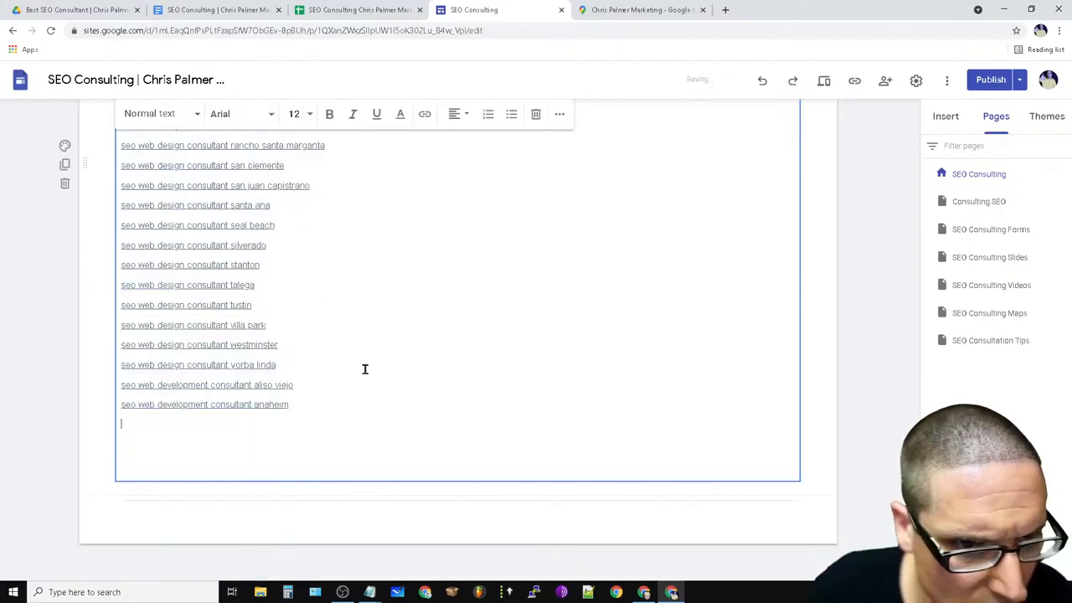
Delete the keywords that follow "seo nyc consultant" and check that keyword's link target.
drag(379, 419, 71, 115)
key(BackSpace)
drag(199, 295, 139, 131)
click(268, 435)
key(ctrl+a)
click(191, 385)
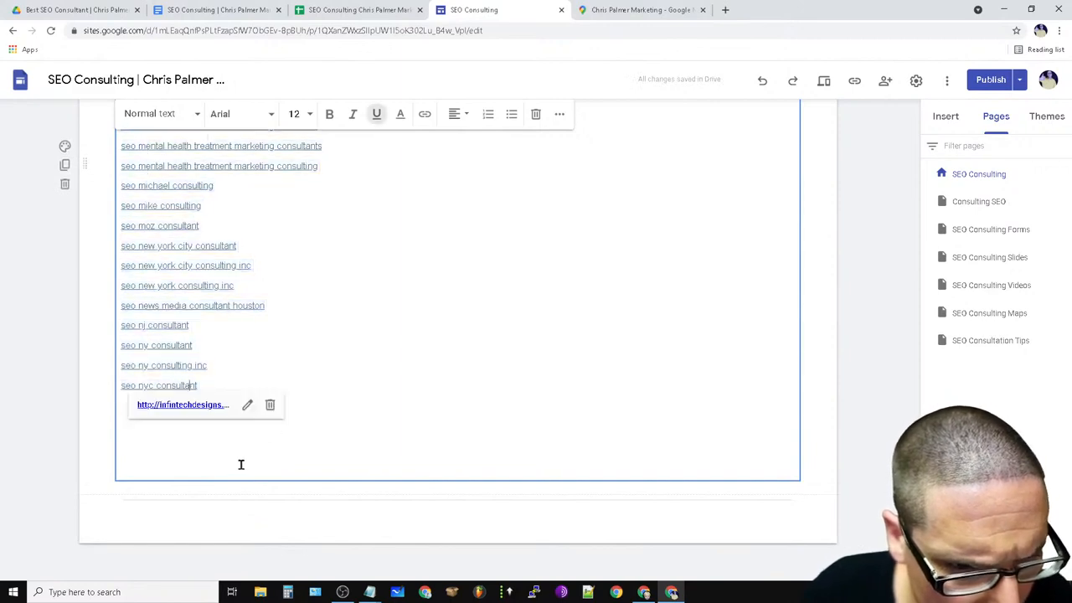
Delete the keywords that follow "seo consultants sierra vista" from the end of the list.
click(488, 398)
mouse_move(264, 371)
mouse_down()
mouse_move(104, 134)
mouse_move(103, 317)
mouse_up()
key(BackSpace)
drag(366, 386, 78, 277)
key(BackSpace)
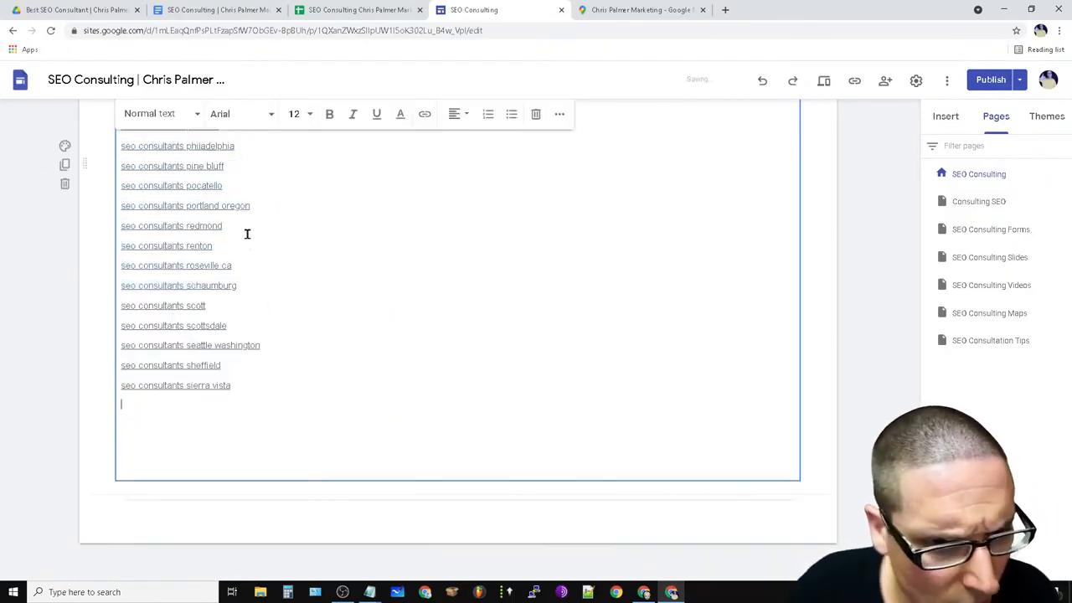
Delete the keywords from "global seo consultant" to the end, so that the list ends with "ga seo consulting".
drag(287, 390, 182, 324)
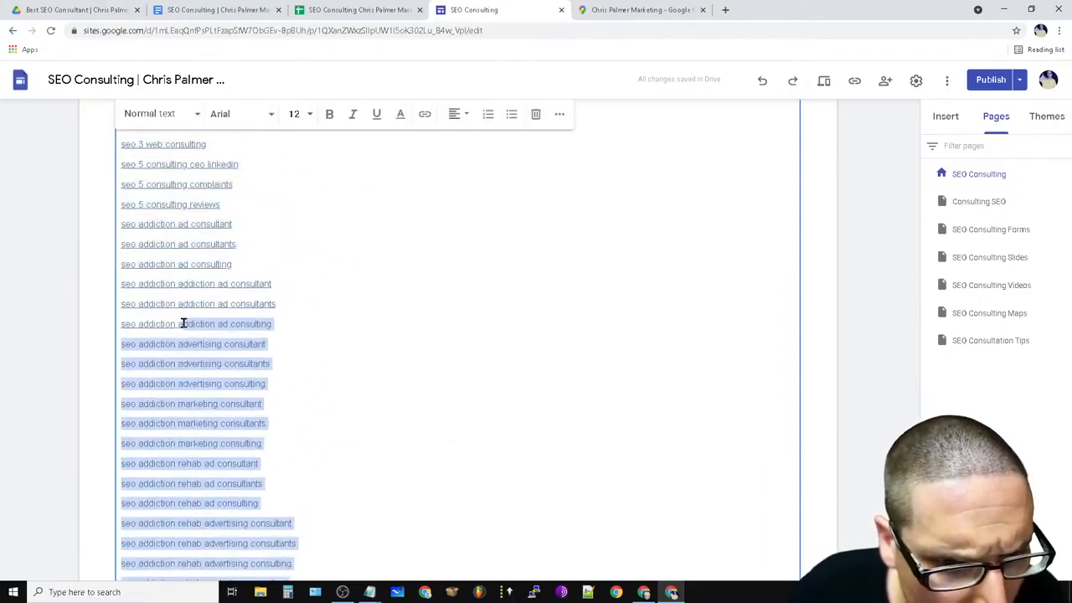
mouse_move(169, 372)
mouse_down()
mouse_move(77, 6)
mouse_move(165, 356)
mouse_up()
drag(136, 310, 27, 171)
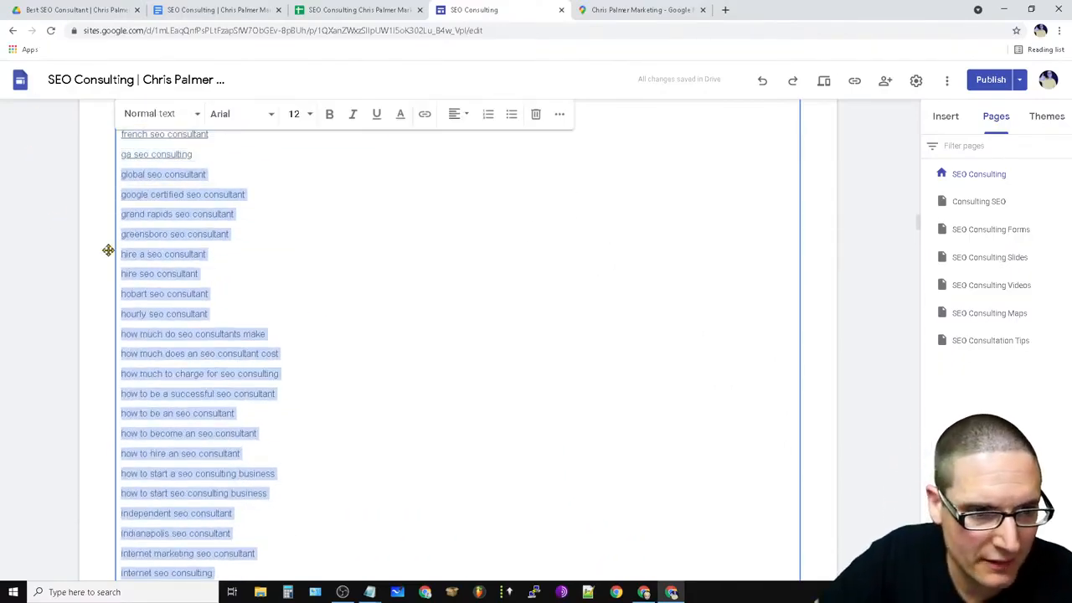
key(BackSpace)
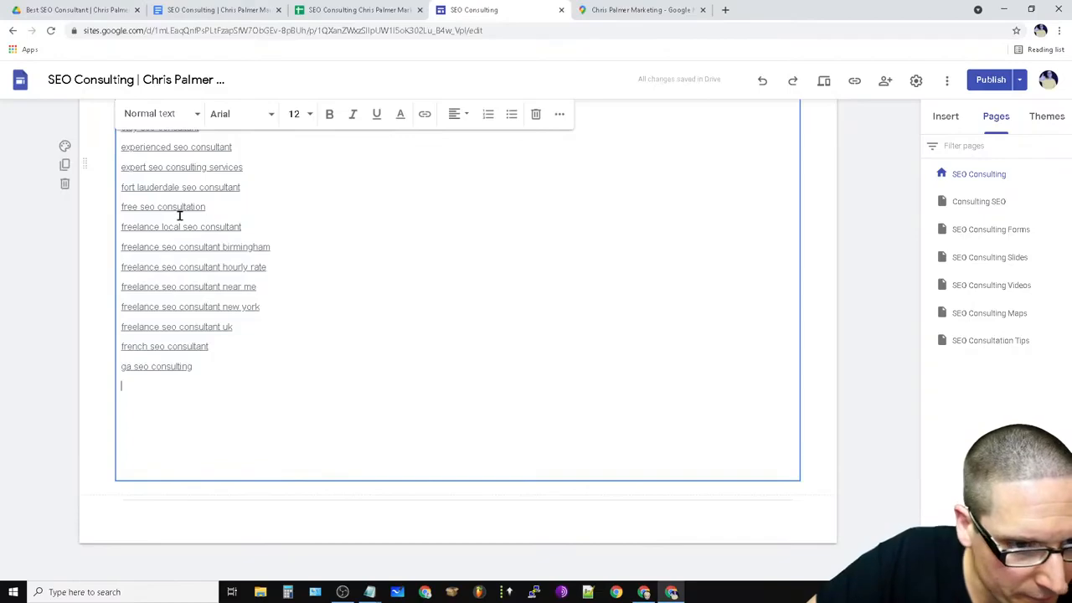
Check the link target of "free seo consultation" and examine the shortened list for entries without links.
click(164, 367)
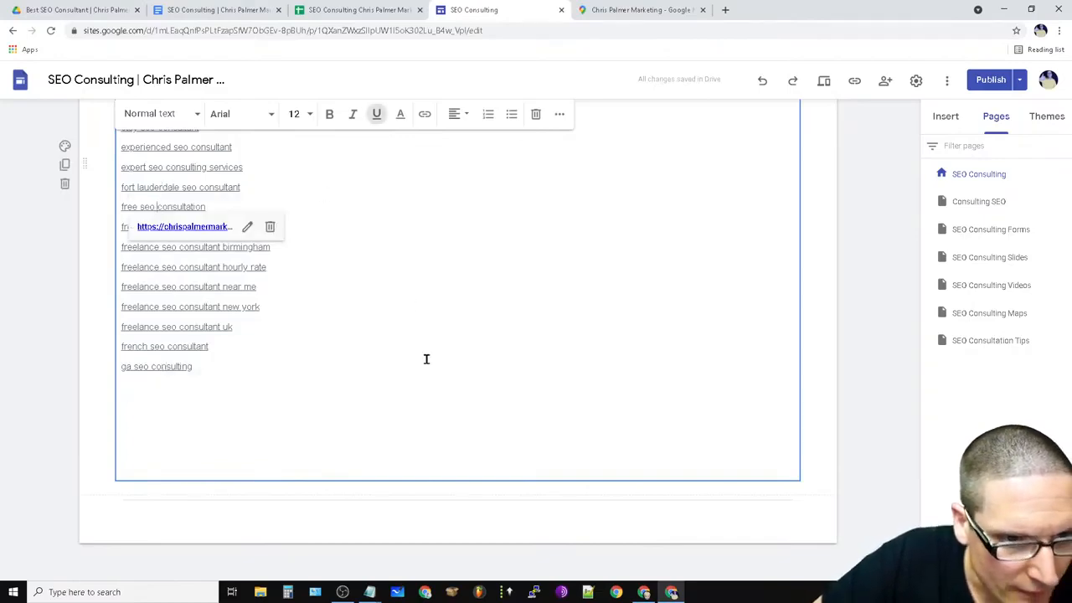
scroll(388, 447, up, 15)
click(211, 218)
scroll(251, 335, down, 15)
click(179, 222)
scroll(299, 447, up, 10)
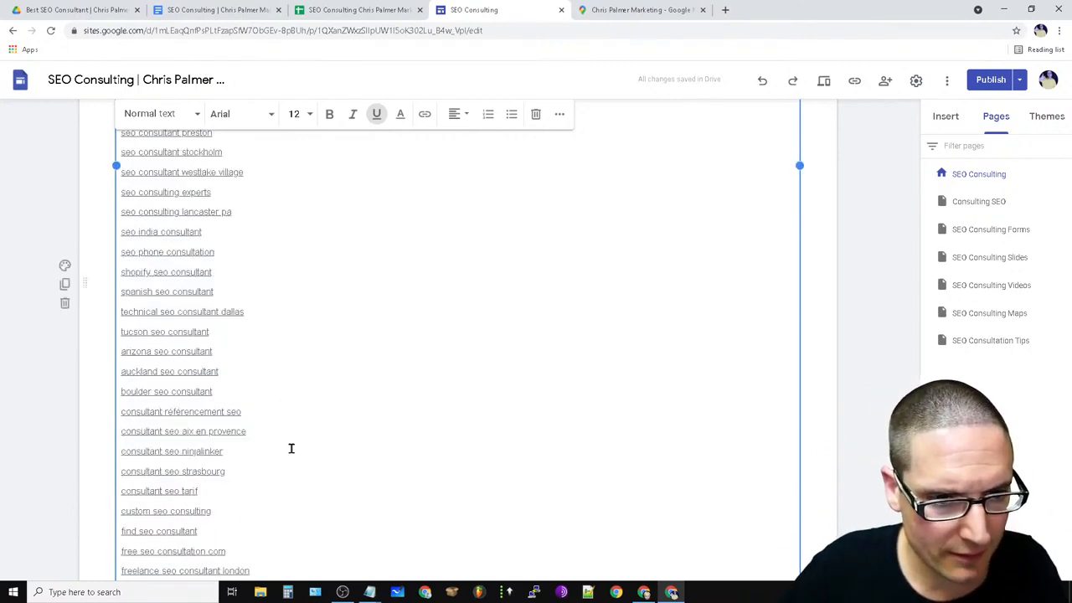
click(171, 224)
scroll(299, 455, up, 15)
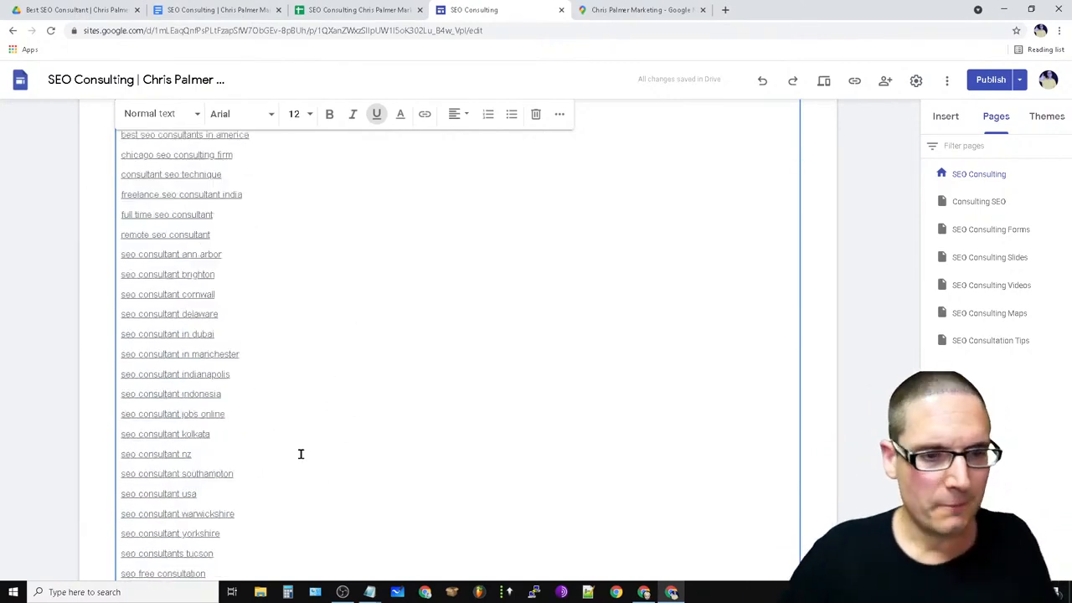
Check the link targets of "seo consultant idaho" and "seo consulting seattle", and look for unlinked keywords between the linked entries.
scroll(303, 430, down, 10)
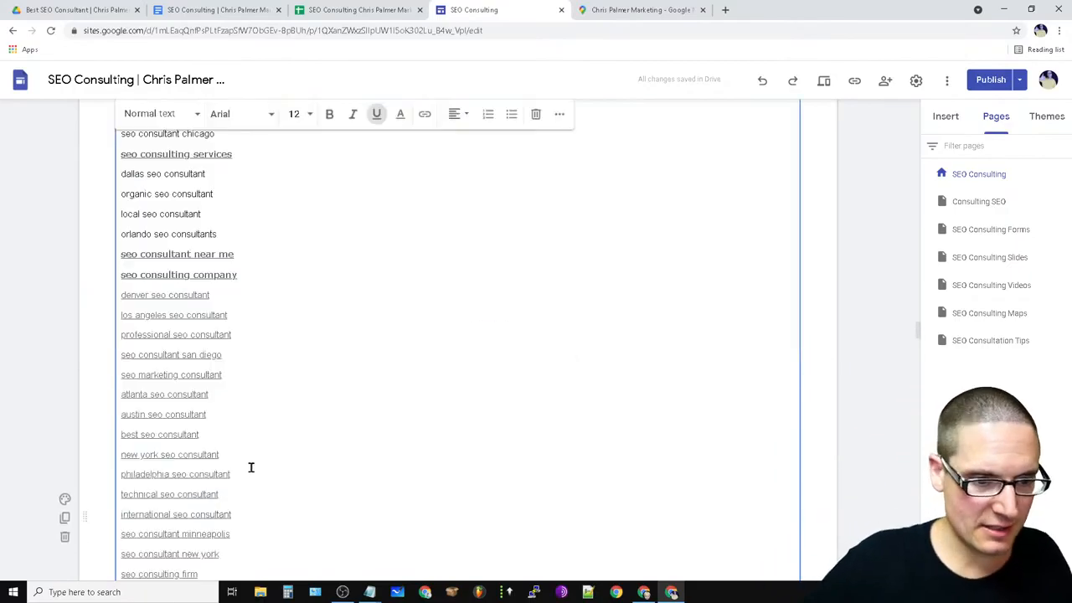
click(174, 355)
click(427, 434)
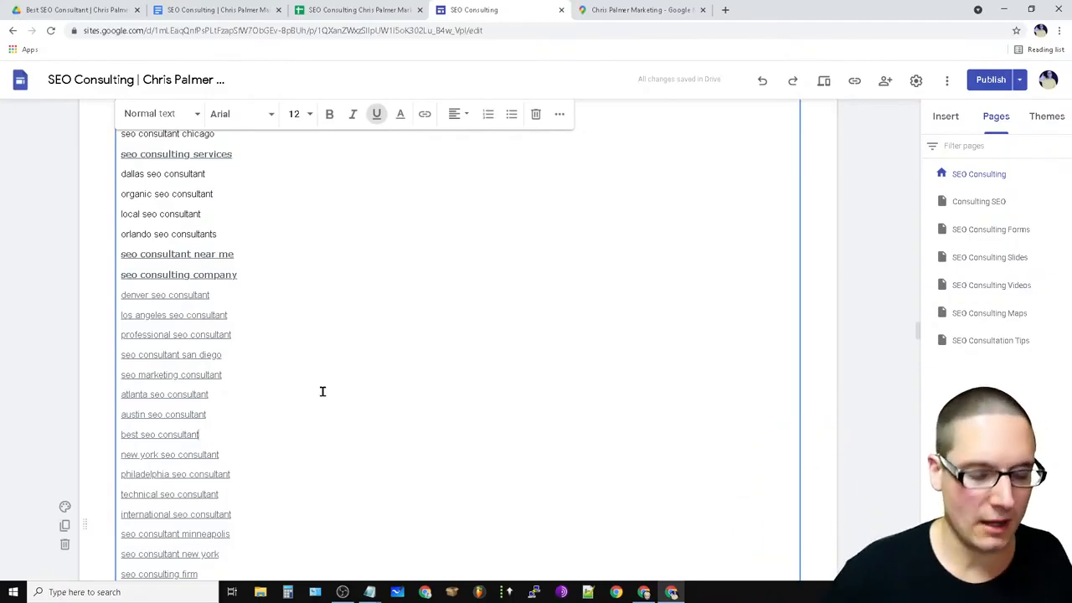
scroll(323, 391, down, 10)
scroll(437, 471, down, 15)
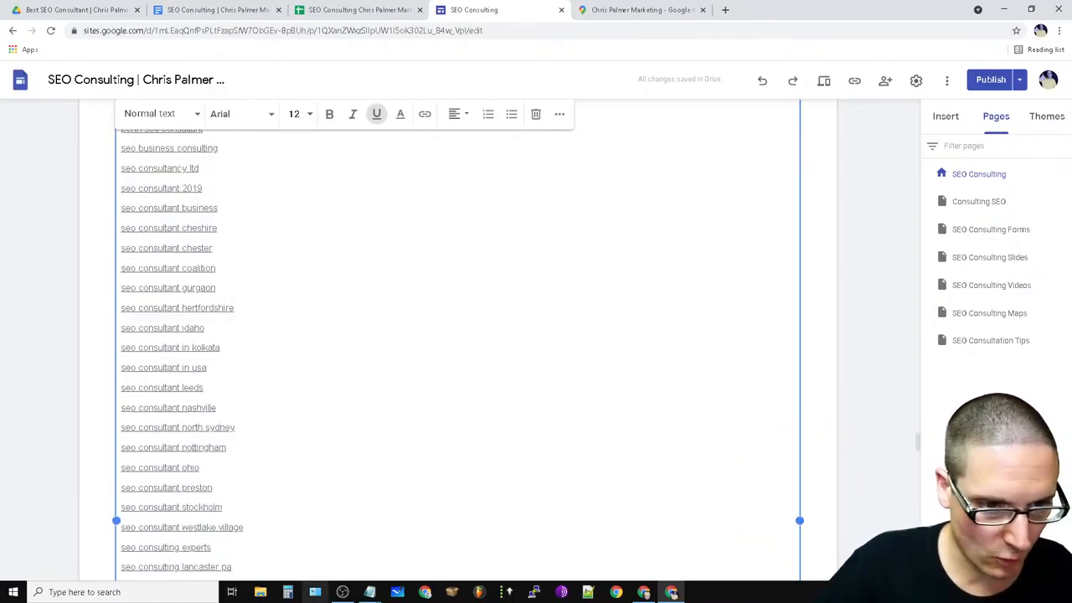
click(181, 330)
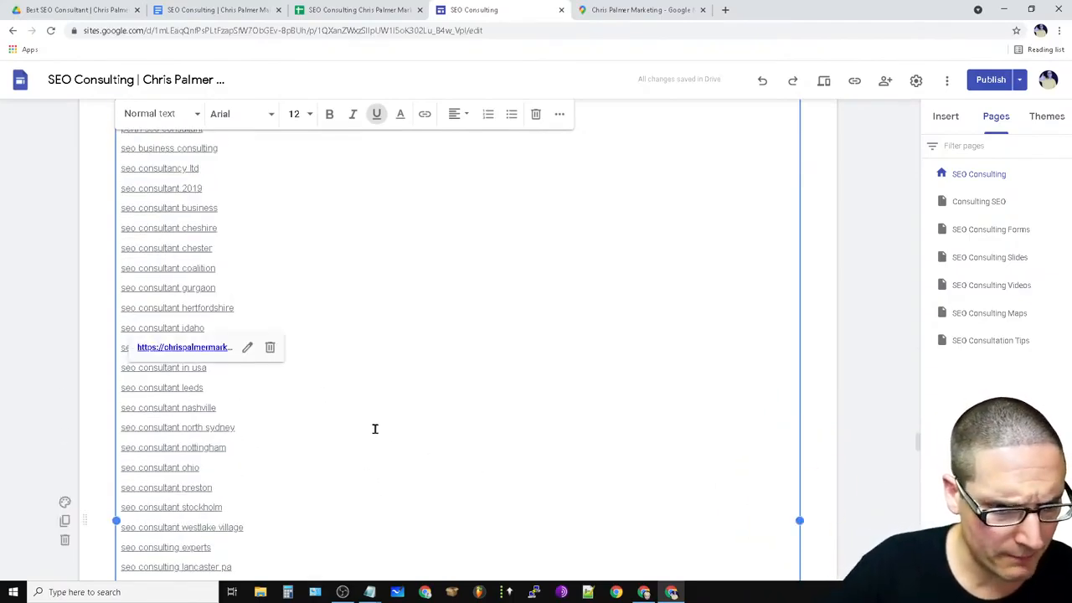
scroll(352, 460, down, 5)
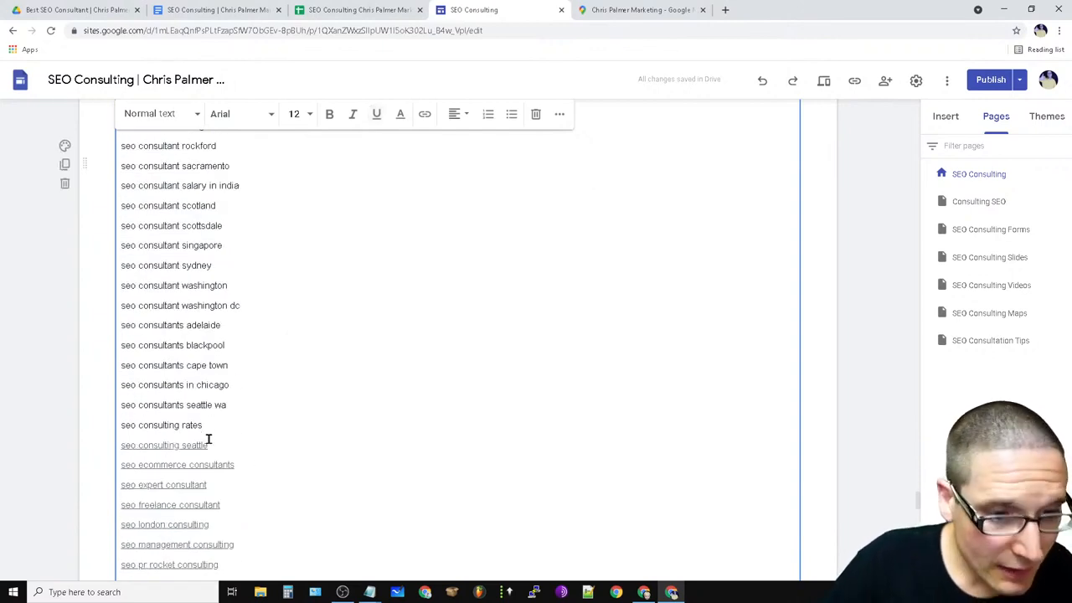
click(179, 444)
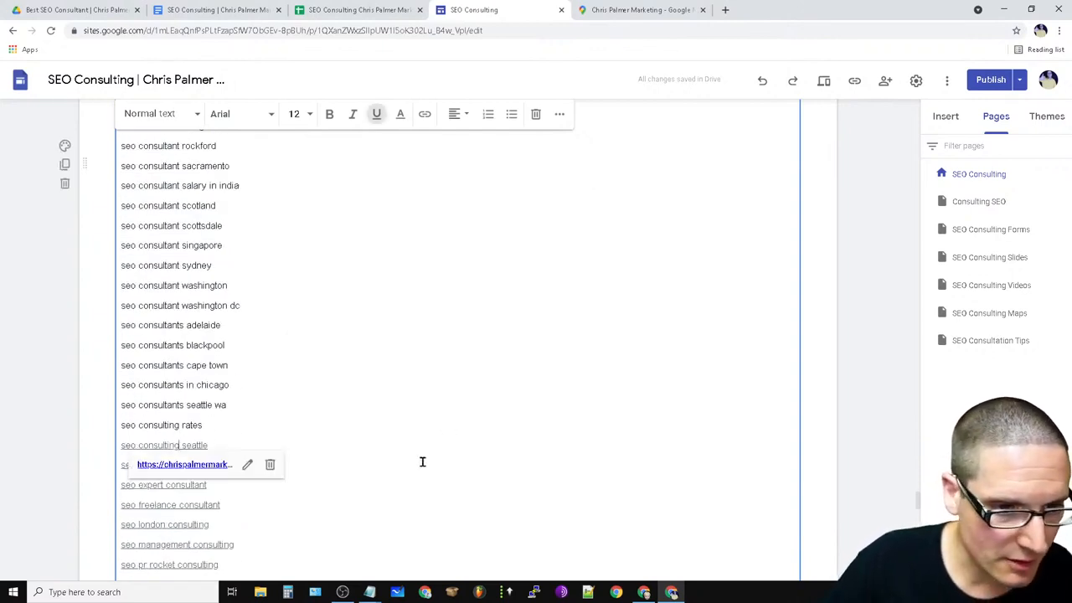
click(430, 356)
drag(226, 422, 99, 283)
click(424, 114)
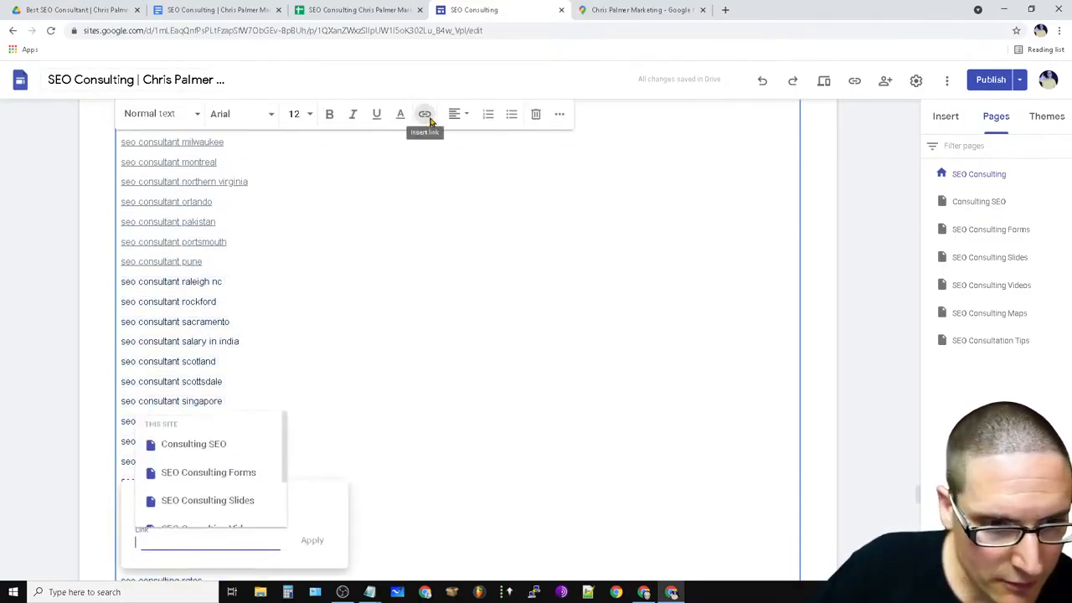
right_click(206, 542)
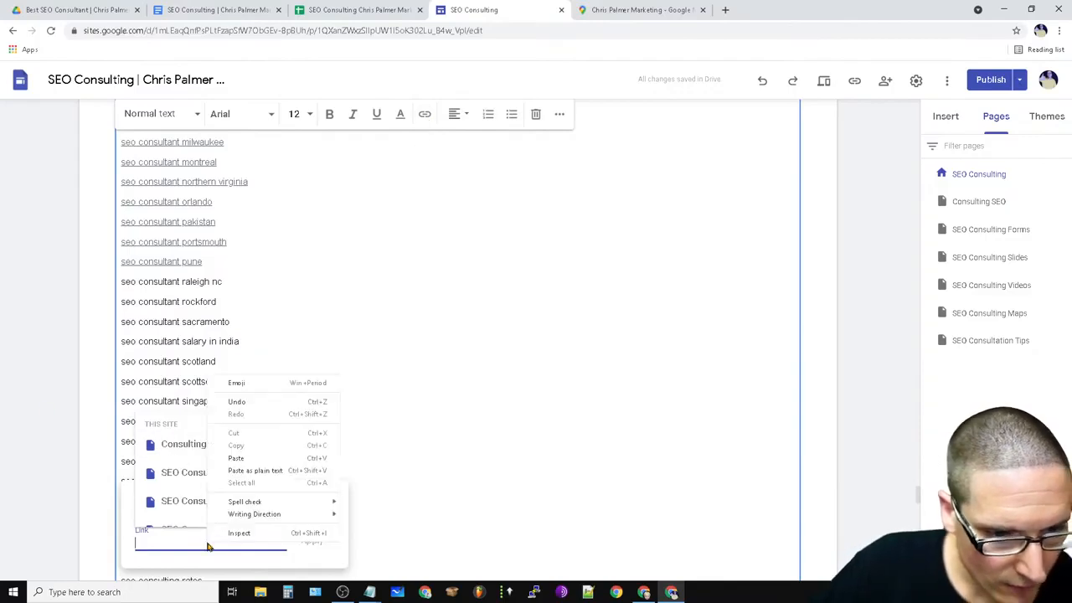
click(281, 463)
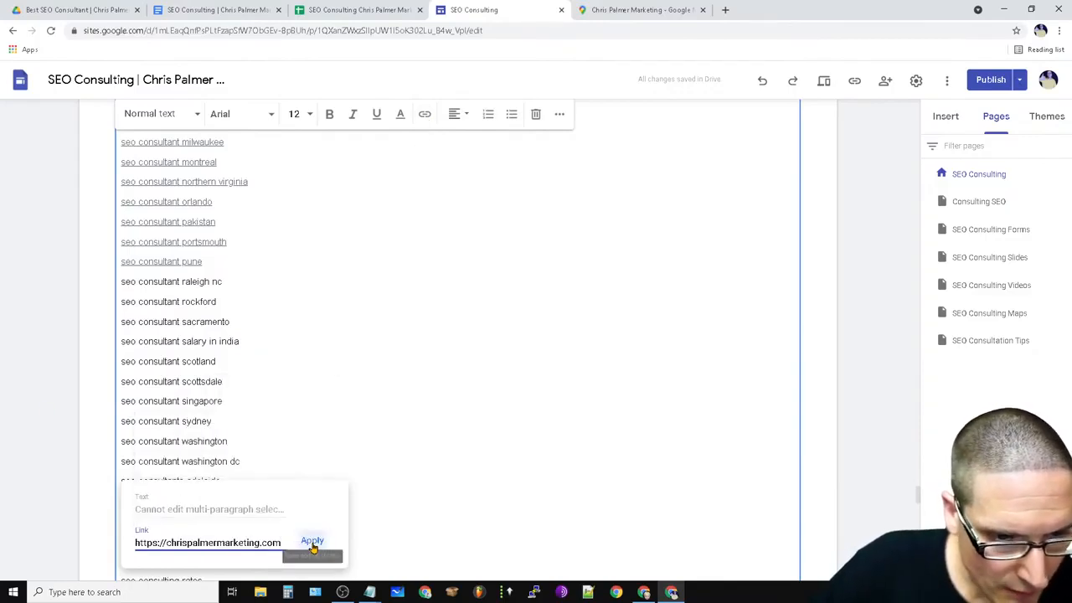
click(312, 542)
scroll(447, 433, up, 3)
scroll(461, 368, down, 3)
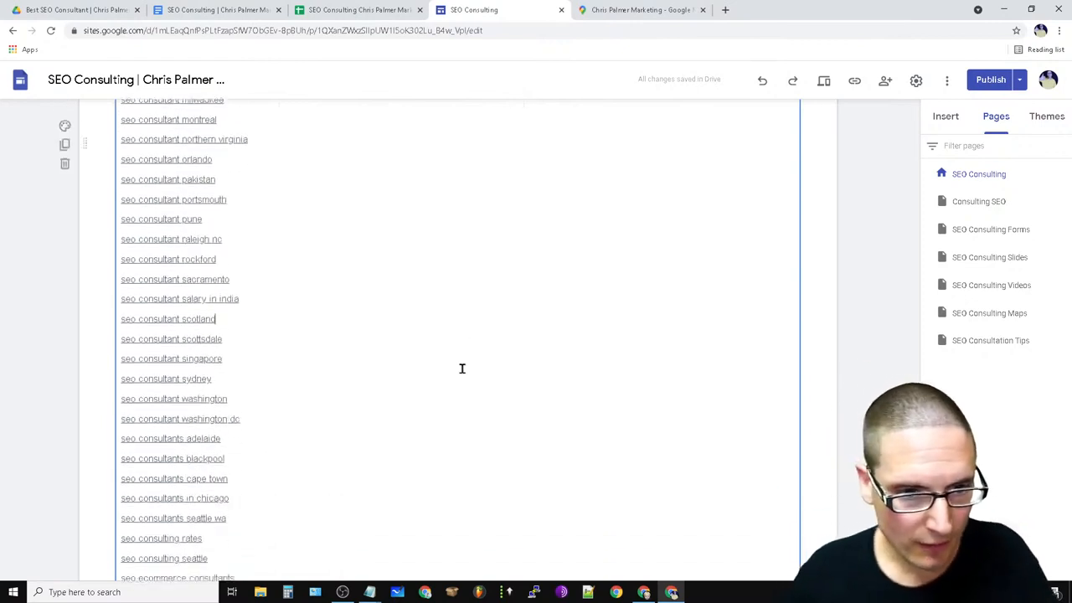
Copy the entire keyword list and open the SEO Consulting Slides page.
key(ctrl+a)
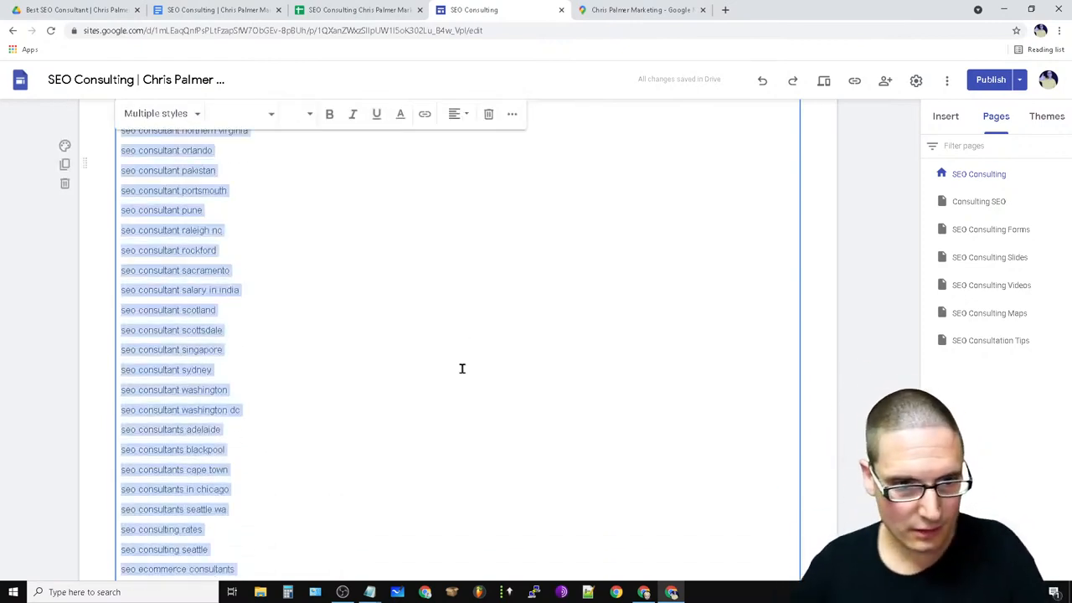
right_click(190, 150)
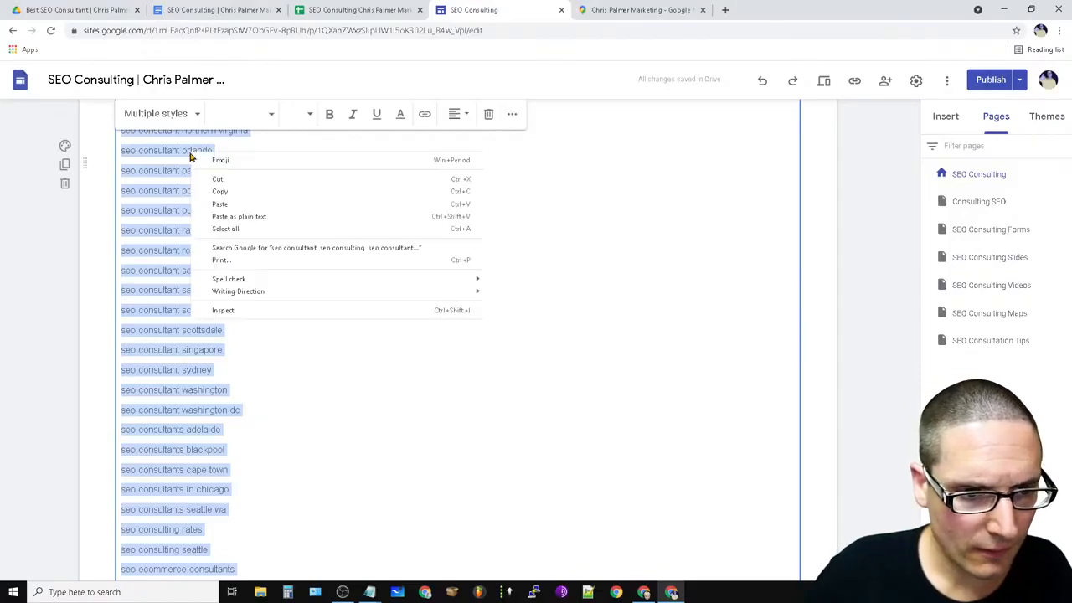
click(232, 191)
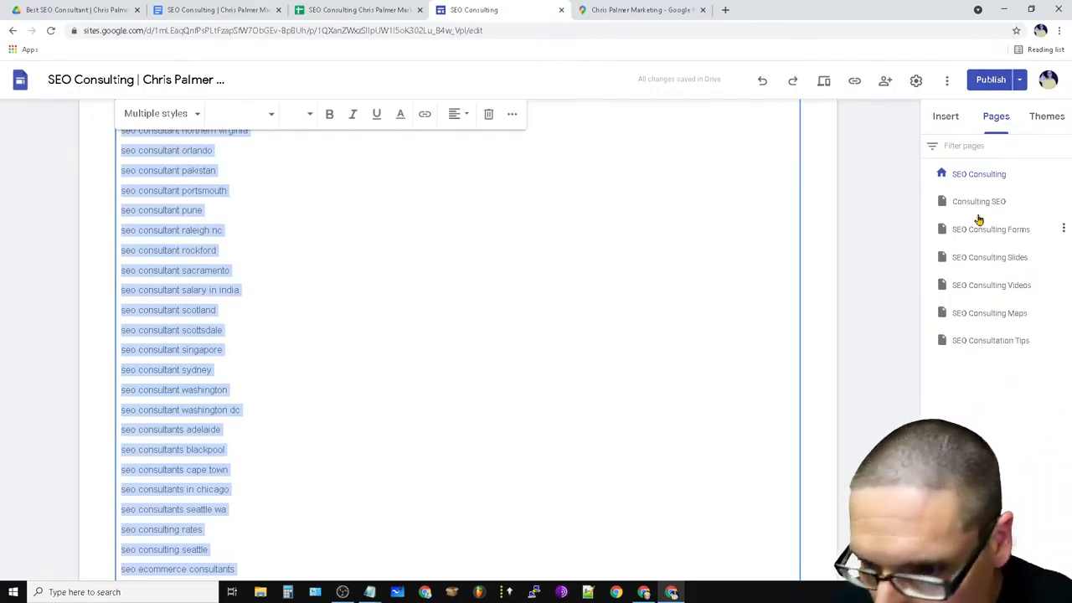
click(976, 257)
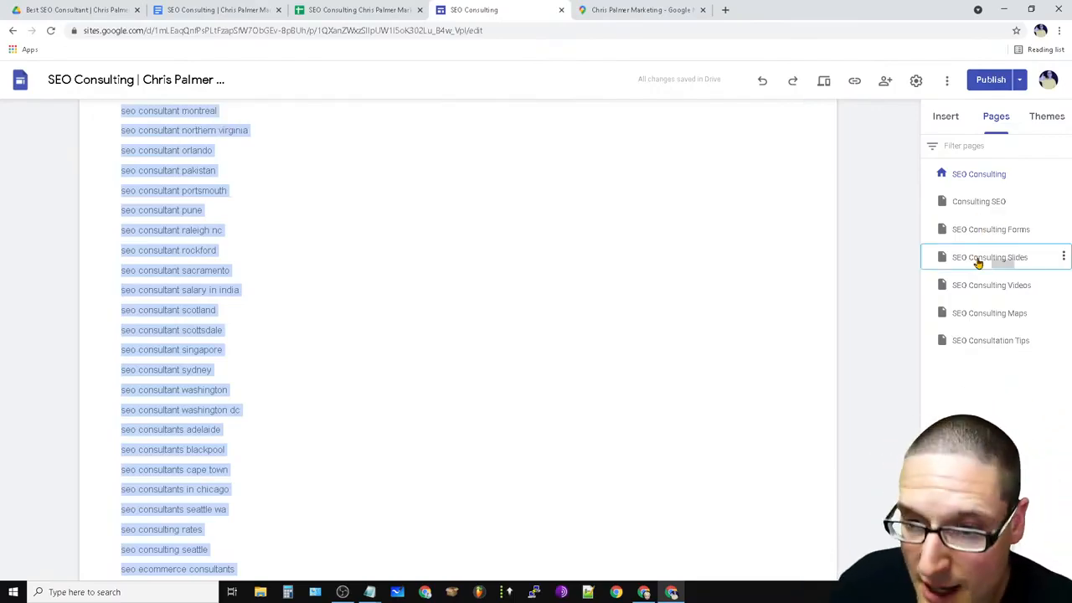
Examine the SEO Consulting Slides page, including its contact details, shared Google file links and the keyword list at its end.
scroll(876, 292, down, 10)
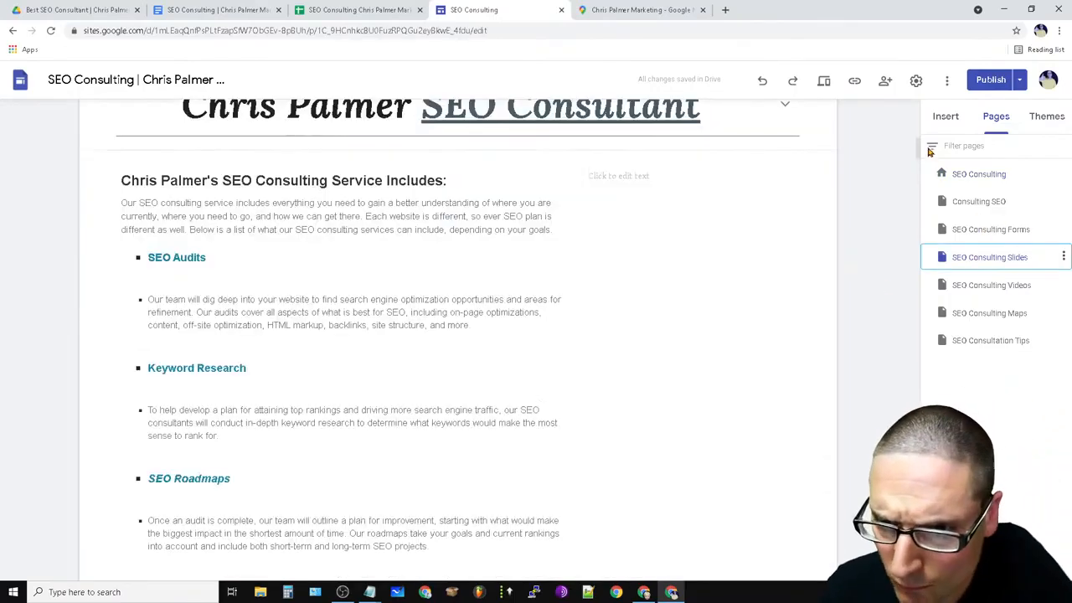
drag(918, 149, 919, 485)
scroll(458, 339, down, 20)
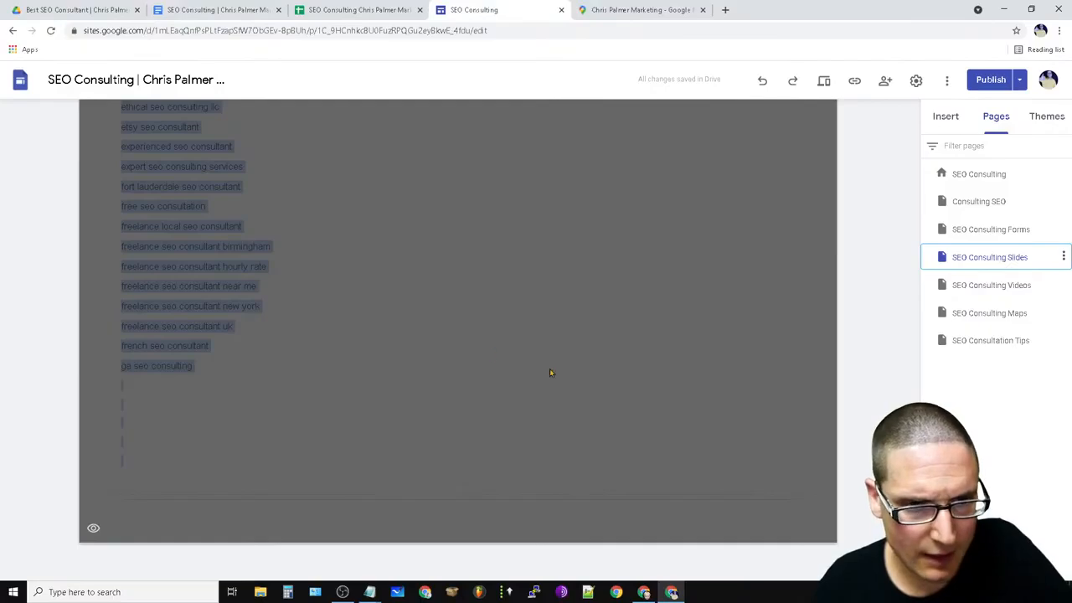
scroll(491, 354, up, 5)
scroll(825, 430, up, 10)
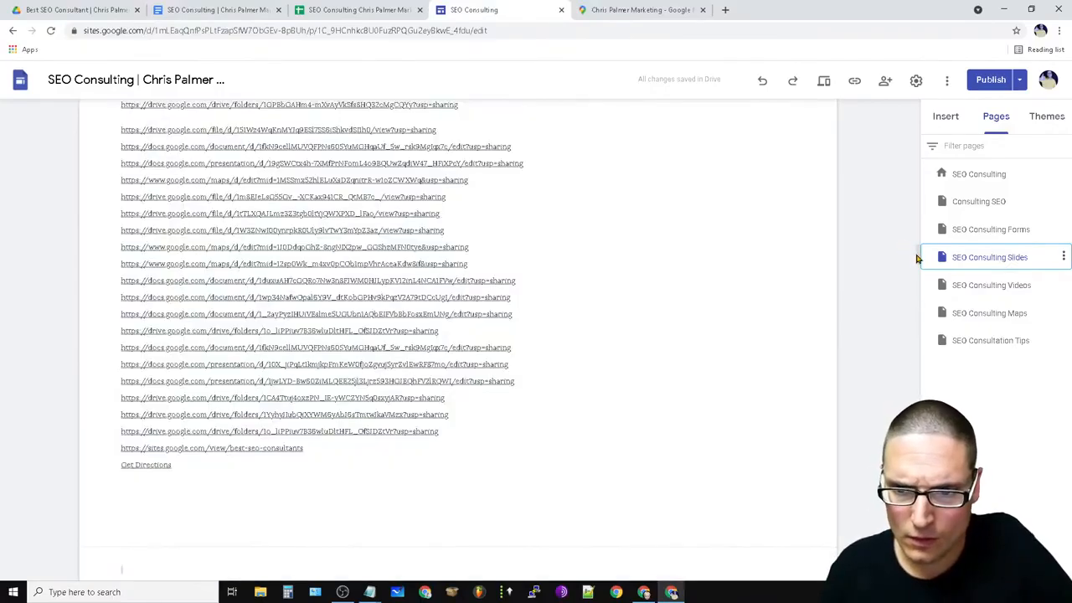
drag(916, 256, 959, 144)
drag(958, 144, 882, 337)
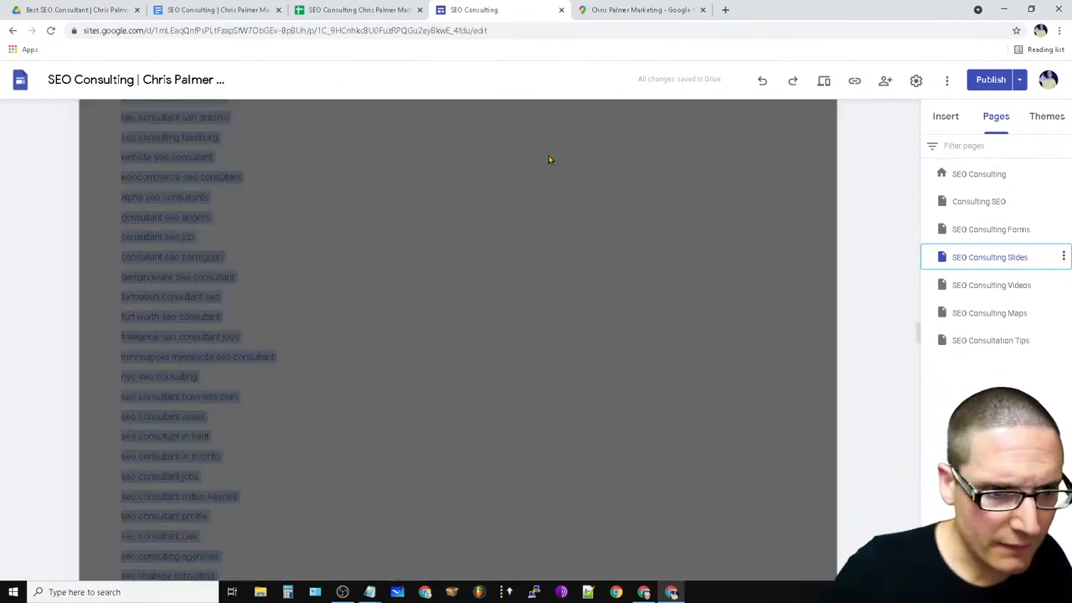
key(BackSpace)
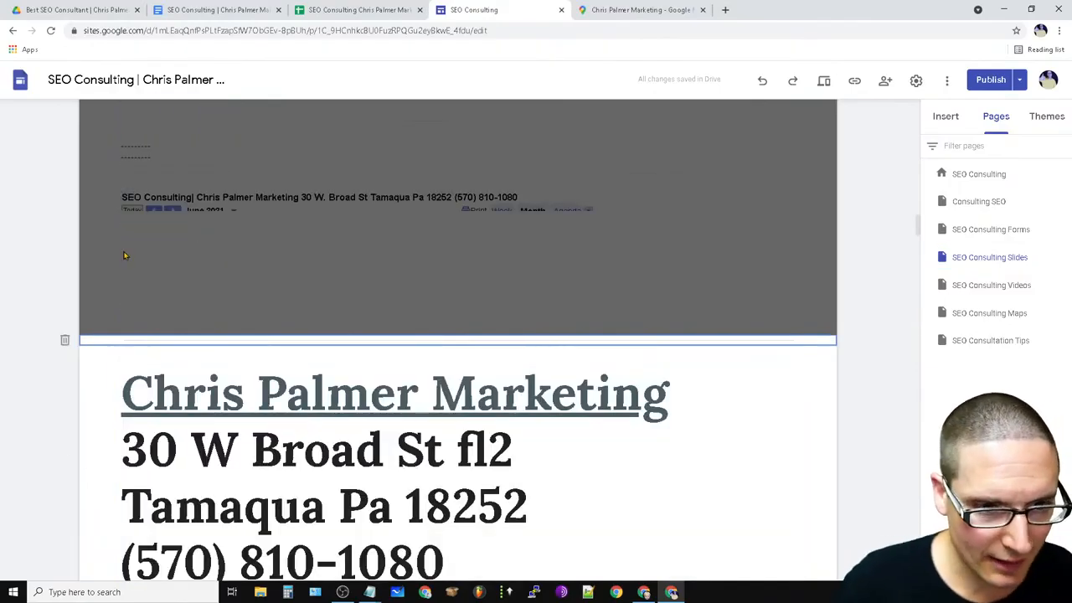
scroll(452, 440, down, 7)
scroll(446, 452, up, 3)
scroll(450, 441, down, 12)
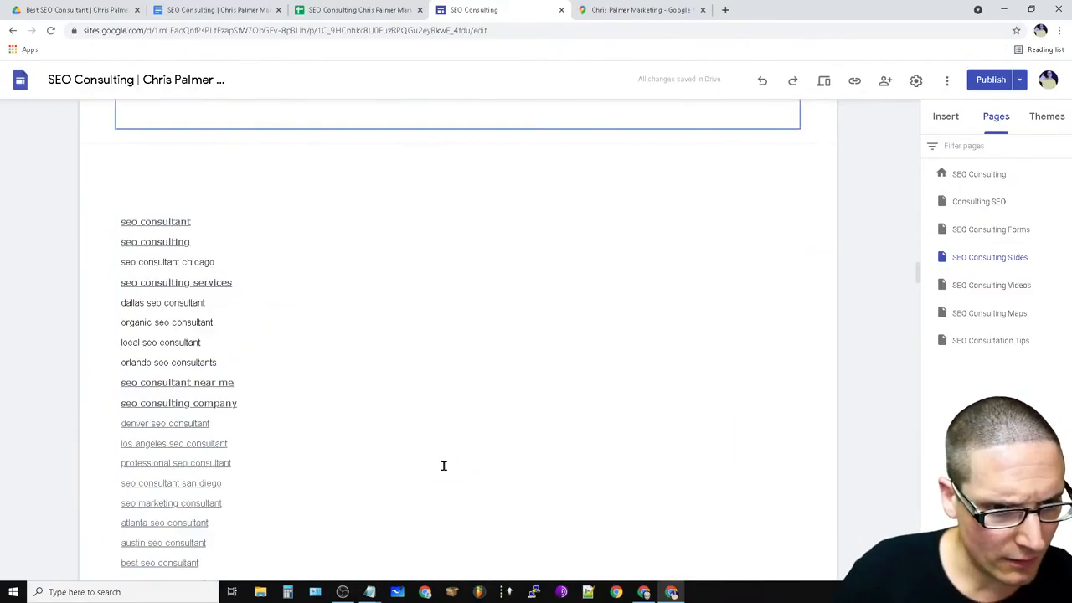
scroll(448, 464, up, 10)
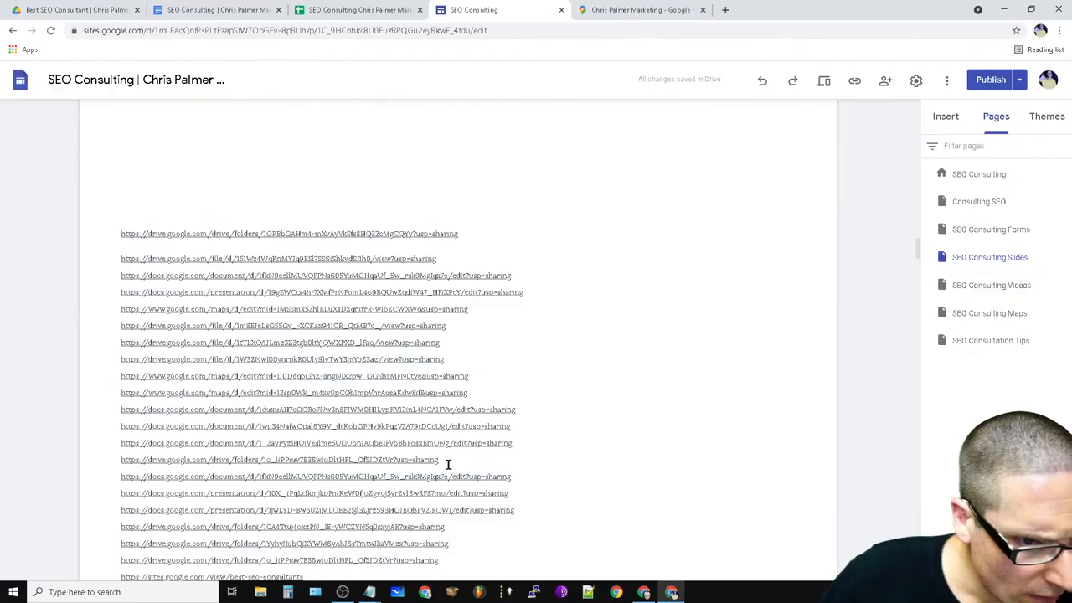
Check the link target of "ga seo consulting" on the SEO Consulting Slides page and review the list's linked keywords.
click(395, 469)
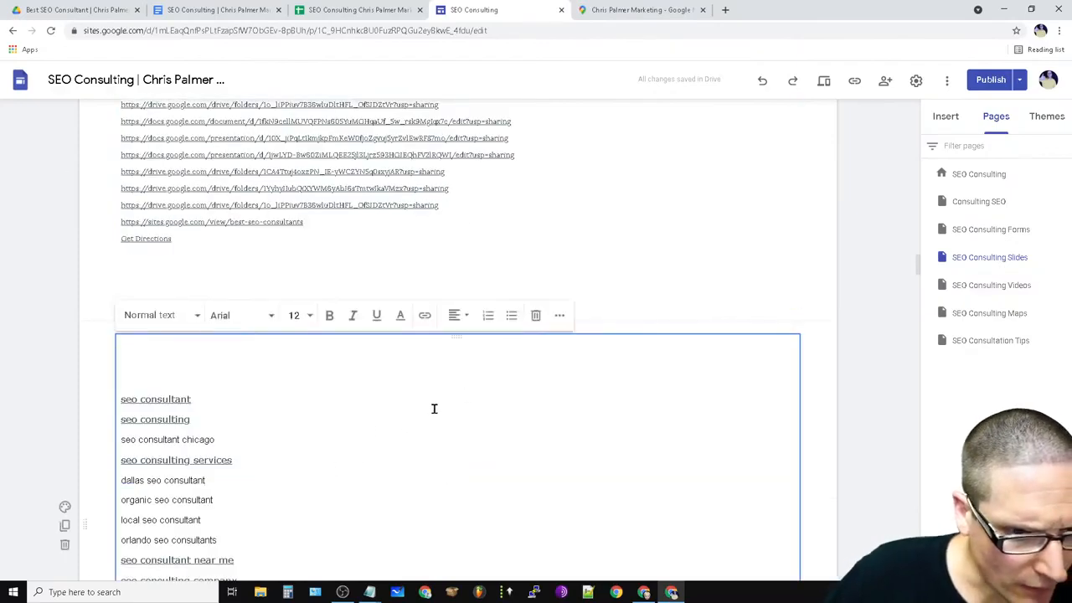
scroll(397, 468, down, 20)
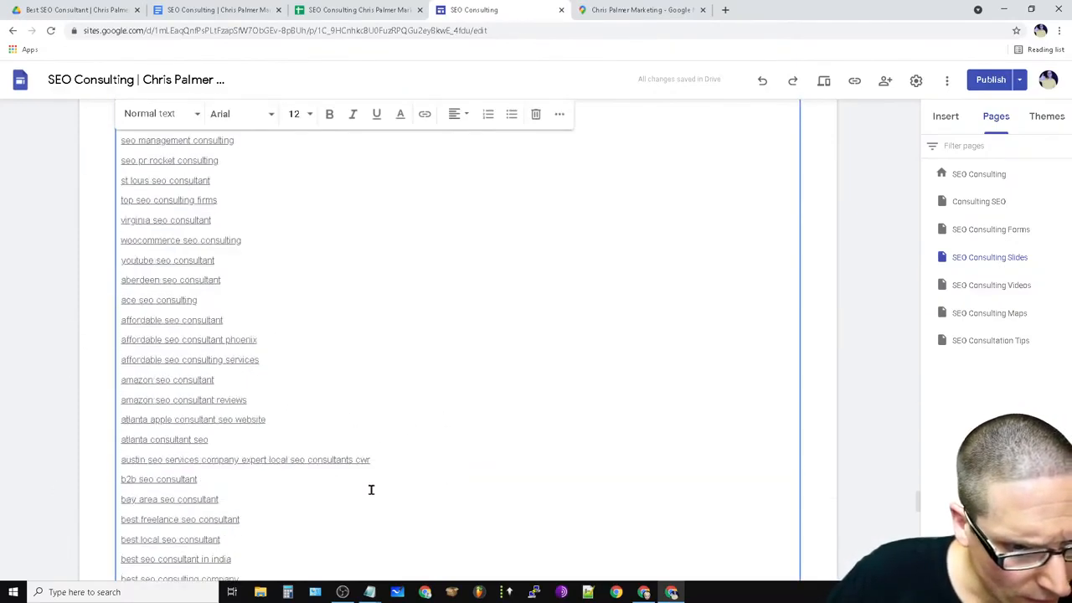
scroll(370, 489, down, 4)
click(165, 366)
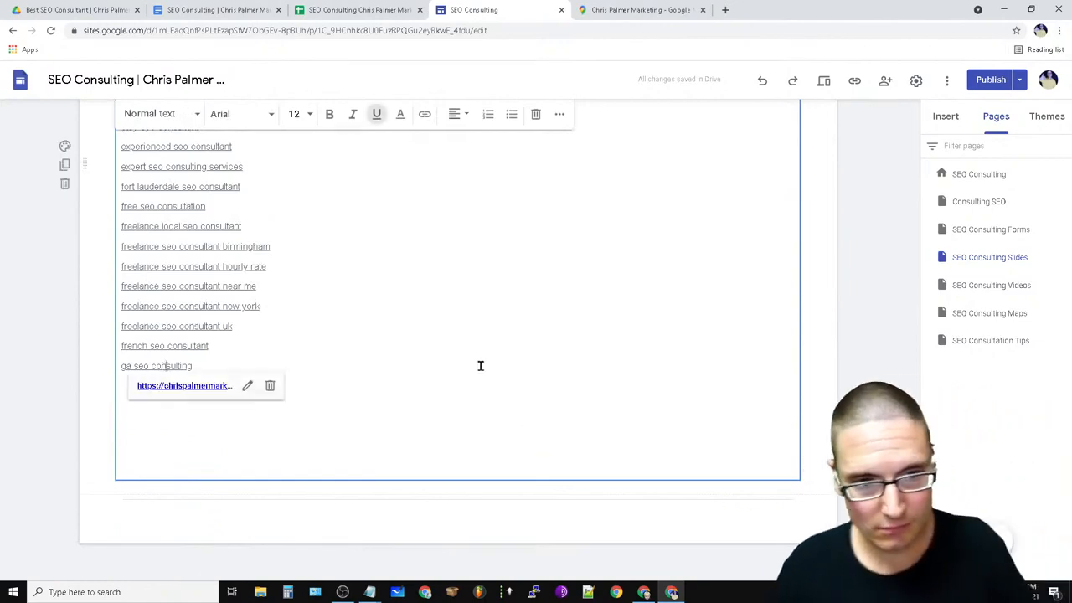
scroll(475, 475, up, 10)
scroll(475, 475, down, 18)
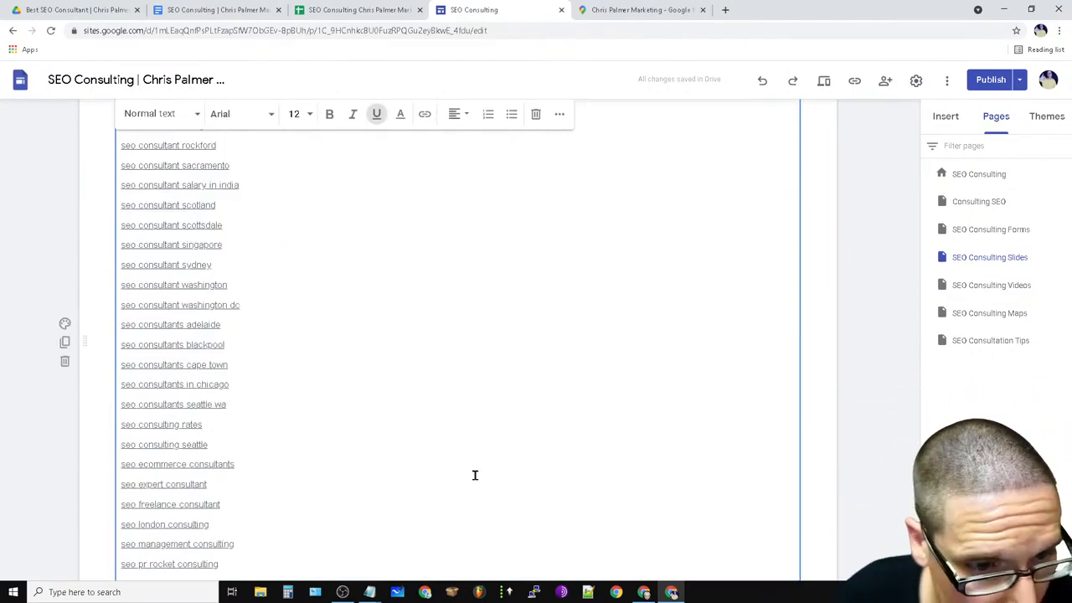
Insert a divider below the embedded calendar, above the business contact details on the SEO Consulting Slides page.
scroll(475, 474, up, 10)
drag(918, 444, 941, 251)
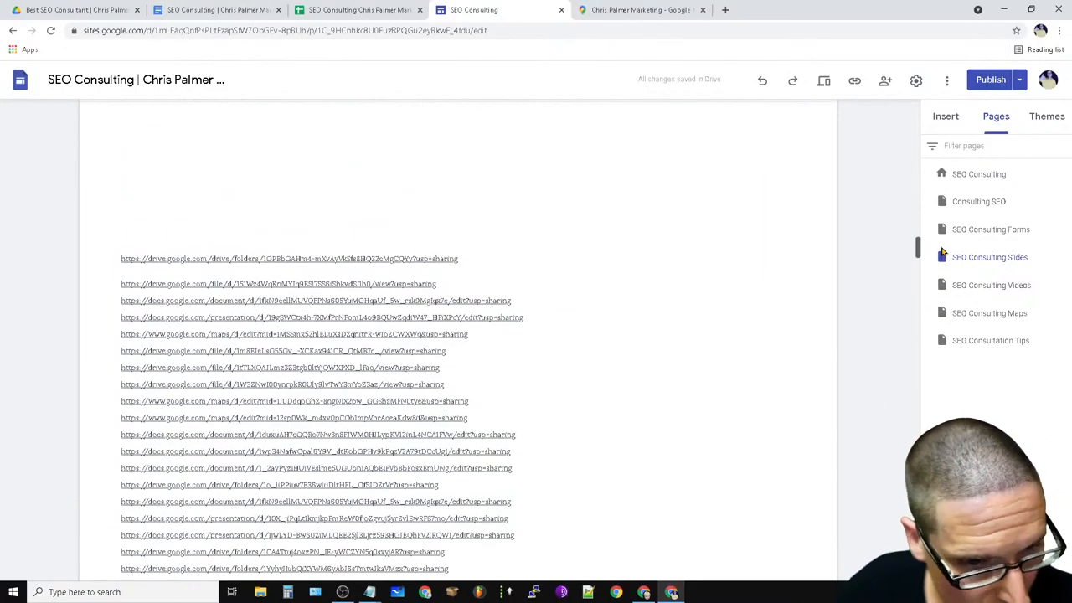
click(622, 357)
scroll(352, 195, up, 5)
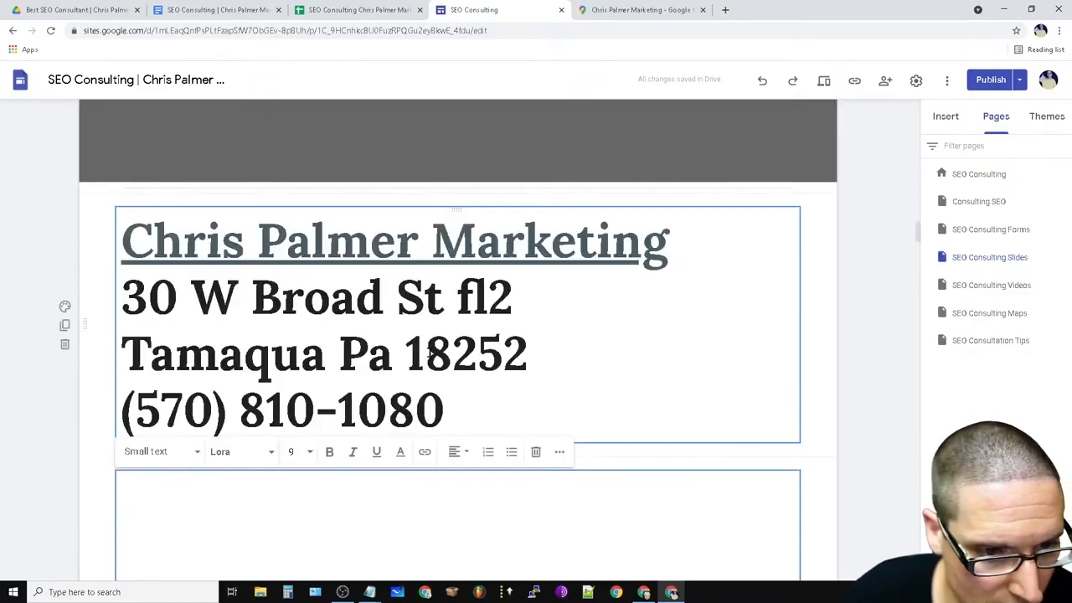
click(667, 386)
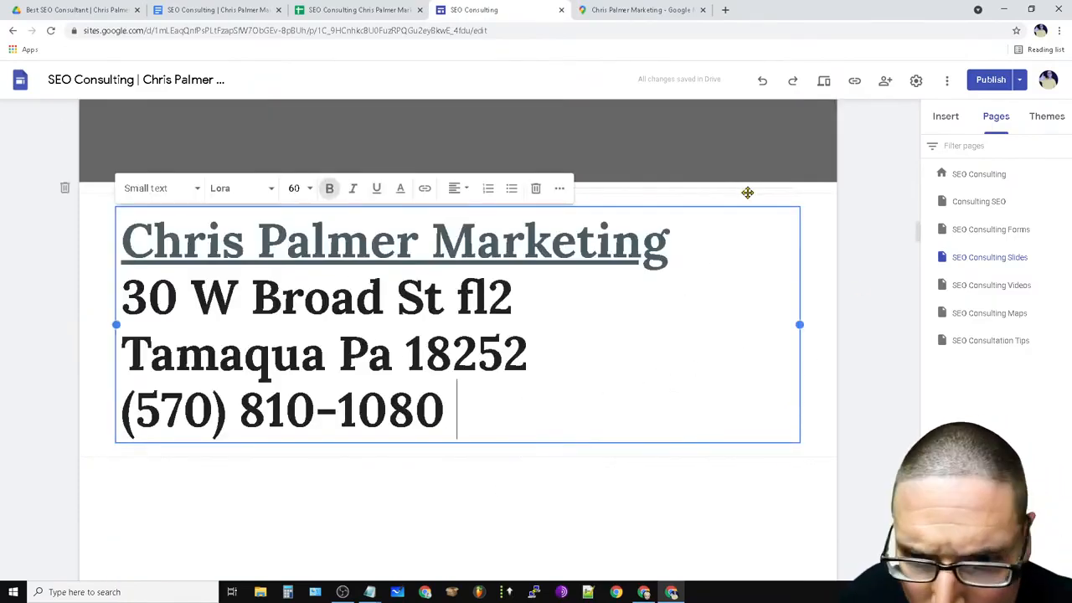
click(730, 191)
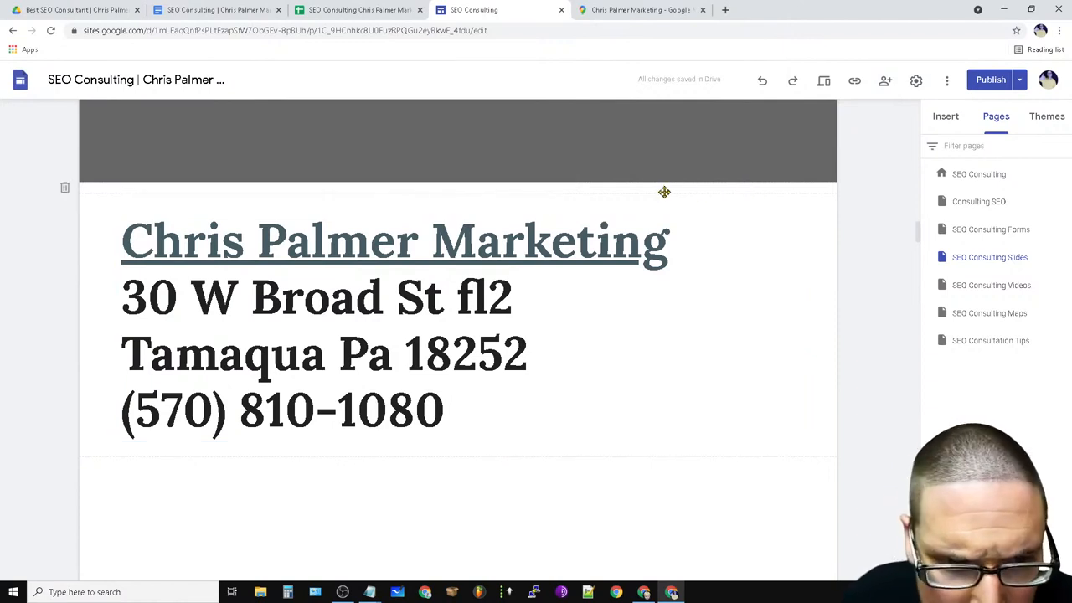
click(945, 116)
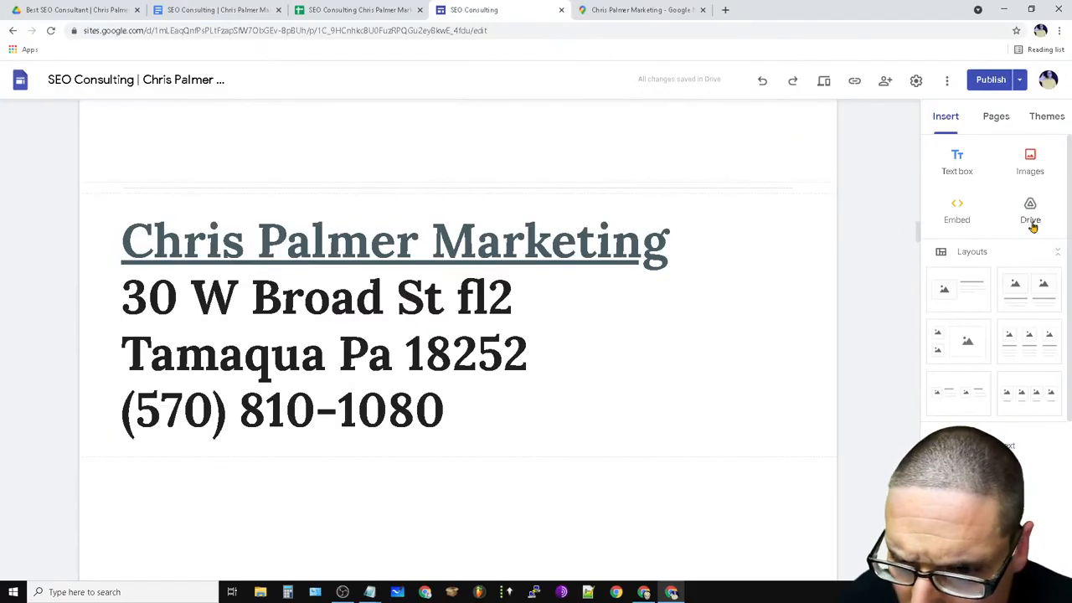
scroll(1015, 281, down, 3)
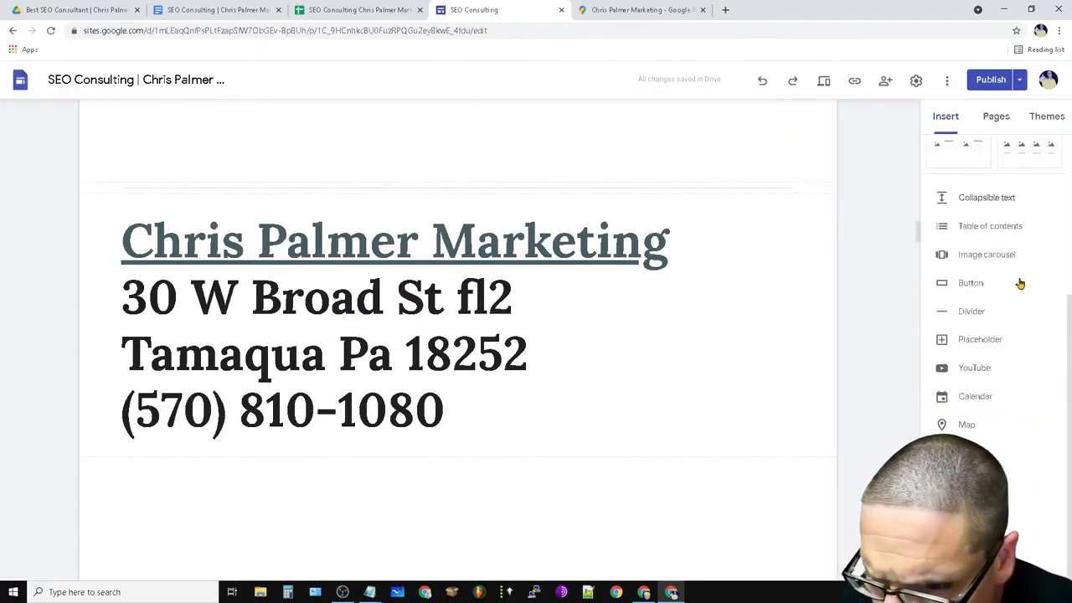
click(976, 314)
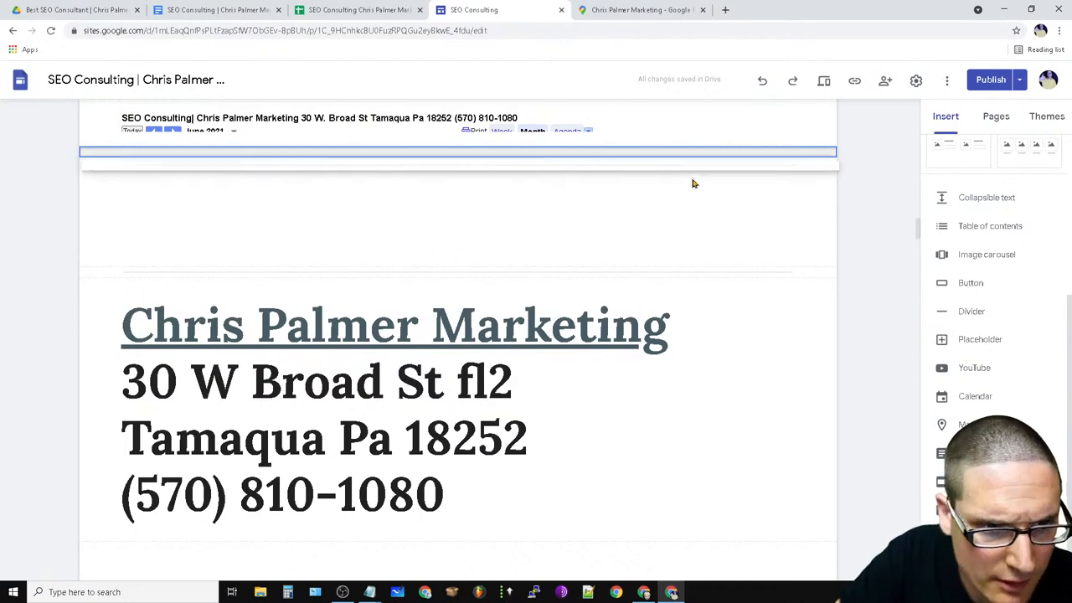
Delete the embedded calendar section, the extra divider beneath it and the dashed-line section below the map.
scroll(632, 335, up, 4)
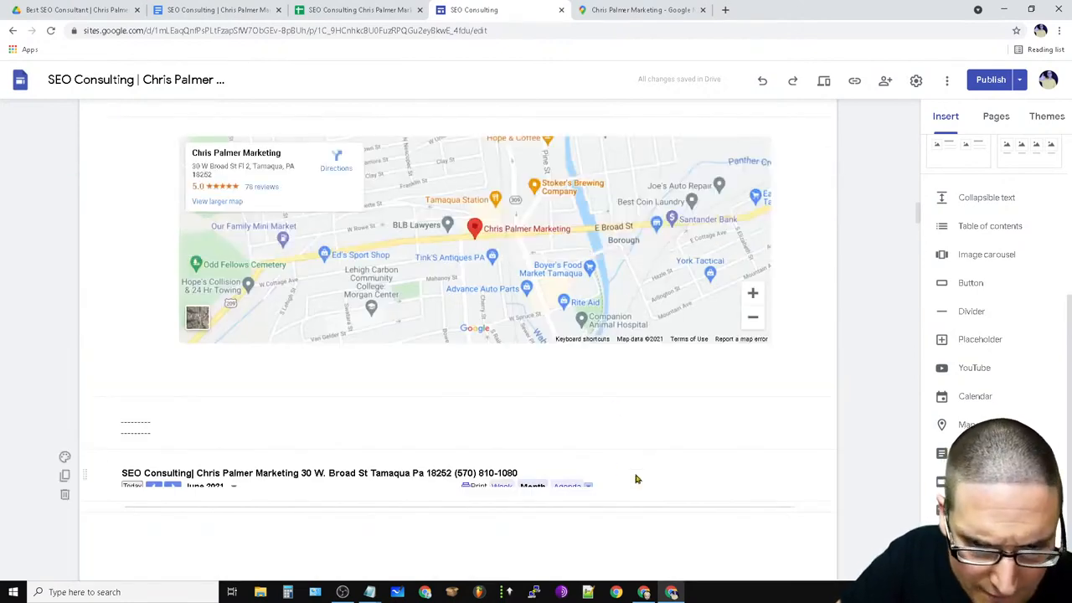
click(65, 494)
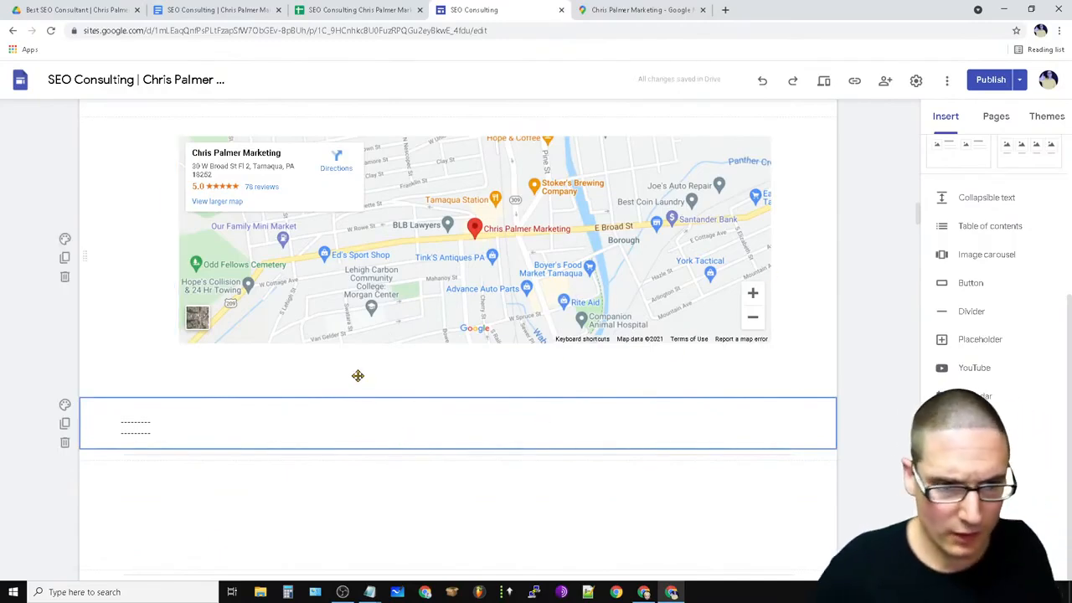
click(74, 449)
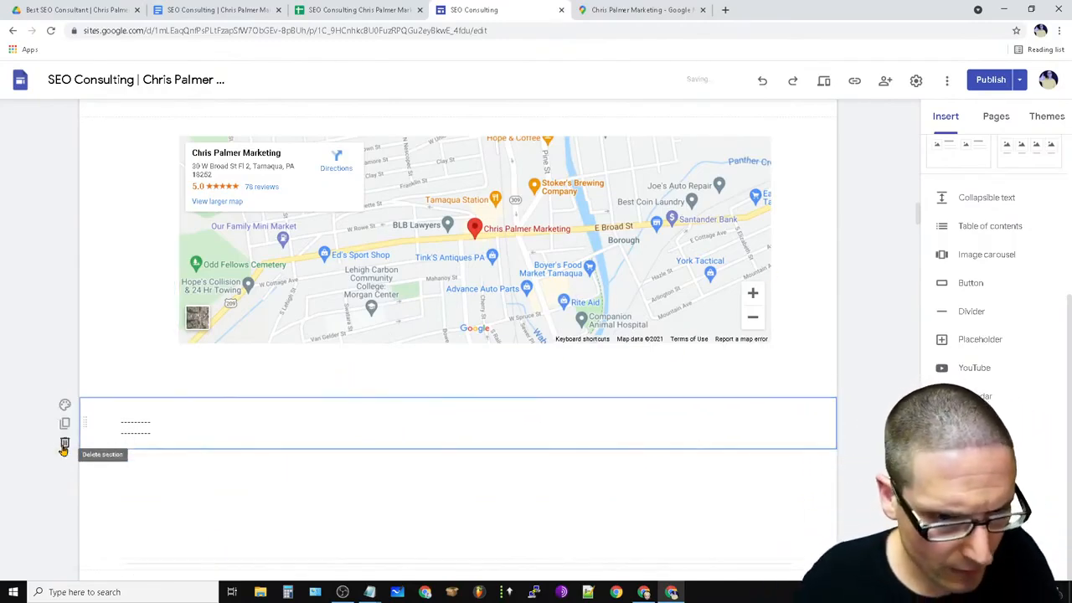
click(64, 444)
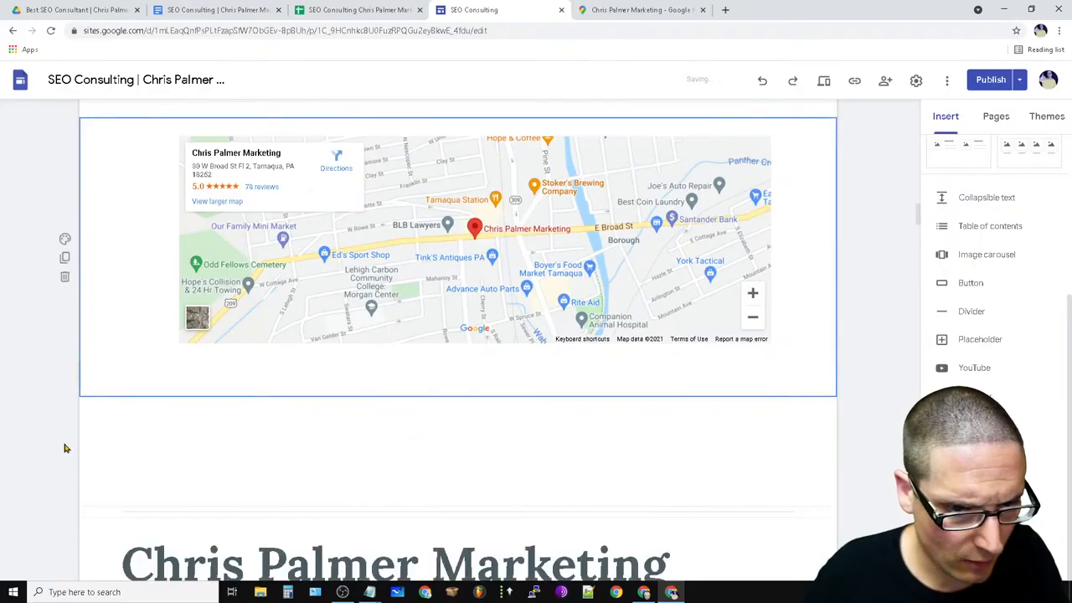
Delete the SEO consulting service description text and the collapsible SEO Consultant heading section above it.
scroll(621, 496, down, 10)
scroll(621, 495, down, 2)
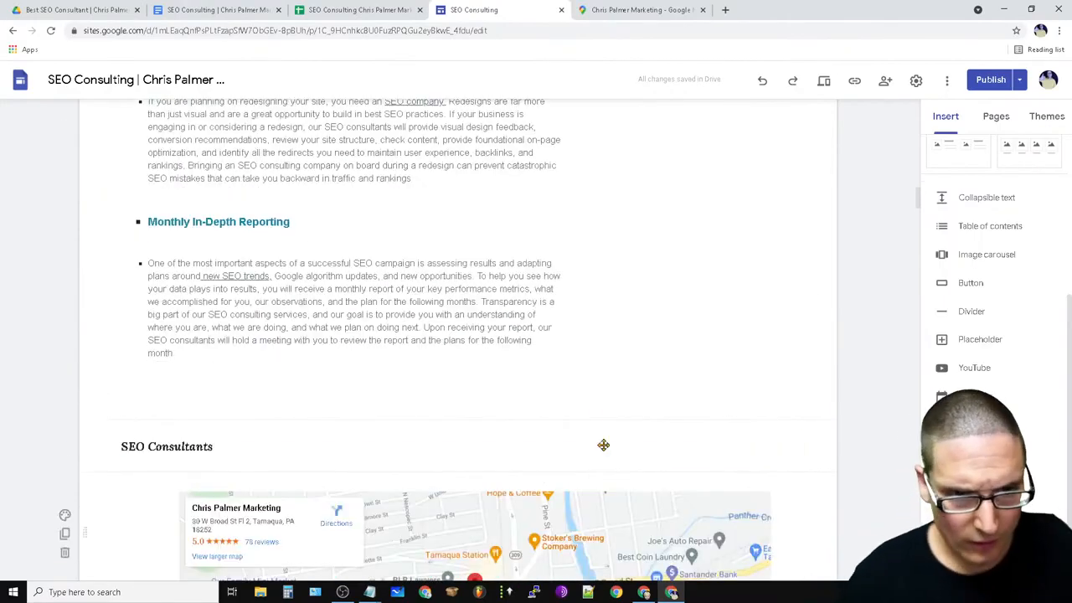
click(505, 238)
scroll(464, 469, up, 15)
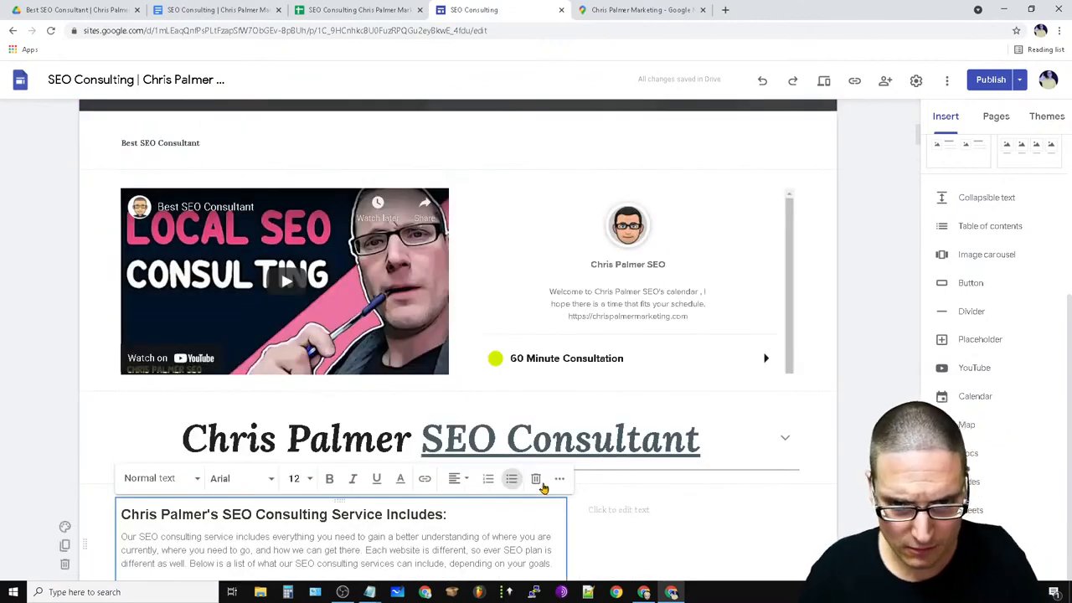
click(535, 478)
scroll(586, 466, up, 4)
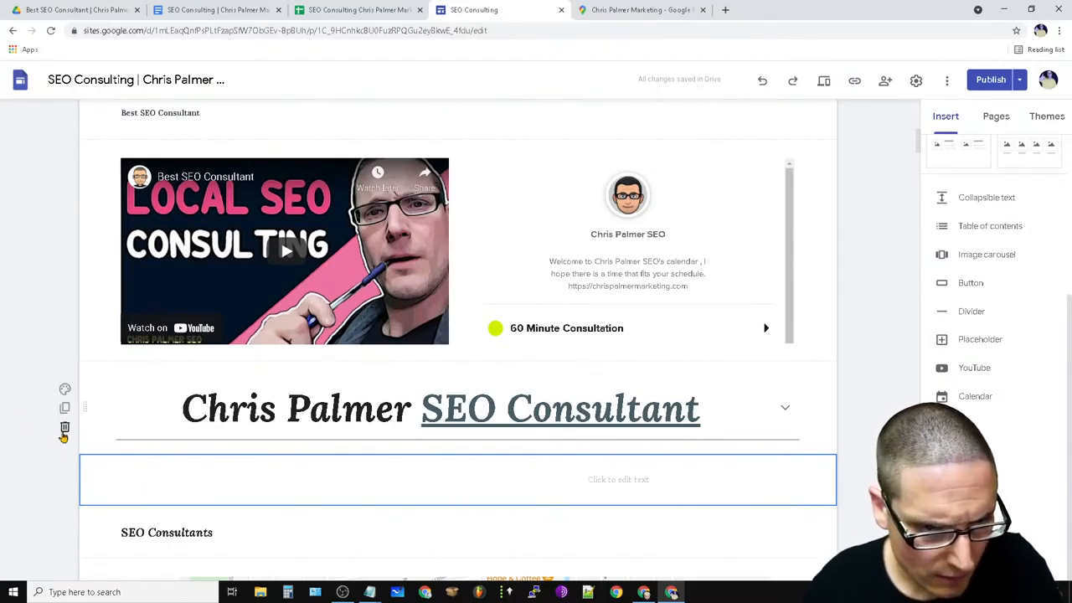
click(64, 429)
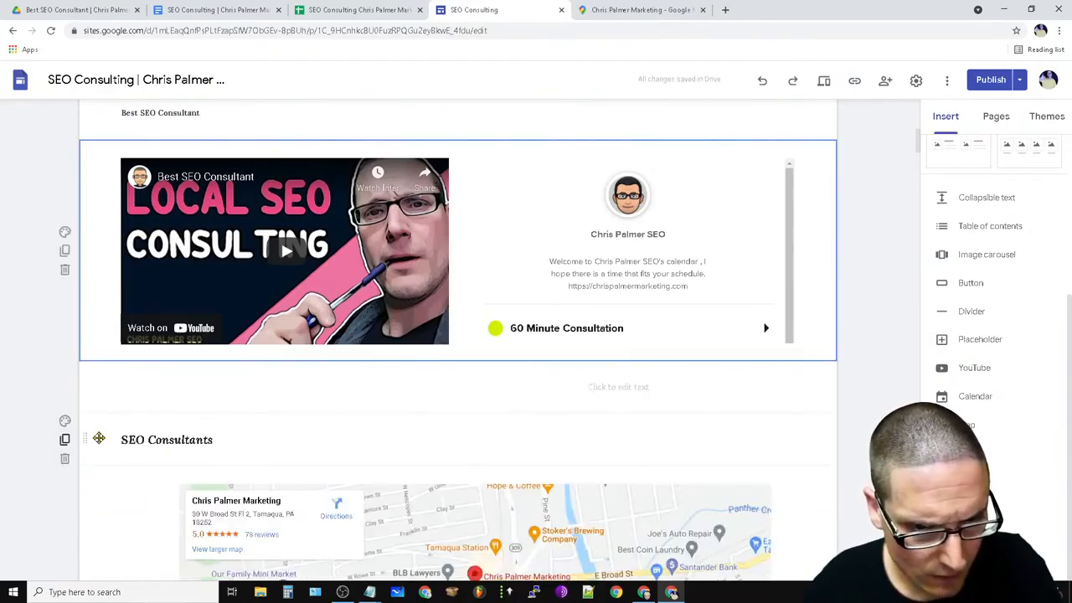
Copy the custom path SEO-Consulting-Resources from the SEO Consulting Slides page's advanced properties.
triple_click(298, 439)
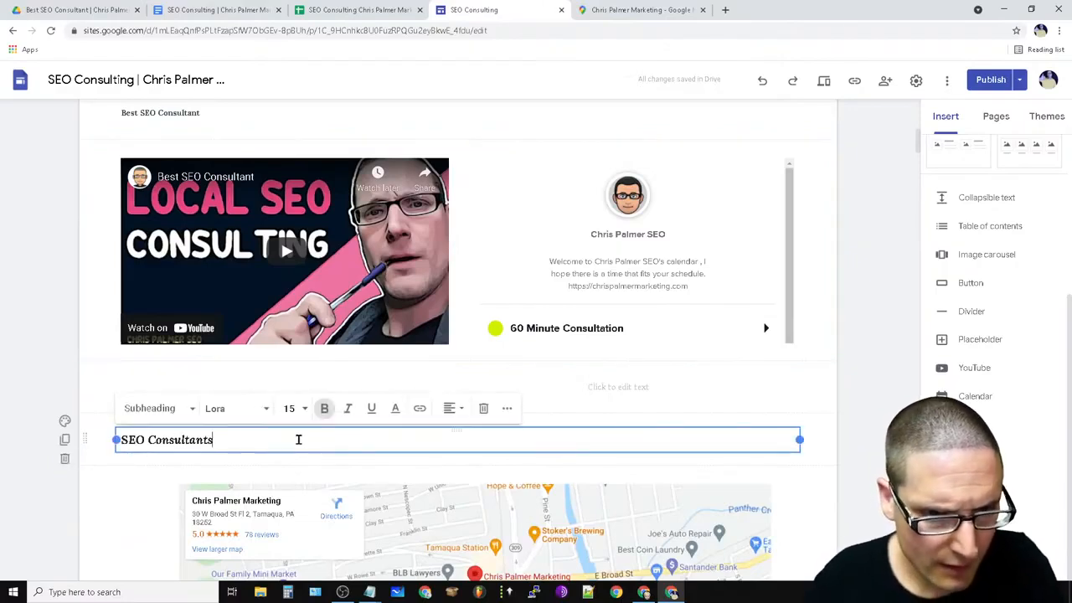
click(298, 439)
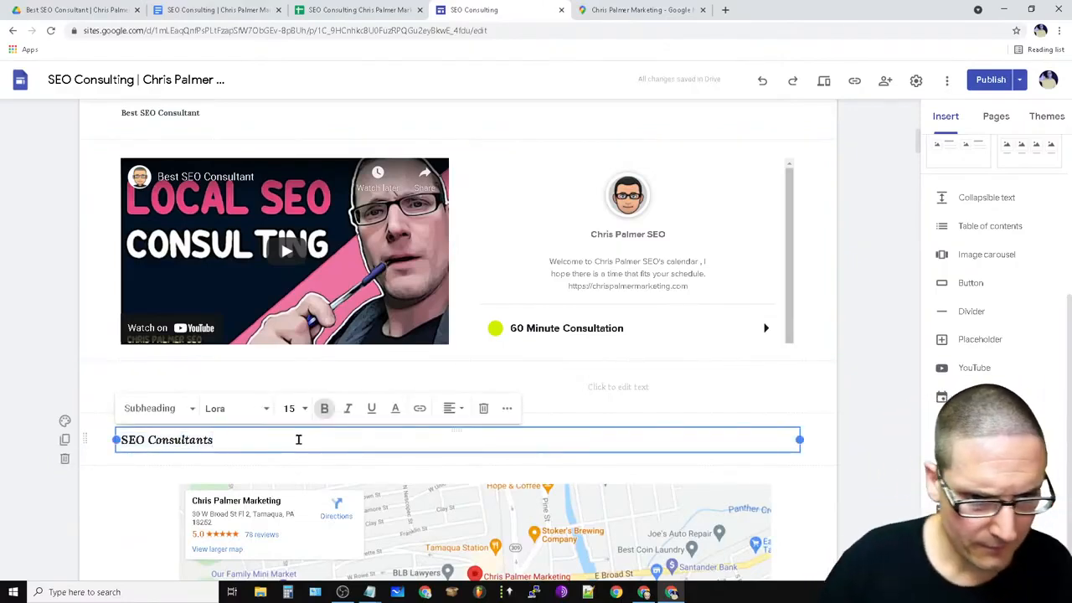
click(1004, 118)
click(1063, 257)
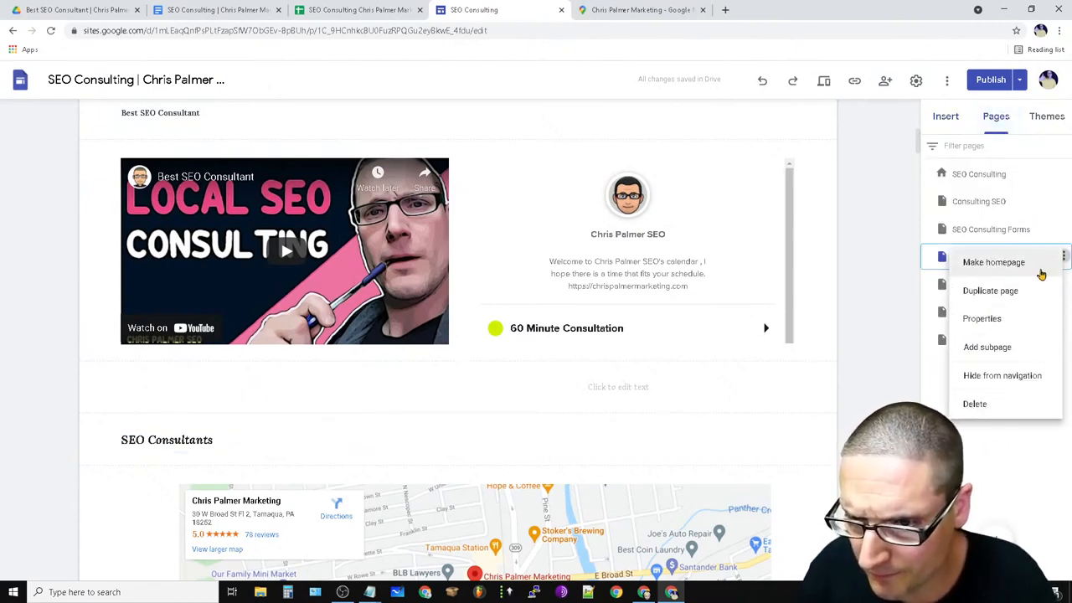
click(981, 321)
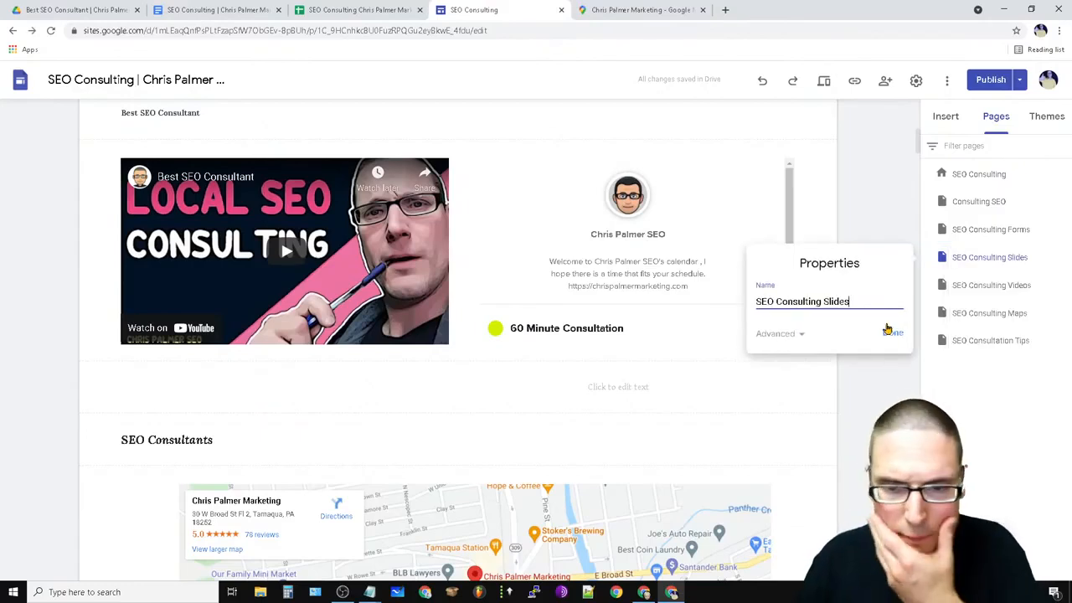
click(801, 338)
drag(877, 342, 751, 358)
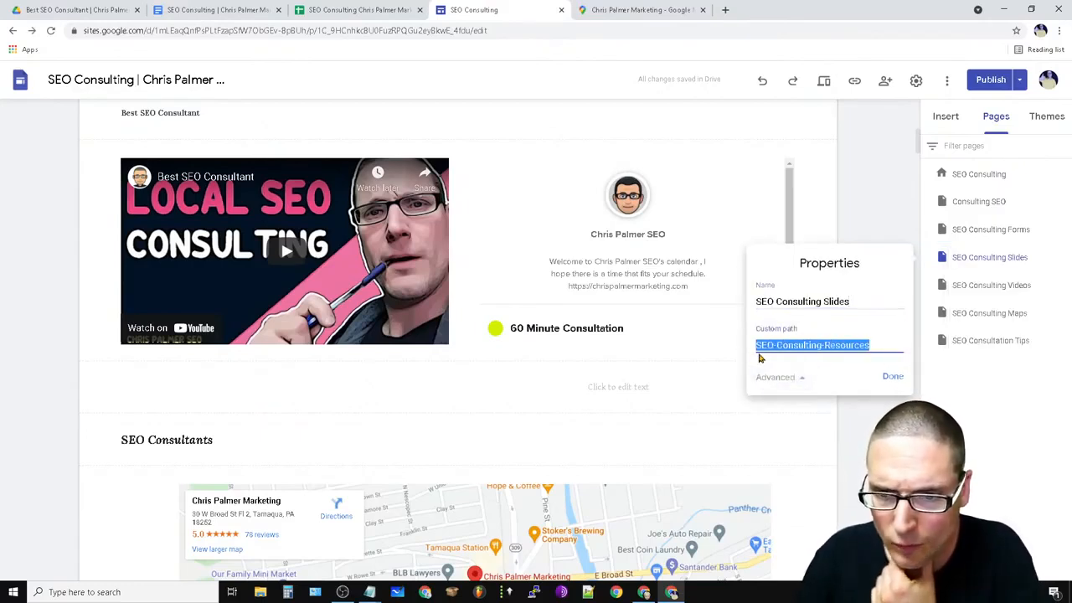
right_click(789, 348)
click(829, 388)
Replace the "SEO Consultants" subheading above the map with the copied text SEO-Consulting-Resources.
click(168, 450)
triple_click(168, 446)
right_click(167, 444)
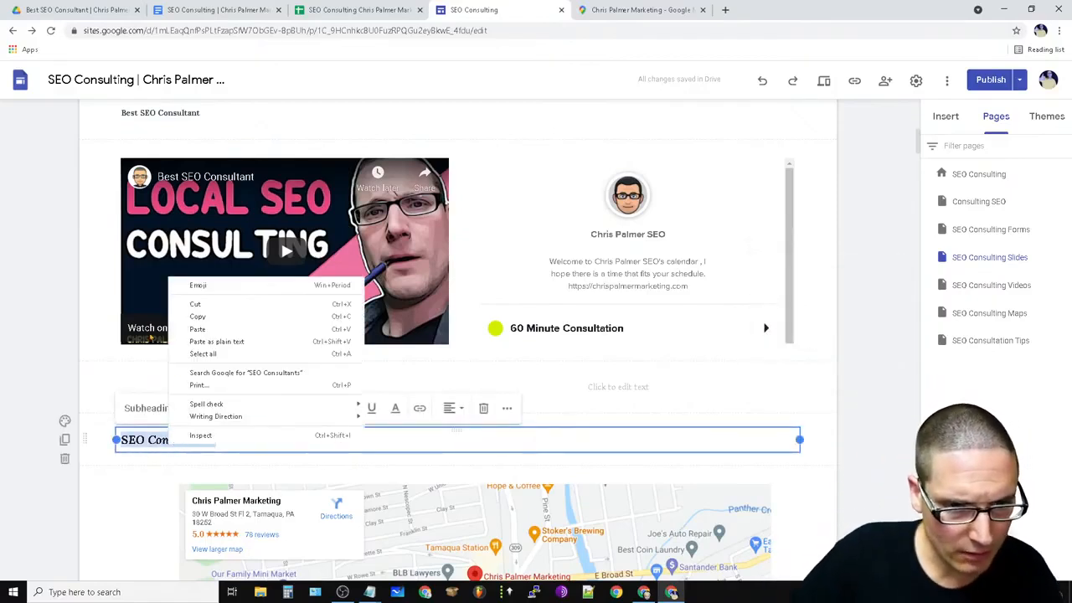
click(186, 331)
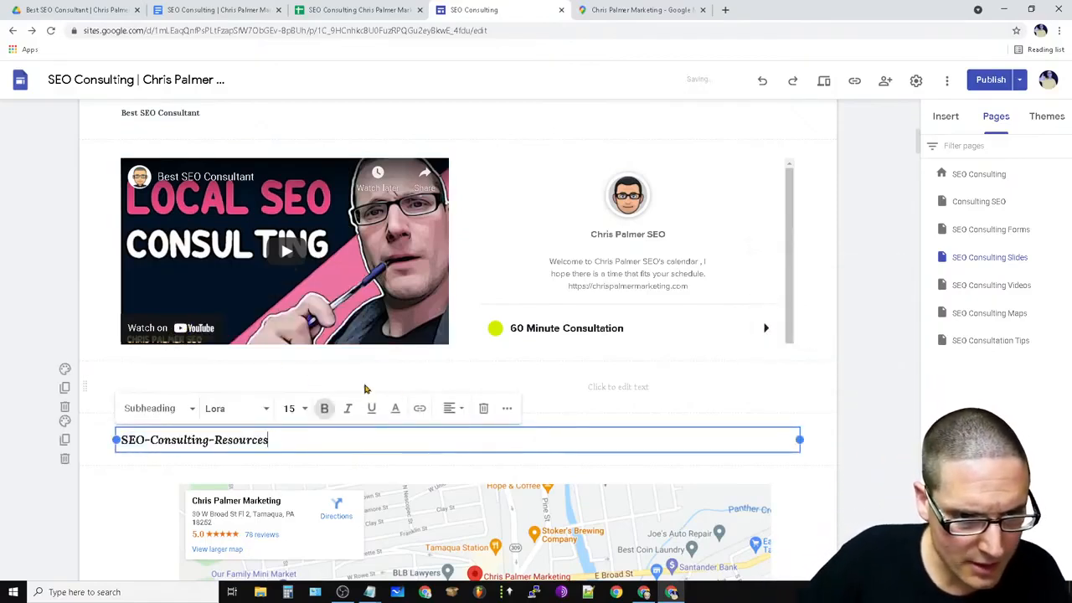
click(435, 371)
Replace the "Best SEO Consultant" heading below the page banner with SEO-Consulting-Resources.
scroll(373, 386, up, 4)
triple_click(168, 469)
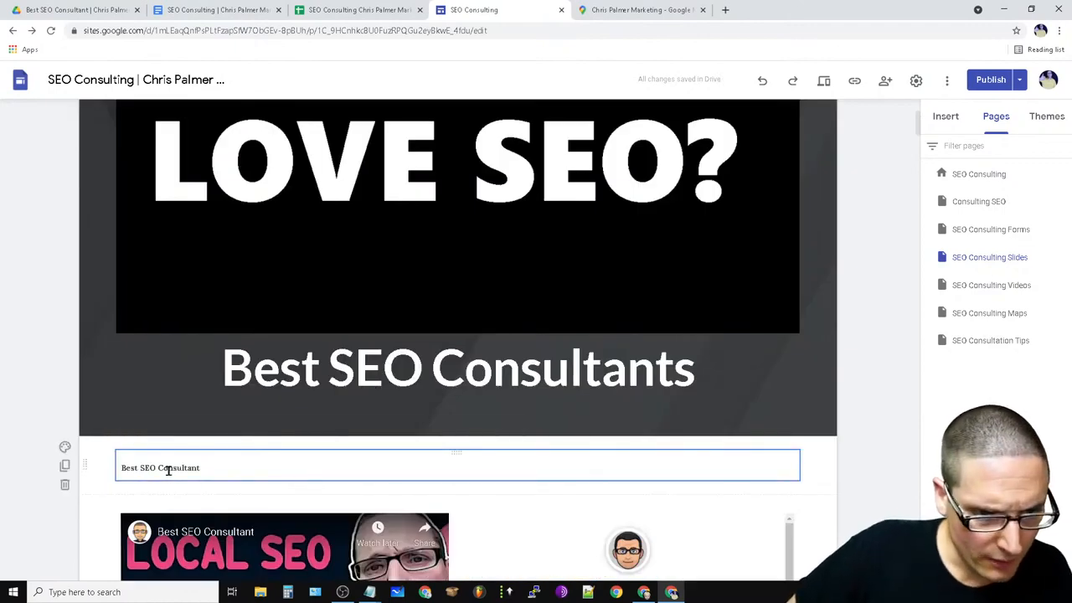
right_click(168, 470)
click(199, 361)
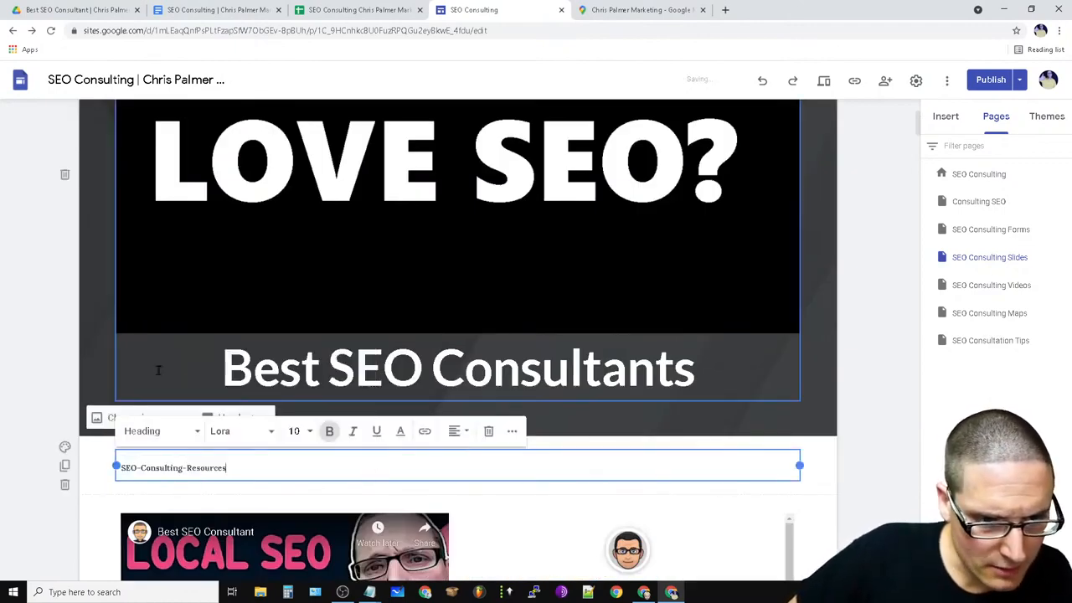
Try to set the font size of the heading below the banner to 48.
click(308, 432)
scroll(320, 519, down, 5)
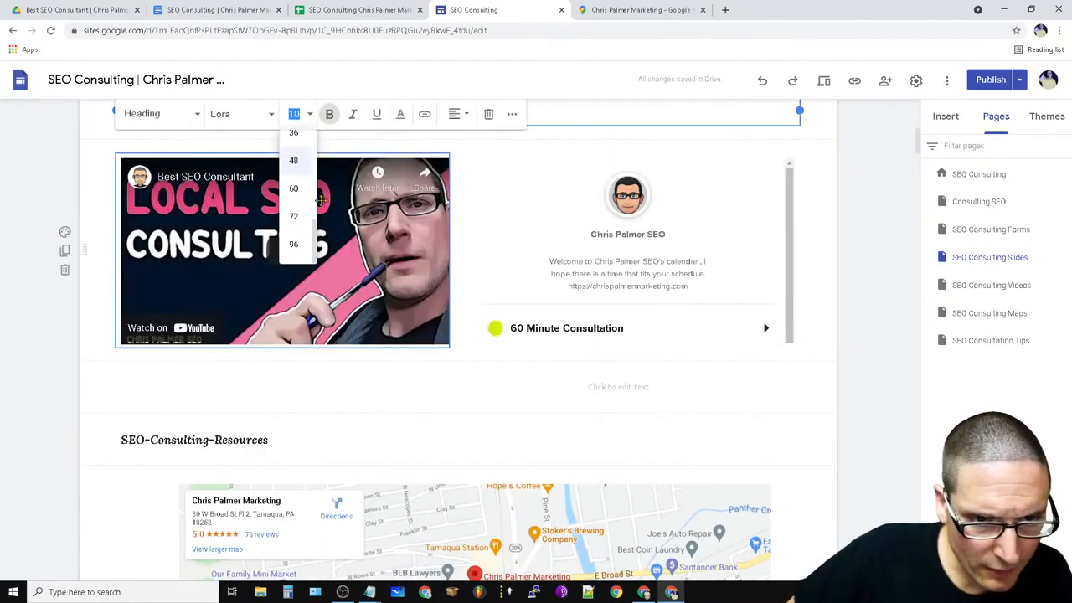
click(293, 160)
scroll(176, 295, up, 3)
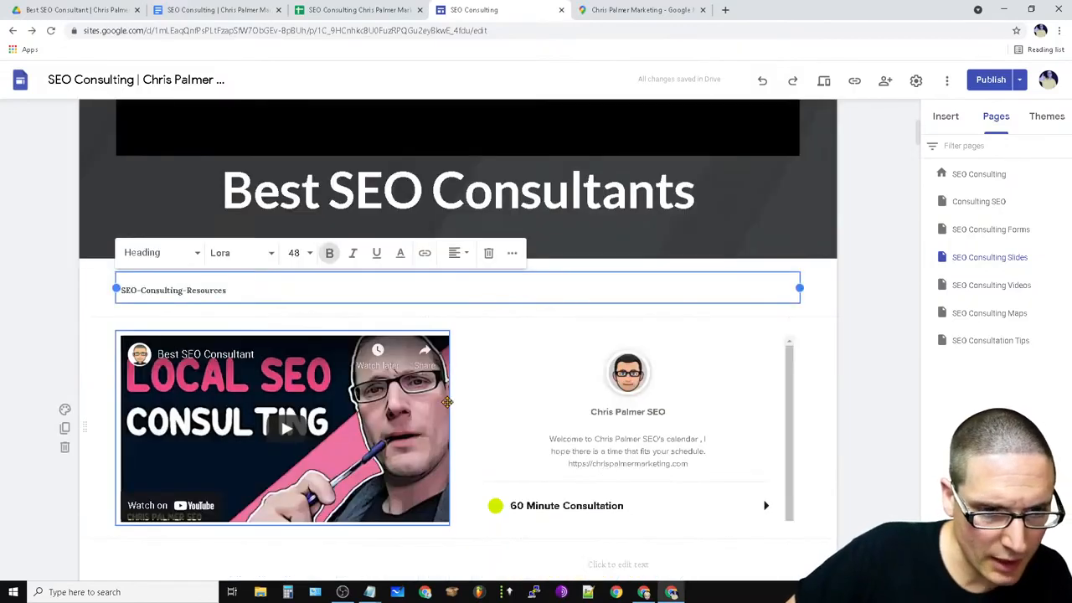
Set the SEO-Consulting-Resources heading below the banner to font size 36 and center it.
triple_click(176, 291)
click(300, 253)
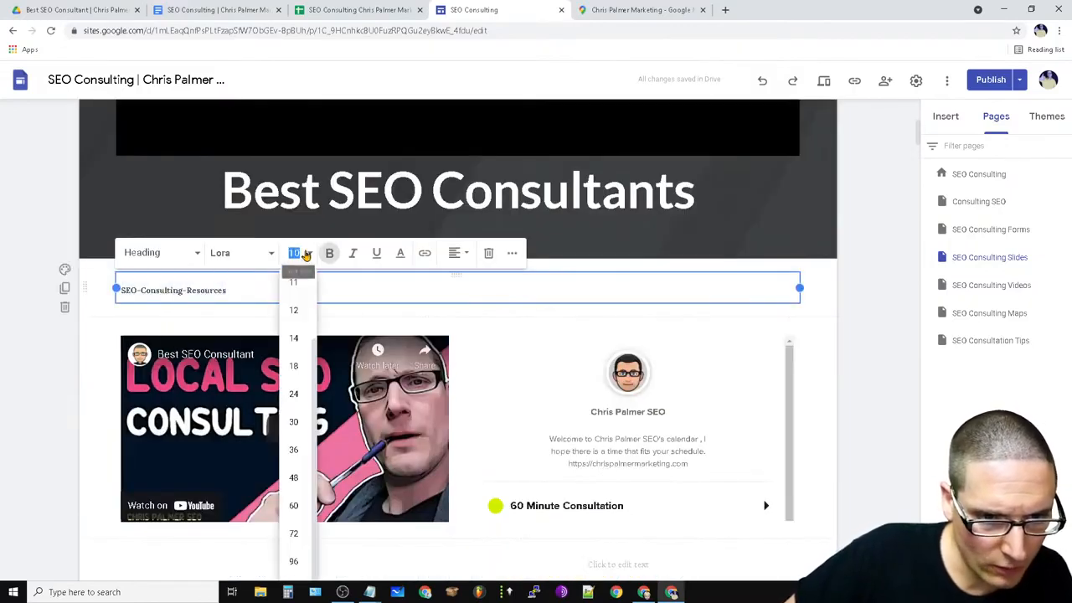
click(293, 477)
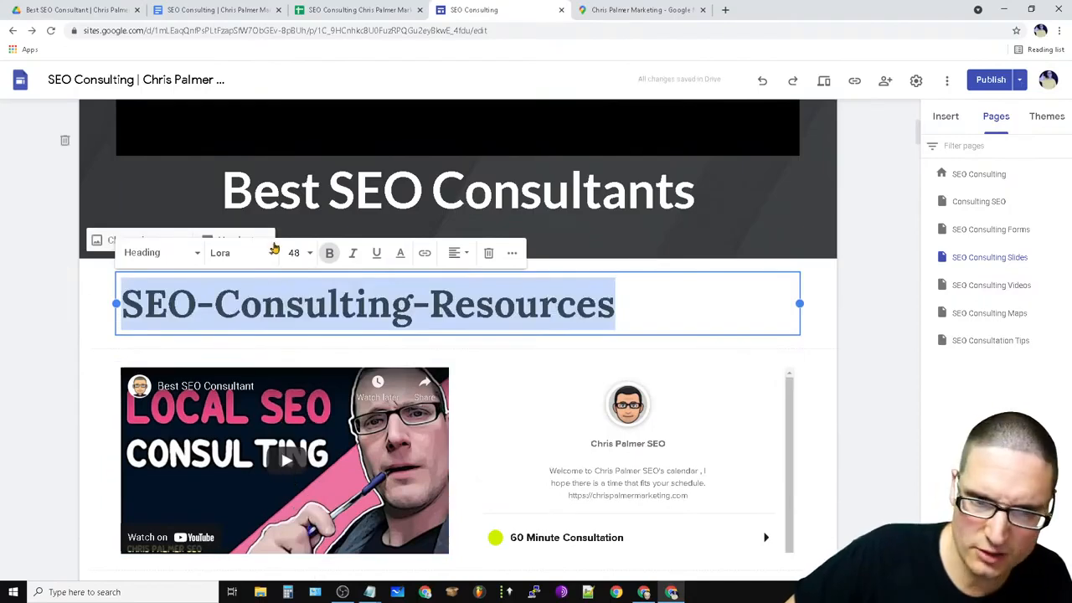
click(308, 253)
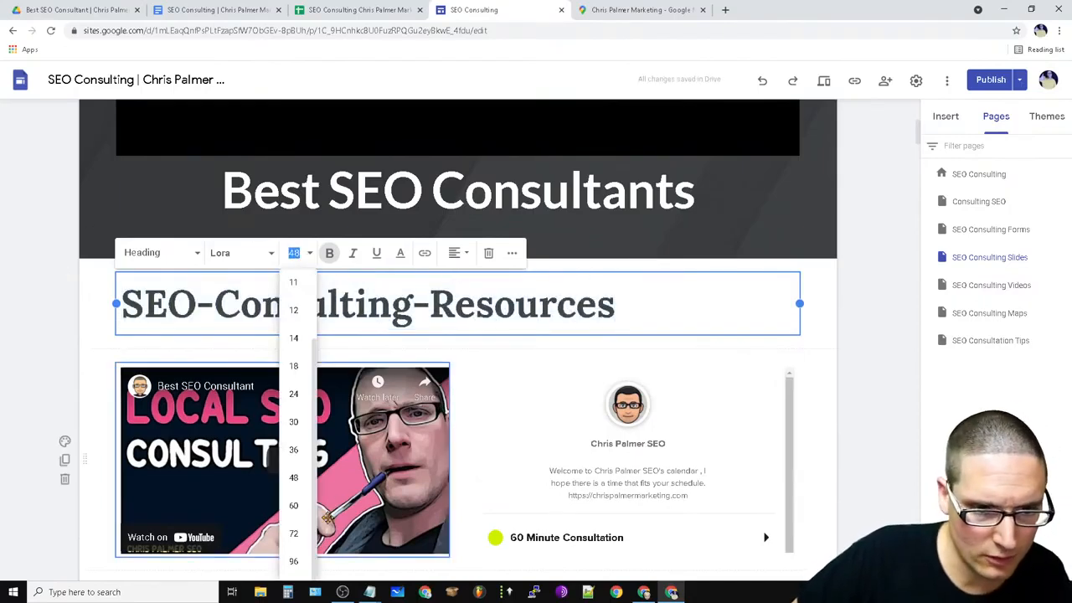
click(293, 449)
click(455, 253)
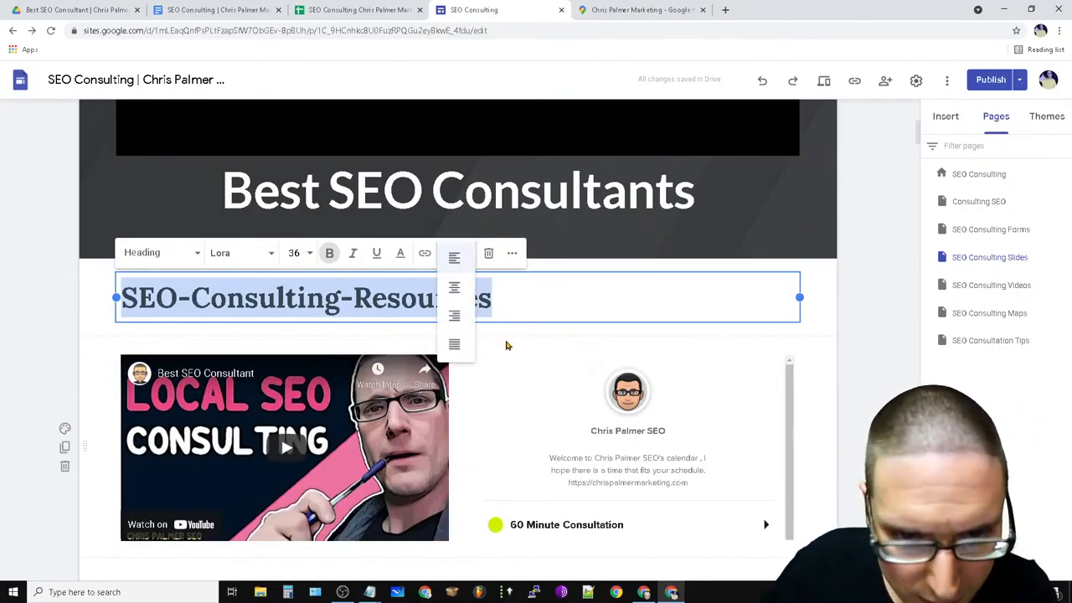
click(456, 293)
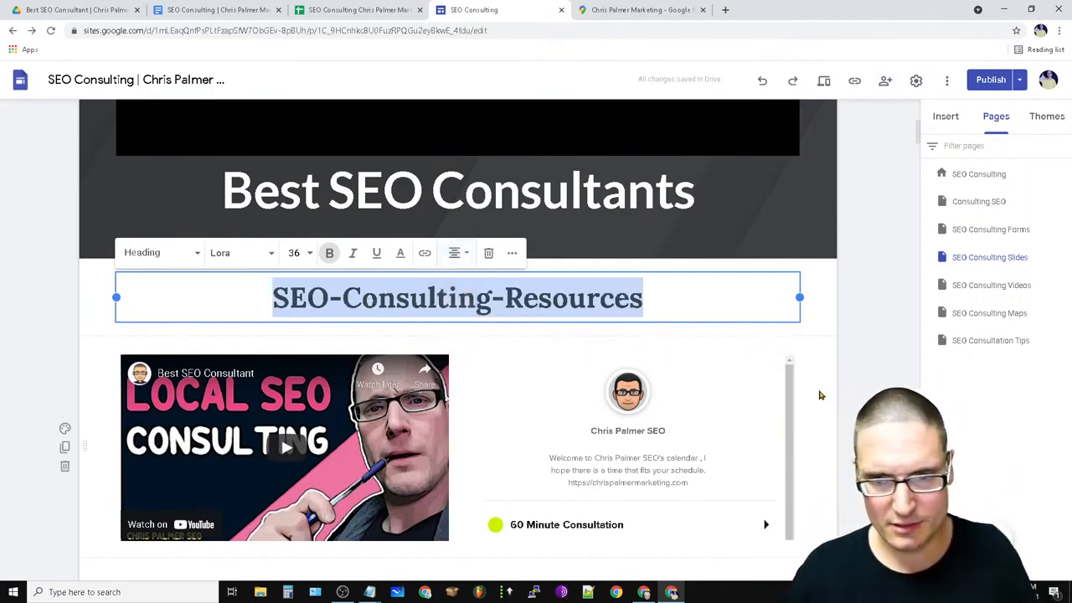
click(818, 411)
Delete the "Best SEO Consultant" video below the heading and select the consultation booking embed beside it.
click(282, 418)
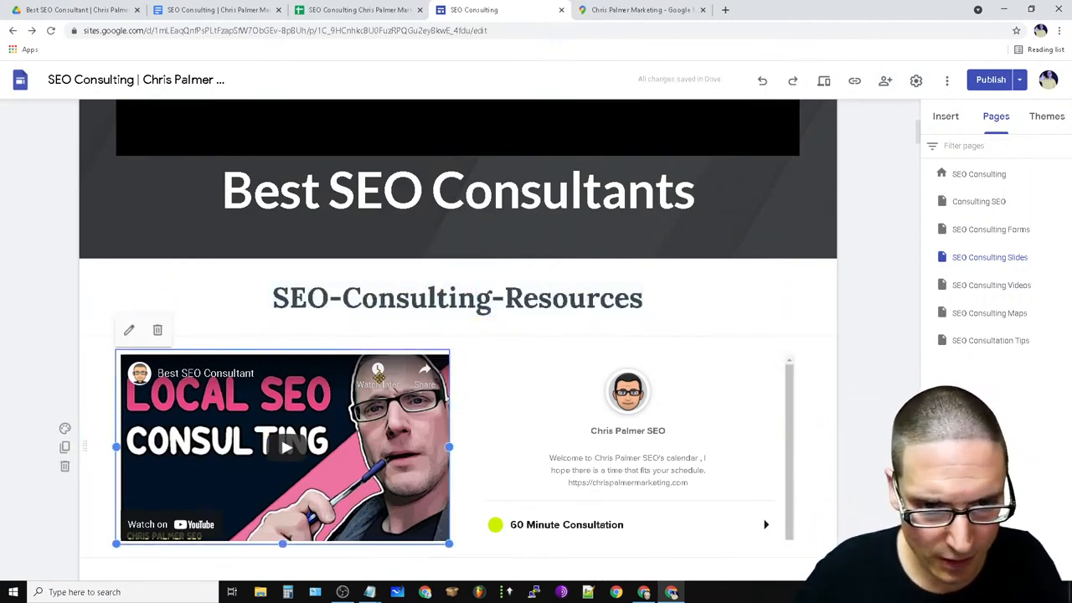
click(159, 333)
click(628, 447)
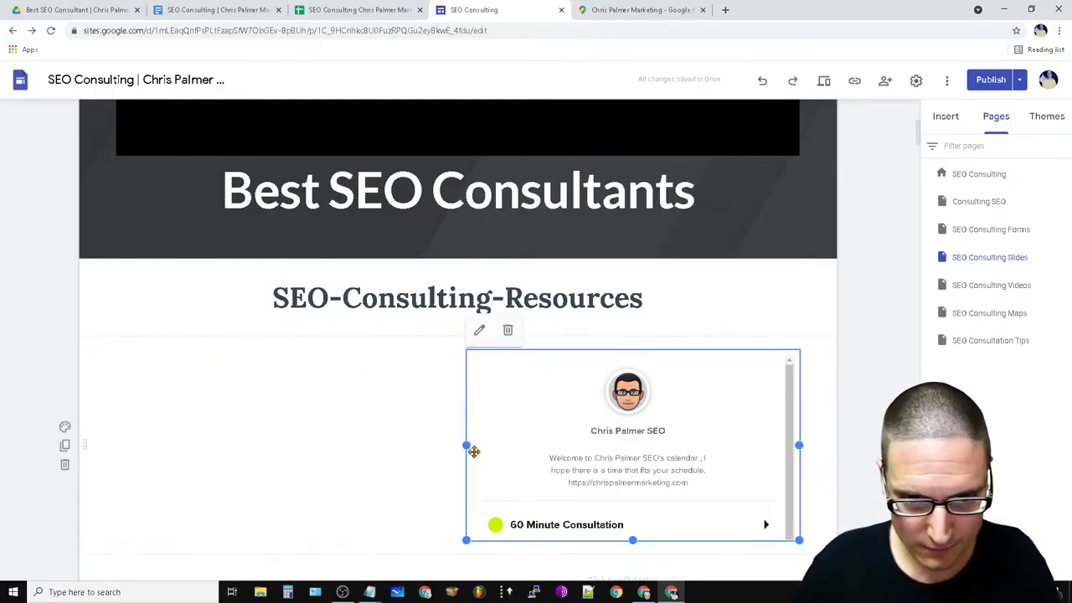
Widen the embedded booking calendar to the full width of its section.
drag(464, 446, 139, 438)
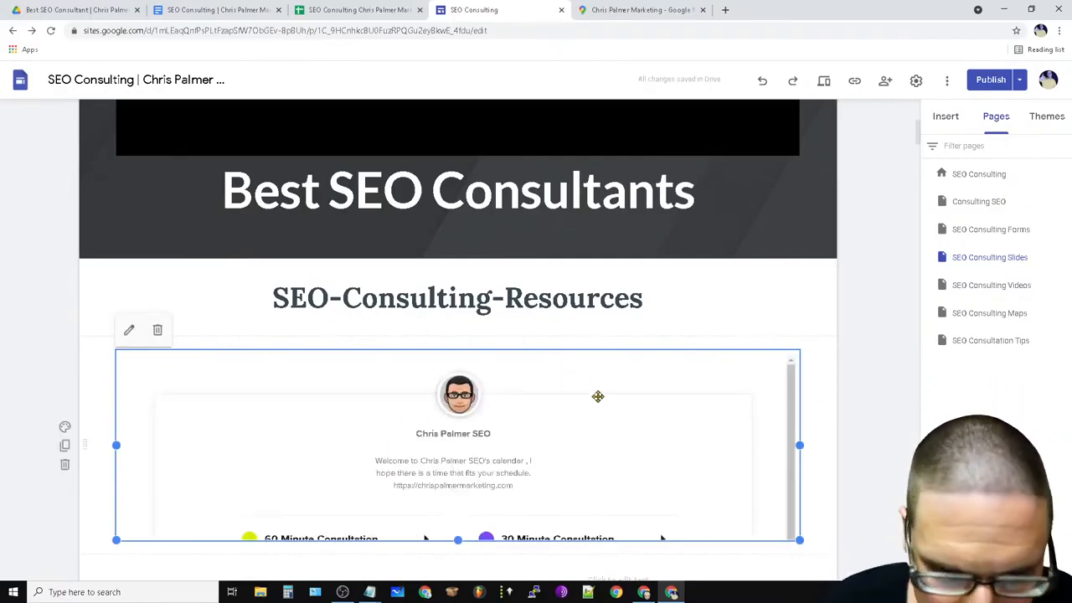
Copy the "SEO-Consulting-Resources" line above the map and change its text style to Small text.
scroll(622, 533, down, 4)
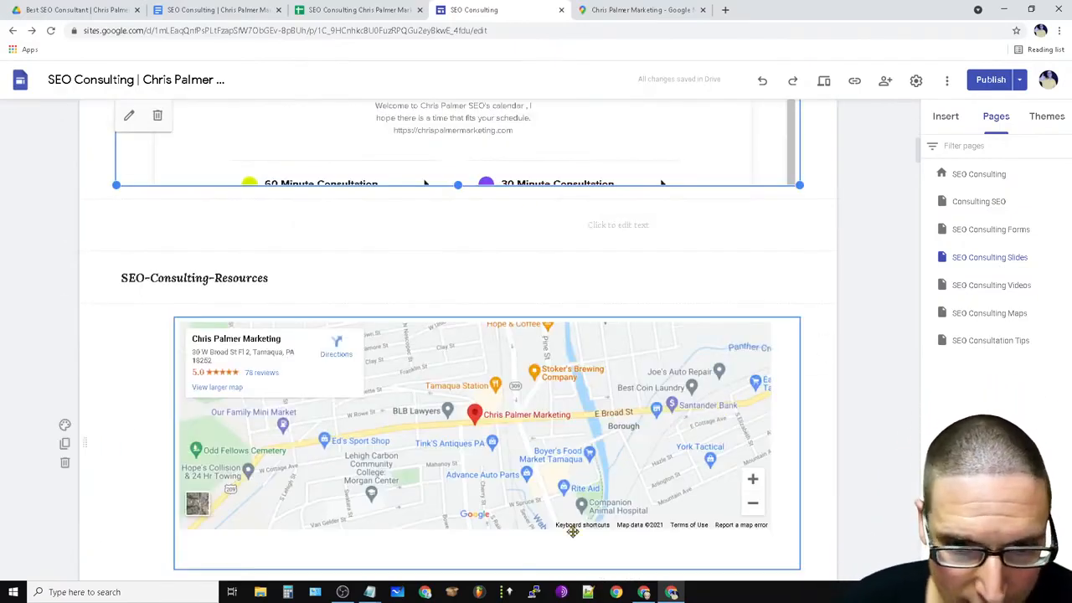
drag(268, 285, 210, 257)
key(ctrl+c)
click(183, 251)
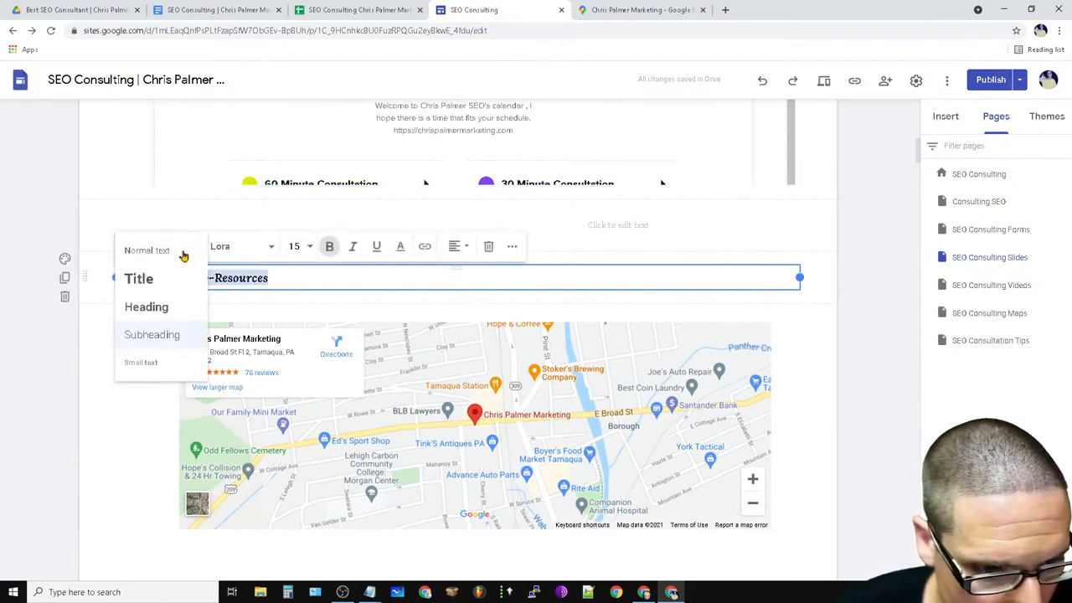
click(139, 363)
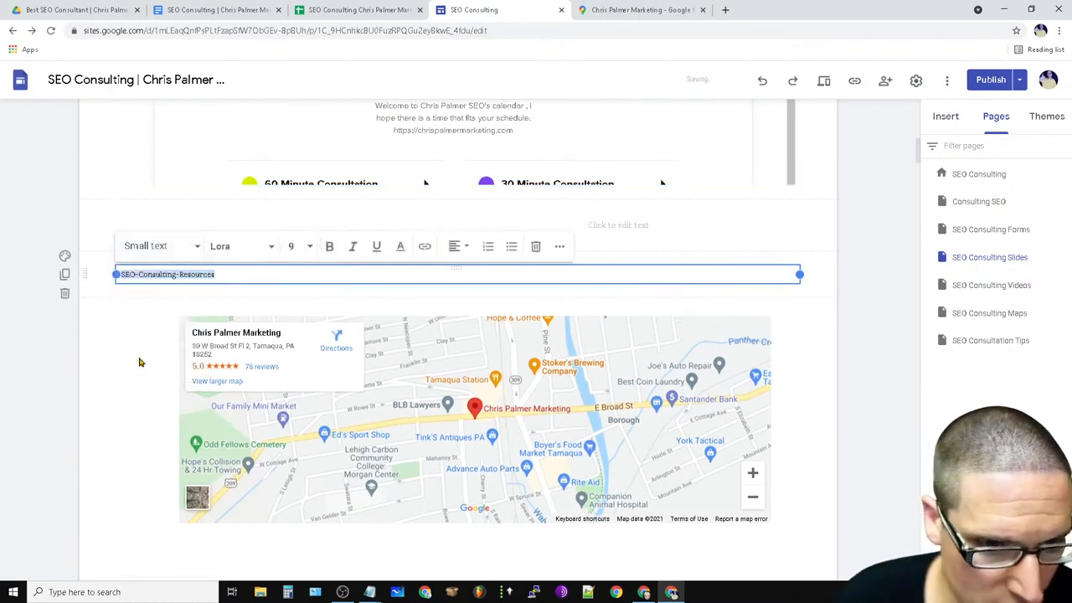
click(231, 275)
scroll(694, 263, up, 4)
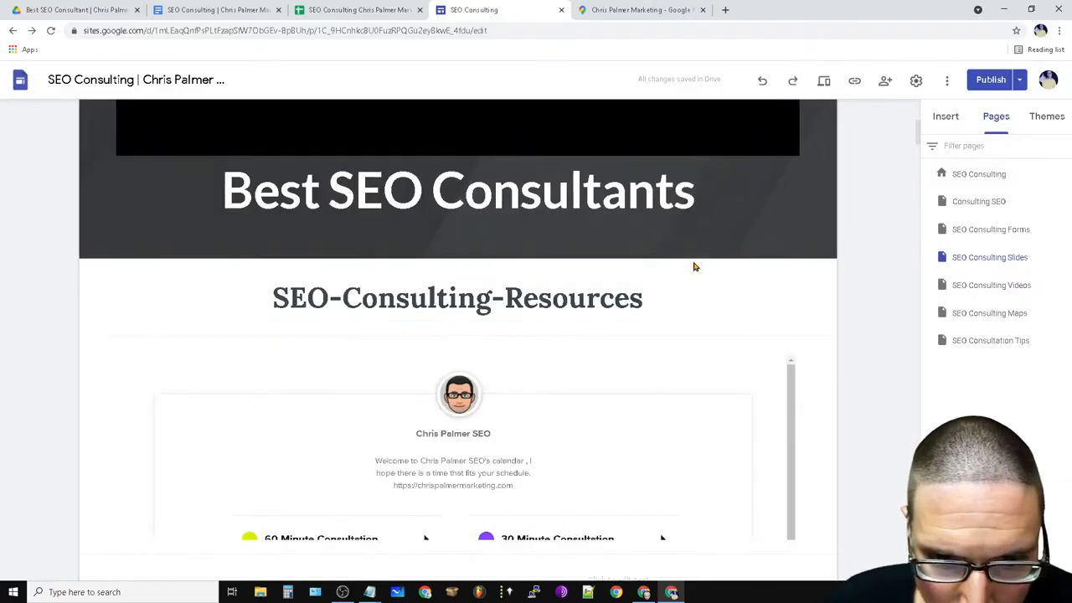
Delete the empty text box between the booking calendar and the "SEO-Consulting-Resources" line.
scroll(650, 512, down, 4)
click(642, 224)
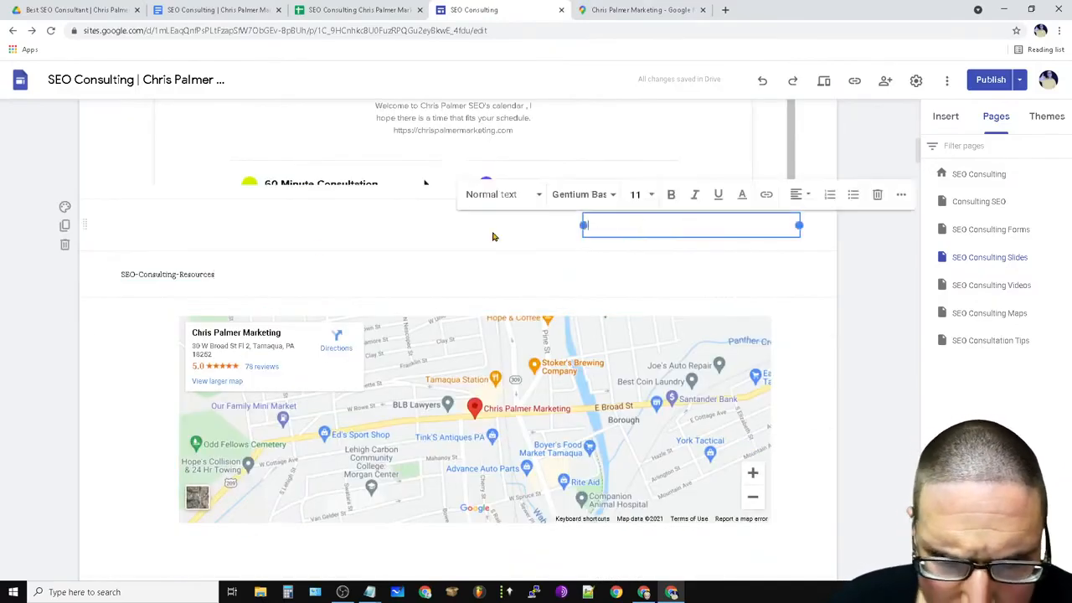
click(181, 232)
click(65, 252)
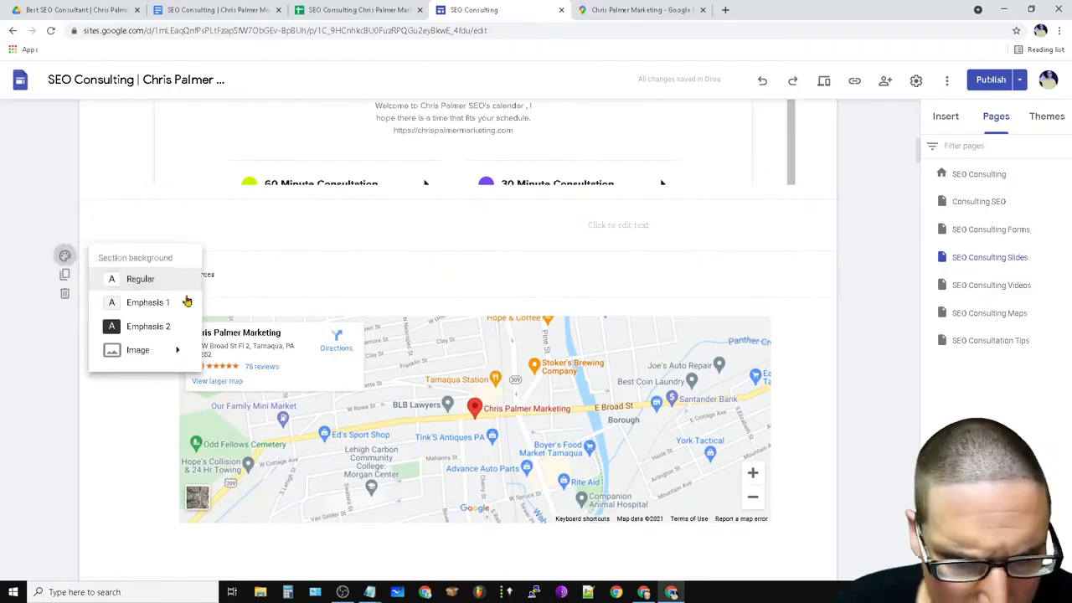
click(597, 221)
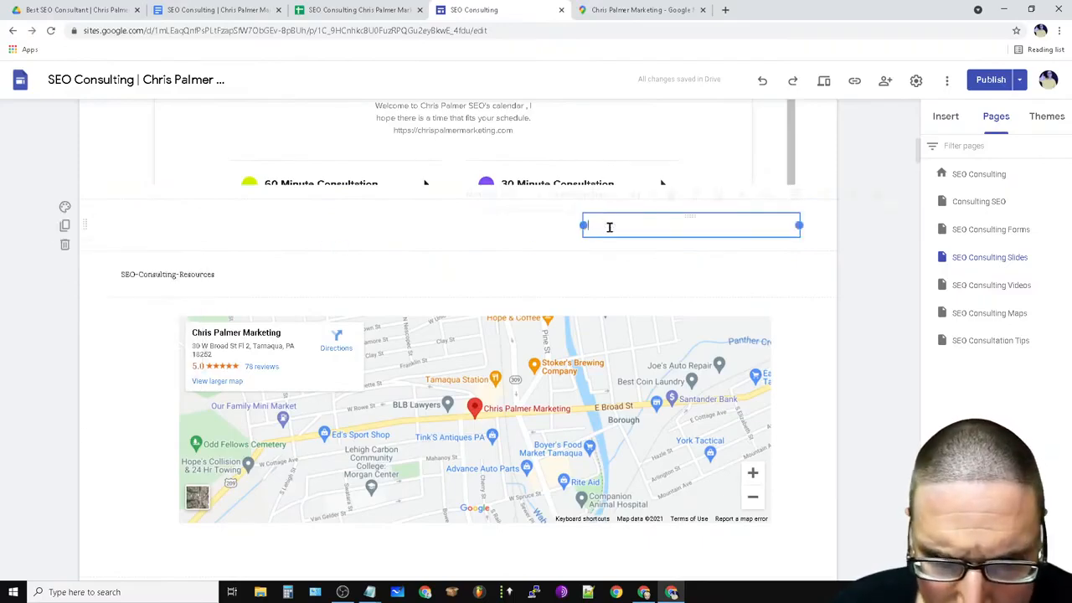
click(876, 194)
scroll(607, 385, up, 3)
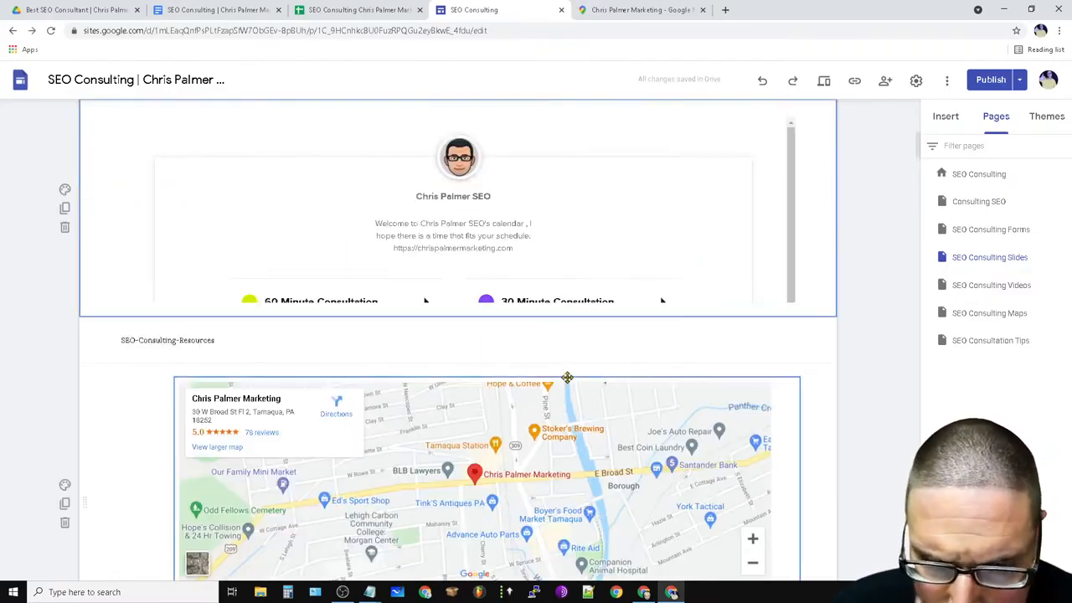
Replace the page title in the header with the copied text, edited to read "SEO Consulting Resources" without hyphens.
click(703, 231)
scroll(711, 226, up, 4)
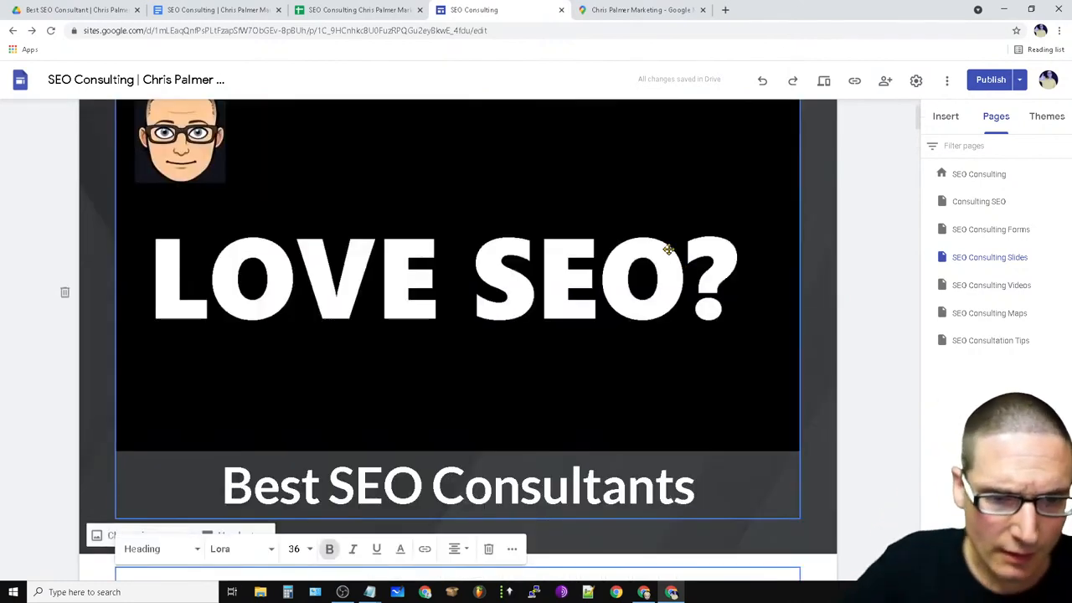
triple_click(553, 486)
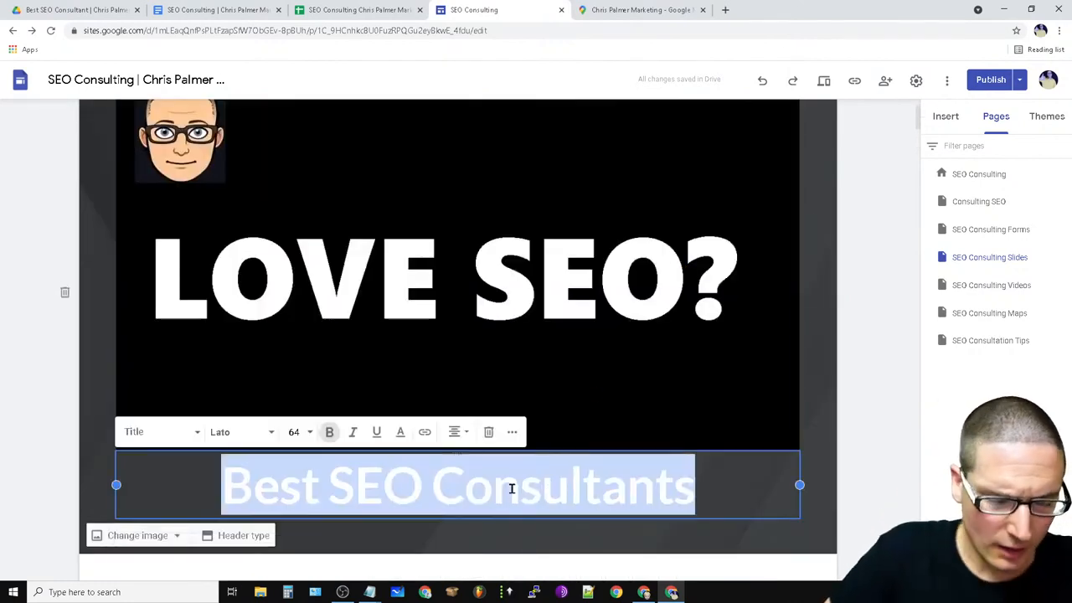
right_click(511, 488)
click(575, 373)
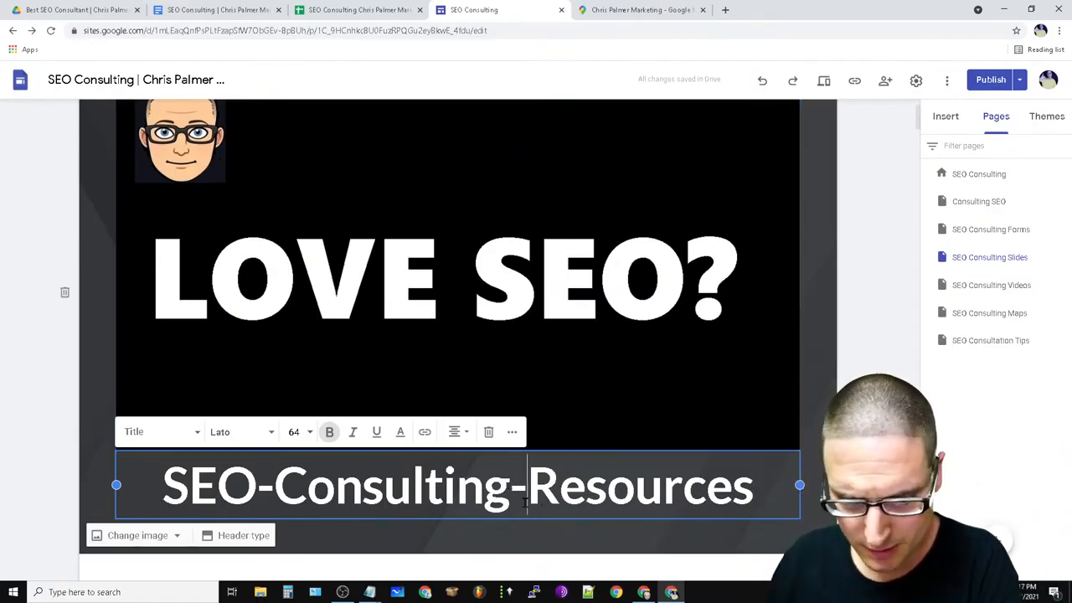
key(BackSpace)
click(278, 492)
key(BackSpace)
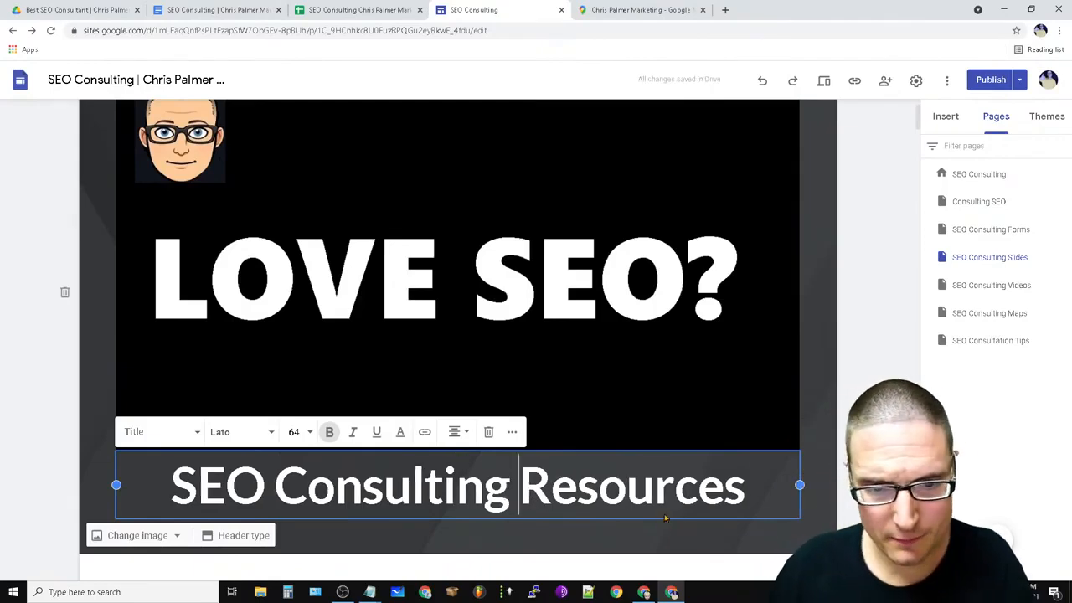
scroll(729, 469, up, 1)
scroll(726, 494, down, 2)
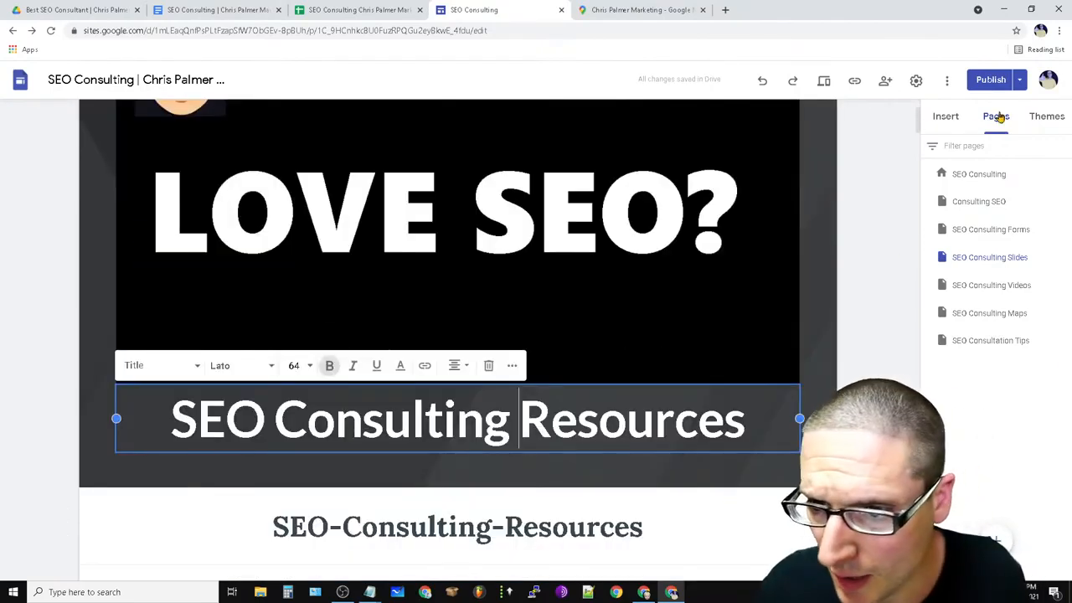
Insert today's "SEO Consulting" Google Slides presentation between the "SEO-Consulting-Resources" heading and the booking calendar.
click(945, 117)
click(702, 524)
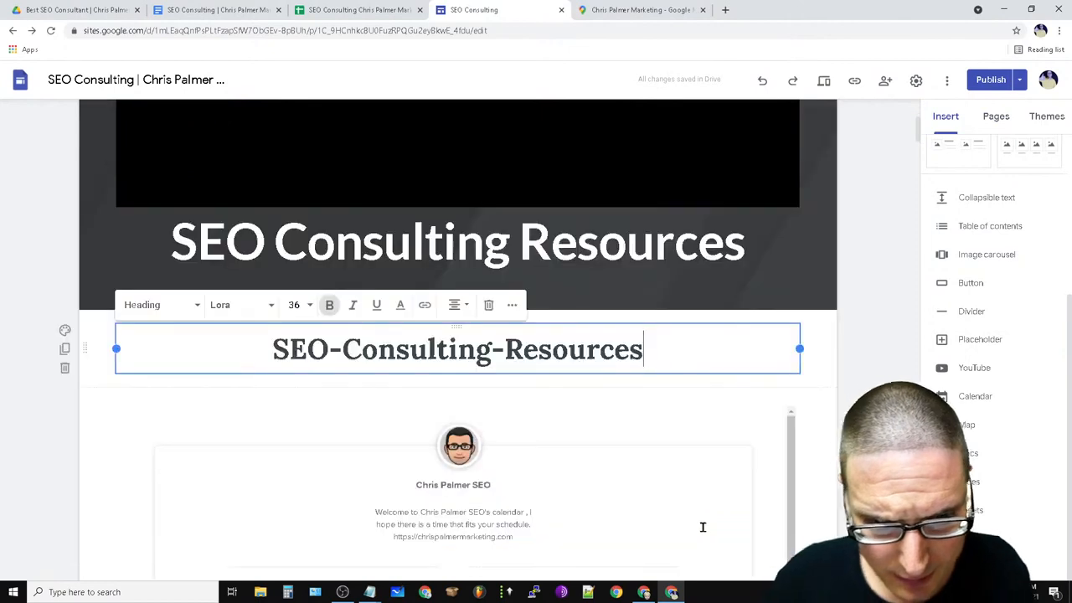
click(729, 382)
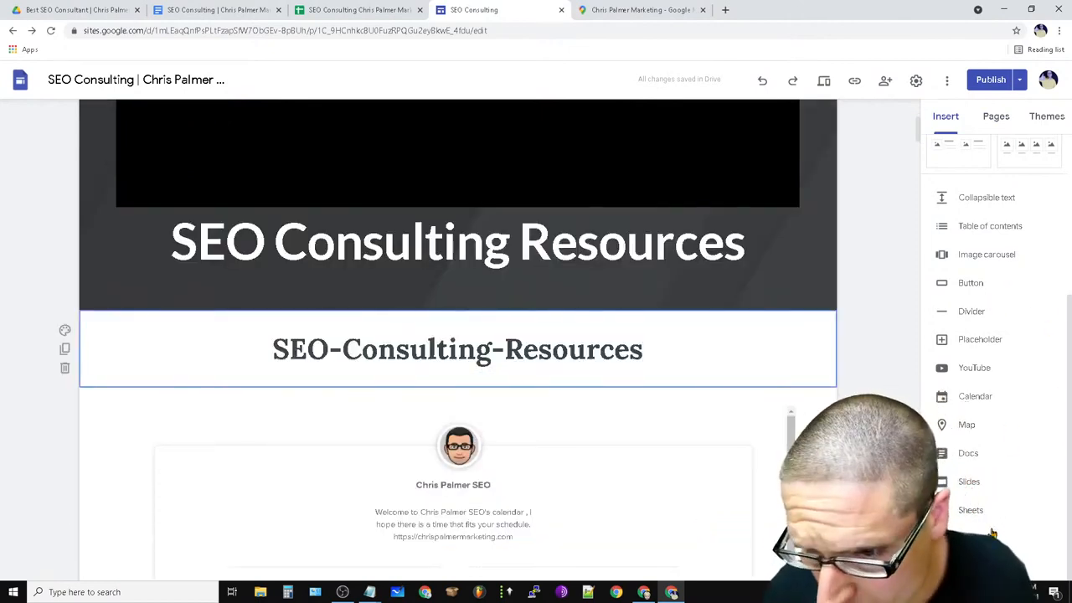
click(987, 484)
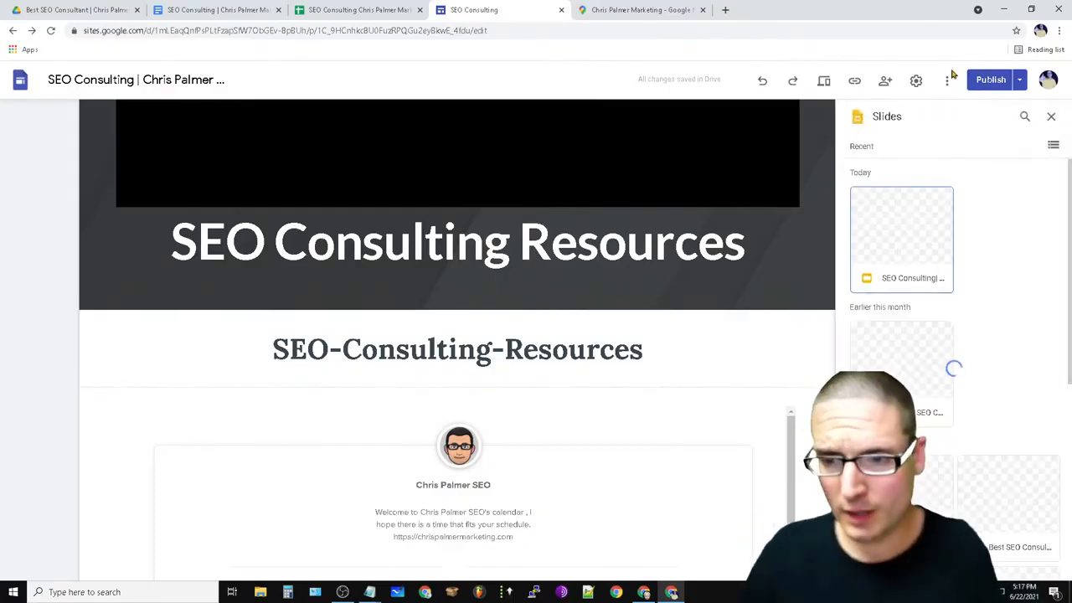
scroll(967, 322, down, 6)
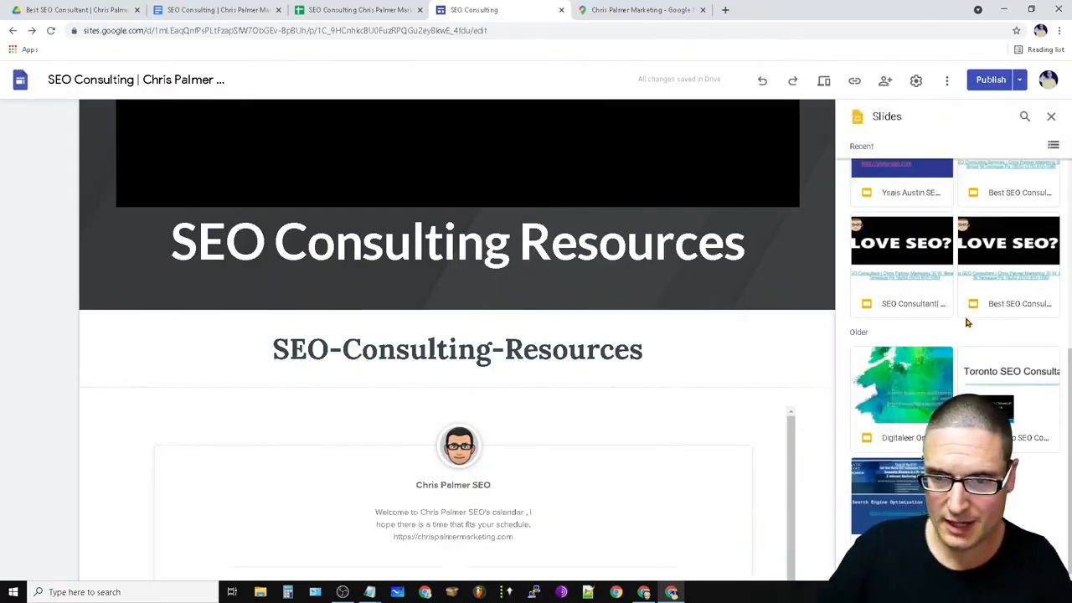
scroll(1001, 344, up, 6)
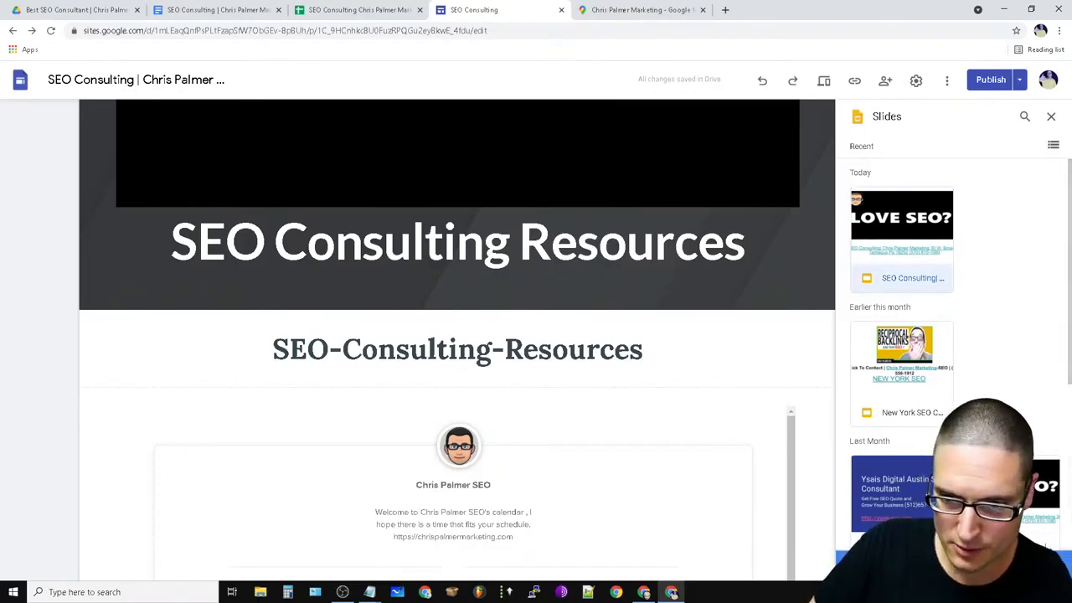
click(1043, 563)
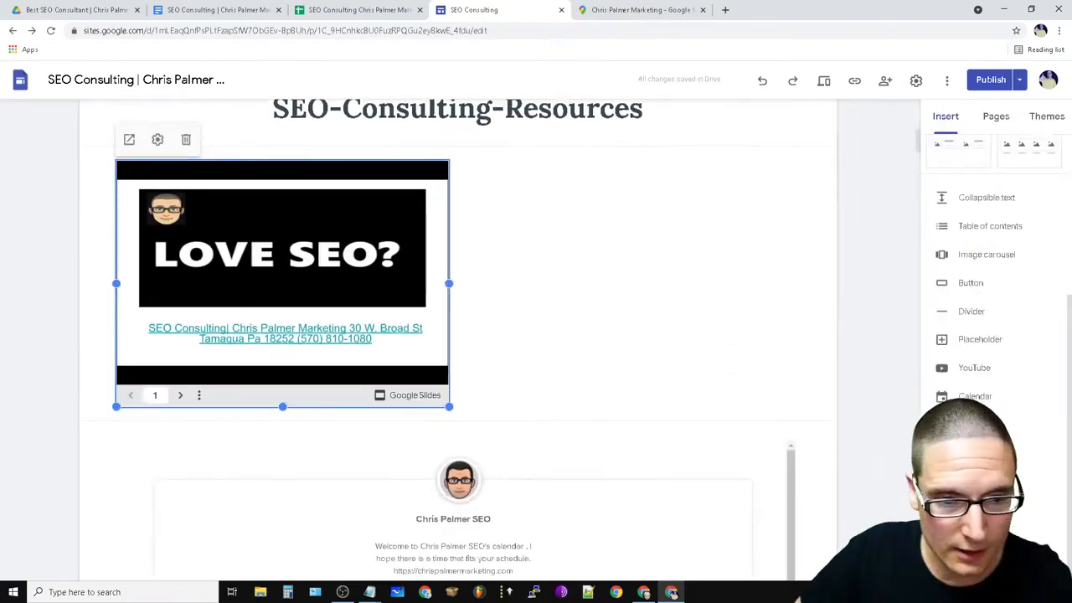
click(739, 299)
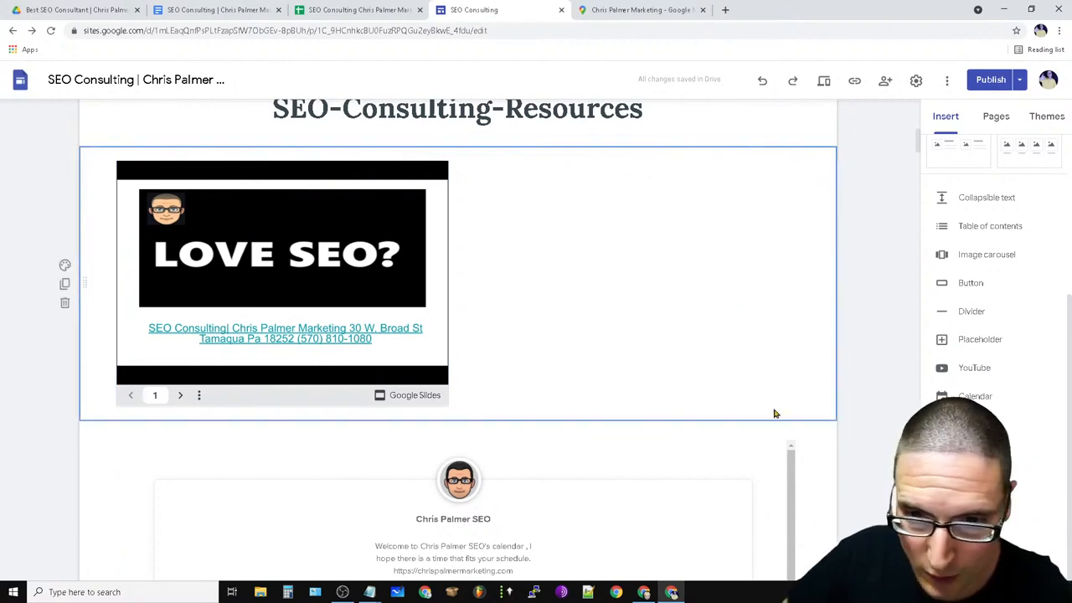
click(975, 480)
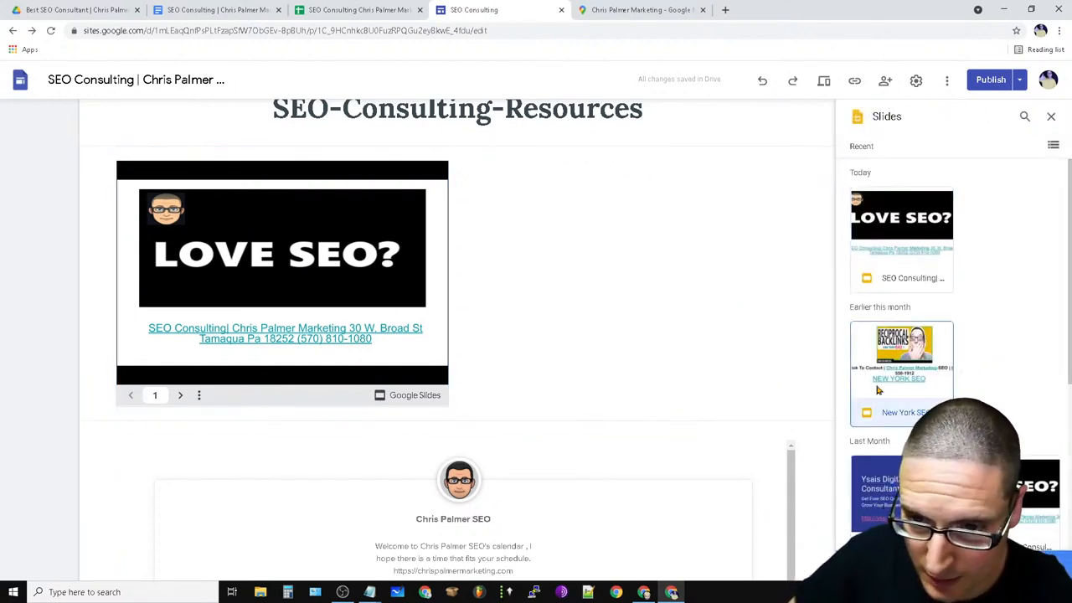
click(901, 368)
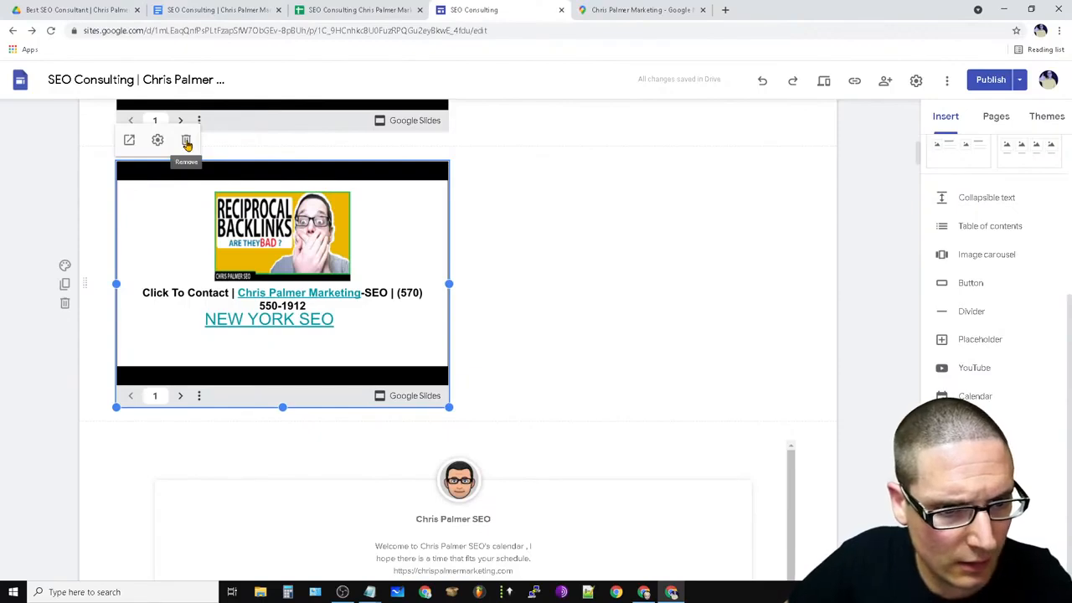
click(186, 144)
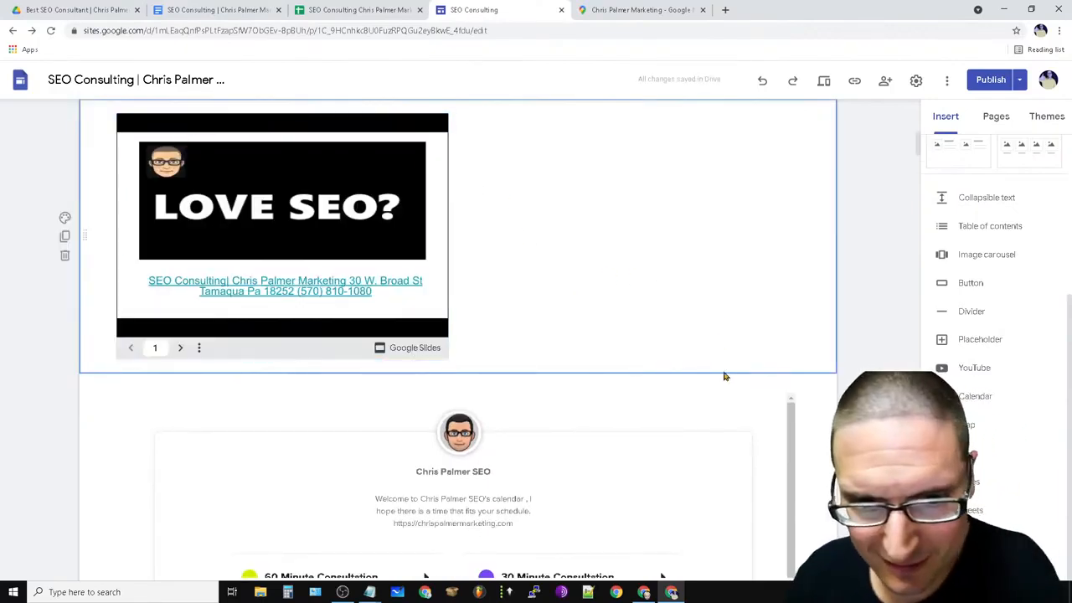
Widen the embedded "SEO Consulting" presentation to the full width of its section.
click(412, 222)
drag(450, 237, 795, 241)
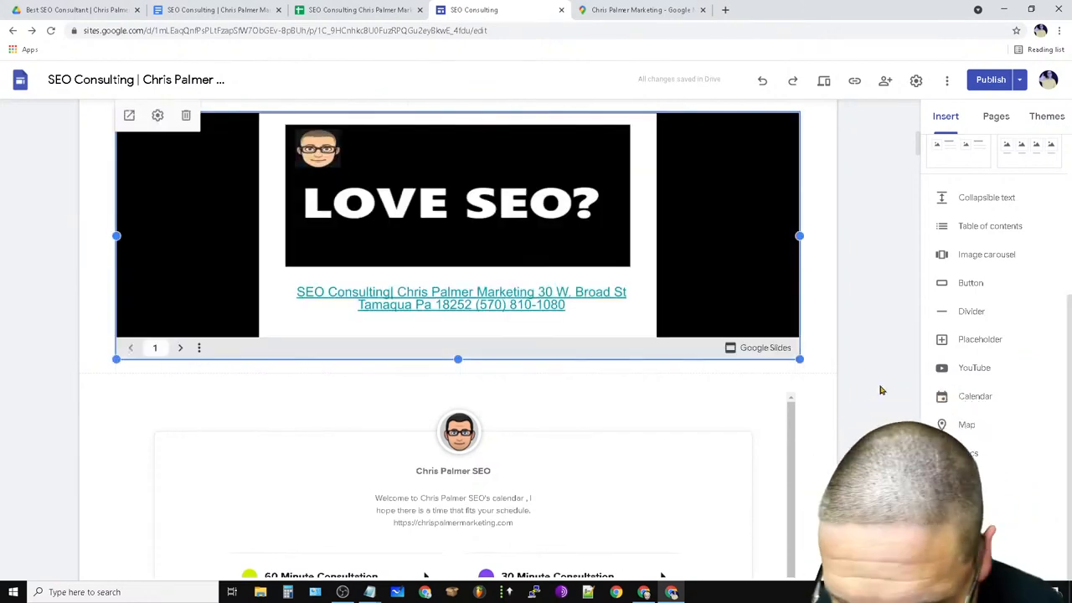
click(818, 366)
Insert the "Best SEO Consultant" Google Slides presentation below the "SEO Consulting" slides.
click(996, 482)
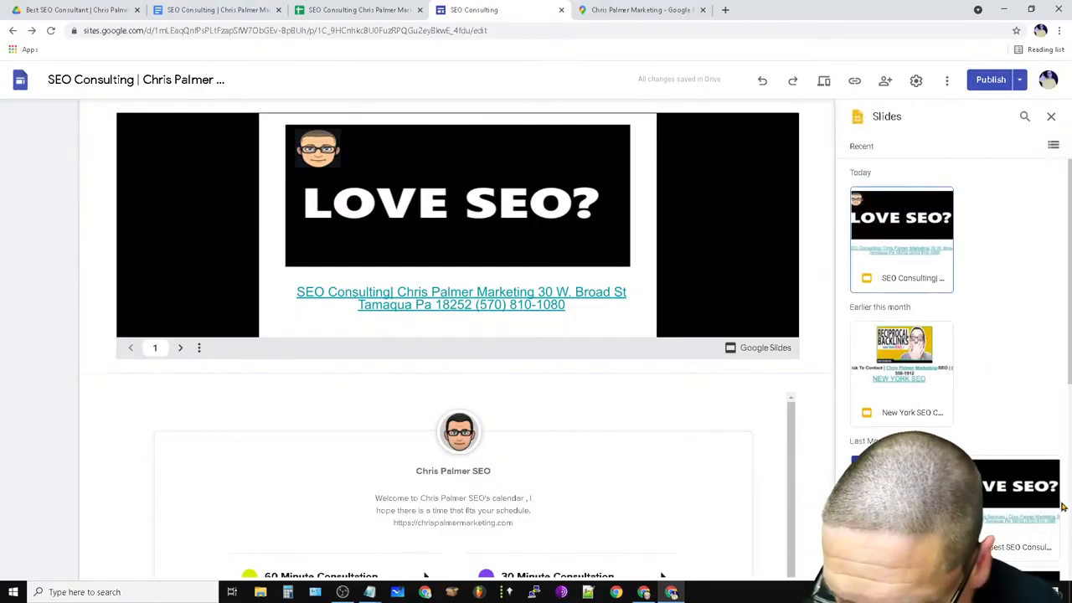
scroll(1065, 502, down, 4)
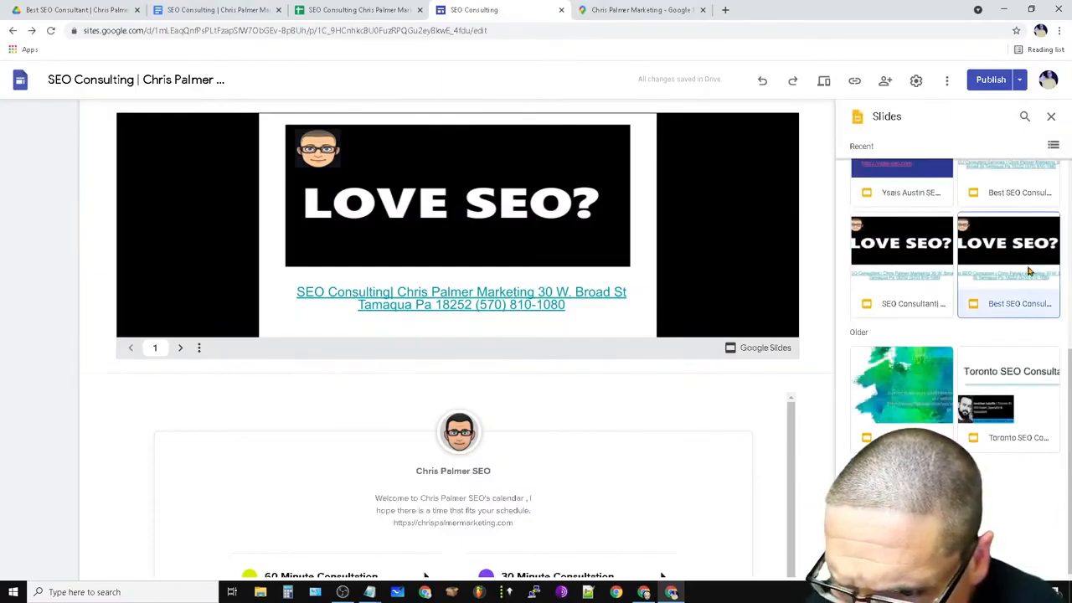
click(1041, 566)
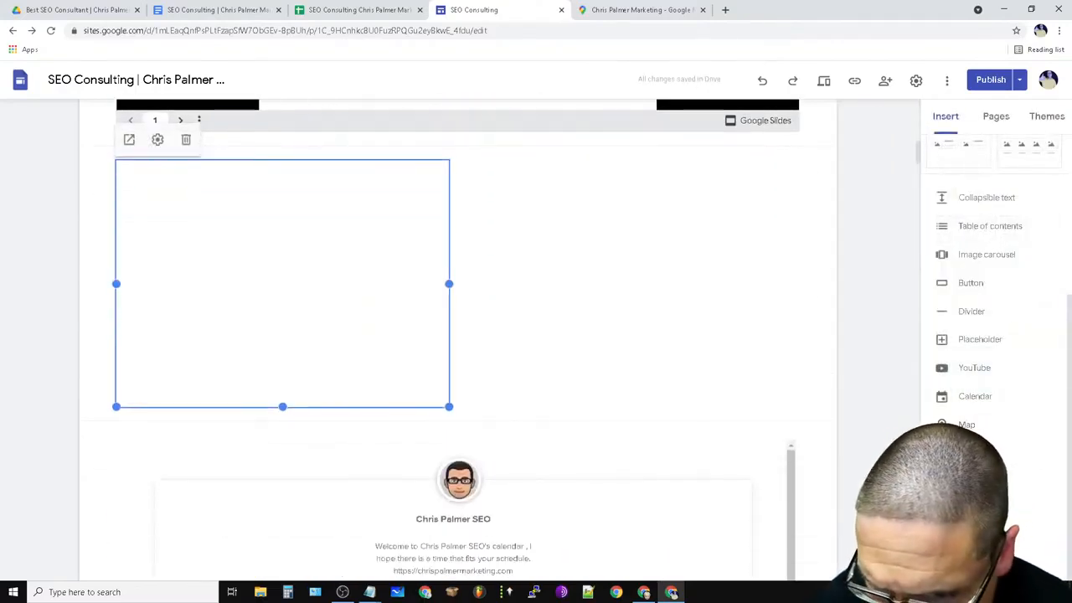
Insert the "SEO Consultant" Google Slides presentation from last month below the "Best SEO Consultant" slides.
click(976, 481)
scroll(977, 401, down, 4)
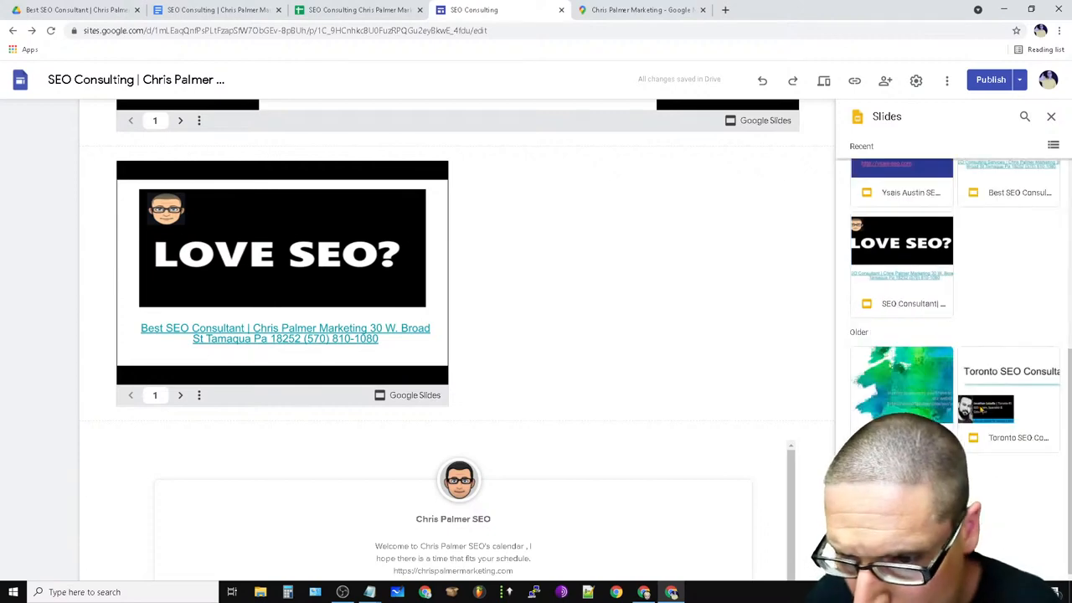
scroll(1004, 401, up, 2)
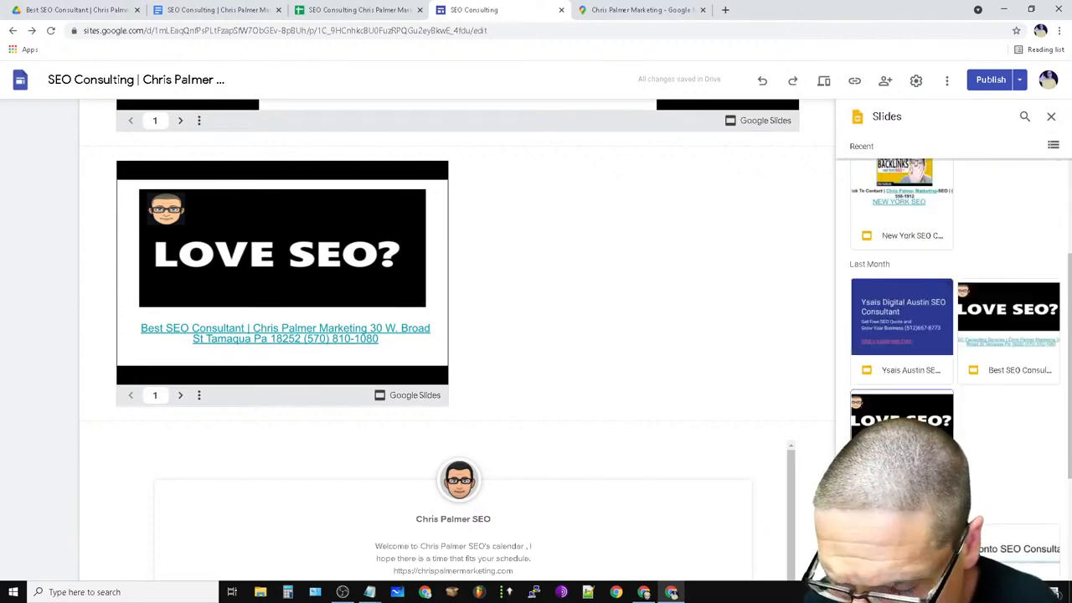
click(909, 456)
click(1041, 566)
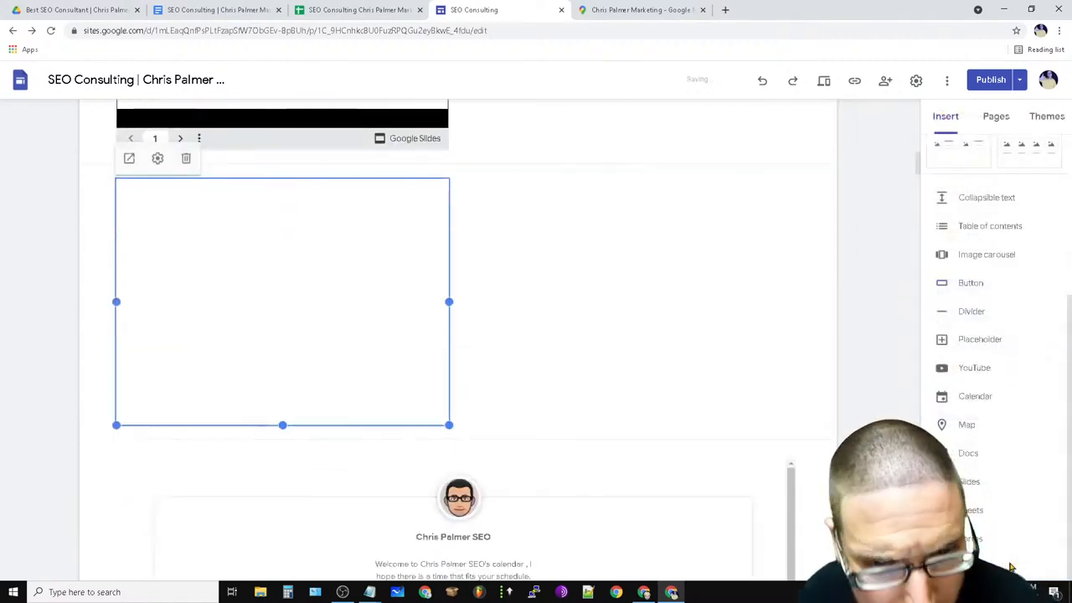
Widen the embedded "SEO Consultant" and "Best SEO Consultant" presentations to the full width of their sections.
drag(449, 286, 835, 318)
scroll(627, 335, up, 2)
click(416, 179)
drag(449, 186, 802, 257)
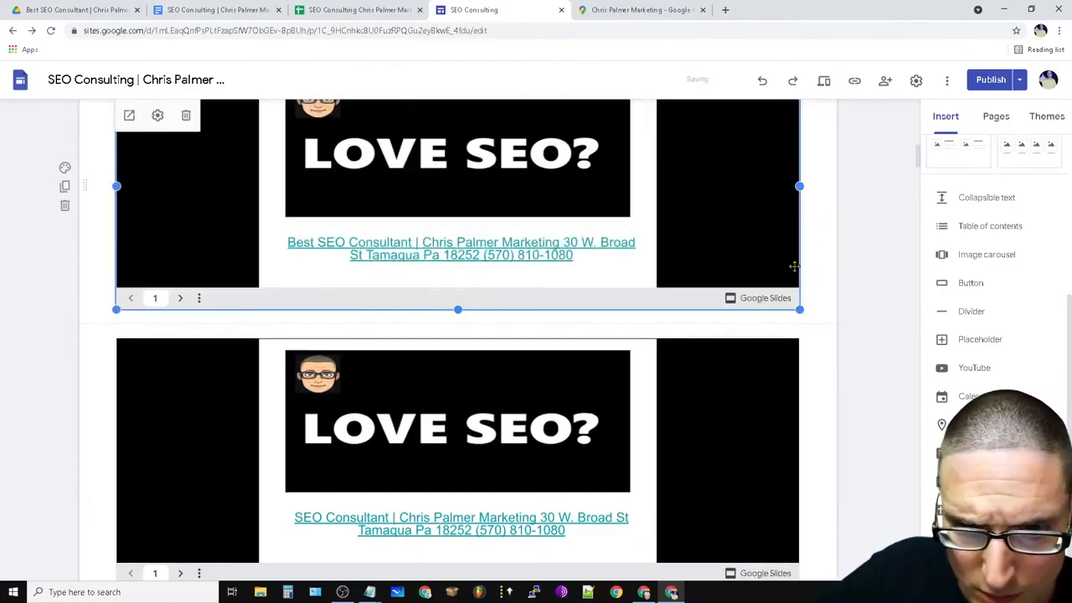
scroll(306, 474, down, 4)
scroll(299, 444, up, 2)
scroll(300, 443, up, 2)
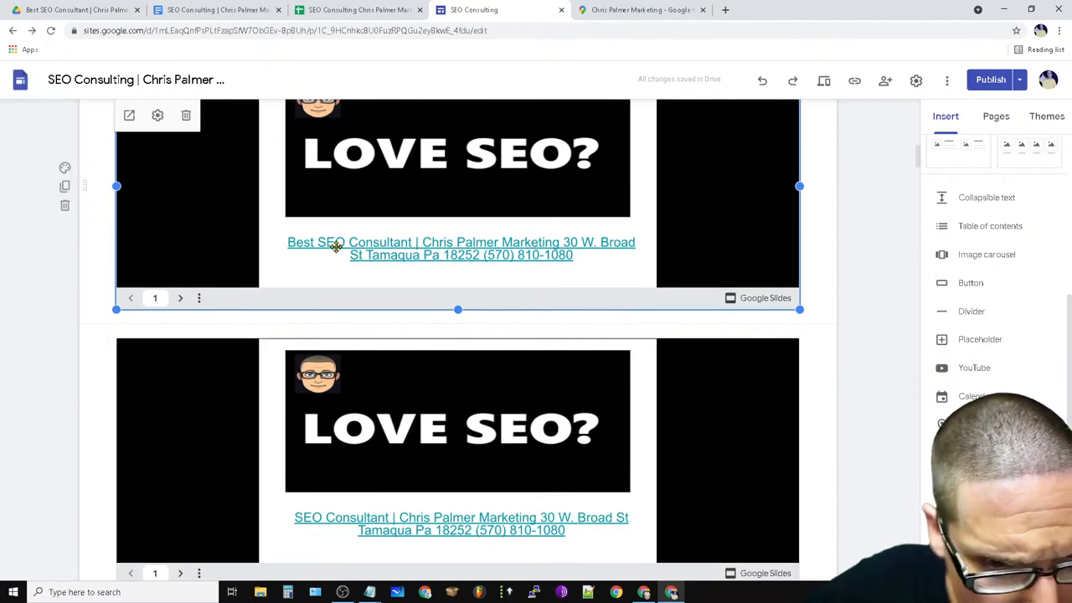
scroll(335, 246, up, 3)
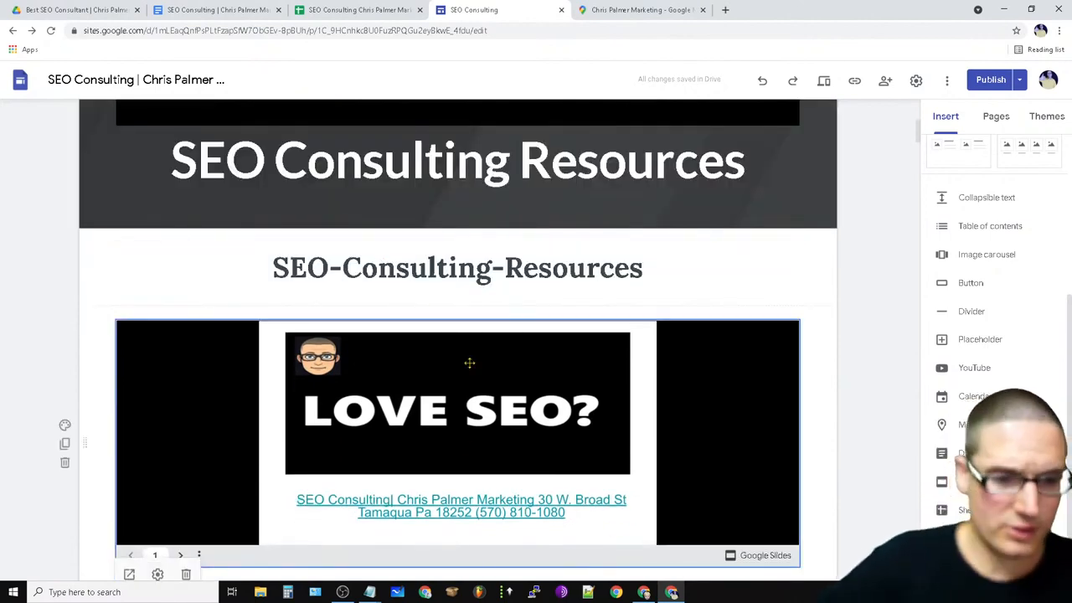
scroll(395, 222, up, 2)
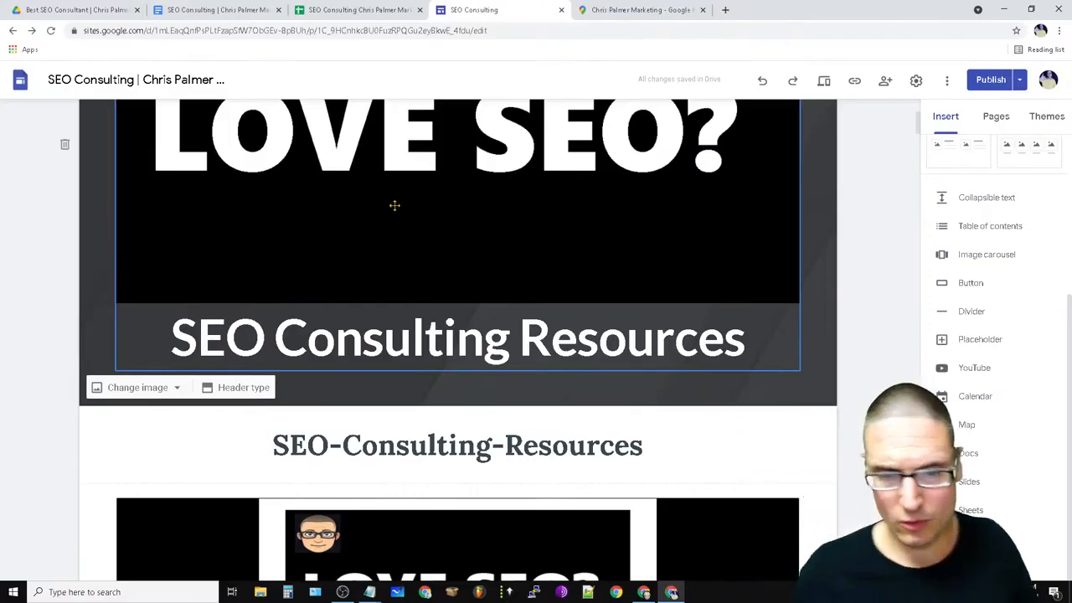
Review the SEO Consulting Slides page from its header through the embedded calendar, location map and contact details to the list of links.
scroll(517, 254, up, 3)
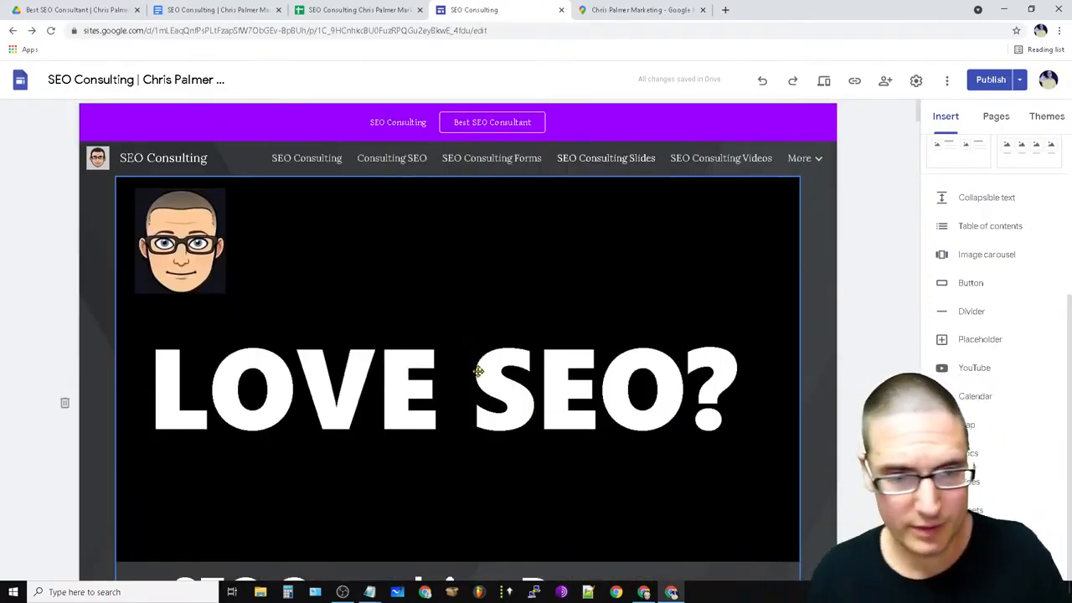
scroll(502, 335, down, 4)
scroll(758, 332, down, 4)
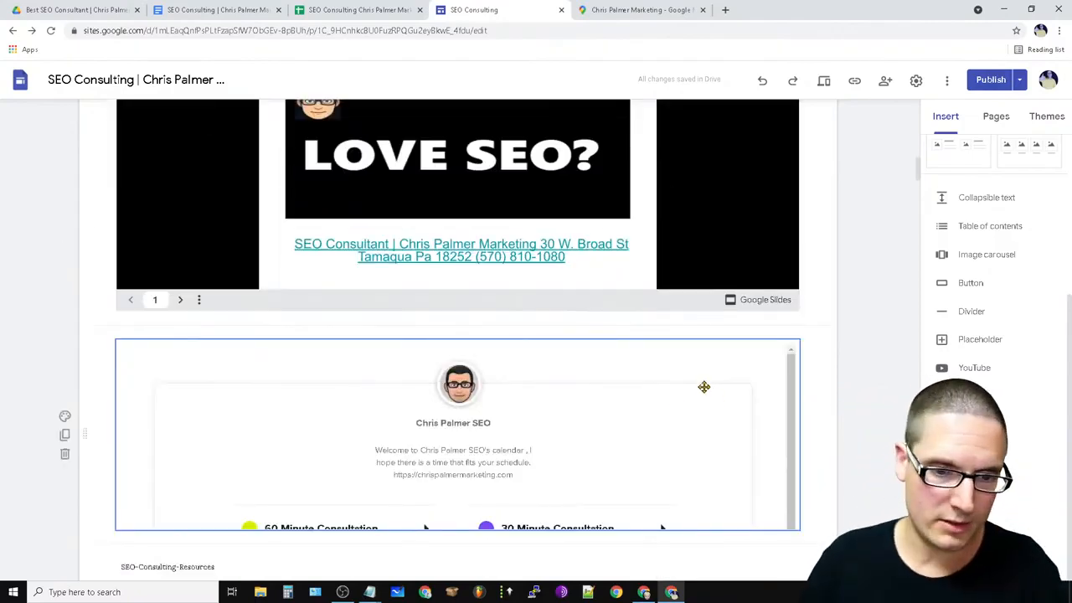
scroll(715, 395, down, 2)
click(282, 275)
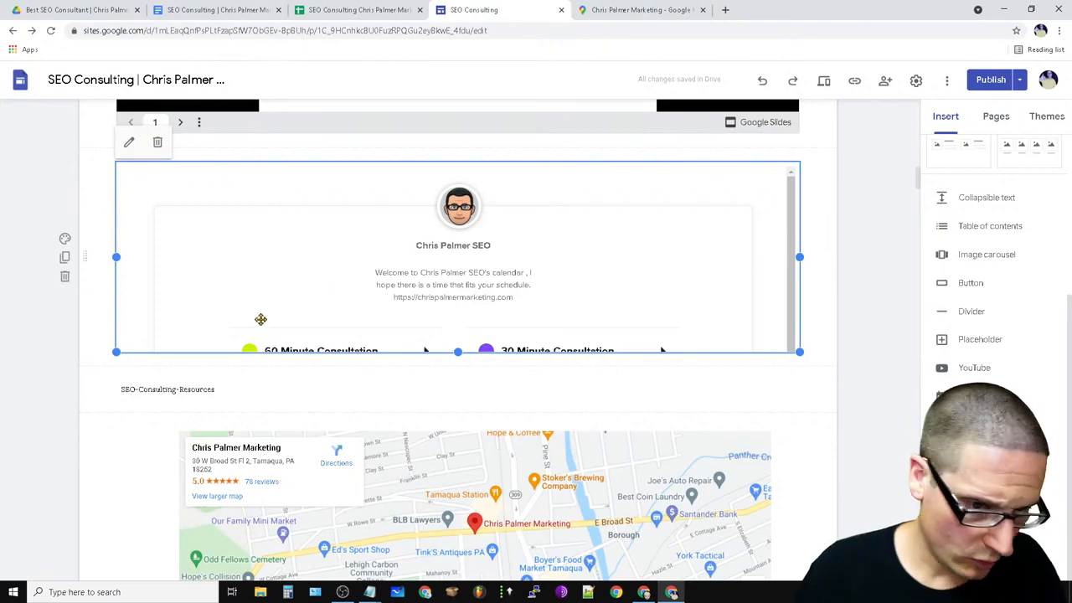
scroll(382, 321, down, 2)
click(142, 212)
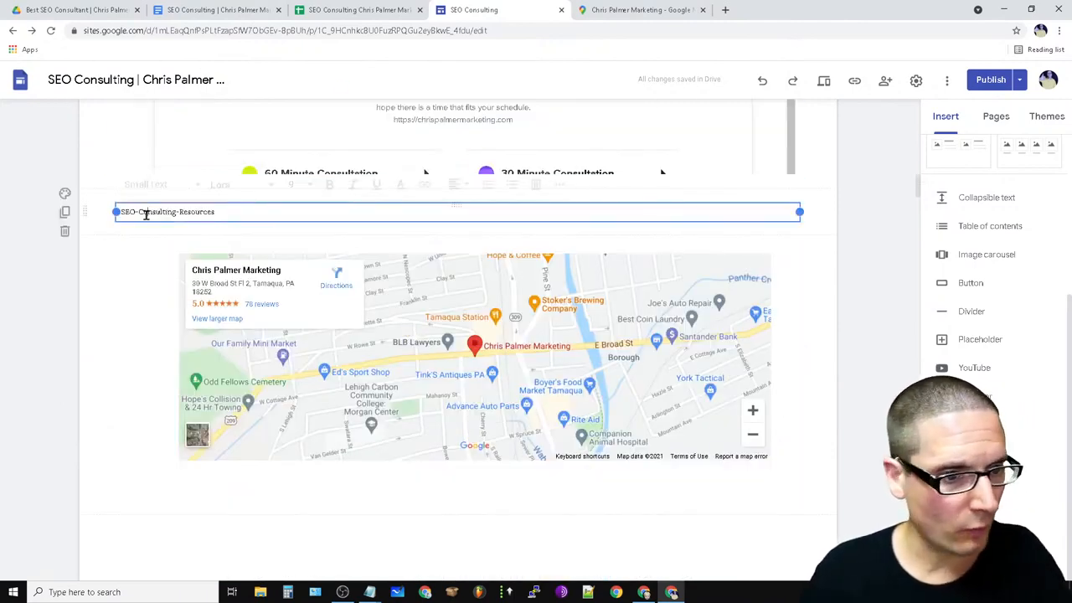
scroll(138, 228, down, 4)
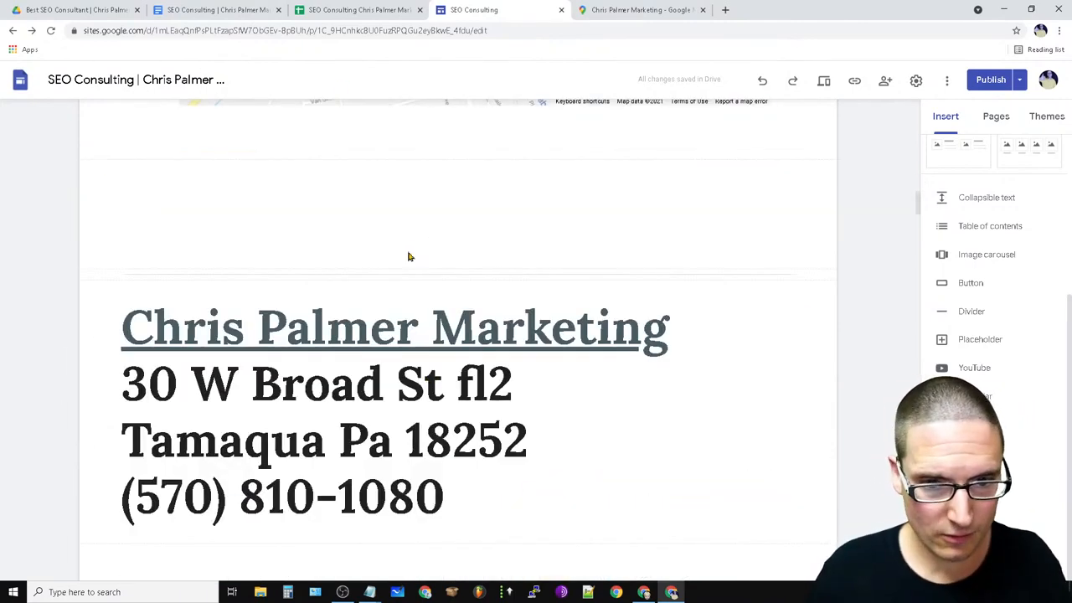
scroll(672, 421, down, 4)
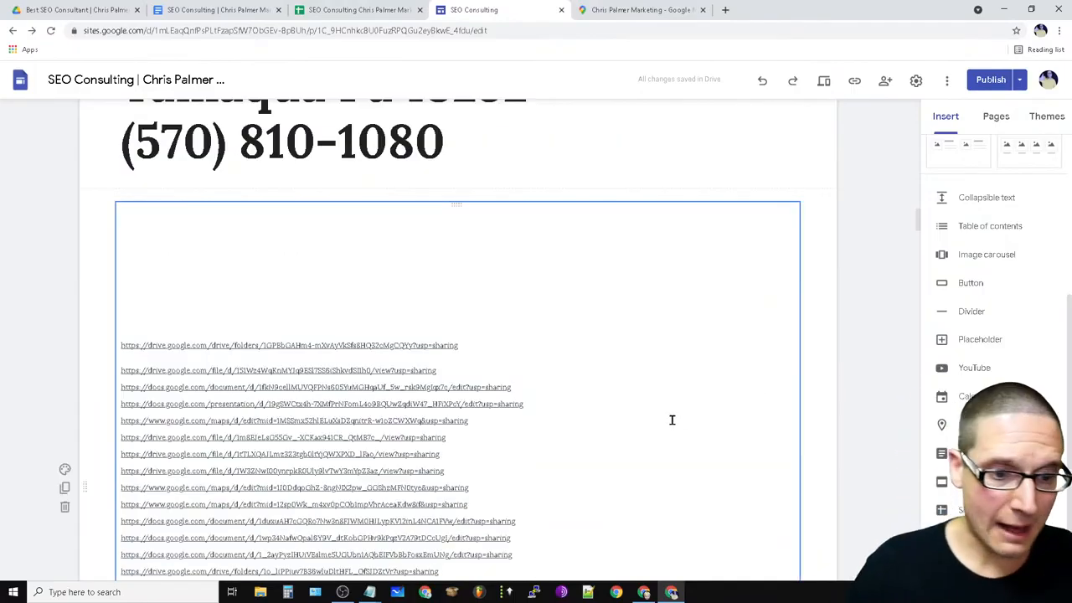
scroll(586, 456, down, 4)
scroll(596, 498, up, 14)
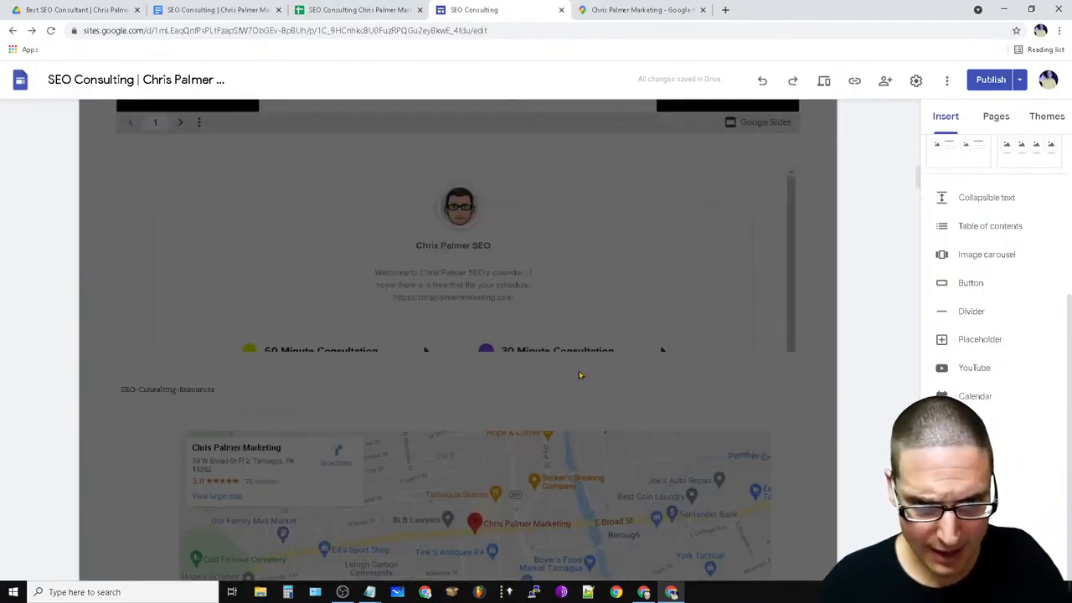
Insert the "SEO Consultants" custom map from My Maps between the location map and the business contact details.
scroll(626, 503, down, 4)
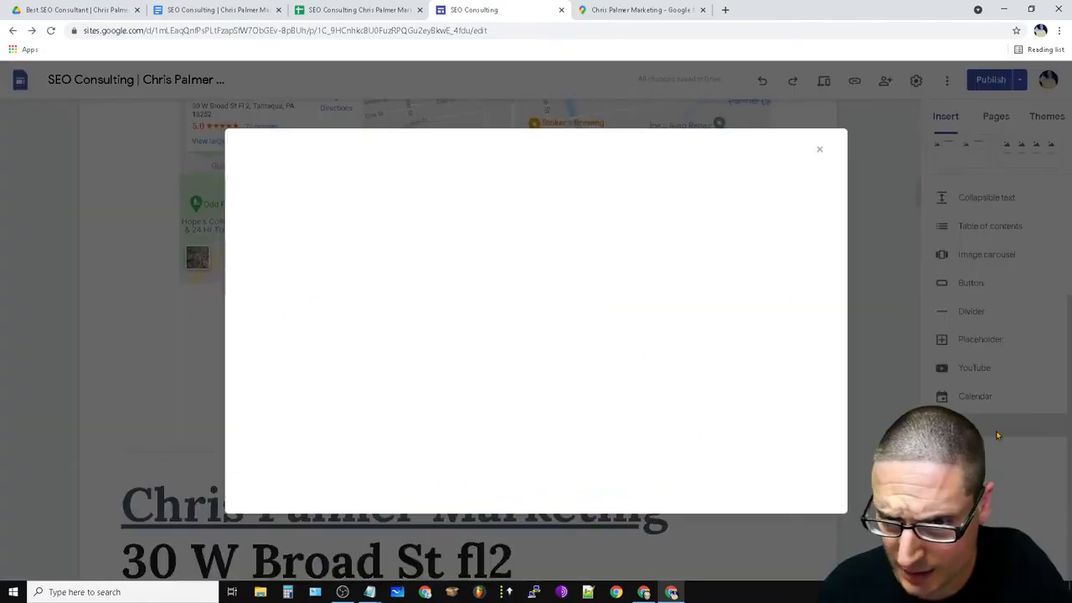
click(301, 178)
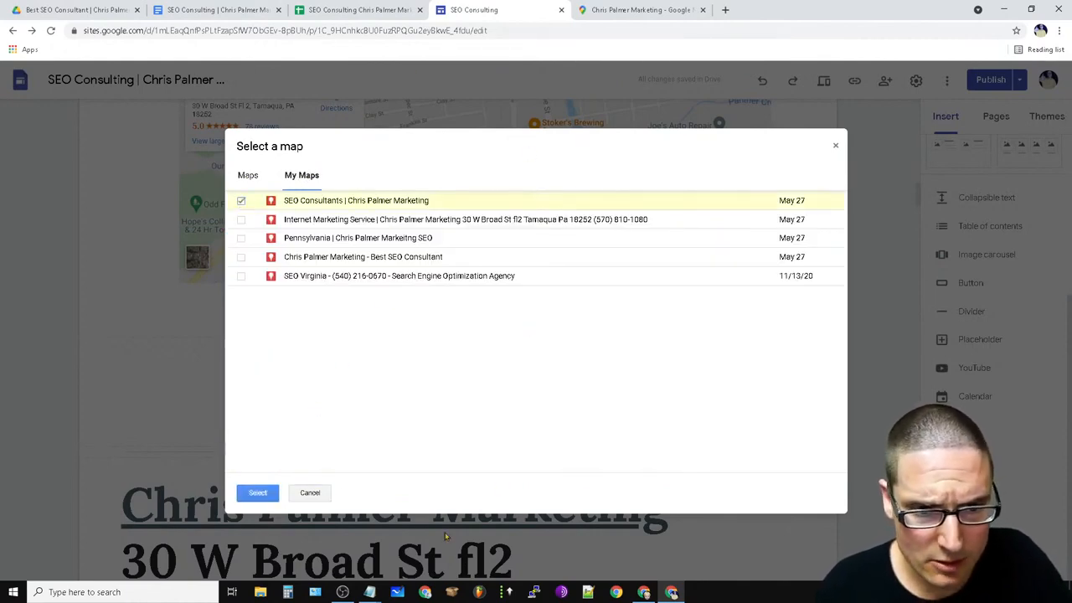
click(258, 493)
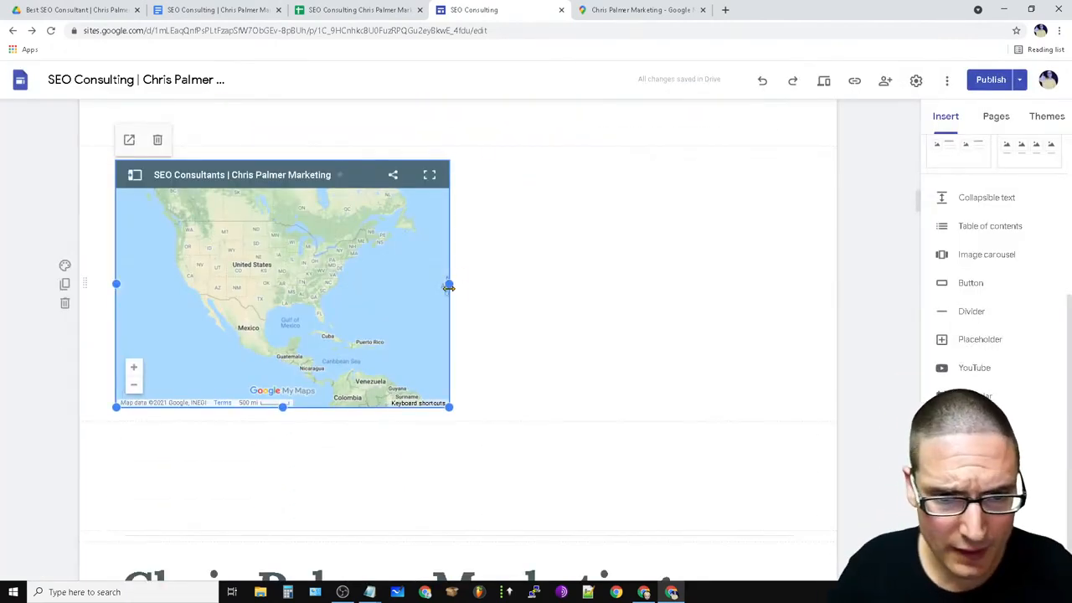
Widen the embedded "SEO Consultants" map to the full width of its section and reduce its height.
drag(449, 286, 802, 316)
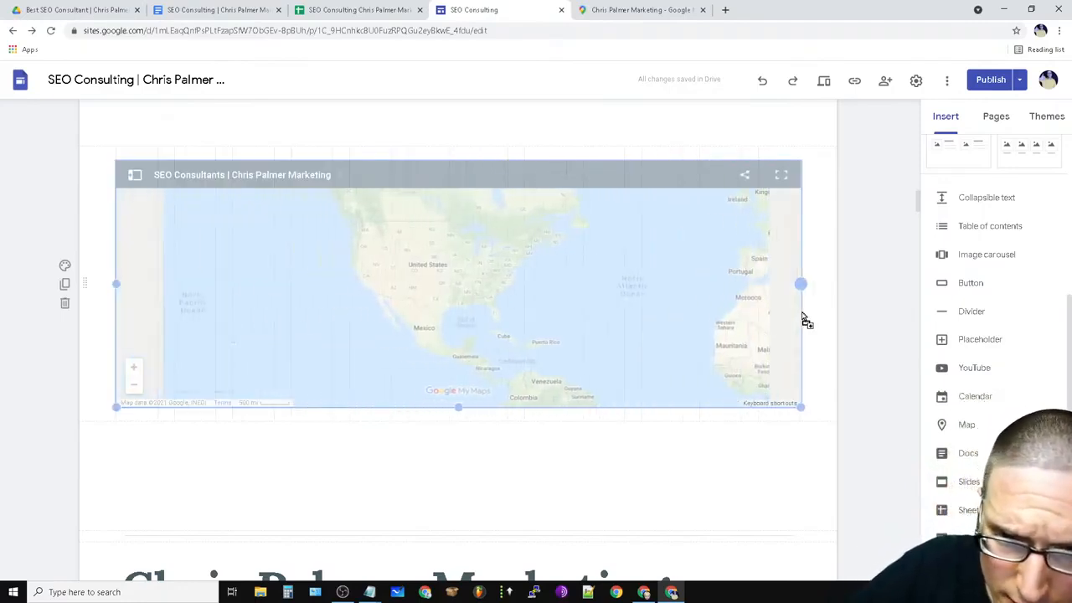
mouse_move(799, 285)
mouse_down()
mouse_move(840, 301)
mouse_move(800, 285)
mouse_up()
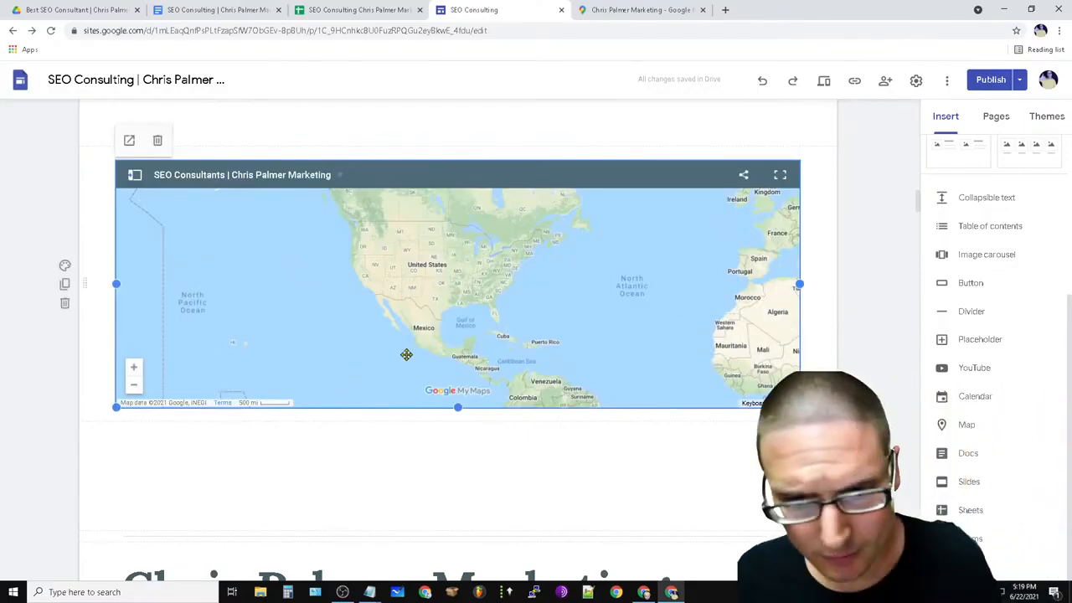
drag(457, 407, 468, 360)
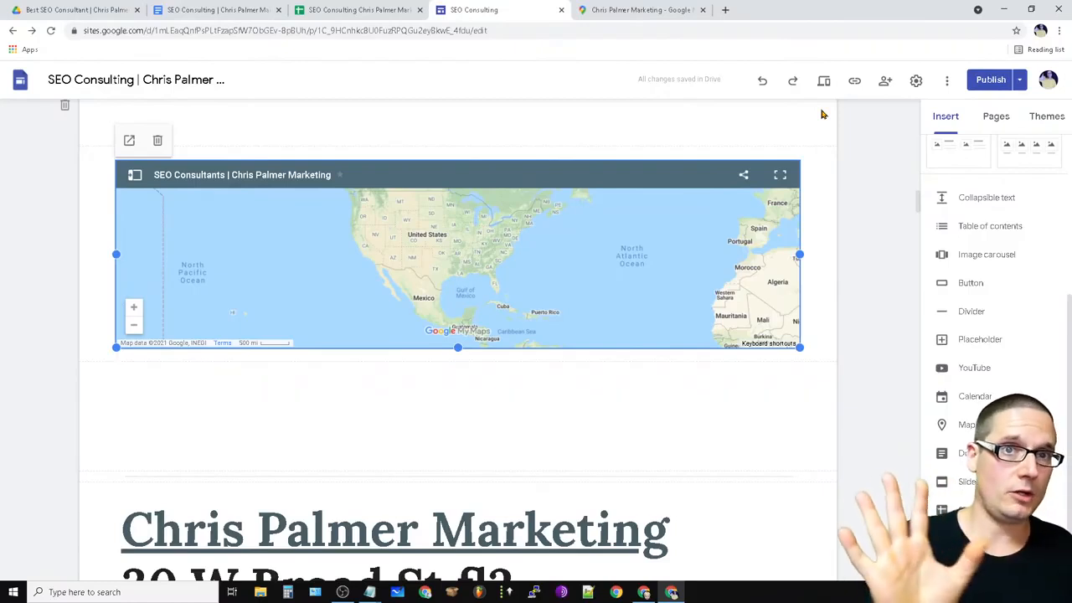
click(851, 230)
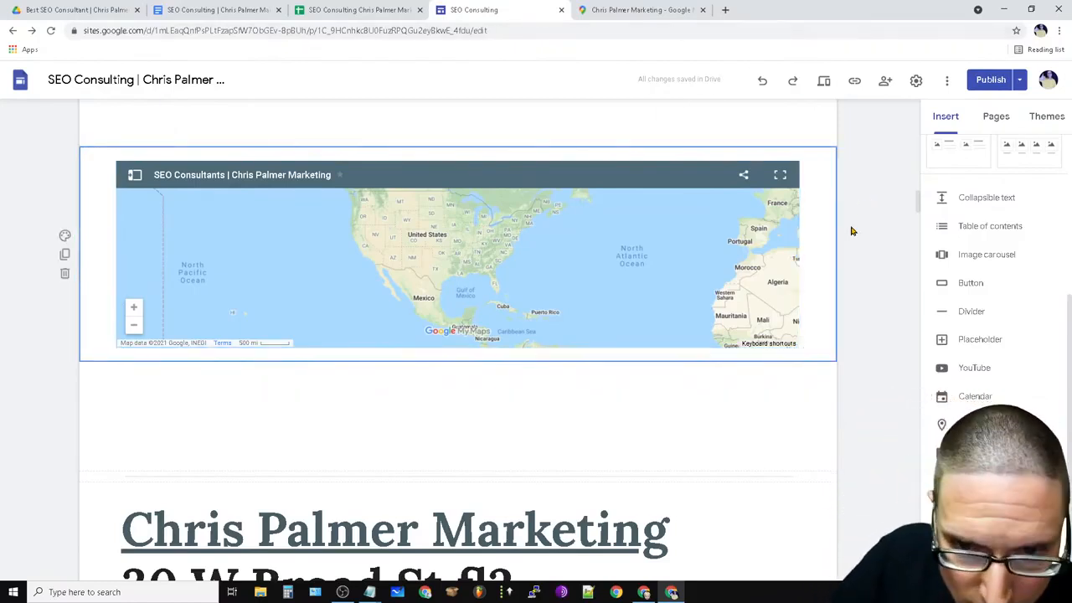
Open the SEO Consulting Videos page of the site and look over its header, video and service text.
scroll(827, 424, up, 2)
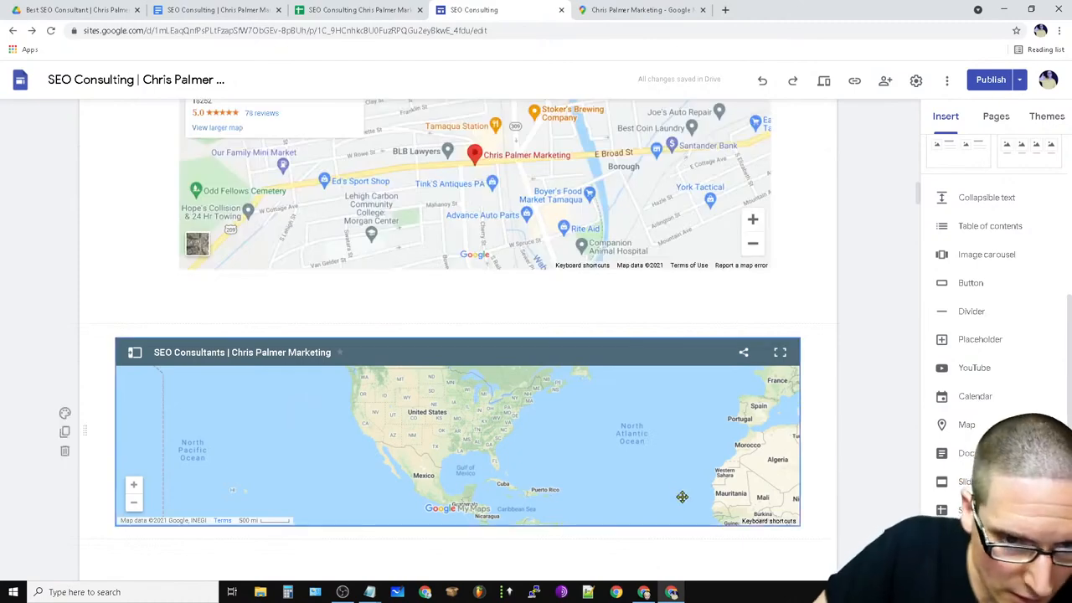
scroll(584, 444, up, 6)
scroll(583, 445, up, 5)
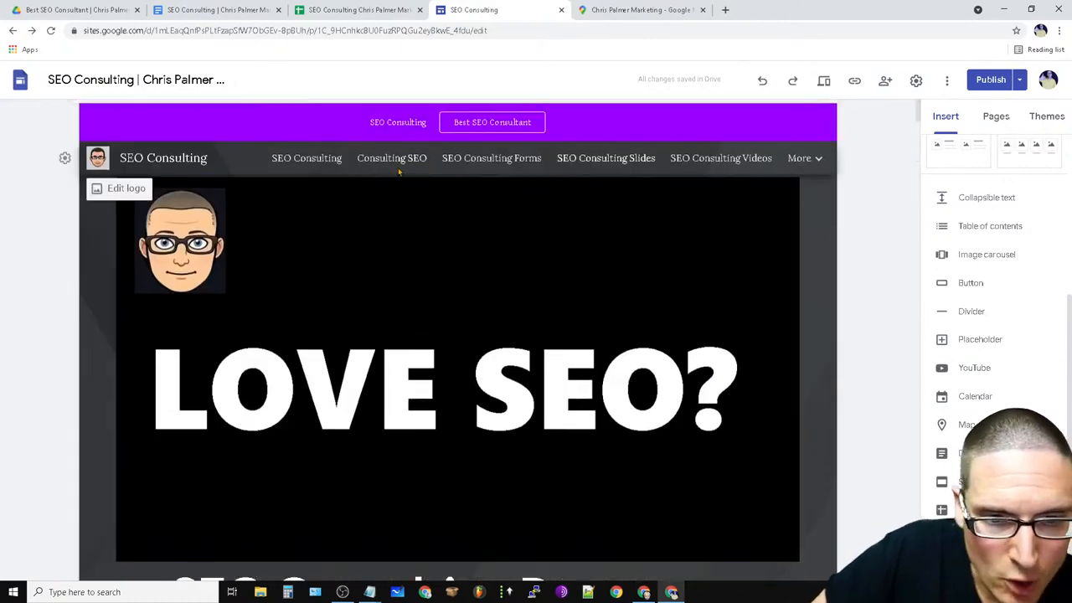
click(994, 117)
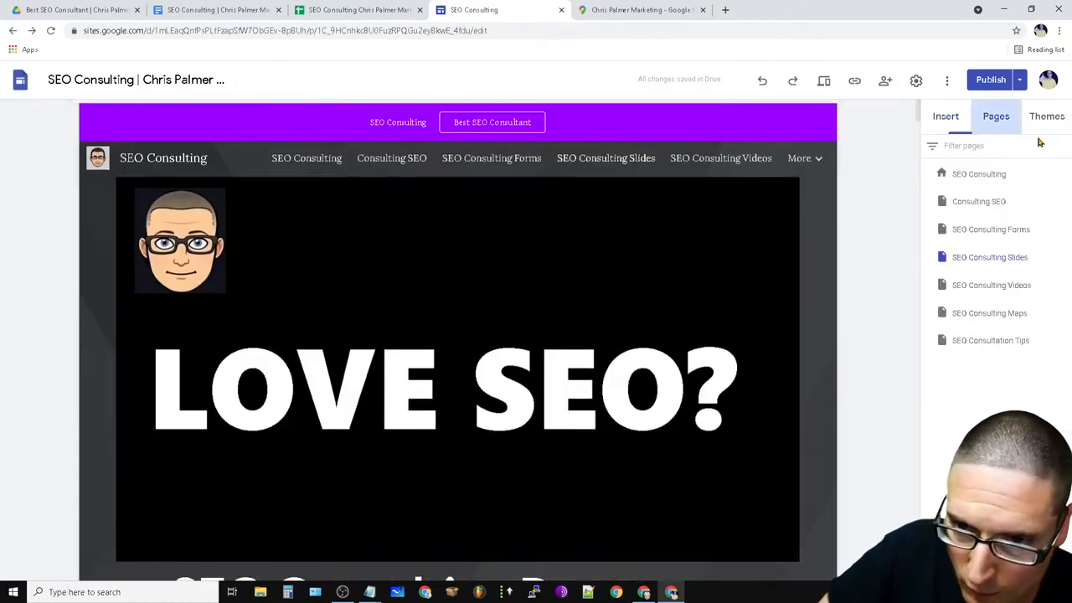
click(1009, 286)
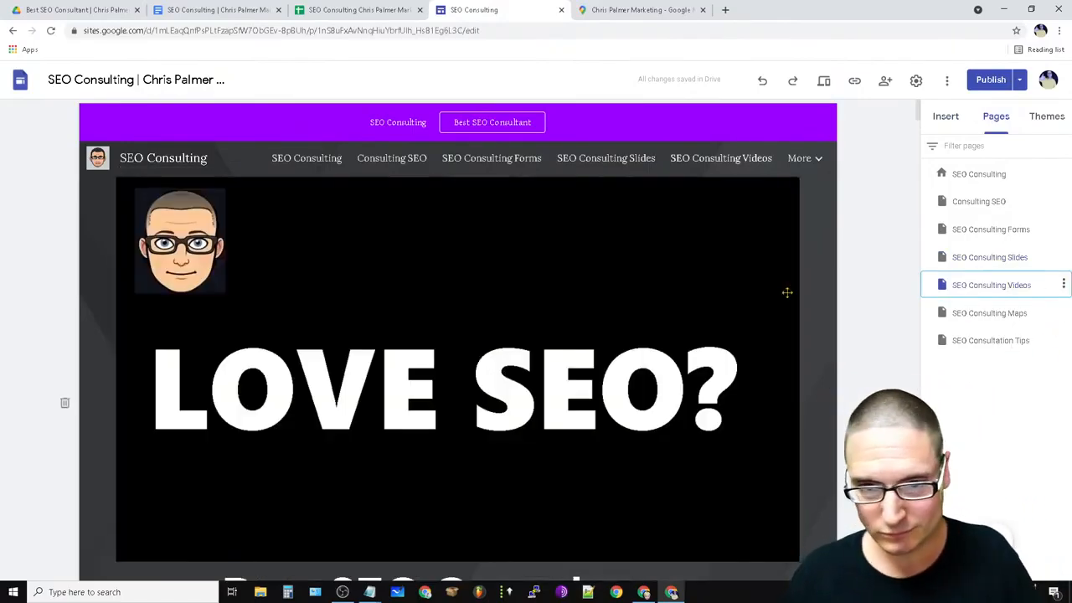
scroll(555, 316, down, 5)
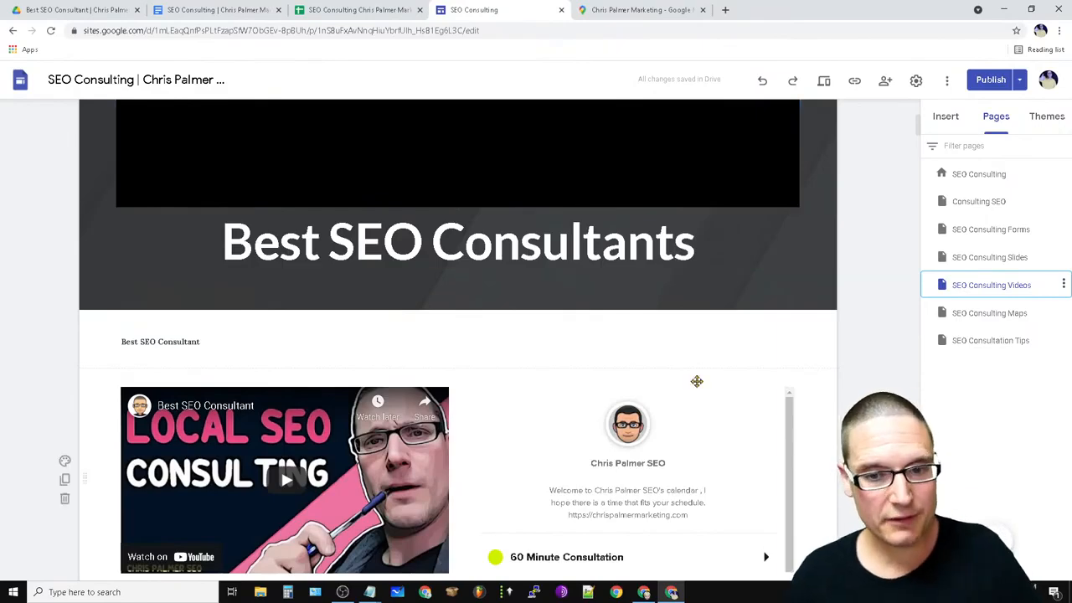
scroll(709, 373, down, 5)
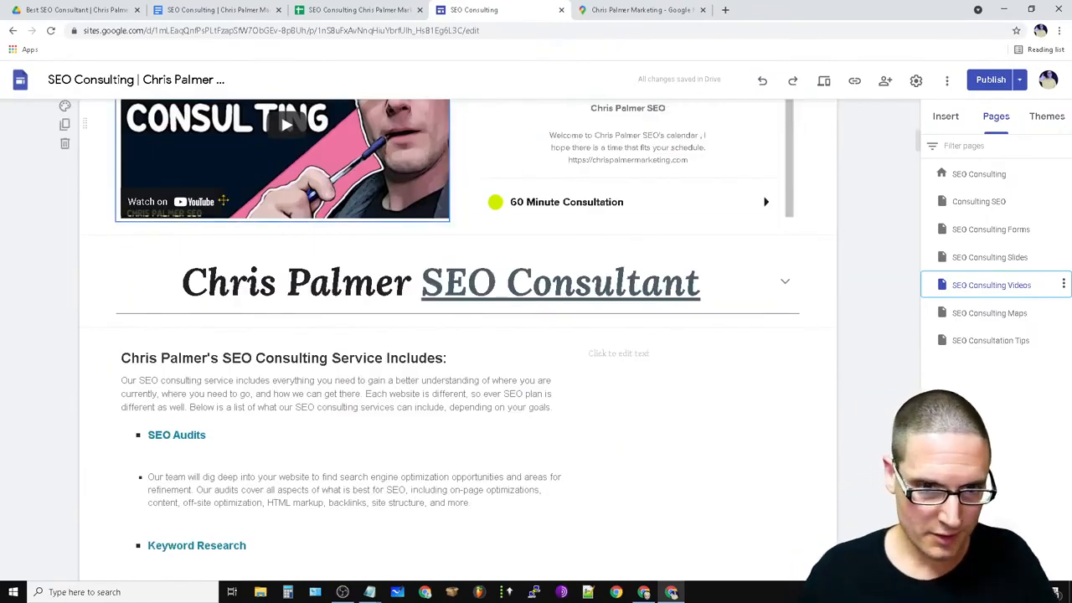
Copy the page name "SEO Consulting Videos" from the properties of the SEO Consulting Videos page.
click(1062, 286)
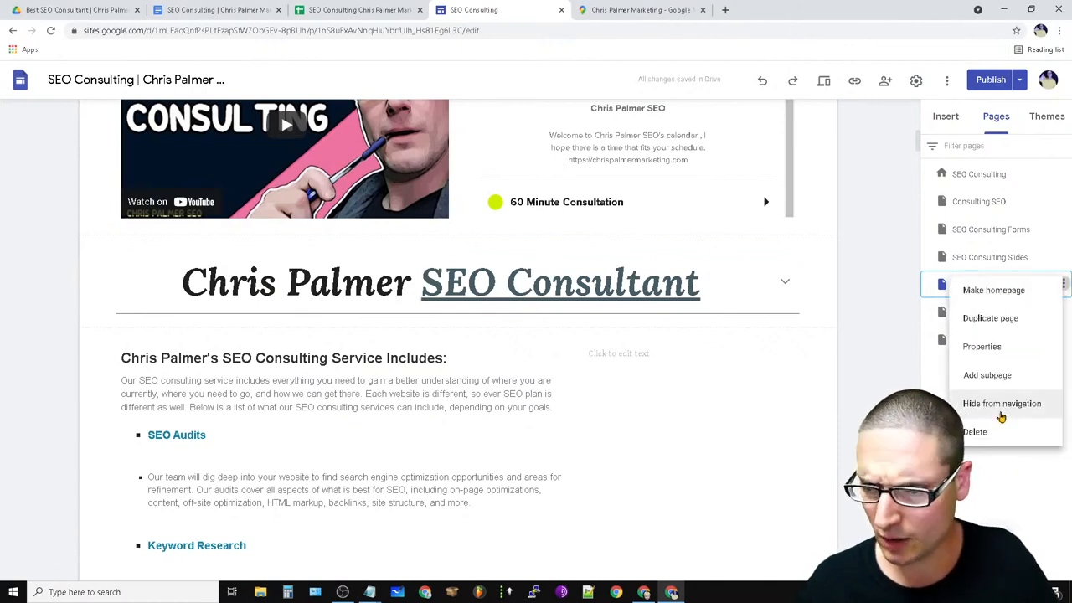
click(1019, 344)
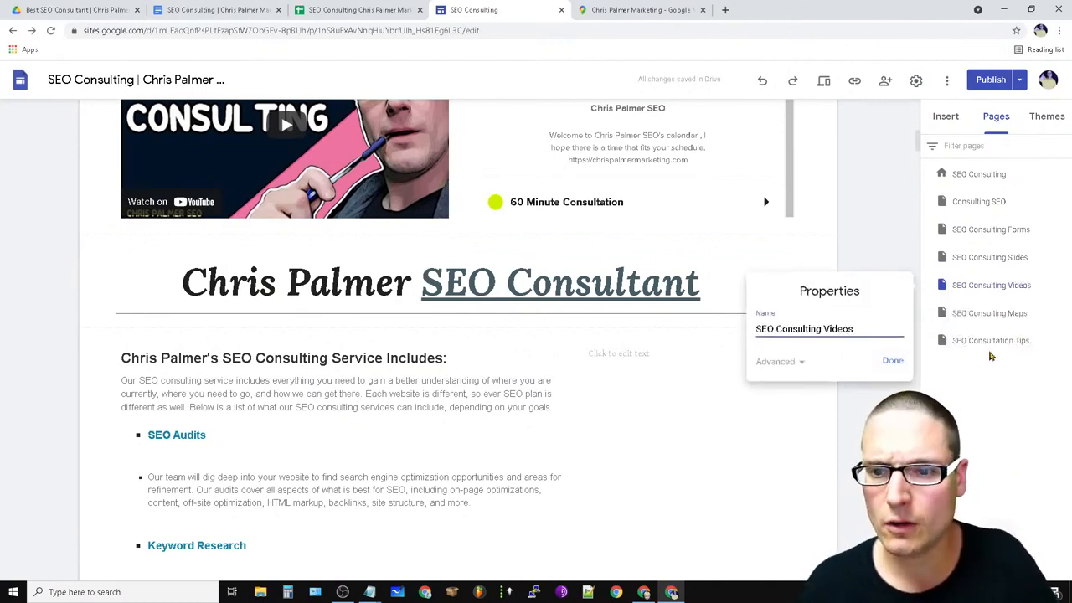
click(795, 365)
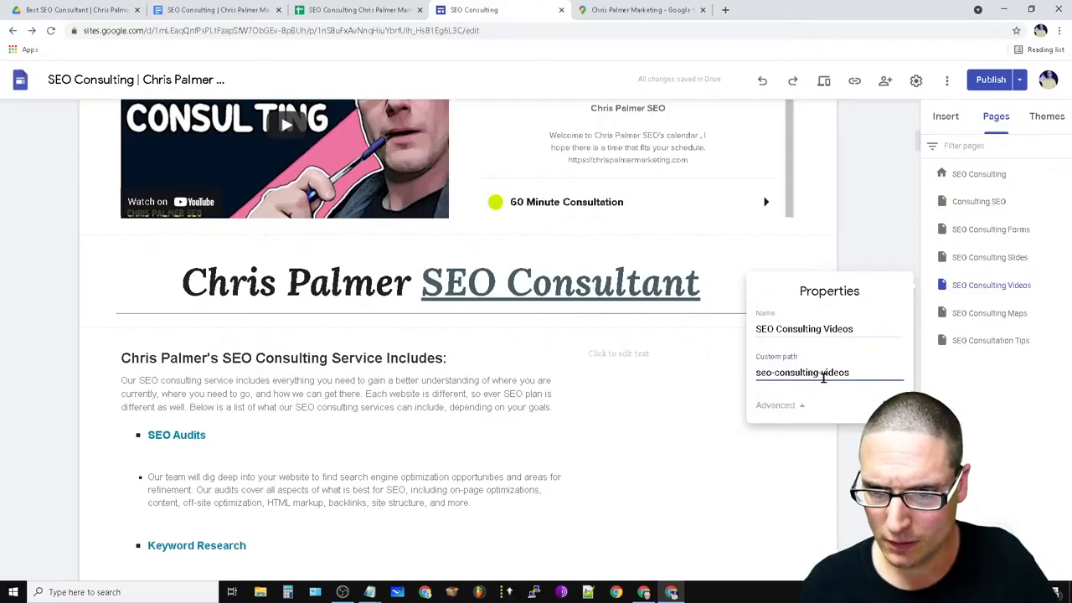
triple_click(825, 329)
right_click(825, 329)
click(841, 371)
Replace the large collapsible heading below the embedded video with "SEO Consulting Videos".
click(459, 269)
triple_click(459, 281)
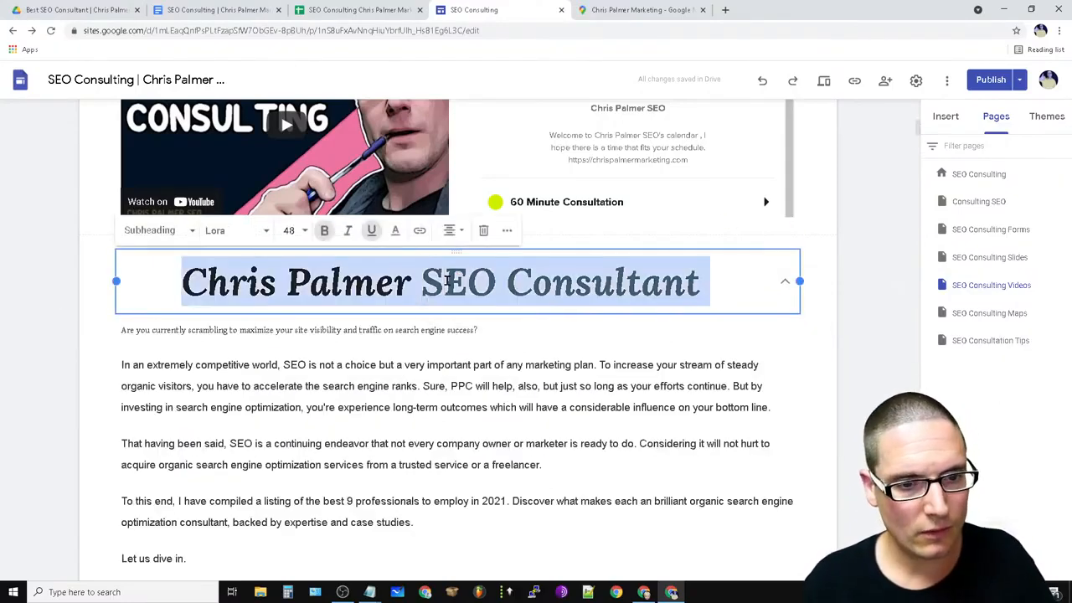
right_click(465, 284)
click(513, 342)
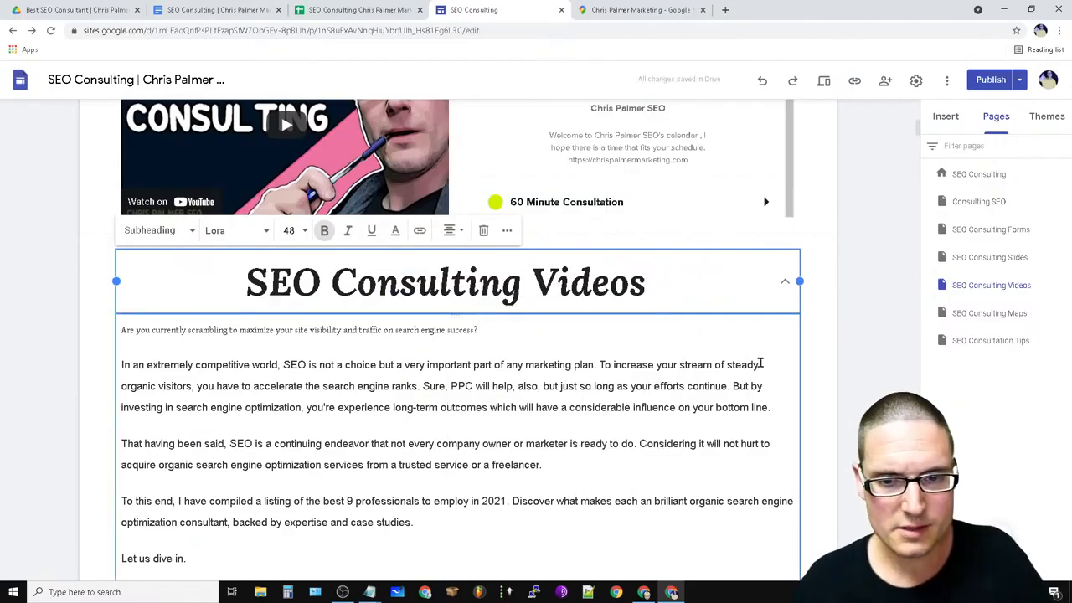
Replace the page header title "Best SEO Consultants" with "SEO Consulting Videos".
scroll(670, 340, up, 6)
scroll(609, 394, down, 3)
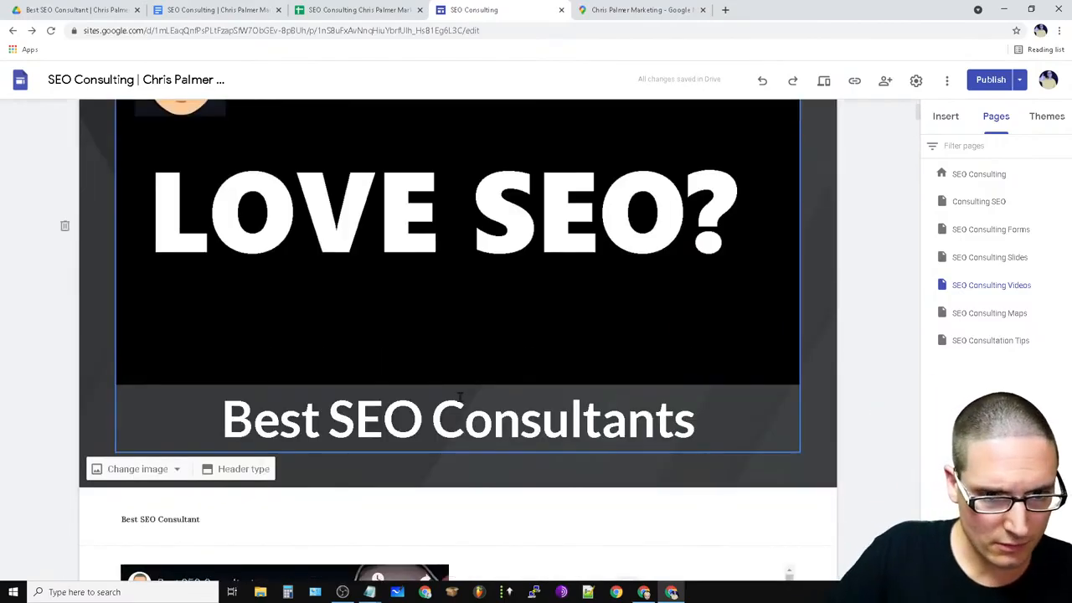
triple_click(442, 414)
right_click(484, 436)
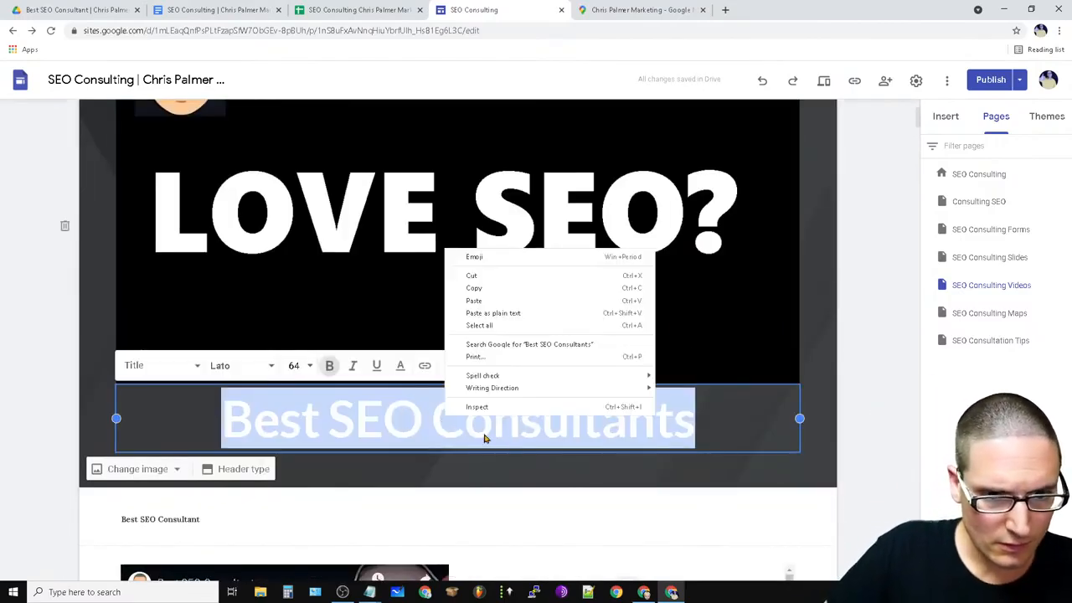
click(505, 301)
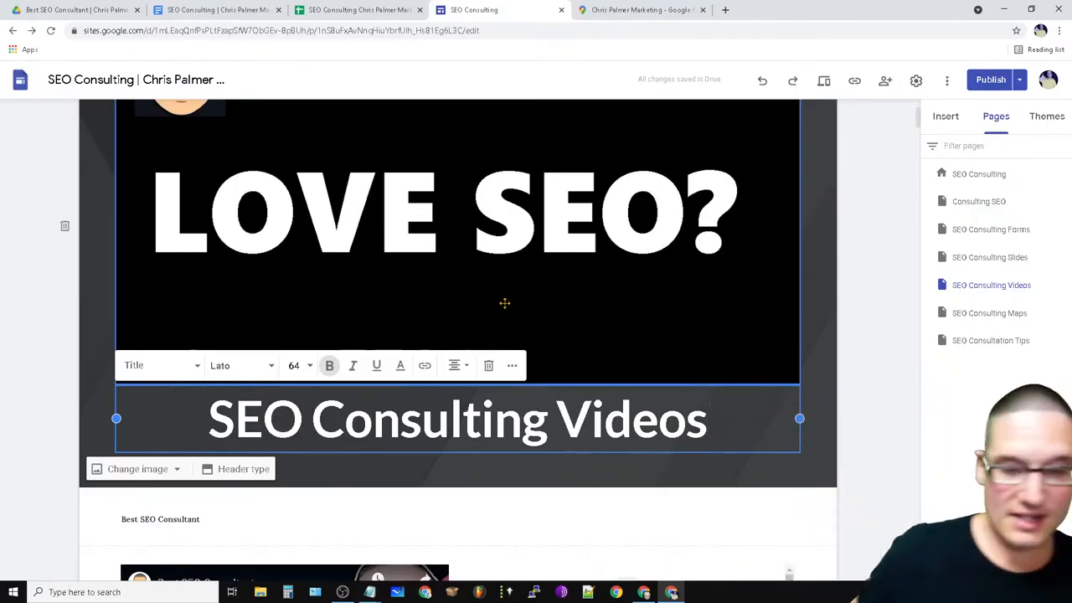
Replace the heading of the service description text block with "SEO Consulting Videos".
scroll(816, 414, down, 6)
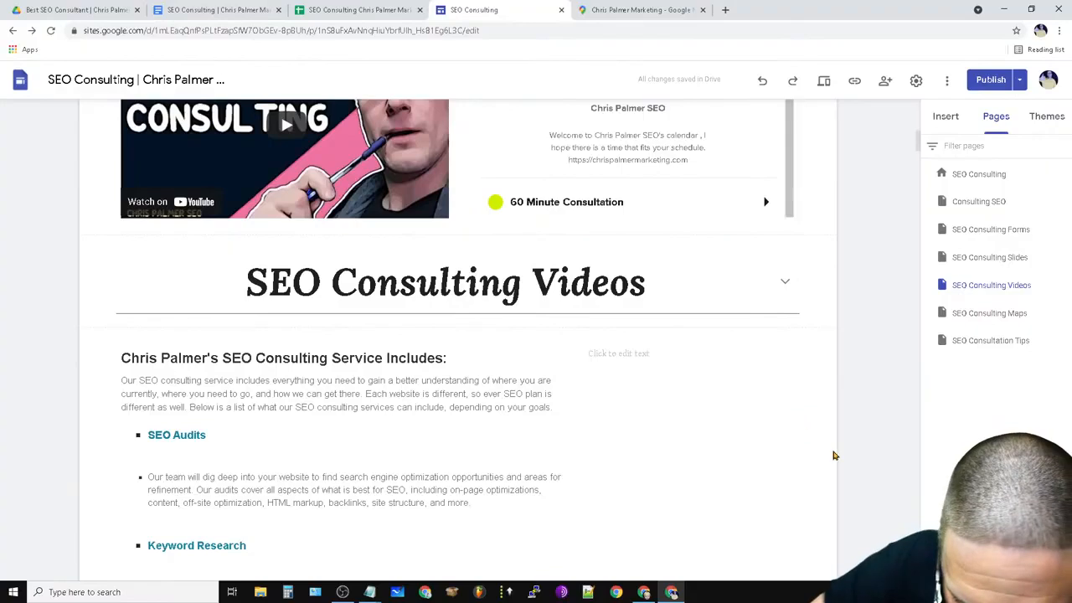
click(409, 358)
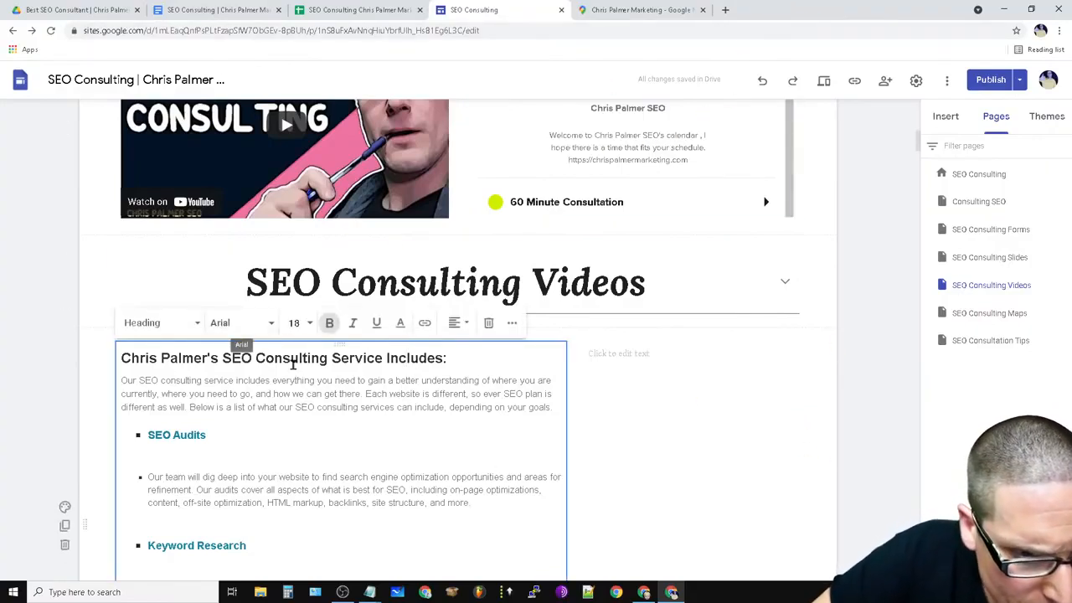
click(358, 402)
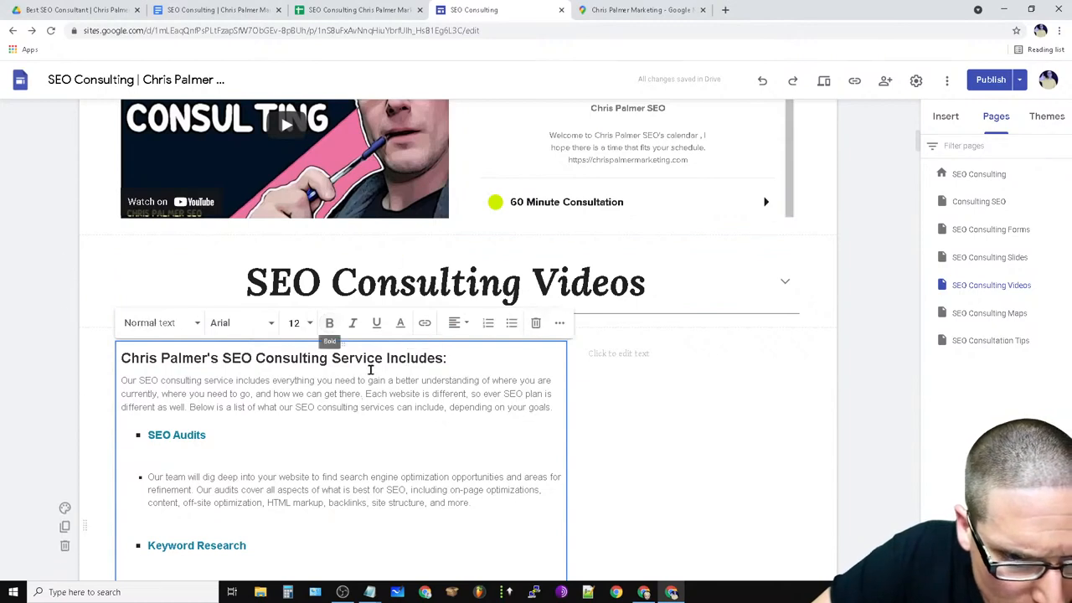
scroll(268, 488, down, 4)
scroll(268, 488, up, 4)
triple_click(237, 358)
right_click(238, 360)
click(285, 410)
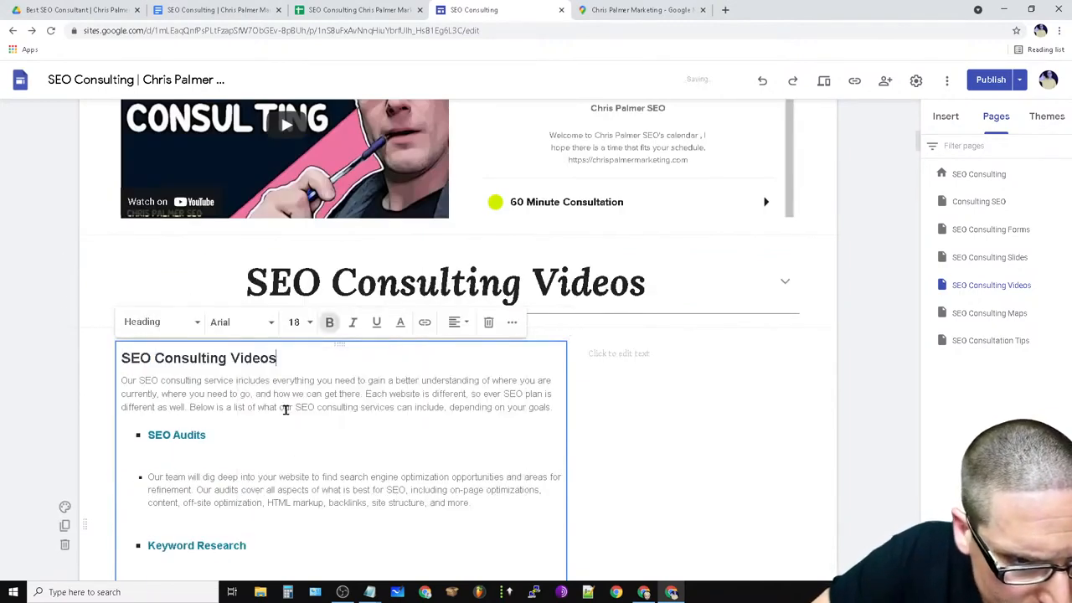
Replace the "SEO Audits" and "Keyword Research" bullet subheadings with "SEO Consulting Videos".
right_click(150, 434)
click(188, 320)
drag(267, 547, 136, 532)
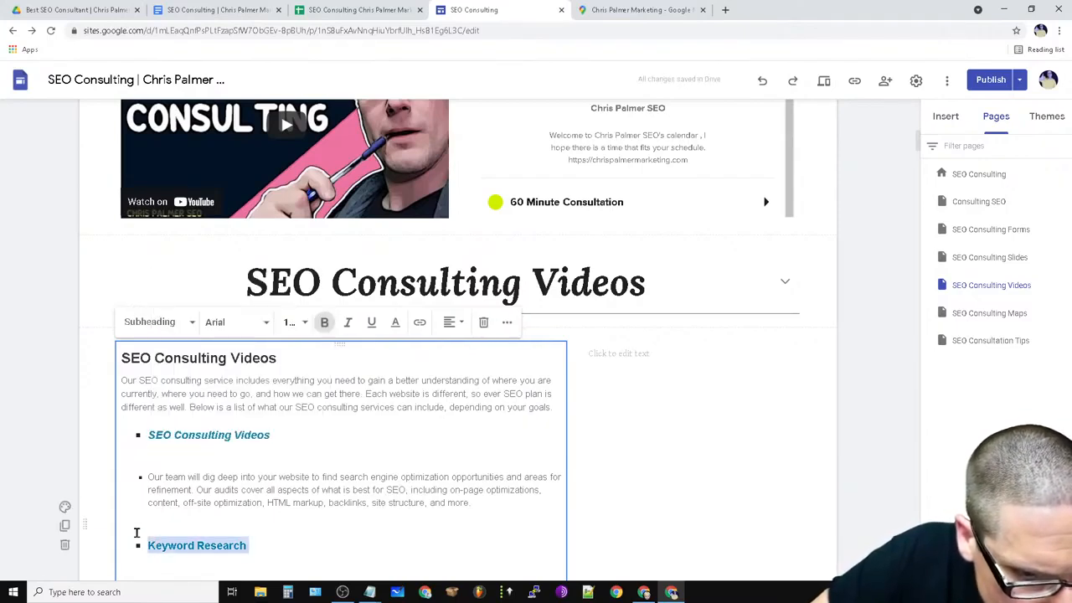
right_click(174, 546)
click(270, 409)
Replace the "SEO Roadmaps" bullet subheading in the service description with "SEO Consulting Videos".
scroll(369, 515, down, 2)
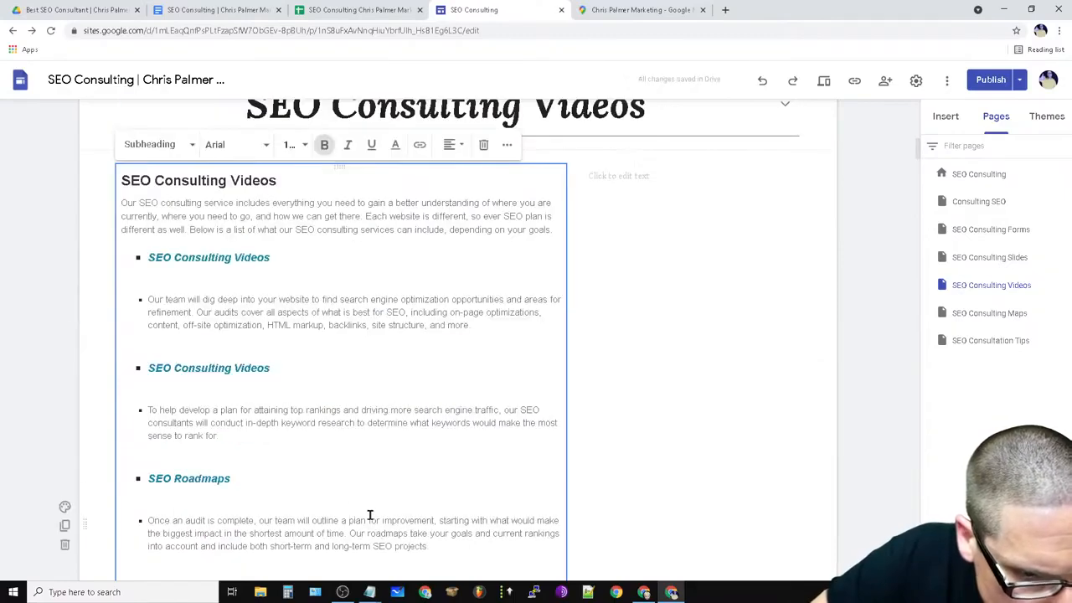
drag(269, 479, 127, 491)
click(194, 482)
triple_click(207, 478)
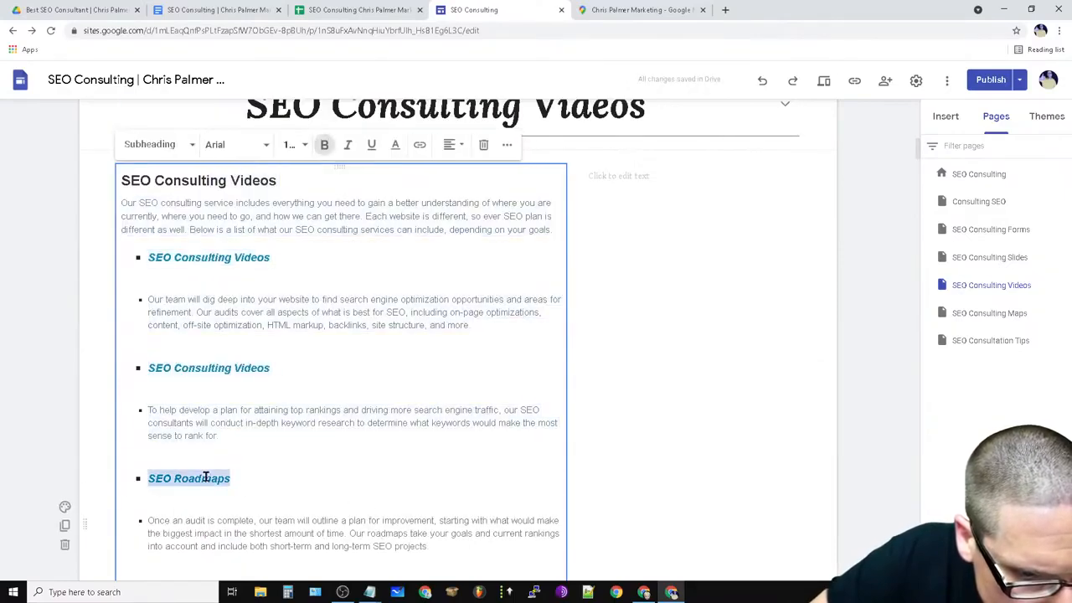
right_click(207, 477)
click(251, 361)
Replace the "Competitor SEO Analysis" bullet subheading with "SEO Consulting Videos".
scroll(289, 379, down, 4)
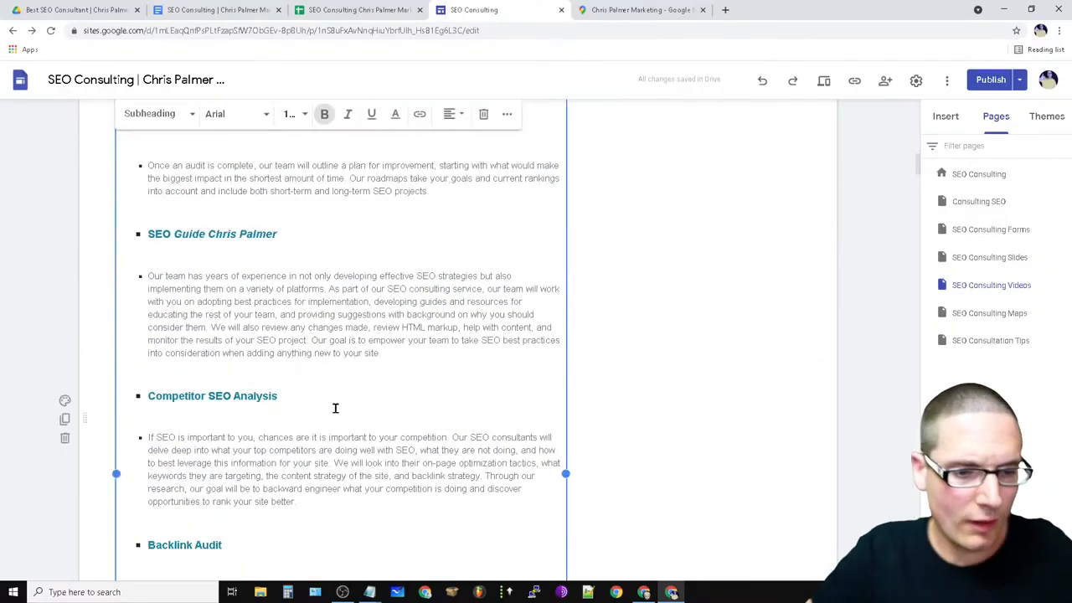
triple_click(201, 395)
right_click(200, 396)
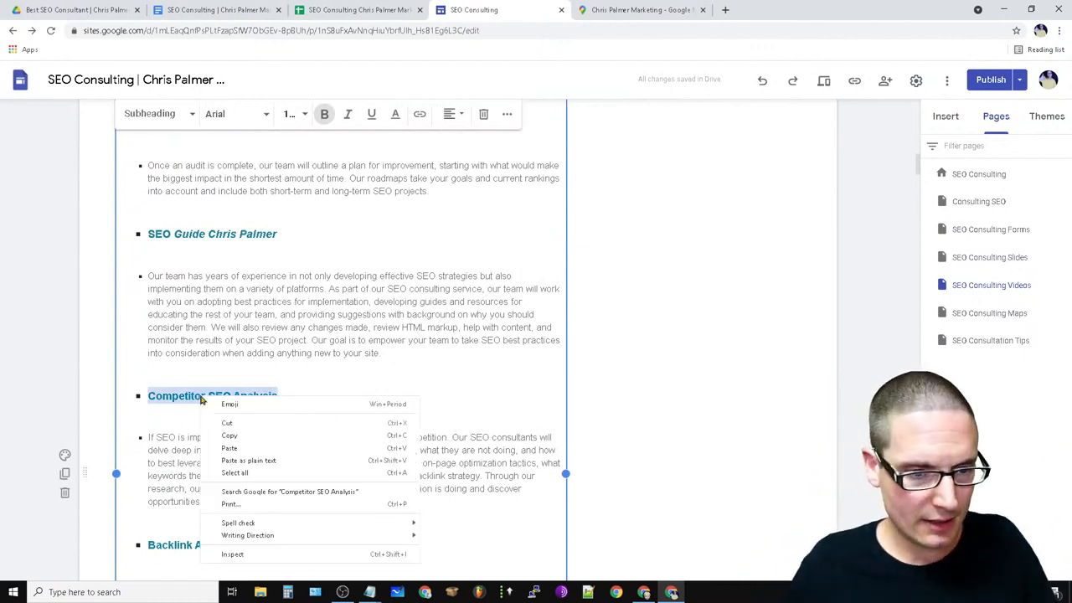
click(322, 448)
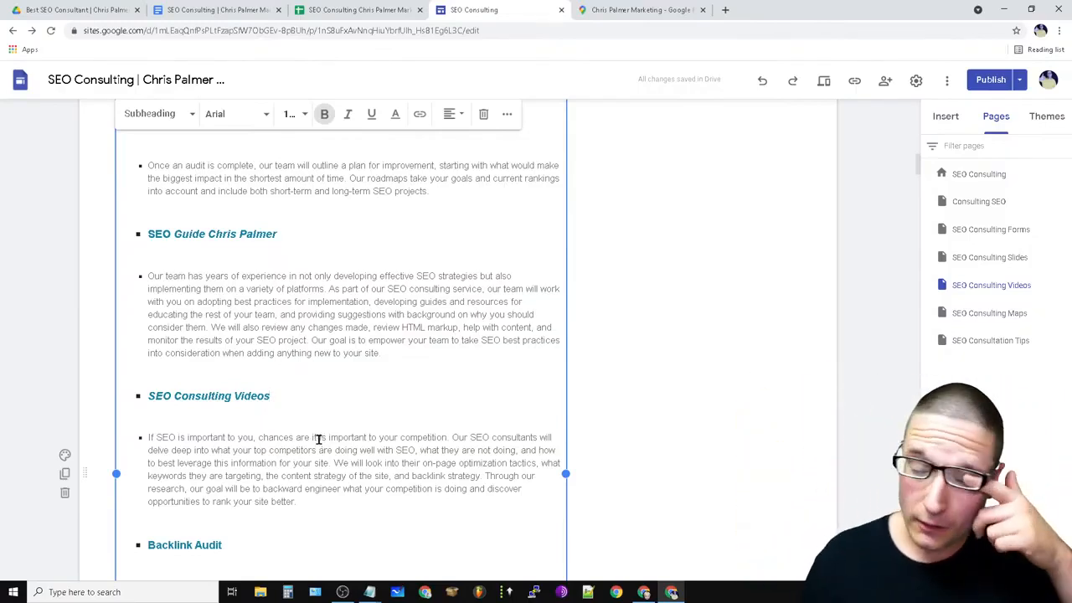
Widen the service description text block and delete the empty text placeholder beside it.
drag(564, 474, 822, 498)
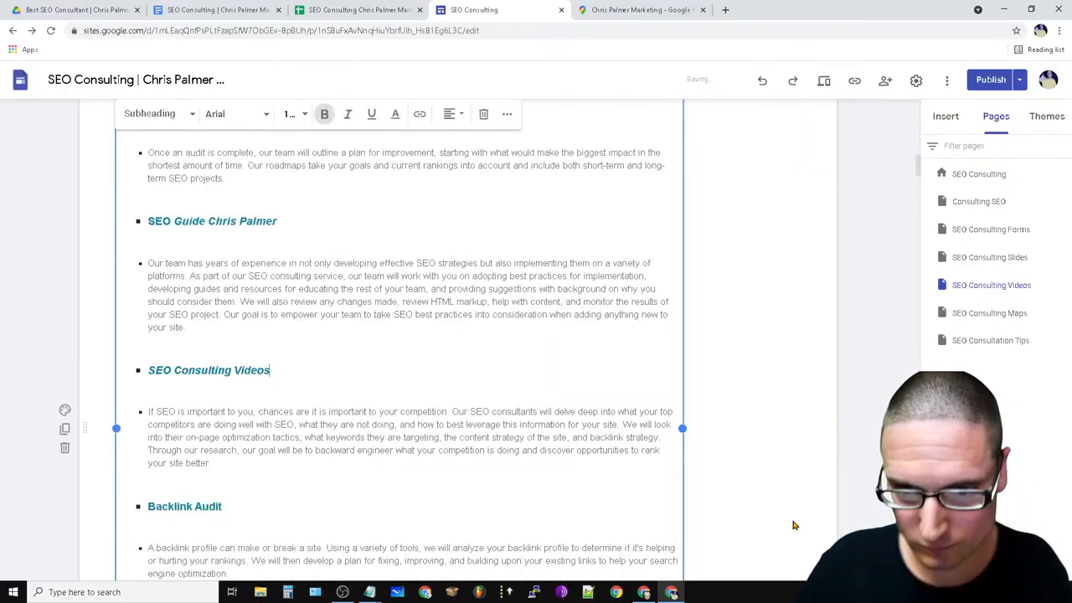
scroll(787, 487, up, 5)
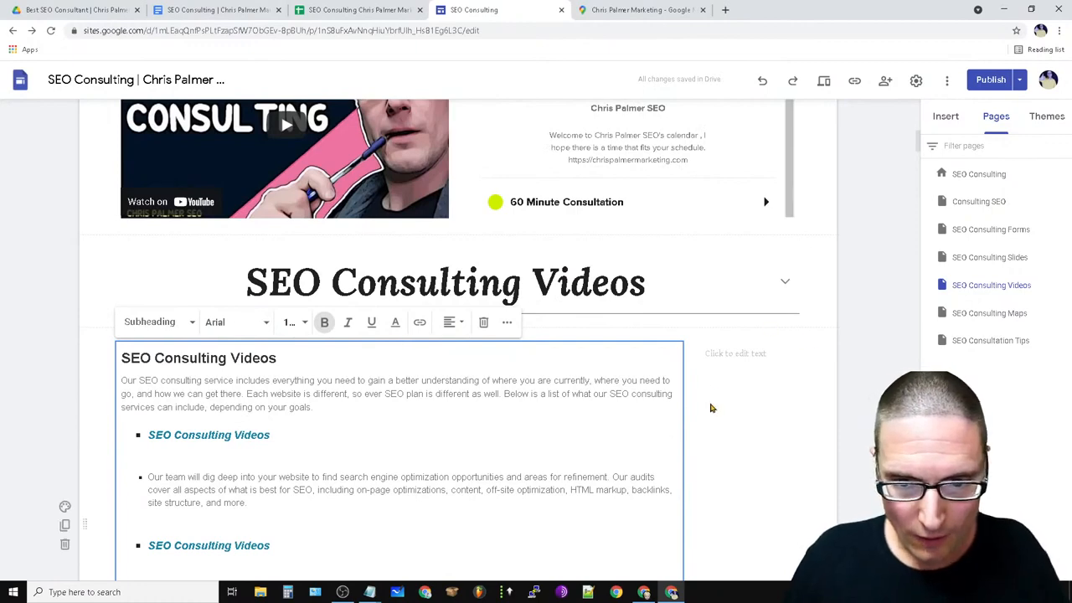
click(772, 353)
click(876, 323)
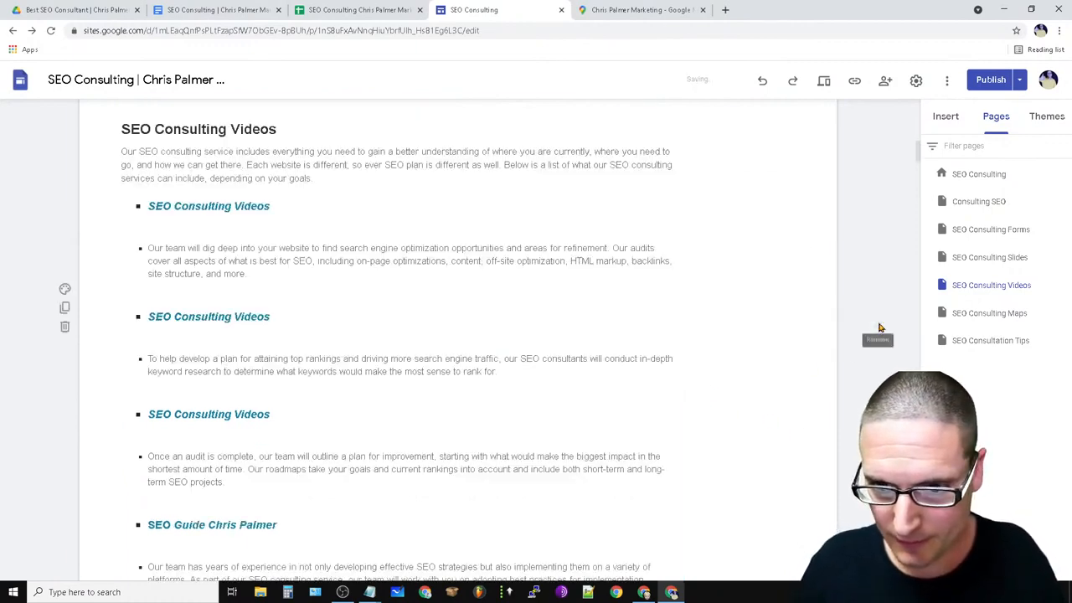
Delete the dashed-line embed and the calendar embed below the map.
scroll(831, 399, down, 15)
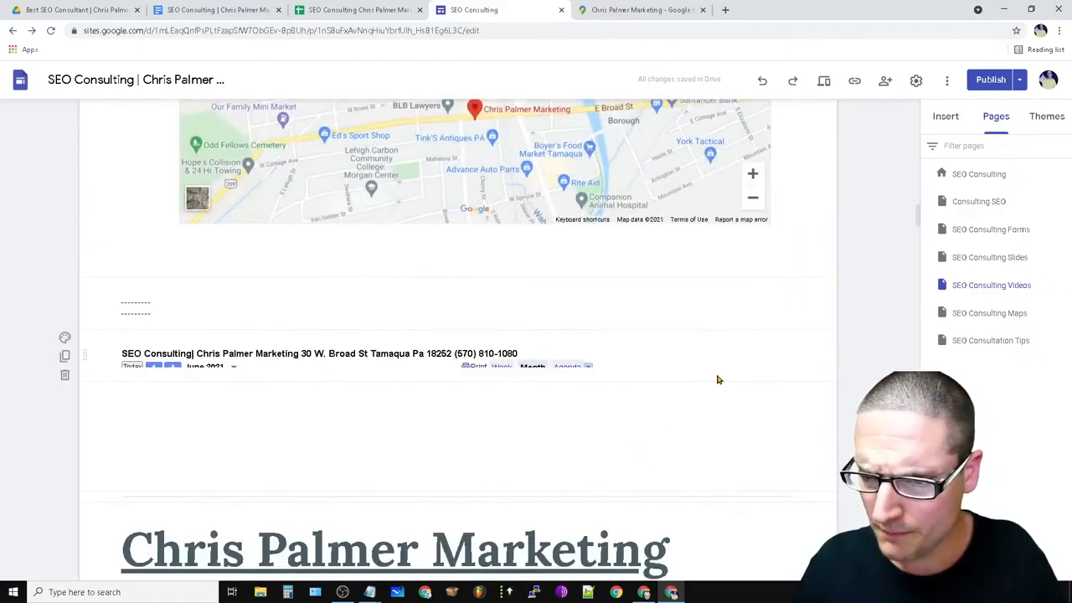
click(139, 306)
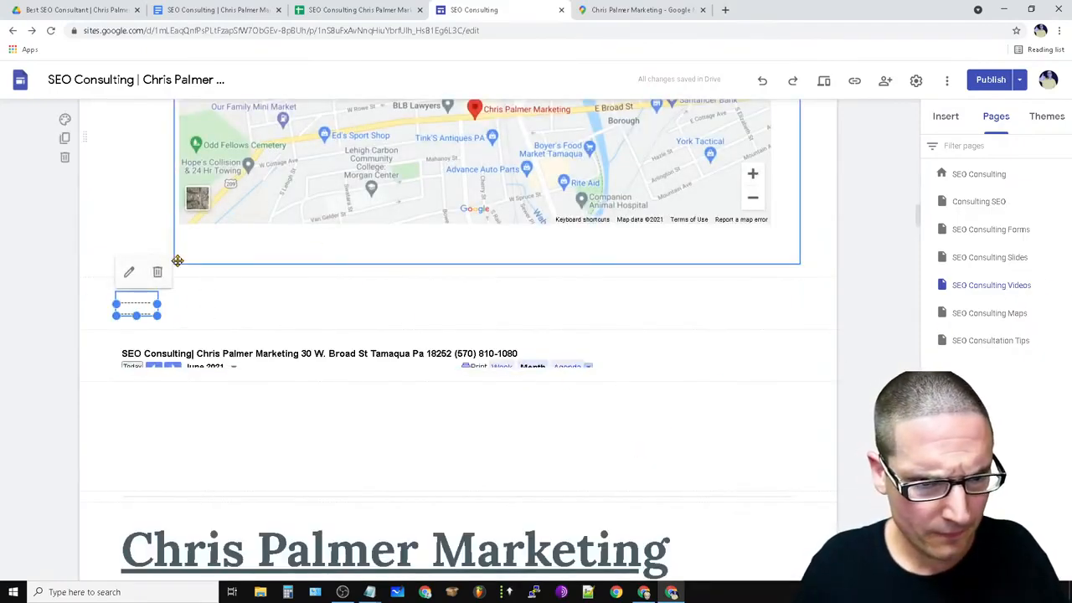
click(159, 273)
click(565, 402)
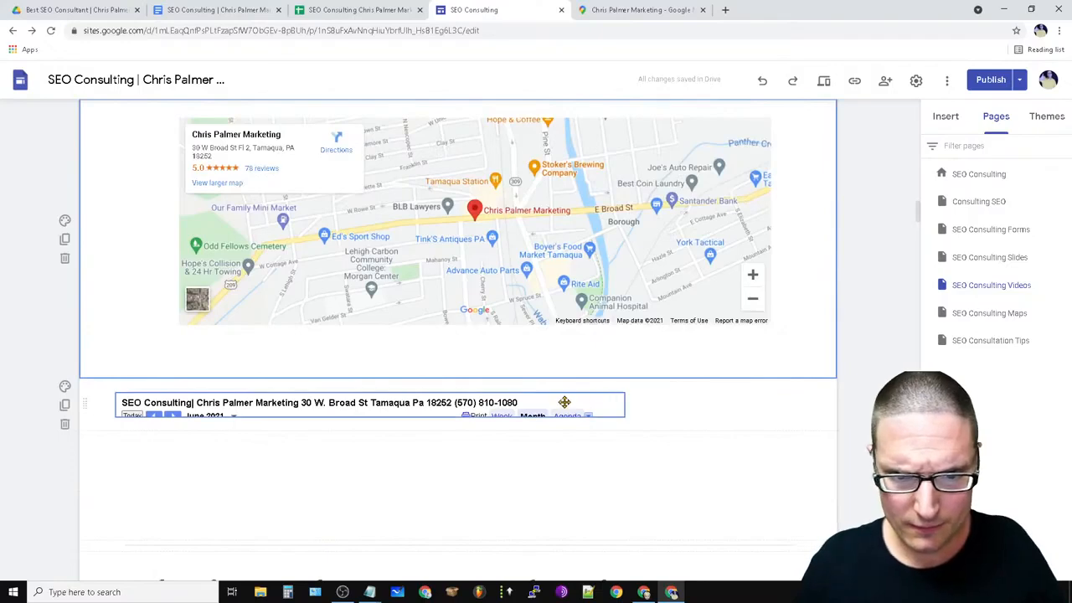
drag(623, 416, 819, 474)
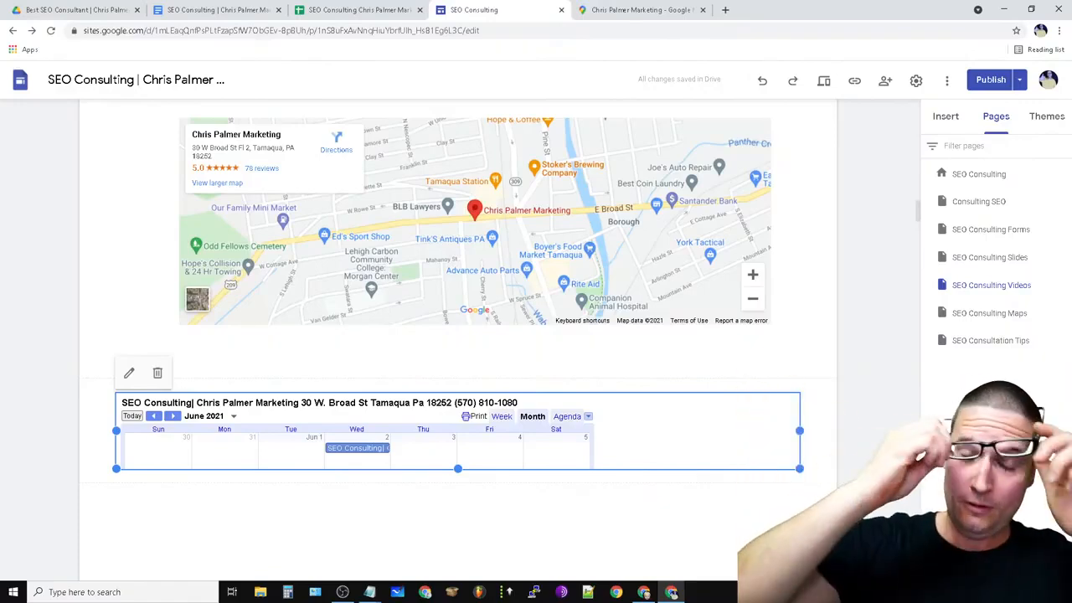
click(158, 374)
Examine the address block, the shared link list and the linked keyword list down to the end of the page.
scroll(457, 469, down, 2)
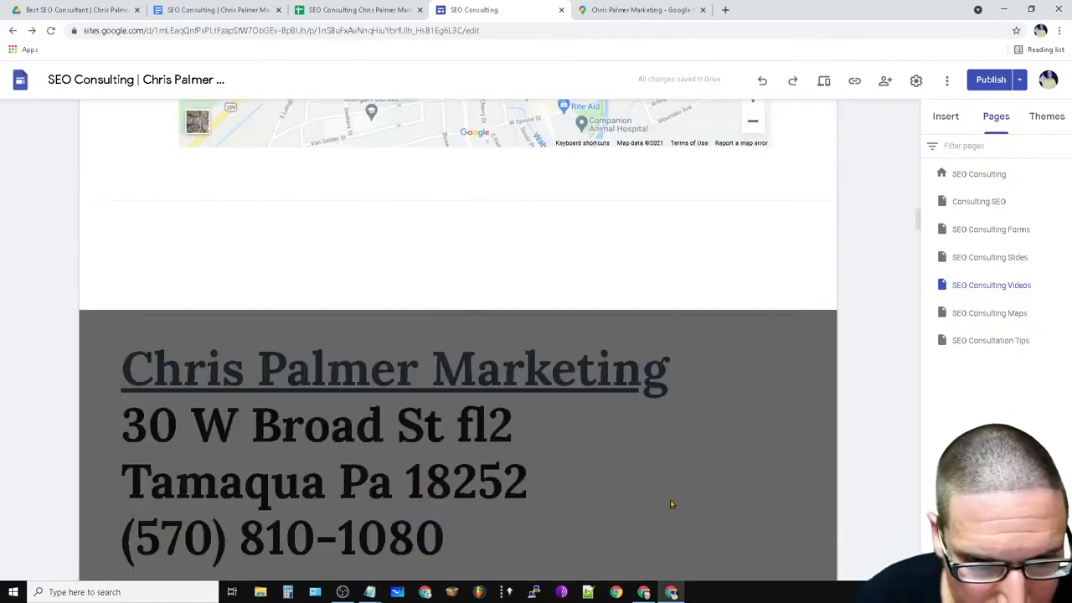
triple_click(330, 436)
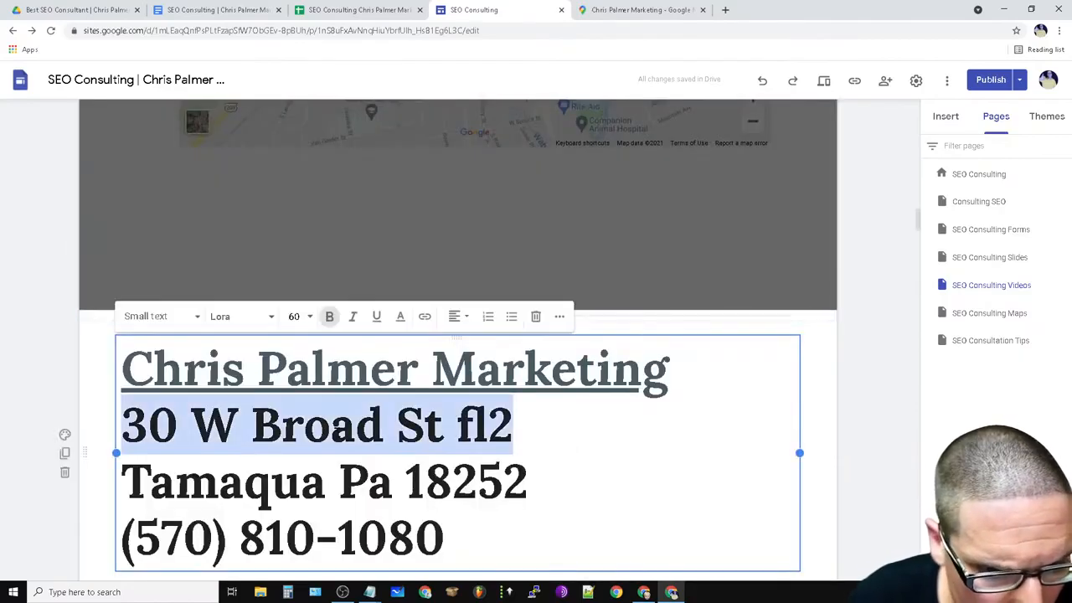
click(623, 468)
scroll(516, 313, down, 10)
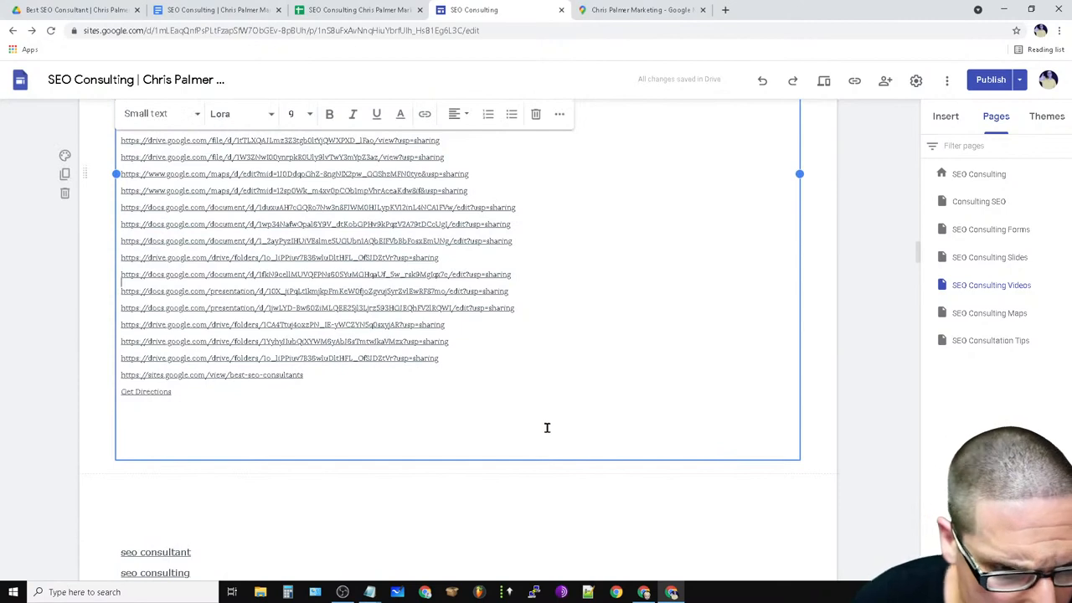
click(149, 307)
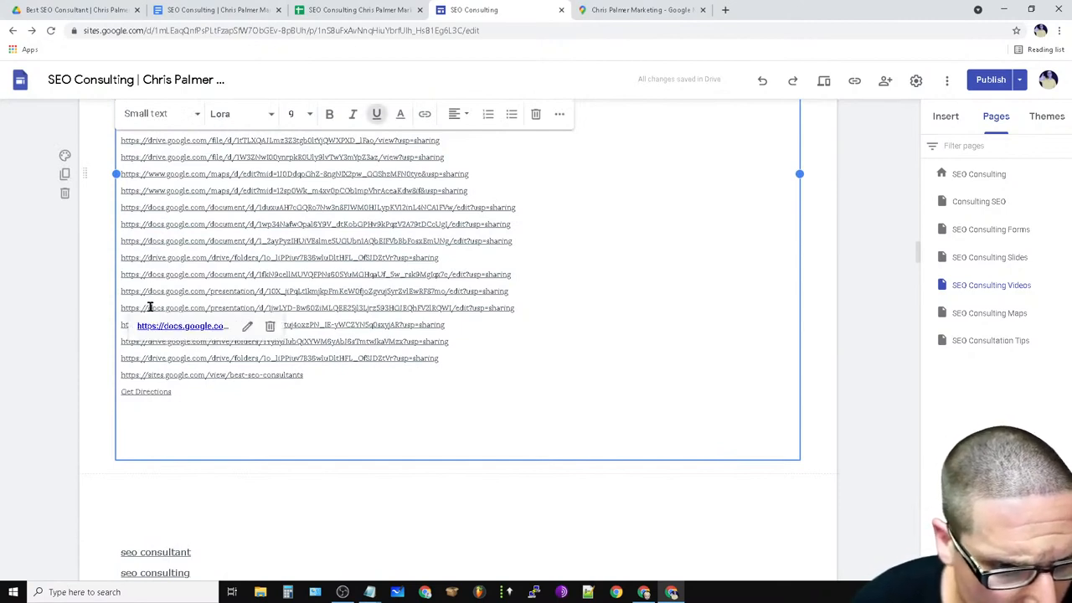
scroll(328, 439, down, 2)
click(157, 375)
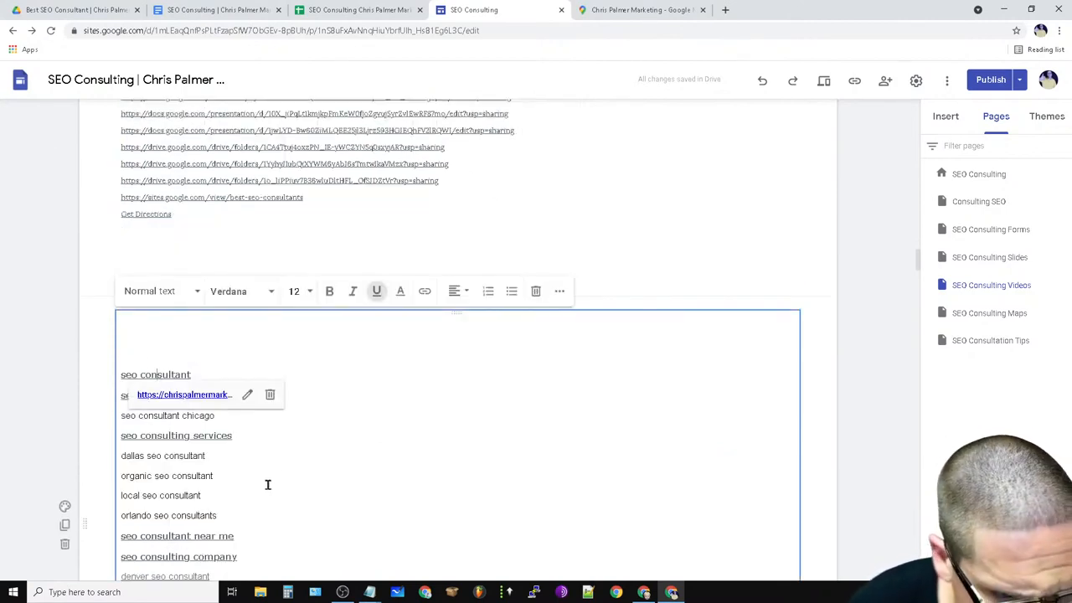
scroll(268, 481, down, 4)
scroll(282, 485, up, 2)
click(279, 334)
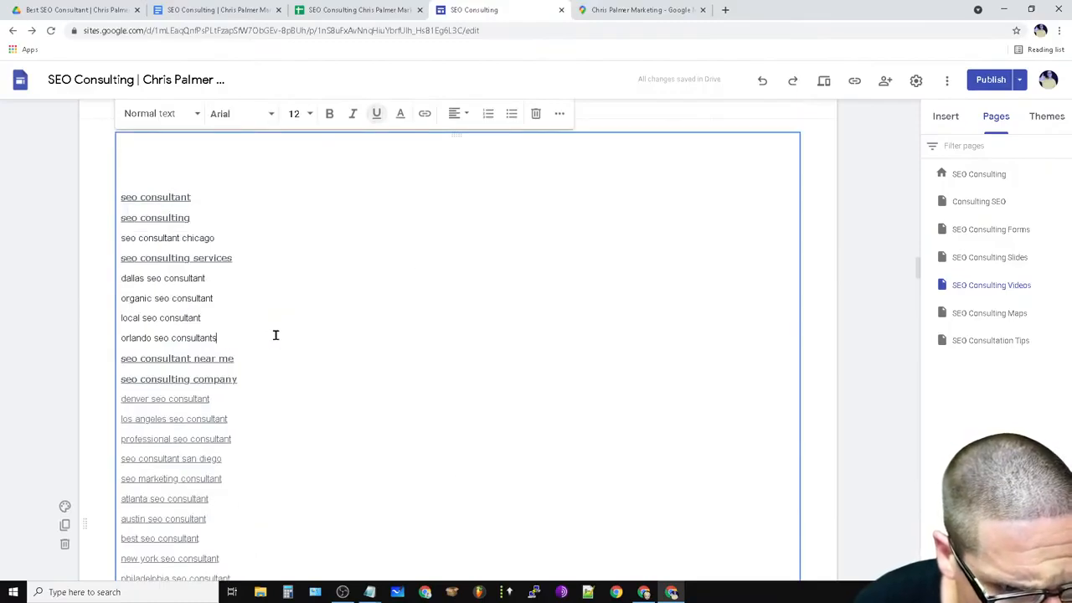
scroll(251, 419, down, 10)
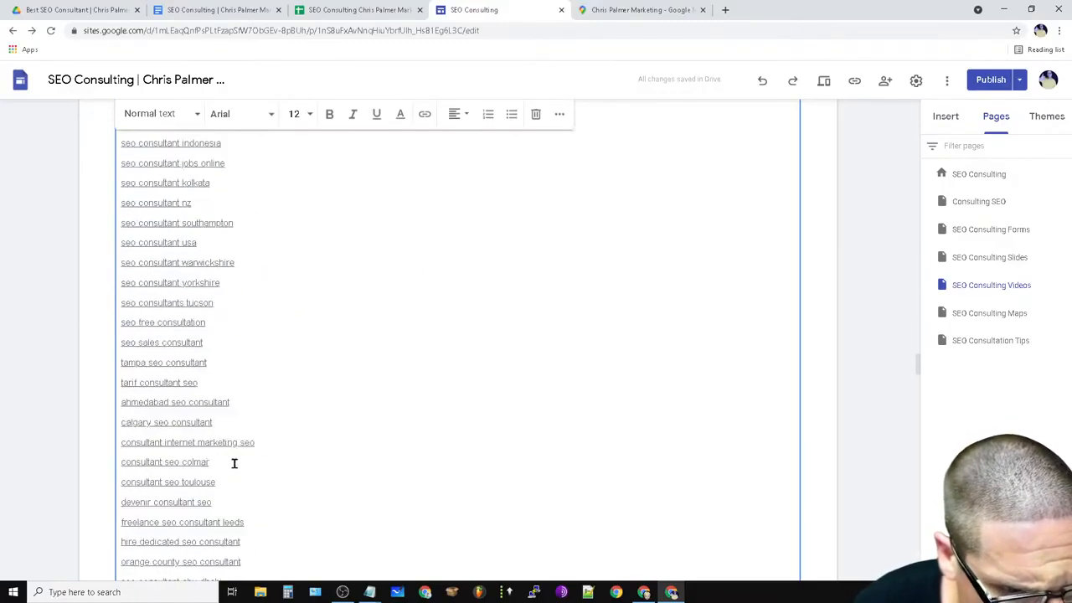
click(176, 388)
scroll(297, 513, down, 15)
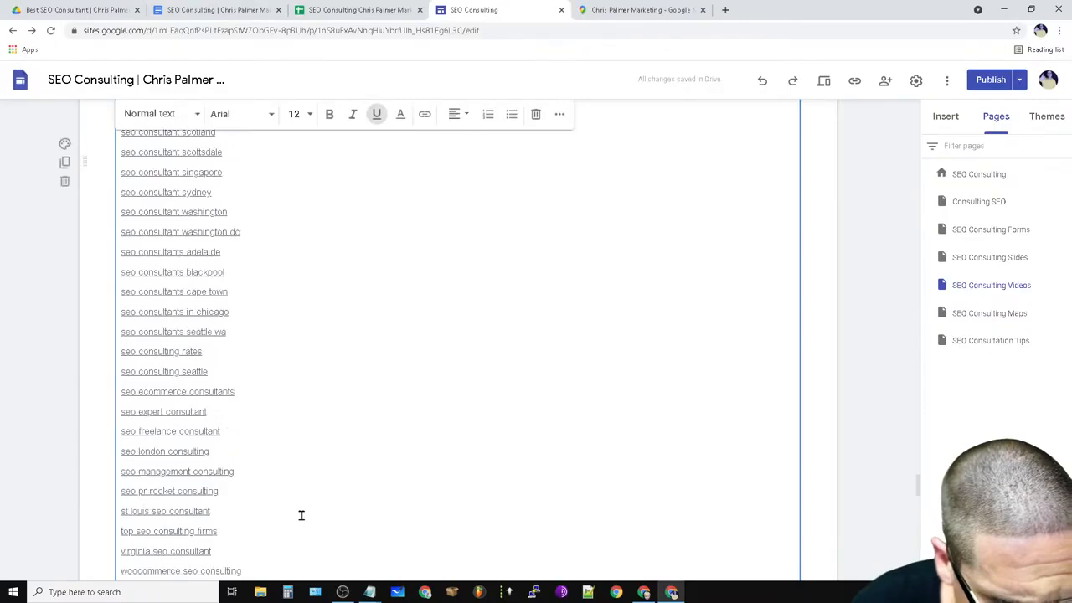
click(164, 391)
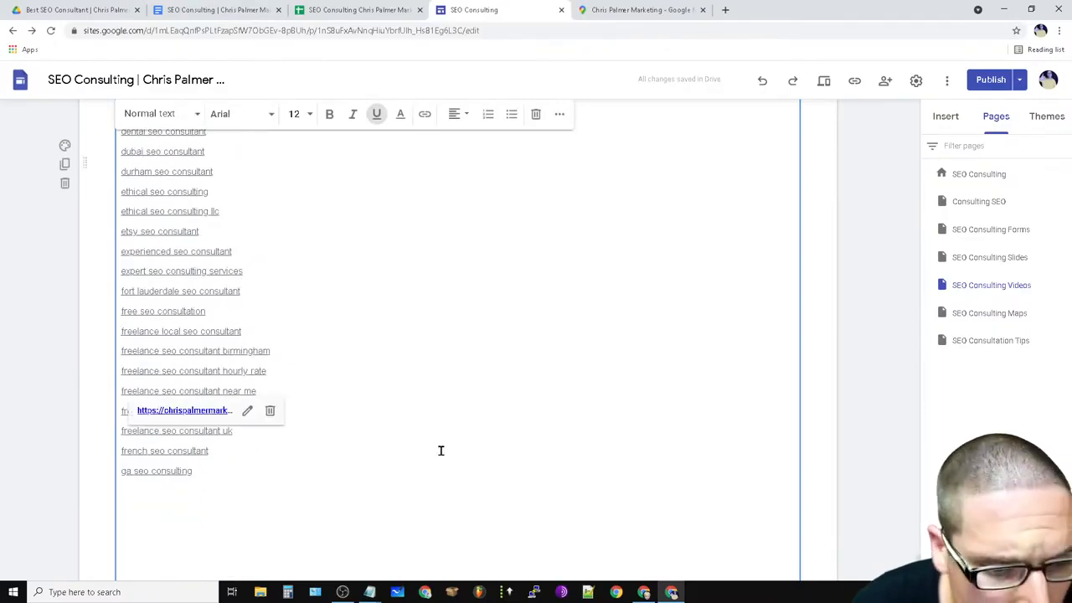
scroll(485, 506, down, 2)
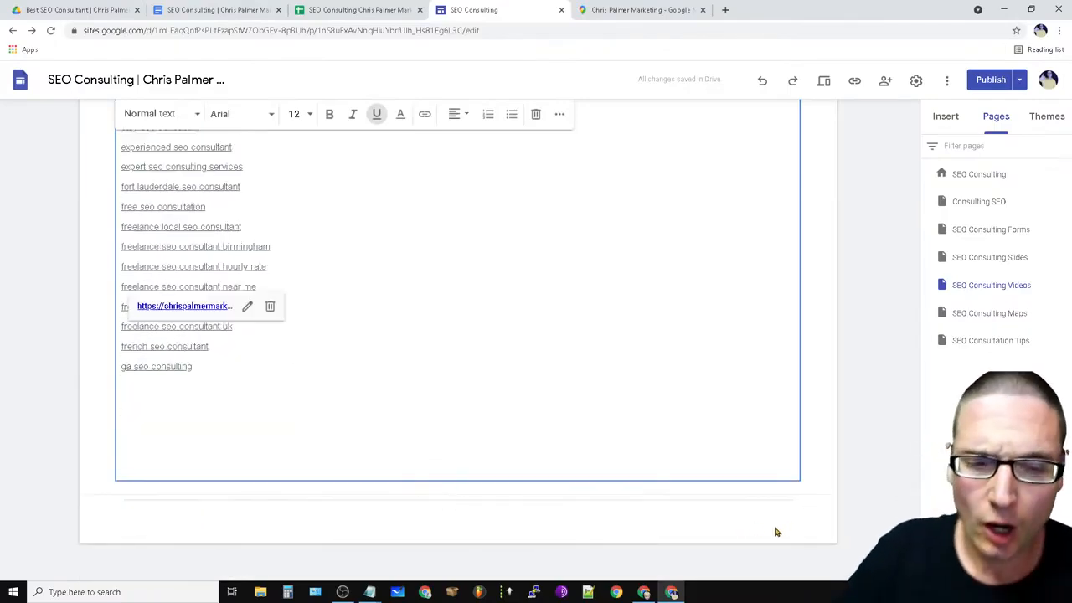
Replace the "SEO Consultants" subheading above the embedded map with "SEO Consulting Videos".
scroll(775, 531, up, 15)
scroll(725, 540, up, 5)
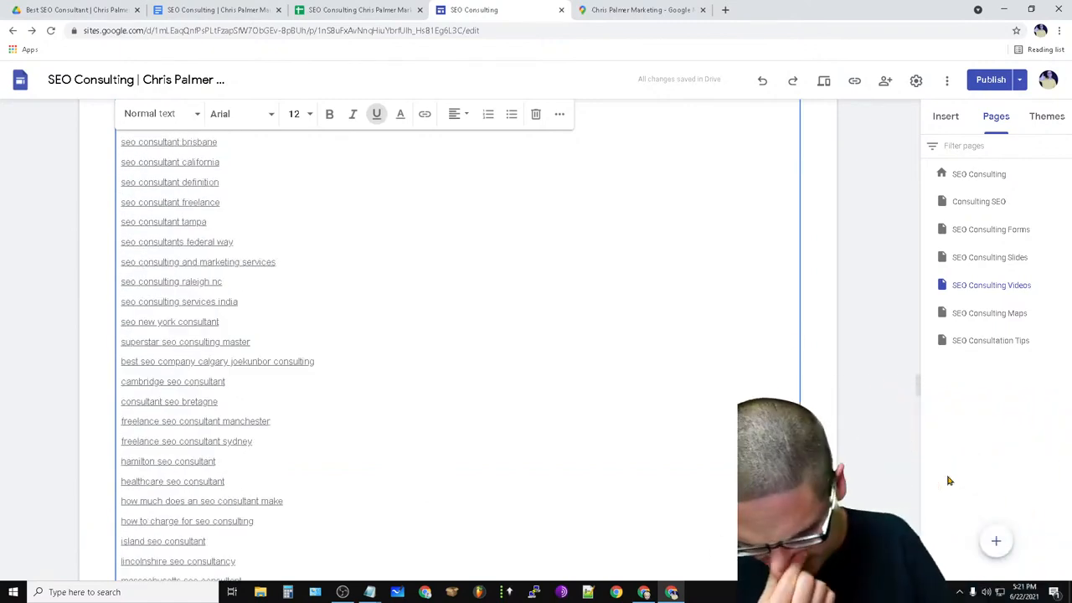
scroll(411, 277, up, 15)
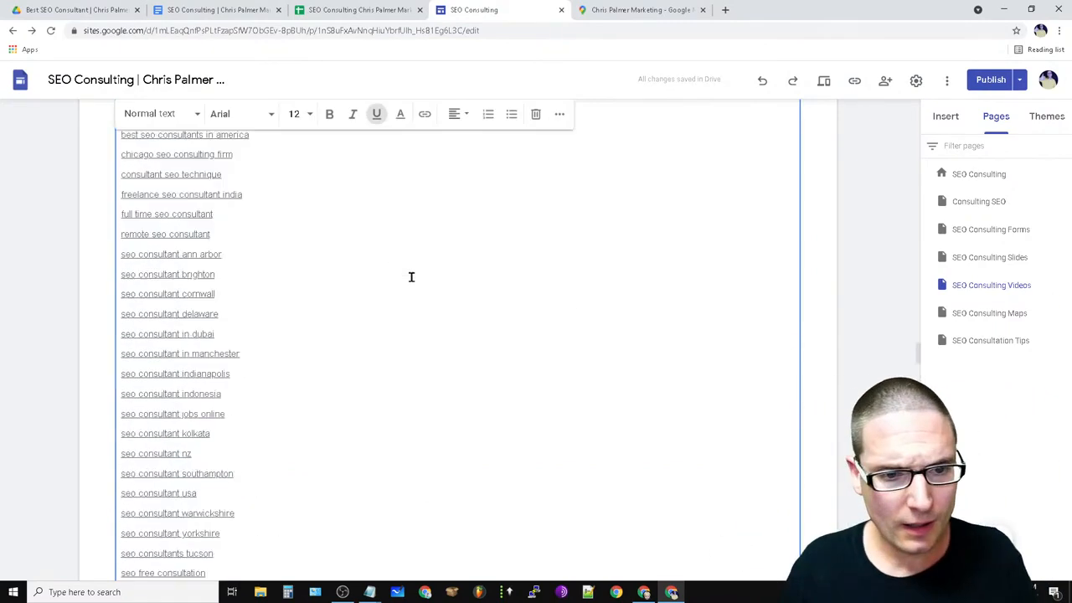
scroll(332, 436, up, 2)
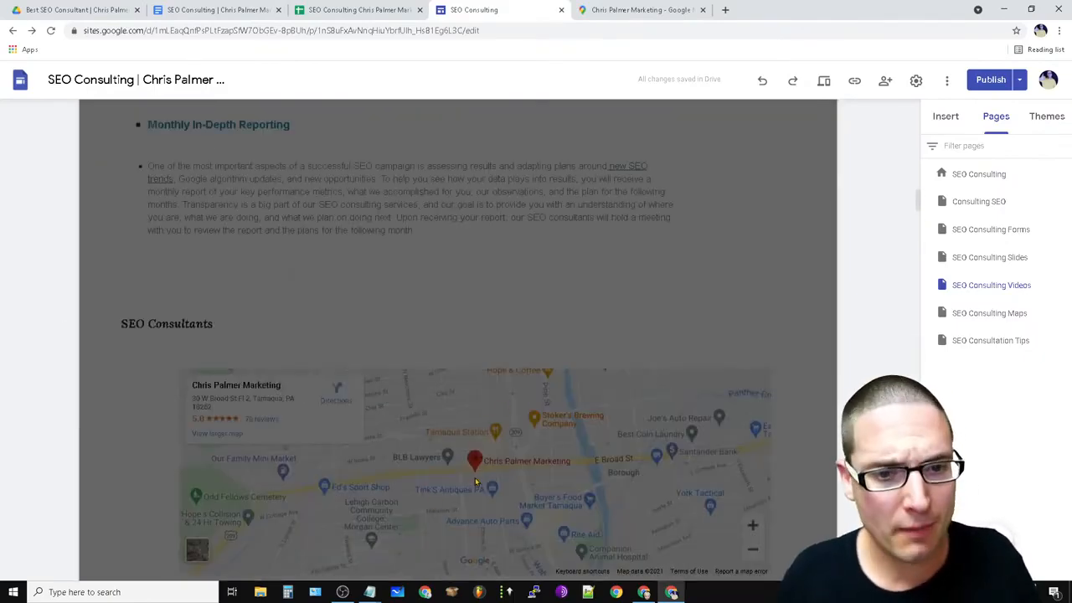
scroll(476, 475, up, 2)
click(206, 496)
triple_click(182, 502)
right_click(182, 502)
click(250, 391)
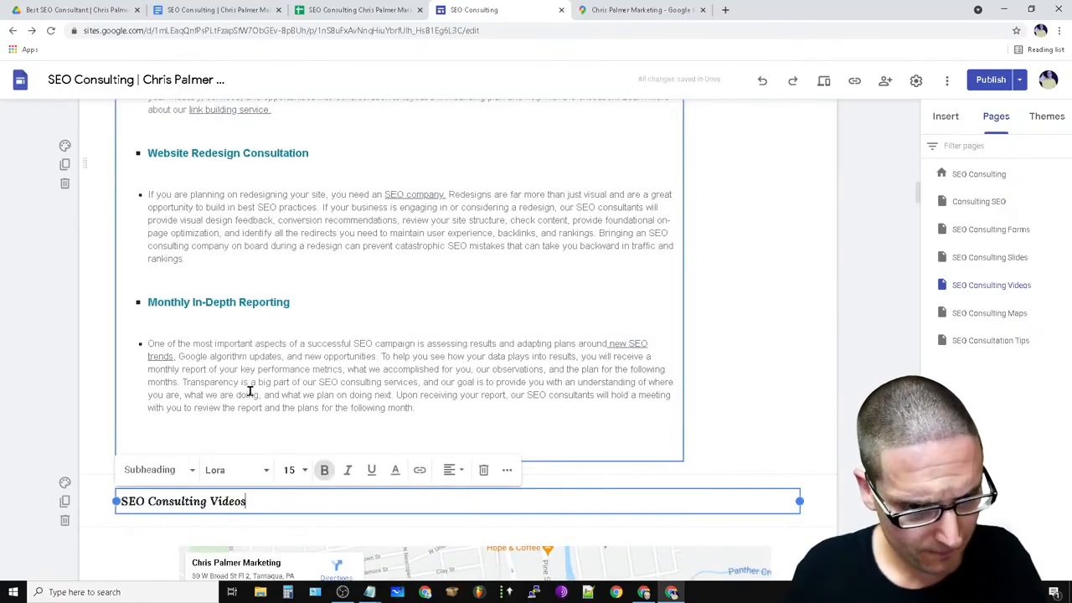
Replace the small "Best SEO Consultant" heading above the embedded video with "SEO Consulting Videos".
scroll(610, 435, up, 8)
scroll(453, 448, up, 5)
scroll(390, 485, down, 5)
scroll(464, 279, up, 4)
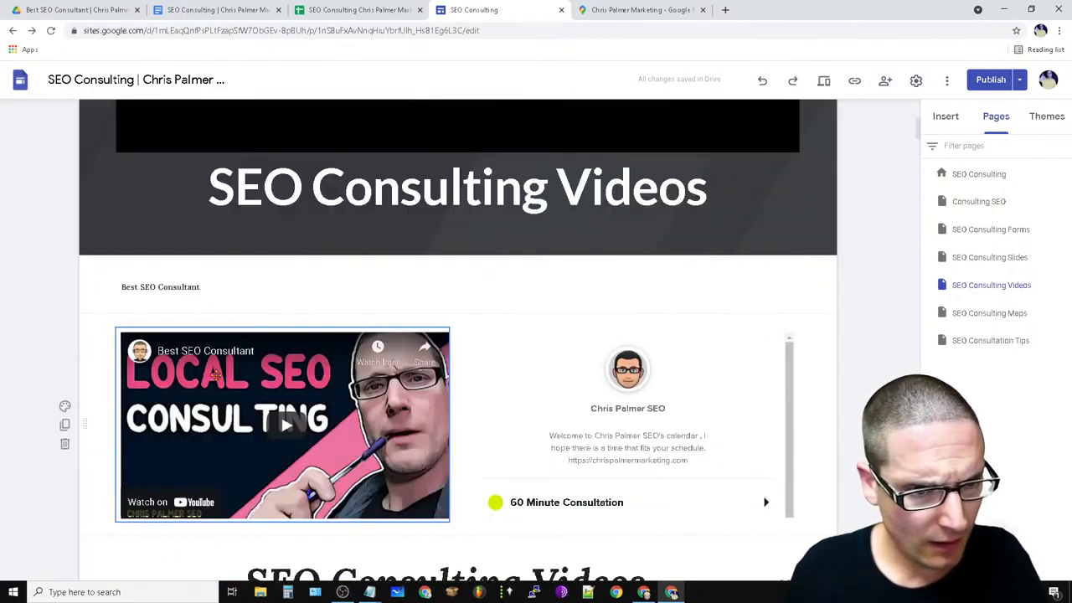
triple_click(151, 286)
right_click(153, 284)
click(220, 329)
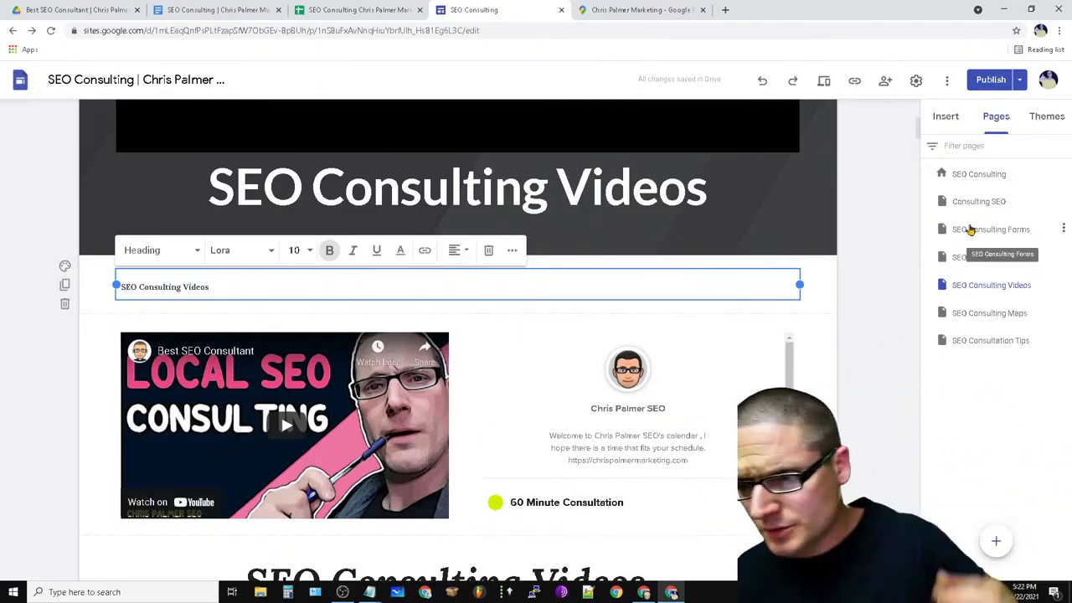
Open the SEO Consulting Maps page and copy its name from the page properties, displaying the custom path as well.
click(997, 313)
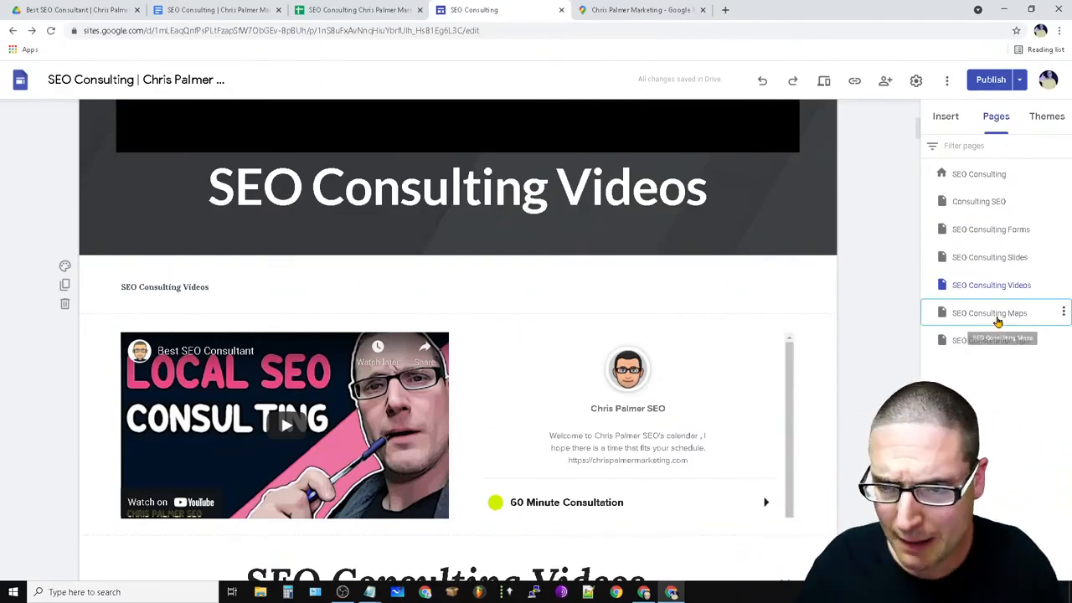
scroll(694, 313, down, 5)
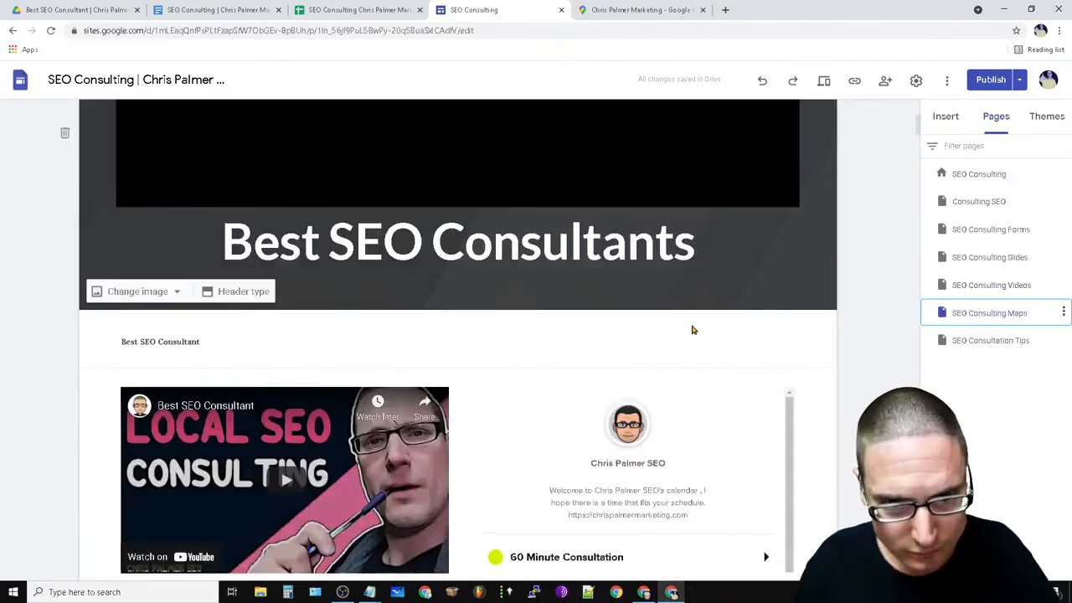
click(1062, 313)
click(1017, 374)
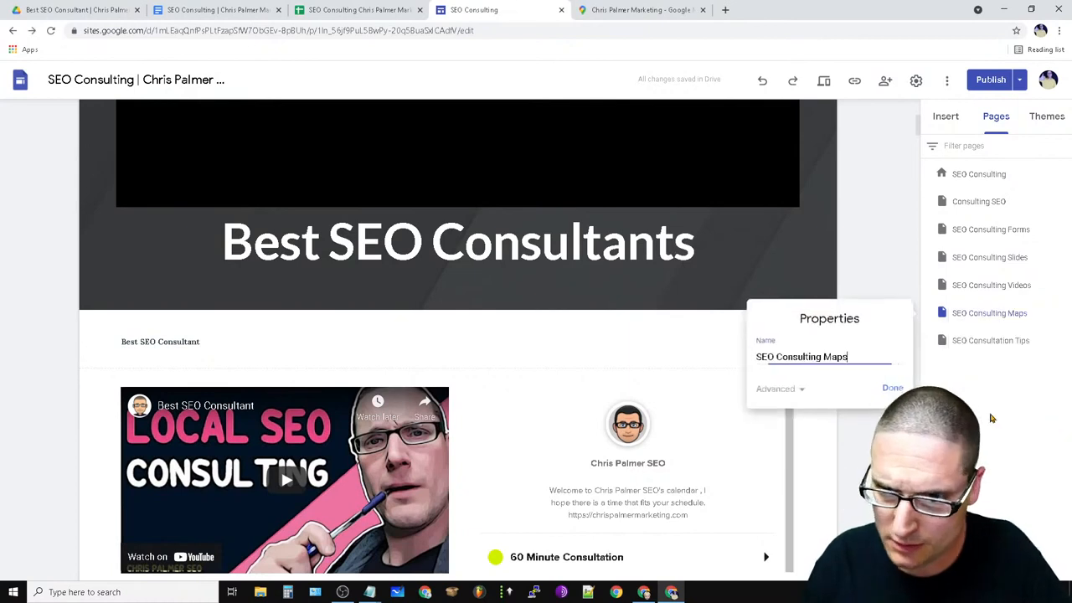
click(787, 389)
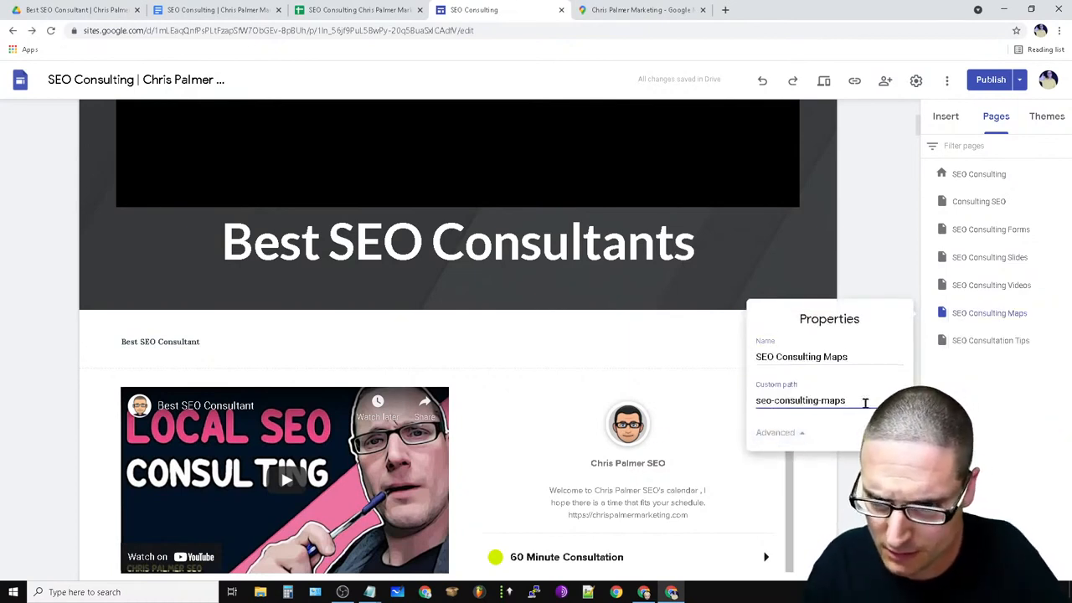
triple_click(796, 402)
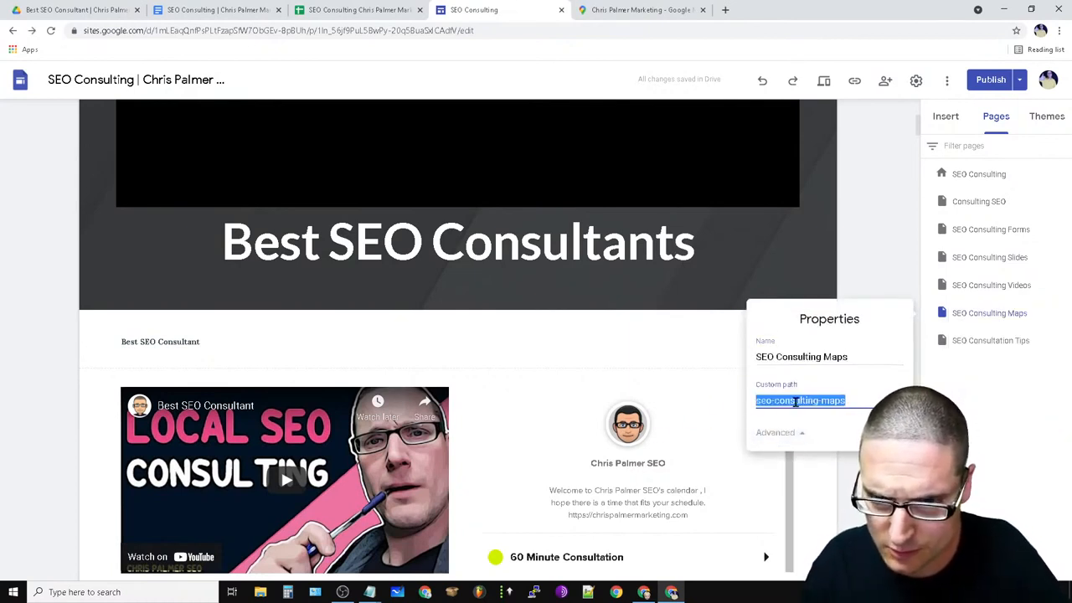
Replace the small "Best SEO Consultant" heading with "SEO Consulting Maps", and return to the SEO Consulting Videos page.
click(183, 341)
triple_click(182, 341)
right_click(171, 340)
click(215, 395)
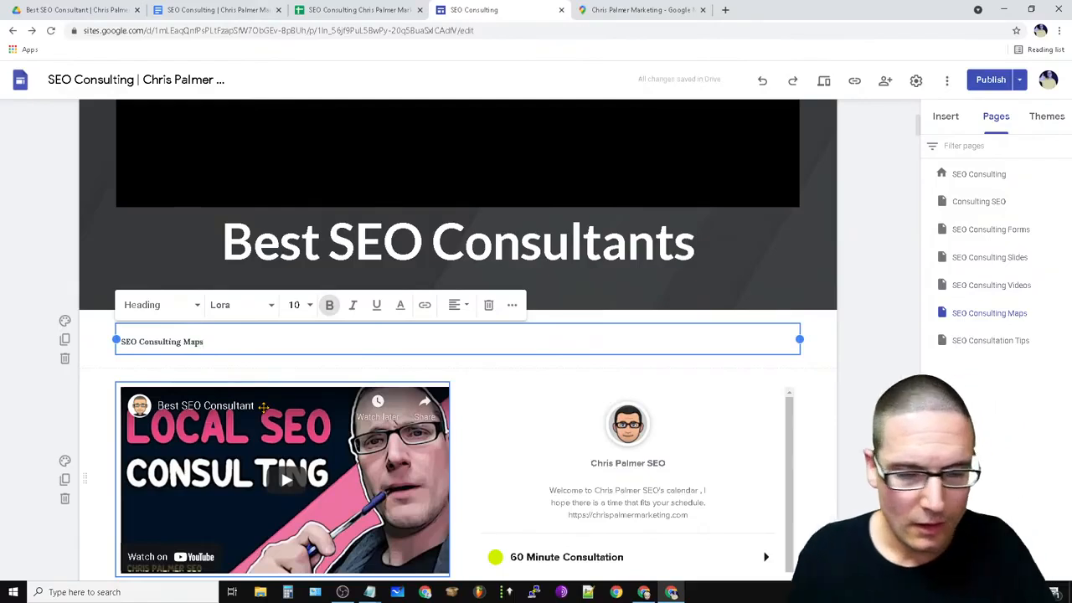
click(987, 289)
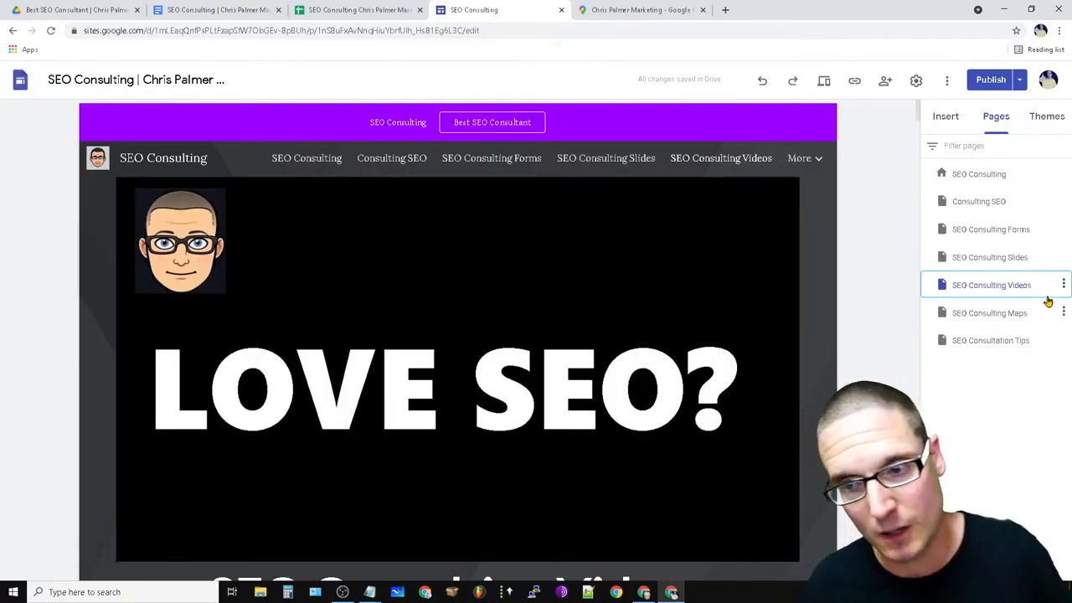
On the SEO Consulting Maps page, replace the "Best SEO Consultants" header title with the "SEO Consulting Maps" text copied from the small heading.
click(973, 317)
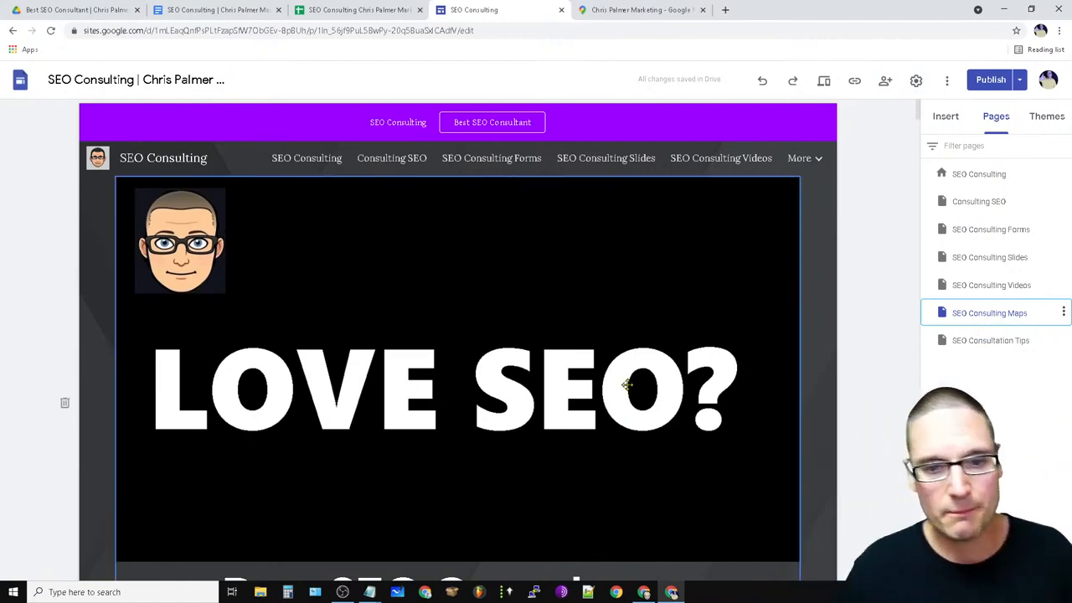
scroll(467, 510, down, 5)
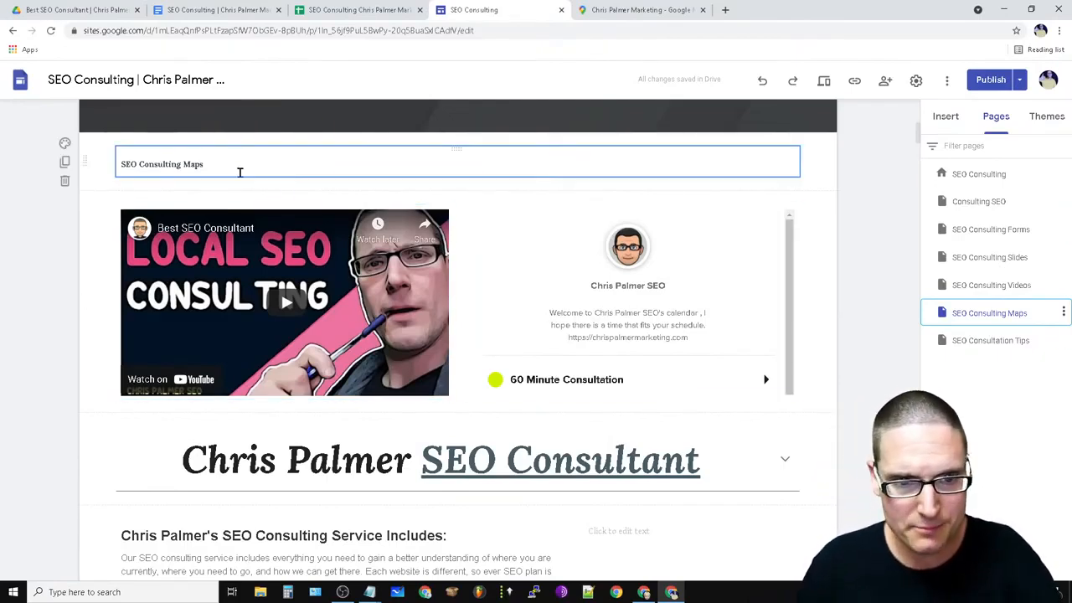
triple_click(149, 163)
right_click(149, 163)
click(206, 204)
scroll(457, 341, up, 2)
triple_click(549, 245)
right_click(548, 245)
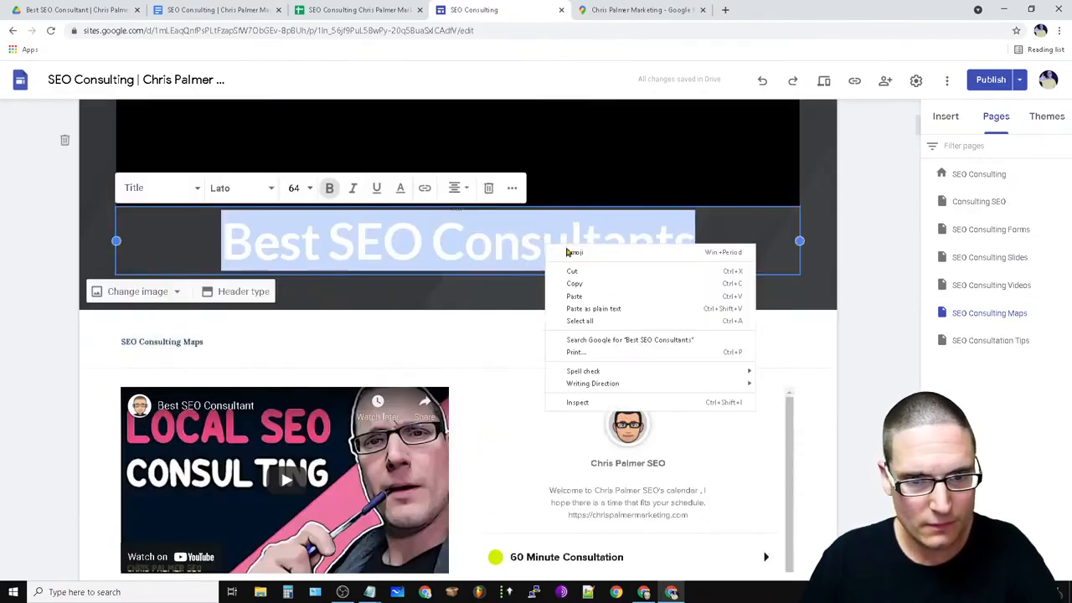
click(612, 298)
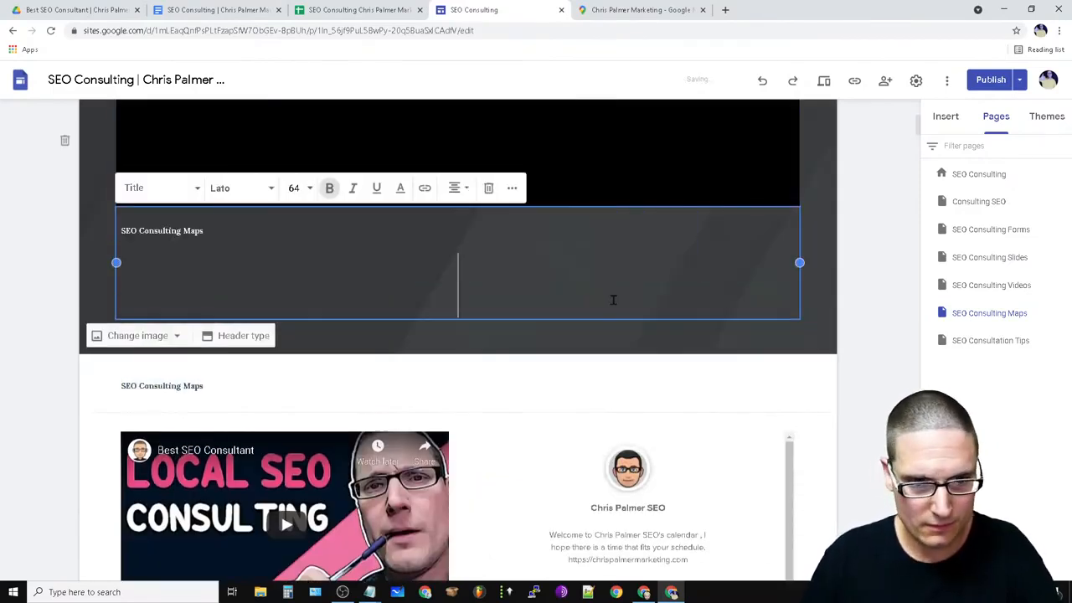
Set the "SEO Consulting Maps" header title to font size 60 and center it.
triple_click(185, 232)
click(306, 191)
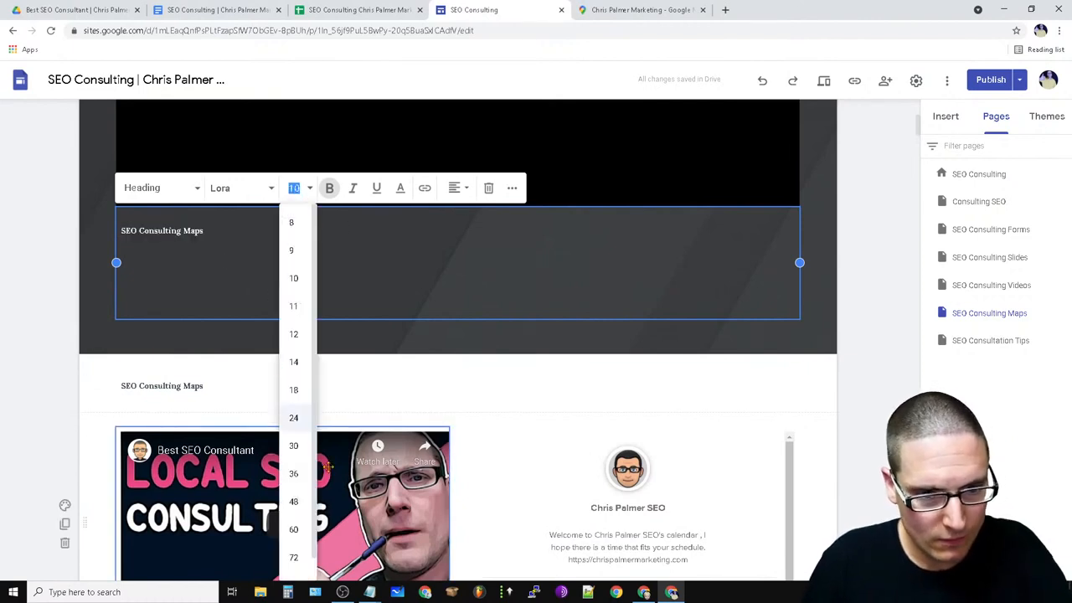
click(293, 529)
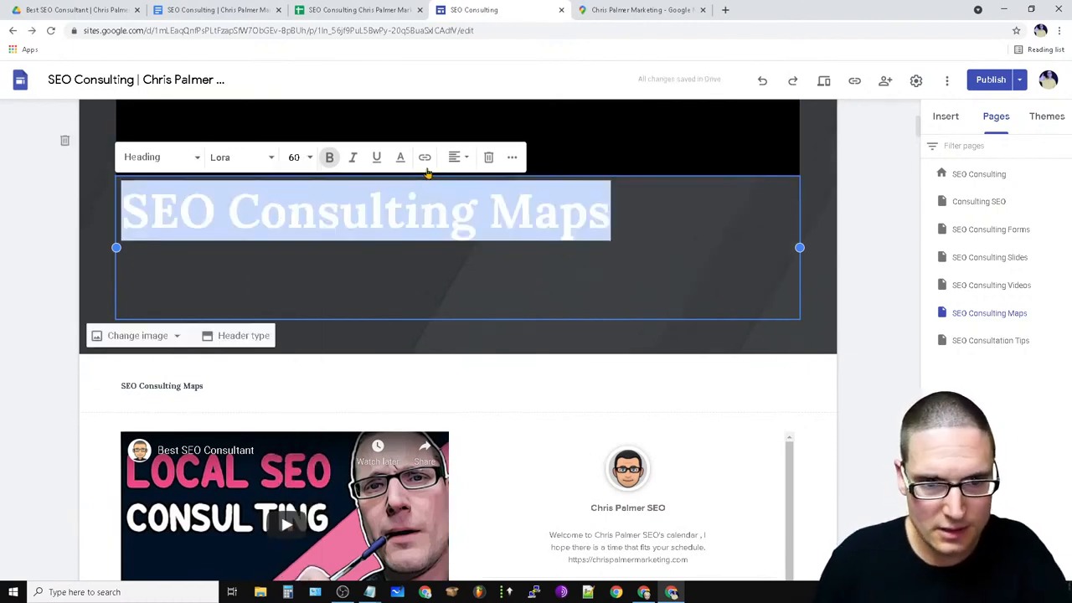
click(458, 157)
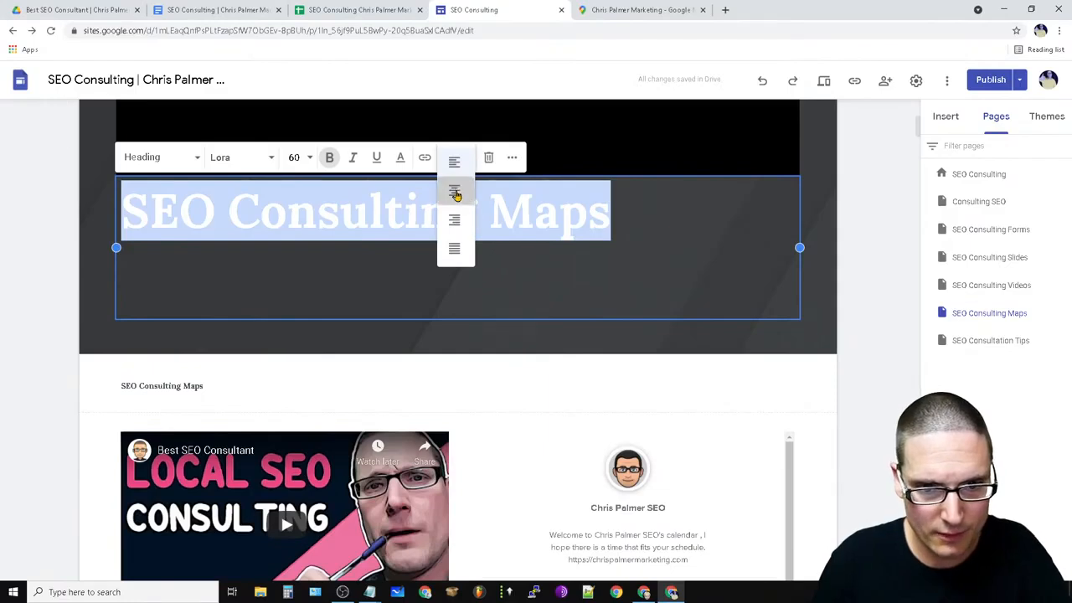
click(453, 190)
click(901, 293)
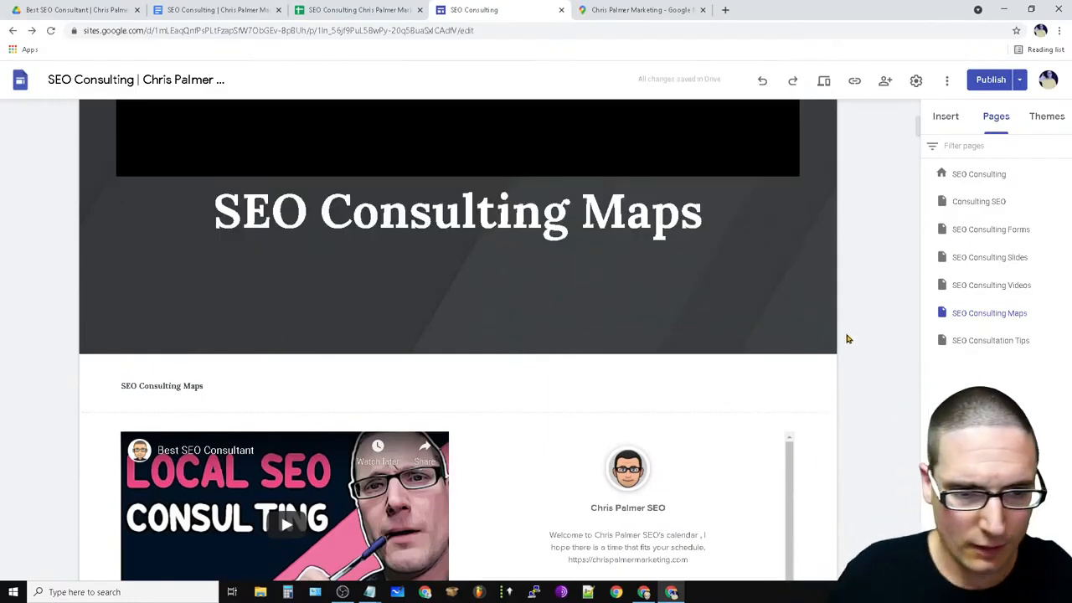
Remove the empty line beneath the "SEO Consulting Maps" title in the page header.
click(526, 270)
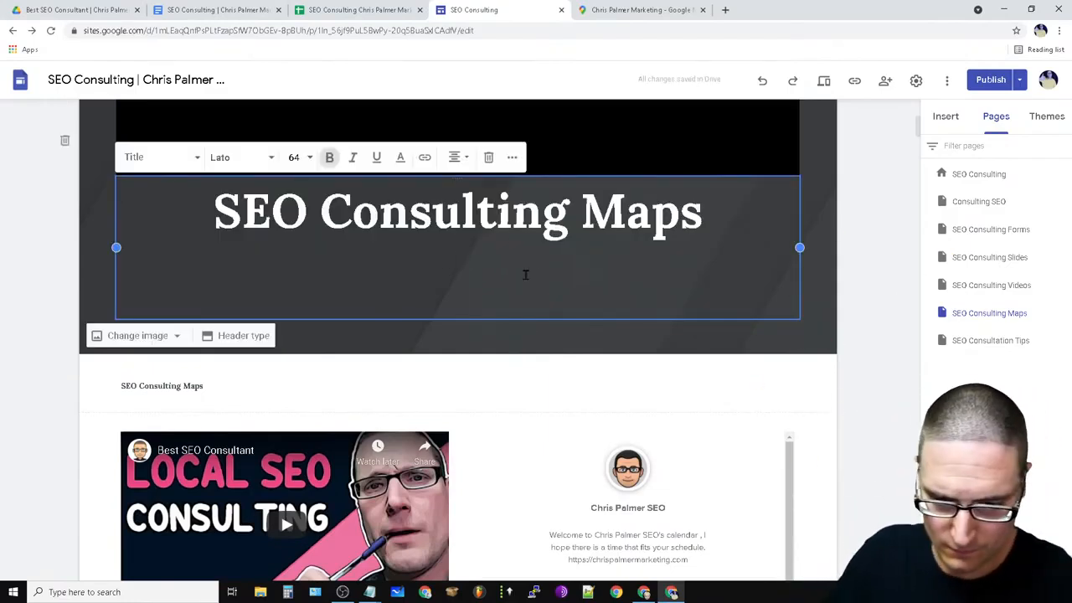
key(BackSpace)
scroll(835, 447, up, 2)
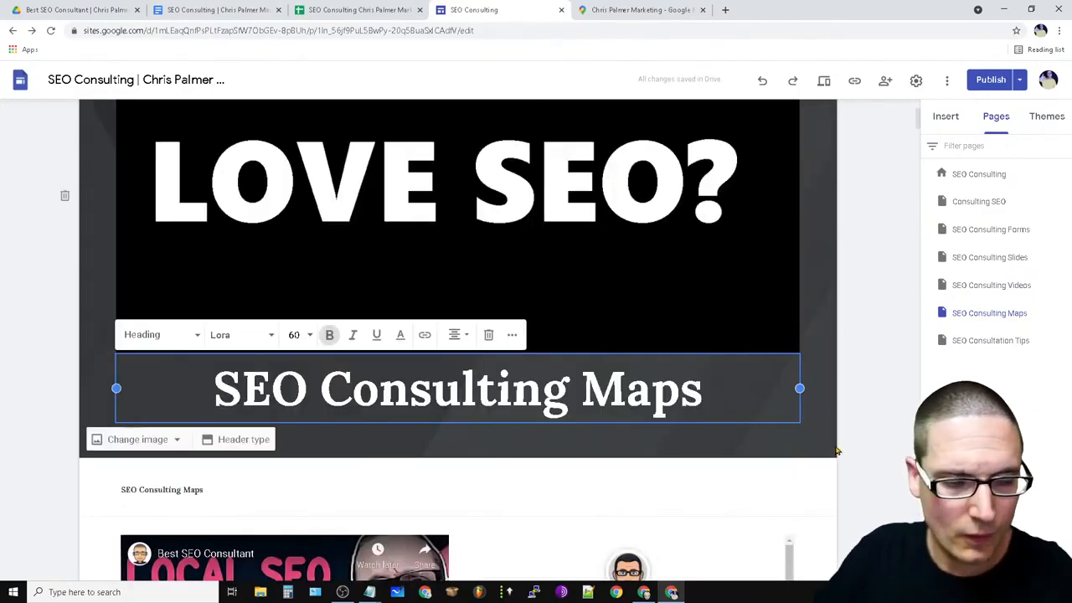
Examine the page's header, the embedded YouTube video and the booking calendar beside it.
scroll(569, 442, up, 2)
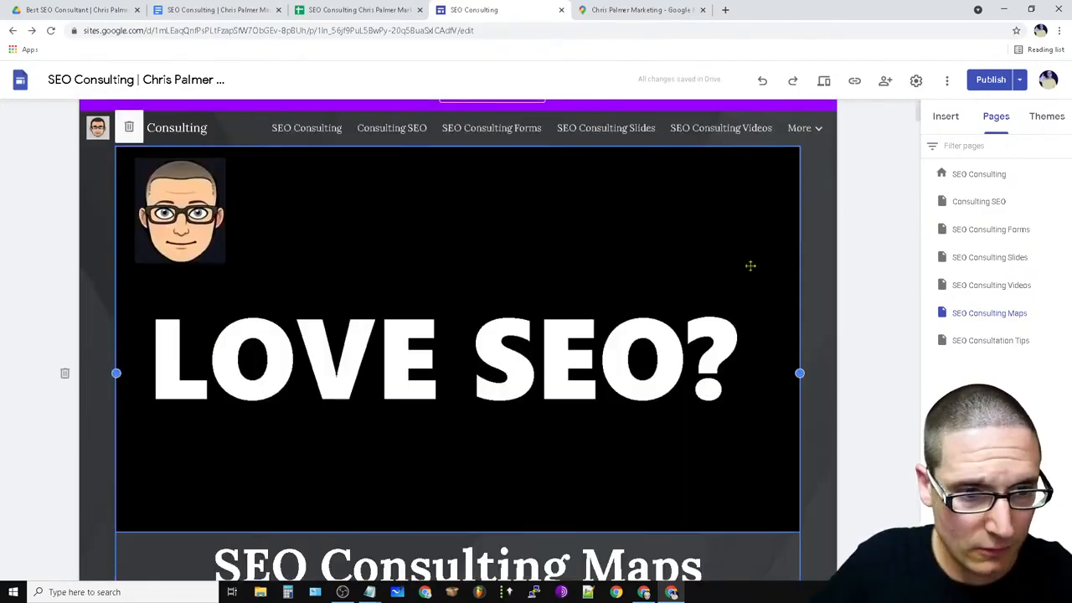
scroll(772, 500, down, 4)
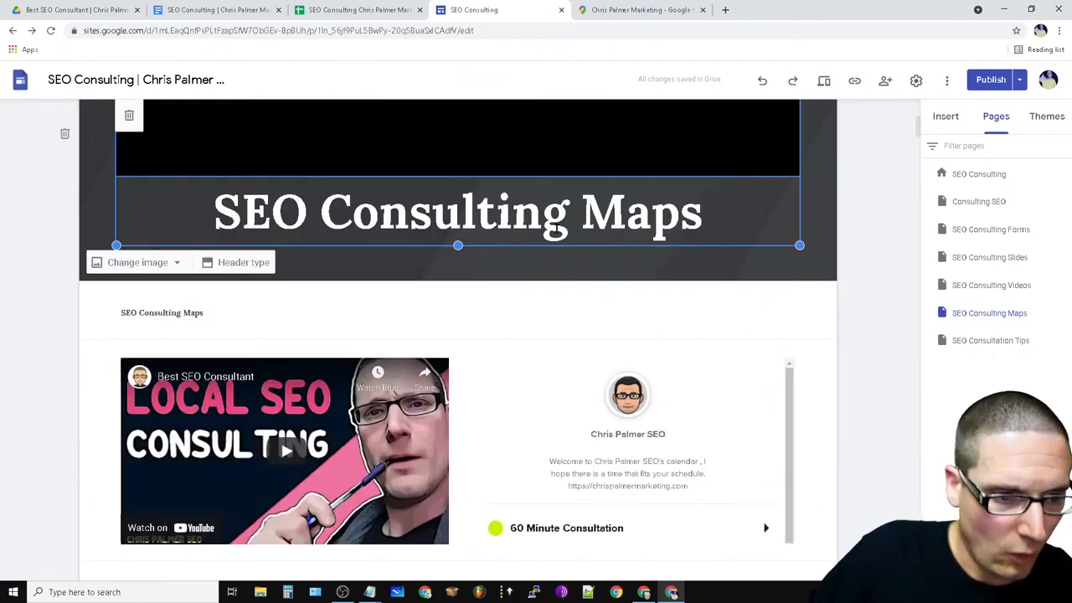
scroll(490, 458, down, 2)
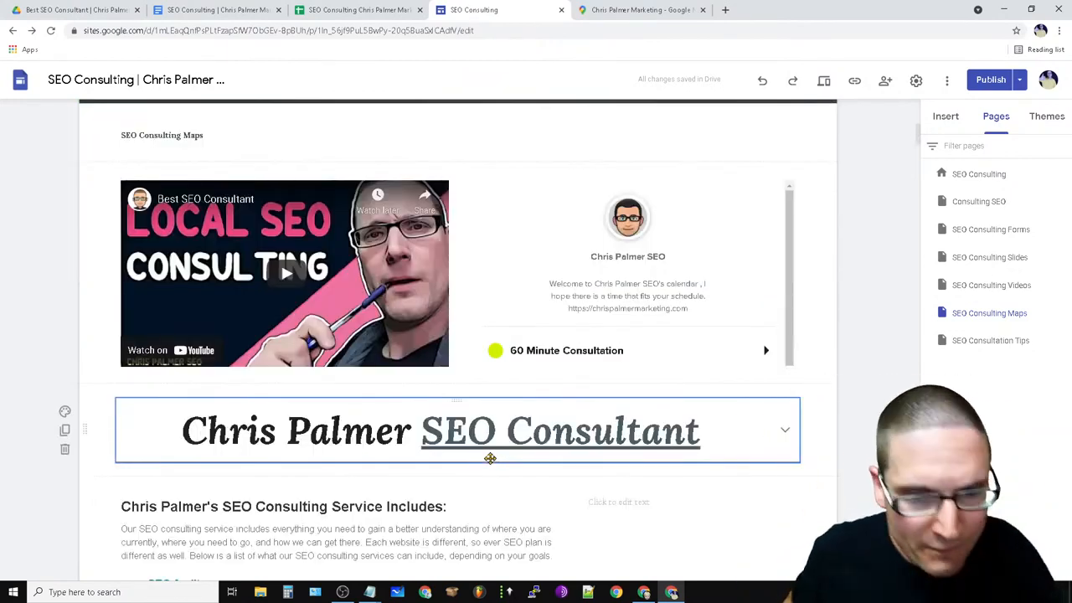
click(393, 331)
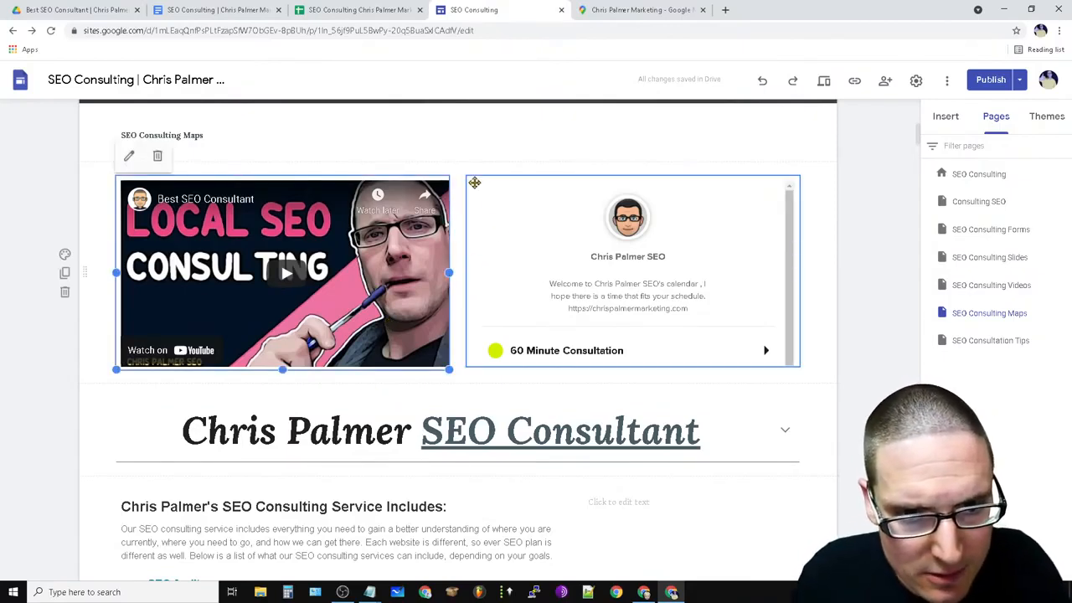
click(729, 266)
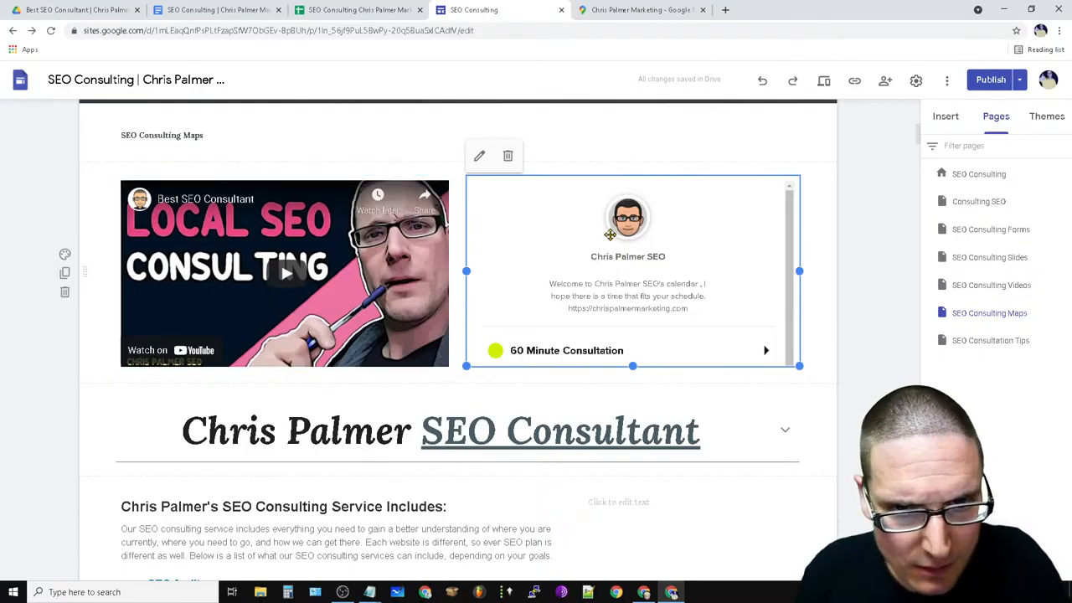
click(287, 267)
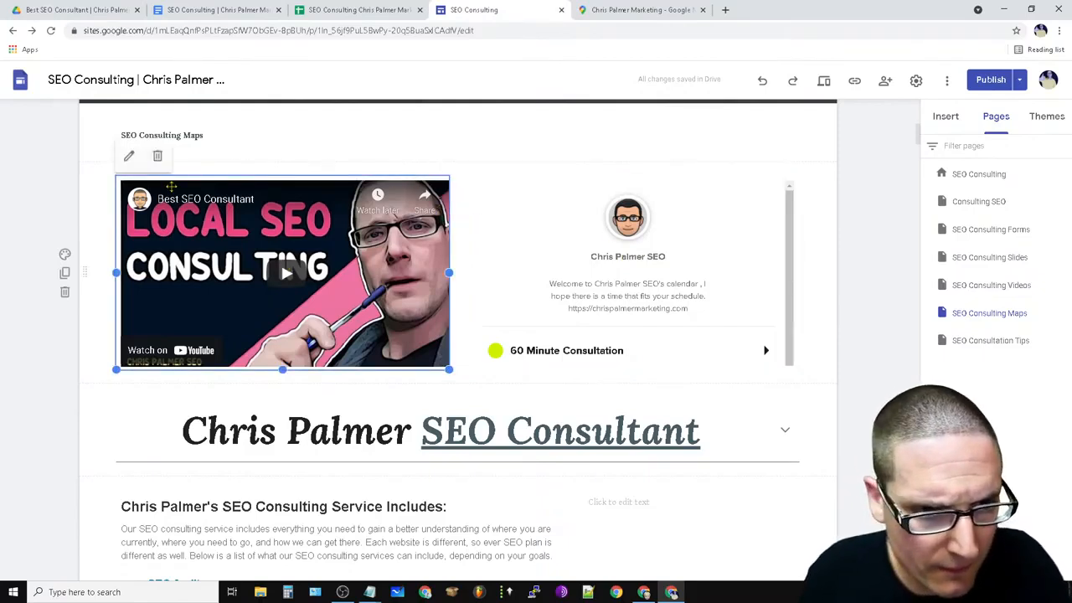
click(669, 283)
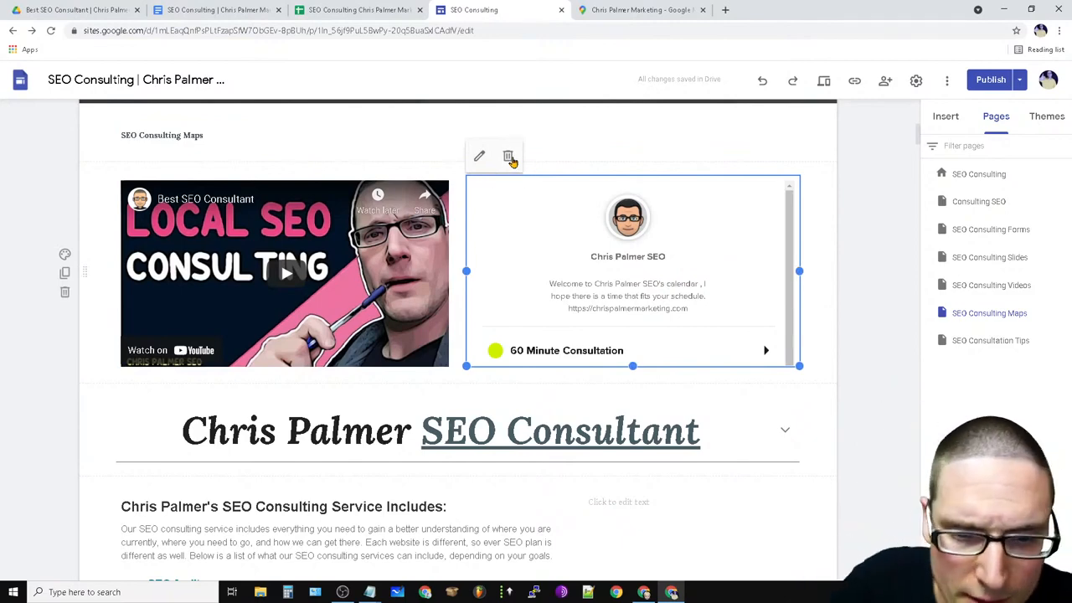
click(317, 241)
Replace the collapsible section's heading below the video with "SEO Consulting Maps" and remove the leftover empty line.
scroll(367, 364, down, 2)
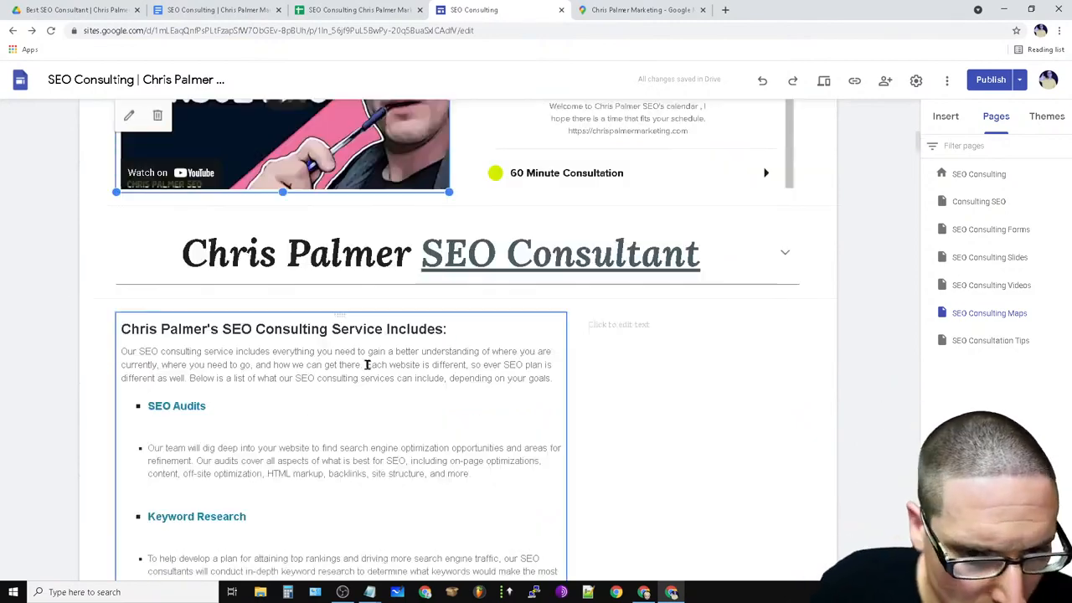
click(366, 240)
triple_click(365, 239)
right_click(360, 256)
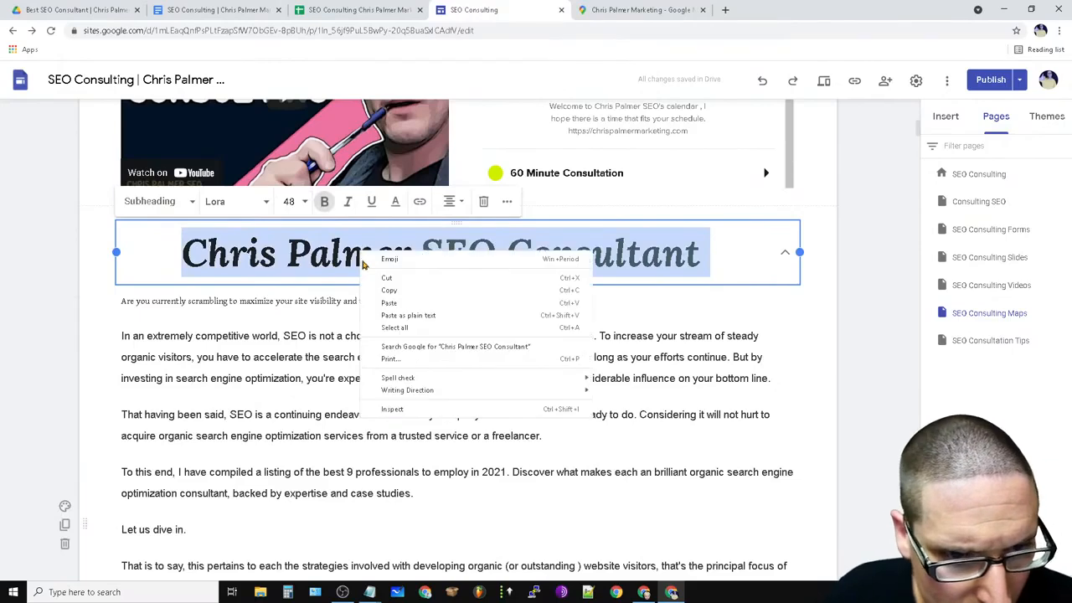
click(407, 303)
drag(220, 254, 89, 247)
click(267, 267)
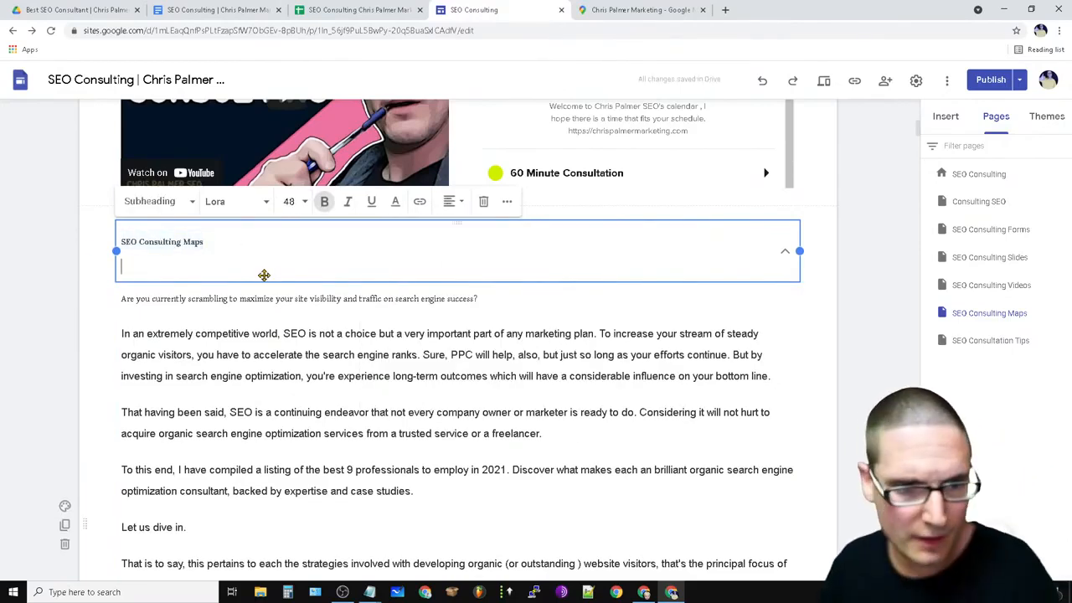
key(BackSpace)
Copy the collapsible section's "SEO Consulting Maps" heading, set it to font size 60 and center it.
triple_click(272, 239)
key(ctrl+c)
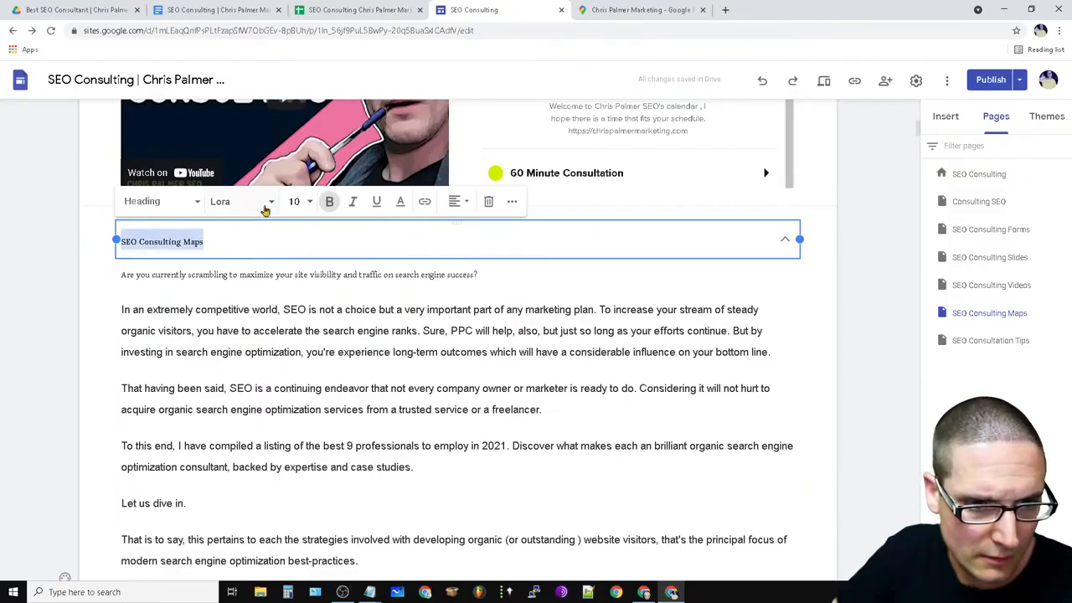
click(310, 203)
click(292, 503)
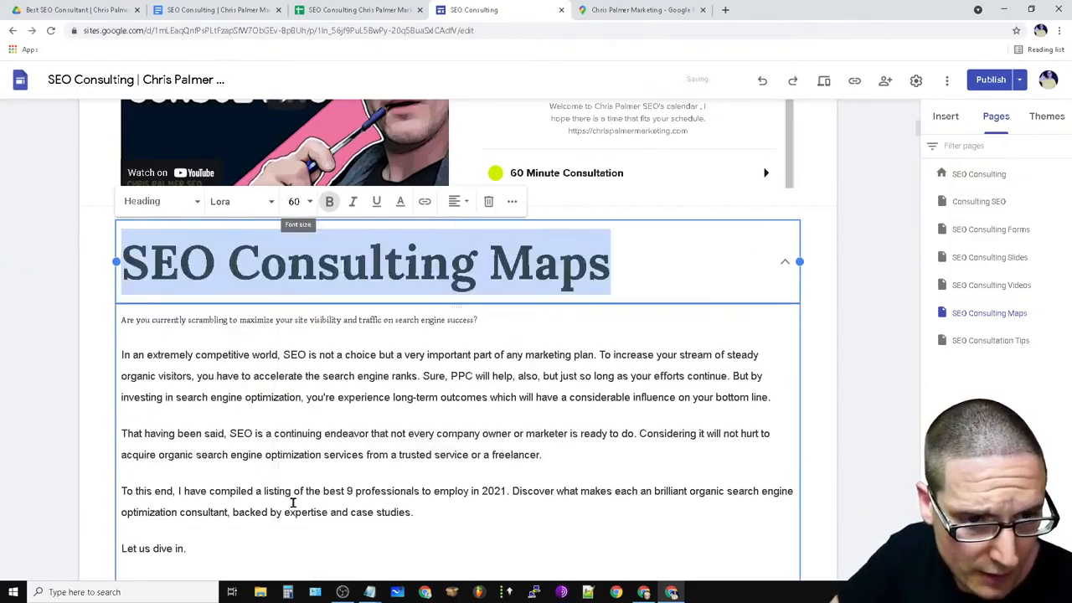
click(468, 201)
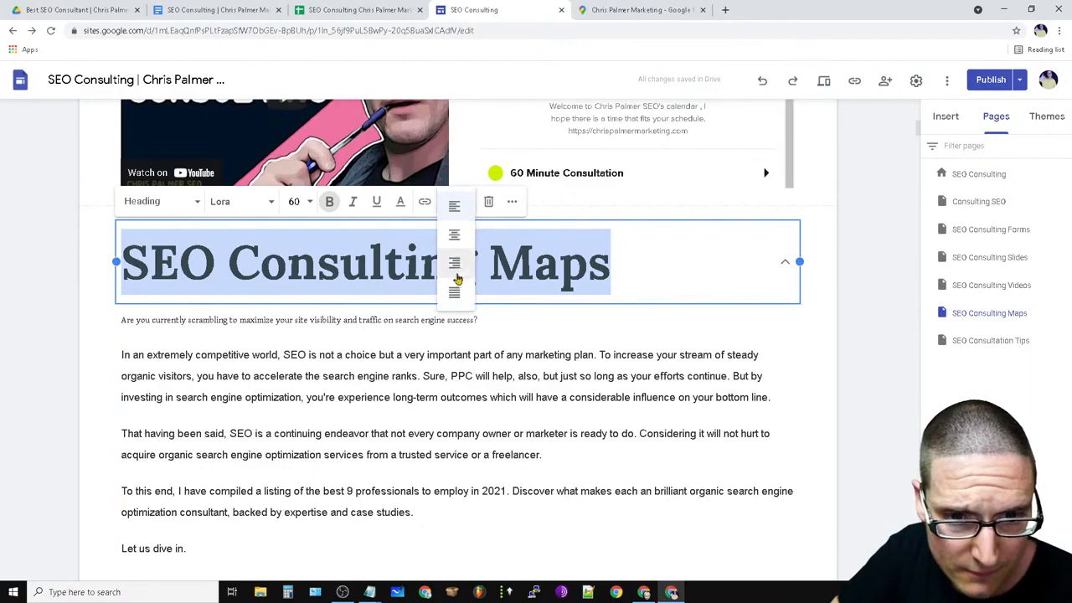
click(456, 237)
click(720, 262)
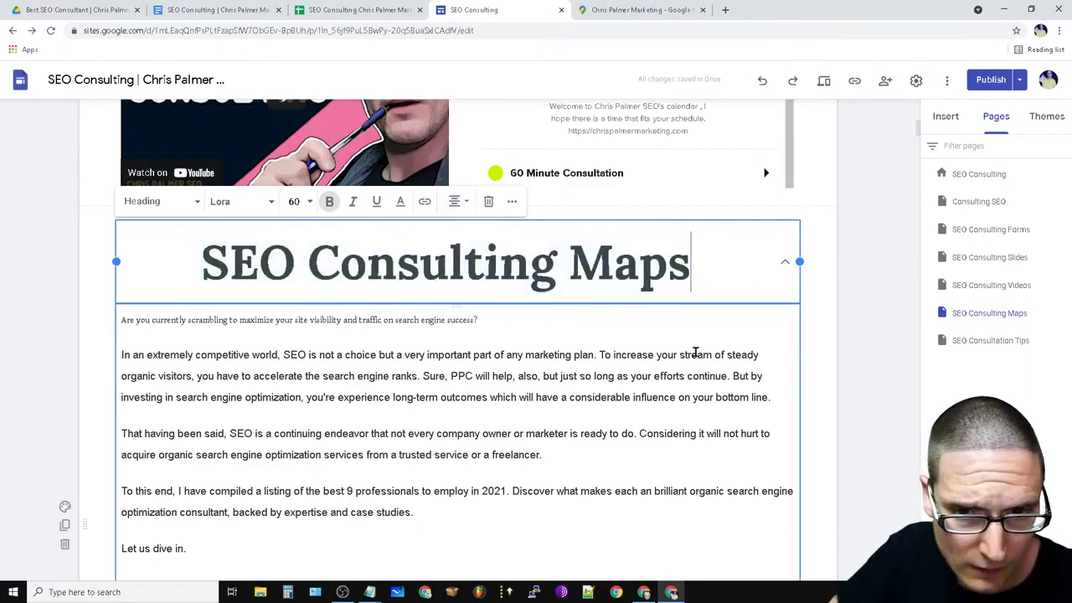
Look through the collapsible article and the service list down to the embedded map for remaining headings.
scroll(463, 352, down, 4)
scroll(517, 466, down, 20)
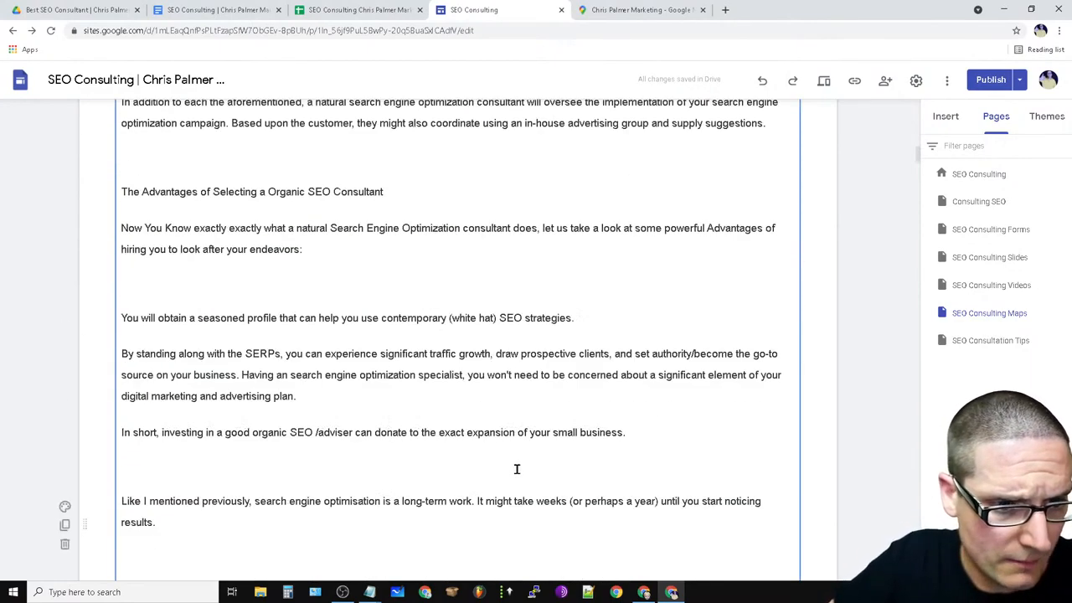
scroll(498, 461, down, 15)
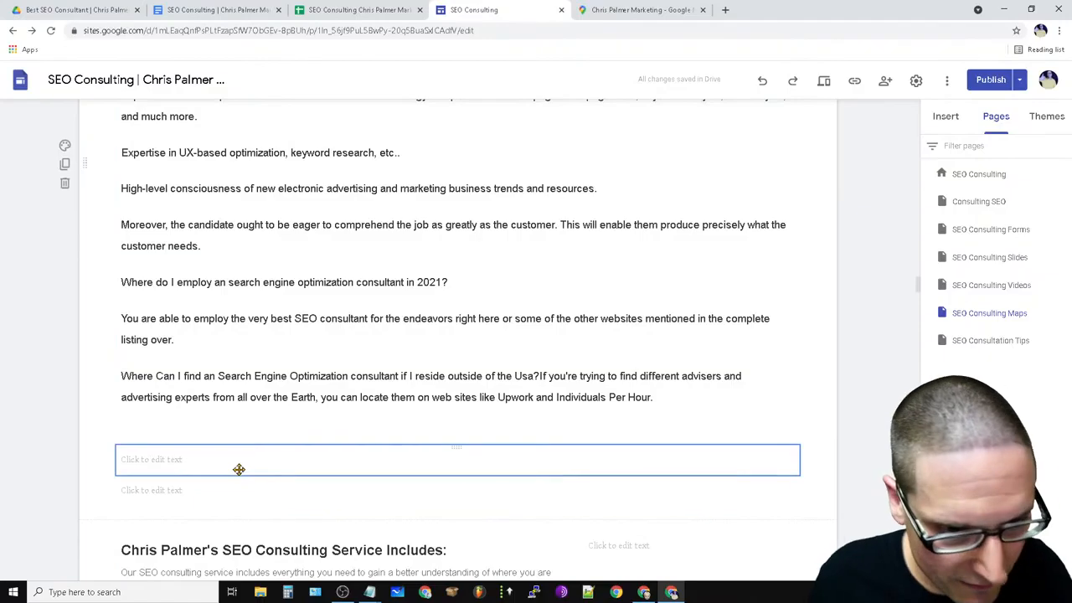
scroll(242, 472, up, 20)
scroll(433, 482, down, 4)
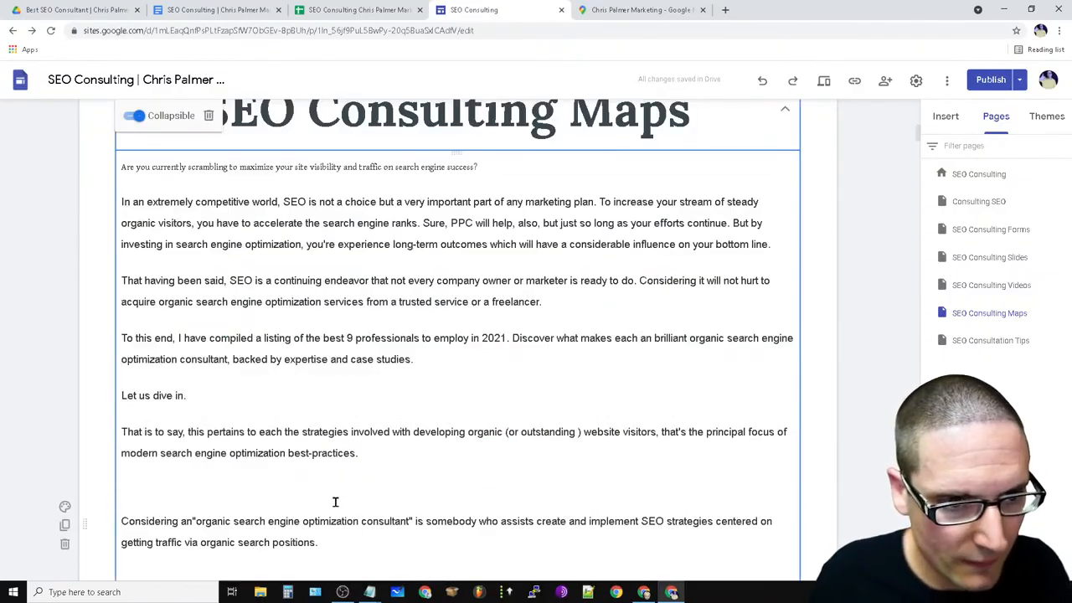
scroll(339, 502, down, 10)
scroll(341, 530, up, 8)
scroll(341, 525, up, 15)
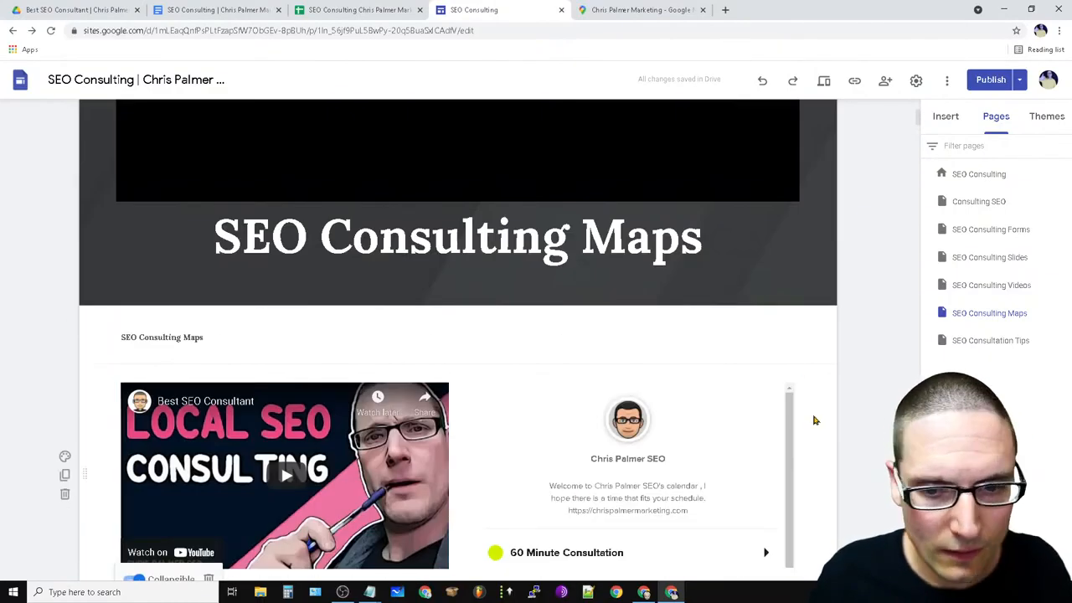
scroll(769, 522, down, 20)
scroll(768, 521, down, 20)
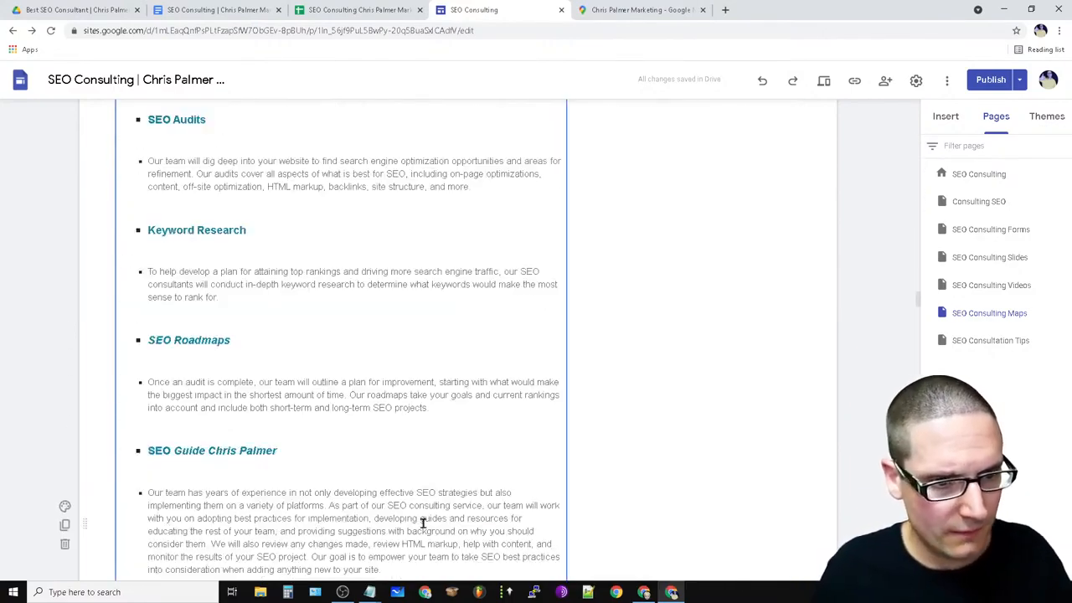
scroll(422, 522, down, 15)
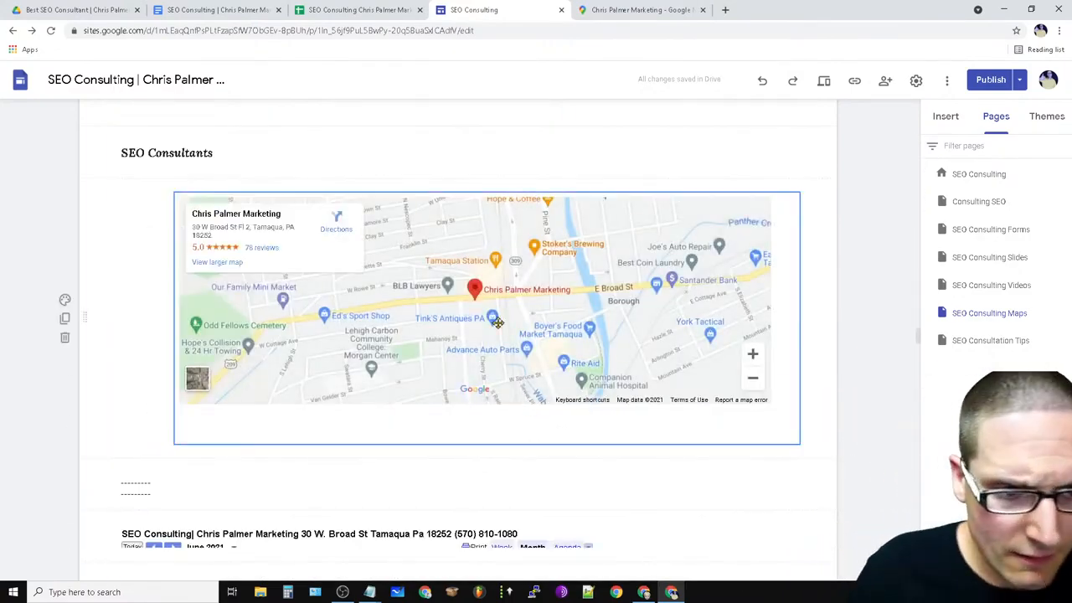
click(733, 435)
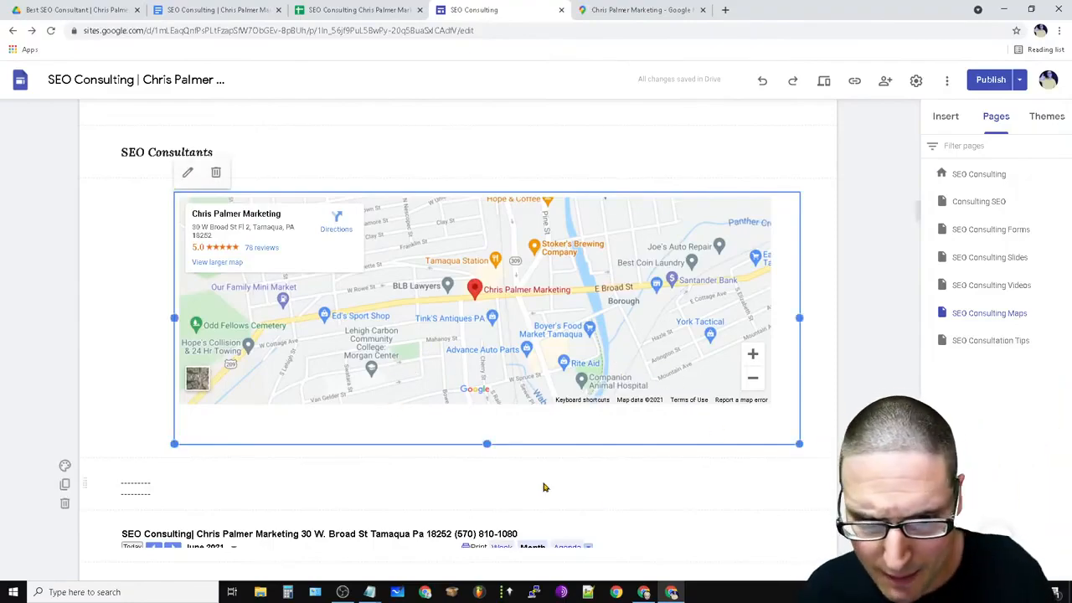
Replace the "SEO Consultants" subheading above the embedded map with "SEO Consulting Maps" and delete the extra empty line.
scroll(575, 527, up, 2)
click(148, 331)
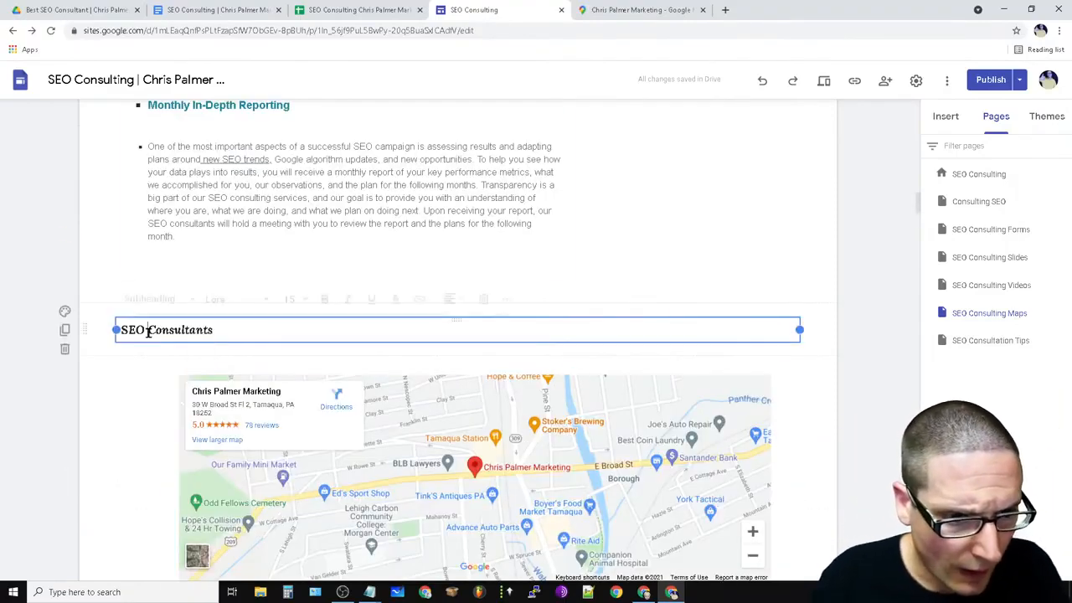
triple_click(148, 331)
right_click(148, 331)
click(210, 396)
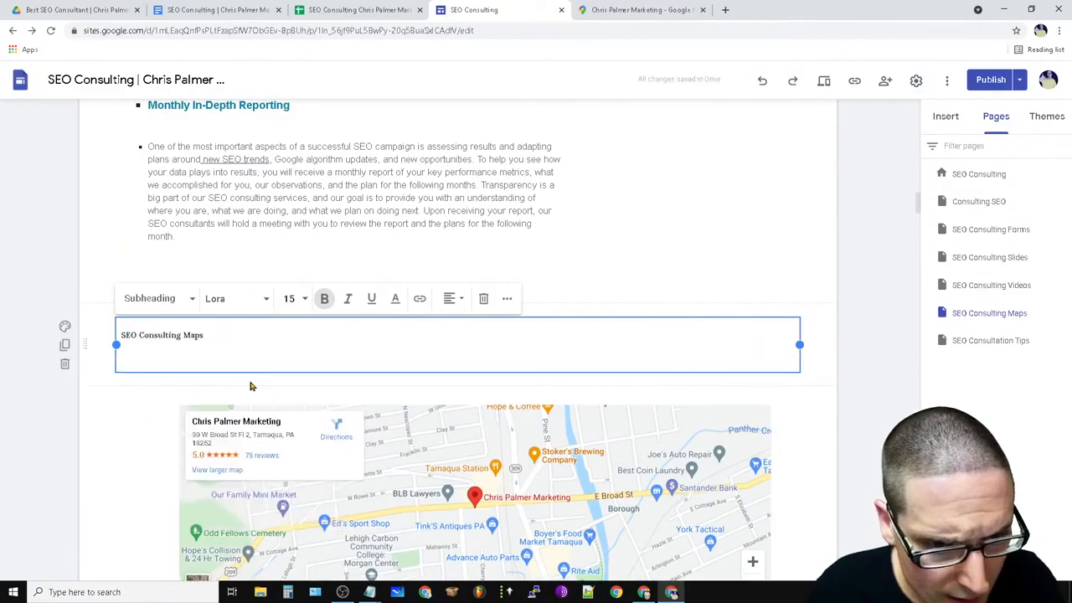
key(BackSpace)
click(352, 196)
Replace the service list's heading with "SEO Consulting Maps Chris Palmer Marketing" and add "maps" to the intro and "maps maps maps" to the SEO Audits text.
scroll(293, 295, up, 20)
scroll(353, 402, down, 11)
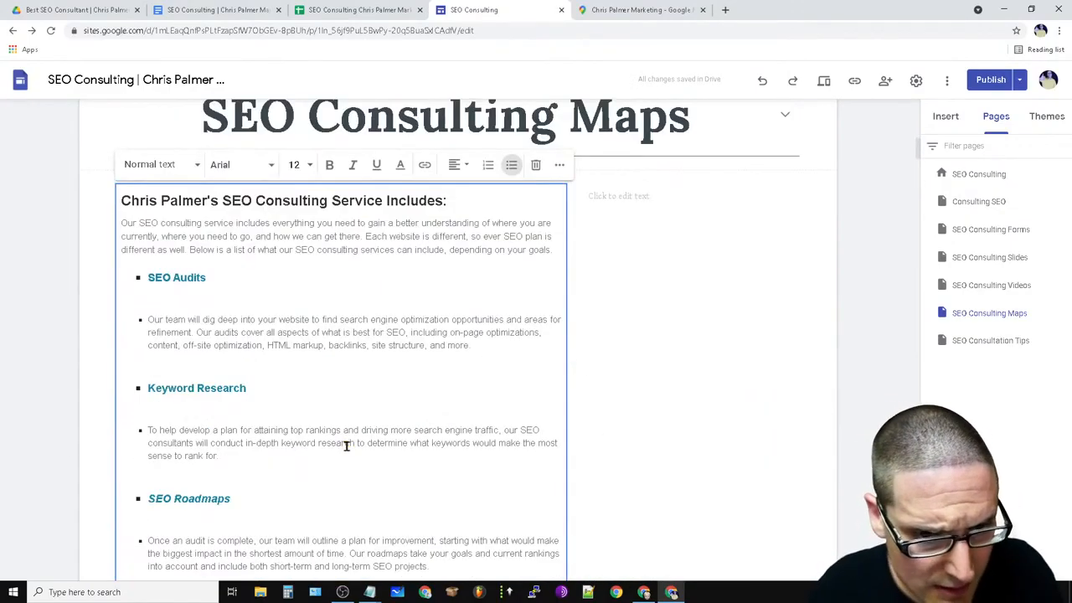
drag(466, 204, 156, 198)
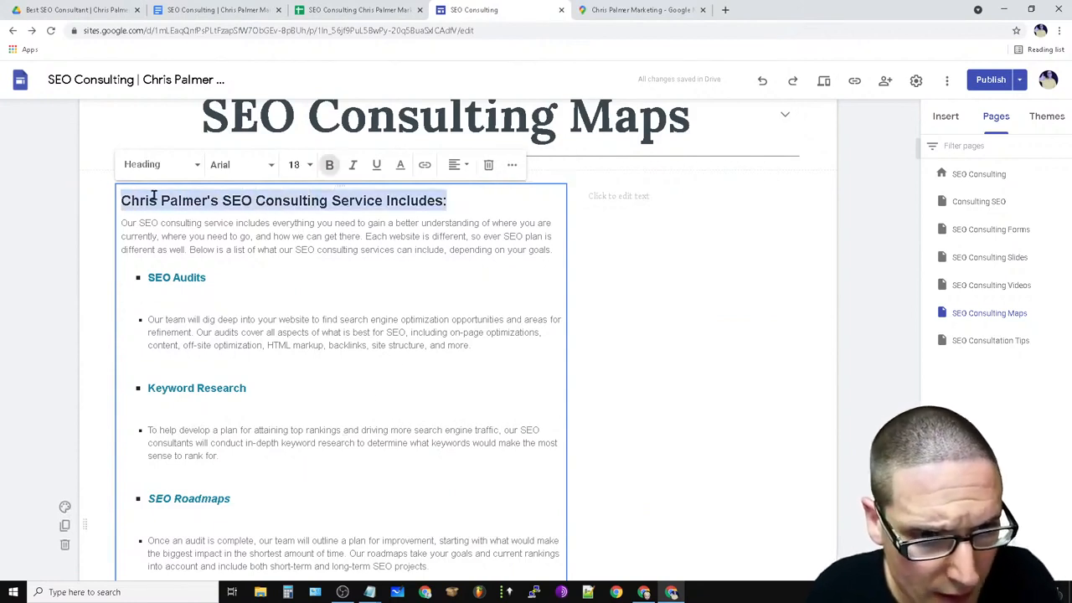
right_click(154, 200)
click(183, 250)
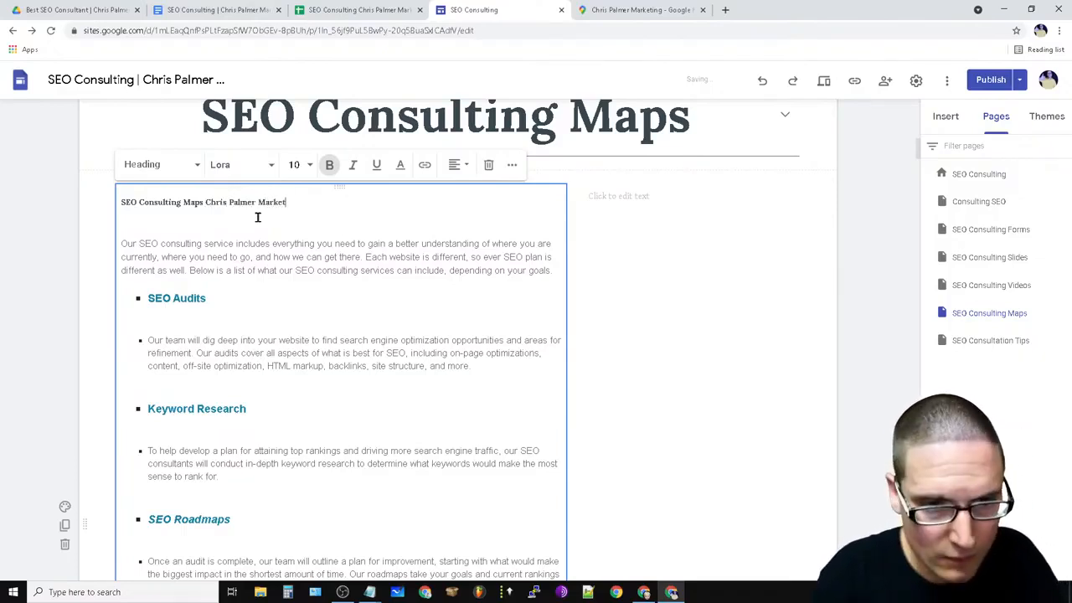
click(151, 246)
text(maps maps maps)
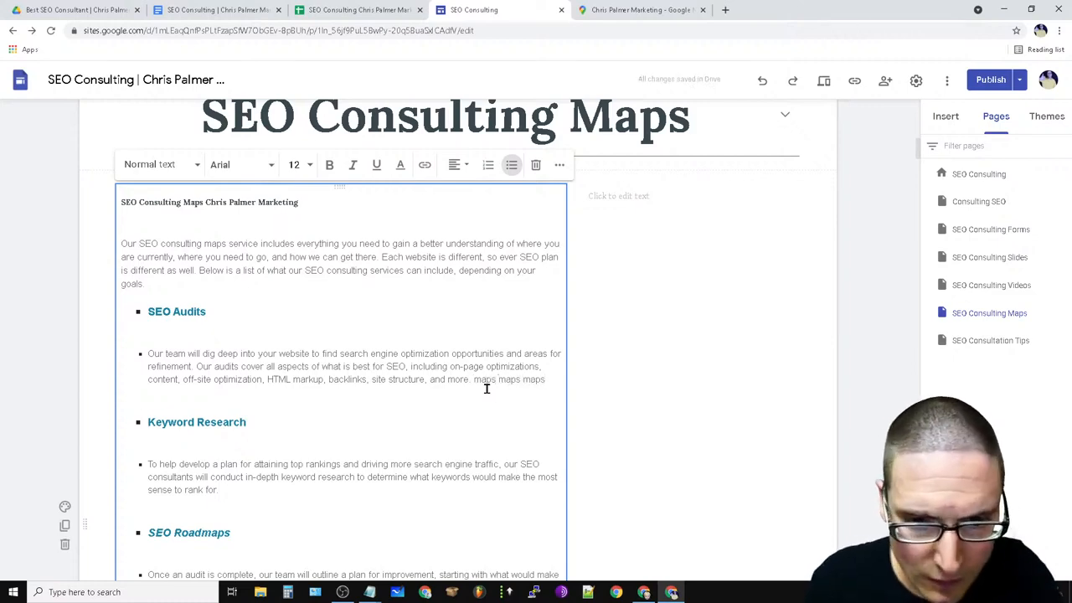
Insert all five saved maps from My Maps into the SEO Consulting Maps page.
scroll(319, 386, up, 4)
scroll(449, 464, down, 2)
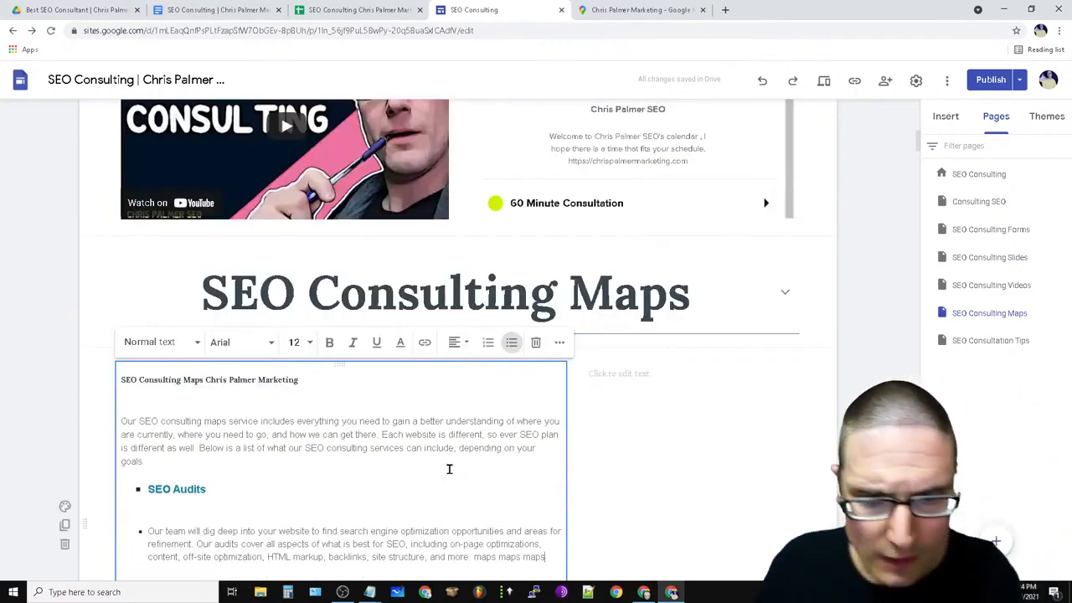
click(946, 116)
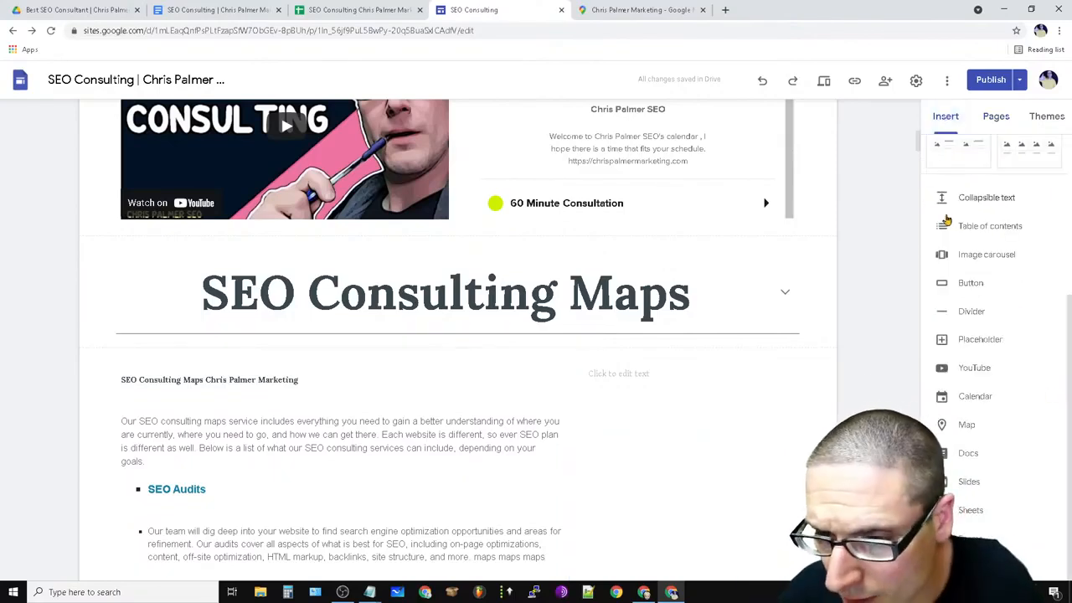
click(964, 424)
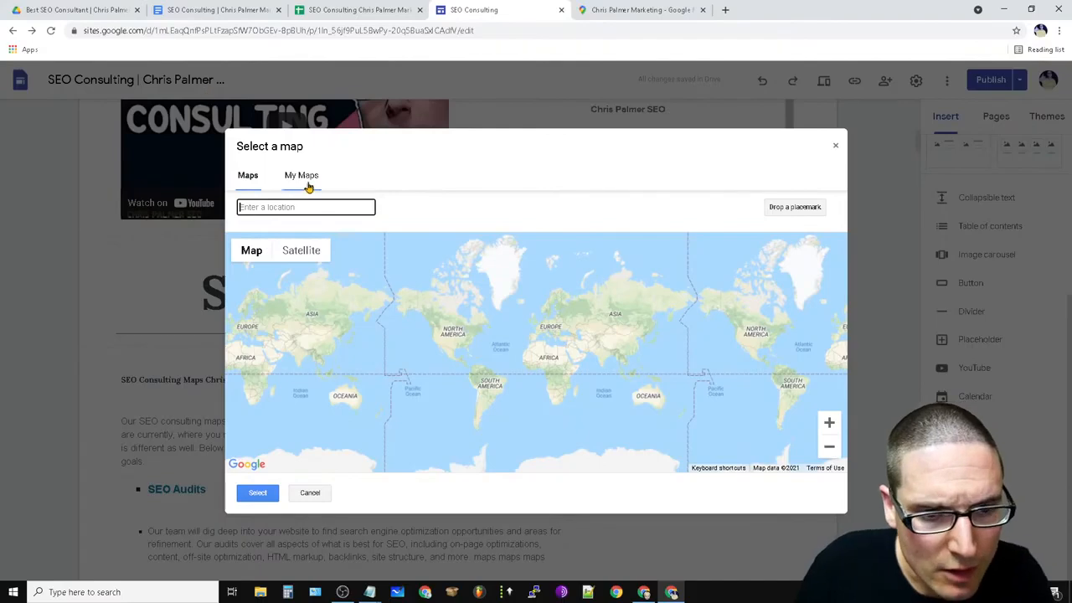
click(303, 178)
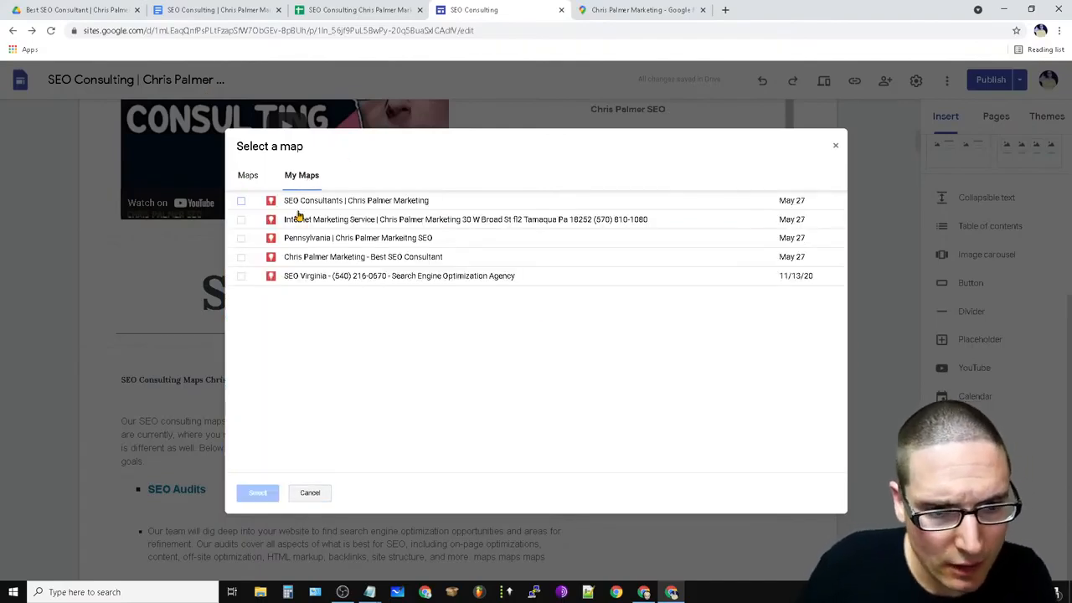
click(242, 202)
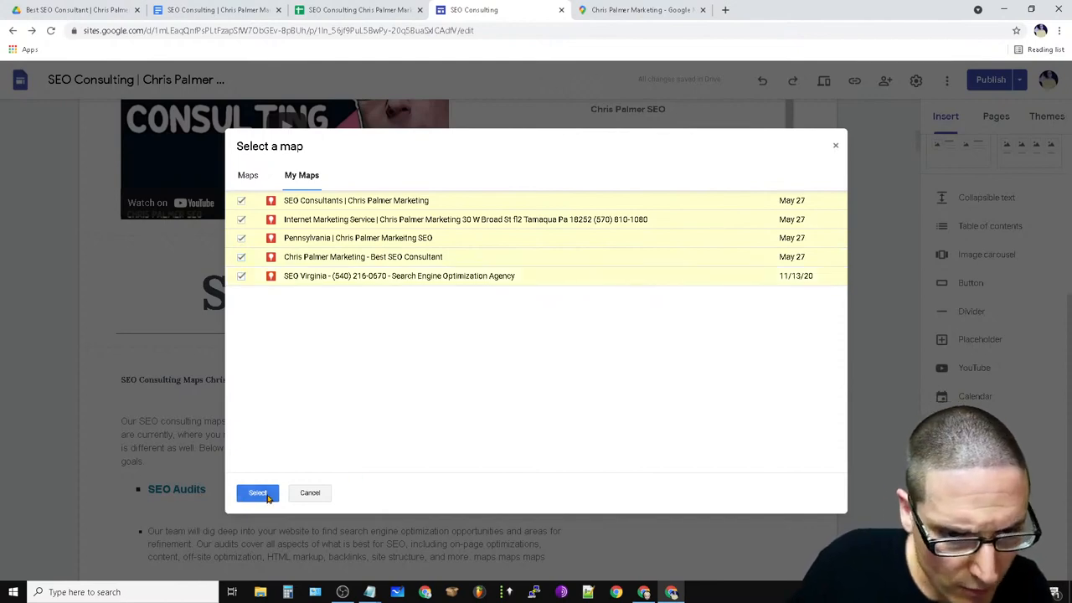
click(260, 493)
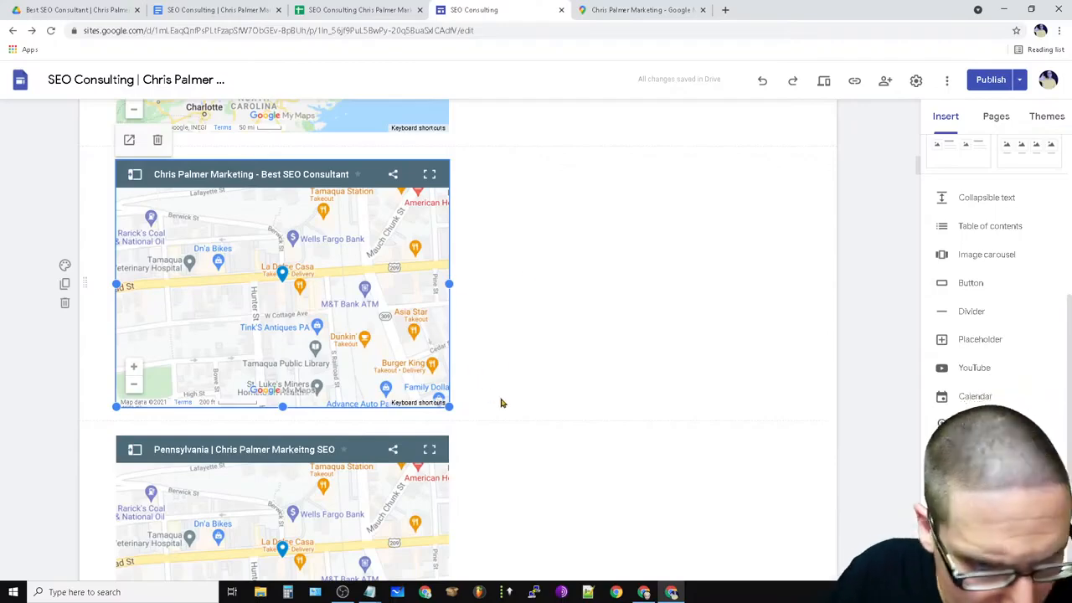
scroll(499, 402, up, 10)
scroll(581, 487, up, 8)
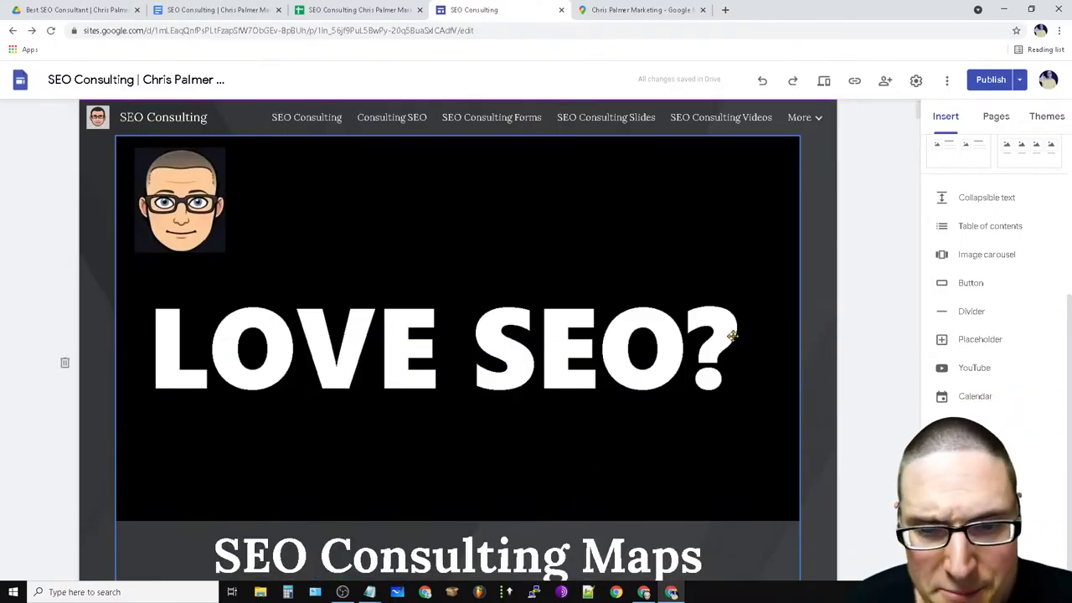
Switch to Google Maps, close the map sharing dialog and load google.com in its place.
click(659, 9)
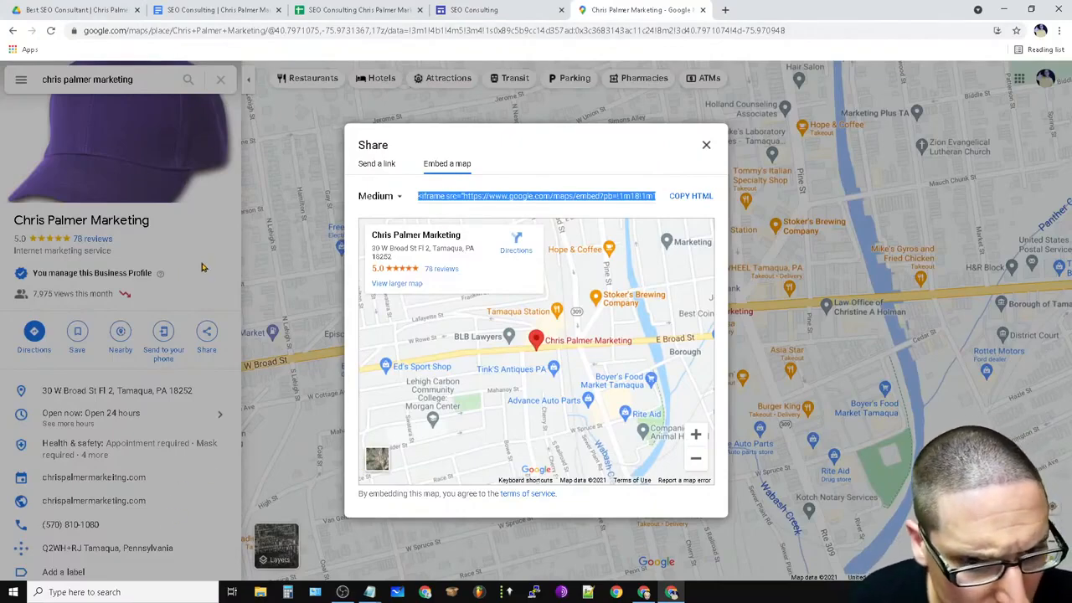
click(707, 148)
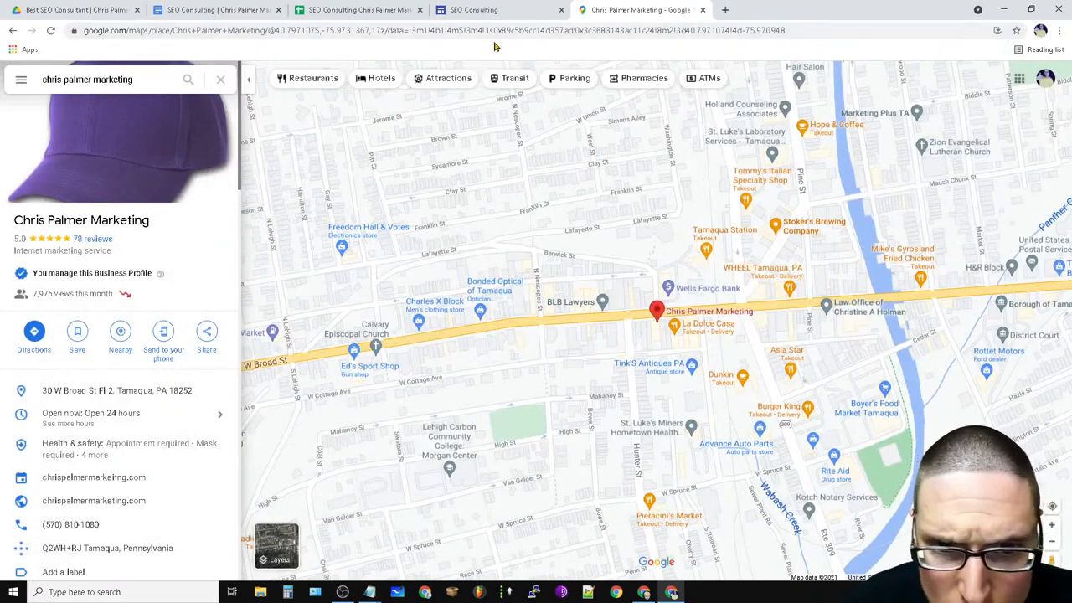
click(485, 10)
click(632, 9)
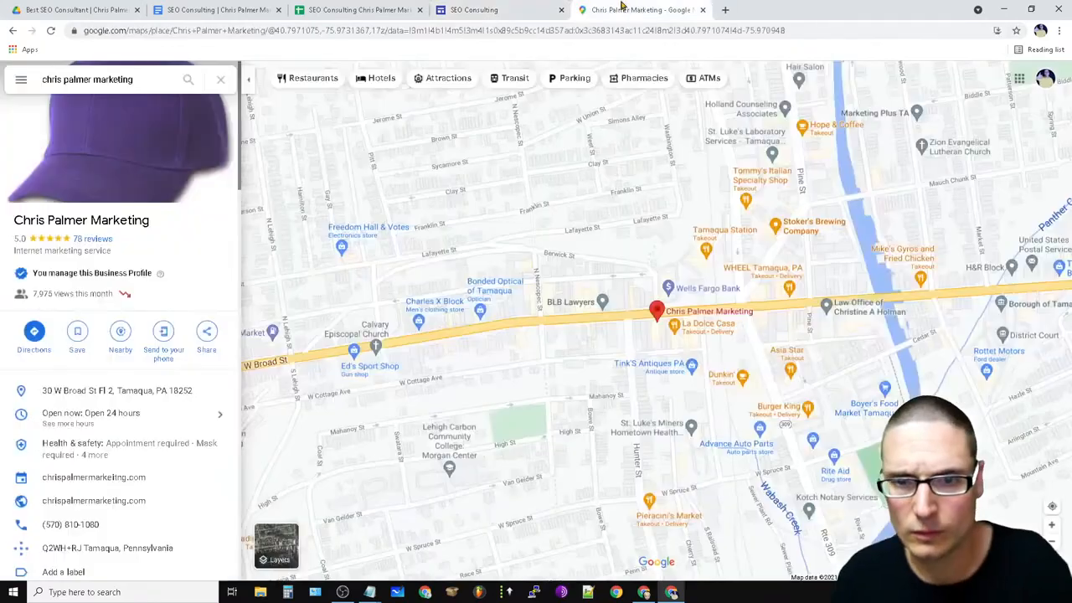
click(347, 29)
text(google.com)
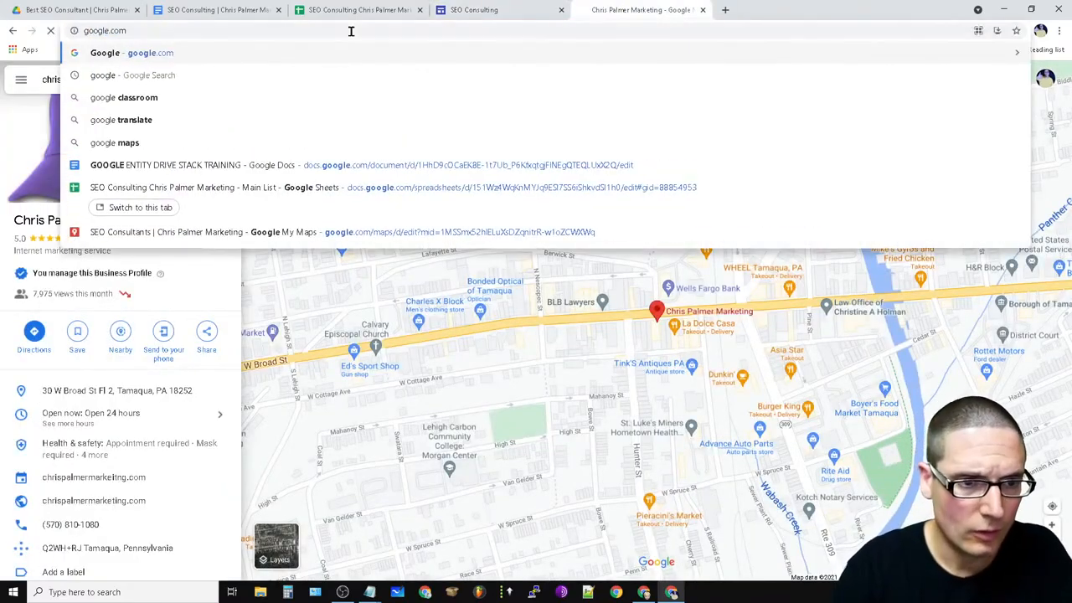
key(Return)
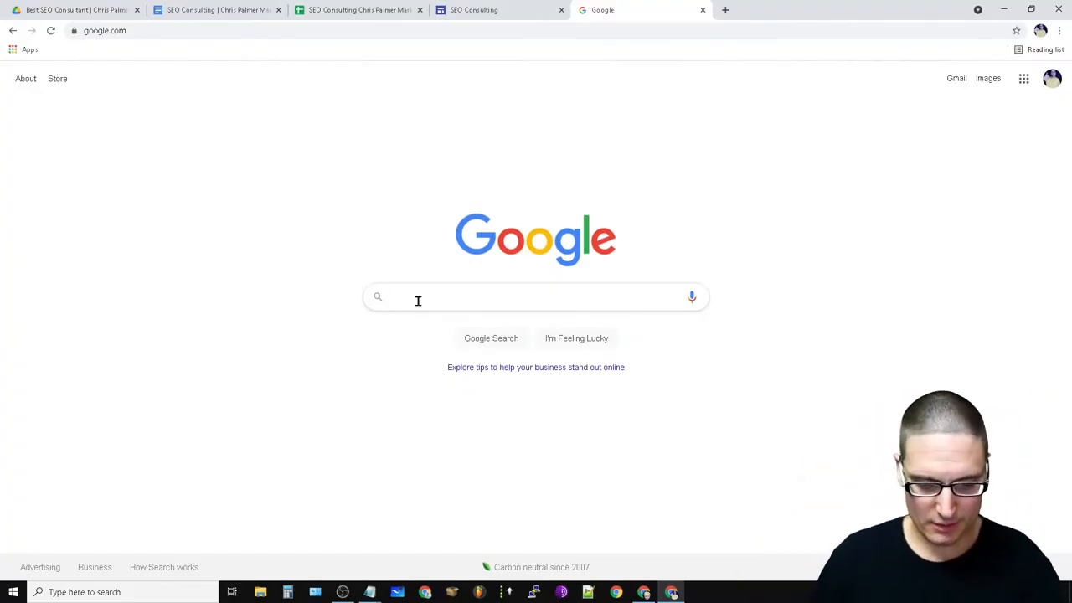
Search Google for "seo consulting near me" and examine the local map listings.
text(eo cons)
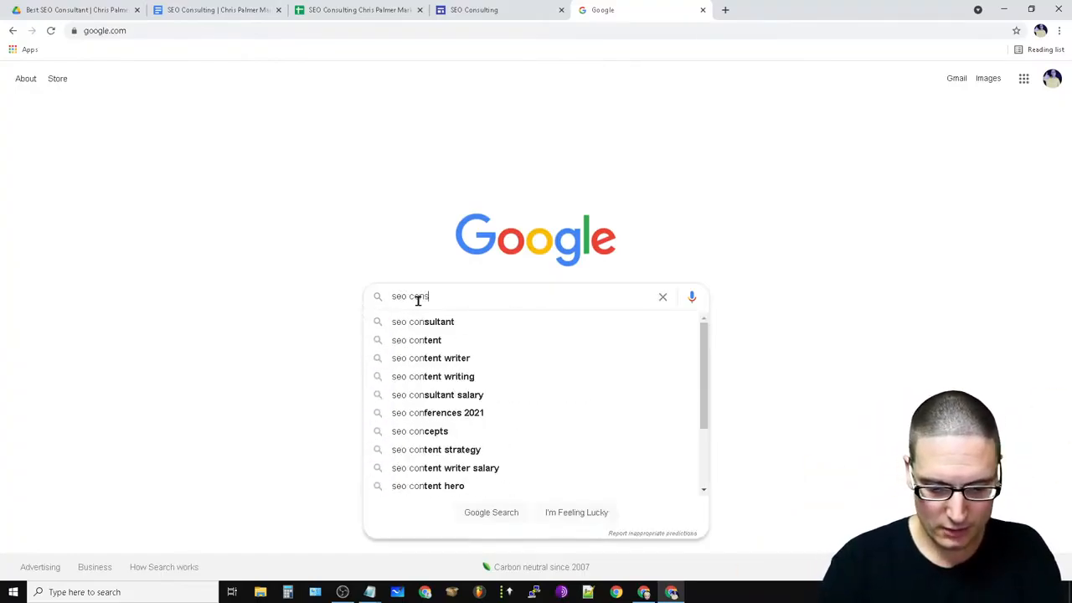
text(ulting near me)
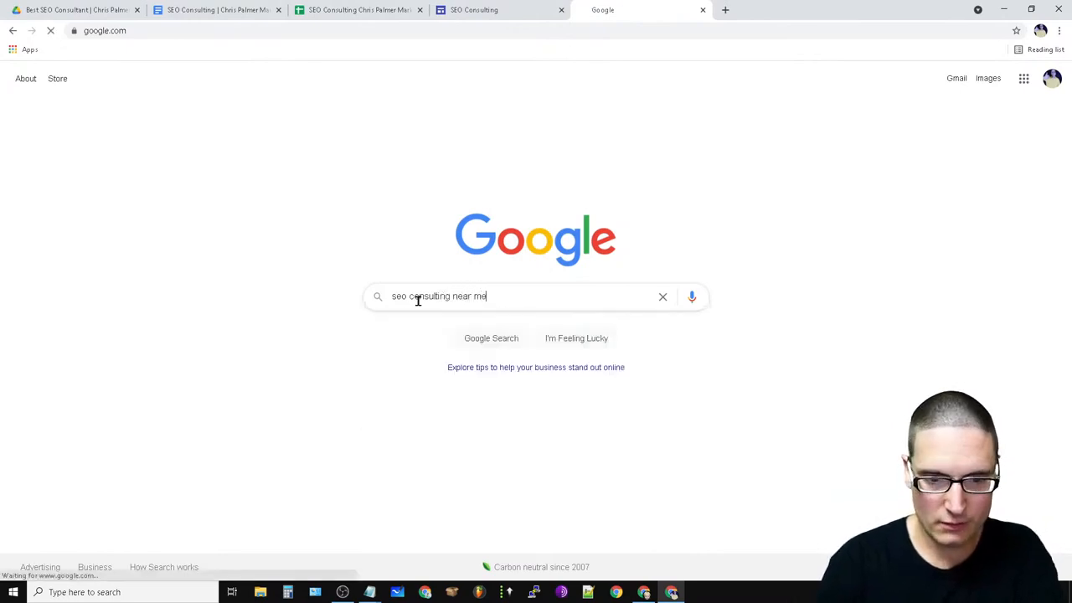
key(Return)
scroll(471, 407, down, 5)
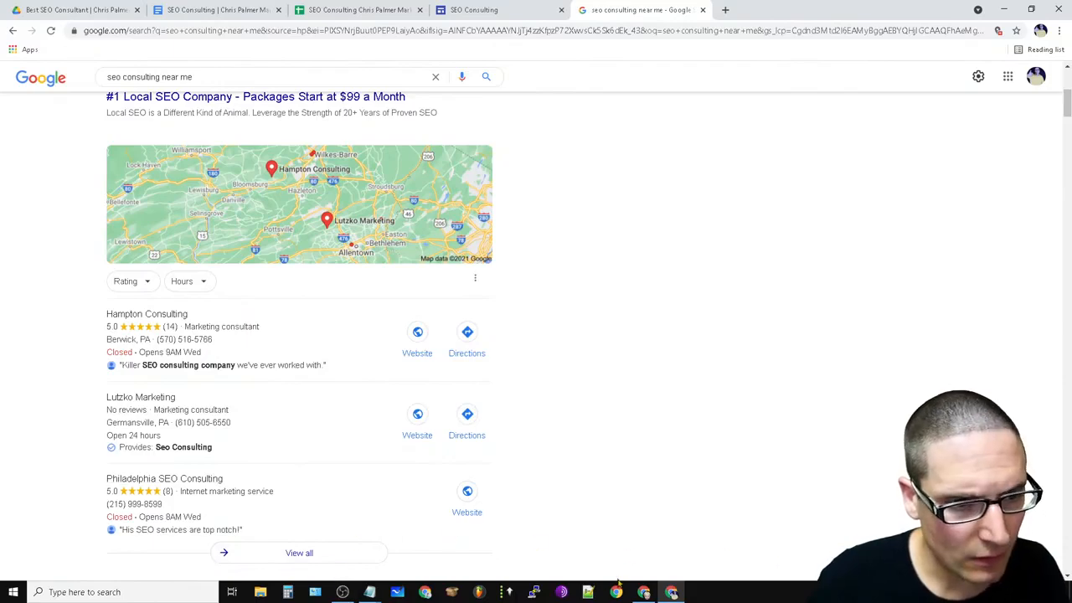
scroll(515, 561, up, 5)
Search Google for "internet marketing near me" and check which businesses the local map listings contain.
click(219, 92)
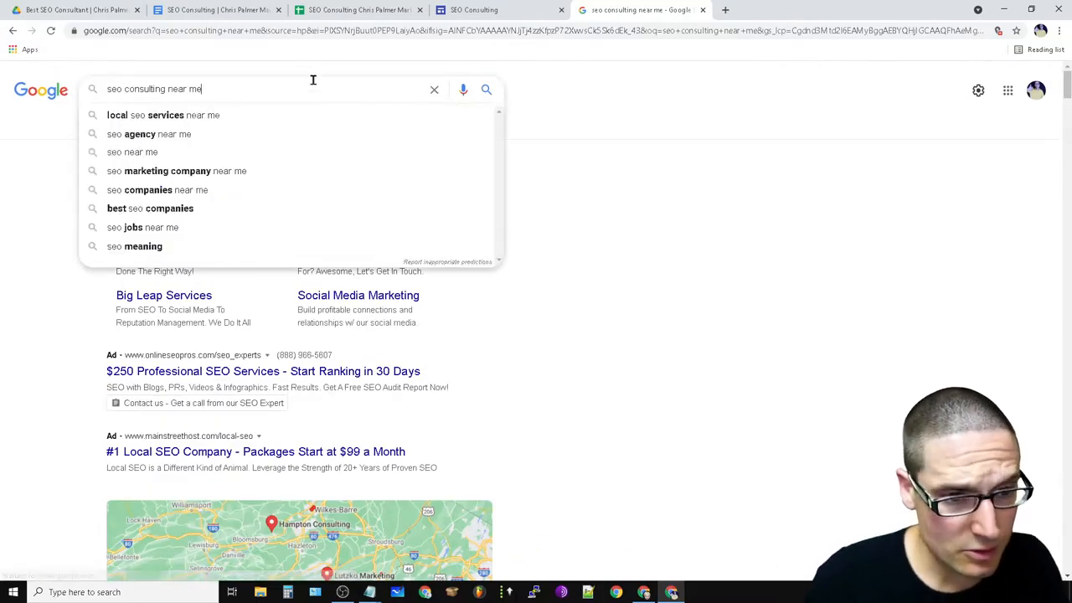
drag(310, 92, 3, 100)
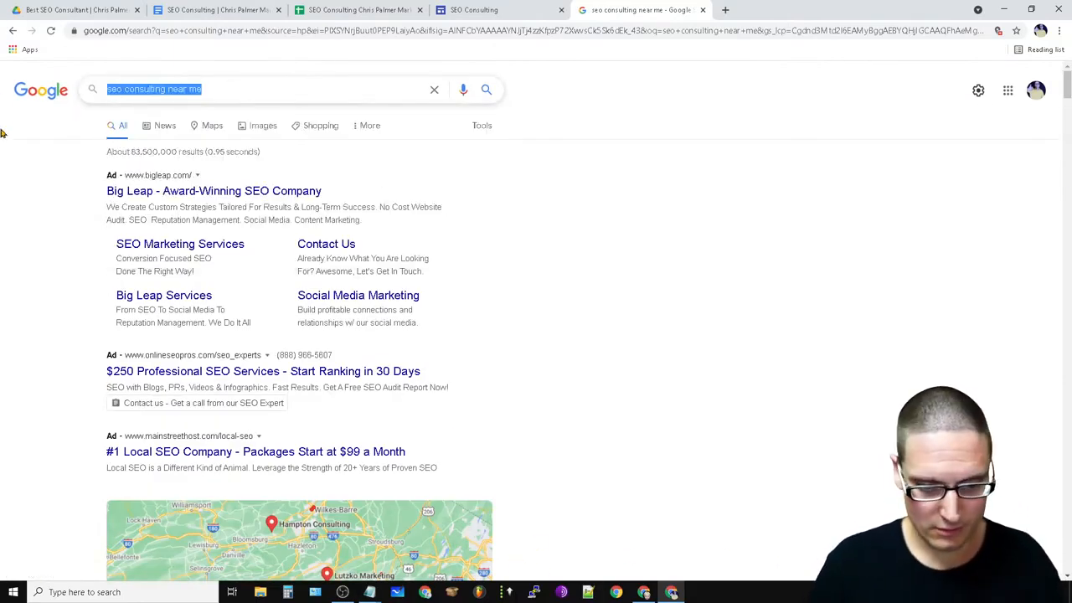
text(internet marke)
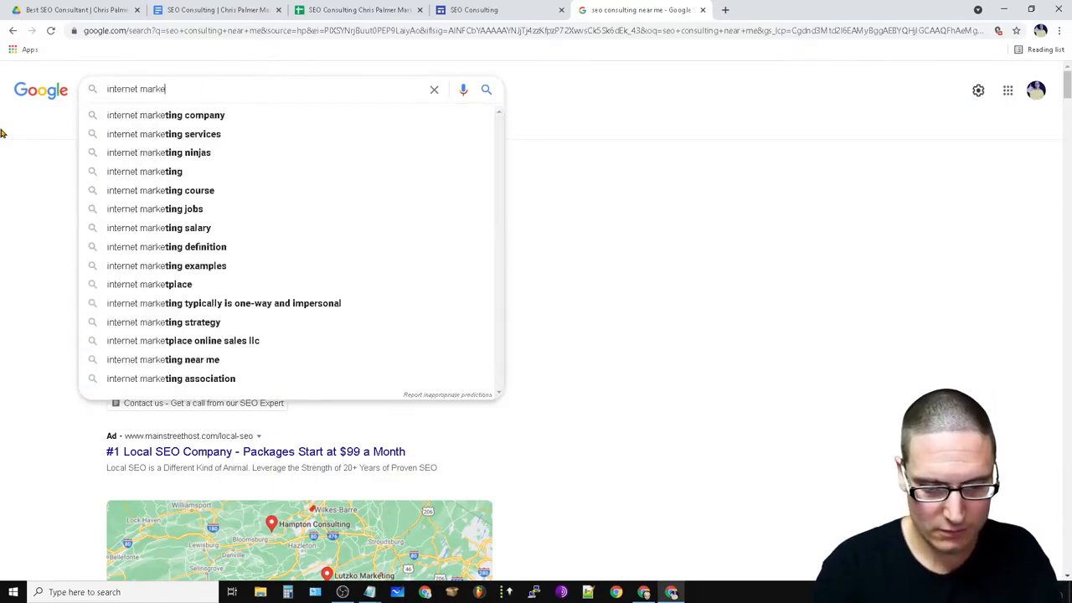
text(ting near me)
key(Return)
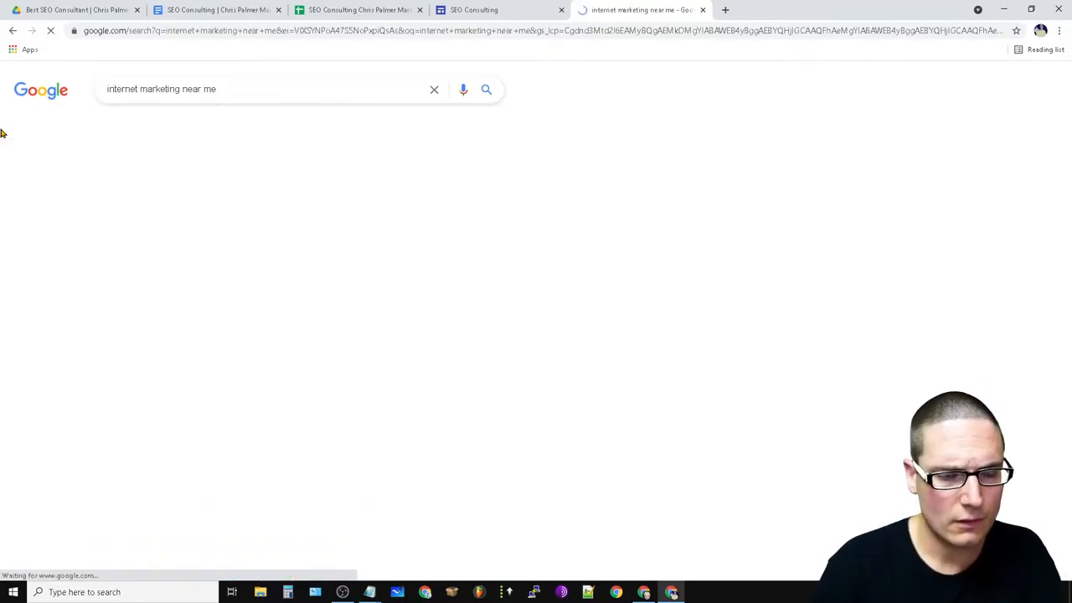
scroll(611, 424, down, 4)
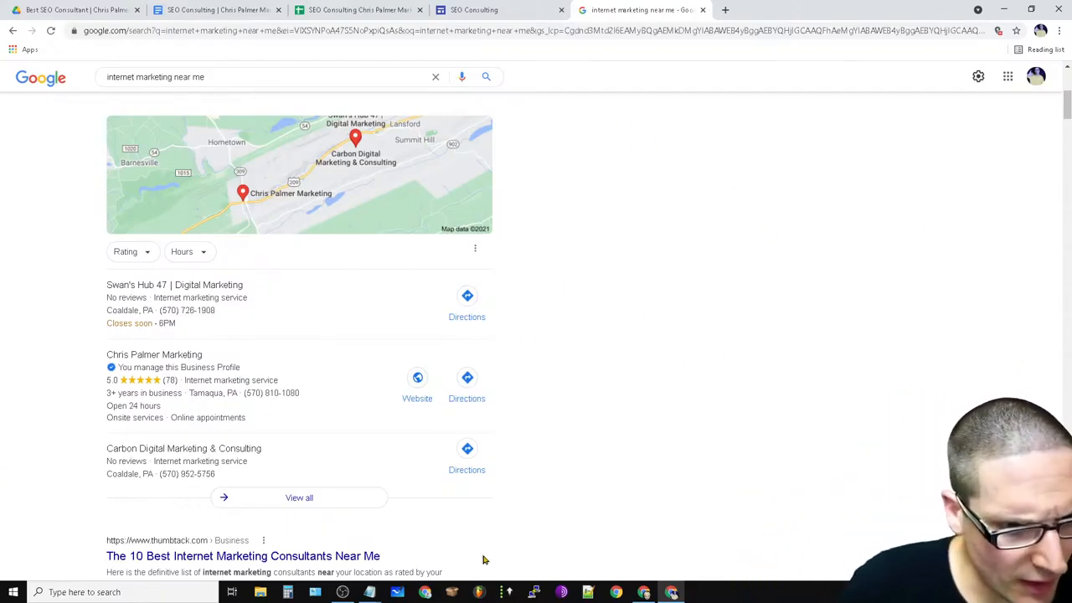
scroll(273, 474, up, 5)
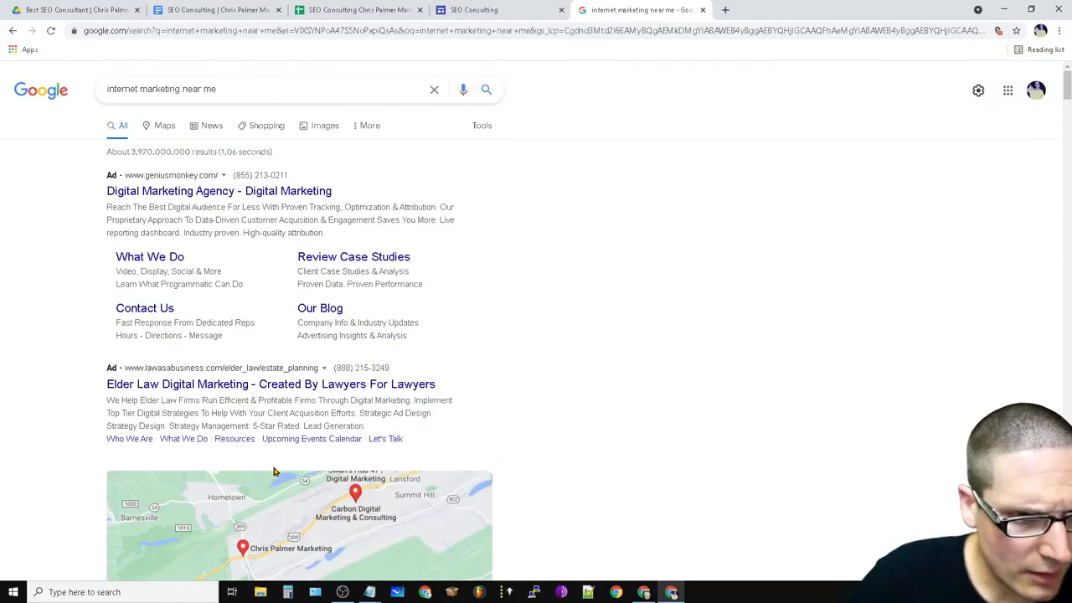
Search Google for "seo near me" and compare the businesses in the local map listings.
drag(258, 89, 2, 101)
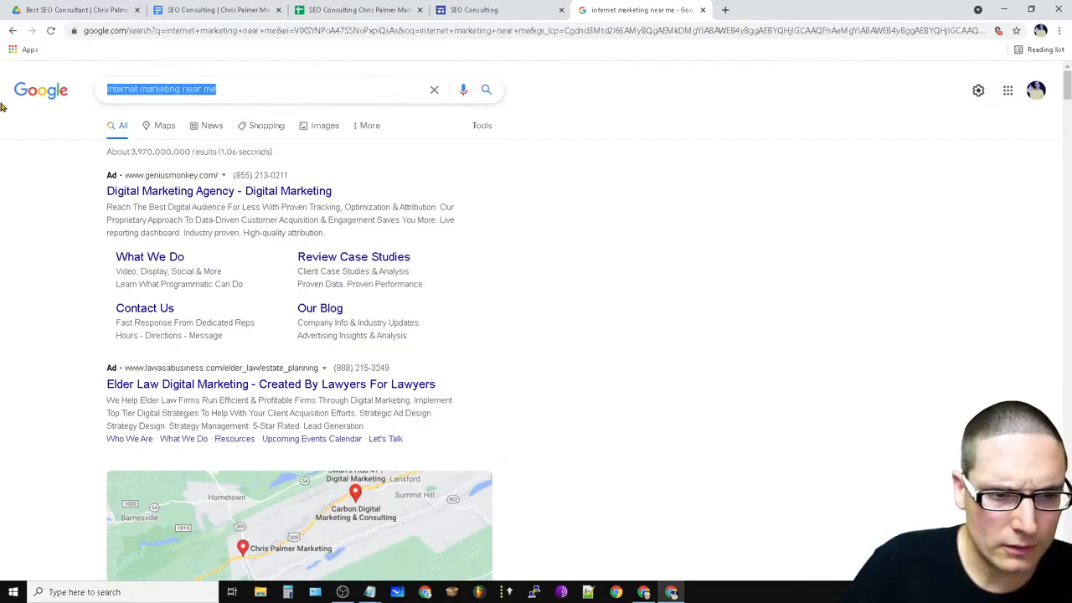
text(seo near me)
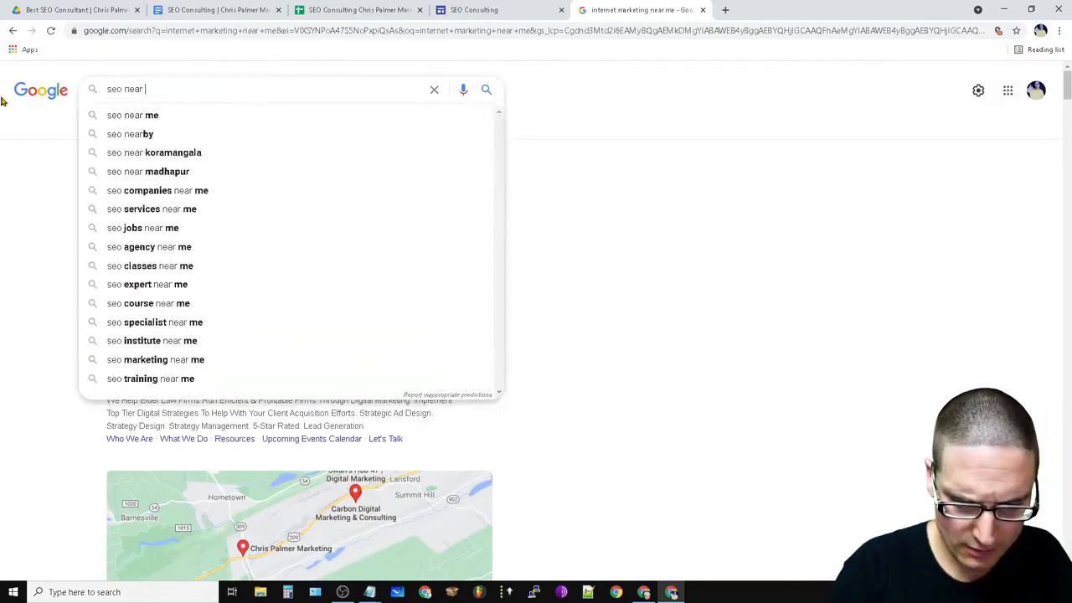
key(Return)
scroll(521, 371, down, 7)
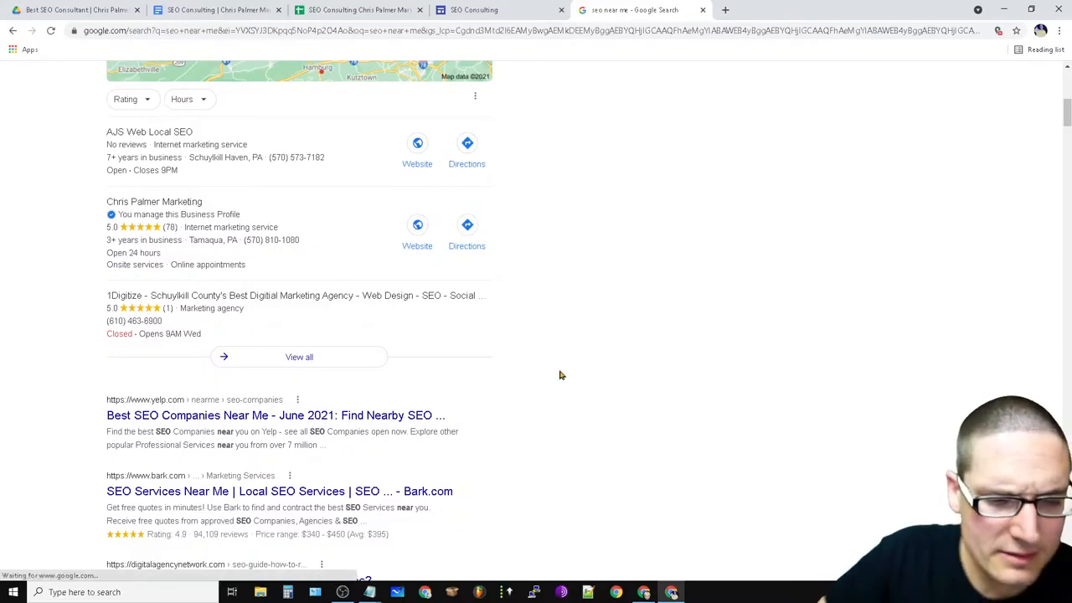
scroll(456, 392, up, 7)
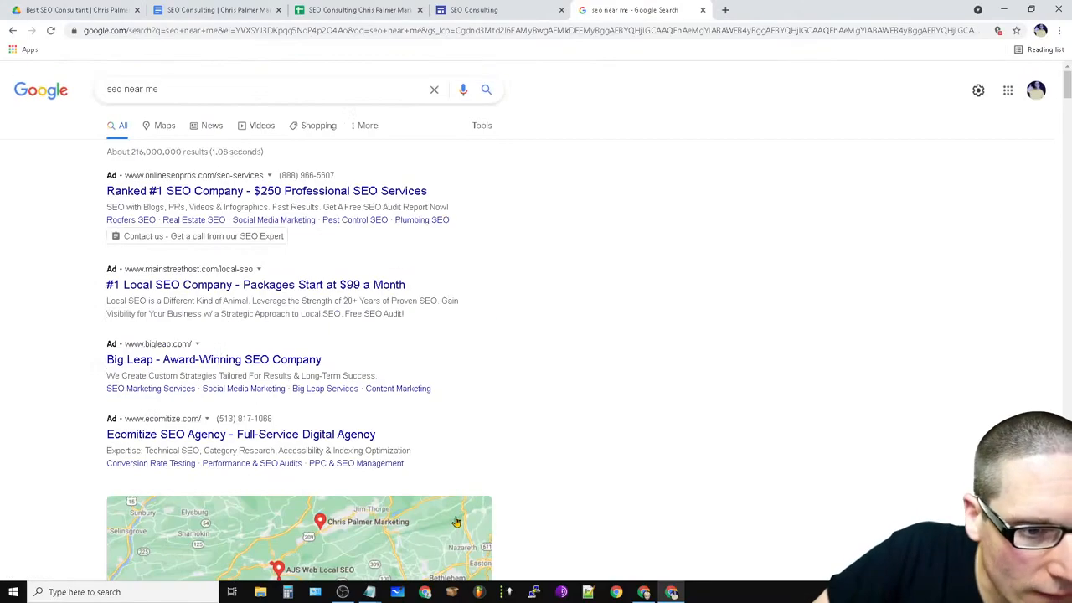
click(192, 91)
scroll(698, 383, down, 6)
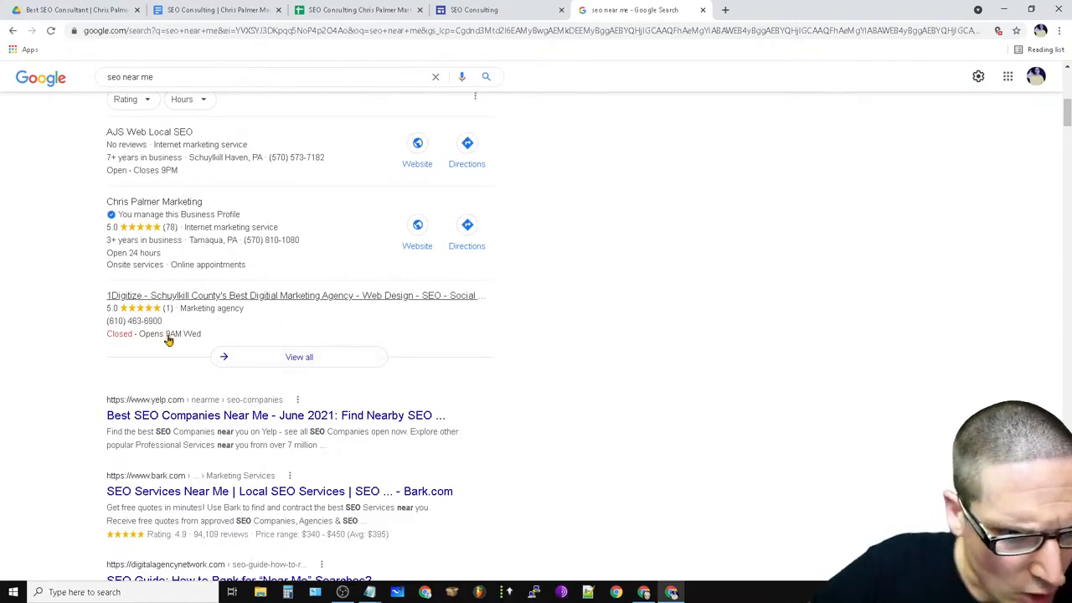
scroll(396, 439, up, 4)
scroll(438, 535, up, 3)
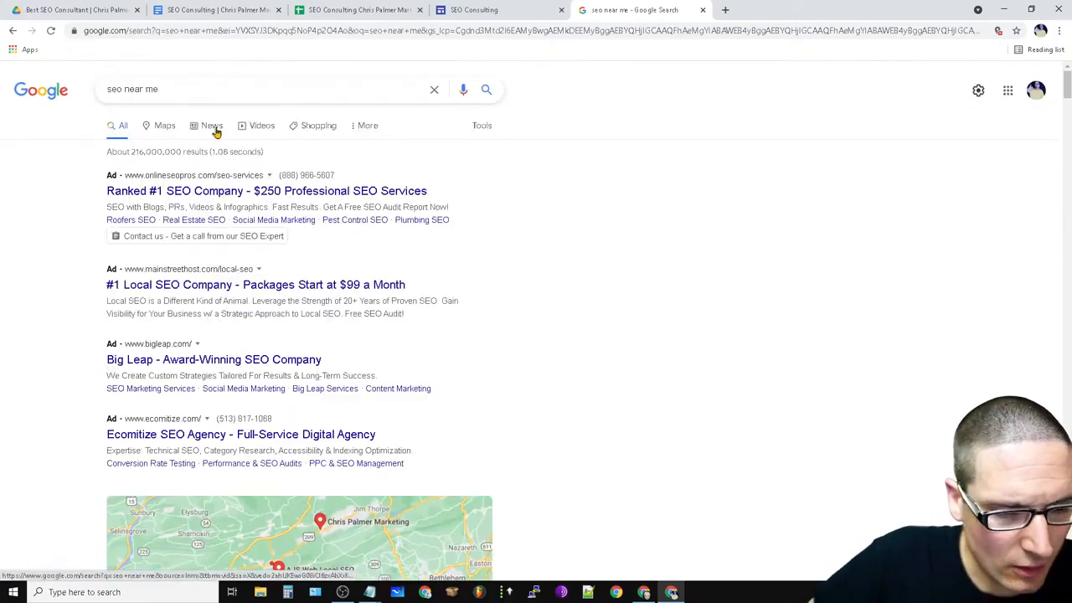
Try to get directions by searching Google for "1 digitize to chris palmer marketing" and opening the map results.
drag(232, 89, 38, 186)
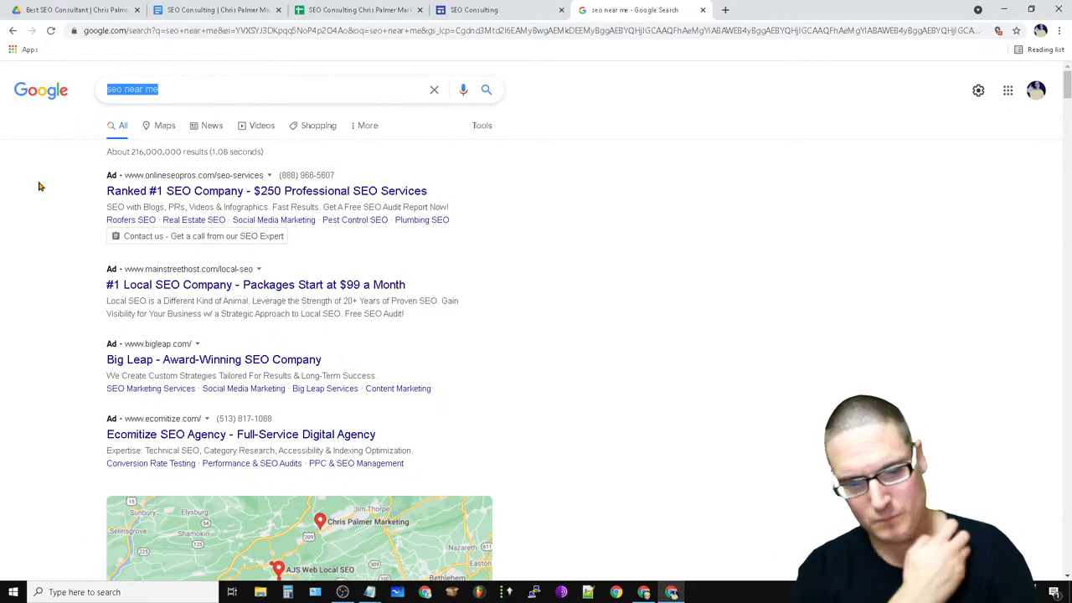
text(1 digi)
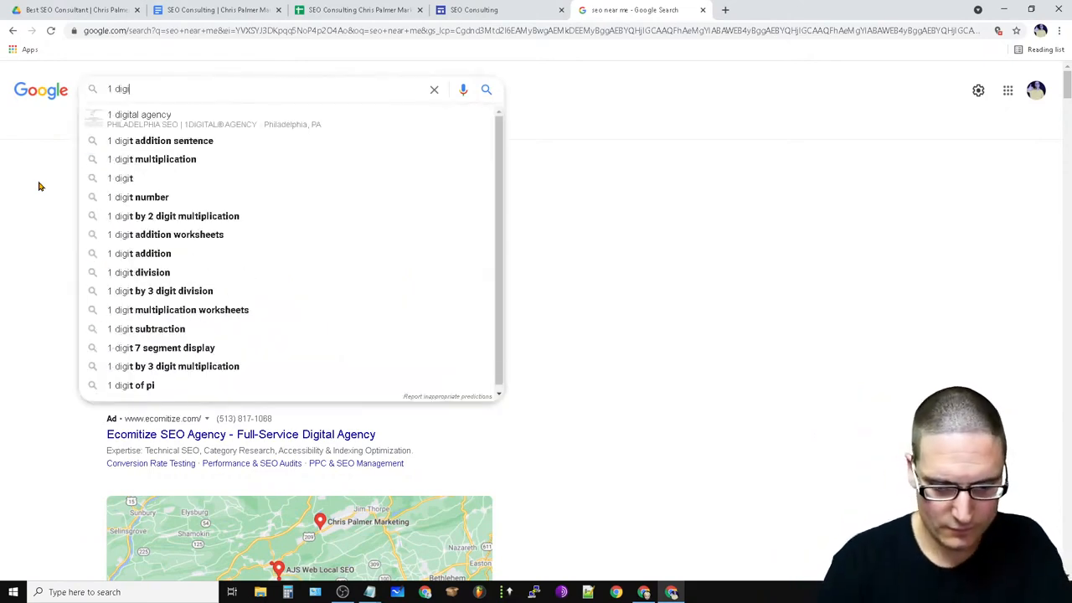
text(tize to chr)
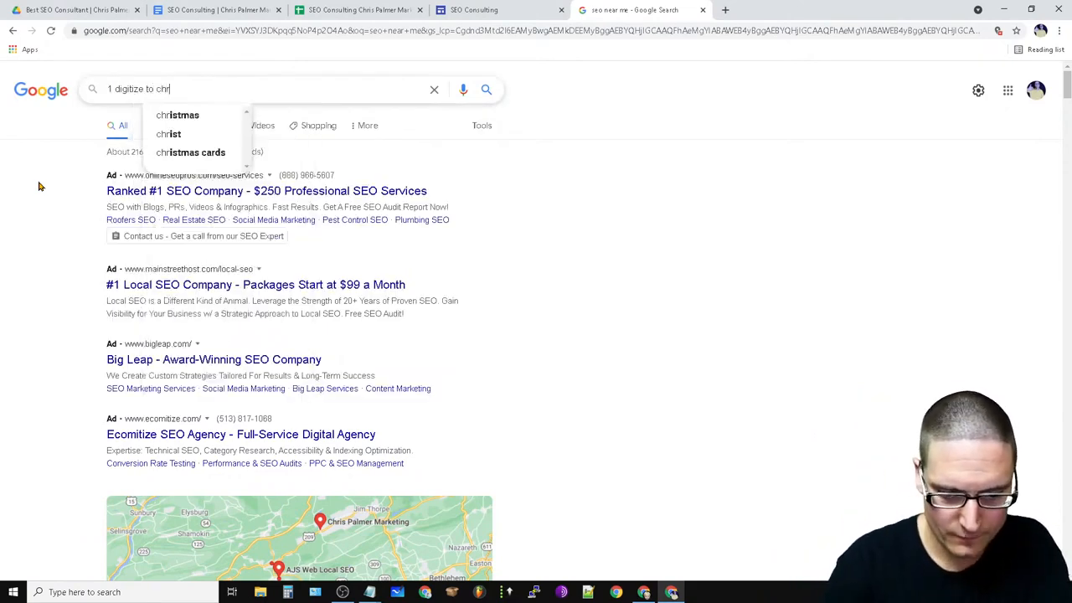
text(is palmer marketing)
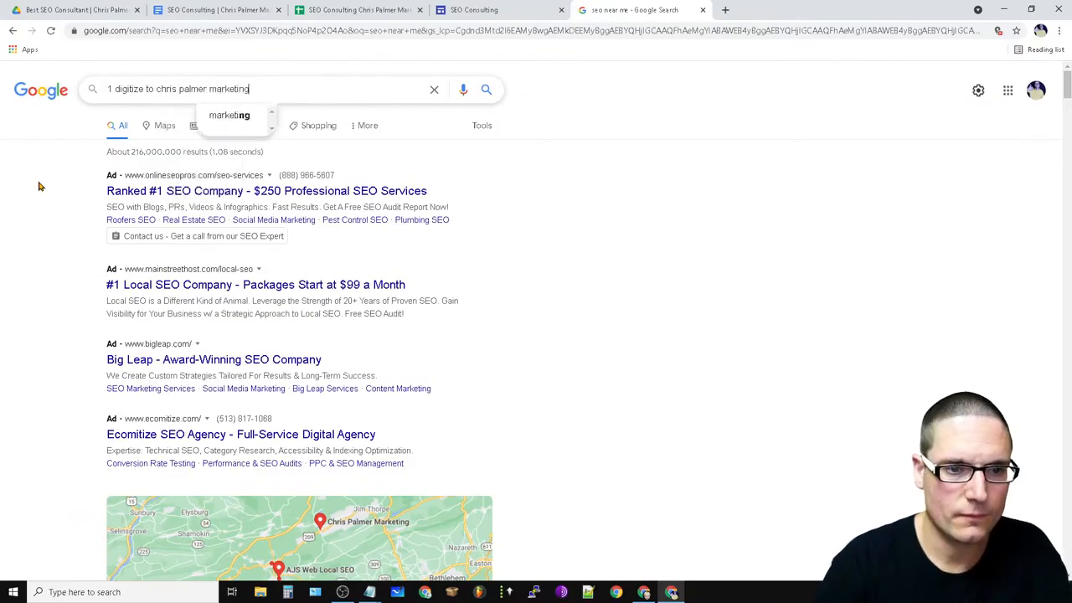
key(Return)
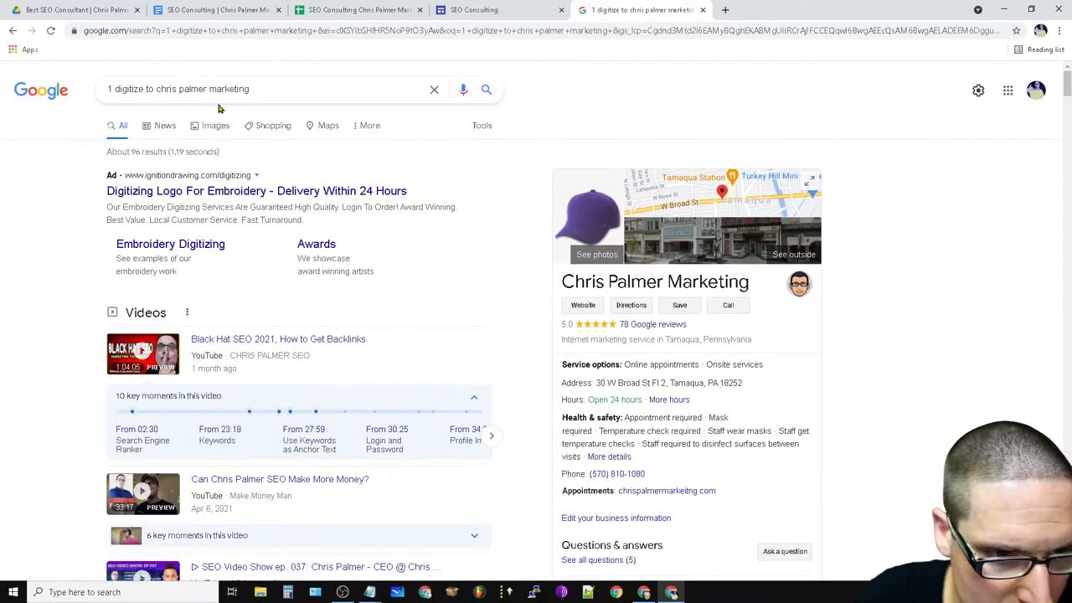
click(325, 126)
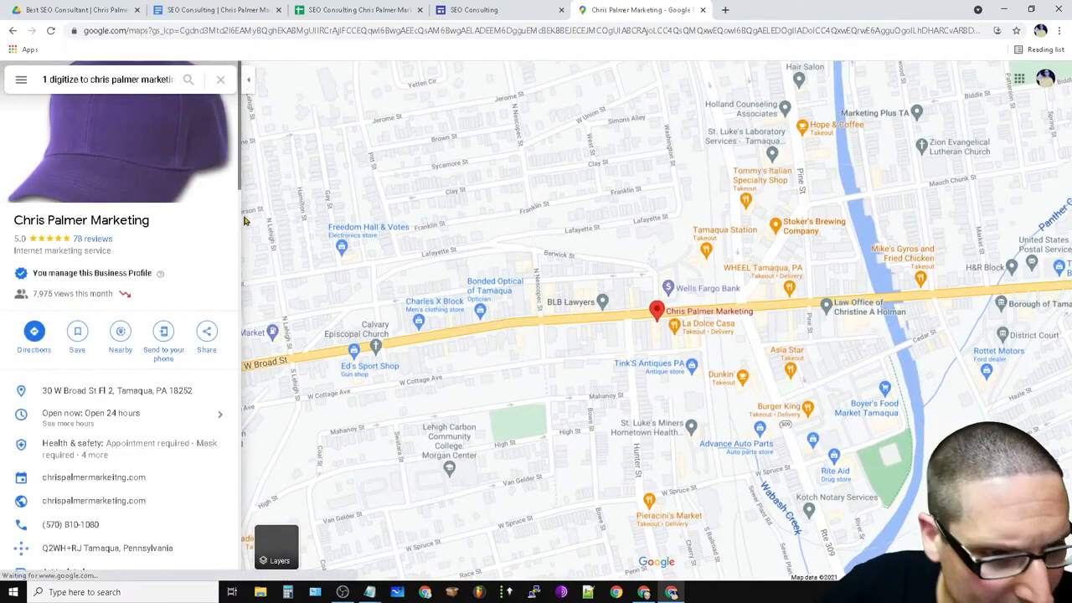
click(87, 79)
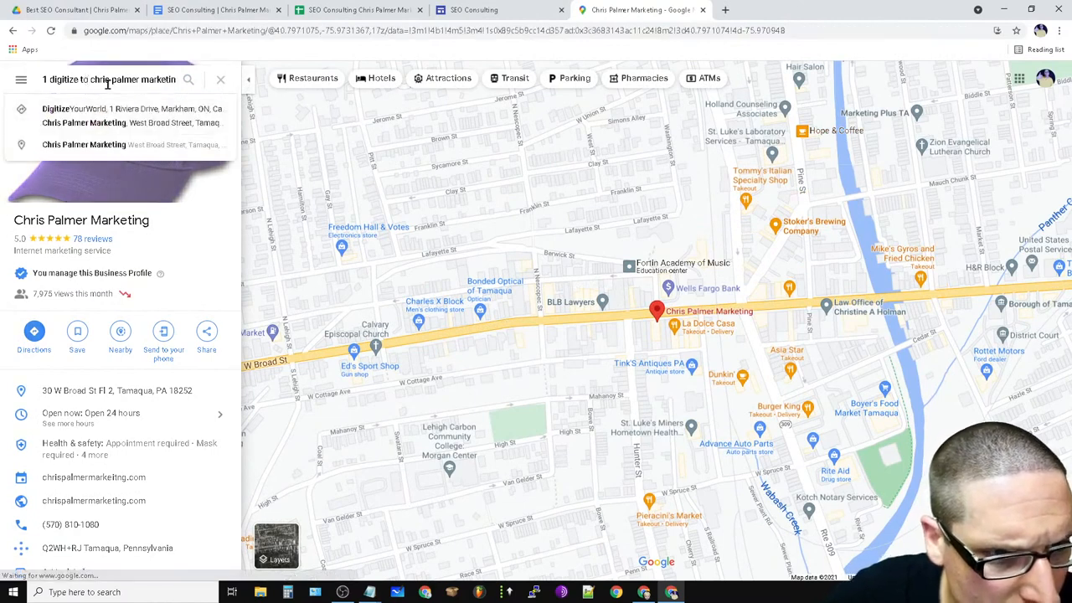
click(195, 252)
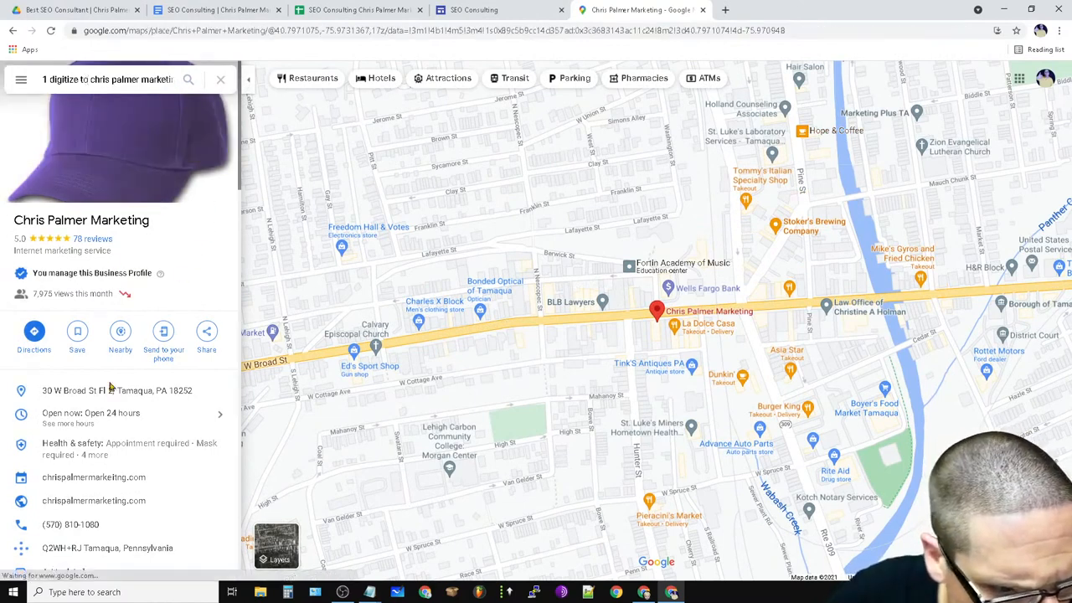
Search Google for "hazelton to chris palmer marketing" and open the driving route in Google Maps, with the whole route in view.
click(157, 32)
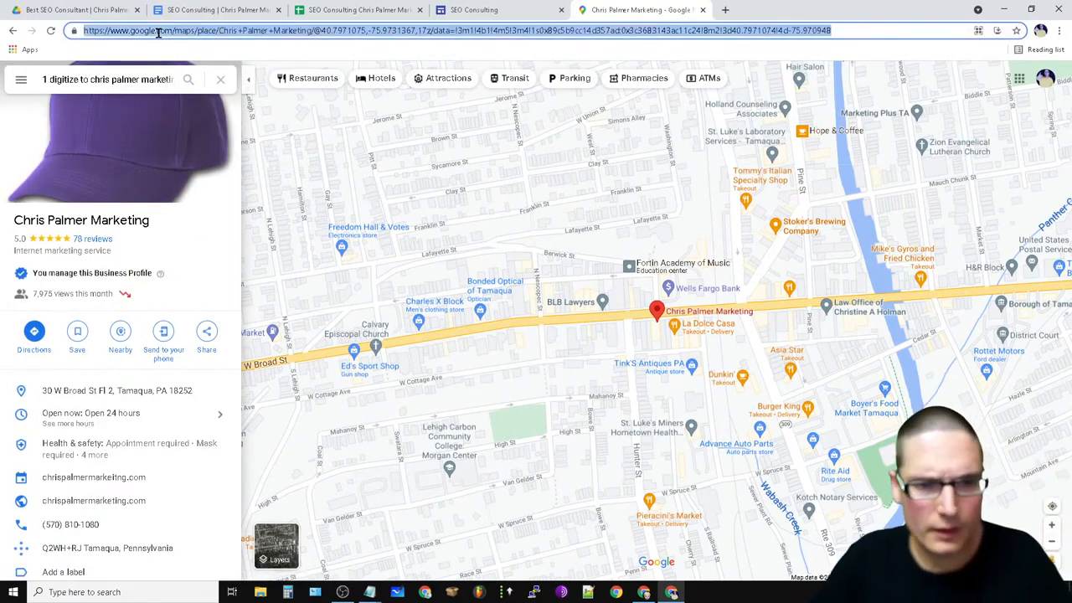
text(gogle)
key(Return)
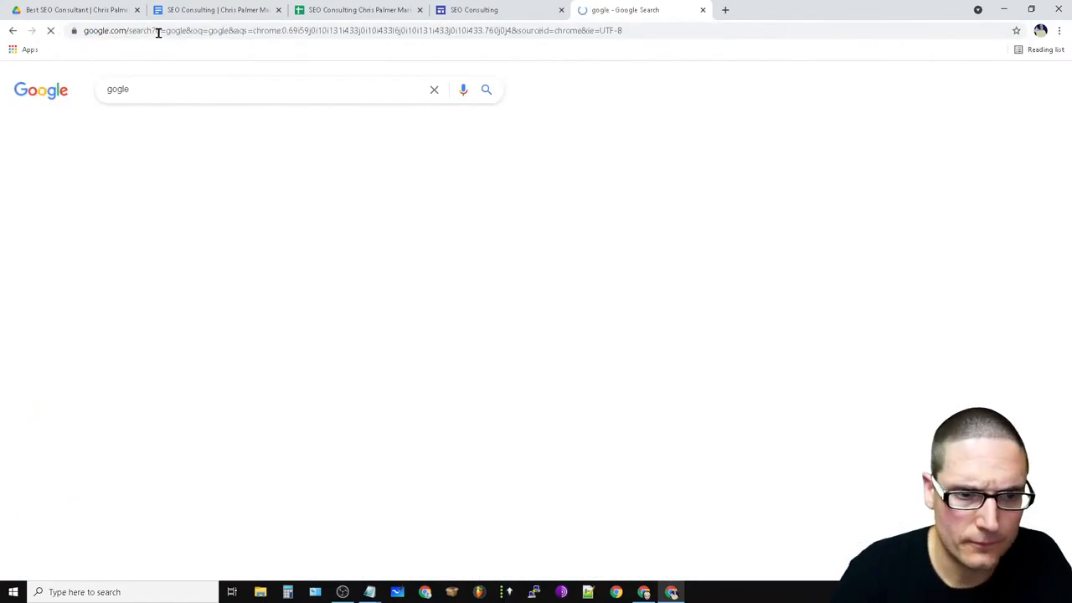
drag(195, 98, 3, 99)
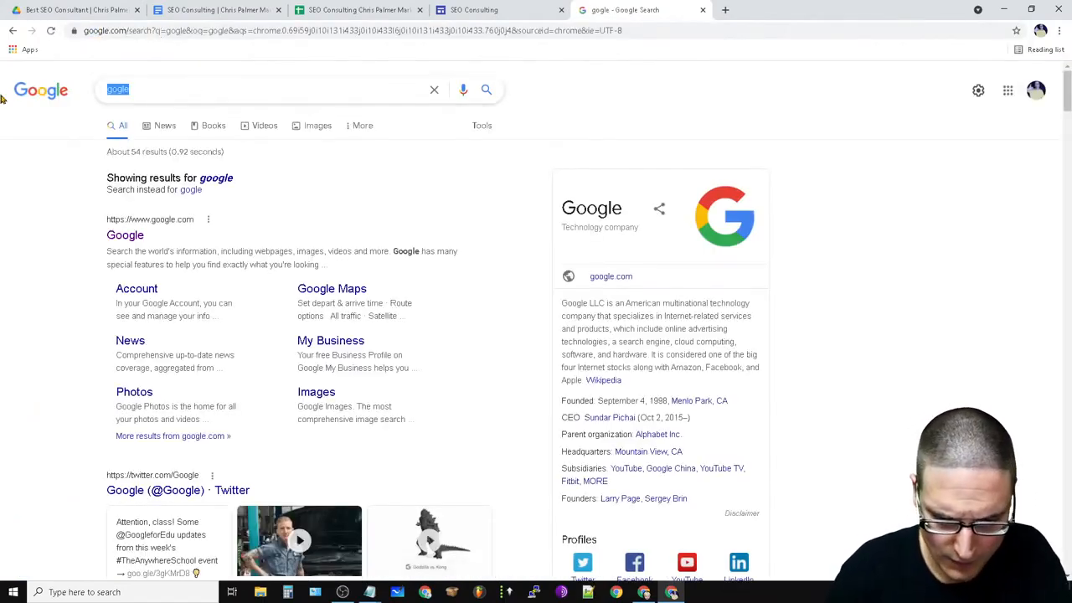
text(hazleton )
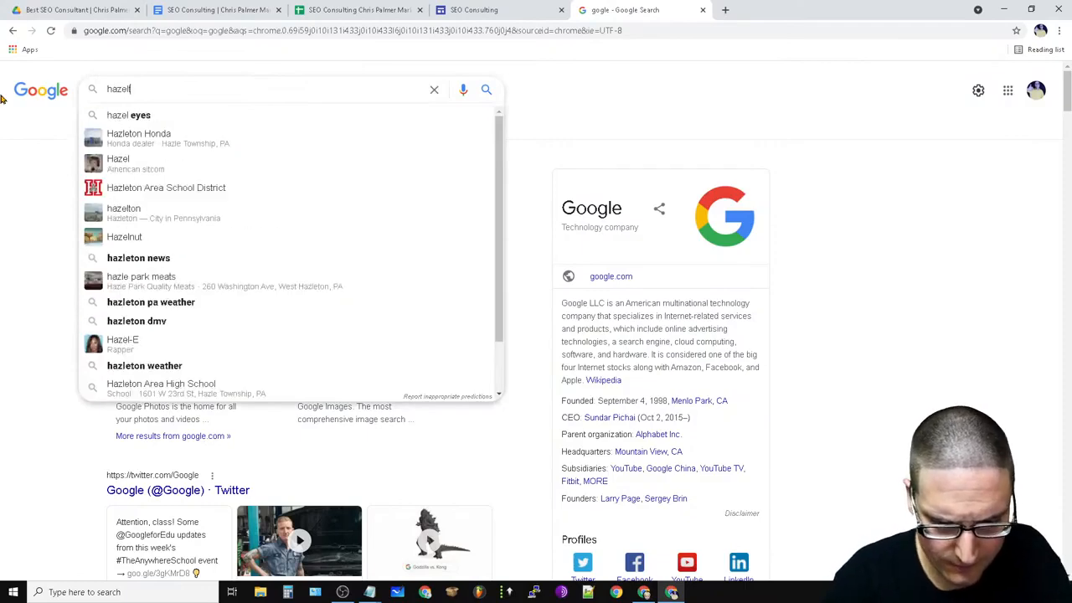
text(to chris )
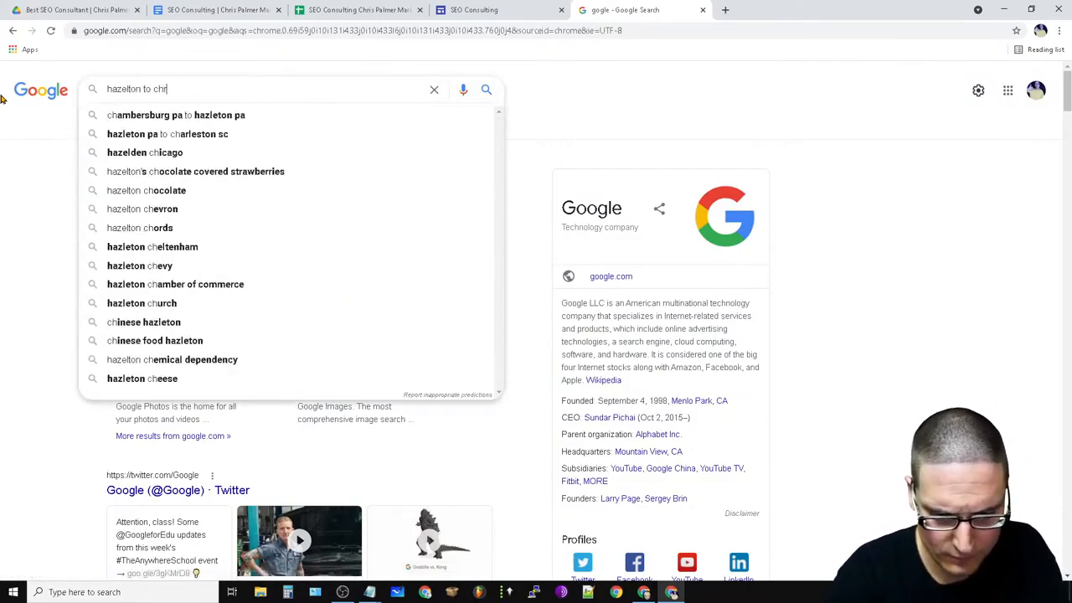
text(palmer marketing)
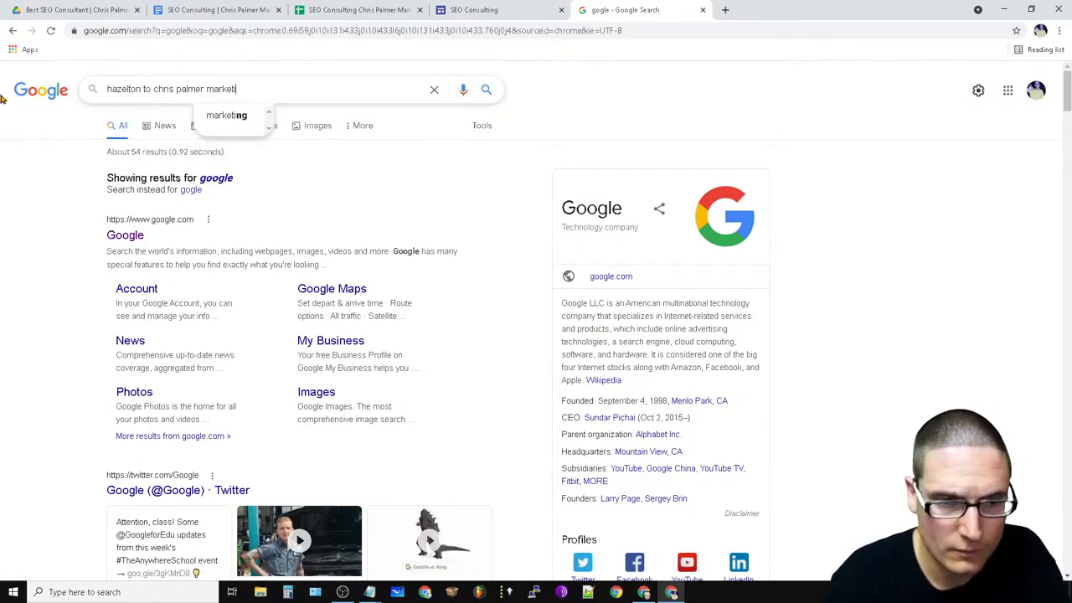
key(Return)
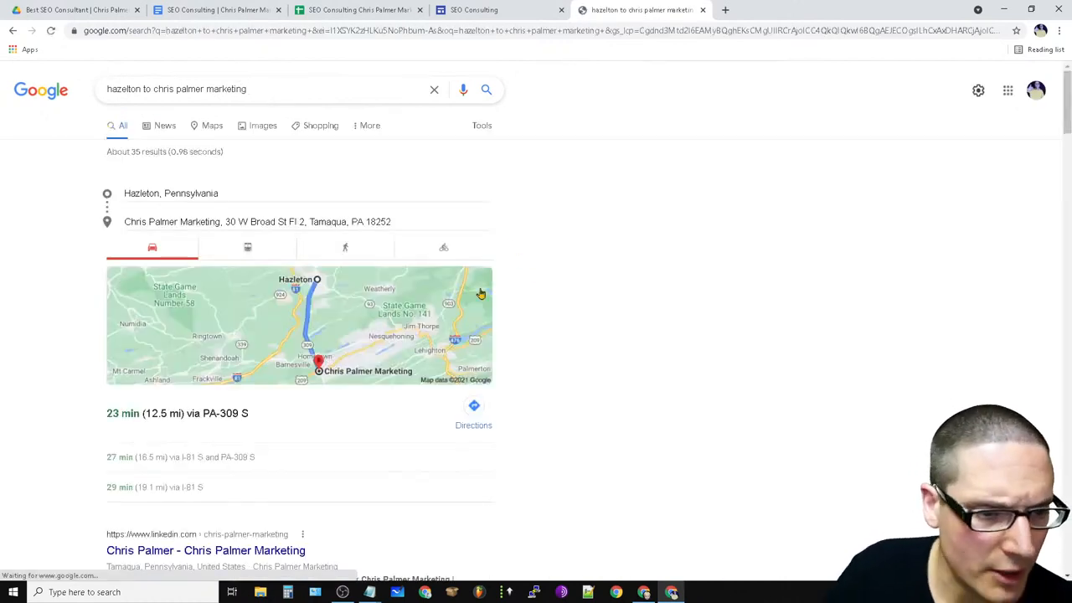
click(199, 131)
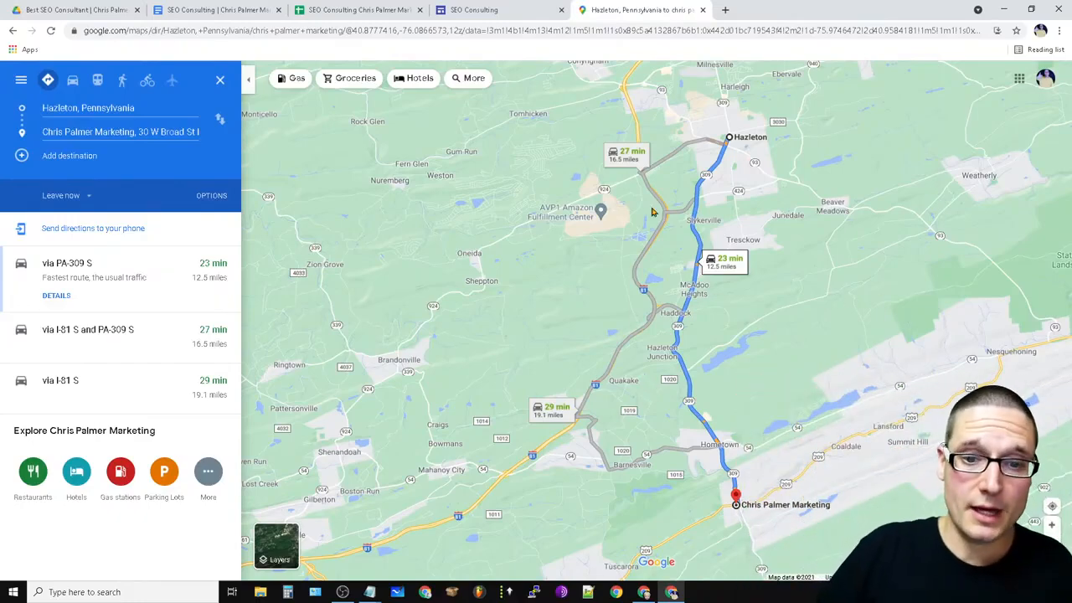
scroll(810, 391, down, 3)
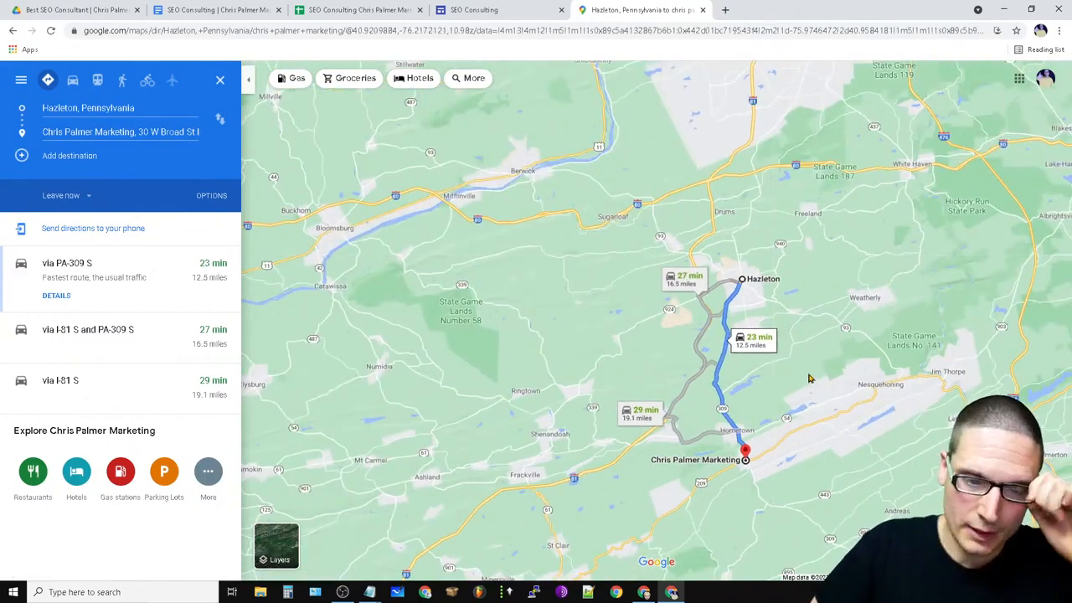
mouse_move(335, 549)
scroll(825, 499, up, 2)
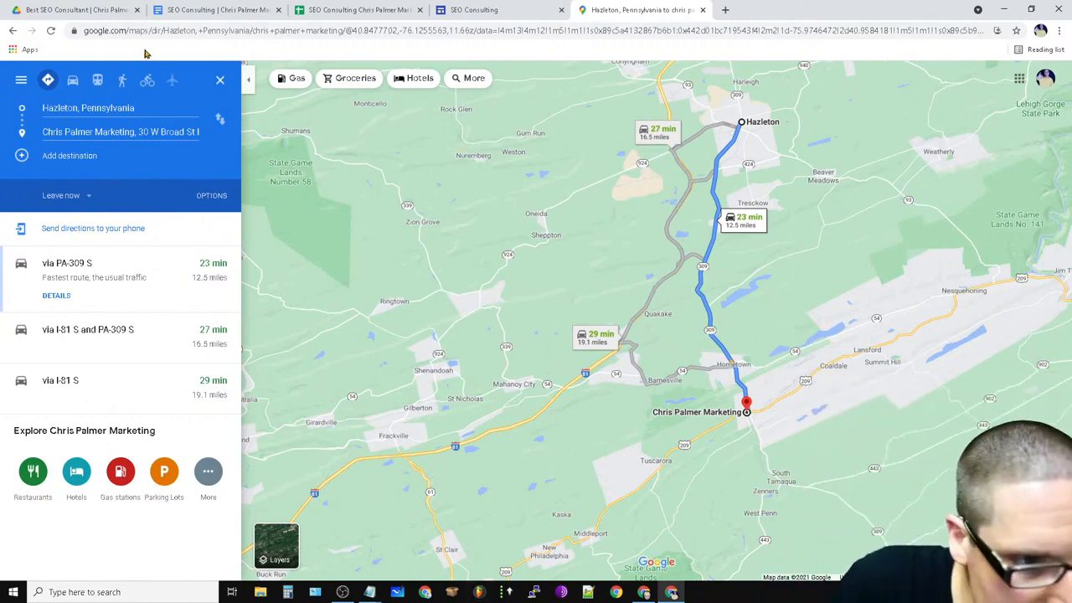
click(21, 80)
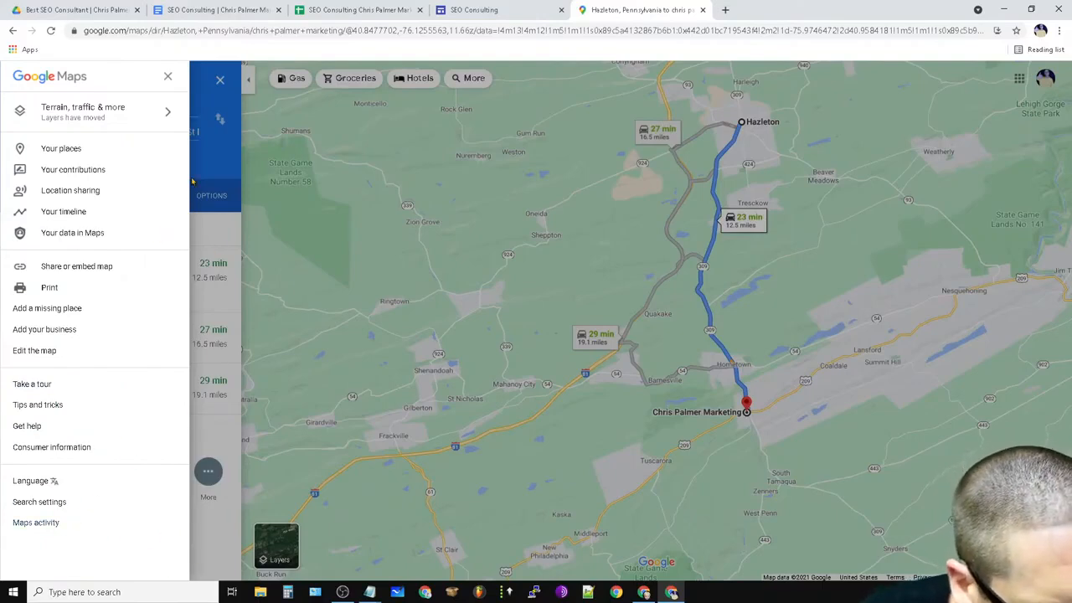
click(169, 117)
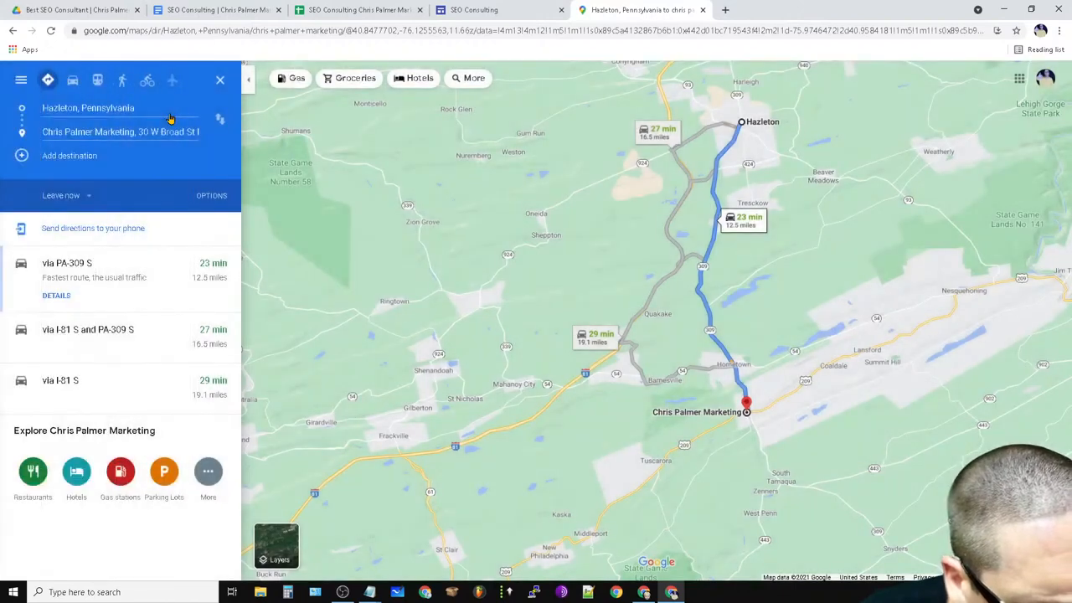
click(212, 198)
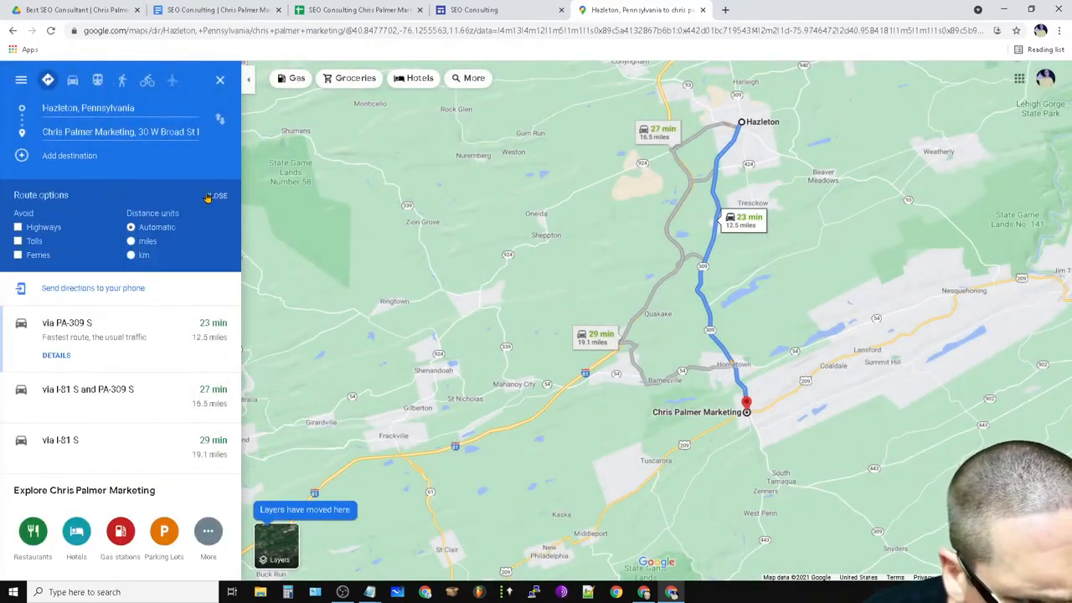
click(211, 196)
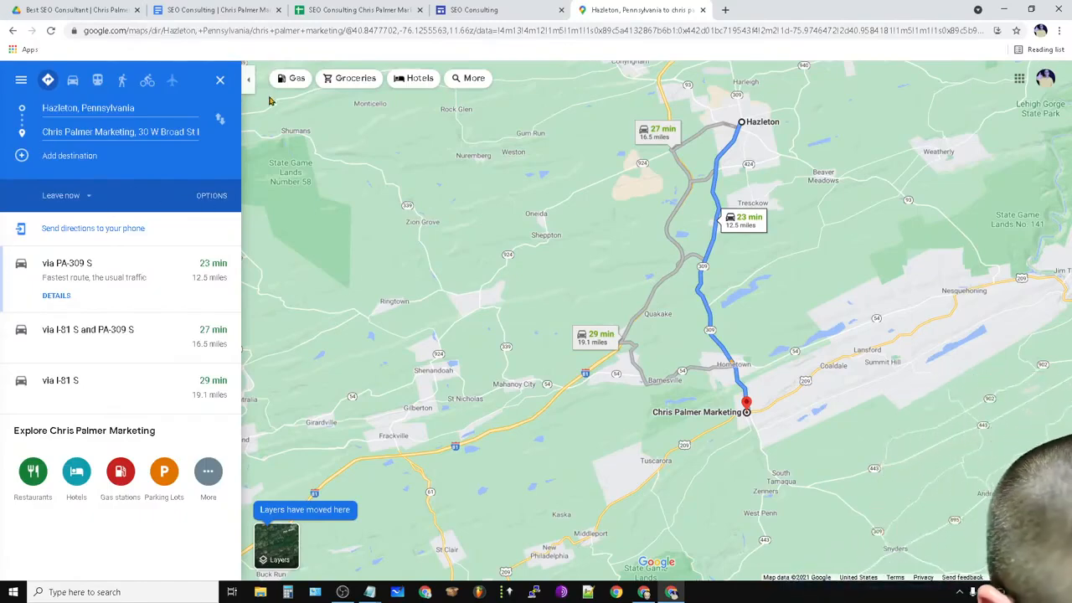
click(20, 82)
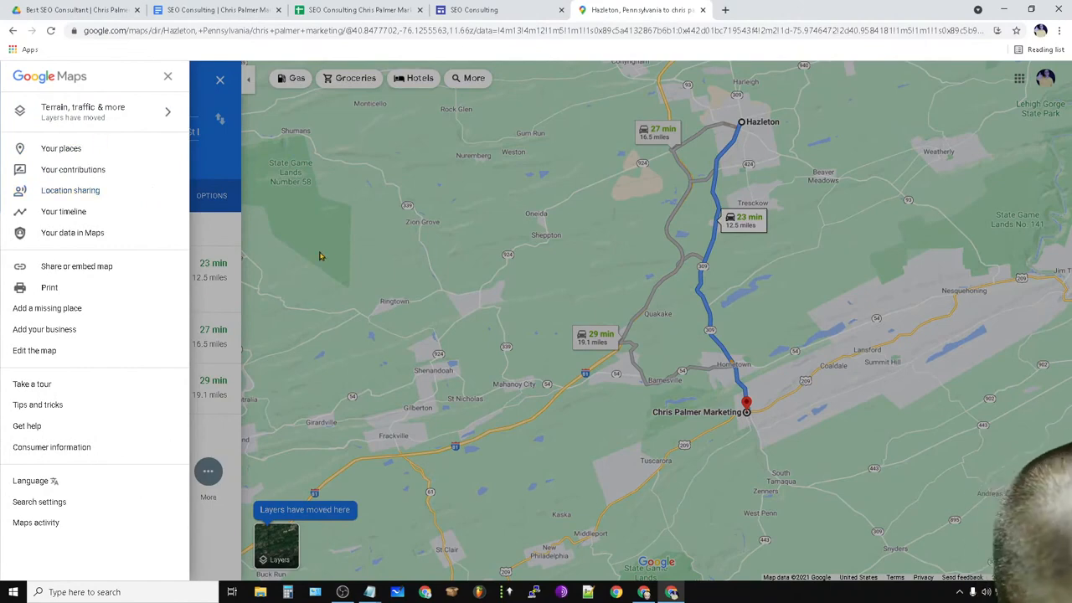
click(98, 267)
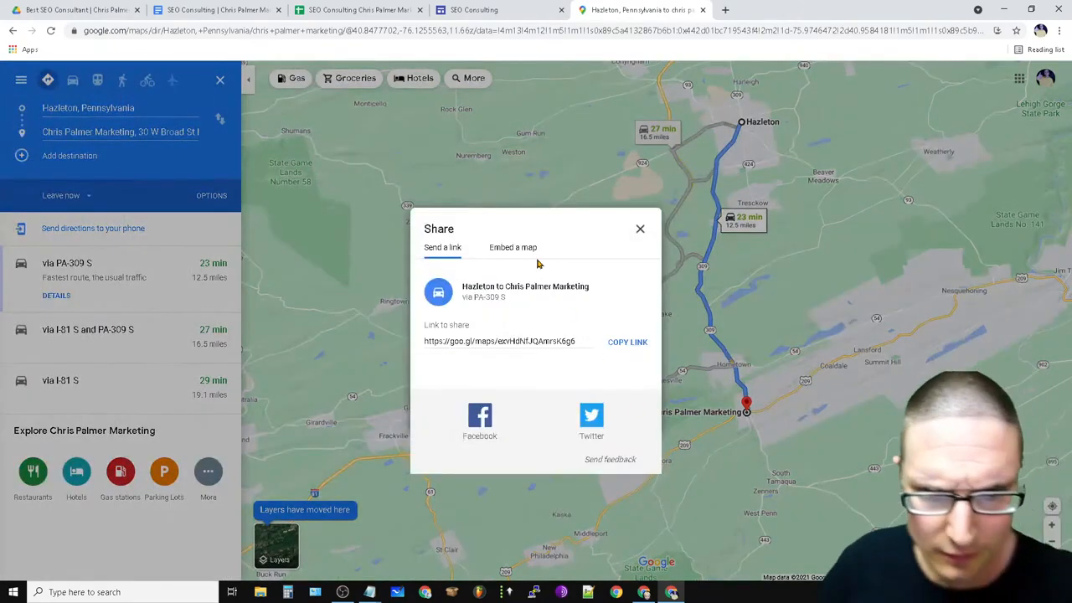
click(640, 231)
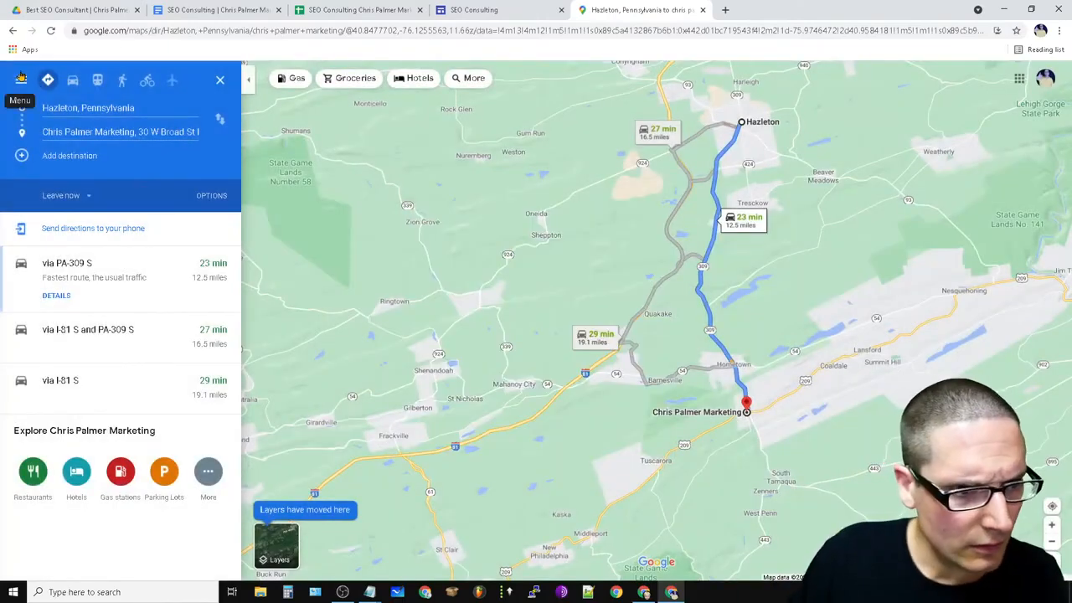
click(201, 198)
click(208, 196)
Open the embed code and map preview for the Hazleton to Chris Palmer Marketing route.
click(24, 82)
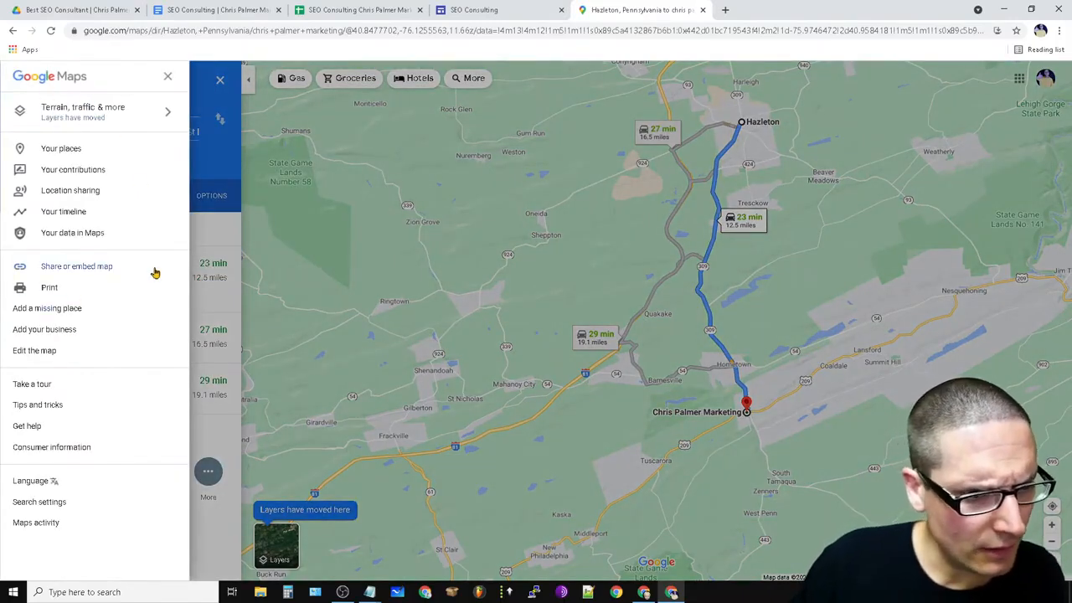
click(97, 268)
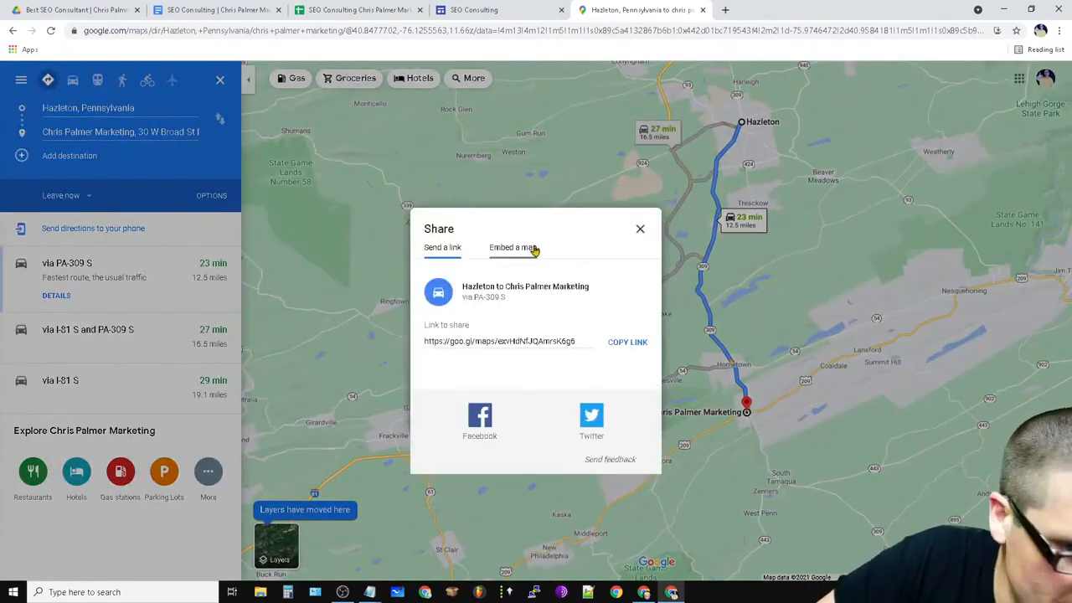
click(534, 250)
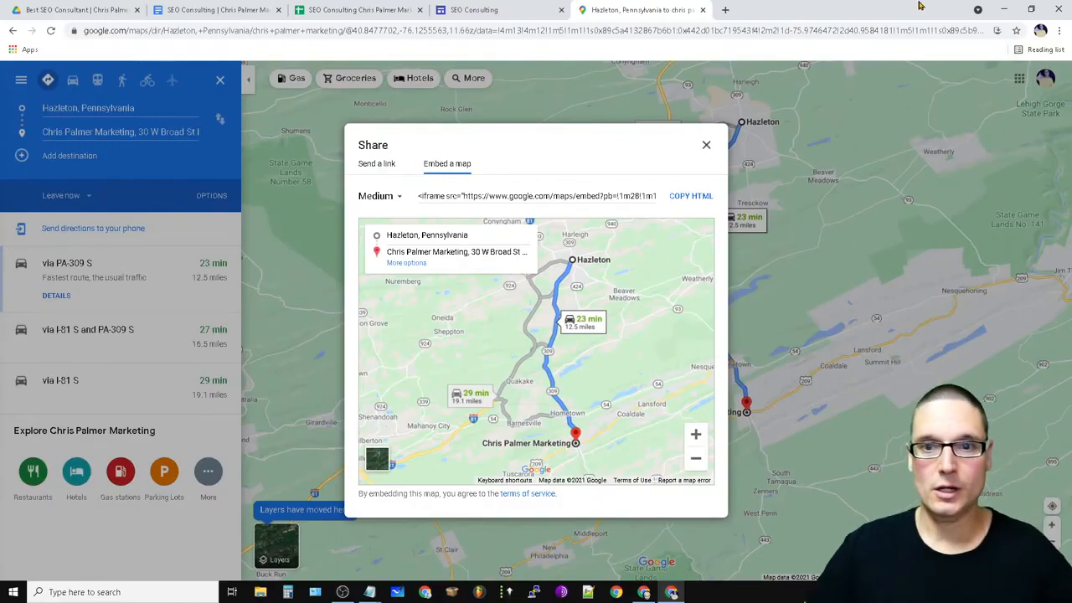
Switch to Google My Business in a new tab and review the Chris Palmer Marketing website preview down to its location map.
click(724, 10)
click(1016, 83)
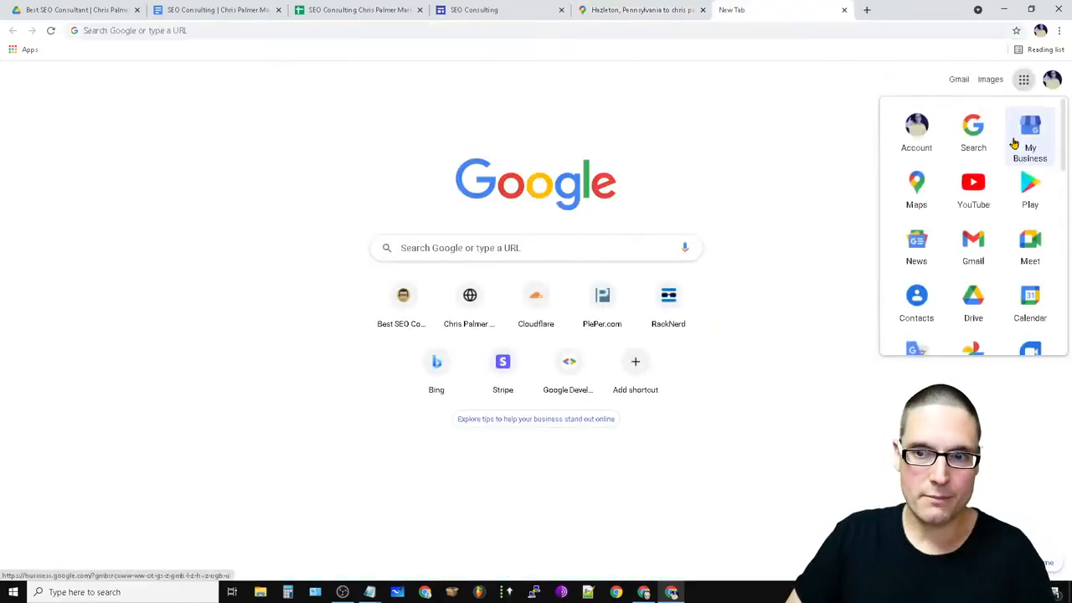
click(1046, 146)
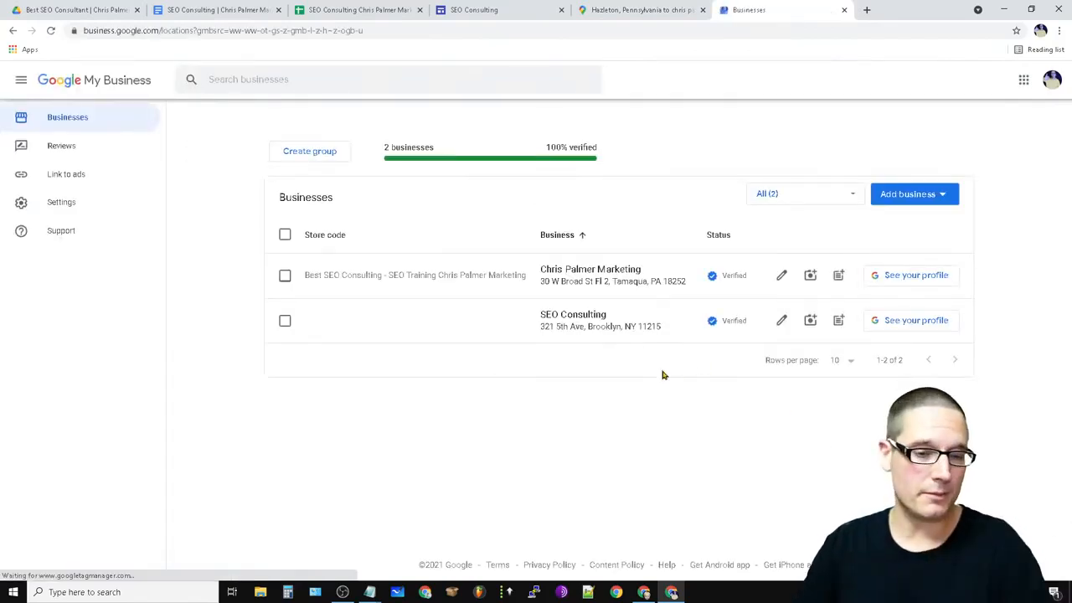
click(590, 282)
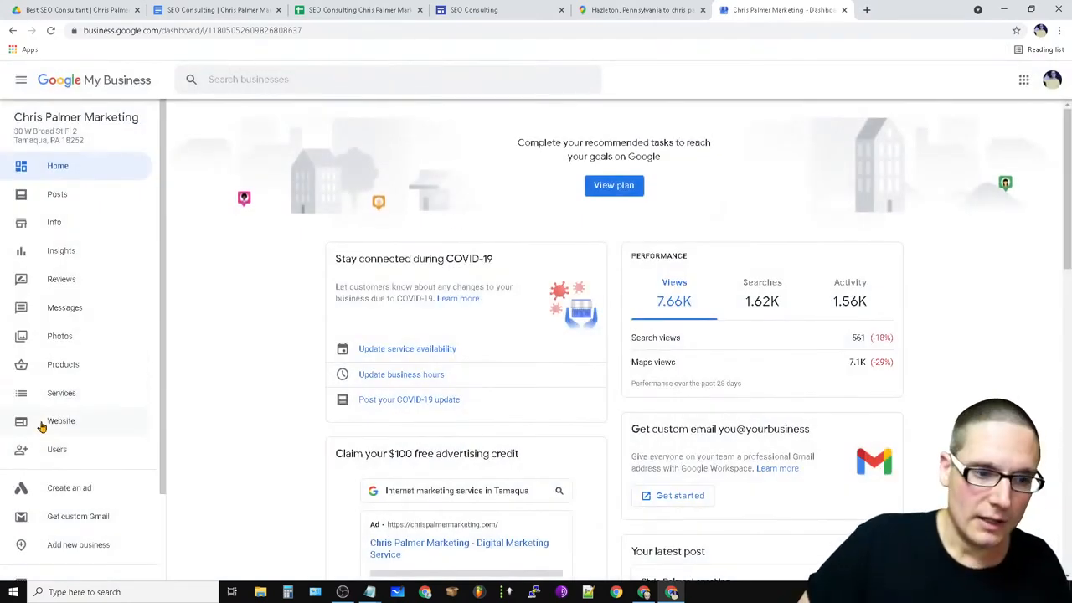
click(41, 425)
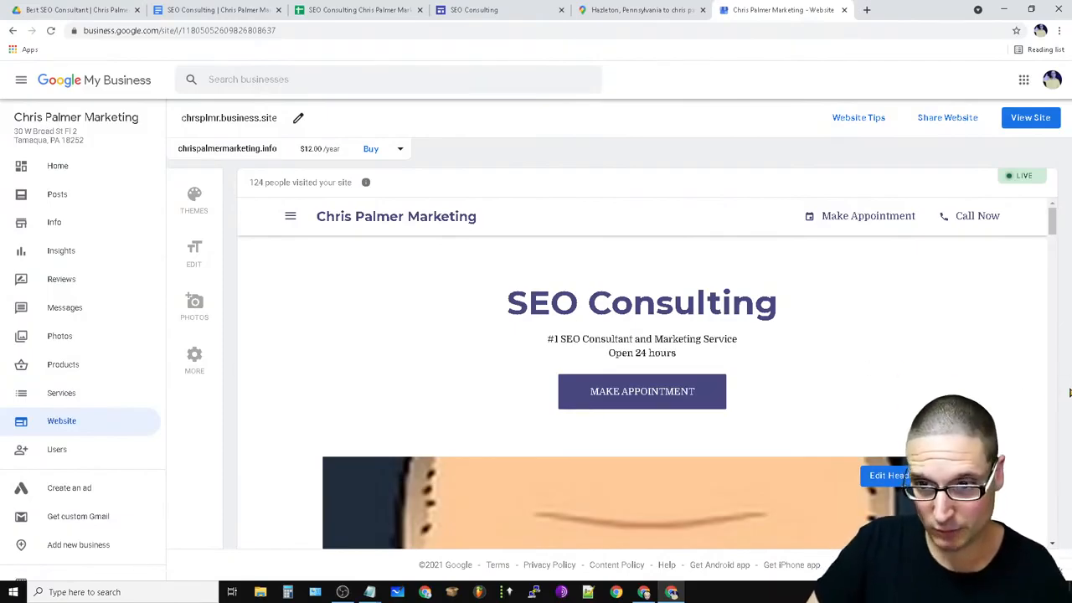
scroll(987, 344, down, 20)
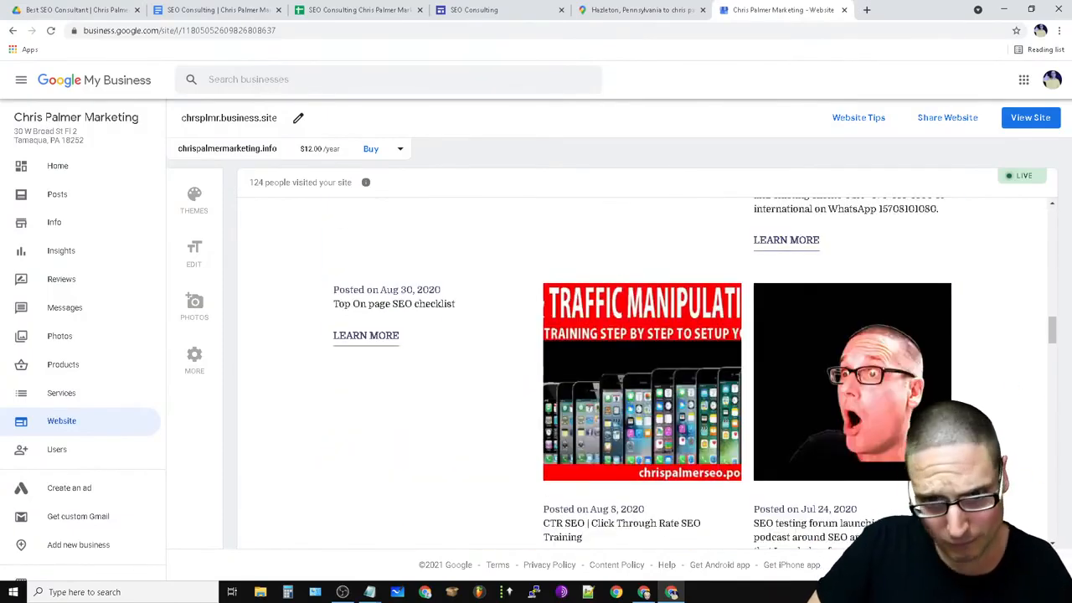
scroll(986, 344, down, 15)
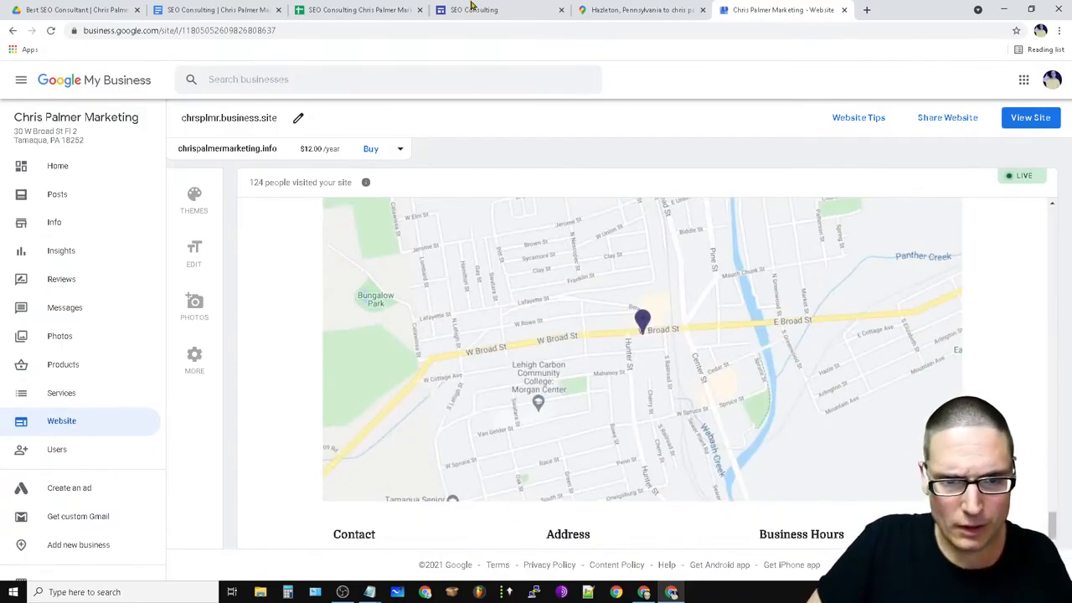
scroll(642, 372, up, 5)
drag(1053, 512, 1050, 230)
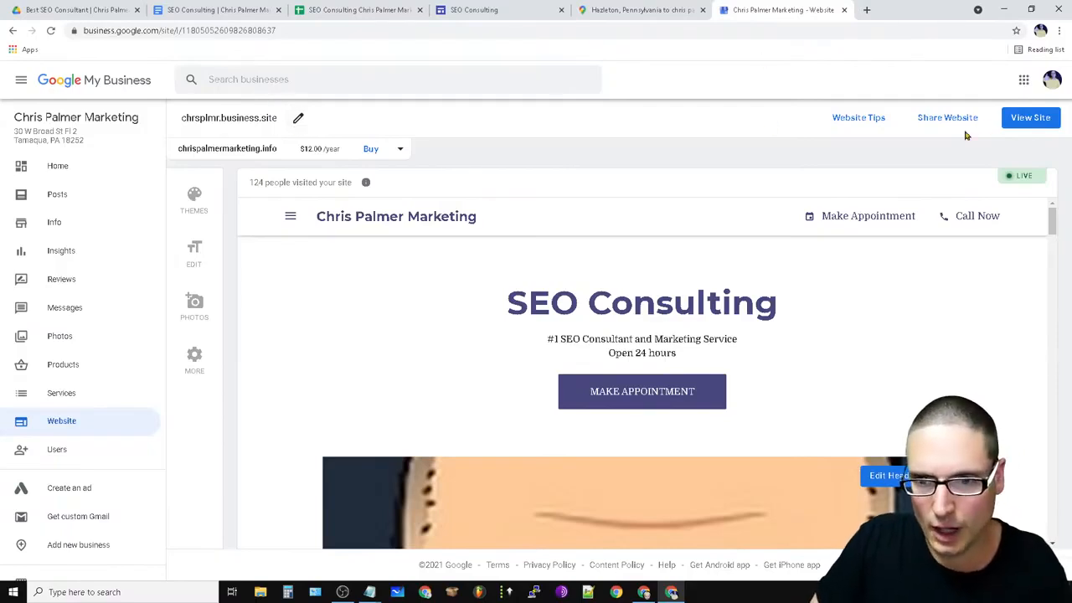
Open the business site's address for editing, try loading chrsplmr.businesssite.com in a new tab, and leave the address dialog.
click(297, 118)
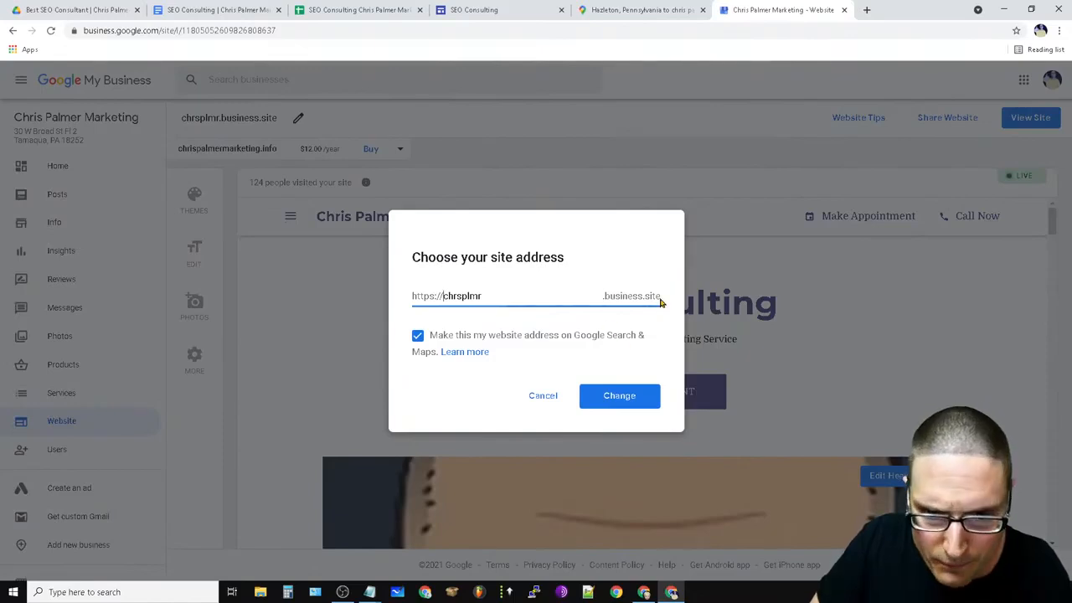
double_click(448, 295)
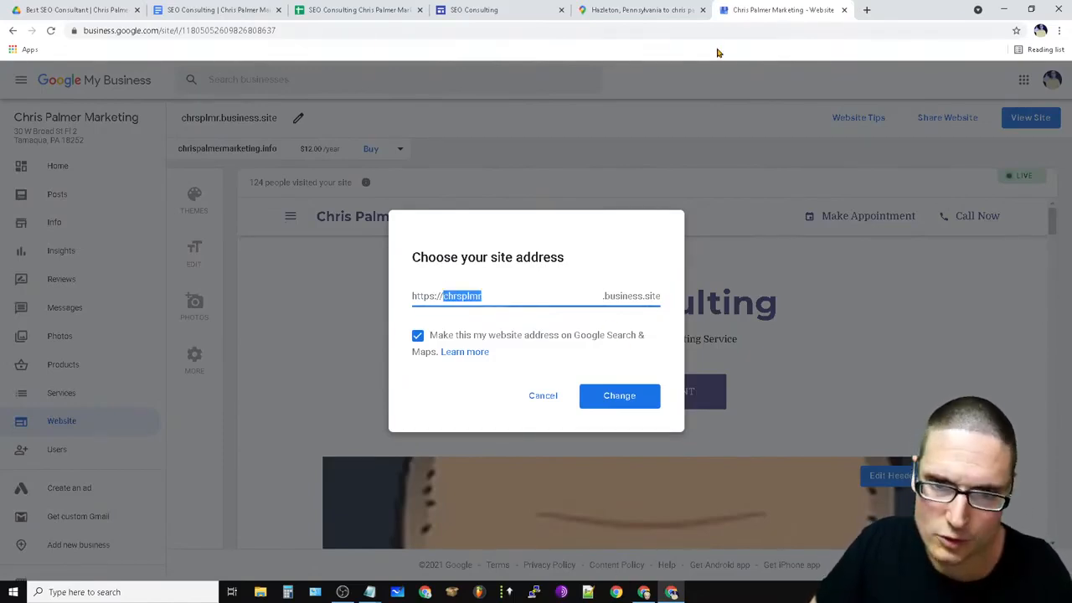
click(866, 10)
text(chrsplmr.busi)
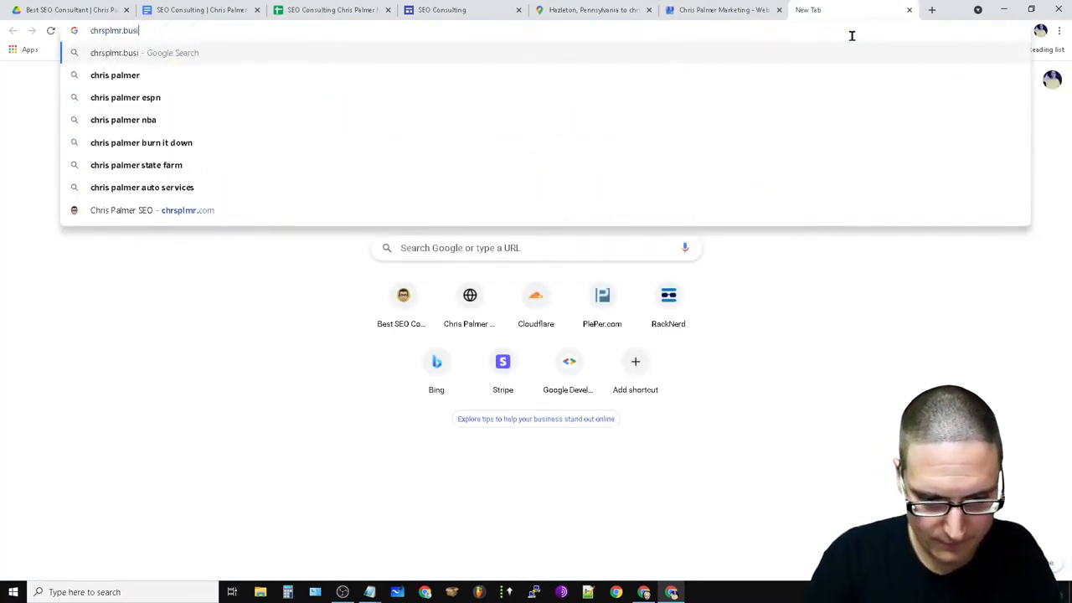
text(nesssite.com)
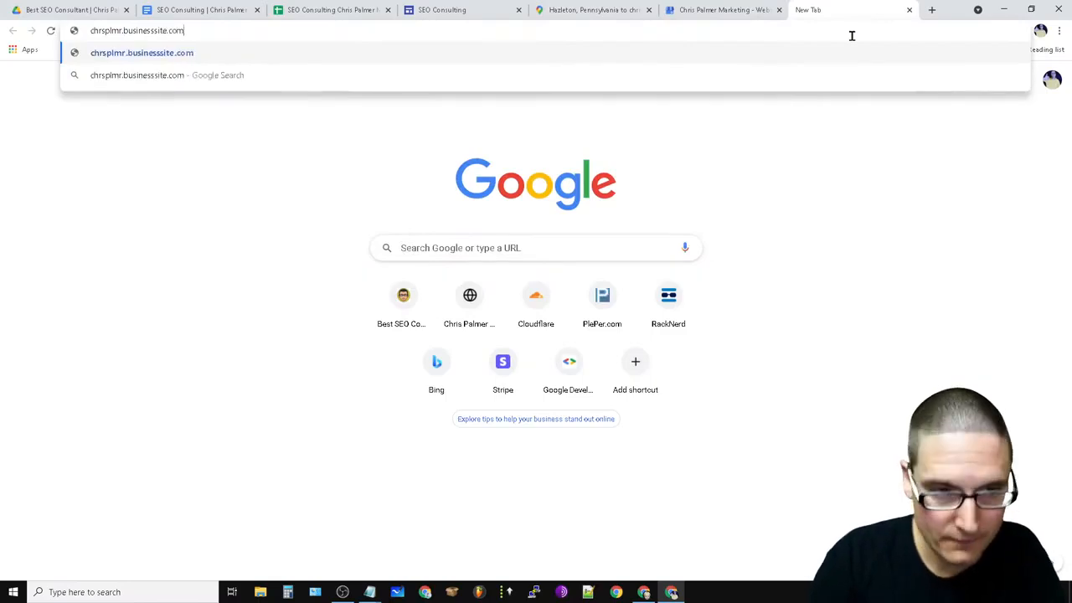
key(Return)
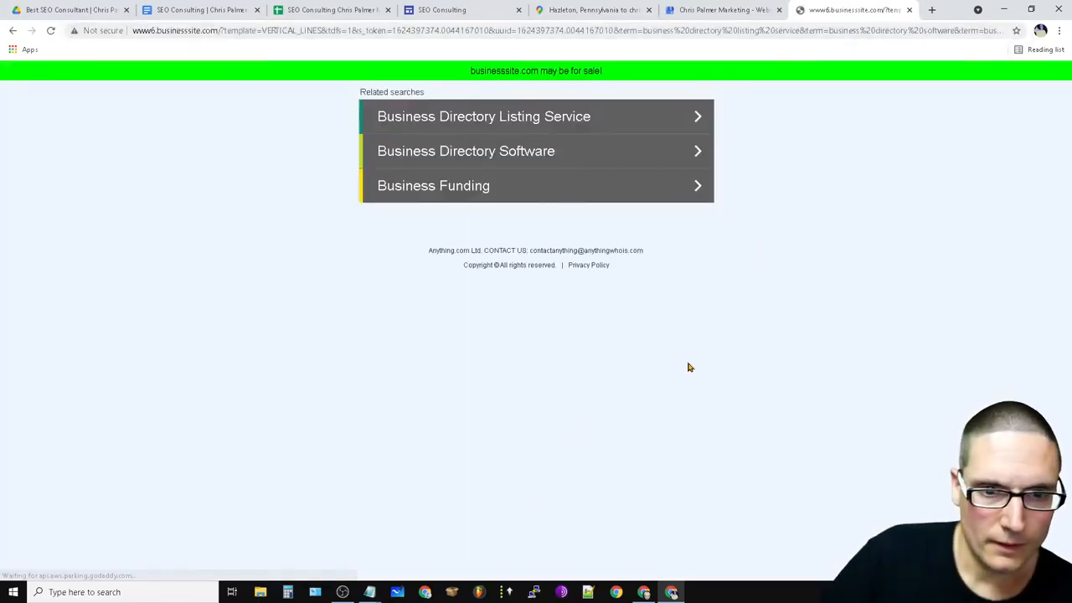
click(675, 9)
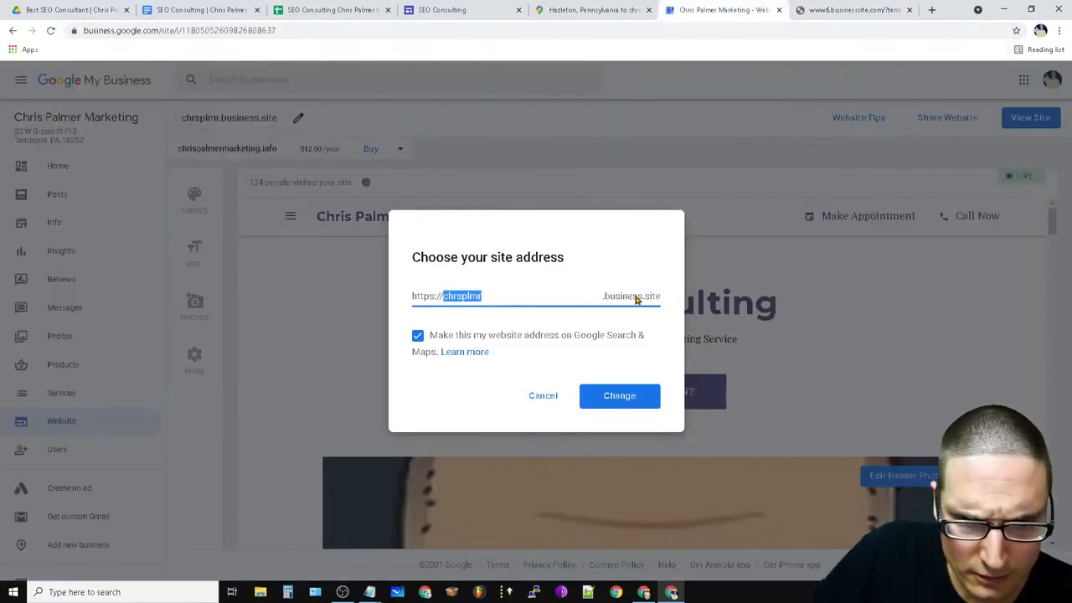
click(547, 298)
click(610, 398)
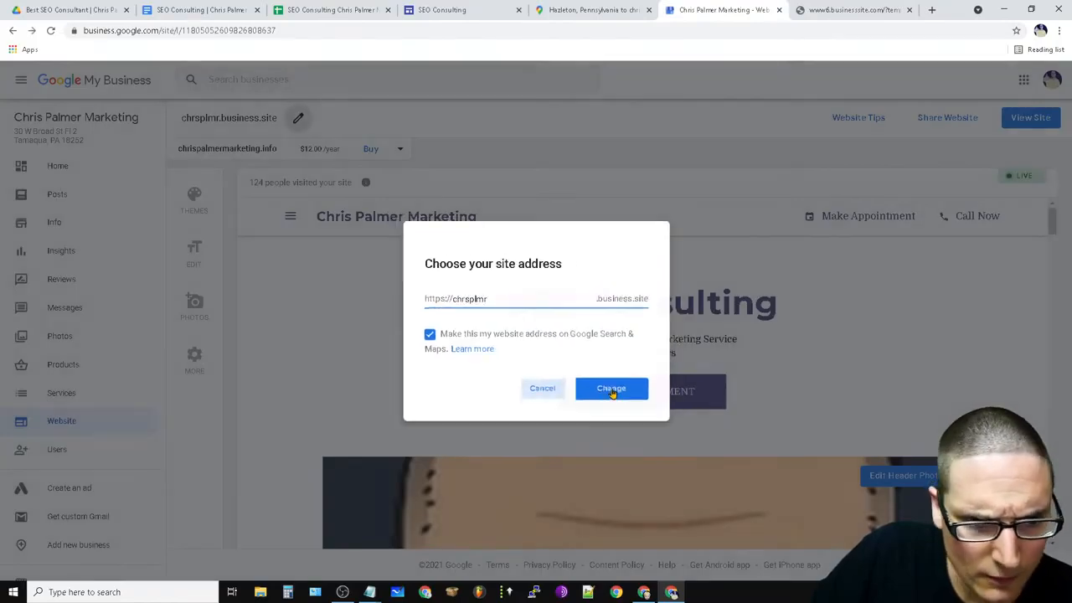
Review the website preview from its header through the posts and About Us text down to the contact map.
scroll(385, 431, down, 4)
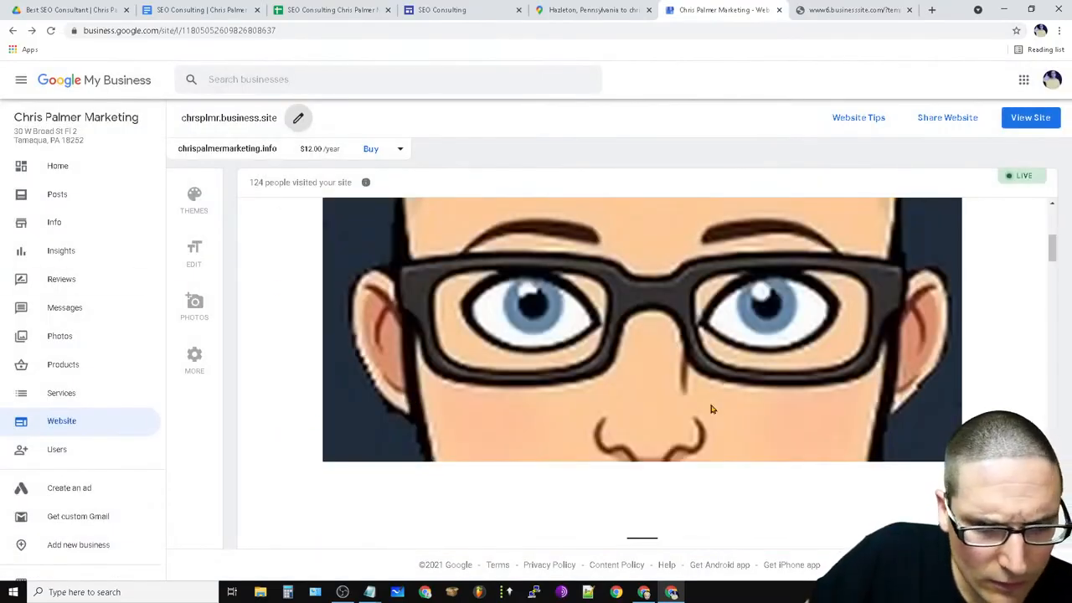
scroll(663, 436, up, 4)
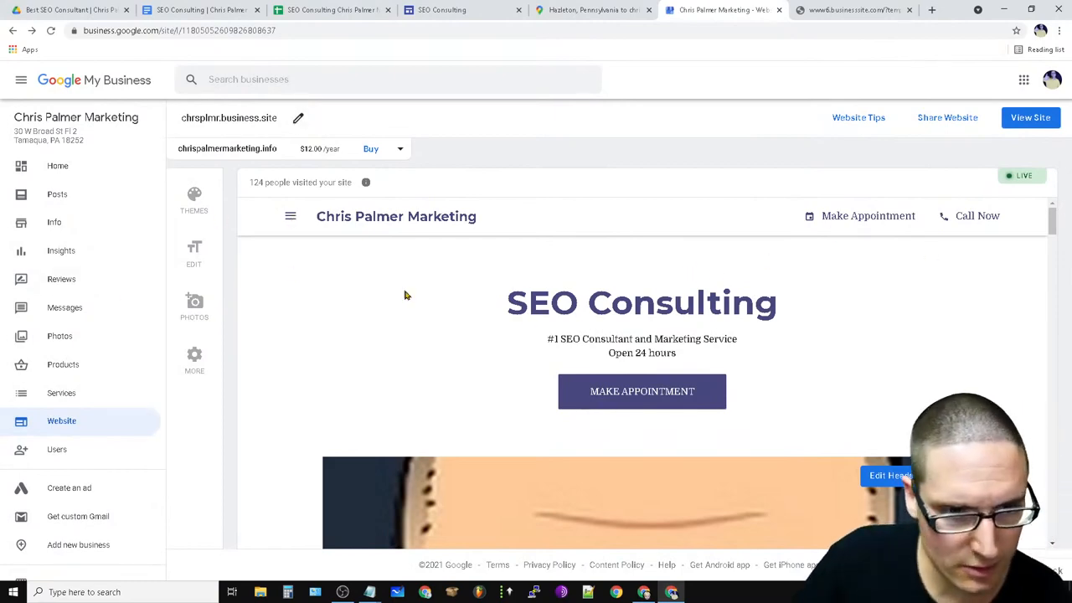
scroll(586, 377, down, 10)
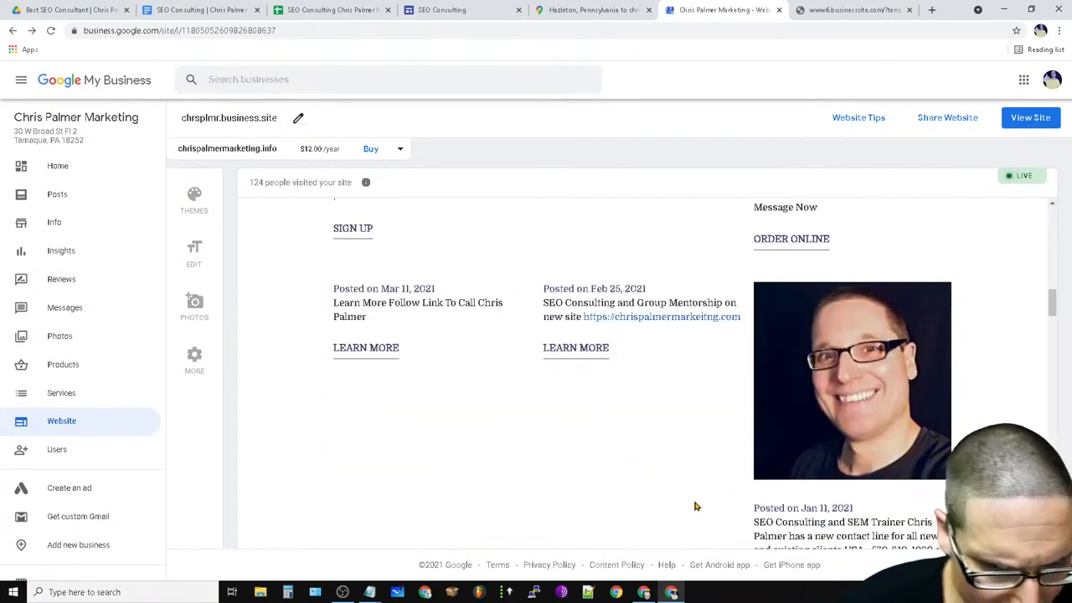
scroll(699, 505, down, 5)
scroll(545, 536, up, 5)
scroll(497, 455, down, 5)
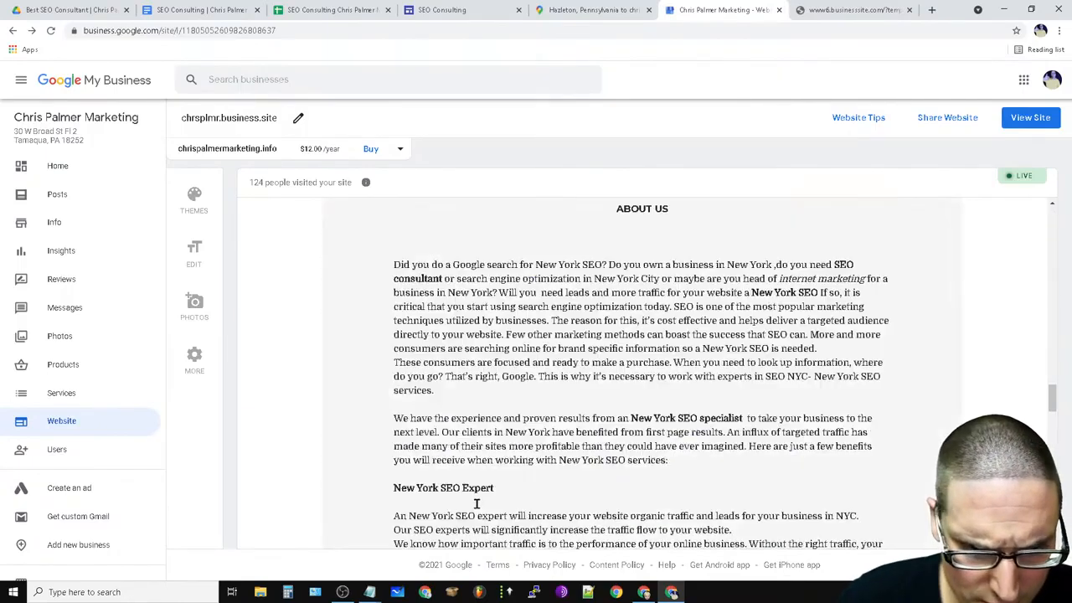
scroll(485, 500, down, 10)
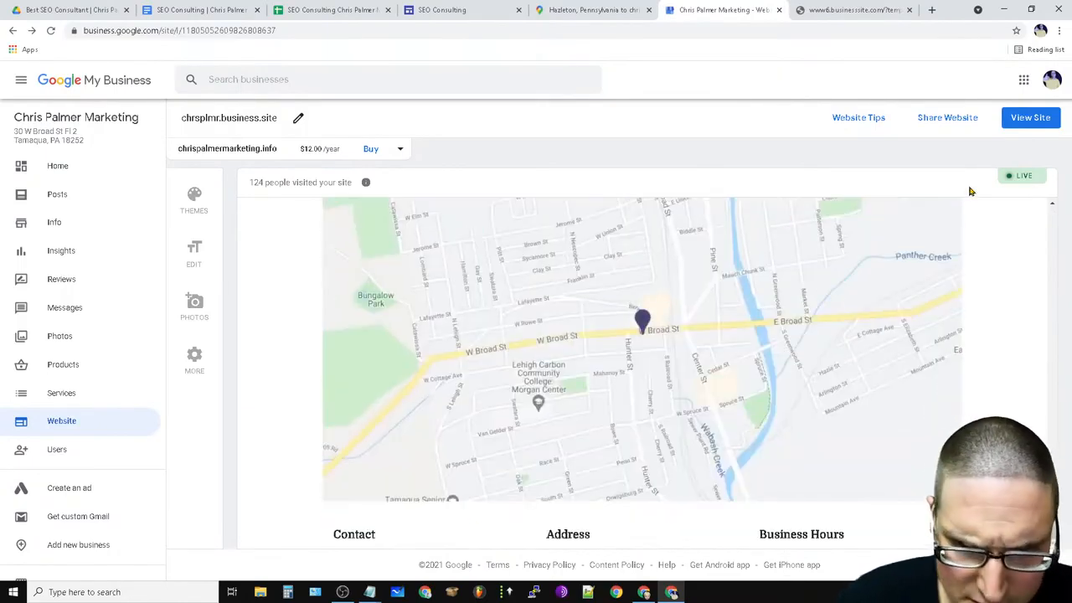
scroll(251, 402, up, 10)
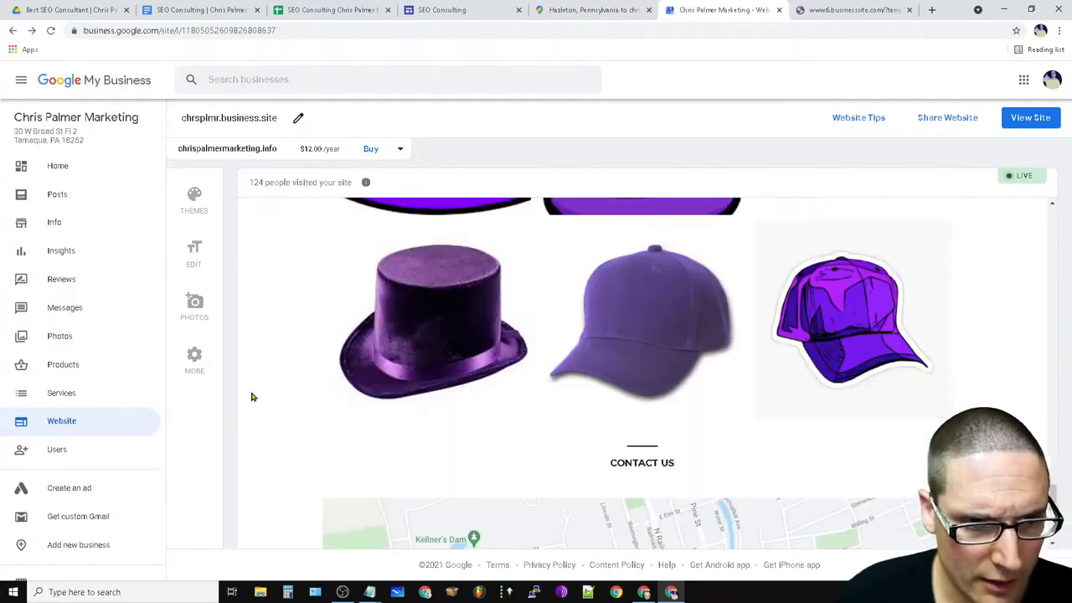
Copy the site address chrsplmr.business.site and load the live website in the other tab.
double_click(245, 118)
right_click(244, 118)
click(268, 129)
click(862, 10)
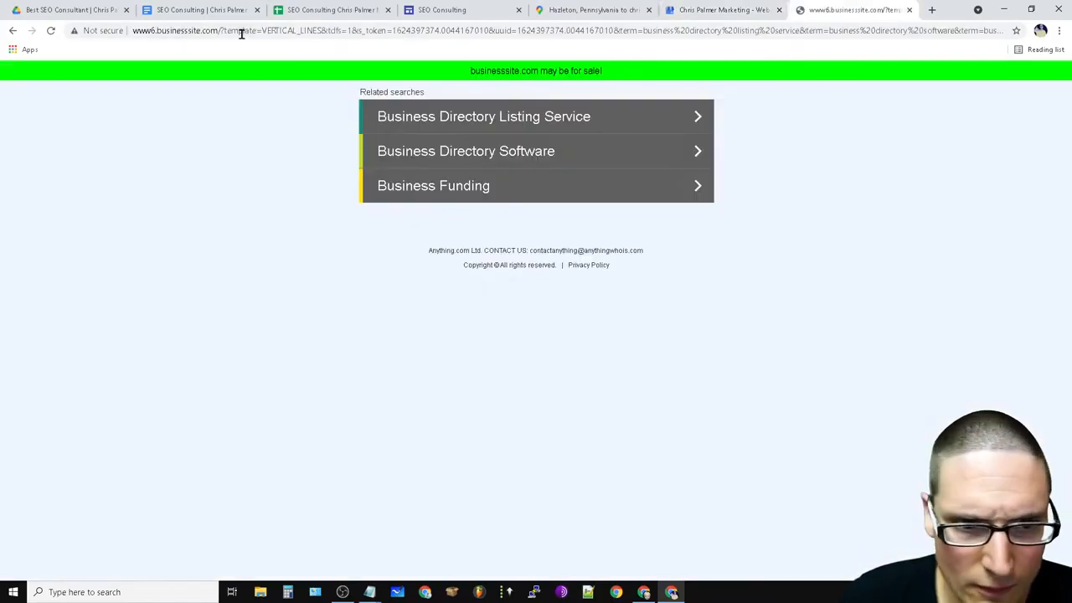
click(240, 37)
right_click(242, 35)
click(298, 101)
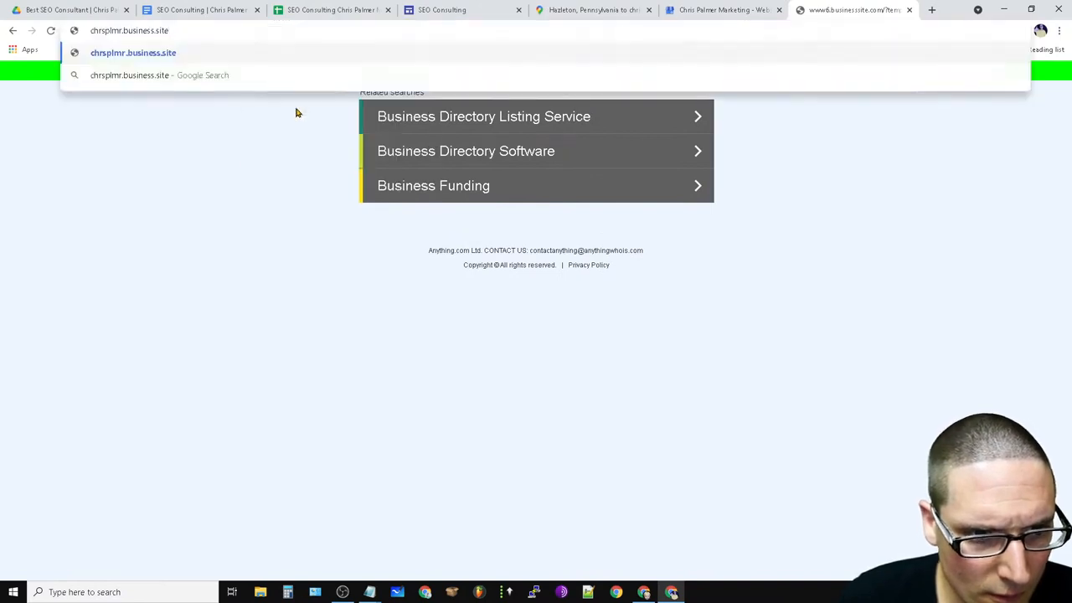
key(Return)
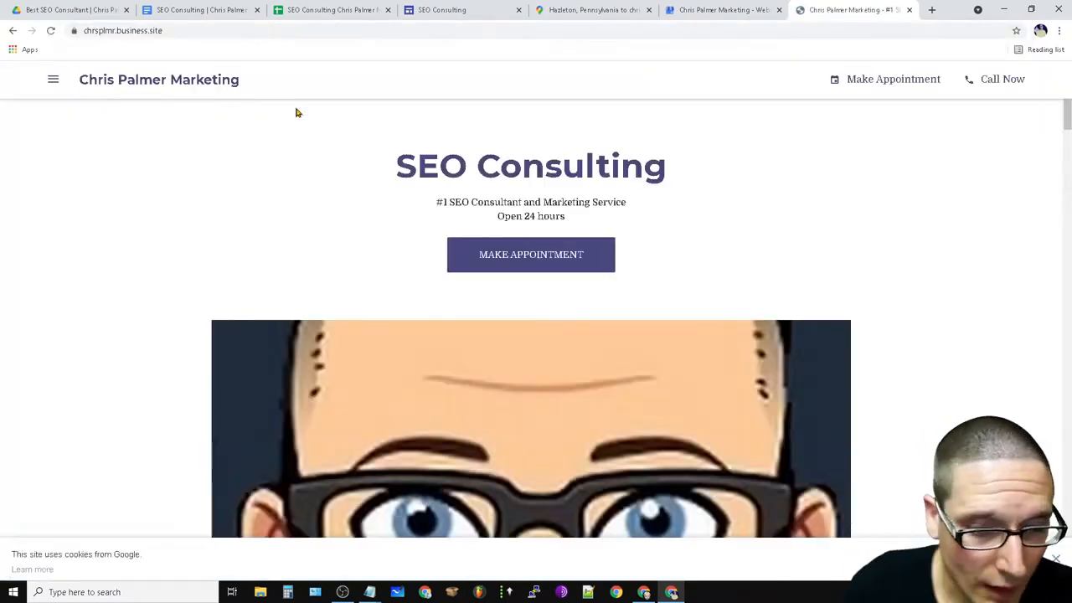
Open the Google Maps directions from the live site's address section and close that directions tab.
drag(1068, 124, 1068, 532)
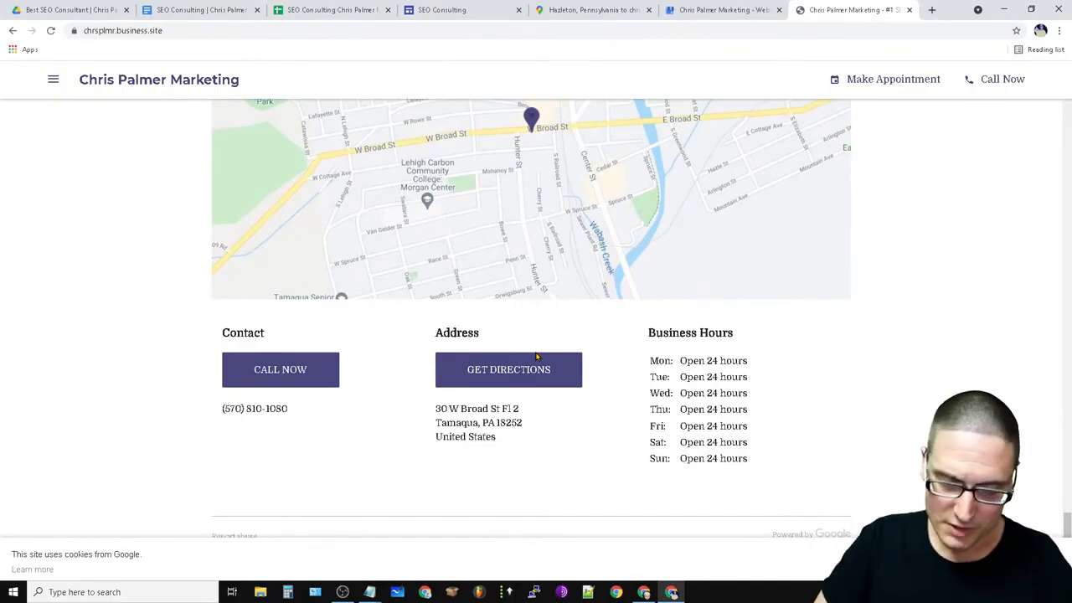
click(533, 383)
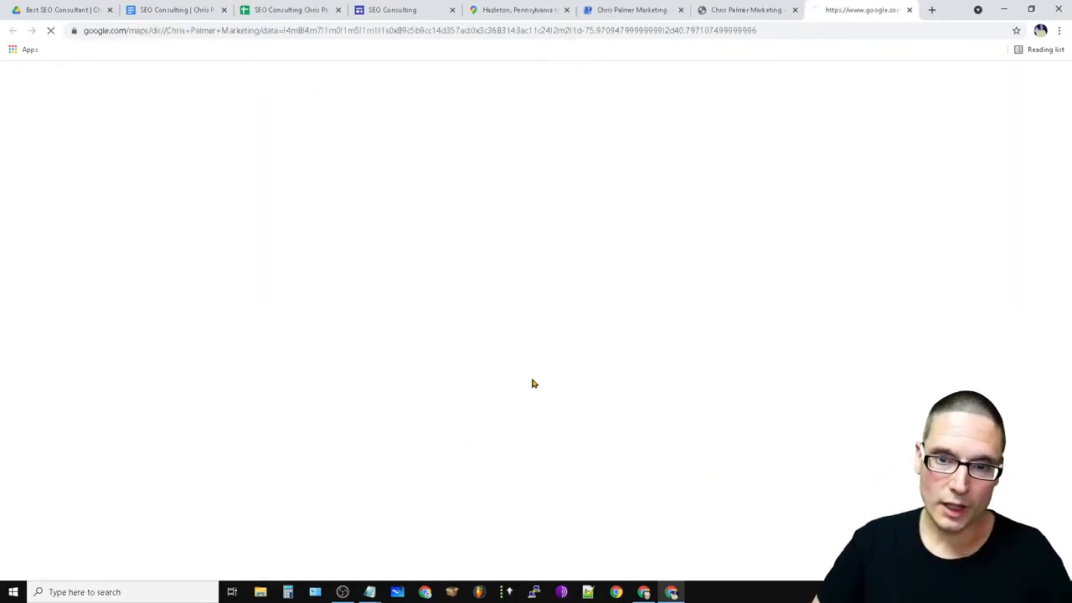
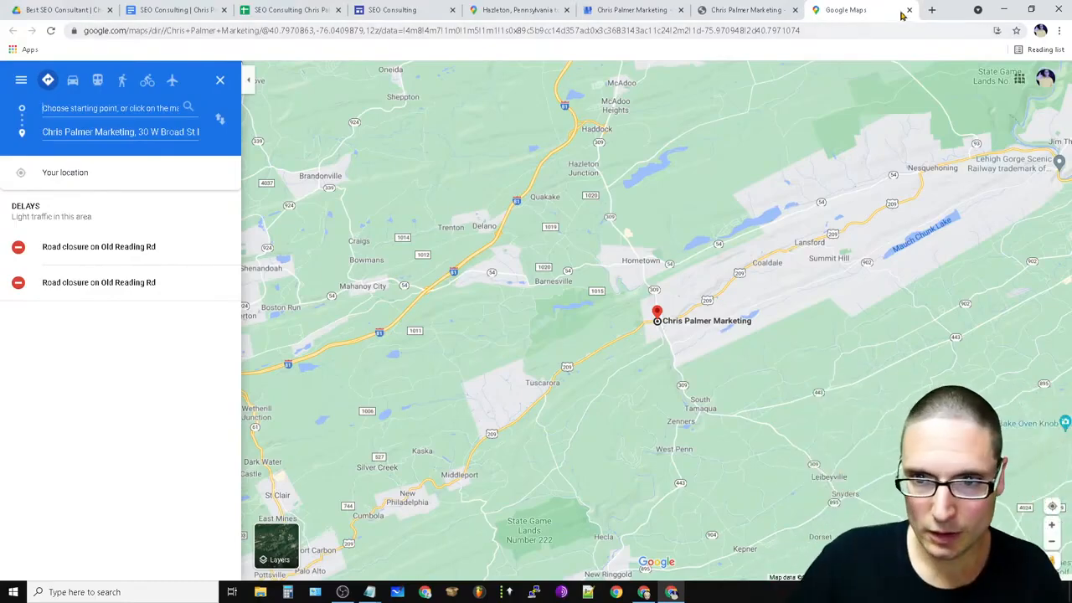
click(909, 10)
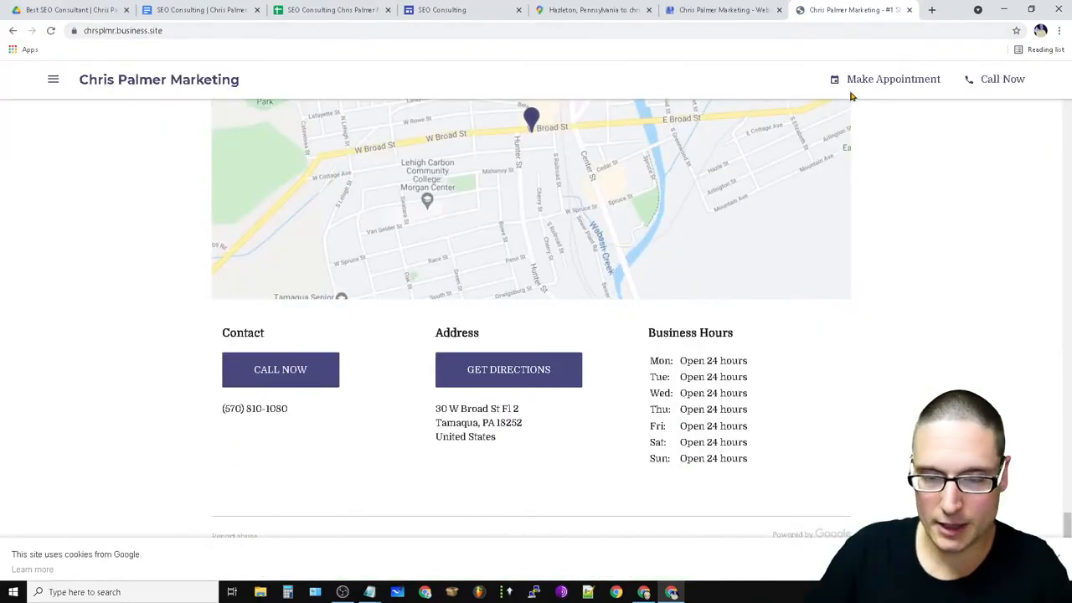
Close the live site and Google My Business tabs, and copy the embed HTML of the Hazleton to Chris Palmer Marketing route.
click(910, 10)
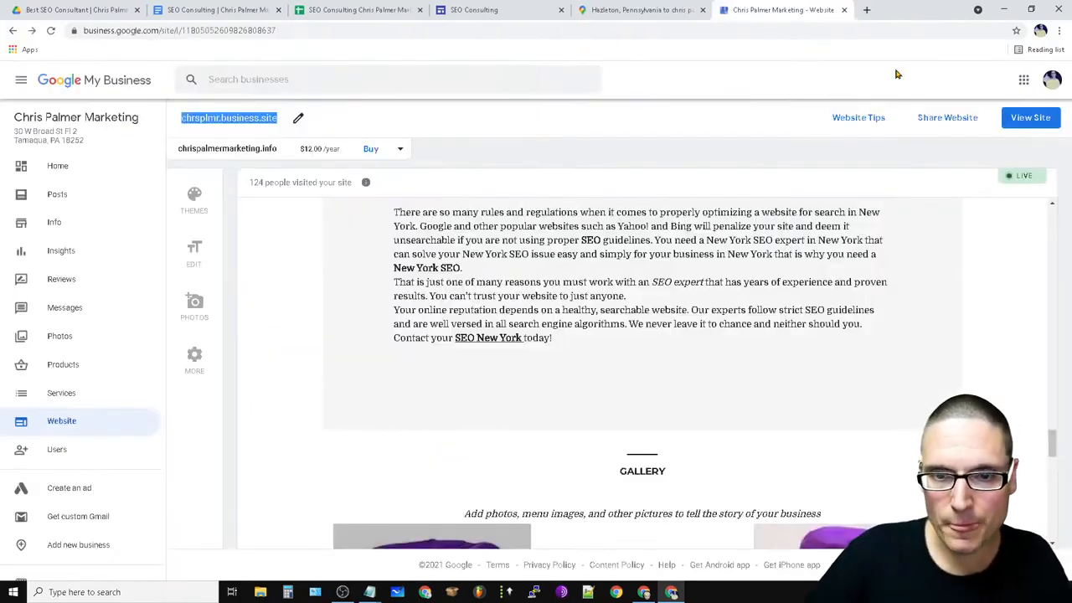
click(844, 10)
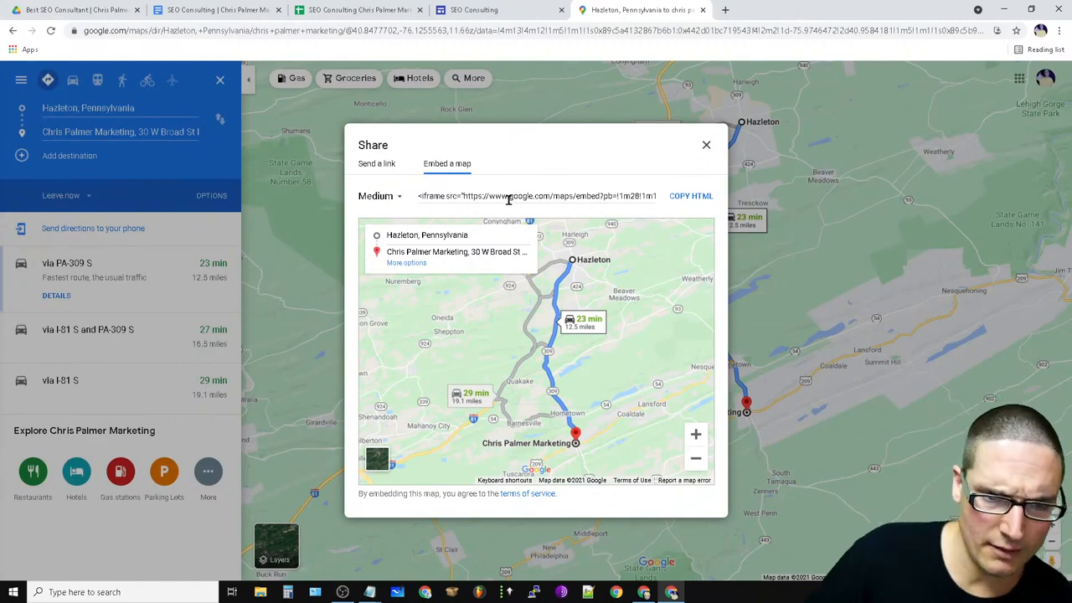
click(683, 198)
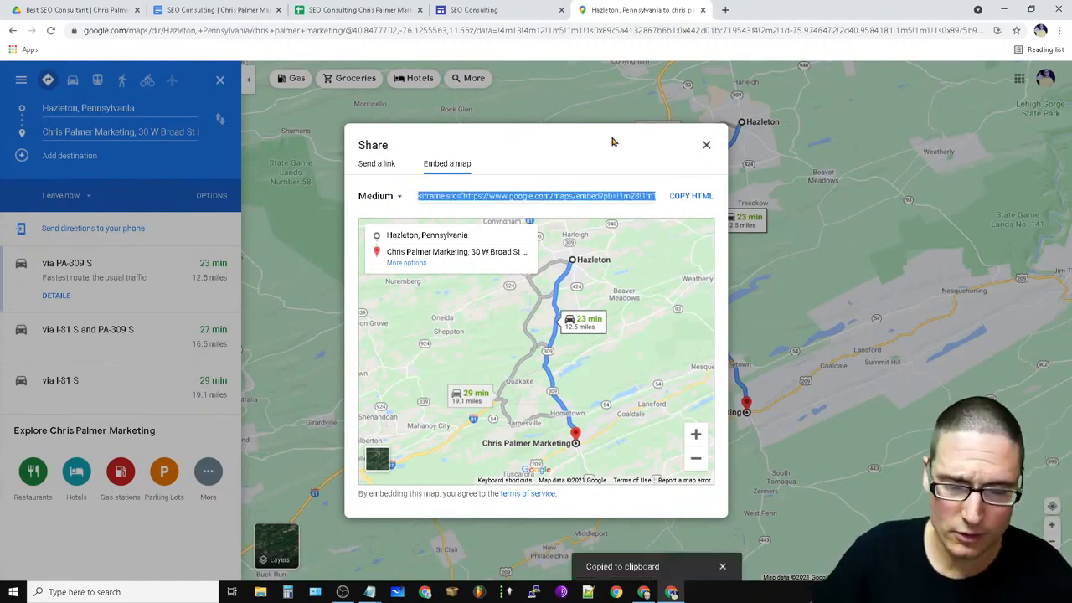
Switch to the Google Sites editor and delete the SEO Virginia map under the SEO Consulting Maps heading.
click(497, 8)
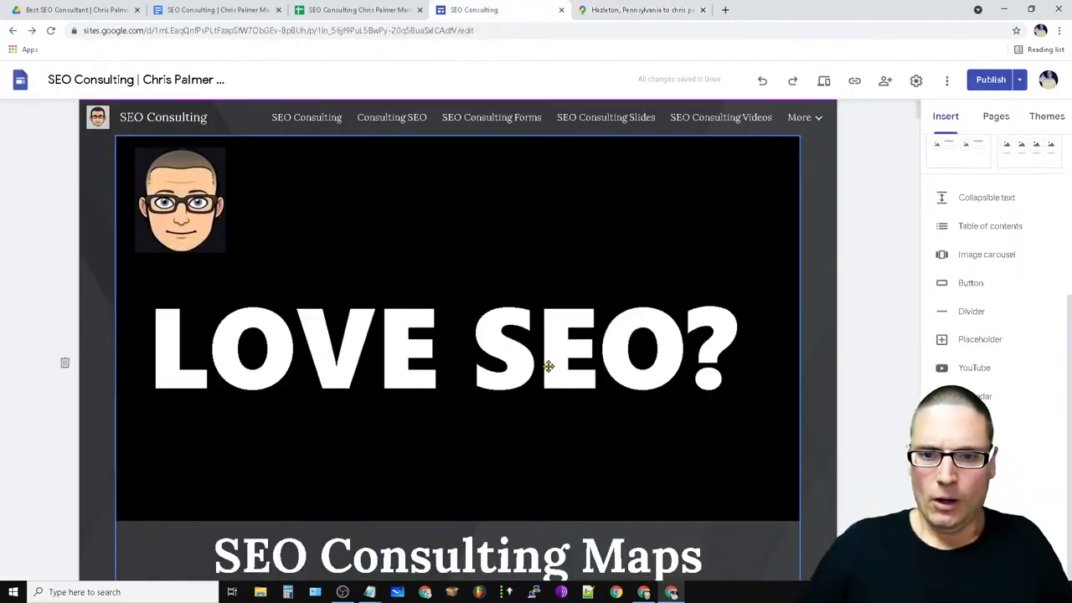
scroll(555, 351, down, 5)
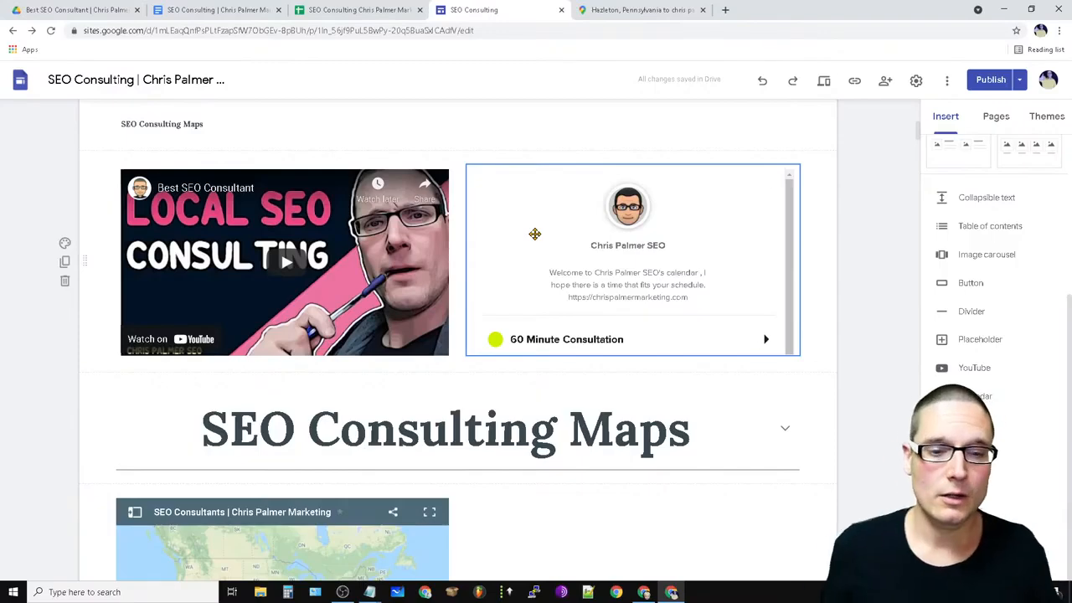
scroll(875, 367, down, 6)
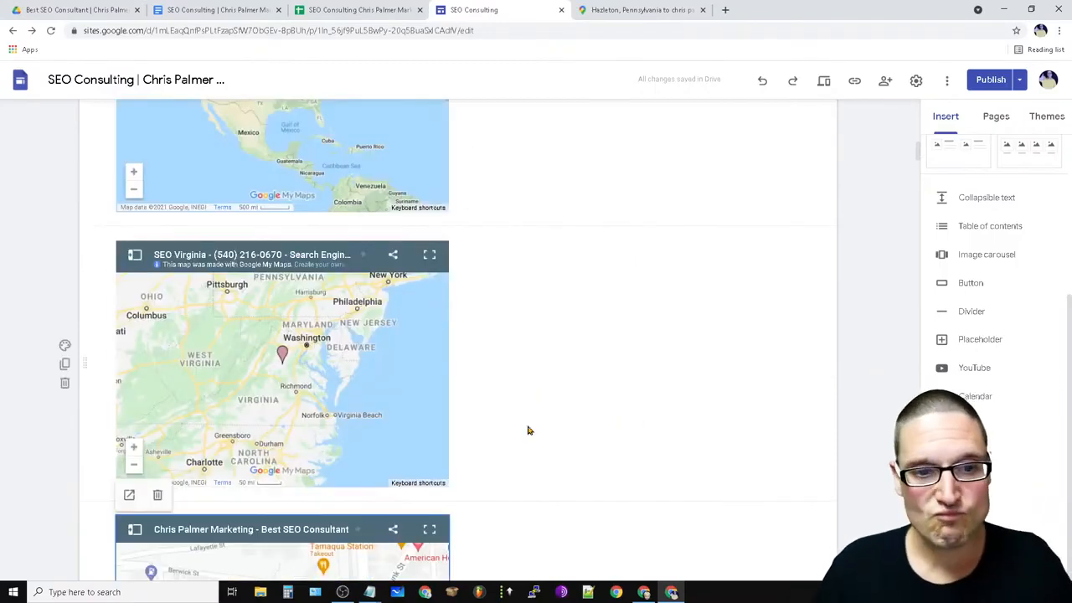
scroll(375, 440, down, 4)
scroll(394, 360, up, 5)
scroll(435, 469, down, 2)
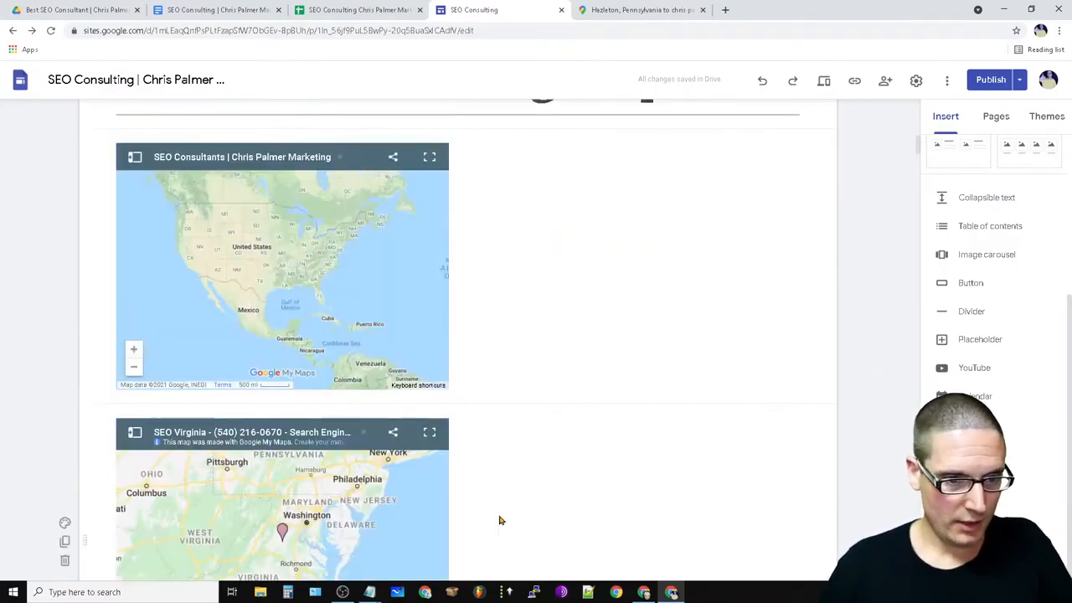
click(240, 471)
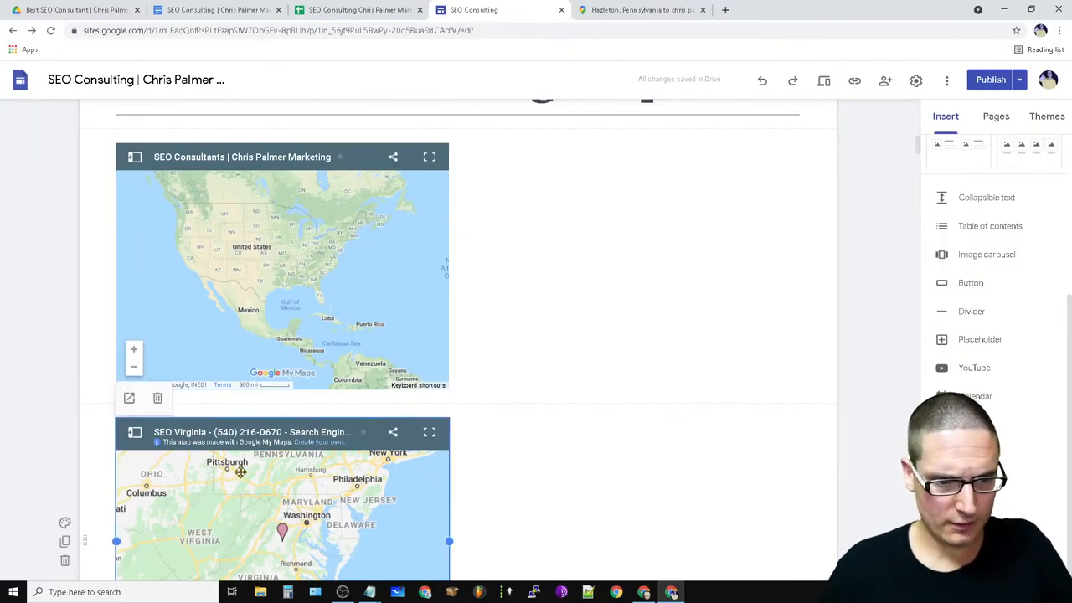
right_click(240, 471)
click(159, 398)
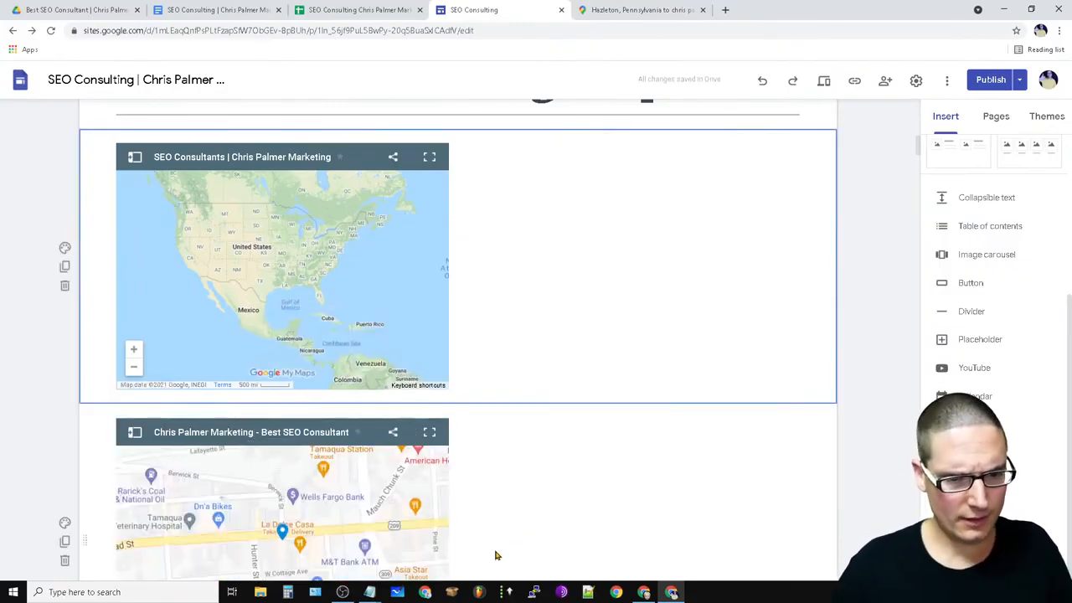
scroll(342, 263, down, 2)
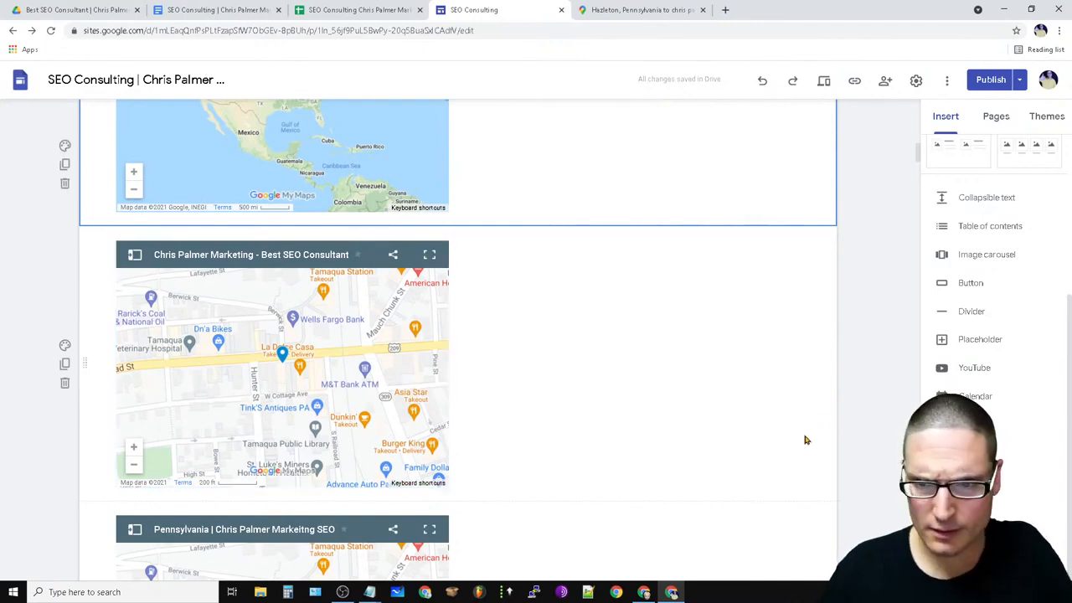
scroll(763, 458, up, 4)
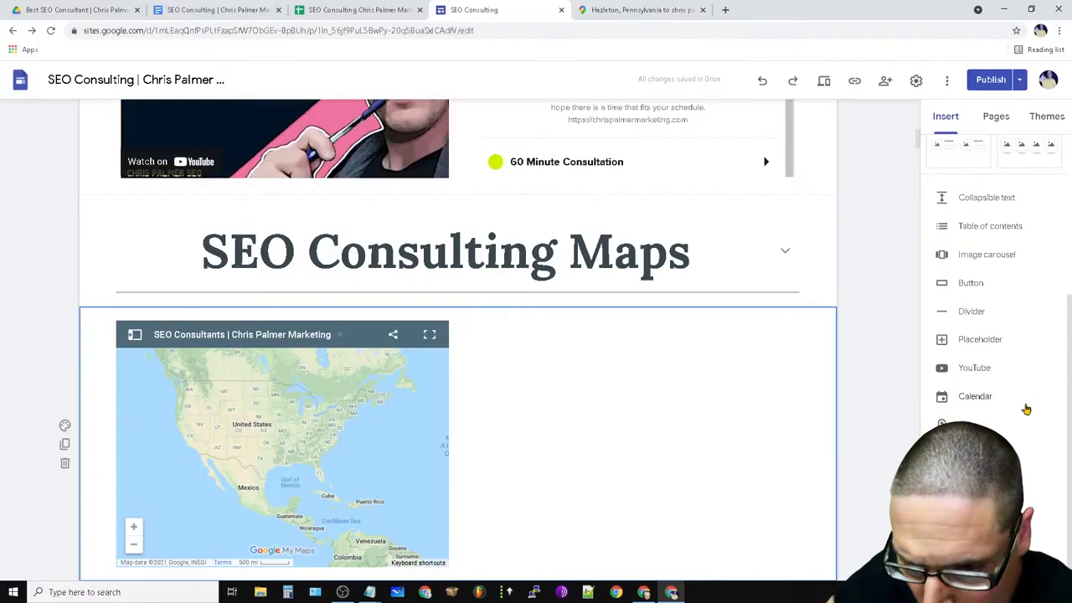
scroll(983, 382, up, 3)
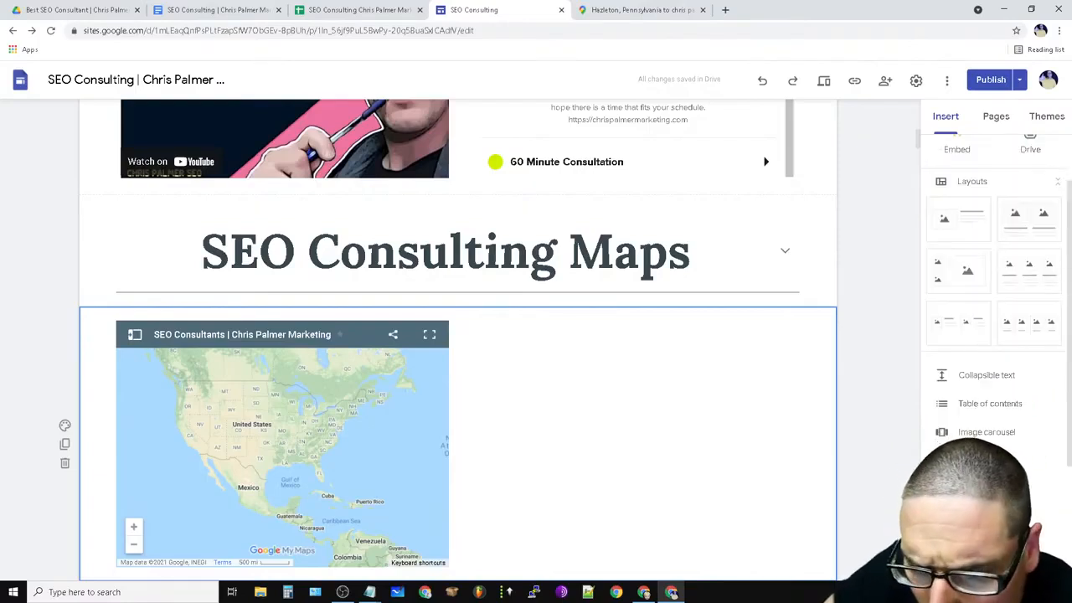
click(960, 220)
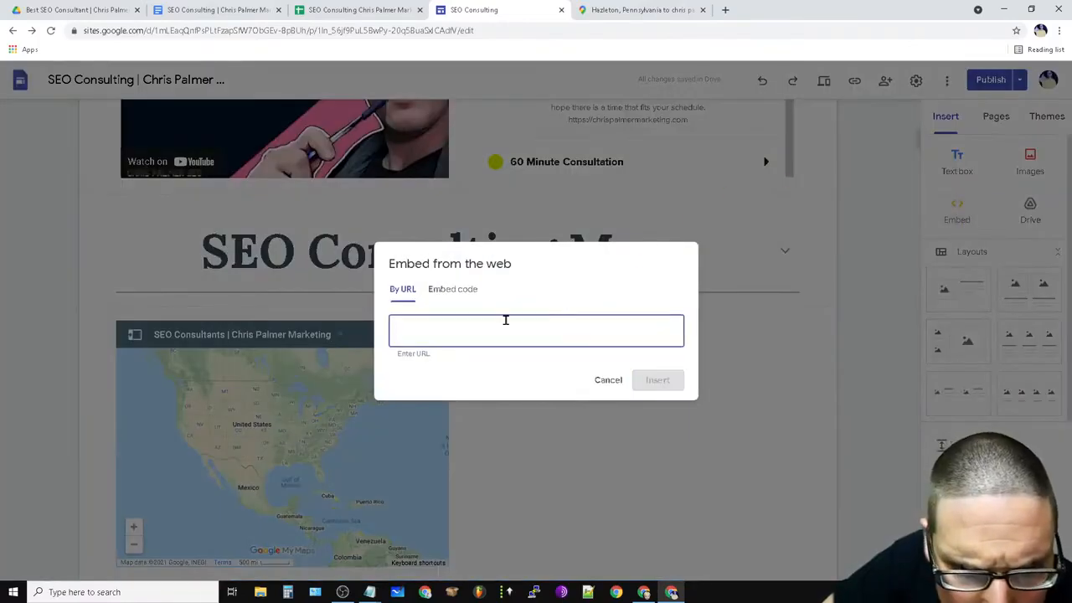
click(445, 292)
right_click(416, 310)
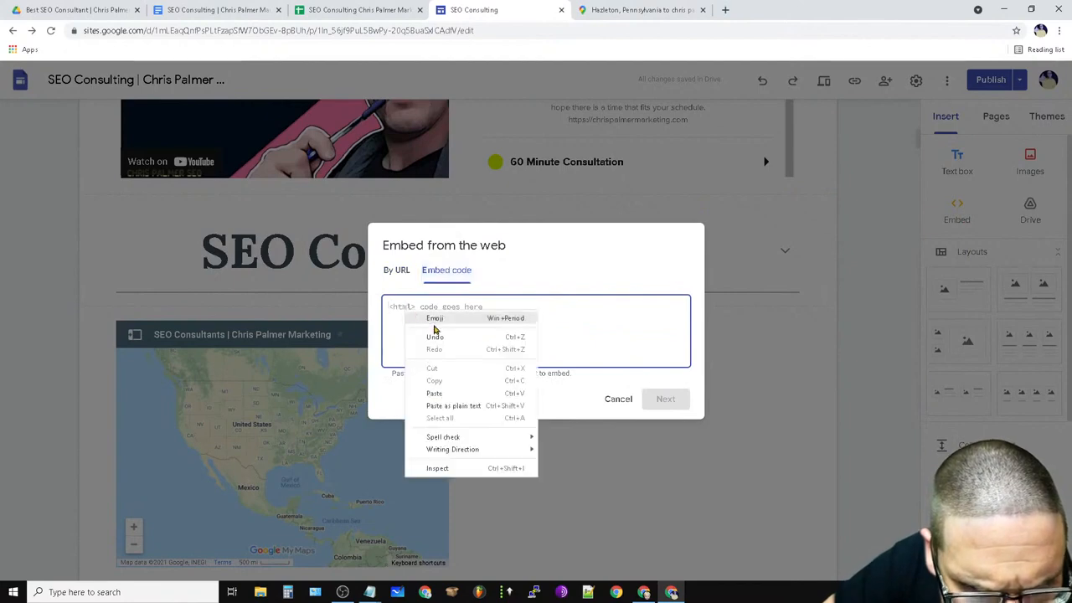
click(470, 393)
click(663, 401)
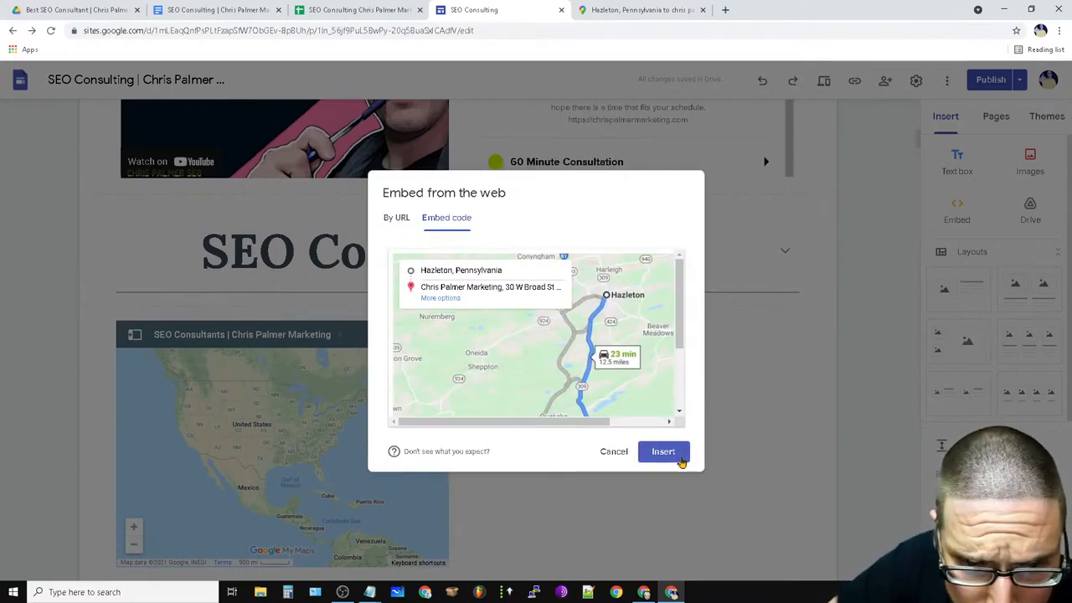
click(615, 453)
Return to the Google Maps directions, close the share dialog and change the route's starting point to Pennsylvania.
click(620, 8)
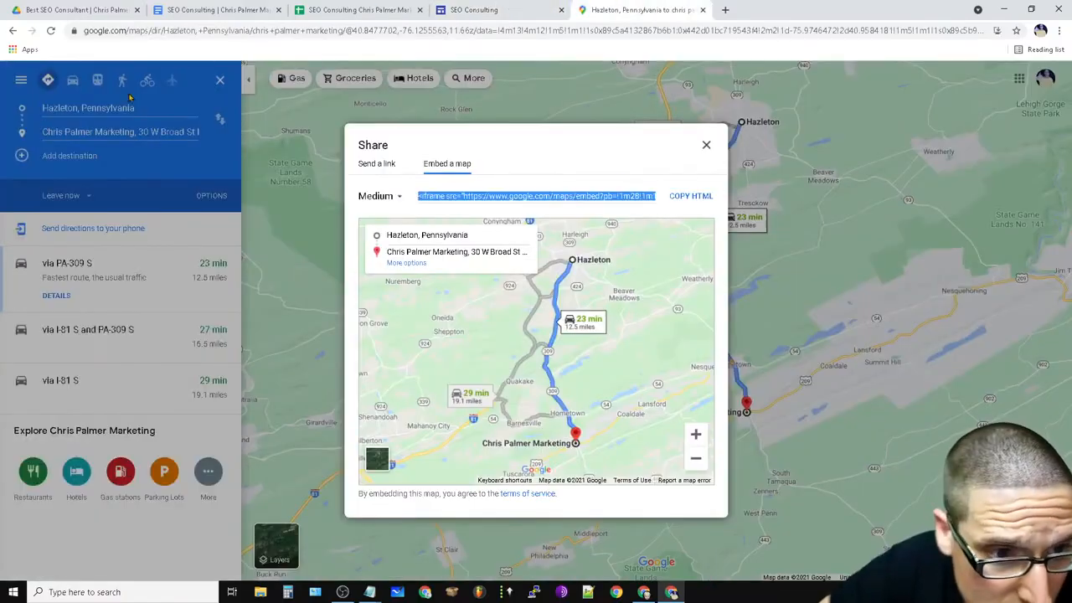
click(706, 145)
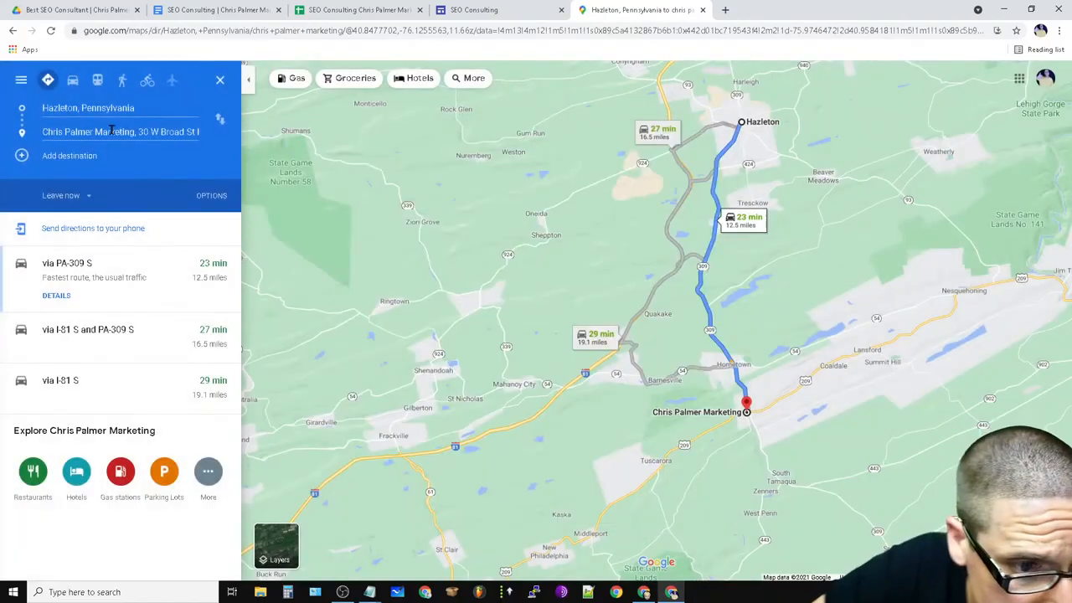
click(56, 109)
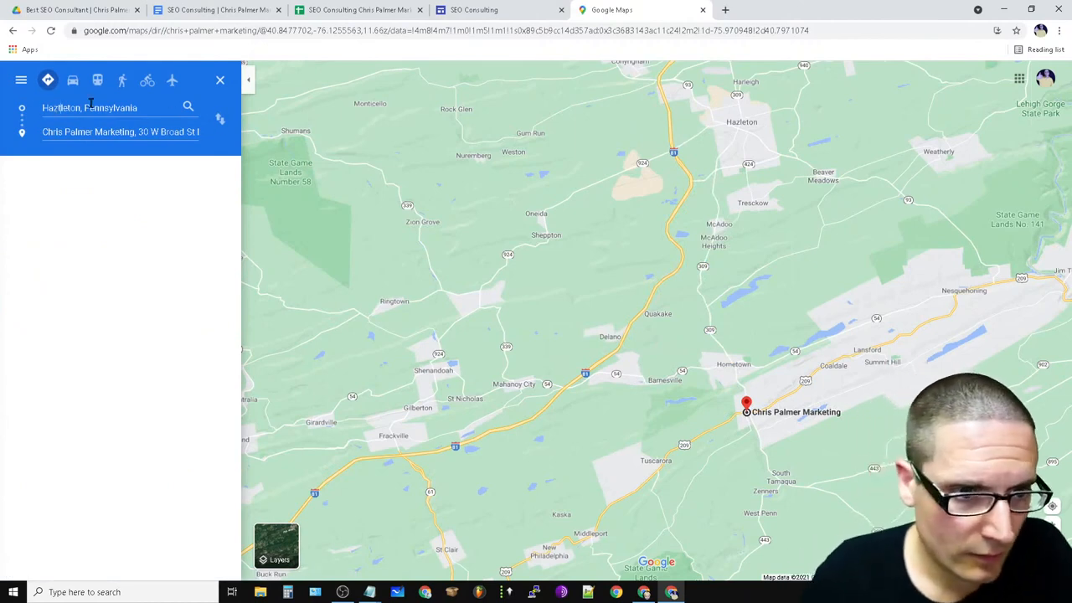
double_click(57, 108)
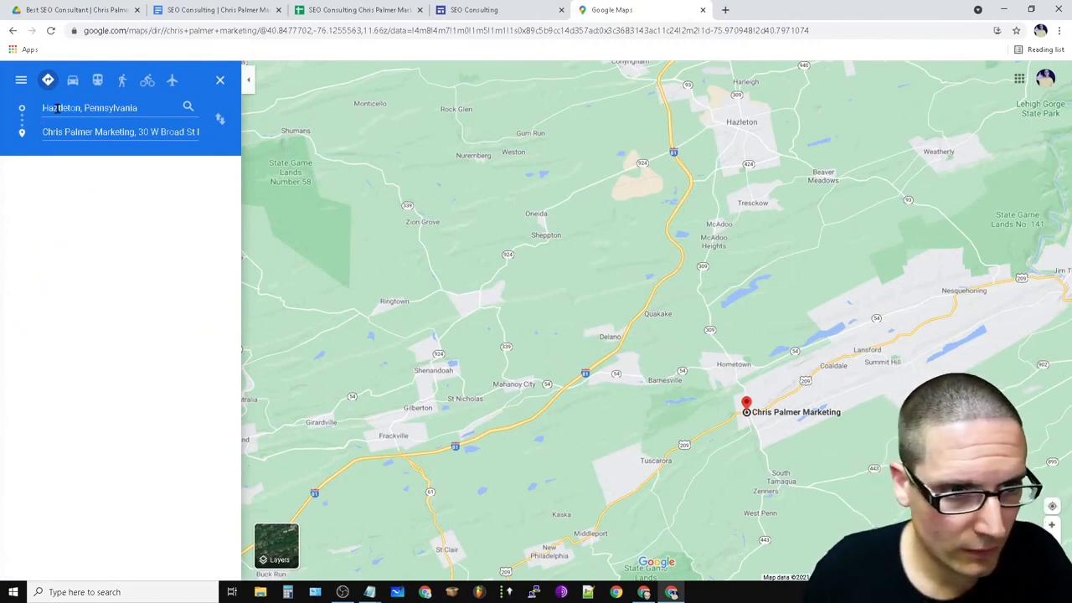
key(BackSpace)
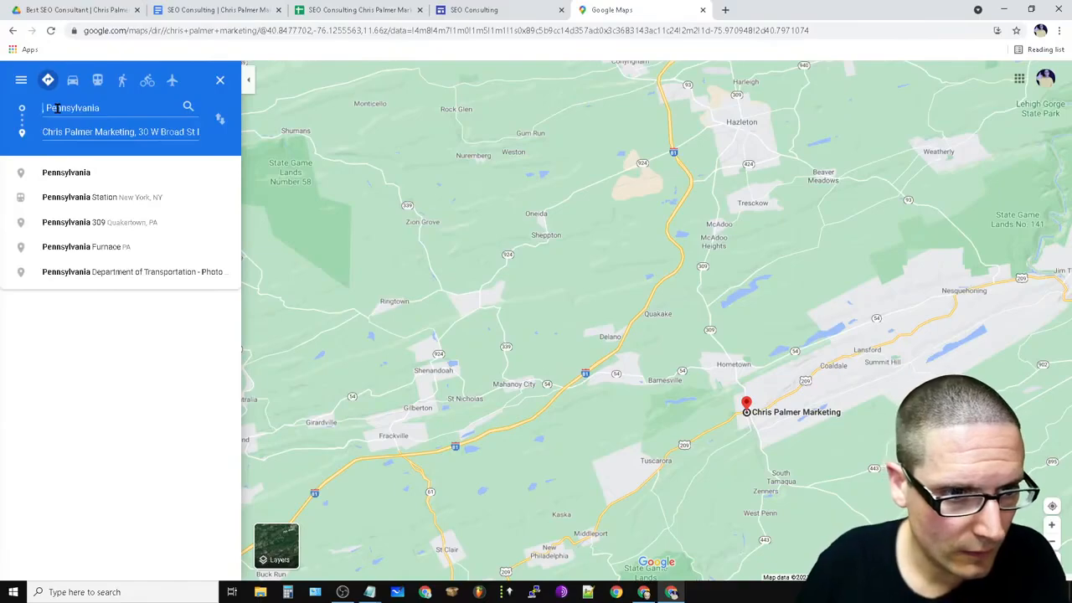
click(84, 181)
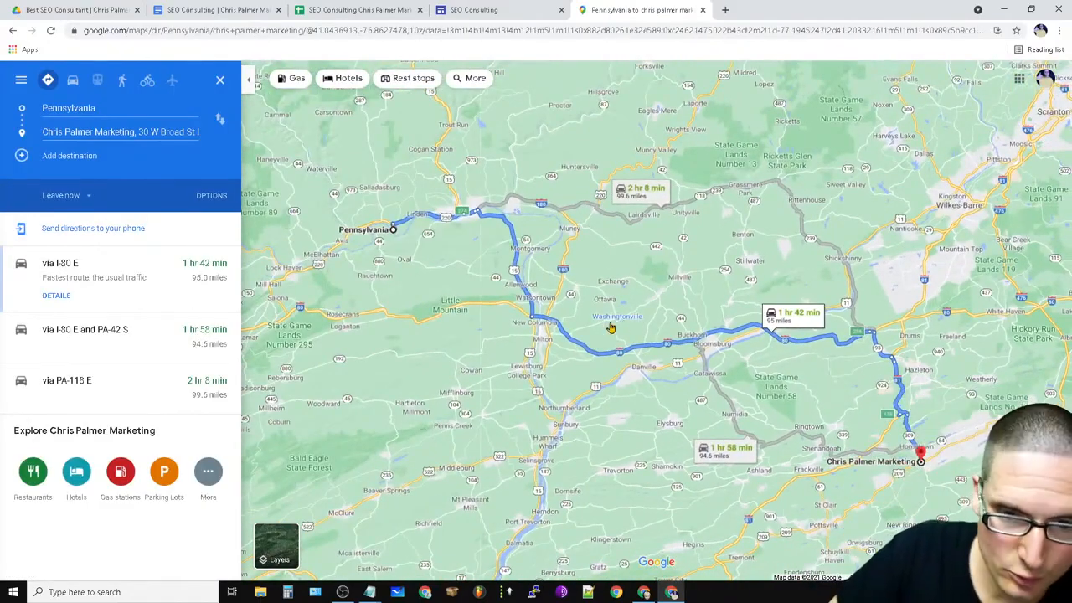
Copy the medium-size embed HTML of the Pennsylvania to Chris Palmer Marketing route.
click(20, 81)
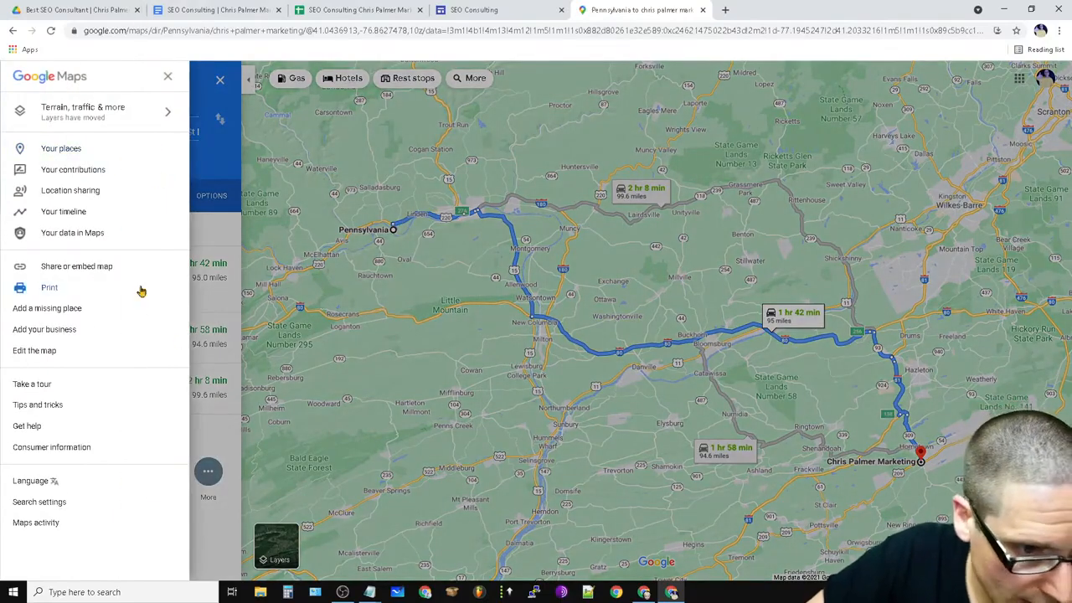
click(67, 269)
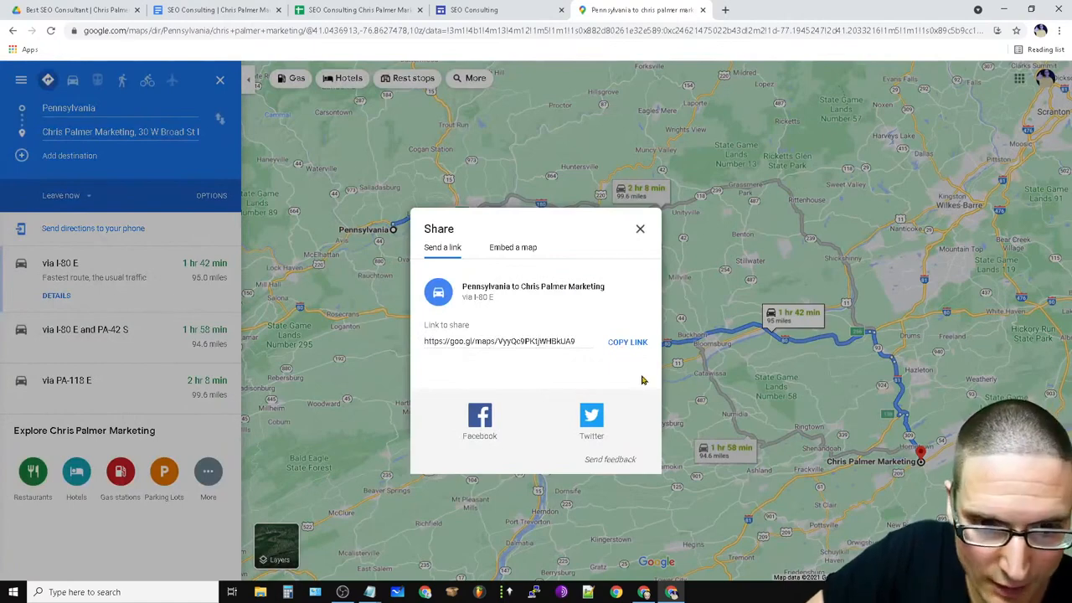
click(512, 248)
click(692, 198)
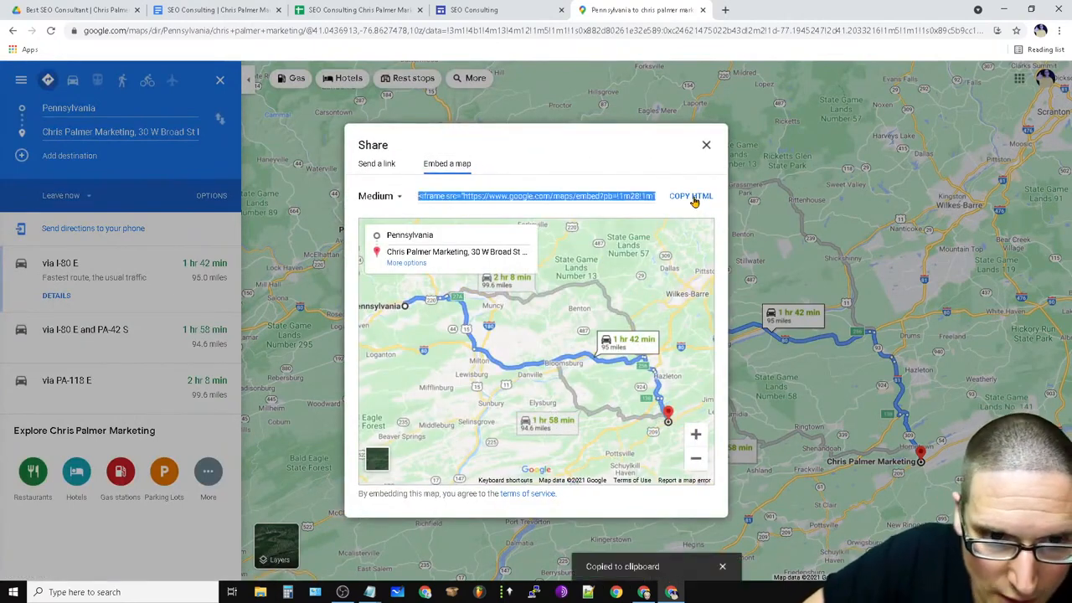
Embed the copied Pennsylvania directions under the SEO Consulting Maps heading in Google Sites and widen the map frame to the full content width.
click(514, 7)
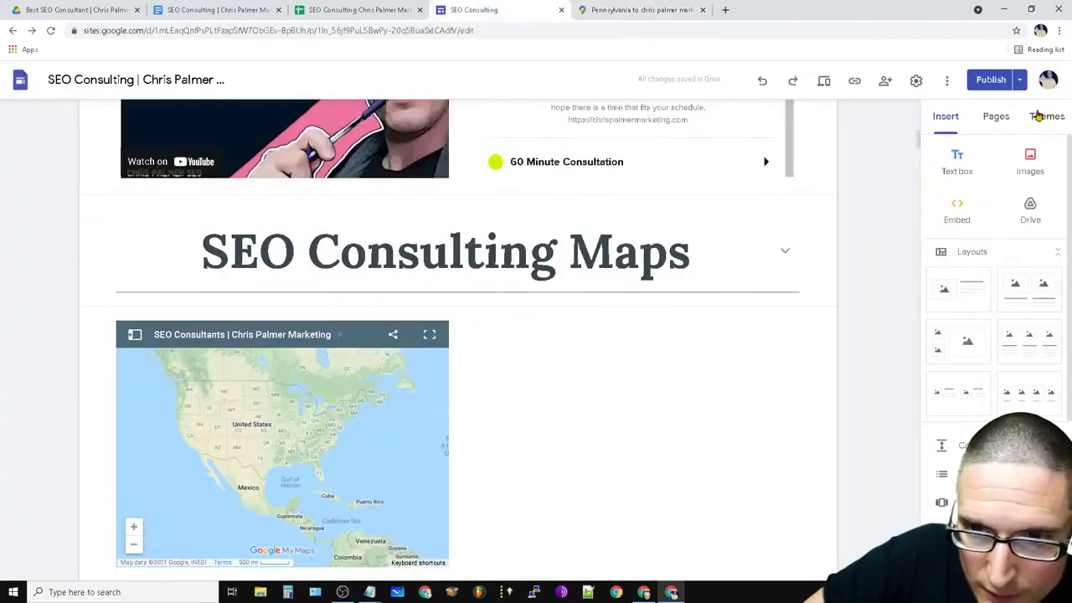
click(956, 219)
click(457, 272)
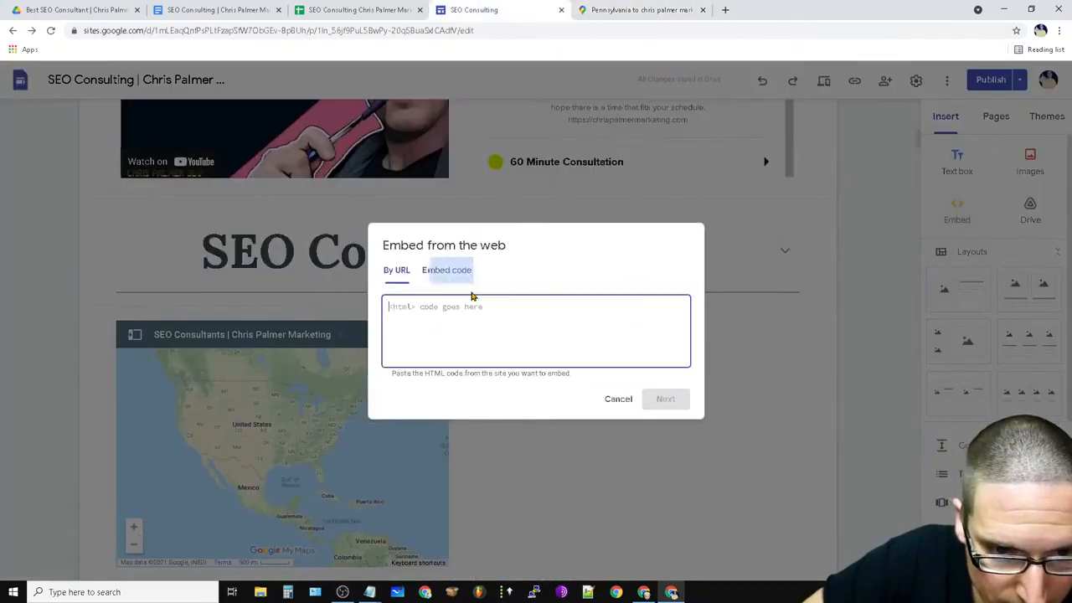
right_click(437, 309)
click(494, 393)
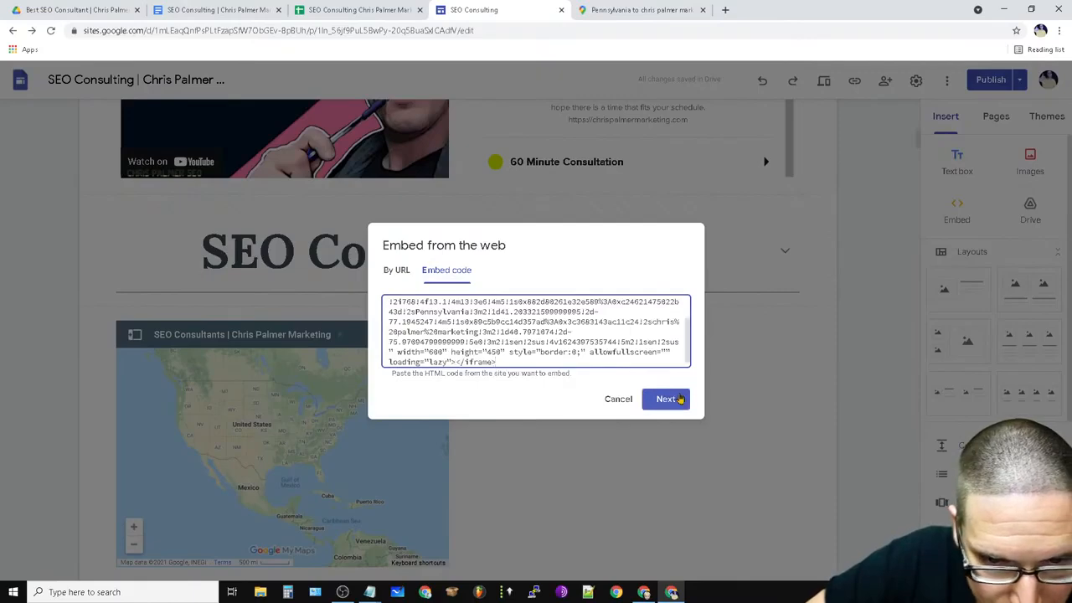
click(665, 399)
click(663, 452)
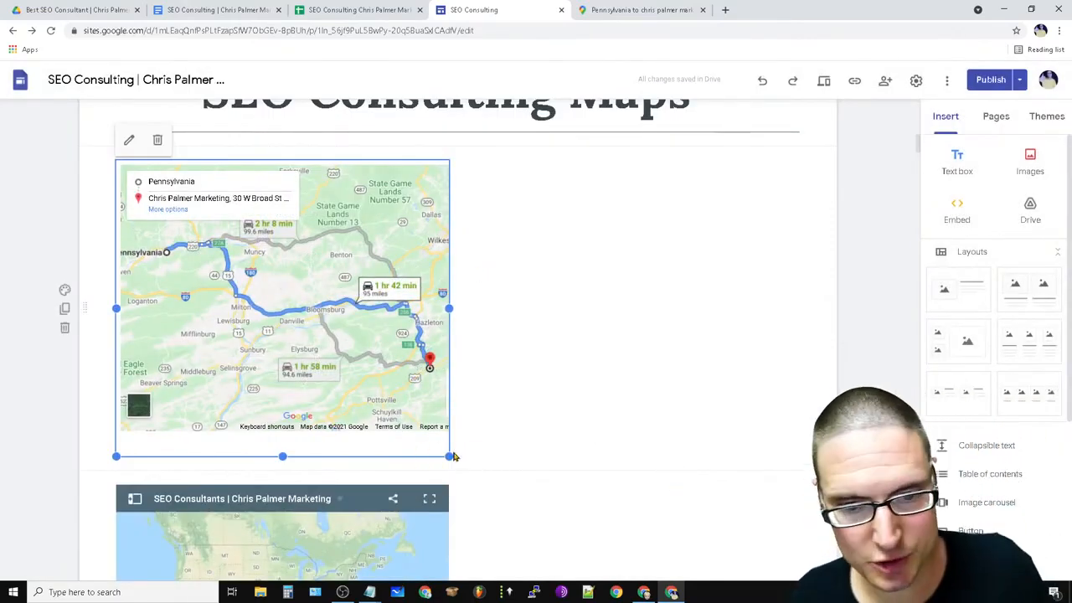
drag(451, 454, 811, 407)
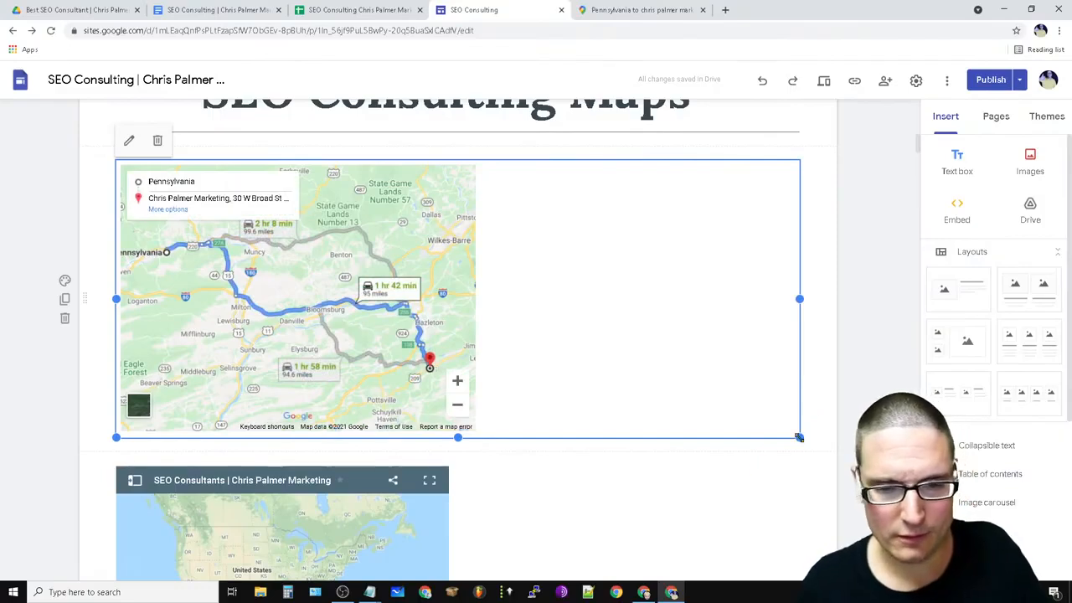
click(598, 497)
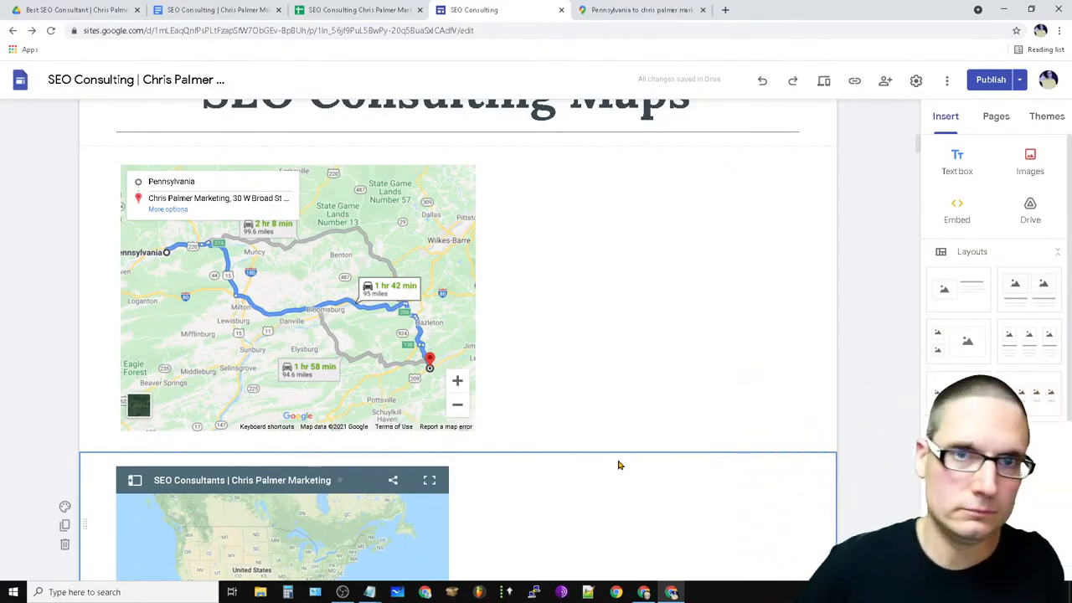
Start another web embed on the page, and in Google Maps set the route's starting point to SEO Consulting in Brooklyn, NY.
click(964, 224)
click(632, 10)
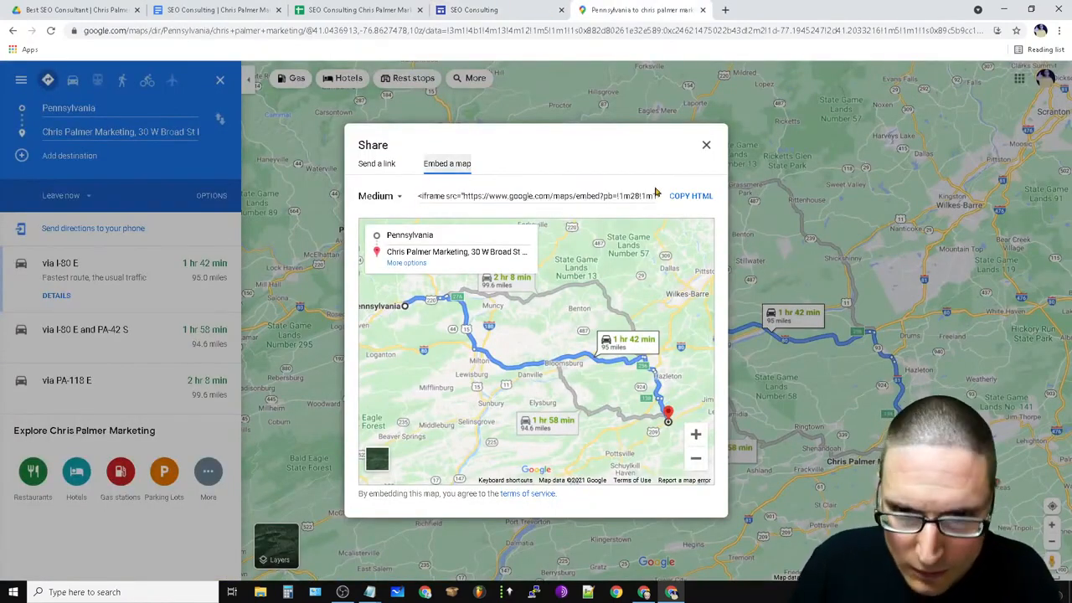
click(376, 165)
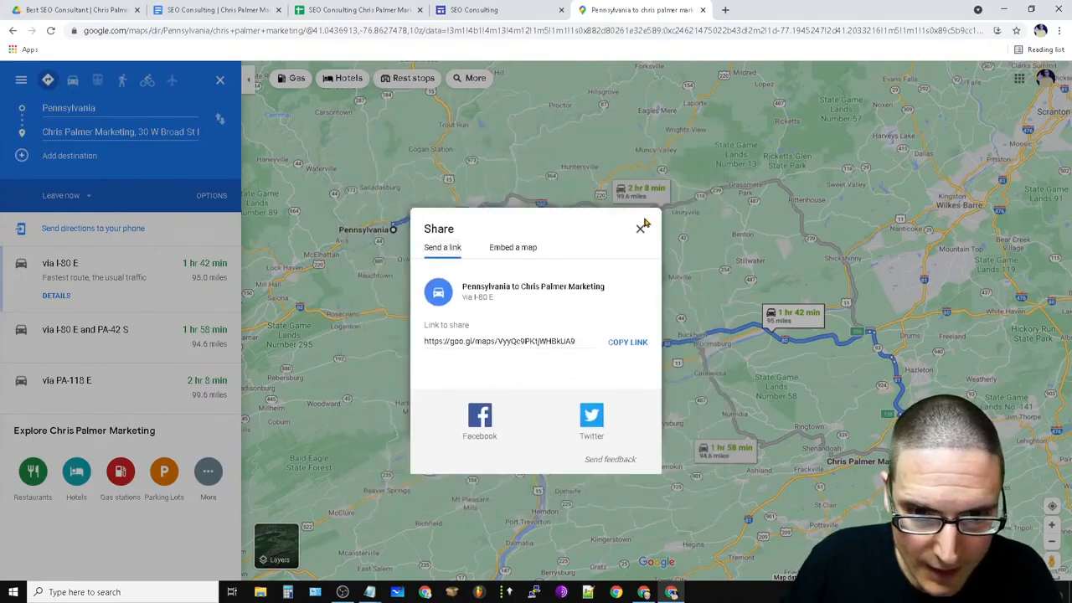
click(513, 247)
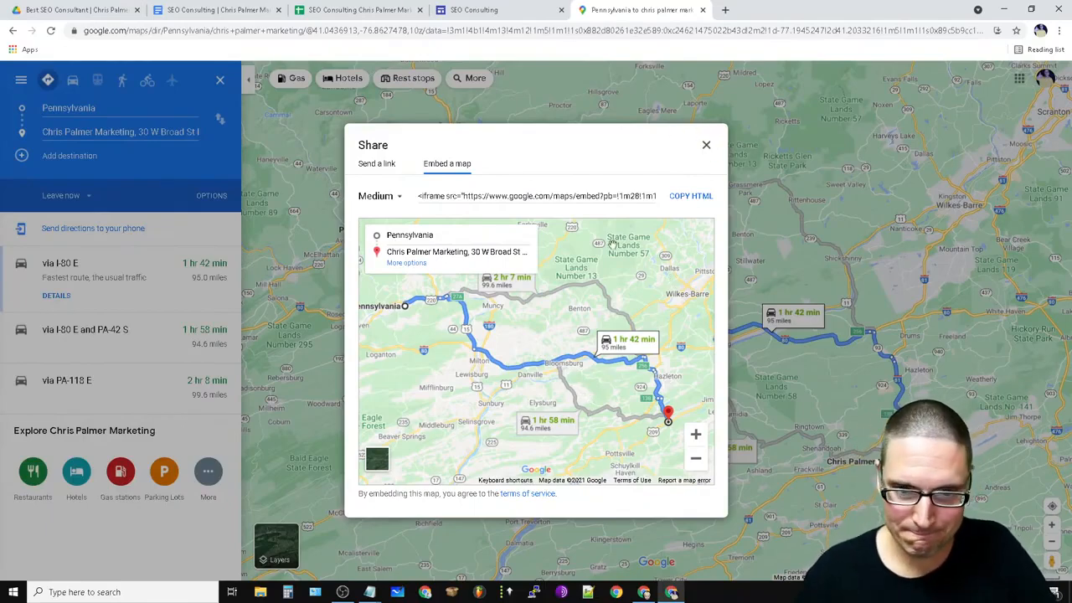
click(87, 110)
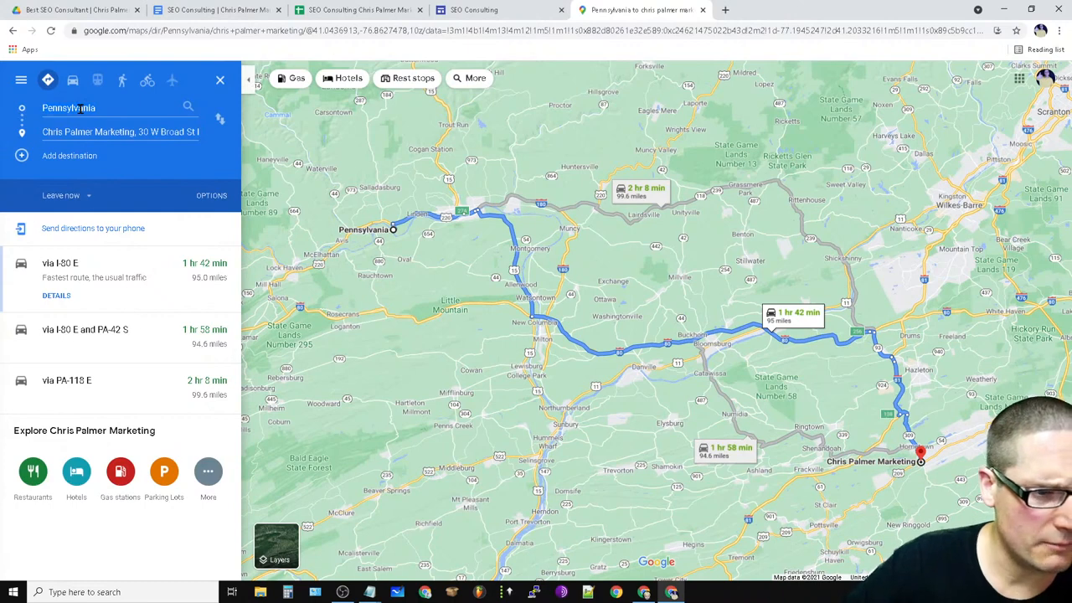
double_click(80, 109)
text(seo consult)
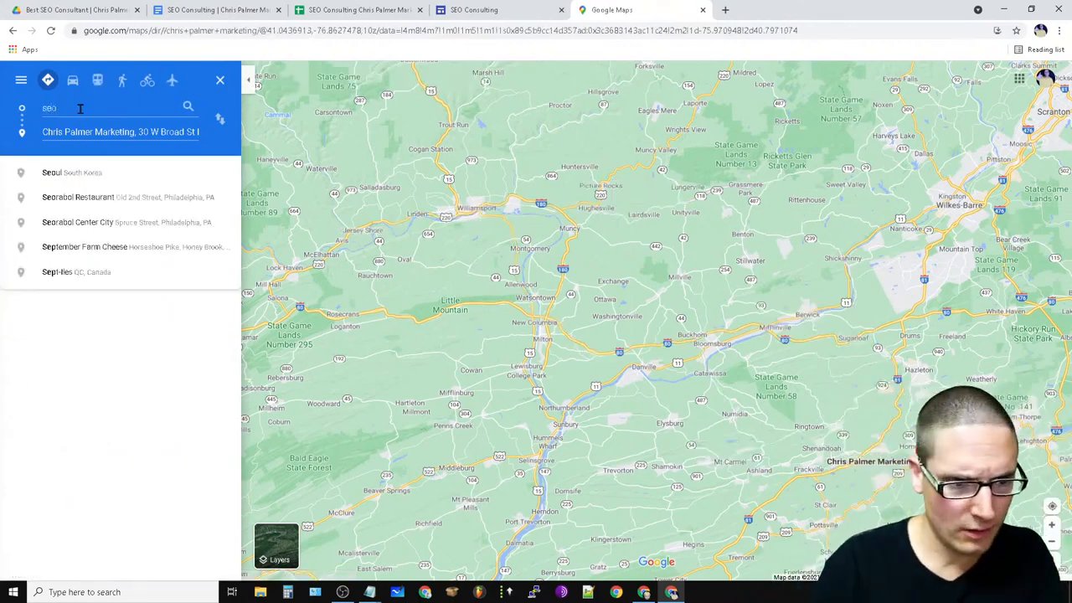
text(ing)
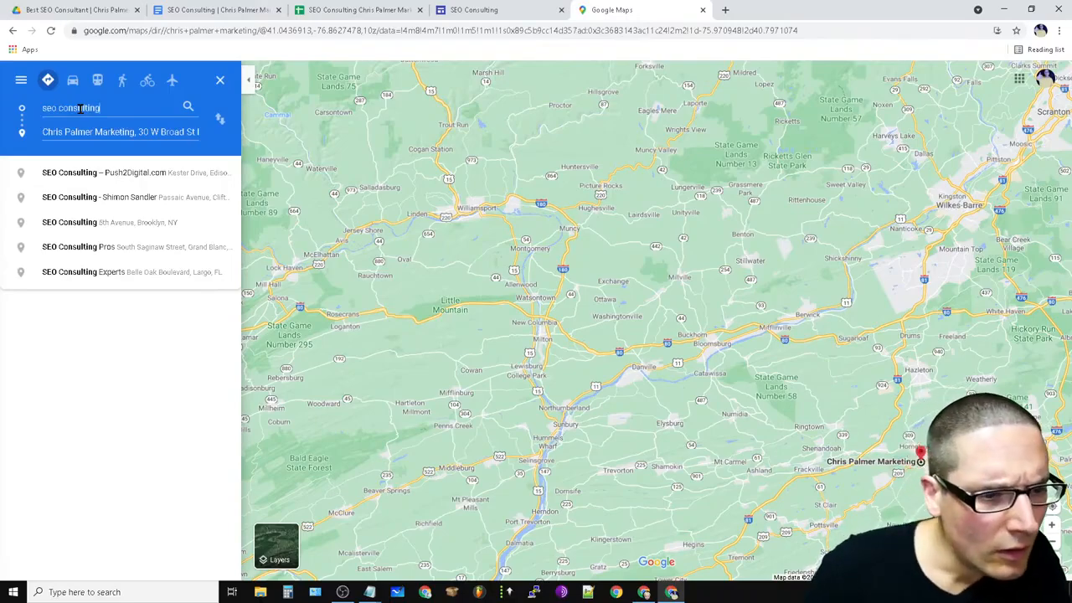
click(176, 223)
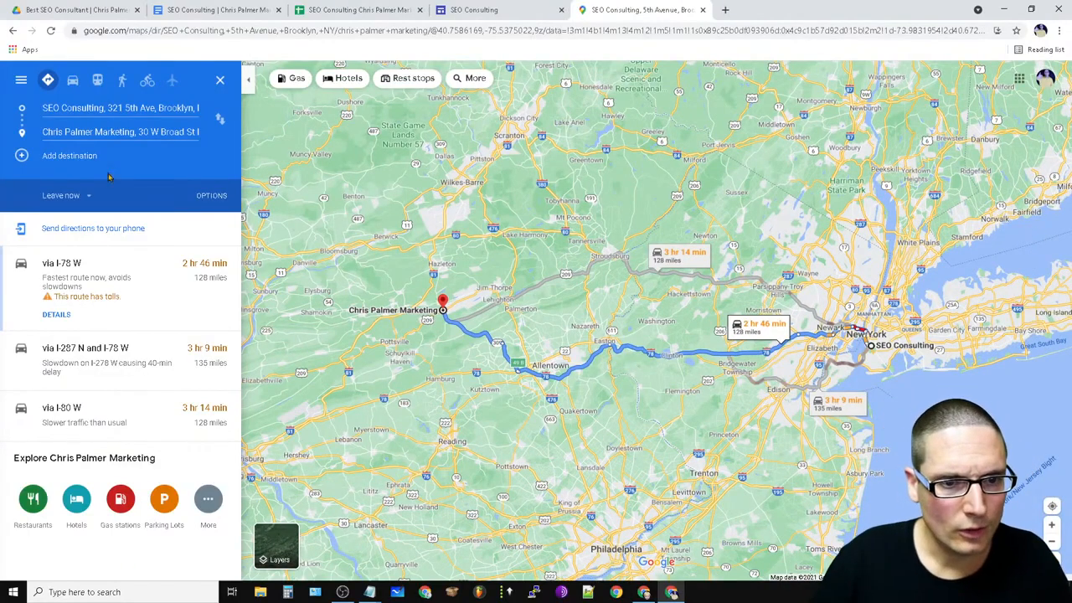
Copy the medium-size embed HTML of the SEO Consulting to Chris Palmer Marketing route.
click(21, 80)
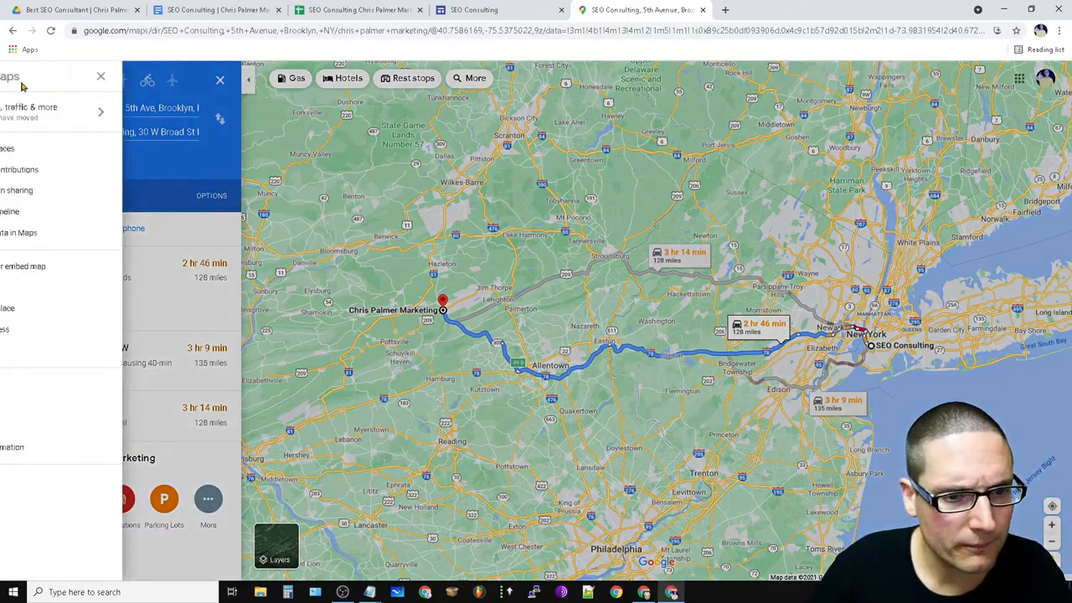
click(76, 266)
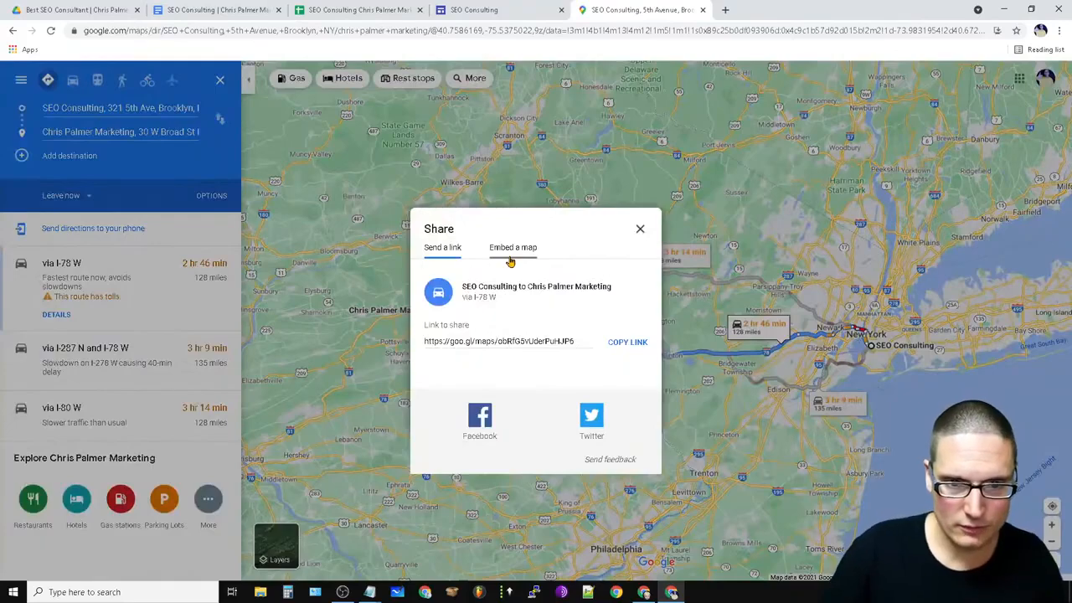
click(513, 249)
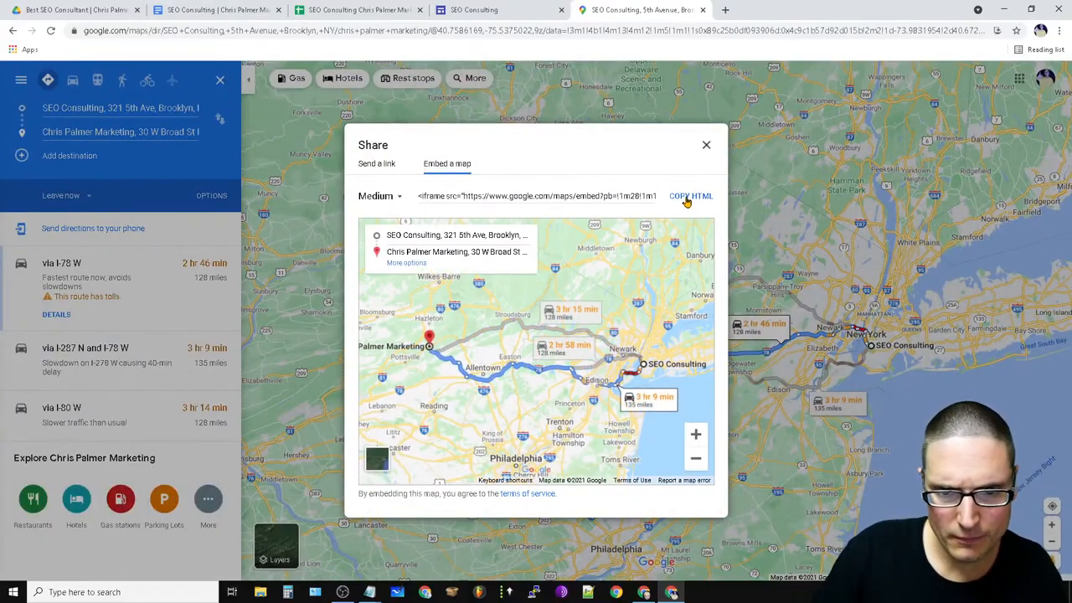
click(688, 196)
Insert the copied SEO Consulting directions map into the Google Sites page using its embed code.
click(473, 10)
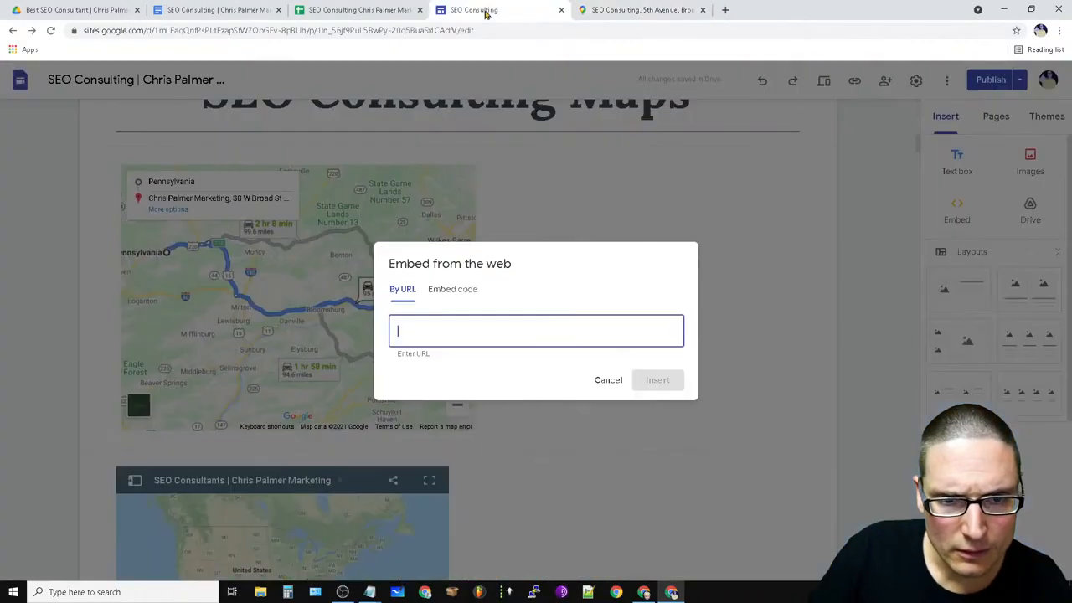
click(456, 291)
right_click(416, 314)
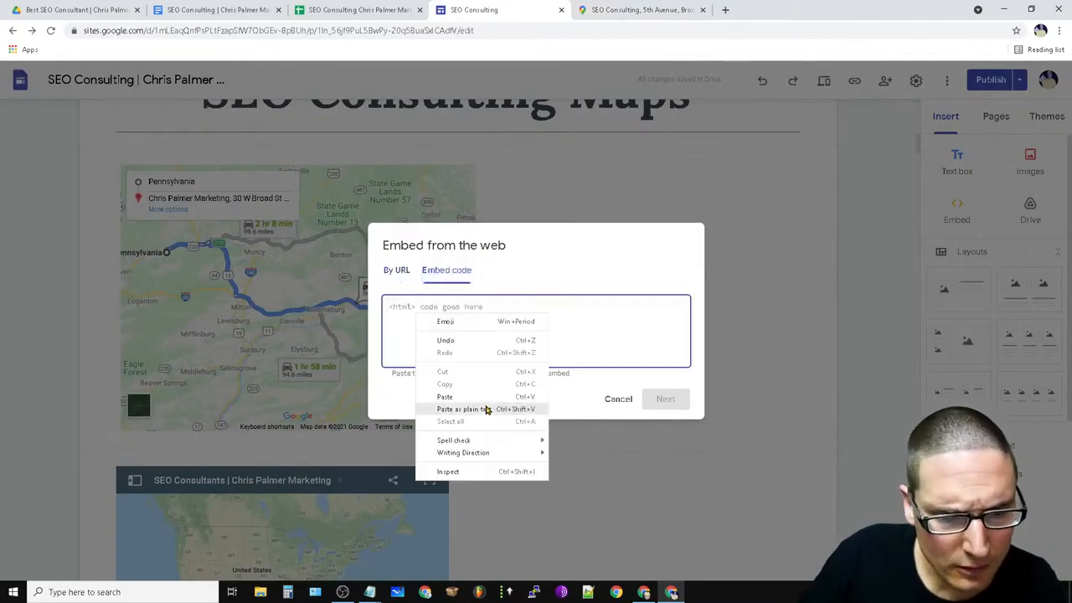
click(488, 394)
click(664, 398)
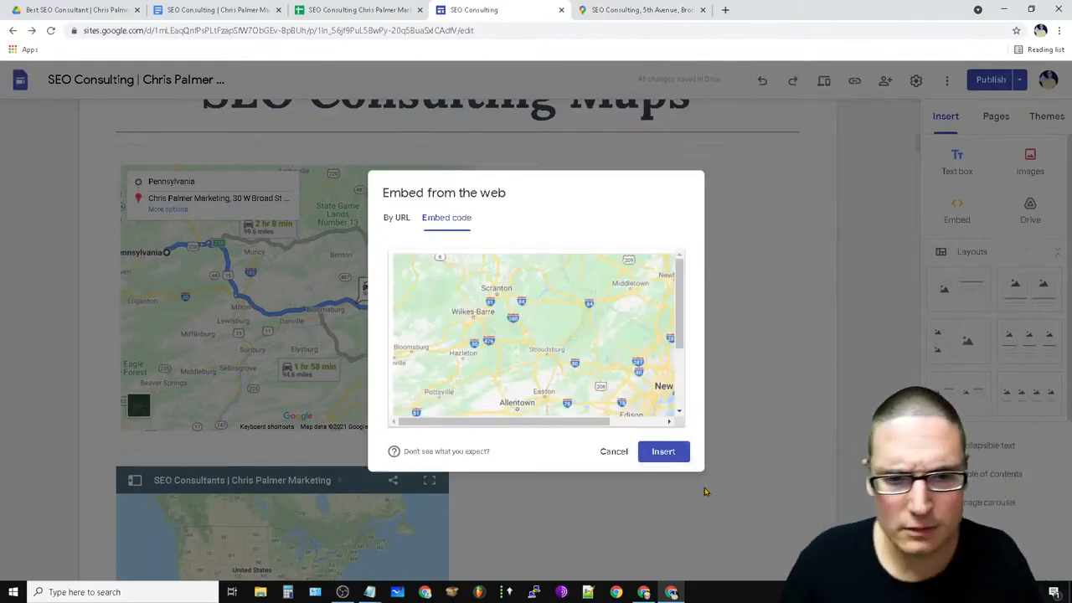
click(663, 451)
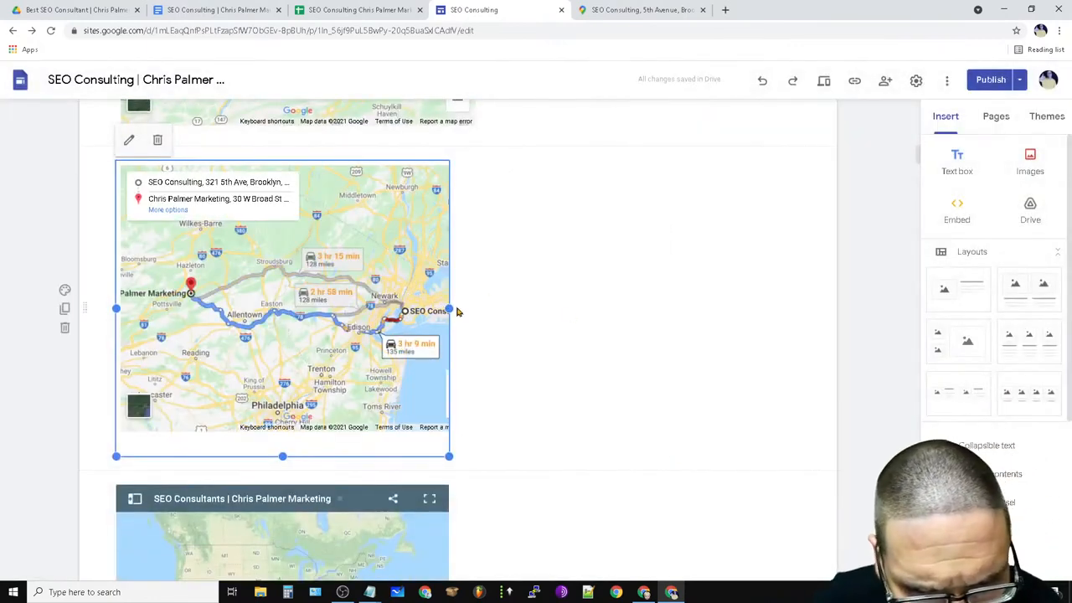
Widen the SEO Consulting directions map frame just enough to show the whole map without cutting off its edge.
drag(450, 310, 725, 366)
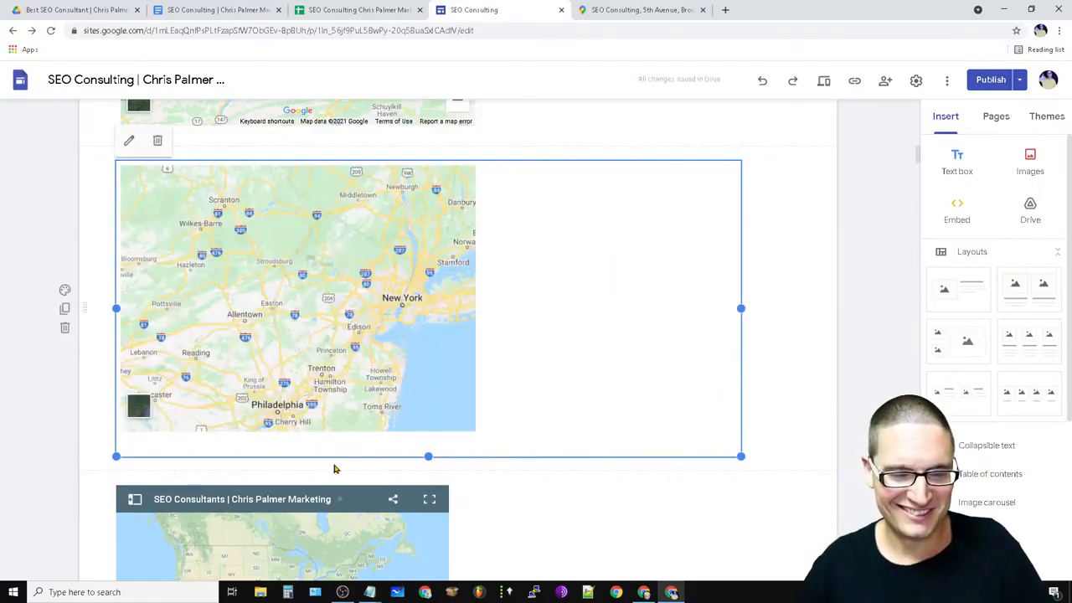
drag(741, 309, 507, 324)
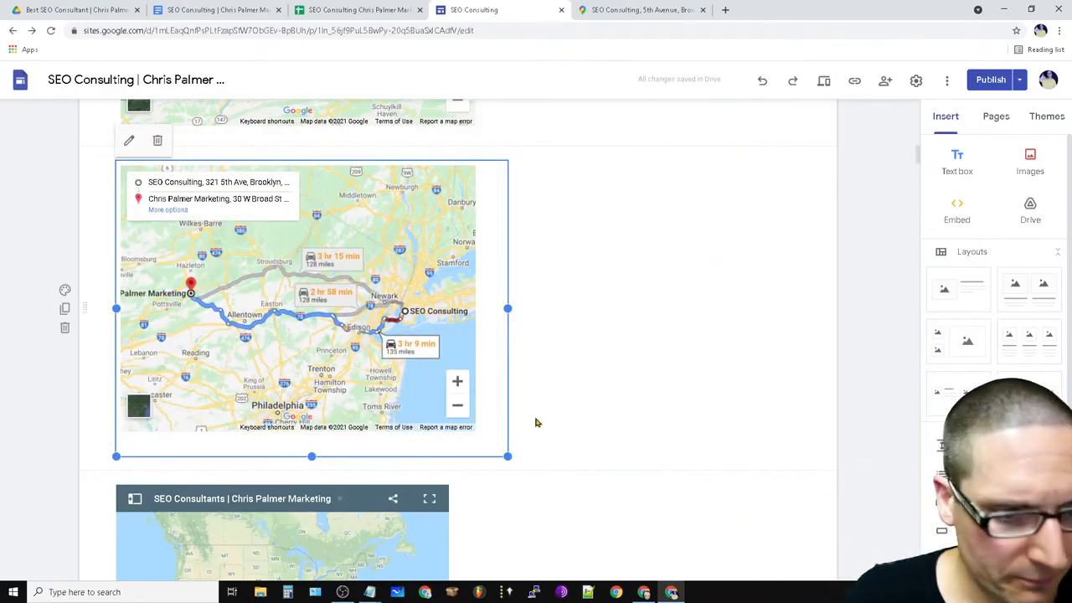
scroll(420, 459, up, 4)
scroll(421, 459, up, 2)
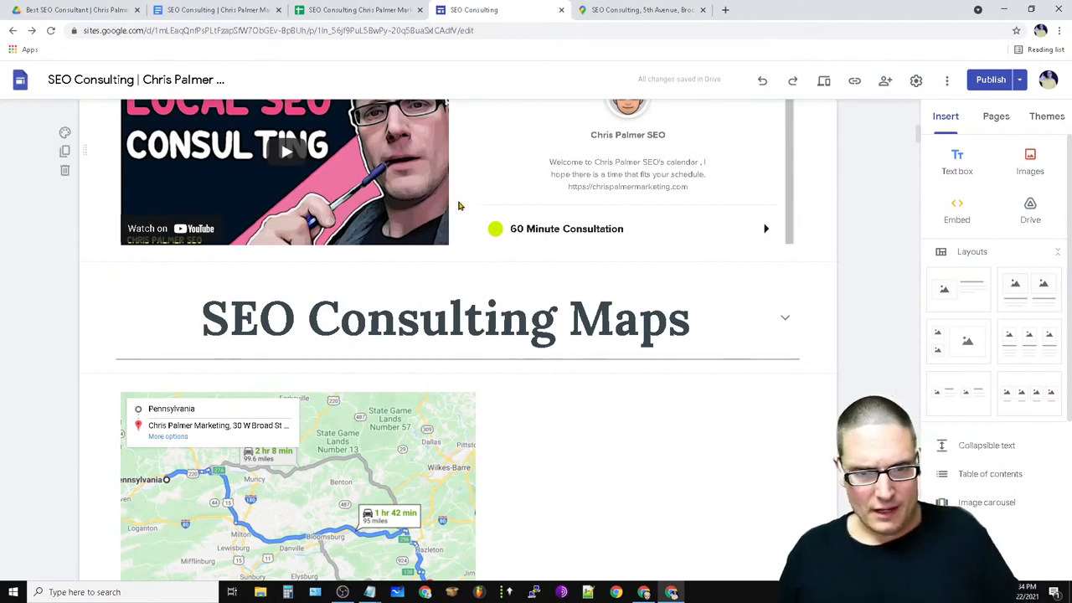
scroll(241, 351, down, 2)
scroll(486, 399, down, 6)
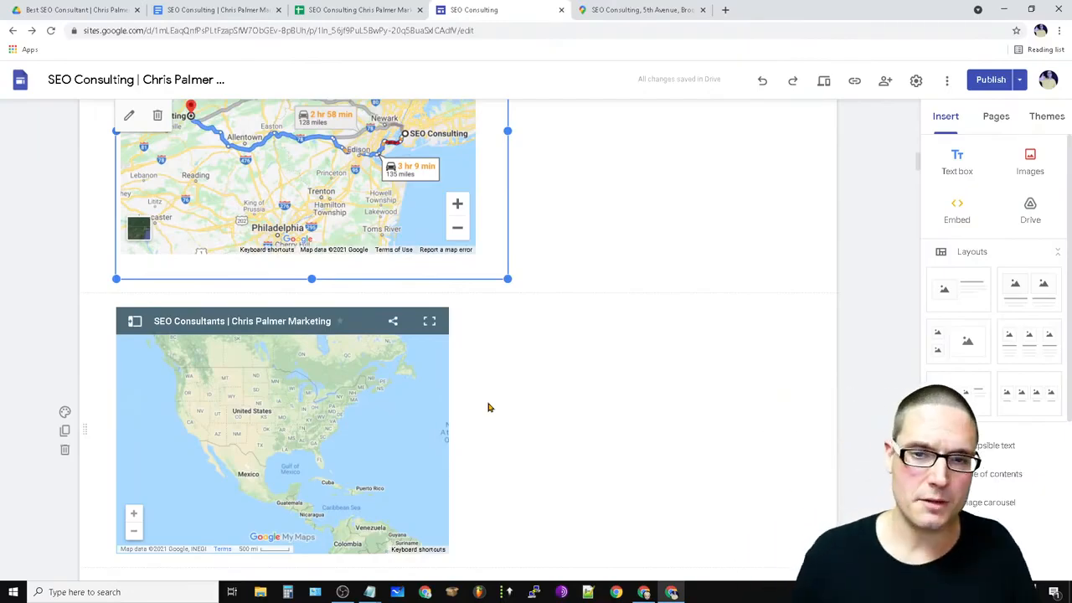
Switch to Google Maps, close the share dialog of the SEO Consulting route, and return to the Google Sites editor.
click(634, 9)
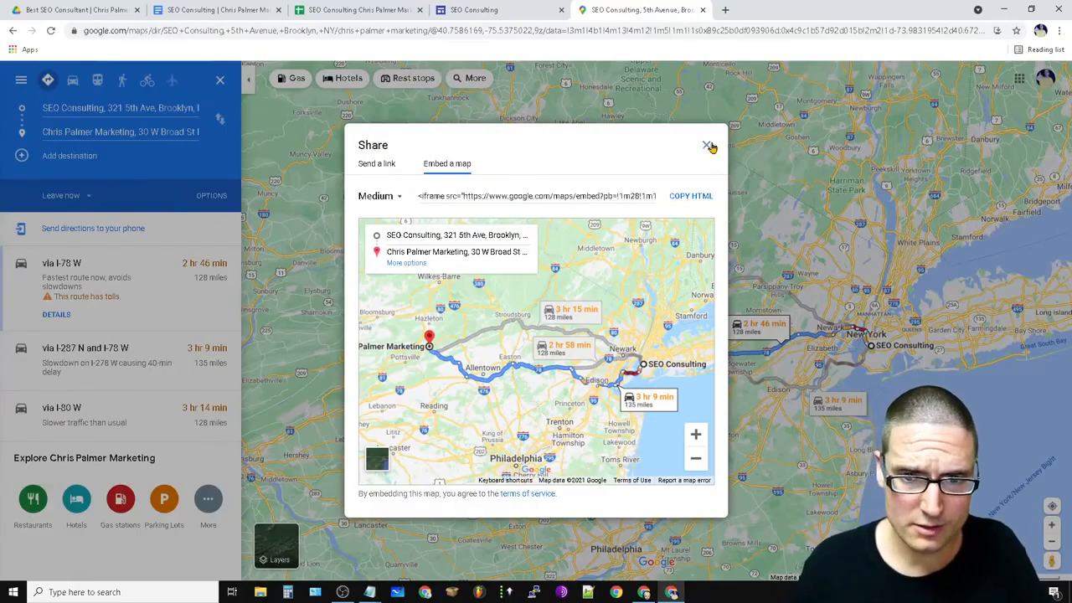
click(705, 147)
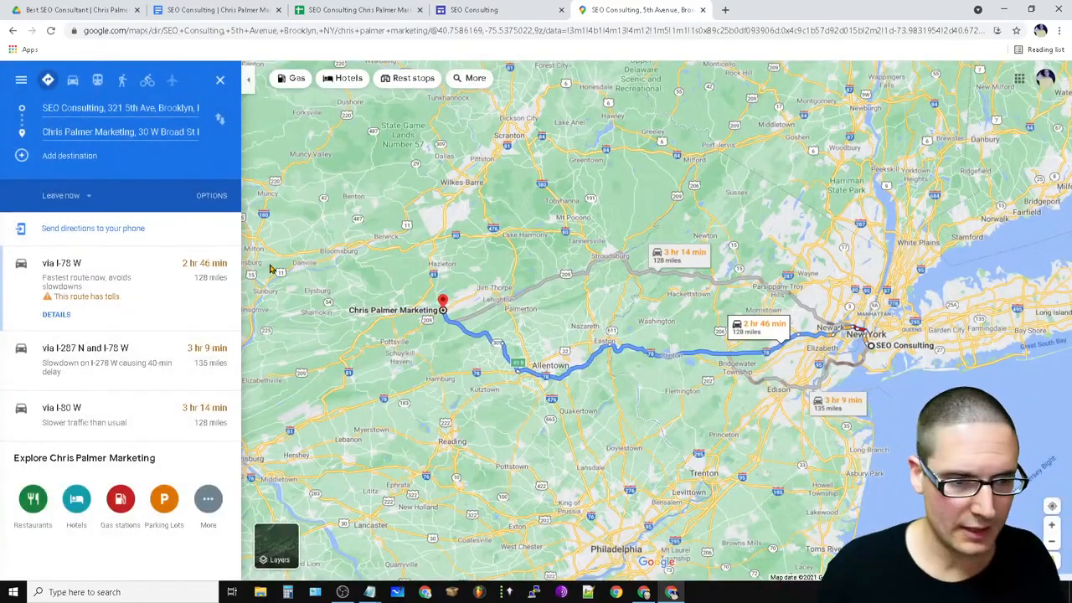
click(487, 6)
scroll(792, 275, up, 10)
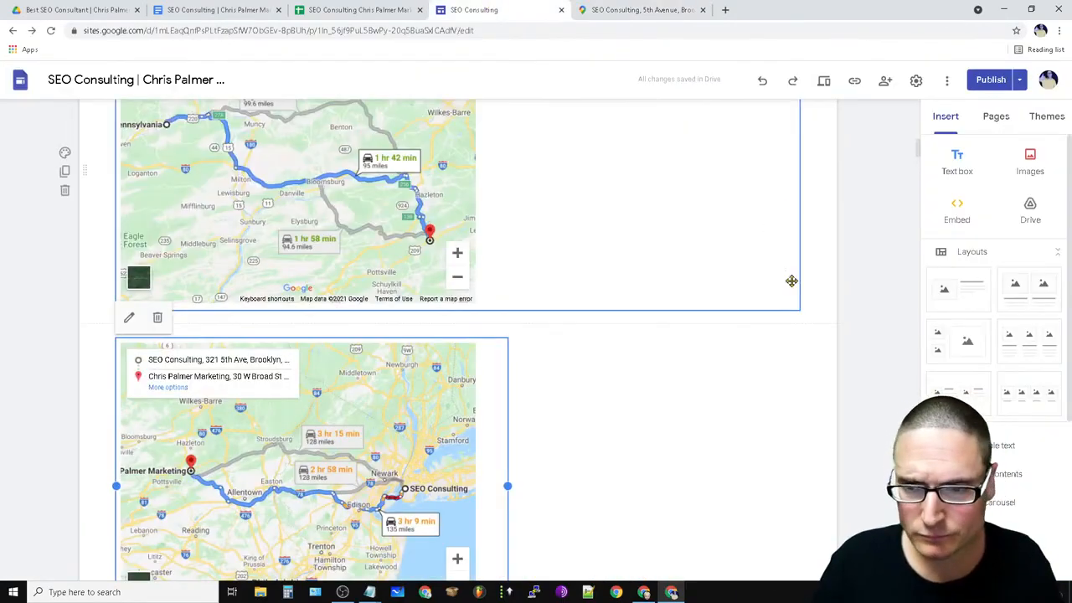
Open the SEO Consultation Tips page for editing and look over its existing content.
mouse_move(821, 173)
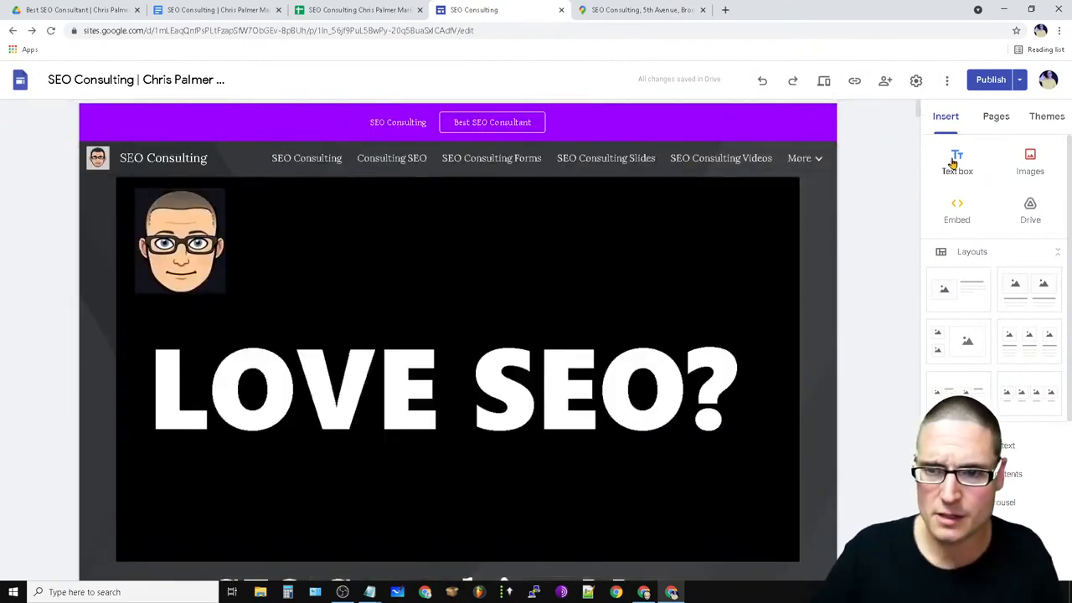
click(997, 116)
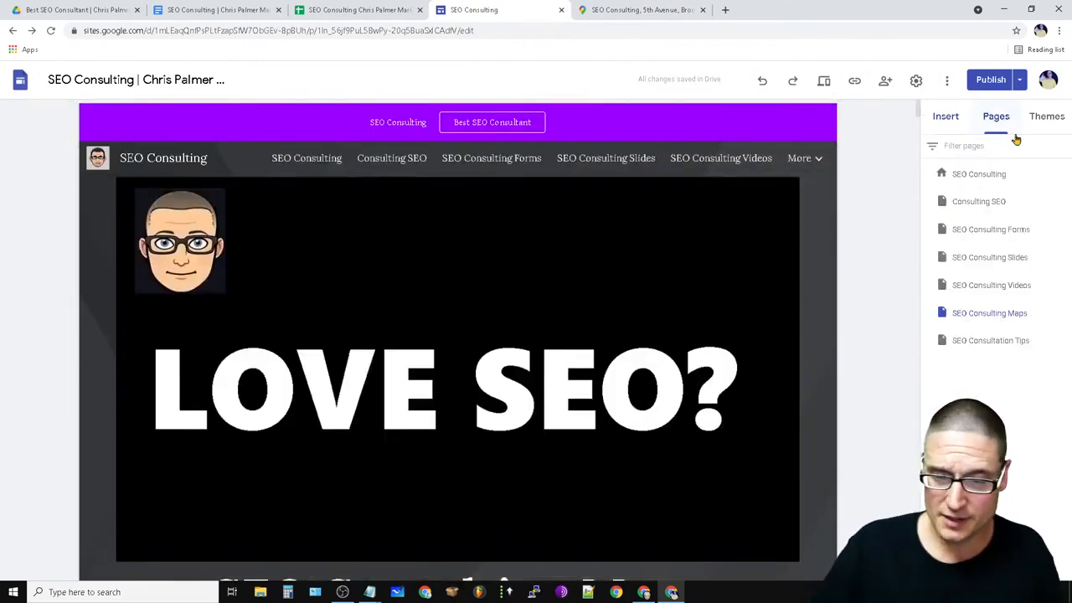
click(1011, 350)
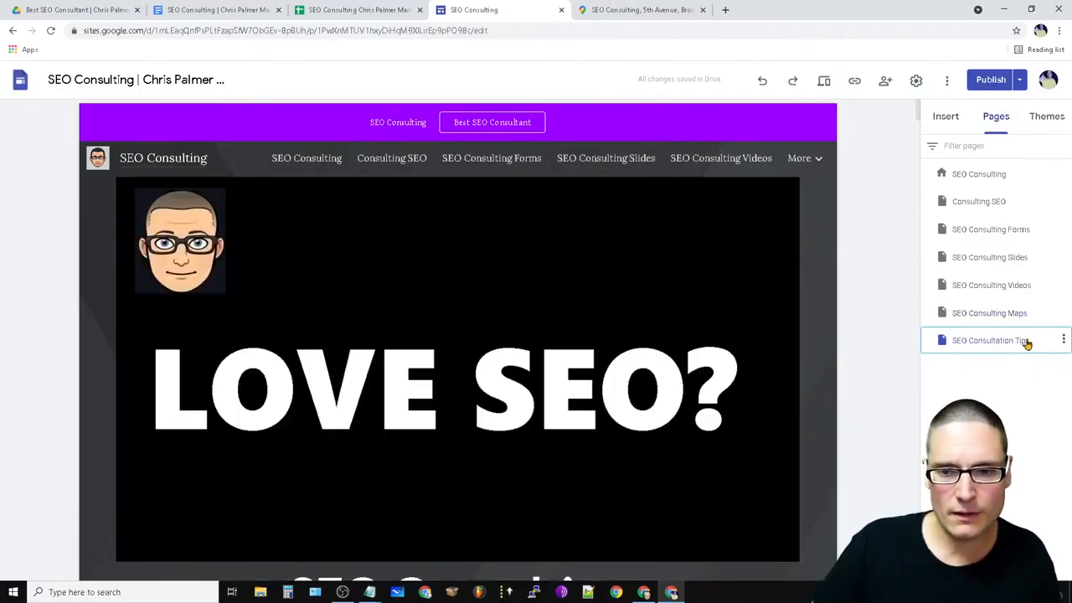
scroll(553, 260, down, 5)
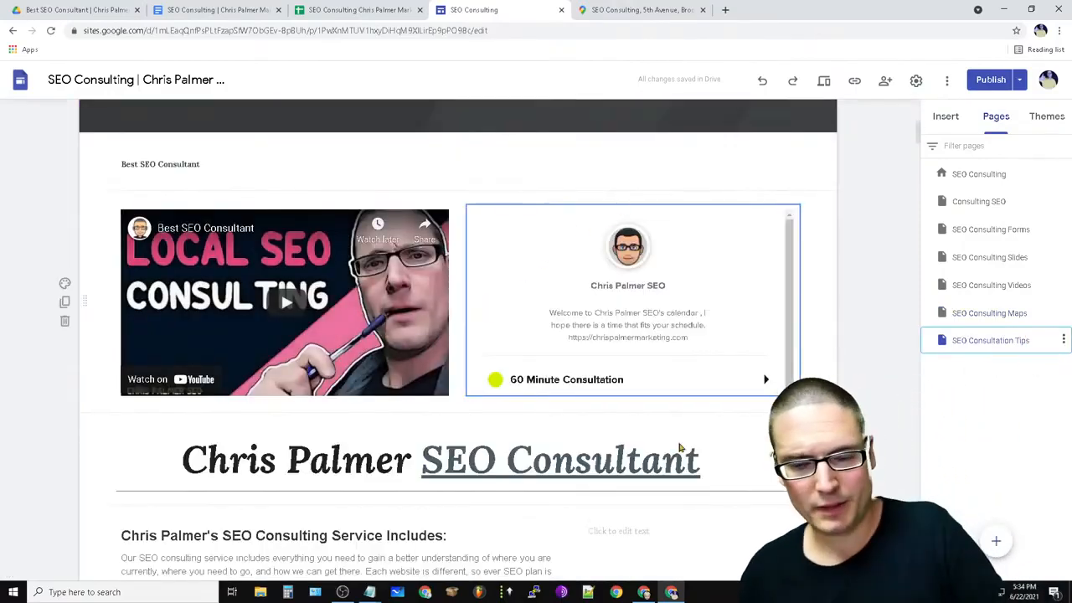
scroll(521, 449, down, 8)
scroll(656, 464, up, 10)
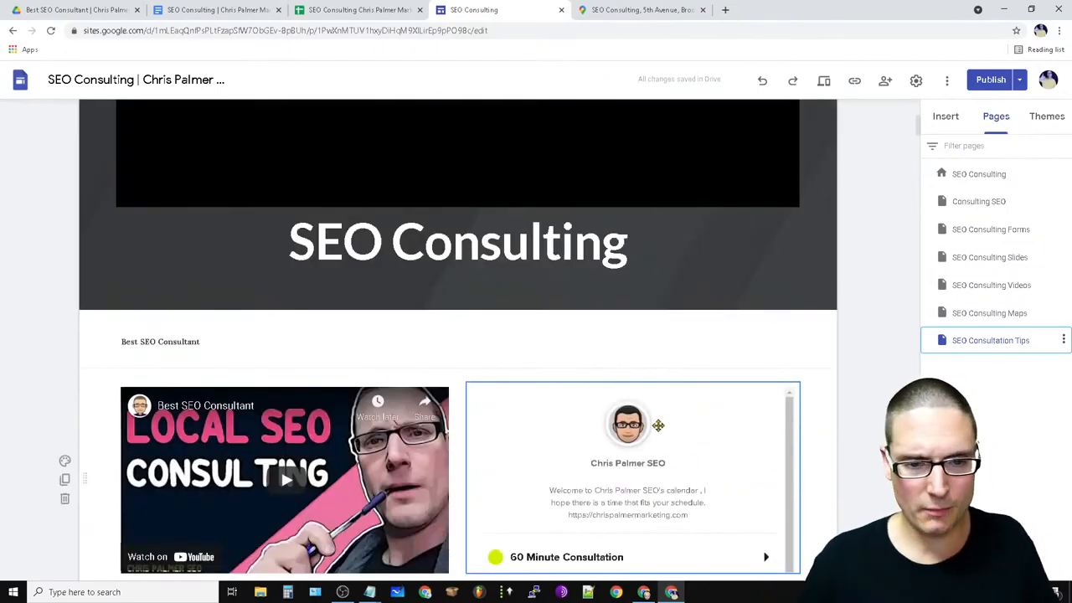
scroll(658, 425, down, 4)
scroll(586, 430, up, 4)
Delete the consultation calendar embed and the Best SEO Consultant video beneath the page header.
click(718, 472)
click(507, 362)
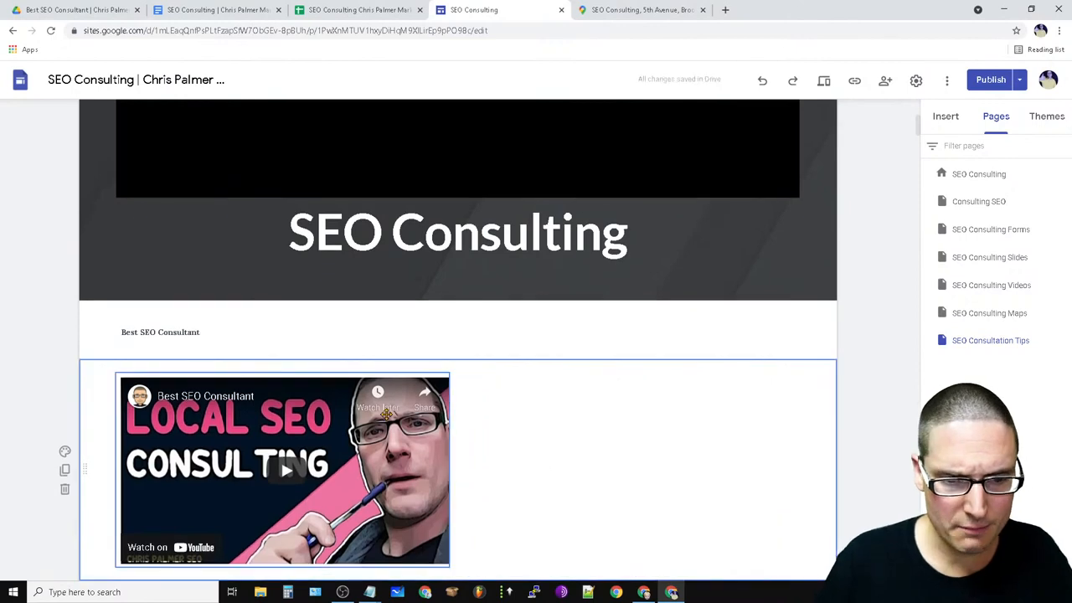
click(508, 438)
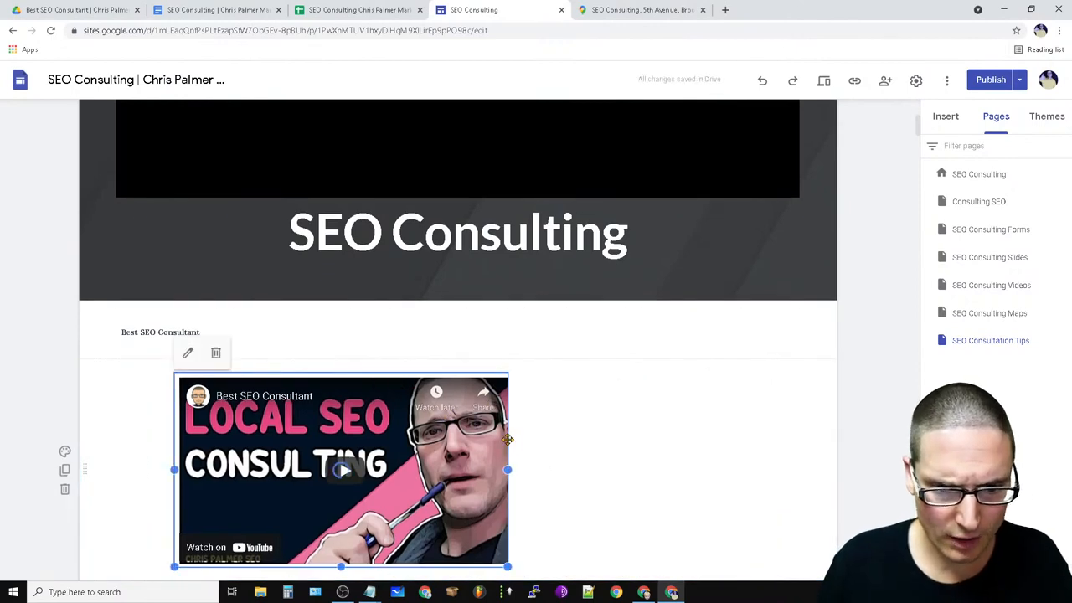
click(216, 355)
Replace the small Best SEO Consultant text below the page header with "SEO Consulting Tips".
click(235, 333)
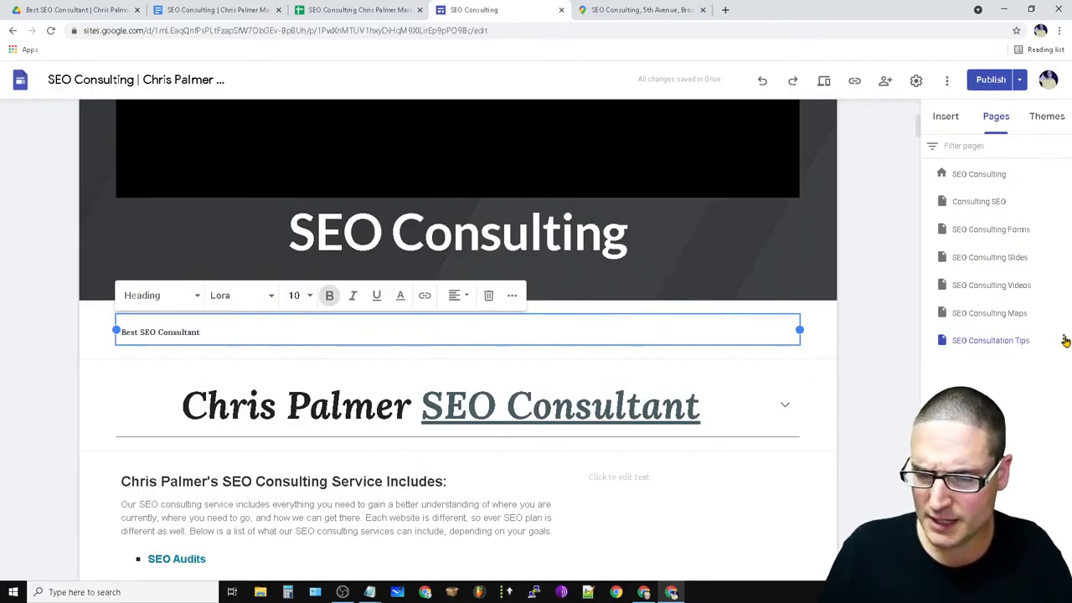
triple_click(183, 333)
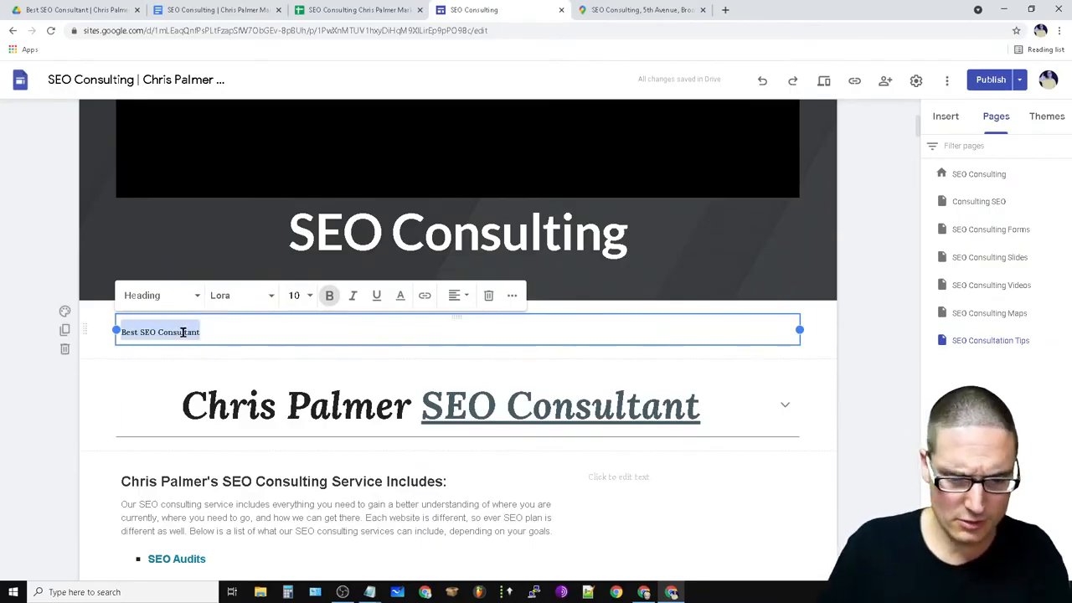
text(SE)
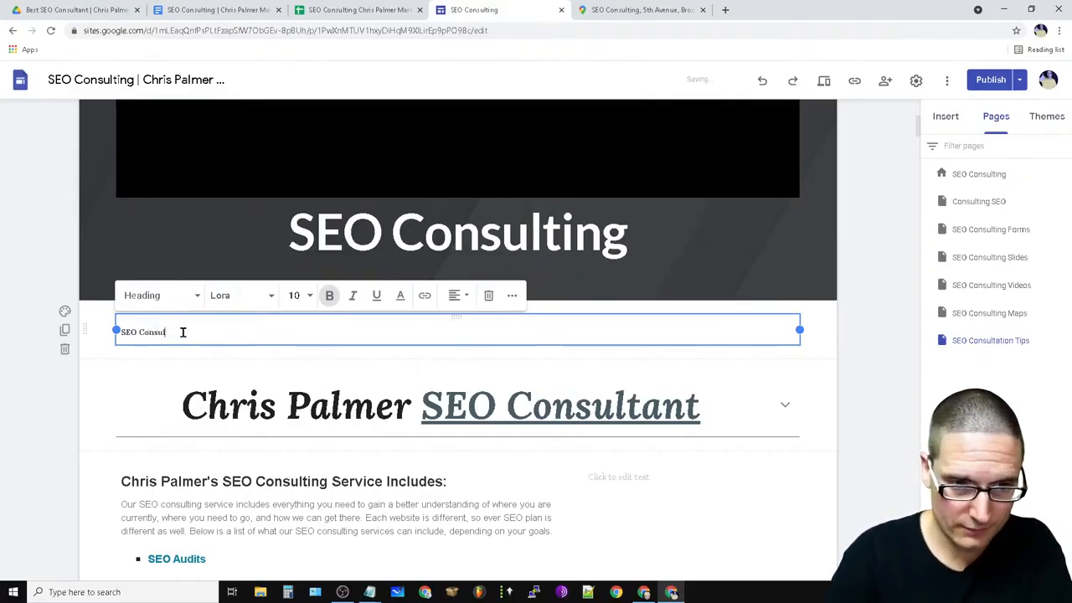
text(ting Tips)
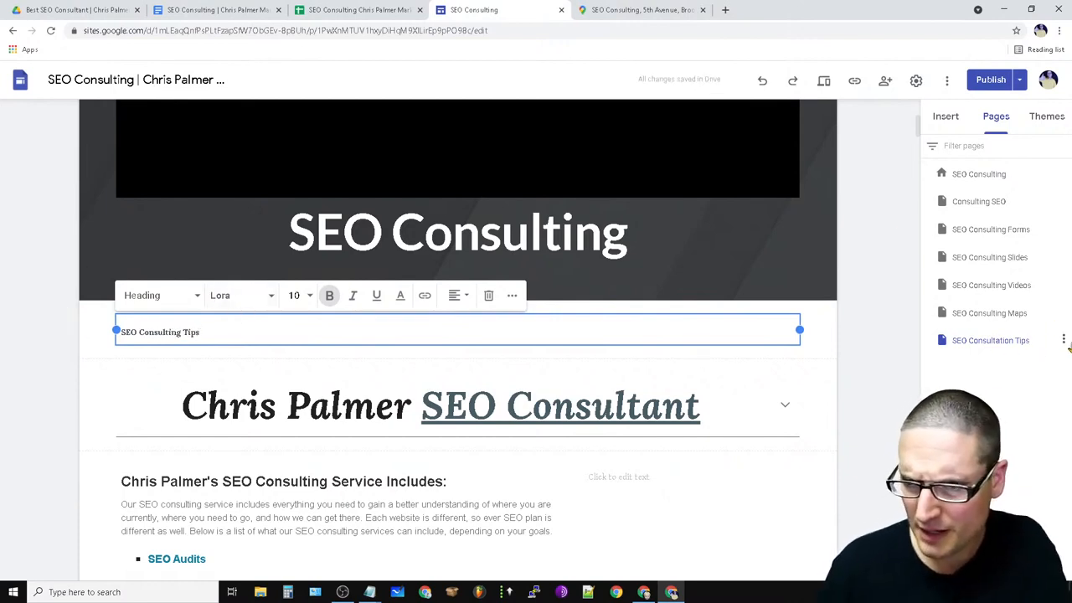
Rename the SEO Consultation Tips page to "SEO Consulting Tips" and set its custom path to "SEO-consulting".
click(1061, 342)
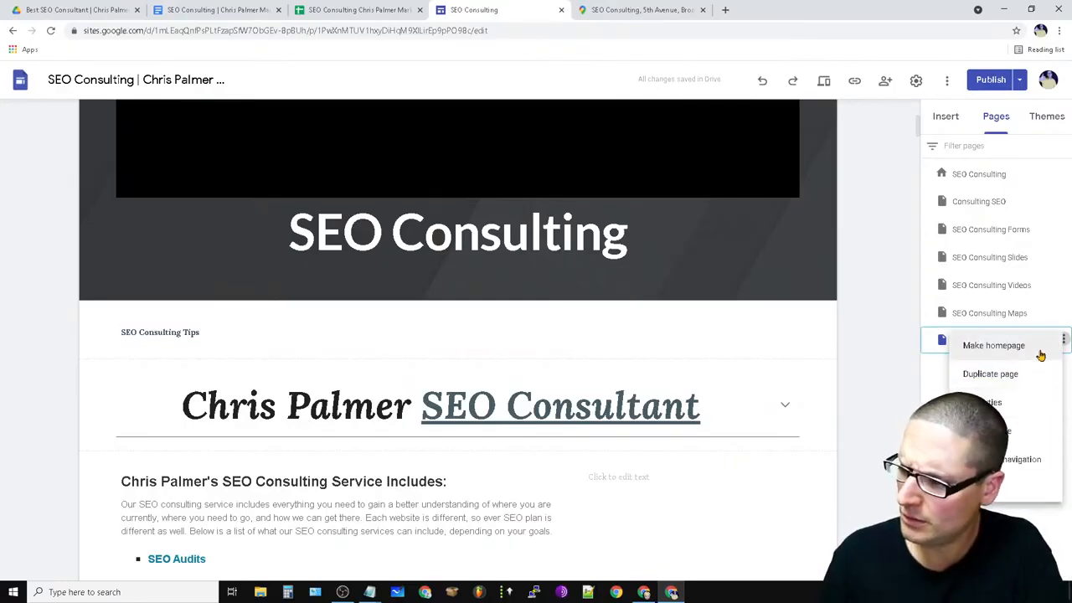
click(1015, 413)
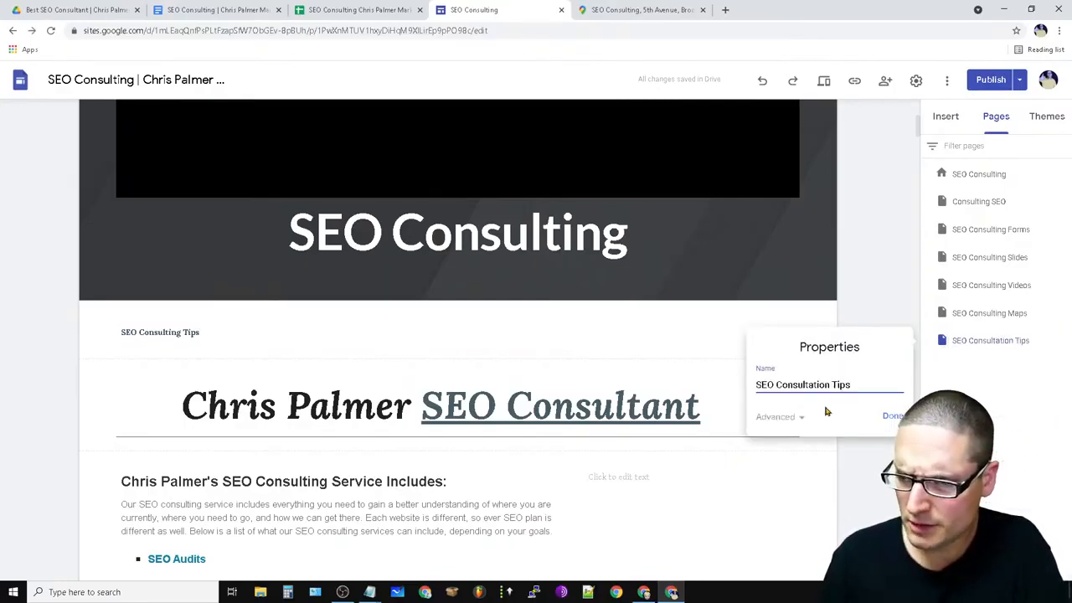
double_click(803, 383)
text(Co)
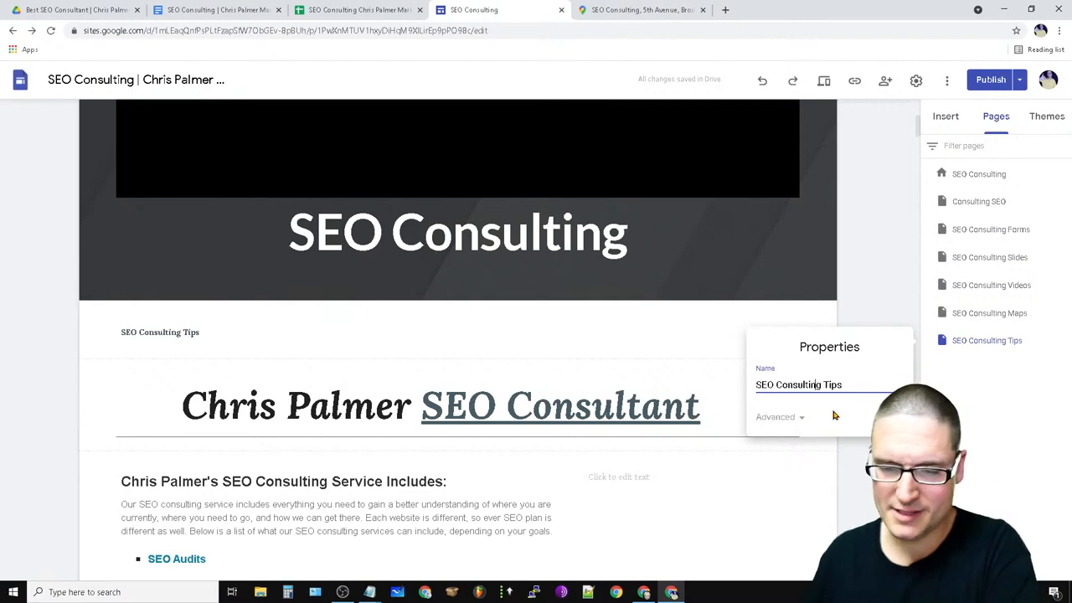
click(774, 418)
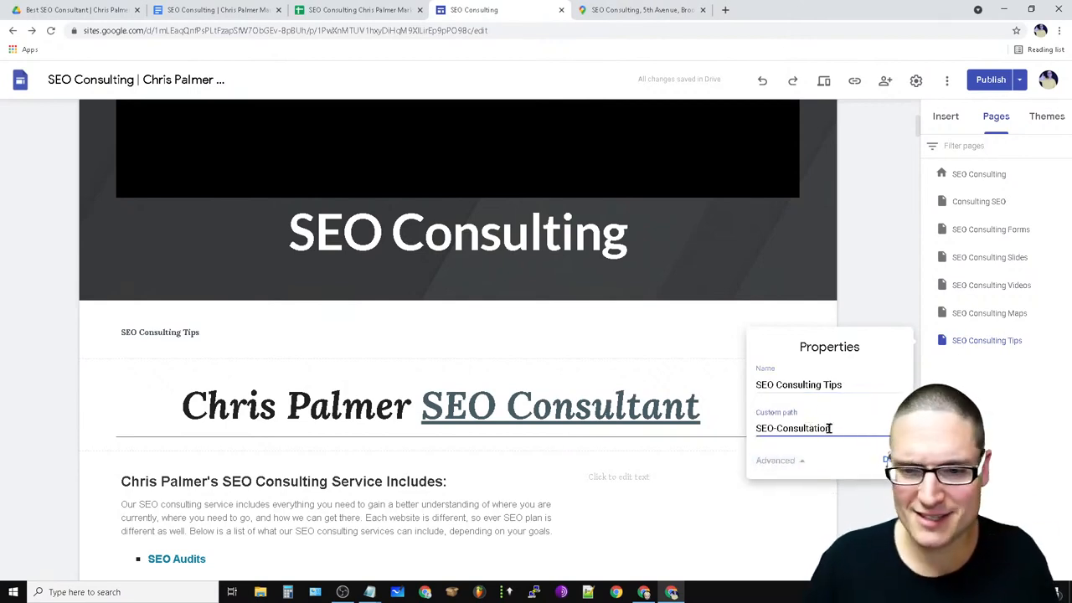
double_click(830, 427)
text(consulting)
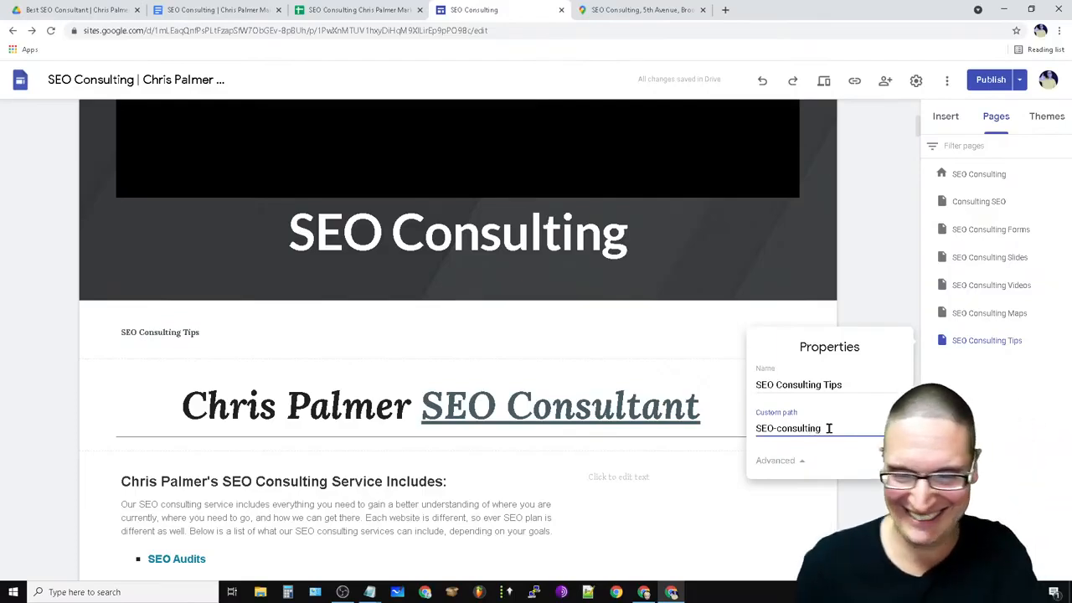
click(893, 461)
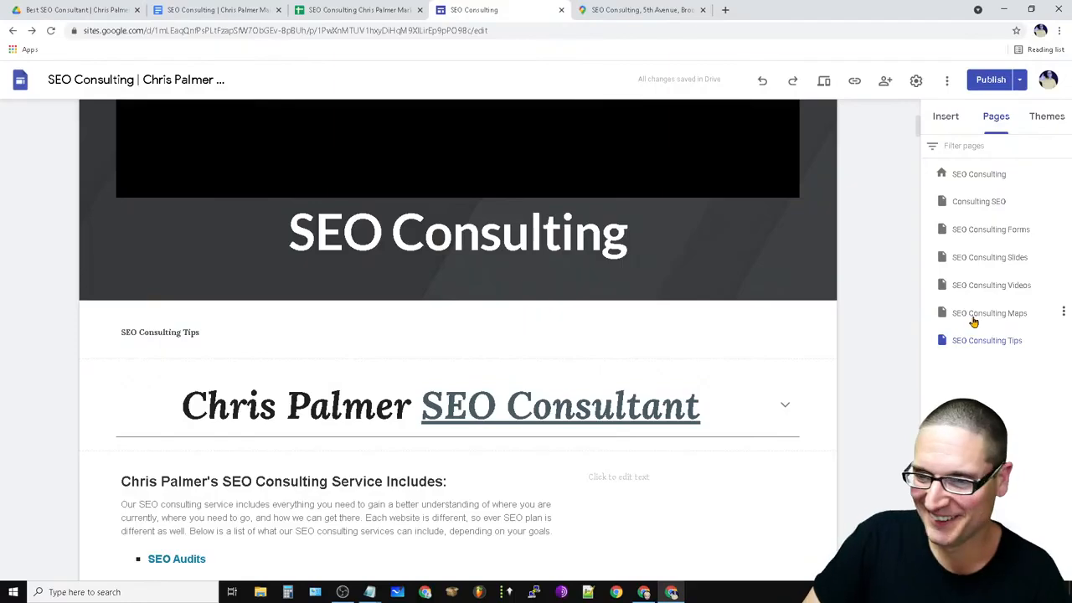
Copy the small "SEO Consulting Tips" text over the large collapsible SEO Consultant heading and remove the extra blank line.
click(213, 337)
triple_click(217, 335)
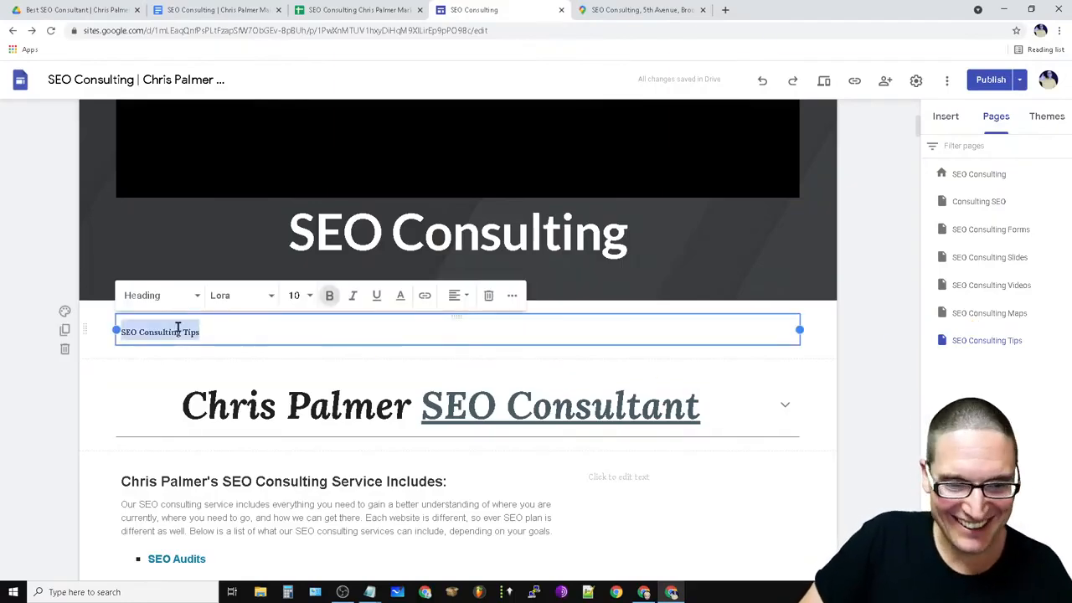
right_click(150, 334)
click(171, 370)
triple_click(433, 402)
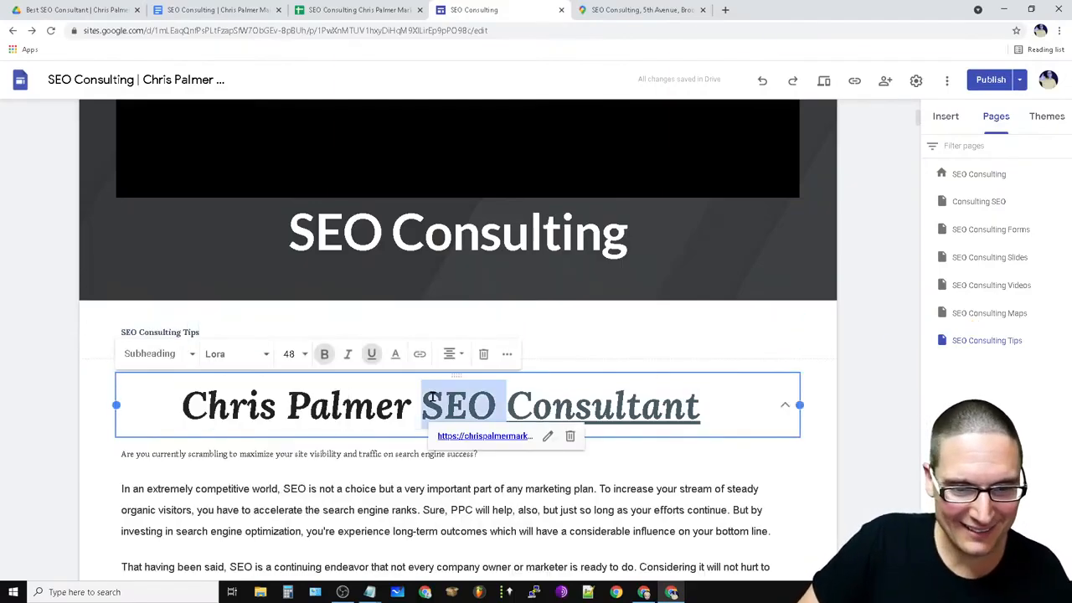
right_click(433, 402)
click(478, 460)
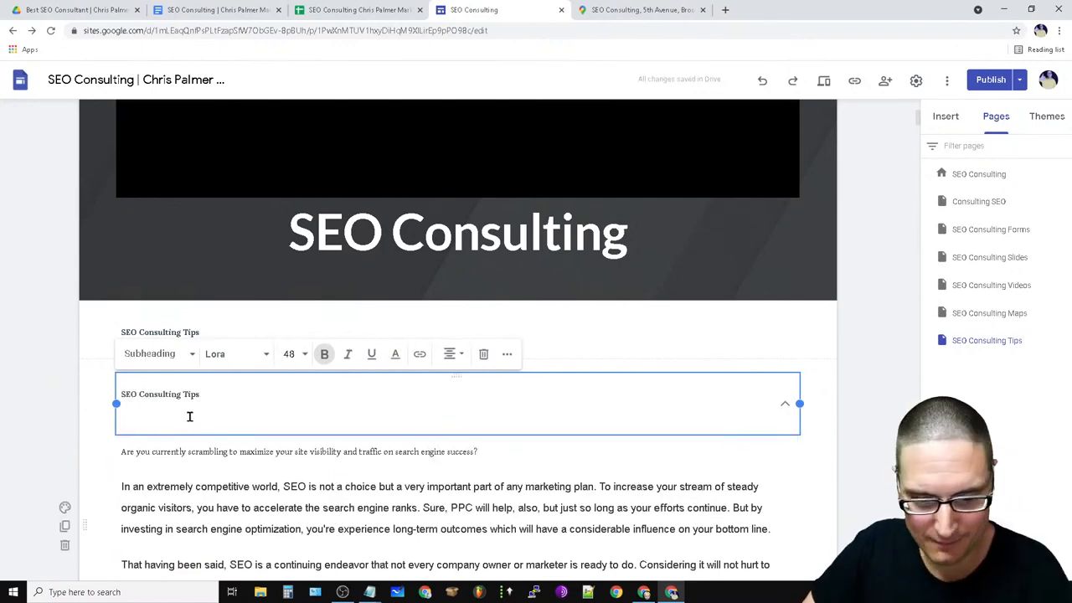
key(BackSpace)
Set the collapsible "SEO Consulting Tips" heading to font size 48 and center it.
triple_click(154, 393)
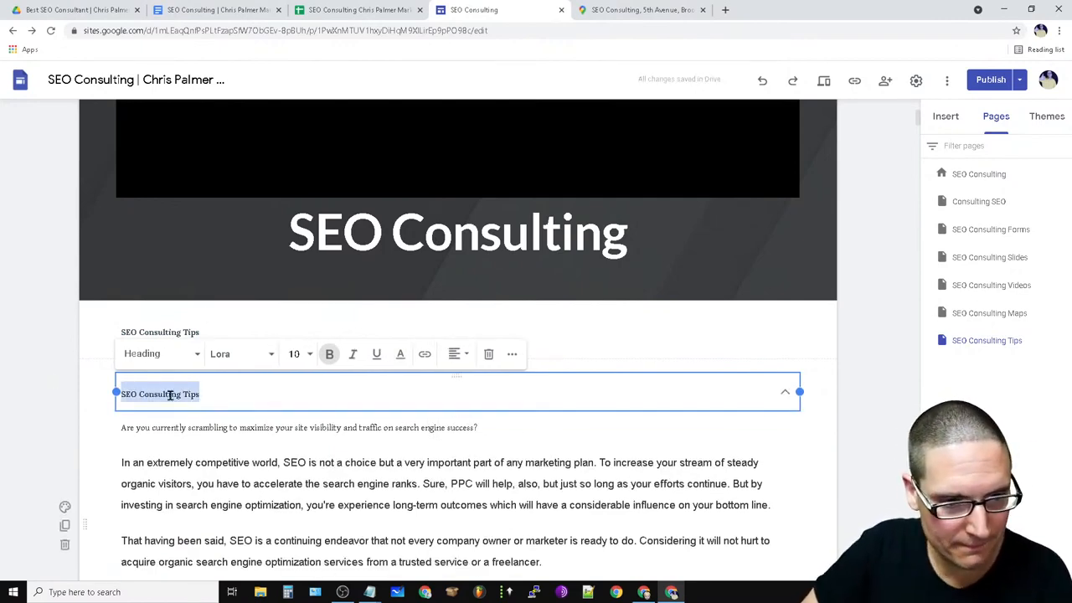
click(310, 353)
scroll(299, 573, down, 3)
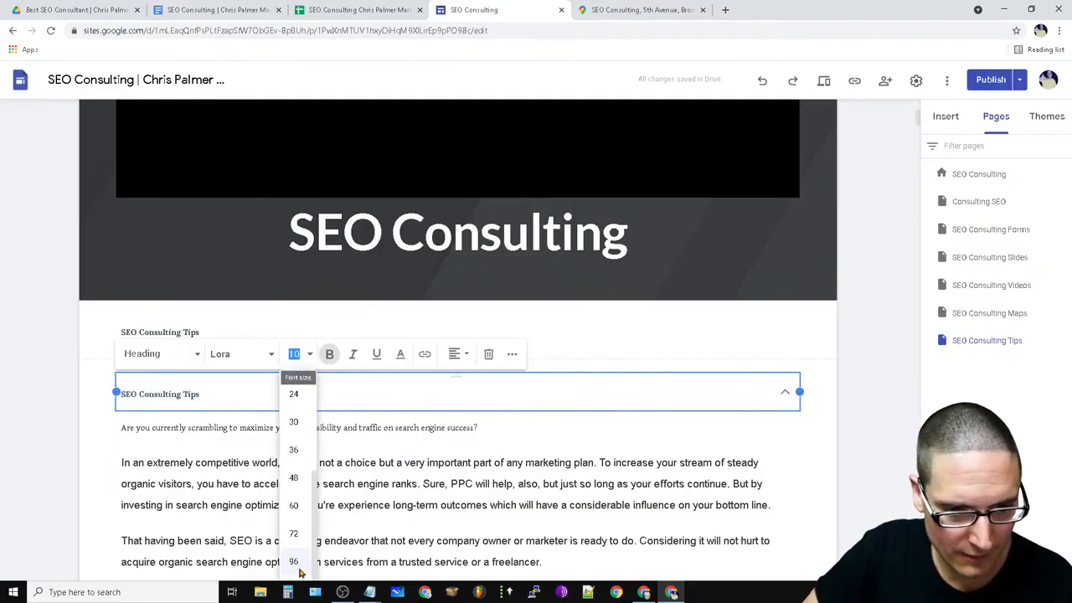
click(306, 489)
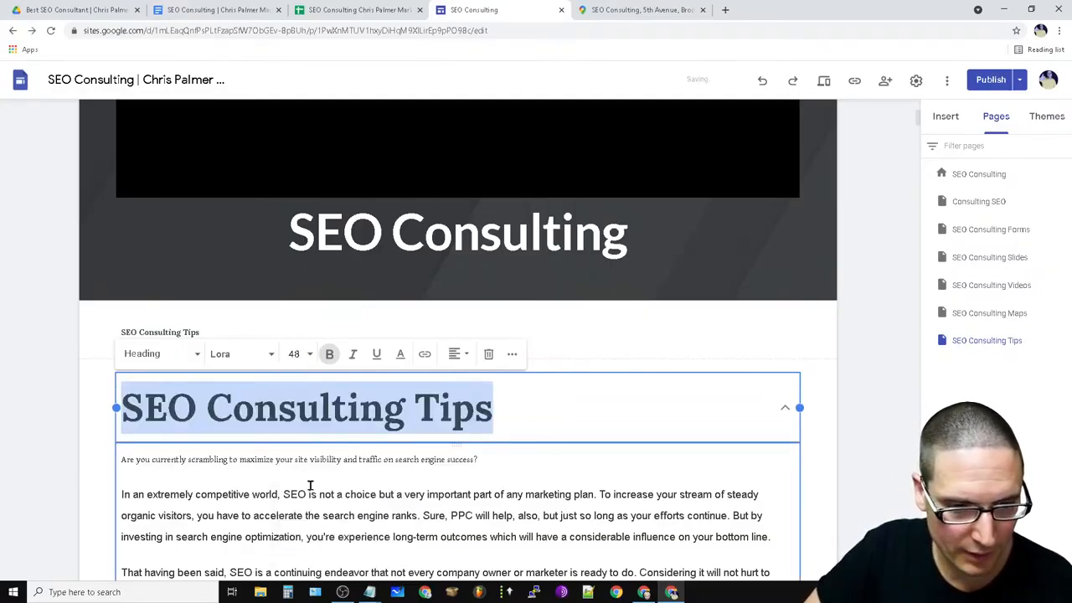
click(456, 354)
click(454, 387)
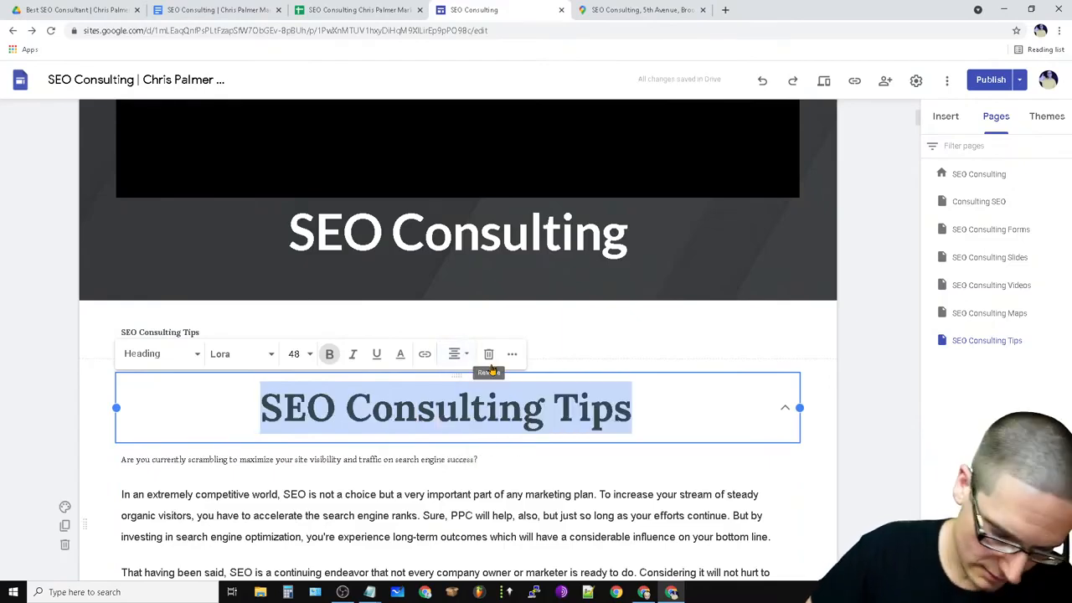
Delete the small duplicate "SEO Consulting Tips" text box above the large heading.
click(671, 319)
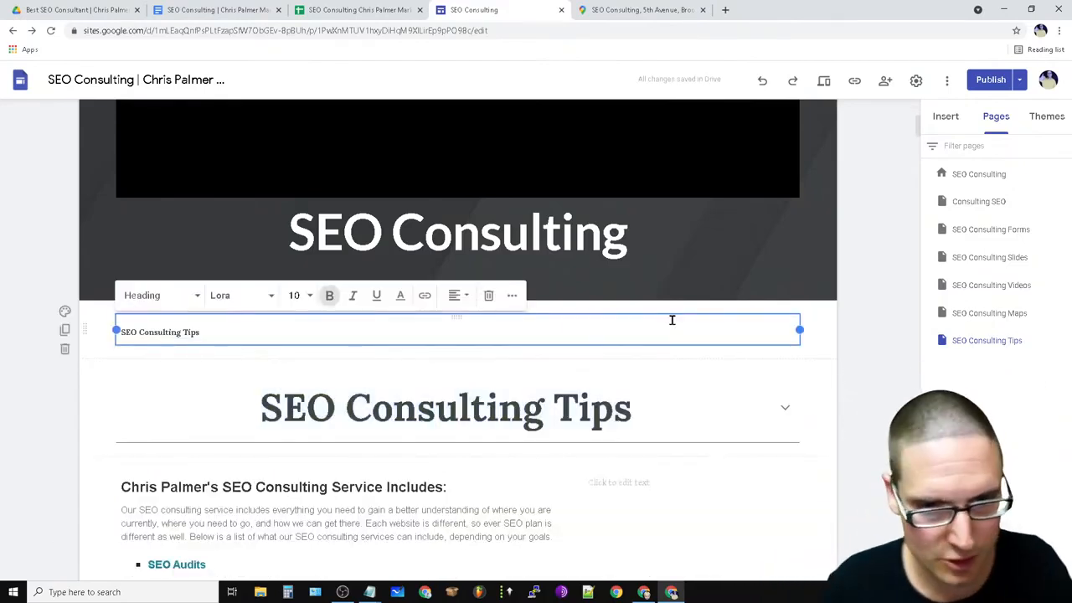
click(500, 427)
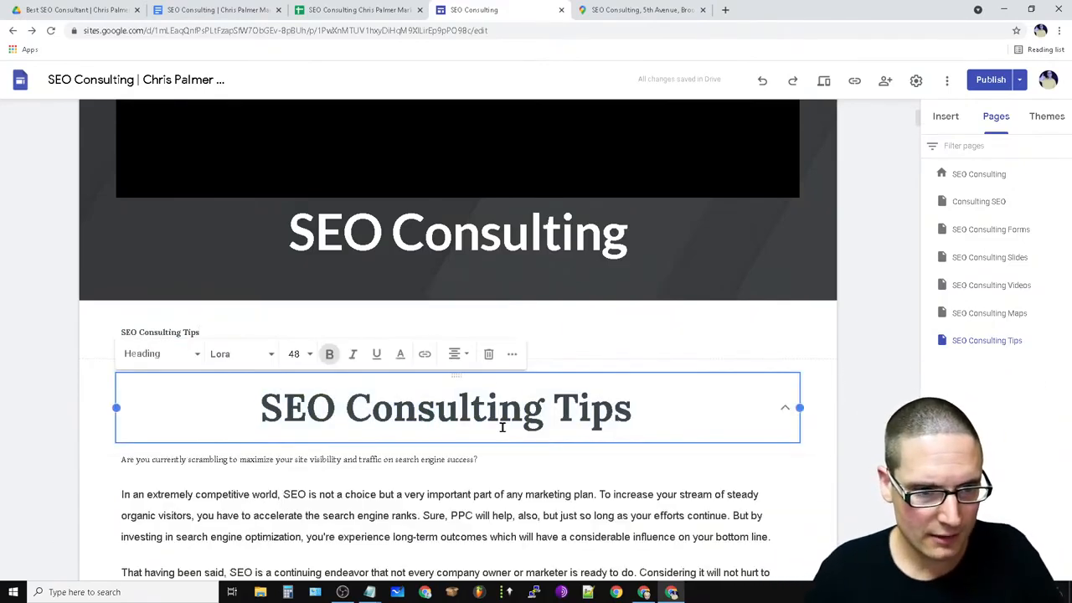
click(629, 339)
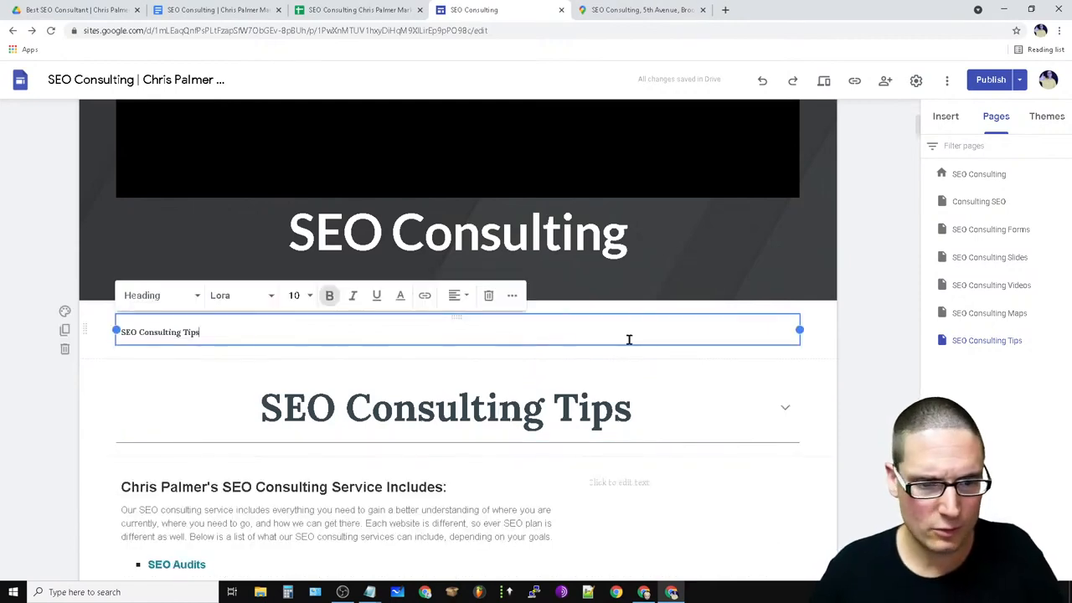
click(488, 295)
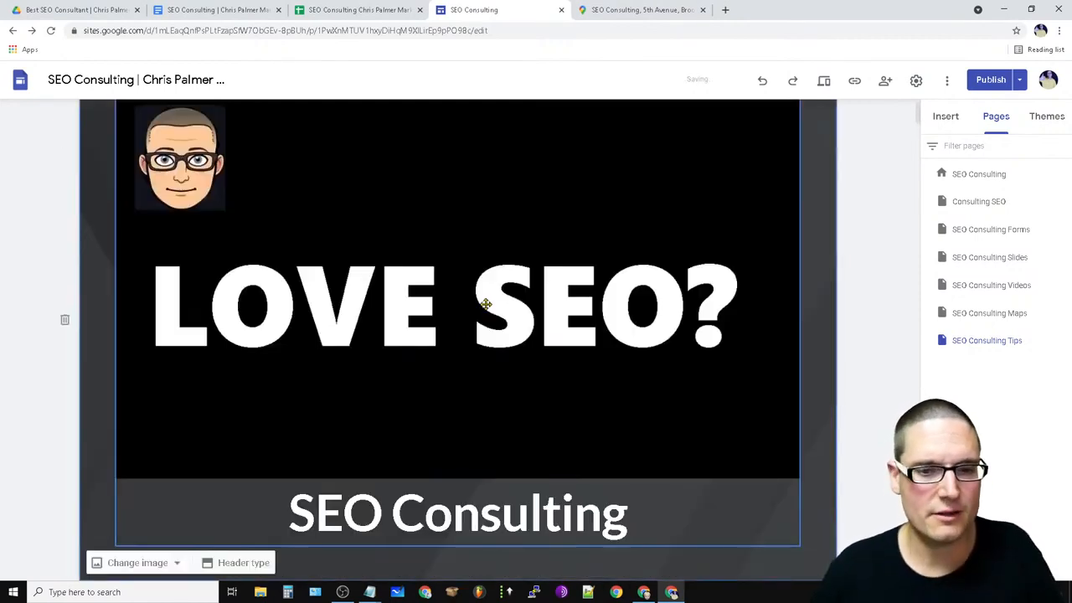
Change the header title below the banner image to "SEO Consulting Tips".
triple_click(505, 512)
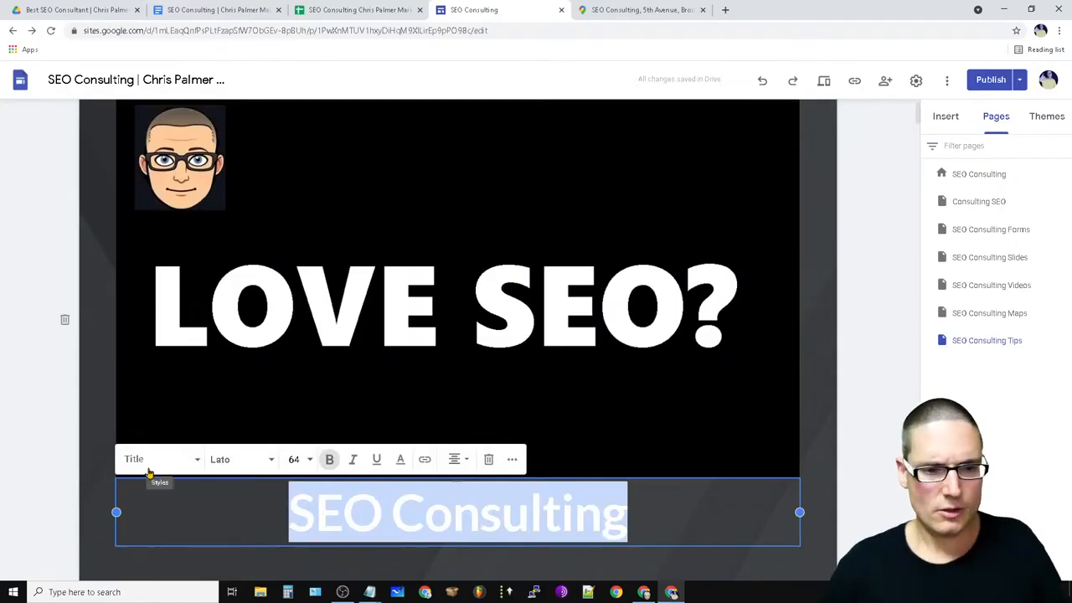
double_click(482, 508)
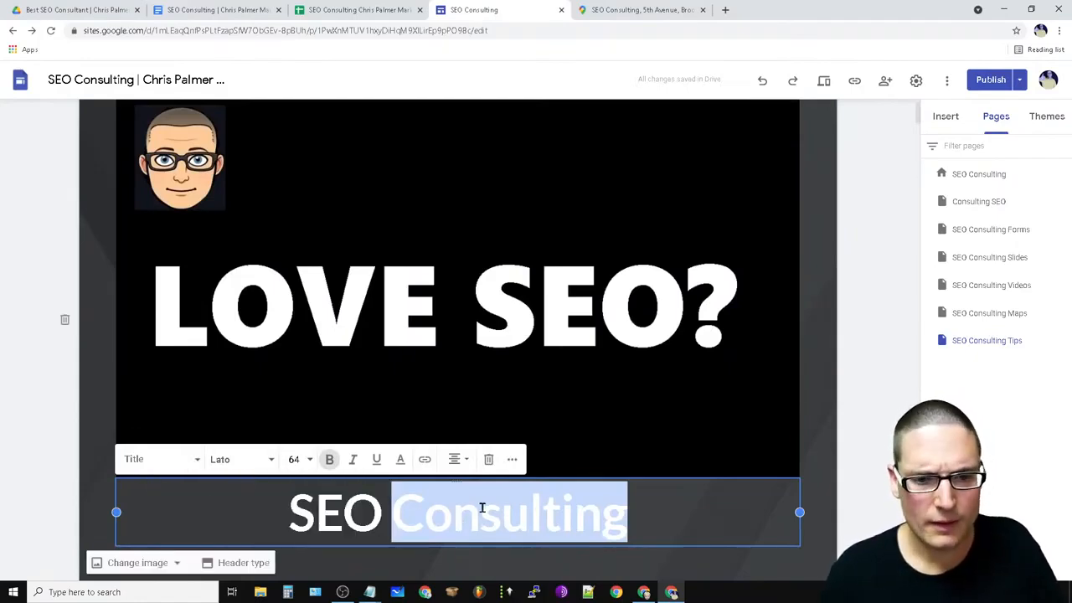
click(692, 531)
text(Tips)
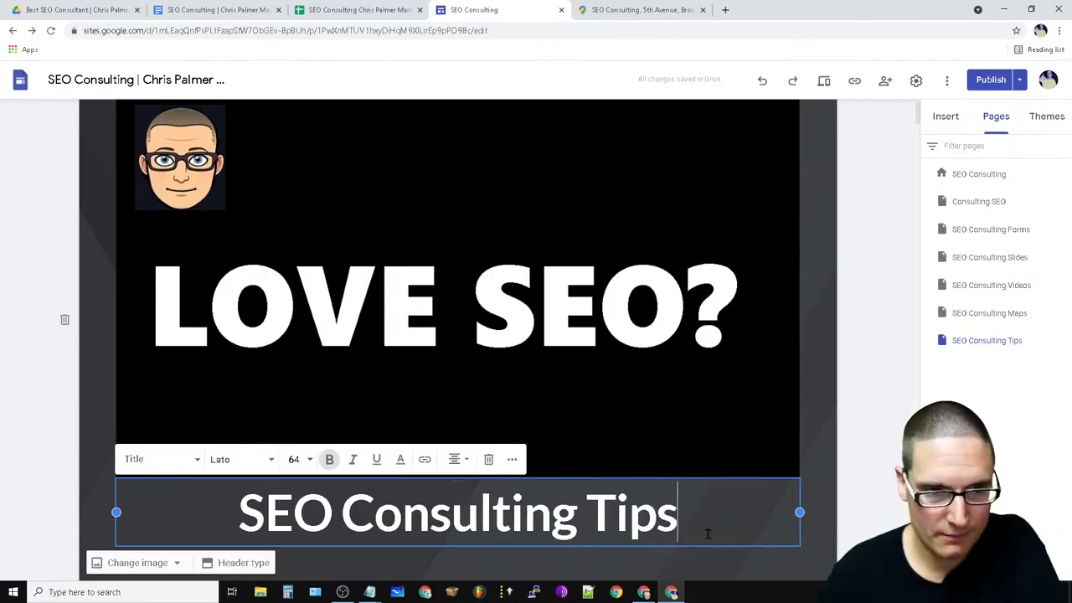
Expand the collapsible "SEO Consulting Tips" heading and review the article text beneath it.
scroll(639, 524, down, 5)
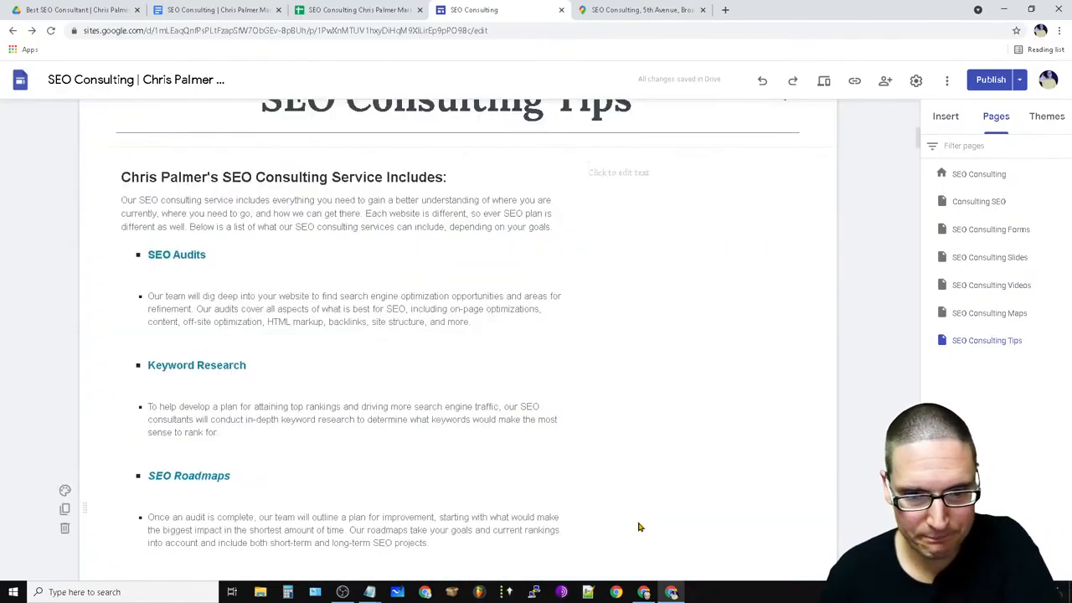
scroll(546, 337, up, 2)
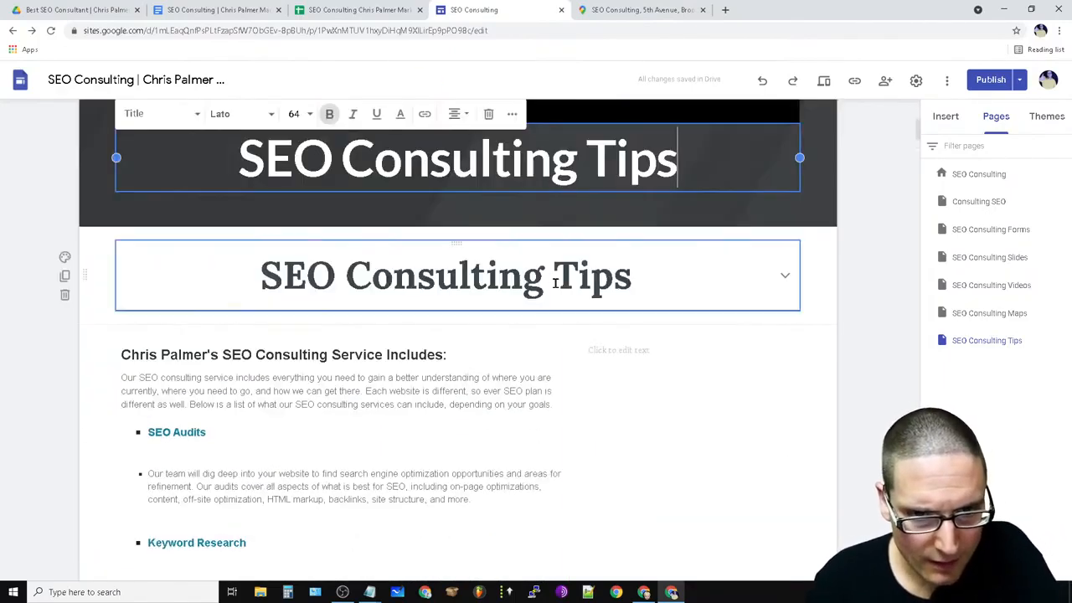
click(544, 276)
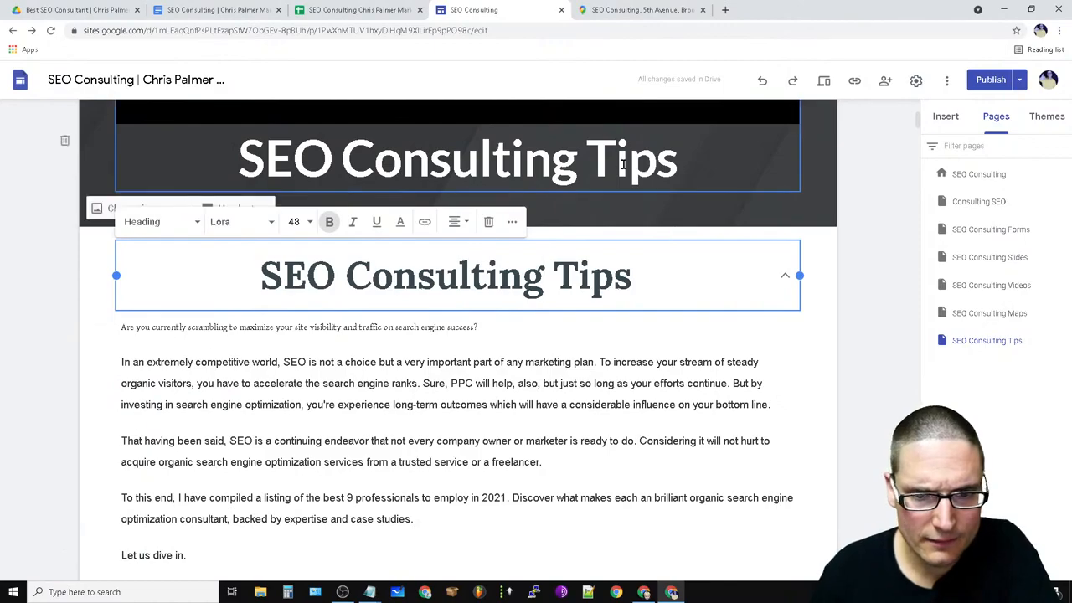
click(386, 339)
scroll(387, 339, down, 15)
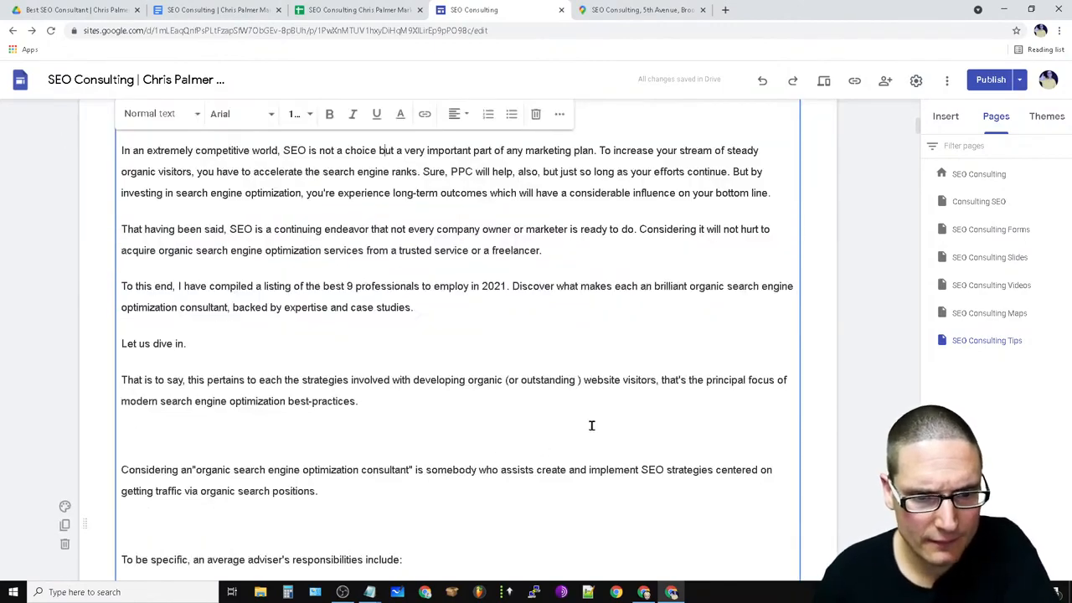
scroll(320, 420, down, 15)
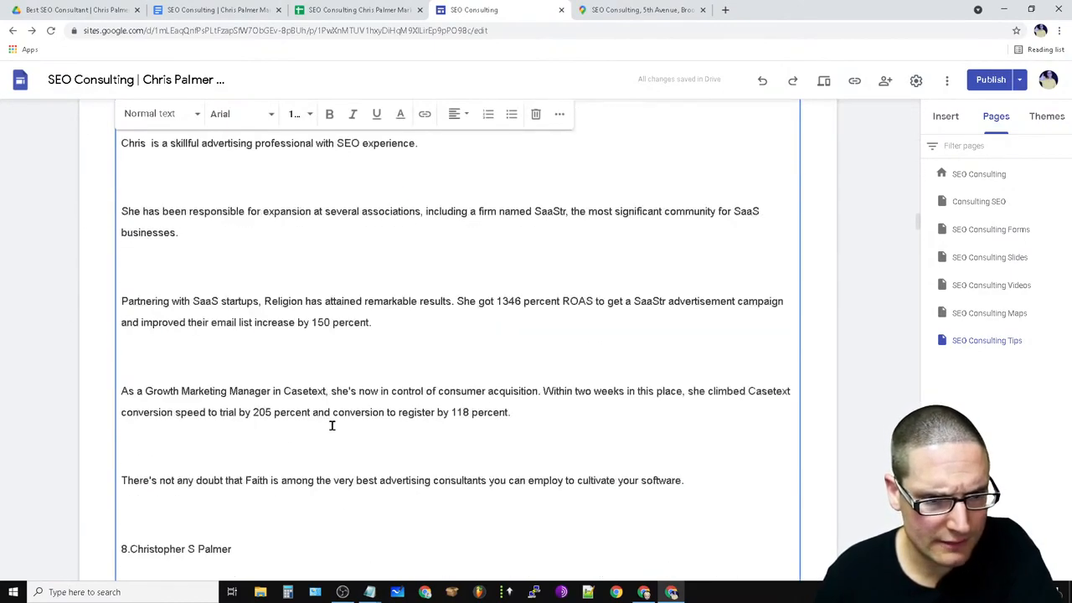
scroll(397, 430, up, 6)
scroll(669, 461, up, 20)
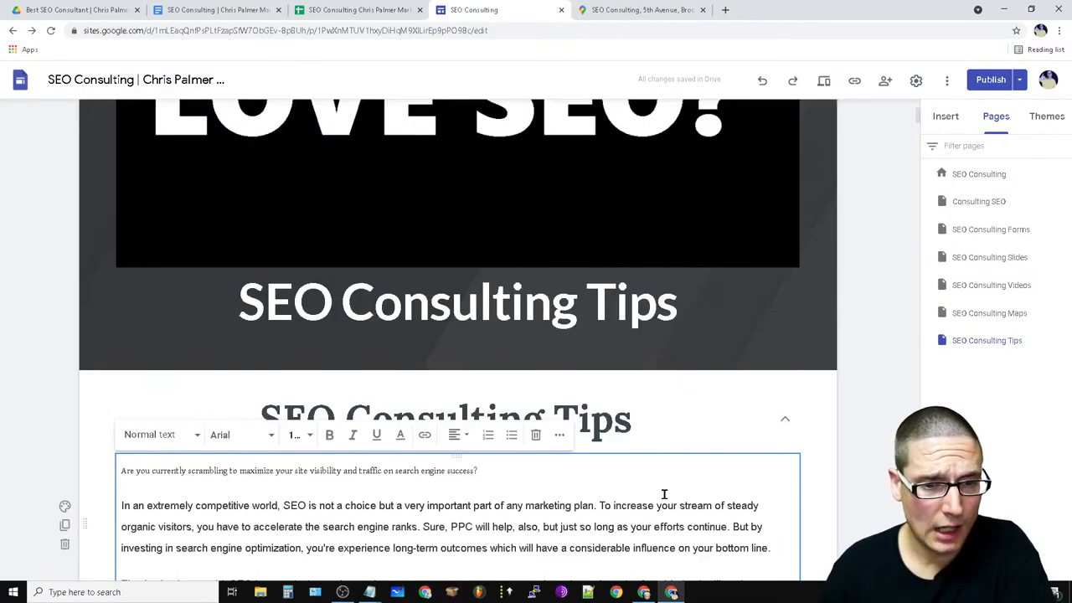
Delete the text box listing what the SEO consulting service includes, below the collapsible heading.
click(727, 525)
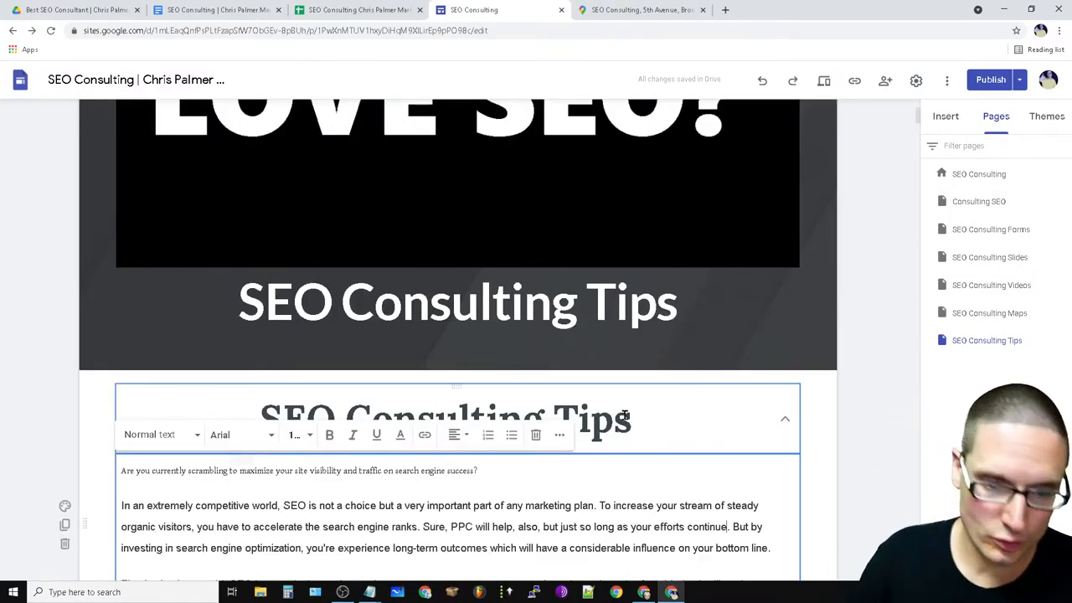
click(536, 434)
click(502, 234)
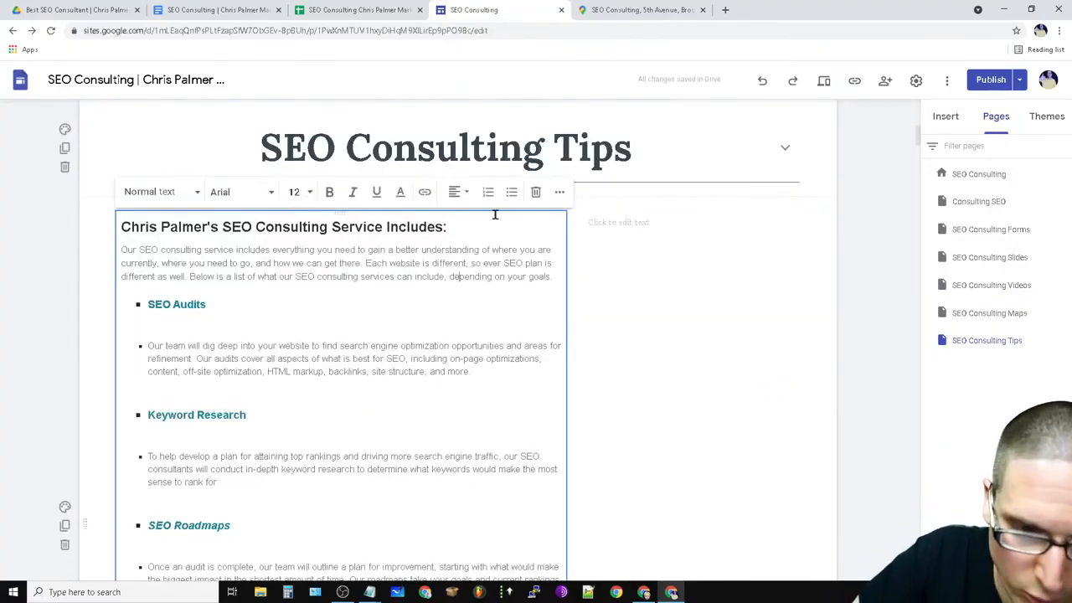
click(555, 192)
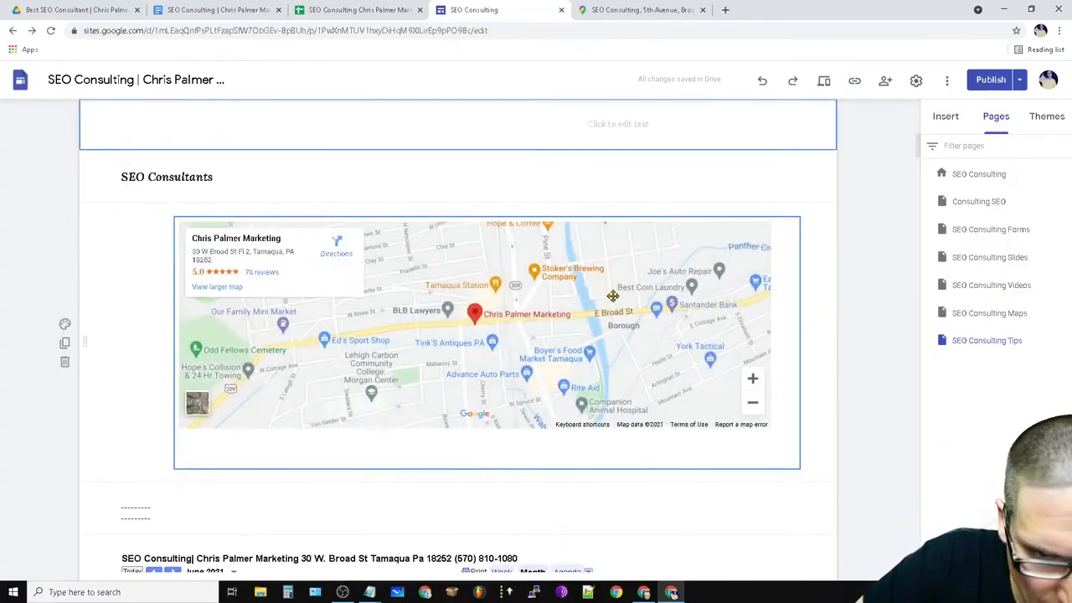
Shorten the frame of the embedded map to fit the map's height.
click(699, 392)
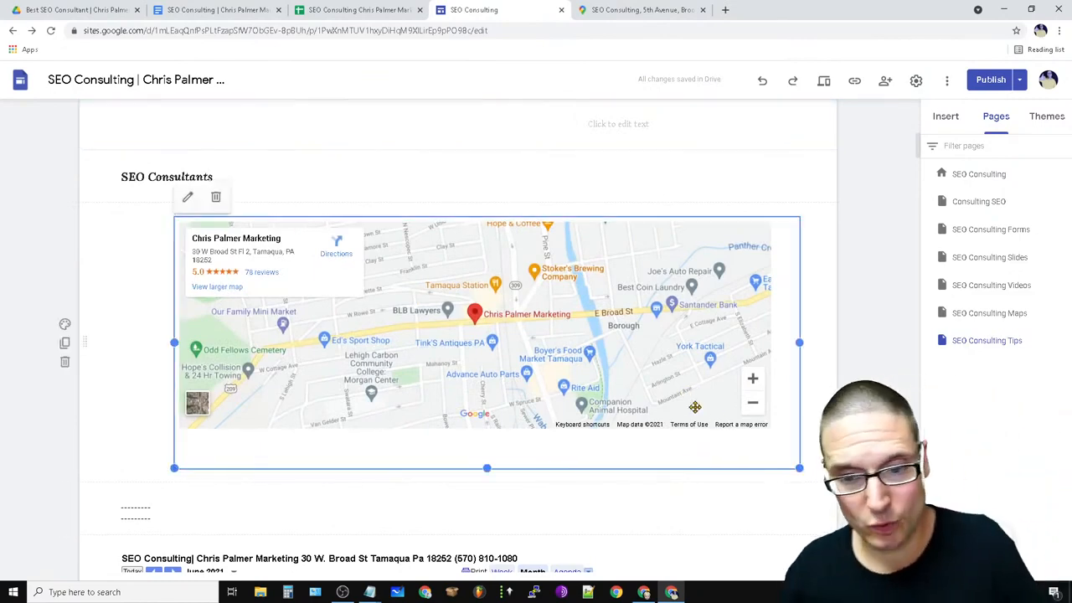
drag(799, 468, 770, 437)
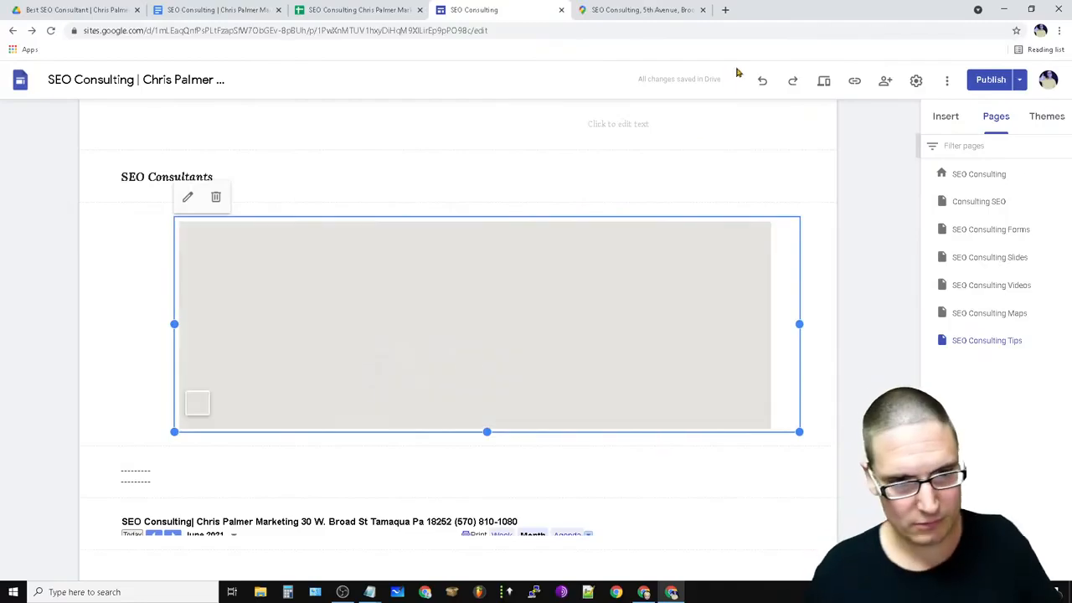
scroll(304, 371, down, 5)
scroll(304, 371, up, 4)
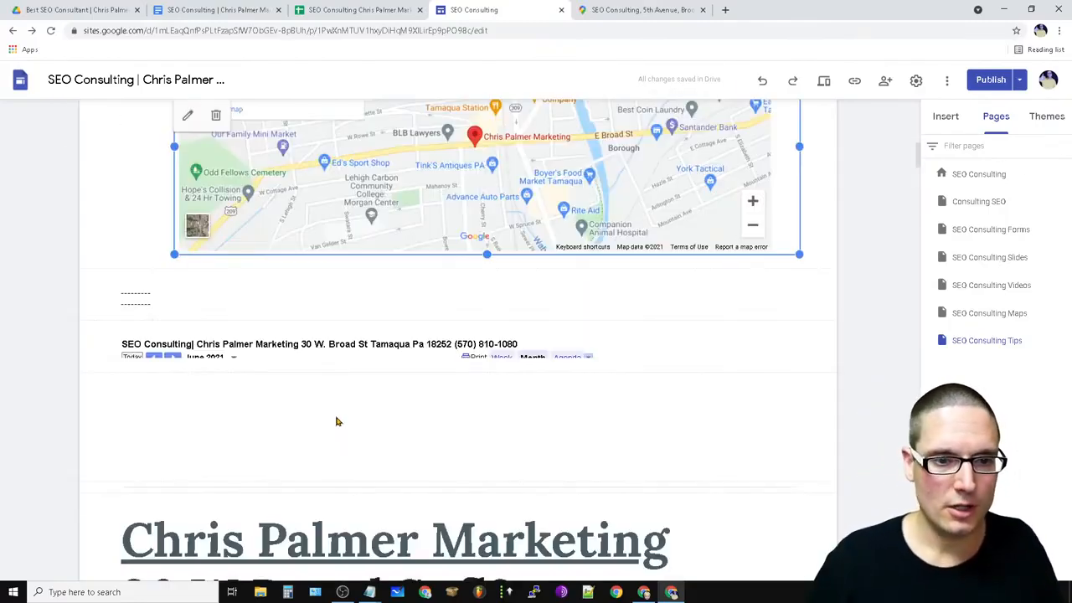
click(360, 350)
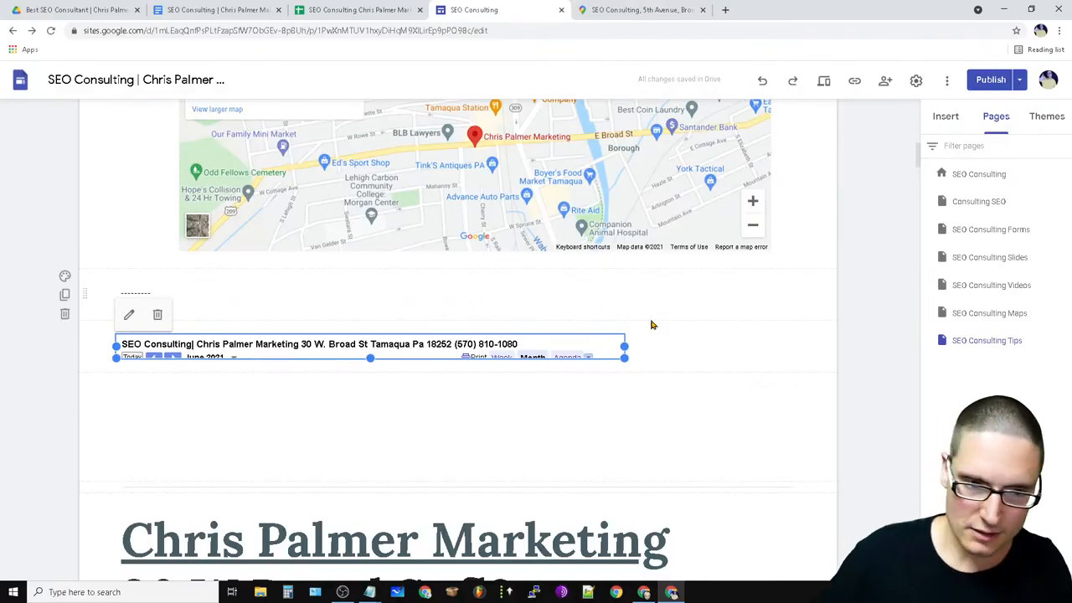
mouse_move(621, 355)
mouse_down()
mouse_move(661, 390)
mouse_move(684, 378)
mouse_move(624, 358)
mouse_up()
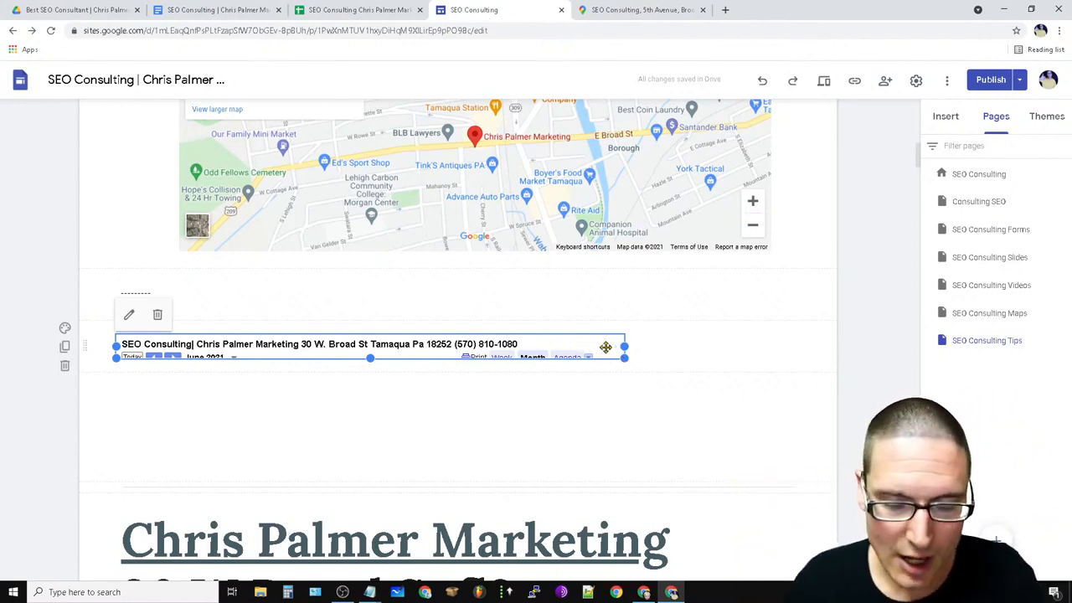
scroll(636, 302, down, 6)
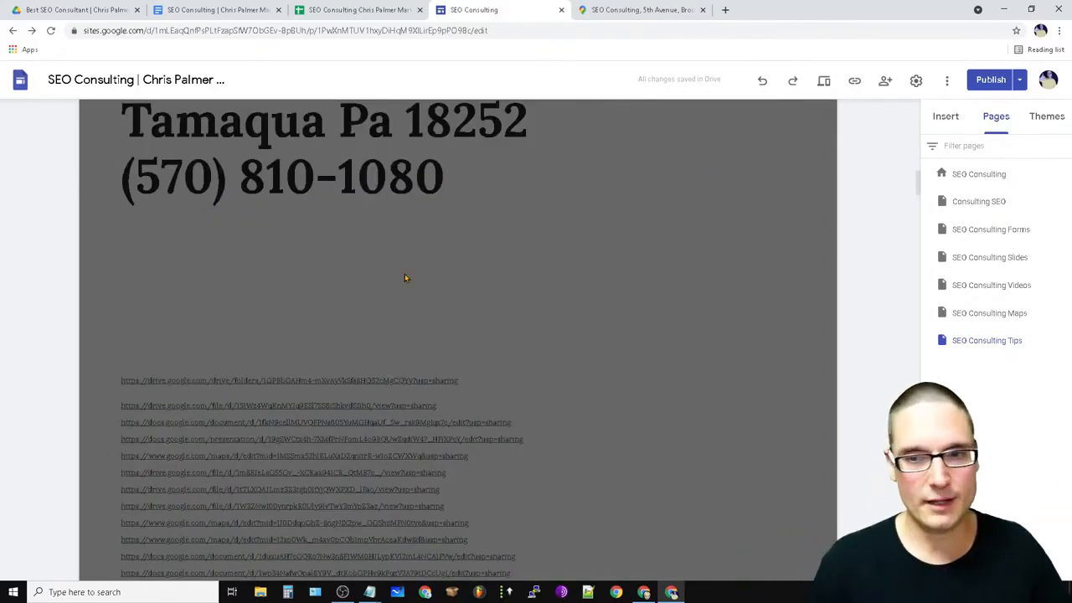
scroll(890, 483, up, 6)
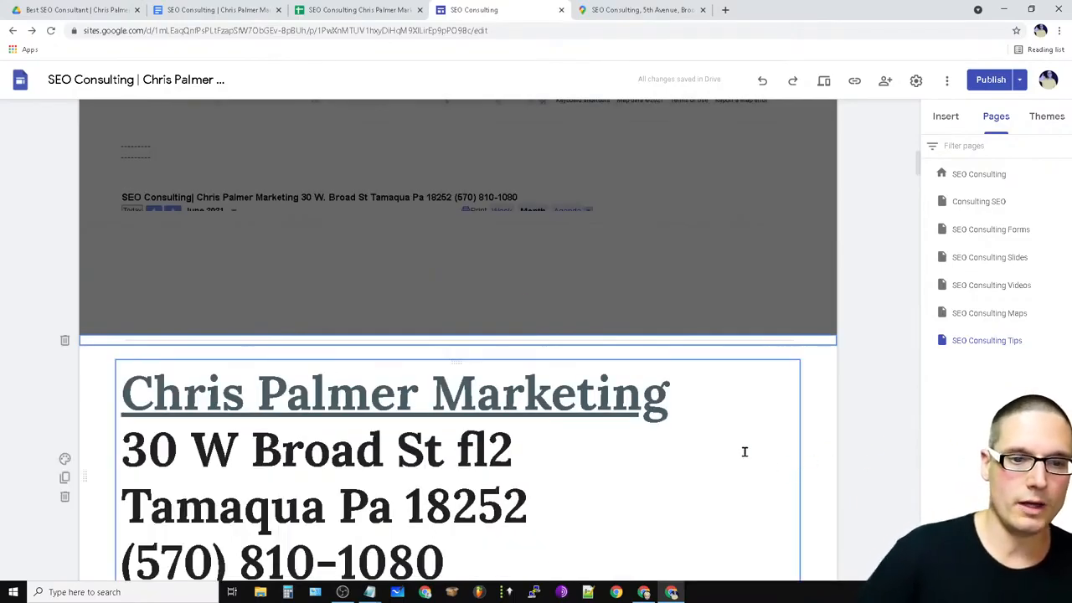
Set all four lines of the business name, address and phone block to font size 36.
scroll(680, 365, down, 6)
click(680, 186)
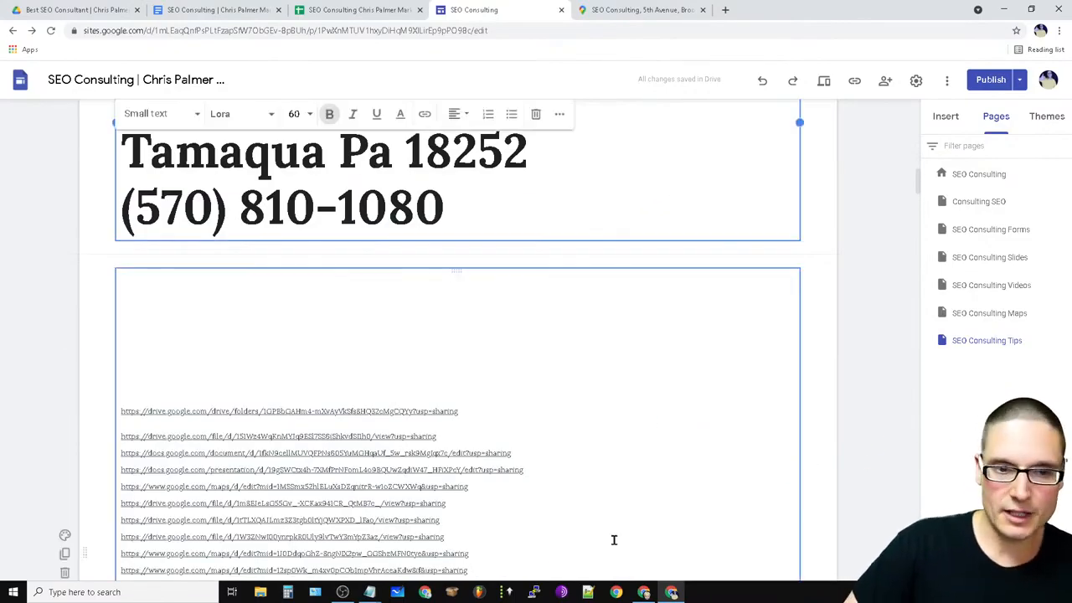
scroll(577, 393, up, 2)
drag(680, 395, 75, 222)
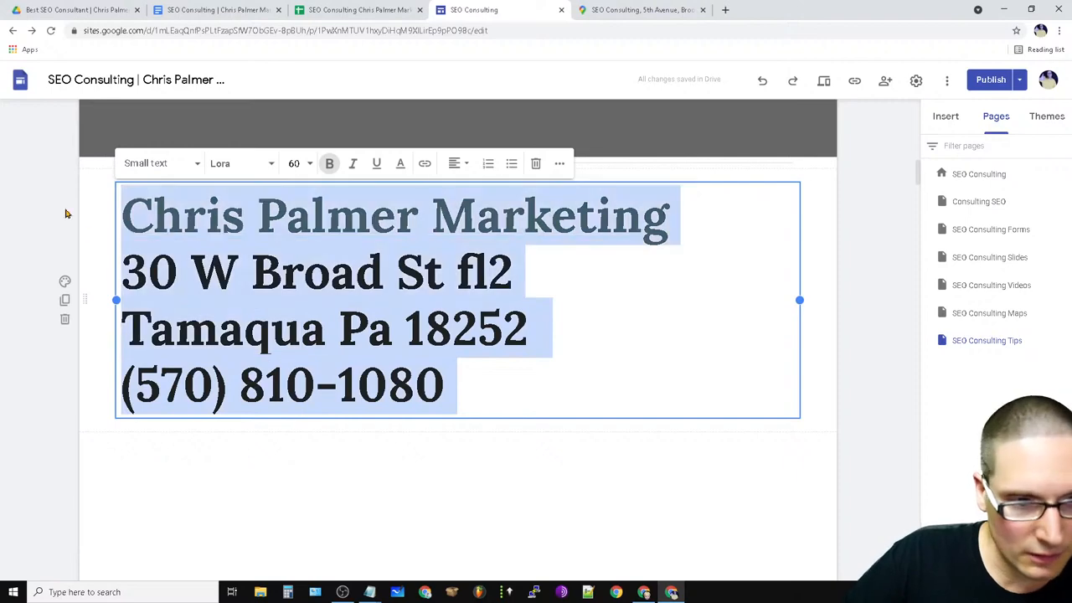
click(306, 163)
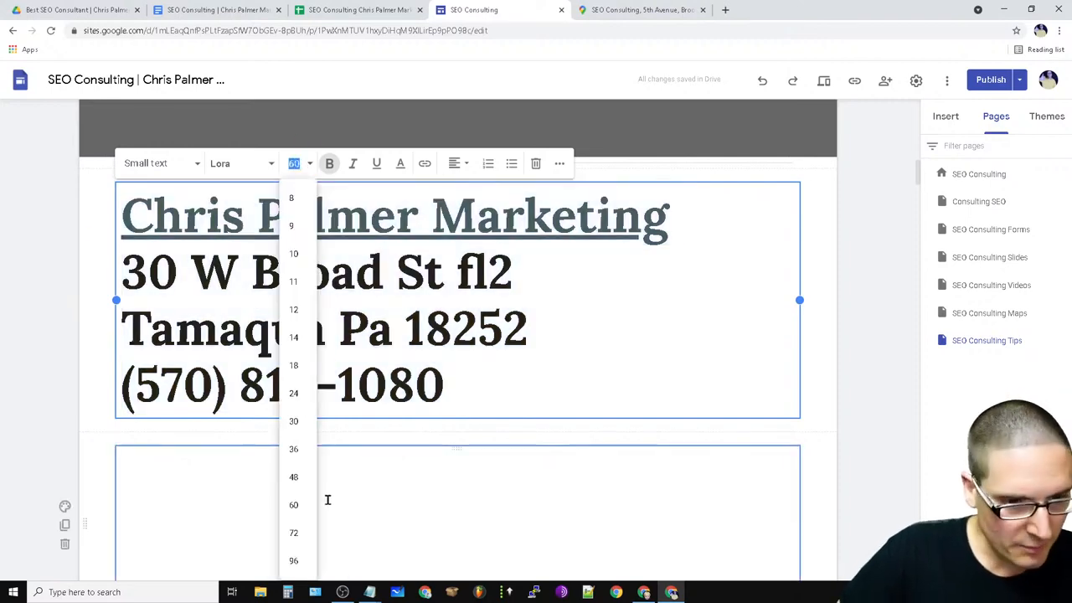
click(302, 449)
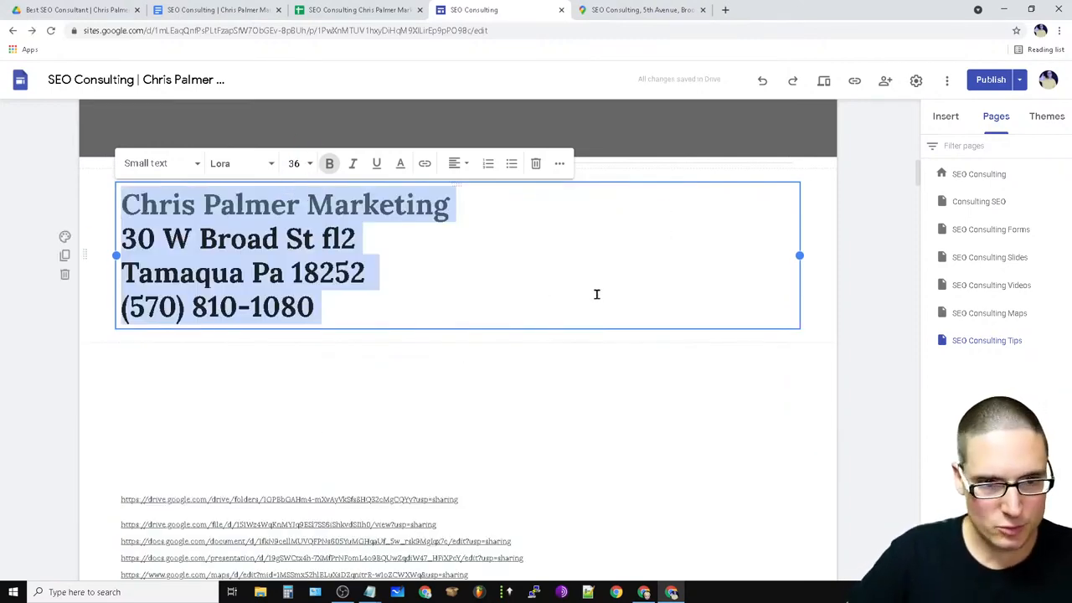
click(612, 293)
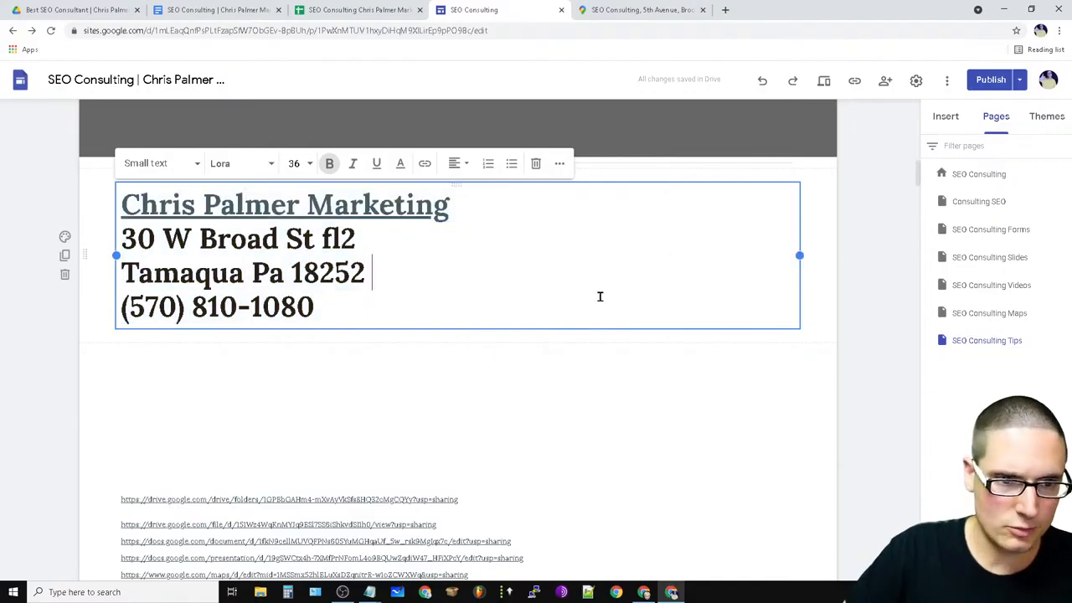
Examine the Google Drive link list and the linked SEO keyword list below the contact block.
scroll(619, 289, down, 4)
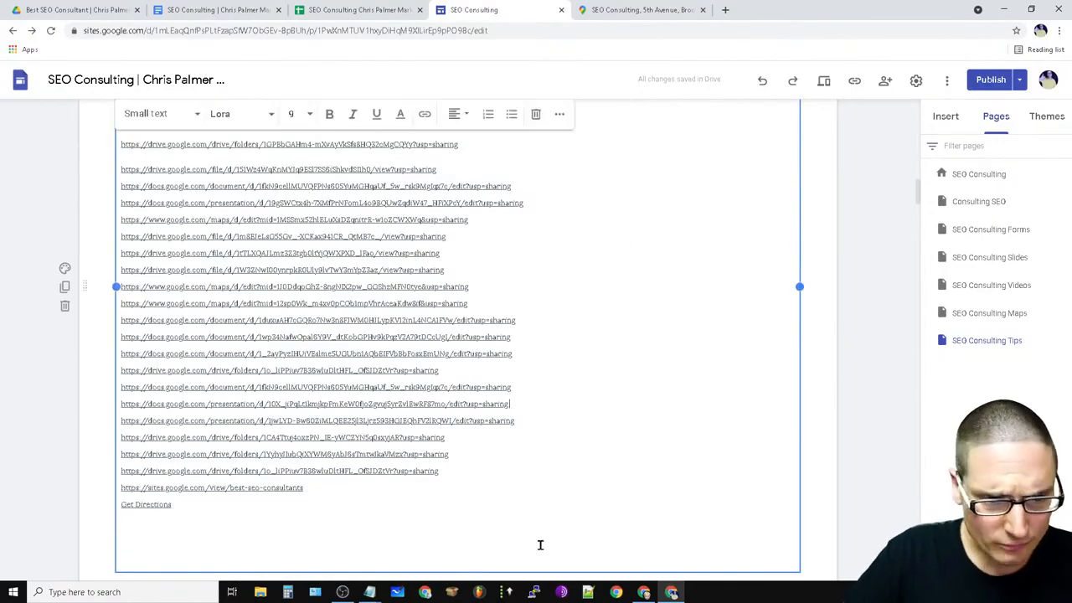
scroll(539, 544, down, 4)
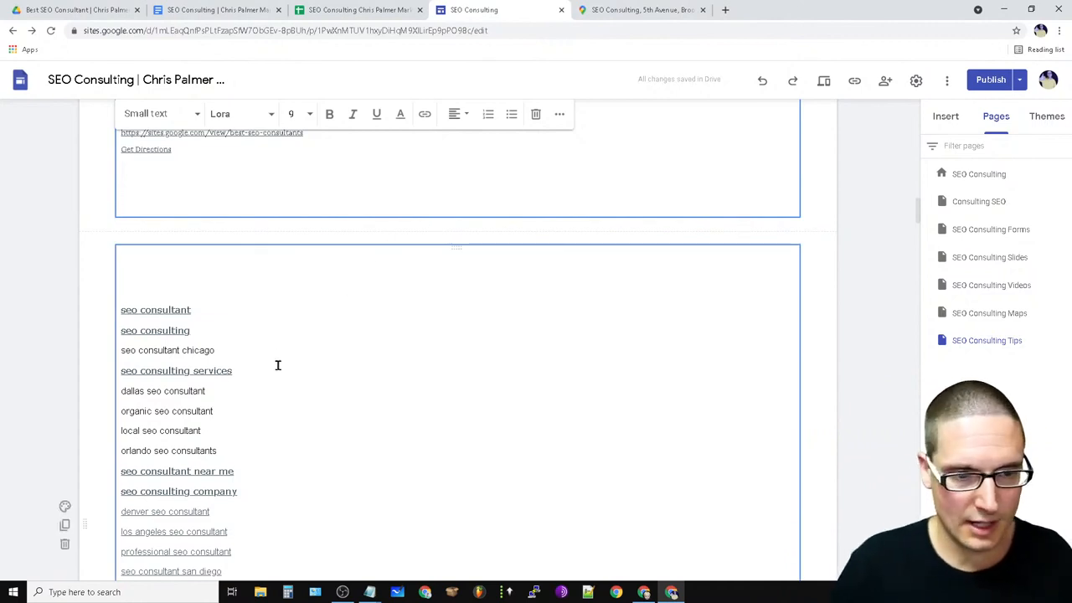
click(249, 467)
scroll(296, 445, down, 5)
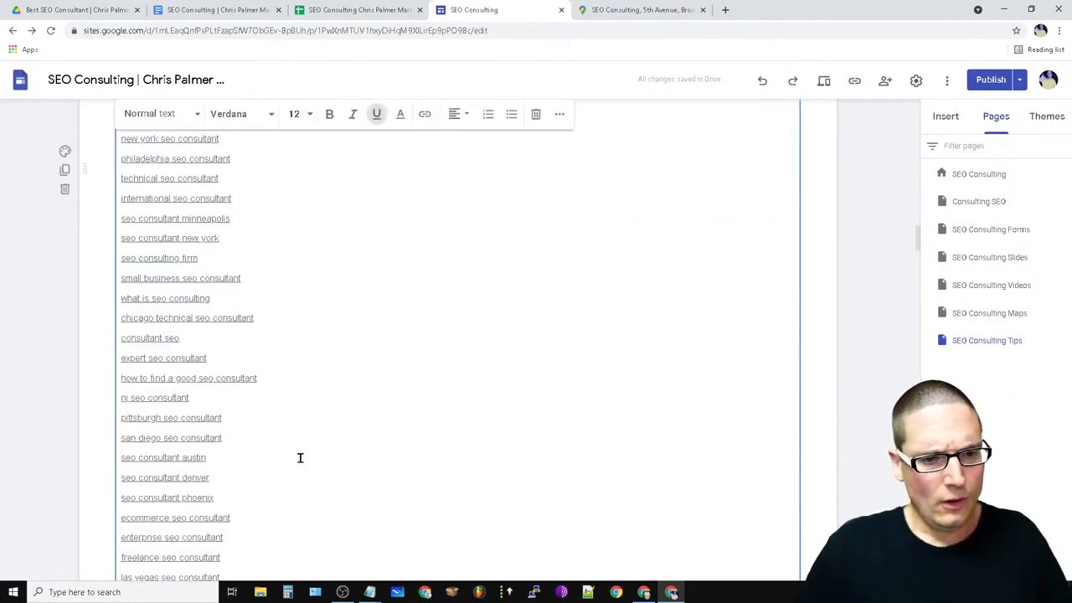
scroll(379, 508, down, 5)
scroll(372, 485, down, 10)
click(197, 365)
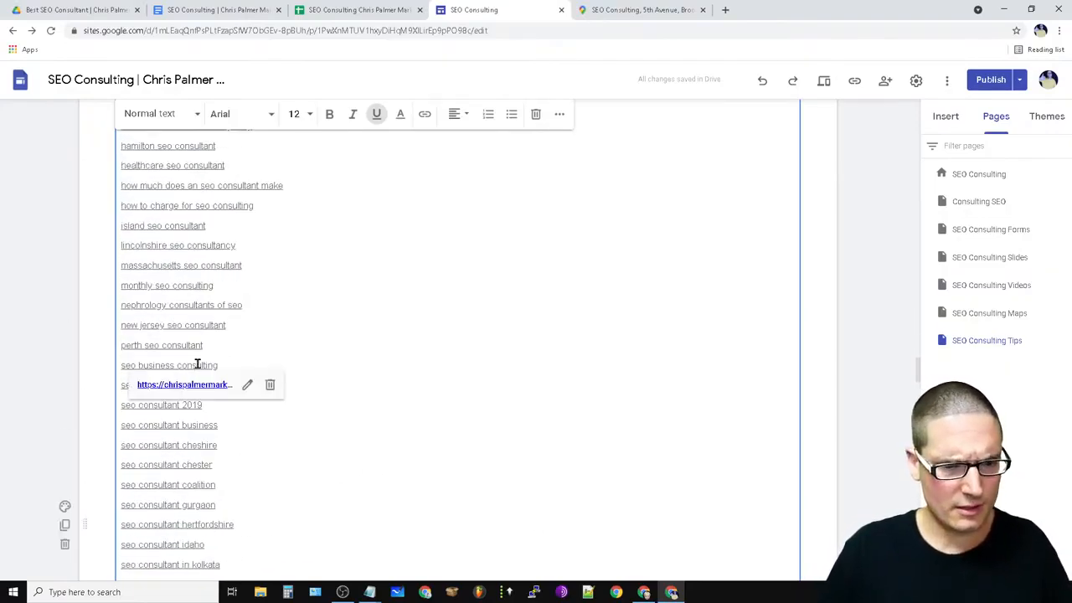
click(820, 460)
scroll(655, 509, down, 20)
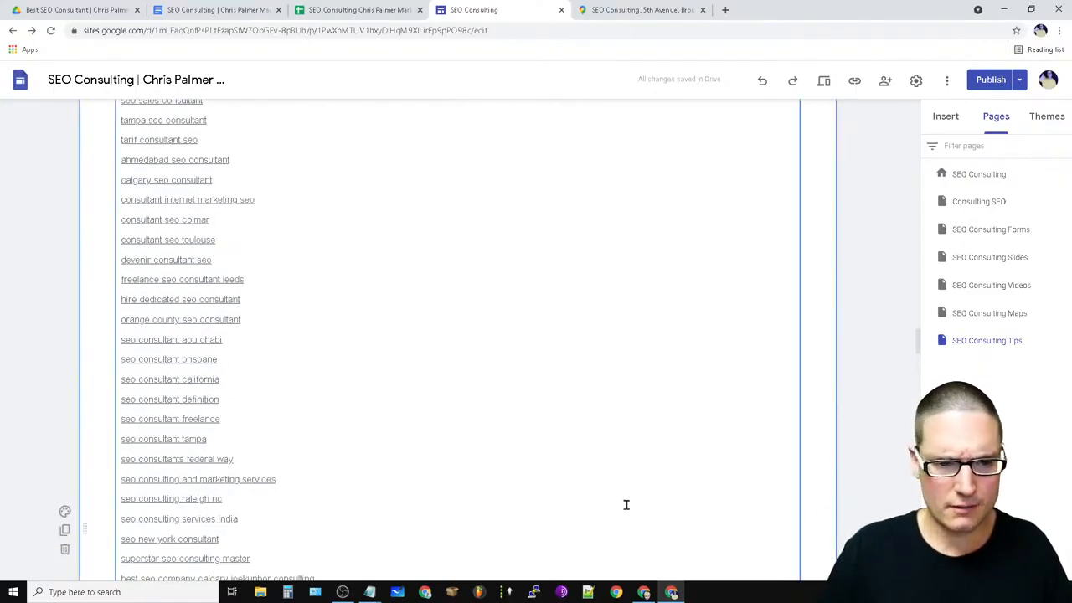
scroll(598, 489, down, 10)
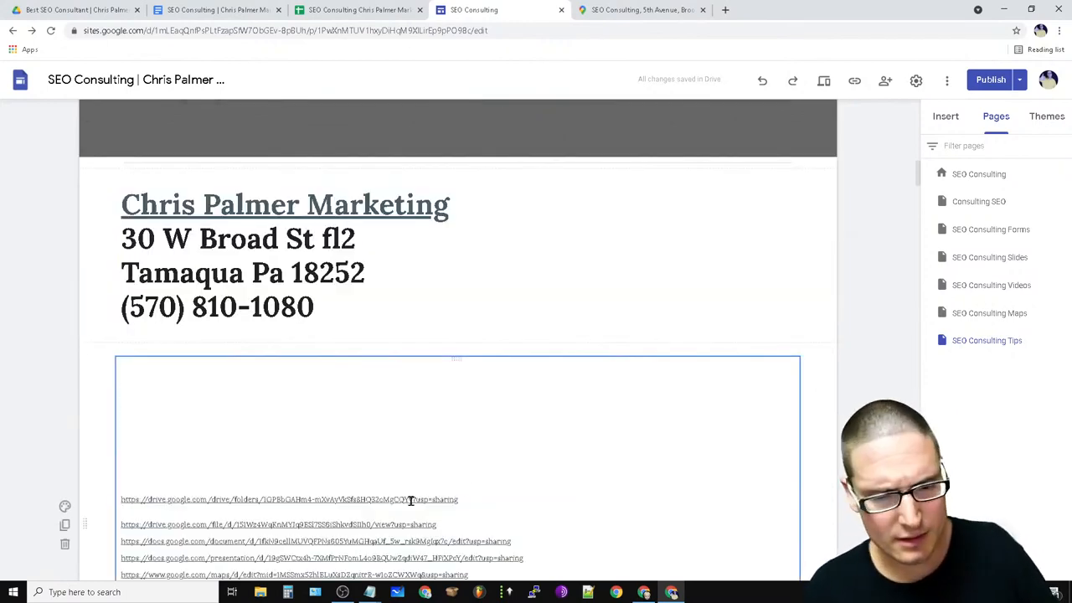
Change the "SEO Consultants" subheading above the embedded map to "SEO Consulting Tips".
scroll(506, 511, down, 5)
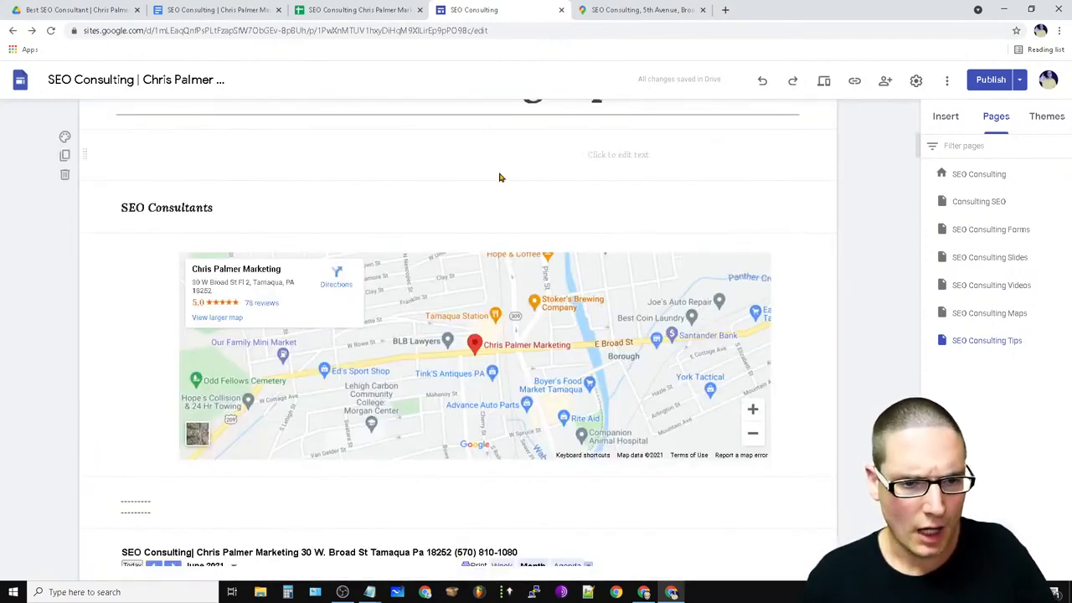
click(249, 207)
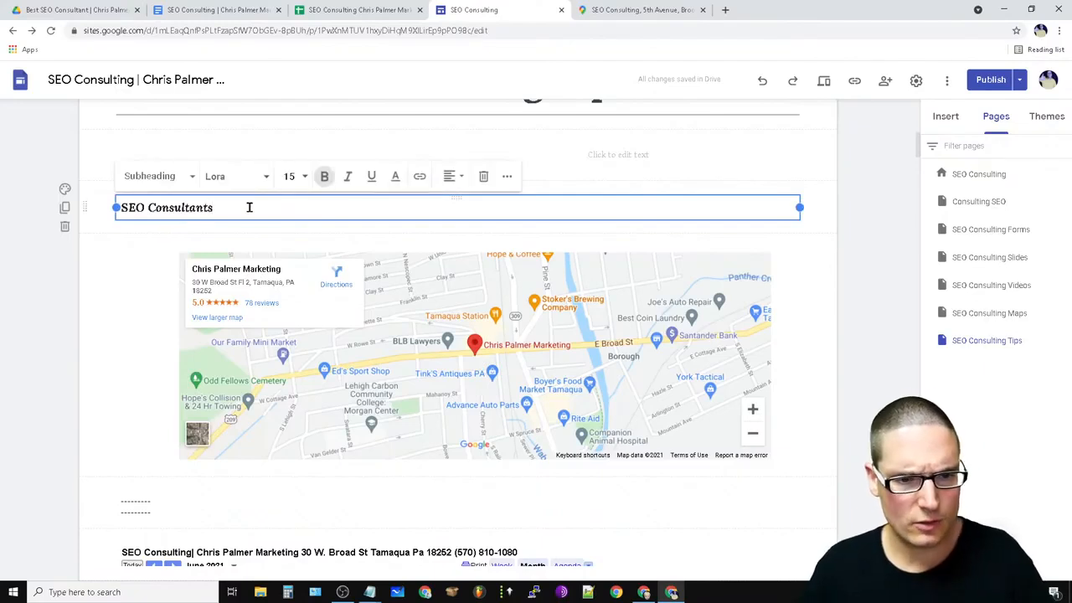
key(BackSpace)
key(BackSpace)
key(BackSpace)
key(BackSpace)
key(BackSpace)
text(lting Tip)
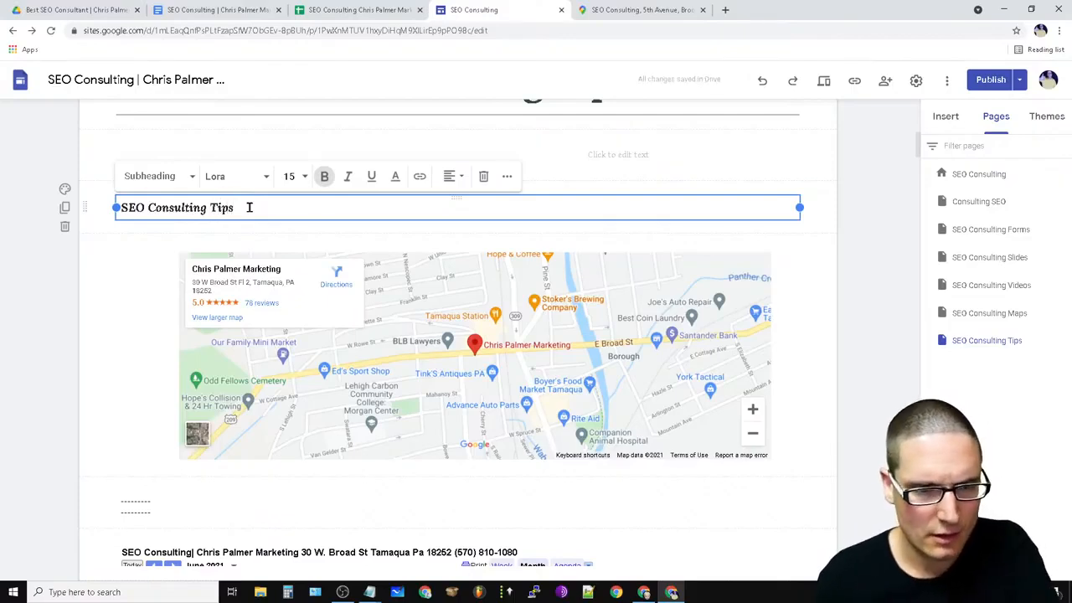
Center the "SEO Consulting Tips" subheading above the embedded map.
drag(249, 207, 81, 206)
click(450, 178)
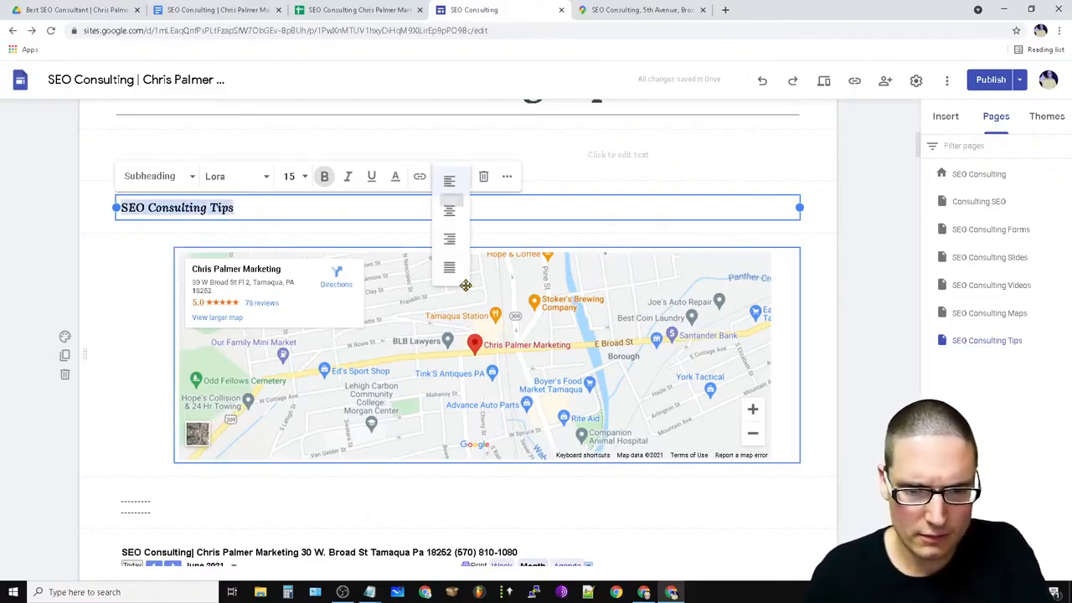
click(448, 208)
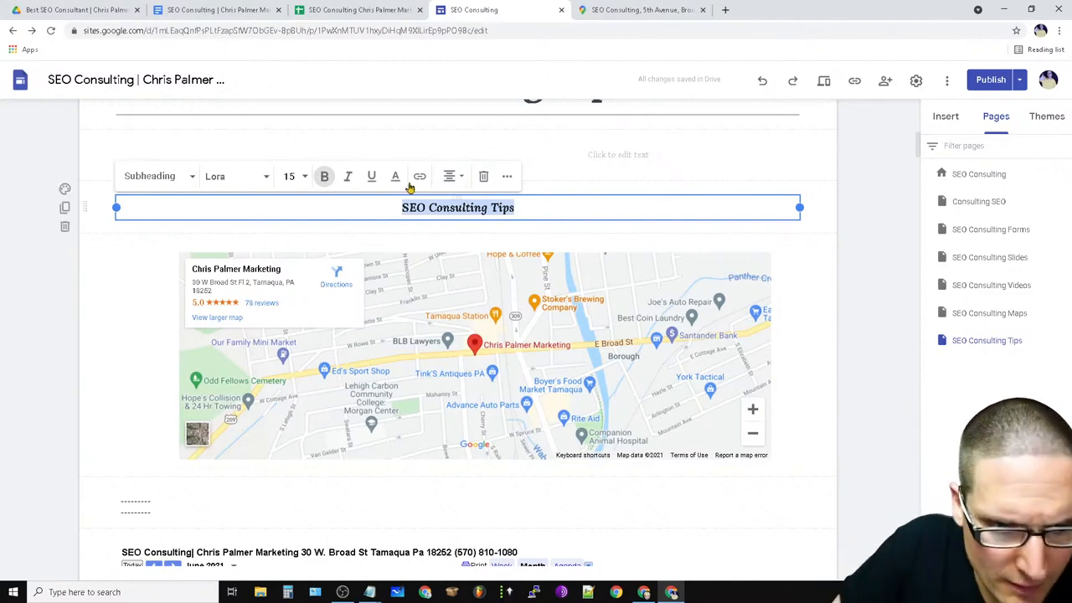
Switch to the Main List spreadsheet and look over its SEO keyword column and link list.
scroll(574, 401, up, 4)
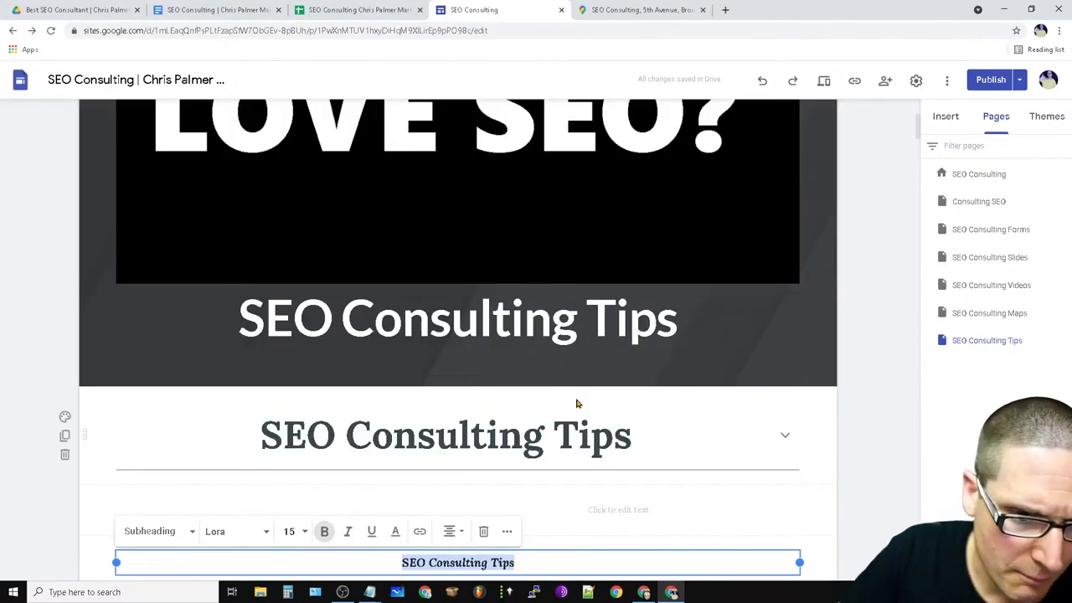
click(826, 449)
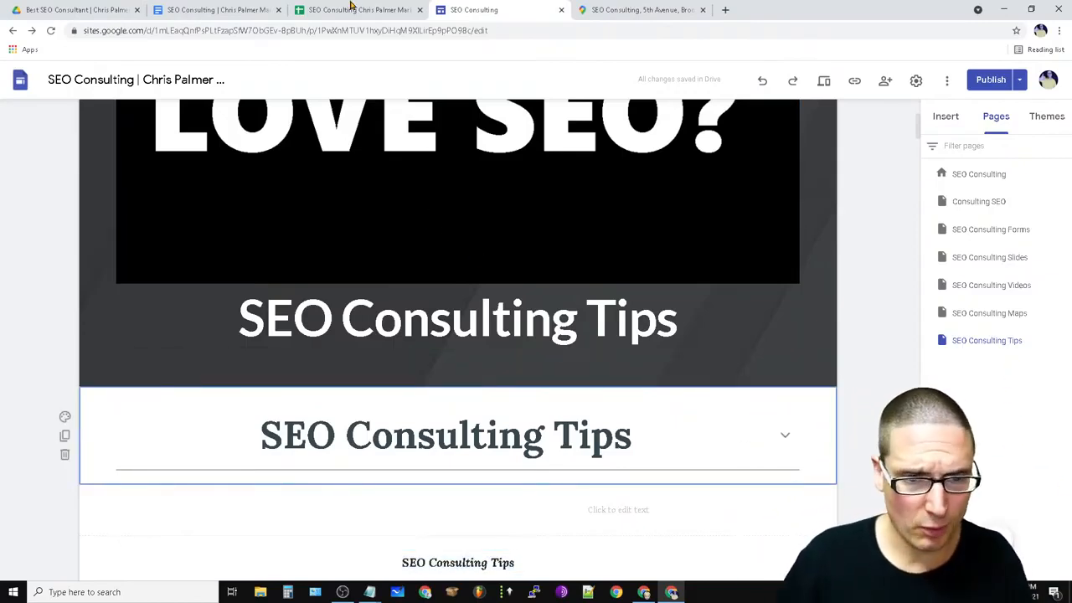
click(356, 10)
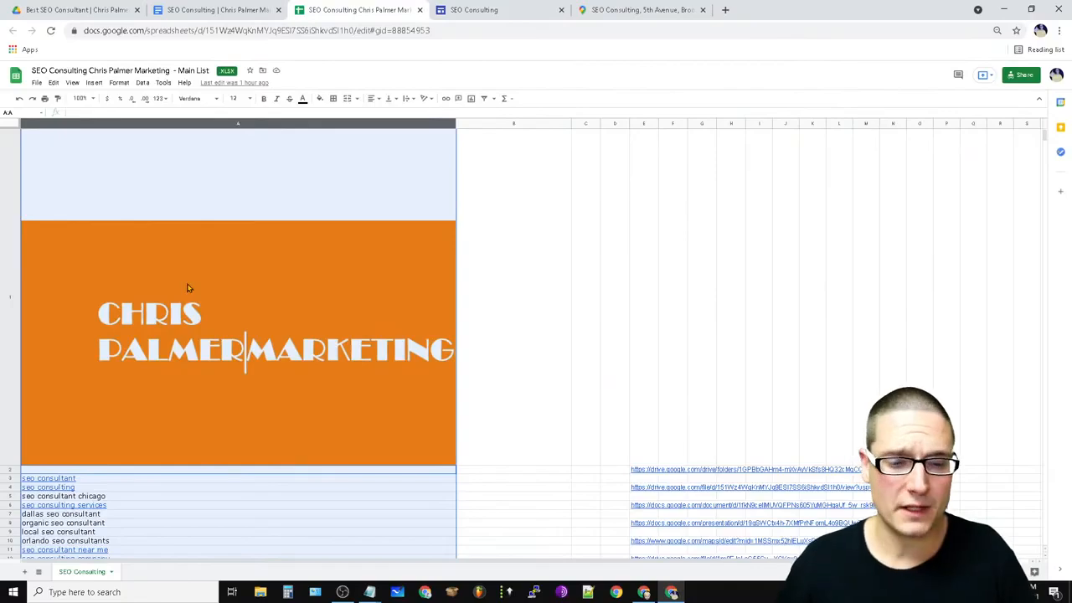
scroll(349, 548, down, 5)
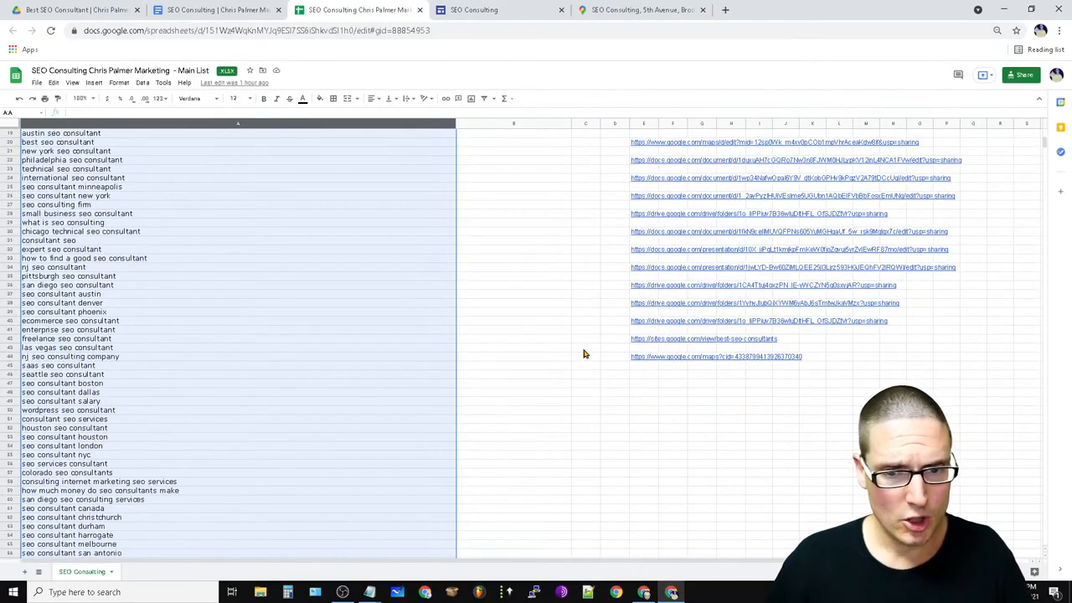
scroll(577, 400, up, 5)
Review the untitled SEO article and the Drive Stack Links For Training notes in Notepad.
mouse_move(369, 592)
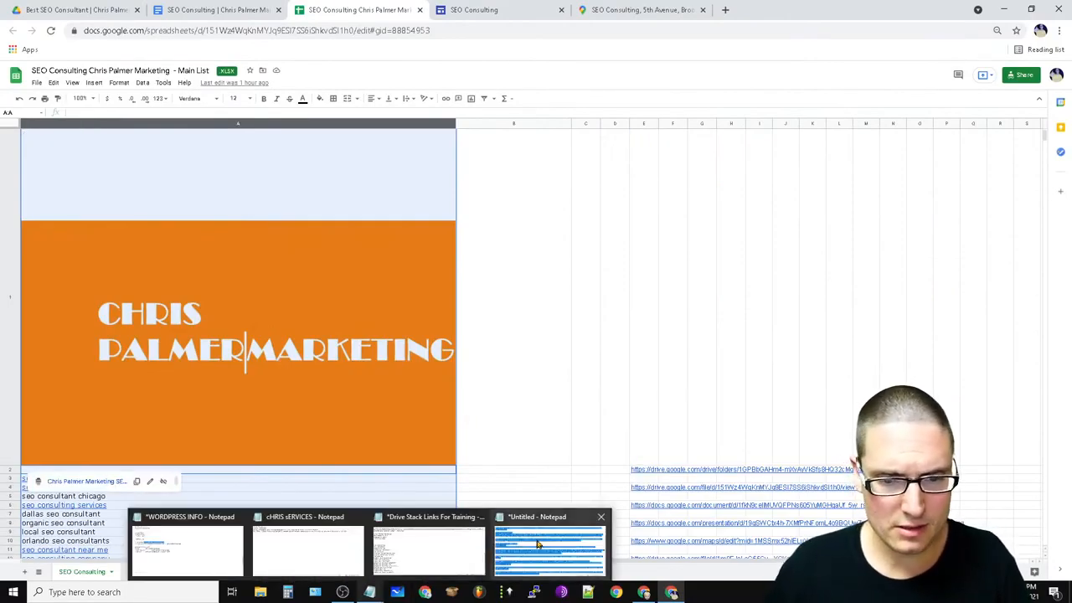
click(539, 536)
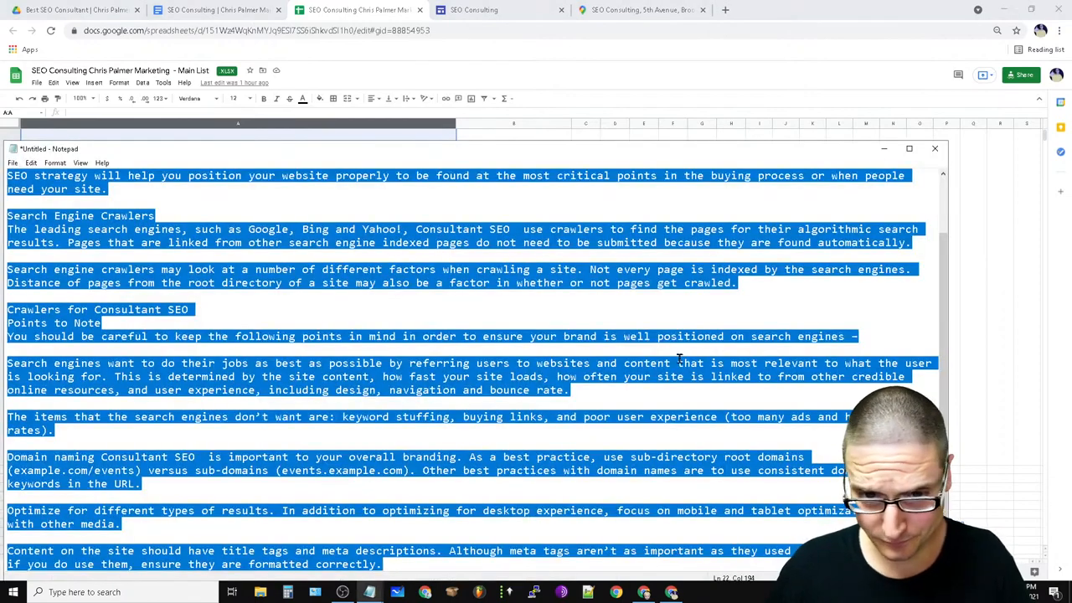
scroll(307, 400, up, 2)
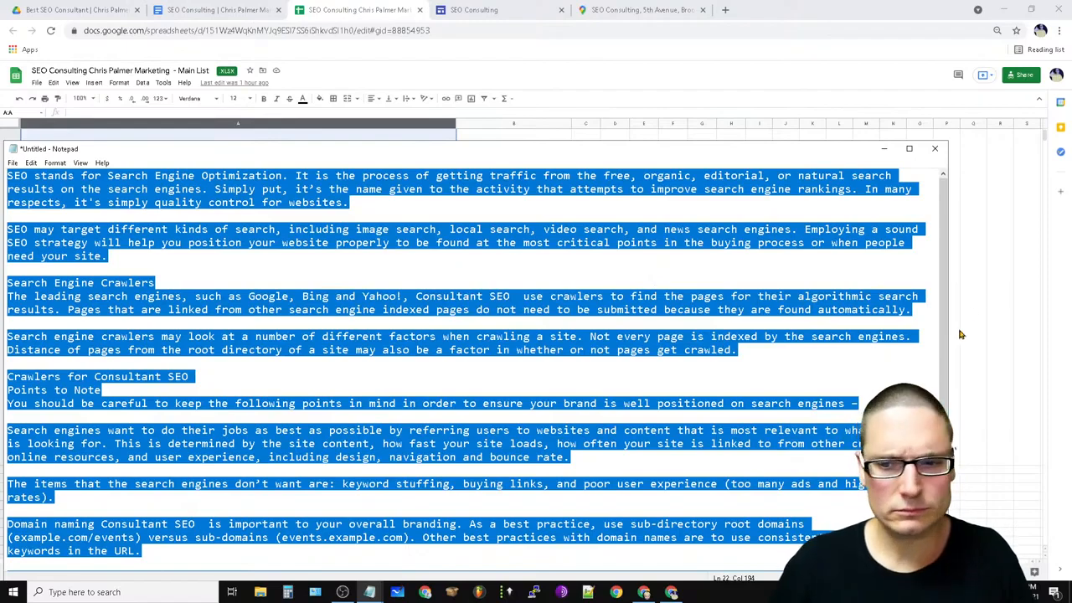
drag(944, 416, 959, 260)
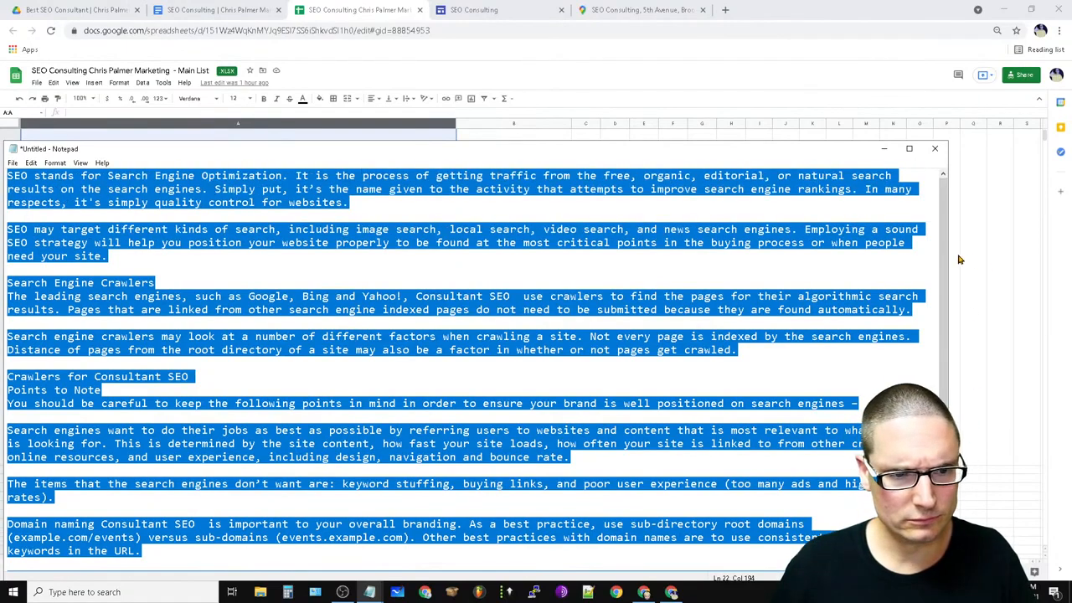
click(883, 148)
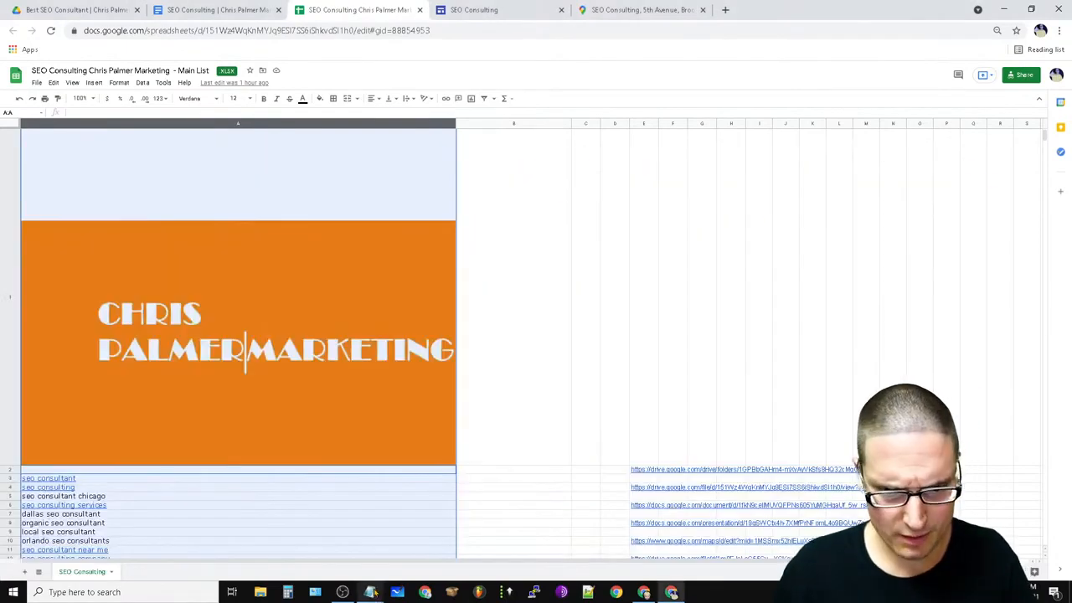
mouse_move(373, 591)
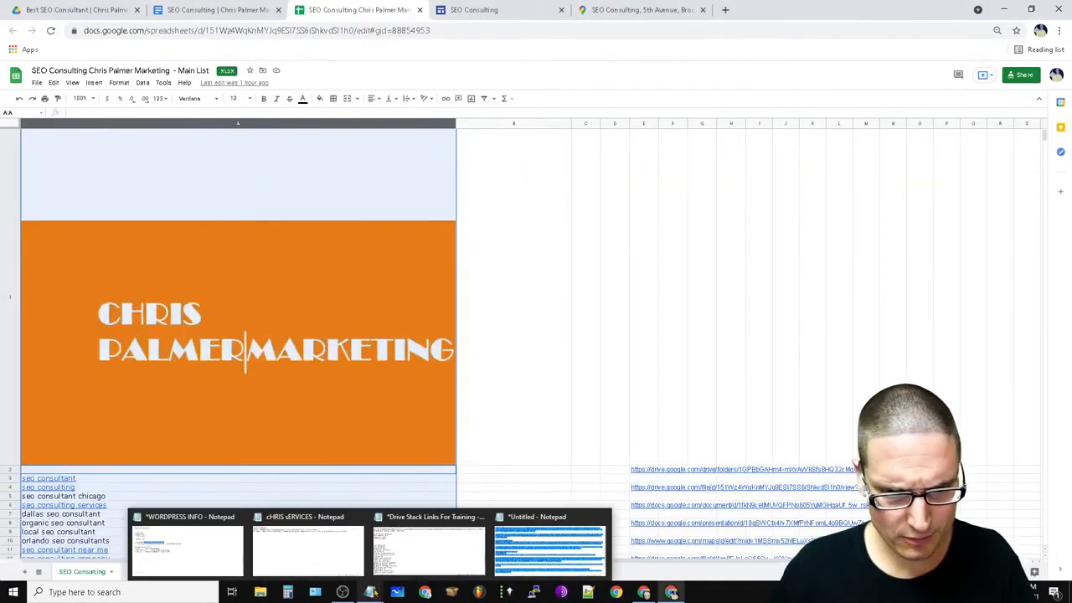
click(446, 519)
scroll(503, 352, down, 7)
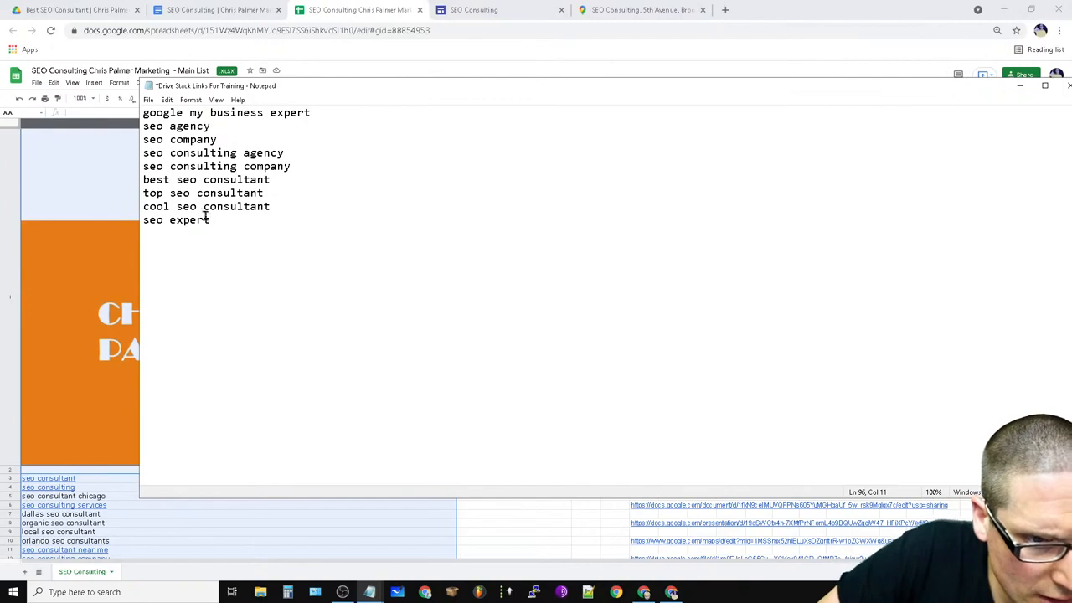
Examine the SEO consultant keywords in column A of the Main List spreadsheet.
click(99, 178)
scroll(215, 503, down, 5)
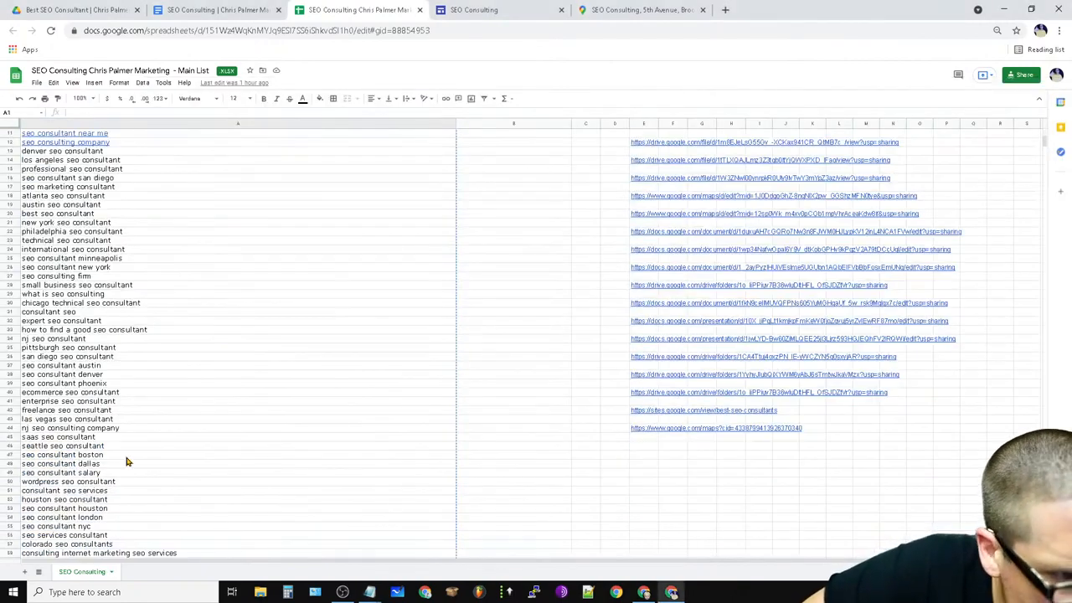
scroll(127, 464, up, 2)
scroll(41, 433, up, 2)
scroll(67, 437, down, 2)
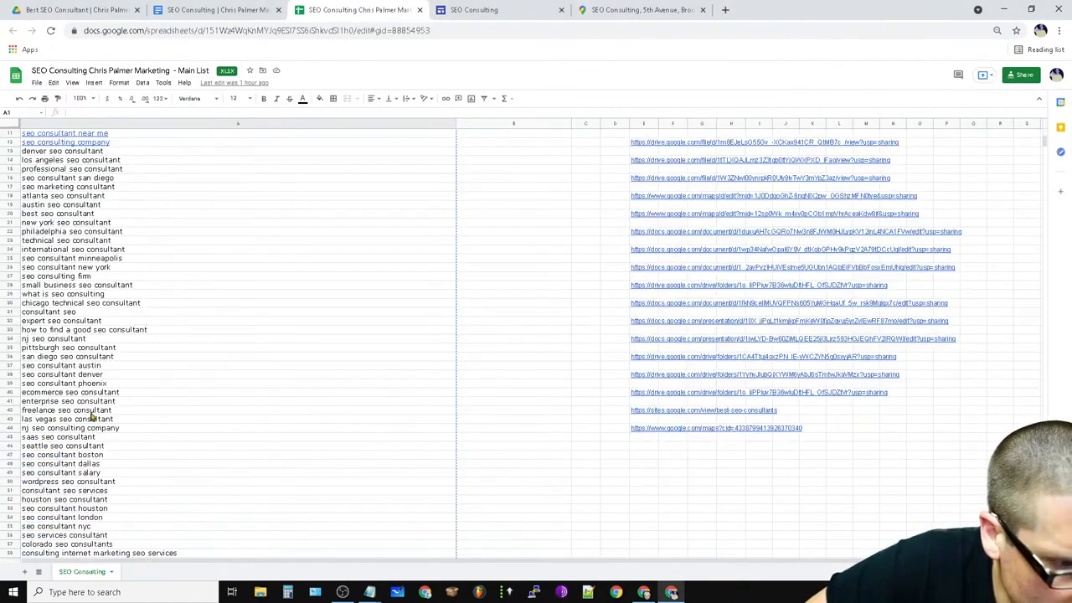
scroll(109, 368, up, 2)
scroll(143, 477, down, 2)
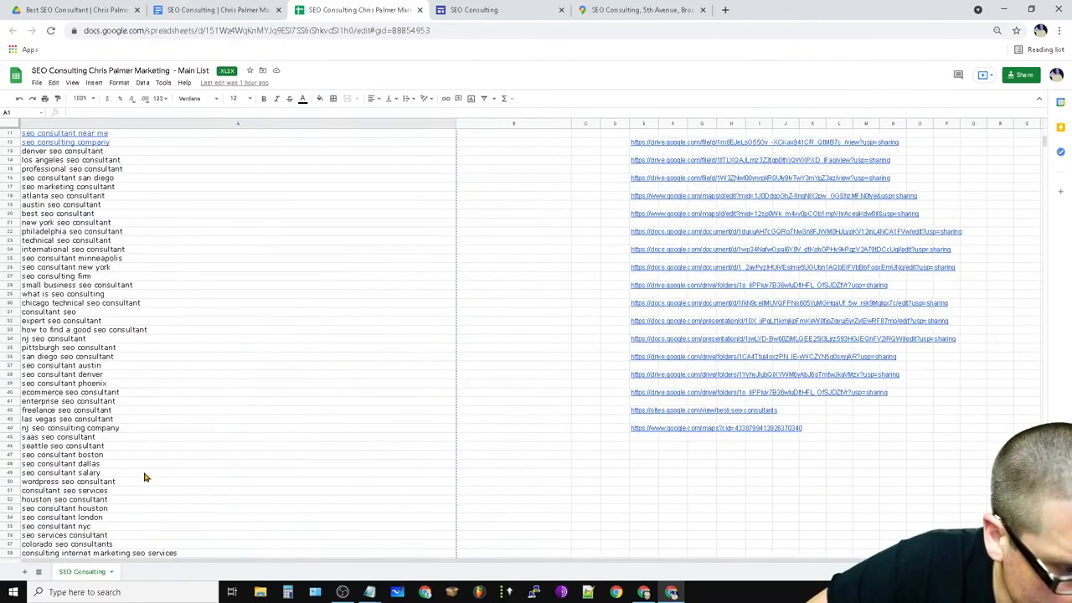
scroll(147, 451, up, 2)
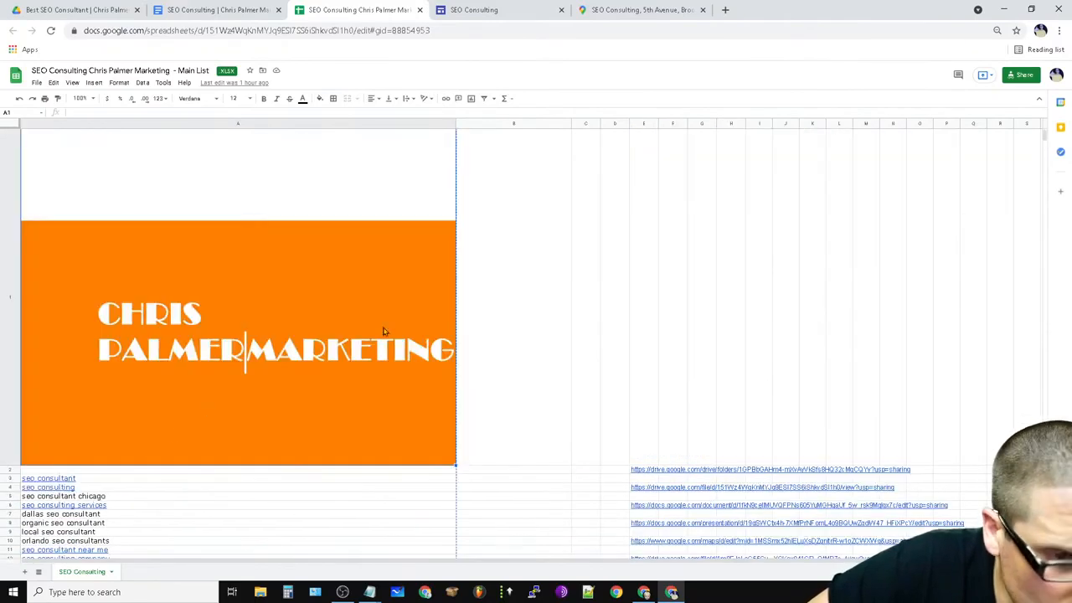
scroll(134, 506, down, 2)
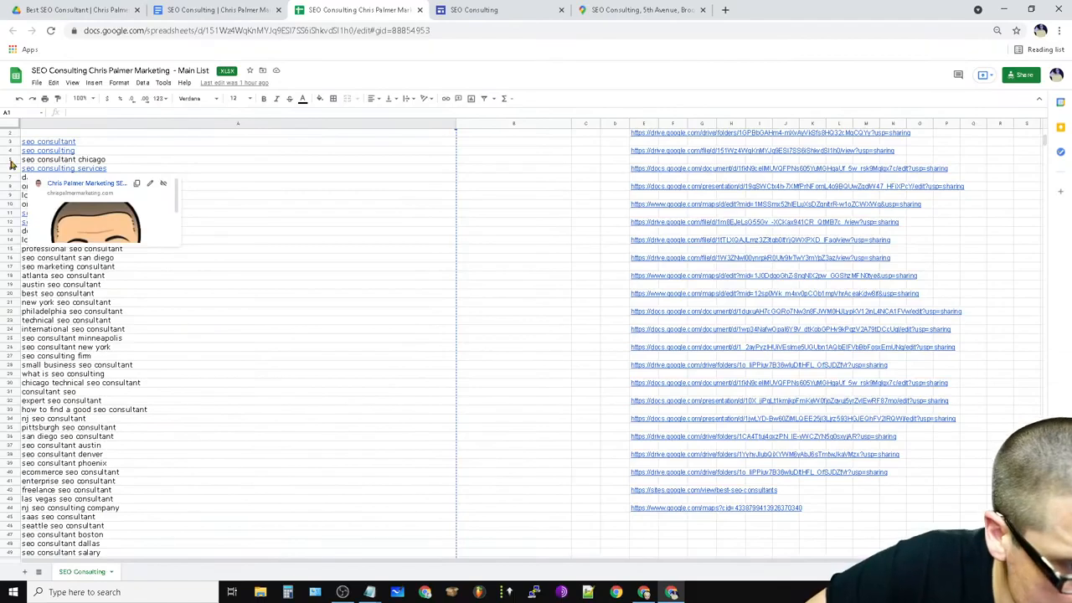
Copy the entire keyword column A of the Main List spreadsheet.
drag(9, 149, 101, 209)
click(240, 126)
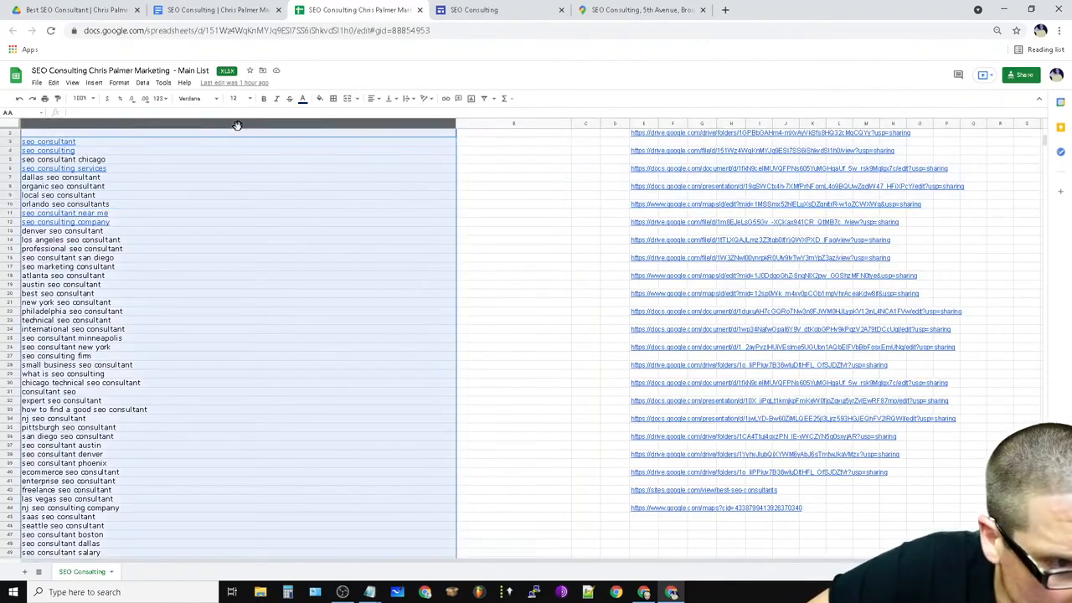
right_click(242, 168)
click(279, 191)
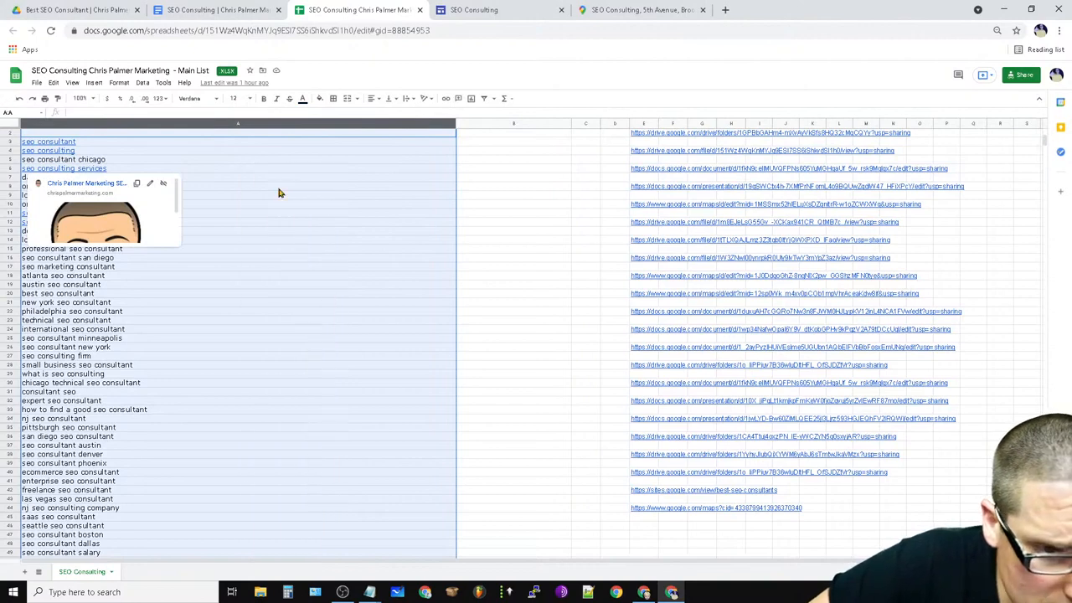
Paste the copied keyword column into a new blank Notepad document and maximize its window.
right_click(369, 592)
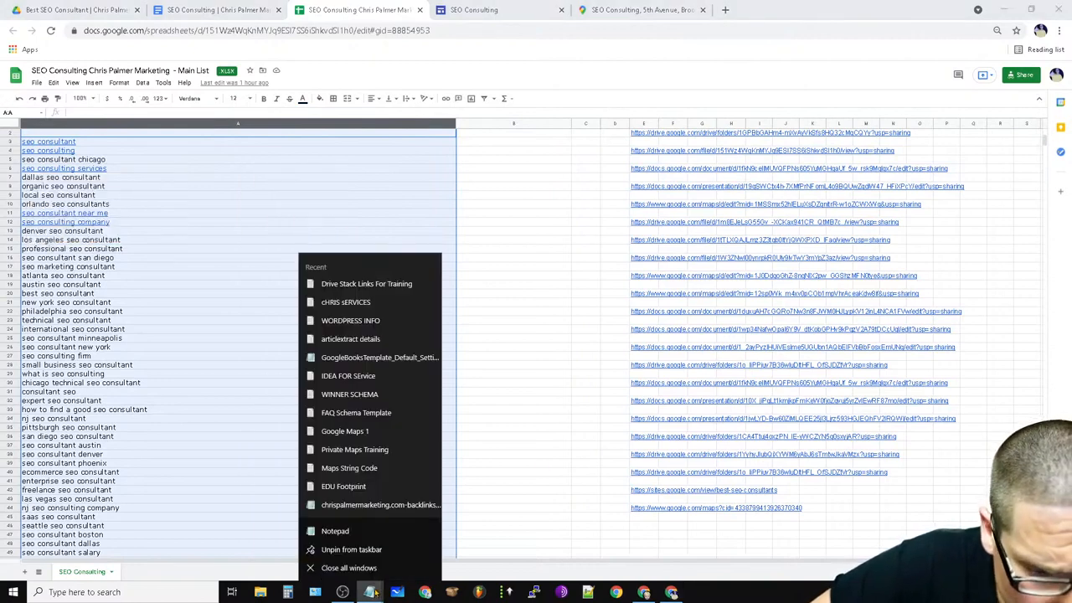
click(351, 532)
right_click(95, 198)
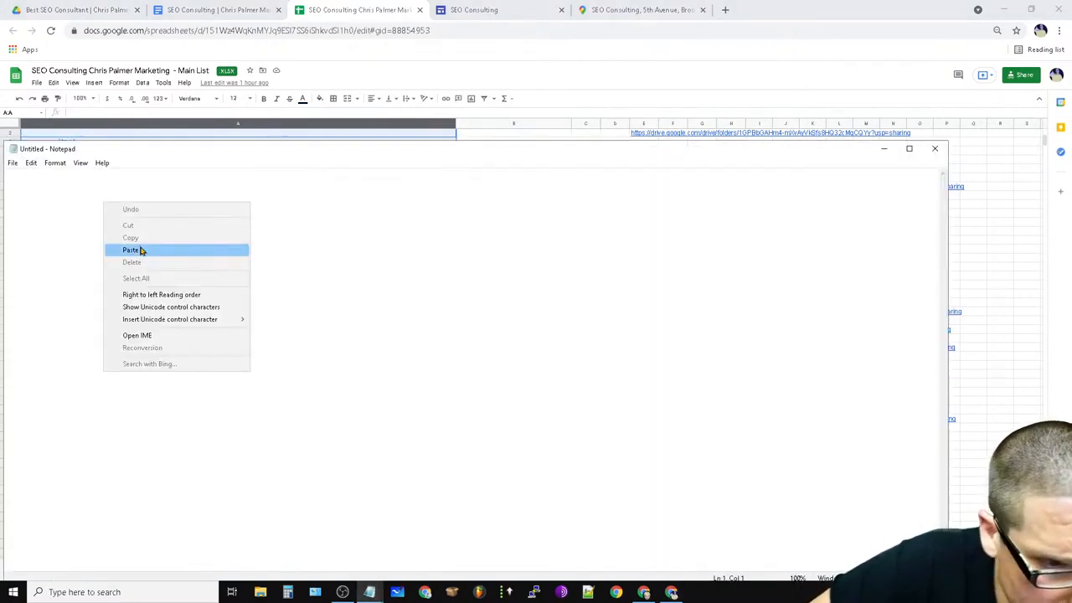
click(140, 248)
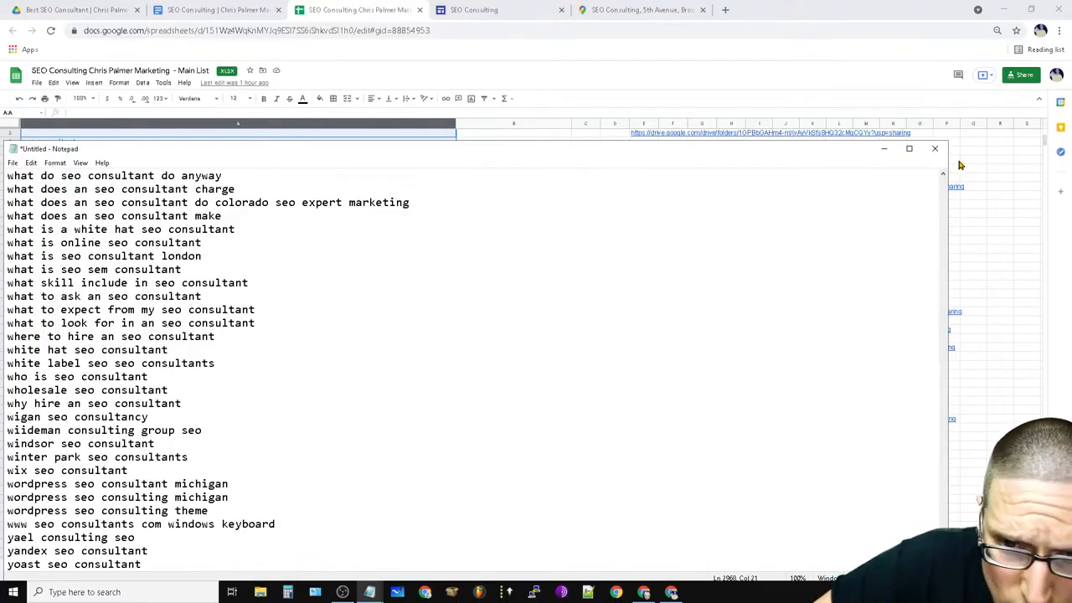
click(908, 148)
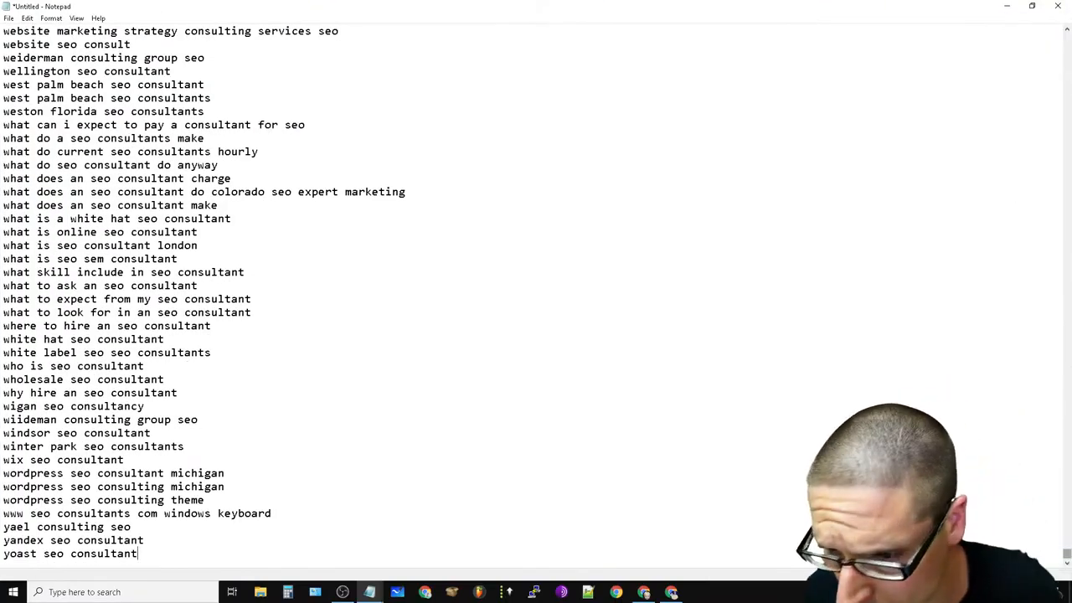
Select the pasted keywords from "yoast seo consultant" at the end back up to "qu est ce qu un consultant seo", and restore the Notepad window size.
drag(236, 559, 2, 121)
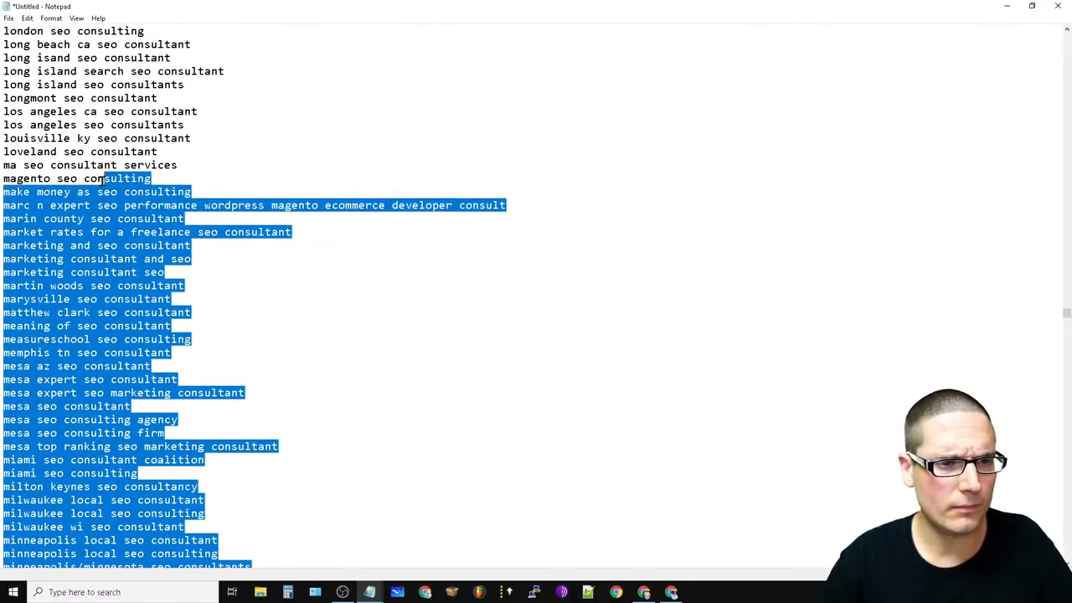
drag(144, 30, 27, 201)
mouse_move(18, 165)
mouse_down()
mouse_move(17, 407)
mouse_move(16, 25)
mouse_move(18, 392)
mouse_move(16, 259)
mouse_move(33, 231)
mouse_move(57, 98)
mouse_move(2, 72)
mouse_move(2, 25)
mouse_move(1, 219)
mouse_move(3, 172)
mouse_move(50, 25)
mouse_move(42, 299)
mouse_move(126, 29)
mouse_move(172, 24)
mouse_move(125, 25)
mouse_move(70, 86)
mouse_move(189, 277)
mouse_move(48, 46)
mouse_move(37, 4)
mouse_move(50, 3)
mouse_move(2, 3)
mouse_move(107, 8)
mouse_move(59, 204)
mouse_move(46, 446)
mouse_move(92, 567)
mouse_move(17, 569)
mouse_move(2, 151)
mouse_move(7, 178)
mouse_up()
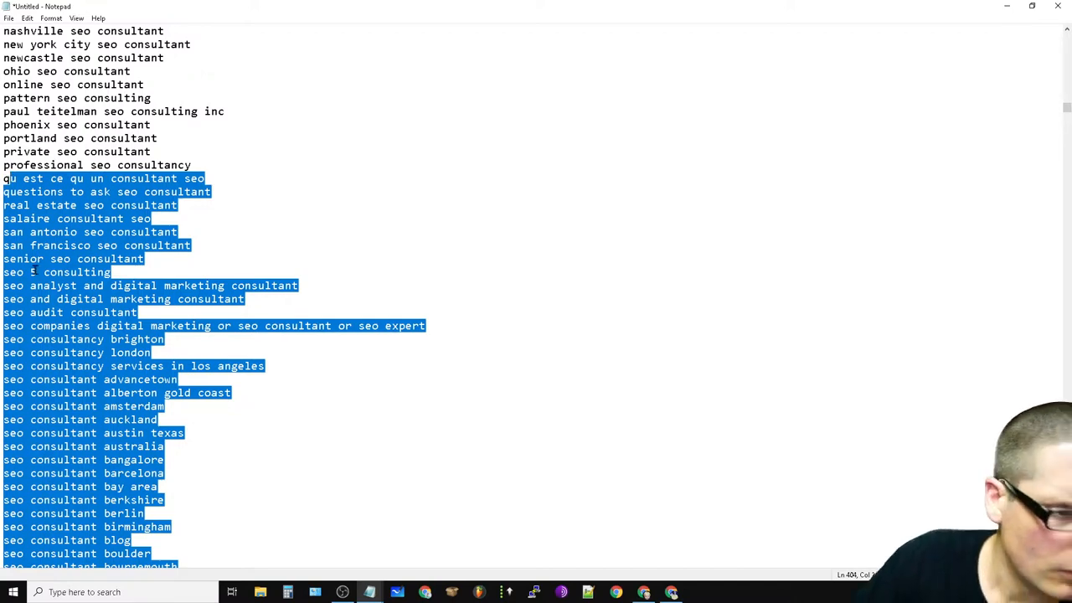
click(1030, 7)
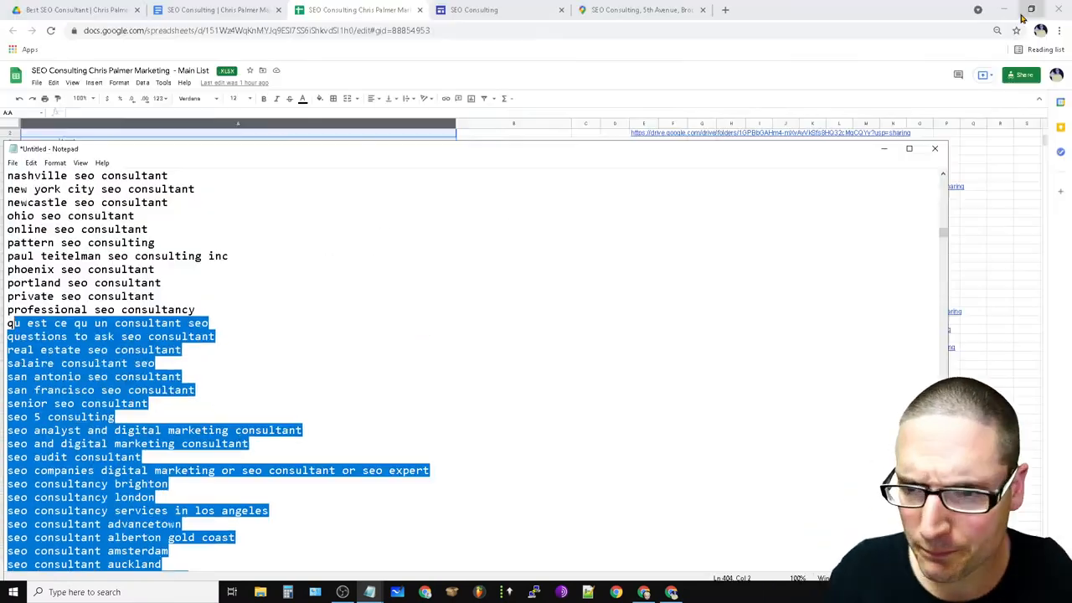
Narrow the keyword list window, open a second blank Notepad window and arrange the two side by side.
drag(947, 352, 444, 372)
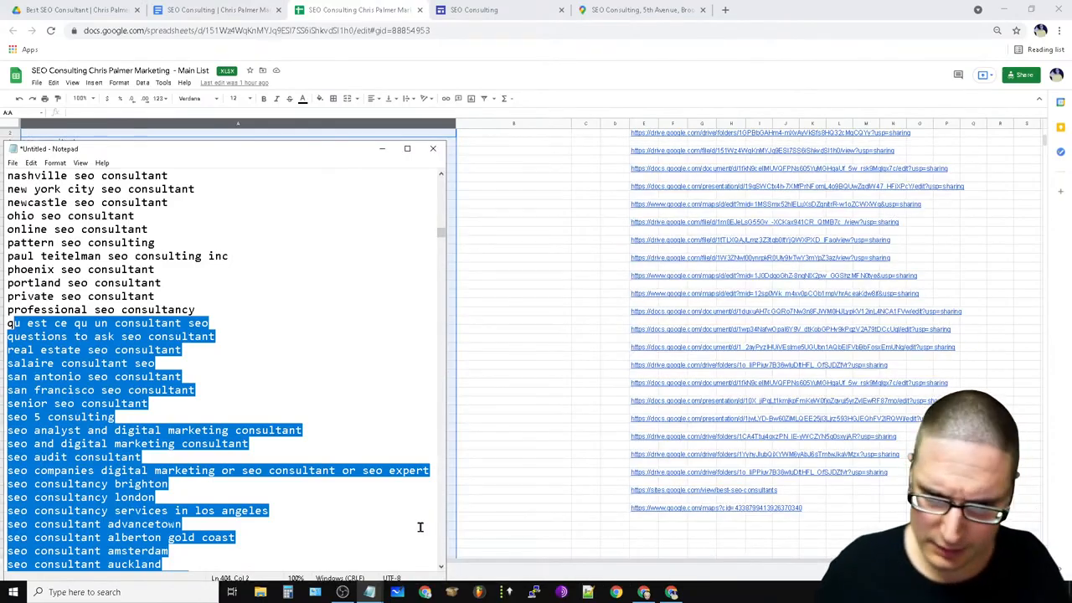
right_click(369, 592)
click(340, 534)
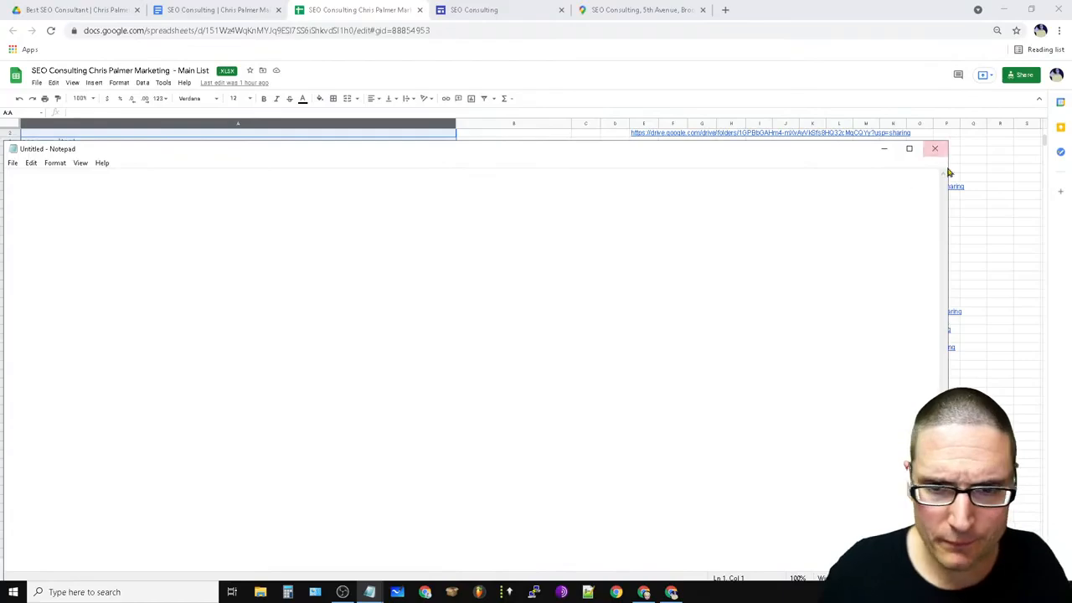
drag(950, 235, 532, 253)
drag(411, 153, 913, 136)
drag(280, 149, 315, 55)
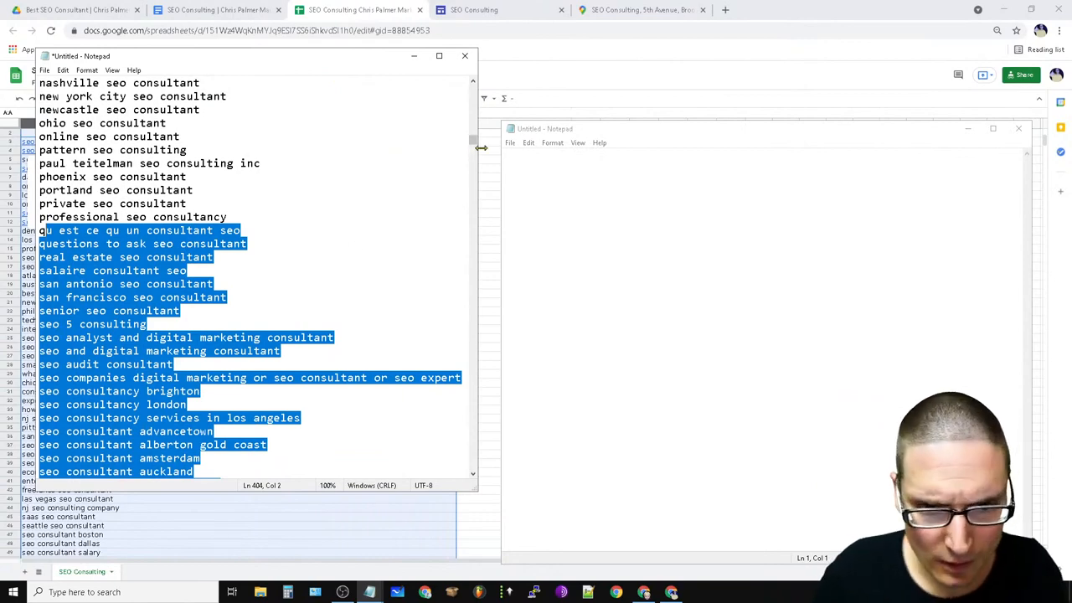
Cut "seo consultant chicago", "dallas seo consultant" and "orlando seo consultants" from the beginning of the keyword list.
drag(472, 141, 474, 86)
drag(186, 131, 29, 127)
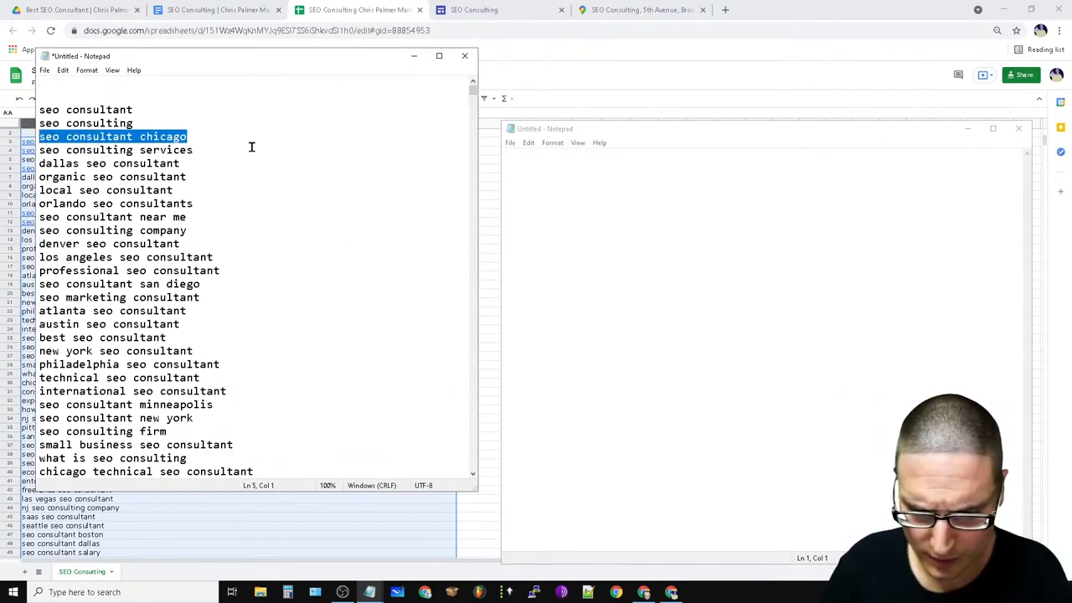
key(ctrl+x)
drag(37, 163, 232, 163)
key(ctrl+x)
drag(203, 206, 29, 204)
key(ctrl+x)
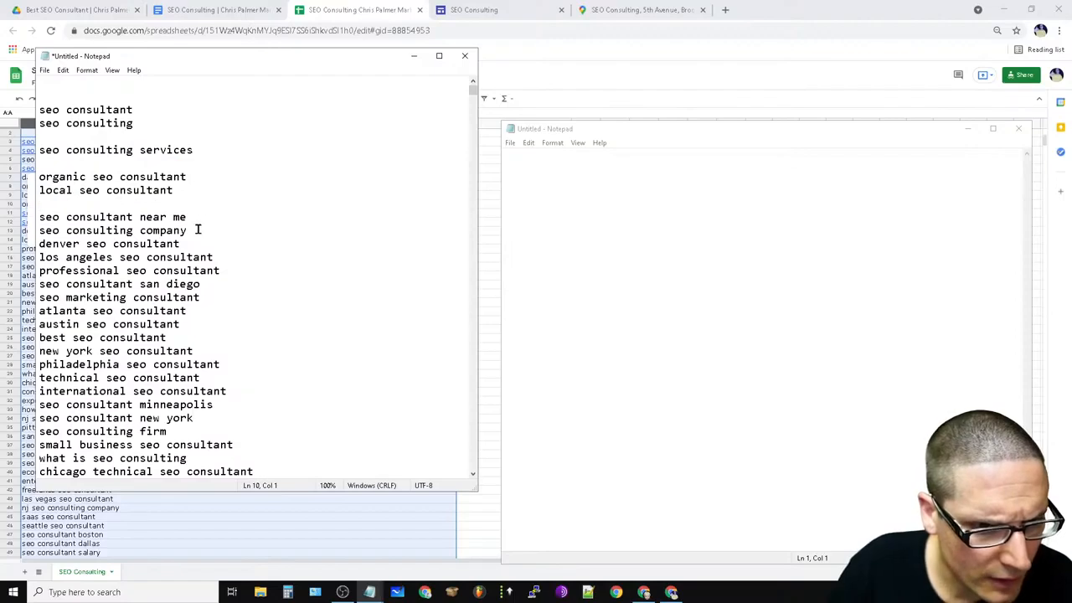
Cut the Denver, Los Angeles, San Diego, Atlanta and Austin keywords from the list.
drag(37, 244, 244, 250)
key(ctrl+x)
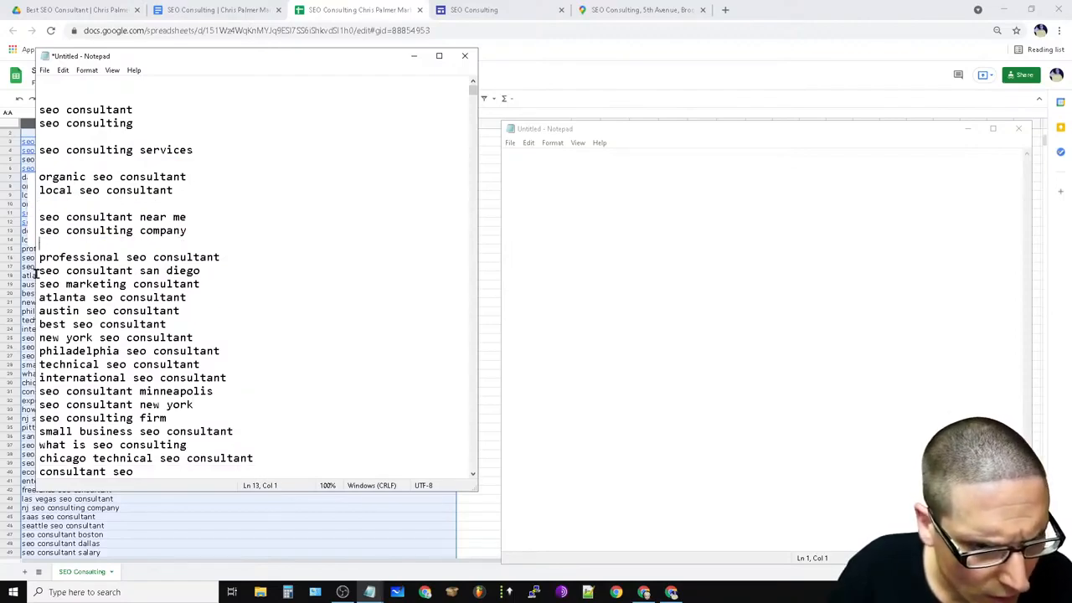
drag(36, 273, 263, 273)
key(ctrl+x)
drag(39, 298, 232, 308)
key(ctrl+x)
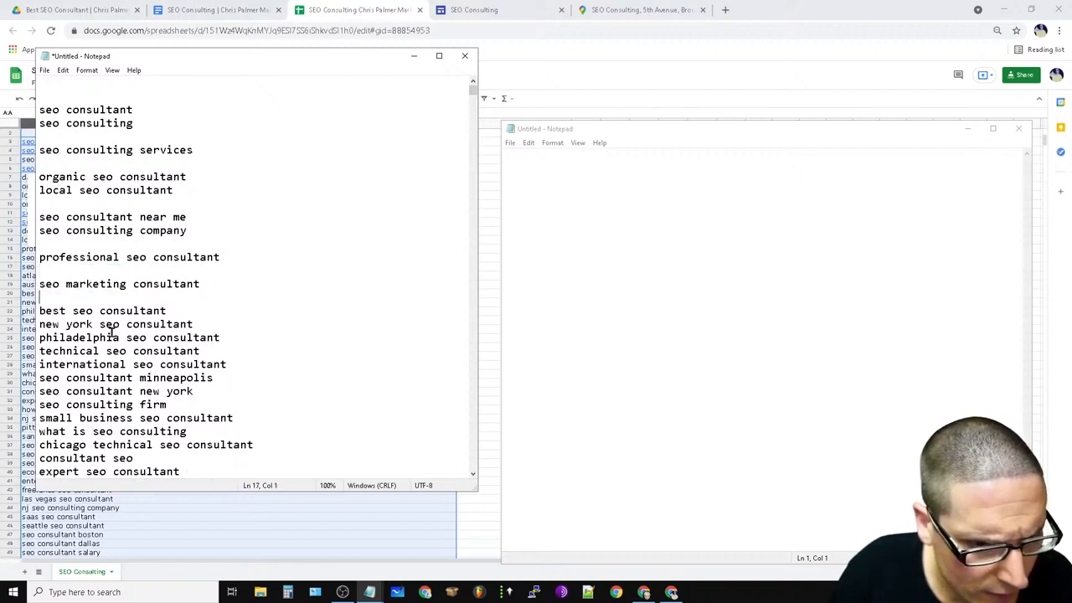
Cut the New York, Philadelphia and Minneapolis keywords, "what is seo consulting" and "chicago technical seo consultant" from the list.
drag(37, 324, 270, 335)
key(ctrl+x)
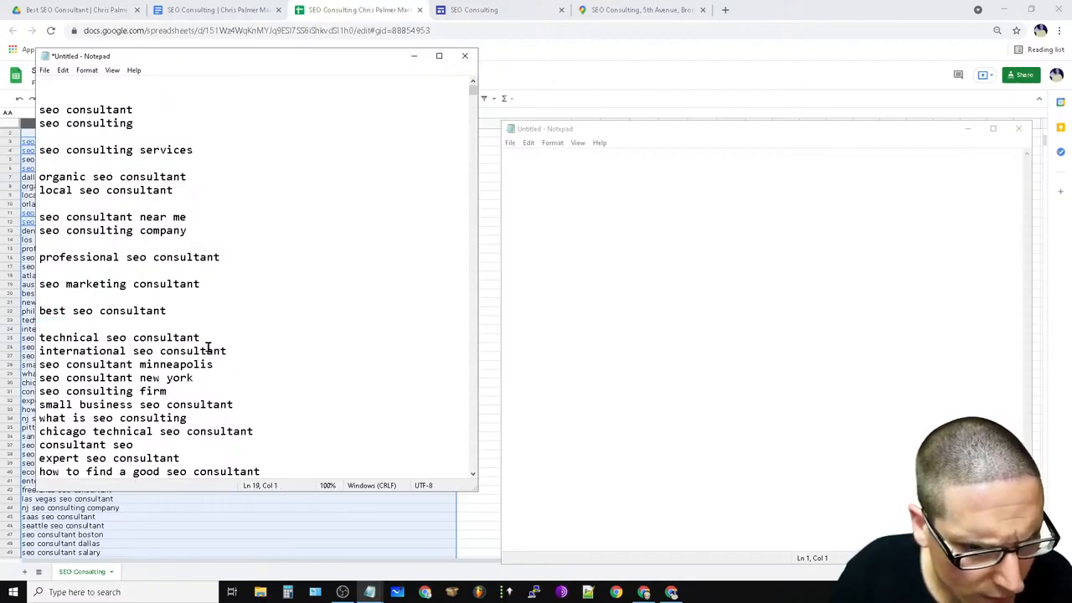
drag(40, 365, 243, 374)
key(ctrl+x)
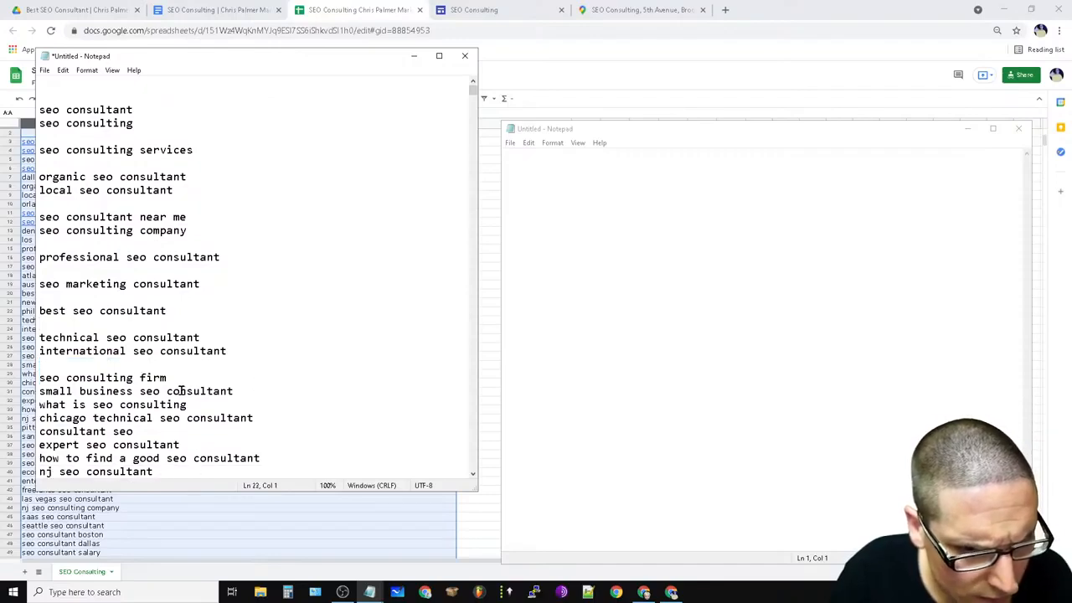
drag(235, 400, 335, 419)
key(ctrl+x)
key(ctrl+x)
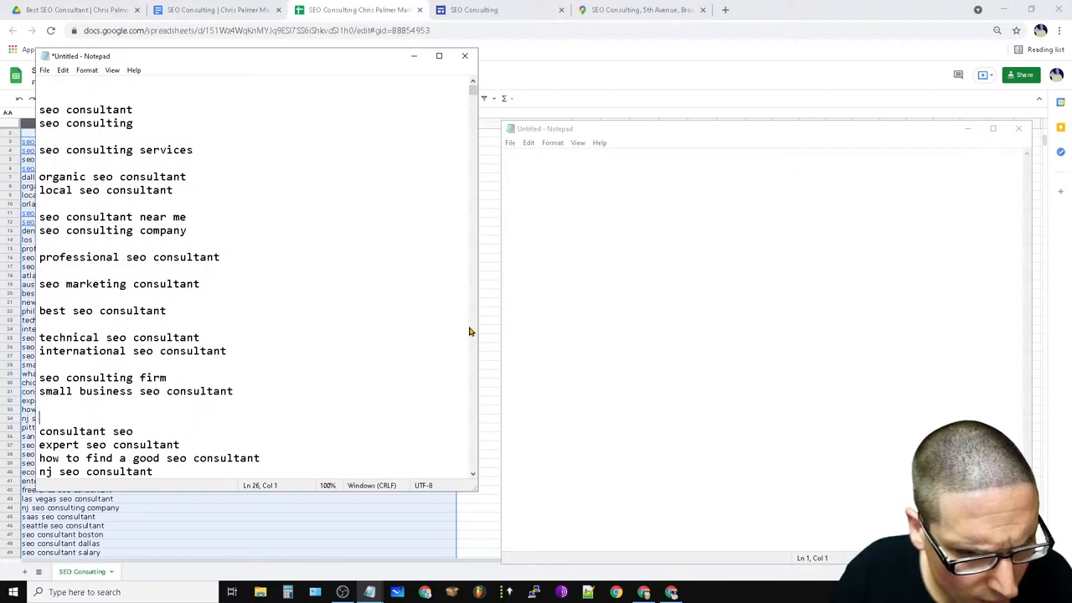
Cut the lines from "how to find a good seo consultant" through "seo consultant phoenix", plus "las vegas seo consultant" and "nj seo consulting company".
click(472, 474)
click(472, 473)
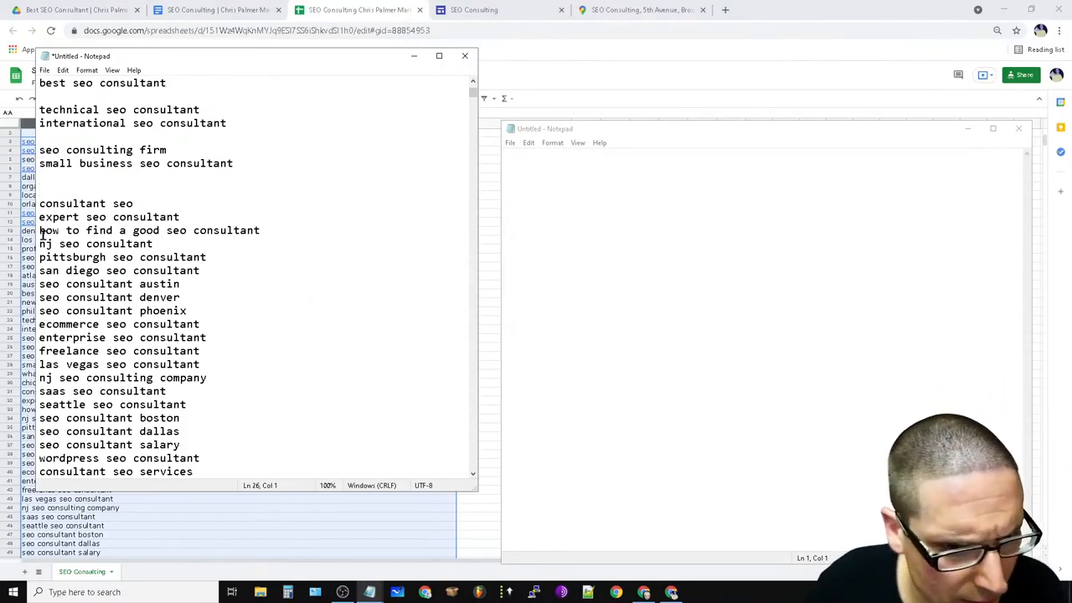
drag(40, 232, 284, 314)
key(ctrl+x)
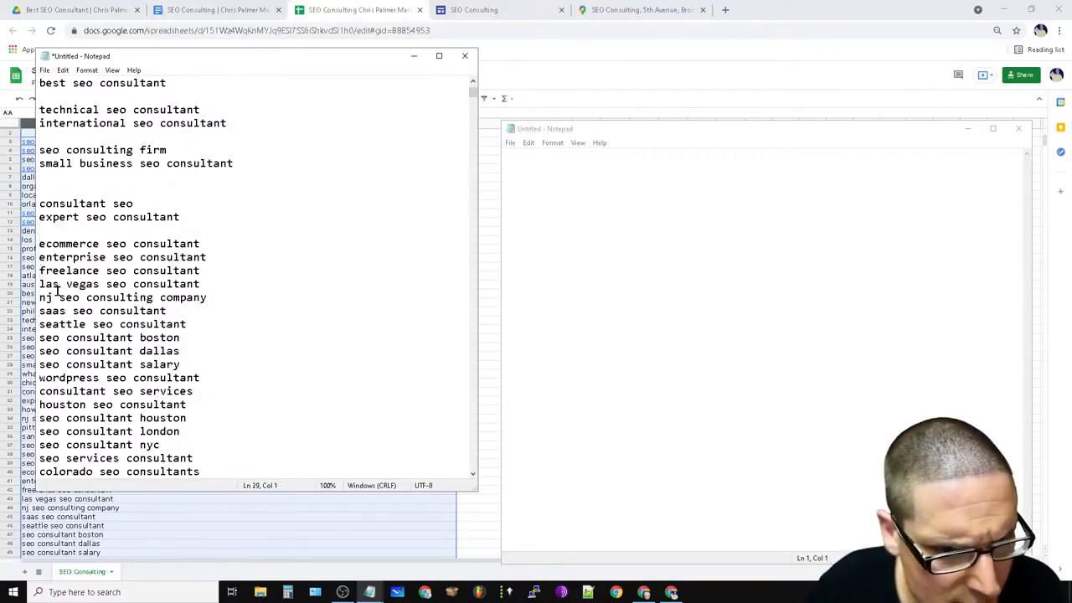
drag(36, 284, 241, 302)
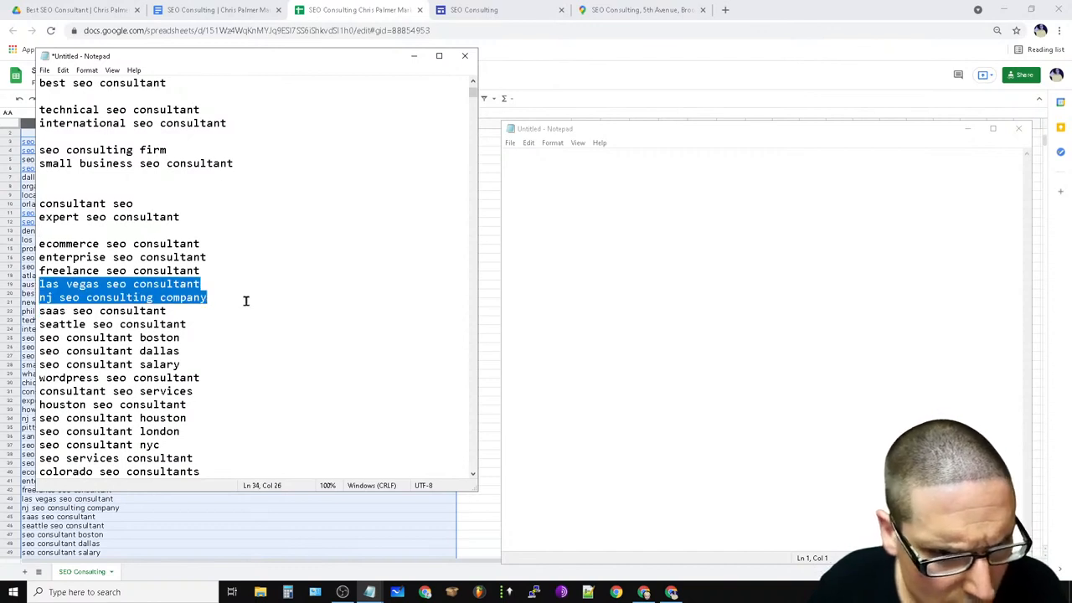
key(ctrl+x)
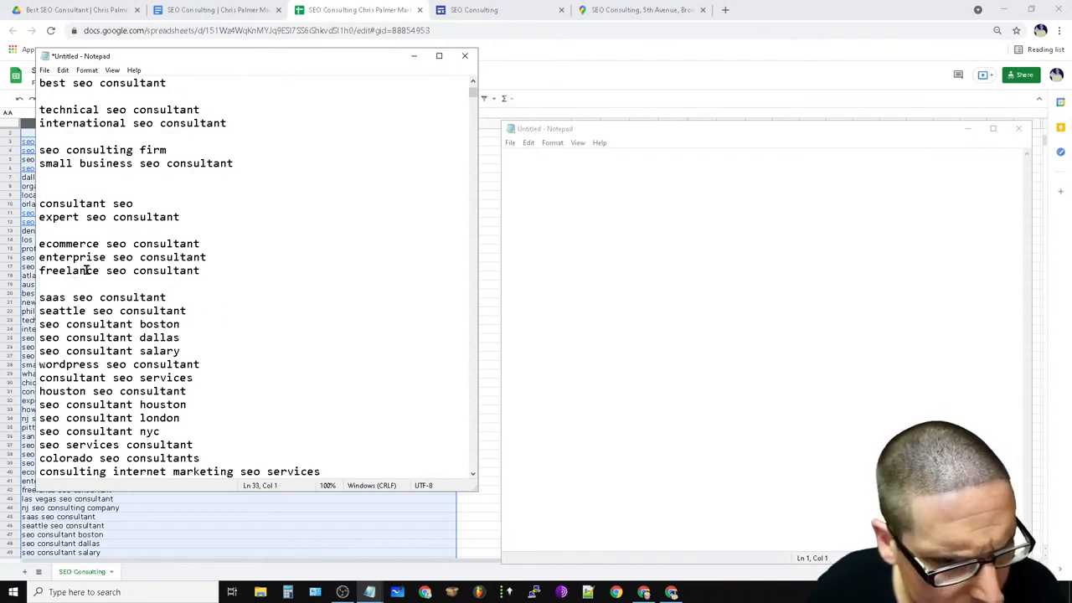
Cut "ecommerce seo consultant" and close the gap between "expert seo consultant" and "enterprise seo consultant".
drag(233, 240, 28, 243)
key(ctrl+x)
key(BackSpace)
key(BackSpace)
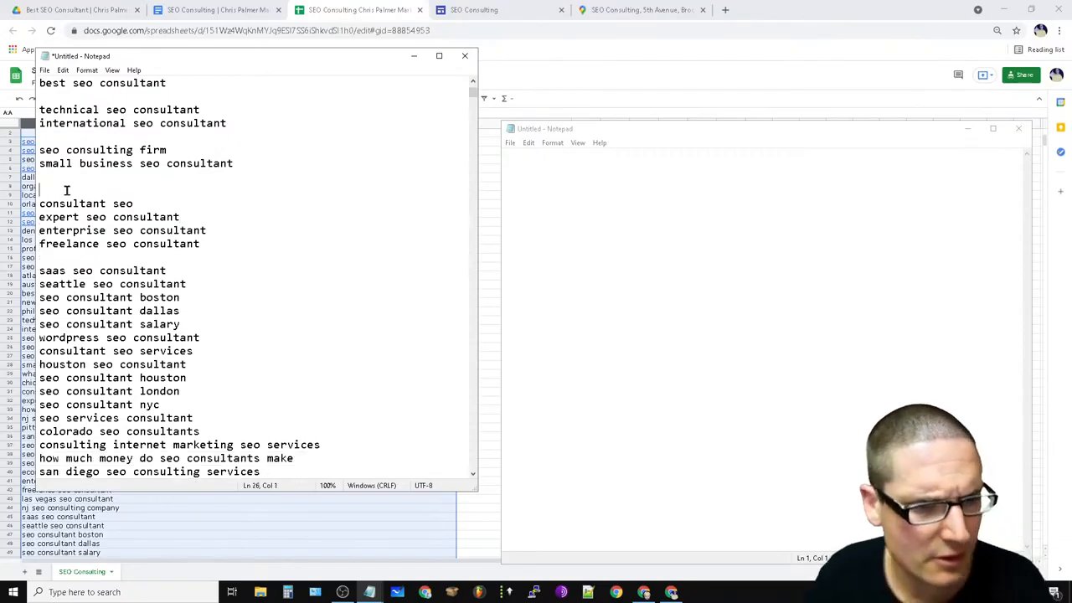
Remove the blank lines between "best seo consultant" and "consultant seo".
key(BackSpace)
key(BackSpace)
click(80, 136)
key(BackSpace)
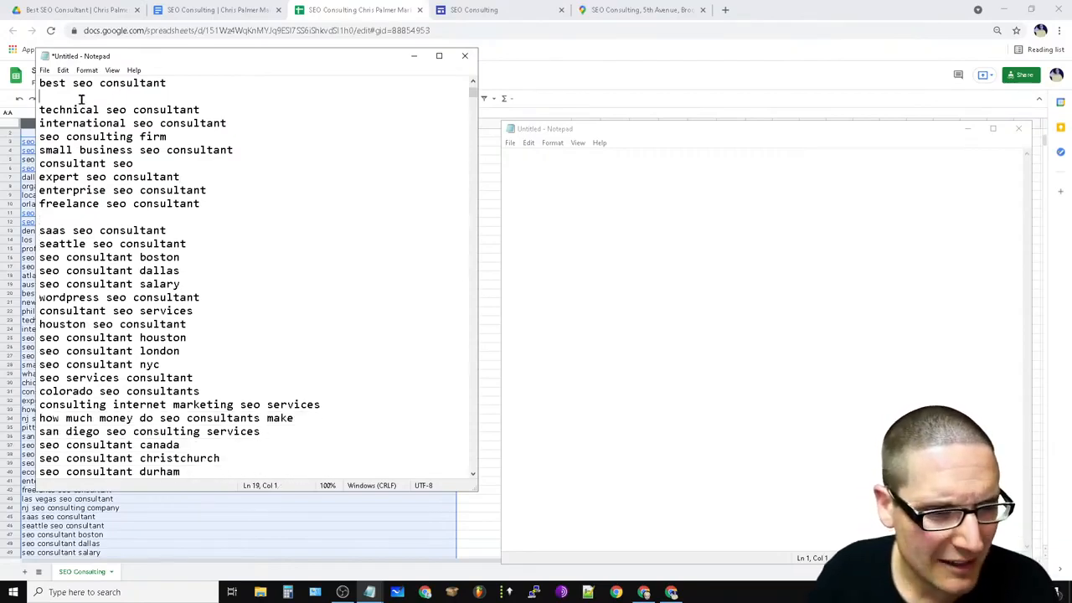
key(BackSpace)
Remove the blank lines between "seo consulting" and "professional seo consultant" near the start of the list.
scroll(189, 190, up, 6)
click(108, 205)
key(BackSpace)
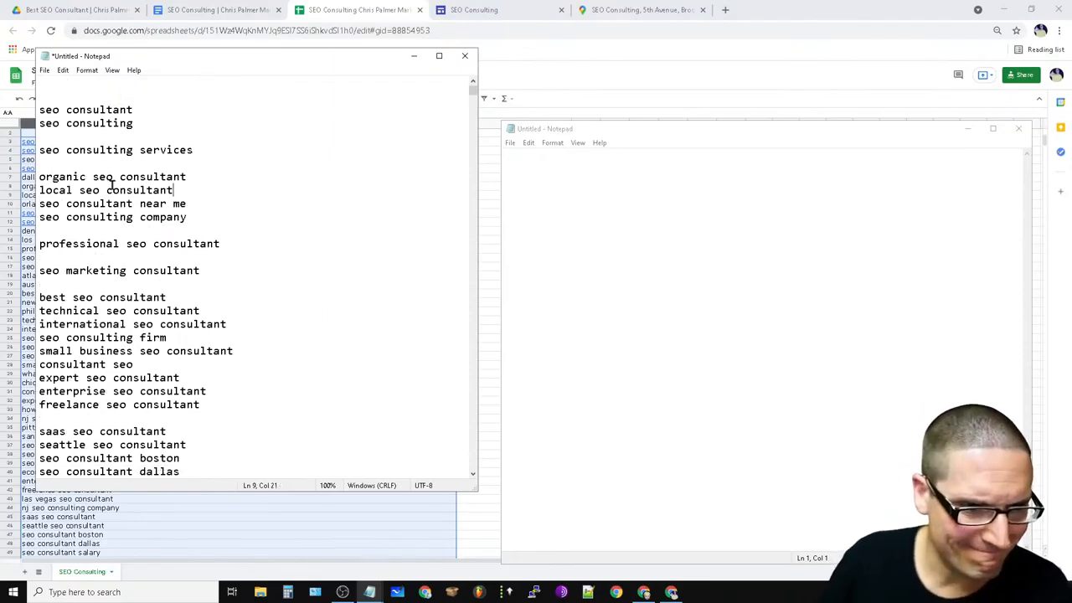
key(BackSpace)
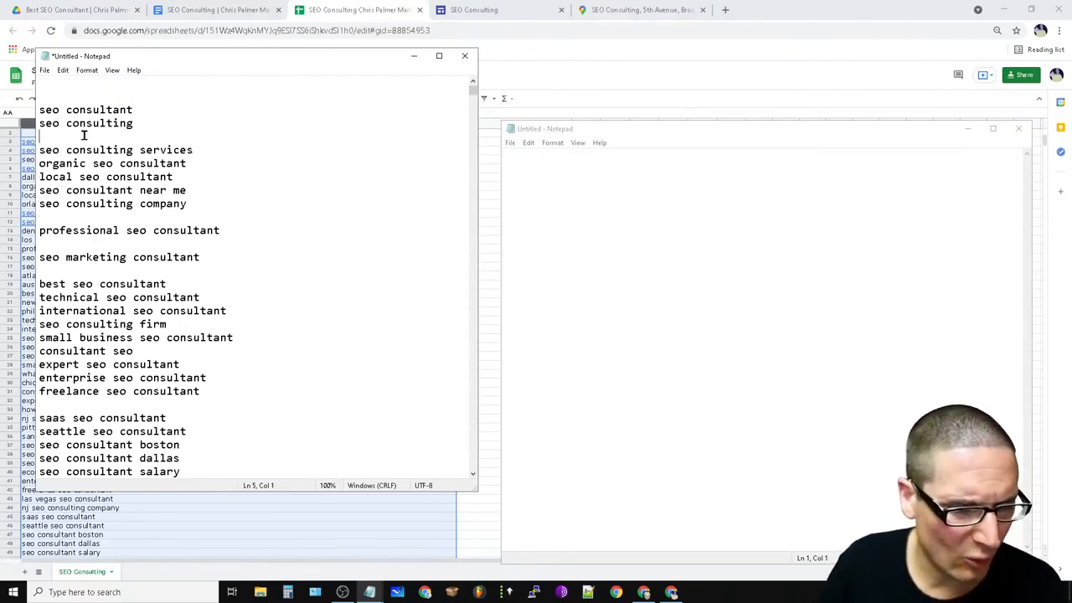
key(BackSpace)
click(63, 205)
key(BackSpace)
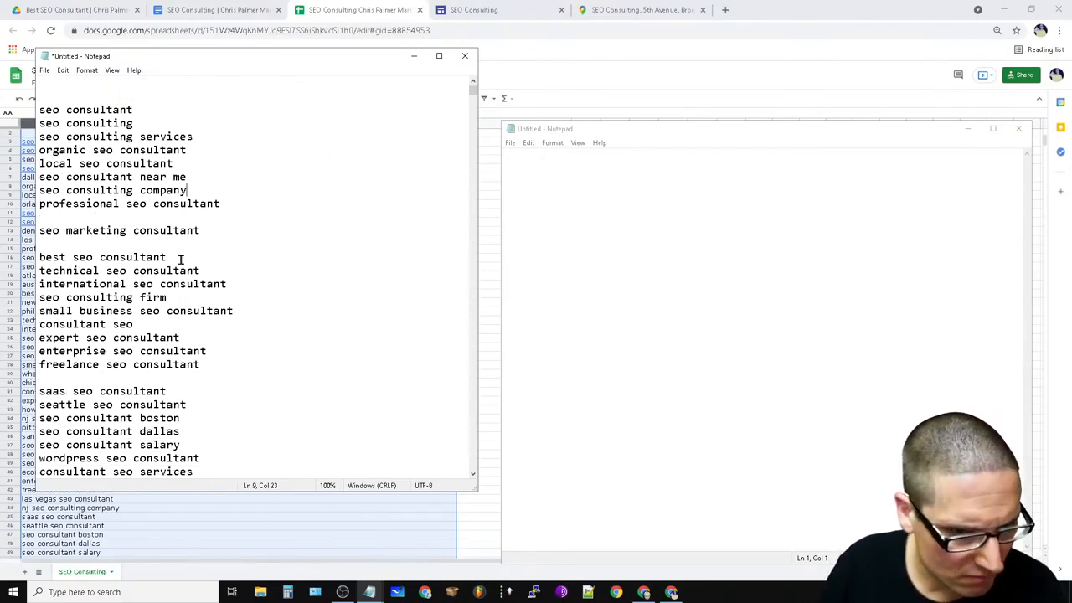
Remove the blank lines around "seo marketing consultant" and above "saas seo consultant".
click(79, 216)
key(BackSpace)
click(57, 235)
key(BackSpace)
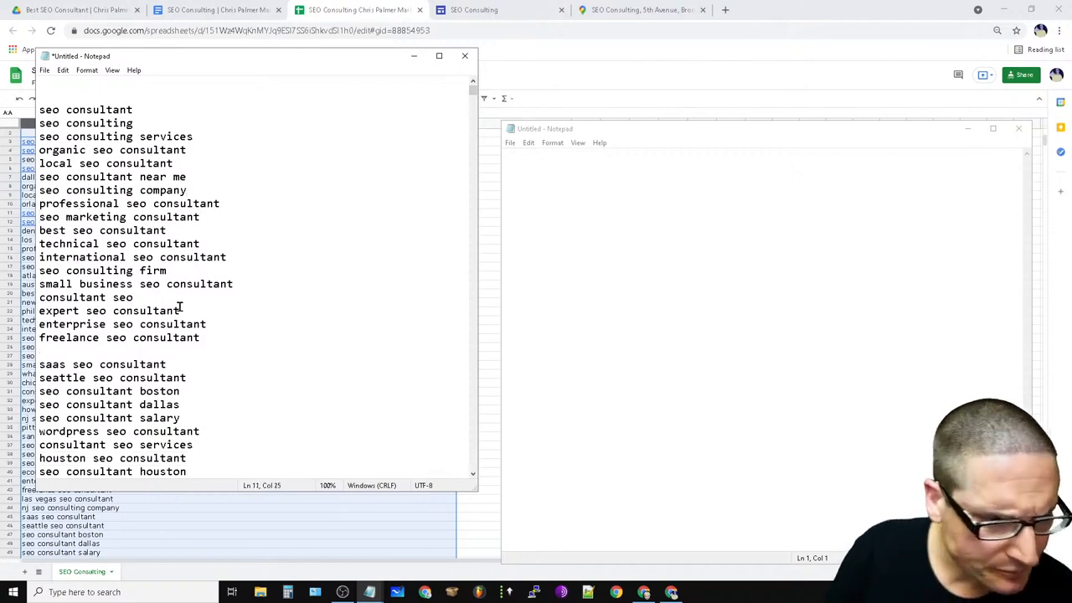
scroll(210, 287, down, 3)
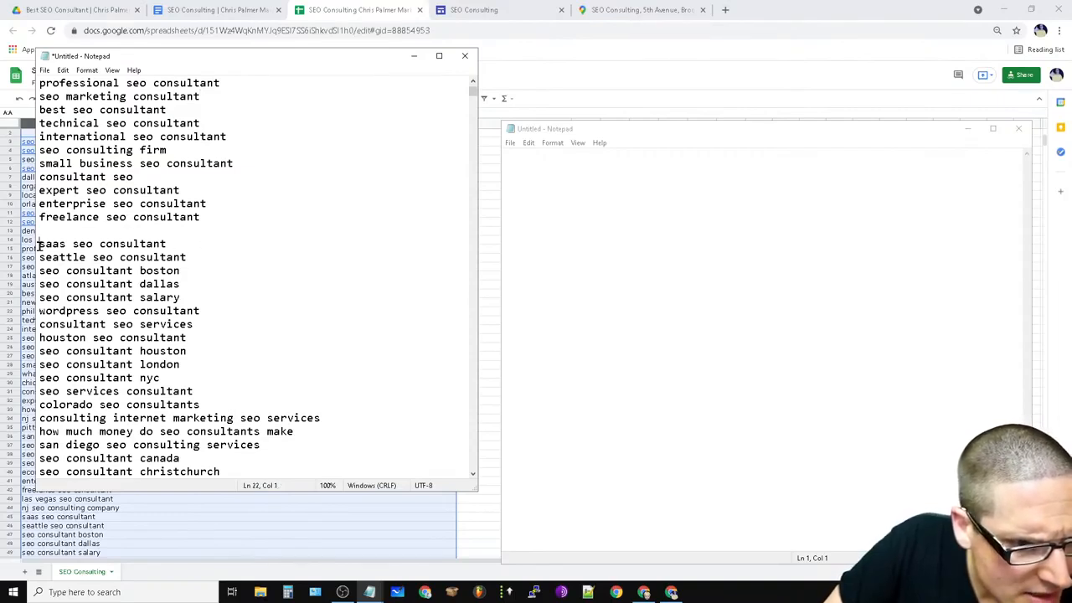
key(BackSpace)
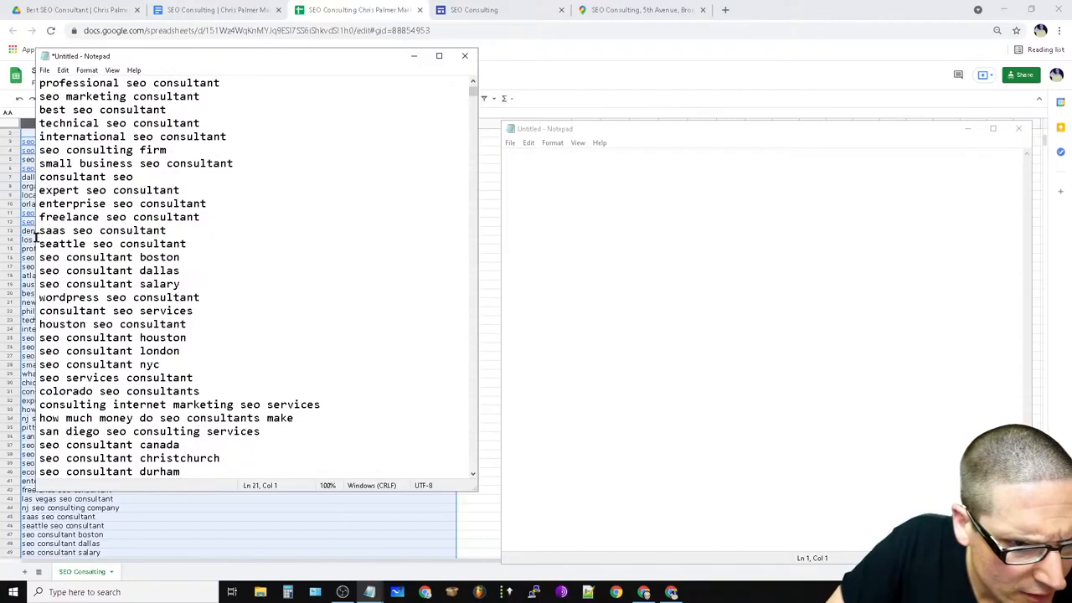
Delete the lines from "seattle seo consultant" through "seo consultant salary" and from "houston seo consultant" through "seo consultant nyc".
drag(36, 242, 239, 286)
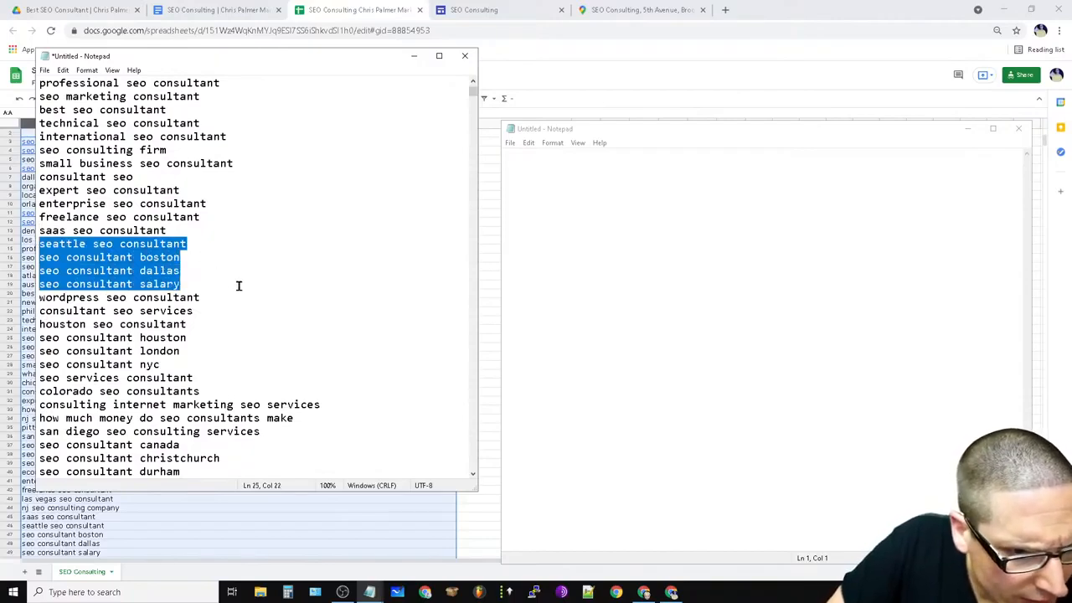
key(BackSpace)
key(BackSpace)
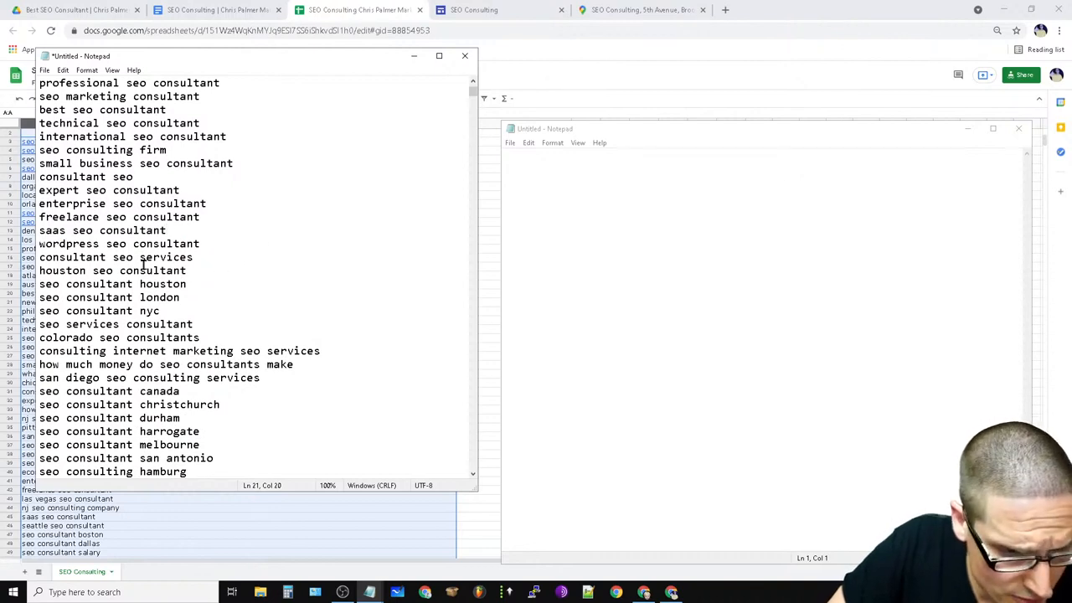
drag(37, 271, 269, 313)
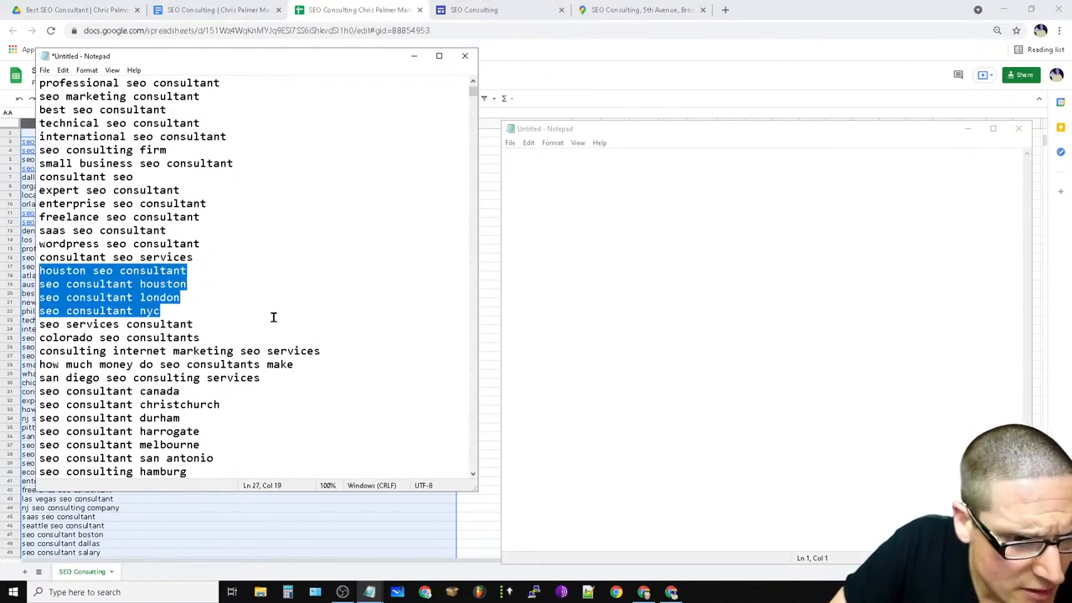
key(BackSpace)
Delete "colorado seo consultants" and the lines from "consulting internet marketing seo services" through "seo consulting hamburg", leaving no gap.
drag(39, 299, 285, 292)
key(BackSpace)
key(BackSpace)
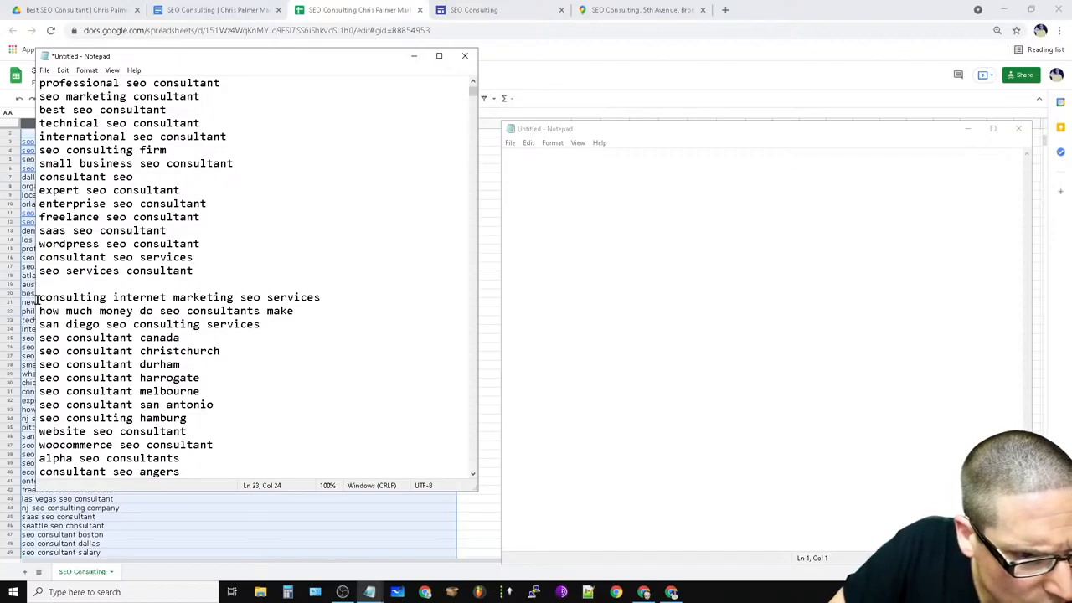
drag(38, 301, 304, 416)
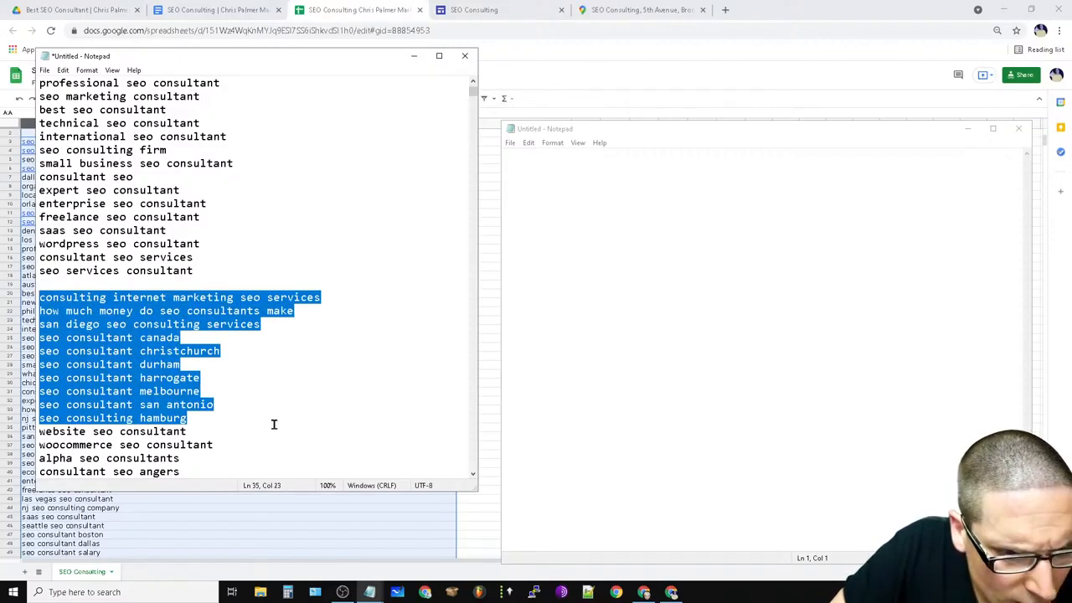
key(BackSpace)
key(BackSpace)
key(BackSpace)
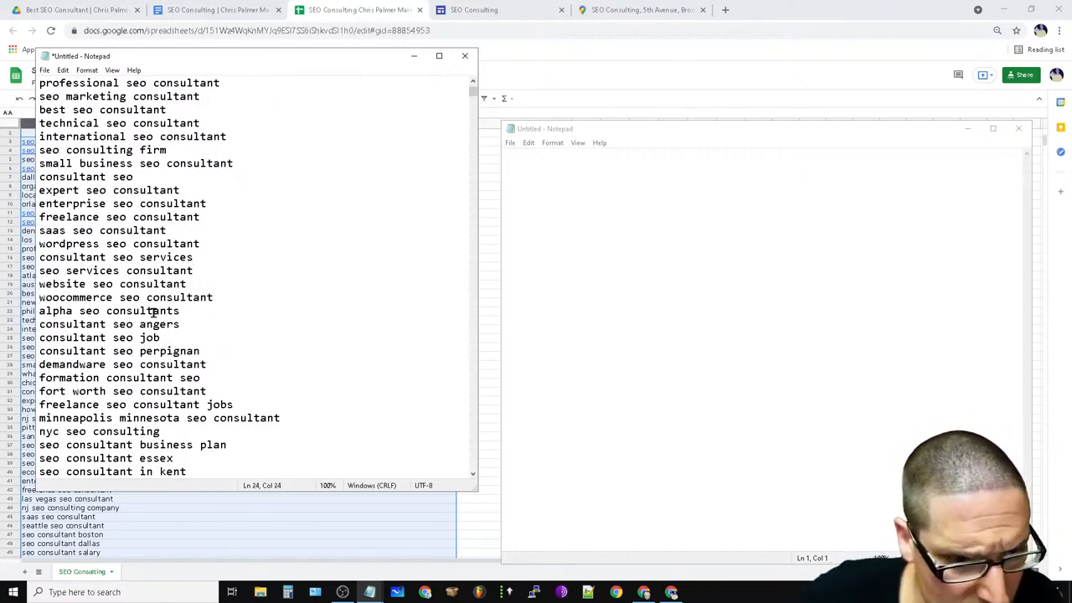
Remove the lines from "woocommerce seo consultant" through "consultant seo angers" and from "consultant seo perpignan" through "seo consultant in toronto".
drag(38, 297, 276, 319)
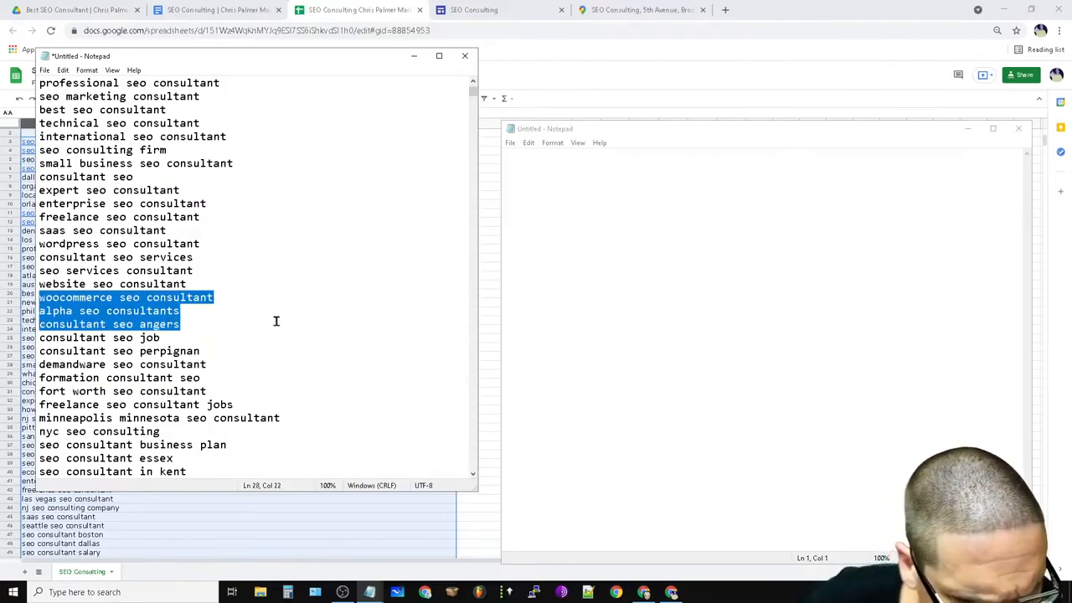
key(BackSpace)
key(BackSpace)
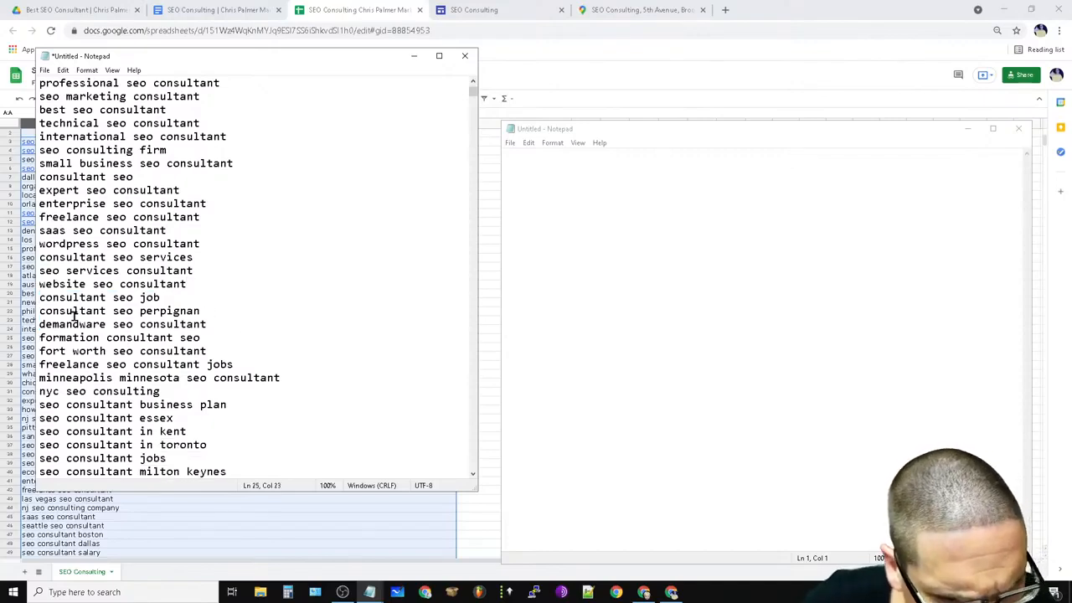
drag(38, 310, 297, 136)
key(ctrl+x)
scroll(379, 256, up, 3)
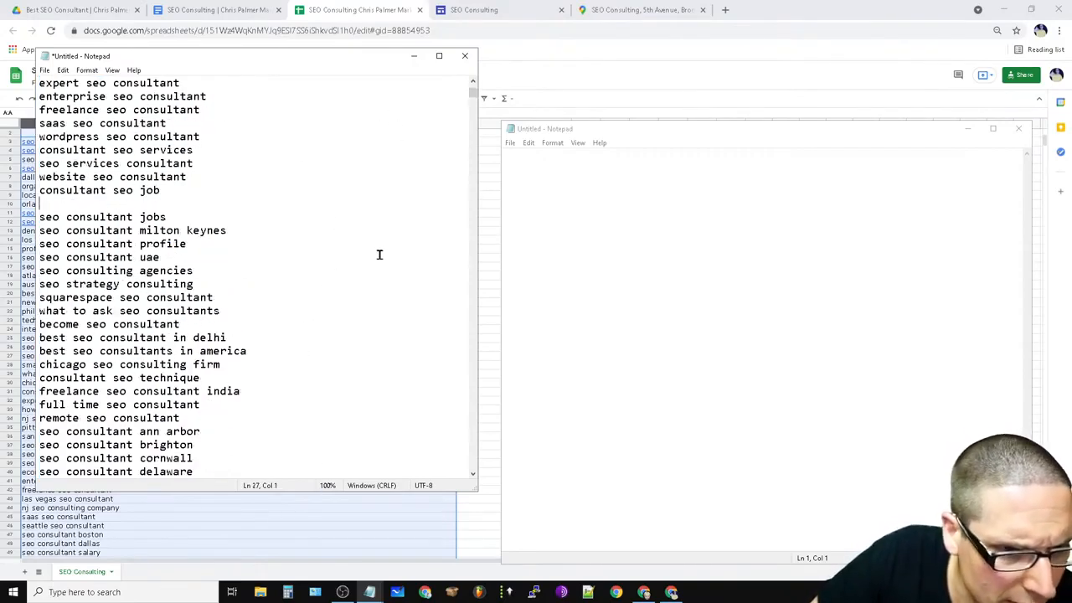
key(BackSpace)
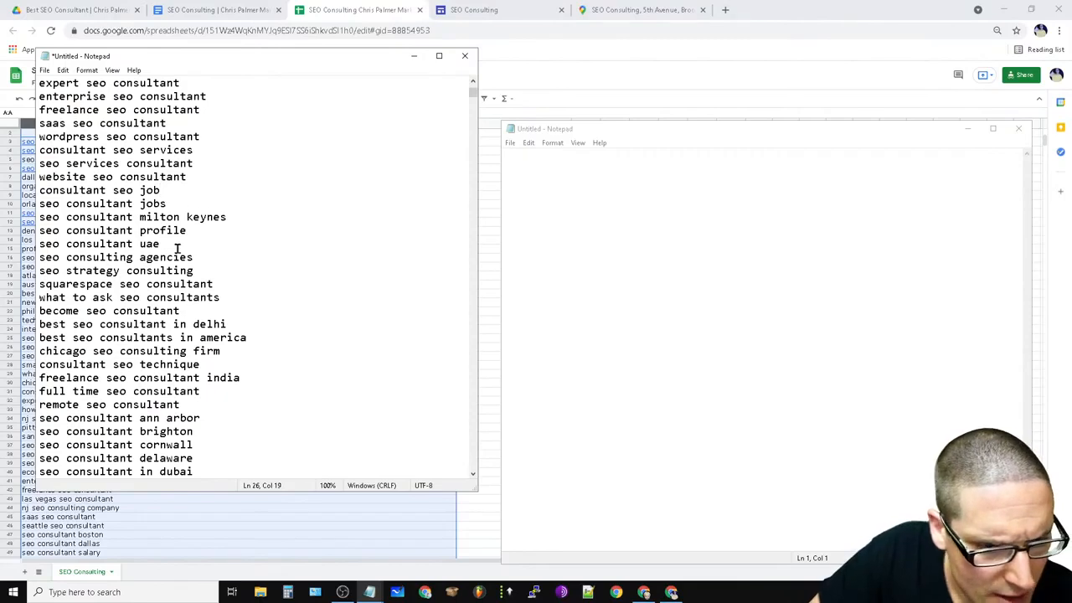
Delete the lines from "seo consultant milton keynes" through "seo consultant uae" and from "squarespace seo consultant" through "chicago seo consulting firm".
drag(38, 218, 257, 239)
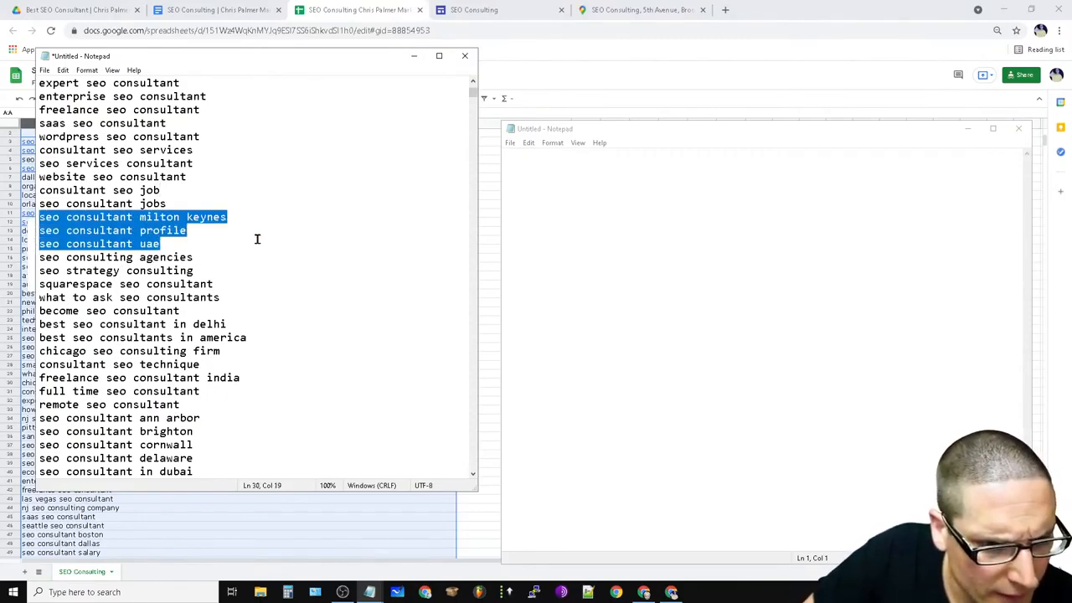
key(BackSpace)
key(BackSpace)
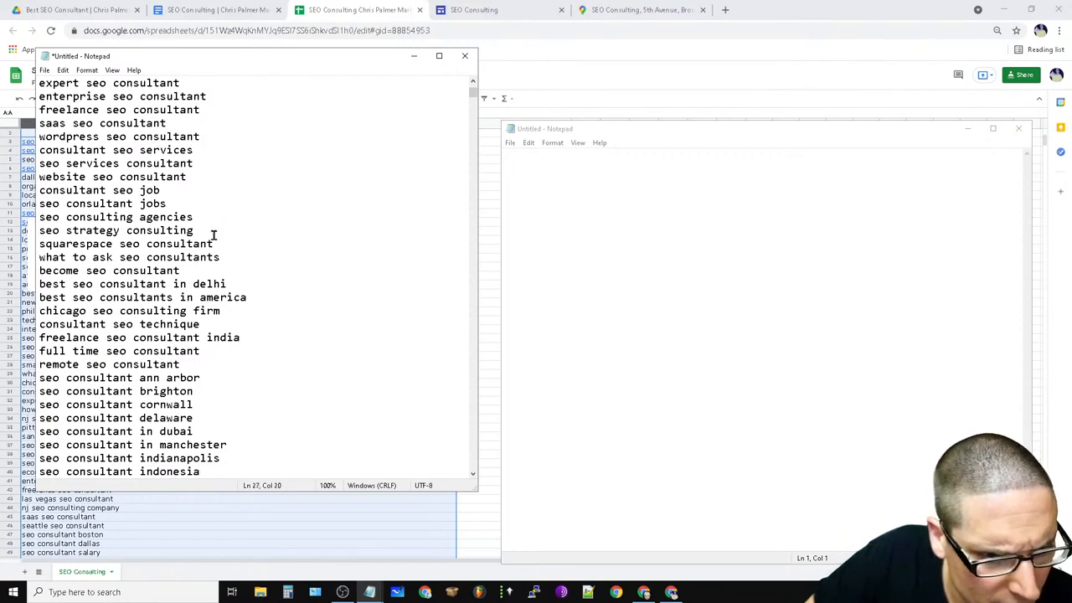
drag(42, 249, 273, 315)
key(BackSpace)
key(BackSpace)
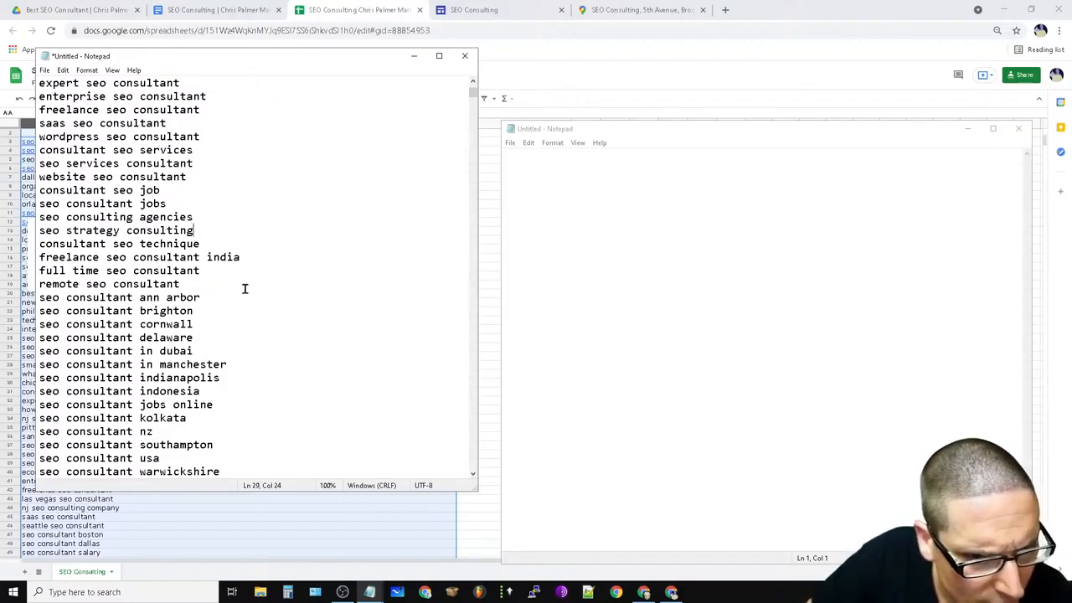
Delete "freelance seo consultant india" and every line from "seo consultant ann arbor" to the end of the list.
drag(253, 258, 39, 258)
key(BackSpace)
key(BackSpace)
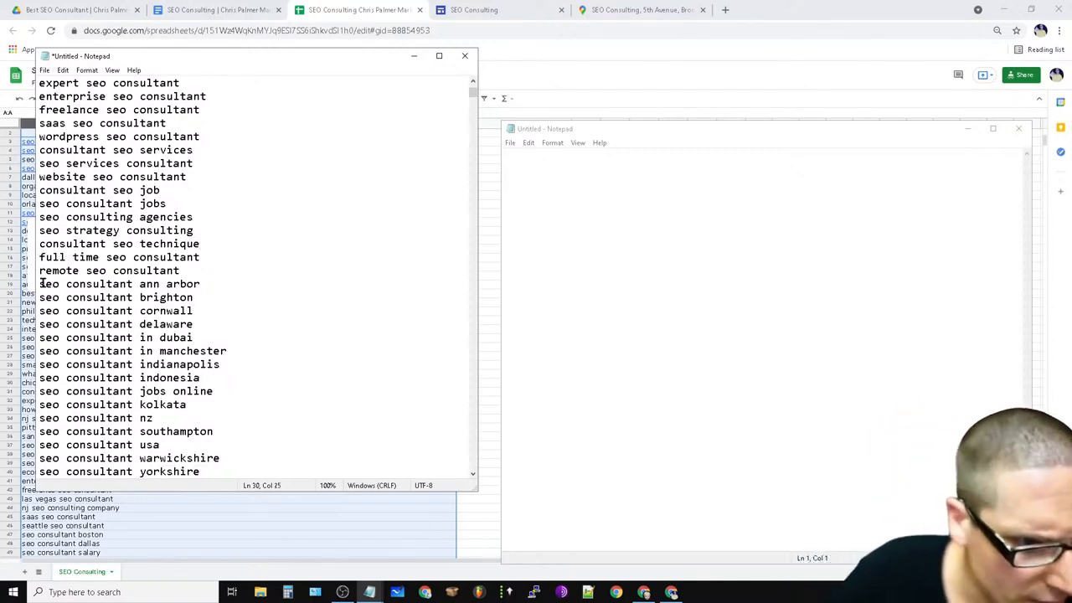
drag(40, 283, 579, 514)
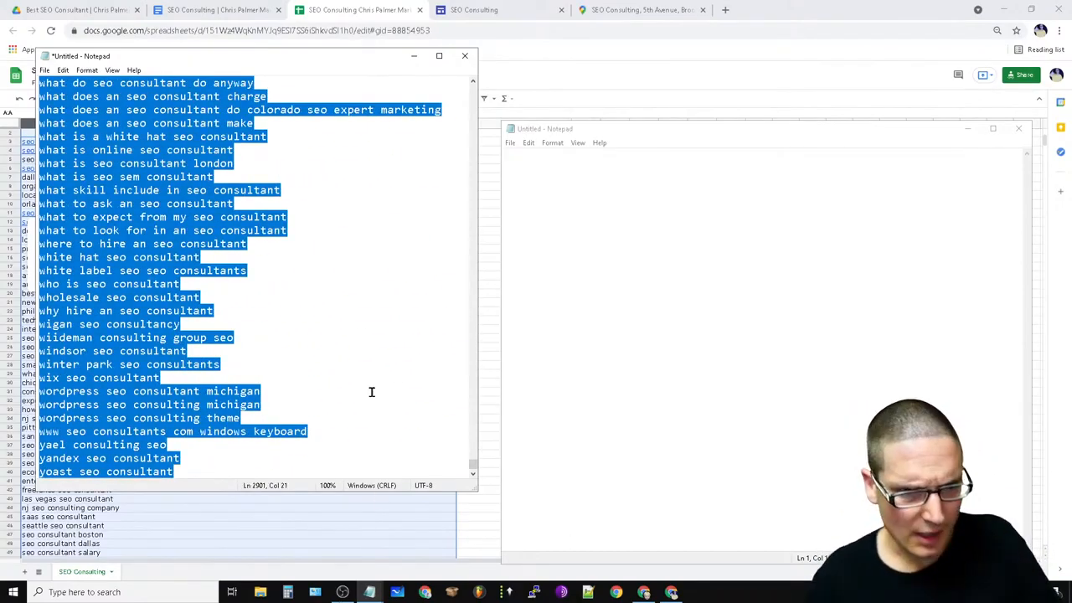
text(s)
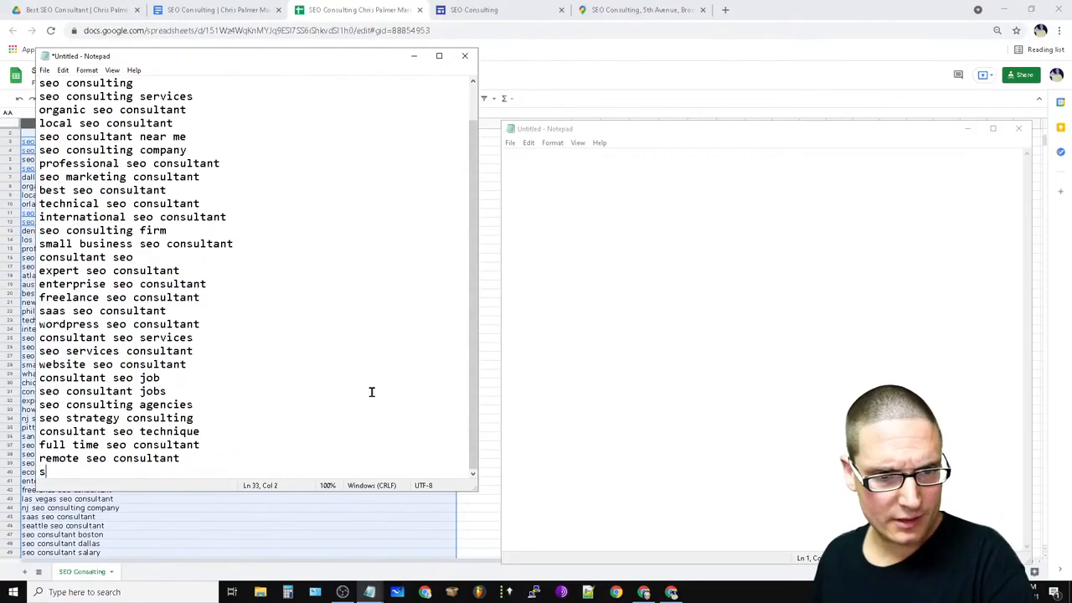
scroll(369, 335, up, 1)
scroll(359, 351, down, 1)
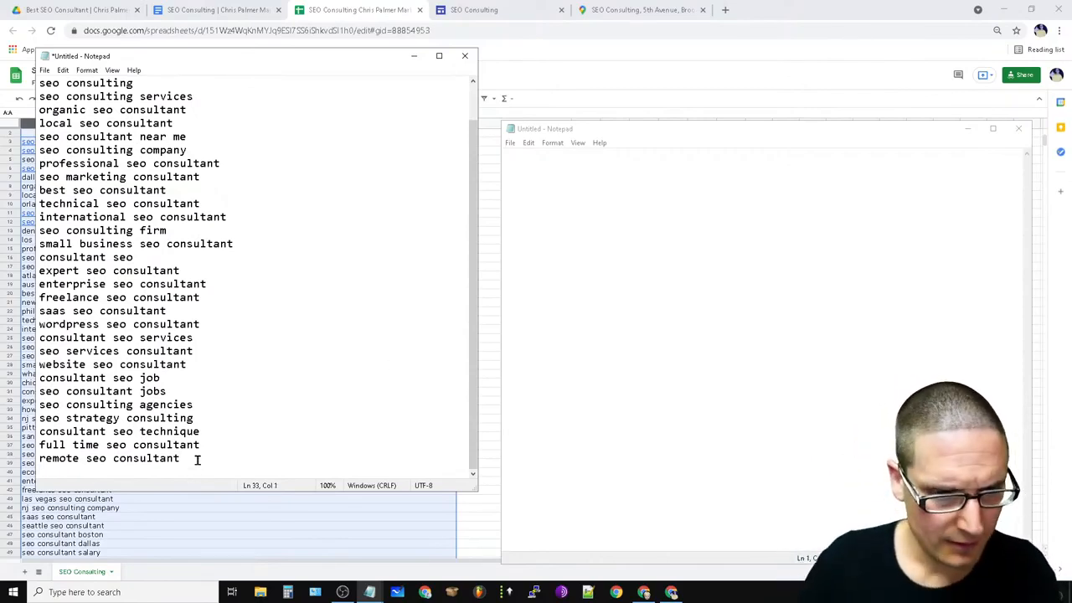
Close the empty second Notepad window and move the keyword list window clear of the spreadsheet's keywords.
click(1018, 128)
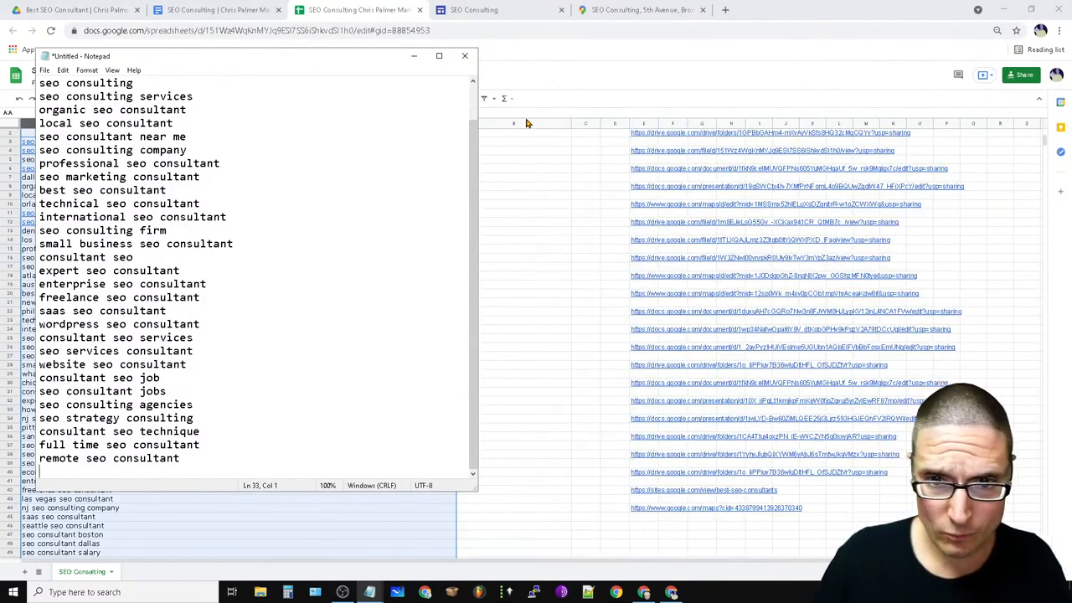
drag(355, 62, 694, 103)
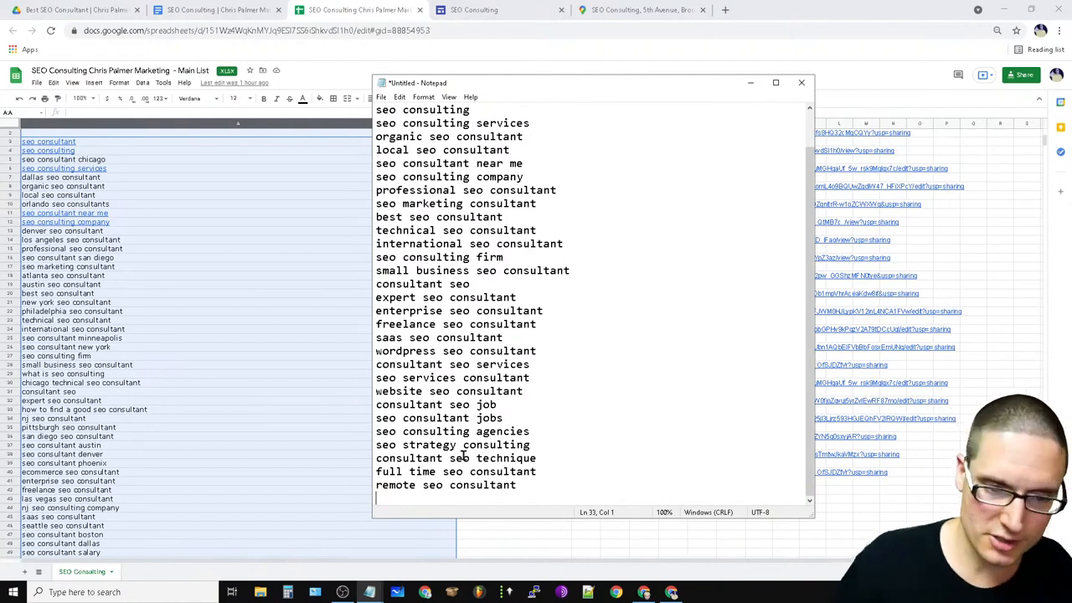
drag(532, 497, 691, 218)
click(711, 175)
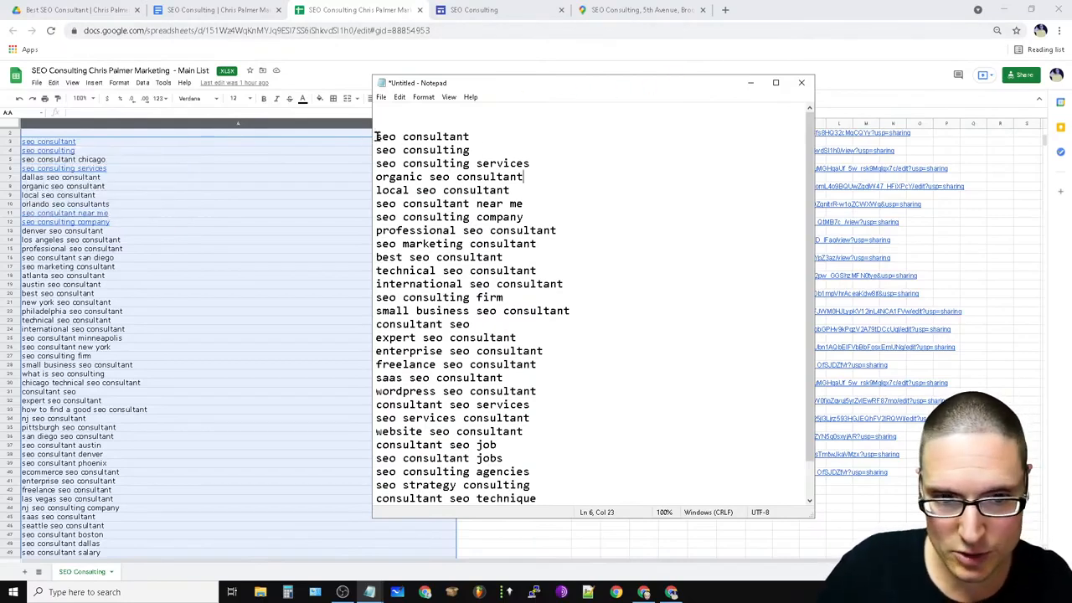
Prefix the first keyword, "seo consultant", with "best" and the second, "seo consulting", with "top".
drag(376, 137, 492, 147)
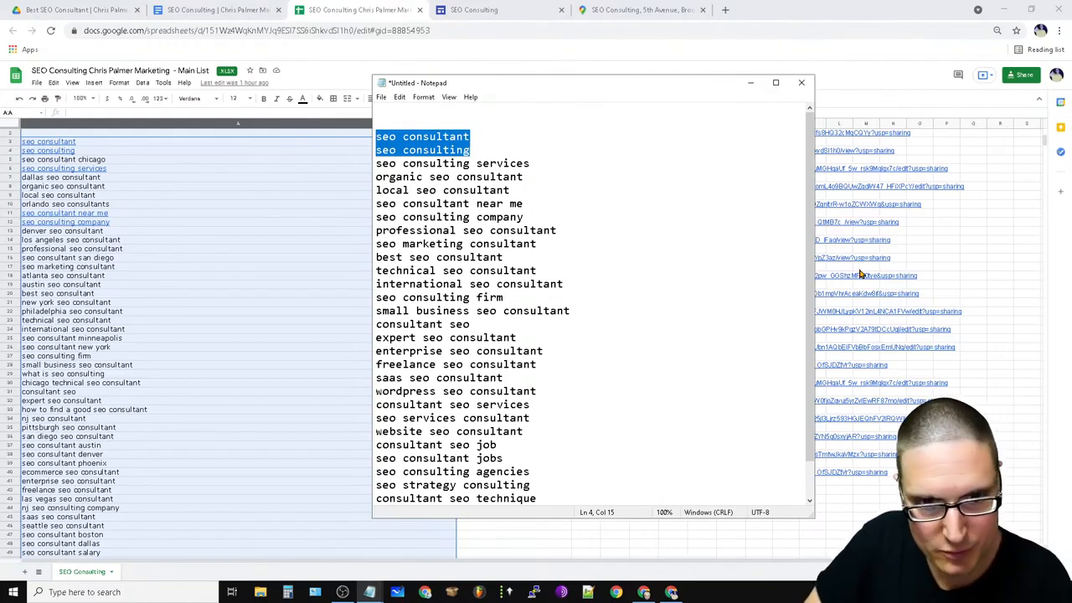
click(679, 263)
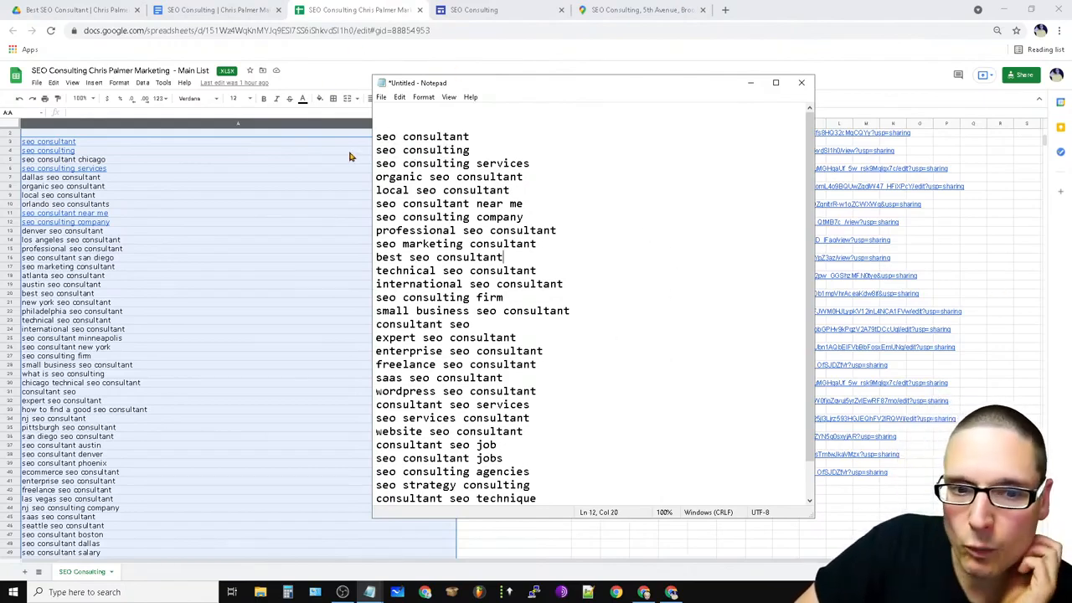
click(376, 136)
text(best )
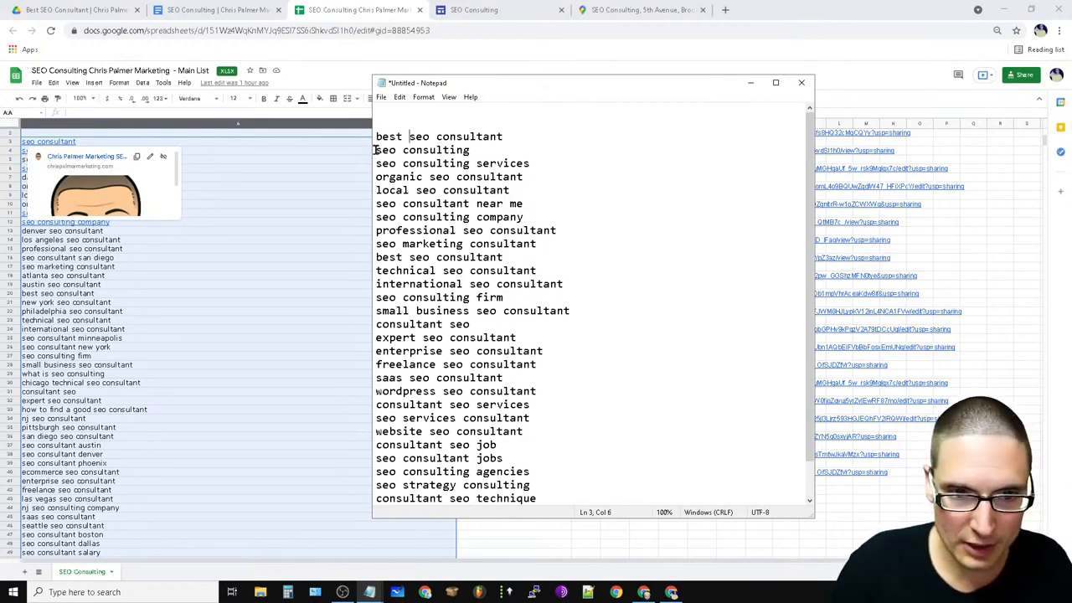
text(top)
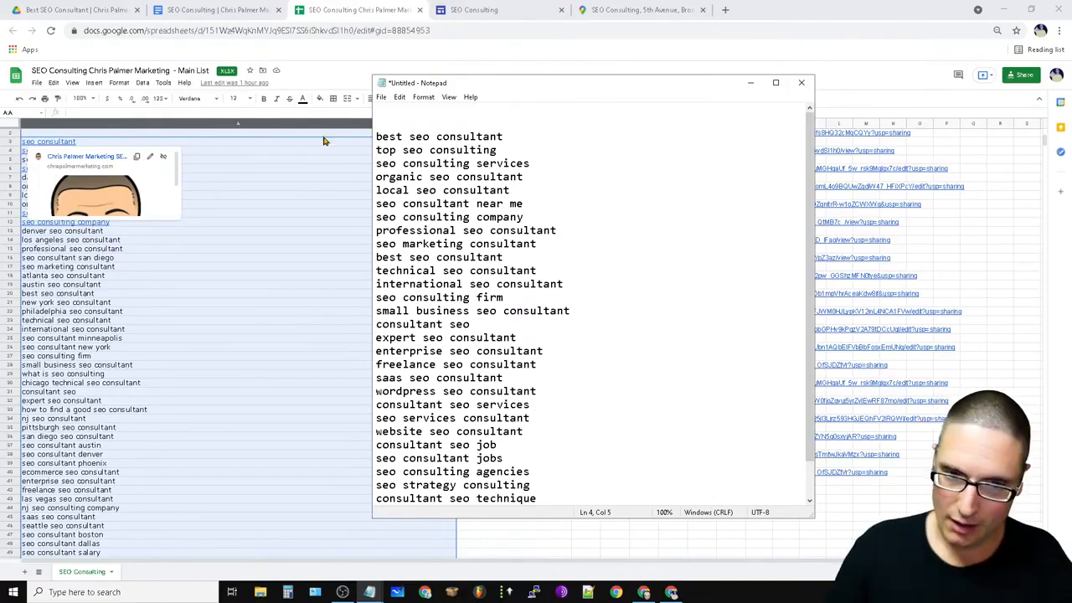
Switch to Google Sites, open the SEO Consulting Tips page and delete the empty text box above its subtitle.
click(748, 82)
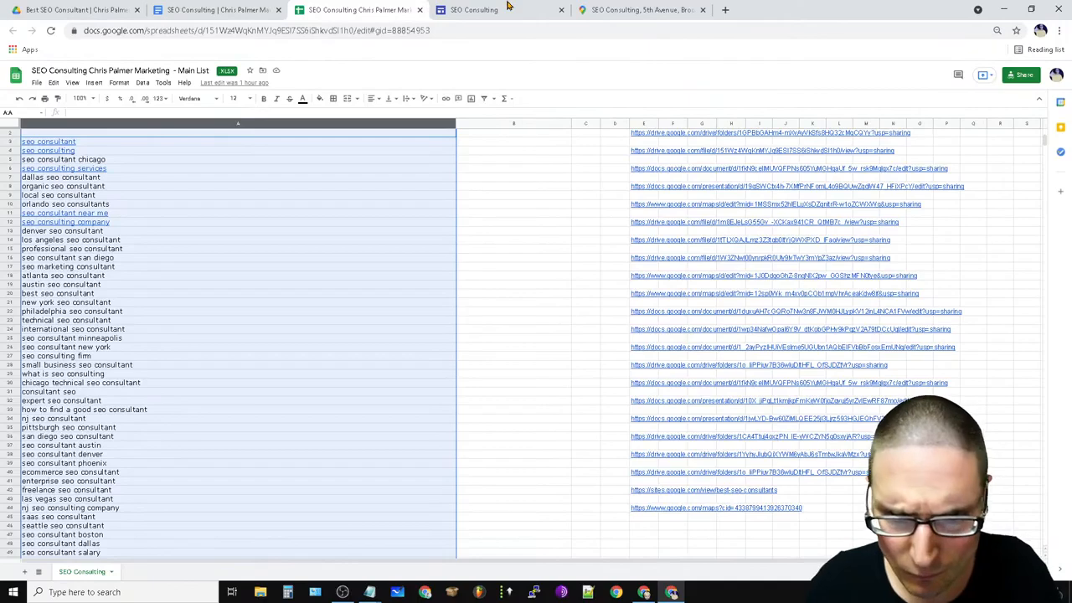
click(481, 9)
click(995, 343)
scroll(864, 419, down, 4)
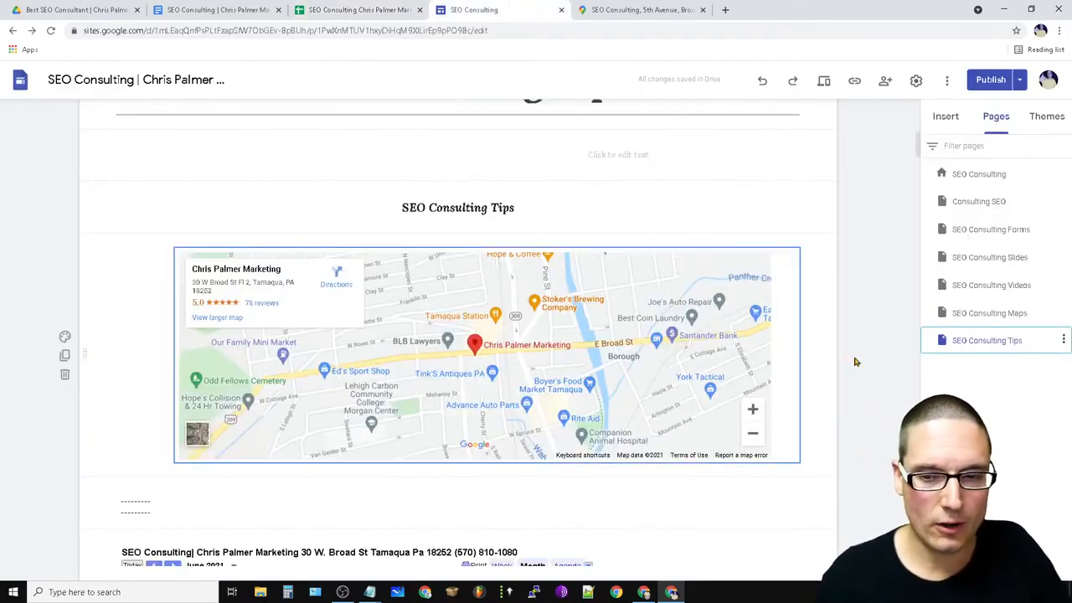
scroll(627, 395, up, 2)
click(667, 335)
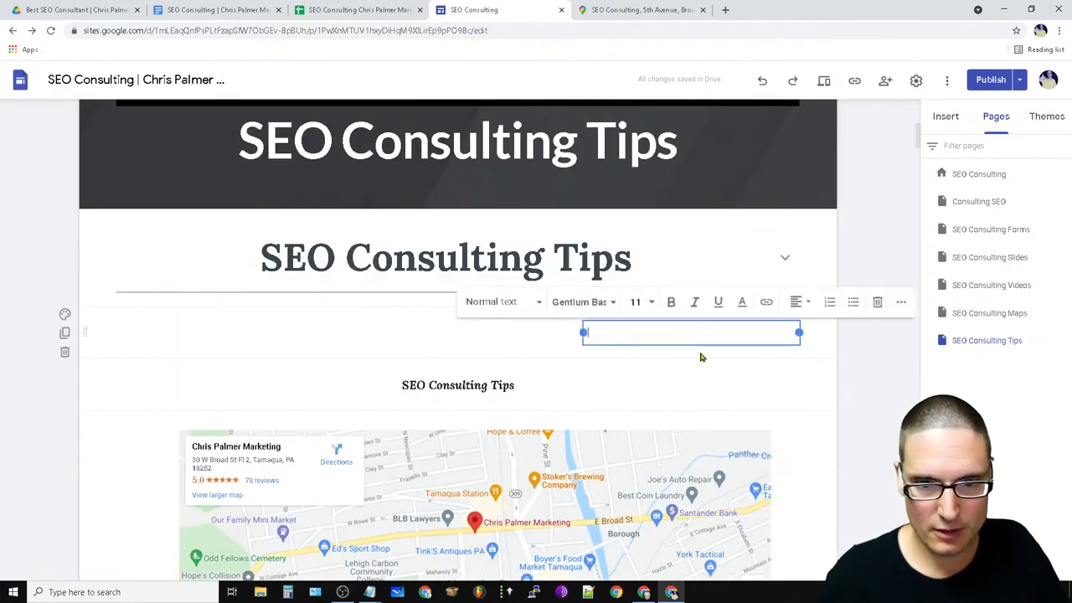
click(882, 303)
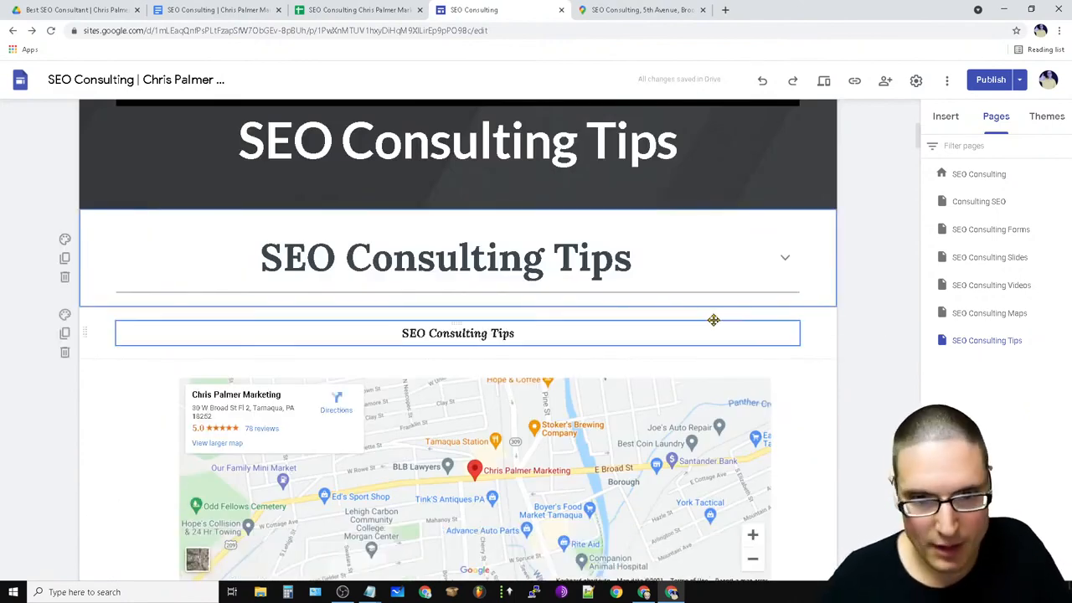
click(999, 343)
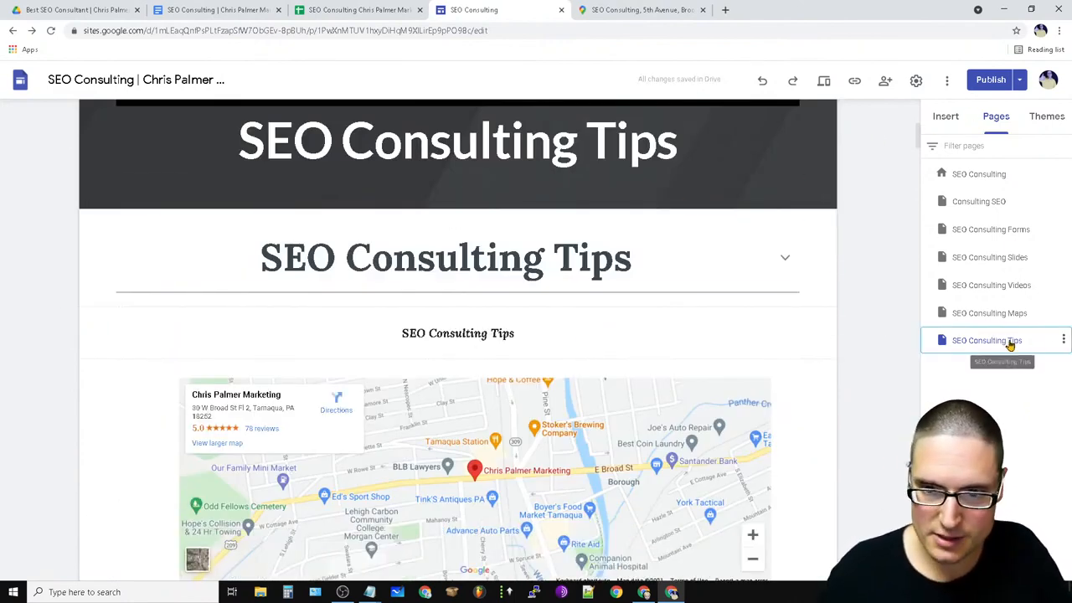
click(1061, 340)
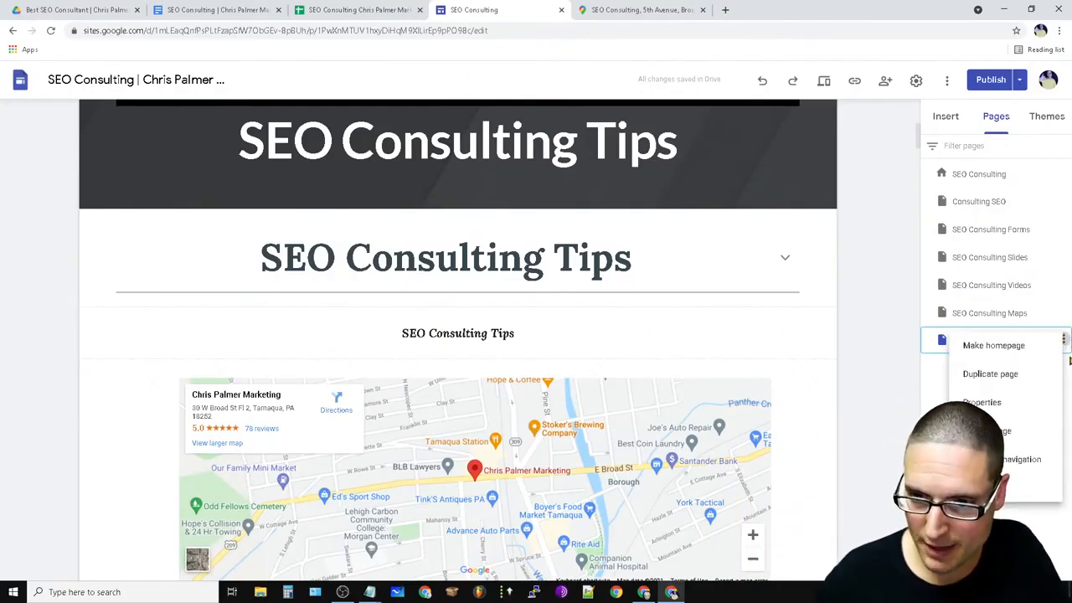
click(1001, 431)
click(788, 436)
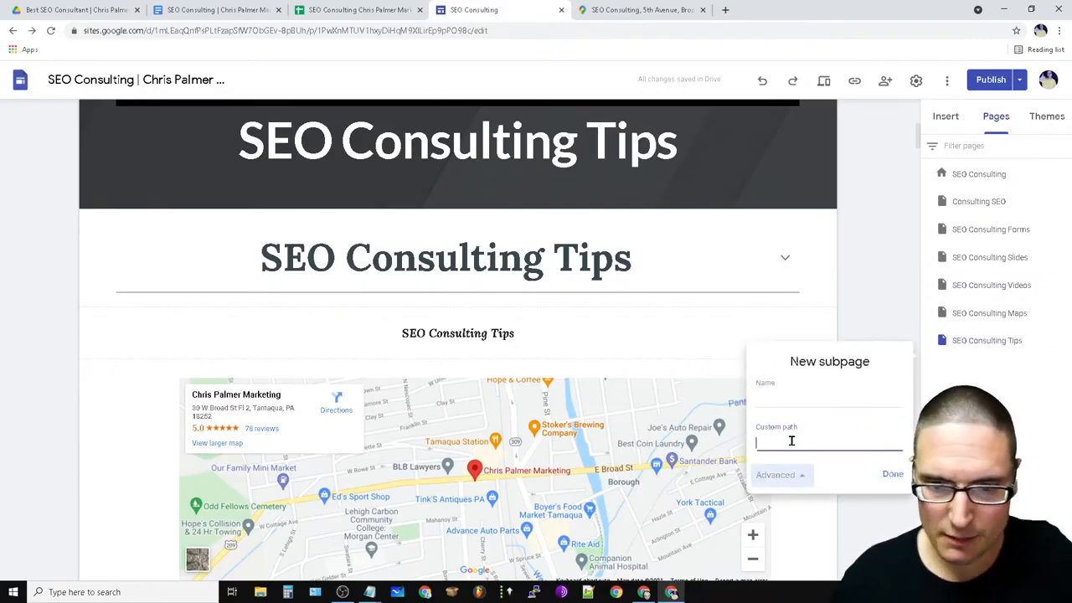
Copy the first keyword, "best seo consultant", from the Notepad list and dismiss the new subpage in Google Sites.
mouse_move(369, 592)
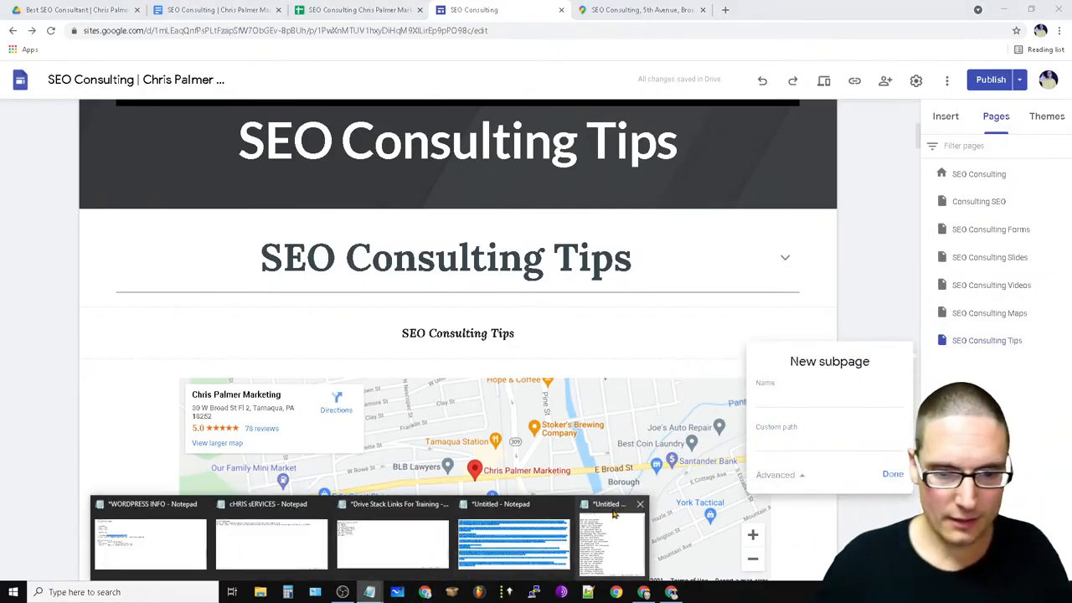
click(620, 504)
mouse_move(377, 136)
mouse_down()
mouse_move(492, 135)
mouse_move(375, 136)
mouse_up()
click(569, 128)
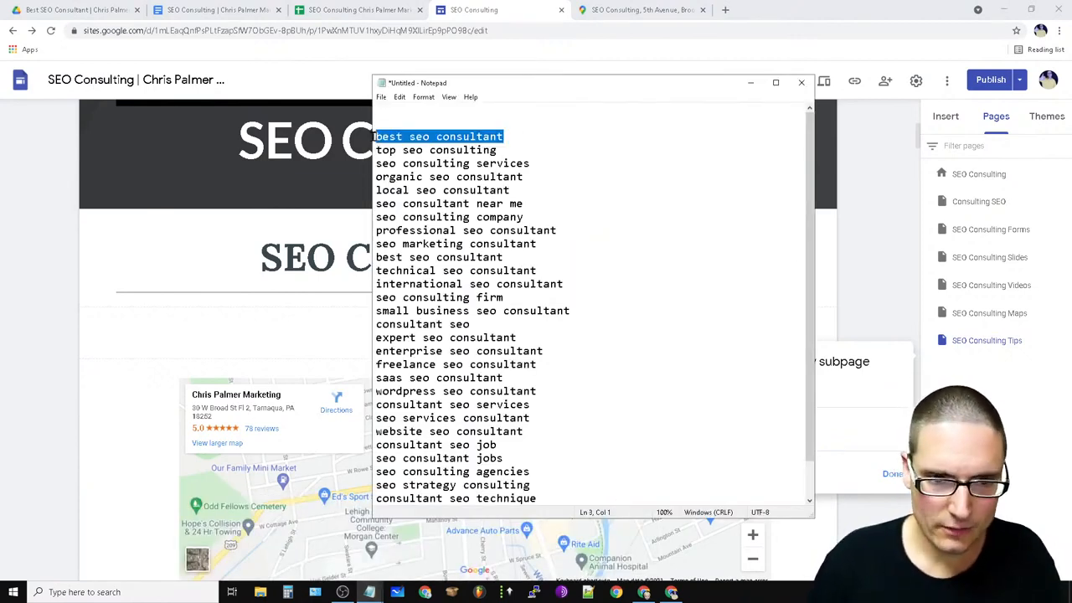
right_click(394, 132)
click(449, 170)
click(875, 405)
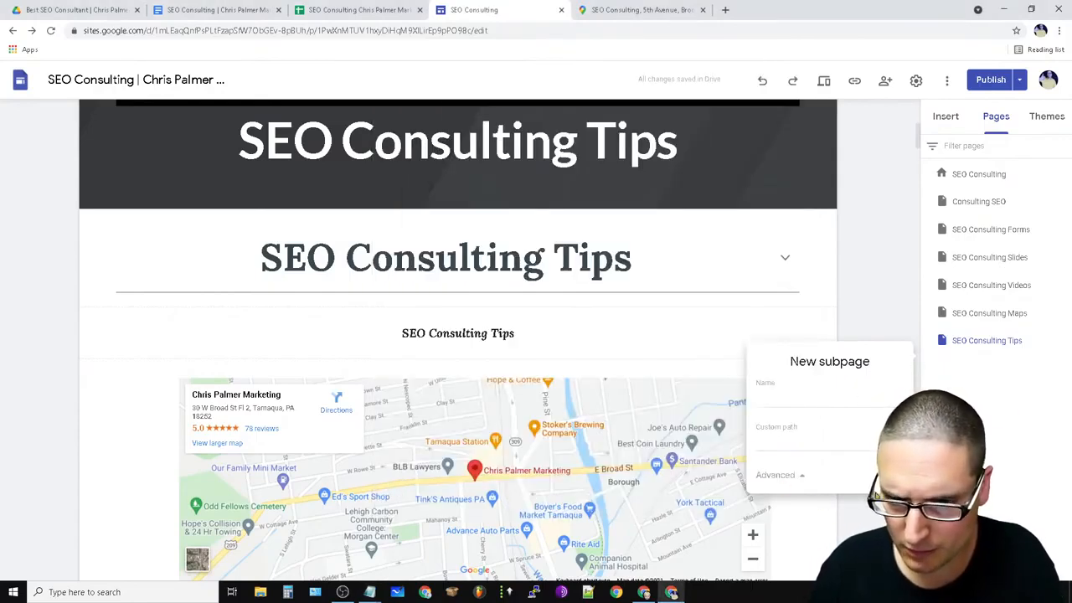
click(1042, 427)
Duplicate the SEO Consulting Tips page with the name "best seo consultant" and the custom path "best-seo-consultant".
click(1000, 342)
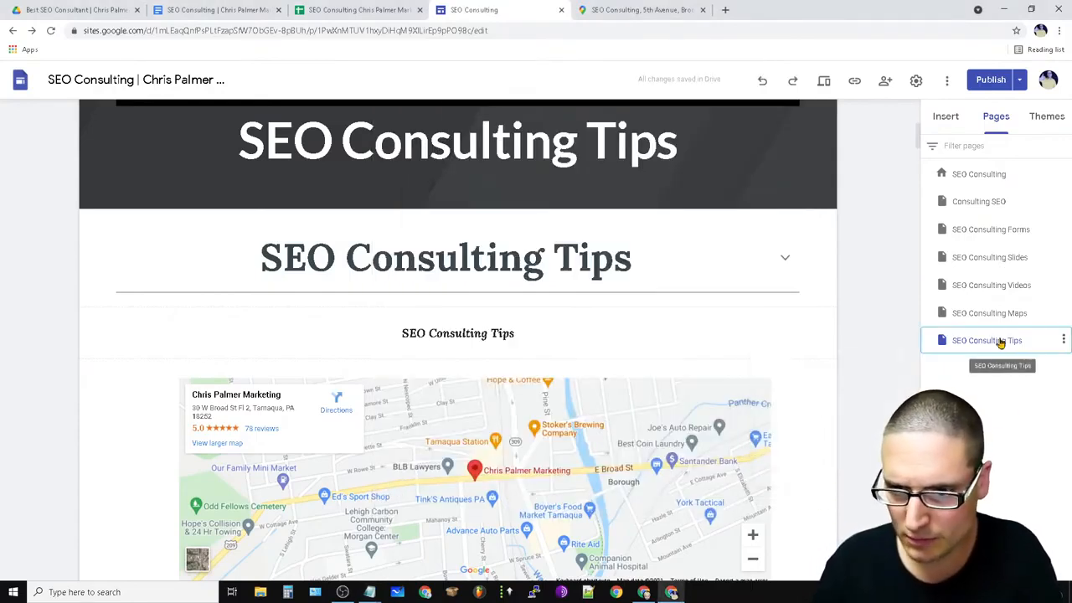
scroll(459, 342, down, 6)
scroll(397, 429, up, 4)
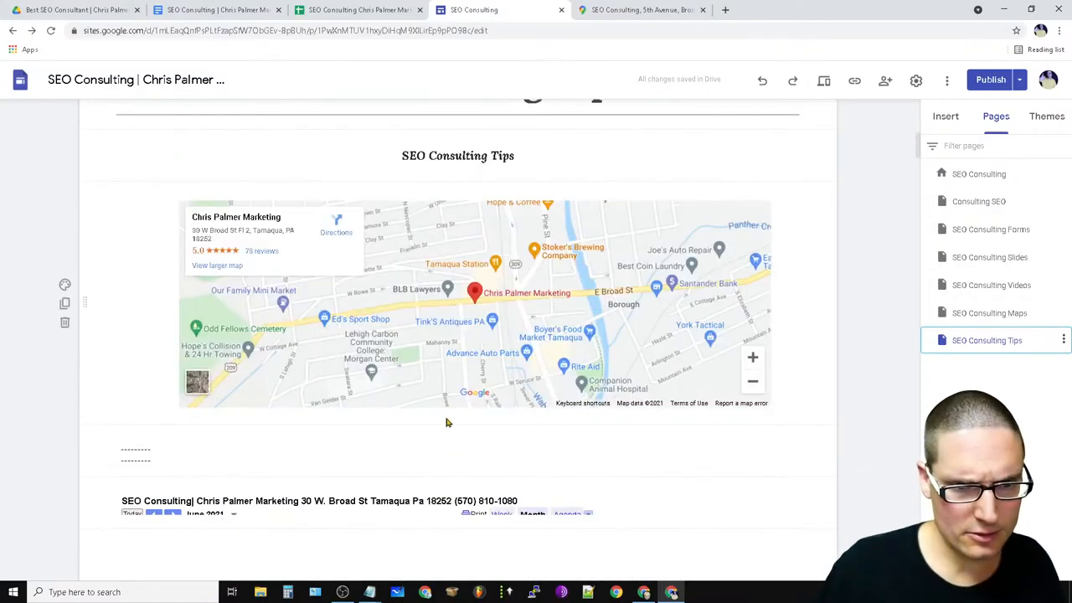
scroll(503, 477, up, 5)
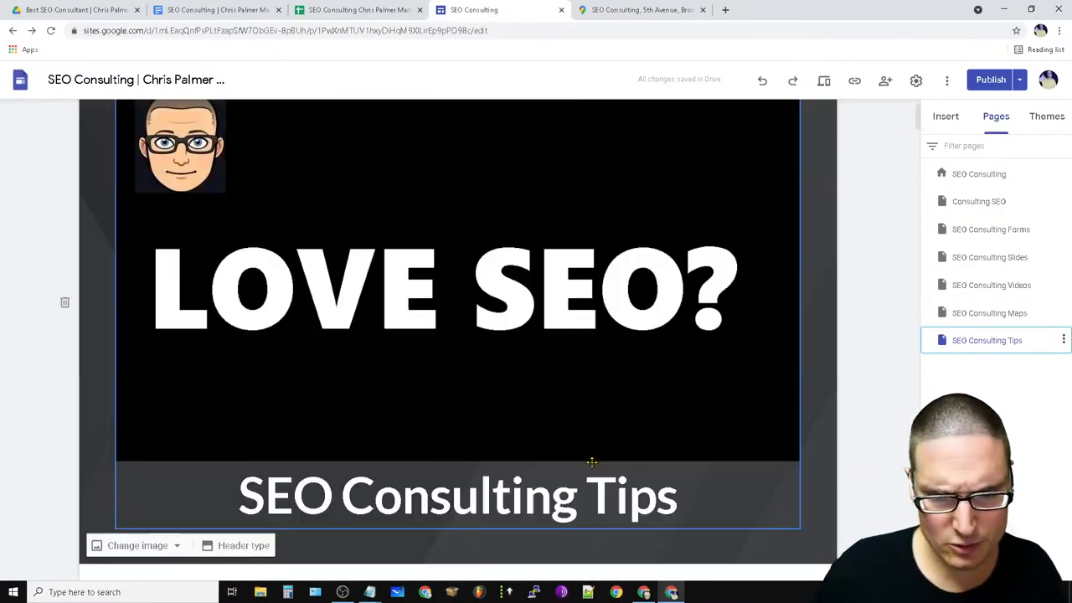
click(1063, 340)
click(967, 375)
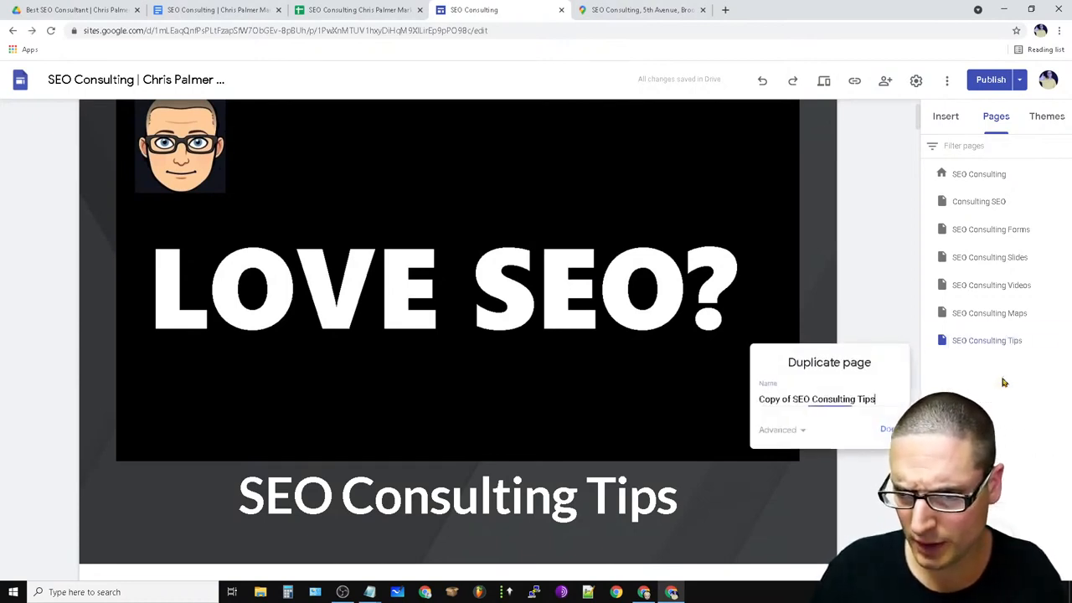
click(778, 431)
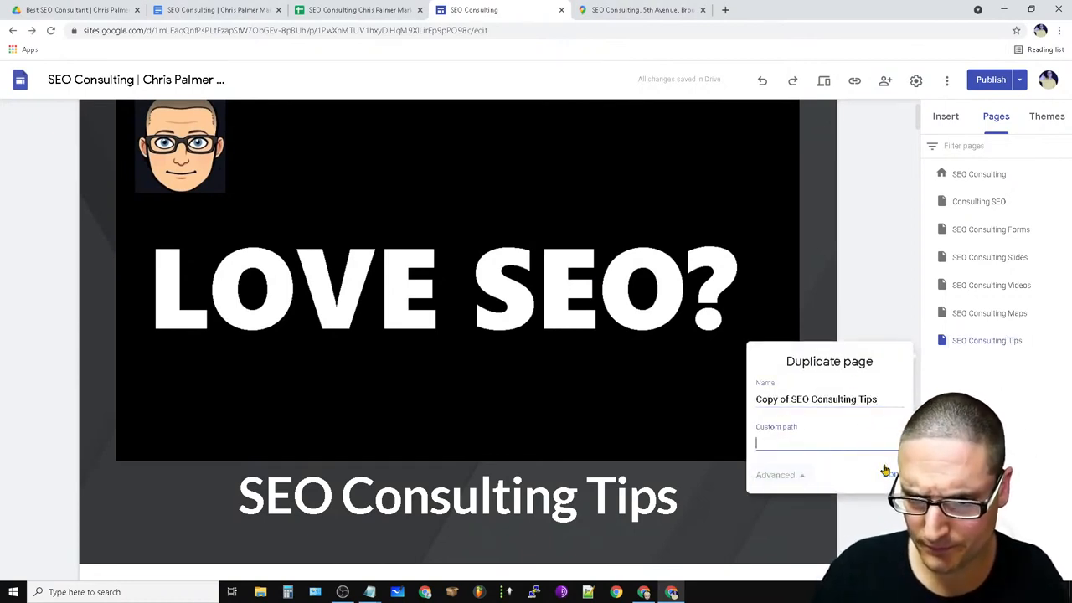
right_click(794, 443)
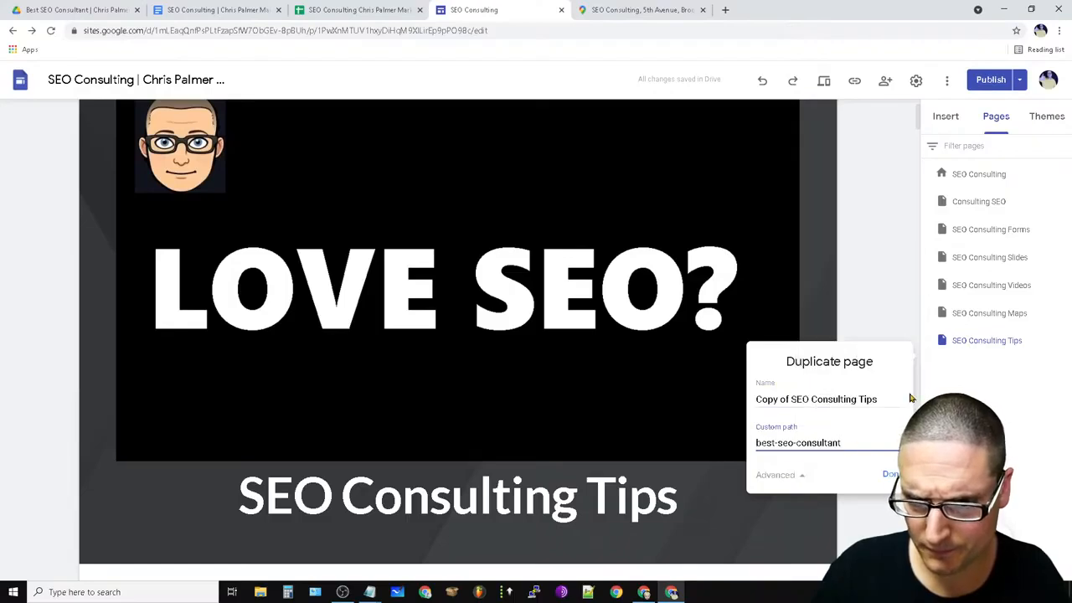
drag(883, 399, 717, 407)
right_click(777, 400)
click(835, 458)
click(893, 480)
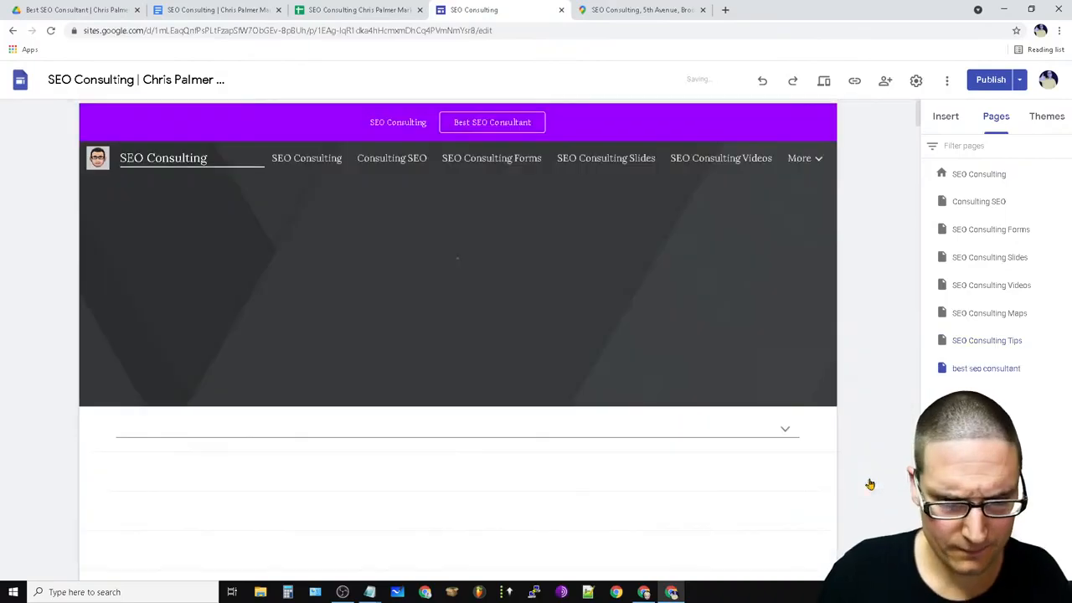
Replace the banner title of the duplicated page with "best seo consultant".
scroll(637, 411, down, 2)
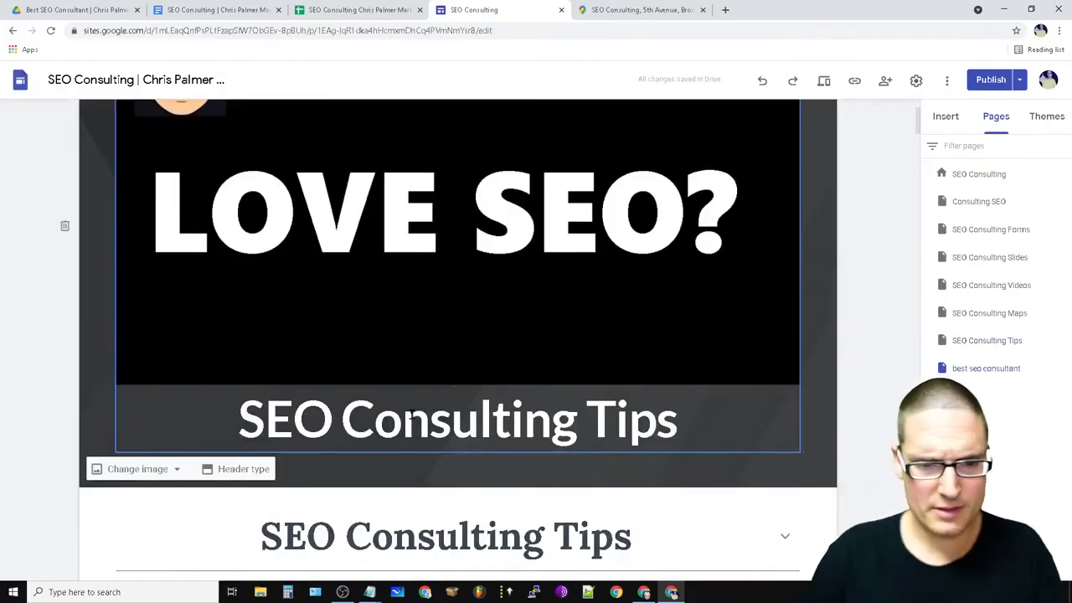
triple_click(410, 414)
right_click(411, 416)
click(442, 300)
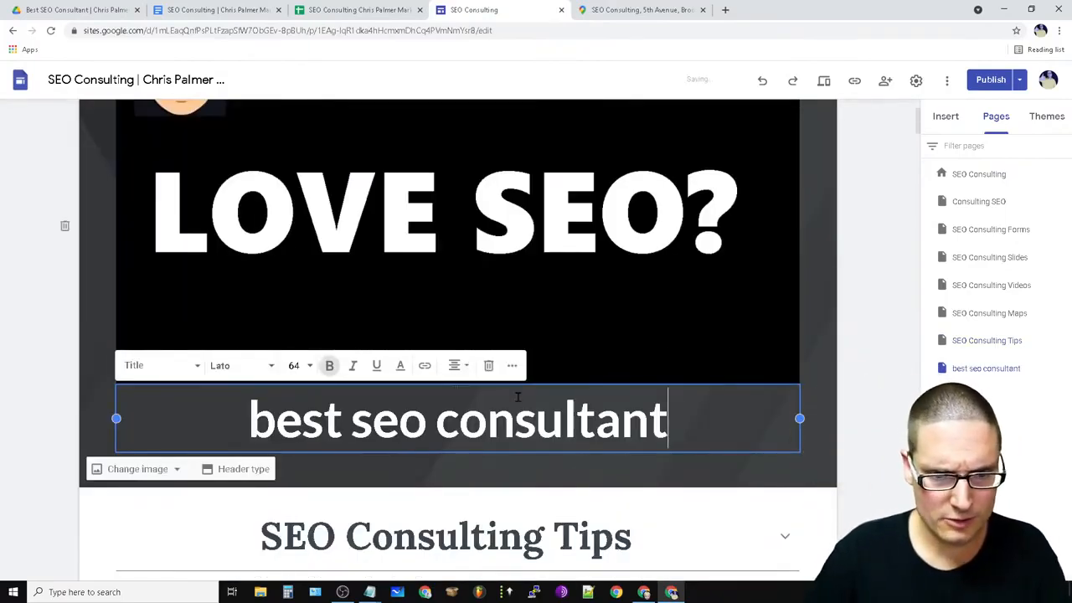
Replace the heading below the banner with "best seo consultant" and paste the same keyword into the first empty text line beneath it.
scroll(517, 397, down, 4)
triple_click(442, 237)
right_click(502, 249)
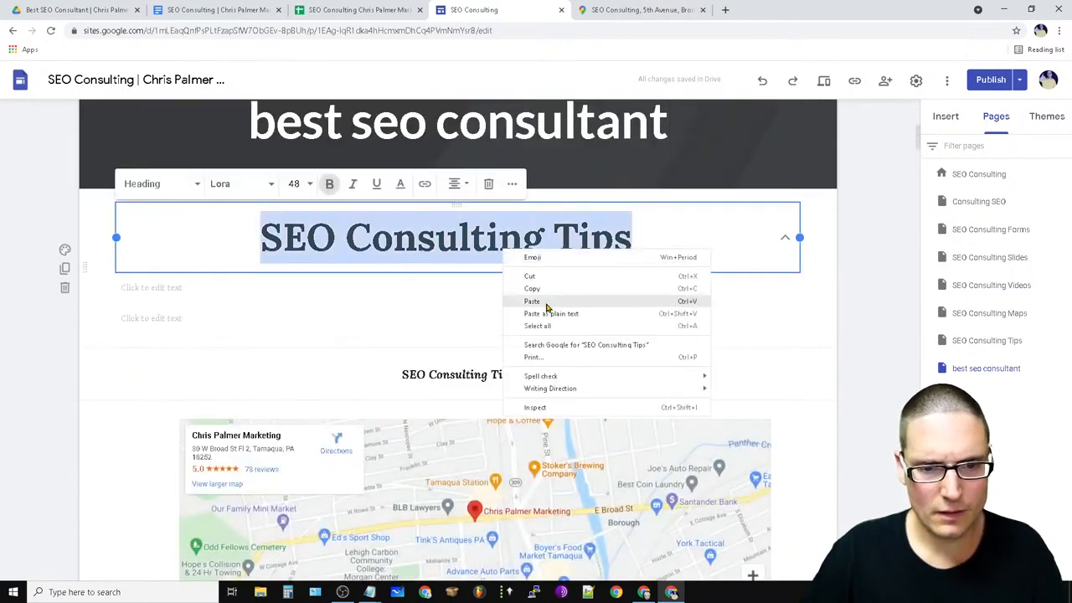
click(532, 301)
click(168, 293)
right_click(171, 291)
click(245, 376)
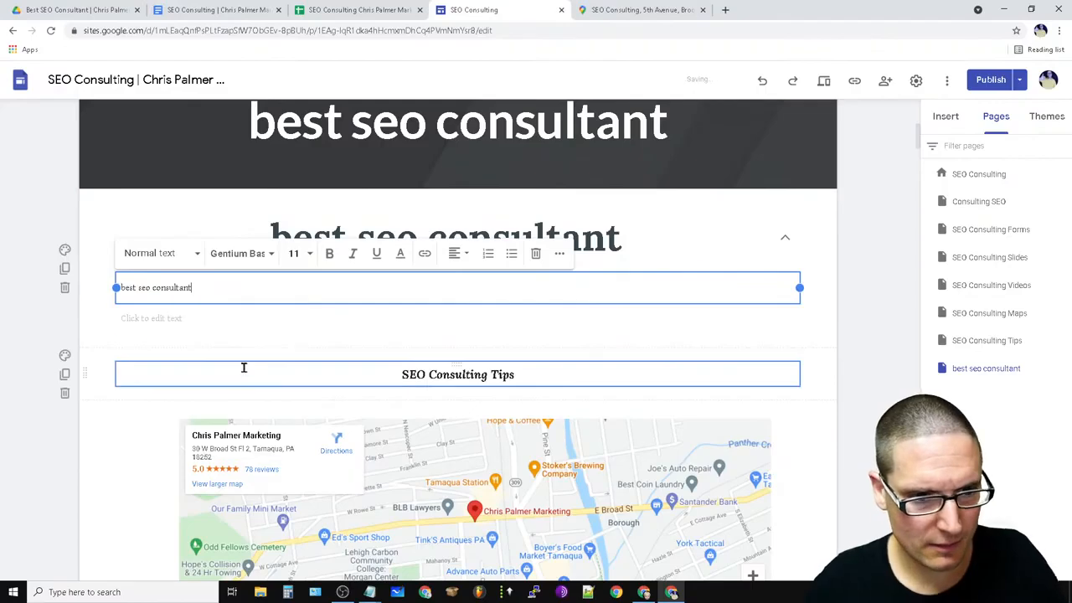
click(210, 318)
click(459, 238)
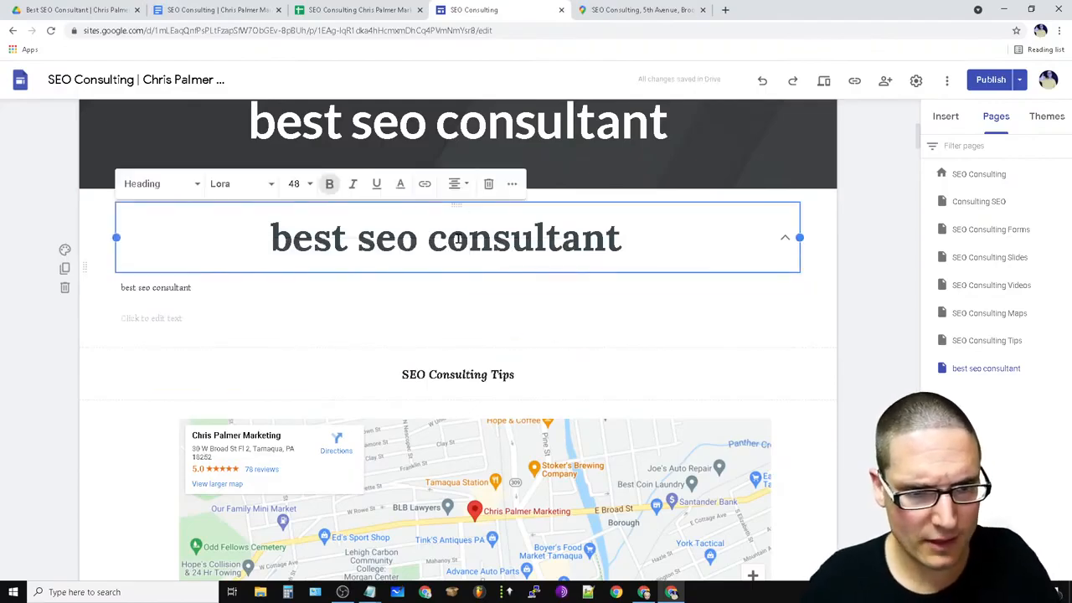
click(495, 123)
click(450, 235)
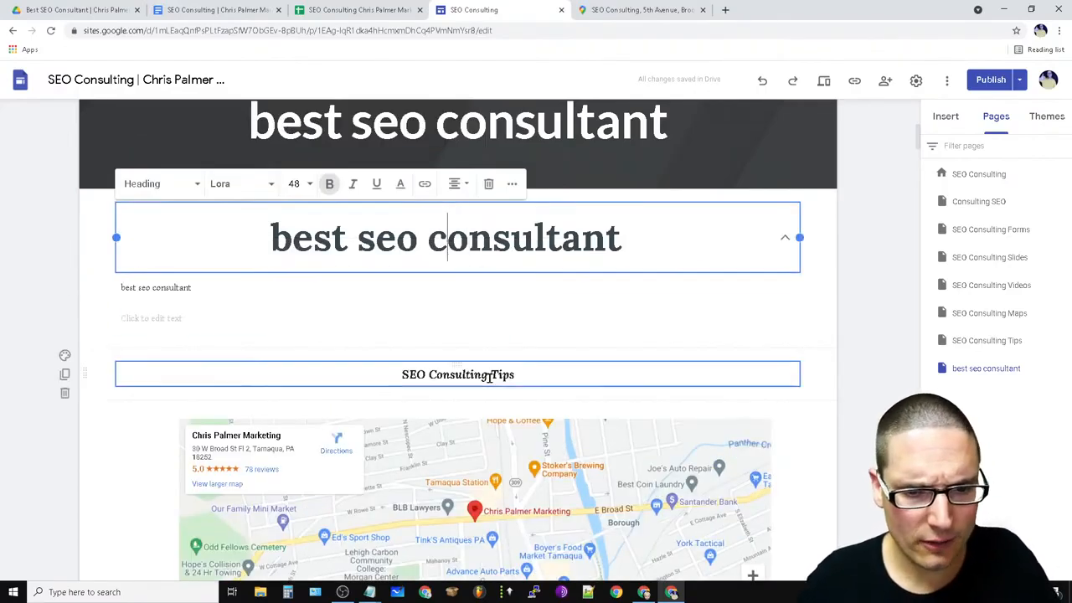
double_click(467, 376)
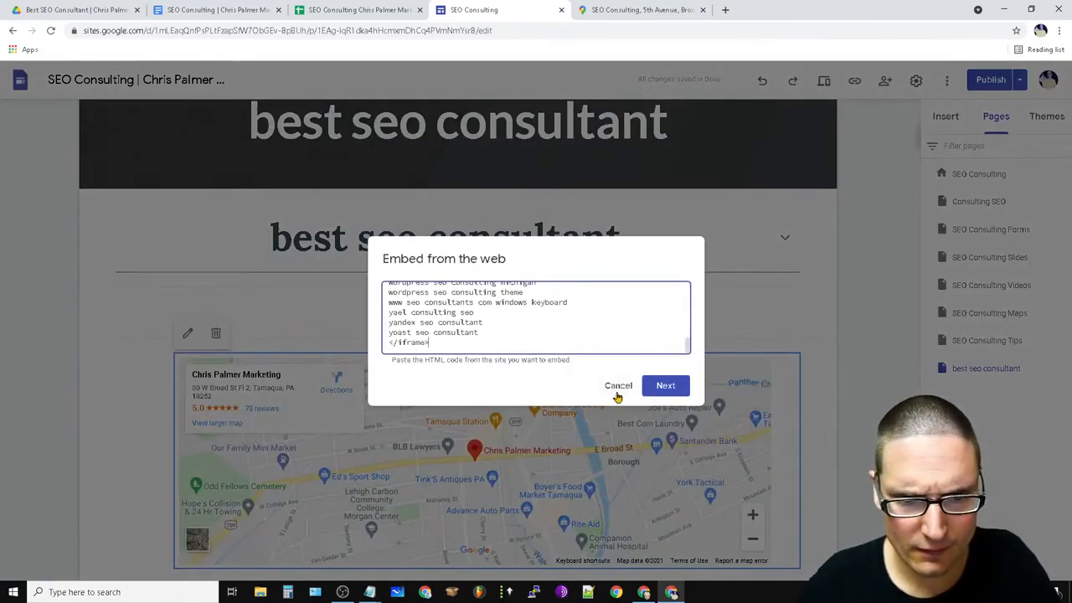
click(618, 386)
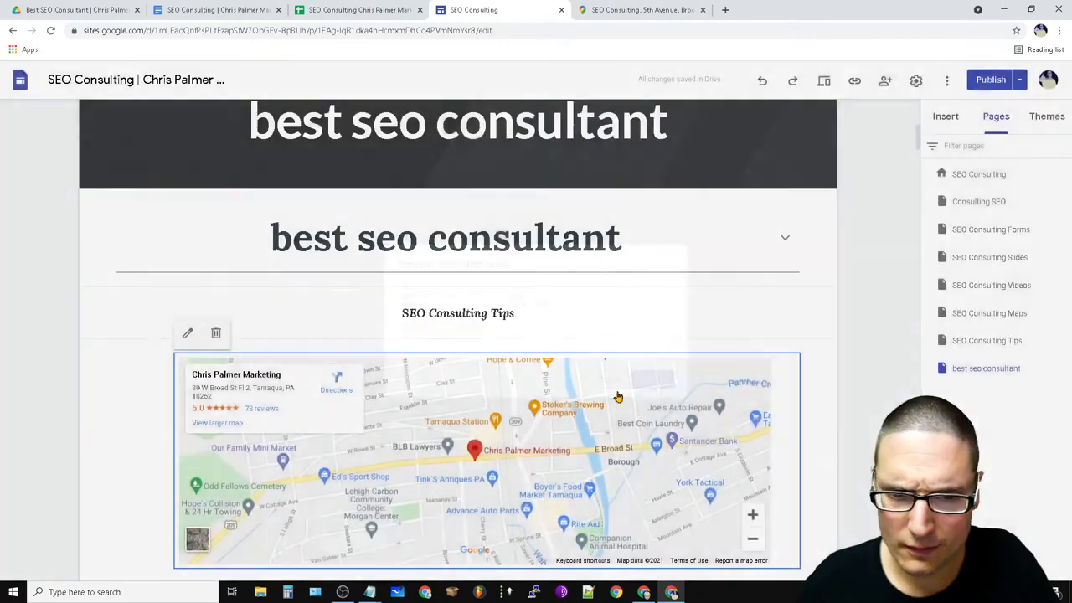
Replace the "SEO Consulting Tips" subheading above the map with the copied keyword "best seo consultant".
double_click(467, 313)
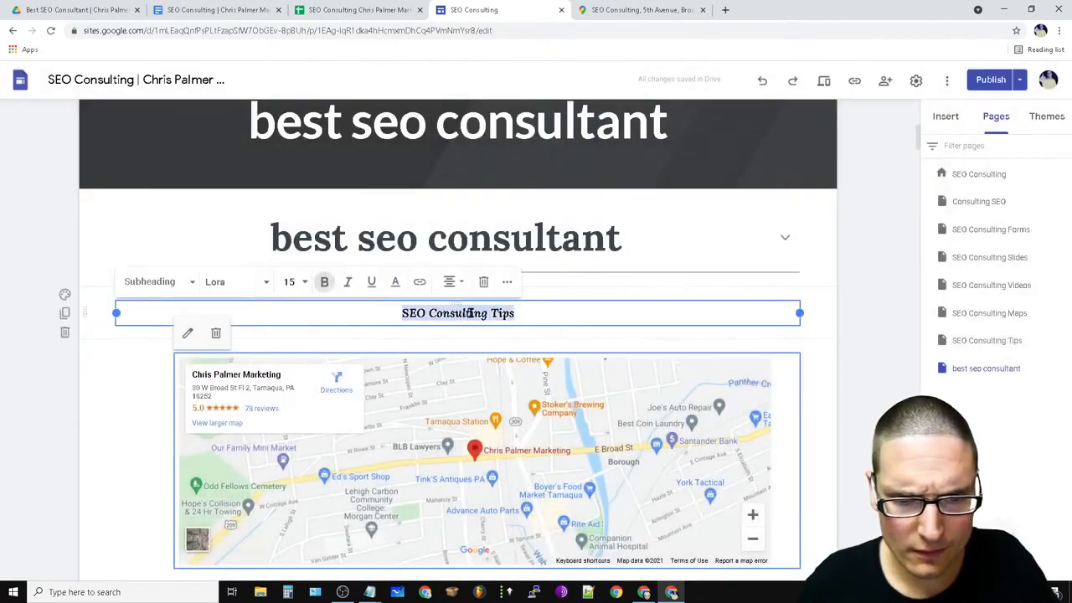
right_click(452, 314)
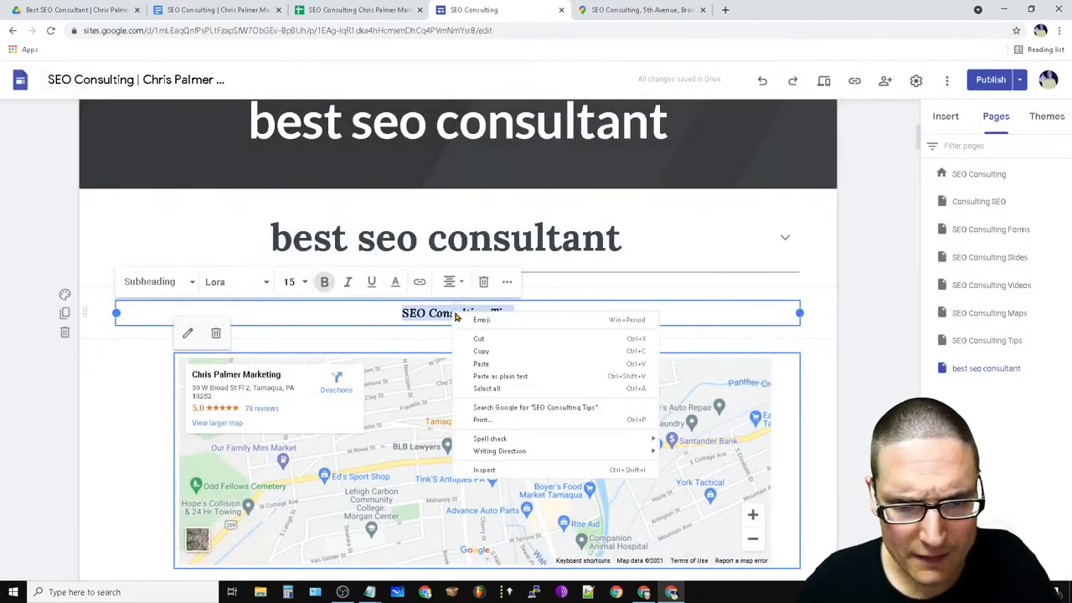
click(512, 365)
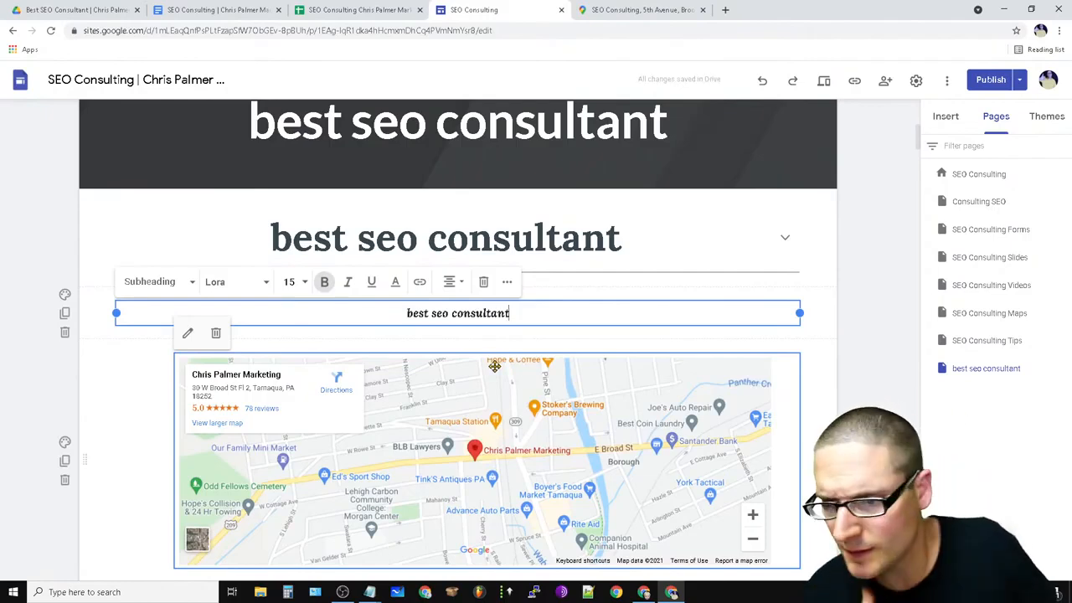
click(944, 400)
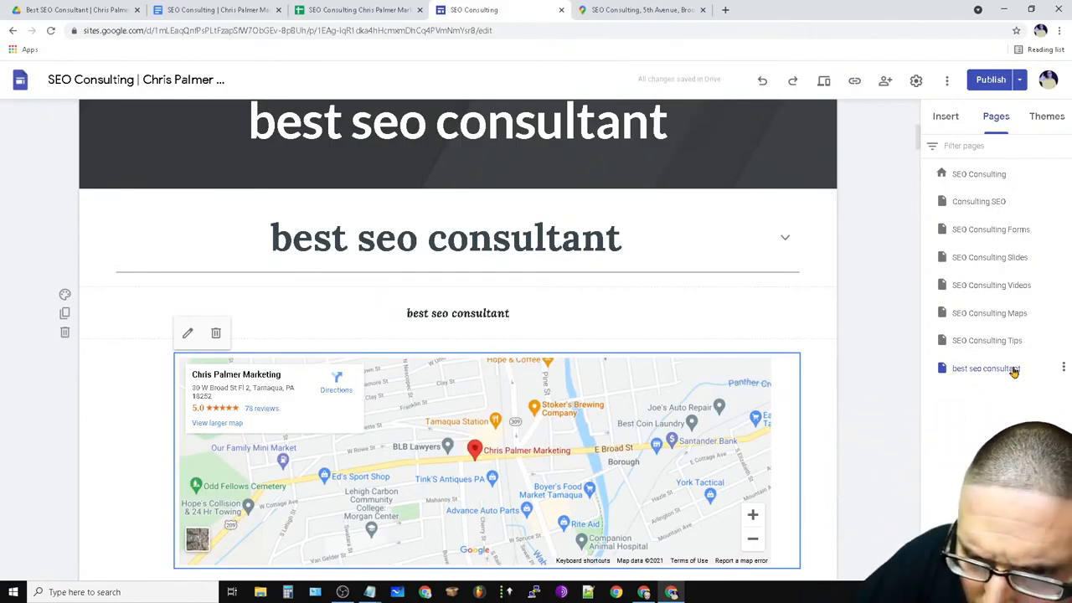
Add a subpage beneath the best seo consultant page, leaving its name and custom path empty.
click(1062, 367)
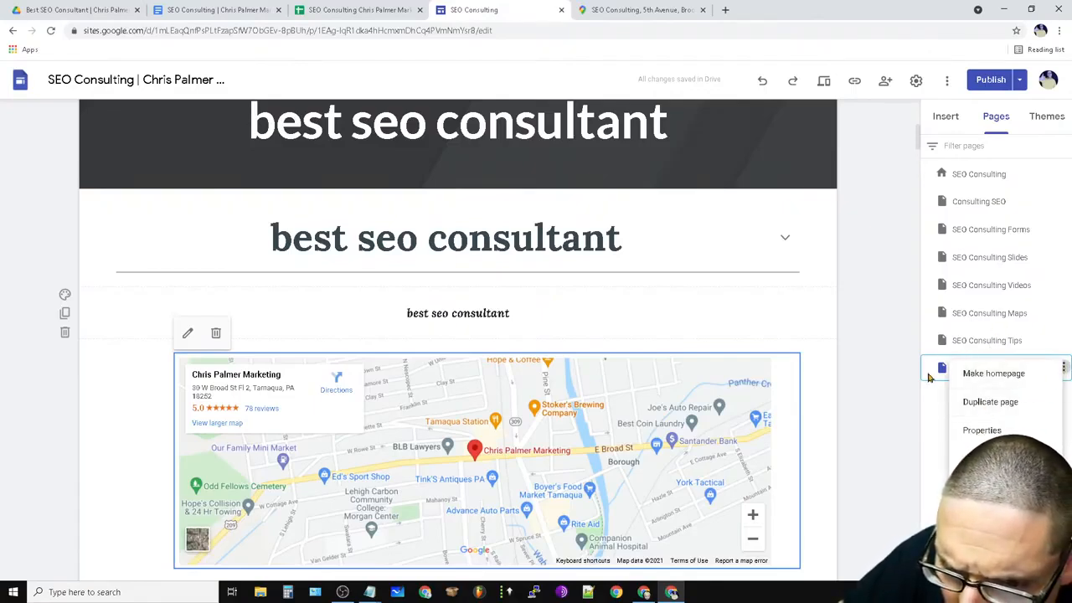
click(936, 375)
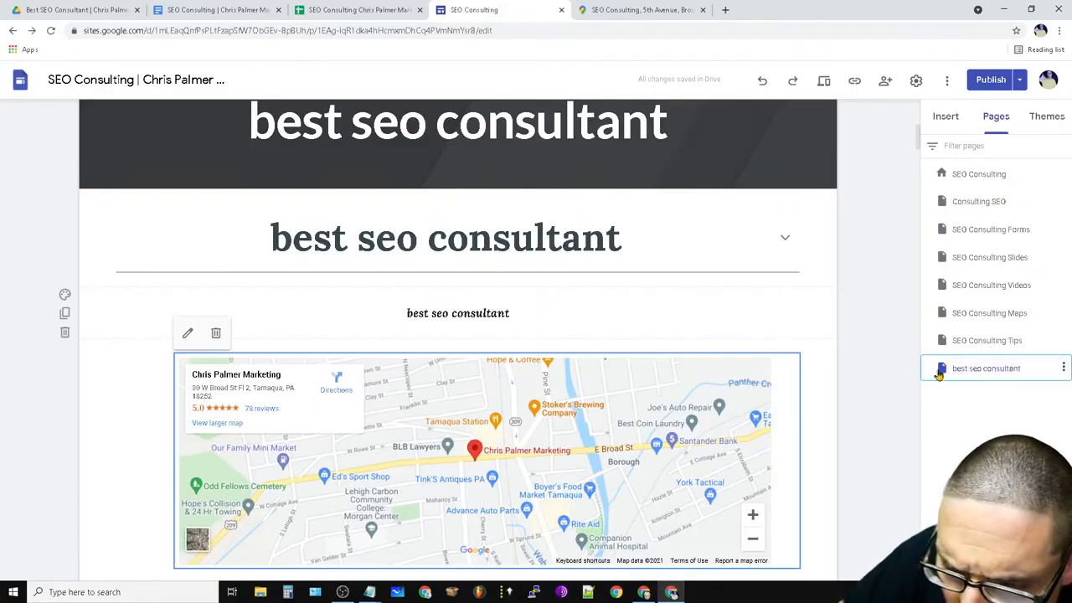
click(1063, 369)
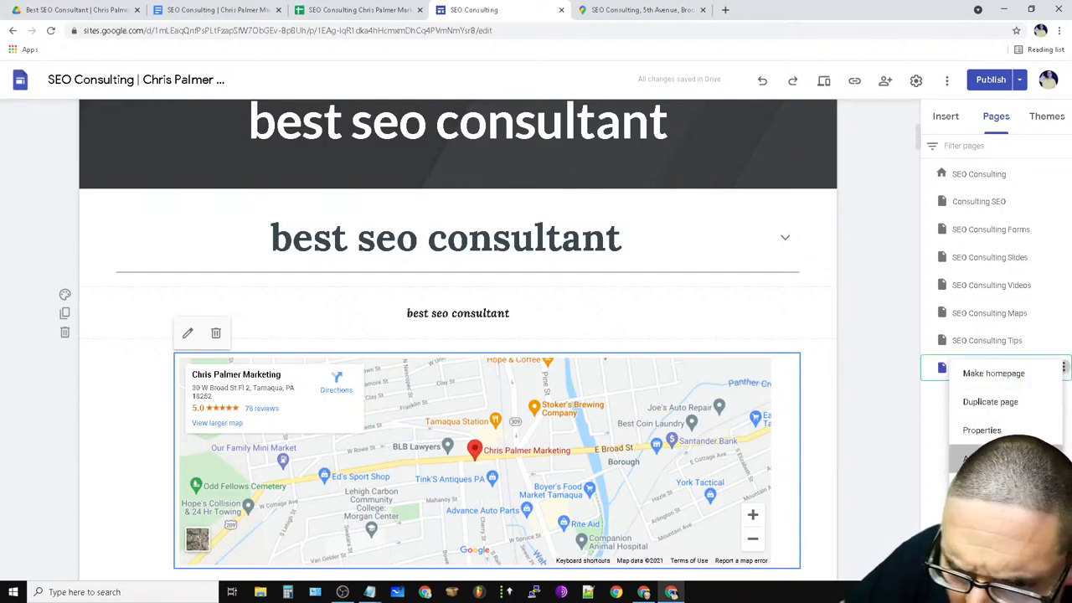
click(992, 458)
click(778, 459)
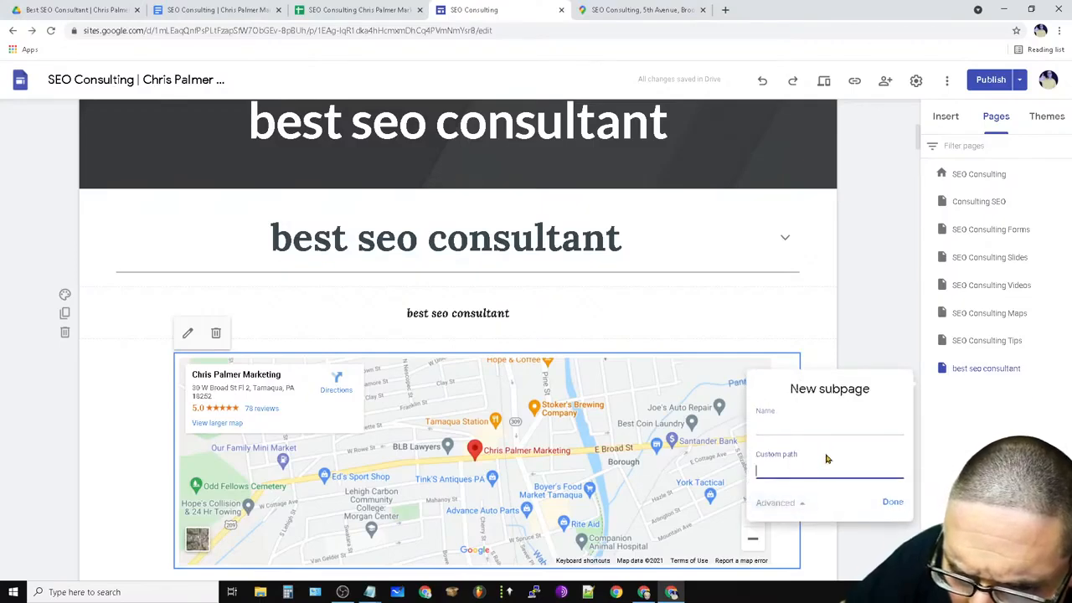
click(893, 503)
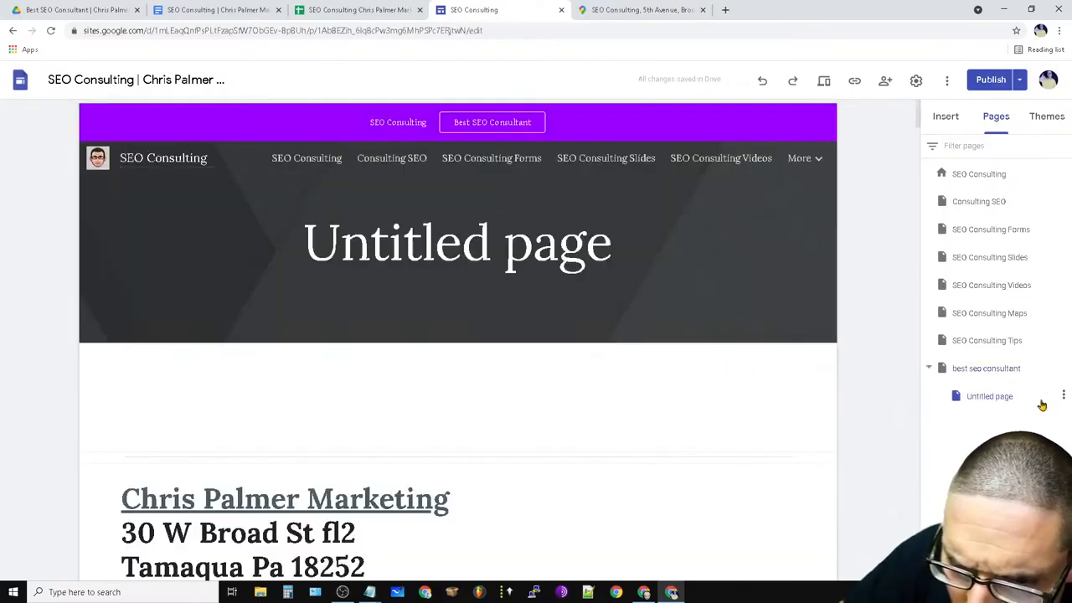
Delete the untitled subpage and its parent page, best seo consultant, from the site.
click(1063, 399)
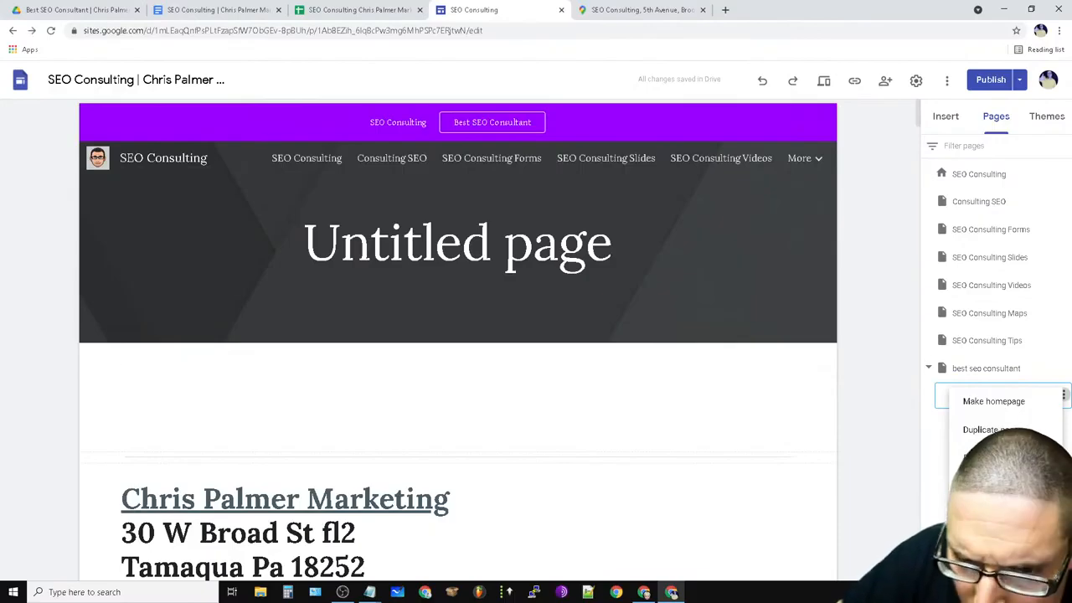
click(992, 543)
click(1062, 368)
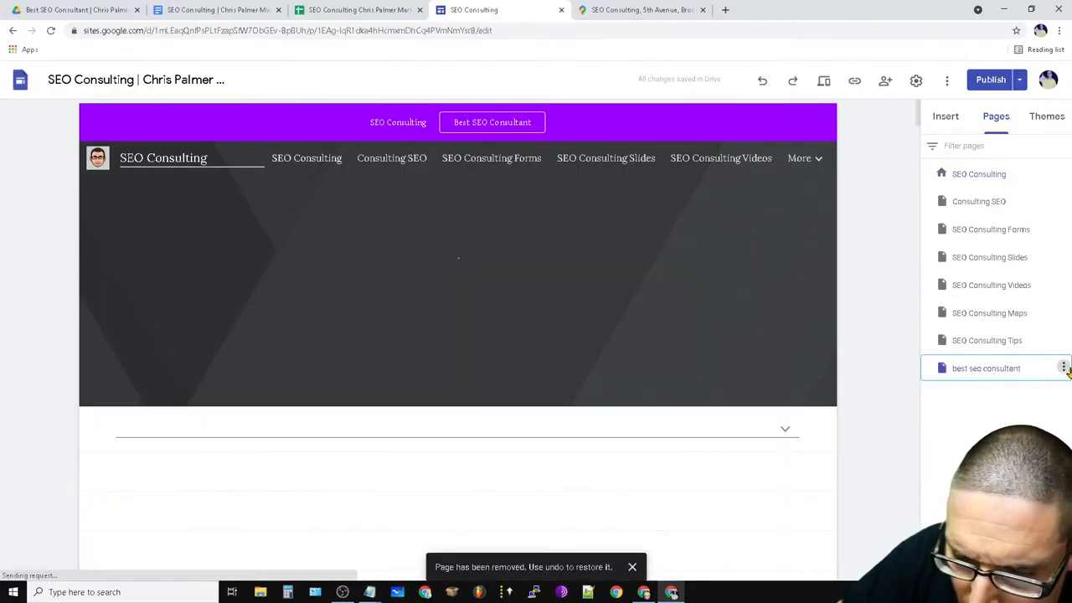
click(992, 513)
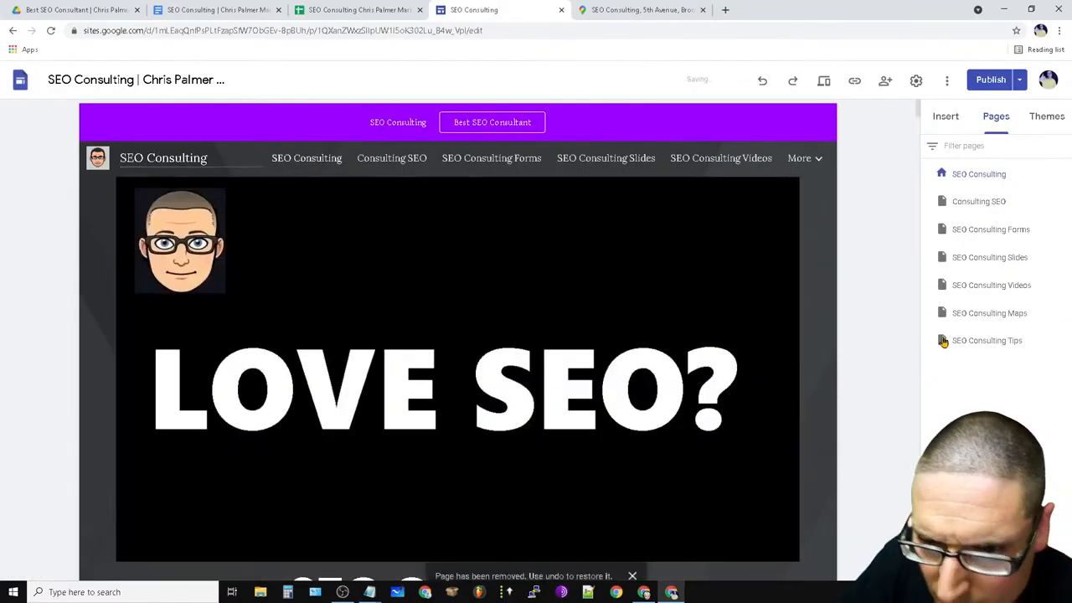
Add a subpage under SEO Consulting Tips named "best seo consultant" with the custom path "best-seo-consultant".
click(1063, 340)
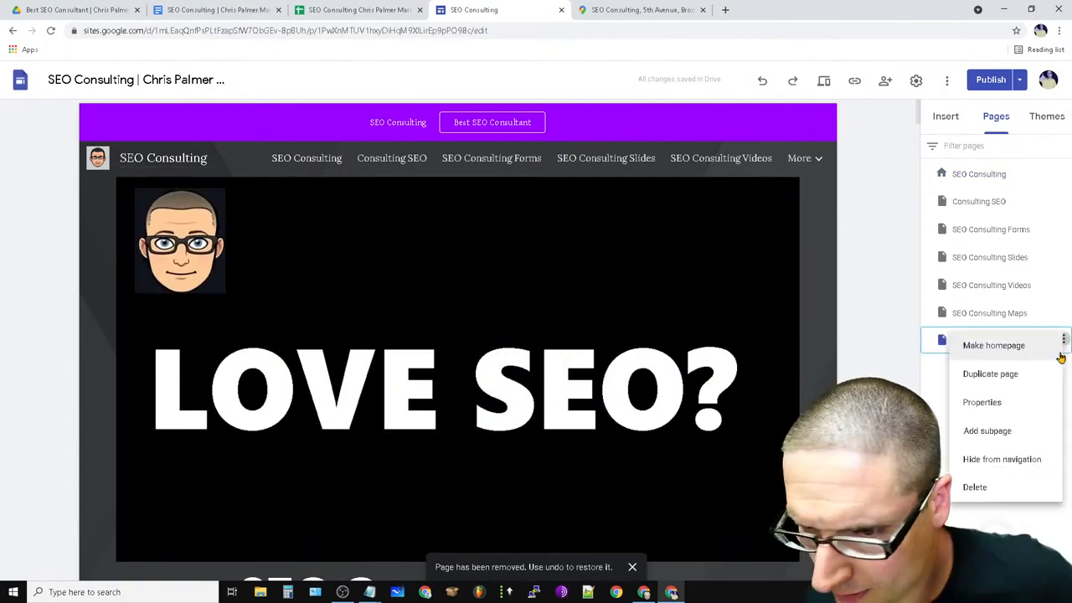
click(1038, 434)
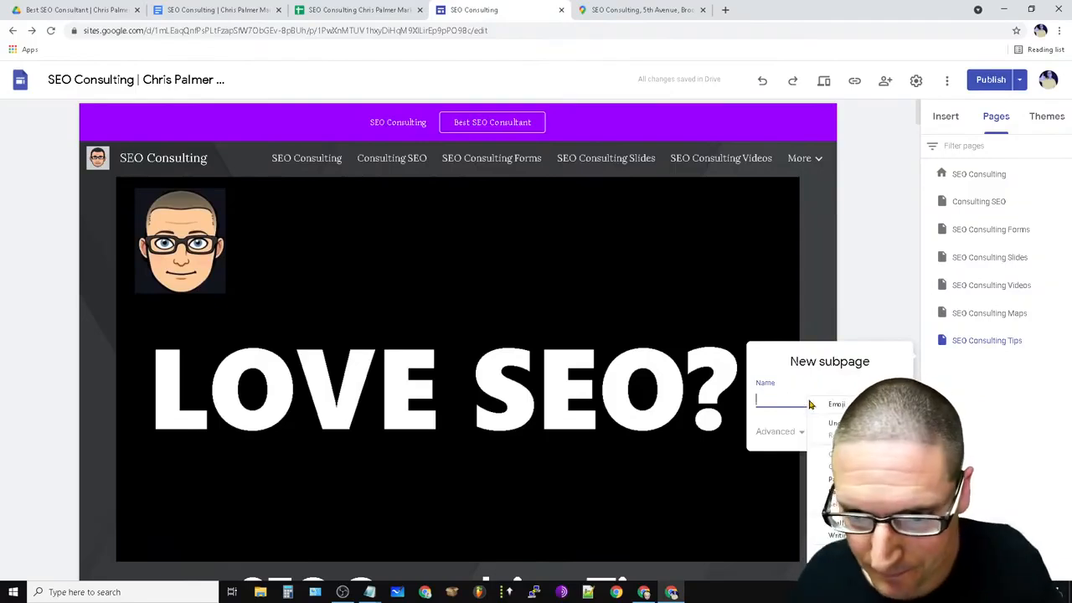
text(best seo consultant)
click(801, 433)
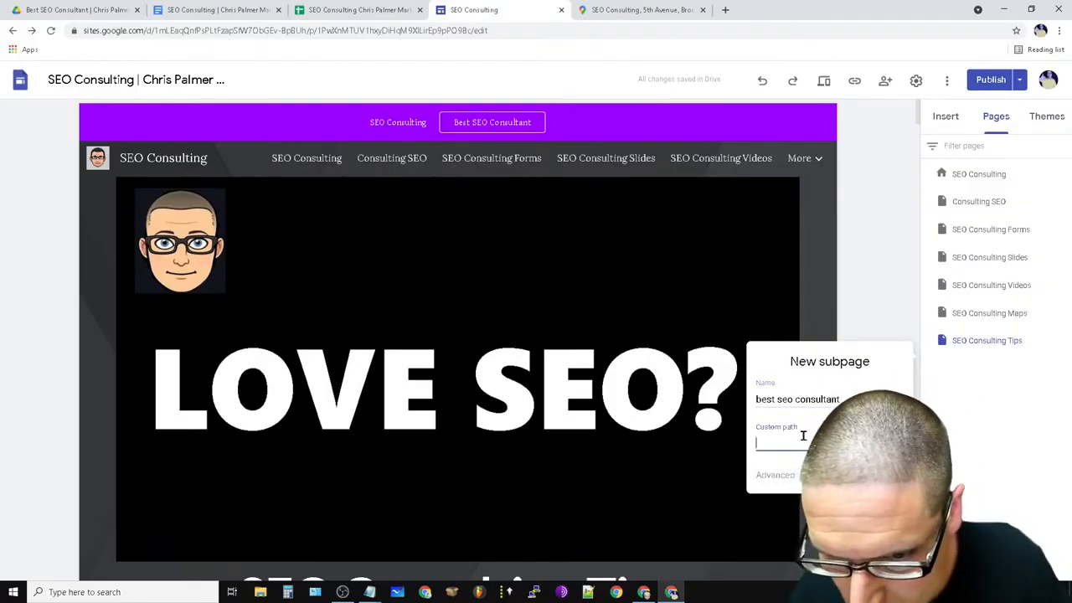
right_click(801, 449)
click(889, 360)
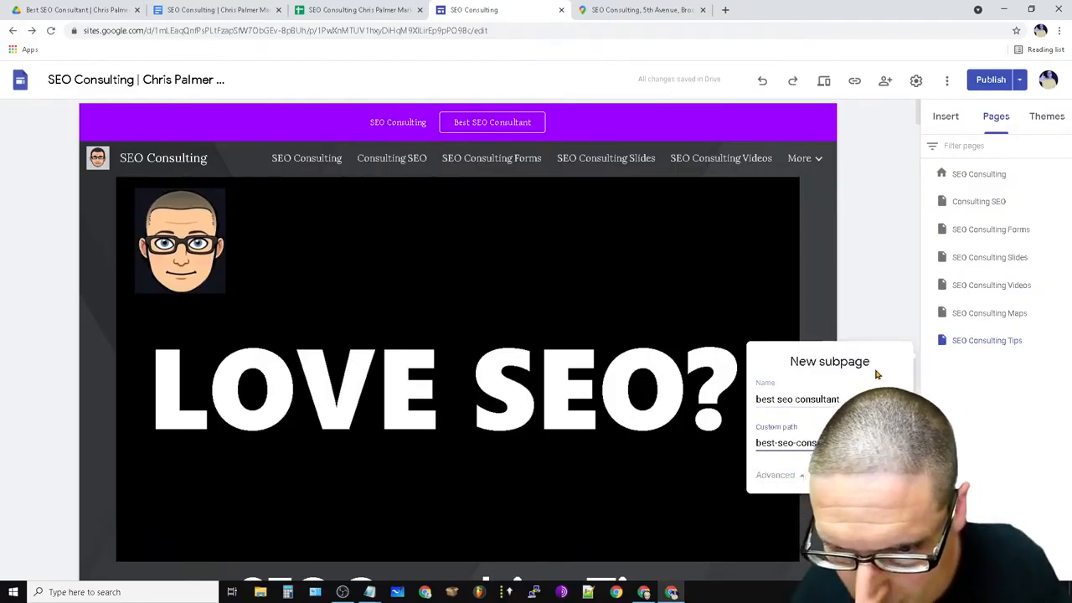
key(Return)
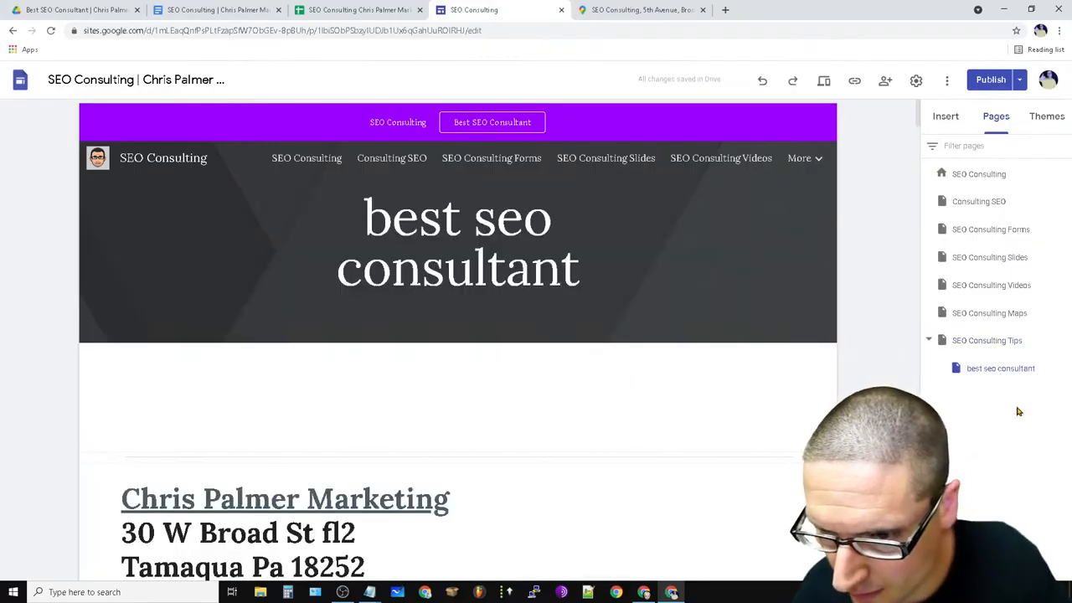
Insert a Heading-style text box below the subpage's banner and paste "best seo consultant" into it.
click(1004, 370)
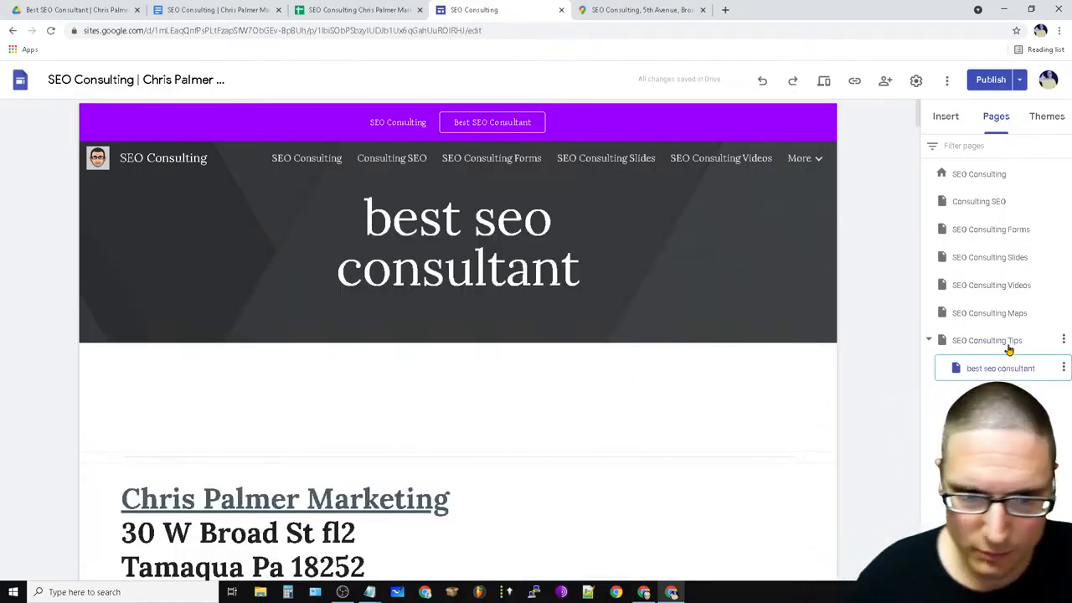
triple_click(413, 213)
key(ctrl+c)
click(413, 213)
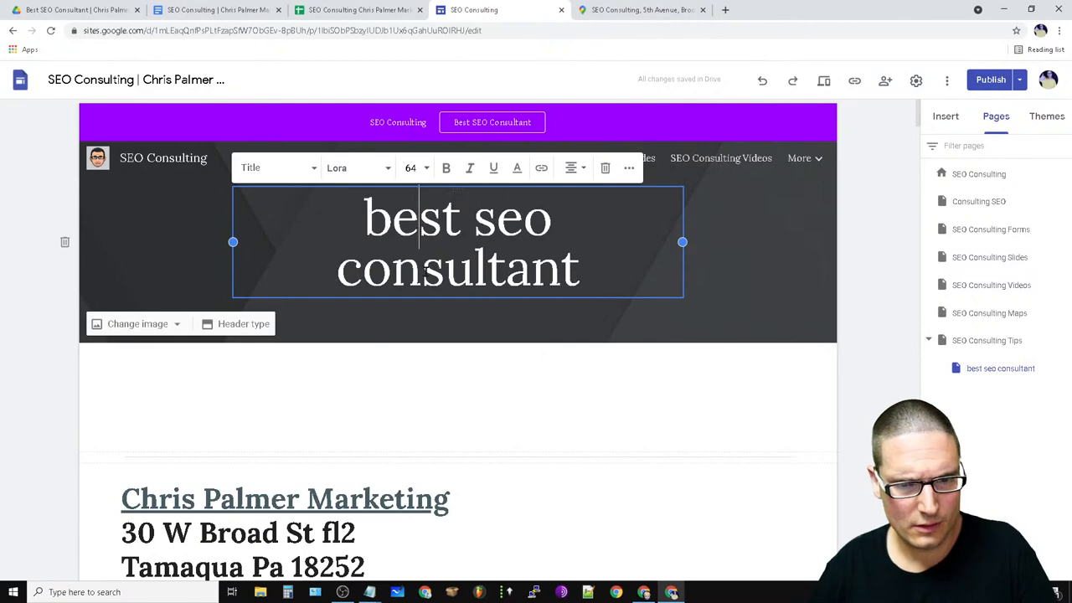
click(1005, 374)
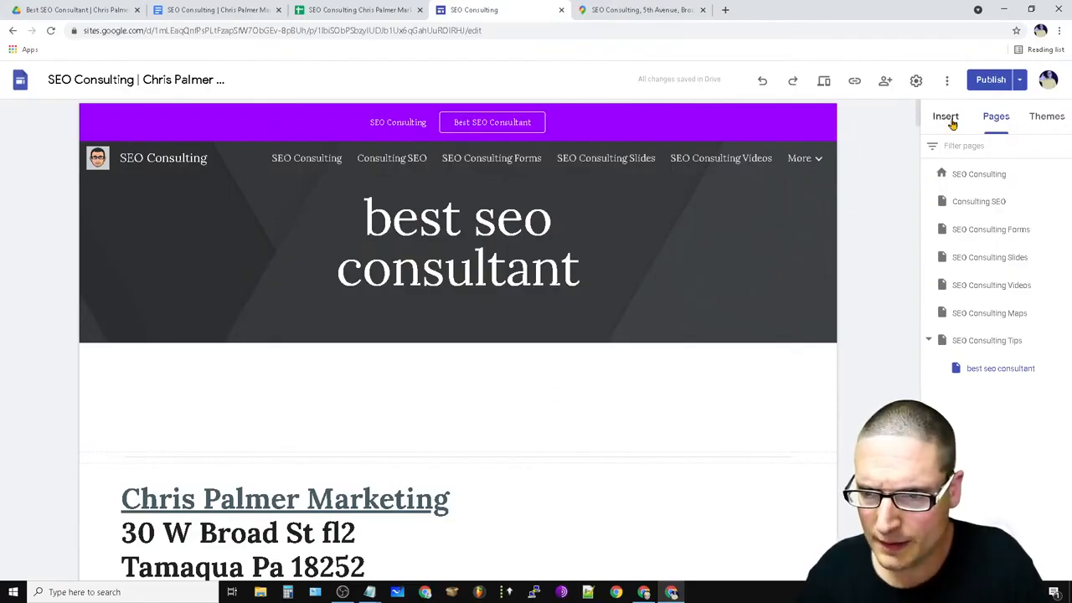
click(951, 124)
click(957, 162)
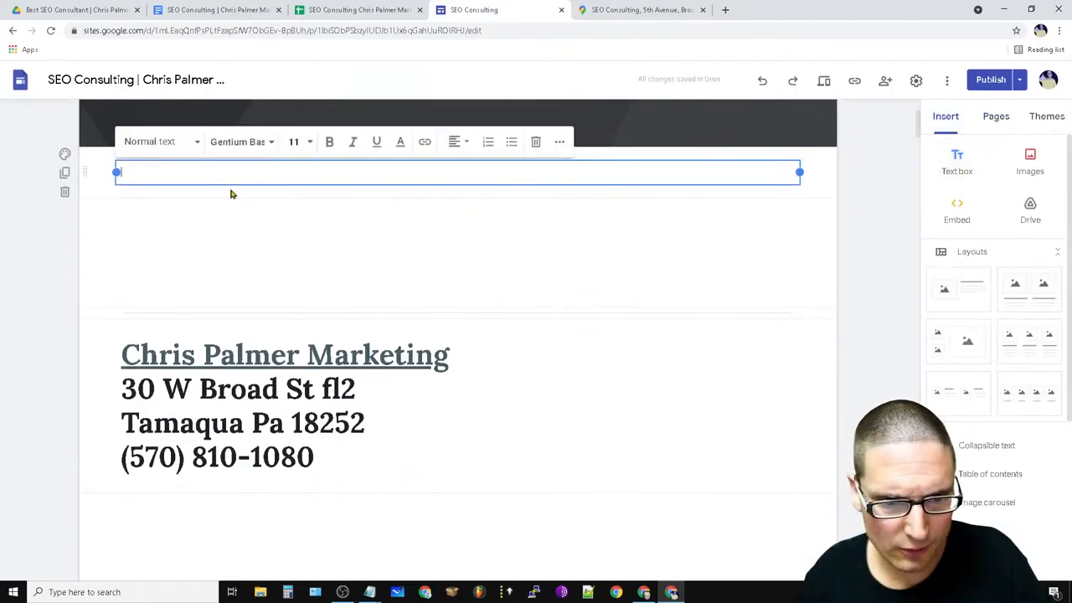
click(190, 149)
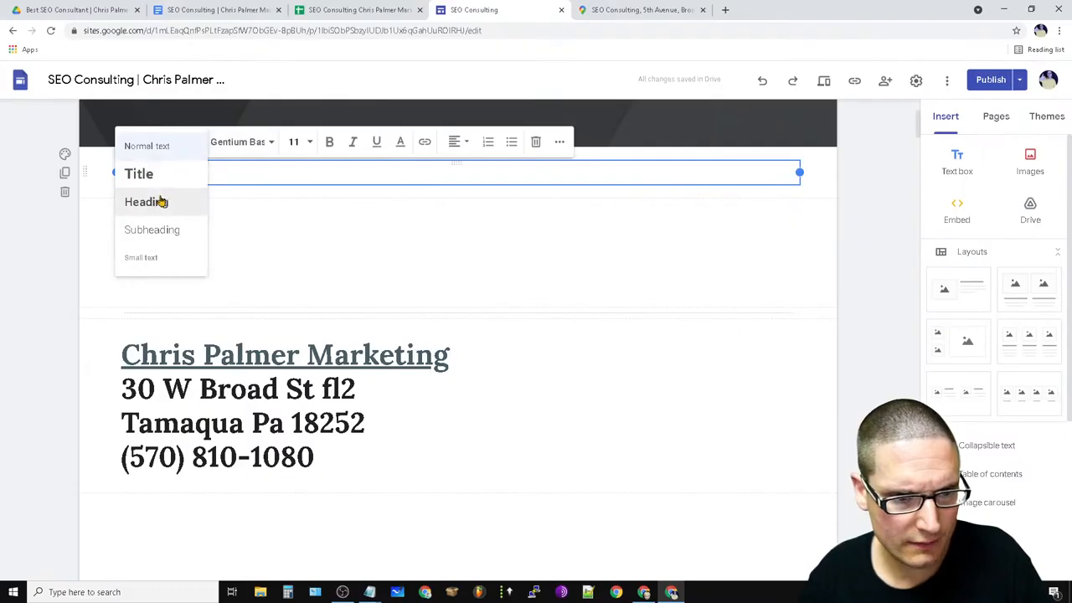
click(201, 200)
right_click(231, 174)
click(260, 261)
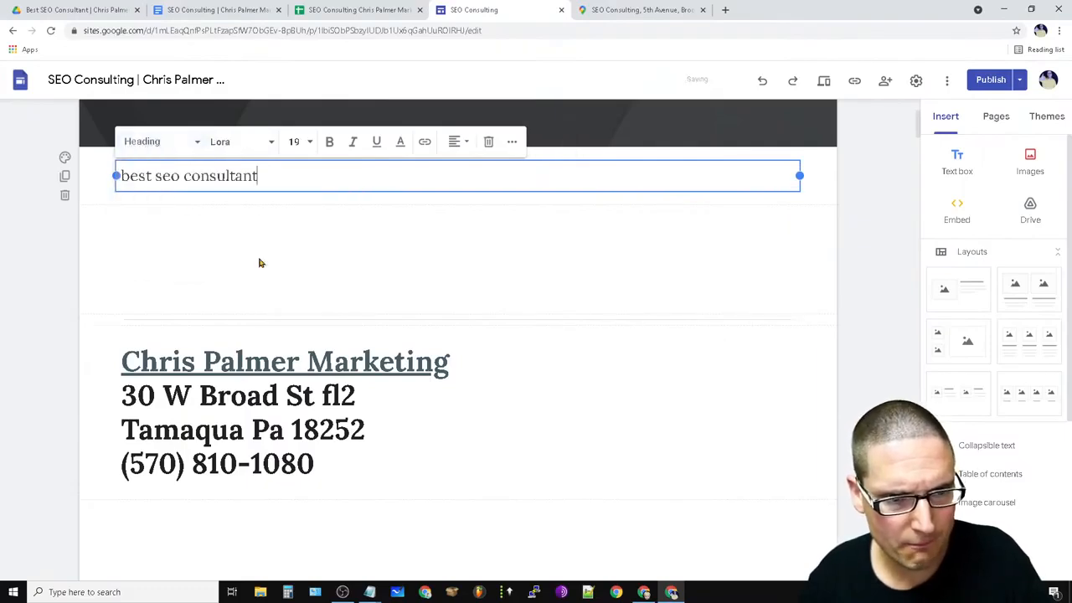
Copy the "best seo consultant" heading text below the banner and make it bold.
triple_click(226, 173)
key(ctrl+c)
click(329, 142)
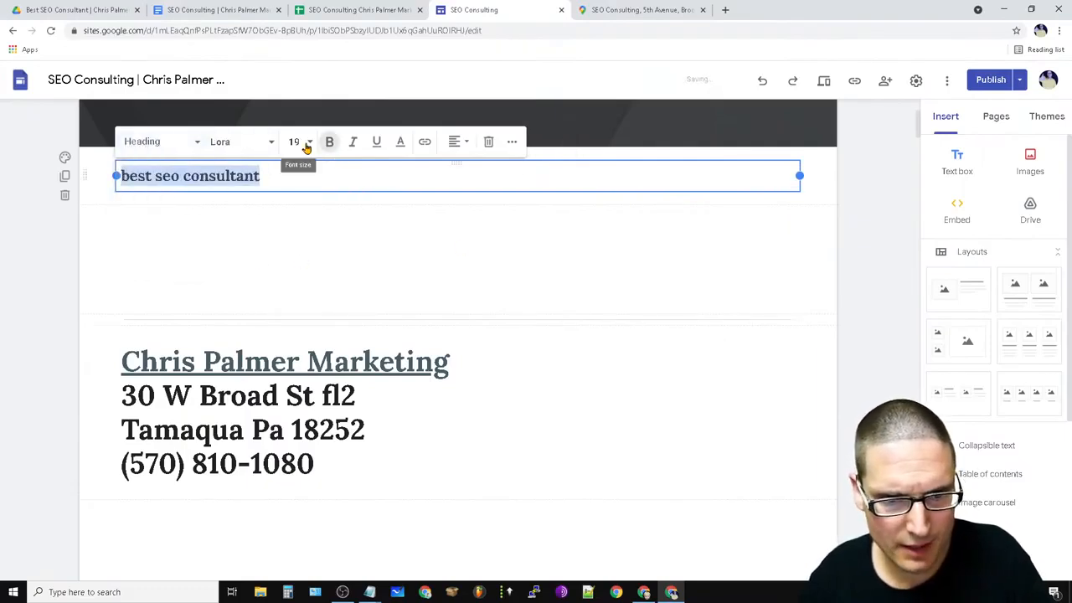
click(393, 266)
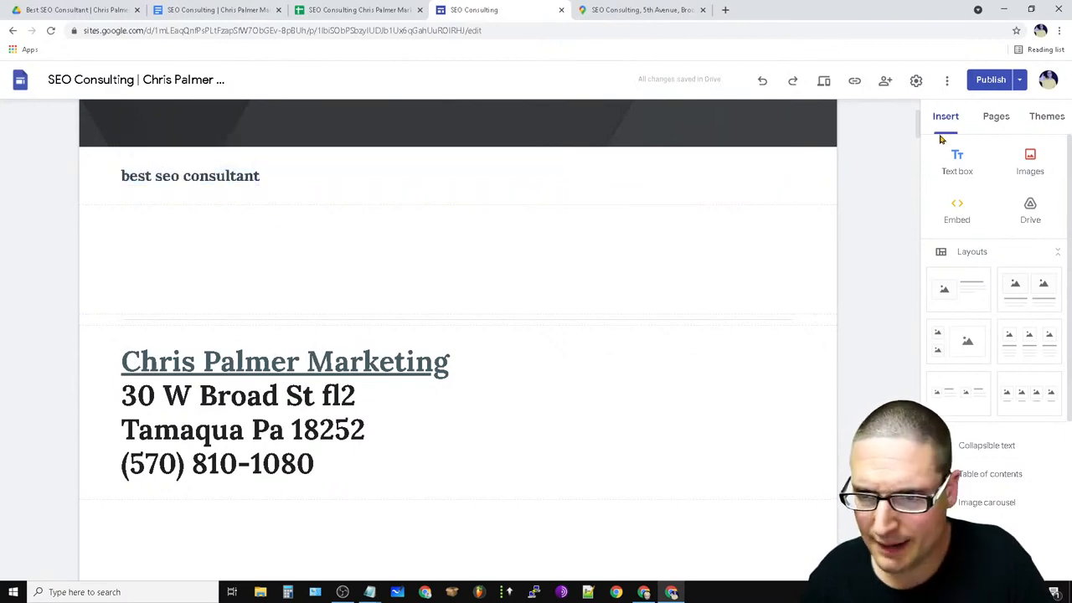
Insert a Subheading-style text box under the bold heading and paste "best seo consultant" into it.
click(959, 164)
click(166, 144)
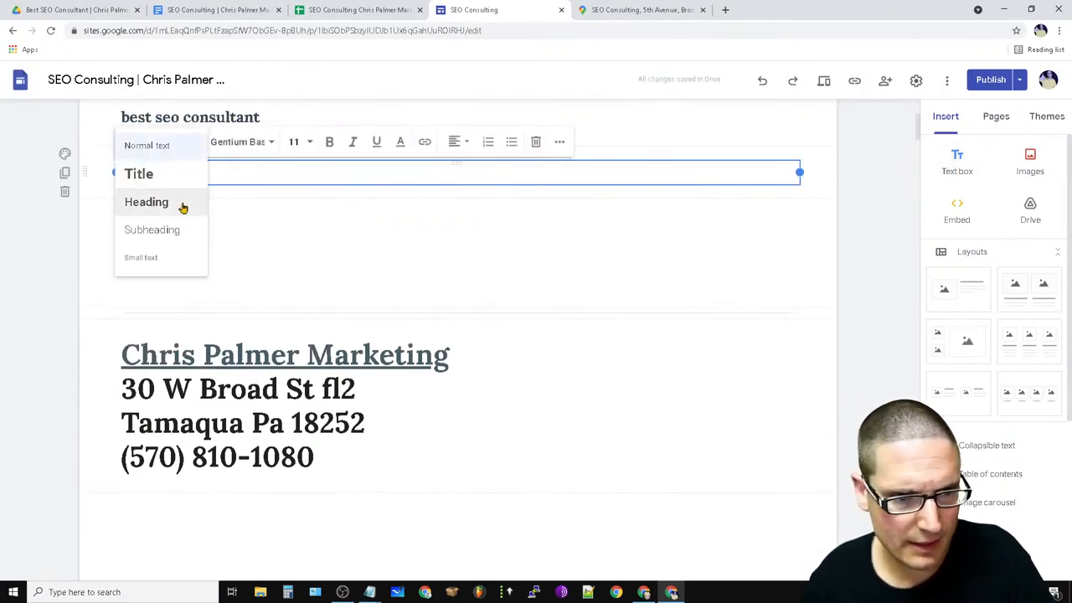
click(153, 230)
right_click(173, 172)
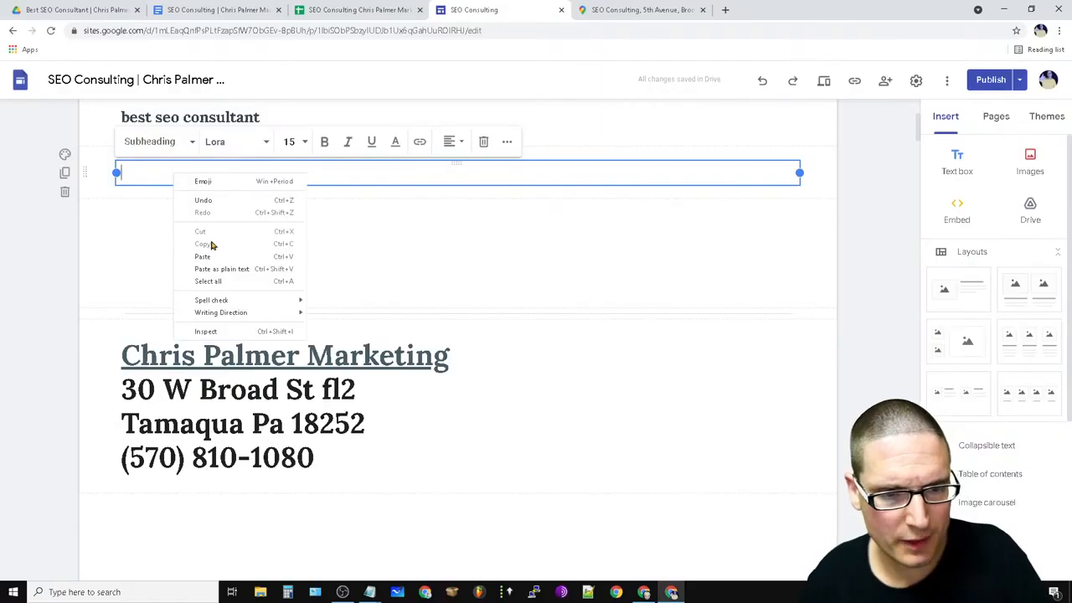
click(220, 256)
click(457, 268)
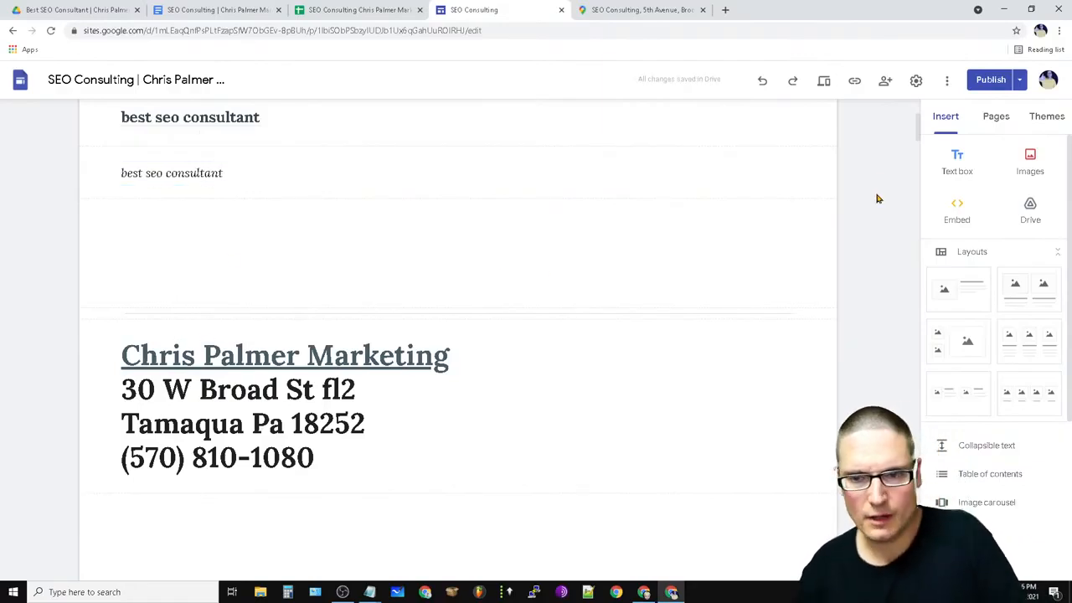
Insert a normal-text box under the subheading, paste "best seo consultant" into it, and return to the site's page list.
click(946, 159)
right_click(186, 172)
click(217, 250)
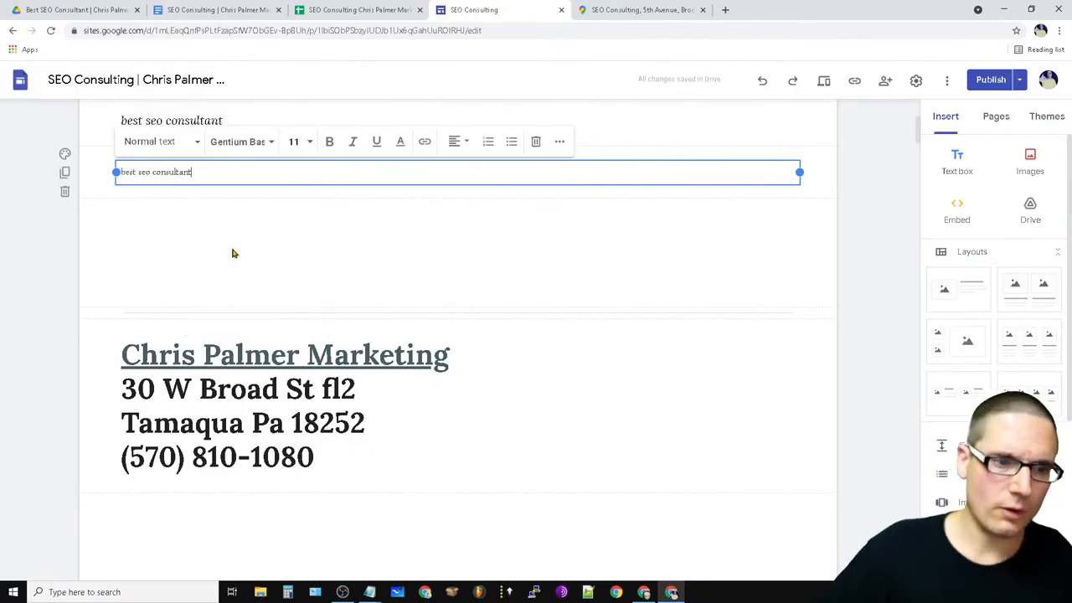
scroll(272, 251, up, 4)
click(346, 367)
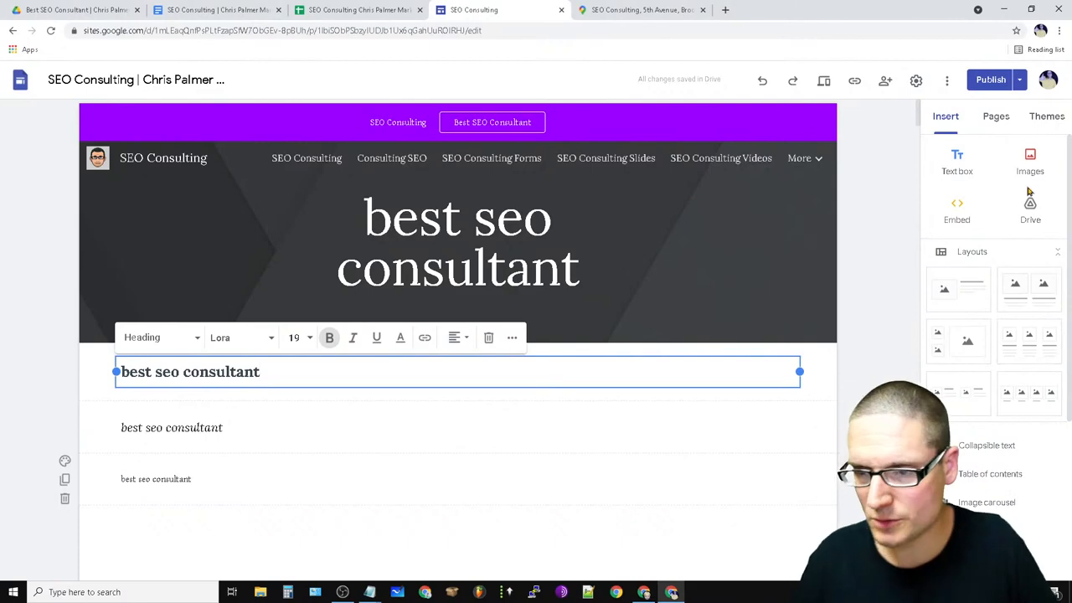
click(993, 116)
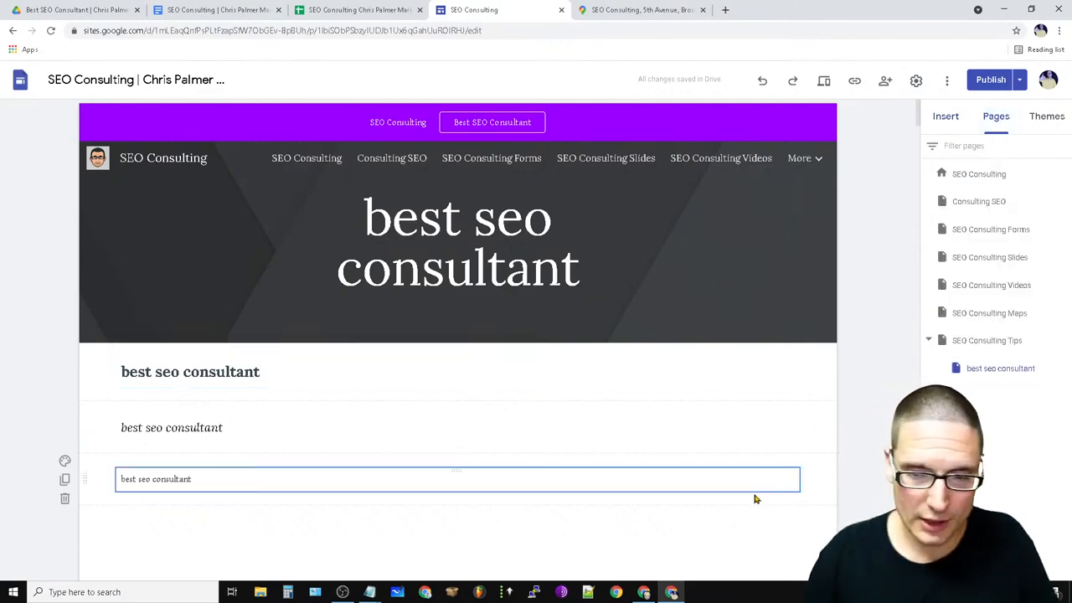
Review the "best seo consultant" subpage from its banner to its footer links, and look over the parent SEO Consulting Tips page.
scroll(636, 471, down, 4)
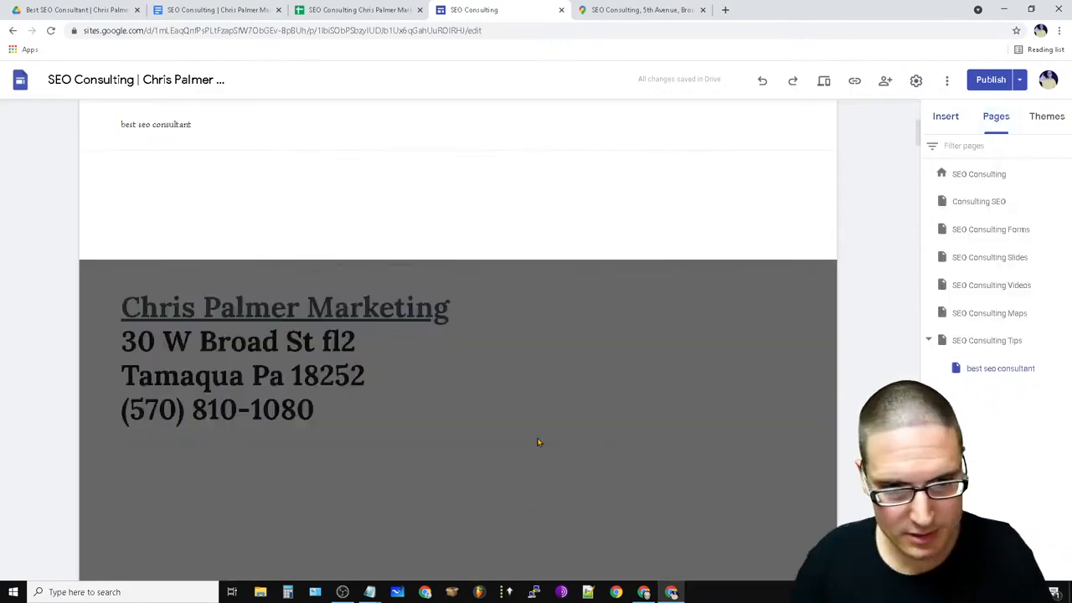
scroll(510, 483, down, 5)
scroll(569, 258, up, 4)
scroll(431, 385, up, 4)
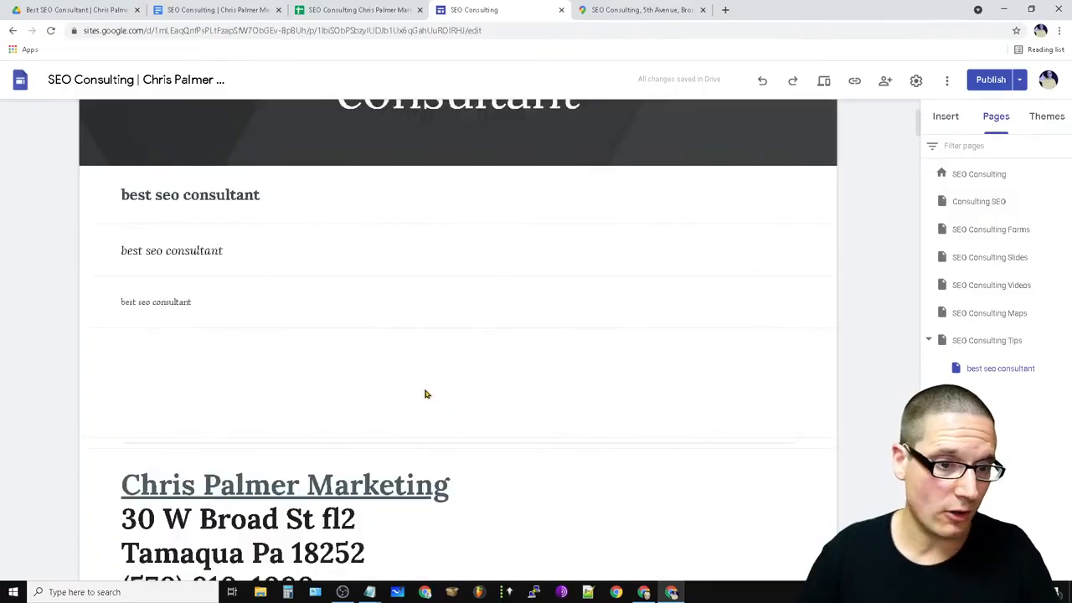
scroll(307, 433, down, 8)
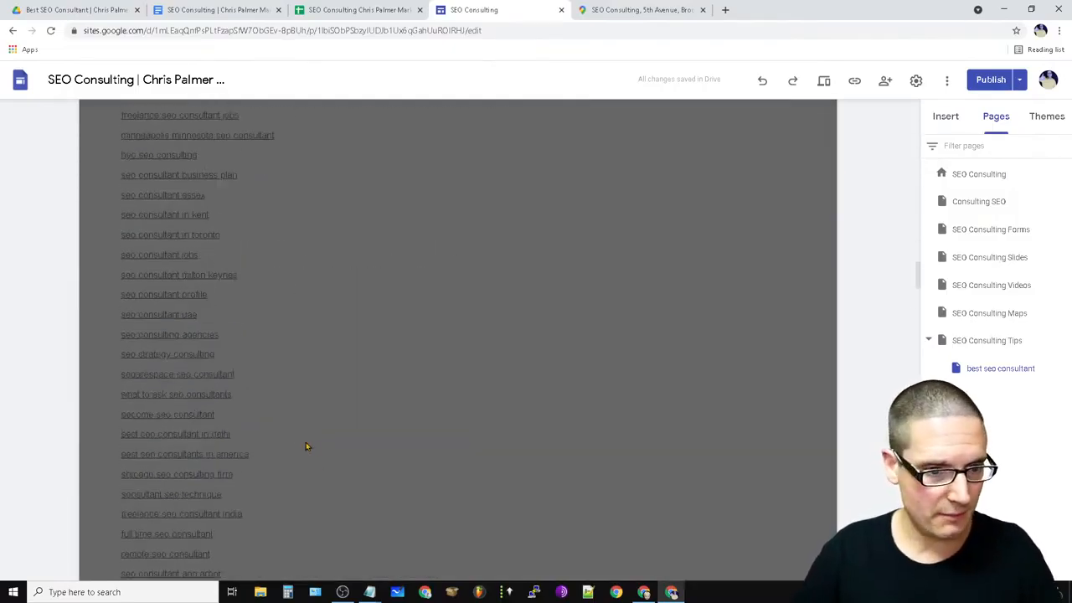
scroll(340, 491, up, 4)
scroll(351, 486, up, 6)
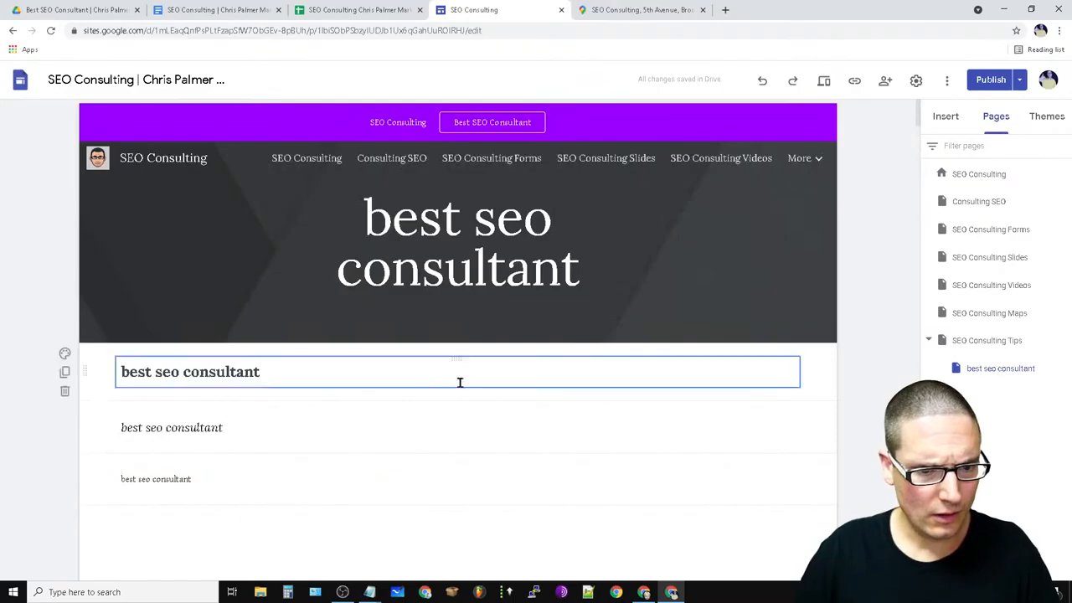
click(996, 346)
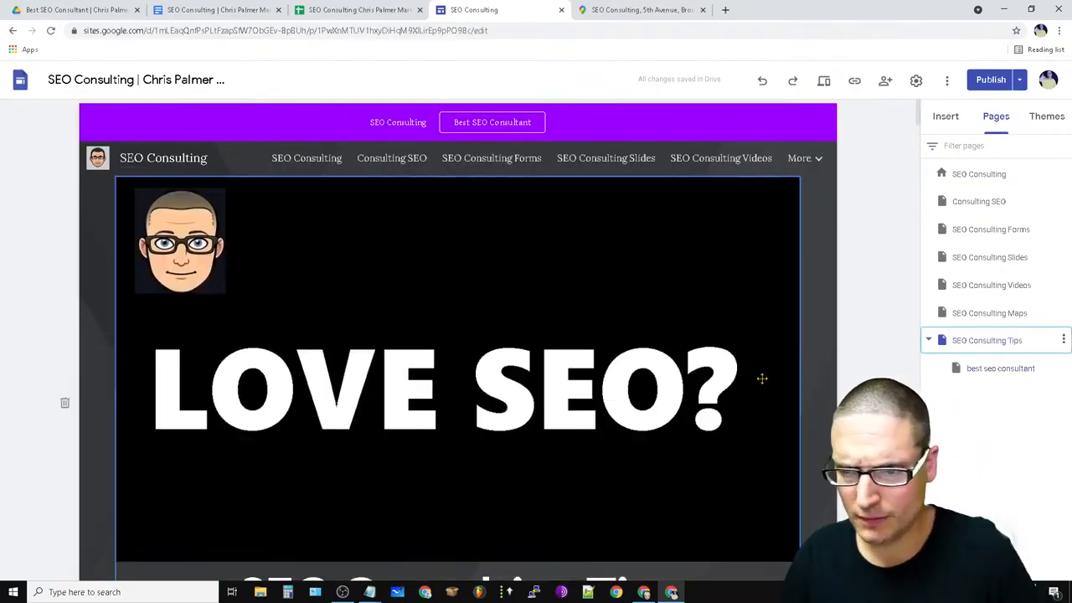
scroll(588, 397, down, 15)
scroll(583, 402, up, 10)
click(996, 370)
scroll(373, 469, down, 5)
scroll(371, 467, up, 5)
click(314, 371)
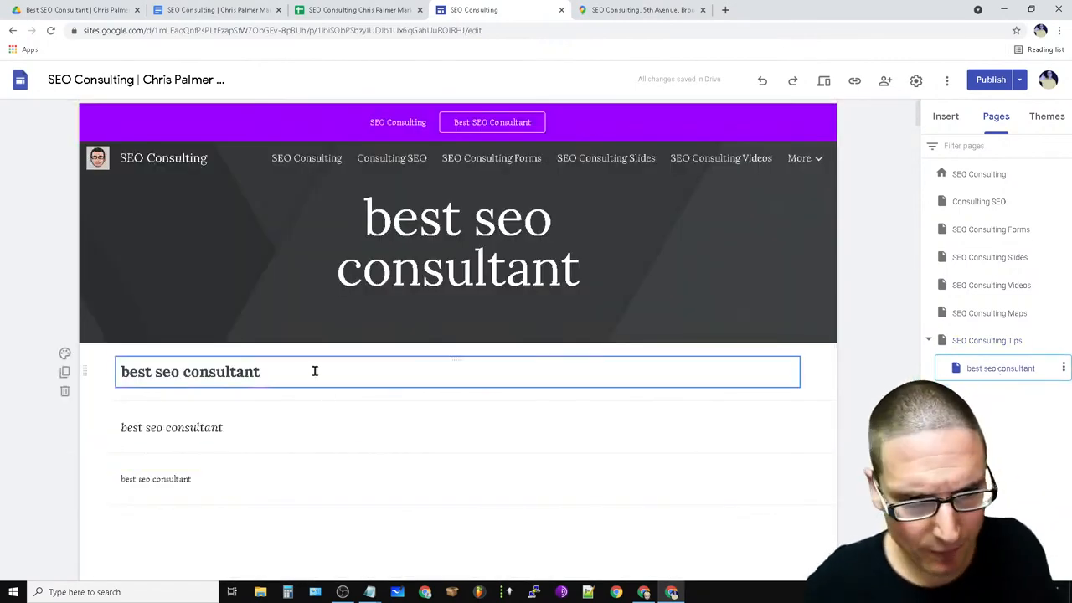
triple_click(195, 374)
click(140, 374)
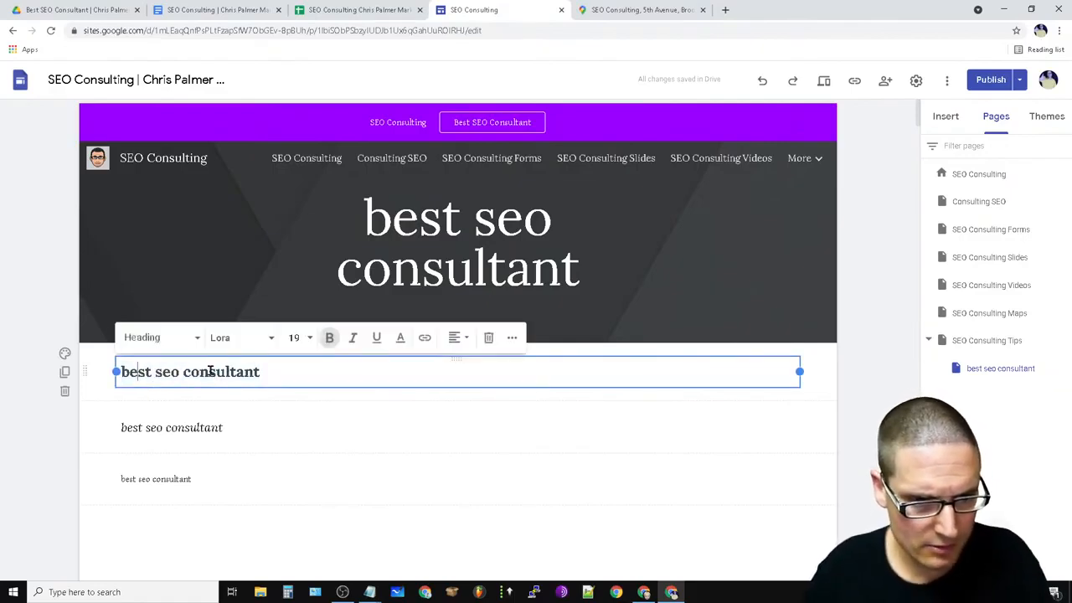
scroll(304, 502, down, 2)
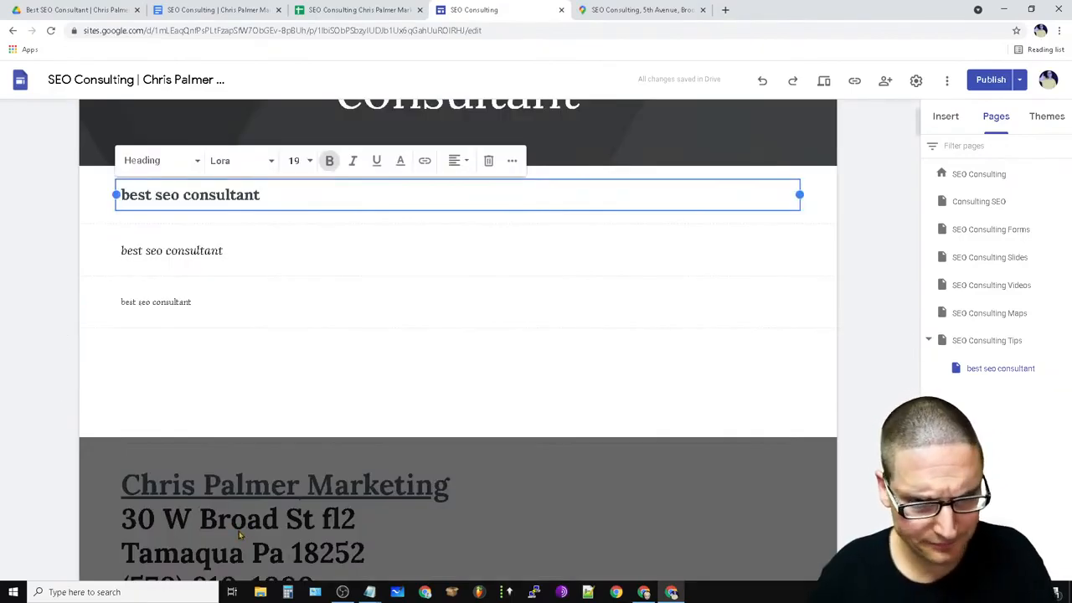
click(327, 360)
click(946, 117)
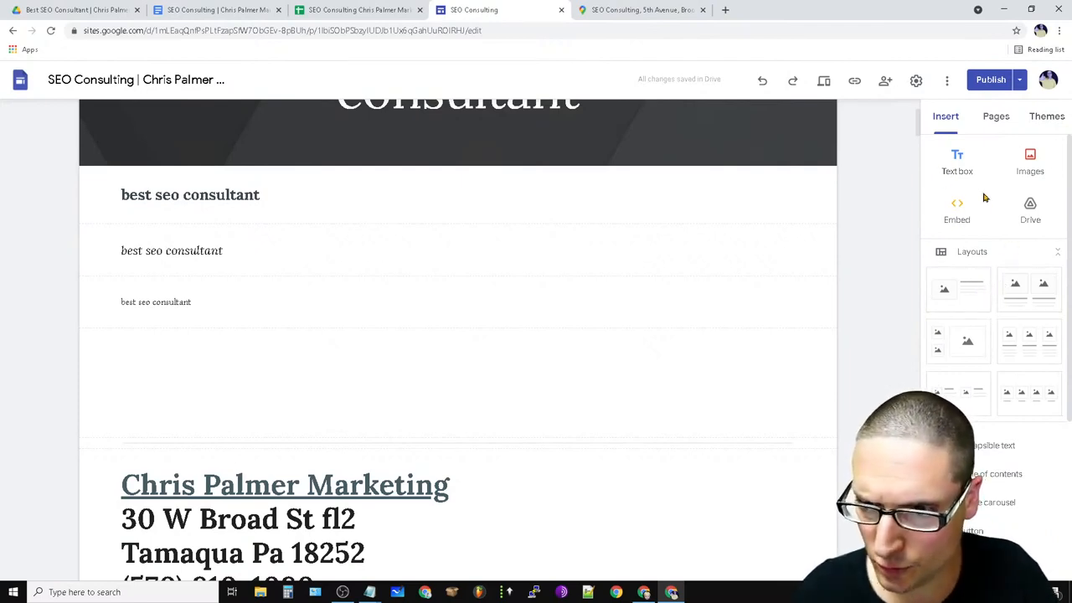
click(956, 219)
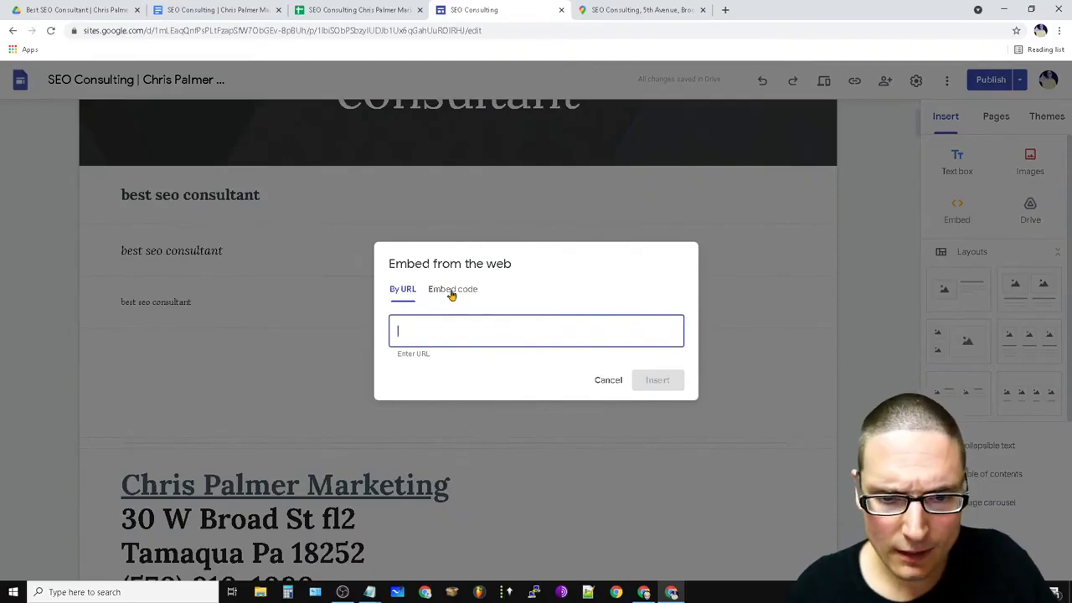
click(607, 379)
Open the YouTube video picker for the "best seo consultant" subpage.
scroll(1003, 326, down, 3)
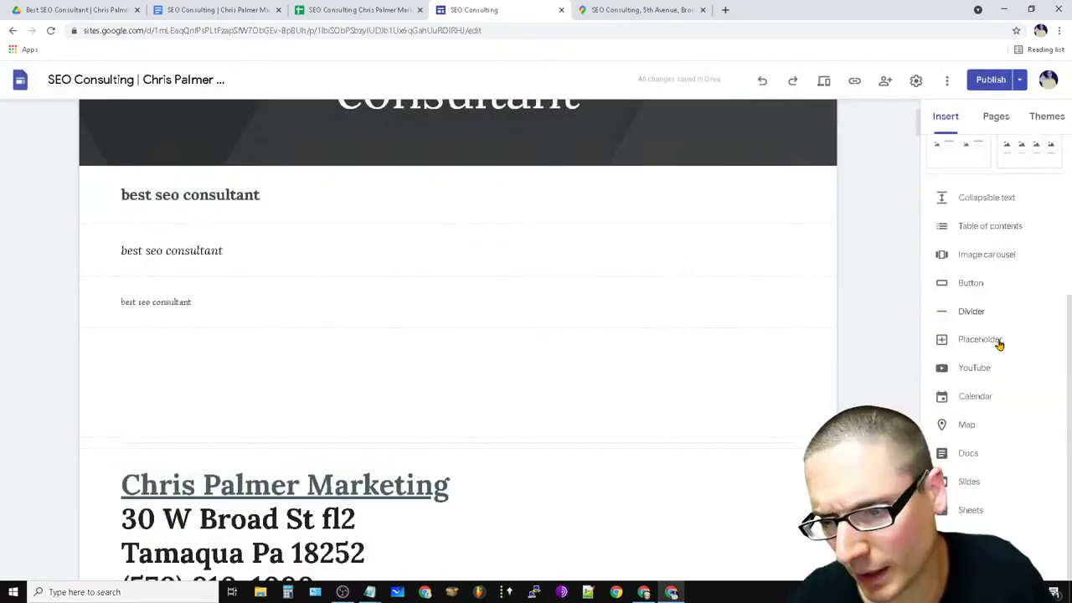
click(973, 368)
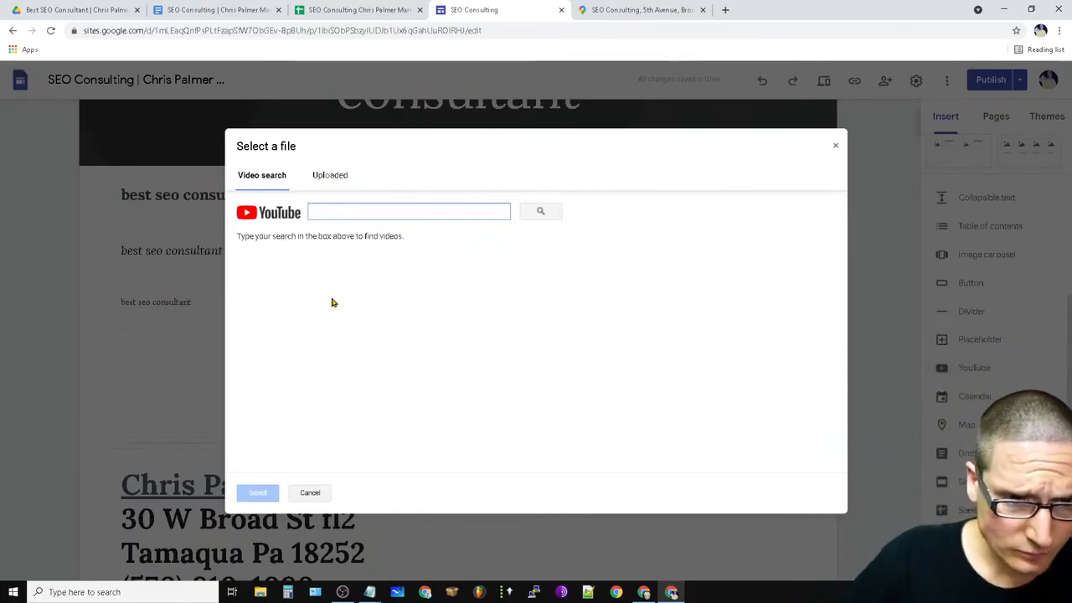
text(chr)
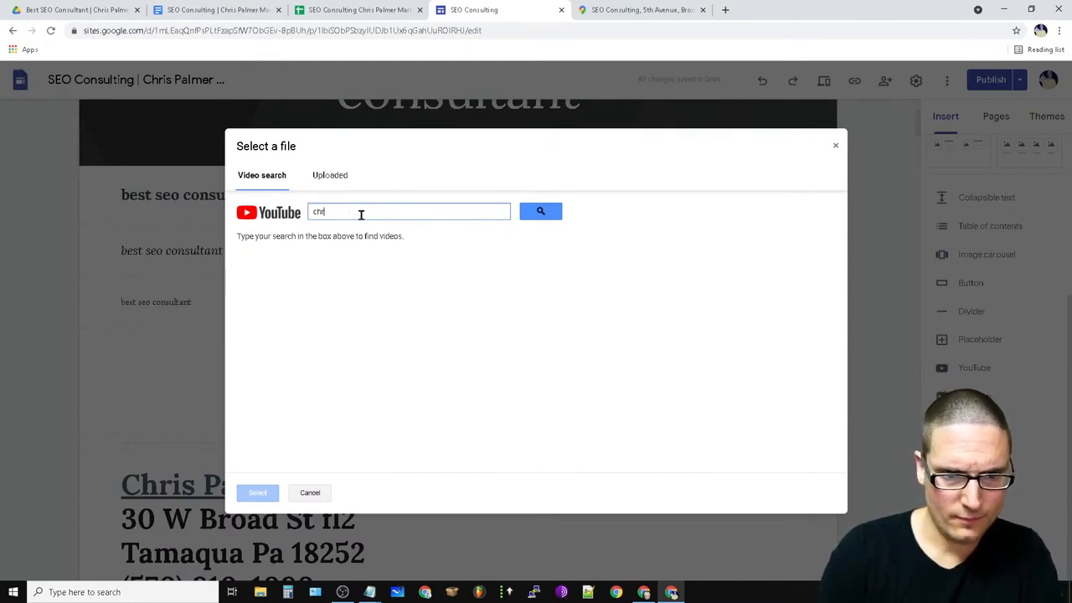
key(BackSpace)
key(BackSpace)
key(BackSpace)
key(BackSpace)
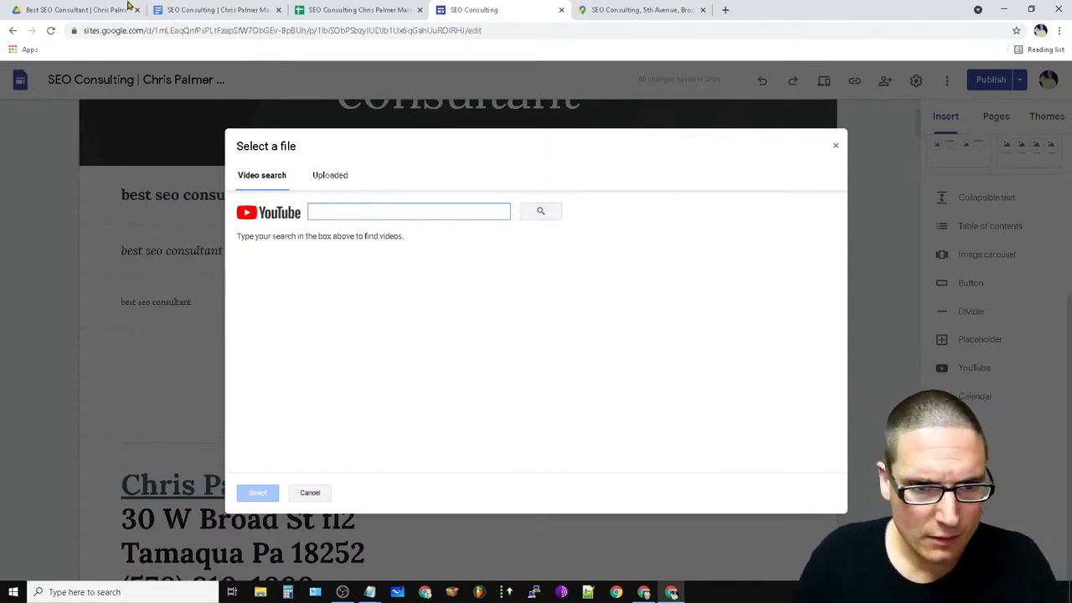
Search Google in a new tab for "youtube seo consulting" plus the channel owner's name, and open the video "Local SEO 2021 - Consulting".
click(725, 9)
click(500, 247)
text(youtube )
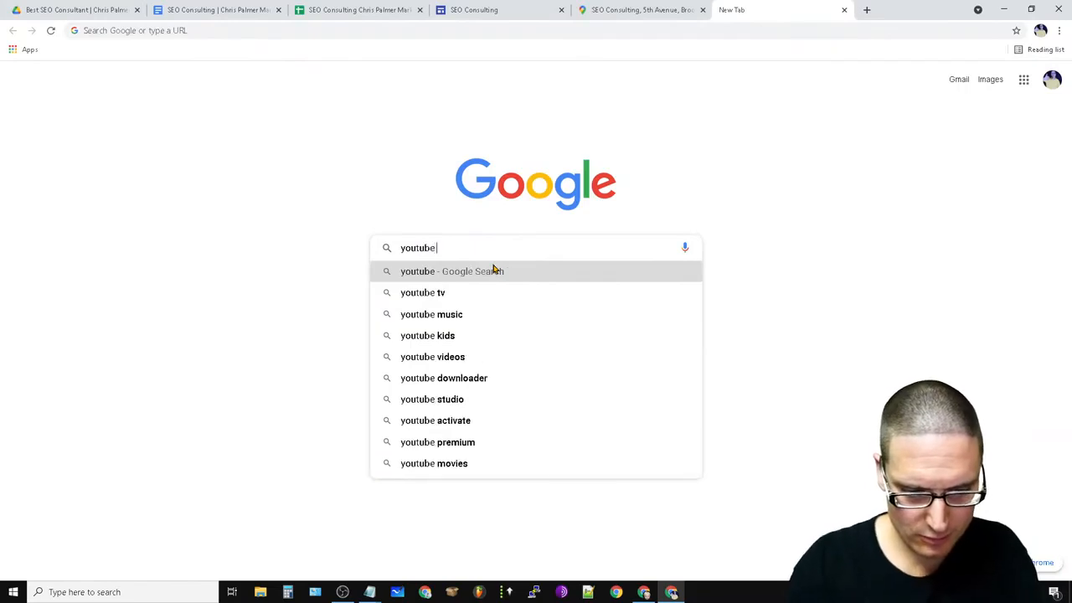
text(seo consulting )
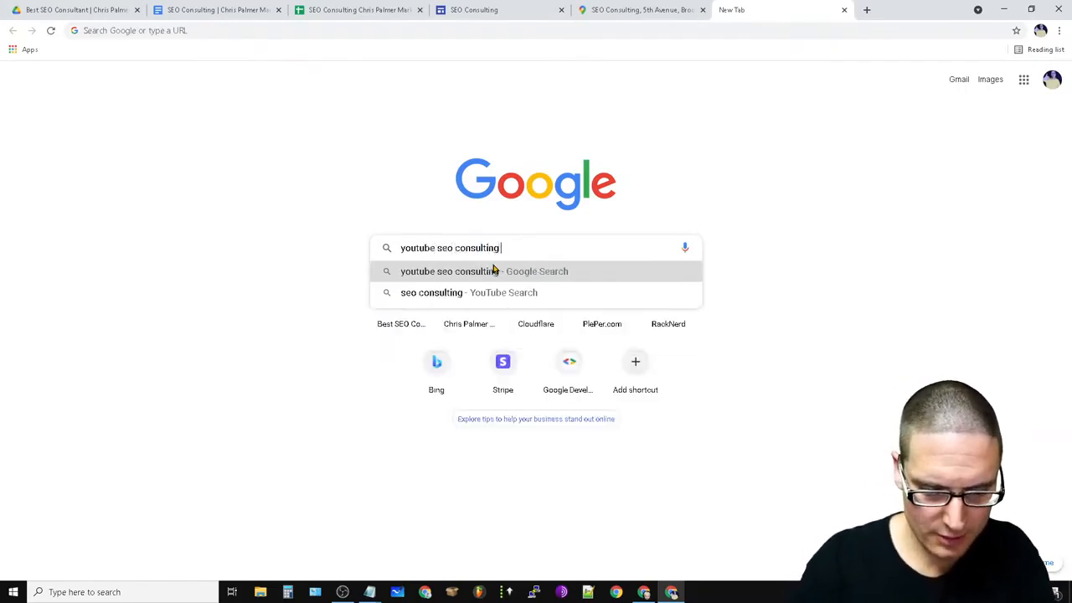
text(chris palmer)
key(Return)
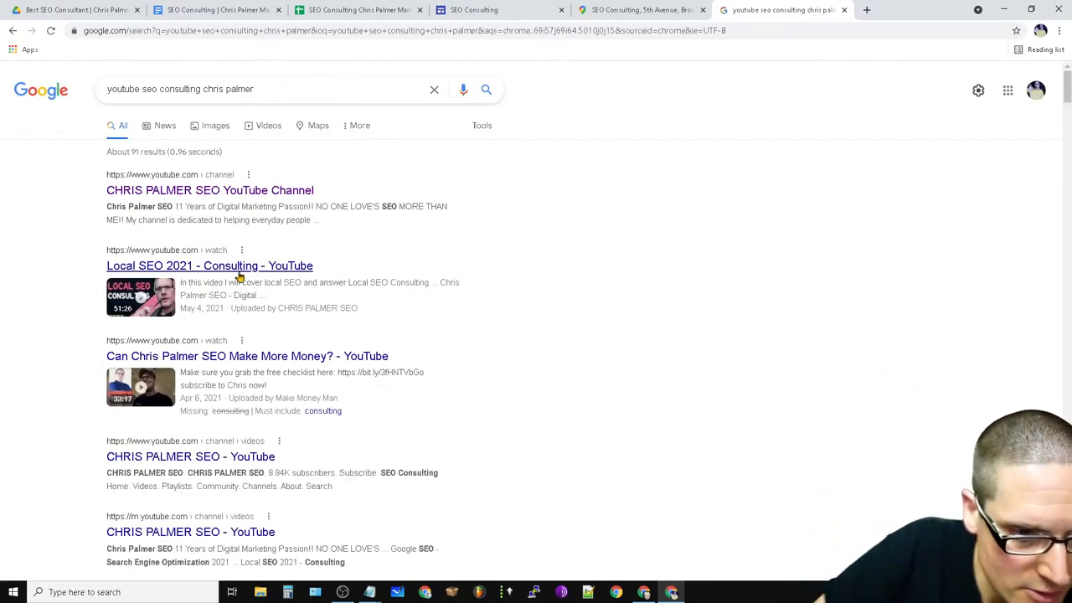
click(234, 267)
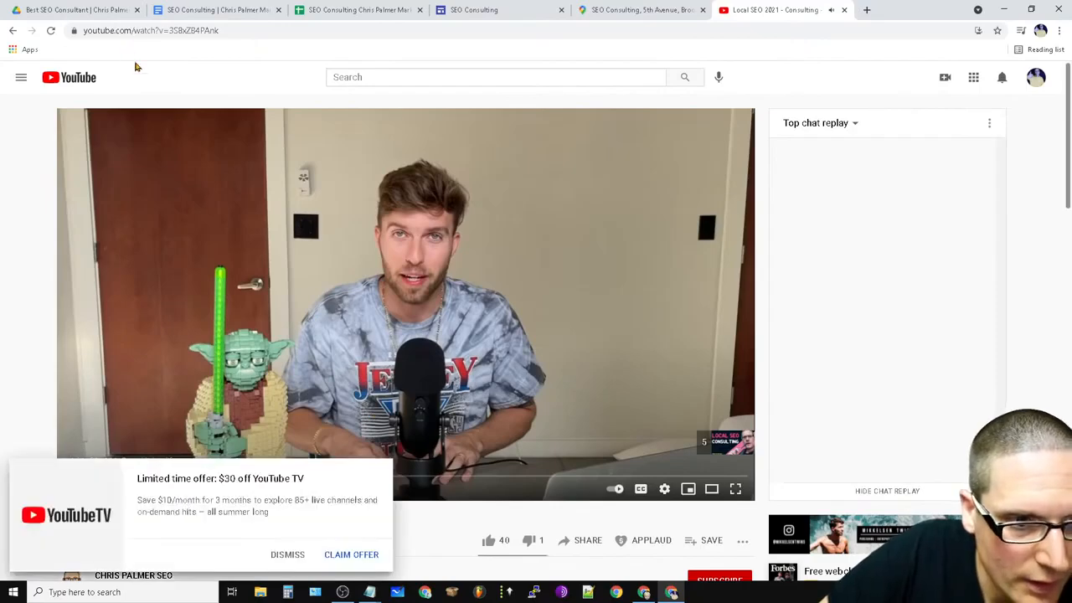
Copy the YouTube video's web address and return to the site editor's open video picker.
click(263, 33)
right_click(263, 34)
click(313, 95)
click(612, 7)
click(474, 9)
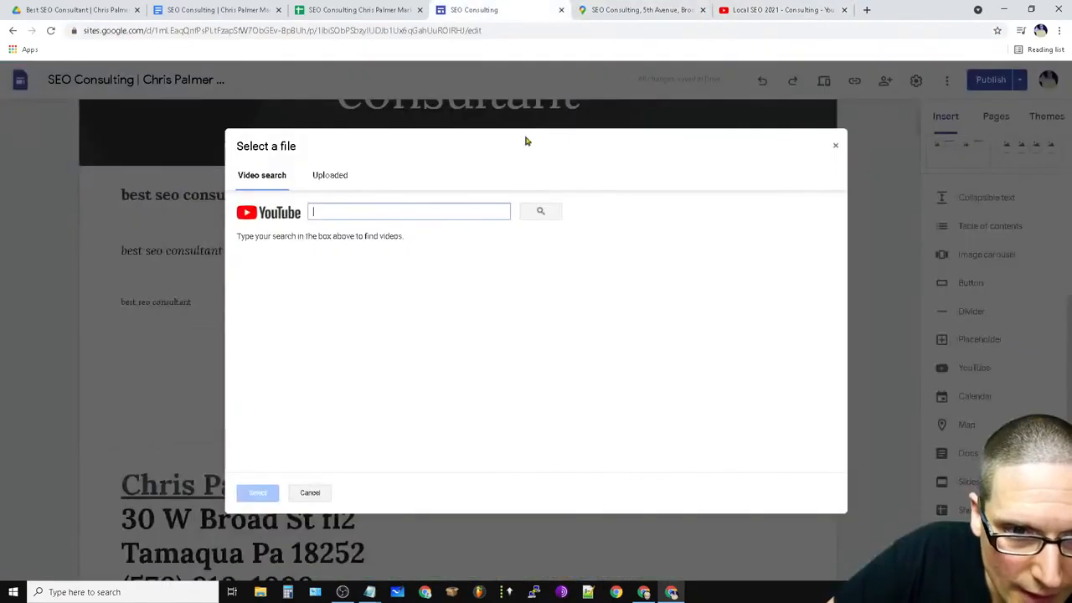
Find the video by its copied URL, insert it under the bold "best seo consultant" heading, and make it slightly smaller.
click(339, 179)
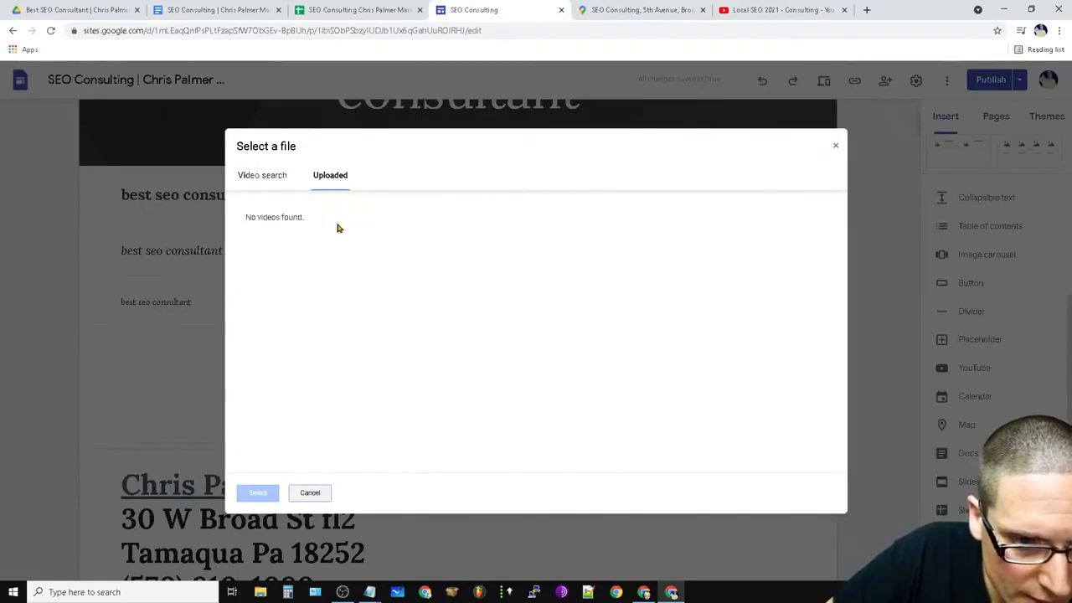
click(256, 180)
right_click(358, 212)
click(387, 298)
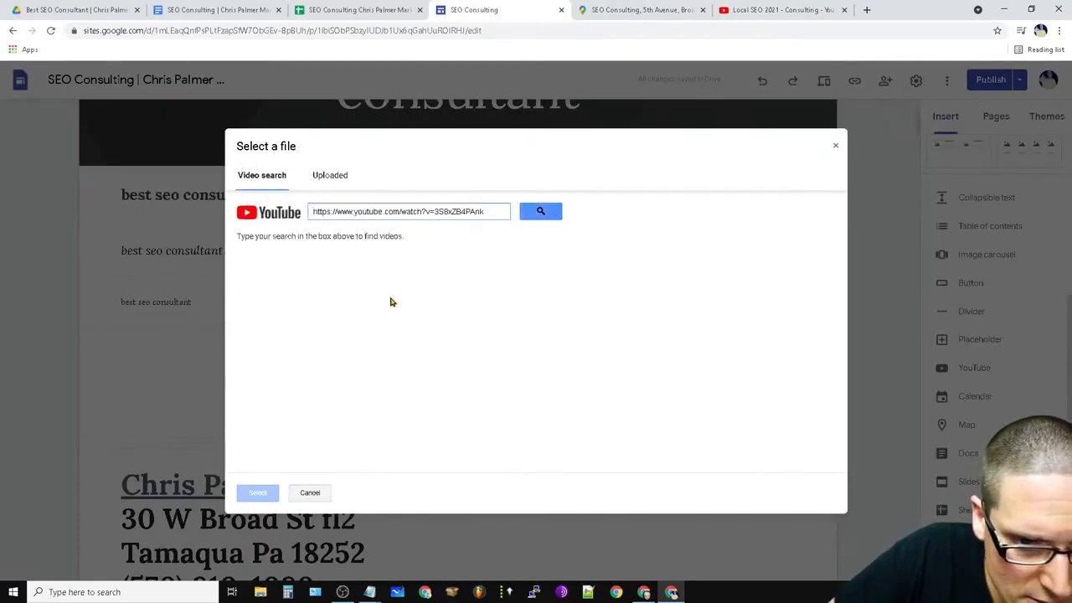
click(536, 212)
click(378, 255)
click(256, 493)
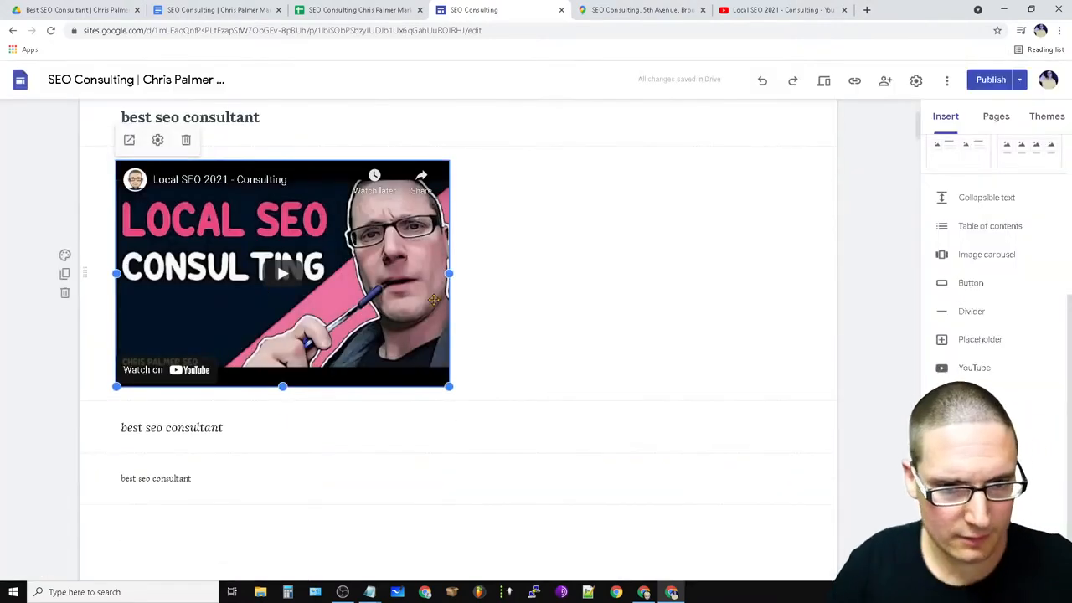
drag(449, 386, 392, 341)
click(732, 304)
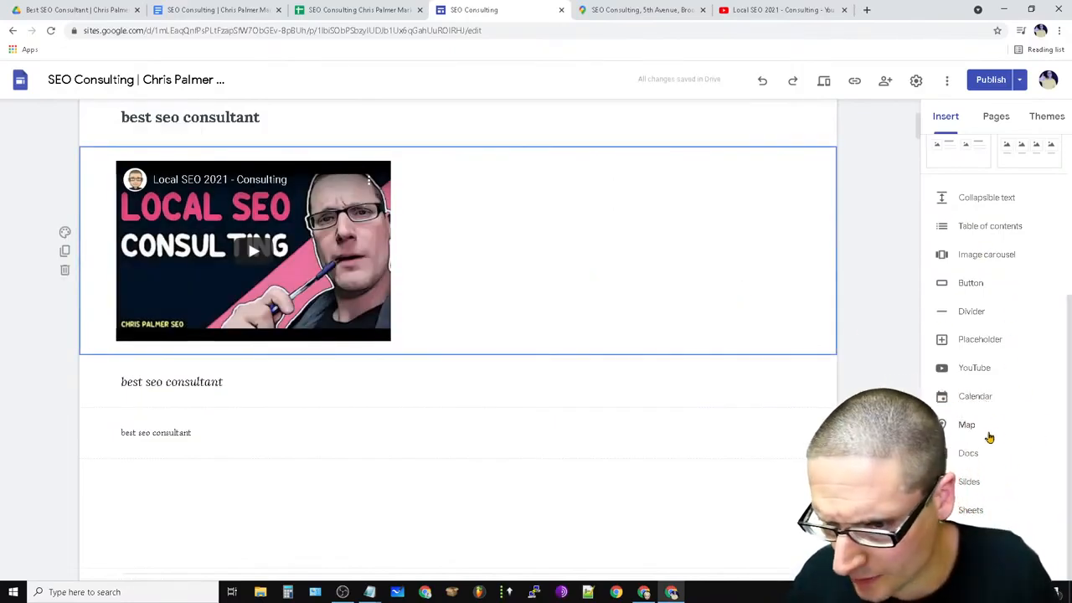
Try inserting a map of Chris Palmer Marketing below the video, widened to the full content width, and delete it.
click(969, 425)
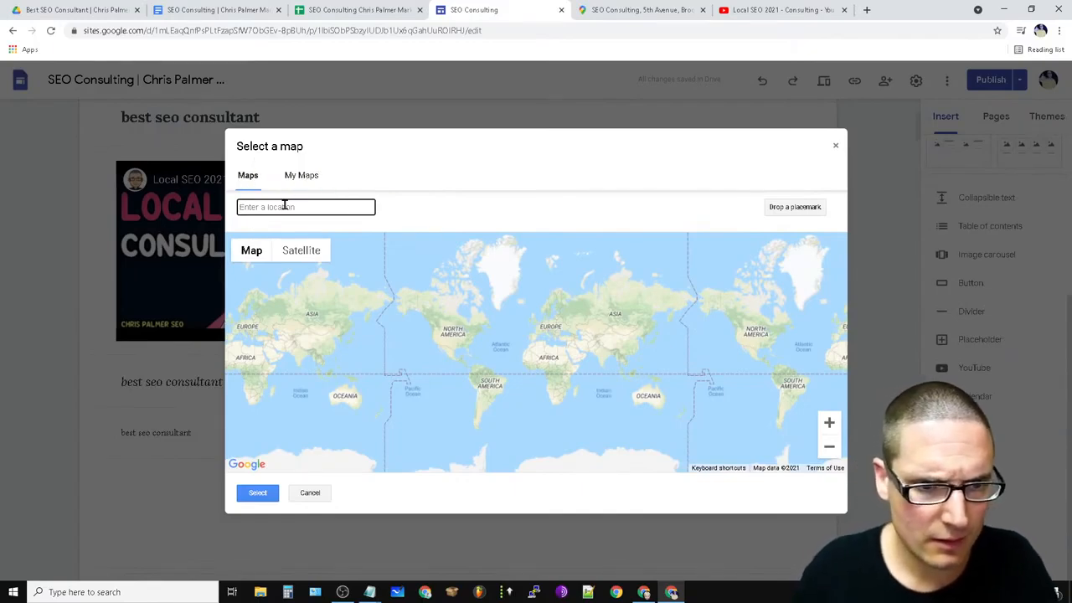
text(chris)
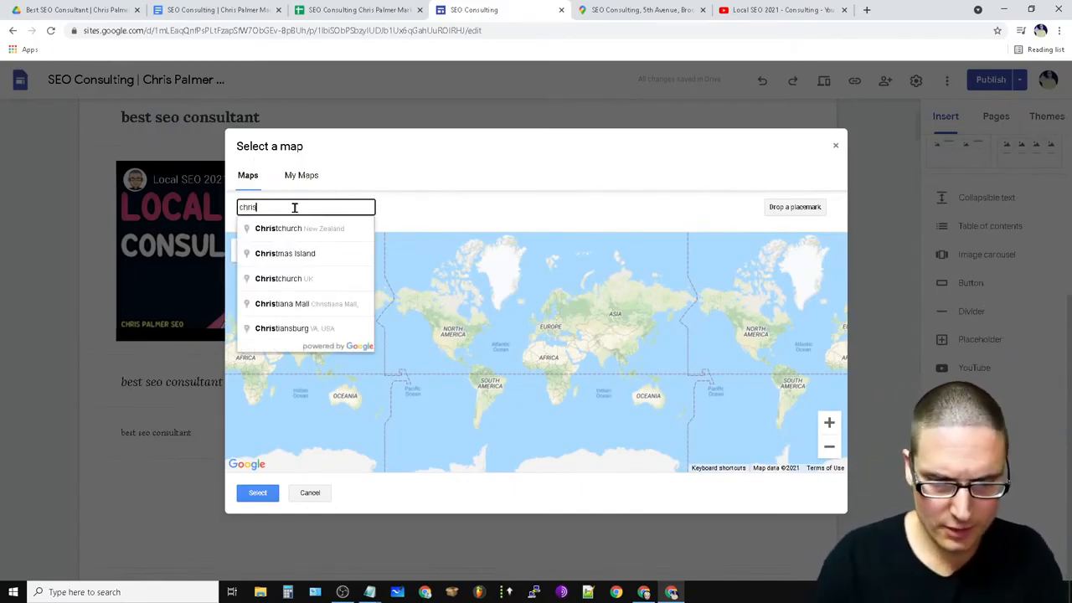
text( palmer marketing)
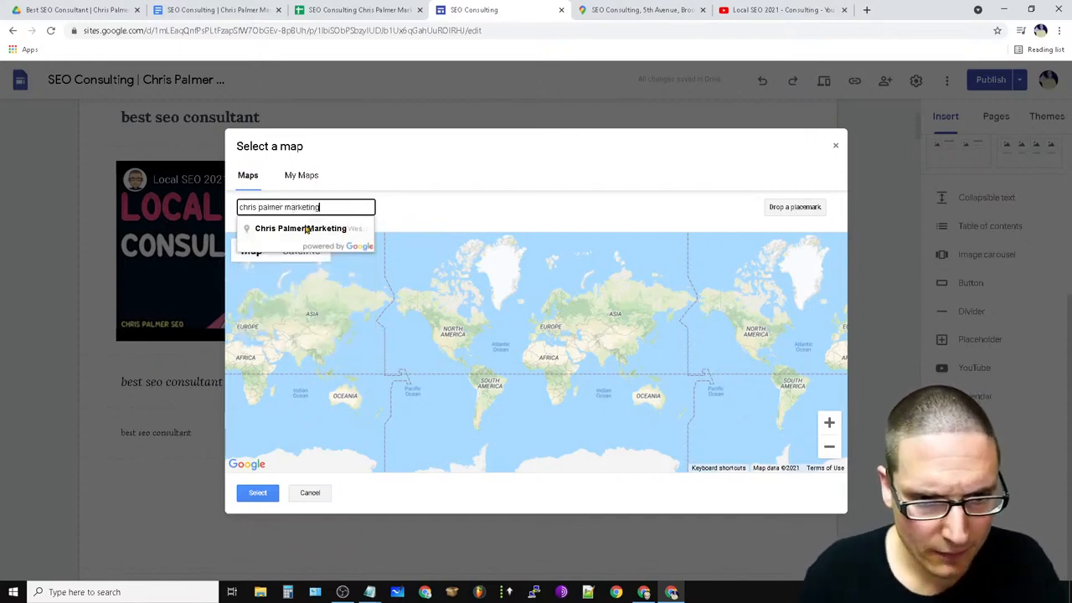
click(344, 231)
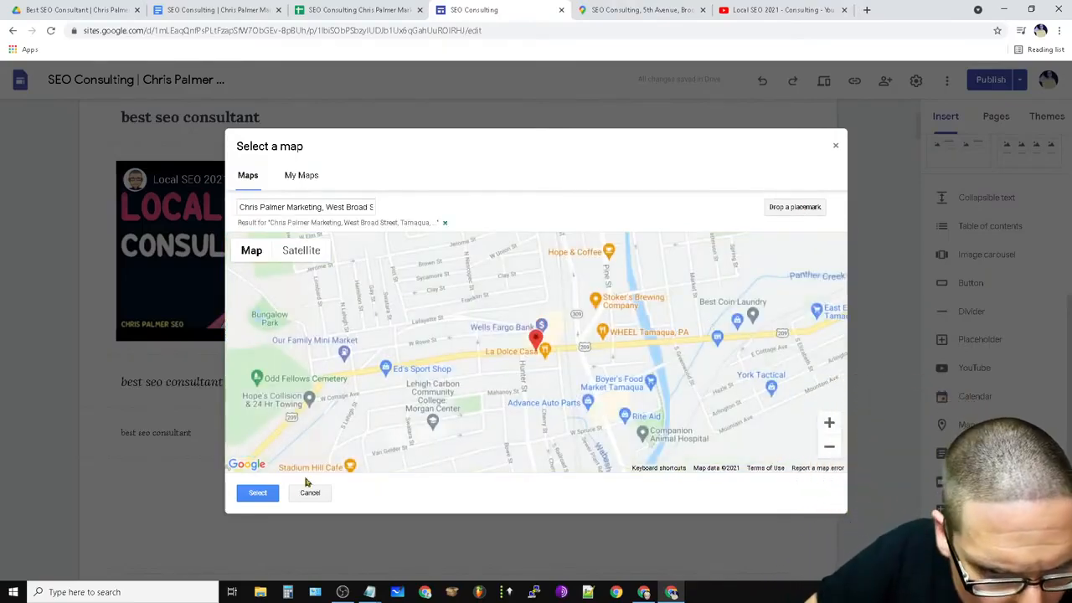
click(257, 493)
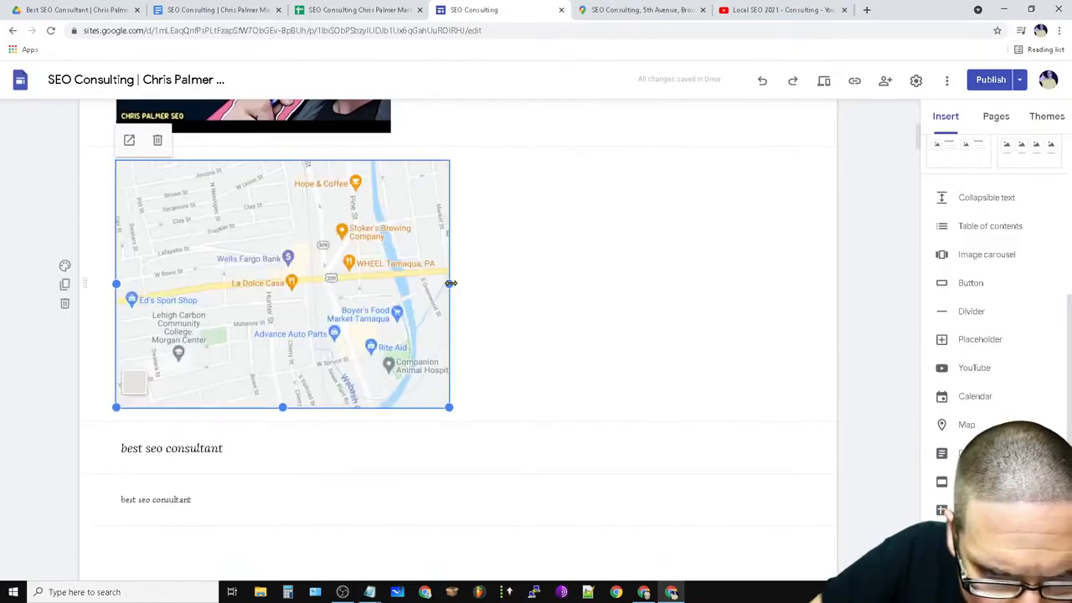
drag(448, 284, 739, 293)
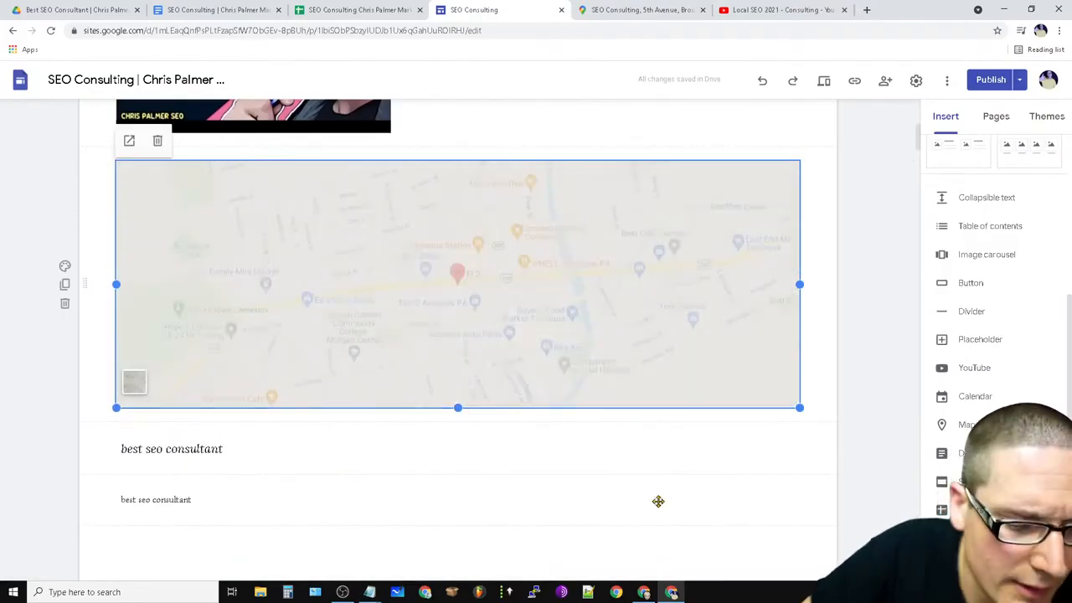
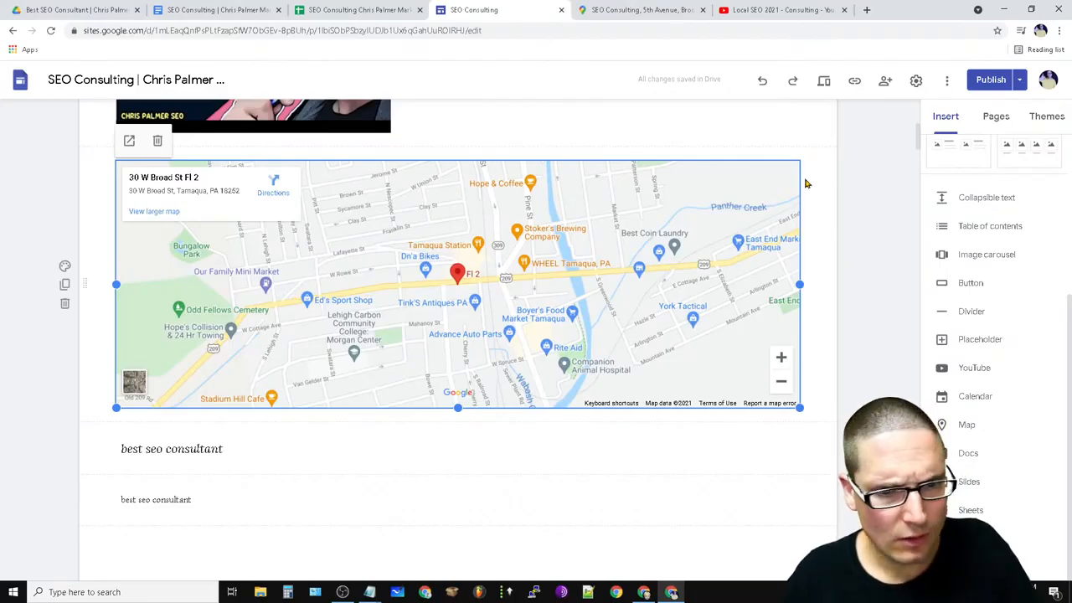
click(161, 151)
Search Google for "chris palmer marketing" in the Maps browser tab and open the business's listing in Google Maps.
click(633, 8)
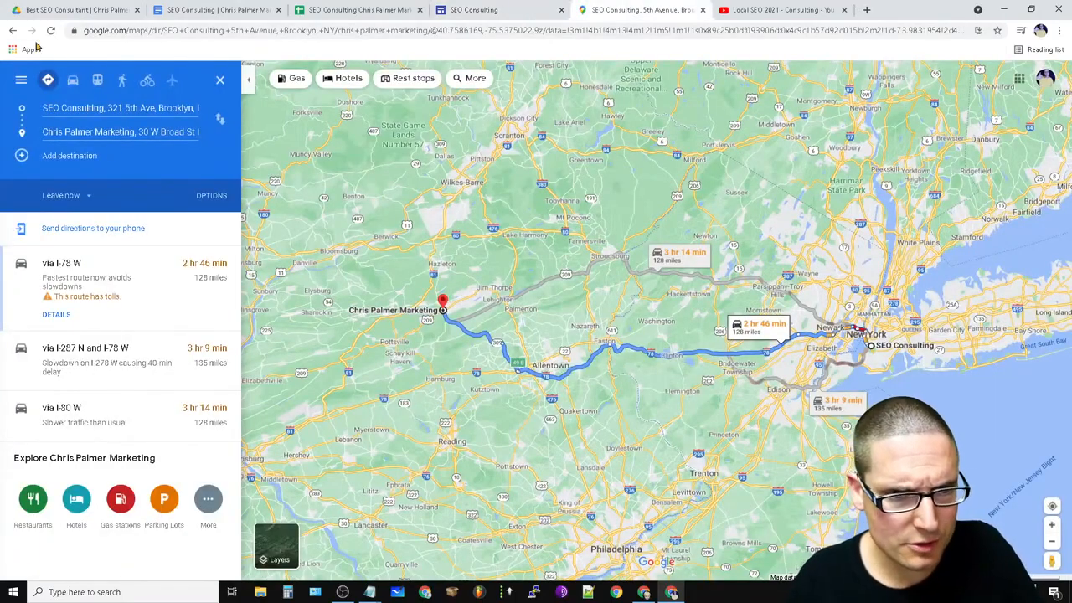
click(14, 32)
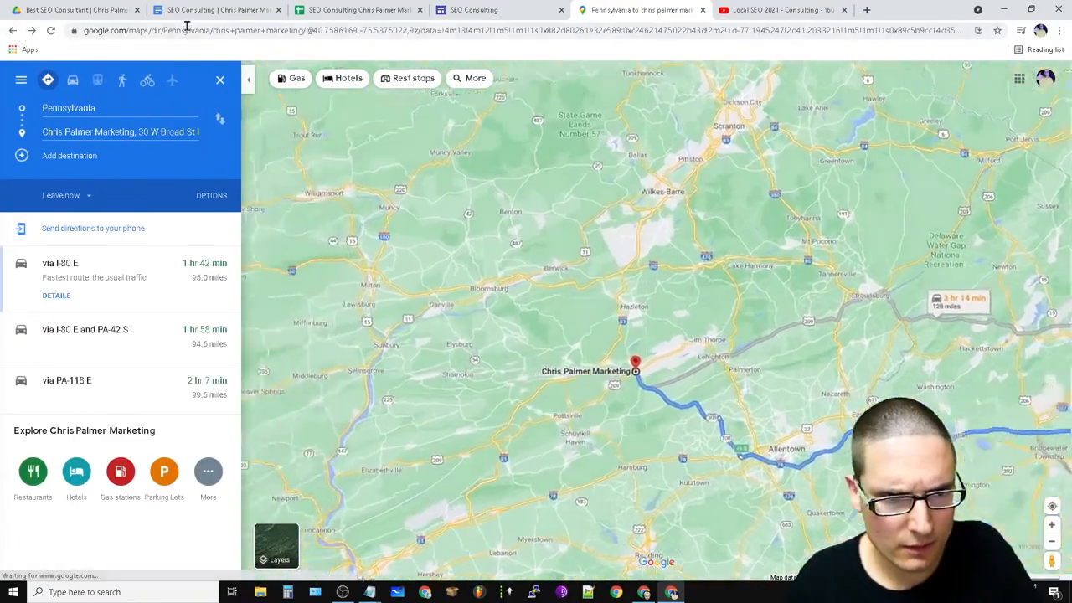
click(187, 32)
text(g)
key(Return)
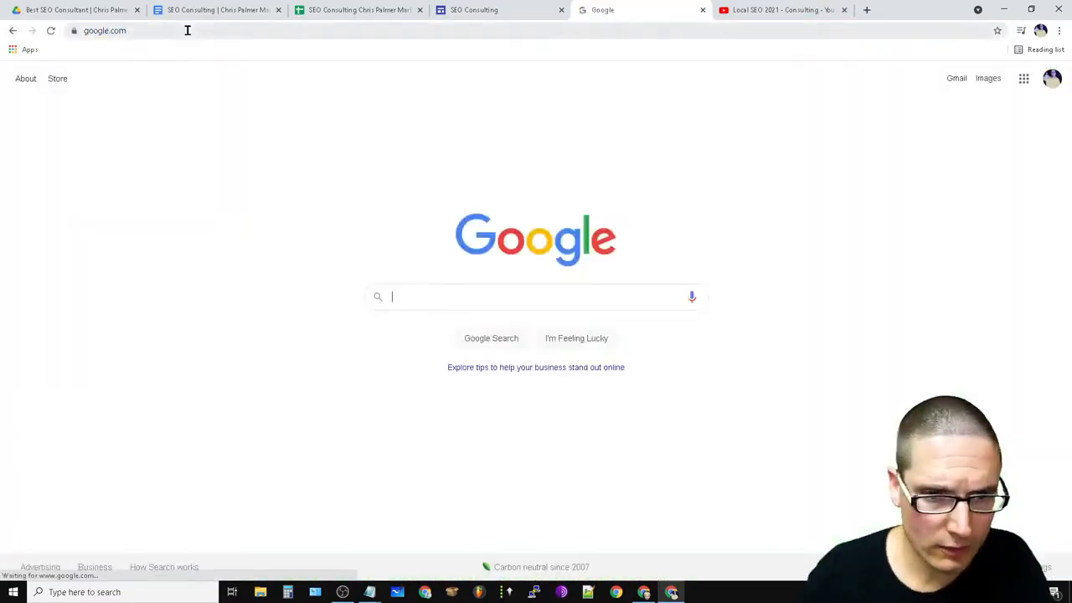
text(chris)
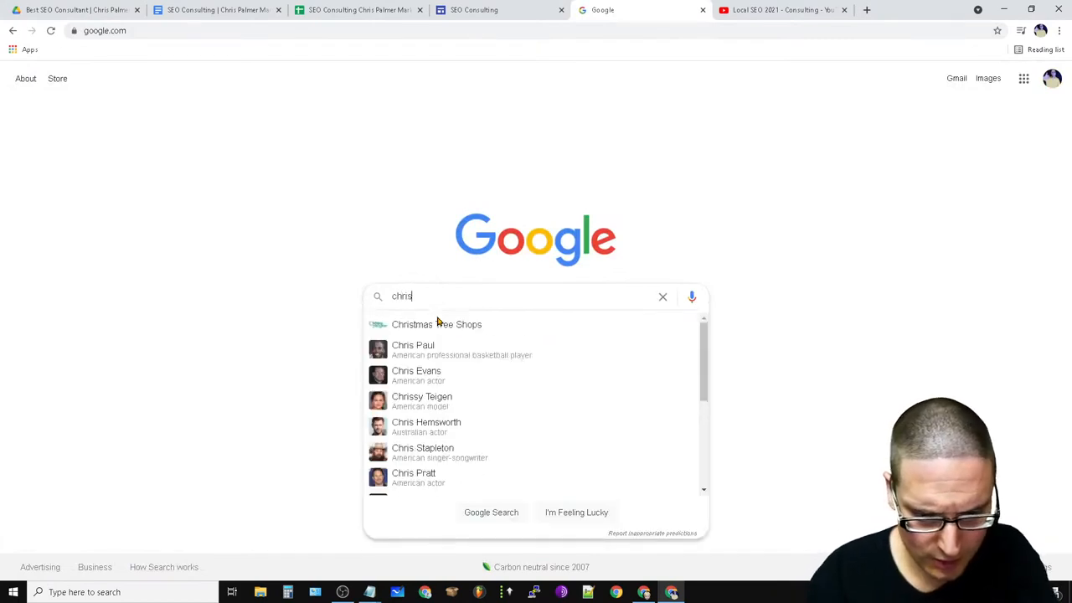
text( palmer marketing)
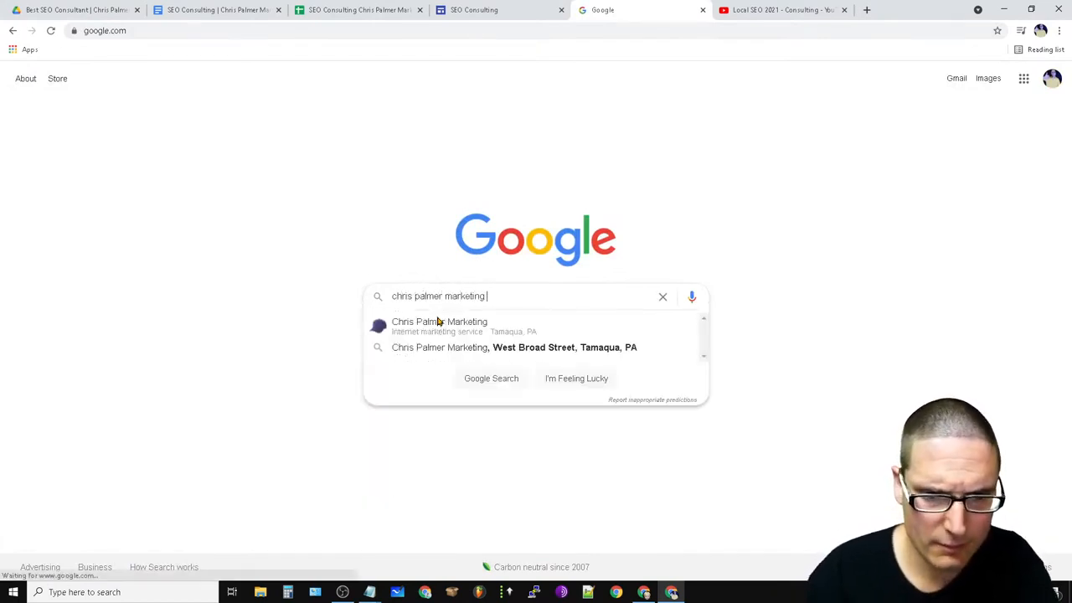
key(Return)
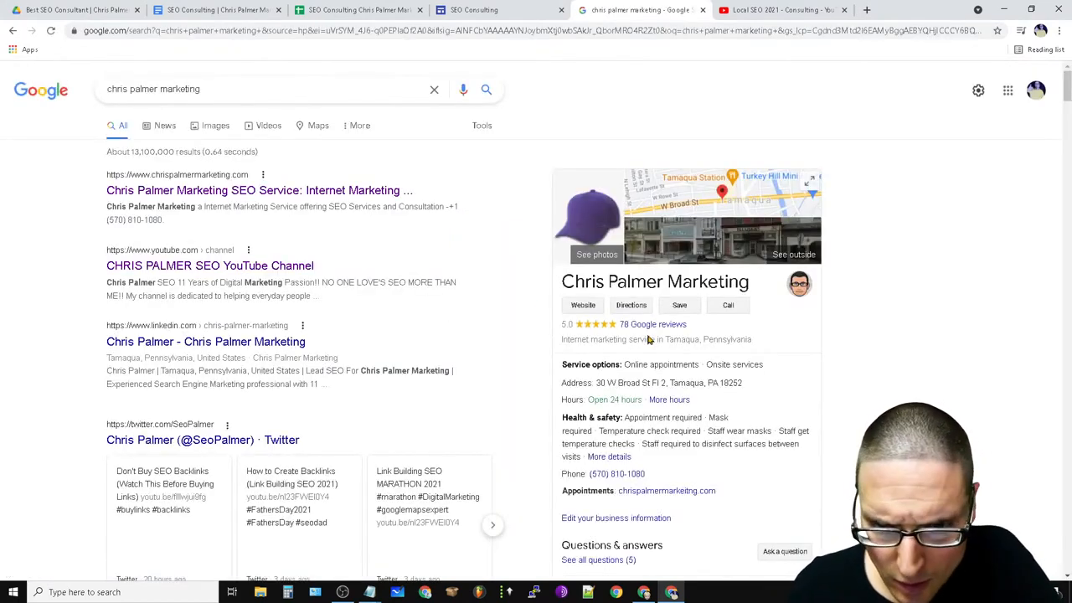
click(317, 130)
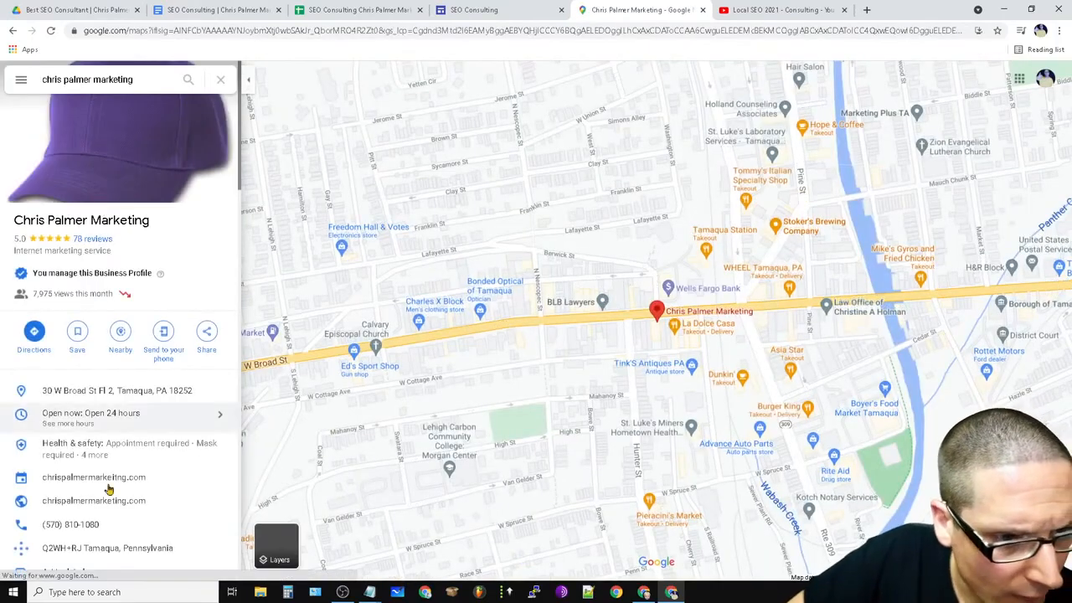
Copy the medium-size map embed HTML from the sharing options of the Chris Palmer Marketing listing.
click(209, 343)
click(514, 249)
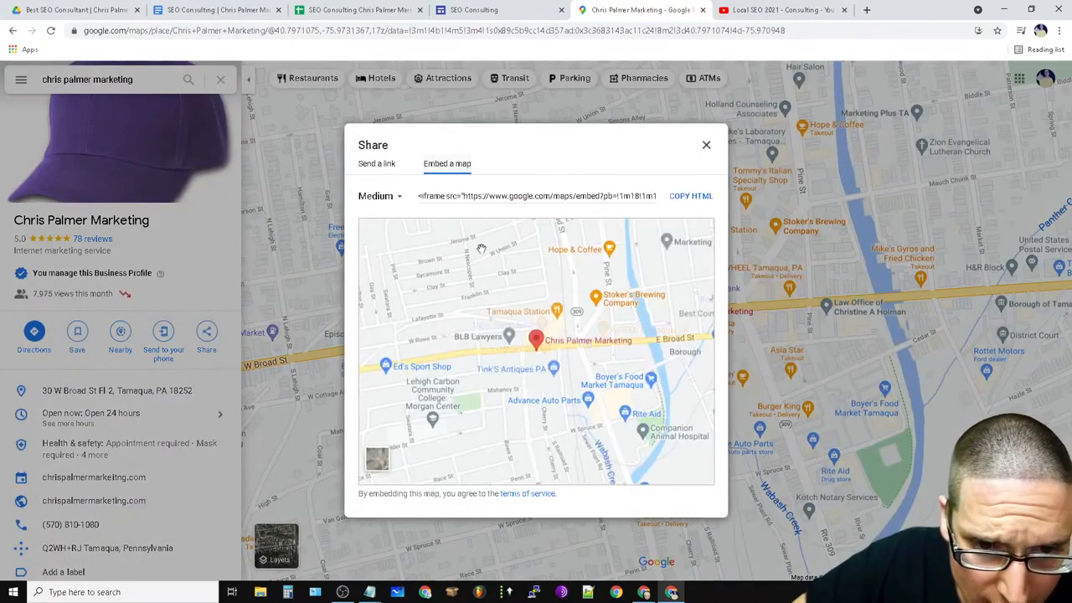
click(699, 198)
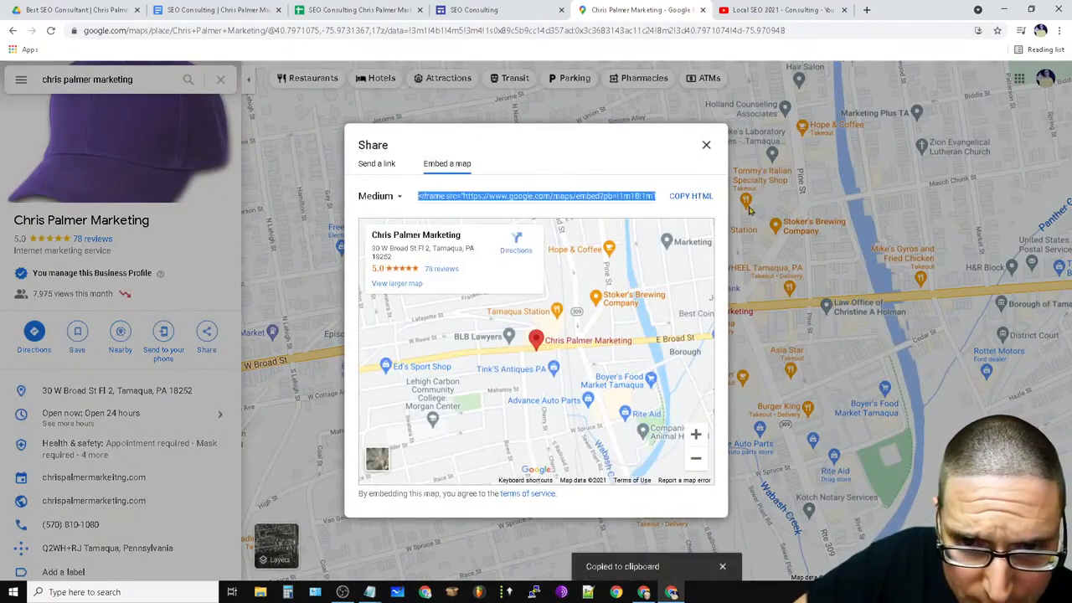
Return to the site editor and embed the copied Google Maps iframe code on the "best seo consultant" page.
click(496, 7)
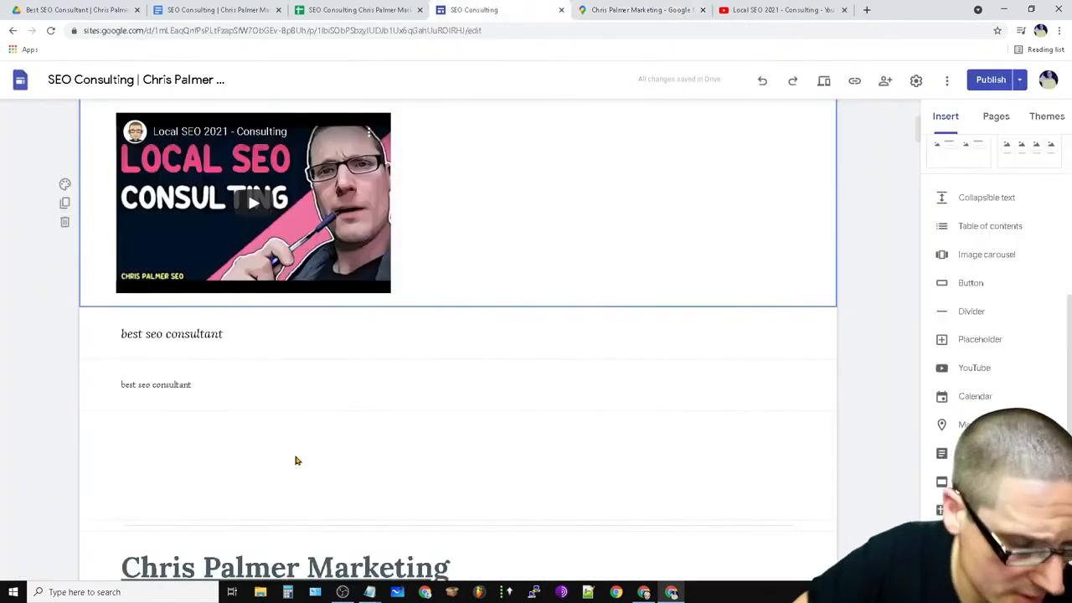
scroll(743, 273, up, 5)
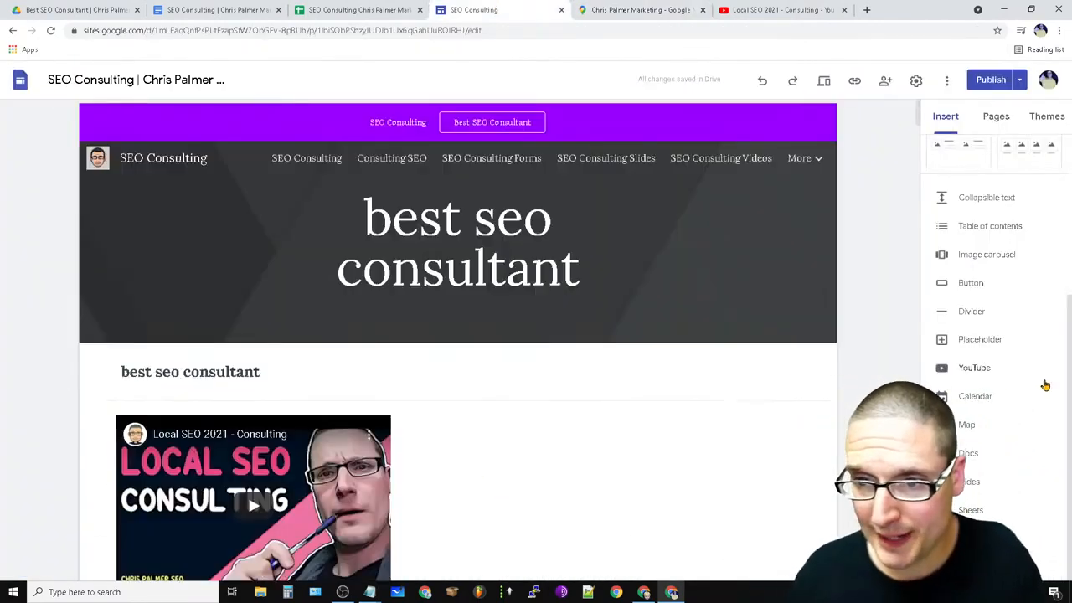
scroll(1038, 383, up, 3)
click(944, 219)
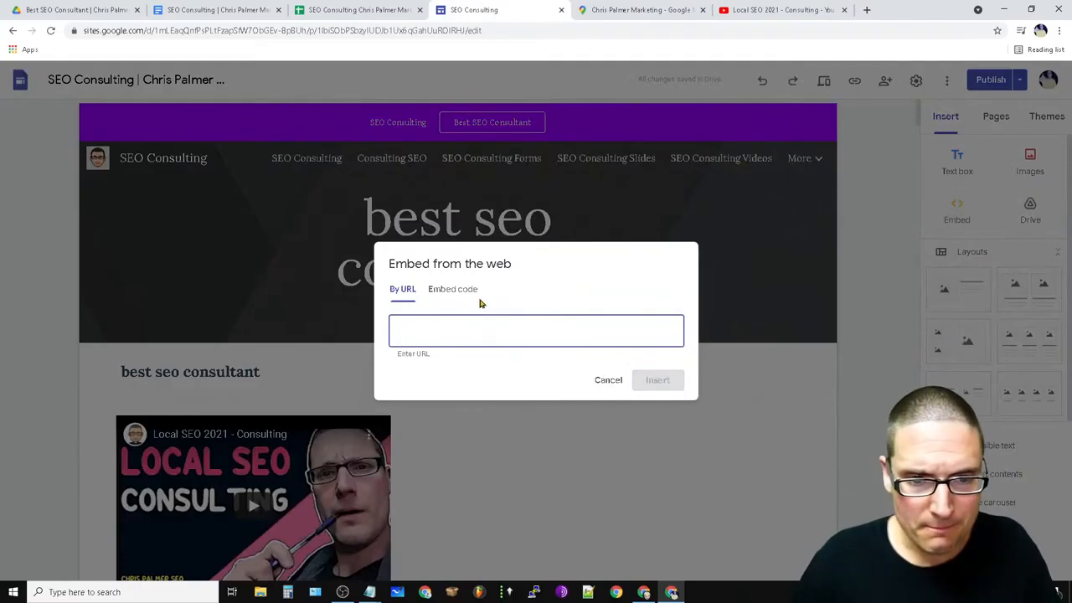
click(452, 289)
right_click(425, 313)
click(493, 393)
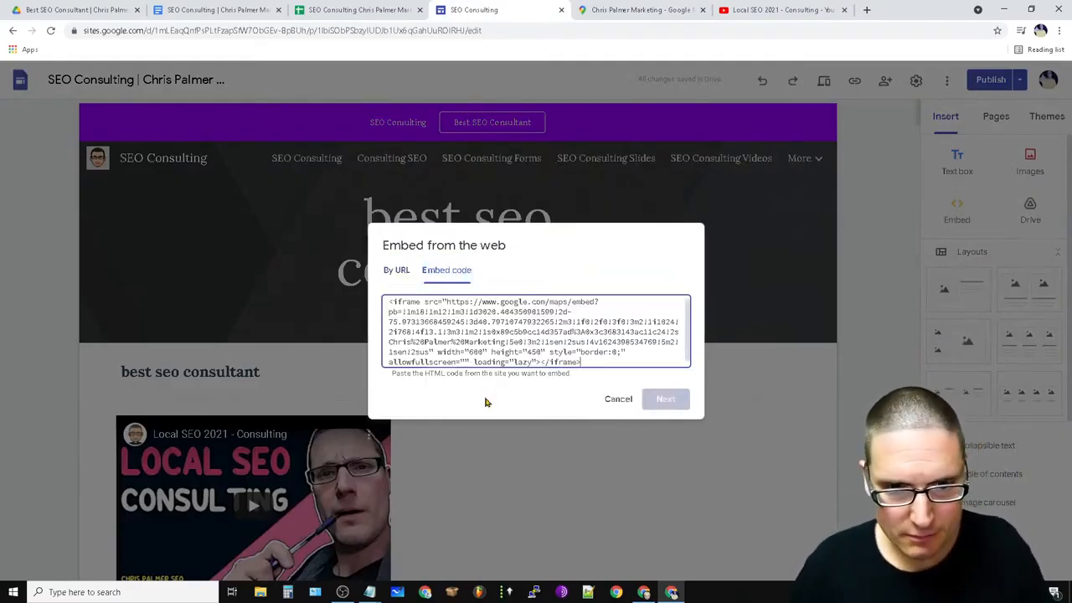
click(674, 401)
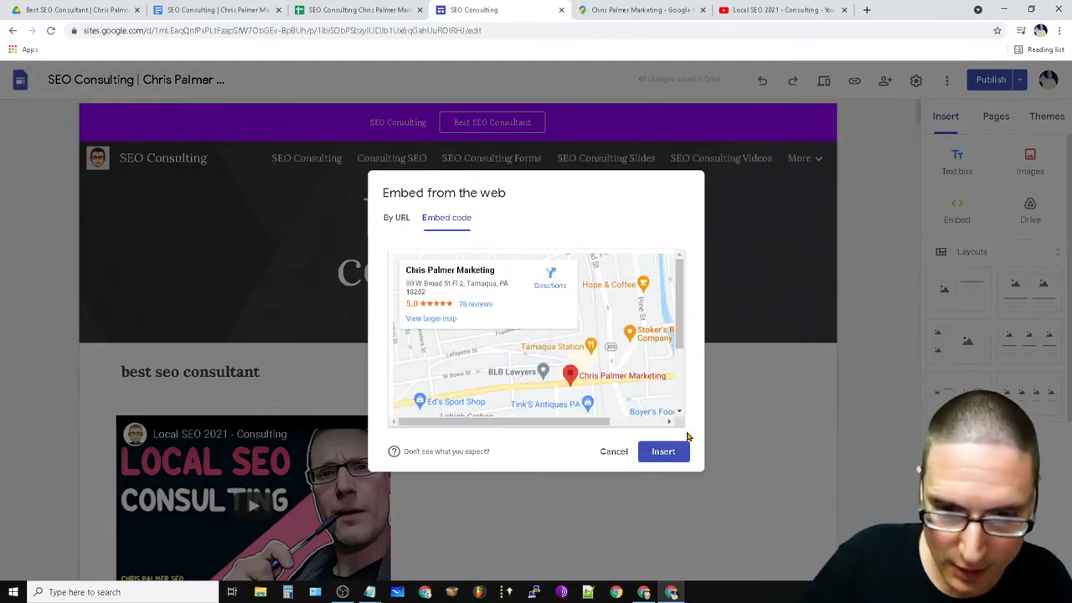
click(676, 451)
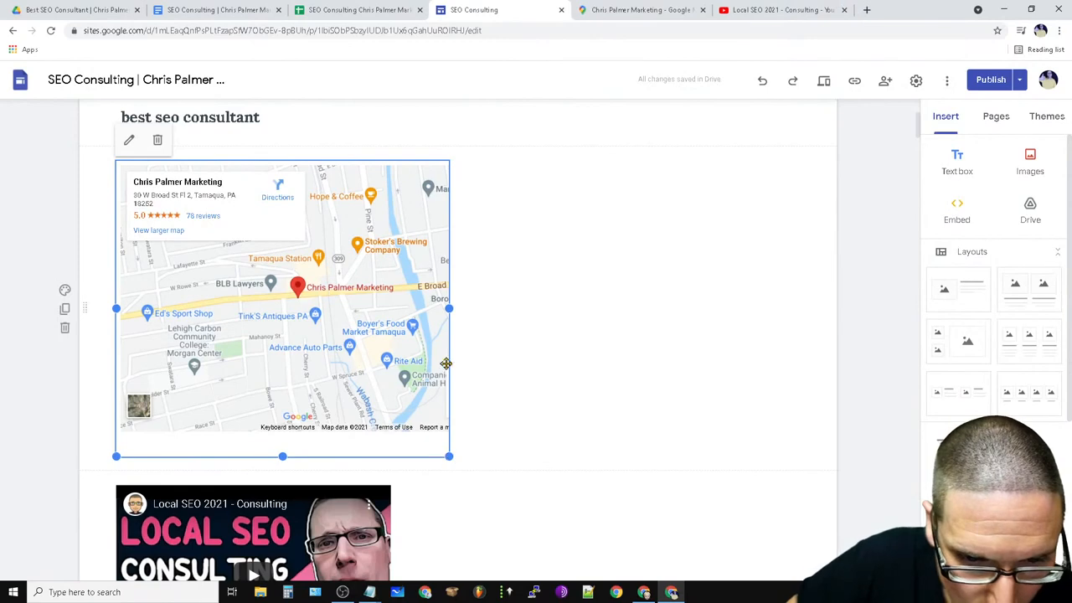
Stretch the embedded map block across the full content width, reduce its height, and set its iframe width to 1200.
drag(450, 457, 749, 392)
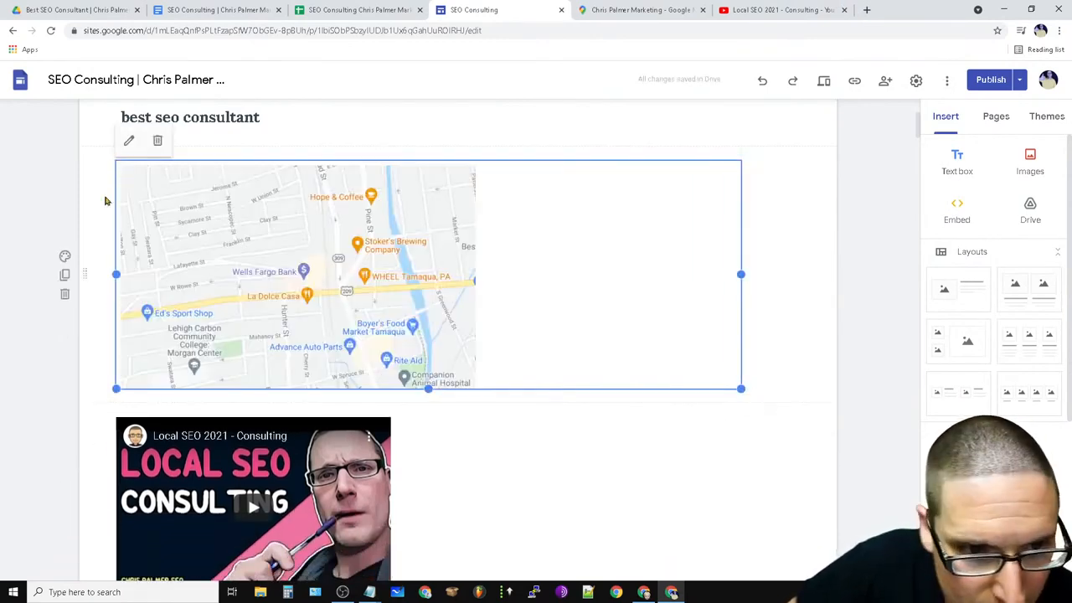
click(129, 141)
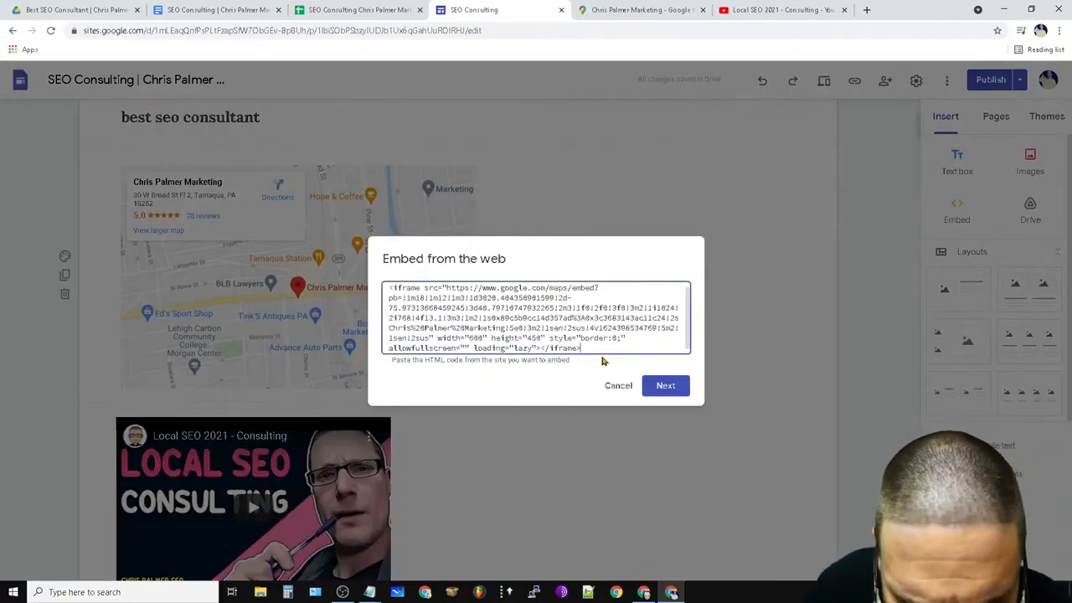
click(478, 338)
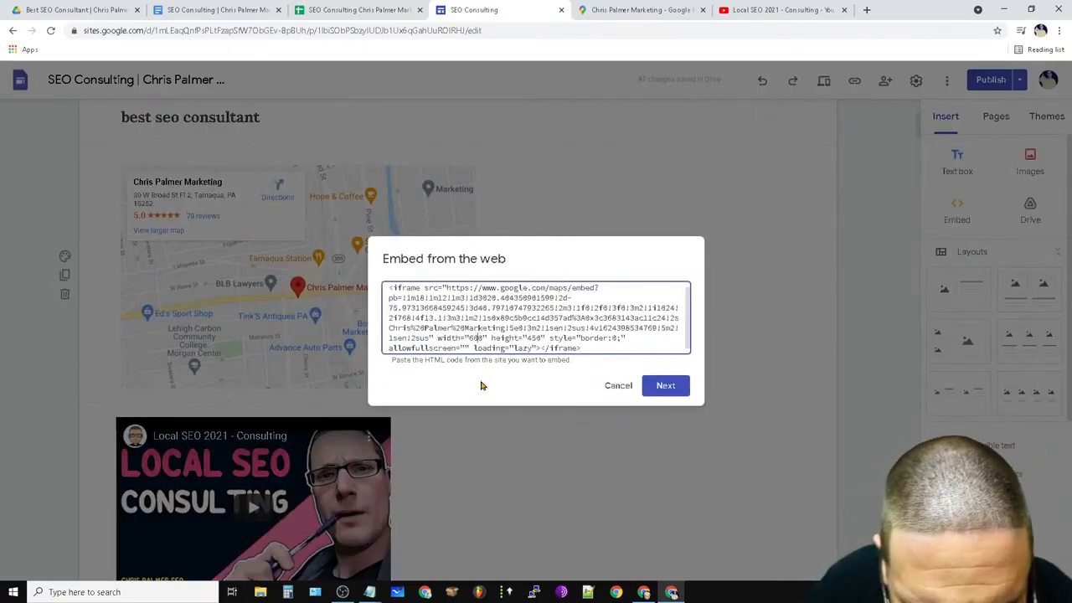
key(BackSpace)
key(BackSpace)
text(120)
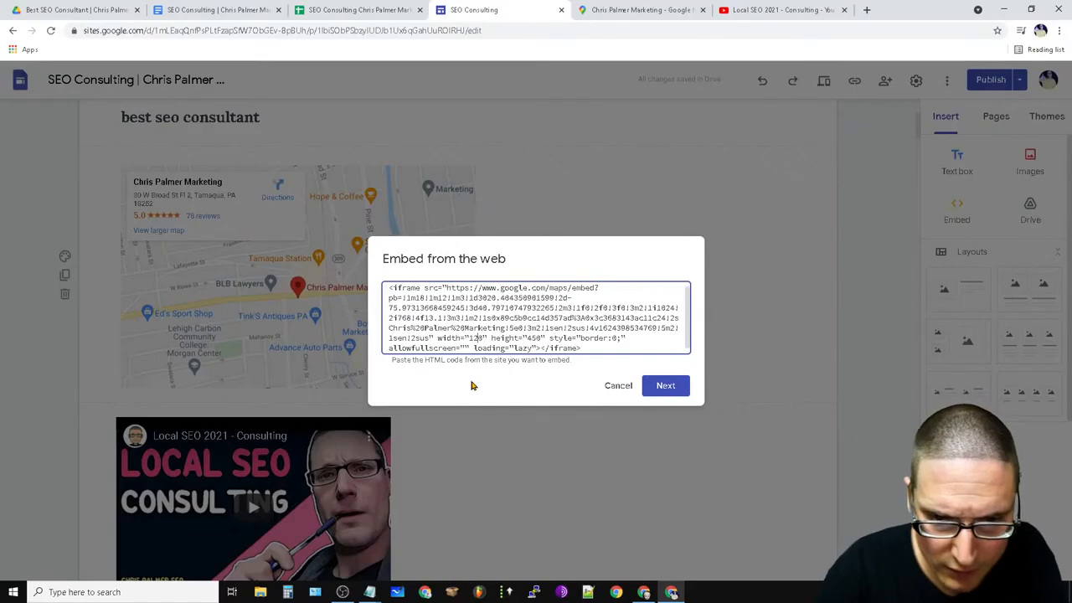
click(665, 385)
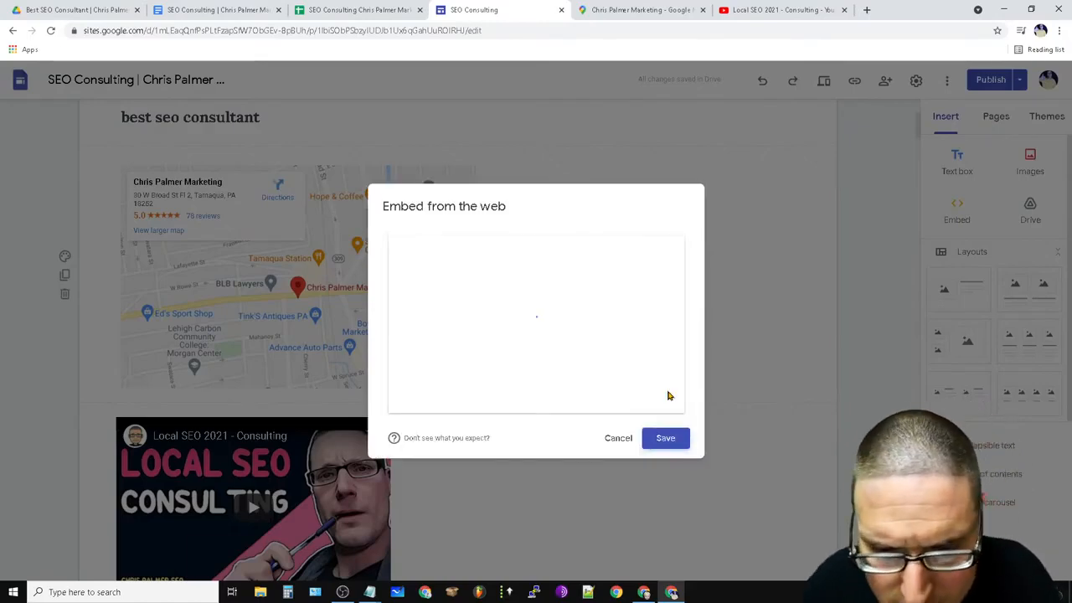
click(665, 439)
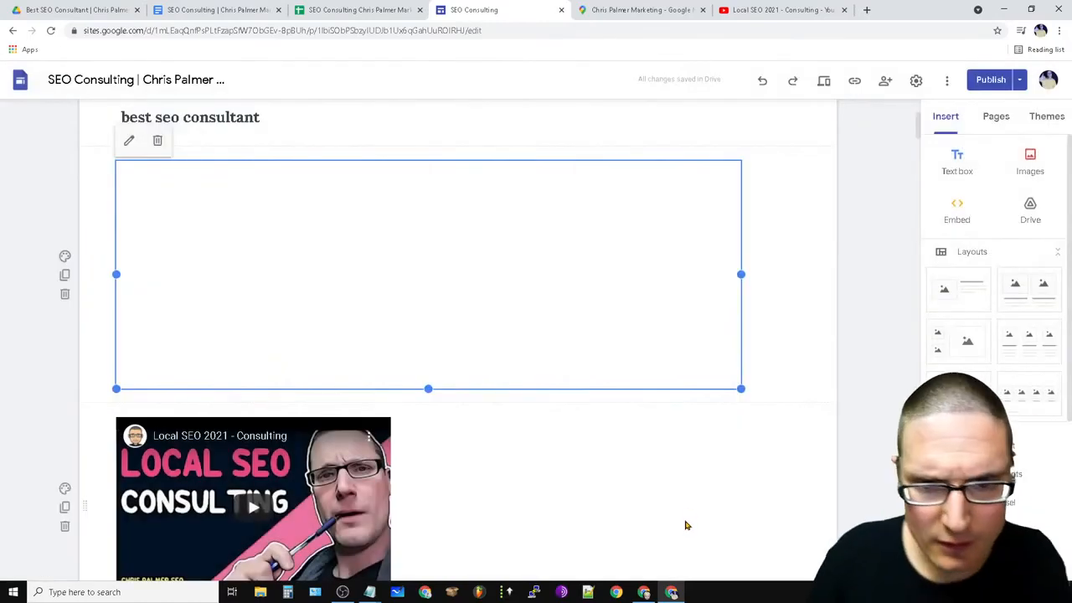
drag(741, 275, 825, 293)
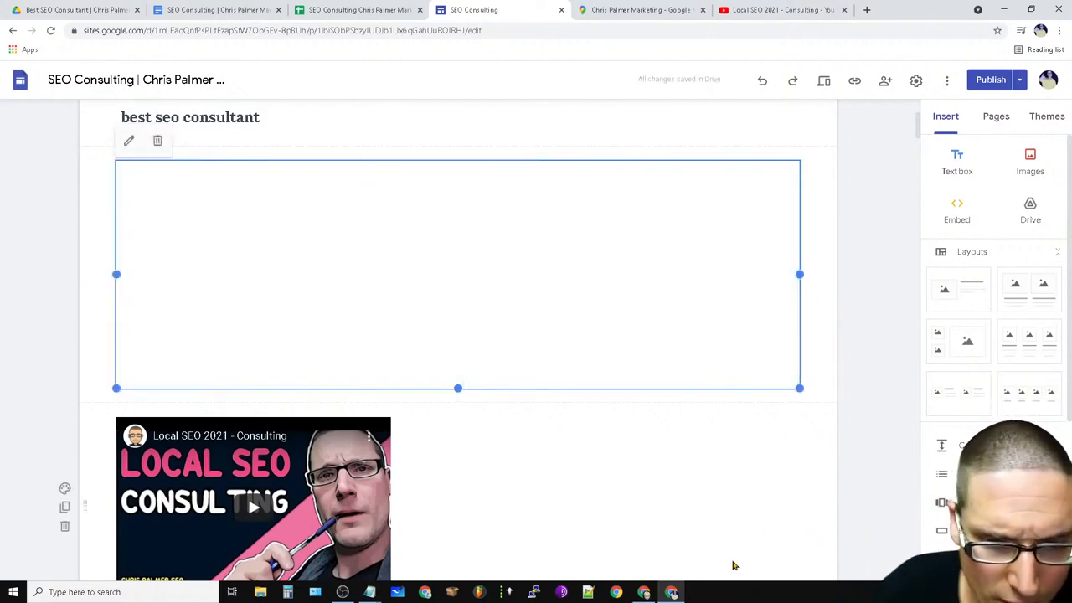
Resize the "Local SEO 2021 - Consulting" video below the map so it is slightly wider and shorter.
scroll(311, 510, down, 6)
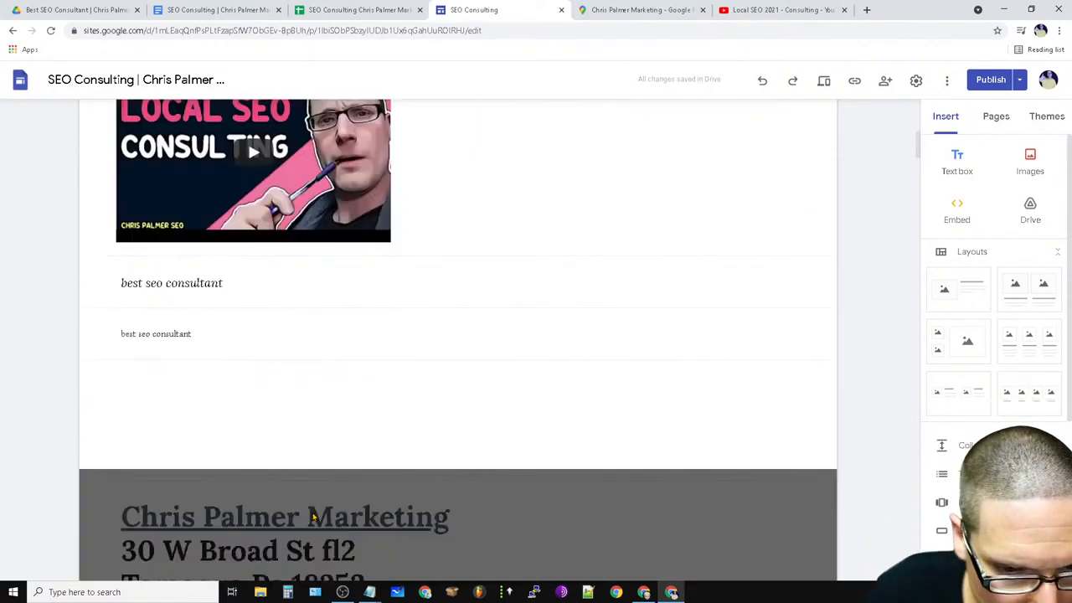
scroll(313, 517, up, 8)
scroll(361, 572, down, 5)
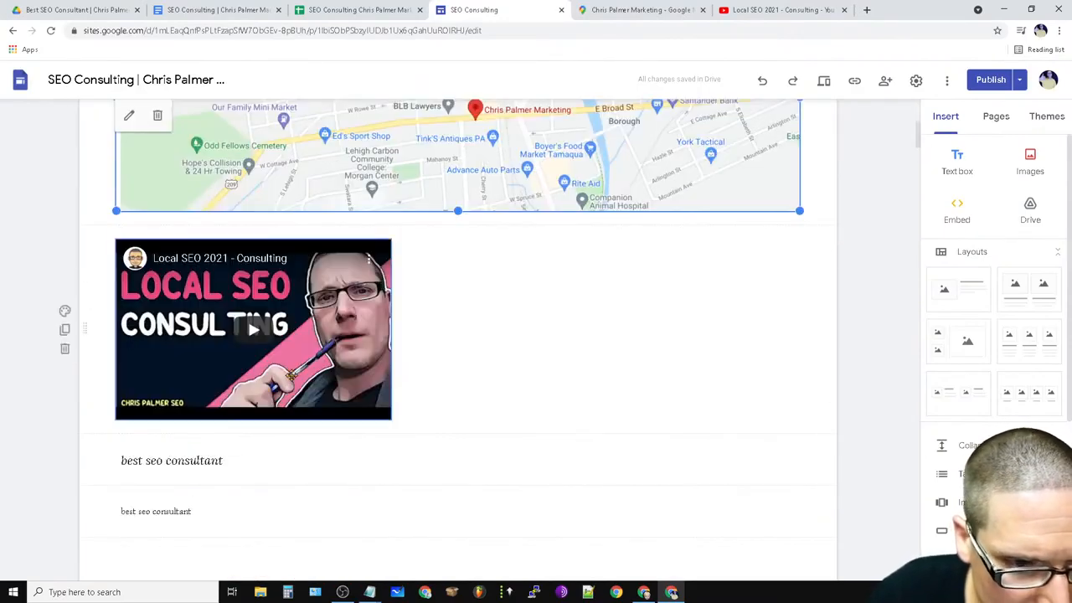
click(300, 374)
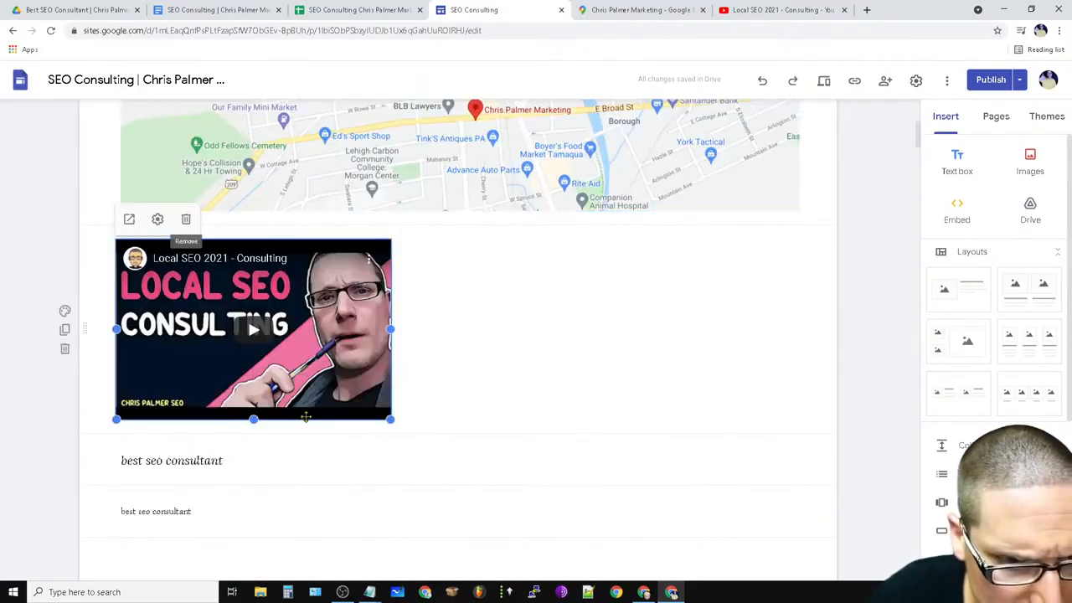
drag(390, 421, 448, 395)
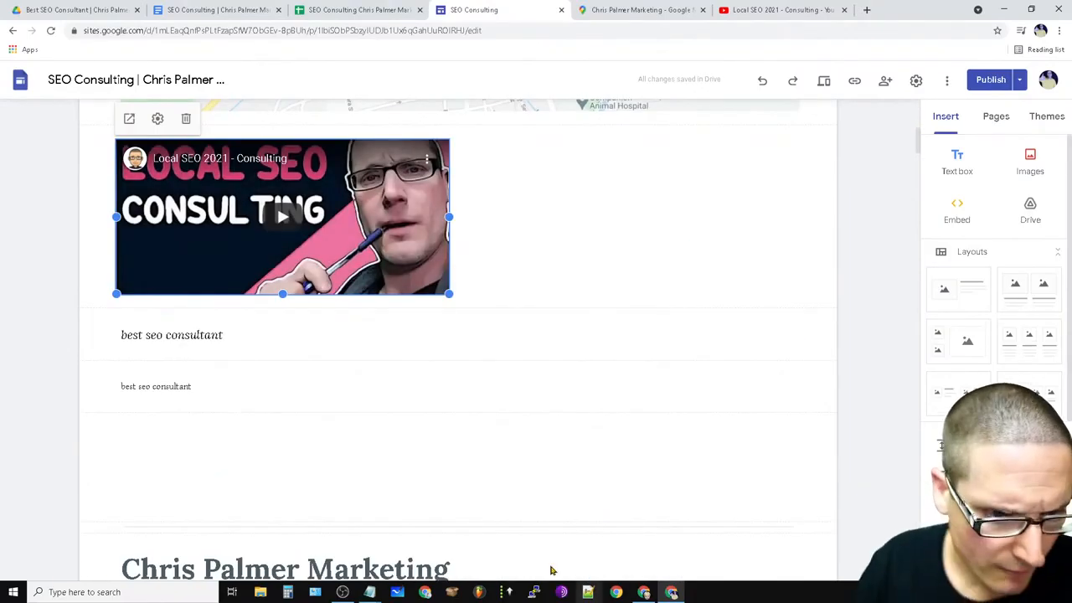
scroll(421, 460, down, 4)
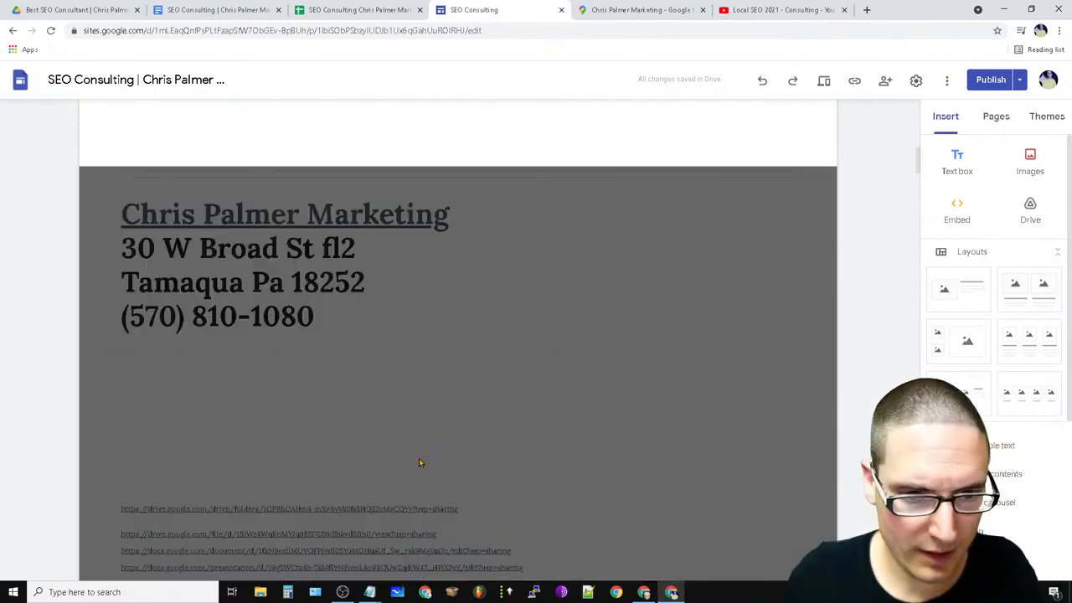
scroll(586, 525, up, 4)
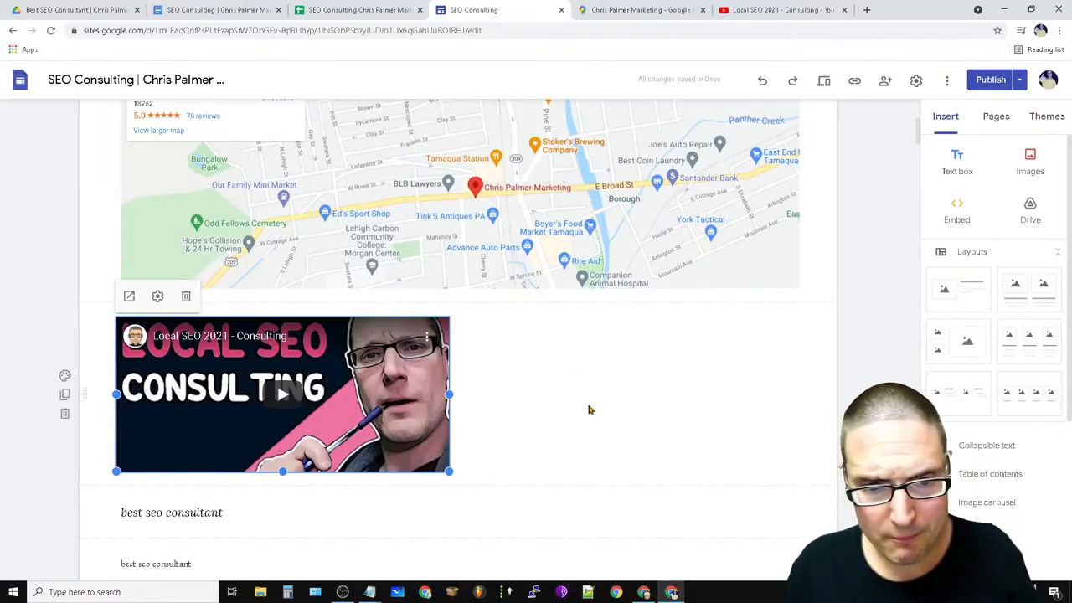
scroll(554, 459, down, 4)
scroll(279, 273, down, 8)
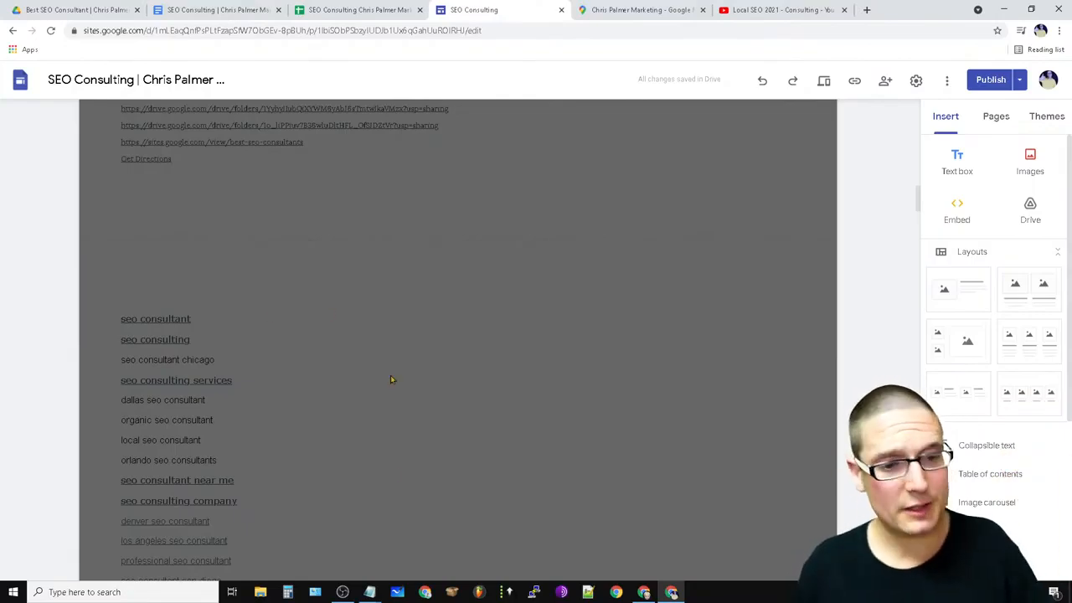
scroll(329, 317, down, 2)
scroll(394, 487, up, 10)
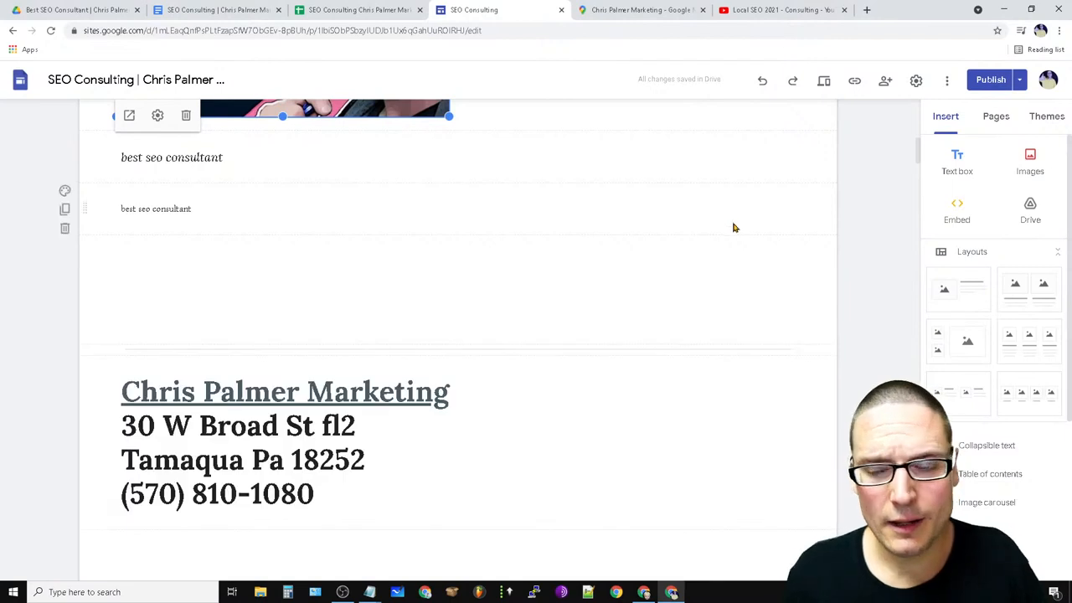
Start duplicating the "best seo consultant" subpage under SEO Consulting Tips.
click(997, 117)
mouse_move(1005, 373)
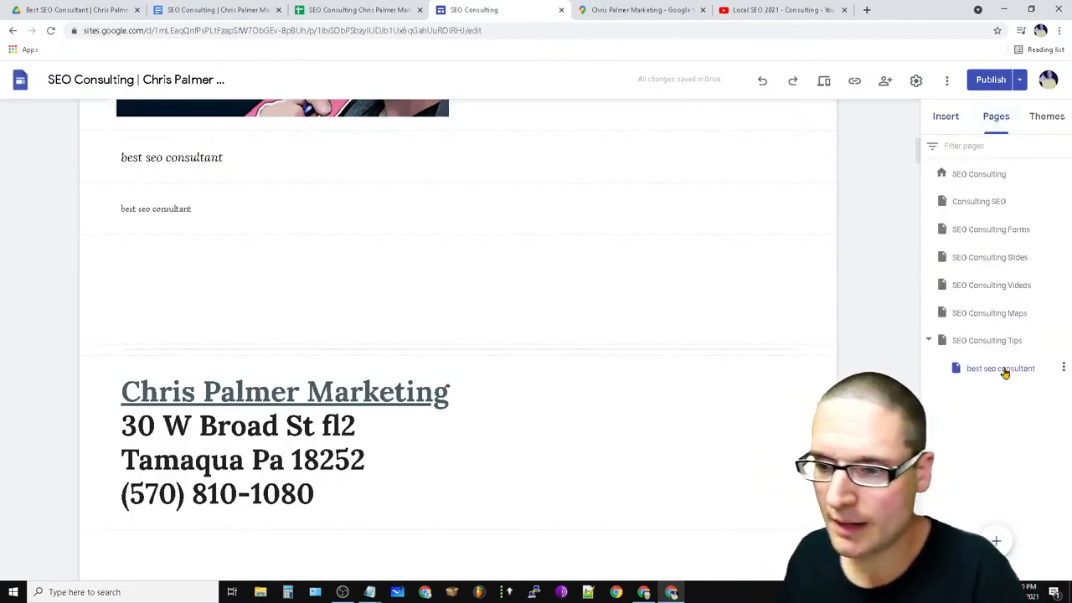
click(1062, 369)
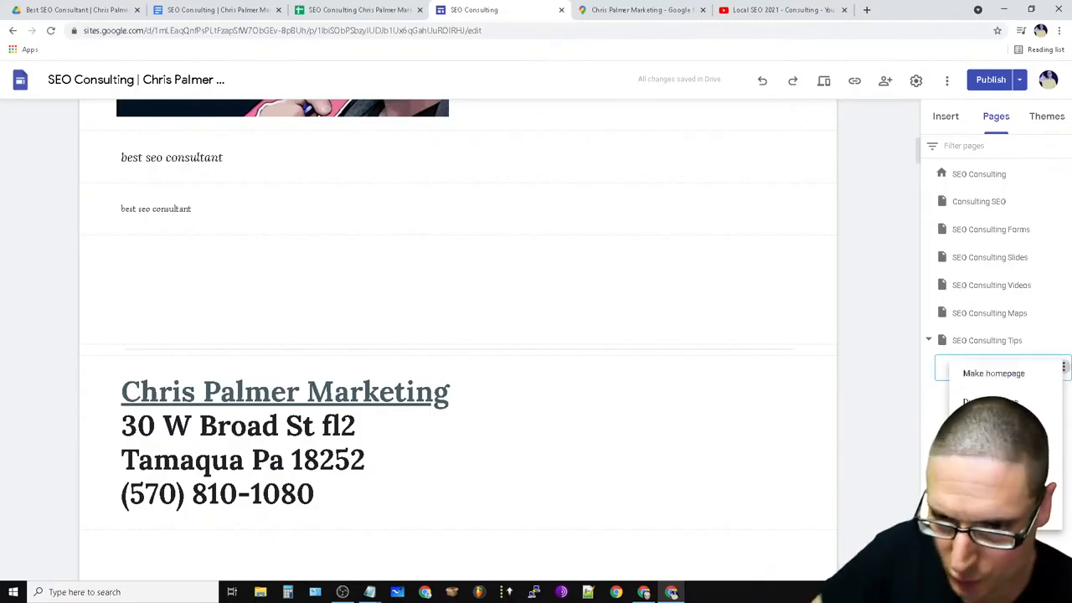
click(1015, 404)
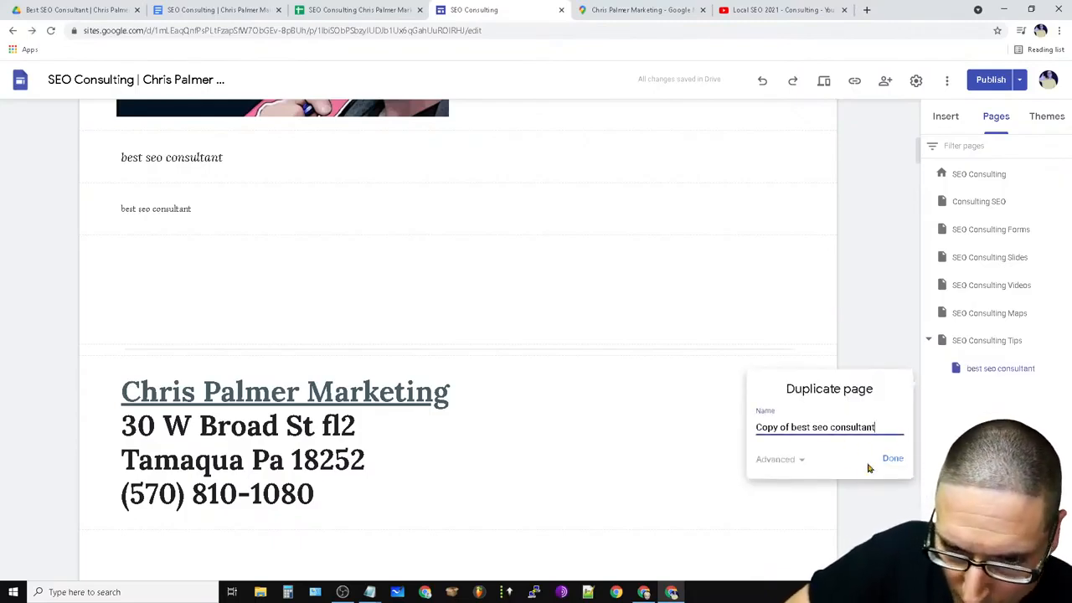
Copy the keyword "top seo consulting" from the Notepad list and use it as the duplicate page's name.
click(369, 591)
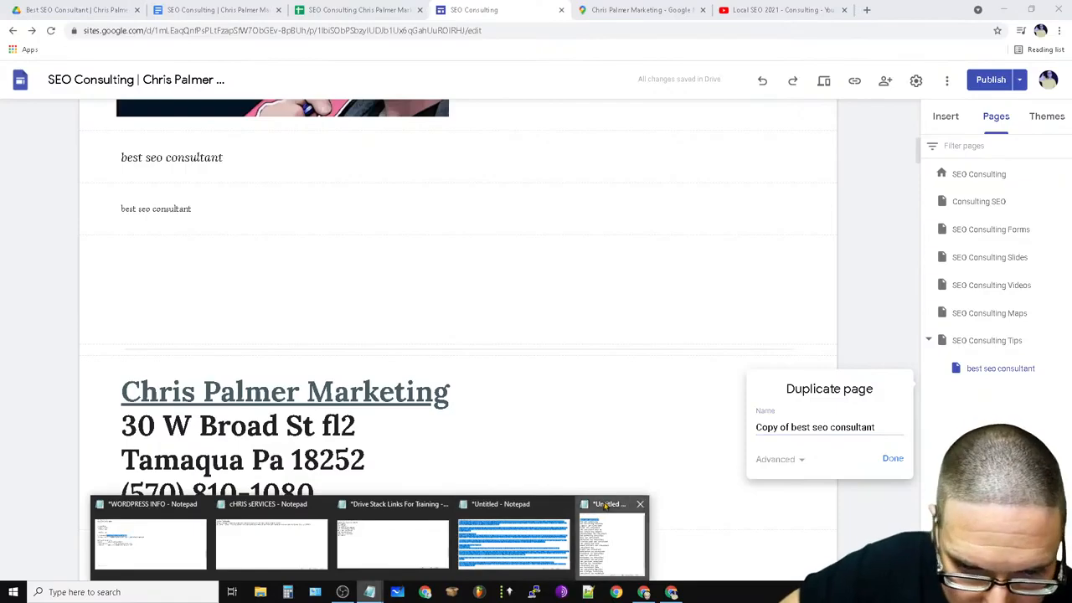
click(612, 537)
triple_click(514, 150)
right_click(403, 146)
click(430, 181)
drag(878, 427, 756, 427)
right_click(842, 424)
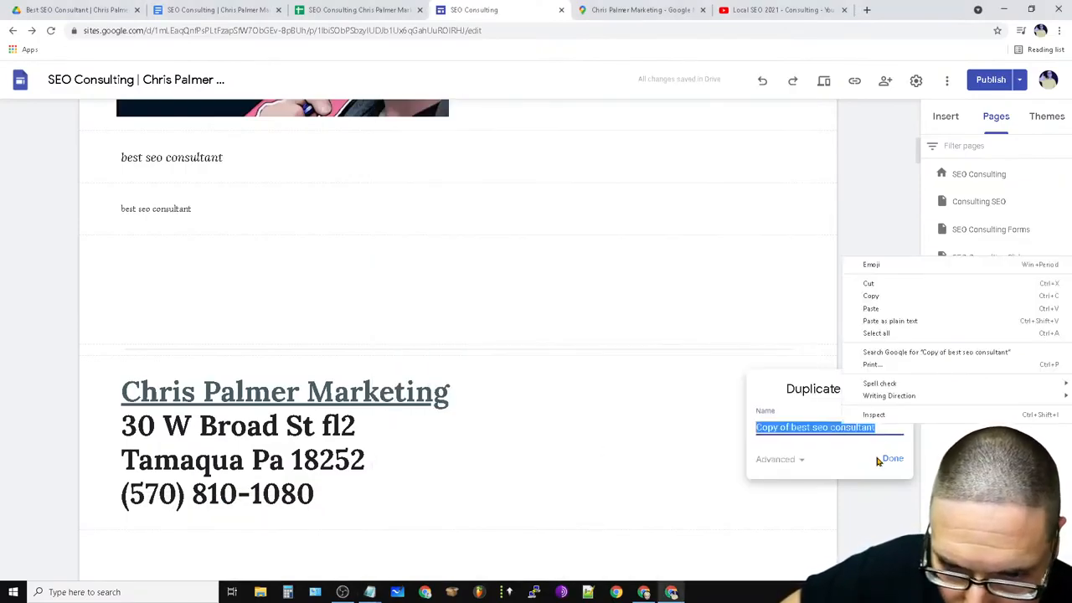
click(880, 310)
Use the copied keyword as the duplicate's custom path too and create the page.
click(801, 460)
right_click(765, 467)
click(827, 404)
click(892, 506)
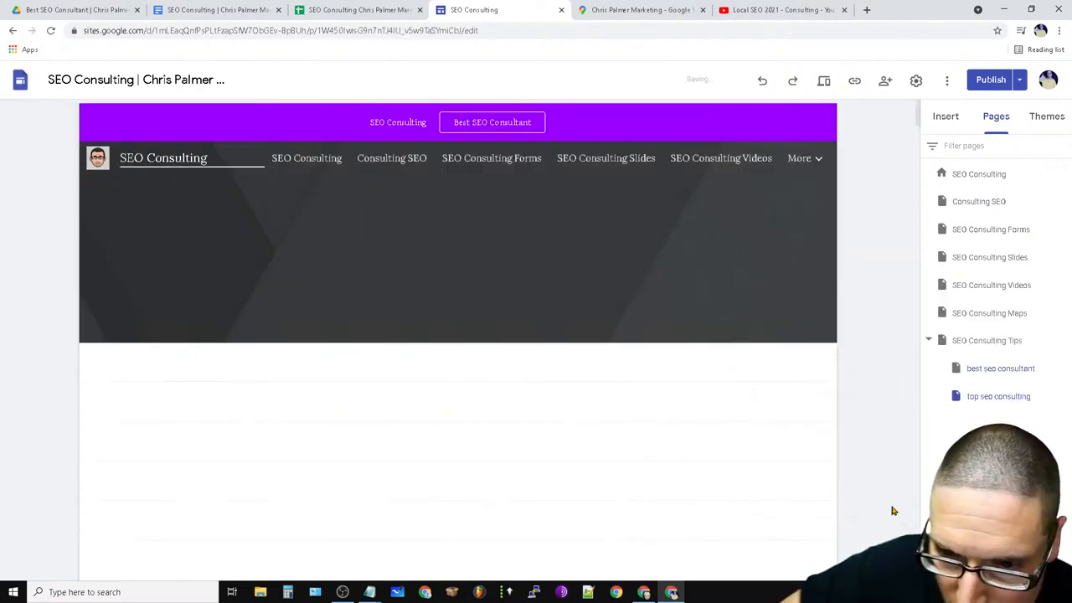
Start duplicating the "top seo consulting" subpage and name the copy "seo consulting services" from the Notepad keyword list.
click(1065, 396)
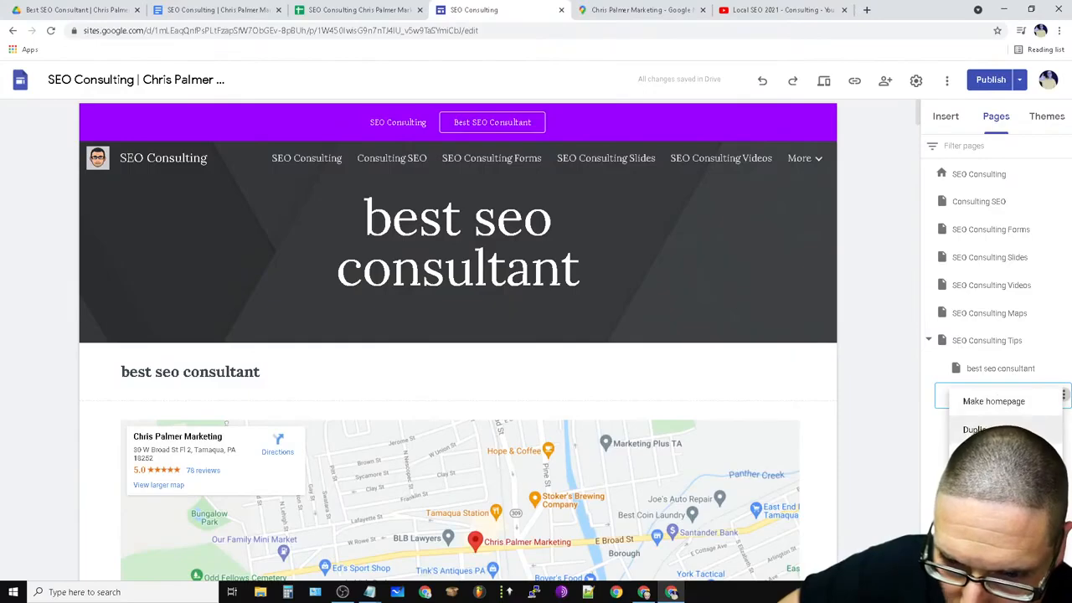
click(1011, 429)
mouse_move(381, 595)
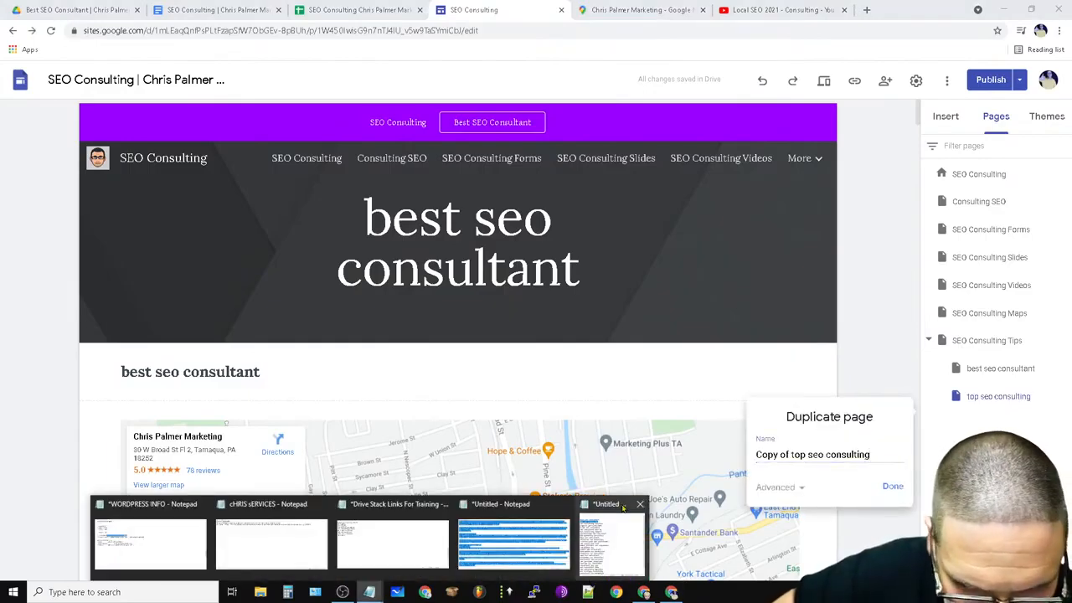
click(612, 543)
triple_click(552, 161)
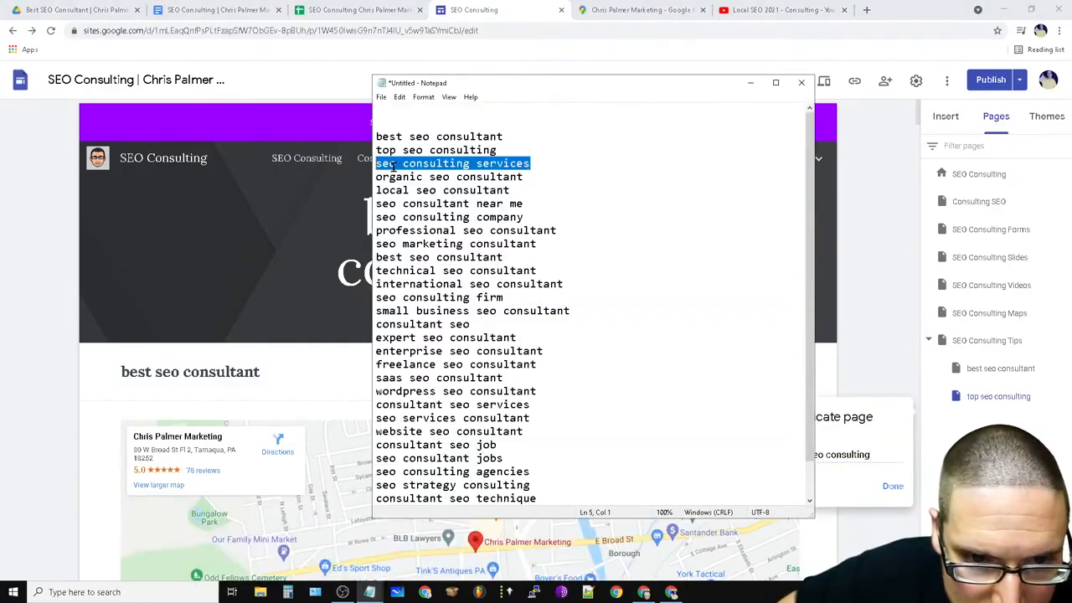
right_click(402, 171)
click(428, 209)
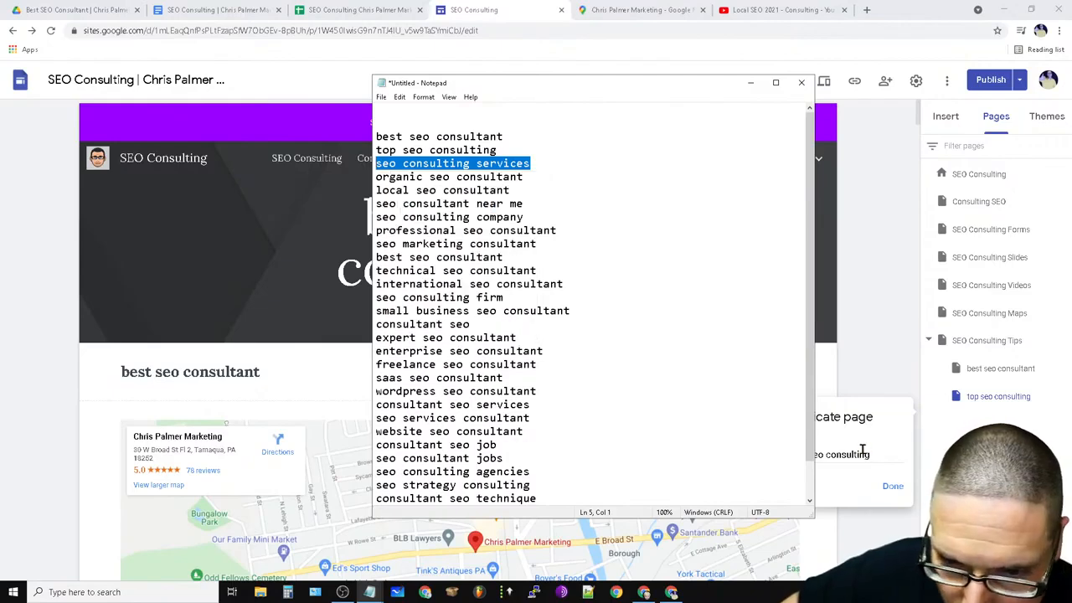
triple_click(862, 452)
right_click(862, 452)
click(905, 341)
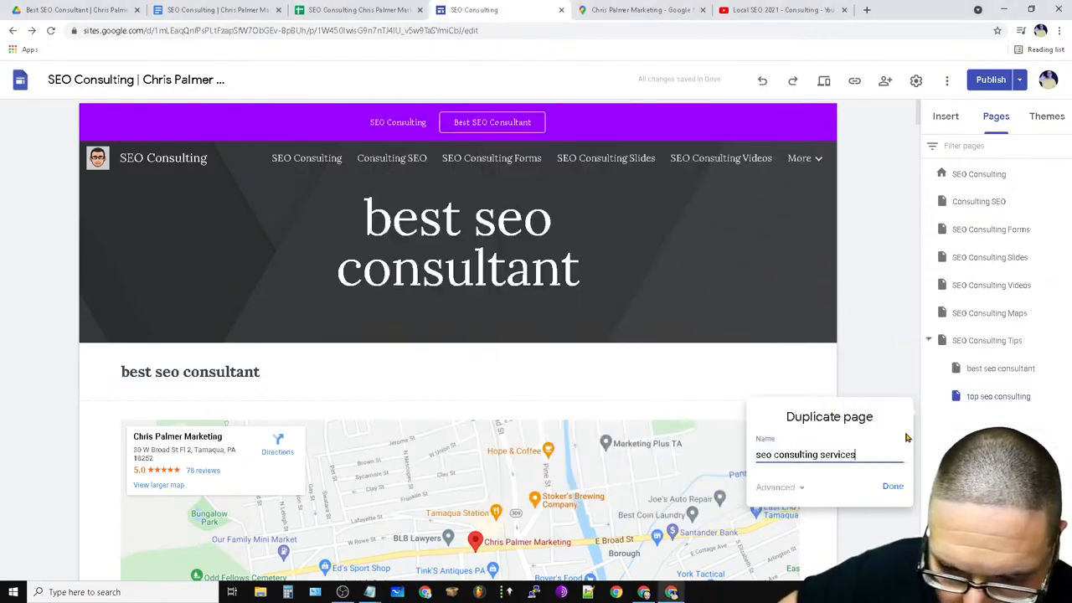
Set the duplicate's custom path to "seo-consulting-services" and create the page.
click(793, 496)
right_click(779, 500)
click(817, 423)
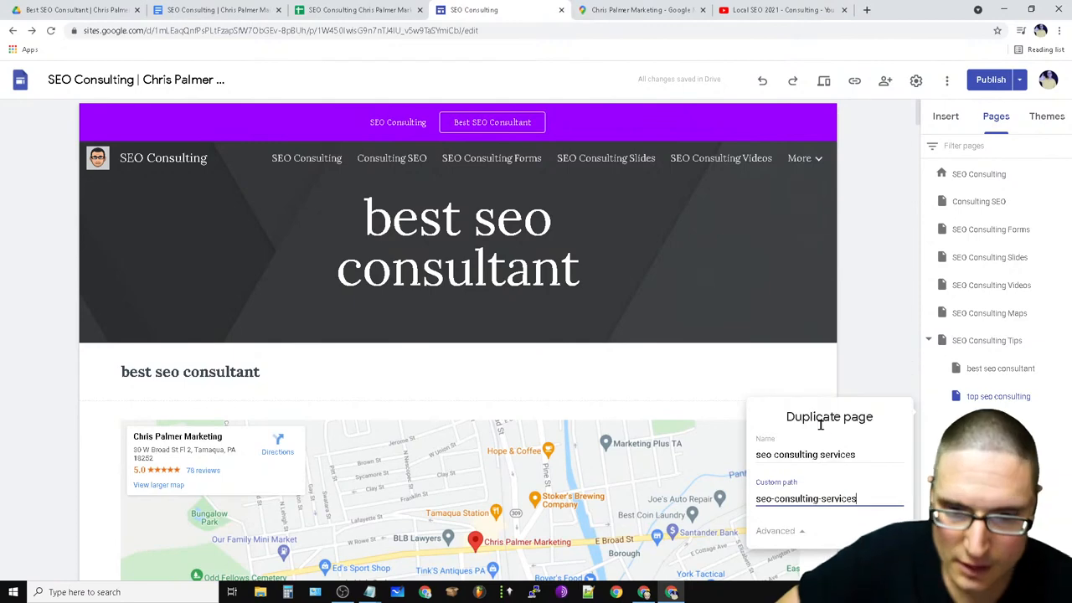
key(Return)
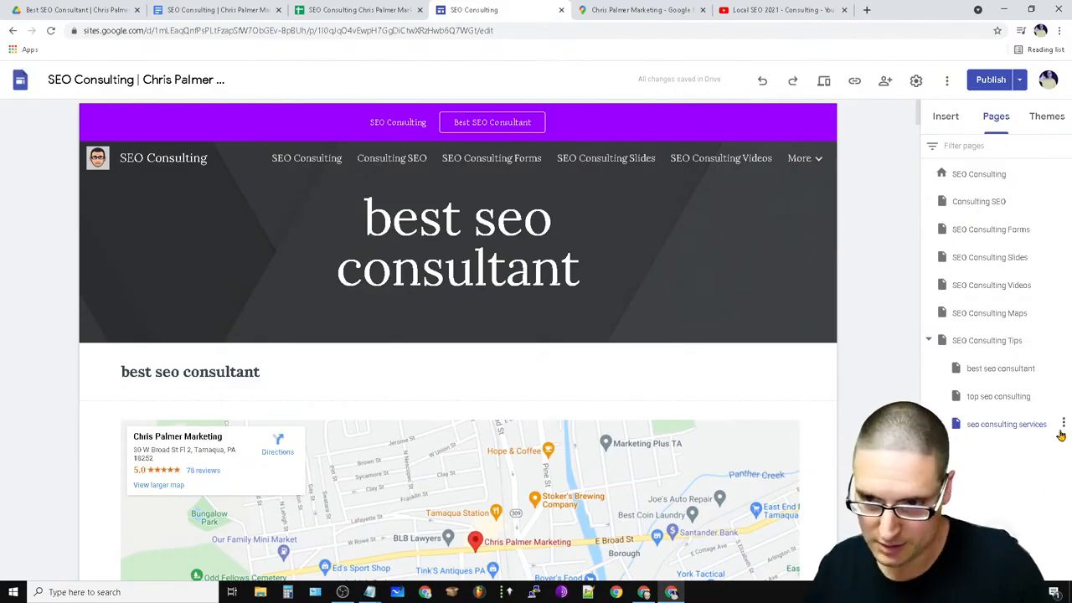
Start a new subpage under "seo consulting services" and name it "organic seo consultant" from the Notepad keyword list.
click(1064, 425)
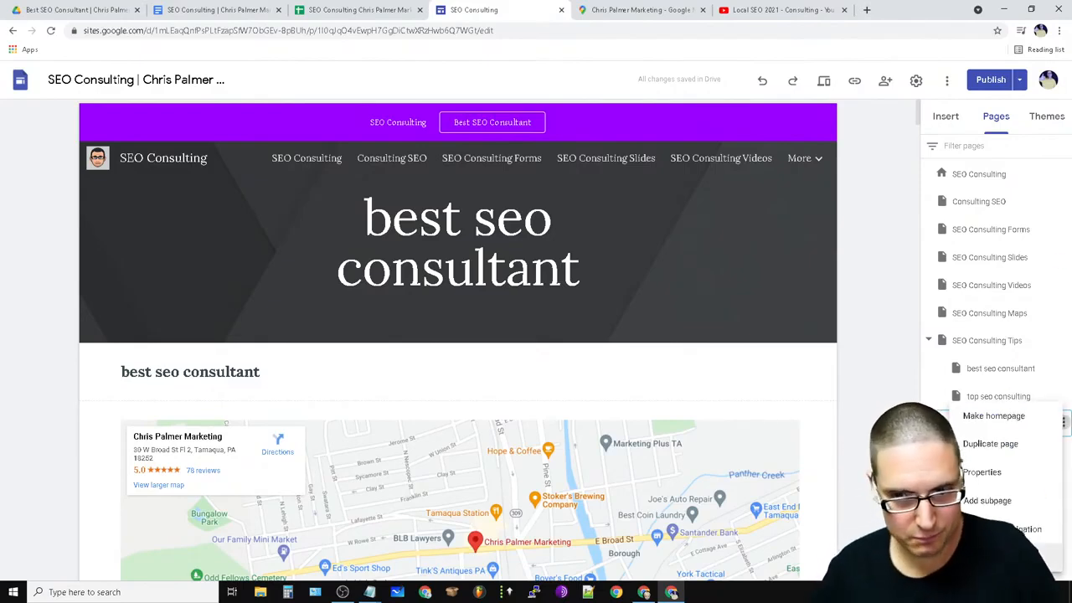
click(995, 502)
mouse_move(369, 591)
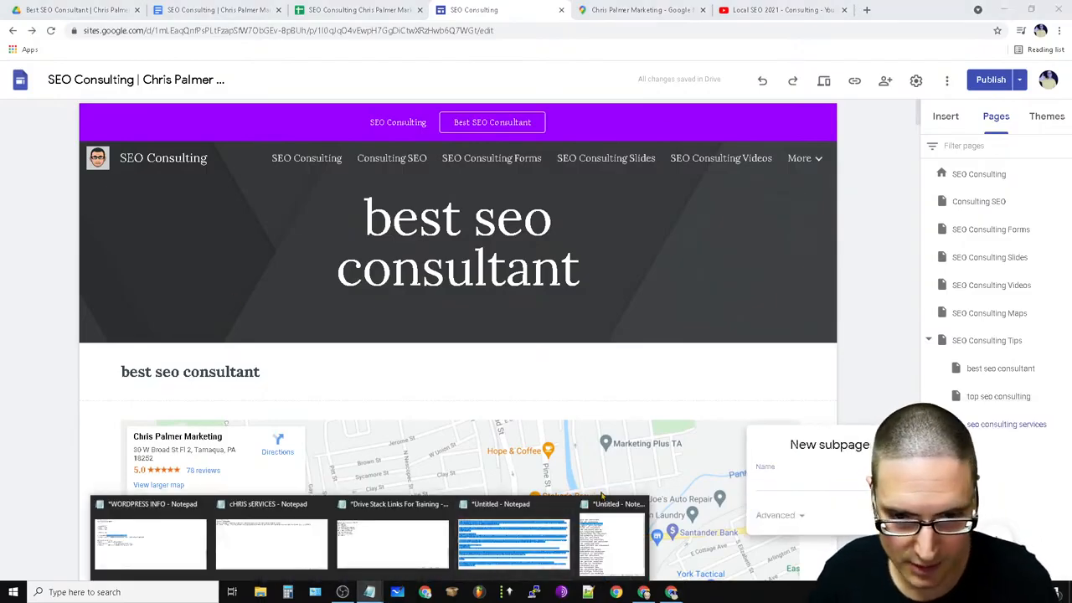
click(601, 536)
drag(570, 175, 345, 177)
right_click(404, 179)
click(460, 216)
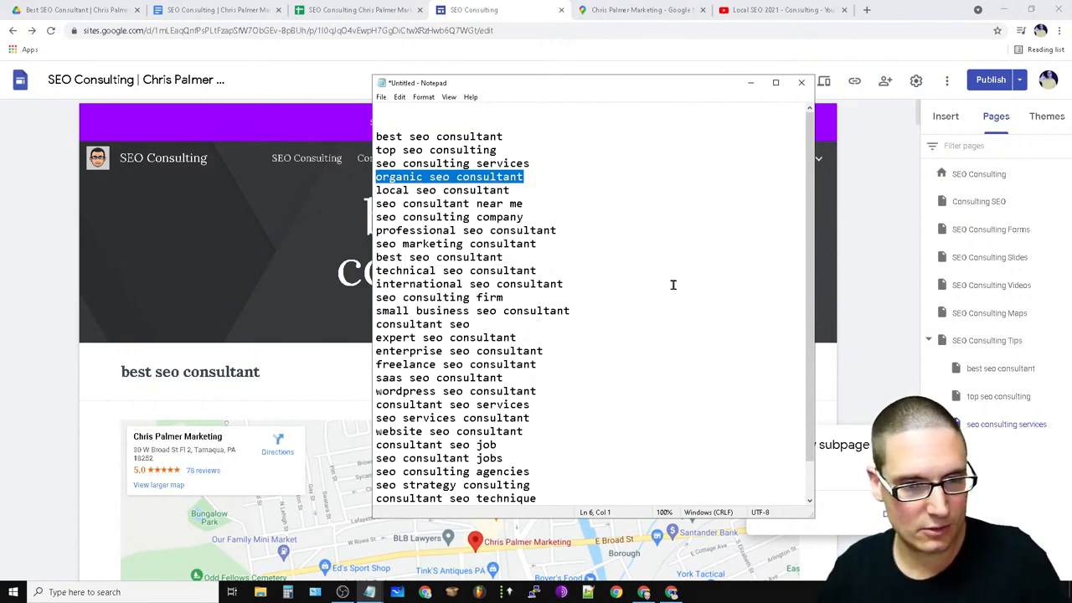
click(750, 82)
right_click(782, 482)
click(795, 398)
Give the new subpage a custom path from the "organic seo consultant" keyword and create it.
click(778, 515)
click(790, 519)
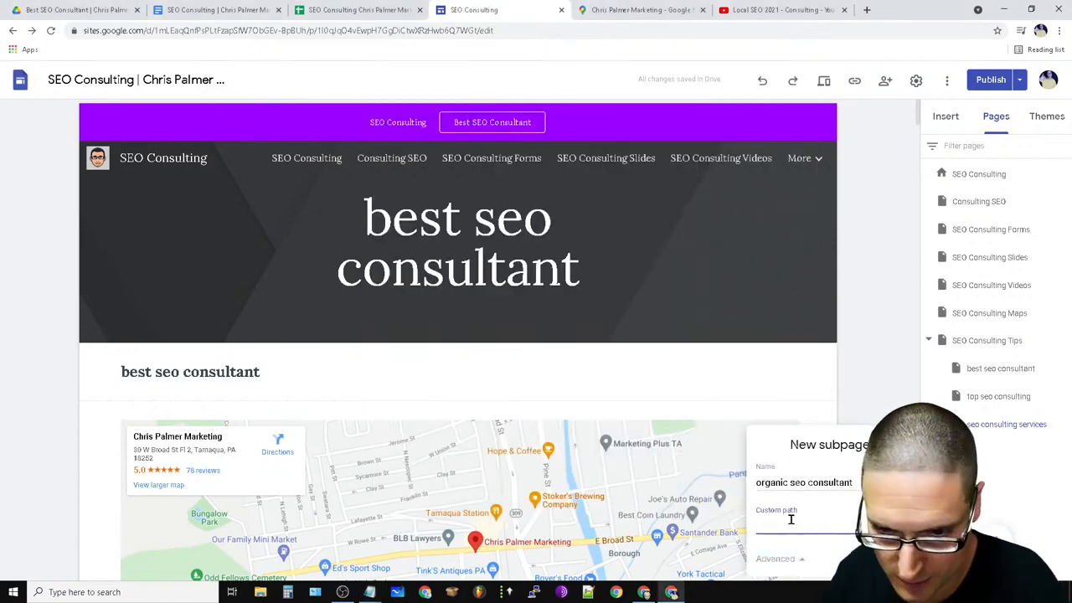
right_click(791, 519)
click(820, 436)
key(Return)
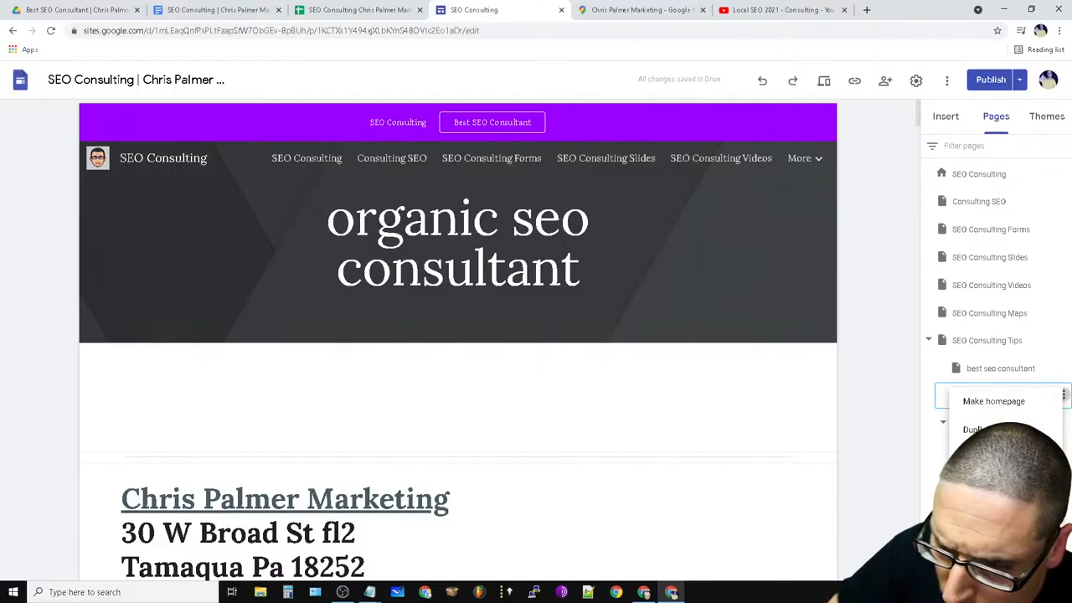
Add a subpage named "organic seo consultant" under "top seo consulting", with the same keyword as its custom path.
click(1010, 371)
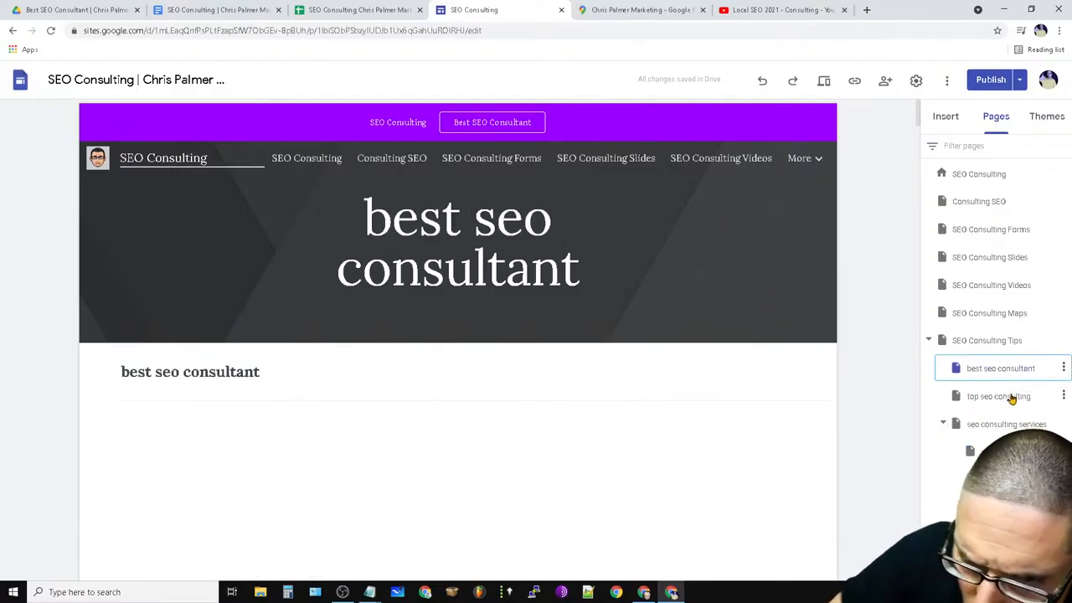
click(997, 425)
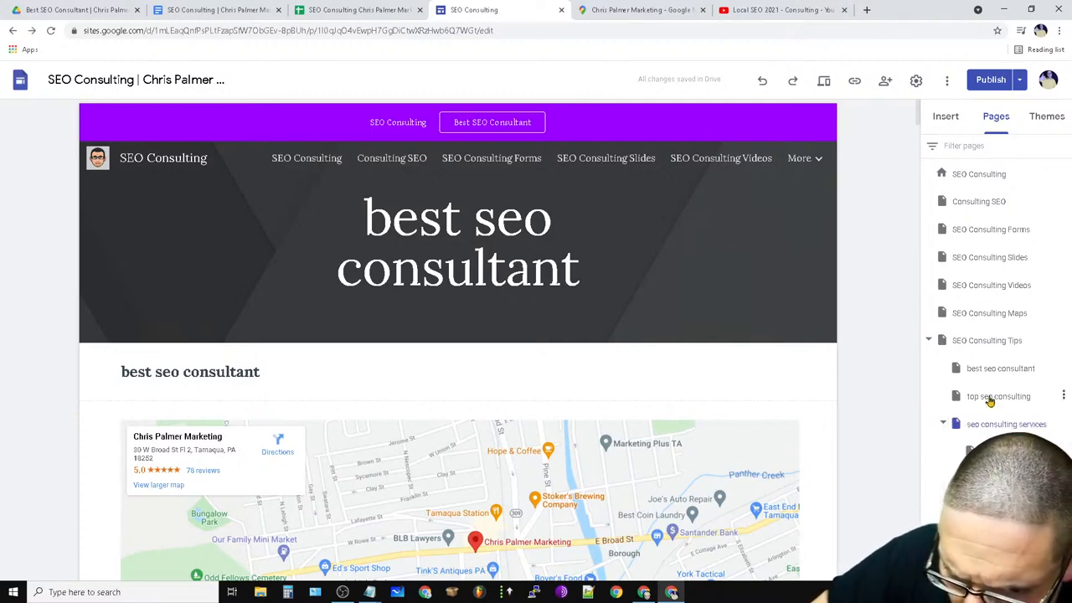
click(1063, 395)
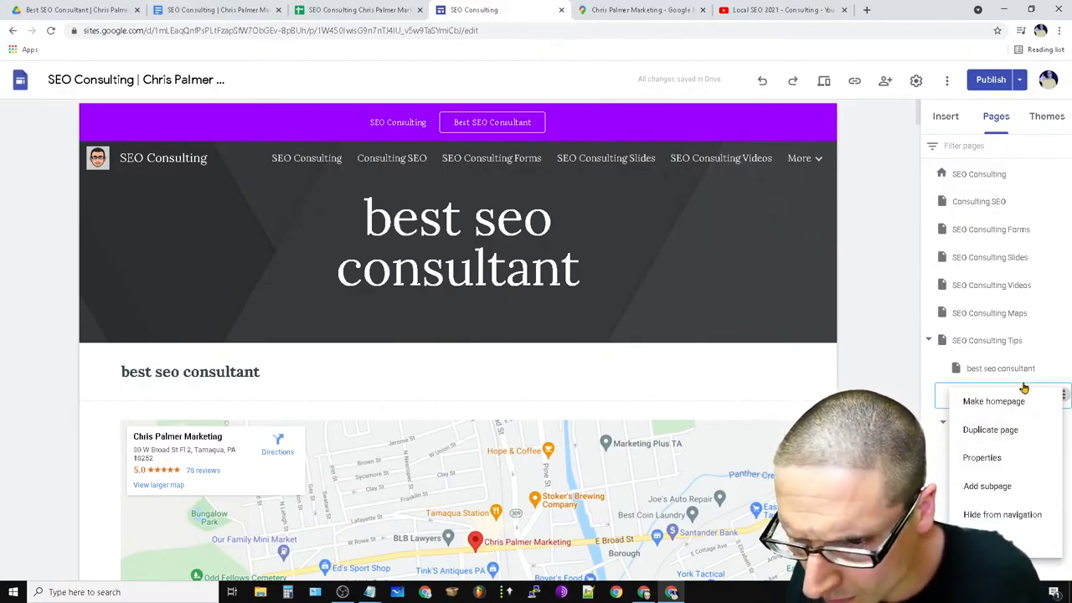
click(909, 381)
click(1062, 394)
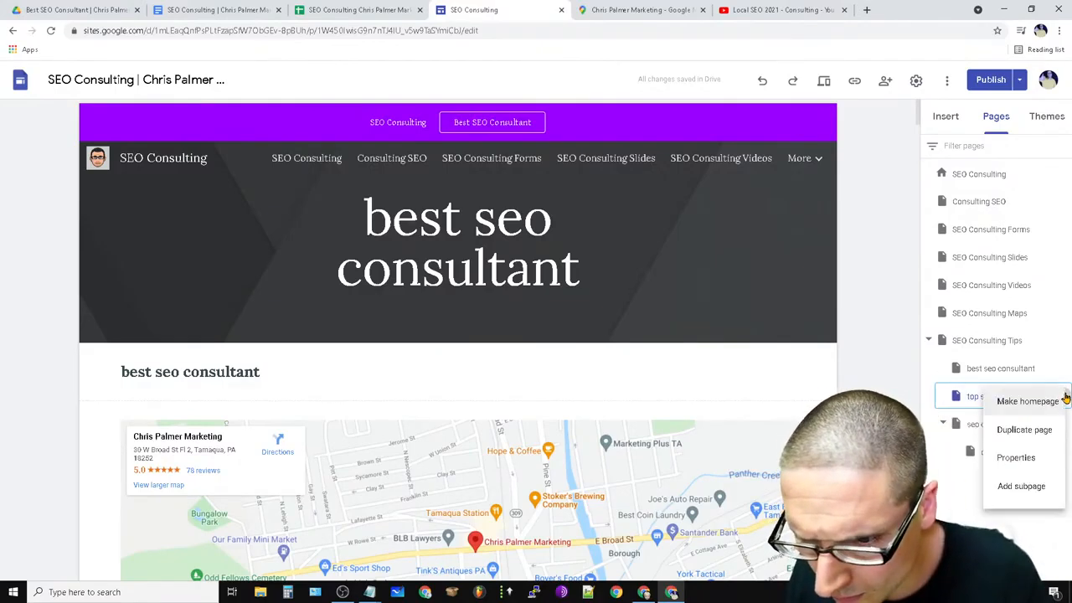
click(1013, 487)
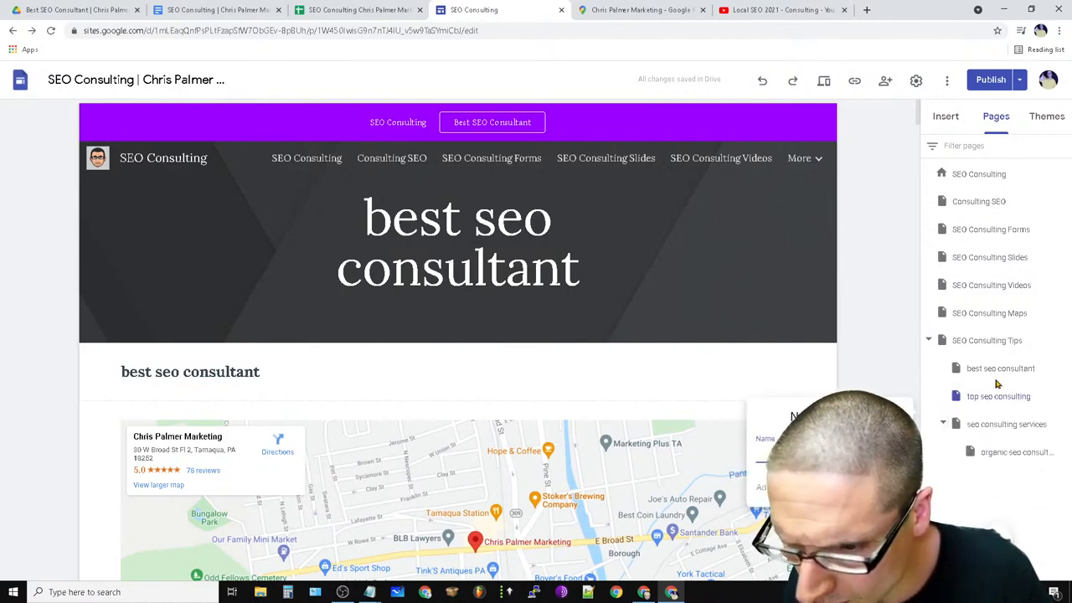
right_click(829, 455)
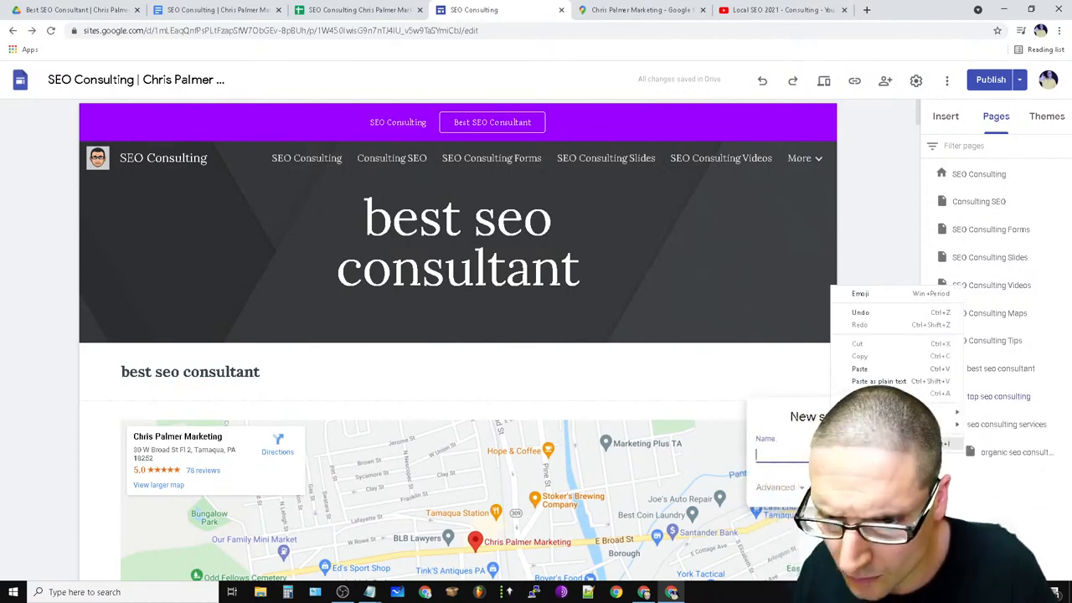
click(890, 370)
right_click(803, 454)
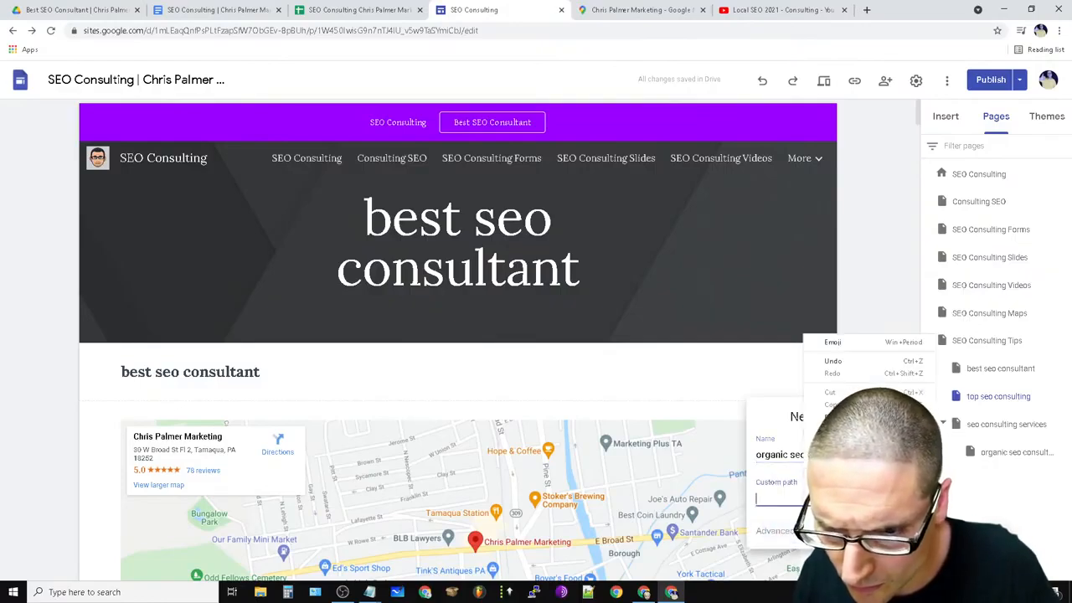
click(837, 417)
click(868, 531)
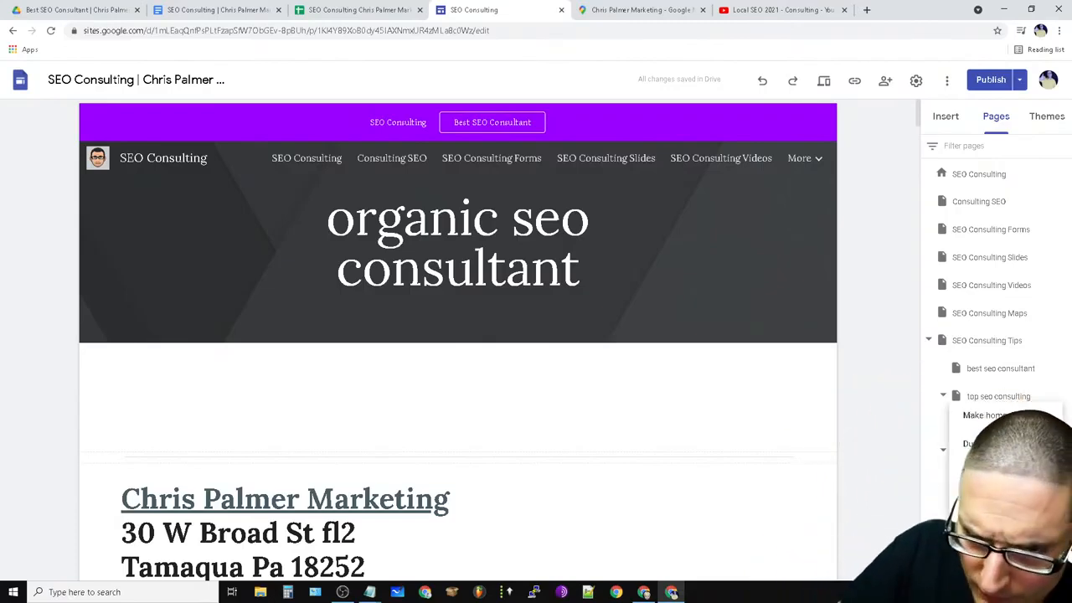
Delete the nested "organic seo consultant" subpages and the "seo consulting services" page.
click(977, 555)
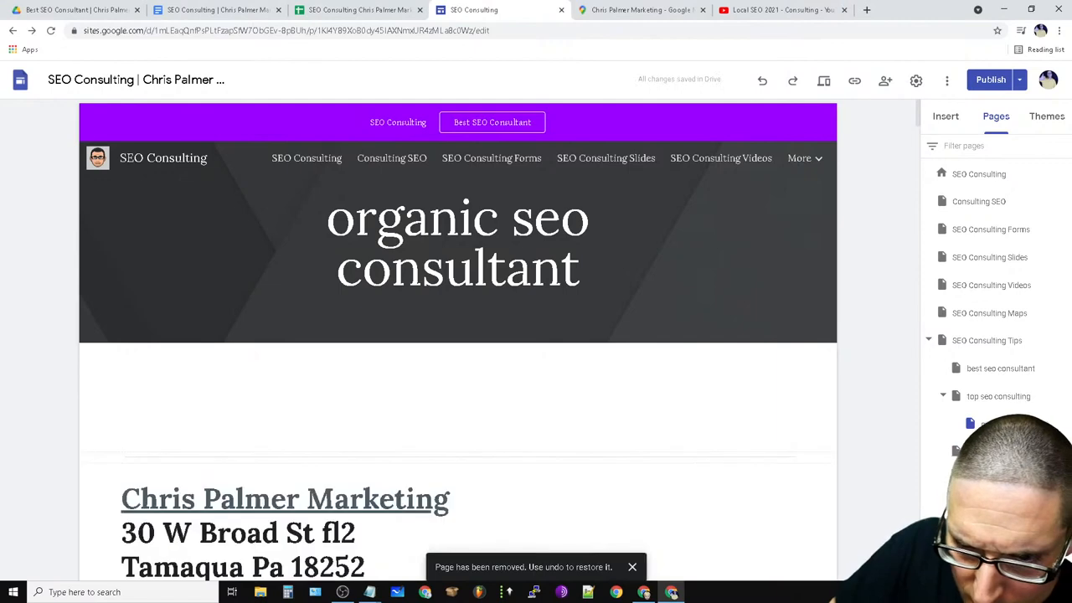
click(1053, 450)
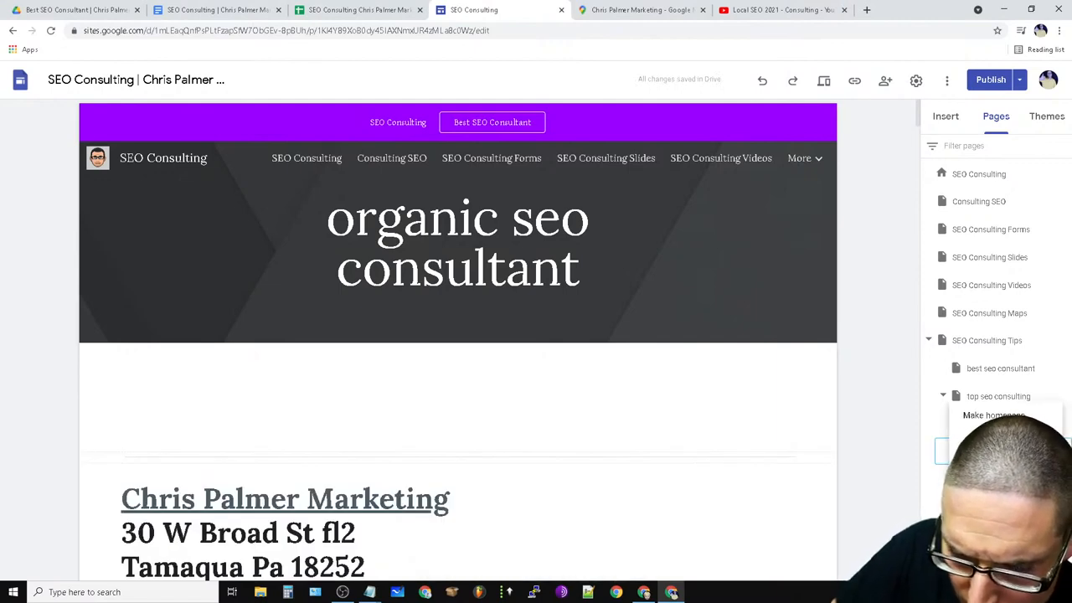
click(977, 555)
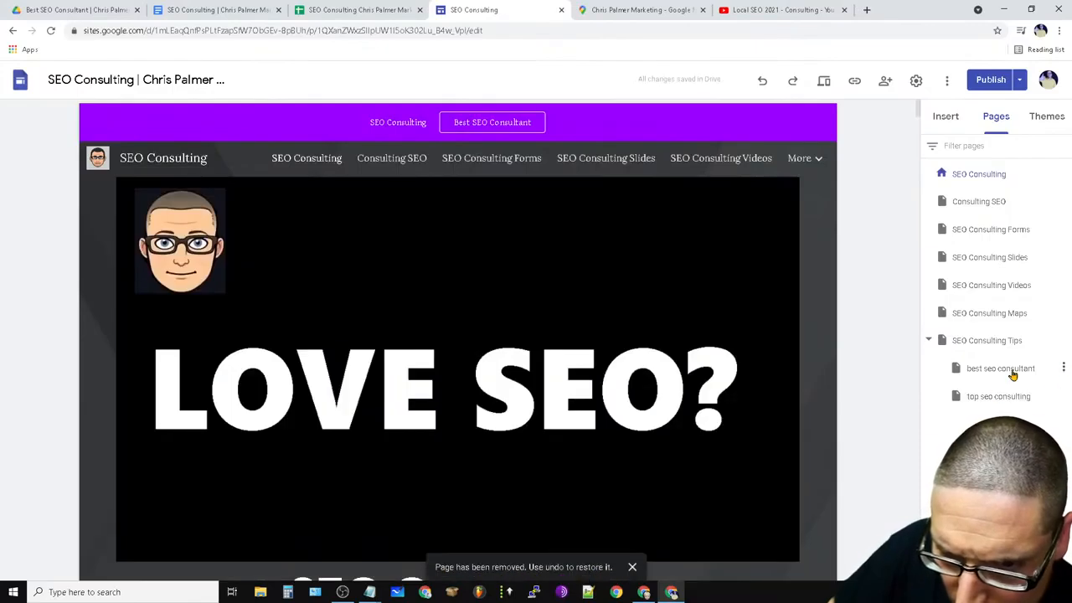
Duplicate the "top seo consulting" subpage under SEO Consulting Tips as "organic seo consultant".
click(1063, 396)
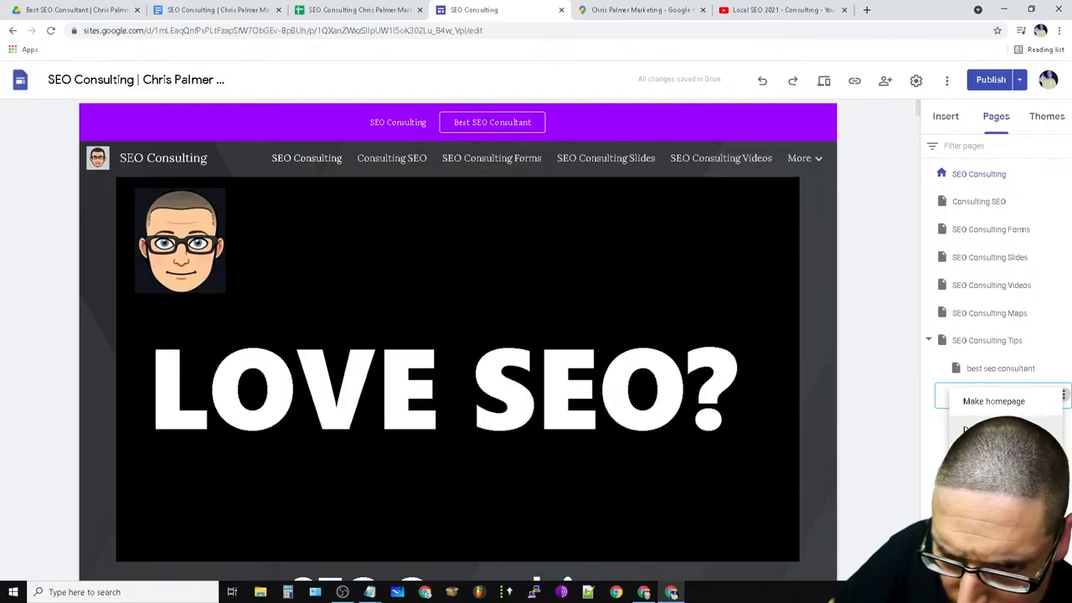
click(992, 429)
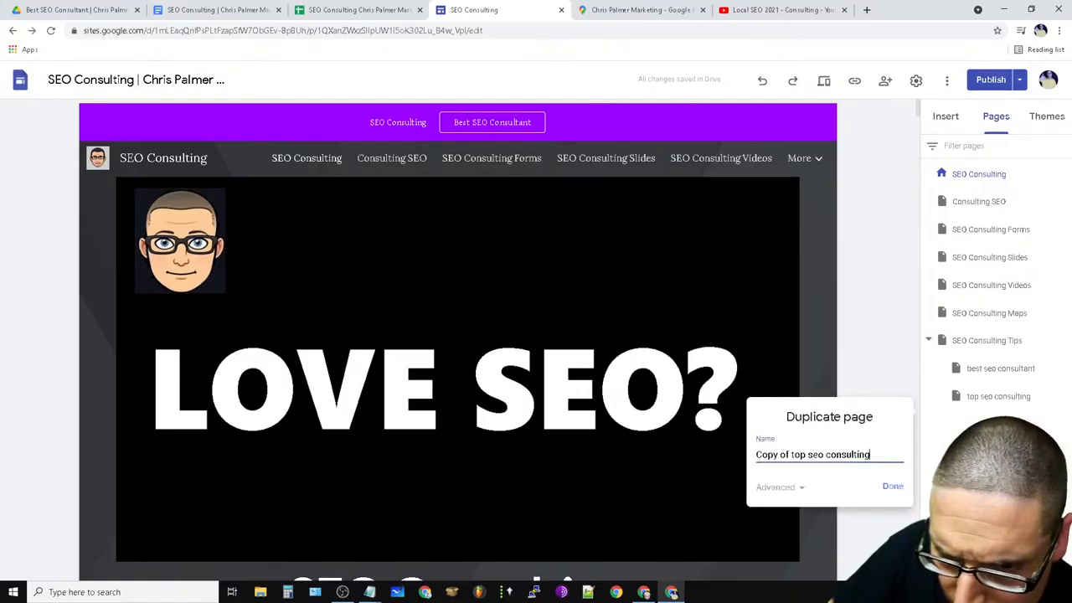
triple_click(838, 457)
right_click(839, 460)
click(869, 356)
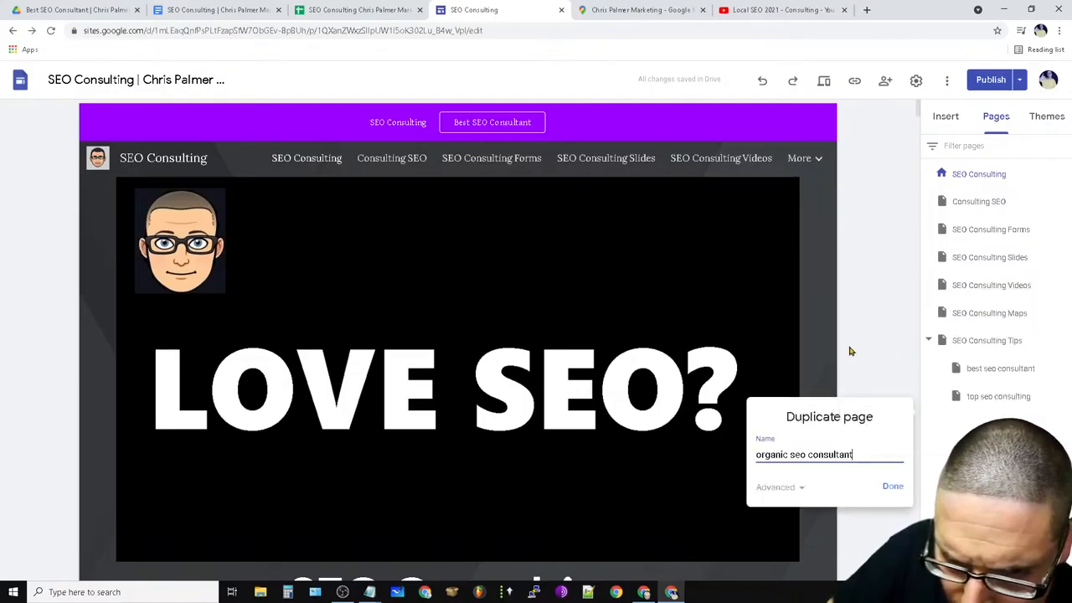
click(900, 492)
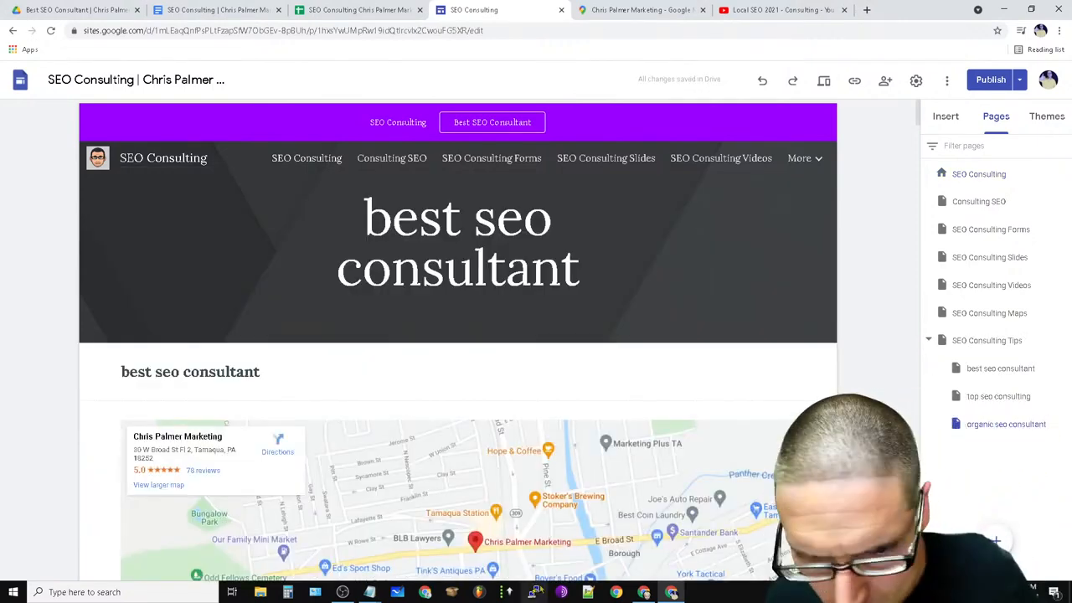
Duplicate the "organic seo consultant" subpage as "seo consulting services", copying the name from the Notepad keyword list.
mouse_move(369, 591)
click(600, 536)
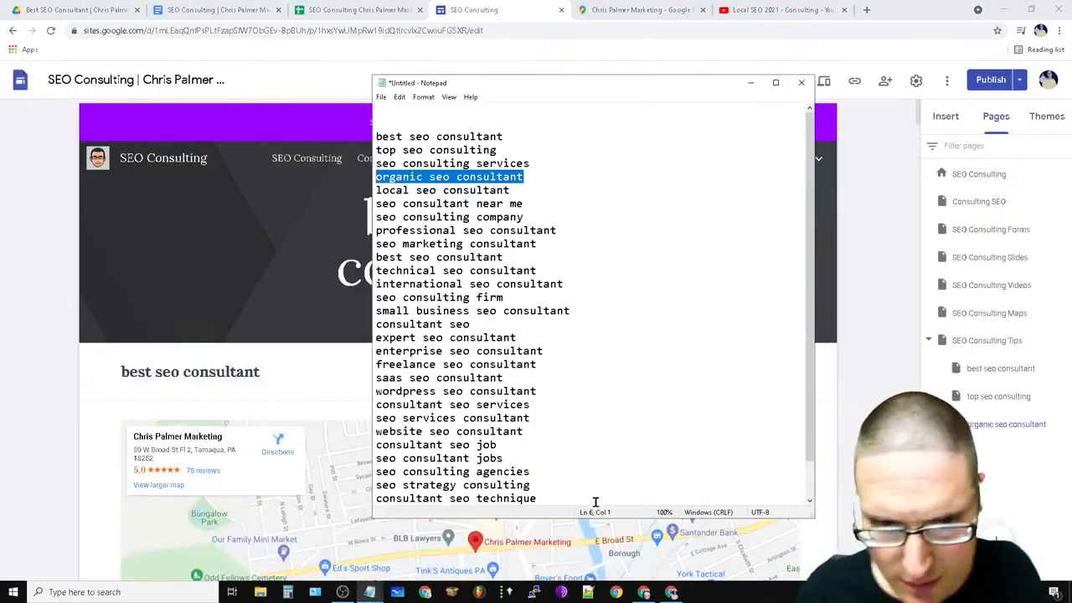
drag(545, 165, 376, 163)
right_click(392, 170)
click(427, 201)
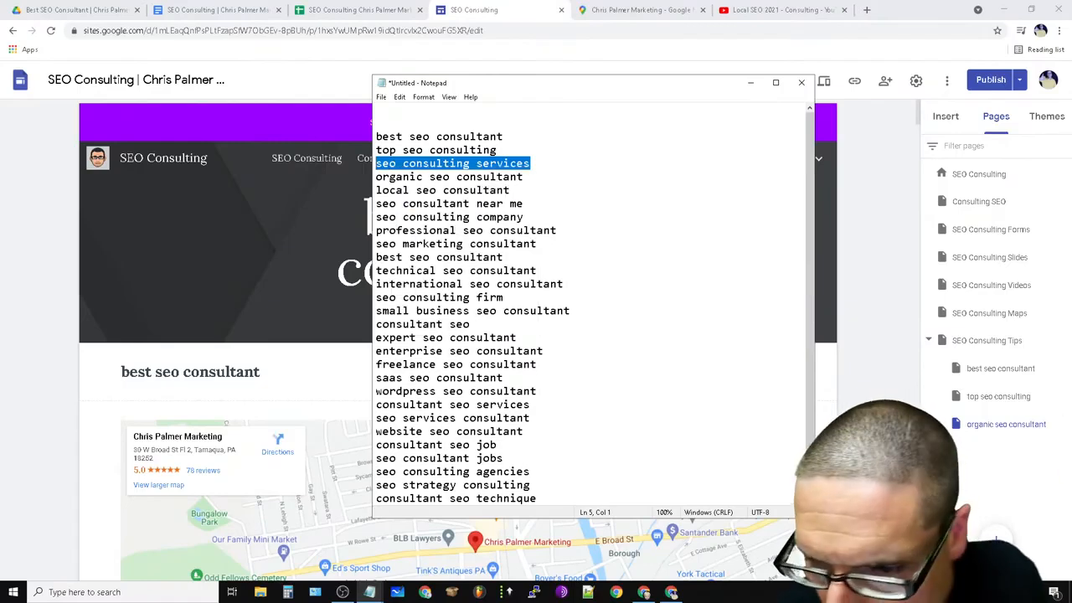
click(1046, 417)
click(1063, 424)
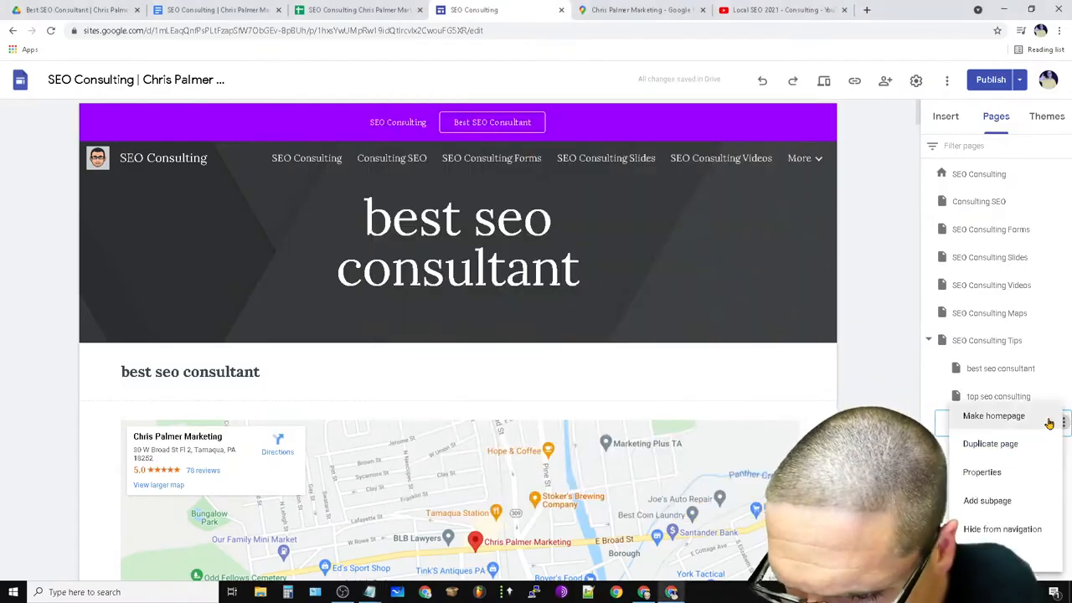
click(1002, 449)
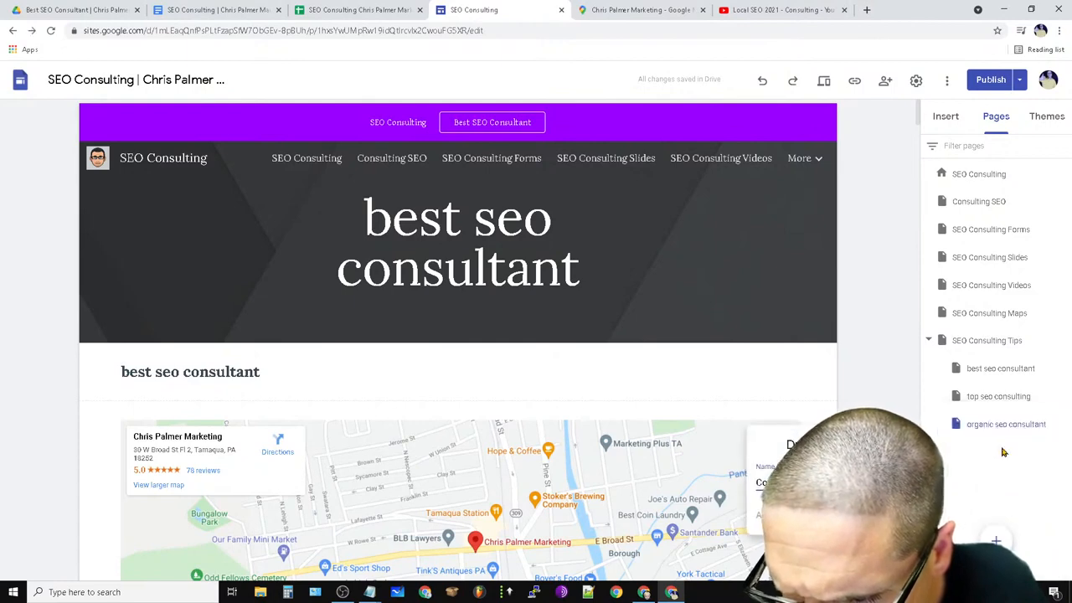
right_click(818, 483)
click(866, 372)
click(889, 515)
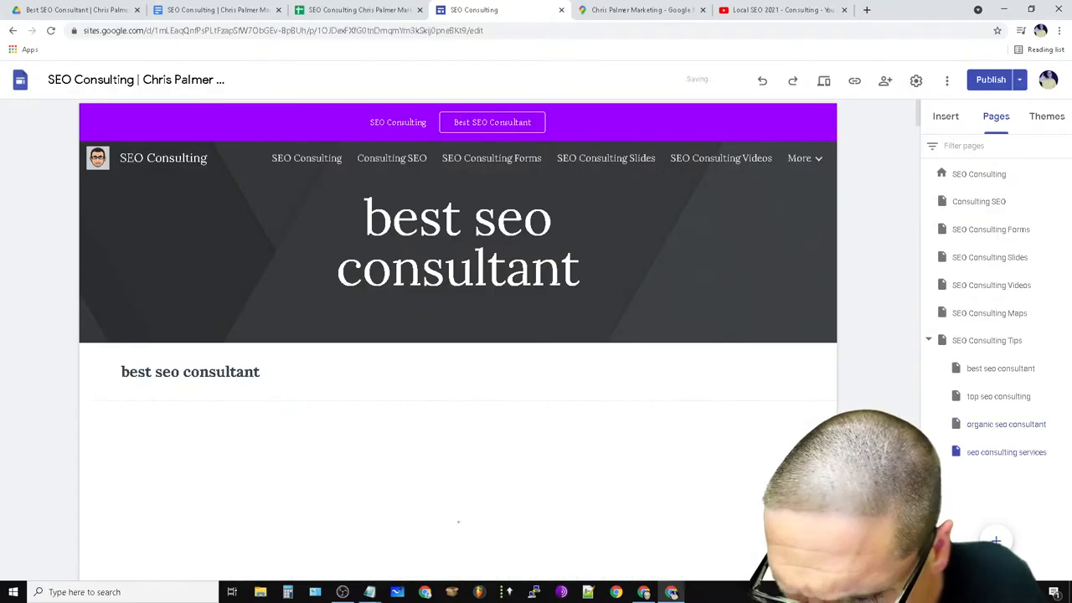
Duplicate the "seo consulting services" subpage as "local seo consultant", copying the name from the Notepad keyword list.
click(1063, 450)
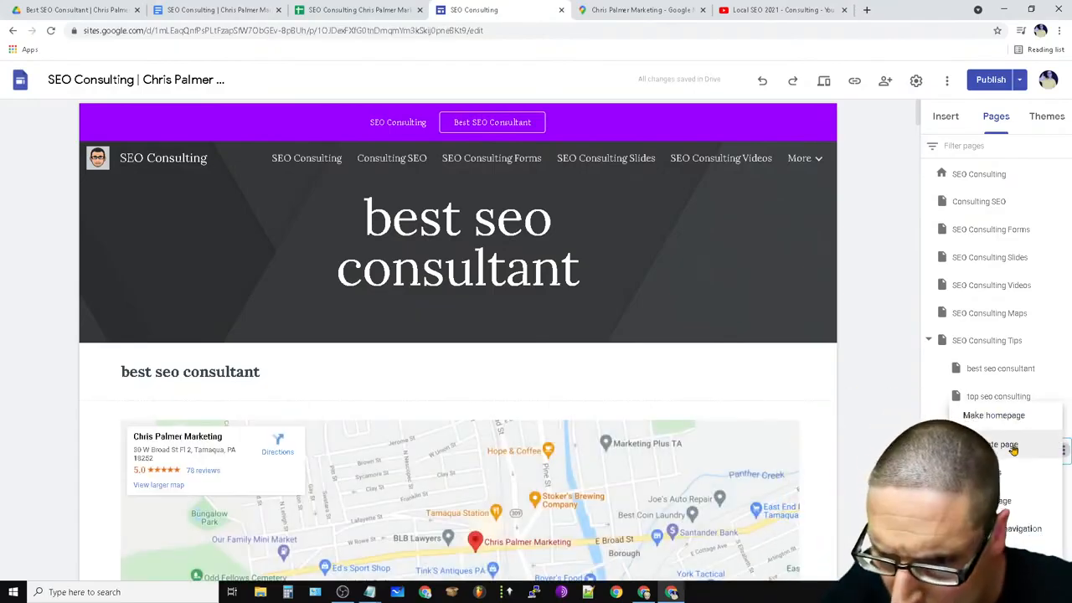
click(1034, 444)
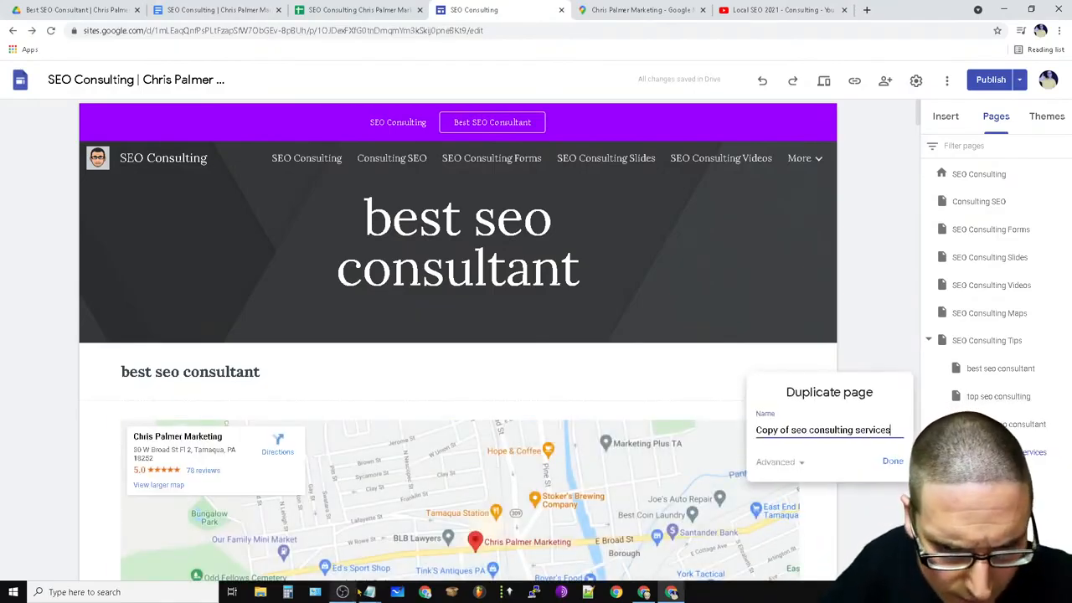
click(369, 591)
click(589, 563)
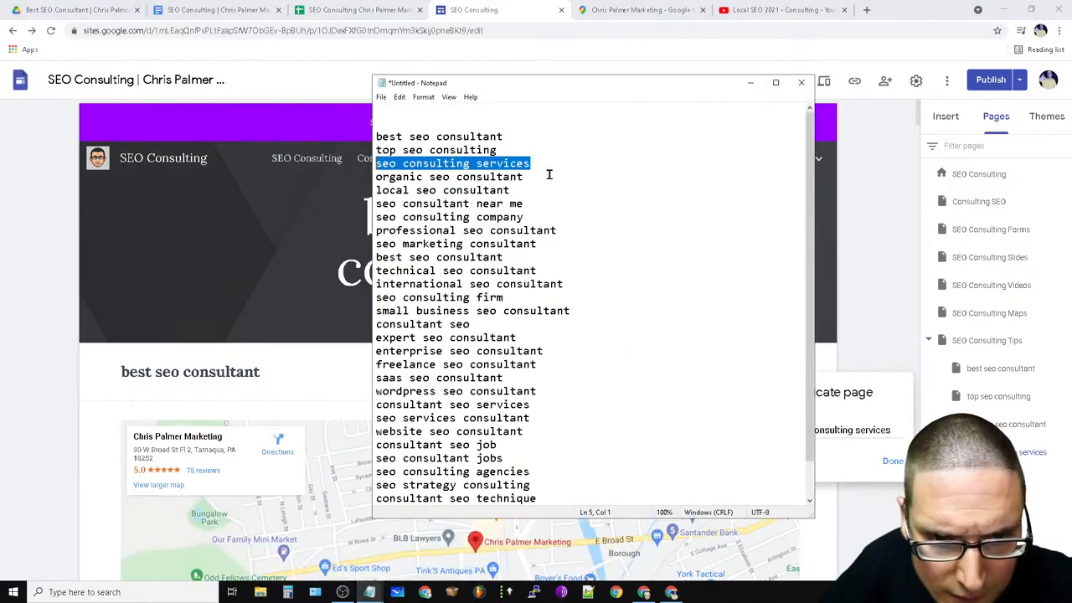
drag(545, 174, 376, 175)
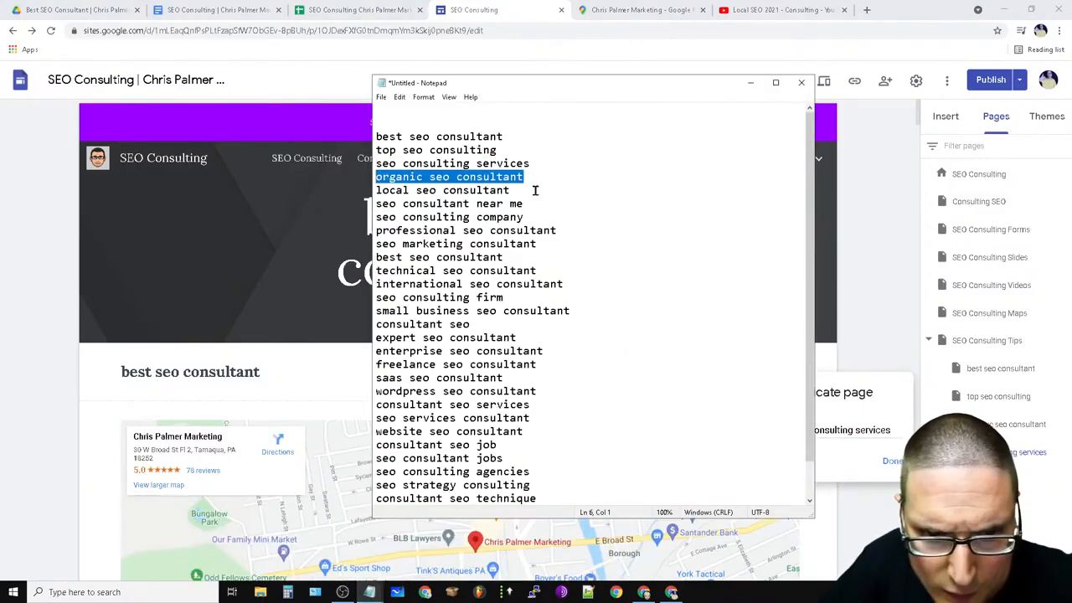
drag(534, 191, 355, 187)
right_click(404, 187)
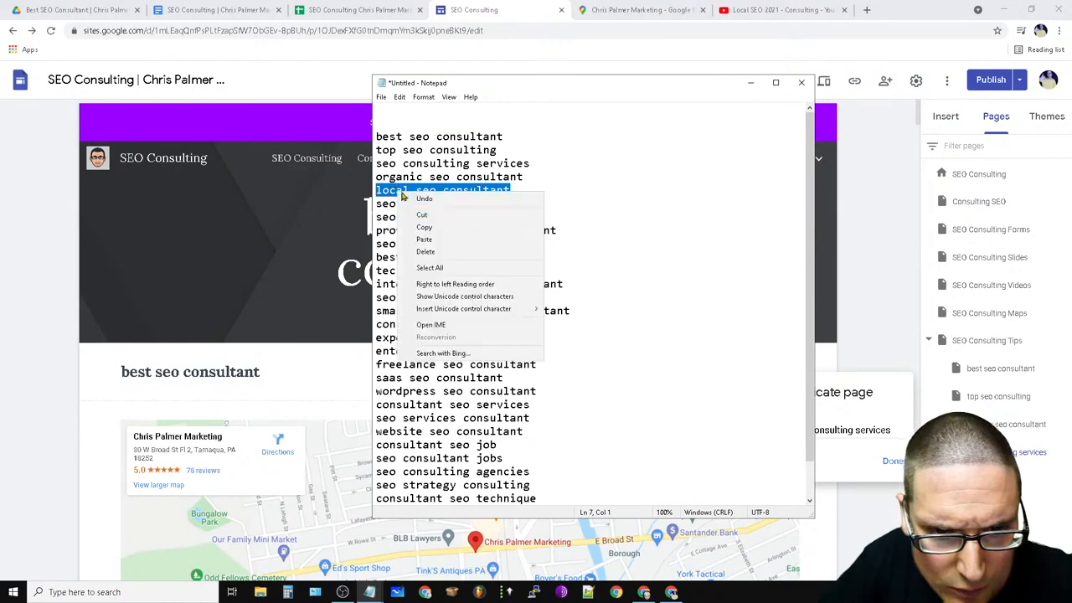
click(465, 226)
click(876, 431)
right_click(875, 430)
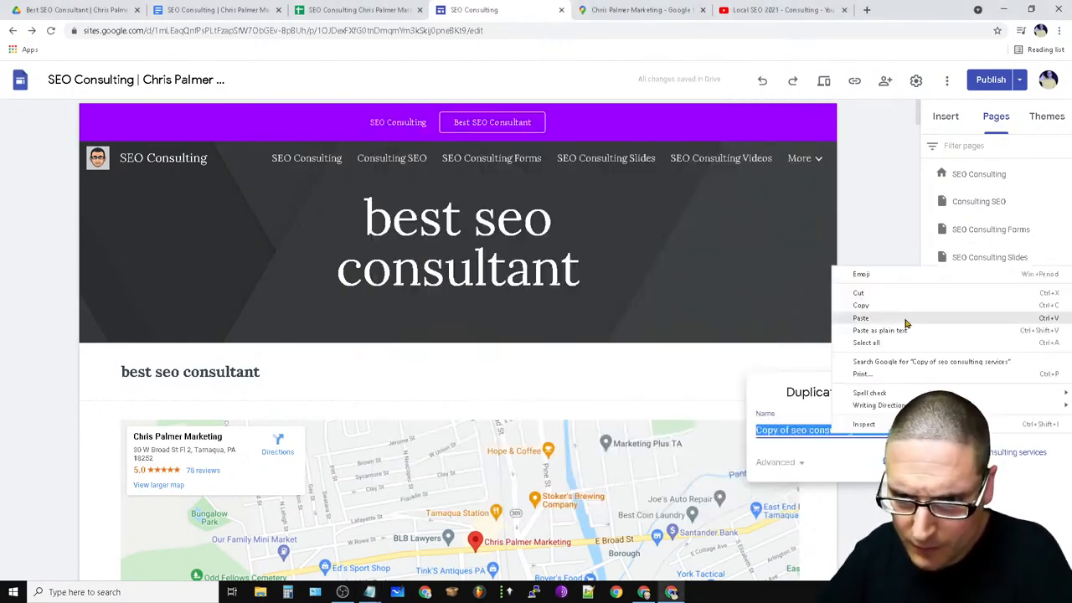
click(906, 323)
click(891, 462)
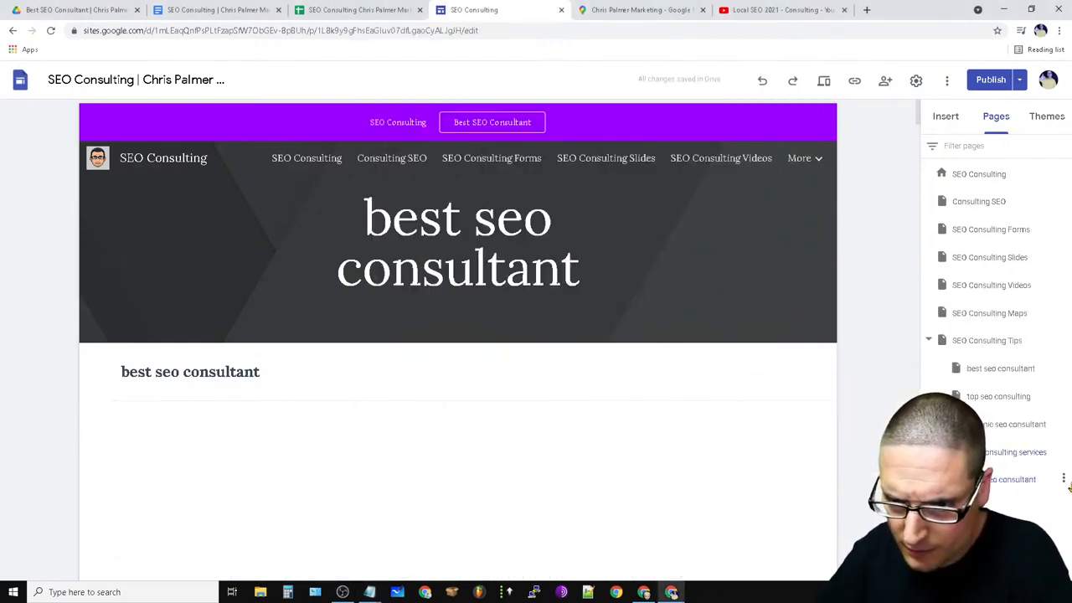
Start duplicating the "local seo consultant" subpage and arrange the browser and the Notepad keyword list side by side.
click(1065, 482)
click(1005, 443)
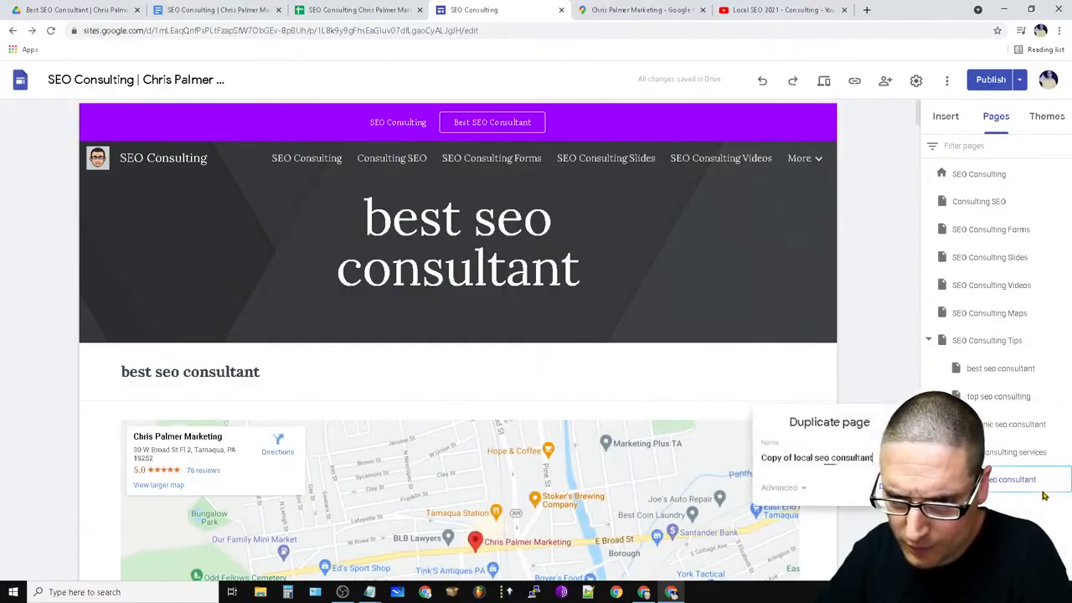
click(369, 592)
click(1030, 10)
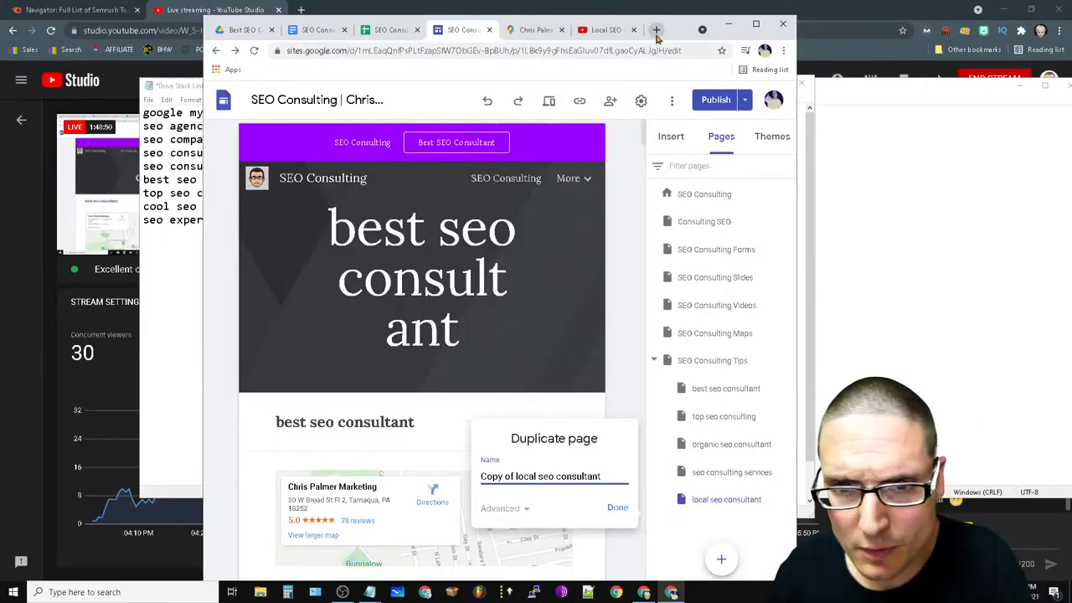
drag(481, 50, 283, 61)
drag(728, 90, 900, 64)
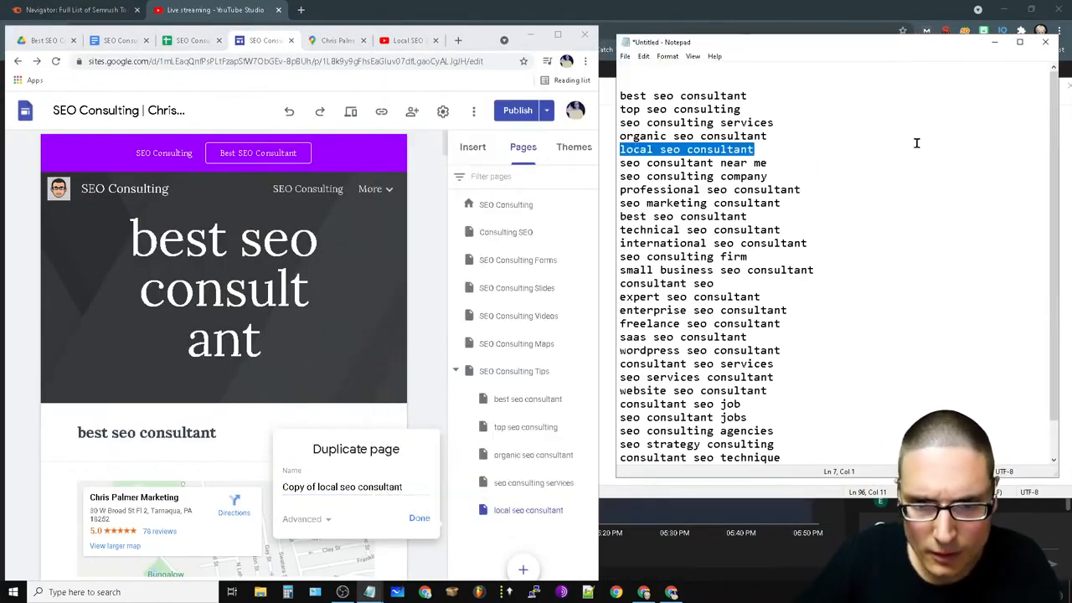
Name the duplicate "seo consultant near me", copied from the keyword list, and create the page.
drag(794, 164, 650, 164)
right_click(671, 165)
click(718, 202)
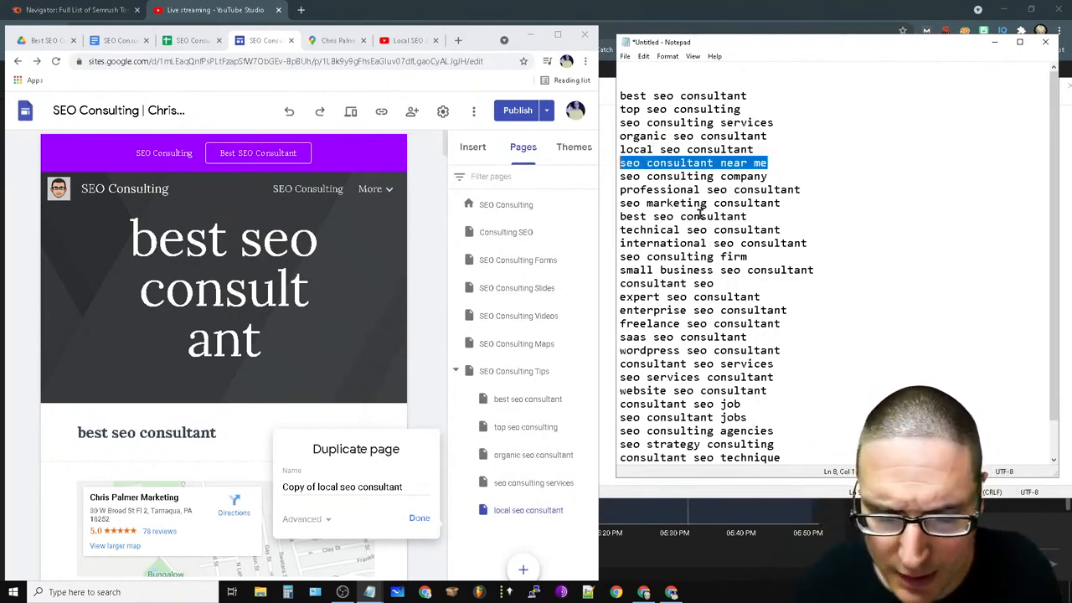
click(314, 485)
triple_click(314, 485)
right_click(316, 488)
click(374, 371)
click(419, 518)
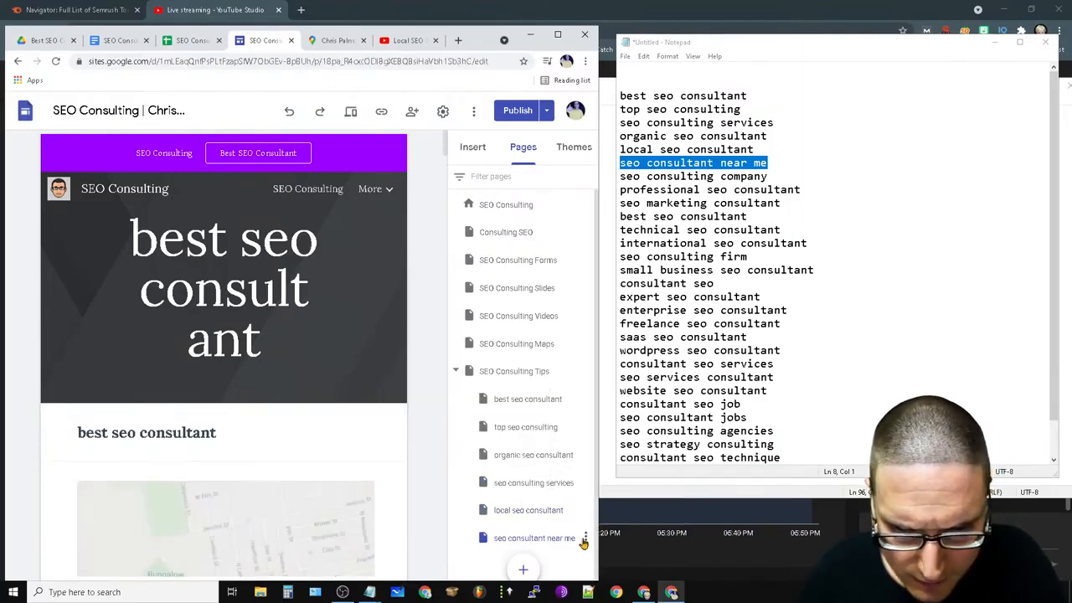
Duplicate the "seo consultant near me" subpage as "seo consulting company", copying the name from the keyword list.
click(583, 540)
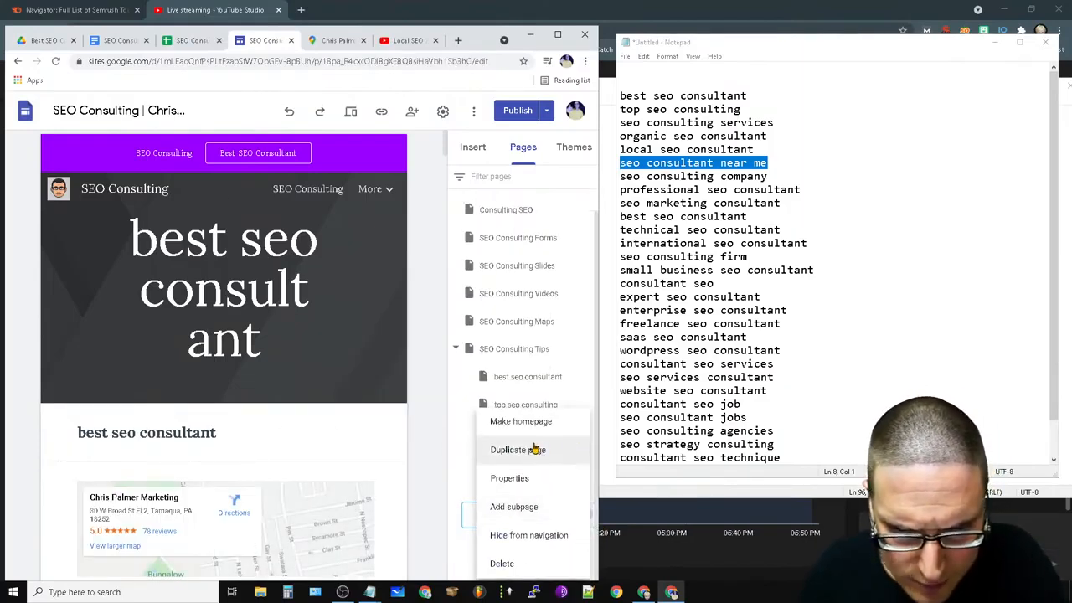
click(535, 449)
drag(768, 175, 619, 175)
right_click(745, 176)
click(770, 224)
triple_click(329, 497)
right_click(332, 494)
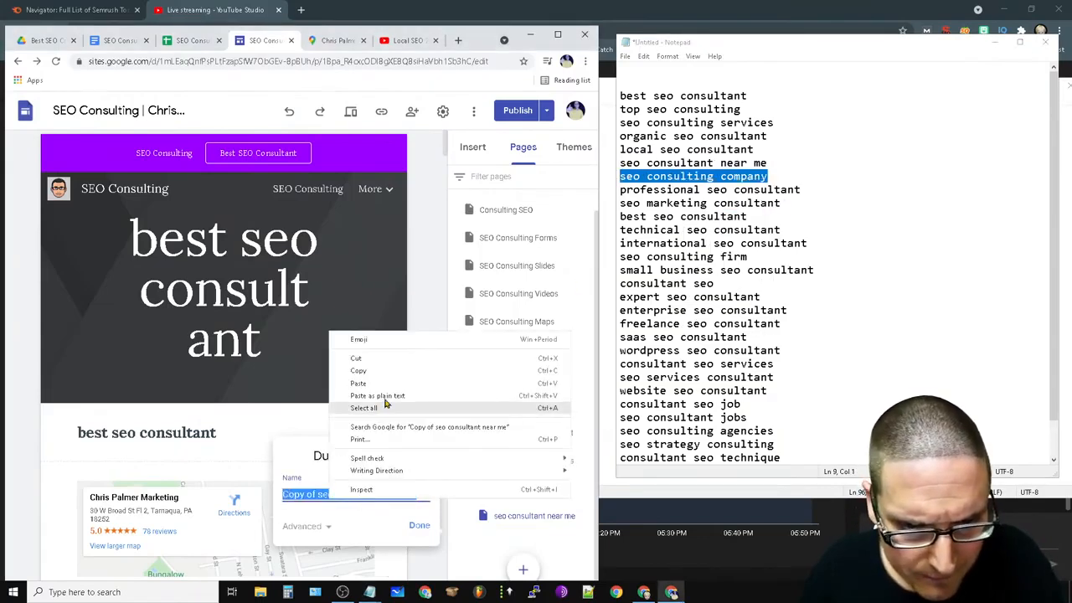
click(390, 383)
click(419, 525)
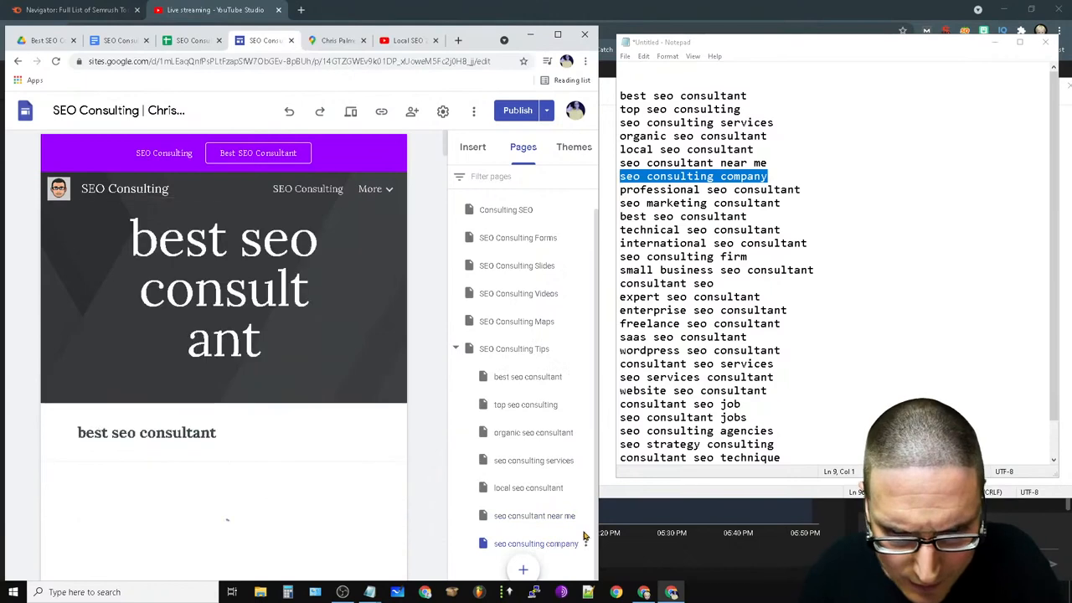
Duplicate the "seo consulting company" subpage as "professional seo consultant", copying the name from the keyword list.
click(588, 514)
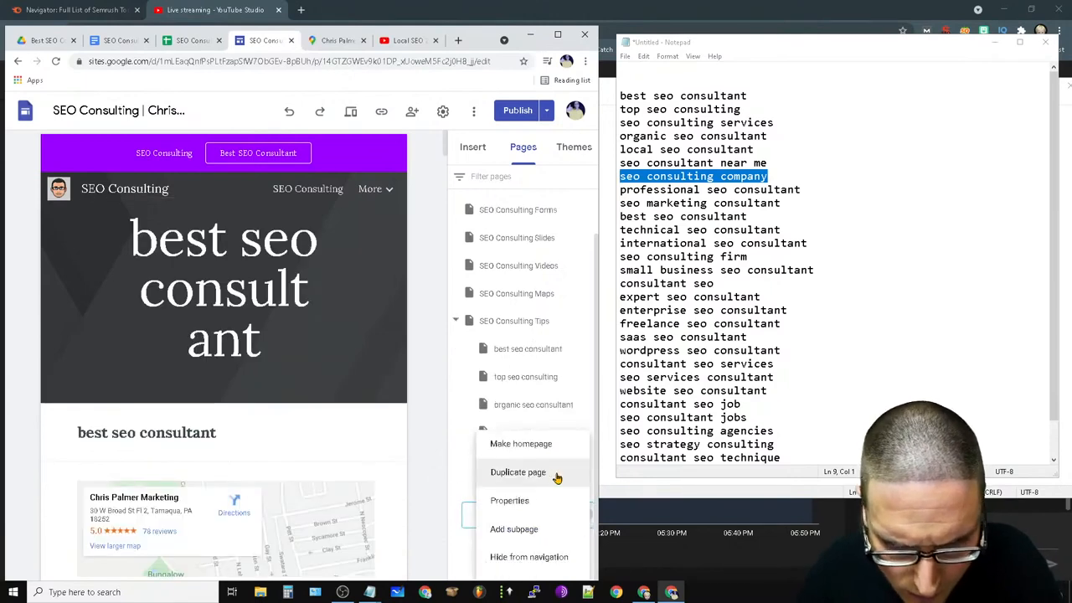
click(517, 472)
drag(823, 190, 623, 190)
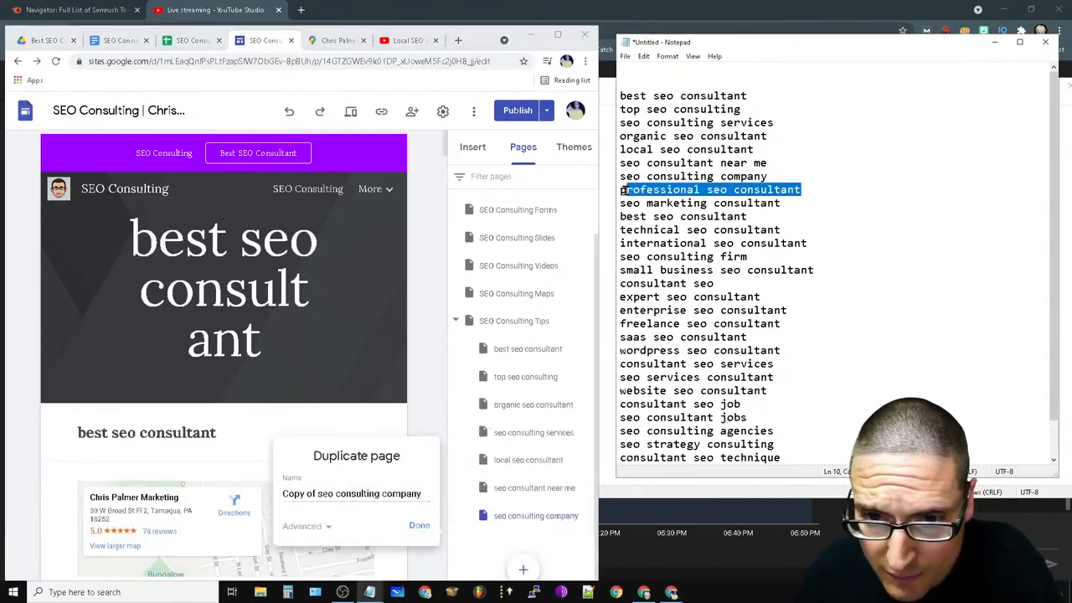
right_click(632, 192)
click(676, 229)
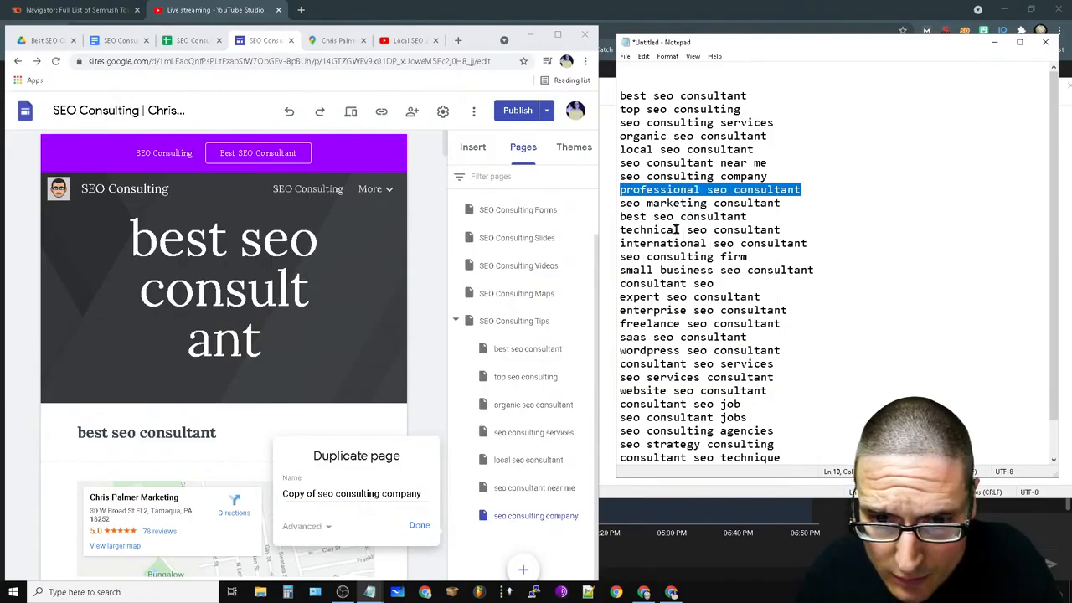
double_click(350, 501)
key(ctrl+a)
key(ctrl+v)
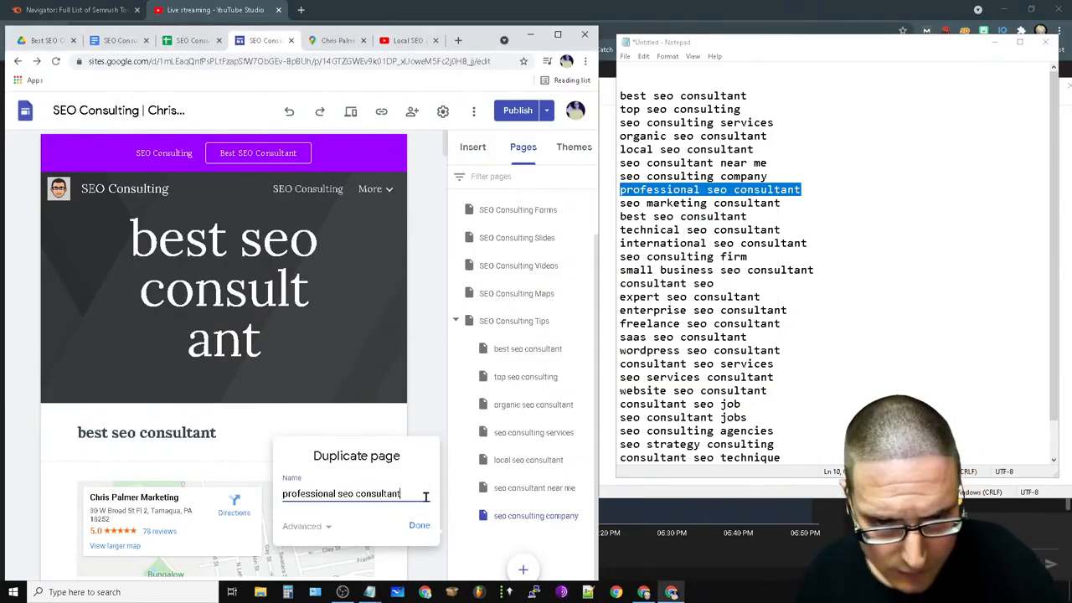
click(421, 533)
Duplicate the "professional seo consultant" subpage as "seo marketing consultant", copying the name from the keyword list.
drag(804, 203, 619, 203)
right_click(667, 211)
click(695, 247)
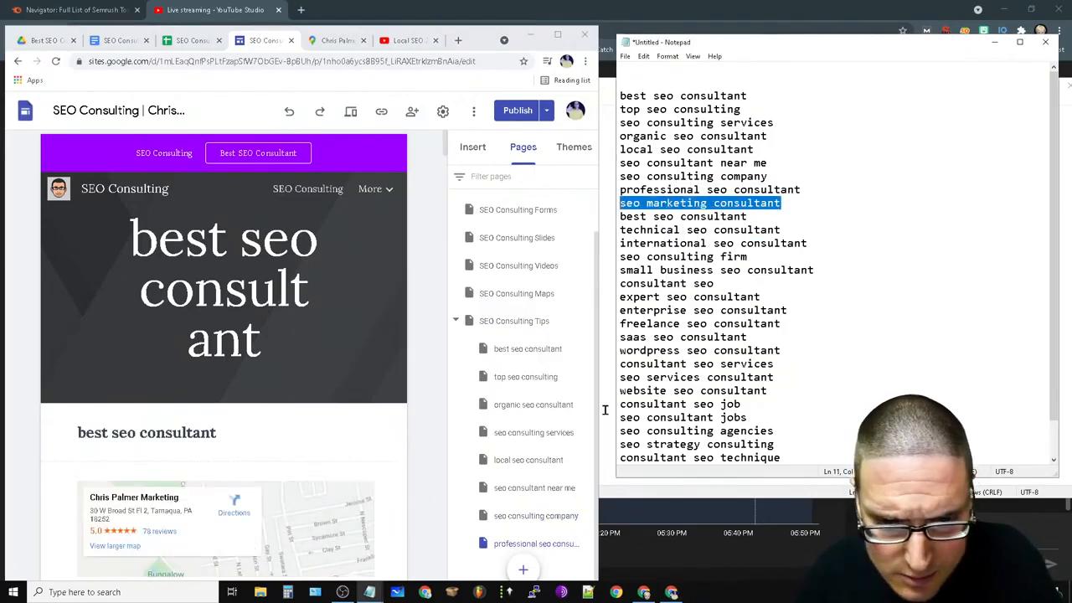
scroll(582, 544, down, 1)
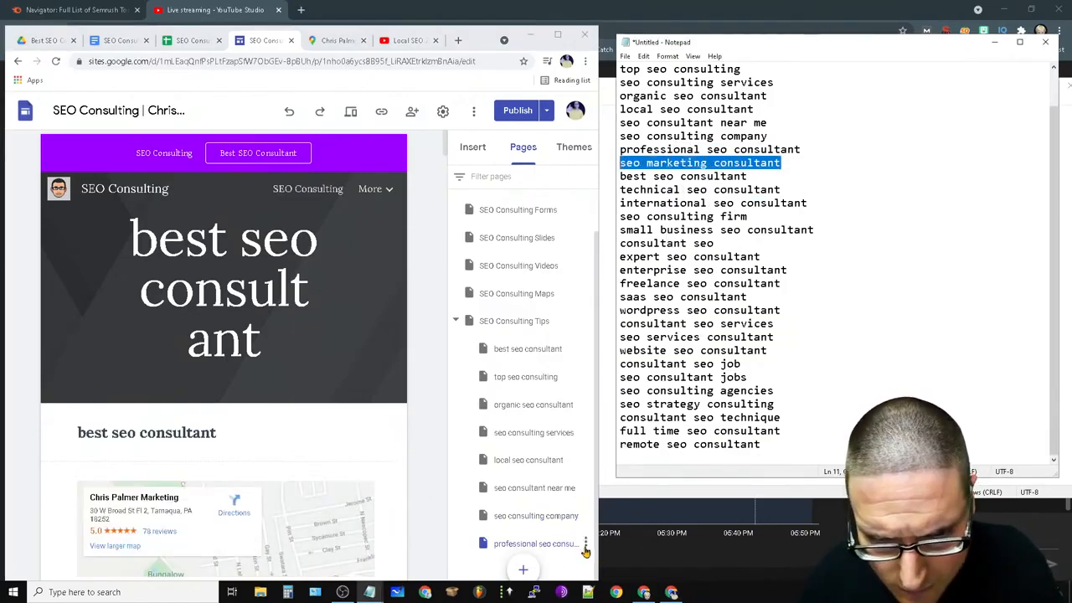
click(585, 546)
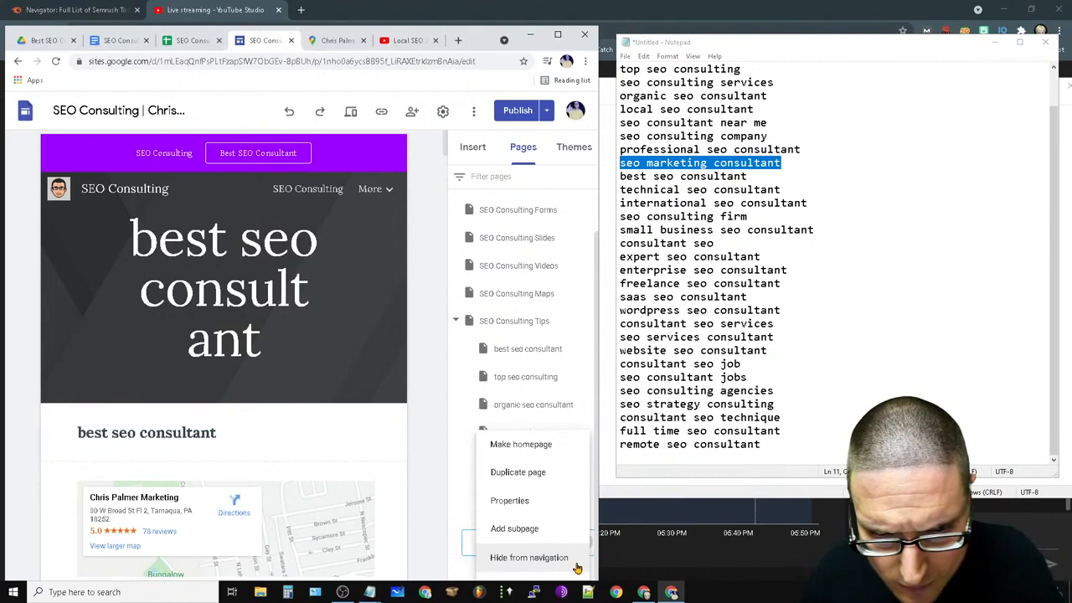
click(546, 473)
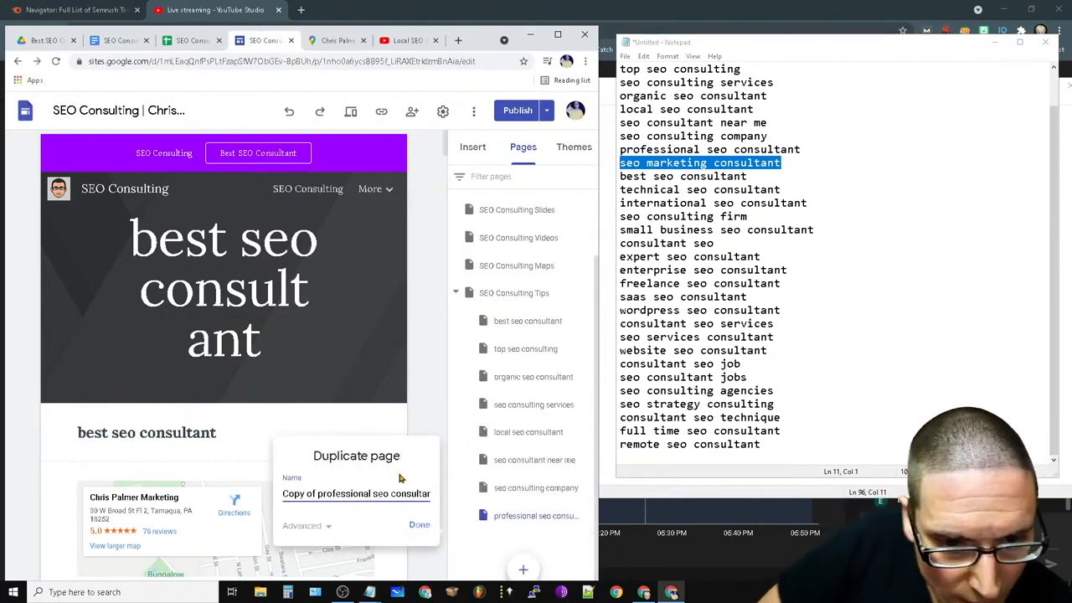
key(ctrl+a)
key(ctrl+v)
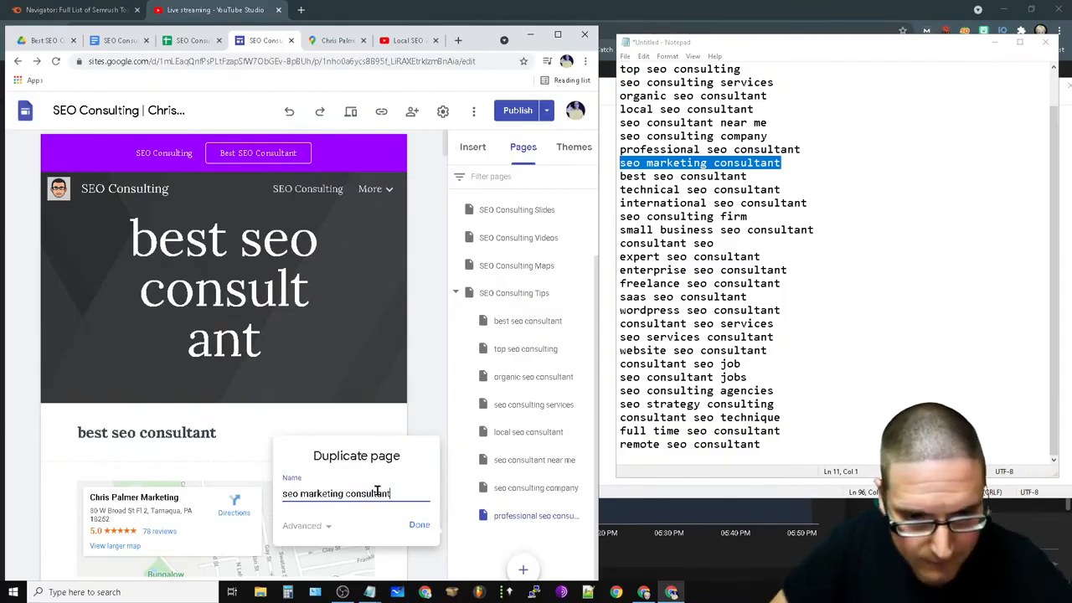
click(418, 532)
Remove the repeated "best seo consultant" entry below "seo marketing consultant" from the Notepad keyword list.
drag(755, 178, 608, 173)
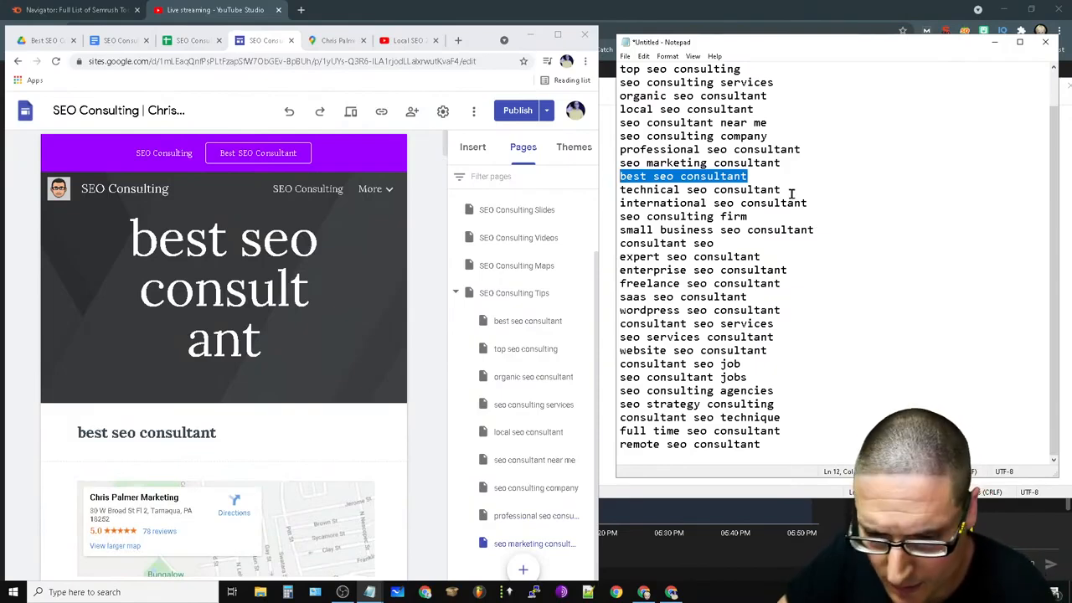
scroll(778, 189, up, 1)
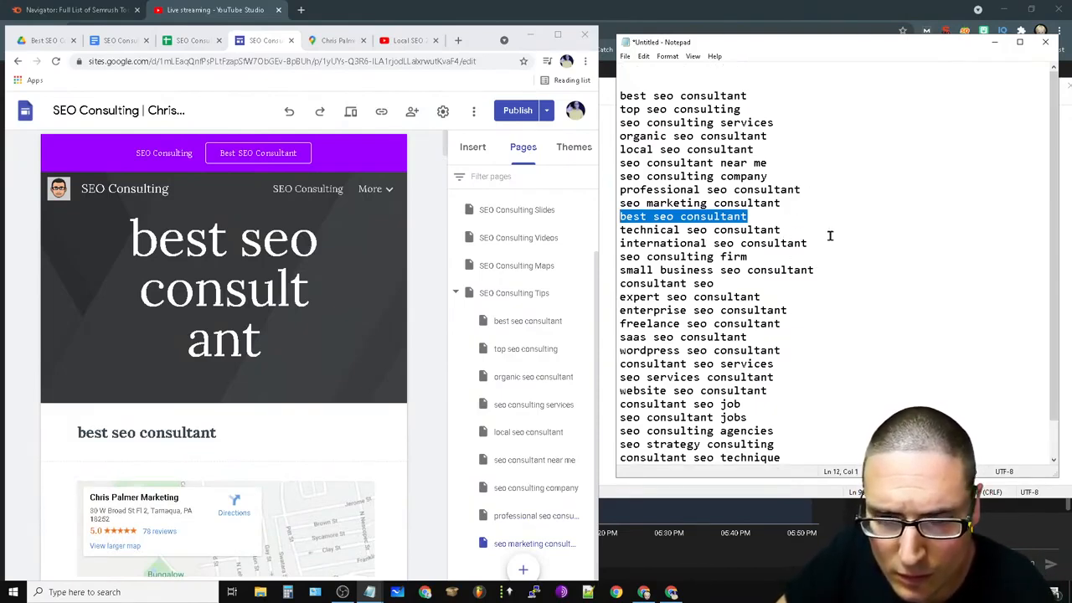
key(ctrl+x)
mouse_move(619, 242)
mouse_down()
mouse_move(679, 240)
mouse_move(616, 242)
mouse_up()
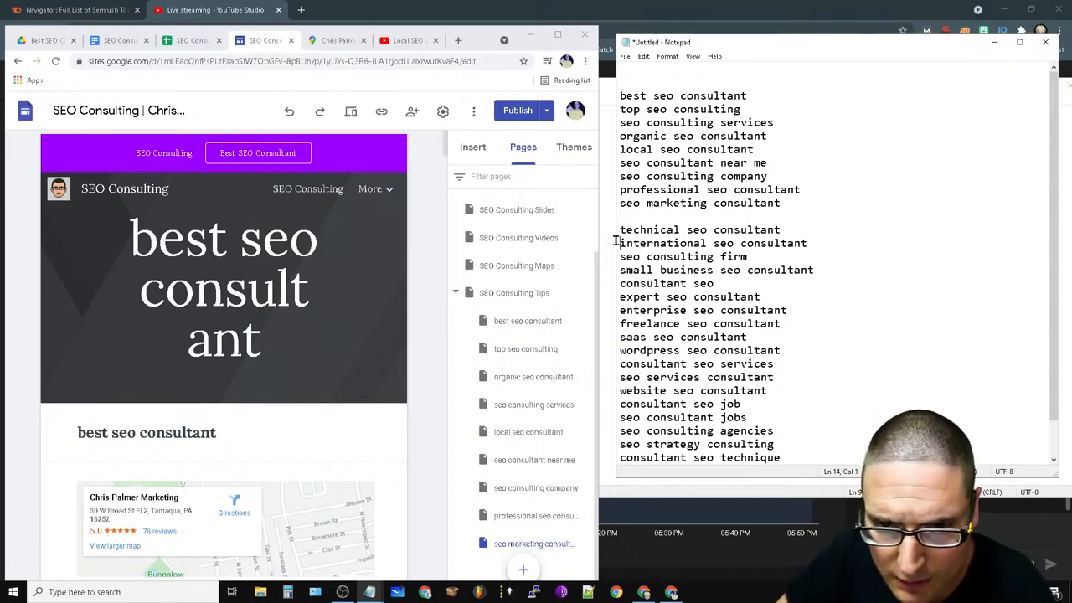
Duplicate the "seo marketing consultant" subpage as "technical seo consultant", copying the name from the keyword list.
click(629, 228)
drag(817, 227, 611, 234)
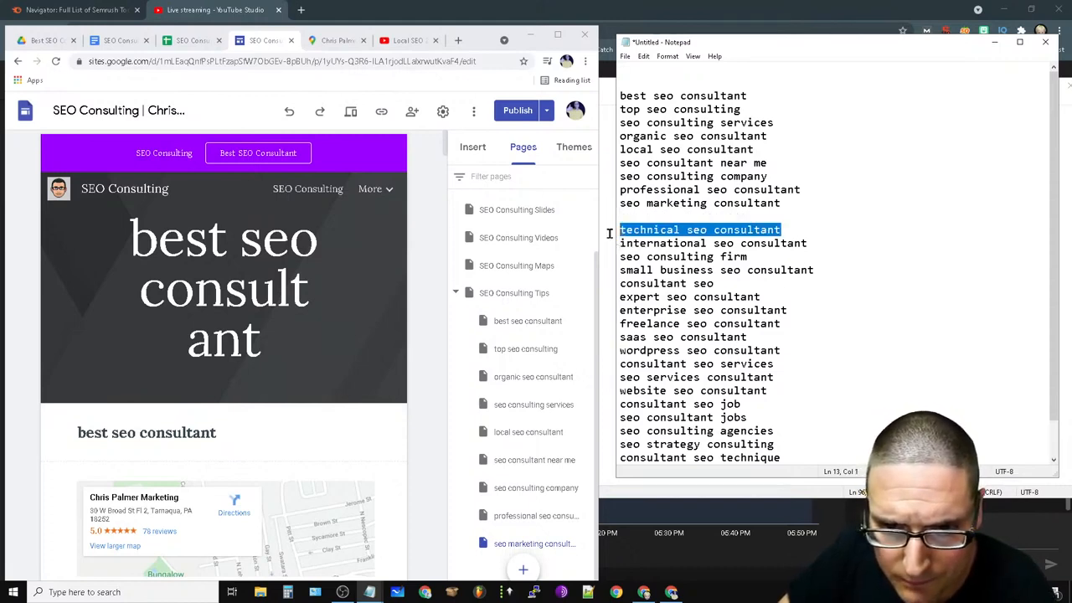
right_click(649, 224)
click(670, 259)
scroll(494, 435, down, 1)
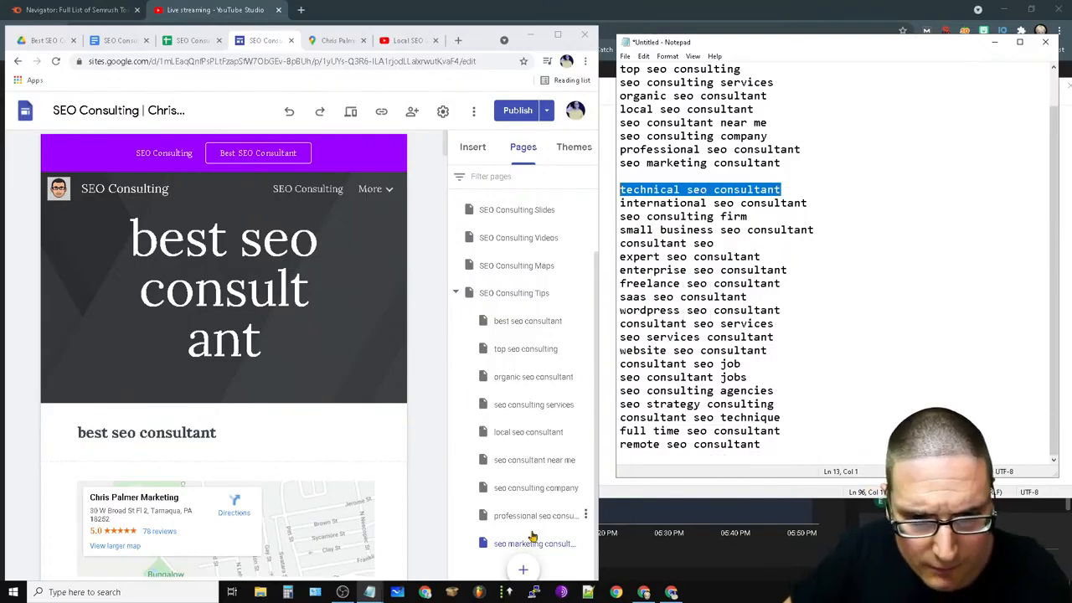
click(584, 543)
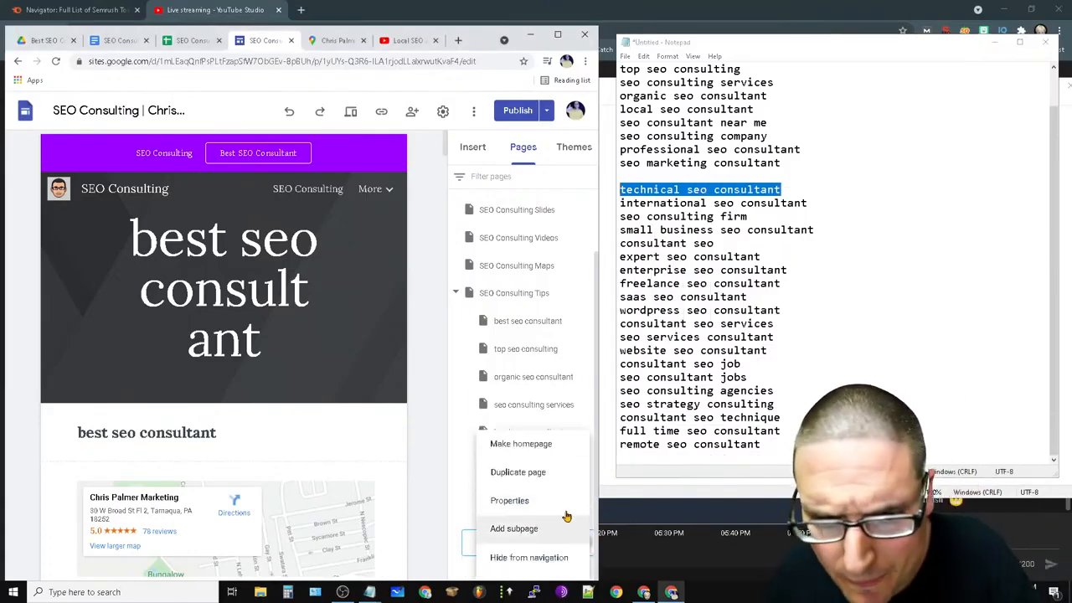
click(536, 473)
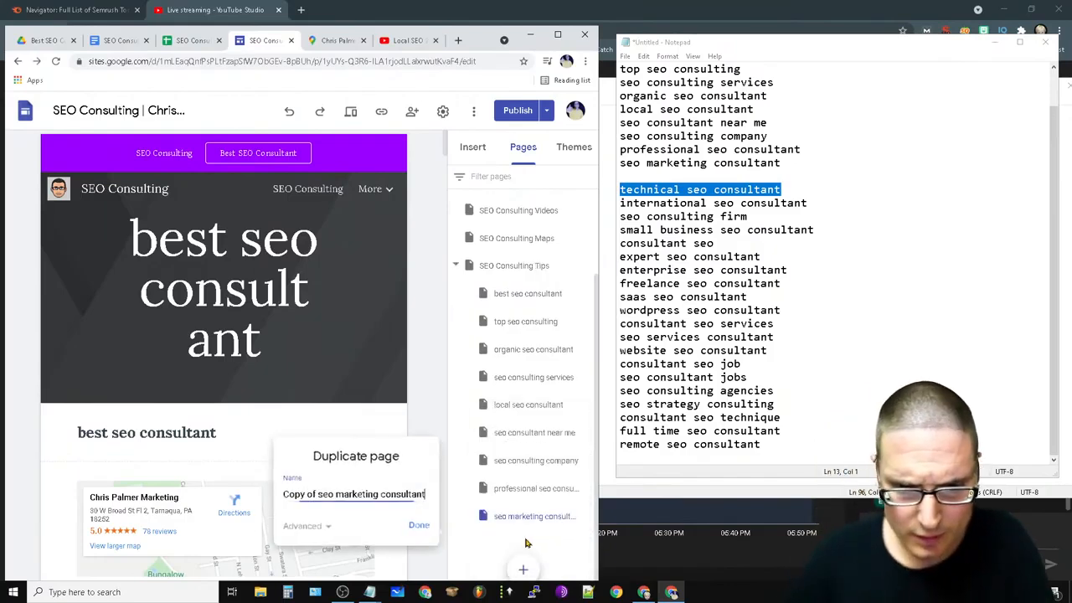
double_click(369, 495)
right_click(368, 497)
click(360, 500)
key(ctrl+a)
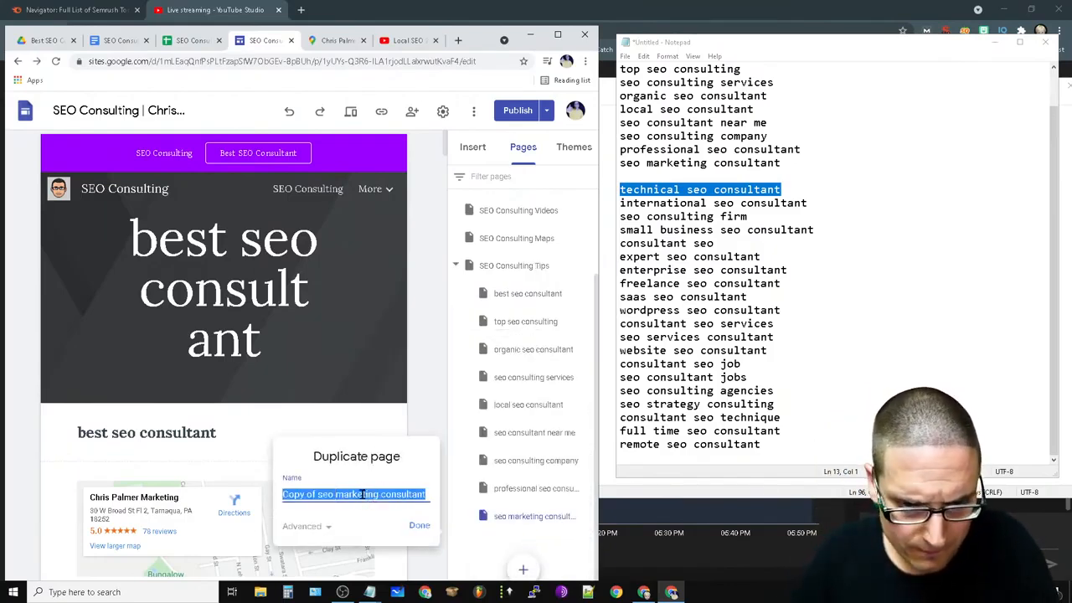
key(ctrl+v)
click(418, 526)
Duplicate the "seo marketing consultant" subpage as "seo consulting firm", copying the name from the keyword list.
drag(833, 202, 619, 216)
right_click(678, 214)
click(680, 252)
click(582, 519)
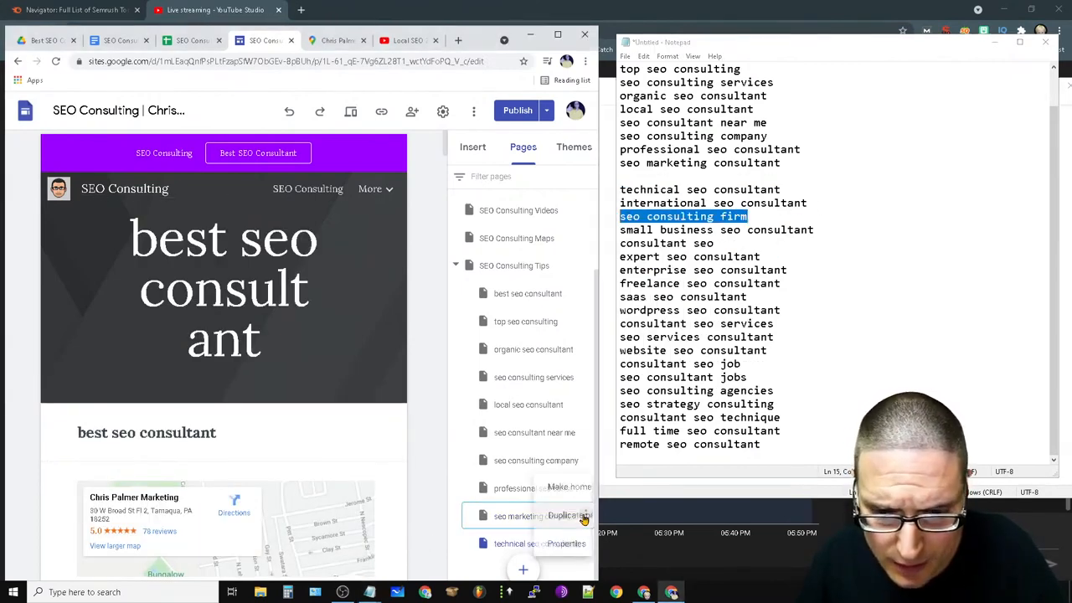
click(514, 471)
triple_click(348, 494)
key(ctrl+v)
click(419, 530)
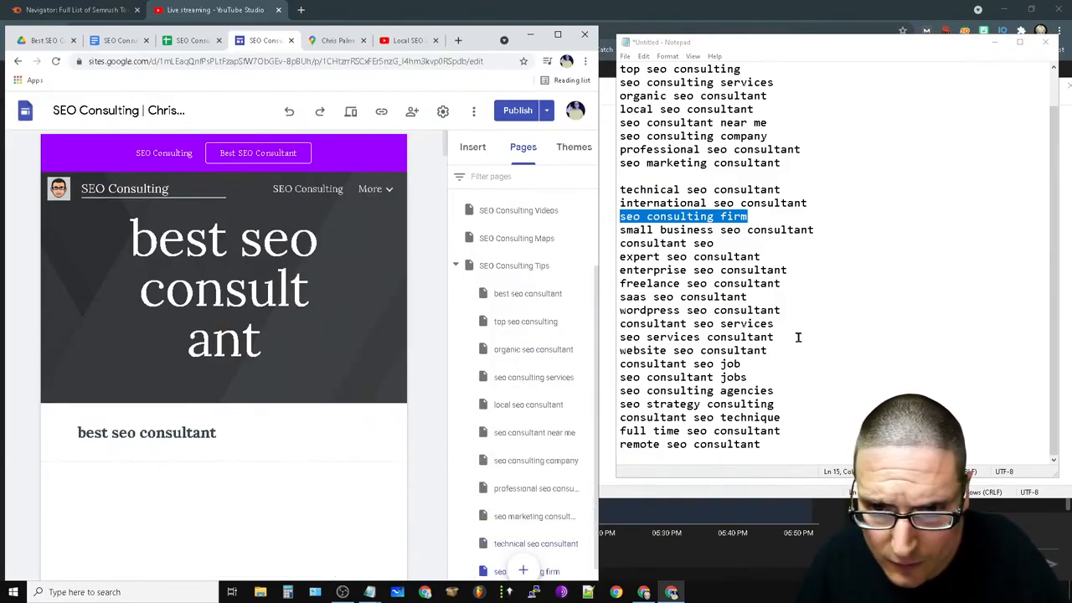
Duplicate the "seo marketing consultant" subpage as "expert seo consultant", copying the name from the keyword list.
click(789, 254)
drag(790, 254, 619, 256)
right_click(670, 259)
click(682, 293)
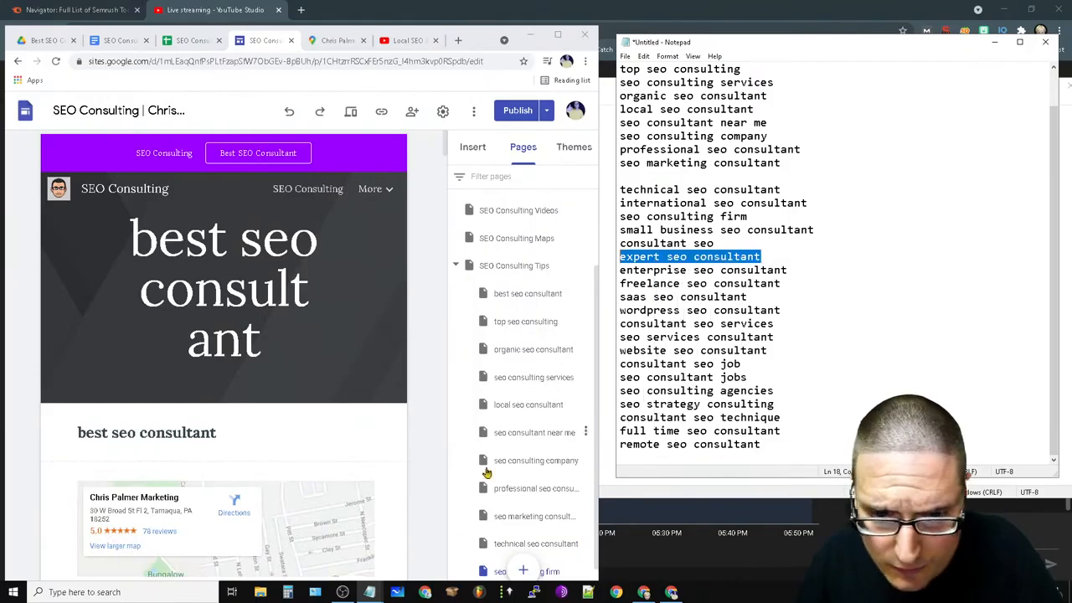
click(588, 517)
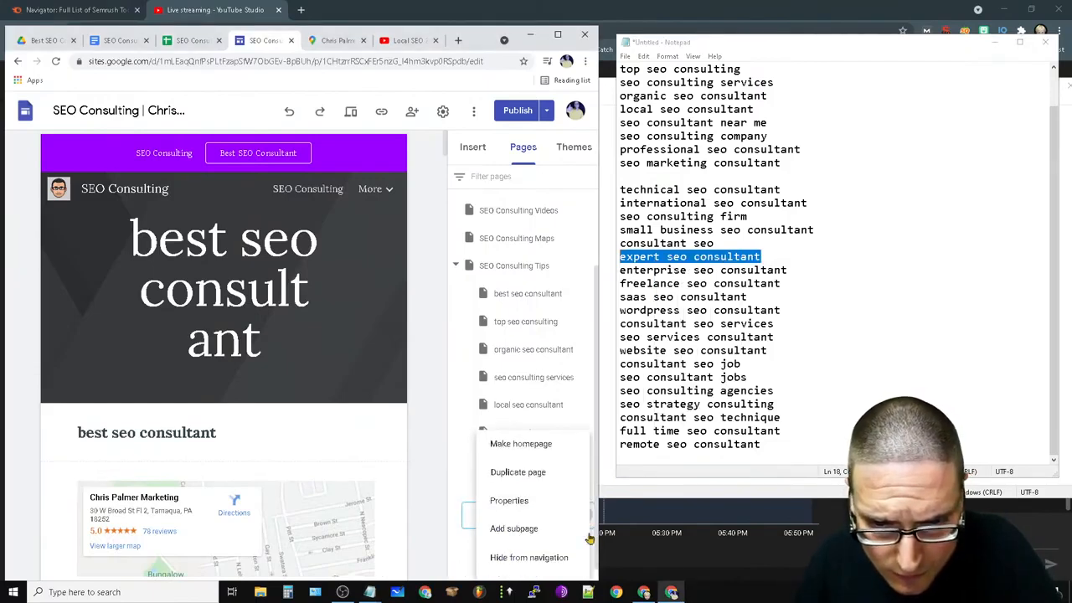
click(536, 473)
triple_click(341, 491)
key(ctrl+v)
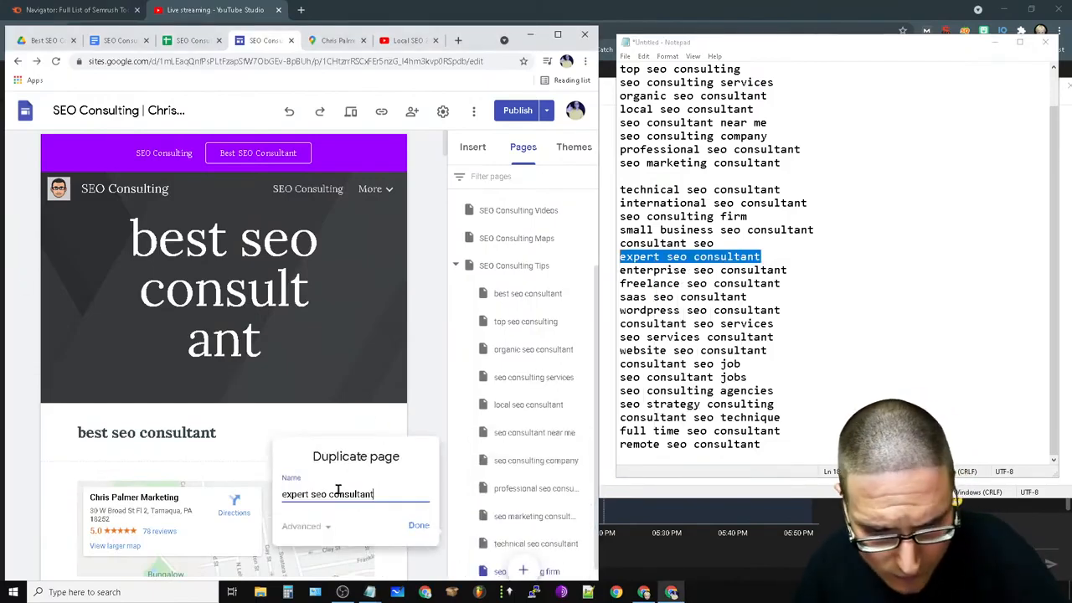
click(419, 524)
Cut "freelance seo consultant" from the keyword list and duplicate the "top seo consulting" subpage as "enterprise seo consultant", copied from the list.
drag(780, 284, 668, 284)
key(ctrl+x)
drag(817, 269, 622, 270)
right_click(652, 269)
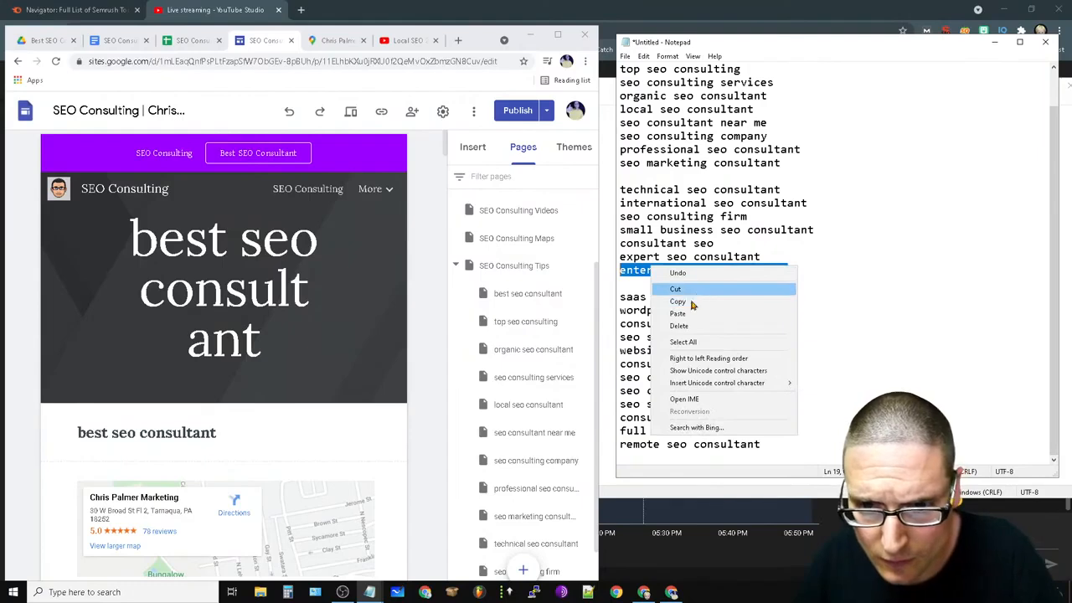
click(692, 302)
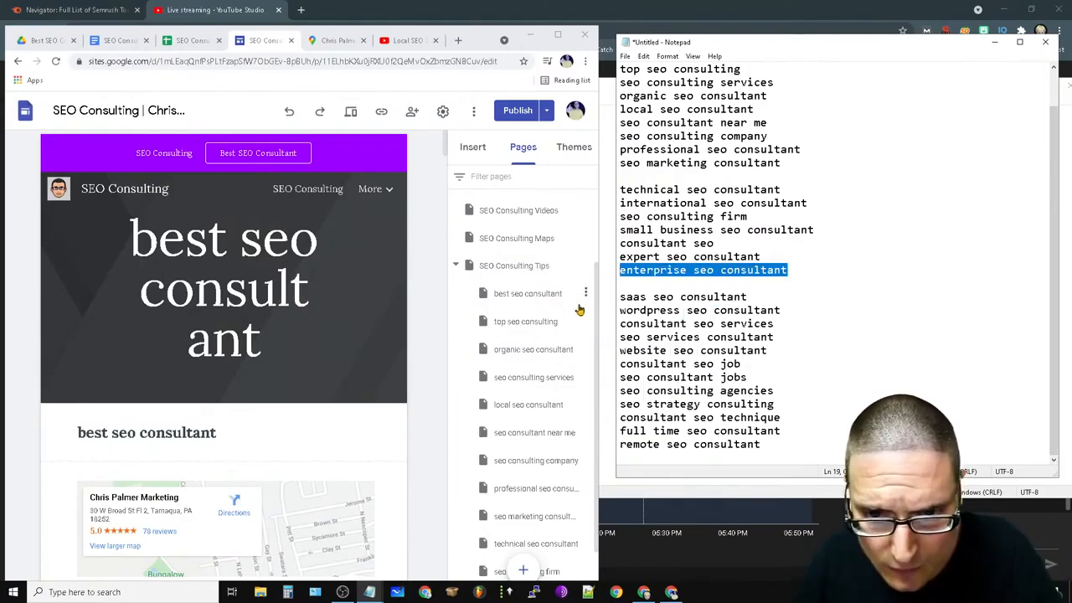
click(585, 322)
click(517, 354)
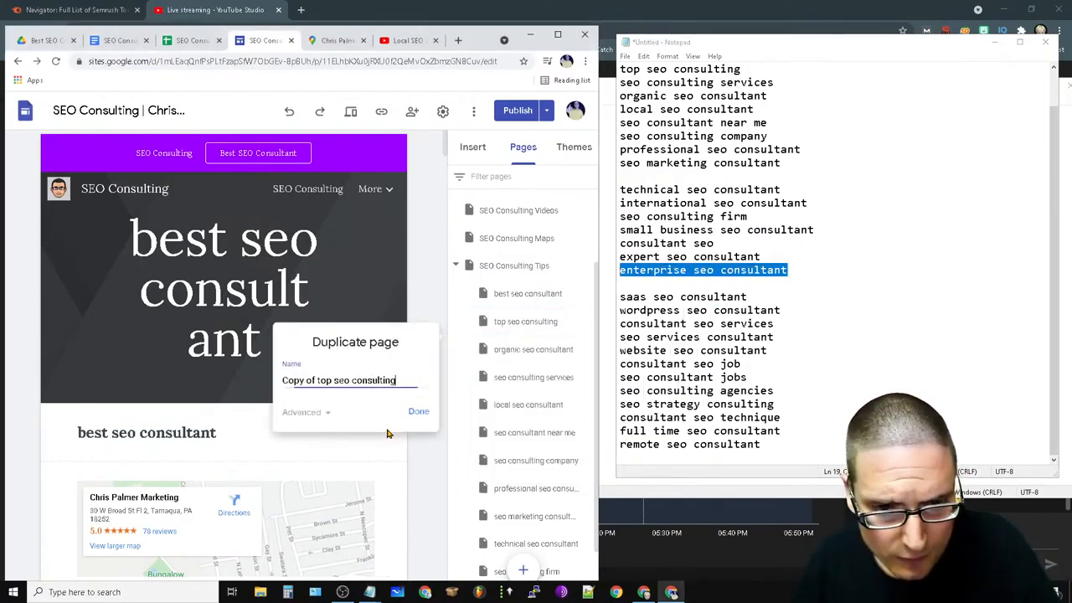
triple_click(350, 379)
key(ctrl+v)
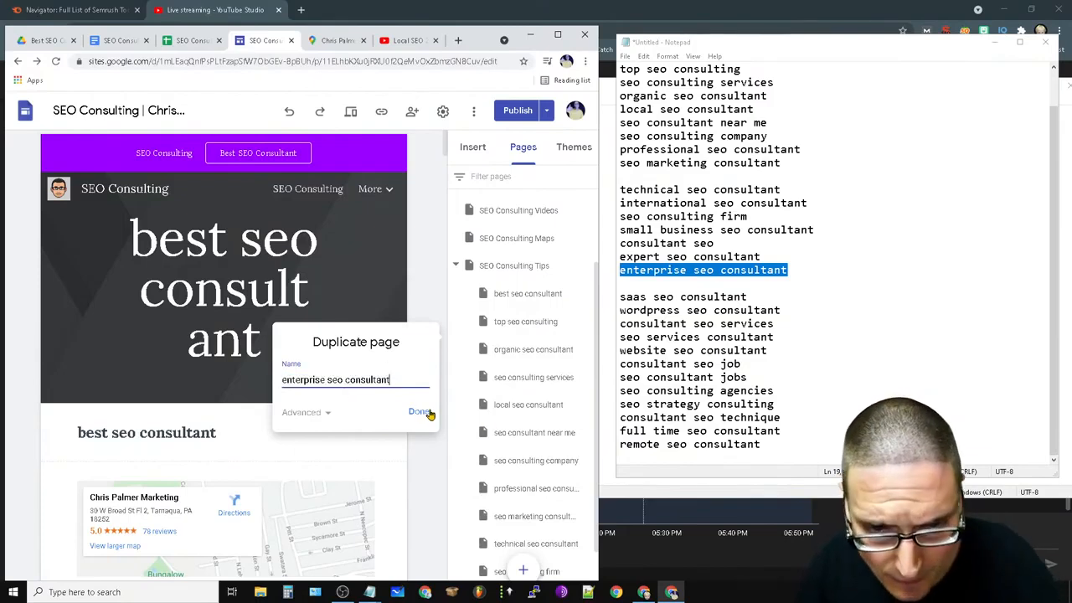
click(418, 411)
Duplicate the "organic seo consultant" subpage as "consultant seo services", copying the name from the keyword list.
drag(783, 325, 621, 325)
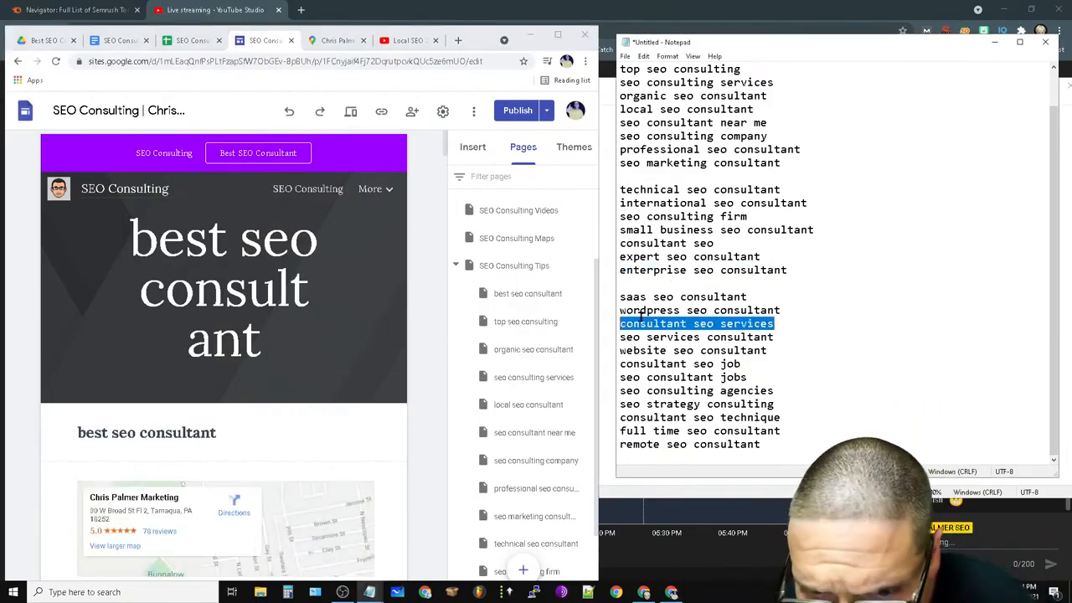
right_click(646, 328)
click(669, 374)
click(585, 350)
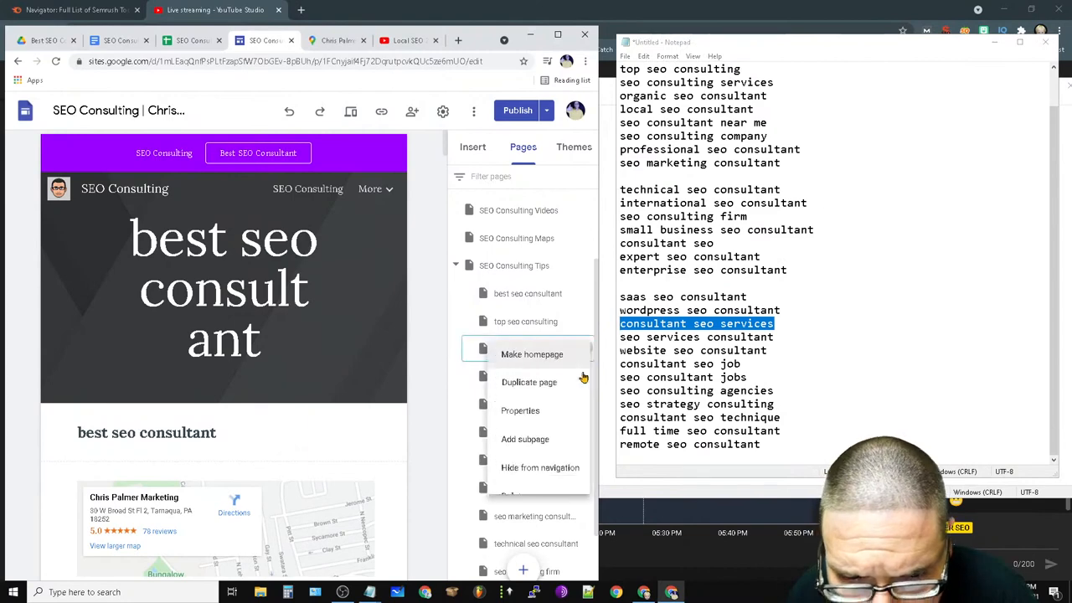
click(536, 385)
key(ctrl+a)
key(ctrl+v)
click(419, 438)
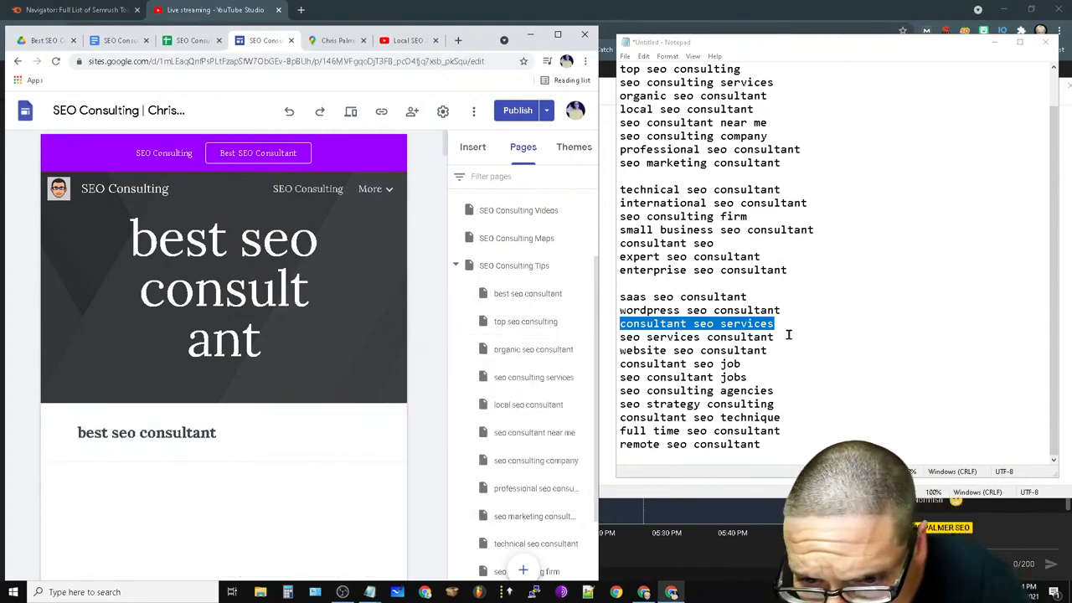
Duplicate the "organic seo consultant" subpage as "seo services consultant", copying the name from the keyword list.
click(610, 345)
triple_click(638, 346)
mouse_move(789, 337)
mouse_down()
mouse_move(621, 337)
mouse_move(784, 341)
mouse_up()
click(622, 338)
right_click(748, 334)
click(790, 373)
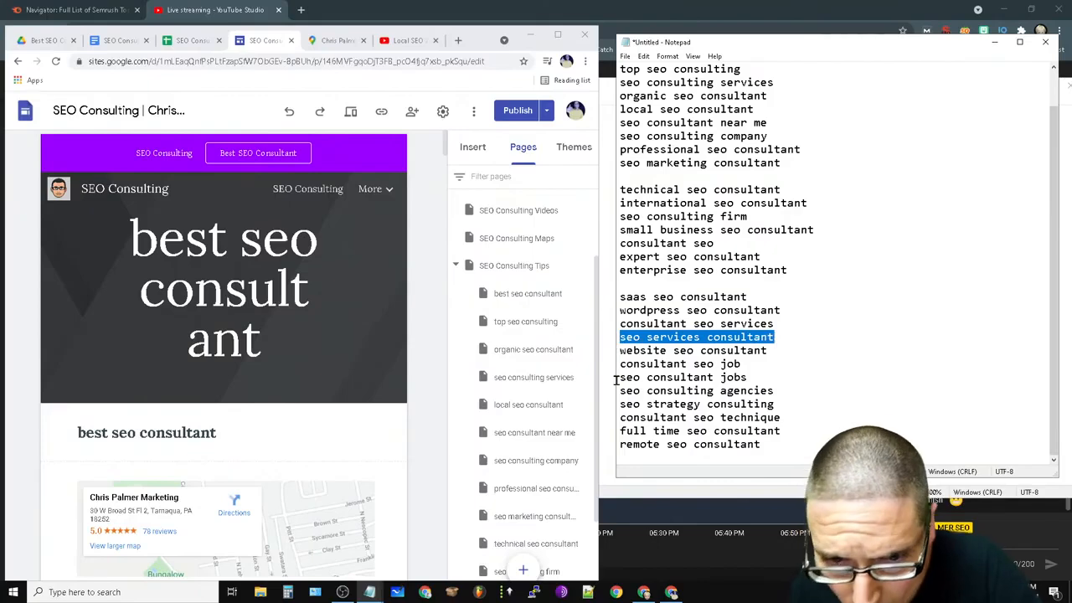
click(581, 350)
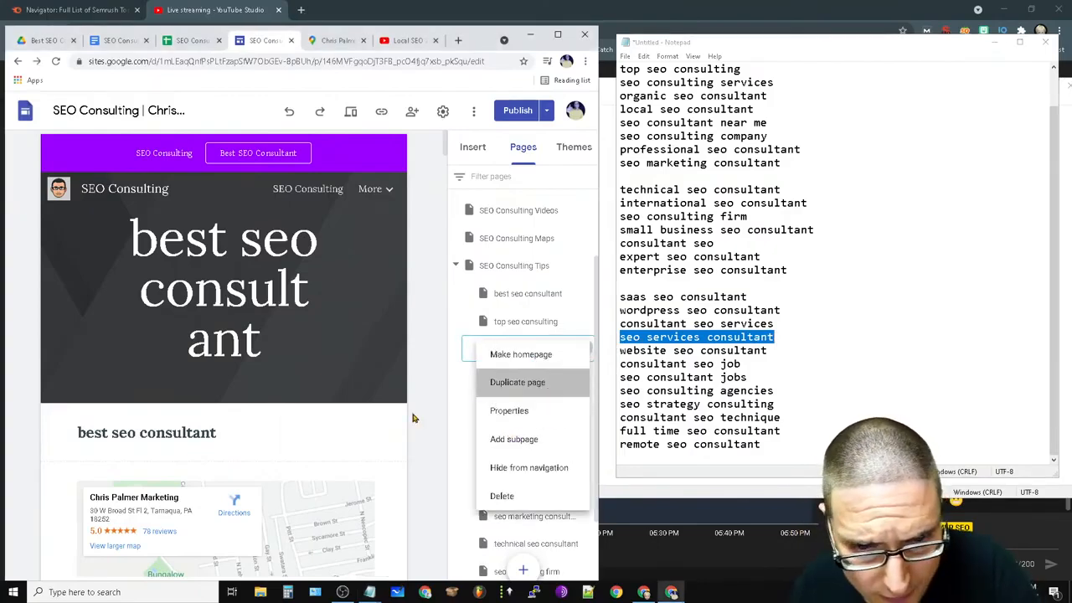
click(537, 382)
triple_click(367, 410)
key(ctrl+v)
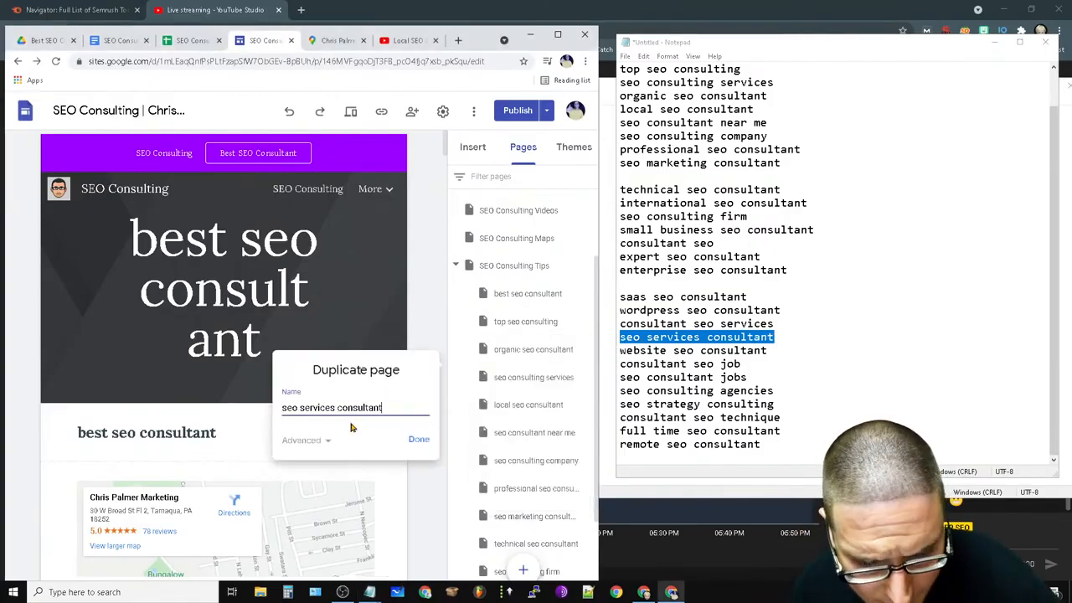
click(417, 439)
Duplicate the "best seo consultant" subpage as "seo consultant jobs", copying the name from the keyword list.
click(790, 392)
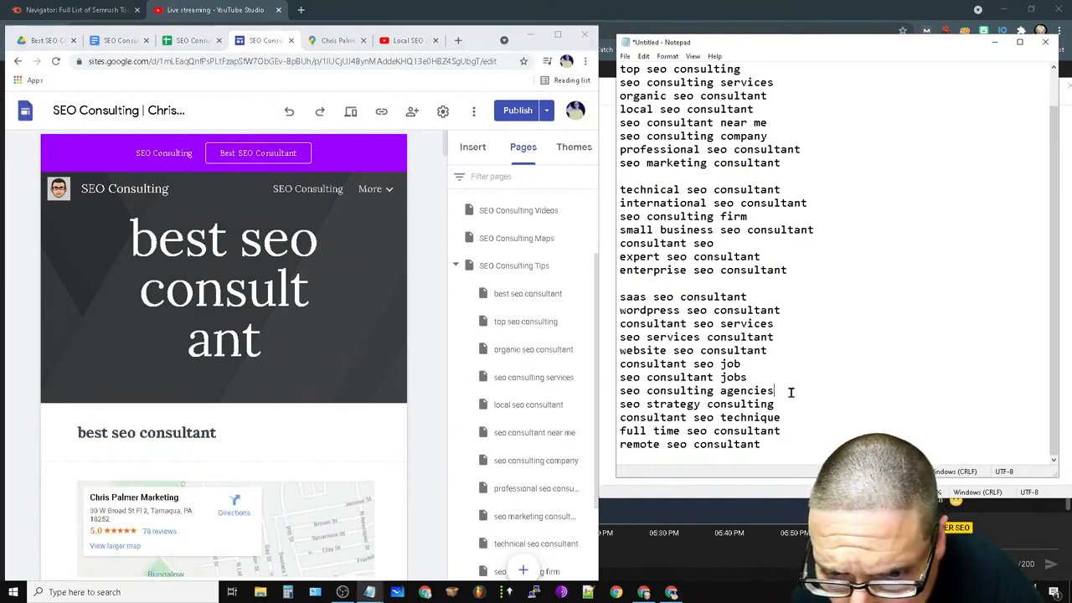
drag(771, 363, 618, 365)
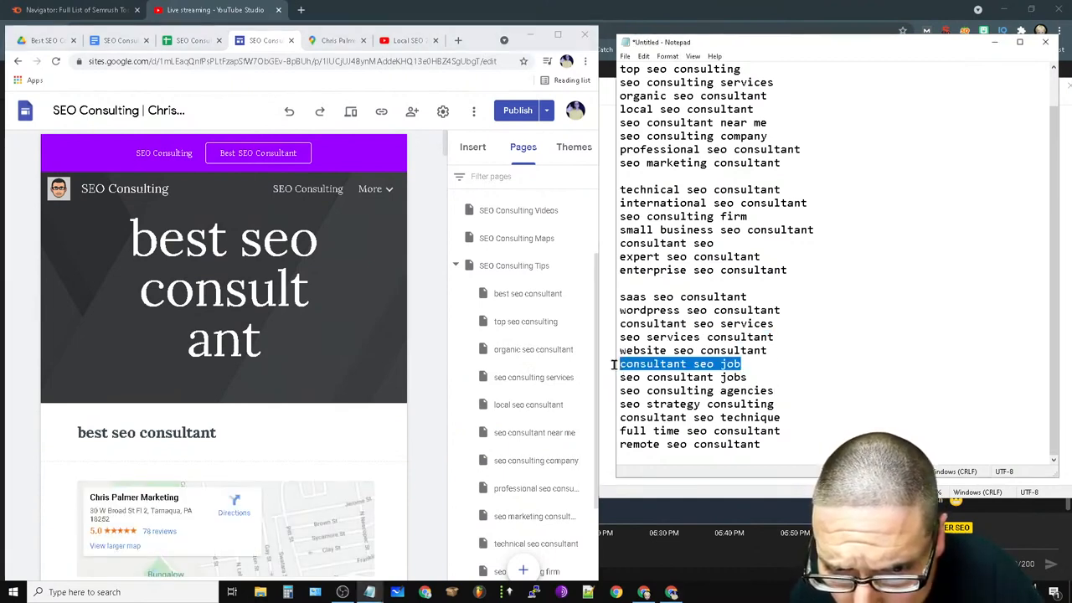
click(744, 383)
drag(702, 379, 620, 377)
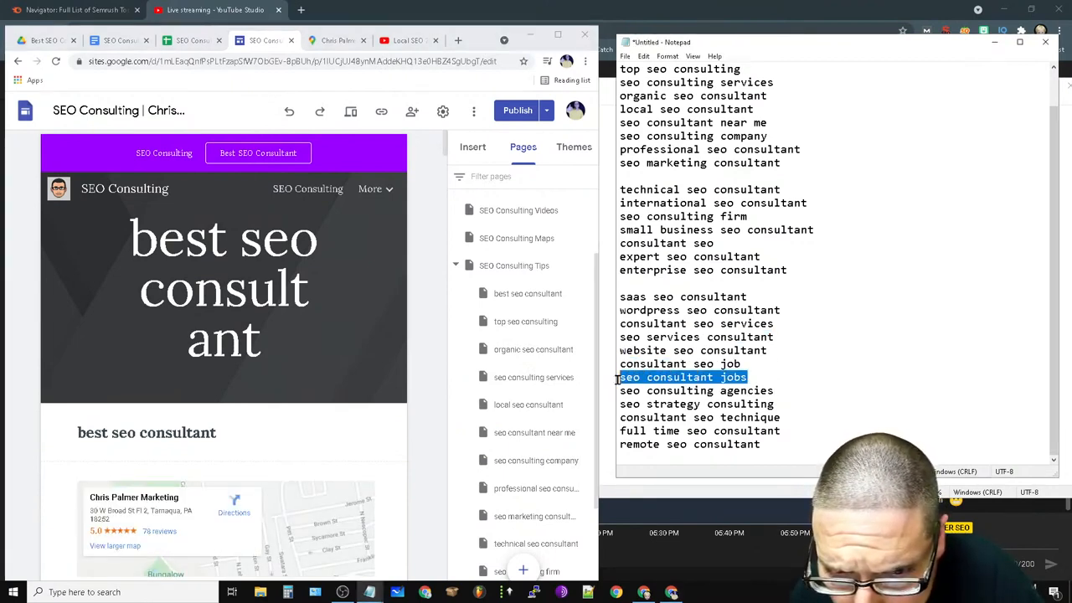
right_click(623, 378)
click(662, 411)
click(585, 294)
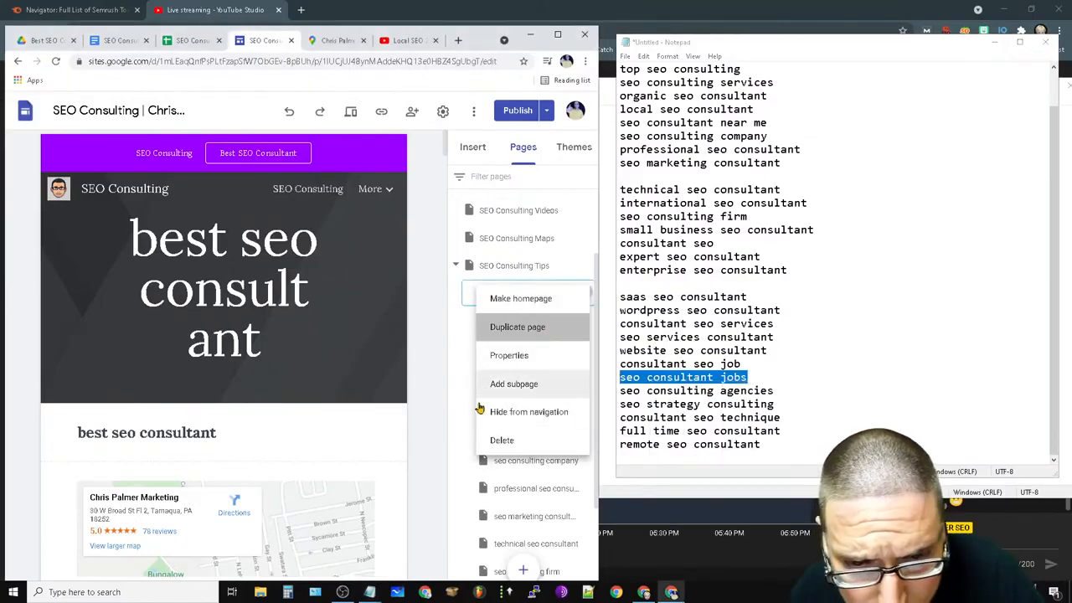
click(537, 331)
triple_click(353, 352)
key(ctrl+v)
click(418, 383)
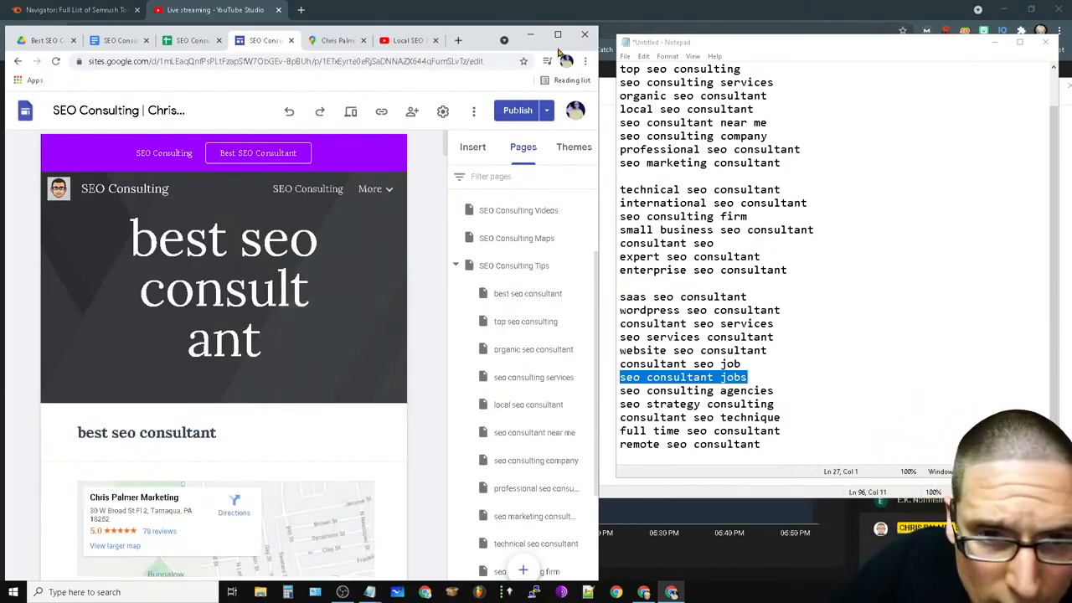
Maximize the browser window and review the SEO Consulting Tips subpages in the page list and the site's navigation.
click(558, 34)
scroll(1005, 335, down, 3)
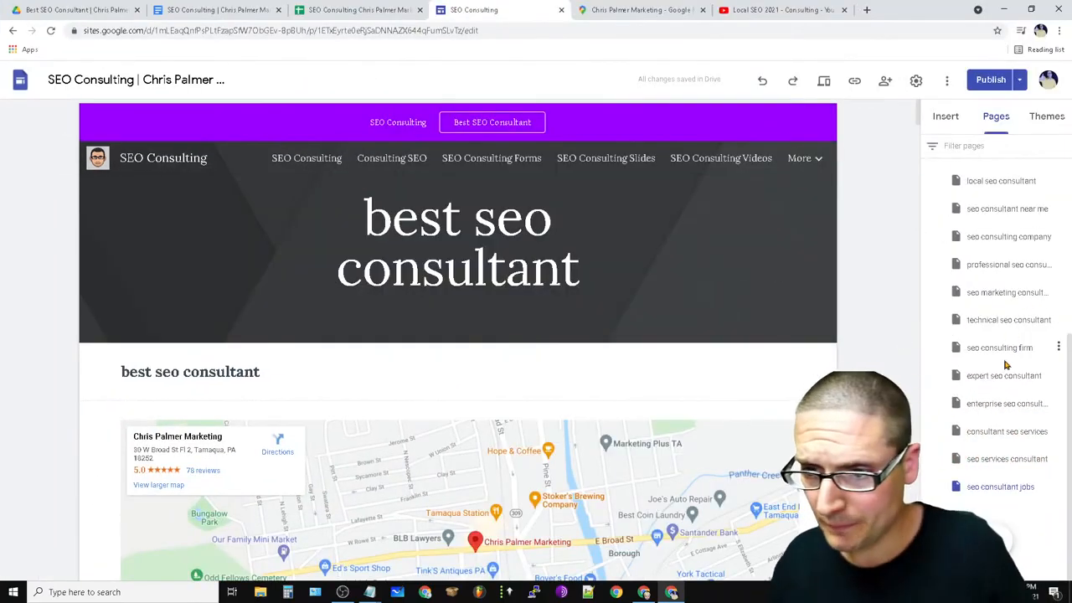
scroll(1030, 434, up, 5)
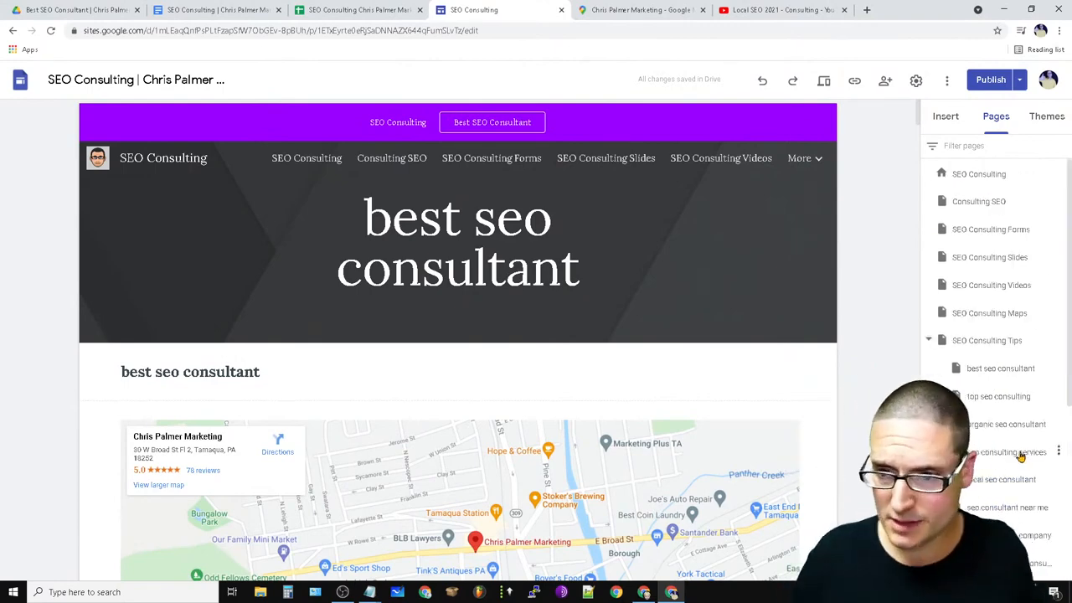
click(927, 340)
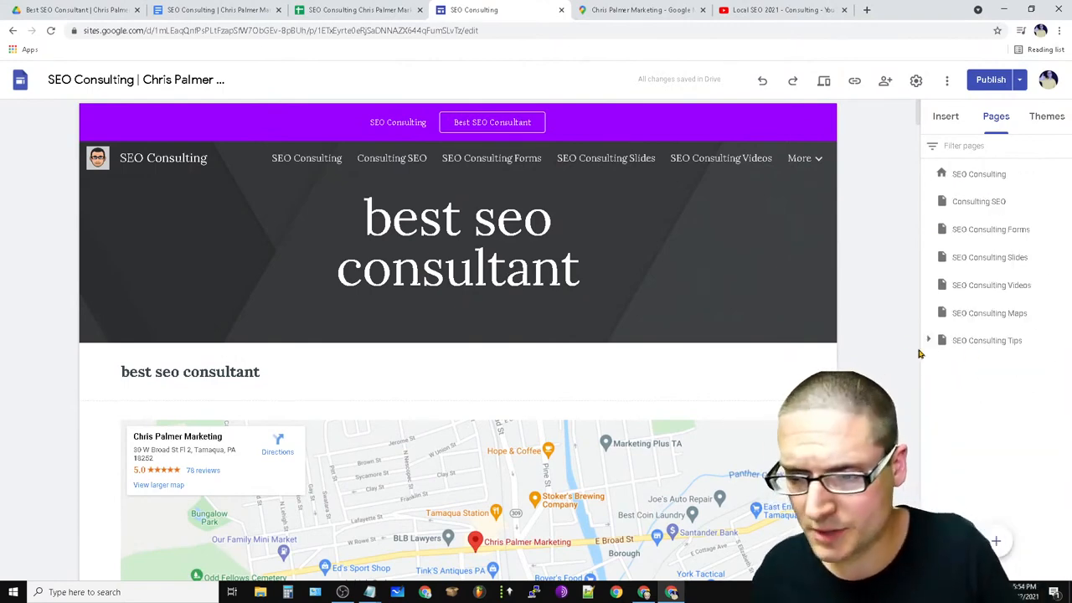
click(926, 340)
click(926, 338)
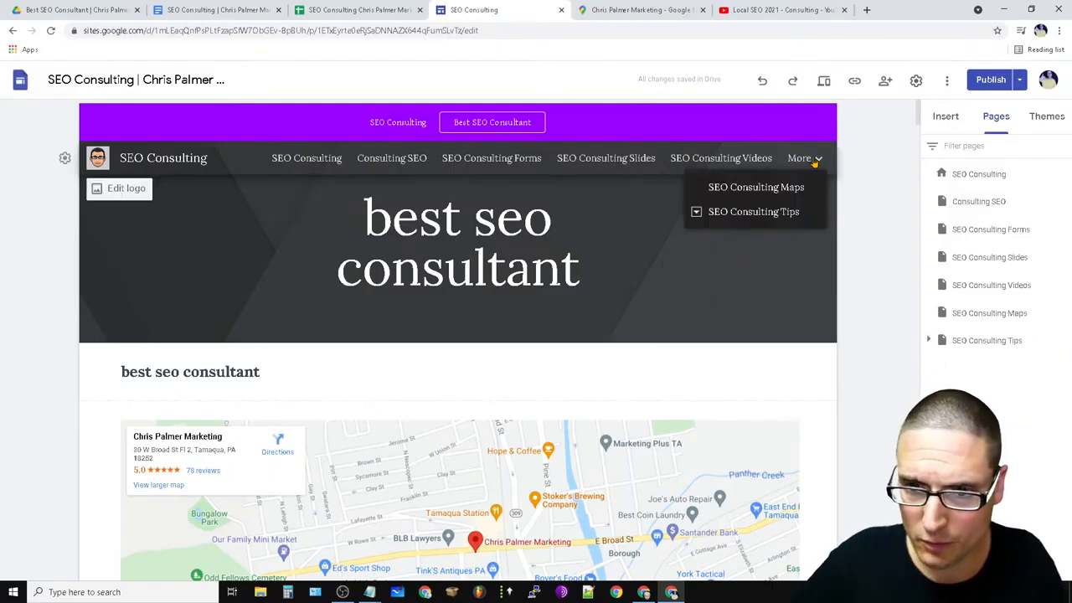
mouse_move(813, 162)
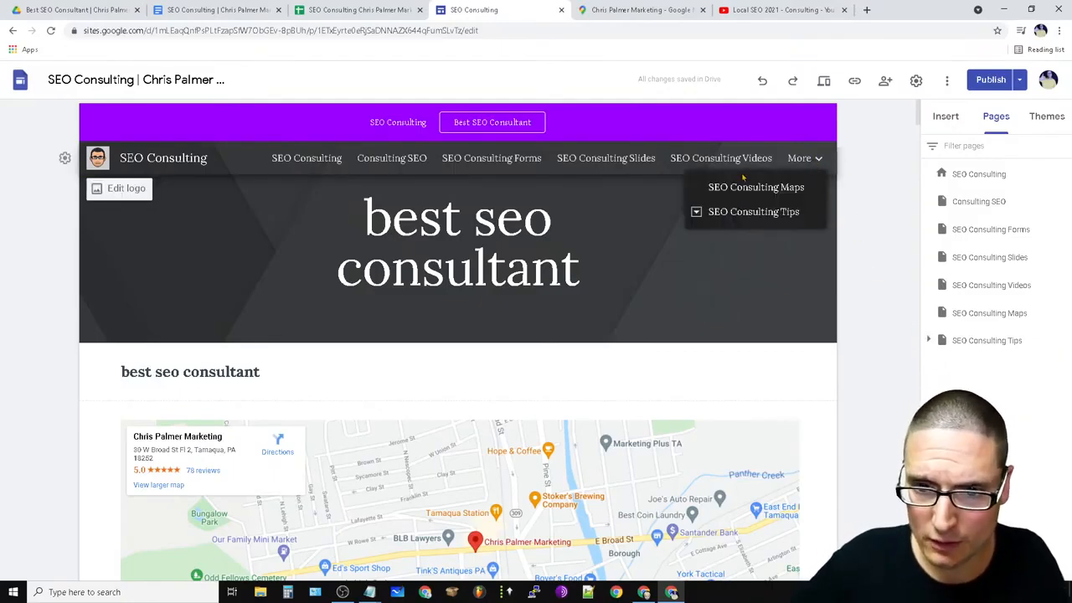
click(696, 212)
scroll(754, 347, down, 1)
scroll(779, 502, up, 1)
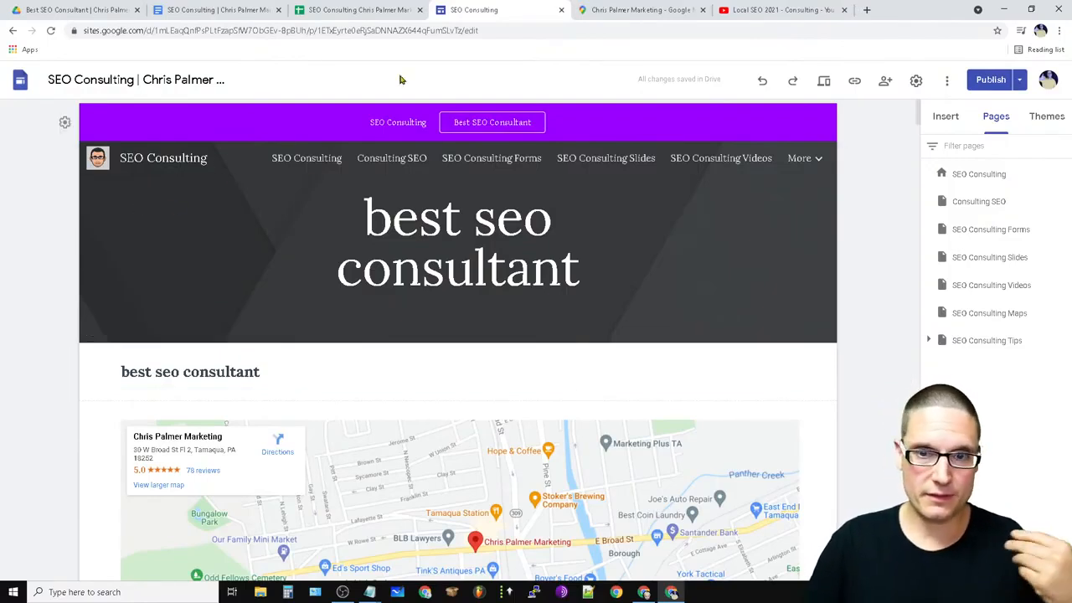
Close the YouTube video and Google Maps pages, dismissing the YouTube TV offer and the map's Share dialog.
click(776, 9)
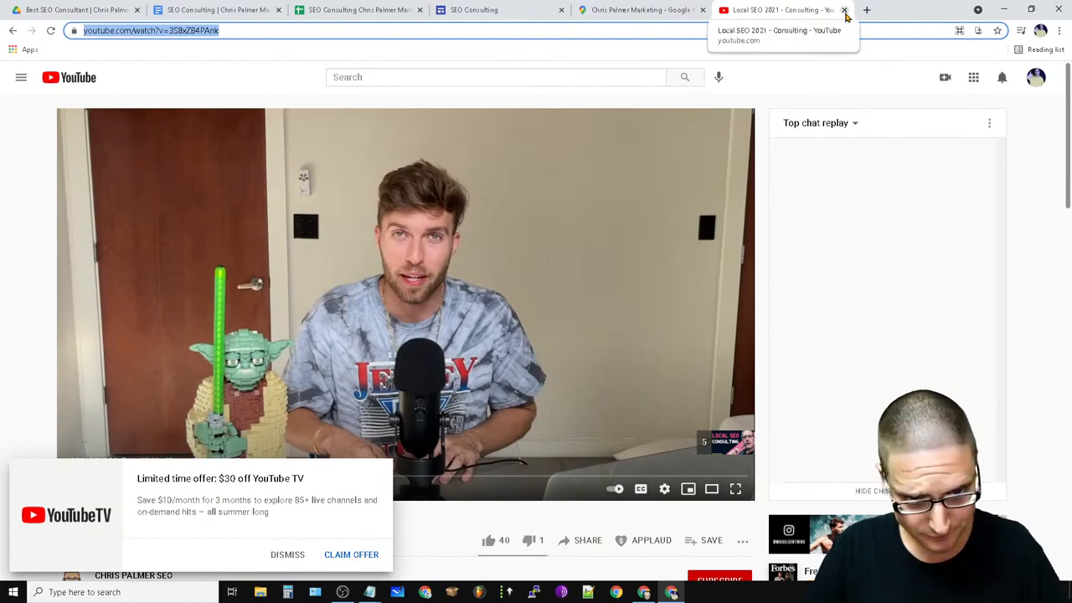
click(289, 556)
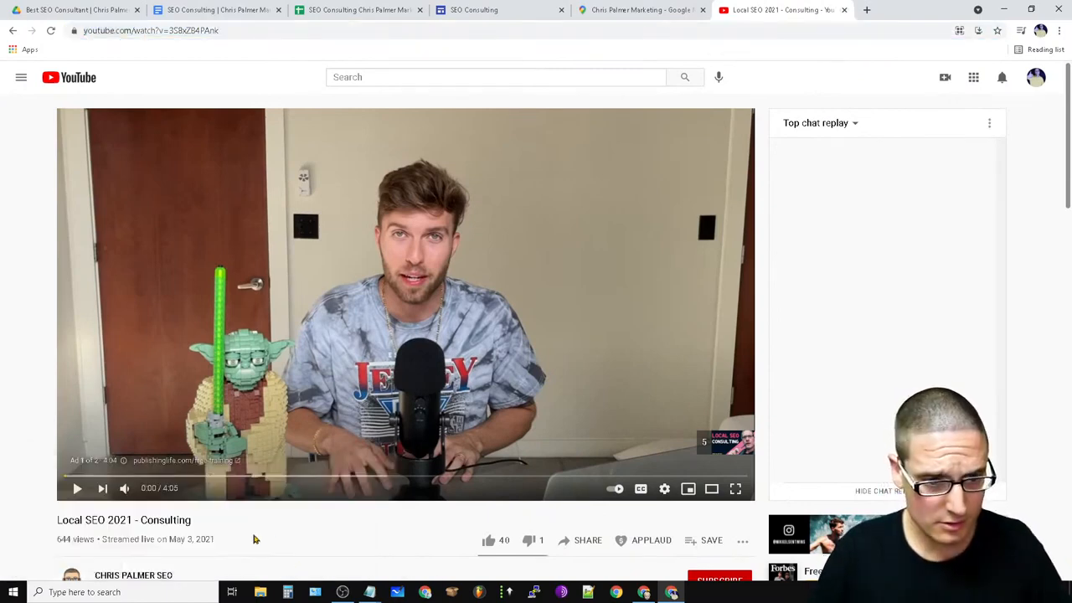
click(845, 10)
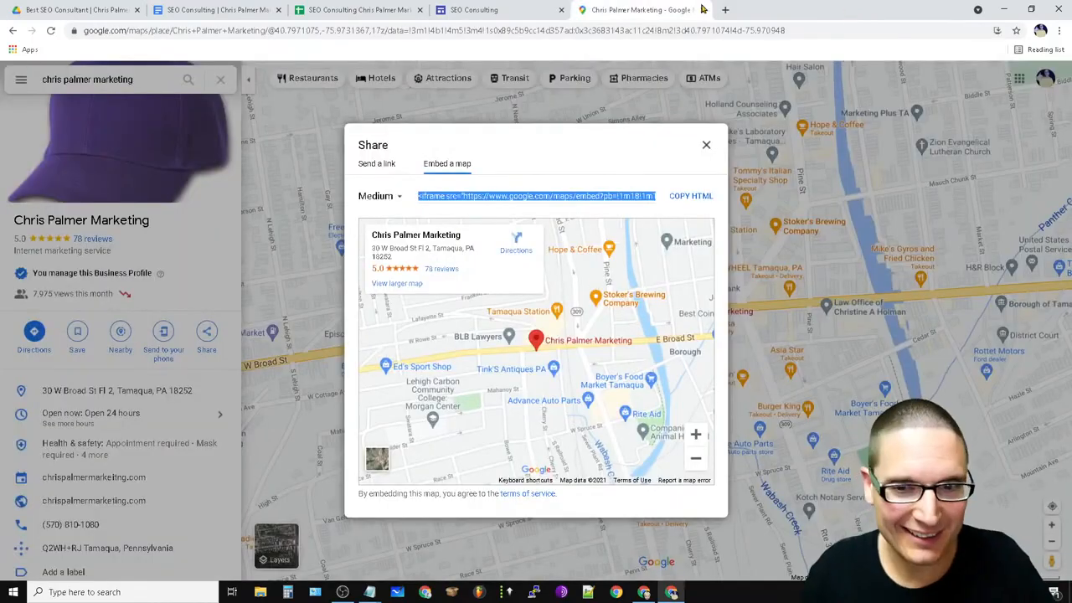
click(705, 145)
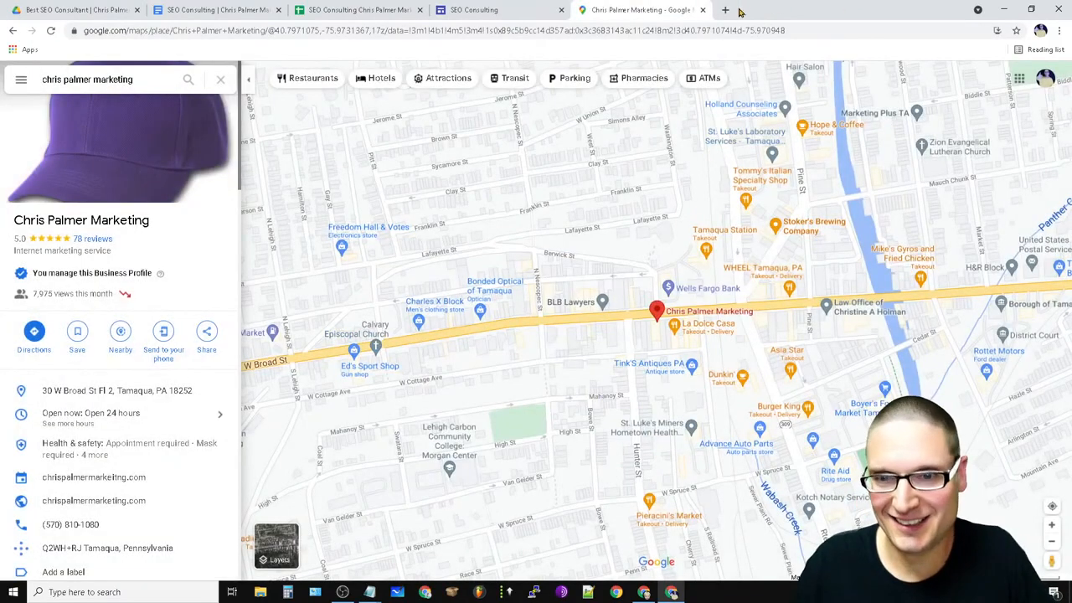
click(704, 12)
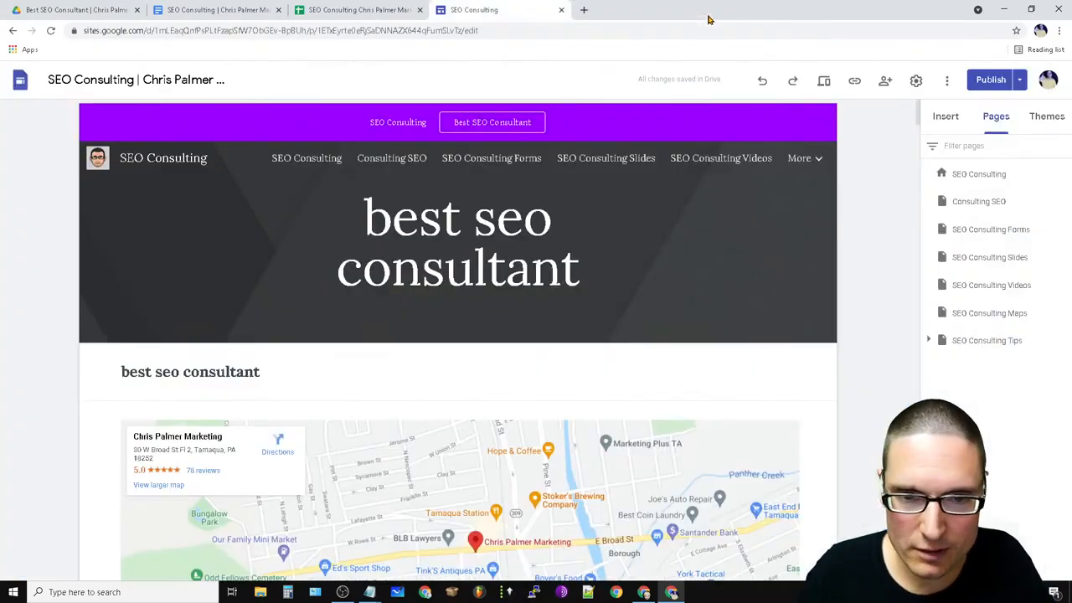
Publish the site and copy the published link of the current subpage.
click(995, 78)
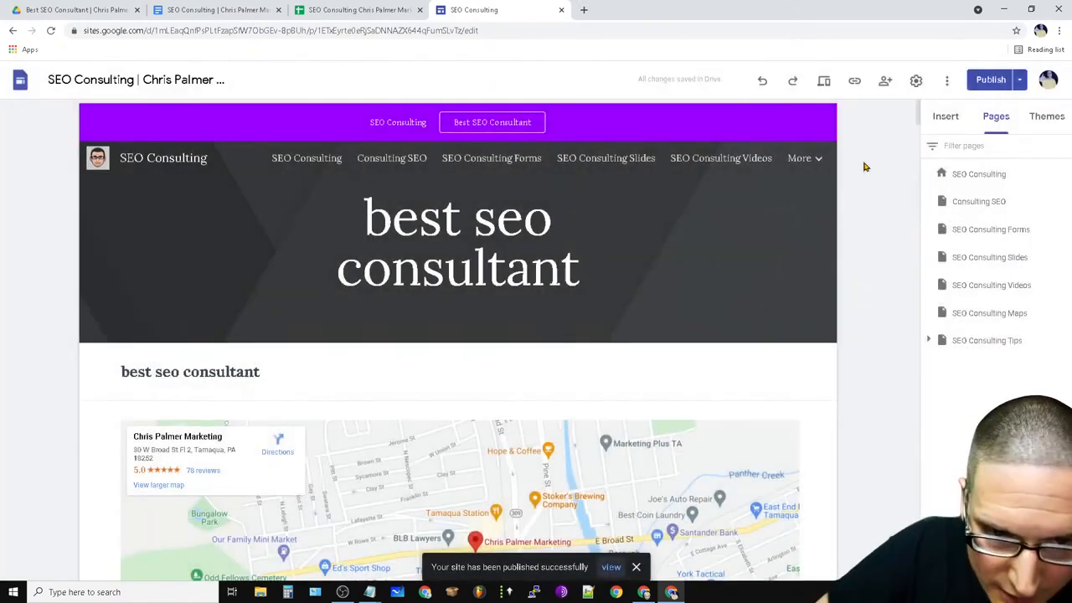
click(854, 80)
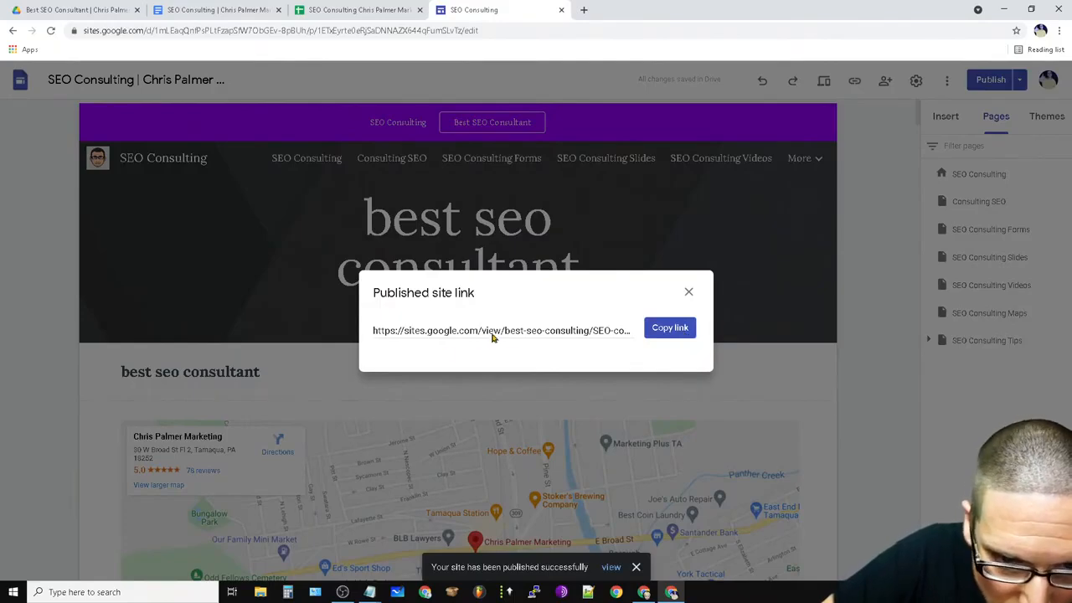
click(544, 338)
right_click(529, 338)
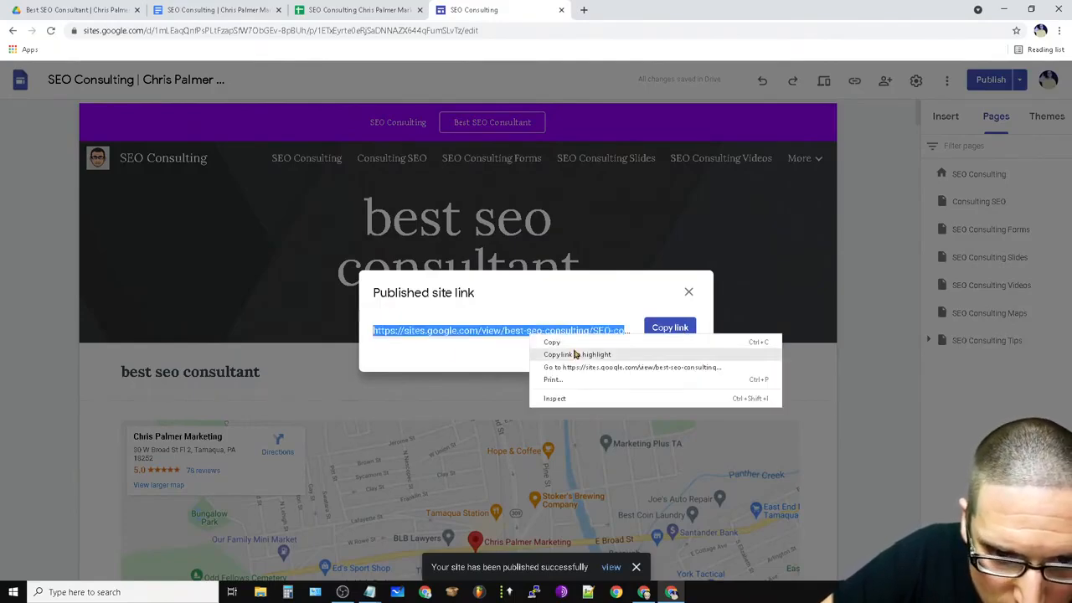
click(670, 327)
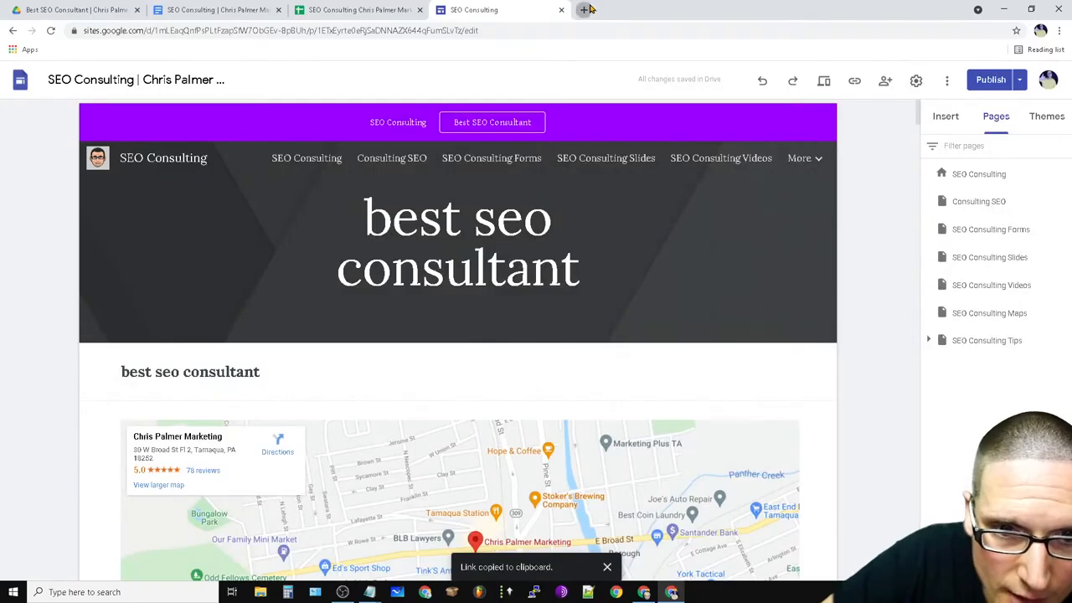
Open the copied "seo-consultant-jobs" link in a new browser tab to view the published page.
click(585, 9)
right_click(124, 31)
click(183, 104)
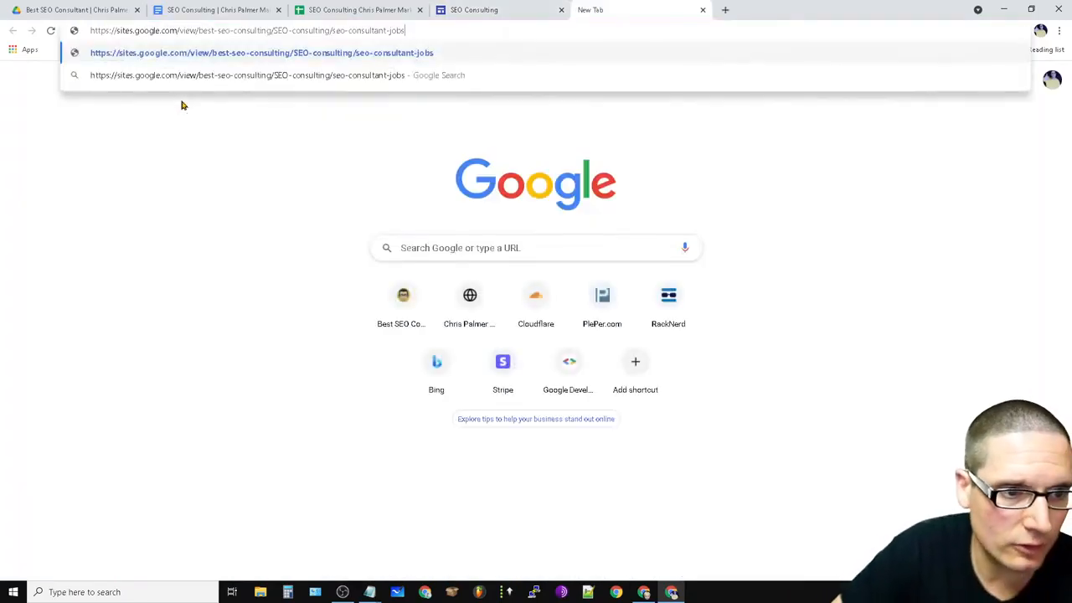
key(Return)
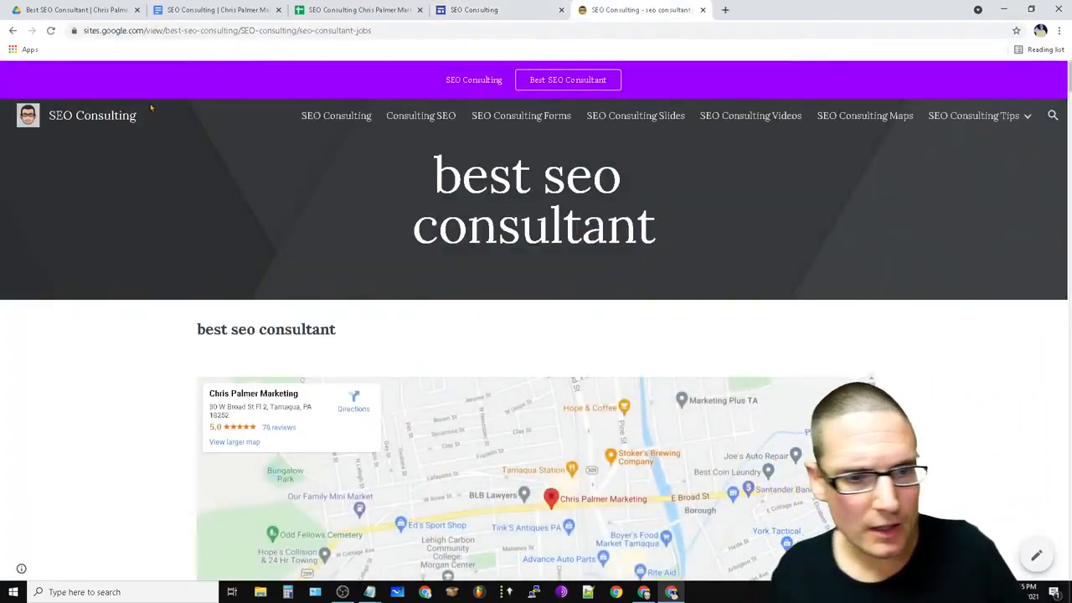
Open the published site's SEO Consulting home page and review its embedded sheet, form, map and keyword list.
click(84, 116)
scroll(194, 175, down, 4)
scroll(710, 380, down, 6)
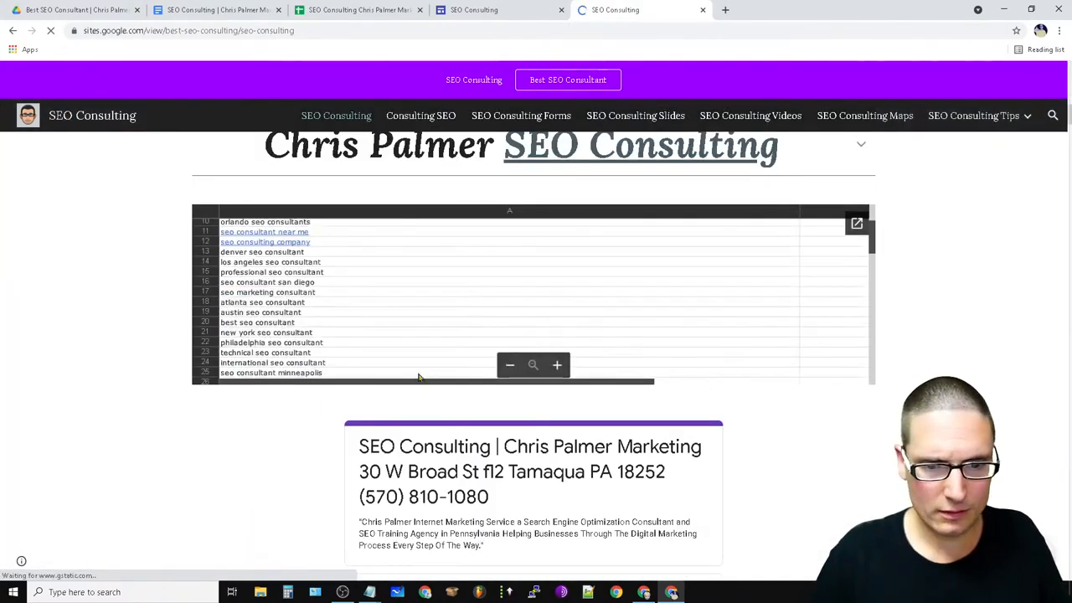
scroll(215, 474, down, 15)
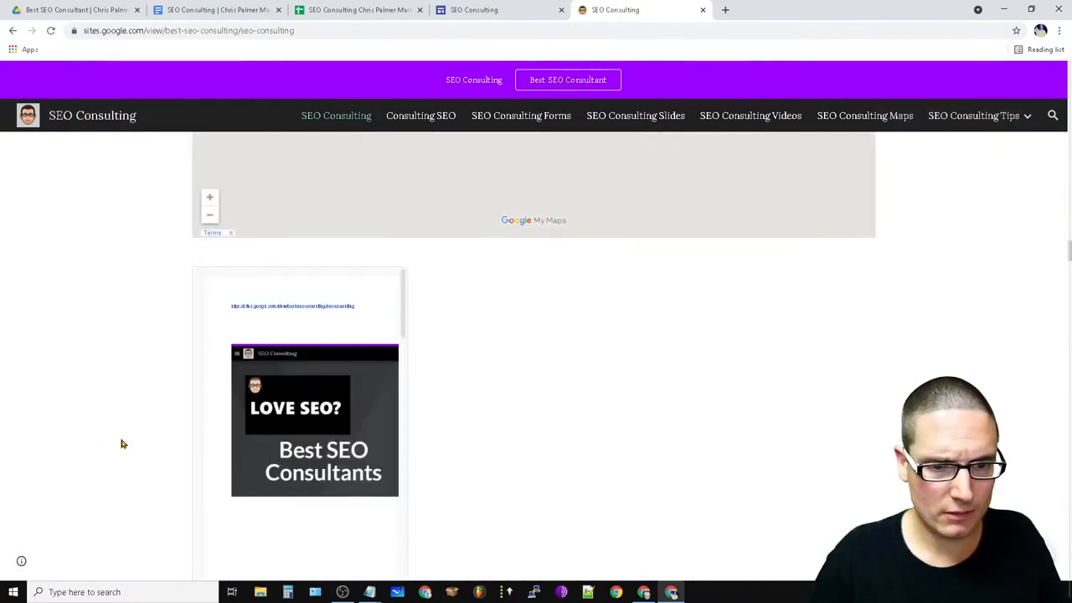
scroll(121, 442, down, 10)
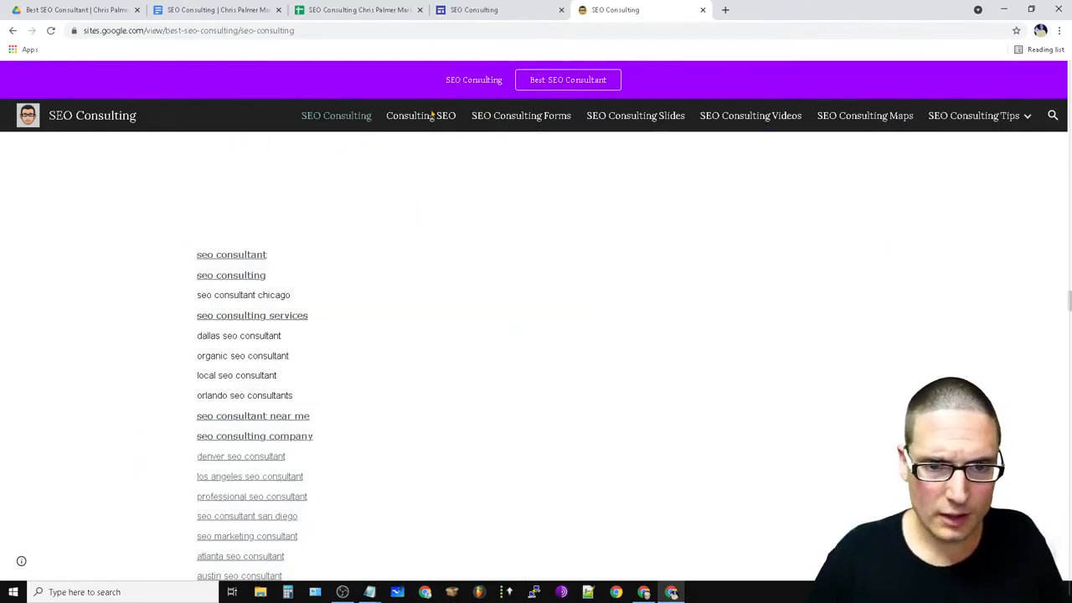
Review the content of the published Consulting SEO and SEO Consulting Forms pages.
click(429, 117)
scroll(996, 353, down, 4)
scroll(997, 353, down, 2)
scroll(792, 206, down, 2)
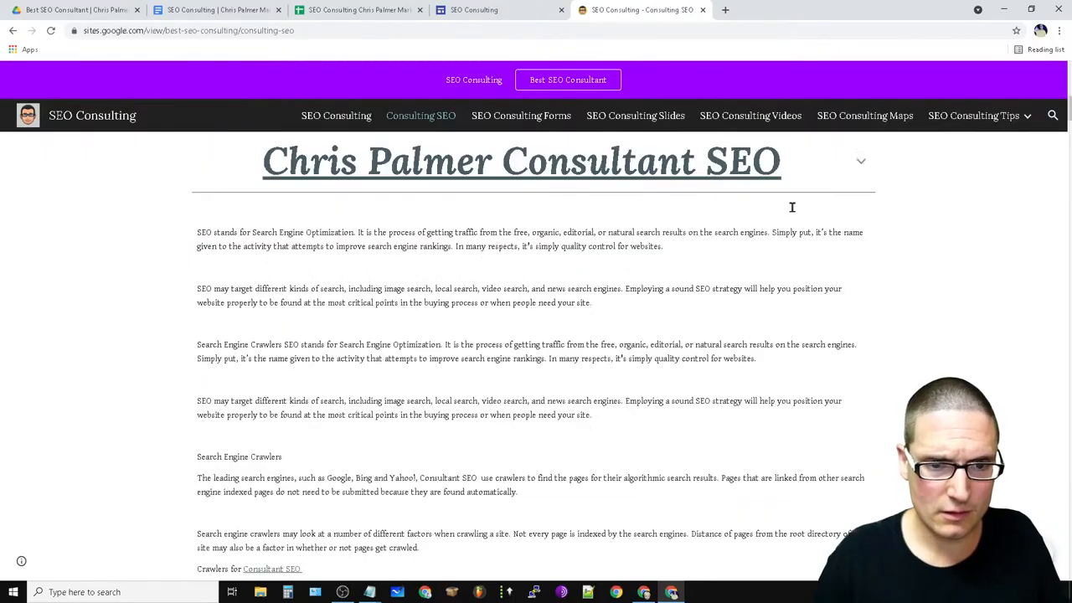
click(523, 117)
scroll(745, 289, down, 5)
scroll(735, 284, down, 7)
scroll(710, 364, down, 3)
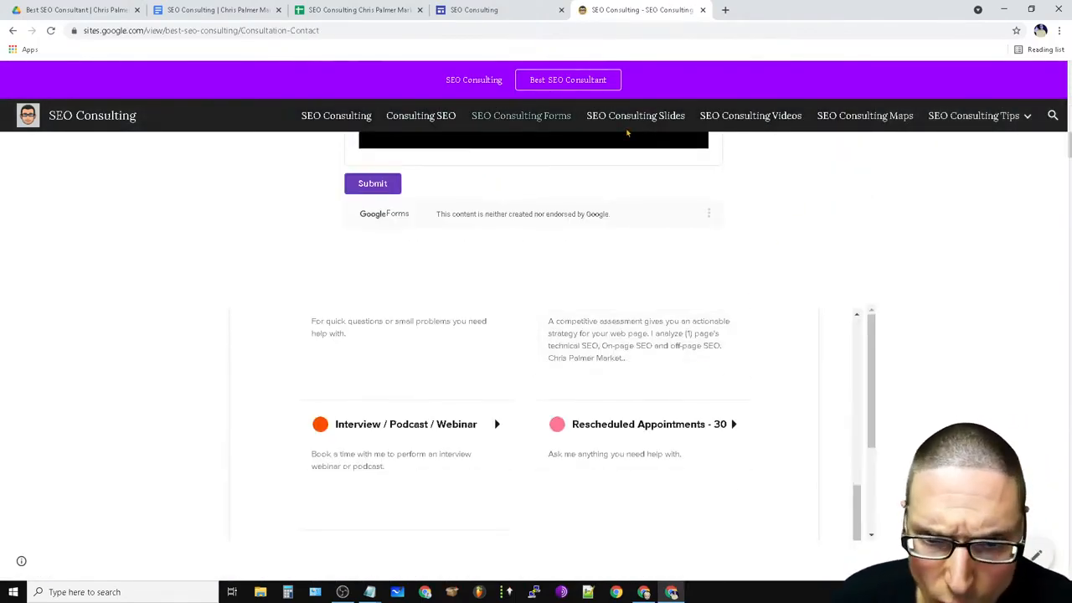
Review the content of the published SEO Consulting Slides and SEO Consulting Videos pages.
click(623, 124)
scroll(893, 337, down, 5)
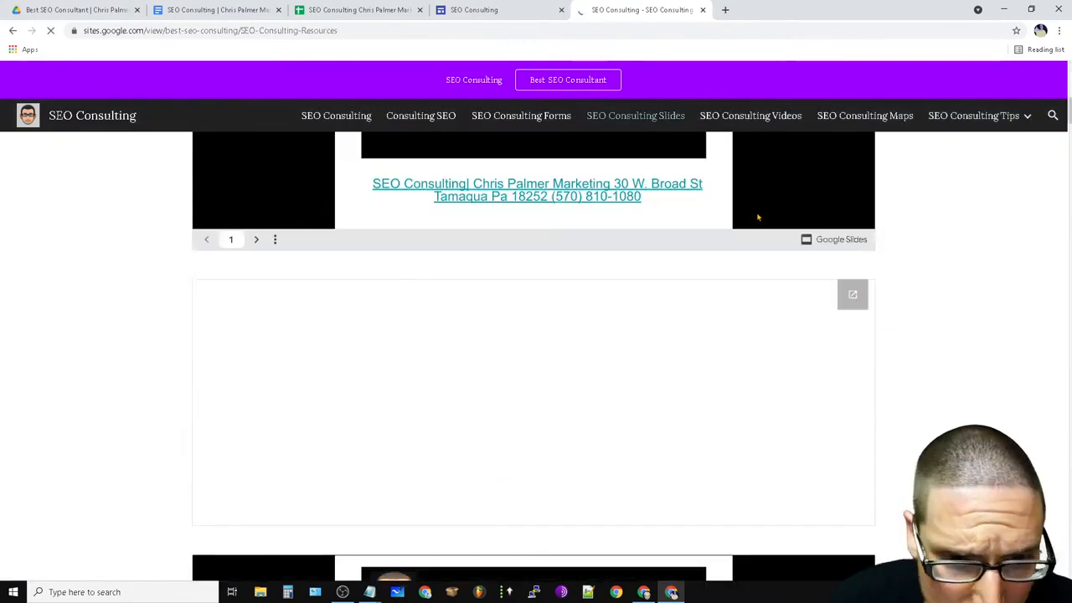
scroll(854, 327, down, 10)
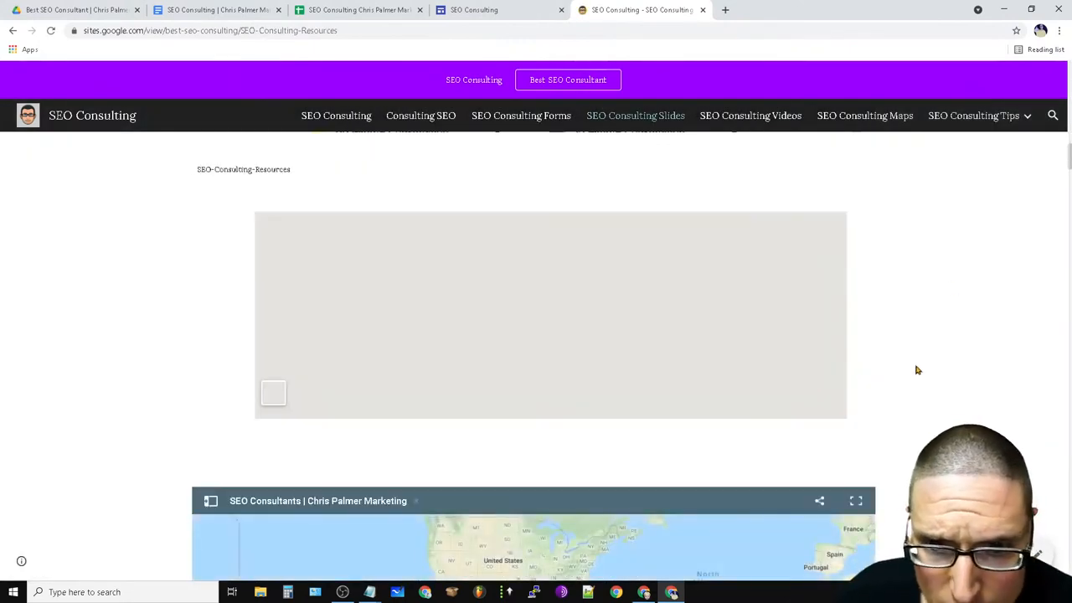
click(754, 116)
scroll(283, 315, down, 5)
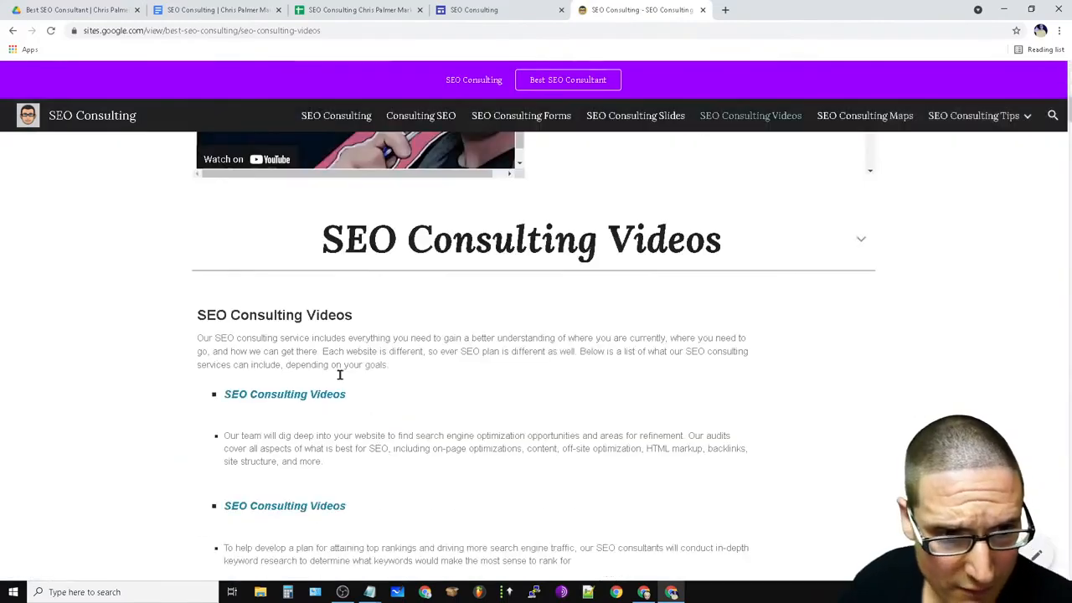
scroll(871, 368, down, 15)
Open the published SEO Consulting Maps page and review its embedded maps and text.
click(896, 120)
scroll(757, 352, down, 5)
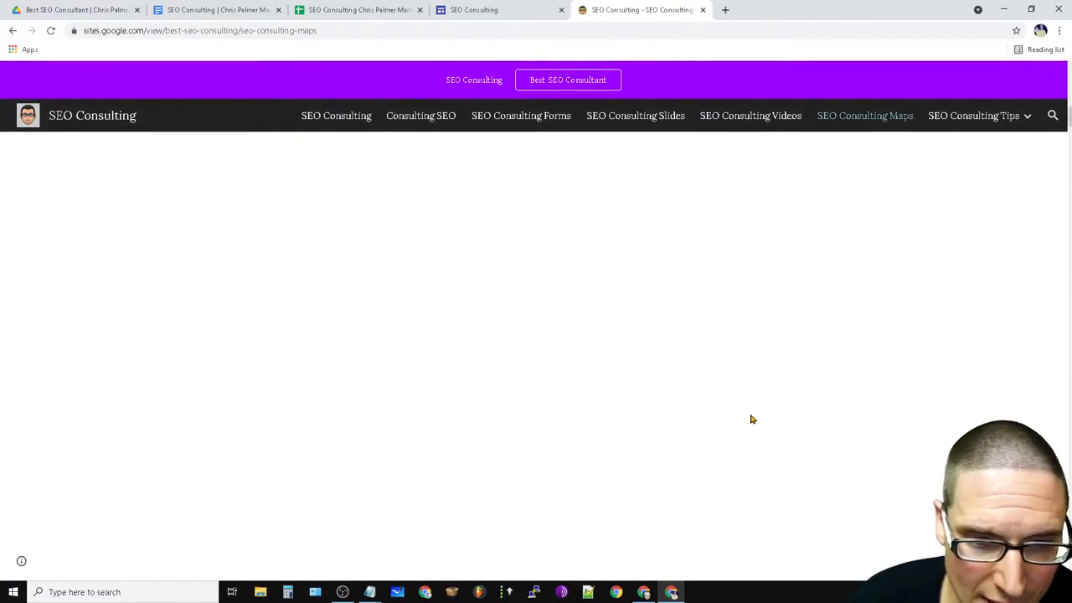
scroll(726, 452, down, 3)
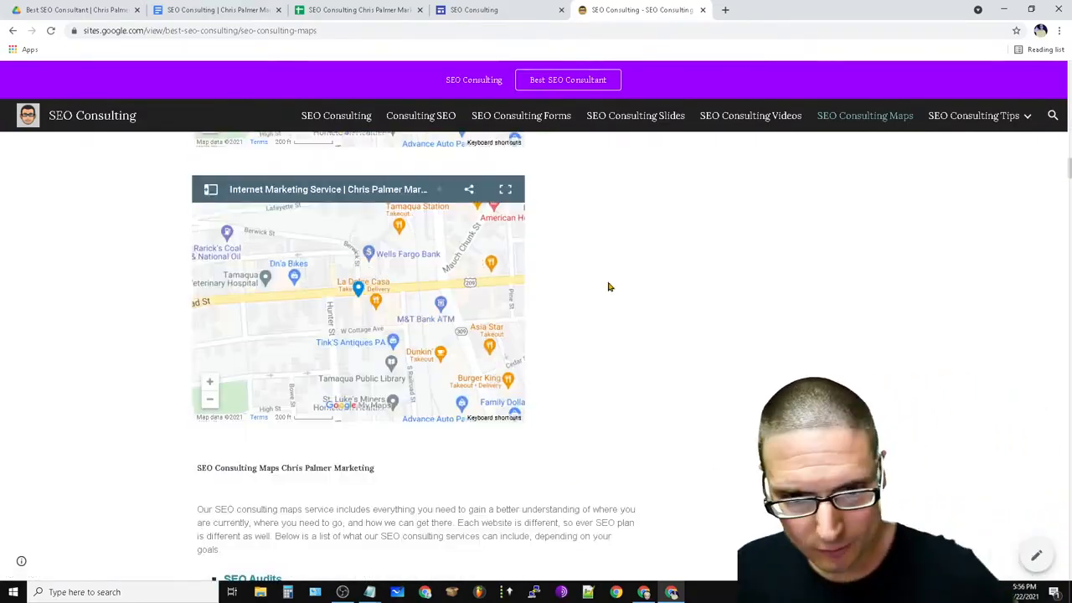
scroll(533, 283, down, 20)
scroll(571, 426, down, 10)
View the published SEO Consulting Tips page and return to the SEO Consulting page.
mouse_move(978, 119)
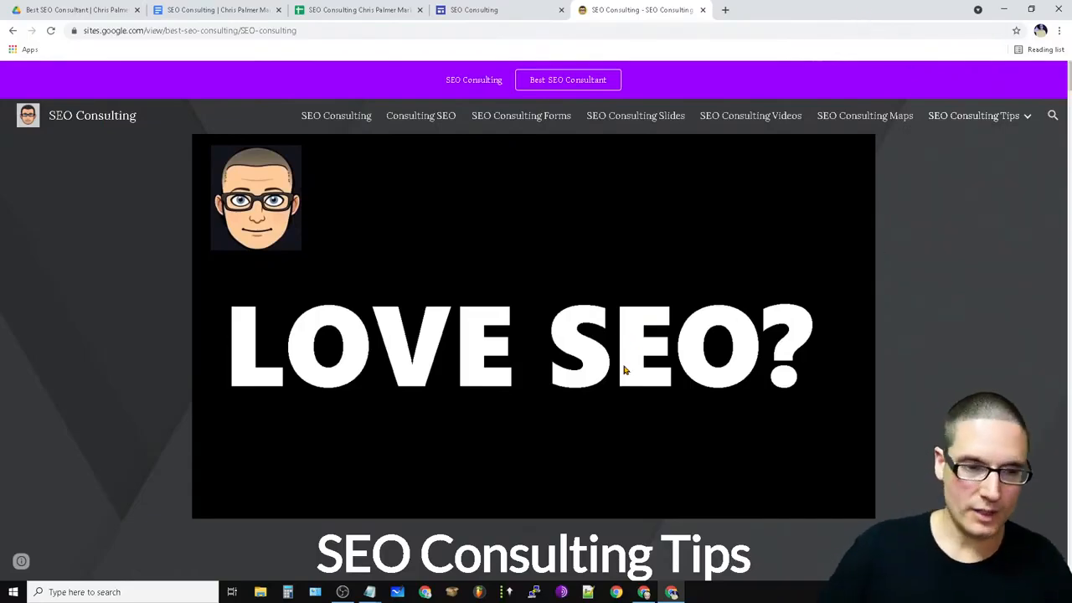
mouse_move(1070, 92)
mouse_down()
mouse_move(1070, 469)
mouse_move(1070, 90)
mouse_up()
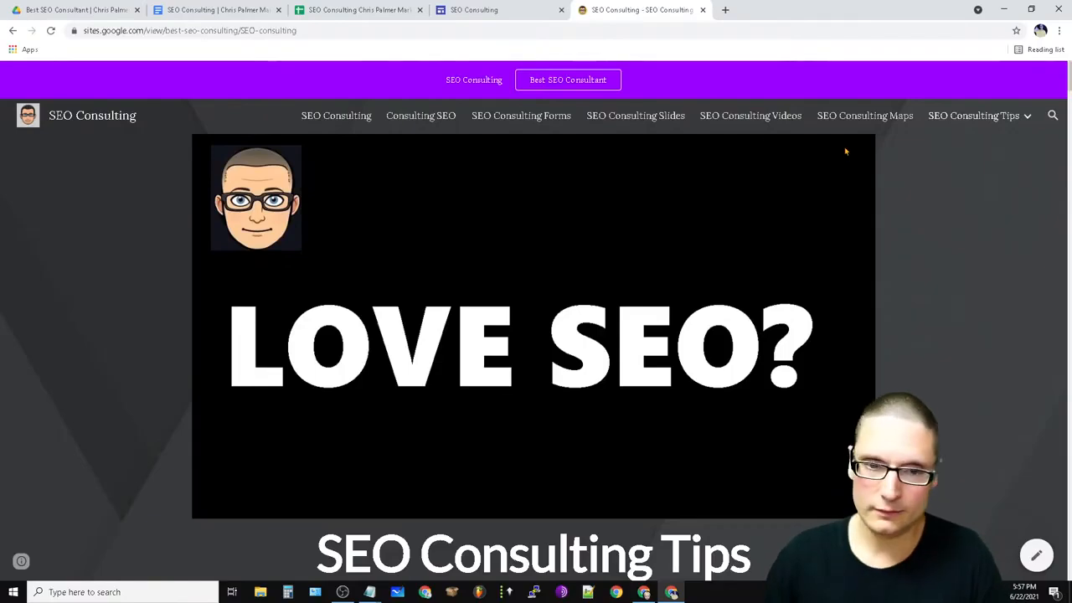
click(354, 119)
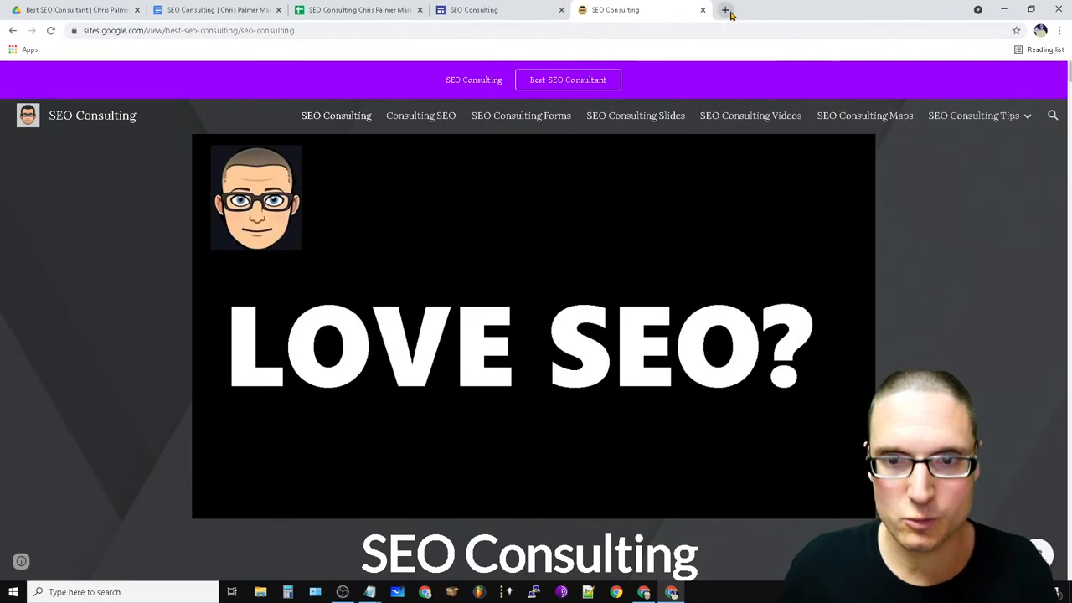
Search Google for "hidden src iframe" in a new browser tab.
click(726, 10)
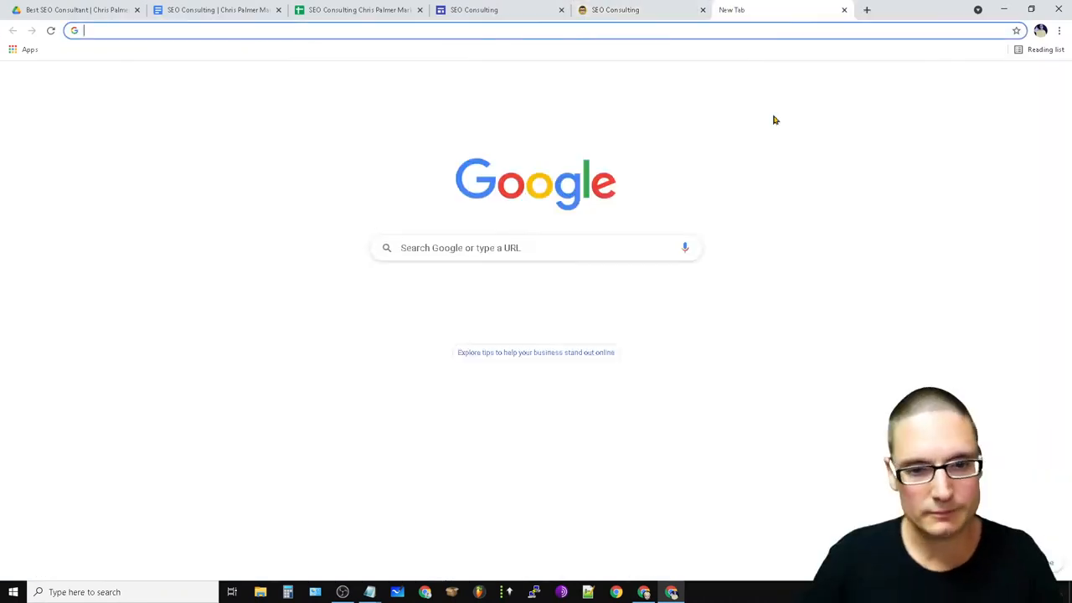
click(473, 248)
text(hidden)
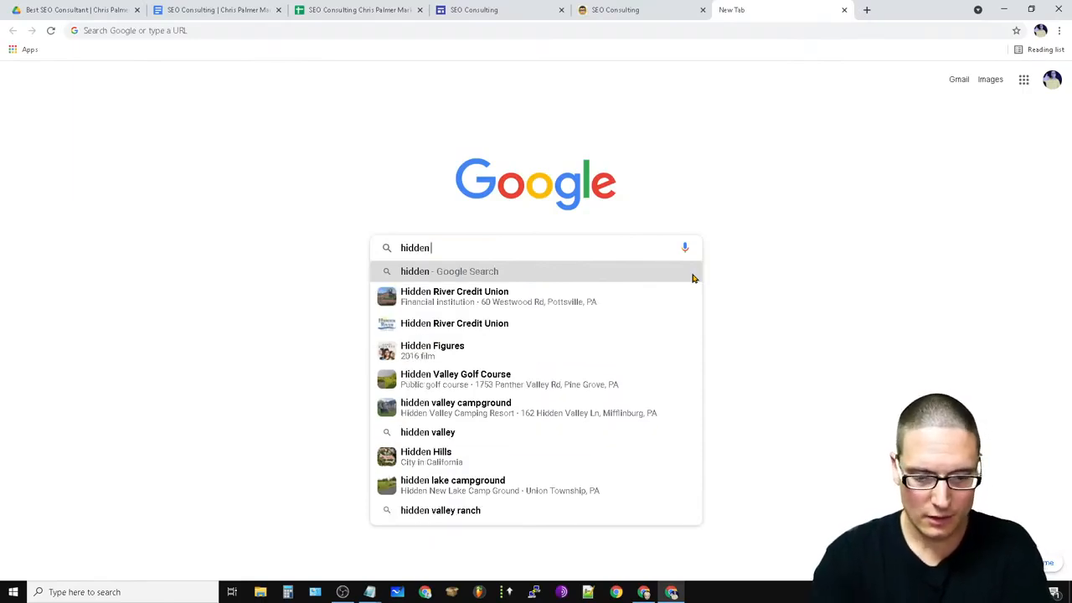
text( sc)
key(BackSpace)
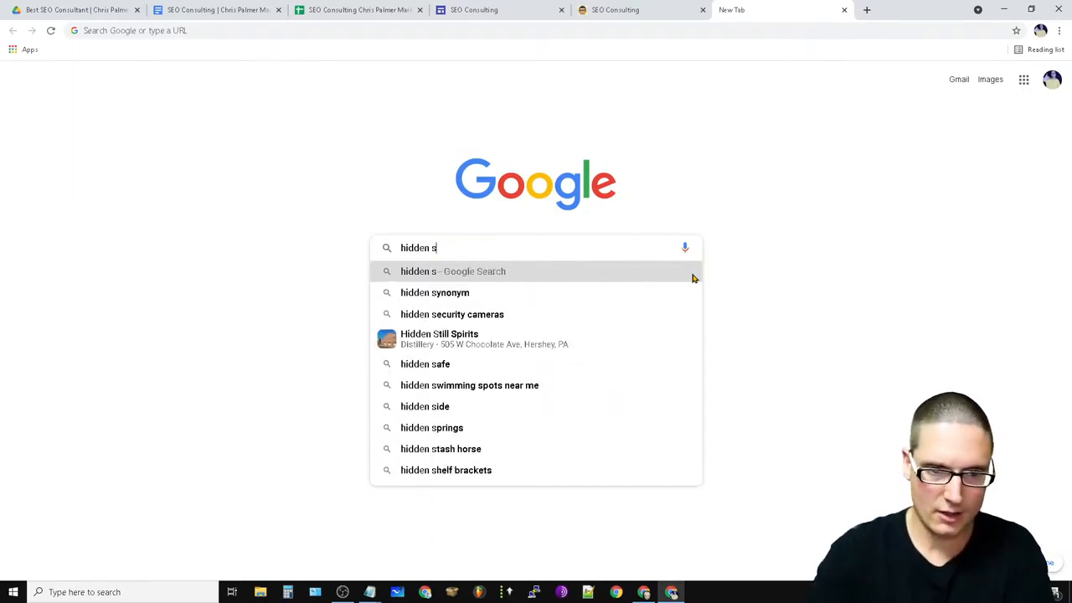
text(rc)
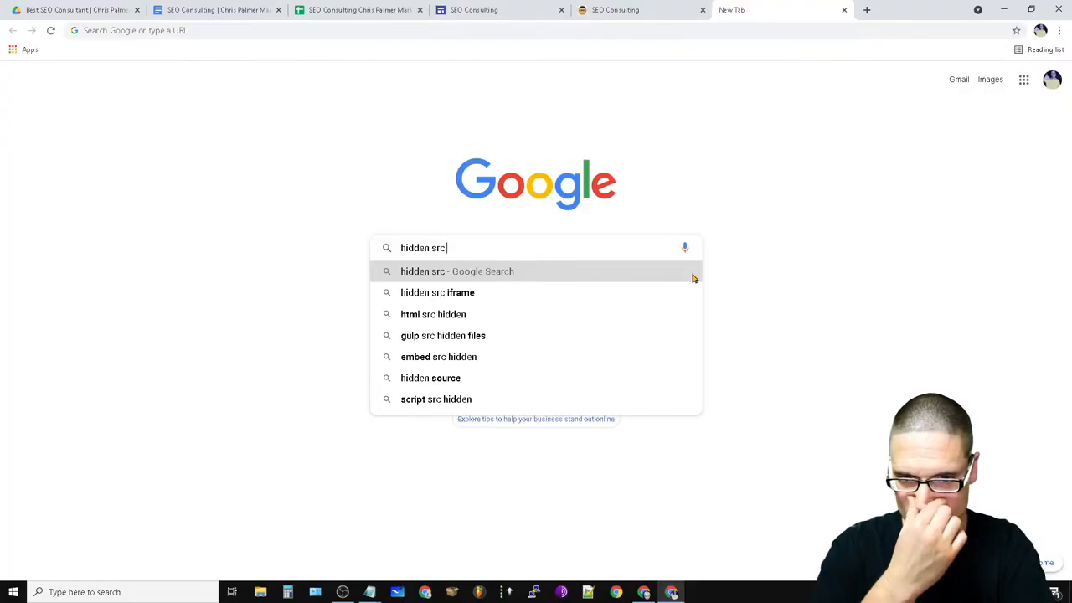
text( iframe)
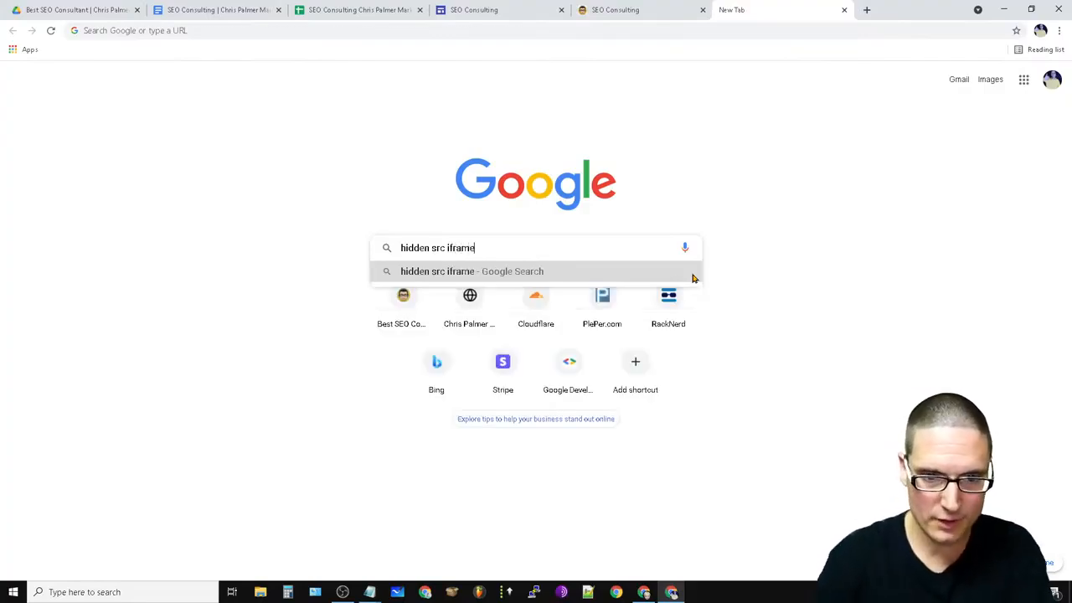
key(Return)
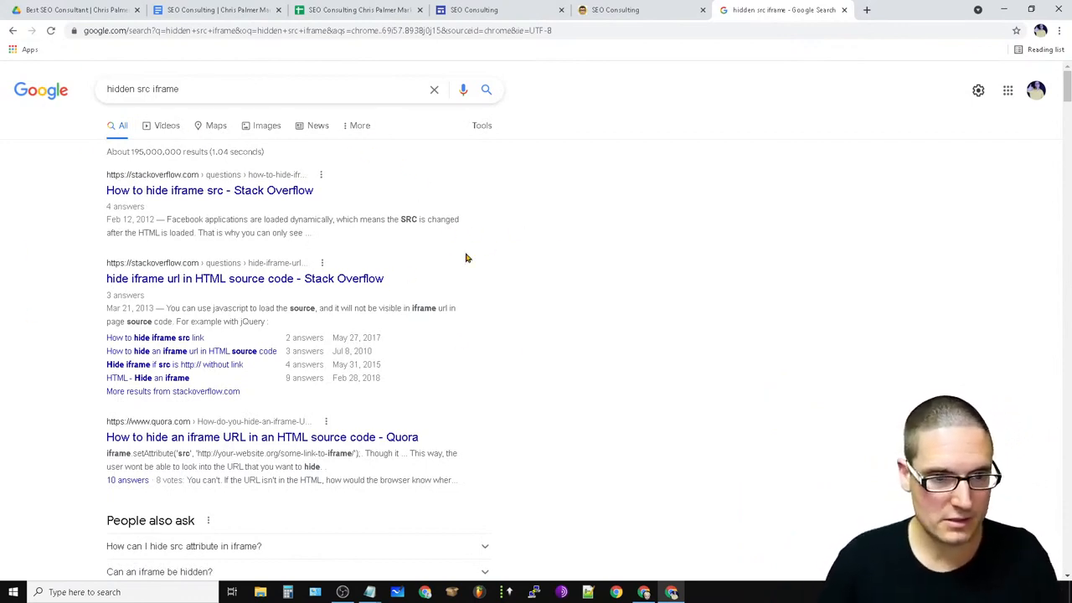
Open the Stack Overflow result "How to hide iframe src", accept the cookies and examine the code in its answers.
click(267, 193)
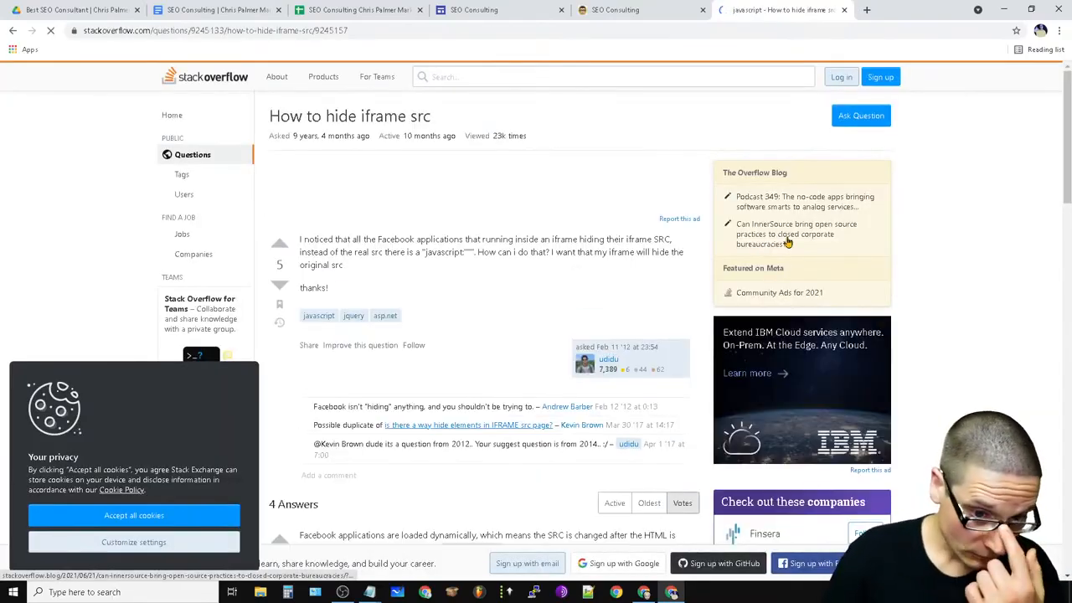
scroll(612, 430, down, 4)
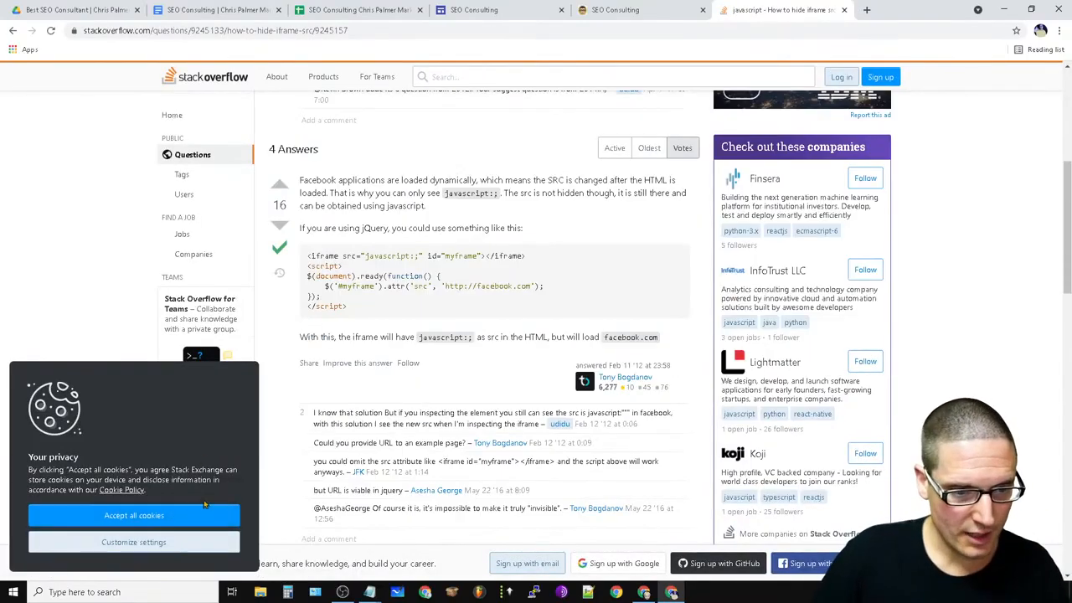
click(155, 519)
scroll(488, 500, down, 10)
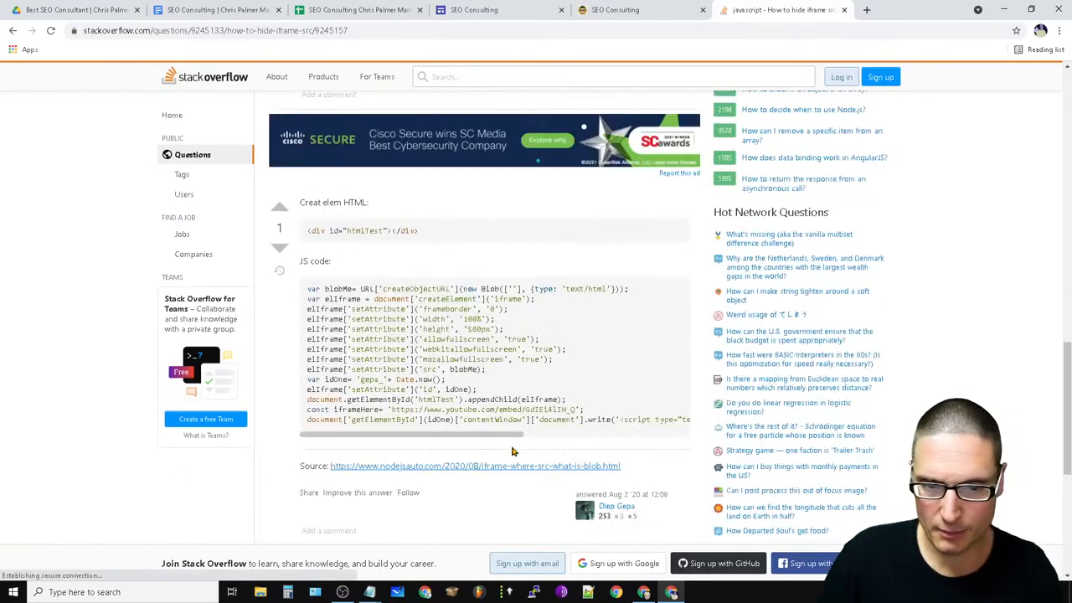
scroll(545, 436, up, 12)
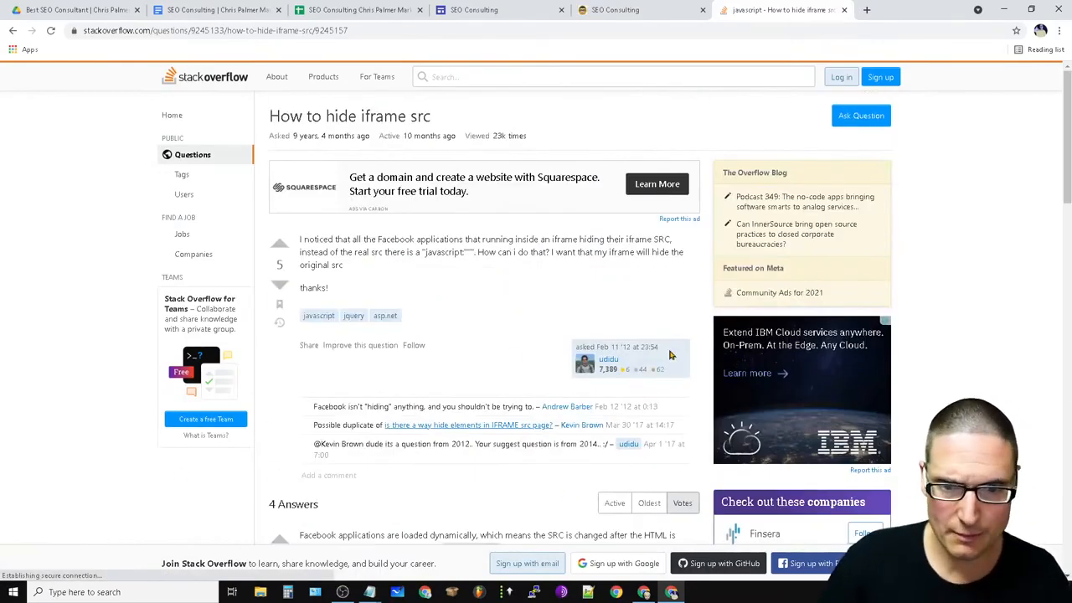
scroll(499, 369, down, 2)
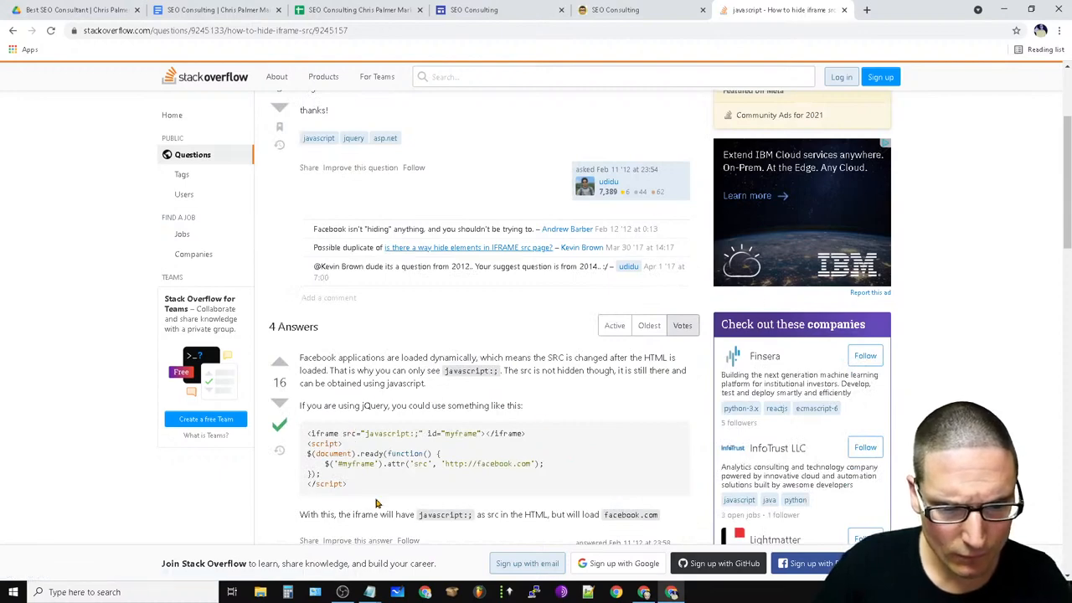
scroll(419, 516, down, 2)
scroll(394, 508, down, 6)
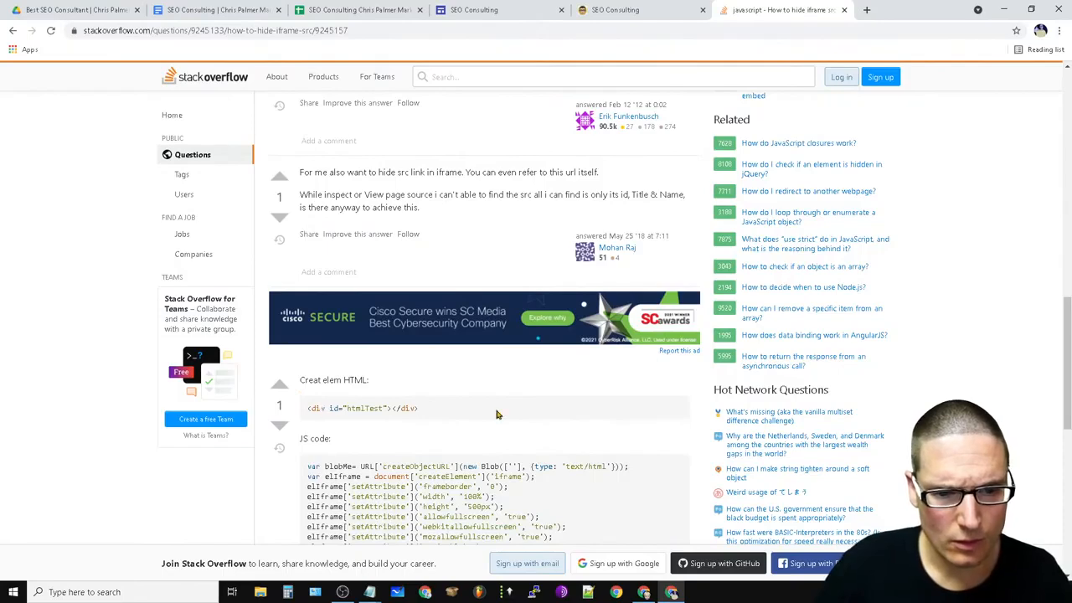
scroll(477, 406, down, 8)
scroll(613, 510, up, 4)
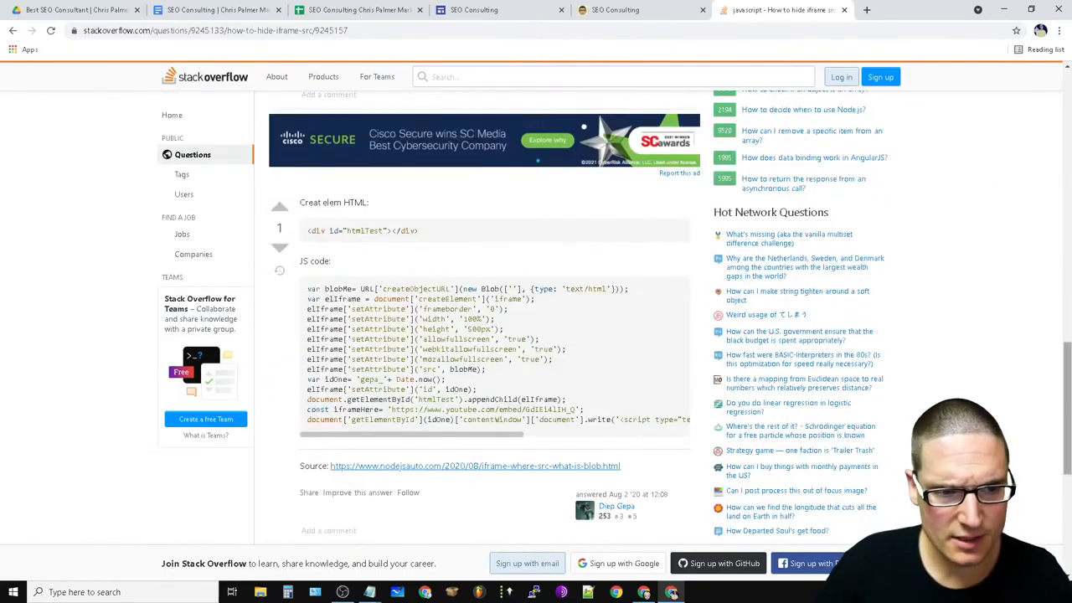
Go back to the results, examine the Quora answers on hiding an iframe URL in HTML source code, and close that page.
click(13, 31)
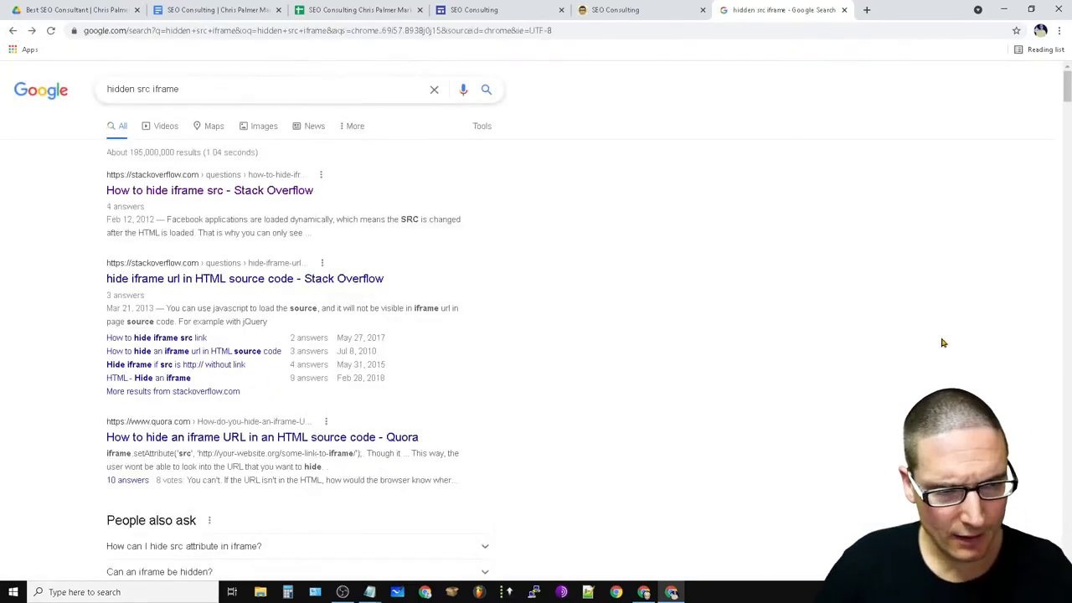
scroll(354, 471, down, 2)
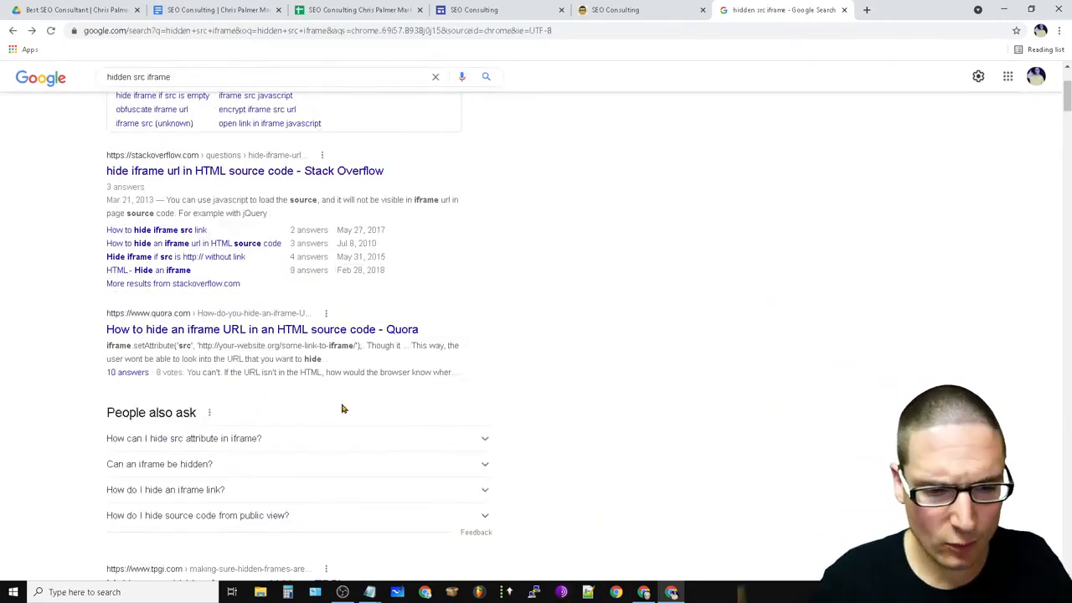
click(343, 331)
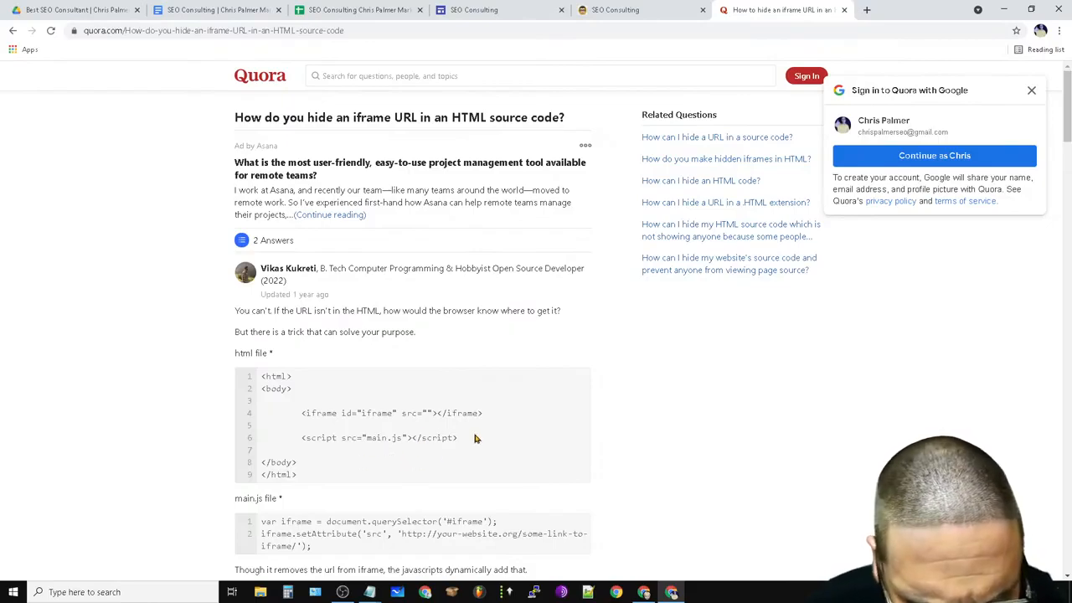
scroll(426, 454, down, 2)
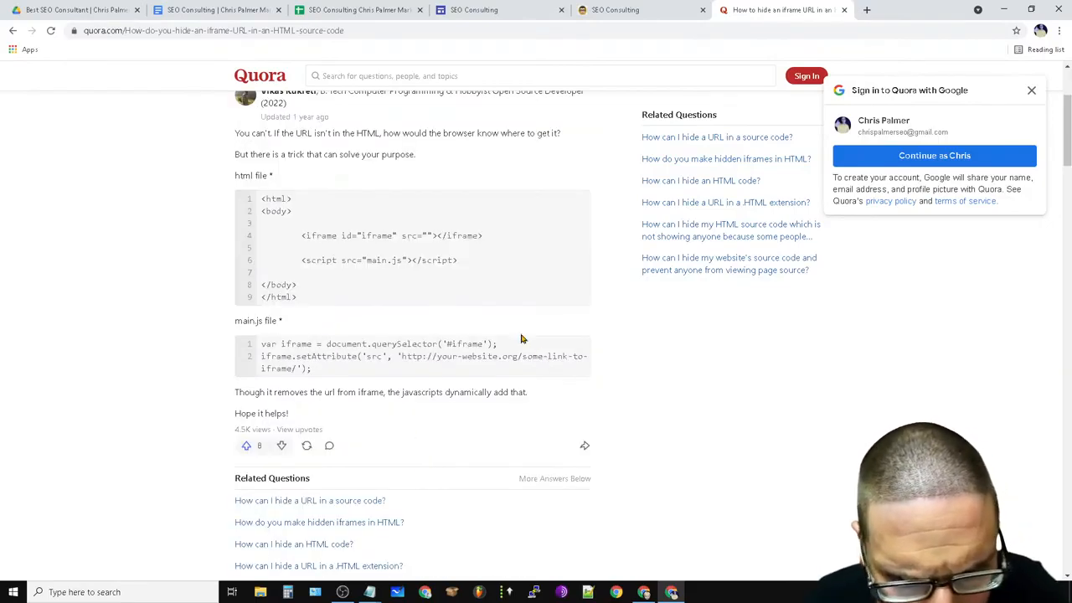
scroll(410, 451, down, 15)
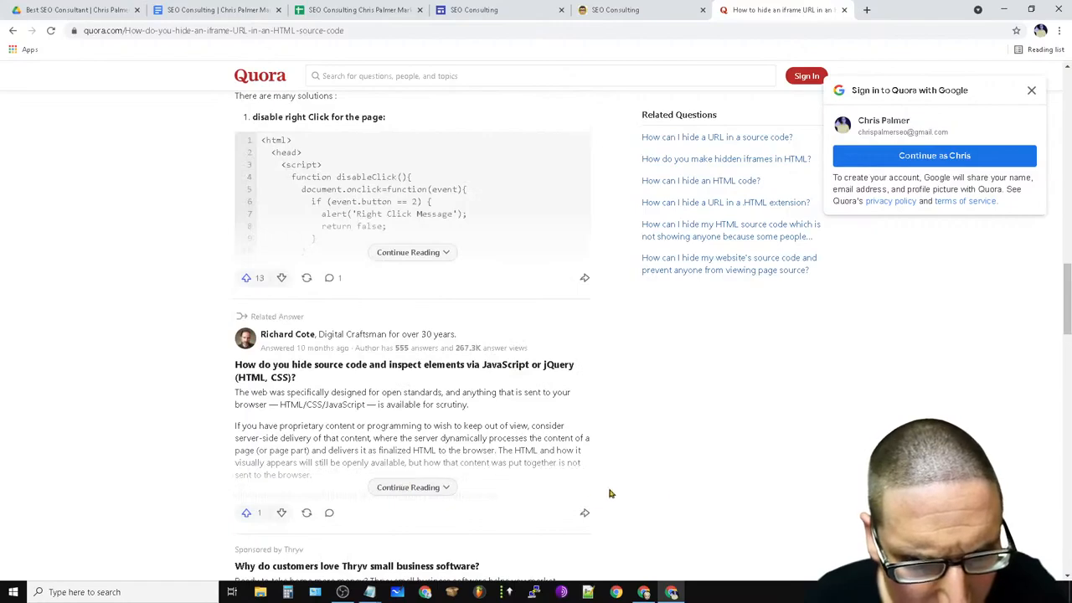
click(843, 10)
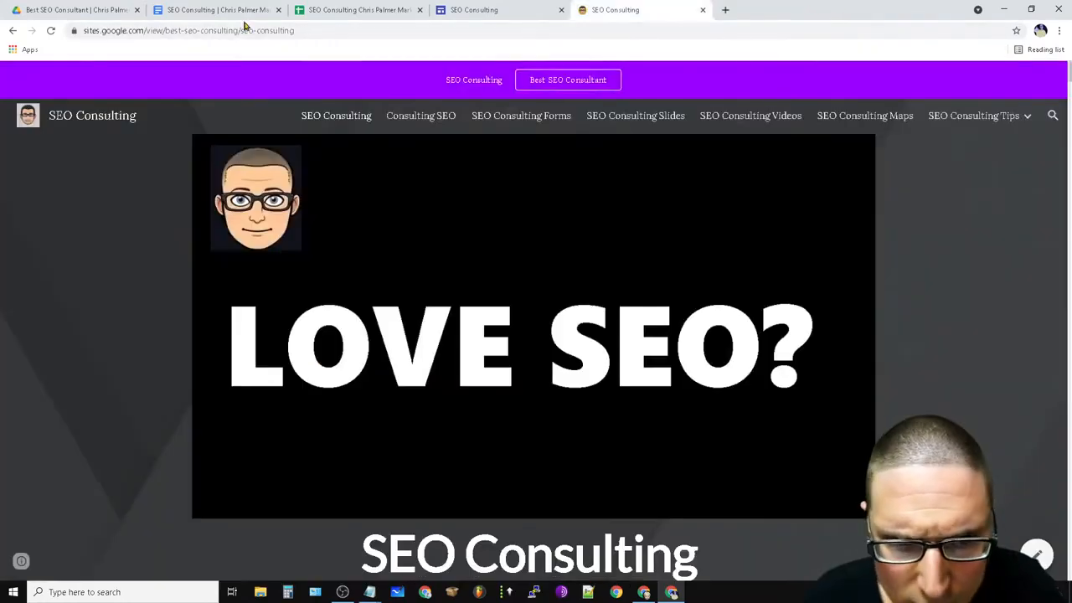
Search Google for "hidden iframe" in a new browser tab.
click(721, 9)
click(505, 249)
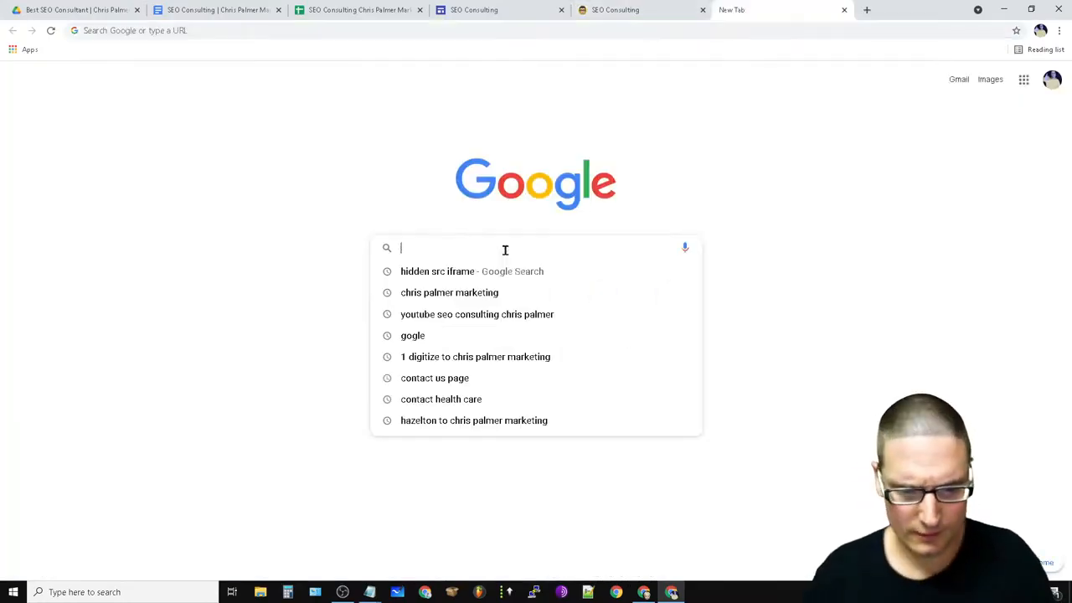
text(hid)
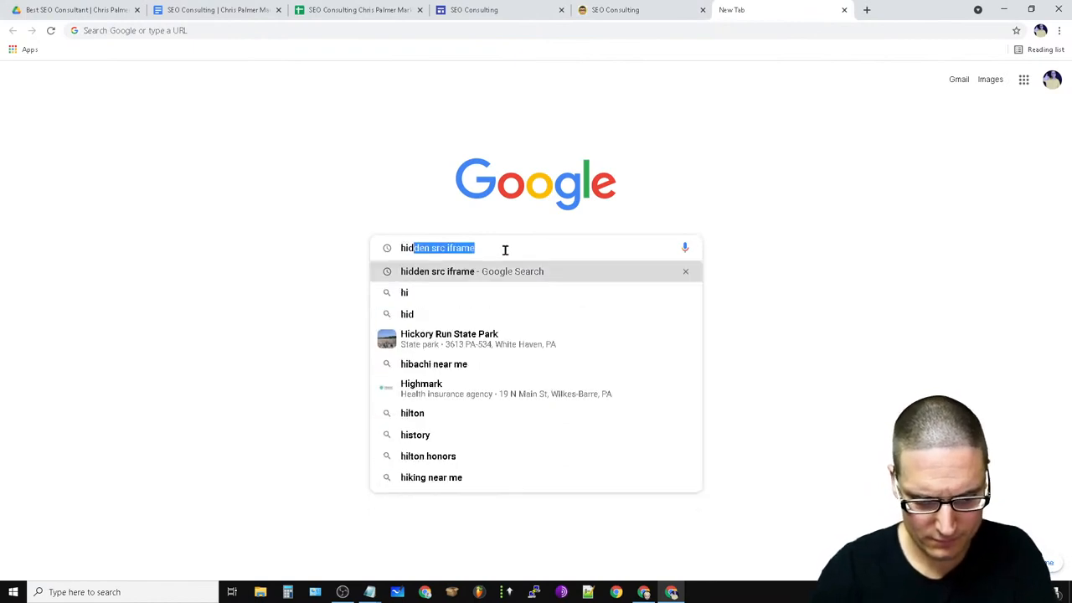
text(den ifram)
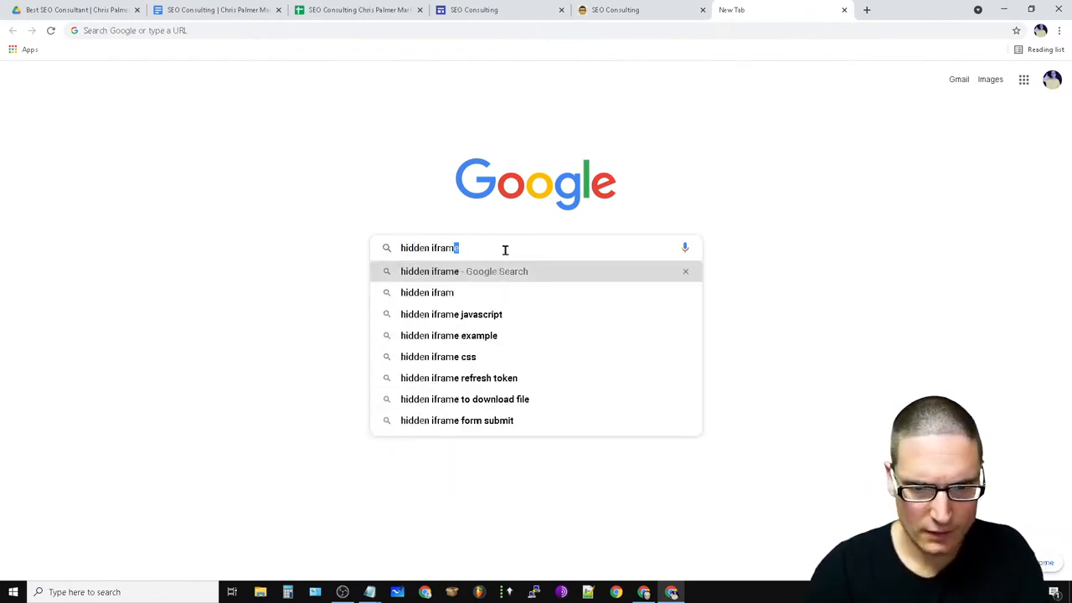
text(e)
key(Return)
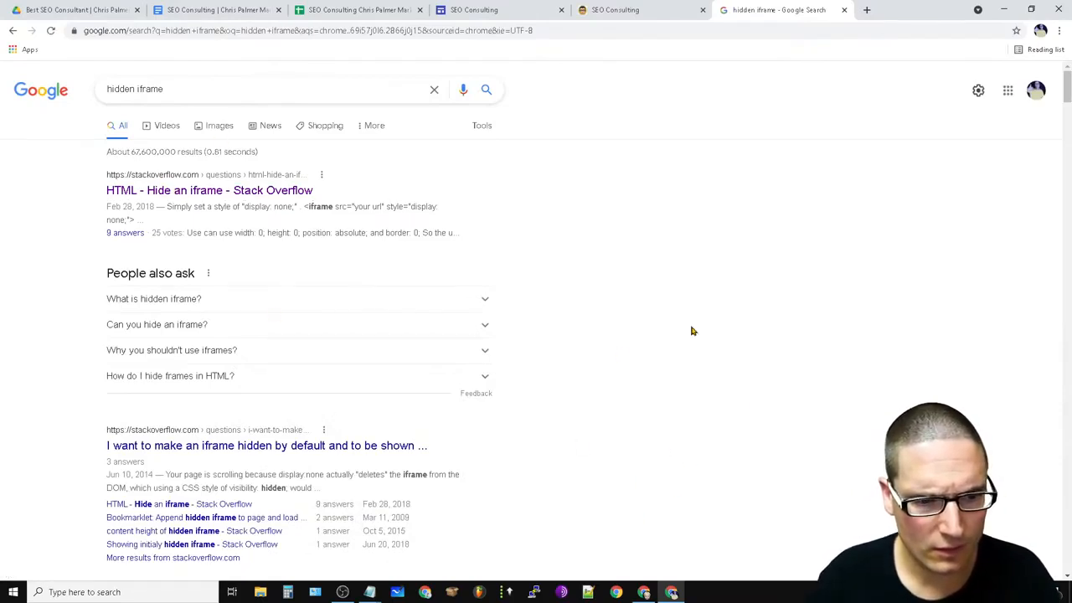
Open the Stack Overflow result "HTML - Hide an iframe" and copy the full iframe code line from the question.
click(286, 190)
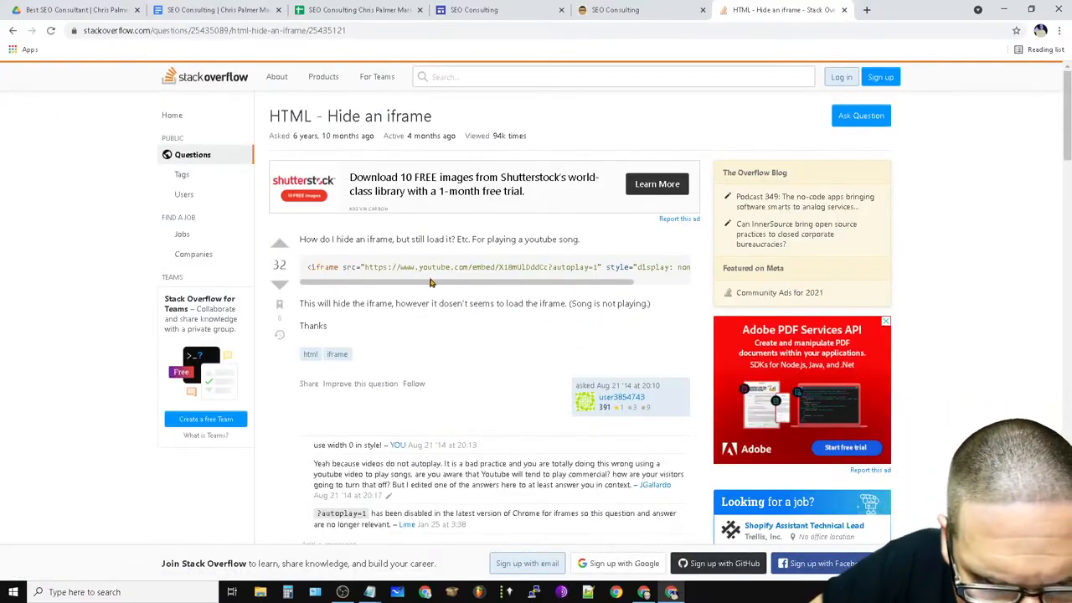
drag(436, 283, 402, 280)
triple_click(366, 266)
right_click(366, 266)
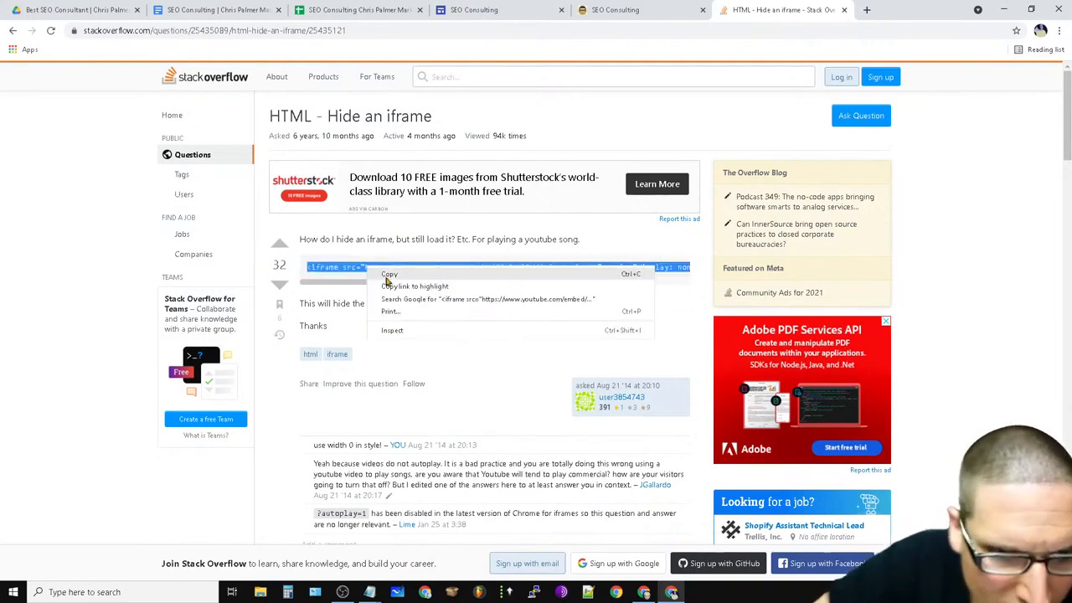
click(388, 275)
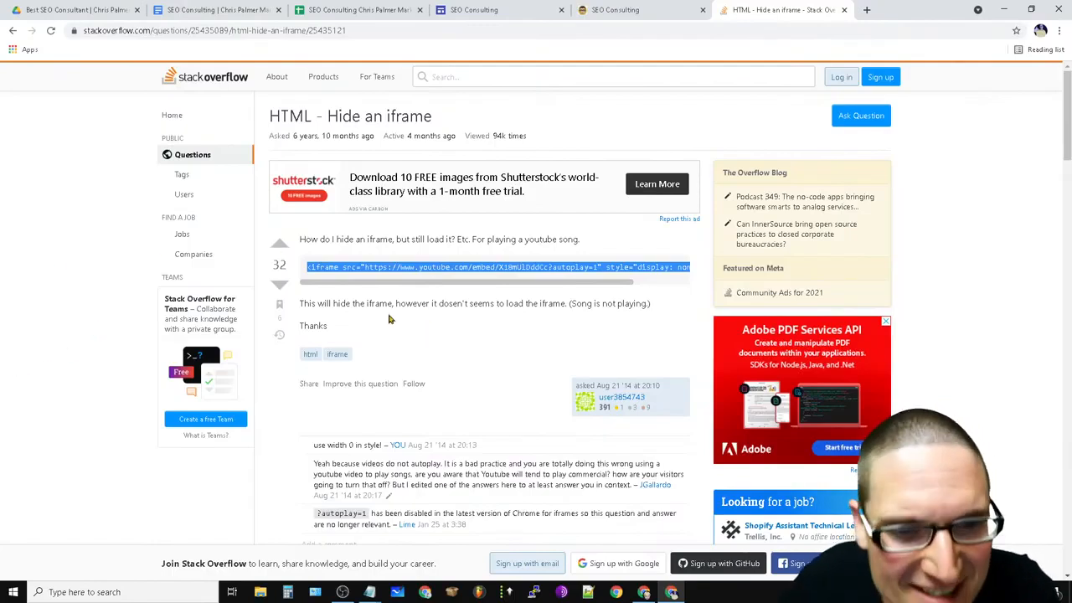
Examine the end of the iframe code line, including its display: none style attribute.
drag(573, 290, 658, 292)
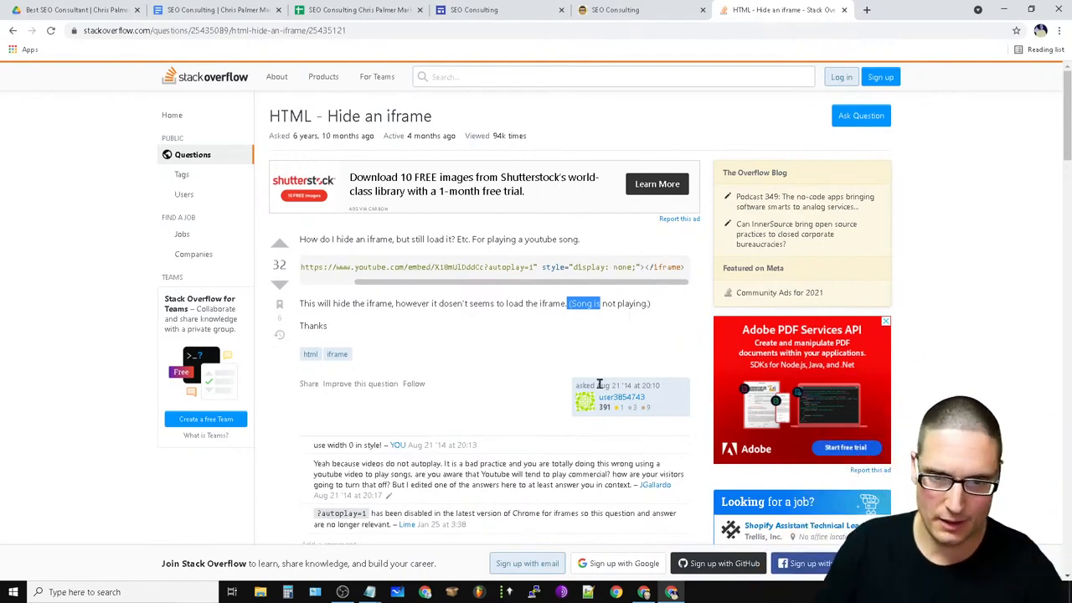
drag(646, 268, 550, 268)
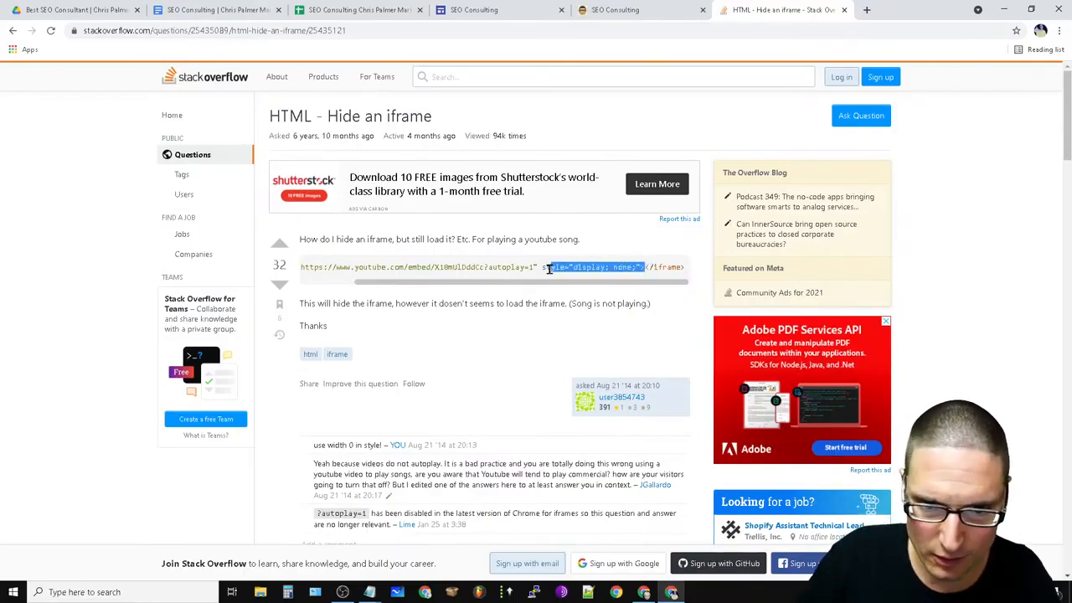
click(645, 112)
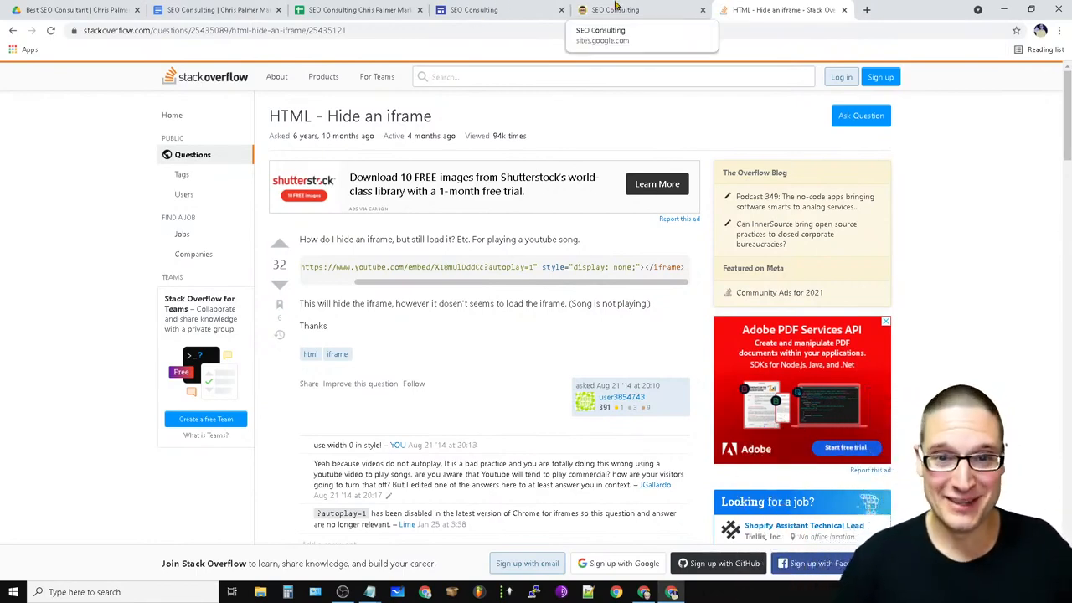
Close the published SEO Consulting page and switch to the Google Sites editor.
click(702, 10)
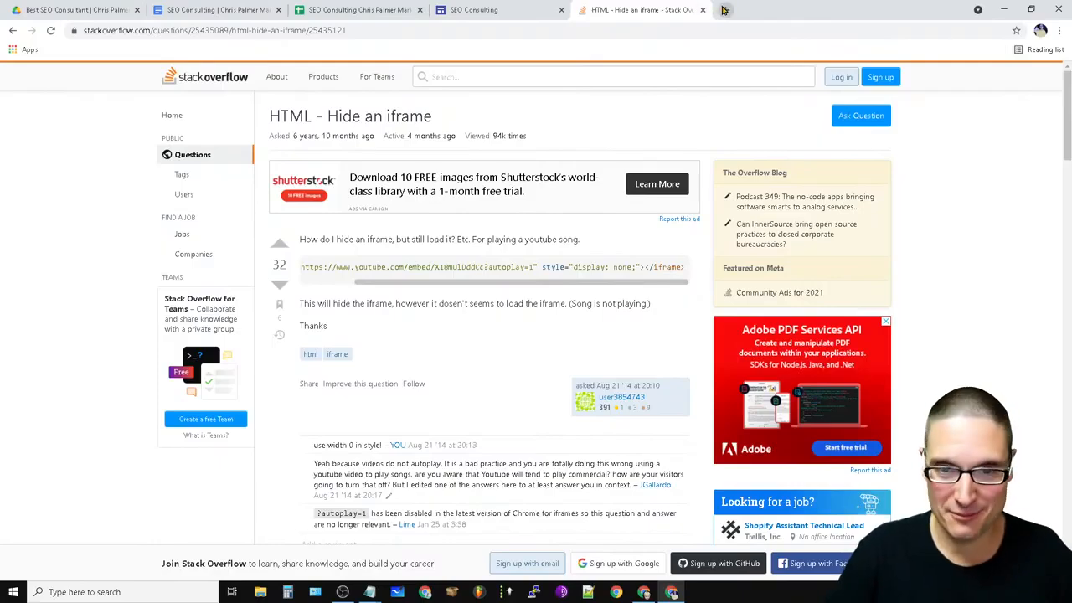
click(450, 7)
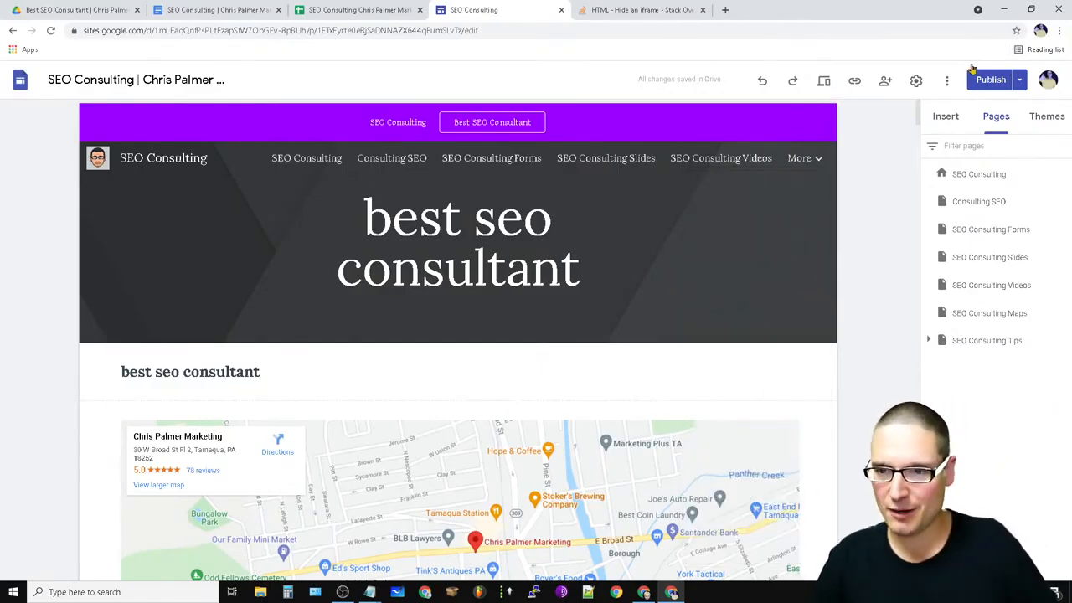
click(942, 117)
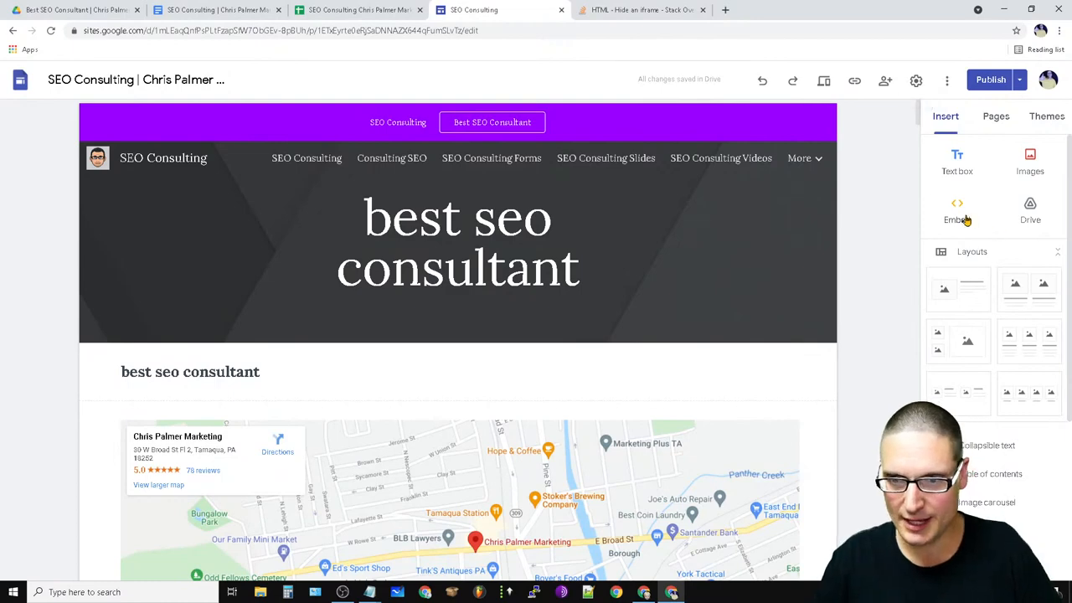
click(964, 214)
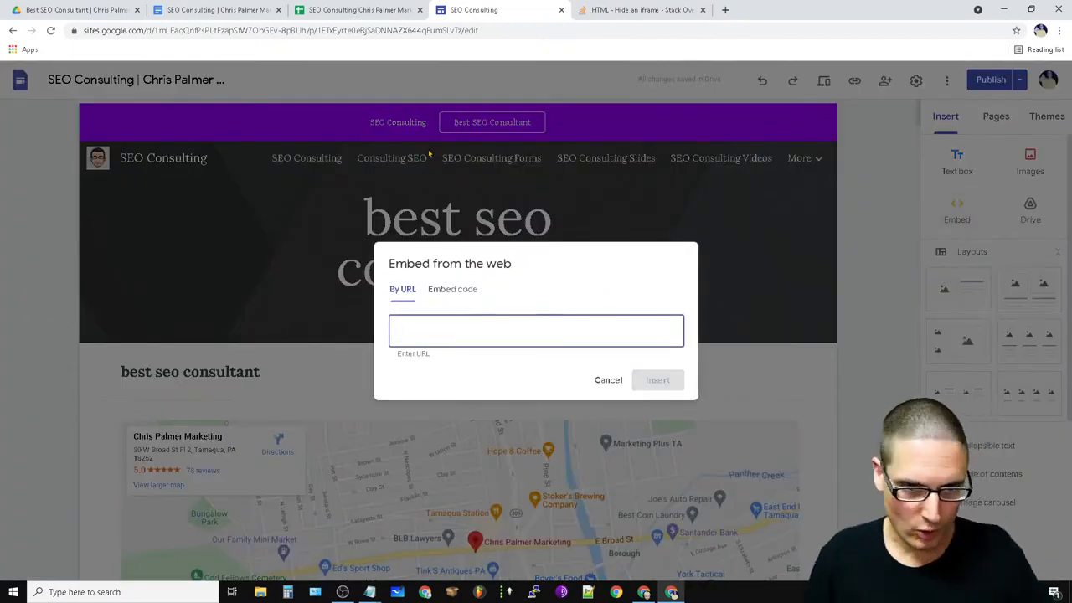
key(Escape)
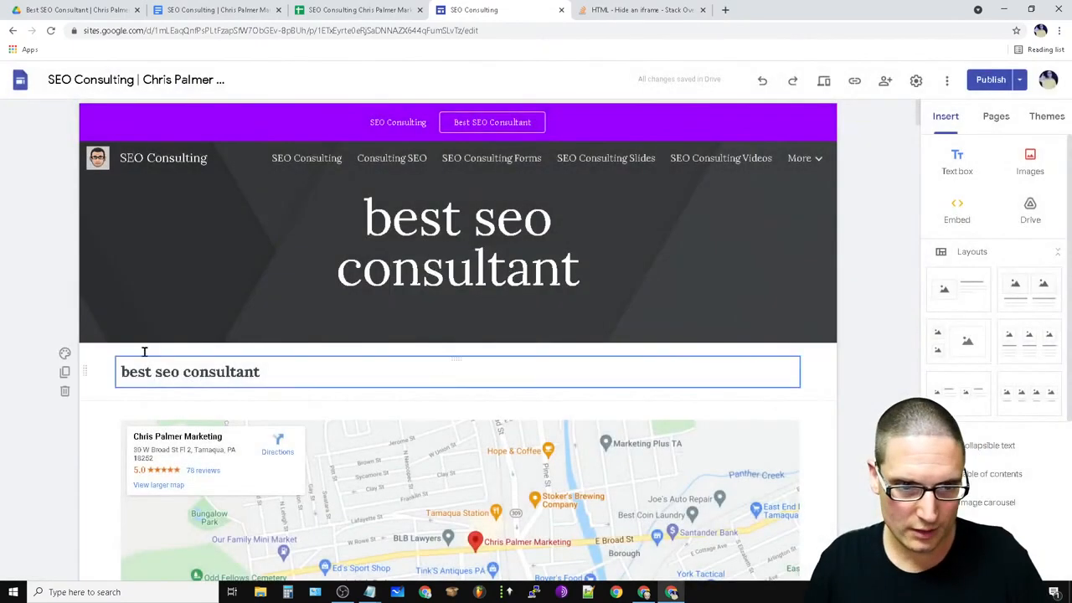
Open the SEO Consulting page in the editor and examine its sections for a spot to place the hidden iframe.
click(308, 164)
scroll(272, 402, down, 5)
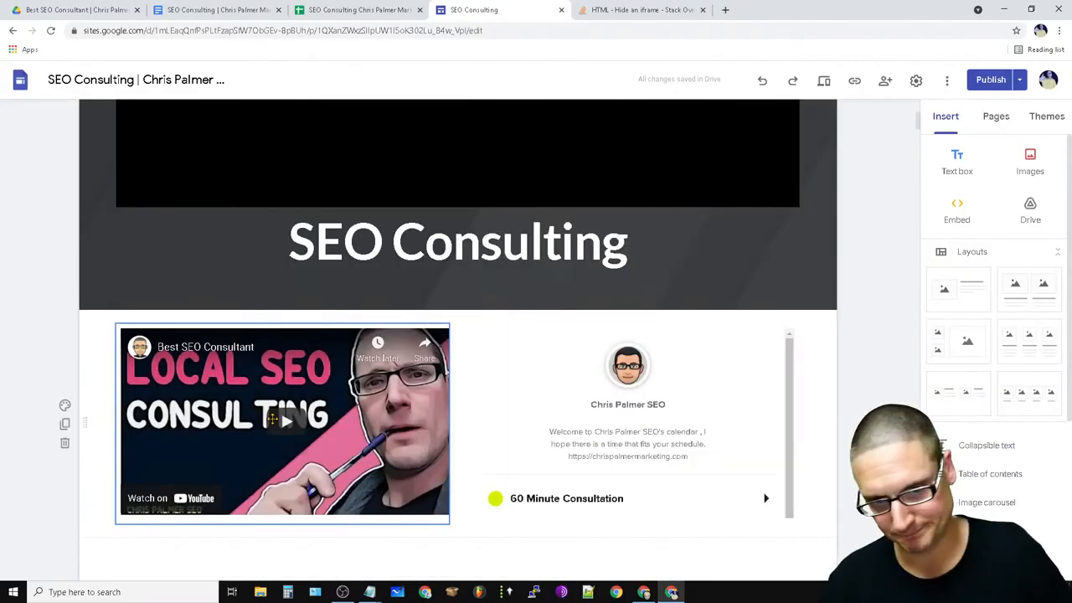
scroll(687, 455, down, 10)
scroll(670, 416, down, 15)
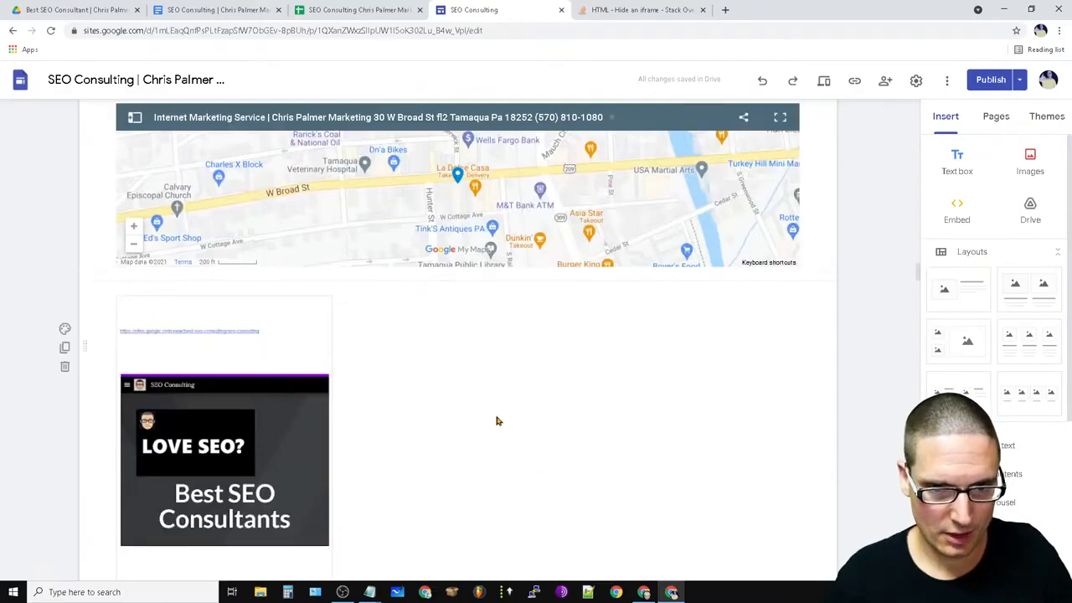
scroll(492, 453, down, 10)
scroll(612, 301, up, 10)
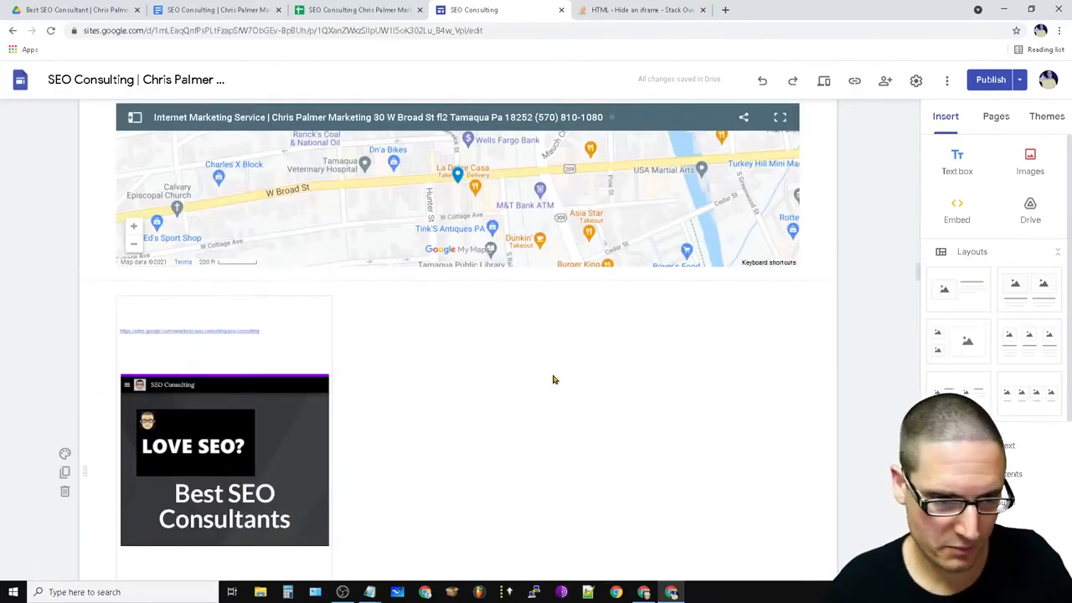
scroll(634, 447, up, 15)
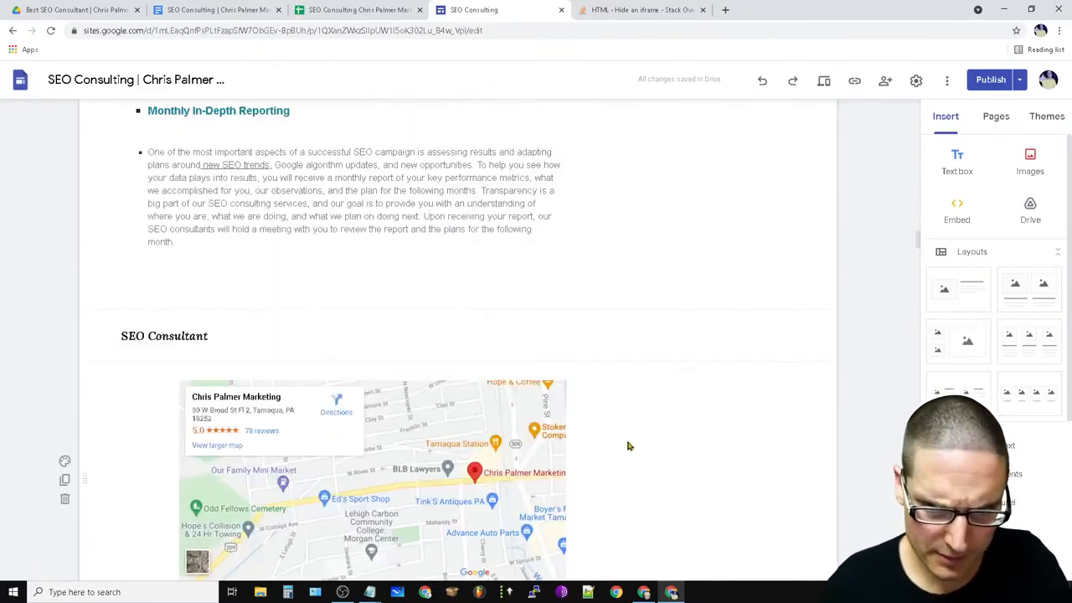
scroll(647, 246, up, 15)
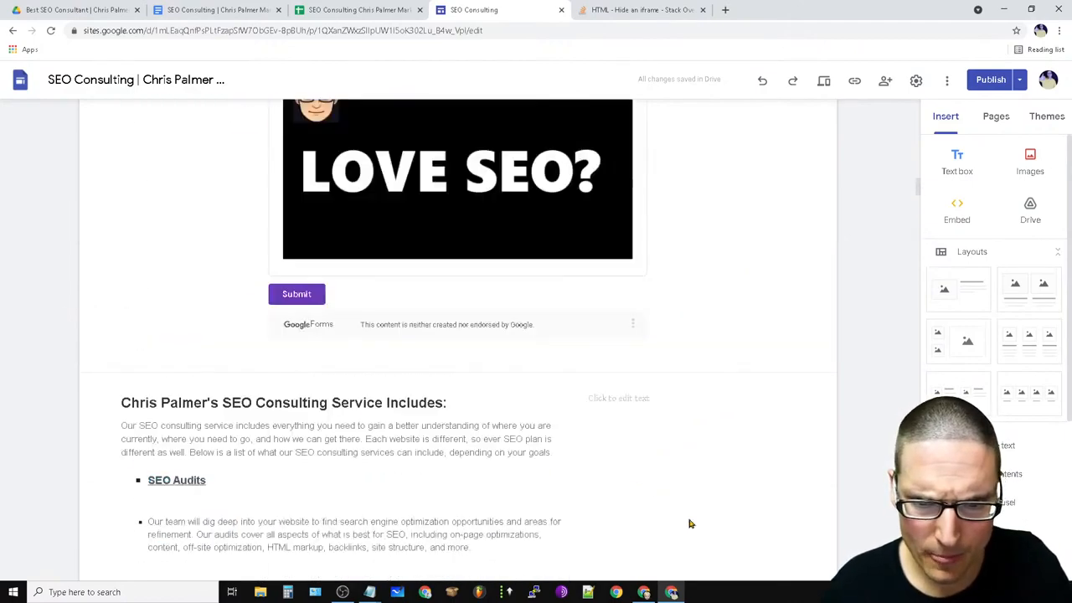
scroll(689, 524, down, 2)
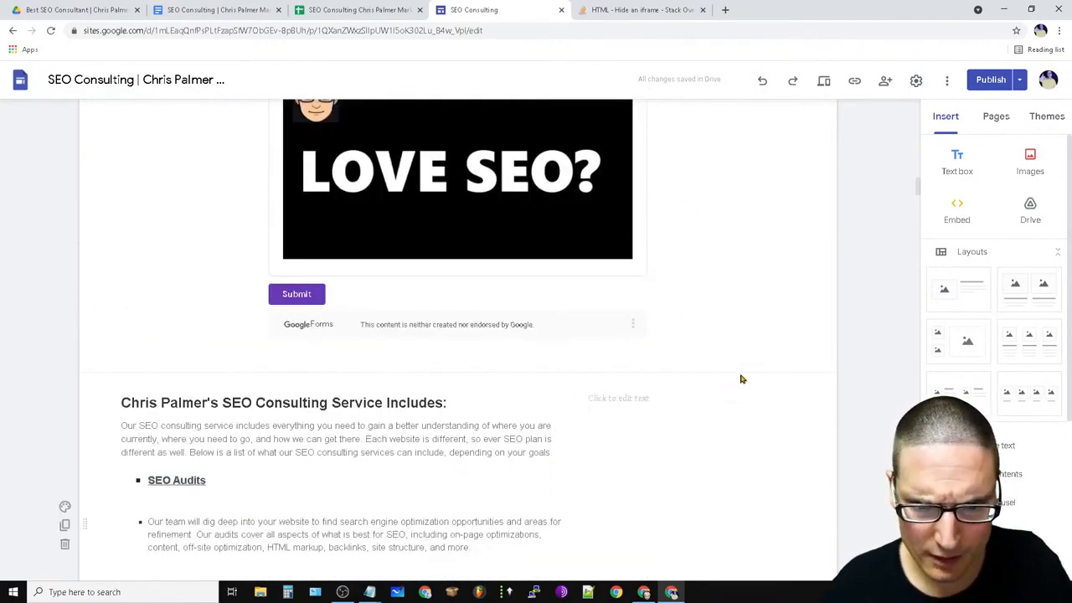
click(641, 396)
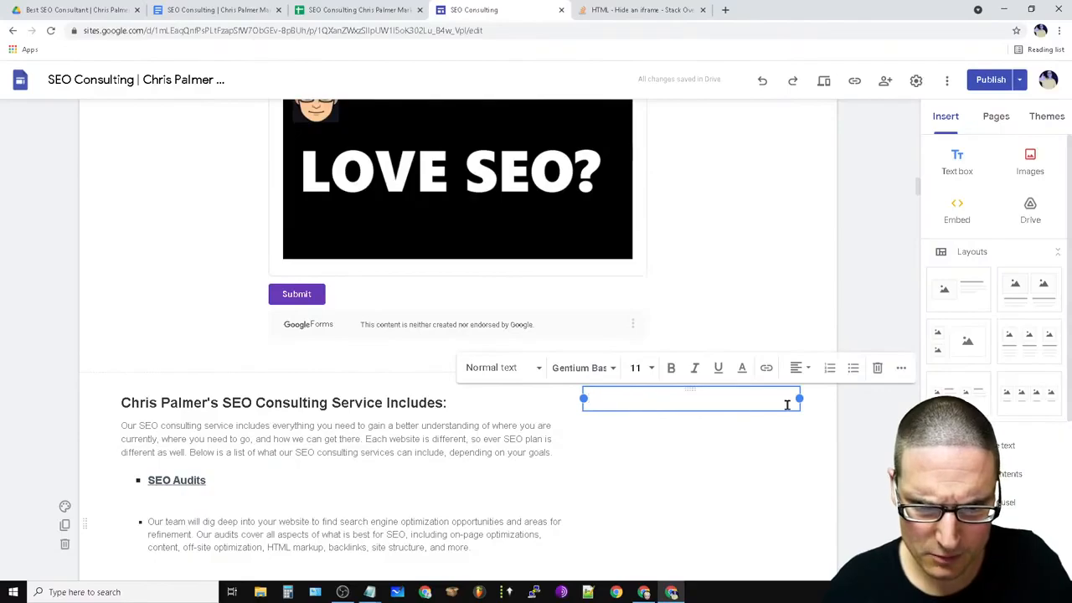
click(734, 514)
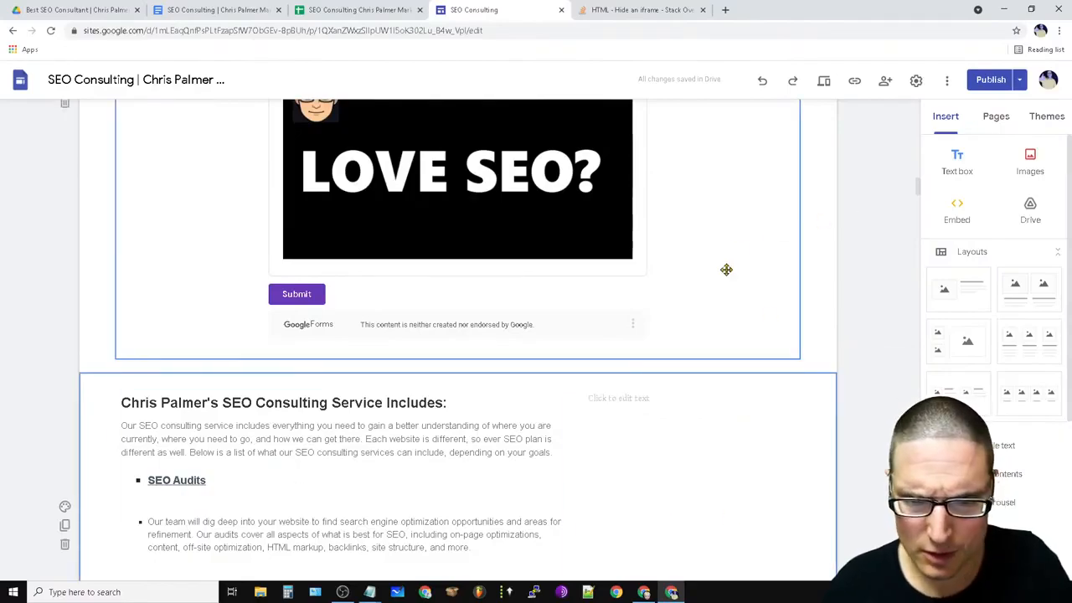
click(828, 339)
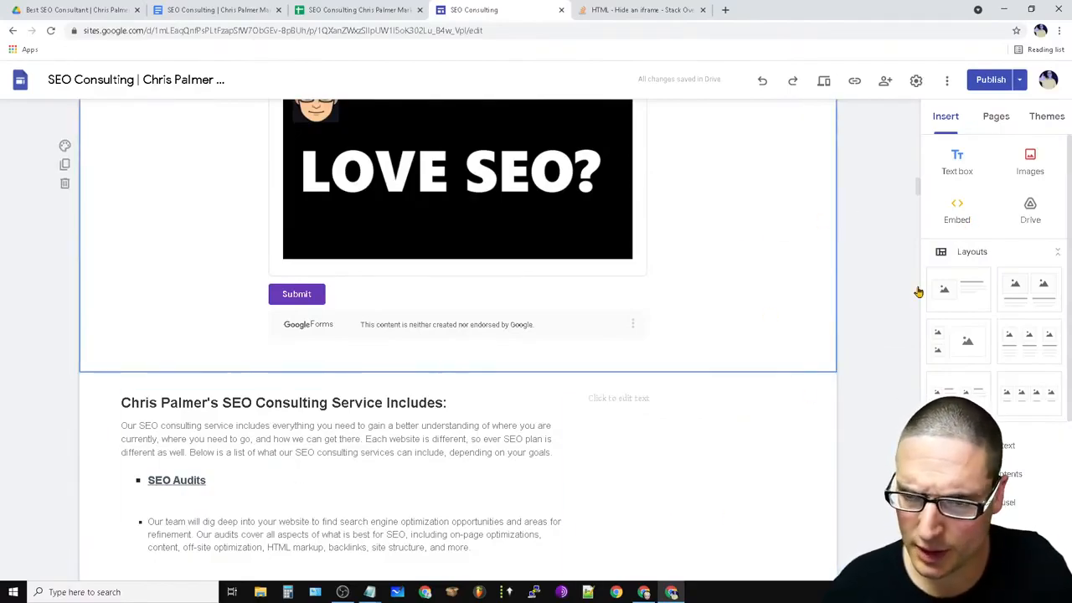
scroll(687, 536, down, 20)
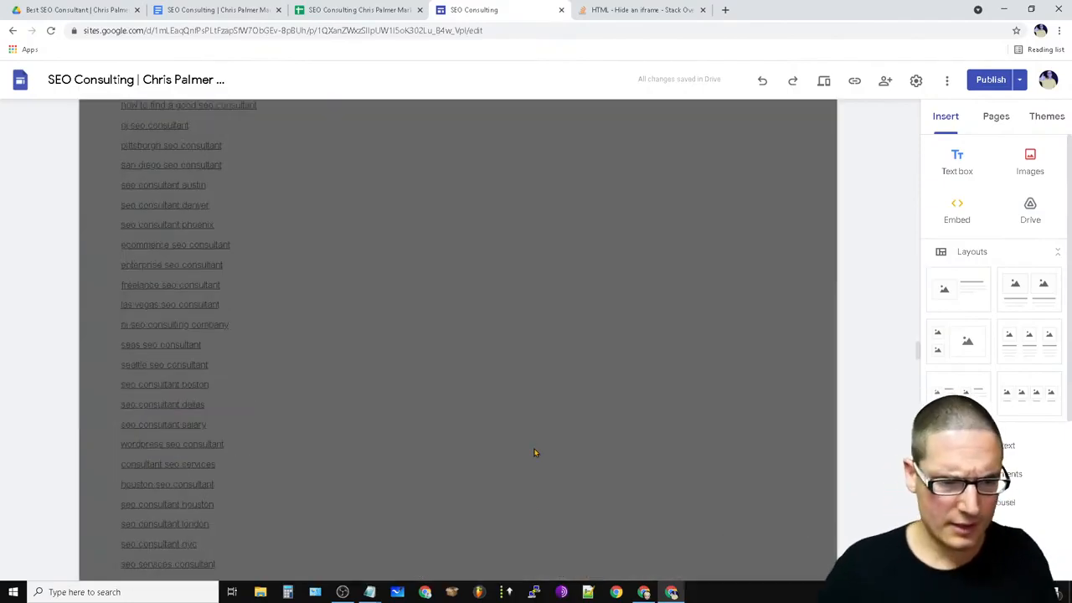
scroll(575, 494, up, 20)
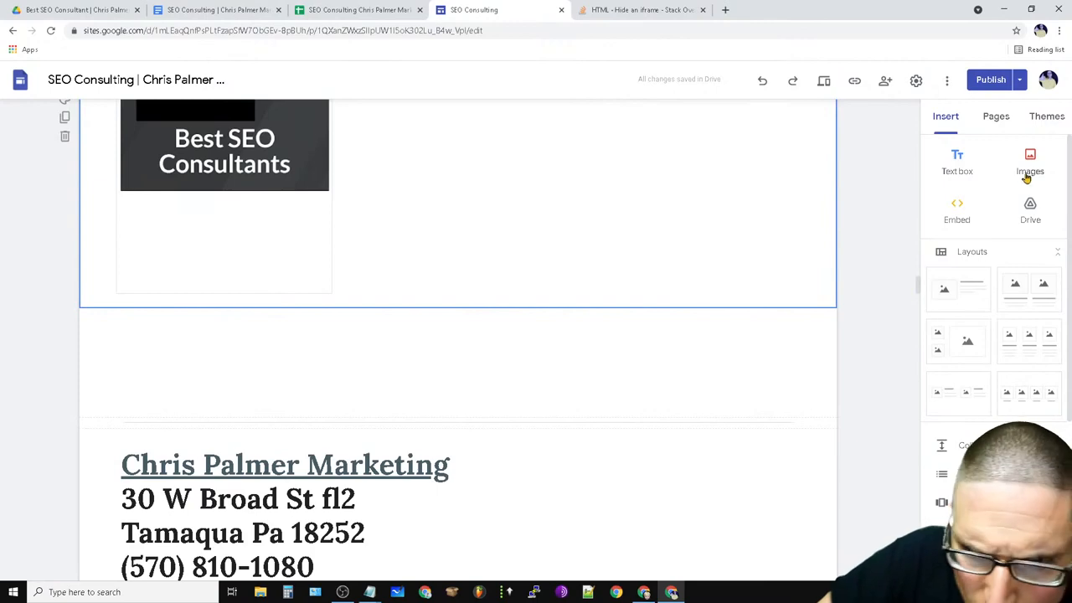
Start a web embed from code on the SEO Consulting page and paste the copied iframe code into it.
click(956, 219)
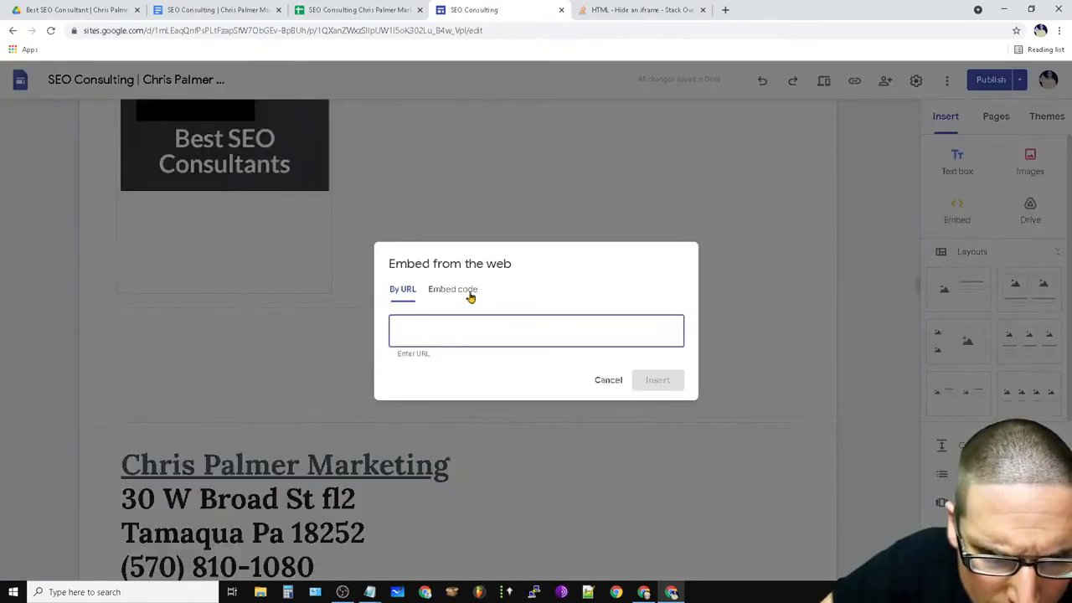
click(474, 295)
right_click(403, 307)
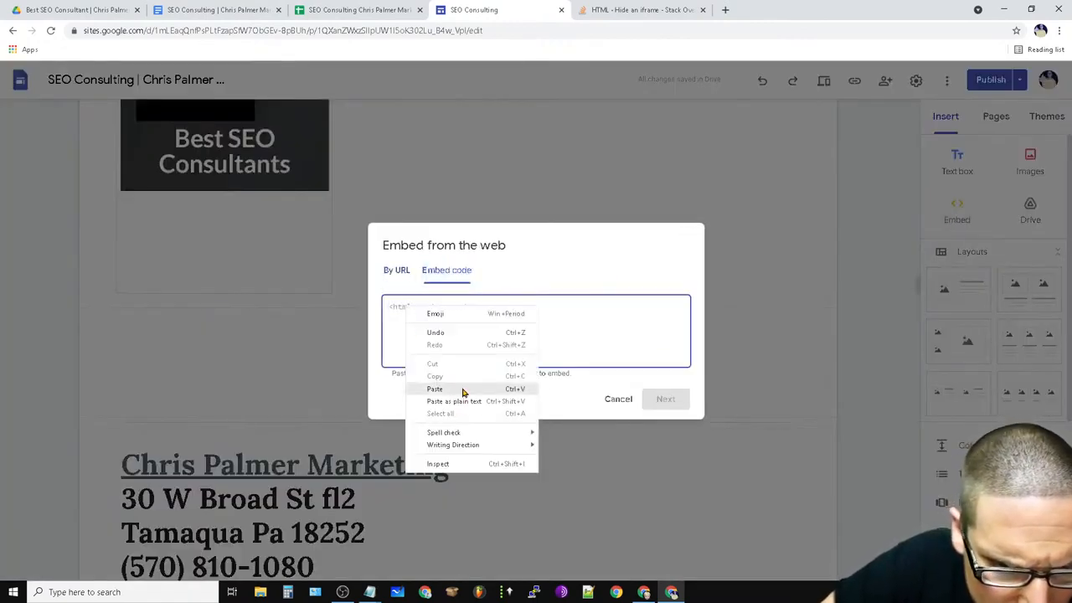
click(435, 388)
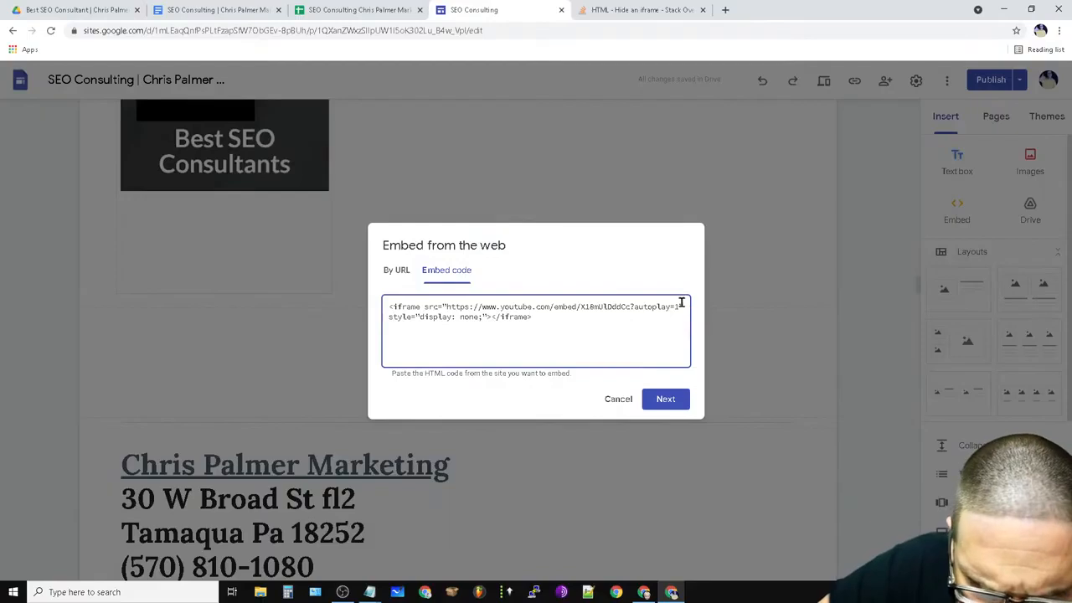
drag(478, 306, 636, 306)
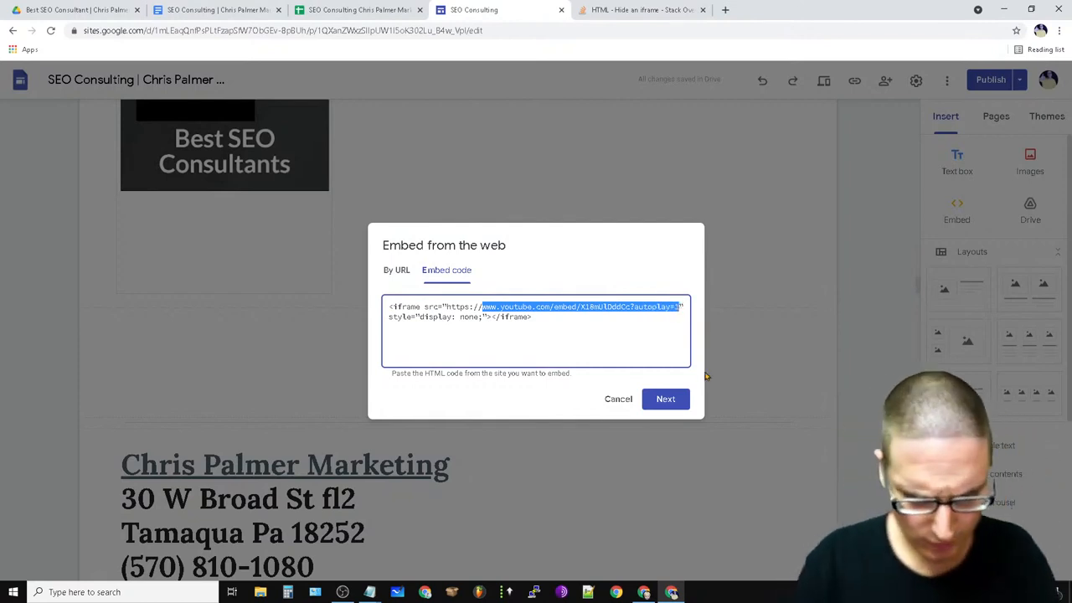
text(chris)
text(palmermarketi)
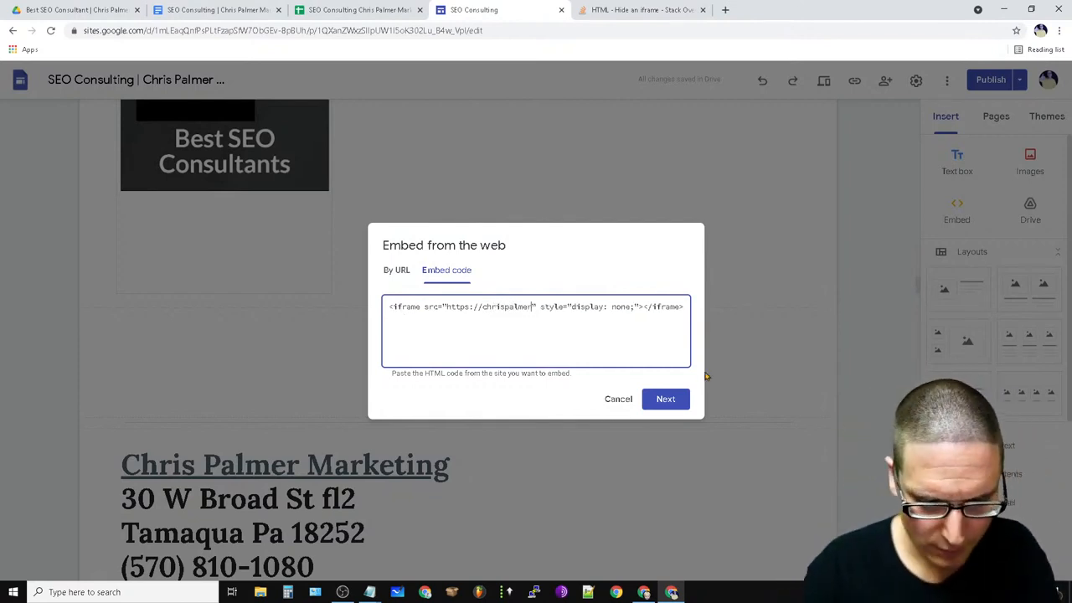
text(ng.com)
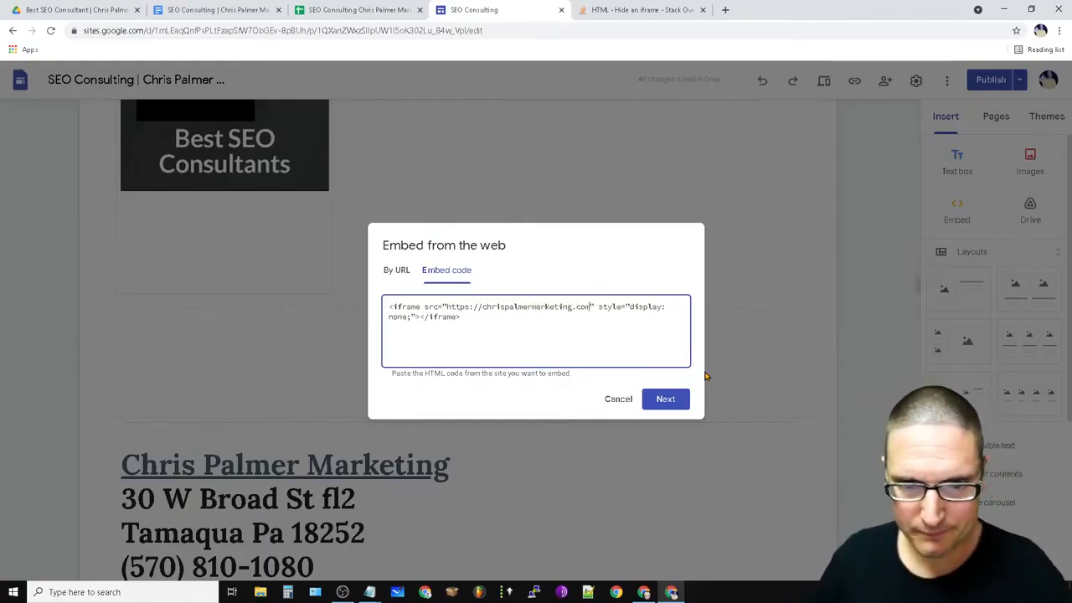
Insert the hidden iframe embed above the Chris Palmer Marketing contact details and shrink its frame to a small box.
click(669, 401)
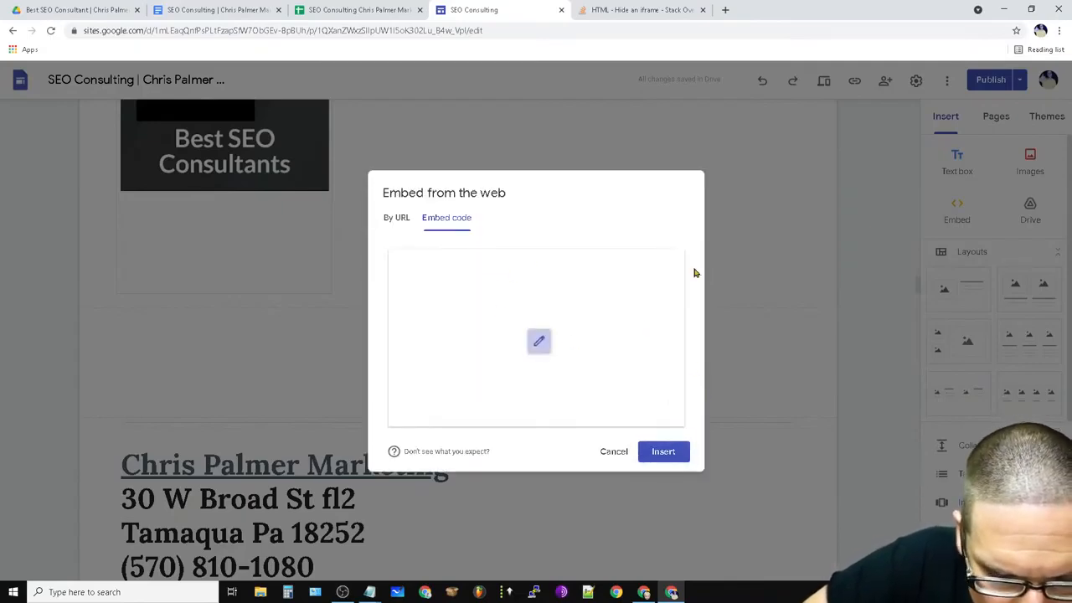
click(663, 452)
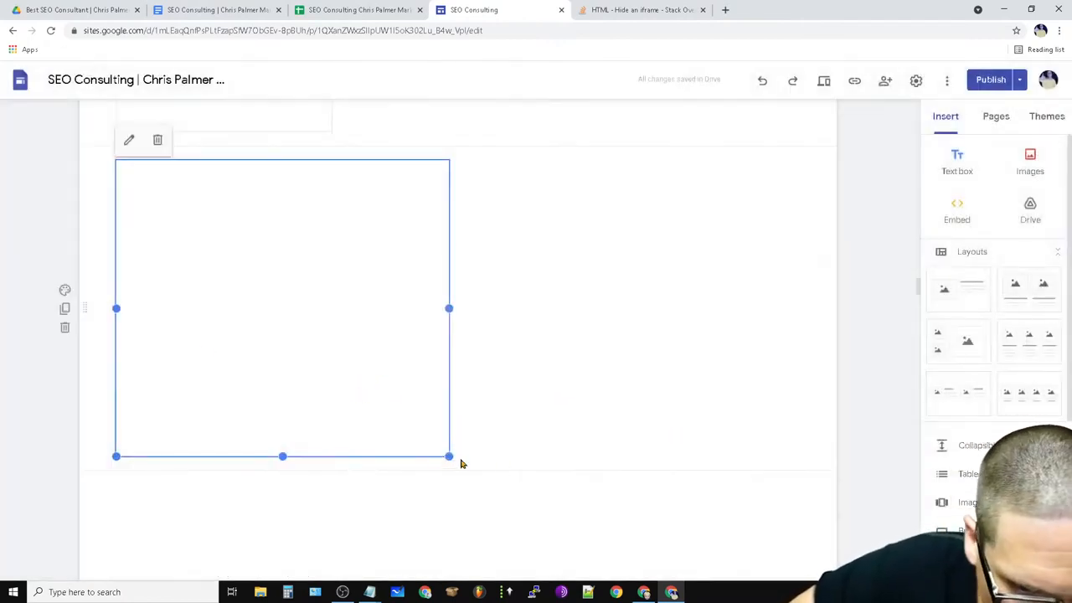
drag(448, 456, 255, 226)
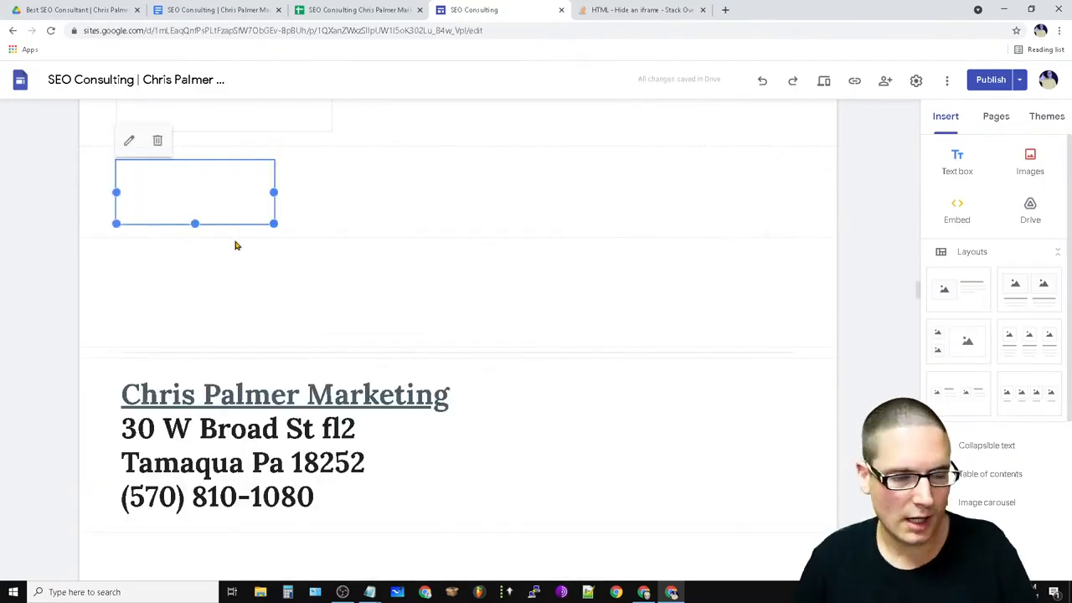
Copy the full iframe code from the hidden embed on the SEO Consulting page and save the embed with its code as is.
click(258, 305)
click(206, 196)
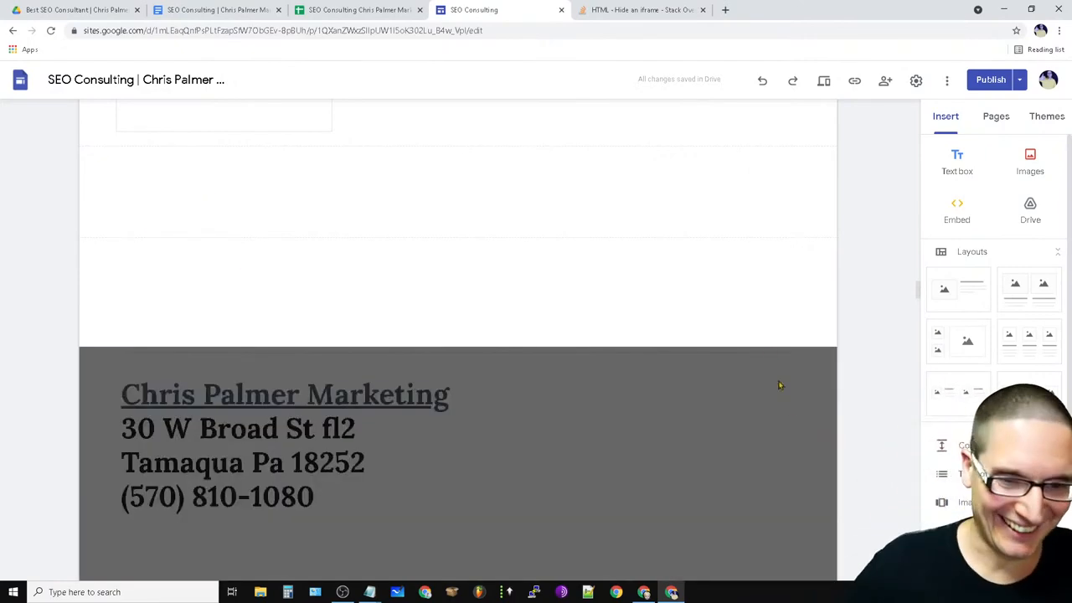
scroll(574, 243, up, 4)
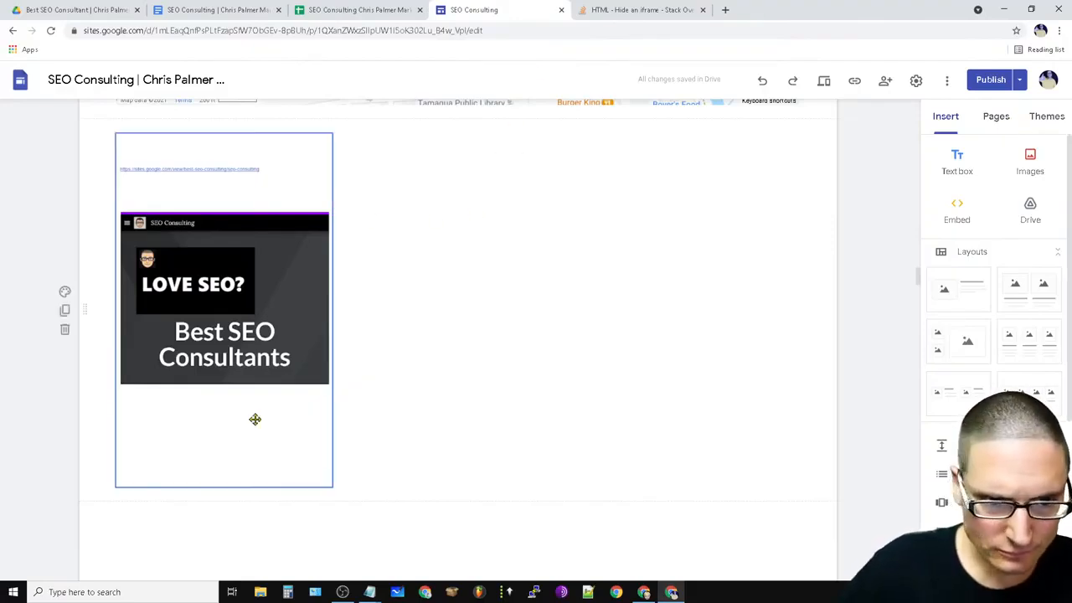
scroll(402, 427, down, 2)
click(178, 378)
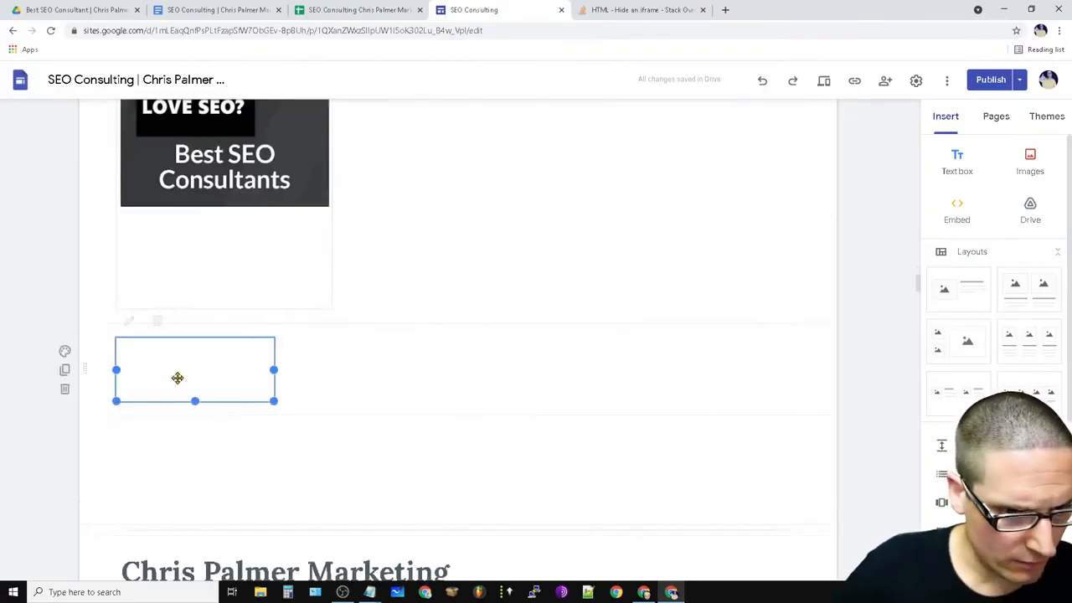
click(128, 320)
drag(489, 307, 349, 298)
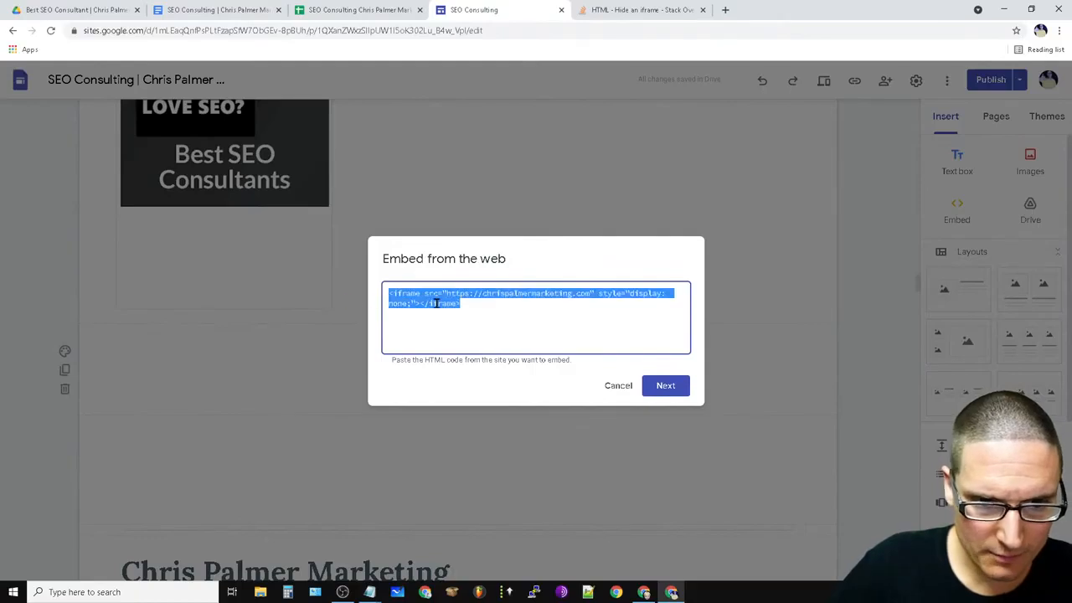
right_click(436, 303)
click(465, 340)
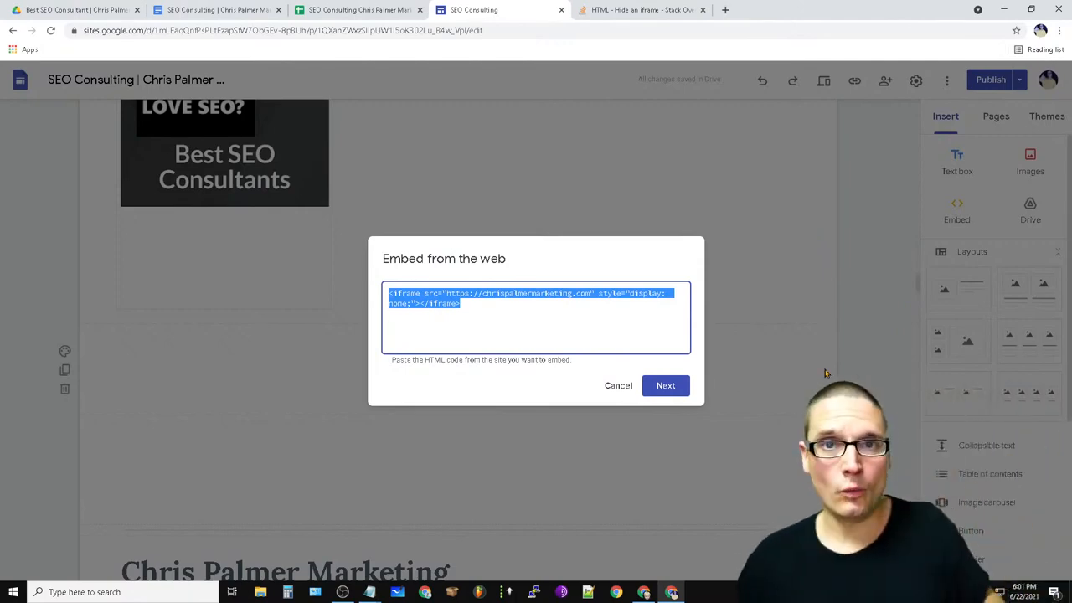
click(683, 385)
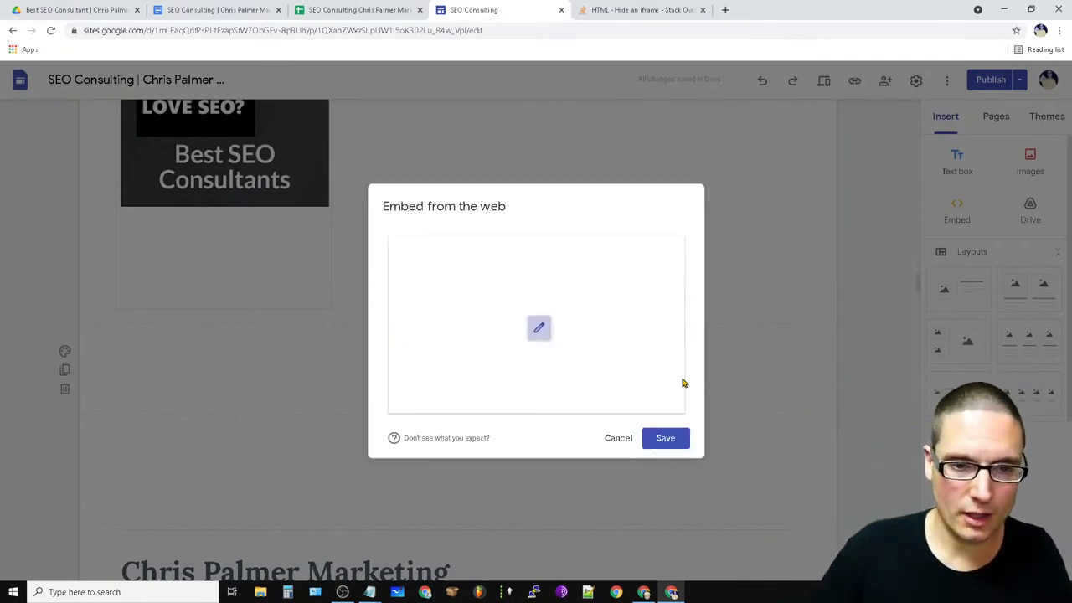
click(667, 438)
Open the best seo consultant subpage under SEO Consulting Tips at the area above the Chris Palmer Marketing contact details.
scroll(787, 368, up, 5)
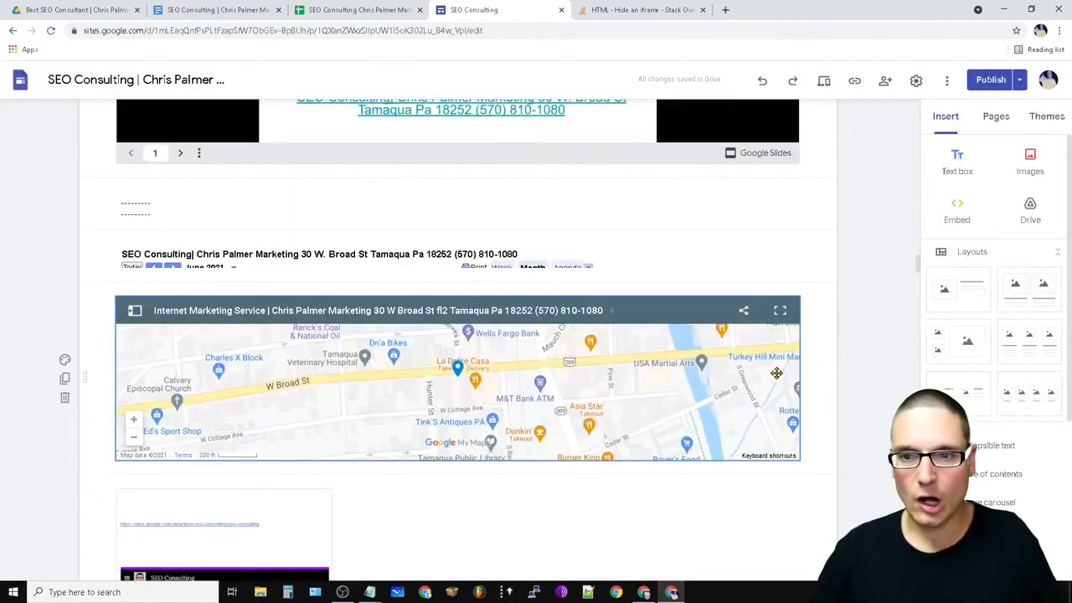
click(996, 116)
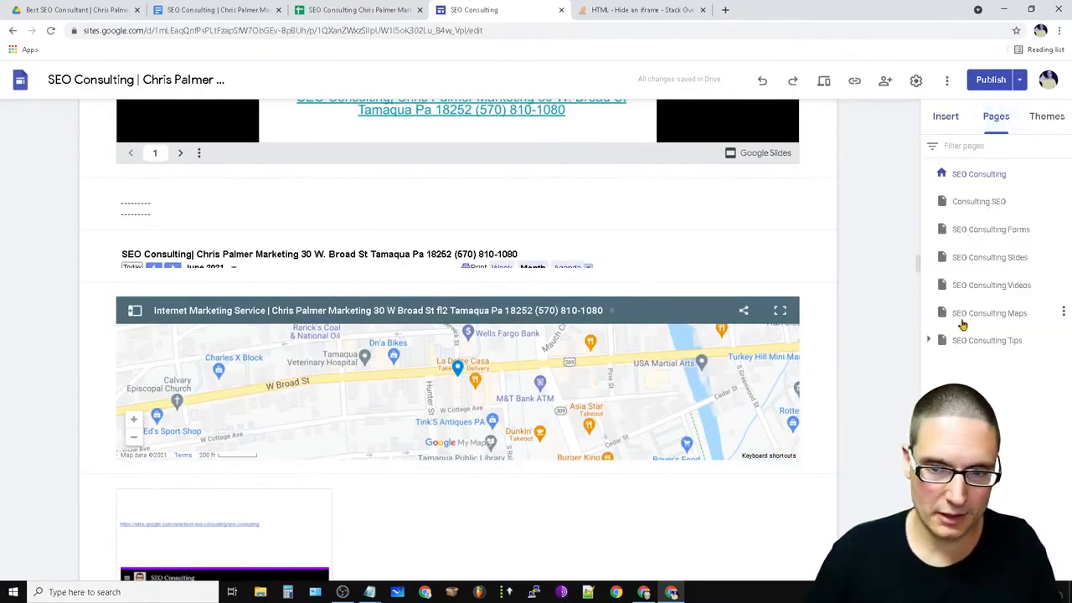
click(930, 341)
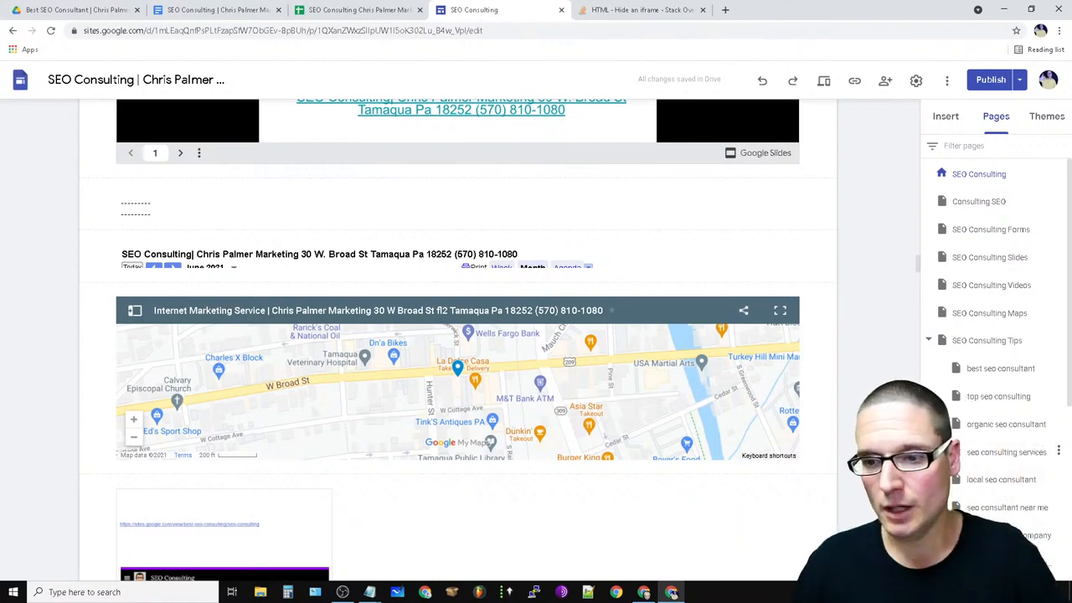
click(1004, 371)
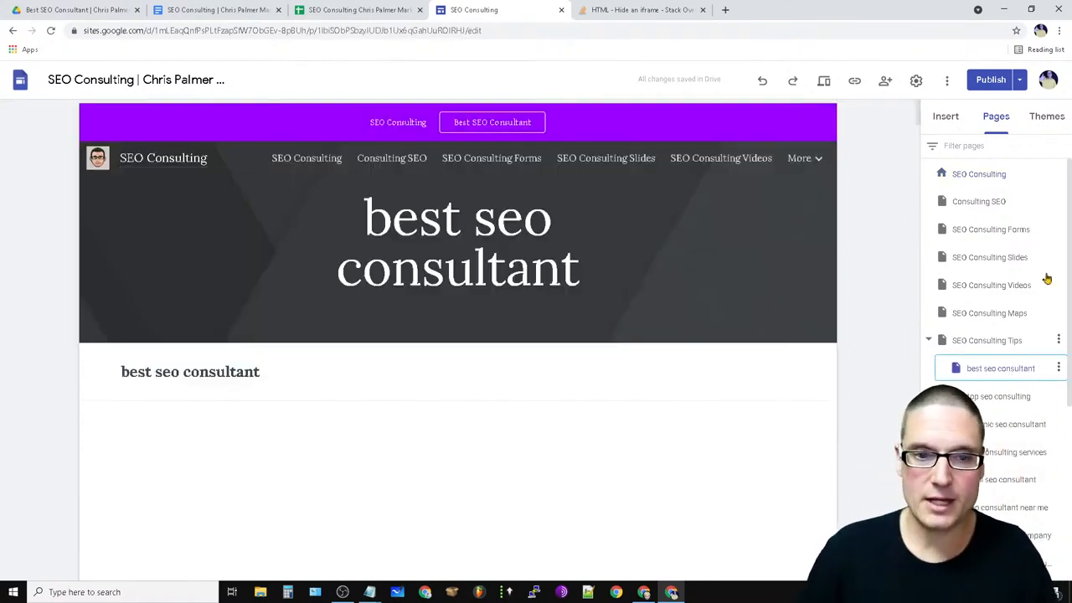
scroll(199, 281, down, 2)
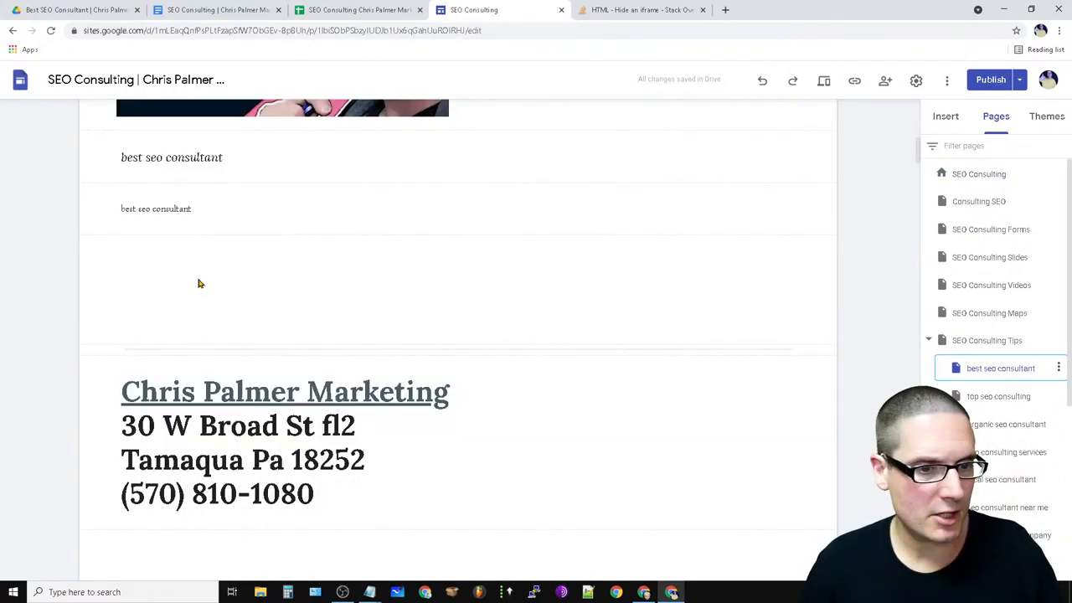
click(945, 115)
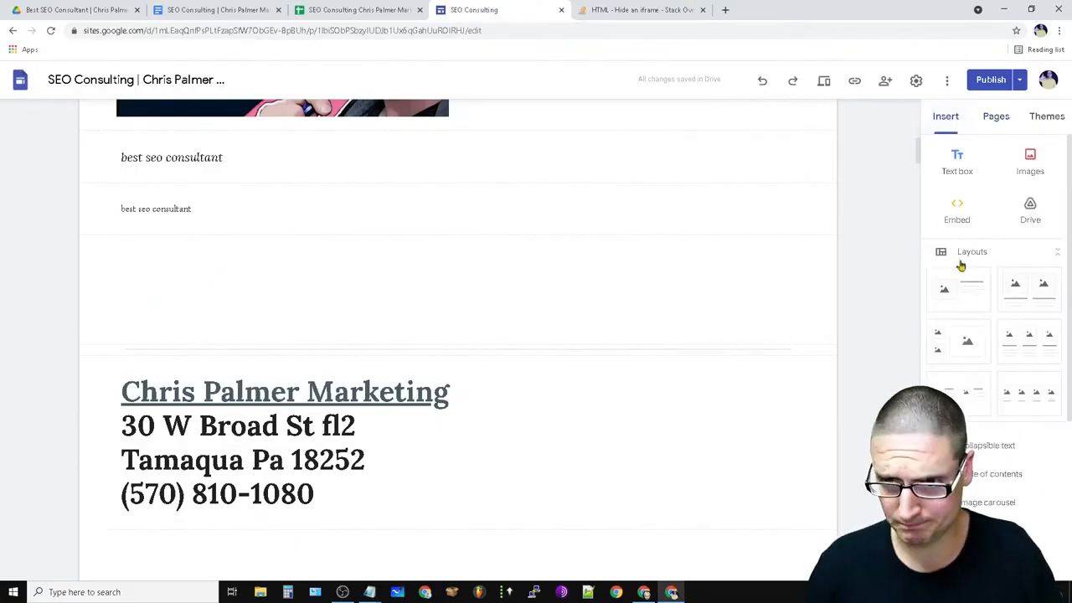
click(956, 209)
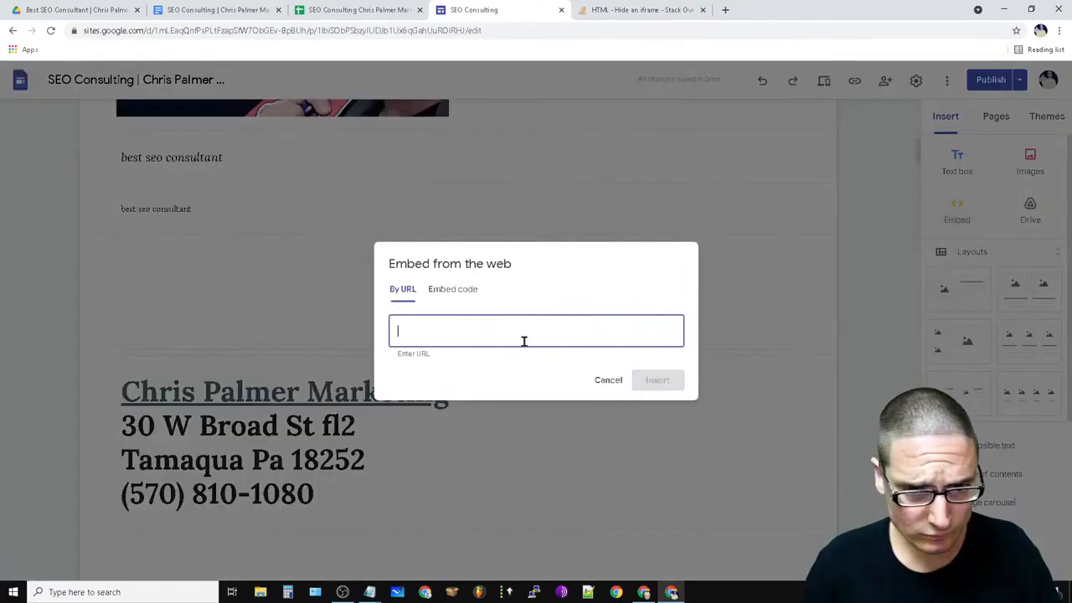
click(452, 290)
right_click(423, 312)
click(474, 381)
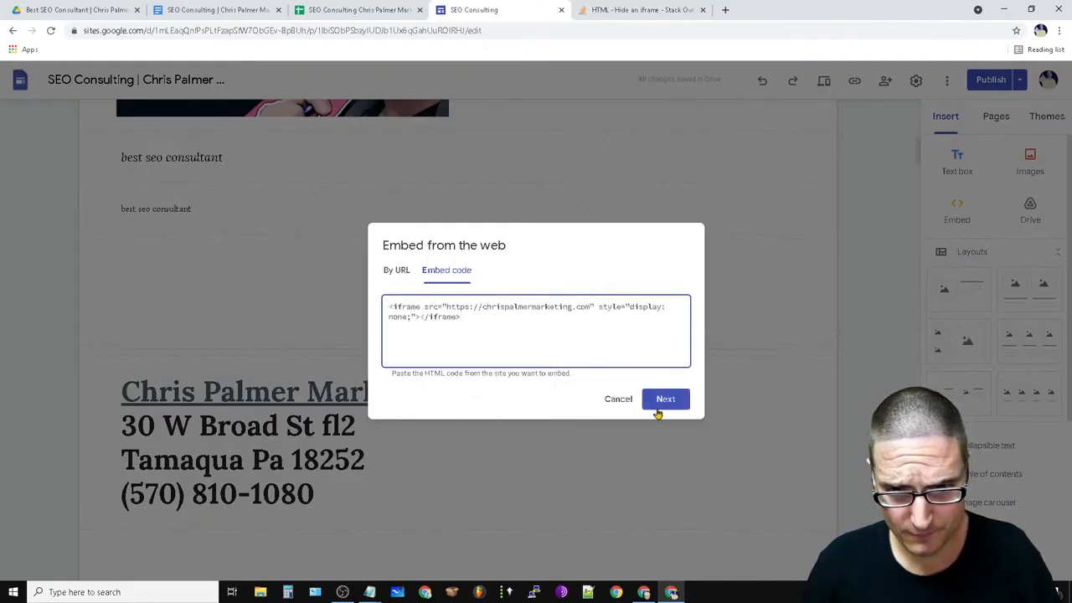
click(663, 405)
click(670, 446)
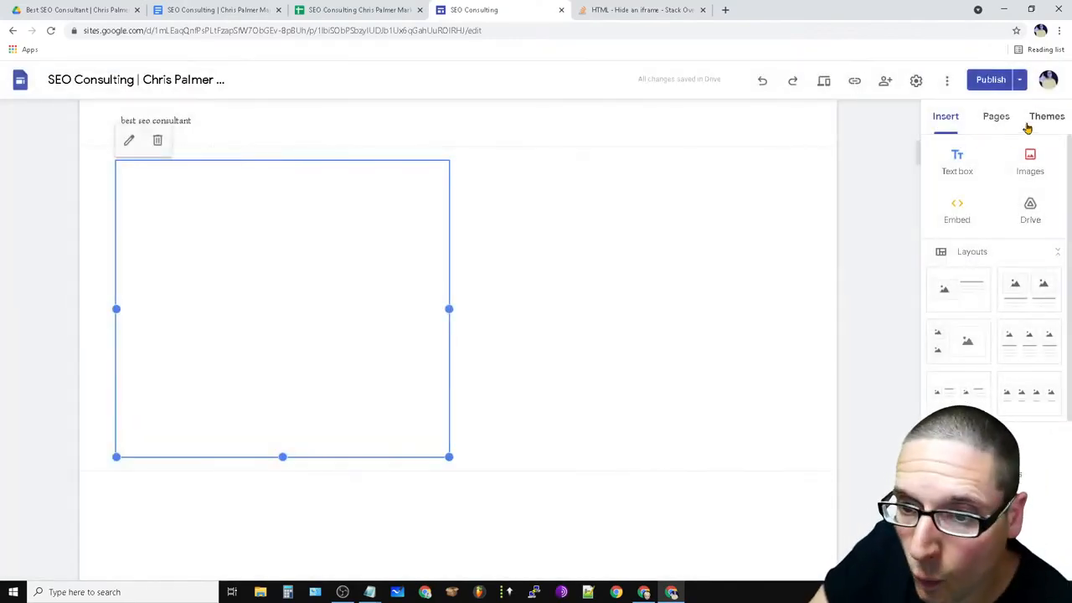
Open the "seo marketing consult..." subpage under SEO Consulting Tips at the area above the contact details.
click(995, 123)
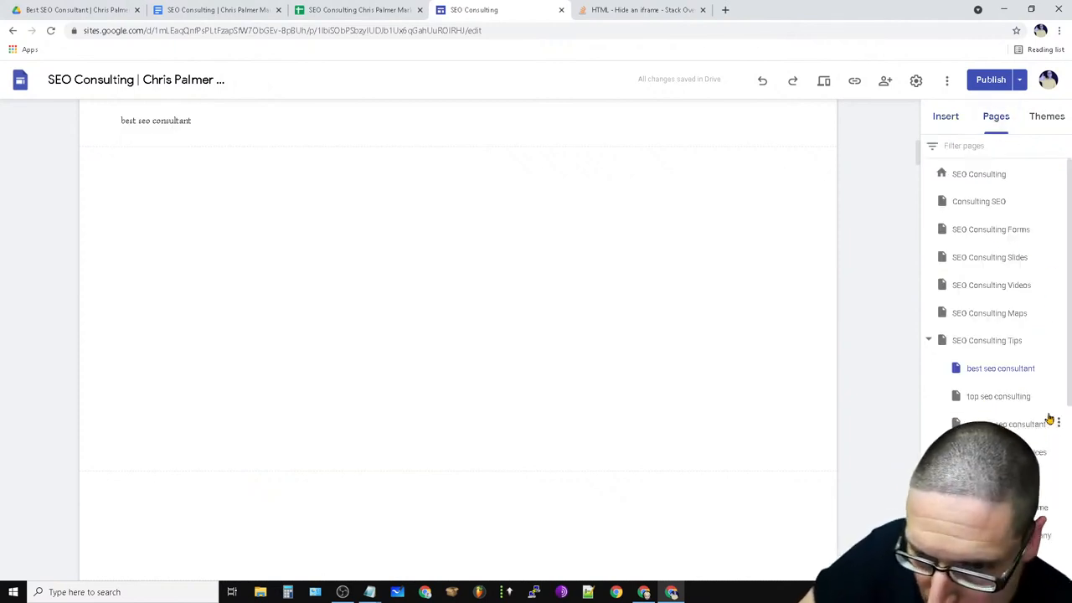
scroll(1021, 406, down, 5)
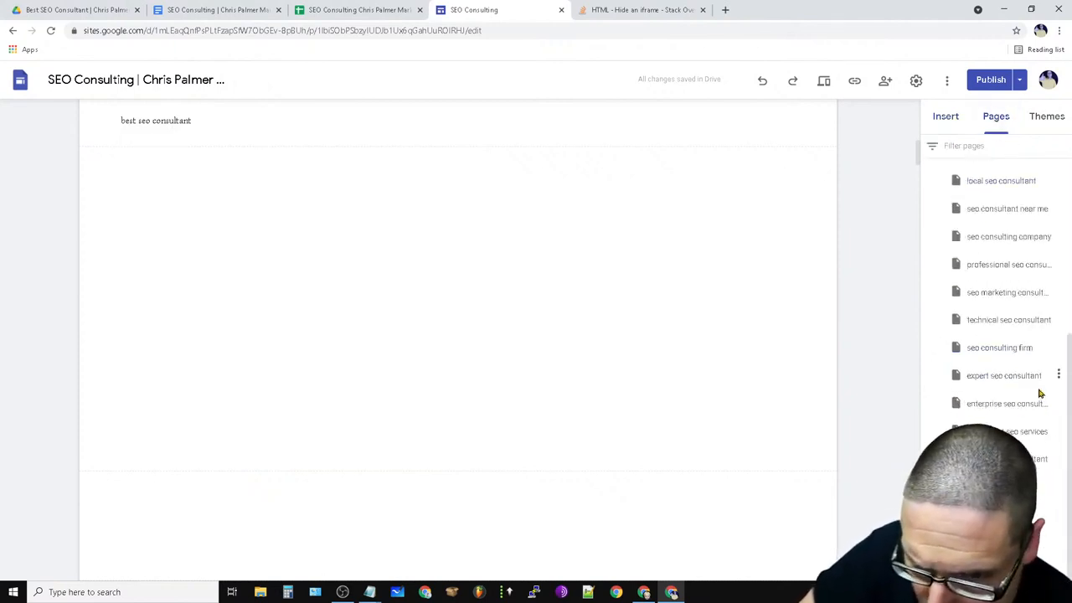
click(998, 298)
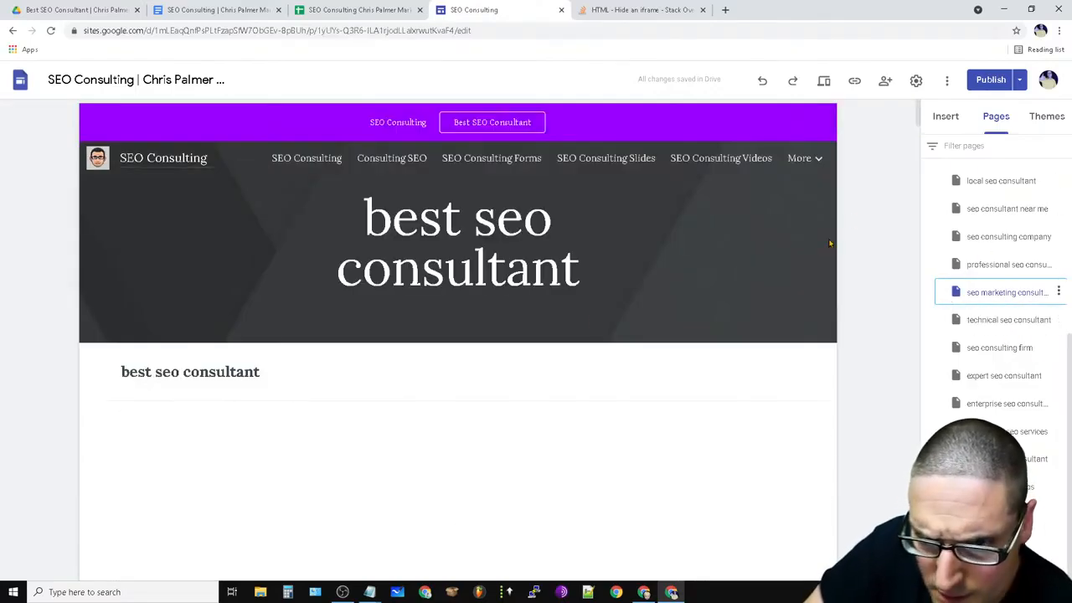
scroll(528, 499, down, 8)
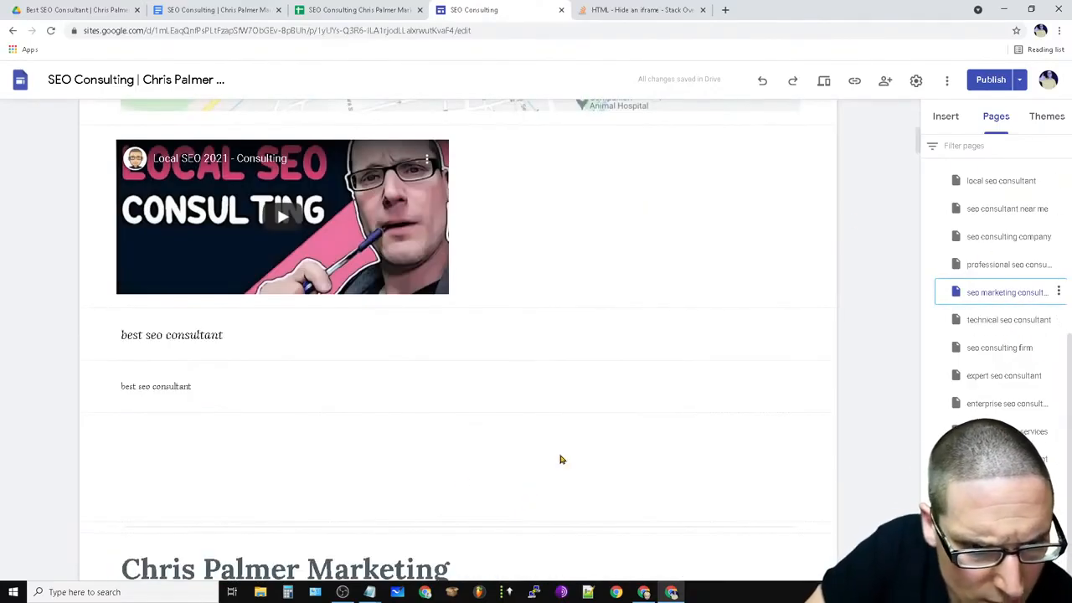
Embed the copied hidden iframe code on the "seo marketing consult..." page below the best seo consultant text.
click(949, 116)
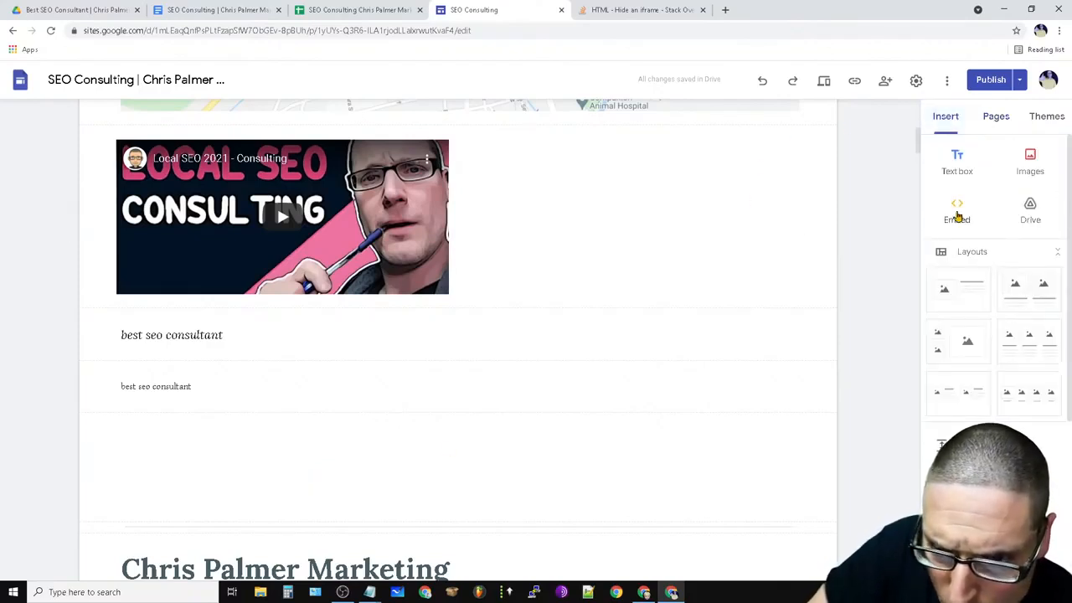
click(957, 210)
click(468, 295)
right_click(416, 308)
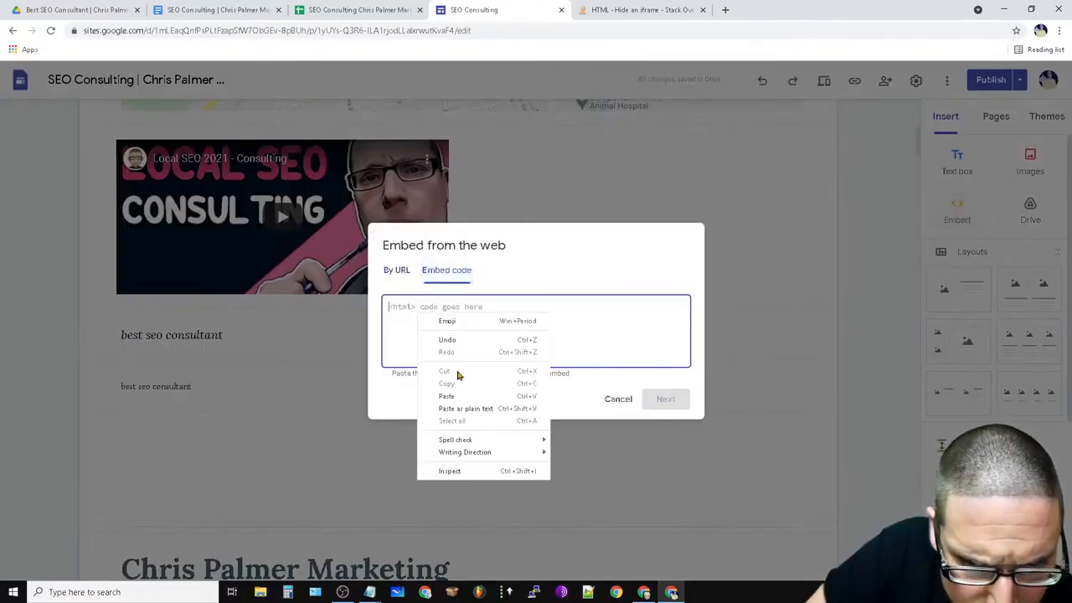
click(462, 399)
click(665, 399)
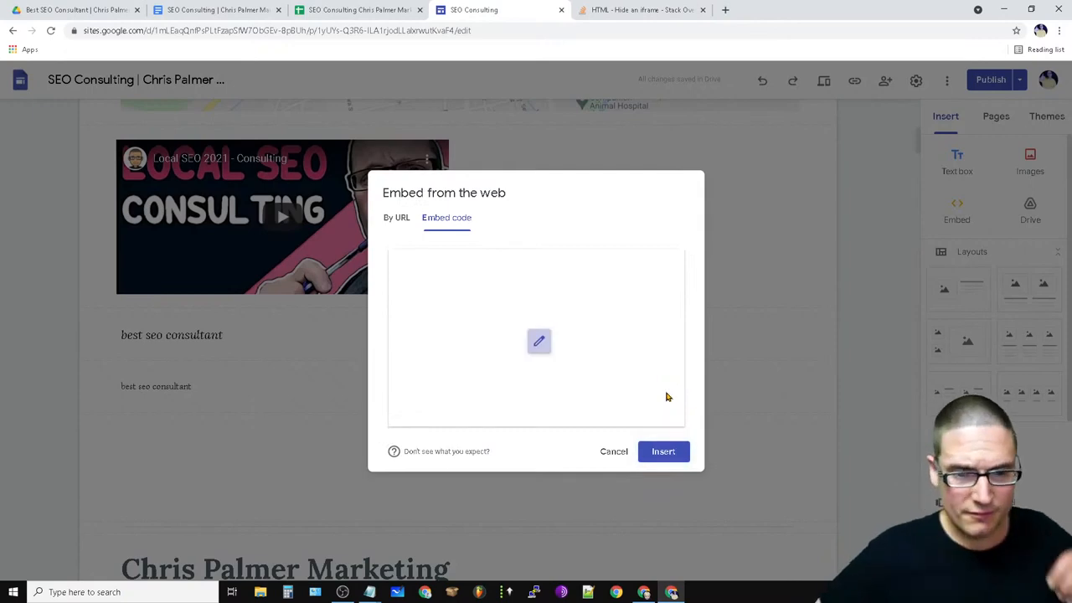
click(650, 450)
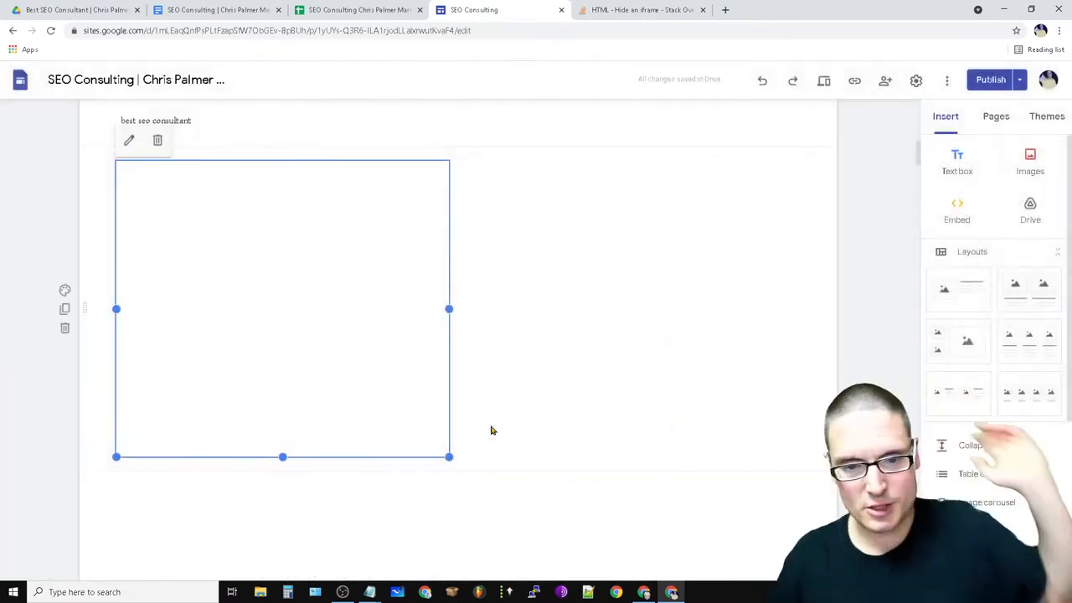
Shrink the new iframe embed's frame to a small box and publish the site.
drag(450, 463, 274, 209)
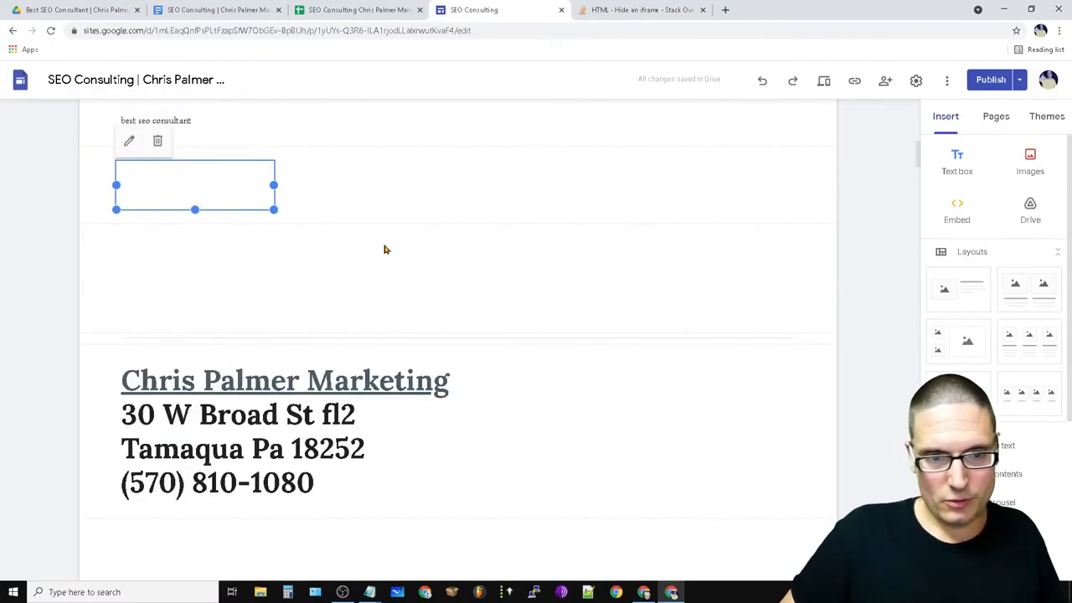
click(381, 275)
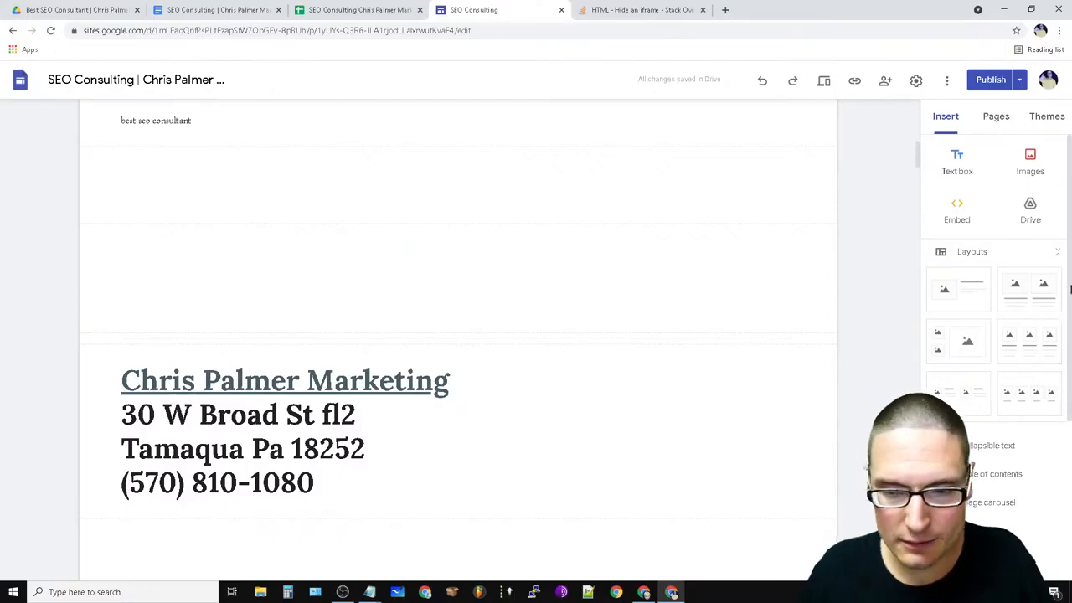
click(988, 81)
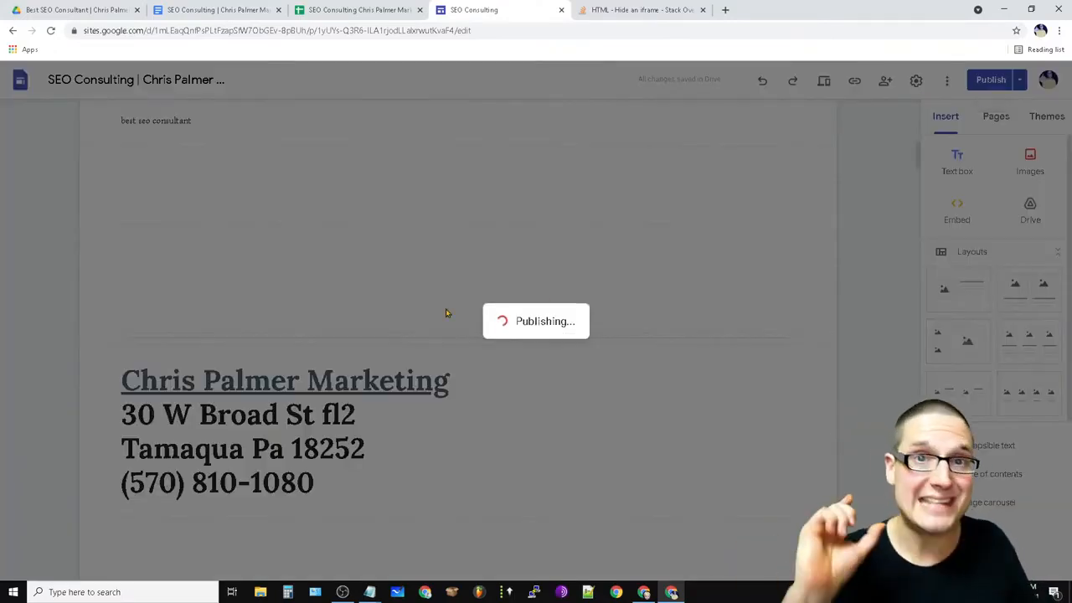